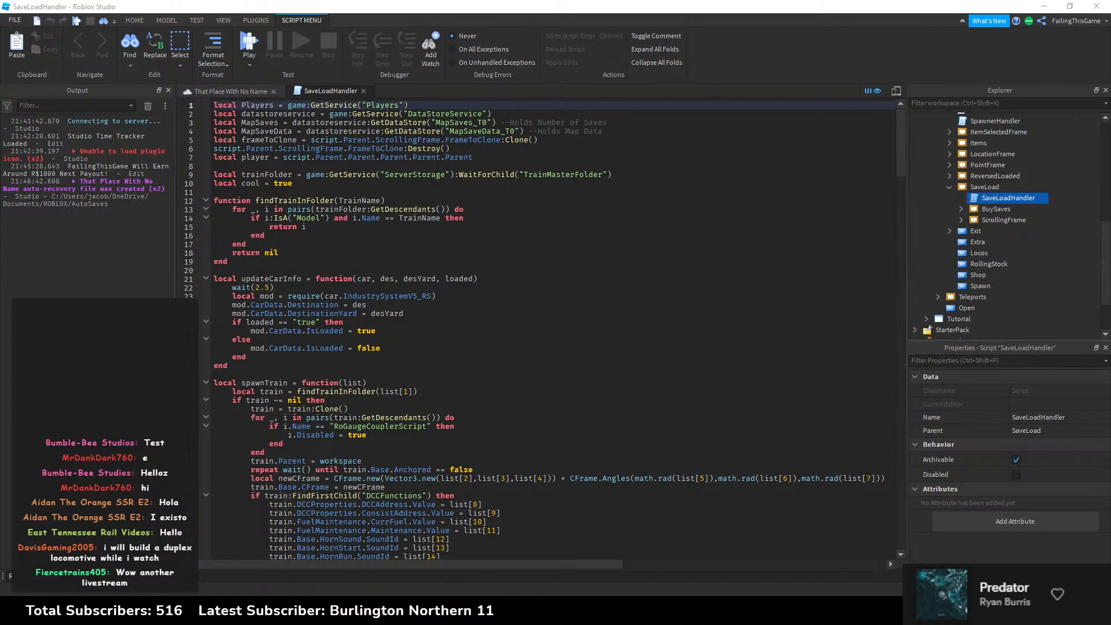
pyautogui.click(569, 297)
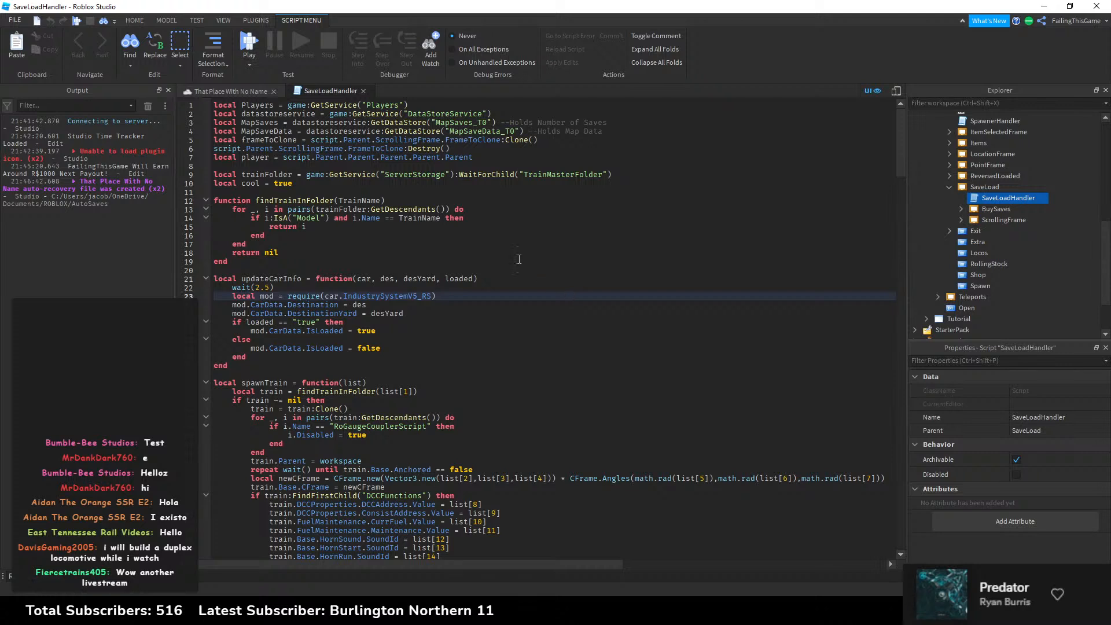
pyautogui.click(525, 264)
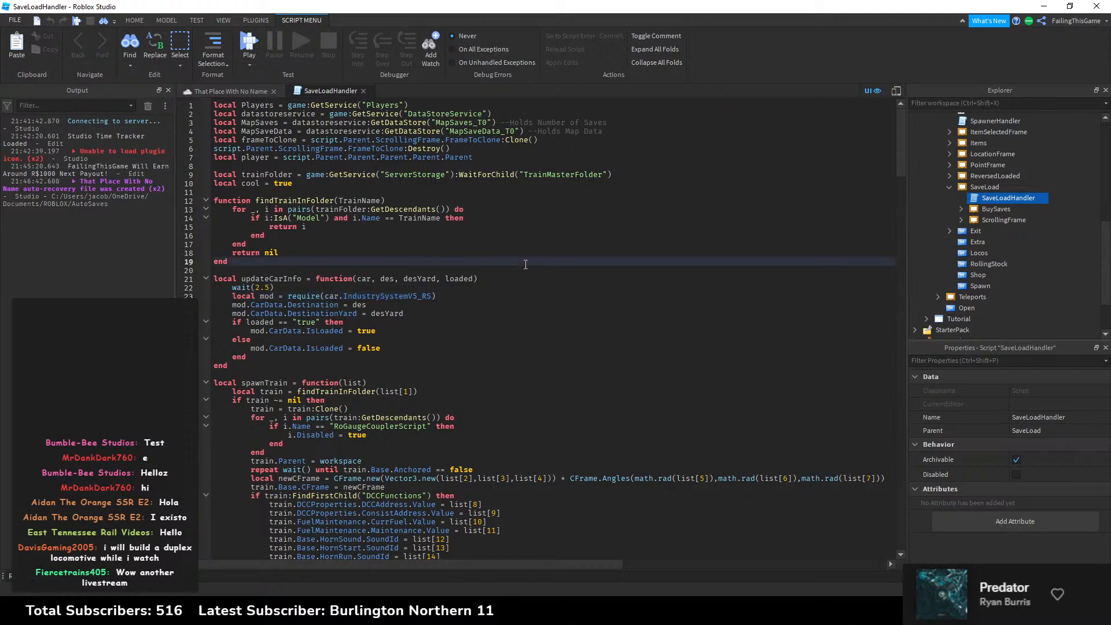
pyautogui.click(519, 268)
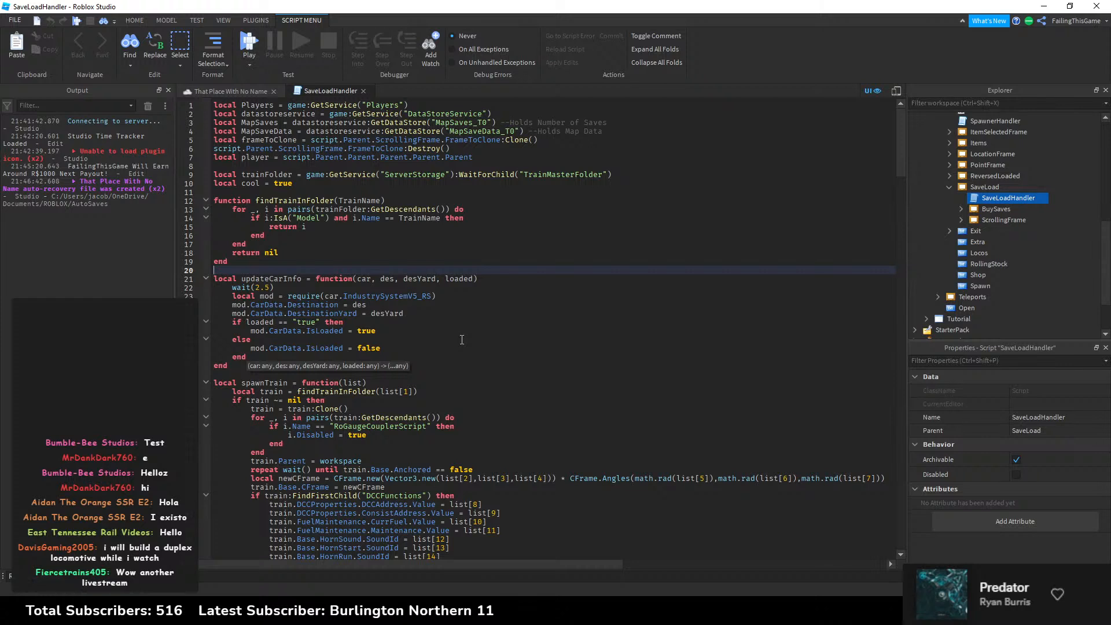
pyautogui.click(461, 340)
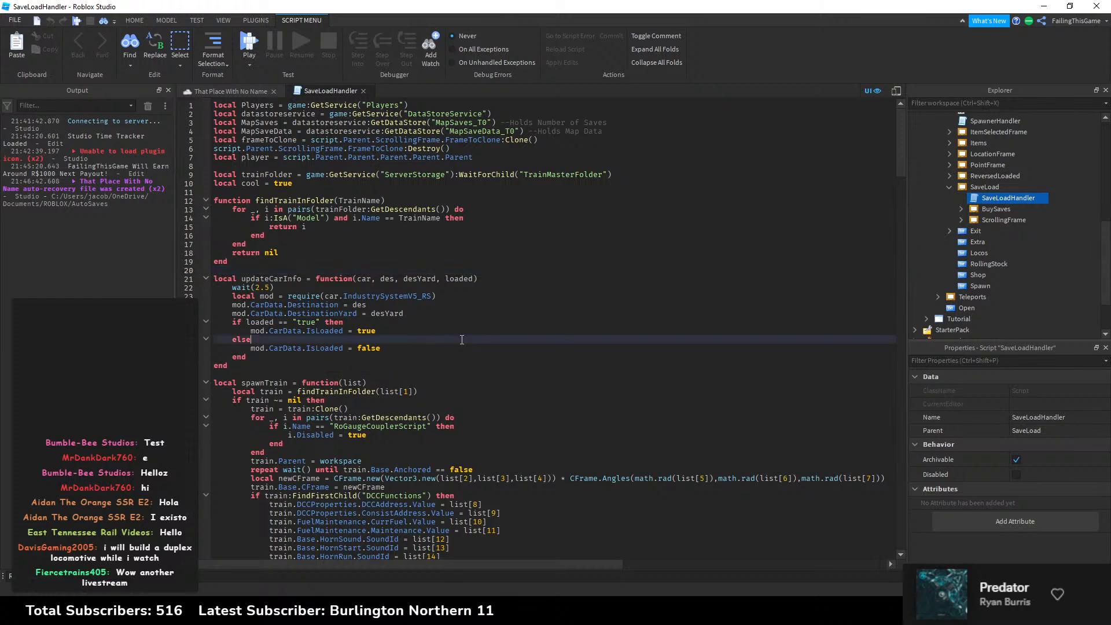
pyautogui.press('Down')
pyautogui.press('Down')
pyautogui.press('Down')
pyautogui.press('Down')
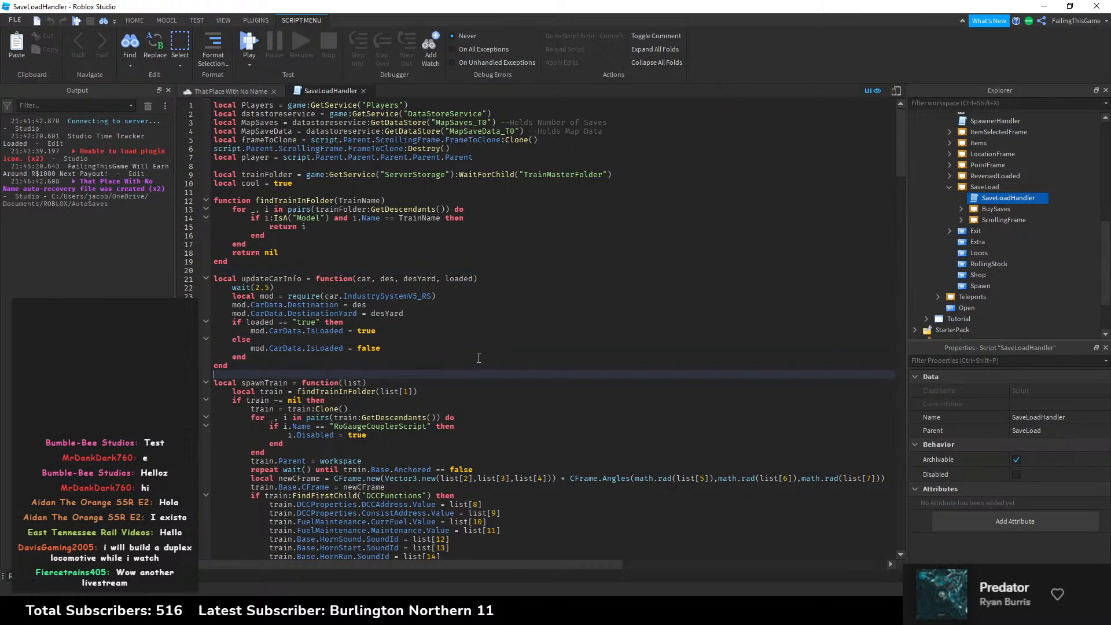
pyautogui.scroll(-3, 479, 358)
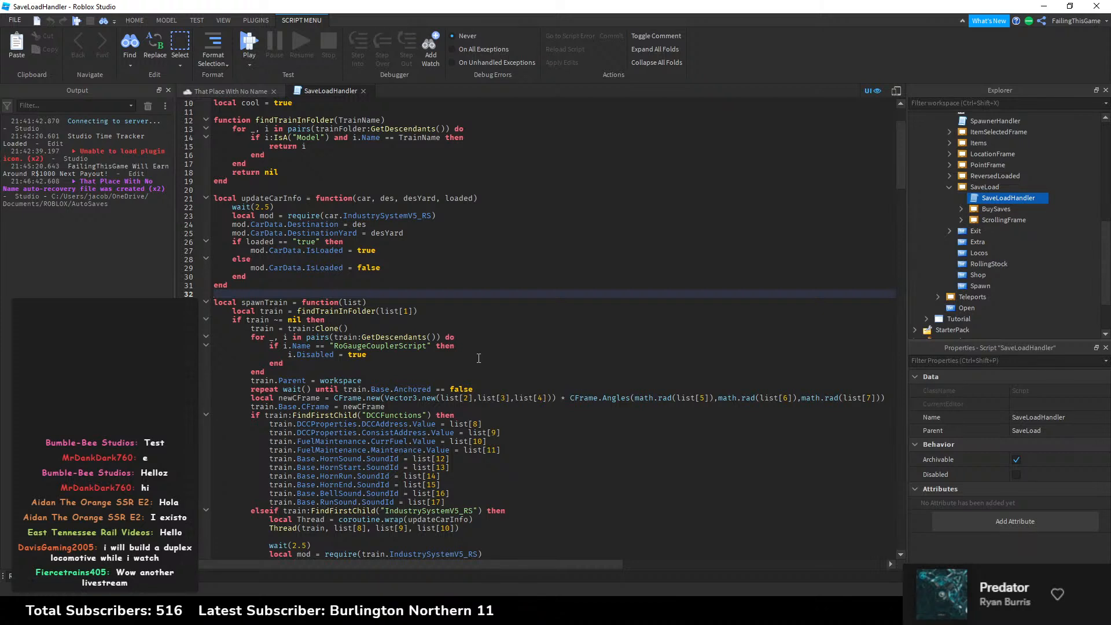
# Step: Expand the Configuration folder of the 86 Lumber industry under IndustrySystemV5_F in the Workspace
pyautogui.scroll(10, 1004, 170)
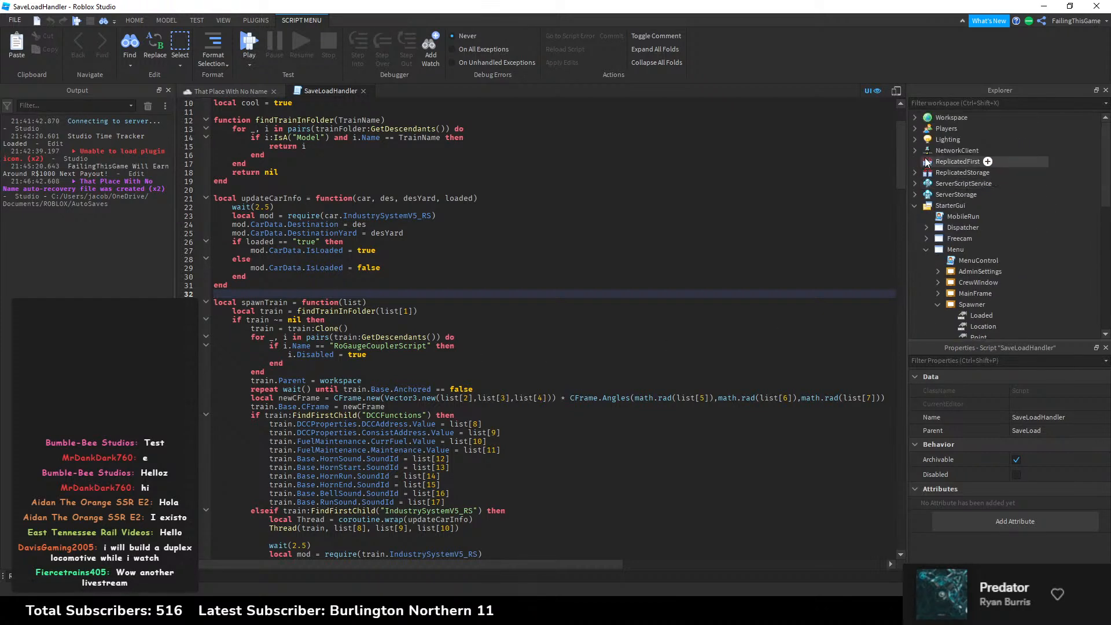
pyautogui.click(916, 117)
pyautogui.click(972, 183)
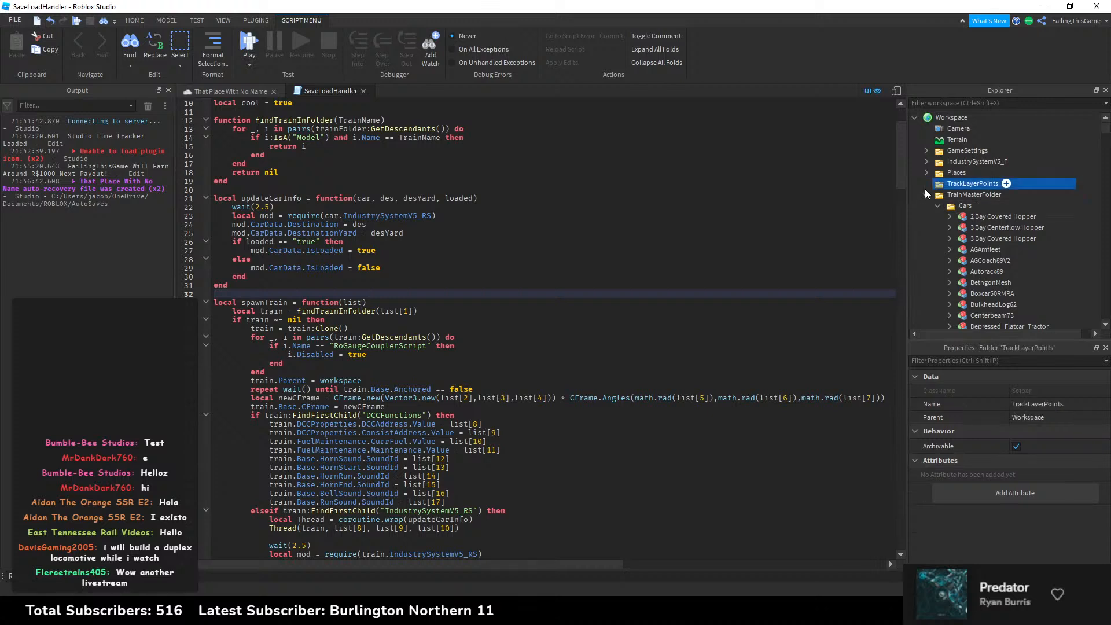
pyautogui.click(928, 199)
pyautogui.click(926, 161)
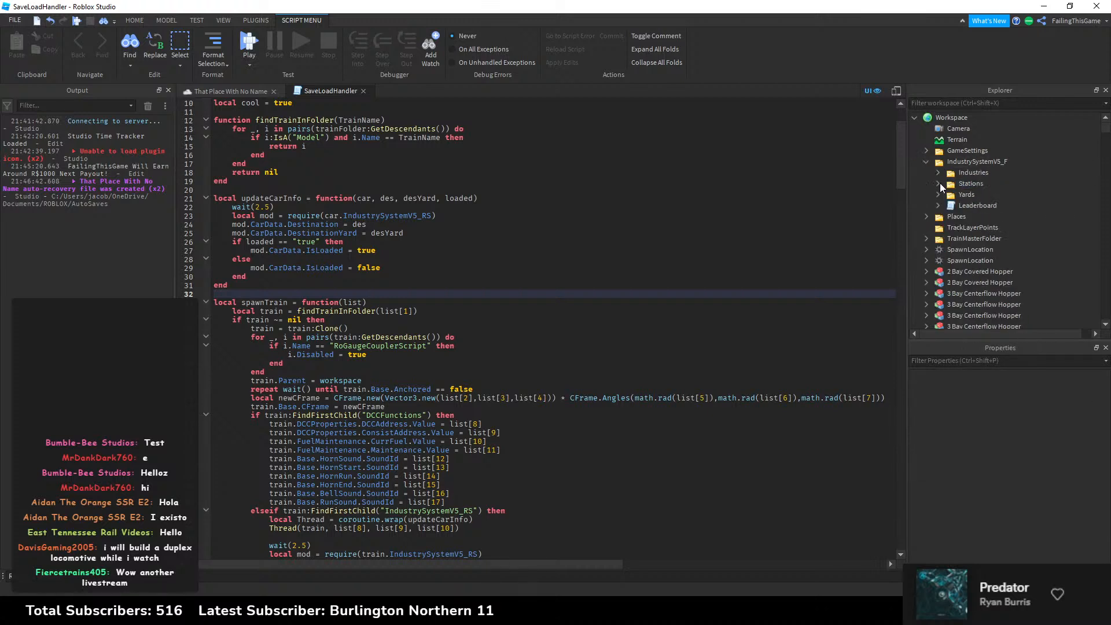
pyautogui.click(938, 172)
pyautogui.click(950, 184)
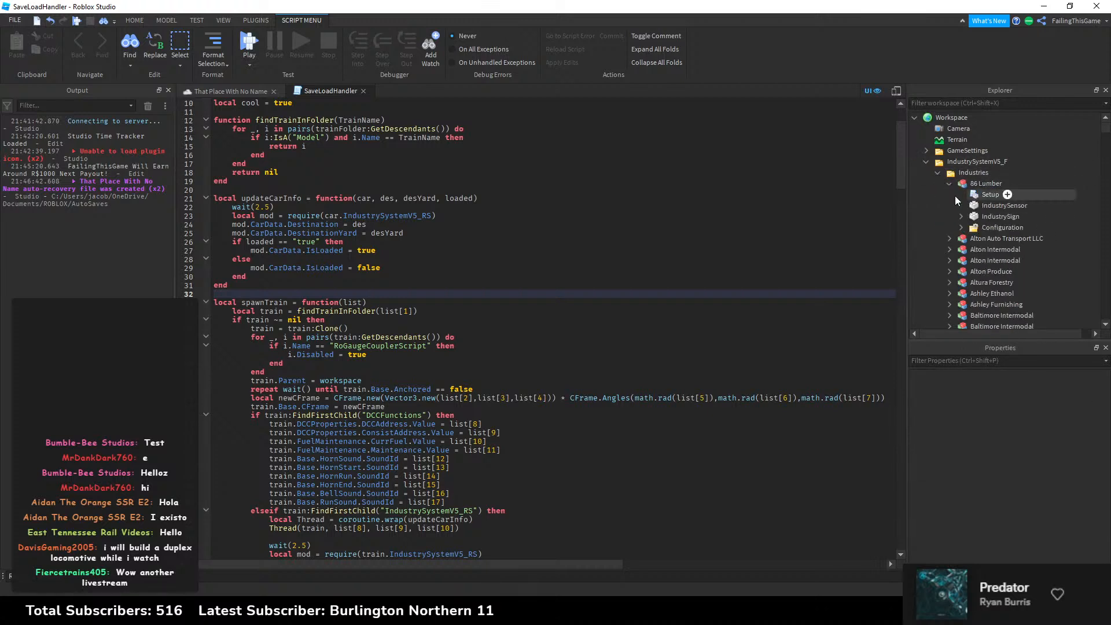
pyautogui.click(961, 227)
pyautogui.scroll(-1, 1041, 237)
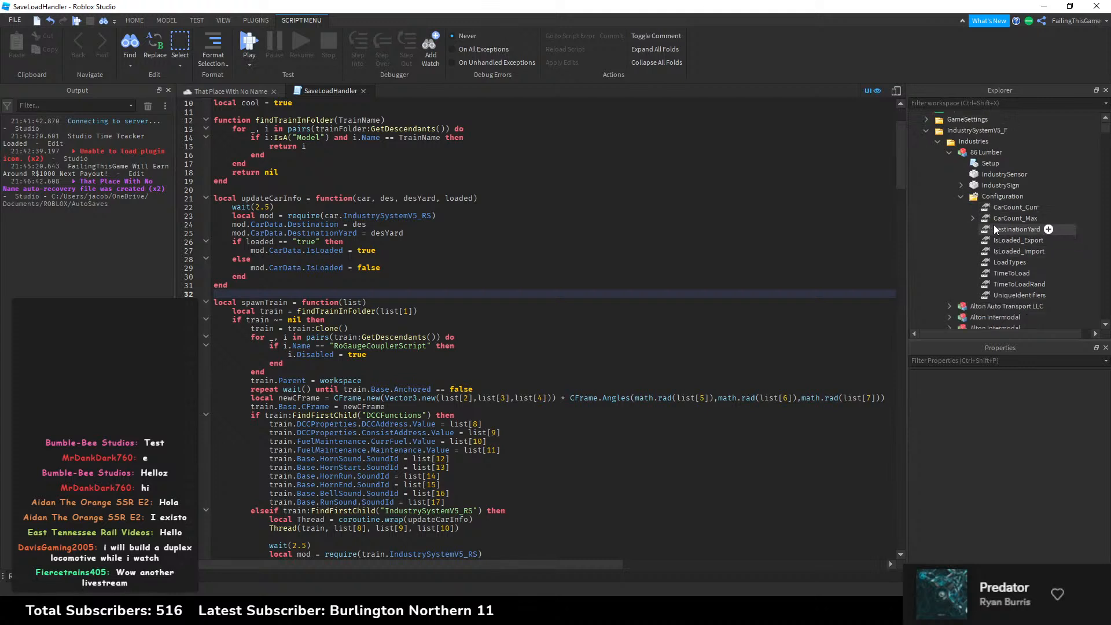
# Step: Examine the CarCount_Curr and CarCount_Max values of 86 Lumber, and collapse the IndustrySystemV5_F hierarchy
pyautogui.click(1008, 207)
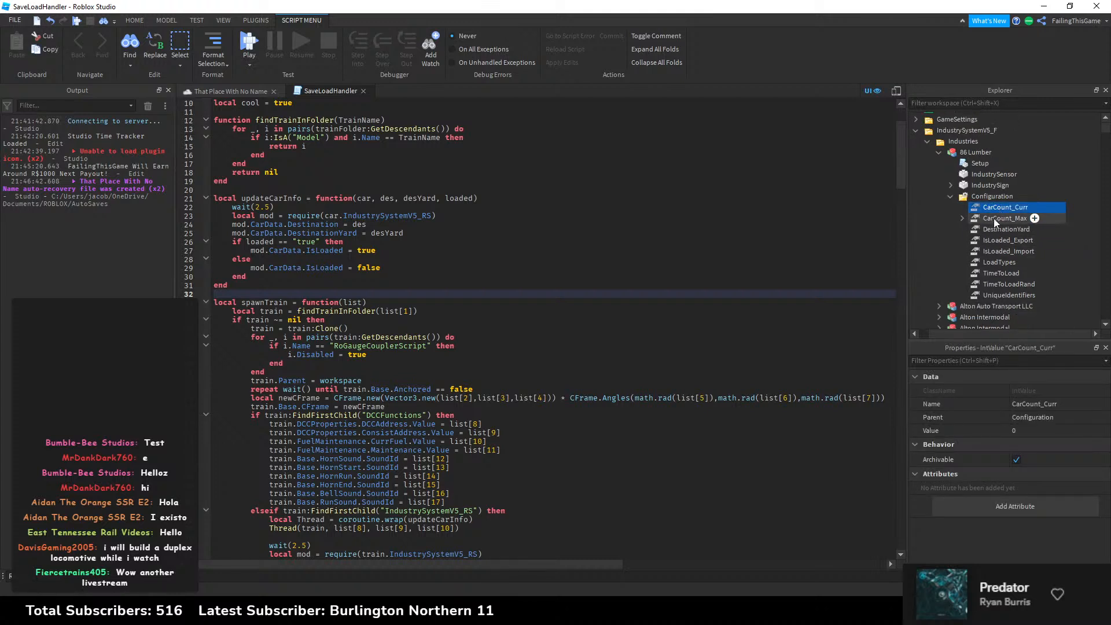
pyautogui.click(994, 218)
pyautogui.click(1086, 213)
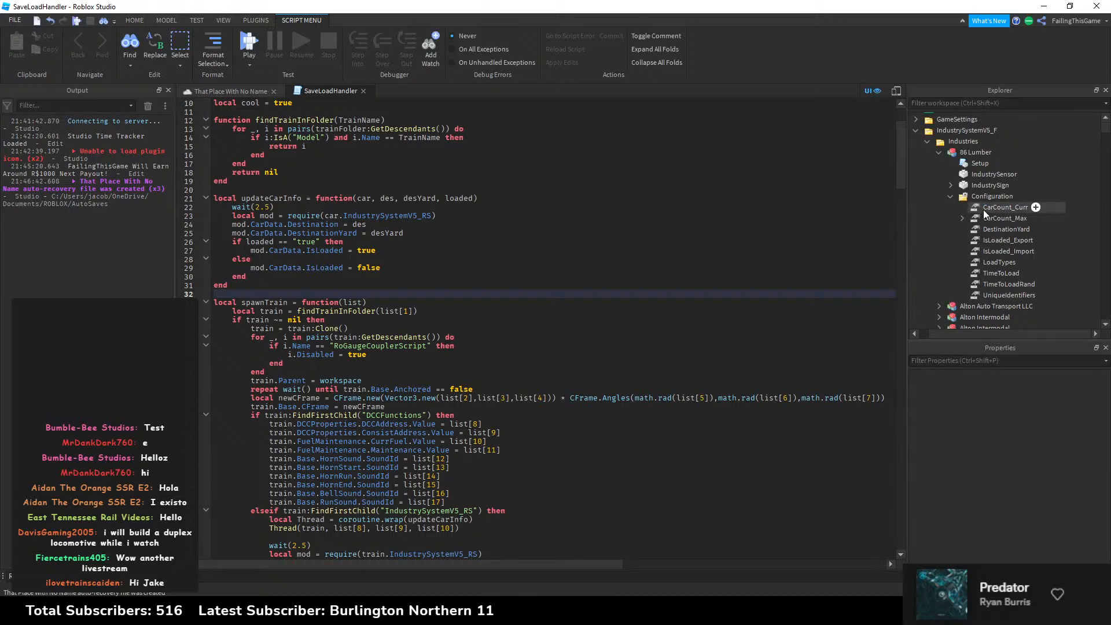
pyautogui.click(983, 208)
pyautogui.keyDown('ctrl'); pyautogui.click(984, 208); pyautogui.keyUp('ctrl')
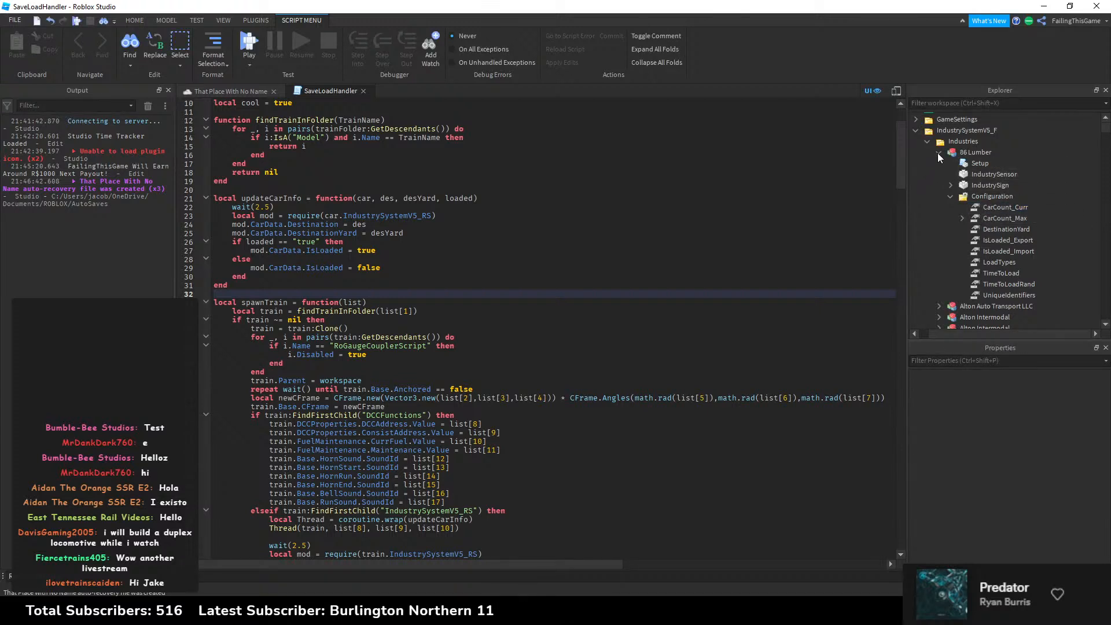
pyautogui.click(984, 208)
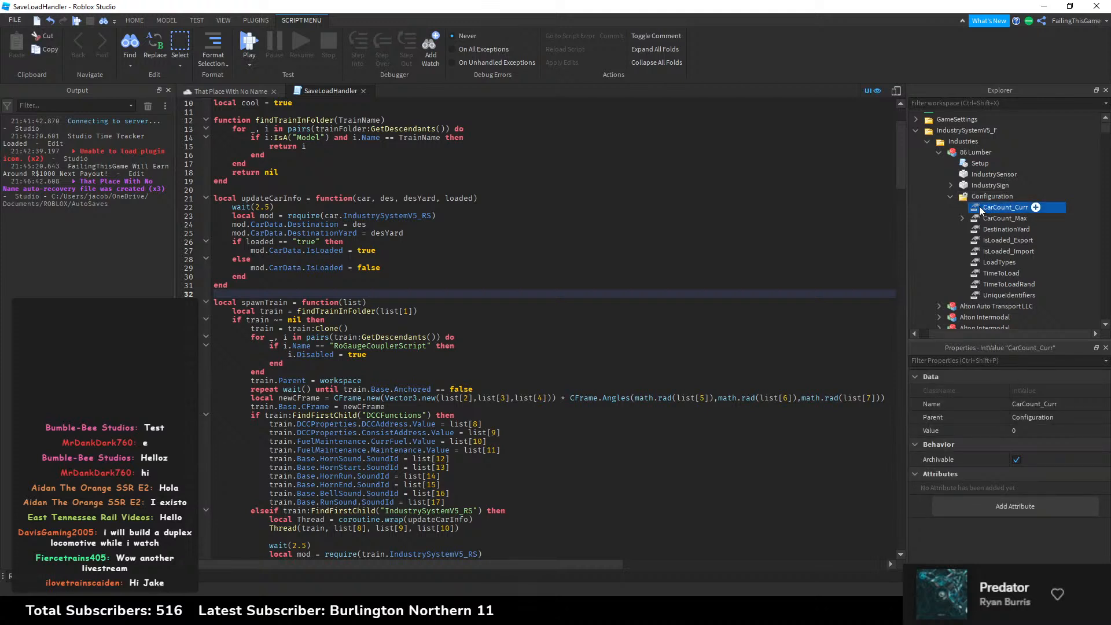
pyautogui.click(950, 196)
pyautogui.click(938, 153)
pyautogui.click(927, 141)
pyautogui.click(916, 130)
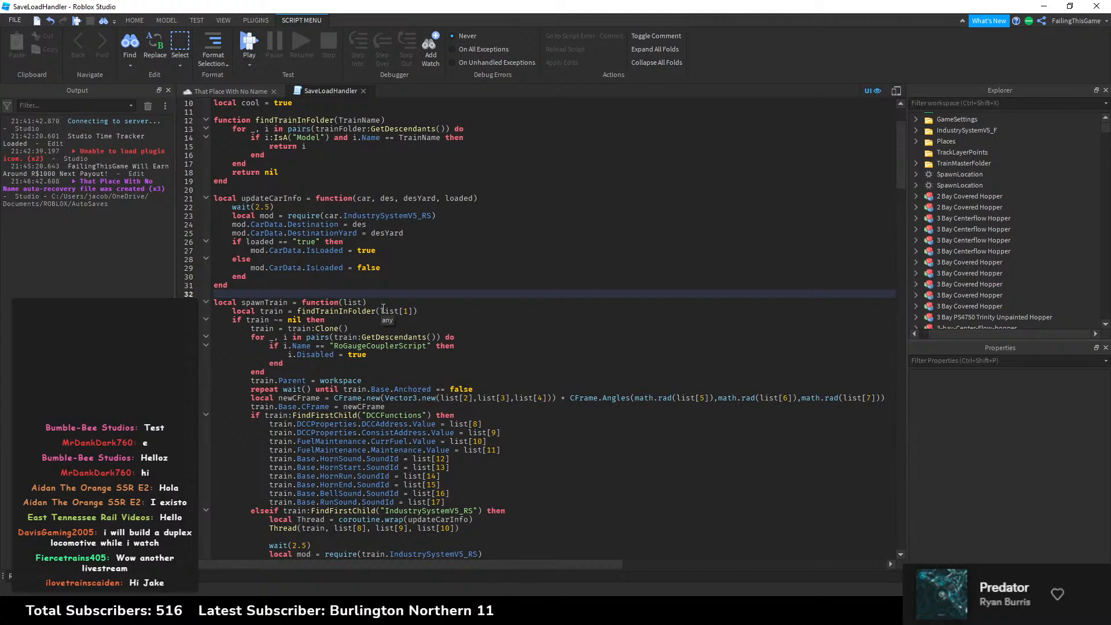
# Step: Review the spawnTrain function and the save and load branches of buttonClicked in the SaveLoadHandler script
pyautogui.scroll(-3, 462, 284)
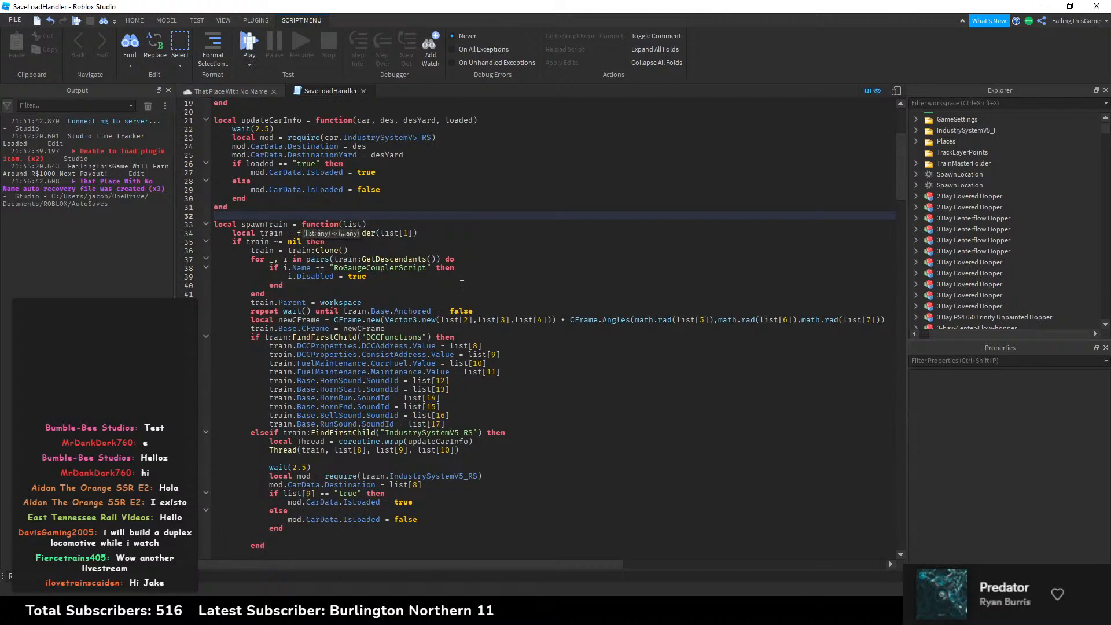
pyautogui.press('Left')
pyautogui.scroll(6, 411, 205)
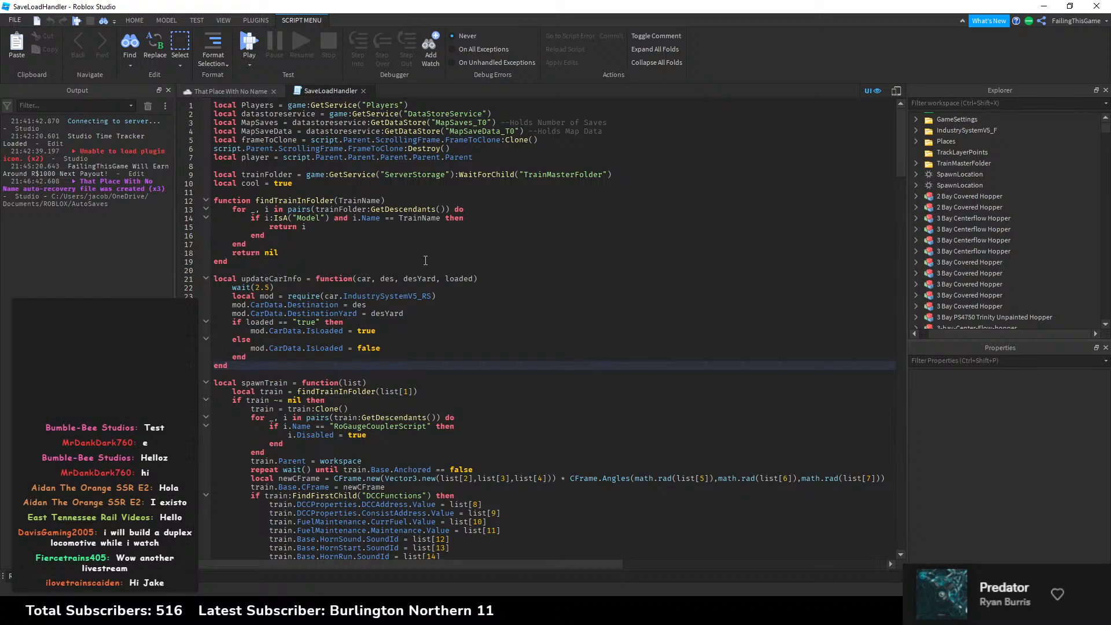
pyautogui.scroll(-5, 425, 260)
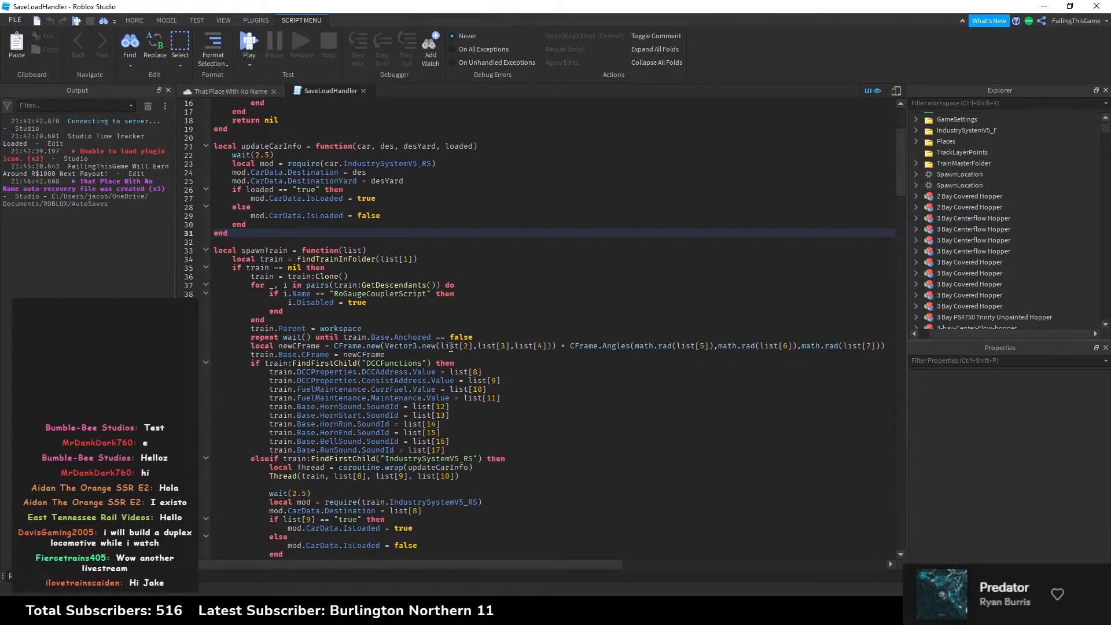
pyautogui.scroll(-5, 471, 354)
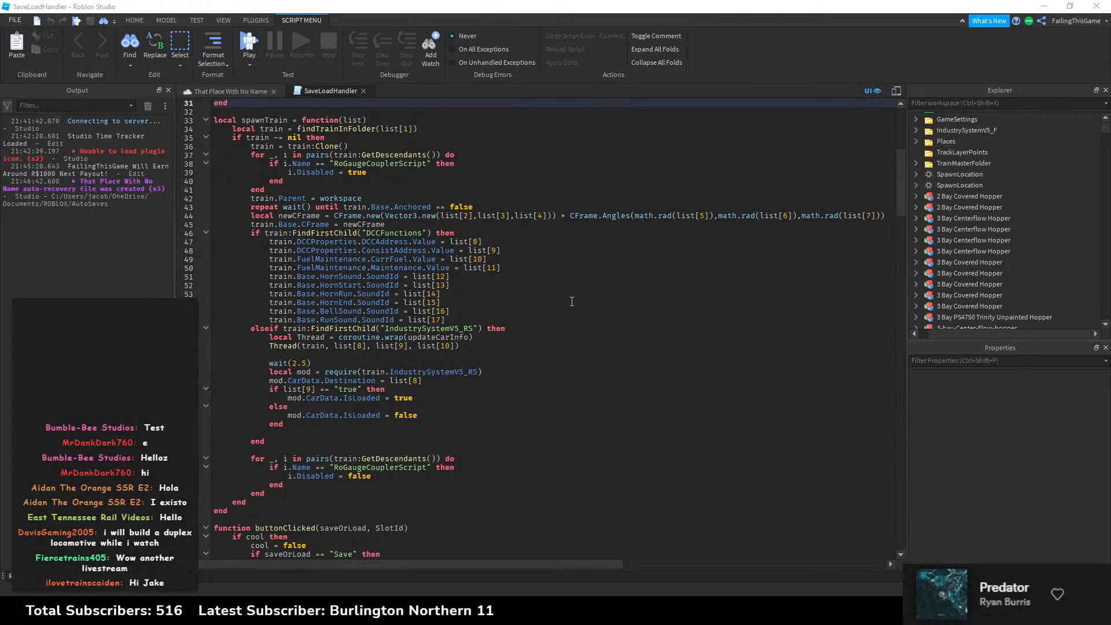
pyautogui.click(509, 376)
pyautogui.click(510, 363)
pyautogui.click(510, 346)
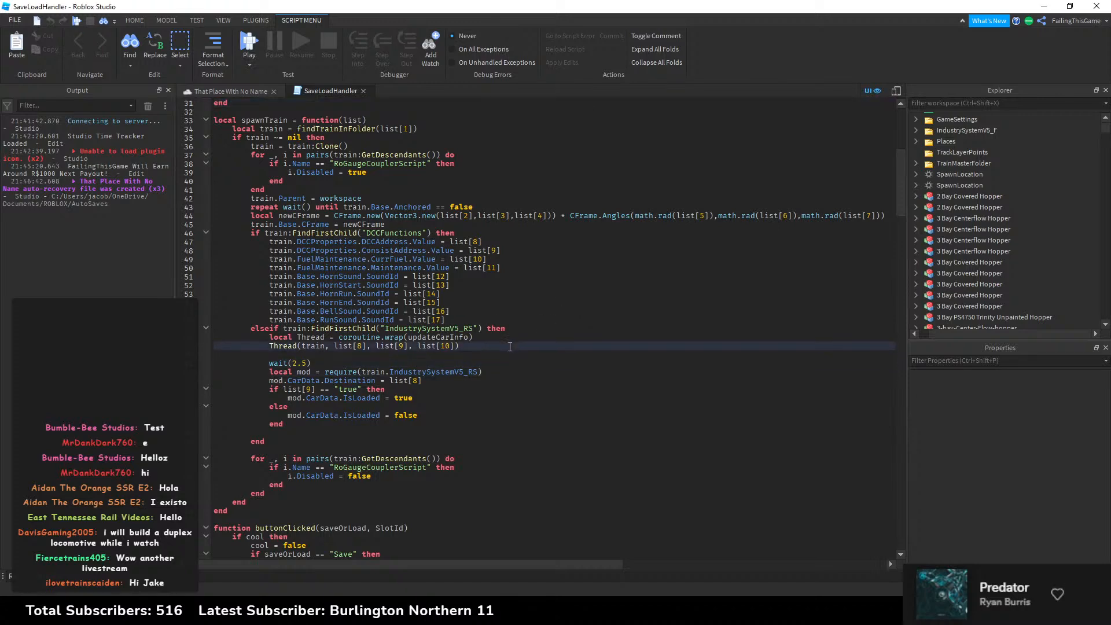
pyautogui.scroll(-15, 509, 346)
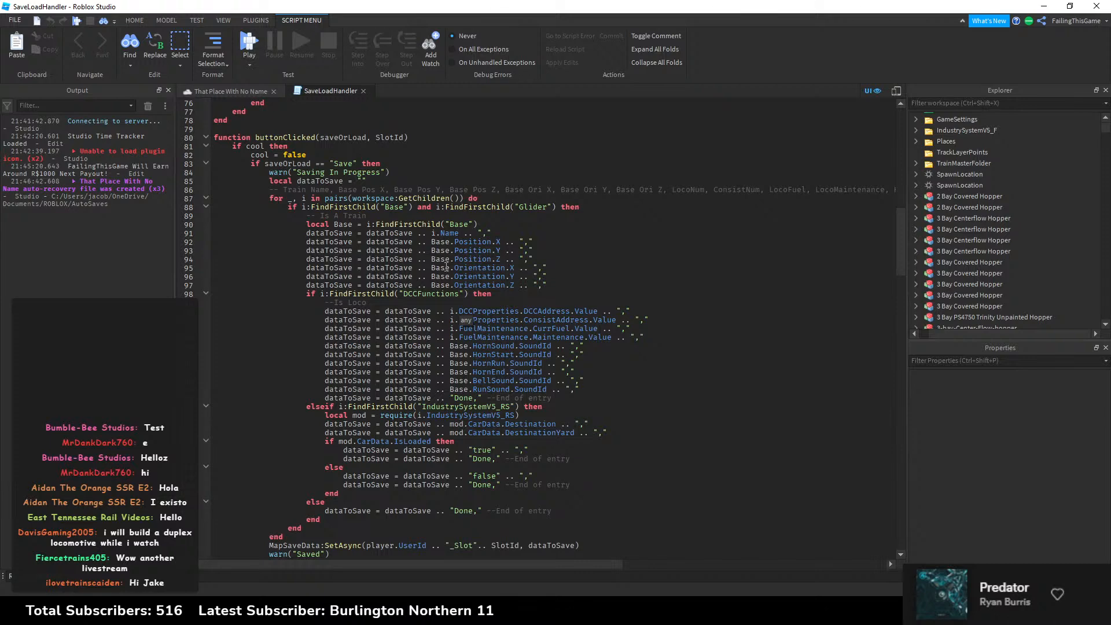
pyautogui.scroll(-4, 446, 267)
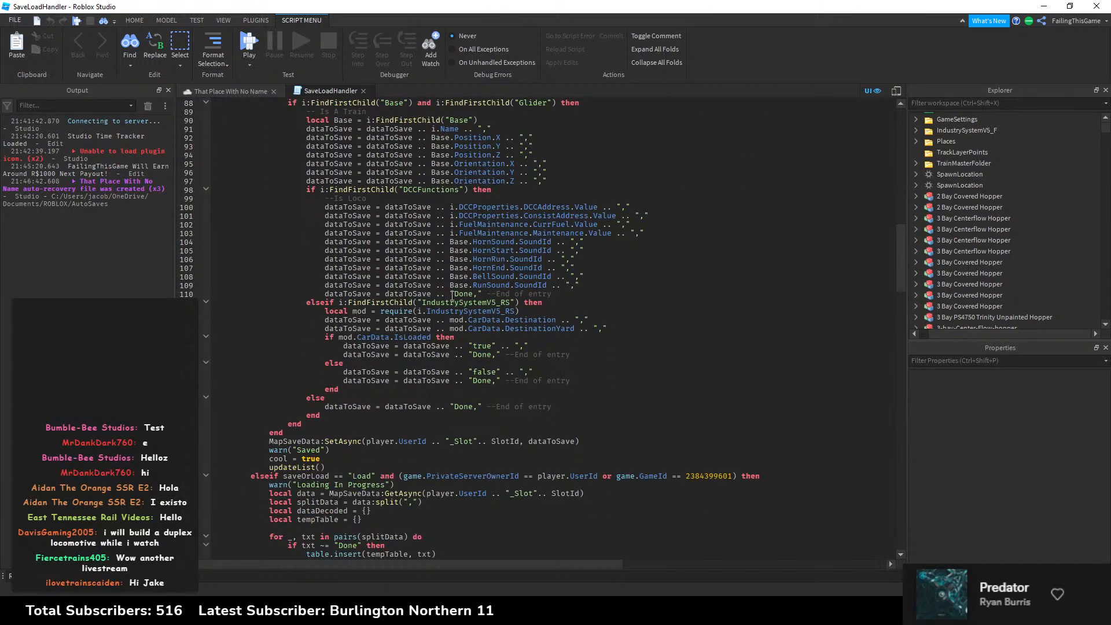
pyautogui.scroll(-9, 452, 296)
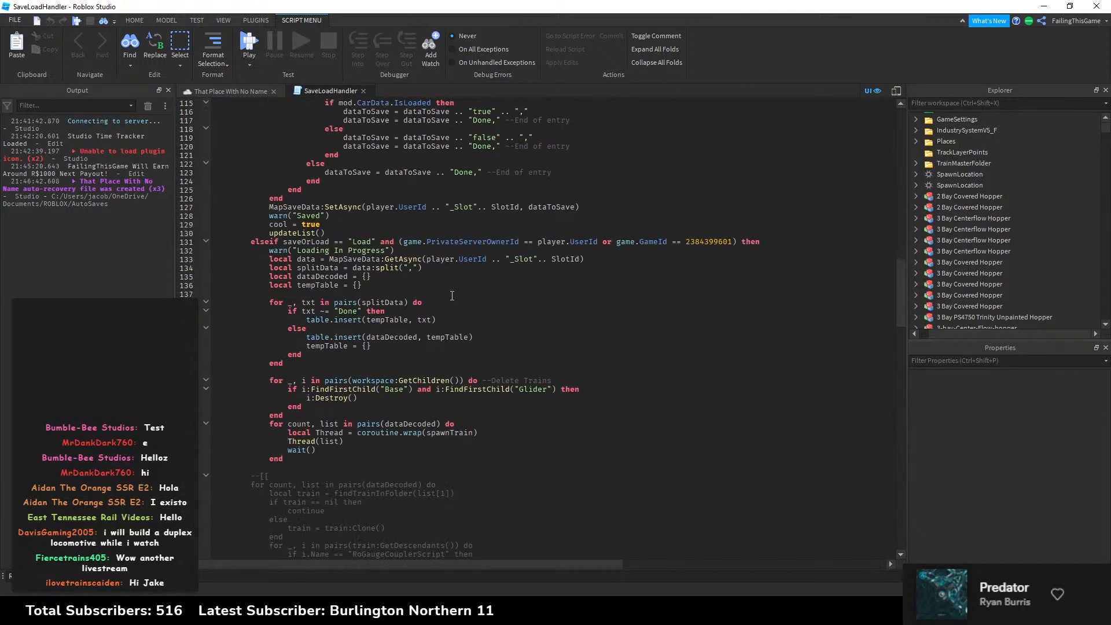
pyautogui.scroll(-2, 451, 296)
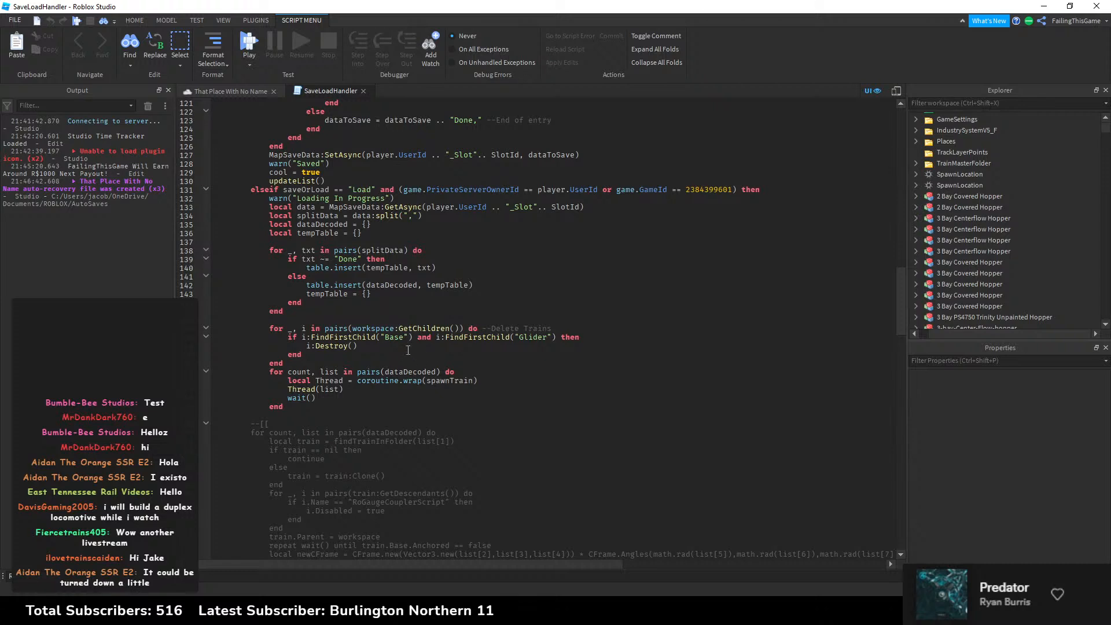
# Step: Insert an empty line above i:Destroy() in the loop commented "Delete Trains"
pyautogui.click(307, 346)
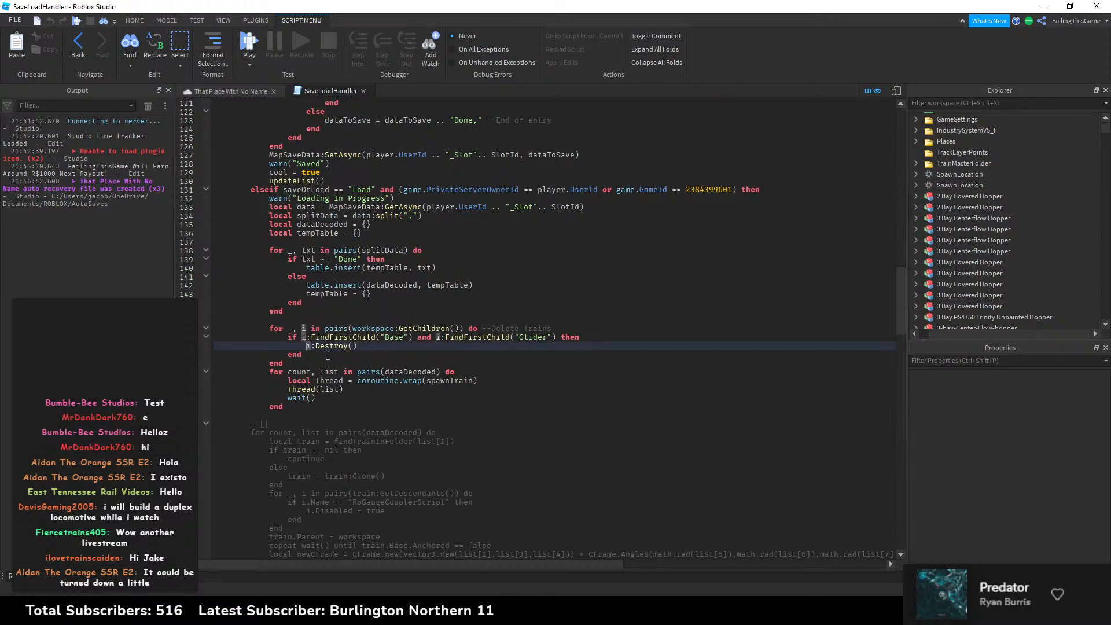
pyautogui.press('Return')
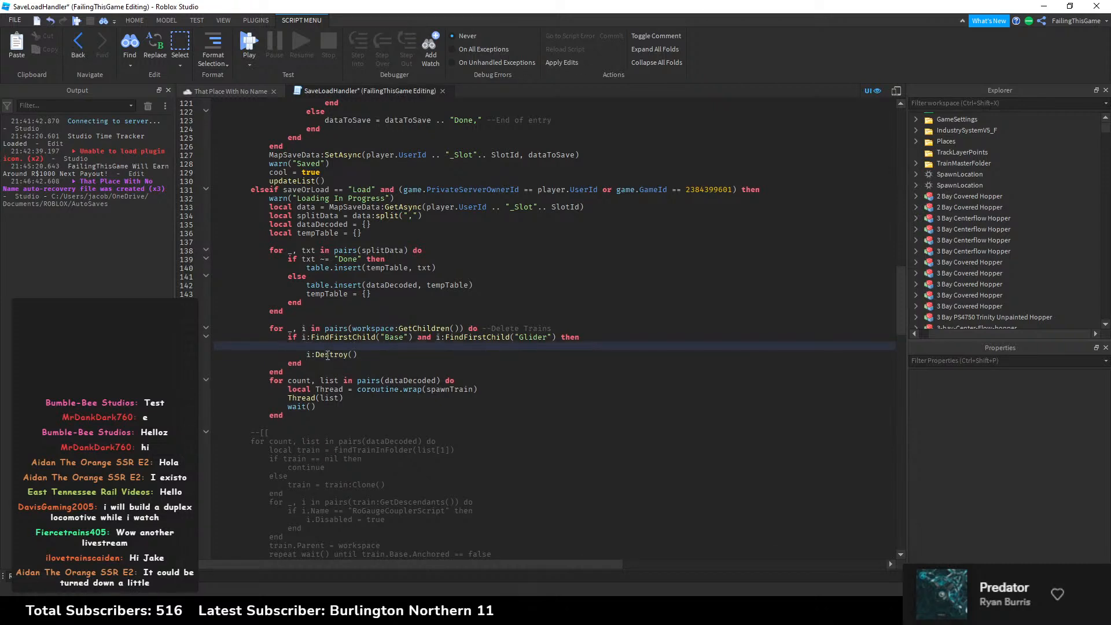
# Step: Try to declare a local variable targetInd taken from i on the empty line
pyautogui.write('local')
pyautogui.write('targetInd = i.')
# Step: Inspect the IndustrySystemV5_RS module inside a 2 Bay Covered Hopper car in the Workspace
pyautogui.click(916, 207)
pyautogui.scroll(-3, 951, 212)
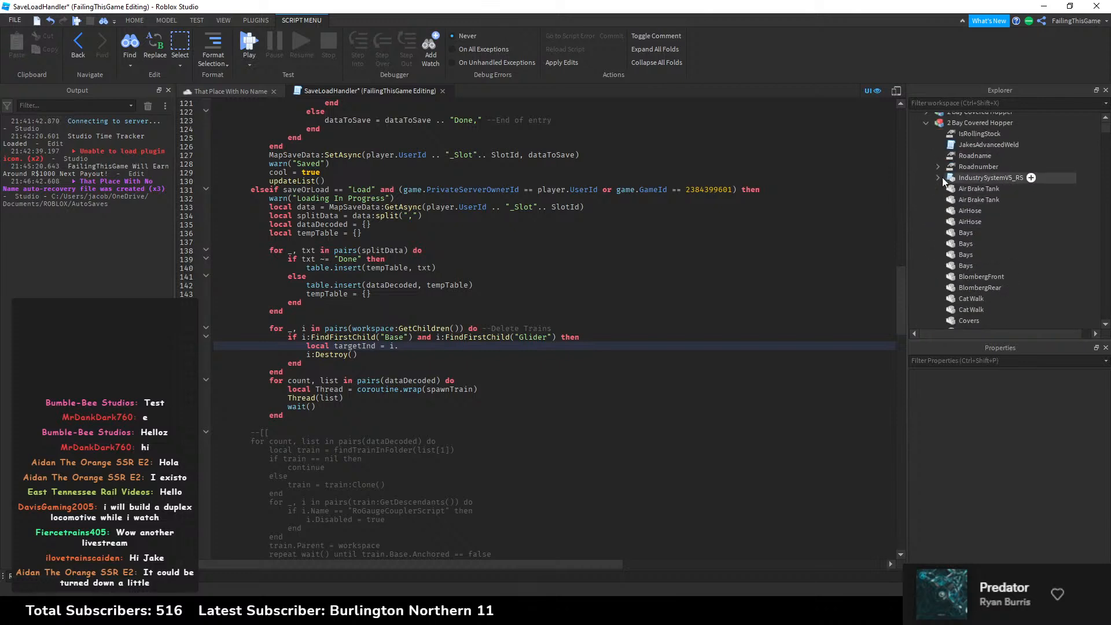
pyautogui.click(939, 177)
pyautogui.click(950, 184)
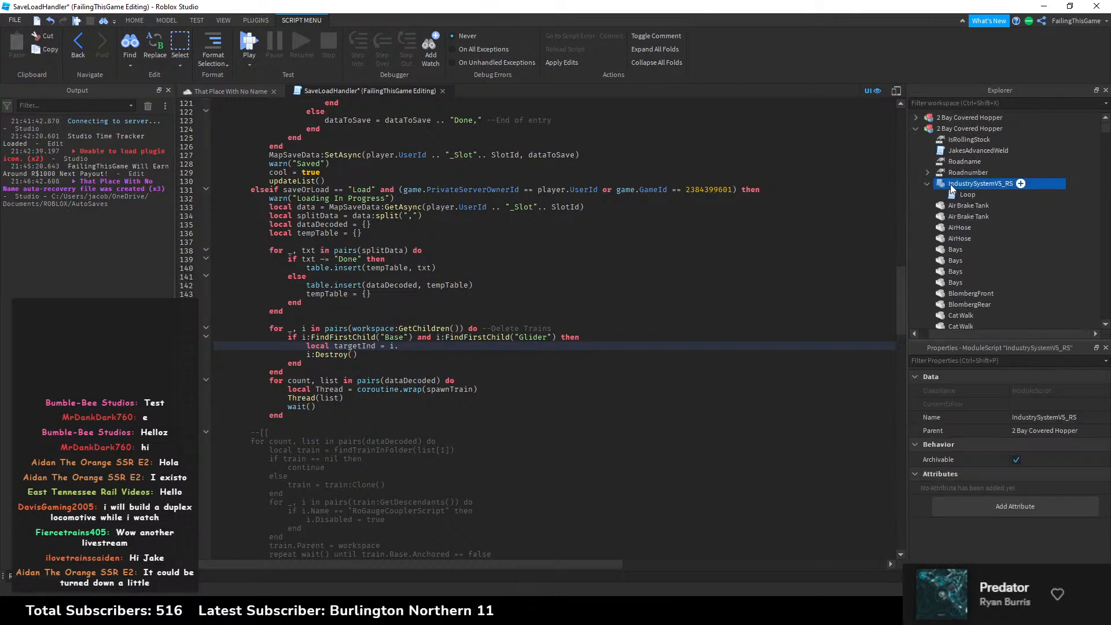
pyautogui.click(414, 348)
pyautogui.moveTo(418, 348); pyautogui.dragTo(336, 350)
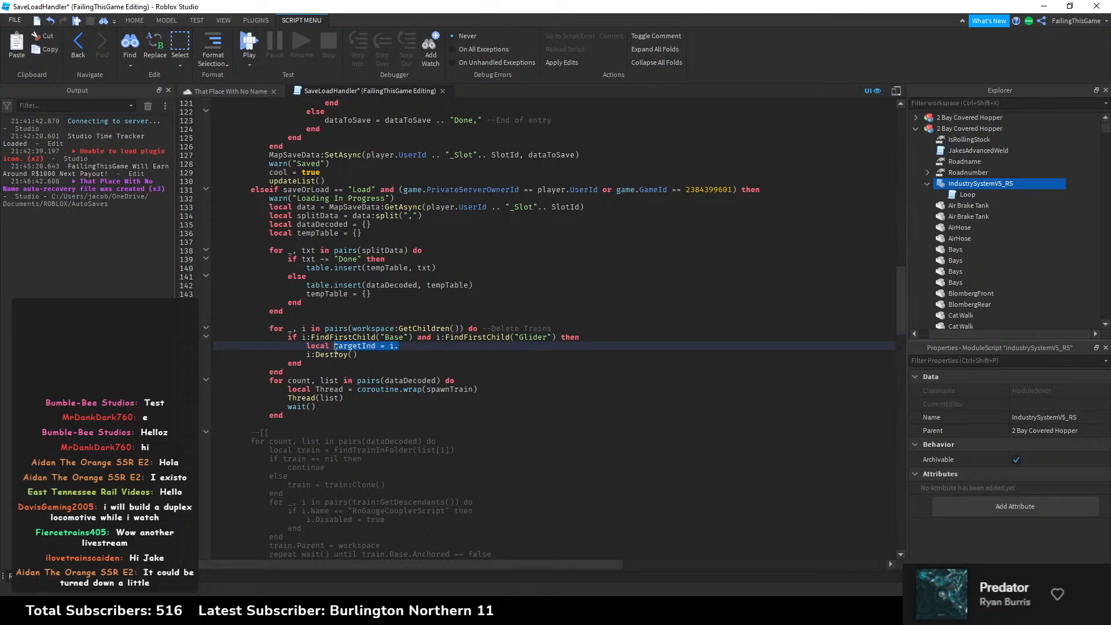
pyautogui.write('carMod')
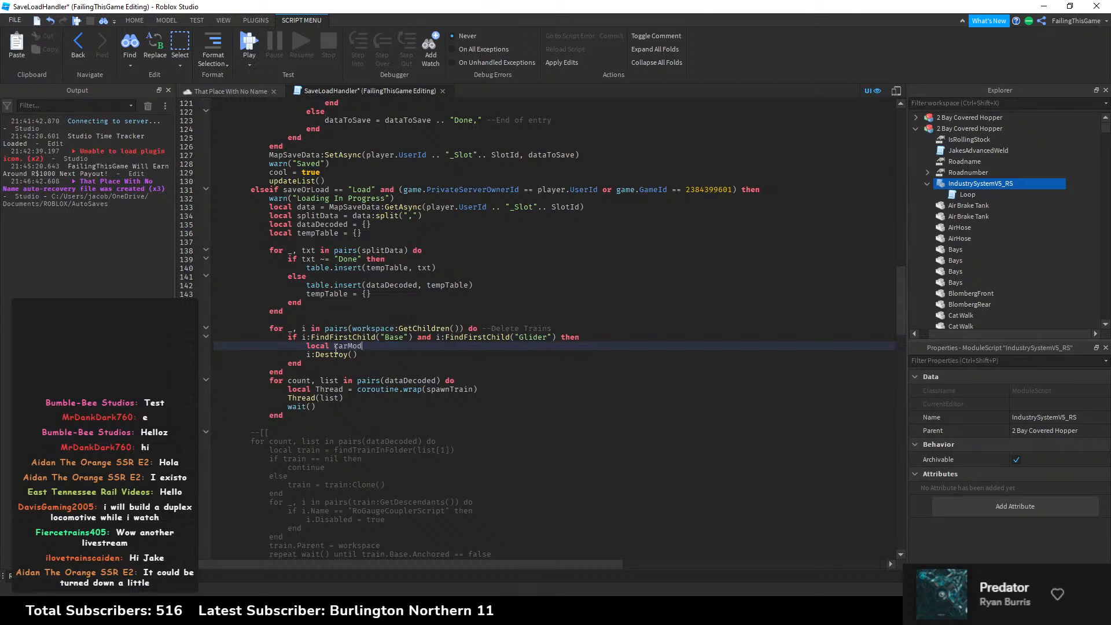
pyautogui.write(' = re')
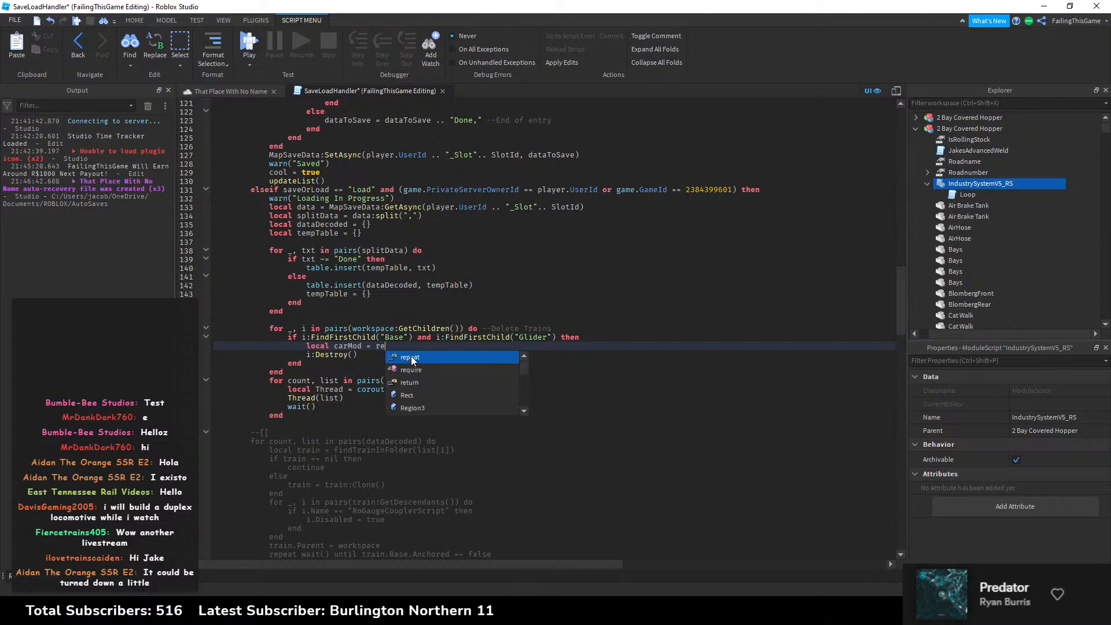
pyautogui.write('q')
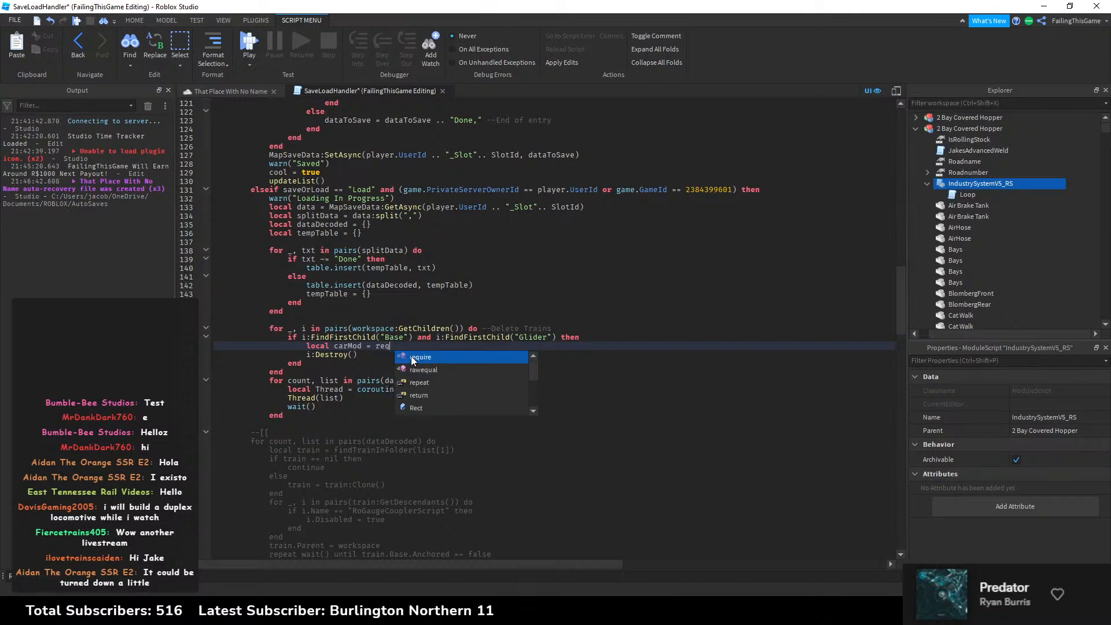
pyautogui.press('Tab')
pyautogui.press('BackSpace')
pyautogui.press('BackSpace')
pyautogui.press('BackSpace')
pyautogui.press('BackSpace')
pyautogui.press('BackSpace')
pyautogui.press('BackSpace')
pyautogui.press('BackSpace')
pyautogui.press('BackSpace')
pyautogui.press('BackSpace')
pyautogui.press('BackSpace')
pyautogui.press('BackSpace')
pyautogui.press('BackSpace')
pyautogui.press('BackSpace')
pyautogui.press('BackSpace')
pyautogui.press('BackSpace')
pyautogui.press('BackSpace')
pyautogui.press('BackSpace')
pyautogui.press('BackSpace')
pyautogui.press('BackSpace')
pyautogui.press('BackSpace')
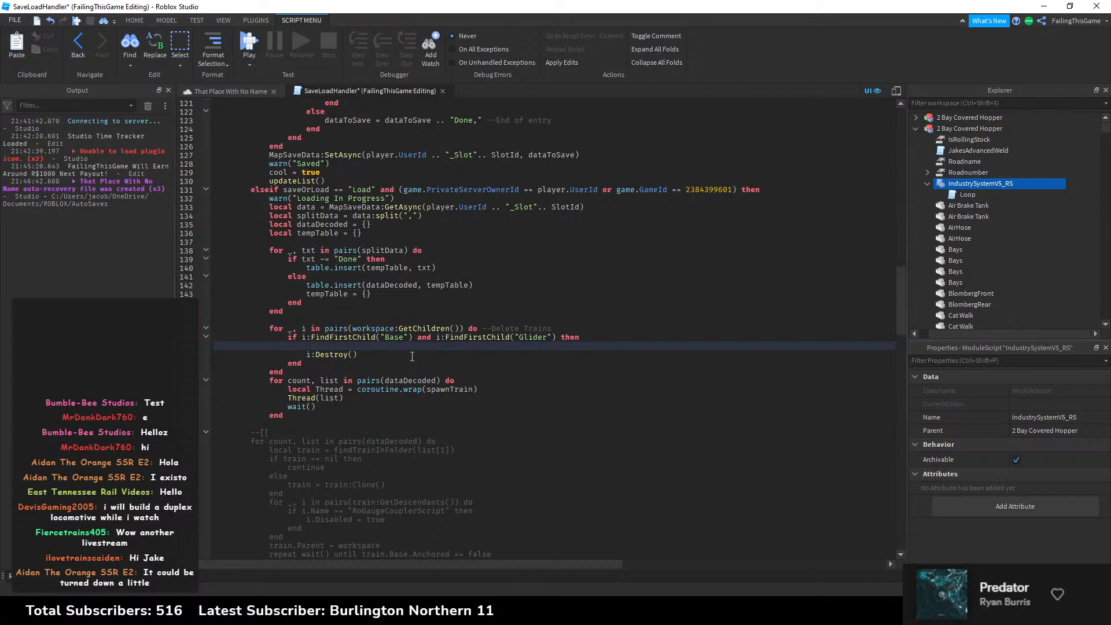
# Step: Add the block if i:FindFirstChild("IndustrySystemV5_RS") then above i:Destroy(), copying the module's name from the Explorer
pyautogui.write('if i:FindFirstChild("')
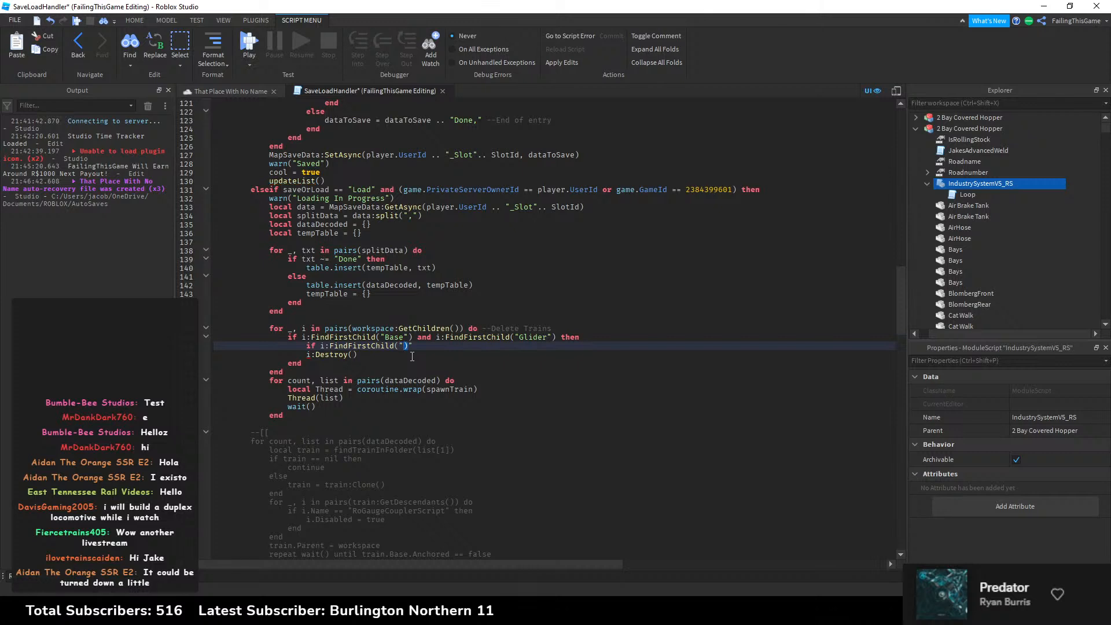
pyautogui.rightClick(964, 183)
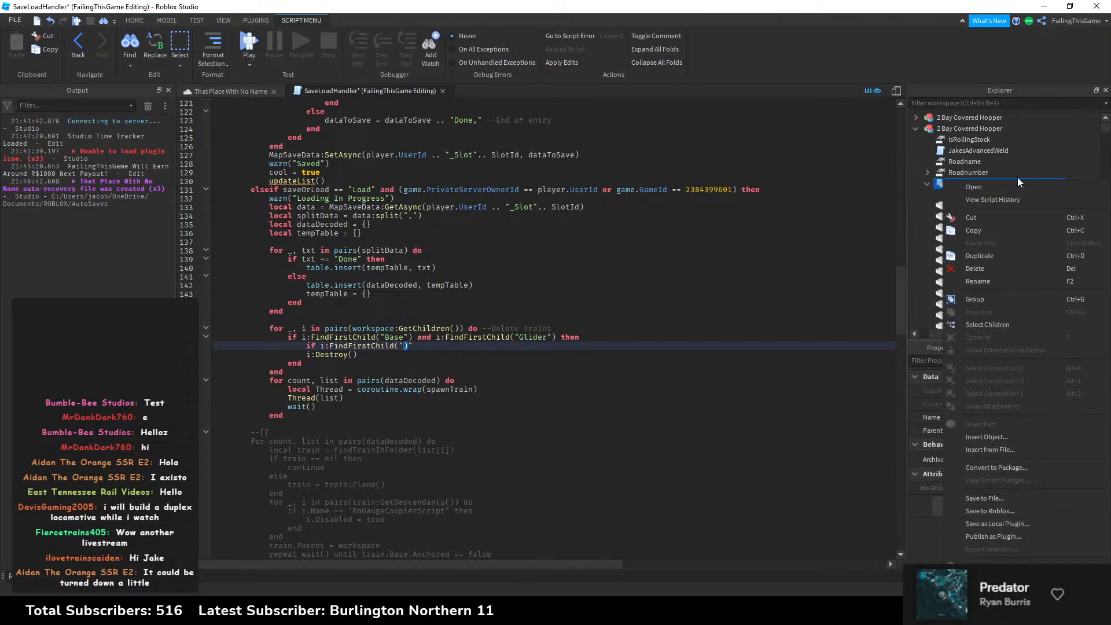
pyautogui.click(989, 282)
pyautogui.hotkey('ctrl', 'c')
pyautogui.press('Return')
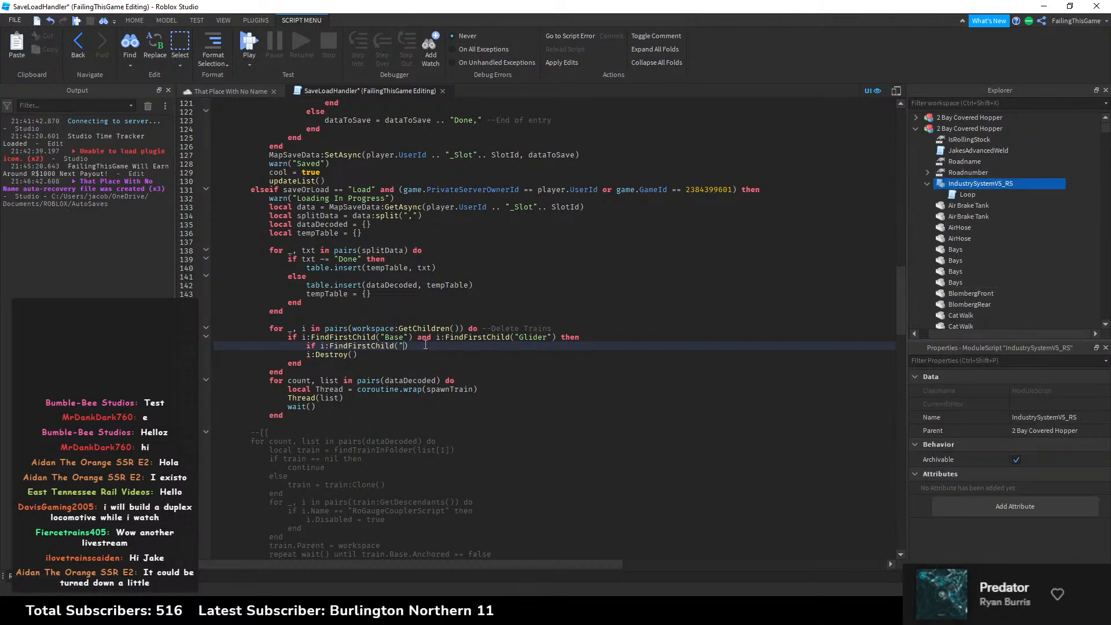
pyautogui.write('"')
pyautogui.hotkey('ctrl', 'v')
pyautogui.hotkey('ctrl', 'z')
pyautogui.press('BackSpace')
pyautogui.hotkey('ctrl', 'v')
pyautogui.write('") then')
pyautogui.press('Return')
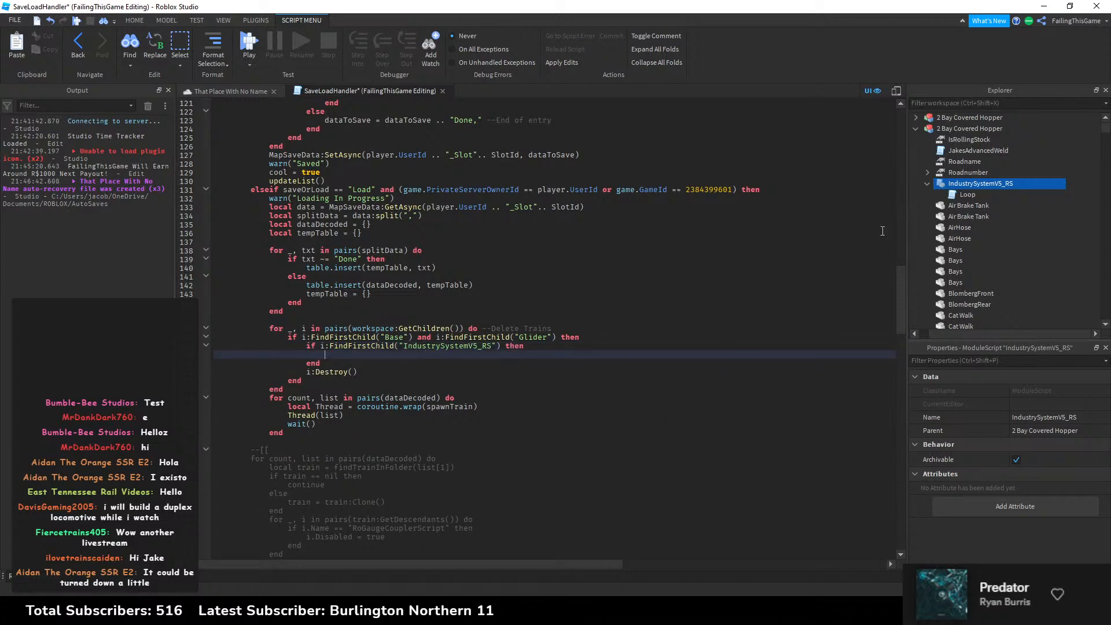
# Step: Declare local IndMOD with an empty require() call inside the IndustrySystemV5_RS if block of SaveLoadHandler
pyautogui.doubleClick(964, 183)
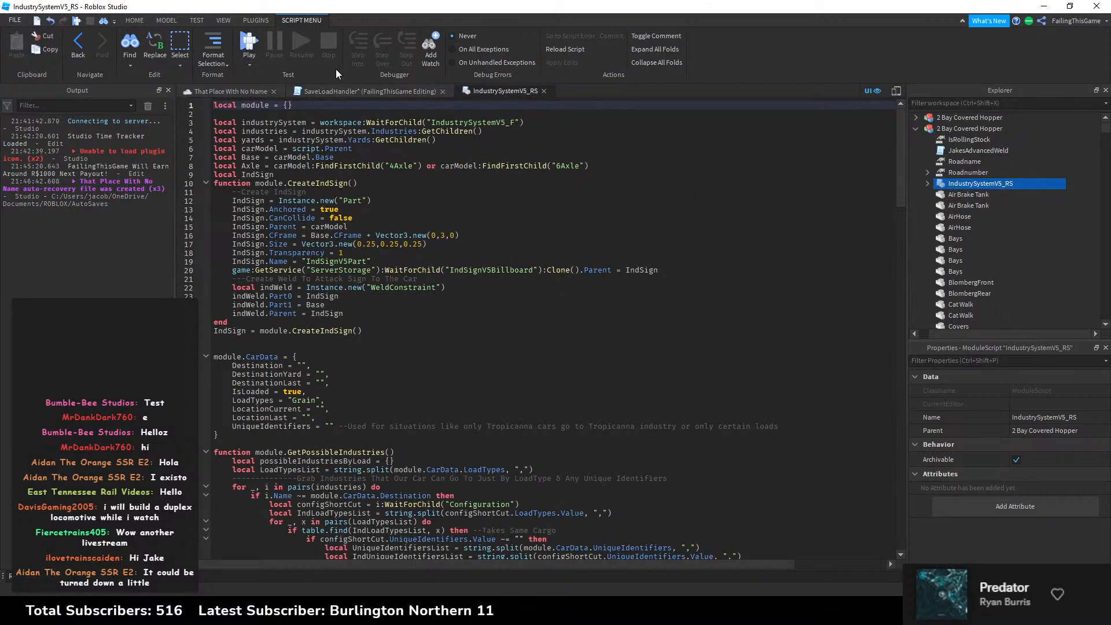
pyautogui.click(328, 90)
pyautogui.write('local car')
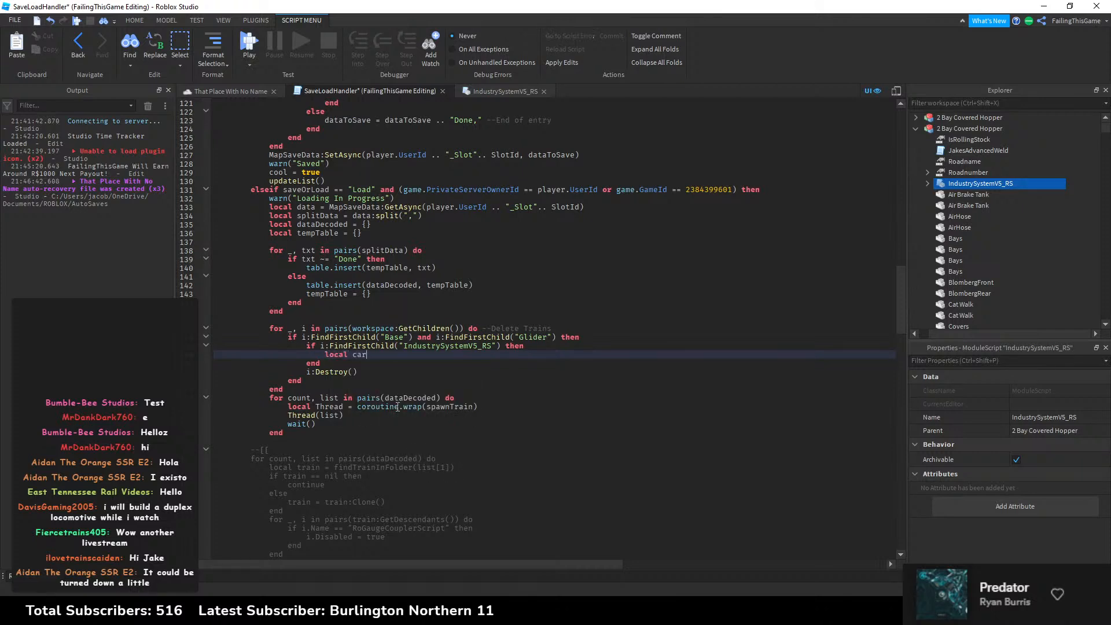
pyautogui.press('BackSpace')
pyautogui.press('BackSpace')
pyautogui.press('BackSpace')
pyautogui.write('IND')
pyautogui.press('BackSpace')
pyautogui.press('BackSpace')
pyautogui.write('ndMOD = requir')
pyautogui.press('BackSpace')
pyautogui.press('BackSpace')
pyautogui.press('BackSpace')
pyautogui.press('BackSpace')
pyautogui.press('BackSpace')
pyautogui.write('equire(')
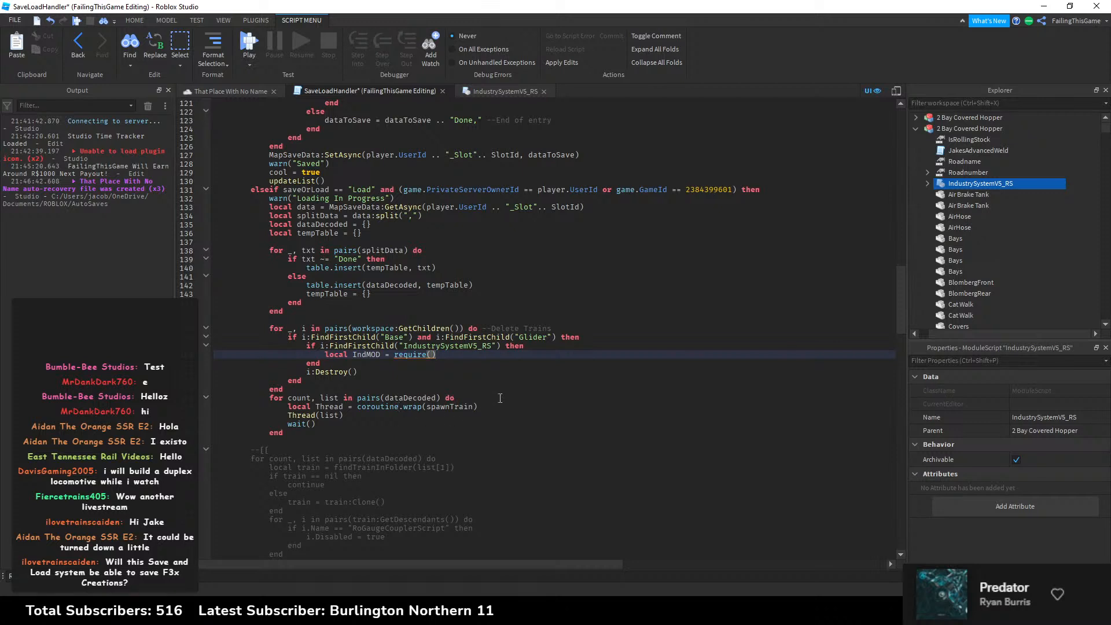
# Step: Copy i:FindFirstChild("IndustrySystemV5_RS") from the if condition into the require() parentheses and add a line below
pyautogui.moveTo(501, 345); pyautogui.dragTo(320, 346)
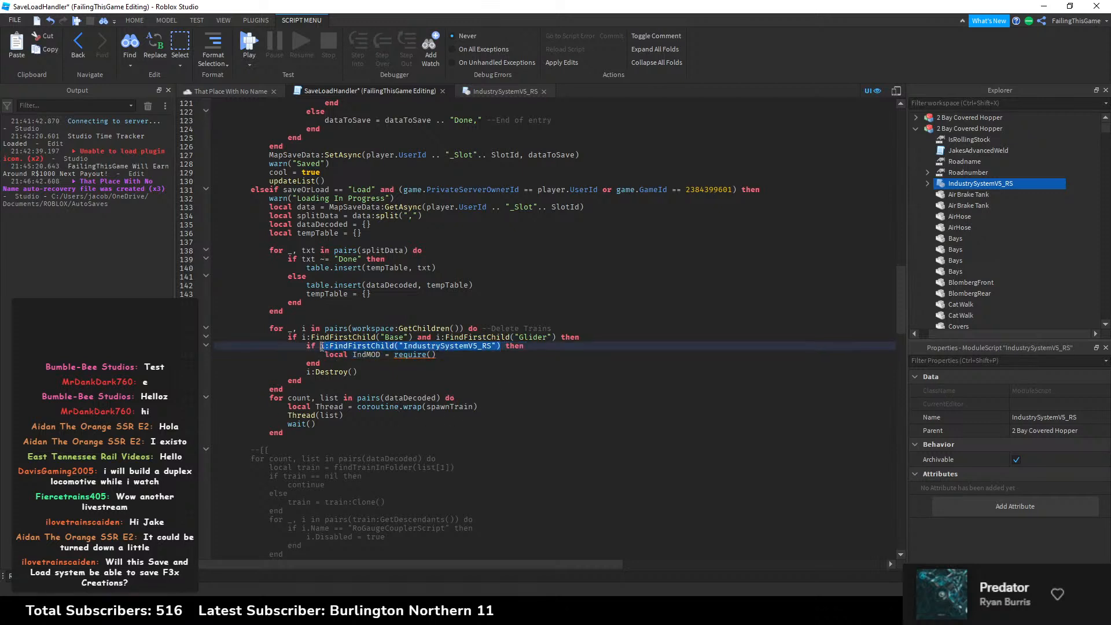
pyautogui.hotkey('ctrl', 'c')
pyautogui.click(435, 354)
pyautogui.hotkey('ctrl', 'v')
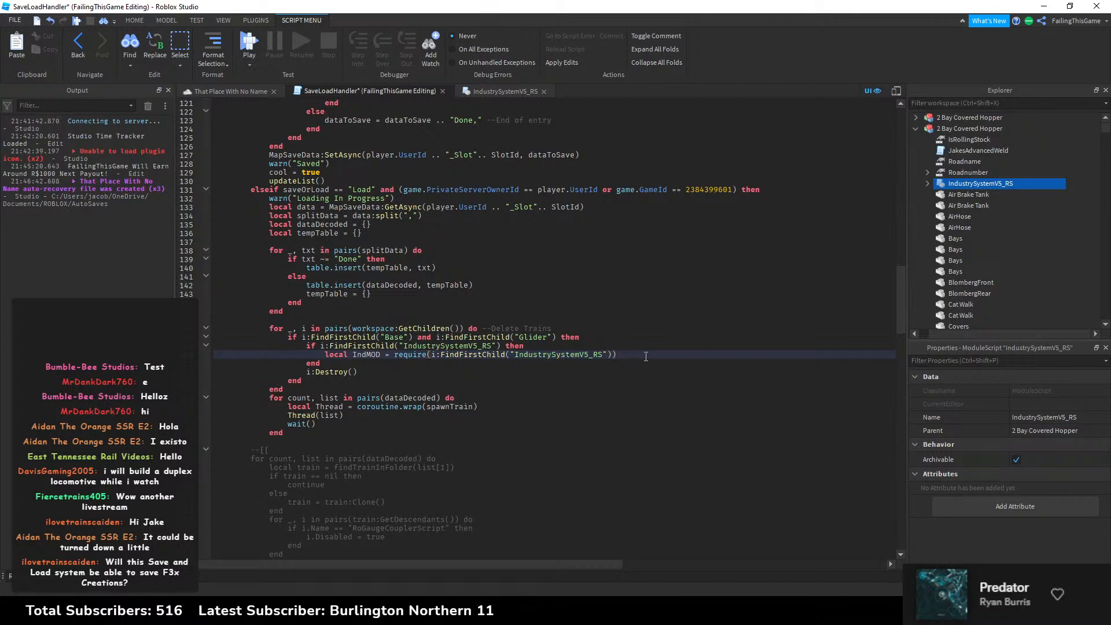
pyautogui.press('Return')
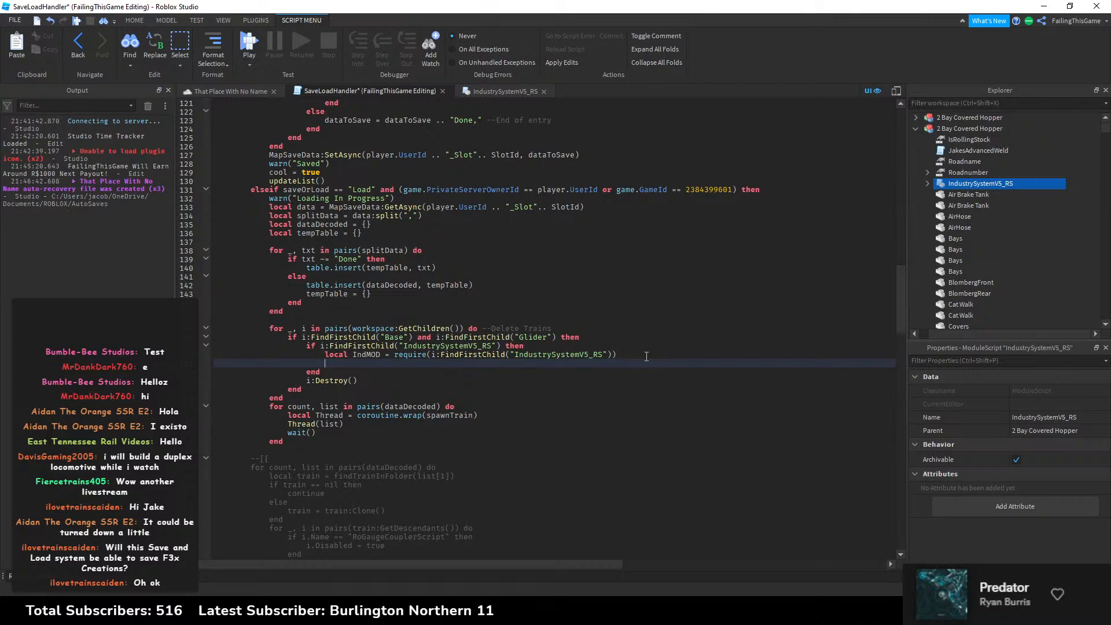
# Step: Clear the output log and return to the empty line below the IndMOD declaration
pyautogui.rightClick(80, 258)
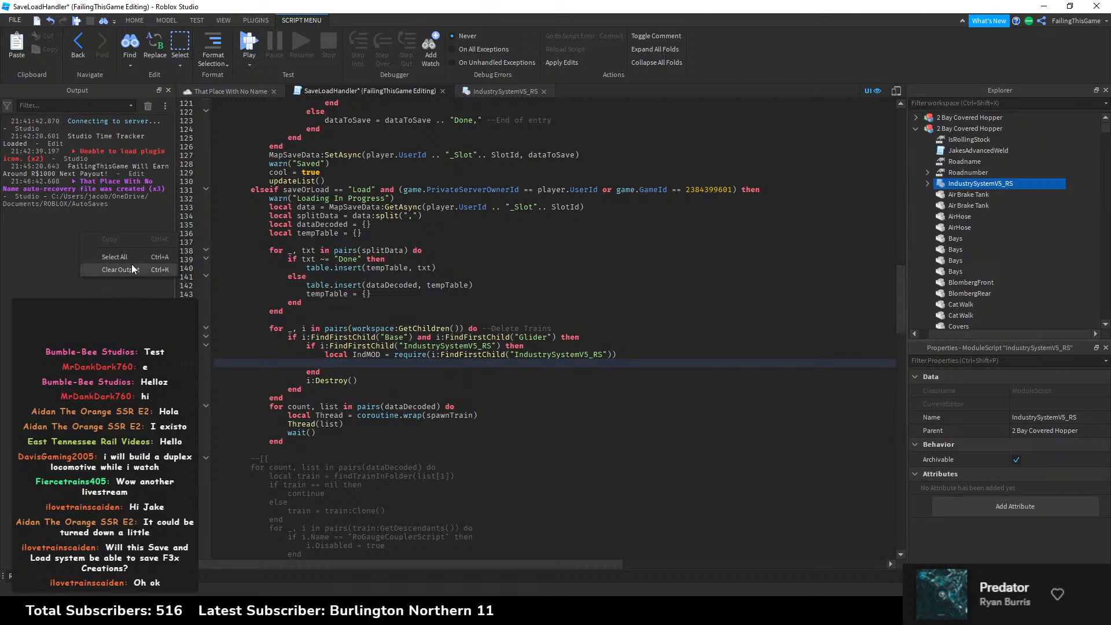
pyautogui.click(131, 270)
pyautogui.click(447, 382)
pyautogui.click(418, 361)
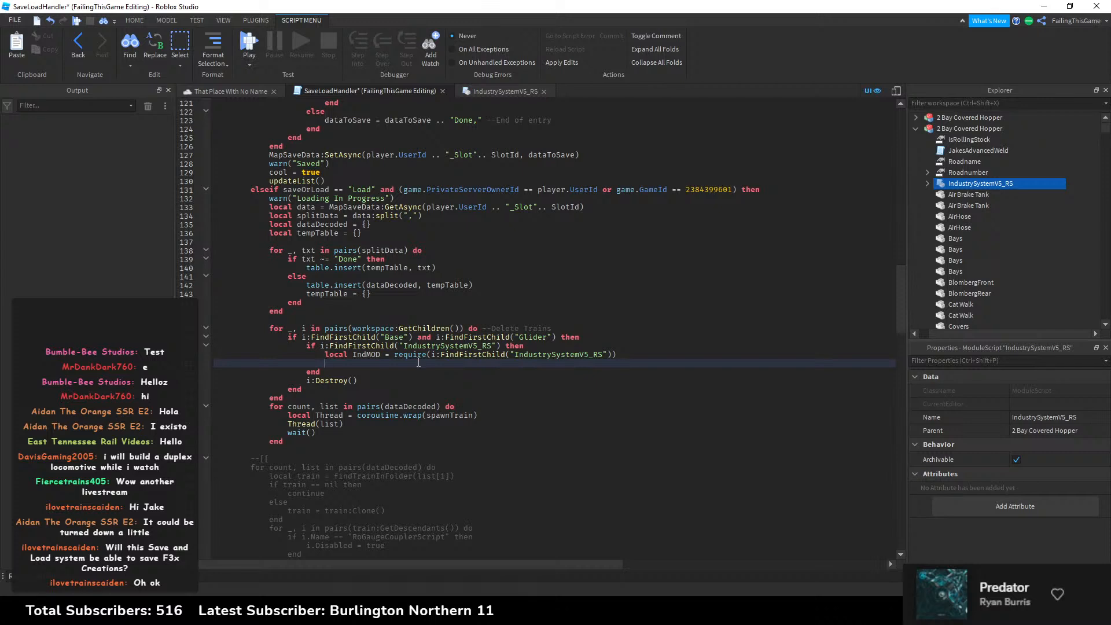
pyautogui.click(940, 194)
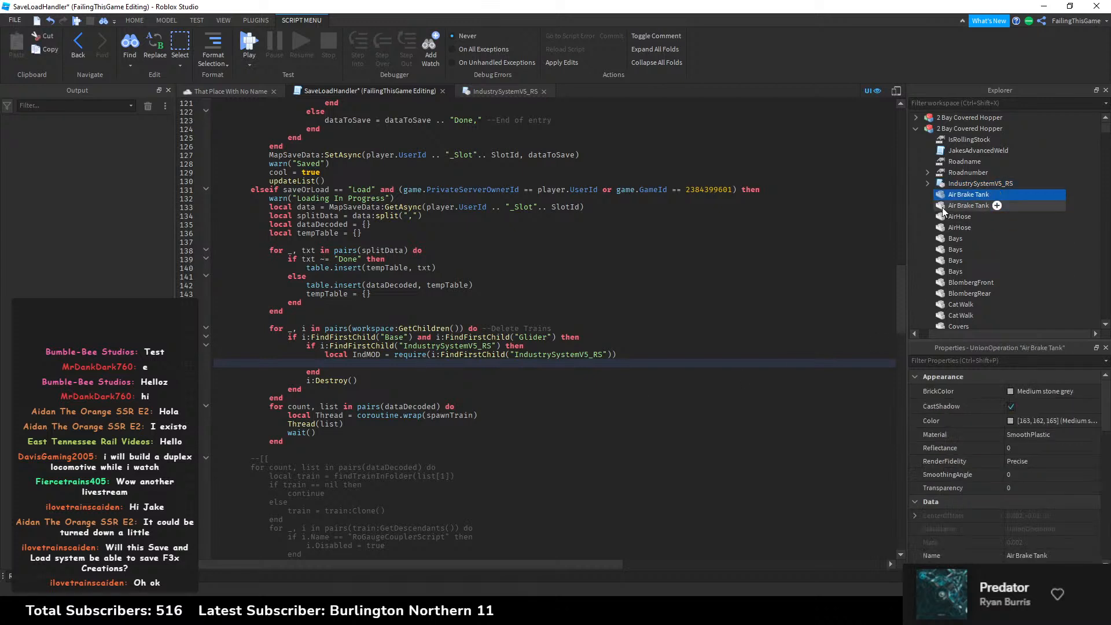
pyautogui.click(945, 205)
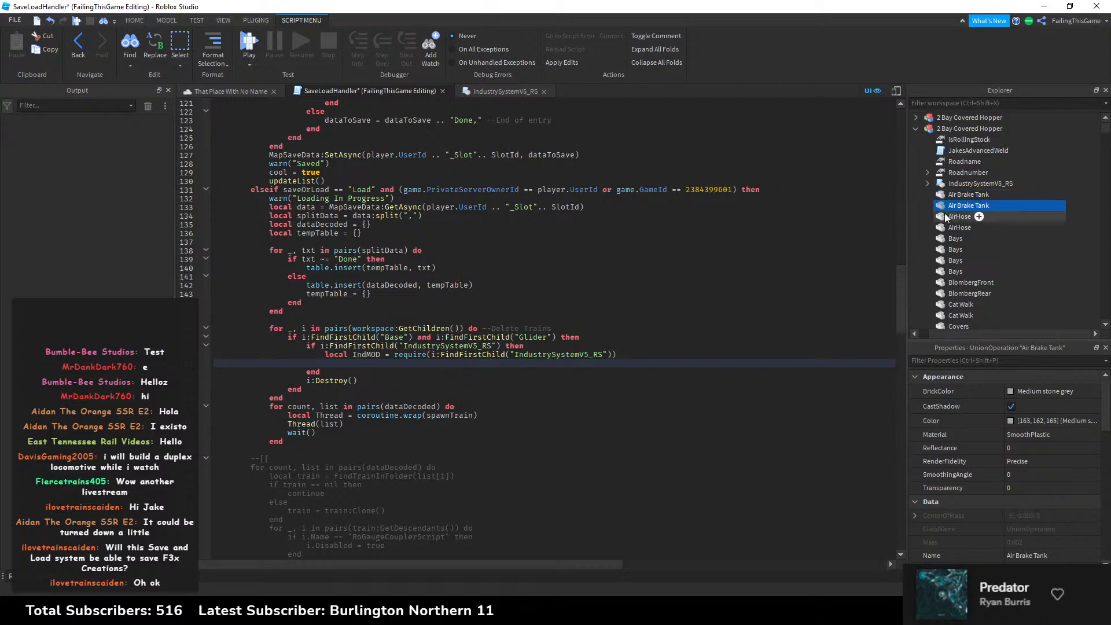
pyautogui.click(945, 216)
pyautogui.click(947, 227)
pyautogui.click(946, 249)
pyautogui.click(946, 272)
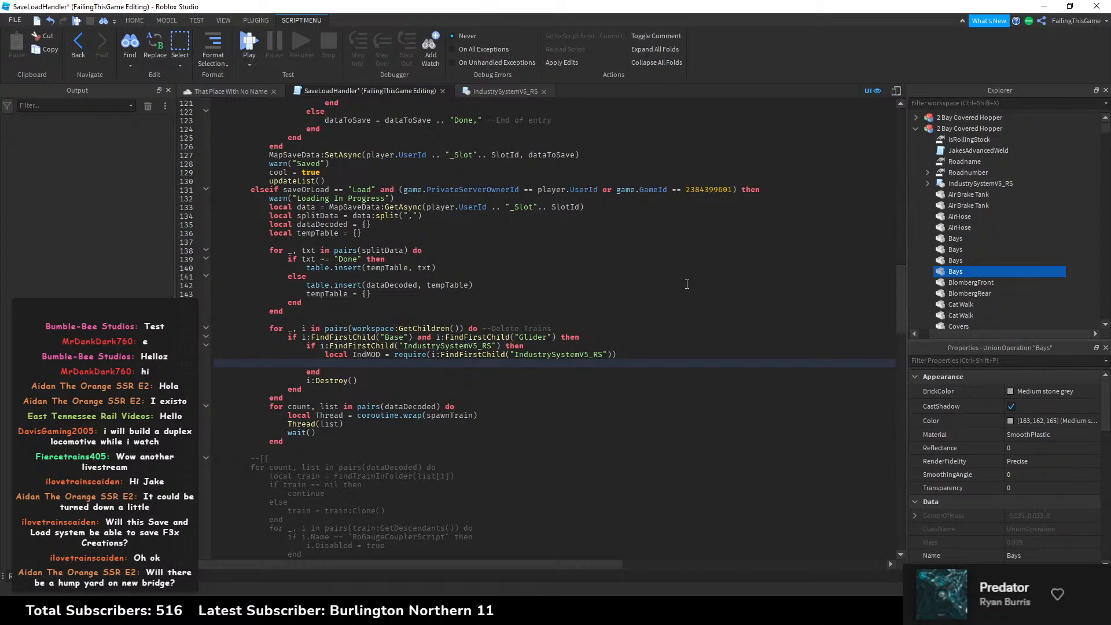
pyautogui.scroll(-3, 1085, 187)
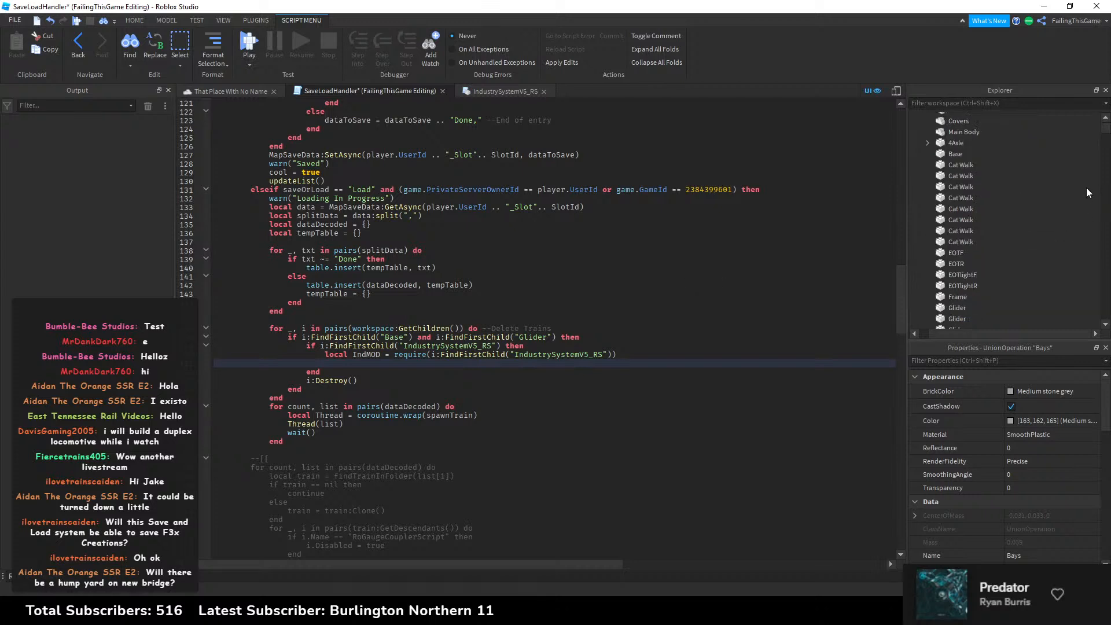
pyautogui.click(1085, 185)
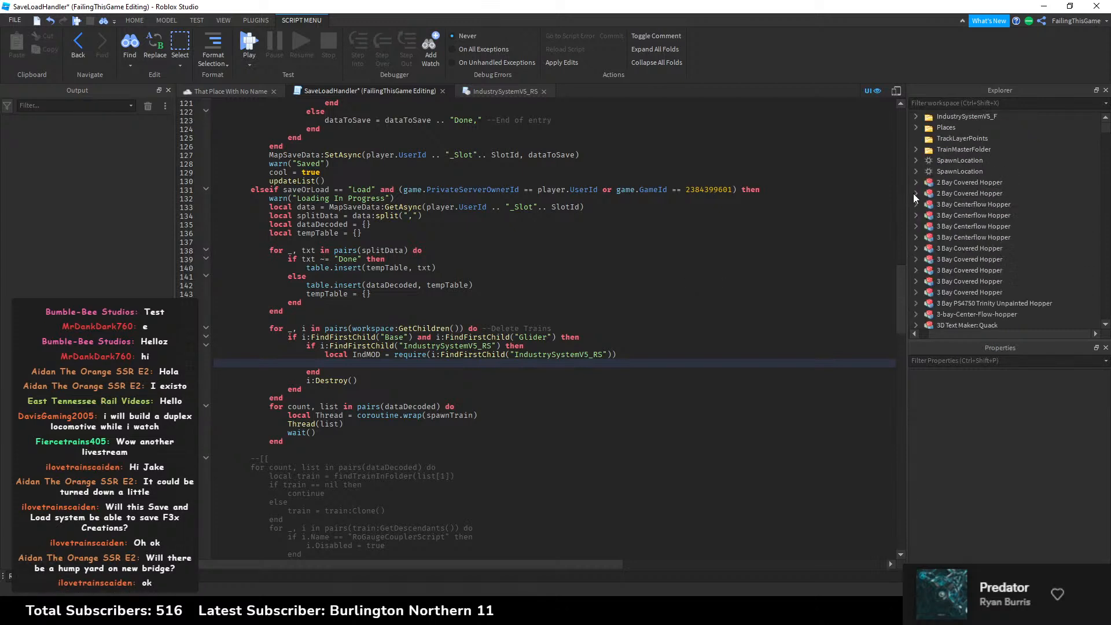
pyautogui.moveTo(963, 334); pyautogui.dragTo(936, 327)
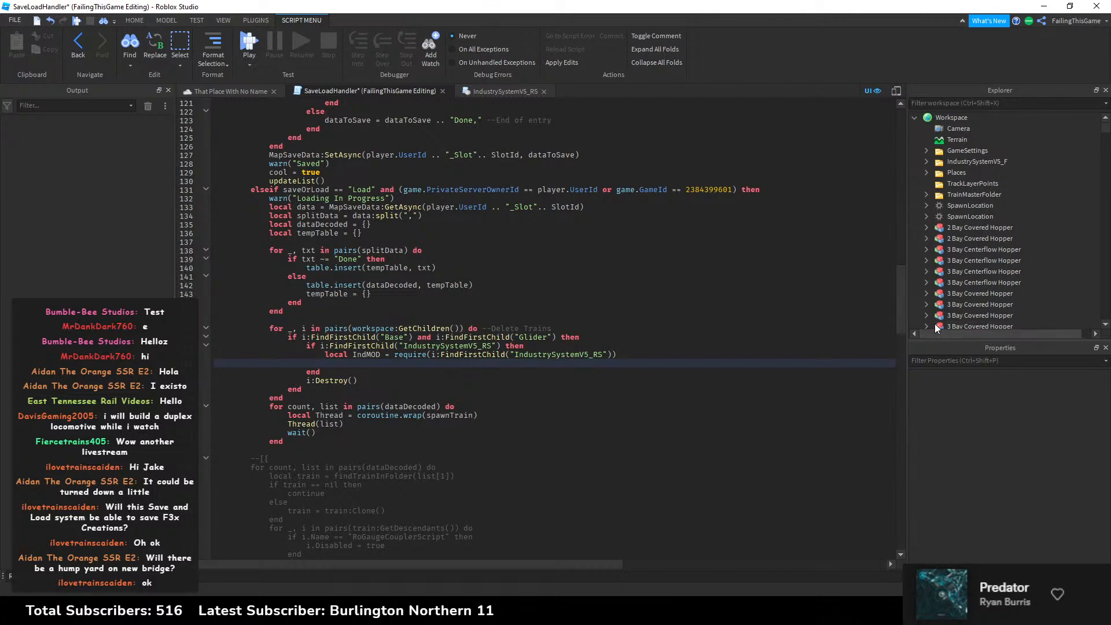
pyautogui.click(454, 363)
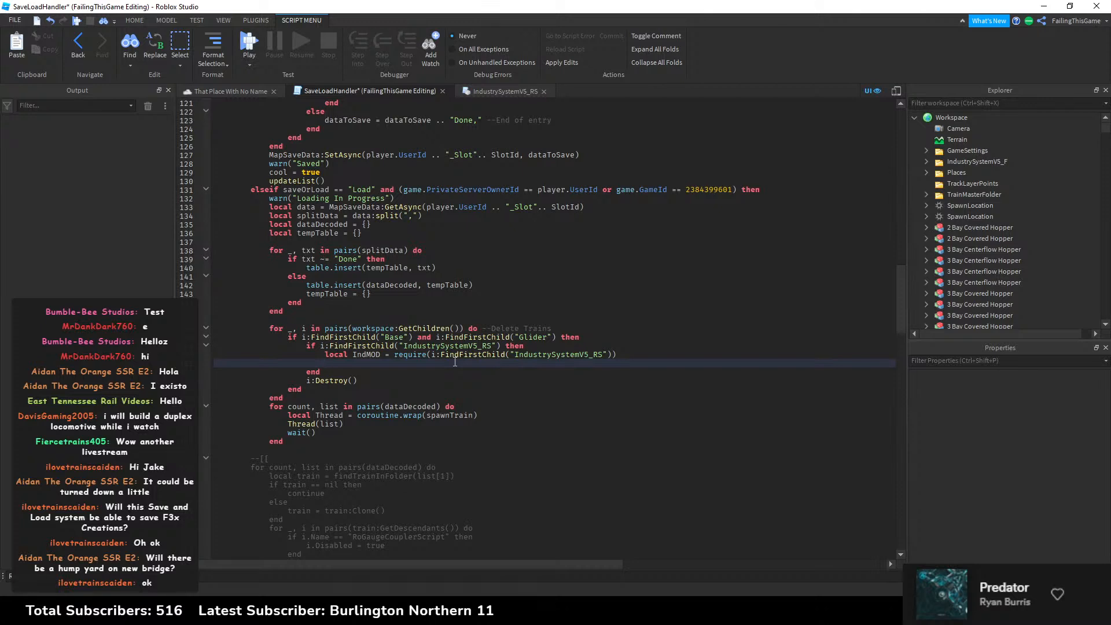
# Step: Declare local targetDes = IndMOD.CarData on the empty line below the IndMOD declaration
pyautogui.click(926, 238)
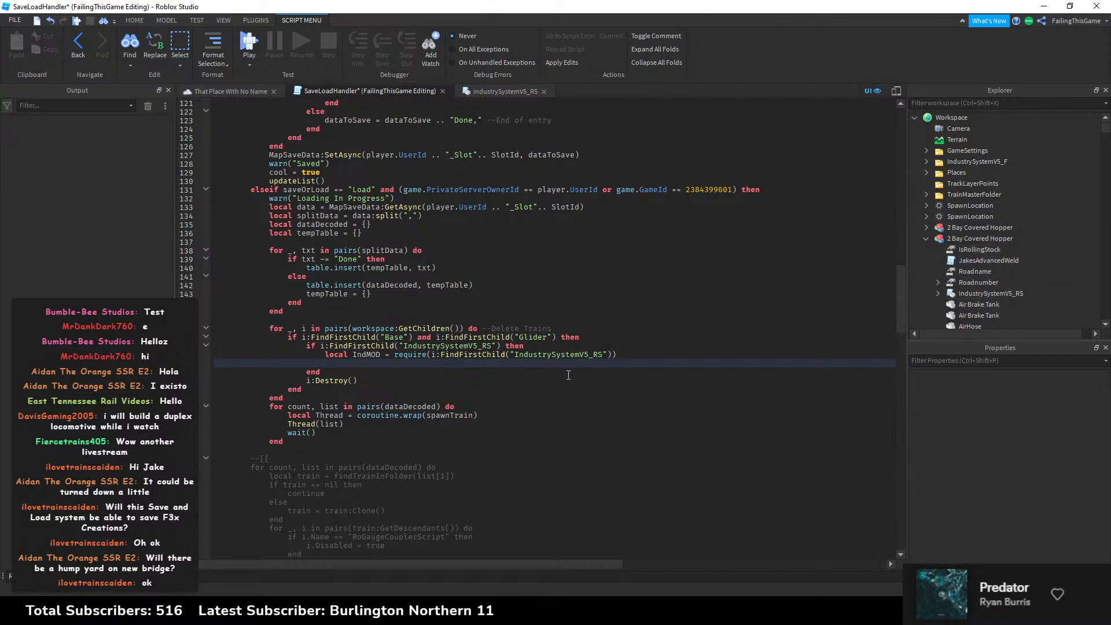
pyautogui.click(584, 363)
pyautogui.write('l')
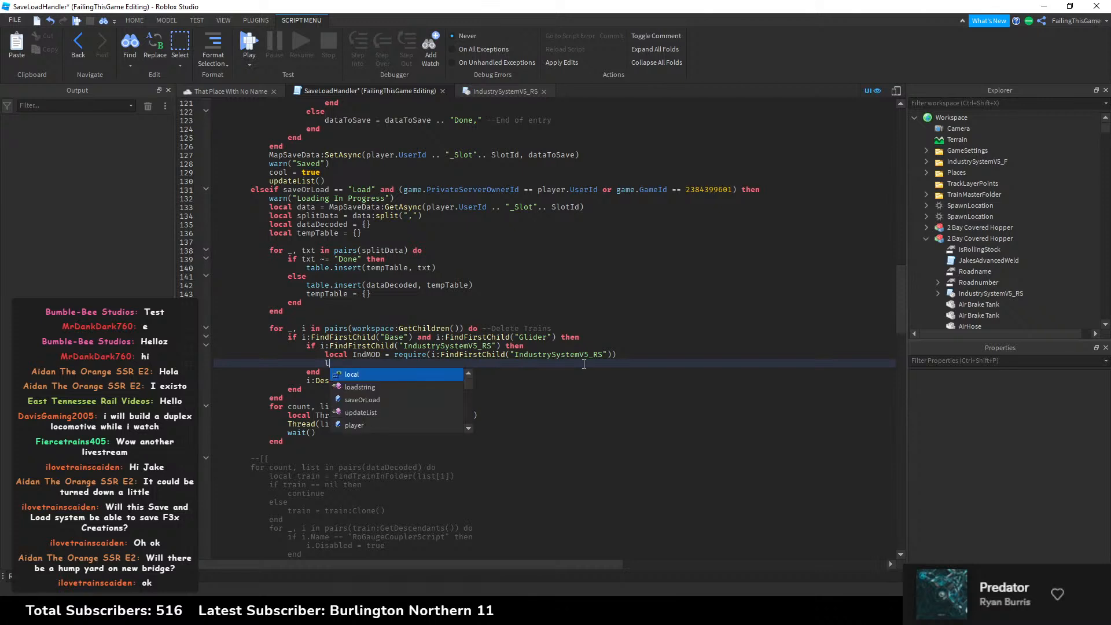
pyautogui.write('ocal targetDes ')
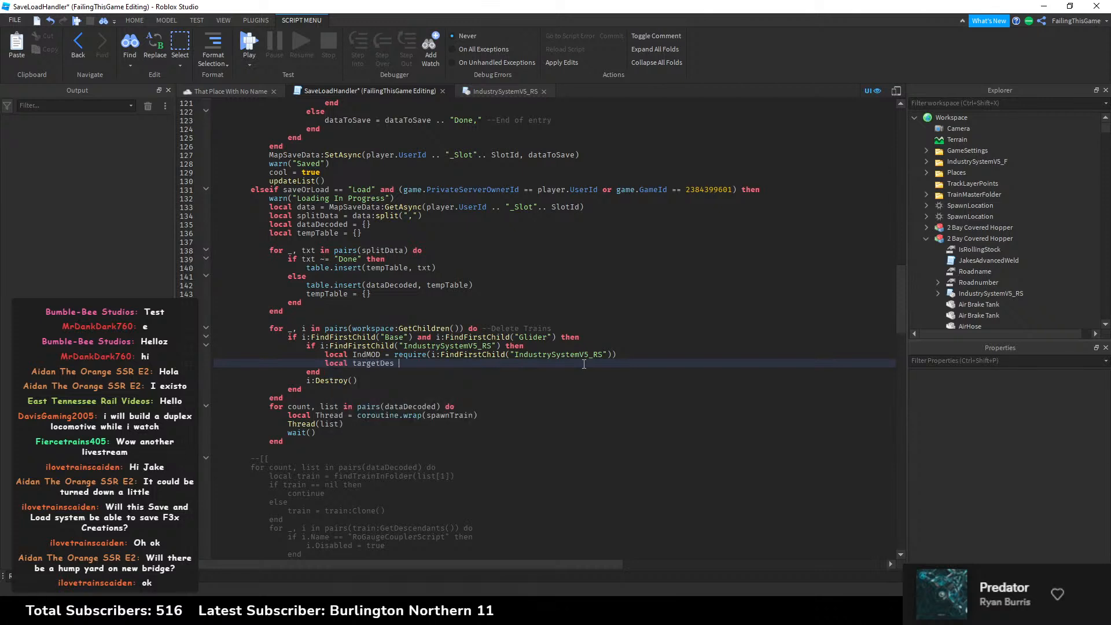
pyautogui.write('= IndMOD.CarData')
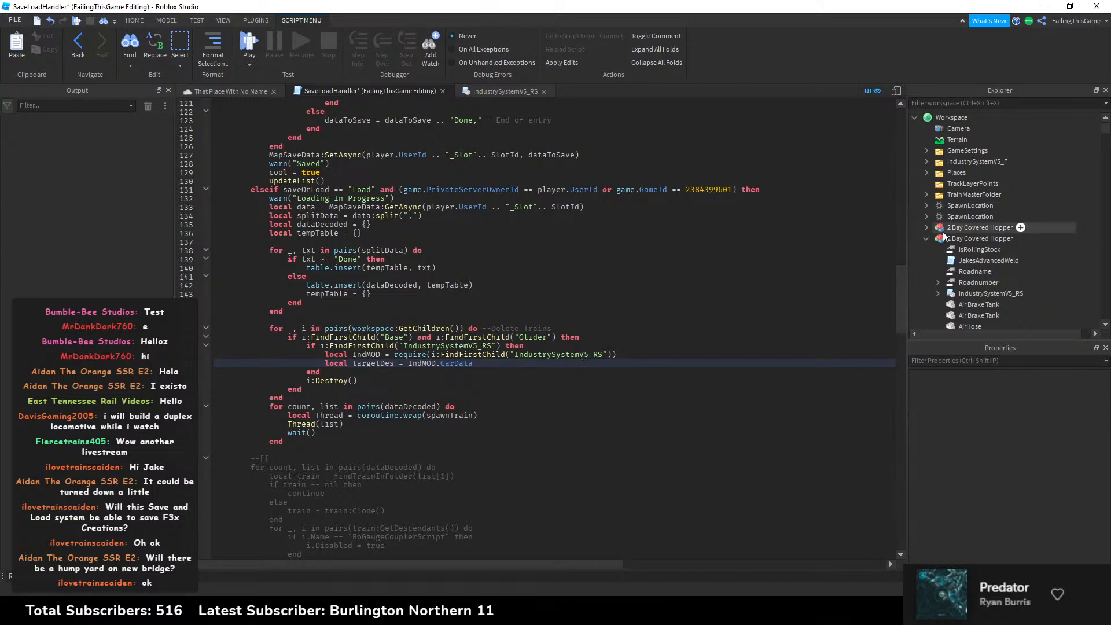
# Step: Copy the Destination field name from the CarData table in the IndustrySystemV5_RS module and close that script
pyautogui.doubleClick(984, 293)
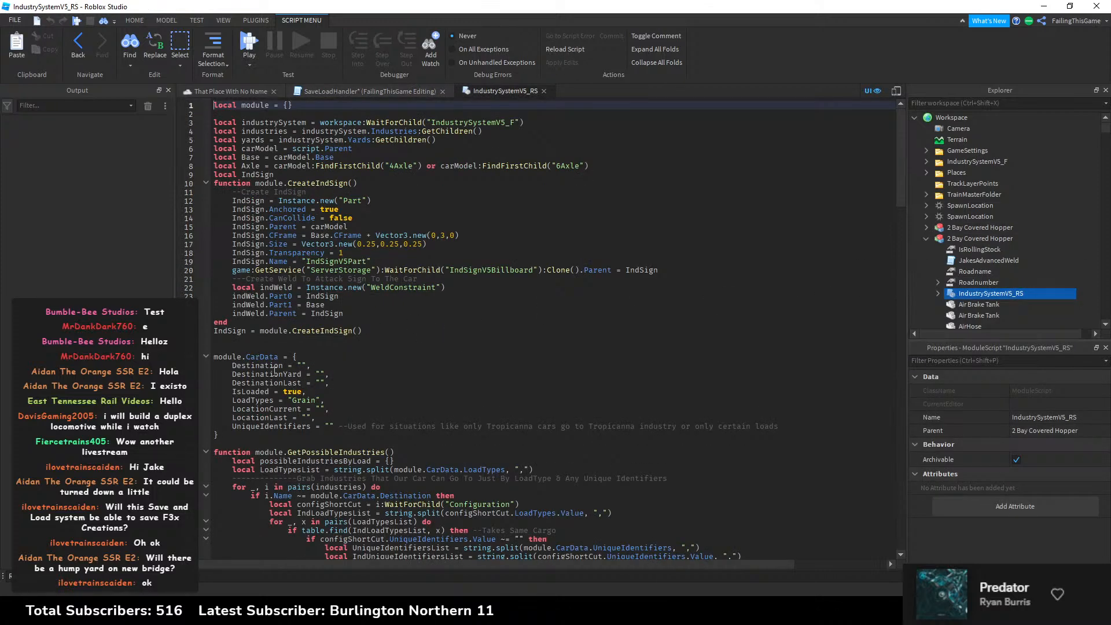
pyautogui.doubleClick(260, 364)
pyautogui.doubleClick(257, 365)
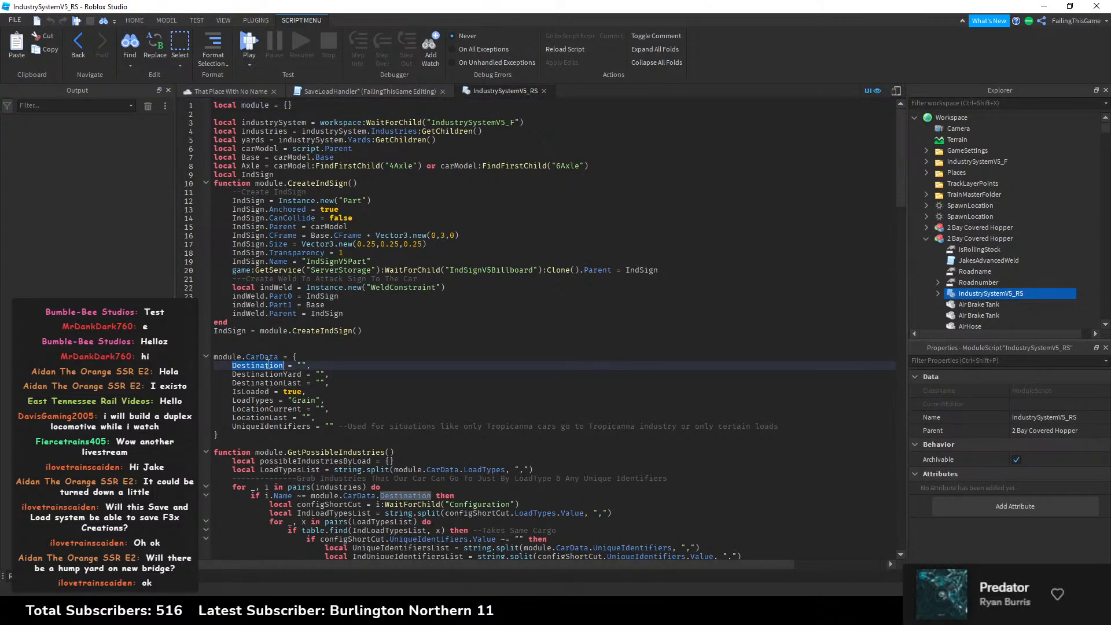
pyautogui.click(544, 91)
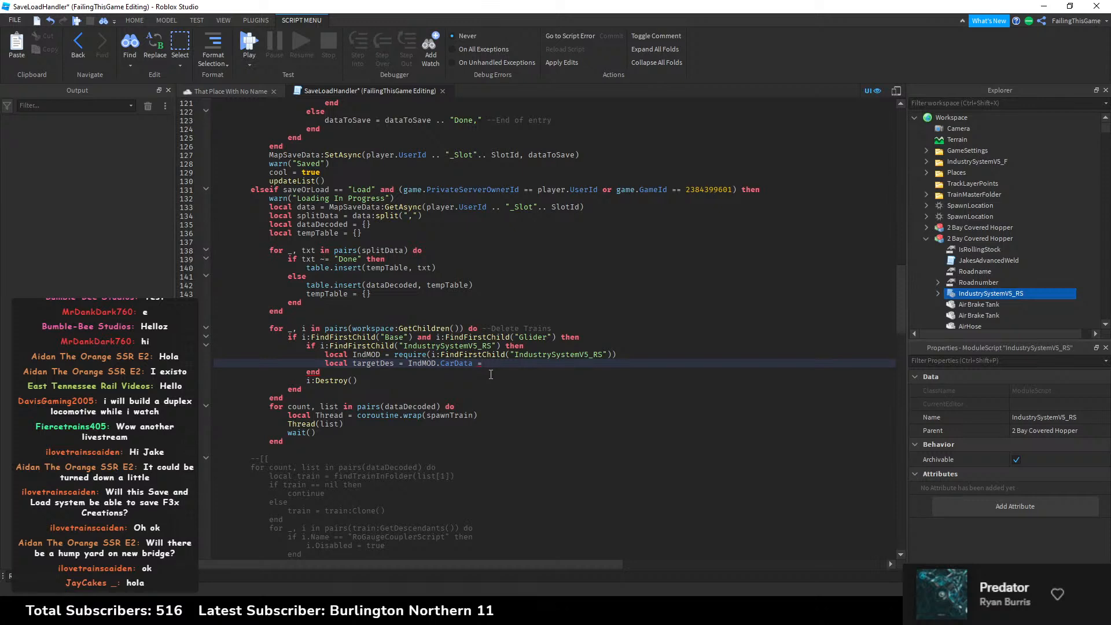
# Step: Complete the targetDes assignment as IndMOD.CarData.Destination and add an empty line below it
pyautogui.write('Destination')
pyautogui.press('BackSpace')
pyautogui.press('BackSpace')
pyautogui.press('BackSpace')
pyautogui.press('BackSpace')
pyautogui.press('BackSpace')
pyautogui.press('BackSpace')
pyautogui.press('BackSpace')
pyautogui.press('BackSpace')
pyautogui.press('BackSpace')
pyautogui.press('BackSpace')
pyautogui.press('BackSpace')
pyautogui.press('BackSpace')
pyautogui.write('/')
pyautogui.hotkey('ctrl', 'v')
pyautogui.press('BackSpace')
pyautogui.press('BackSpace')
pyautogui.press('BackSpace')
pyautogui.press('BackSpace')
pyautogui.press('BackSpace')
pyautogui.press('BackSpace')
pyautogui.press('BackSpace')
pyautogui.press('BackSpace')
pyautogui.press('BackSpace')
pyautogui.press('BackSpace')
pyautogui.press('BackSpace')
pyautogui.press('BackSpace')
pyautogui.write('.')
pyautogui.hotkey('ctrl', 'v')
pyautogui.press('Return')
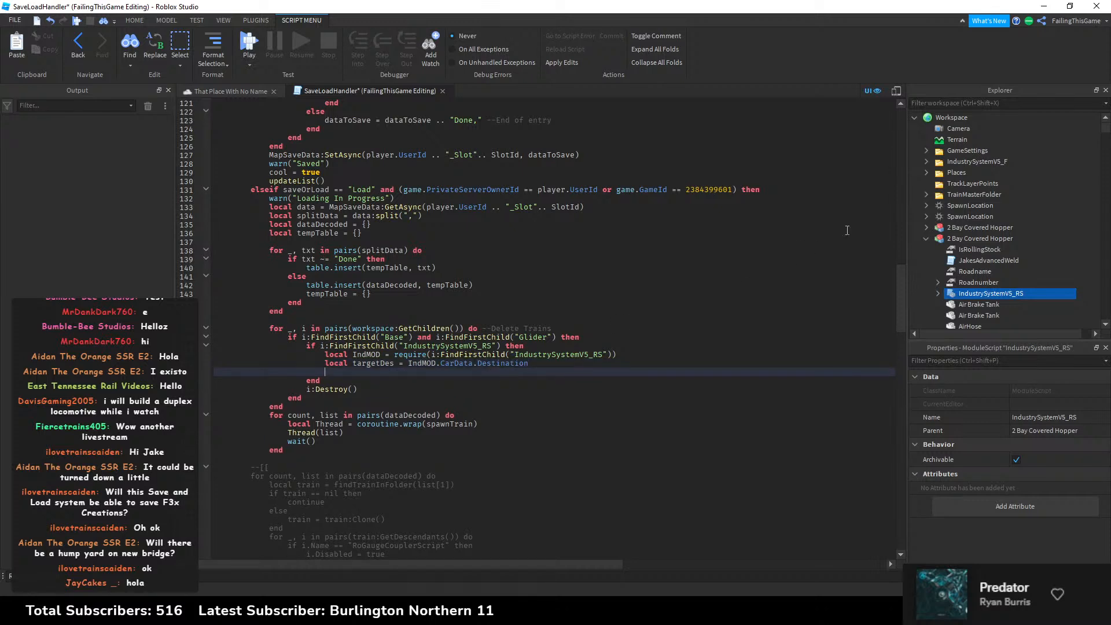
# Step: Begin a loop for _, x in pairs(workspace.IndustrySystemV5_F.) on the line below targetDes
pyautogui.click(359, 371)
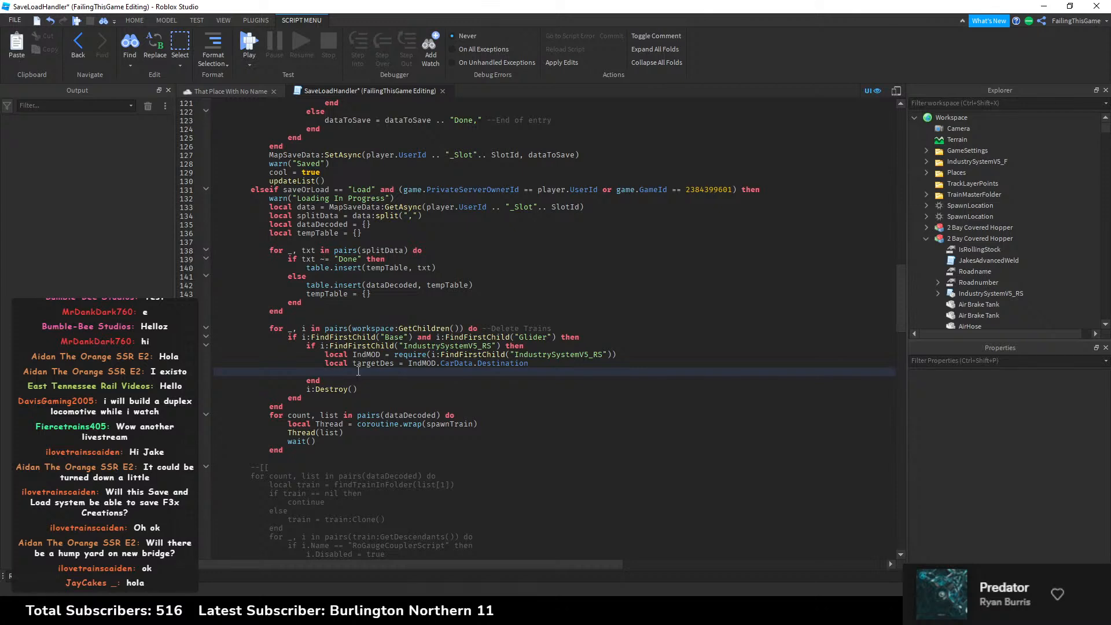
pyautogui.write('for _, i in pairs')
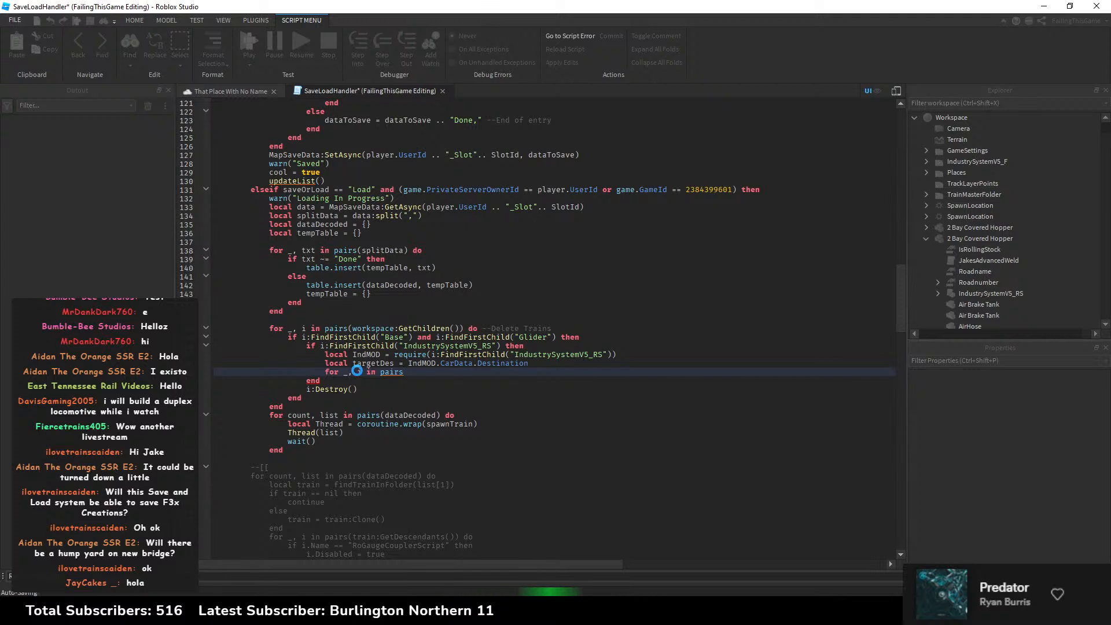
pyautogui.press('BackSpace')
pyautogui.press('BackSpace')
pyautogui.press('BackSpace')
pyautogui.press('BackSpace')
pyautogui.press('BackSpace')
pyautogui.press('BackSpace')
pyautogui.press('BackSpace')
pyautogui.press('BackSpace')
pyautogui.press('BackSpace')
pyautogui.press('BackSpace')
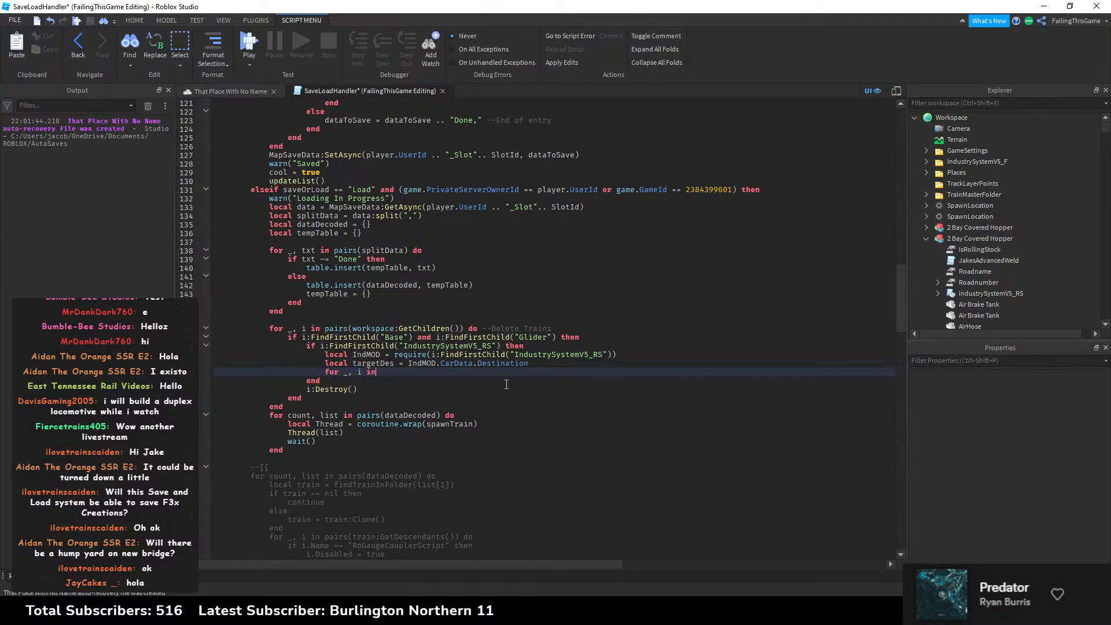
pyautogui.write('x in pairs(')
pyautogui.write('workspace.ind')
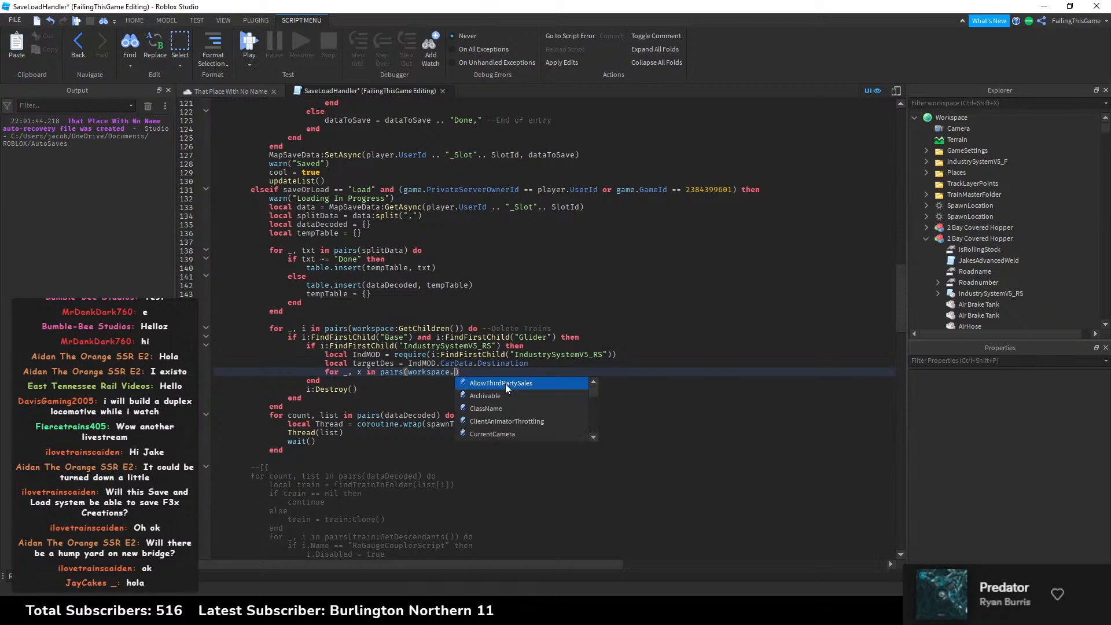
pyautogui.press('Down')
pyautogui.press('Tab')
pyautogui.write('.')
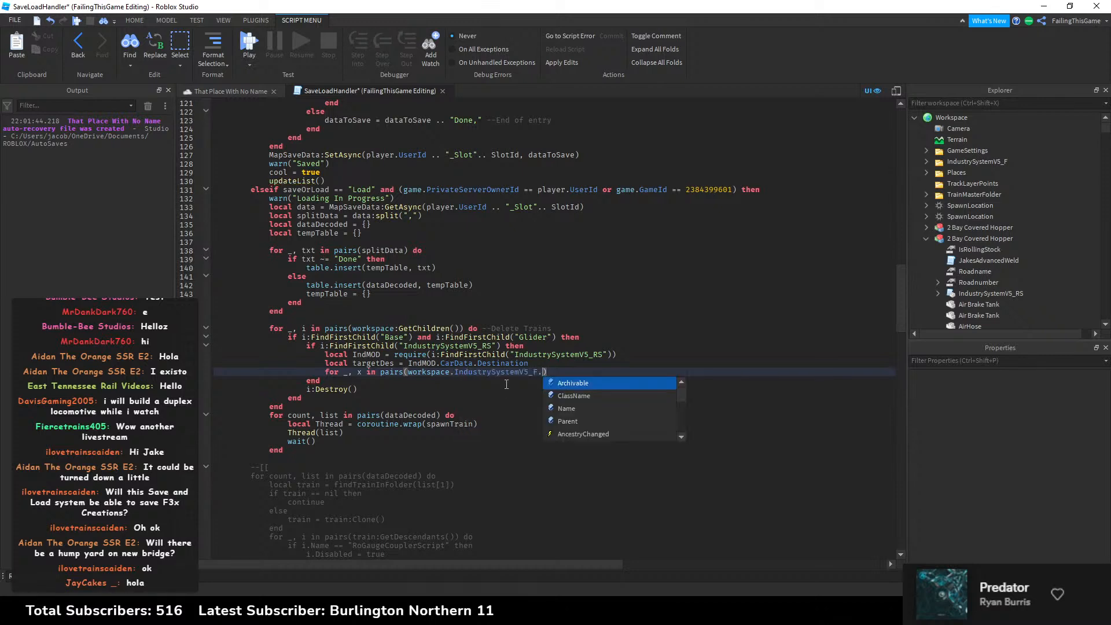
# Step: Complete the loop header as pairs(workspace.IndustrySystemV5_F.Industries:GetChildren()) do and open its empty body
pyautogui.click(926, 162)
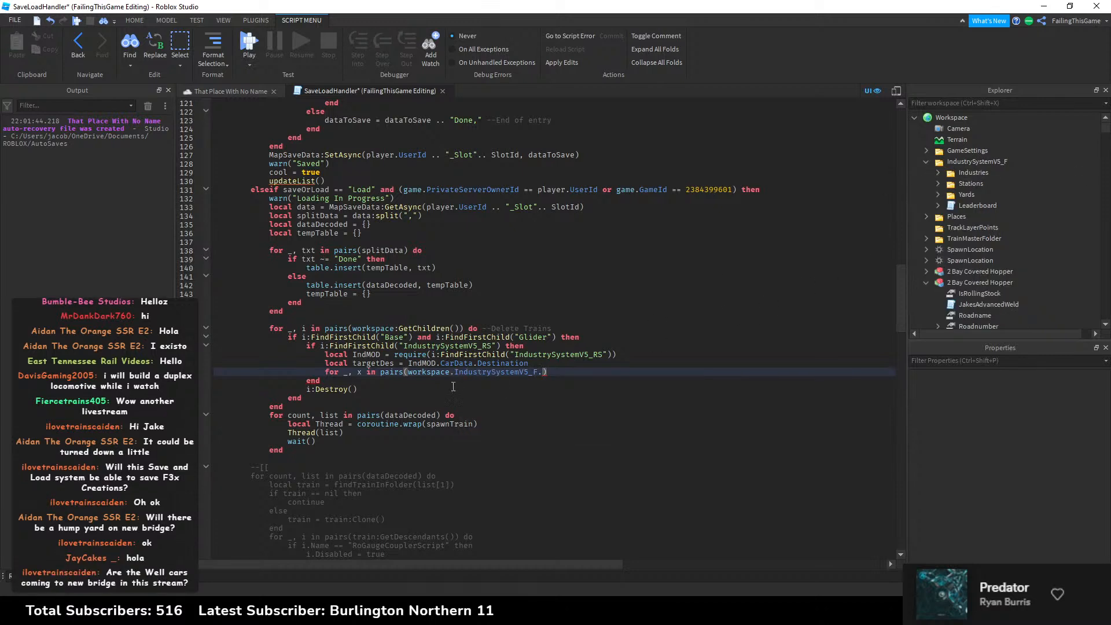
pyautogui.click(544, 372)
pyautogui.write('ind')
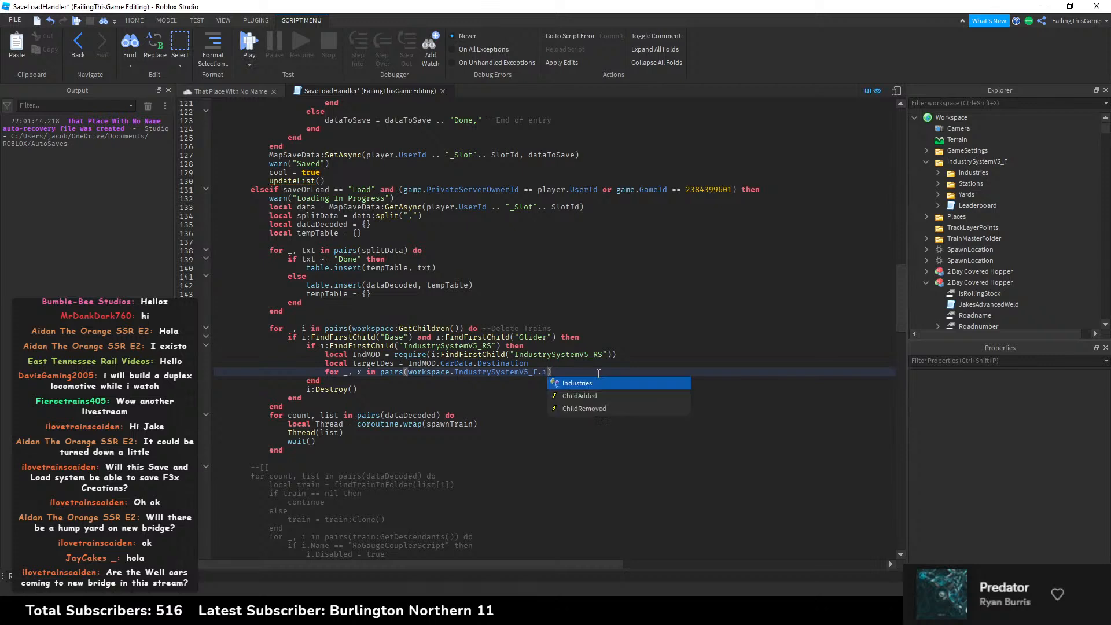
pyautogui.press('Tab')
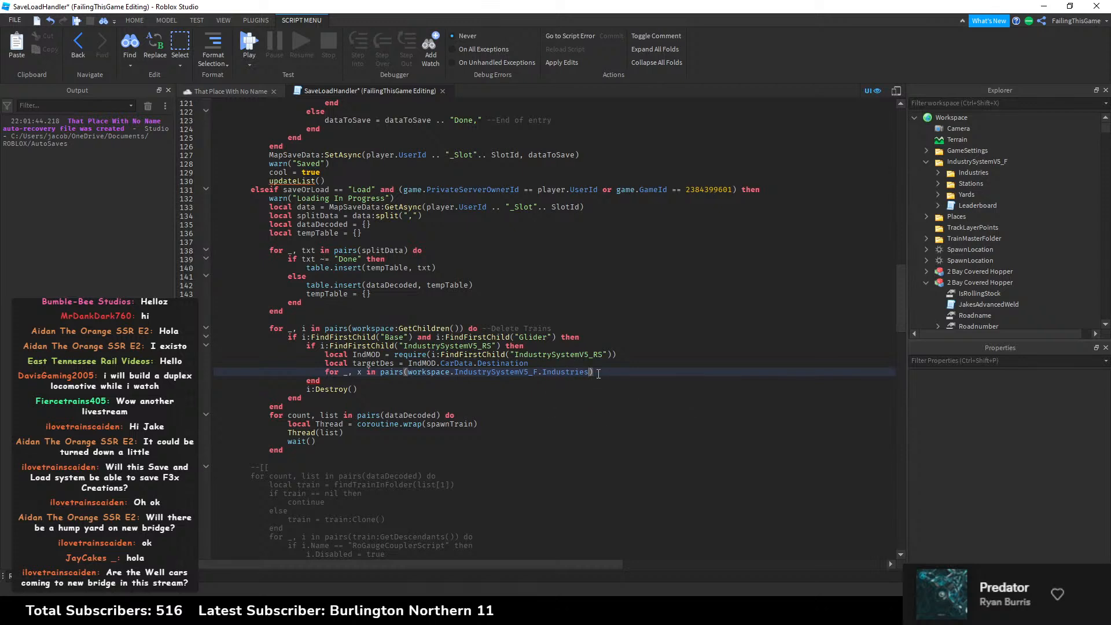
pyautogui.click(939, 172)
pyautogui.click(940, 171)
pyautogui.click(605, 376)
pyautogui.write(':GetChildren()) do')
pyautogui.press('Return')
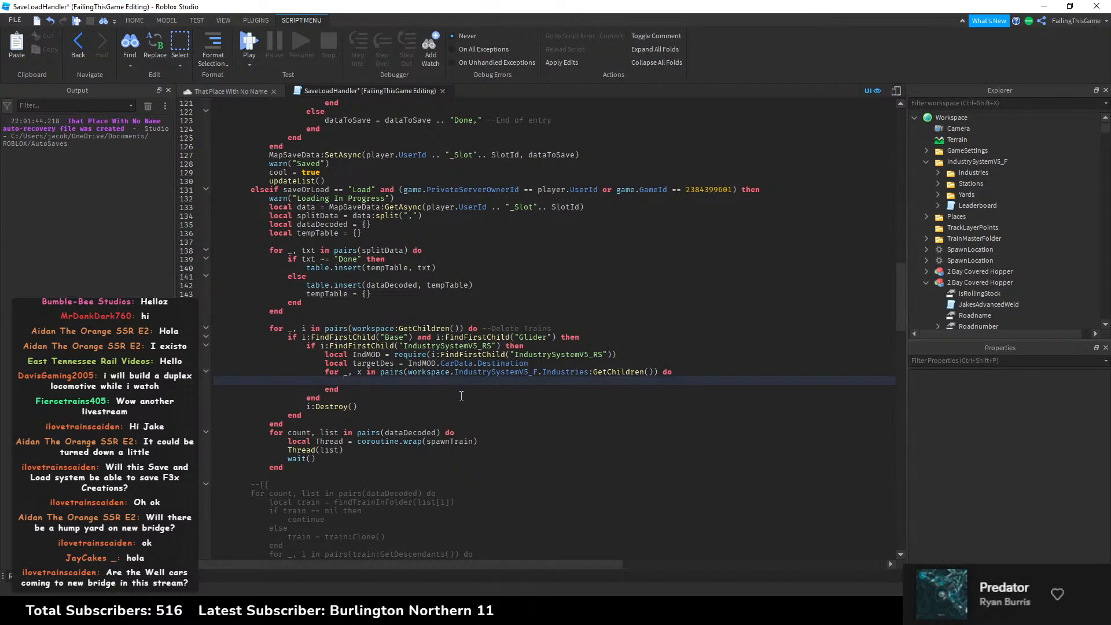
pyautogui.click(554, 361)
pyautogui.press('Return')
pyautogui.write('loca')
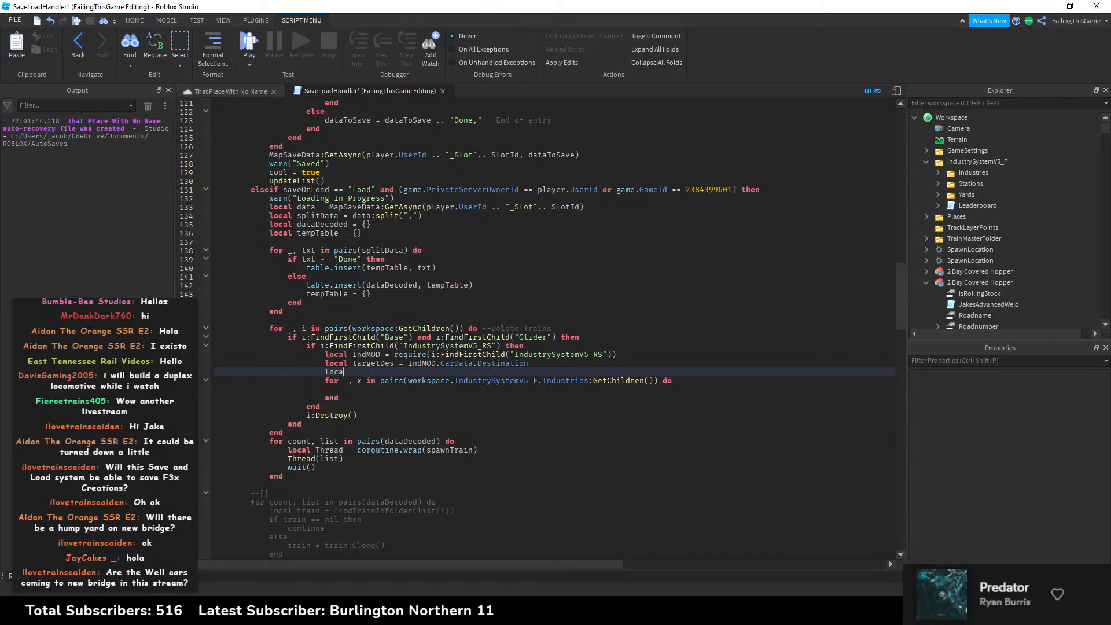
pyautogui.press('BackSpace')
pyautogui.press('BackSpace')
pyautogui.press('BackSpace')
pyautogui.press('BackSpace')
pyautogui.press('BackSpace')
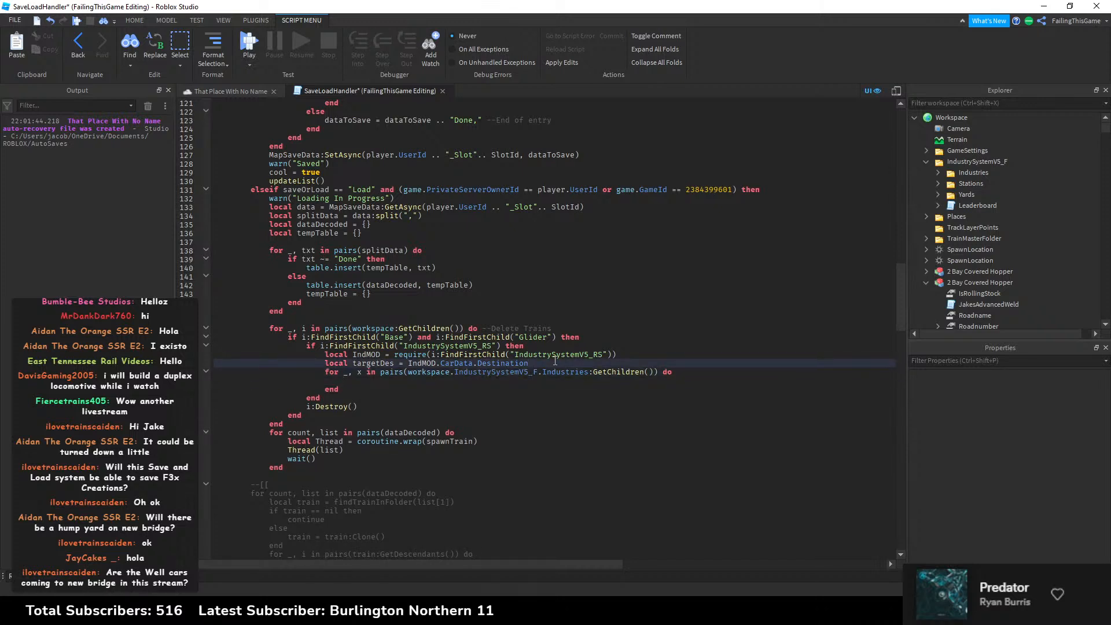
# Step: Check the CarData fields in the 2 Bay Covered Hopper's IndustrySystemV5_RS module and begin local carIsLoaded = IndMOD.CarData on a new line below targetDes in SaveLoadHandler
pyautogui.press('Return')
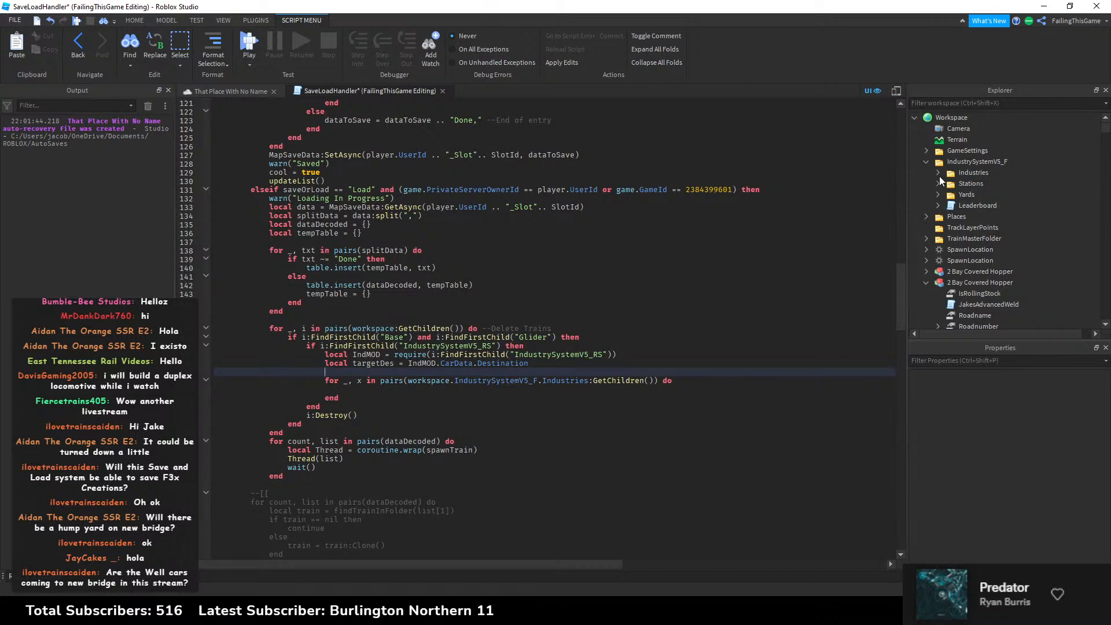
pyautogui.scroll(-3, 939, 299)
pyautogui.doubleClick(977, 243)
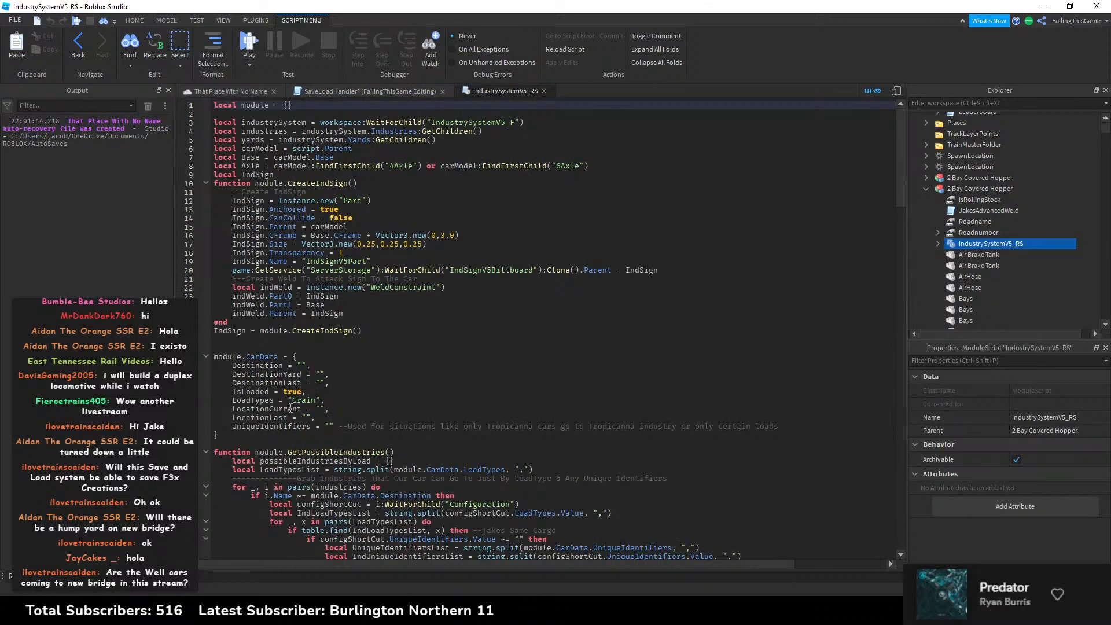
pyautogui.click(395, 92)
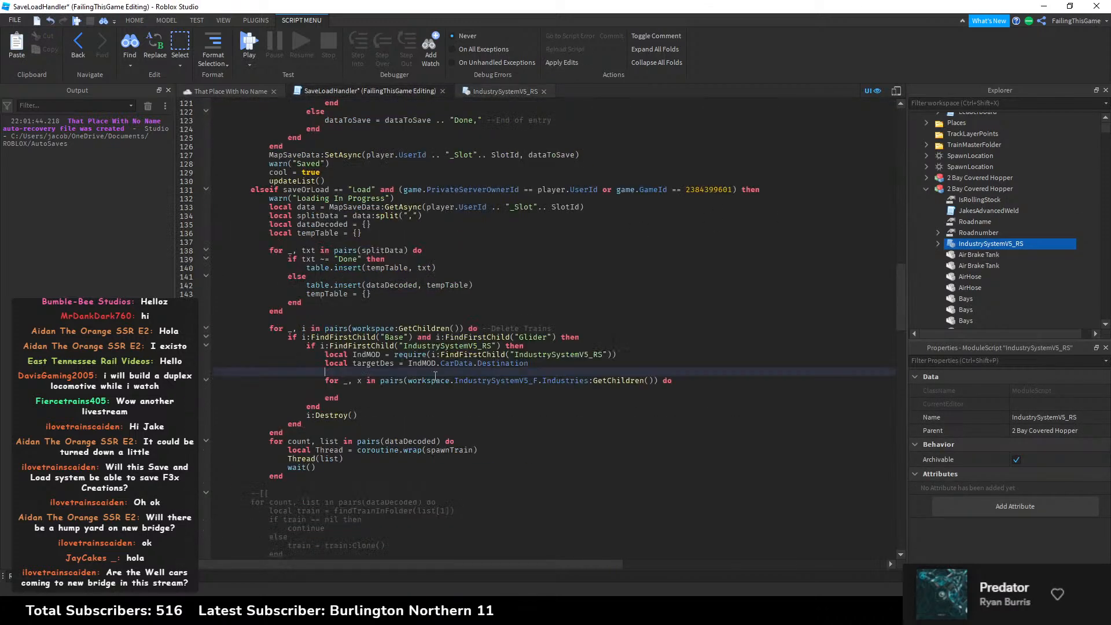
pyautogui.write('local carIsLoaded = IndMOD.CarData,I')
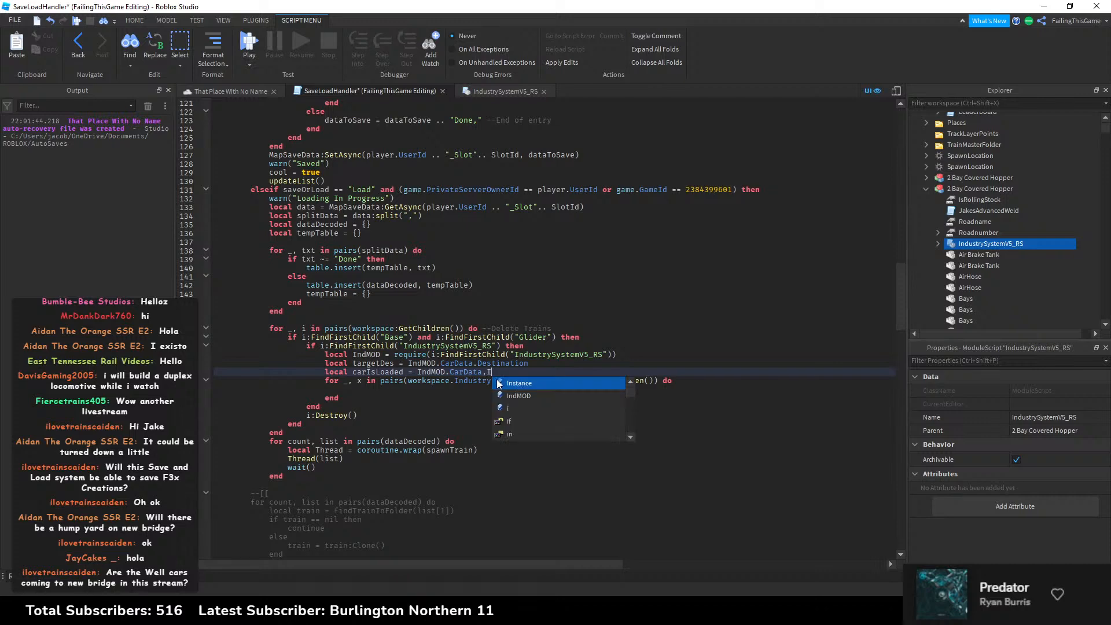
# Step: Copy the IsLoaded field name from the module's CarData table and complete the carIsLoaded assignment as IndMOD.CarData.IsLoaded
pyautogui.click(492, 90)
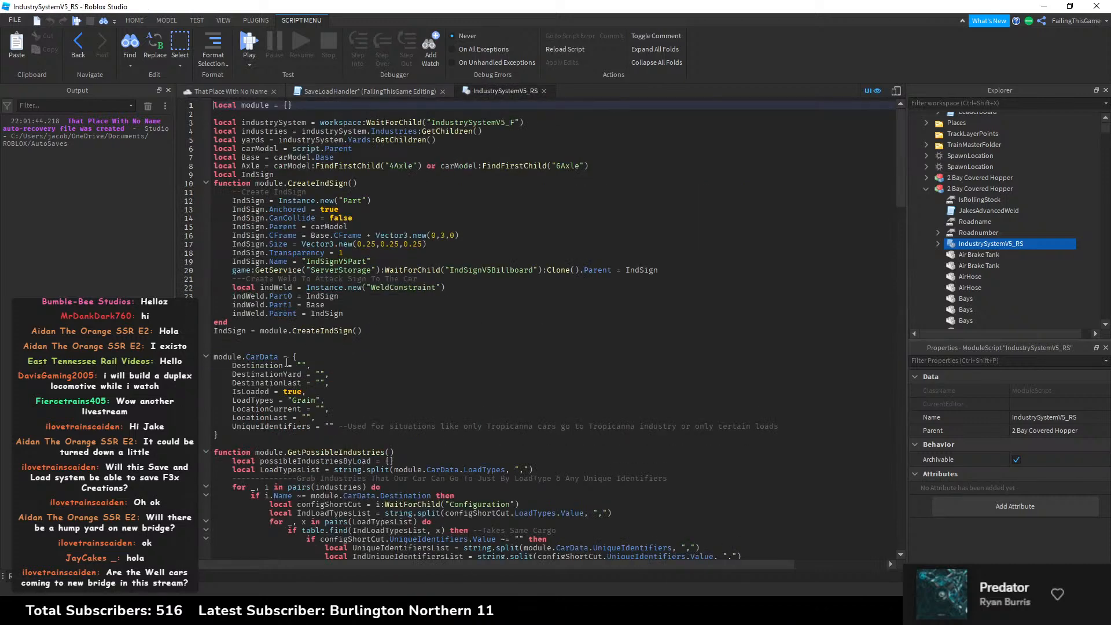
pyautogui.doubleClick(260, 392)
pyautogui.hotkey('ctrl', 'c')
pyautogui.click(398, 92)
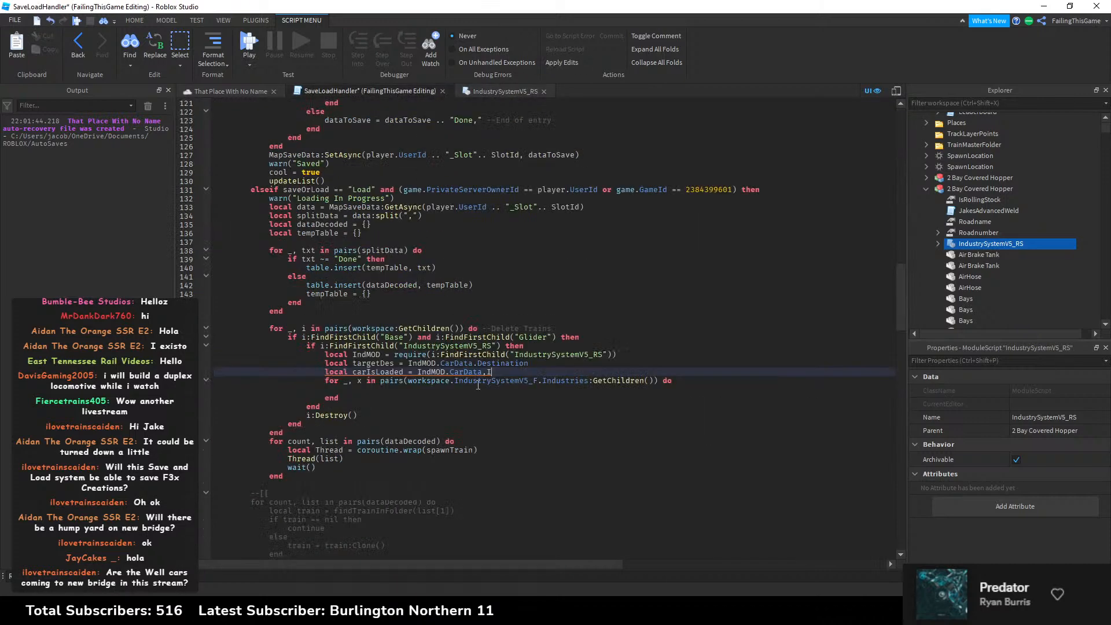
pyautogui.press('BackSpace')
pyautogui.press('BackSpace')
pyautogui.hotkey('ctrl', 'v')
# Step: Examine the container well cars parked among the rolling stock in the place's 3D view
pyautogui.click(228, 95)
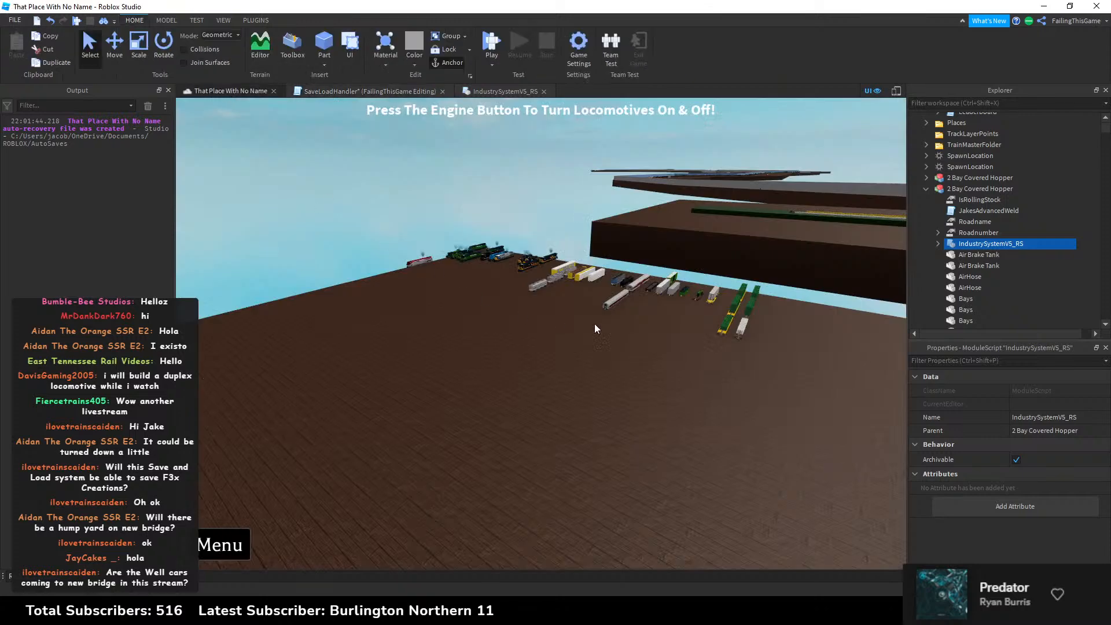
pyautogui.scroll(5, 661, 325)
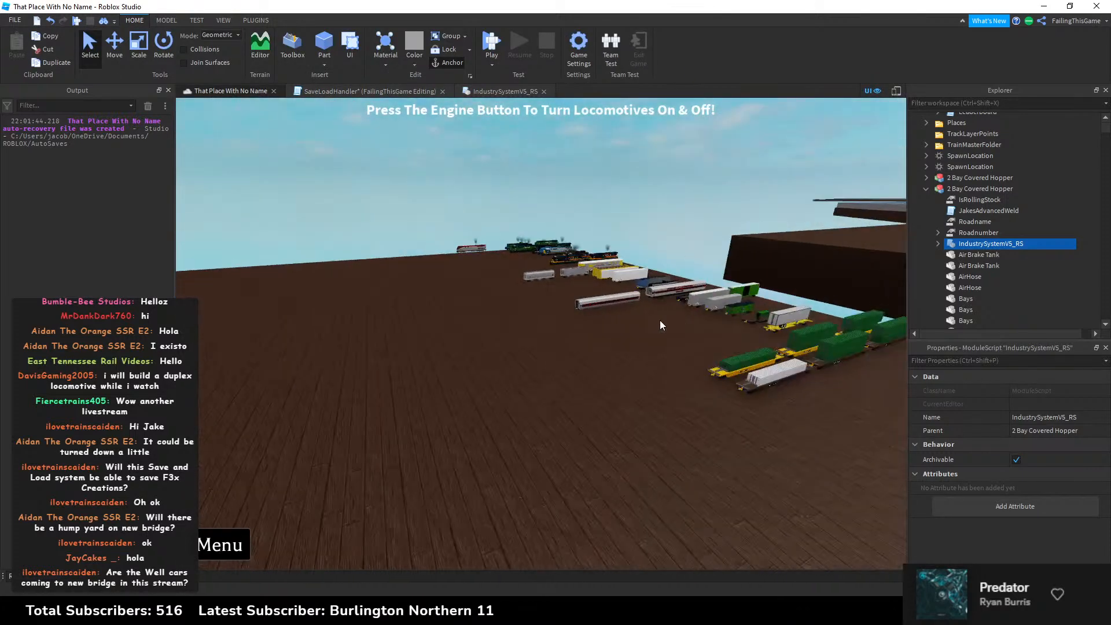
pyautogui.moveTo(660, 325); pyautogui.dragTo(549, 336, button='right')
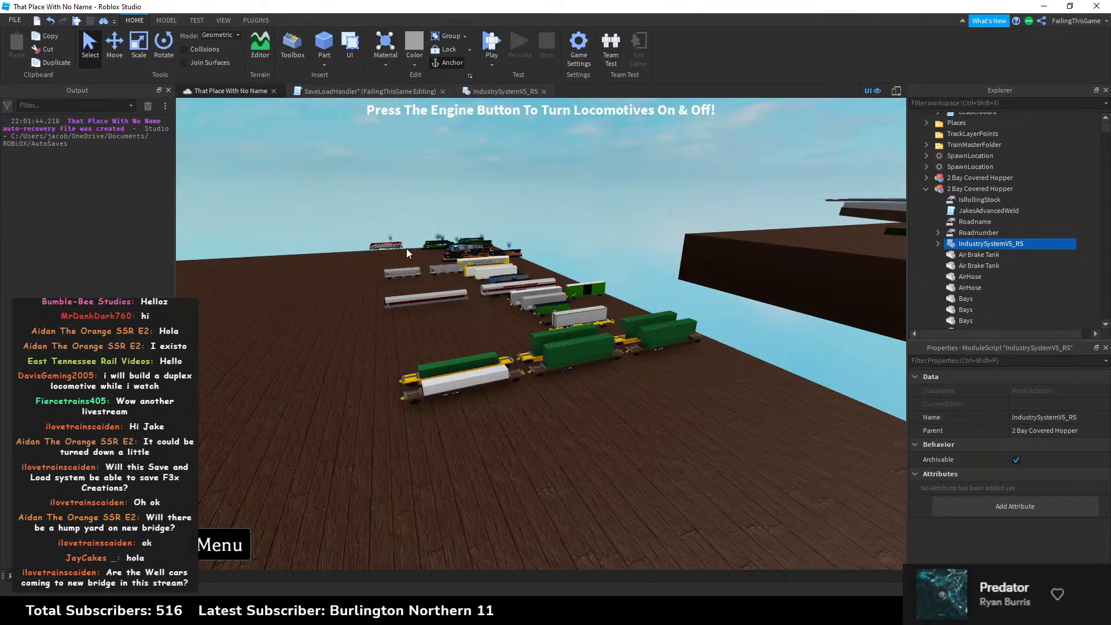
pyautogui.press('a')
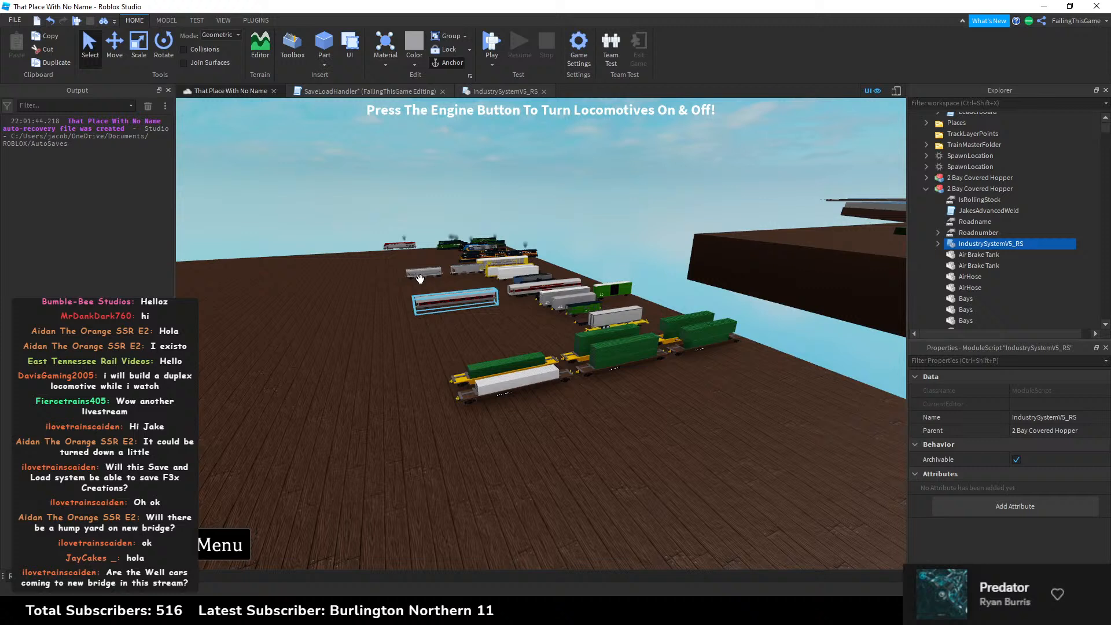
pyautogui.click(362, 360)
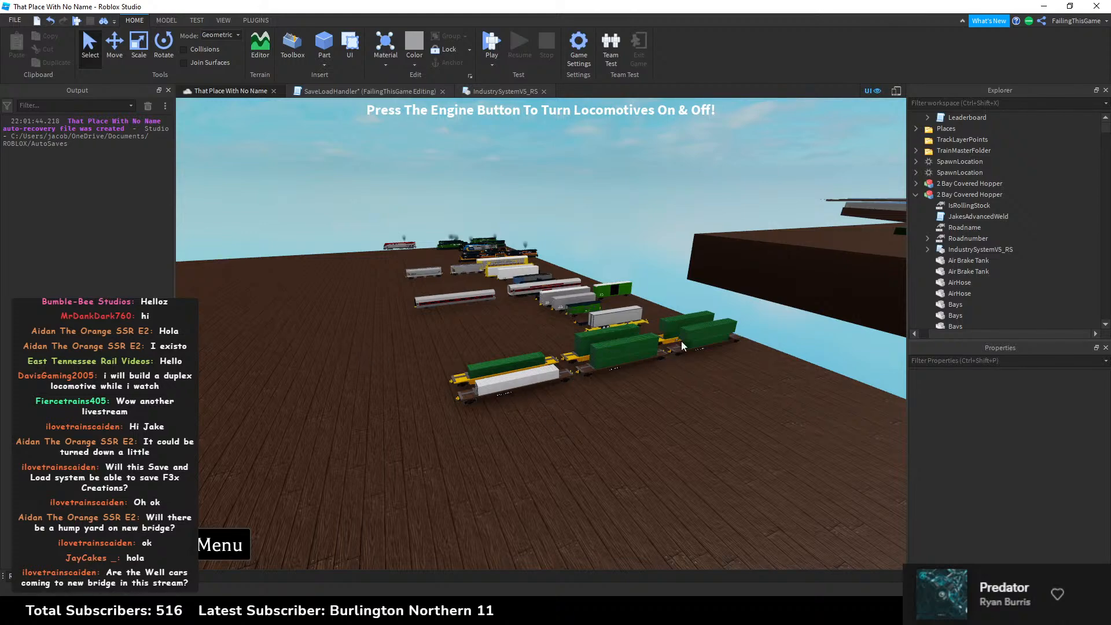
pyautogui.press('f')
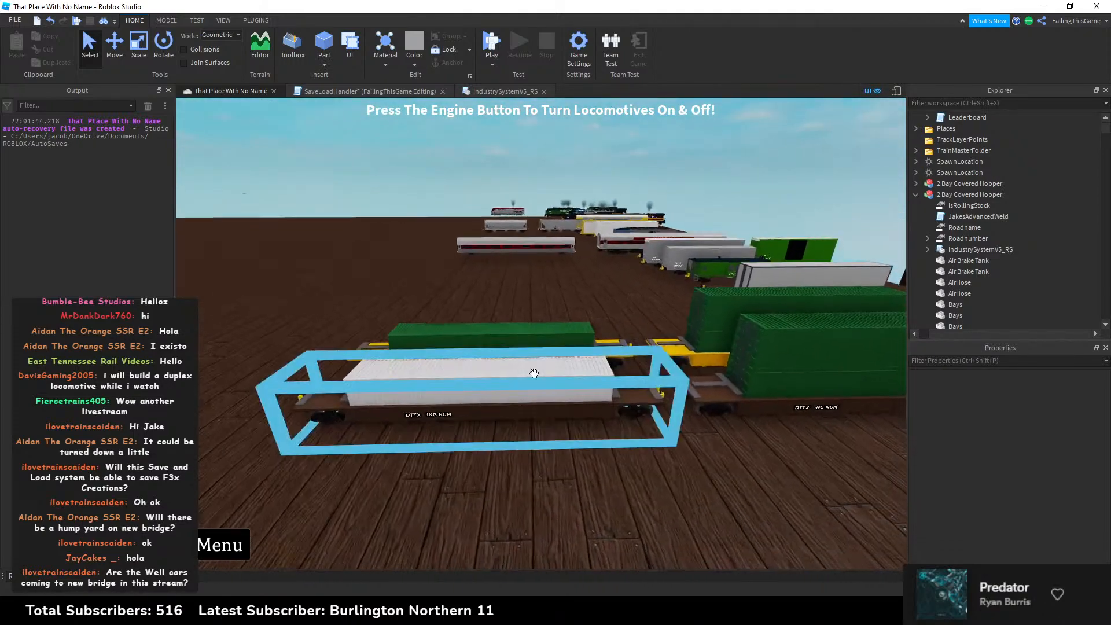
pyautogui.moveTo(534, 373); pyautogui.dragTo(649, 367, button='right')
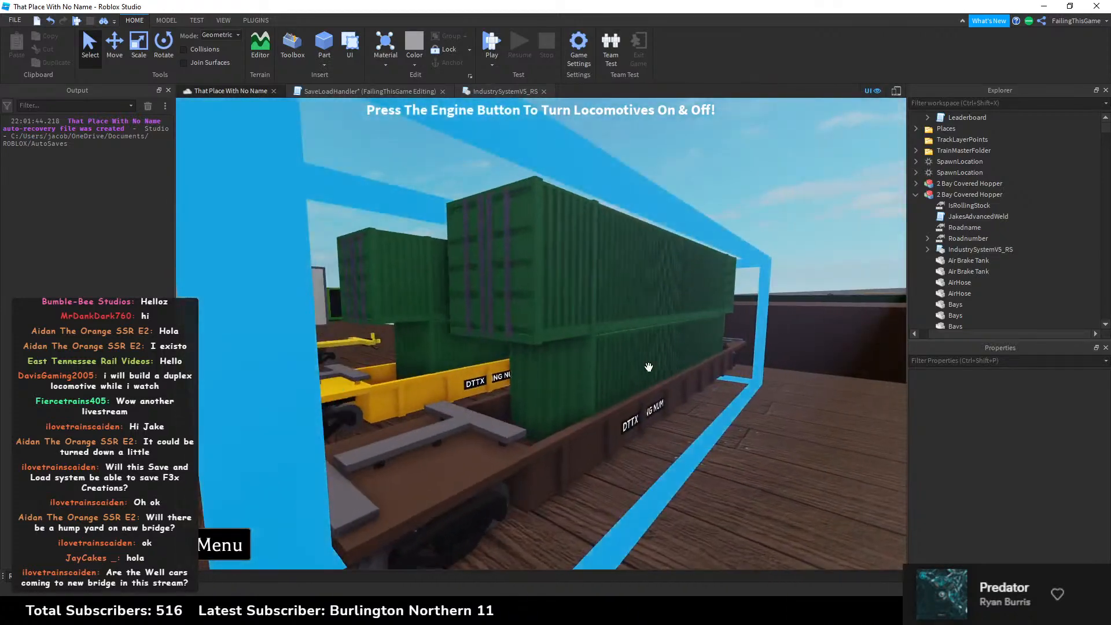
pyautogui.scroll(-10, 649, 367)
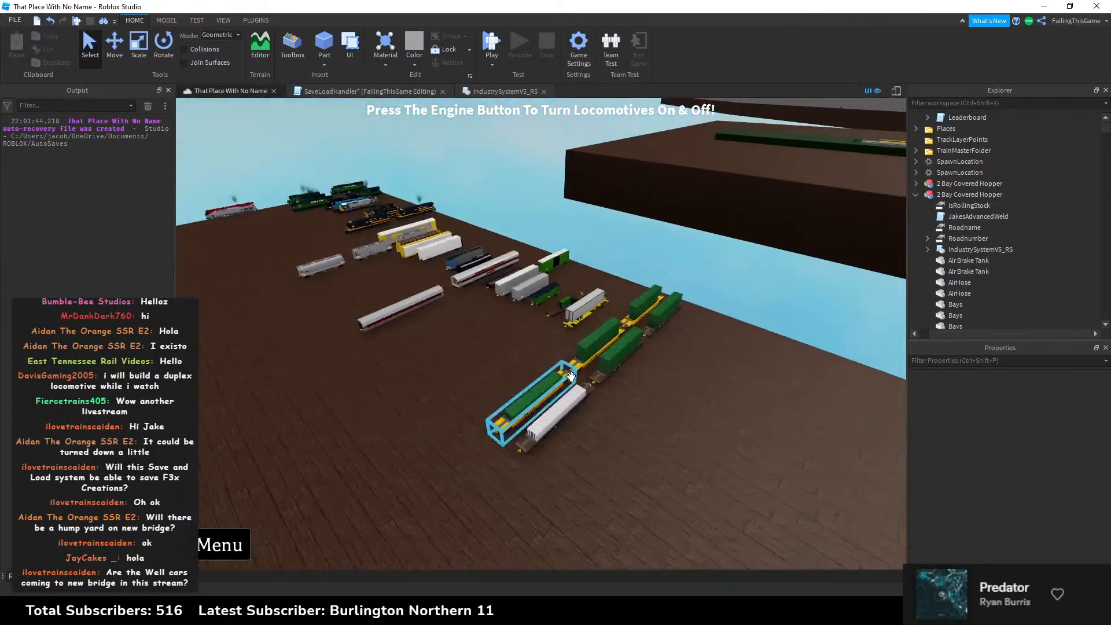
pyautogui.moveTo(570, 375); pyautogui.dragTo(679, 322, button='right')
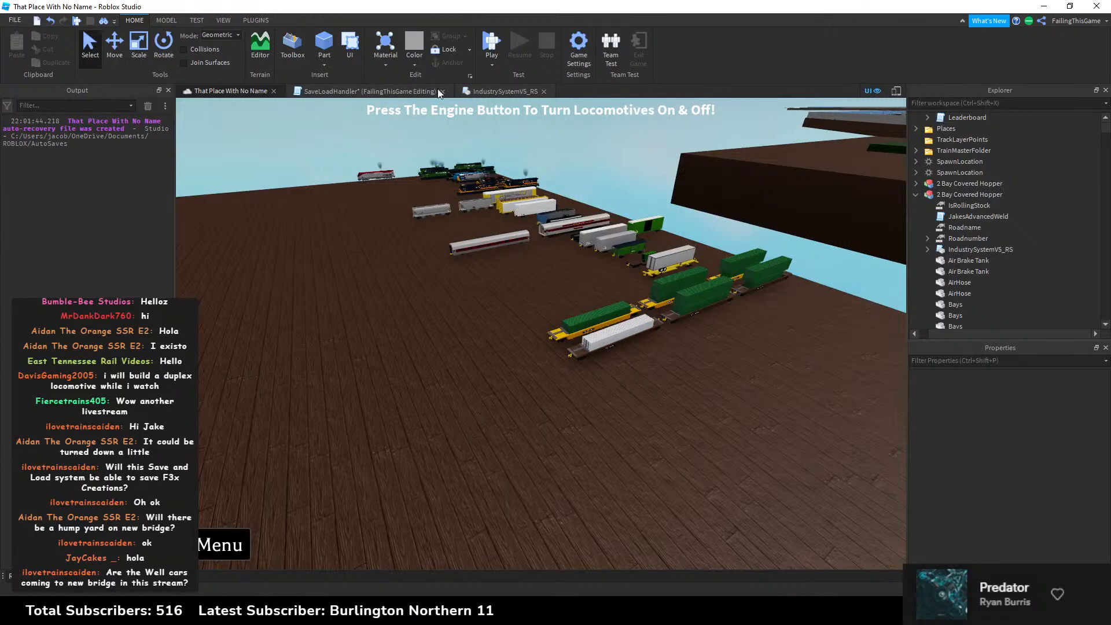
# Step: Return to the SaveLoadHandler script and begin the condition if x.Name == targetDes and x. inside the Industries loop
pyautogui.click(503, 91)
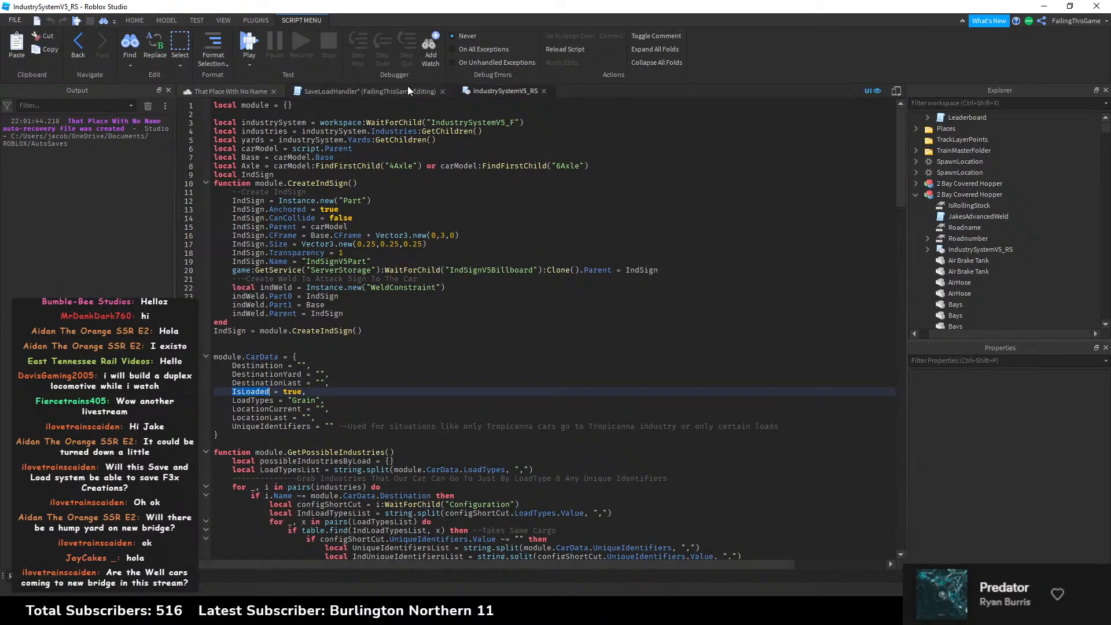
pyautogui.click(370, 91)
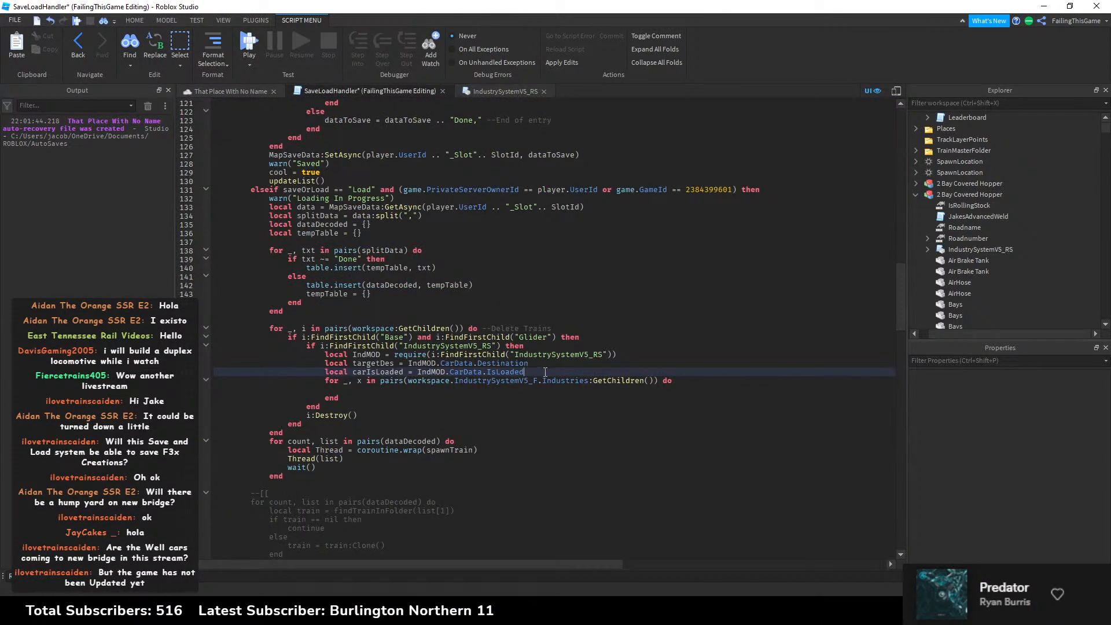
pyautogui.press('Down')
pyautogui.press('Down')
pyautogui.press('Down')
pyautogui.press('Up')
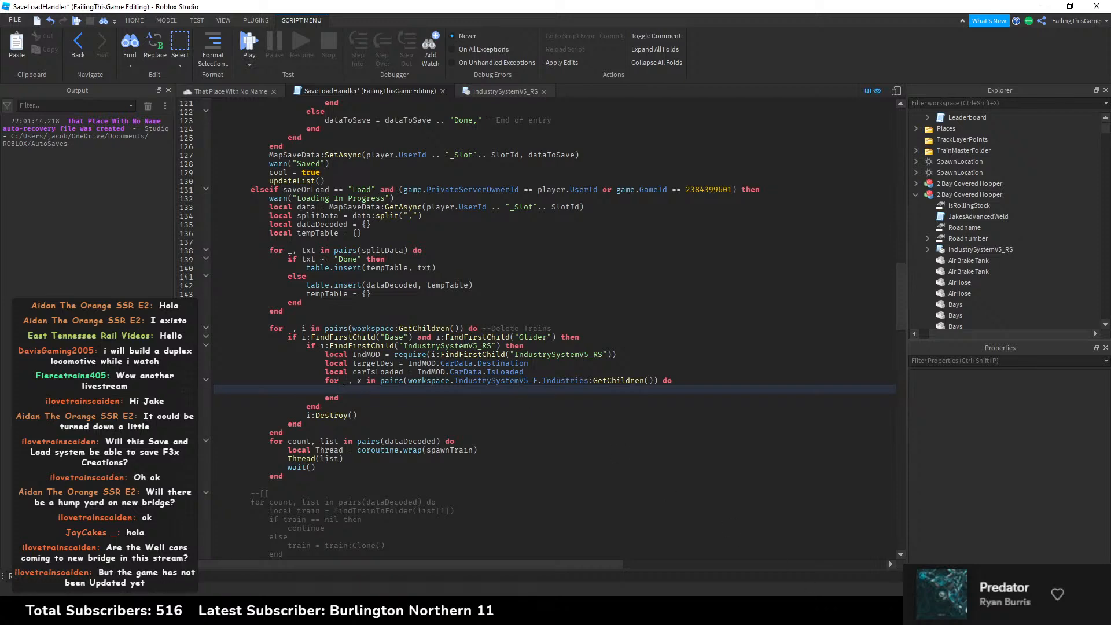
pyautogui.hotkey('alt', 'Tab')
pyautogui.hotkey('alt', 'Tab')
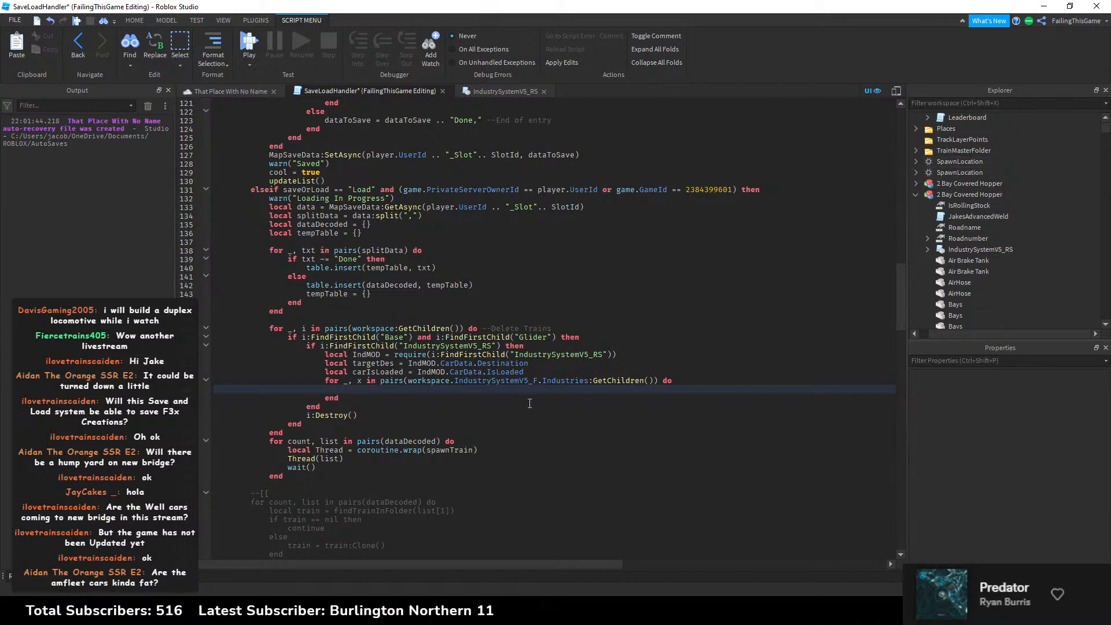
pyautogui.write('if x.Name == targ')
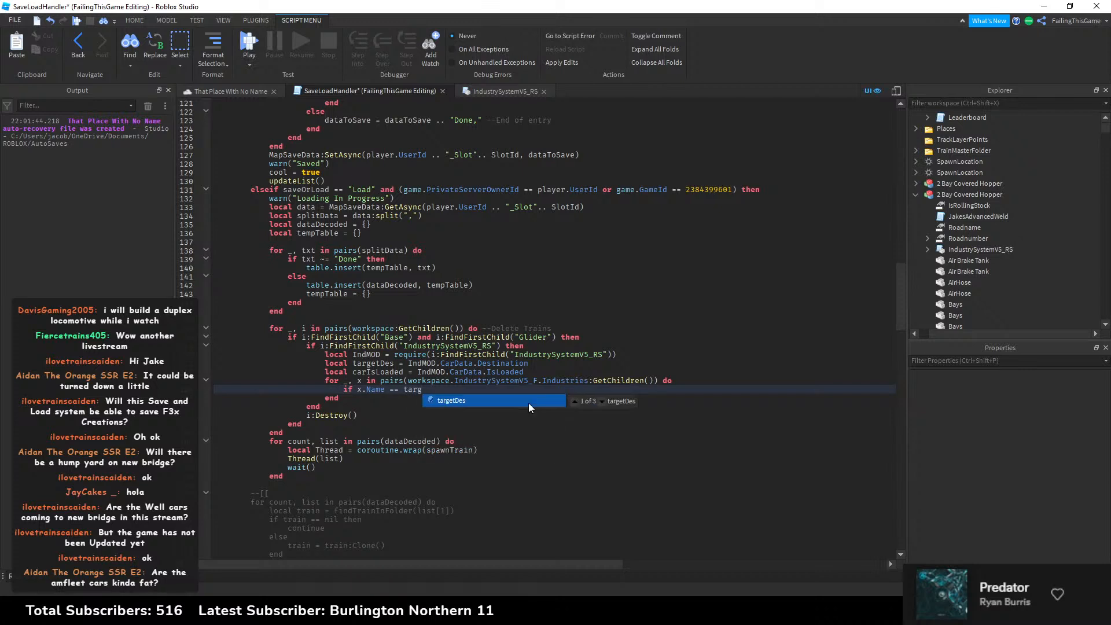
pyautogui.write('etDes an')
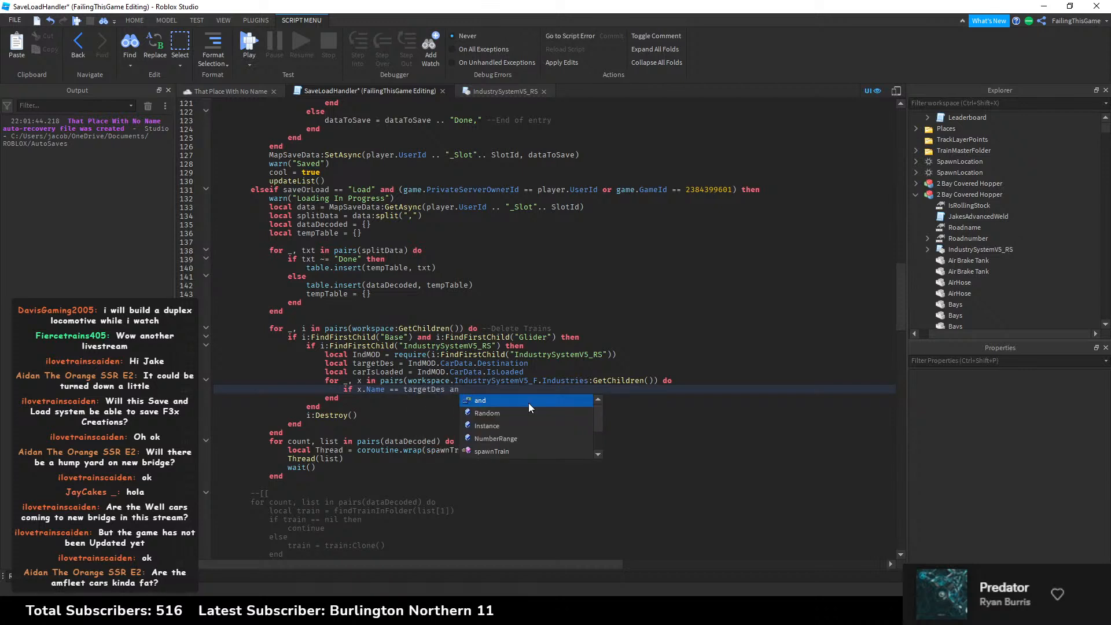
pyautogui.write('d x.')
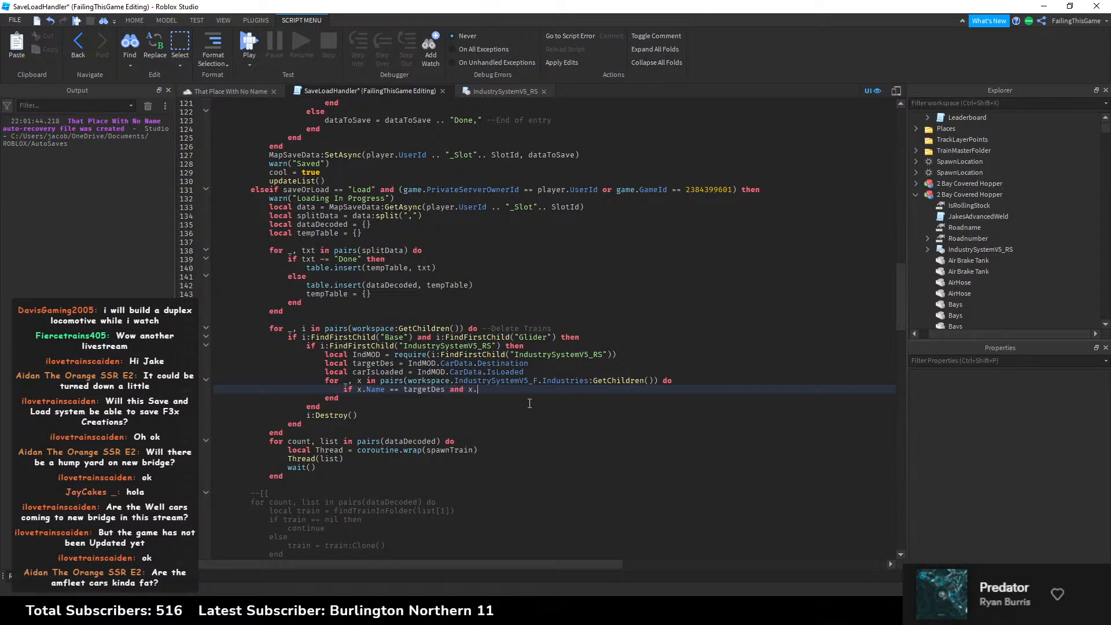
# Step: Copy the Configuration object's name from the 86 Lumber industry and append it to the condition as x.Configuration followed by a dot
pyautogui.scroll(3, 928, 181)
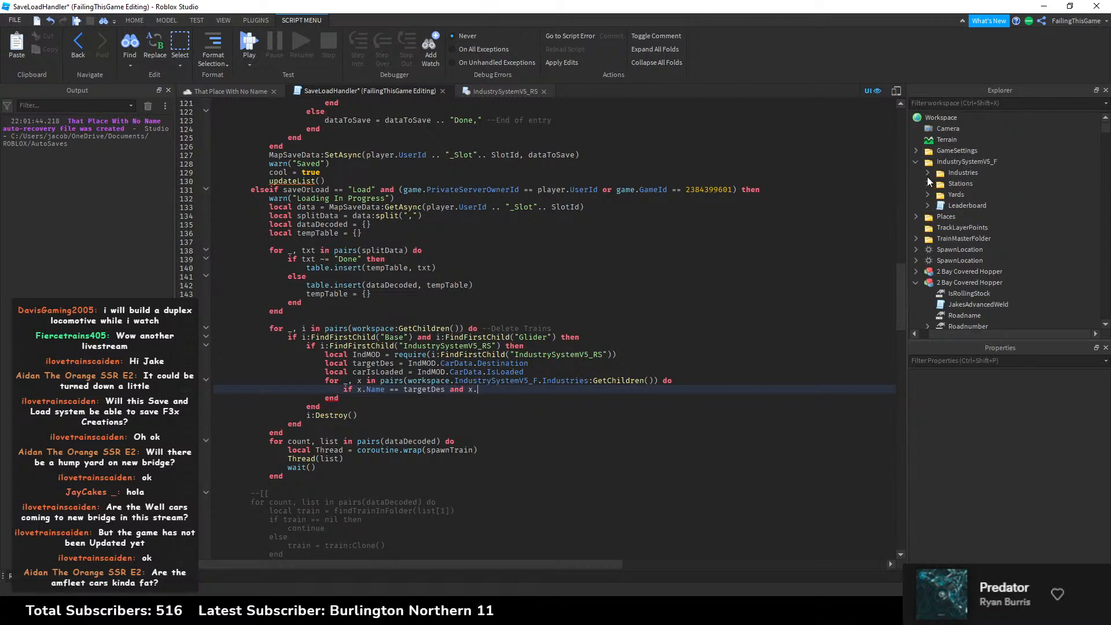
pyautogui.click(927, 173)
pyautogui.click(949, 184)
pyautogui.click(961, 227)
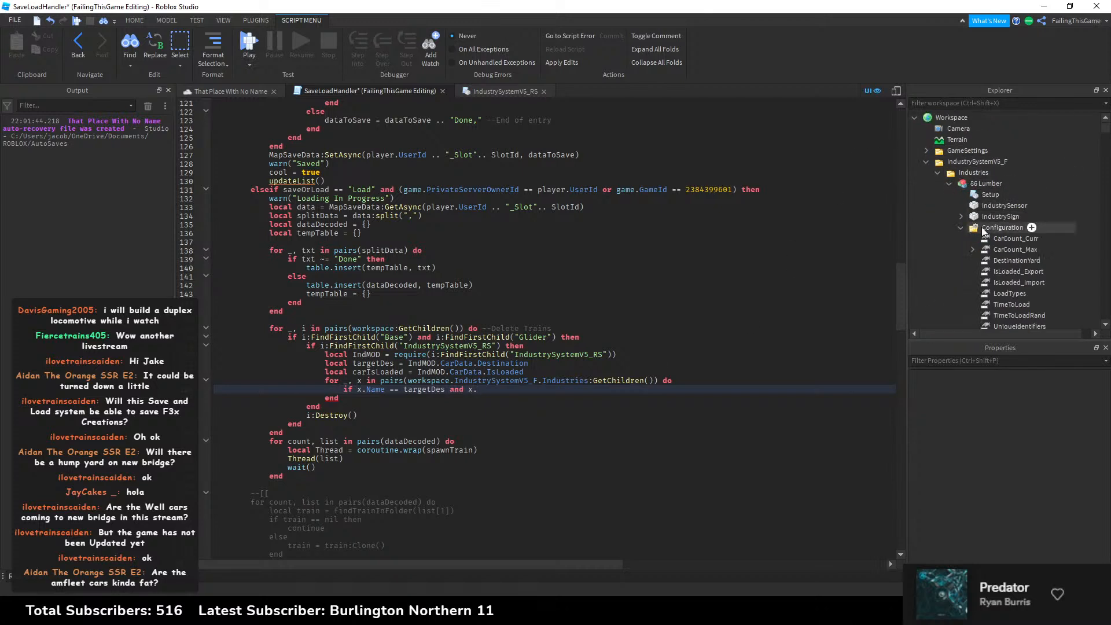
pyautogui.rightClick(982, 228)
pyautogui.click(988, 297)
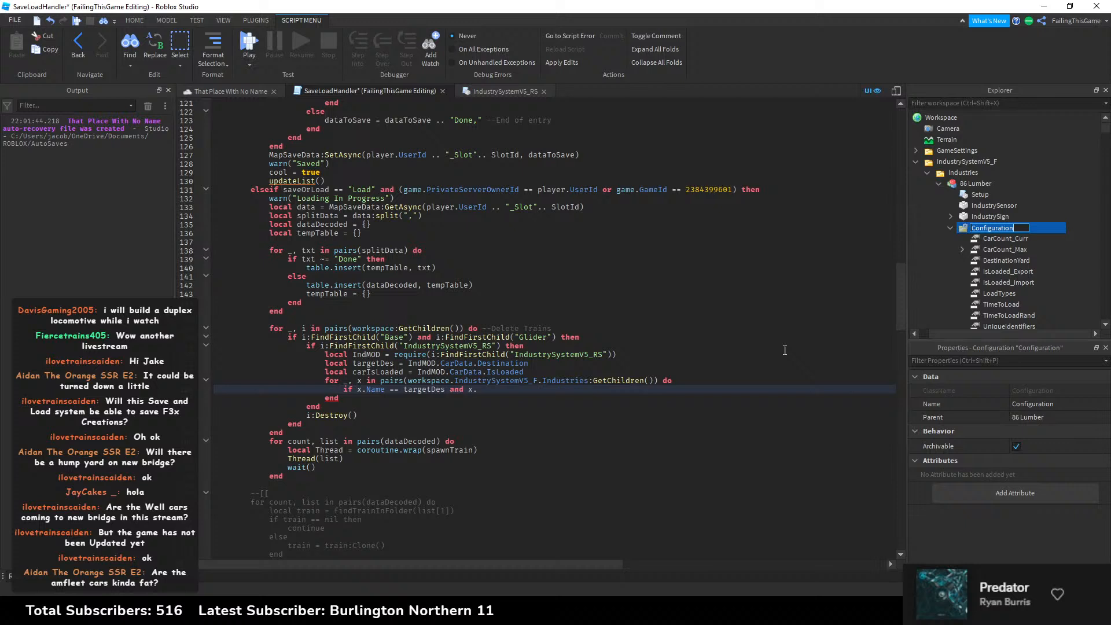
pyautogui.hotkey('ctrl', 'c')
pyautogui.click(508, 392)
pyautogui.hotkey('ctrl', 'v')
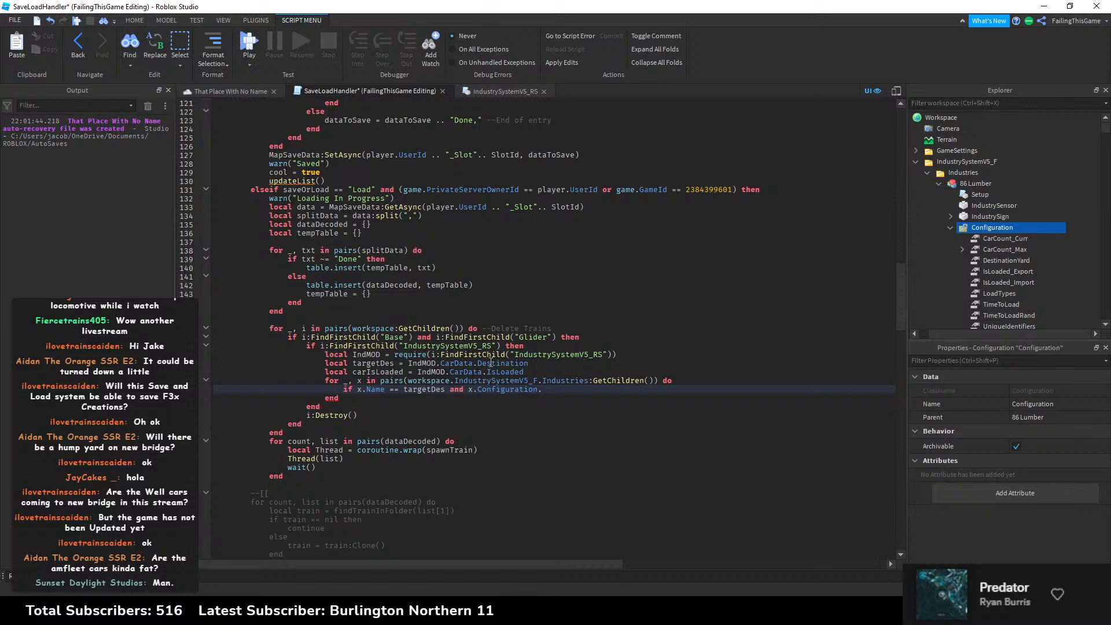
# Step: Copy the IsLoaded_Import name from Configuration, finish the condition with IsLoaded_Import.Value == carIsLoaded then, and open the if block
pyautogui.rightClick(973, 283)
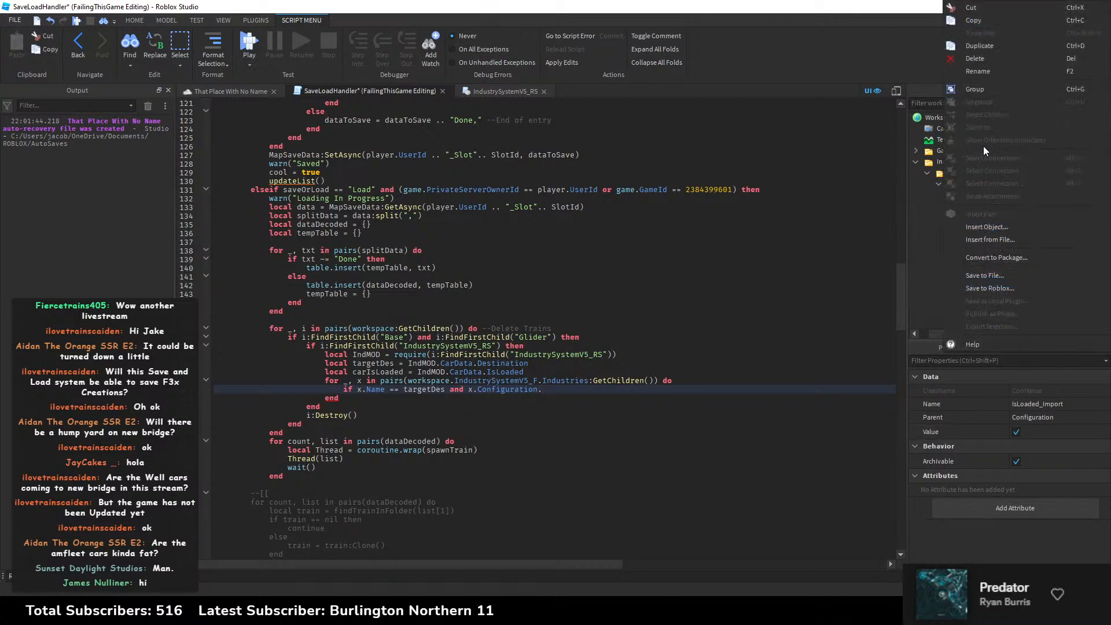
pyautogui.click(1001, 70)
pyautogui.hotkey('ctrl', 'c')
pyautogui.click(606, 387)
pyautogui.hotkey('ctrl', 'v')
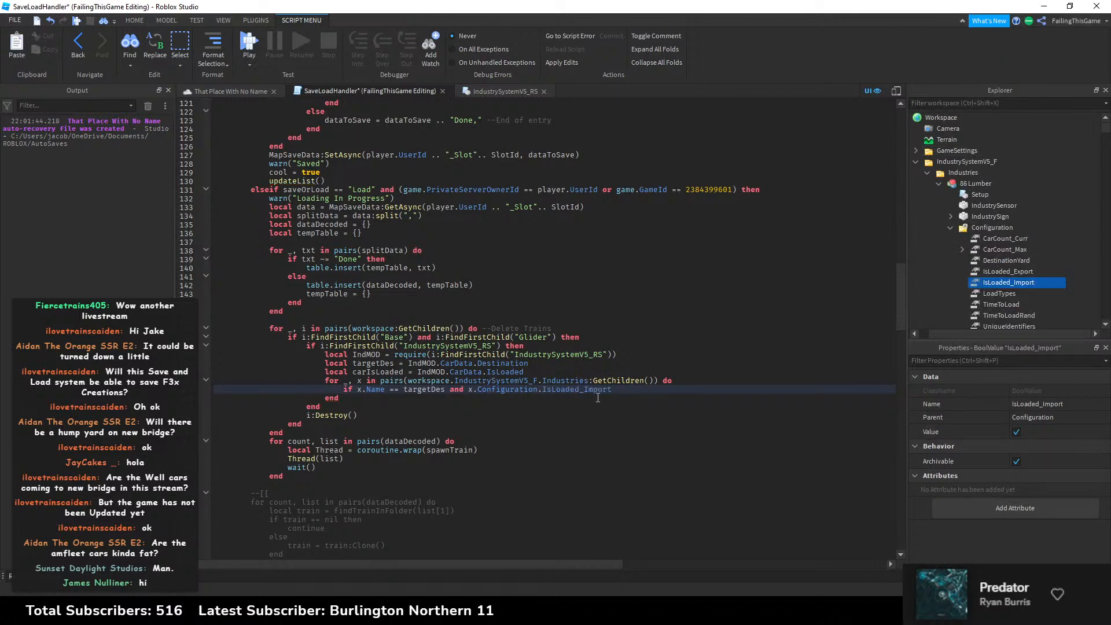
pyautogui.write('.Value == carIsLoaded then')
pyautogui.press('Return')
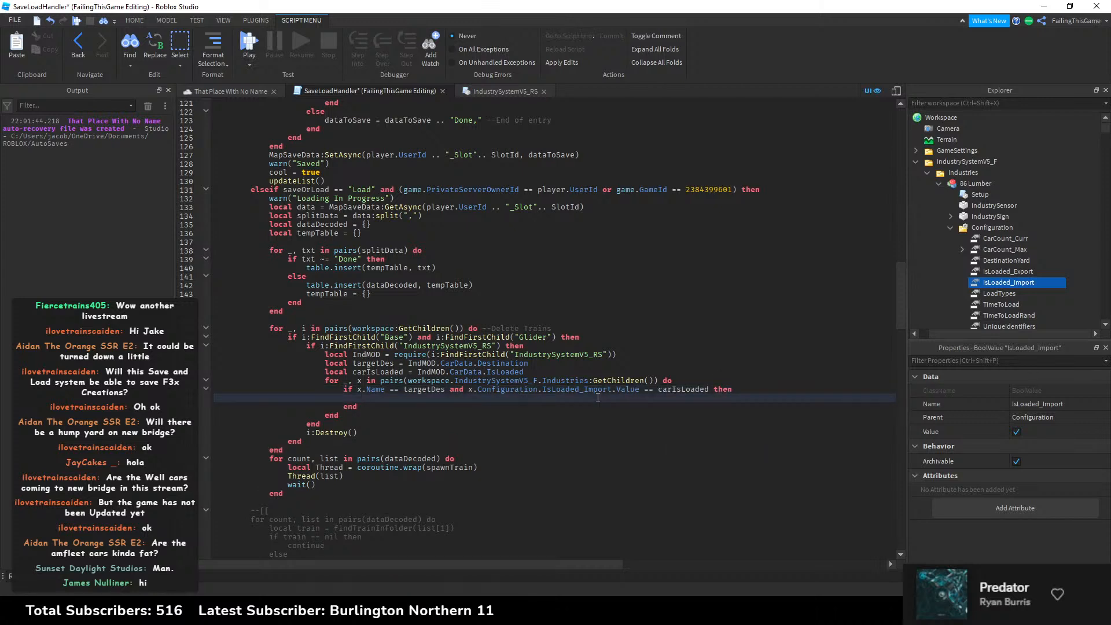
# Step: Add the comment ---This Is The Ind Its Going To inside the new if block and start the next line with x.Configuration
pyautogui.write('---This Is The Ind Its Going To')
pyautogui.press('Return')
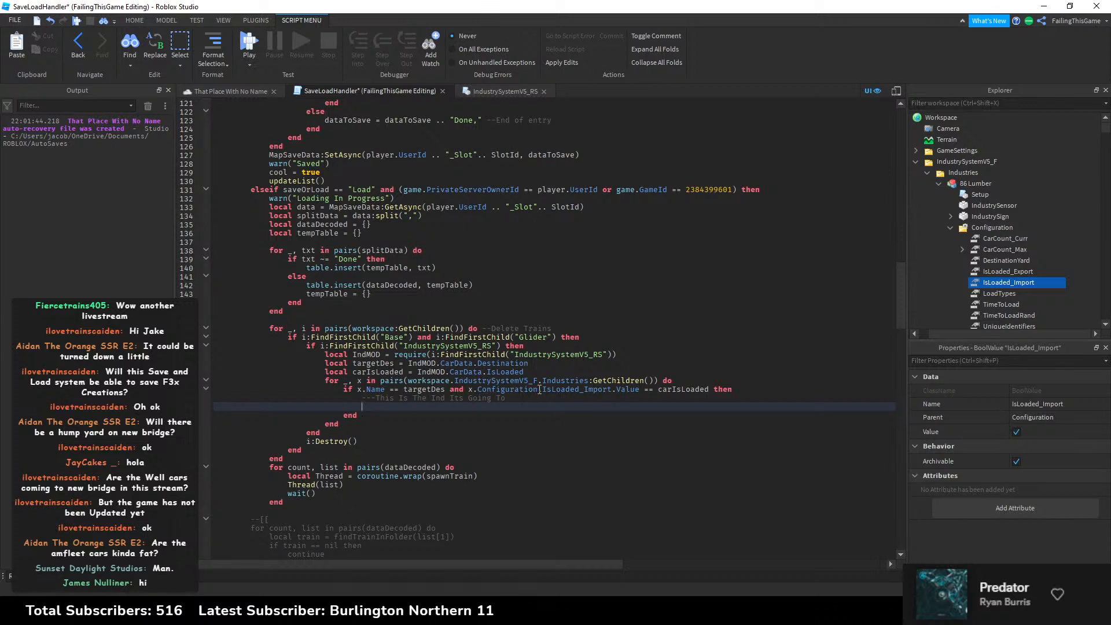
pyautogui.moveTo(537, 390); pyautogui.dragTo(469, 391)
pyautogui.hotkey('ctrl', 'c')
pyautogui.click(435, 406)
pyautogui.hotkey('ctrl', 'v')
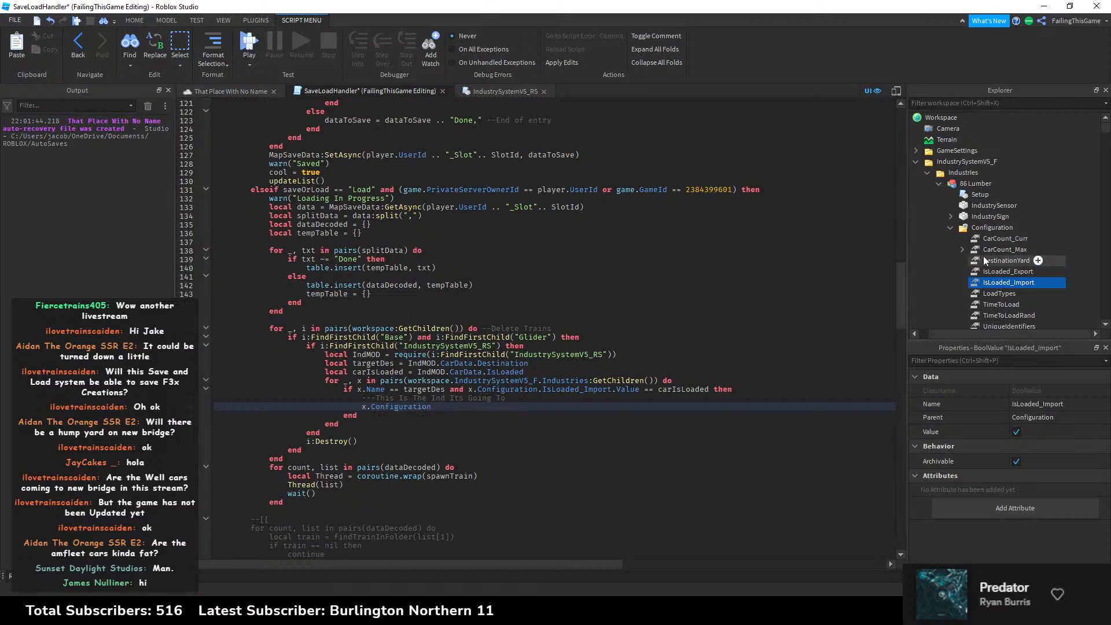
# Step: Copy the CarCount_Curr name from Configuration, complete the line as x.Configuration.CarCount_Curr.Value -= 1, and collapse the Configuration object
pyautogui.rightClick(978, 239)
pyautogui.click(978, 311)
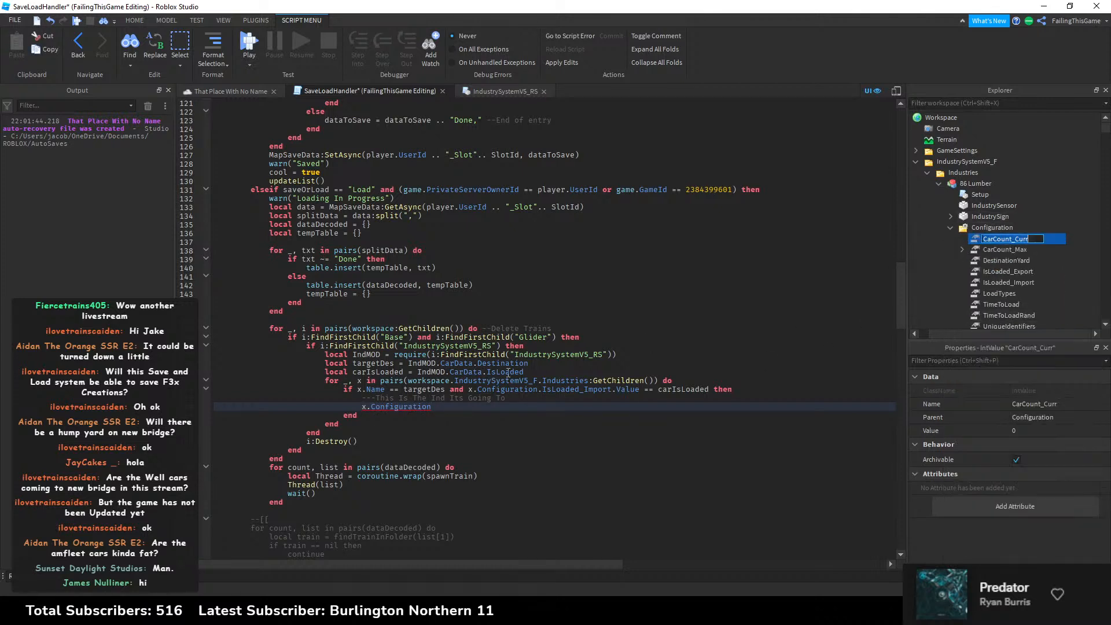
pyautogui.click(458, 410)
pyautogui.write('.')
pyautogui.hotkey('ctrl', 'v')
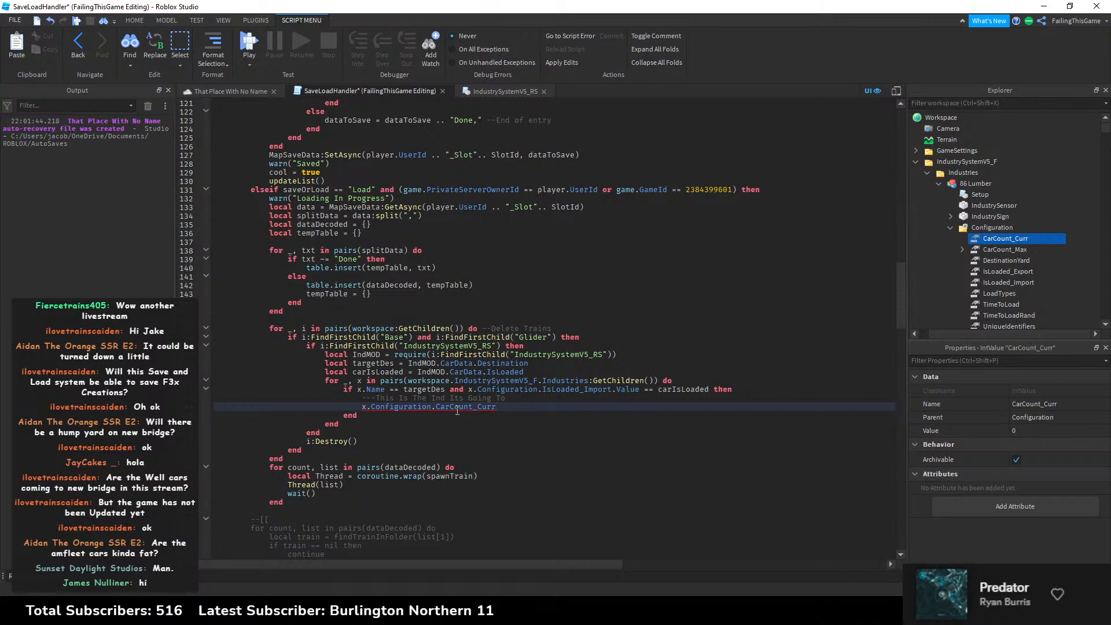
pyautogui.write('.Value -= 1')
pyautogui.click(1071, 241)
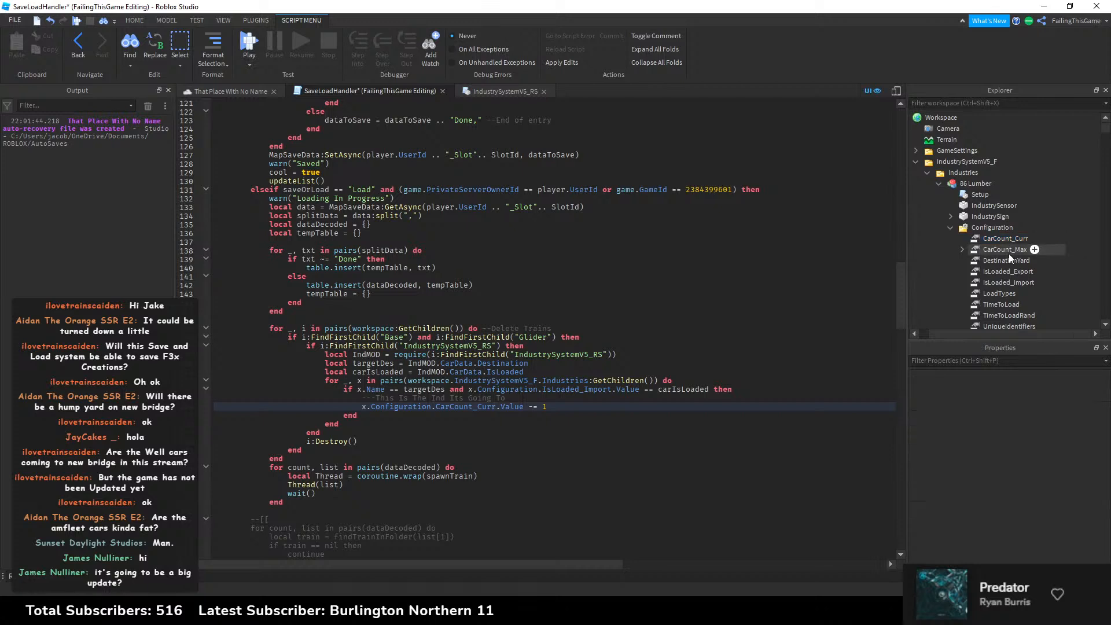
pyautogui.scroll(-1, 995, 255)
pyautogui.scroll(1, 984, 248)
pyautogui.click(950, 227)
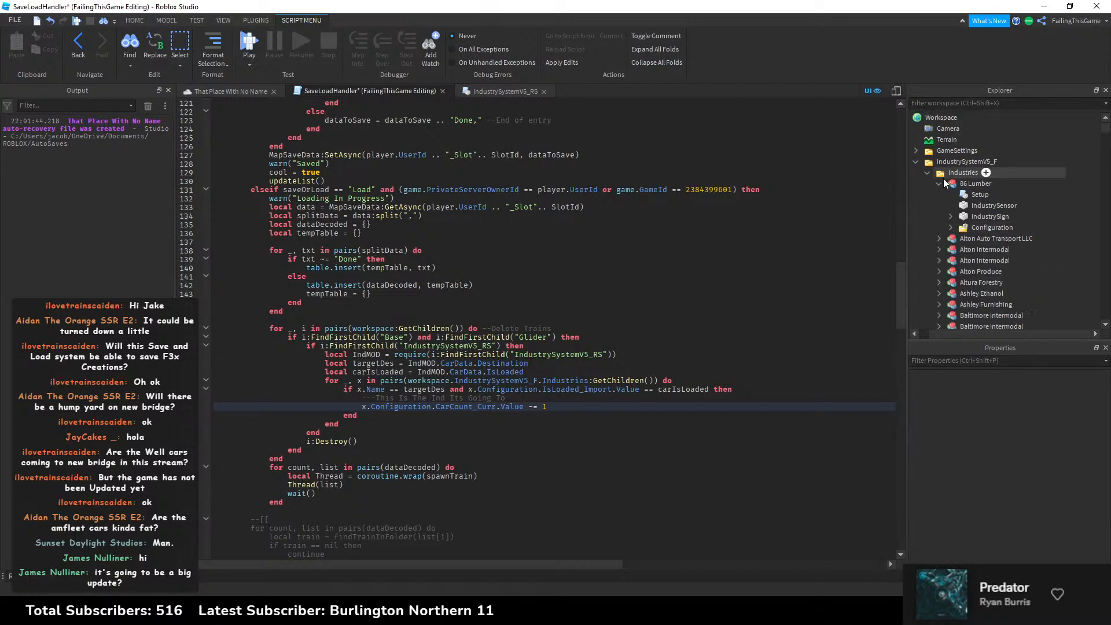
pyautogui.click(414, 432)
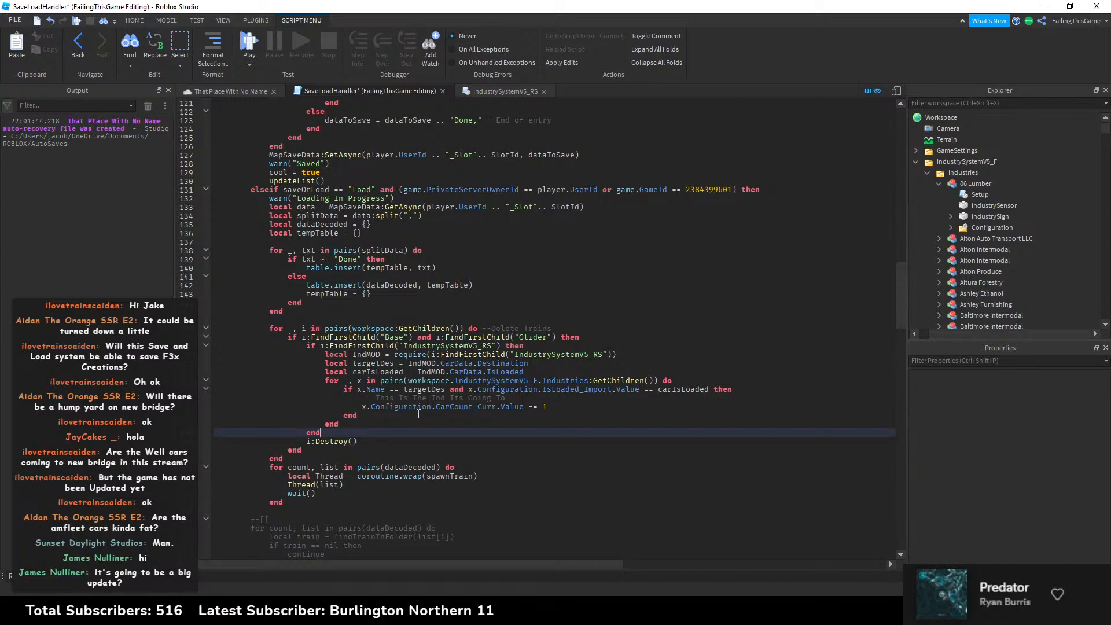
# Step: Switch to the place's 3D view and examine the factory platform with its lot of parked automobiles
pyautogui.click(242, 91)
pyautogui.moveTo(449, 266); pyautogui.dragTo(448, 266, button='right')
pyautogui.press('w')
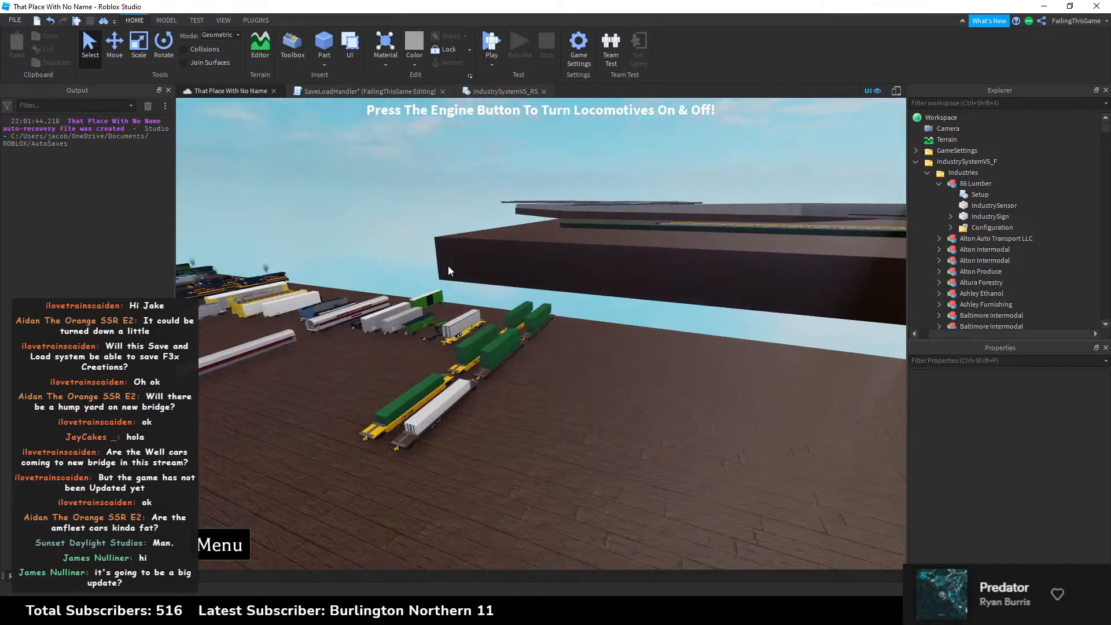
pyautogui.moveTo(535, 241); pyautogui.dragTo(595, 233, button='right')
pyautogui.press('w')
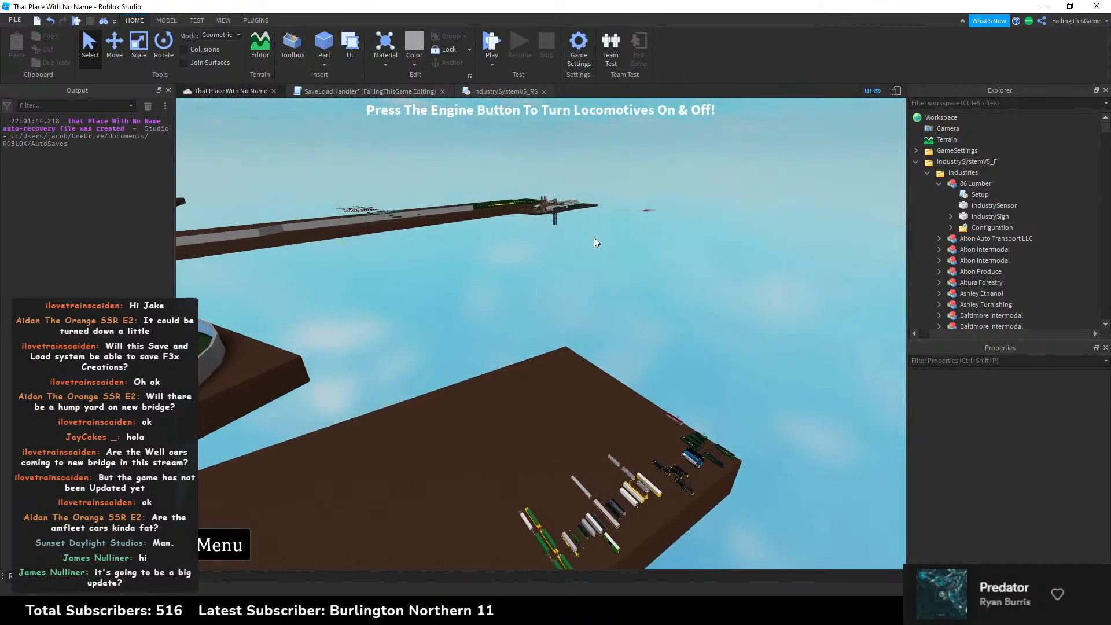
pyautogui.press('w')
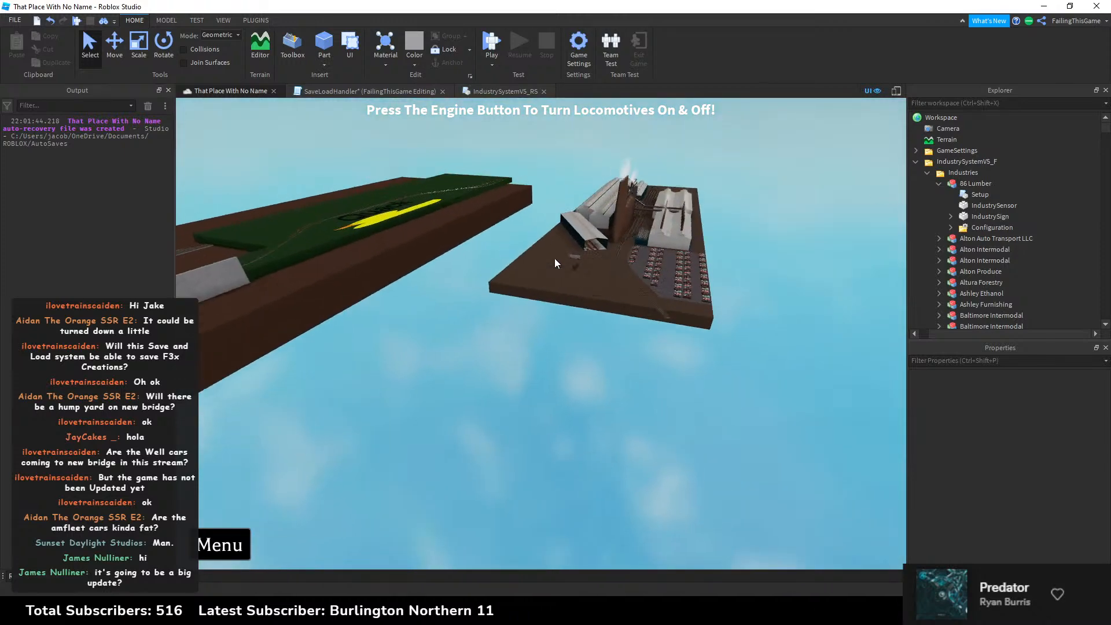
pyautogui.press('w')
pyautogui.moveTo(554, 258)
pyautogui.mouseDown(button='right')
pyautogui.moveTo(564, 258)
pyautogui.moveTo(555, 258)
pyautogui.mouseUp(button='right')
pyautogui.moveTo(609, 283); pyautogui.dragTo(610, 283, button='right')
pyautogui.moveTo(713, 273); pyautogui.dragTo(713, 271, button='right')
pyautogui.press('w')
pyautogui.press('w')
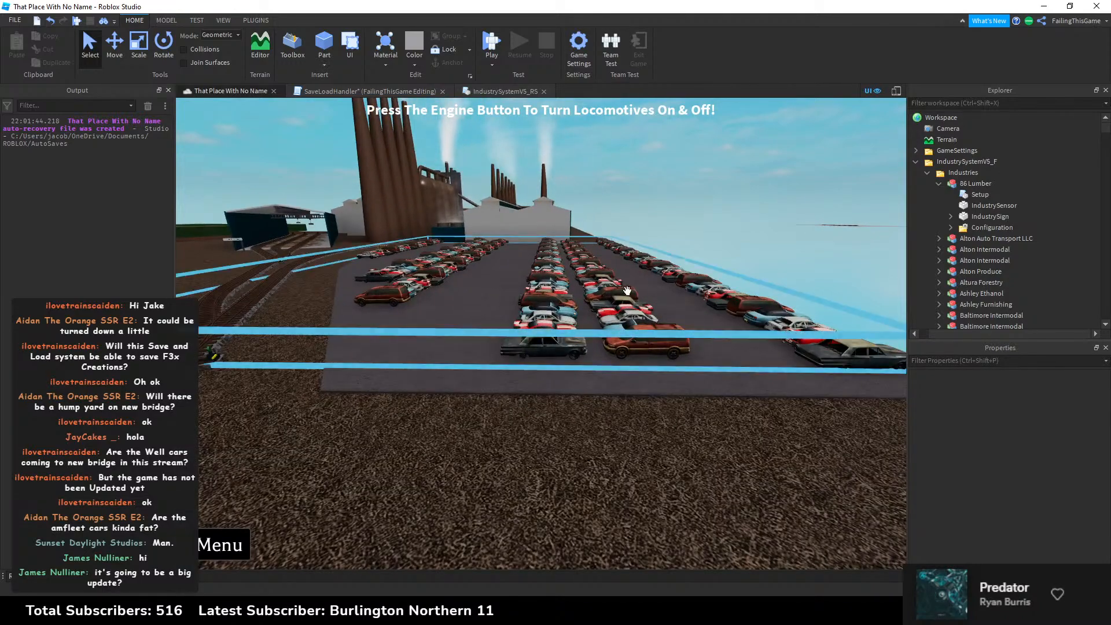
# Step: Look around the factory area in the 3D view and go back to the platform holding the parked rolling stock
pyautogui.press('a')
pyautogui.moveTo(545, 209); pyautogui.dragTo(549, 207, button='right')
pyautogui.press('w')
pyautogui.press('d')
pyautogui.press('q')
pyautogui.press('w')
pyautogui.press('w')
pyautogui.press('d')
pyautogui.press('s')
pyautogui.press('s')
pyautogui.press('e')
pyautogui.scroll(15, 553, 209)
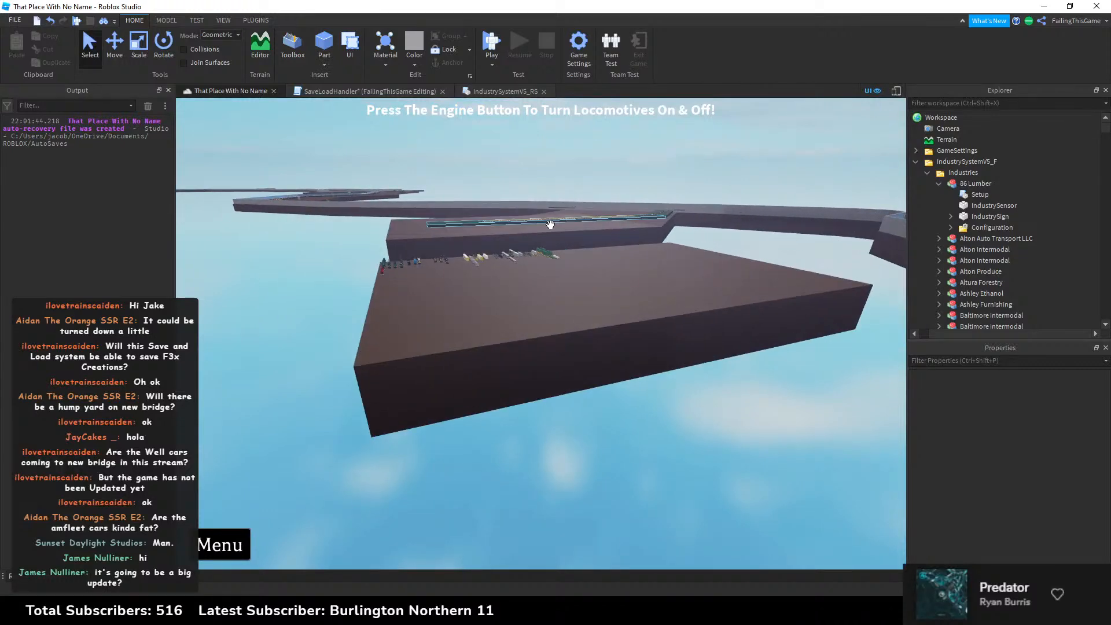
pyautogui.scroll(10, 510, 242)
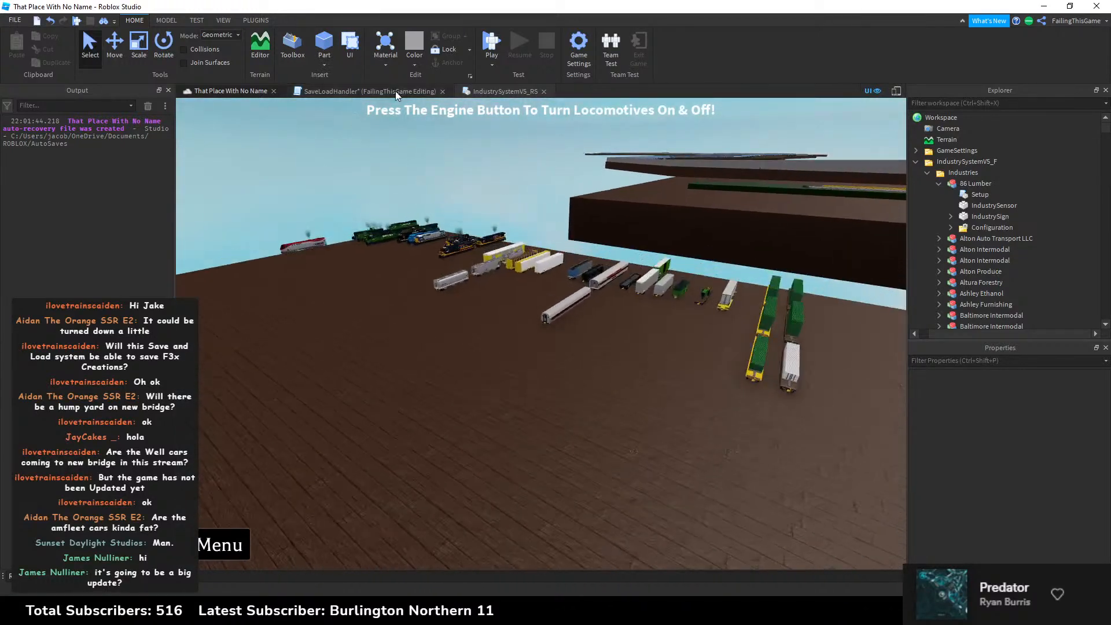
# Step: Return to the SaveLoadHandler script and close the IndustrySystemV5_RS script
pyautogui.click(405, 91)
pyautogui.click(544, 91)
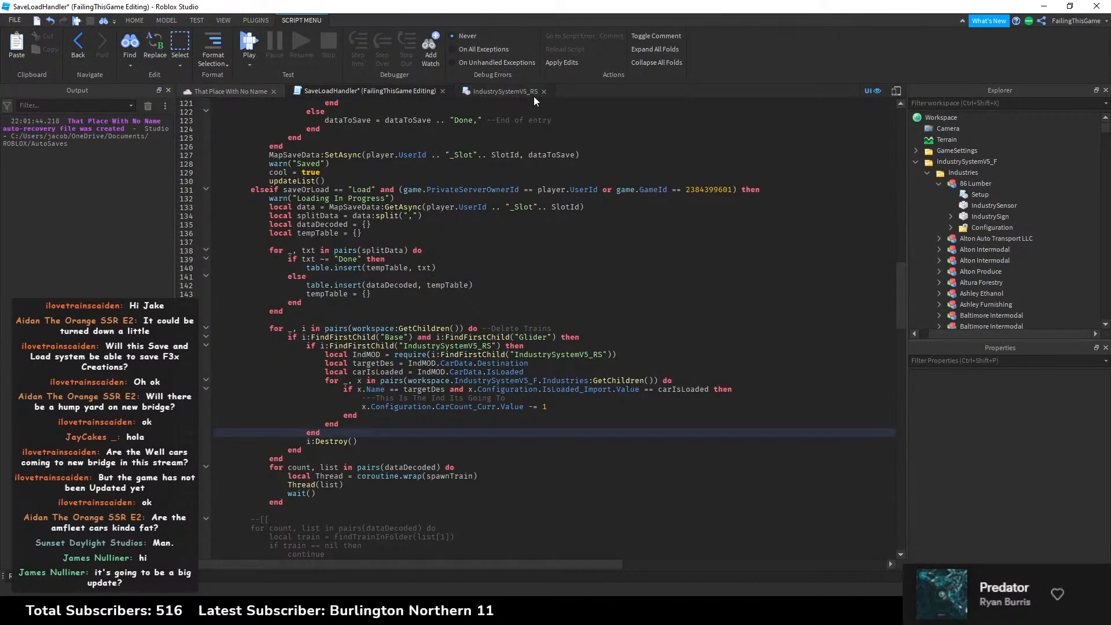
pyautogui.click(561, 293)
pyautogui.click(555, 318)
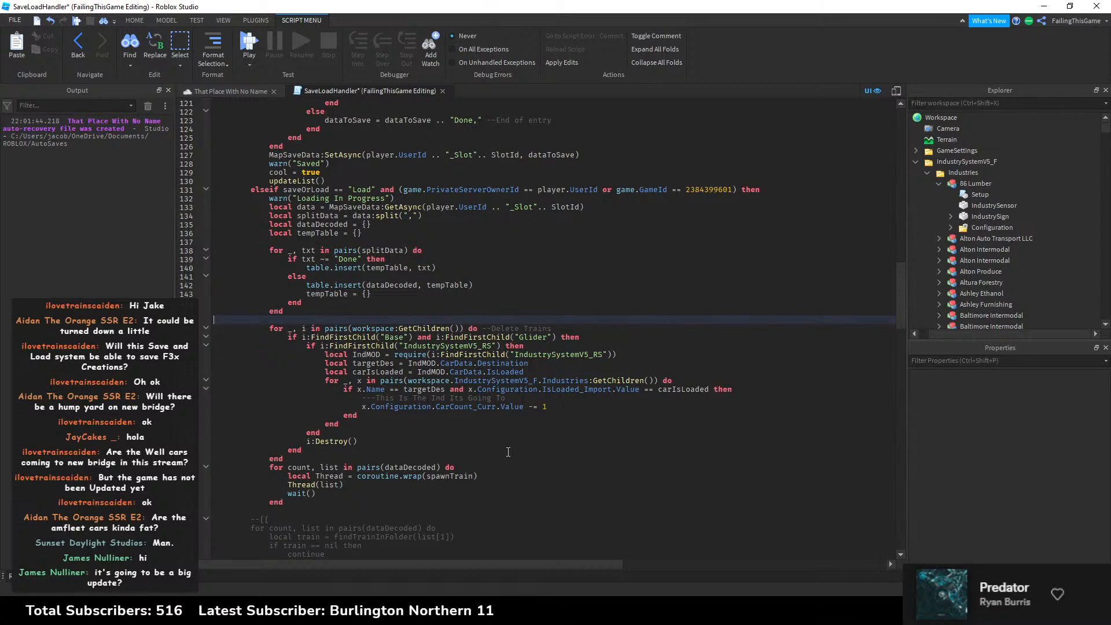
# Step: Check the That Place With No Name game page and the YouTube Studio live stream in the browser, and return to Roblox Studio
pyautogui.hotkey('alt', 'Tab')
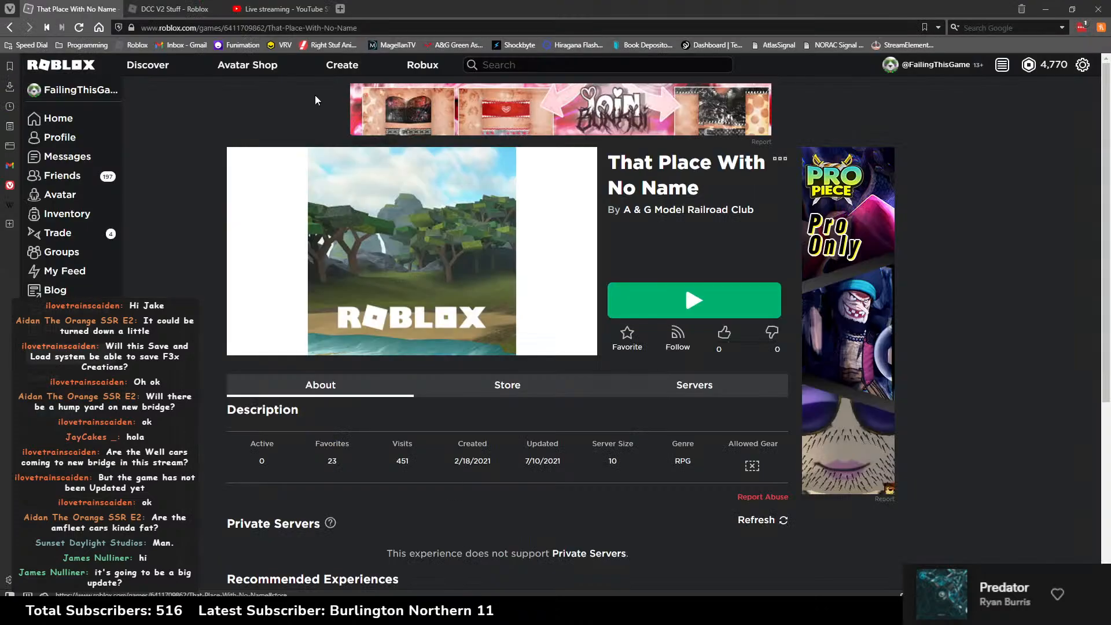
pyautogui.click(278, 9)
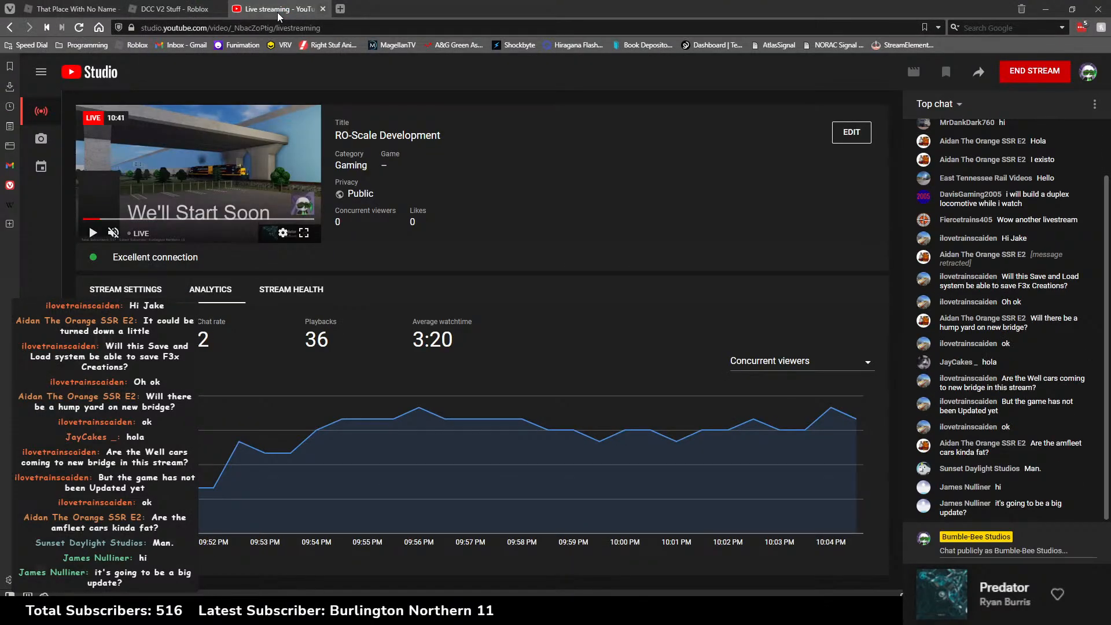
pyautogui.click(109, 10)
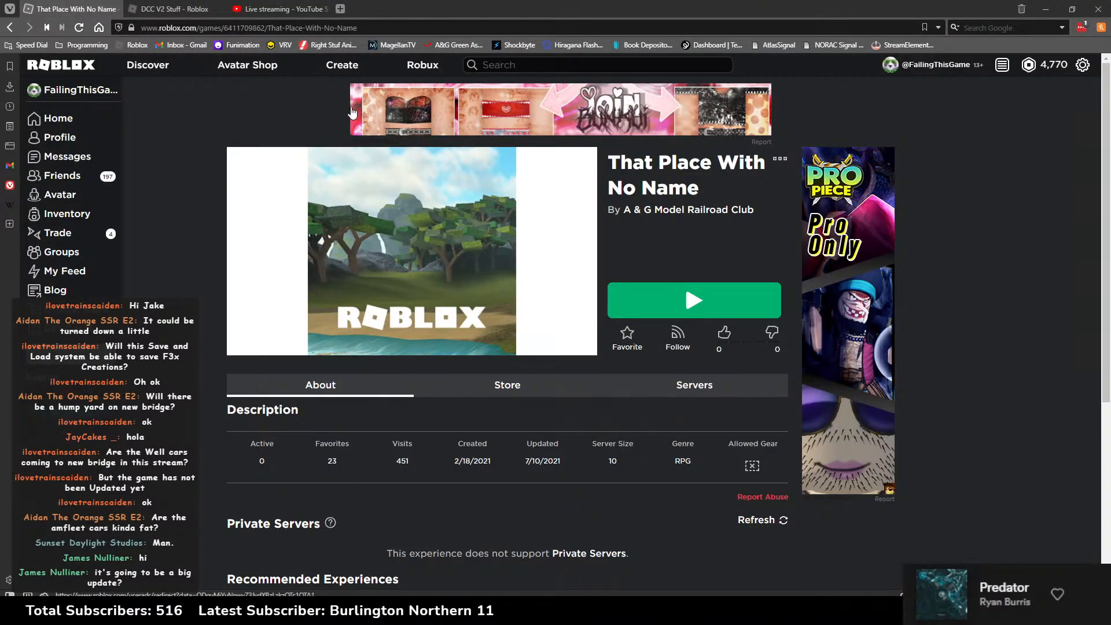
pyautogui.click(307, 12)
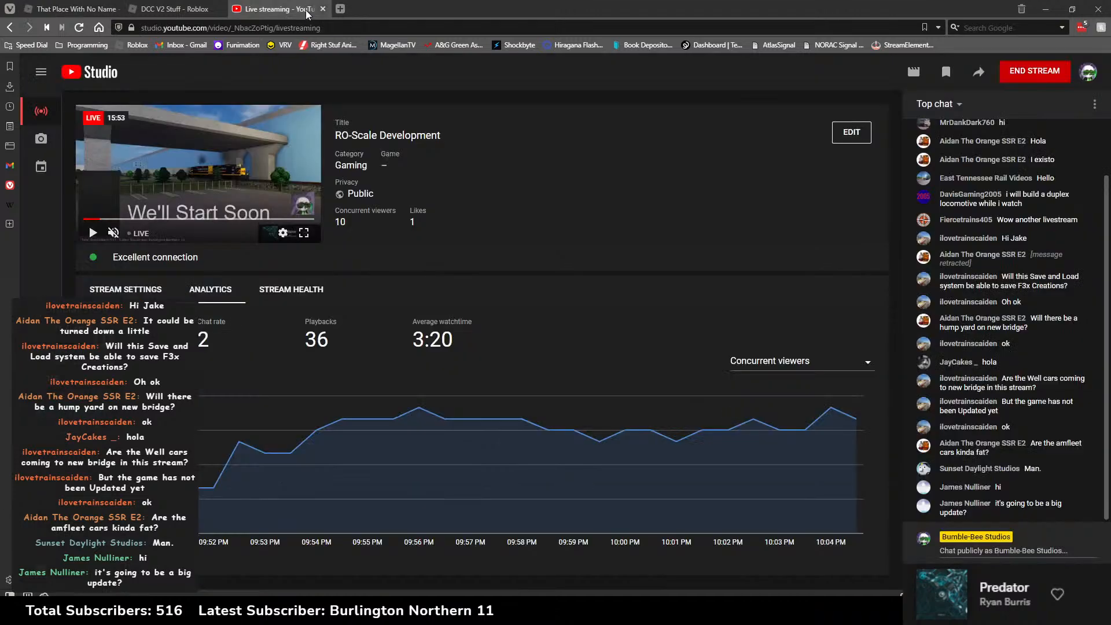
pyautogui.click(106, 8)
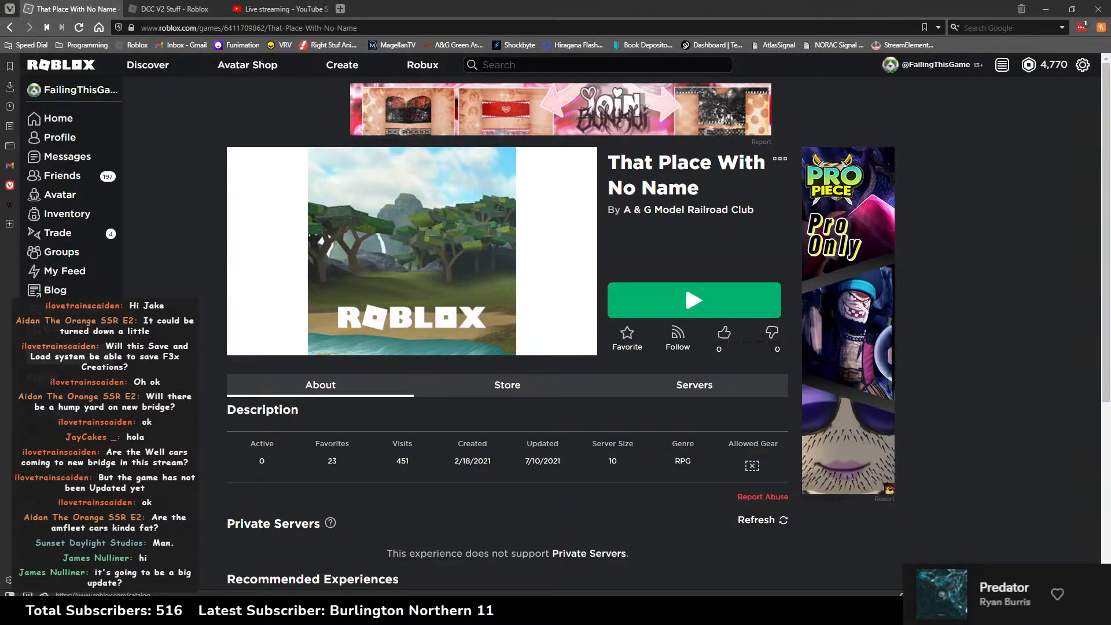
pyautogui.hotkey('alt', 'Tab')
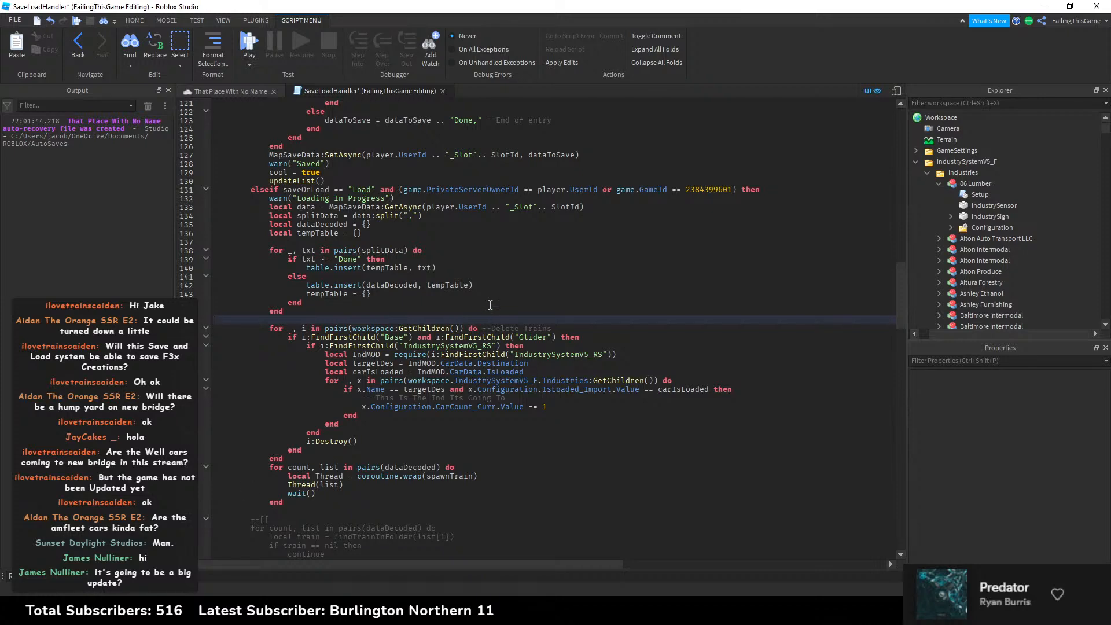
# Step: Review the spawnTrain function and the Delete Trains loop in SaveLoadHandler against the Configuration object, and collapse the IndustrySystemV5_F folder
pyautogui.scroll(-6, 496, 346)
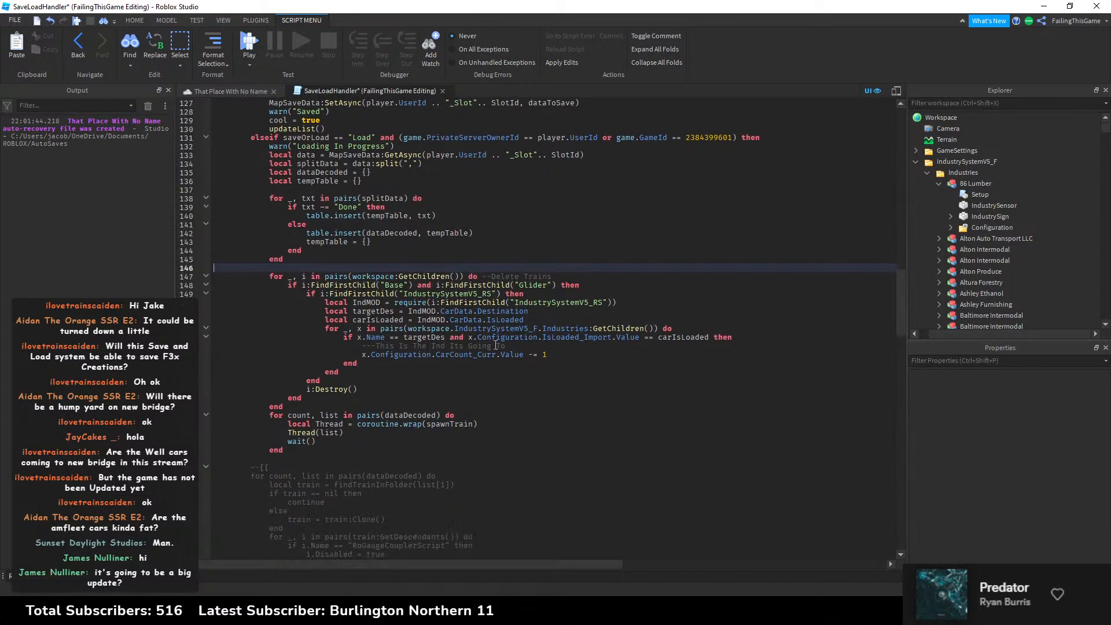
pyautogui.scroll(17, 495, 348)
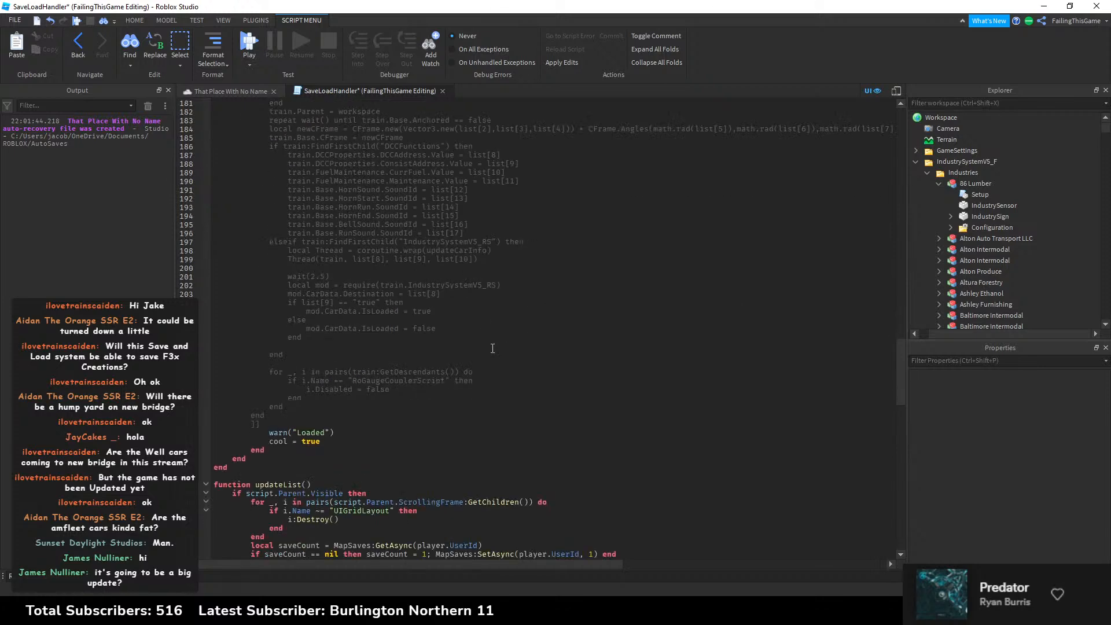
pyautogui.scroll(20, 494, 347)
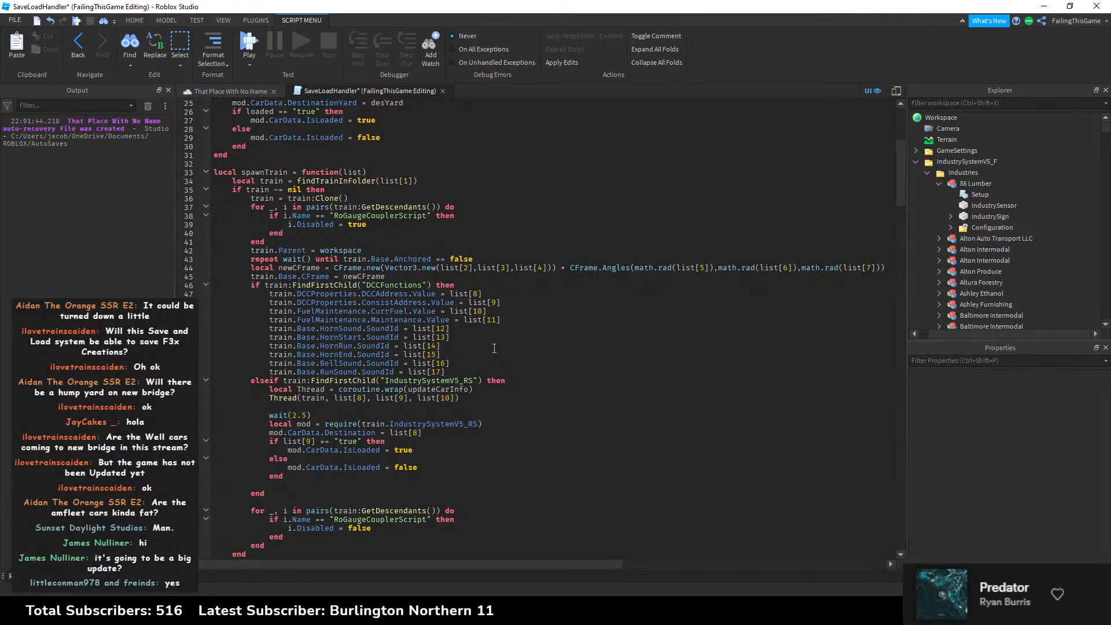
pyautogui.scroll(-20, 603, 369)
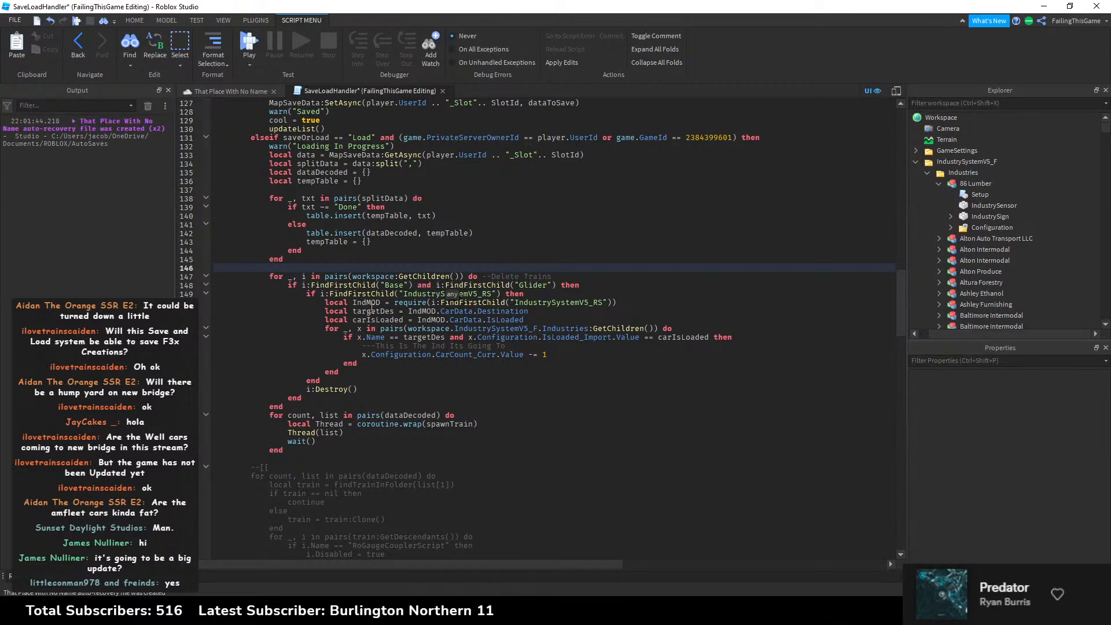
pyautogui.click(949, 227)
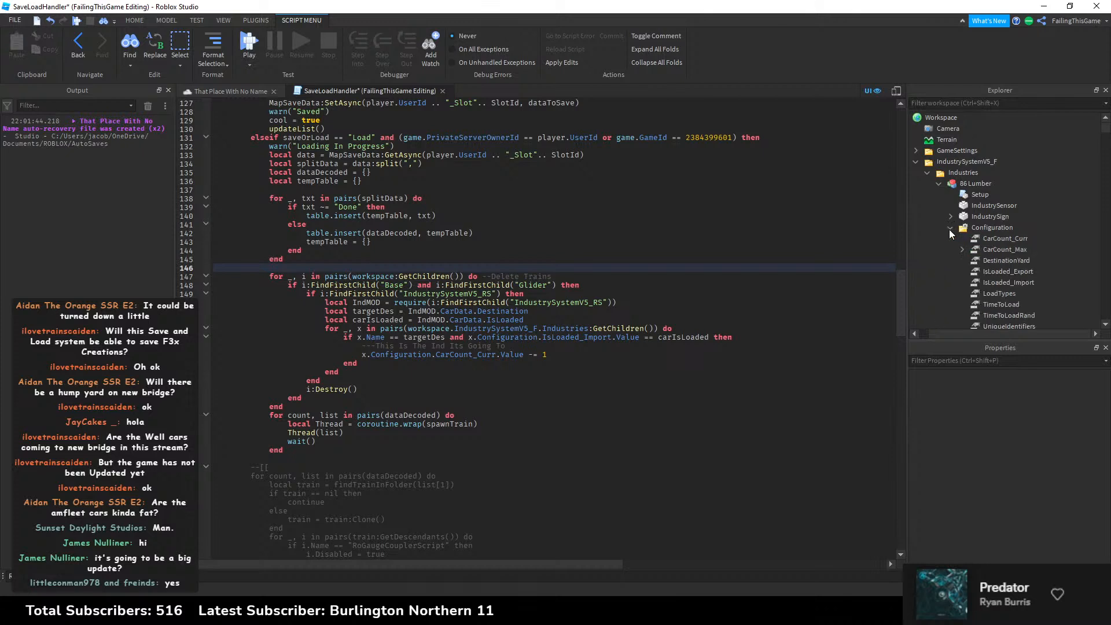
pyautogui.click(961, 227)
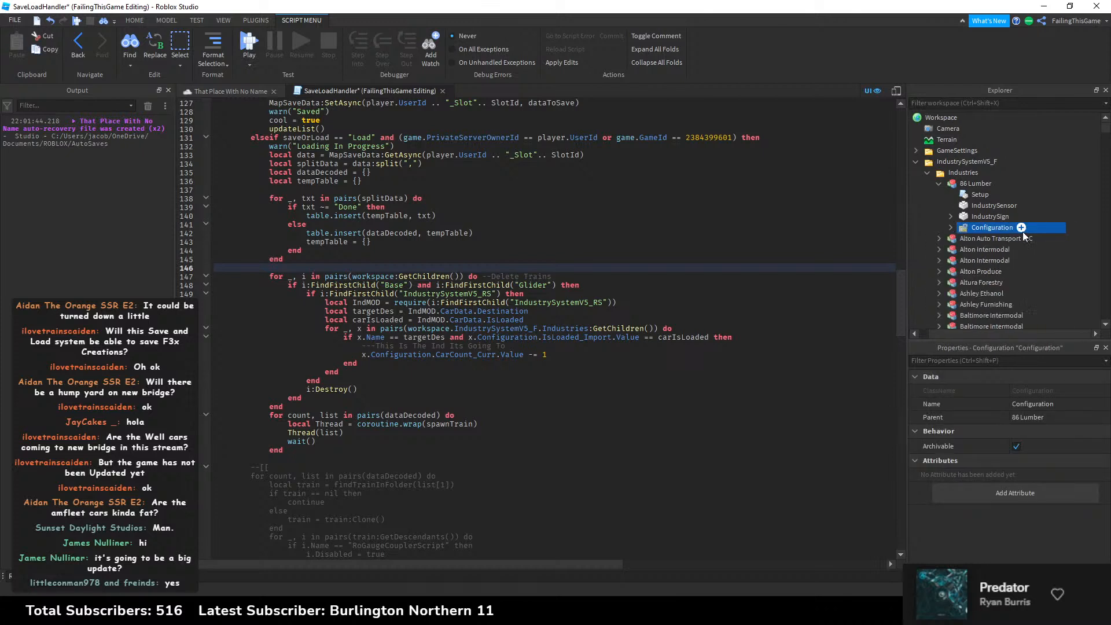
pyautogui.click(914, 162)
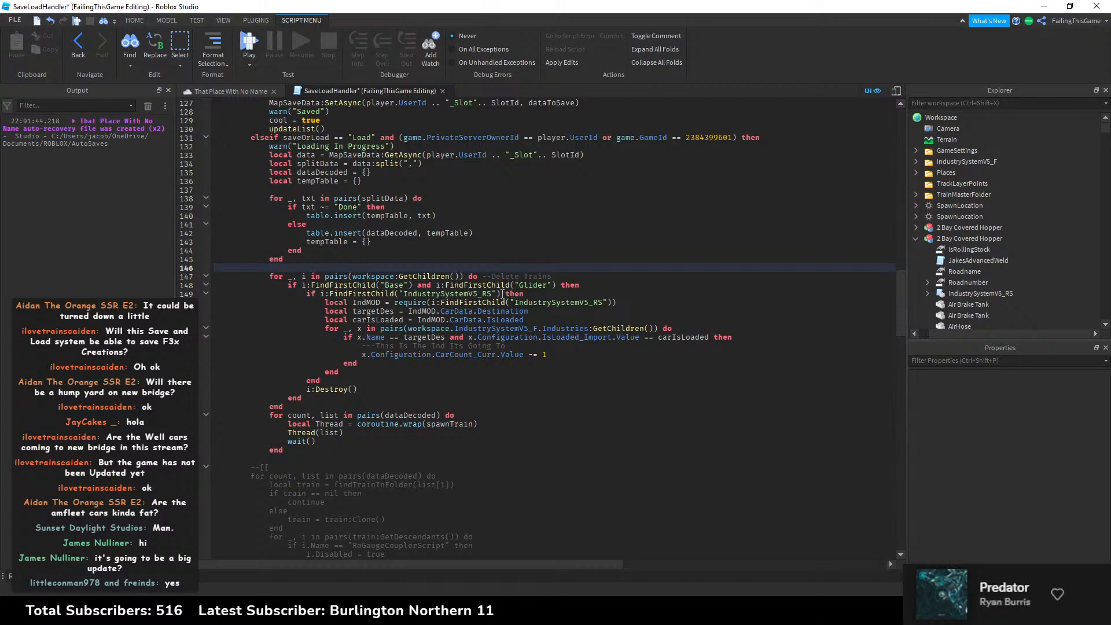
pyautogui.click(364, 293)
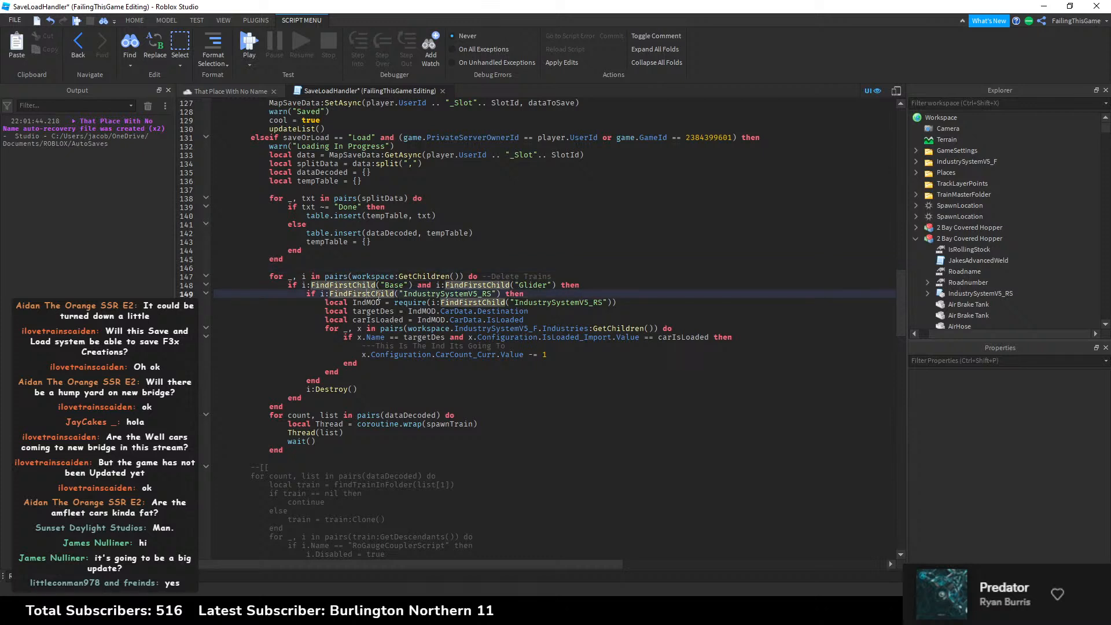
pyautogui.click(440, 294)
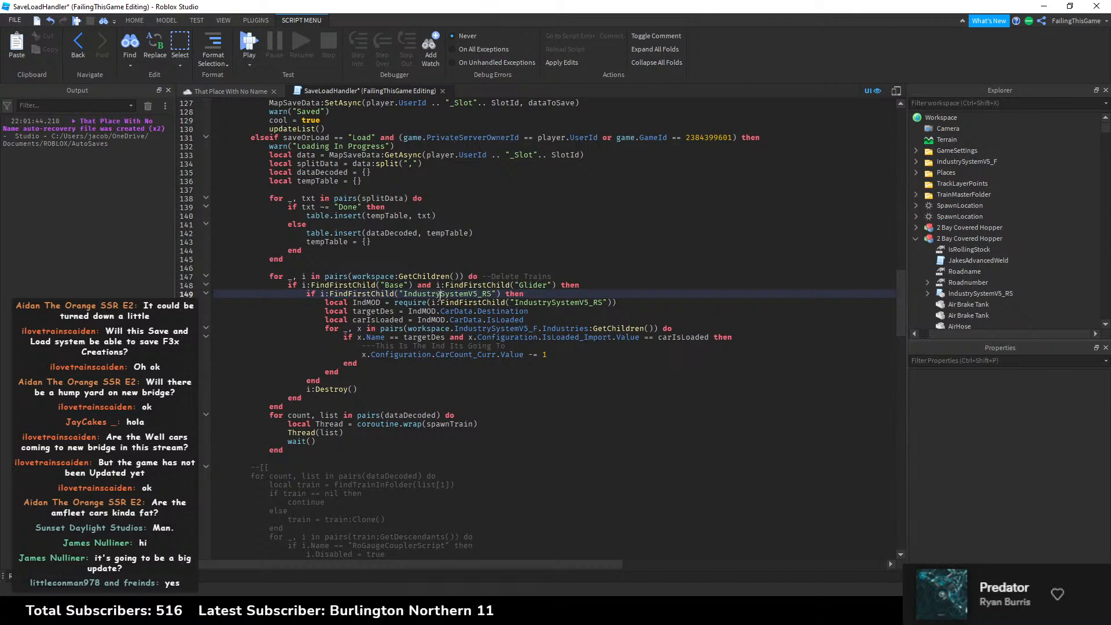
pyautogui.click(350, 302)
pyautogui.click(501, 312)
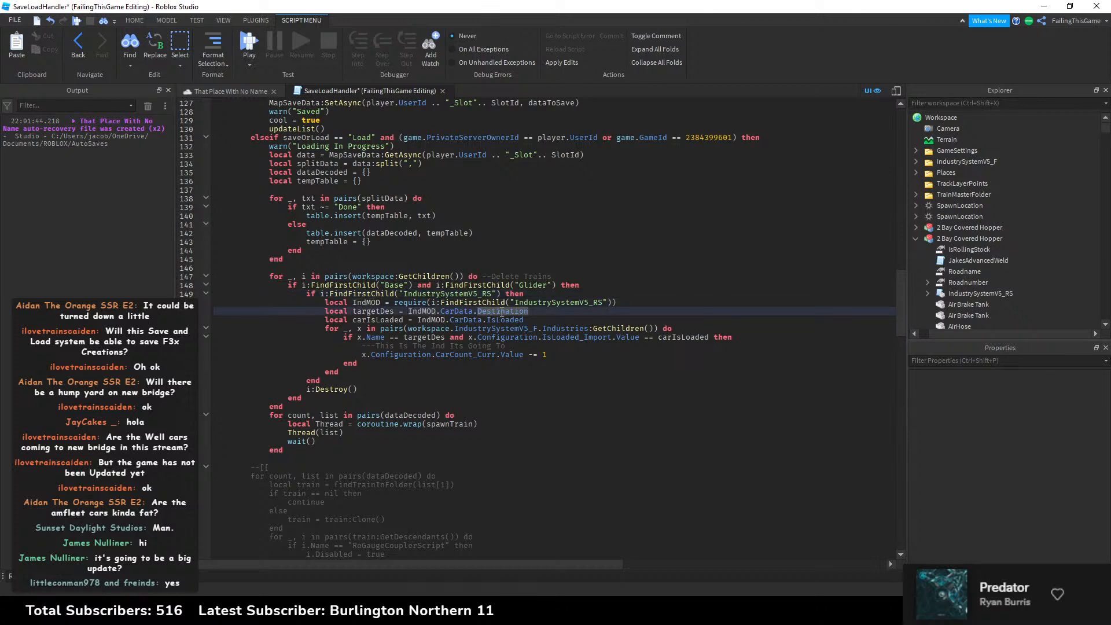
pyautogui.click(501, 320)
pyautogui.click(506, 329)
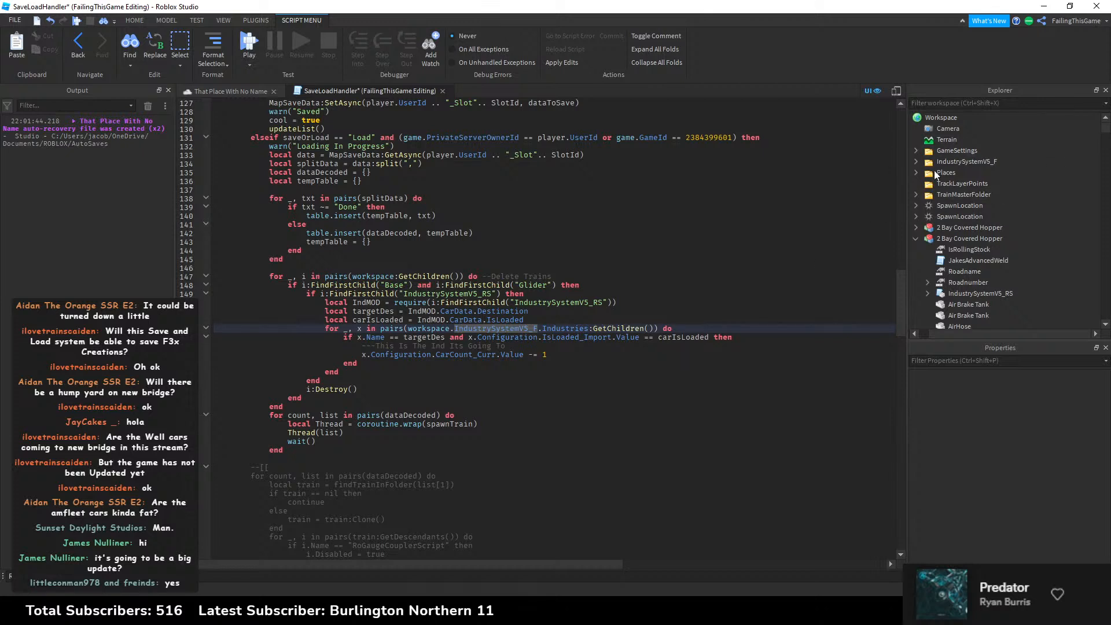
# Step: Add a break line after the CarCount_Curr decrement inside the if block of the Industries loop
pyautogui.click(561, 354)
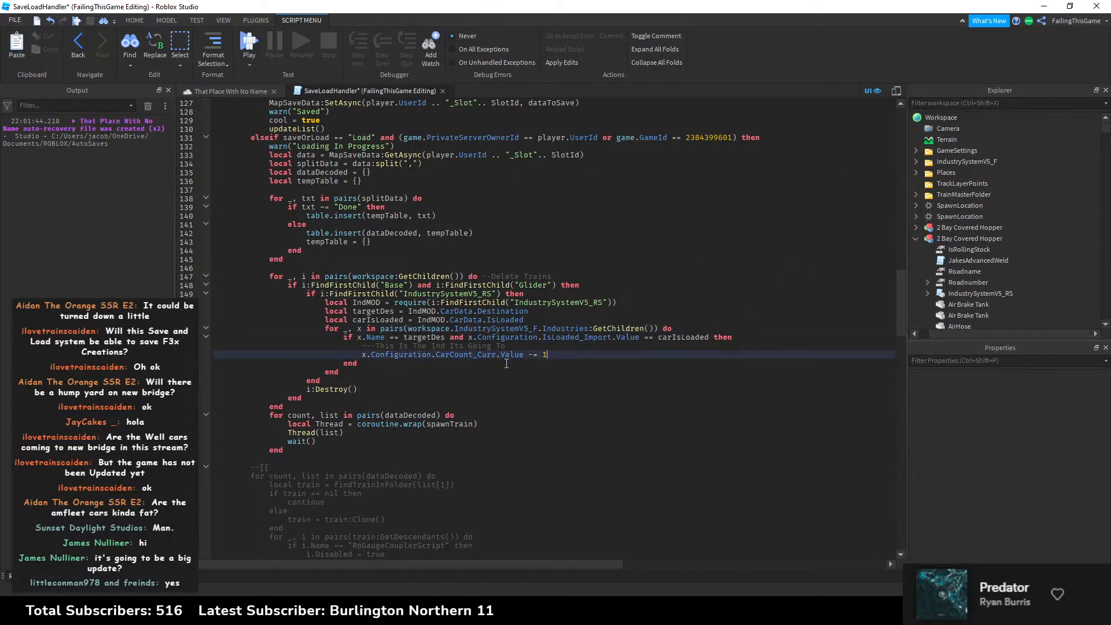
pyautogui.press('Down')
pyautogui.click(567, 354)
pyautogui.press('Return')
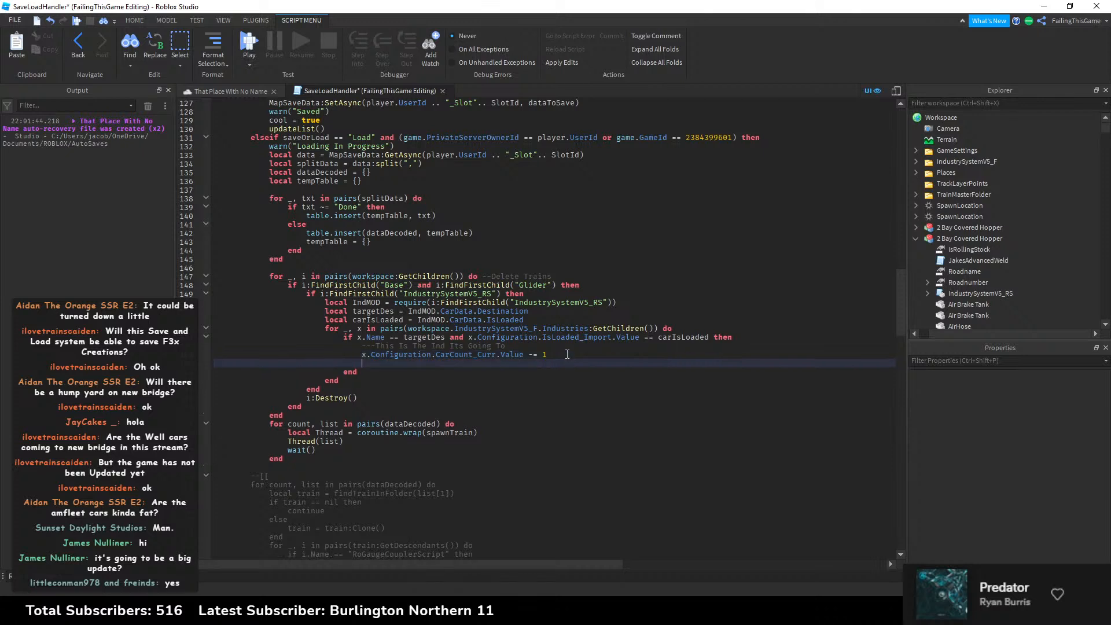
pyautogui.write('break')
pyautogui.press('Down')
pyautogui.press('Down')
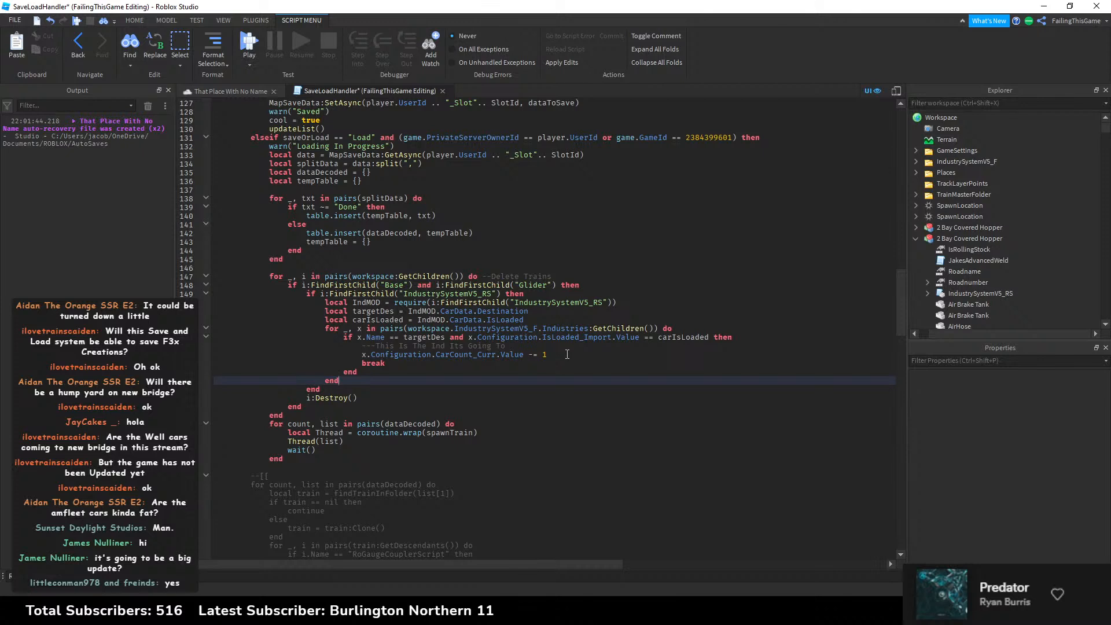
pyautogui.click(396, 364)
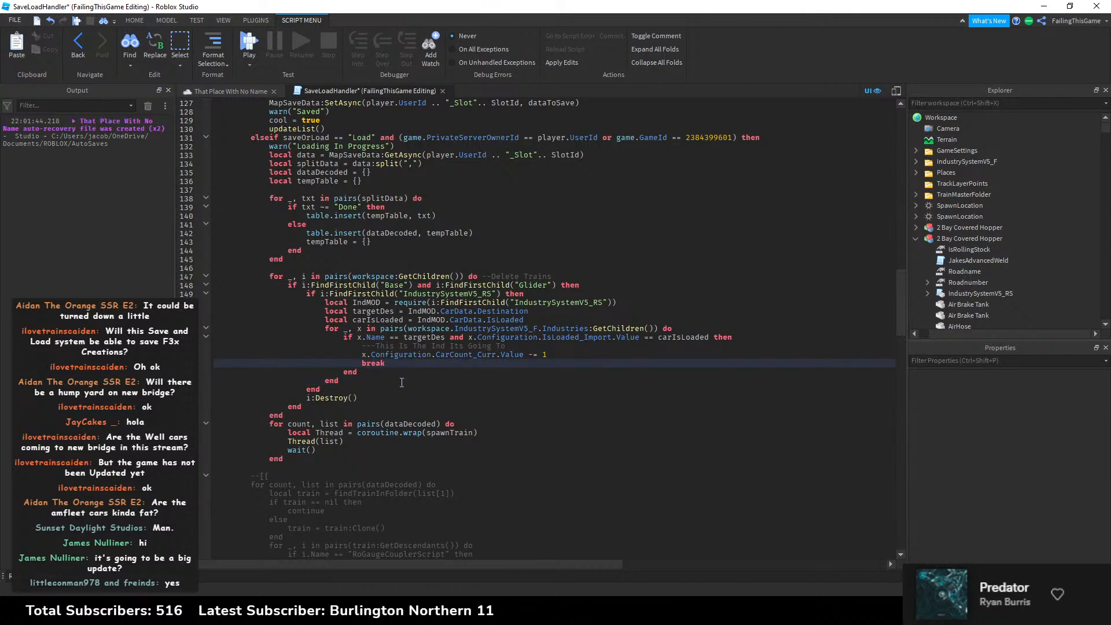
pyautogui.press('Return')
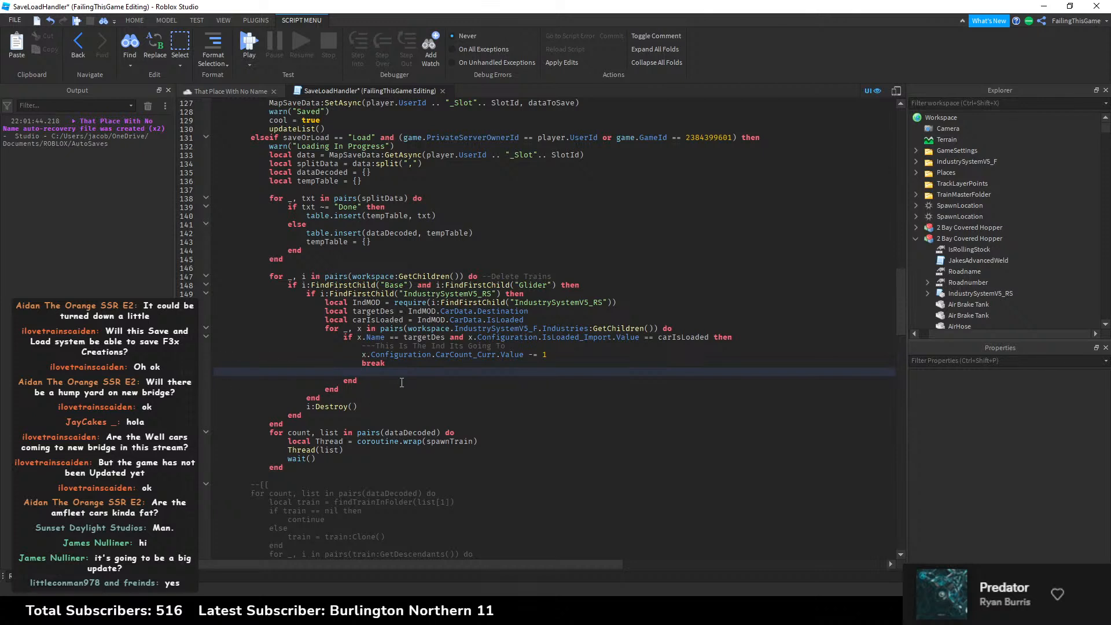
pyautogui.press('BackSpace')
pyautogui.click(401, 382)
pyautogui.press('Return')
pyautogui.write('break')
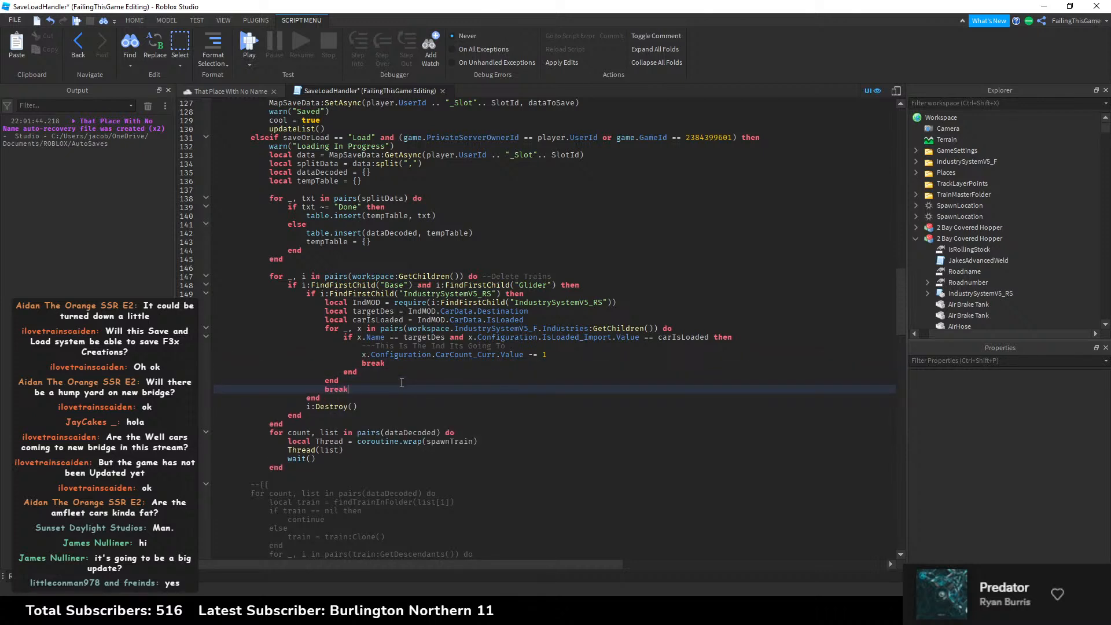
pyautogui.press('Return')
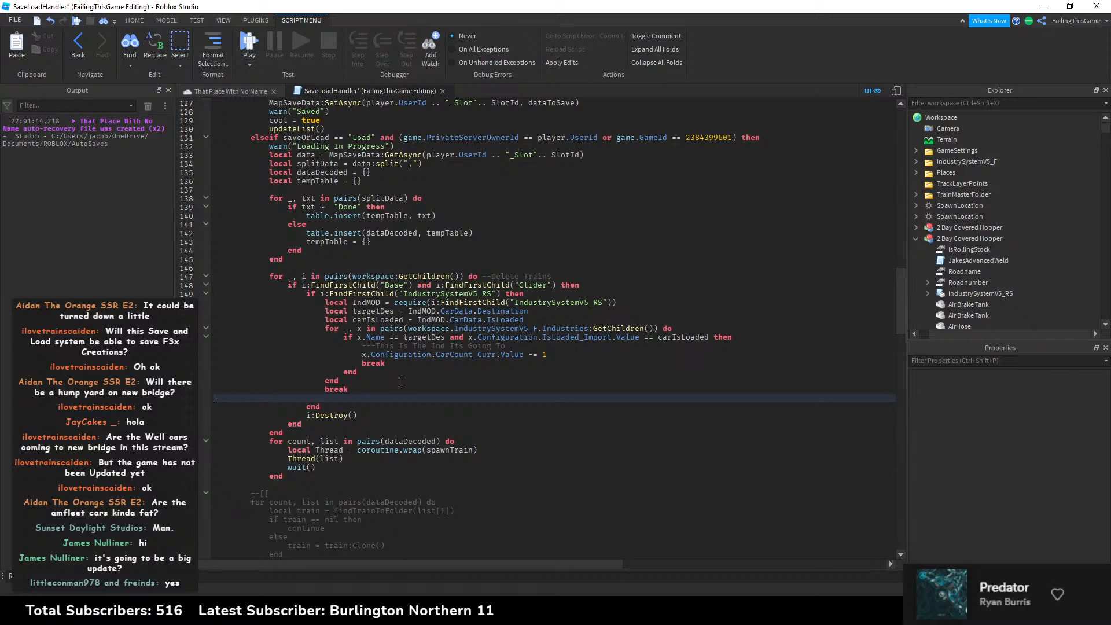
pyautogui.press('BackSpace')
pyautogui.press('BackSpace')
pyautogui.press('BackSpace')
pyautogui.press('BackSpace')
pyautogui.press('BackSpace')
pyautogui.press('BackSpace')
pyautogui.press('BackSpace')
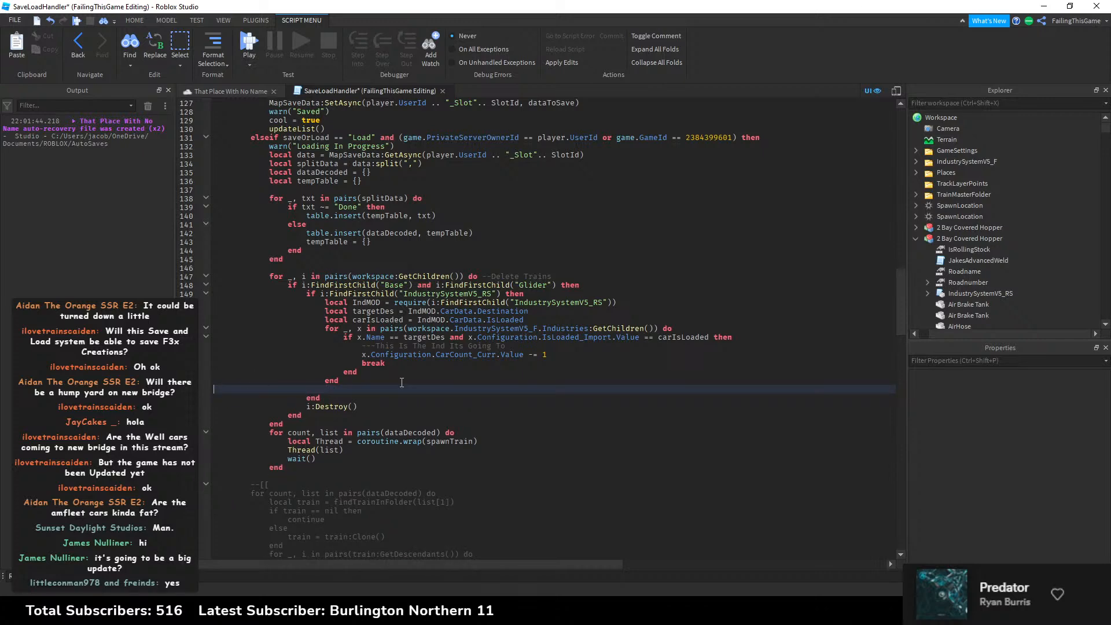
pyautogui.press('BackSpace')
# Step: Review the save branch of buttonClicked, the spawnTrain function and the updateCarInfo function in SaveLoadHandler
pyautogui.scroll(5, 464, 346)
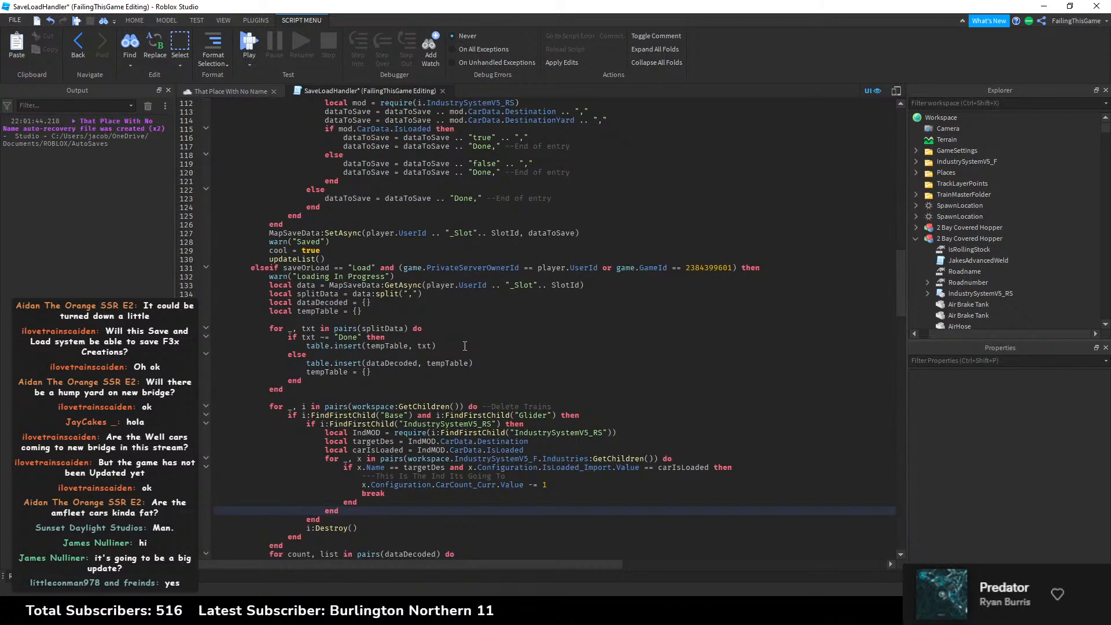
pyautogui.scroll(12, 464, 345)
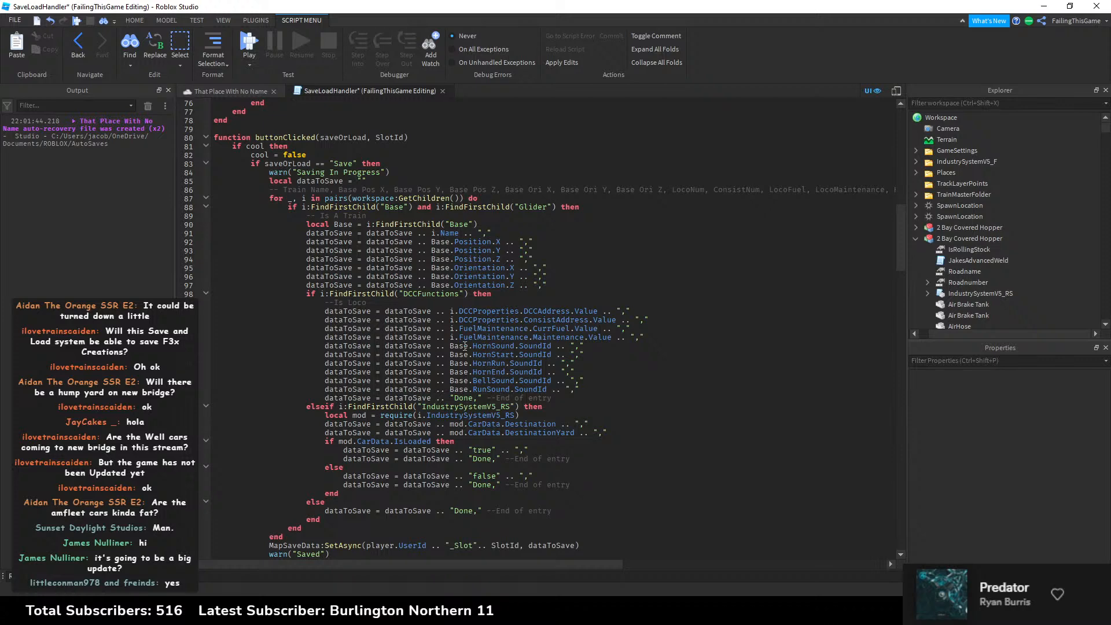
pyautogui.scroll(-11, 464, 346)
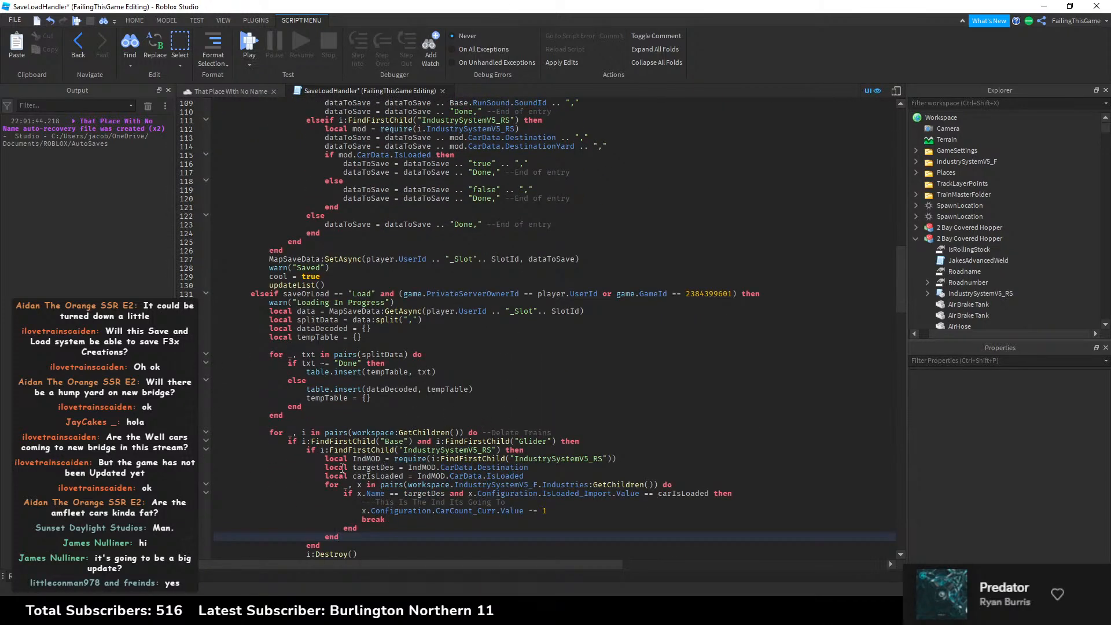
pyautogui.scroll(8, 430, 451)
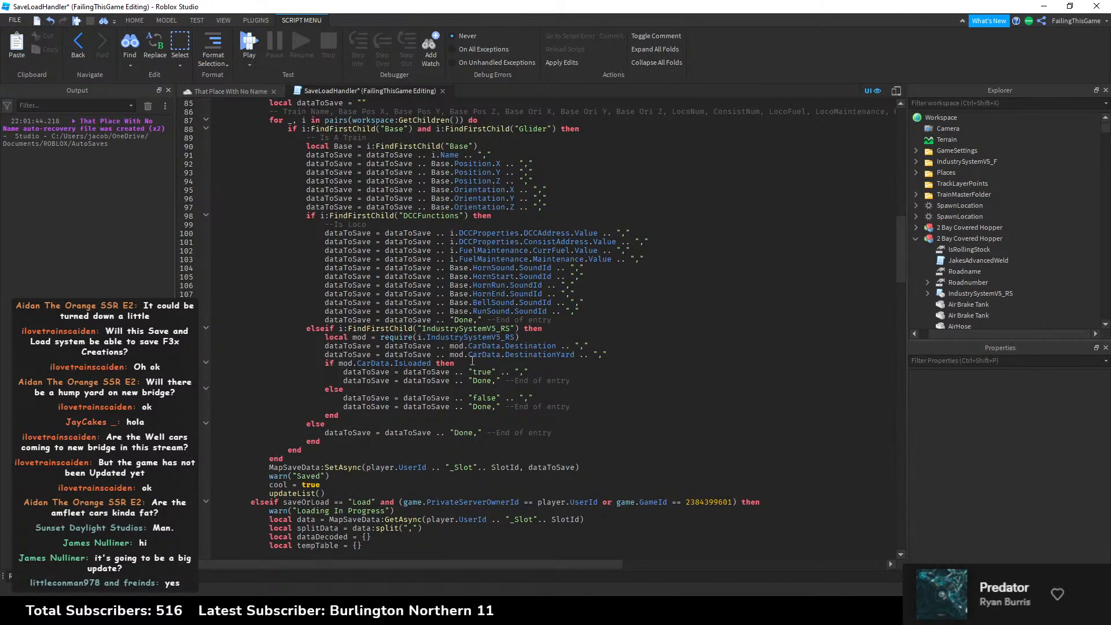
pyautogui.scroll(6, 472, 361)
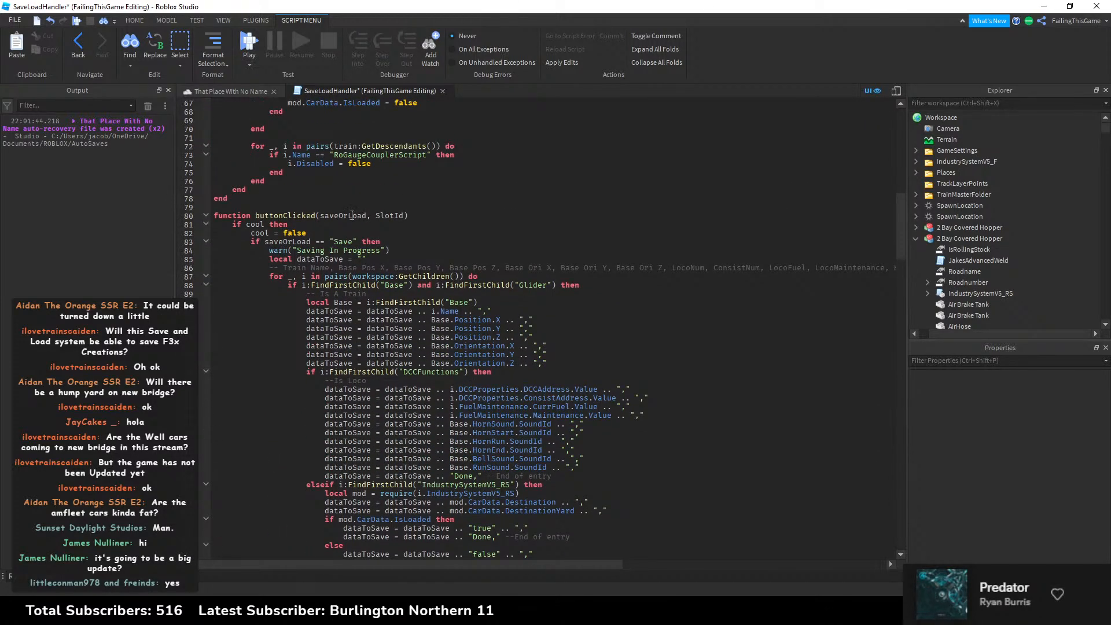
pyautogui.click(352, 215)
pyautogui.click(428, 250)
pyautogui.scroll(4, 429, 253)
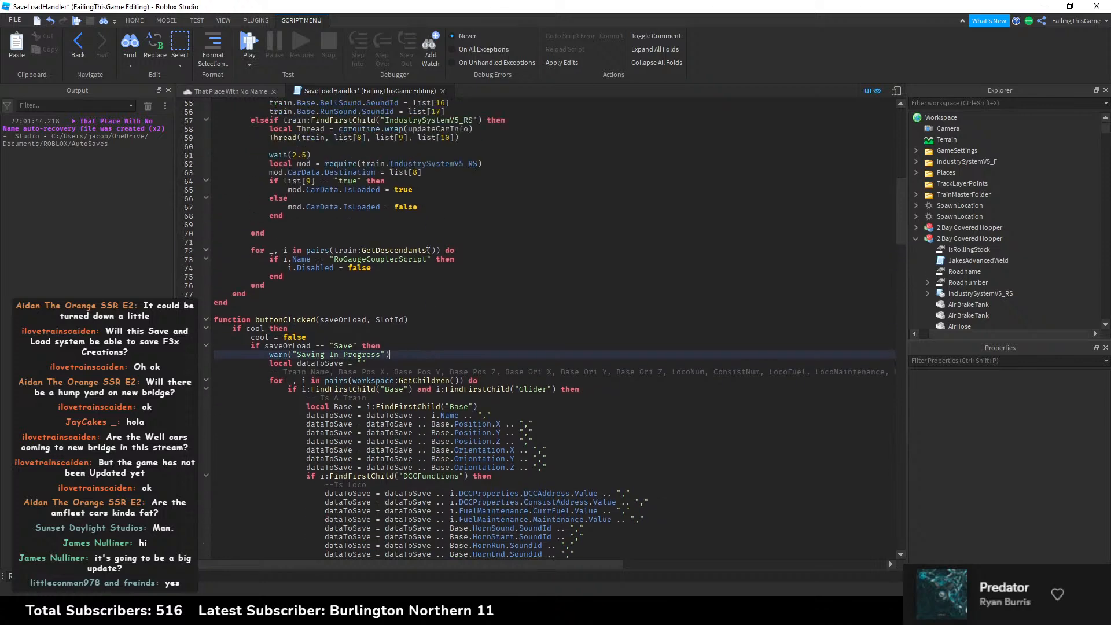
pyautogui.scroll(9, 428, 252)
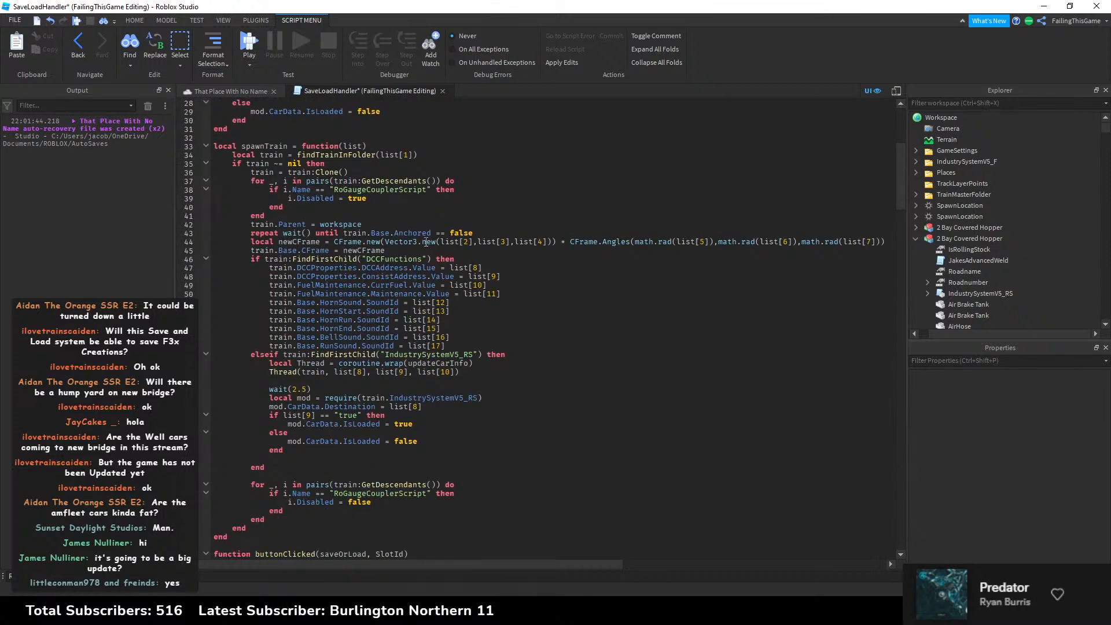
pyautogui.click(416, 215)
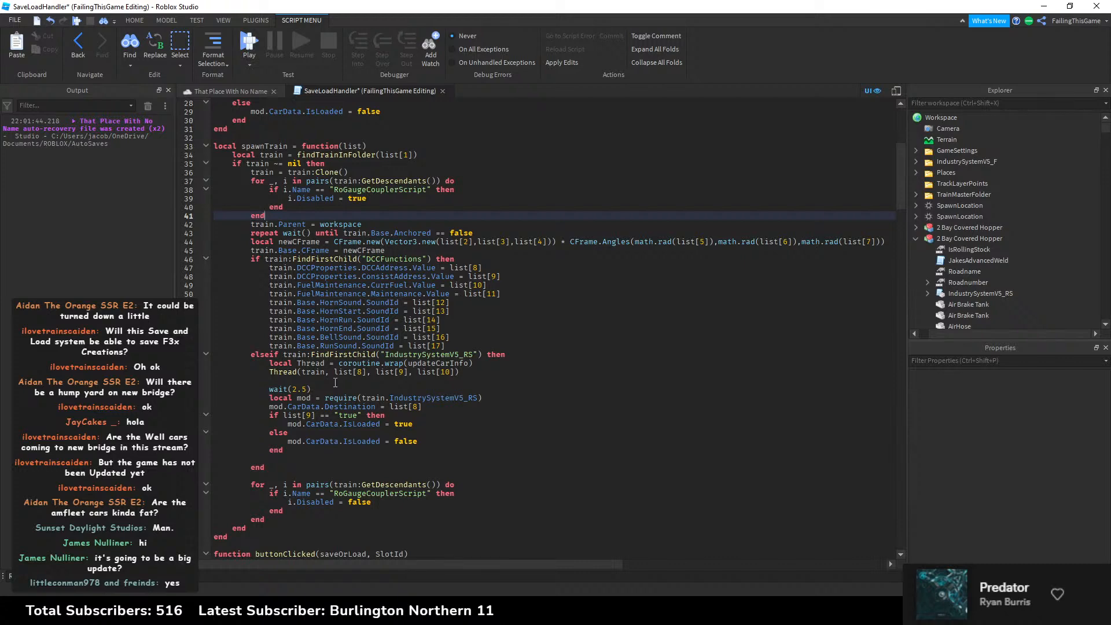
pyautogui.click(278, 372)
pyautogui.scroll(9, 284, 373)
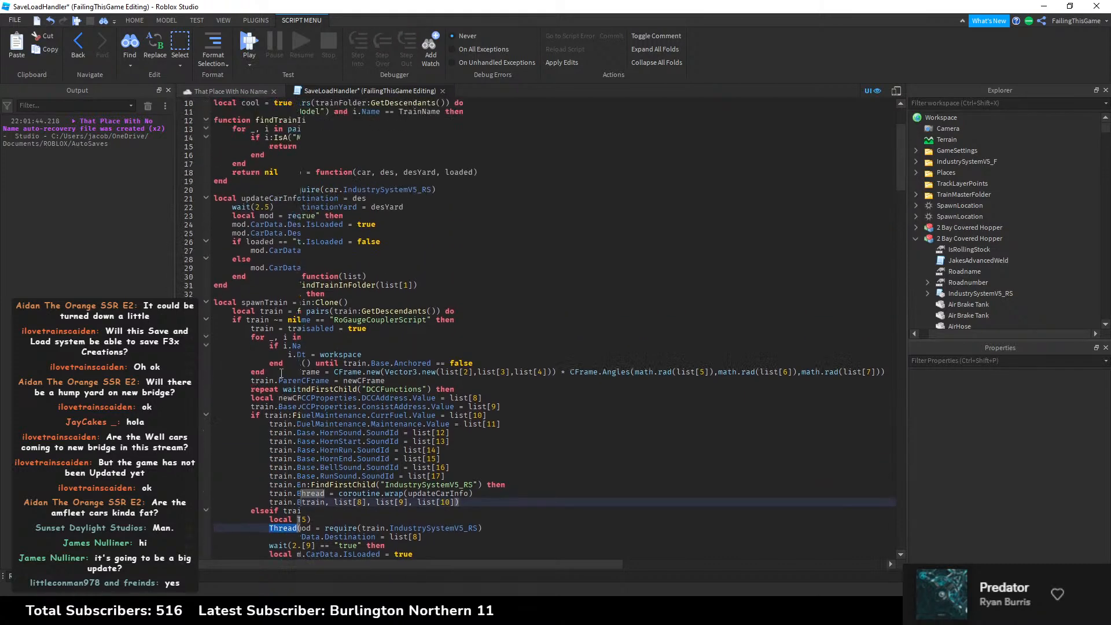
pyautogui.scroll(-5, 312, 304)
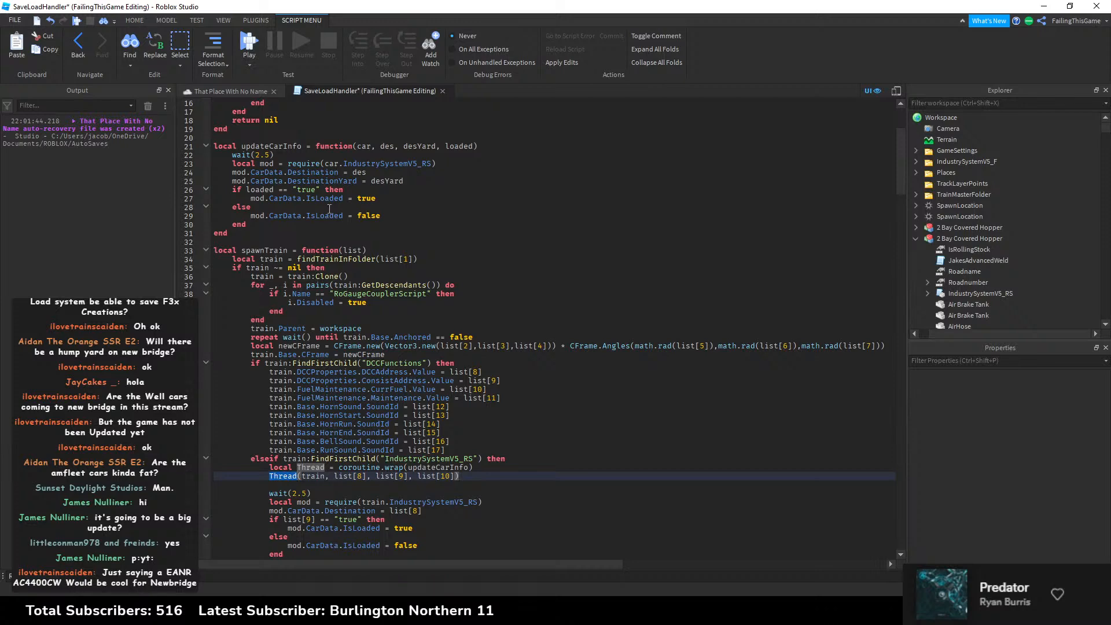
pyautogui.click(405, 224)
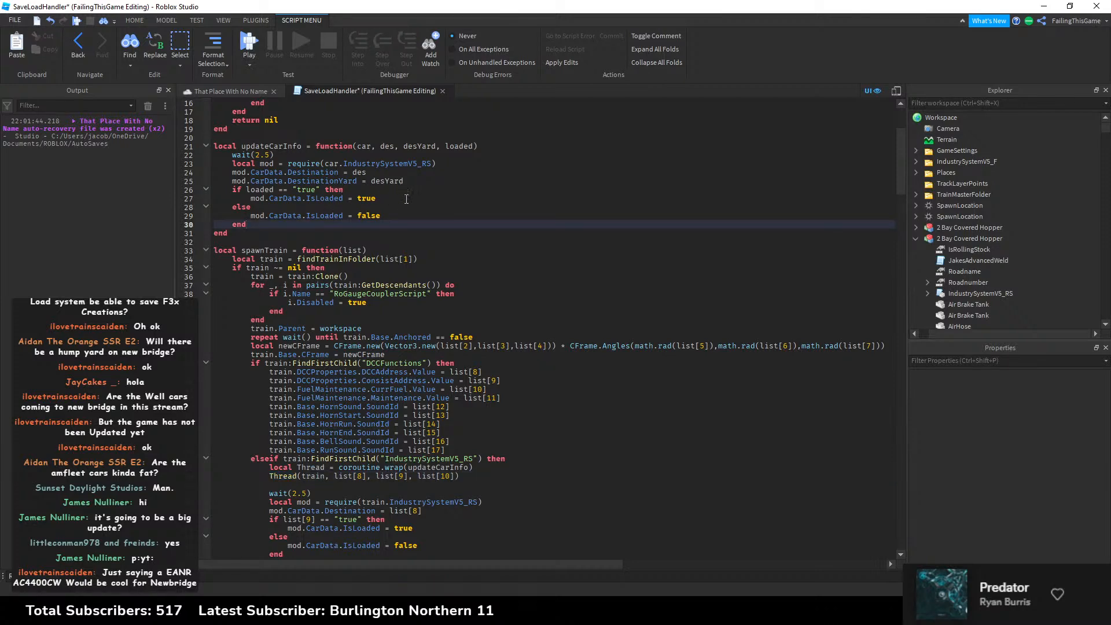
# Step: Copy the IndMOD, targetDes and carIsLoaded lines with the Industries loop from the Delete Trains block to the end of updateCarInfo
pyautogui.scroll(-17, 399, 387)
pyautogui.scroll(-20, 399, 387)
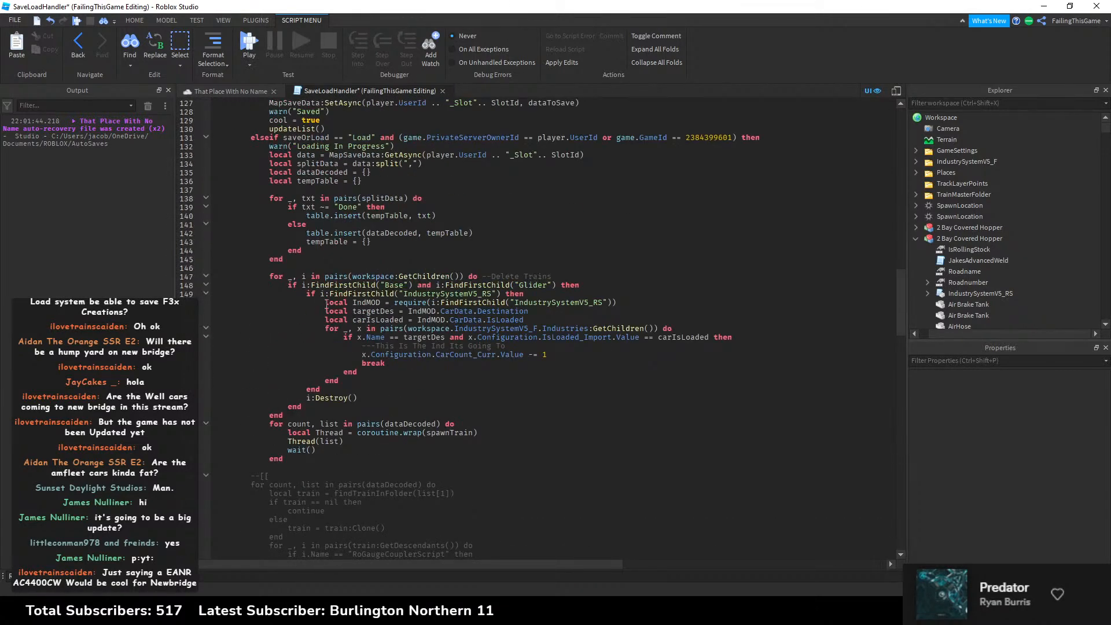
pyautogui.moveTo(326, 302); pyautogui.dragTo(355, 379)
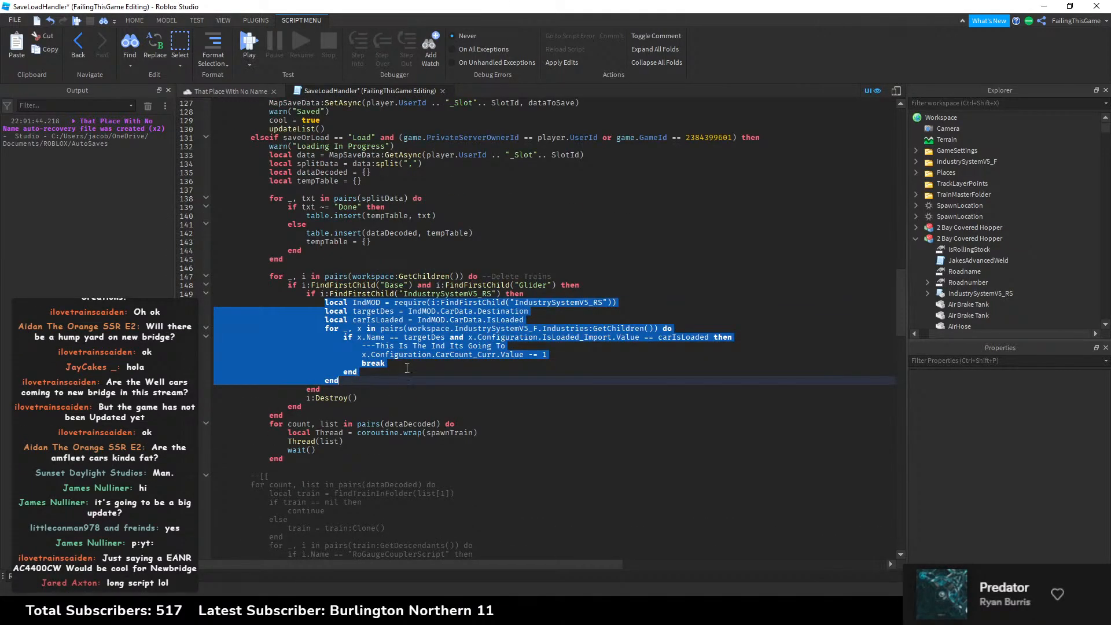
pyautogui.scroll(20, 406, 368)
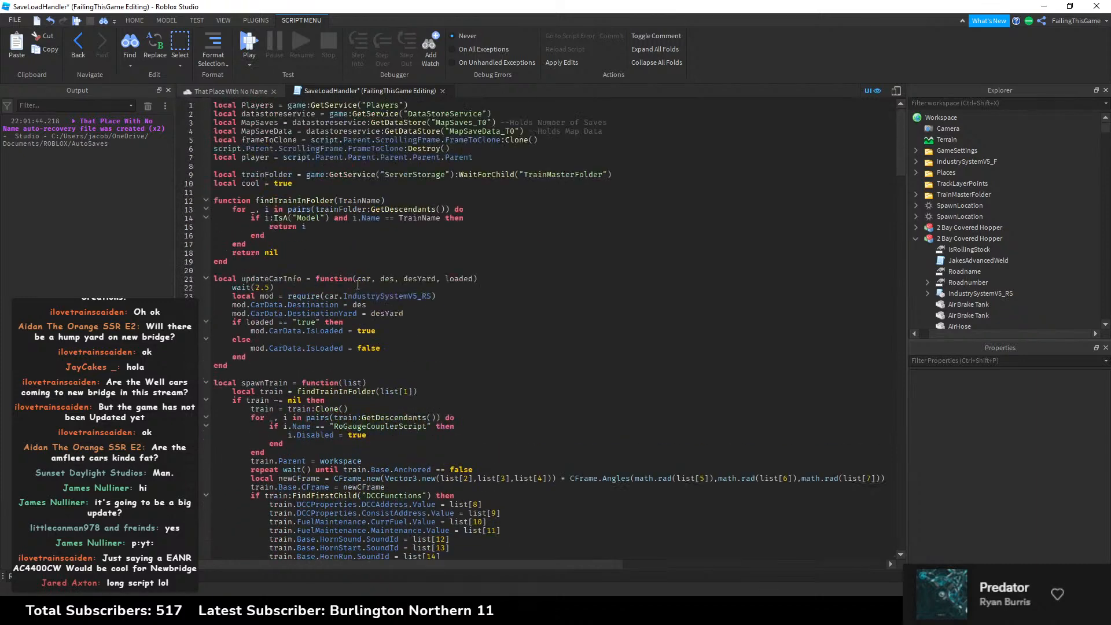
pyautogui.click(269, 359)
pyautogui.press('Return')
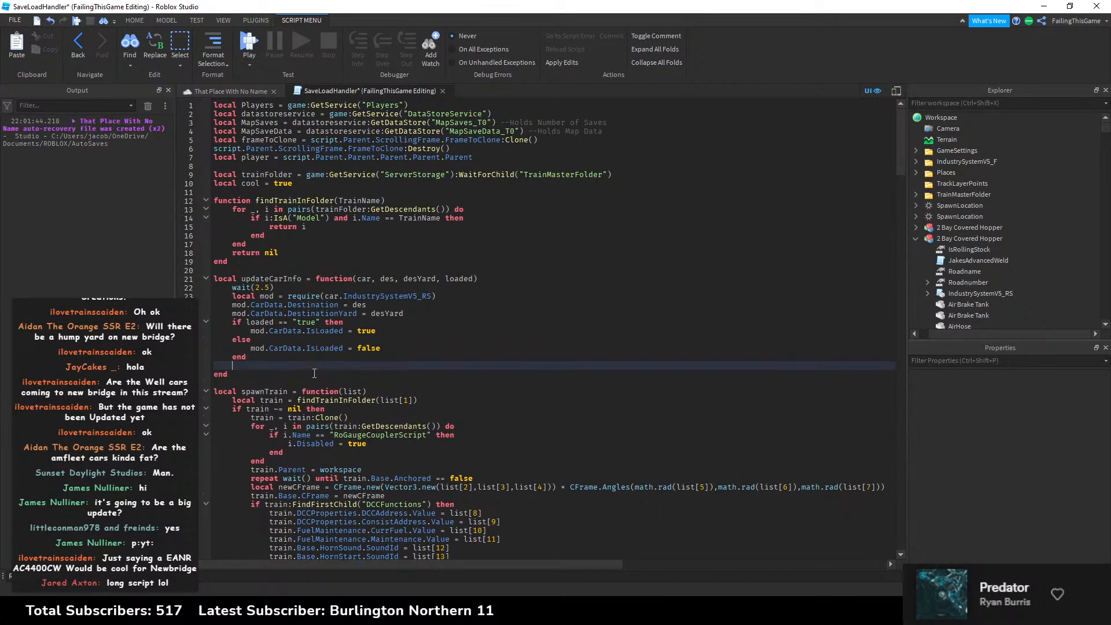
pyautogui.write('local IndMOD = require(i:FindFirstChild("IndustrySystemV5_RS")) \tlocal targetDes = IndMOD.CarData.Destination \tlocal carIsLoaded = IndMOD.CarData.IsLoaded \tfor _, x in pairs(workspace.IndustrySystemV5_F.Industries:GetChildren()) do \t\tif x.Name == targetDes and x.Configuration.IsLoaded_Import.Value == carIsLoaded then \t\t\t--This Is The Ind Its Going To \t\t\tx.Configuration.CarCount_Curr.Value -= 1 \t\t\tbreak \t\tend \tend')
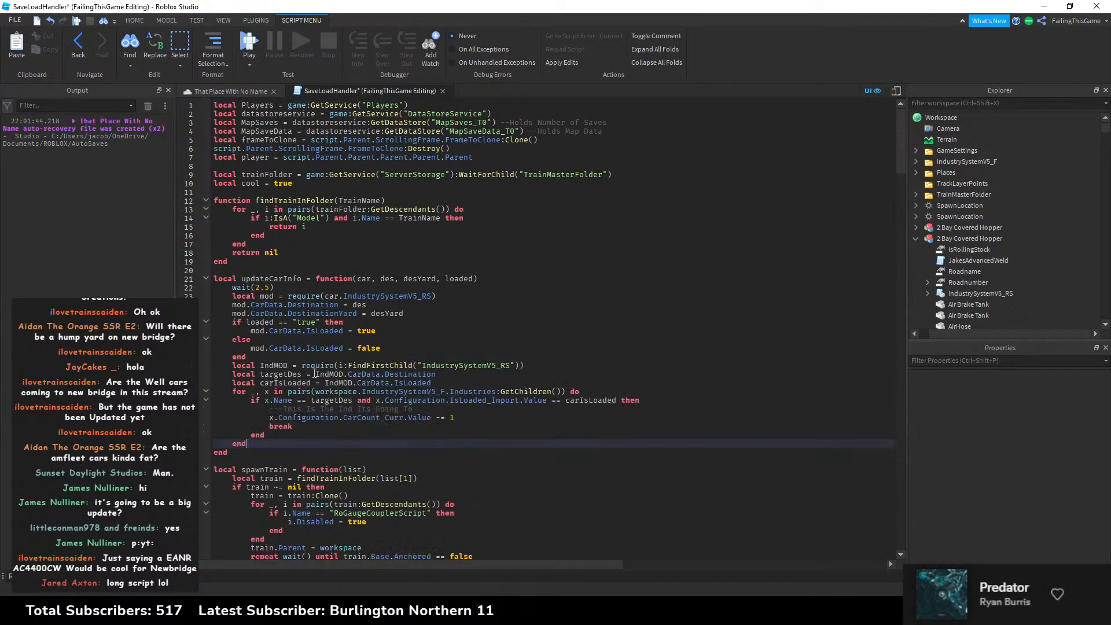
# Step: Remove the redundant IndustrySystemV5_RS require line from the copied block in updateCarInfo
pyautogui.click(354, 365)
pyautogui.doubleClick(350, 296)
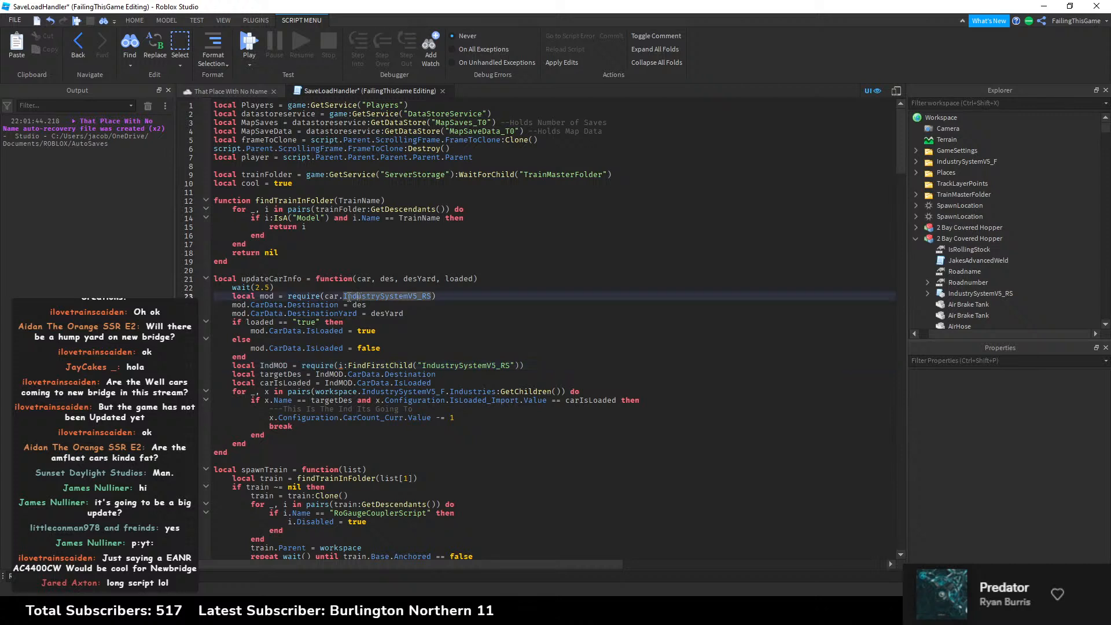
pyautogui.doubleClick(267, 296)
pyautogui.hotkey('ctrl', 'c')
pyautogui.doubleClick(276, 365)
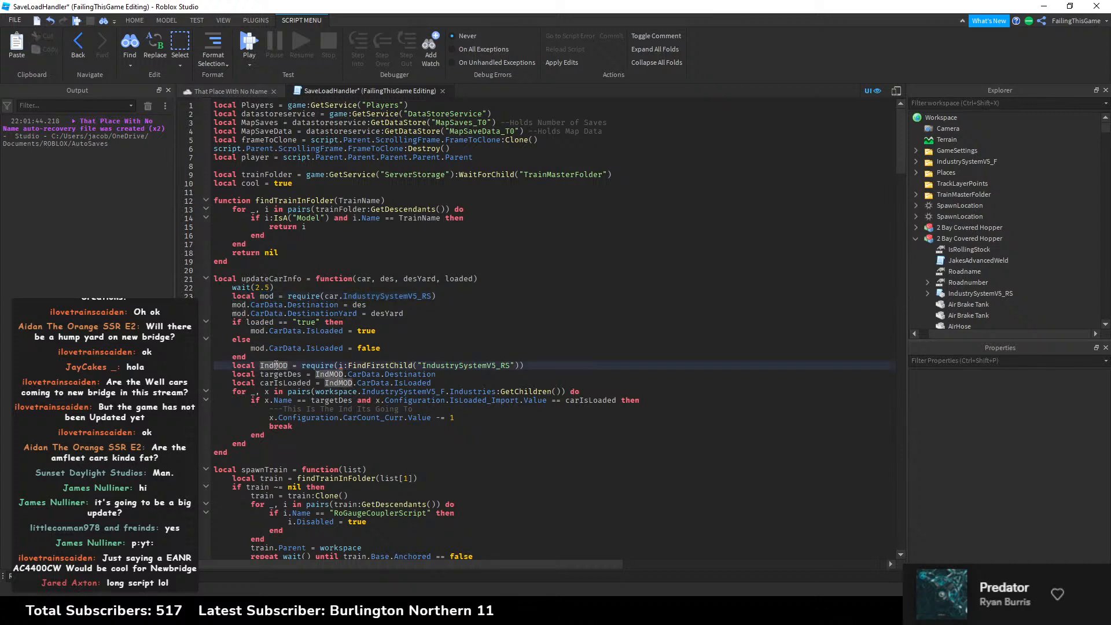
pyautogui.hotkey('ctrl', 'v')
pyautogui.moveTo(528, 364); pyautogui.dragTo(232, 365)
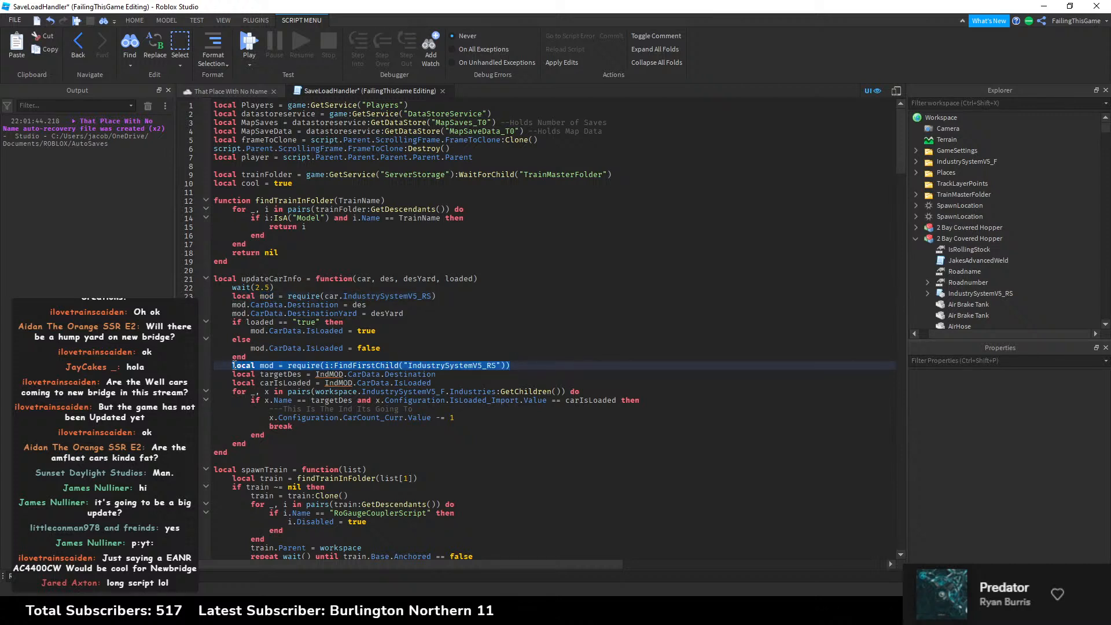
pyautogui.press('BackSpace')
pyautogui.press('BackSpace')
# Step: Replace IndMOD with mod in the targetDes and carIsLoaded lines of updateCarInfo
pyautogui.doubleClick(336, 365)
pyautogui.hotkey('ctrl', 'v')
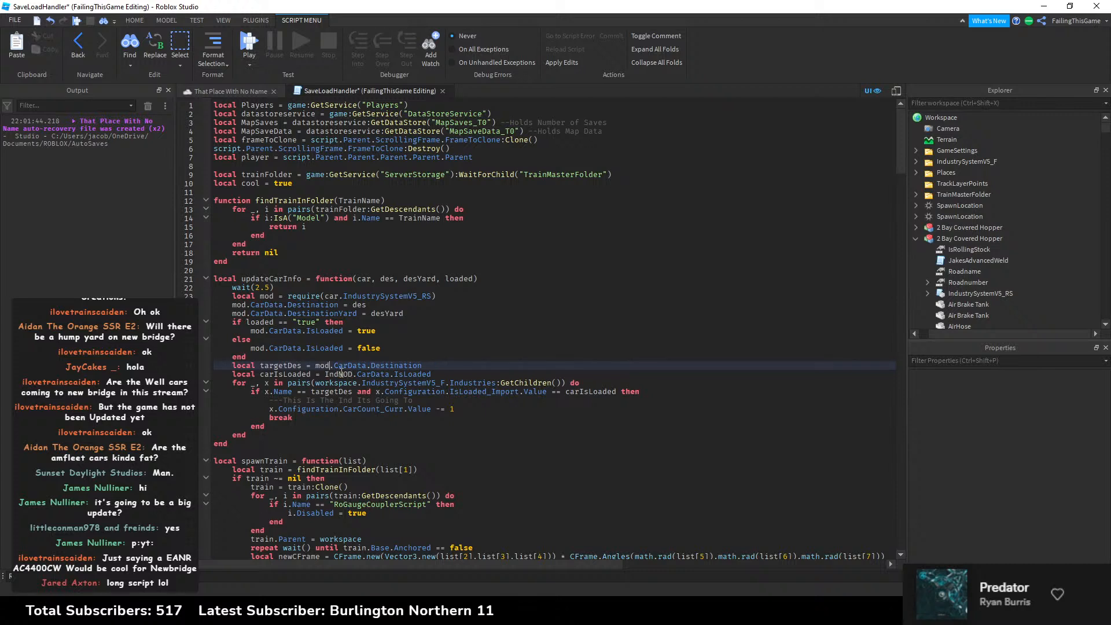
pyautogui.doubleClick(339, 374)
pyautogui.hotkey('ctrl', 'v')
# Step: Check the variables in the copied block and change its CarCount_Curr operation in updateCarInfo to += 1
pyautogui.doubleClick(323, 365)
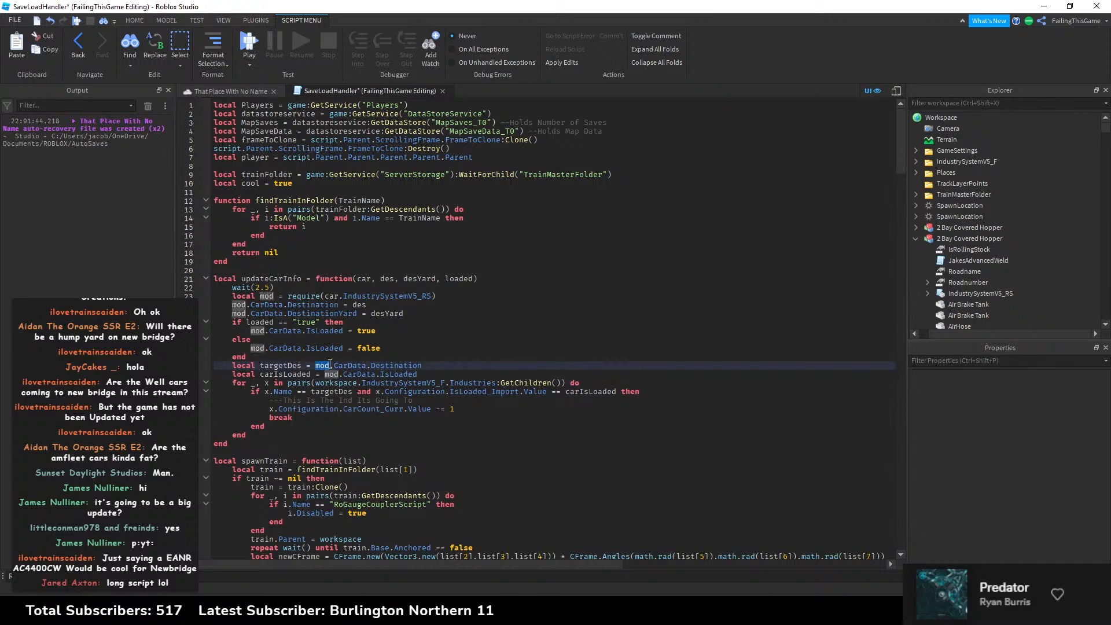
pyautogui.doubleClick(349, 365)
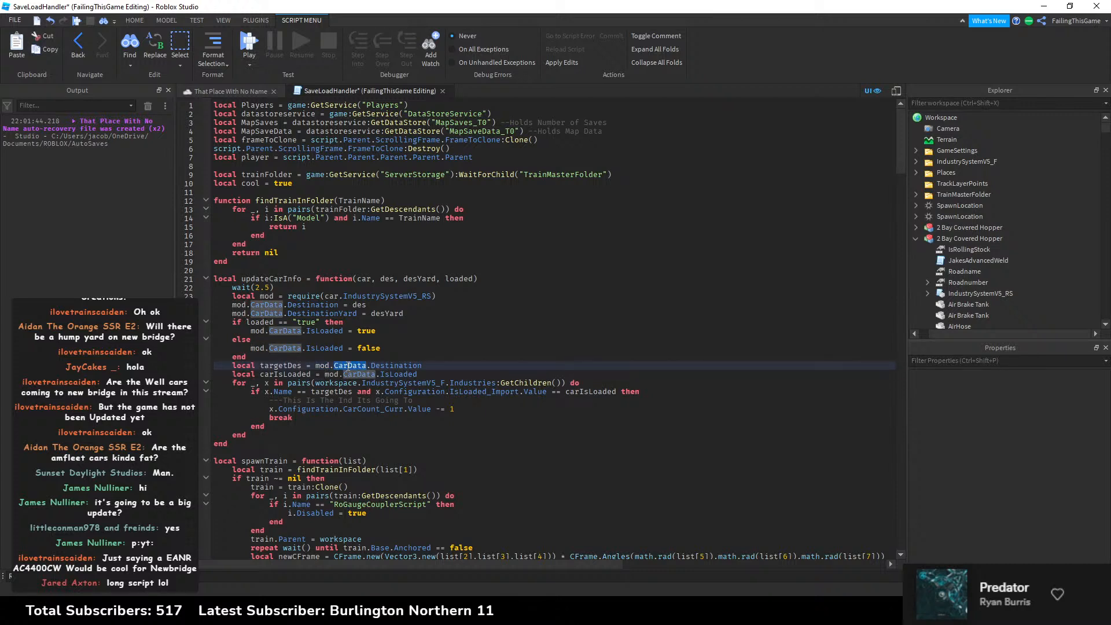
pyautogui.doubleClick(389, 366)
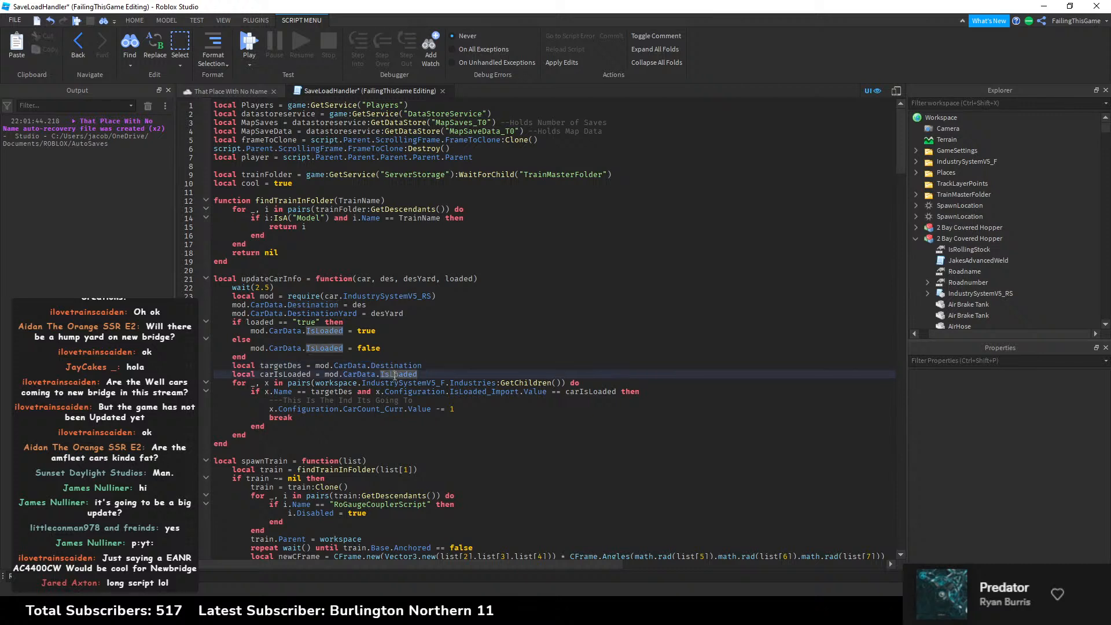
pyautogui.doubleClick(395, 374)
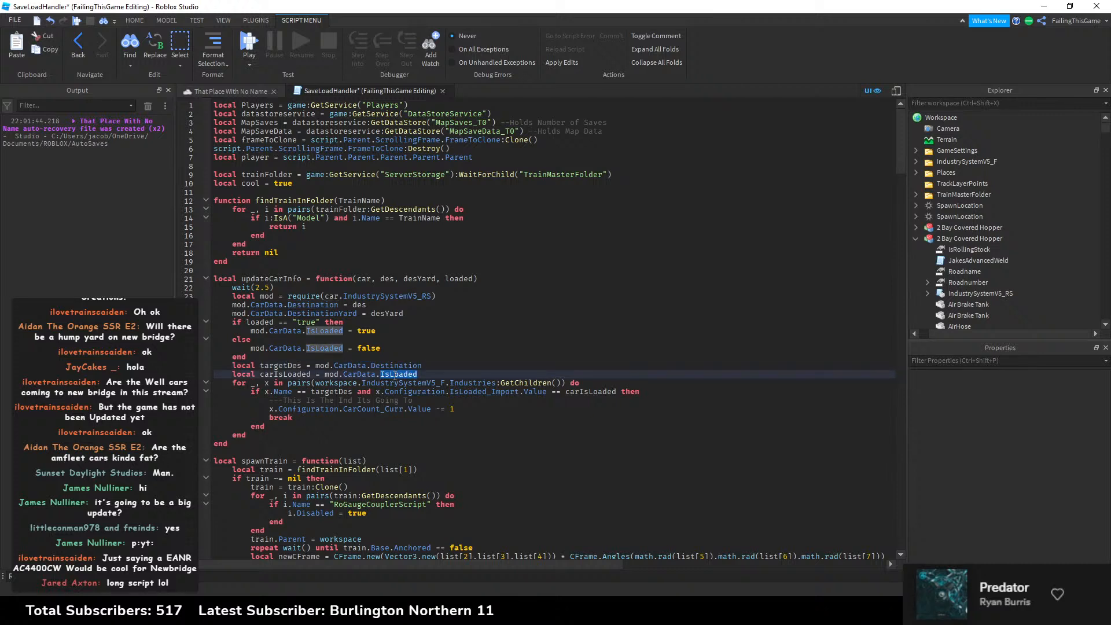
pyautogui.doubleClick(346, 392)
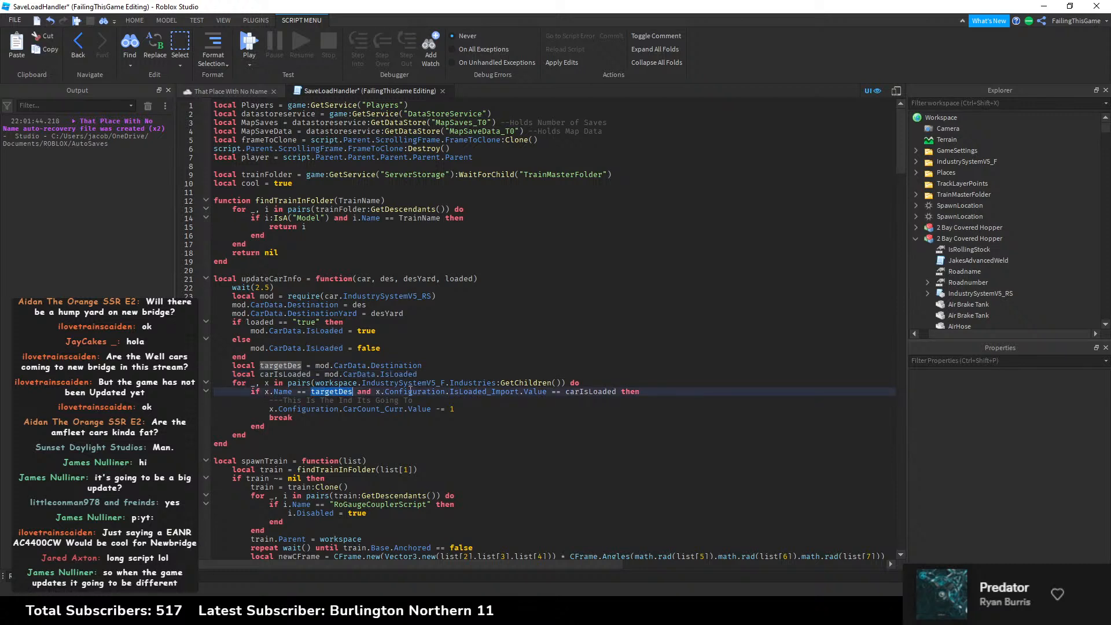
pyautogui.doubleClick(285, 374)
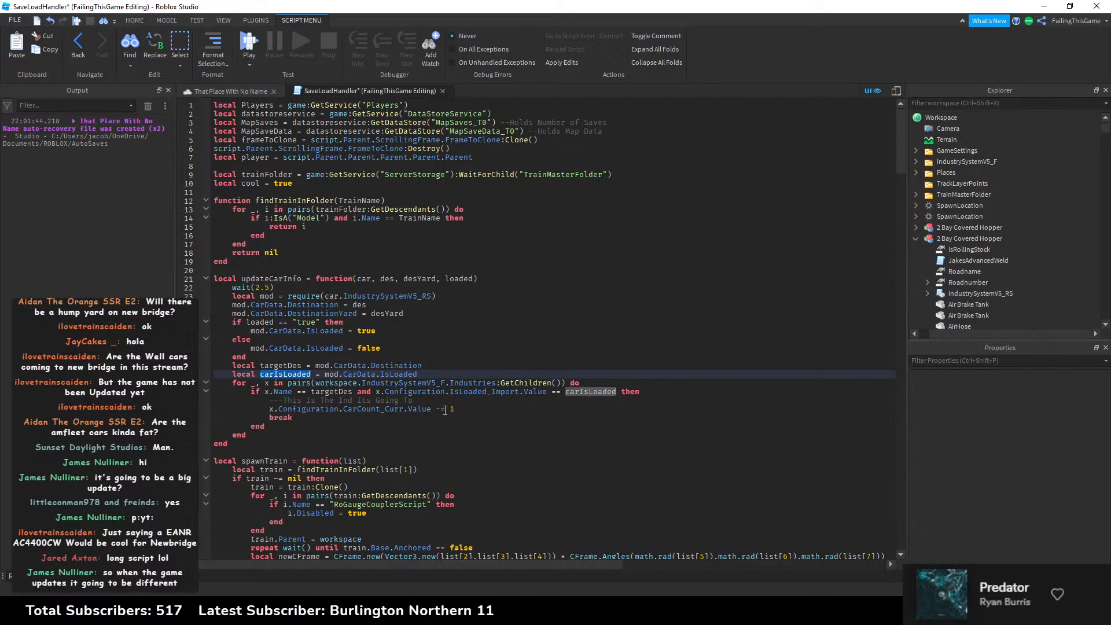
pyautogui.click(445, 409)
pyautogui.press('BackSpace')
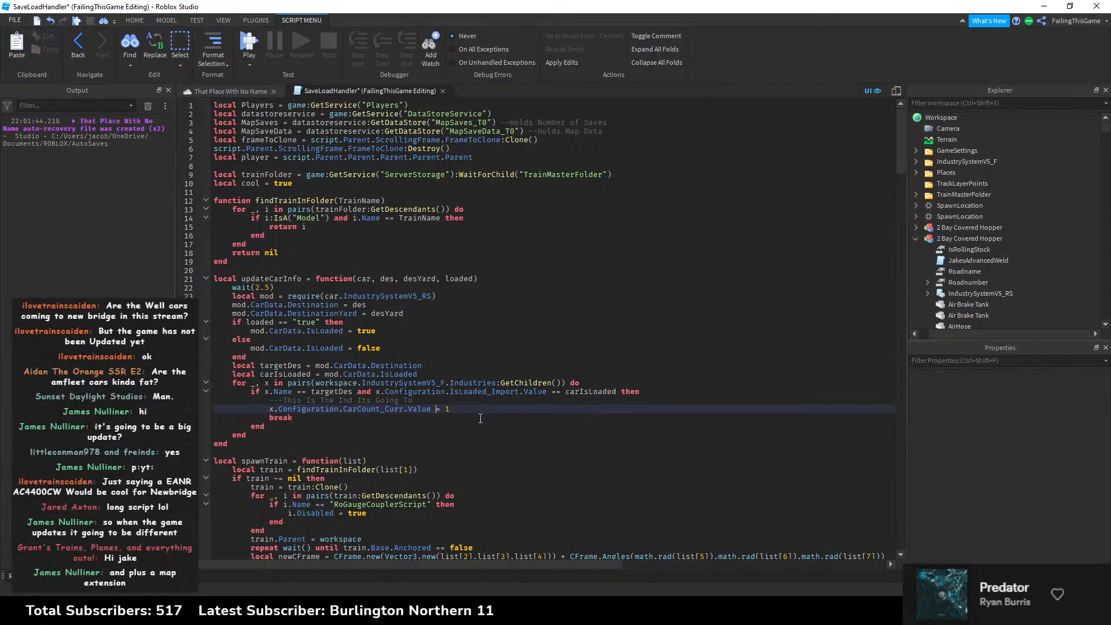
pyautogui.write('+')
# Step: Close the SaveLoadHandler script and return to the 3D view of the place
pyautogui.press('Down')
pyautogui.press('Down')
pyautogui.press('Down')
pyautogui.press('Up')
pyautogui.press('Up')
pyautogui.press('Up')
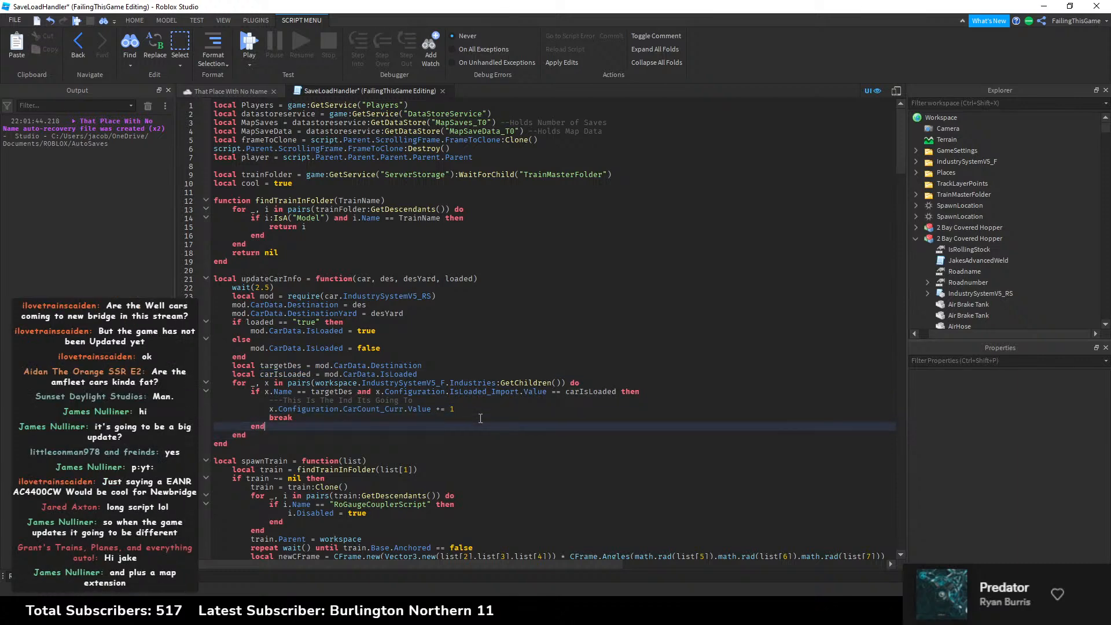
pyautogui.press('Down')
pyautogui.press('Down')
pyautogui.press('Down')
pyautogui.press('Down')
pyautogui.press('Down')
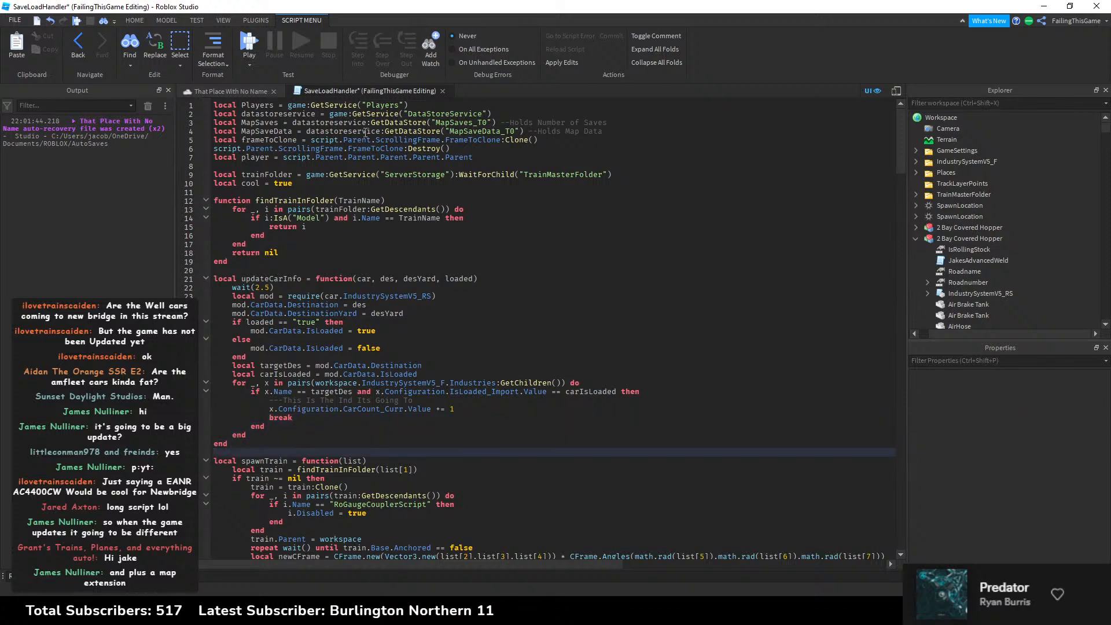
pyautogui.click(442, 91)
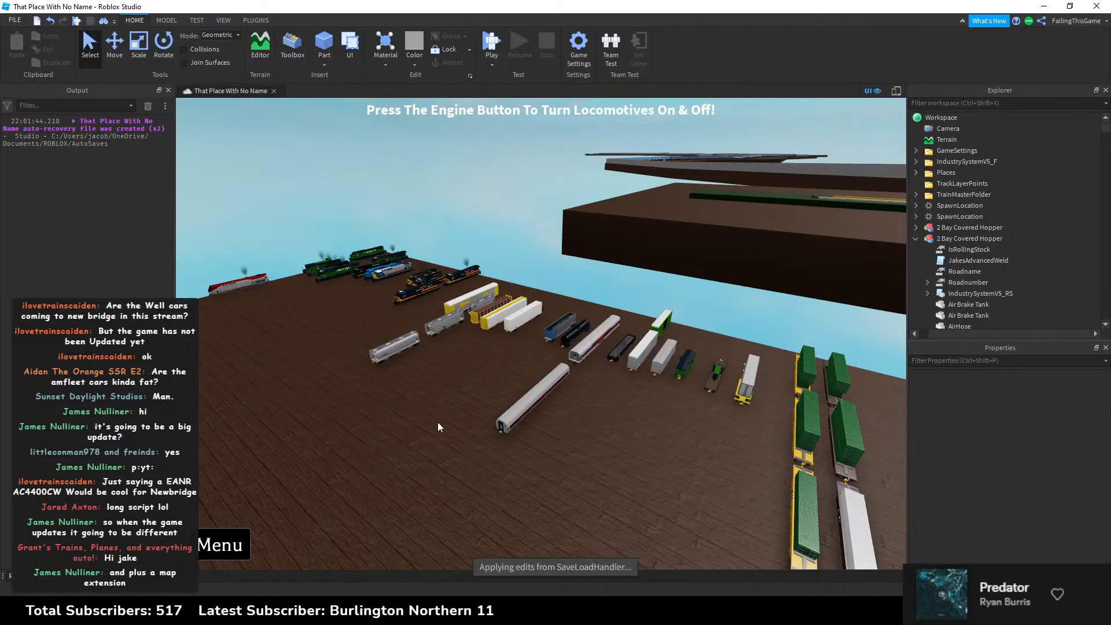
# Step: Collapse the expanded 2 Bay Covered Hopper model and the Workspace branch in the object tree
pyautogui.click(916, 238)
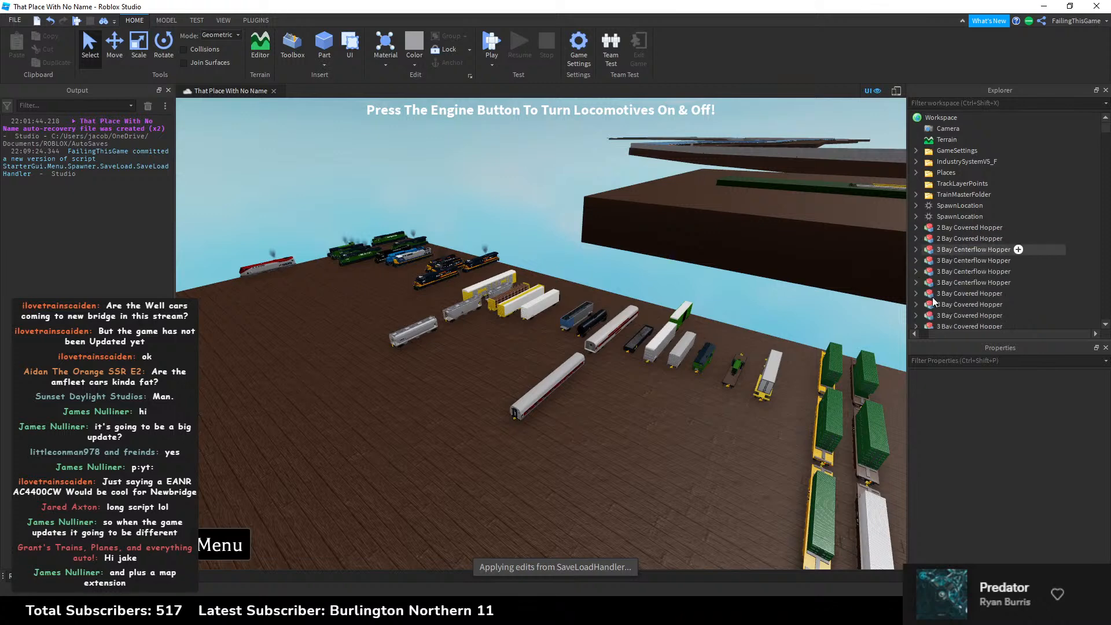
pyautogui.moveTo(966, 334); pyautogui.dragTo(945, 332)
pyautogui.press('s')
pyautogui.moveTo(578, 312); pyautogui.dragTo(422, 360, button='right')
pyautogui.press('d')
pyautogui.press('w')
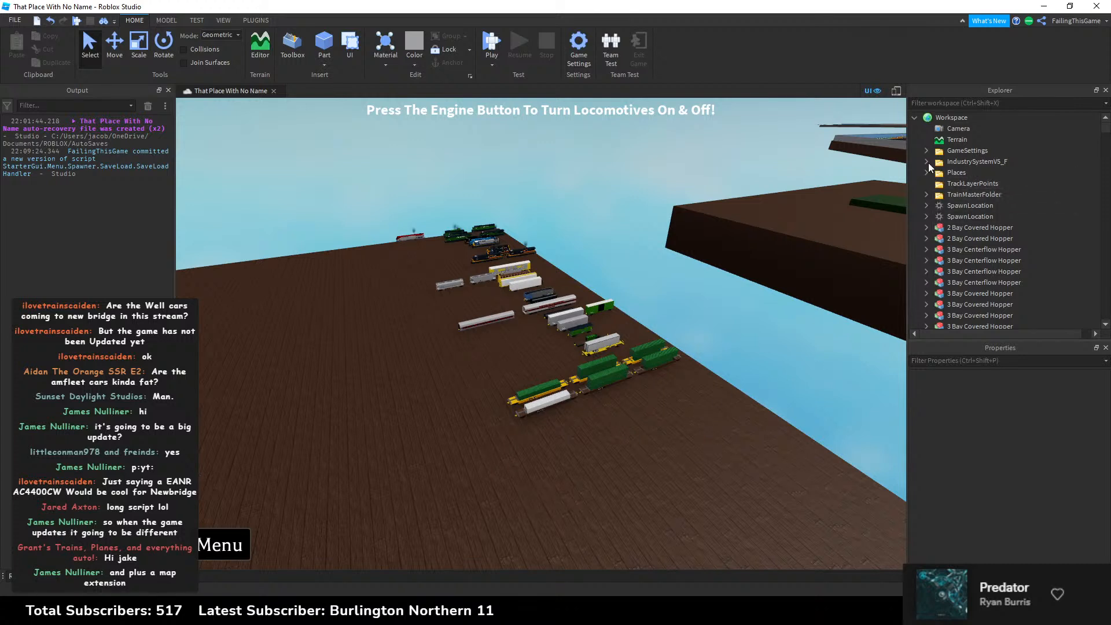
pyautogui.click(914, 117)
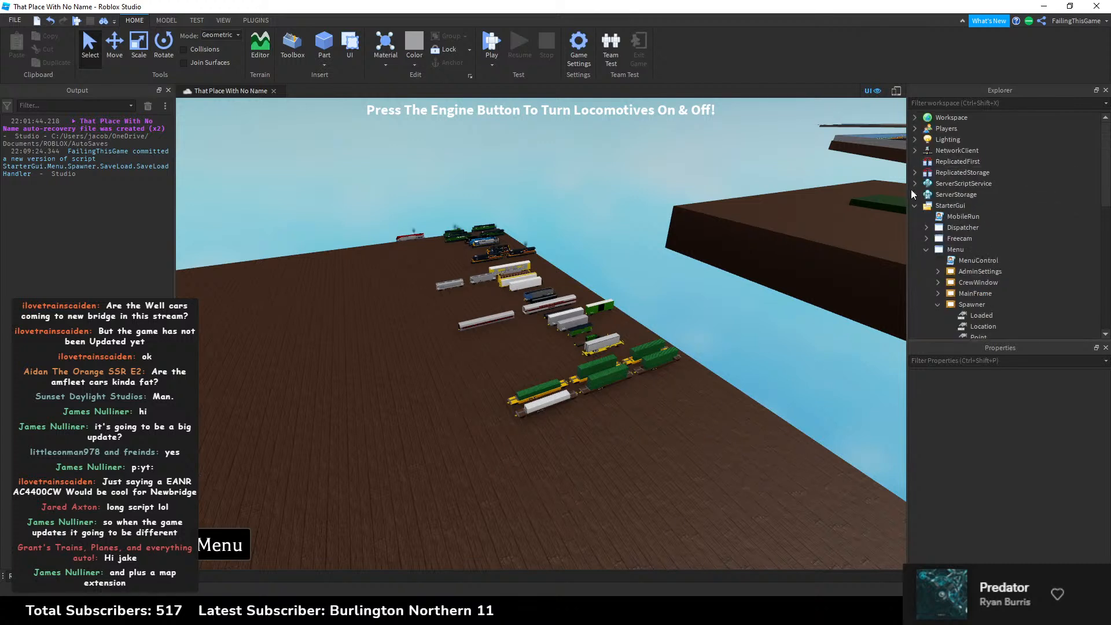
# Step: Reopen the SaveLoadHandler script under SaveLoad and review its updateCarInfo function
pyautogui.click(927, 249)
pyautogui.click(926, 249)
pyautogui.scroll(-6, 943, 283)
pyautogui.doubleClick(972, 239)
pyautogui.scroll(-7, 888, 168)
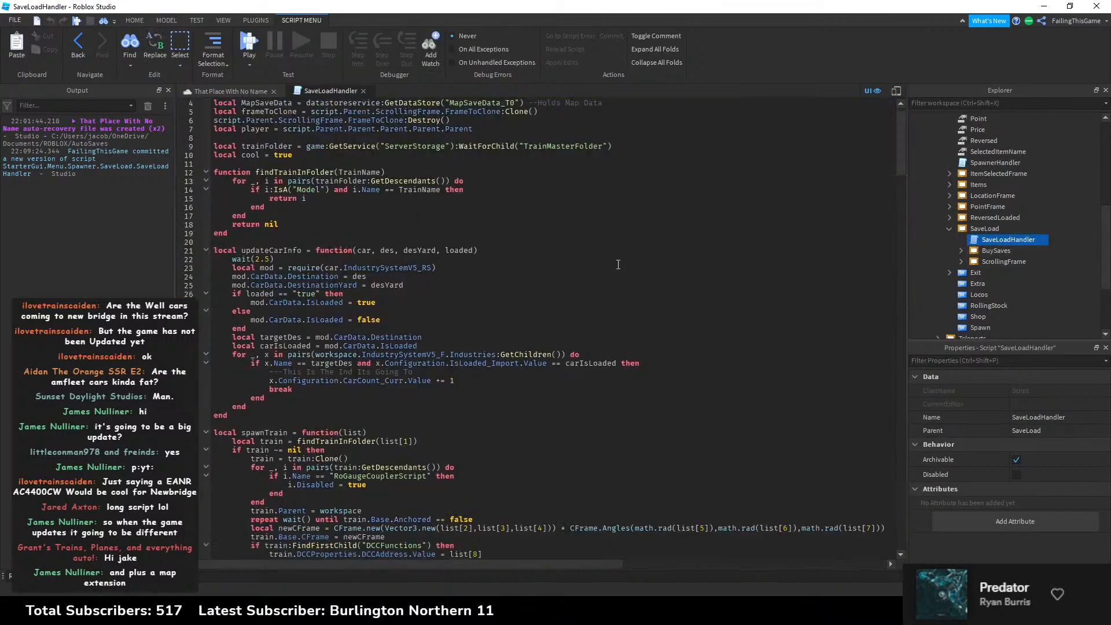
pyautogui.moveTo(906, 163); pyautogui.dragTo(893, 128)
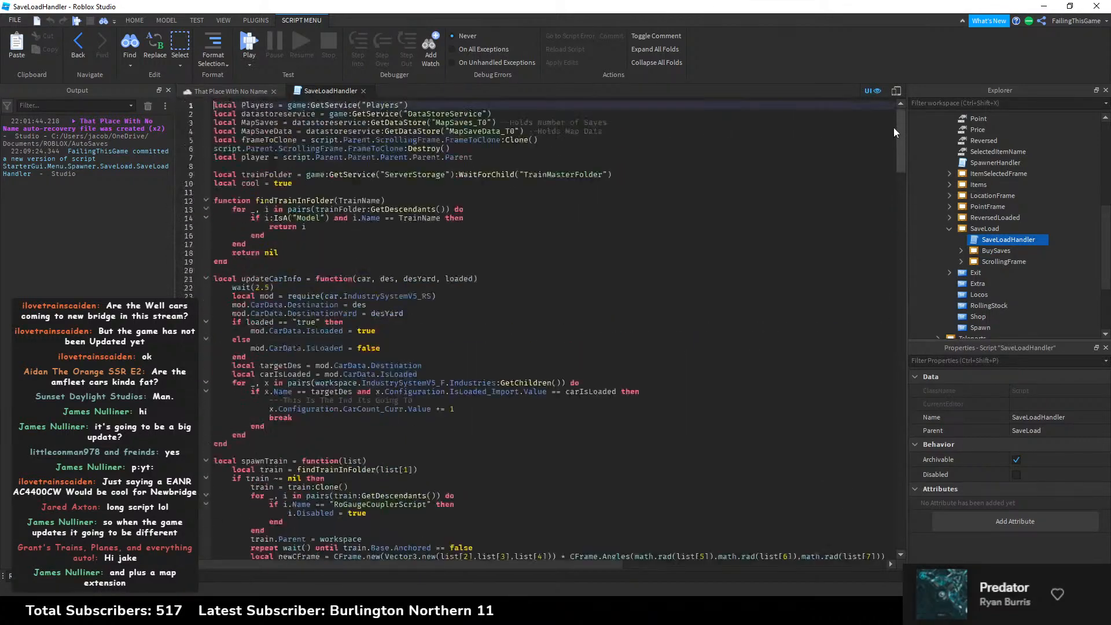
# Step: Close the SaveLoadHandler script and collapse the Spawner, Menu and StarterGui branches of the object tree
pyautogui.click(363, 91)
pyautogui.click(949, 229)
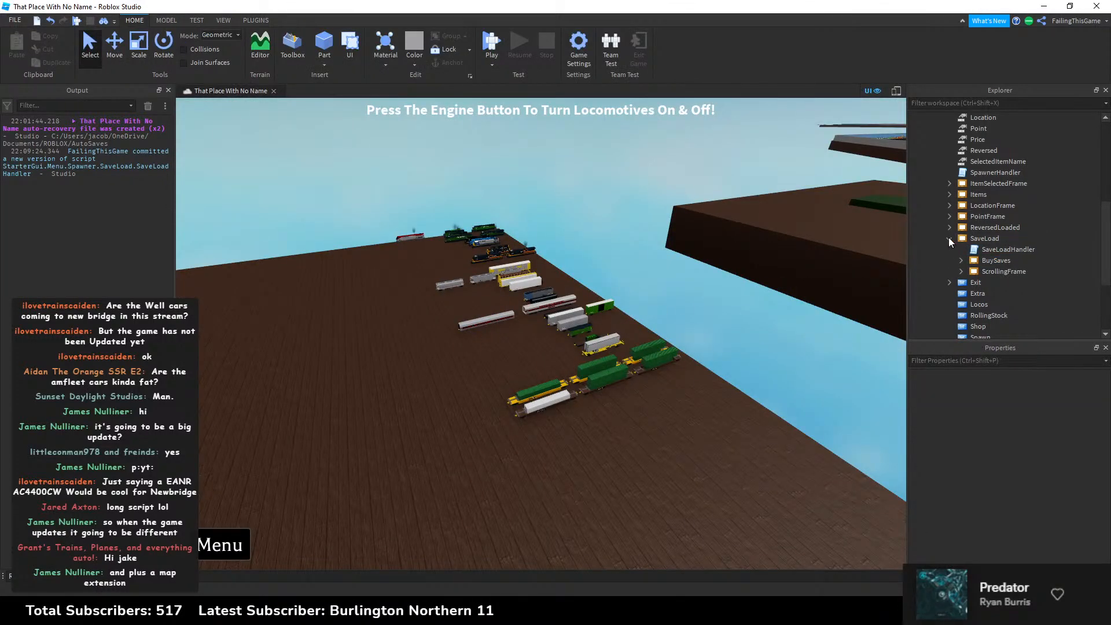
pyautogui.scroll(3, 948, 237)
pyautogui.click(929, 185)
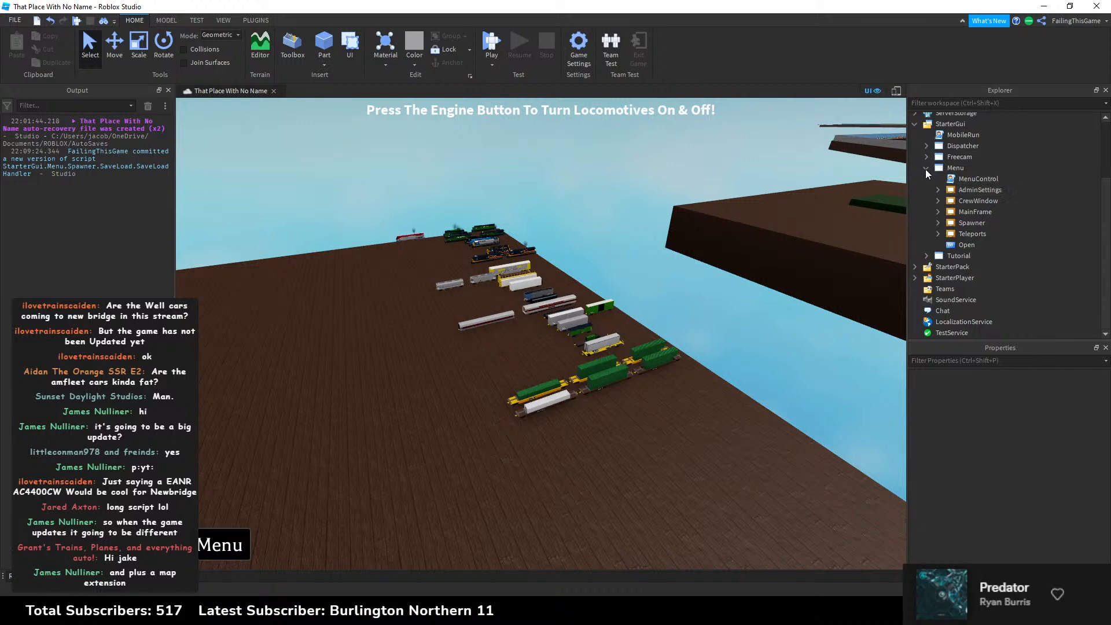
pyautogui.click(914, 201)
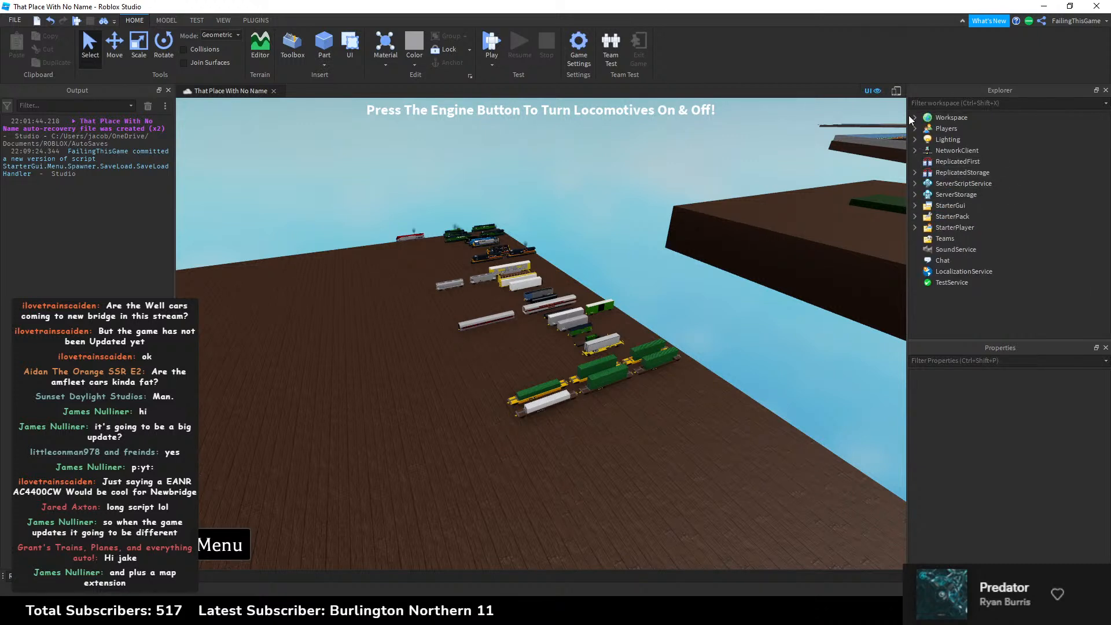
# Step: Look through the contents of ServerStorage and ServerScriptService in the object tree
pyautogui.click(914, 118)
pyautogui.click(914, 118)
pyautogui.click(915, 194)
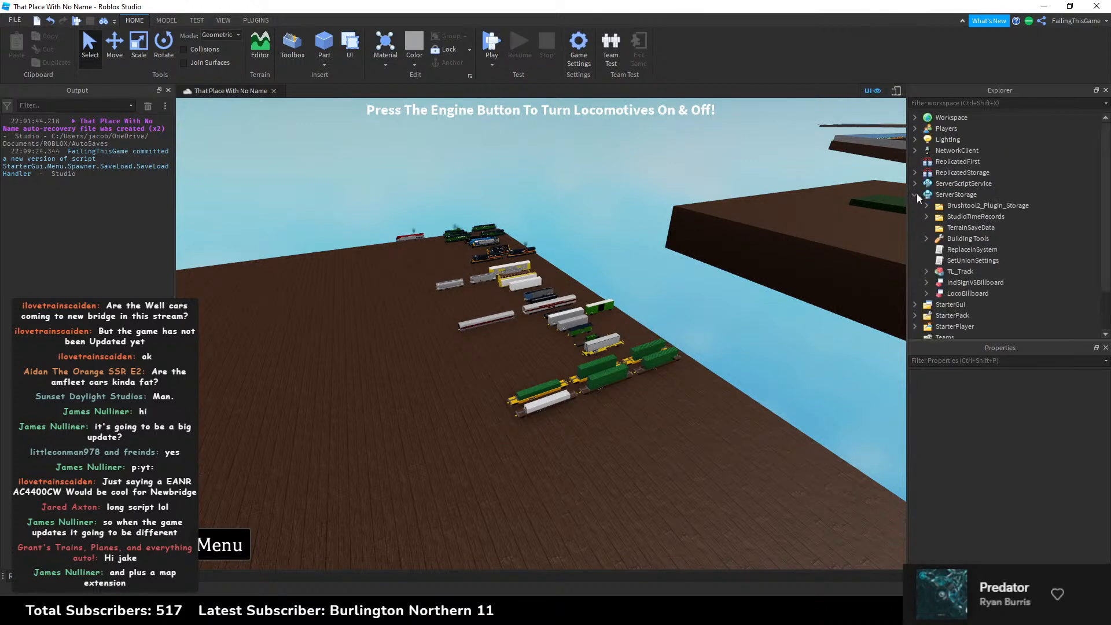
pyautogui.click(915, 195)
pyautogui.click(915, 184)
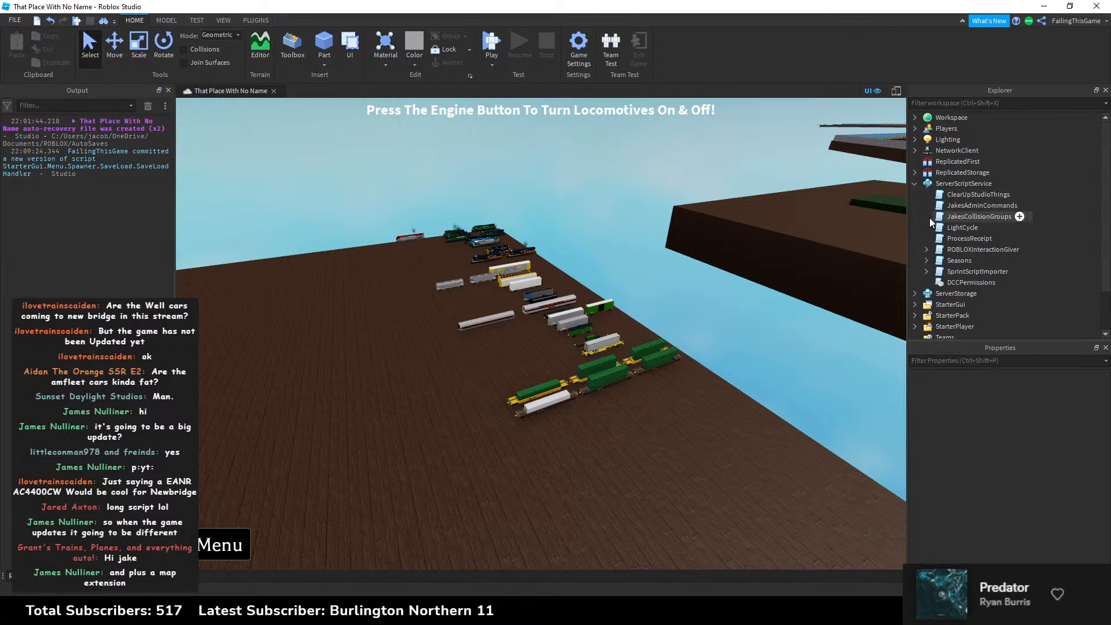
pyautogui.moveTo(912, 196)
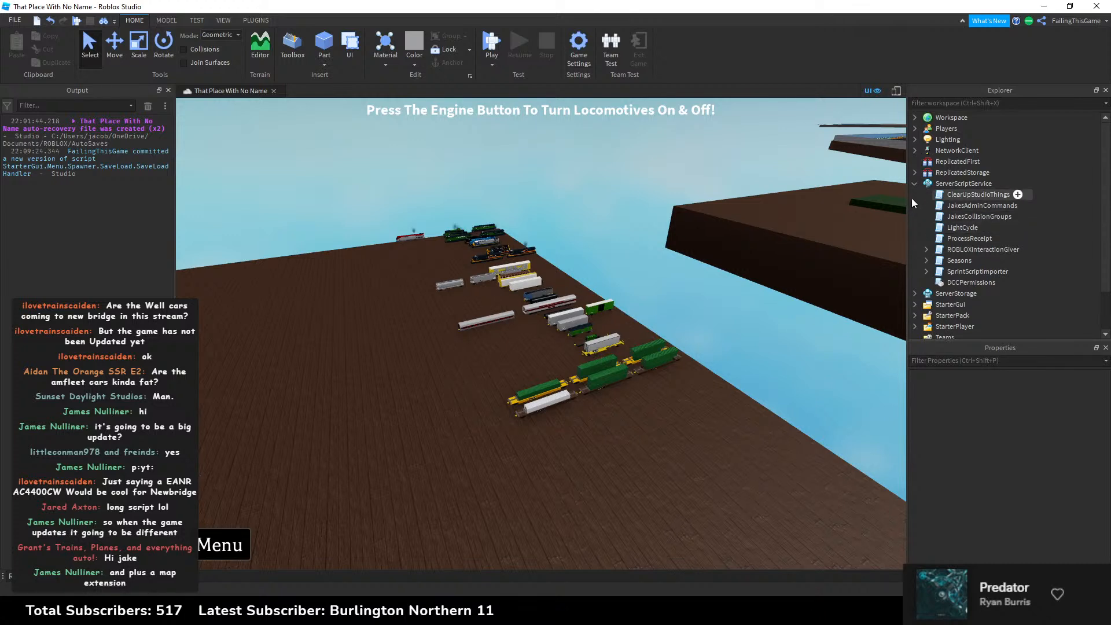
pyautogui.click(914, 183)
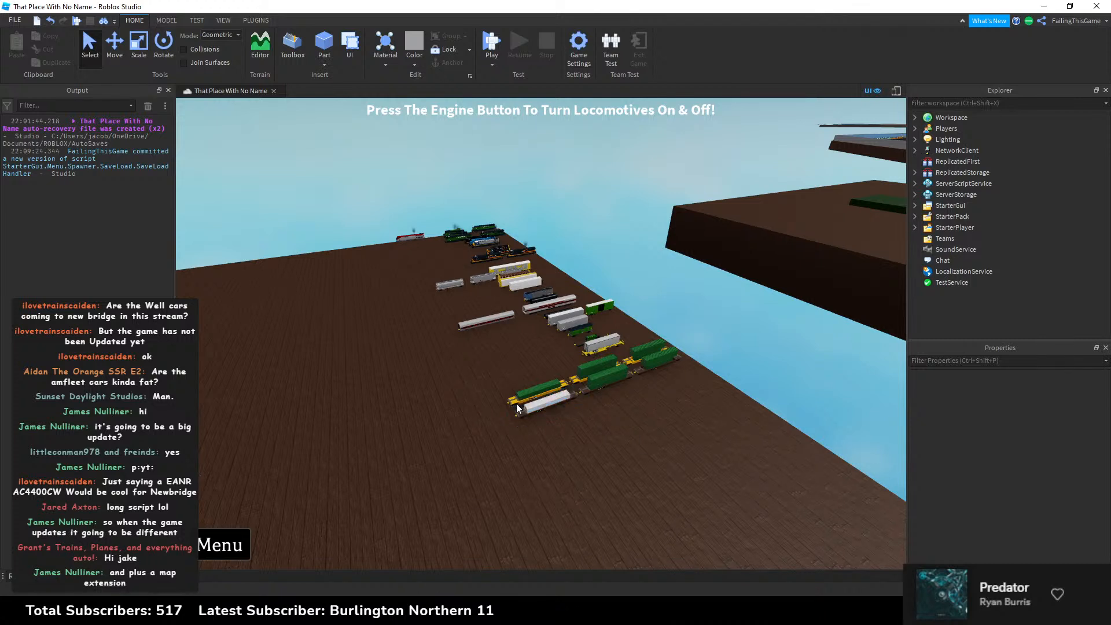
pyautogui.rightClick(454, 395)
pyautogui.click(406, 397)
pyautogui.click(911, 184)
pyautogui.click(912, 184)
pyautogui.click(914, 194)
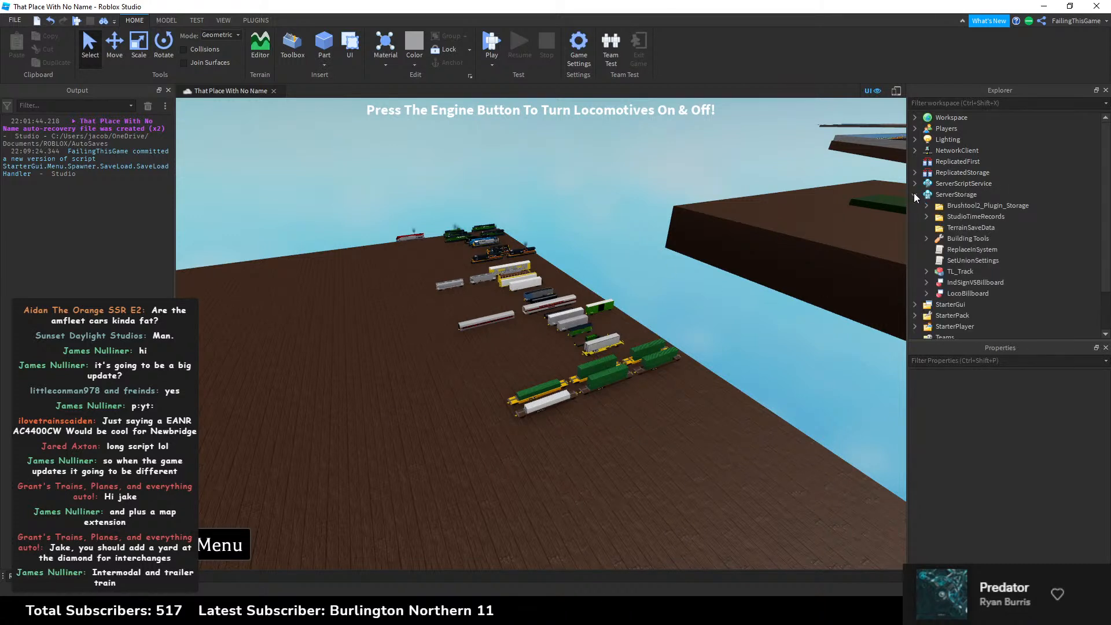
pyautogui.click(914, 194)
# Step: Open the ProcessReceipt script from ServerScriptService and review its product purchase functions
pyautogui.click(914, 184)
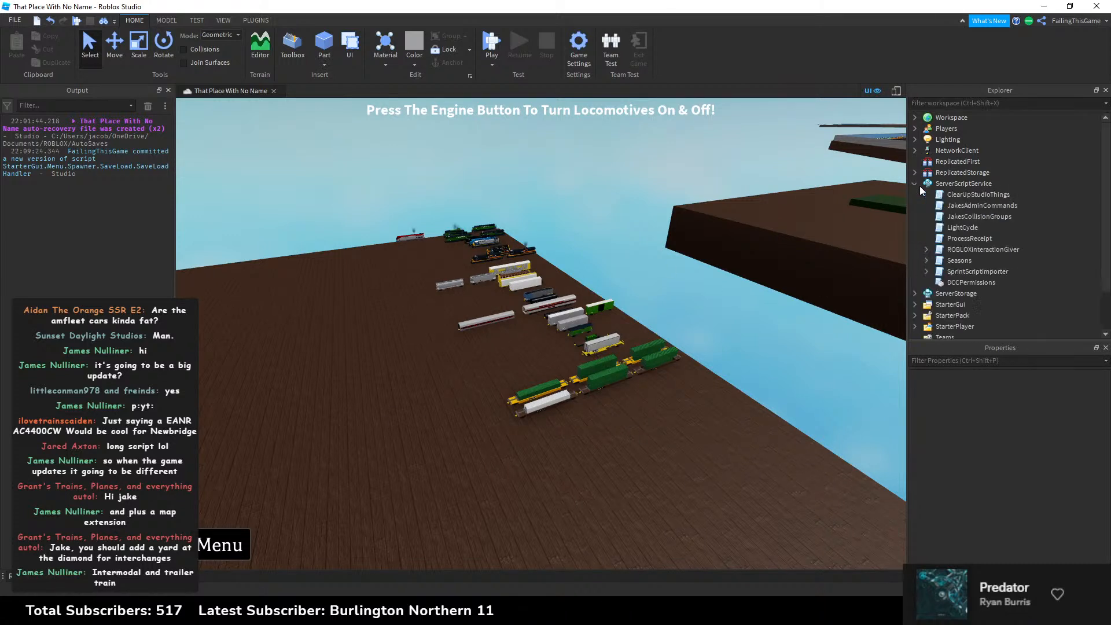
pyautogui.click(942, 237)
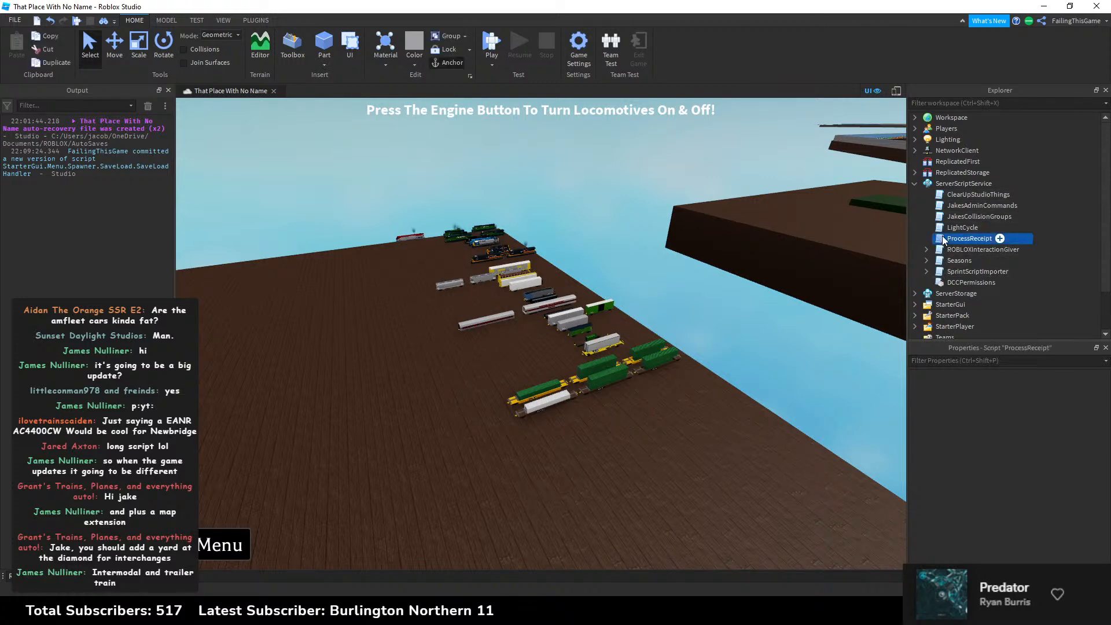
pyautogui.doubleClick(941, 236)
pyautogui.scroll(-6, 520, 324)
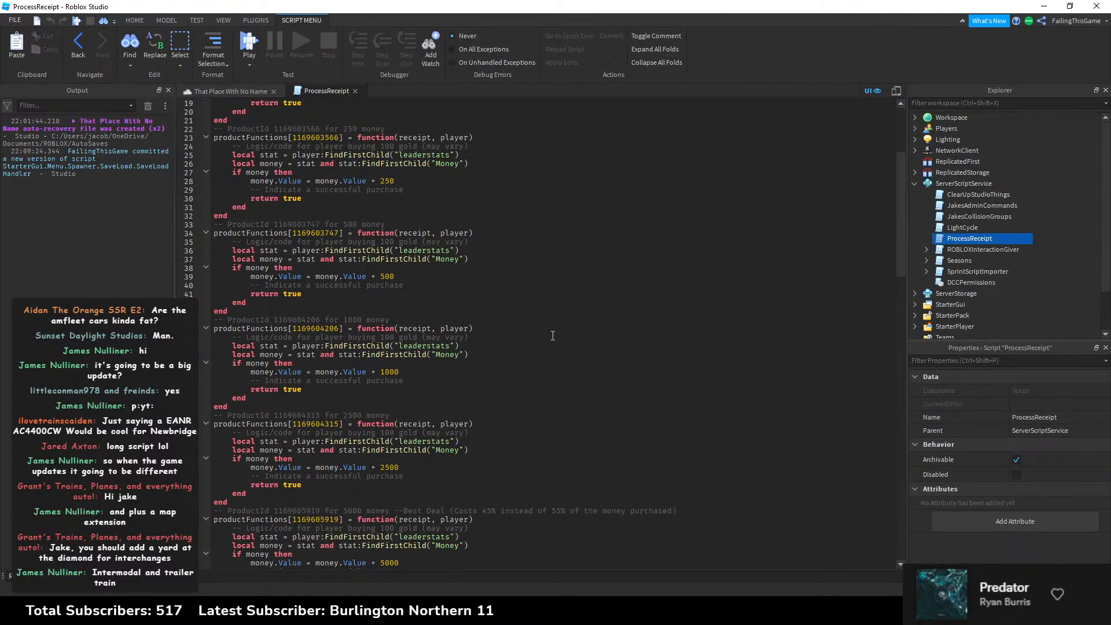
pyautogui.scroll(-8, 552, 336)
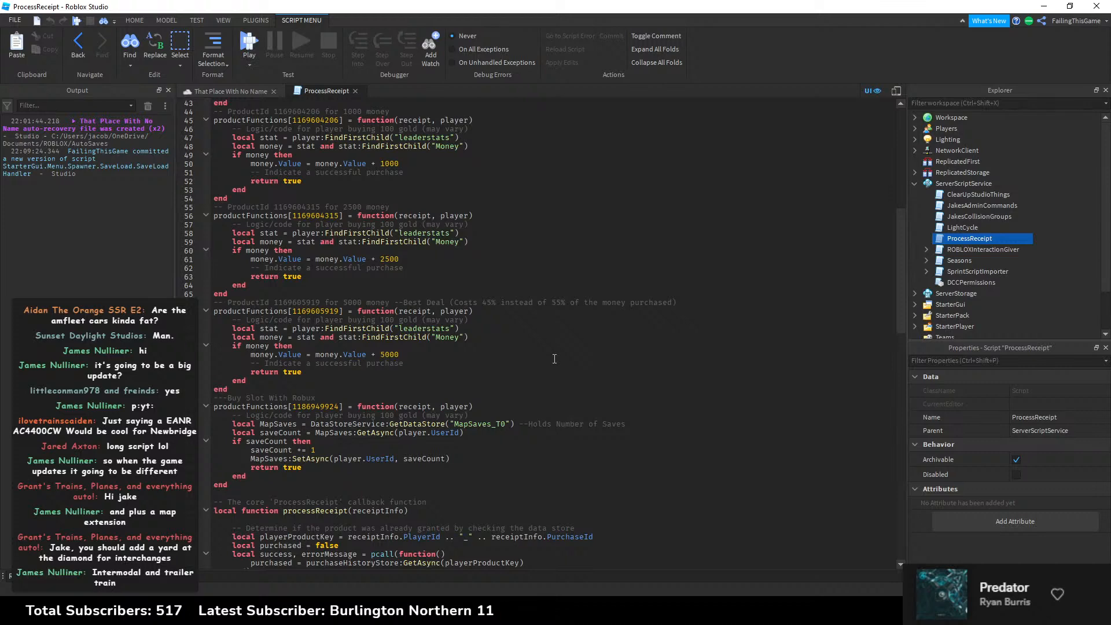
pyautogui.scroll(13, 555, 359)
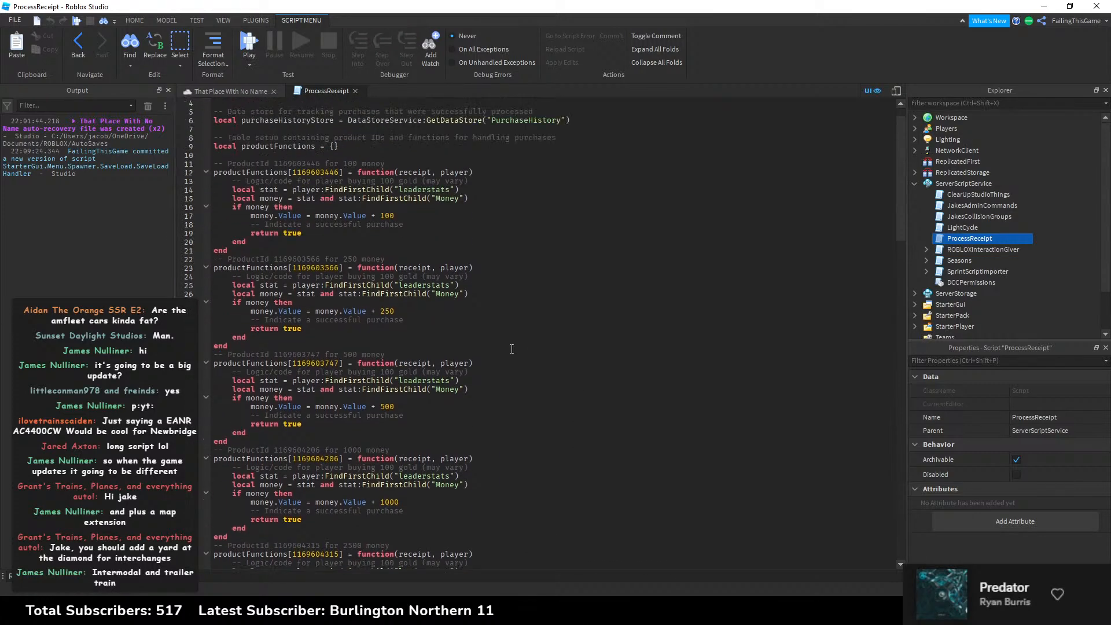
pyautogui.scroll(1, 496, 345)
# Step: Start a declaration of local variable totalAmountPurchased on a new line below purchaseHistoryStore in ProcessReceipt
pyautogui.click(317, 269)
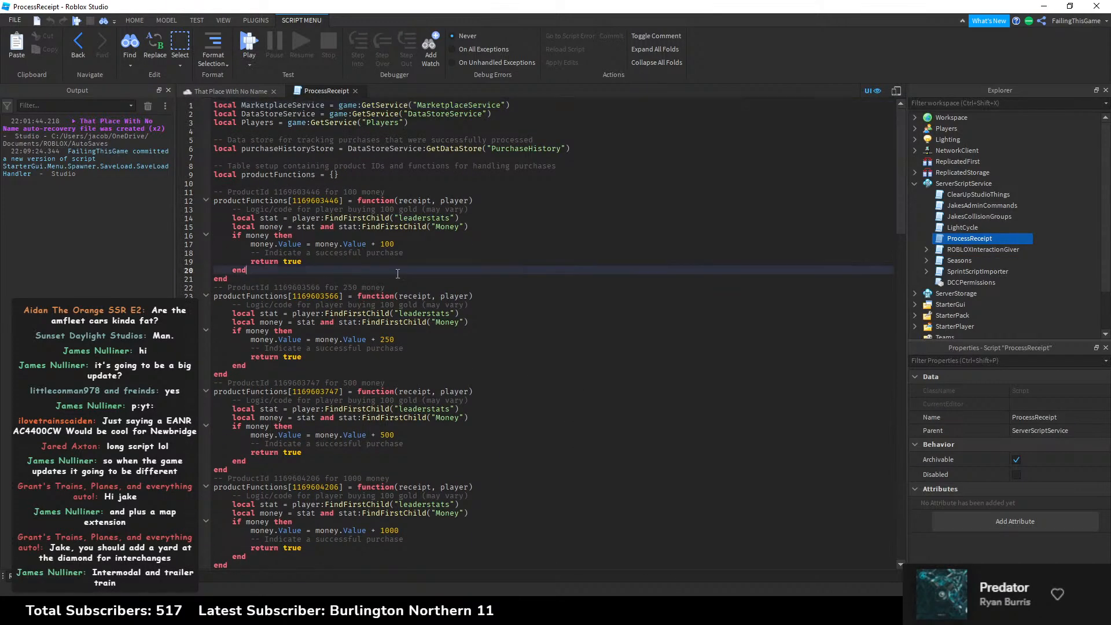
pyautogui.click(596, 145)
pyautogui.press('Return')
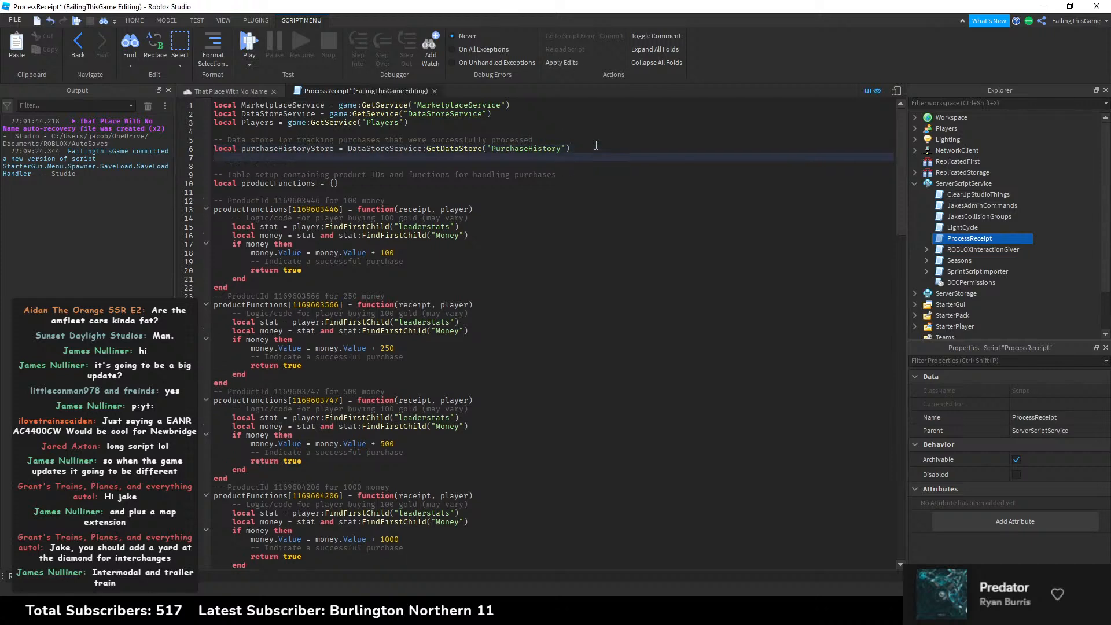
pyautogui.write('local')
pyautogui.write(' amount')
pyautogui.press('BackSpace')
pyautogui.press('BackSpace')
pyautogui.press('BackSpace')
pyautogui.press('BackSpace')
pyautogui.press('BackSpace')
pyautogui.write('totalAmountPurchased =')
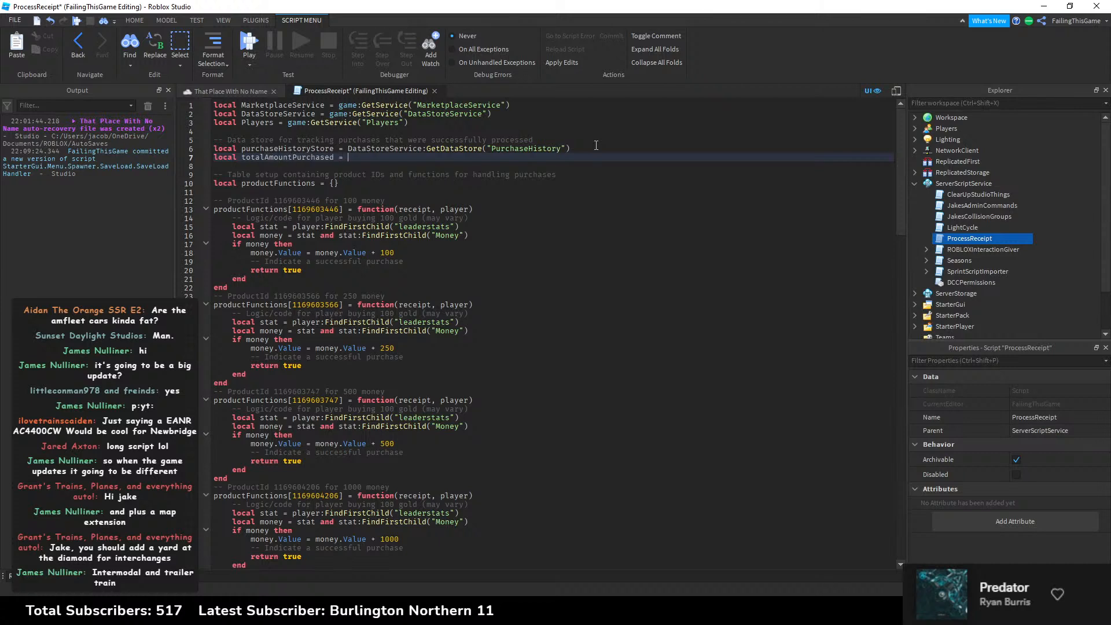
# Step: Assign DataStoreService:GetDataStore("totalAmountPurchased") to totalAmountPurchased, reusing the call from the purchaseHistoryStore line
pyautogui.moveTo(596, 144); pyautogui.dragTo(347, 149)
pyautogui.hotkey('ctrl', 'c')
pyautogui.click(370, 159)
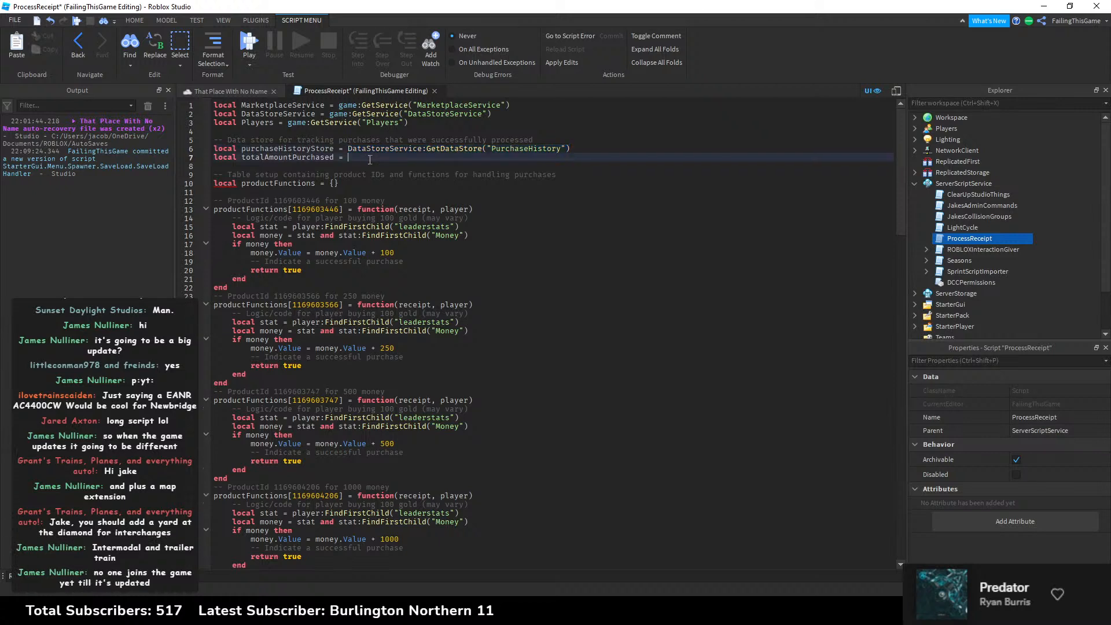
pyautogui.hotkey('ctrl', 'v')
pyautogui.doubleClick(520, 161)
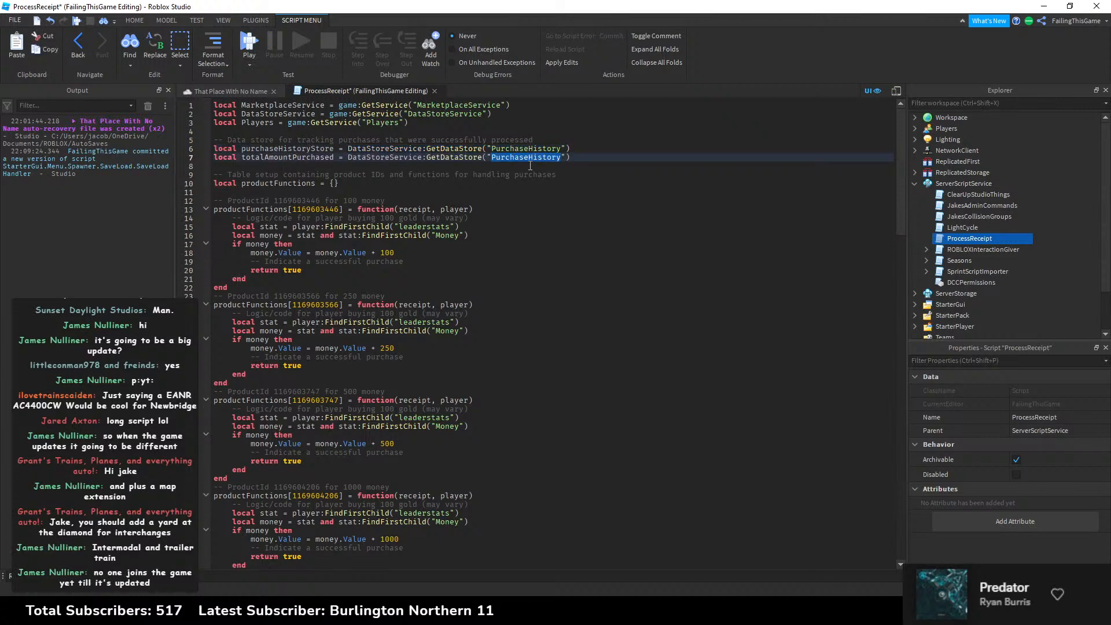
pyautogui.write('totalAmountPurchas')
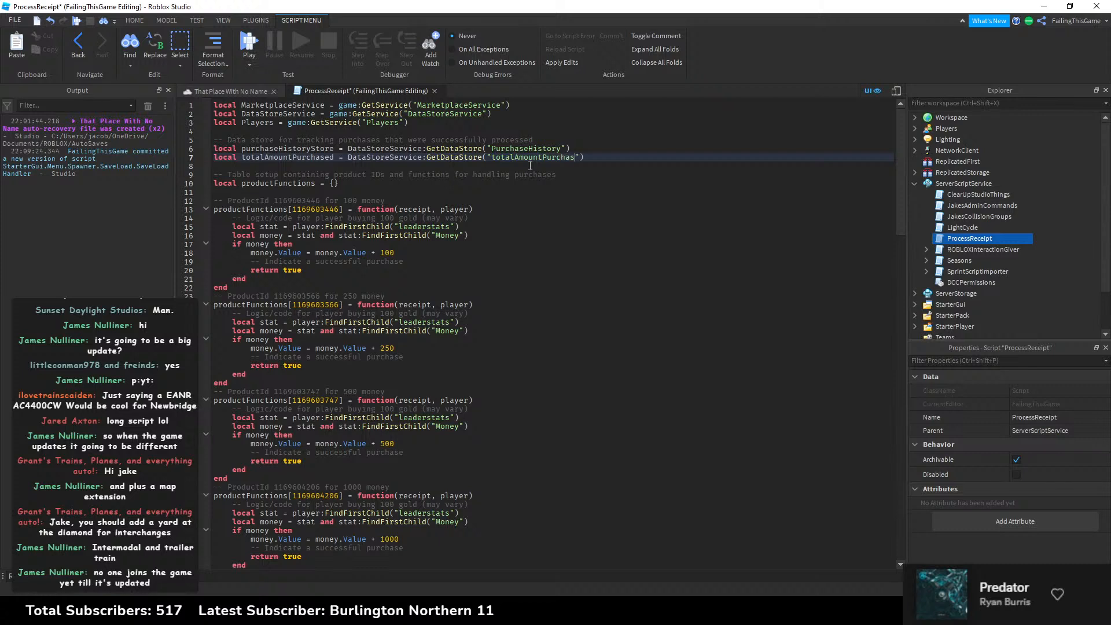
pyautogui.write('ed')
pyautogui.click(555, 196)
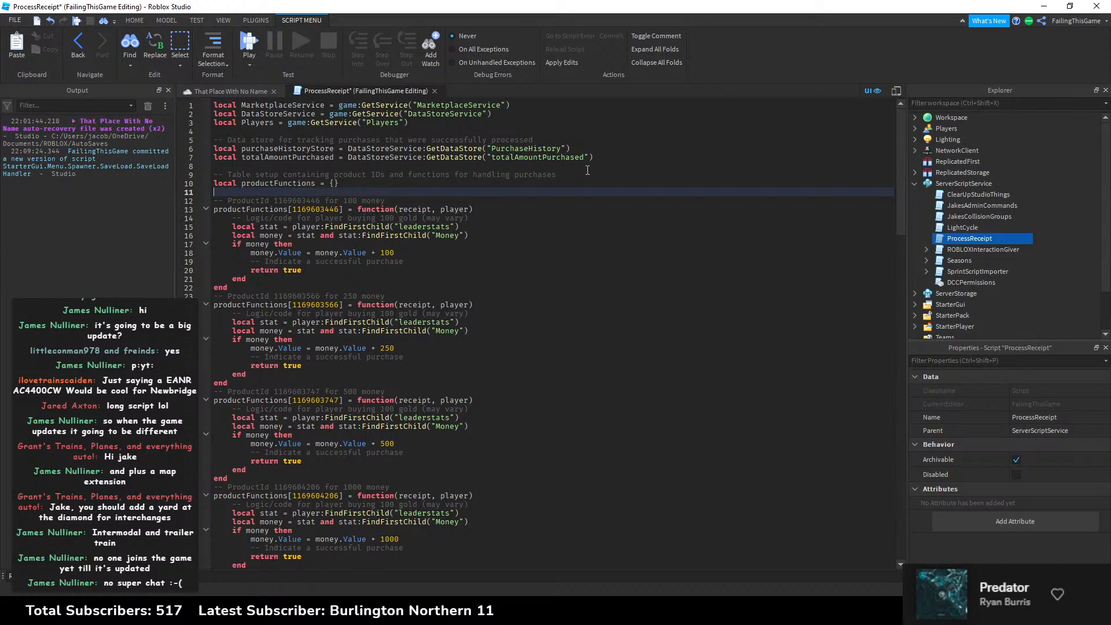
pyautogui.click(549, 157)
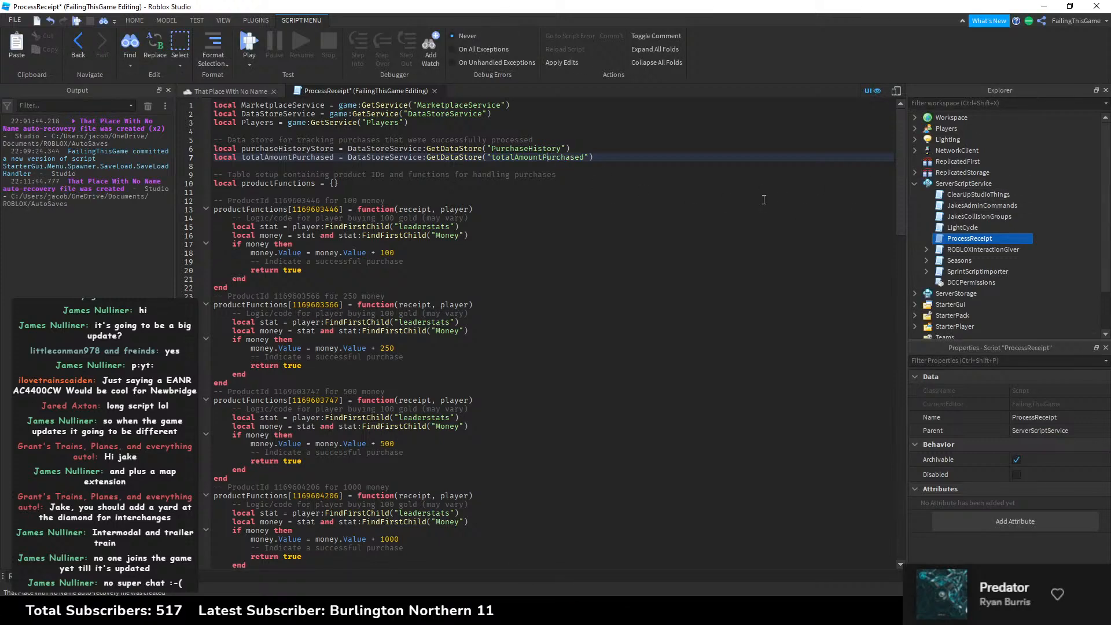
# Step: Open the Leaderboard script in IndustrySystemV5_F, examine how it sets up its data stores, and close it
pyautogui.click(915, 117)
pyautogui.click(926, 161)
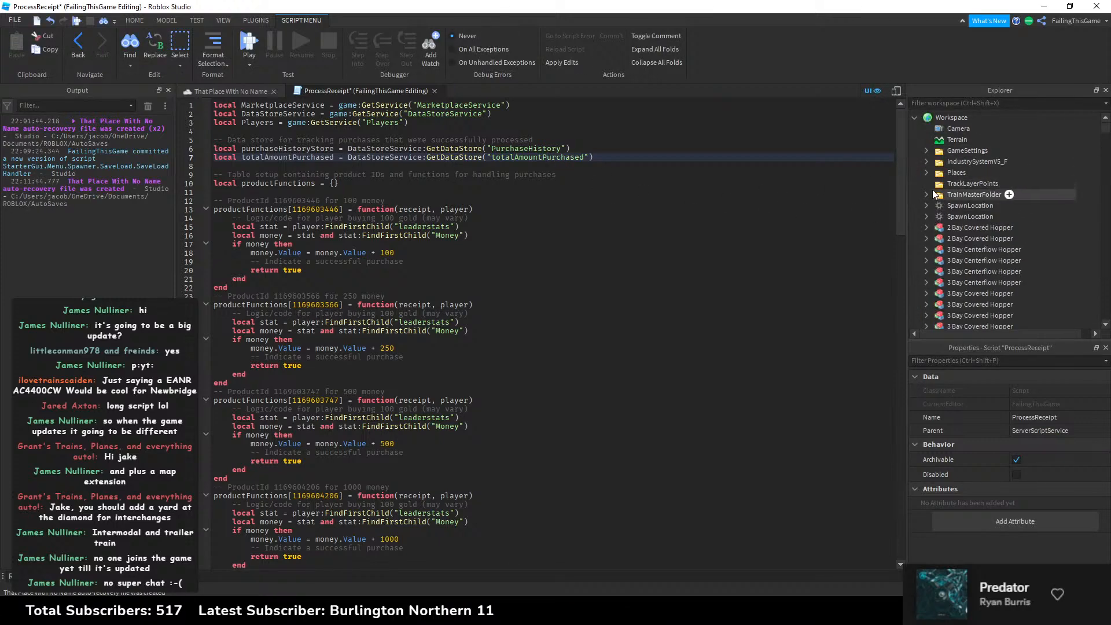
pyautogui.doubleClick(976, 206)
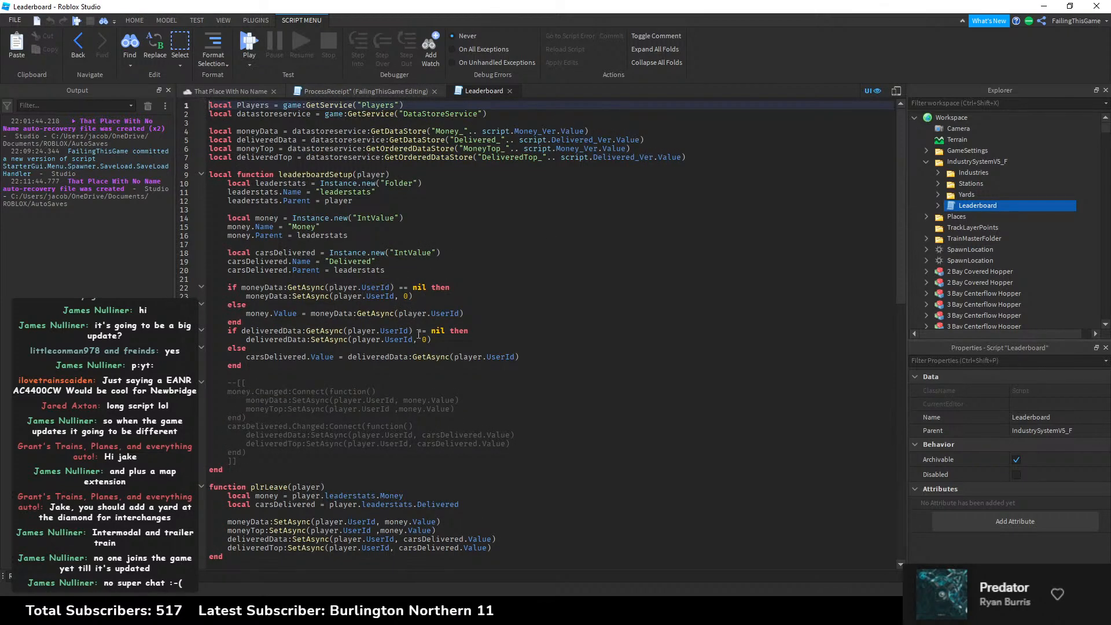
pyautogui.click(438, 338)
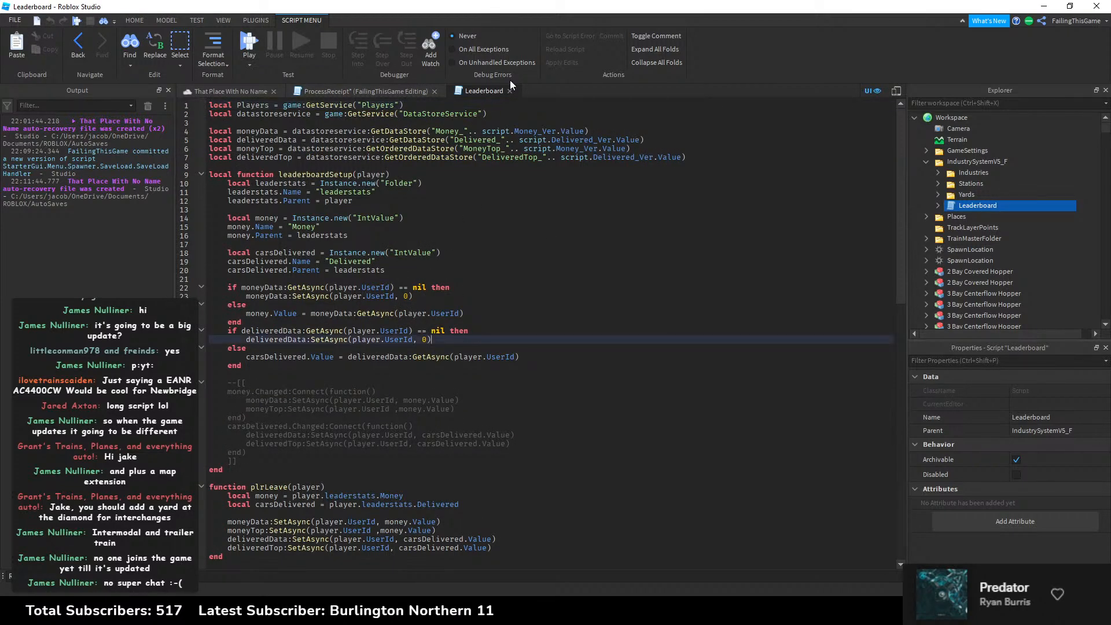
pyautogui.click(509, 92)
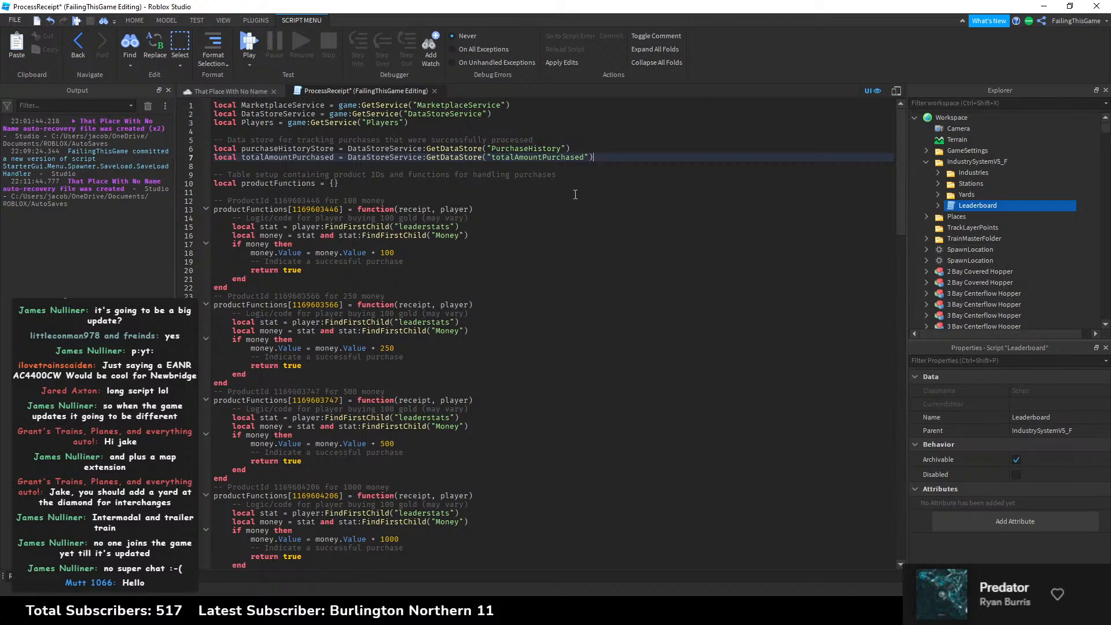
# Step: Return to the 3D view of the place and look over the rolling stock on the platform
pyautogui.click(251, 93)
pyautogui.click(522, 340)
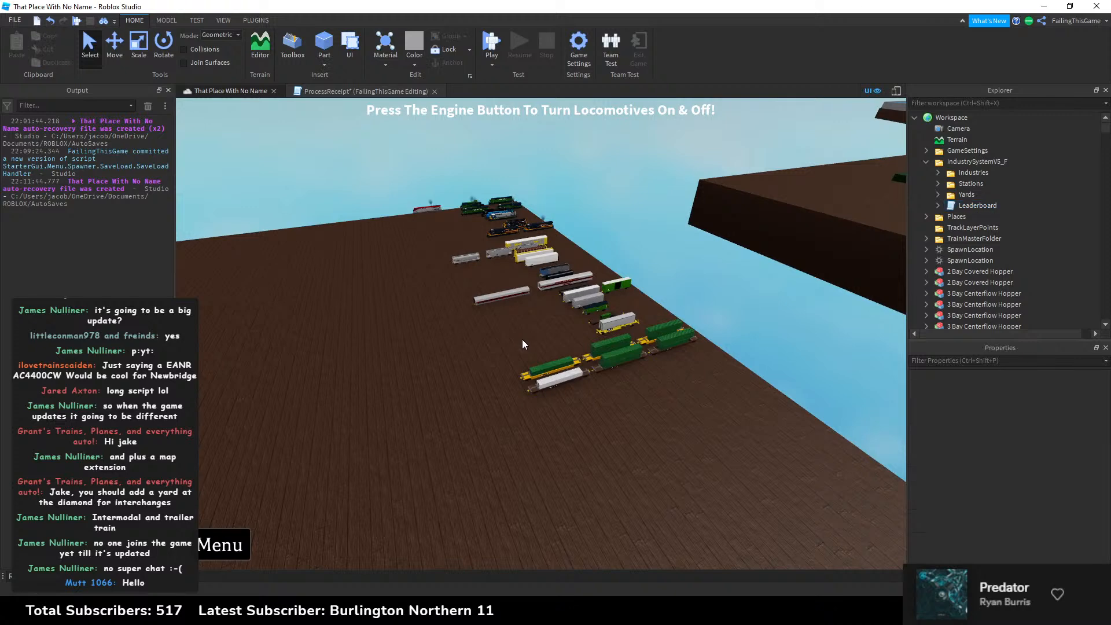
pyautogui.scroll(5, 523, 339)
pyautogui.scroll(-4, 612, 398)
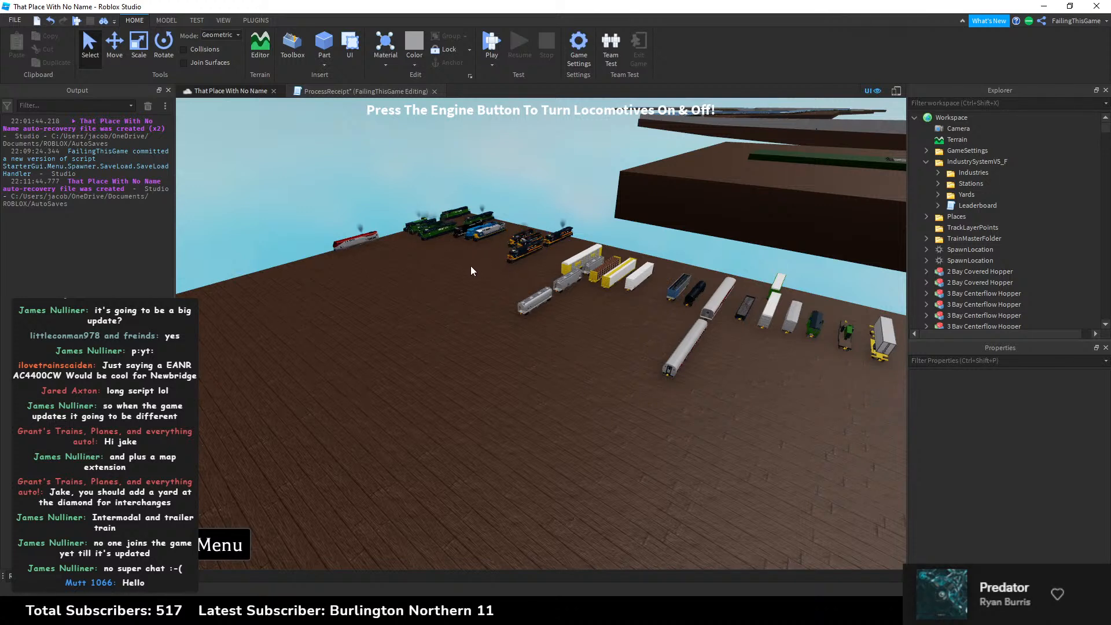
pyautogui.moveTo(419, 293); pyautogui.dragTo(419, 293, button='right')
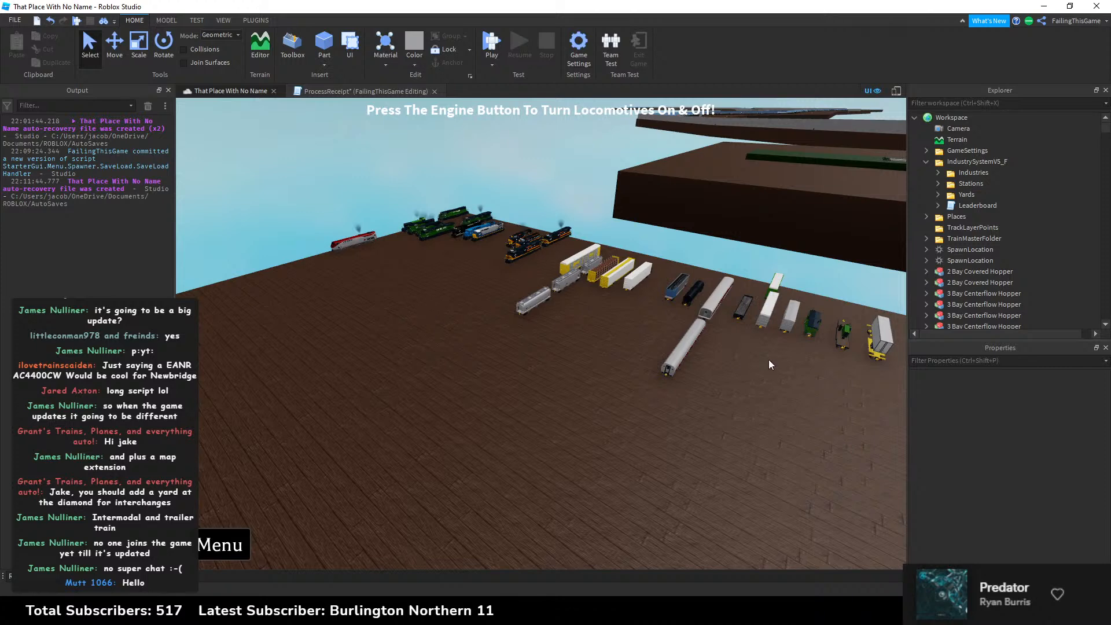
pyautogui.press('d')
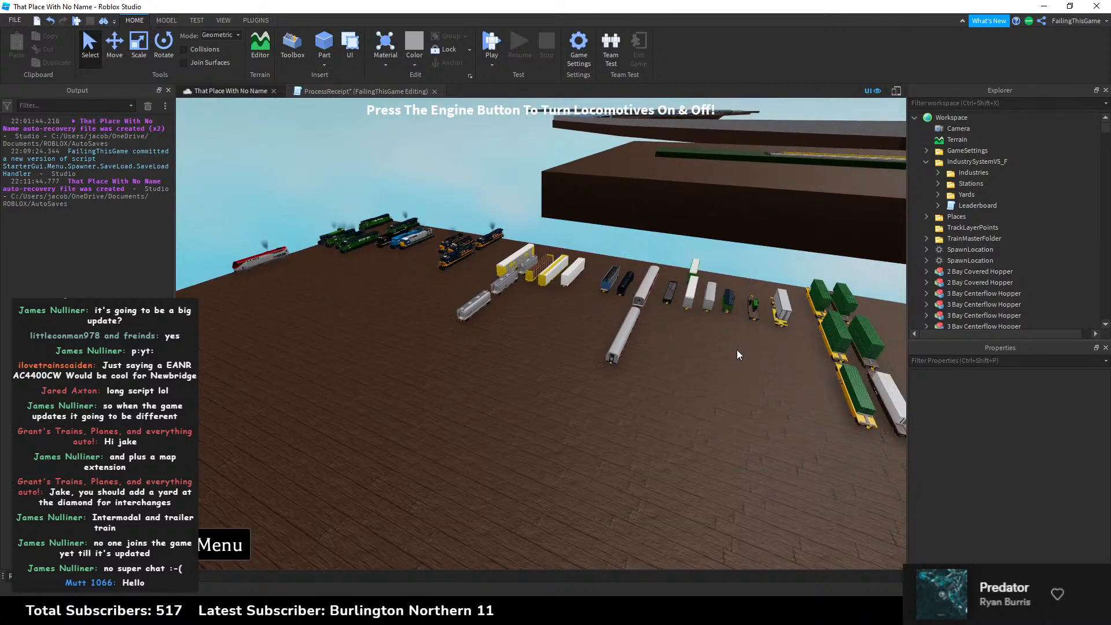
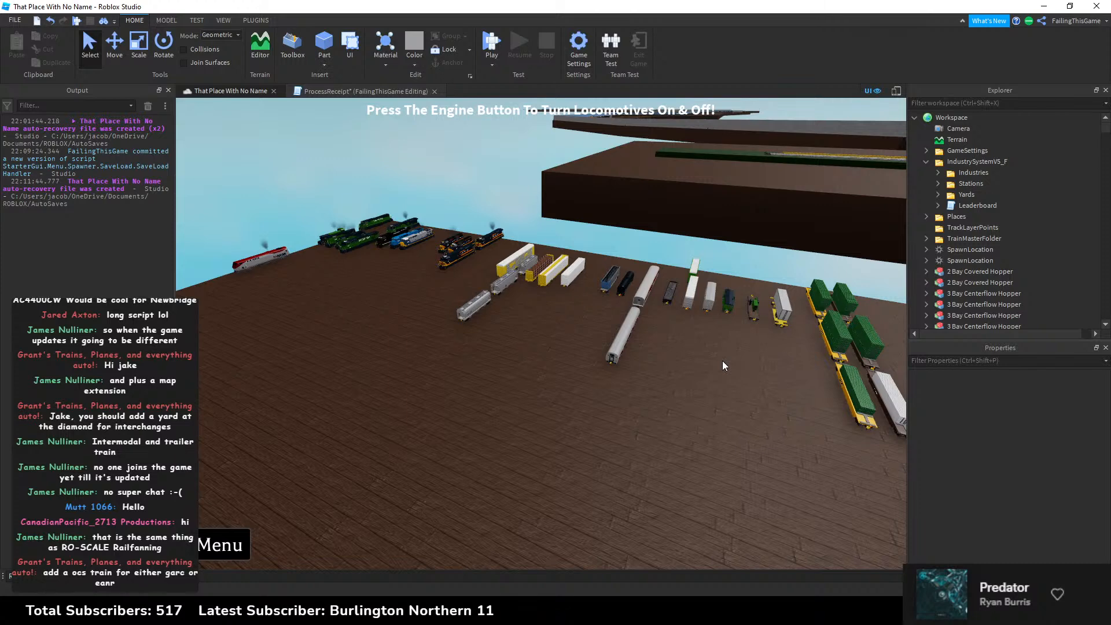
# Step: In ProcessReceipt, add a line containing totalAmountPurchased below the money.Value increment in the 100-money product function
pyautogui.click(387, 87)
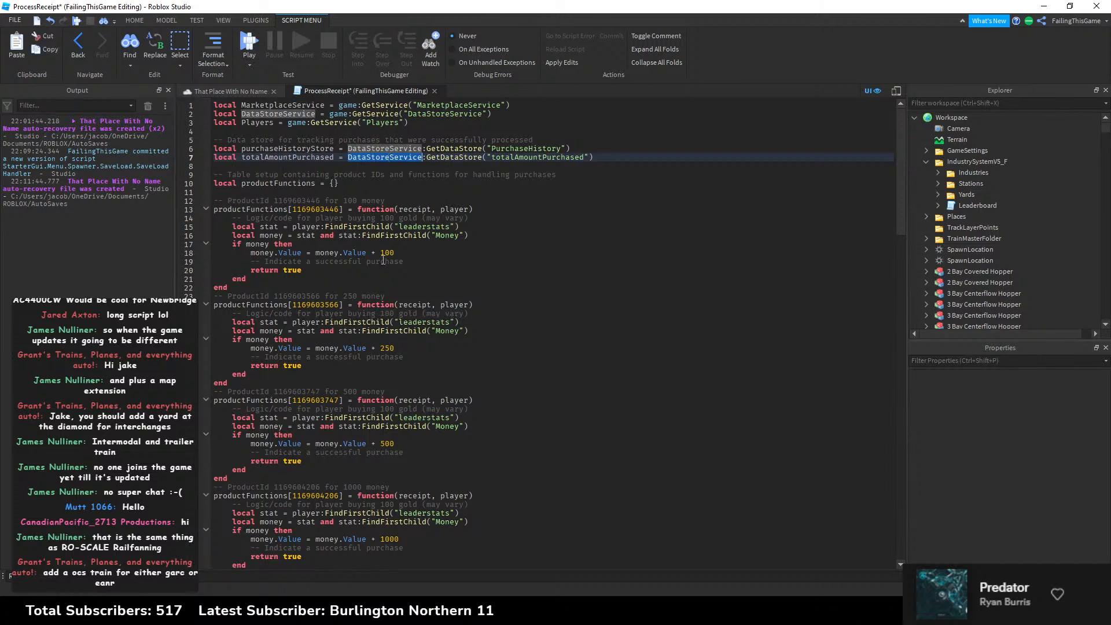
pyautogui.click(376, 282)
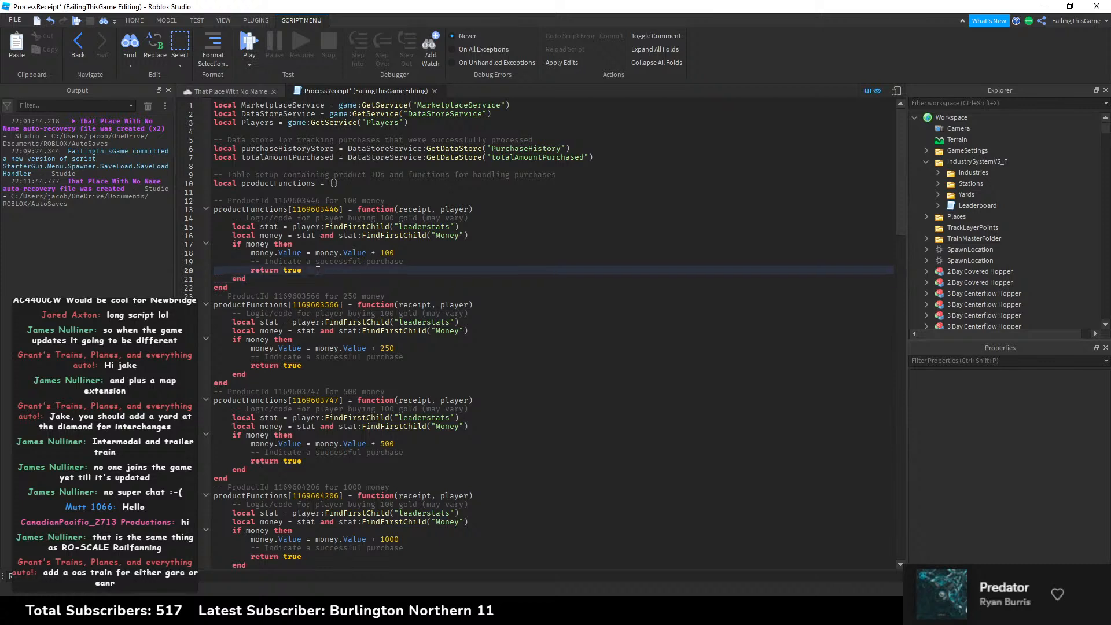
pyautogui.click(416, 250)
pyautogui.press('Return')
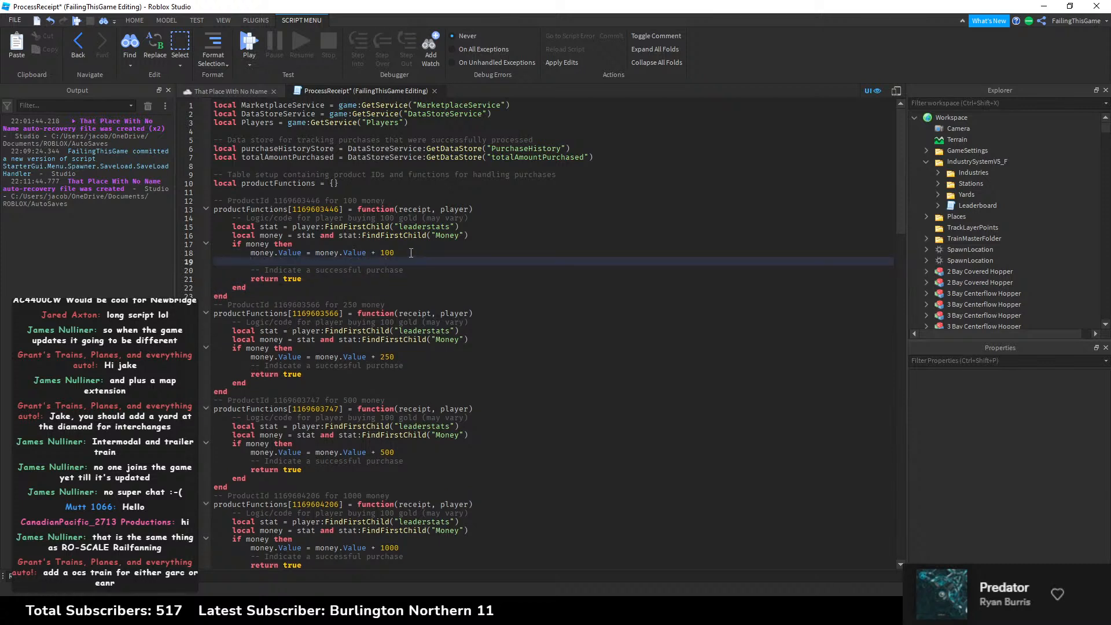
pyautogui.moveTo(348, 157); pyautogui.dragTo(425, 158)
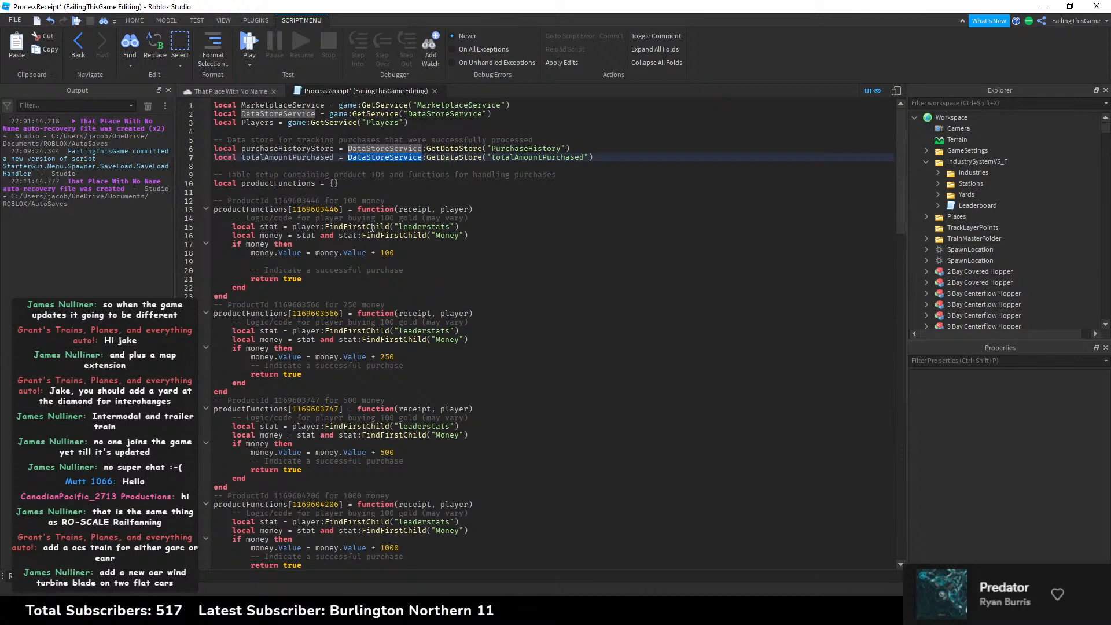
pyautogui.doubleClick(303, 158)
pyautogui.hotkey('ctrl', 'c')
pyautogui.click(353, 261)
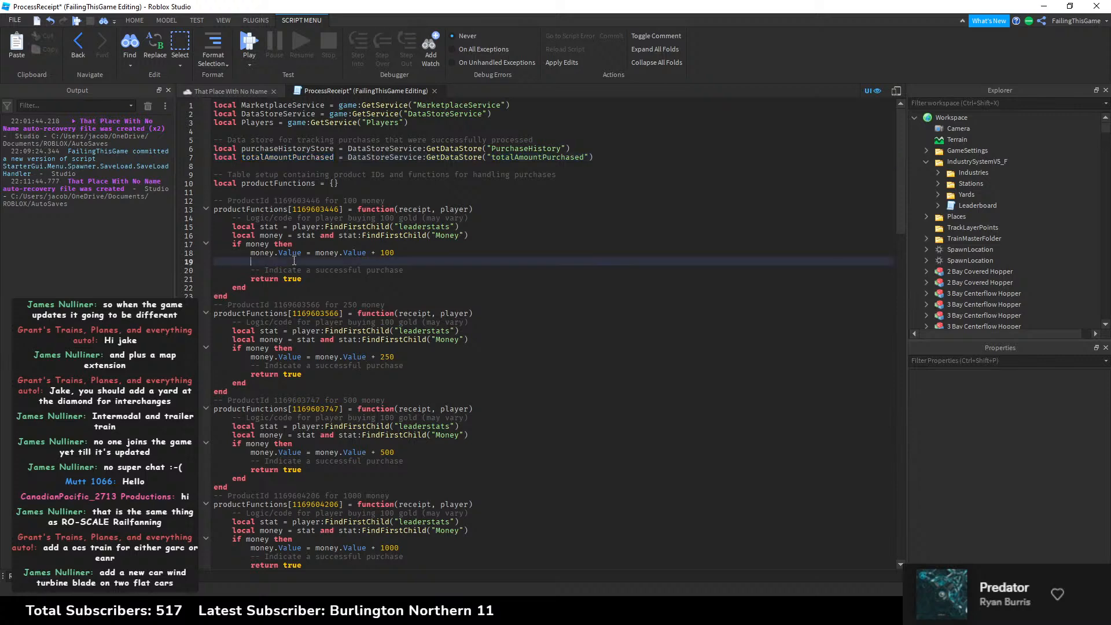
pyautogui.hotkey('ctrl', 'v')
# Step: Append the GetAsync call from the purchaseHistoryStore line in processReceipt to the new totalAmountPurchased line and clear its argument
pyautogui.scroll(-6, 360, 285)
pyautogui.scroll(6, 302, 154)
pyautogui.doubleClick(288, 148)
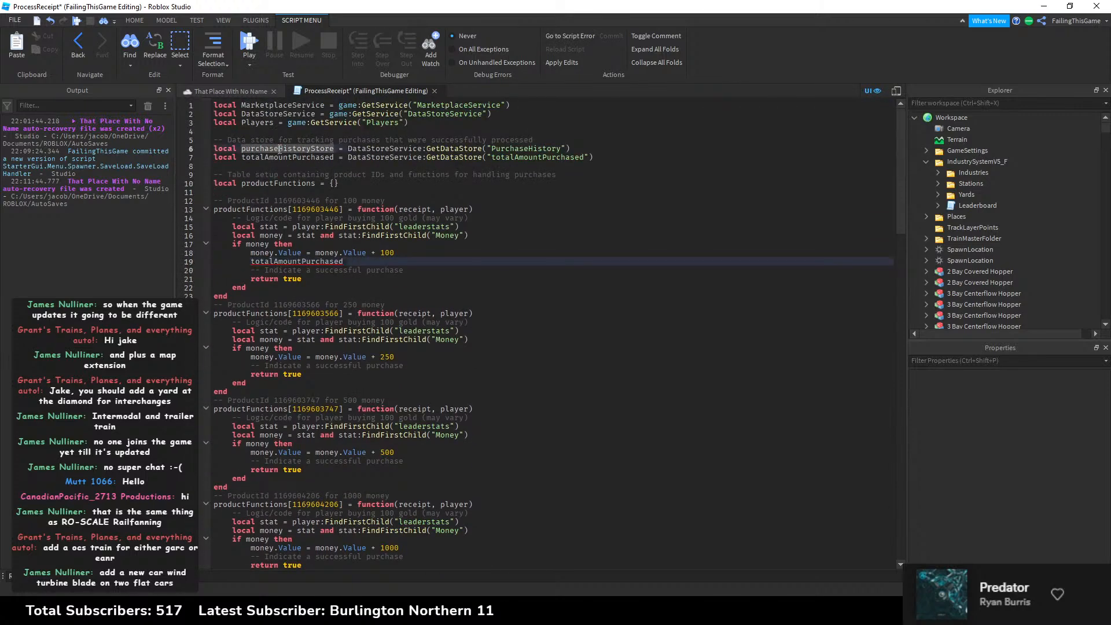
pyautogui.scroll(-20, 394, 280)
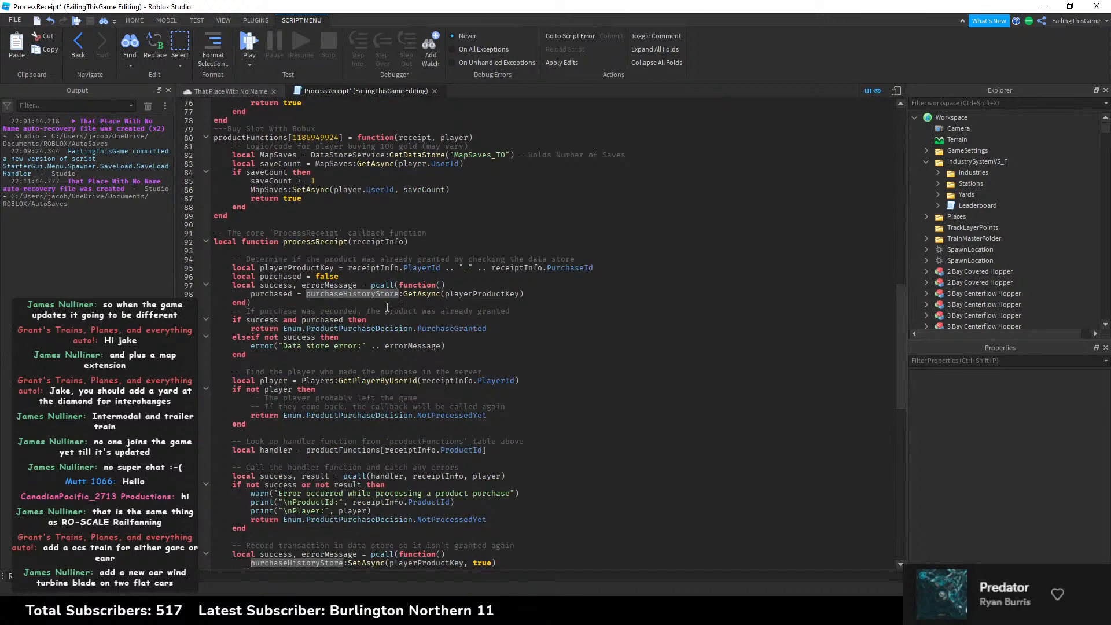
pyautogui.click(401, 295)
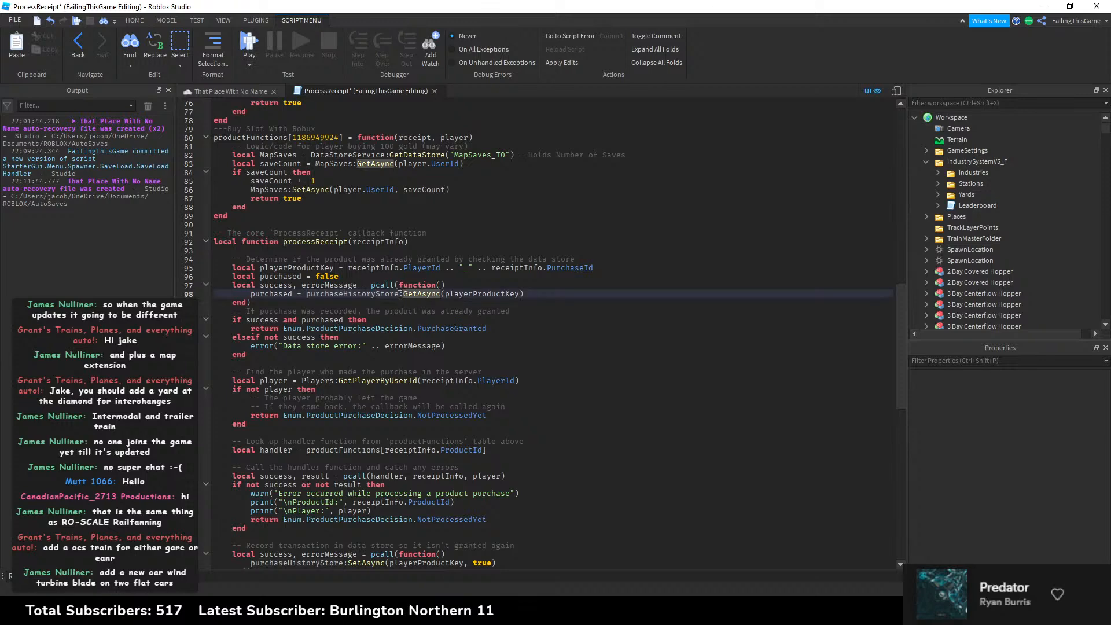
pyautogui.moveTo(401, 294); pyautogui.dragTo(536, 295)
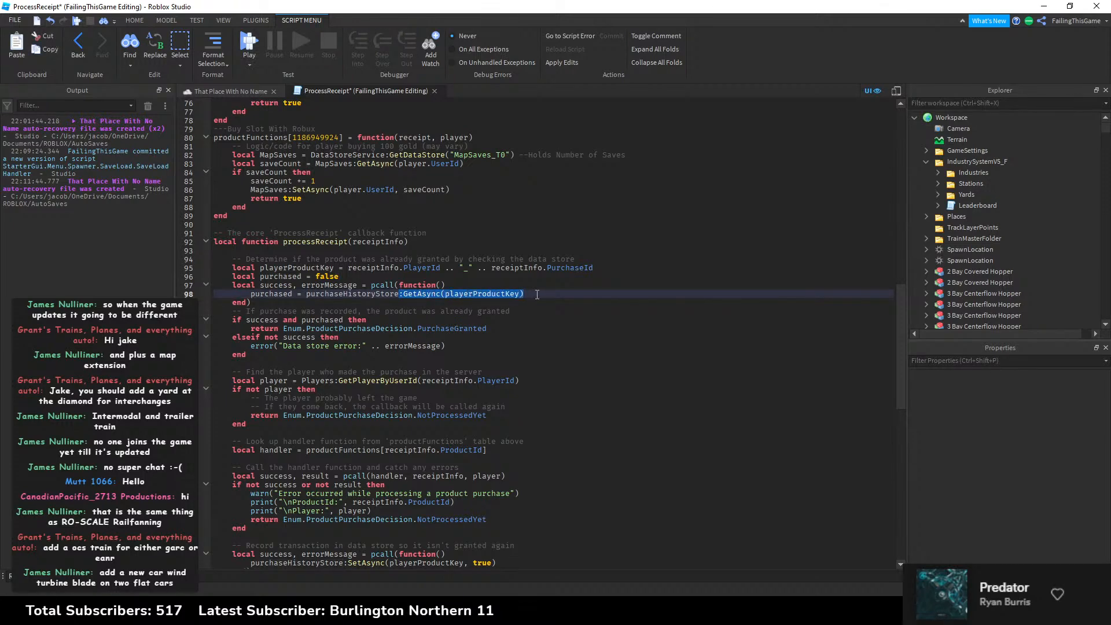
pyautogui.scroll(1, 528, 296)
pyautogui.scroll(20, 527, 296)
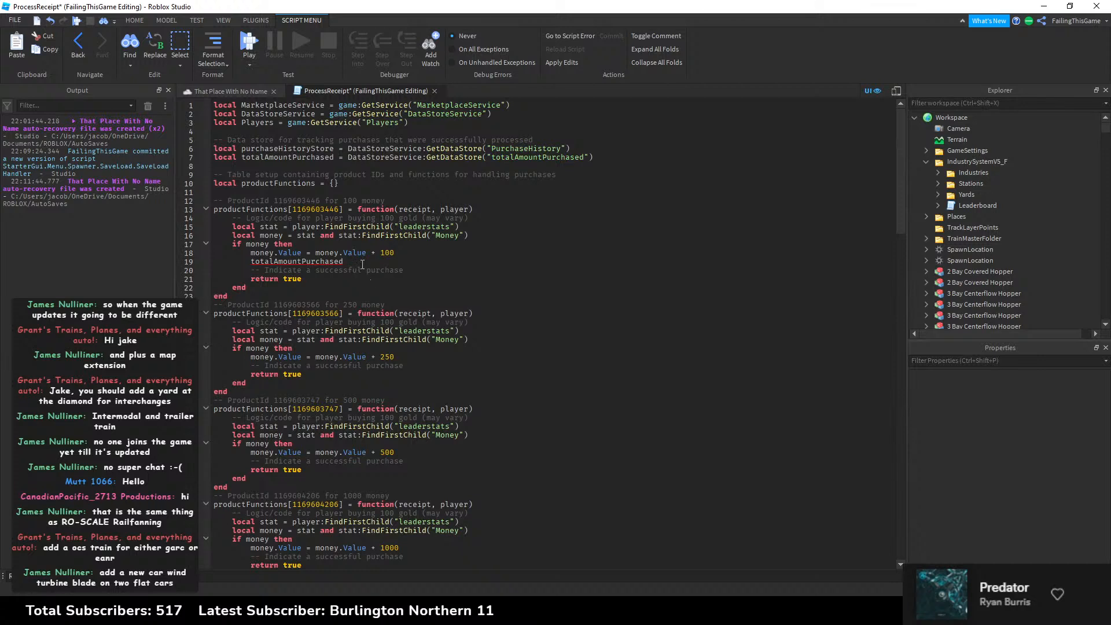
pyautogui.click(363, 261)
pyautogui.hotkey('ctrl', 'v')
pyautogui.doubleClick(431, 261)
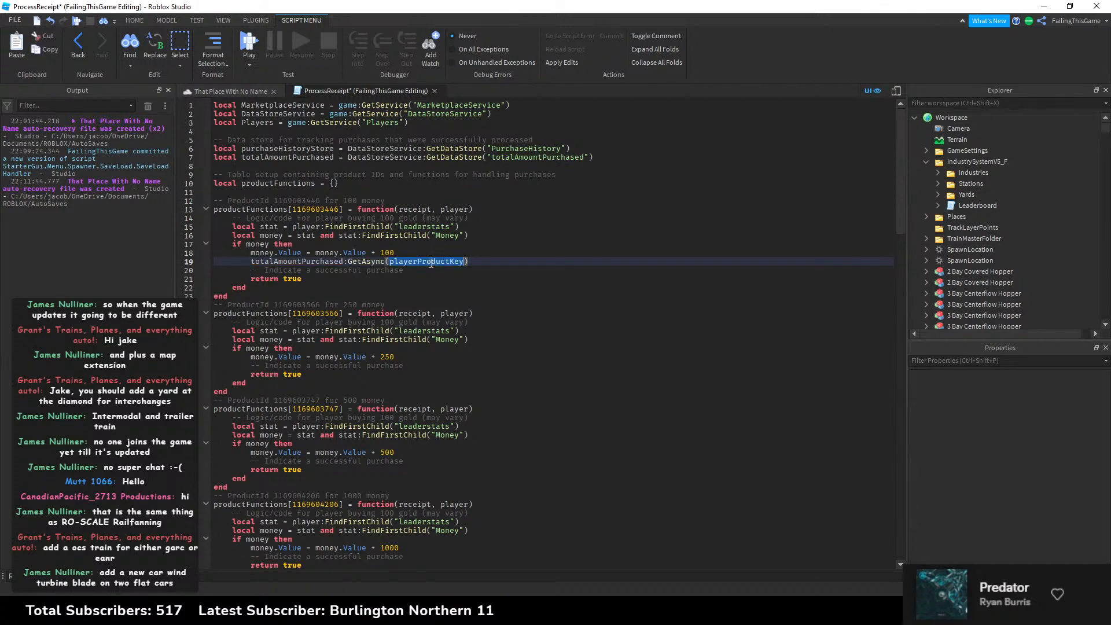
pyautogui.press('BackSpace')
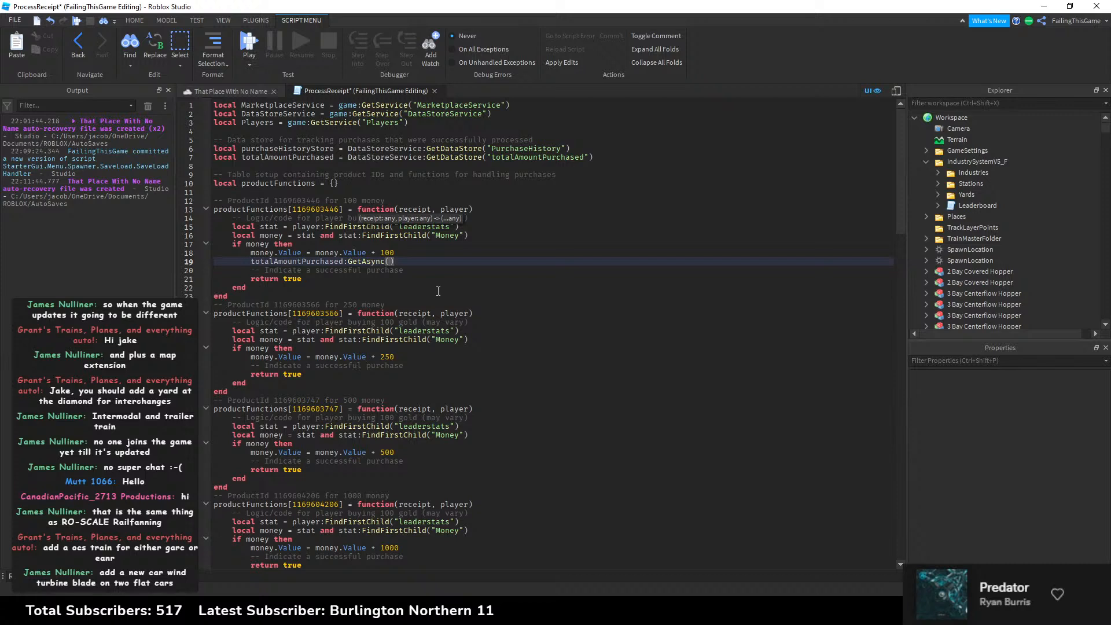
# Step: Replace the empty GetAsync call after totalAmountPurchased with :GetAsync(player.UserId), copied from the moneyData check in the Leaderboard script
pyautogui.moveTo(394, 262); pyautogui.dragTo(253, 264)
pyautogui.doubleClick(325, 264)
pyautogui.click(408, 260)
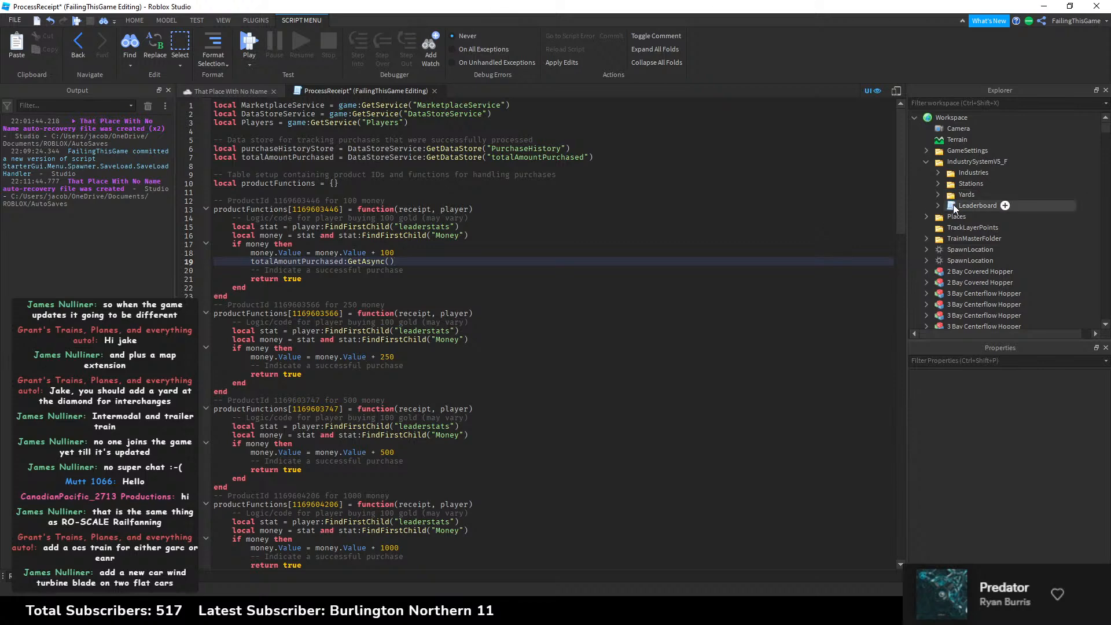
pyautogui.doubleClick(978, 206)
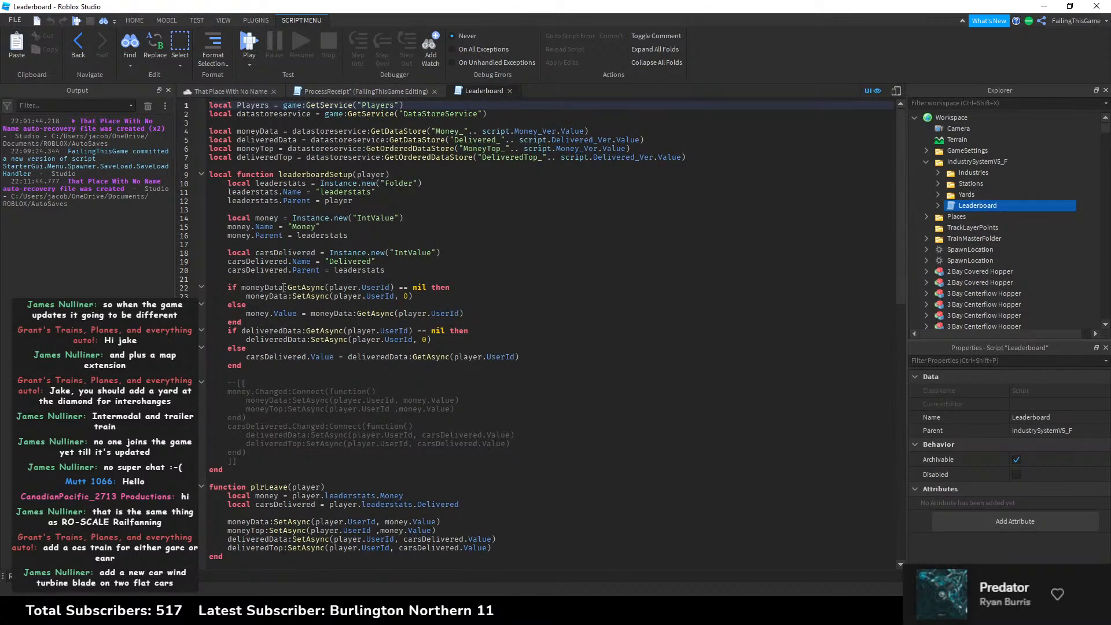
pyautogui.moveTo(284, 287); pyautogui.dragTo(399, 287)
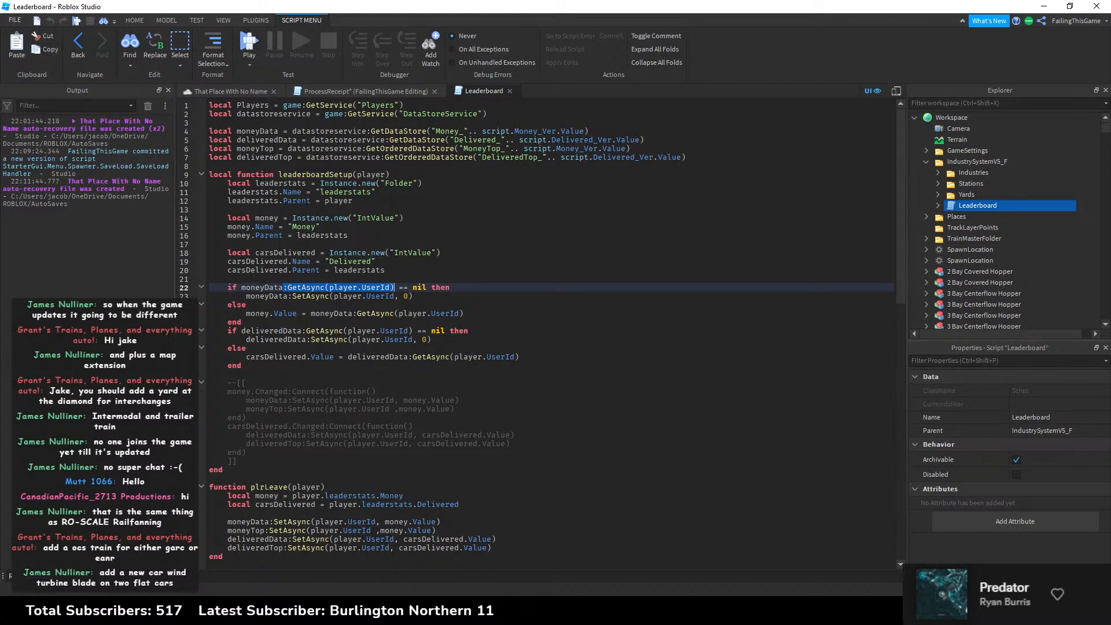
pyautogui.hotkey('alt', 'Tab')
pyautogui.hotkey('alt', 'Tab')
pyautogui.moveTo(394, 262); pyautogui.dragTo(343, 262)
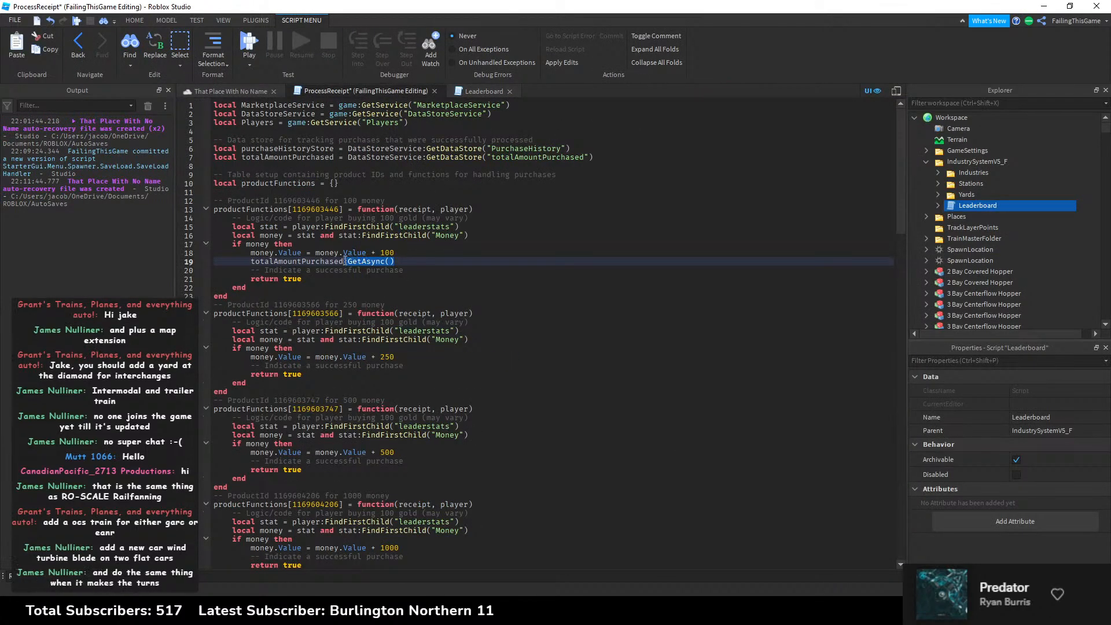
pyautogui.hotkey('ctrl', 'v')
pyautogui.doubleClick(435, 261)
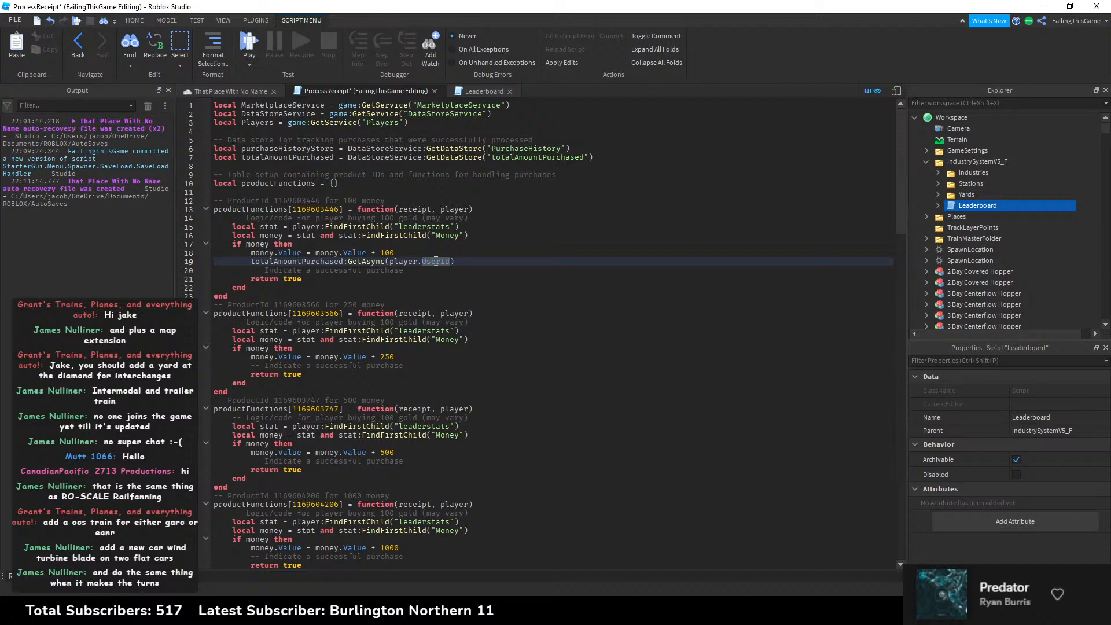
pyautogui.doubleClick(453, 208)
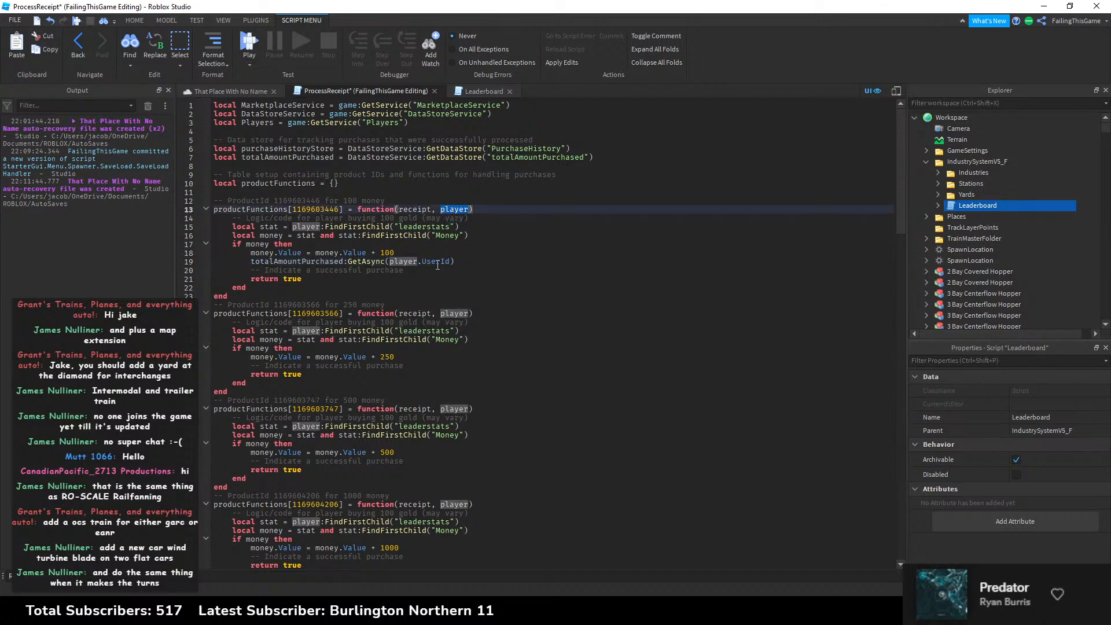
pyautogui.click(471, 263)
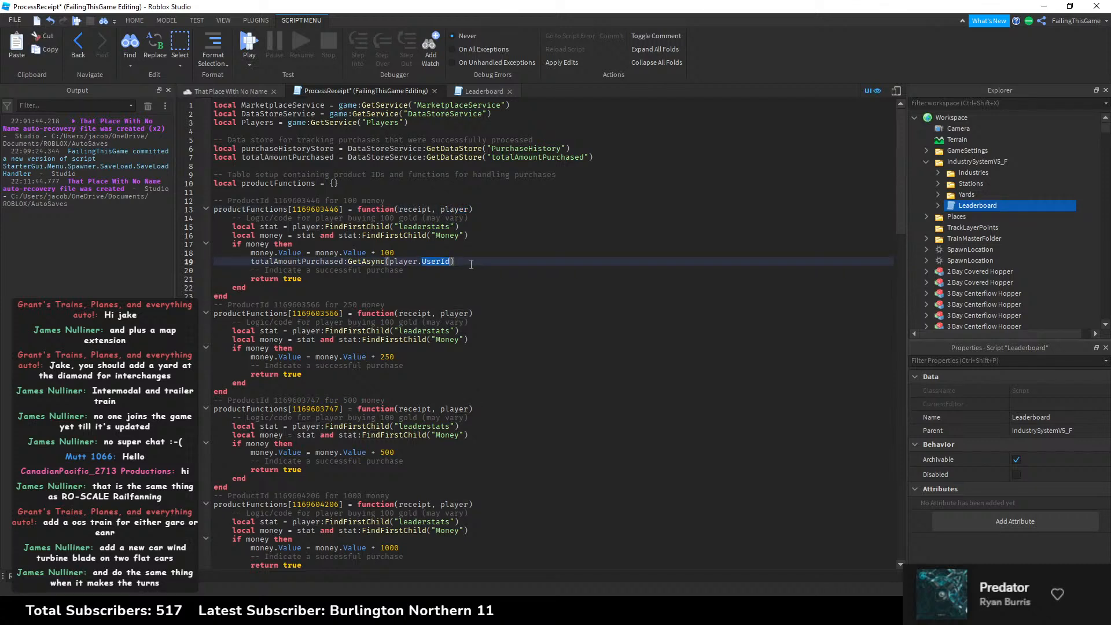
pyautogui.doubleClick(258, 263)
pyautogui.write('lo')
pyautogui.press('BackSpace')
pyautogui.press('BackSpace')
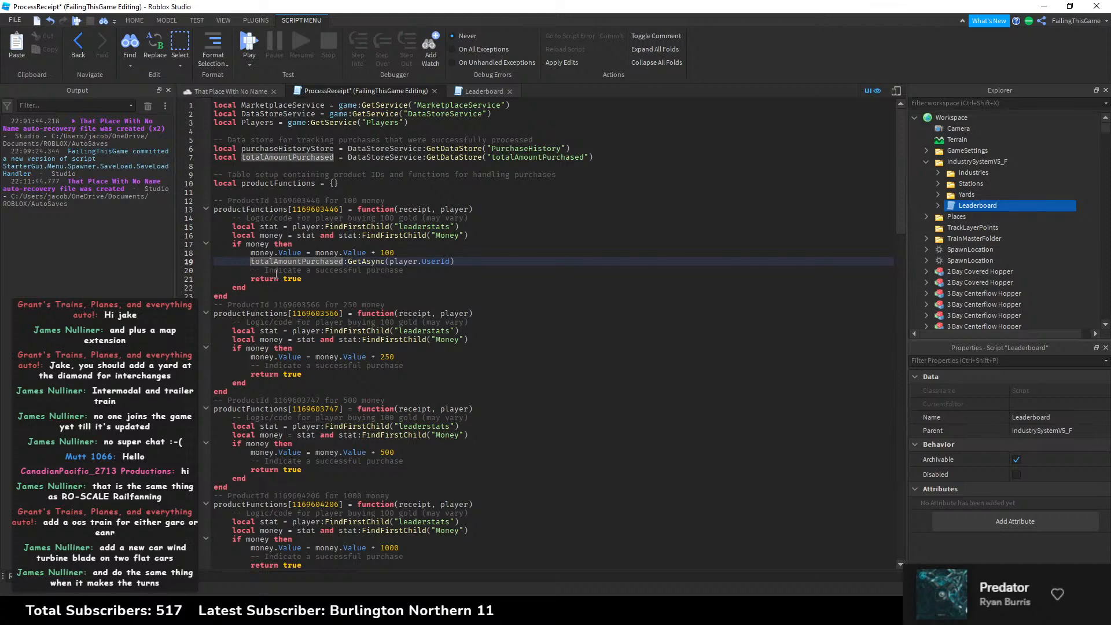
pyautogui.write('local')
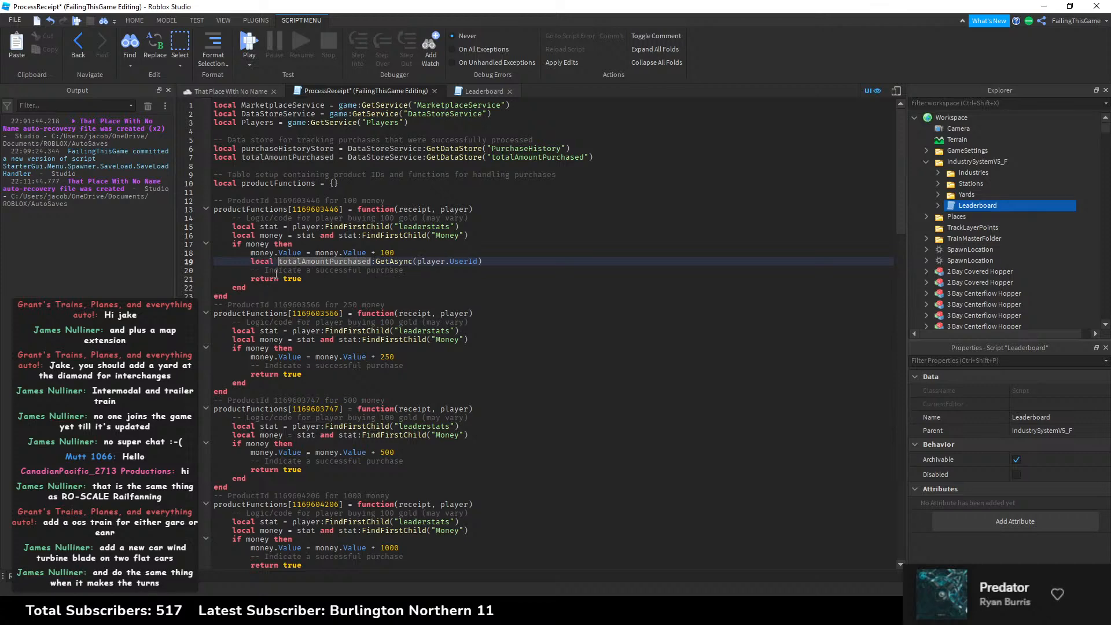
pyautogui.press('BackSpace')
pyautogui.press('BackSpace')
pyautogui.press('BackSpace')
pyautogui.press('BackSpace')
pyautogui.press('BackSpace')
pyautogui.press('BackSpace')
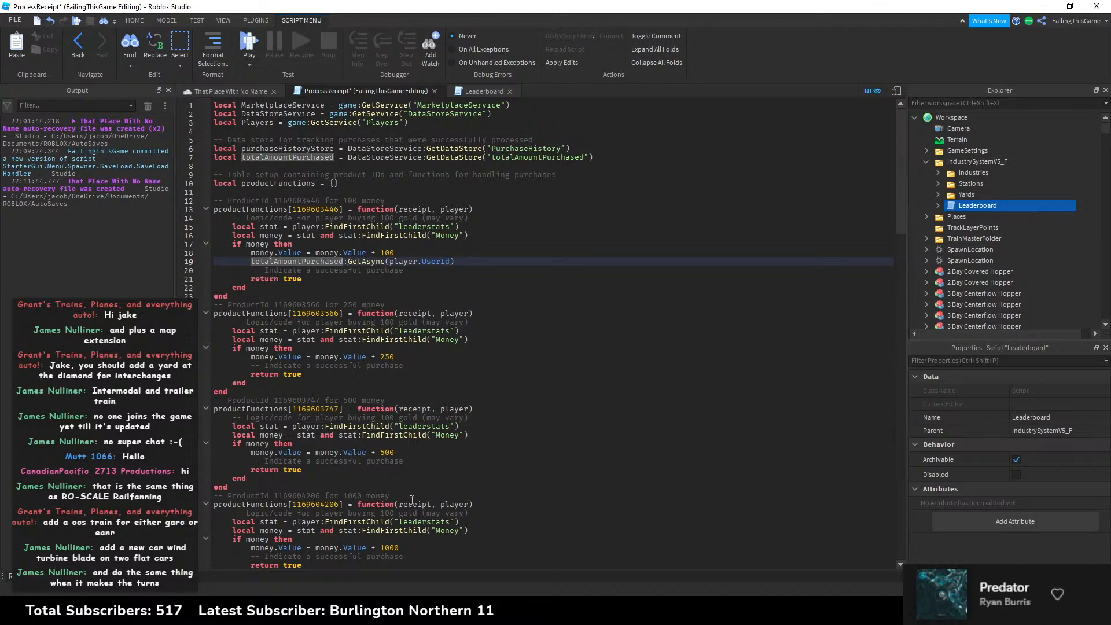
# Step: Switch to the web browser, search for "roblox datastore" and read the Data Stores article down to Incrementing Data
pyautogui.click(496, 611)
pyautogui.hotkey('ctrl', 't')
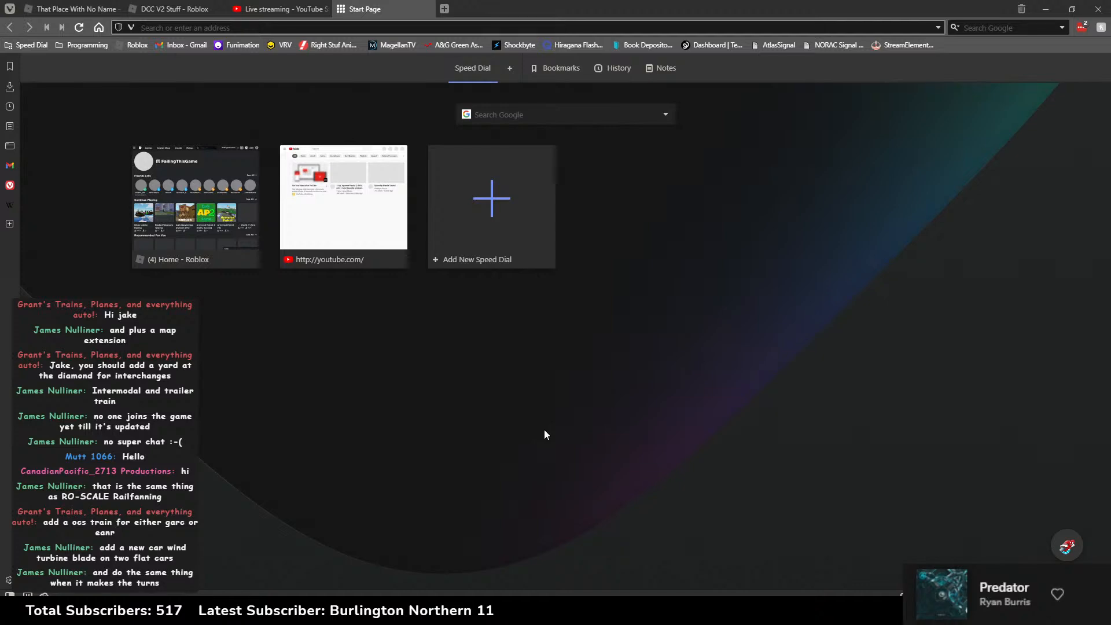
pyautogui.write('roblox ')
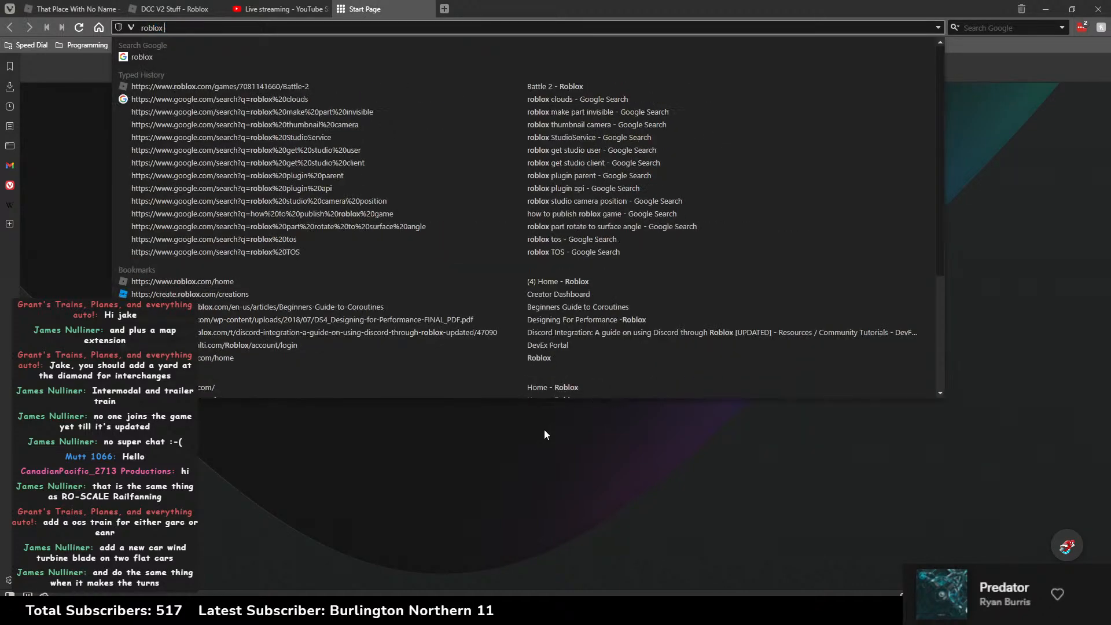
pyautogui.write('datastore')
pyautogui.press('Return')
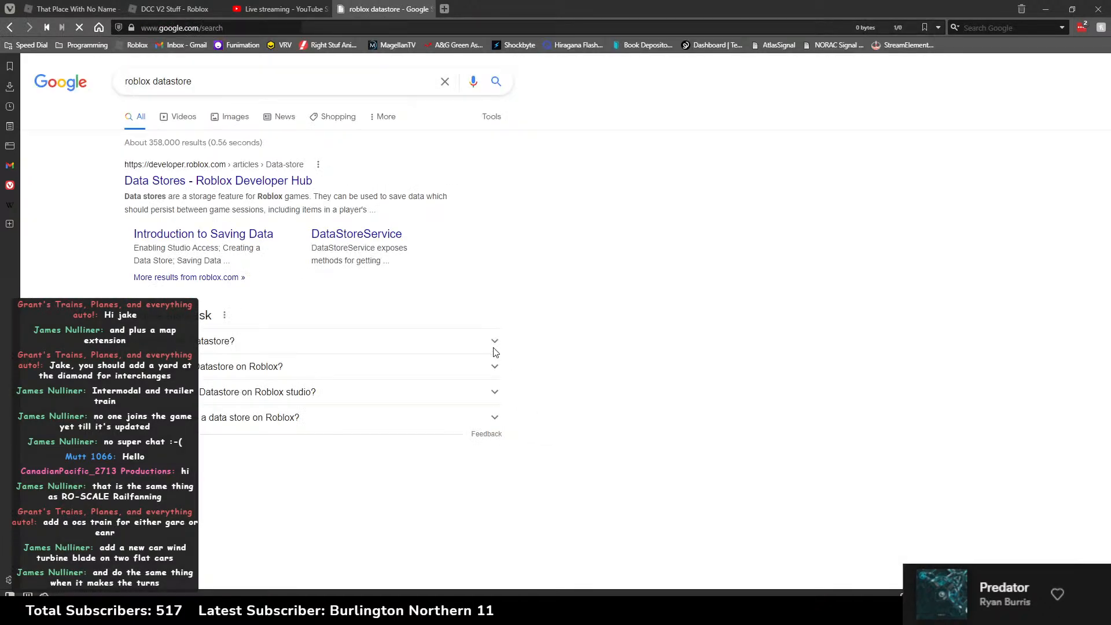
pyautogui.click(289, 181)
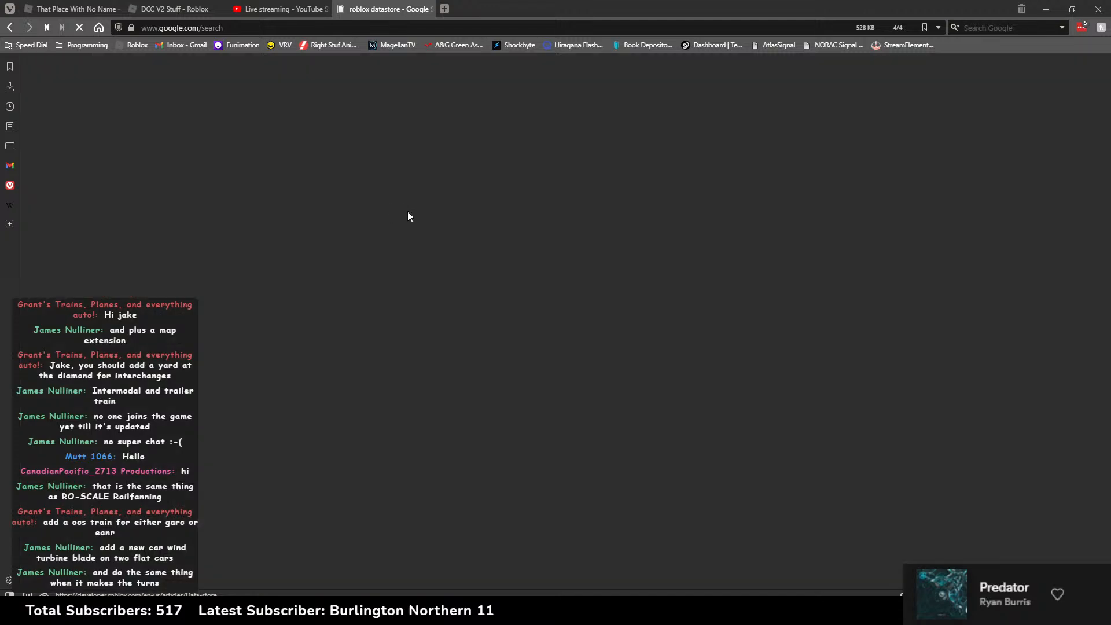
pyautogui.scroll(-4, 516, 335)
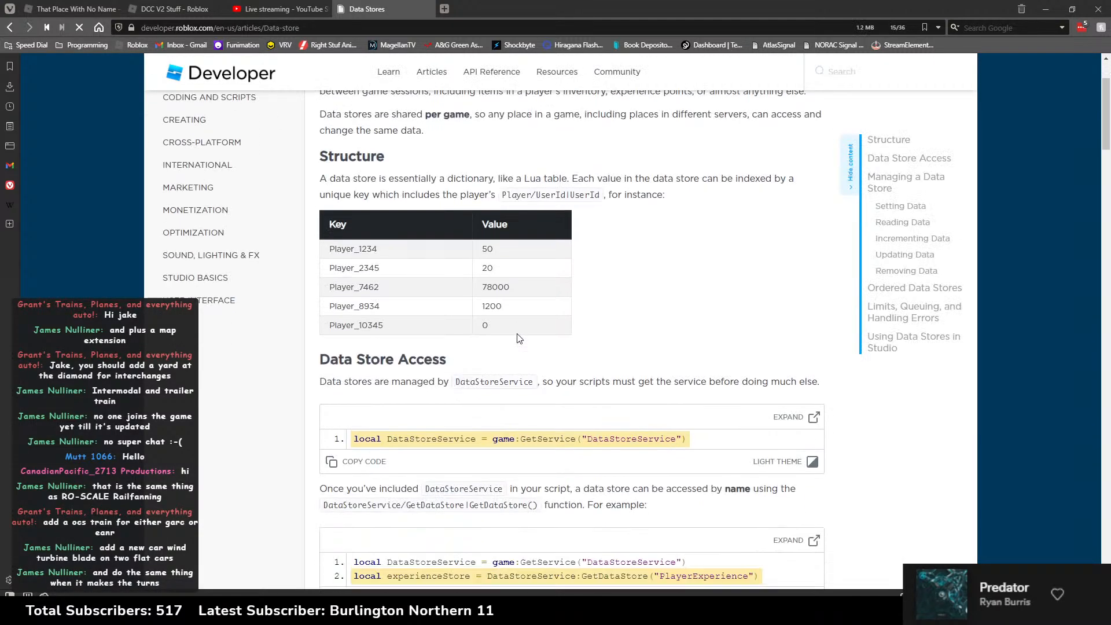
pyautogui.scroll(-10, 516, 333)
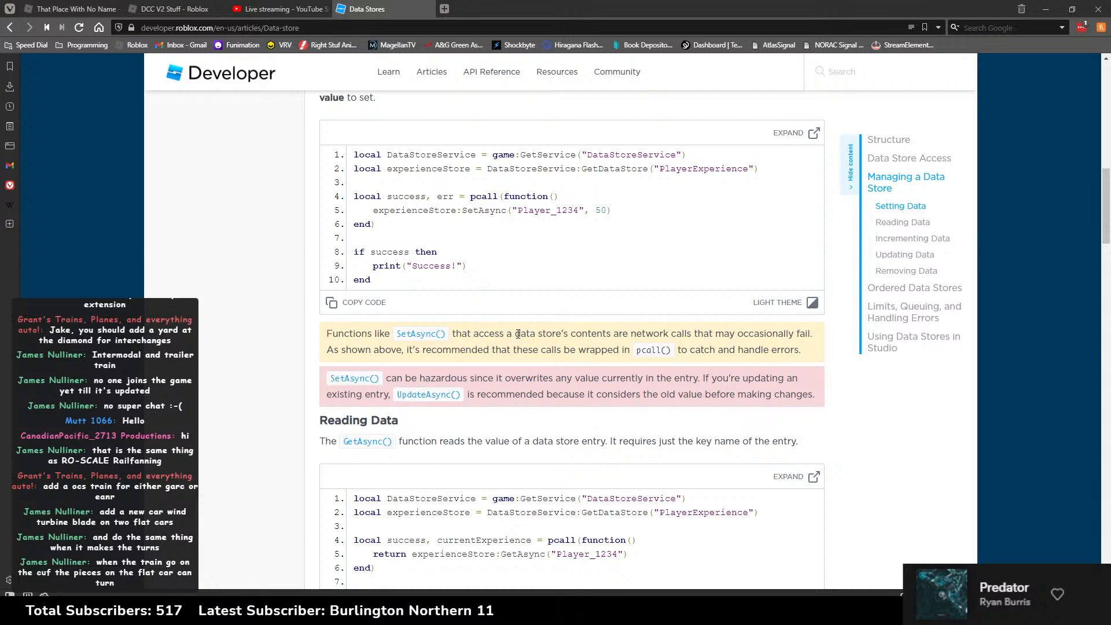
pyautogui.scroll(-5, 518, 334)
pyautogui.scroll(-4, 519, 339)
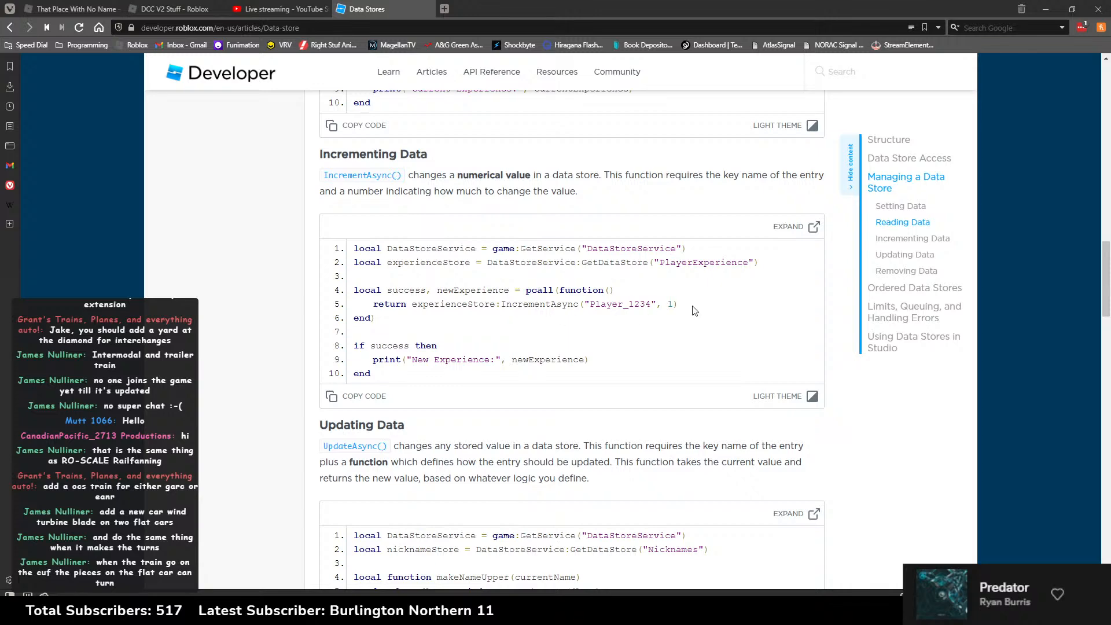
# Step: Replace the GetAsync call on the totalAmountPurchased line in Roblox Studio with the article's example :IncrementAsync("Player_1234", 1)
pyautogui.moveTo(693, 305); pyautogui.dragTo(497, 301)
pyautogui.hotkey('ctrl', 'c')
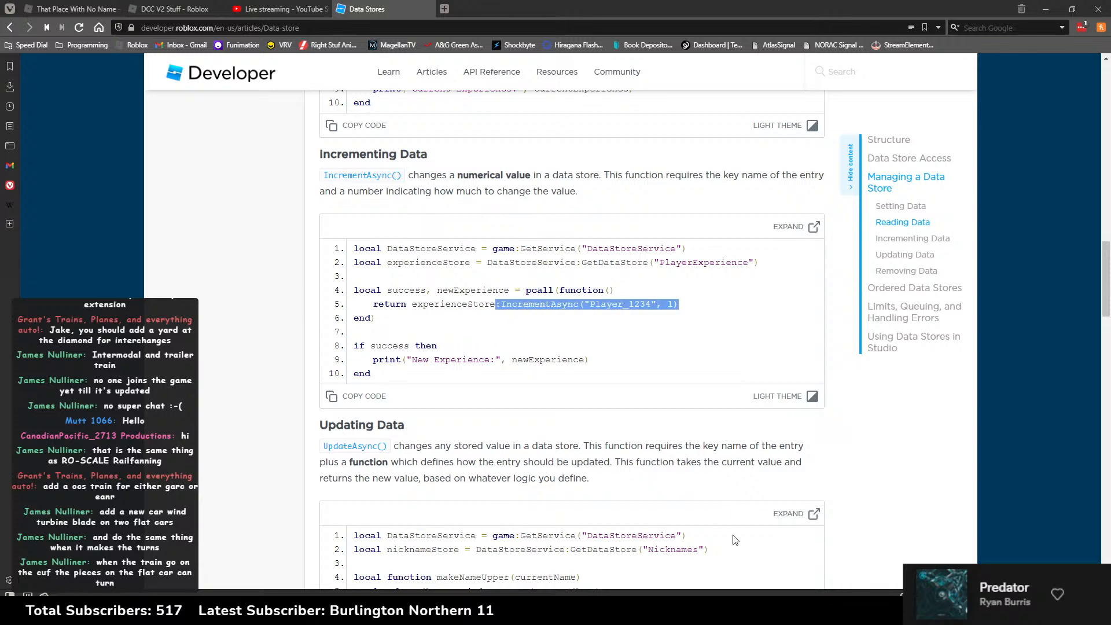
pyautogui.hotkey('alt', 'Tab')
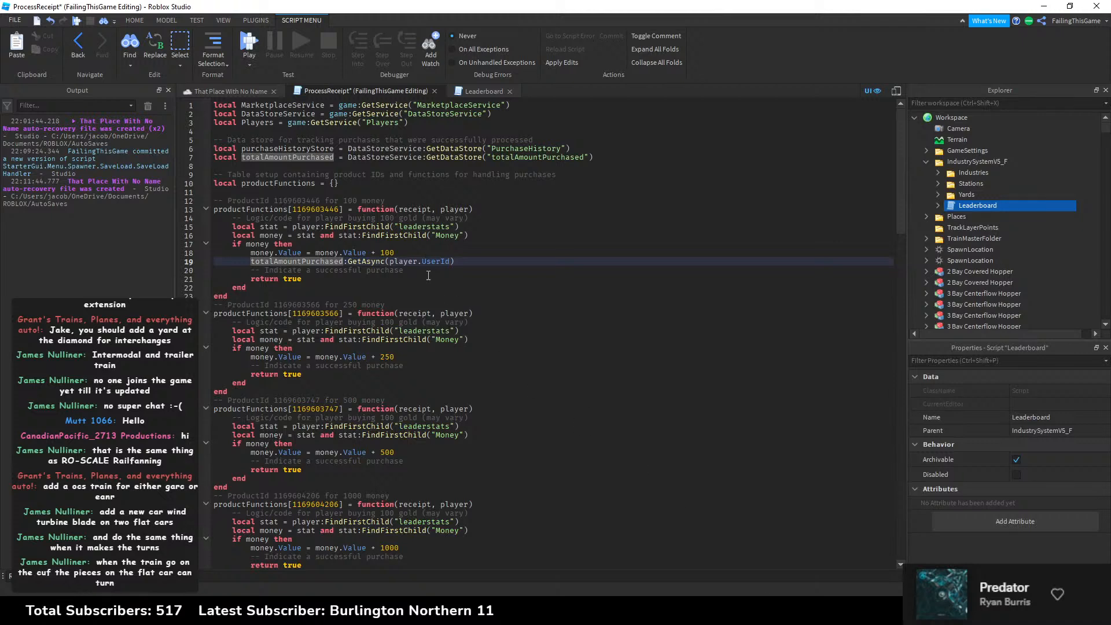
pyautogui.moveTo(456, 264); pyautogui.dragTo(344, 263)
pyautogui.hotkey('ctrl', 'v')
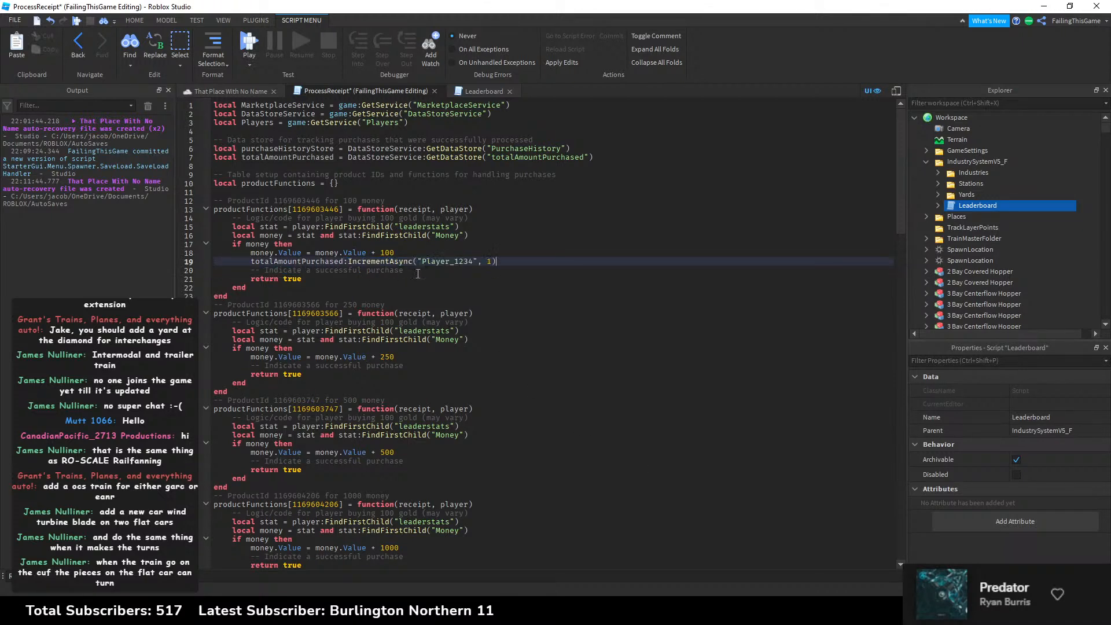
# Step: Set the IncrementAsync arguments to player.UserId and 100, and copy the whole totalAmountPurchased statement
pyautogui.moveTo(479, 261); pyautogui.dragTo(420, 264)
pyautogui.write('pla')
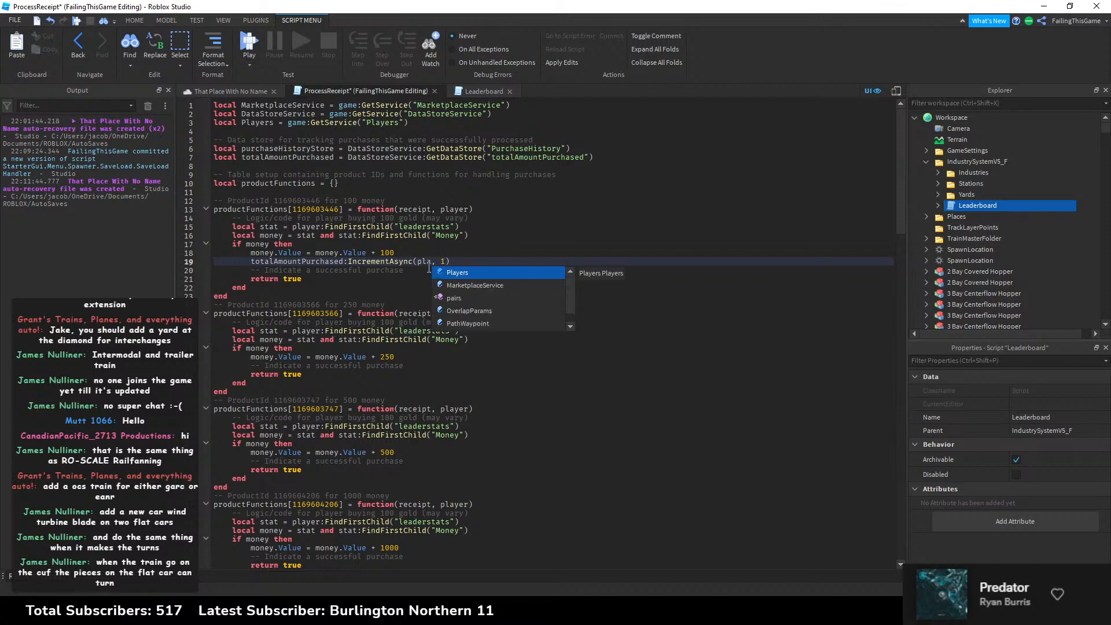
pyautogui.write('yer.Us')
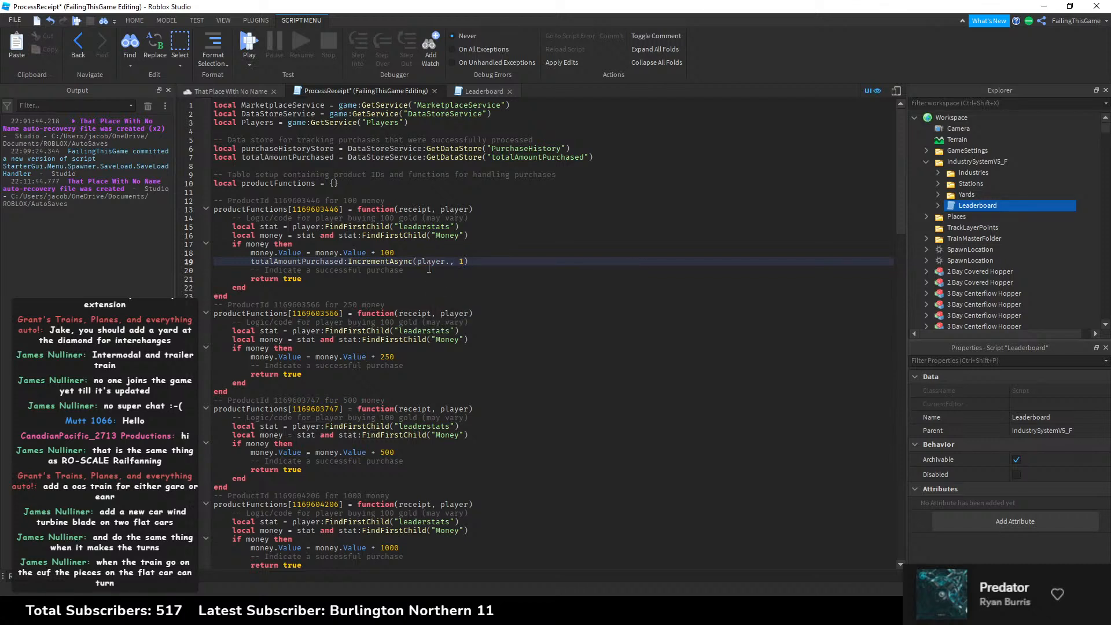
pyautogui.write('erId')
pyautogui.press('Right')
pyautogui.press('BackSpace')
pyautogui.write('100')
pyautogui.moveTo(505, 262); pyautogui.dragTo(251, 262)
pyautogui.hotkey('ctrl', 'c')
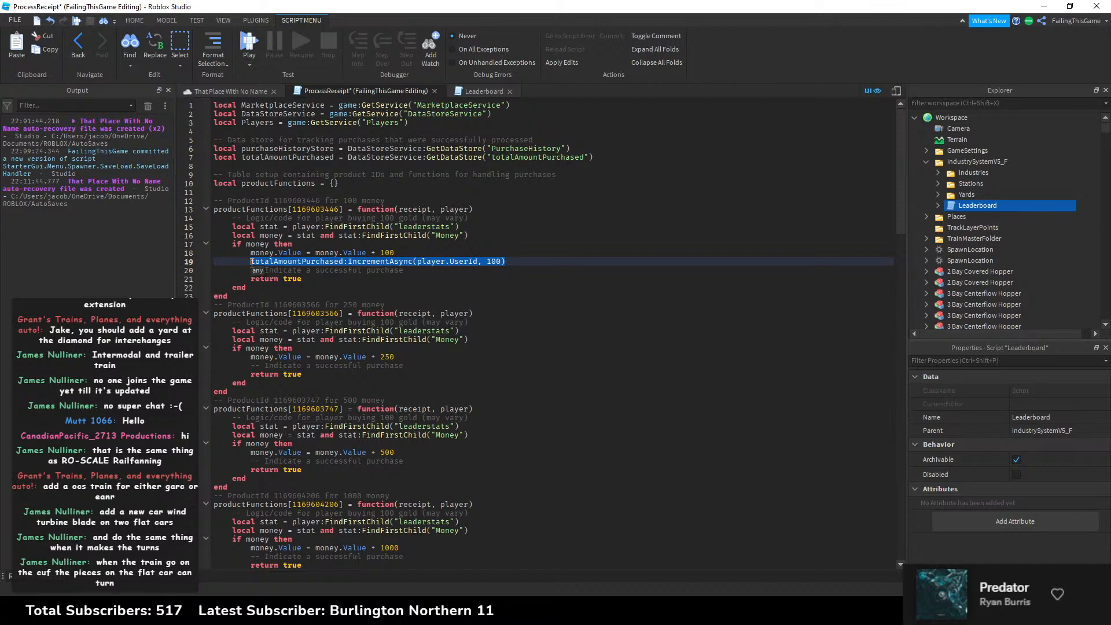
# Step: Paste the totalAmountPurchased increment line below the money.Value line of the 250 money product and set its amount to 250
pyautogui.click(427, 358)
pyautogui.press('Return')
pyautogui.hotkey('ctrl', 'v')
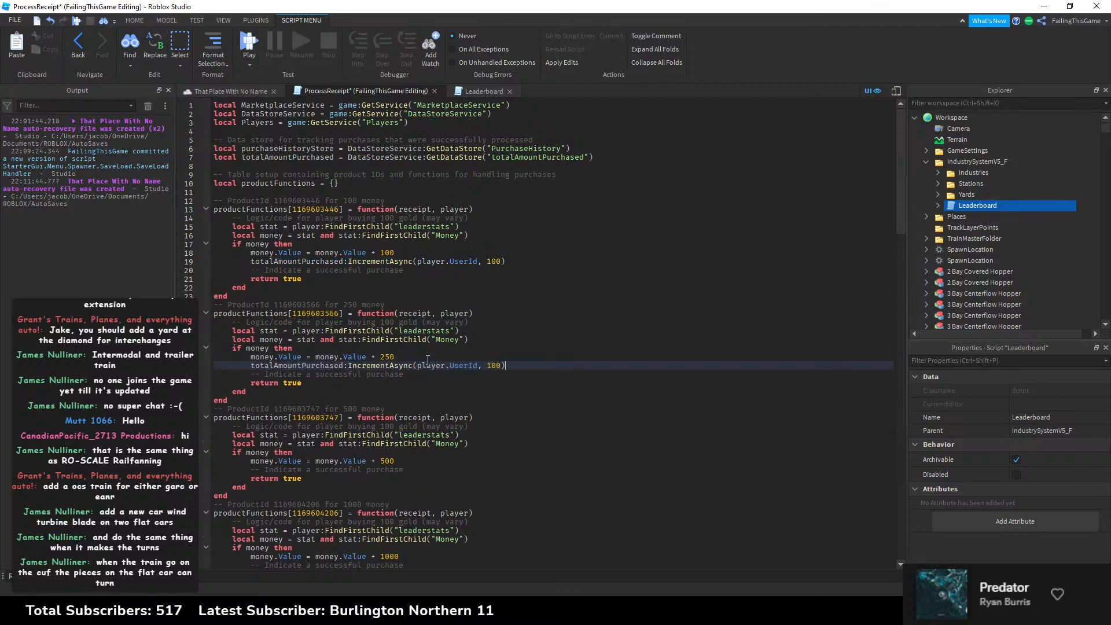
pyautogui.doubleClick(495, 365)
pyautogui.write('250')
# Step: Add the copied increment line below the money.Value line of the 500 money product, with an amount of 500
pyautogui.click(411, 461)
pyautogui.press('Return')
pyautogui.hotkey('ctrl', 'v')
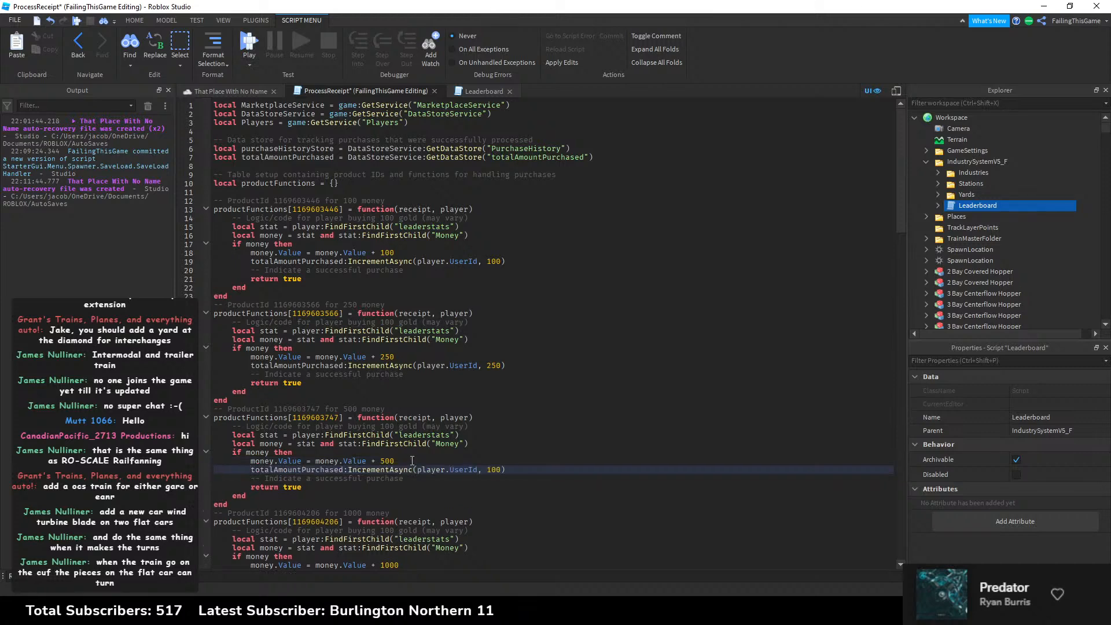
pyautogui.doubleClick(494, 469)
pyautogui.write('500')
# Step: Paste the increment line below the money.Value line of the 1000 money product and change its amount to 1000
pyautogui.scroll(-5, 440, 431)
pyautogui.click(423, 432)
pyautogui.press('Return')
pyautogui.hotkey('ctrl', 'v')
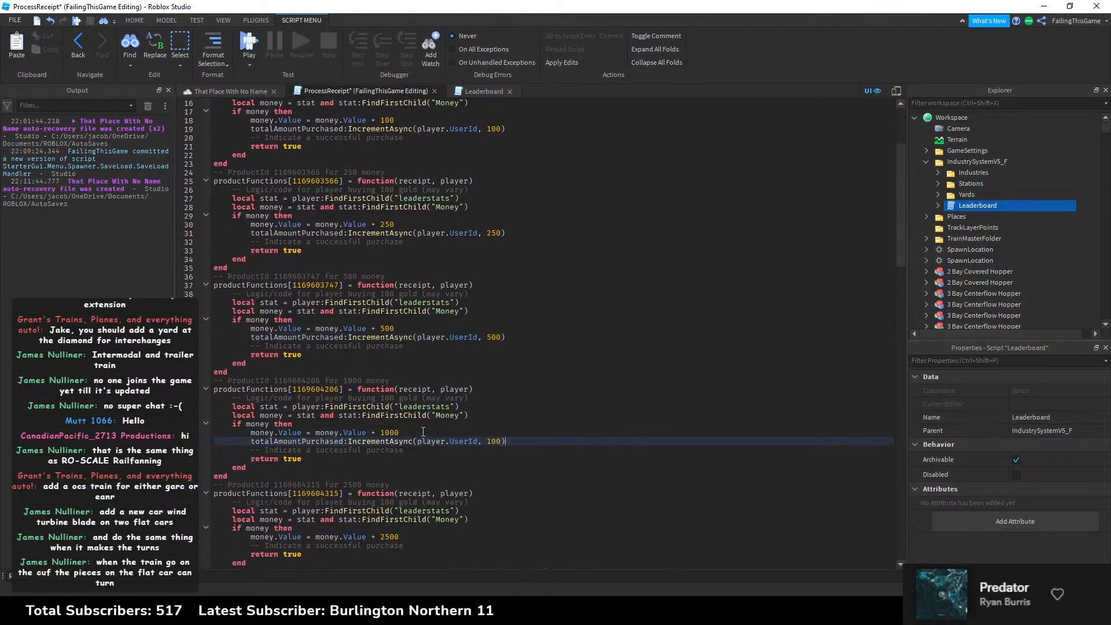
pyautogui.click(497, 441)
pyautogui.write('0')
# Step: Add the copied increment line to the 2500 money product below its money.Value line, with an amount of 2500
pyautogui.scroll(-2, 418, 501)
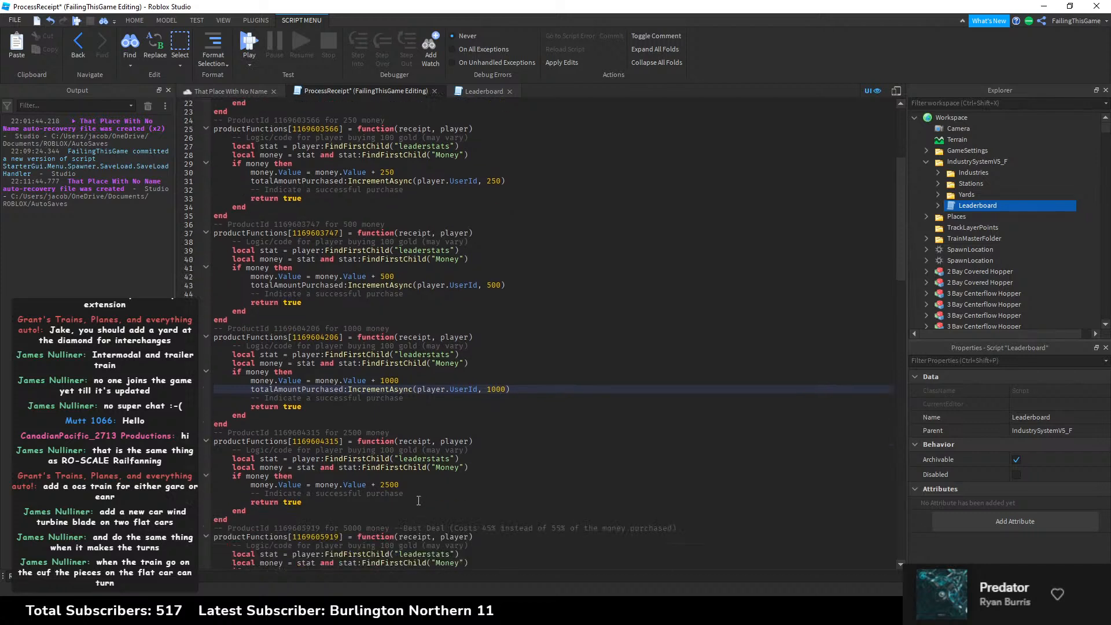
pyautogui.click(412, 484)
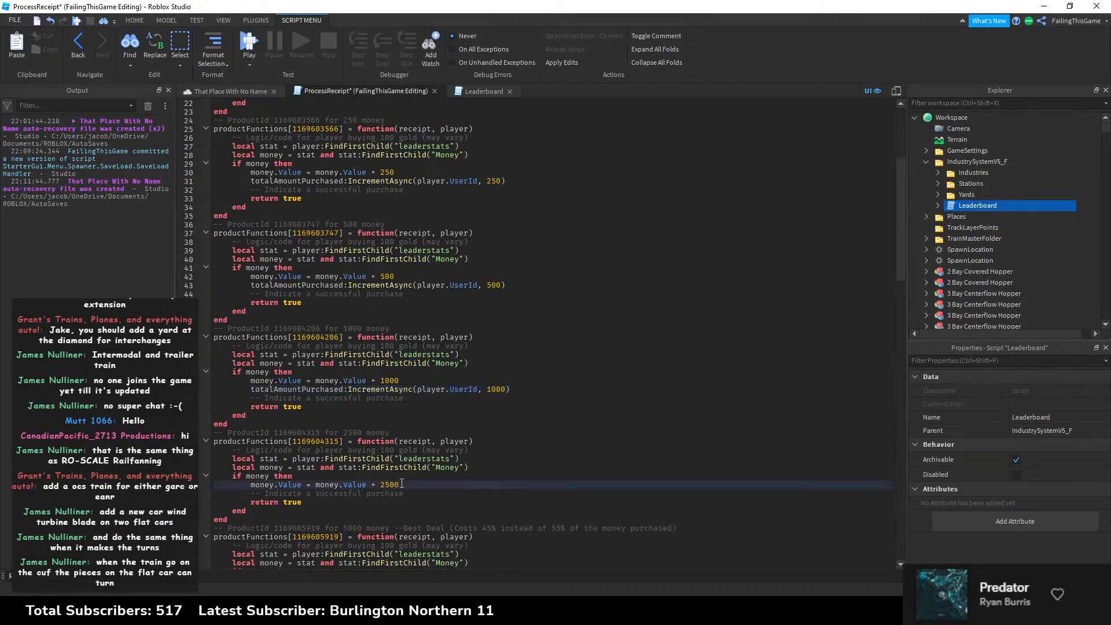
pyautogui.press('Return')
pyautogui.hotkey('ctrl', 'v')
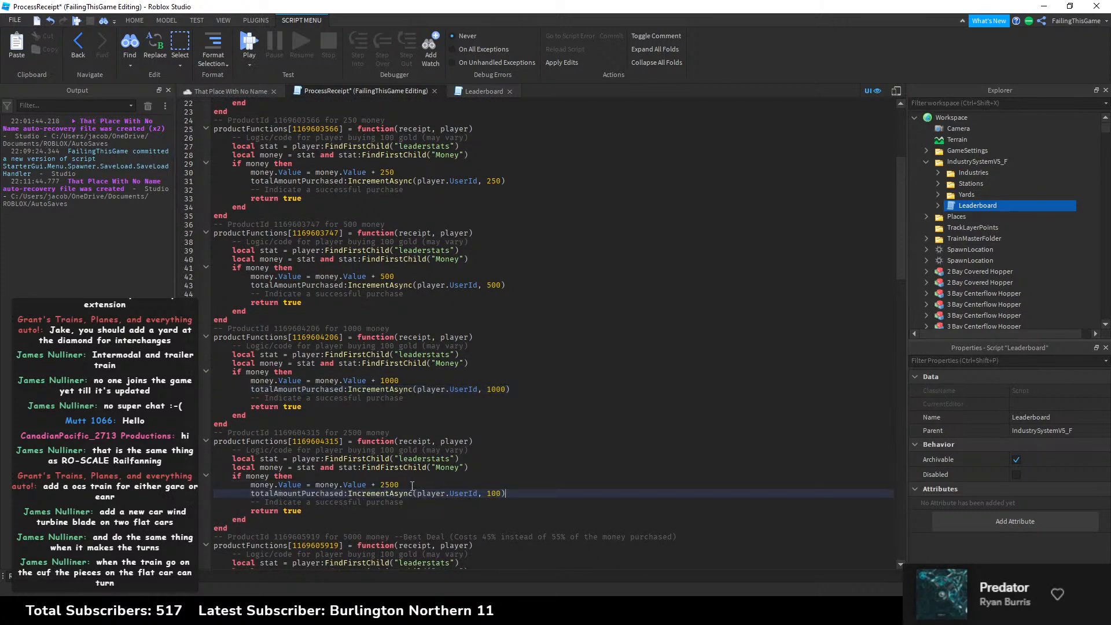
pyautogui.press('Left')
pyautogui.press('Left')
pyautogui.press('BackSpace')
pyautogui.write('25')
pyautogui.click(494, 475)
pyautogui.click(487, 424)
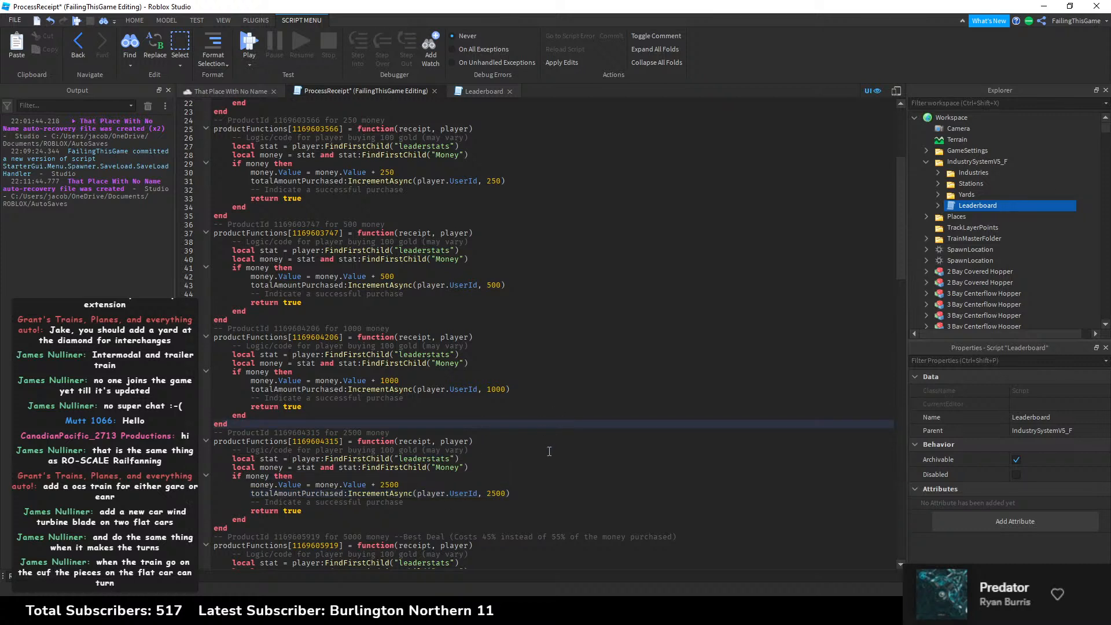
# Step: Paste the increment line below the money.Value line of the 5000 money product and set its amount to 5000
pyautogui.scroll(-4, 549, 450)
pyautogui.click(441, 485)
pyautogui.press('Return')
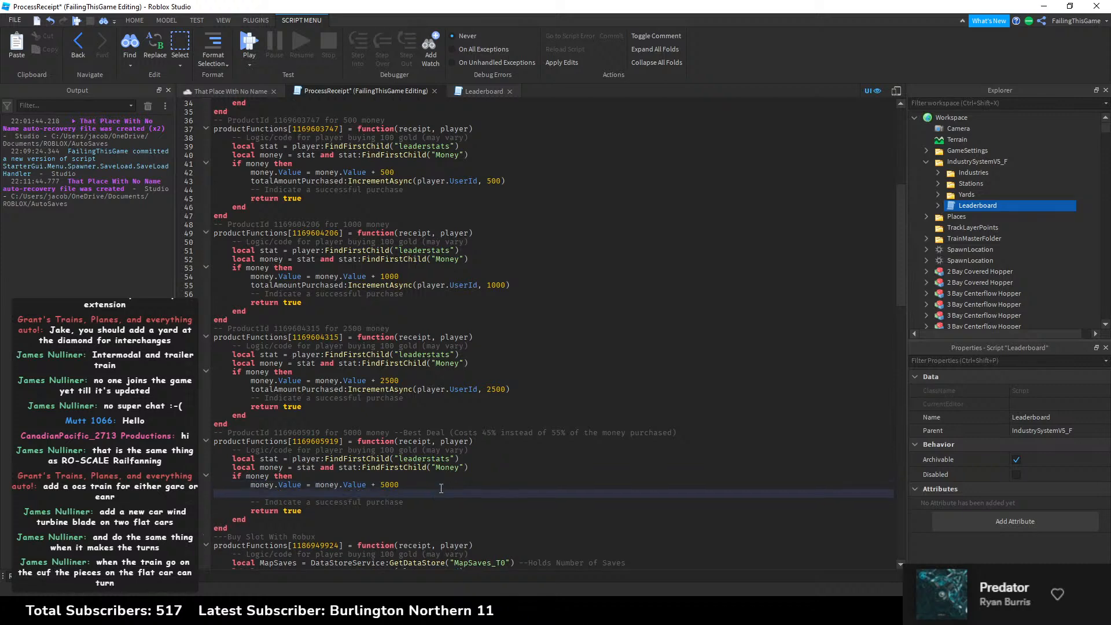
pyautogui.hotkey('ctrl', 'v')
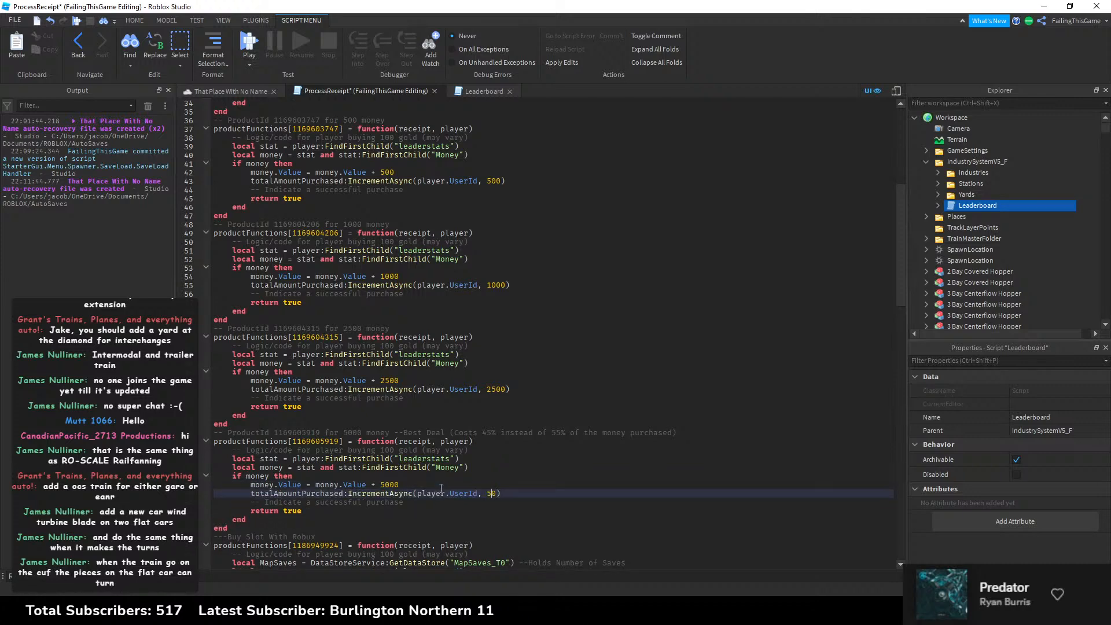
pyautogui.scroll(-5, 440, 489)
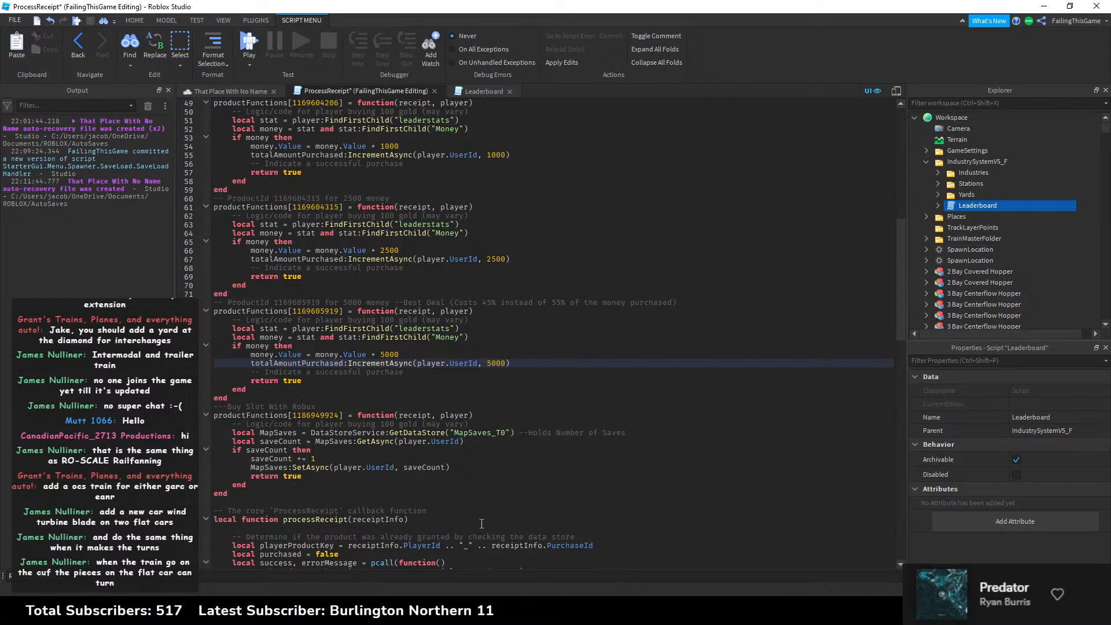
# Step: Switch to the web browser and open Configure this Place for A&G Newbridge Division [Pre-Alpha] from the A & G Model Railroad Club group
pyautogui.hotkey('alt', 'Tab')
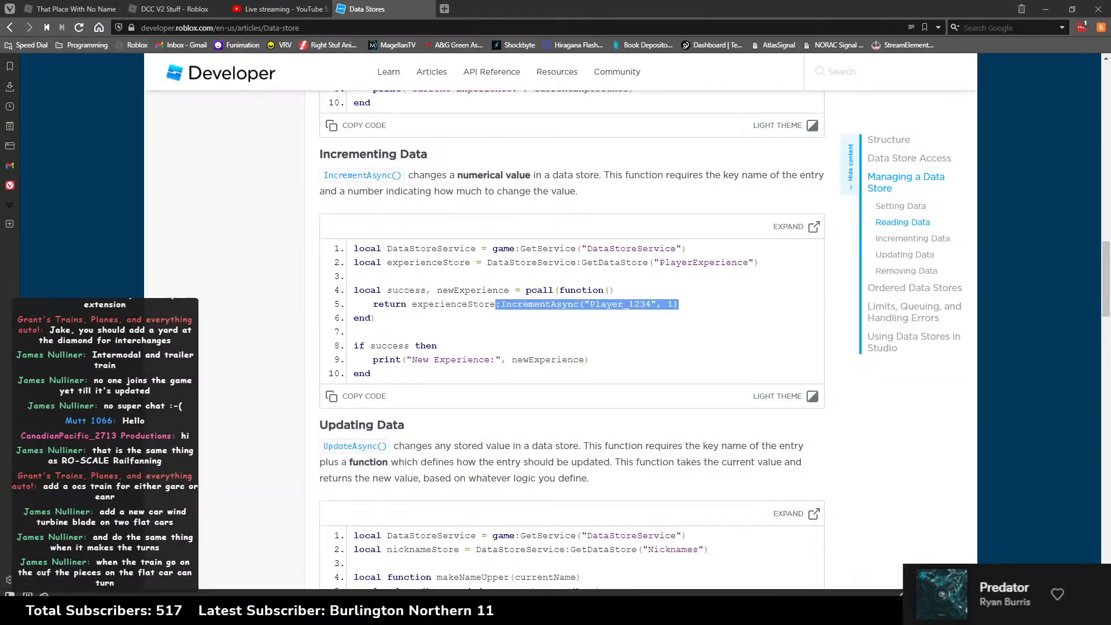
pyautogui.click(70, 9)
pyautogui.click(705, 211)
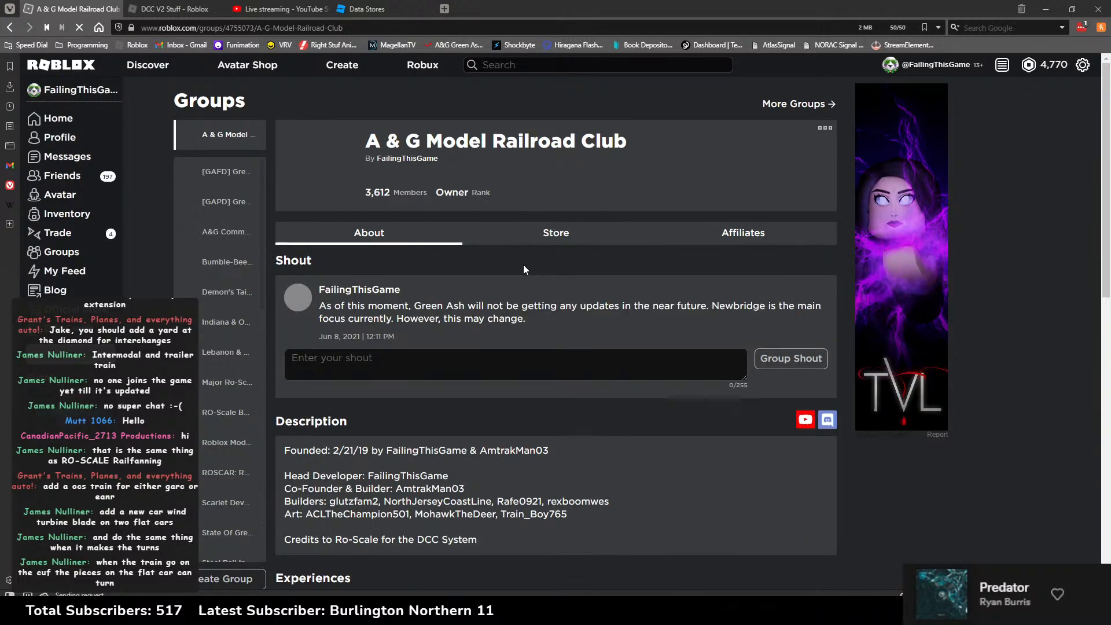
pyautogui.scroll(-2, 523, 268)
pyautogui.scroll(-1, 522, 276)
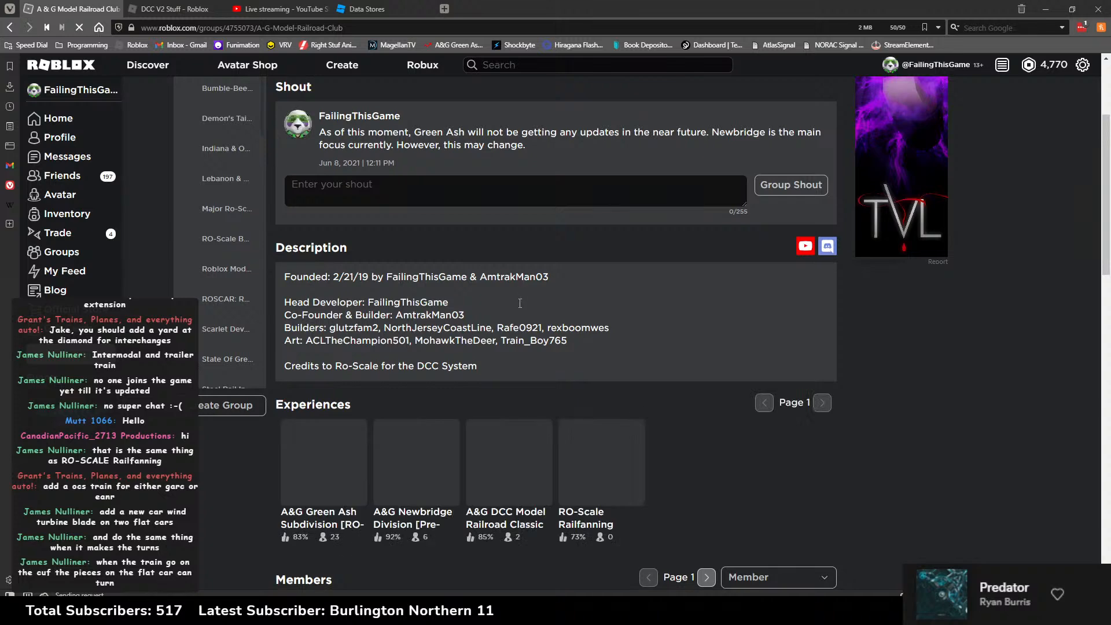
pyautogui.click(422, 490)
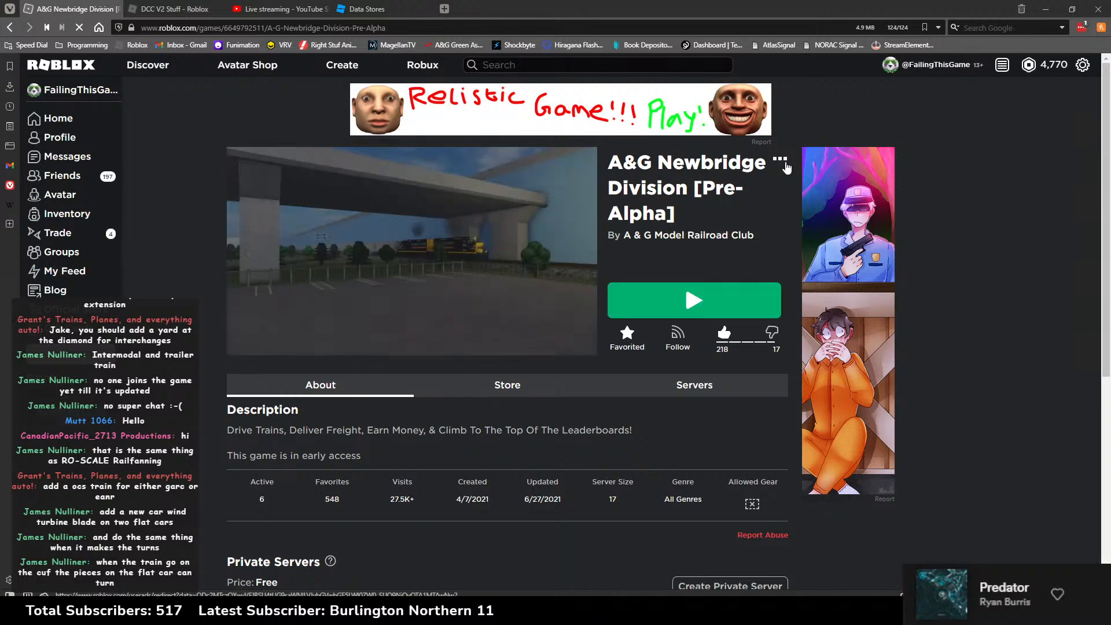
pyautogui.click(785, 164)
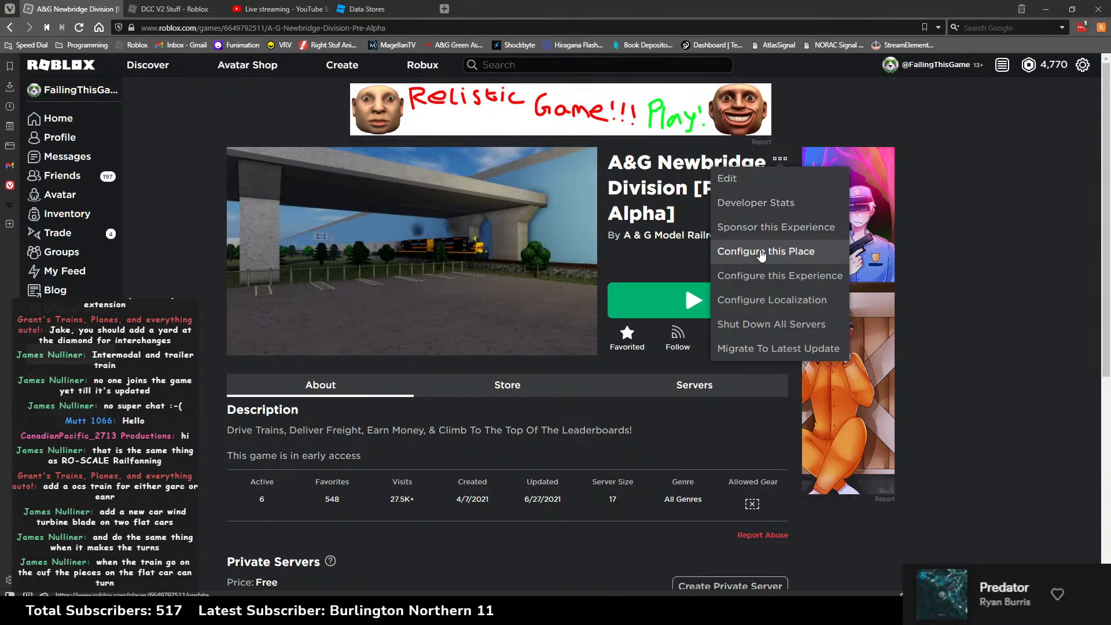
pyautogui.click(762, 252)
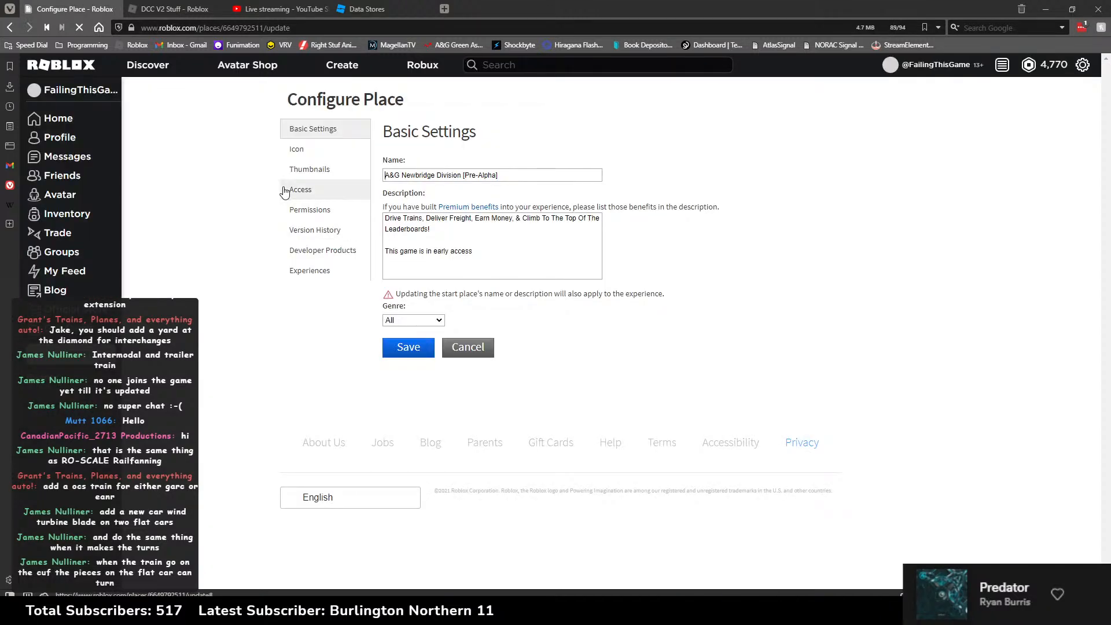
# Step: Open the place's Developer Products list and check the Robux price of the Save Slot product
pyautogui.click(284, 192)
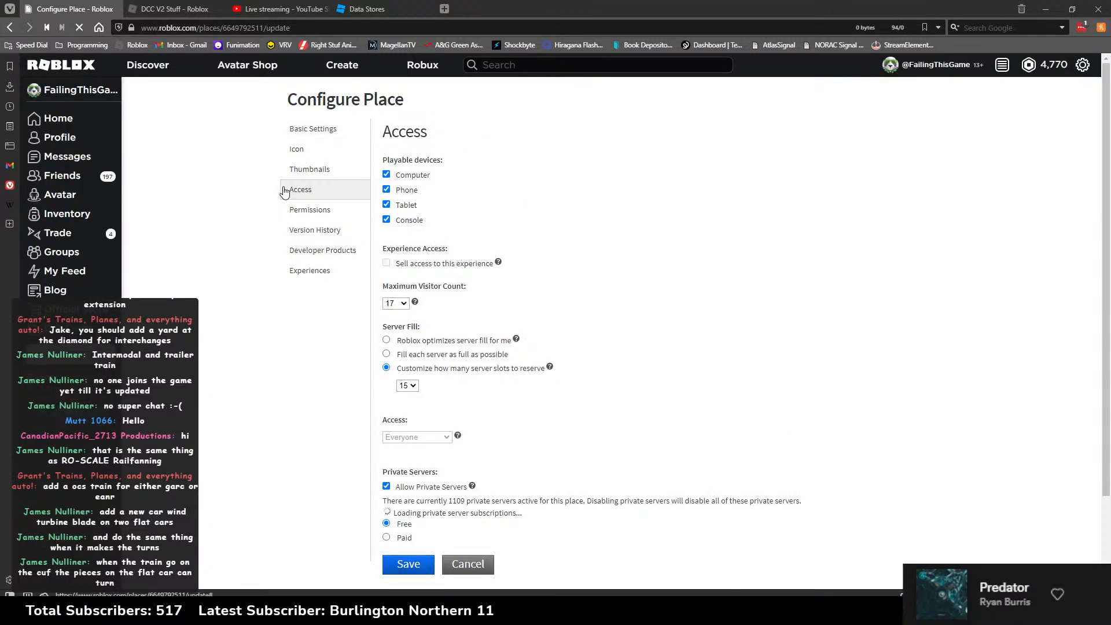
pyautogui.click(322, 229)
pyautogui.click(318, 250)
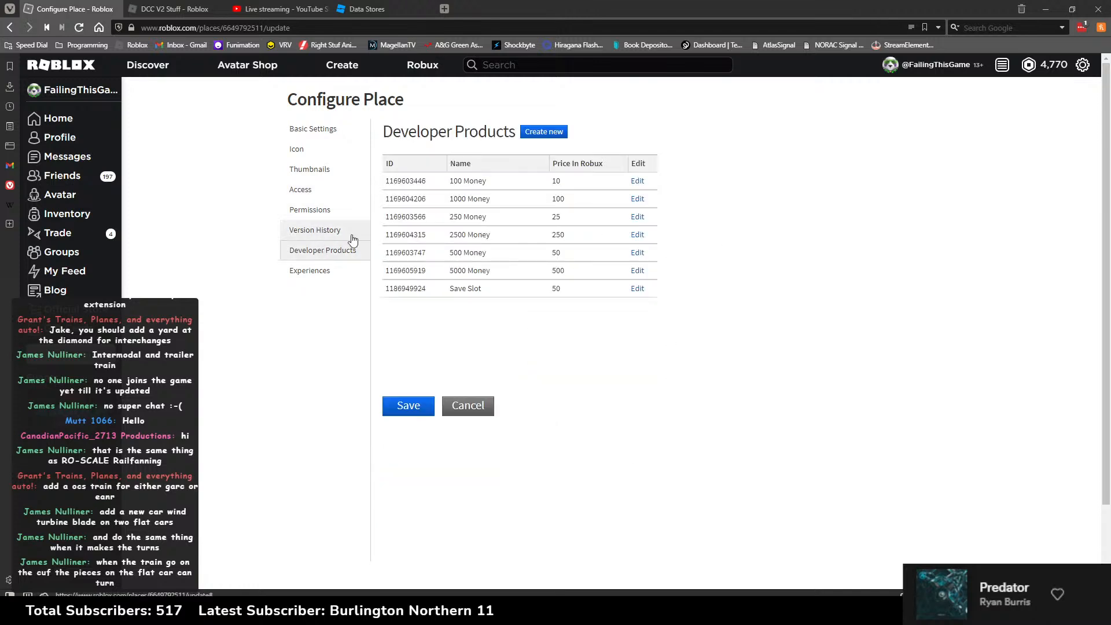
pyautogui.doubleClick(555, 288)
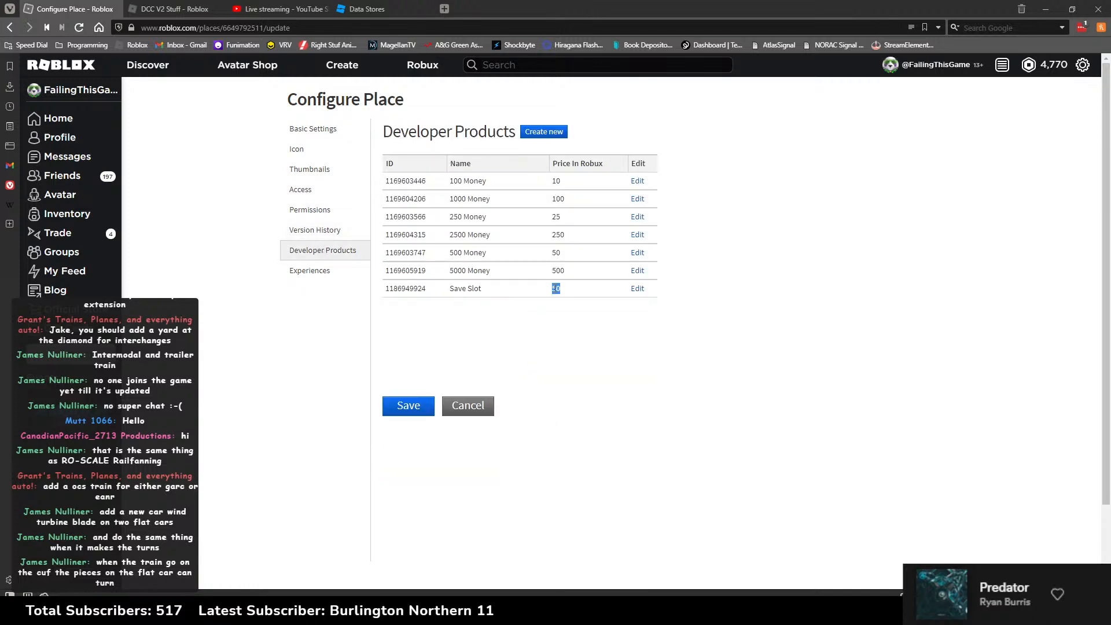
pyautogui.click(498, 253)
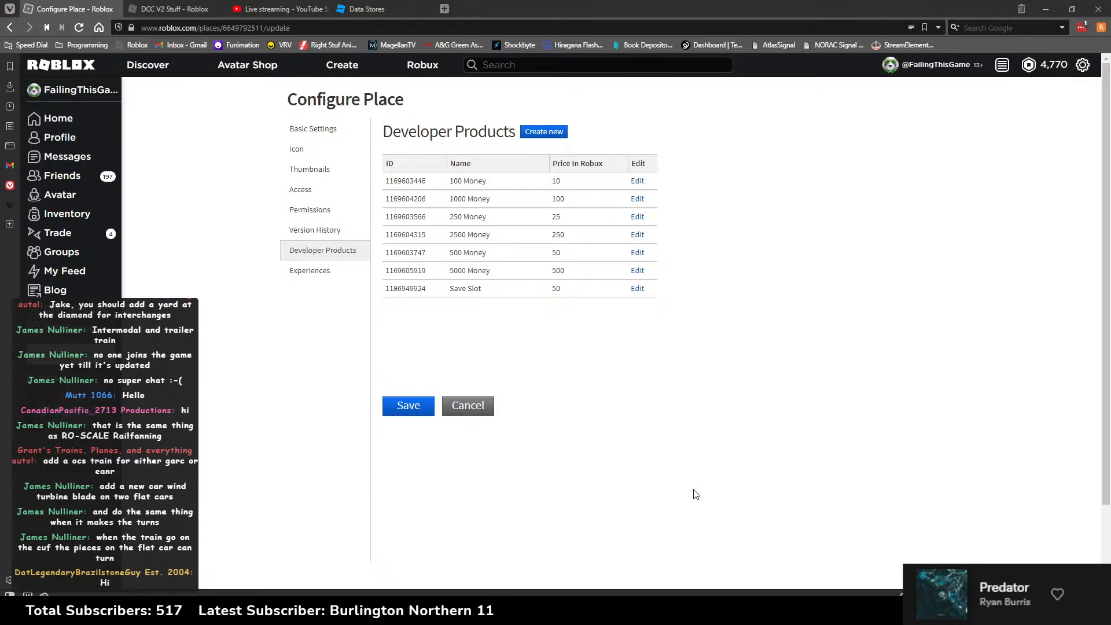
# Step: Edit the Save Slot developer product, set its price to 35 Robux and update it
pyautogui.click(637, 288)
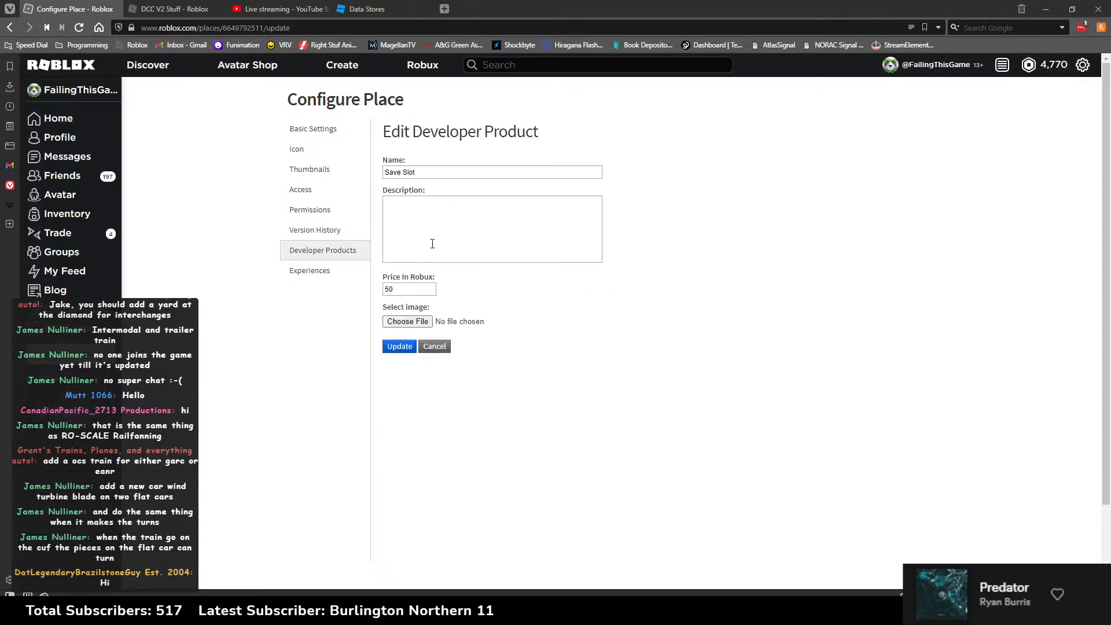
pyautogui.moveTo(384, 289); pyautogui.dragTo(377, 292)
pyautogui.write('45')
pyautogui.moveTo(392, 291); pyautogui.dragTo(364, 294)
pyautogui.write('40')
pyautogui.write('35')
pyautogui.click(399, 346)
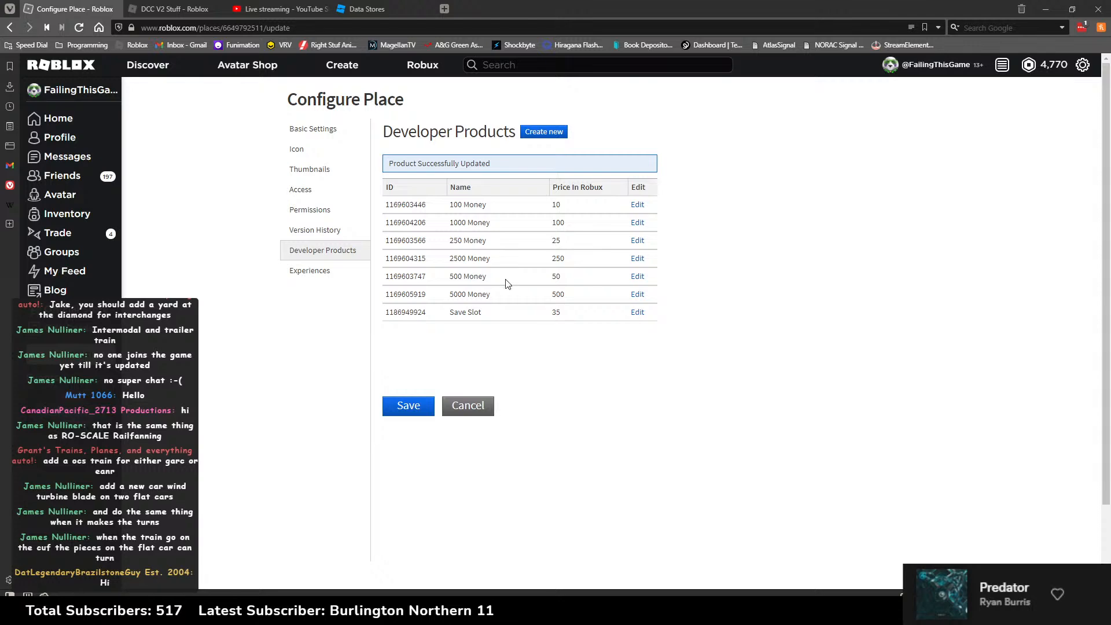
# Step: Switch to That Place With No Name in Roblox Studio, show its 3D view and expand StarterGui in the object hierarchy
pyautogui.hotkey('alt', 'Tab')
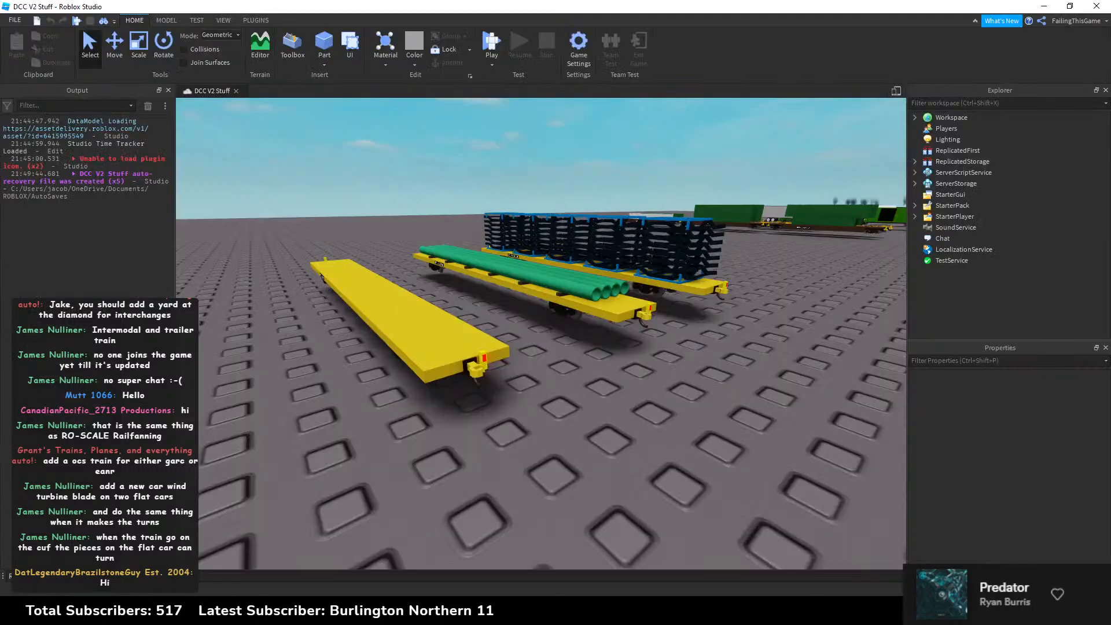
pyautogui.hotkey('alt', 'Tab')
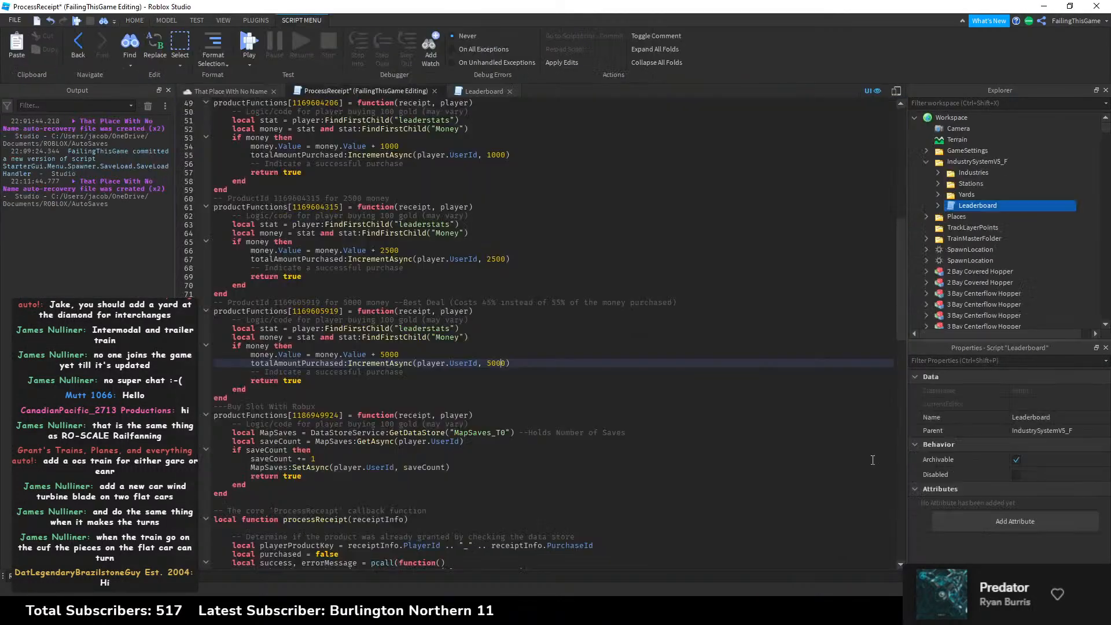
pyautogui.click(238, 91)
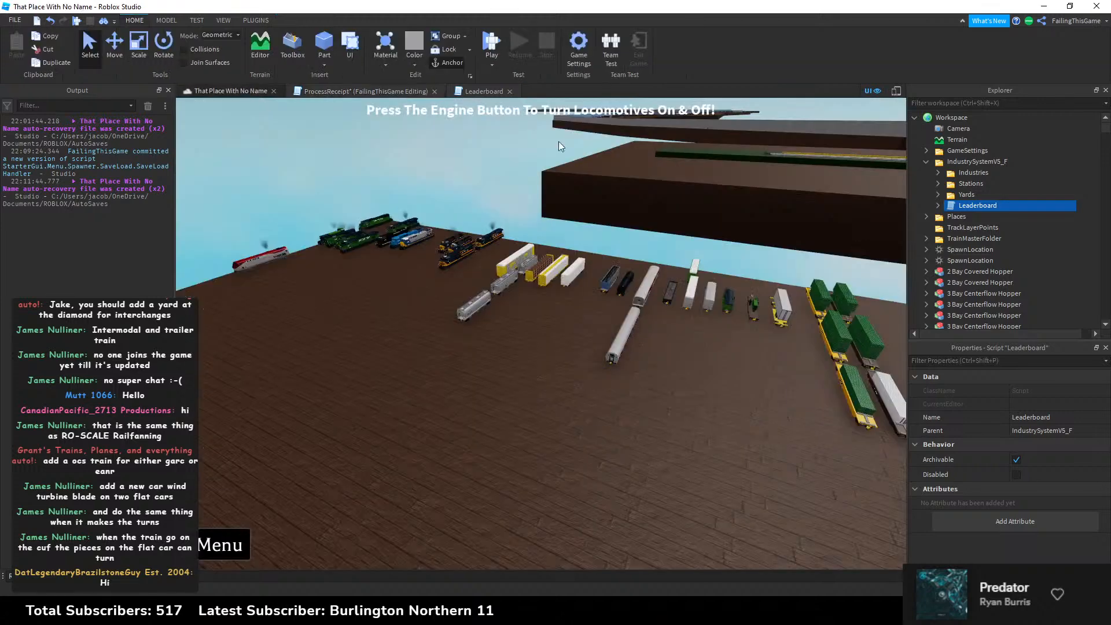
pyautogui.click(926, 162)
pyautogui.click(915, 118)
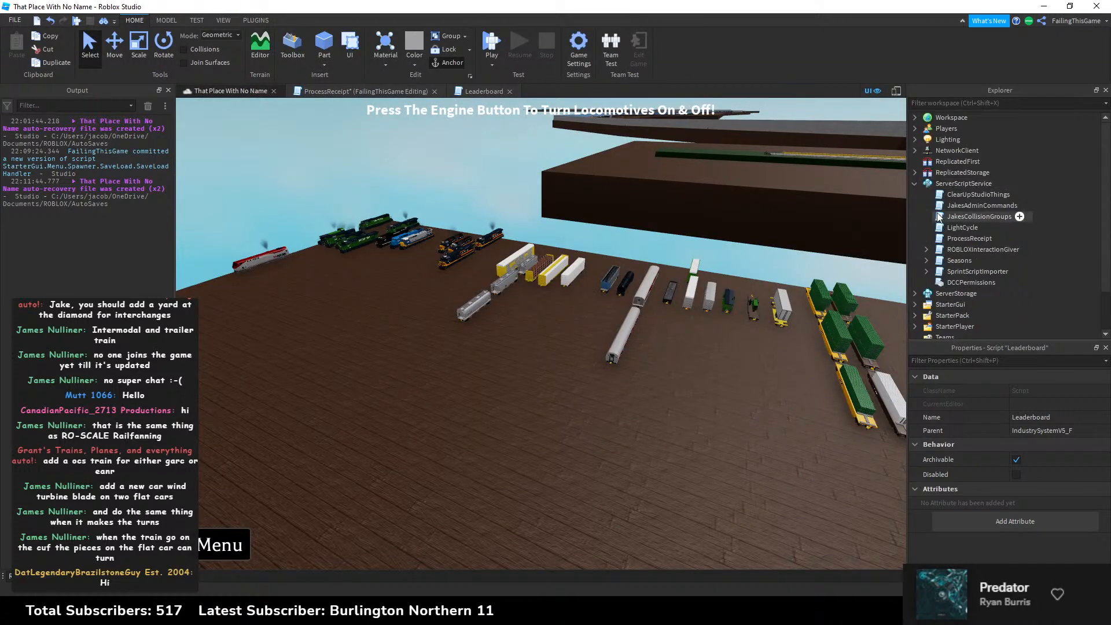
pyautogui.click(915, 183)
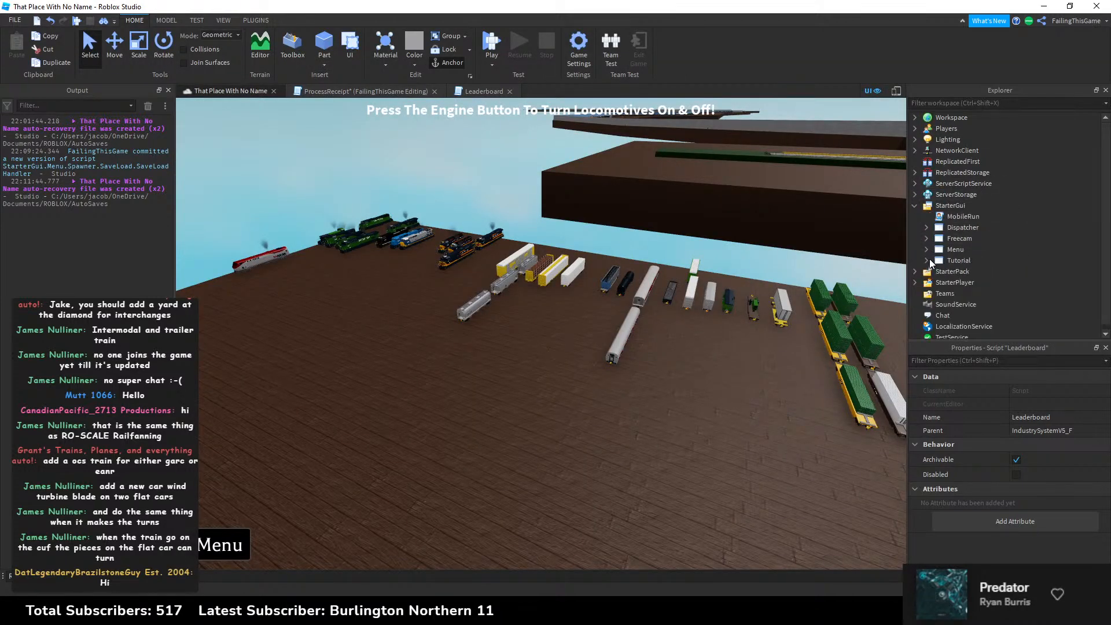
# Step: Expand the Menu GUI through Spawner and SaveLoad to reveal the contents of the BuySaves frame
pyautogui.click(925, 249)
pyautogui.scroll(-3, 934, 243)
pyautogui.click(938, 223)
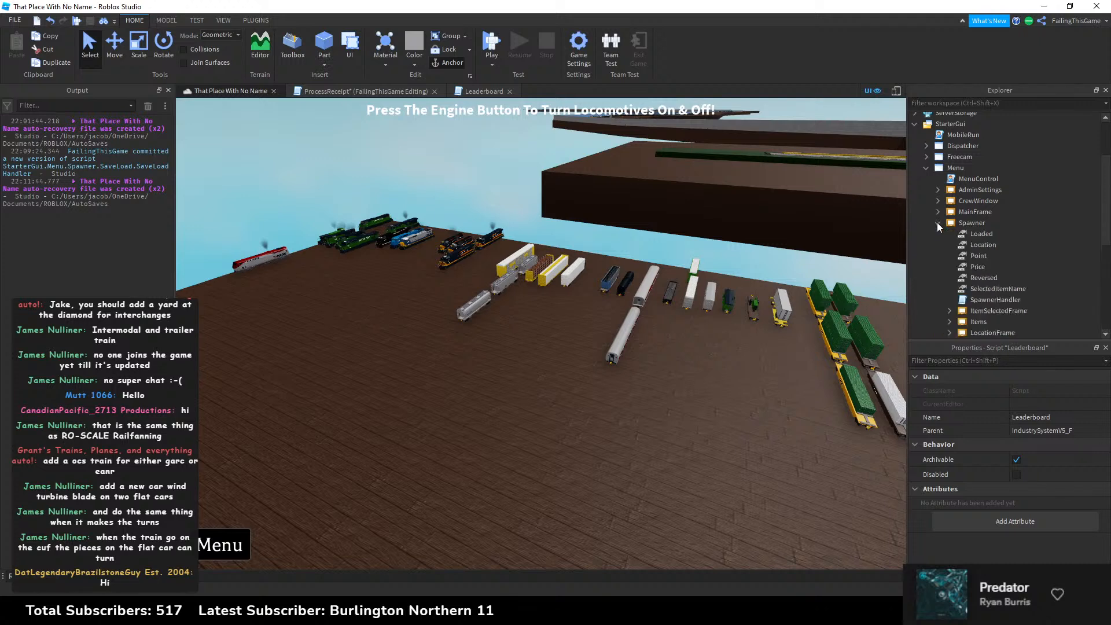
pyautogui.scroll(-5, 949, 245)
pyautogui.click(949, 245)
pyautogui.scroll(-1, 958, 243)
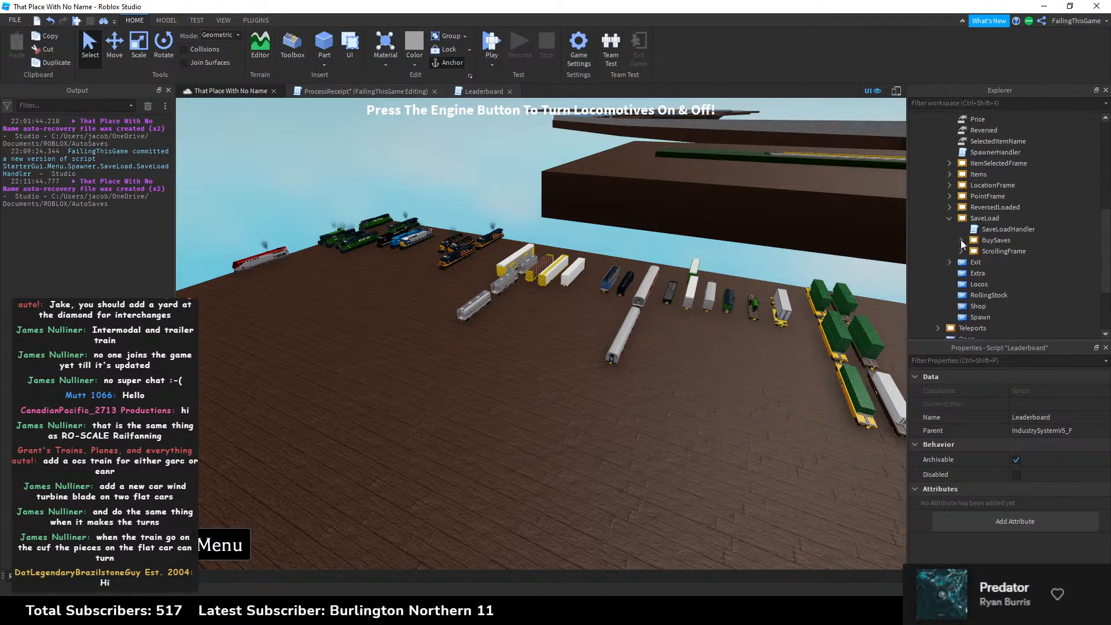
pyautogui.click(960, 241)
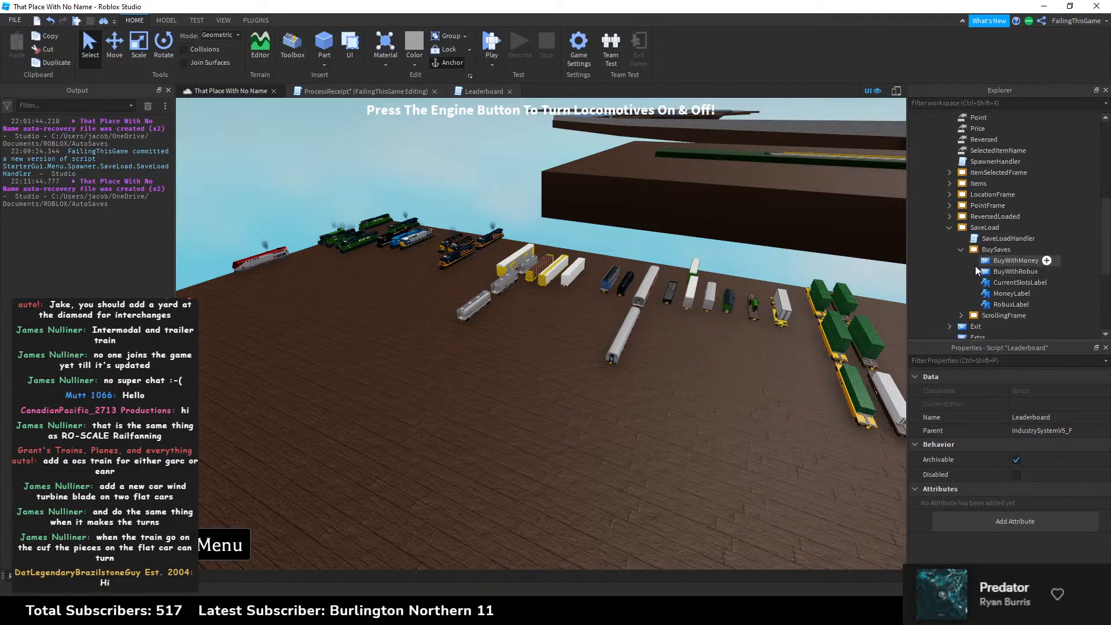
# Step: Set the Text property of RobuxLabel in the BuySaves frame to "35 Robux"
pyautogui.click(977, 272)
pyautogui.scroll(-3, 1036, 433)
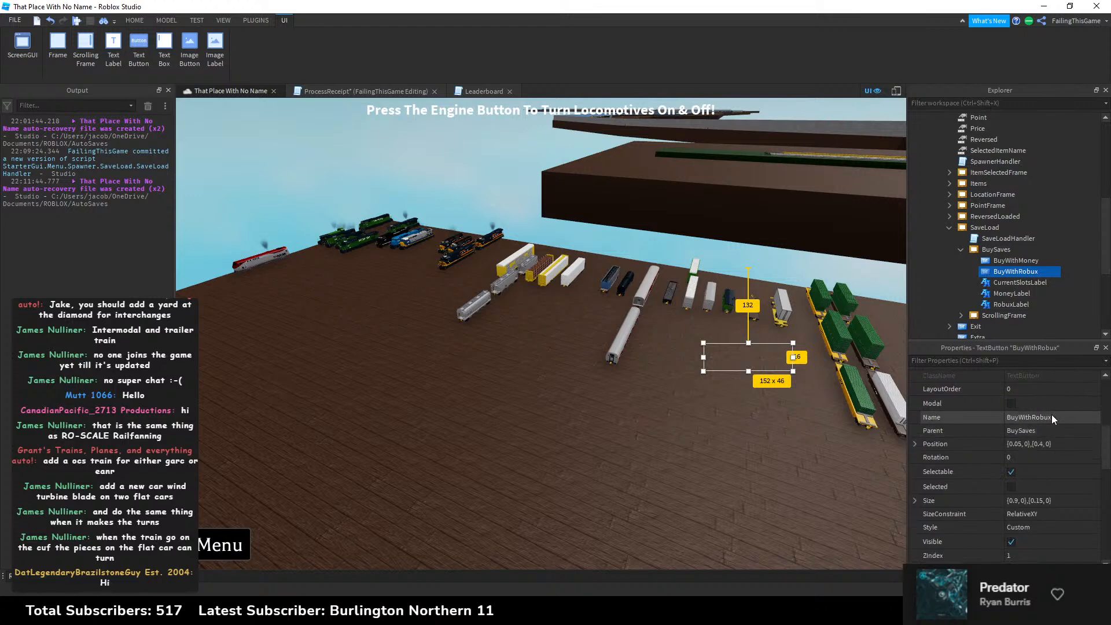
pyautogui.scroll(-5, 1032, 435)
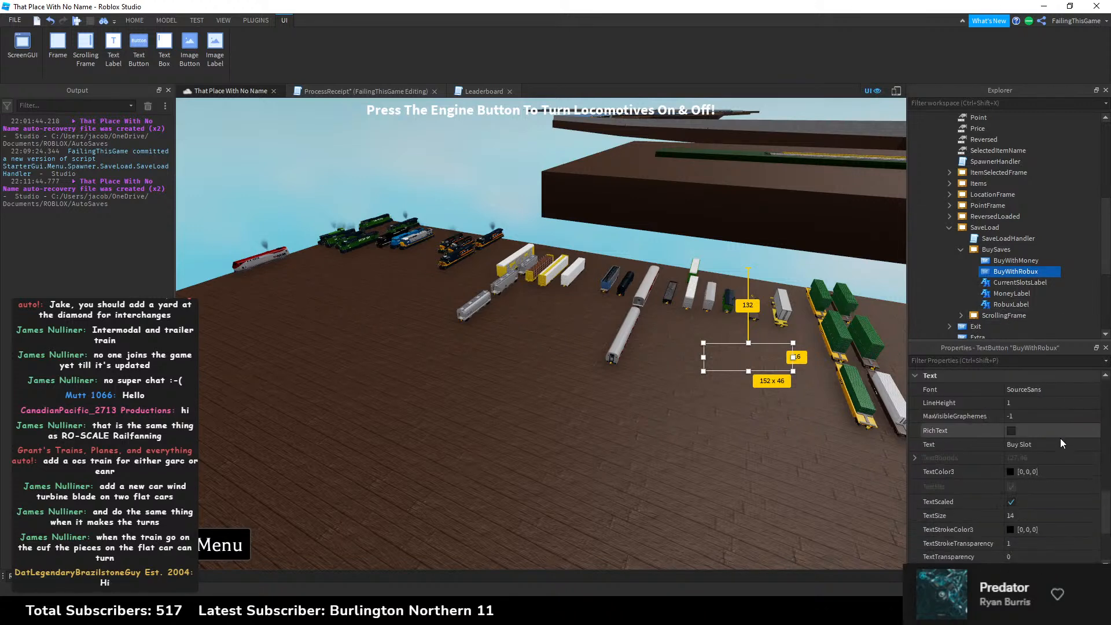
pyautogui.click(996, 302)
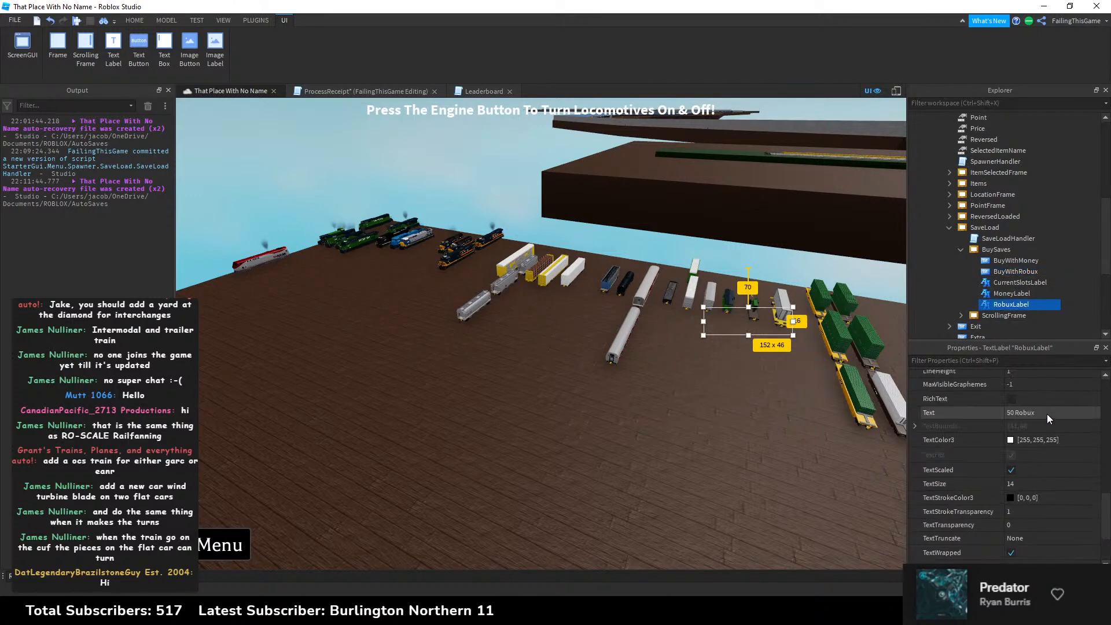
pyautogui.click(1015, 412)
pyautogui.press('BackSpace')
pyautogui.press('BackSpace')
pyautogui.write('35')
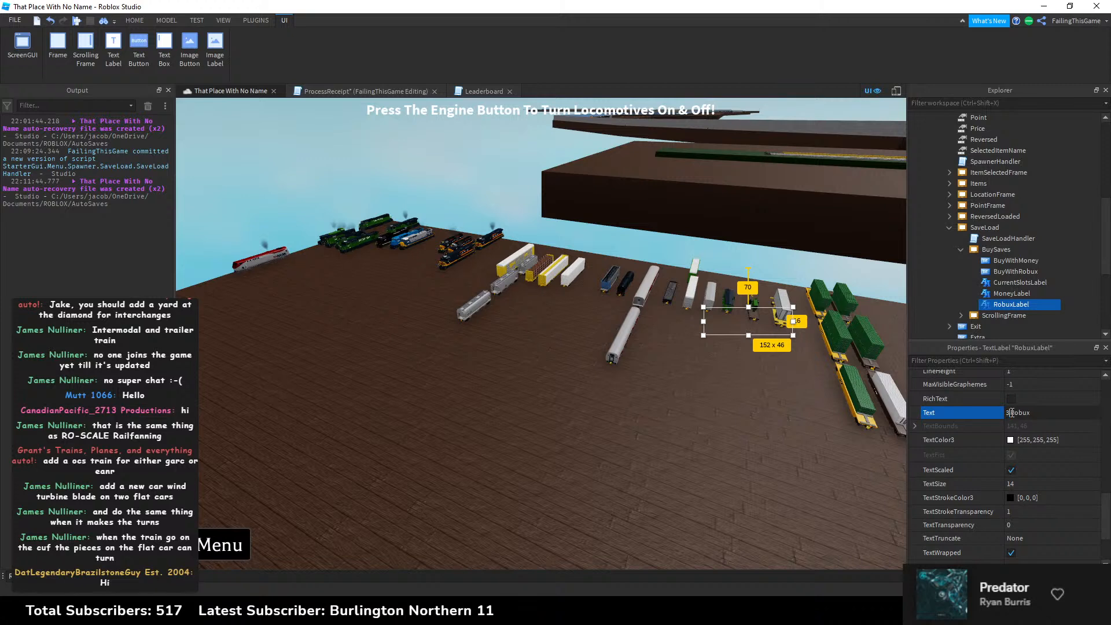
pyautogui.press('Return')
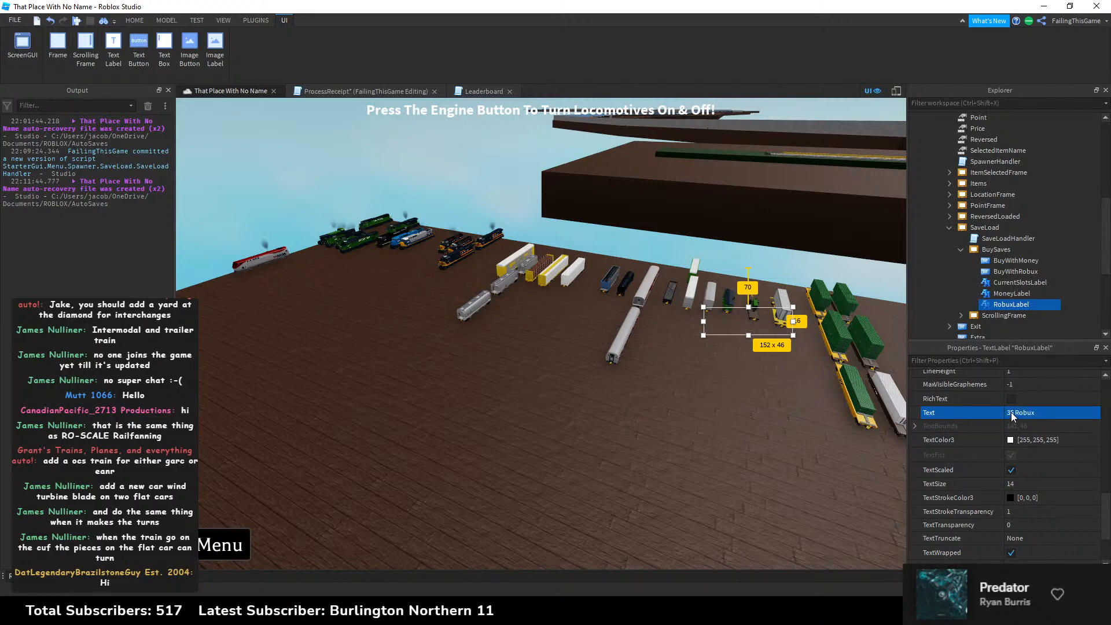
# Step: Deselect RobuxLabel and collapse the expanded StarterGui branches in the object hierarchy, from BuySaves up to StarterGui itself
pyautogui.click(763, 442)
pyautogui.click(959, 248)
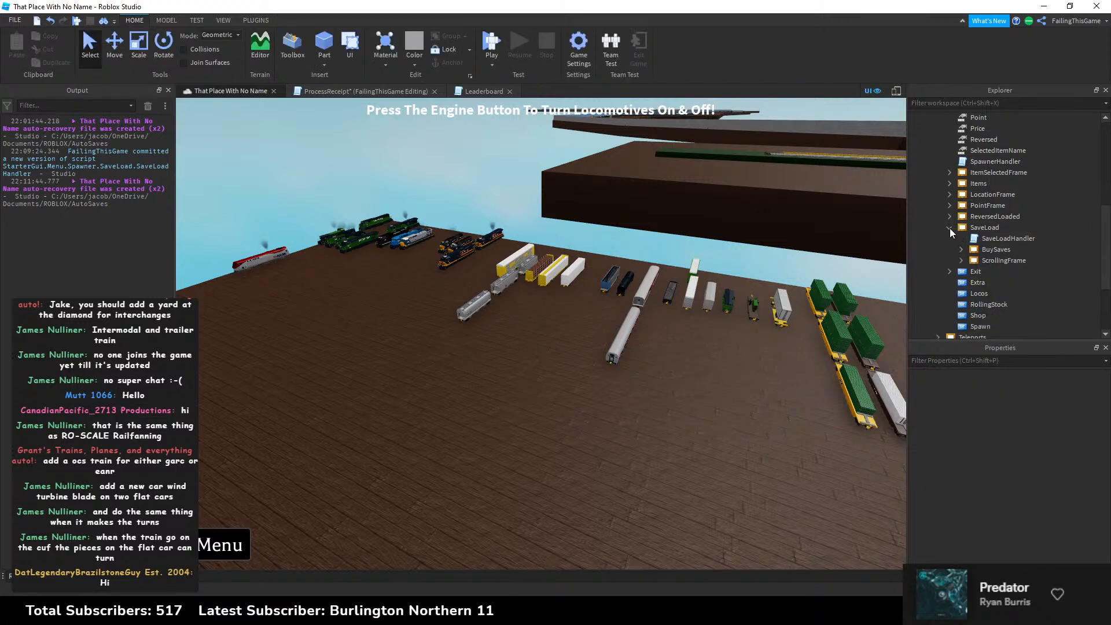
pyautogui.click(949, 228)
pyautogui.scroll(6, 952, 222)
pyautogui.click(937, 272)
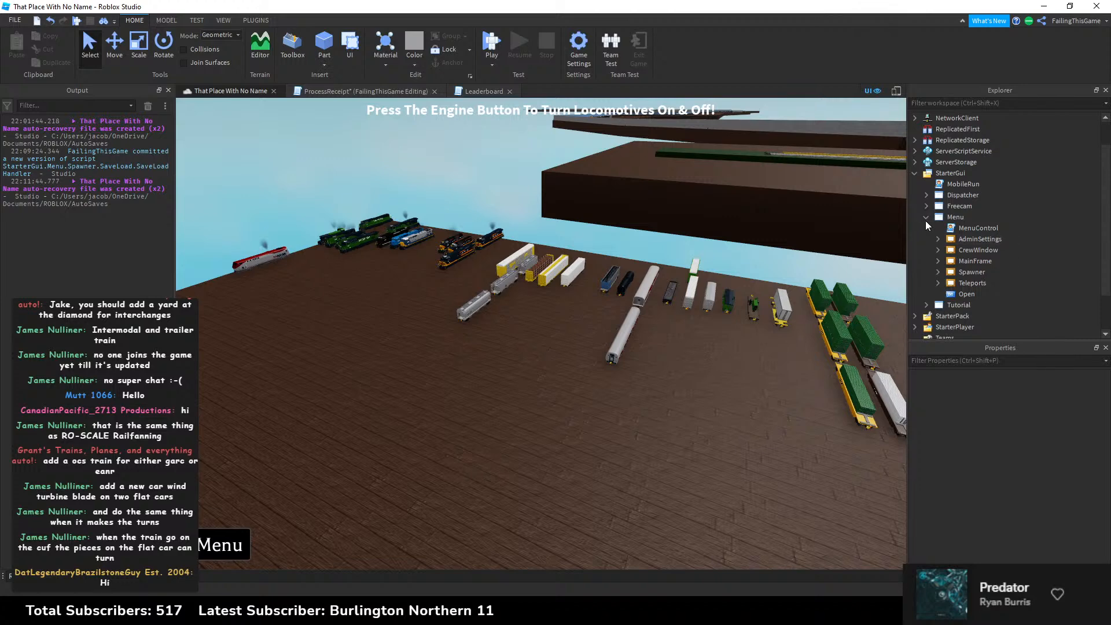
pyautogui.click(926, 217)
pyautogui.click(916, 201)
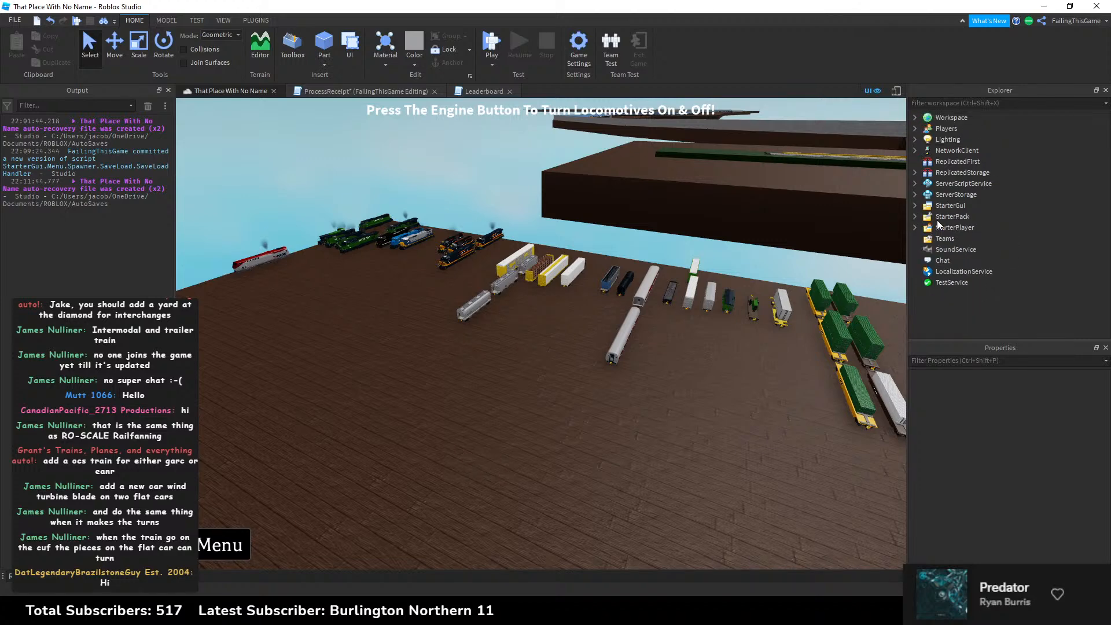
# Step: Switch to the browser and check the Save Slot price in the Developer Products list
pyautogui.click(341, 88)
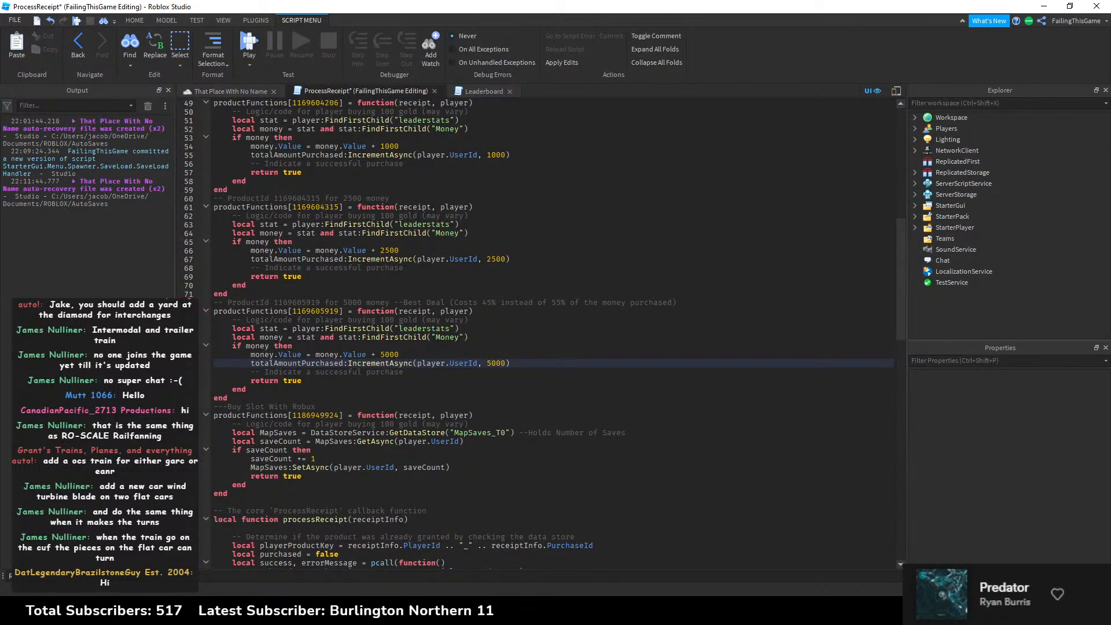
pyautogui.hotkey('alt', 'Tab')
pyautogui.moveTo(570, 313); pyautogui.dragTo(534, 316)
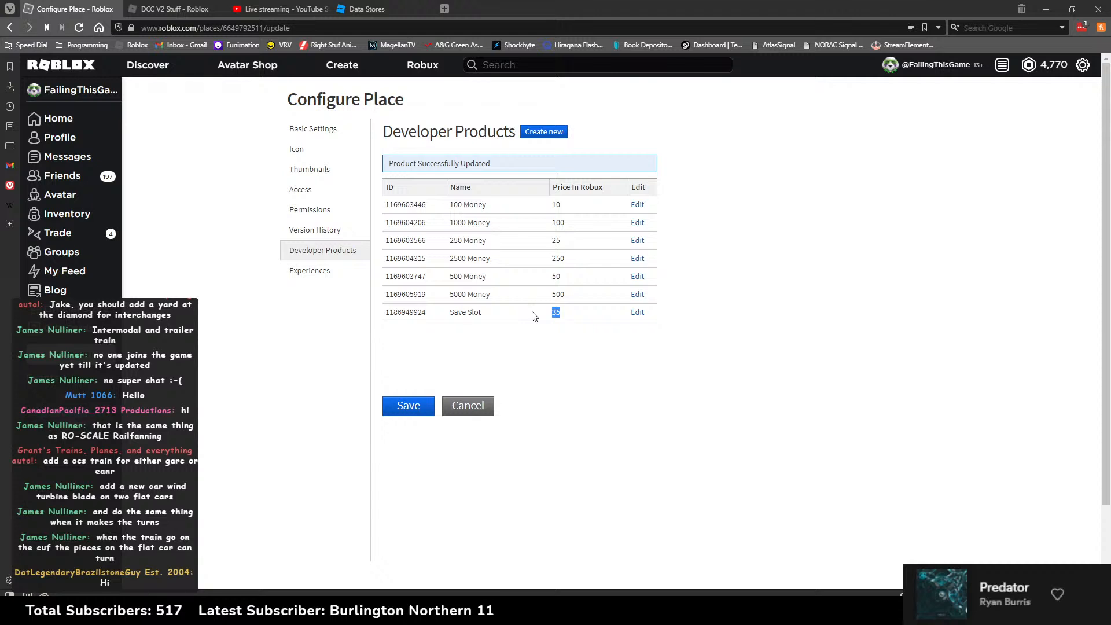
pyautogui.click(531, 312)
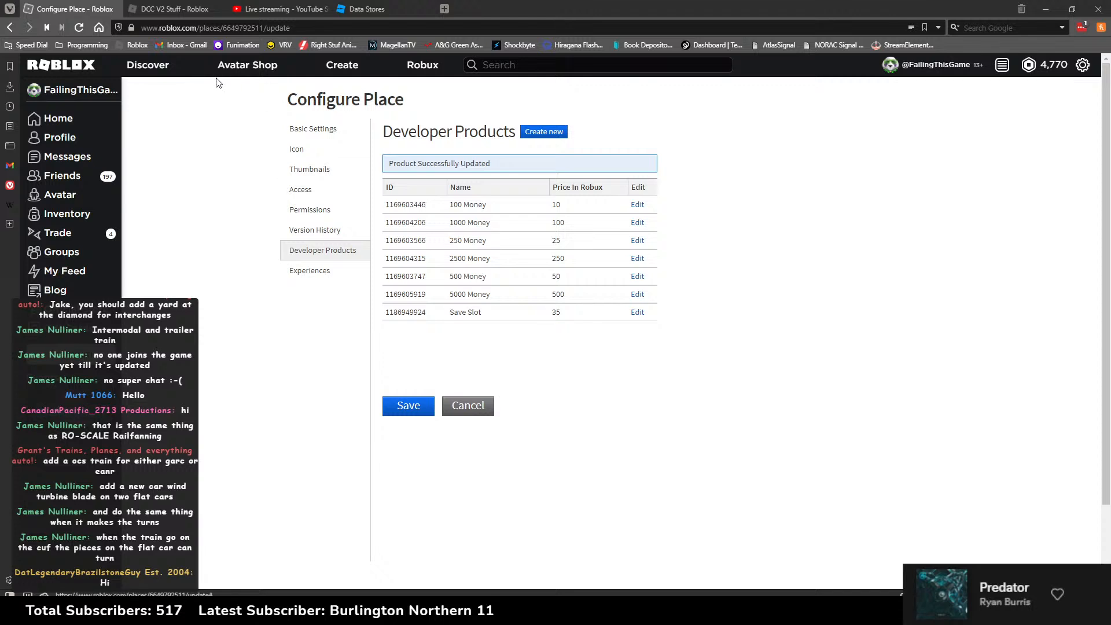
# Step: Leave the place configuration for the Roblox home page and close the Data Stores browser tab
pyautogui.click(58, 118)
pyautogui.click(173, 9)
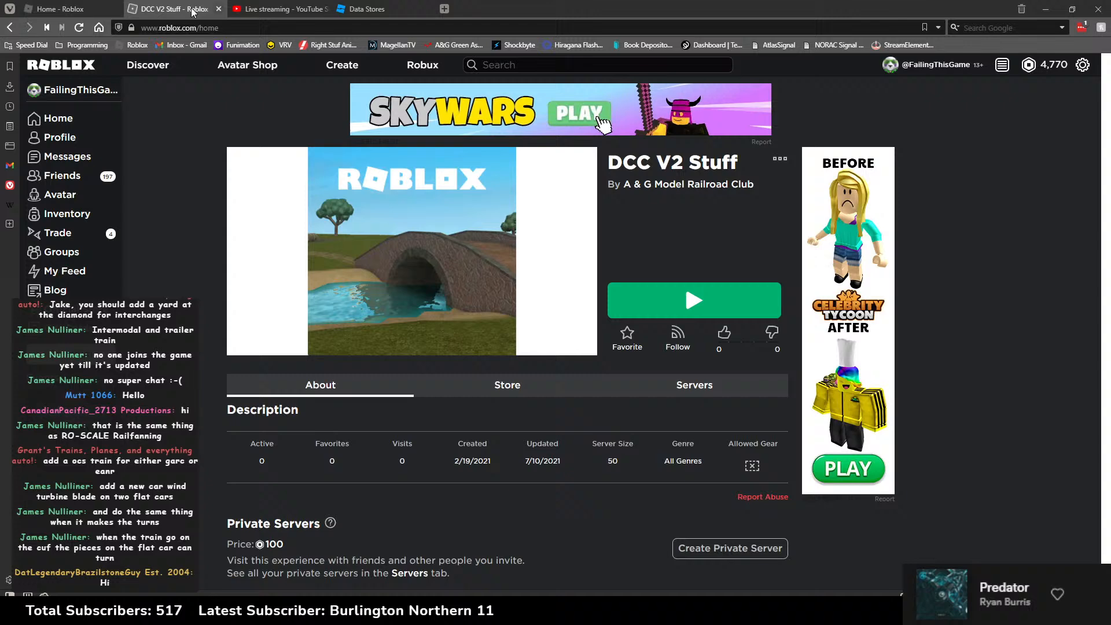
pyautogui.click(311, 13)
pyautogui.click(405, 9)
pyautogui.click(427, 8)
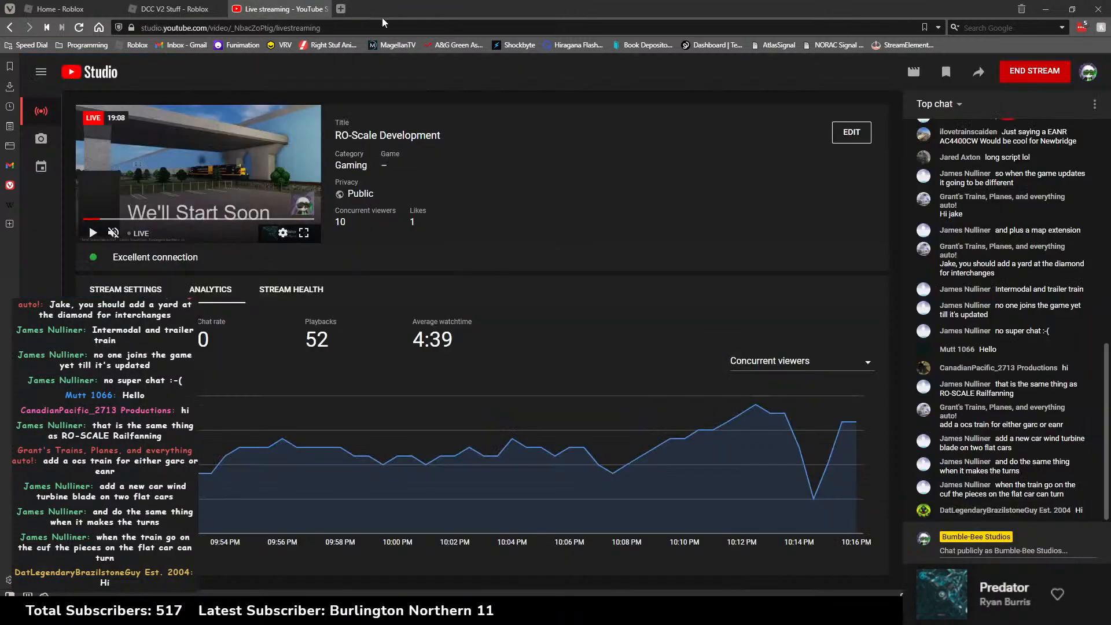
pyautogui.click(64, 9)
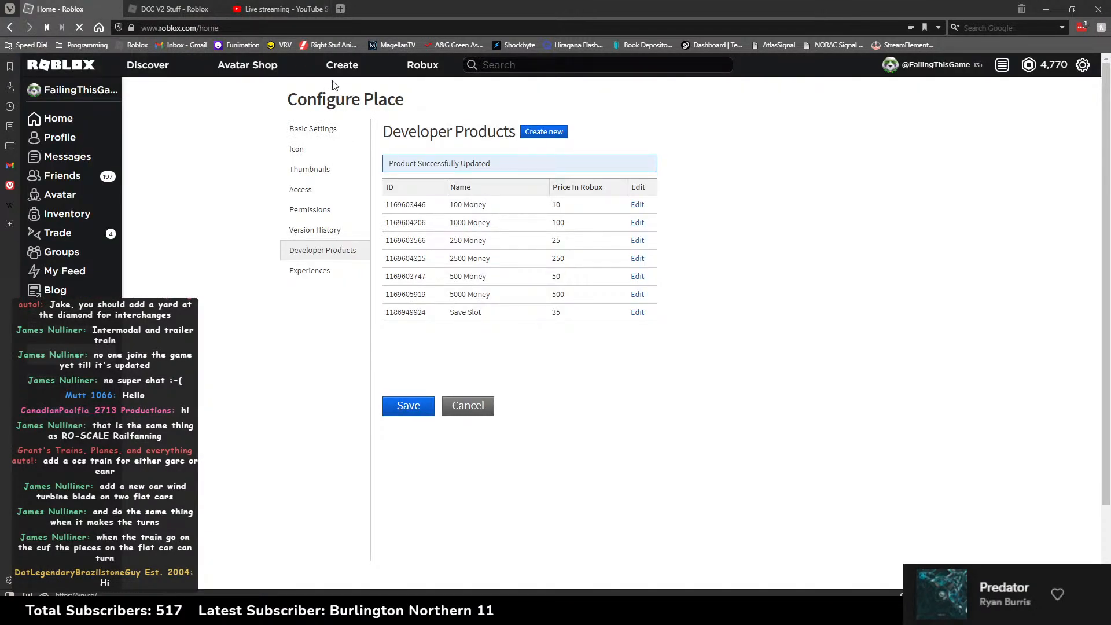
# Step: Return to That Place With No Name in Roblox Studio and copy the totalAmountPurchased data store declaration from ProcessReceipt
pyautogui.click(833, 612)
pyautogui.click(833, 612)
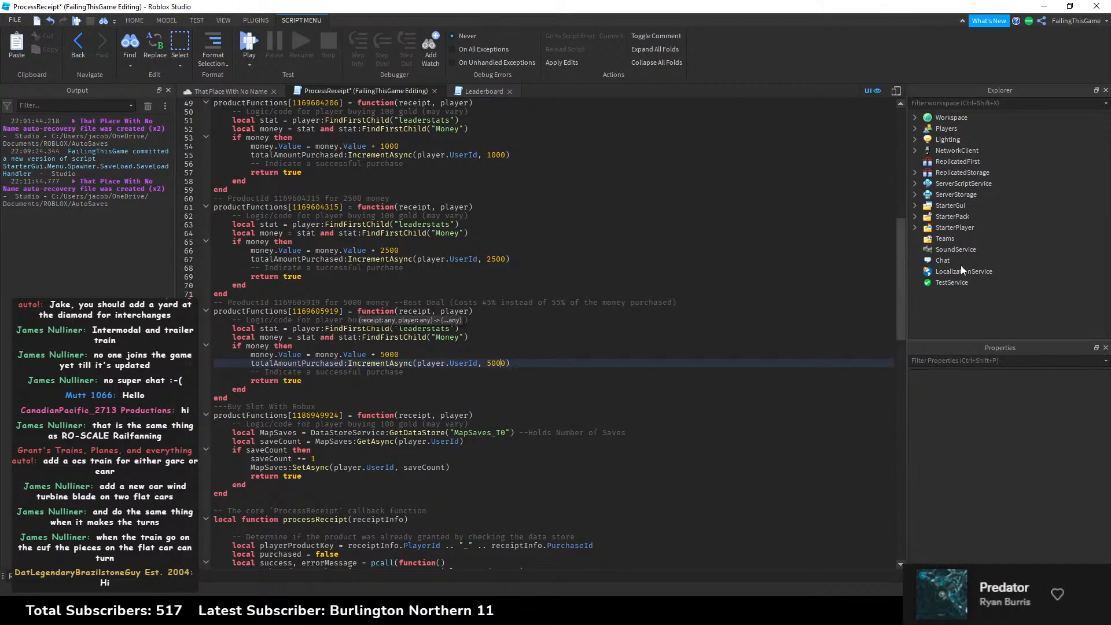
pyautogui.click(483, 91)
pyautogui.click(509, 234)
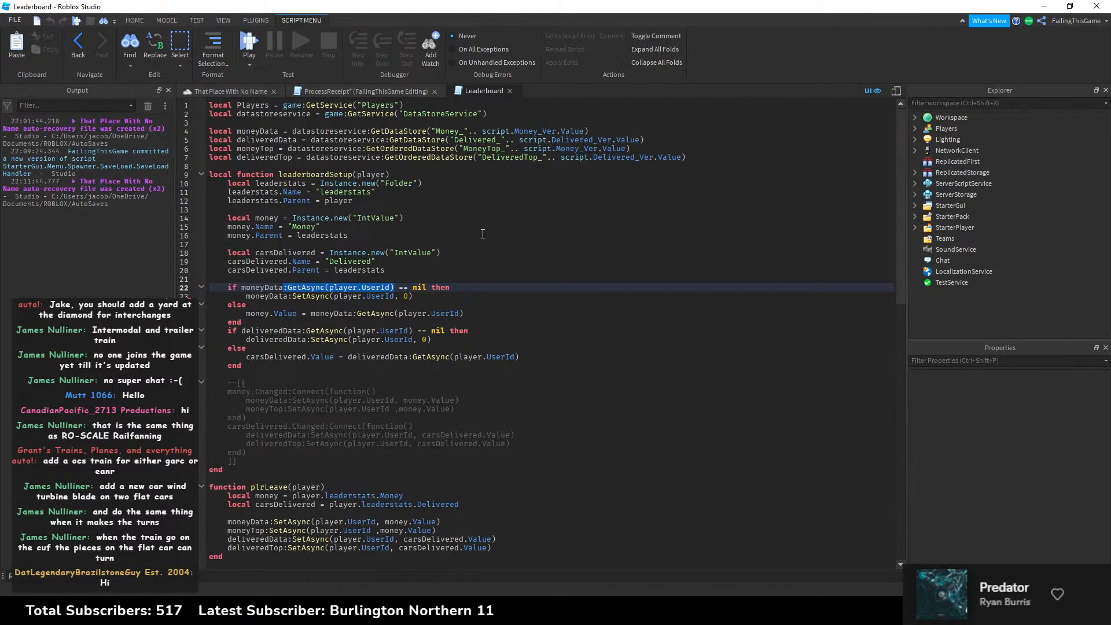
pyautogui.click(365, 91)
pyautogui.scroll(16, 486, 186)
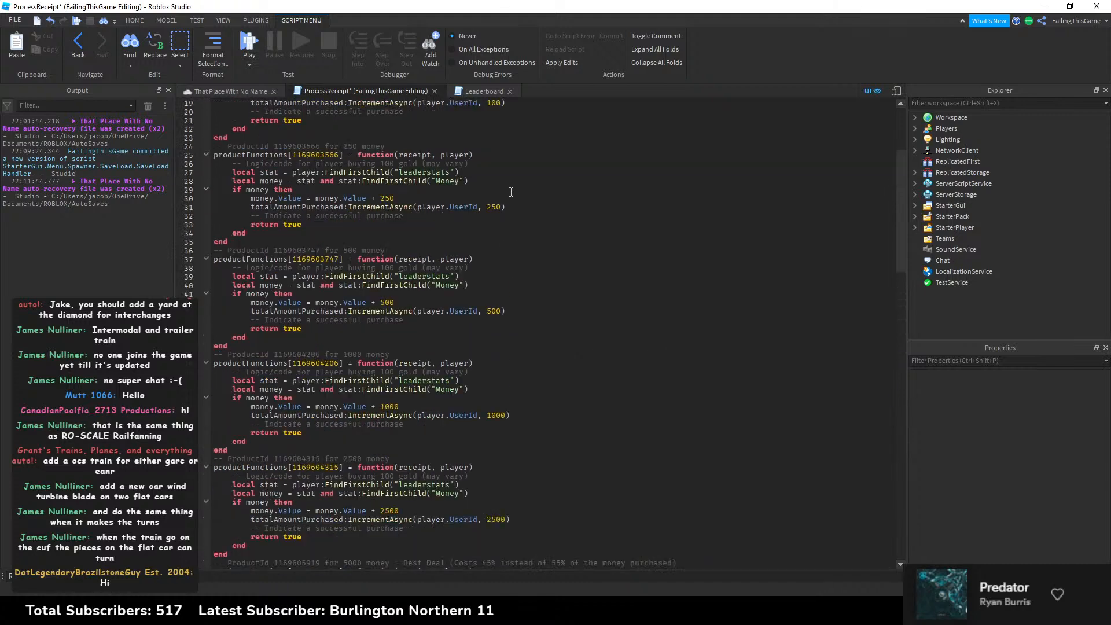
pyautogui.moveTo(598, 153); pyautogui.dragTo(214, 157)
pyautogui.hotkey('ctrl', 'c')
# Step: Paste the totalAmountPurchased declaration below the deliveredTop line in the Leaderboard script, with the comment "--Money Purchased Backup"
pyautogui.click(484, 91)
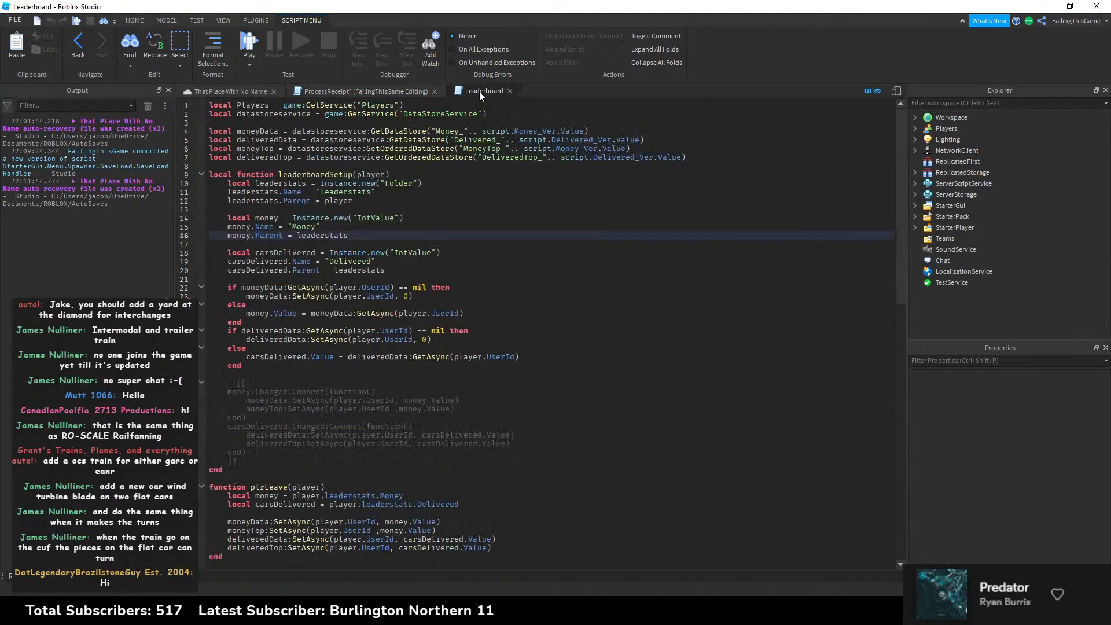
pyautogui.click(744, 155)
pyautogui.press('Return')
pyautogui.press('Return')
pyautogui.hotkey('ctrl', 'v')
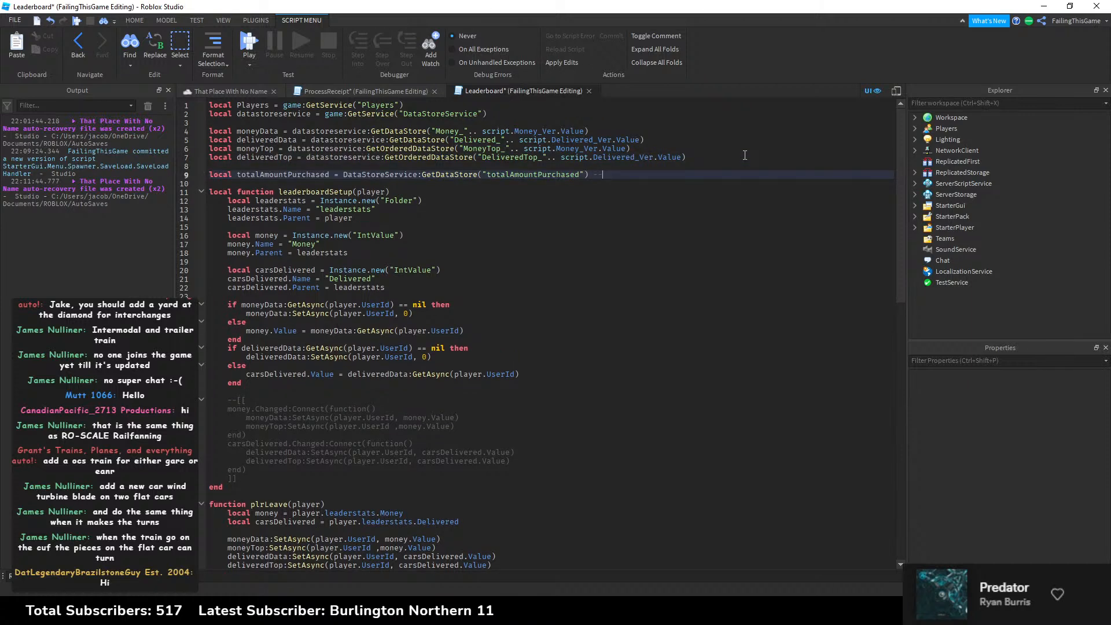
pyautogui.write('Money Purchased Backup')
# Step: Replace DataStoreService with the script's own datastoreservice variable in the totalAmountPurchased declaration
pyautogui.doubleClick(327, 149)
pyautogui.hotkey('ctrl', 'c')
pyautogui.doubleClick(375, 175)
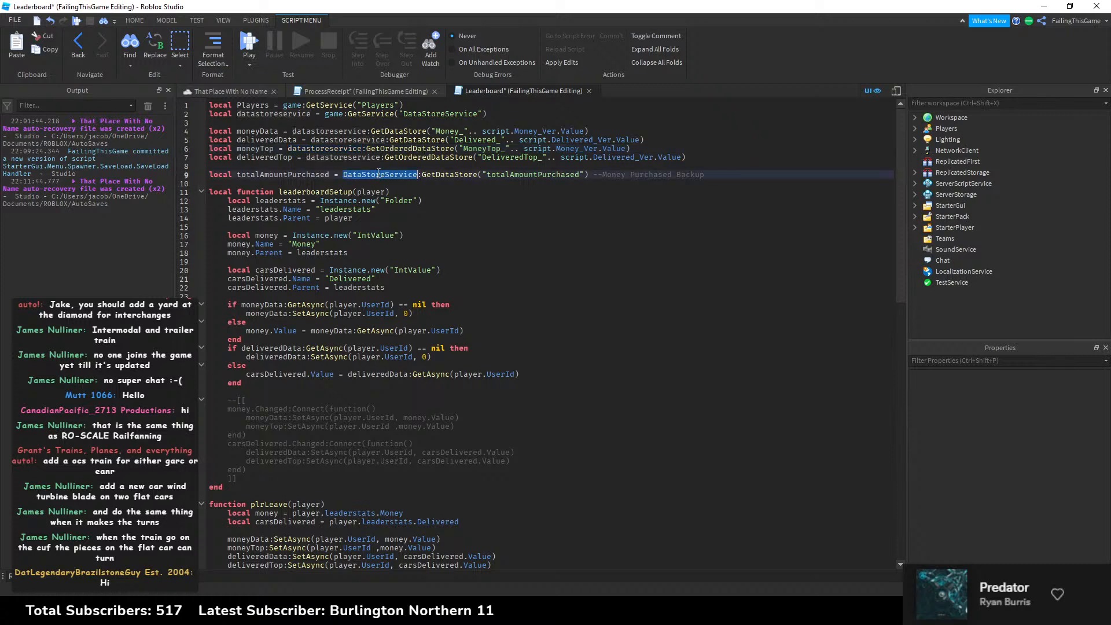
pyautogui.hotkey('ctrl', 'v')
# Step: Inside the moneyData nil check of leaderboardSetup, add a nested block "if totalAmountPurchased:GetAsync(player.UserId) == nil then"
pyautogui.doubleClick(297, 174)
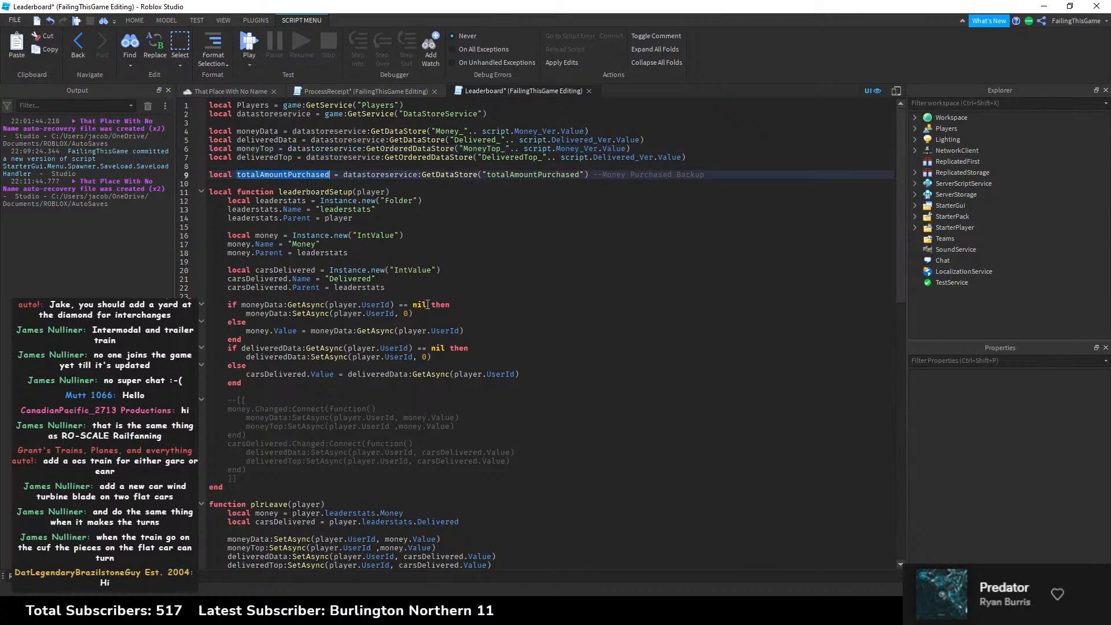
pyautogui.click(463, 304)
pyautogui.press('Return')
pyautogui.write('if')
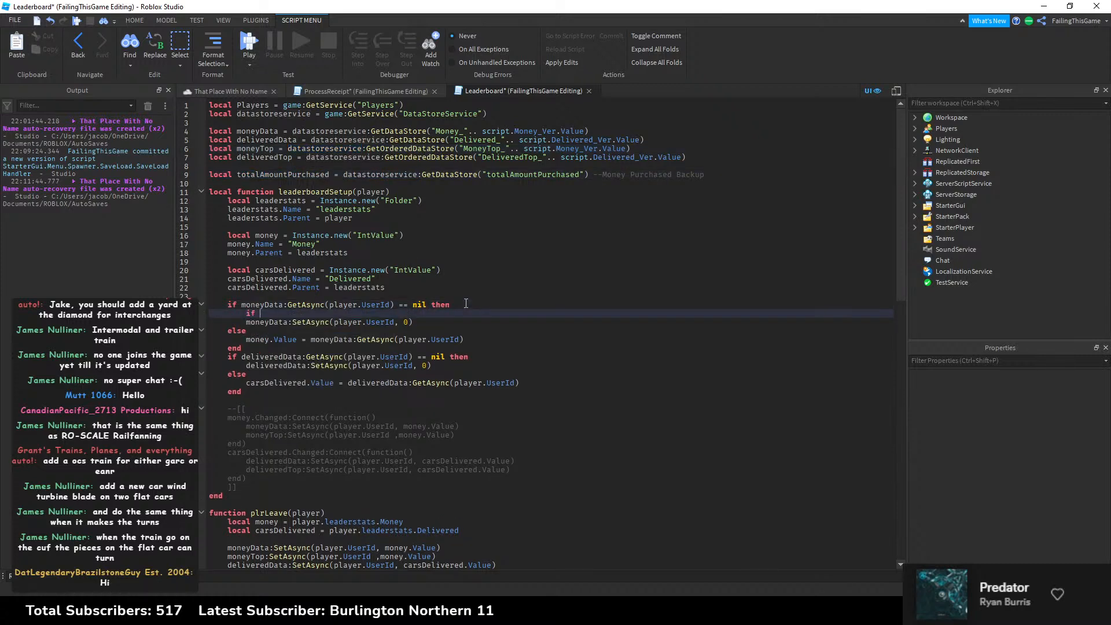
pyautogui.write('totalAmountPurchased')
pyautogui.moveTo(426, 305); pyautogui.dragTo(283, 307)
pyautogui.hotkey('ctrl', 'c')
pyautogui.click(354, 313)
pyautogui.hotkey('ctrl', 'v')
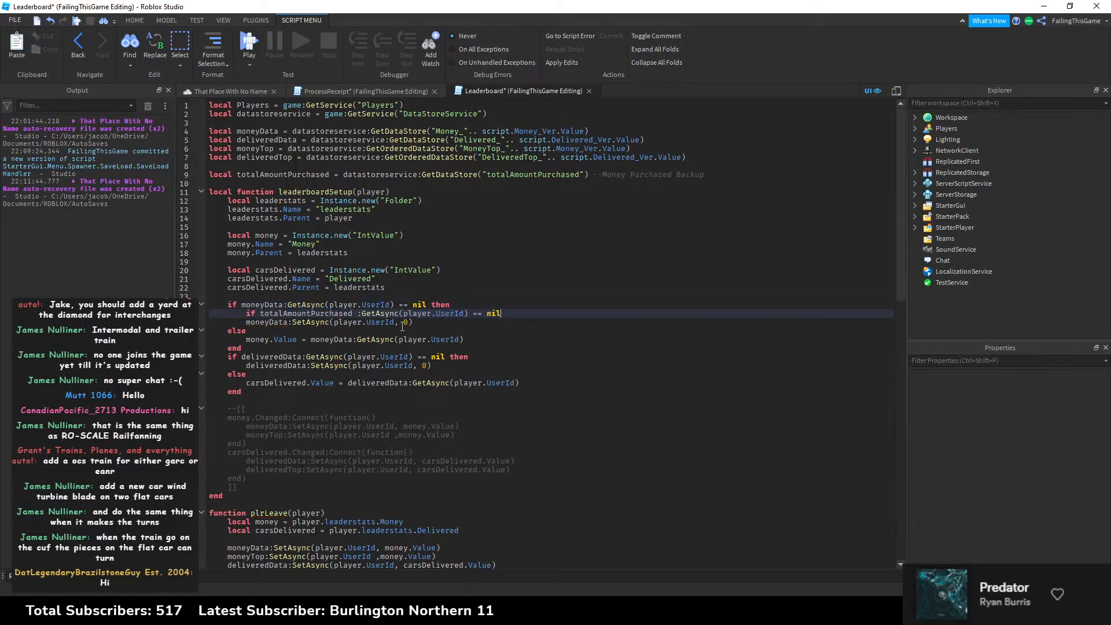
pyautogui.click(360, 313)
pyautogui.press('BackSpace')
pyautogui.write('then')
pyautogui.press('Return')
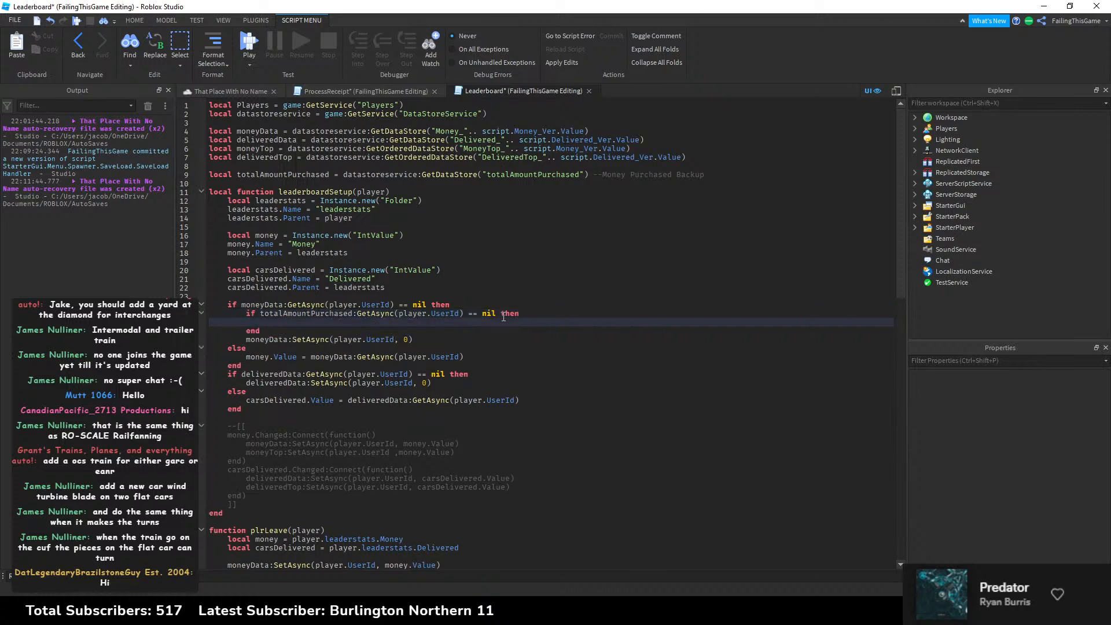
# Step: Move moneyData:SetAsync(player.UserId, 0) into the nested totalAmountPurchased check and remove the leftover blank line
pyautogui.click(423, 340)
pyautogui.moveTo(423, 340); pyautogui.dragTo(248, 342)
pyautogui.hotkey('ctrl', 'x')
pyautogui.click(292, 322)
pyautogui.hotkey('ctrl', 'v')
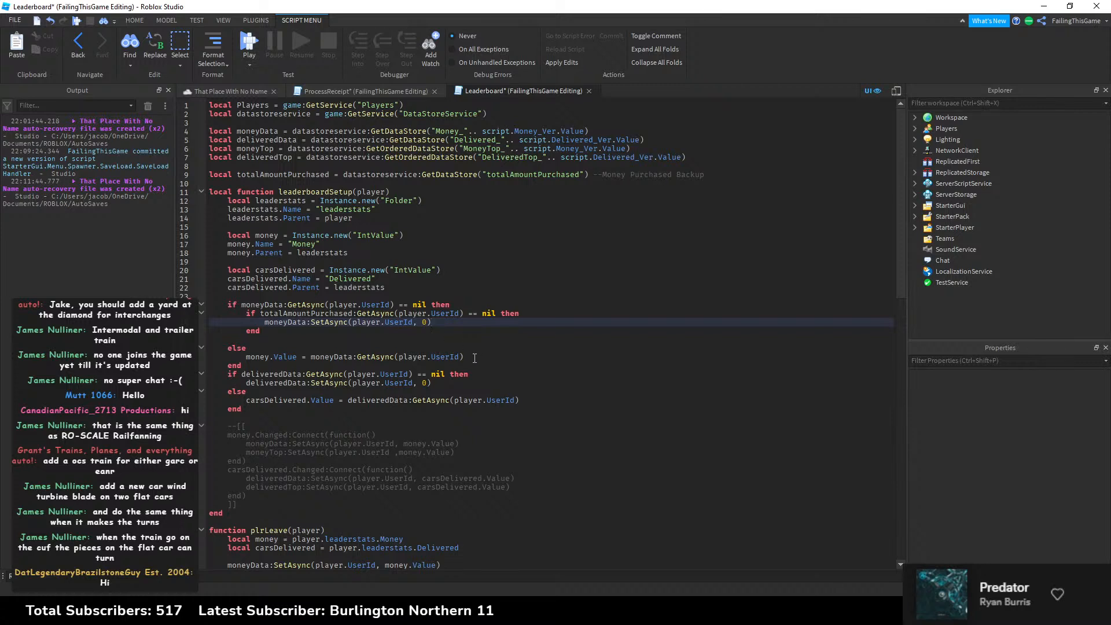
pyautogui.moveTo(474, 357); pyautogui.dragTo(244, 357)
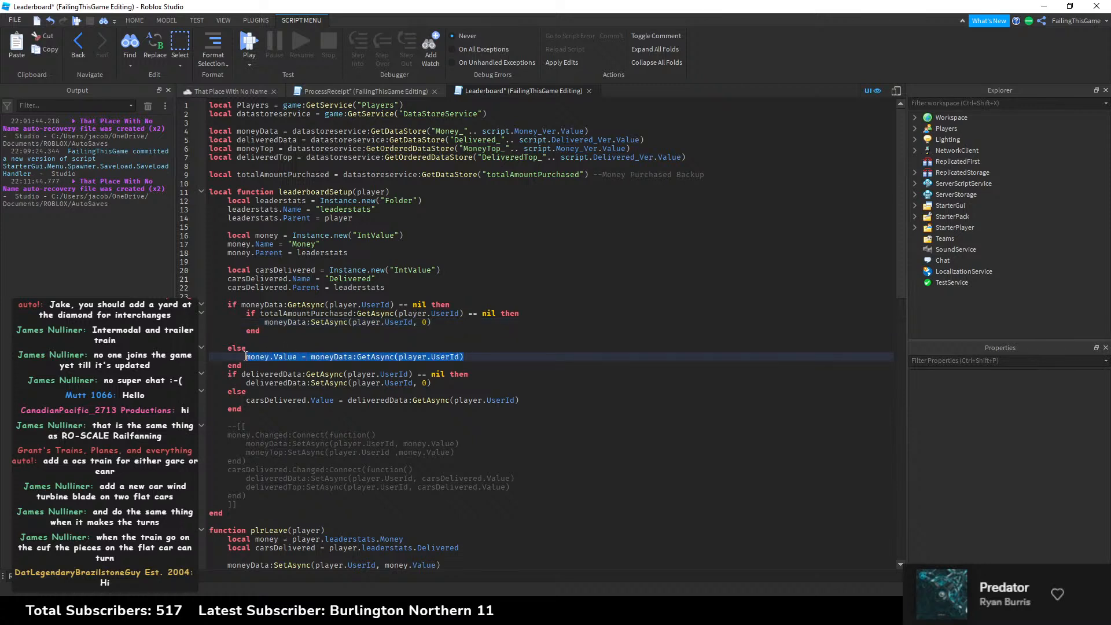
pyautogui.click(273, 340)
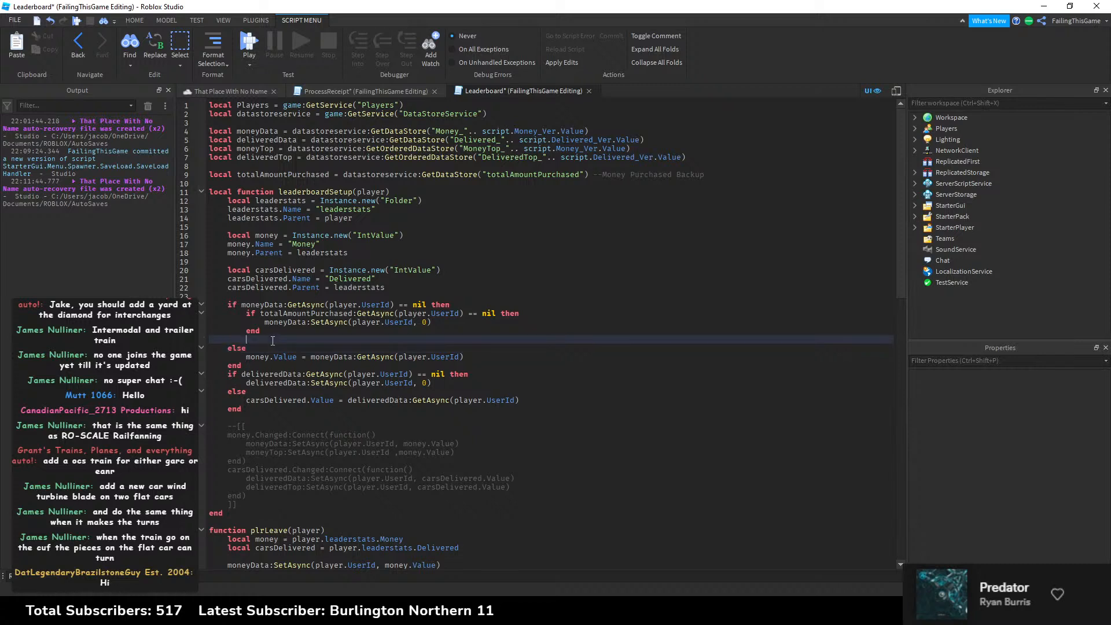
pyautogui.moveTo(447, 384); pyautogui.dragTo(392, 384)
pyautogui.click(370, 333)
pyautogui.click(283, 348)
pyautogui.click(285, 340)
pyautogui.press('BackSpace')
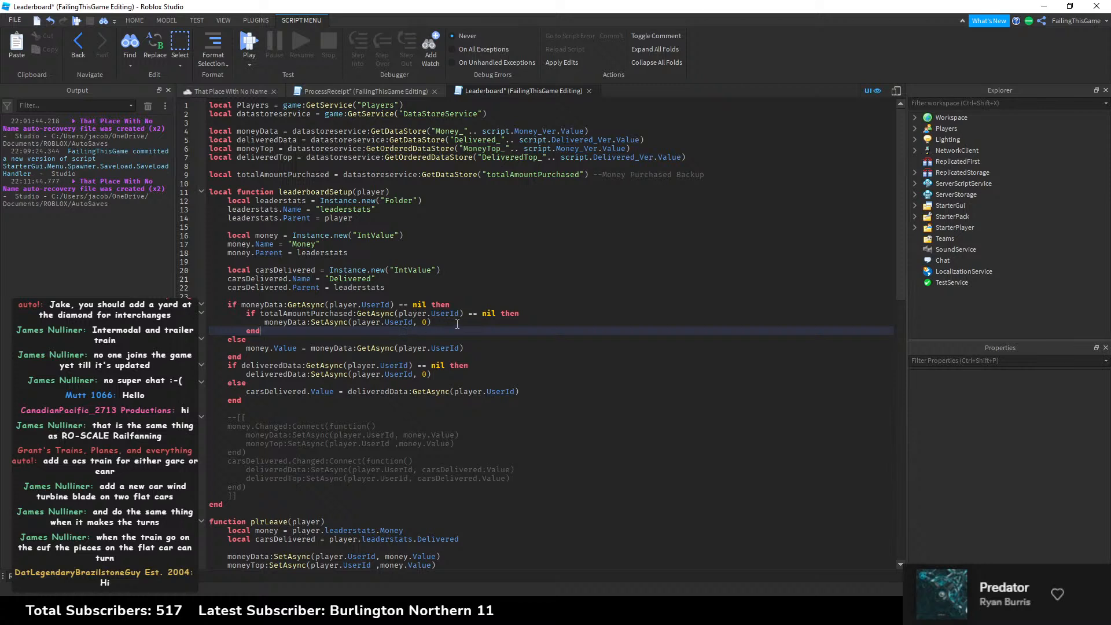
# Step: Add an else branch to the nested check containing a copy of the moneyData:SetAsync(player.UserId, 0) line
pyautogui.press('Return')
pyautogui.write('els')
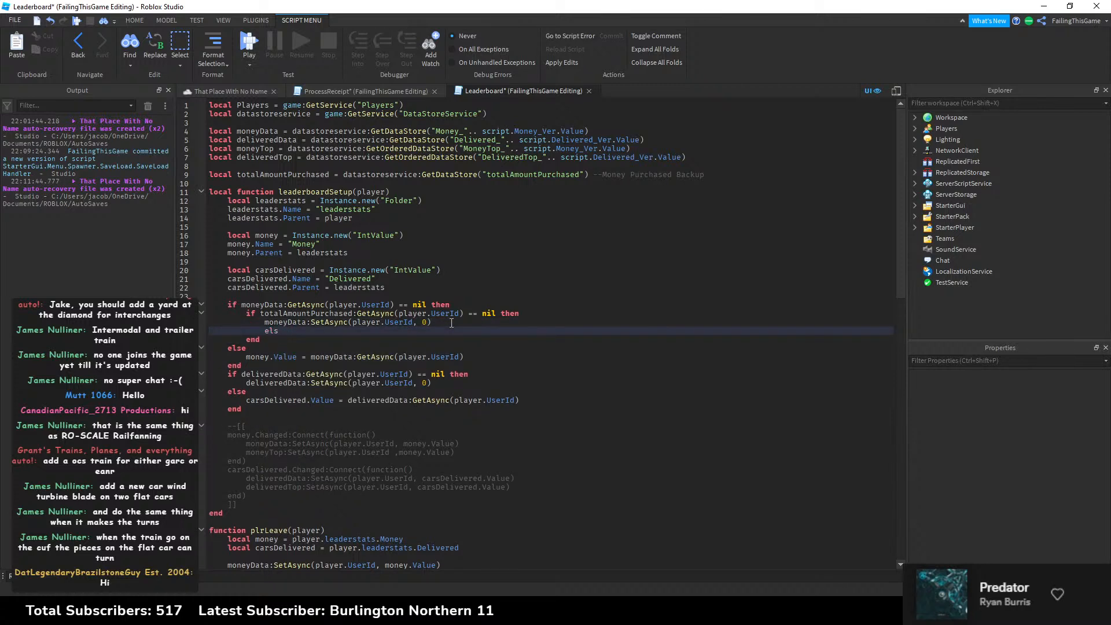
pyautogui.write('ee')
pyautogui.press('Return')
pyautogui.moveTo(443, 323); pyautogui.dragTo(465, 312)
pyautogui.hotkey('ctrl', 'c')
pyautogui.press('Down')
pyautogui.press('Down')
pyautogui.hotkey('ctrl', 'v')
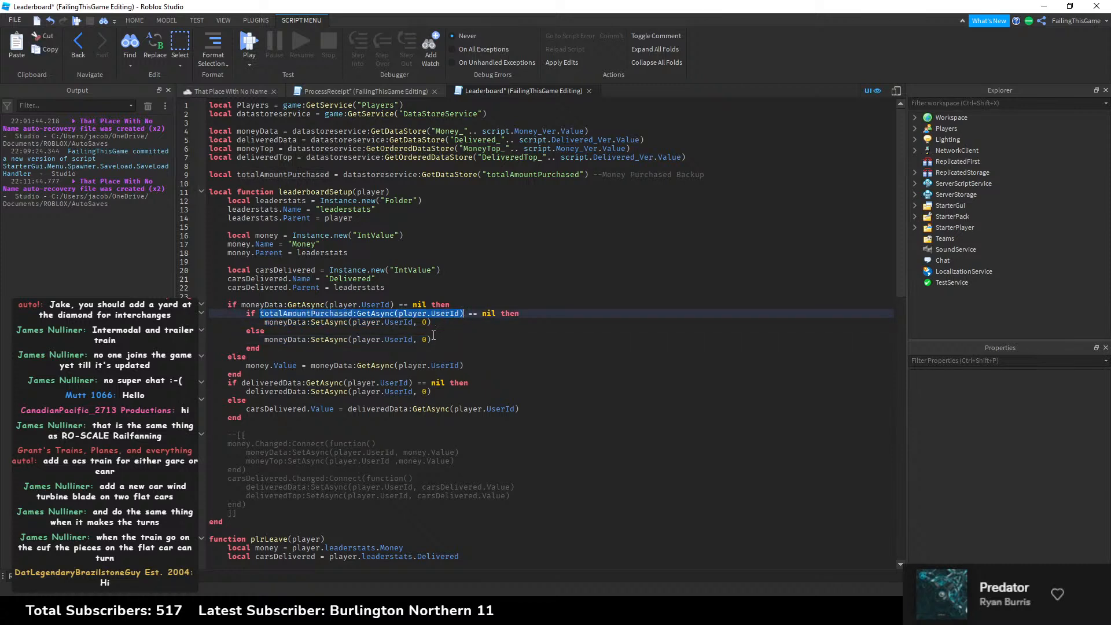
# Step: Replace the 0 in the else branch's moneyData:SetAsync call with totalAmountPurchased:GetAsync(player.UserId)
pyautogui.hotkey('ctrl', 'c')
pyautogui.doubleClick(425, 339)
pyautogui.hotkey('ctrl', 'v')
pyautogui.click(434, 345)
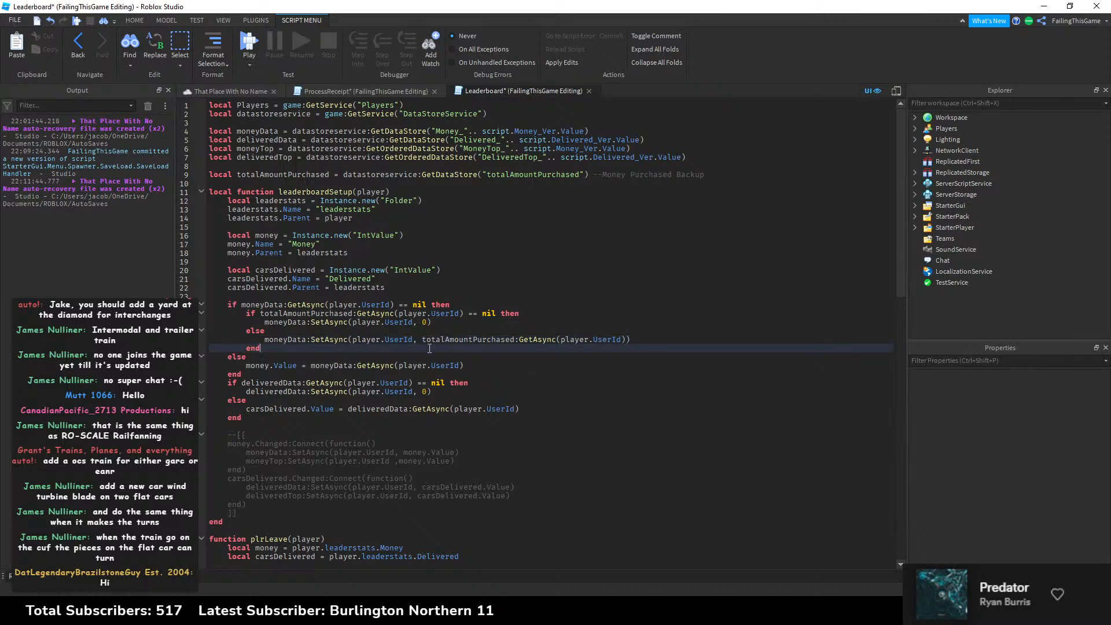
pyautogui.click(561, 323)
pyautogui.click(526, 288)
pyautogui.click(521, 294)
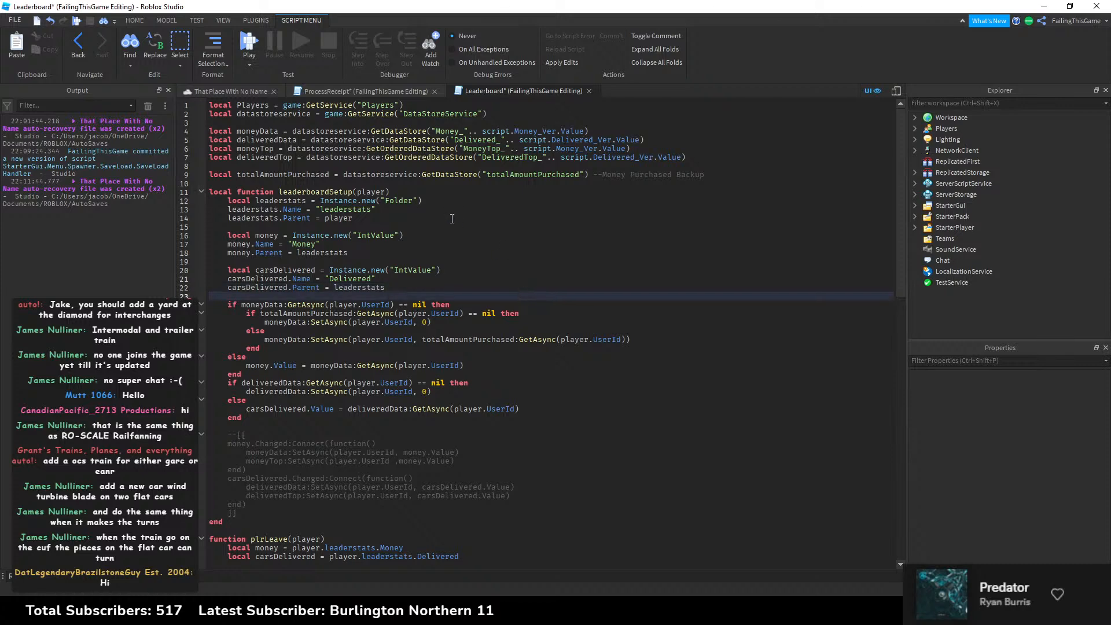
# Step: Close the Leaderboard and ProcessReceipt scripts to apply their edits and publish the place to Roblox
pyautogui.click(589, 92)
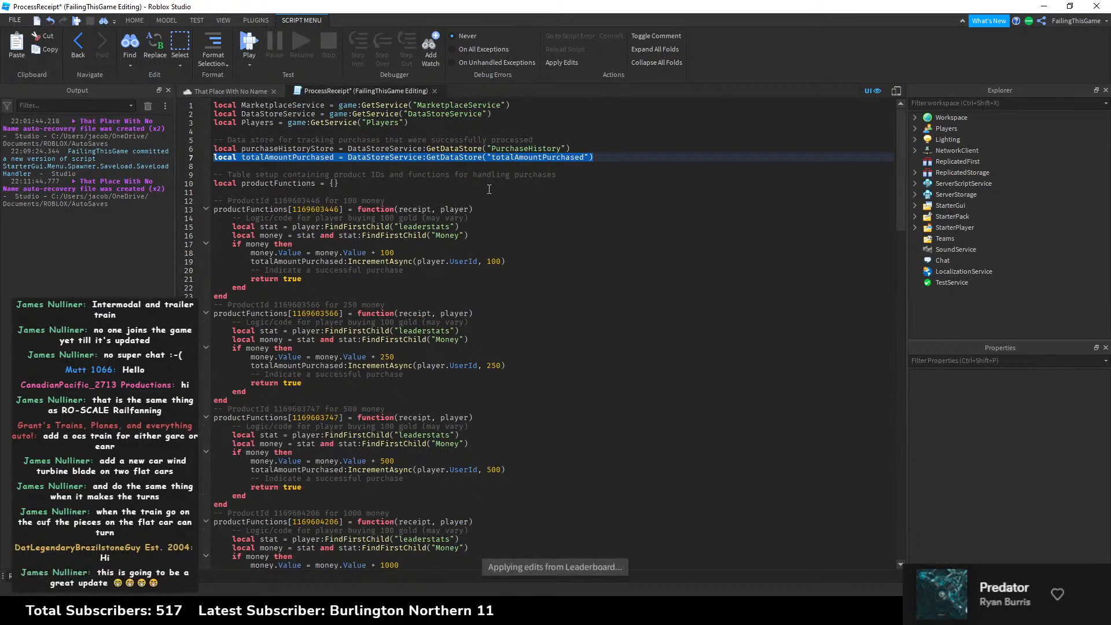
pyautogui.click(436, 92)
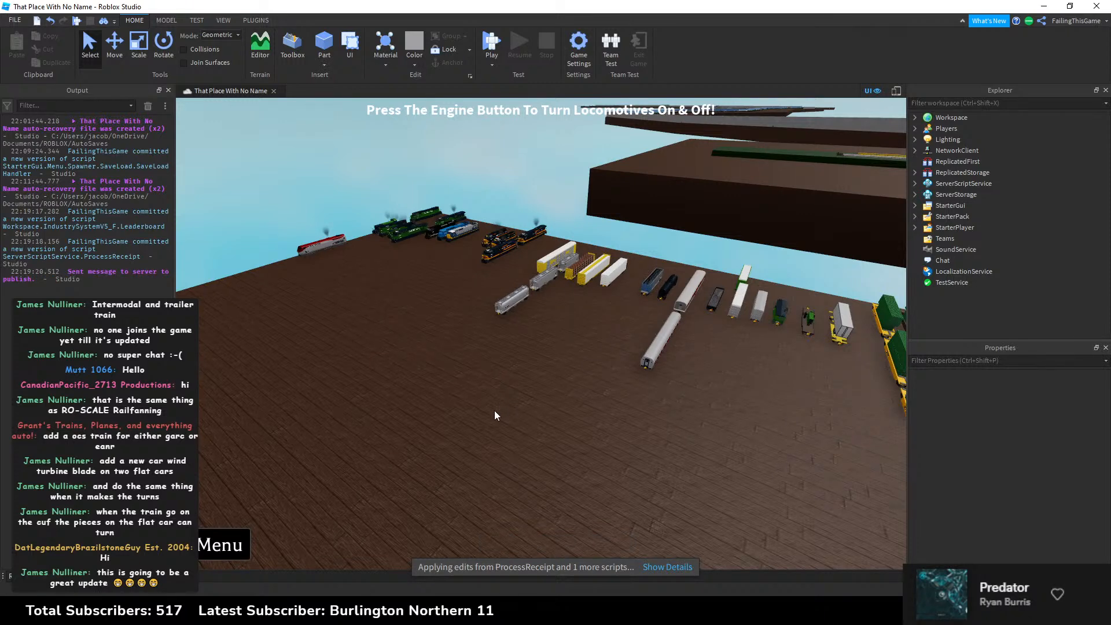
pyautogui.moveTo(477, 397); pyautogui.dragTo(478, 397, button='right')
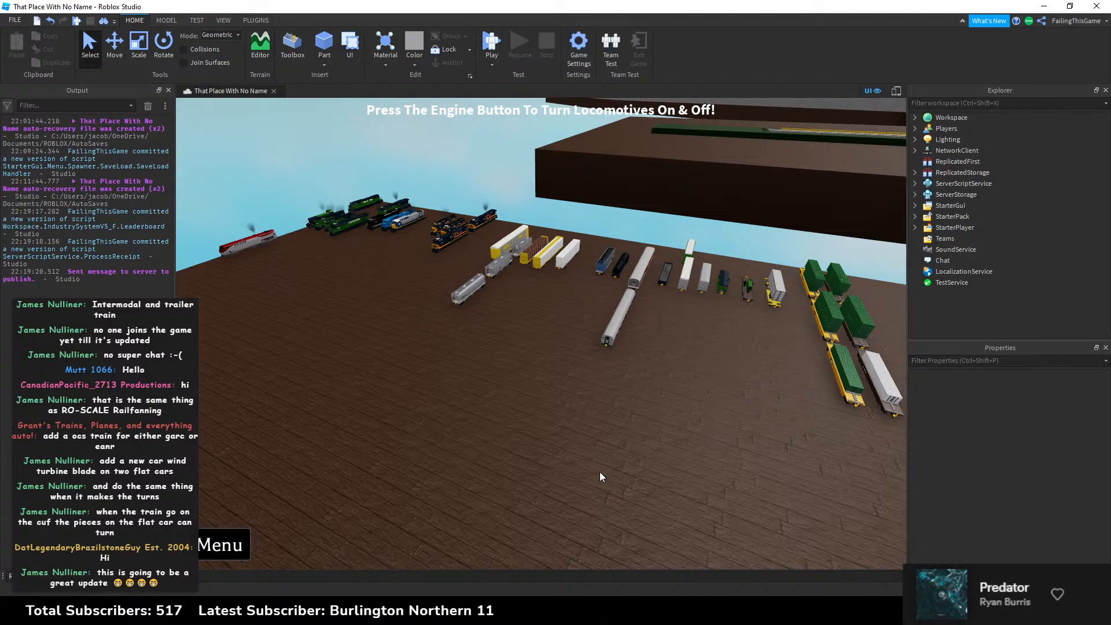
# Step: Switch to the DCC V2 Stuff place in Roblox Studio and select all six Wood parts of the Flatcar89_Pipes model
pyautogui.moveTo(831, 613)
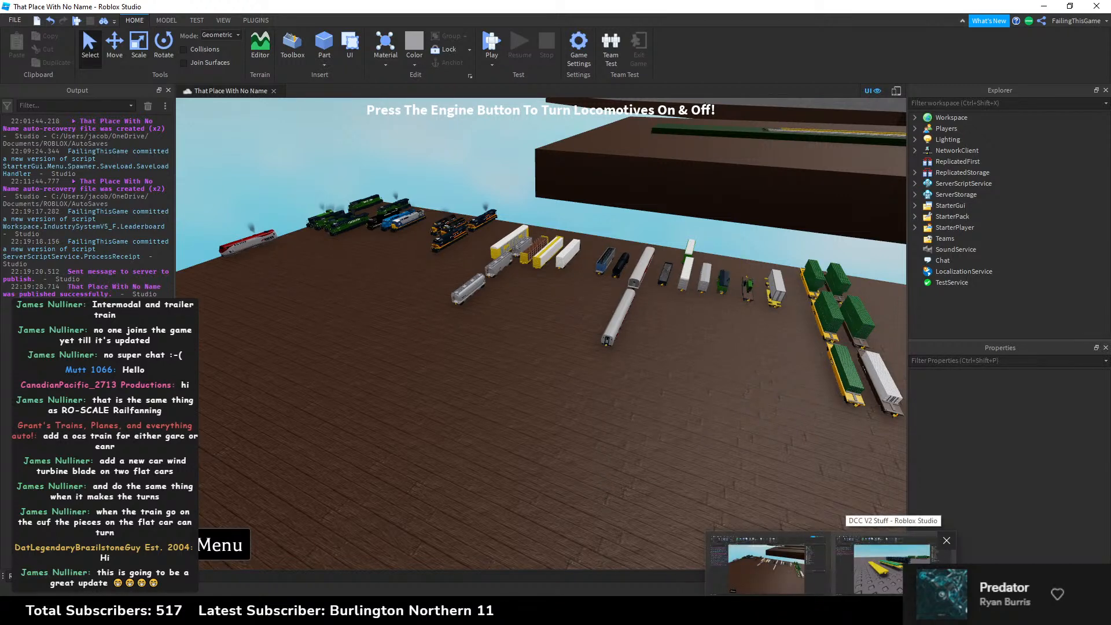
pyautogui.click(848, 568)
pyautogui.moveTo(639, 386); pyautogui.dragTo(637, 360, button='right')
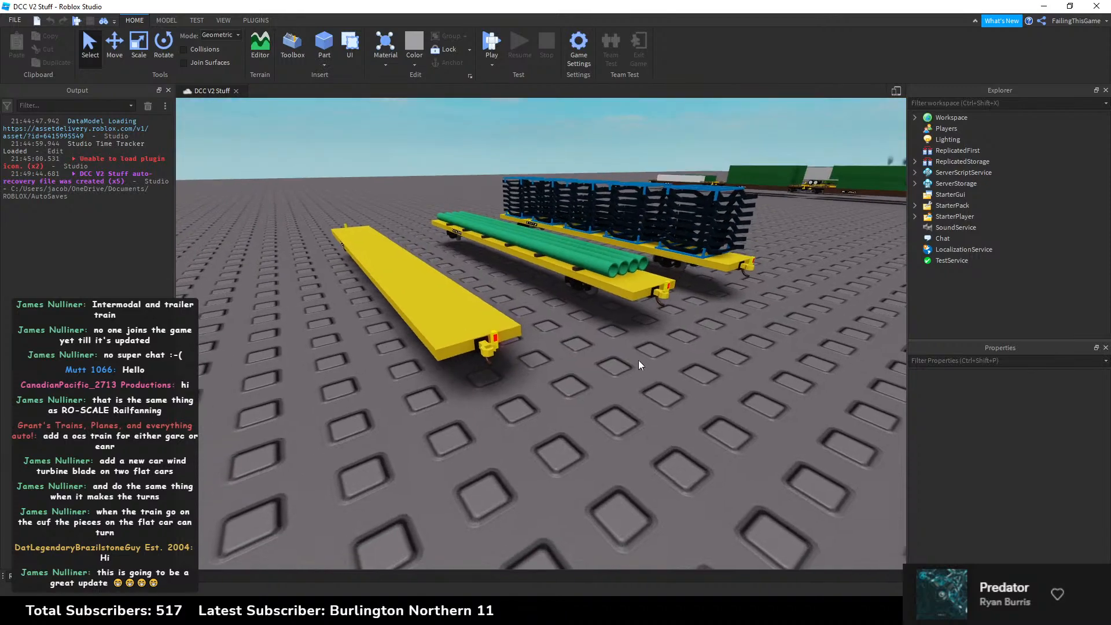
pyautogui.scroll(4, 639, 362)
pyautogui.scroll(-5, 637, 359)
pyautogui.moveTo(627, 288); pyautogui.dragTo(603, 308, button='right')
pyautogui.scroll(4, 599, 303)
pyautogui.press('w')
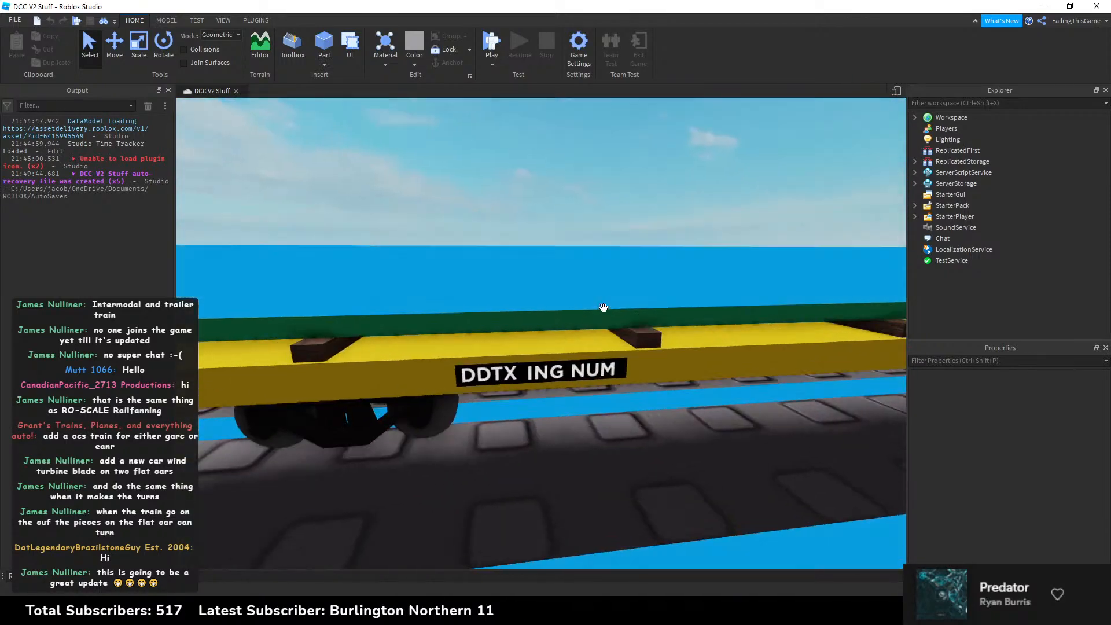
pyautogui.click(647, 340)
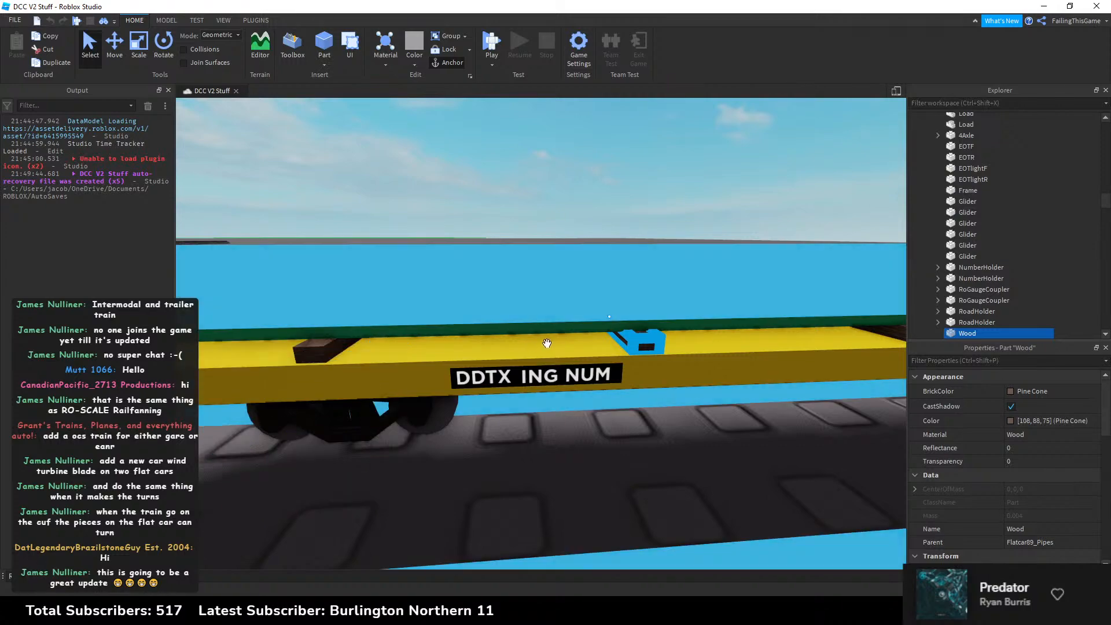
pyautogui.press('d')
pyautogui.moveTo(834, 322); pyautogui.dragTo(835, 322, button='right')
pyautogui.scroll(-3, 1019, 241)
pyautogui.keyDown('shift'); pyautogui.click(963, 294); pyautogui.keyUp('shift')
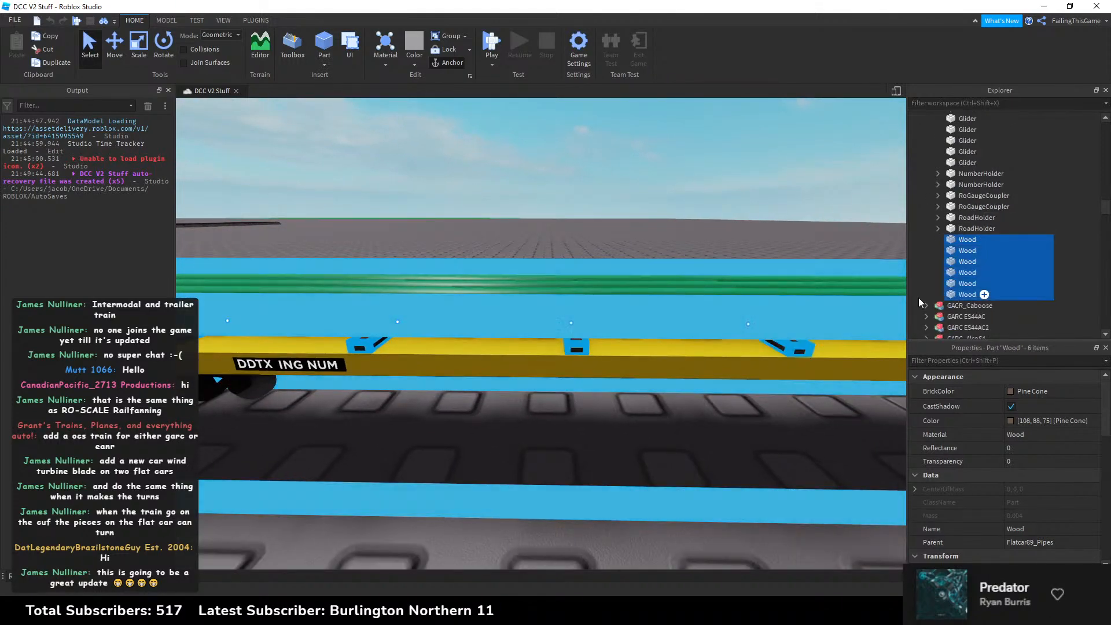
# Step: Switch to the web browser and run a Google image search for "flatcar with pipes" in a new tab
pyautogui.press('f')
pyautogui.press('s')
pyautogui.moveTo(554, 242); pyautogui.dragTo(554, 242, button='right')
pyautogui.moveTo(537, 495); pyautogui.dragTo(538, 496, button='right')
pyautogui.press('w')
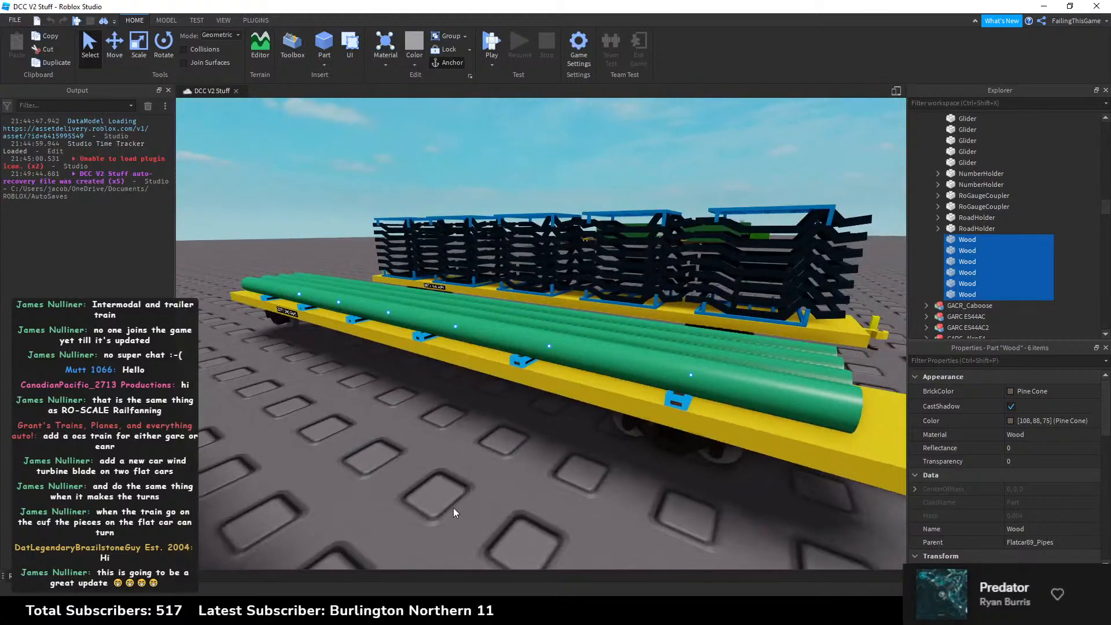
pyautogui.hotkey('alt', 'Tab')
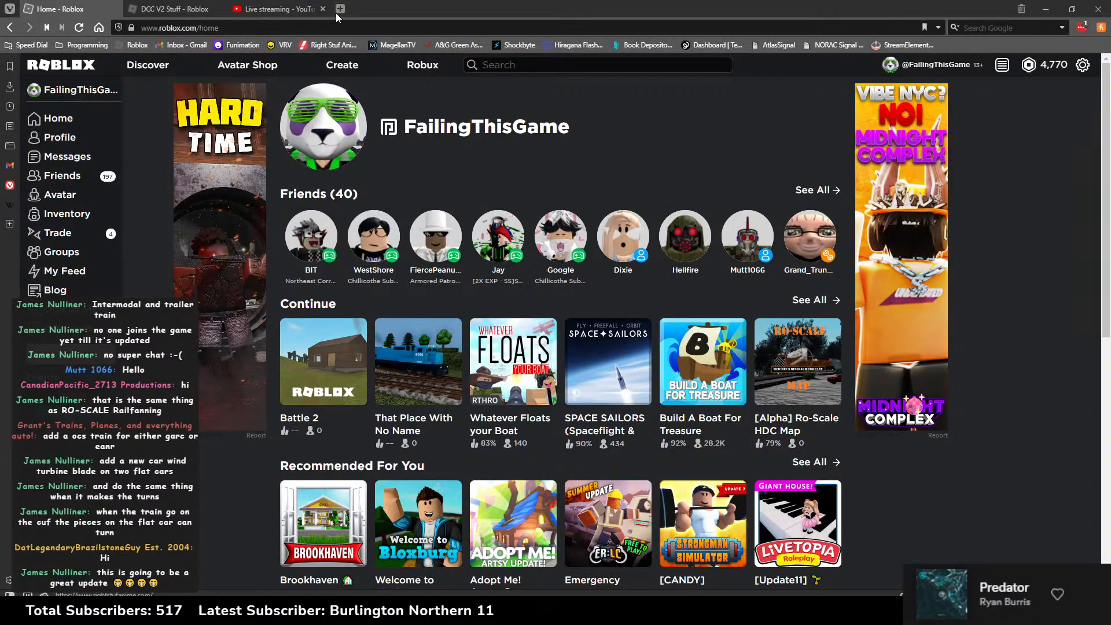
pyautogui.click(340, 12)
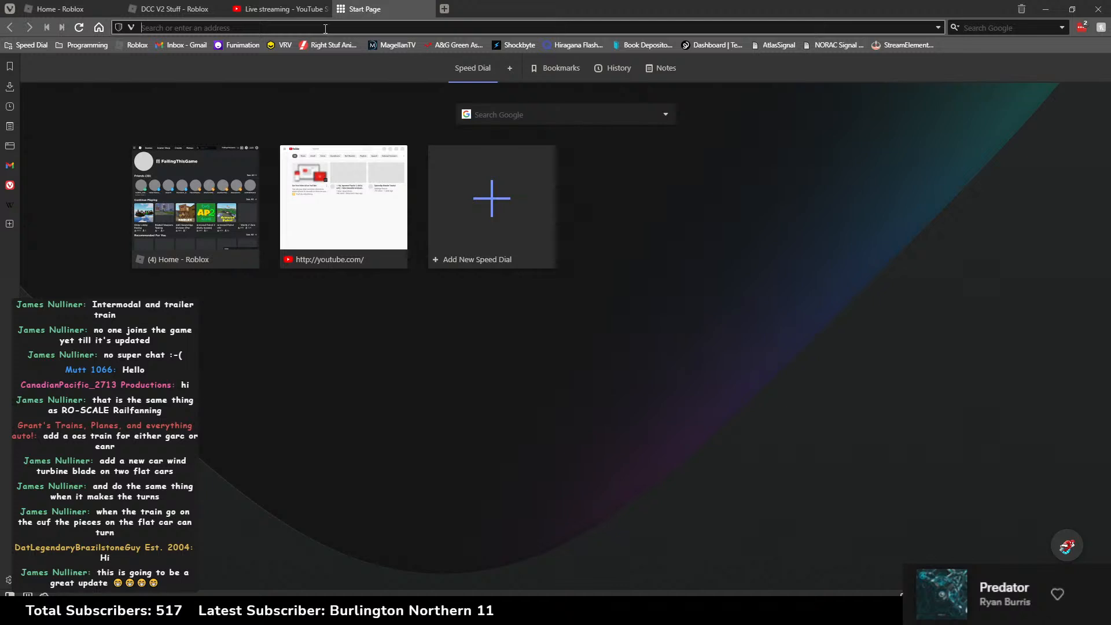
pyautogui.click(325, 28)
pyautogui.write('flatcar wit')
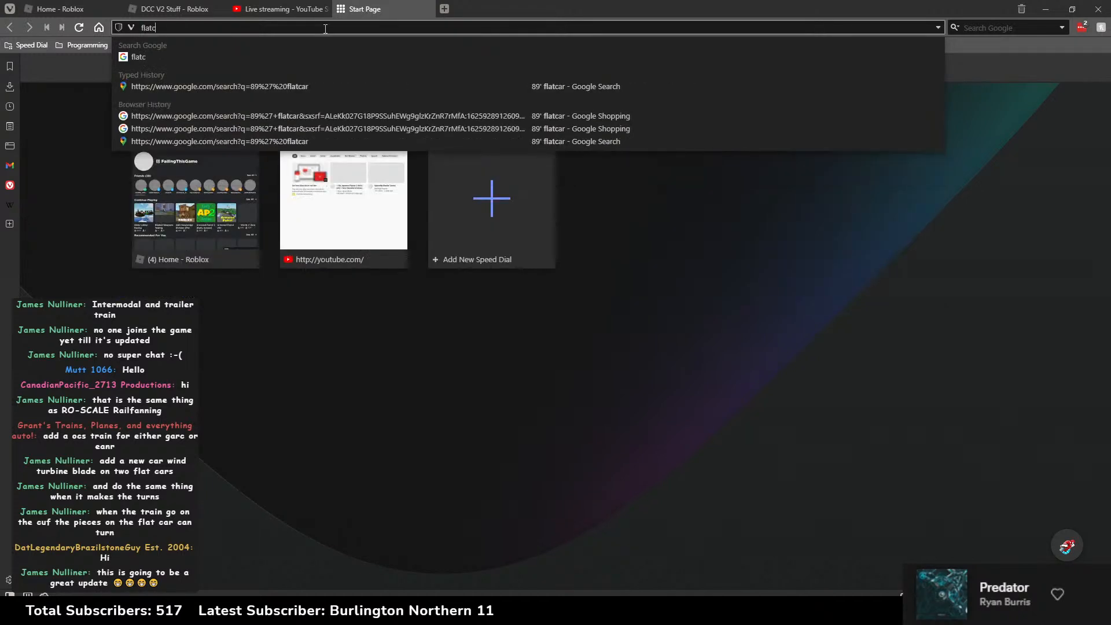
pyautogui.write('h pipes')
pyautogui.press('Return')
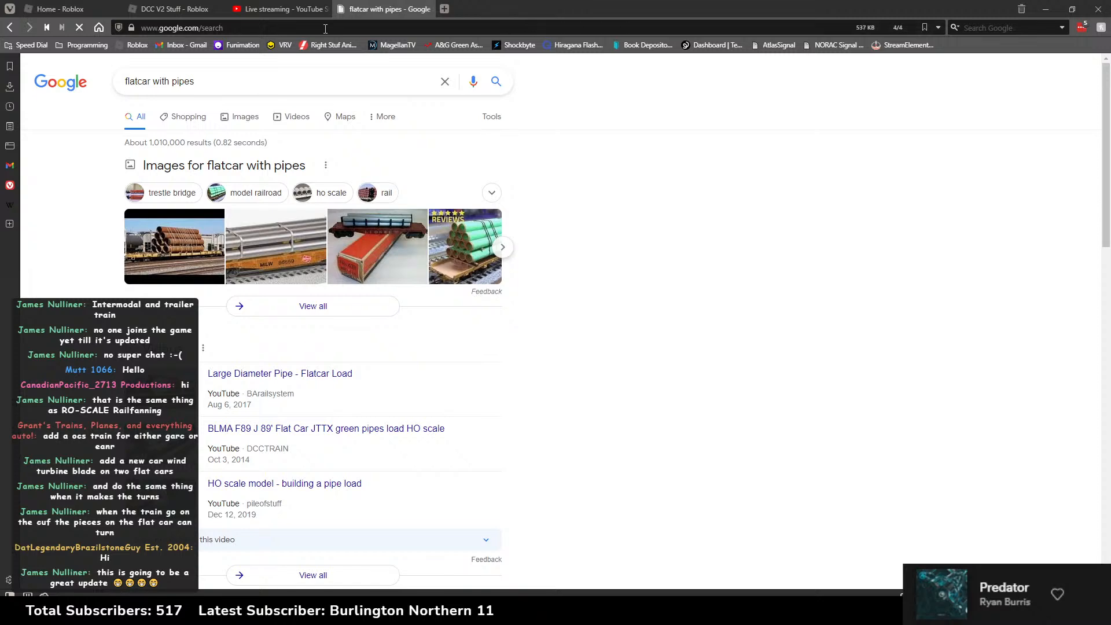
pyautogui.click(242, 117)
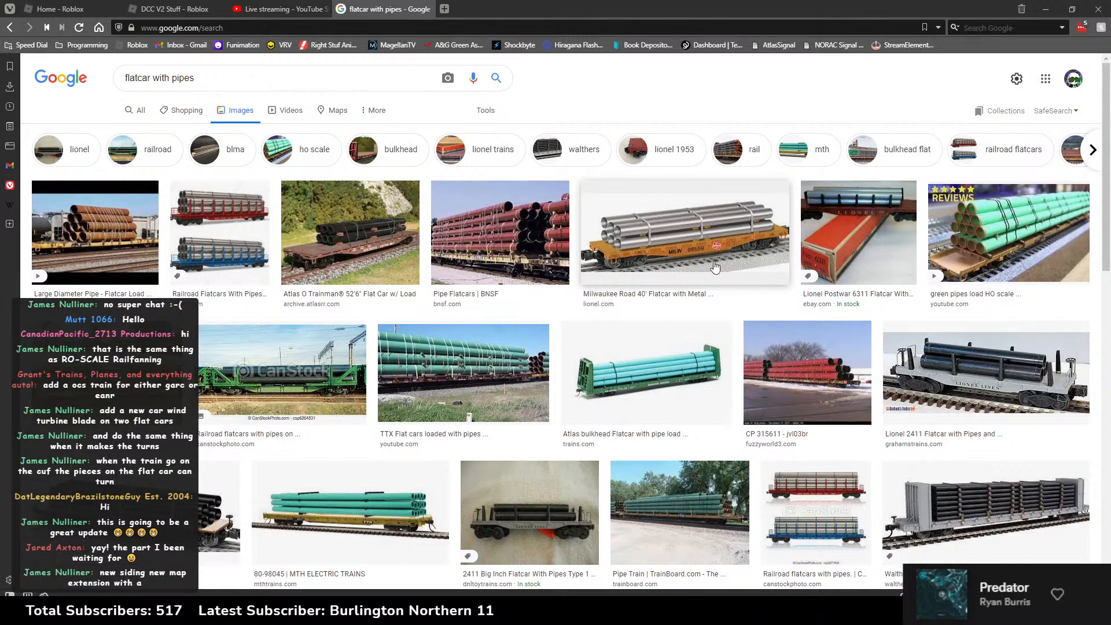
# Step: Compare the 80-98045 MTH Electric Trains picture with the flatcar model, then open the "green pipes load HO scale" picture
pyautogui.click(387, 522)
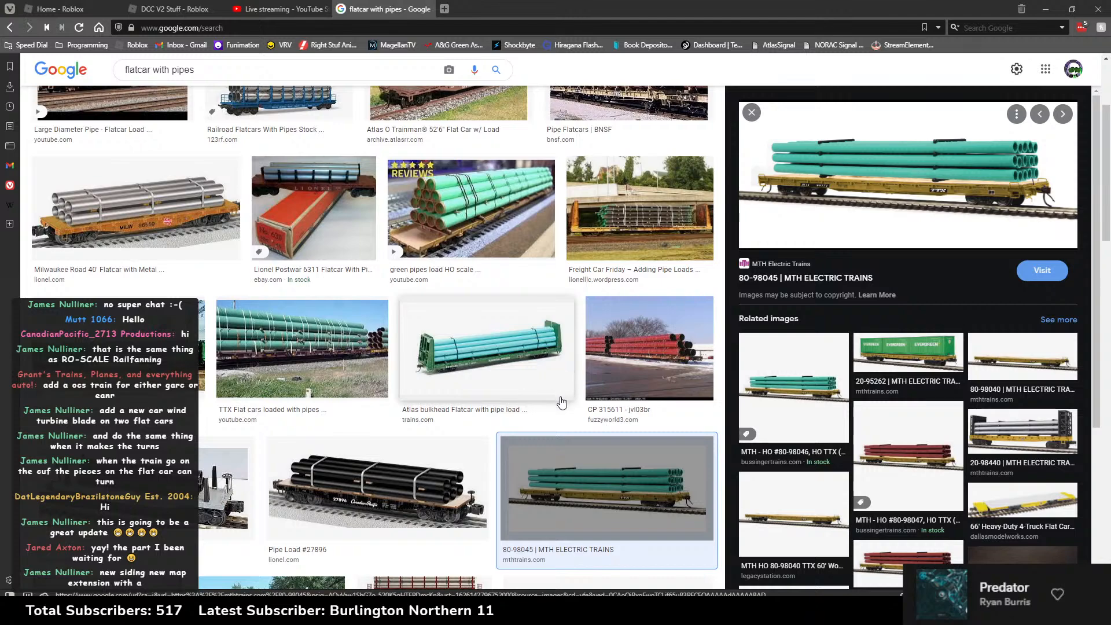
pyautogui.hotkey('alt', 'Tab')
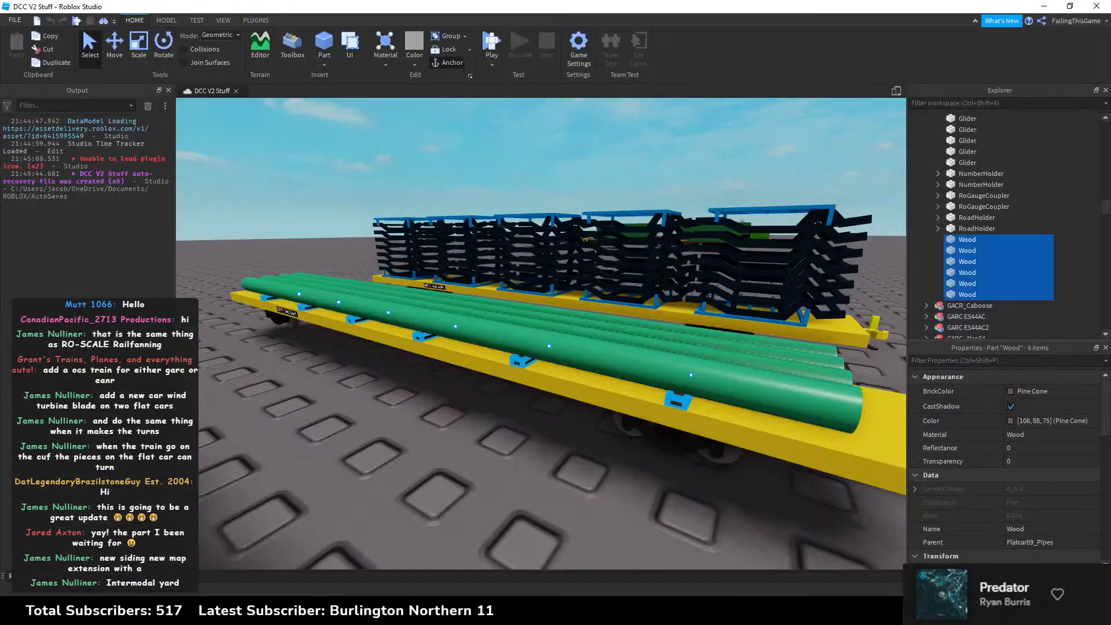
pyautogui.moveTo(580, 206); pyautogui.dragTo(564, 206, button='right')
pyautogui.scroll(2, 564, 206)
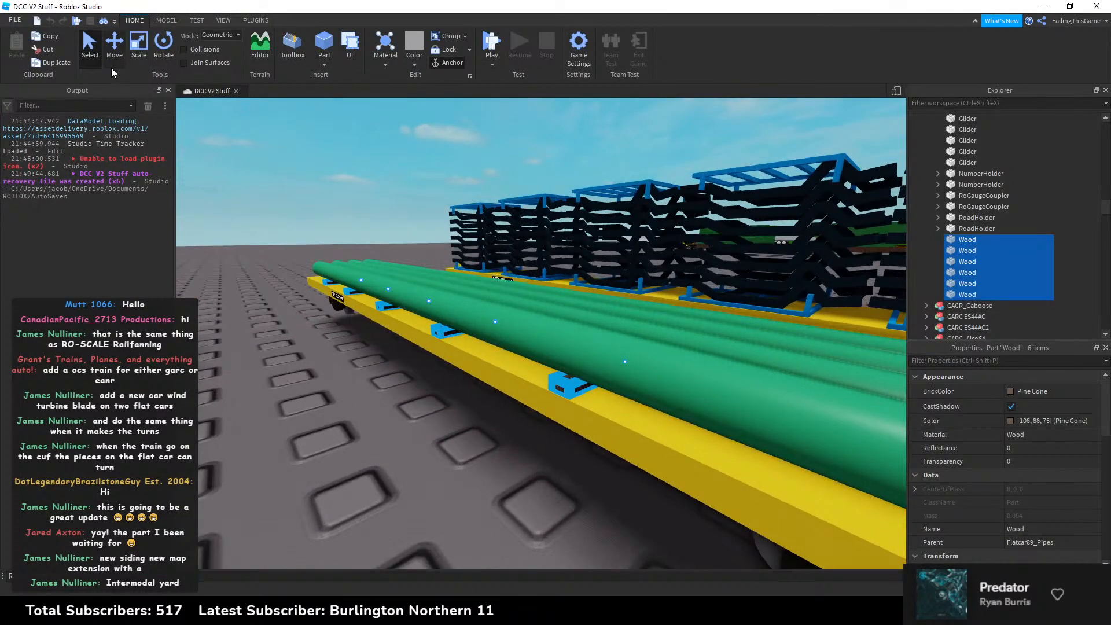
pyautogui.hotkey('alt', 'Tab')
pyautogui.scroll(3, 473, 376)
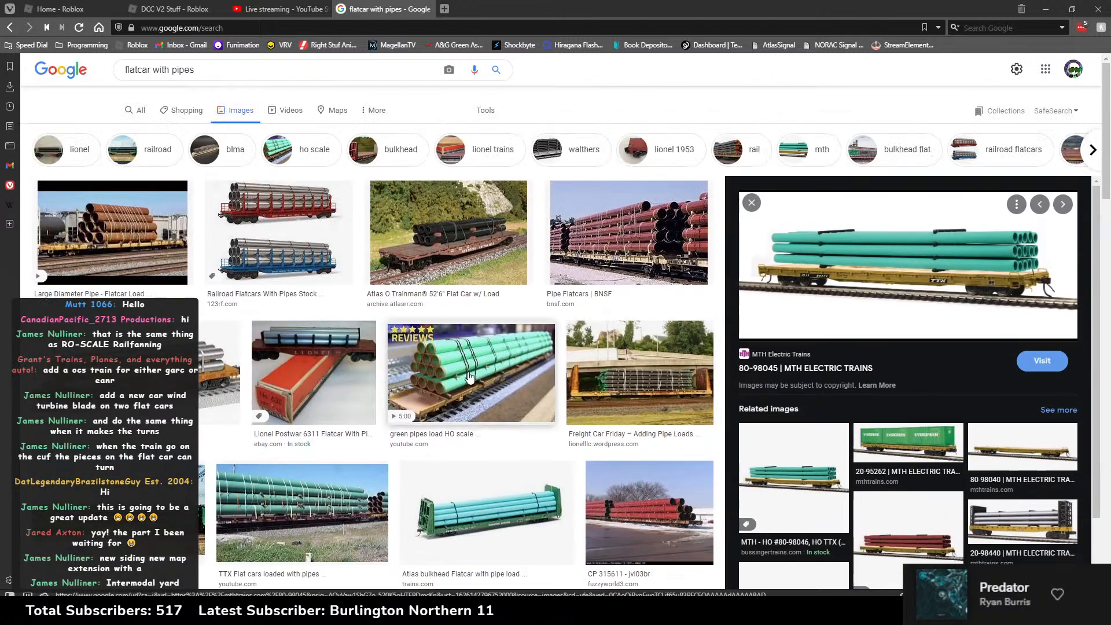
pyautogui.click(473, 376)
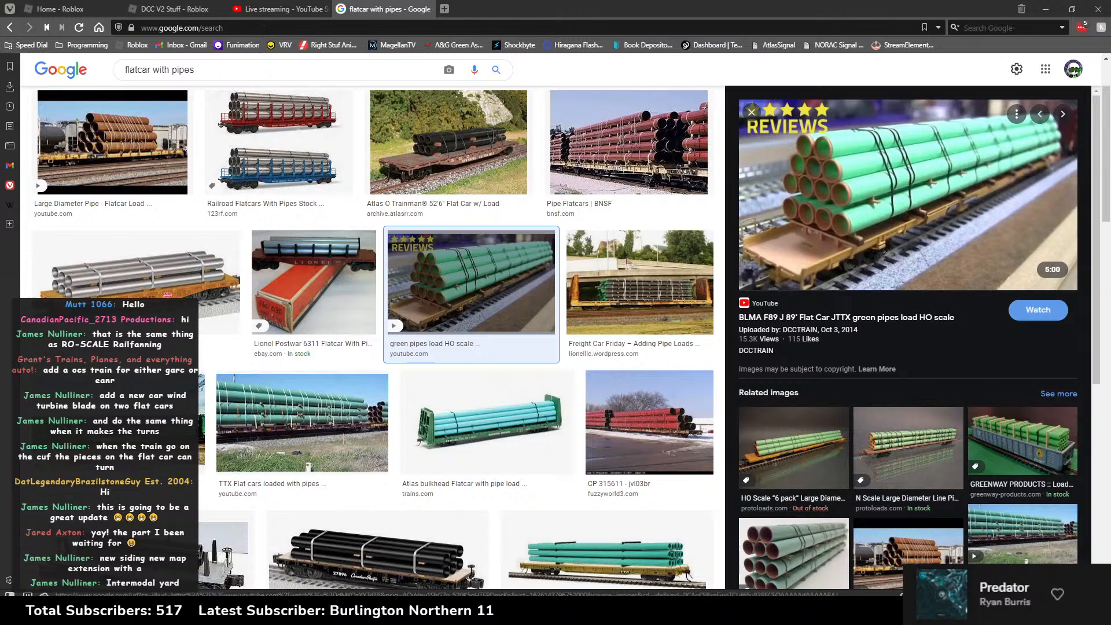
# Step: Switch back to Roblox Studio and name the six Wood parts and four pipe unions of Flatcar89_Pipes "Load"
pyautogui.hotkey('alt', 'Tab')
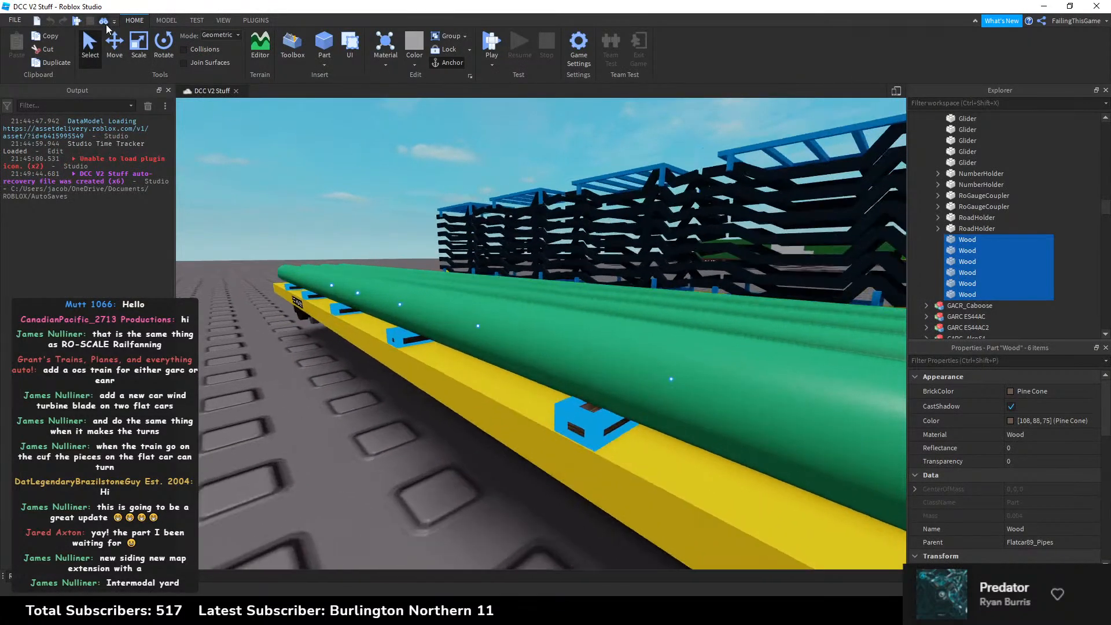
pyautogui.hotkey('ctrl', 'p')
pyautogui.click(237, 136)
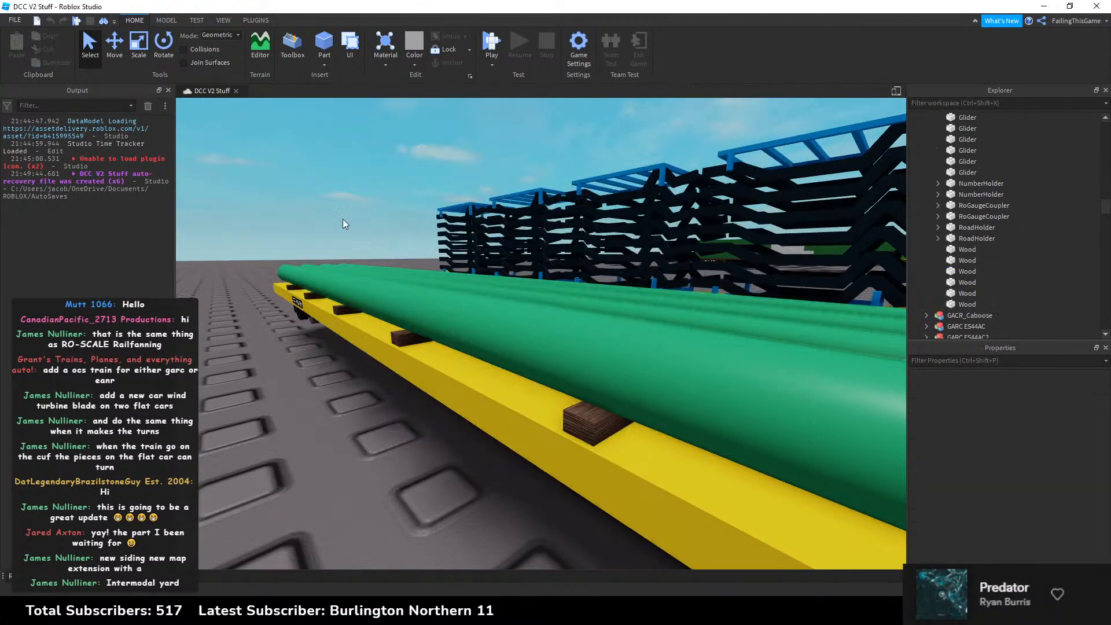
pyautogui.keyDown('alt'); pyautogui.click(598, 425); pyautogui.keyUp('alt')
pyautogui.keyDown('shift'); pyautogui.click(948, 307); pyautogui.keyUp('shift')
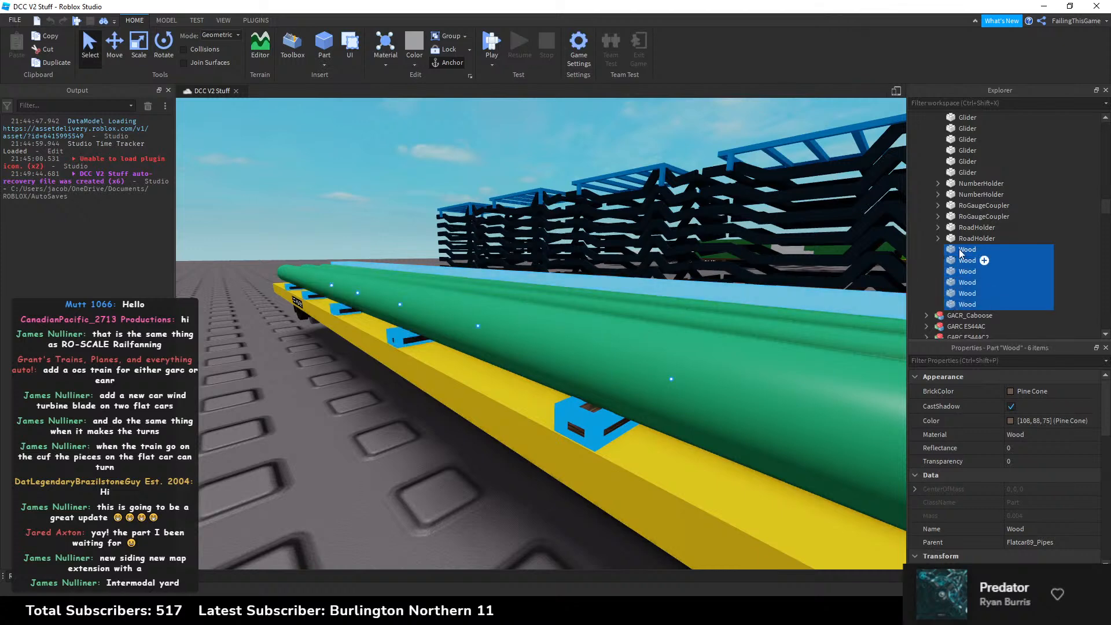
pyautogui.scroll(5, 963, 211)
pyautogui.keyDown('ctrl'); pyautogui.click(953, 197); pyautogui.keyUp('ctrl')
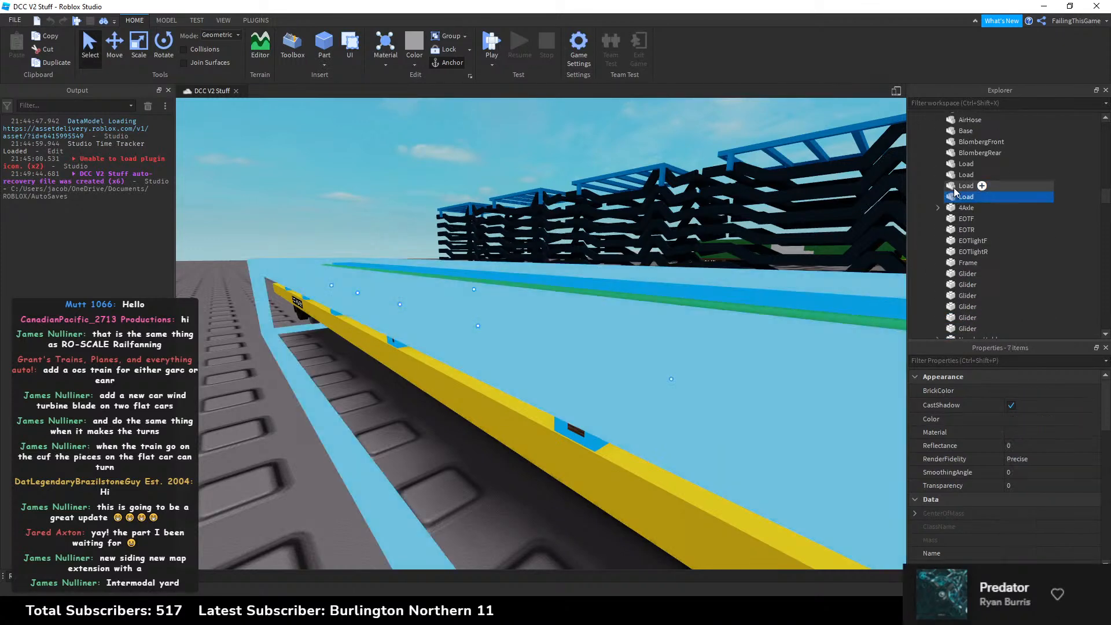
pyautogui.keyDown('ctrl'); pyautogui.click(954, 186); pyautogui.keyUp('ctrl')
pyautogui.keyDown('ctrl'); pyautogui.click(953, 175); pyautogui.keyUp('ctrl')
pyautogui.keyDown('ctrl'); pyautogui.click(953, 164); pyautogui.keyUp('ctrl')
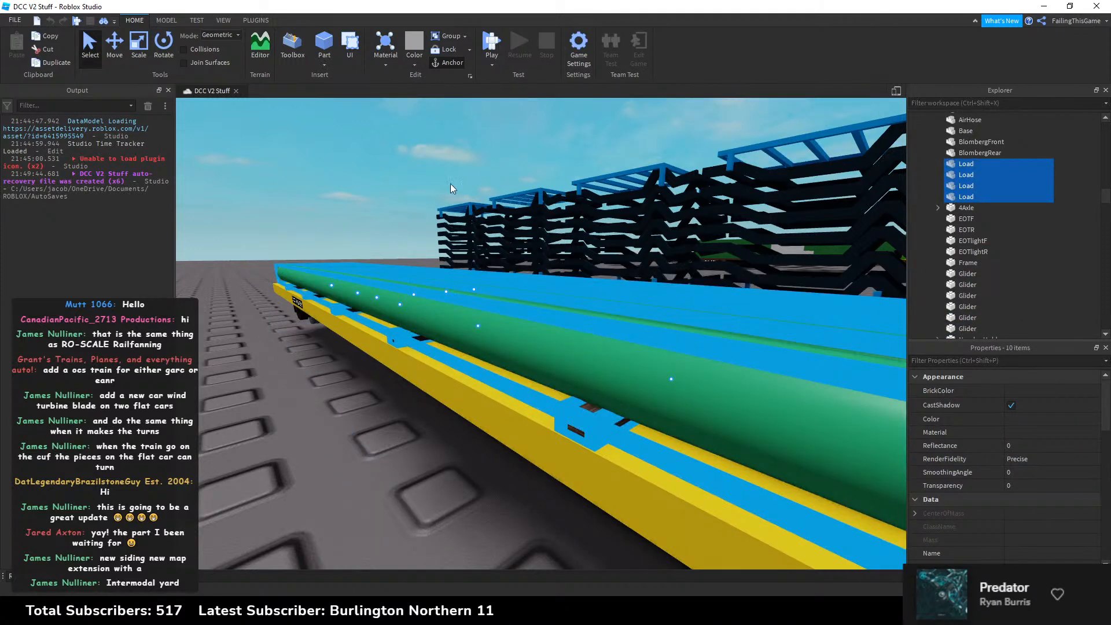
pyautogui.scroll(-5, 1000, 211)
pyautogui.scroll(-3, 1015, 452)
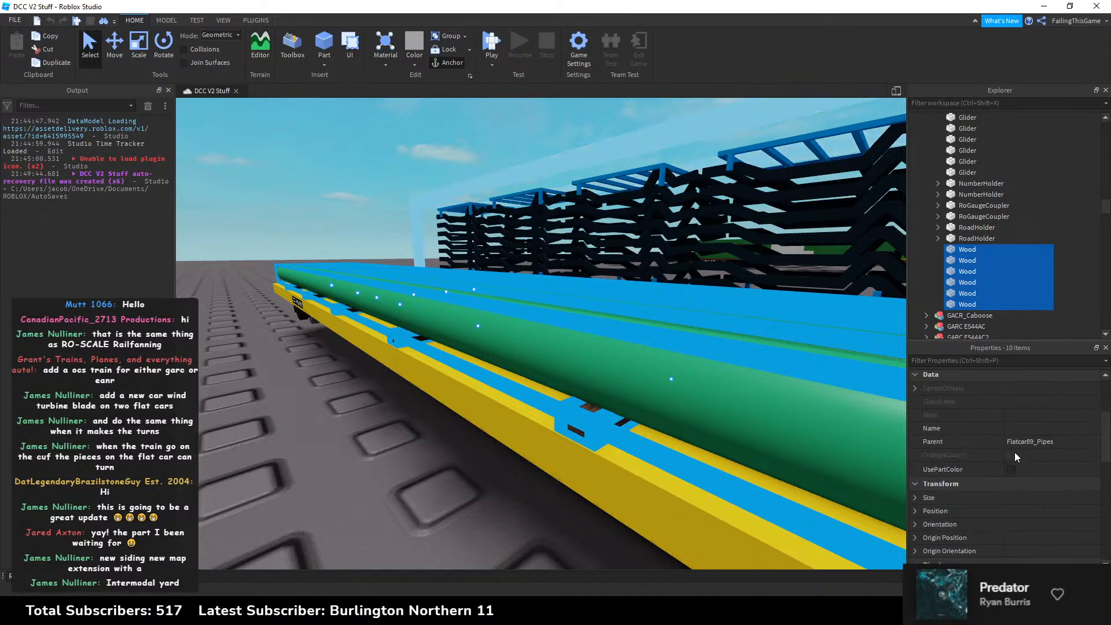
pyautogui.click(1037, 430)
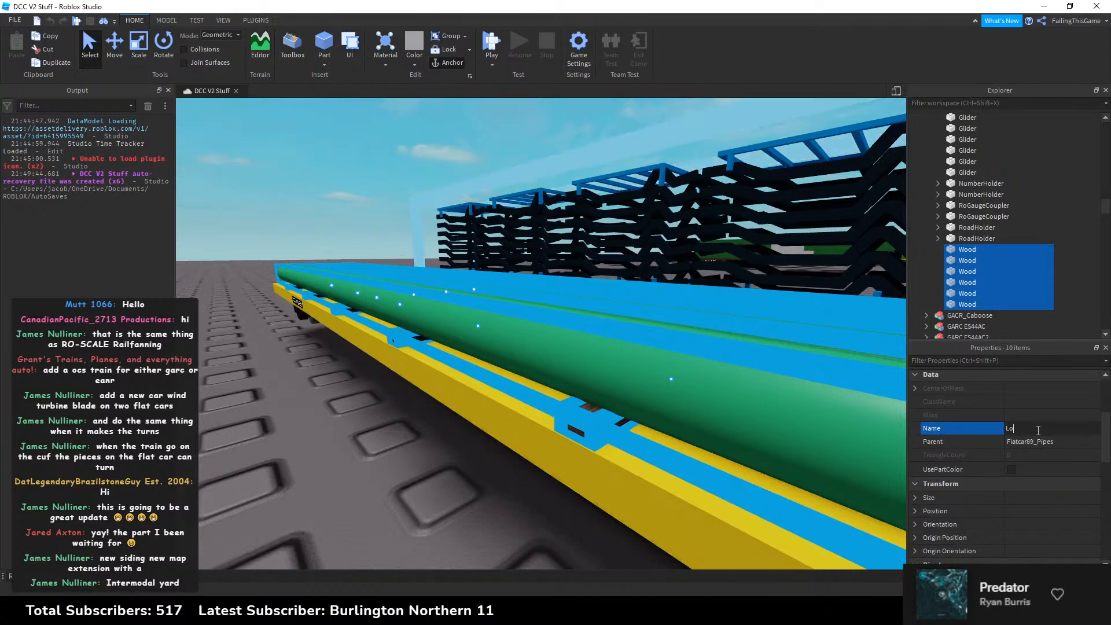
pyautogui.write('Load')
pyautogui.press('Return')
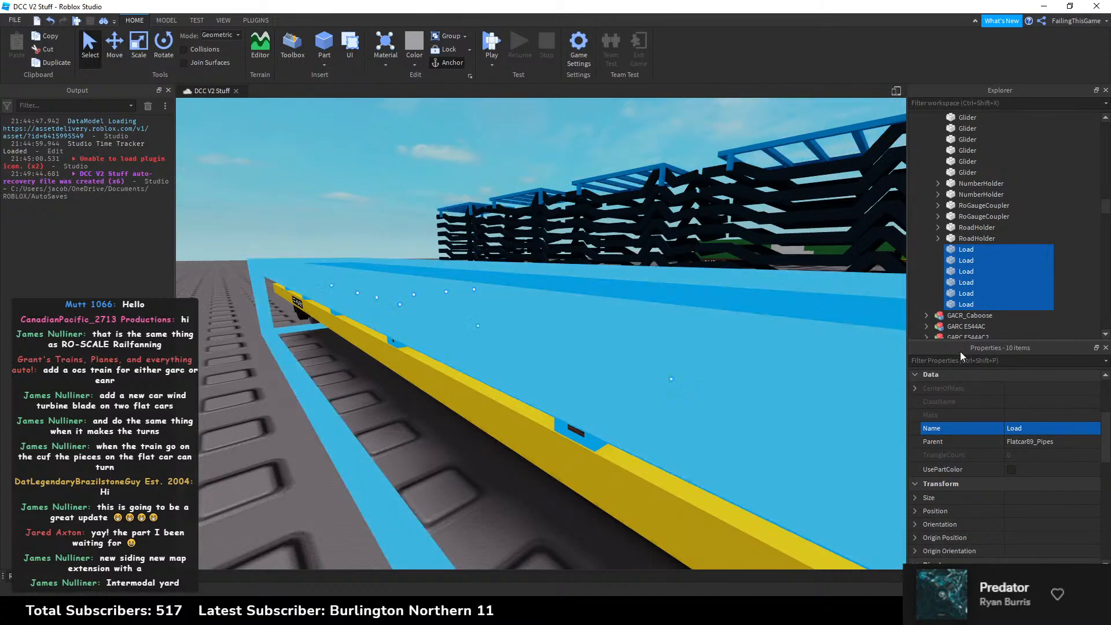
# Step: Duplicate the pipe row with its wood supports and raise the copy to form a second layer on the flatcar
pyautogui.click(115, 50)
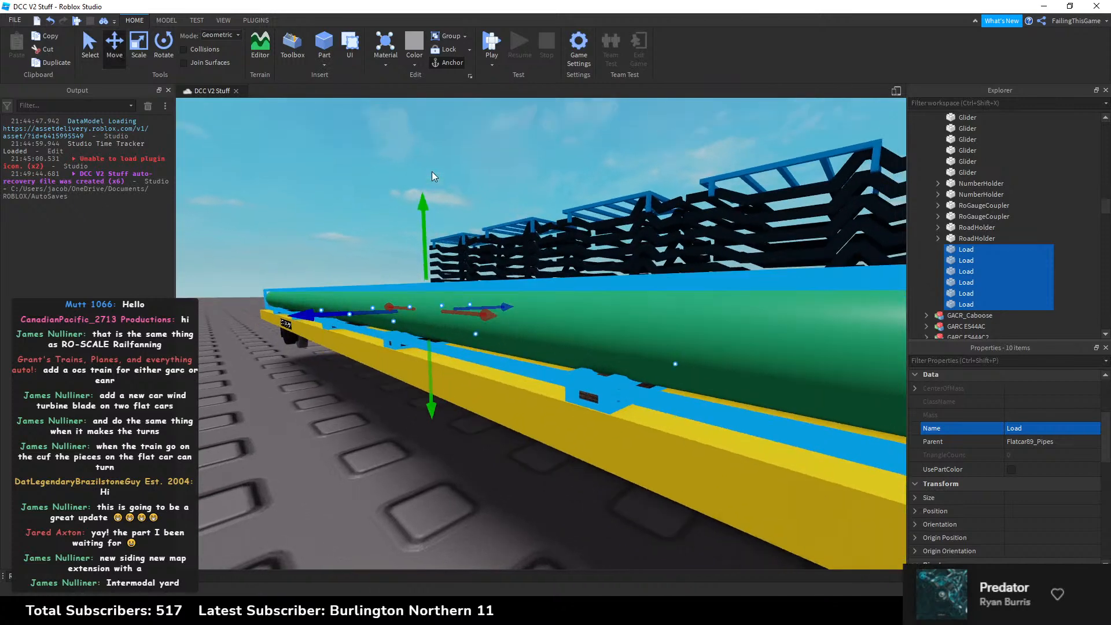
pyautogui.moveTo(426, 237); pyautogui.dragTo(441, 193)
pyautogui.click(352, 180)
pyautogui.press('s')
pyautogui.moveTo(354, 175); pyautogui.dragTo(401, 192, button='right')
pyautogui.press('s')
pyautogui.press('d')
pyautogui.press('w')
pyautogui.press('d')
pyautogui.press('w')
# Step: Select all twelve wooden Load blocks from both pipe layers and union them
pyautogui.click(493, 329)
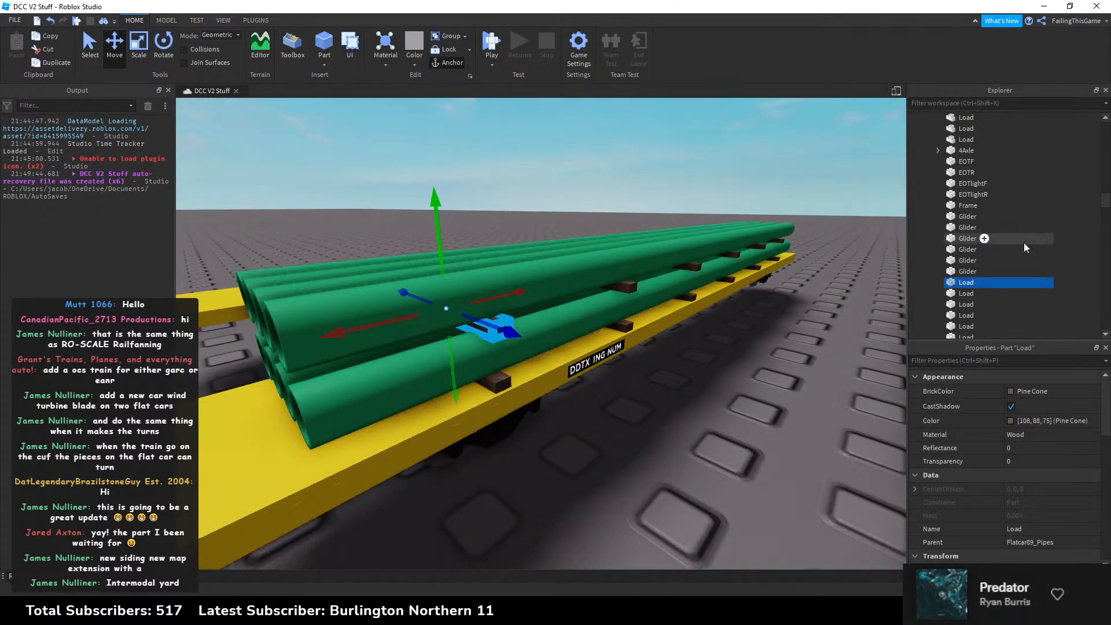
pyautogui.scroll(-2, 1022, 248)
pyautogui.keyDown('shift'); pyautogui.click(960, 274); pyautogui.keyUp('shift')
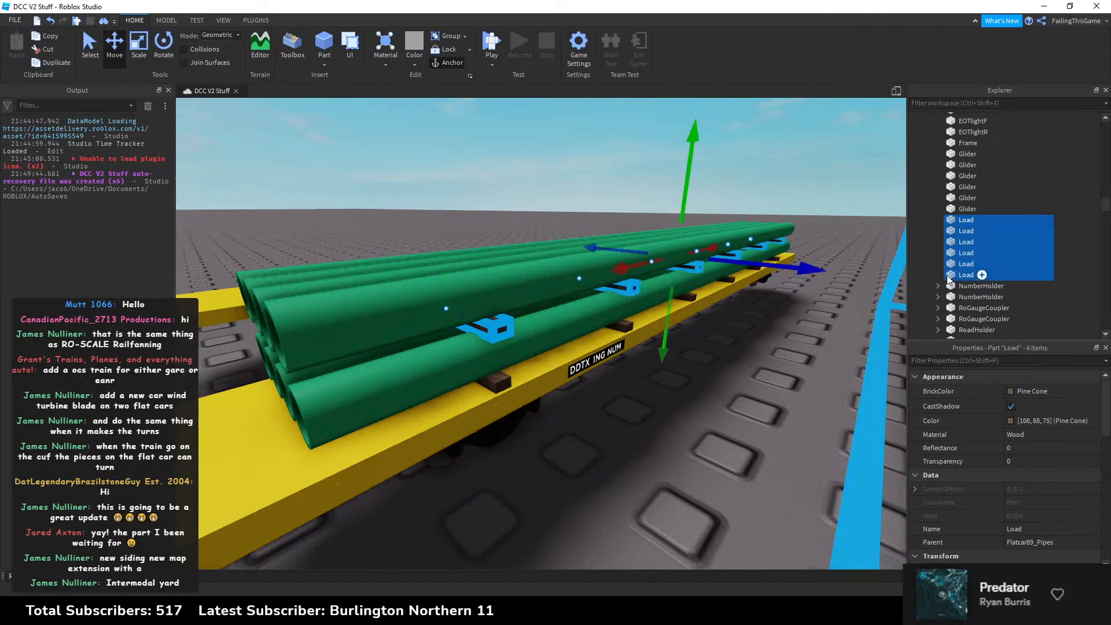
pyautogui.scroll(-3, 947, 276)
pyautogui.keyDown('ctrl'); pyautogui.click(952, 259); pyautogui.keyUp('ctrl')
pyautogui.keyDown('ctrl'); pyautogui.click(952, 270); pyautogui.keyUp('ctrl')
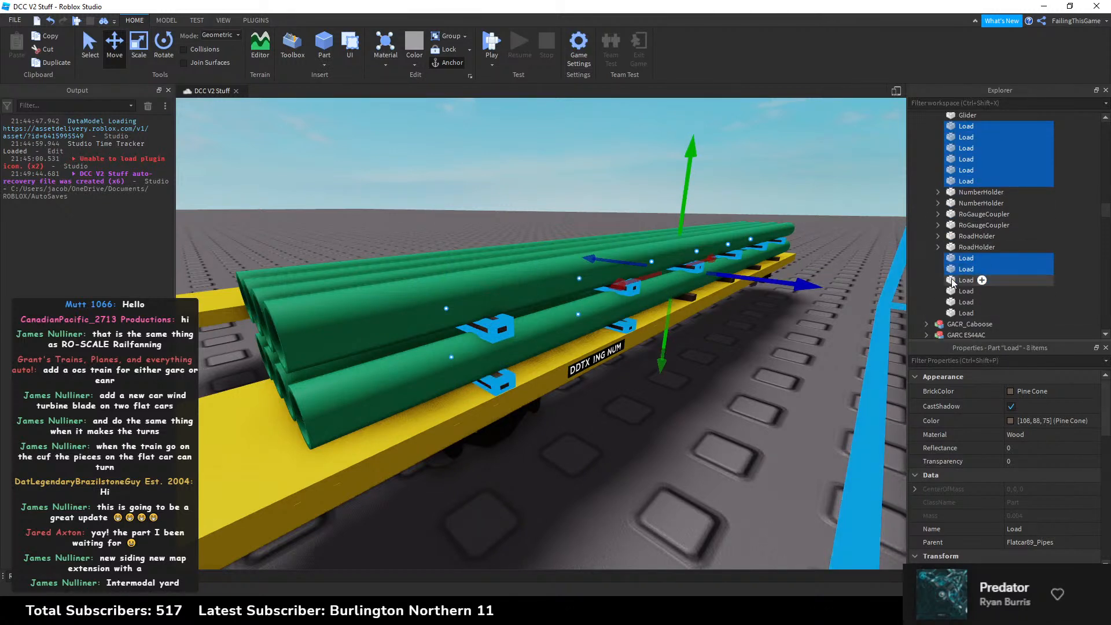
pyautogui.keyDown('ctrl'); pyautogui.click(964, 280); pyautogui.keyUp('ctrl')
pyautogui.keyDown('ctrl'); pyautogui.click(964, 291); pyautogui.keyUp('ctrl')
pyautogui.keyDown('ctrl'); pyautogui.click(963, 302); pyautogui.keyUp('ctrl')
pyautogui.keyDown('ctrl'); pyautogui.click(964, 313); pyautogui.keyUp('ctrl')
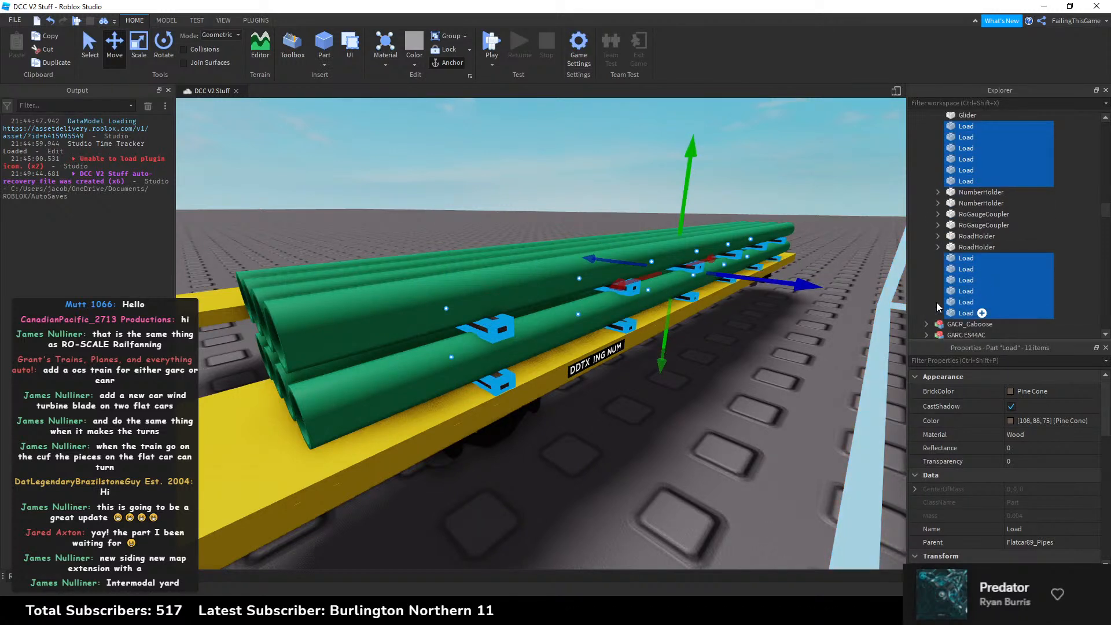
pyautogui.click(167, 20)
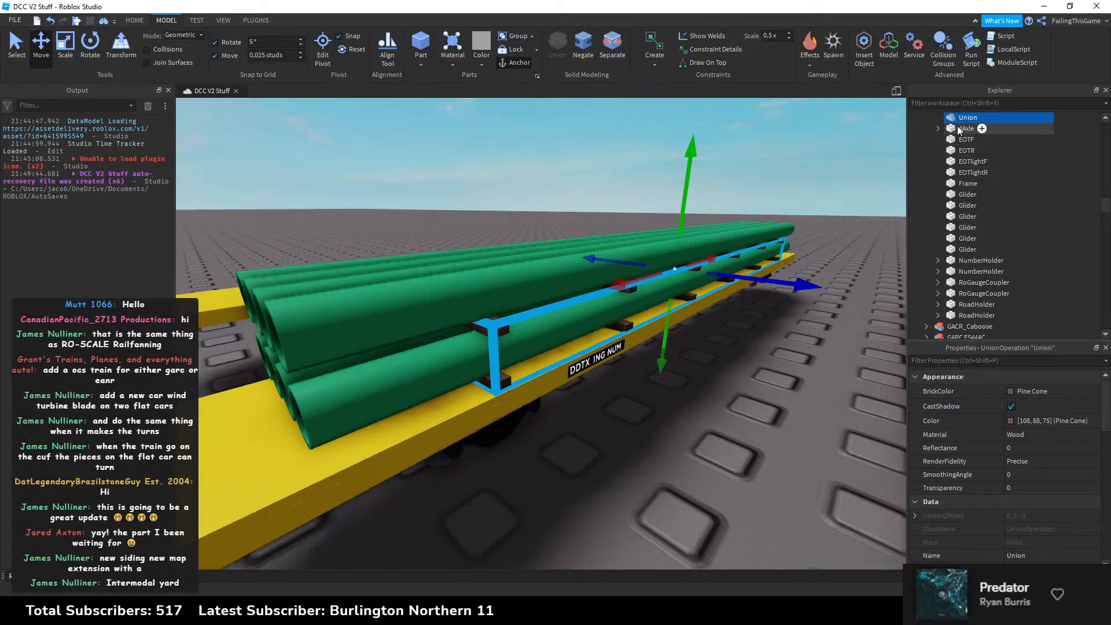
# Step: Rename the new wood support union to "Load"
pyautogui.press('F2')
pyautogui.write('Load')
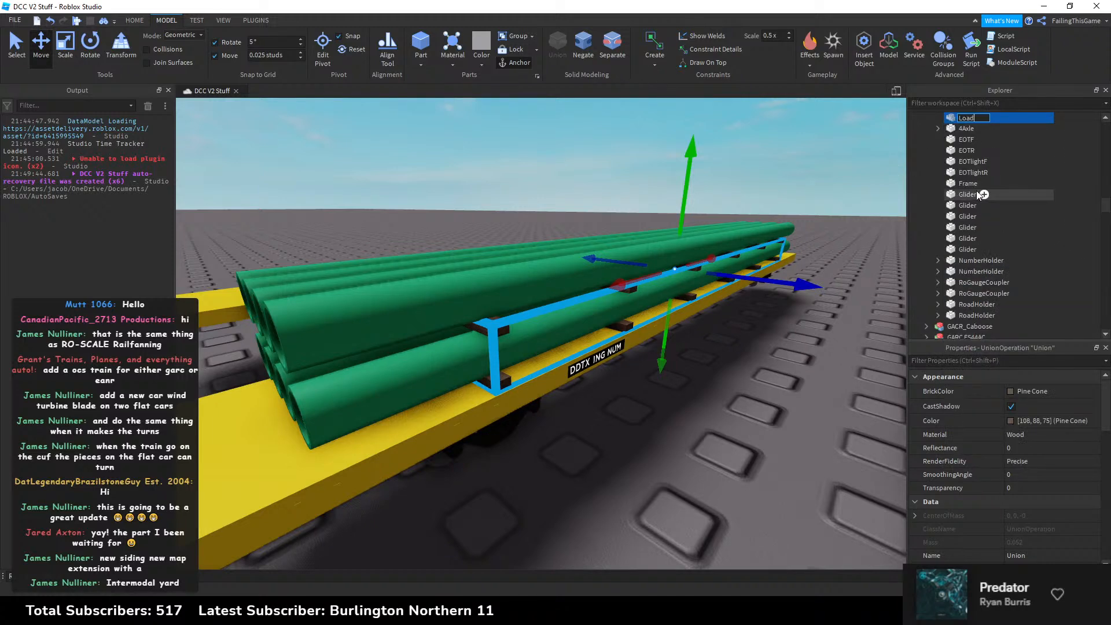
pyautogui.press('Return')
# Step: Inspect the end of the stacked pipes, then switch to the browser and examine the flatcar image results for pipe load references
pyautogui.click(509, 154)
pyautogui.press('a')
pyautogui.moveTo(519, 158); pyautogui.dragTo(522, 161, button='right')
pyautogui.press('a')
pyautogui.press('d')
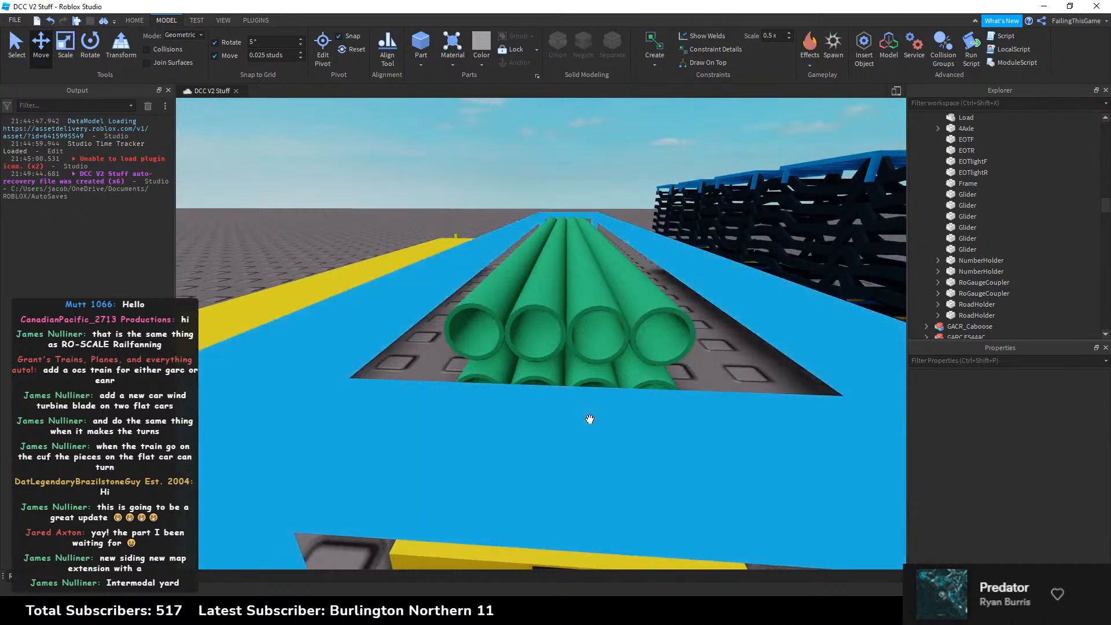
pyautogui.click(515, 612)
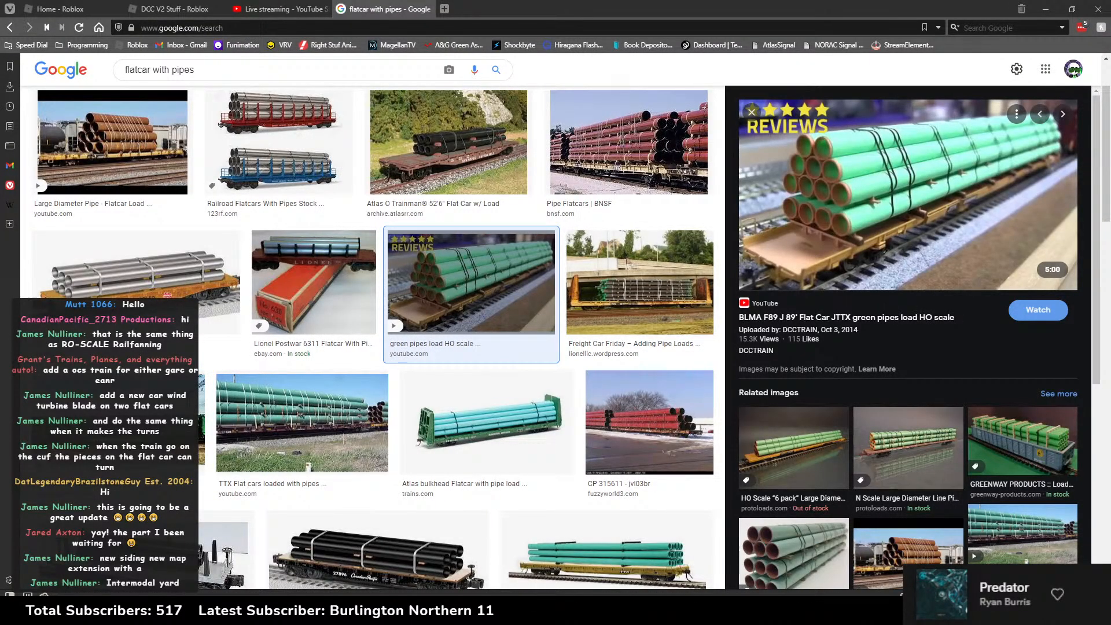
pyautogui.click(529, 612)
pyautogui.click(530, 612)
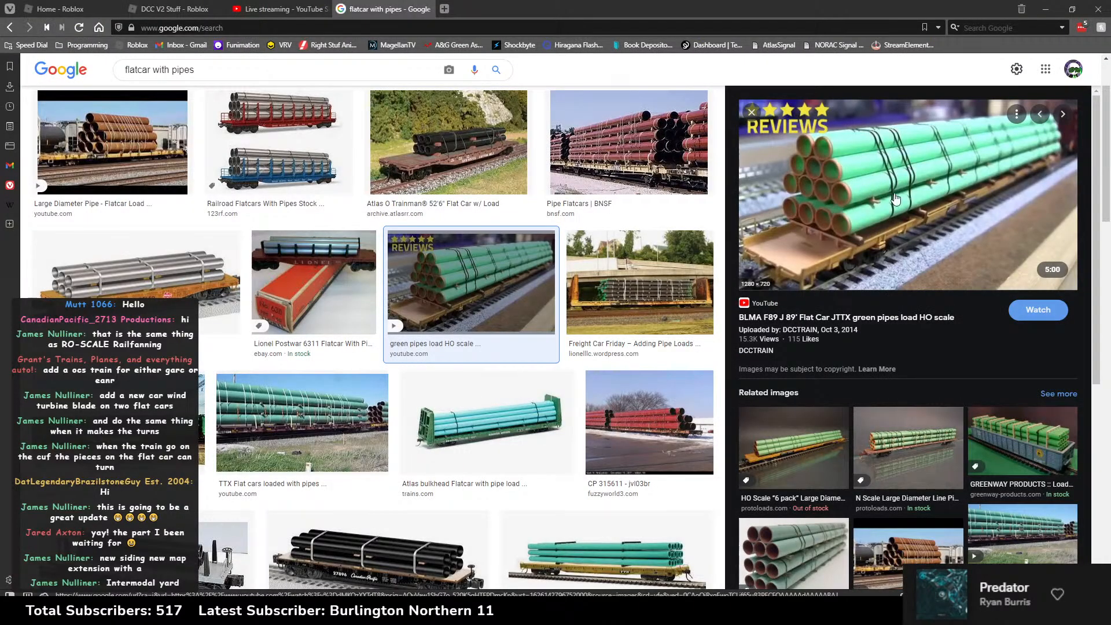
pyautogui.scroll(-6, 674, 307)
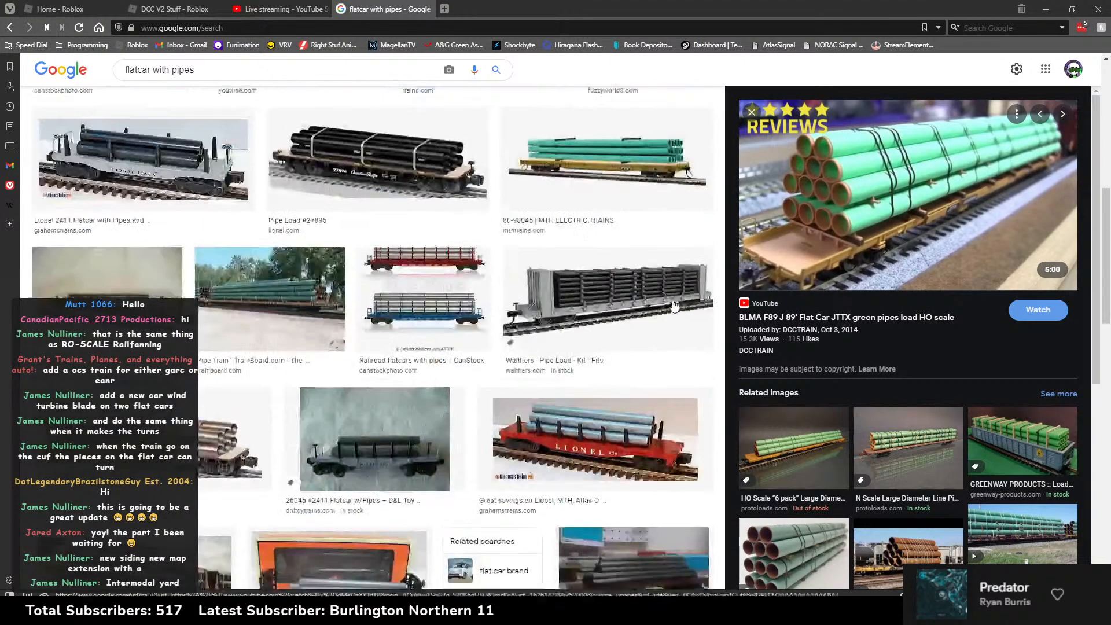
pyautogui.scroll(-12, 674, 307)
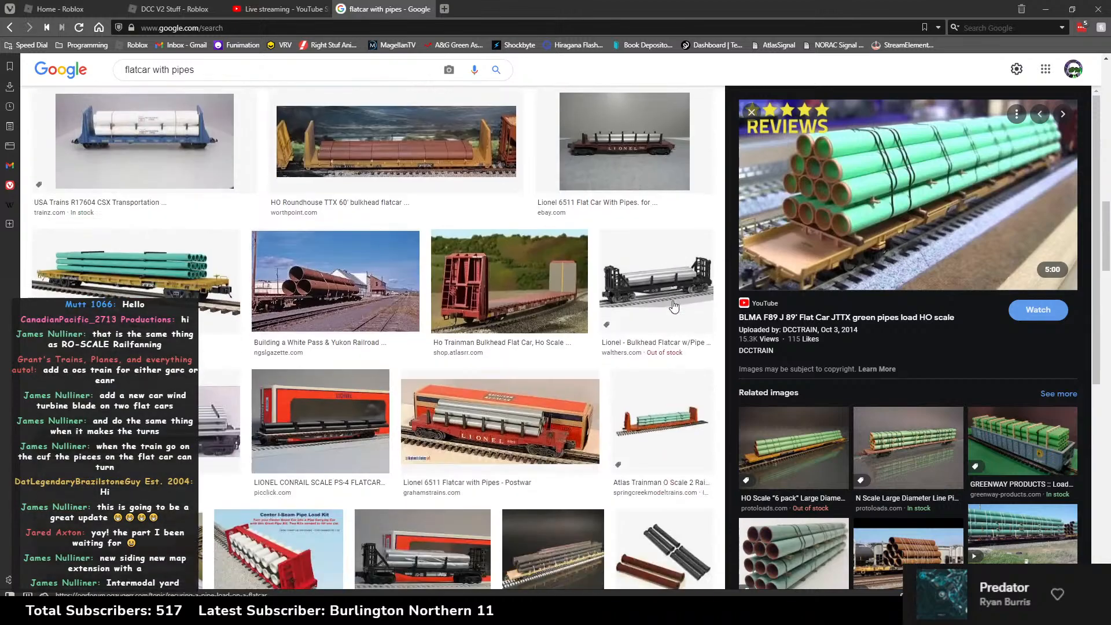
pyautogui.scroll(-8, 674, 305)
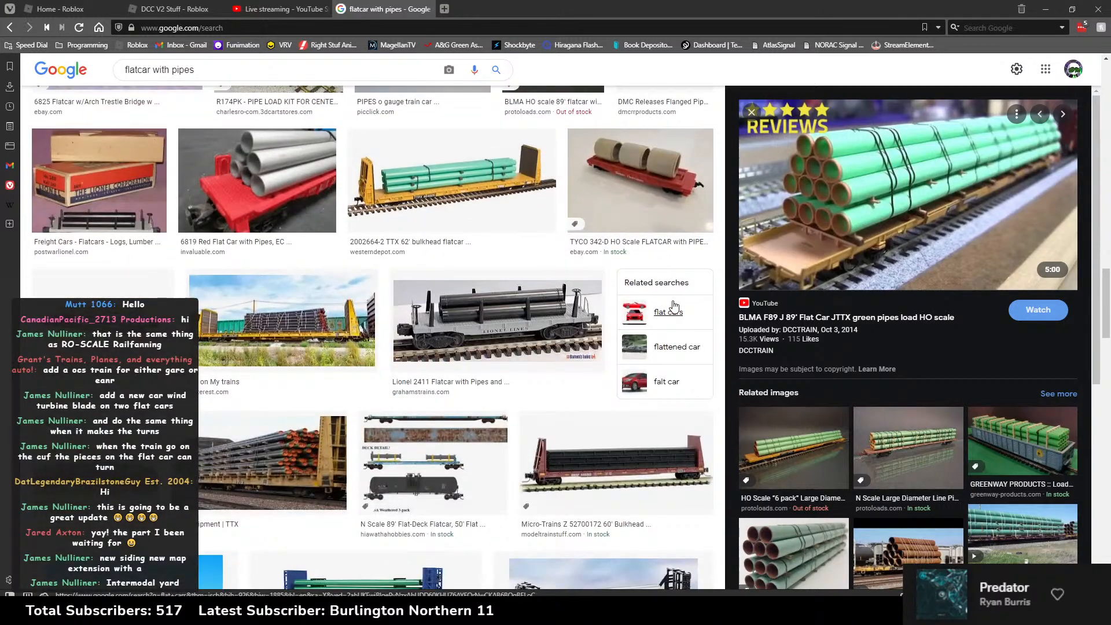
pyautogui.scroll(1, 674, 304)
pyautogui.scroll(-6, 555, 311)
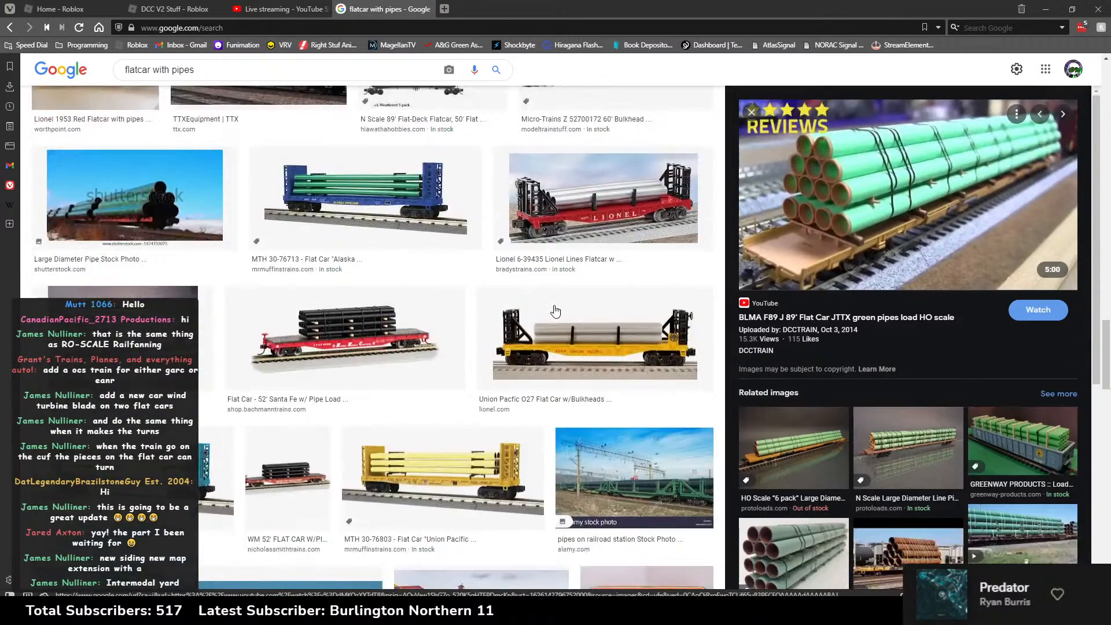
pyautogui.scroll(-6, 591, 307)
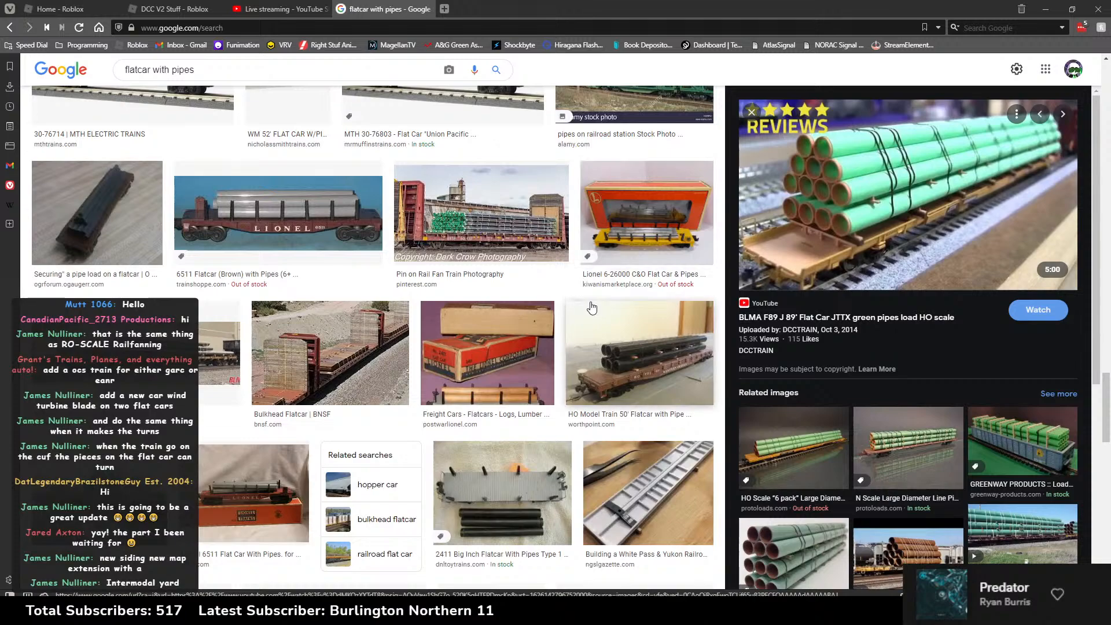
pyautogui.scroll(10, 591, 307)
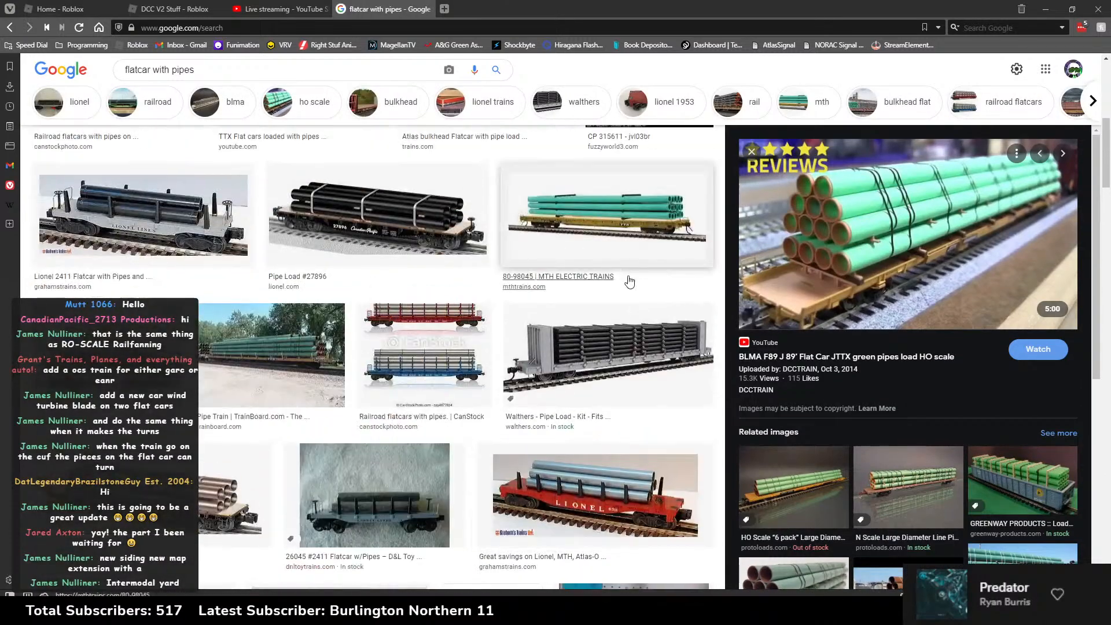
# Step: Switch from the pipe load image results to the That Place With No Name project and survey its railway map from above
pyautogui.scroll(7, 629, 282)
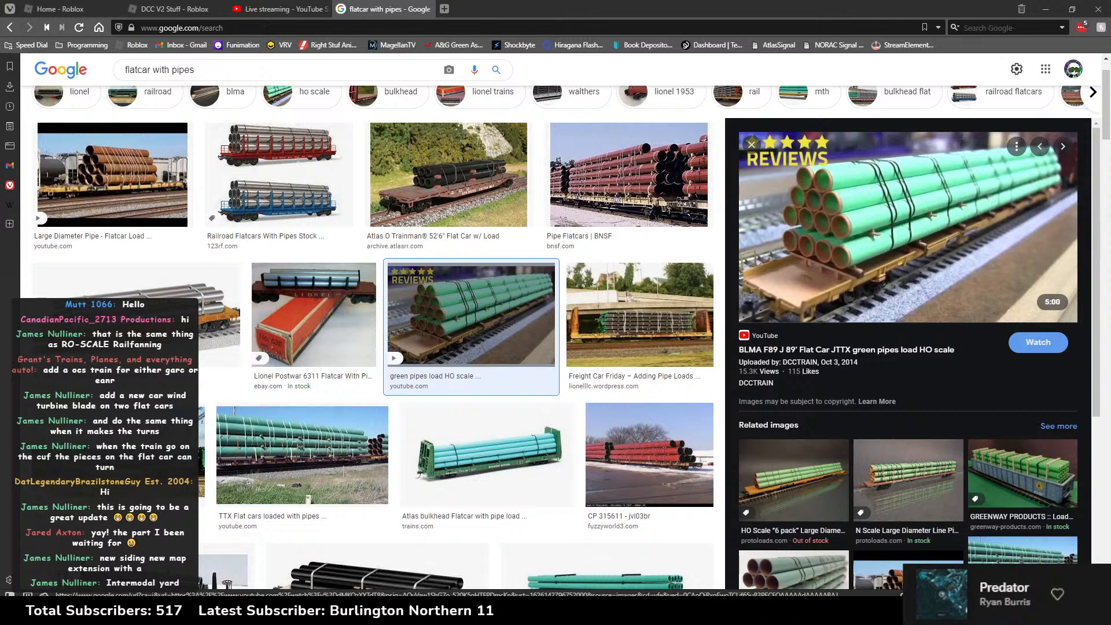
pyautogui.hotkey('alt', 'Tab')
pyautogui.moveTo(561, 248); pyautogui.dragTo(560, 242, button='right')
pyautogui.press('w')
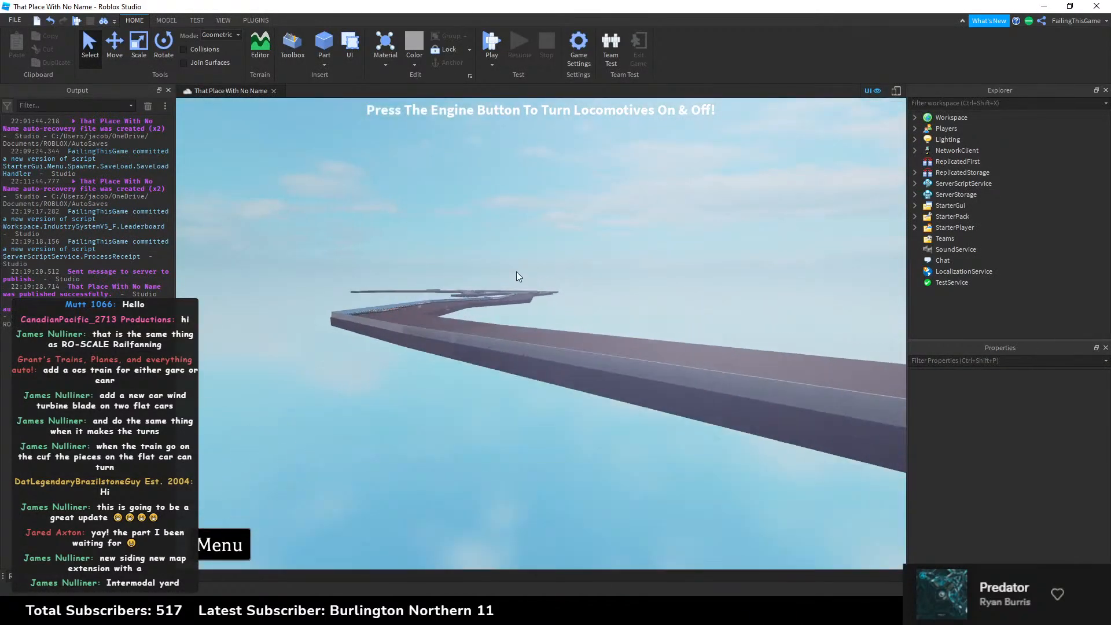
pyautogui.moveTo(516, 272); pyautogui.dragTo(497, 270, button='right')
pyautogui.press('w')
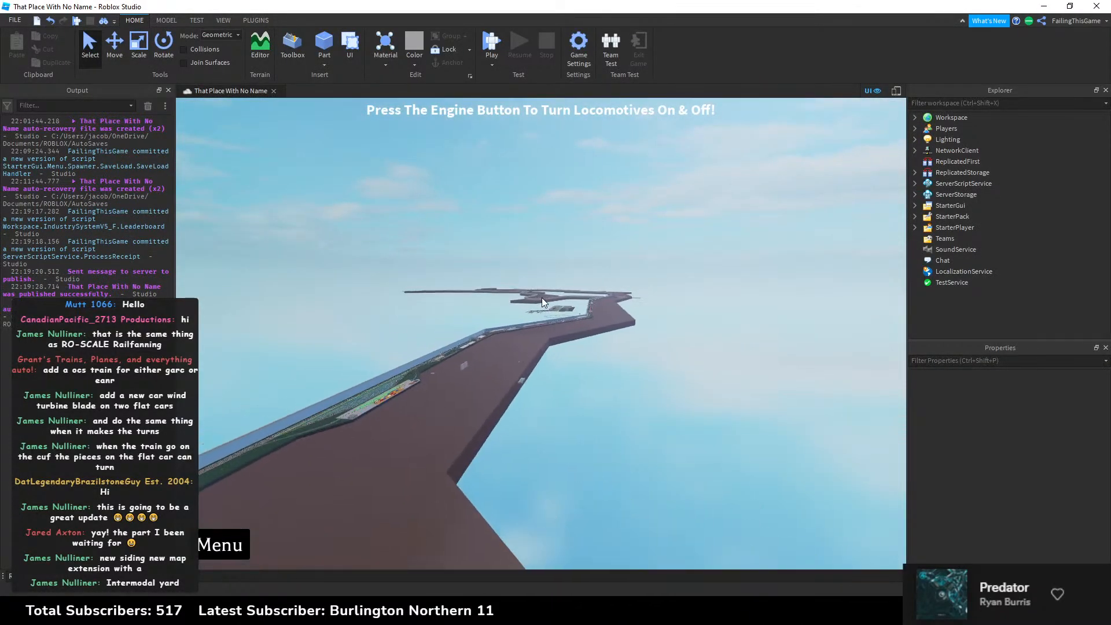
pyautogui.press('w')
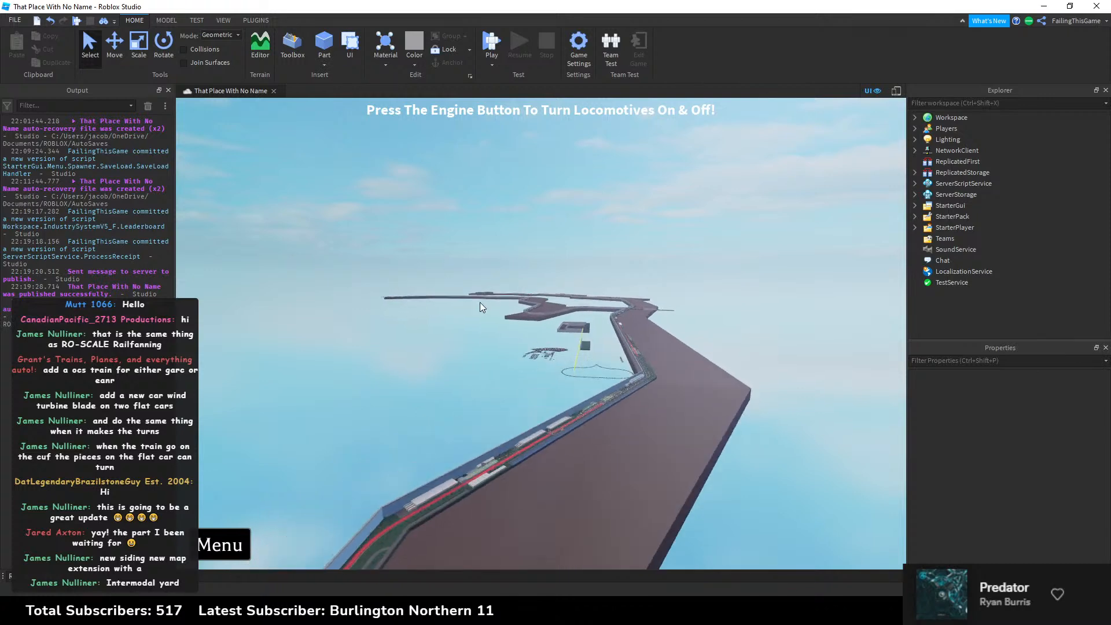
pyautogui.press('w')
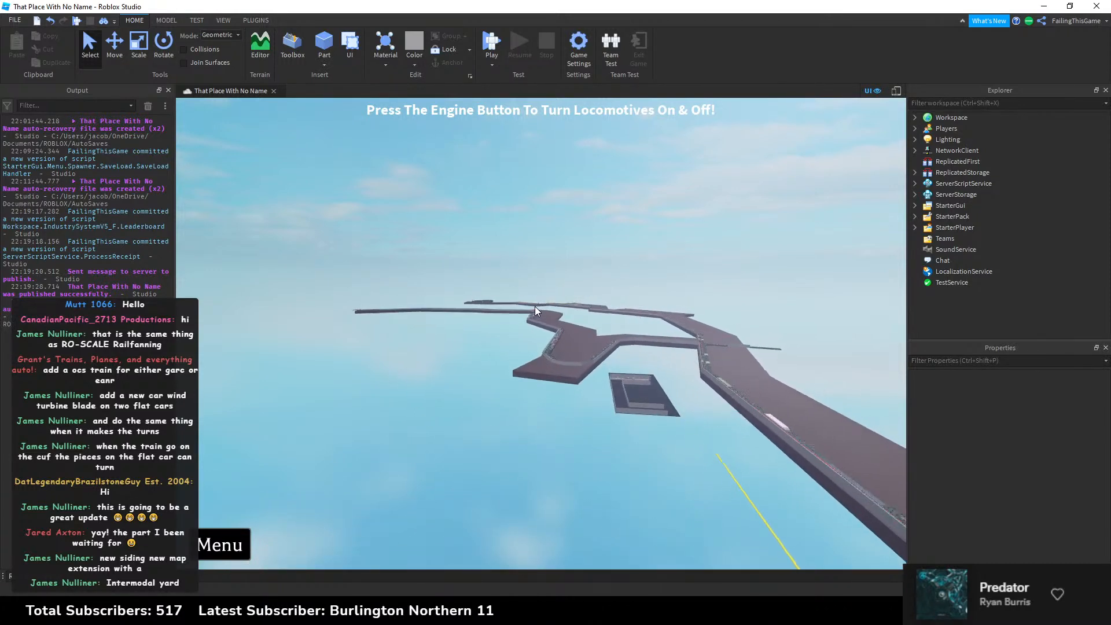
pyautogui.press('w')
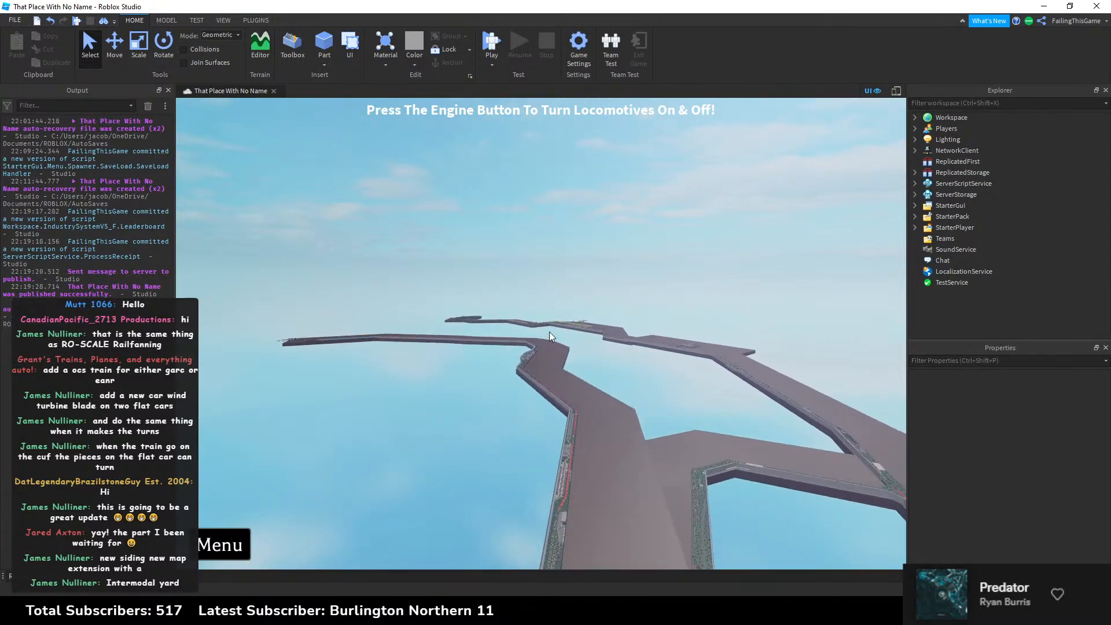
pyautogui.press('w')
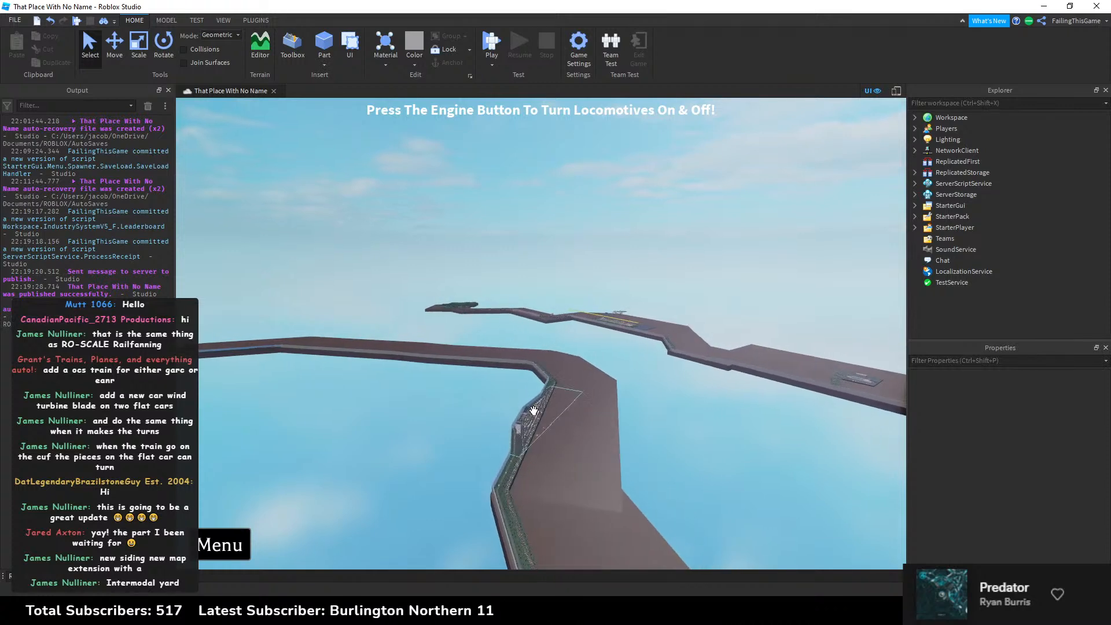
pyautogui.press('w')
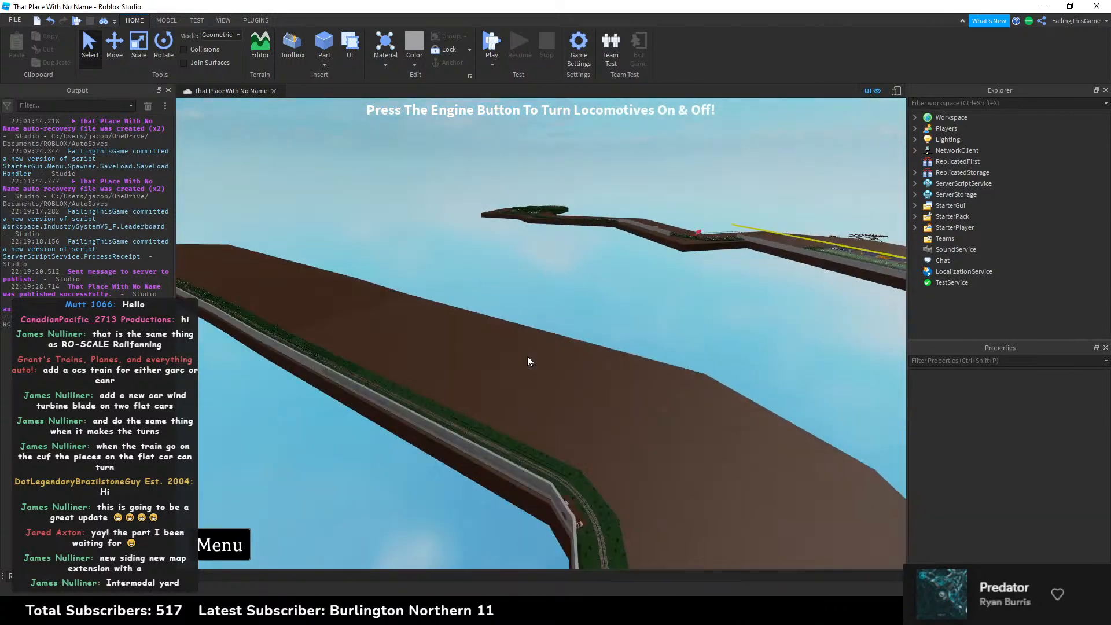
pyautogui.press('w')
pyautogui.moveTo(528, 361); pyautogui.dragTo(544, 293, button='right')
pyautogui.press('w')
pyautogui.press('w')
pyautogui.press('e')
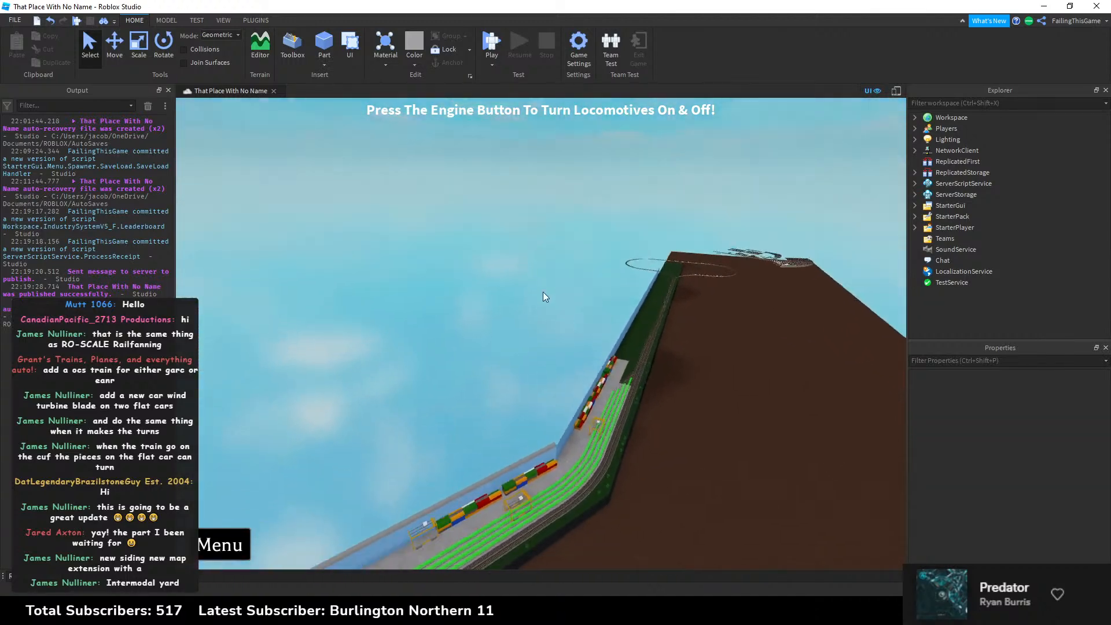
pyautogui.press('s')
pyautogui.moveTo(667, 325); pyautogui.dragTo(538, 241, button='right')
pyautogui.press('w')
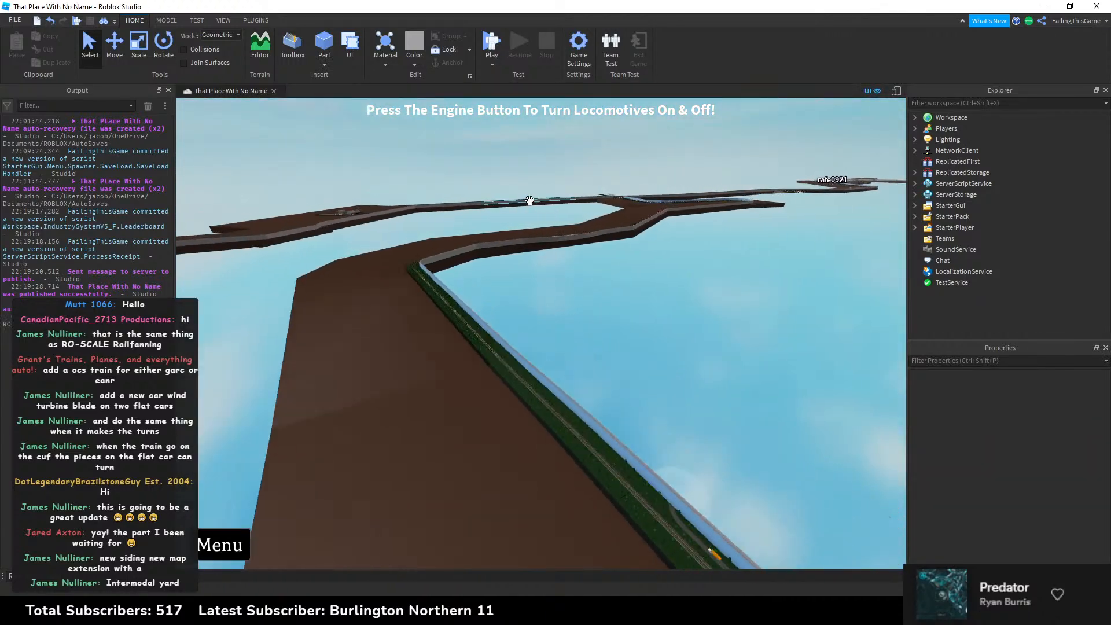
pyautogui.press('w')
pyautogui.moveTo(529, 200); pyautogui.dragTo(600, 209, button='right')
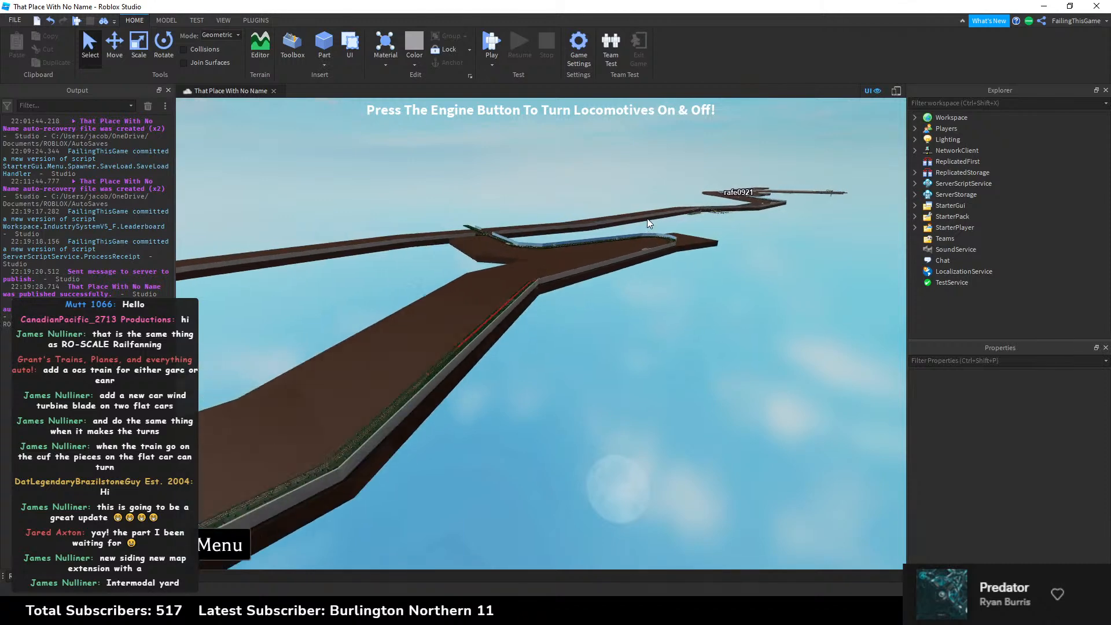
pyautogui.press('w')
pyautogui.moveTo(647, 261); pyautogui.dragTo(647, 262, button='right')
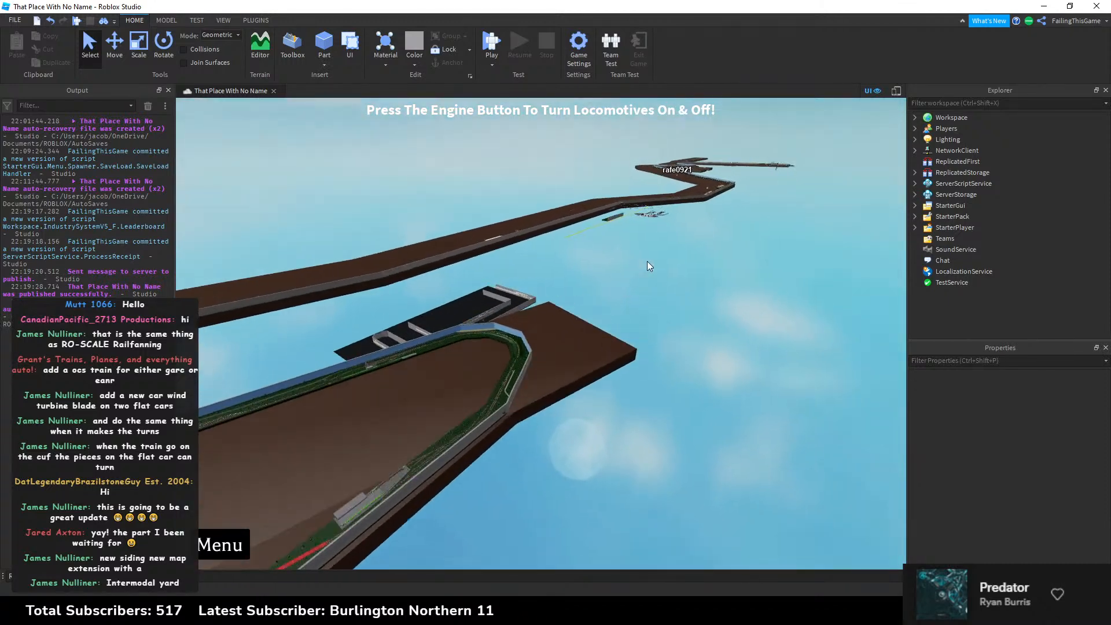
pyautogui.press('w')
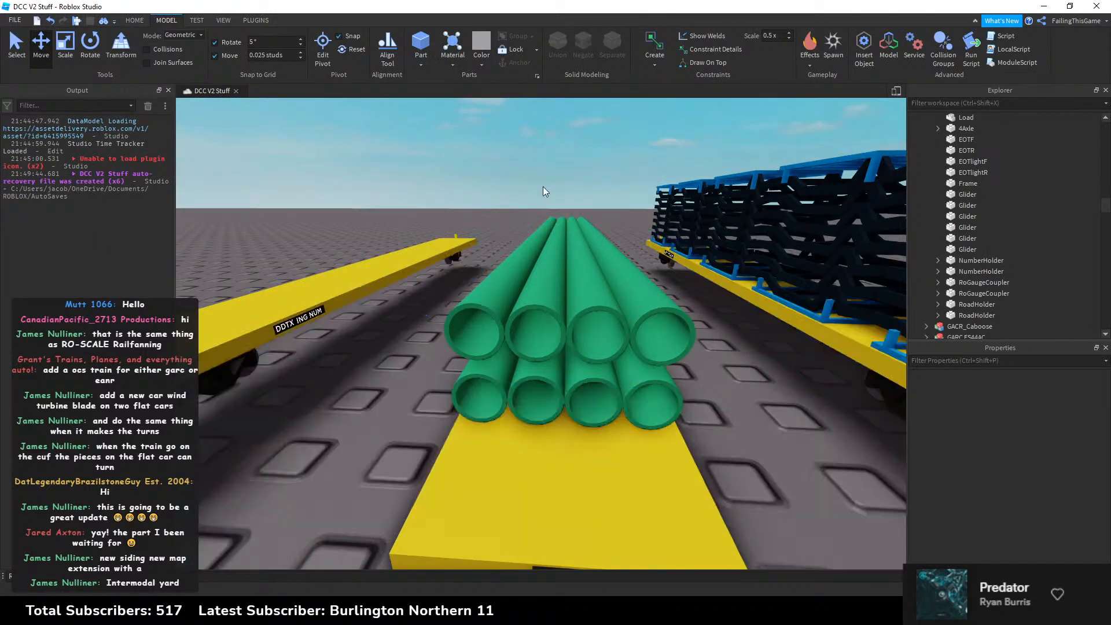
# Step: In DCC V2 Stuff, duplicate three adjacent pipes of the second layer and raise the copies above it
pyautogui.moveTo(542, 186); pyautogui.dragTo(541, 183, button='right')
pyautogui.press('w')
pyautogui.press('a')
pyautogui.press('d')
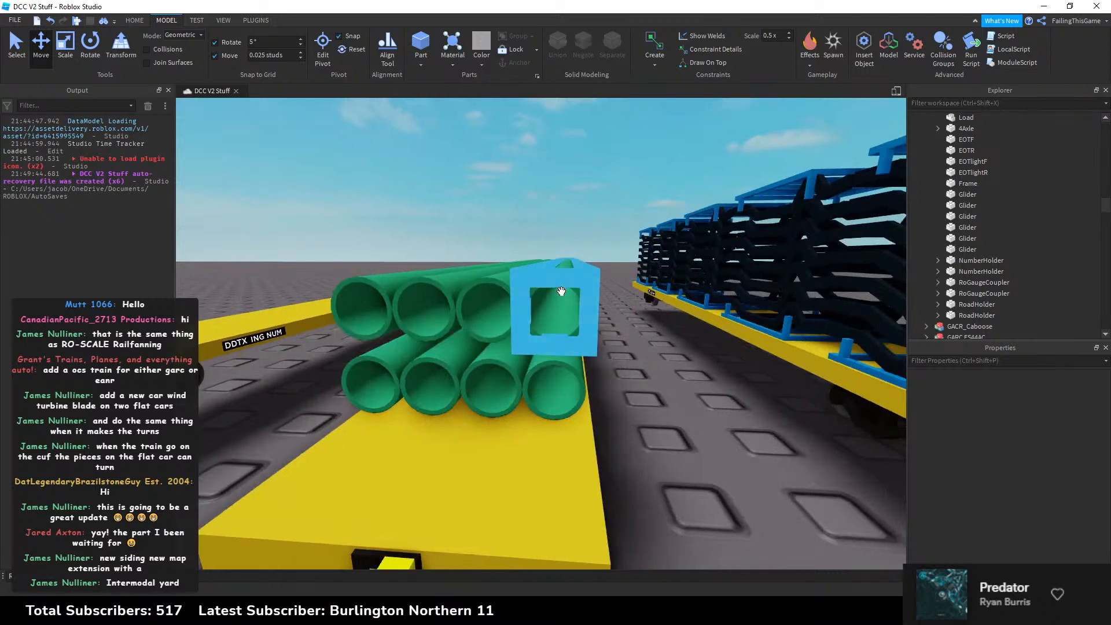
pyautogui.keyDown('alt'); pyautogui.click(561, 291); pyautogui.keyUp('alt')
pyautogui.keyDown('ctrl'); pyautogui.keyDown('alt'); pyautogui.click(487, 290); pyautogui.keyUp('alt'); pyautogui.keyUp('ctrl')
pyautogui.keyDown('ctrl'); pyautogui.keyDown('alt'); pyautogui.click(437, 291); pyautogui.keyUp('alt'); pyautogui.keyUp('ctrl')
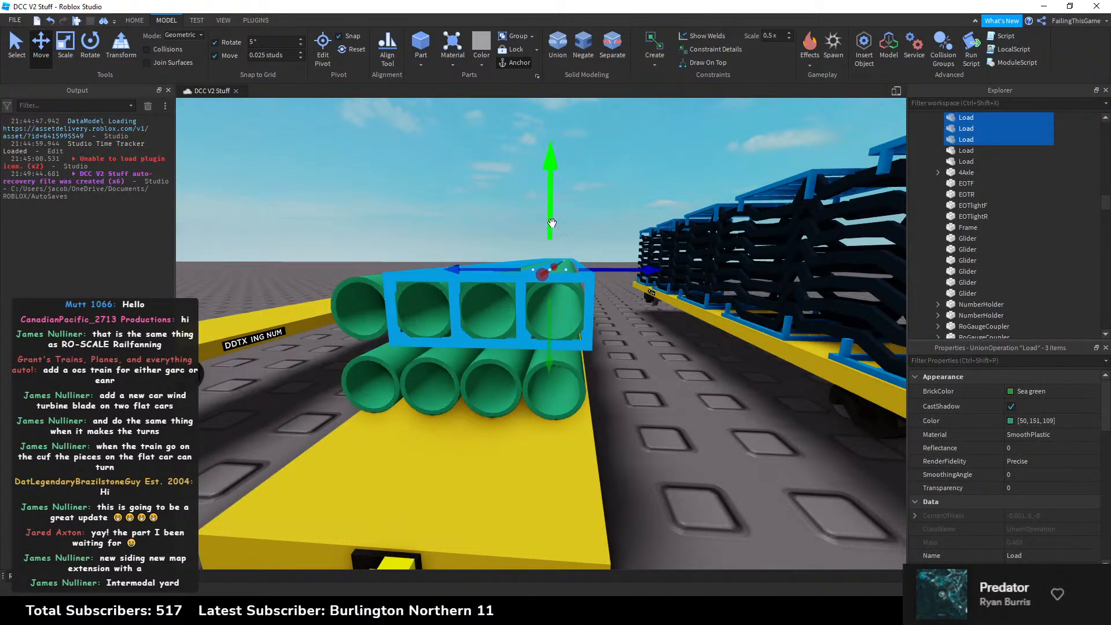
pyautogui.hotkey('ctrl', 'd')
pyautogui.moveTo(551, 223); pyautogui.dragTo(555, 202)
# Step: Shift the three copied pipes sideways to center them over the four below and adjust their height
pyautogui.moveTo(555, 203); pyautogui.dragTo(562, 212, button='right')
pyautogui.press('w')
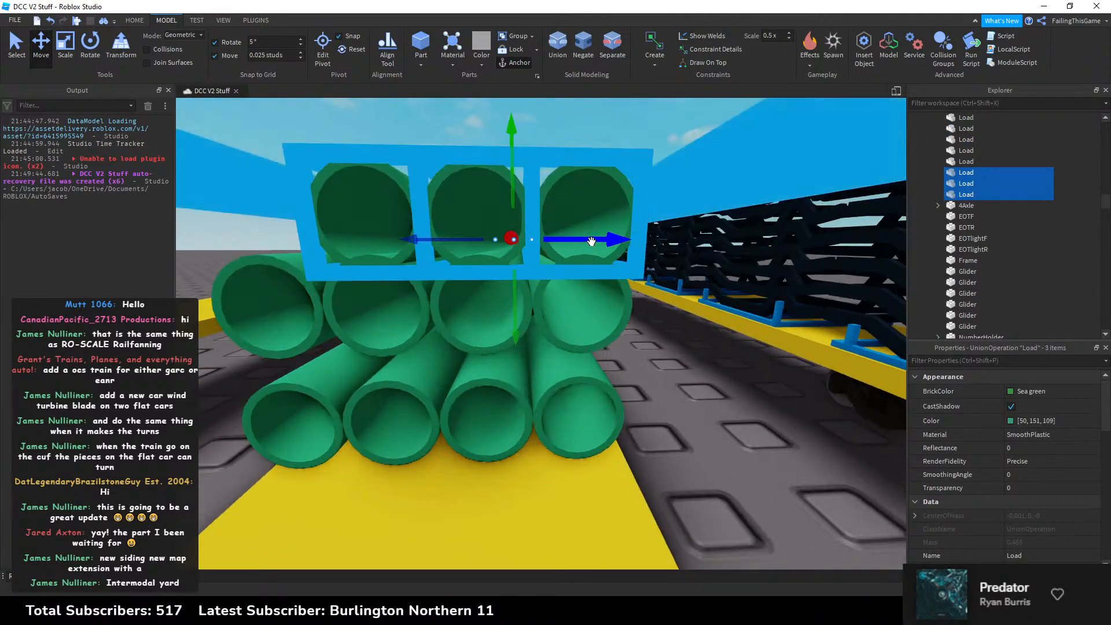
pyautogui.moveTo(590, 241); pyautogui.dragTo(564, 241)
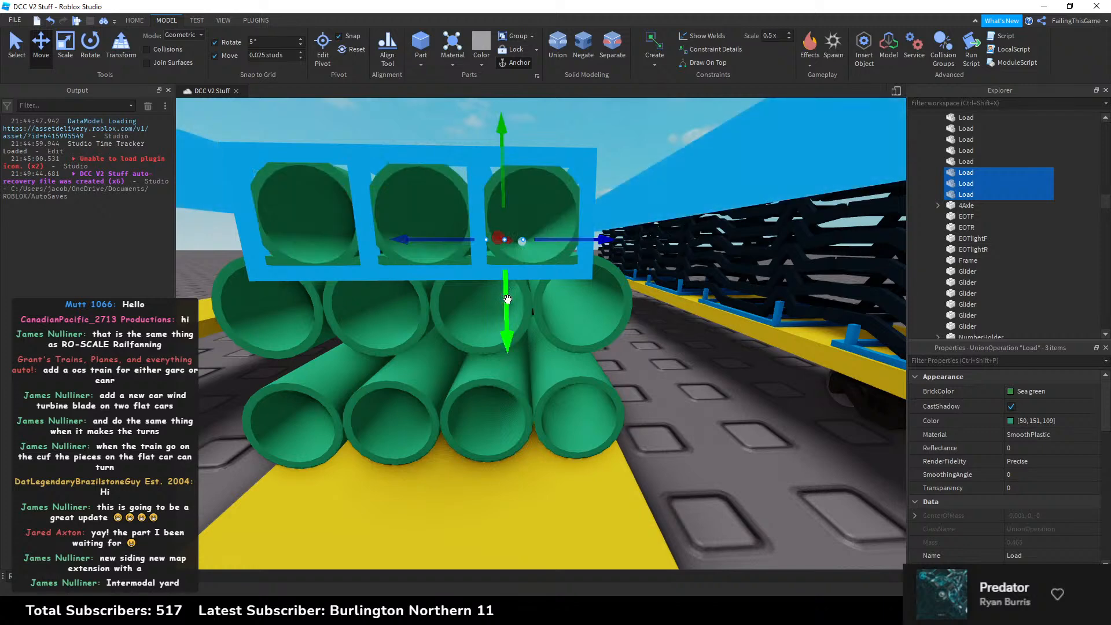
pyautogui.moveTo(508, 299); pyautogui.dragTo(507, 293)
pyautogui.click(619, 172)
# Step: Reselect all three third-layer pipes and fine-tune their height so they rest in the gaps of the second layer
pyautogui.press('d')
pyautogui.moveTo(619, 172); pyautogui.dragTo(619, 169, button='right')
pyautogui.press('s')
pyautogui.press('w')
pyautogui.click(564, 197)
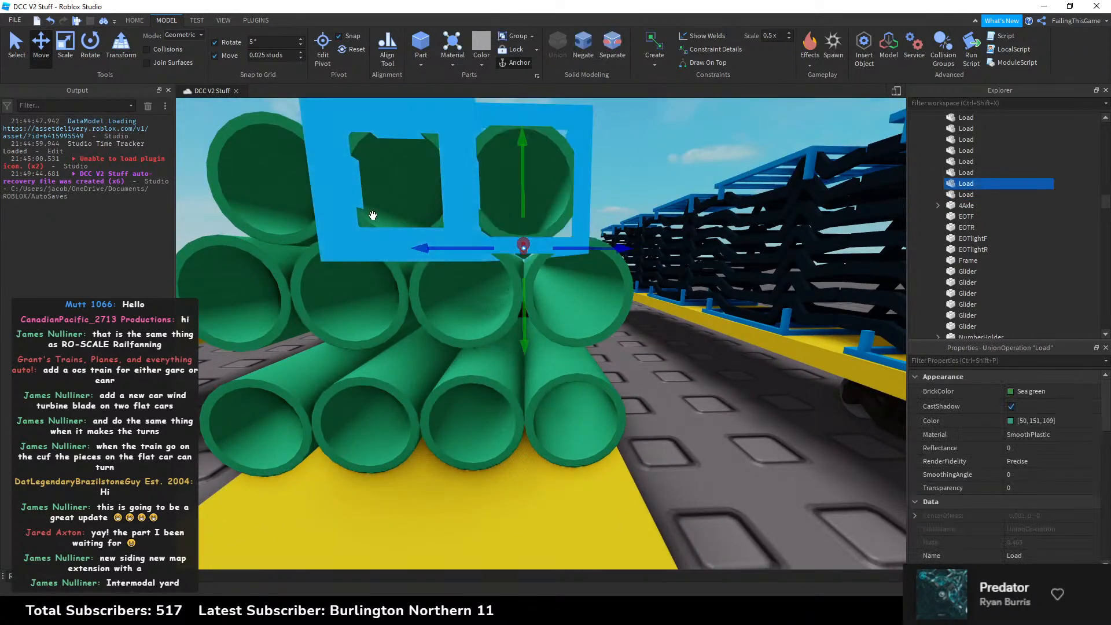
pyautogui.keyDown('ctrl'); pyautogui.click(373, 215); pyautogui.keyUp('ctrl')
pyautogui.keyDown('ctrl'); pyautogui.click(292, 206); pyautogui.keyUp('ctrl')
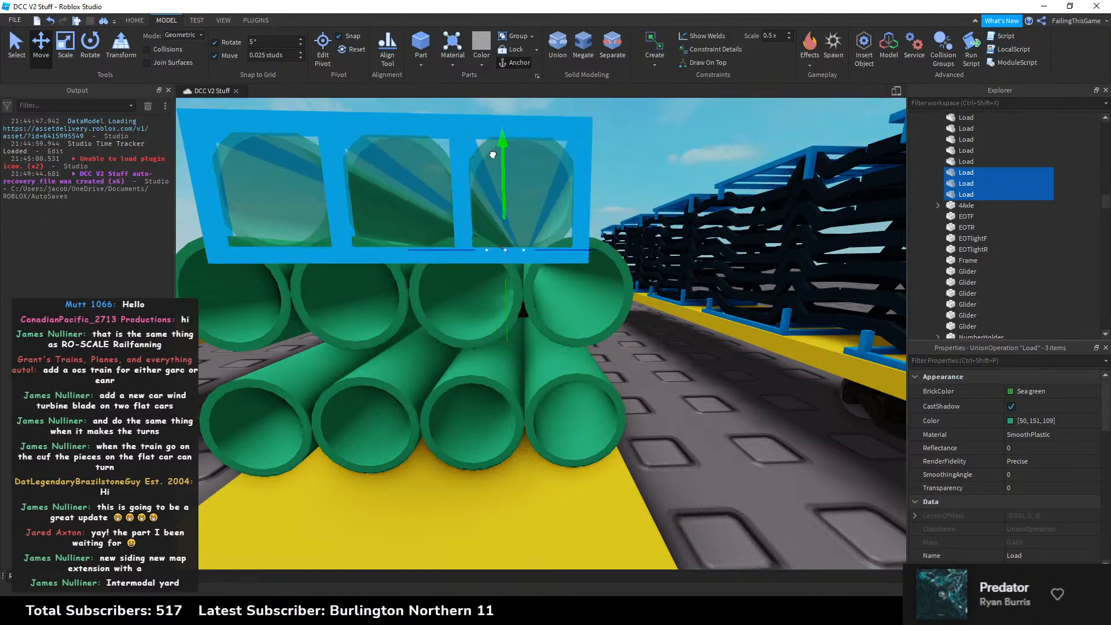
pyautogui.moveTo(492, 154); pyautogui.dragTo(492, 154)
pyautogui.click(599, 154)
# Step: Duplicate two adjacent pipes of the third layer and raise the copies to start a fourth layer
pyautogui.press('s')
pyautogui.moveTo(600, 154); pyautogui.dragTo(599, 154, button='right')
pyautogui.press('a')
pyautogui.click(617, 243)
pyautogui.keyDown('ctrl'); pyautogui.click(586, 253); pyautogui.keyUp('ctrl')
pyautogui.press('d')
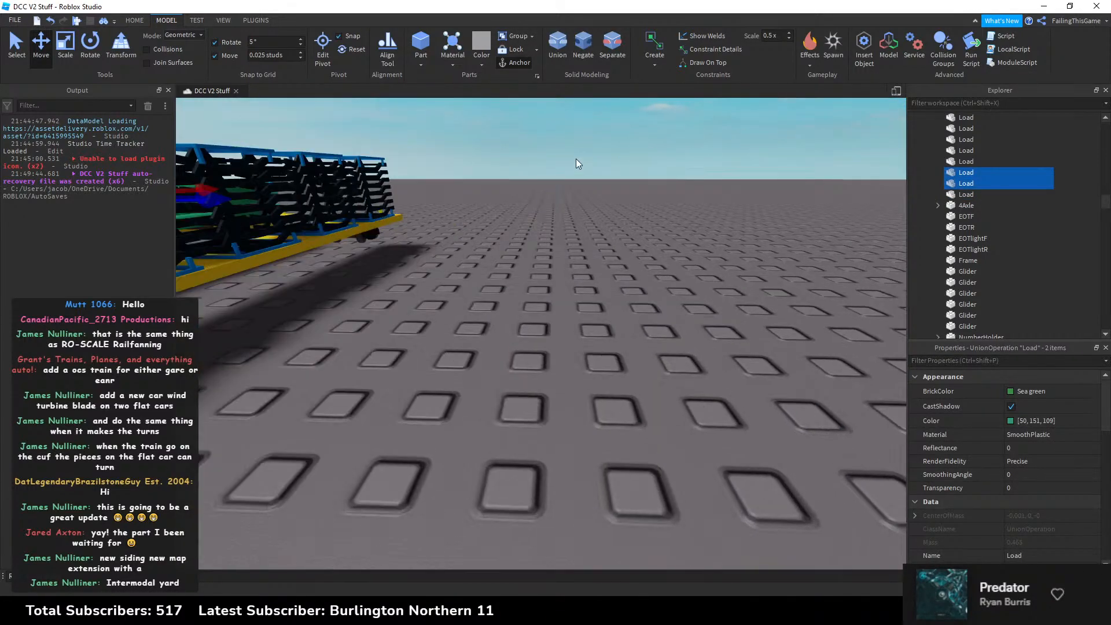
pyautogui.press('f')
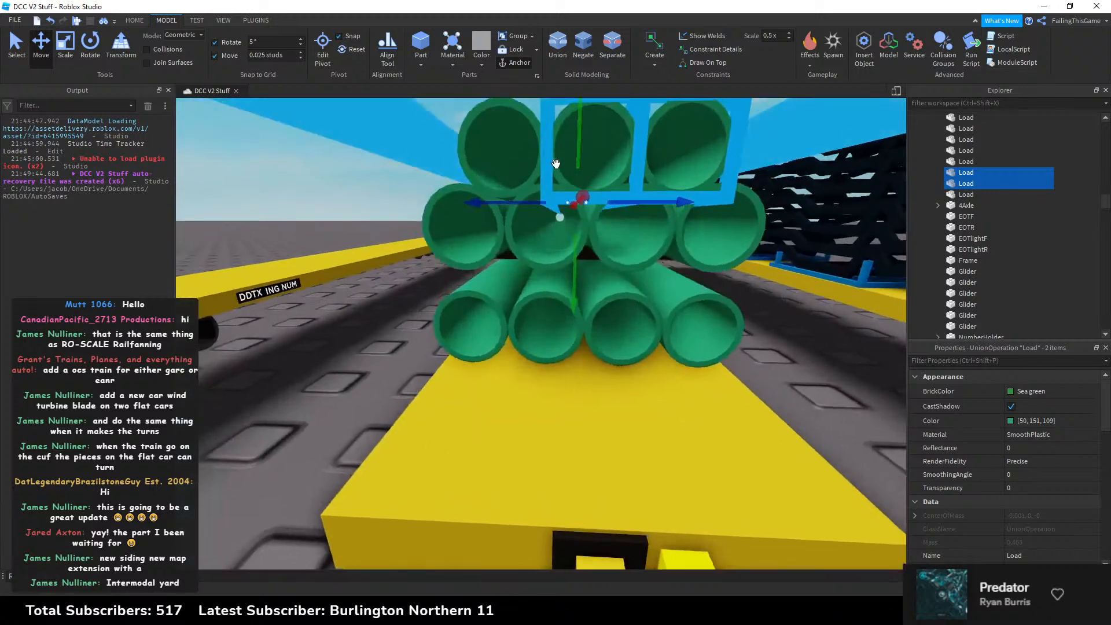
pyautogui.moveTo(556, 163); pyautogui.dragTo(556, 165, button='right')
pyautogui.press('s')
pyautogui.moveTo(583, 146); pyautogui.dragTo(588, 132)
pyautogui.hotkey('ctrl', 'd')
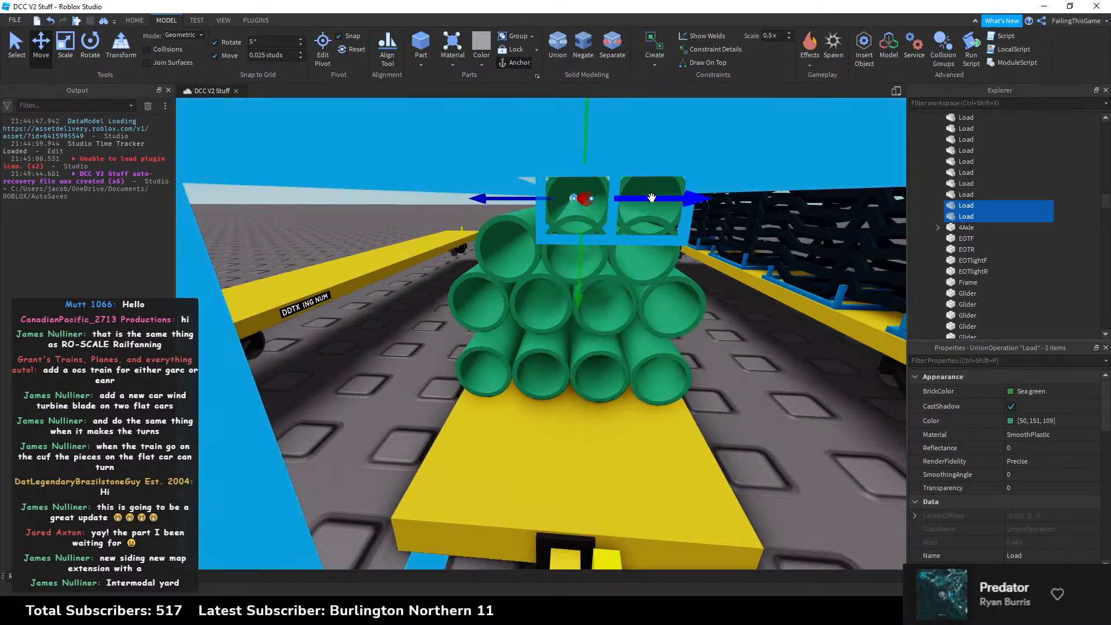
# Step: Center the two top pipes over the three below and adjust their height to seat them on the stack
pyautogui.moveTo(675, 198); pyautogui.dragTo(643, 197)
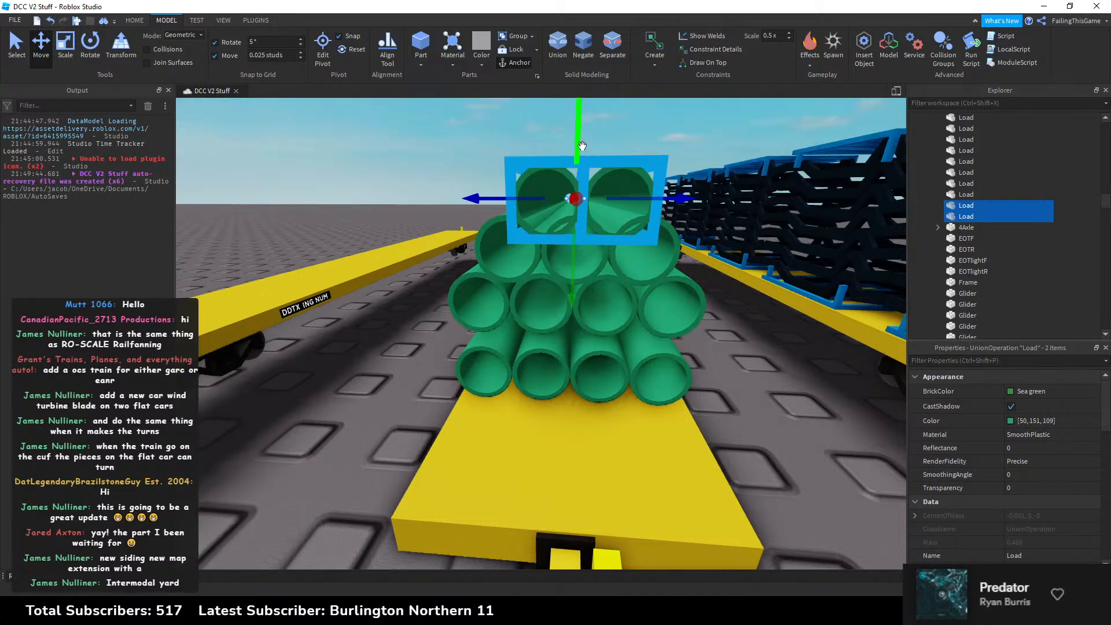
pyautogui.moveTo(657, 200); pyautogui.dragTo(651, 200)
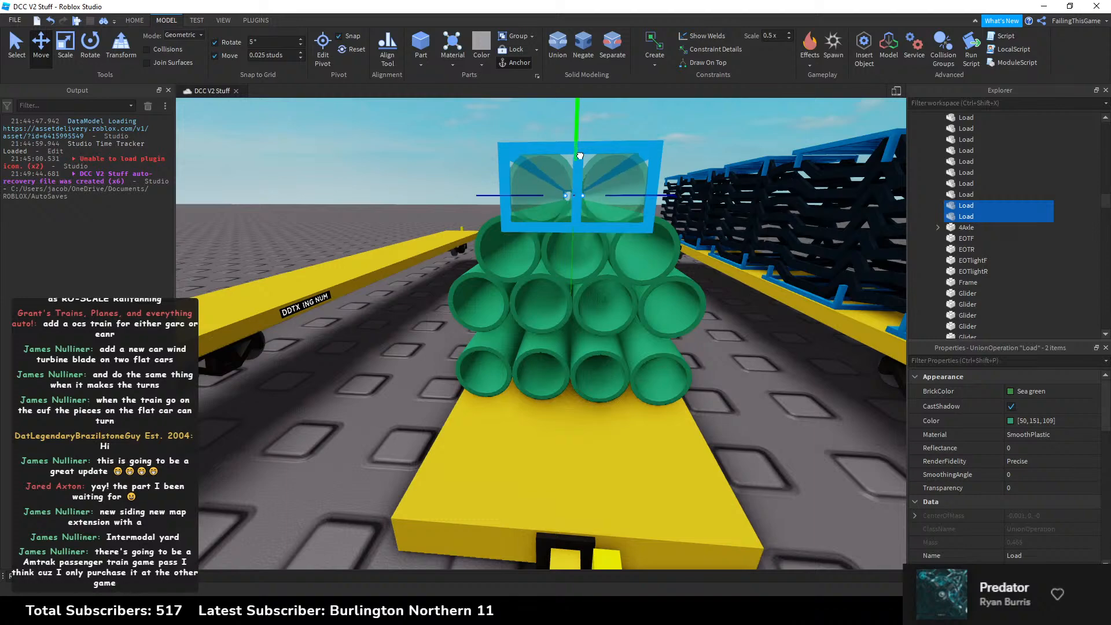
pyautogui.click(494, 133)
# Step: Inspect the four-layer pipe stack on the flatcar and compare it with the green pipe load reference image in the browser
pyautogui.scroll(2, 495, 132)
pyautogui.scroll(-5, 495, 132)
pyautogui.moveTo(494, 132); pyautogui.dragTo(495, 132, button='right')
pyautogui.scroll(3, 502, 141)
pyautogui.scroll(-5, 565, 397)
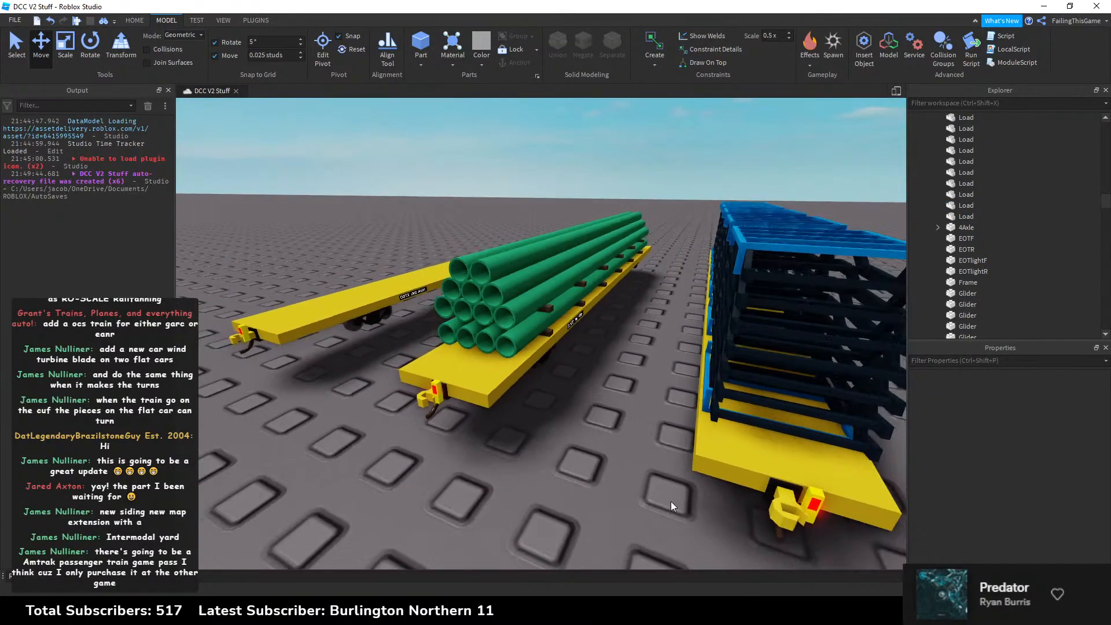
pyautogui.hotkey('alt', 'Tab')
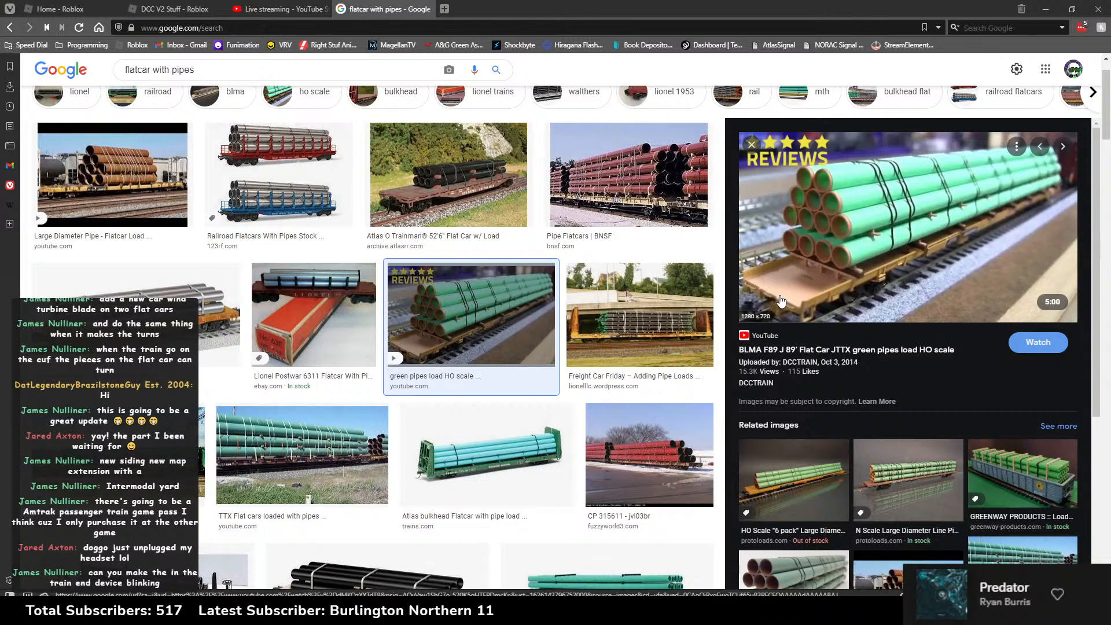
pyautogui.hotkey('alt', 'Tab')
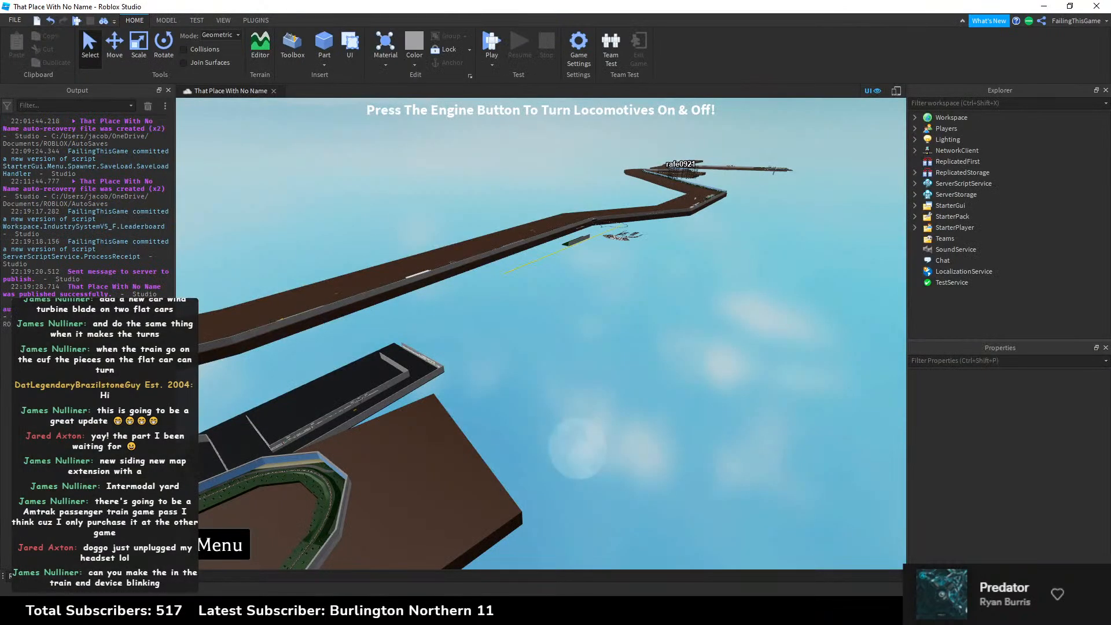
pyautogui.moveTo(597, 151); pyautogui.dragTo(512, 183, button='right')
pyautogui.scroll(-5, 591, 154)
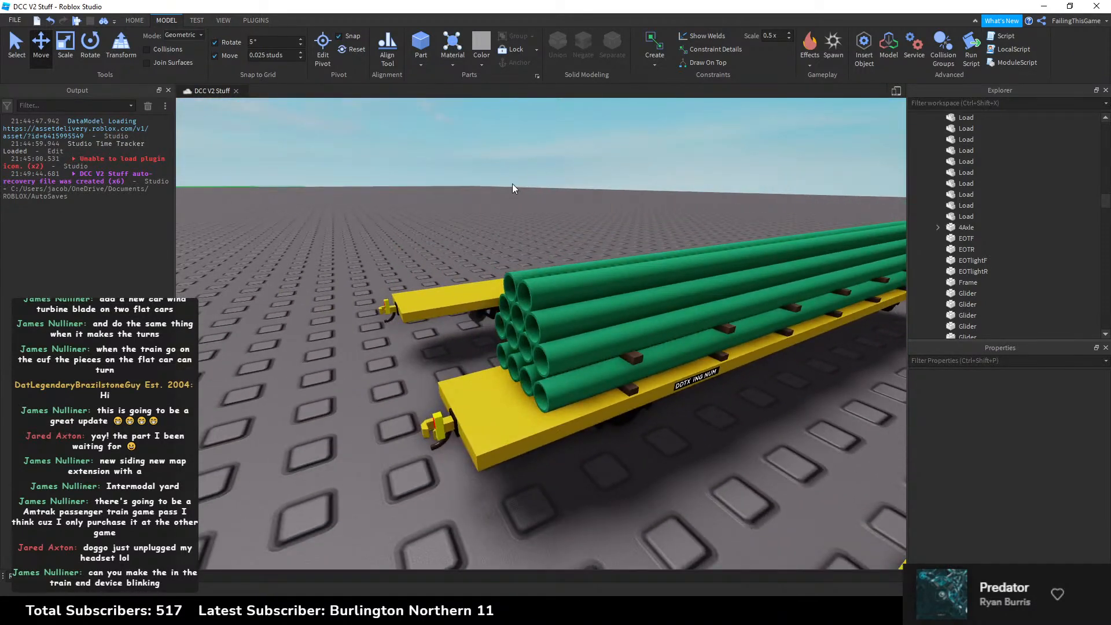
# Step: Duplicate the wood support union, raise the copy above the pipe stack and separate it into individual Load blocks
pyautogui.click(641, 359)
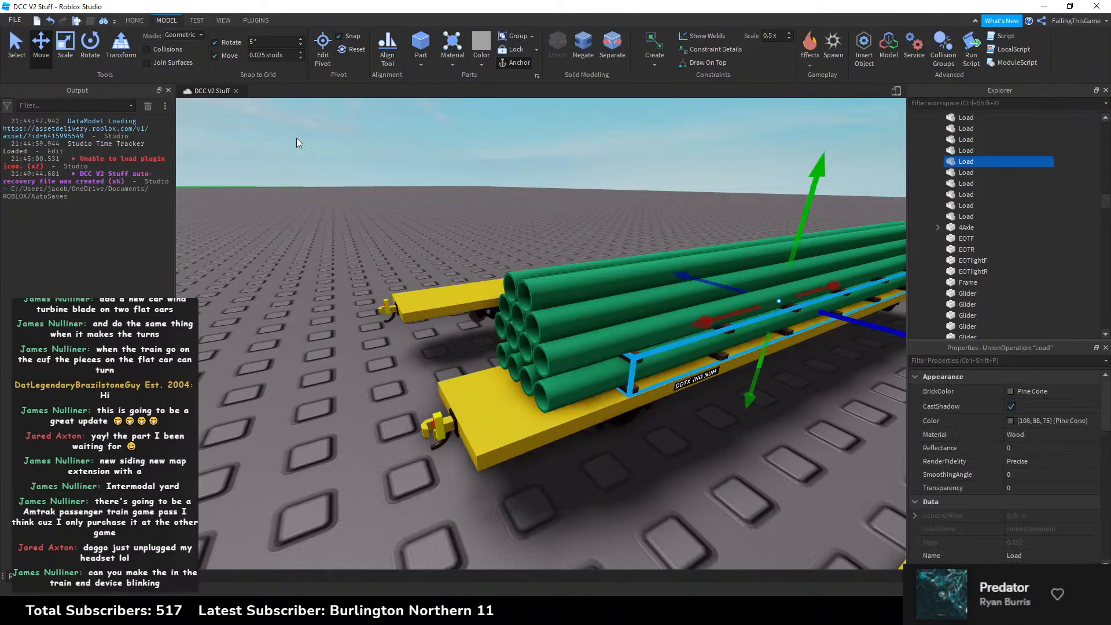
pyautogui.press('f')
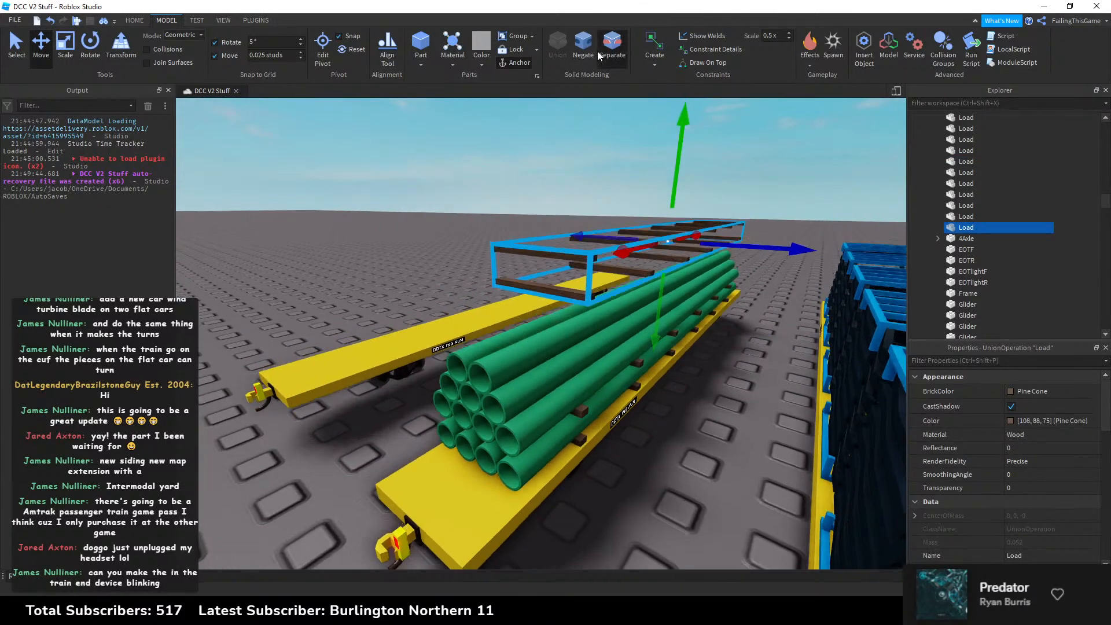
pyautogui.click(599, 50)
pyautogui.click(641, 148)
# Step: Select the separated wood blocks above the pipes and remove all except the nearest upper one
pyautogui.moveTo(630, 210); pyautogui.dragTo(631, 207, button='right')
pyautogui.press('w')
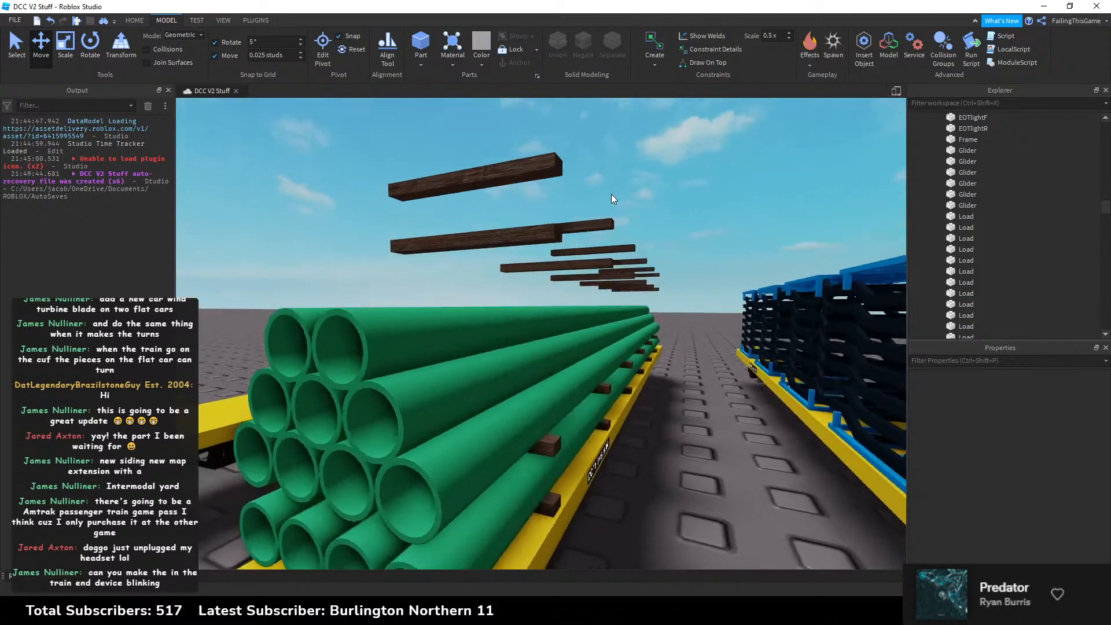
pyautogui.moveTo(431, 206); pyautogui.dragTo(685, 299)
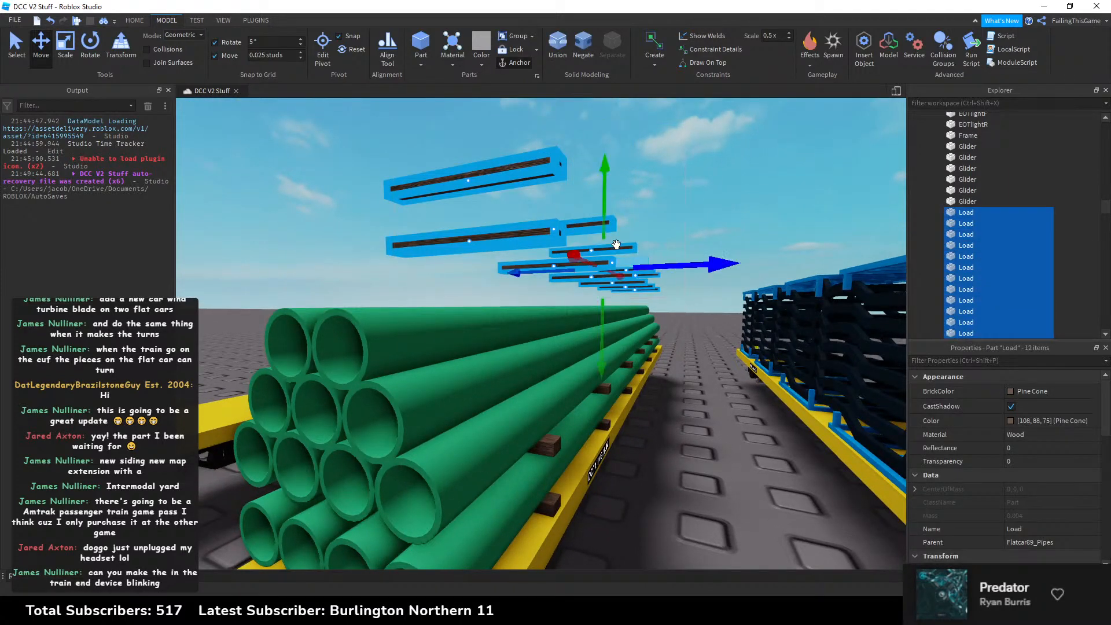
pyautogui.hotkey('ctrl', 'u')
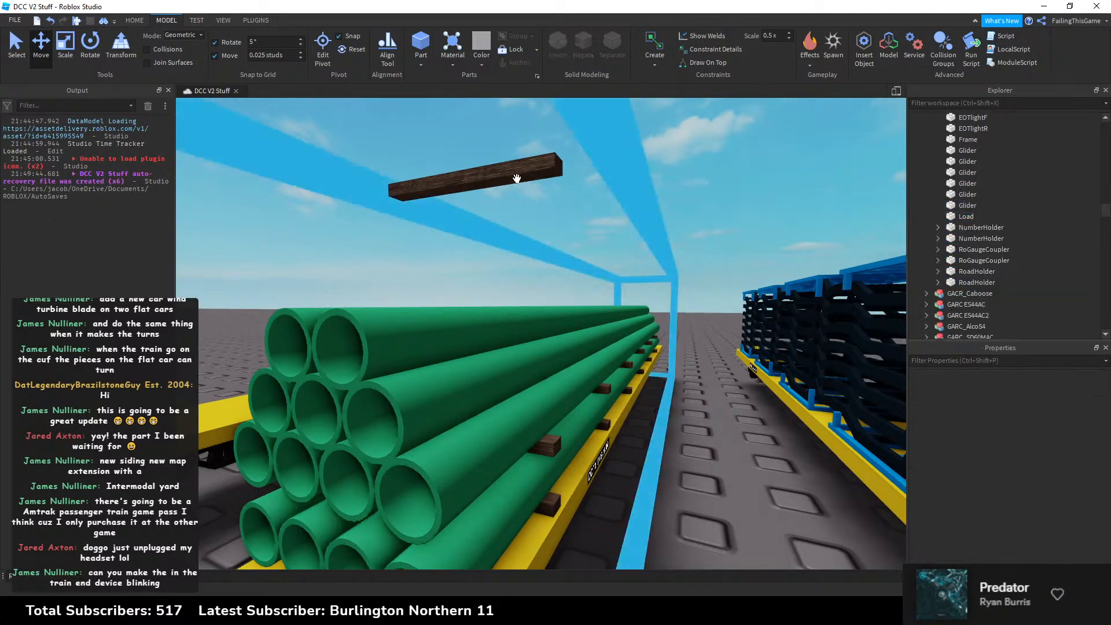
# Step: Rename the wooden beam floating above the pipe load as Strap
pyautogui.click(964, 206)
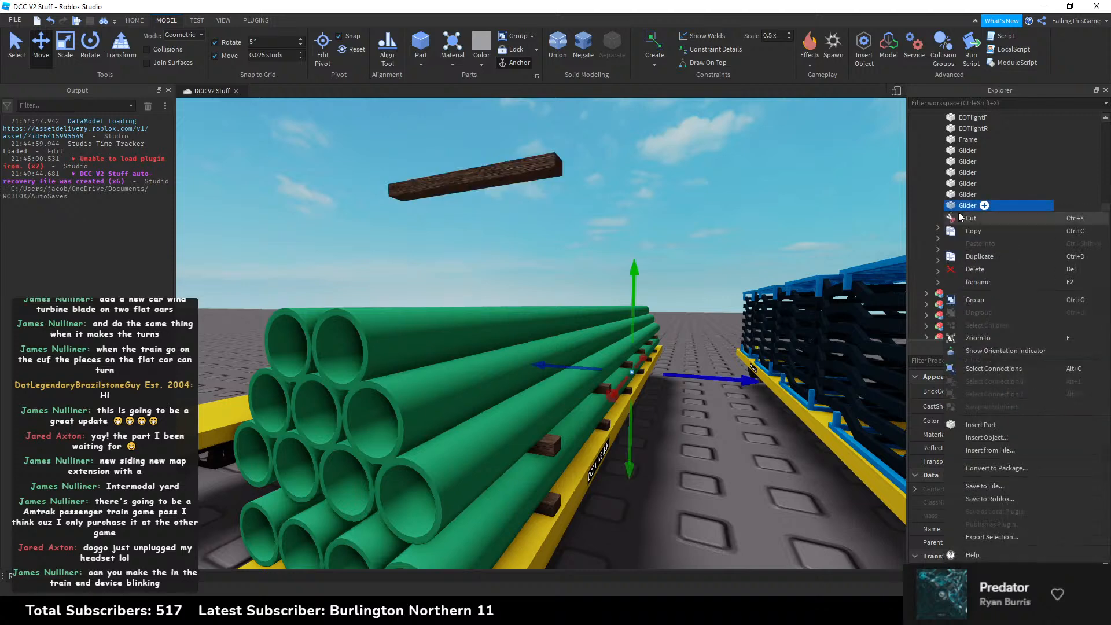
pyautogui.click(949, 217)
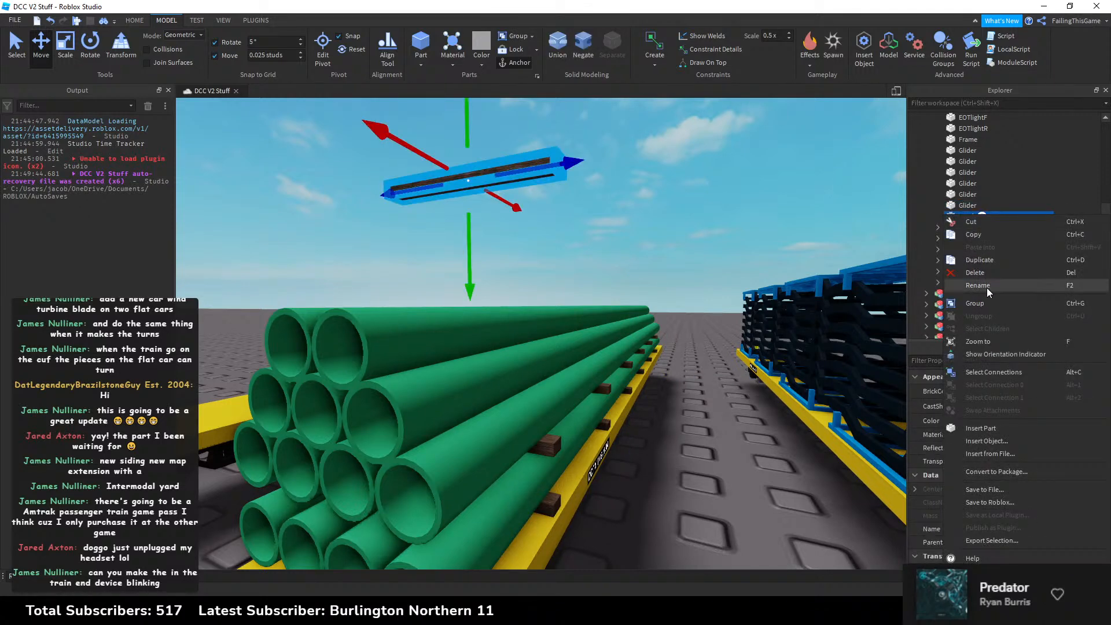
pyautogui.click(987, 287)
pyautogui.write('Strap')
pyautogui.press('Return')
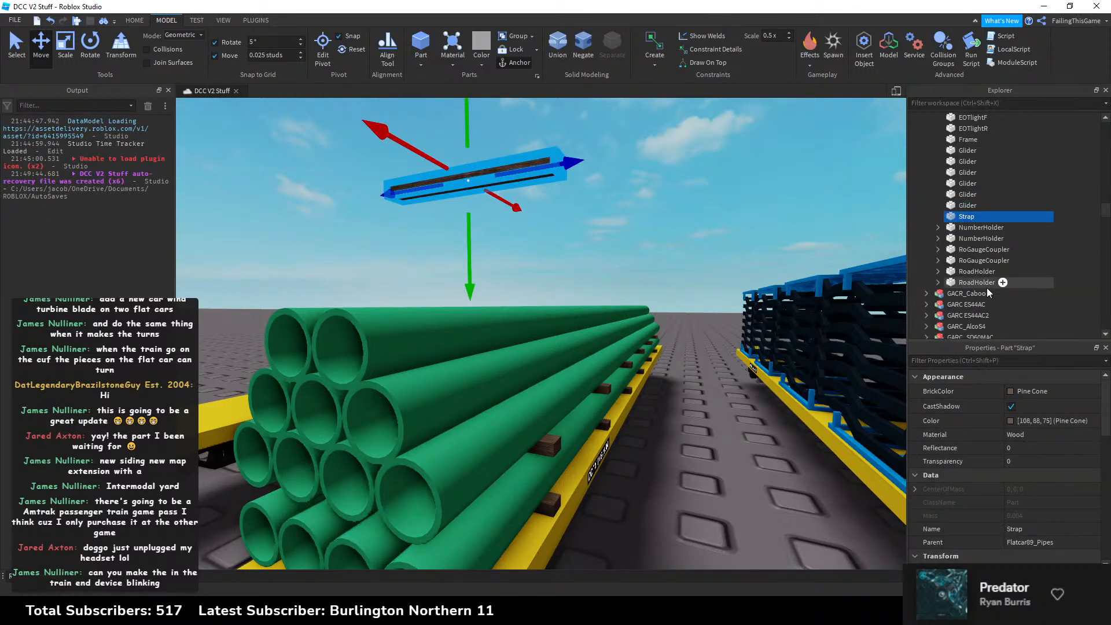
# Step: Duplicate the Strap beam, move the copy slightly upward, and delete the original beam beneath it
pyautogui.moveTo(471, 125); pyautogui.dragTo(470, 98)
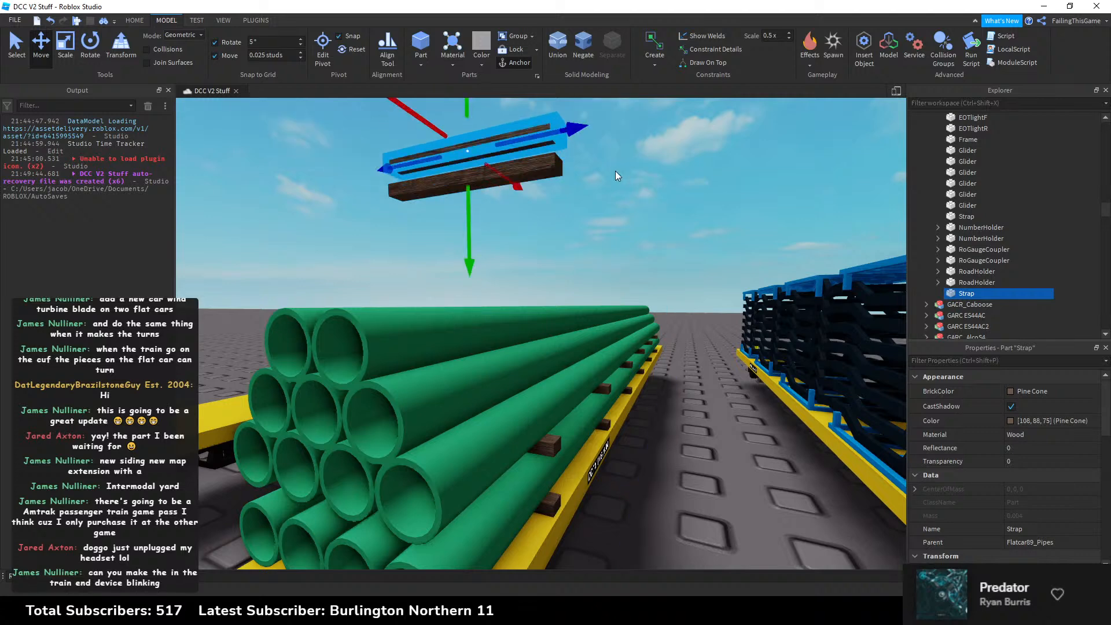
pyautogui.click(557, 158)
pyautogui.press('Delete')
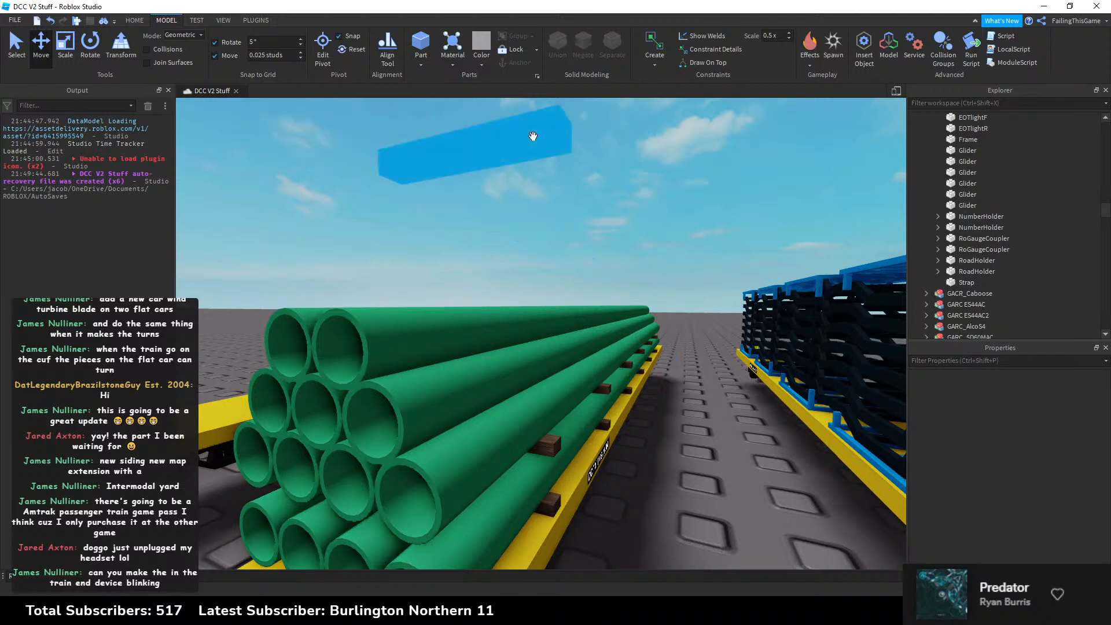
# Step: Move the remaining Strap down to the flatcar's deck edge, beside the ends of the lowest pipes
pyautogui.click(532, 136)
pyautogui.moveTo(470, 118); pyautogui.dragTo(503, 276)
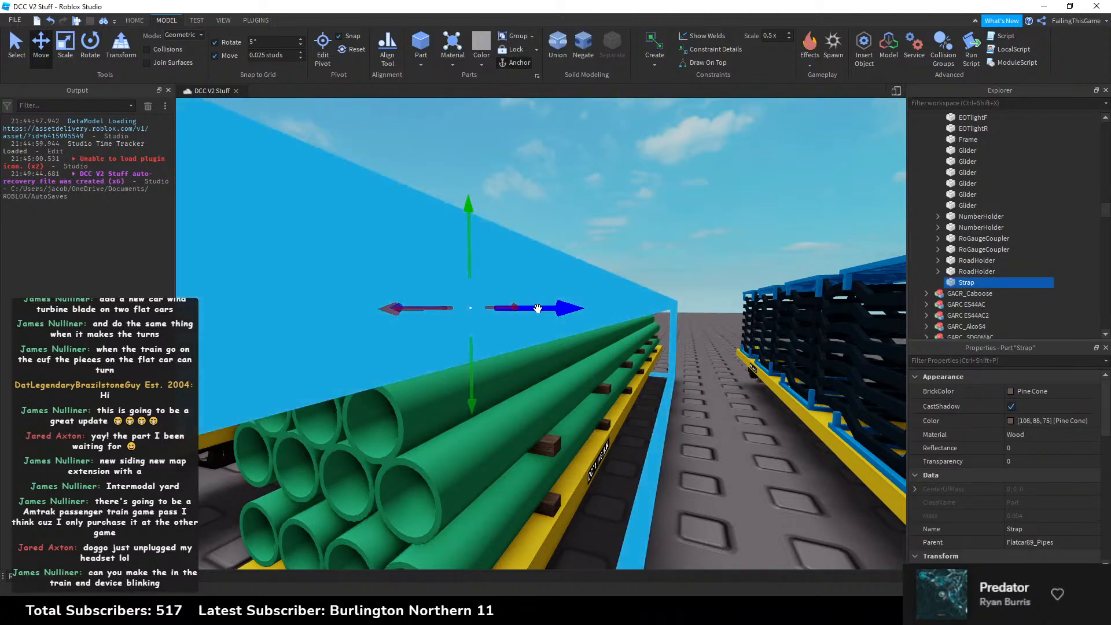
pyautogui.moveTo(476, 369); pyautogui.dragTo(482, 424)
pyautogui.moveTo(482, 424); pyautogui.dragTo(447, 398, button='right')
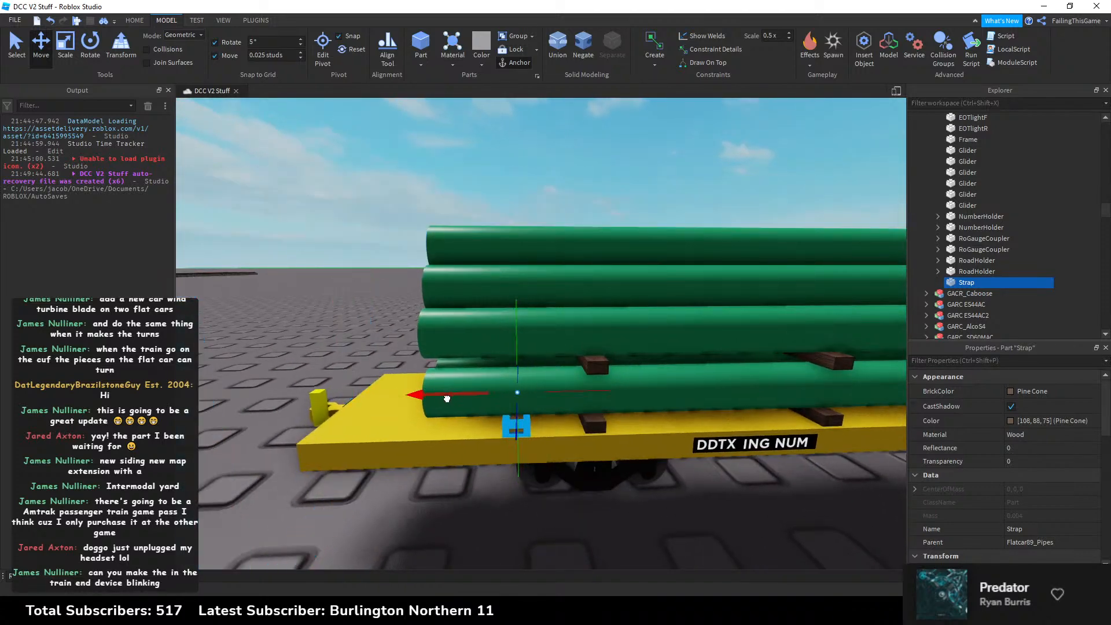
# Step: Scale the Strap into a thin upright strip about 0.73 studs tall, running from the deck up the side of the two lower pipe rows
pyautogui.click(72, 44)
pyautogui.moveTo(370, 237); pyautogui.dragTo(510, 416, button='right')
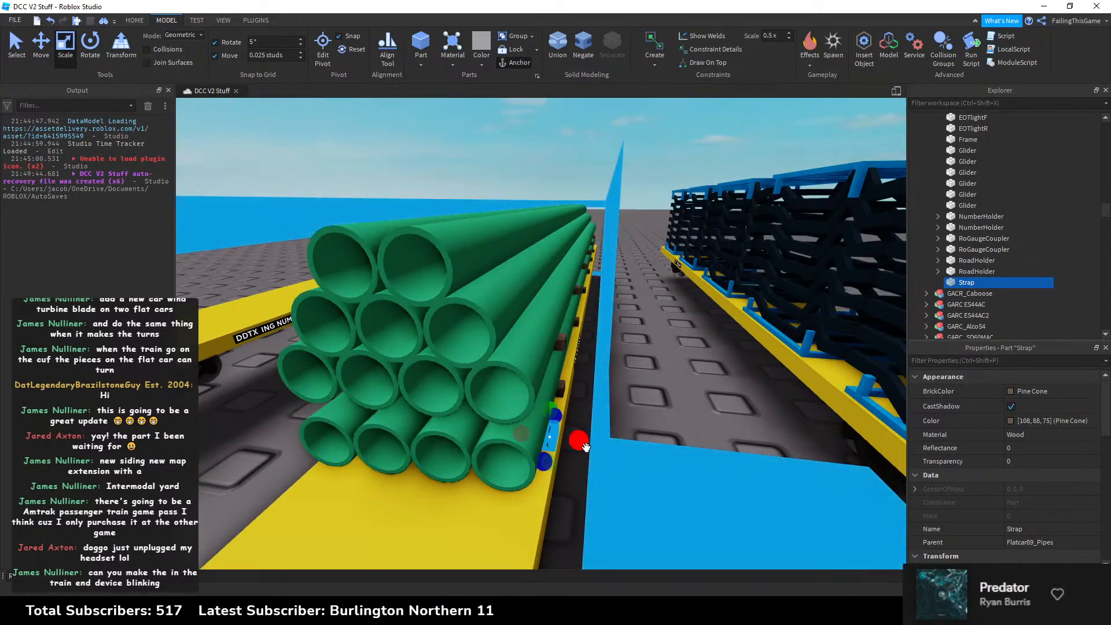
pyautogui.moveTo(582, 443); pyautogui.dragTo(530, 433)
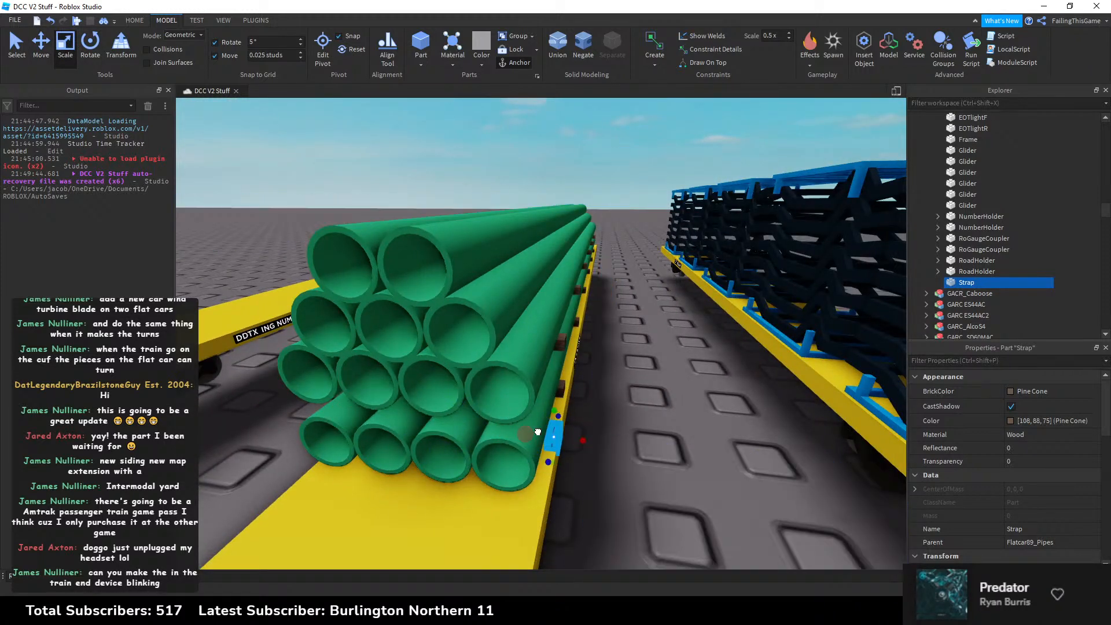
pyautogui.click(618, 435)
pyautogui.moveTo(618, 435); pyautogui.dragTo(618, 431, button='right')
pyautogui.keyDown('alt'); pyautogui.click(563, 443); pyautogui.keyUp('alt')
pyautogui.moveTo(558, 409); pyautogui.dragTo(559, 408)
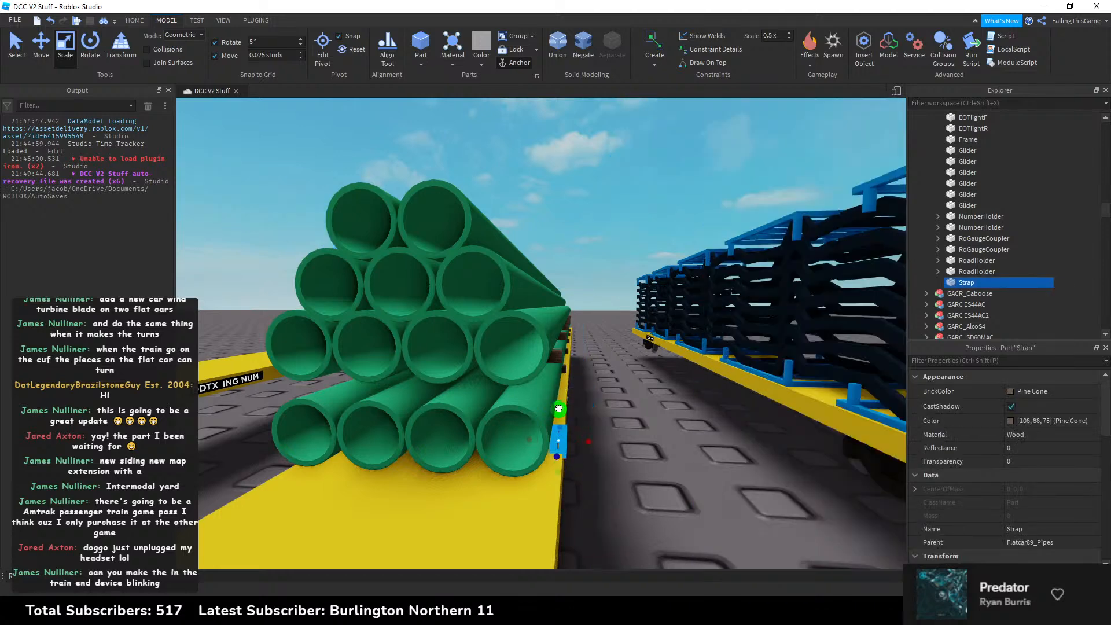
pyautogui.click(640, 408)
pyautogui.moveTo(640, 409); pyautogui.dragTo(643, 402, button='right')
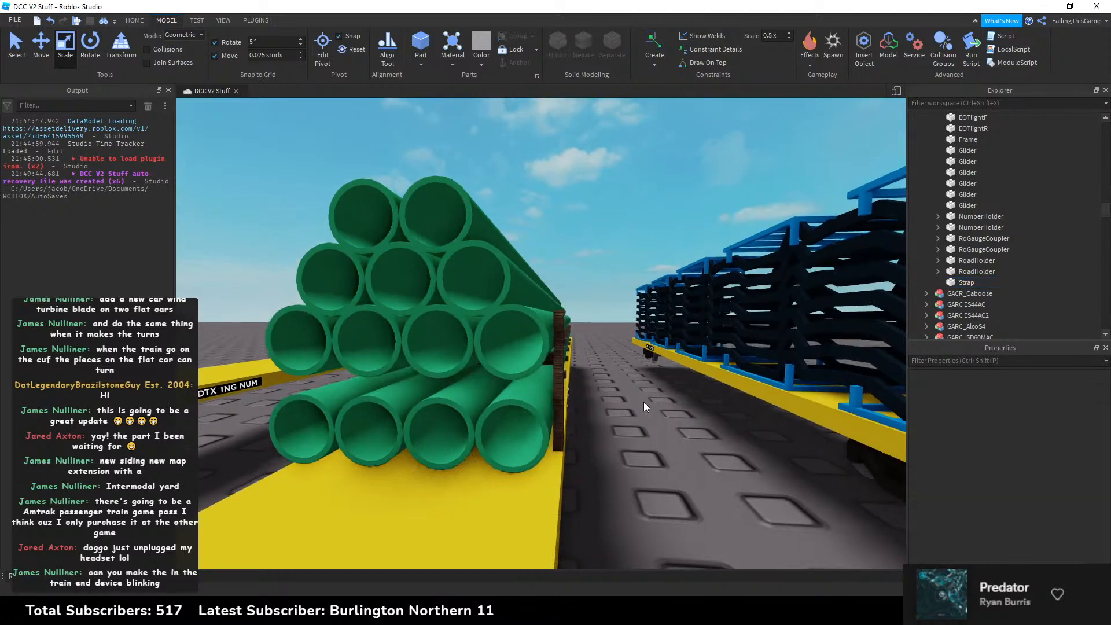
# Step: Set the Strap's BrickColor to Institutional white
pyautogui.scroll(1, 643, 402)
pyautogui.keyDown('alt'); pyautogui.click(560, 354); pyautogui.keyUp('alt')
pyautogui.scroll(-1, 889, 424)
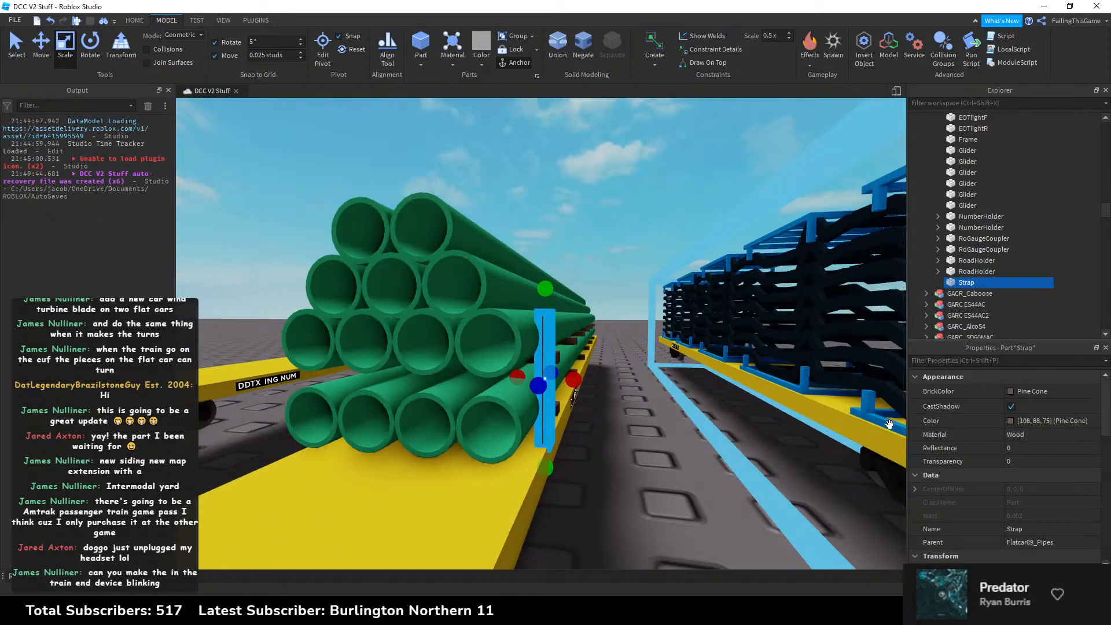
pyautogui.click(1035, 433)
pyautogui.click(1011, 388)
pyautogui.click(1013, 487)
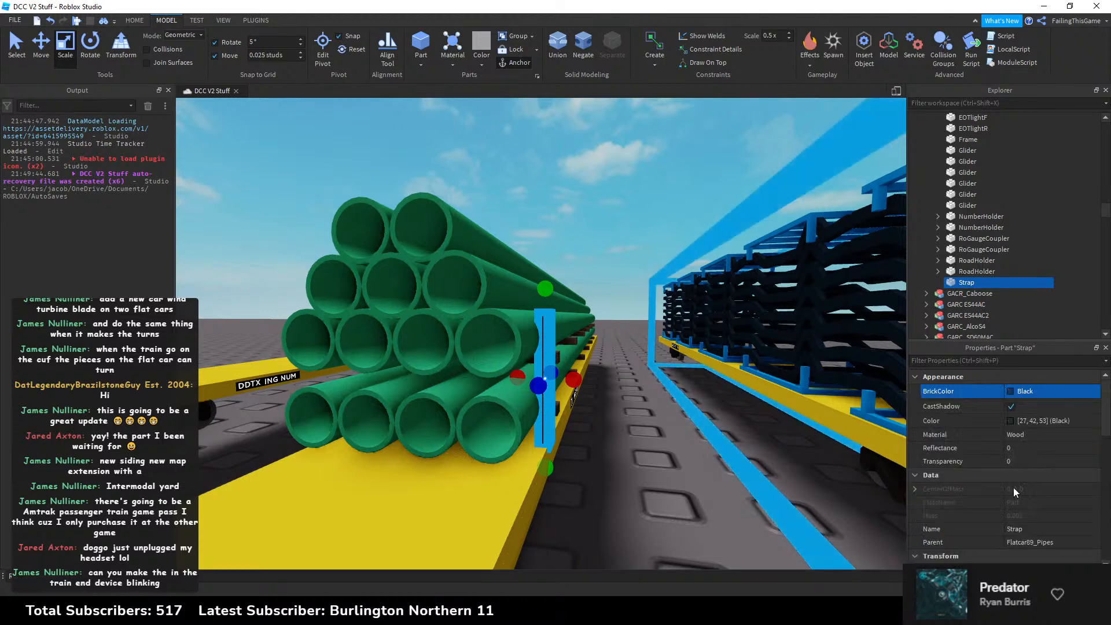
pyautogui.click(1007, 396)
pyautogui.scroll(3, 637, 434)
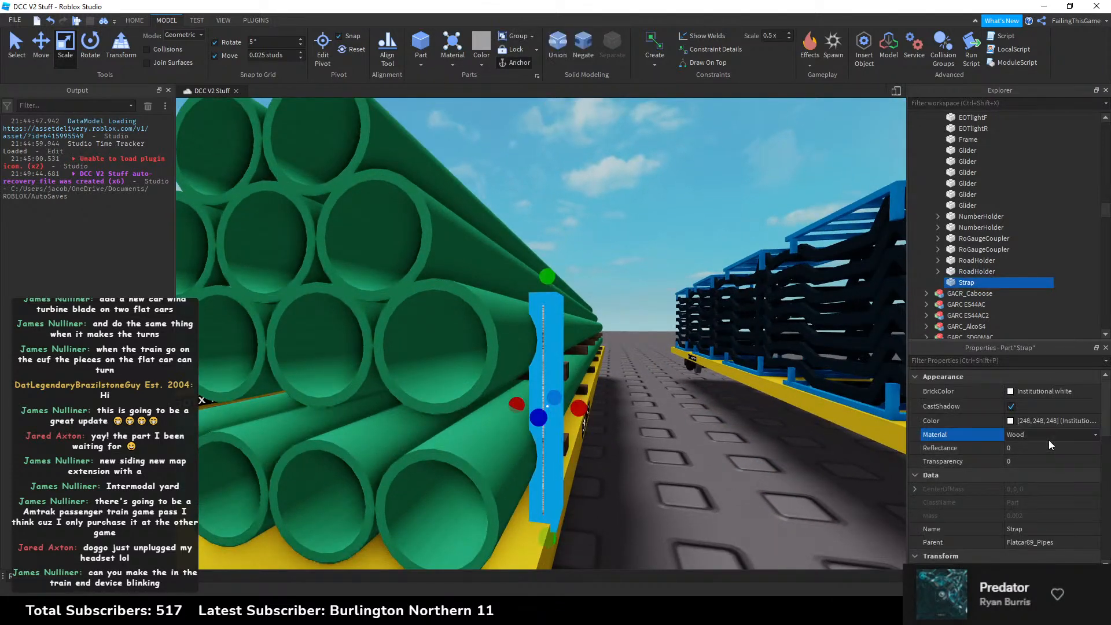
# Step: Change the Strap's material from the wood texture to SmoothPlastic
pyautogui.click(1049, 440)
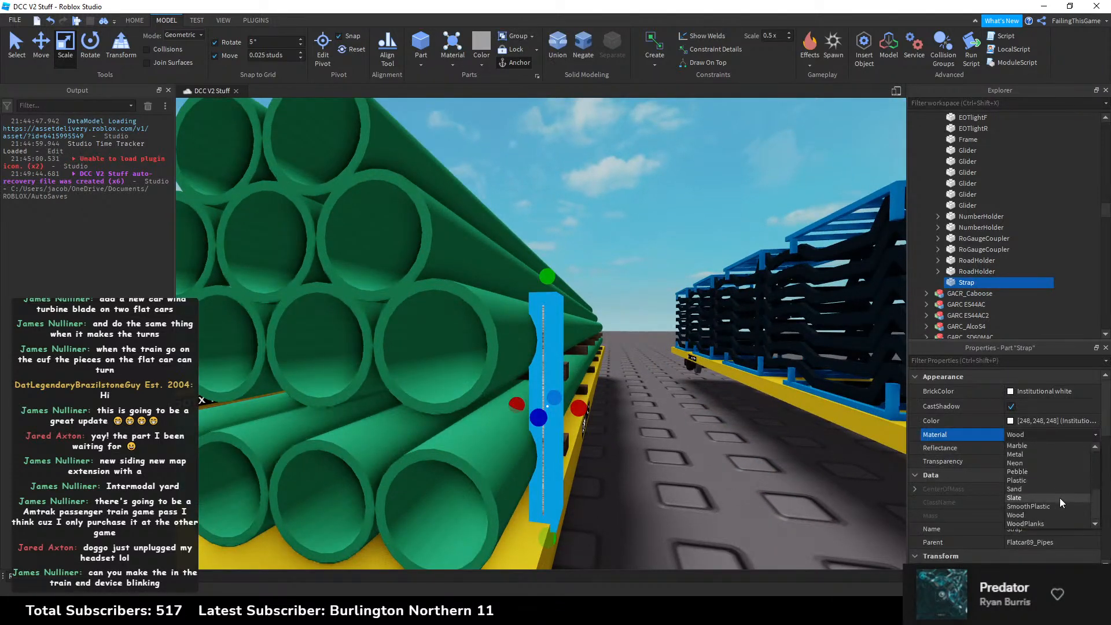
pyautogui.click(1051, 503)
pyautogui.click(652, 442)
pyautogui.scroll(2, 649, 427)
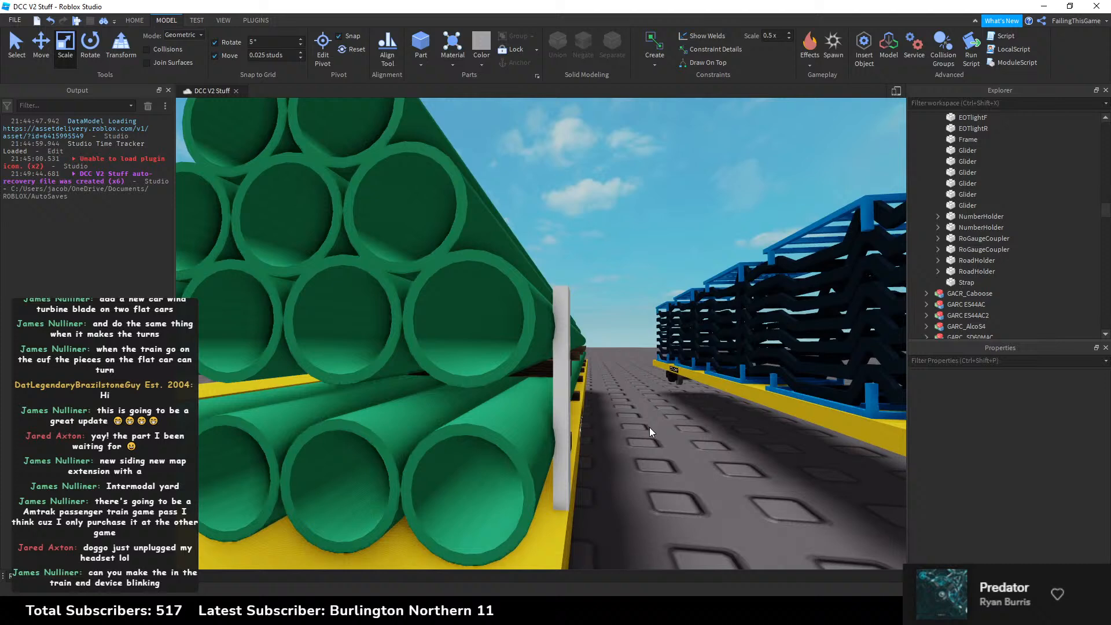
# Step: Duplicate the white Strap and move the copy across to the opposite side of the pipe load
pyautogui.click(559, 382)
pyautogui.click(255, 20)
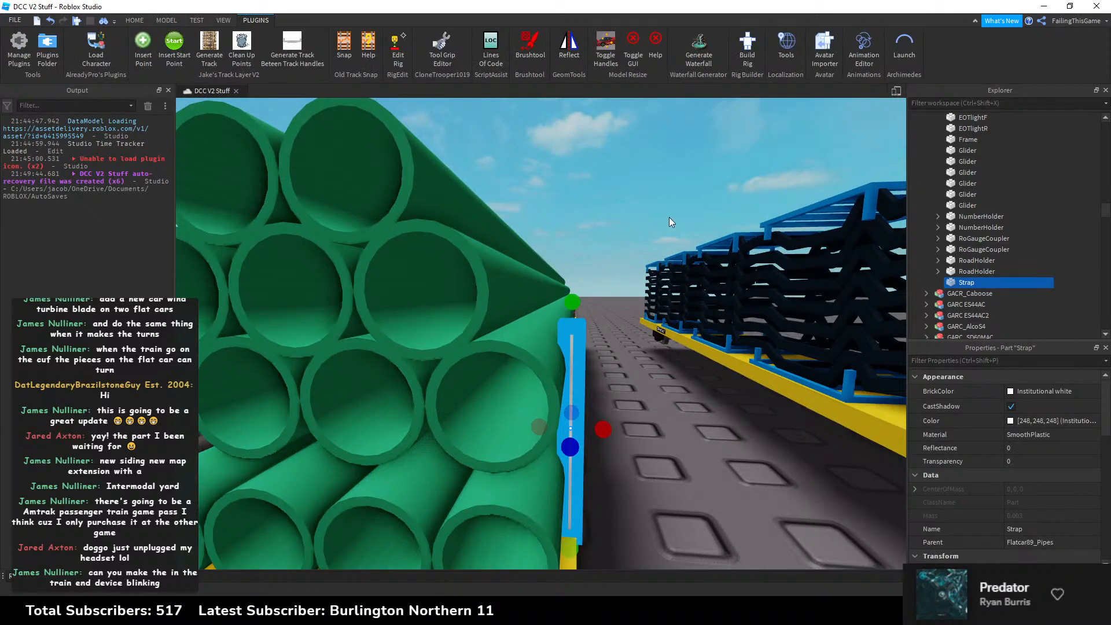
pyautogui.moveTo(669, 217); pyautogui.dragTo(668, 217, button='right')
pyautogui.press('q')
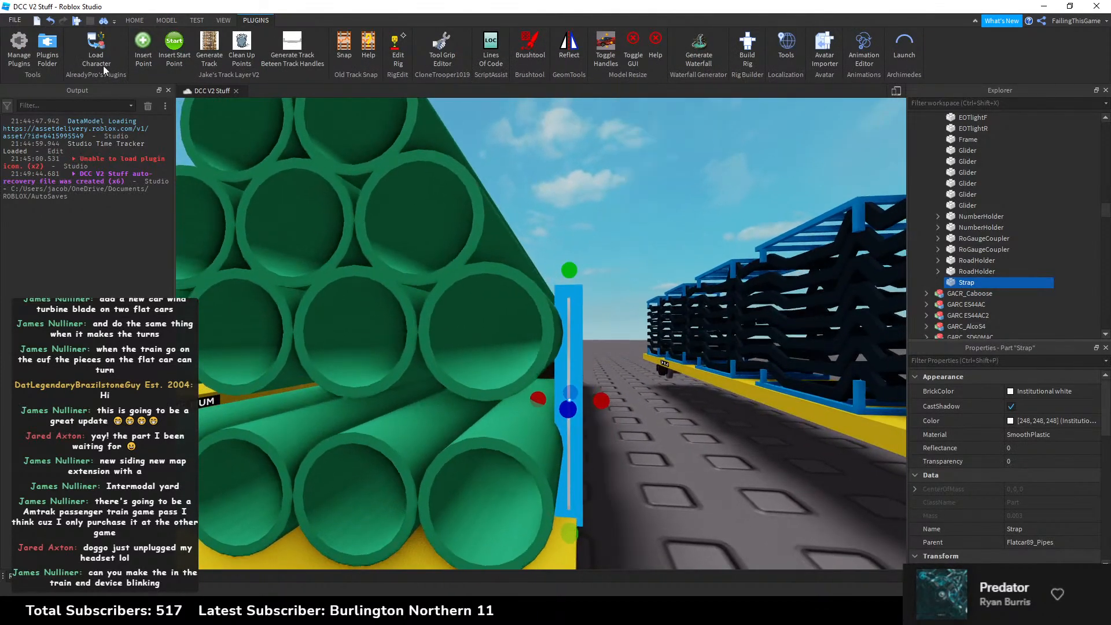
pyautogui.click(134, 21)
pyautogui.hotkey('ctrl', 'd')
pyautogui.moveTo(641, 400); pyautogui.dragTo(440, 396)
pyautogui.press('a')
pyautogui.moveTo(511, 325); pyautogui.dragTo(512, 327, button='right')
pyautogui.moveTo(518, 391); pyautogui.dragTo(516, 391)
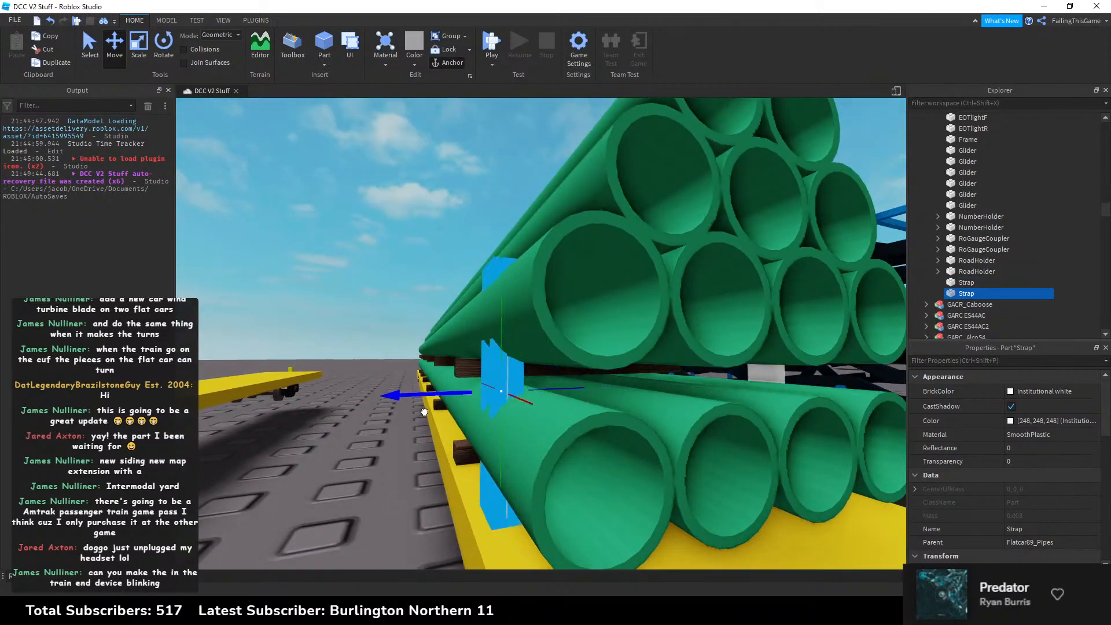
pyautogui.moveTo(407, 418); pyautogui.dragTo(407, 420)
# Step: Nudge the copied Strap outward so it stands against the outer side of the pipes
pyautogui.click(383, 479)
pyautogui.moveTo(383, 479); pyautogui.dragTo(382, 476, button='right')
pyautogui.keyDown('alt'); pyautogui.click(479, 422); pyautogui.keyUp('alt')
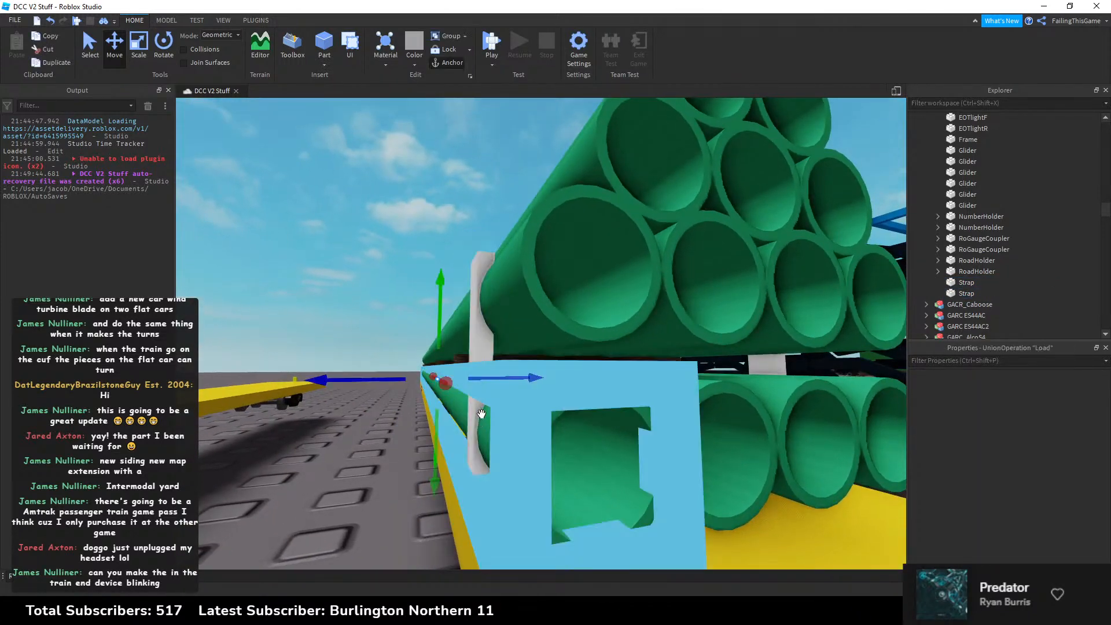
pyautogui.keyDown('alt'); pyautogui.click(474, 371); pyautogui.keyUp('alt')
pyautogui.moveTo(369, 380); pyautogui.dragTo(362, 380)
pyautogui.click(409, 429)
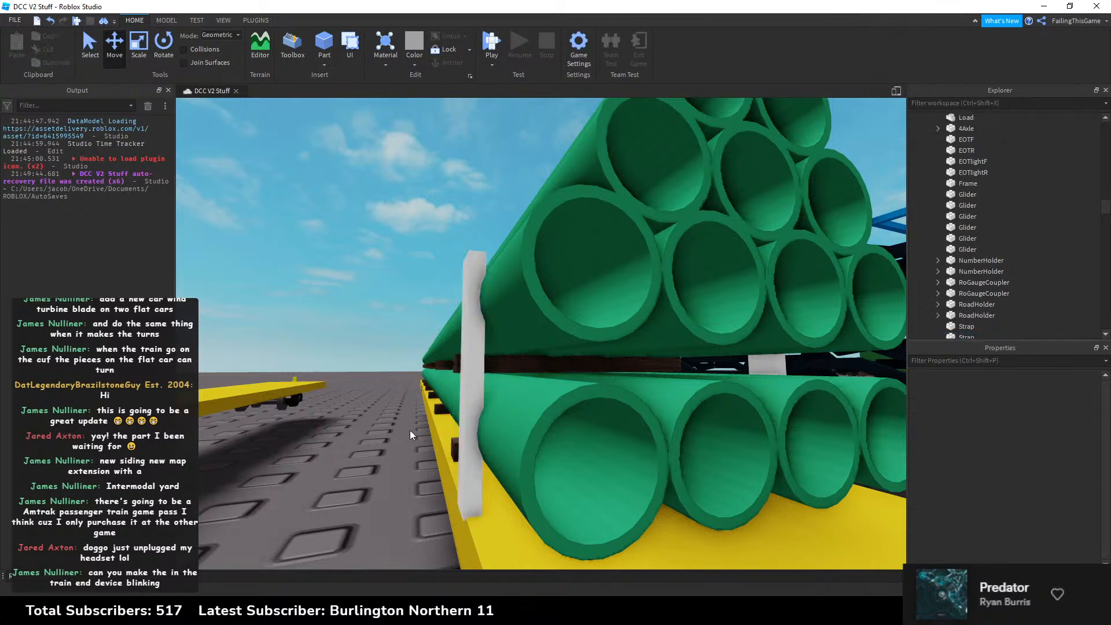
# Step: Examine from close below how the copied Strap sits against the pipes and the deck edge, including its position values
pyautogui.press('d')
pyautogui.moveTo(408, 429); pyautogui.dragTo(409, 429, button='right')
pyautogui.press('d')
pyautogui.press('q')
pyautogui.press('a')
pyautogui.press('s')
pyautogui.press('w')
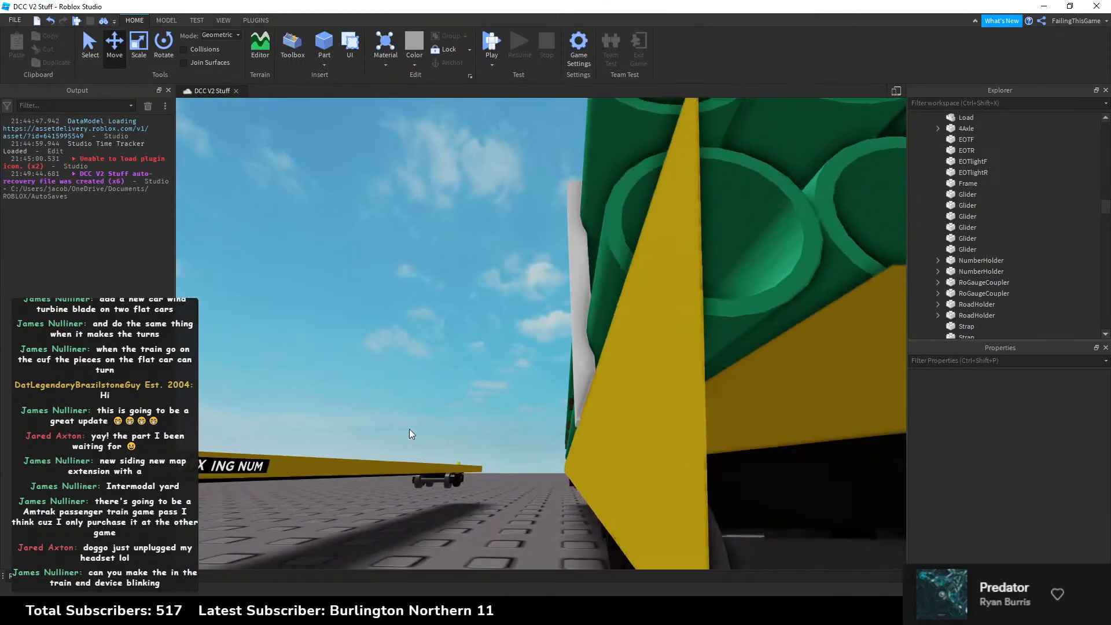
pyautogui.click(631, 414)
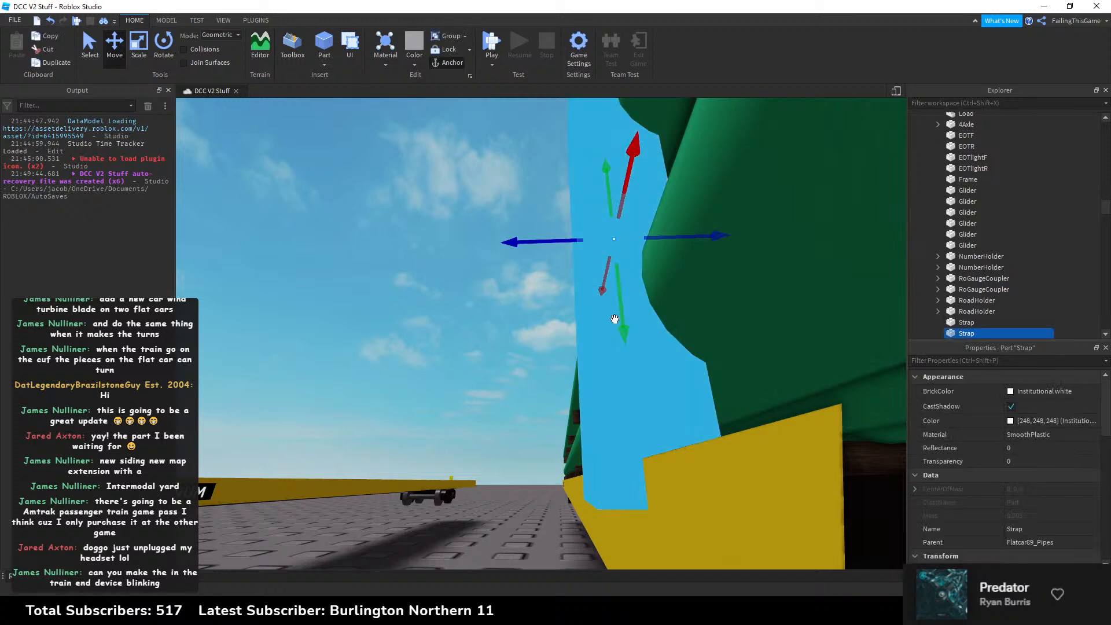
pyautogui.scroll(-2, 1016, 492)
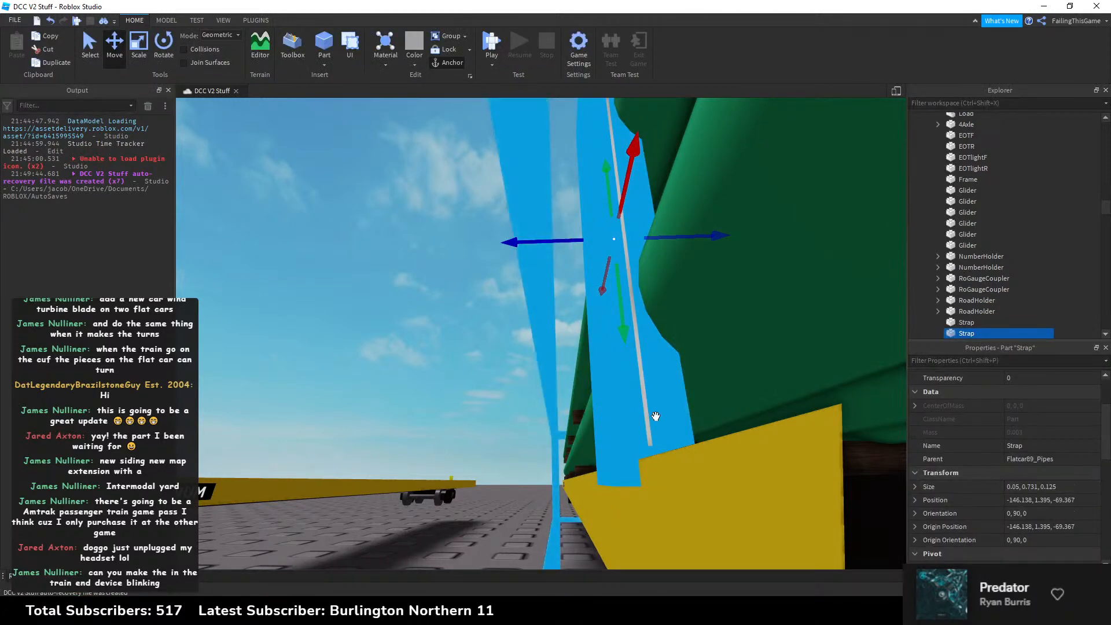
pyautogui.press('e')
pyautogui.moveTo(613, 397); pyautogui.dragTo(614, 398, button='right')
pyautogui.press('q')
pyautogui.press('e')
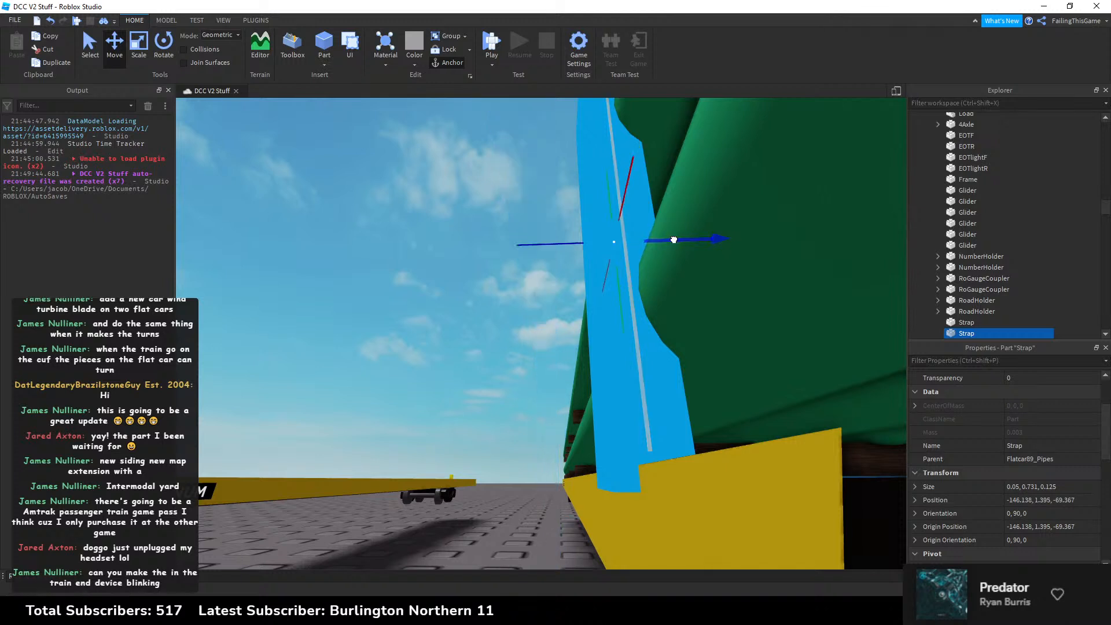
# Step: Set the copied Strap's Z position to -69.375, keeping its other coordinates
pyautogui.moveTo(674, 240)
pyautogui.mouseDown()
pyautogui.moveTo(699, 238)
pyautogui.moveTo(679, 240)
pyautogui.mouseUp()
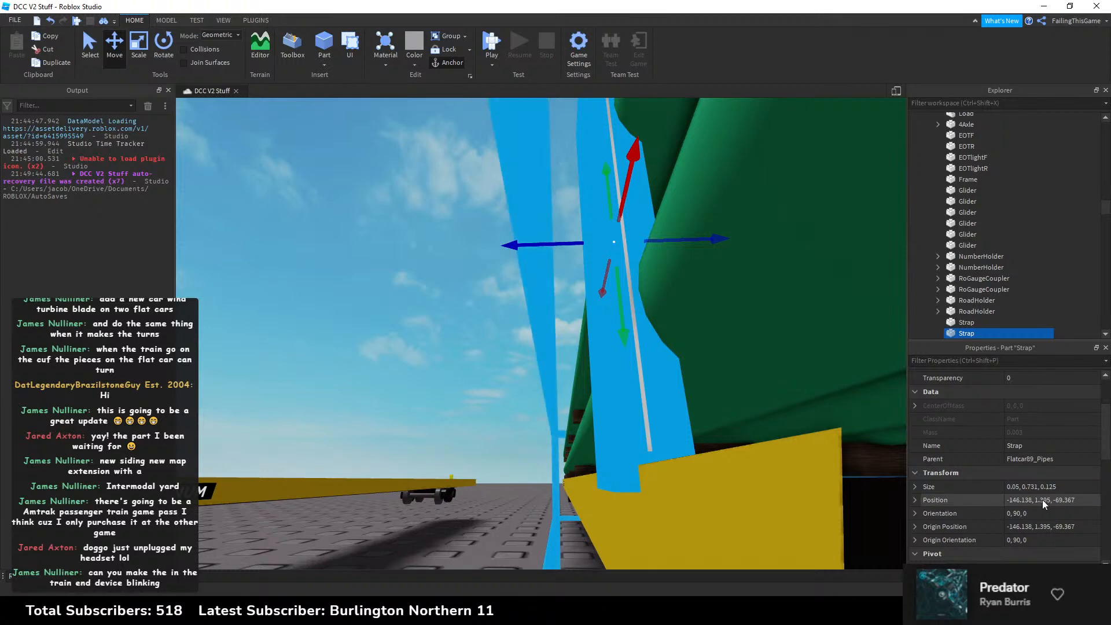
pyautogui.click(1082, 499)
pyautogui.press('BackSpace')
pyautogui.press('BackSpace')
pyautogui.write('75')
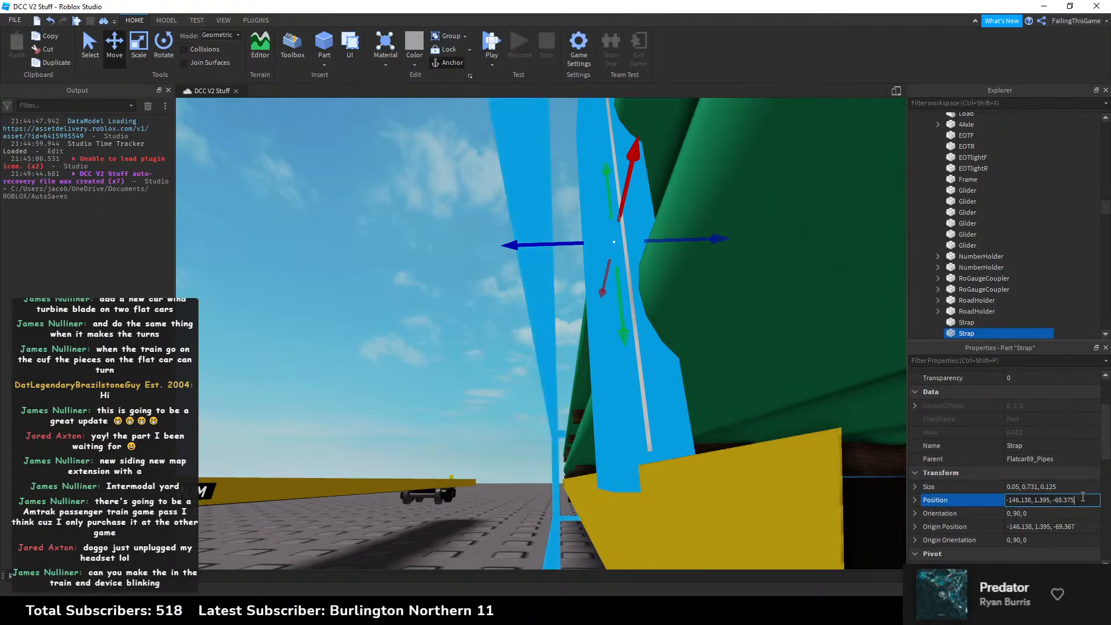
pyautogui.press('Return')
pyautogui.click(526, 377)
pyautogui.moveTo(525, 376); pyautogui.dragTo(524, 377, button='right')
pyautogui.press('s')
pyautogui.press('w')
pyautogui.press('s')
# Step: Try setting the Y position of both Straps to 0, and undo the change
pyautogui.click(521, 314)
pyautogui.press('a')
pyautogui.moveTo(521, 314); pyautogui.dragTo(521, 315, button='right')
pyautogui.keyDown('ctrl'); pyautogui.click(476, 331); pyautogui.keyUp('ctrl')
pyautogui.scroll(-2, 1018, 478)
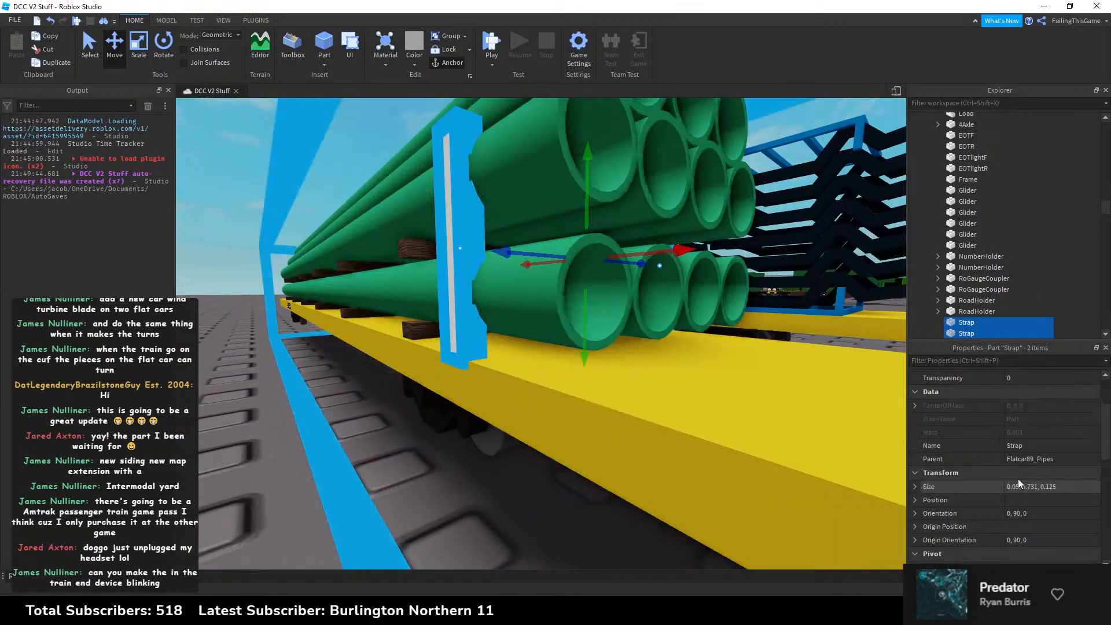
pyautogui.click(914, 500)
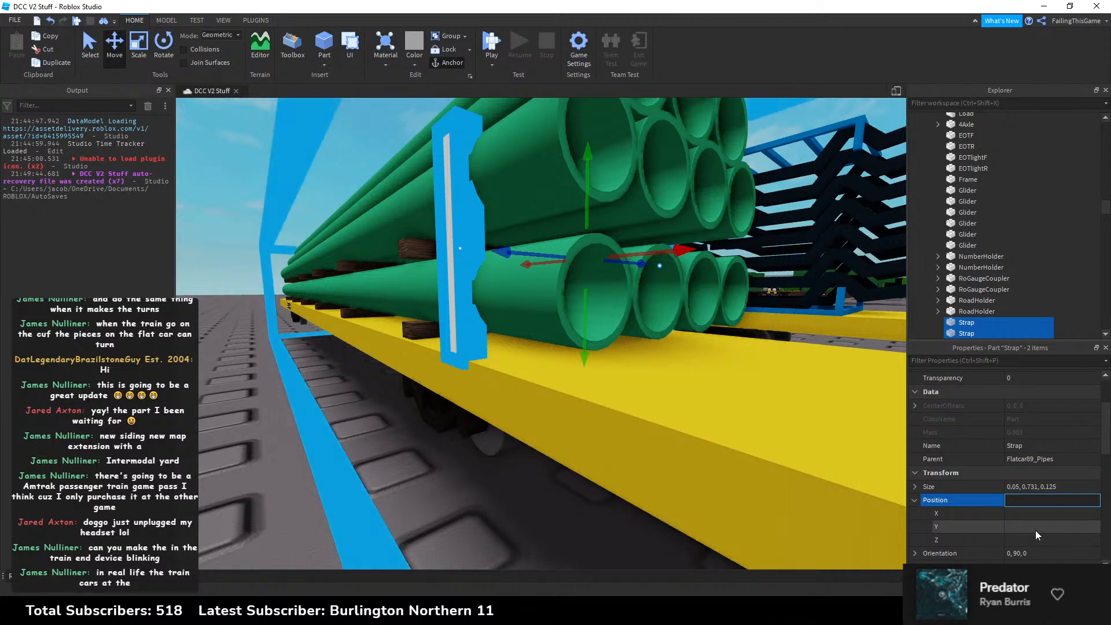
pyautogui.click(1036, 529)
pyautogui.write('0')
pyautogui.press('Return')
pyautogui.press('s')
pyautogui.moveTo(352, 415); pyautogui.dragTo(354, 423, button='right')
pyautogui.hotkey('ctrl', 'z')
pyautogui.click(361, 401)
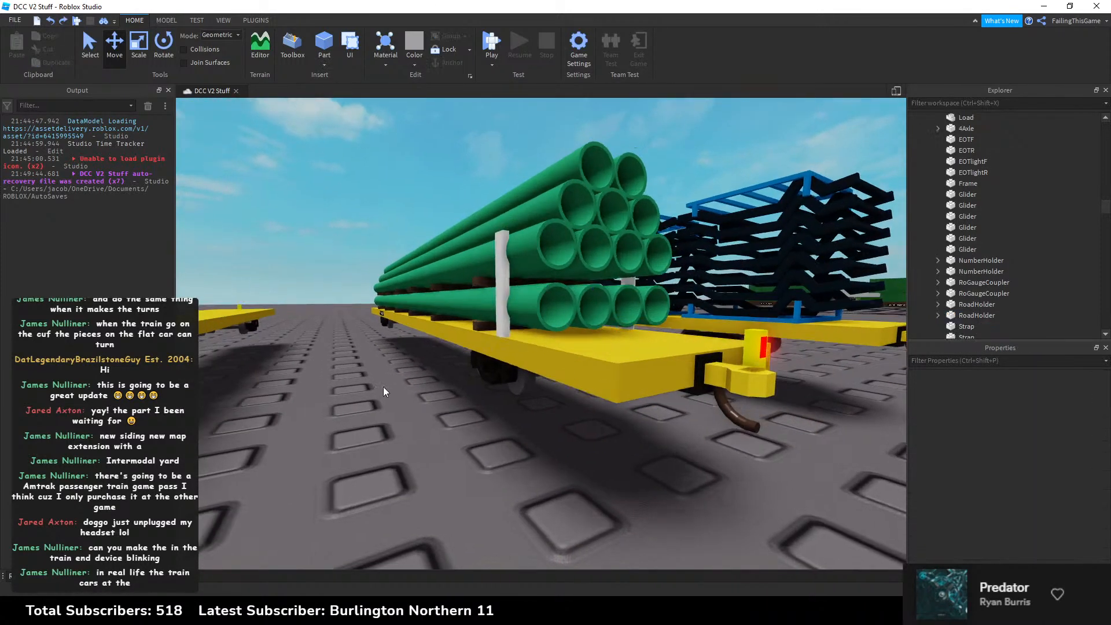
# Step: Select the copied Strap and expand its Position property to read the separate X, Y and Z values
pyautogui.moveTo(456, 262); pyautogui.dragTo(456, 262, button='right')
pyautogui.press('w')
pyautogui.click(484, 236)
pyautogui.click(1034, 462)
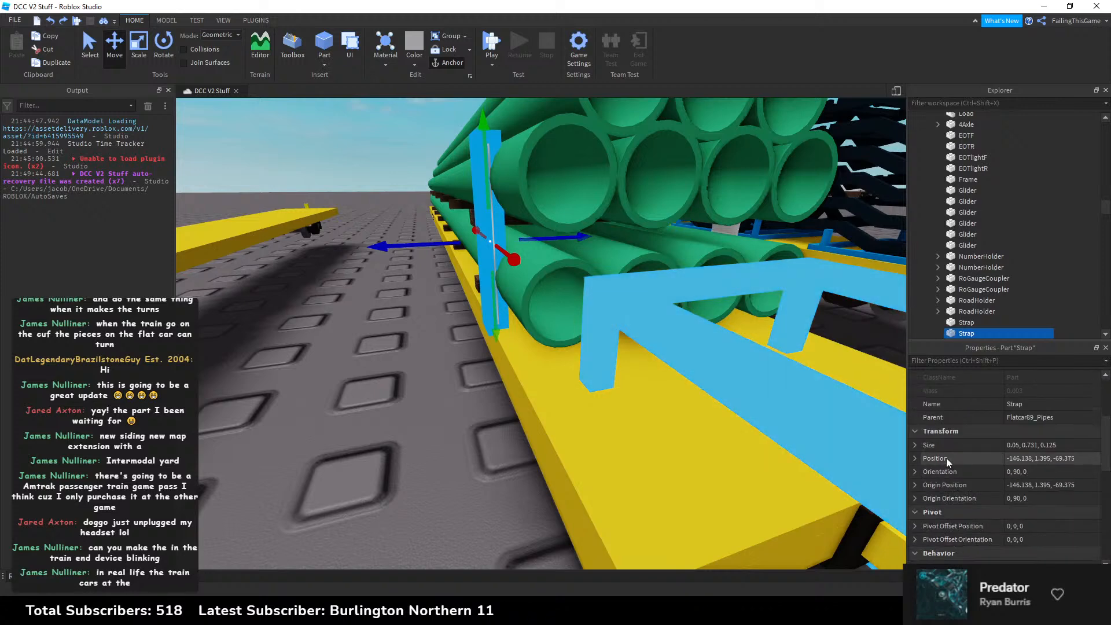
pyautogui.moveTo(694, 348); pyautogui.dragTo(682, 332, button='right')
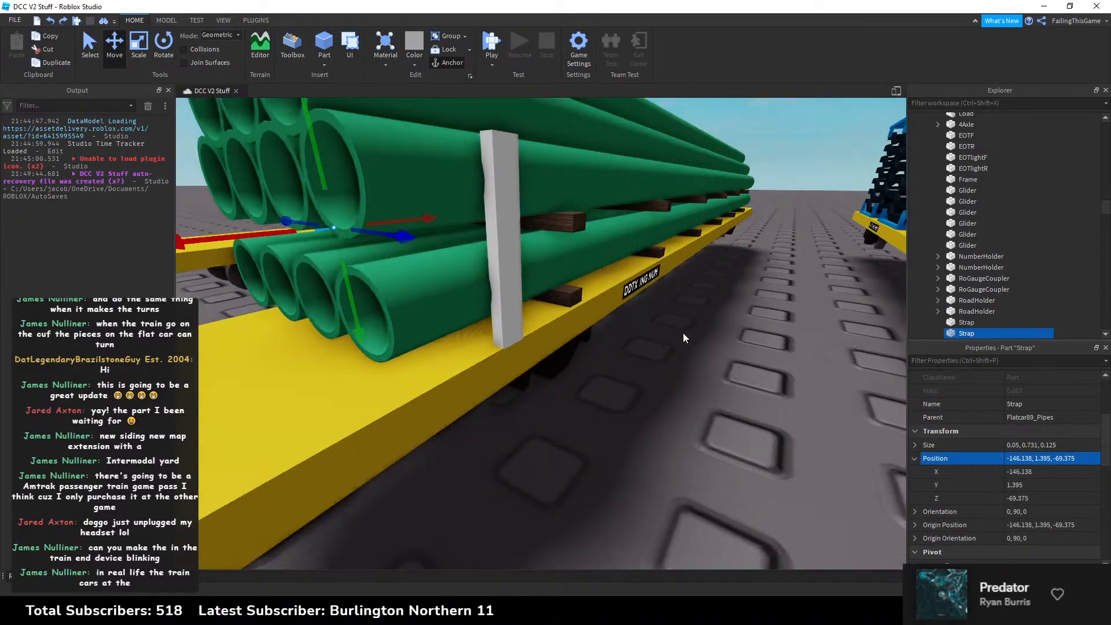
# Step: Select the Straps on both sides of the pipe load together and set their shared Y position to 1.395
pyautogui.click(515, 240)
pyautogui.press('a')
pyautogui.moveTo(518, 241); pyautogui.dragTo(513, 240, button='right')
pyautogui.click(448, 265)
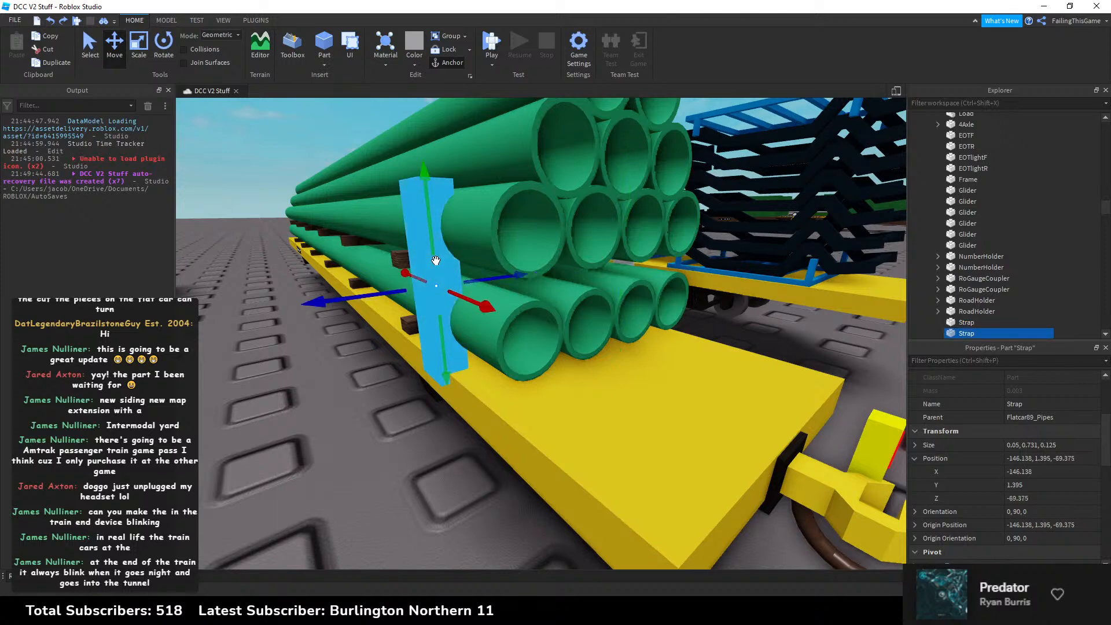
pyautogui.moveTo(448, 265); pyautogui.dragTo(489, 266, button='right')
pyautogui.keyDown('ctrl'); pyautogui.click(512, 261); pyautogui.keyUp('ctrl')
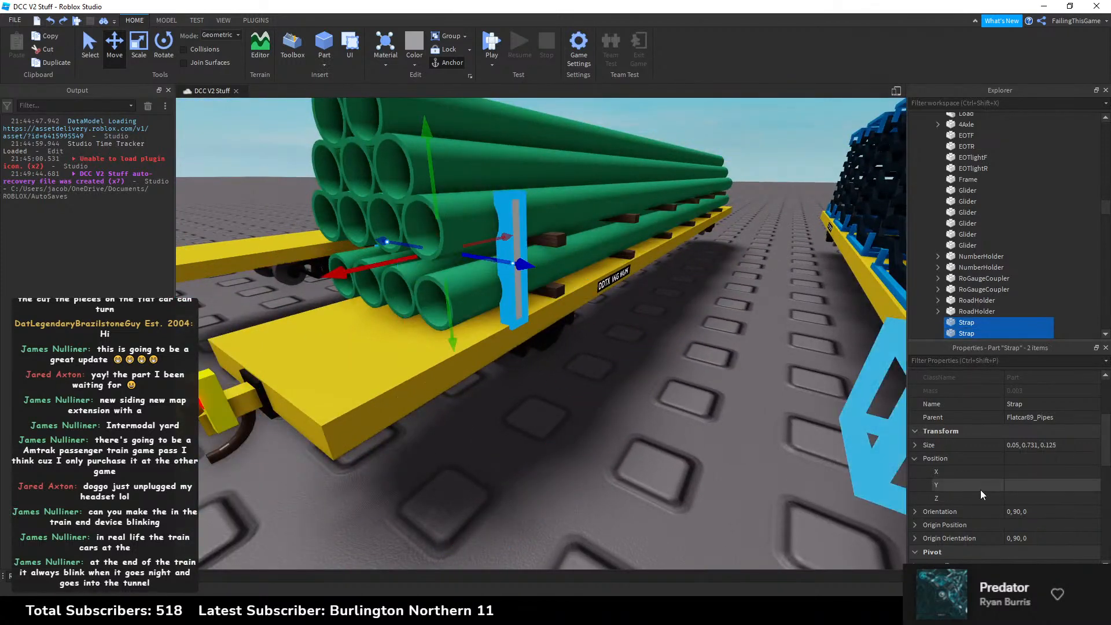
pyautogui.click(1030, 485)
pyautogui.write('1.395')
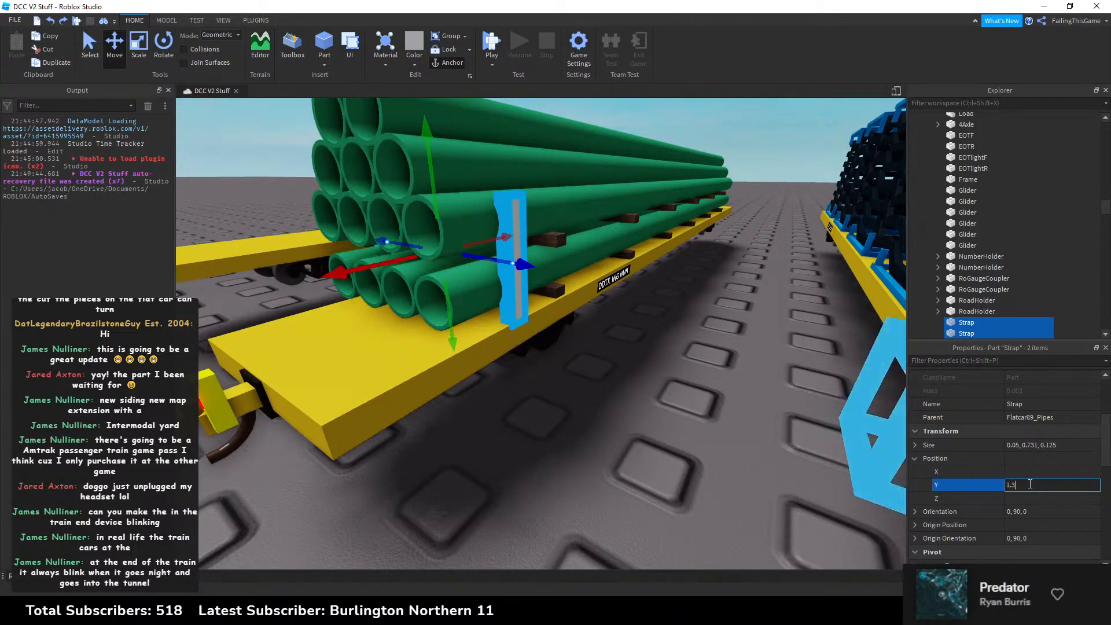
pyautogui.press('Return')
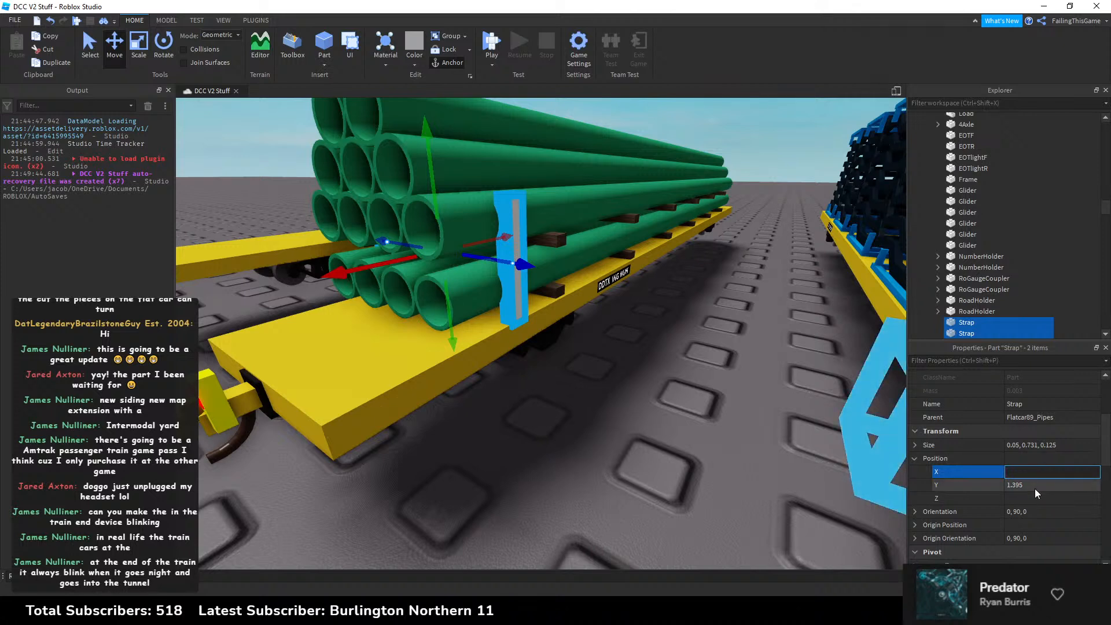
# Step: Set the Y position of both selected Straps to 1.4, undoing the accidental X position of 0
pyautogui.click(1040, 486)
pyautogui.press('BackSpace')
pyautogui.press('BackSpace')
pyautogui.press('BackSpace')
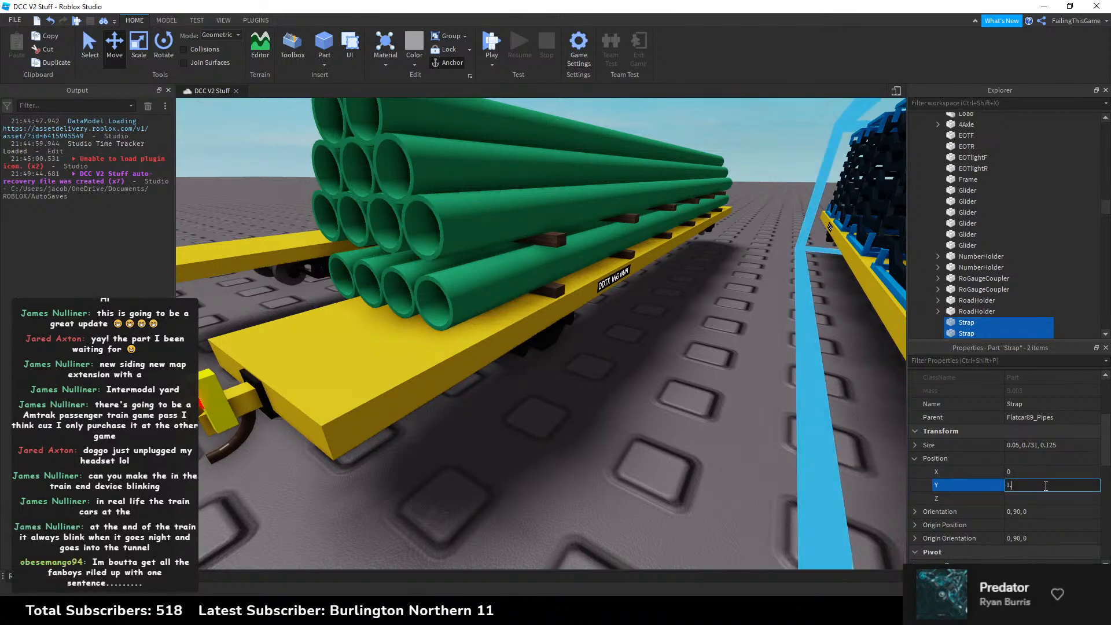
pyautogui.write('4')
pyautogui.press('Return')
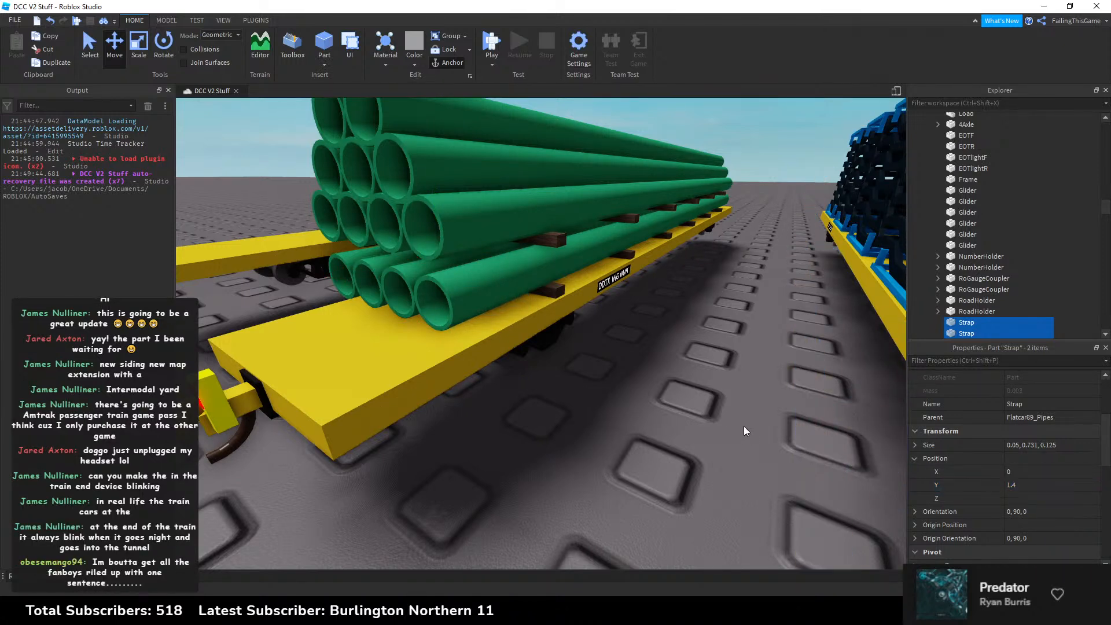
pyautogui.click(1037, 483)
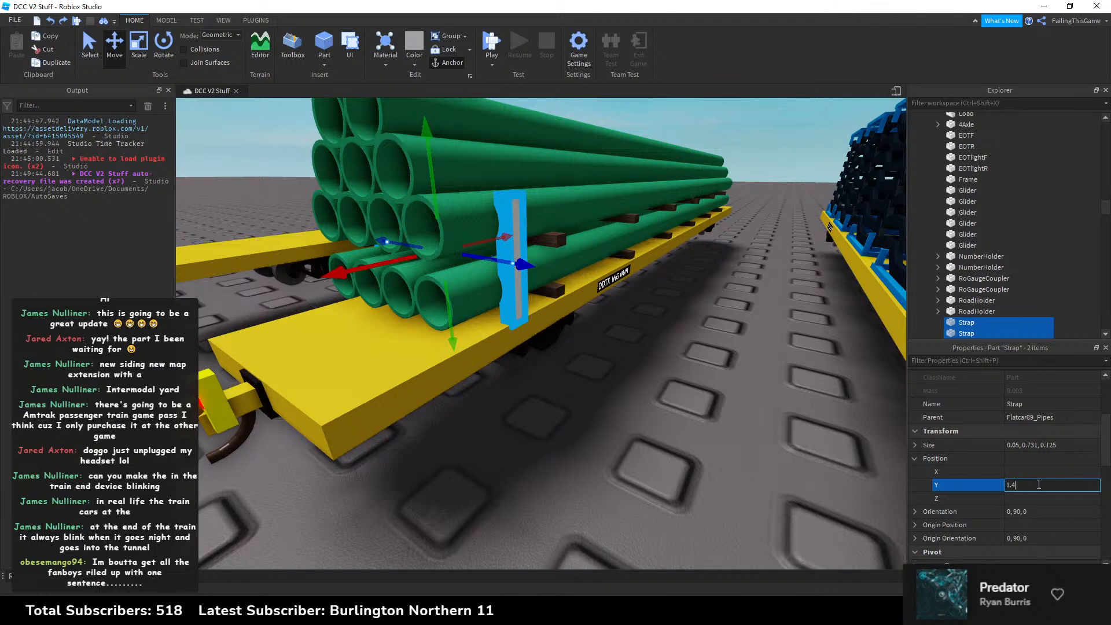
# Step: Select the Strap facing the blue-railed car, launch the Archimedes plugin and choose its y² axis
pyautogui.press('w')
pyautogui.moveTo(665, 376); pyautogui.dragTo(665, 376, button='right')
pyautogui.click(664, 376)
pyautogui.click(550, 241)
pyautogui.press('e')
pyautogui.moveTo(567, 228); pyautogui.dragTo(567, 229, button='right')
pyautogui.click(255, 20)
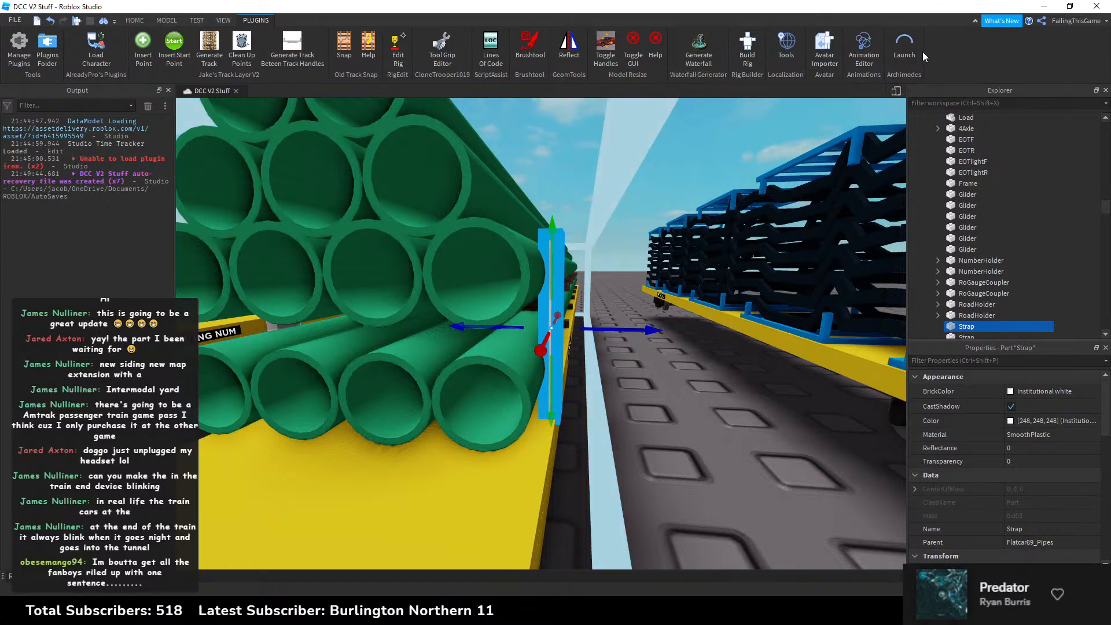
pyautogui.click(889, 51)
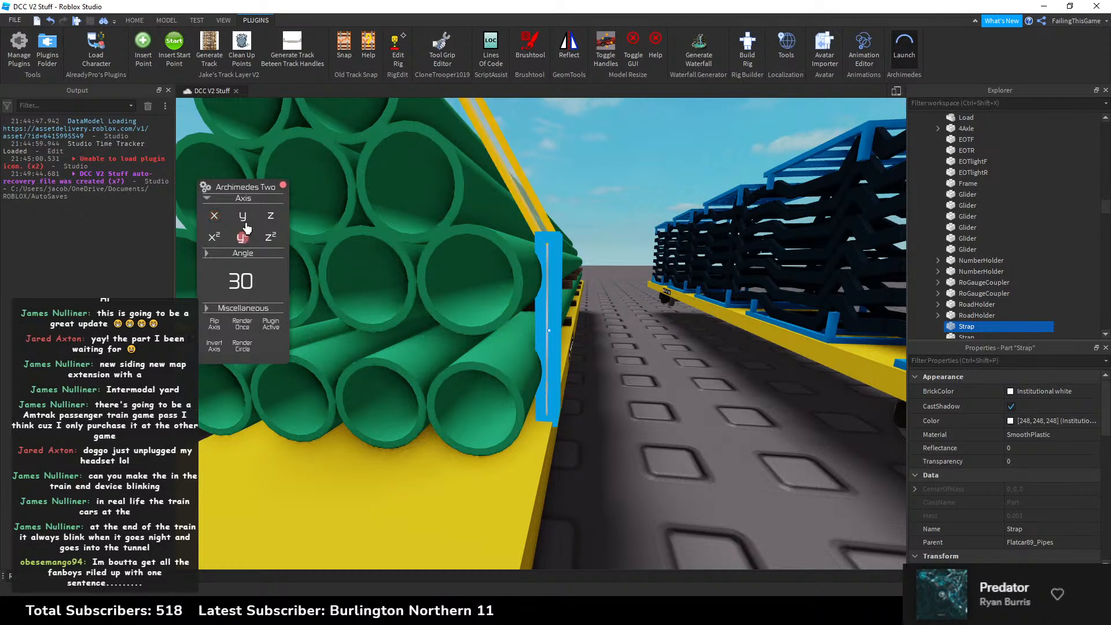
# Step: Shorten the Strap facing the blue-railed car to a height of 0.631 and render a 30-degree segment above it
pyautogui.press('a')
pyautogui.moveTo(438, 199); pyautogui.dragTo(438, 199, button='right')
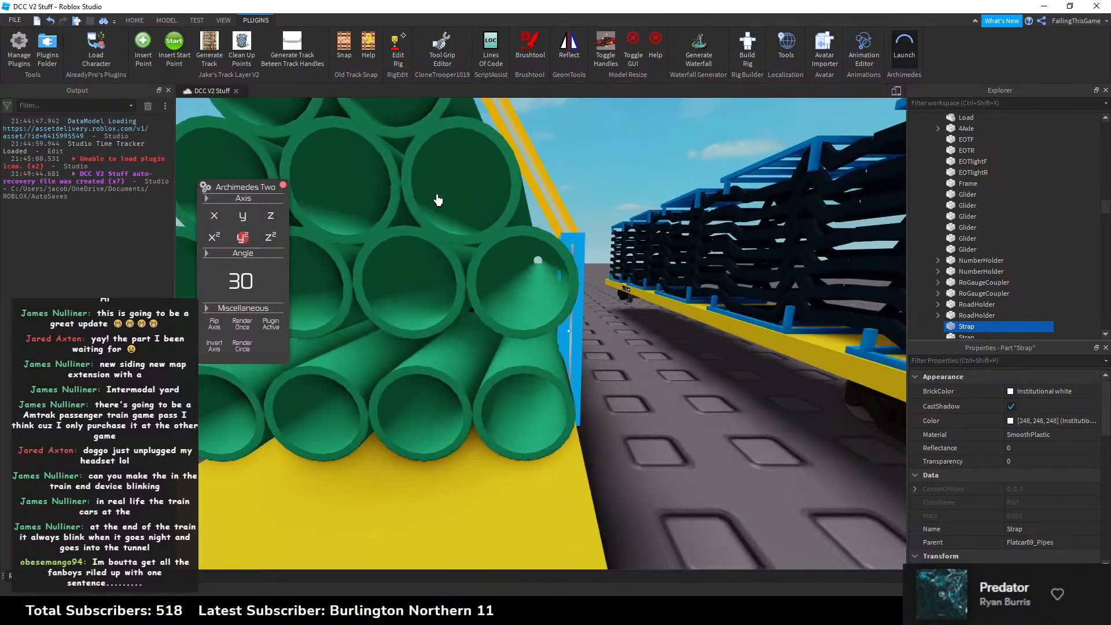
pyautogui.click(135, 20)
pyautogui.click(138, 45)
pyautogui.scroll(2, 464, 174)
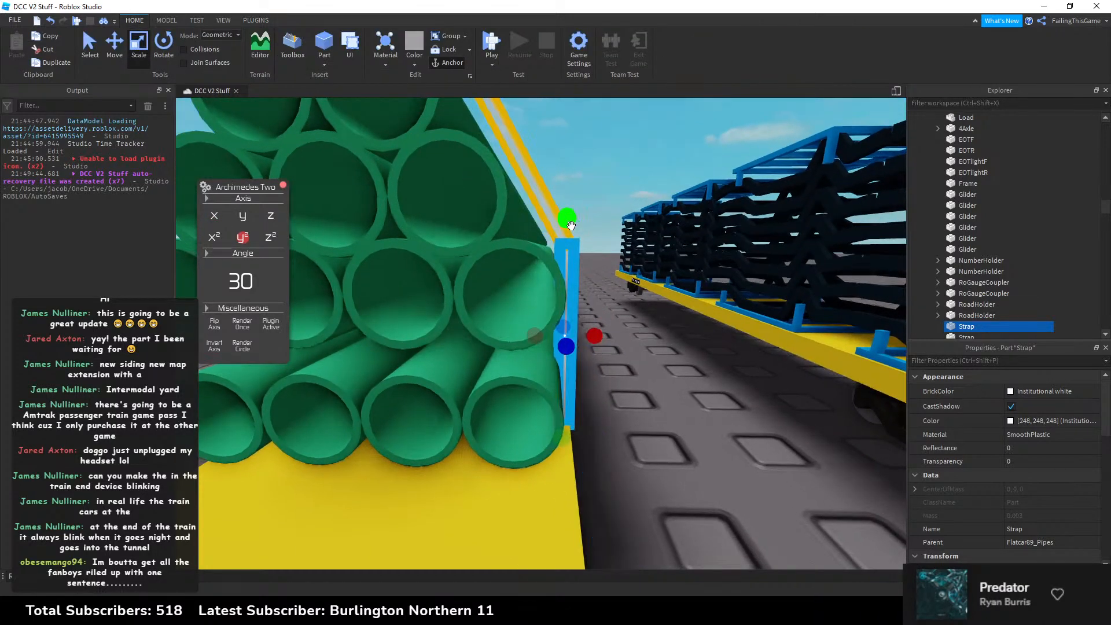
pyautogui.moveTo(569, 248); pyautogui.dragTo(569, 250, button='right')
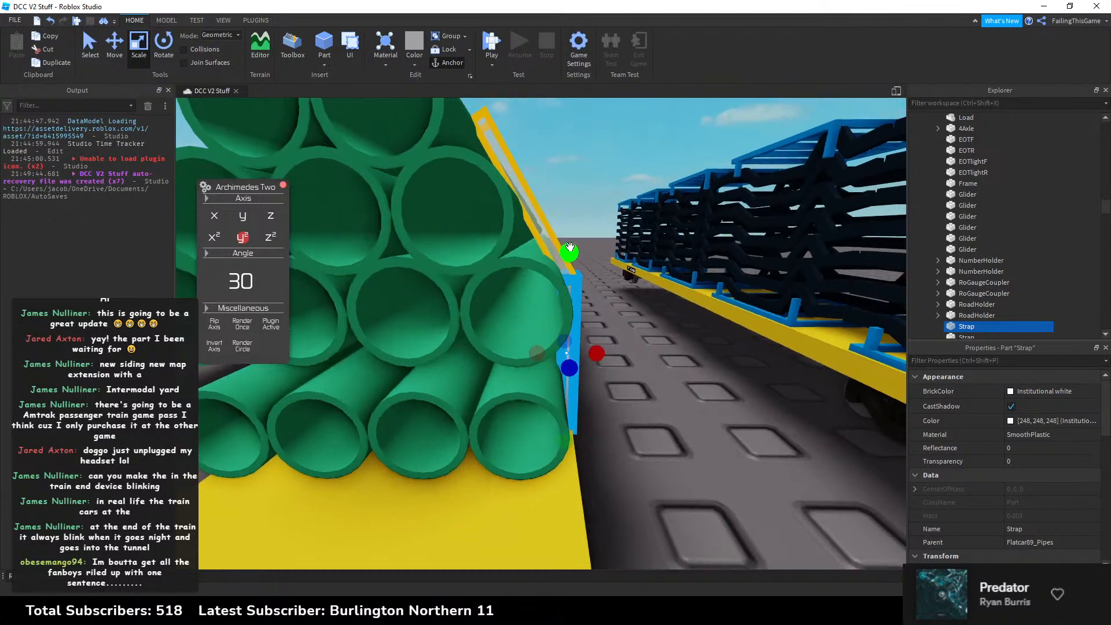
pyautogui.click(247, 330)
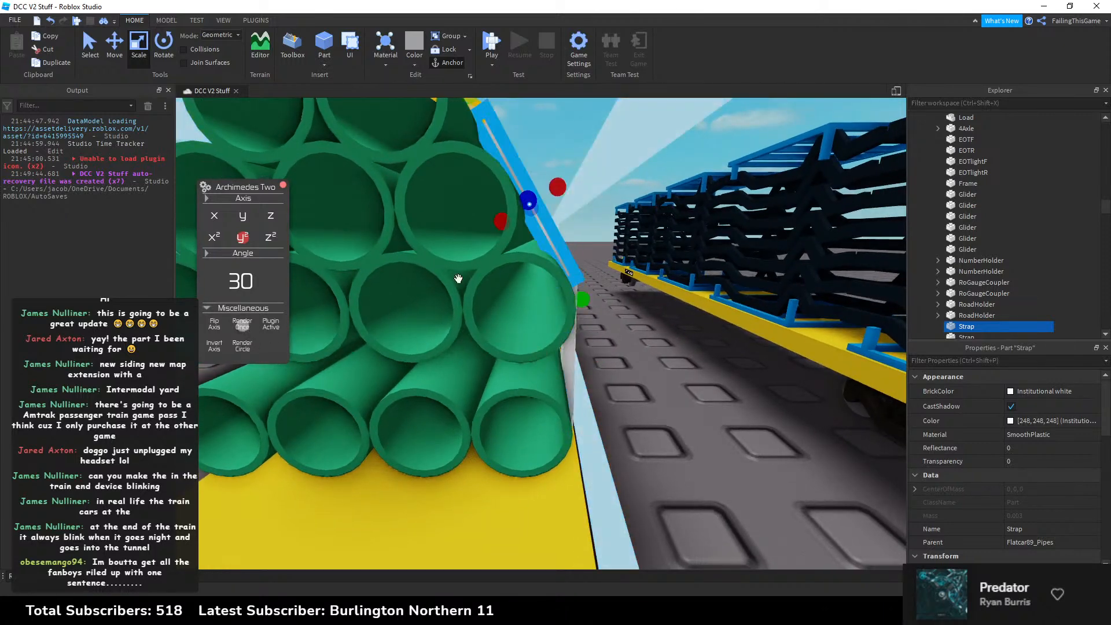
# Step: Select the shortened upright Strap and examine its Size and Position values
pyautogui.click(602, 196)
pyautogui.moveTo(601, 195); pyautogui.dragTo(599, 194, button='right')
pyautogui.press('d')
pyautogui.click(544, 314)
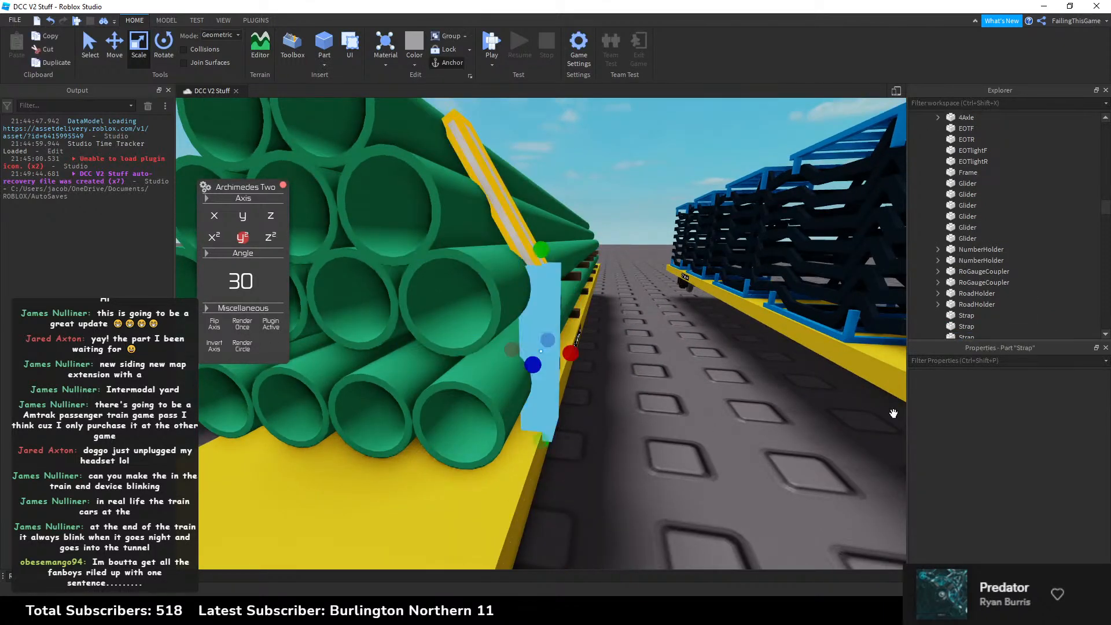
pyautogui.scroll(3, 946, 426)
pyautogui.scroll(3, 947, 446)
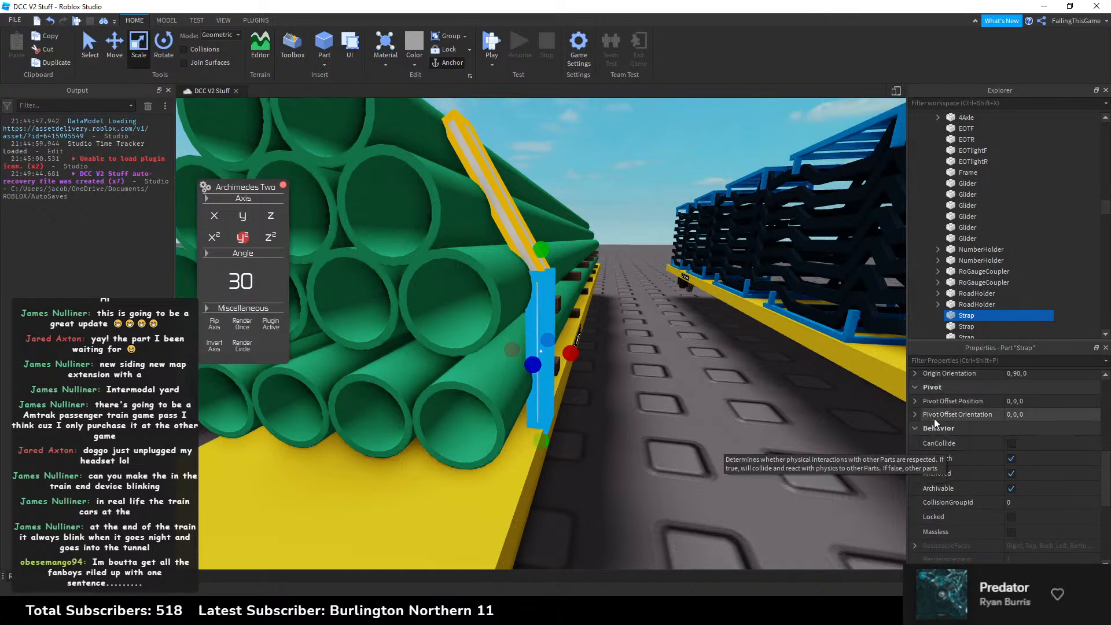
pyautogui.scroll(1, 932, 418)
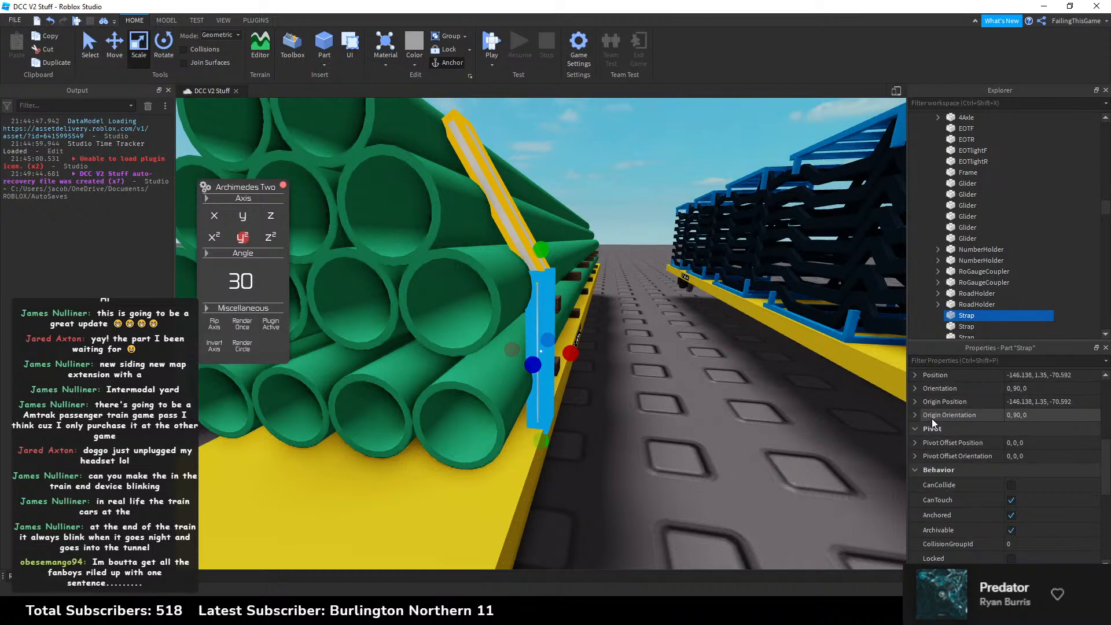
pyautogui.scroll(1, 931, 419)
# Step: Shorten the upright Strap on the opposite side of the pipes to a matching height of 0.631
pyautogui.press('a')
pyautogui.moveTo(644, 337); pyautogui.dragTo(645, 337, button='right')
pyautogui.press('e')
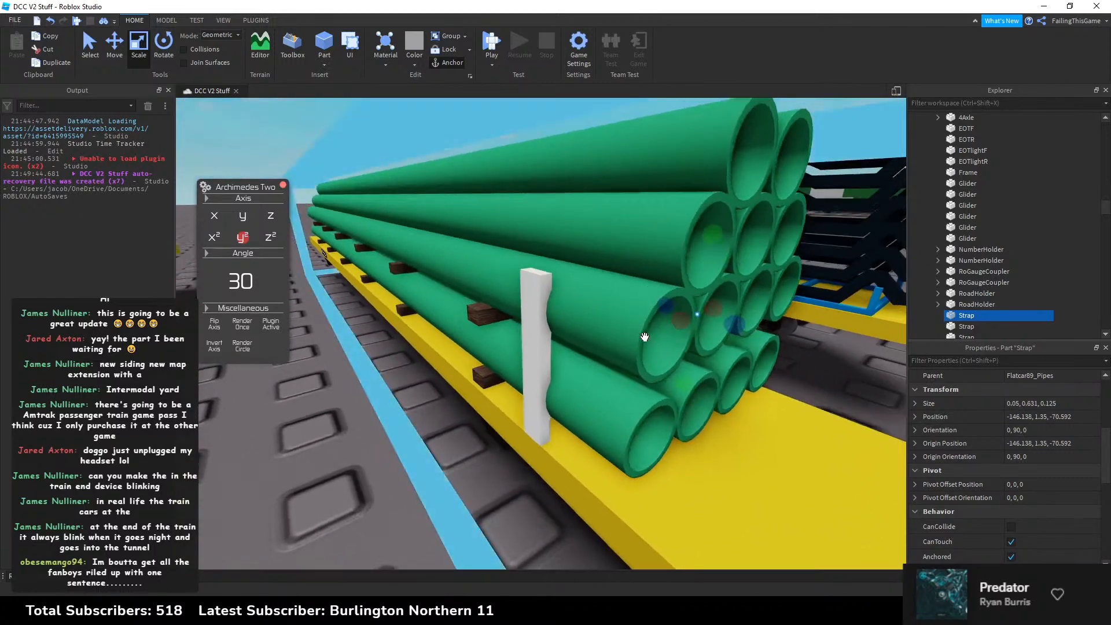
pyautogui.click(535, 328)
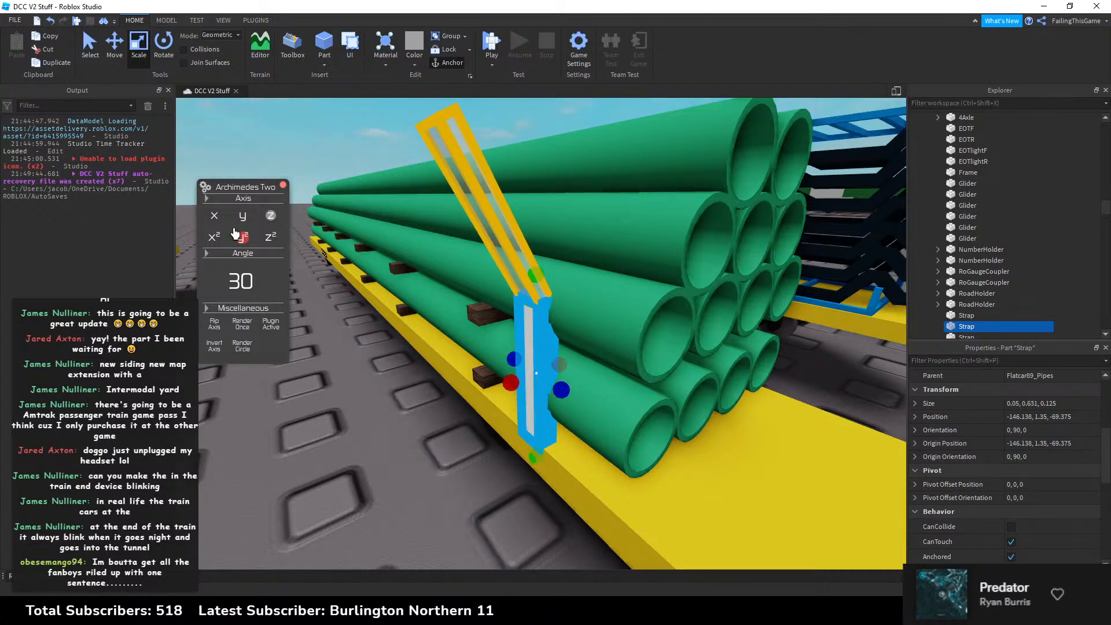
# Step: Flip the Archimedes axis so the 30-degree preview on this Strap leans inward along the pipes
pyautogui.click(213, 345)
pyautogui.press('d')
pyautogui.moveTo(384, 311); pyautogui.dragTo(405, 312, button='right')
pyautogui.click(216, 344)
pyautogui.click(215, 325)
pyautogui.press('d')
pyautogui.press('d')
pyautogui.press('a')
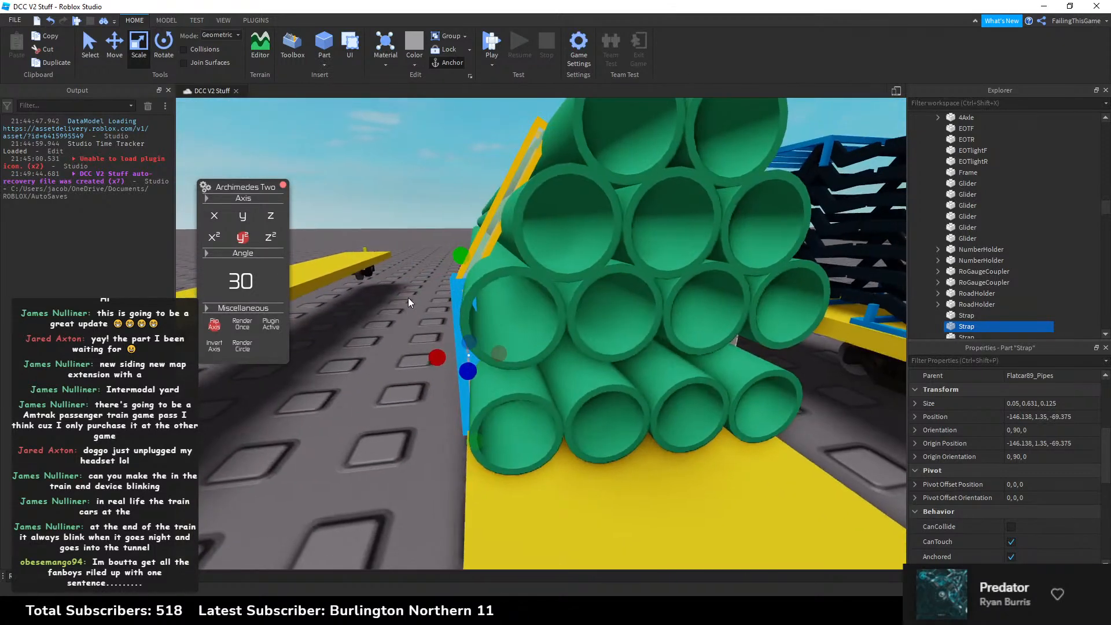
# Step: Try rendering the 30-degree Strap segment on this side, and delete the angled Straps on both sides
pyautogui.click(246, 329)
pyautogui.click(368, 348)
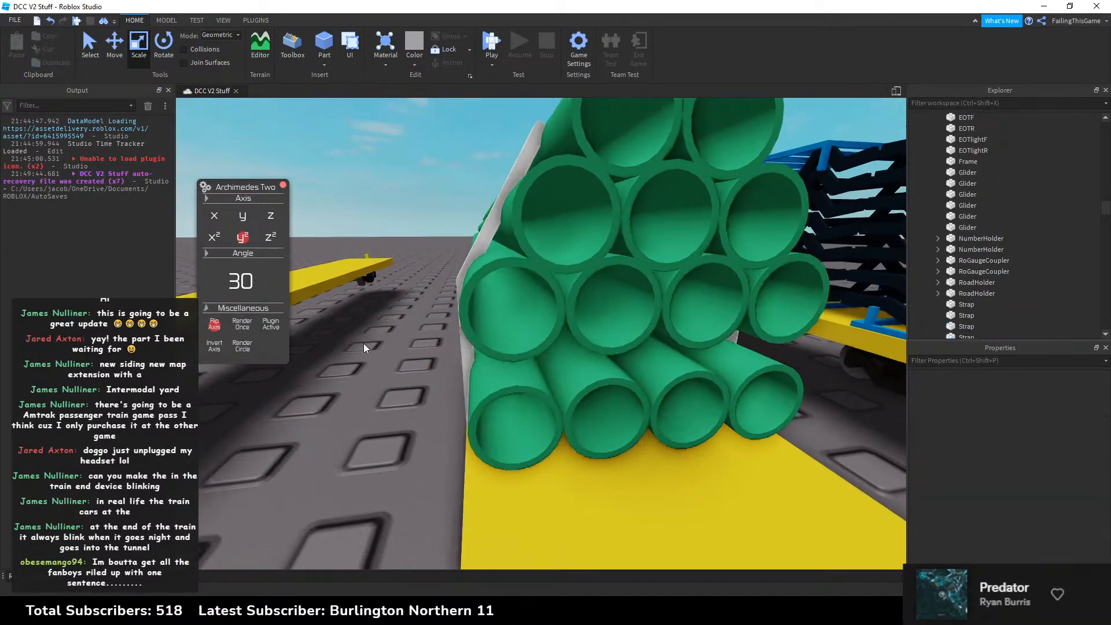
pyautogui.press('d')
pyautogui.moveTo(371, 342); pyautogui.dragTo(370, 343, button='right')
pyautogui.press('a')
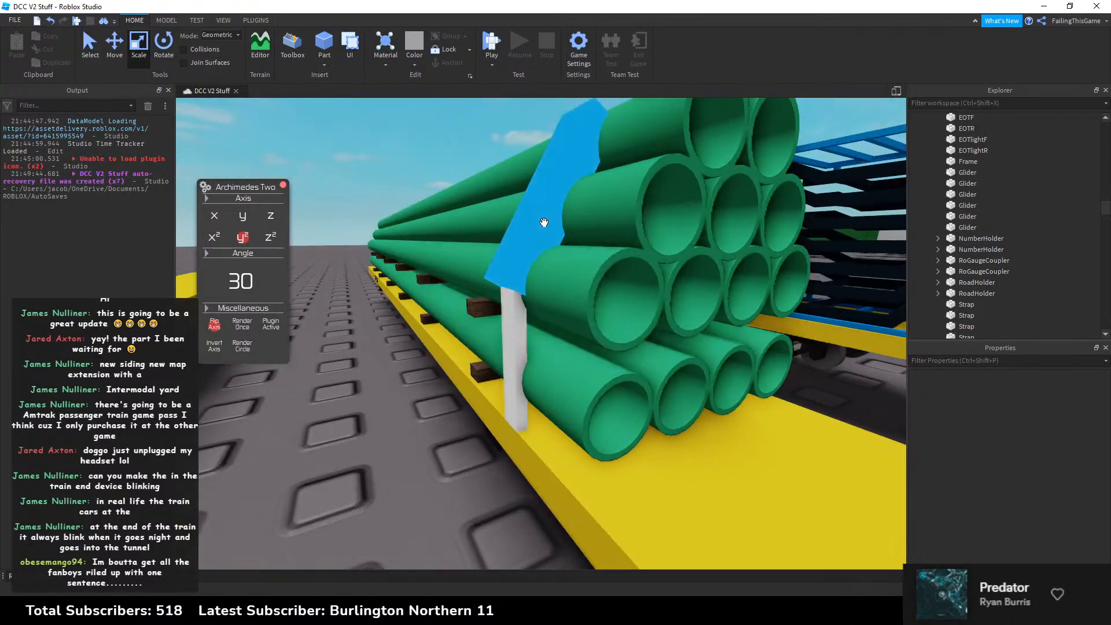
pyautogui.click(543, 220)
pyautogui.moveTo(647, 223); pyautogui.dragTo(647, 222, button='right')
pyautogui.press('Delete')
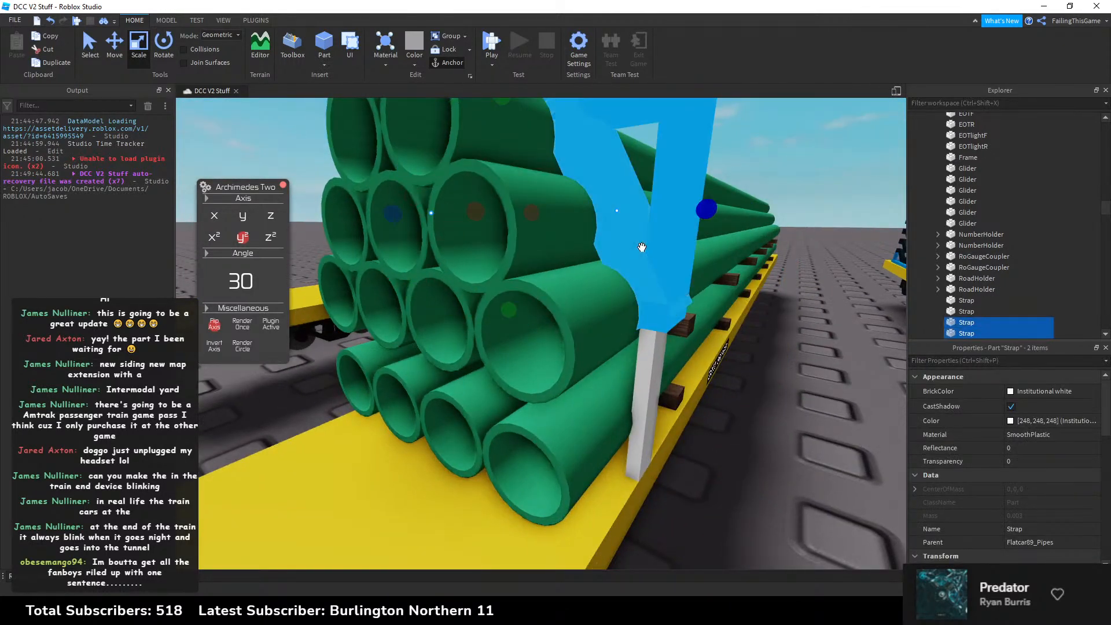
# Step: Lengthen the upright Straps on both sides of the load to a height of 0.656
pyautogui.click(667, 300)
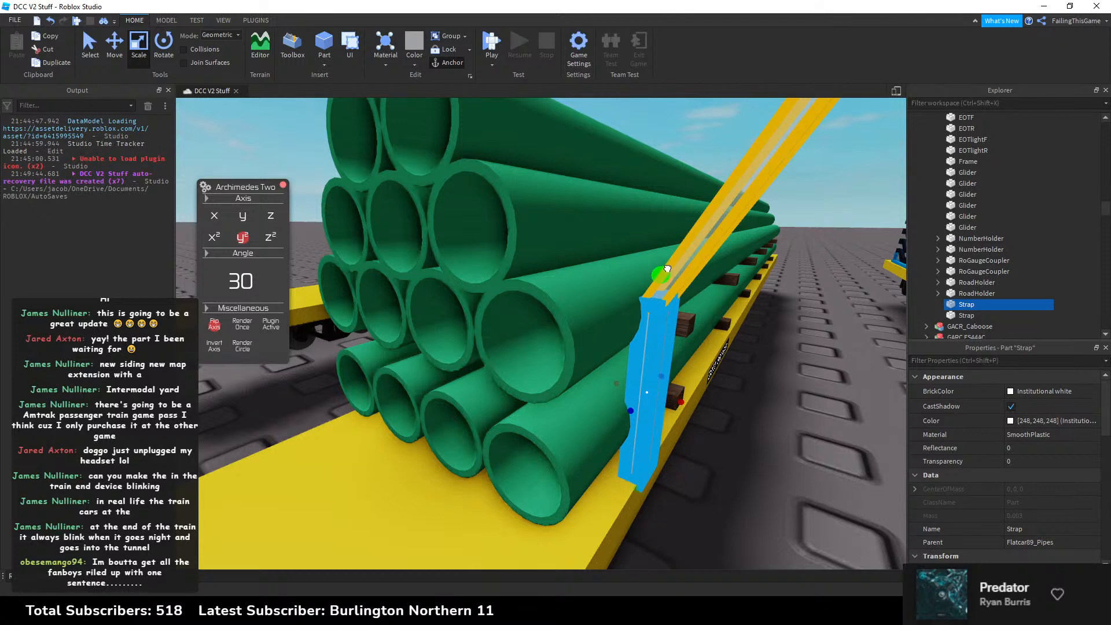
pyautogui.moveTo(667, 269); pyautogui.dragTo(470, 296, button='right')
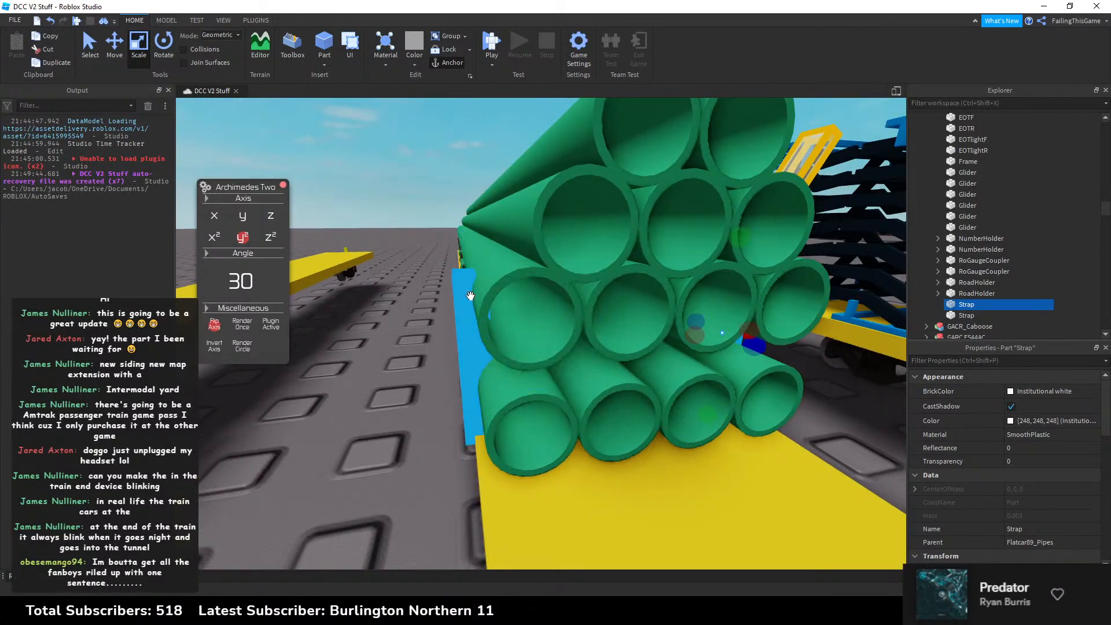
pyautogui.click(470, 296)
pyautogui.moveTo(462, 256); pyautogui.dragTo(450, 255, button='right')
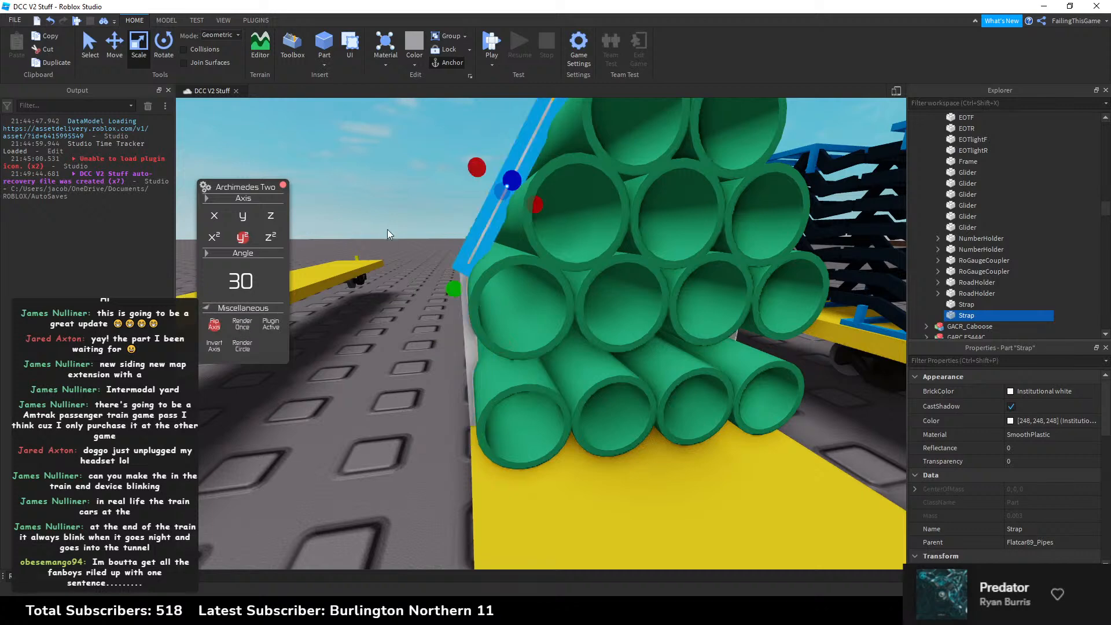
pyautogui.moveTo(387, 229); pyautogui.dragTo(453, 242, button='right')
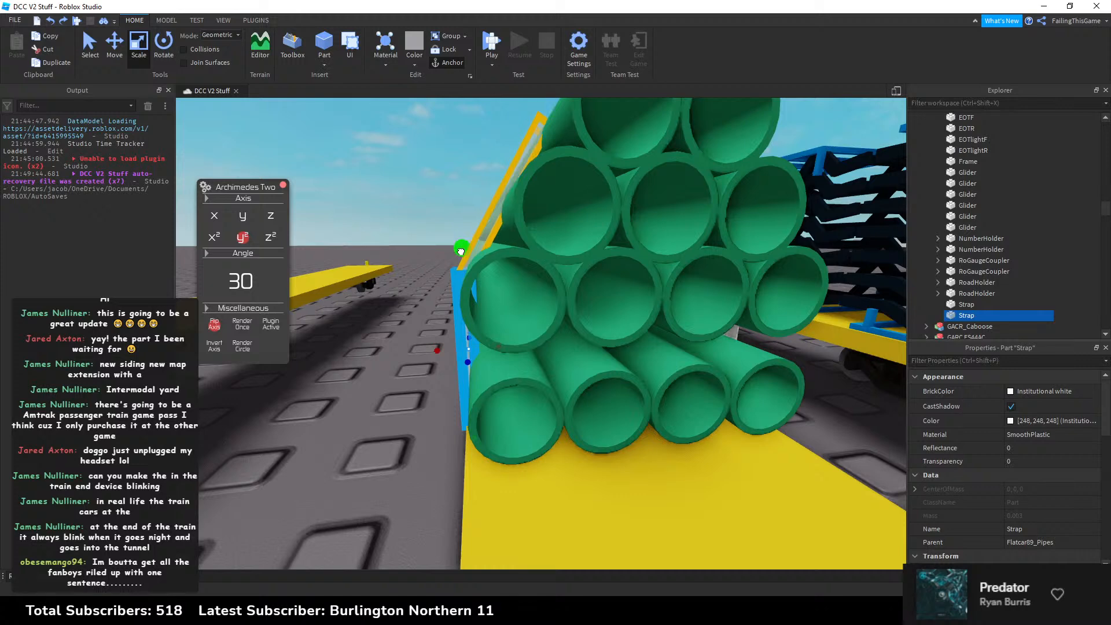
pyautogui.moveTo(464, 244); pyautogui.dragTo(469, 234)
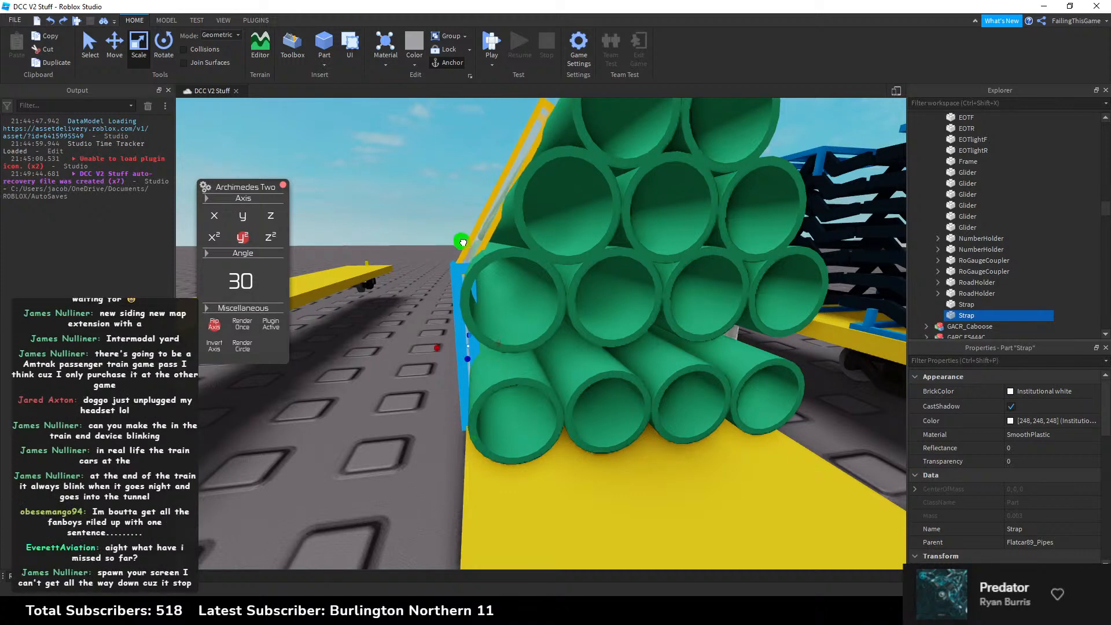
# Step: Render the 30-degree segment above the upright Strap facing the empty flatcar and check the upright's size and position
pyautogui.click(242, 326)
pyautogui.click(380, 208)
pyautogui.press('d')
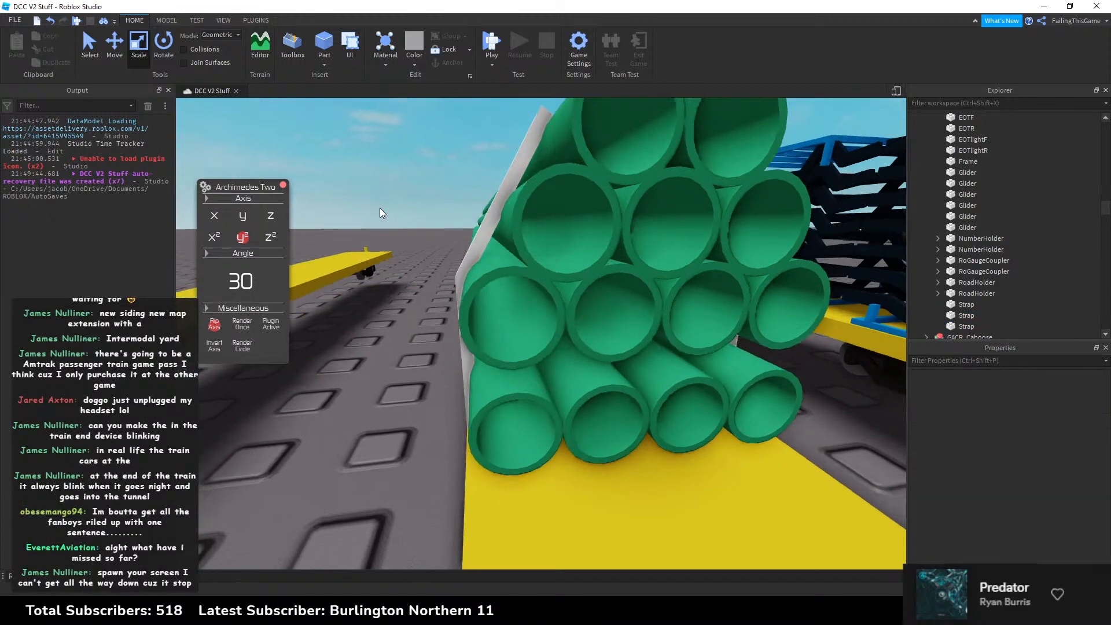
pyautogui.moveTo(379, 207); pyautogui.dragTo(492, 318, button='right')
pyautogui.click(497, 319)
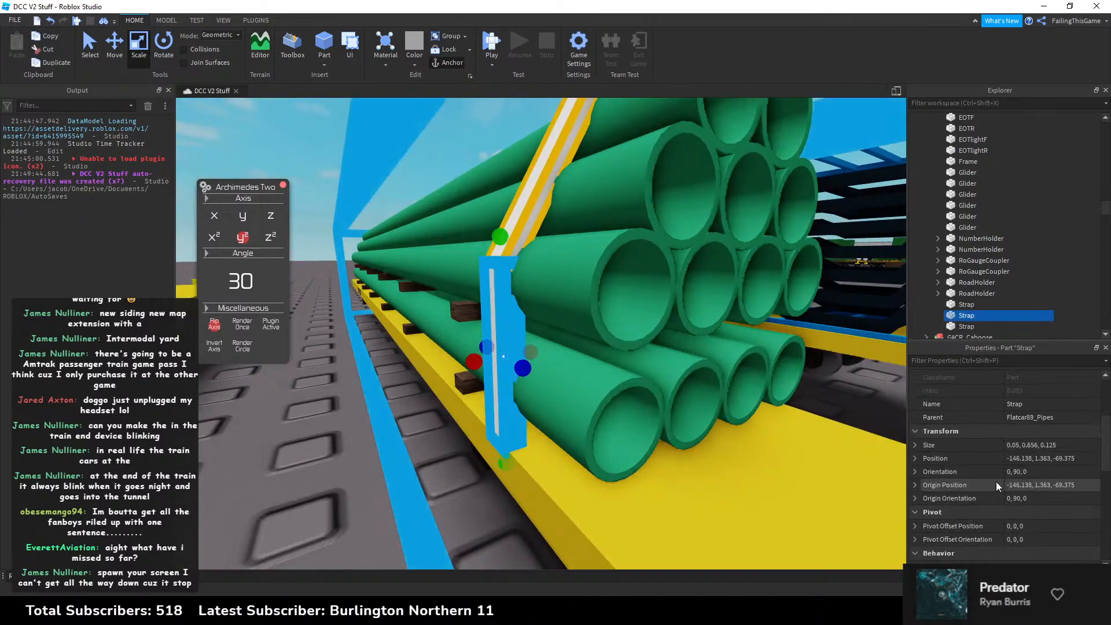
# Step: Turn off the flipped axis, render the 30-degree segment above the Strap facing the blue-railed car, and inspect both sides
pyautogui.moveTo(671, 355); pyautogui.dragTo(667, 349, button='right')
pyautogui.click(532, 320)
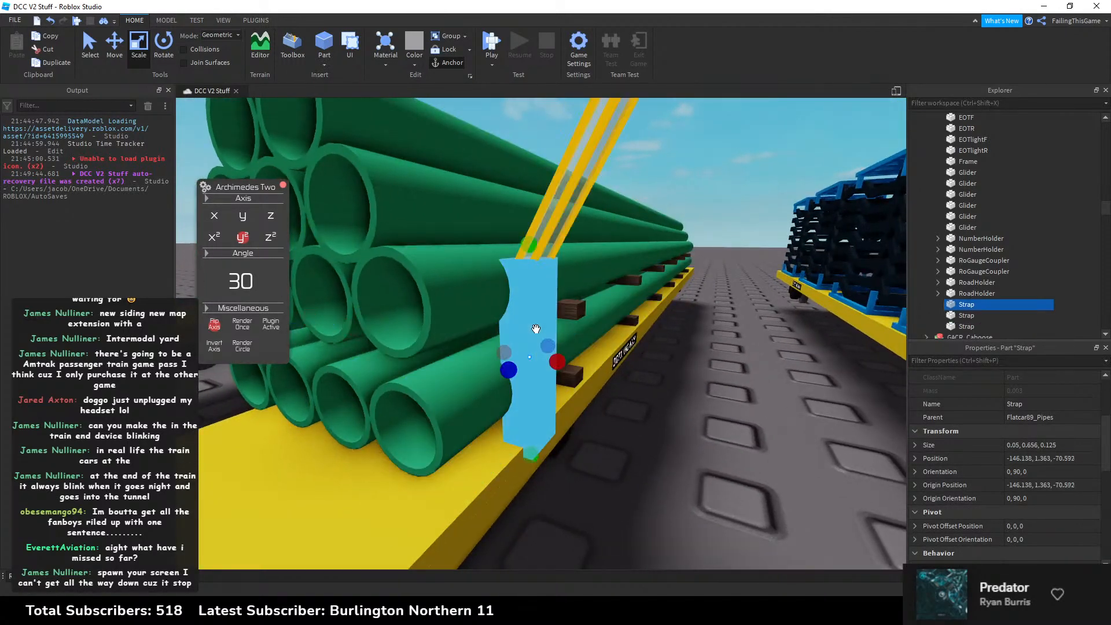
pyautogui.moveTo(532, 319); pyautogui.dragTo(531, 315, button='right')
pyautogui.click(243, 324)
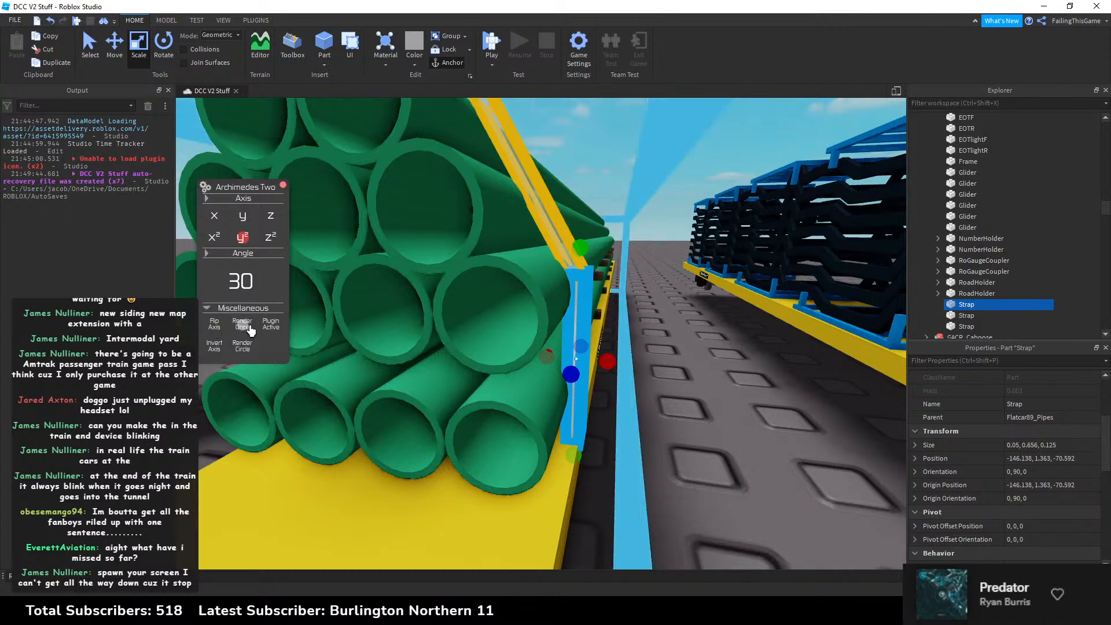
pyautogui.scroll(-8, 640, 300)
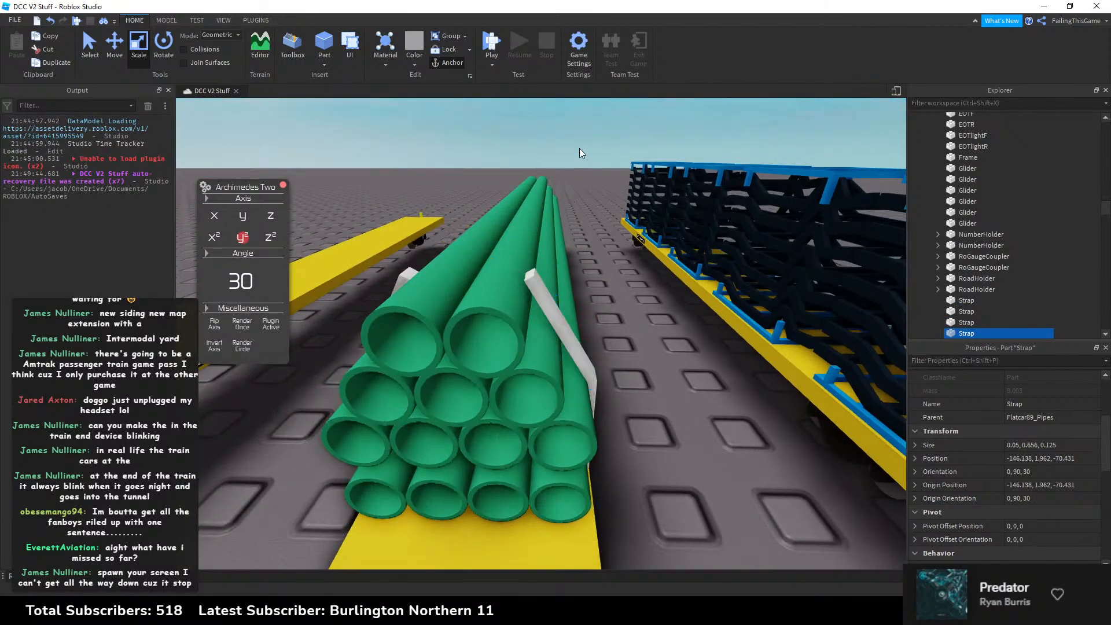
pyautogui.click(578, 152)
pyautogui.scroll(-2, 577, 164)
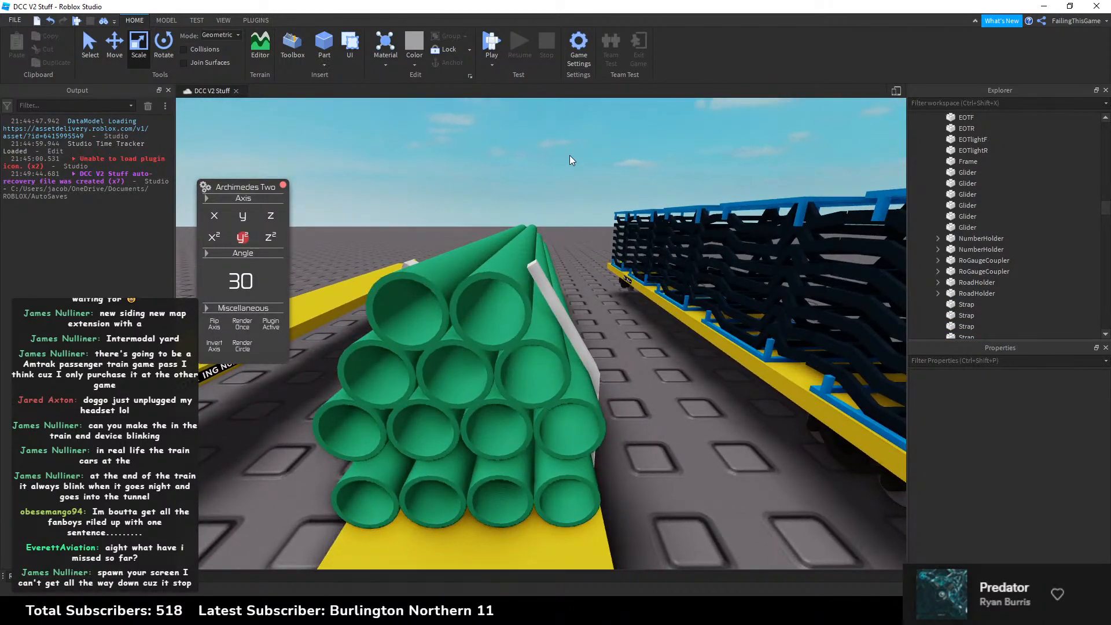
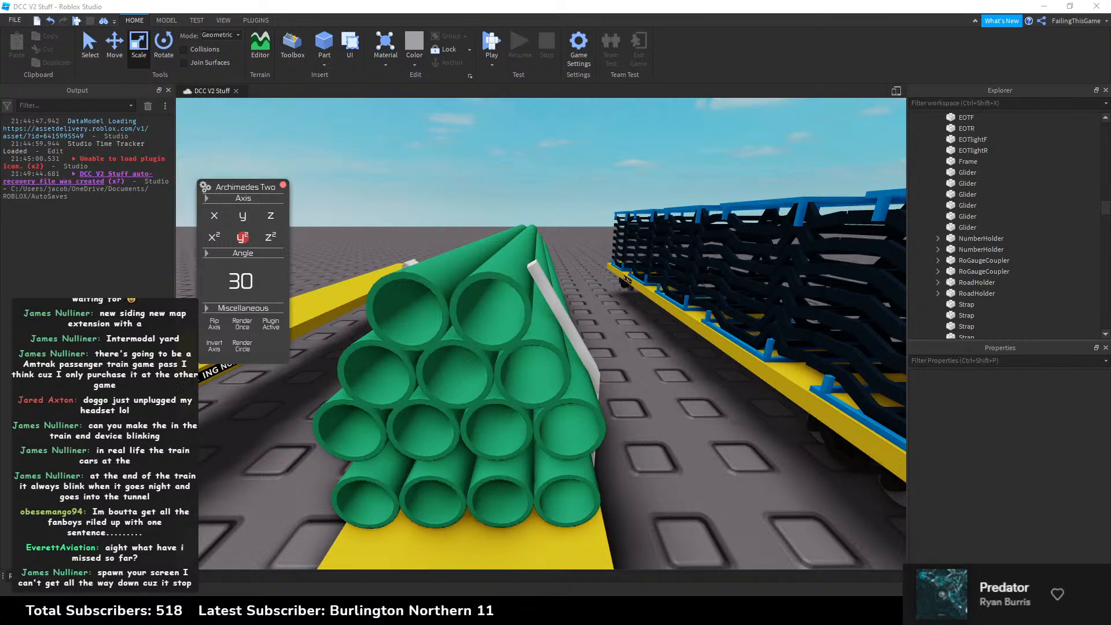
pyautogui.moveTo(504, 159); pyautogui.dragTo(481, 182, button='right')
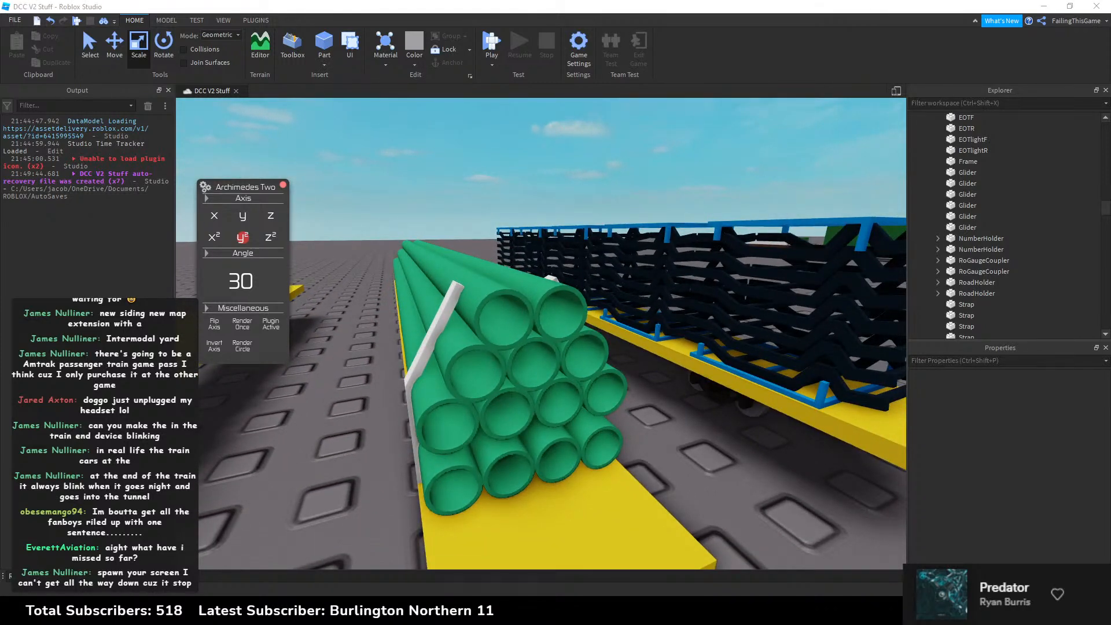
# Step: Check the livestream dashboard and its chat in the browser and return to the flatcar model
pyautogui.hotkey('alt', 'Tab')
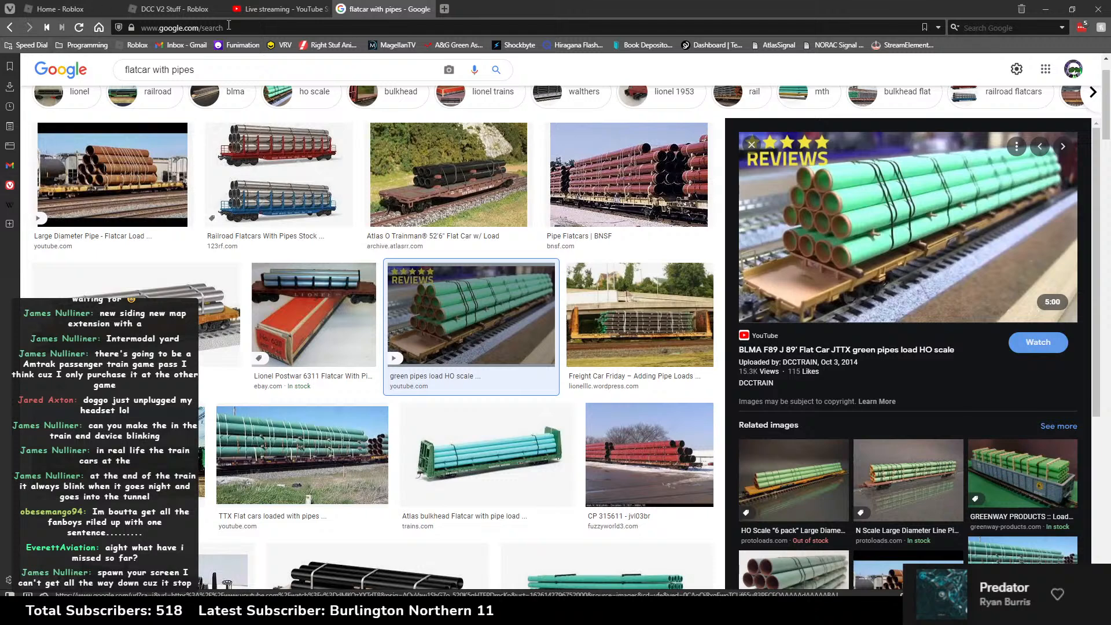
pyautogui.click(267, 10)
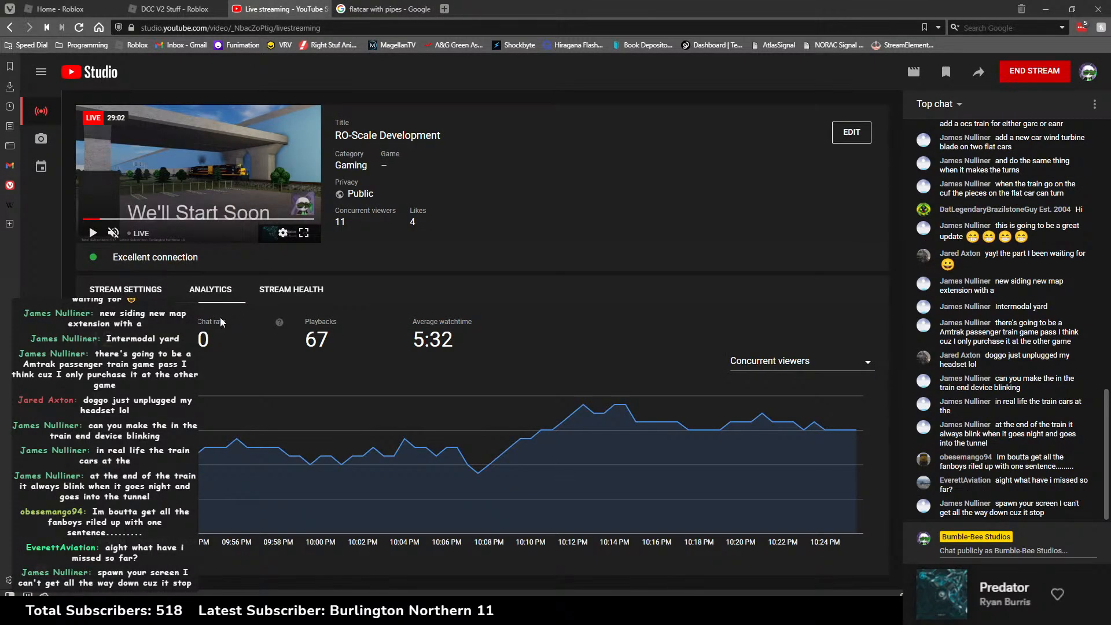
pyautogui.click(1043, 9)
# Step: Render a second 30-degree segment onto the angled Strap facing the blue-railed car
pyautogui.moveTo(520, 168); pyautogui.dragTo(605, 291, button='right')
pyautogui.click(579, 312)
pyautogui.scroll(4, 594, 262)
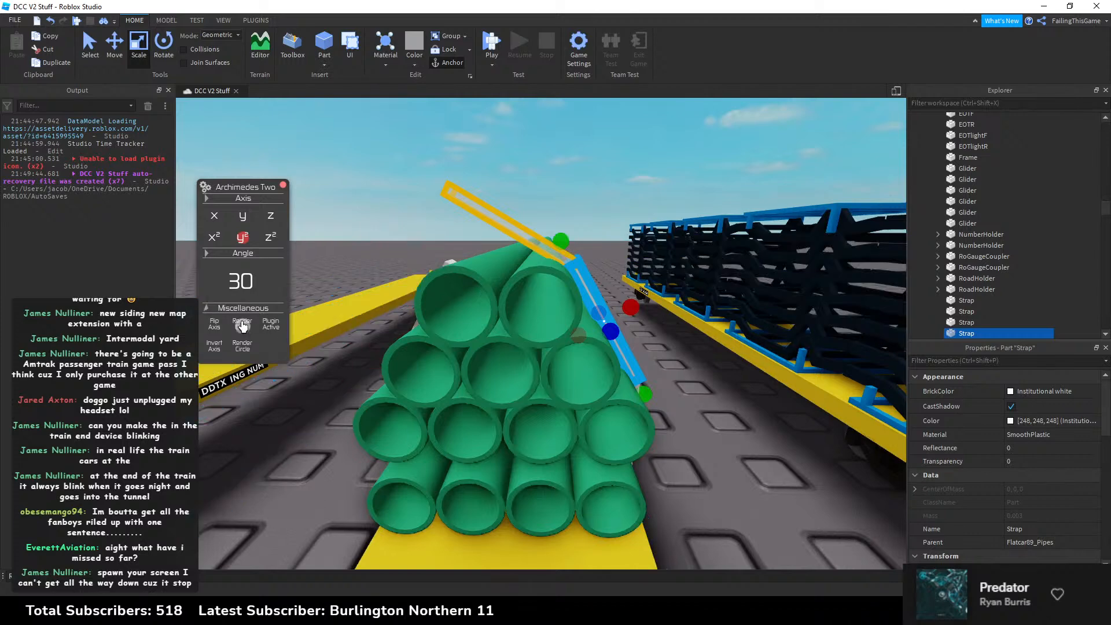
pyautogui.click(411, 211)
pyautogui.scroll(5, 478, 232)
pyautogui.click(580, 266)
pyautogui.scroll(-2, 580, 265)
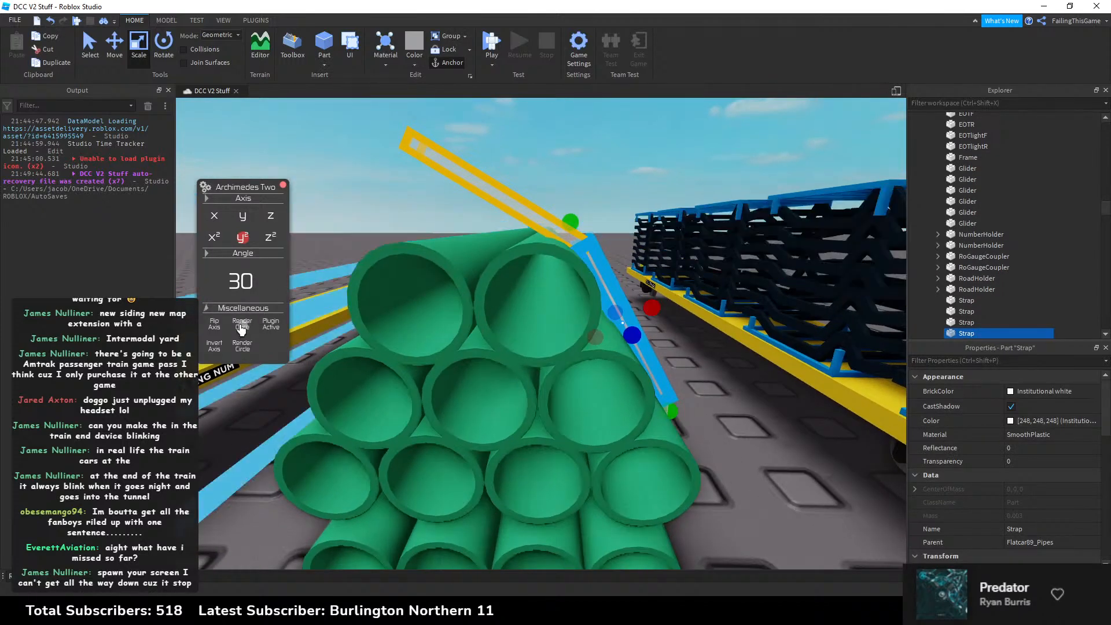
pyautogui.click(241, 325)
pyautogui.click(394, 193)
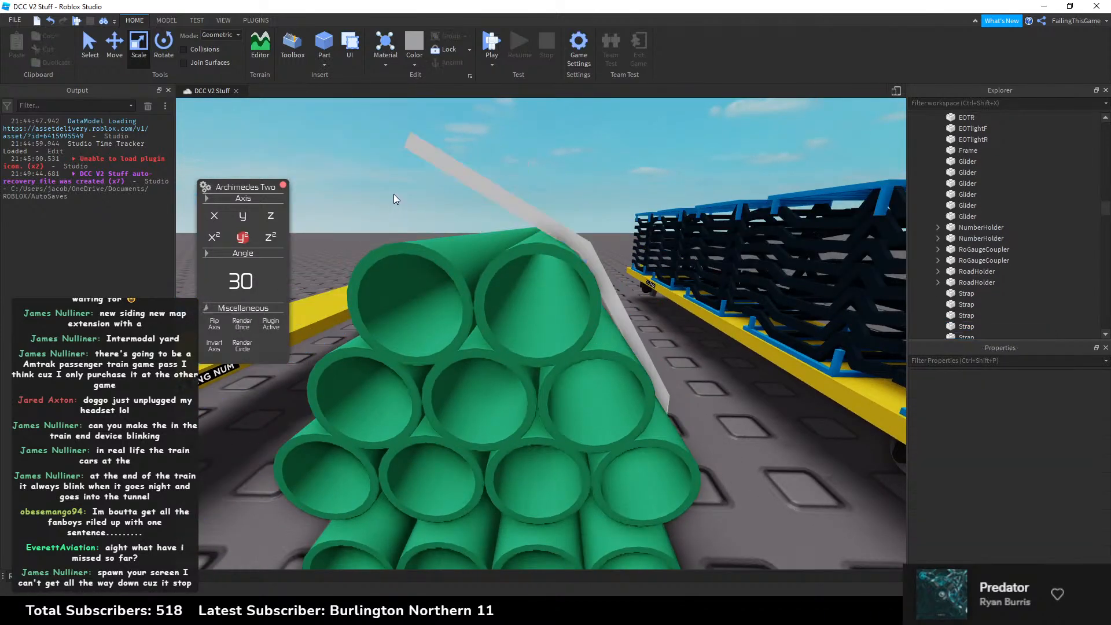
# Step: Flip the axis and render a second 30-degree segment onto the angled Strap facing the empty flatcar
pyautogui.moveTo(394, 193); pyautogui.dragTo(394, 193, button='right')
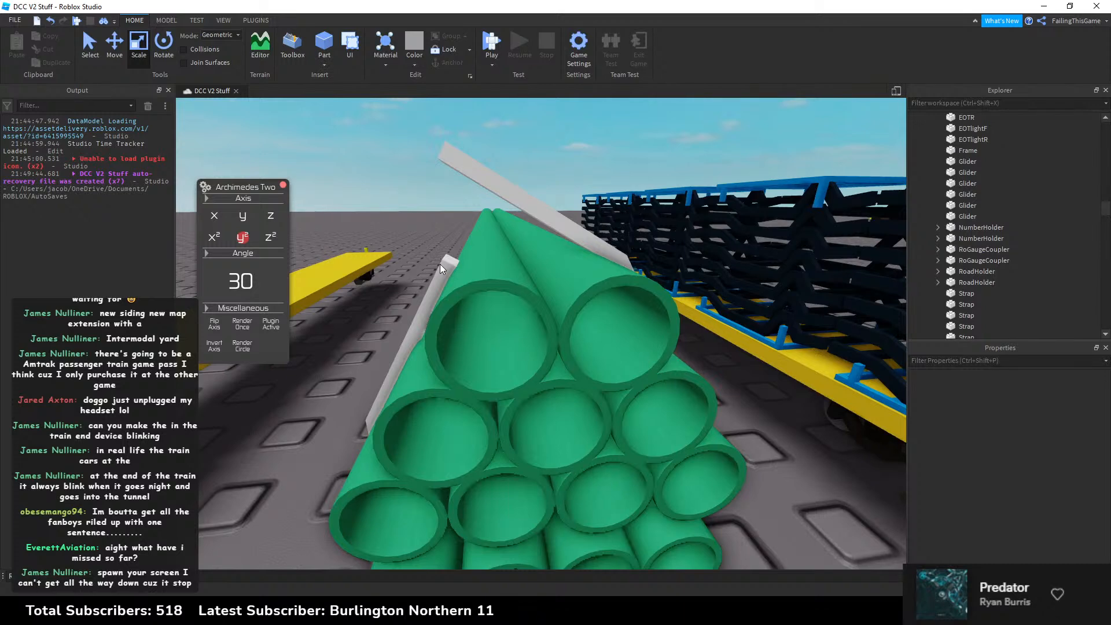
pyautogui.click(438, 267)
pyautogui.click(220, 327)
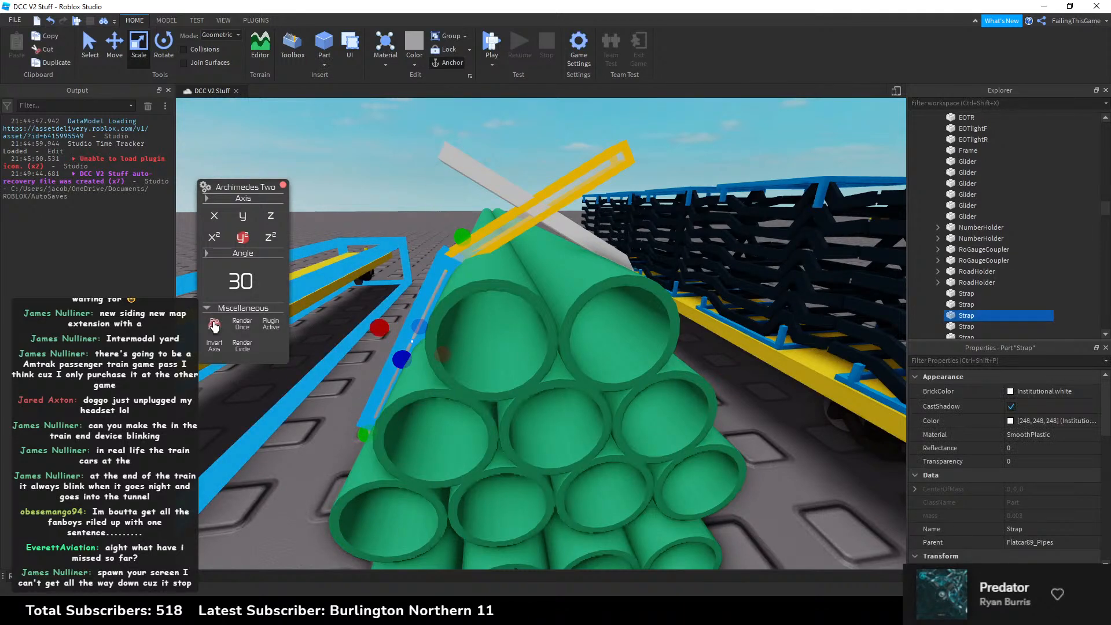
pyautogui.click(241, 326)
pyautogui.click(383, 197)
# Step: Delete the three Strap segments on the side of the load facing the empty flatcar
pyautogui.moveTo(382, 196); pyautogui.dragTo(383, 196, button='right')
pyautogui.moveTo(461, 223); pyautogui.dragTo(468, 244, button='right')
pyautogui.click(467, 243)
pyautogui.keyDown('ctrl'); pyautogui.click(452, 333); pyautogui.keyUp('ctrl')
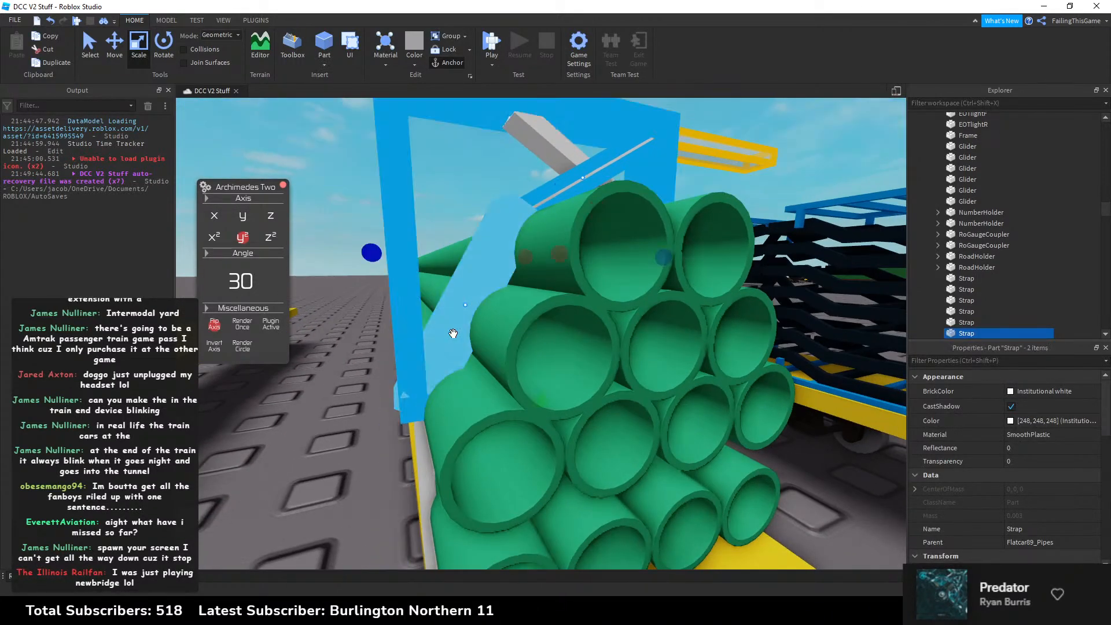
pyautogui.moveTo(417, 454); pyautogui.dragTo(307, 195, button='right')
pyautogui.press('Delete')
pyautogui.press('d')
# Step: Shorten the uppermost angled Strap facing the blue-railed car to a short corner piece and bring up Archimedes for it
pyautogui.click(281, 184)
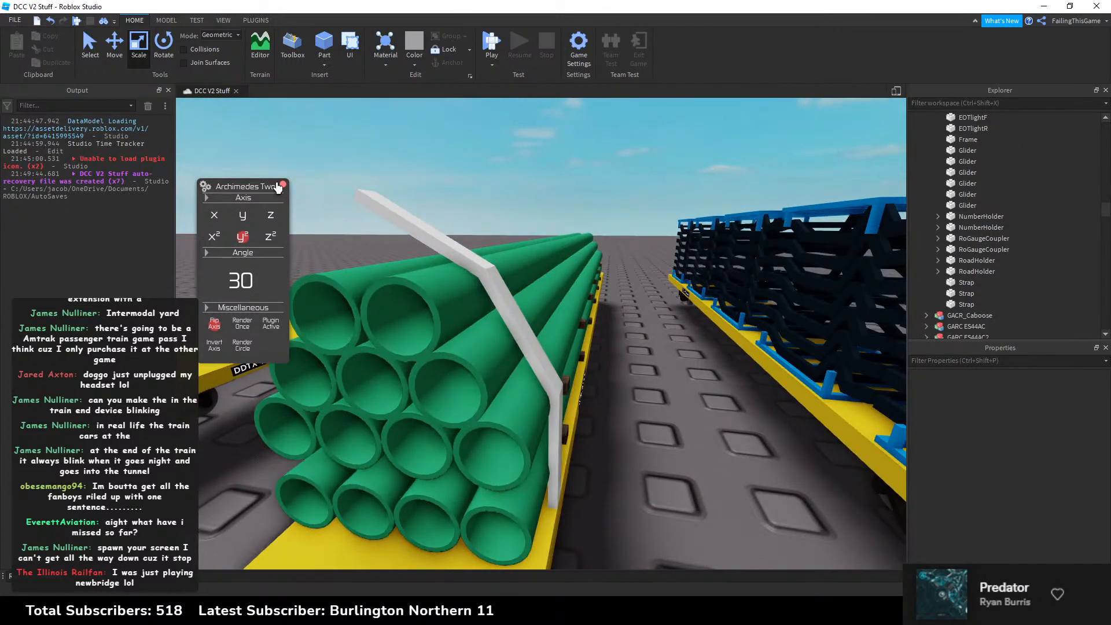
pyautogui.click(283, 184)
pyautogui.click(524, 345)
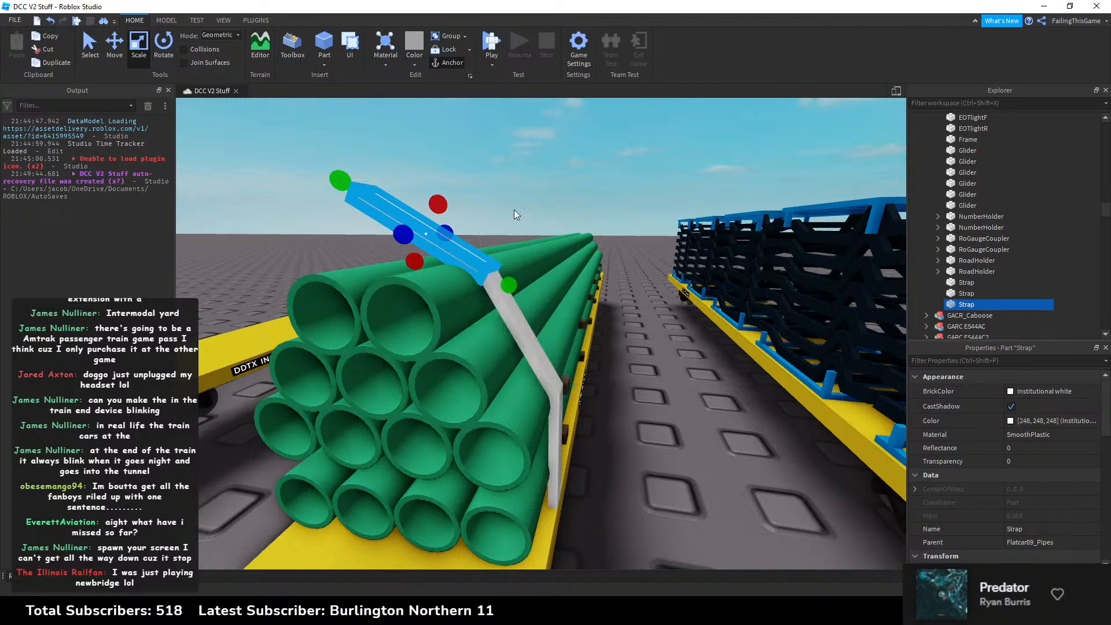
pyautogui.click(431, 249)
pyautogui.click(256, 21)
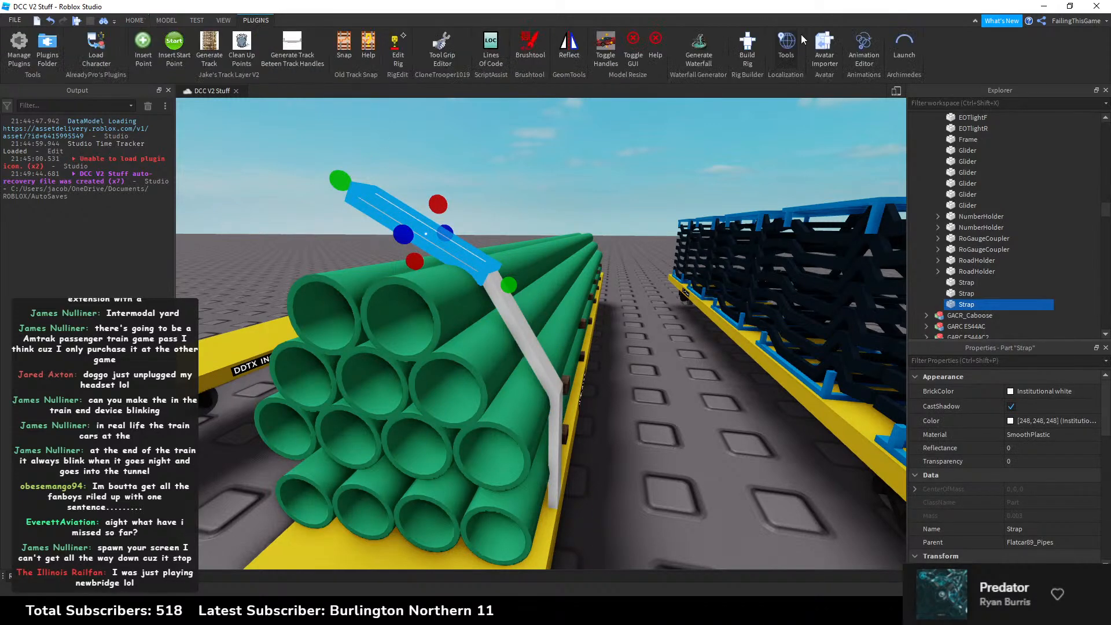
pyautogui.click(903, 46)
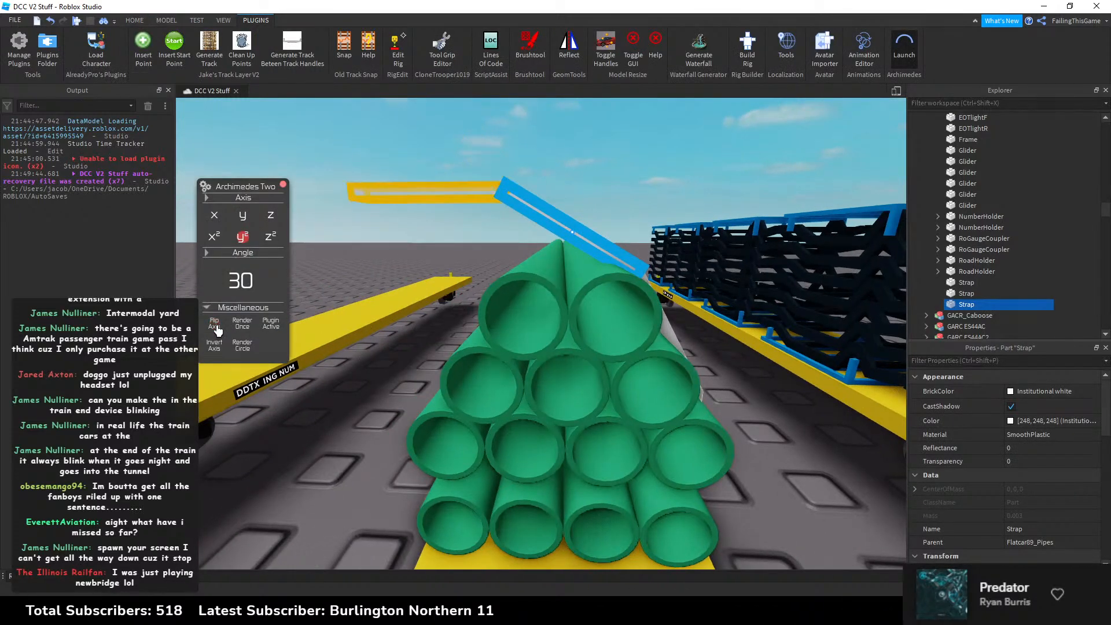
pyautogui.click(135, 21)
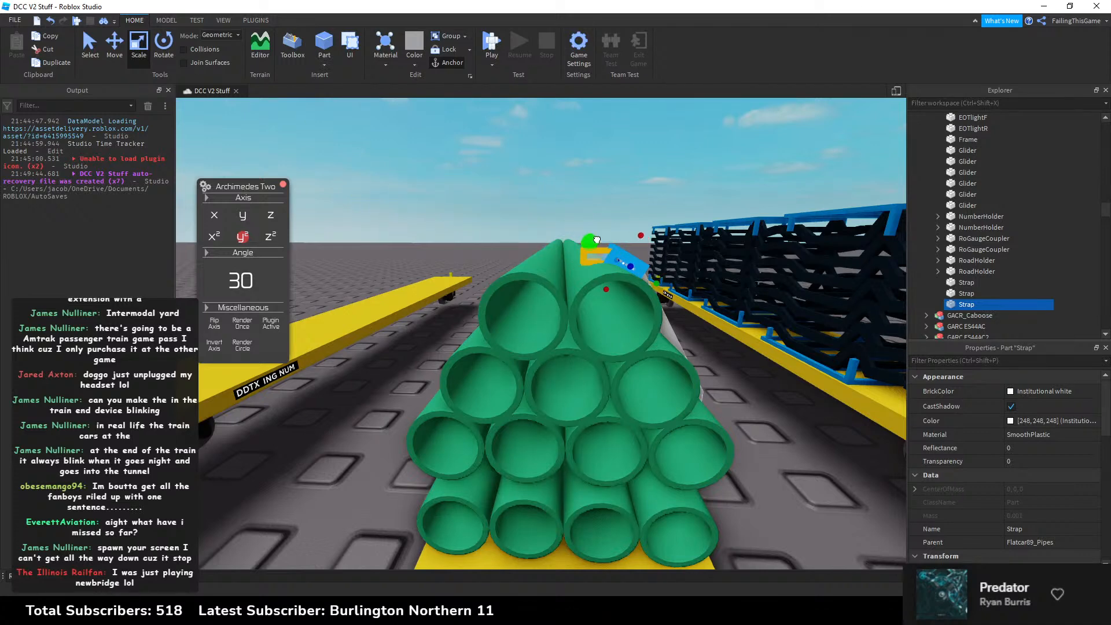
pyautogui.scroll(5, 599, 235)
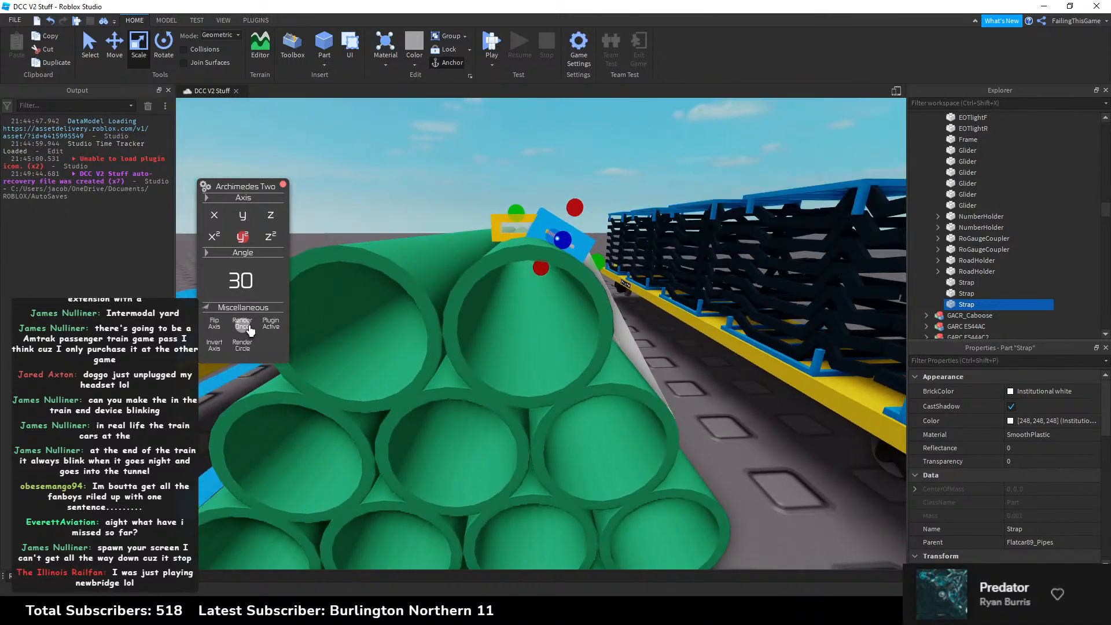
# Step: Render a horizontal segment from the short Strap at 30 degrees, lengthen it across the top pipes, and close Archimedes
pyautogui.click(249, 330)
pyautogui.moveTo(384, 249); pyautogui.dragTo(425, 257, button='right')
pyautogui.moveTo(509, 230); pyautogui.dragTo(335, 237)
pyautogui.click(283, 184)
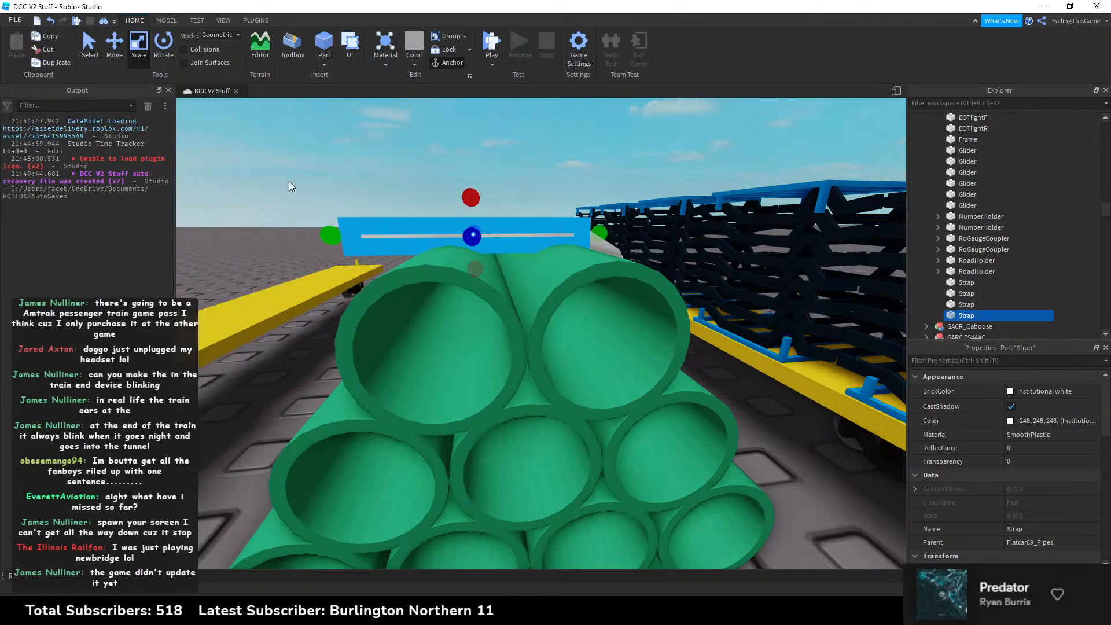
# Step: Duplicate all four Strap segments and rotate the copies by 180 degrees
pyautogui.click(413, 169)
pyautogui.moveTo(421, 169); pyautogui.dragTo(418, 168, button='right')
pyautogui.click(431, 251)
pyautogui.keyDown('ctrl'); pyautogui.click(488, 274); pyautogui.keyUp('ctrl')
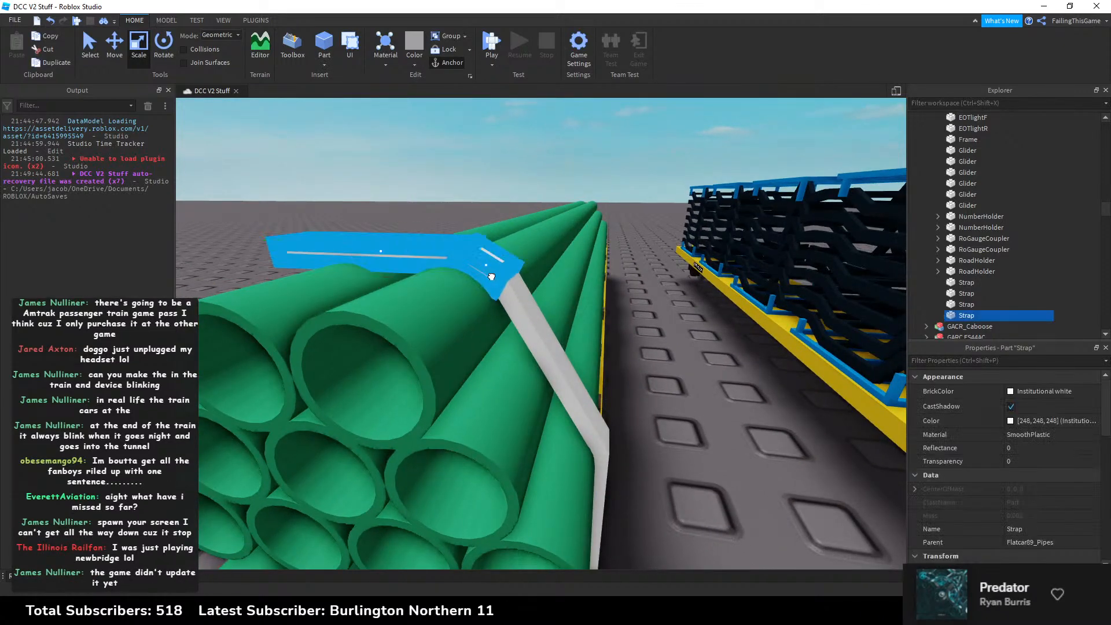
pyautogui.moveTo(376, 226); pyautogui.dragTo(377, 223, button='right')
pyautogui.keyDown('ctrl'); pyautogui.click(518, 285); pyautogui.keyUp('ctrl')
pyautogui.moveTo(518, 285); pyautogui.dragTo(520, 278, button='right')
pyautogui.moveTo(565, 384); pyautogui.dragTo(543, 349, button='right')
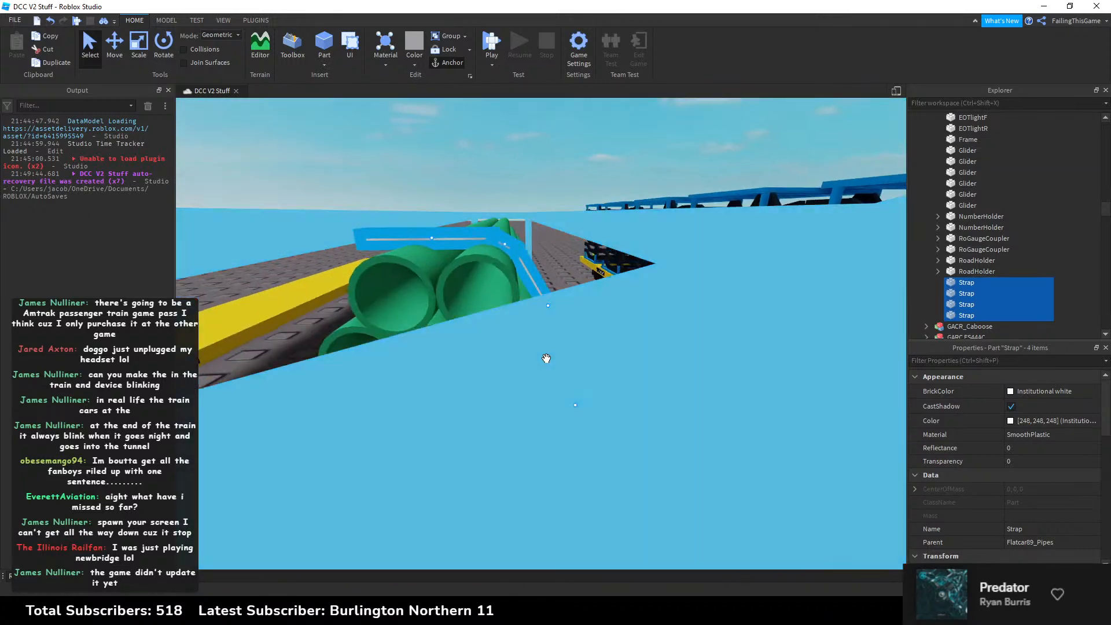
pyautogui.hotkey('ctrl', 'd')
pyautogui.hotkey('ctrl', 'r')
pyautogui.hotkey('ctrl', 'r')
# Step: Move the four copied Straps across the load to the deck edge facing the empty flatcar
pyautogui.moveTo(493, 232); pyautogui.dragTo(493, 241, button='right')
pyautogui.press('w')
pyautogui.click(118, 52)
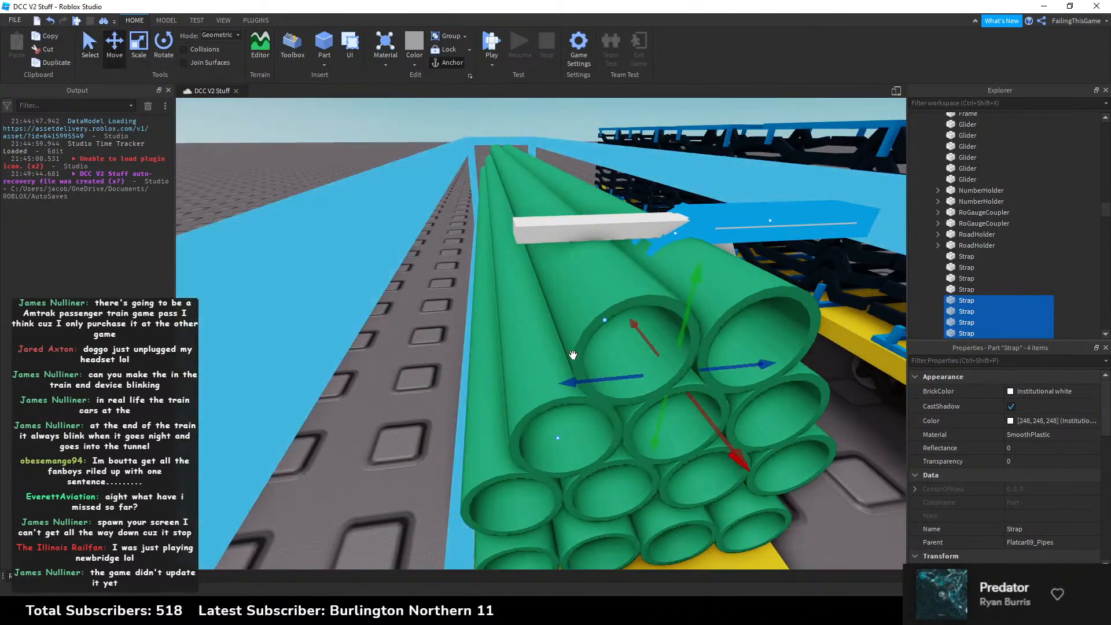
pyautogui.moveTo(596, 380); pyautogui.dragTo(486, 370)
pyautogui.moveTo(486, 370); pyautogui.dragTo(486, 370, button='right')
pyautogui.press('q')
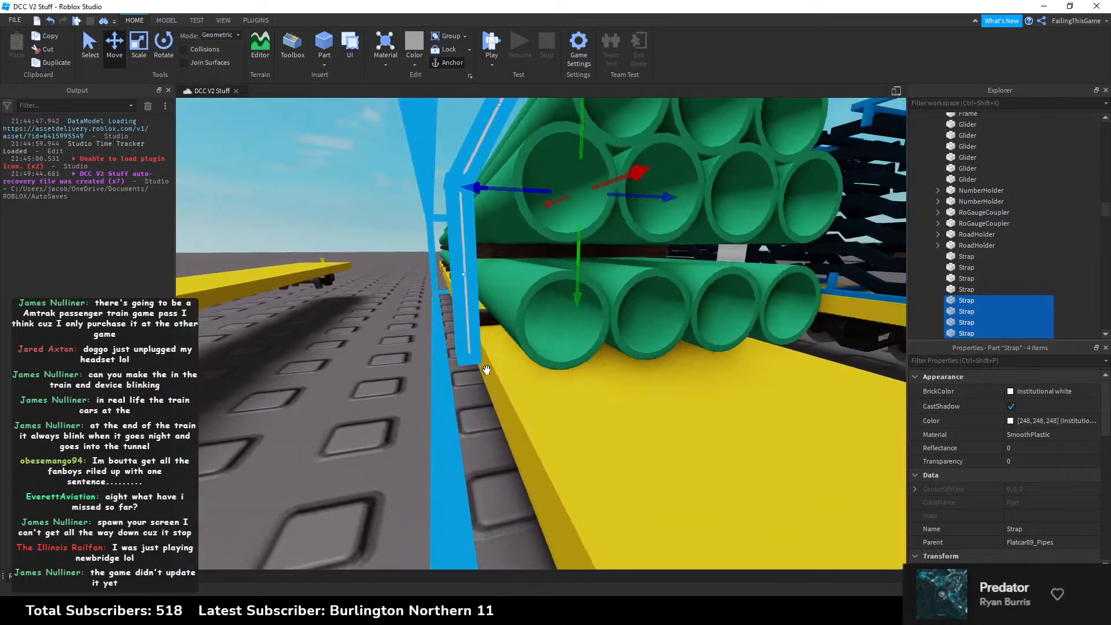
pyautogui.moveTo(483, 195); pyautogui.dragTo(512, 183)
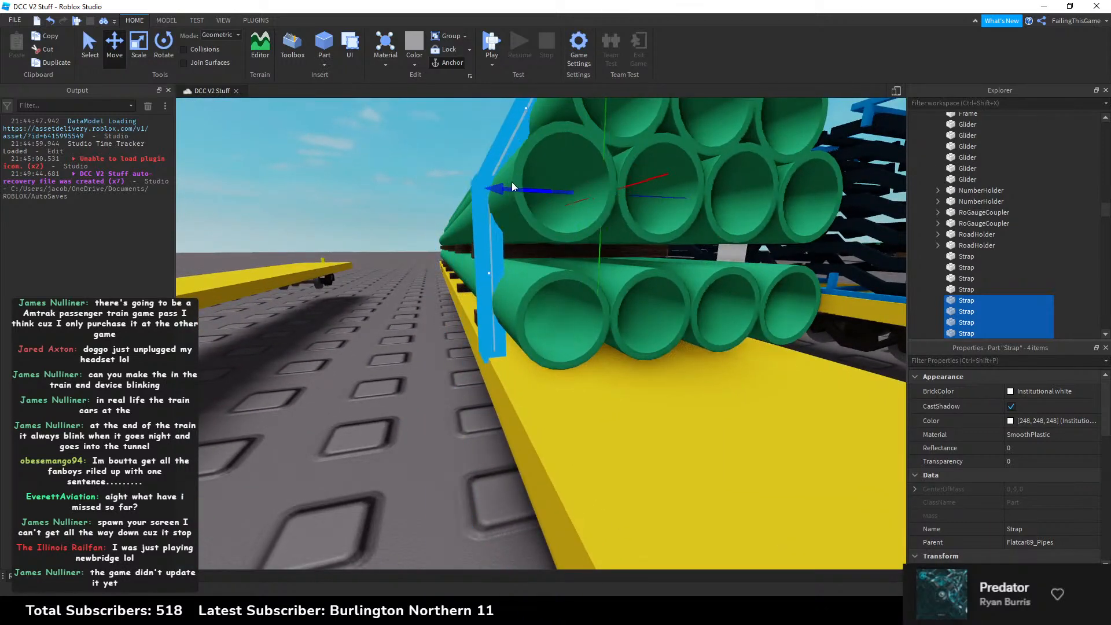
pyautogui.moveTo(512, 181); pyautogui.dragTo(508, 179, button='right')
pyautogui.press('w')
pyautogui.press('q')
# Step: Turn off move snapping and nudge the four copied Straps slightly inward
pyautogui.click(166, 21)
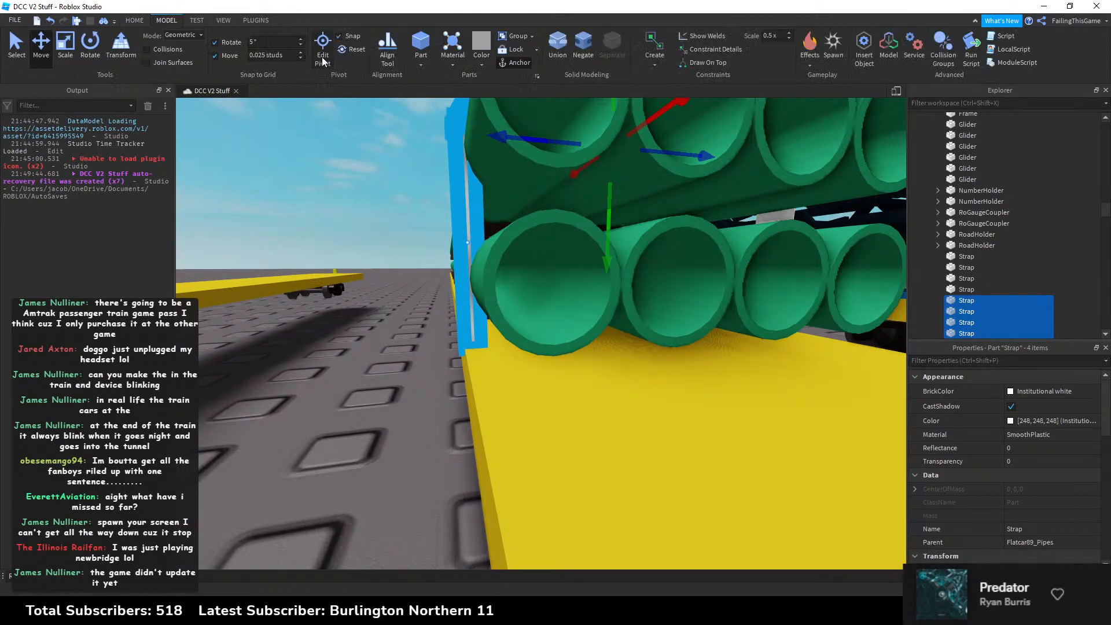
pyautogui.click(234, 57)
pyautogui.moveTo(513, 137); pyautogui.dragTo(513, 136)
pyautogui.click(399, 283)
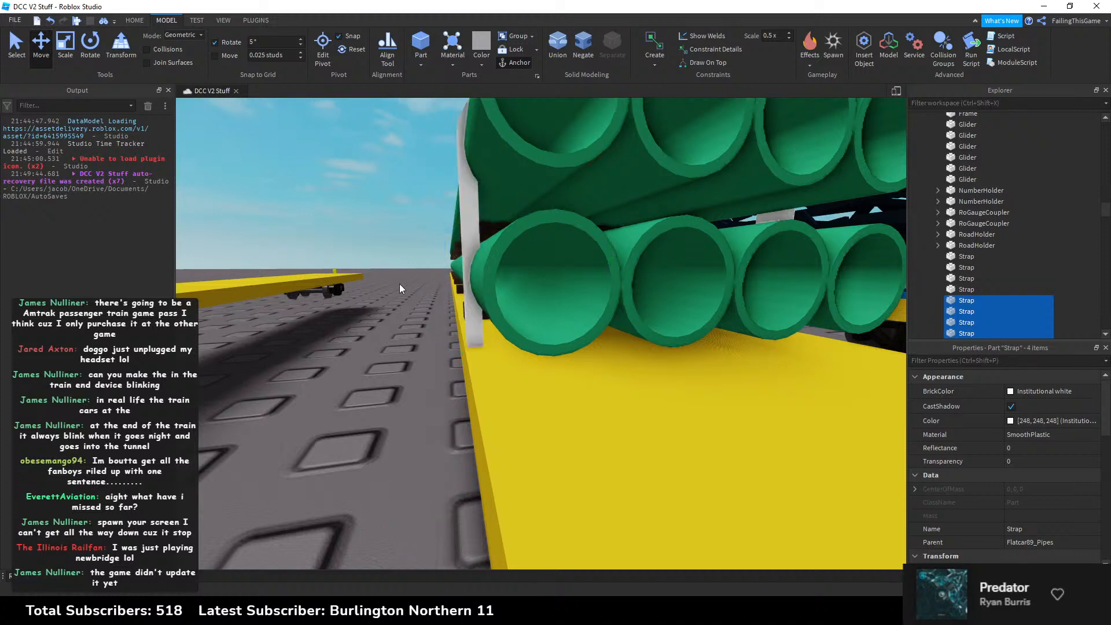
# Step: Reselect the four copied Straps and shift them a little closer to the pipes
pyautogui.moveTo(399, 283); pyautogui.dragTo(401, 280, button='right')
pyautogui.press('q')
pyautogui.click(475, 249)
pyautogui.scroll(-3, 472, 272)
pyautogui.moveTo(475, 250); pyautogui.dragTo(506, 392, button='right')
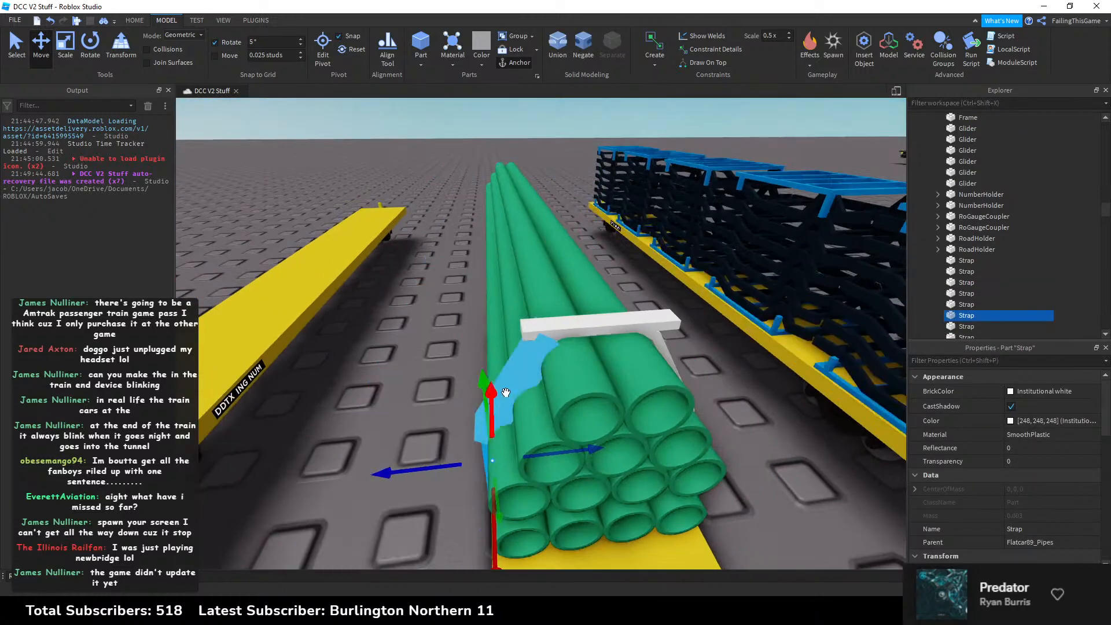
pyautogui.keyDown('ctrl'); pyautogui.keyDown('alt'); pyautogui.click(554, 337); pyautogui.keyUp('alt'); pyautogui.keyUp('ctrl')
pyautogui.keyDown('ctrl'); pyautogui.keyDown('alt'); pyautogui.click(586, 327); pyautogui.keyUp('alt'); pyautogui.keyUp('ctrl')
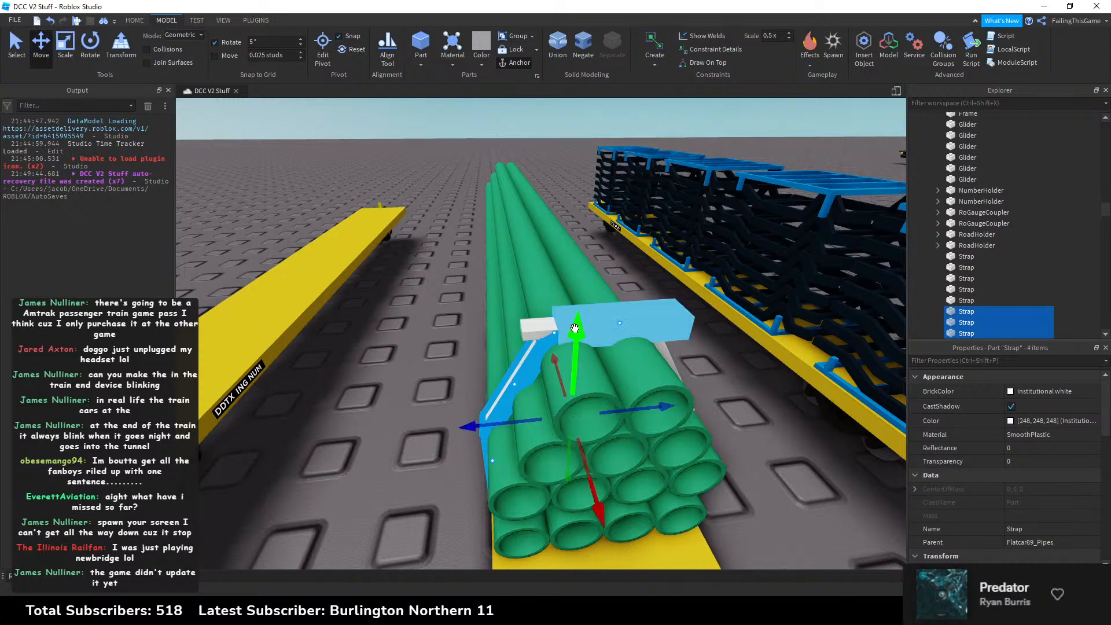
pyautogui.press('q')
pyautogui.moveTo(536, 360); pyautogui.dragTo(514, 280, button='right')
pyautogui.press('w')
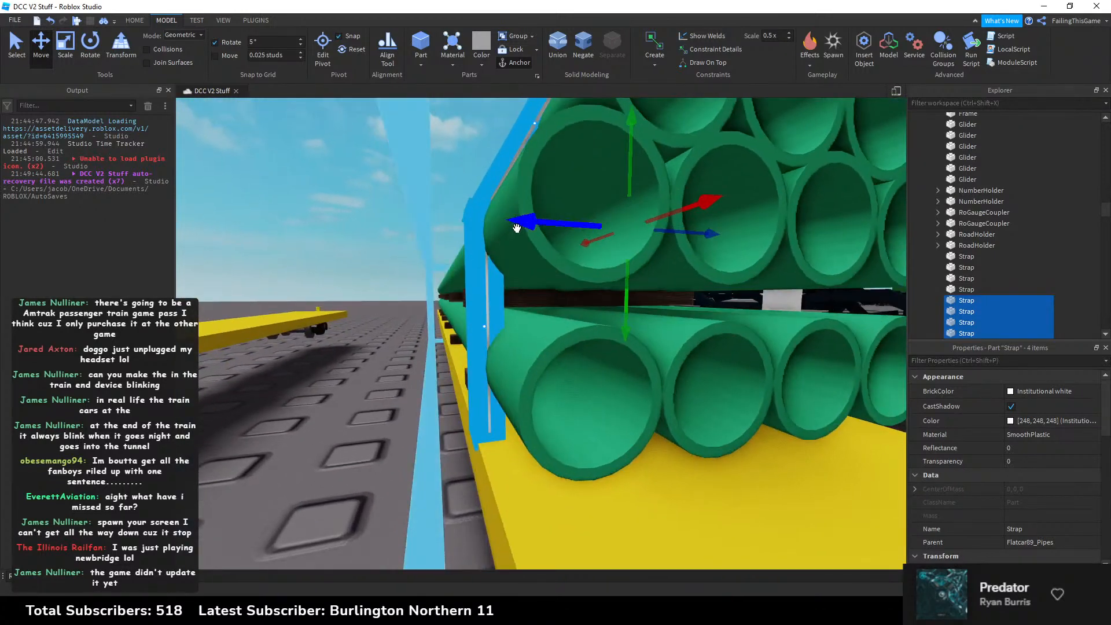
pyautogui.moveTo(516, 226); pyautogui.dragTo(522, 221)
# Step: Check the upright copy against the deck edge and nudge all four copied Straps further inward onto the deck
pyautogui.click(392, 397)
pyautogui.moveTo(394, 392); pyautogui.dragTo(395, 393, button='right')
pyautogui.press('q')
pyautogui.press('d')
pyautogui.press('a')
pyautogui.press('e')
pyautogui.click(508, 315)
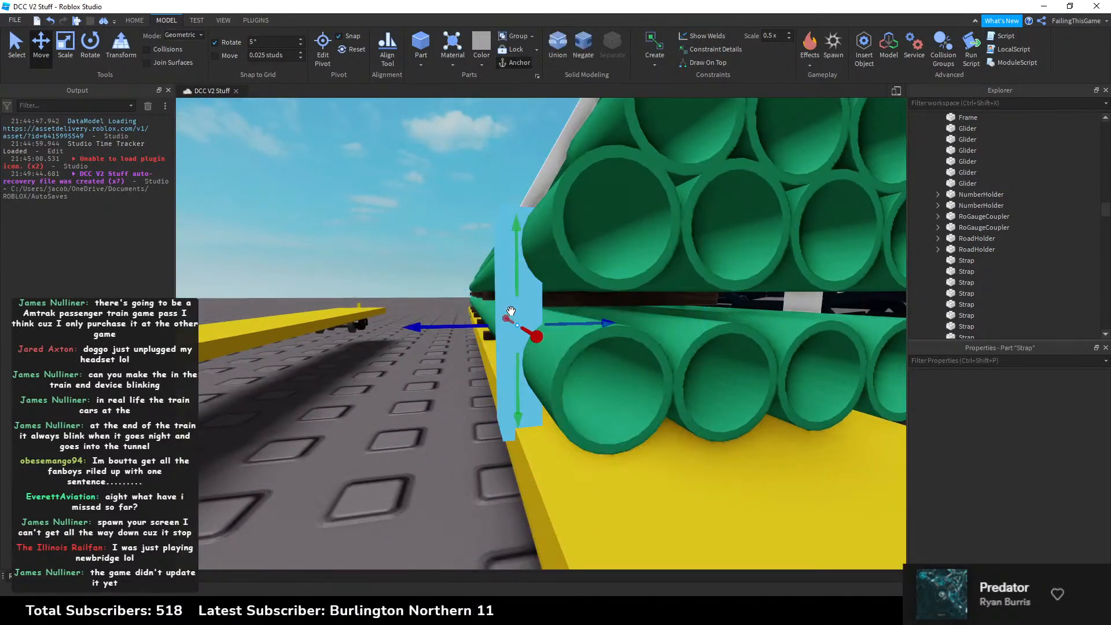
pyautogui.moveTo(510, 317); pyautogui.dragTo(510, 317, button='right')
pyautogui.press('e')
pyautogui.keyDown('ctrl'); pyautogui.click(573, 319); pyautogui.keyUp('ctrl')
pyautogui.keyDown('ctrl'); pyautogui.click(574, 319); pyautogui.keyUp('ctrl')
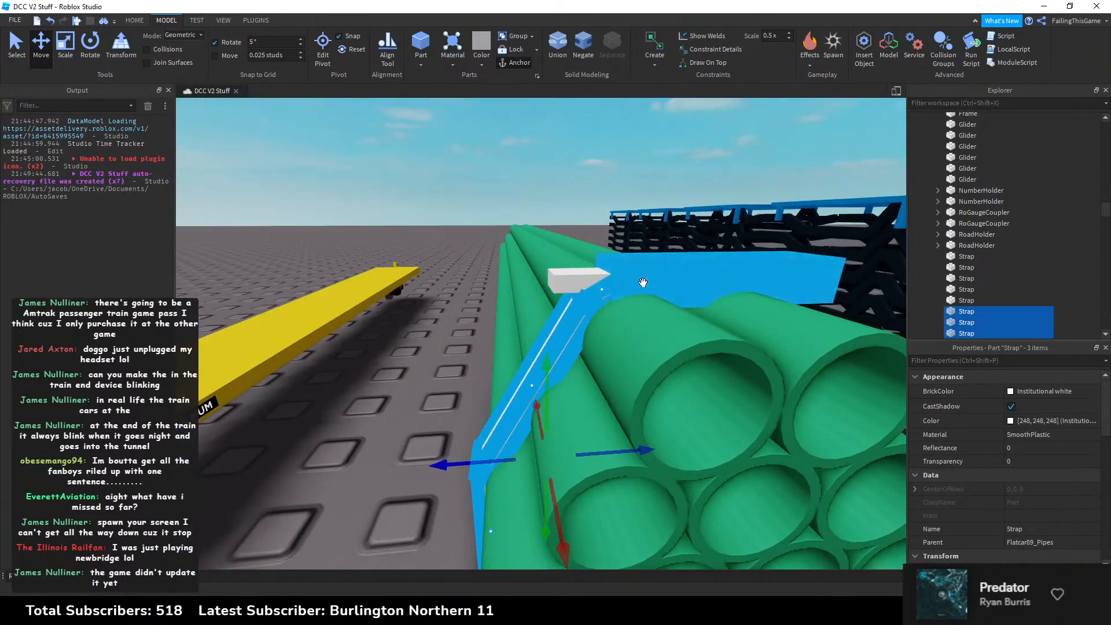
pyautogui.keyDown('ctrl'); pyautogui.click(607, 278); pyautogui.keyUp('ctrl')
pyautogui.moveTo(607, 278); pyautogui.dragTo(626, 283, button='right')
pyautogui.press('w')
pyautogui.moveTo(582, 208); pyautogui.dragTo(591, 199)
pyautogui.click(415, 293)
pyautogui.moveTo(415, 293); pyautogui.dragTo(415, 292, button='right')
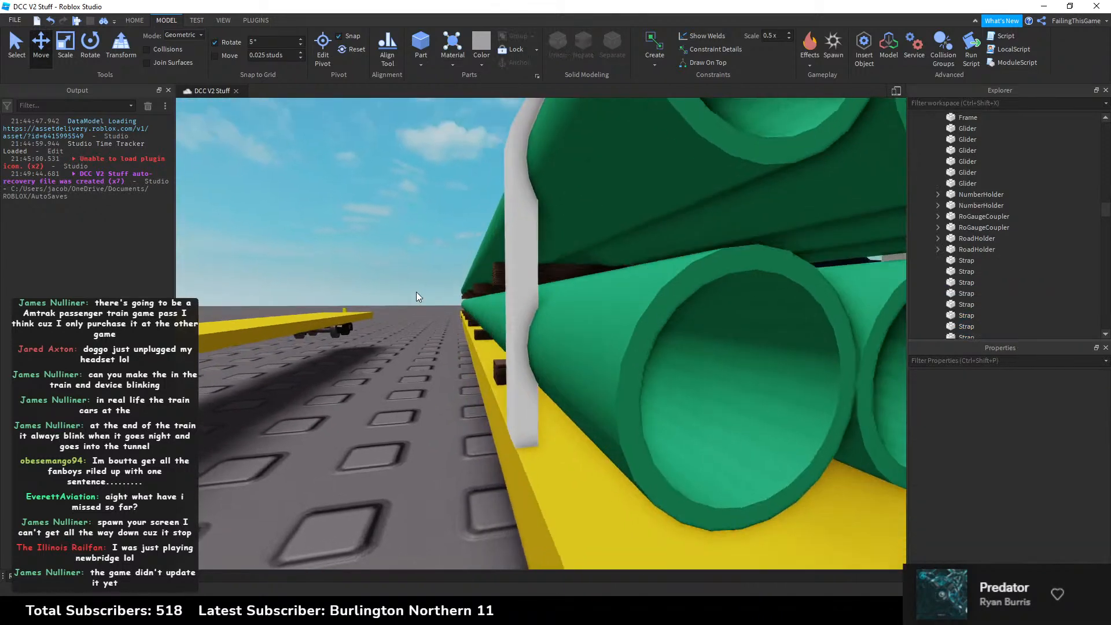
# Step: Turn move snapping back on and delete the copied horizontal Strap overlapping the original above the pipes
pyautogui.click(227, 60)
pyautogui.moveTo(373, 206); pyautogui.dragTo(435, 187, button='right')
pyautogui.press('s')
pyautogui.press('w')
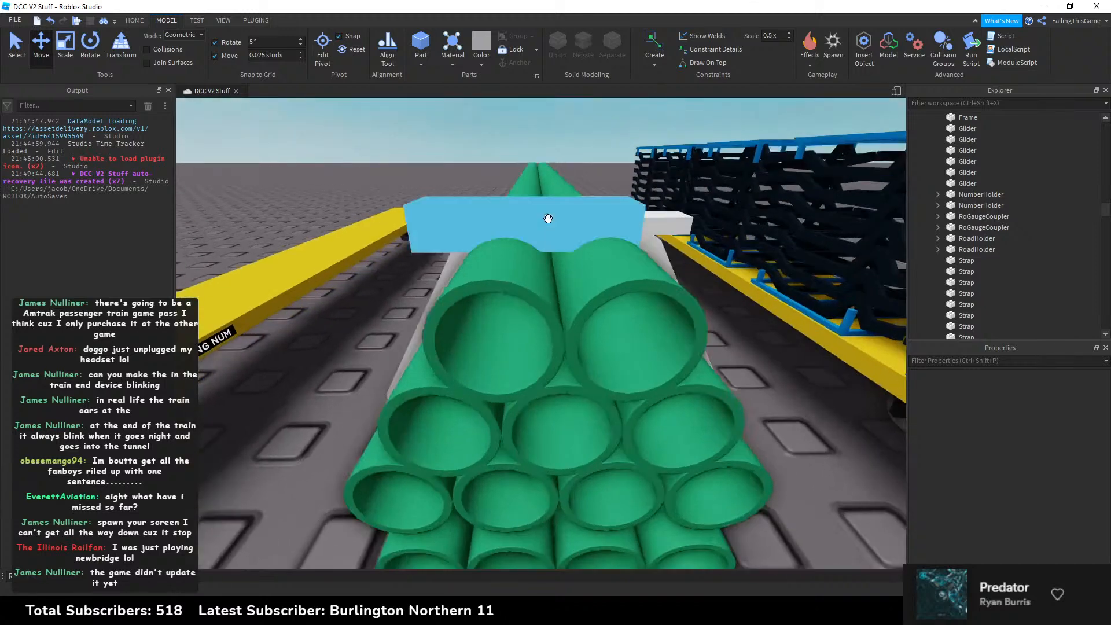
pyautogui.click(669, 219)
pyautogui.moveTo(569, 191); pyautogui.dragTo(568, 192, button='right')
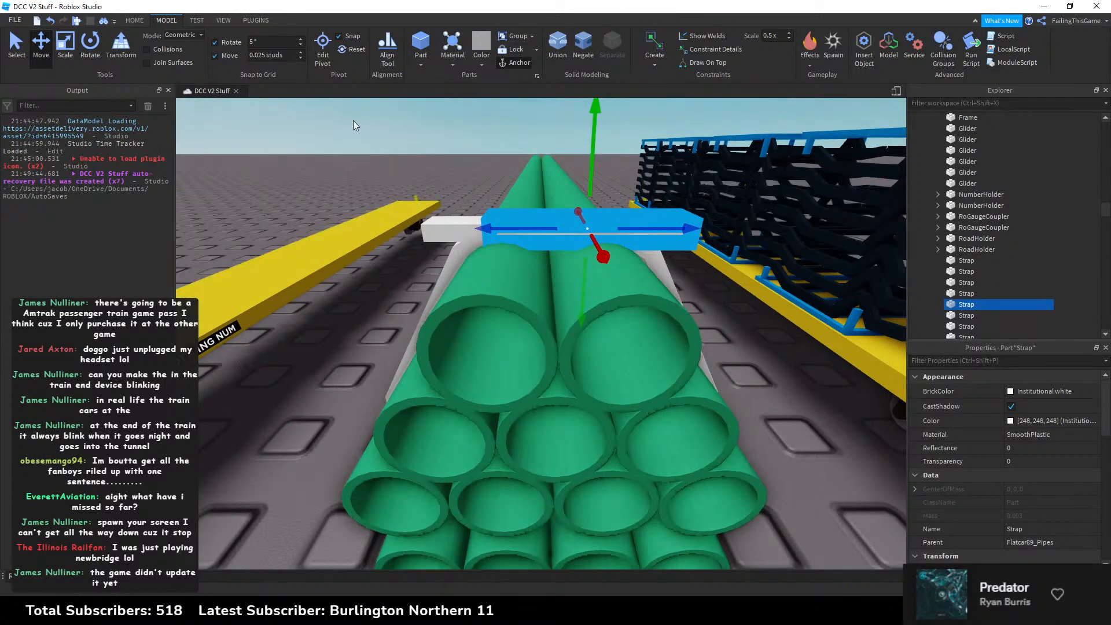
pyautogui.click(464, 173)
pyautogui.moveTo(459, 190); pyautogui.dragTo(455, 201, button='right')
# Step: Shorten the remaining horizontal Strap by pulling in its end near the empty flatcar
pyautogui.click(442, 225)
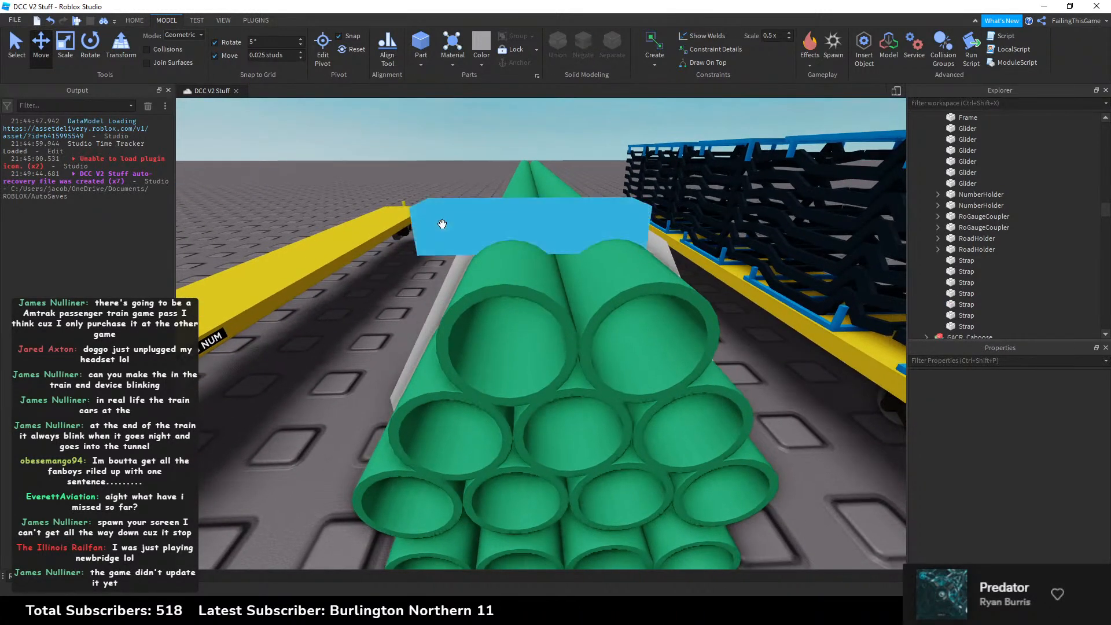
pyautogui.moveTo(409, 226); pyautogui.dragTo(473, 218)
pyautogui.click(456, 168)
pyautogui.moveTo(456, 168); pyautogui.dragTo(457, 169, button='right')
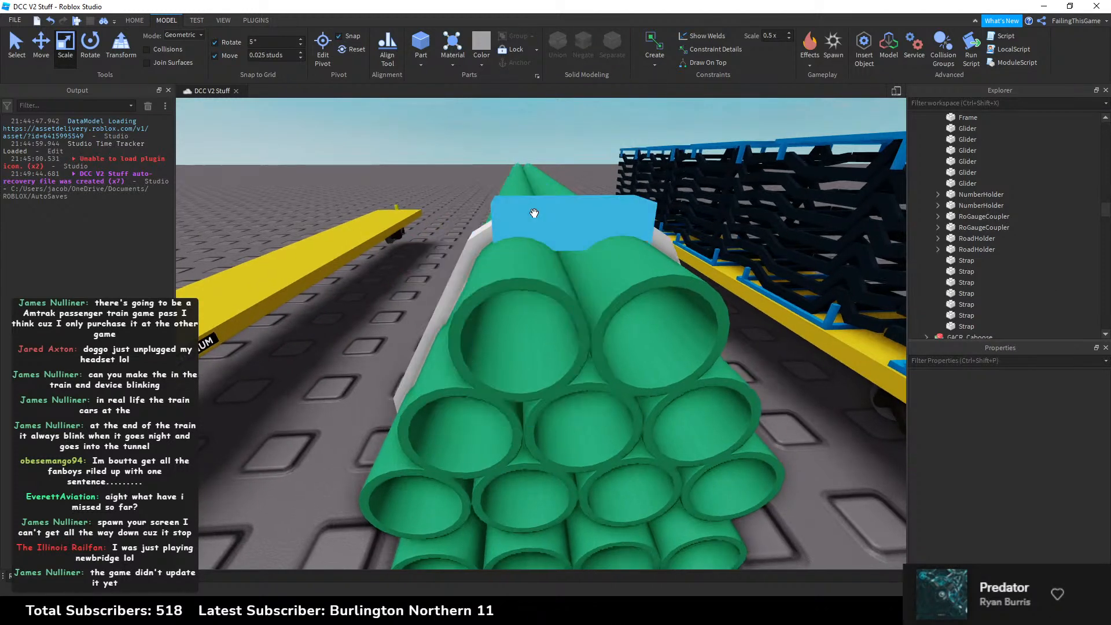
pyautogui.click(534, 221)
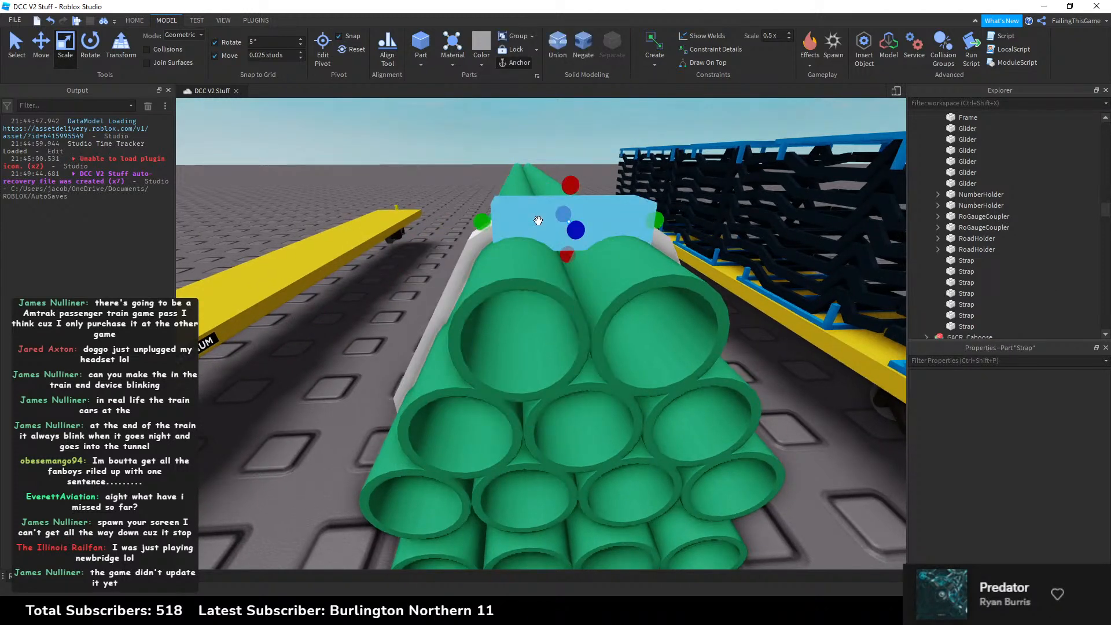
# Step: Use Archimedes to add a 30-degree angled segment continuing from the shoulder Strap toward the horizontal Strap
pyautogui.click(449, 182)
pyautogui.click(254, 20)
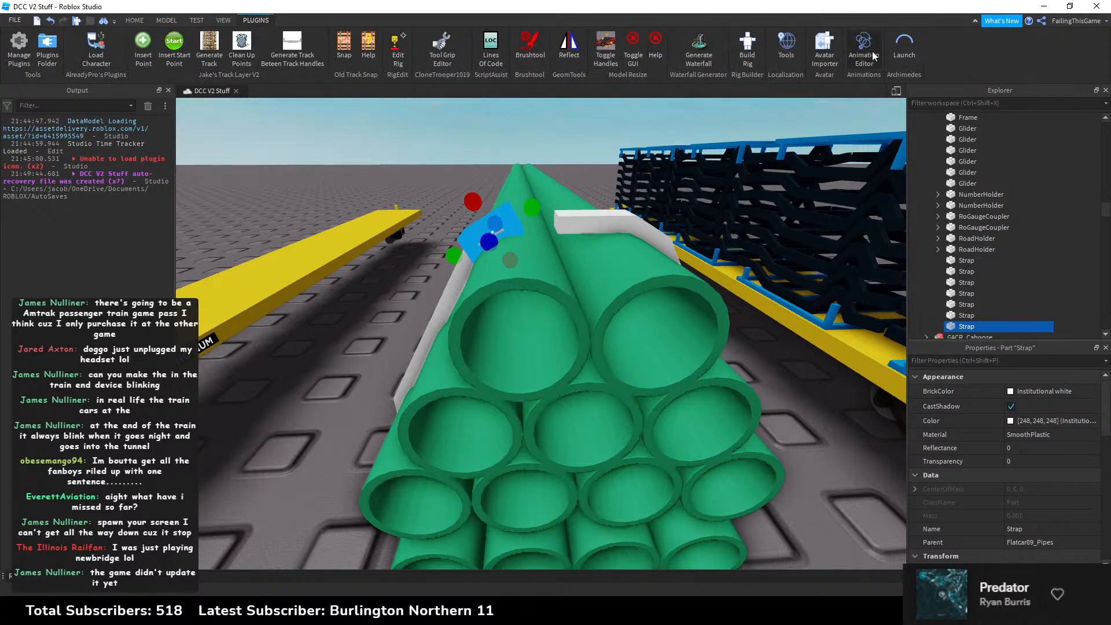
pyautogui.click(904, 46)
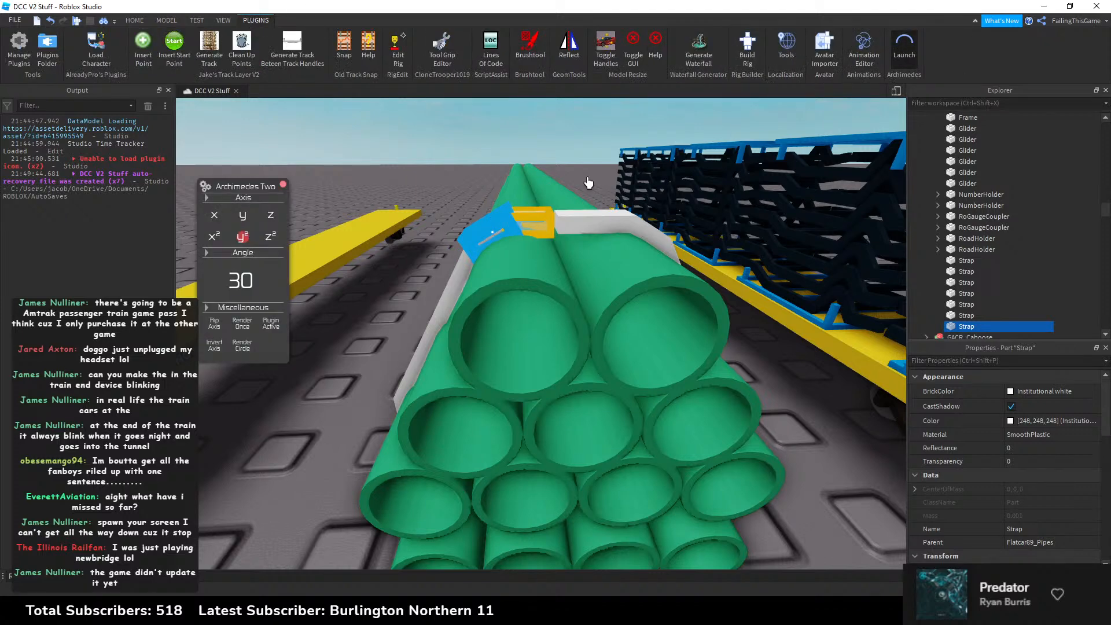
pyautogui.click(283, 185)
# Step: Adjust the inner ends of the two horizontal Straps so they meet above the middle of the top pipes
pyautogui.press('e')
pyautogui.moveTo(419, 167); pyautogui.dragTo(464, 141, button='right')
pyautogui.click(134, 20)
pyautogui.click(462, 140)
pyautogui.press('w')
pyautogui.click(518, 241)
pyautogui.click(139, 47)
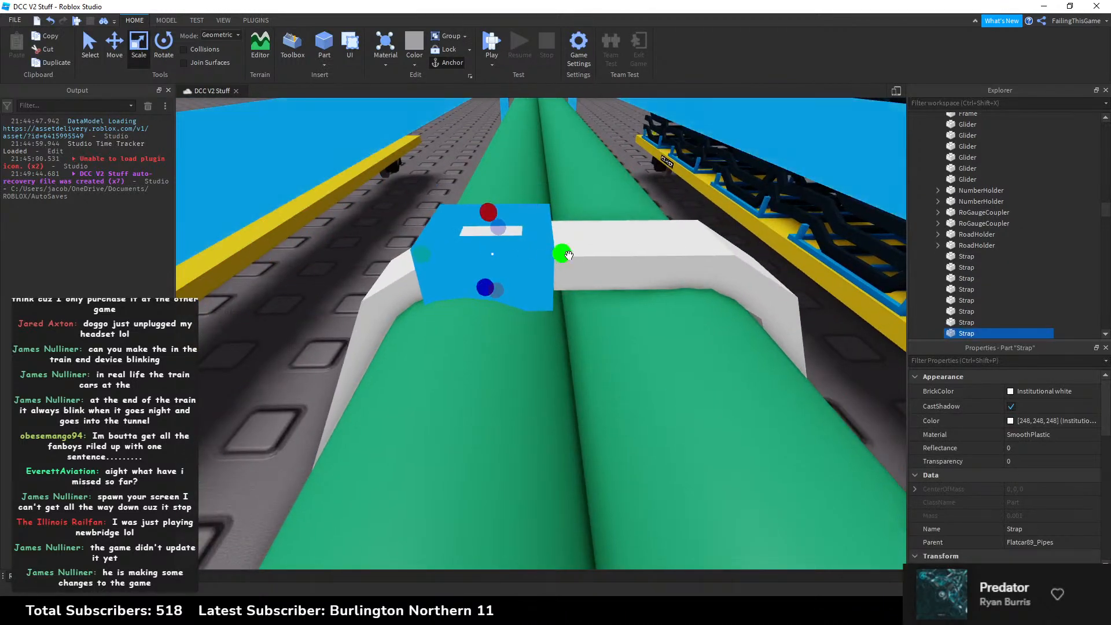
pyautogui.click(648, 255)
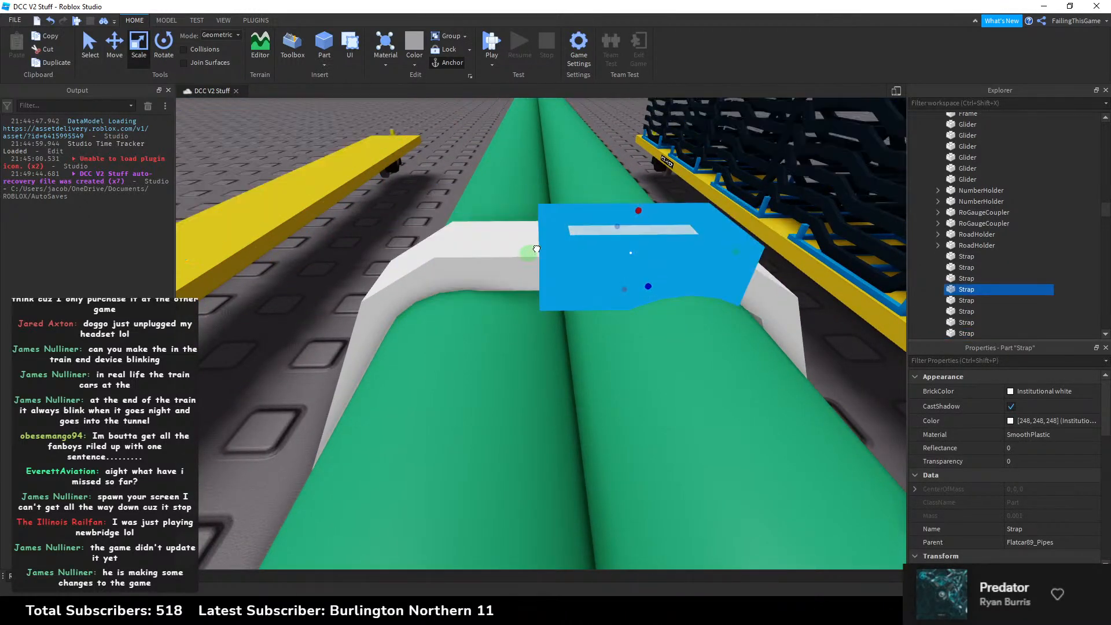
pyautogui.click(434, 190)
pyautogui.moveTo(433, 189); pyautogui.dragTo(434, 187, button='right')
pyautogui.click(551, 233)
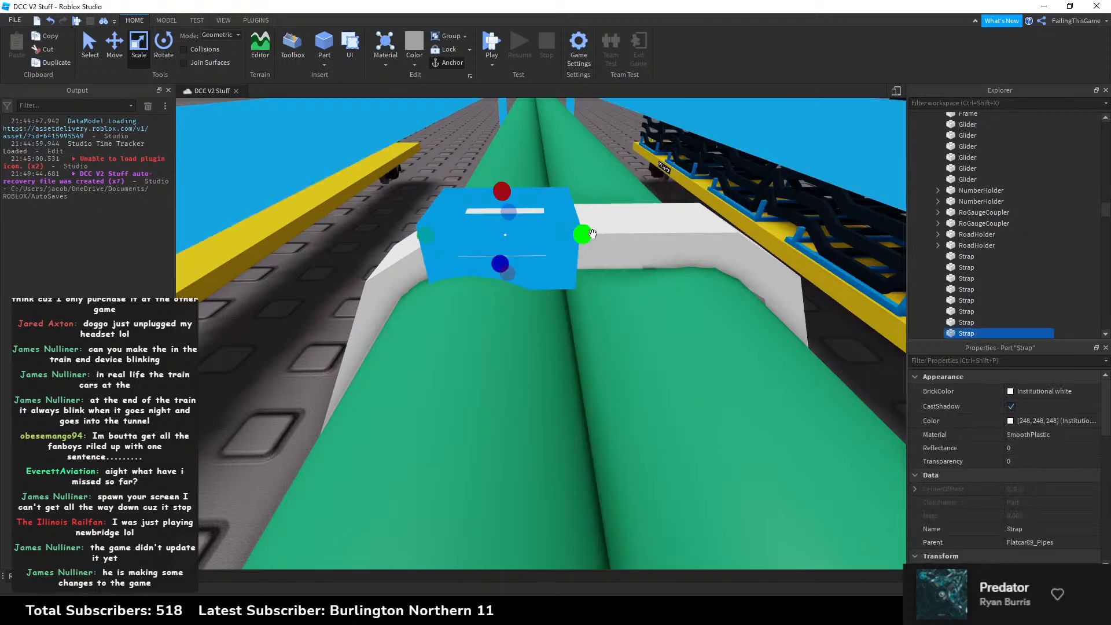
pyautogui.moveTo(585, 235); pyautogui.dragTo(595, 232)
# Step: Narrow the upright, slanted and shoulder Straps on the side facing the loaded rack flatcar
pyautogui.scroll(-4, 453, 182)
pyautogui.click(455, 182)
pyautogui.moveTo(460, 178); pyautogui.dragTo(471, 186, button='right')
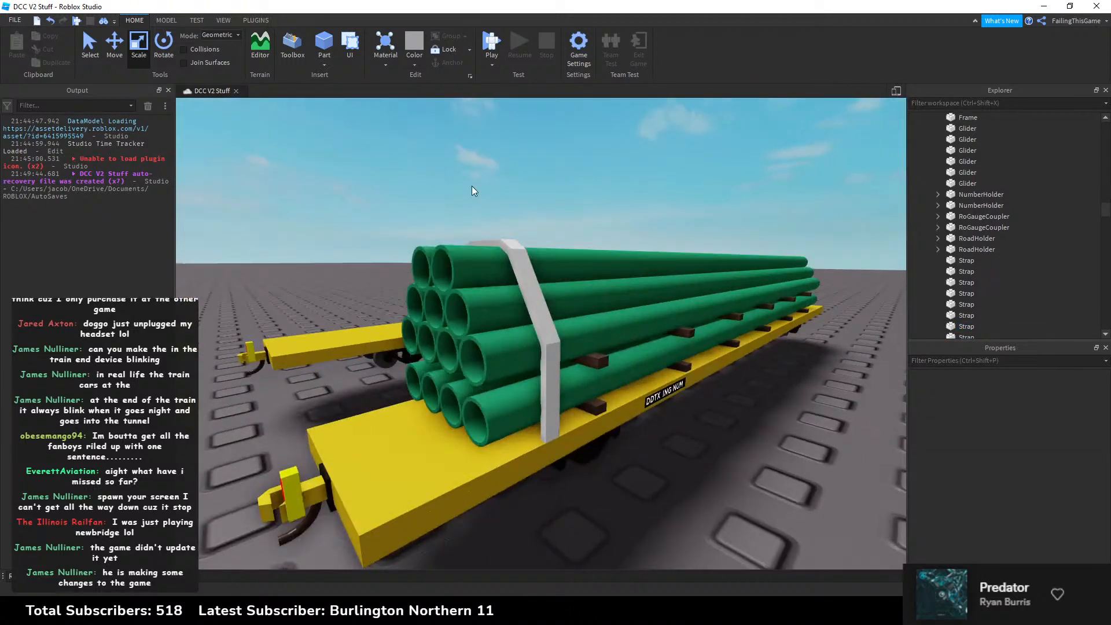
pyautogui.moveTo(583, 241); pyautogui.dragTo(581, 242, button='right')
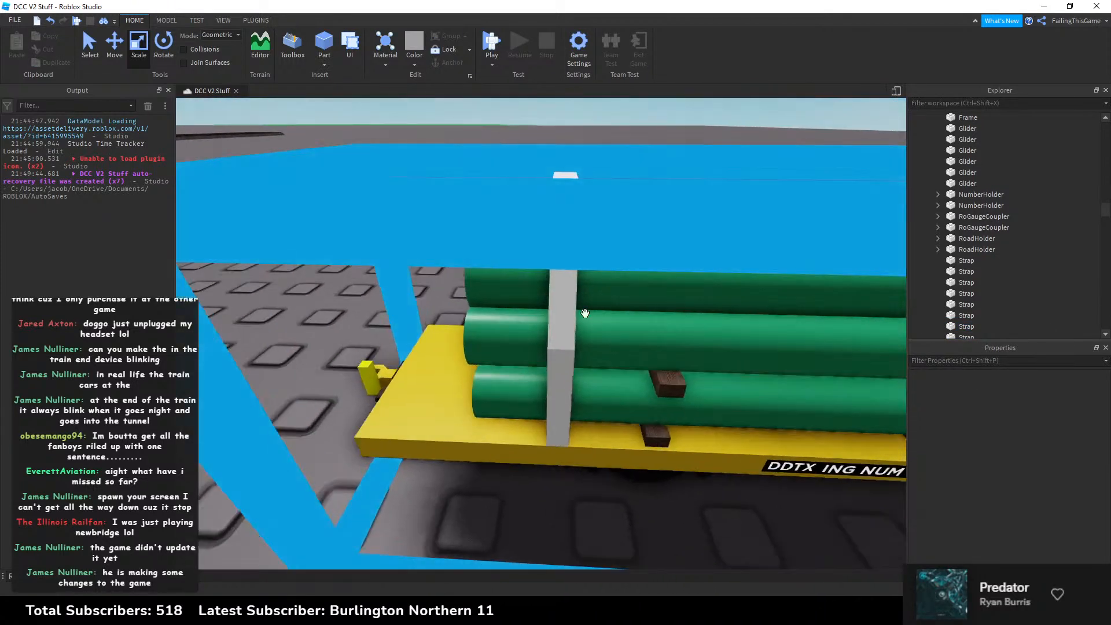
pyautogui.click(555, 382)
pyautogui.moveTo(594, 398); pyautogui.dragTo(594, 398)
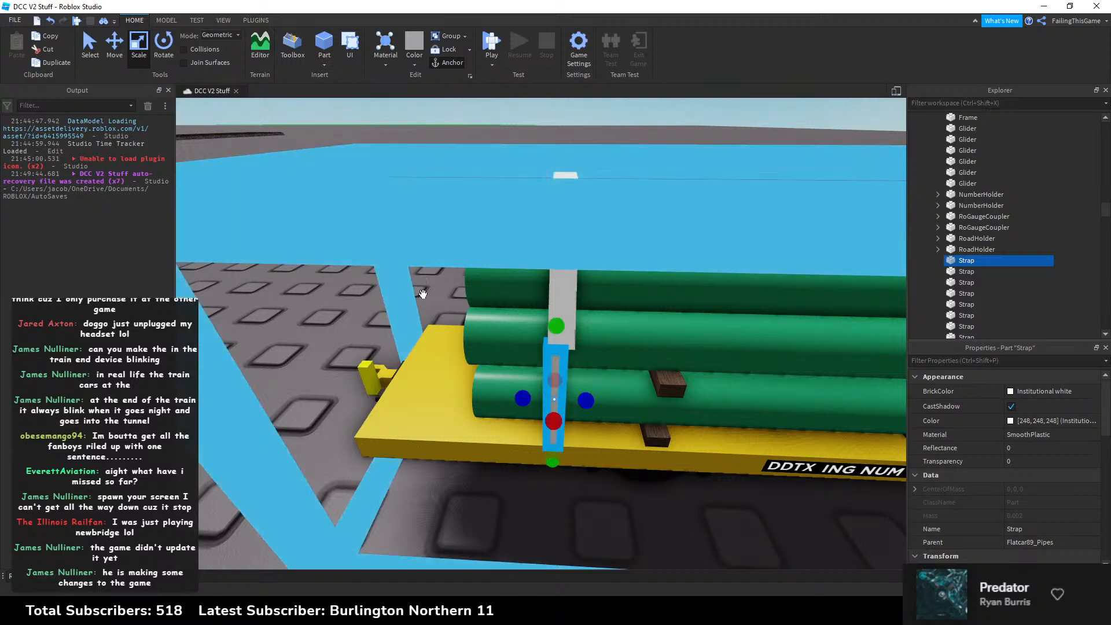
pyautogui.click(423, 292)
pyautogui.click(561, 282)
pyautogui.moveTo(600, 274); pyautogui.dragTo(588, 273)
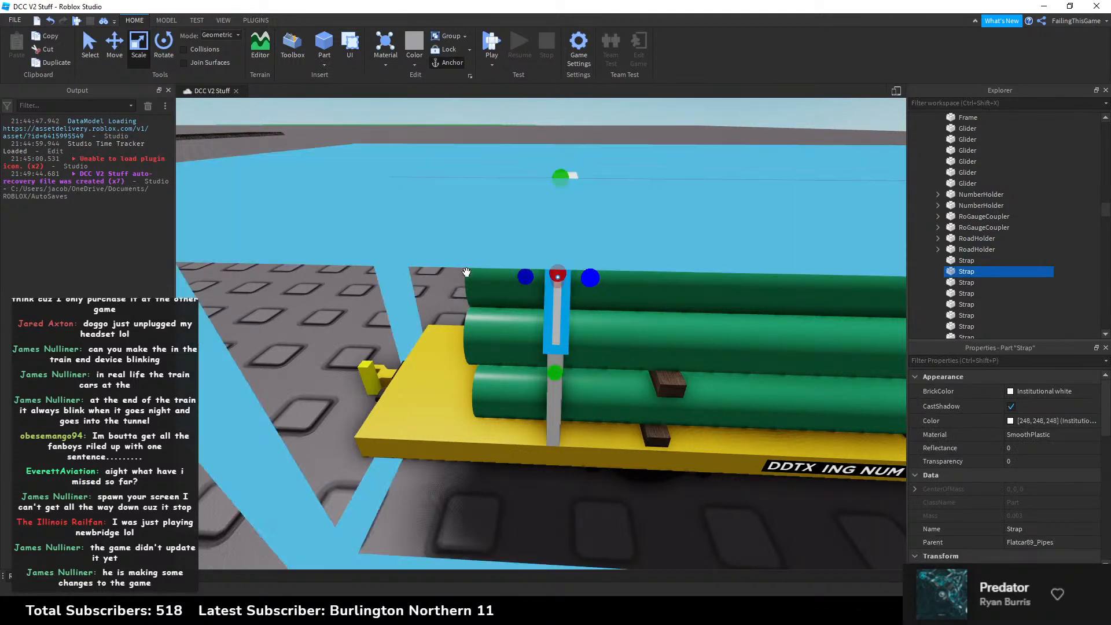
pyautogui.click(445, 266)
pyautogui.click(565, 198)
pyautogui.moveTo(605, 199); pyautogui.dragTo(594, 199)
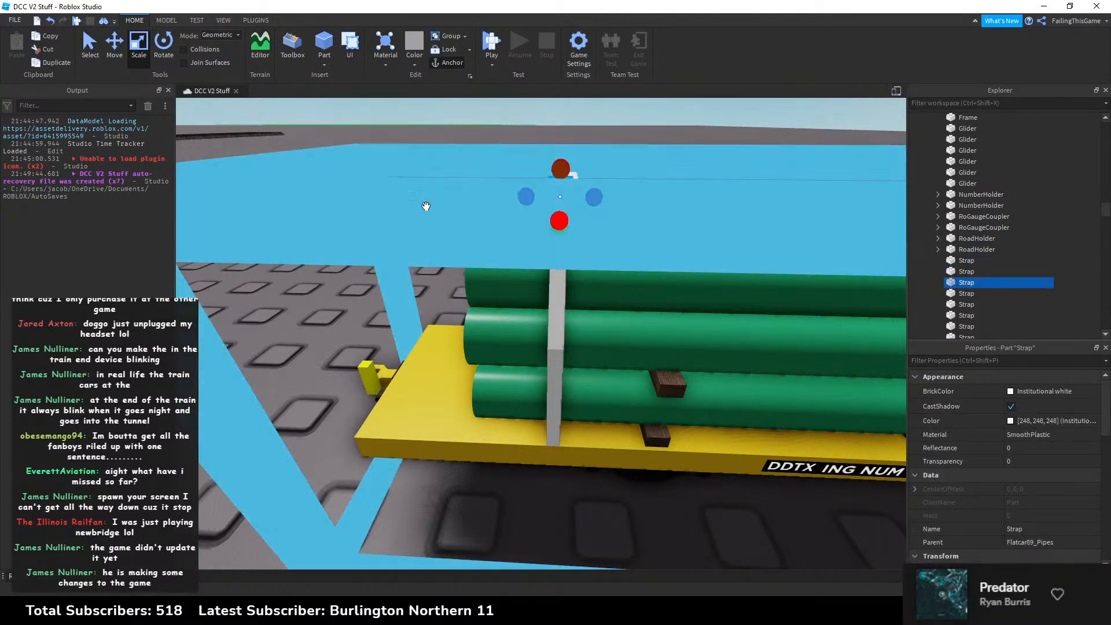
# Step: Narrow both horizontal Straps over the top pipes to match the thinner side segments
pyautogui.click(431, 207)
pyautogui.press('e')
pyautogui.moveTo(439, 207); pyautogui.dragTo(439, 207, button='right')
pyautogui.click(582, 341)
pyautogui.moveTo(616, 327); pyautogui.dragTo(612, 336)
pyautogui.moveTo(602, 298); pyautogui.dragTo(602, 300, button='right')
pyautogui.click(602, 299)
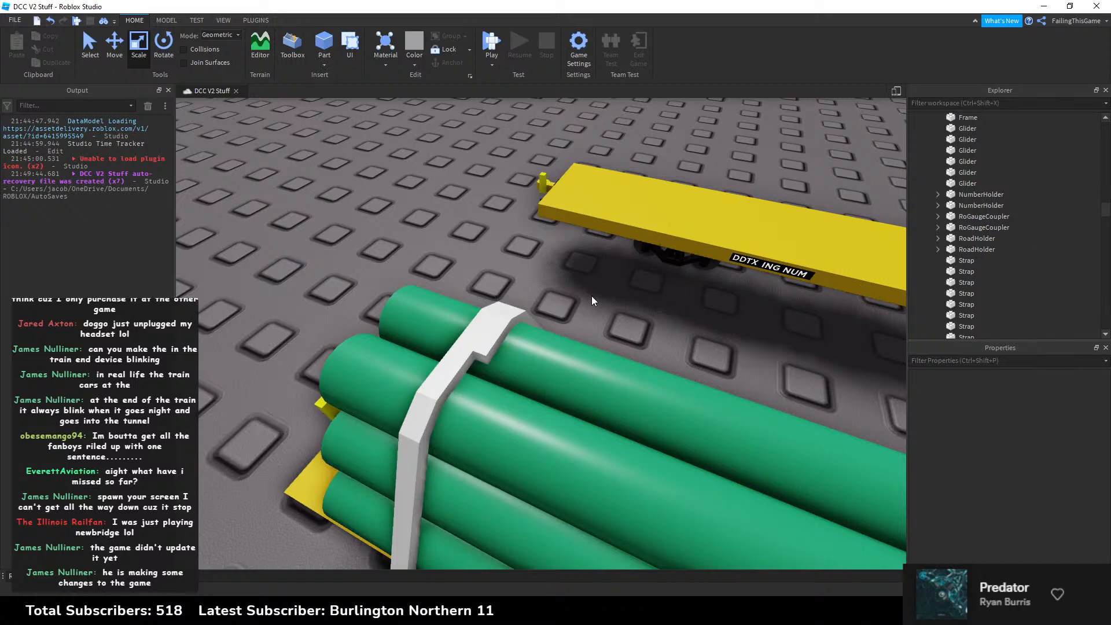
pyautogui.press('a')
pyautogui.moveTo(591, 295); pyautogui.dragTo(594, 294, button='right')
pyautogui.click(542, 324)
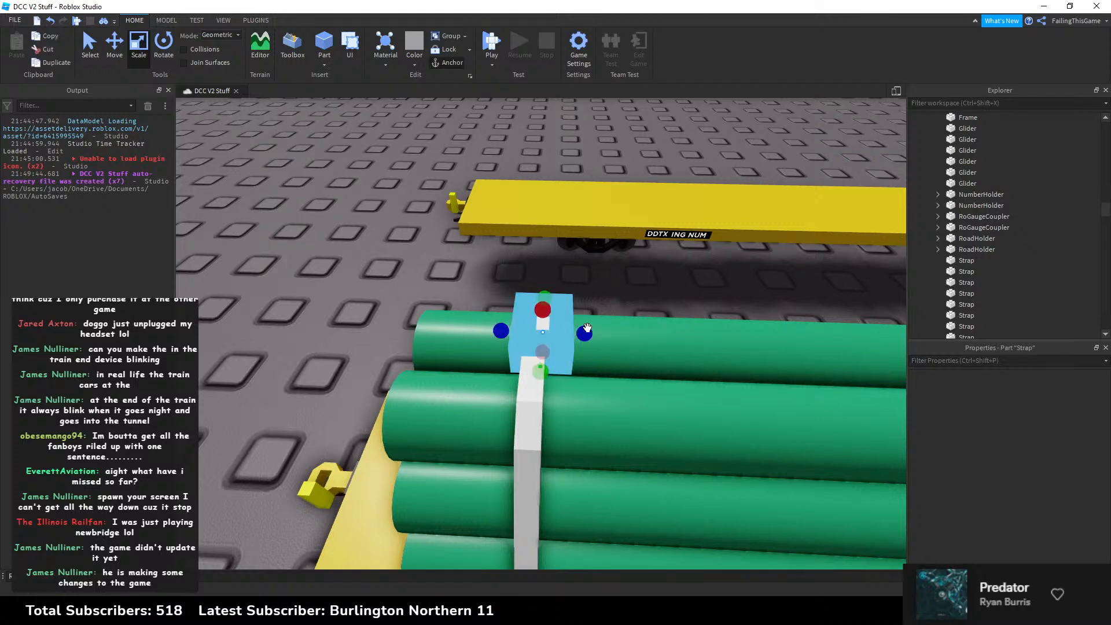
pyautogui.moveTo(577, 330); pyautogui.dragTo(569, 332)
pyautogui.click(589, 286)
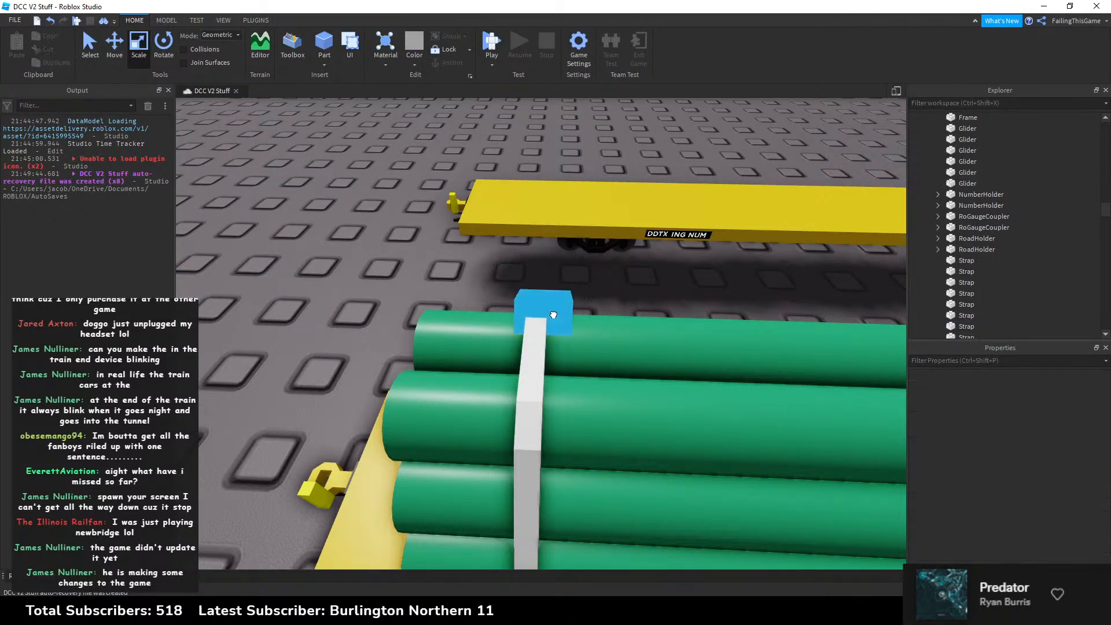
# Step: Narrow the shoulder, slanted and upright Straps on the side facing the empty flatcar
pyautogui.click(518, 293)
pyautogui.press('d')
pyautogui.moveTo(543, 289); pyautogui.dragTo(548, 288, button='right')
pyautogui.click(465, 264)
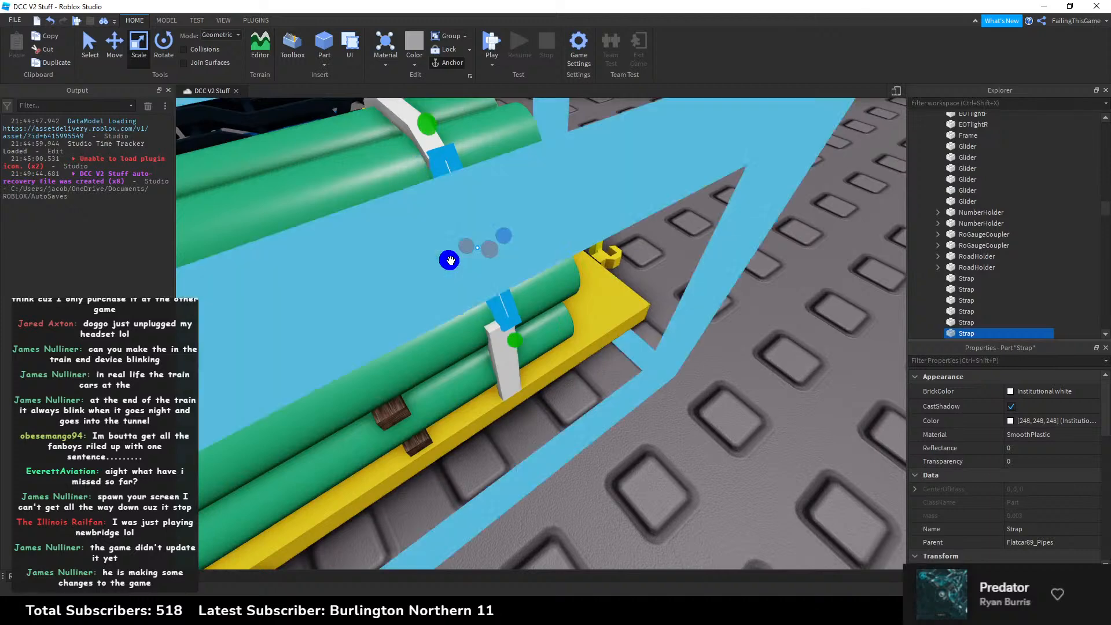
pyautogui.click(509, 353)
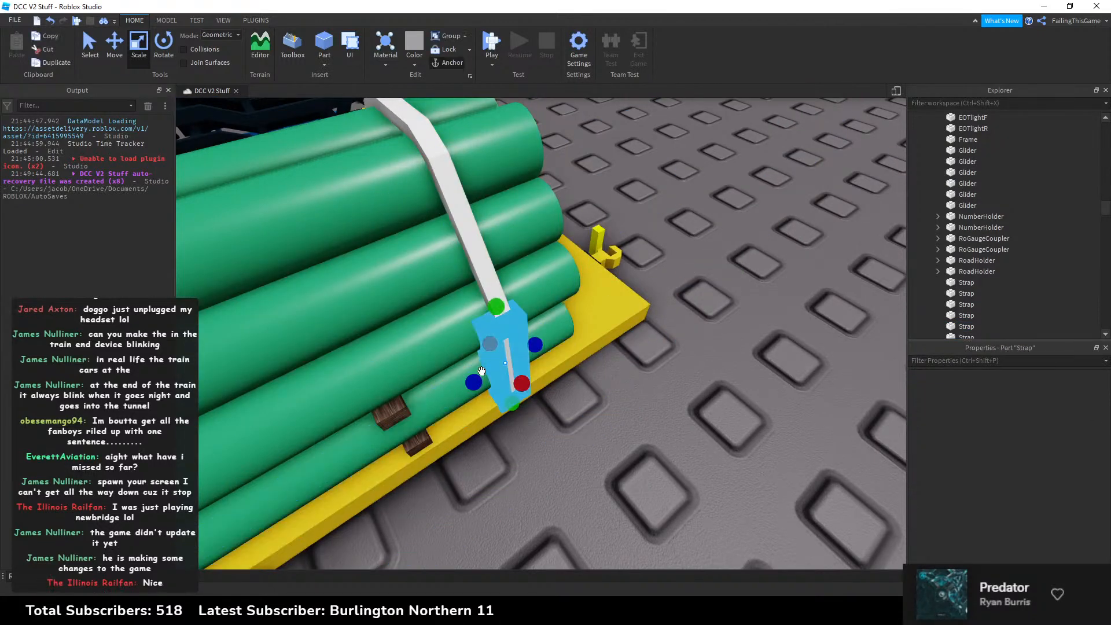
pyautogui.moveTo(486, 379); pyautogui.dragTo(484, 378)
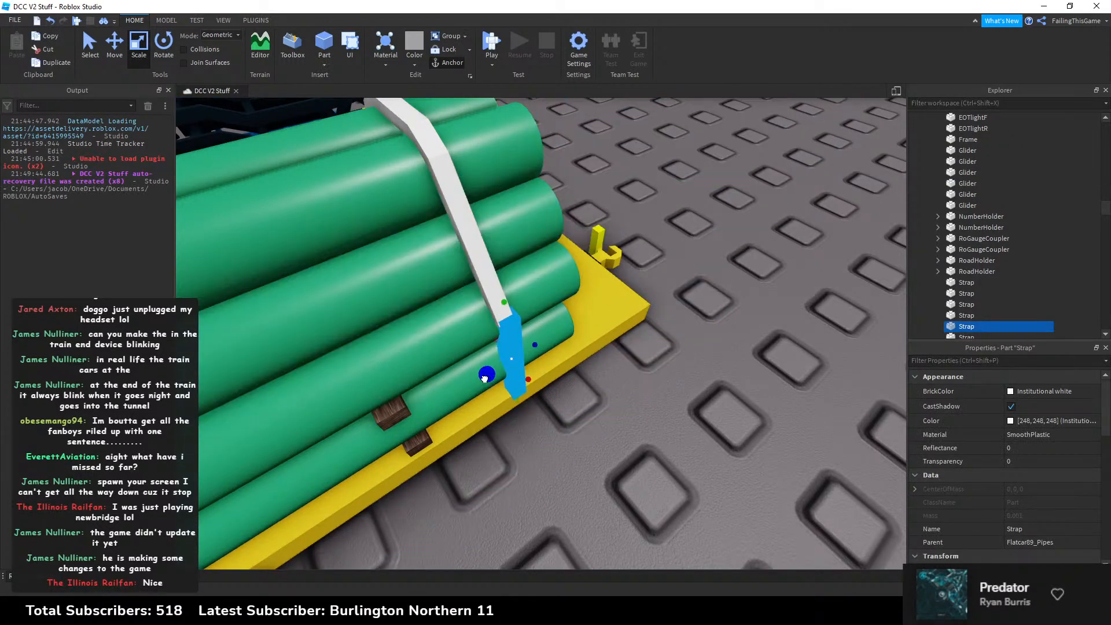
# Step: Select all the Straps and inspect the assembled strap's width from the side of the flatcar
pyautogui.click(689, 313)
pyautogui.press('s')
pyautogui.moveTo(689, 311); pyautogui.dragTo(648, 336, button='right')
pyautogui.press('d')
pyautogui.click(622, 399)
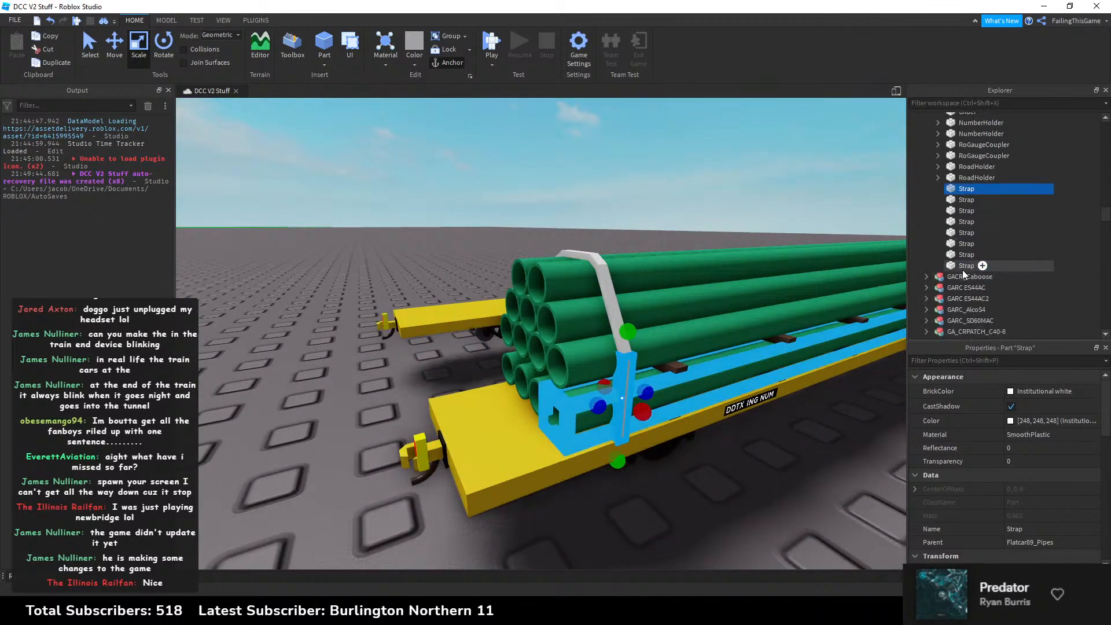
pyautogui.keyDown('shift'); pyautogui.click(958, 266); pyautogui.keyUp('shift')
pyautogui.moveTo(694, 234); pyautogui.dragTo(645, 216, button='right')
pyautogui.press('d')
pyautogui.click(651, 220)
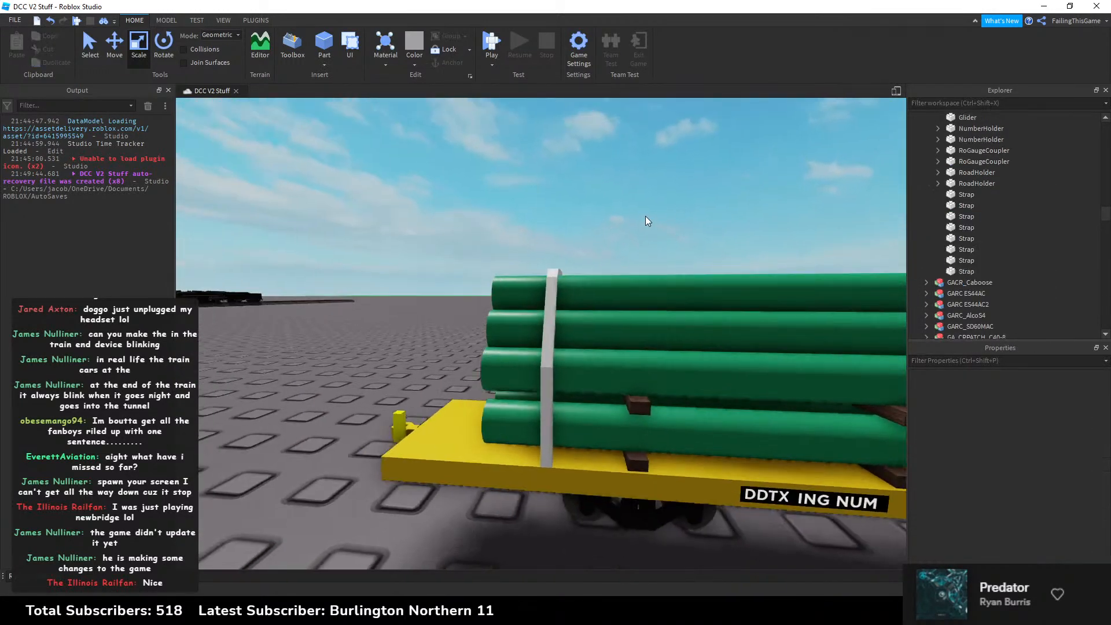
# Step: Thin the slanted and upright Straps on the rack-flatcar side a little further
pyautogui.scroll(-5, 644, 216)
pyautogui.moveTo(644, 216); pyautogui.dragTo(634, 244, button='middle')
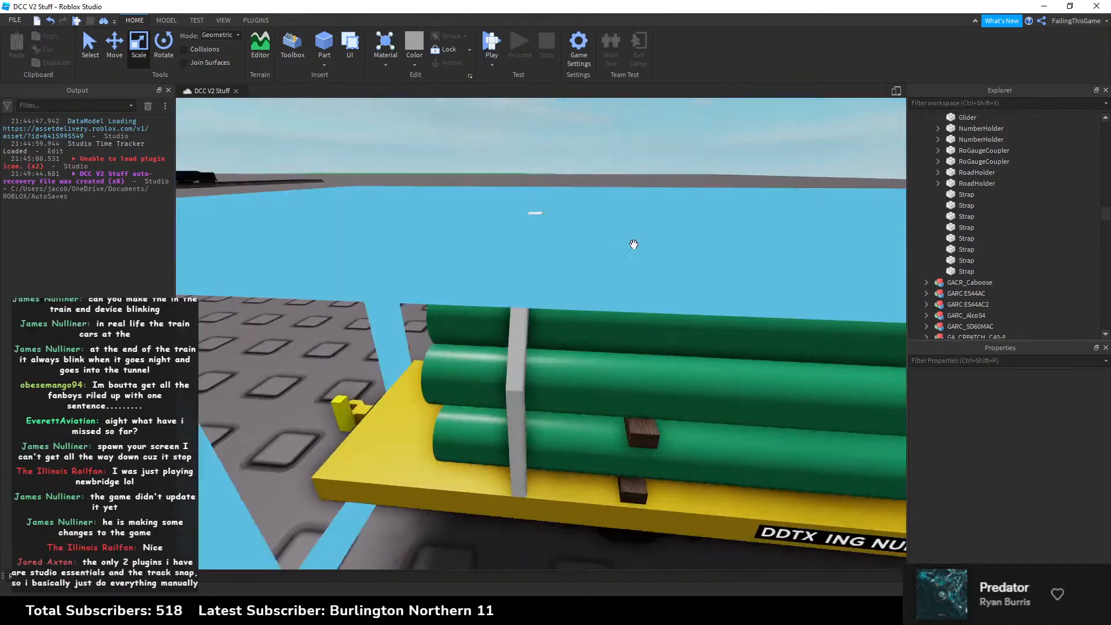
pyautogui.moveTo(633, 244); pyautogui.dragTo(537, 249, button='right')
pyautogui.click(628, 263)
pyautogui.scroll(3, 639, 275)
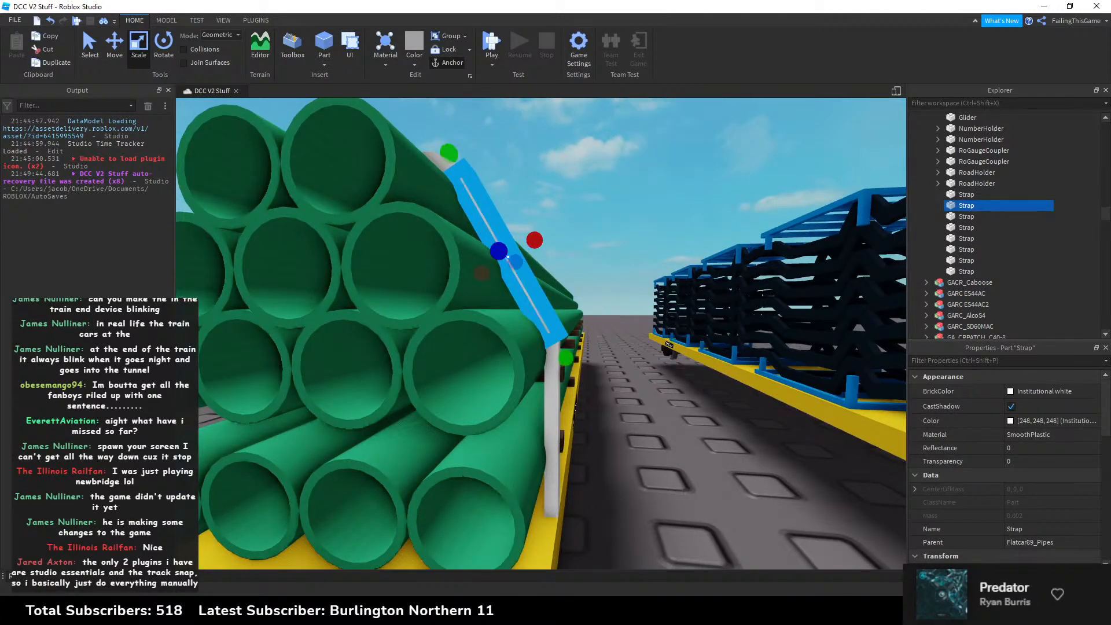
pyautogui.click(611, 384)
pyautogui.moveTo(610, 384); pyautogui.dragTo(521, 324, button='right')
pyautogui.click(402, 278)
pyautogui.moveTo(422, 280); pyautogui.dragTo(412, 287)
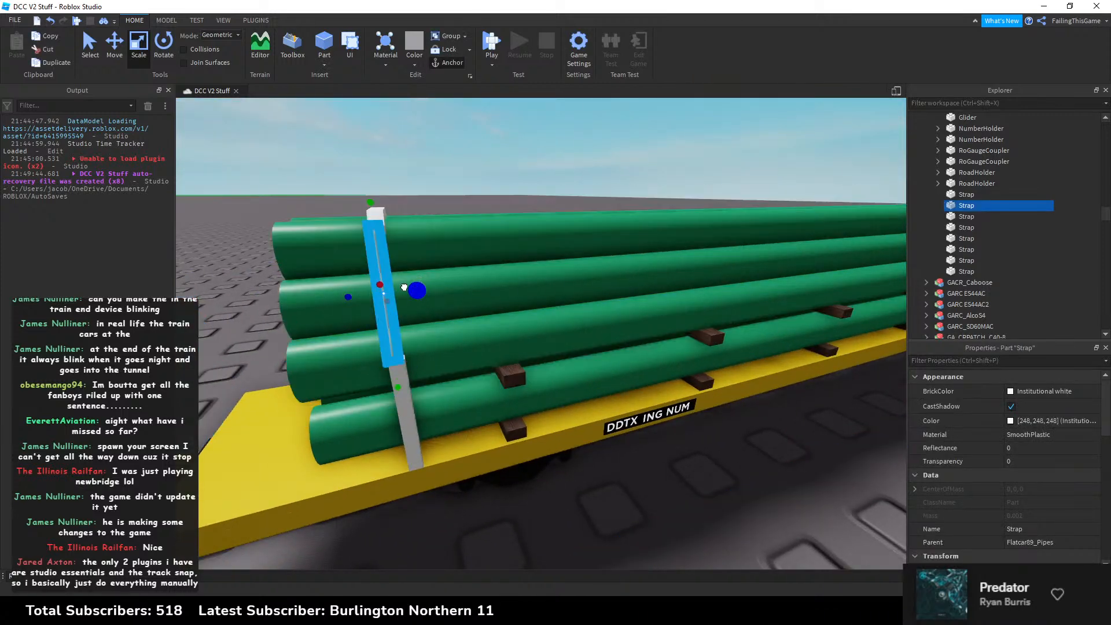
pyautogui.click(458, 190)
pyautogui.moveTo(457, 188); pyautogui.dragTo(454, 189, button='right')
pyautogui.click(475, 376)
pyautogui.scroll(3, 524, 413)
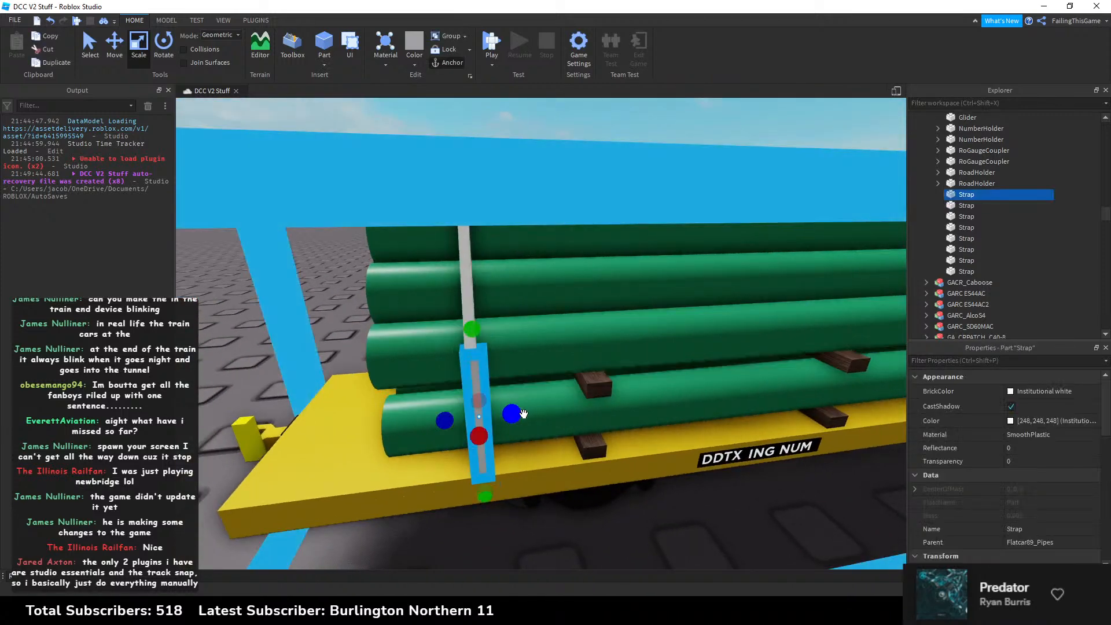
# Step: Thin the shoulder and horizontal Straps across the top pipes to match the slanted Strap
pyautogui.moveTo(520, 302); pyautogui.dragTo(509, 289, button='right')
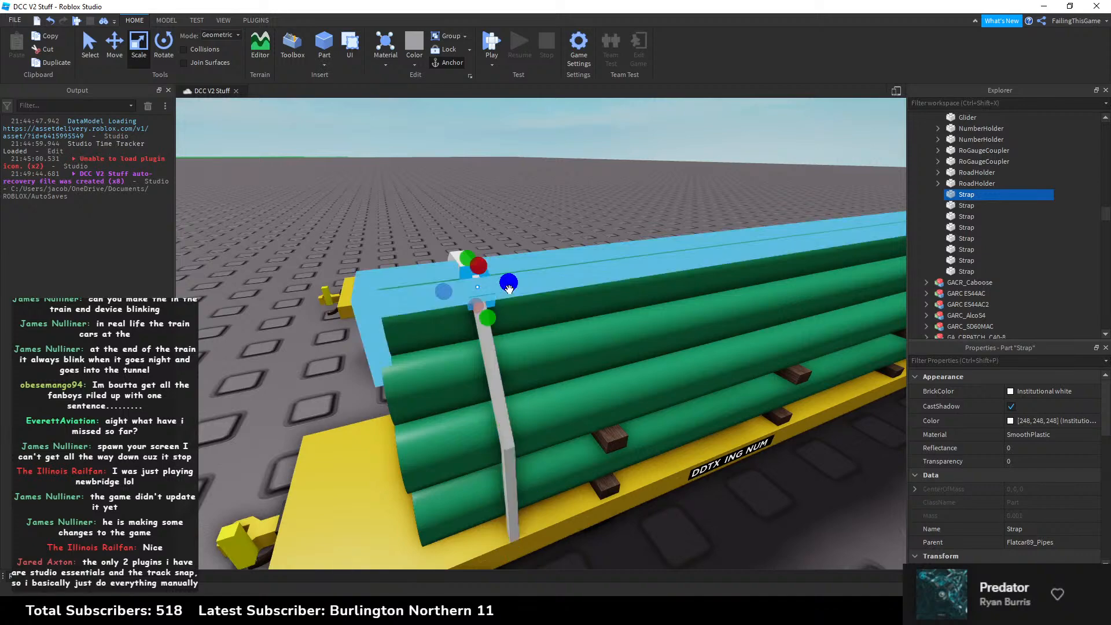
pyautogui.click(479, 294)
pyautogui.click(470, 256)
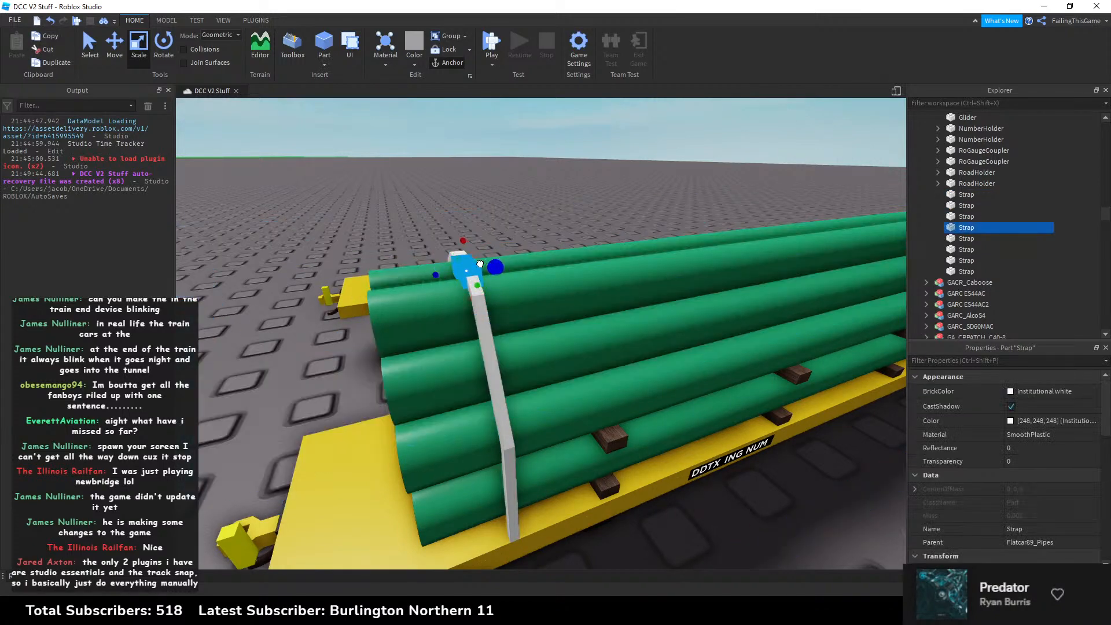
pyautogui.moveTo(529, 227); pyautogui.dragTo(519, 287, button='right')
pyautogui.click(523, 305)
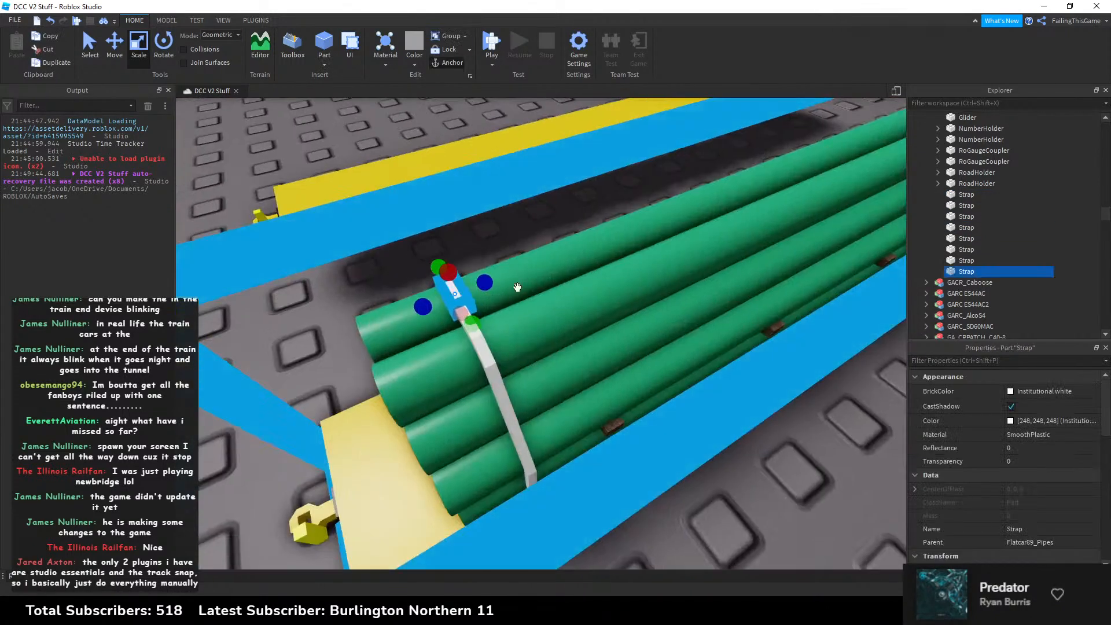
pyautogui.moveTo(484, 283); pyautogui.dragTo(468, 289)
# Step: Thin the slanted, shoulder and upright Straps on the empty-flatcar side to match the rest of the strap
pyautogui.moveTo(468, 289); pyautogui.dragTo(469, 347, button='right')
pyautogui.click(467, 387)
pyautogui.moveTo(561, 376); pyautogui.dragTo(585, 377)
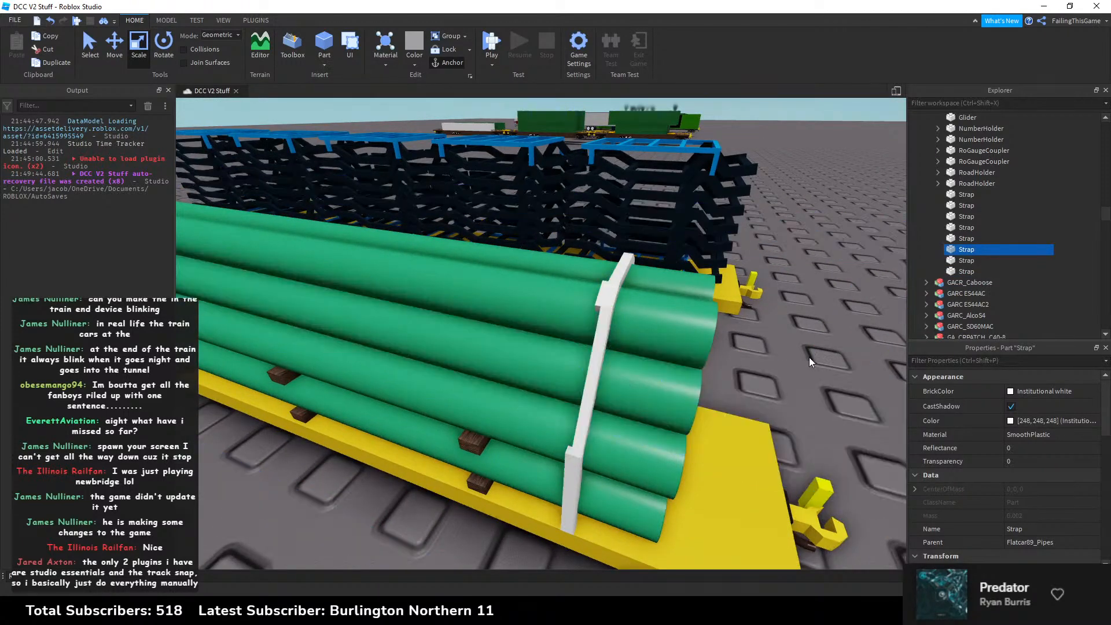
pyautogui.click(610, 298)
pyautogui.moveTo(575, 293); pyautogui.dragTo(580, 294)
pyautogui.click(786, 338)
pyautogui.moveTo(786, 341); pyautogui.dragTo(785, 315, button='right')
pyautogui.click(598, 398)
pyautogui.moveTo(561, 420); pyautogui.dragTo(576, 418)
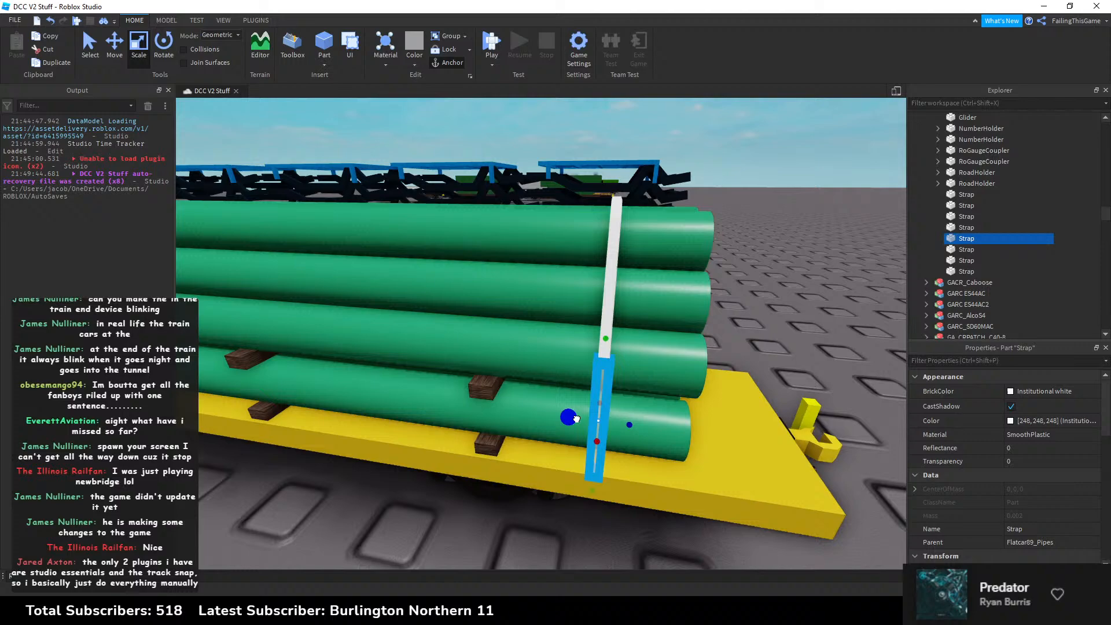
# Step: Select all eight Straps and set their BrickColor to Black
pyautogui.click(746, 333)
pyautogui.moveTo(746, 333)
pyautogui.mouseDown(button='right')
pyautogui.moveTo(737, 315)
pyautogui.moveTo(749, 320)
pyautogui.mouseUp(button='right')
pyautogui.moveTo(749, 320); pyautogui.dragTo(751, 320, button='right')
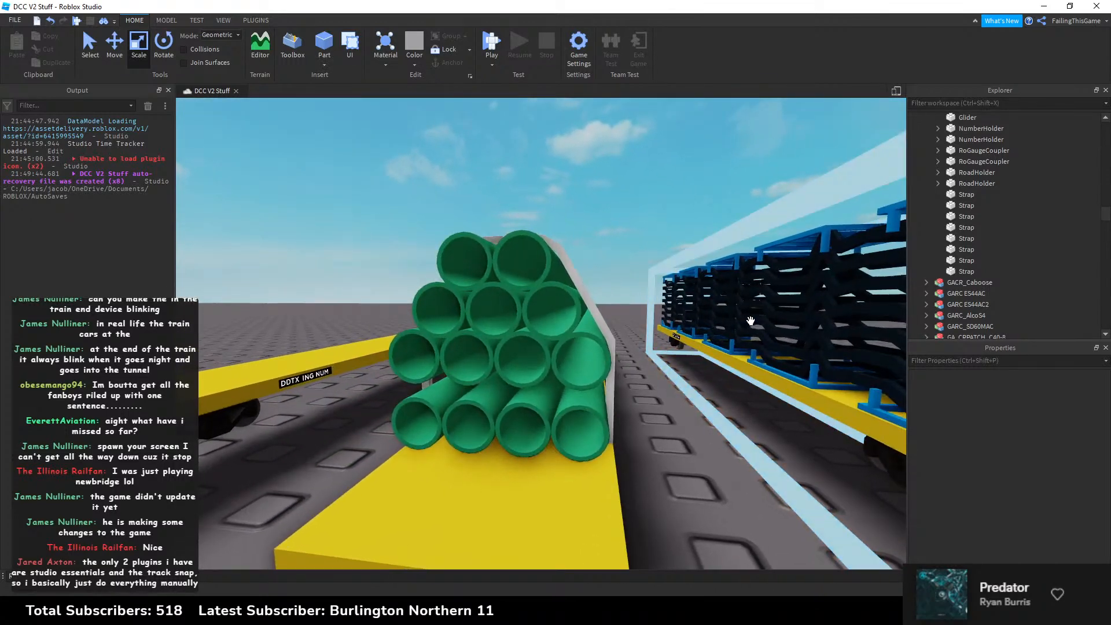
pyautogui.click(974, 197)
pyautogui.keyDown('shift'); pyautogui.click(947, 269); pyautogui.keyUp('shift')
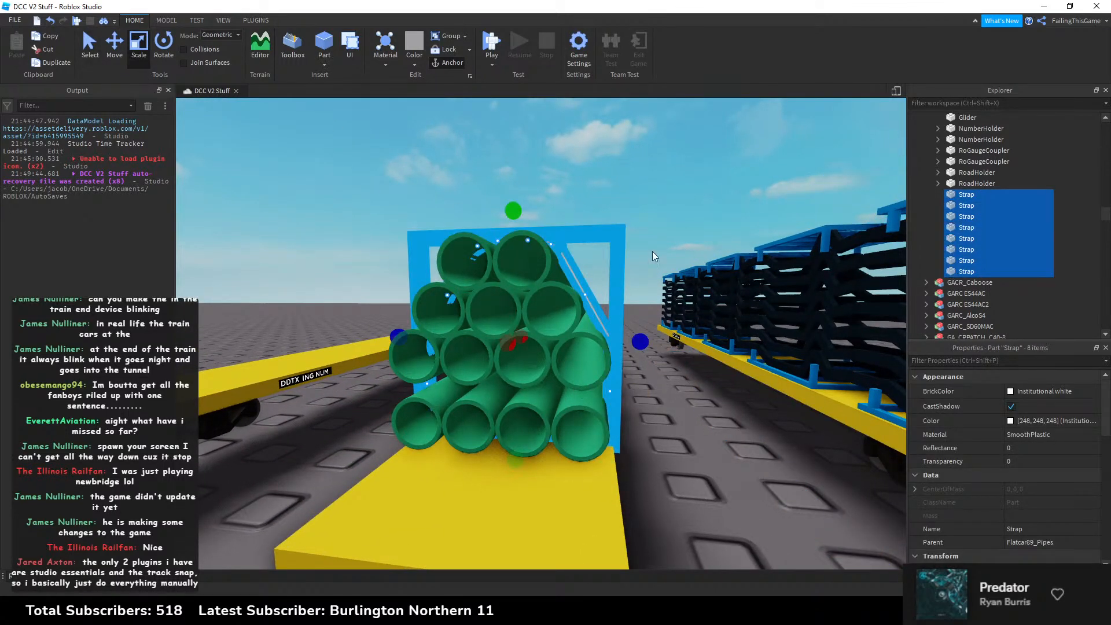
pyautogui.click(1036, 391)
pyautogui.click(1070, 579)
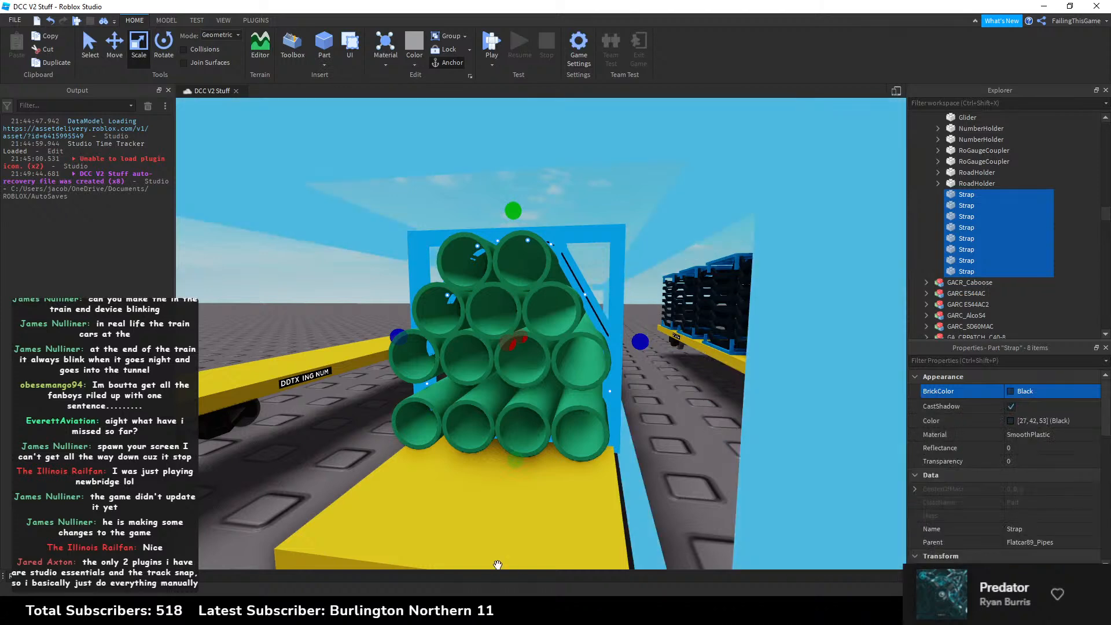
# Step: Switch to the browser to check the green pipe-load reference photo, return to Roblox Studio and inspect the black strap
pyautogui.hotkey('alt', 'Tab')
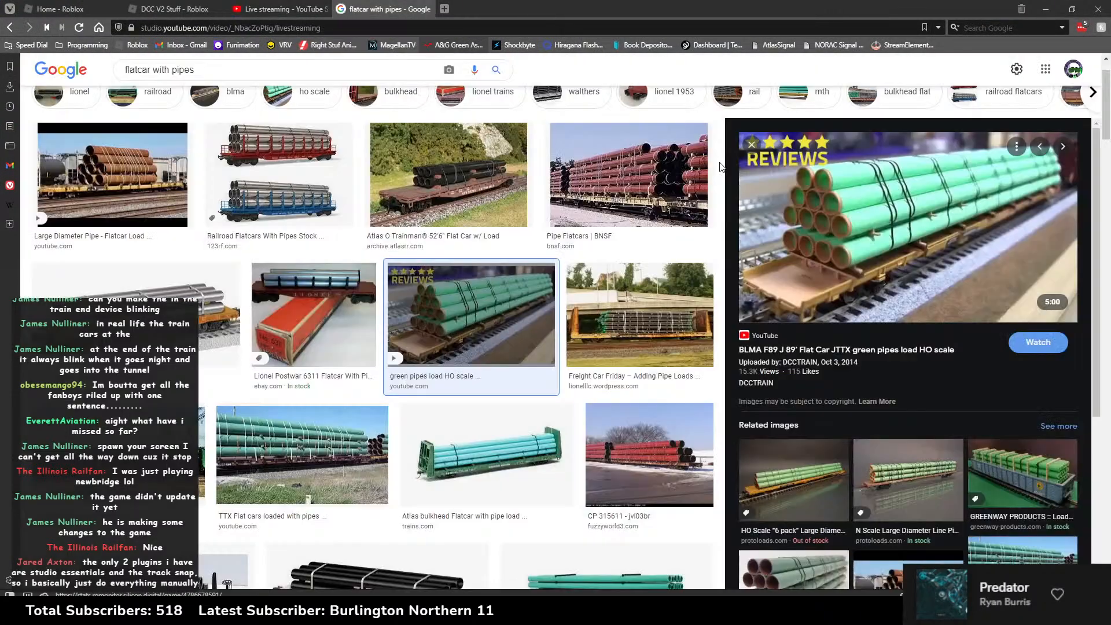
pyautogui.click(381, 9)
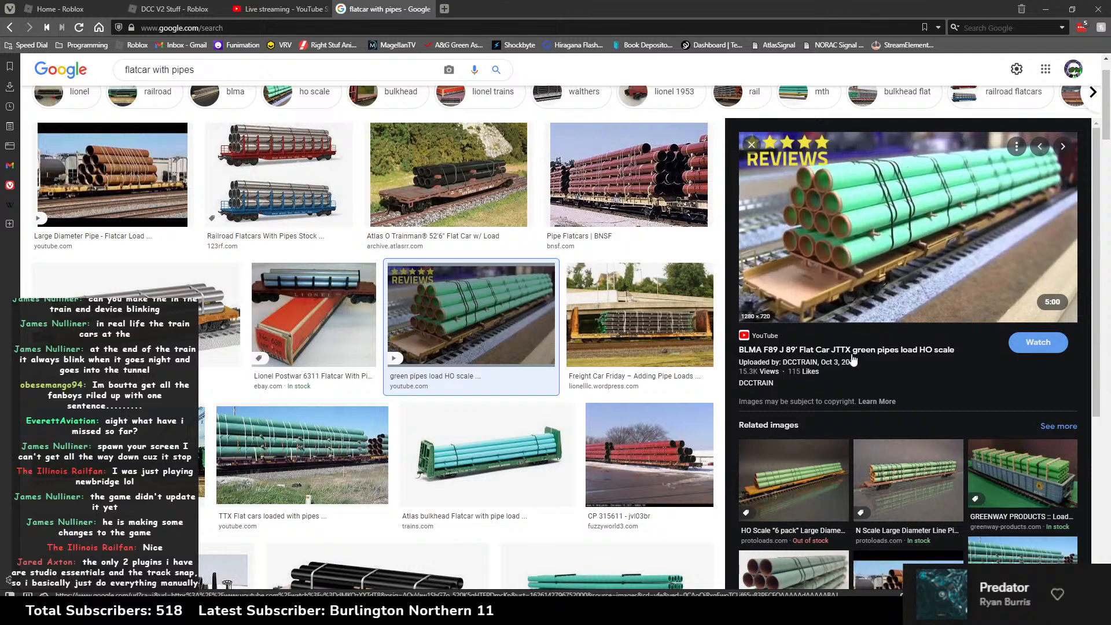
pyautogui.hotkey('alt', 'Tab')
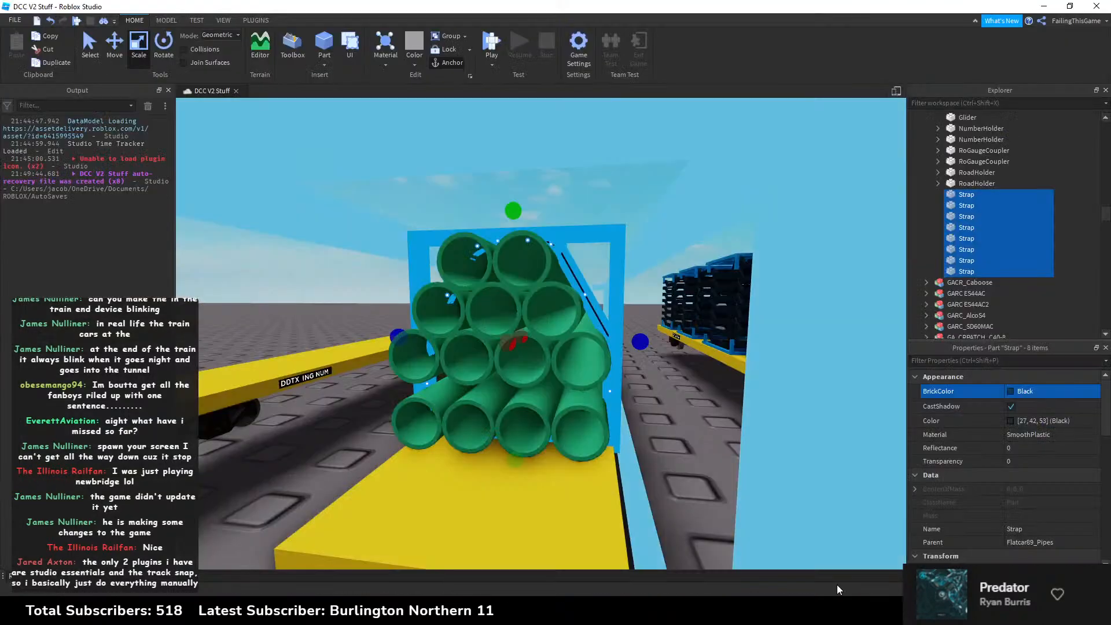
pyautogui.press('d')
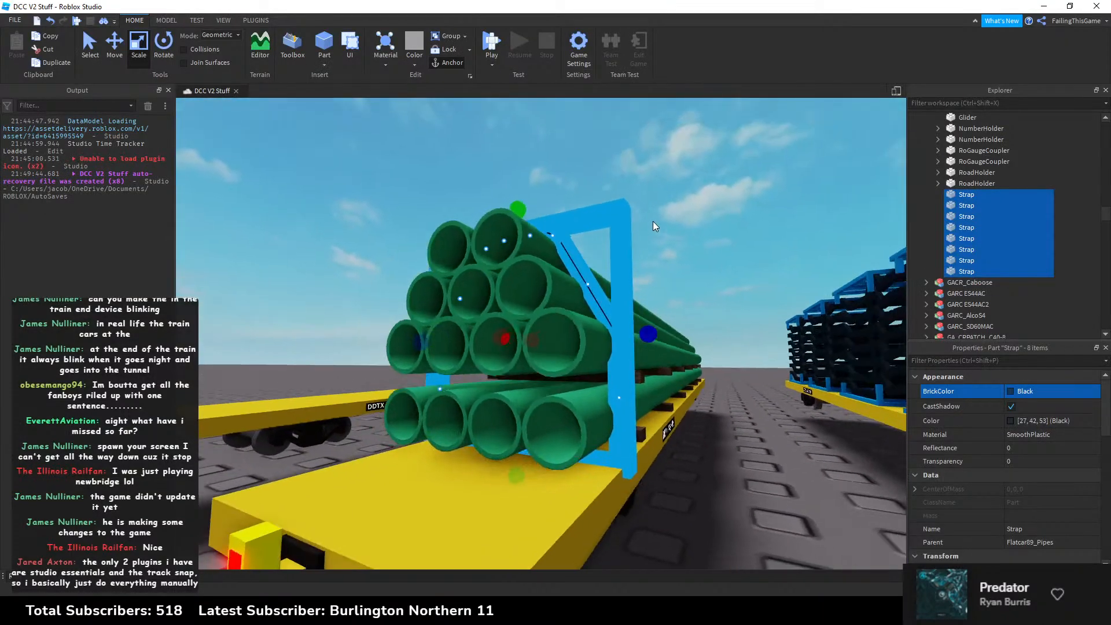
pyautogui.click(653, 221)
pyautogui.moveTo(654, 217); pyautogui.dragTo(710, 242, button='right')
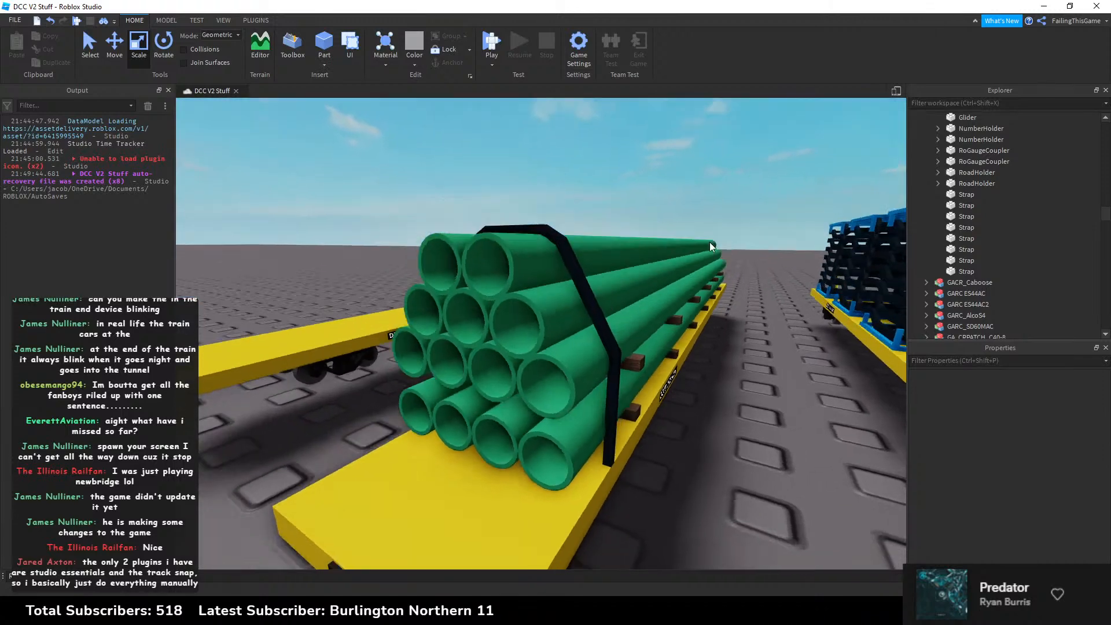
# Step: Inspect the eight black Straps around the end of the green pipe load
pyautogui.click(966, 271)
pyautogui.keyDown('shift'); pyautogui.click(965, 195); pyautogui.keyUp('shift')
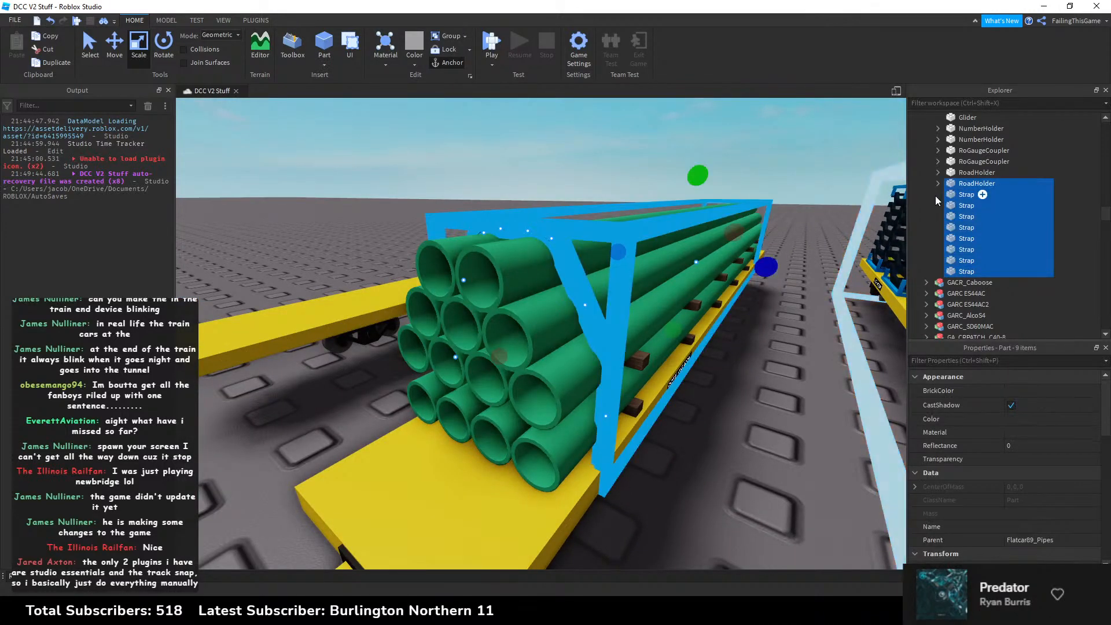
pyautogui.click(114, 46)
pyautogui.press('f')
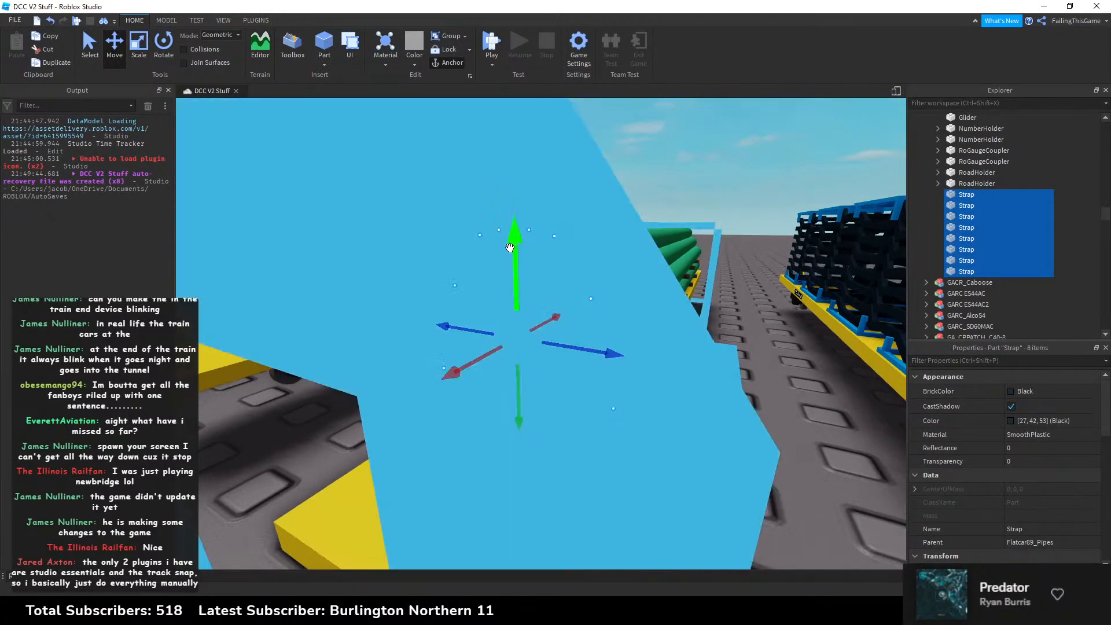
pyautogui.click(593, 180)
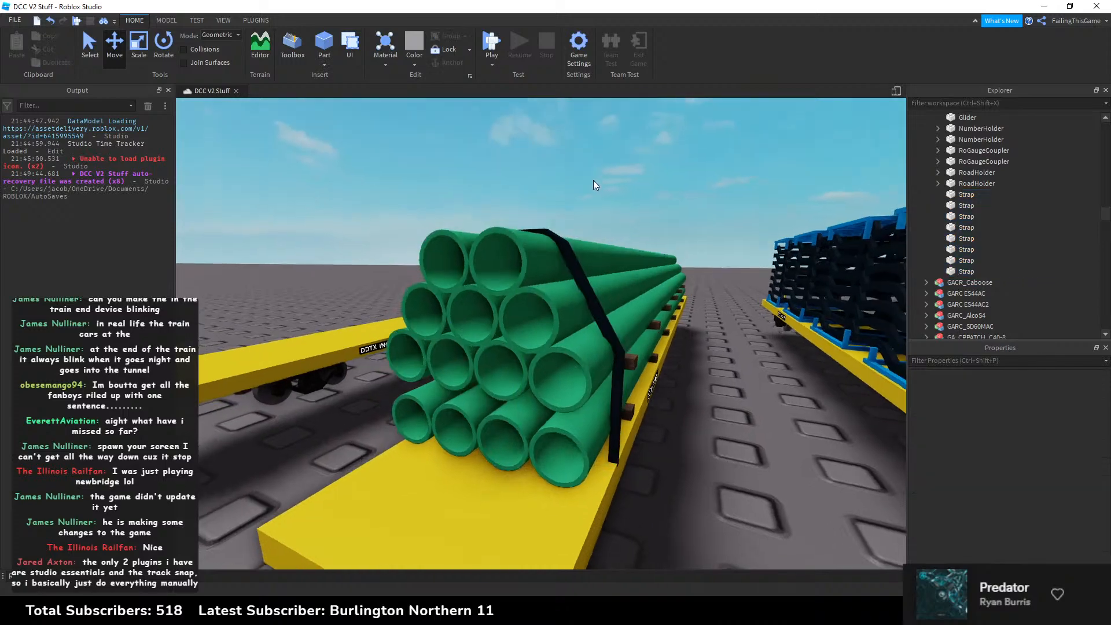
pyautogui.scroll(-3, 592, 179)
pyautogui.moveTo(593, 183); pyautogui.dragTo(642, 232, button='right')
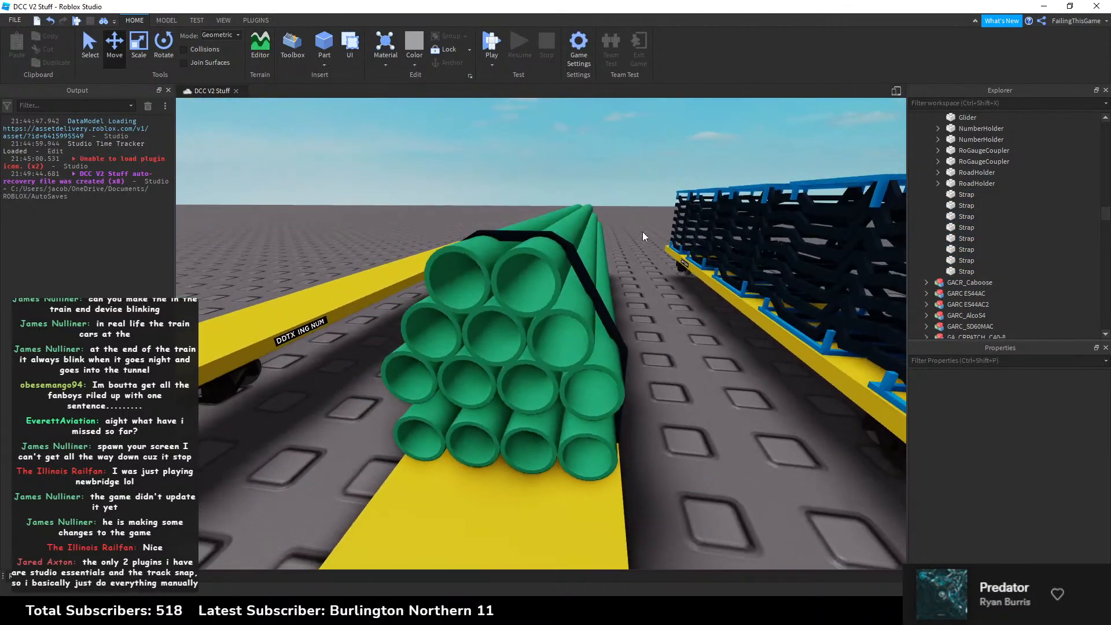
pyautogui.hotkey('ctrl', 'z')
pyautogui.click(616, 182)
pyautogui.moveTo(617, 182); pyautogui.dragTo(644, 181, button='right')
pyautogui.press('d')
pyautogui.press('d')
pyautogui.click(925, 194)
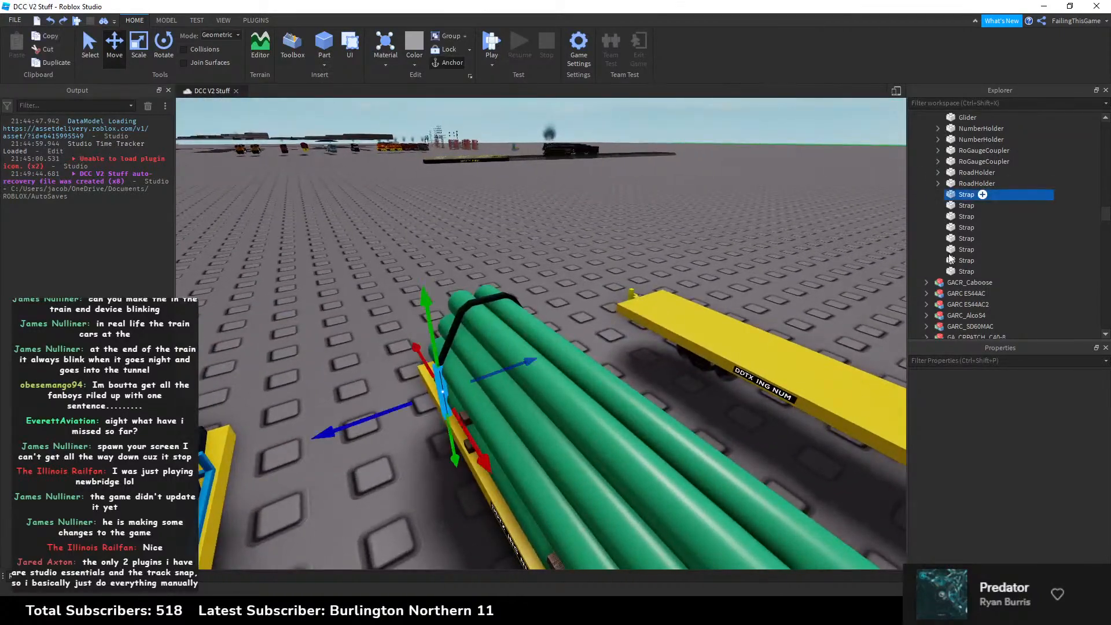
pyautogui.keyDown('shift'); pyautogui.click(926, 271); pyautogui.keyUp('shift')
pyautogui.press('f')
pyautogui.press('a')
pyautogui.moveTo(627, 224); pyautogui.dragTo(597, 225, button='right')
pyautogui.press('e')
pyautogui.press('a')
pyautogui.press('d')
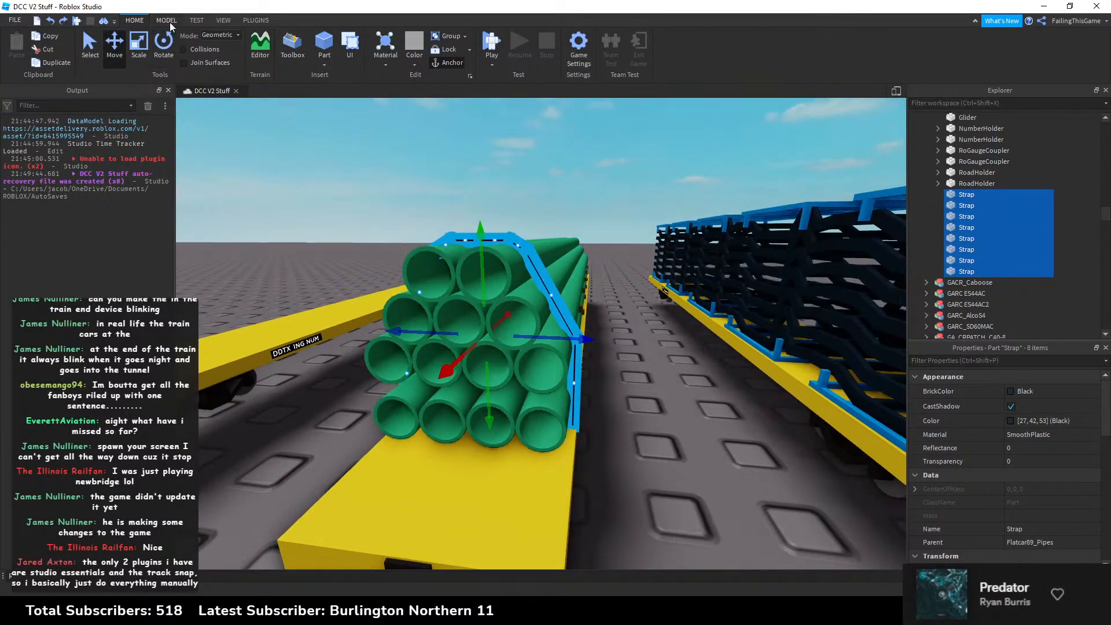
pyautogui.click(171, 24)
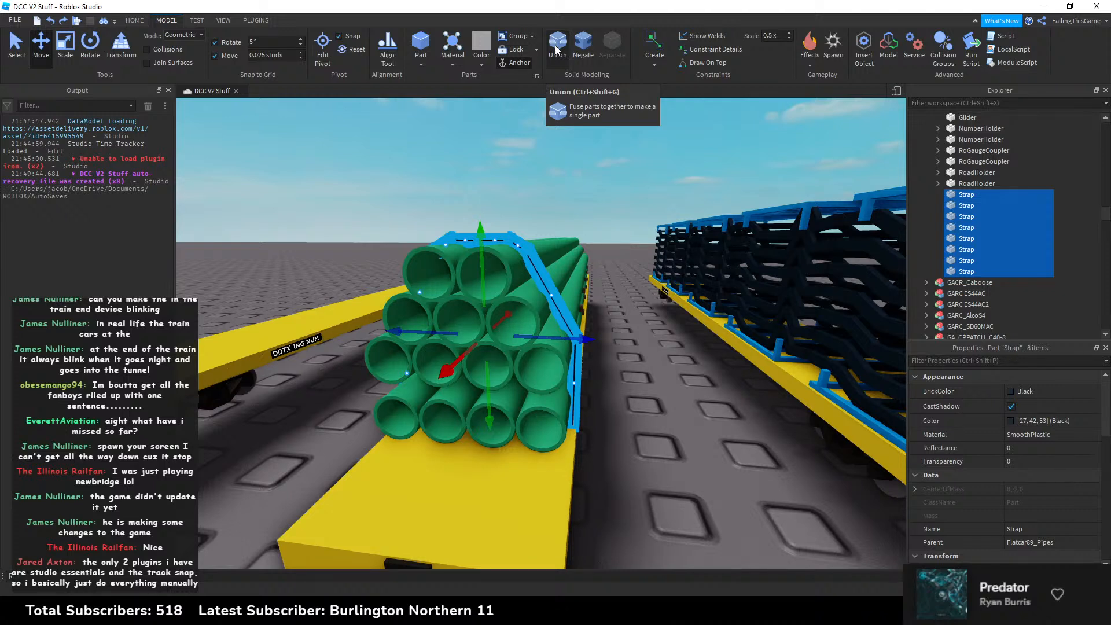
pyautogui.click(531, 178)
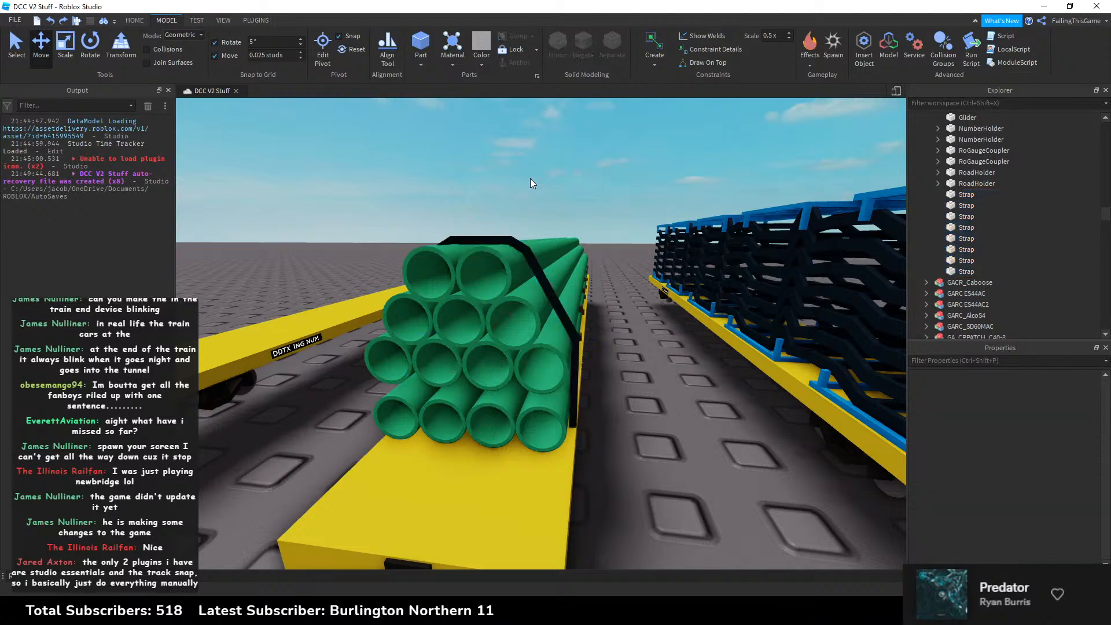
# Step: Look over the track pieces and locomotives elsewhere in the workspace and return to the three flatcars
pyautogui.click(258, 21)
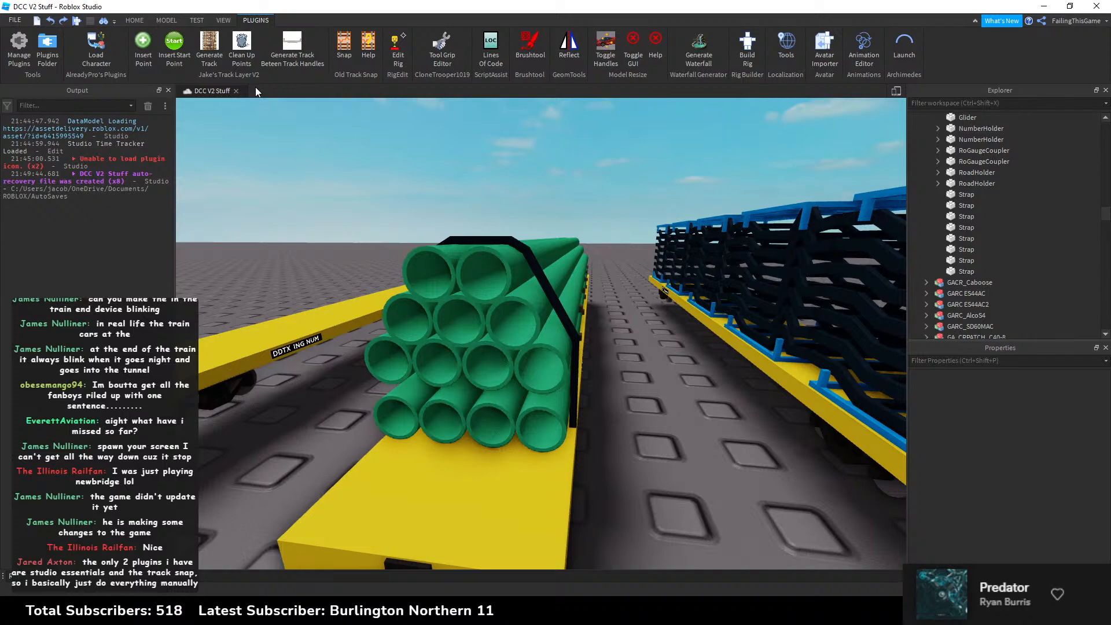
pyautogui.press('d')
pyautogui.moveTo(355, 140); pyautogui.dragTo(375, 135, button='right')
pyautogui.press('w')
pyautogui.press('w')
pyautogui.press('w')
pyautogui.moveTo(580, 221); pyautogui.dragTo(238, 98, button='right')
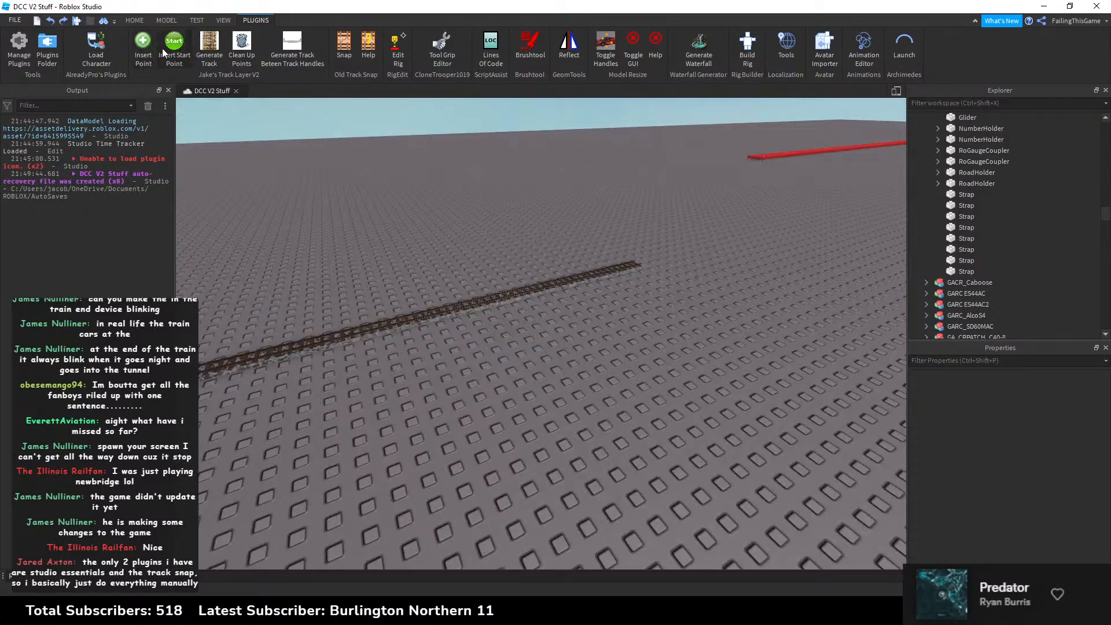
pyautogui.moveTo(390, 165); pyautogui.dragTo(390, 166, button='right')
pyautogui.press('w')
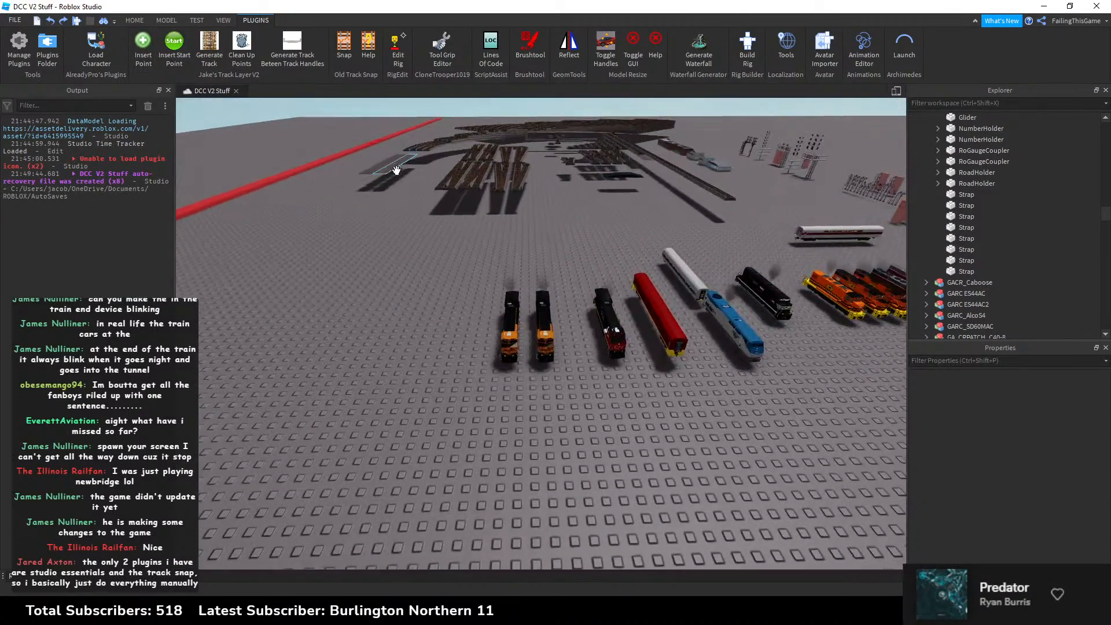
pyautogui.press('f')
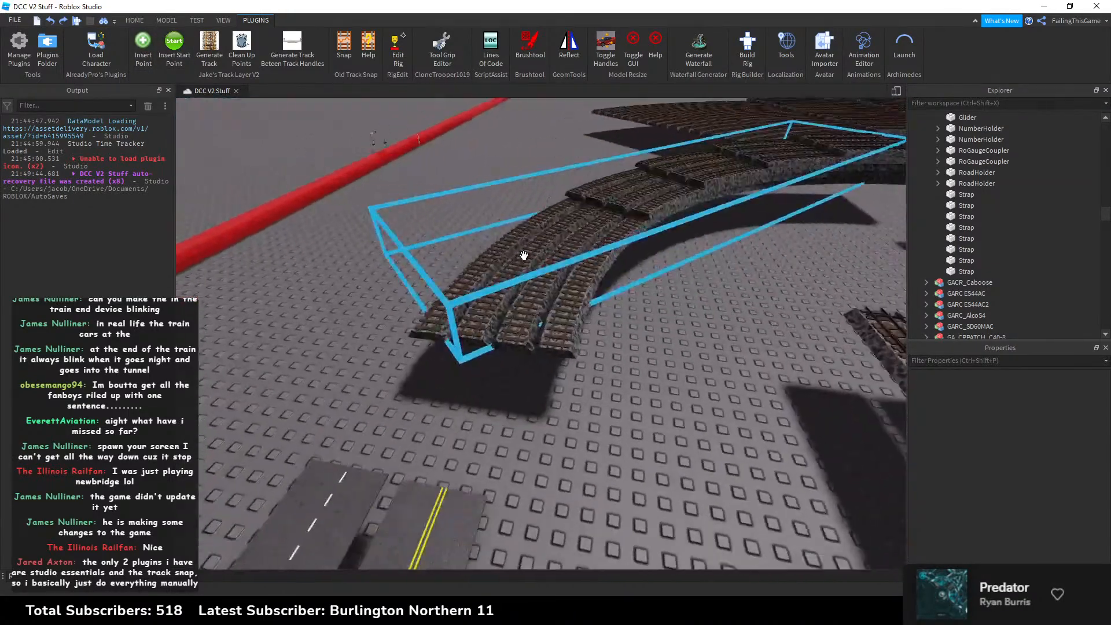
pyautogui.moveTo(523, 255); pyautogui.dragTo(524, 255, button='right')
pyautogui.moveTo(592, 391); pyautogui.dragTo(592, 391, button='right')
pyautogui.scroll(-3, 593, 391)
pyautogui.scroll(-5, 413, 164)
pyautogui.moveTo(595, 251); pyautogui.dragTo(561, 287, button='right')
pyautogui.scroll(3, 589, 258)
pyautogui.scroll(3, 522, 320)
pyautogui.scroll(3, 437, 291)
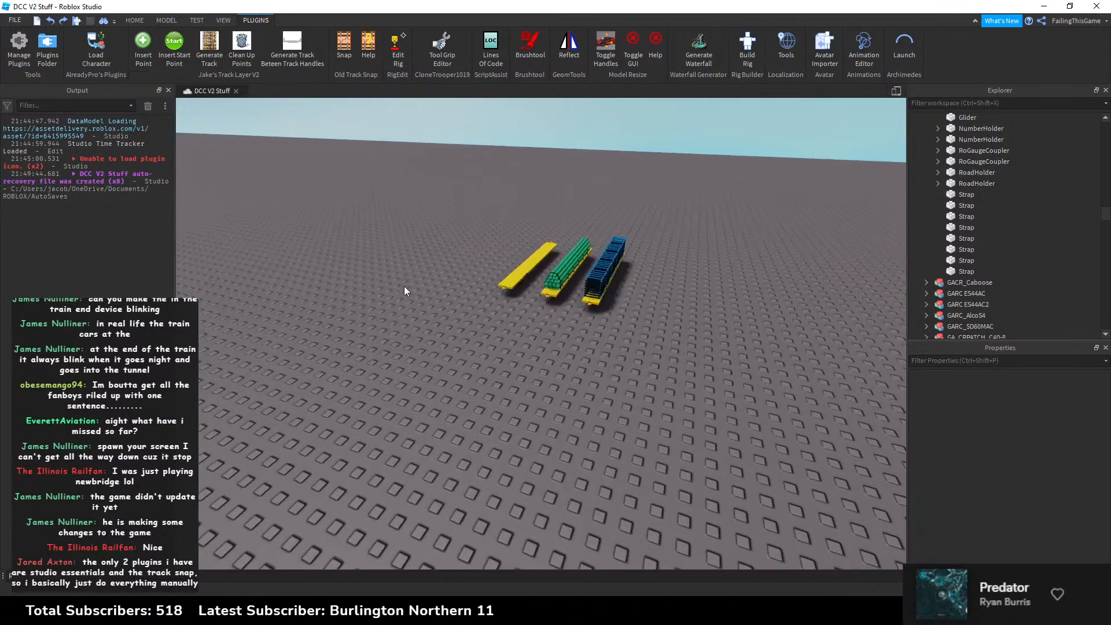
pyautogui.scroll(4, 404, 286)
pyautogui.press('a')
pyautogui.moveTo(443, 209); pyautogui.dragTo(443, 209, button='right')
pyautogui.press('d')
pyautogui.press('w')
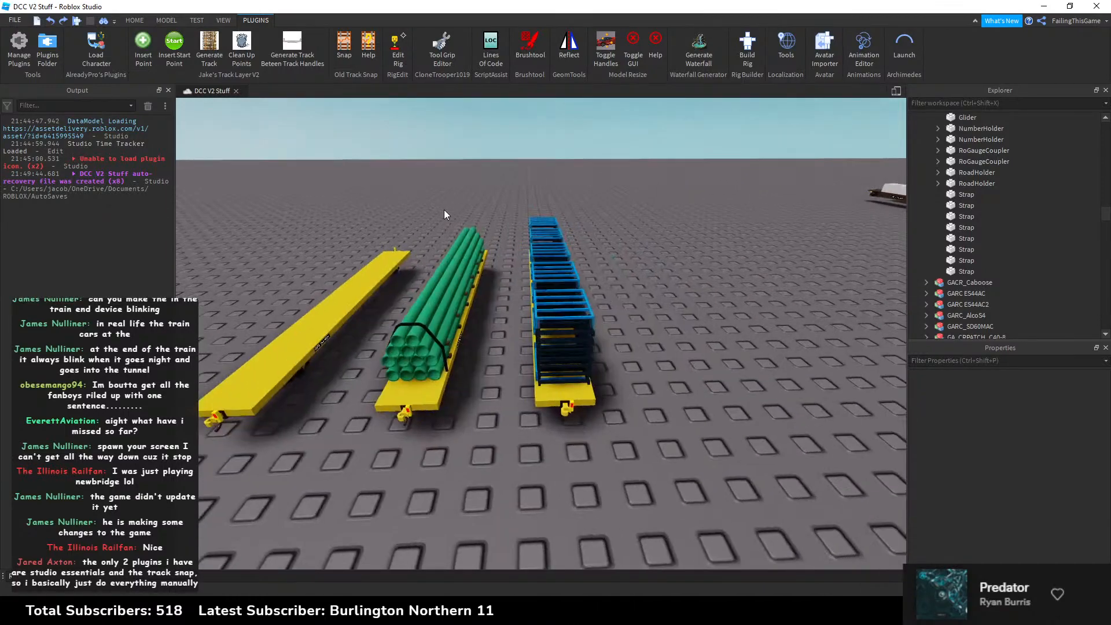
pyautogui.press('w')
pyautogui.press('a')
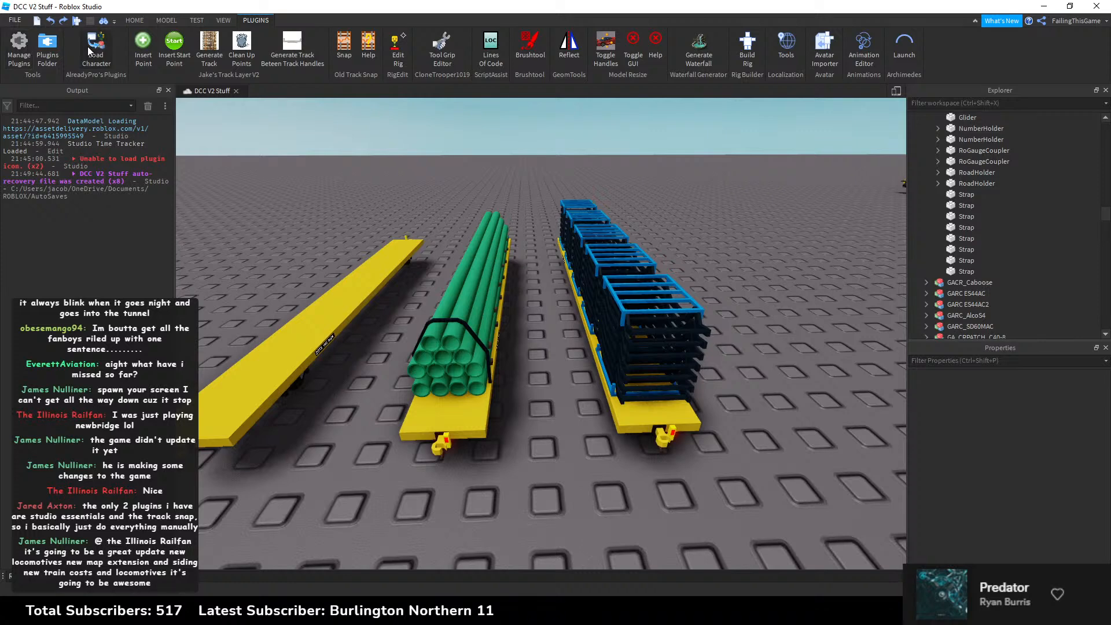
# Step: Disable the Lines Of Code, Model Resize Plugin 2.1 and Waterfall Generator plugins in the plugin manager
pyautogui.click(26, 47)
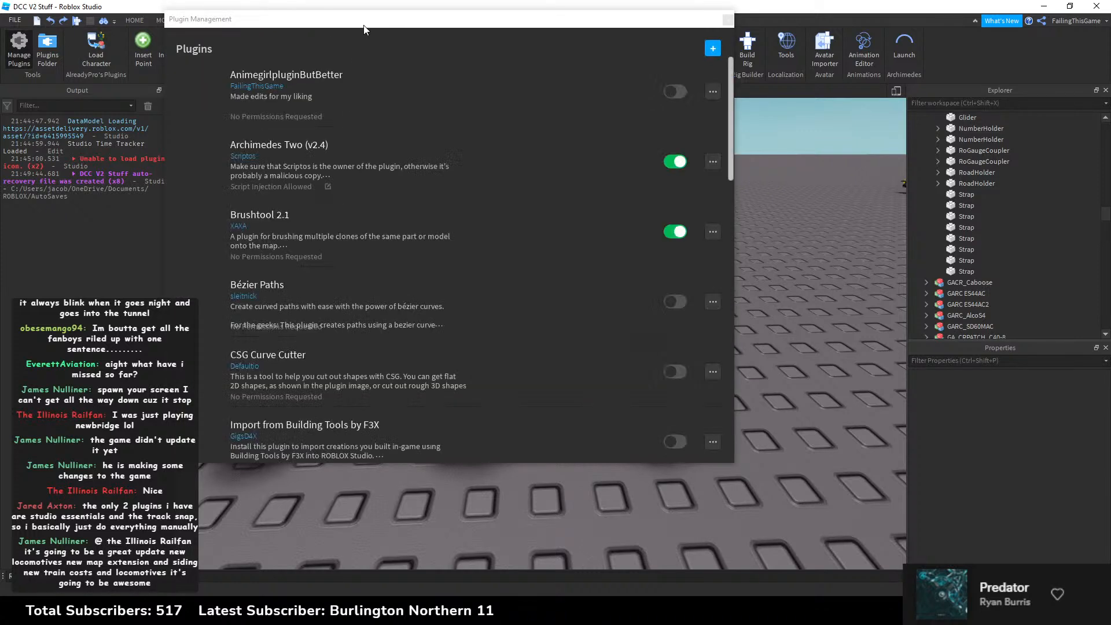
pyautogui.scroll(-2, 515, 139)
pyautogui.scroll(-1, 522, 141)
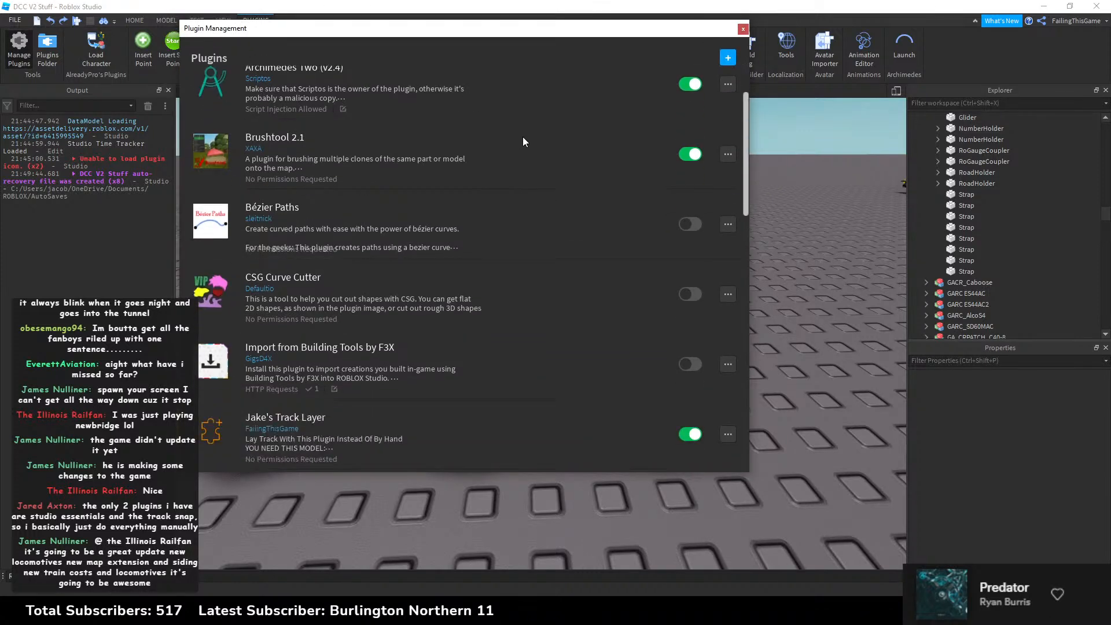
pyautogui.scroll(-5, 661, 171)
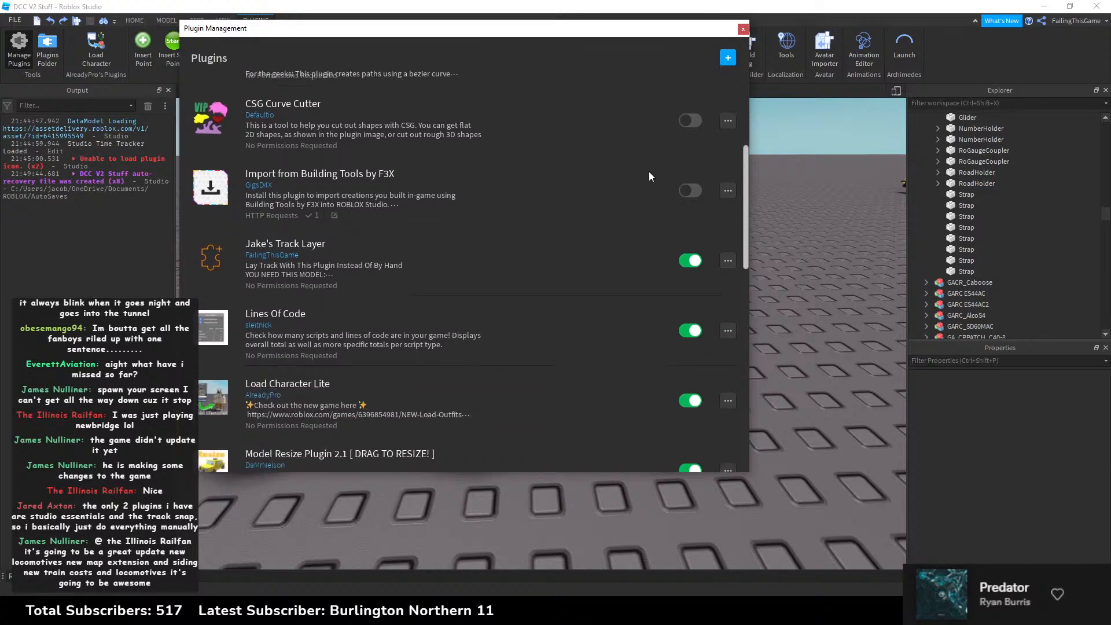
pyautogui.scroll(-2, 671, 168)
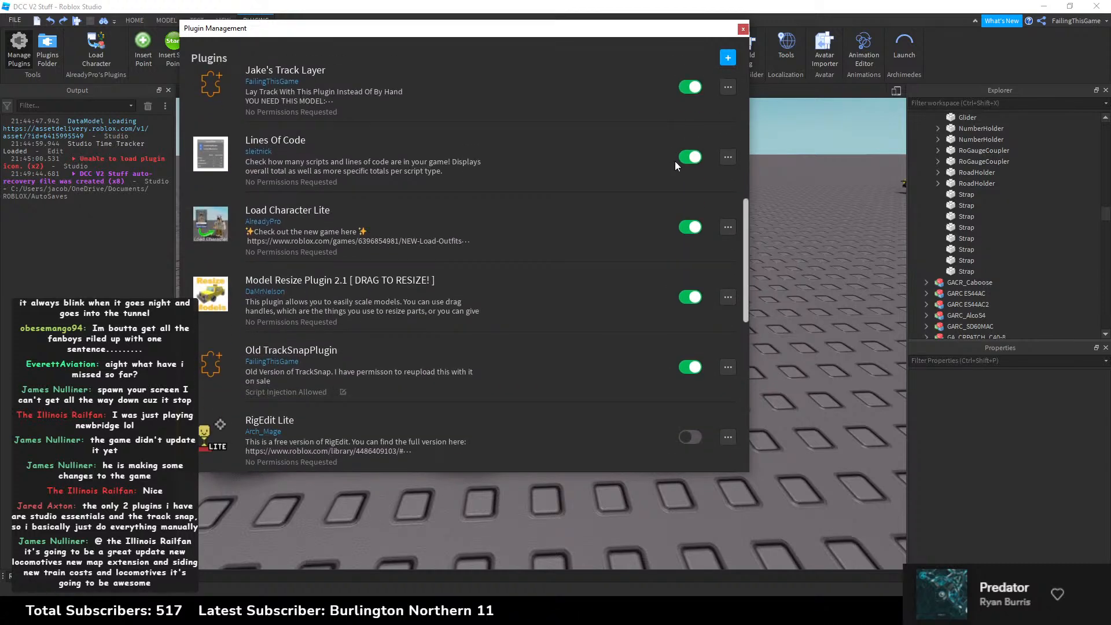
pyautogui.scroll(-4, 680, 173)
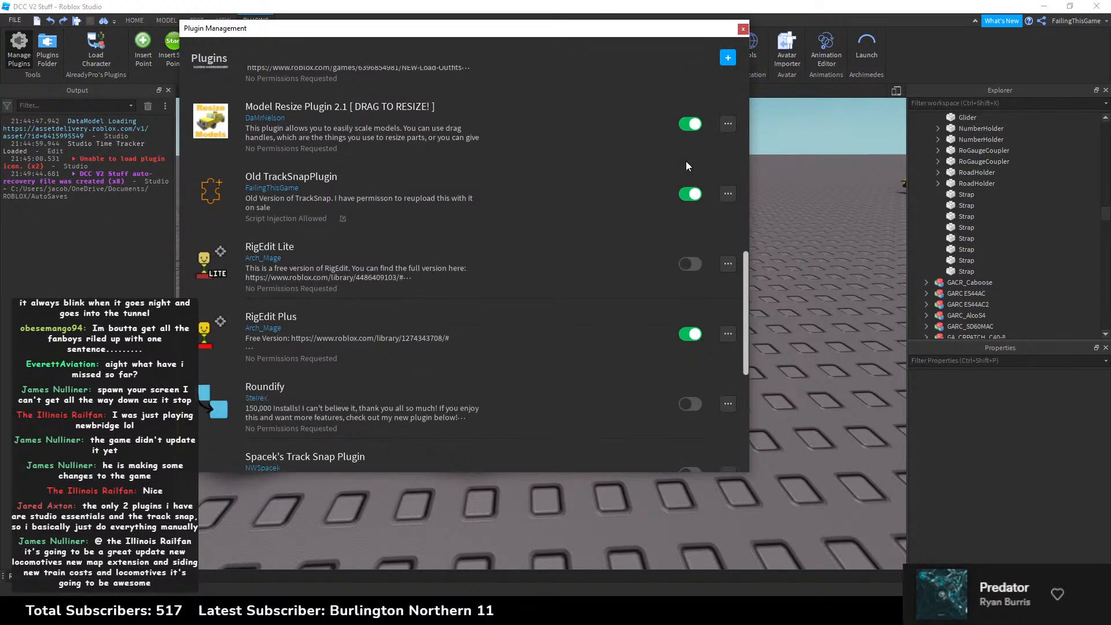
pyautogui.scroll(-2, 665, 185)
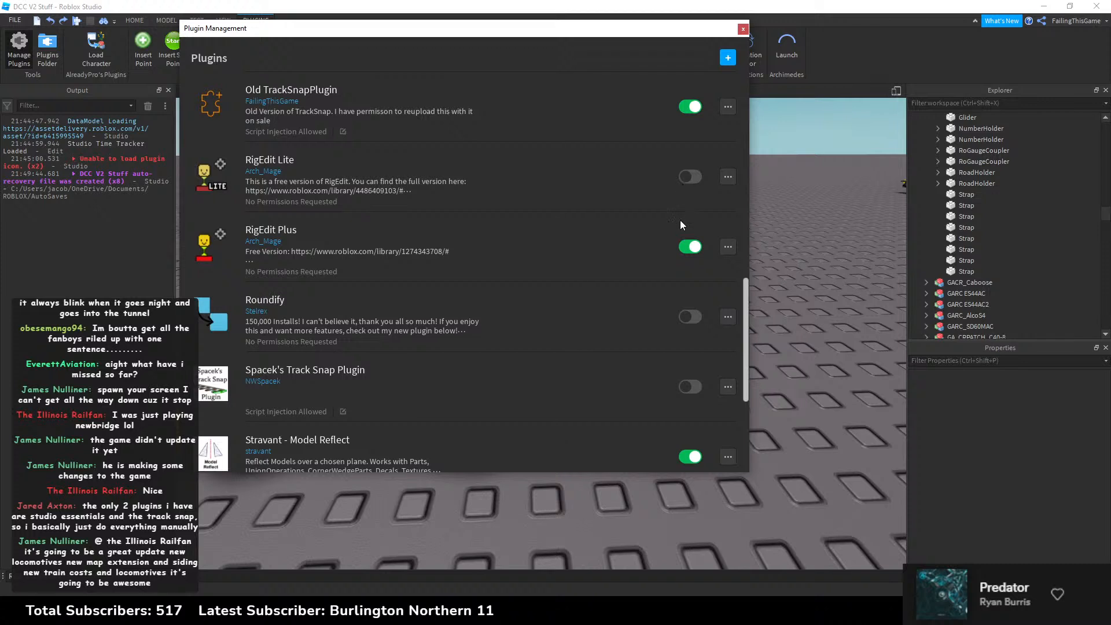
pyautogui.scroll(-5, 636, 243)
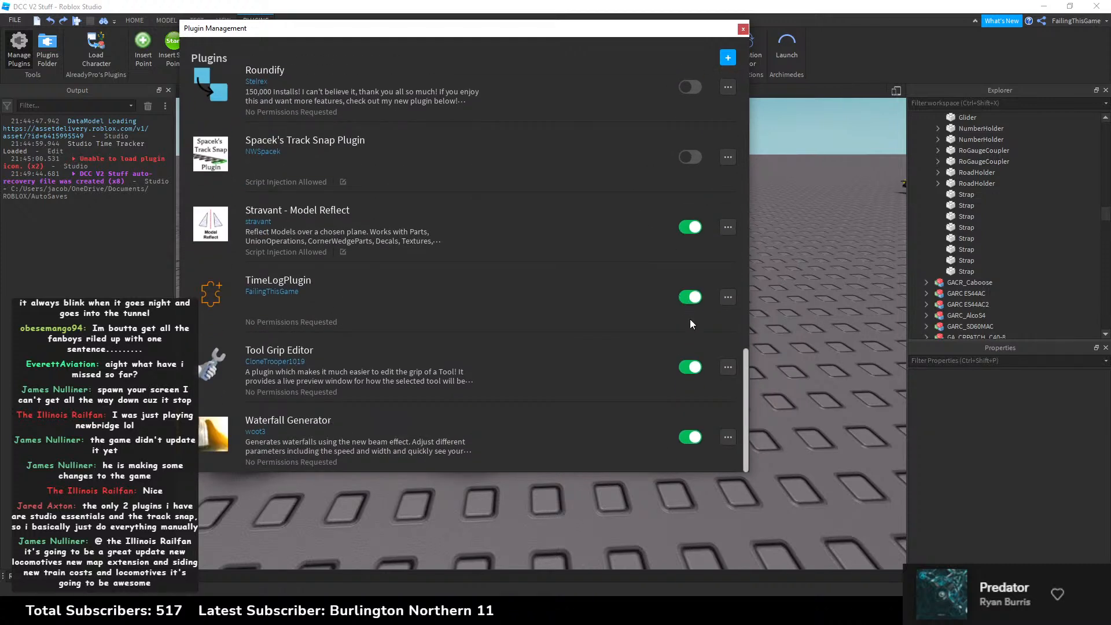
pyautogui.click(686, 441)
pyautogui.click(742, 29)
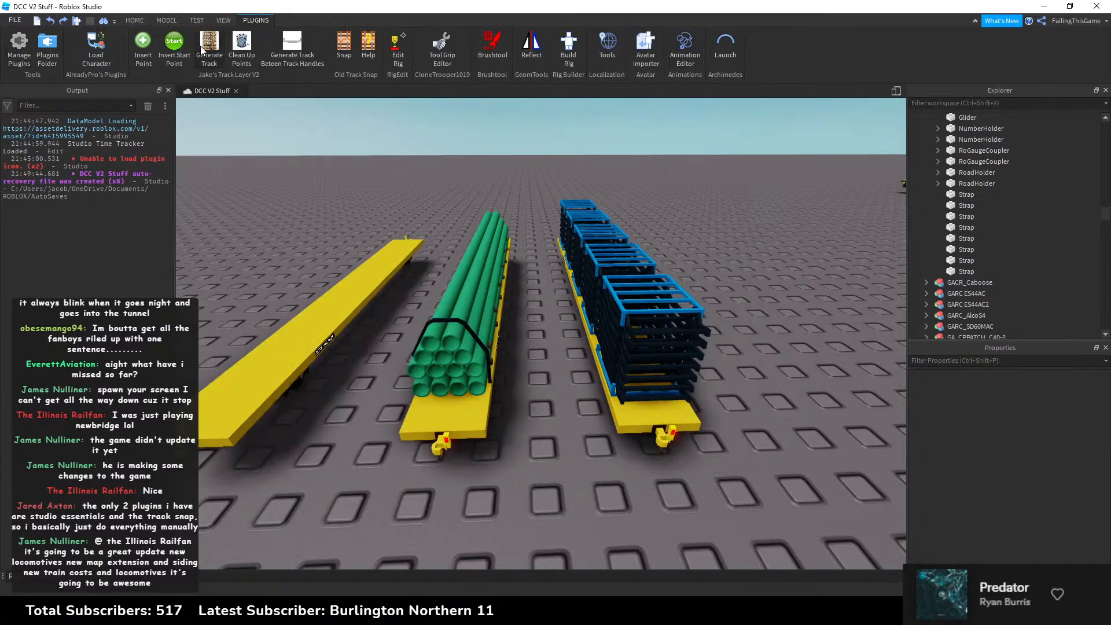
# Step: Union all eight Strap parts of the pipe flatcar into a single part
pyautogui.click(135, 20)
pyautogui.click(82, 51)
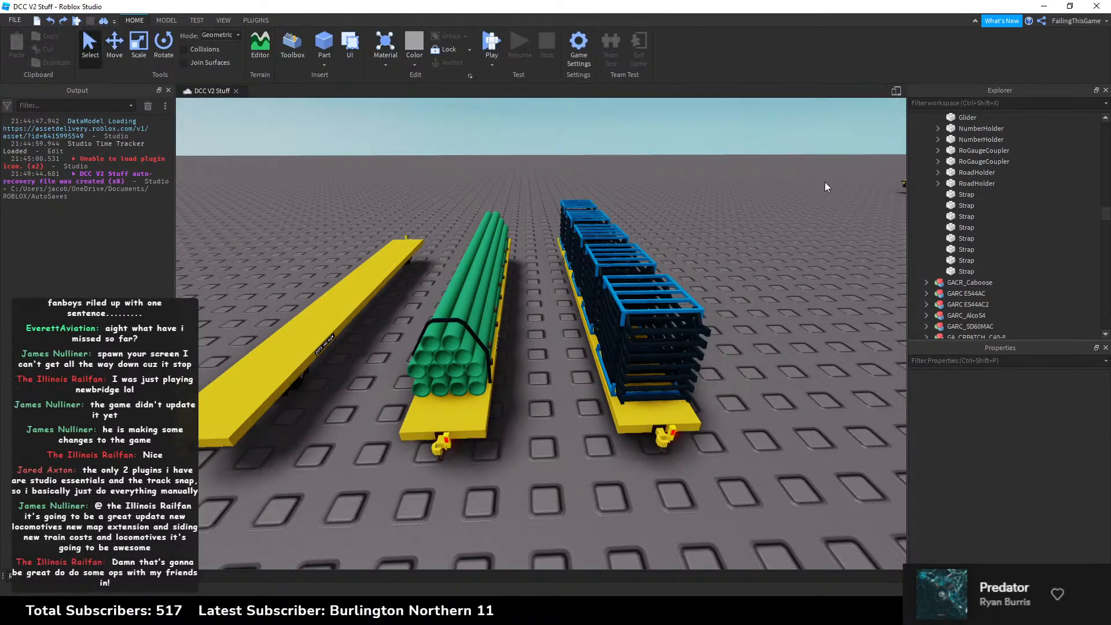
pyautogui.moveTo(564, 182); pyautogui.dragTo(564, 182, button='right')
pyautogui.press('w')
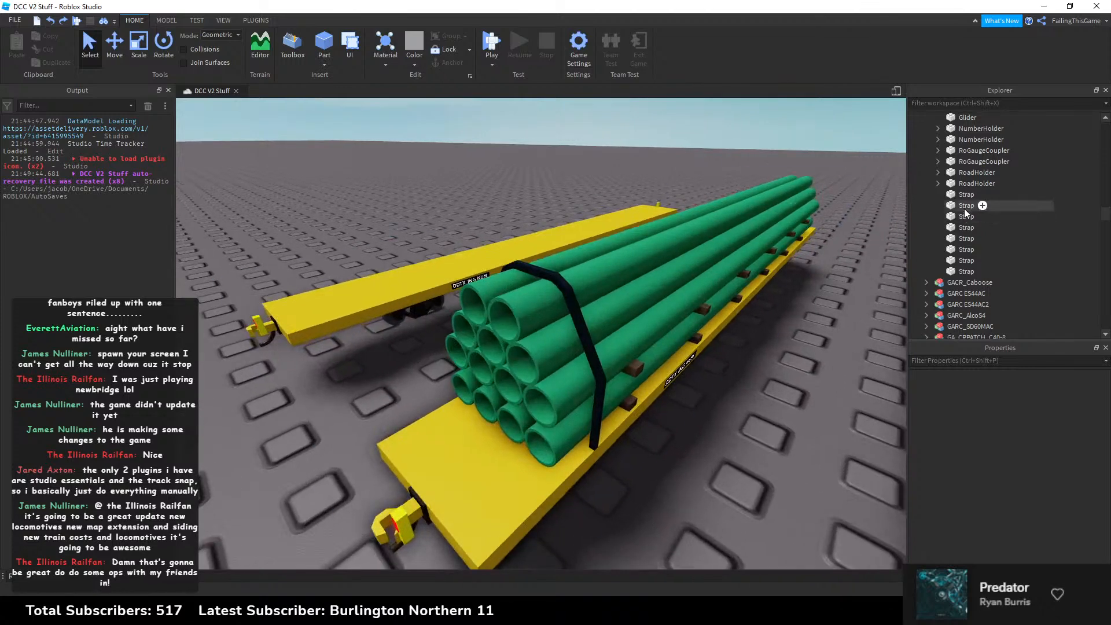
pyautogui.click(966, 194)
pyautogui.keyDown('shift'); pyautogui.click(966, 271); pyautogui.keyUp('shift')
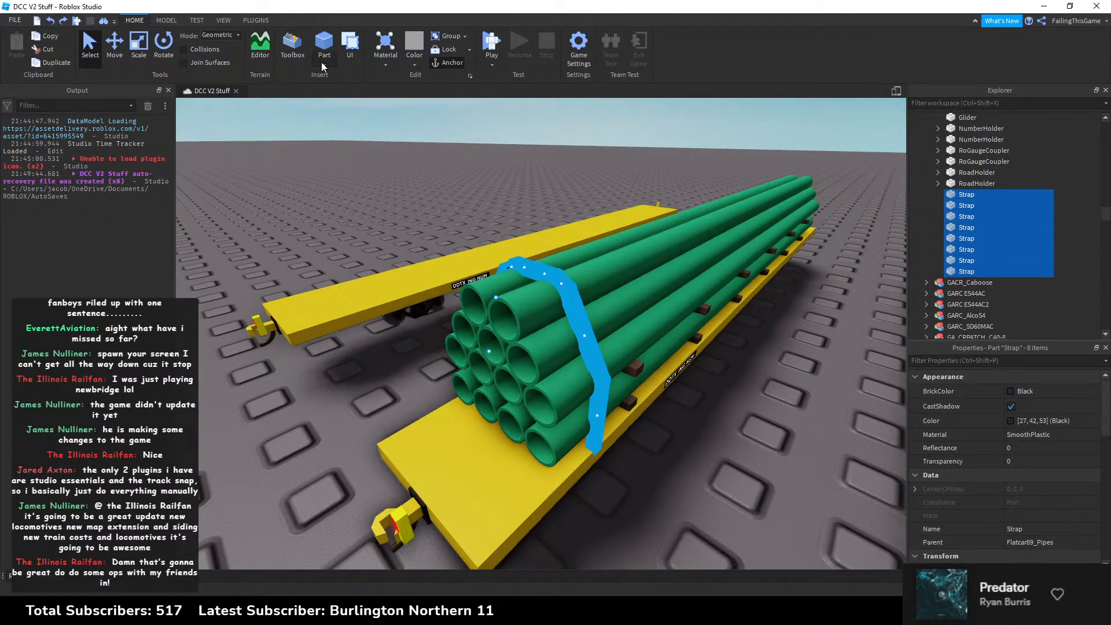
pyautogui.click(166, 21)
pyautogui.click(557, 52)
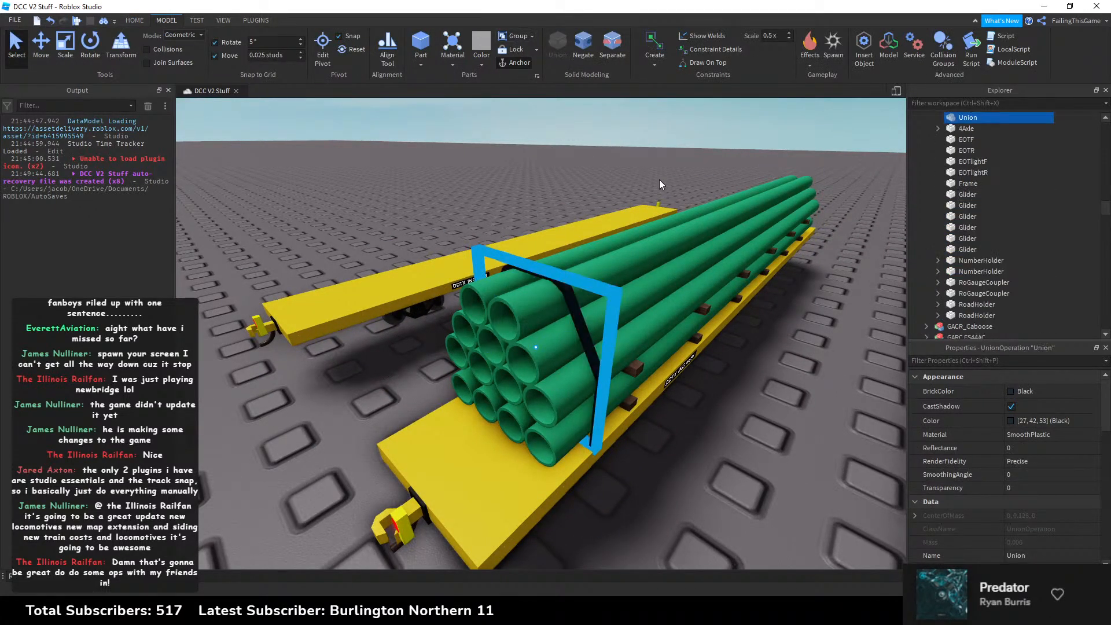
# Step: Rename the new union of strap parts as Strap
pyautogui.rightClick(955, 120)
pyautogui.click(984, 195)
pyautogui.write('St')
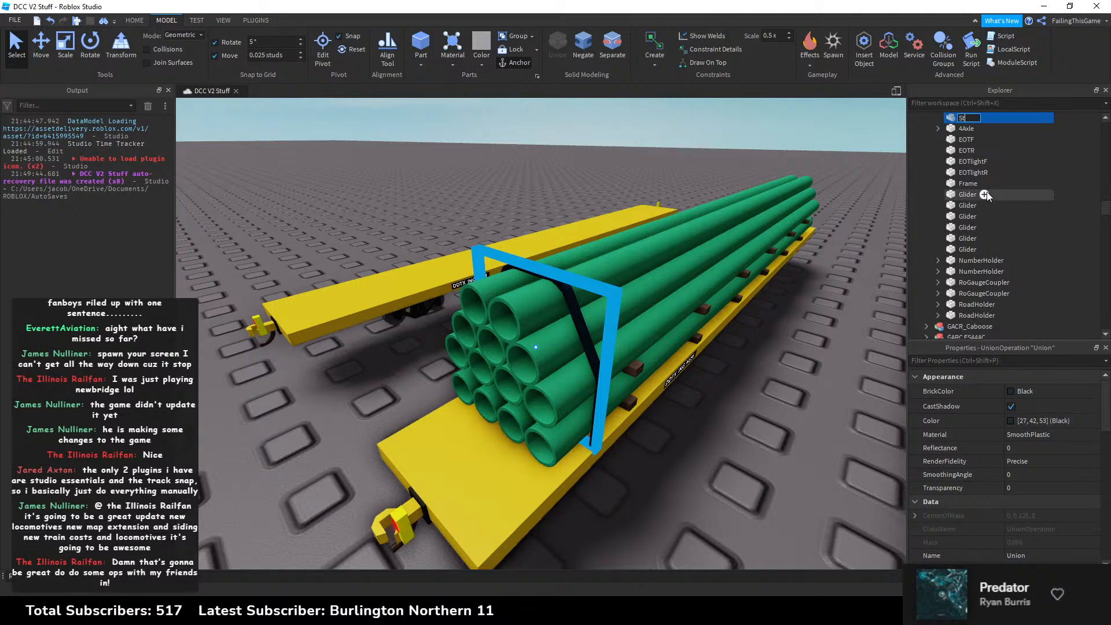
pyautogui.write('rap')
pyautogui.press('Return')
# Step: Duplicate the unioned Strap and move the copy lengthwise to the opposite end of the pipe load
pyautogui.moveTo(556, 217); pyautogui.dragTo(556, 220, button='right')
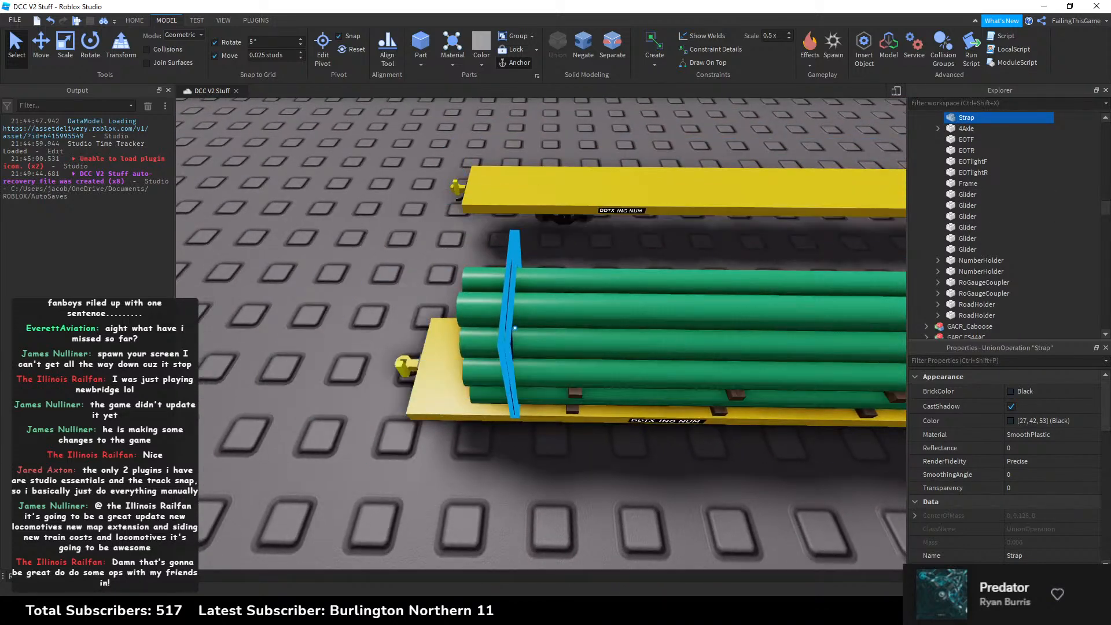
pyautogui.hotkey('alt', 'Tab')
pyautogui.moveTo(830, 610)
pyautogui.click(767, 570)
pyautogui.moveTo(570, 363); pyautogui.dragTo(569, 366, button='right')
pyautogui.click(42, 48)
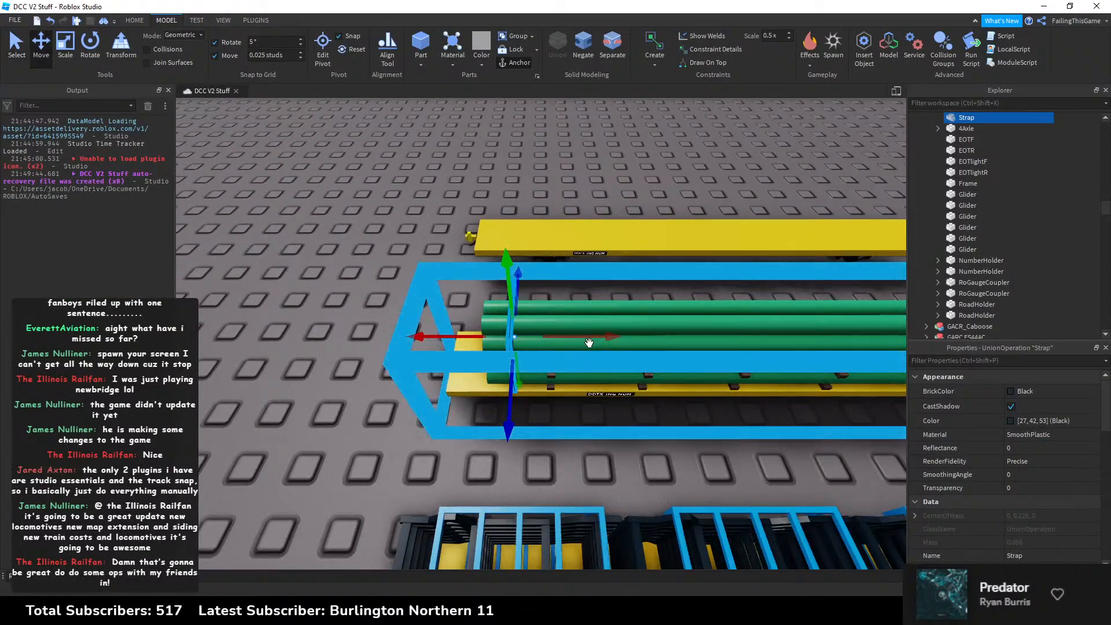
pyautogui.hotkey('ctrl', 'd')
pyautogui.moveTo(588, 338); pyautogui.dragTo(558, 338)
pyautogui.press('d')
pyautogui.moveTo(566, 335); pyautogui.dragTo(353, 273, button='right')
pyautogui.click(358, 271)
# Step: Compare the placement of the two Straps at the opposite ends of the pipe load
pyautogui.scroll(8, 360, 272)
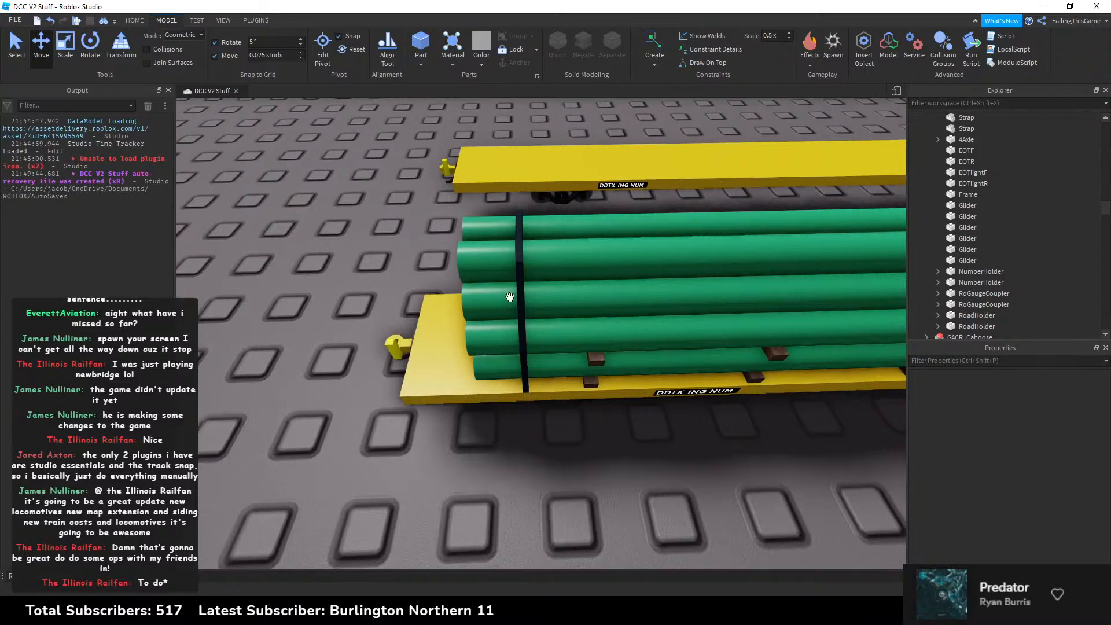
pyautogui.click(523, 294)
pyautogui.scroll(3, 583, 291)
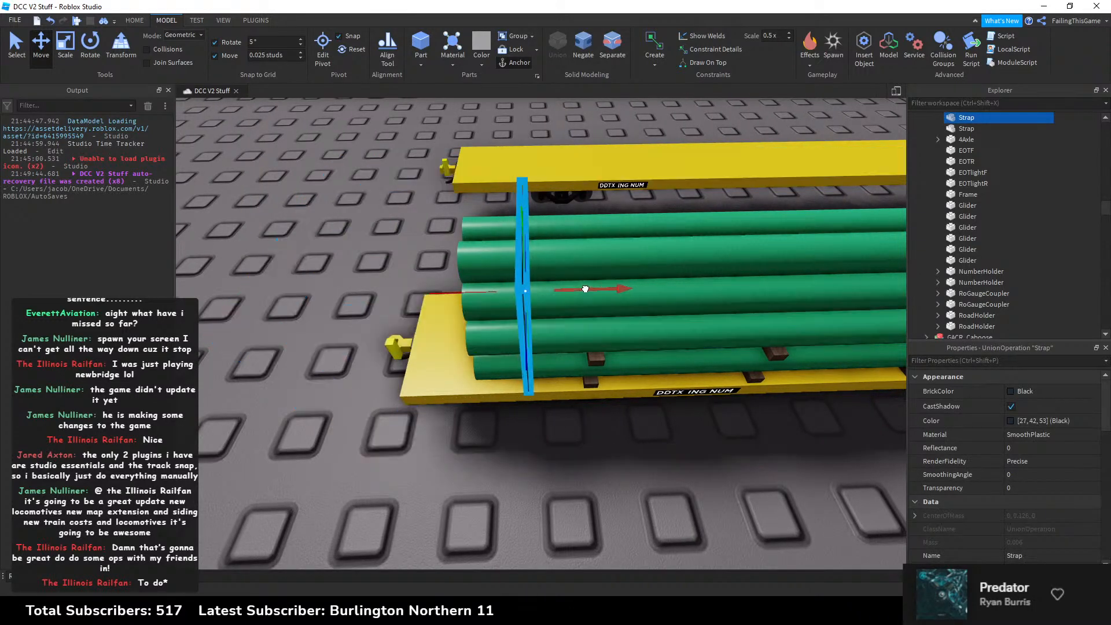
pyautogui.click(586, 453)
pyautogui.press('s')
pyautogui.press('d')
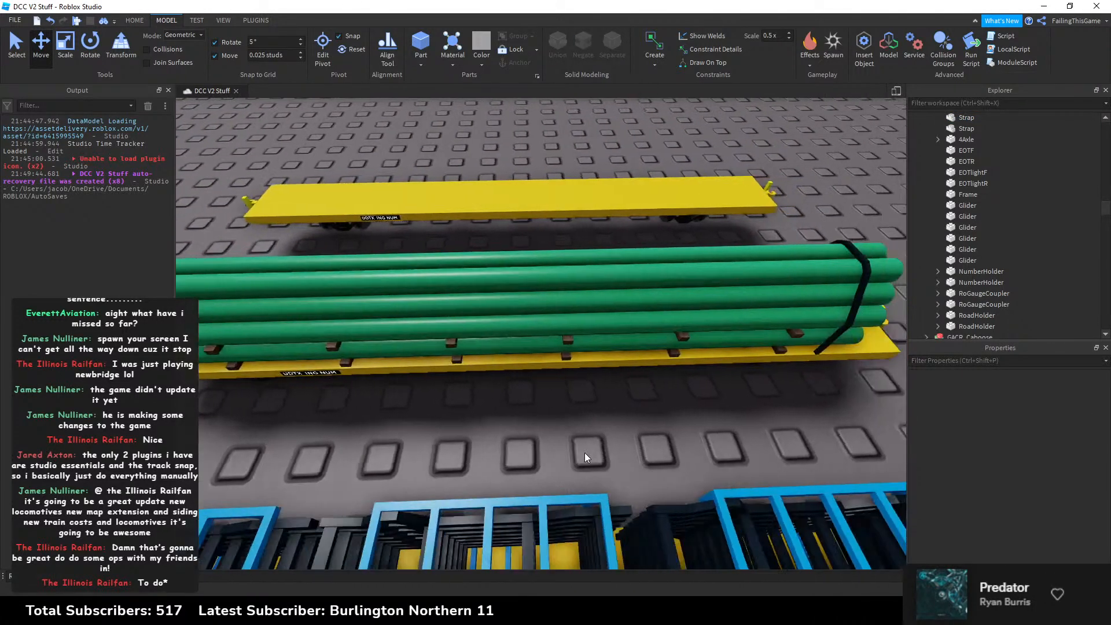
pyautogui.click(521, 296)
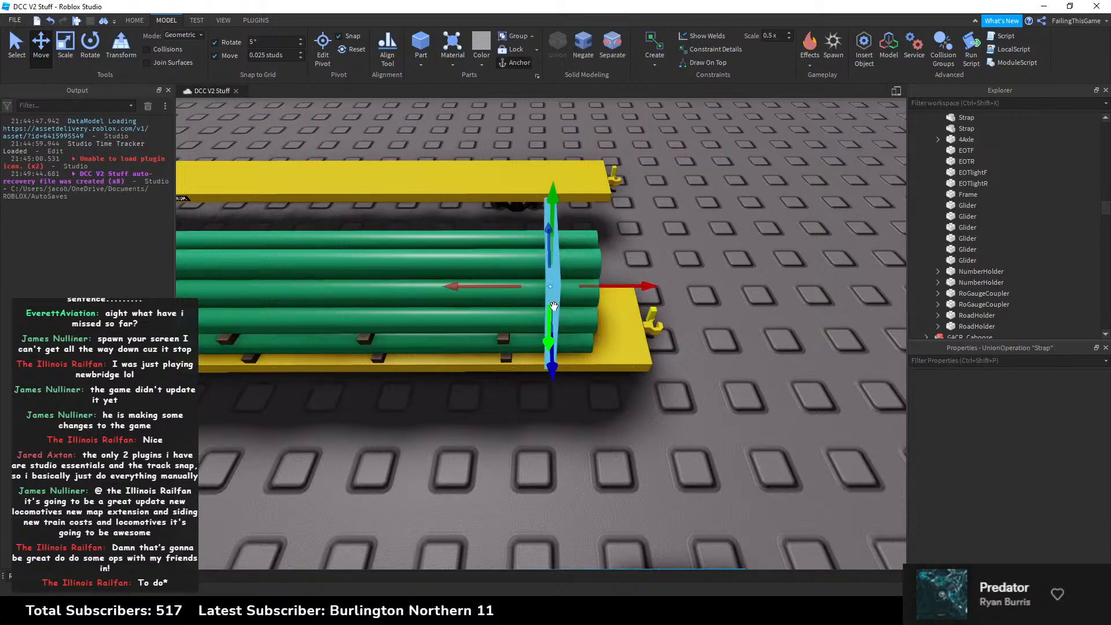
pyautogui.scroll(3, 521, 295)
pyautogui.scroll(-5, 521, 296)
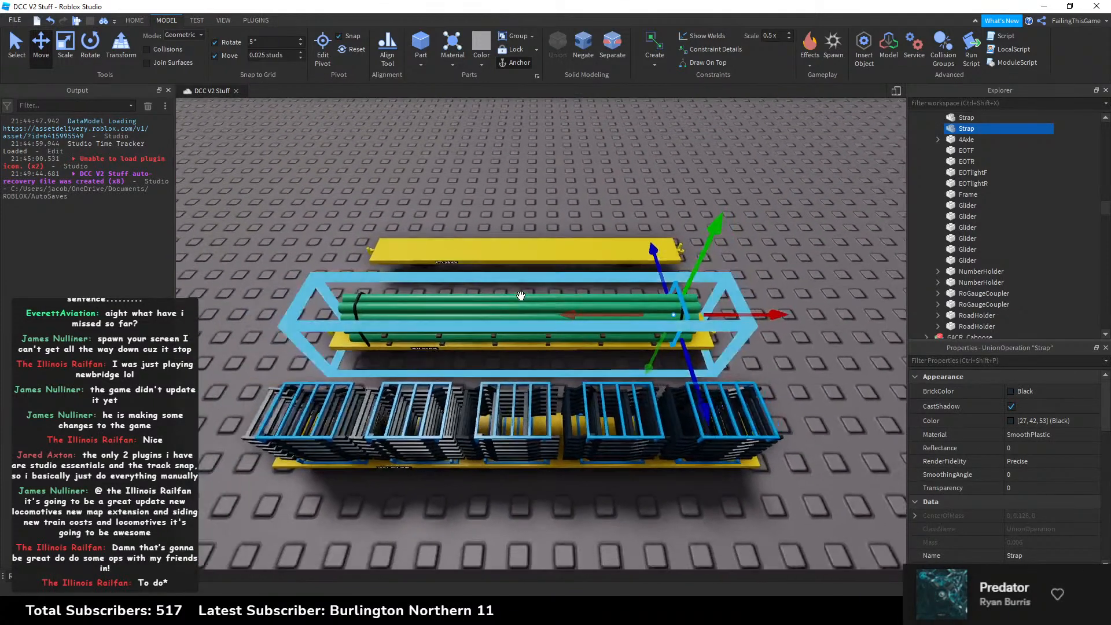
# Step: Duplicate the selected end Strap and move the copy lengthwise to the middle of the green pipe load
pyautogui.click(601, 315)
pyautogui.press('f')
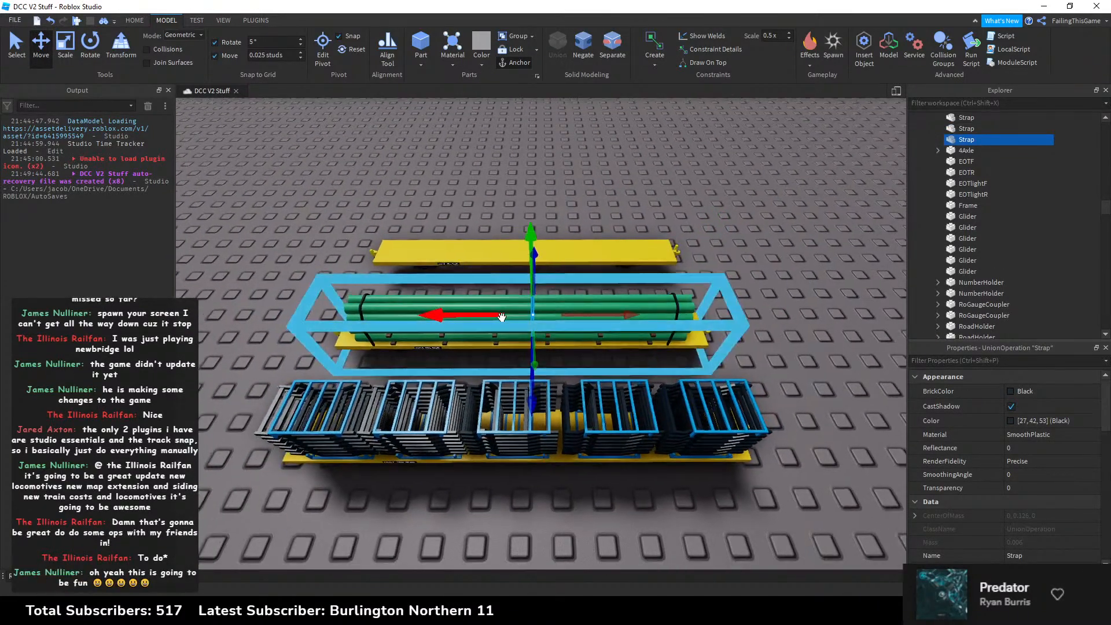
pyautogui.scroll(-2, 578, 321)
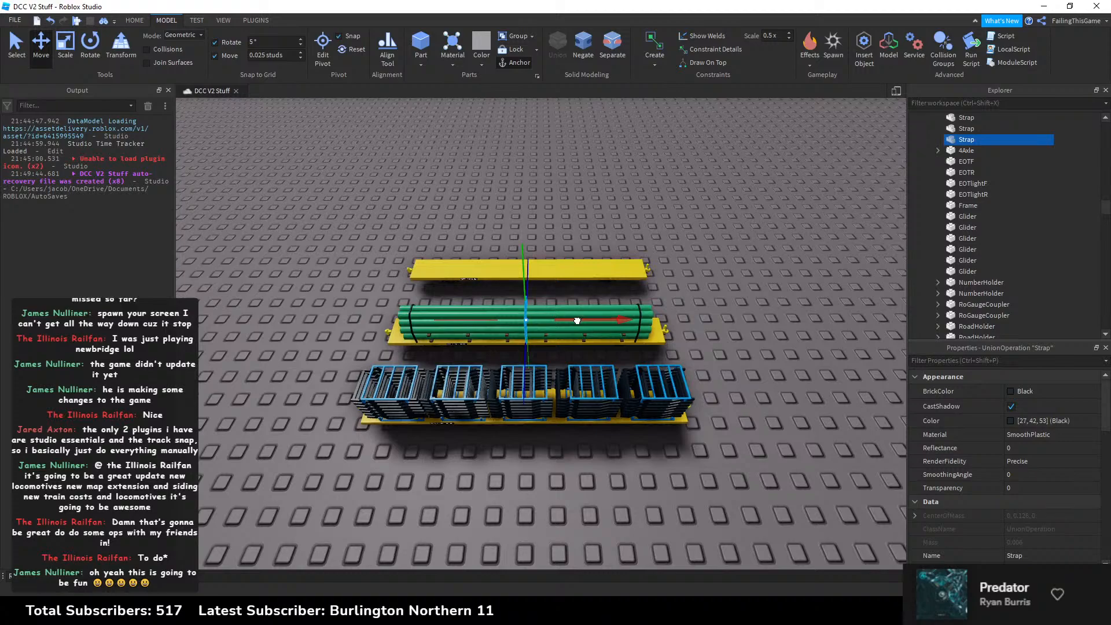
pyautogui.press('f')
pyautogui.scroll(-2, 577, 320)
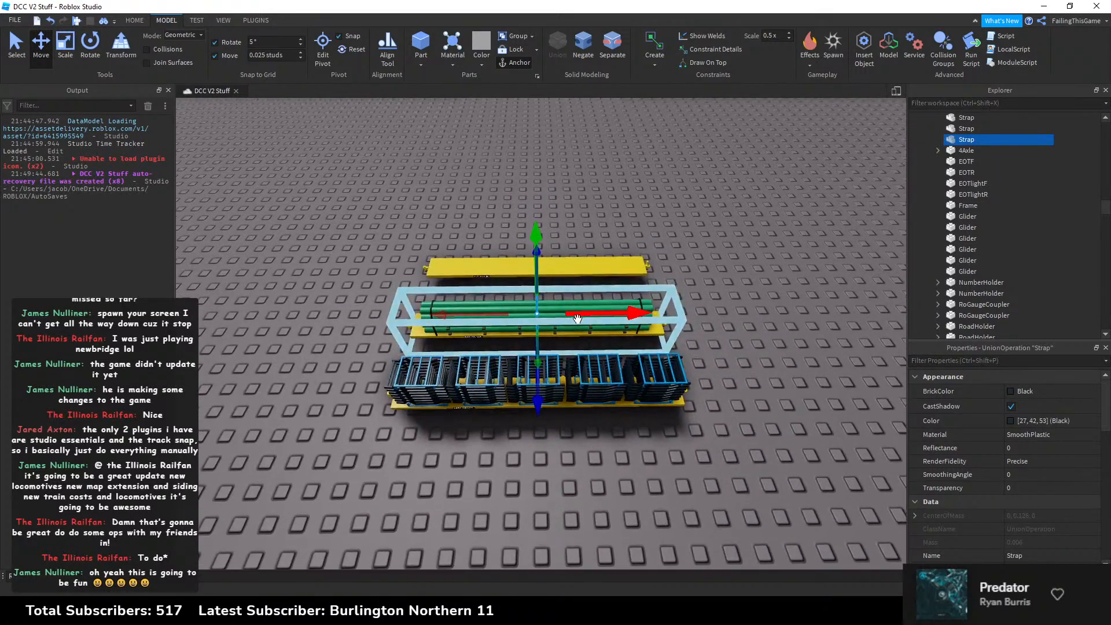
pyautogui.scroll(2, 746, 335)
pyautogui.click(765, 315)
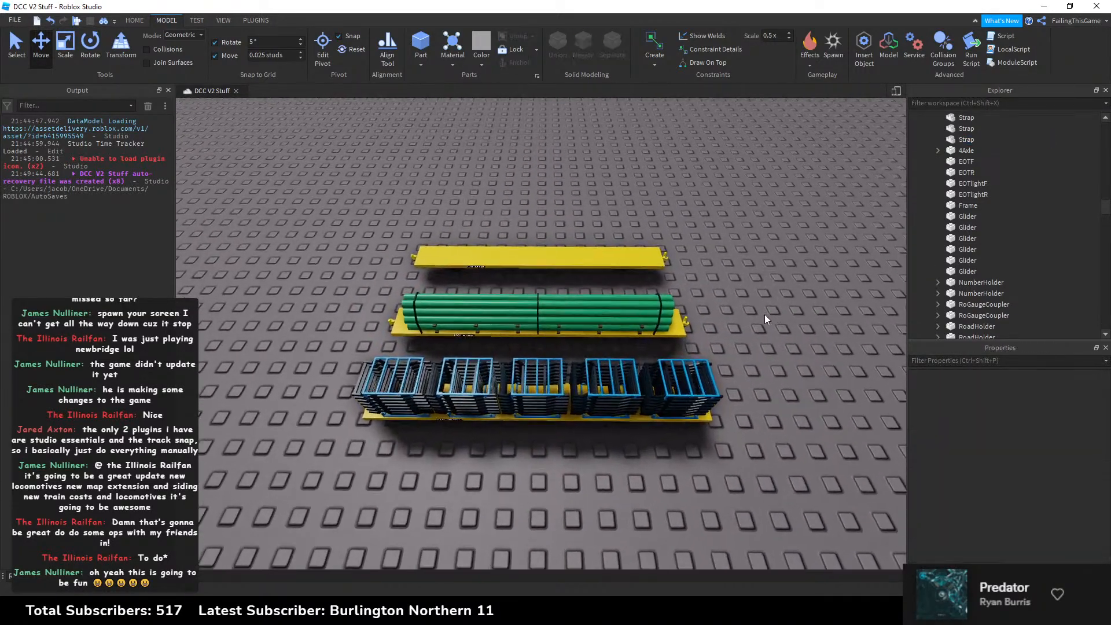
# Step: Study the strap spacing in the green pipe load reference photo in the browser, then return to Roblox Studio
pyautogui.scroll(5, 765, 314)
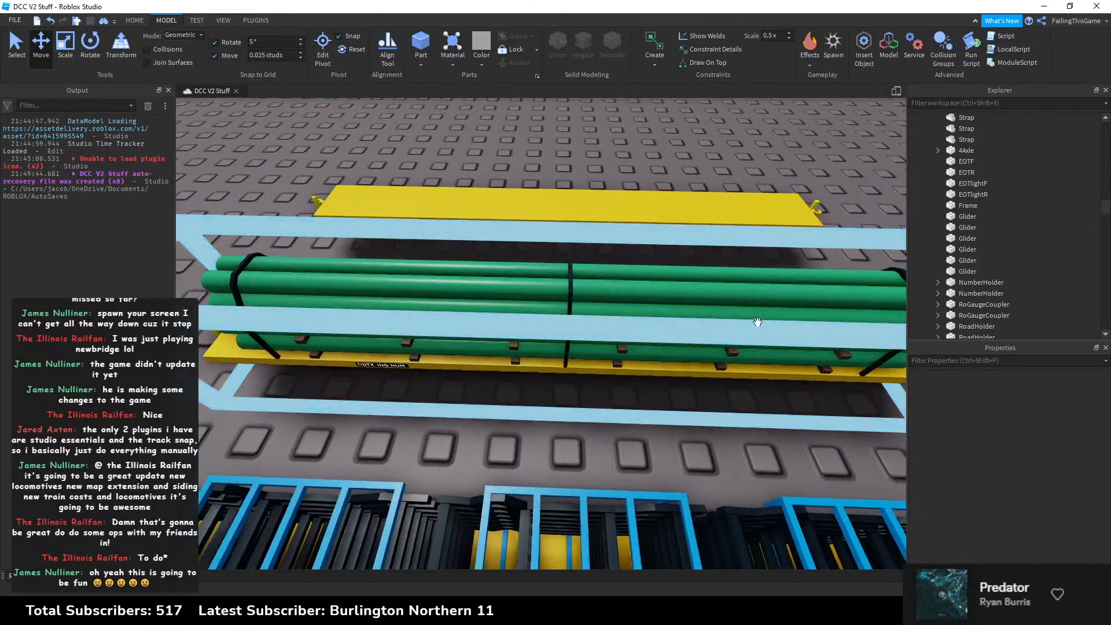
pyautogui.scroll(-3, 757, 322)
pyautogui.hotkey('alt', 'Tab')
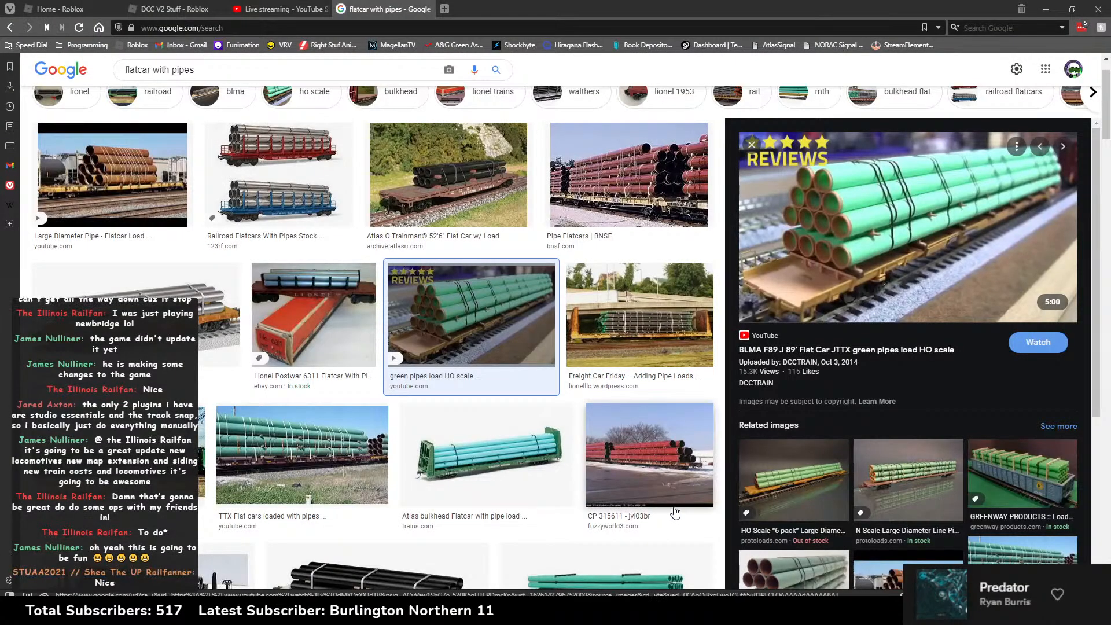
pyautogui.hotkey('alt', 'Tab')
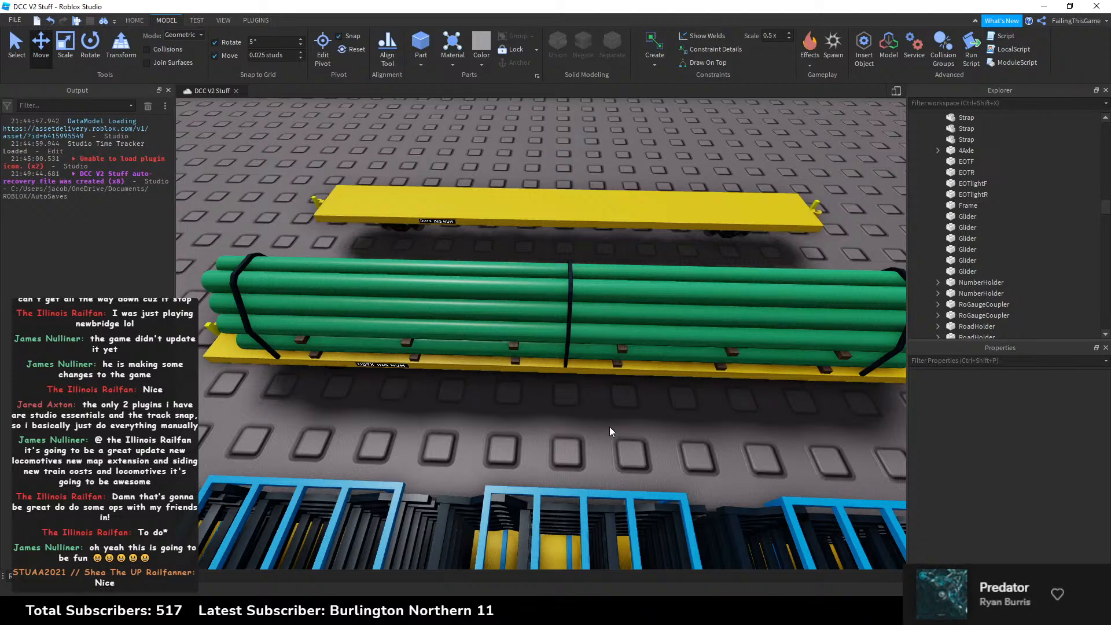
# Step: Duplicate the middle Strap and move the copy partway toward the end of the load near the DDTX number plate
pyautogui.scroll(3, 621, 394)
pyautogui.scroll(-2, 580, 325)
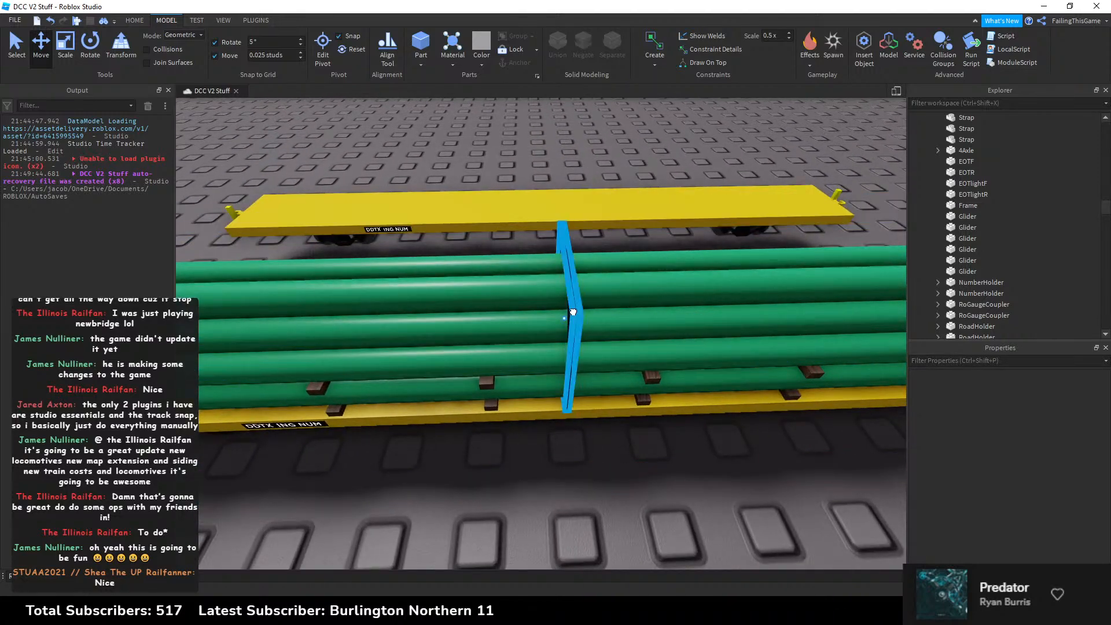
pyautogui.click(572, 313)
pyautogui.scroll(-3, 541, 325)
pyautogui.scroll(4, 518, 329)
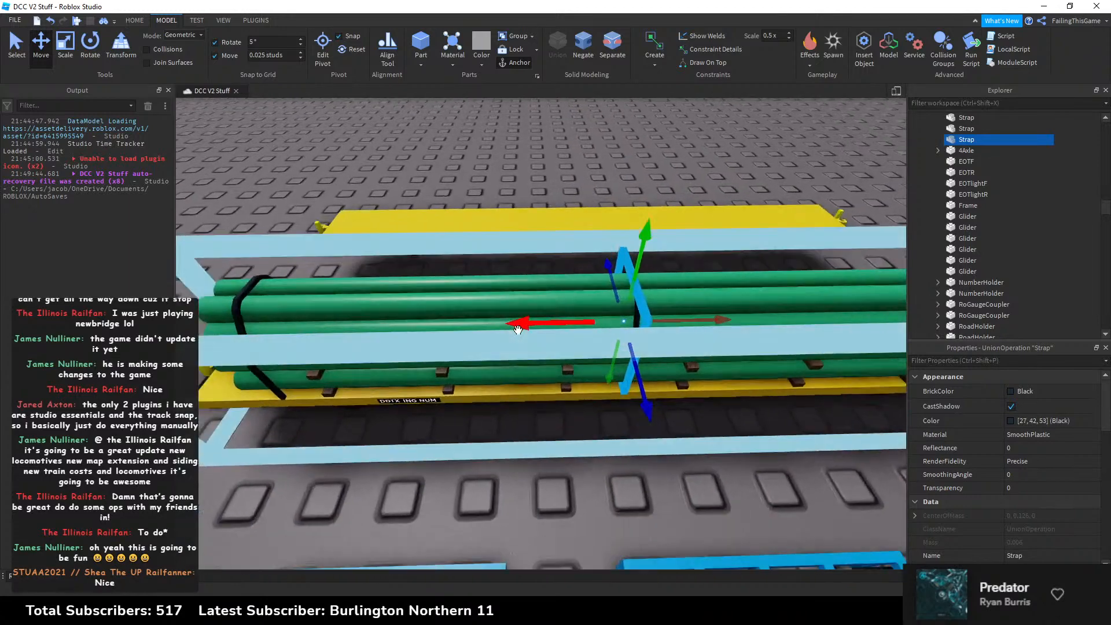
pyautogui.scroll(-4, 517, 329)
pyautogui.hotkey('ctrl', 'd')
pyautogui.moveTo(554, 325); pyautogui.dragTo(441, 322)
pyautogui.scroll(4, 430, 327)
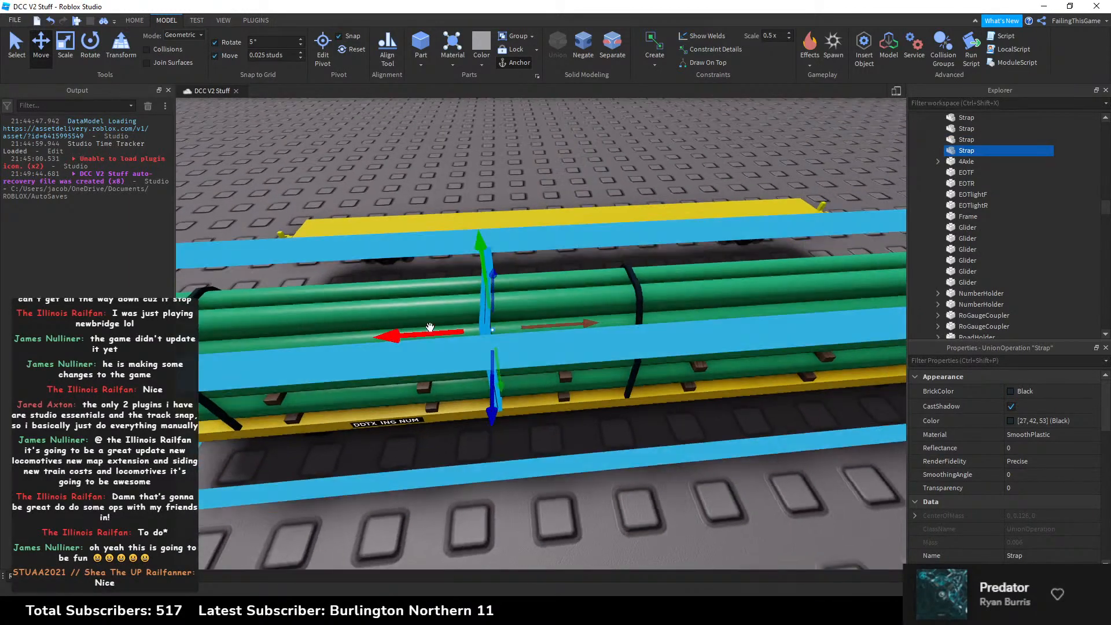
pyautogui.scroll(-4, 589, 322)
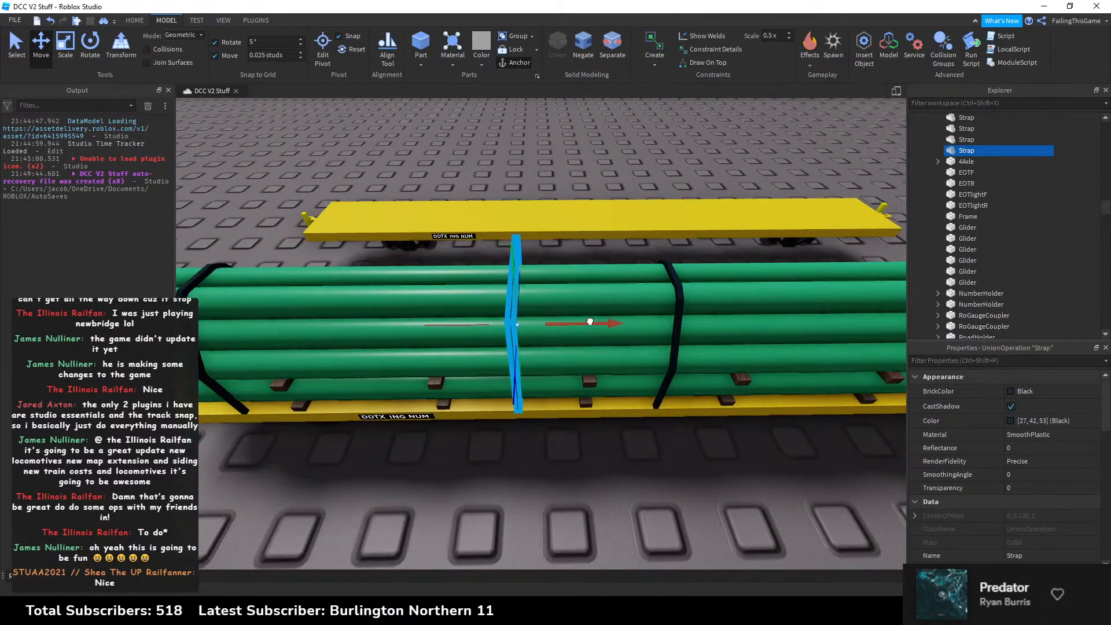
pyautogui.scroll(3, 593, 333)
pyautogui.scroll(-3, 590, 335)
pyautogui.scroll(3, 596, 349)
pyautogui.scroll(-3, 596, 349)
pyautogui.click(580, 452)
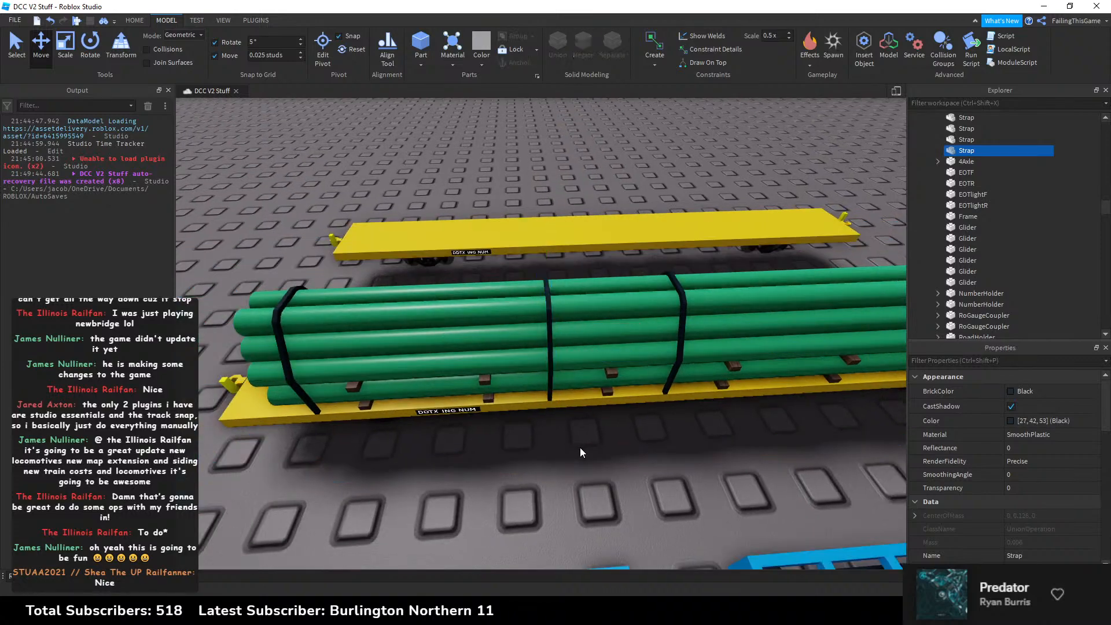
pyautogui.moveTo(580, 448); pyautogui.dragTo(581, 448, button='right')
# Step: Duplicate the Strap beside the middle one and place the copy midway between it and the nearby end Strap
pyautogui.click(619, 352)
pyautogui.hotkey('ctrl', 'd')
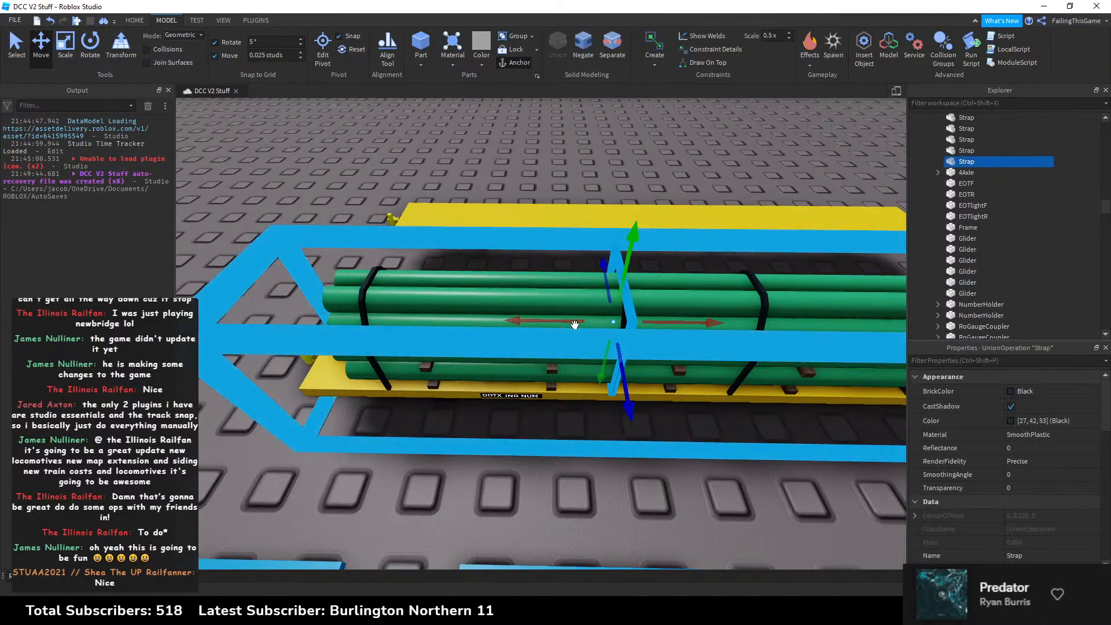
pyautogui.moveTo(575, 325); pyautogui.dragTo(451, 325)
pyautogui.scroll(-2, 547, 327)
pyautogui.moveTo(546, 327); pyautogui.dragTo(551, 327, button='right')
pyautogui.scroll(2, 584, 323)
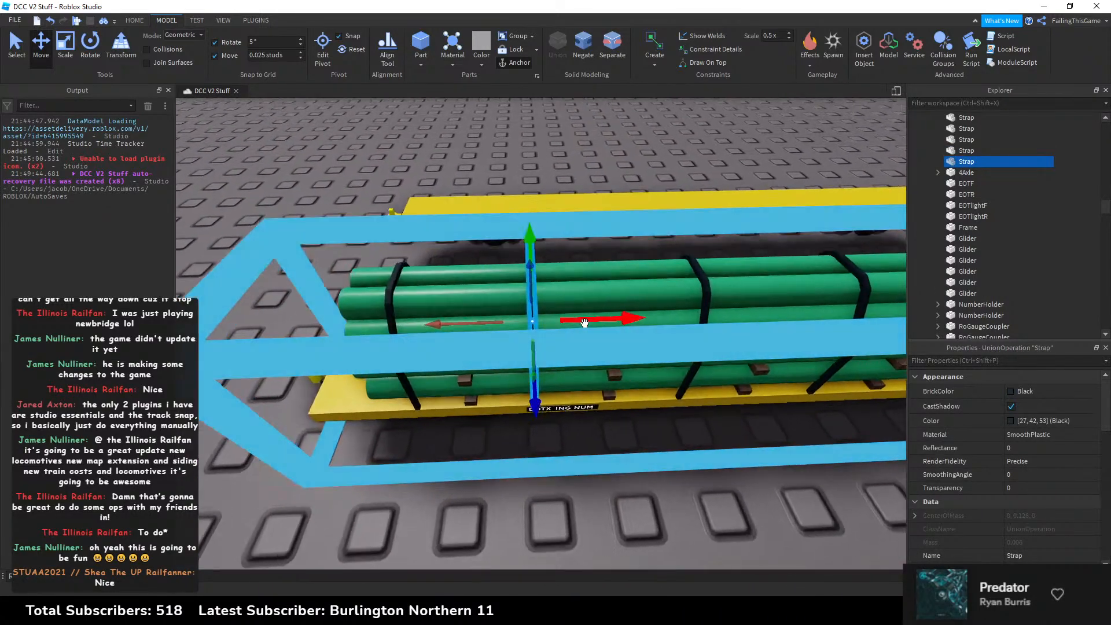
pyautogui.moveTo(585, 323); pyautogui.dragTo(590, 318)
pyautogui.scroll(-3, 593, 336)
pyautogui.moveTo(593, 347); pyautogui.dragTo(595, 354, button='right')
pyautogui.scroll(2, 591, 376)
pyautogui.click(567, 460)
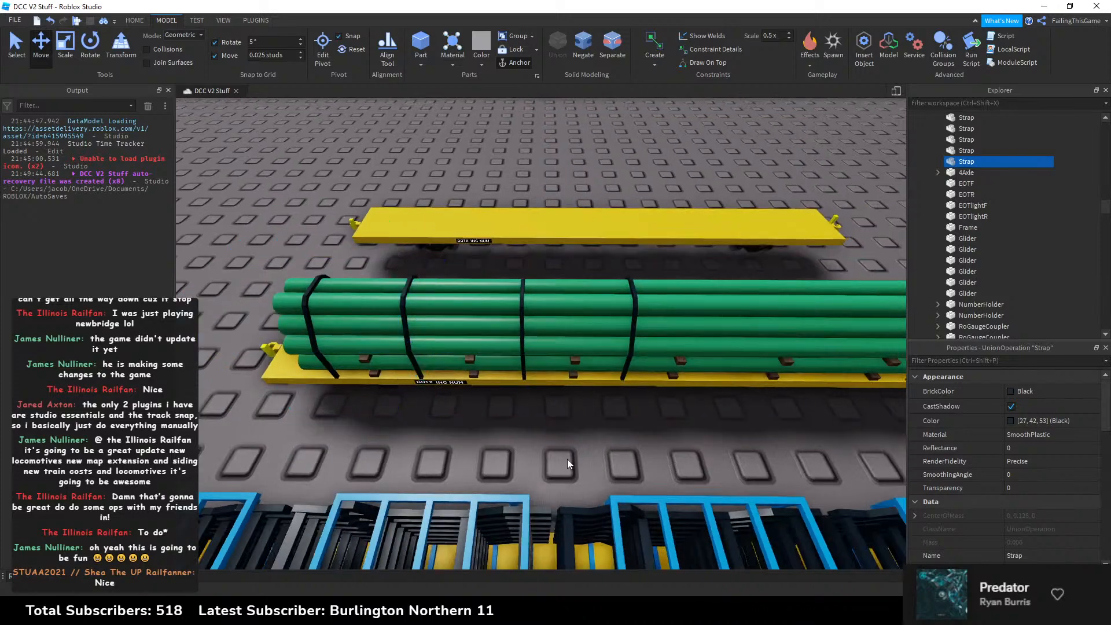
pyautogui.scroll(-3, 557, 404)
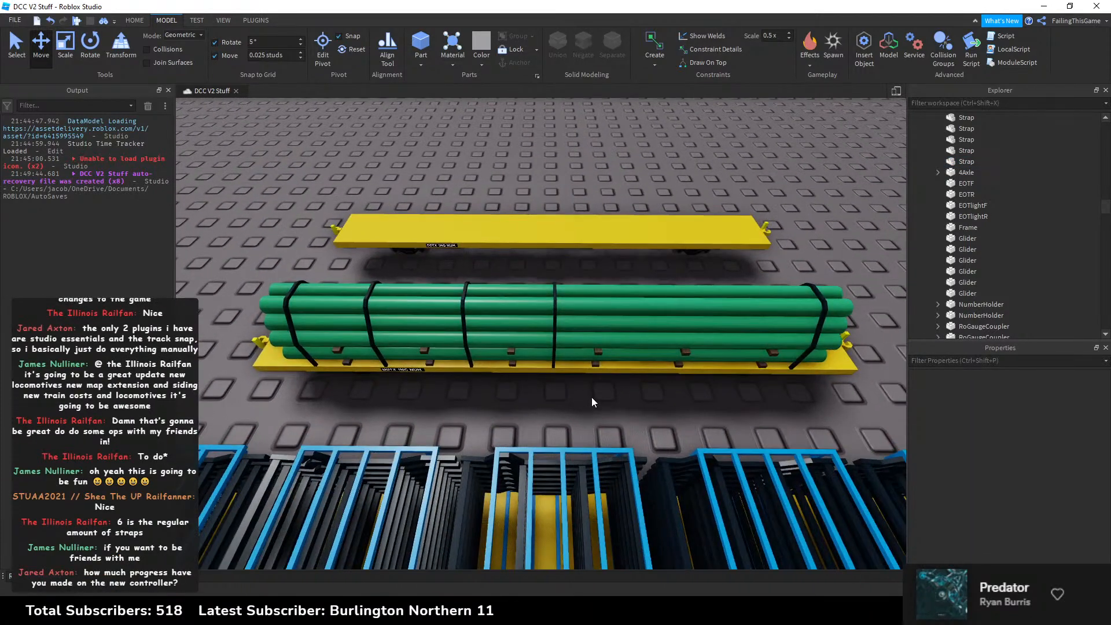
# Step: Duplicate the middle Strap and its neighbour together and move both copies onto the emptier half of the pipe load
pyautogui.scroll(3, 506, 331)
pyautogui.click(506, 331)
pyautogui.click(507, 331)
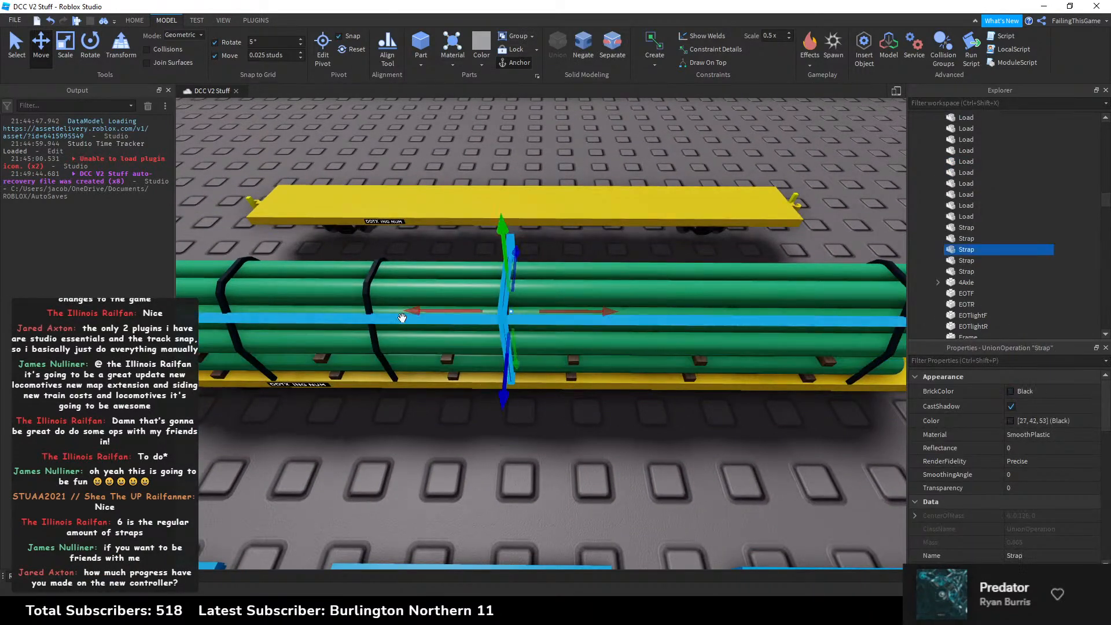
pyautogui.keyDown('ctrl'); pyautogui.click(395, 312); pyautogui.keyUp('ctrl')
pyautogui.hotkey('ctrl', 'd')
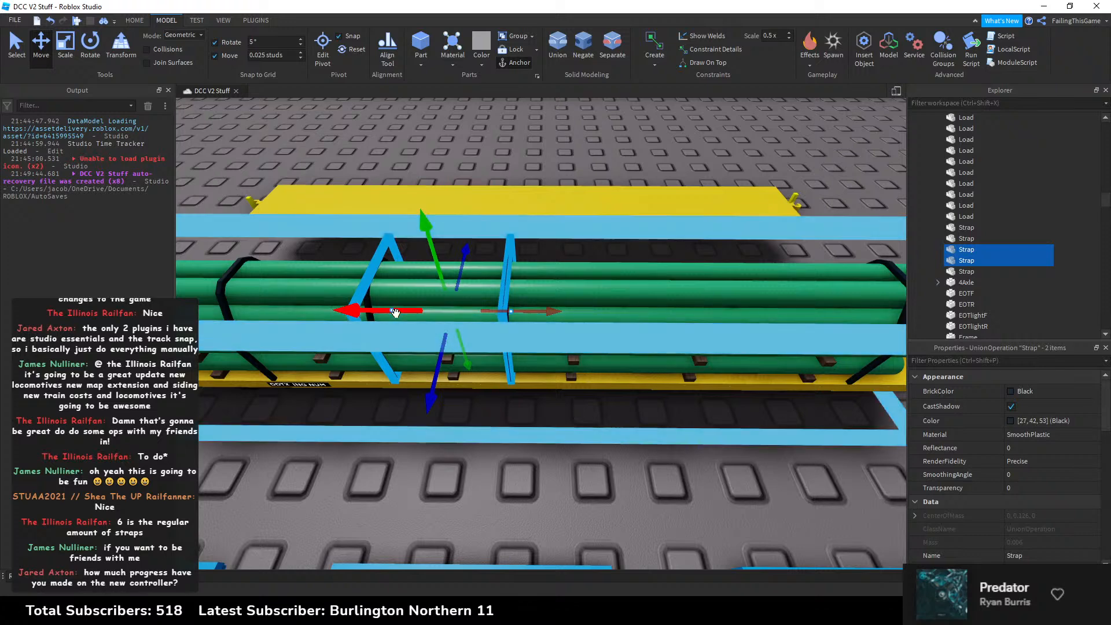
pyautogui.moveTo(395, 312); pyautogui.dragTo(613, 313)
pyautogui.scroll(2, 624, 303)
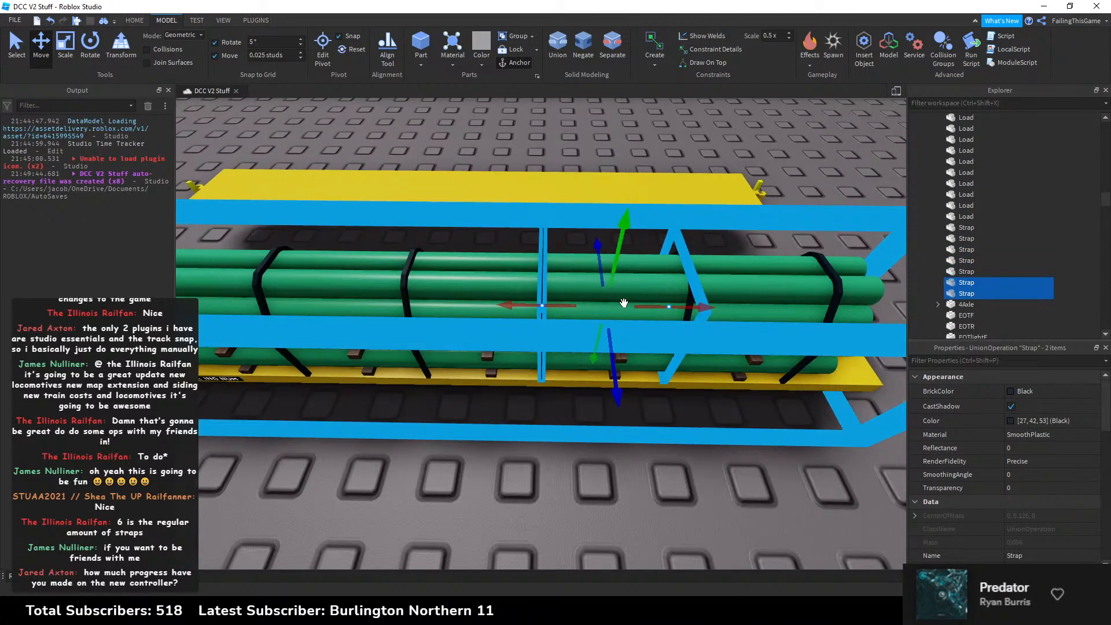
pyautogui.scroll(-3, 579, 300)
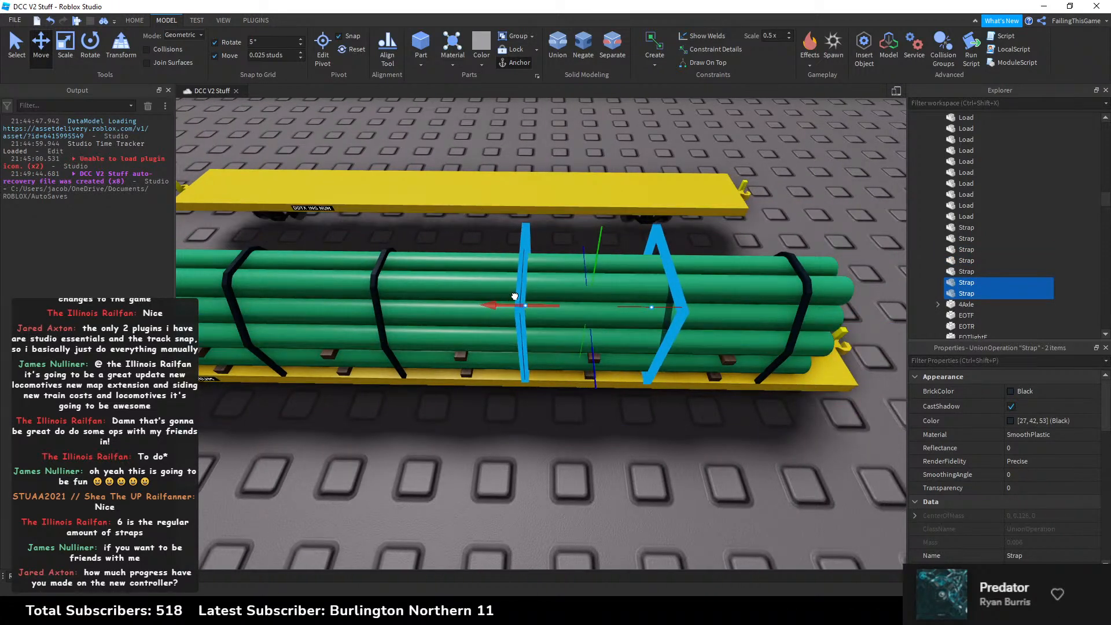
pyautogui.scroll(-3, 514, 296)
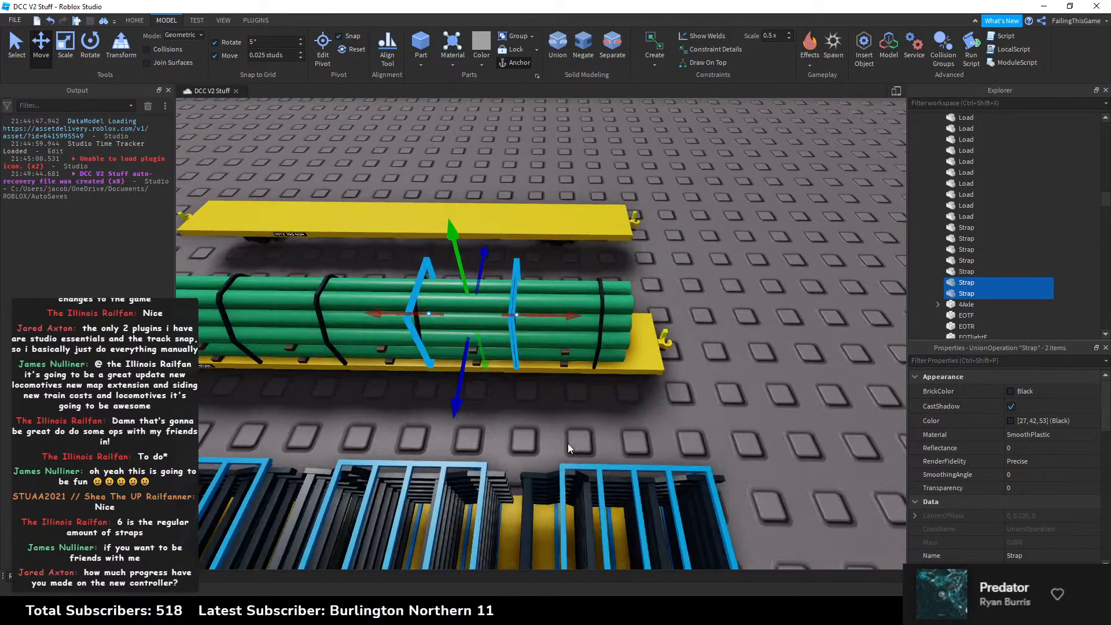
pyautogui.click(569, 439)
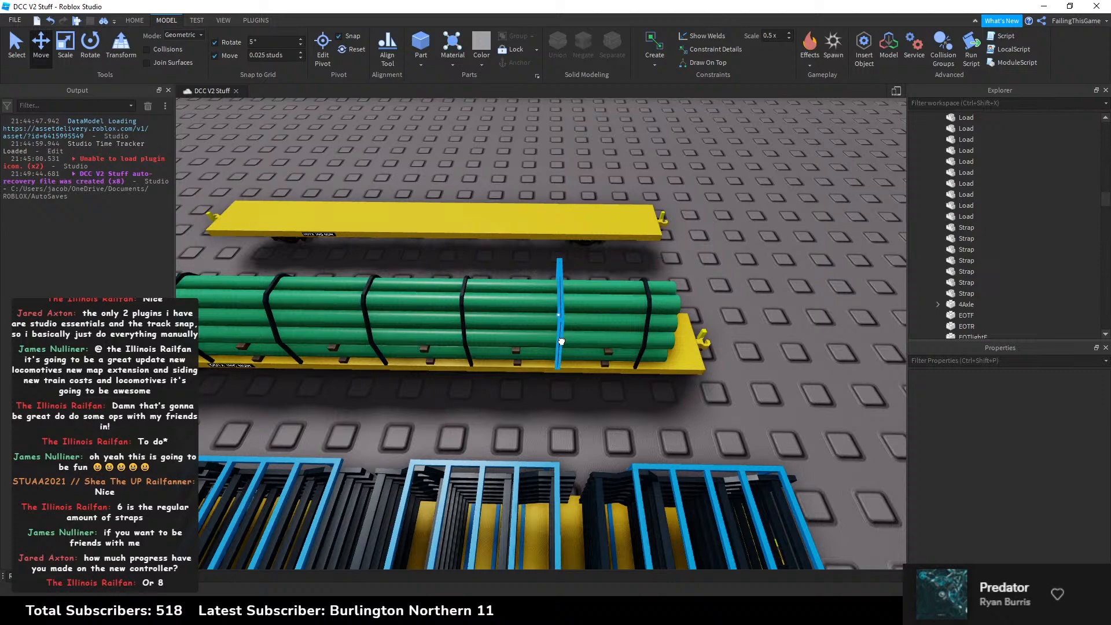
# Step: Nudge the new Strap nearest the load's end slightly toward the middle to even out the spacing
pyautogui.click(561, 341)
pyautogui.scroll(-1, 578, 332)
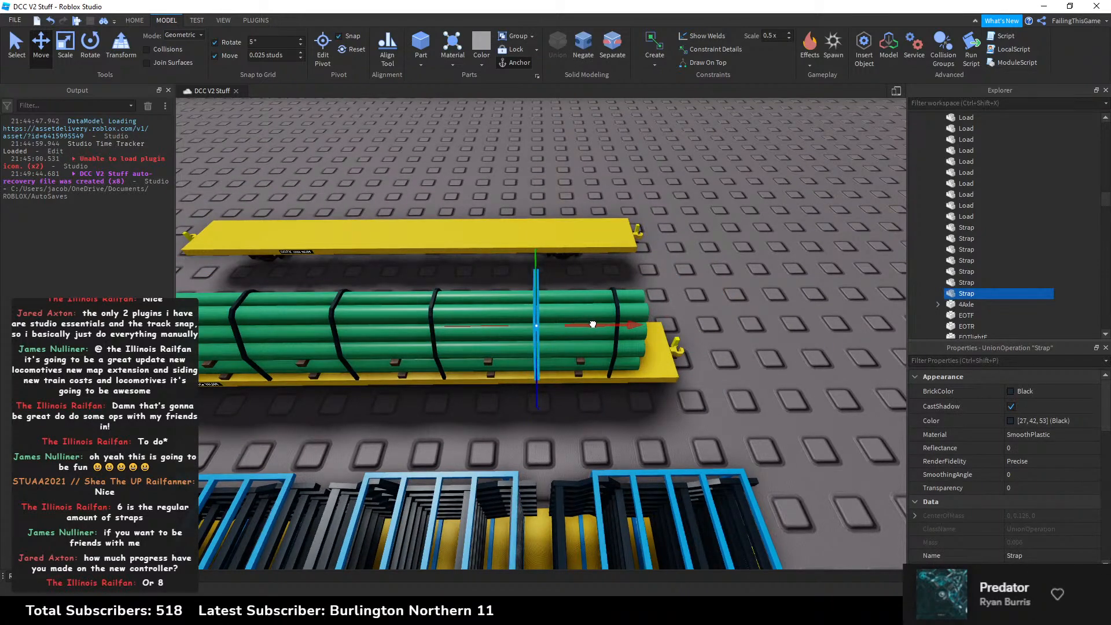
pyautogui.moveTo(592, 324); pyautogui.dragTo(589, 326)
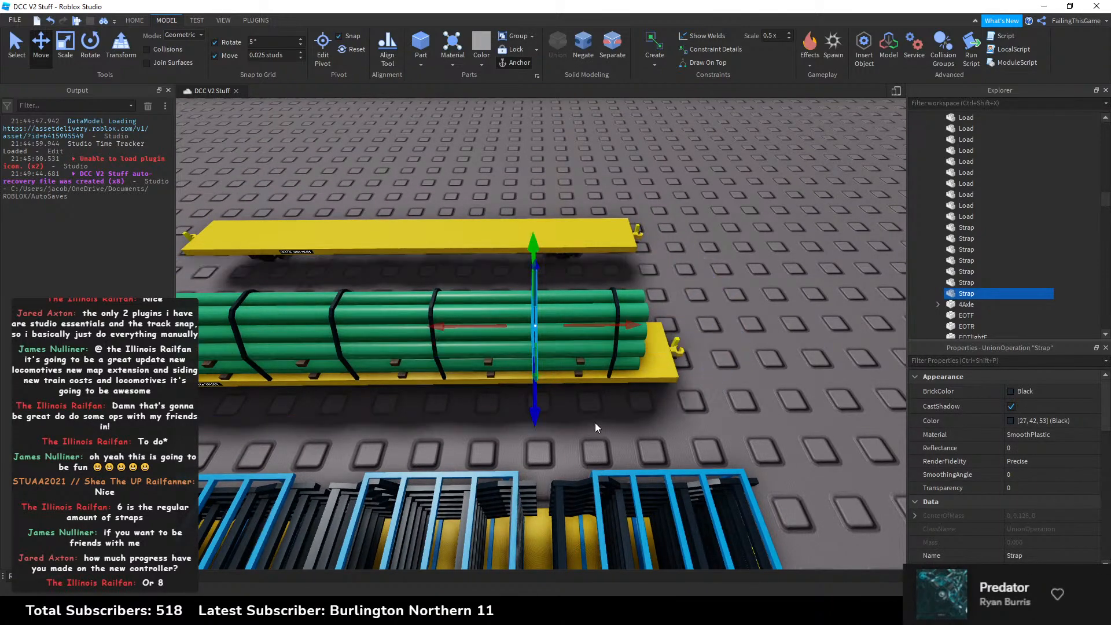
pyautogui.click(594, 427)
pyautogui.scroll(-3, 592, 427)
pyautogui.moveTo(592, 427); pyautogui.dragTo(589, 404, button='right')
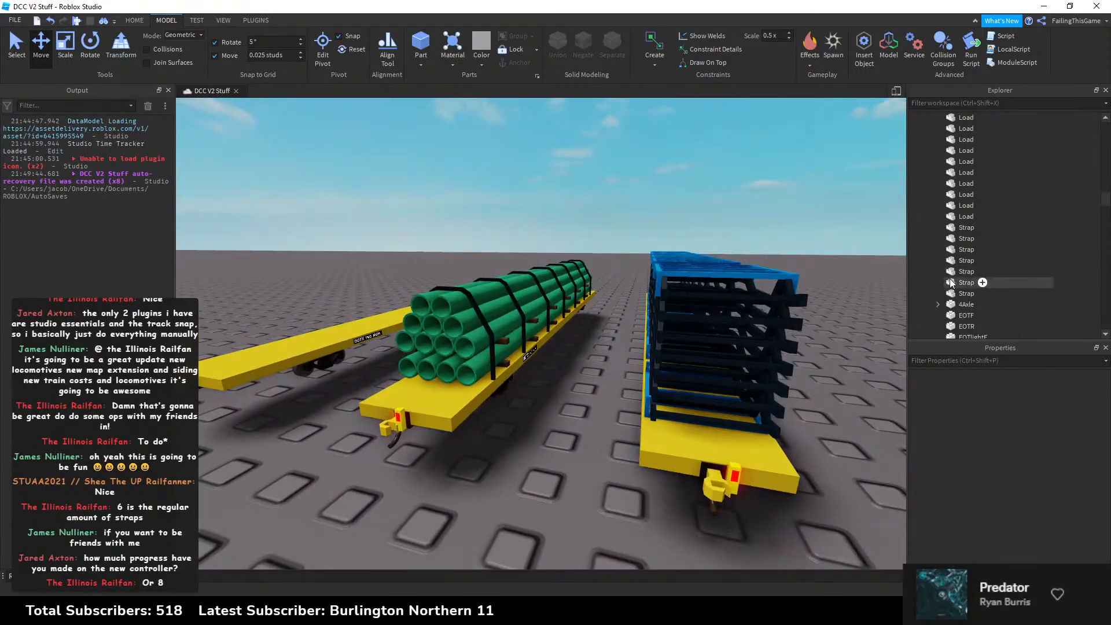
# Step: Union all seven Straps of the pipe flatcar into a single part and rename it Load
pyautogui.click(962, 293)
pyautogui.keyDown('shift'); pyautogui.click(964, 227); pyautogui.keyUp('shift')
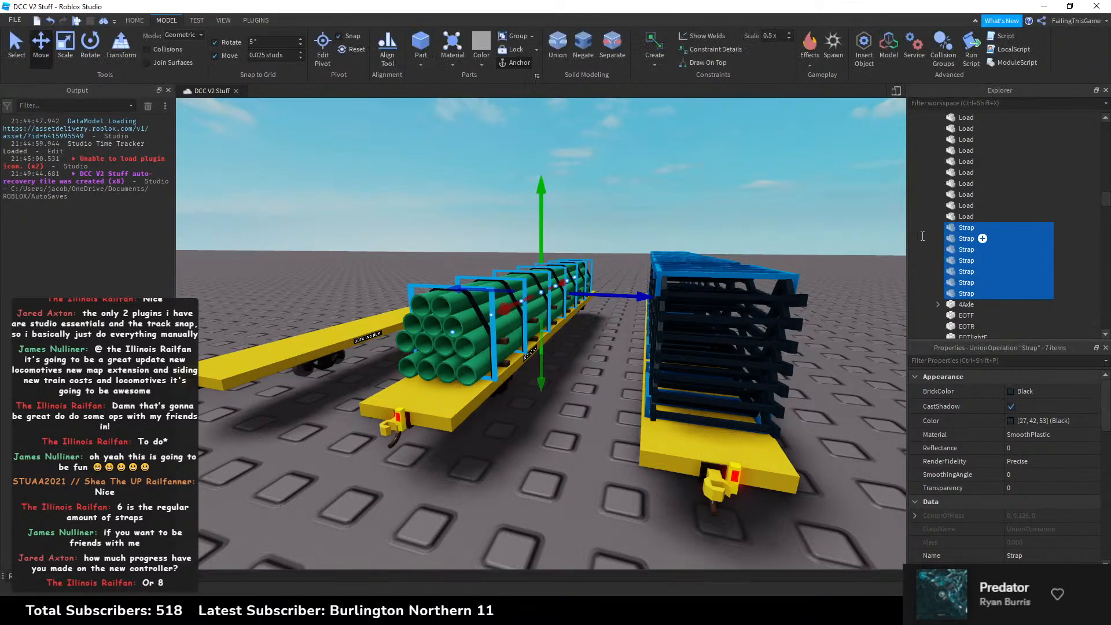
pyautogui.rightClick(984, 227)
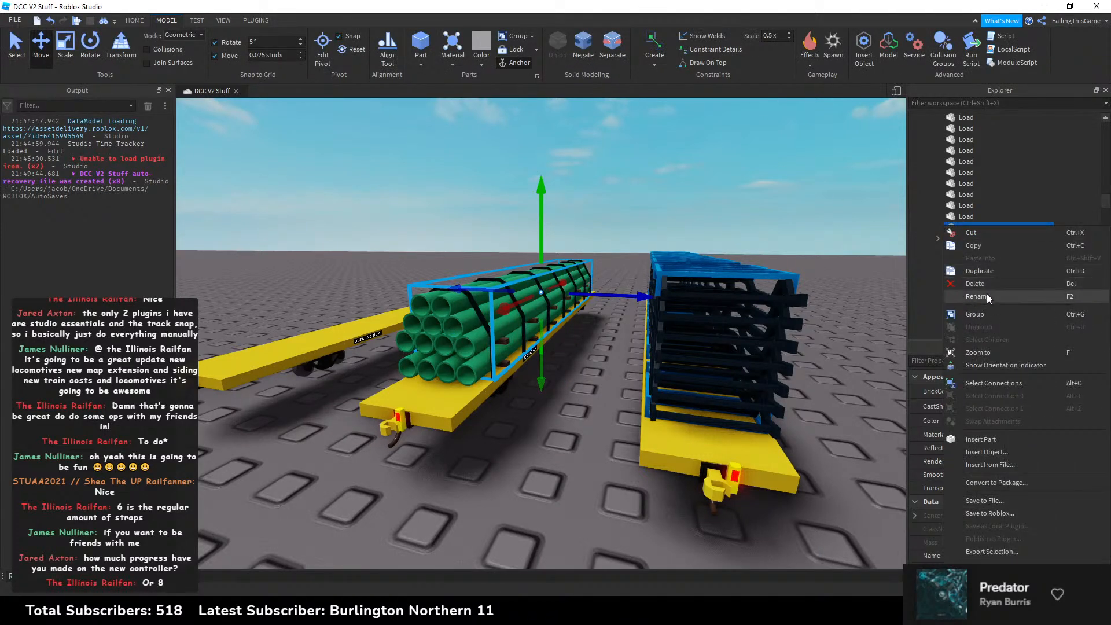
pyautogui.click(987, 294)
pyautogui.write('Load')
pyautogui.press('Return')
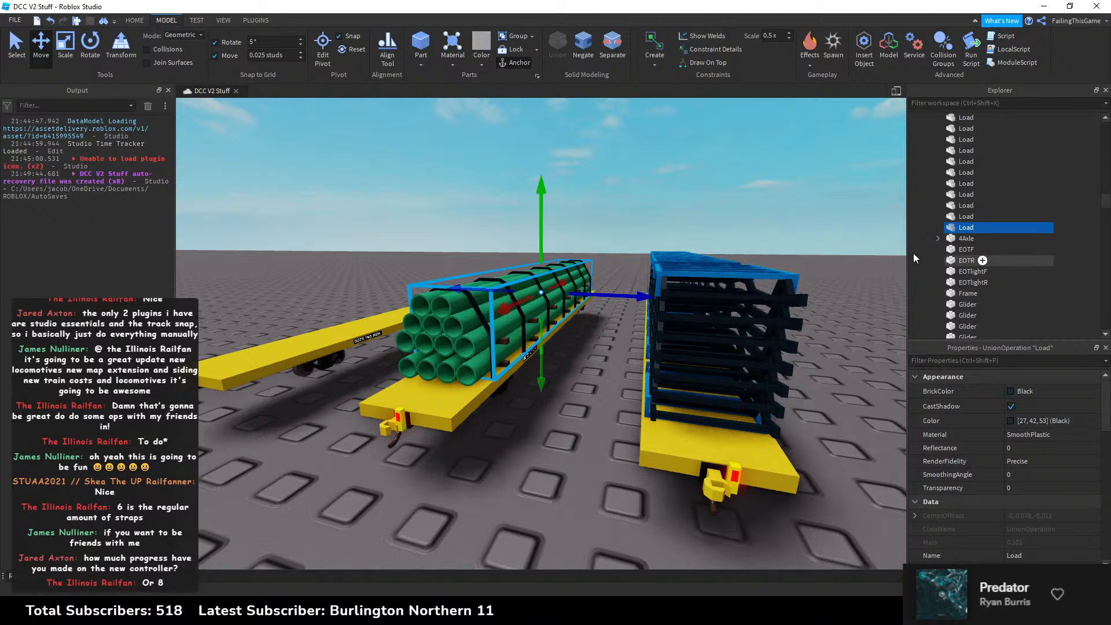
pyautogui.click(898, 202)
# Step: Union the green pipe Load parts into one part, leaving the wooden supports out of the selection
pyautogui.click(955, 220)
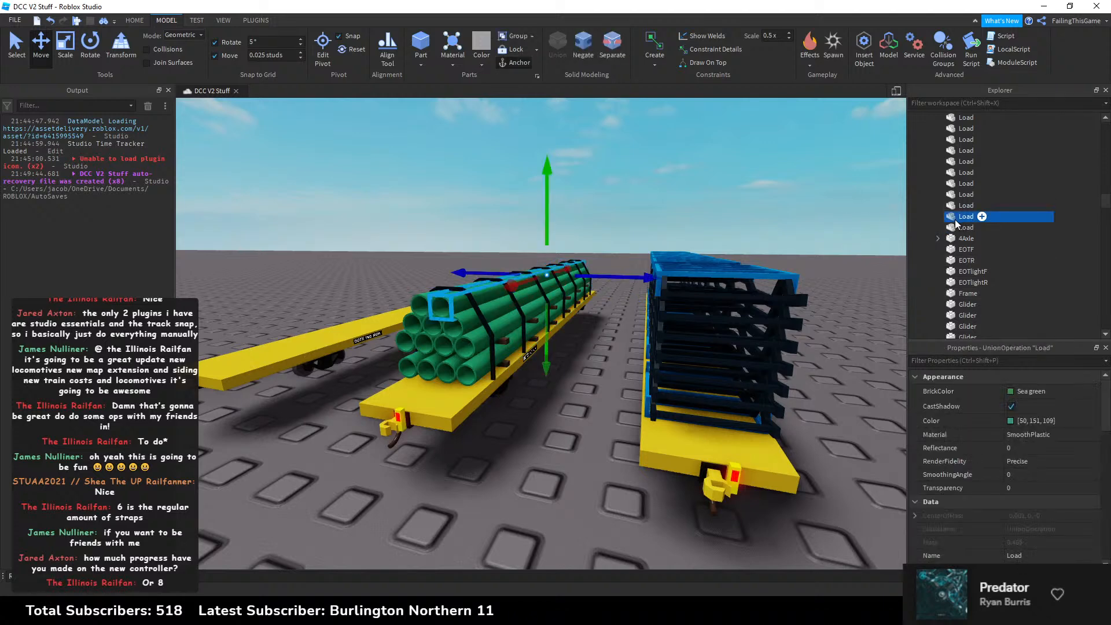
pyautogui.scroll(2, 952, 199)
pyautogui.keyDown('shift'); pyautogui.click(963, 136); pyautogui.keyUp('shift')
pyautogui.press('w')
pyautogui.moveTo(717, 192); pyautogui.dragTo(721, 193, button='right')
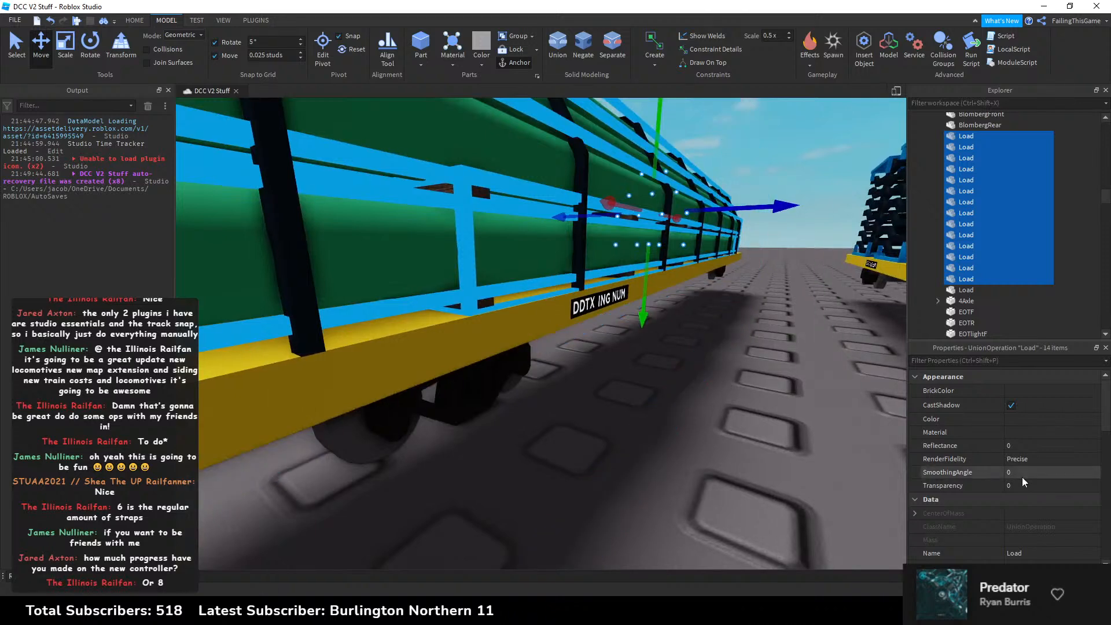
pyautogui.scroll(-7, 1022, 471)
pyautogui.scroll(4, 1022, 472)
pyautogui.moveTo(807, 279); pyautogui.dragTo(807, 272, button='right')
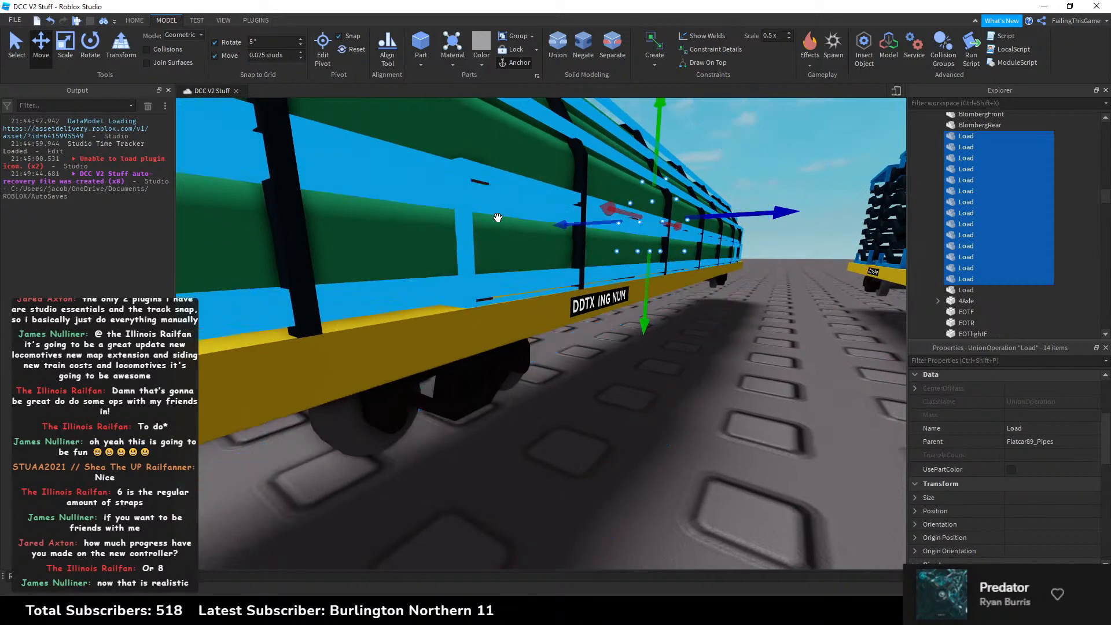
pyautogui.keyDown('ctrl'); pyautogui.click(475, 183); pyautogui.keyUp('ctrl')
pyautogui.press('s')
pyautogui.moveTo(782, 338); pyautogui.dragTo(779, 337, button='right')
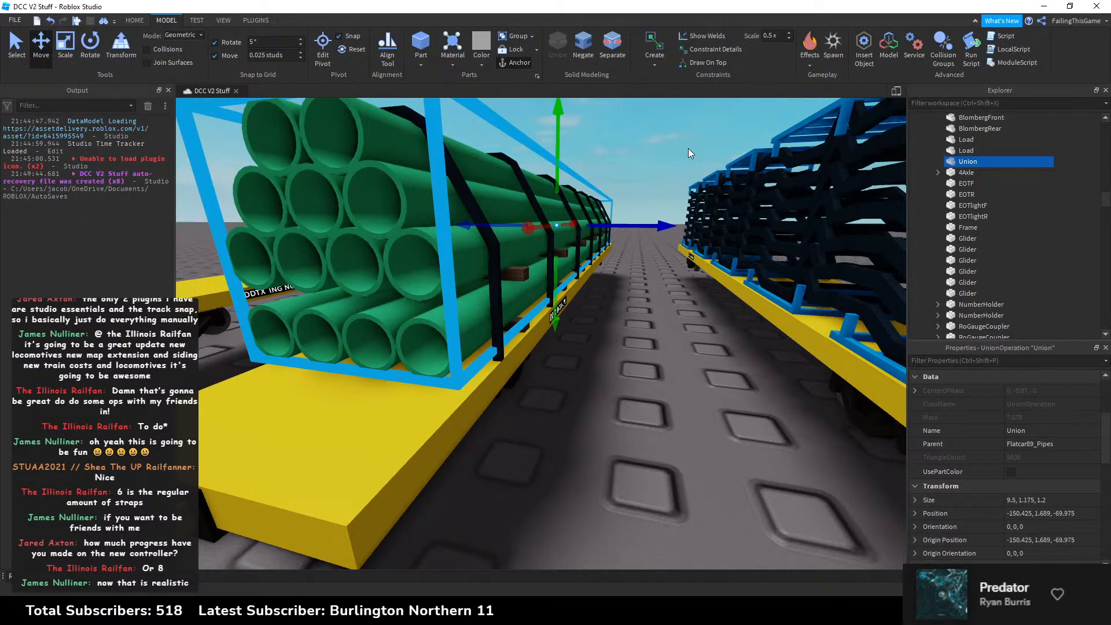
# Step: Rename the new union of green pipes as Load
pyautogui.rightClick(952, 165)
pyautogui.click(981, 230)
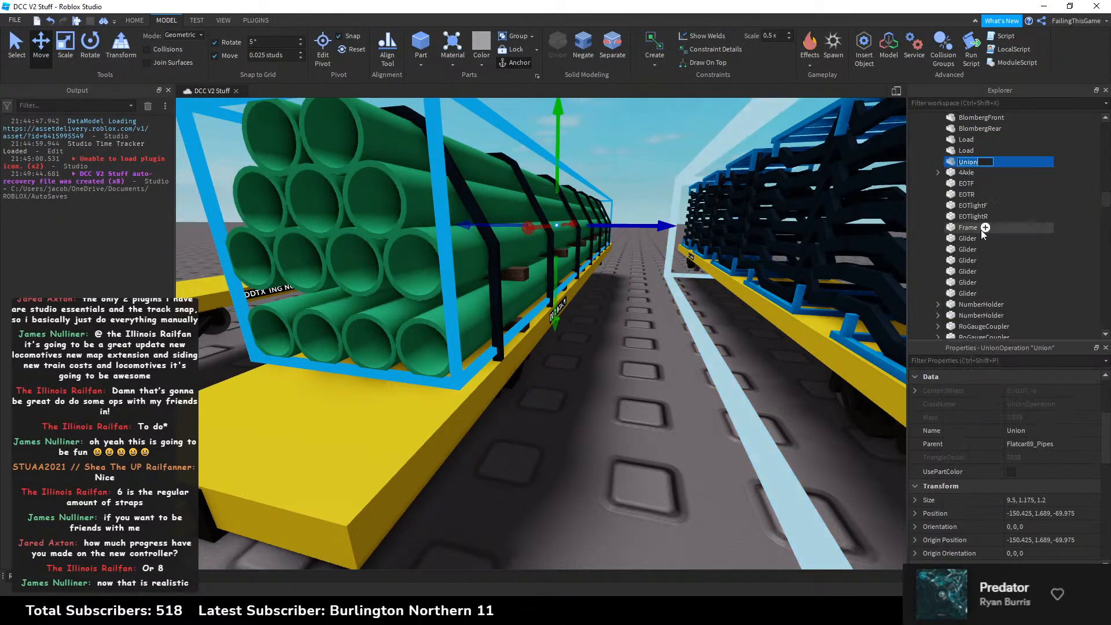
pyautogui.write('Load')
pyautogui.press('Return')
pyautogui.click(622, 154)
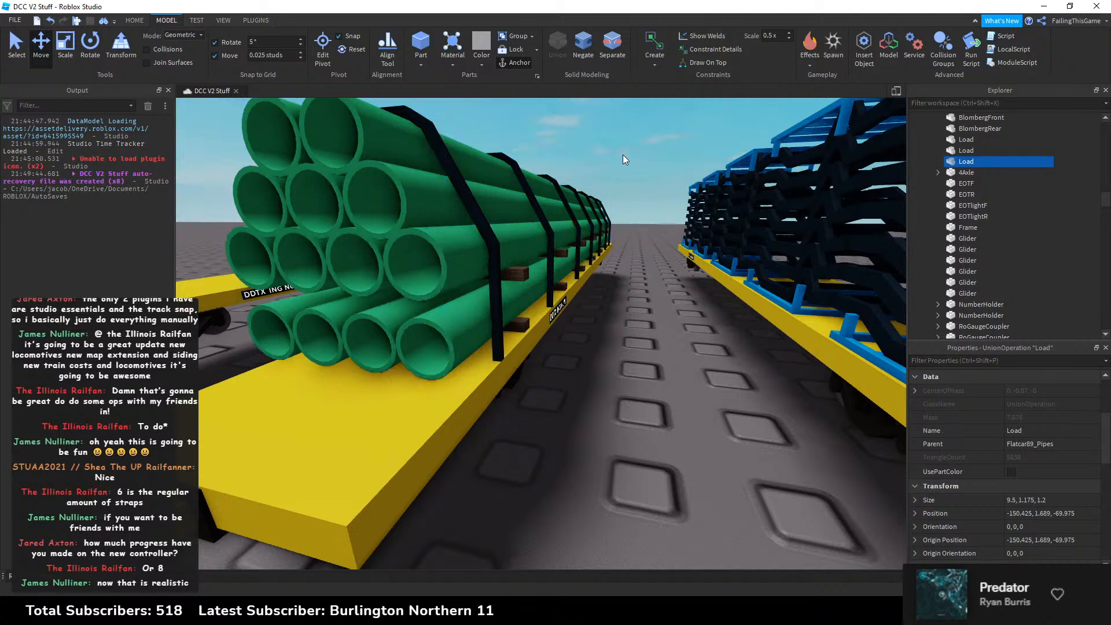
# Step: Select the Flatcar89_Pipes model and open its IndustrySystemV5_RS module script
pyautogui.press('s')
pyautogui.press('a')
pyautogui.moveTo(623, 154); pyautogui.dragTo(623, 153, button='right')
pyautogui.press('a')
pyautogui.click(568, 289)
pyautogui.doubleClick(984, 172)
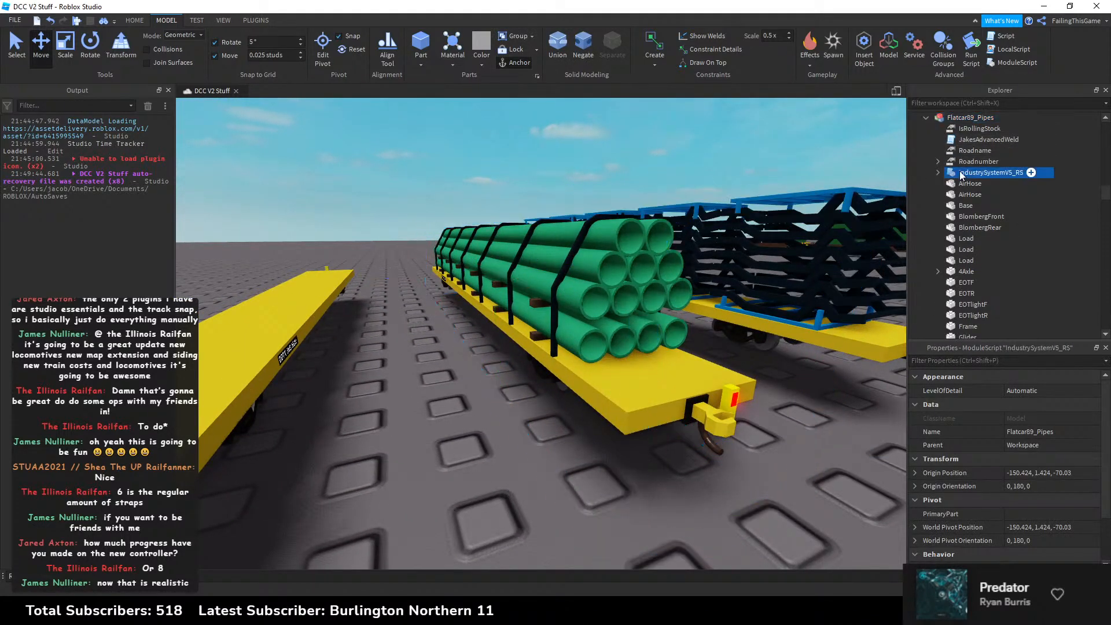
# Step: Set LoadTypes to "Pipes" in the pipe flatcar's module script, close the script and collapse the Flatcar89_Pipes model
pyautogui.click(310, 401)
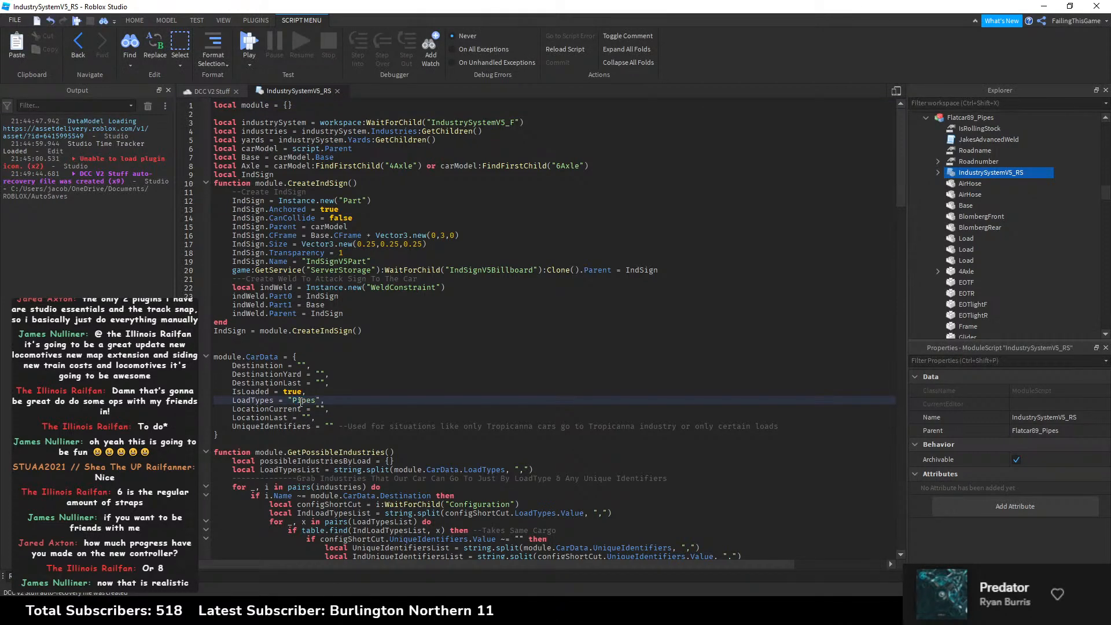
pyautogui.click(339, 93)
pyautogui.click(477, 206)
pyautogui.press('a')
pyautogui.moveTo(477, 207); pyautogui.dragTo(475, 206, button='right')
pyautogui.press('s')
pyautogui.click(926, 118)
# Step: Check the LoadTypes value in Flatcar89_FrameLoad's IndustrySystemV5_RS script, then close the script and collapse the model
pyautogui.scroll(3, 933, 130)
pyautogui.moveTo(438, 286); pyautogui.dragTo(447, 286, button='right')
pyautogui.press('s')
pyautogui.press('d')
pyautogui.click(537, 291)
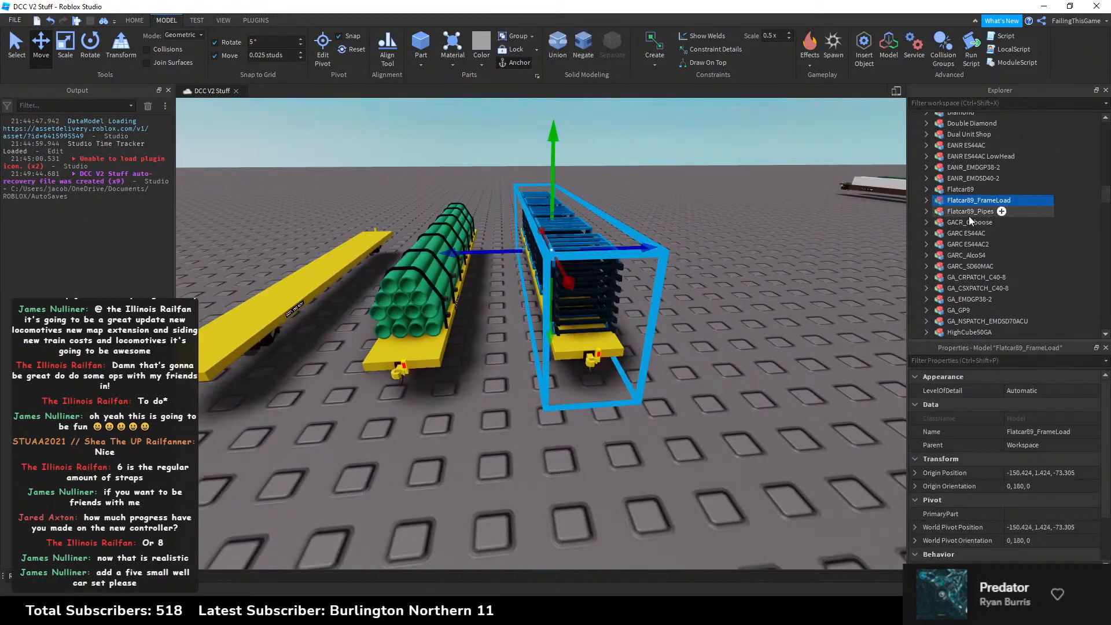
pyautogui.click(927, 201)
pyautogui.doubleClick(984, 255)
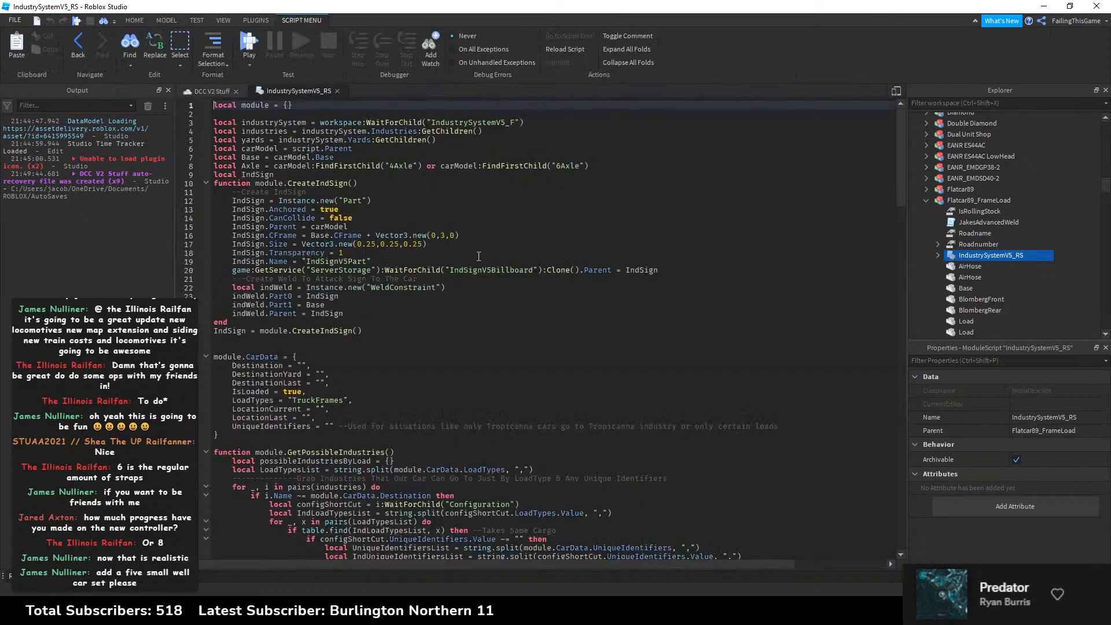
pyautogui.click(337, 91)
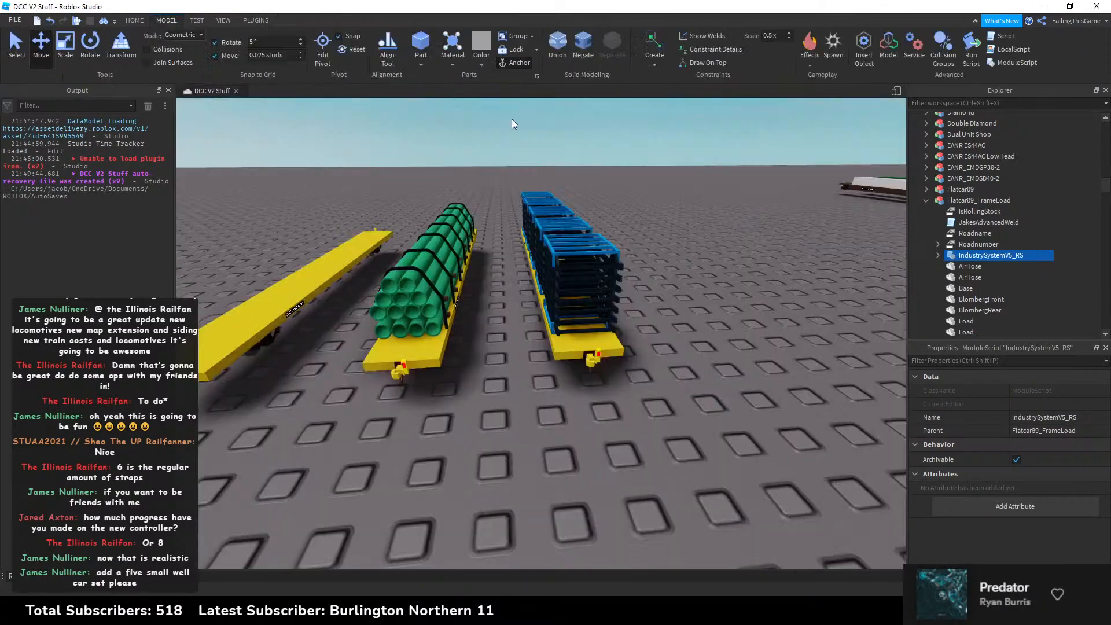
pyautogui.click(927, 201)
# Step: Examine the empty, pipe-loaded and frame-loaded flatcars side by side from several angles
pyautogui.scroll(-8, 608, 200)
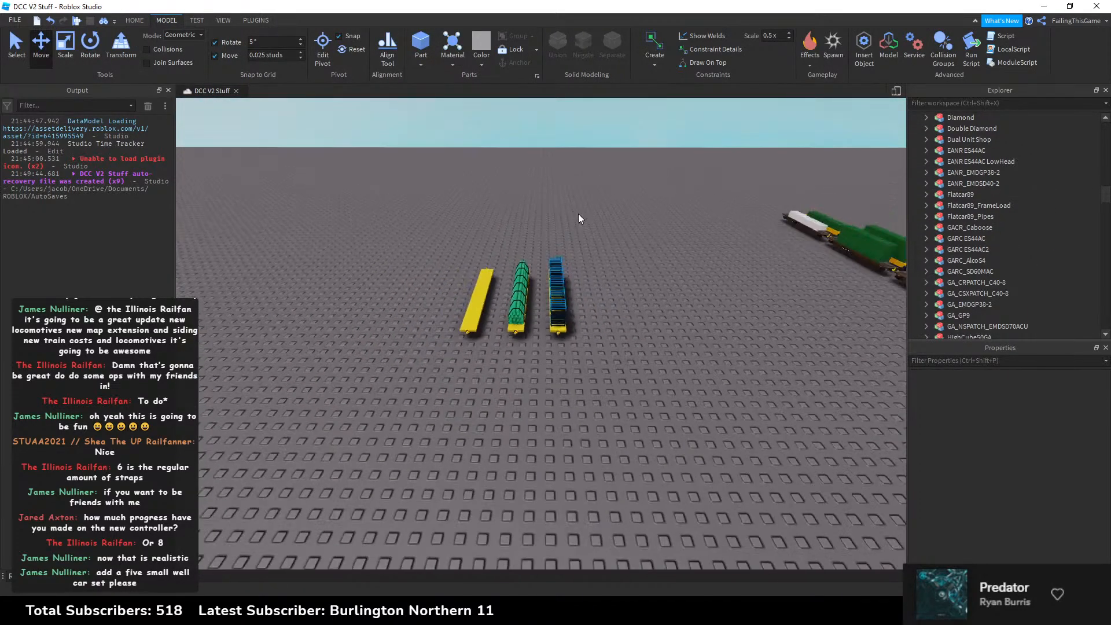
pyautogui.scroll(8, 544, 266)
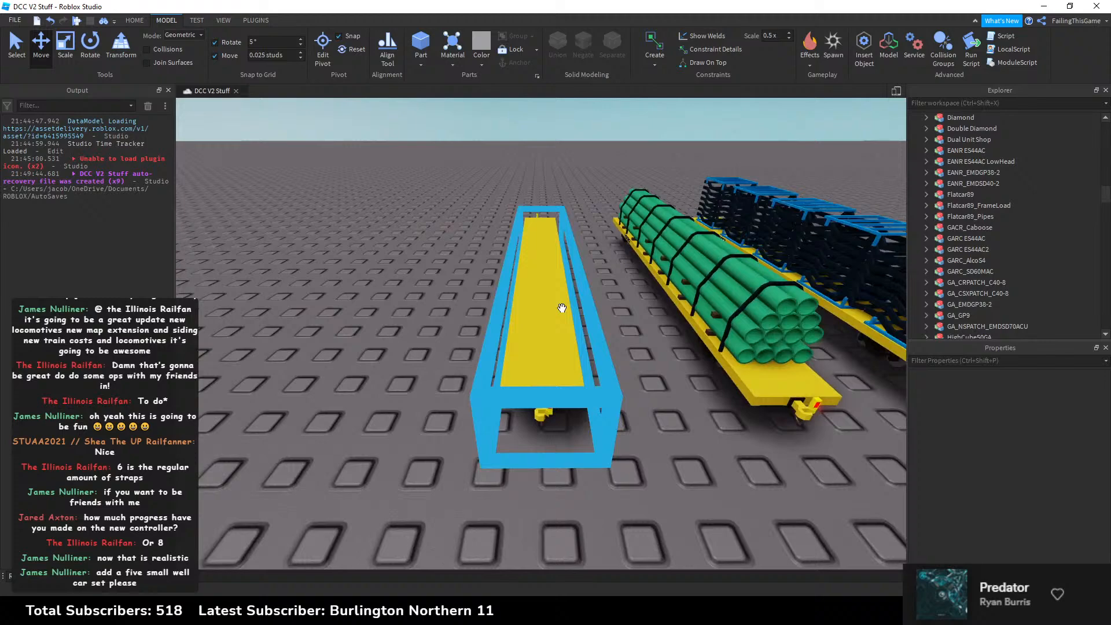
pyautogui.scroll(5, 499, 324)
pyautogui.moveTo(561, 307); pyautogui.dragTo(555, 348, button='right')
pyautogui.scroll(-6, 556, 348)
pyautogui.press('s')
pyautogui.press('a')
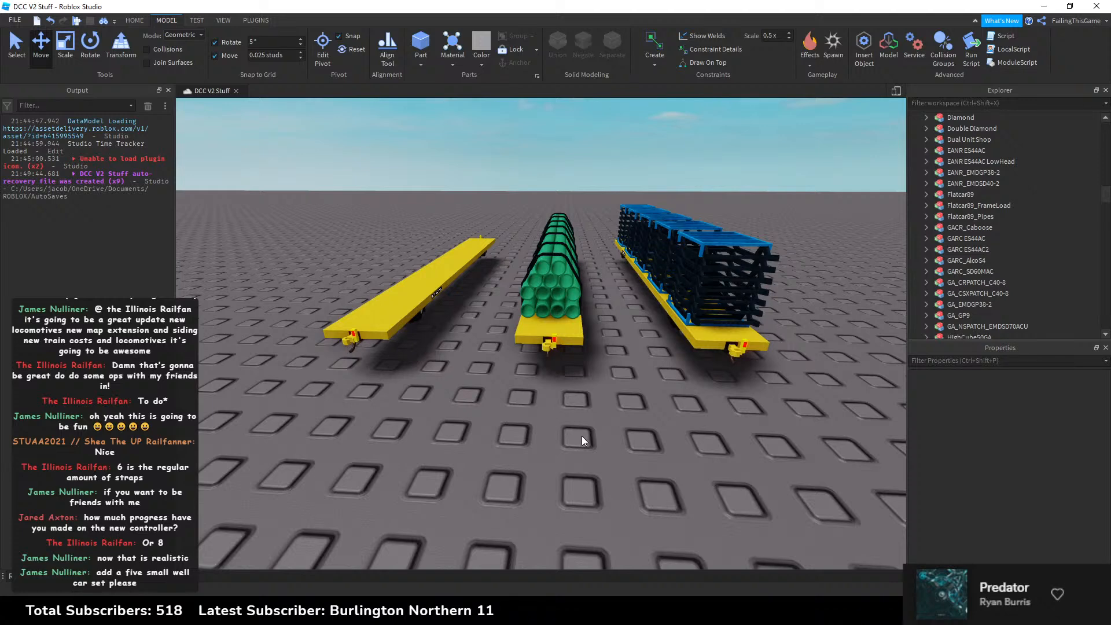
pyautogui.moveTo(583, 441); pyautogui.dragTo(616, 410, button='right')
pyautogui.press('w')
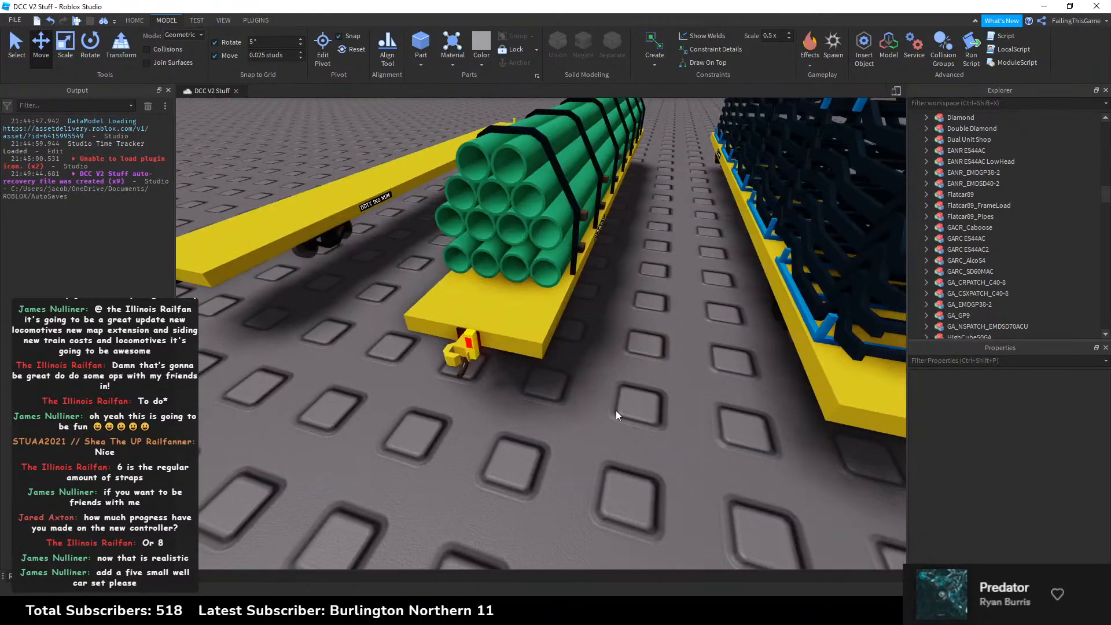
# Step: Switch to the web browser, open the Project: Everlasting experience page, close the pipe flatcar image search and launch the experience
pyautogui.hotkey('alt', 'Tab')
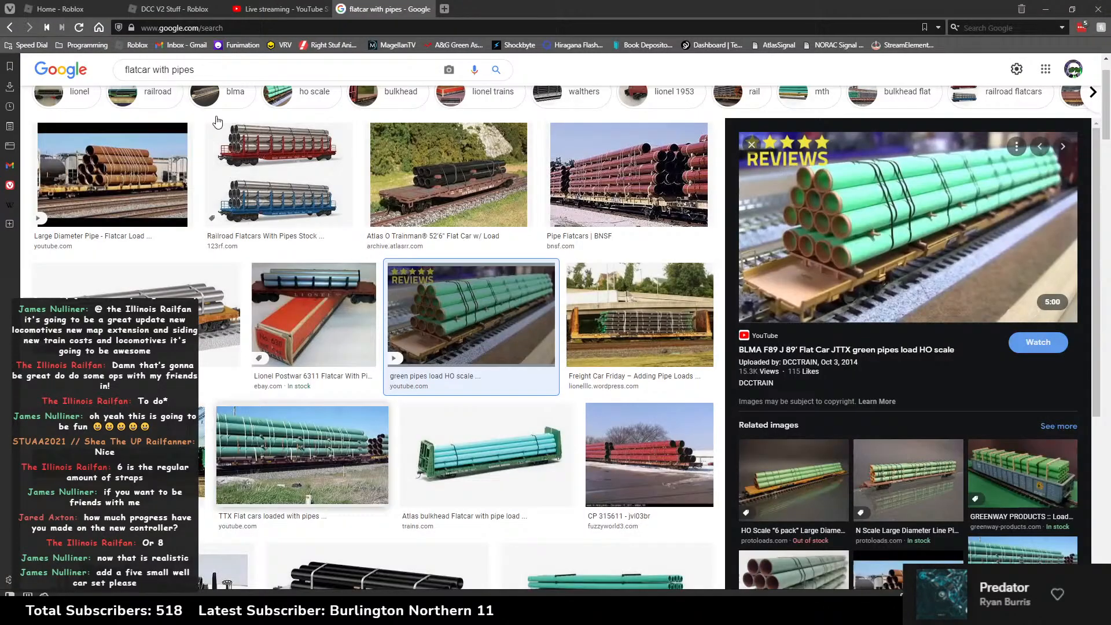
pyautogui.click(174, 10)
pyautogui.click(91, 9)
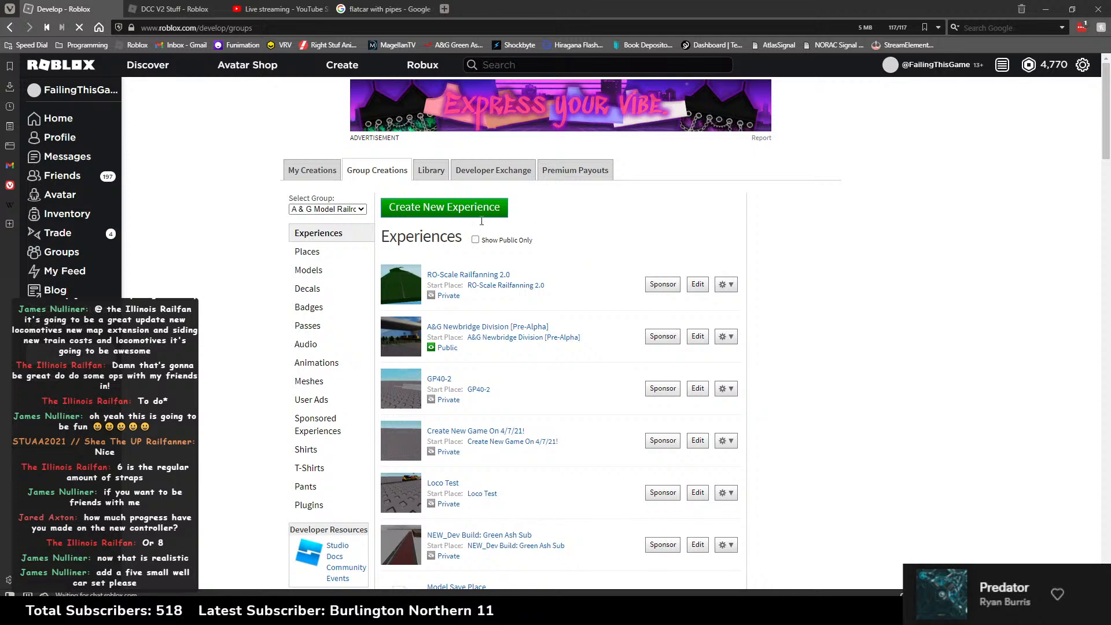
pyautogui.click(319, 172)
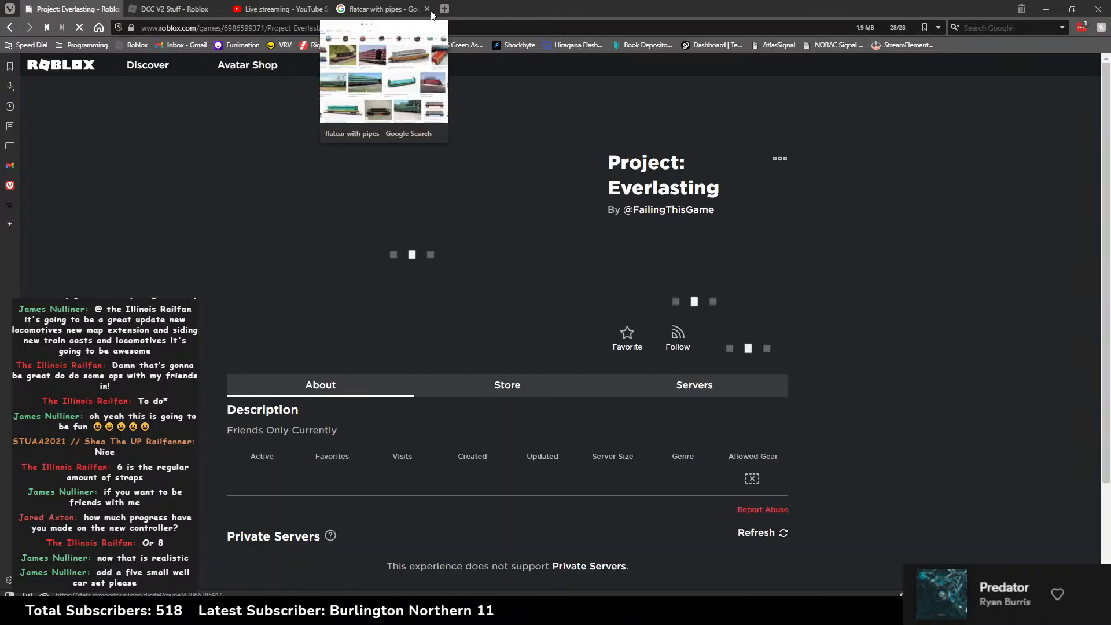
pyautogui.click(427, 9)
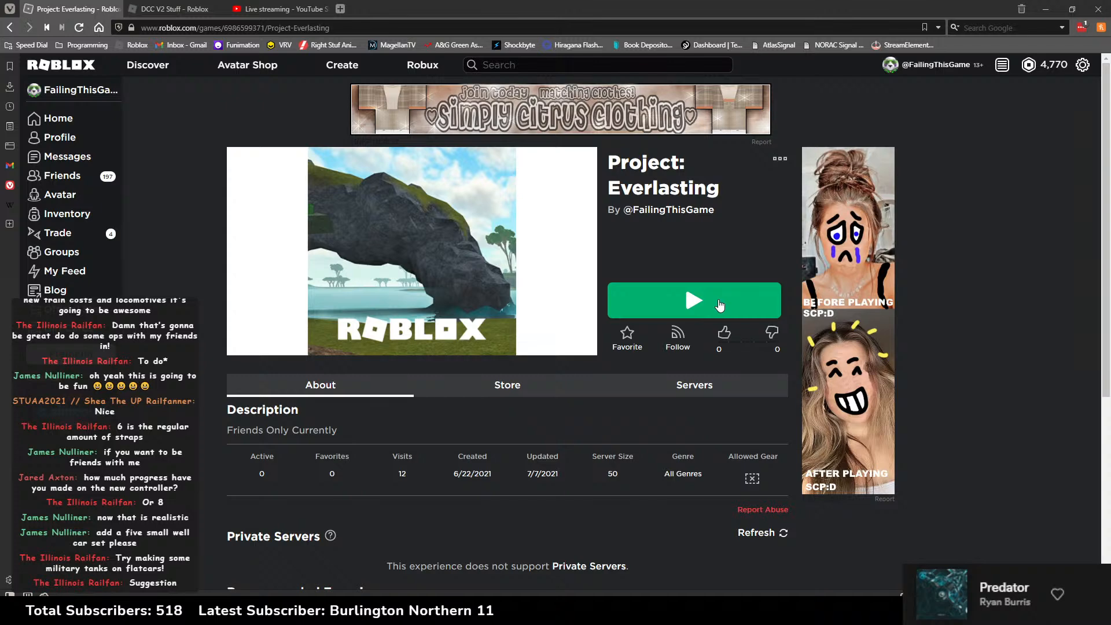
pyautogui.click(719, 304)
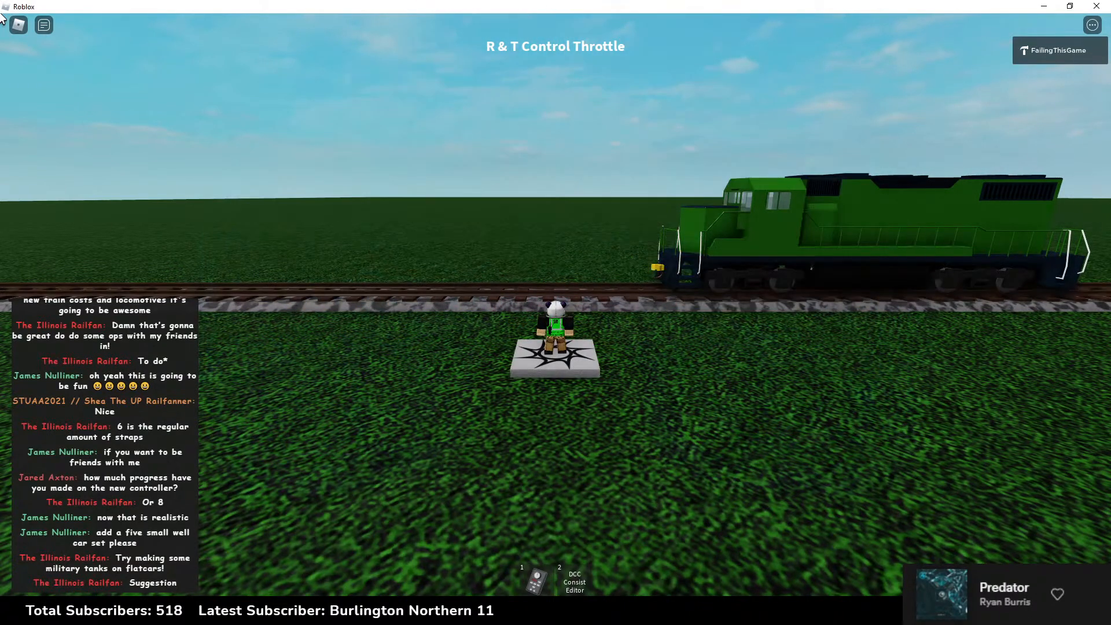
# Step: Walk the avatar from the spawn pad to the front end of the green locomotive
pyautogui.press('w')
pyautogui.moveTo(553, 377); pyautogui.dragTo(868, 370, button='right')
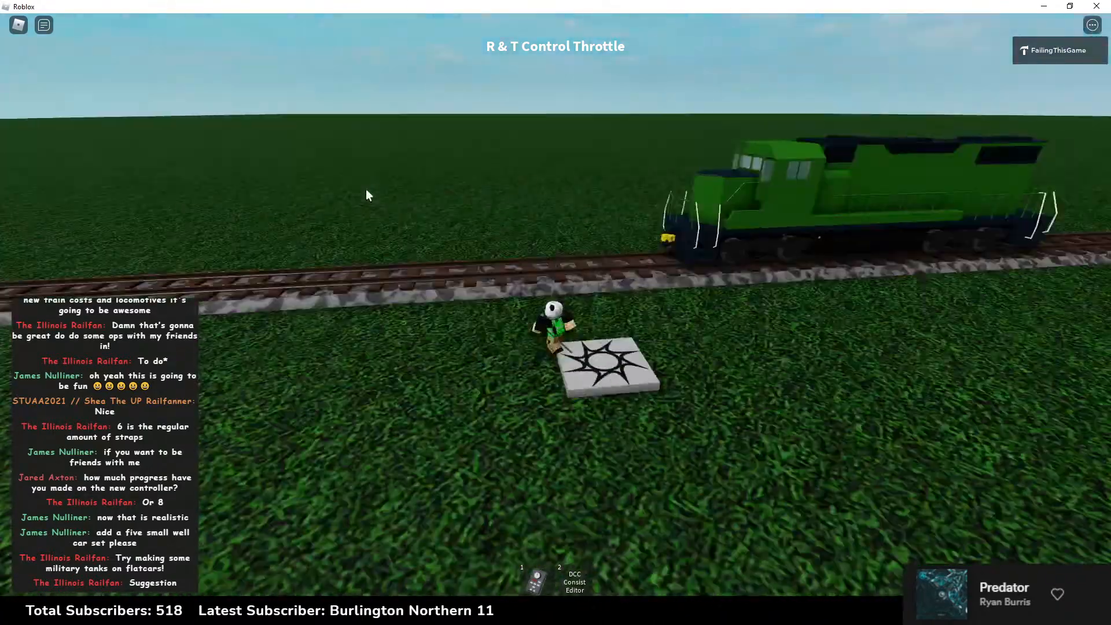
pyautogui.press('w')
pyautogui.moveTo(365, 188); pyautogui.dragTo(513, 154, button='right')
pyautogui.moveTo(588, 221); pyautogui.dragTo(563, 231, button='right')
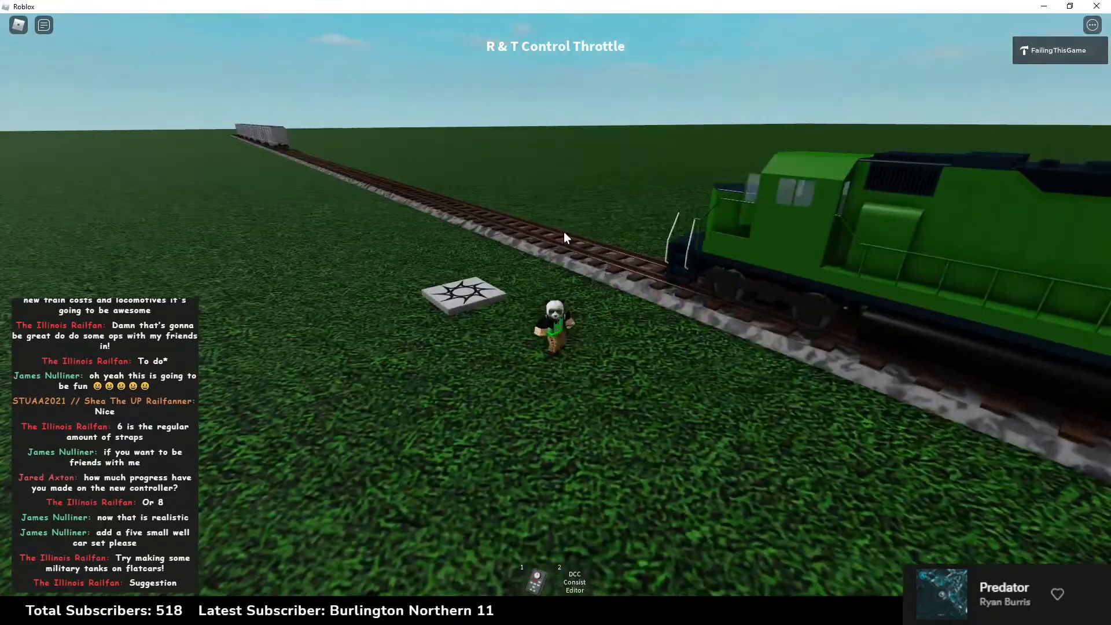
pyautogui.moveTo(259, 158); pyautogui.dragTo(681, 298, button='right')
pyautogui.press('w')
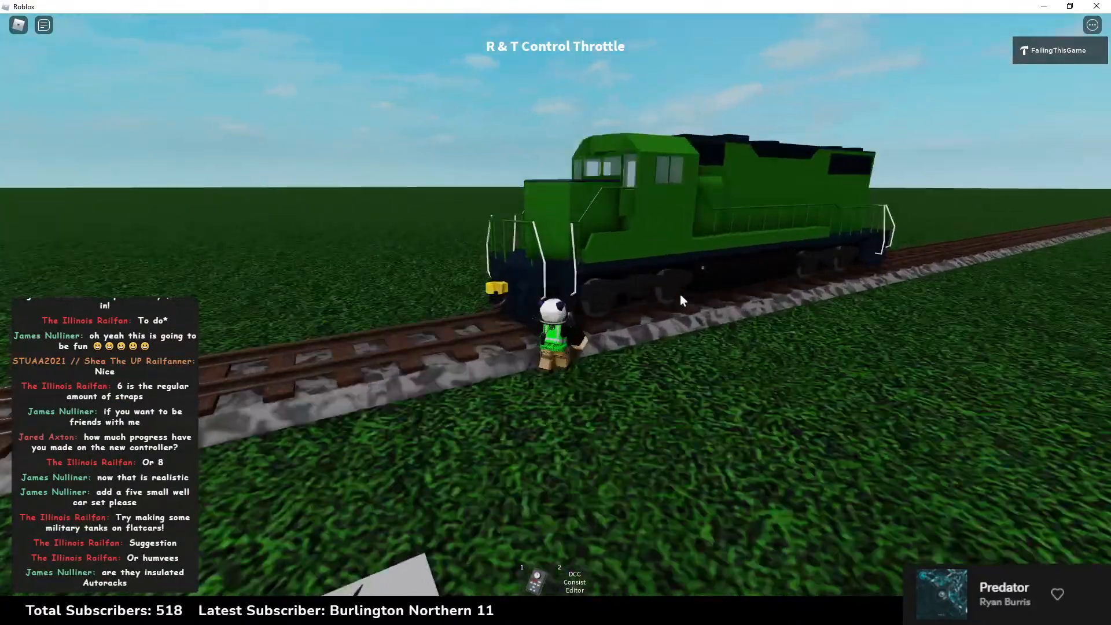
# Step: Grab the locomotive's front climb handrails and move up onto the walkway beside the cab door
pyautogui.press('s')
pyautogui.press('w')
pyautogui.press('e')
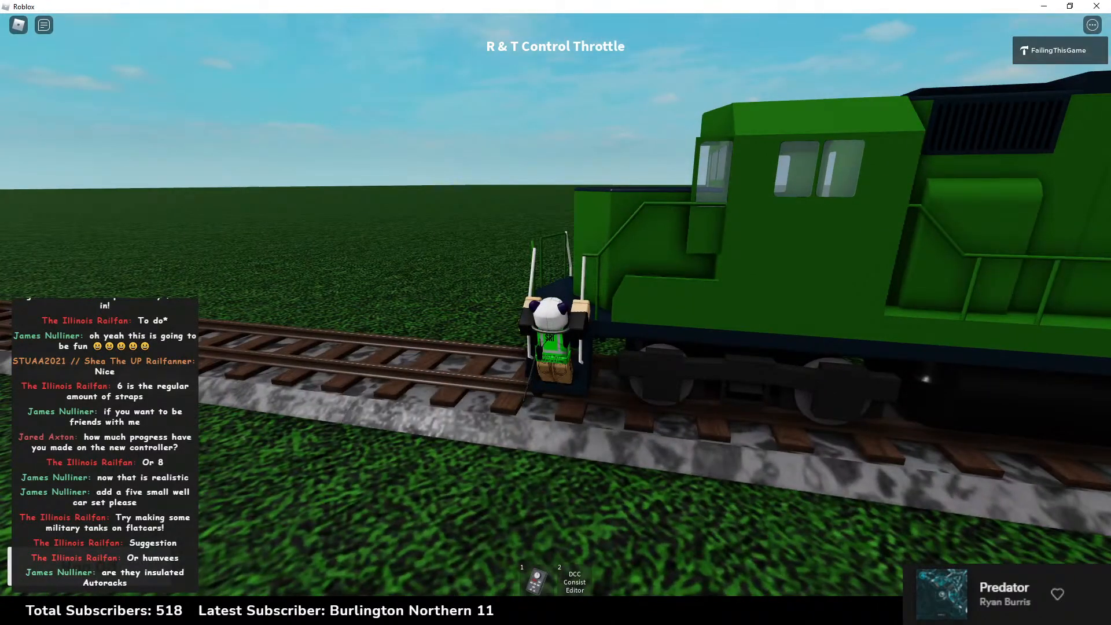
pyautogui.press('space')
pyautogui.press('s')
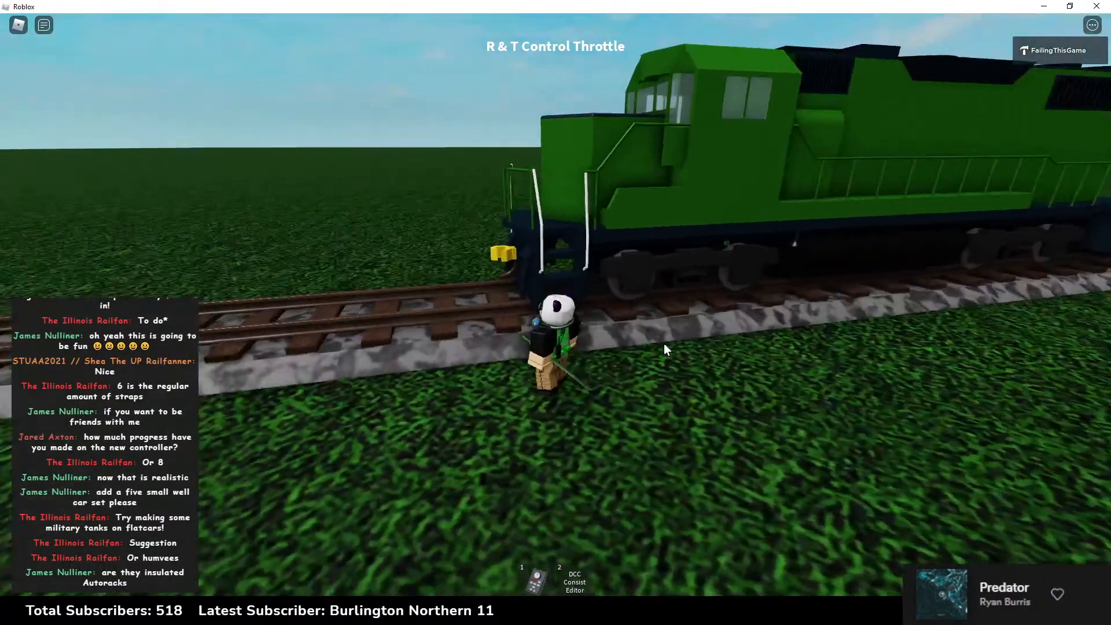
pyautogui.press('a')
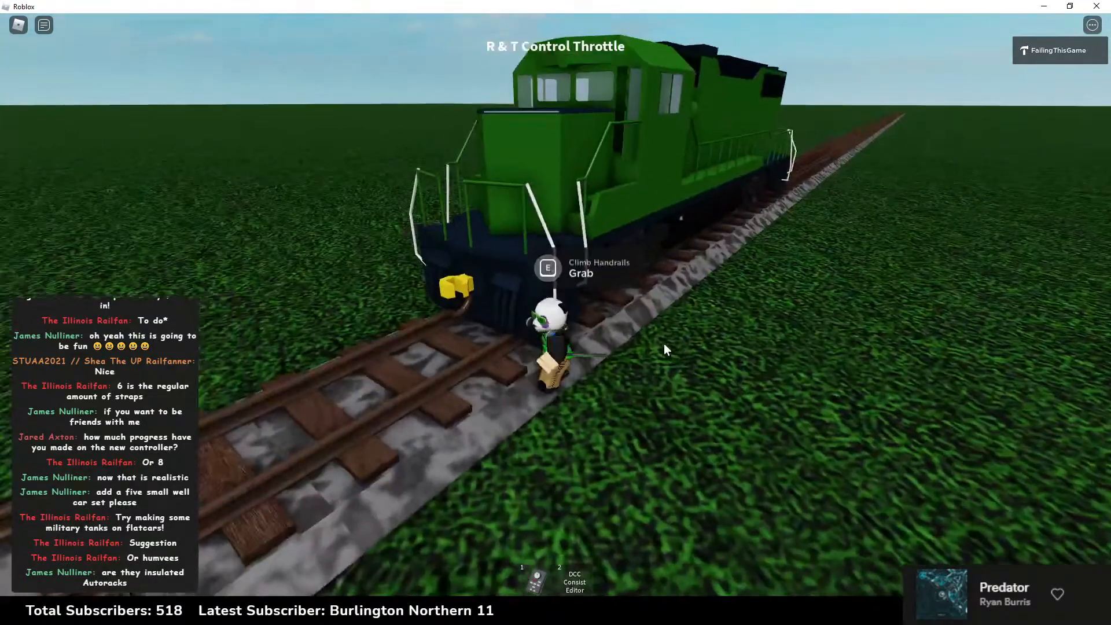
pyautogui.press('e')
pyautogui.press('w')
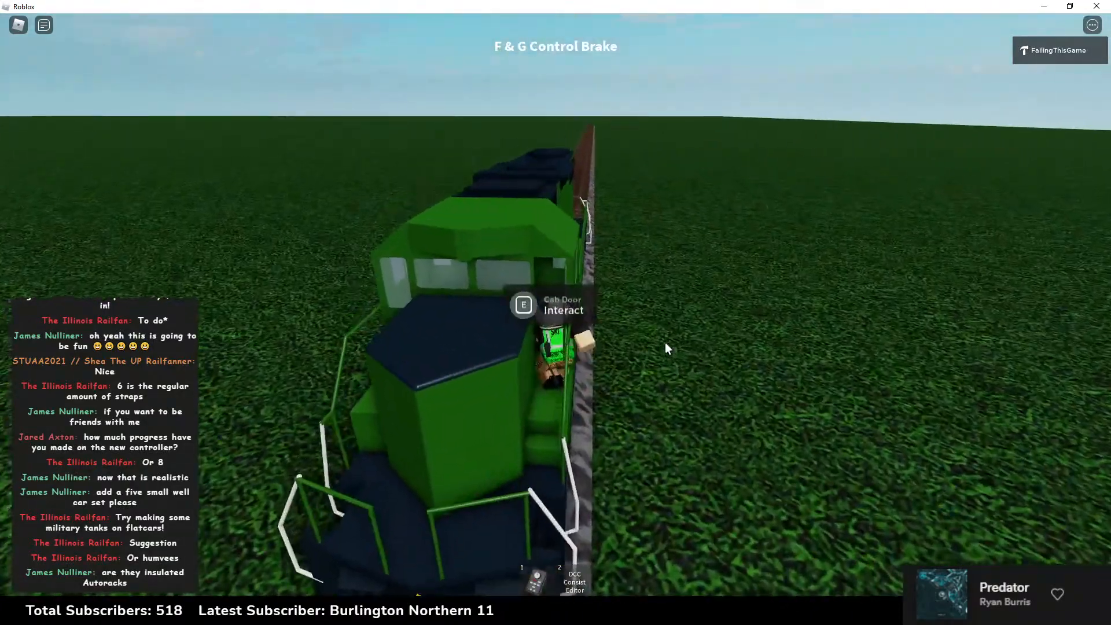
# Step: Pass through the cab doors to the side walkway and start the locomotive's engine
pyautogui.press('e')
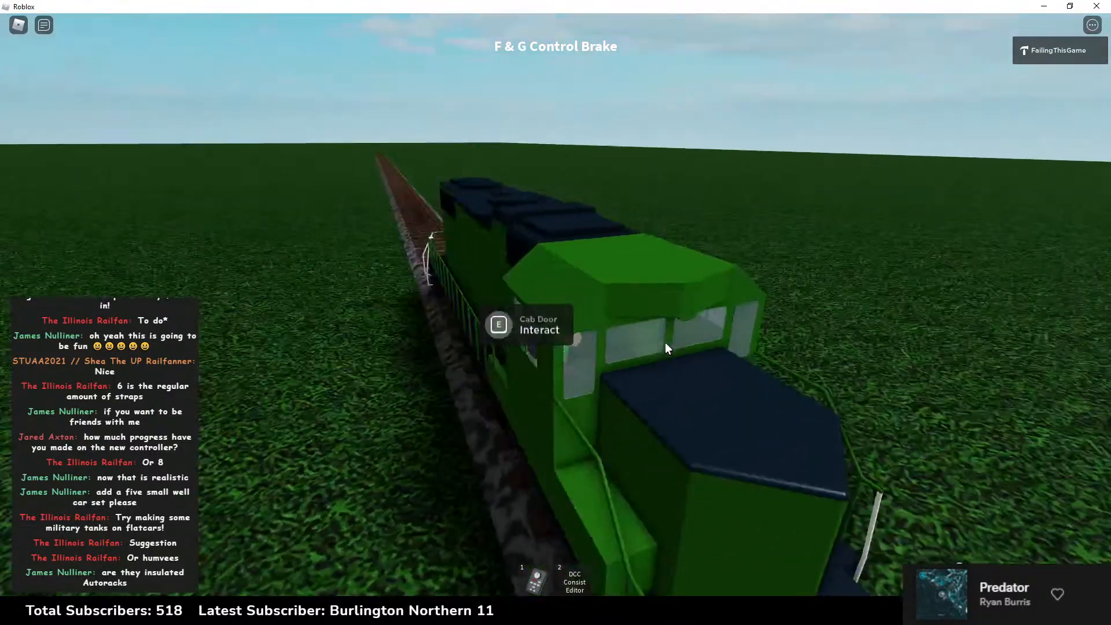
pyautogui.press('e')
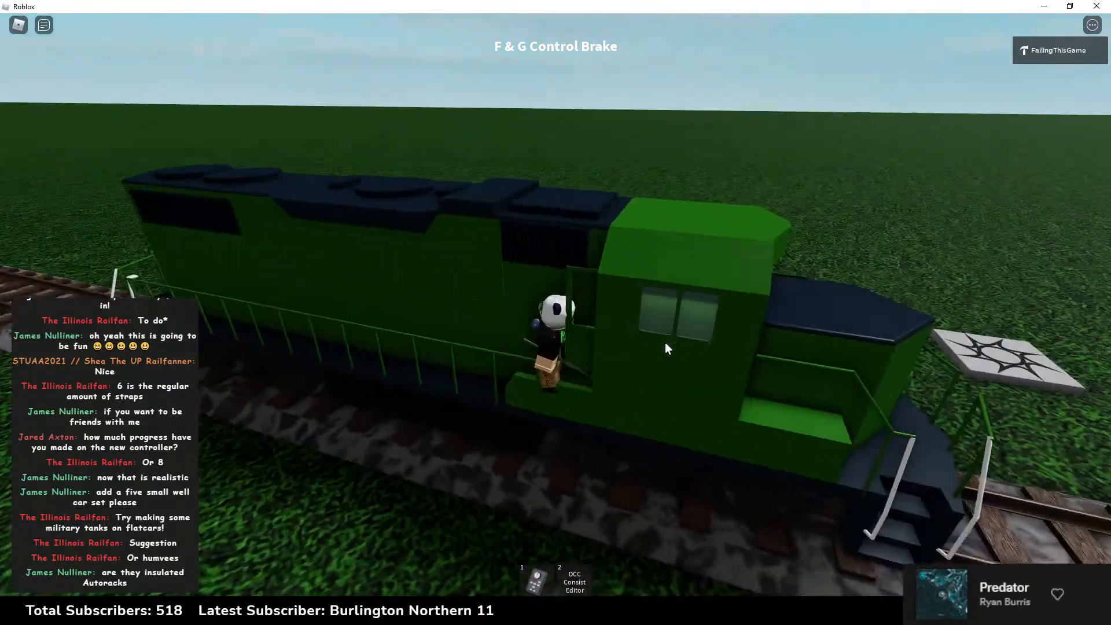
pyautogui.press('a')
pyautogui.press('e')
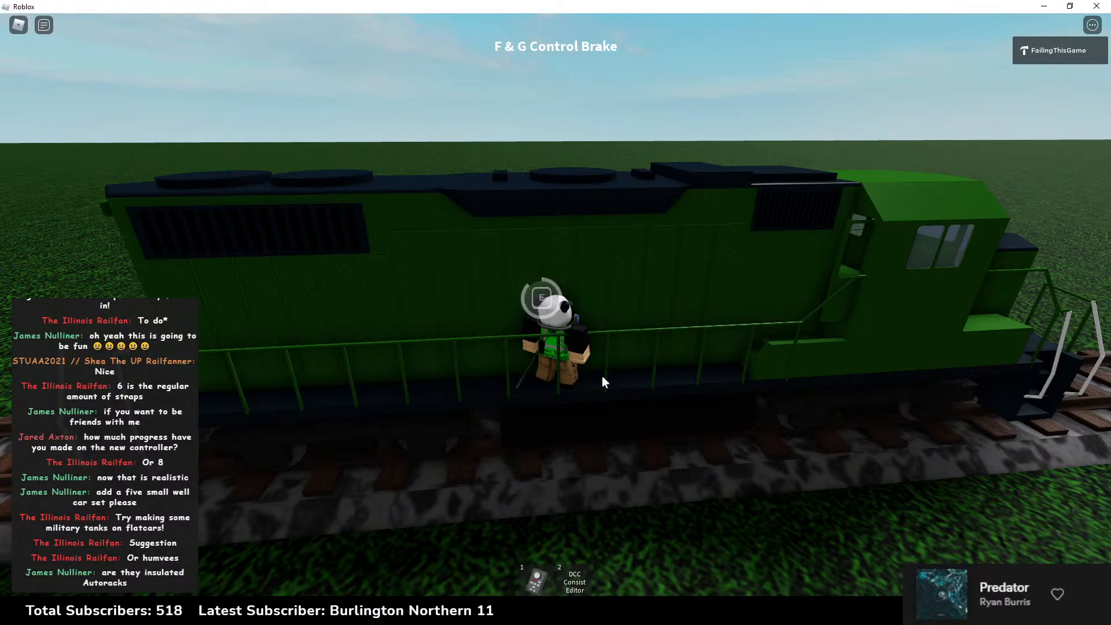
# Step: Return through the cab and stand the avatar on the locomotive's front platform
pyautogui.press('d')
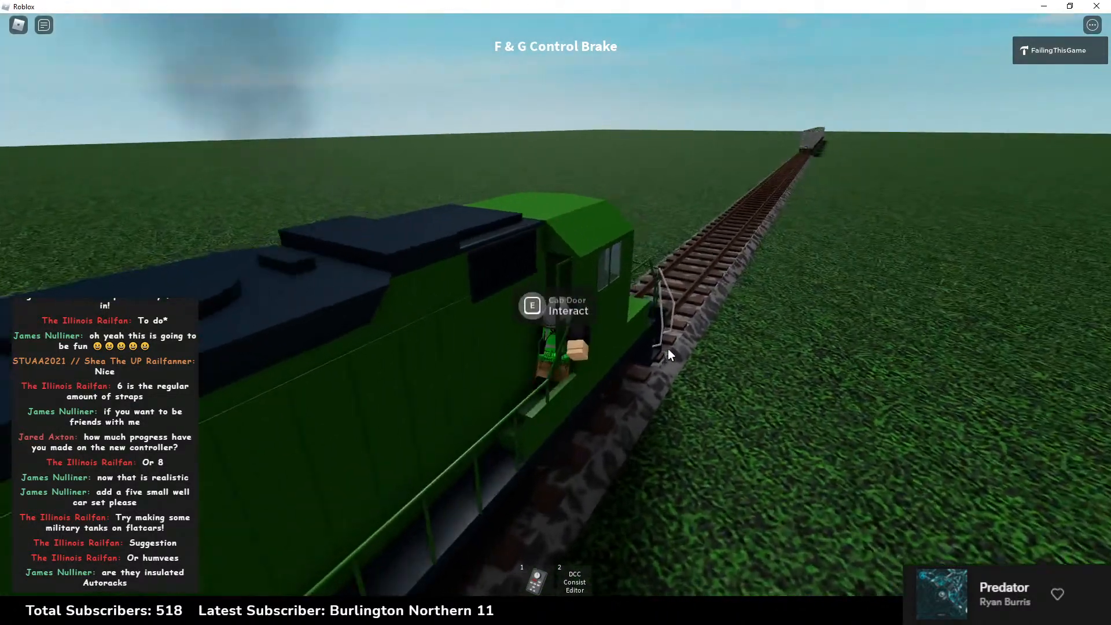
pyautogui.press('e')
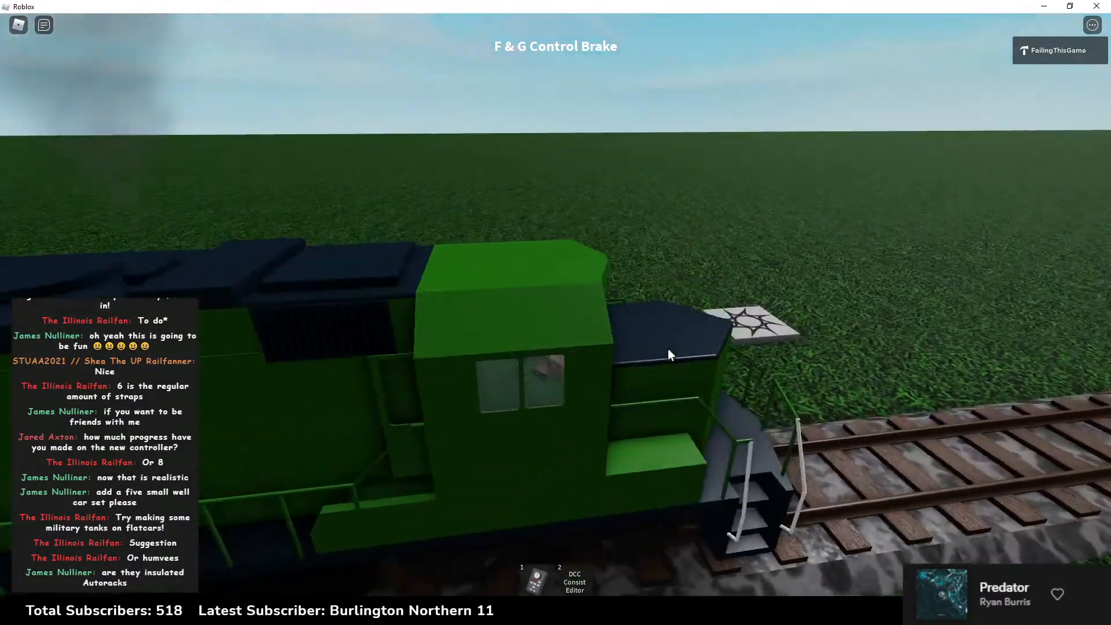
pyautogui.moveTo(668, 350); pyautogui.dragTo(667, 348, button='right')
pyautogui.press('w')
pyautogui.scroll(5, 668, 348)
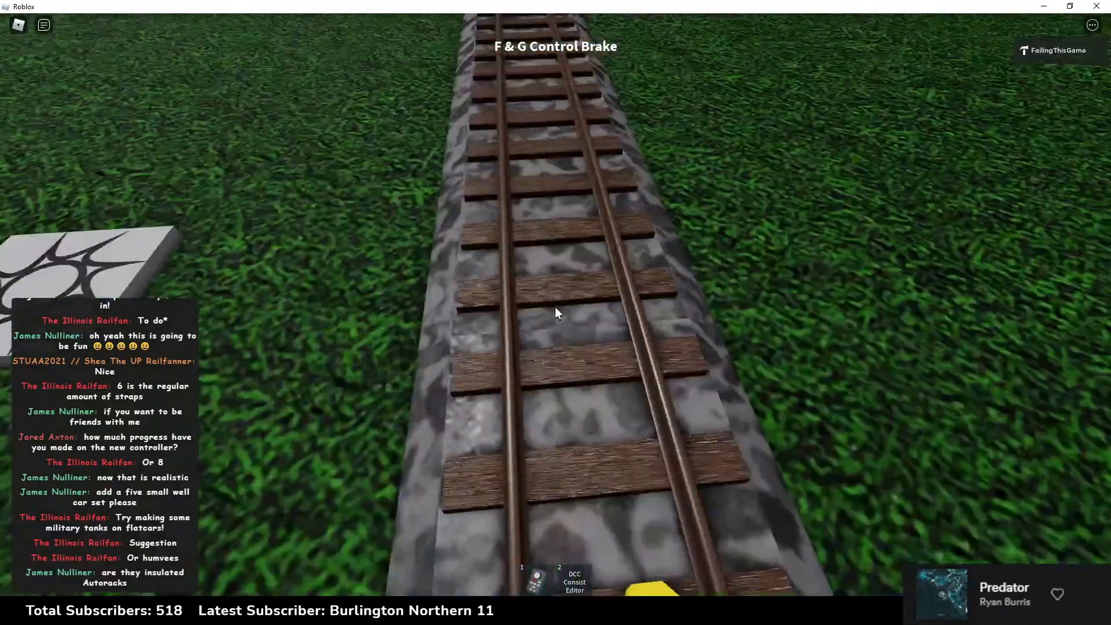
pyautogui.press('s')
pyautogui.moveTo(565, 305); pyautogui.dragTo(566, 306, button='right')
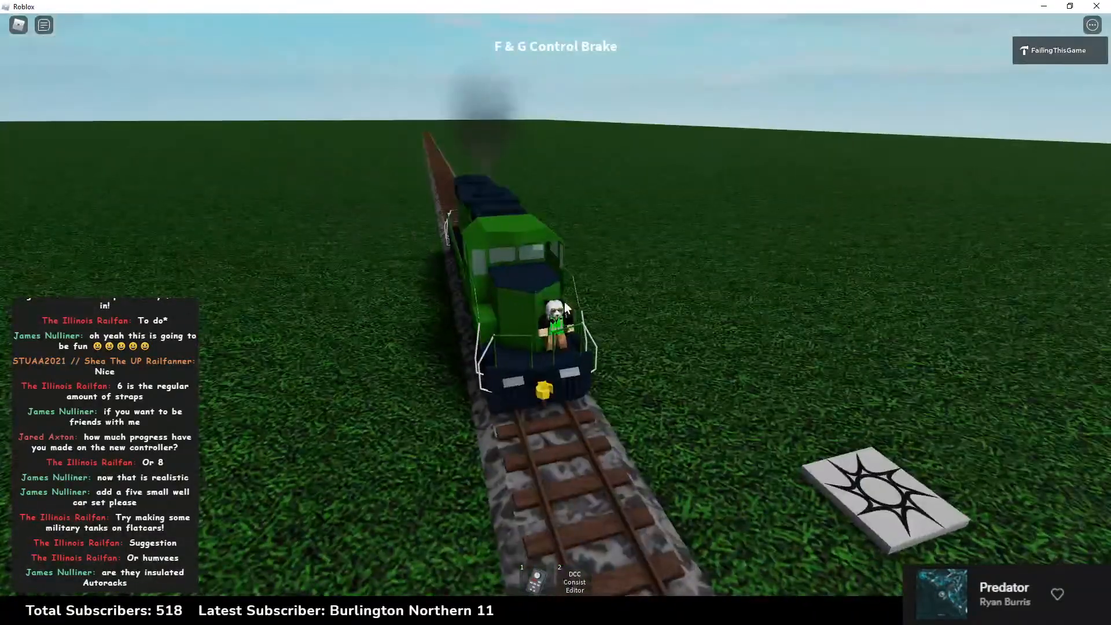
# Step: Equip the handheld DCC controller and link it to the locomotive with address 2100 using Find Addrs
pyautogui.press('1')
pyautogui.click(1076, 245)
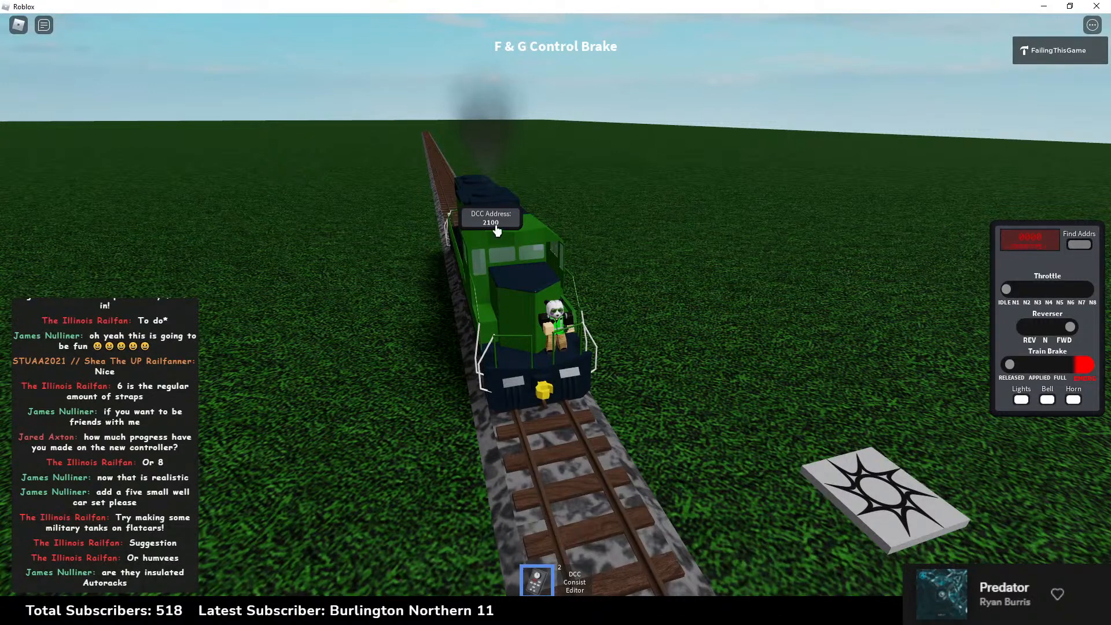
pyautogui.click(496, 226)
pyautogui.click(1078, 246)
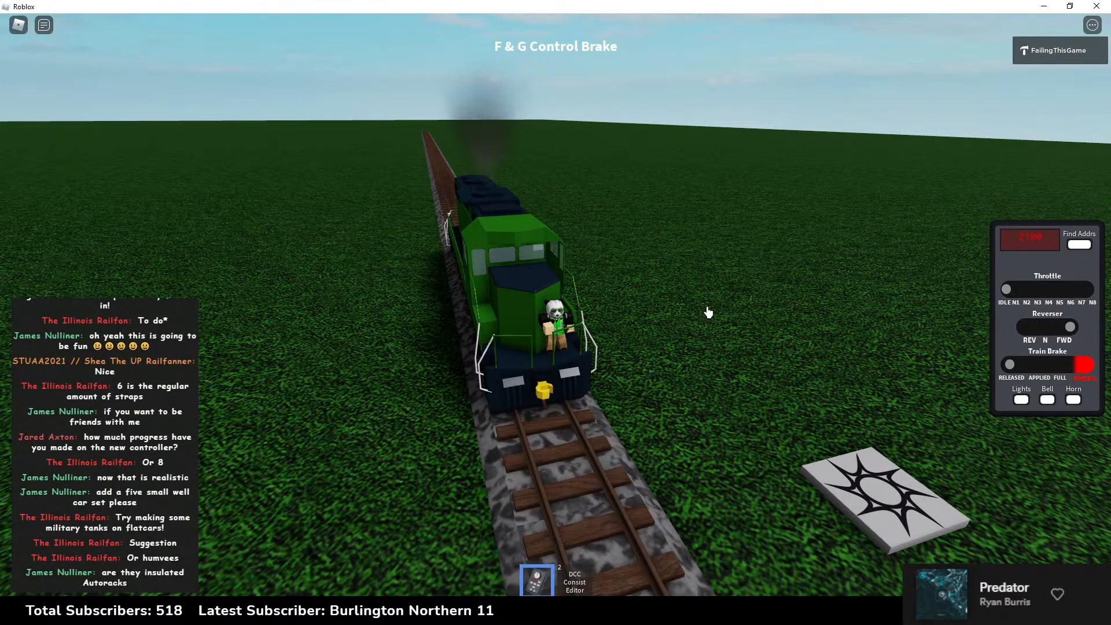
# Step: Test the locomotive's horn twice and then its bell
pyautogui.press('h')
pyautogui.press('h')
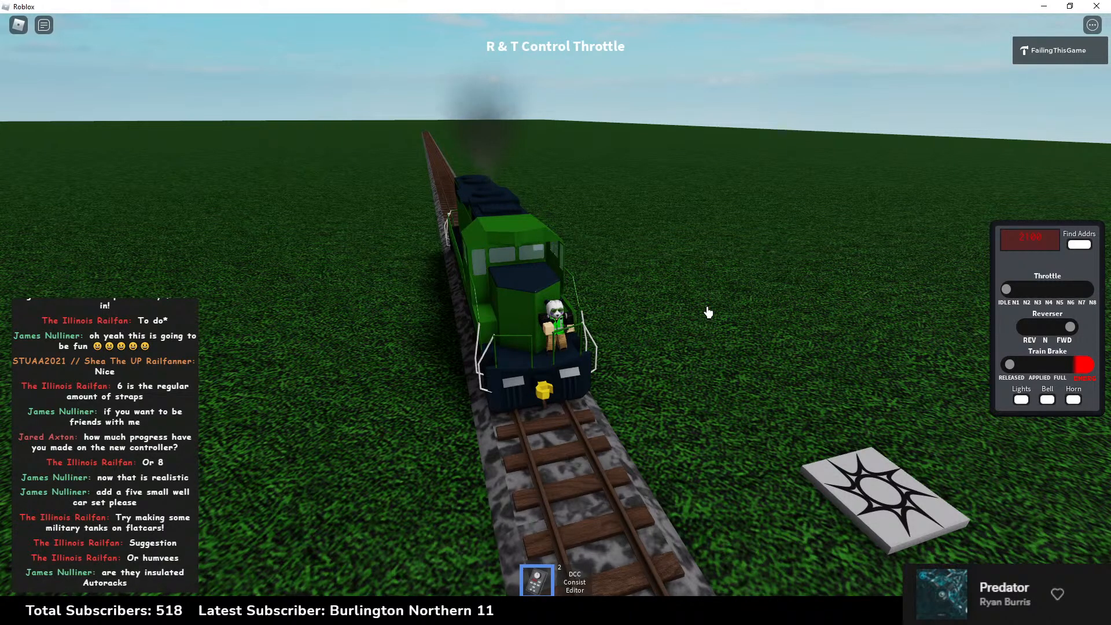
pyautogui.press('b')
# Step: Raise the locomotive's throttle from idle through the notches to N8 while it moves forward
pyautogui.click(1071, 295)
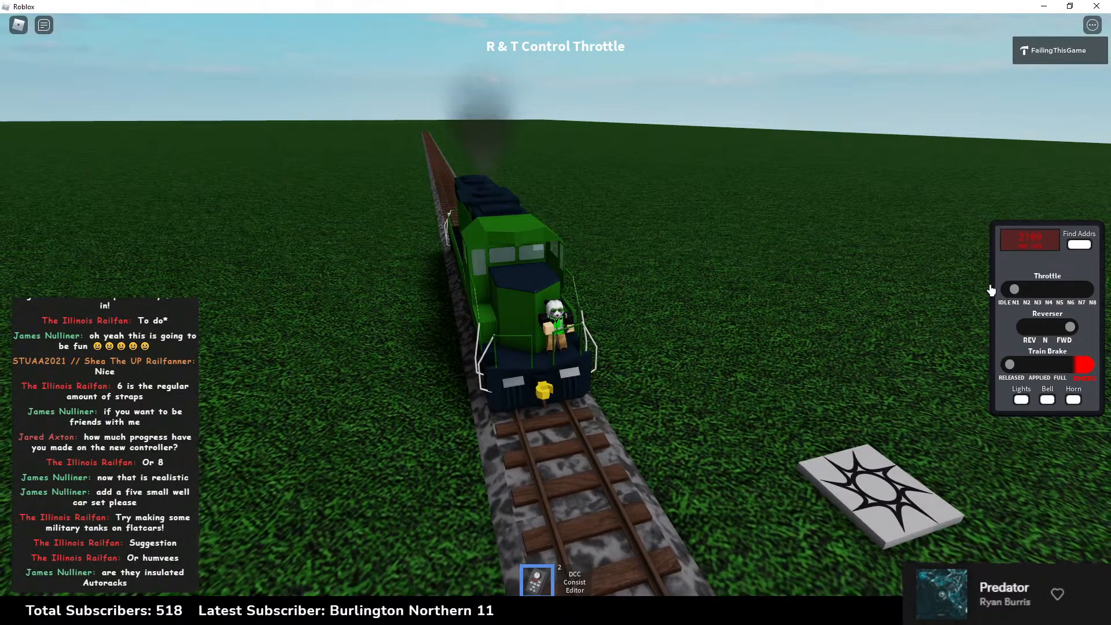
pyautogui.moveTo(762, 249); pyautogui.dragTo(762, 249, button='right')
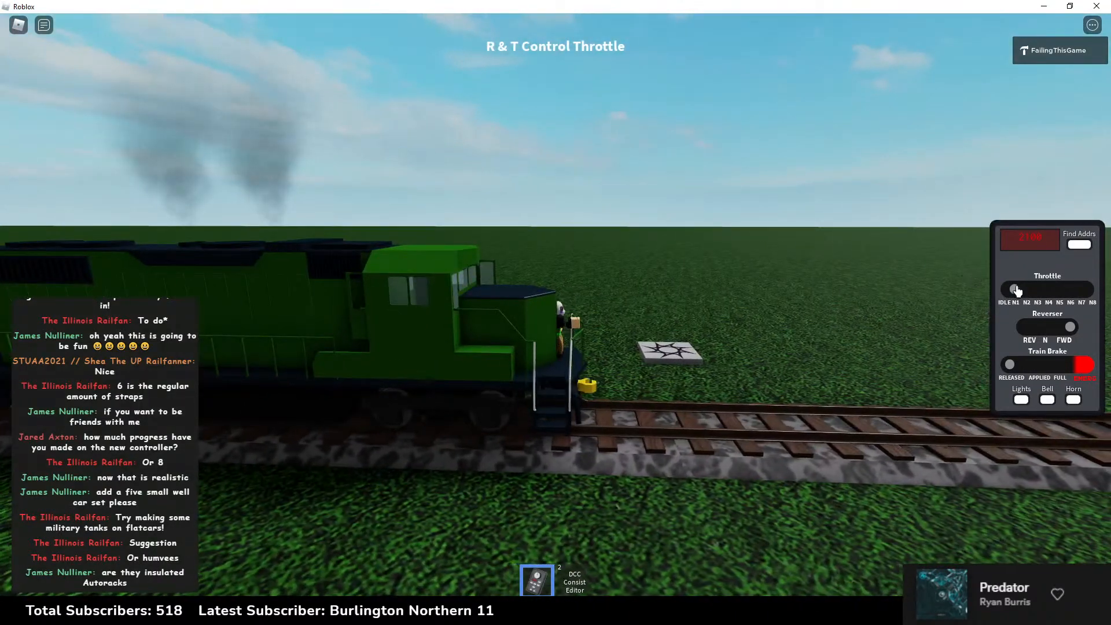
pyautogui.click(1085, 295)
pyautogui.click(1087, 295)
pyautogui.click(1087, 296)
pyautogui.click(1087, 296)
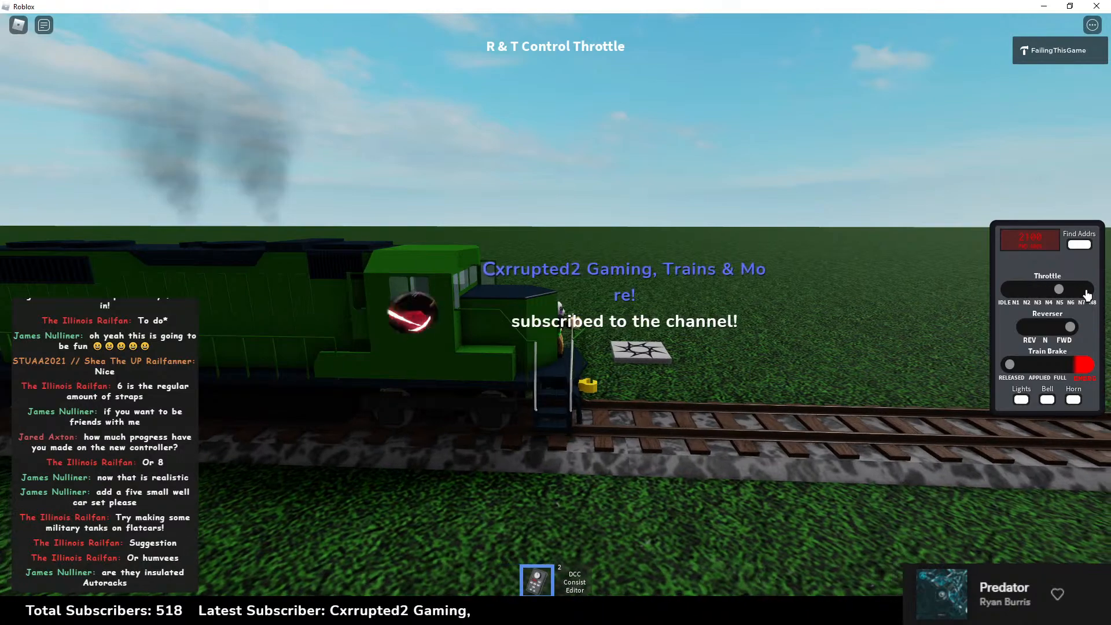
pyautogui.click(1088, 296)
pyautogui.click(1087, 296)
pyautogui.click(1088, 295)
pyautogui.moveTo(855, 261); pyautogui.dragTo(855, 261, button='right')
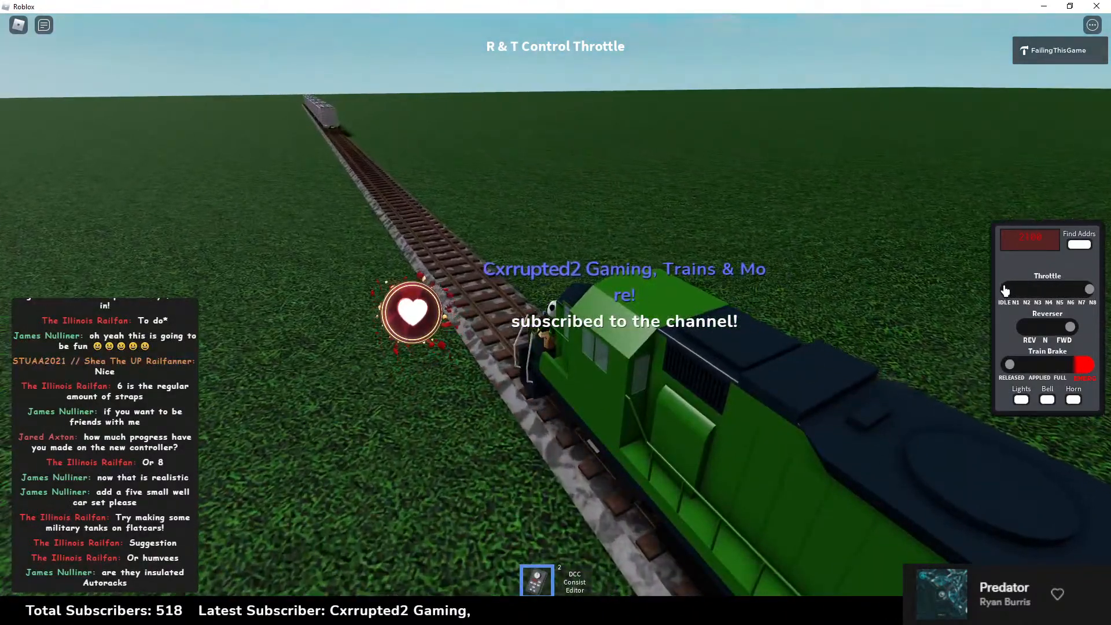
# Step: Lower the locomotive's throttle notch by notch back to IDLE
pyautogui.click(1005, 291)
pyautogui.click(1005, 291)
pyautogui.click(1005, 290)
pyautogui.click(1004, 290)
pyautogui.click(1005, 290)
pyautogui.click(1005, 290)
pyautogui.click(1005, 290)
pyautogui.click(1005, 291)
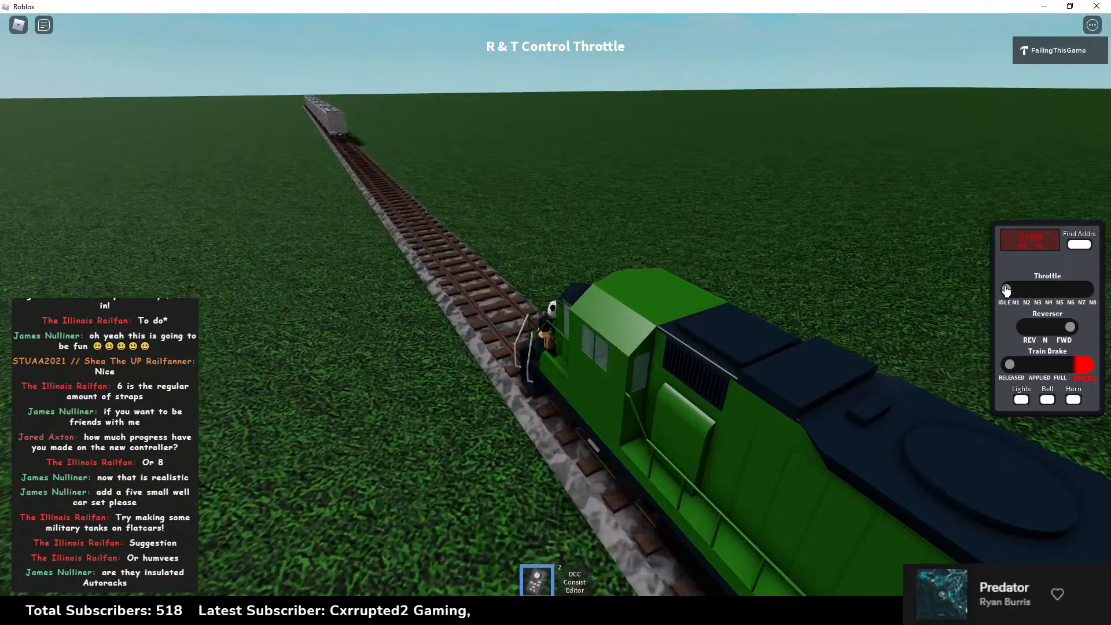
# Step: Test the locomotive's train brake by applying it and returning it to released while rolling toward the hopper cars
pyautogui.moveTo(620, 239); pyautogui.dragTo(619, 240, button='right')
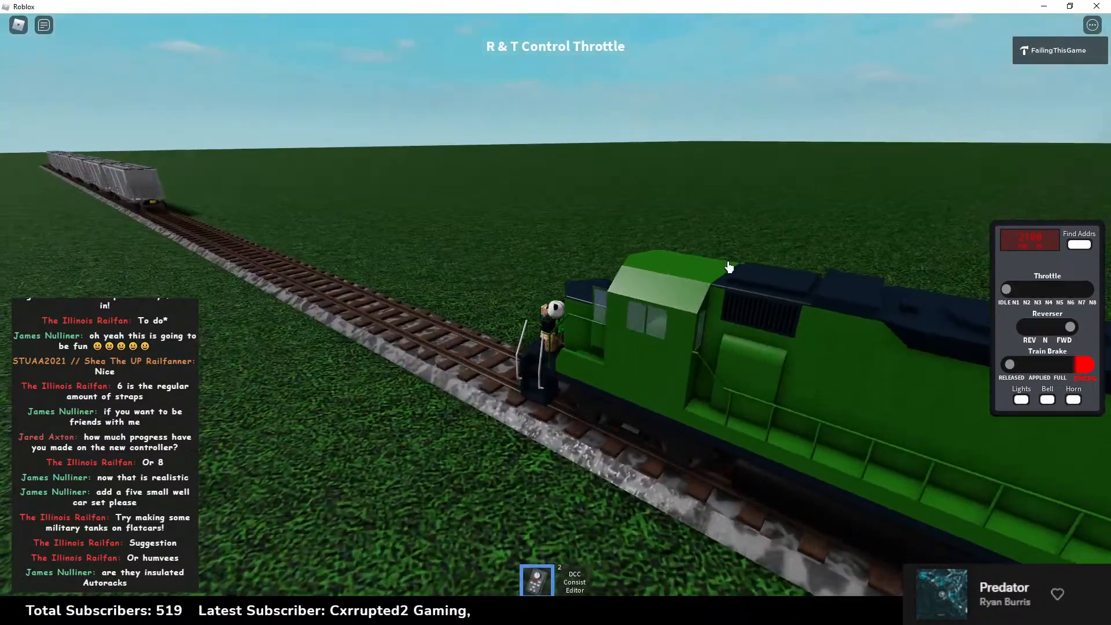
pyautogui.click(1088, 374)
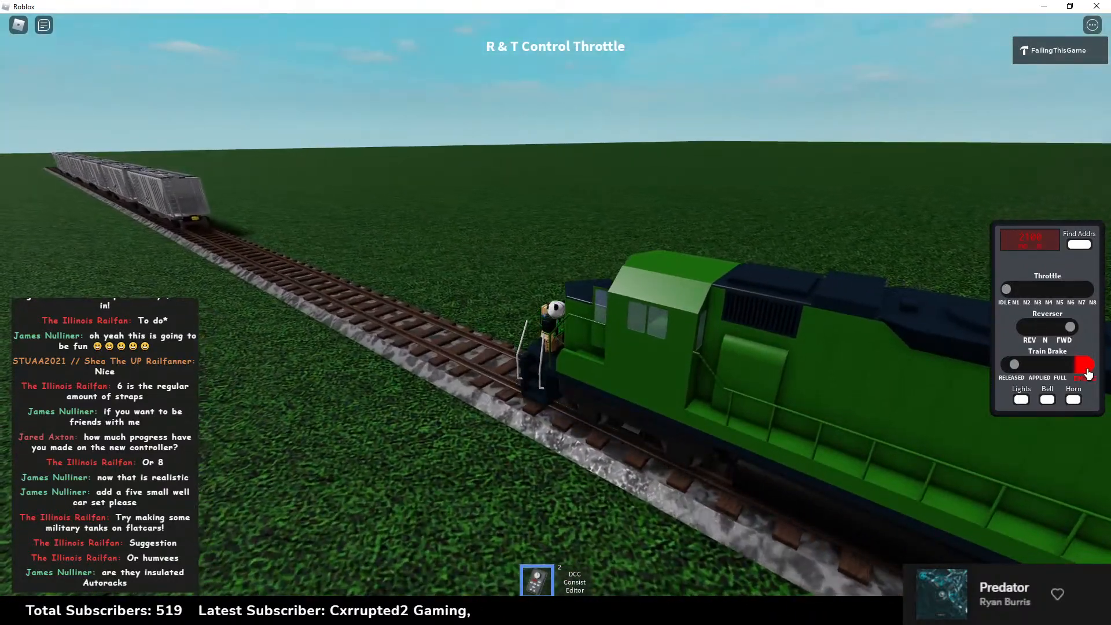
pyautogui.click(1088, 374)
pyautogui.click(1088, 374)
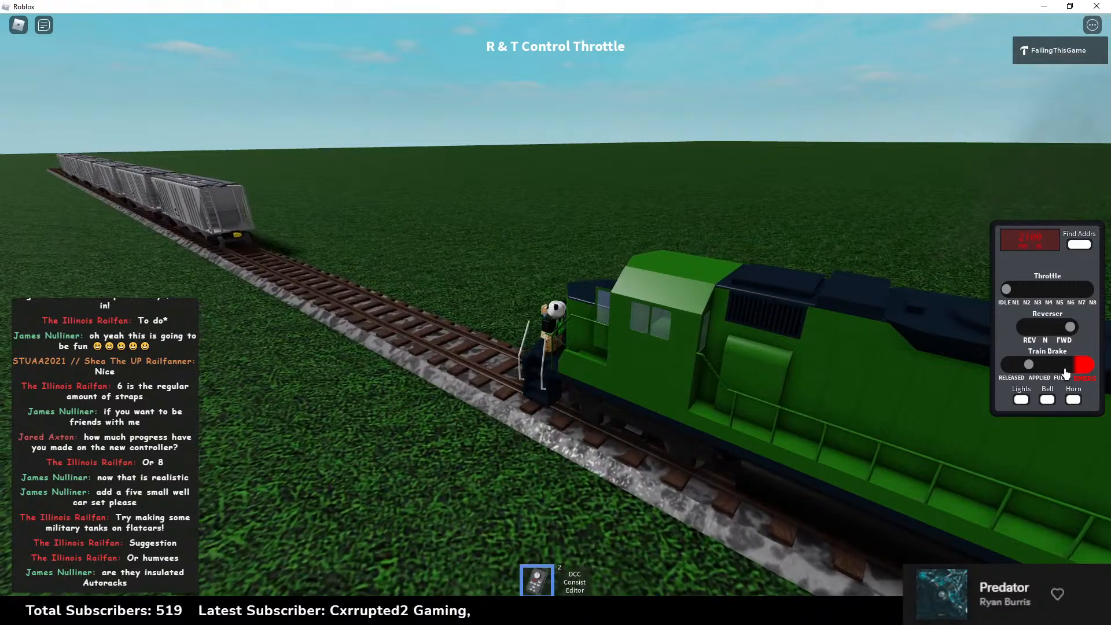
pyautogui.click(1010, 372)
pyautogui.click(1010, 372)
pyautogui.click(1010, 372)
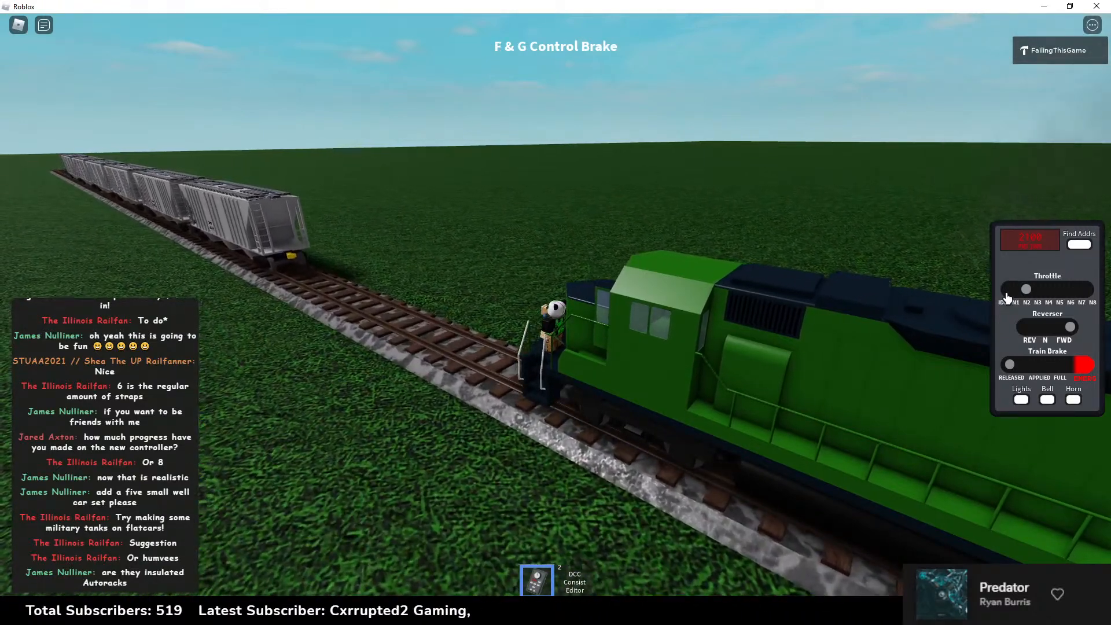
# Step: Brake the locomotive to a stop just short of the hopper cars with the throttle at idle, and release the train brake
pyautogui.click(1018, 371)
pyautogui.click(1010, 371)
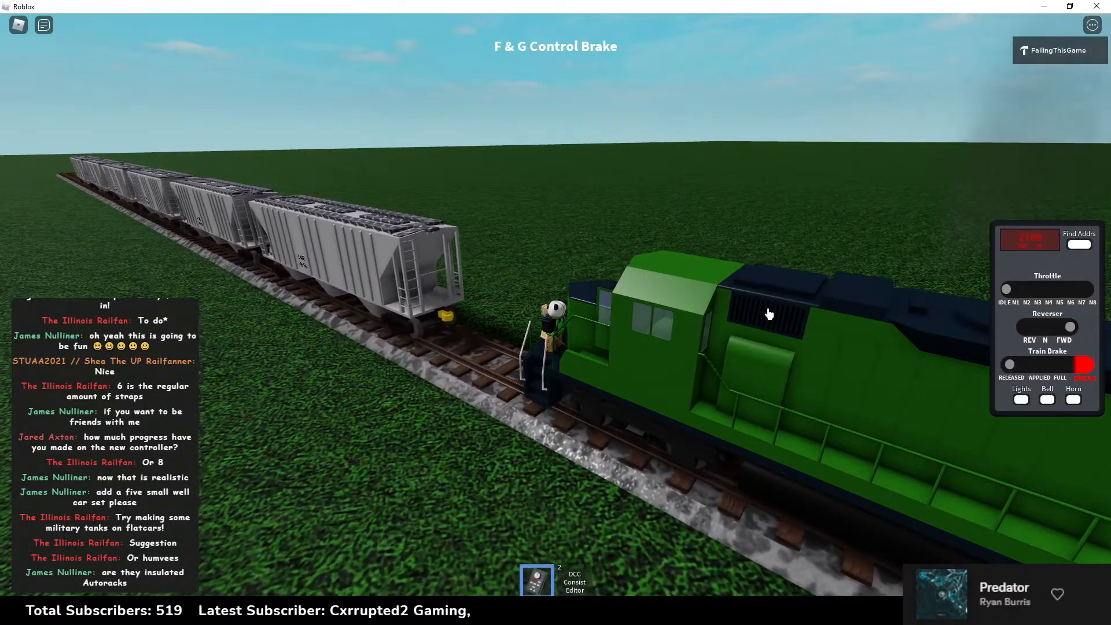
pyautogui.moveTo(771, 314); pyautogui.dragTo(777, 313, button='right')
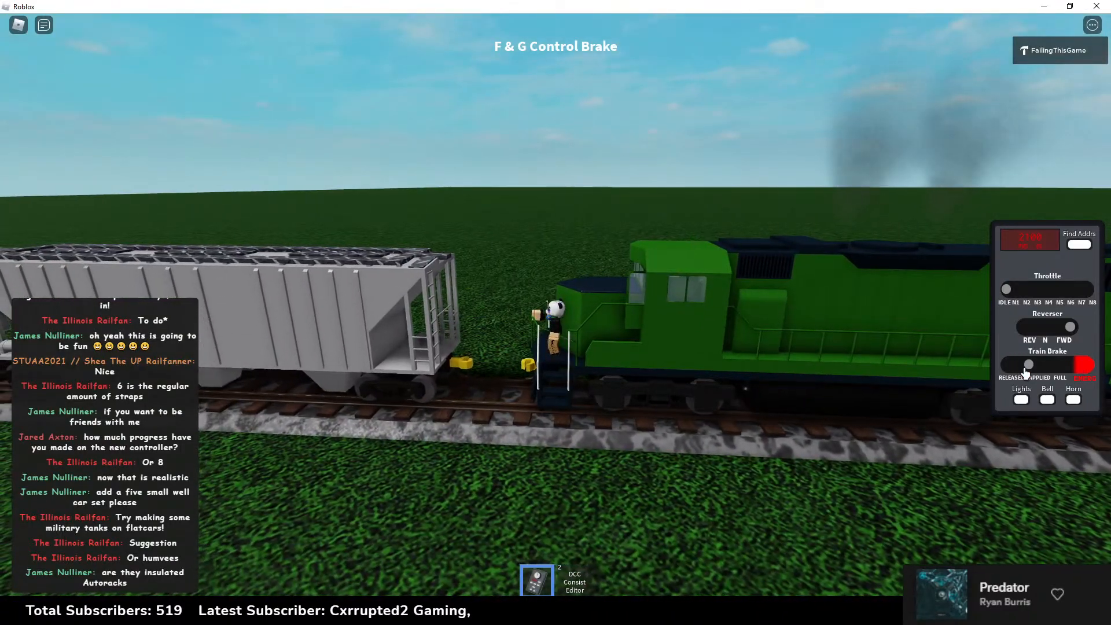
pyautogui.click(1007, 370)
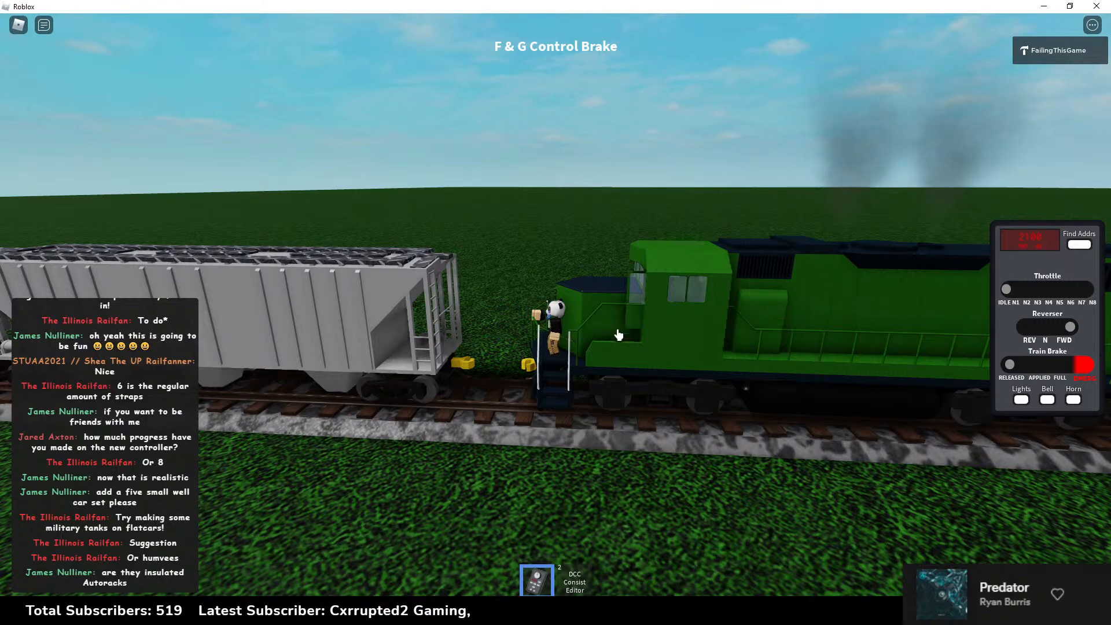
# Step: Jump off the locomotive, leave the experience and open the Roblox home page in the browser
pyautogui.press('space')
pyautogui.press('s')
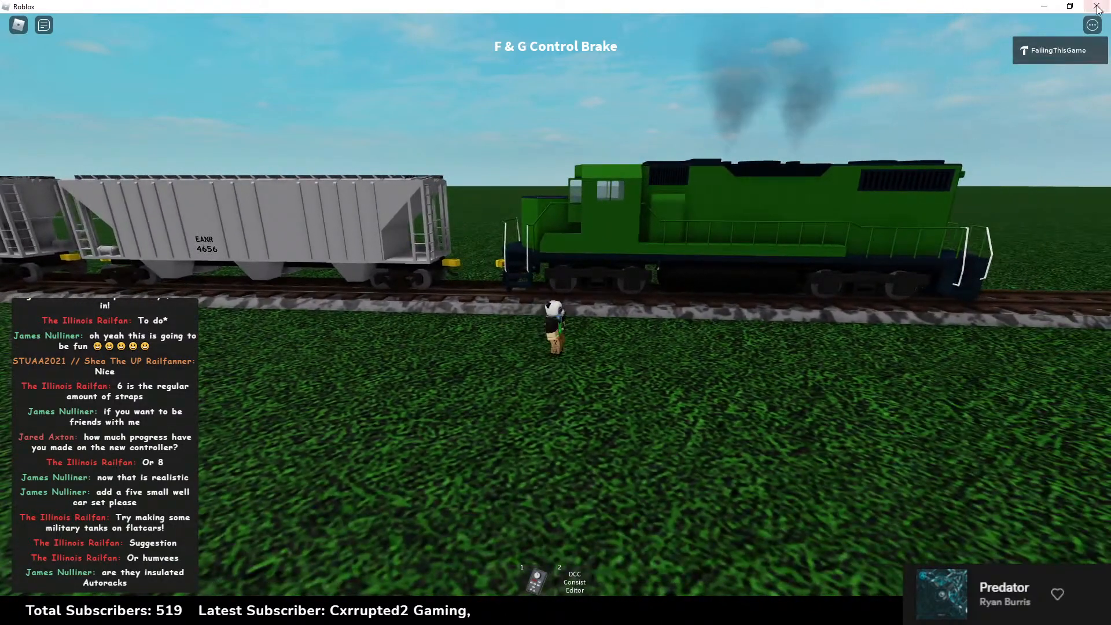
pyautogui.hotkey('alt', 'Tab')
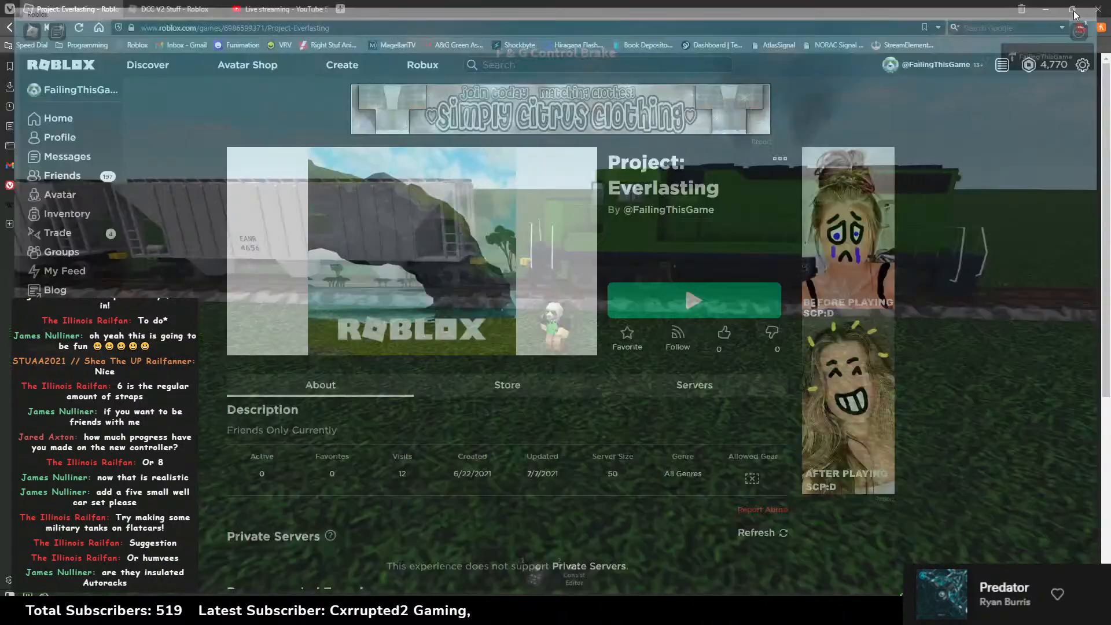
pyautogui.click(63, 118)
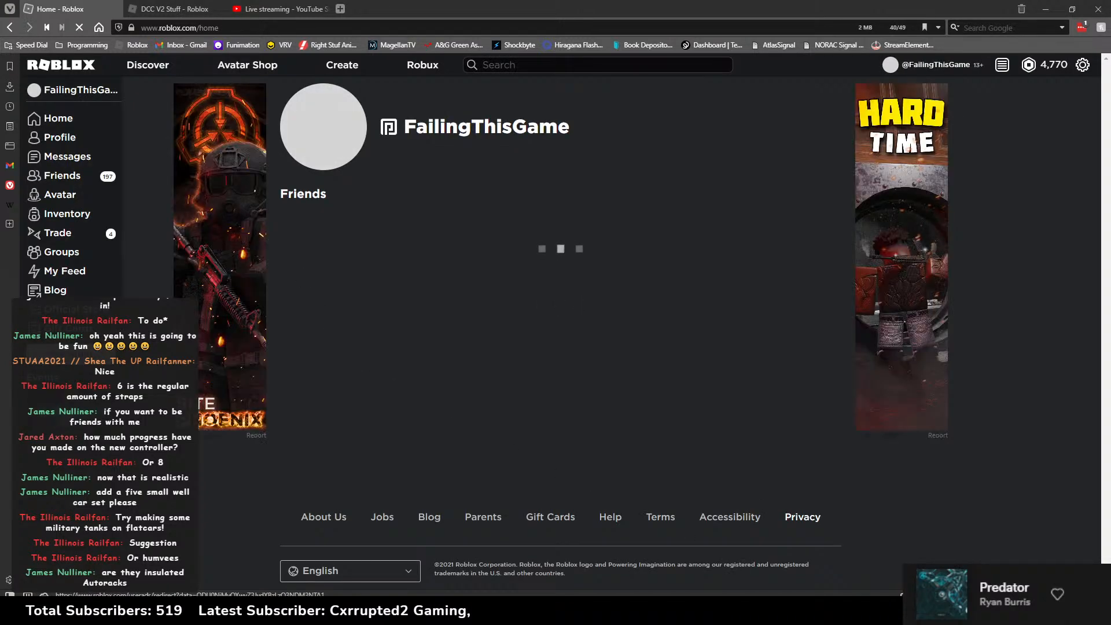
# Step: Switch to the DCC V2 Stuff place in Roblox Studio and view the three flatcars and the other rolling stock
pyautogui.hotkey('alt', 'Tab')
pyautogui.hotkey('alt', 'Tab')
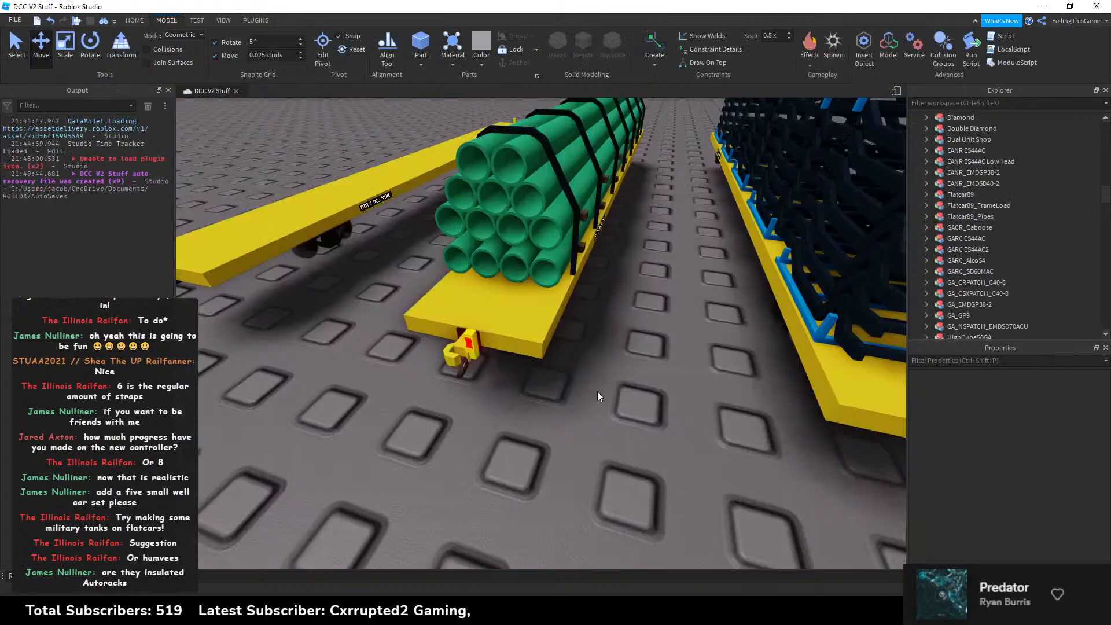
pyautogui.press('s')
pyautogui.moveTo(575, 333); pyautogui.dragTo(602, 414, button='right')
pyautogui.press('d')
pyautogui.press('s')
pyautogui.press('w')
pyautogui.press('s')
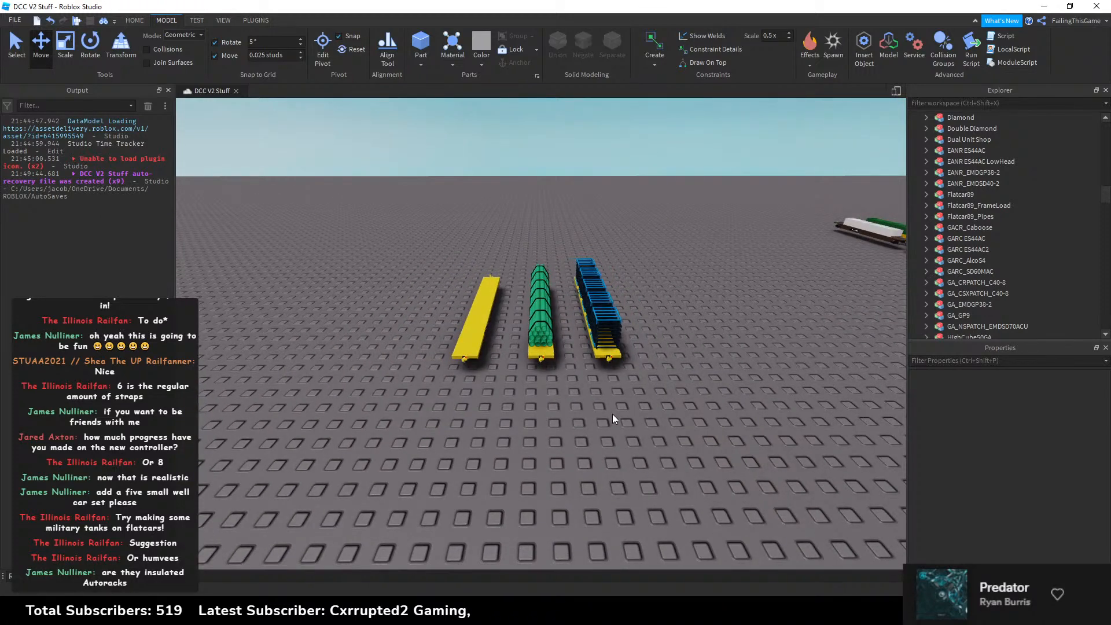
pyautogui.moveTo(472, 315); pyautogui.dragTo(585, 300, button='right')
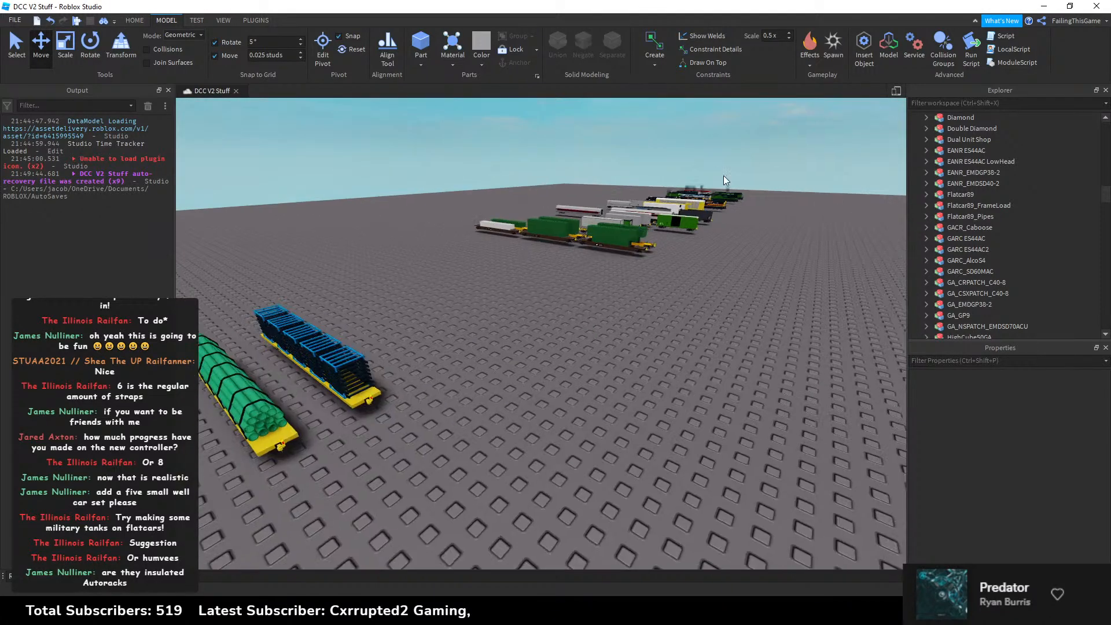
pyautogui.moveTo(561, 227); pyautogui.dragTo(493, 285, button='right')
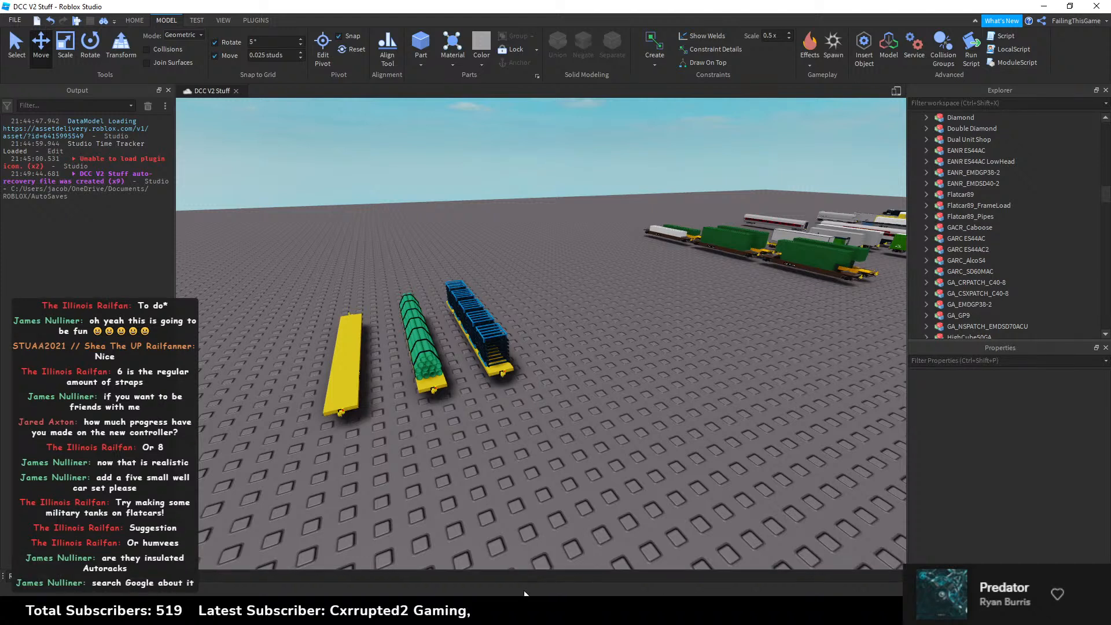
# Step: Return to the browser and search Google for "Insulated autoracks" in a new tab
pyautogui.click(525, 613)
pyautogui.click(520, 450)
pyautogui.click(417, 612)
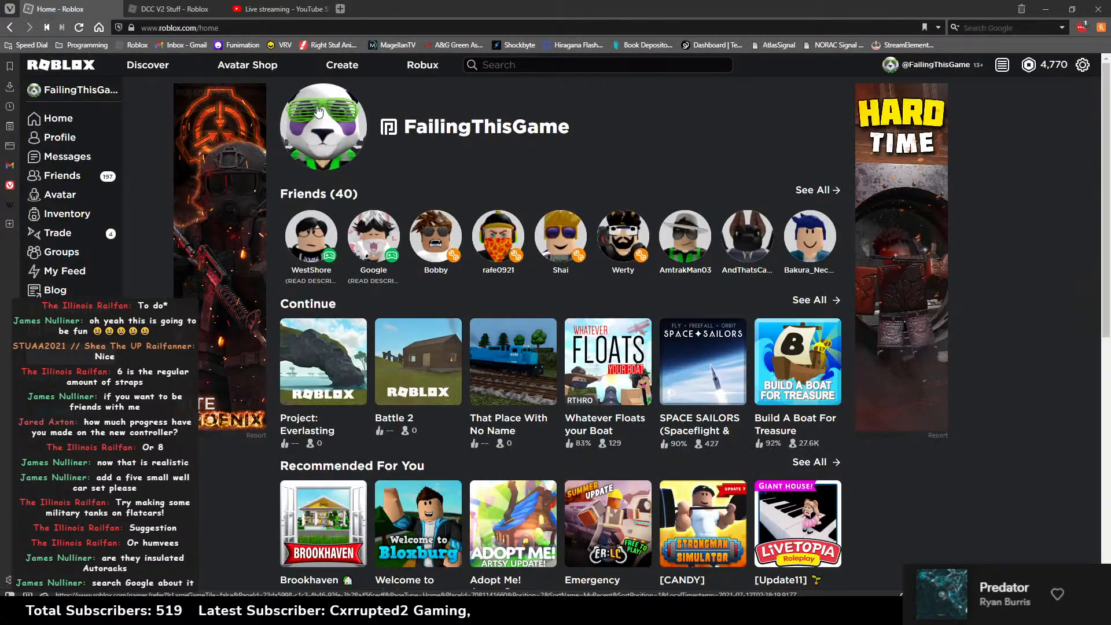
pyautogui.click(340, 9)
pyautogui.write('I')
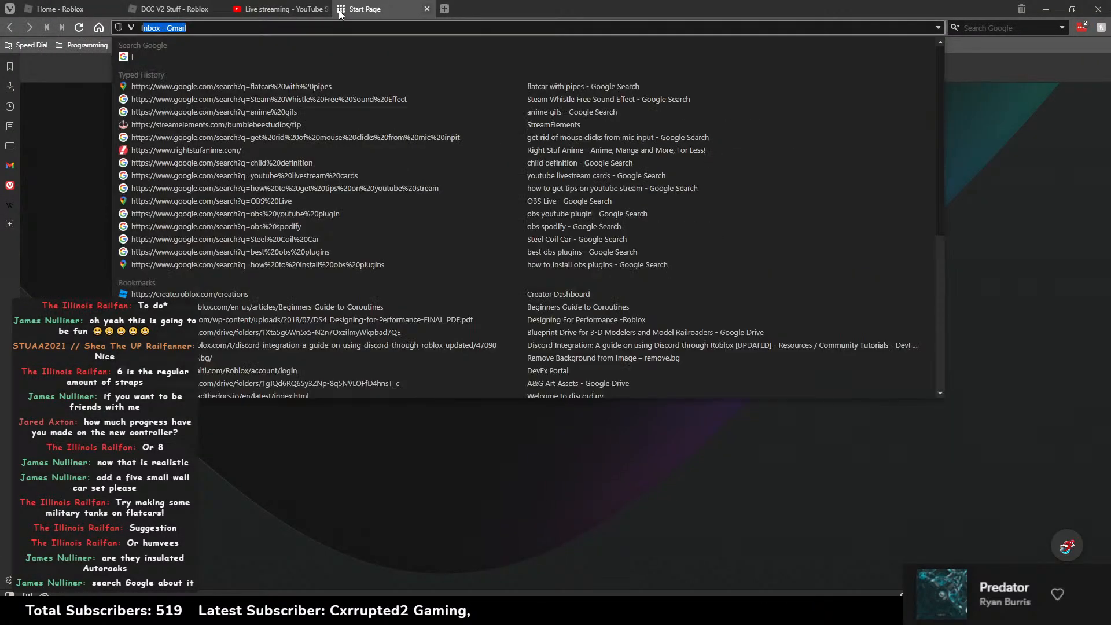
pyautogui.write('nsulated autoracks')
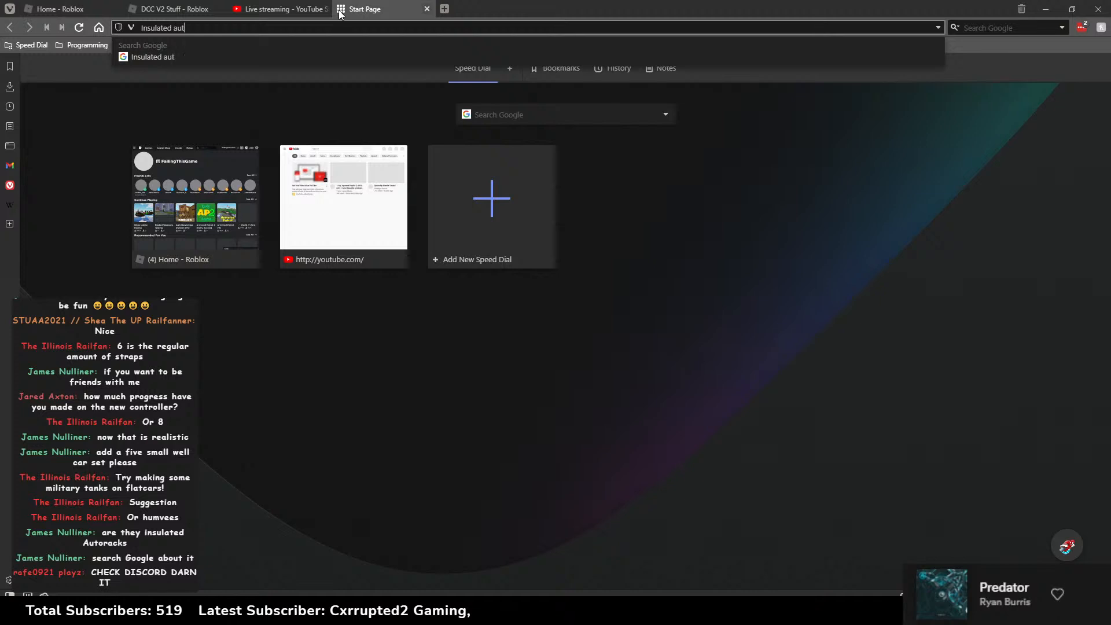
pyautogui.press('Return')
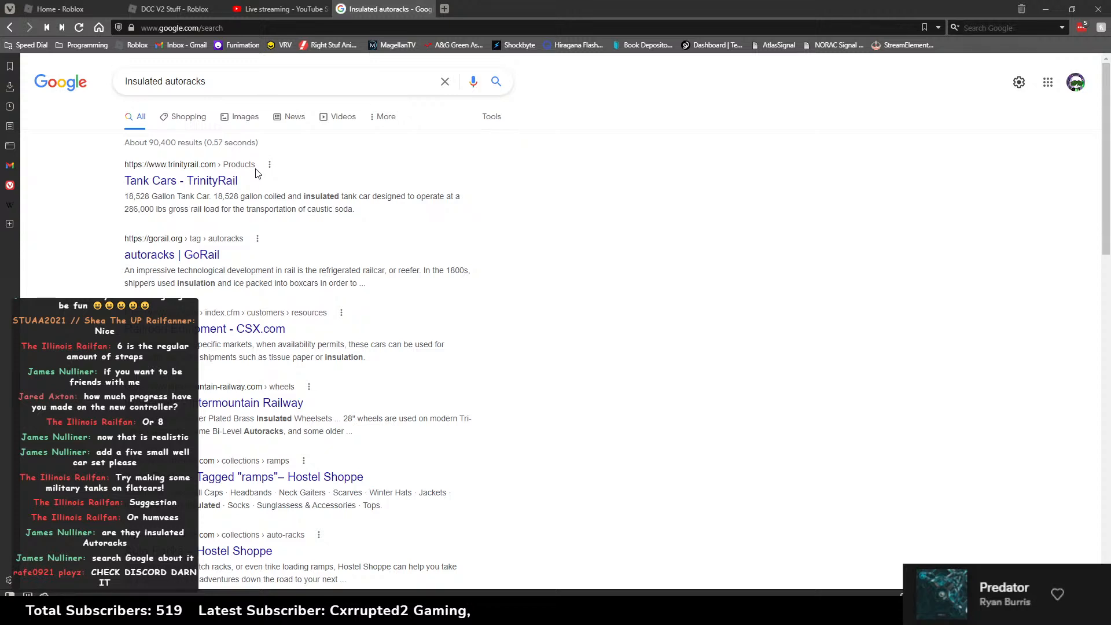
# Step: Show the image results and change the search to "Insulated autorack"
pyautogui.click(225, 117)
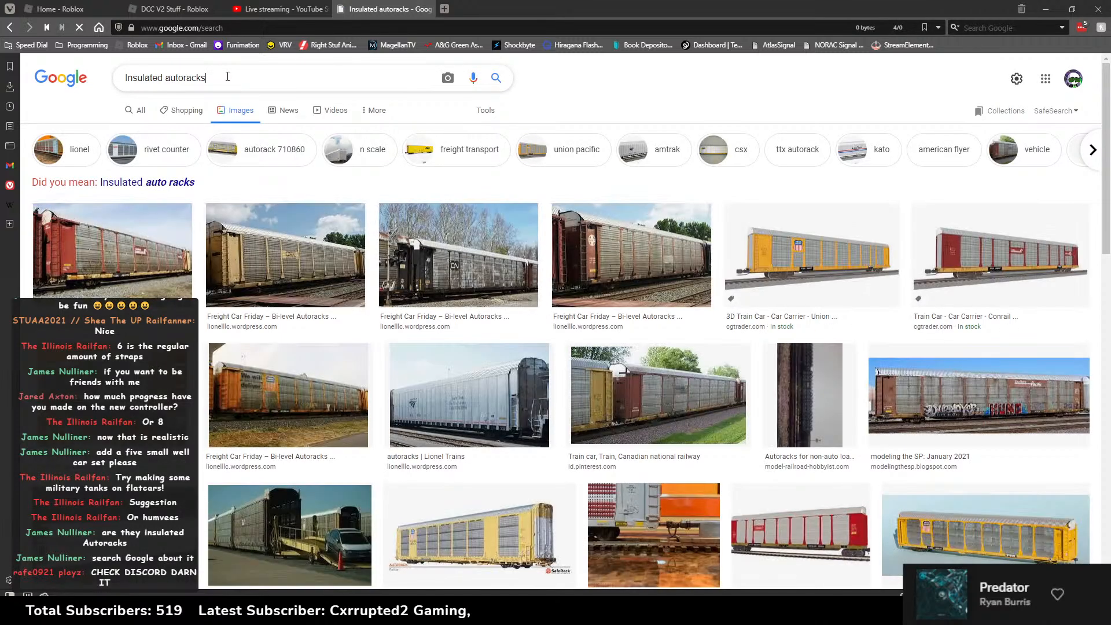
pyautogui.click(227, 77)
pyautogui.press('BackSpace')
pyautogui.press('Return')
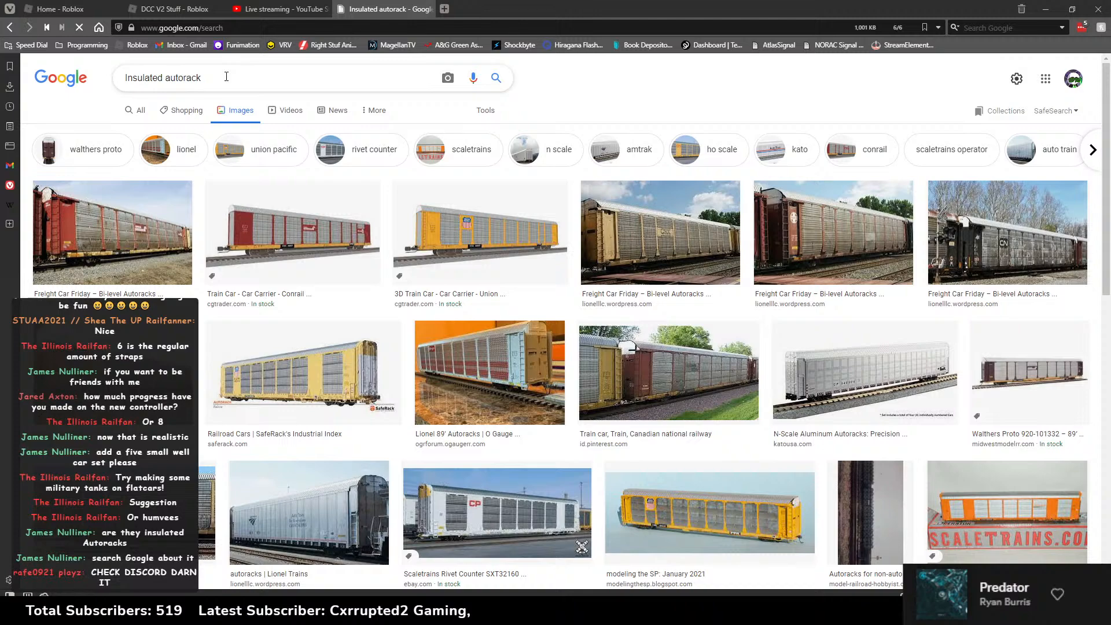
# Step: Browse the autorack images, preview the Wabash tri level autorack photo and close the preview
pyautogui.scroll(-5, 247, 217)
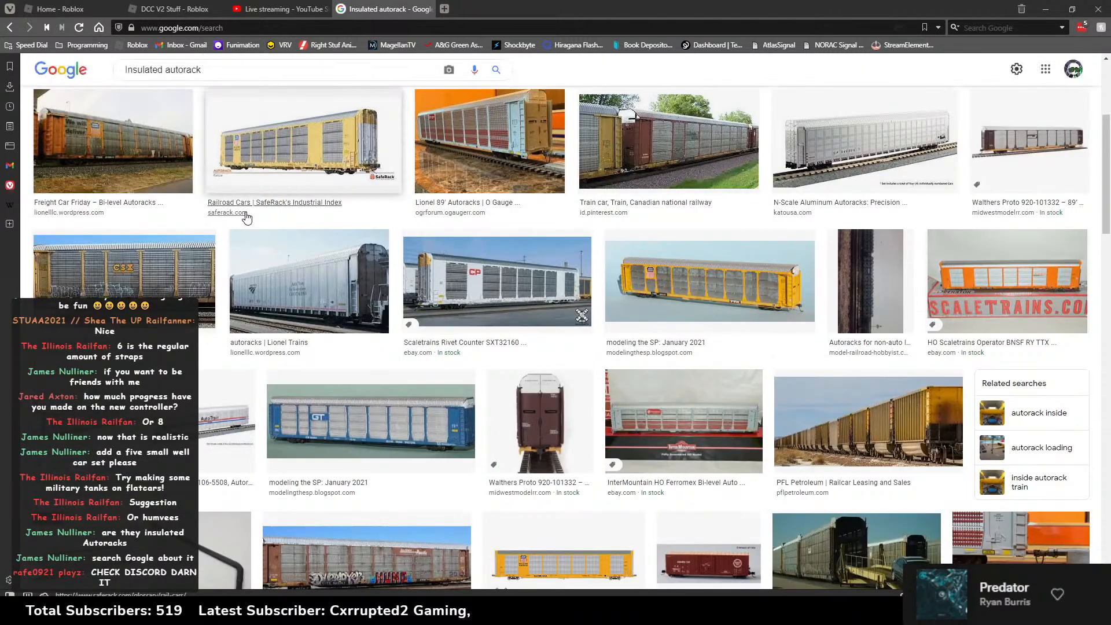
pyautogui.scroll(-2, 249, 217)
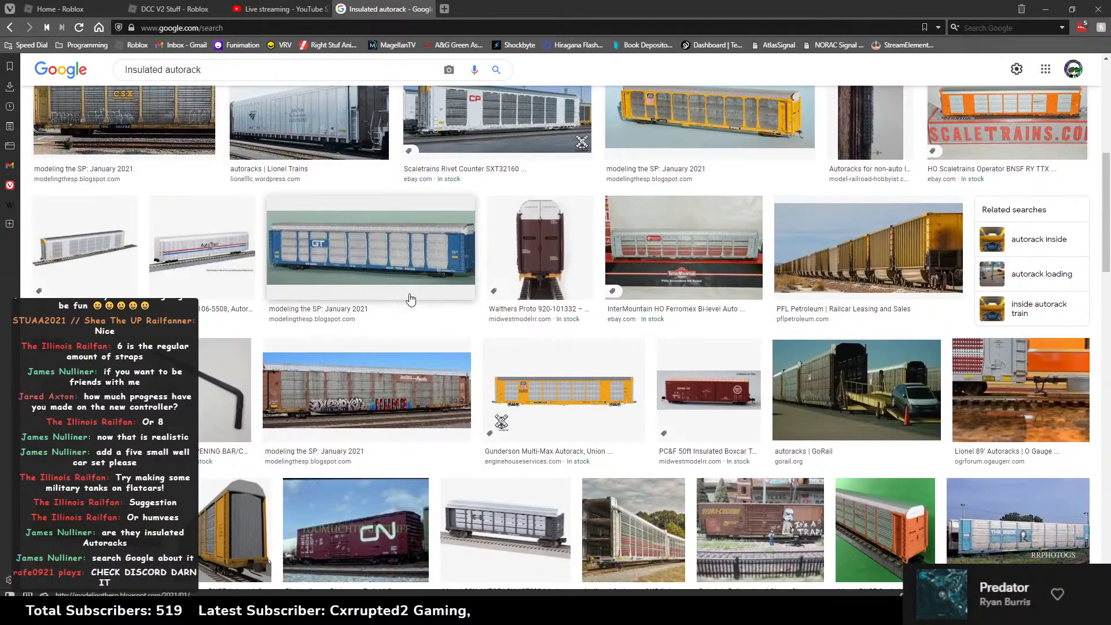
pyautogui.scroll(-4, 415, 297)
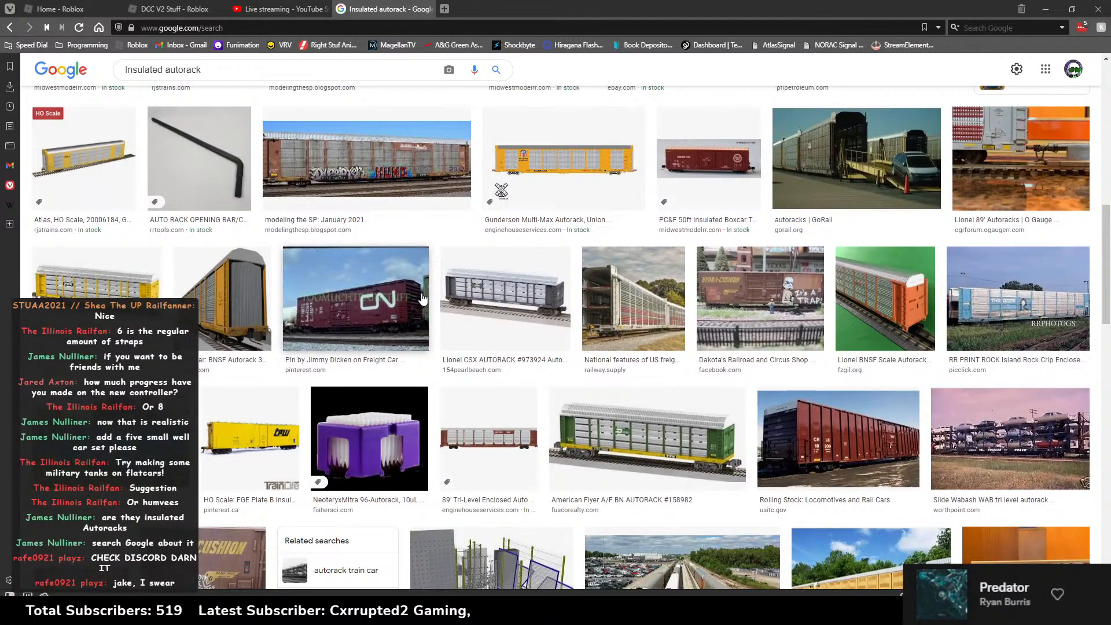
pyautogui.click(1009, 463)
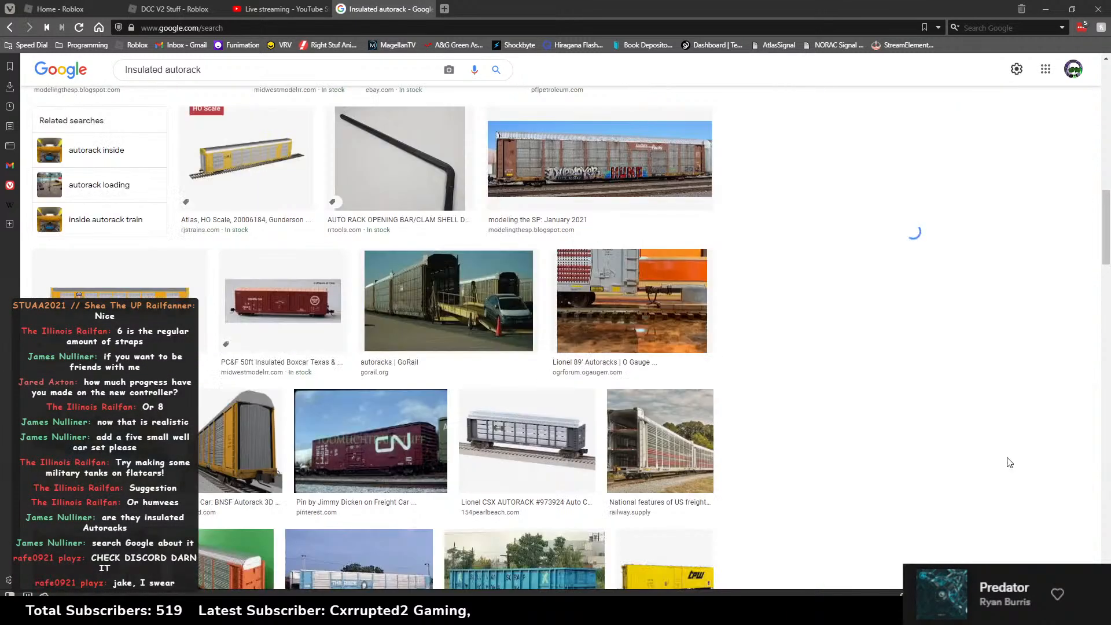
pyautogui.scroll(-6, 543, 210)
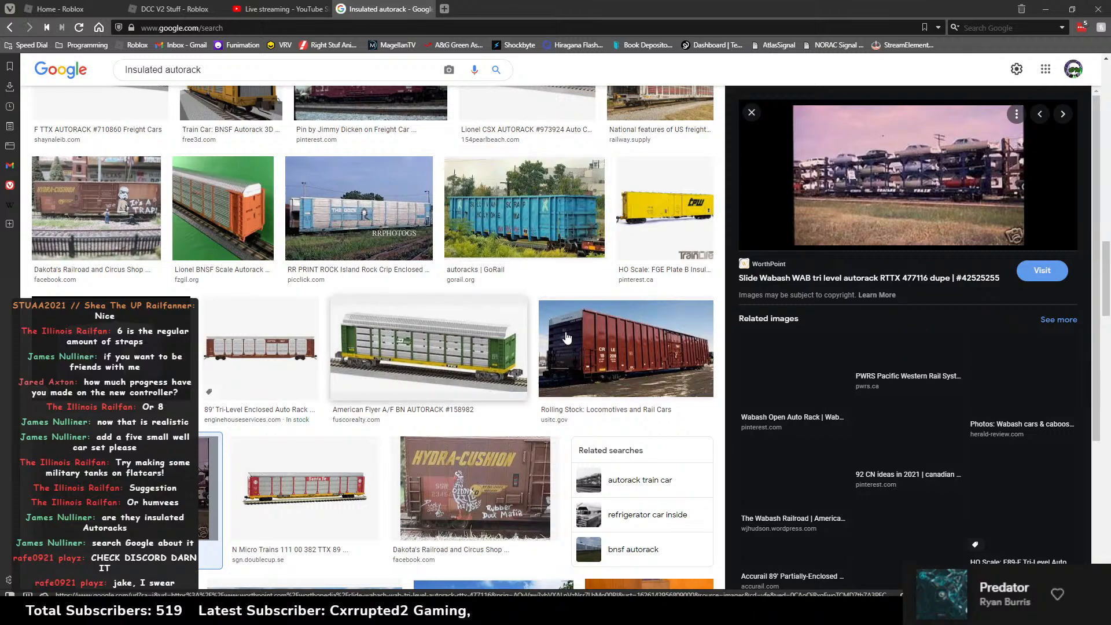
pyautogui.scroll(7, 567, 338)
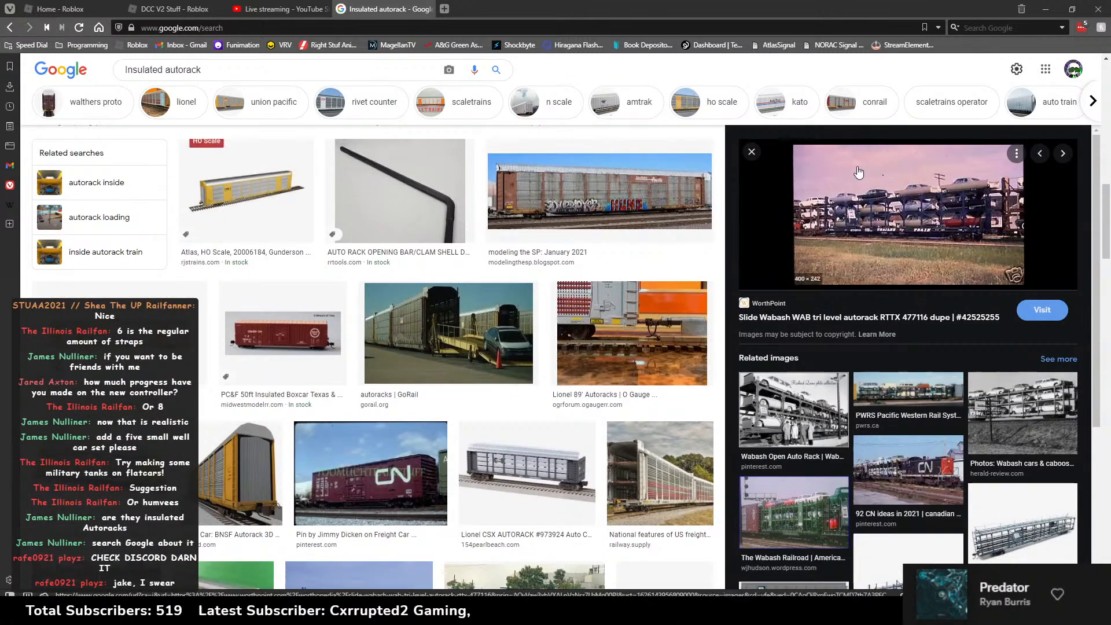
pyautogui.press('Escape')
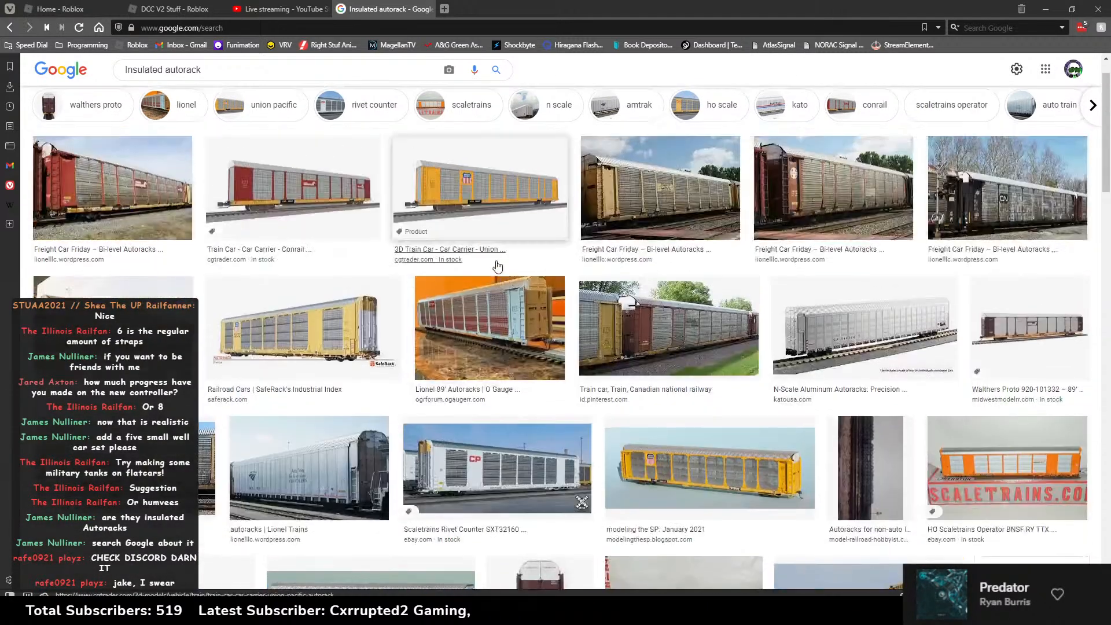
# Step: Look further through the autorack images for an insulated design and close the search tab
pyautogui.scroll(1, 496, 267)
pyautogui.scroll(-10, 496, 267)
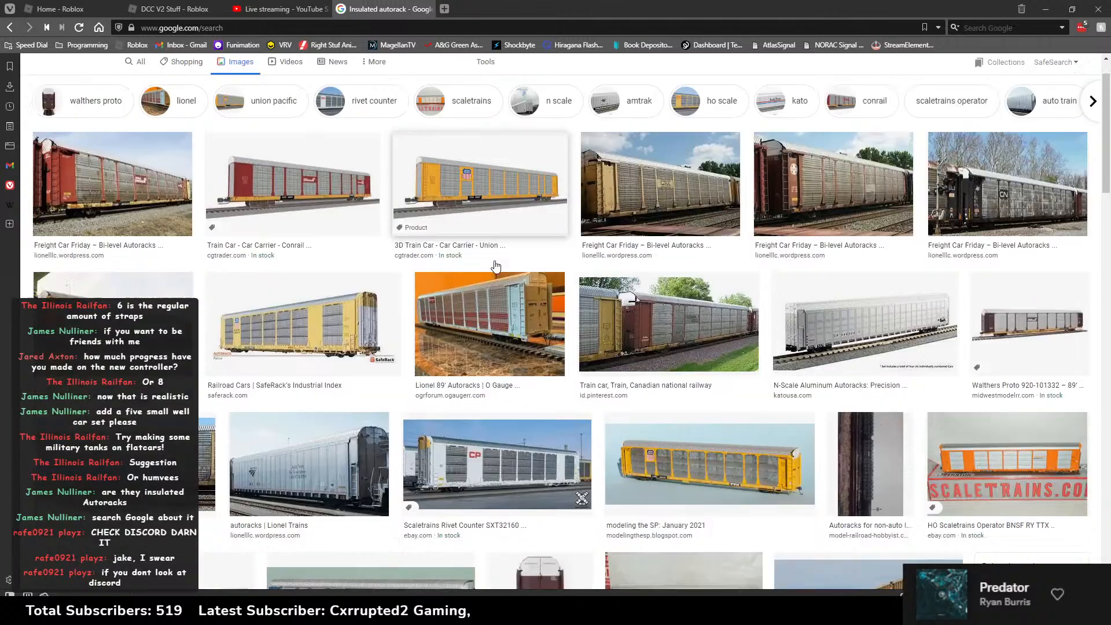
pyautogui.scroll(-7, 486, 280)
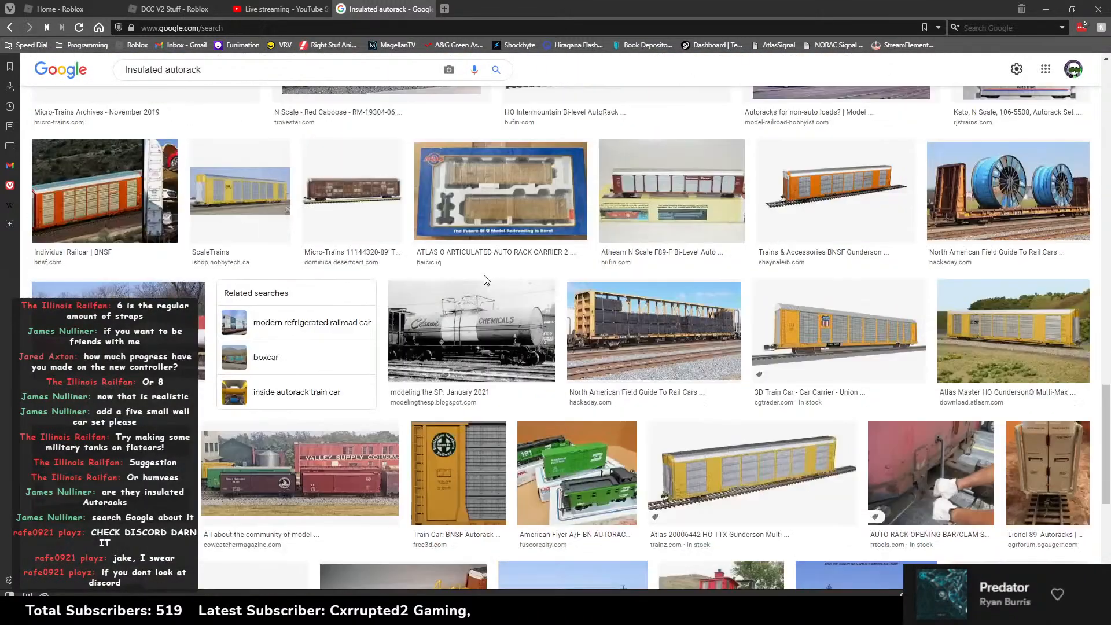
pyautogui.scroll(-6, 477, 288)
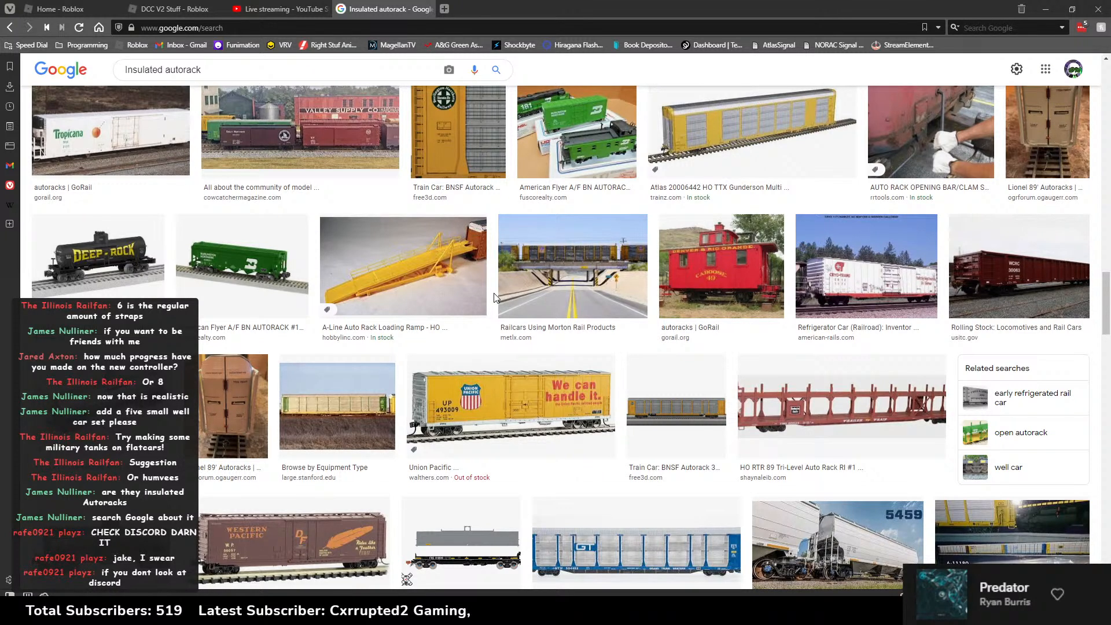
pyautogui.scroll(1, 495, 298)
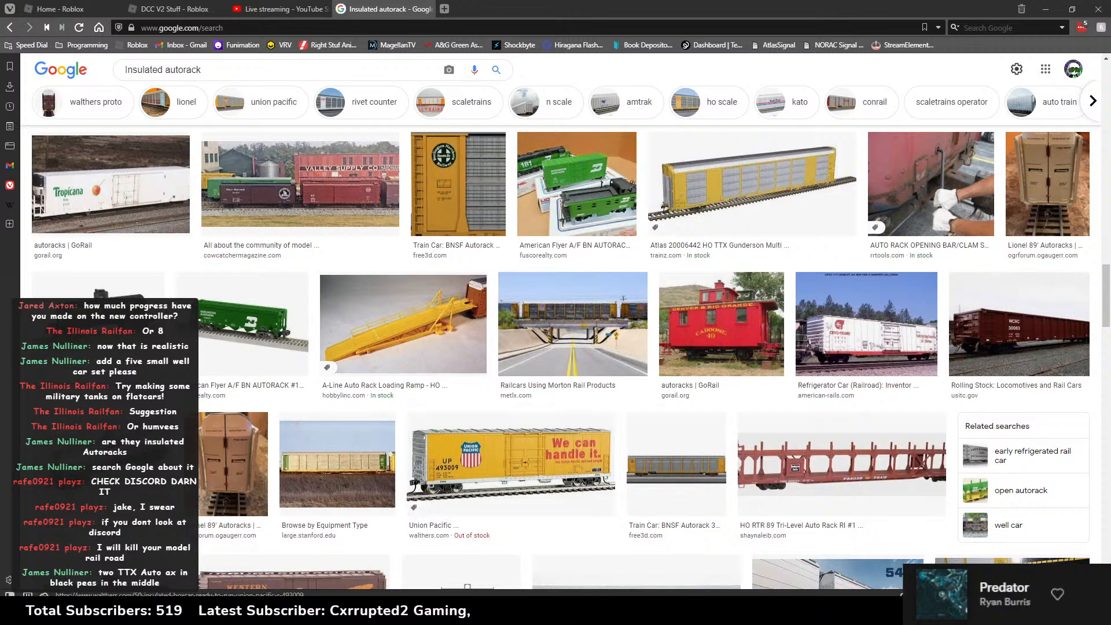
pyautogui.hotkey('alt', 'Tab')
pyautogui.hotkey('alt', 'Tab')
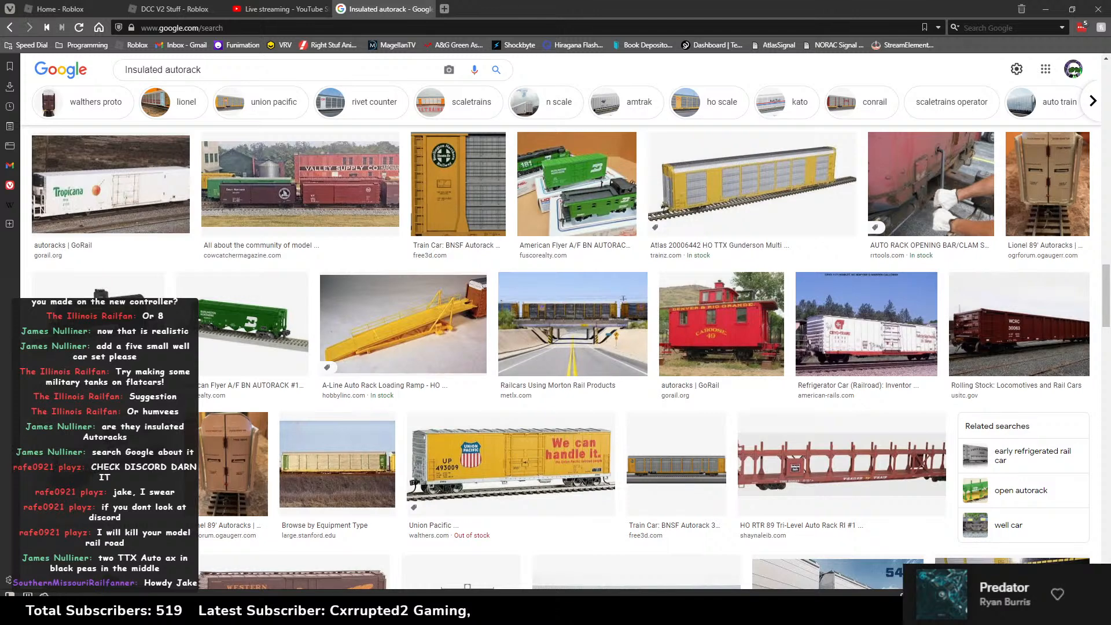
pyautogui.click(426, 10)
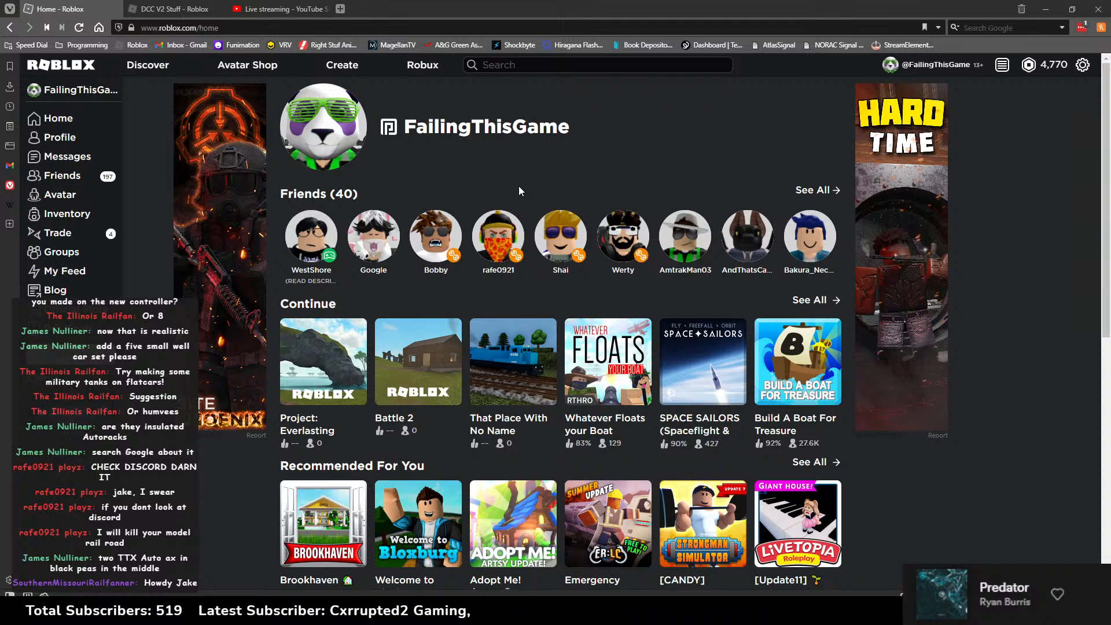
# Step: Switch to the That Place With No Name project in Roblox Studio
pyautogui.click(797, 524)
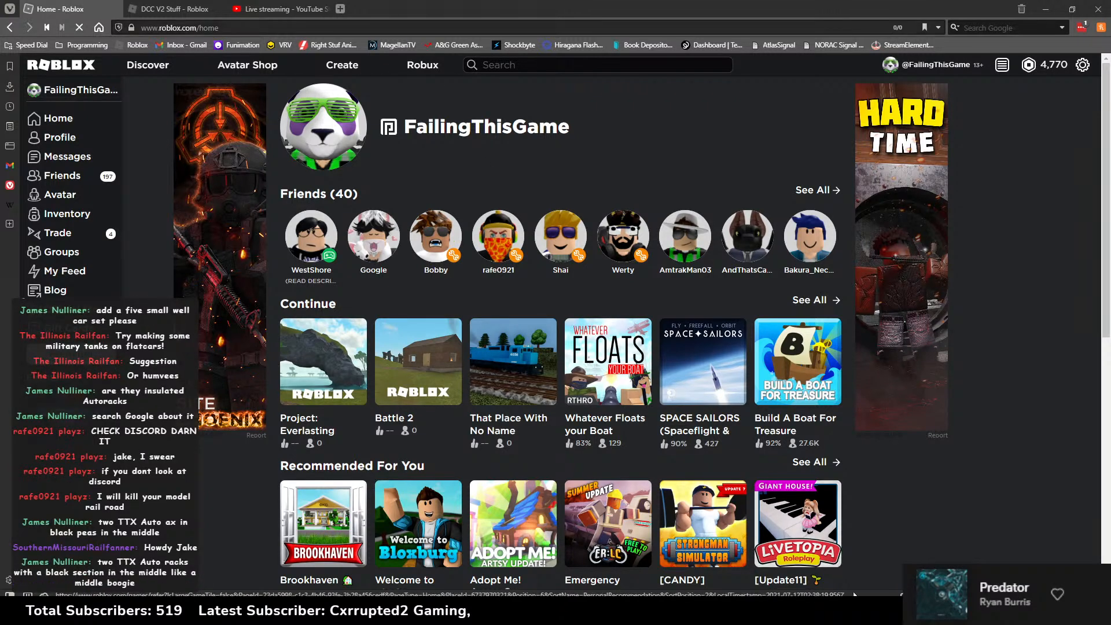
pyautogui.click(856, 610)
pyautogui.click(810, 609)
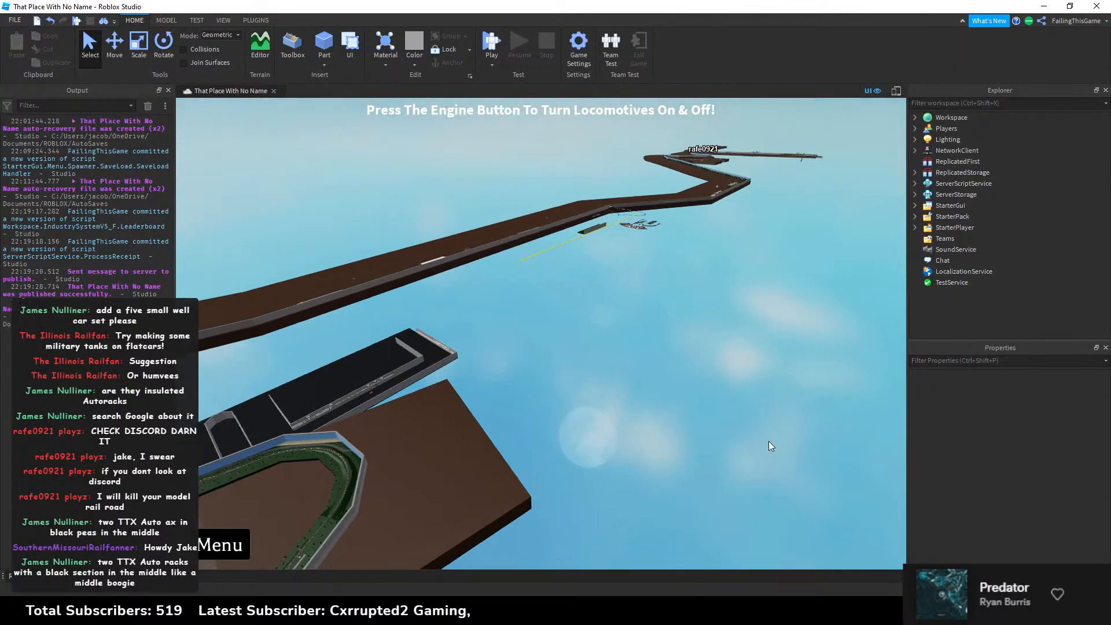
# Step: Switch to the browser and list the A & G Model Railroad group's experiences on the Roblox Develop page
pyautogui.click(857, 609)
pyautogui.moveTo(682, 359); pyautogui.dragTo(728, 348, button='right')
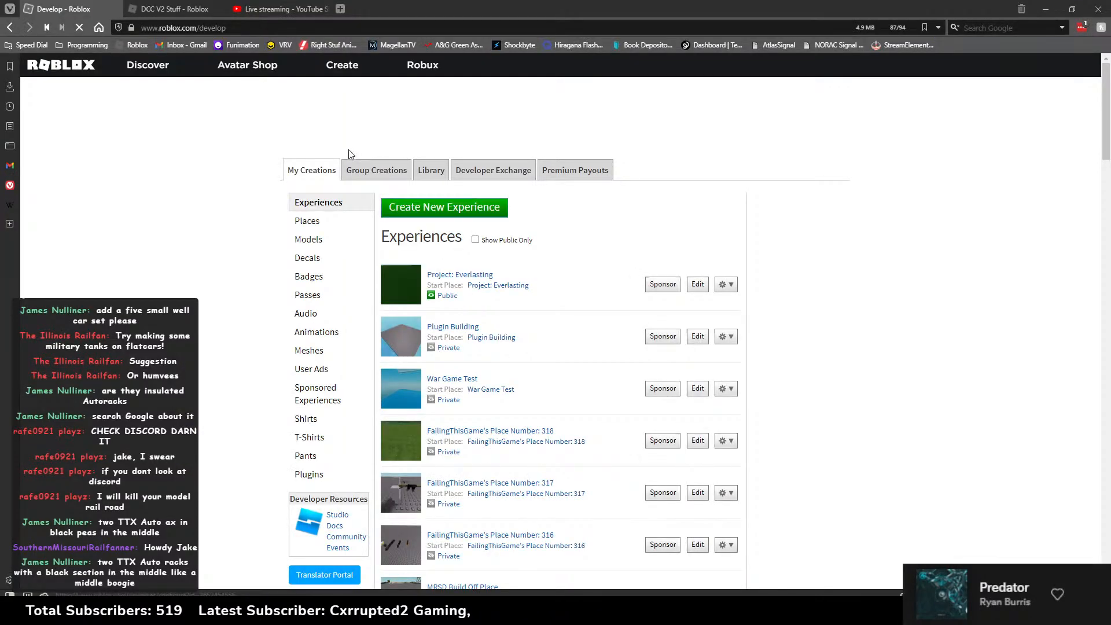
pyautogui.click(355, 172)
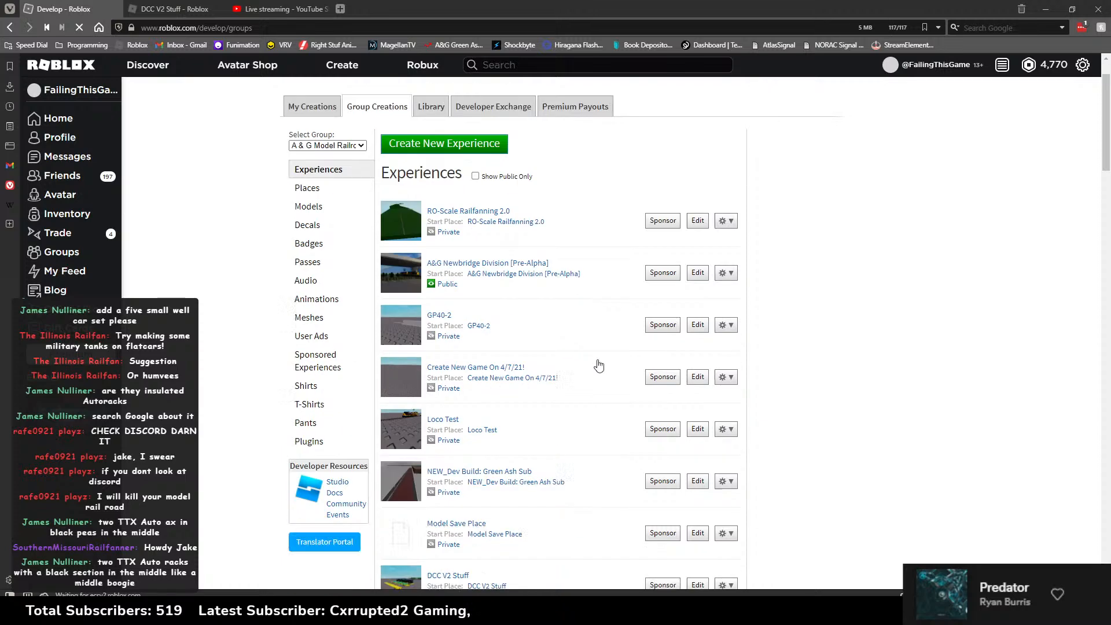
pyautogui.scroll(-3, 598, 366)
# Step: Return to the That Place With No Name project and survey the layout along to the rolling stock on the far baseplate
pyautogui.moveTo(831, 612)
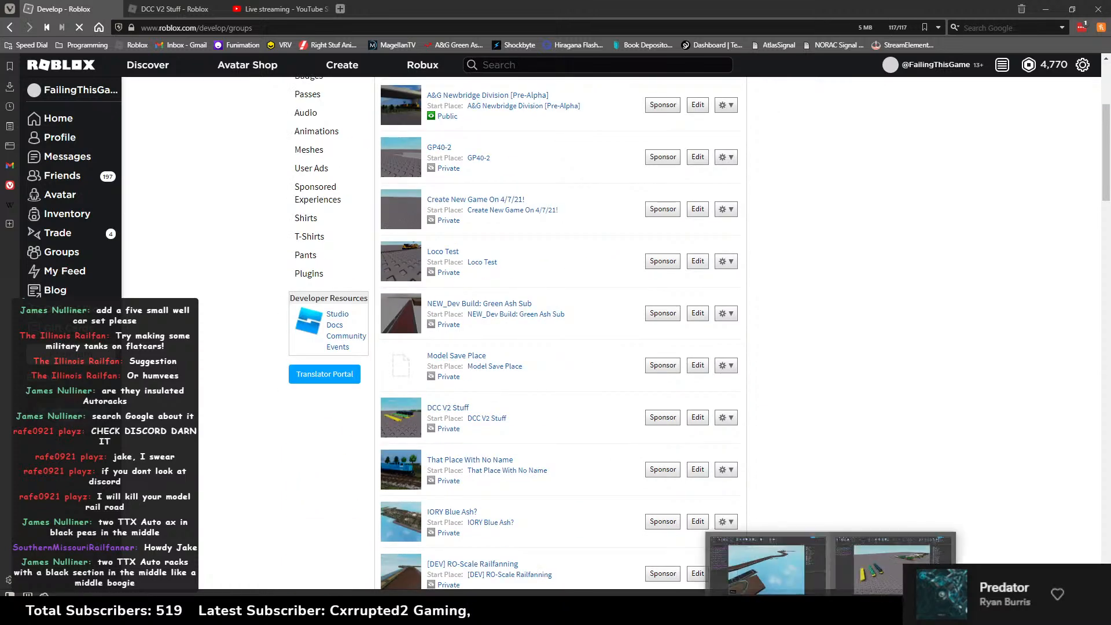
pyautogui.click(768, 574)
pyautogui.moveTo(608, 286); pyautogui.dragTo(638, 214, button='right')
pyautogui.scroll(15, 638, 213)
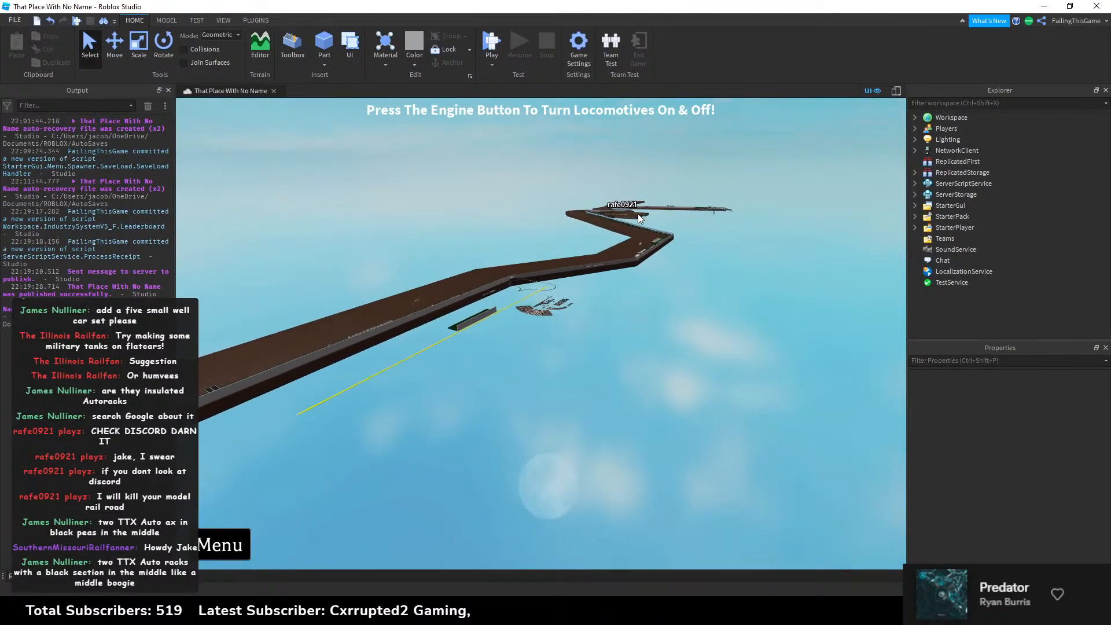
pyautogui.scroll(10, 638, 214)
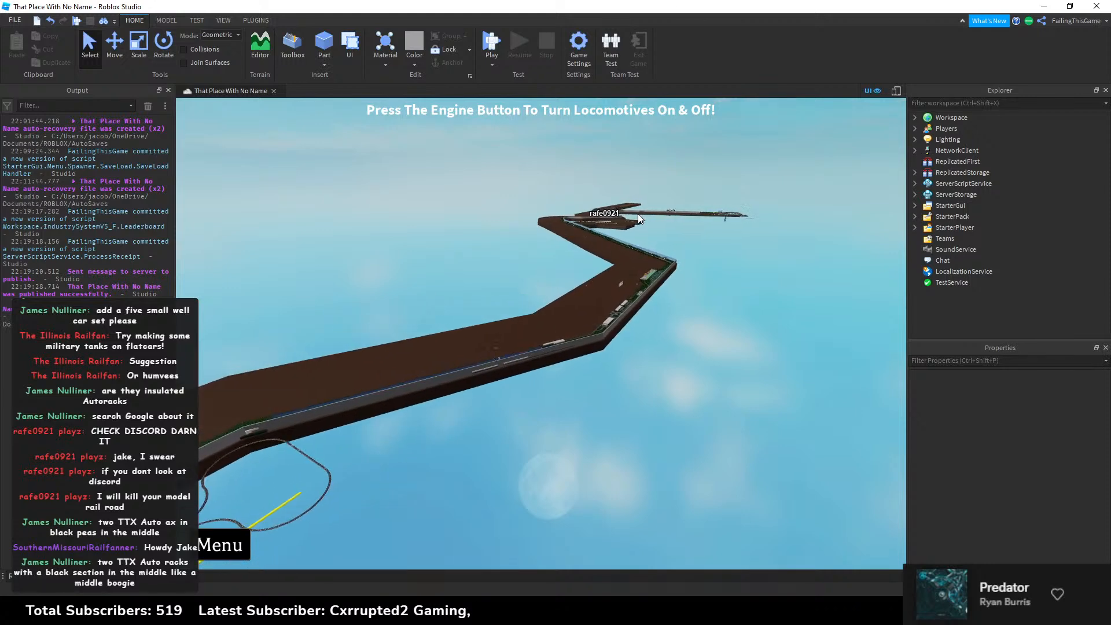
pyautogui.scroll(10, 637, 214)
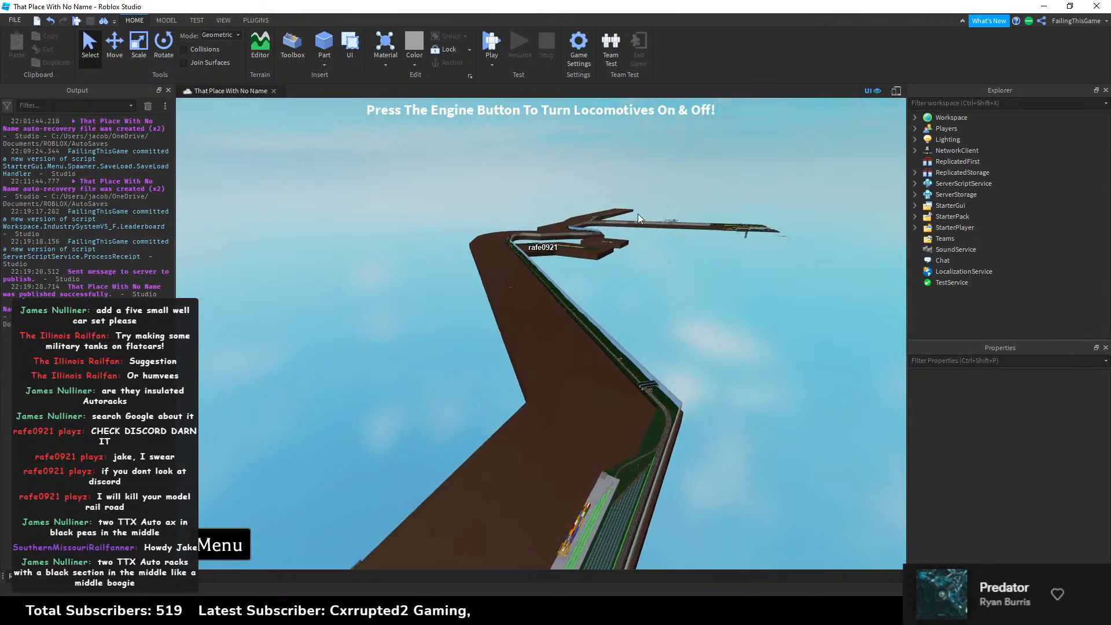
pyautogui.scroll(10, 541, 312)
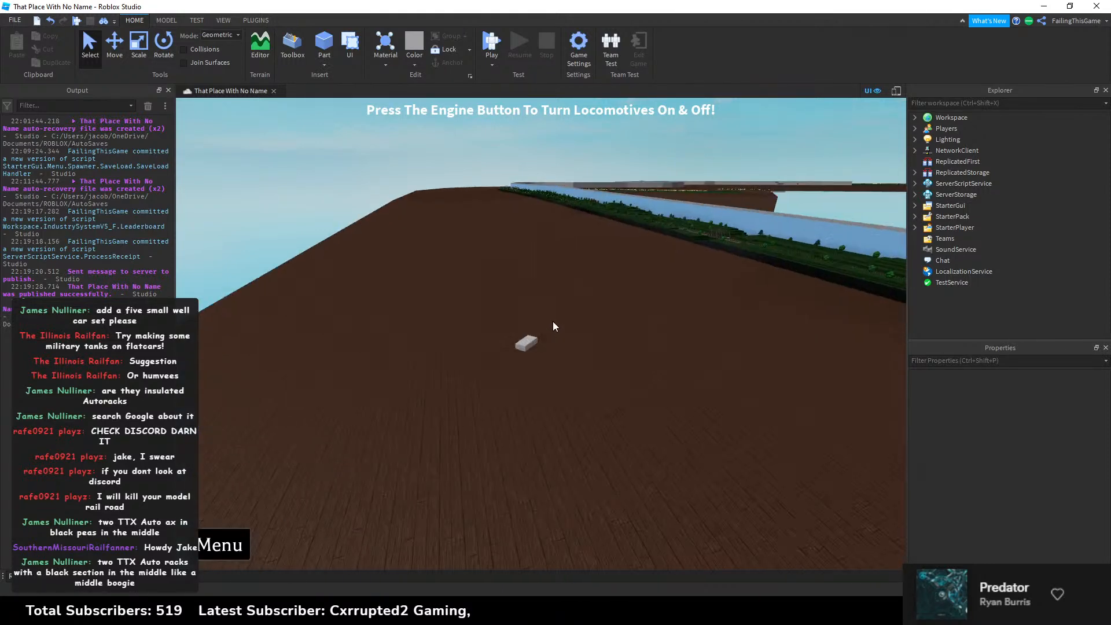
pyautogui.moveTo(553, 322); pyautogui.dragTo(607, 339, button='right')
pyautogui.scroll(10, 589, 332)
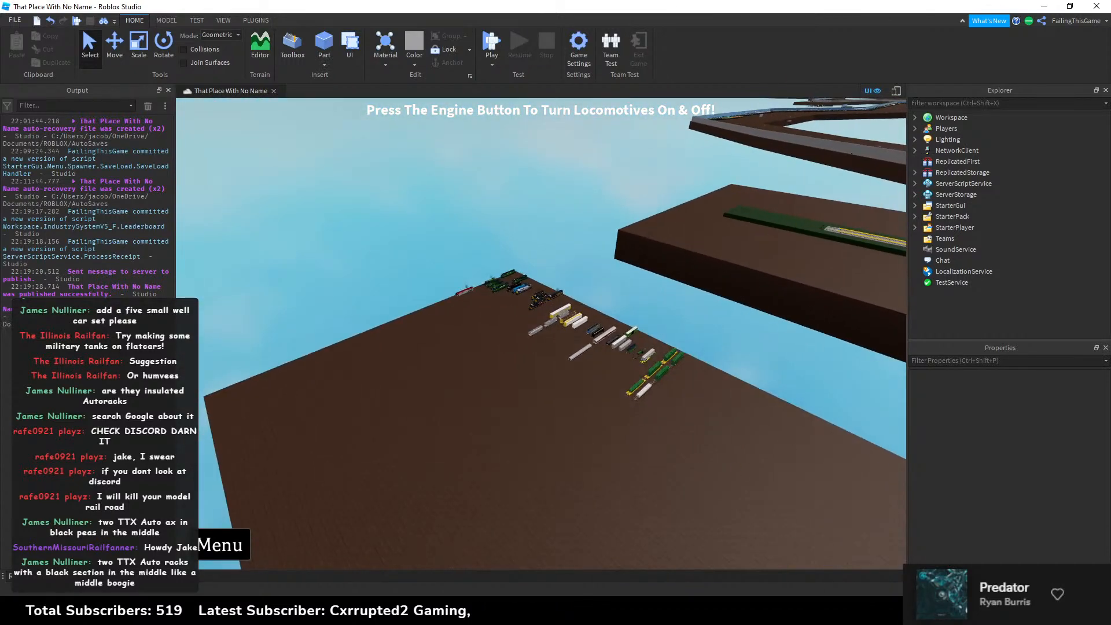
# Step: Open the group's Model Save Place for editing from the experiences list in the browser
pyautogui.click(556, 612)
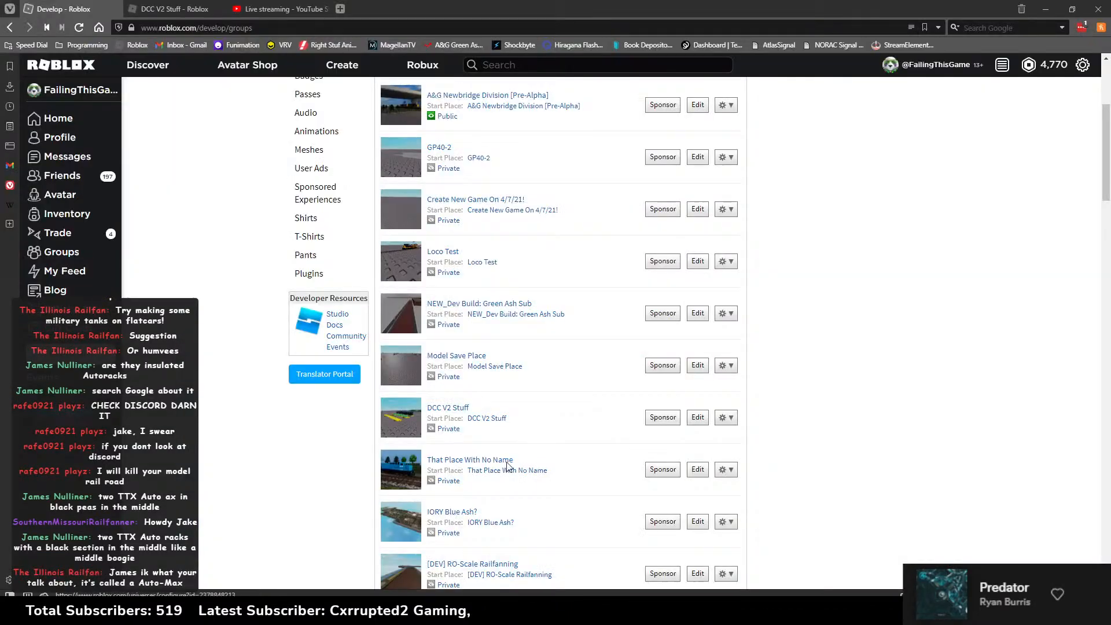
pyautogui.click(698, 365)
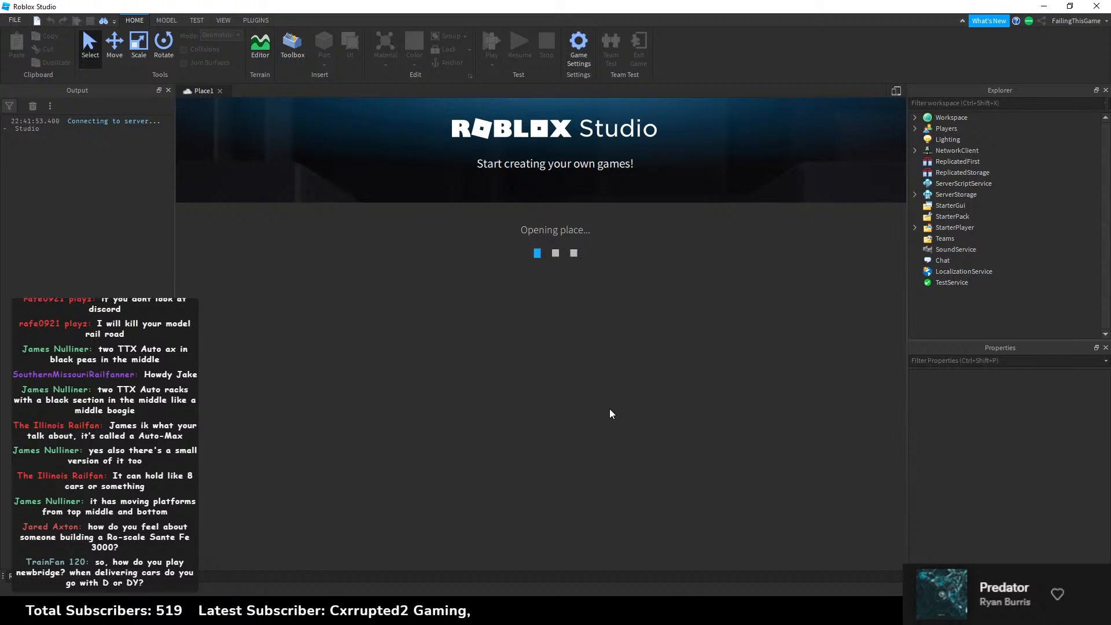
# Step: Search the web for "Santa Fe 3000" in a new browser tab
pyautogui.click(457, 611)
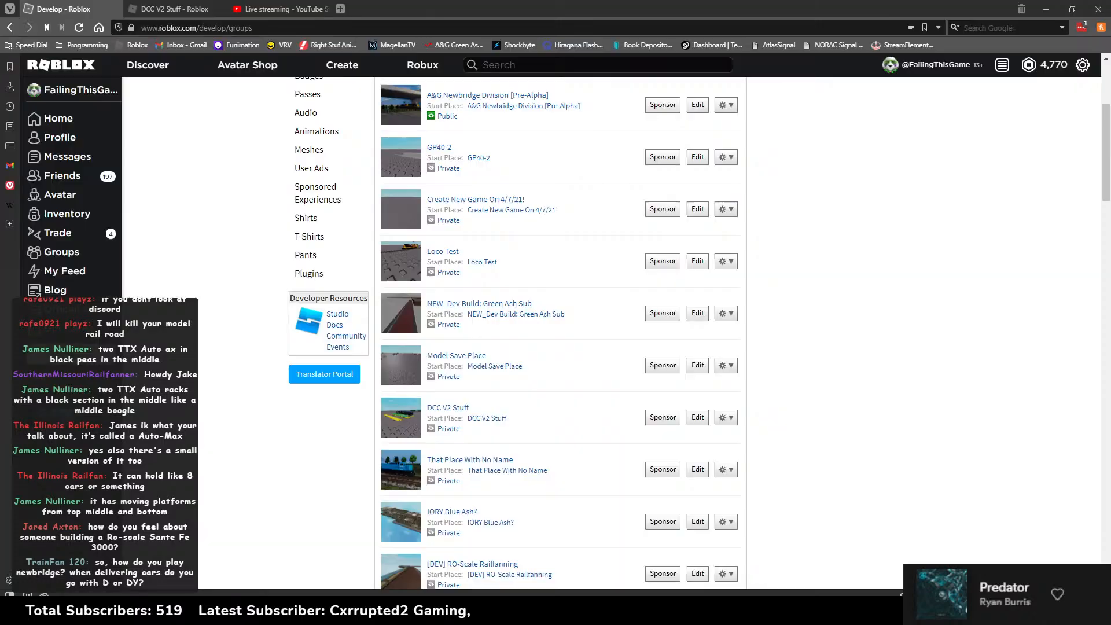
pyautogui.click(342, 10)
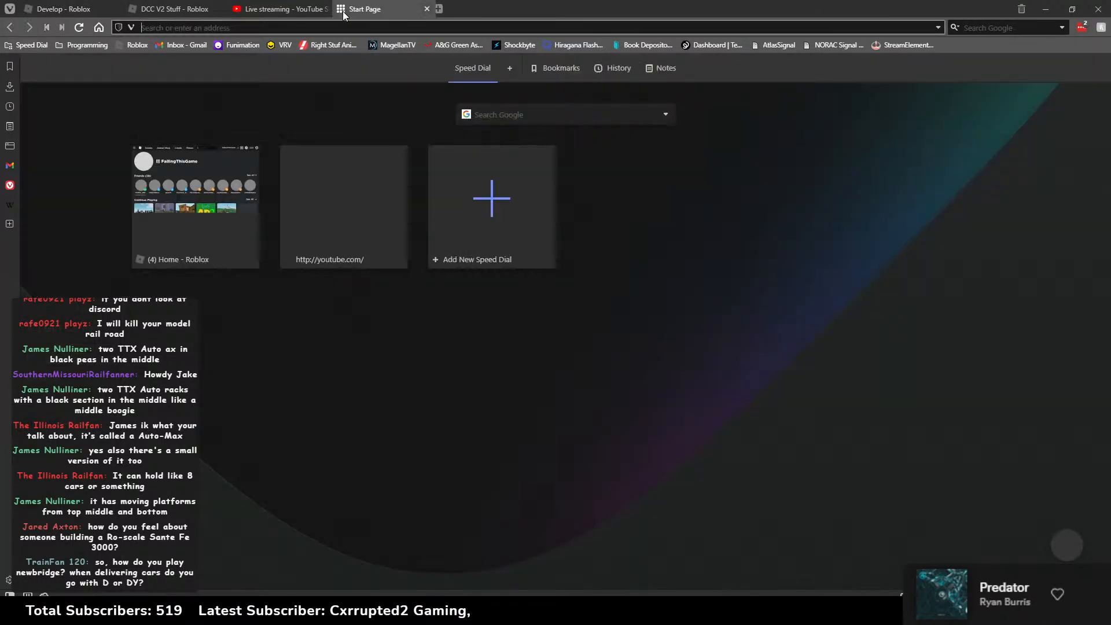
pyautogui.hotkey('ctrl', 't')
pyautogui.write('Sa')
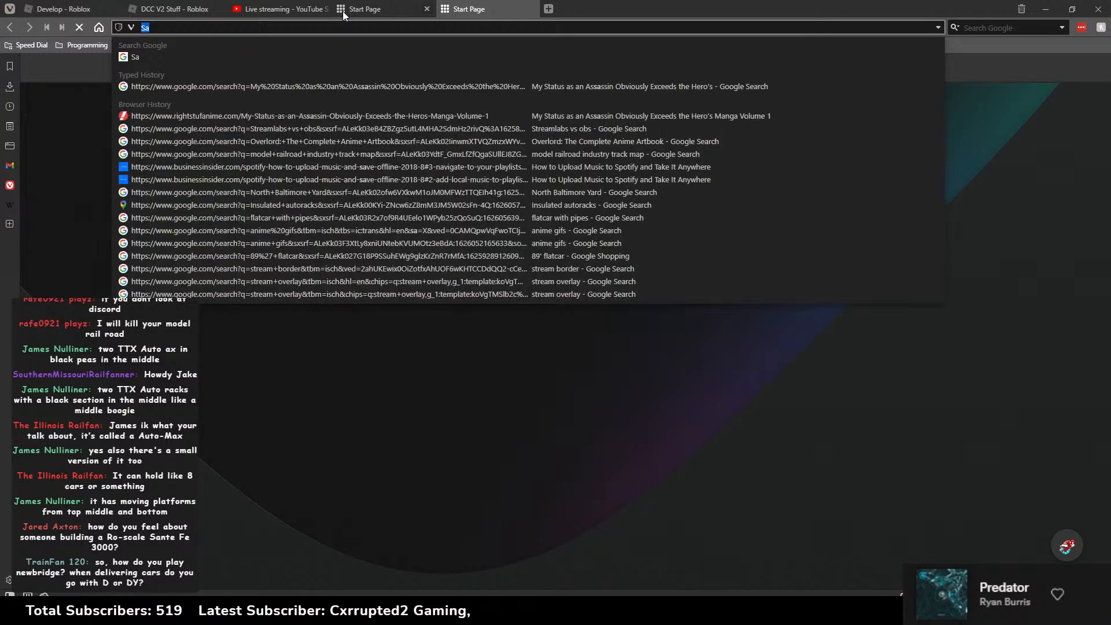
pyautogui.press('Right')
pyautogui.write('nta Fe 300')
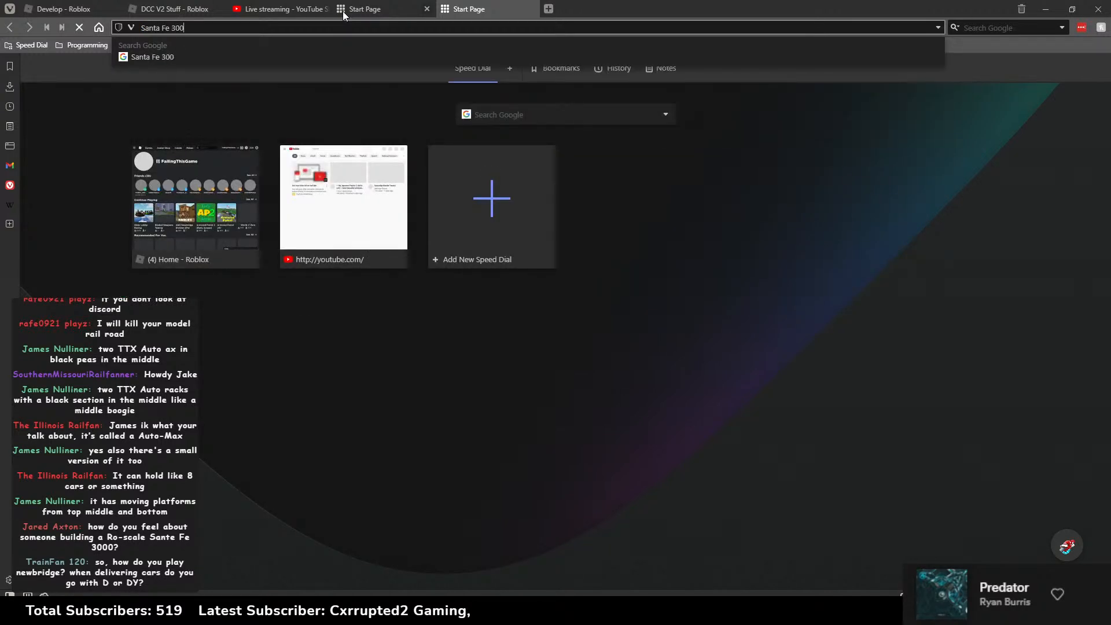
pyautogui.press('Return')
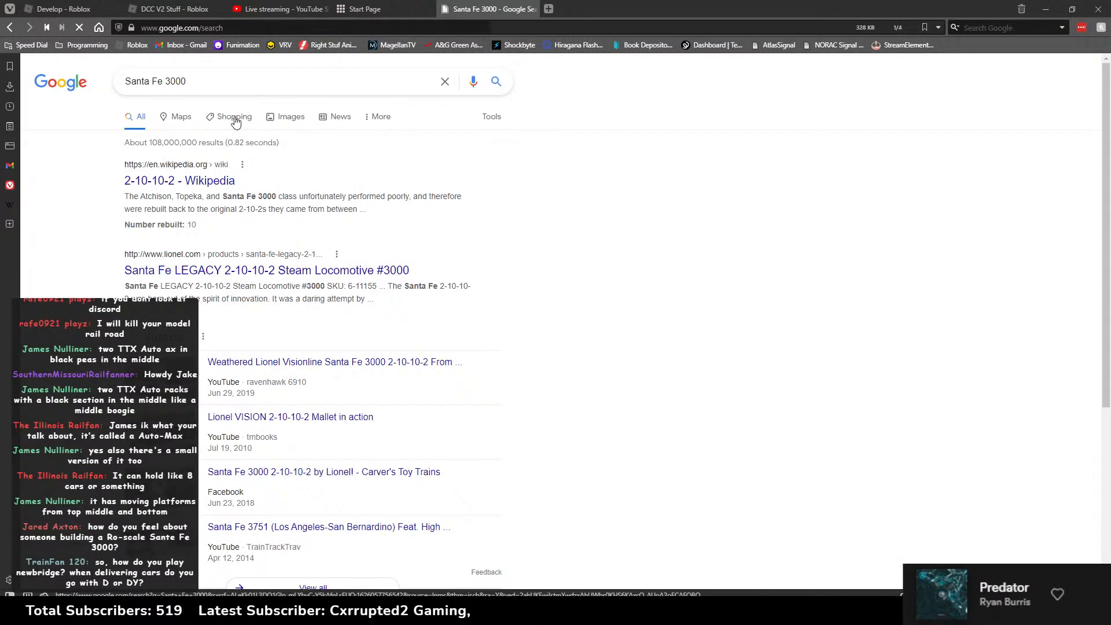
# Step: Look through the image results for the Santa Fe 3000 locomotive and close the search and spare start tabs
pyautogui.click(277, 119)
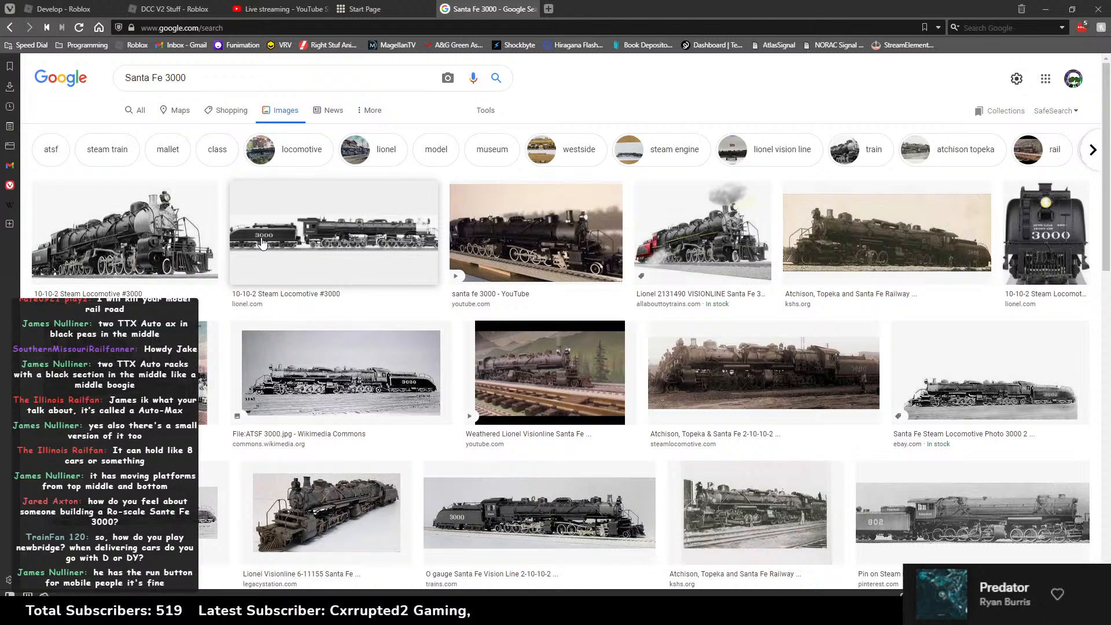
pyautogui.scroll(-6, 261, 243)
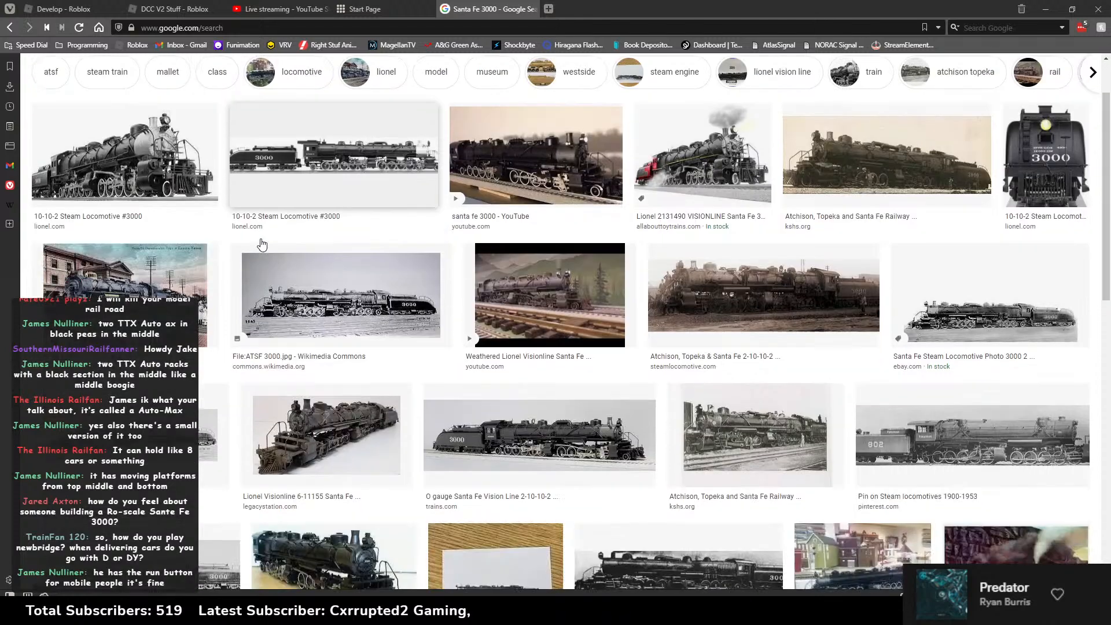
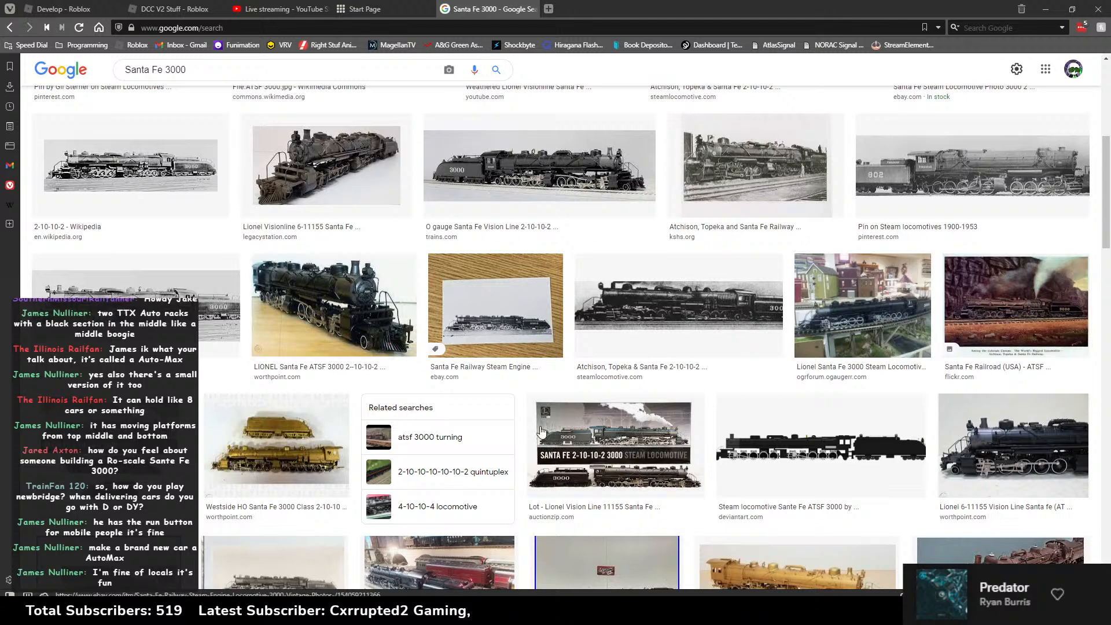
pyautogui.click(531, 10)
pyautogui.click(427, 10)
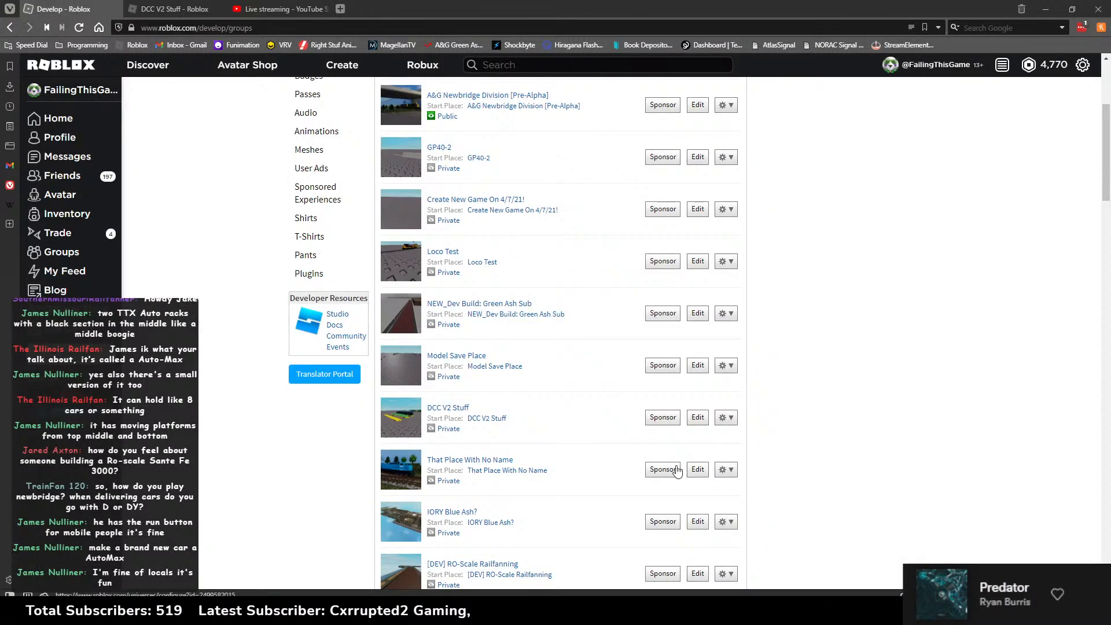
# Step: Switch to the Model Save Place project in Roblox Studio and view the white covered freight car up close
pyautogui.hotkey('alt', 'Tab')
pyautogui.moveTo(618, 339); pyautogui.dragTo(724, 300, button='right')
pyautogui.press('w')
pyautogui.press('w')
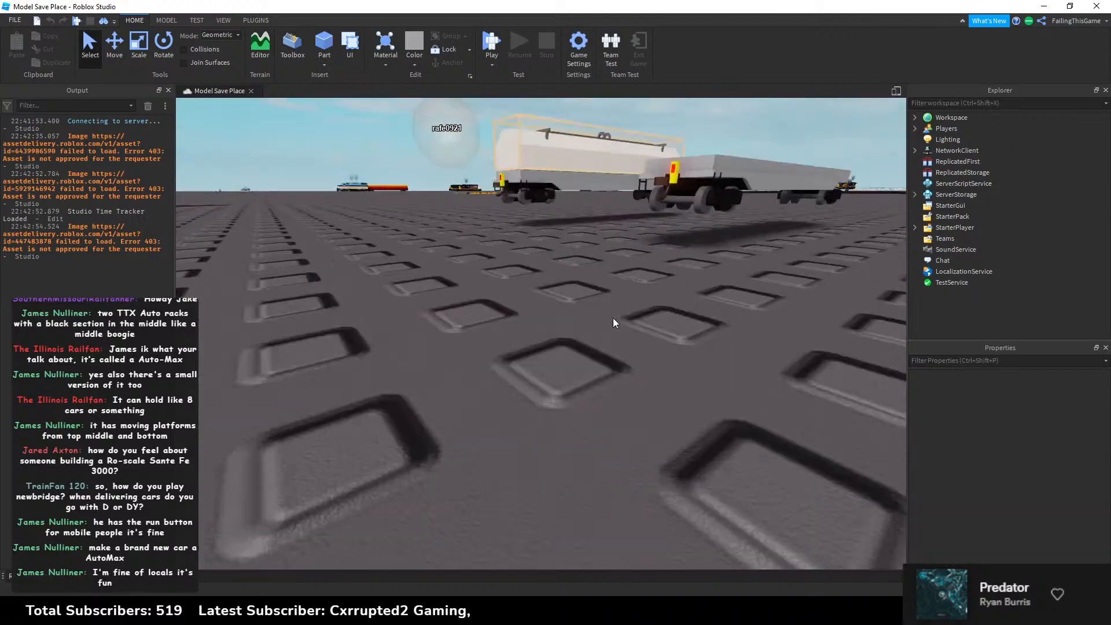
pyautogui.press('a')
pyautogui.press('e')
pyautogui.moveTo(615, 318); pyautogui.dragTo(564, 293, button='right')
pyautogui.press('q')
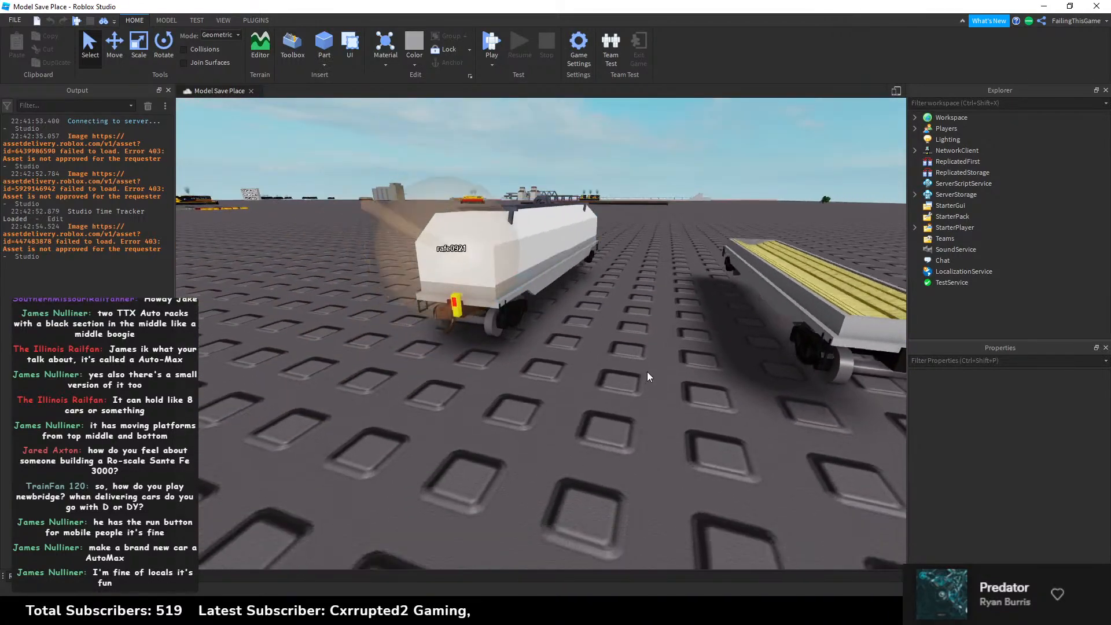
# Step: Examine the white covered car and the wood-decked flatcar beside it from several angles
pyautogui.press('d')
pyautogui.moveTo(646, 371); pyautogui.dragTo(515, 331, button='right')
pyautogui.press('a')
pyautogui.press('q')
pyautogui.moveTo(567, 363); pyautogui.dragTo(567, 363, button='right')
pyautogui.press('s')
pyautogui.press('d')
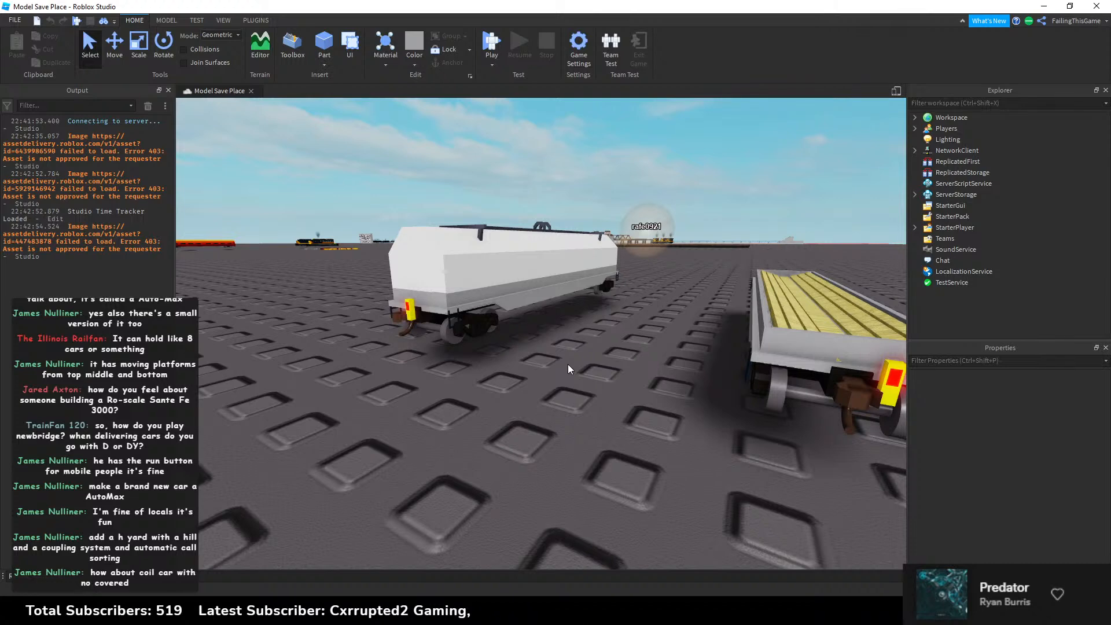
pyautogui.moveTo(596, 357); pyautogui.dragTo(619, 359, button='right')
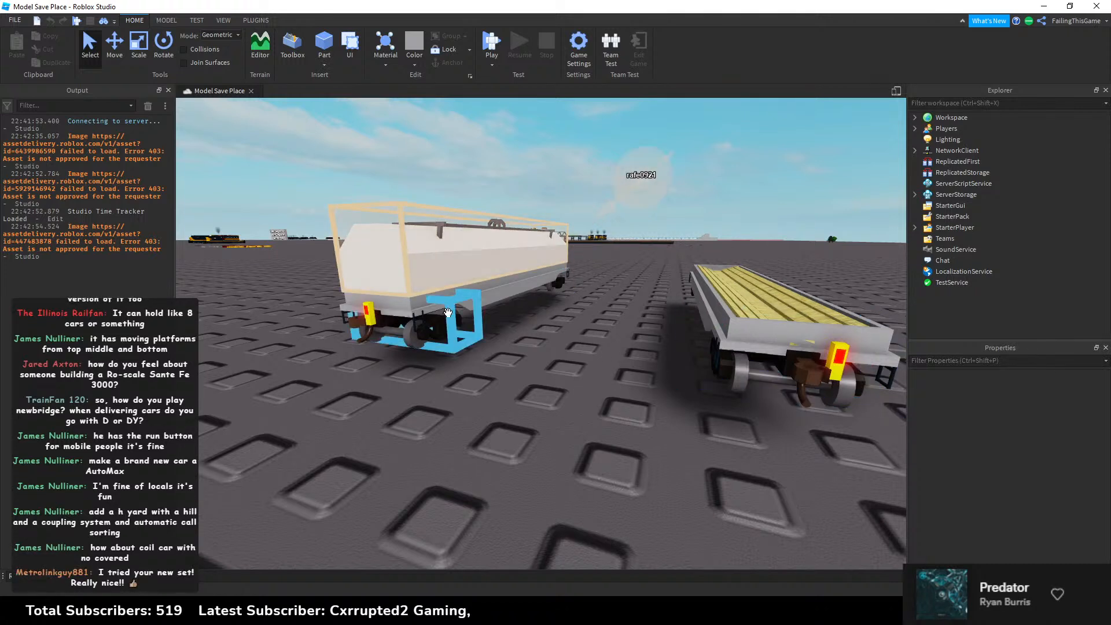
# Step: Check the models listed in the Workspace, collapse it again and look over the surrounding rolling stock
pyautogui.click(915, 118)
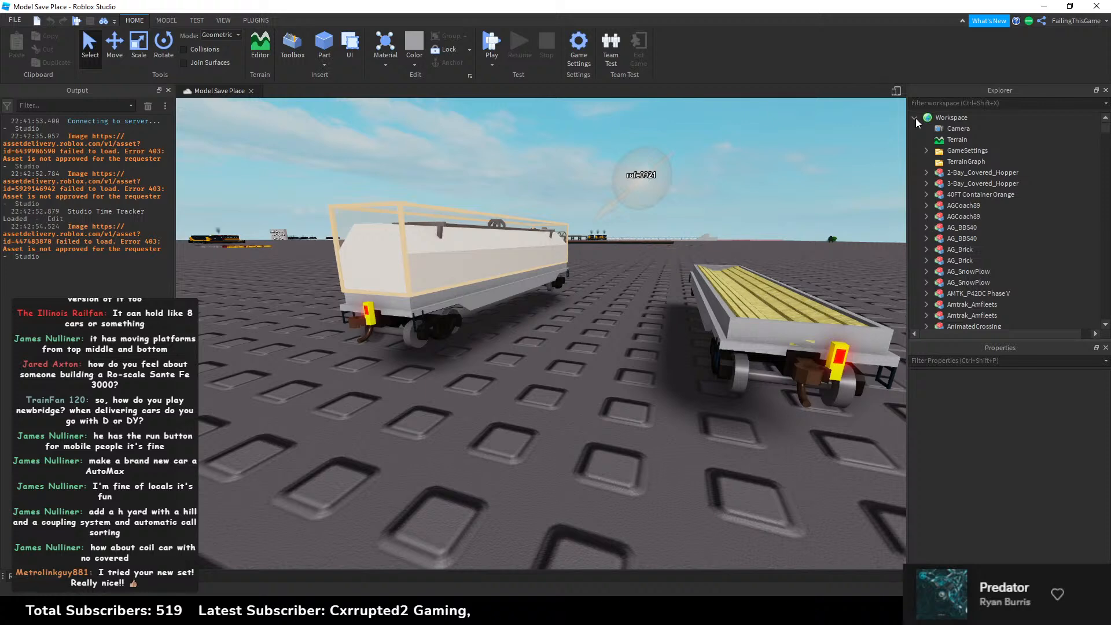
pyautogui.click(915, 118)
pyautogui.scroll(-10, 605, 373)
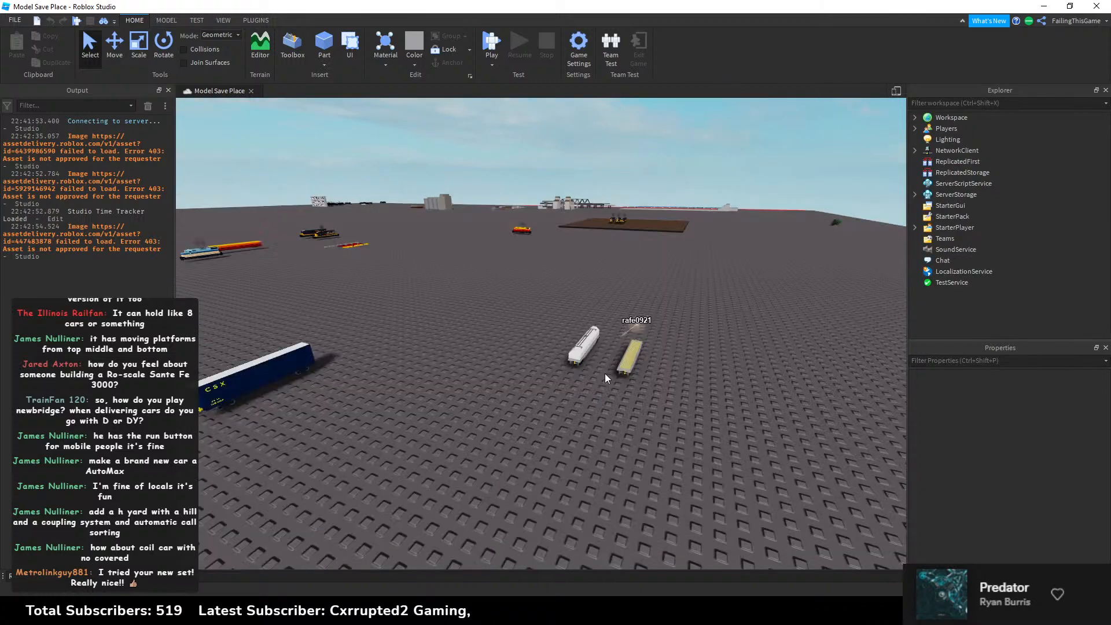
pyautogui.scroll(10, 605, 373)
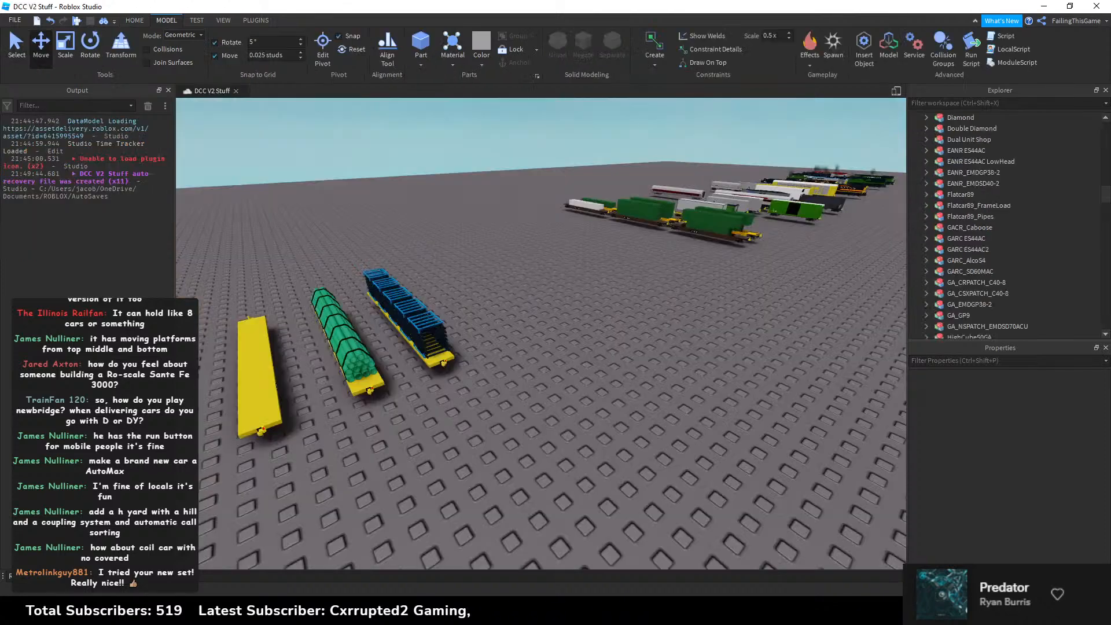
# Step: Search the web for "89 foot flat car" in a new browser tab and show the image results
pyautogui.click(555, 612)
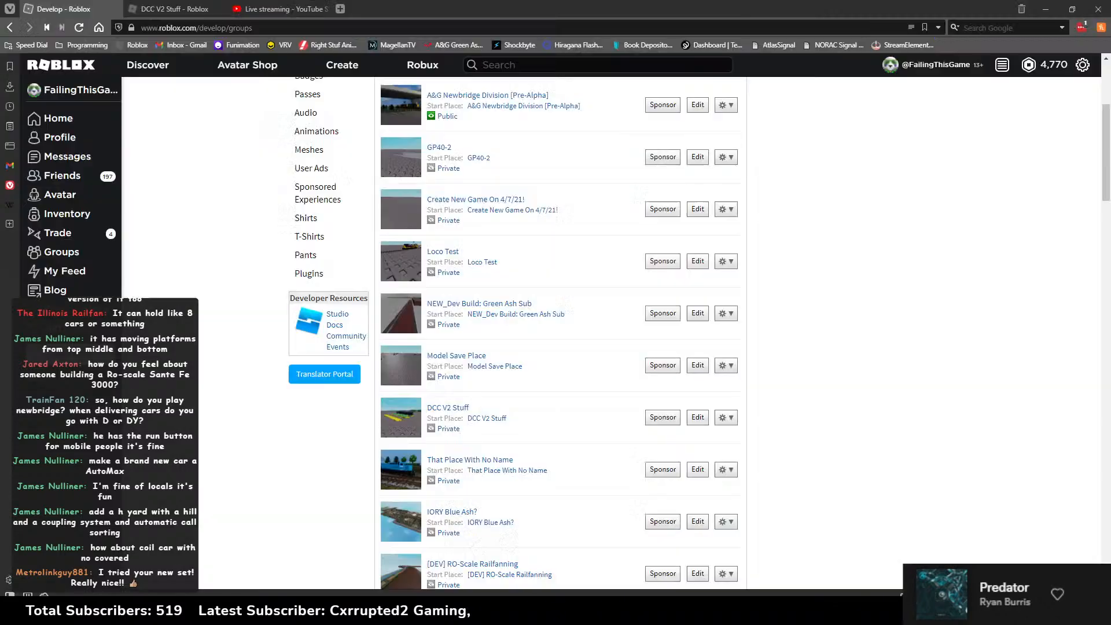
pyautogui.hotkey('ctrl', 't')
pyautogui.write('89 foot flat')
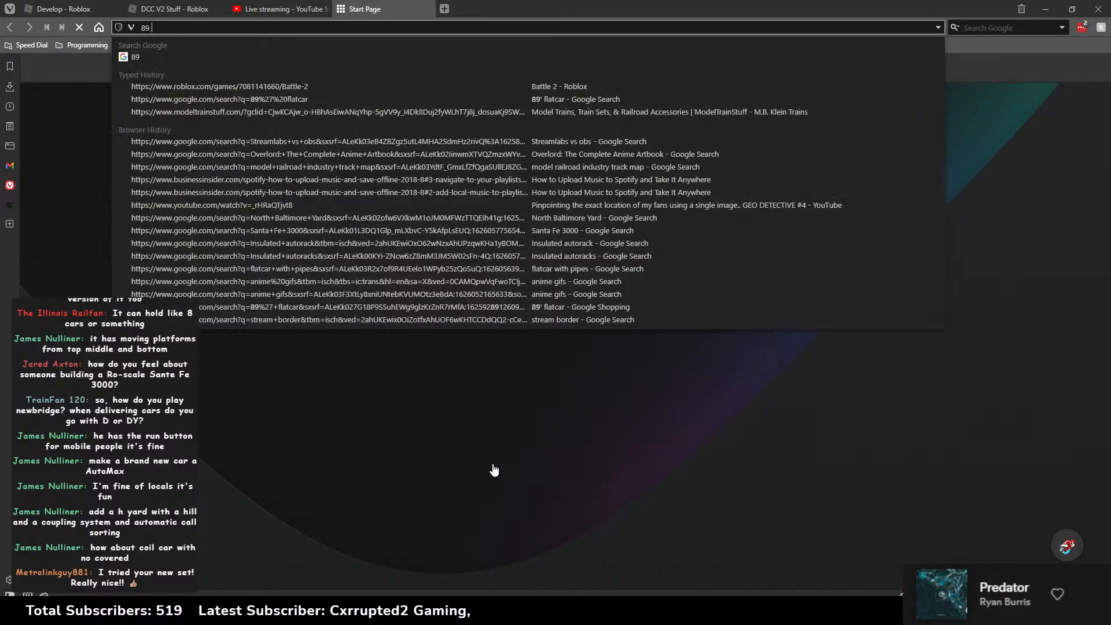
pyautogui.write(' car')
pyautogui.press('Return')
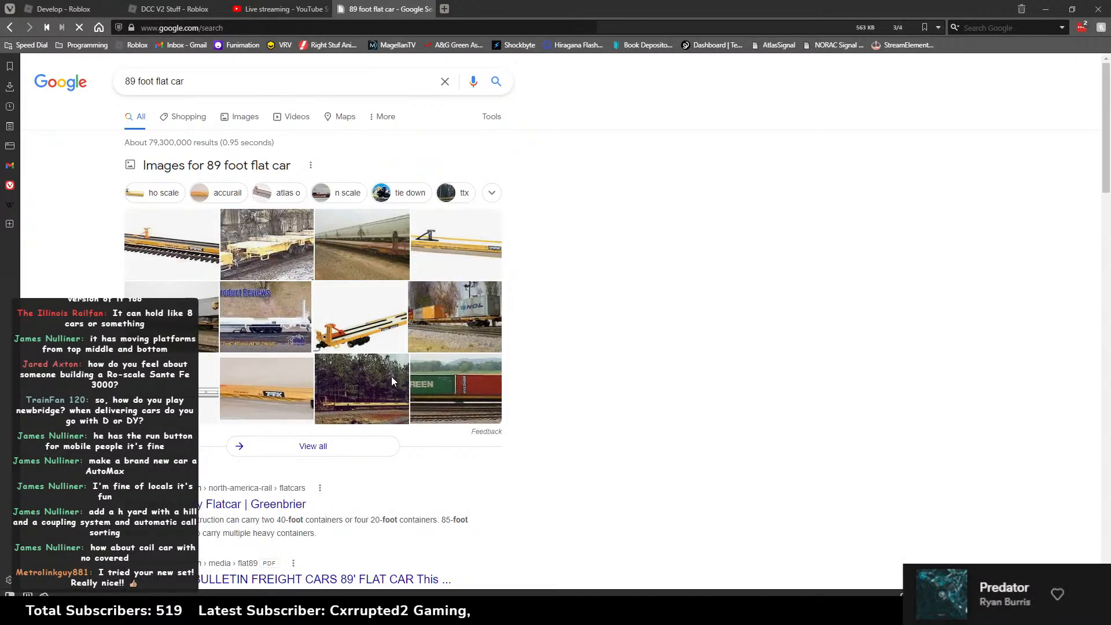
pyautogui.click(245, 117)
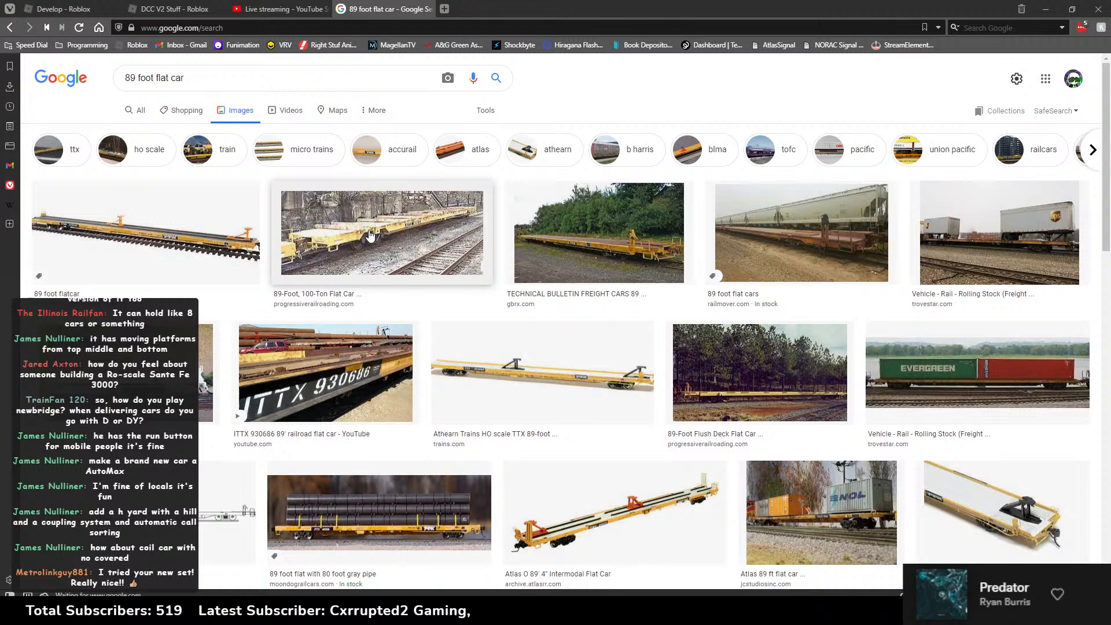
# Step: Browse the 89 foot flat car images for car designs and load ideas
pyautogui.scroll(-2, 359, 237)
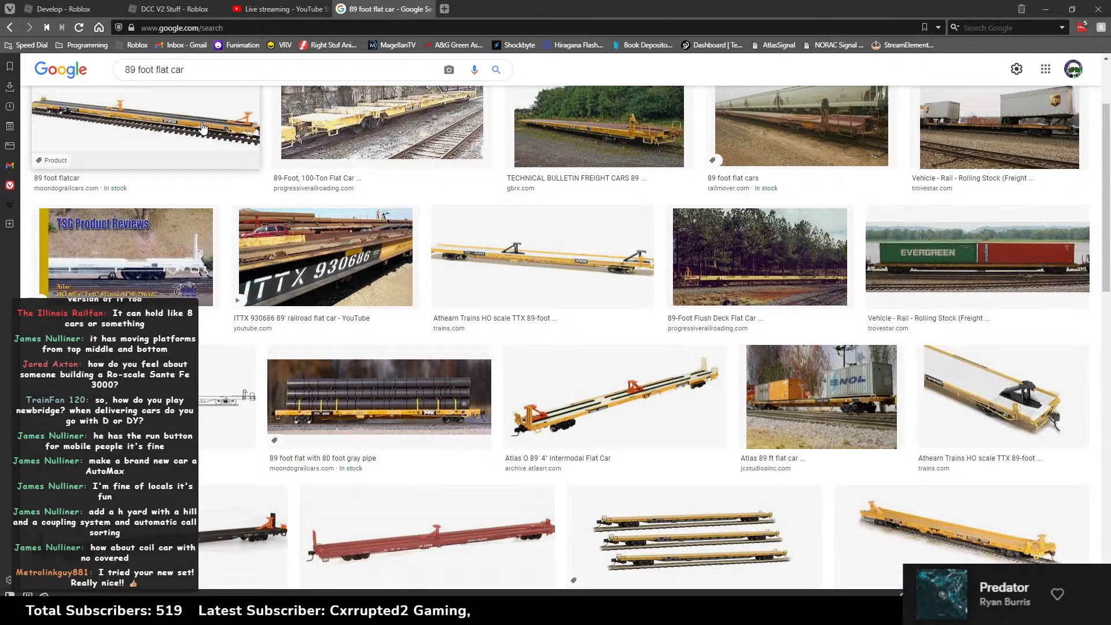
pyautogui.scroll(-3, 345, 246)
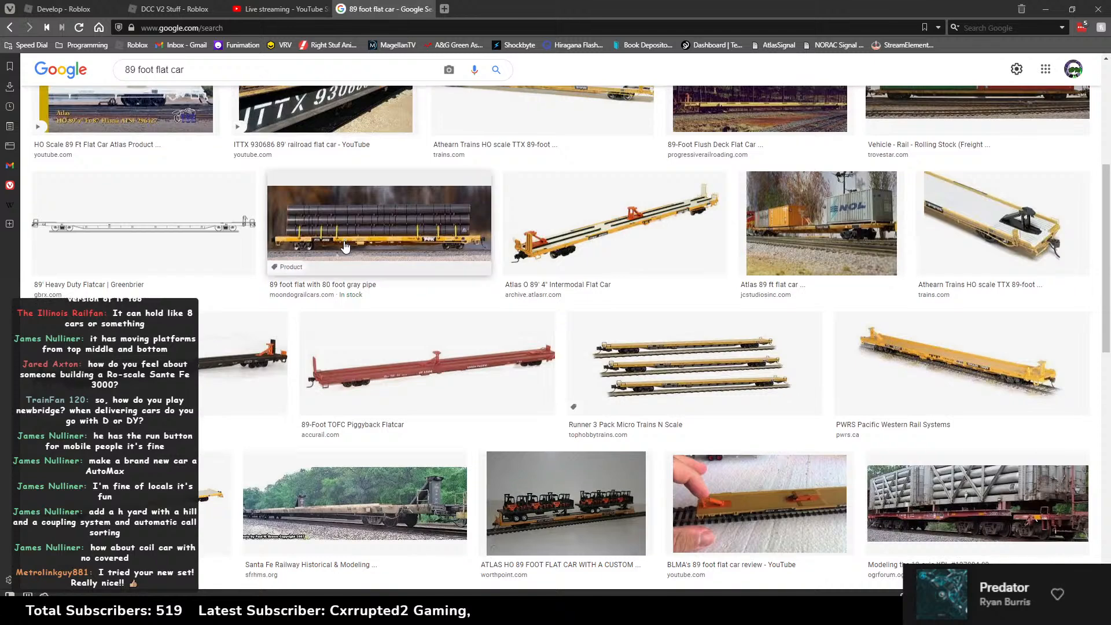
pyautogui.scroll(-4, 345, 246)
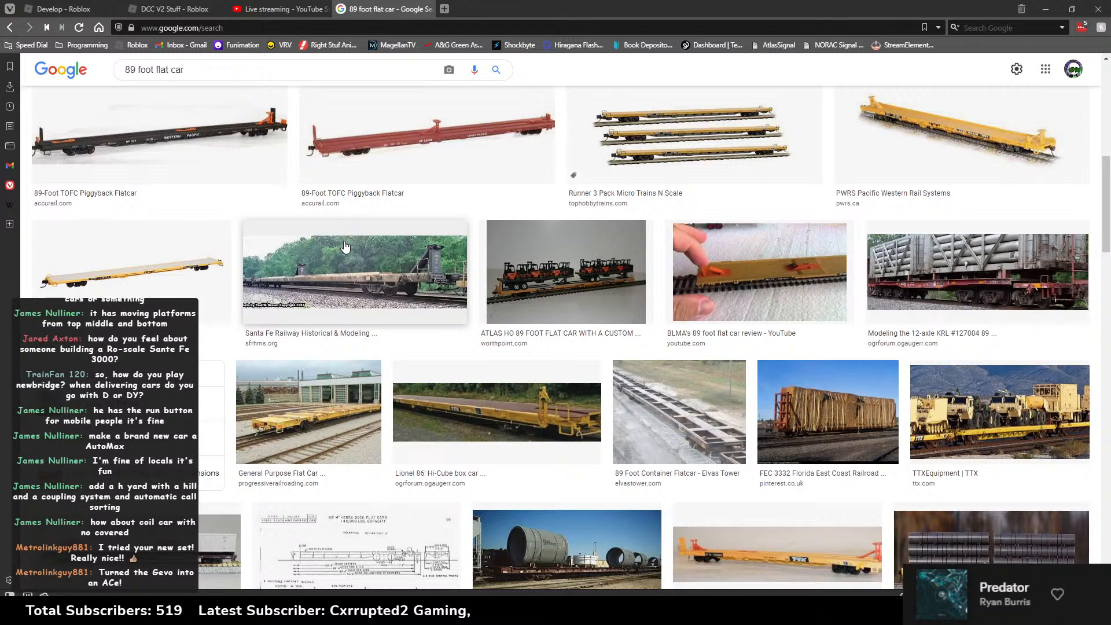
pyautogui.scroll(-2, 345, 247)
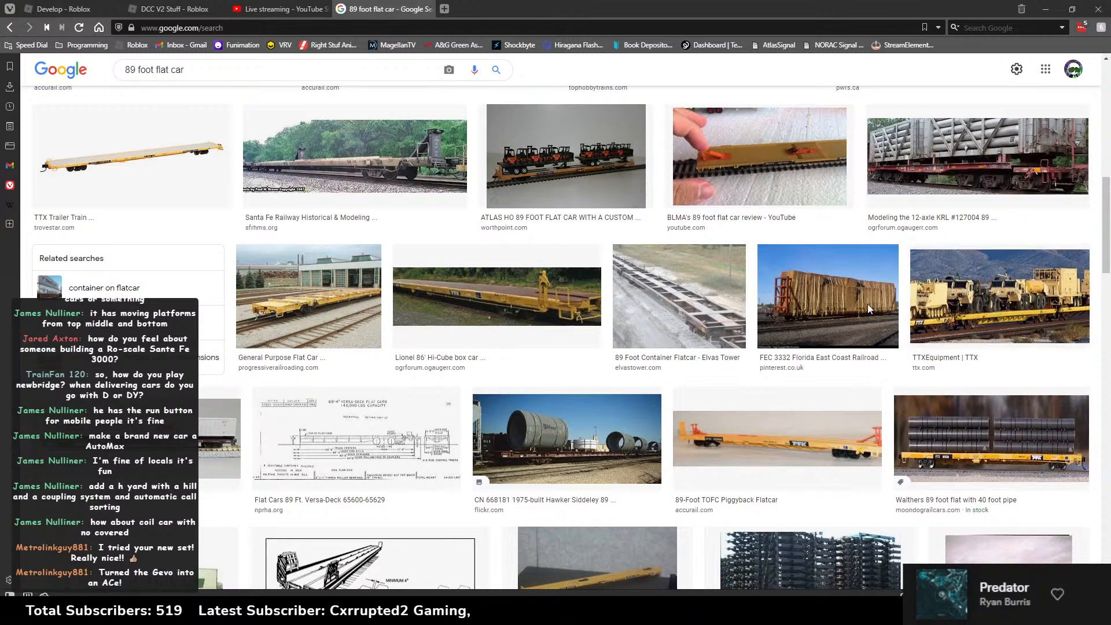
pyautogui.scroll(-2, 866, 304)
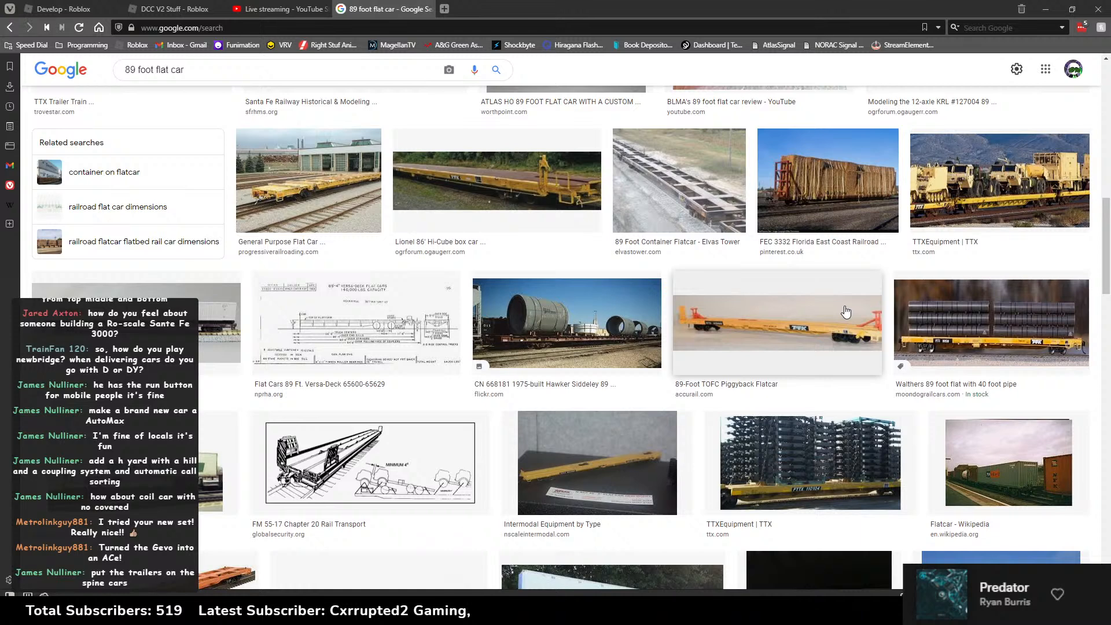
# Step: Preview the Walthers 89 foot flat with 40 foot pipe and browse more flat car images for load ideas
pyautogui.click(941, 317)
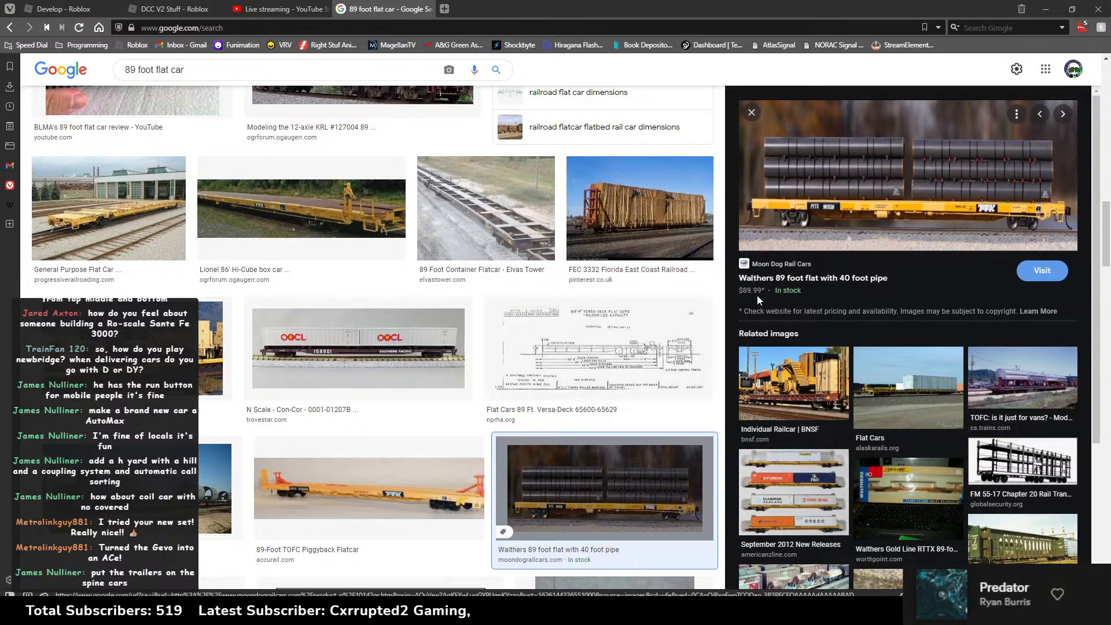
pyautogui.moveTo(739, 290); pyautogui.dragTo(754, 294)
pyautogui.scroll(-2, 363, 257)
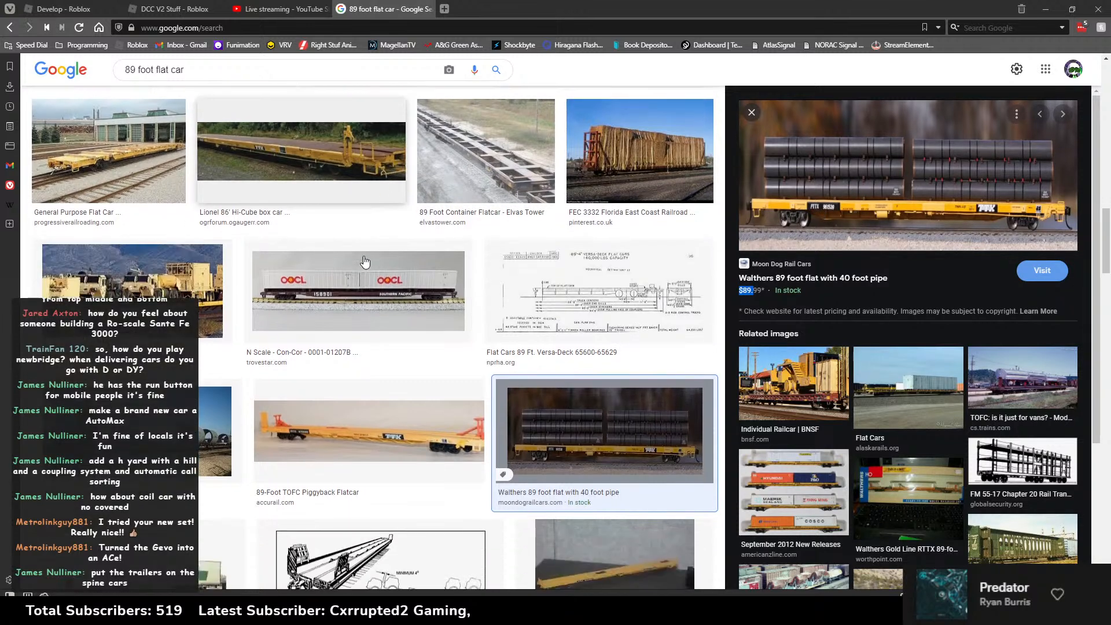
pyautogui.scroll(-2, 359, 265)
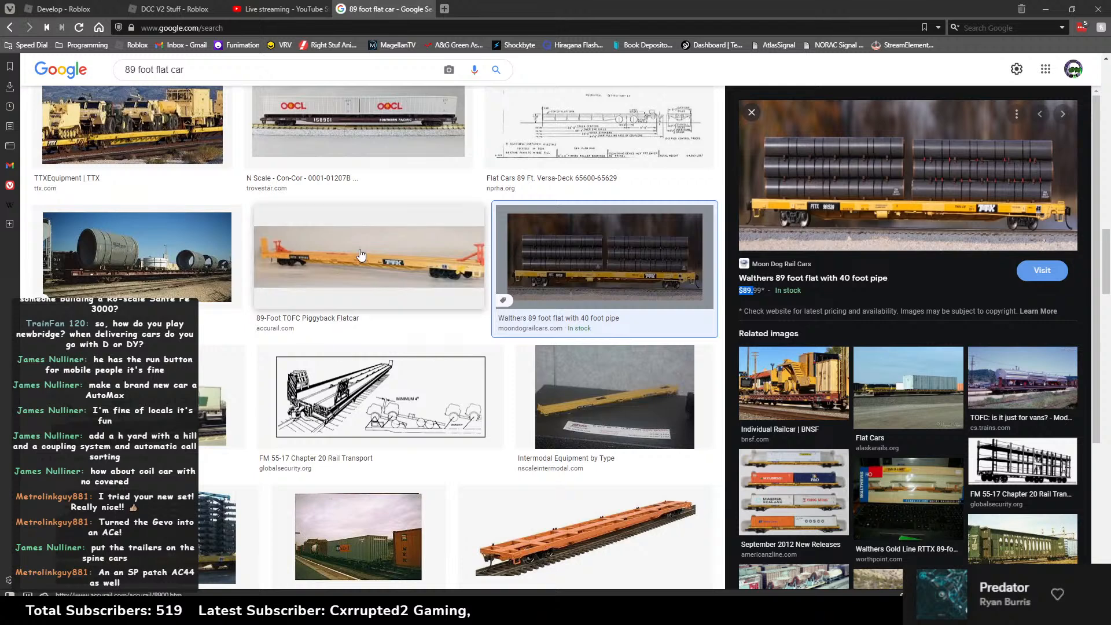
pyautogui.scroll(-2, 360, 262)
pyautogui.scroll(-1, 360, 262)
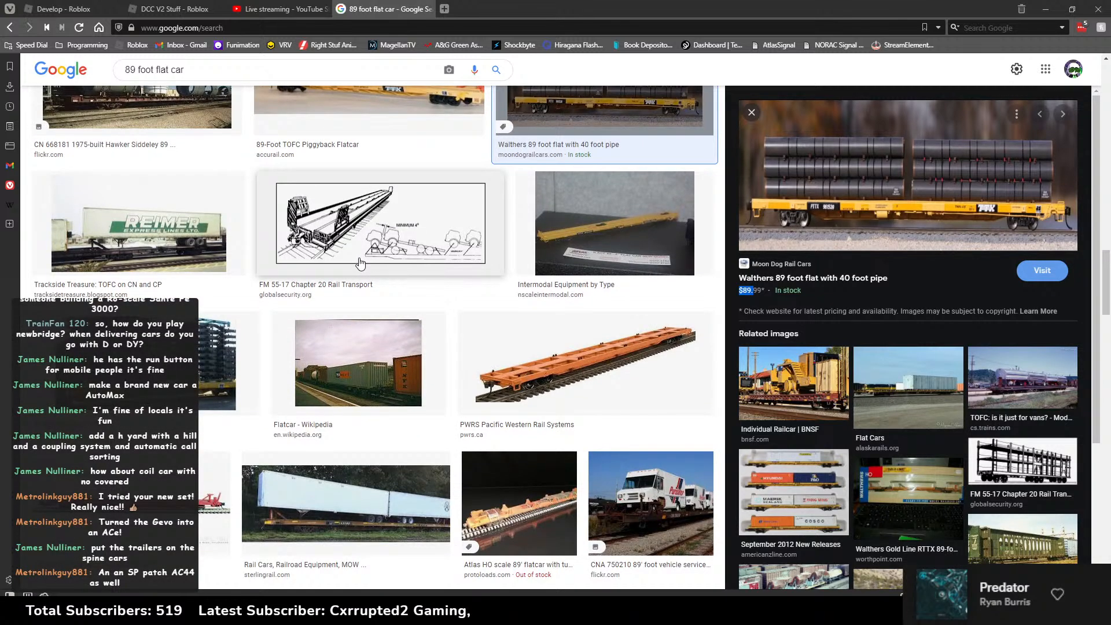
pyautogui.scroll(-3, 360, 264)
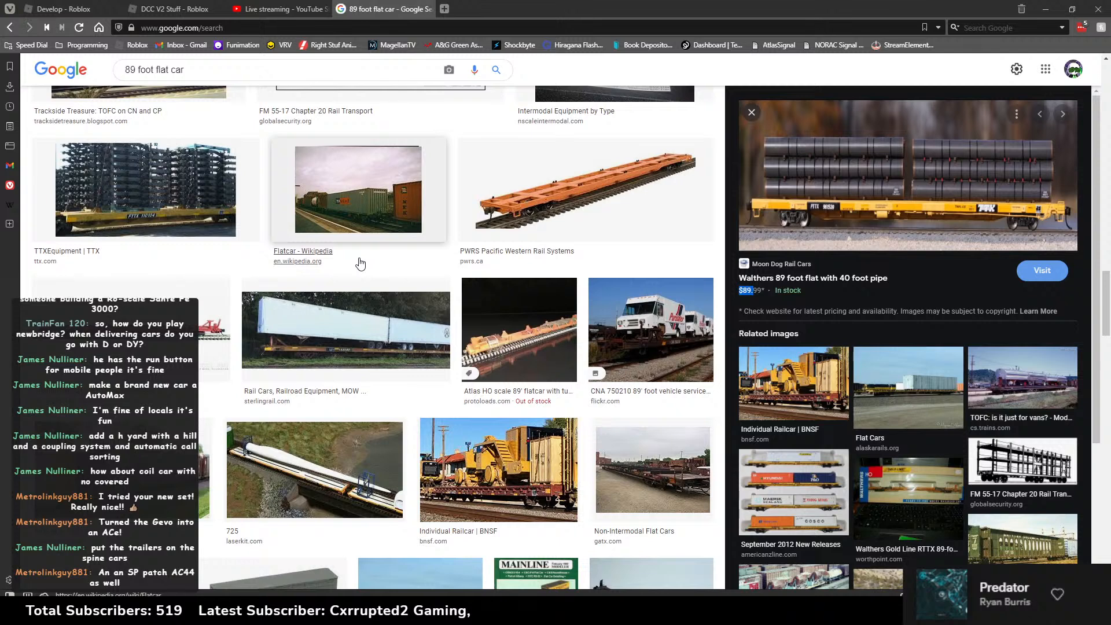
pyautogui.scroll(-5, 360, 263)
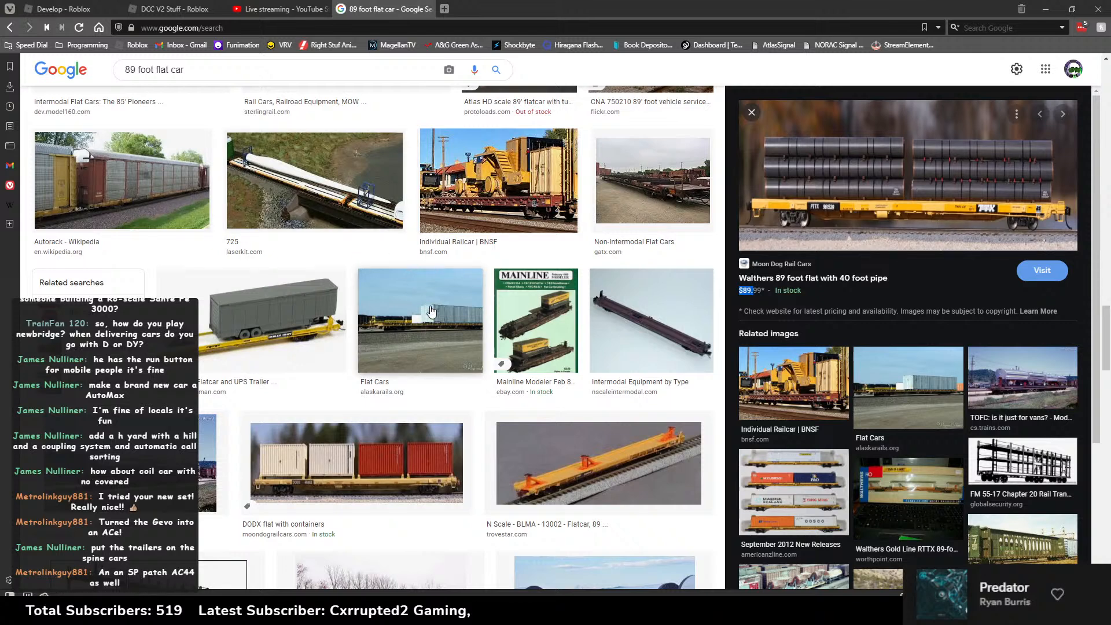
pyautogui.scroll(-1, 460, 246)
pyautogui.scroll(1, 476, 200)
pyautogui.scroll(-3, 476, 243)
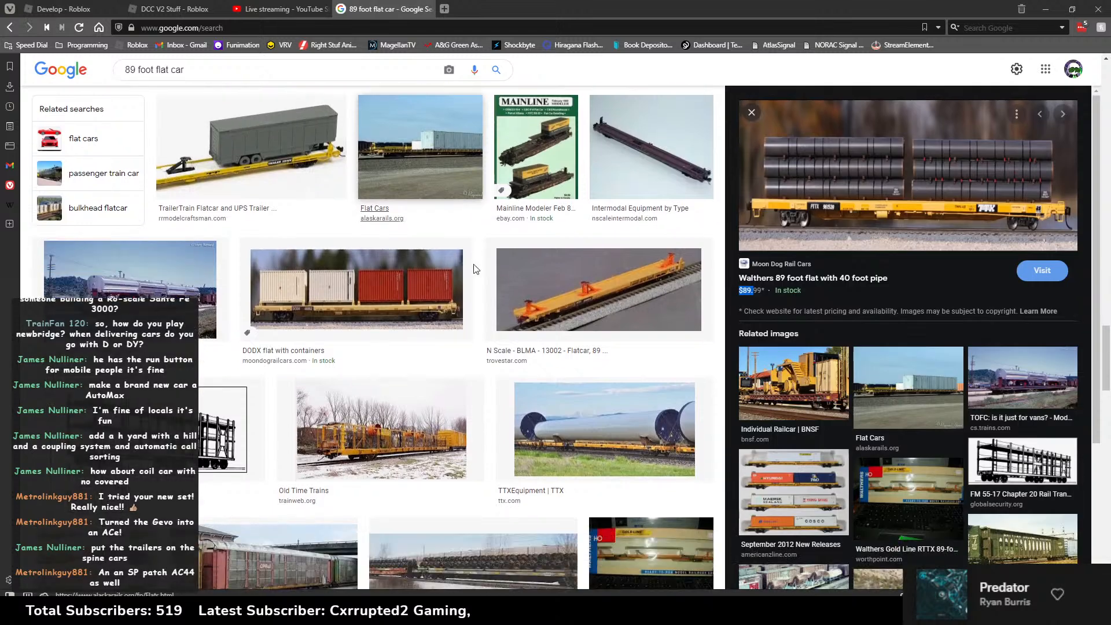
pyautogui.scroll(-2, 469, 284)
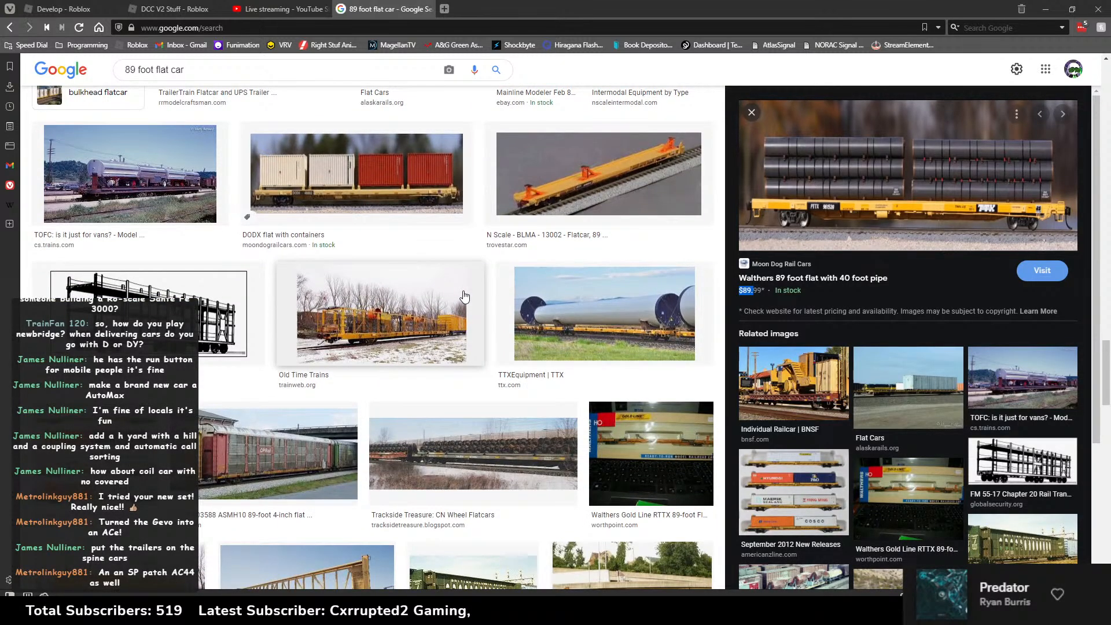
pyautogui.scroll(-1, 464, 296)
pyautogui.scroll(-2, 462, 299)
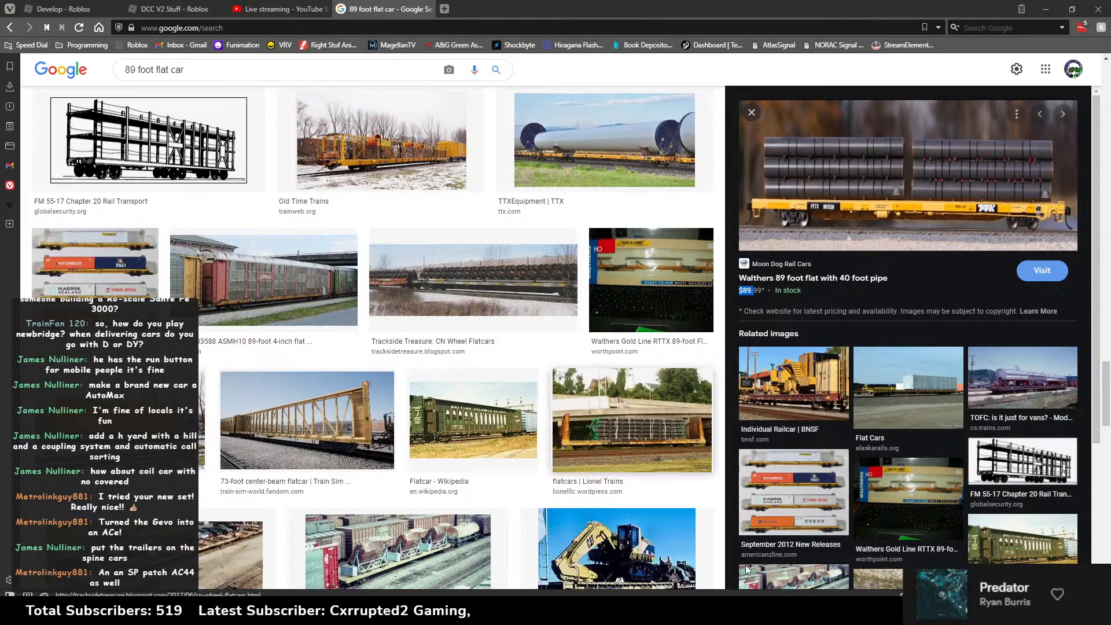
# Step: Switch to Roblox Studio and try out a duplicate of the Spinecar_Trailer model
pyautogui.hotkey('alt', 'Tab')
pyautogui.scroll(8, 643, 346)
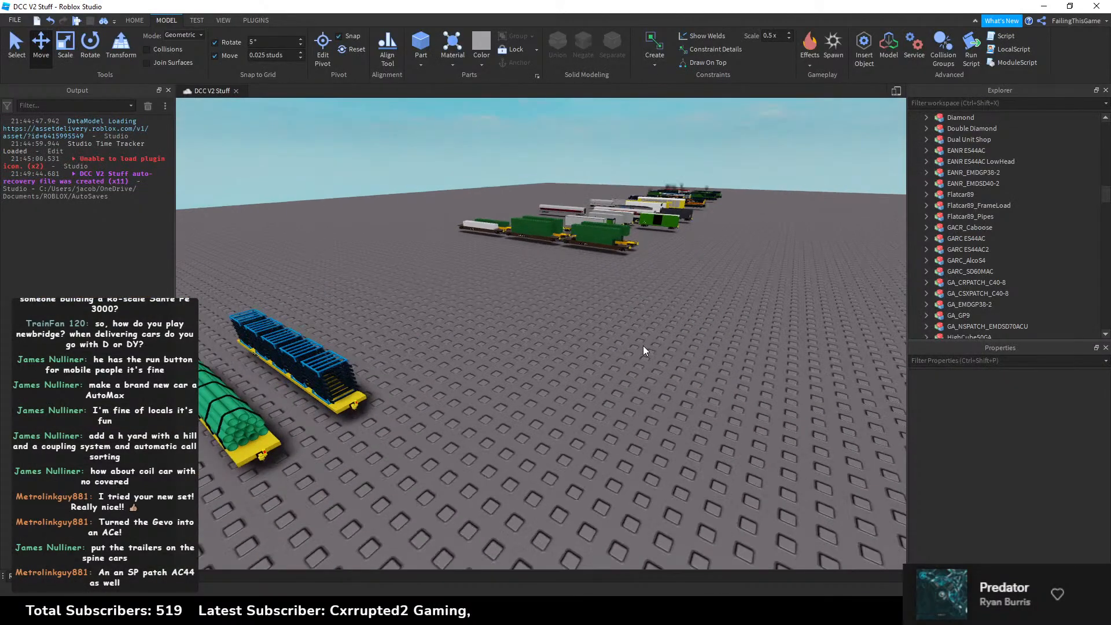
pyautogui.scroll(-10, 642, 346)
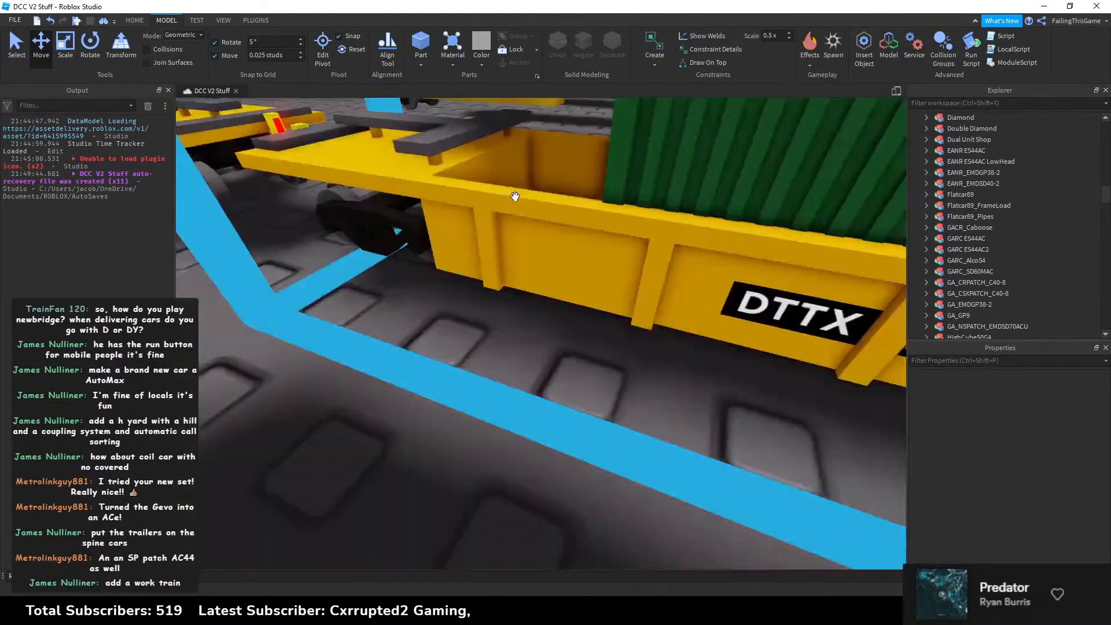
pyautogui.click(592, 231)
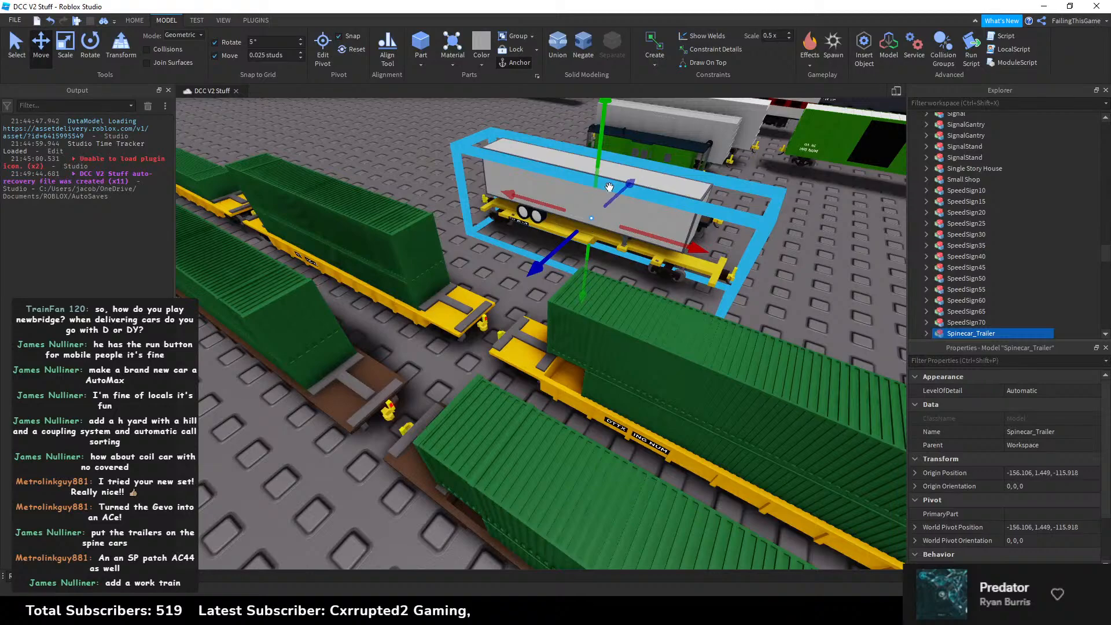
pyautogui.hotkey('ctrl', 'd')
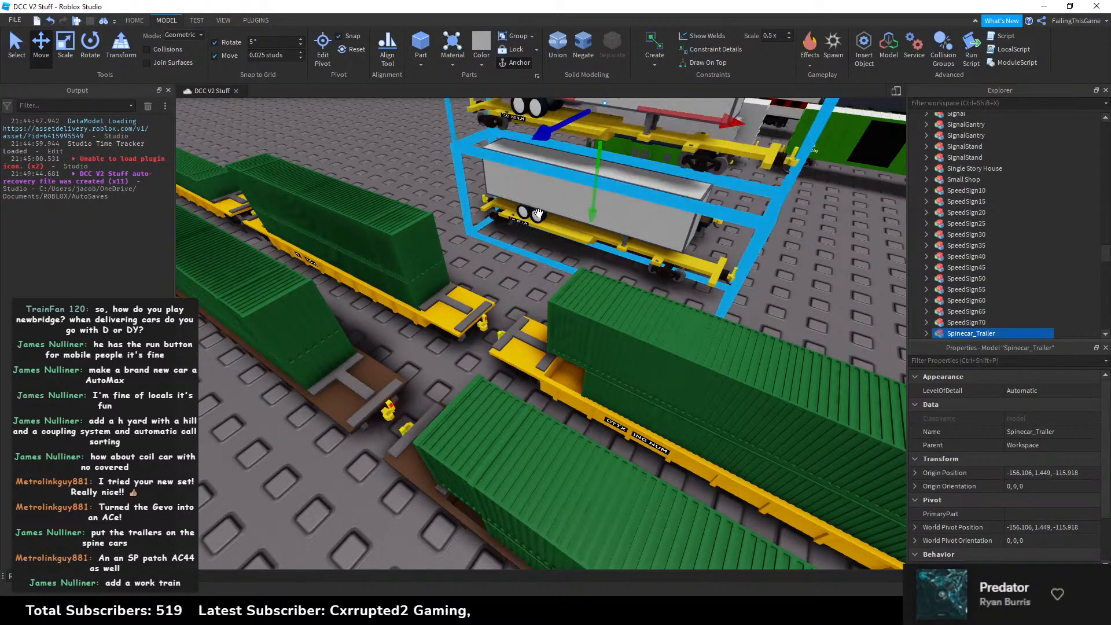
pyautogui.scroll(-4, 509, 214)
pyautogui.moveTo(478, 199); pyautogui.dragTo(470, 320)
pyautogui.moveTo(549, 301); pyautogui.dragTo(672, 263, button='right')
pyautogui.press('Delete')
pyautogui.press('e')
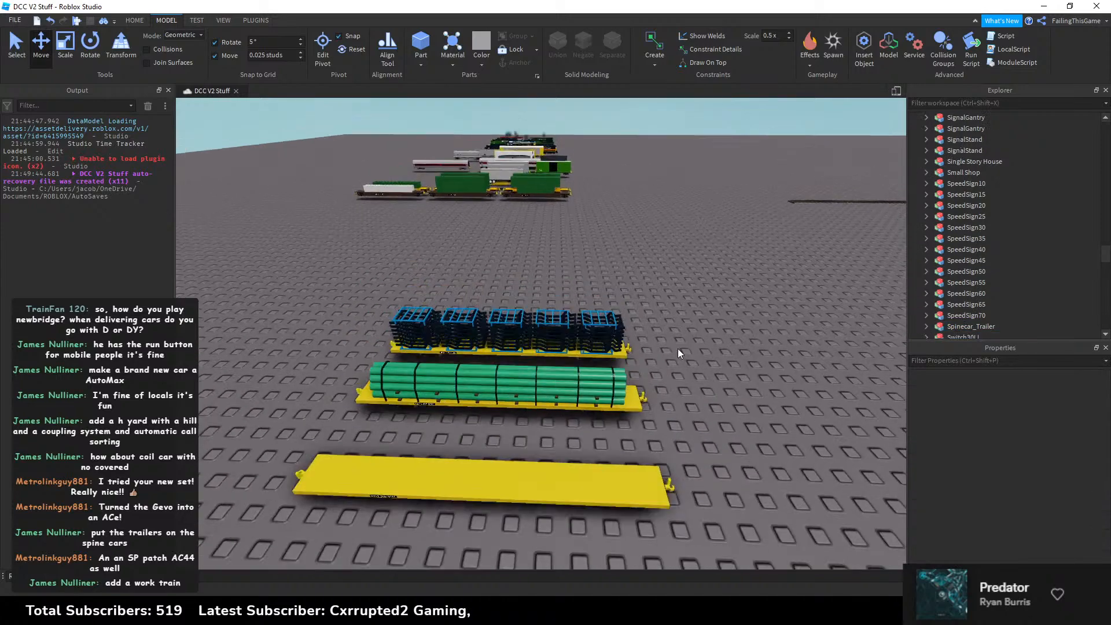
pyautogui.moveTo(678, 348); pyautogui.dragTo(678, 327, button='right')
pyautogui.press('w')
# Step: Return to the browser's image results and preview the flatcar with the UPS trailer and the Sterling Rail flatcar carrying white trailers
pyautogui.hotkey('alt', 'Tab')
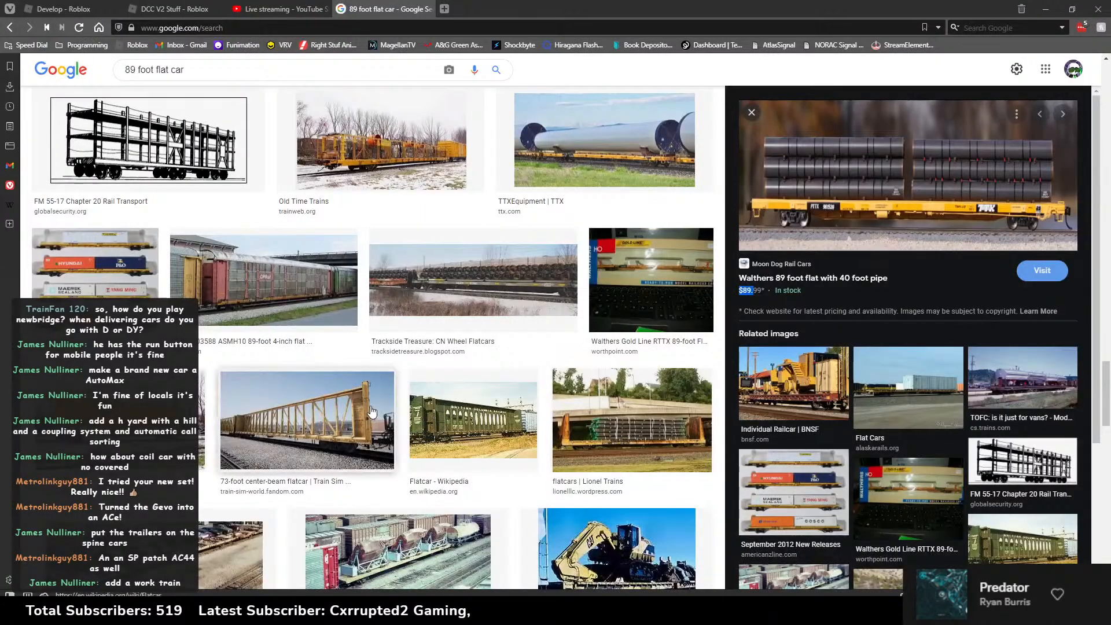
pyautogui.scroll(7, 371, 410)
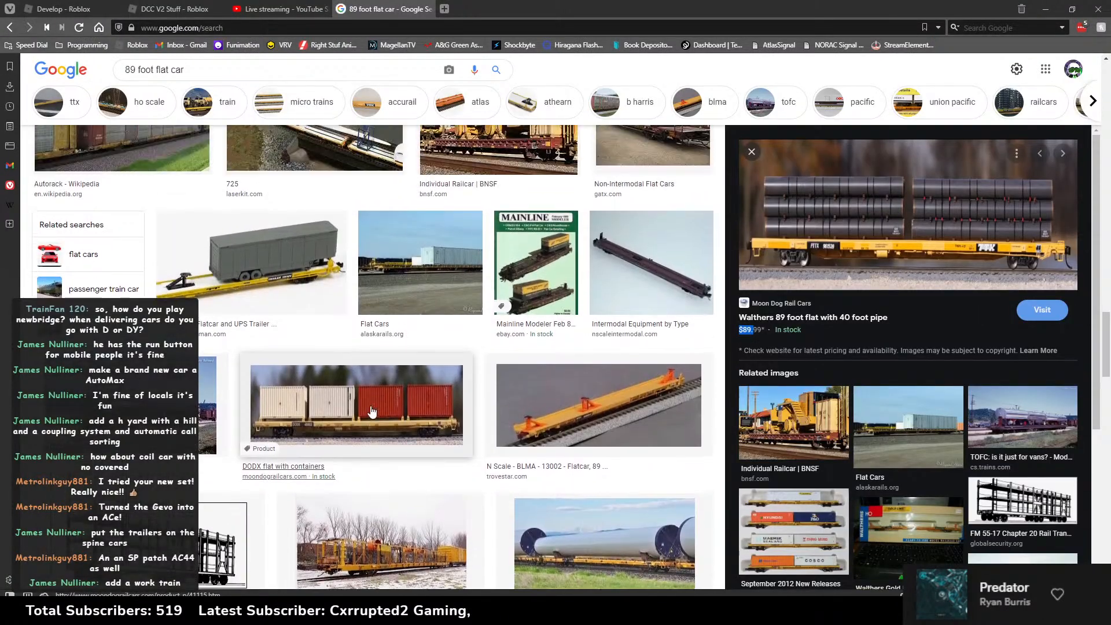
pyautogui.click(298, 280)
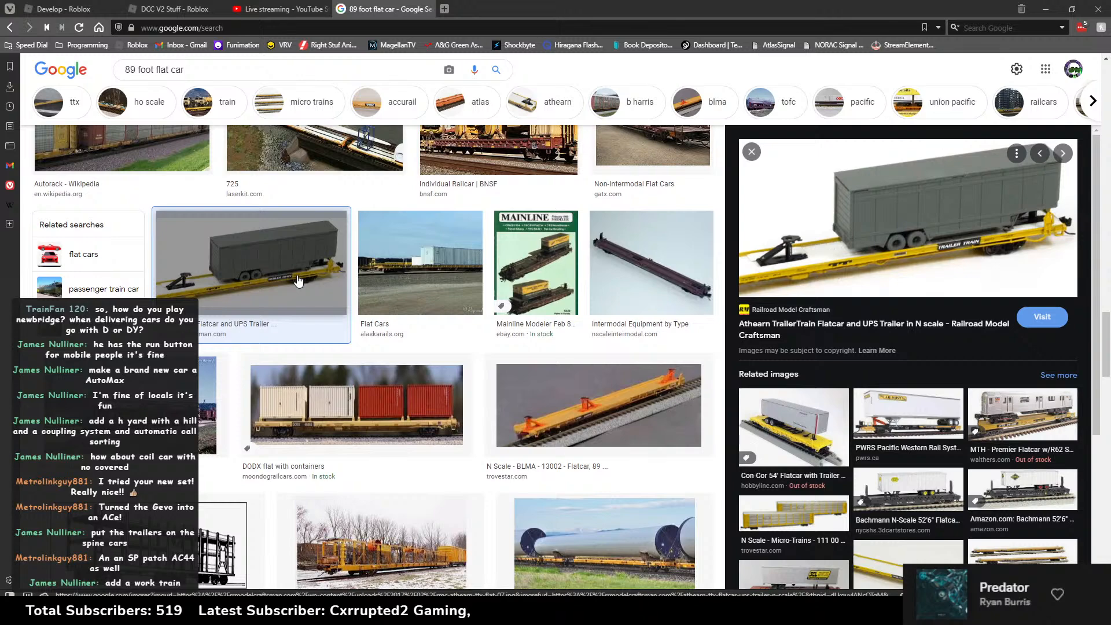
pyautogui.scroll(6, 298, 280)
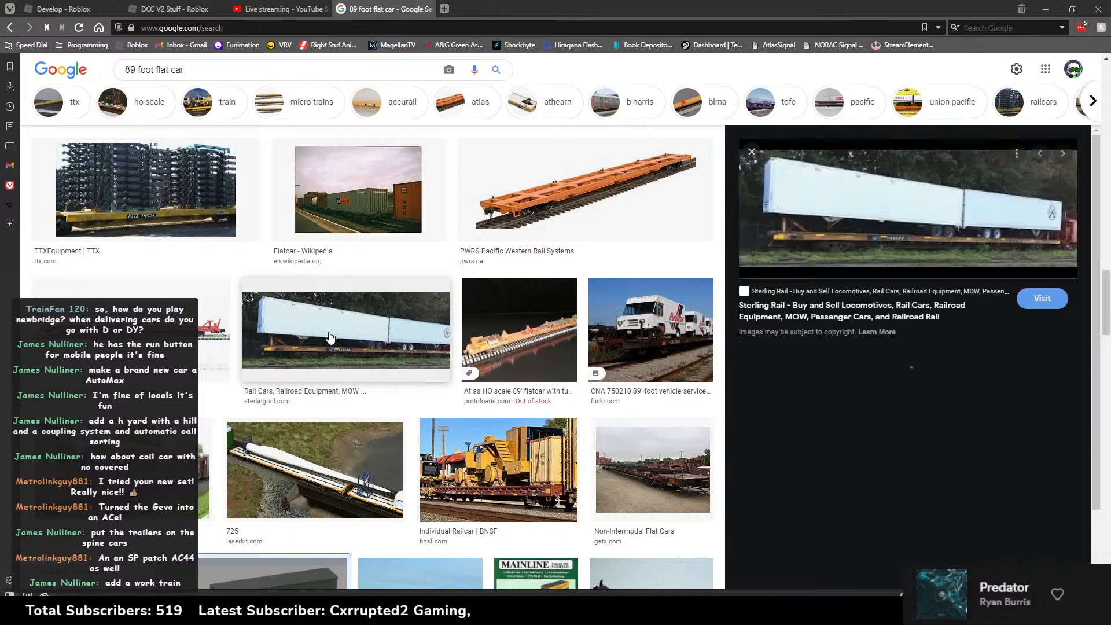
pyautogui.click(330, 337)
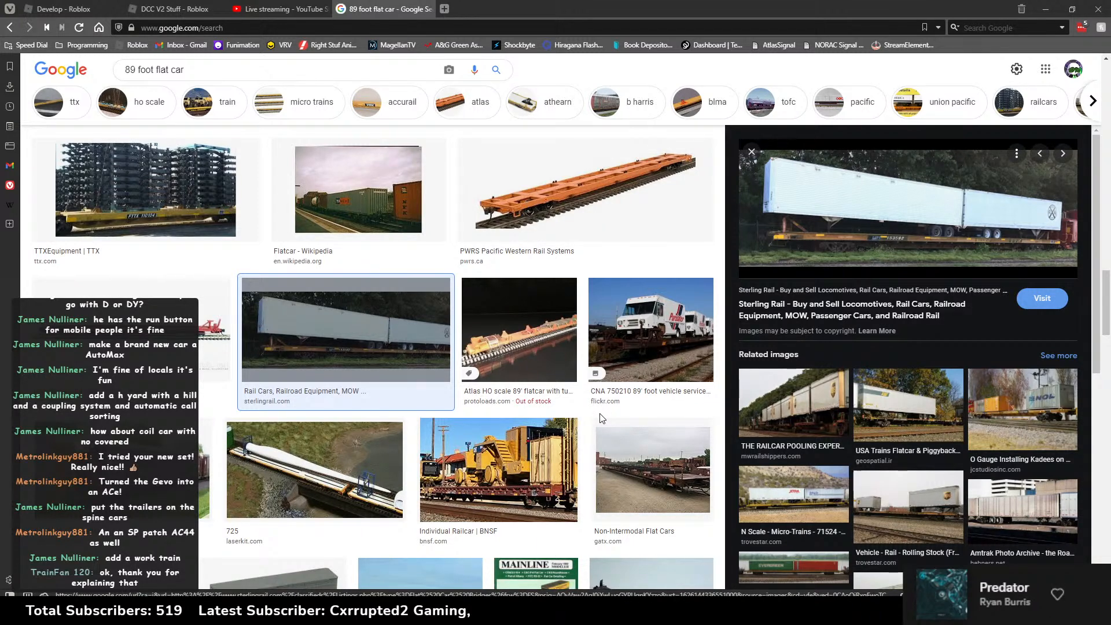
# Step: In the DCC V2 Stuff place in Roblox Studio, duplicate Spinecar_Trailer, move the copy beside the original and rename it Spinecar_Container
pyautogui.click(555, 613)
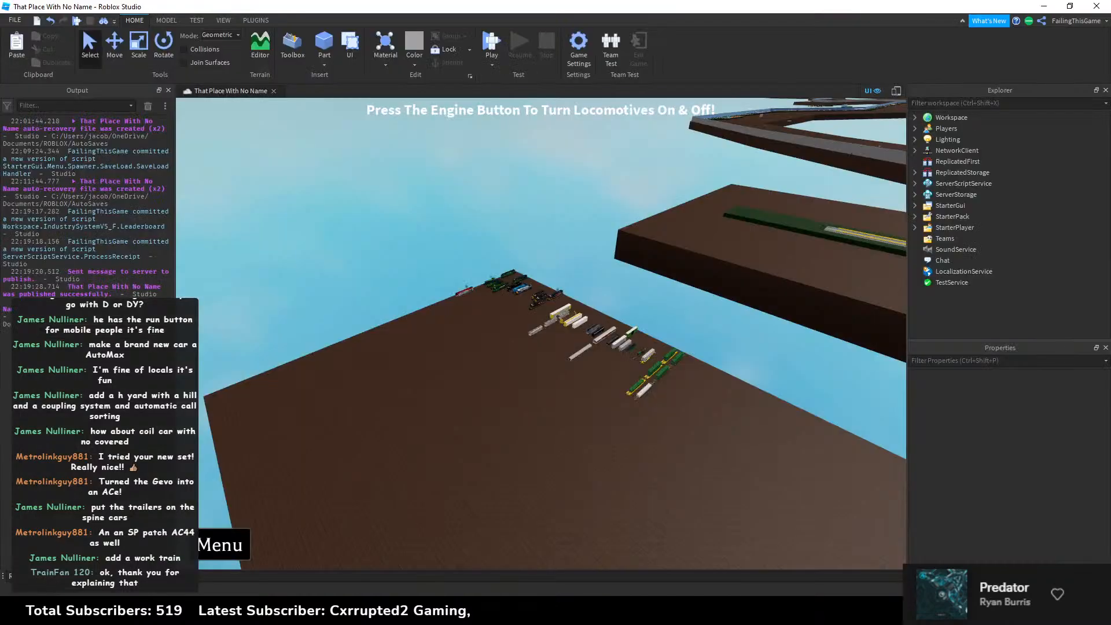
pyautogui.click(601, 614)
pyautogui.press('w')
pyautogui.moveTo(550, 364); pyautogui.dragTo(551, 353, button='right')
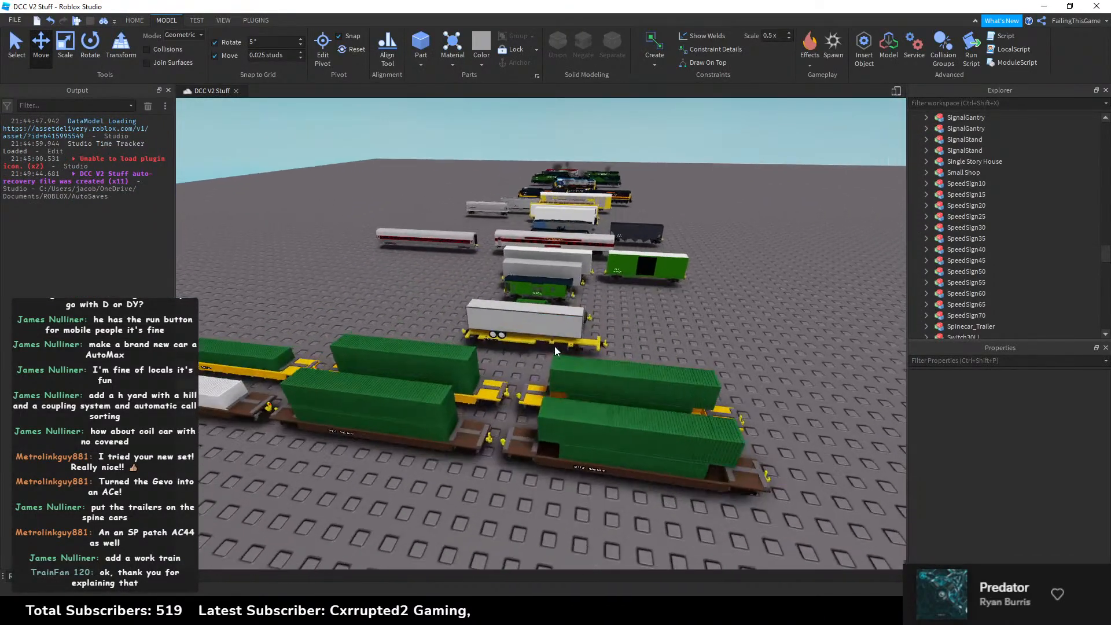
pyautogui.click(514, 438)
pyautogui.scroll(-3, 513, 438)
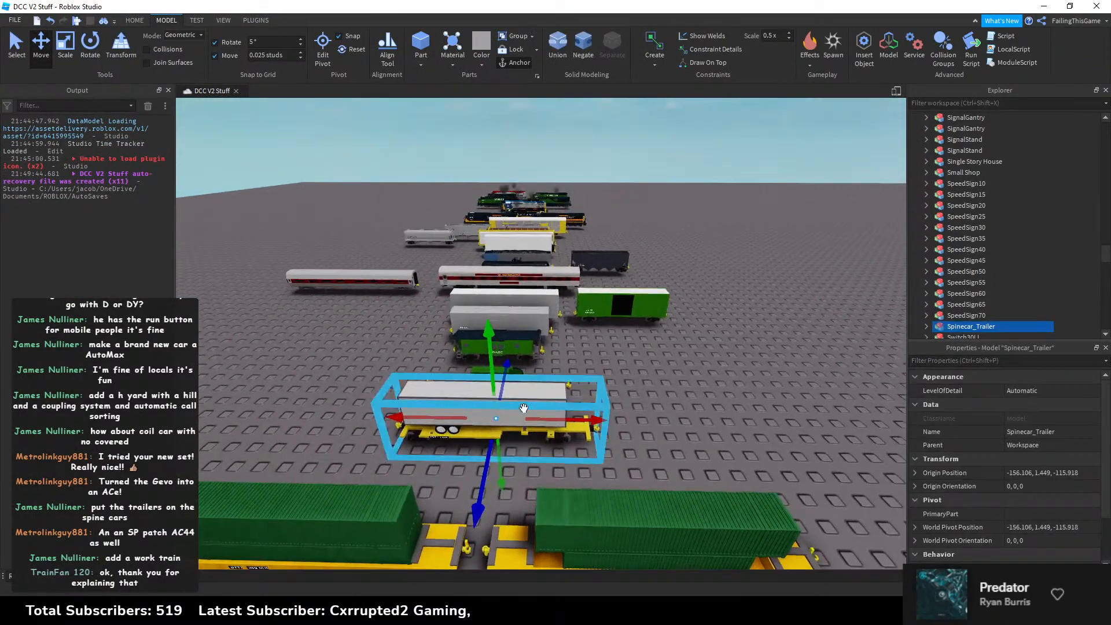
pyautogui.hotkey('ctrl', 'd')
pyautogui.moveTo(441, 416); pyautogui.dragTo(678, 421)
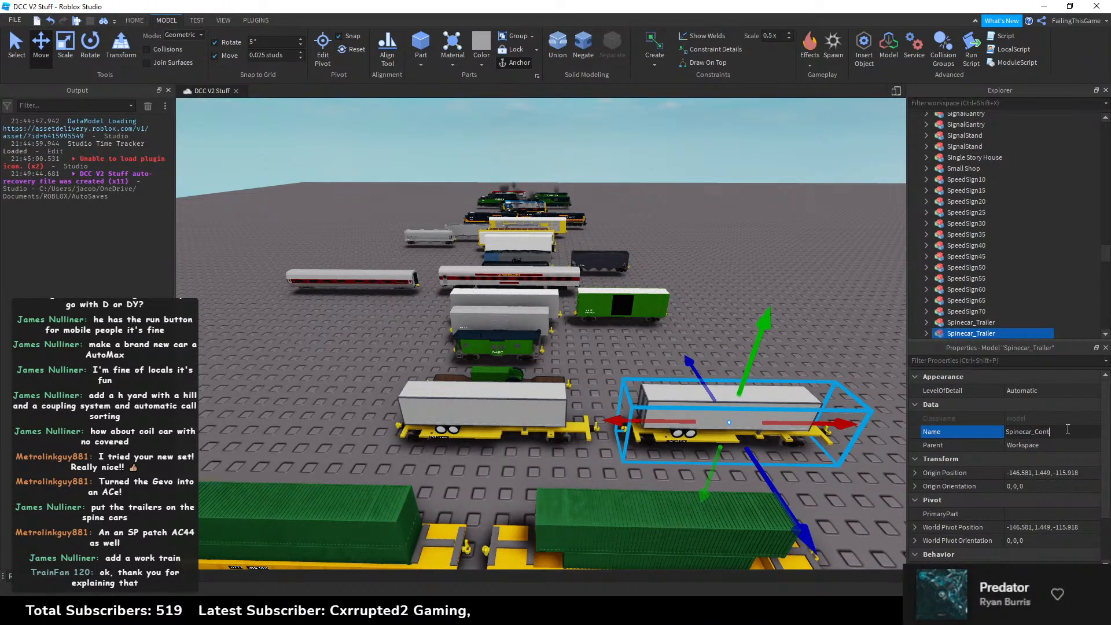
pyautogui.press('Return')
# Step: Delete the five Load parts that form the trailer on Spinecar_Container
pyautogui.click(703, 312)
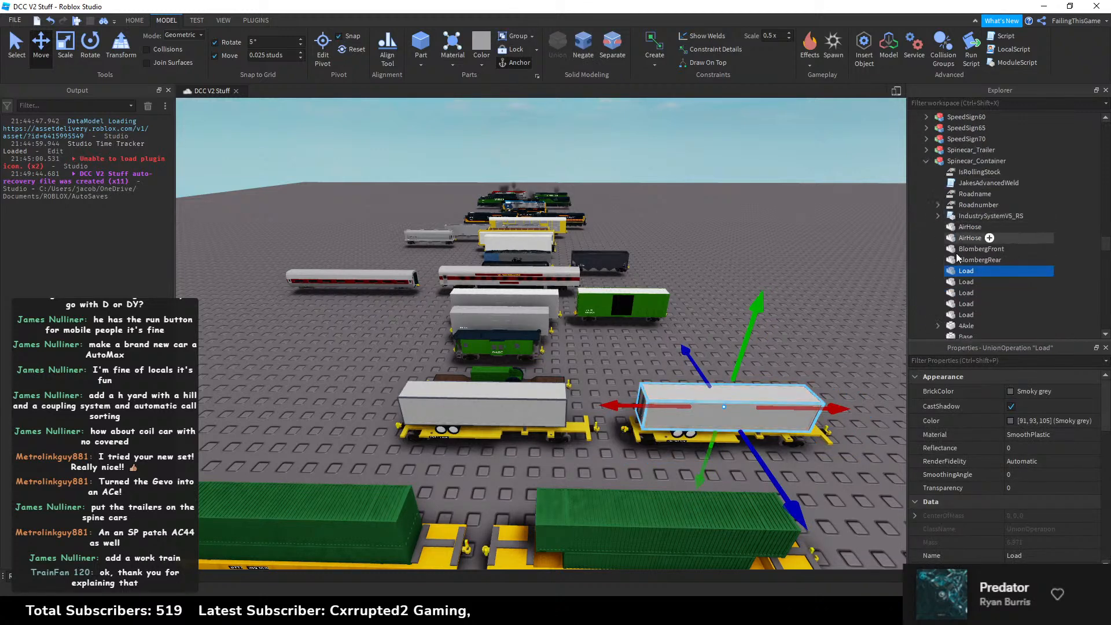
pyautogui.keyDown('shift'); pyautogui.click(955, 314); pyautogui.keyUp('shift')
pyautogui.press('Delete')
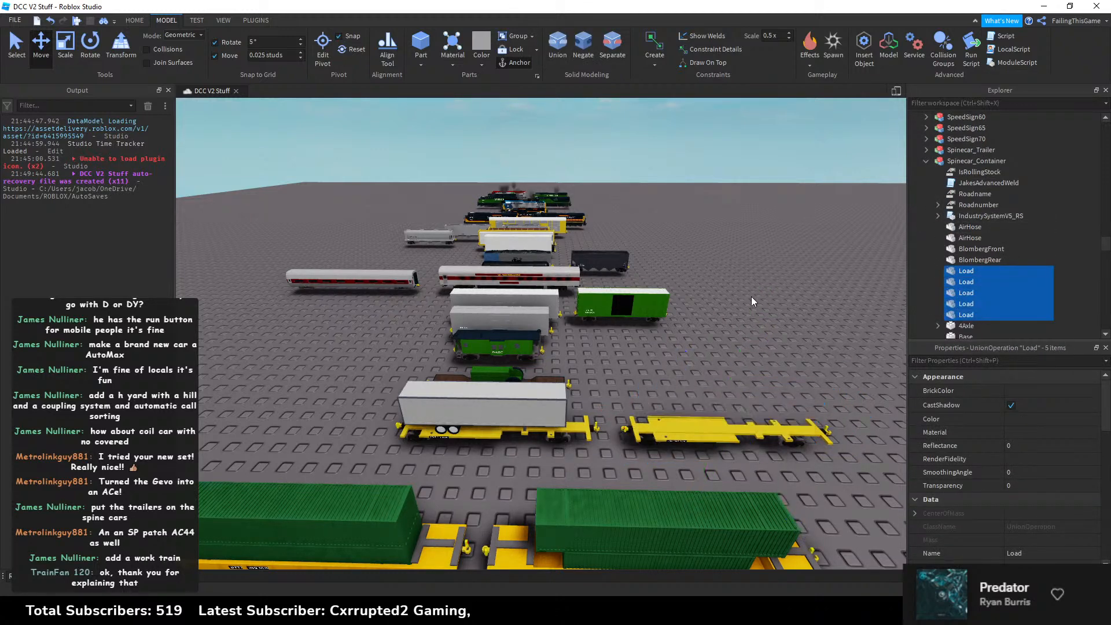
# Step: Duplicate the yellow WellcarY_53_Single, move the copy beside the empty spine car and expand it to show its parts
pyautogui.moveTo(751, 296); pyautogui.dragTo(749, 295, button='right')
pyautogui.press('s')
pyautogui.press('a')
pyautogui.click(288, 359)
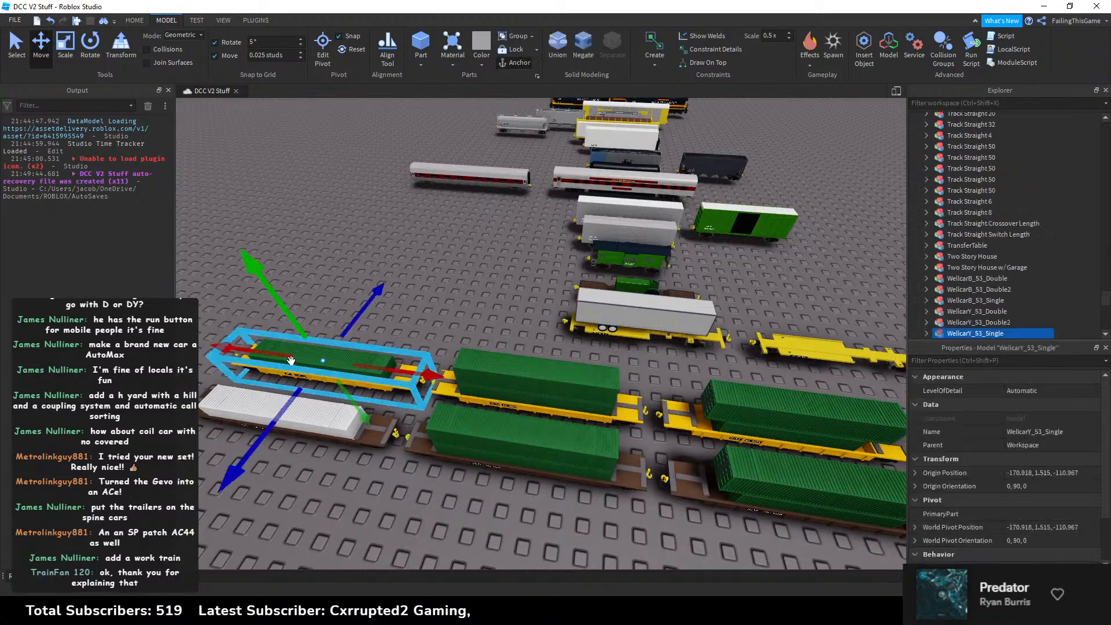
pyautogui.hotkey('ctrl', 'd')
pyautogui.moveTo(324, 353); pyautogui.dragTo(611, 285)
pyautogui.press('d')
pyautogui.scroll(-3, 944, 263)
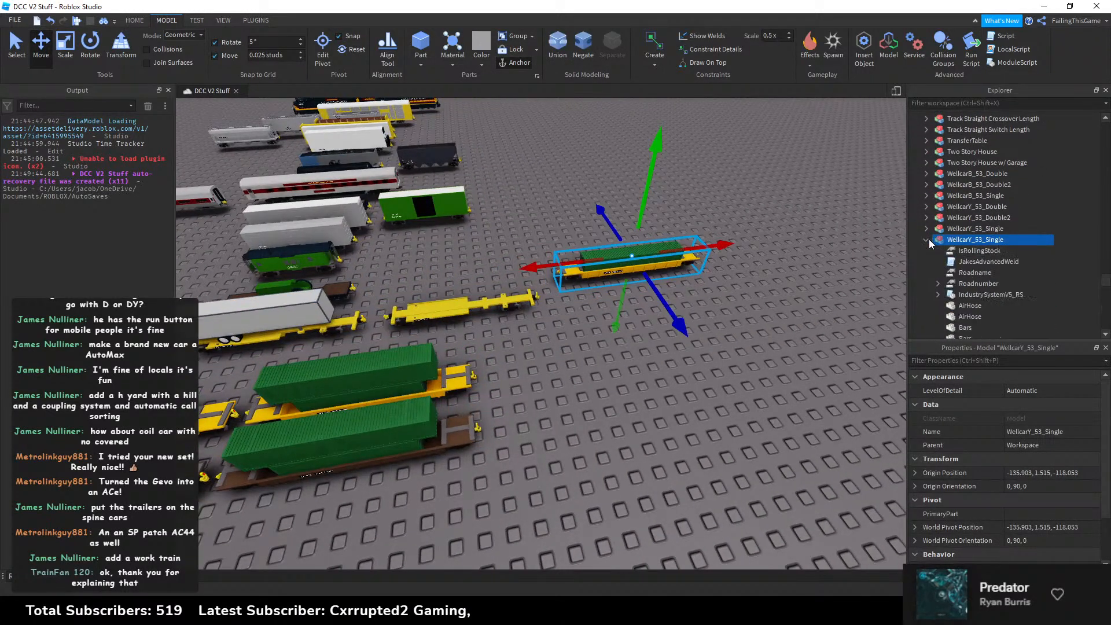
# Step: Replace the IndustrySystemV5_RS script in Spinecar_Container with the one from the duplicated well car
pyautogui.click(958, 296)
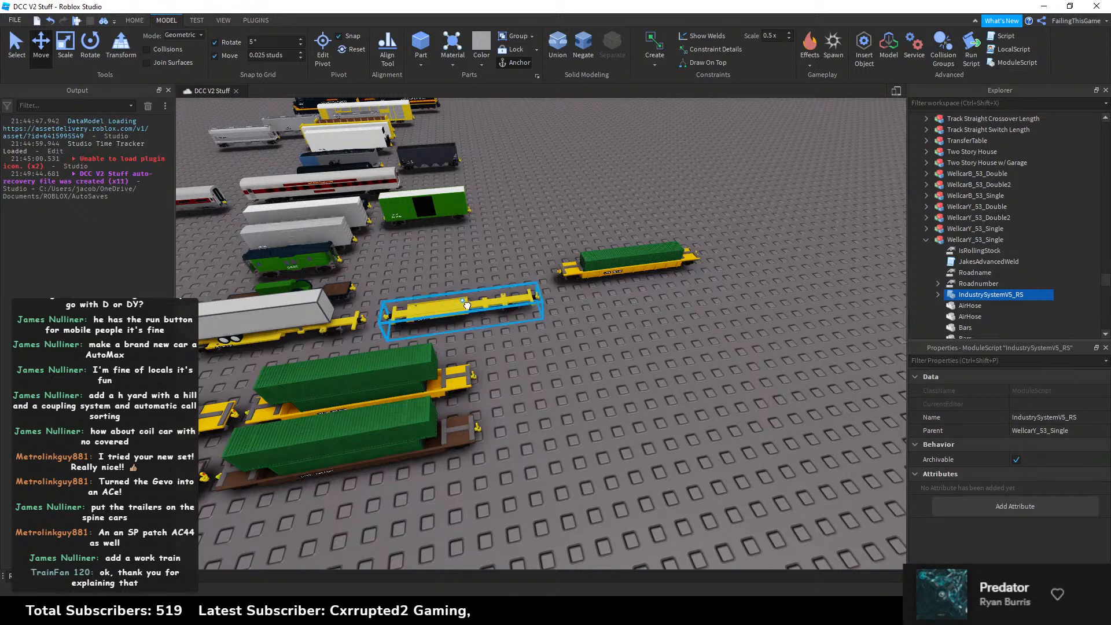
pyautogui.click(467, 305)
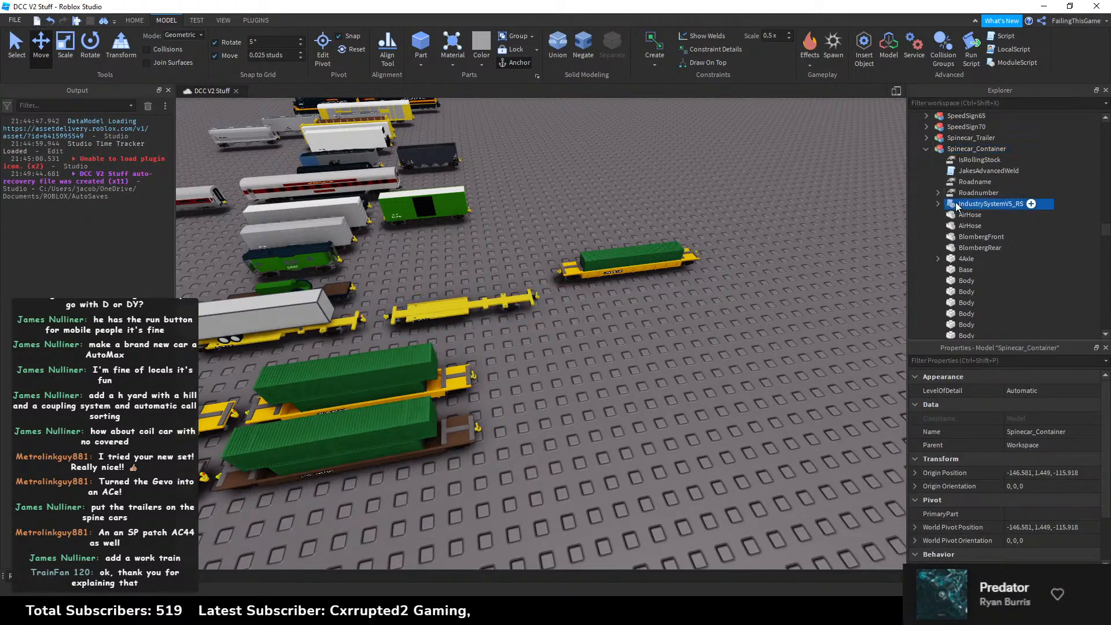
pyautogui.press('Delete')
pyautogui.rightClick(950, 149)
pyautogui.click(956, 183)
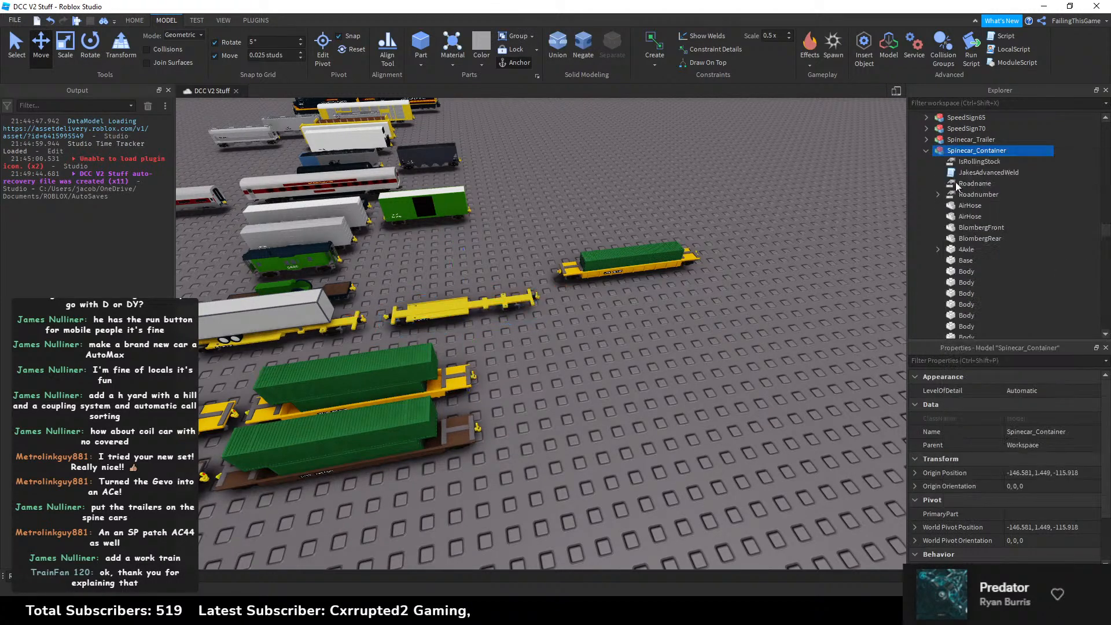
# Step: Cut the two Load parts that form the green container out of the duplicated WellcarY_53_Single
pyautogui.click(606, 264)
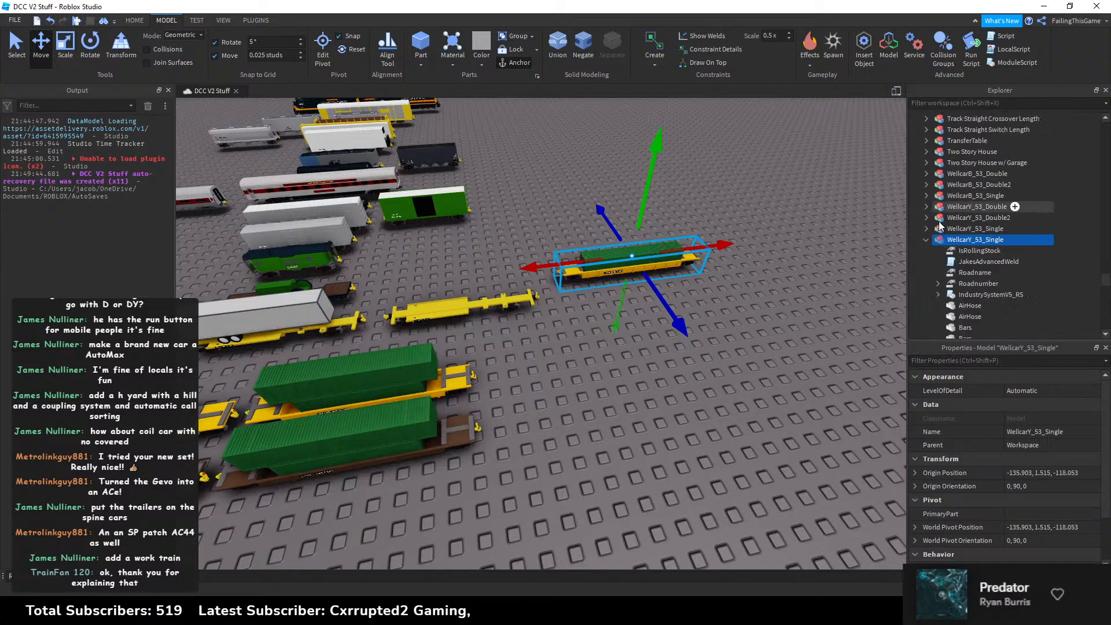
pyautogui.scroll(-7, 943, 228)
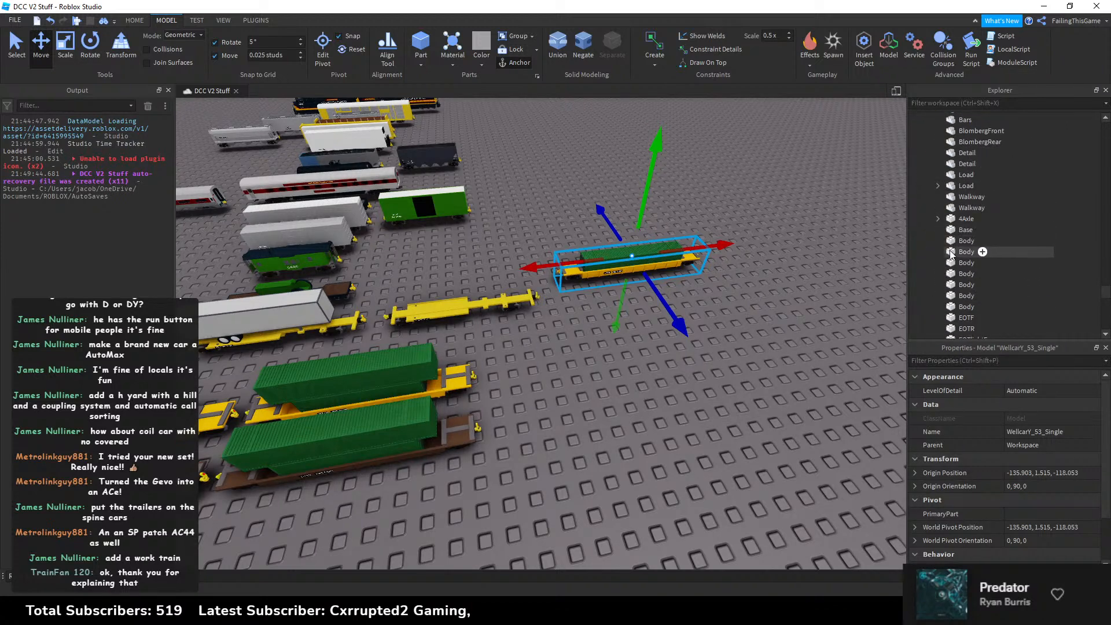
pyautogui.click(952, 185)
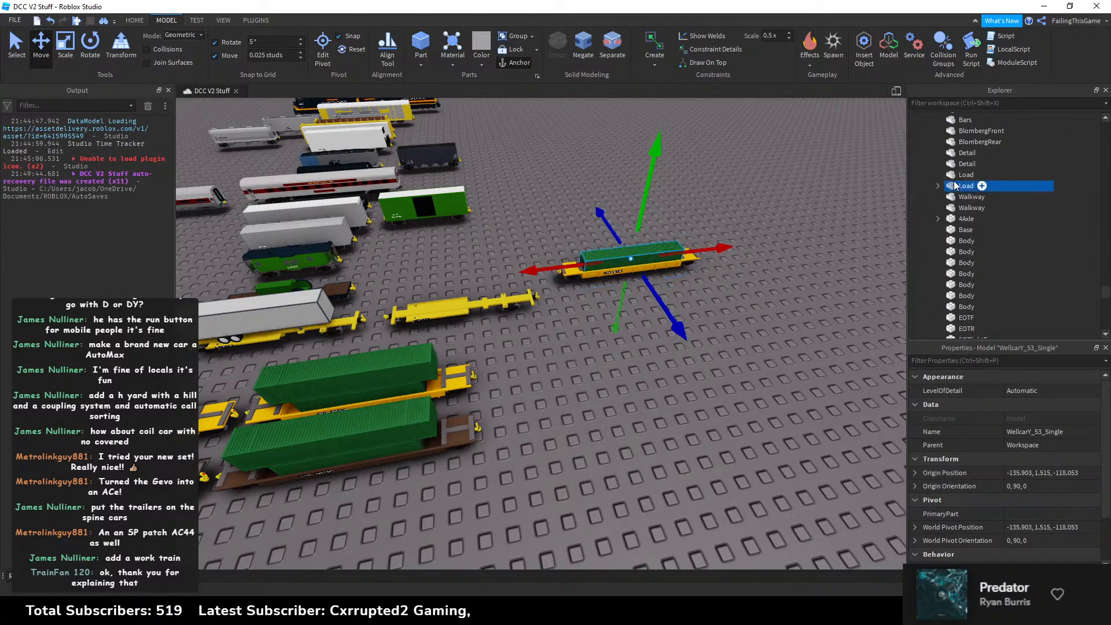
pyautogui.keyDown('ctrl'); pyautogui.click(952, 186); pyautogui.keyUp('ctrl')
pyautogui.click(952, 186)
pyautogui.keyDown('ctrl'); pyautogui.click(961, 174); pyautogui.keyUp('ctrl')
pyautogui.scroll(5, 722, 192)
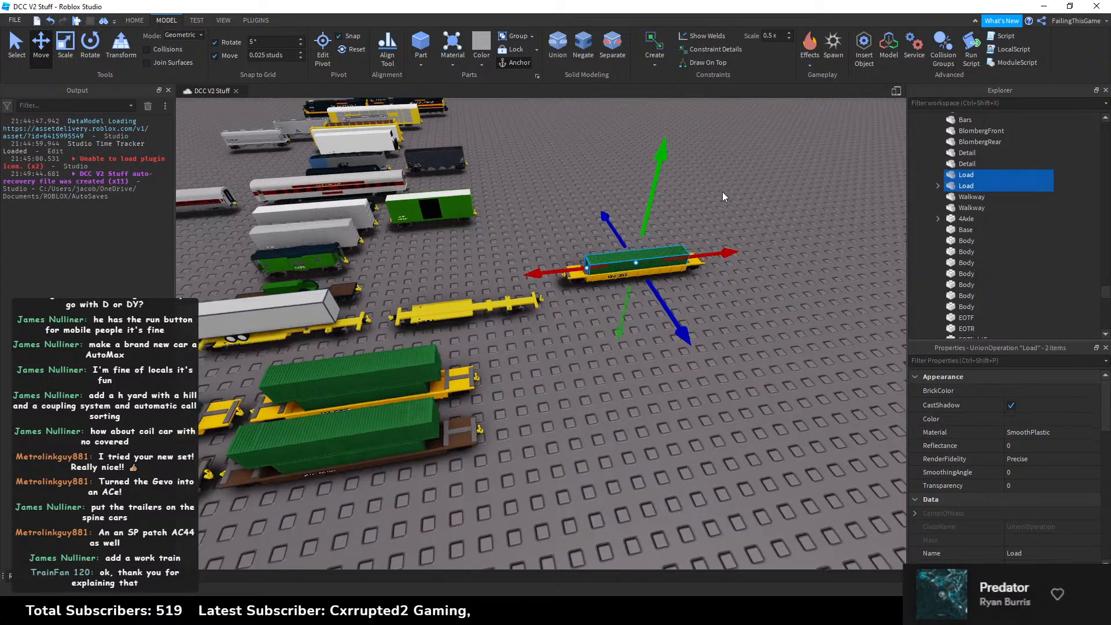
pyautogui.hotkey('ctrl', 'x')
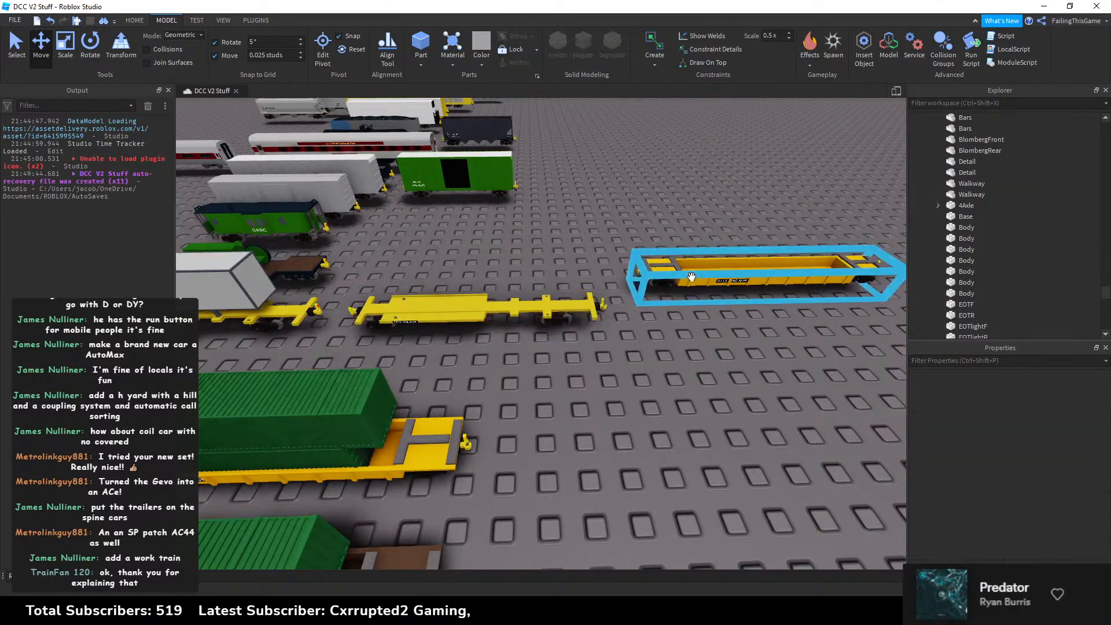
# Step: Delete the duplicated well car and paste the two cut Load parts into Spinecar_Container
pyautogui.click(663, 281)
pyautogui.press('Delete')
pyautogui.click(542, 314)
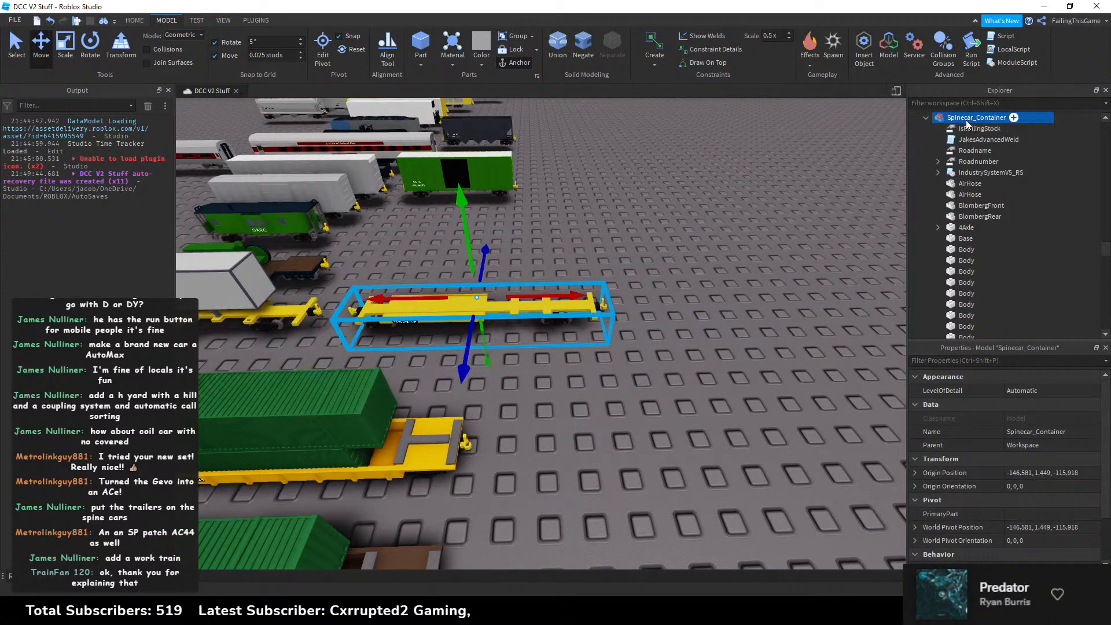
pyautogui.rightClick(966, 123)
pyautogui.click(984, 151)
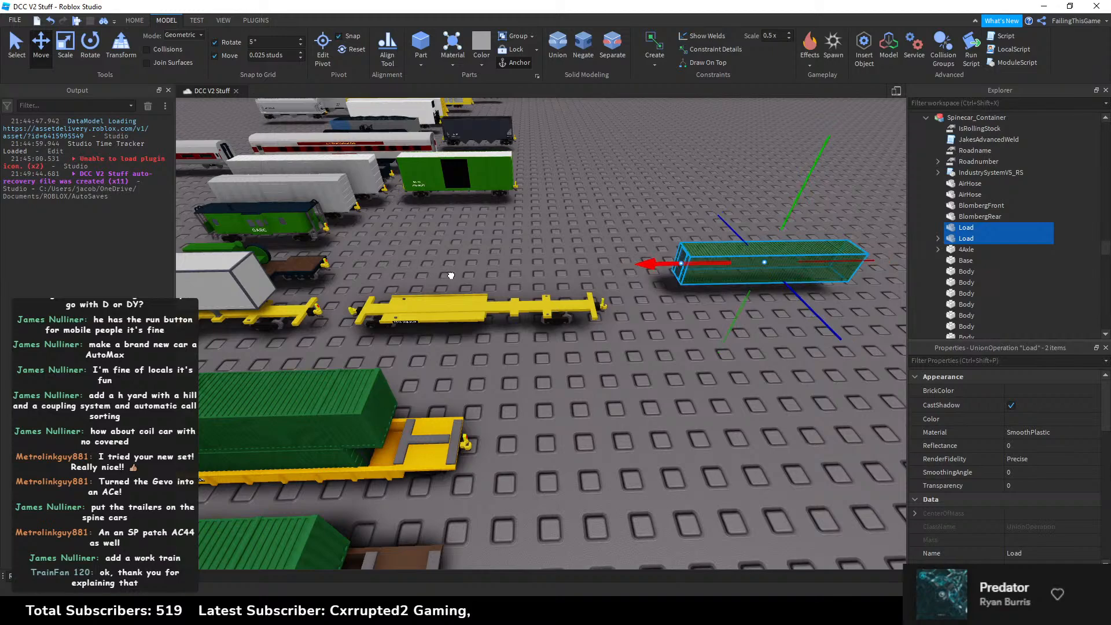
# Step: Move the pasted green container sideways until it sits over the empty spine car
pyautogui.moveTo(451, 276); pyautogui.dragTo(386, 281)
pyautogui.moveTo(509, 284); pyautogui.dragTo(619, 313, button='right')
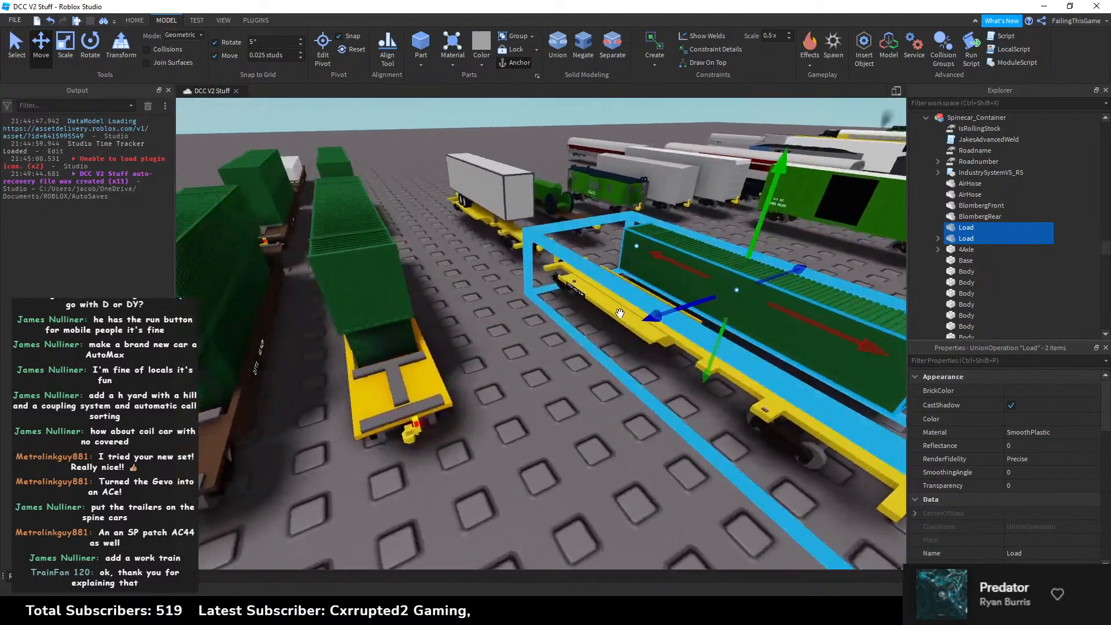
pyautogui.press('d')
pyautogui.moveTo(635, 295); pyautogui.dragTo(517, 323)
pyautogui.press('w')
pyautogui.moveTo(526, 316); pyautogui.dragTo(523, 315, button='right')
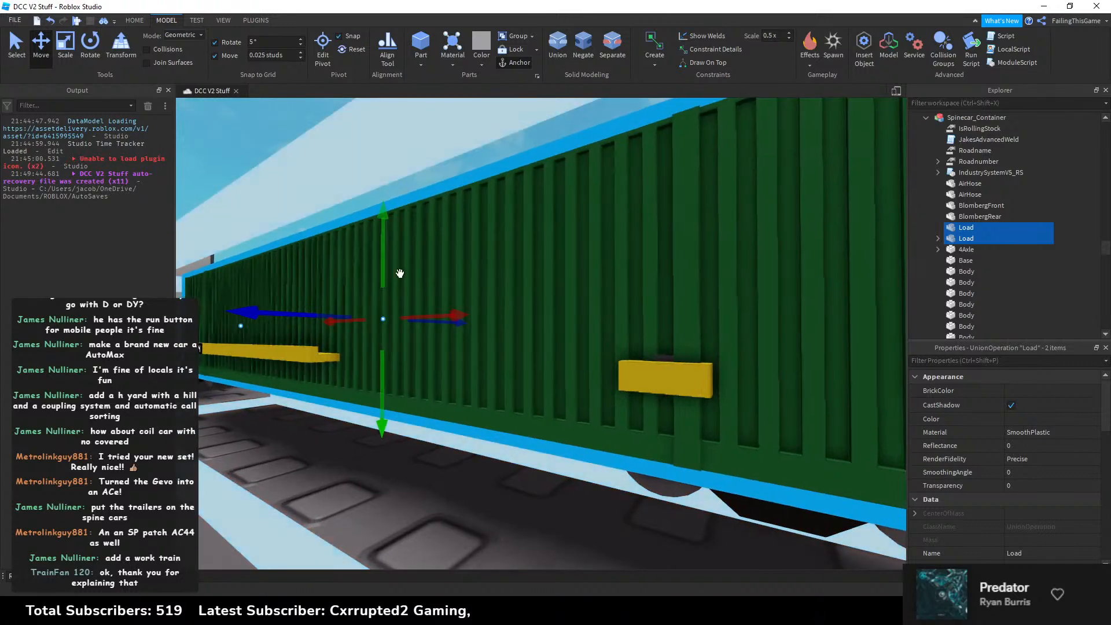
# Step: Raise the container onto the spine car's deck and shift it along the car to line up with the support brackets
pyautogui.moveTo(382, 270); pyautogui.dragTo(414, 230)
pyautogui.press('a')
pyautogui.moveTo(474, 241); pyautogui.dragTo(476, 241, button='right')
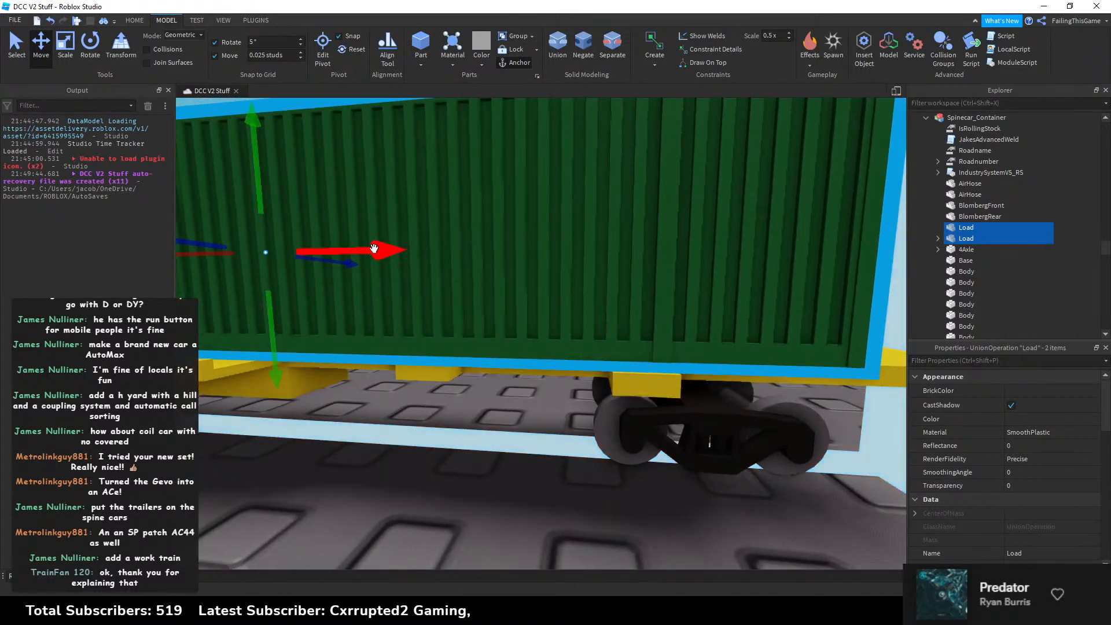
pyautogui.moveTo(374, 248); pyautogui.dragTo(362, 248)
pyautogui.press('a')
pyautogui.moveTo(362, 249); pyautogui.dragTo(362, 249, button='right')
pyautogui.moveTo(539, 401); pyautogui.dragTo(539, 402, button='right')
pyautogui.click(624, 437)
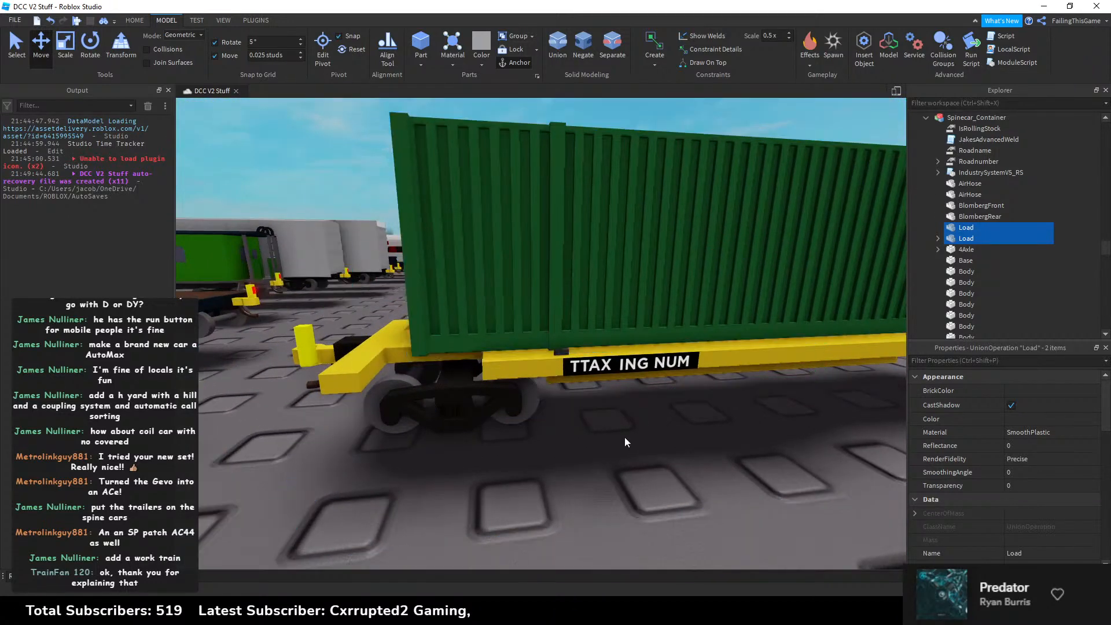
# Step: Select both Load parts and nudge the container slightly along the length of the spine car
pyautogui.click(953, 238)
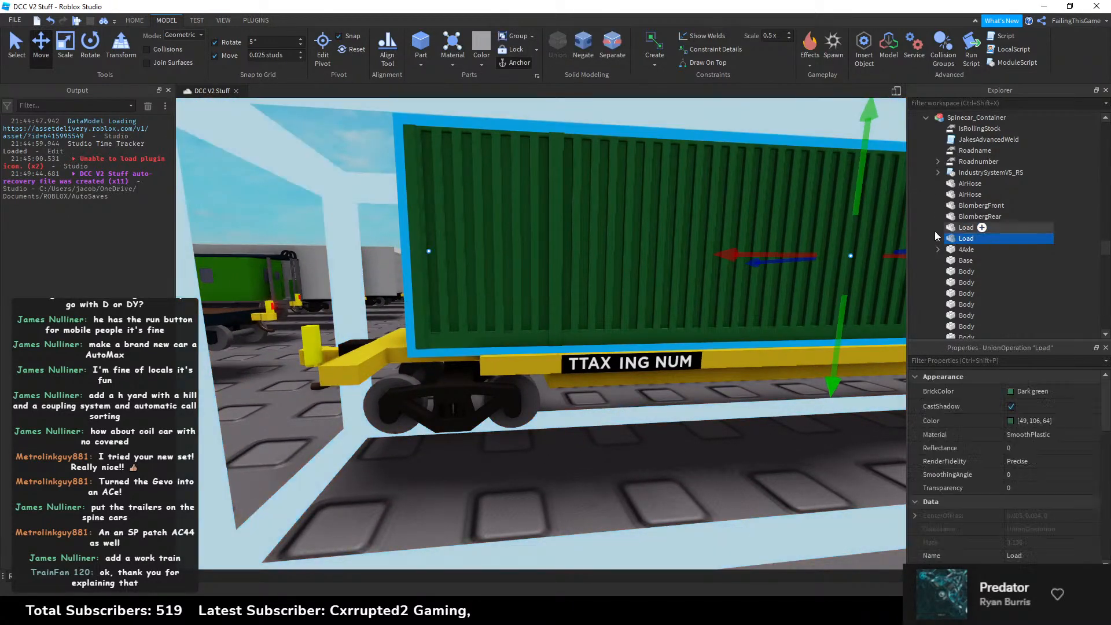
pyautogui.keyDown('ctrl'); pyautogui.click(957, 228); pyautogui.keyUp('ctrl')
pyautogui.moveTo(744, 246); pyautogui.dragTo(746, 245)
pyautogui.click(683, 455)
# Step: Examine how the container sits on the spine car's yellow support brackets, along the side and from the car's end
pyautogui.moveTo(683, 454); pyautogui.dragTo(683, 454, button='right')
pyautogui.press('d')
pyautogui.press('d')
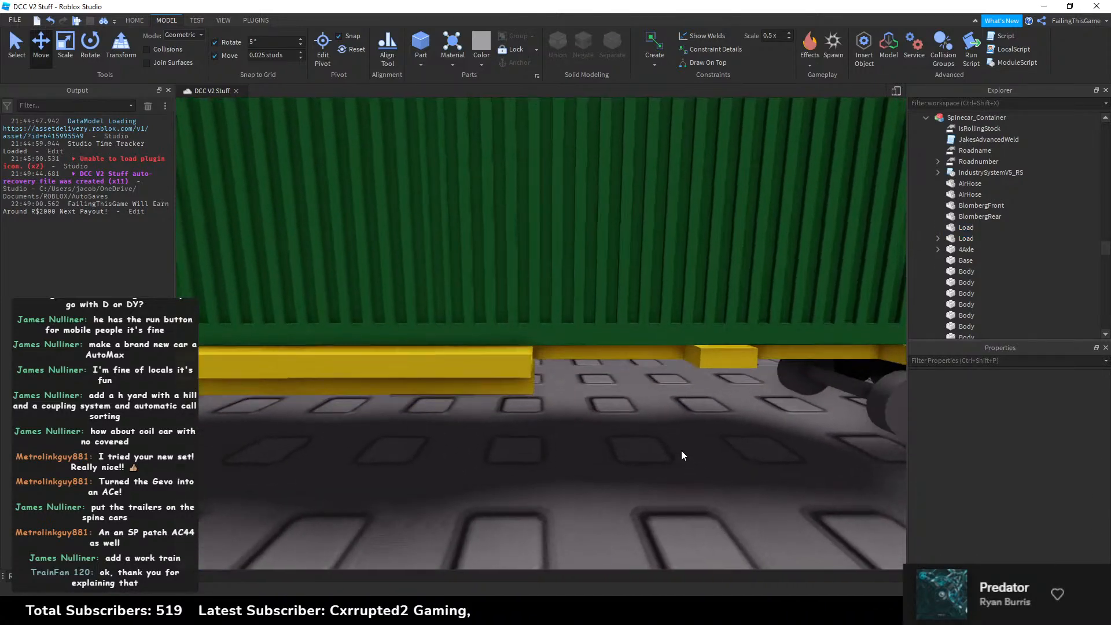
pyautogui.press('d')
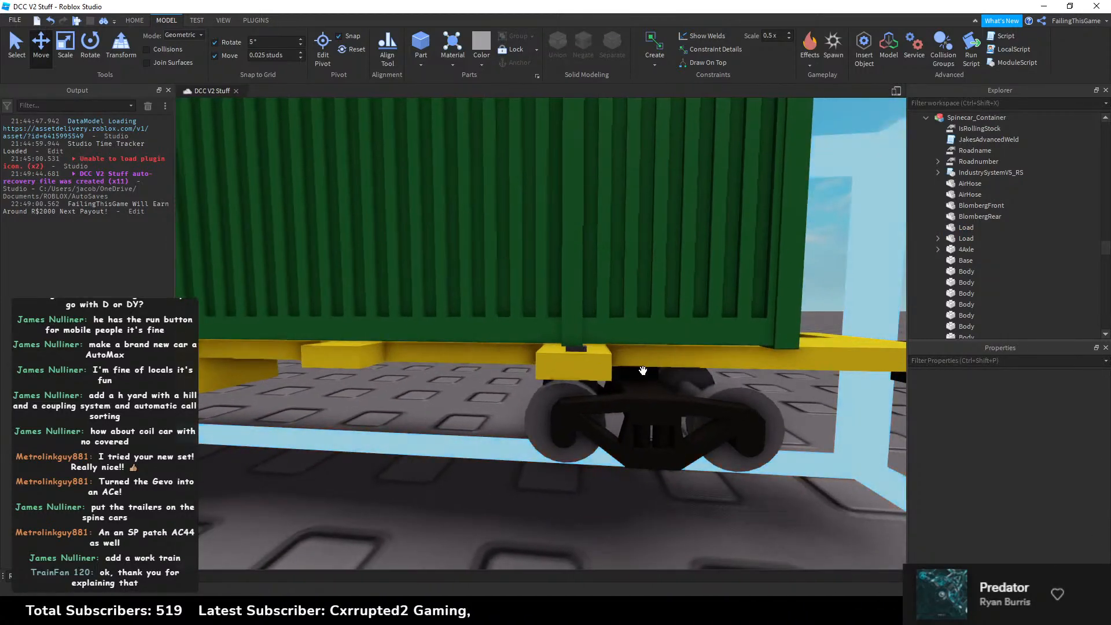
pyautogui.moveTo(643, 370); pyautogui.dragTo(650, 369, button='right')
pyautogui.press('w')
pyautogui.press('e')
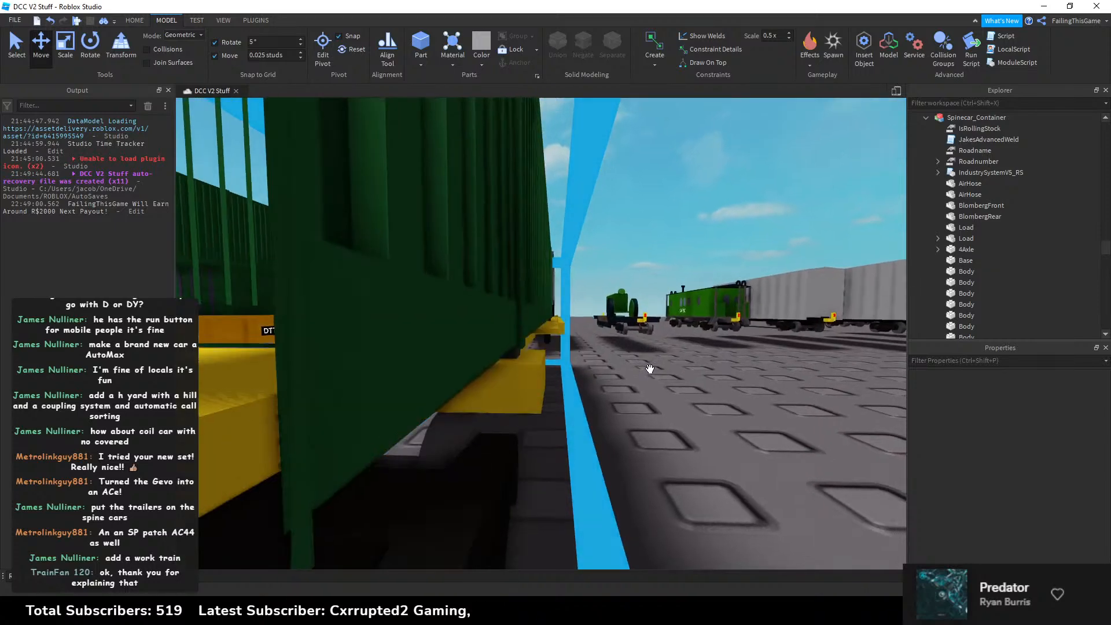
pyautogui.keyDown('ctrl'); pyautogui.click(953, 228); pyautogui.keyUp('ctrl')
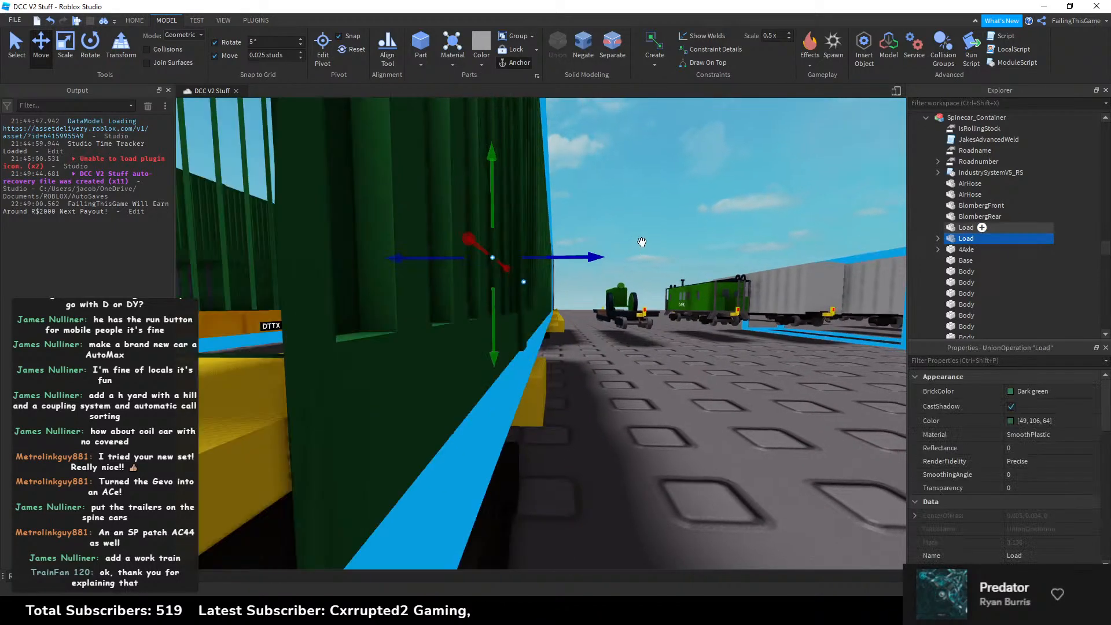
pyautogui.moveTo(642, 243); pyautogui.dragTo(642, 254, button='right')
pyautogui.press('w')
pyautogui.click(640, 402)
pyautogui.moveTo(640, 397); pyautogui.dragTo(647, 408, button='right')
pyautogui.press('q')
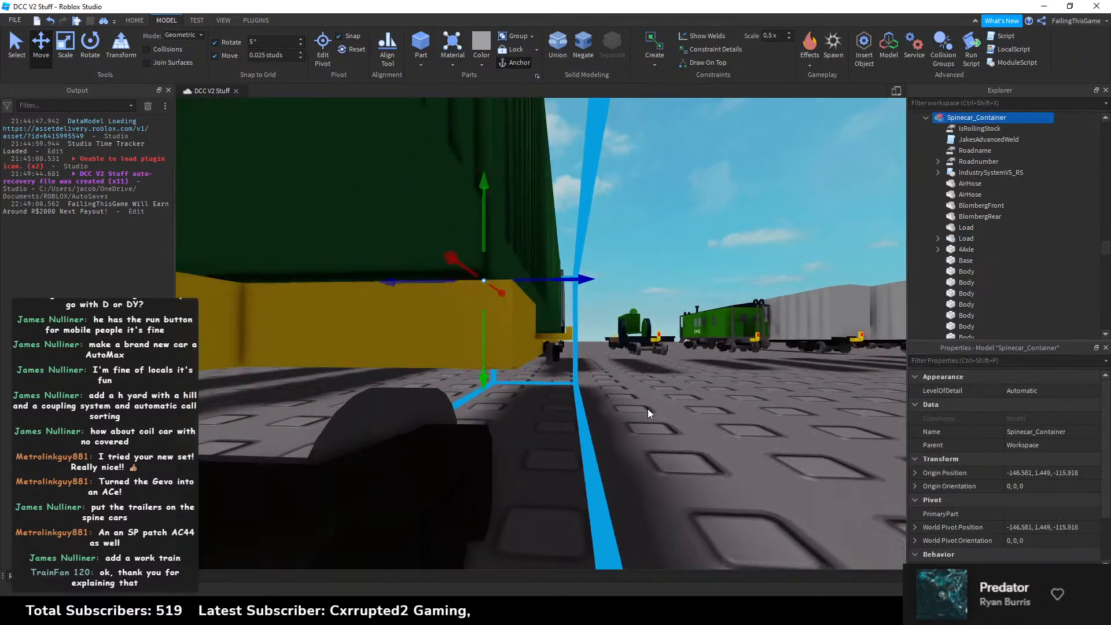
pyautogui.click(699, 452)
pyautogui.press('e')
pyautogui.moveTo(699, 455)
pyautogui.mouseDown(button='right')
pyautogui.moveTo(681, 455)
pyautogui.moveTo(697, 452)
pyautogui.mouseUp(button='right')
pyautogui.press('s')
pyautogui.press('w')
pyautogui.press('d')
pyautogui.press('w')
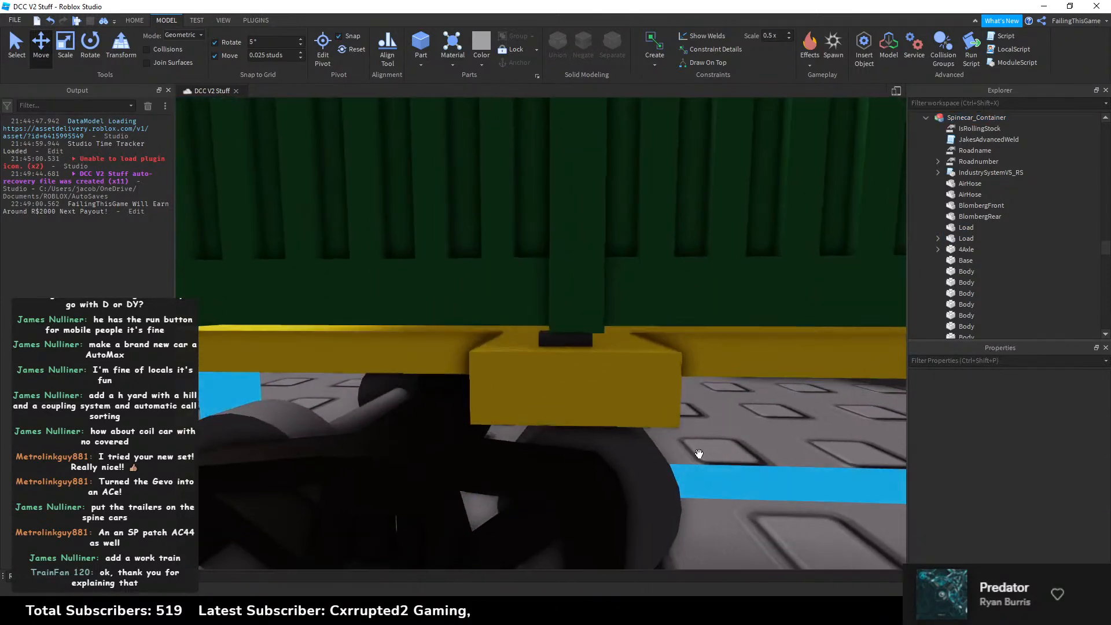
pyautogui.click(960, 237)
pyautogui.click(791, 443)
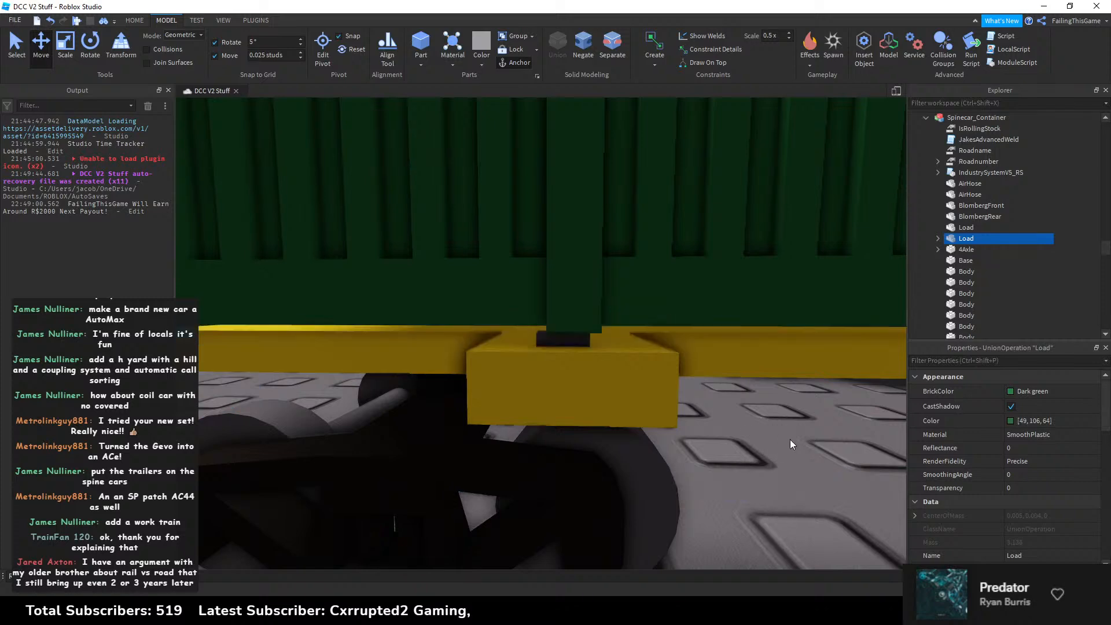
pyautogui.press('q')
pyautogui.moveTo(791, 443); pyautogui.dragTo(793, 448, button='right')
pyautogui.press('e')
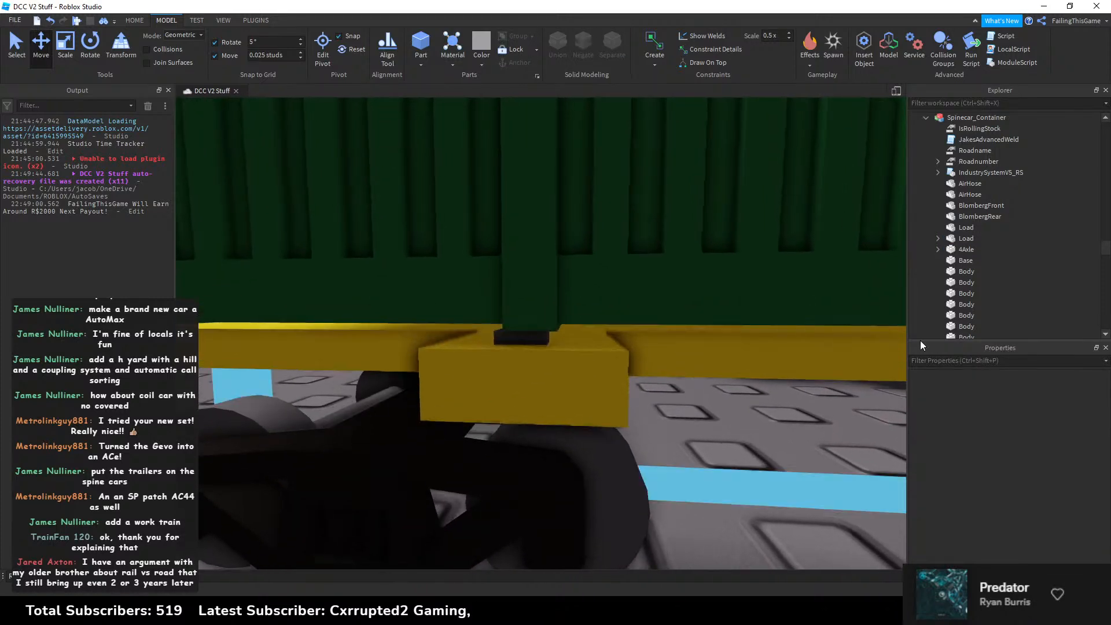
# Step: Select both Load parts and fine-tune the container's position over the spine car's support brackets
pyautogui.click(964, 237)
pyautogui.keyDown('ctrl'); pyautogui.click(966, 227); pyautogui.keyUp('ctrl')
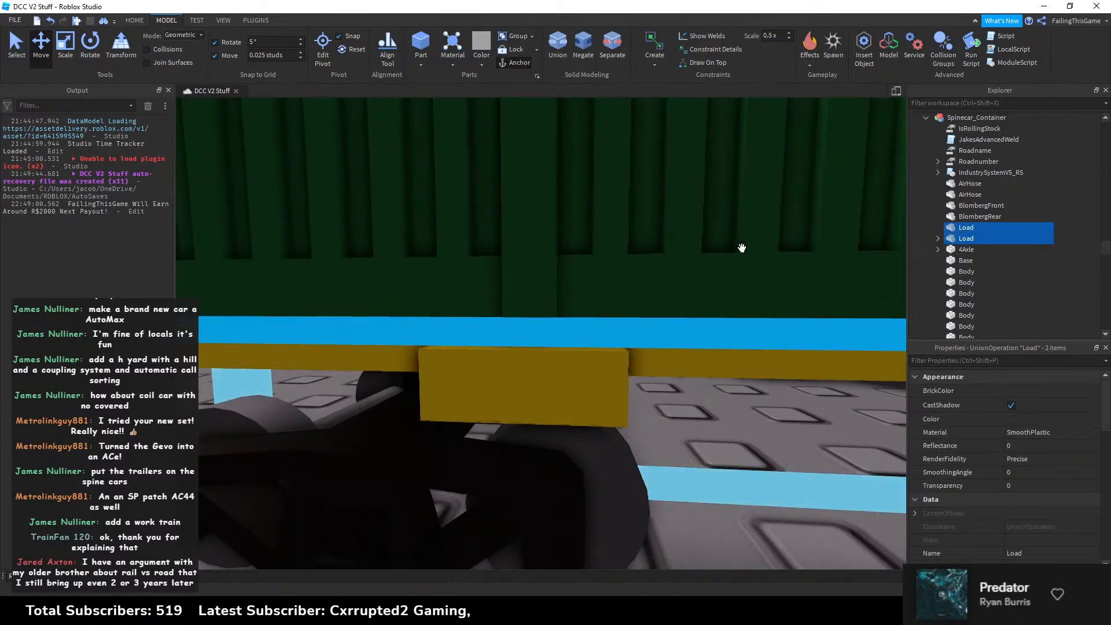
pyautogui.press('f')
pyautogui.moveTo(732, 247); pyautogui.dragTo(722, 228, button='right')
pyautogui.moveTo(801, 213); pyautogui.dragTo(797, 212)
pyautogui.click(215, 56)
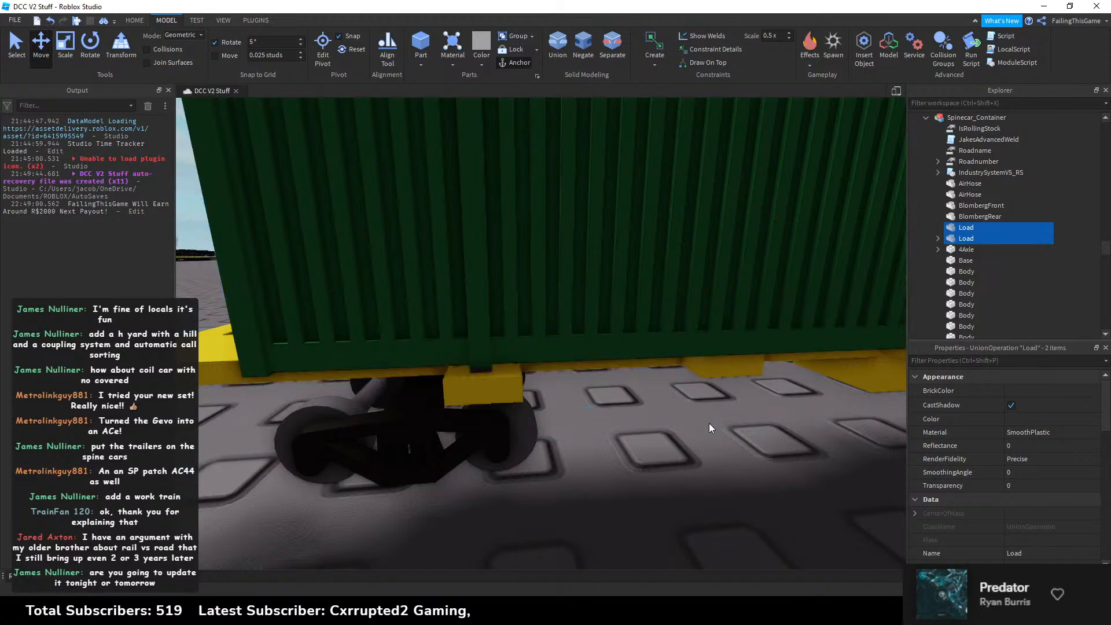
pyautogui.click(710, 422)
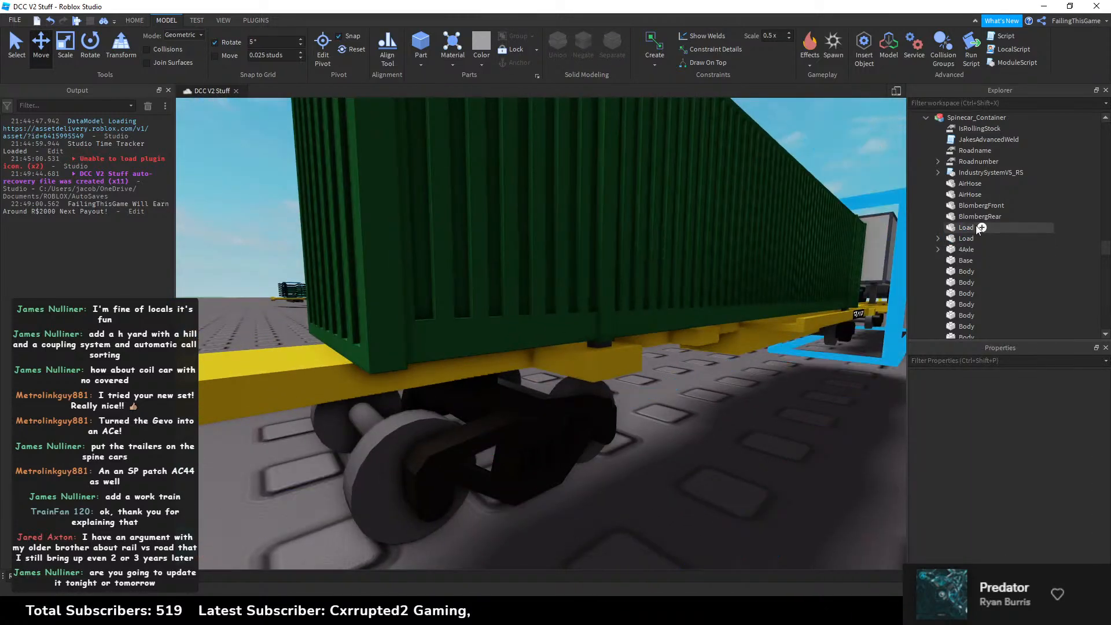
# Step: Check the container's alignment on the spine car from the side, the end and above
pyautogui.click(974, 227)
pyautogui.keyDown('ctrl'); pyautogui.click(972, 238); pyautogui.keyUp('ctrl')
pyautogui.press('a')
pyautogui.moveTo(756, 231); pyautogui.dragTo(491, 248, button='right')
pyautogui.press('w')
pyautogui.press('d')
pyautogui.press('a')
pyautogui.press('d')
pyautogui.press('d')
pyautogui.press('a')
pyautogui.press('s')
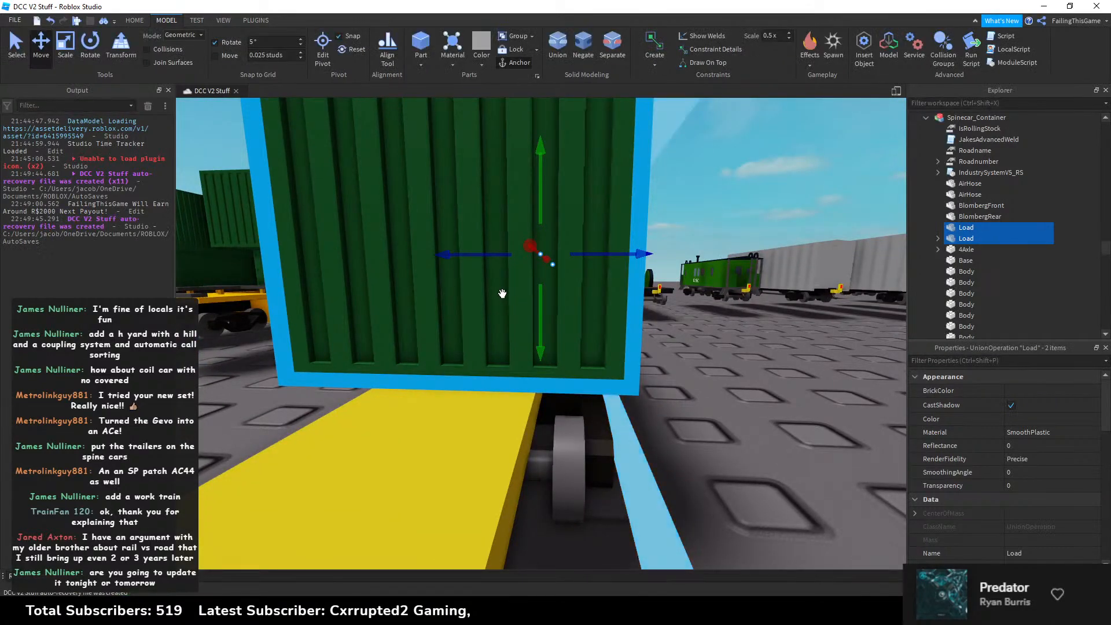
pyautogui.press('e')
pyautogui.moveTo(525, 305); pyautogui.dragTo(502, 291, button='right')
pyautogui.scroll(2, 502, 291)
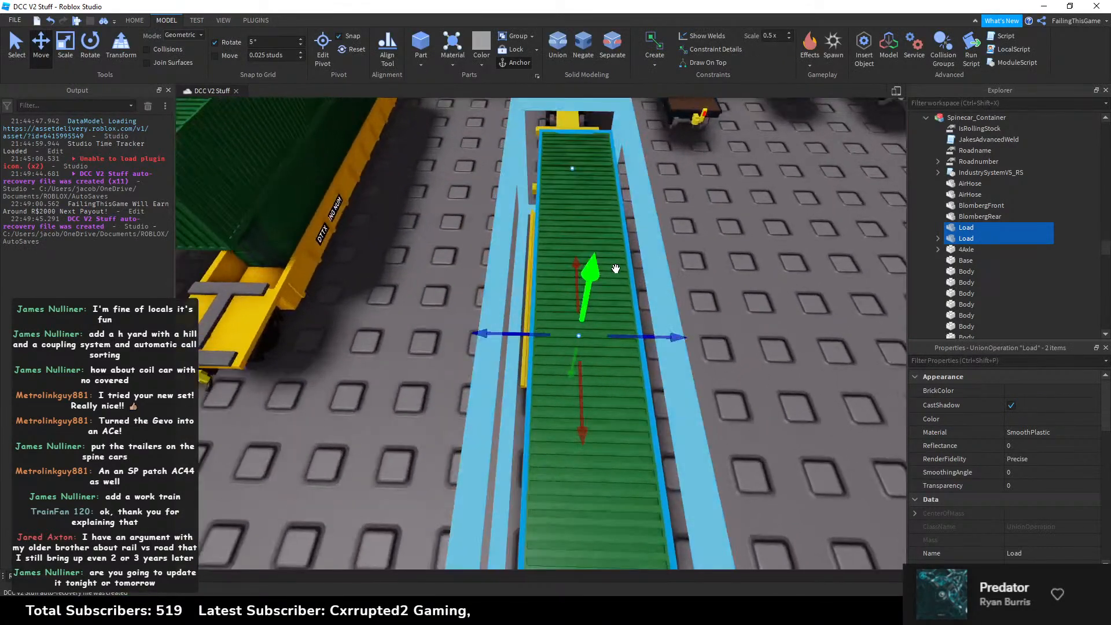
pyautogui.scroll(-5, 614, 266)
pyautogui.scroll(-3, 615, 265)
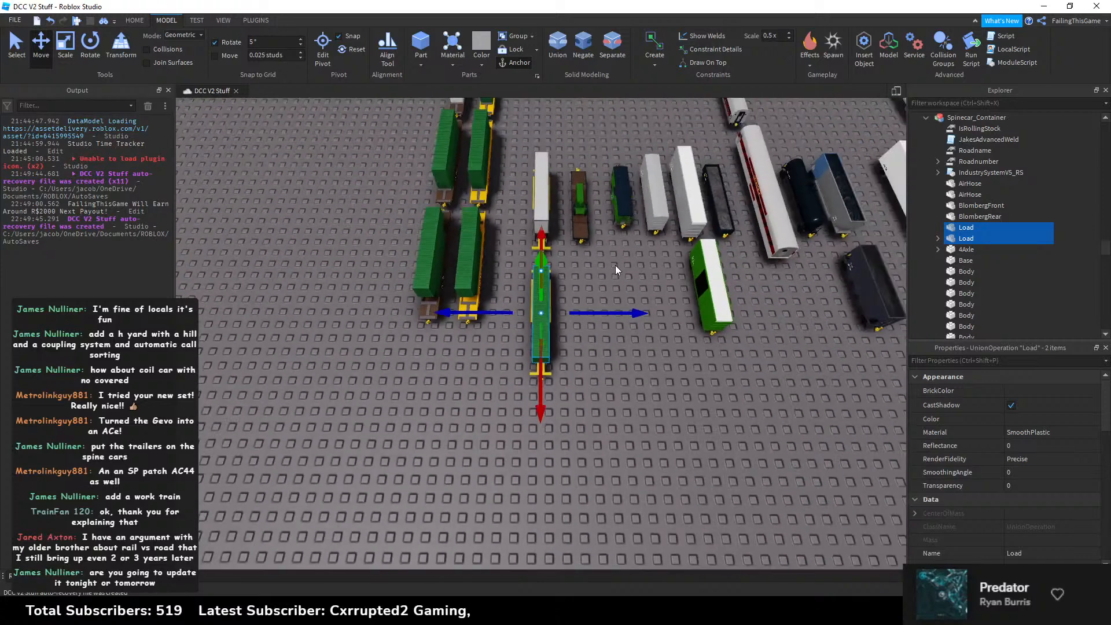
pyautogui.scroll(3, 616, 265)
pyautogui.click(626, 270)
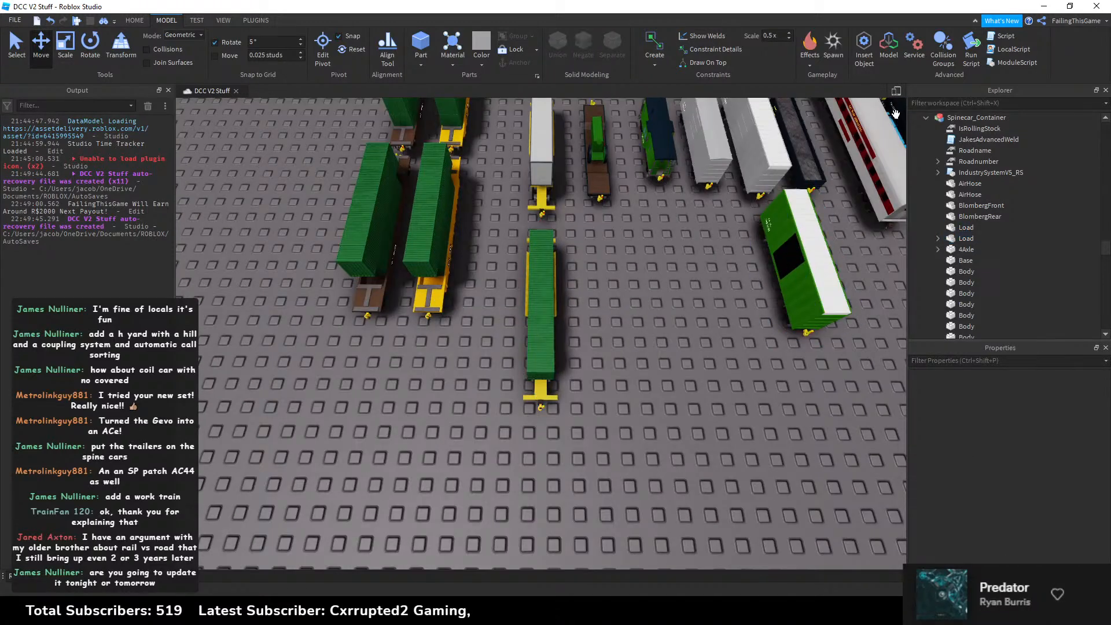
# Step: Copy the finished Spinecar_Container model into the That Place With No Name place
pyautogui.click(925, 118)
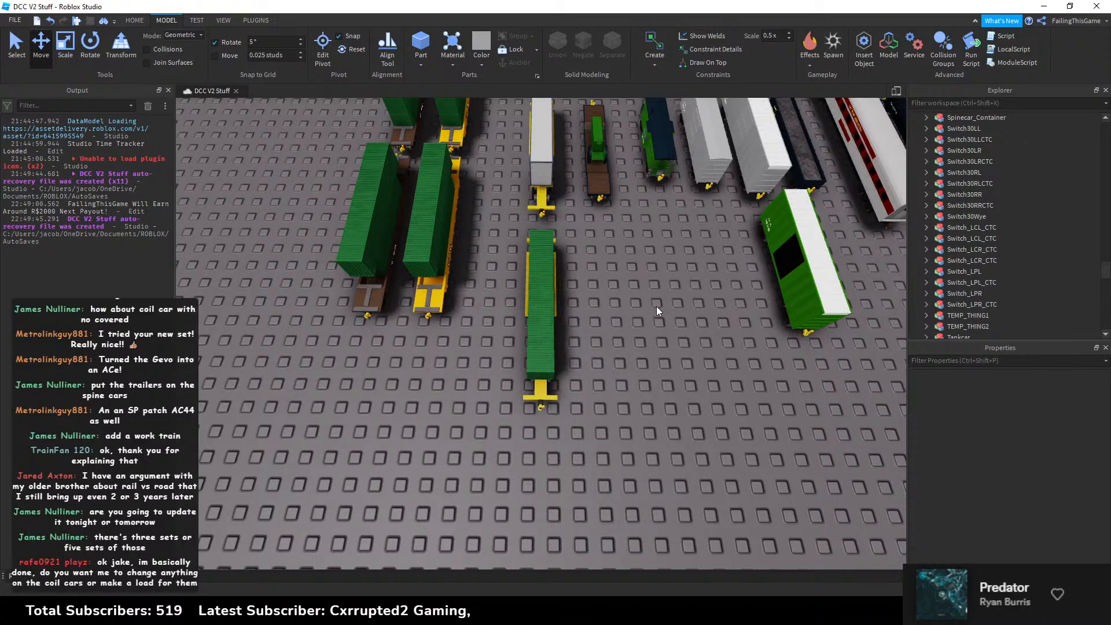
pyautogui.click(544, 295)
pyautogui.press('f')
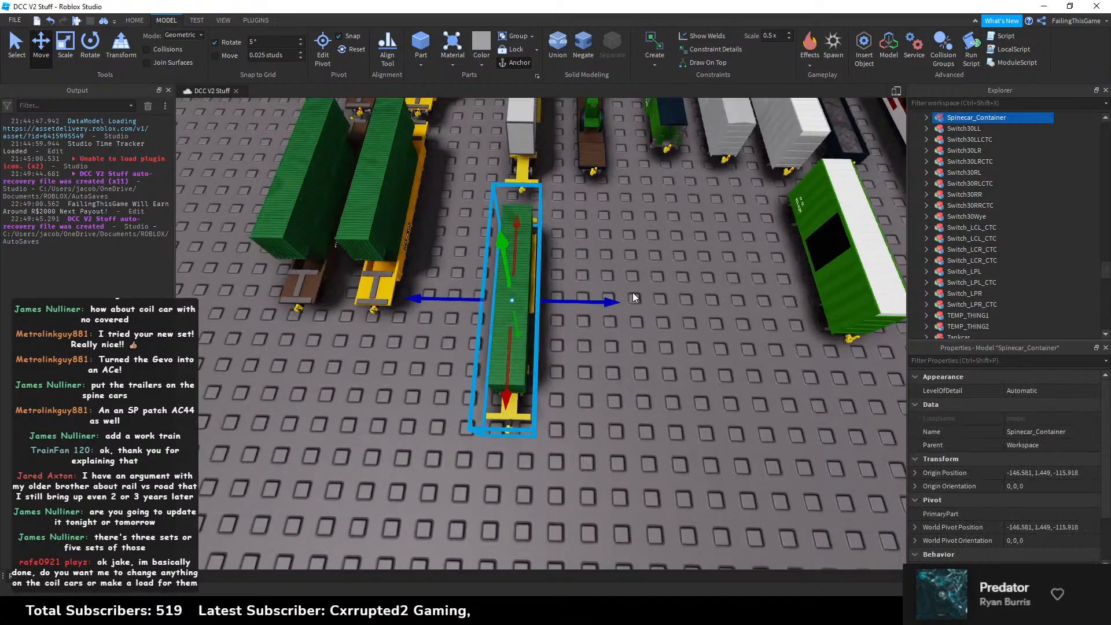
pyautogui.moveTo(585, 262); pyautogui.dragTo(582, 357, button='right')
pyautogui.click(721, 386)
pyautogui.moveTo(720, 387); pyautogui.dragTo(720, 384, button='right')
pyautogui.scroll(-3, 720, 384)
pyautogui.click(671, 383)
pyautogui.scroll(-4, 558, 369)
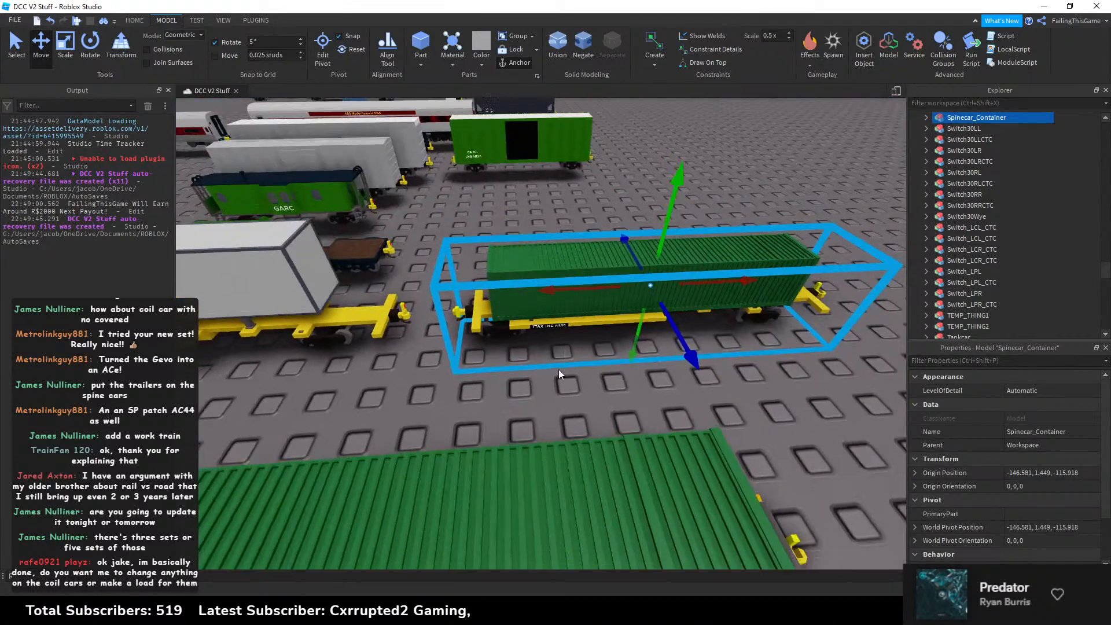
pyautogui.click(712, 579)
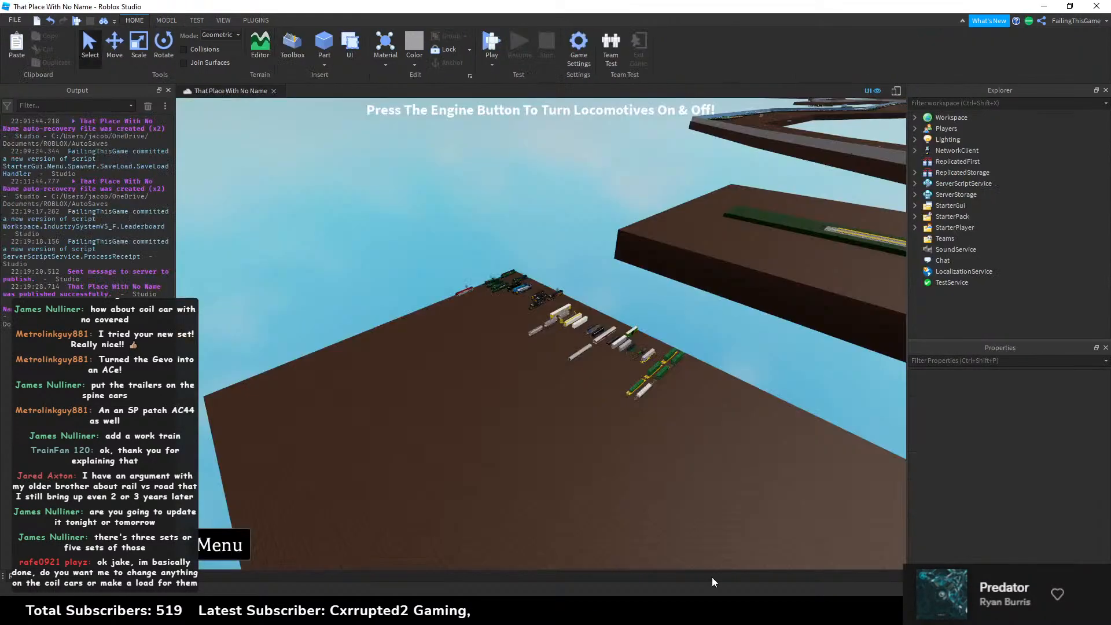
pyautogui.moveTo(633, 403); pyautogui.dragTo(634, 402, button='right')
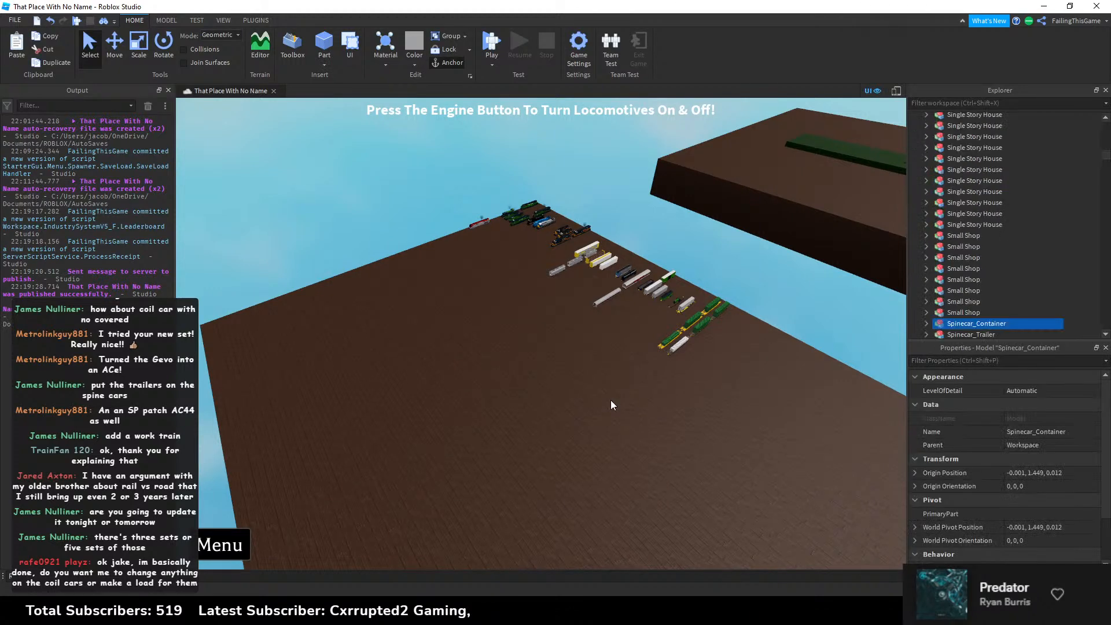
# Step: Move the pasted Spinecar_Container over to the lined-up rolling stock, in front of the trailer spine car
pyautogui.press('f')
pyautogui.moveTo(480, 255); pyautogui.dragTo(491, 256)
pyautogui.moveTo(481, 255); pyautogui.dragTo(491, 256, button='right')
pyautogui.press('w')
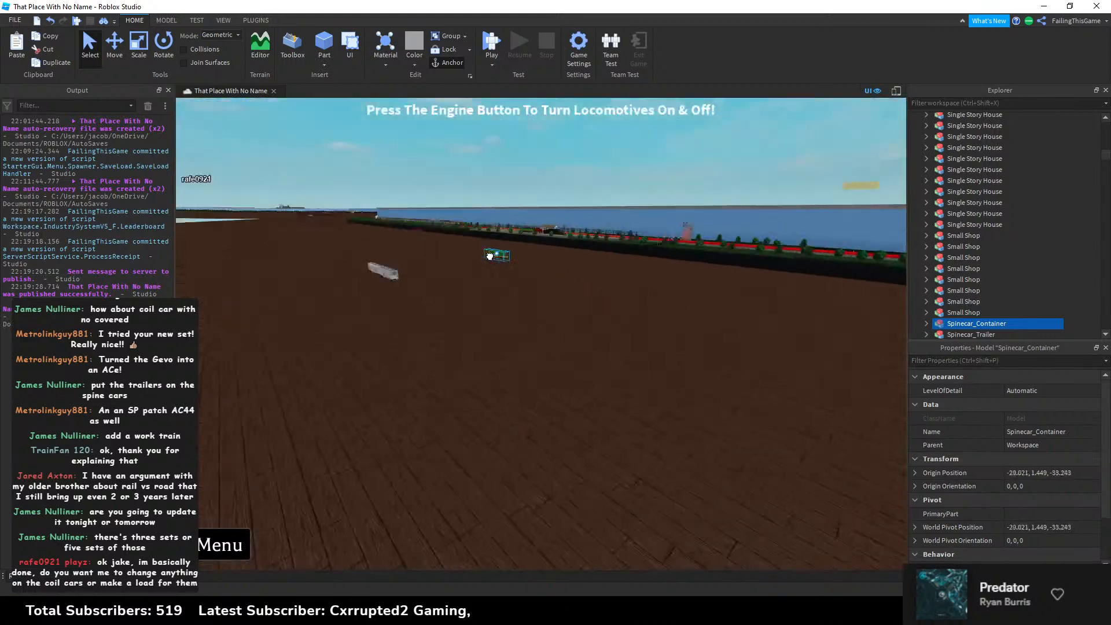
pyautogui.moveTo(491, 255); pyautogui.dragTo(493, 256)
pyautogui.moveTo(492, 255); pyautogui.dragTo(493, 256, button='right')
pyautogui.moveTo(493, 256); pyautogui.dragTo(493, 259)
pyautogui.press('w')
pyautogui.moveTo(493, 259); pyautogui.dragTo(553, 278)
# Step: Cut Spinecar_Container out of the Workspace and paste it into the Cars folder of TrainMasterFolder
pyautogui.press('Delete')
pyautogui.click(582, 428)
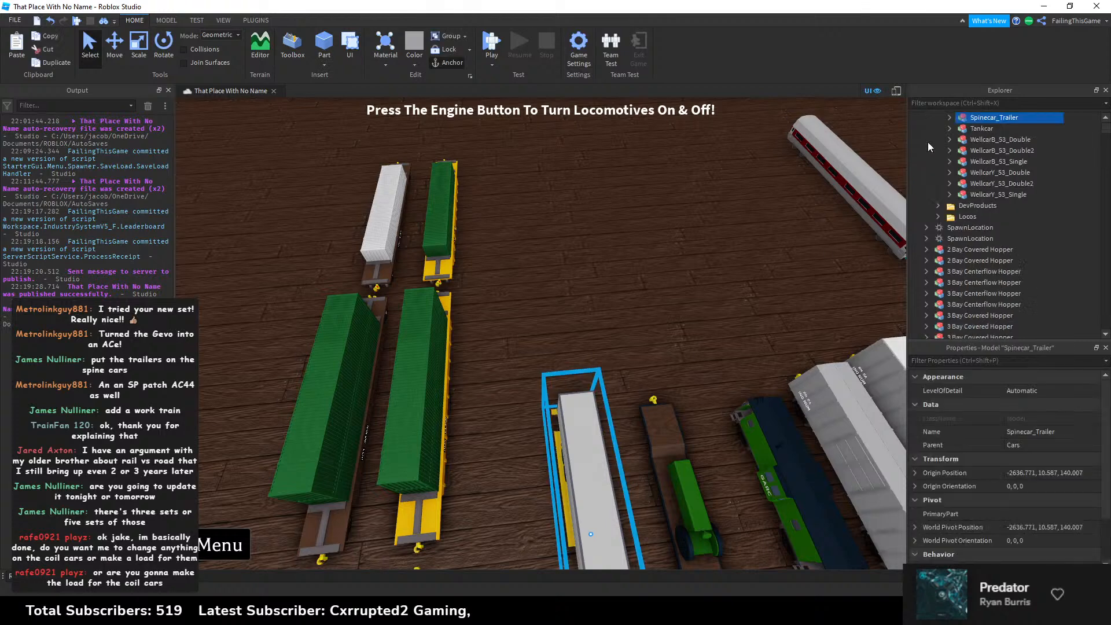
pyautogui.scroll(10, 939, 140)
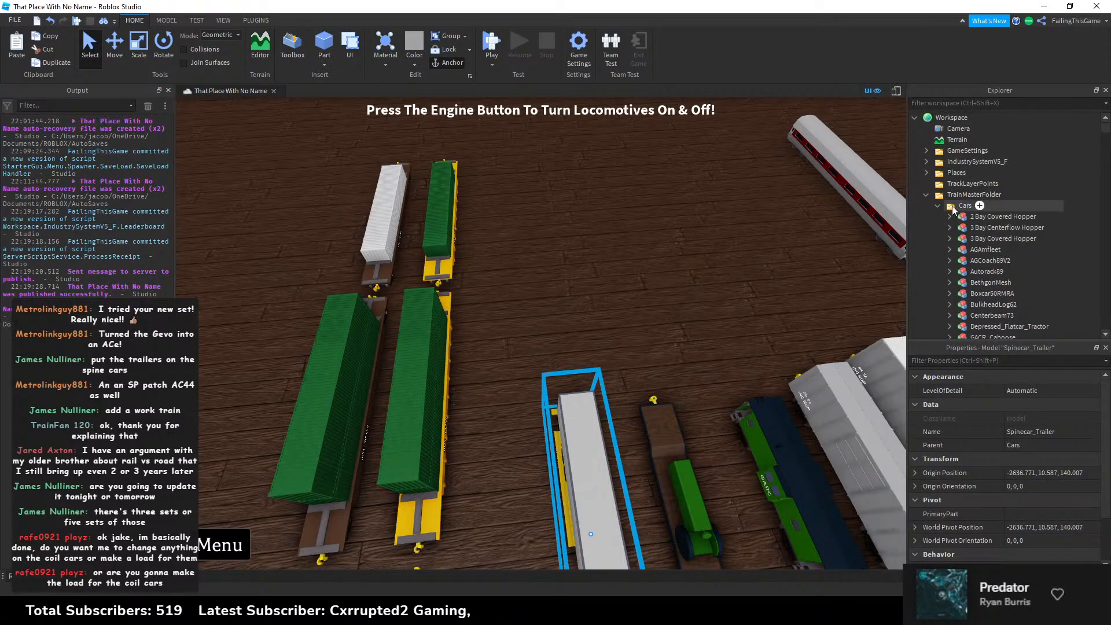
pyautogui.rightClick(954, 209)
pyautogui.click(994, 238)
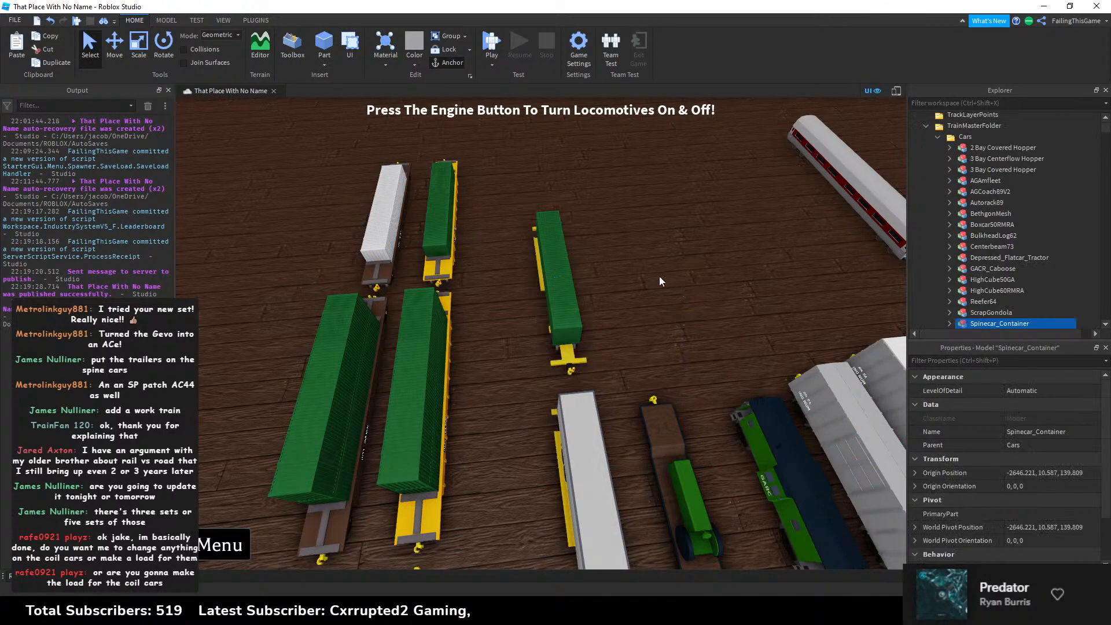
# Step: Look over the rolling stock lined up around the new spine car, through to the covered hoppers
pyautogui.click(658, 276)
pyautogui.moveTo(659, 276); pyautogui.dragTo(656, 275, button='right')
pyautogui.press('s')
pyautogui.scroll(-3, 1029, 265)
pyautogui.press('s')
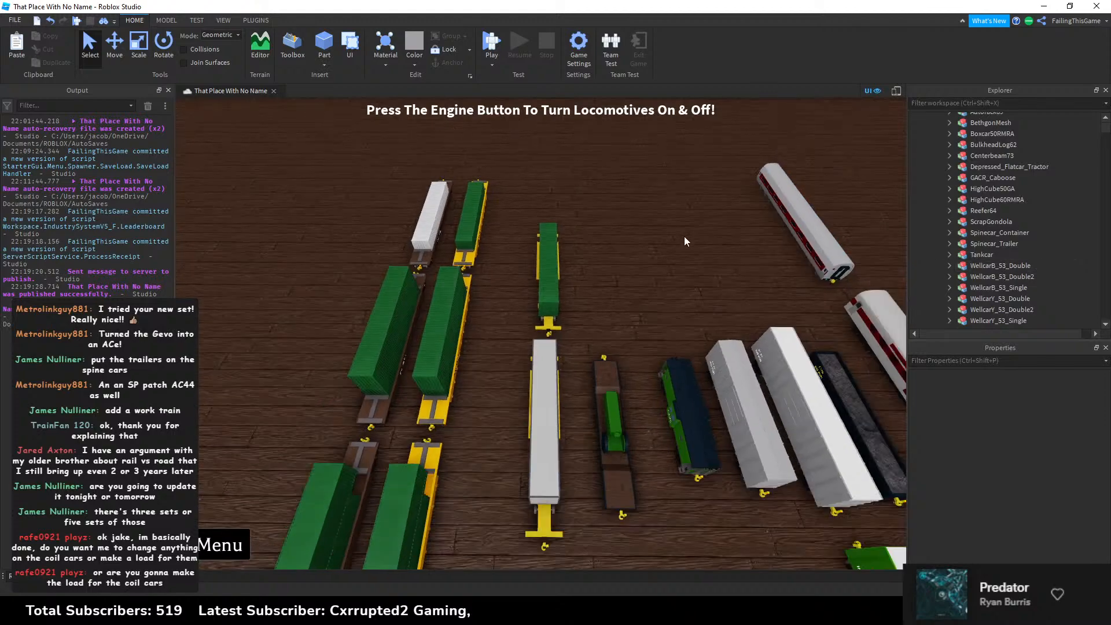
pyautogui.press('s')
pyautogui.moveTo(684, 236); pyautogui.dragTo(562, 275, button='right')
pyautogui.press('w')
pyautogui.press('s')
pyautogui.press('d')
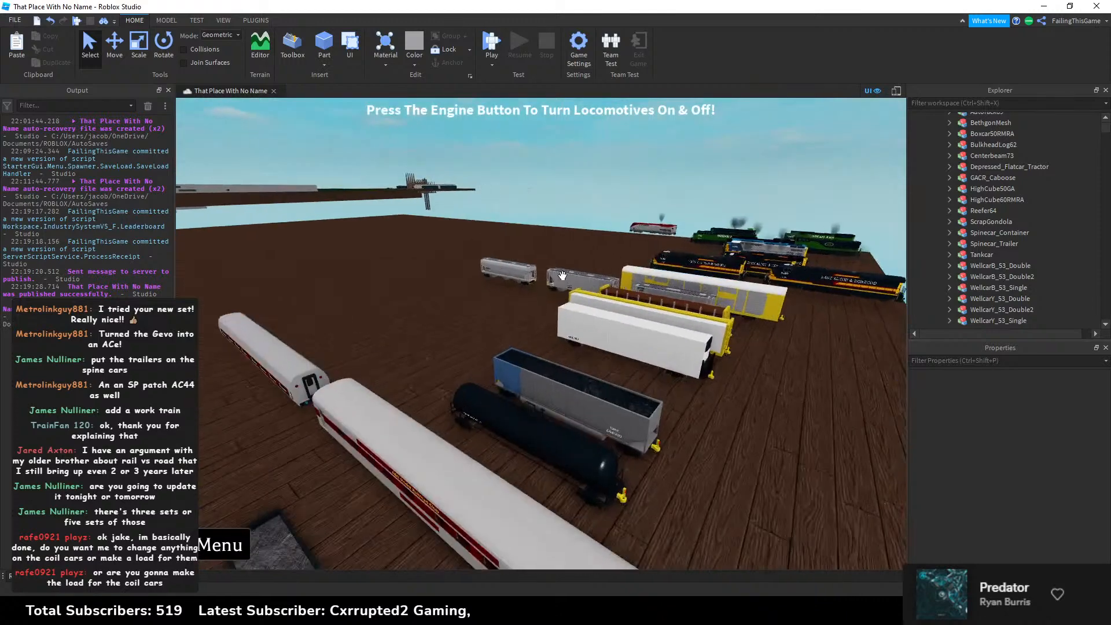
pyautogui.scroll(6, 562, 275)
pyautogui.scroll(-2, 513, 299)
pyautogui.scroll(1, 514, 298)
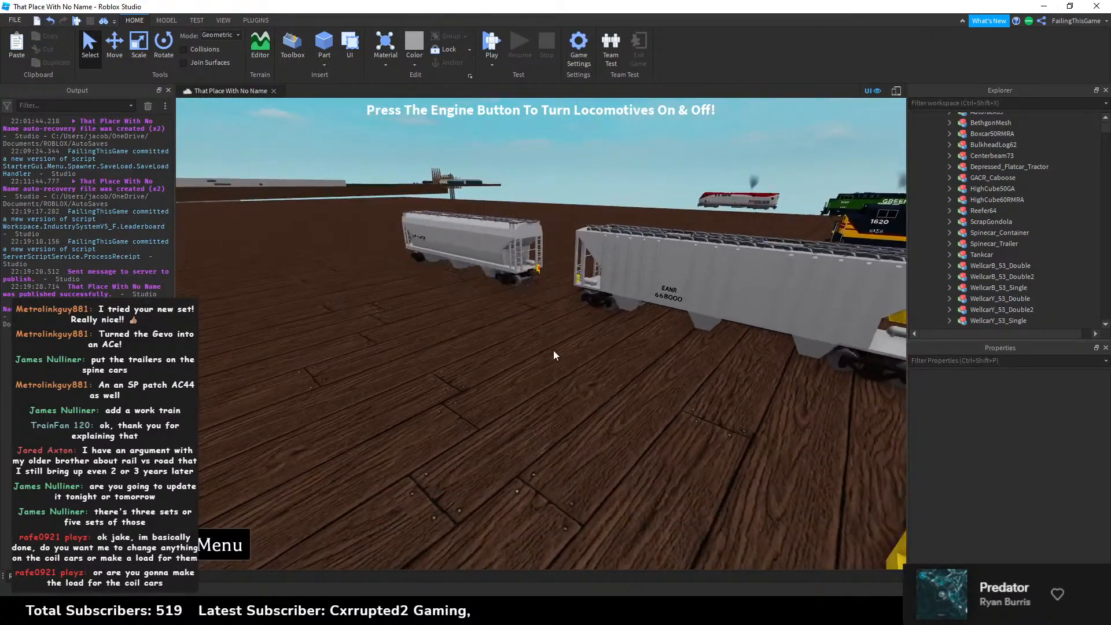
# Step: Survey the freight and passenger cars lined up on the display floor of That Place With No Name
pyautogui.press('w')
pyautogui.press('d')
pyautogui.moveTo(553, 350); pyautogui.dragTo(547, 317, button='right')
pyautogui.press('s')
pyautogui.press('s')
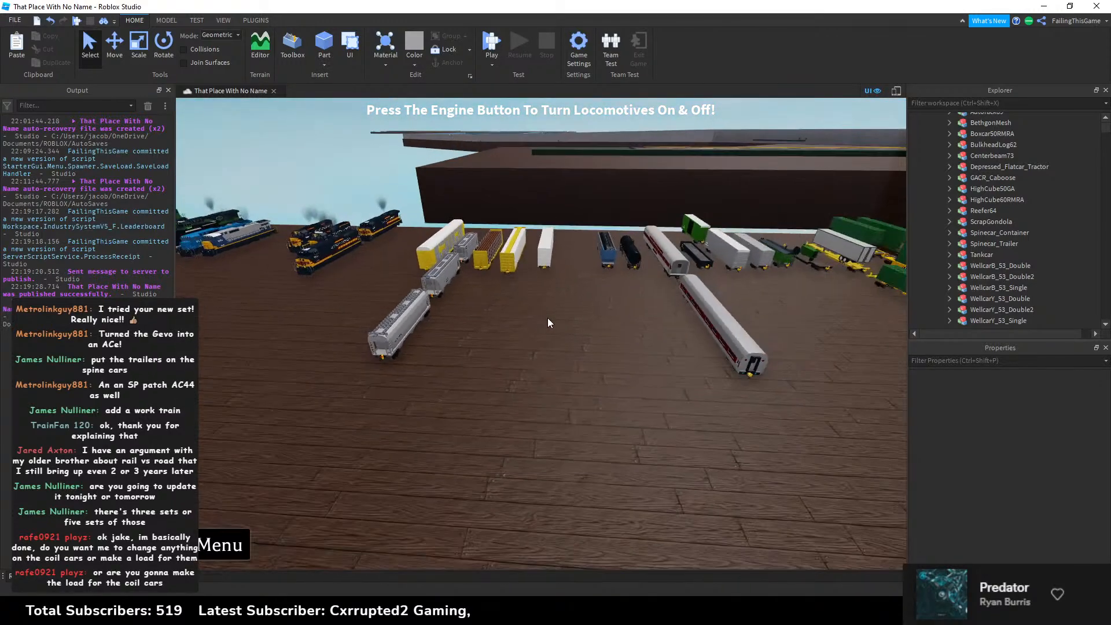
pyautogui.scroll(-1, 547, 319)
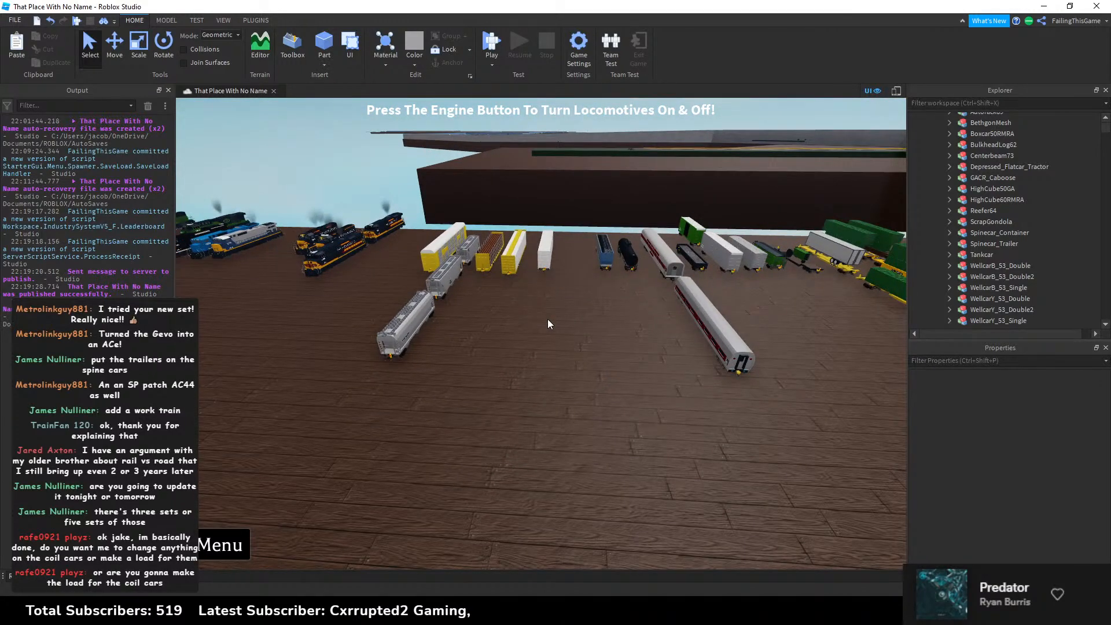
pyautogui.press('d')
pyautogui.moveTo(547, 318)
pyautogui.mouseDown(button='right')
pyautogui.moveTo(585, 359)
pyautogui.moveTo(561, 332)
pyautogui.mouseUp(button='right')
pyautogui.press('a')
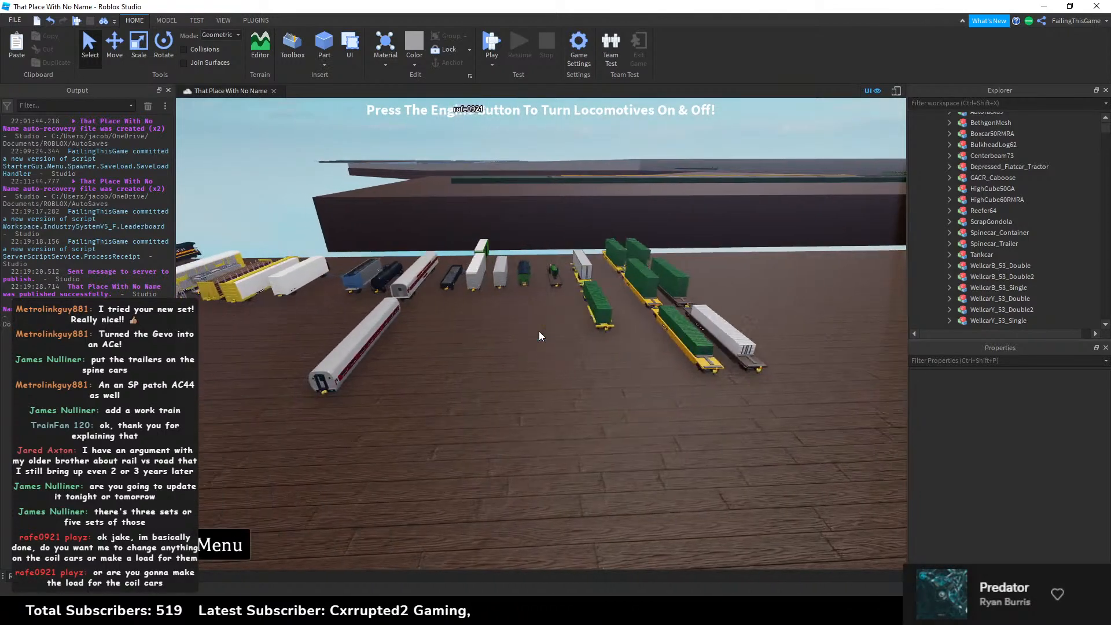
pyautogui.press('a')
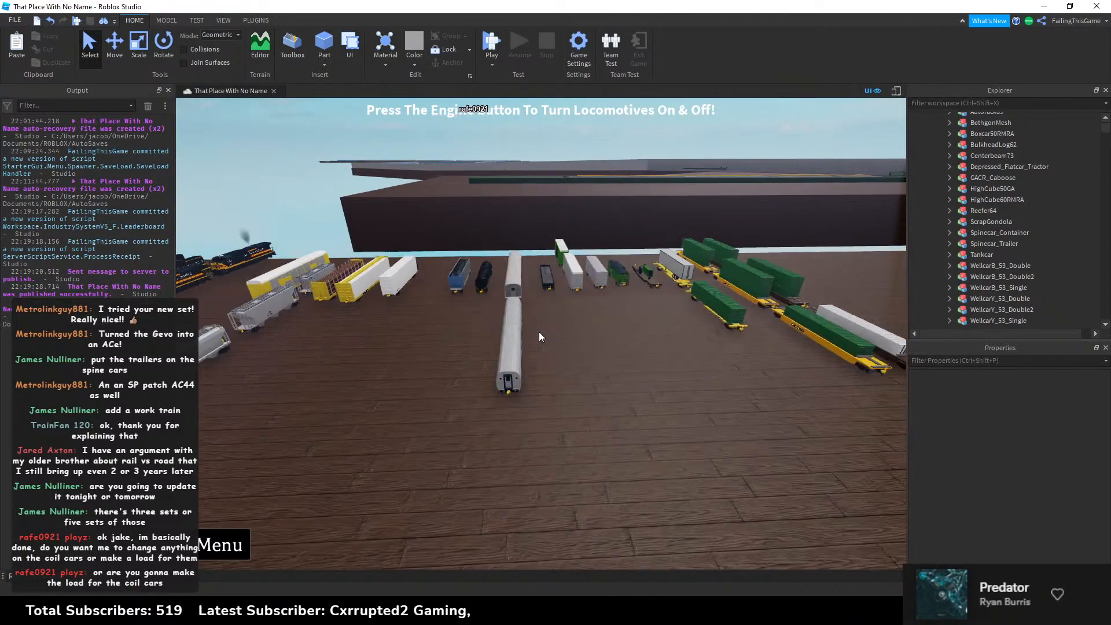
pyautogui.press('d')
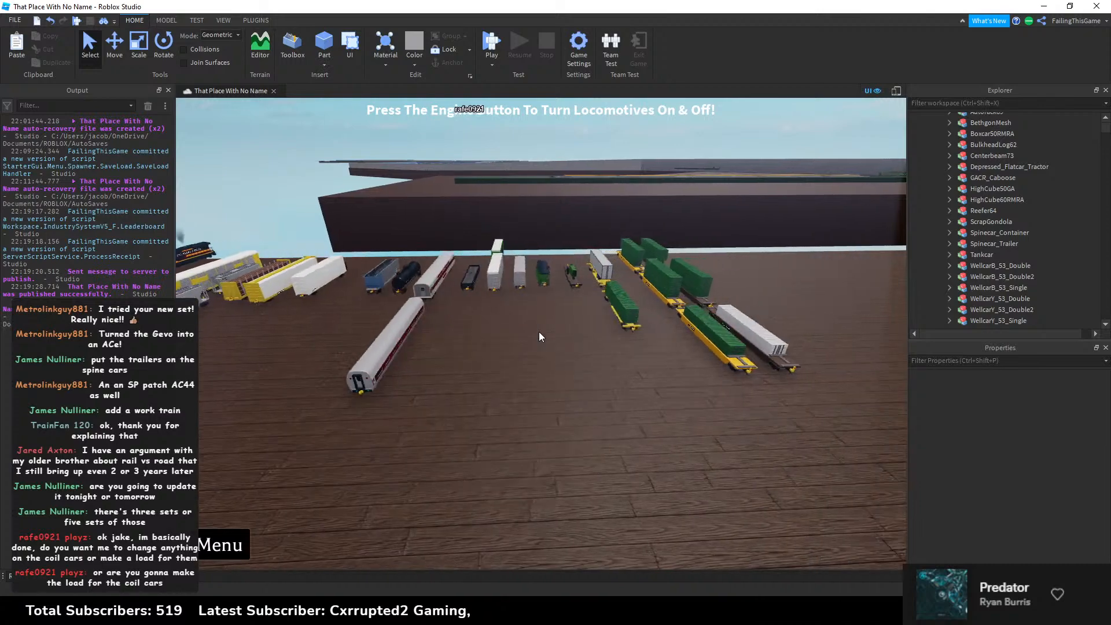
# Step: Switch to Model Save Place and inspect the white covered coil car from its end and side
pyautogui.click(735, 613)
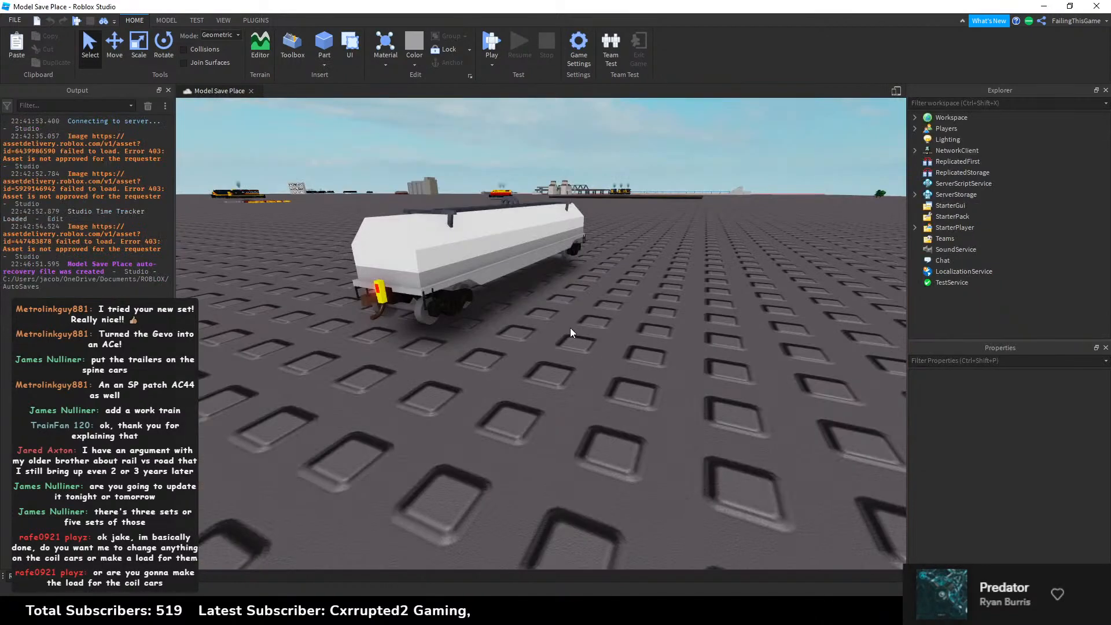
pyautogui.press('d')
pyautogui.moveTo(696, 496); pyautogui.dragTo(695, 466, button='right')
pyautogui.press('d')
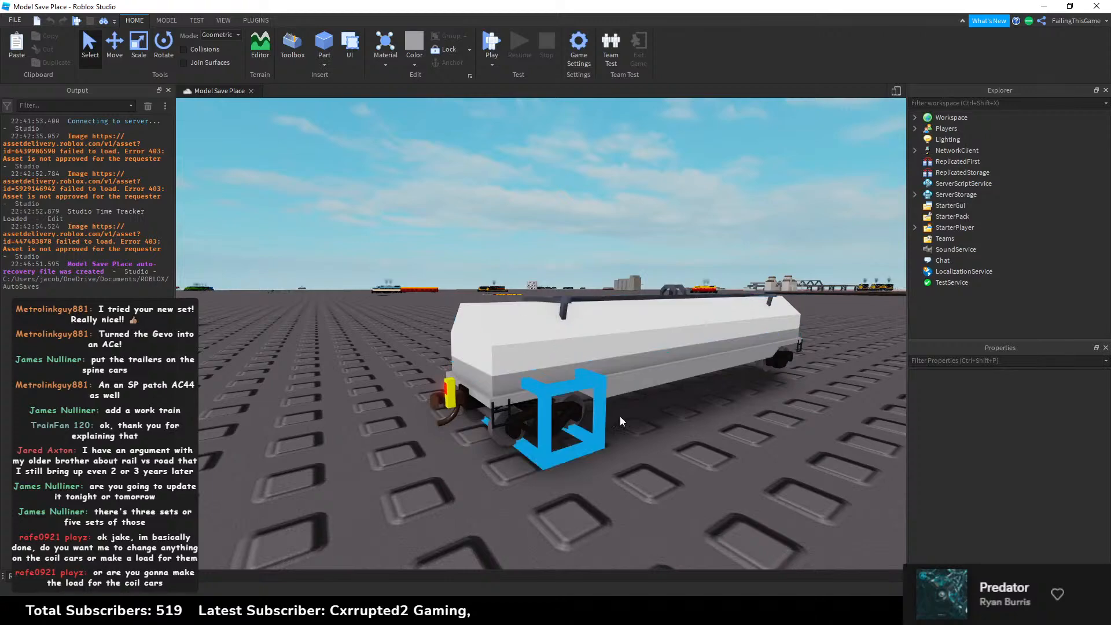
pyautogui.press('w')
pyautogui.moveTo(620, 415); pyautogui.dragTo(610, 414, button='right')
pyautogui.press('w')
pyautogui.press('s')
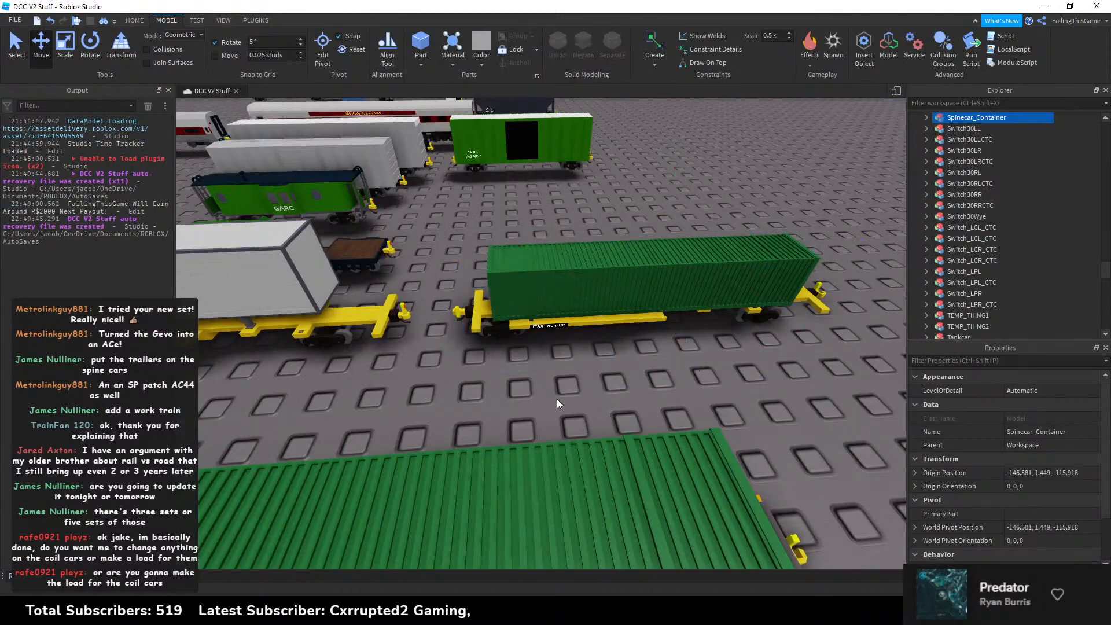
# Step: In DCC V2 Stuff, move the three 89-foot flatcars together closer to the lined-up well cars
pyautogui.scroll(-10, 627, 373)
pyautogui.scroll(-10, 627, 373)
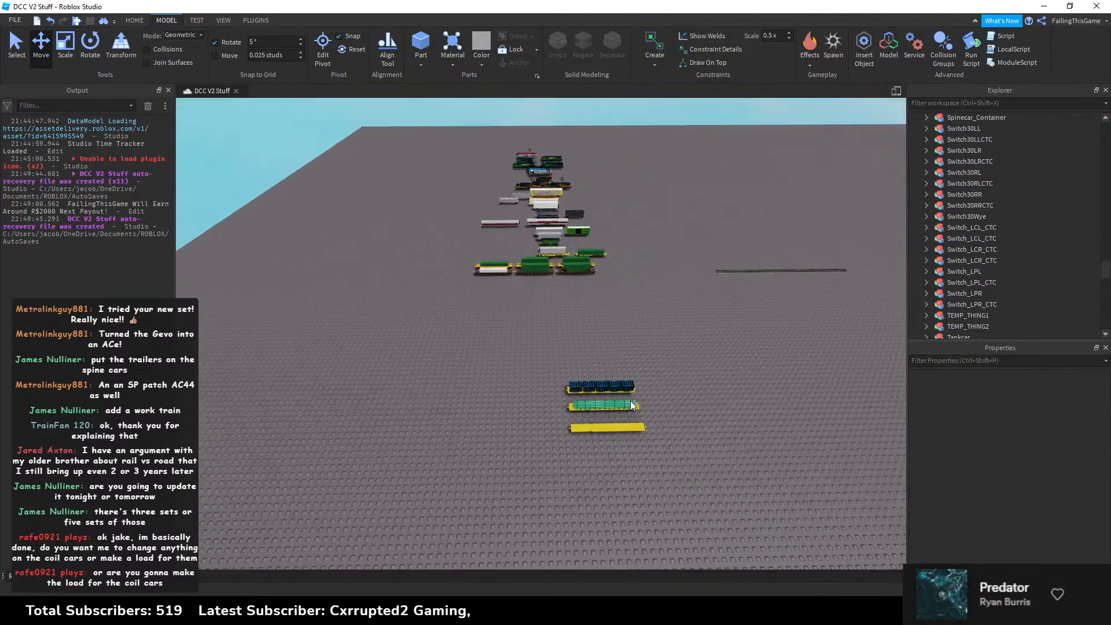
pyautogui.moveTo(524, 365); pyautogui.dragTo(654, 470)
pyautogui.moveTo(602, 418); pyautogui.dragTo(586, 340)
pyautogui.click(612, 338)
# Step: Copy the Flatcar89, Flatcar89_FrameLoad and Flatcar89_Pipes models
pyautogui.scroll(5, 595, 356)
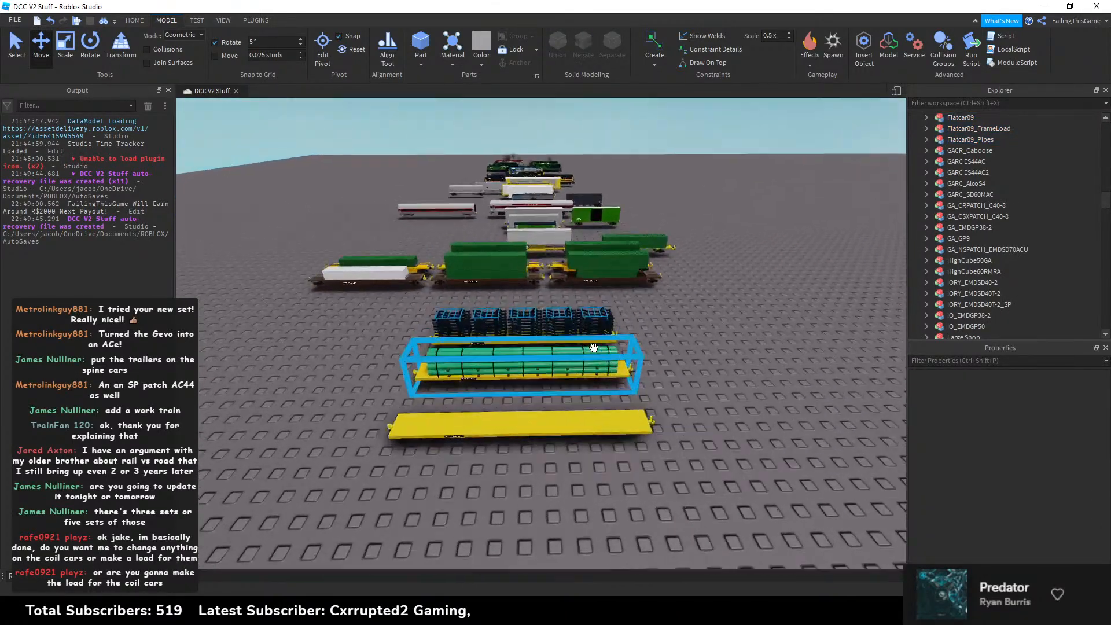
pyautogui.scroll(3, 594, 349)
pyautogui.moveTo(593, 349); pyautogui.dragTo(593, 360, button='right')
pyautogui.scroll(-6, 592, 350)
pyautogui.moveTo(382, 283); pyautogui.dragTo(602, 360)
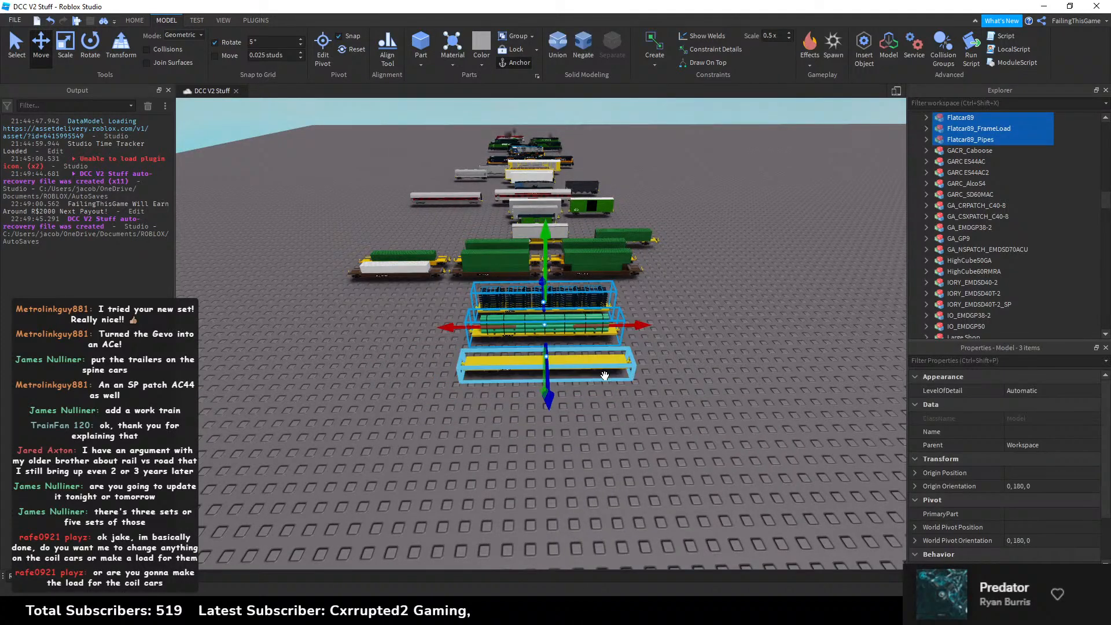
pyautogui.click(713, 395)
# Step: Switch to That Place With No Name, paste the three flatcars and position them in front of the parked cars
pyautogui.click(718, 613)
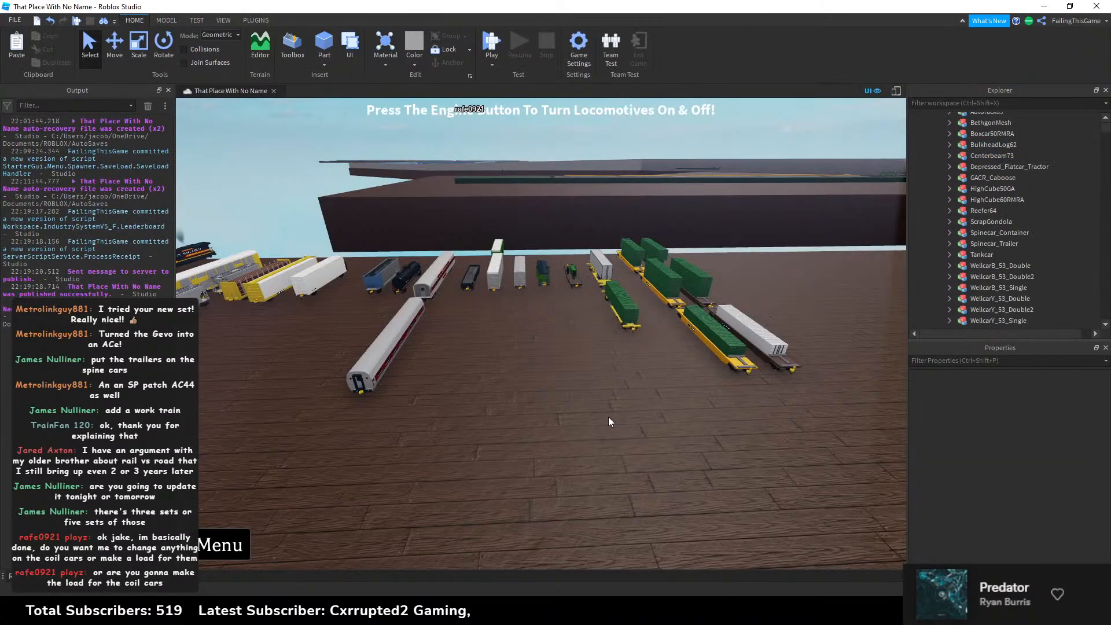
pyautogui.hotkey('ctrl', 'v')
pyautogui.moveTo(590, 302); pyautogui.dragTo(517, 432)
pyautogui.press('s')
pyautogui.press('d')
pyautogui.press('s')
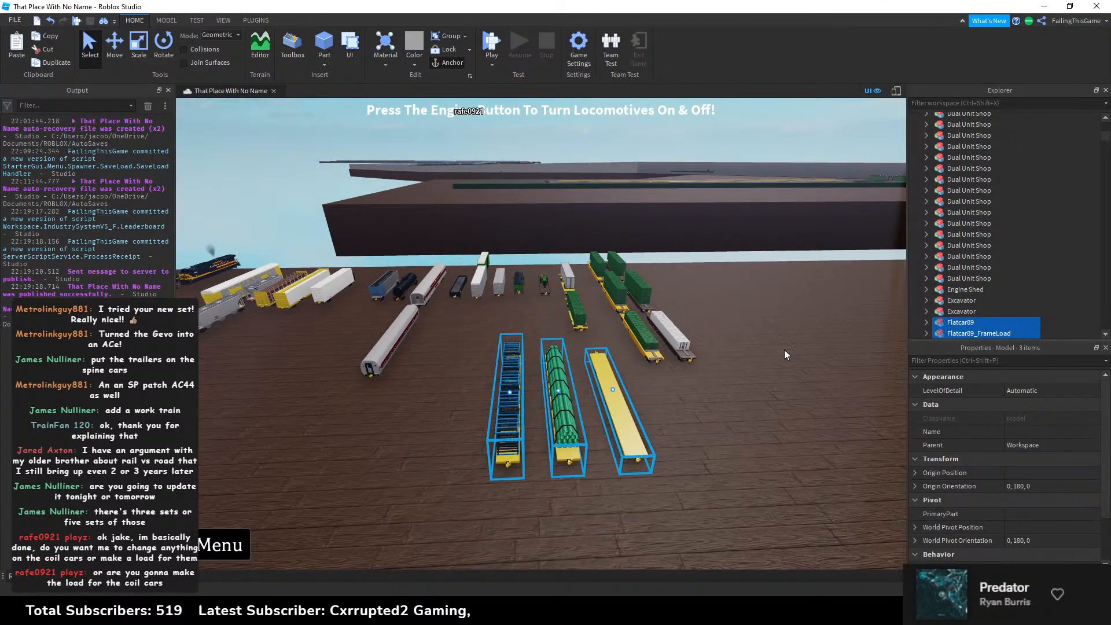
# Step: Move the three pasted flatcars from the workspace into the Cars folder of TrainMasterFolder
pyautogui.hotkey('ctrl', 'x')
pyautogui.click(672, 341)
pyautogui.scroll(10, 955, 223)
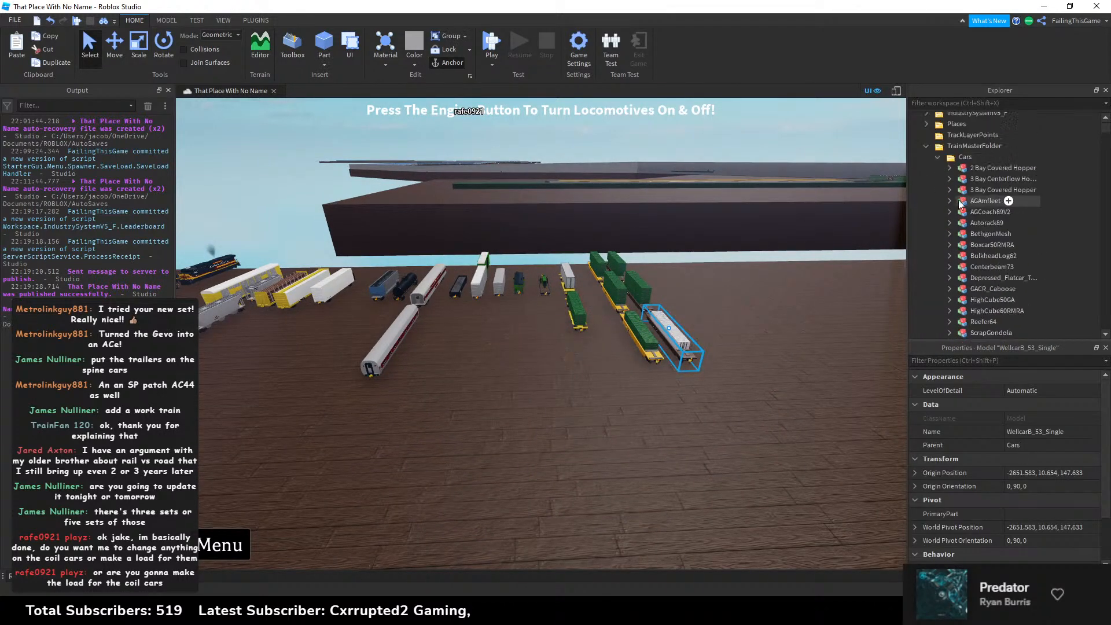
pyautogui.scroll(2, 959, 203)
pyautogui.click(961, 204)
pyautogui.rightClick(962, 204)
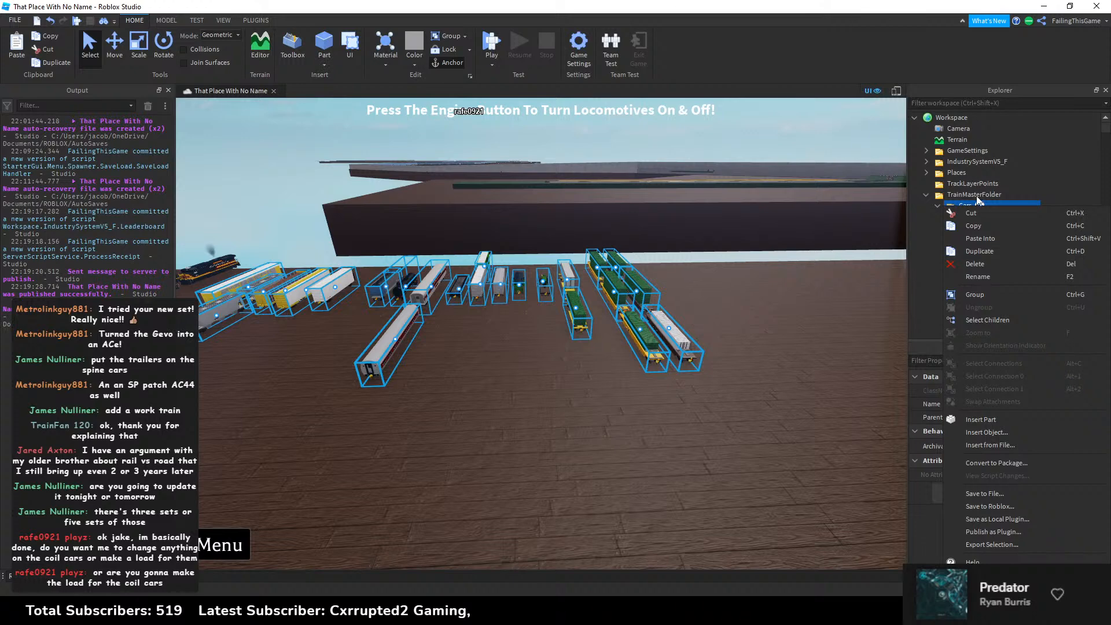
pyautogui.click(980, 239)
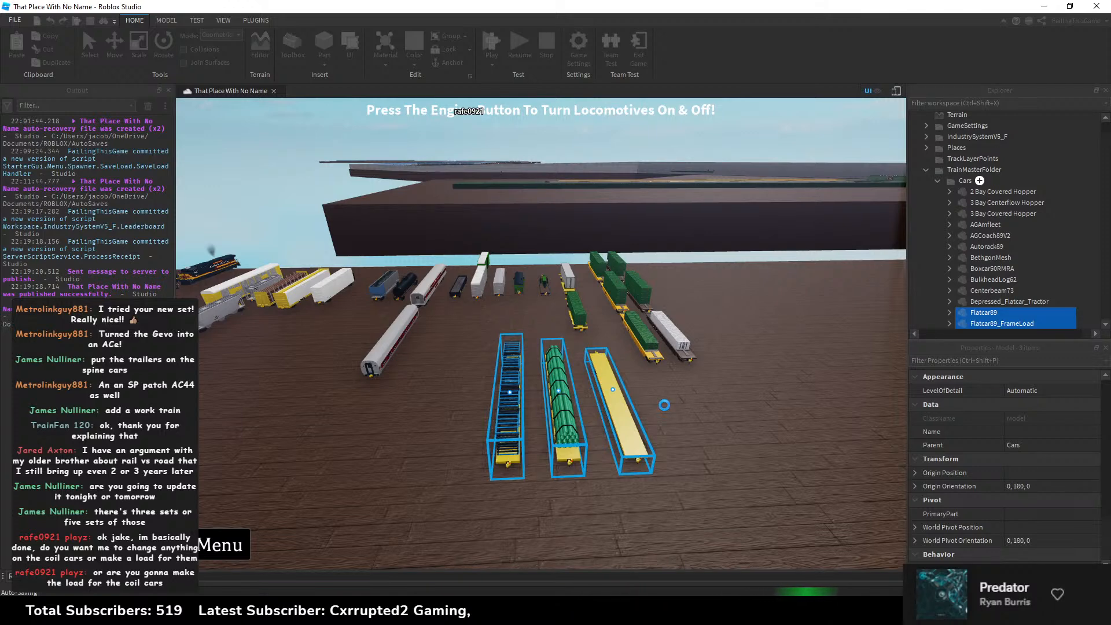
pyautogui.click(664, 405)
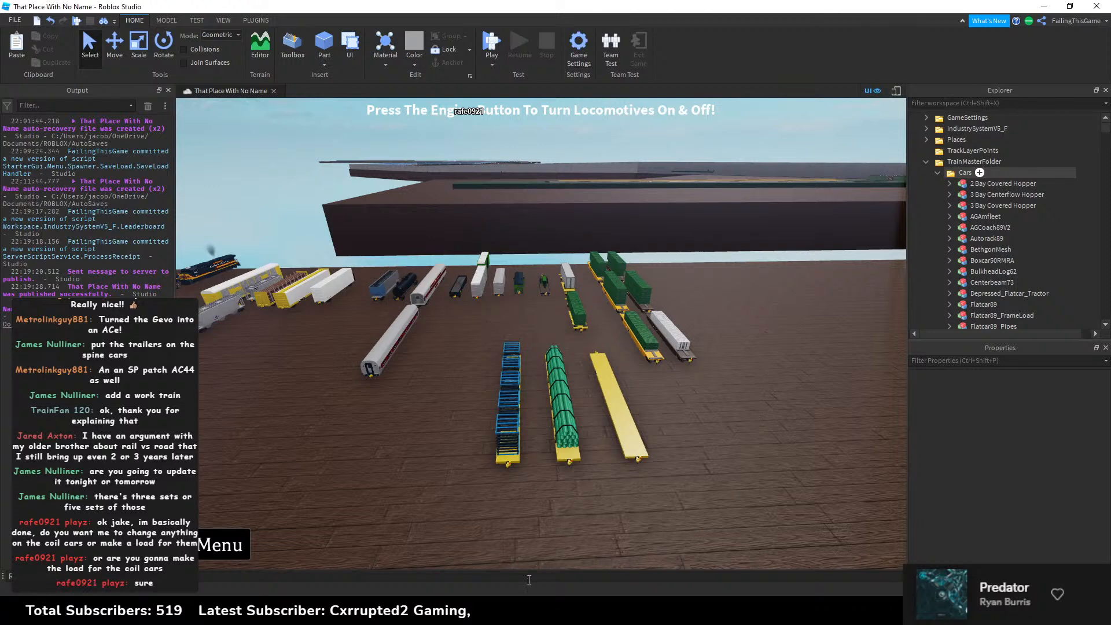
# Step: Switch to DCC V2 Stuff and inspect the black open hopper and neighbouring cars from several sides
pyautogui.hotkey('alt', 'Tab')
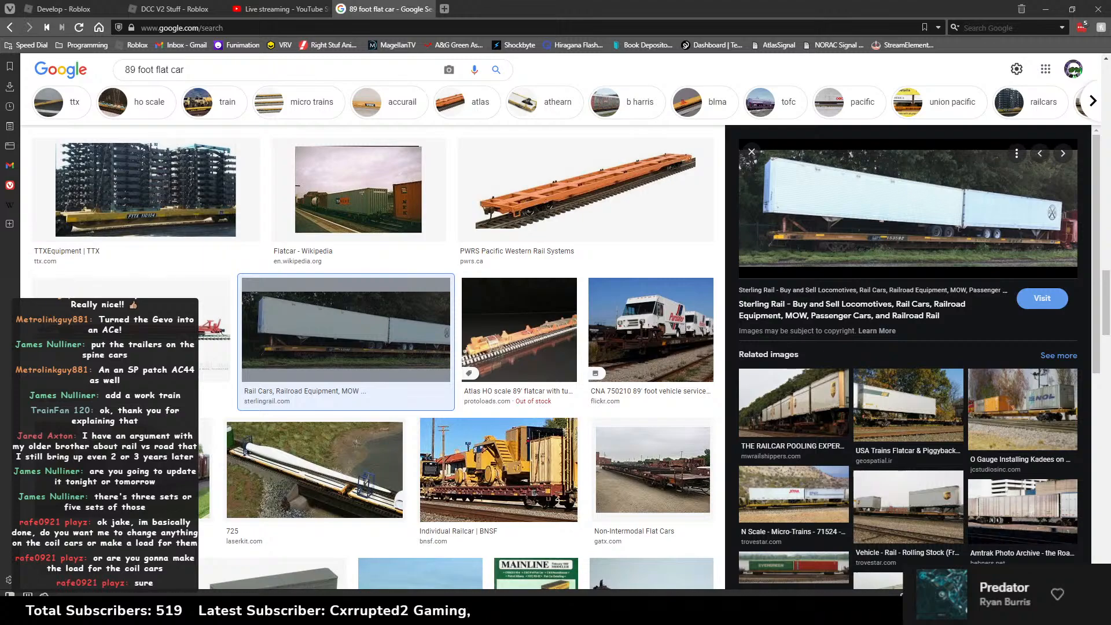
pyautogui.hotkey('alt', 'Tab')
pyautogui.moveTo(745, 362); pyautogui.dragTo(735, 318, button='right')
pyautogui.scroll(5, 733, 317)
pyautogui.press('w')
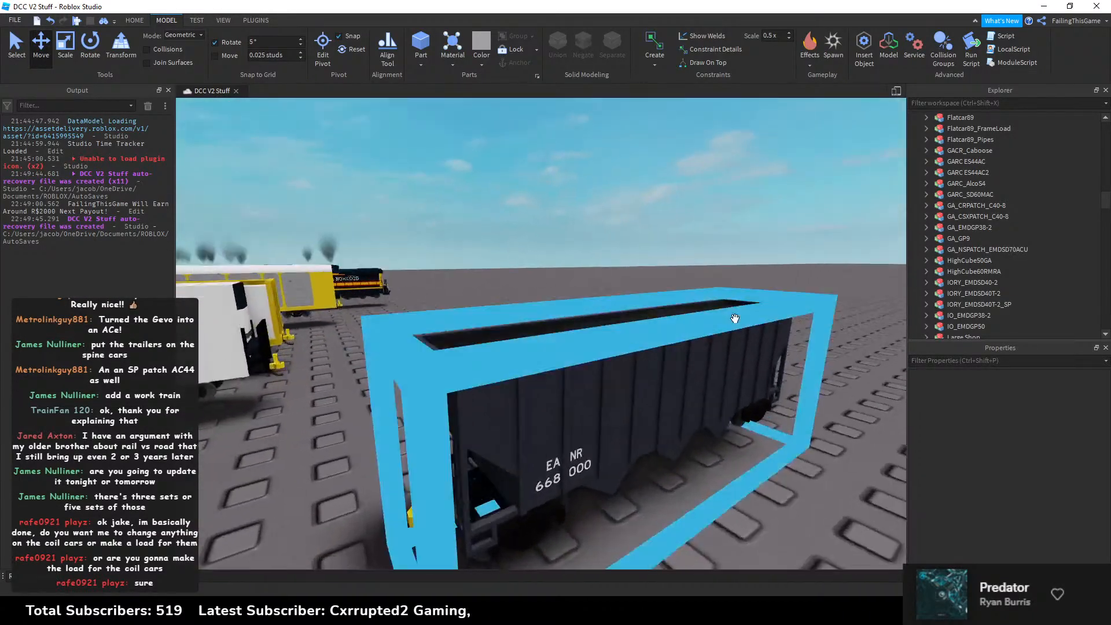
pyautogui.press('q')
pyautogui.moveTo(789, 442); pyautogui.dragTo(754, 415, button='right')
pyautogui.press('e')
pyautogui.press('d')
pyautogui.press('a')
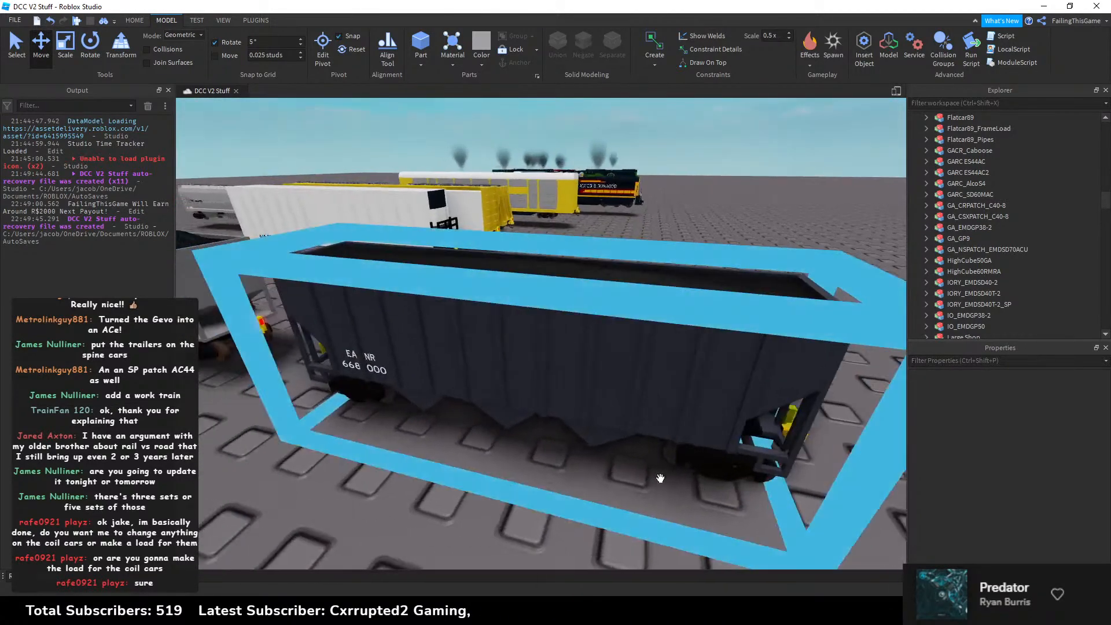
pyautogui.press('e')
pyautogui.press('w')
pyautogui.moveTo(512, 465); pyautogui.dragTo(476, 424, button='right')
pyautogui.press('d')
pyautogui.press('s')
pyautogui.press('q')
pyautogui.press('w')
pyautogui.press('e')
pyautogui.press('a')
pyautogui.press('q')
pyautogui.press('e')
pyautogui.press('a')
pyautogui.press('e')
pyautogui.press('s')
pyautogui.press('w')
# Step: Open the black tank car's RandomRoad script, review its random body colours, and close it
pyautogui.click(560, 433)
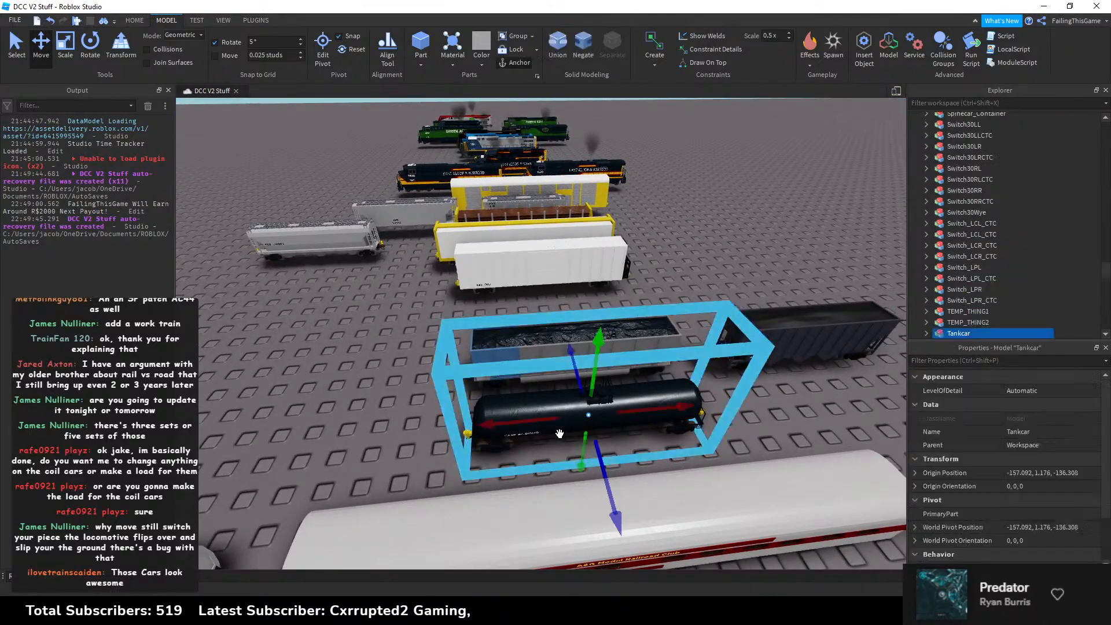
pyautogui.press('Delete')
pyautogui.click(565, 419)
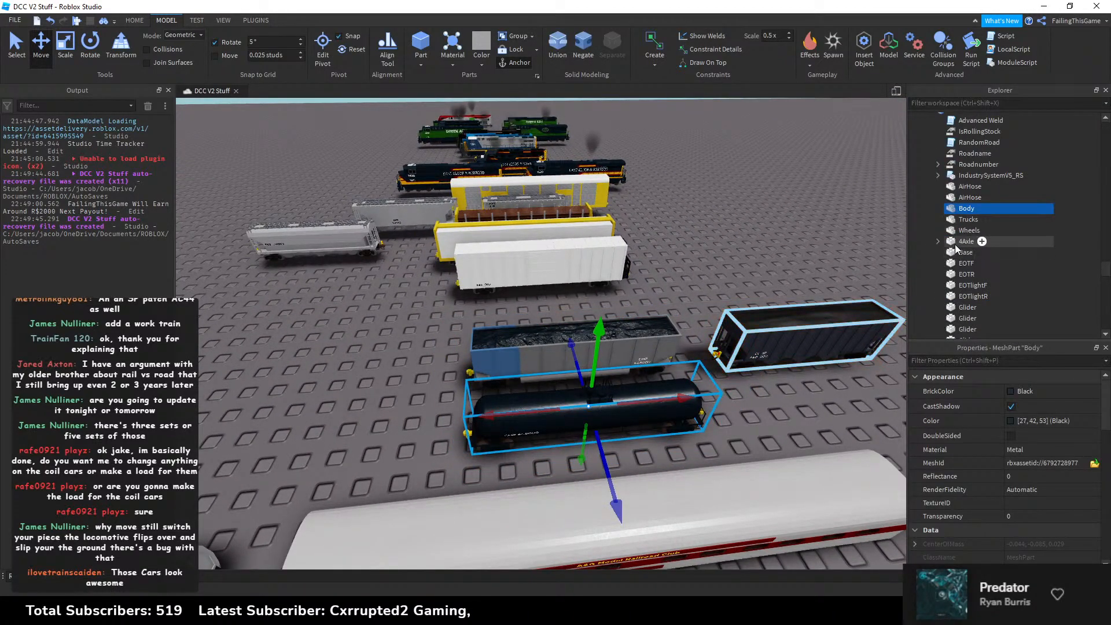
pyautogui.click(937, 175)
pyautogui.click(937, 174)
pyautogui.doubleClick(978, 142)
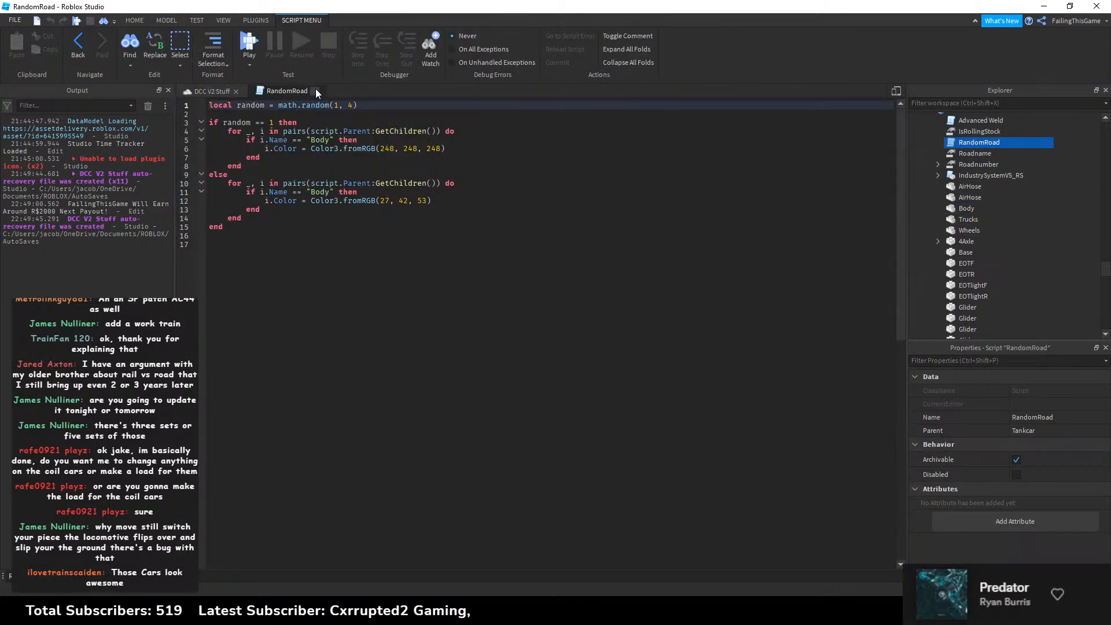
pyautogui.click(315, 91)
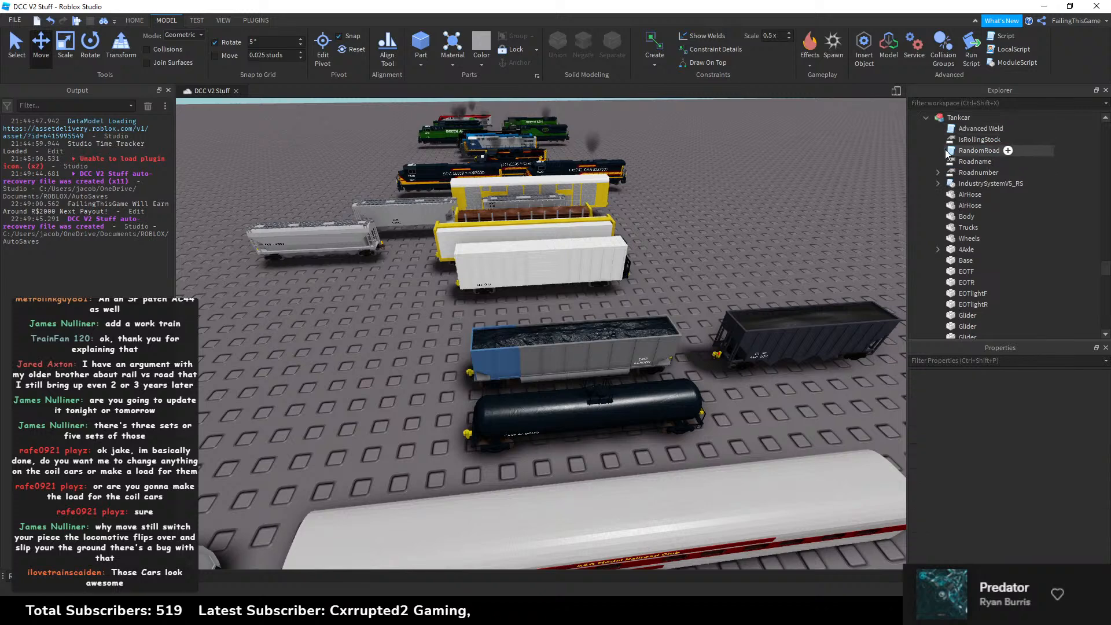
# Step: Delete the RandomRoad script from the tank car and rename the model TankcarBlack
pyautogui.click(955, 150)
pyautogui.click(958, 118)
pyautogui.rightClick(958, 117)
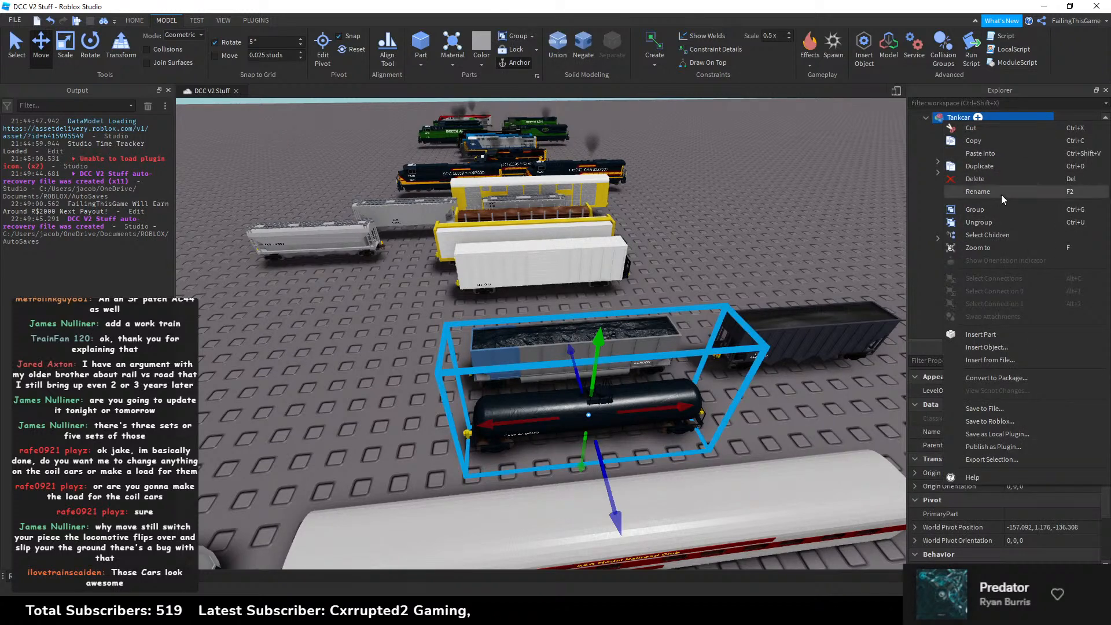
pyautogui.click(1001, 195)
pyautogui.press('End')
pyautogui.write('B')
pyautogui.press('Return')
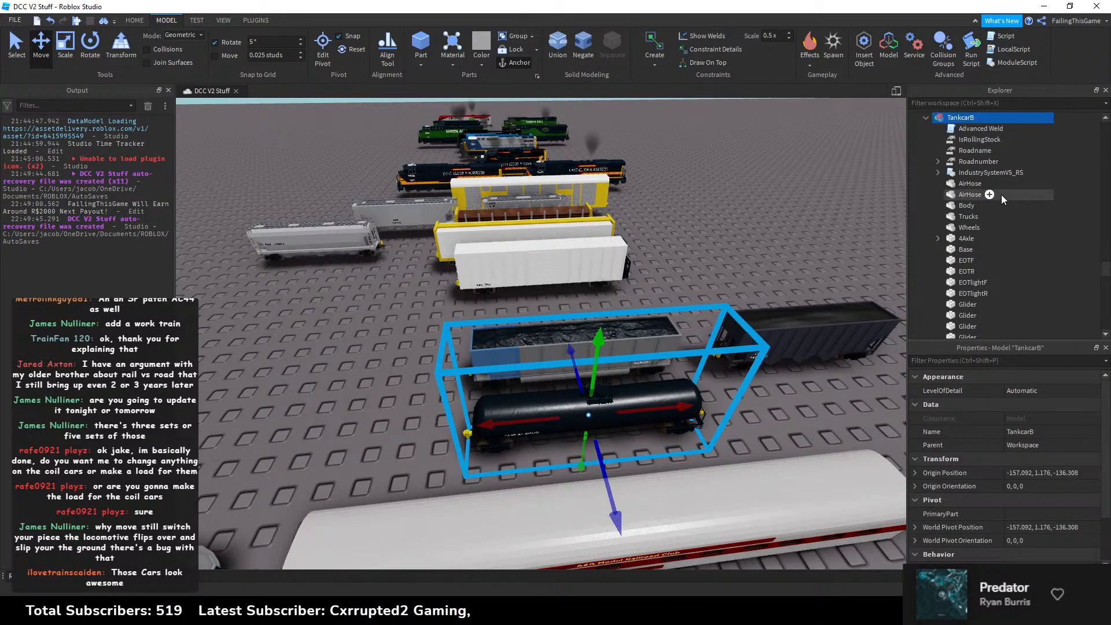
pyautogui.rightClick(979, 123)
pyautogui.click(969, 188)
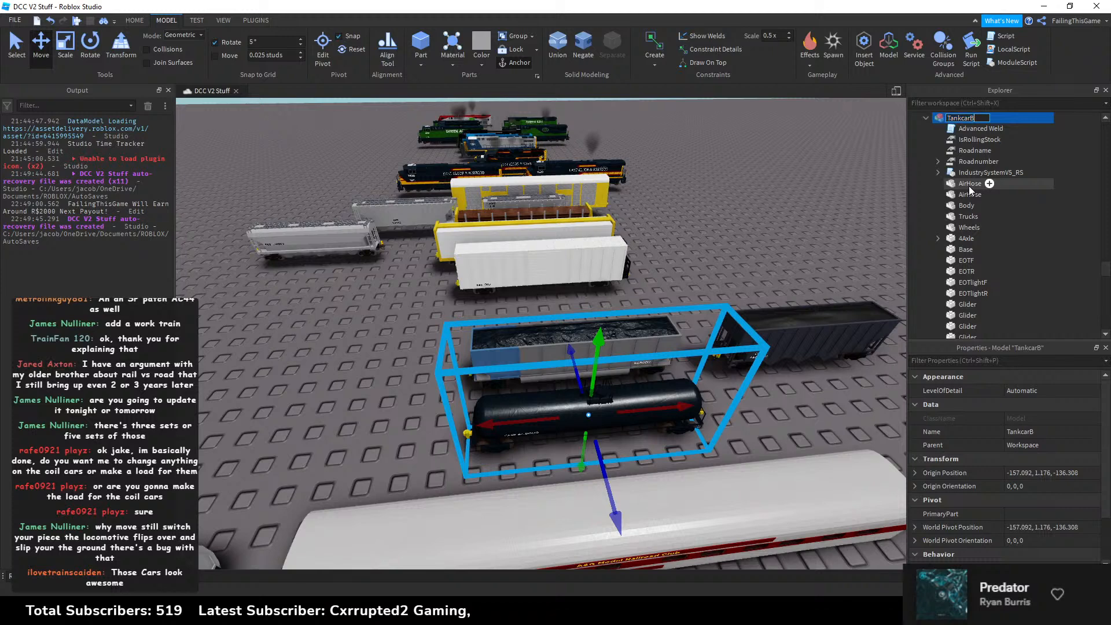
pyautogui.write('lack')
pyautogui.press('Return')
pyautogui.click(727, 228)
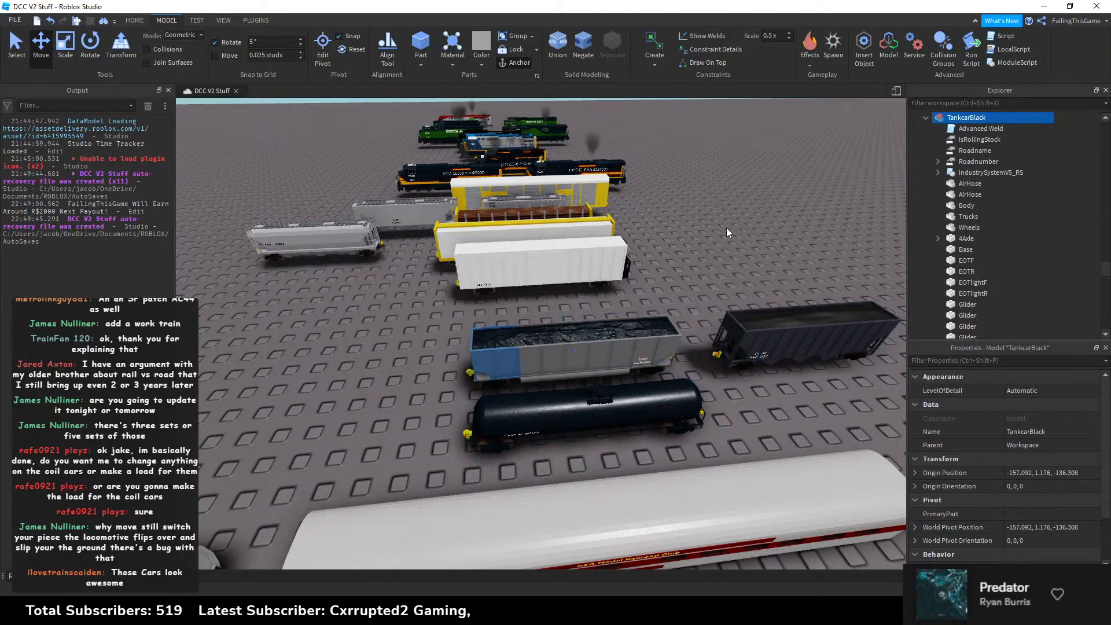
# Step: Duplicate TankcarBlack and place the copy end to end with the original
pyautogui.scroll(5, 724, 225)
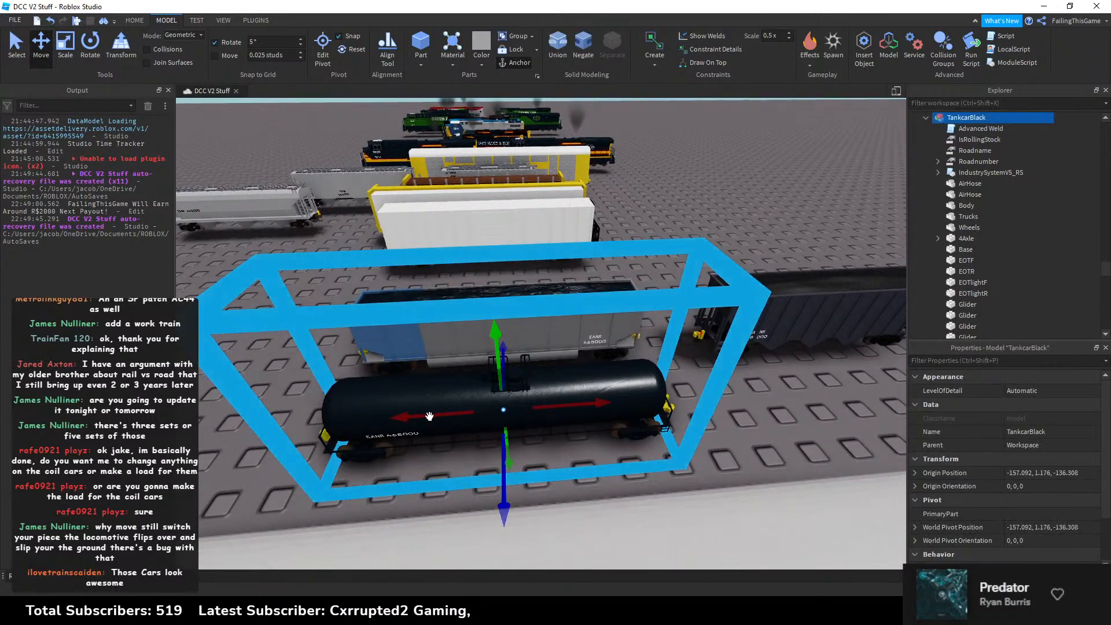
pyautogui.hotkey('ctrl', 'd')
pyautogui.moveTo(465, 408); pyautogui.dragTo(818, 373)
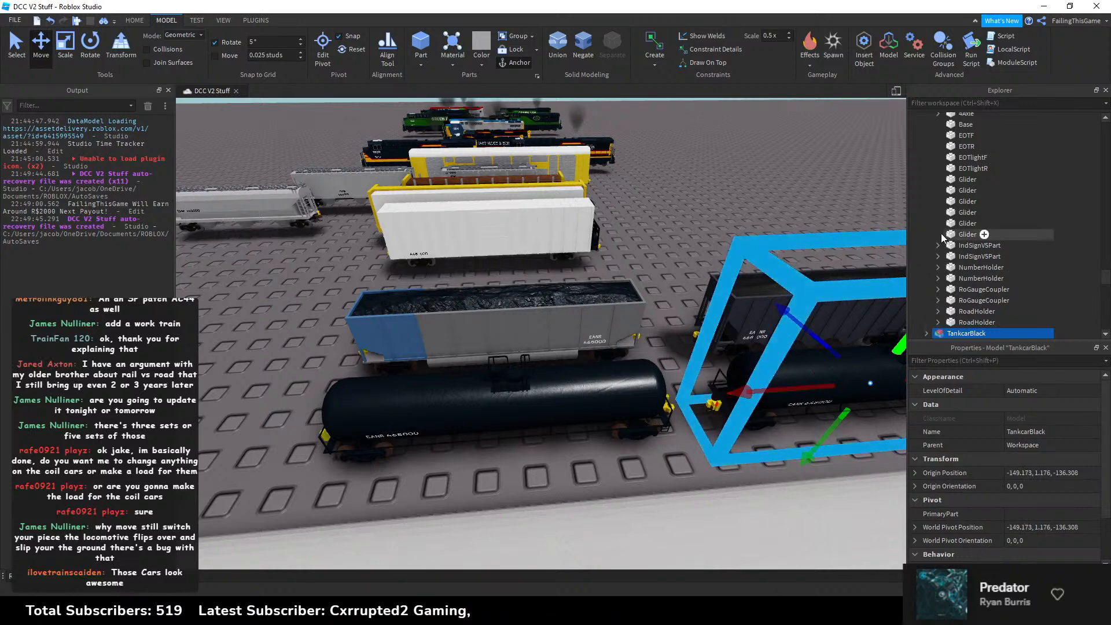
# Step: Rename the duplicated tank car TankcarWhite
pyautogui.scroll(5, 941, 234)
pyautogui.click(925, 243)
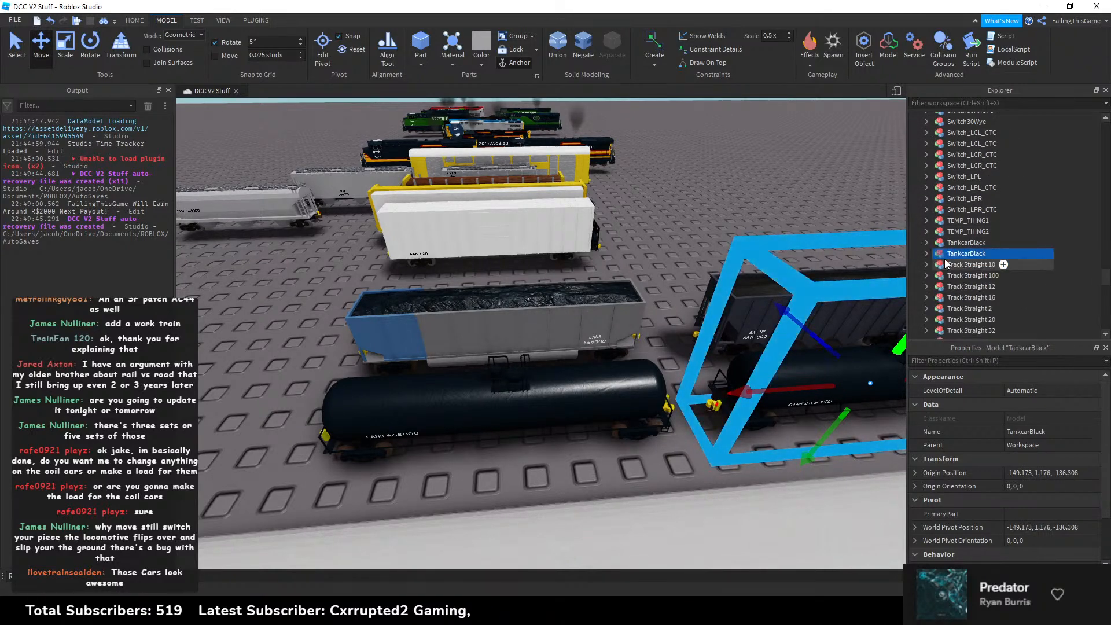
pyautogui.press('F2')
pyautogui.write('TankcarWH')
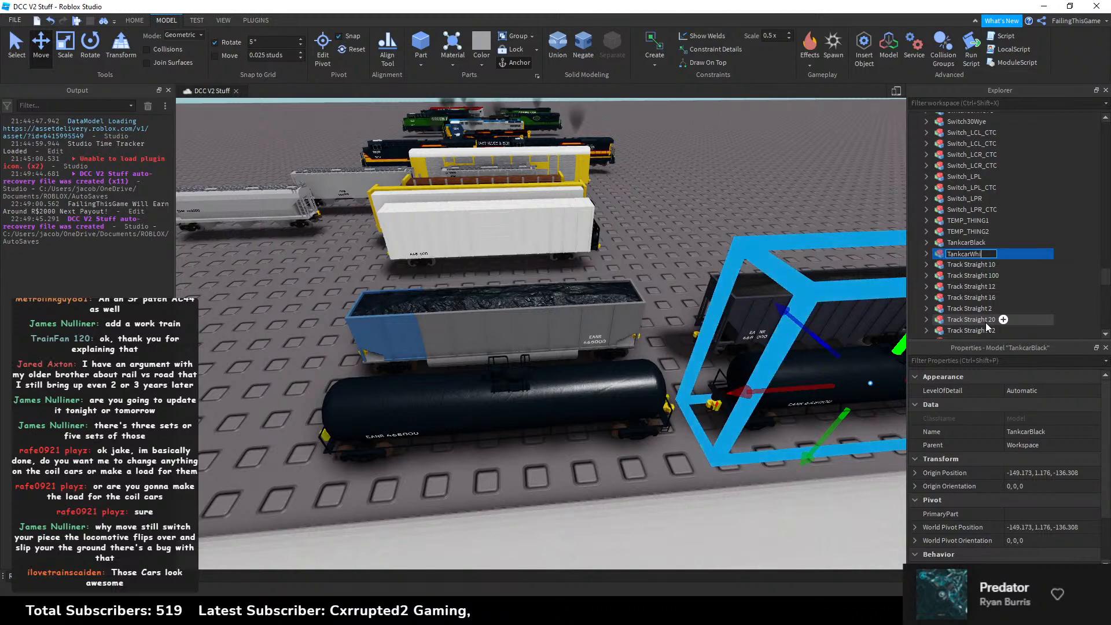
pyautogui.write('ite')
pyautogui.press('Return')
# Step: Select the road name and number lettering parts on TankcarWhite and expand both NumberHolder and both RoadHolder parts down to their text labels
pyautogui.press('f')
pyautogui.moveTo(614, 375); pyautogui.dragTo(633, 373)
pyautogui.click(516, 446)
pyautogui.scroll(10, 539, 426)
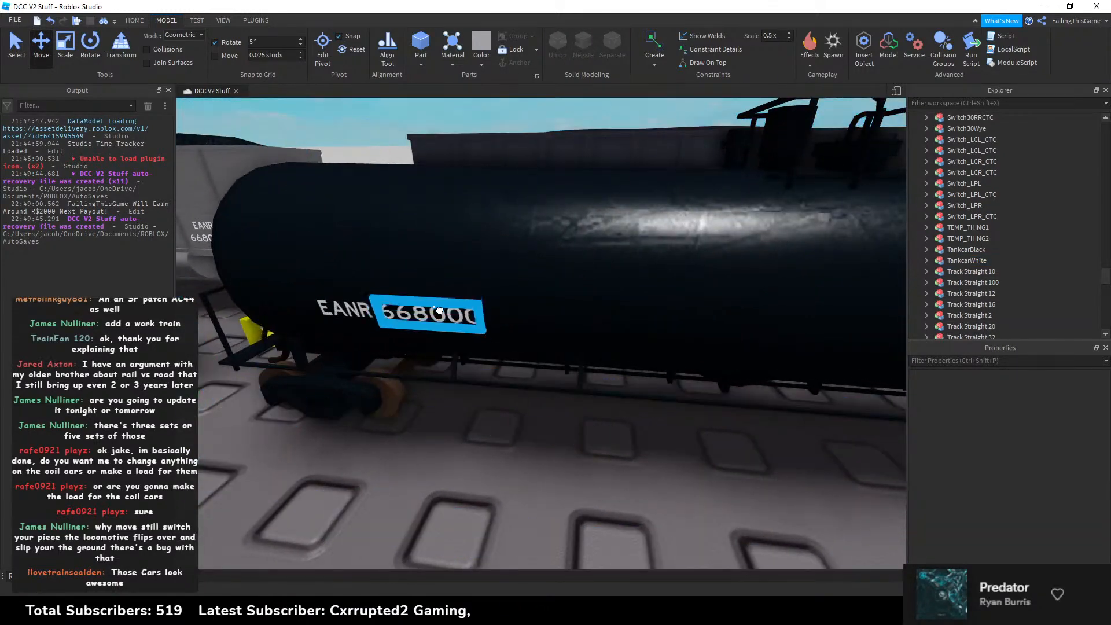
pyautogui.click(439, 310)
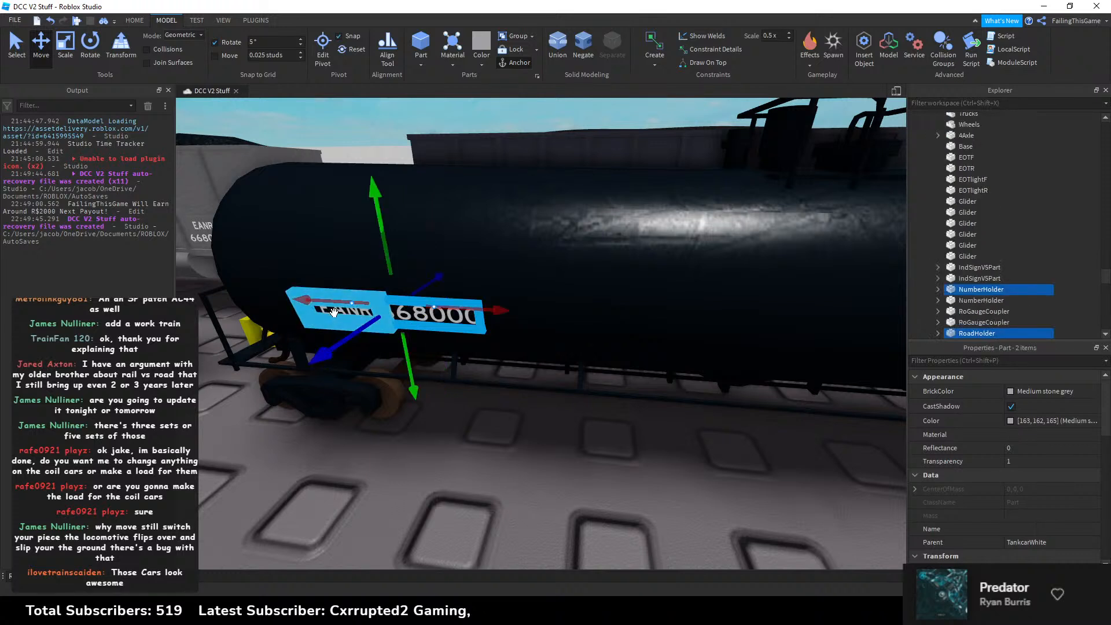
pyautogui.keyDown('ctrl'); pyautogui.click(976, 271); pyautogui.keyUp('ctrl')
pyautogui.click(937, 237)
pyautogui.click(937, 227)
pyautogui.click(938, 303)
pyautogui.click(938, 293)
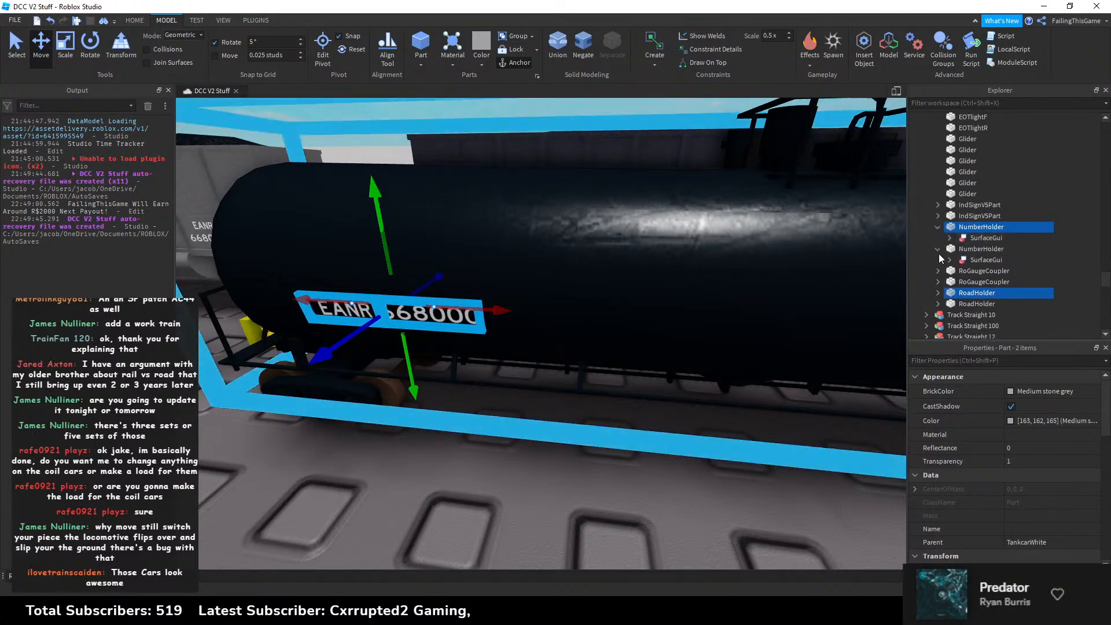
pyautogui.click(949, 304)
pyautogui.scroll(-1, 943, 307)
pyautogui.click(949, 305)
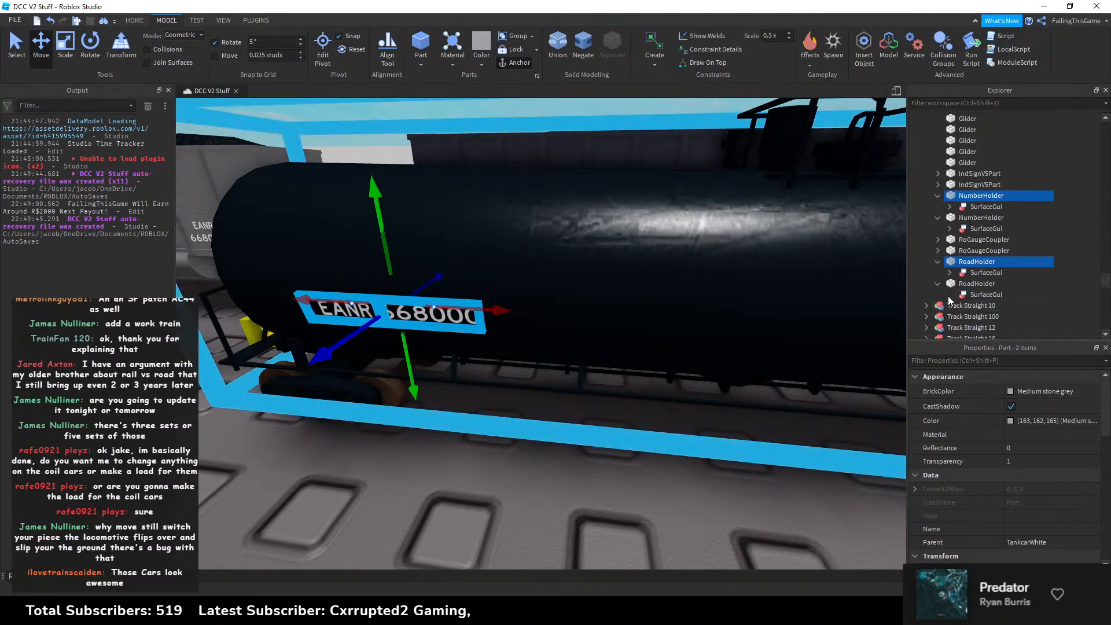
pyautogui.click(949, 206)
pyautogui.click(949, 239)
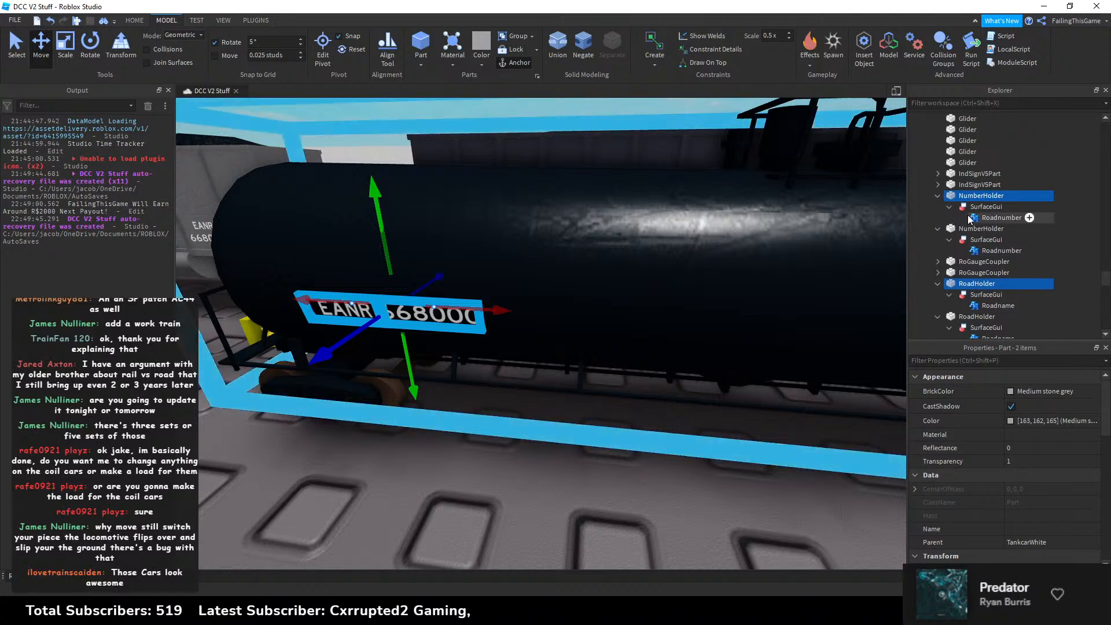
# Step: Set the text colour of both Roadnumber and both Roadname labels on TankcarWhite to black (#000000)
pyautogui.click(1001, 217)
pyautogui.keyDown('ctrl'); pyautogui.click(1001, 251); pyautogui.keyUp('ctrl')
pyautogui.keyDown('ctrl'); pyautogui.click(991, 305); pyautogui.keyUp('ctrl')
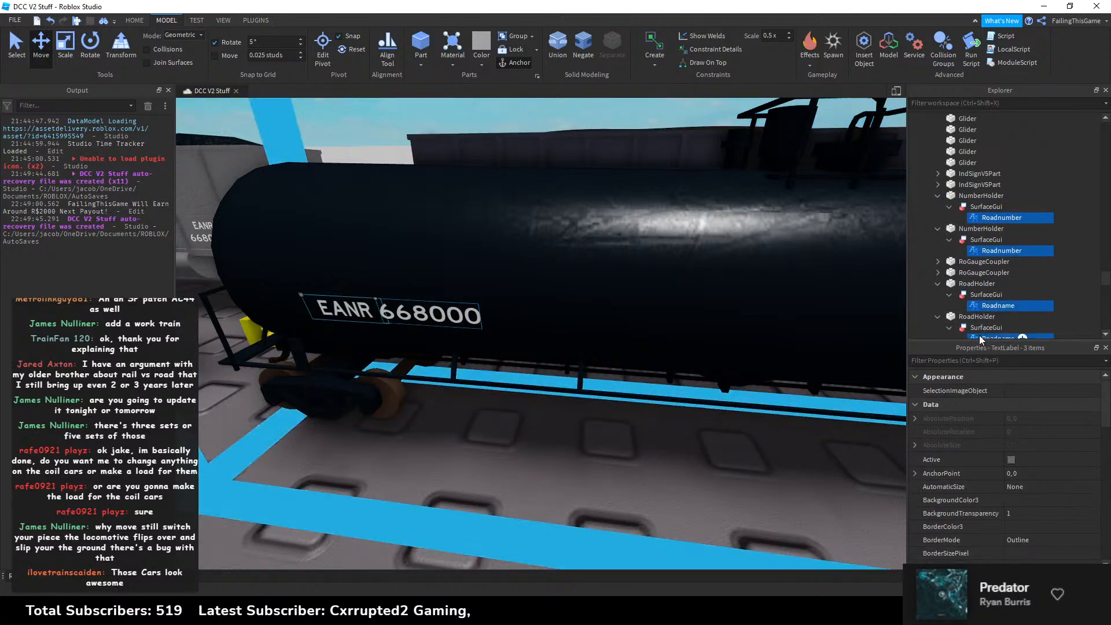
pyautogui.keyDown('ctrl'); pyautogui.click(998, 338); pyautogui.keyUp('ctrl')
pyautogui.scroll(-4, 1012, 447)
pyautogui.scroll(-5, 1012, 448)
pyautogui.click(1011, 453)
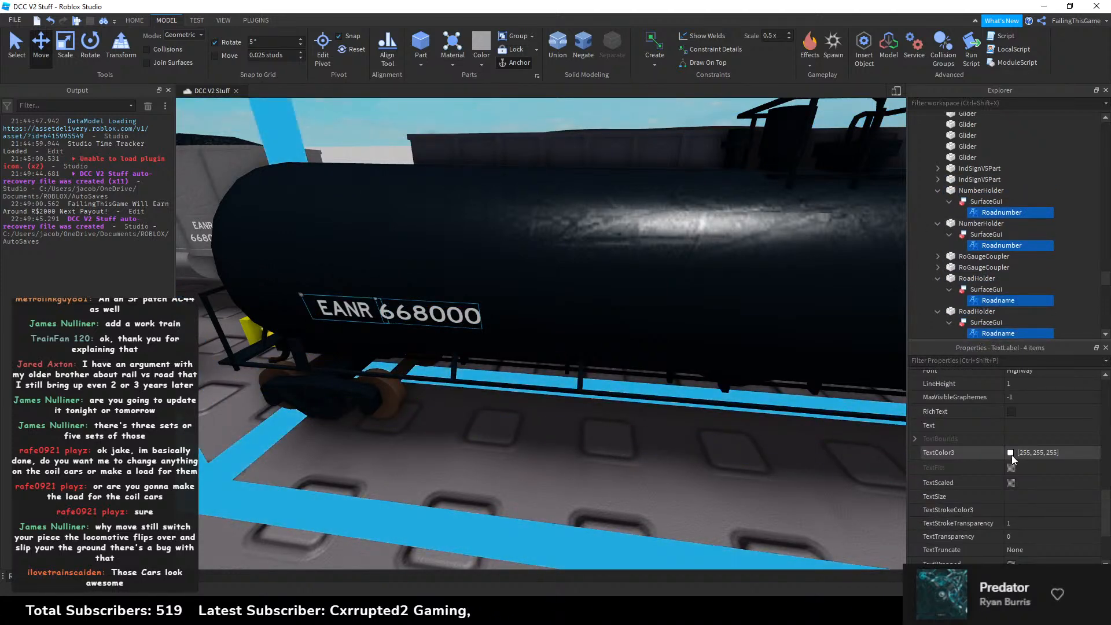
pyautogui.moveTo(695, 233); pyautogui.dragTo(690, 321)
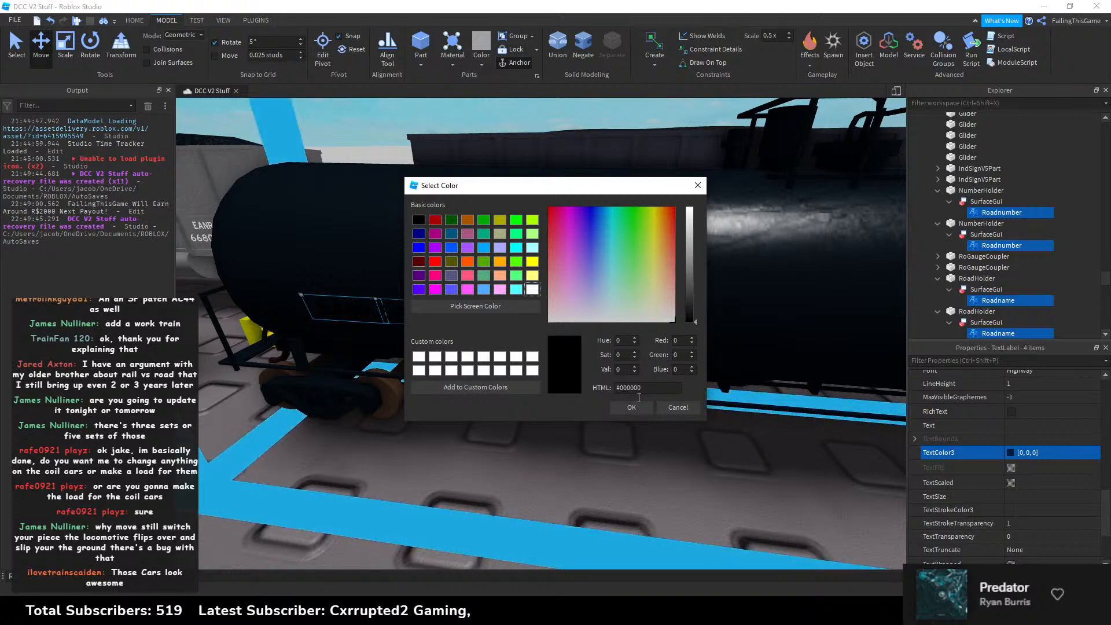
pyautogui.click(632, 407)
# Step: Recolour TankcarWhite's Body mesh to an off-white brick colour, inspect the car, and collapse its model in the object tree
pyautogui.click(599, 256)
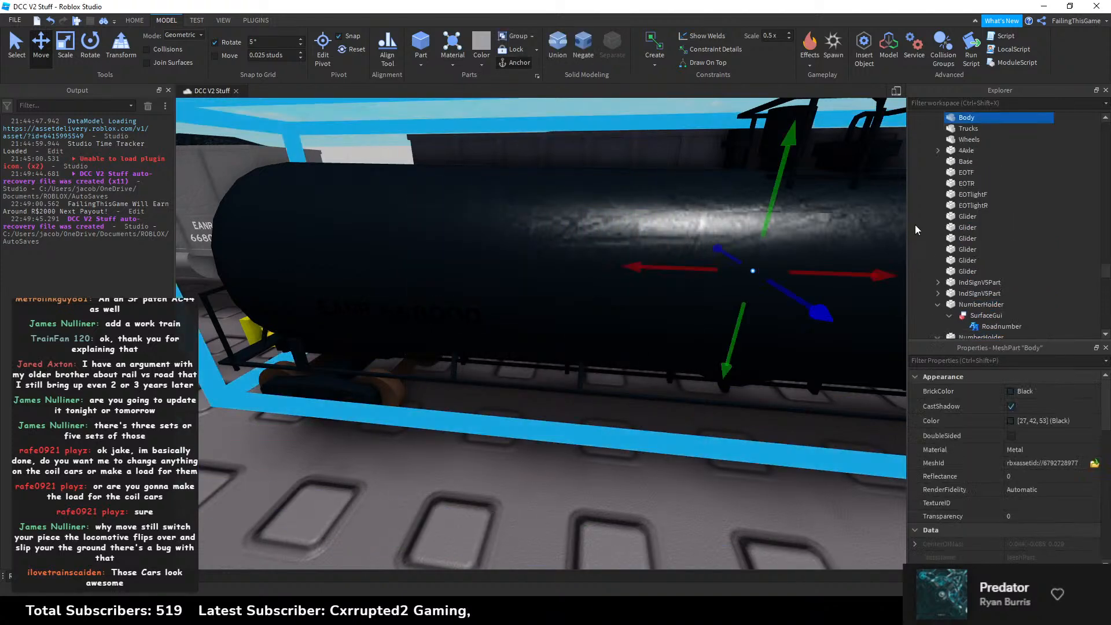
pyautogui.click(1012, 394)
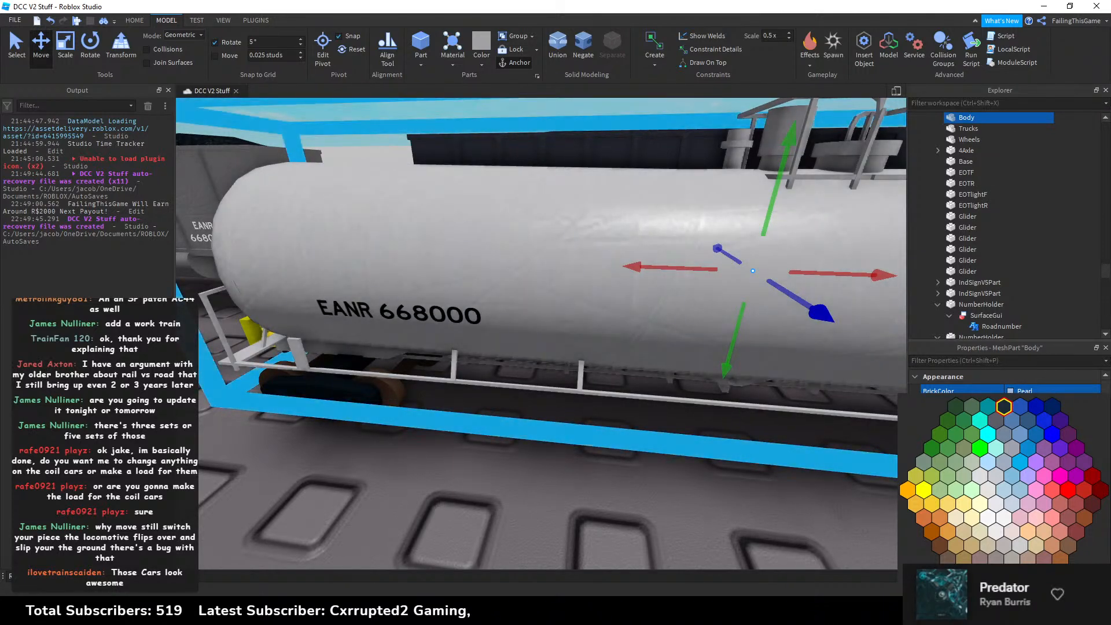
pyautogui.click(996, 503)
pyautogui.click(698, 507)
pyautogui.moveTo(698, 507); pyautogui.dragTo(696, 506, button='right')
pyautogui.press('s')
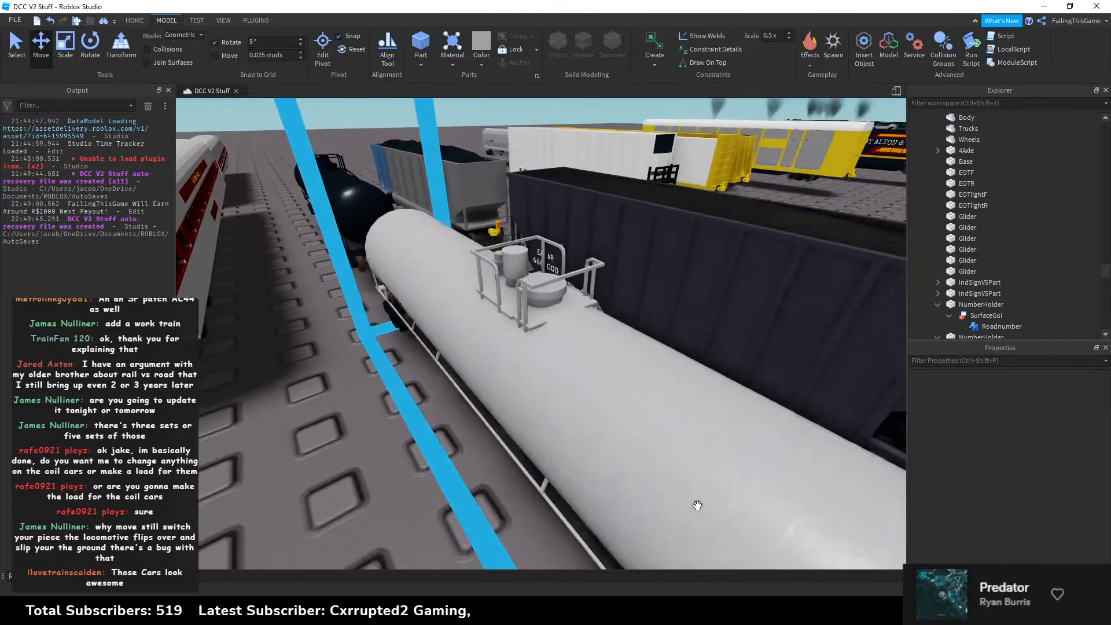
pyautogui.moveTo(489, 467); pyautogui.dragTo(522, 339, button='right')
pyautogui.click(572, 312)
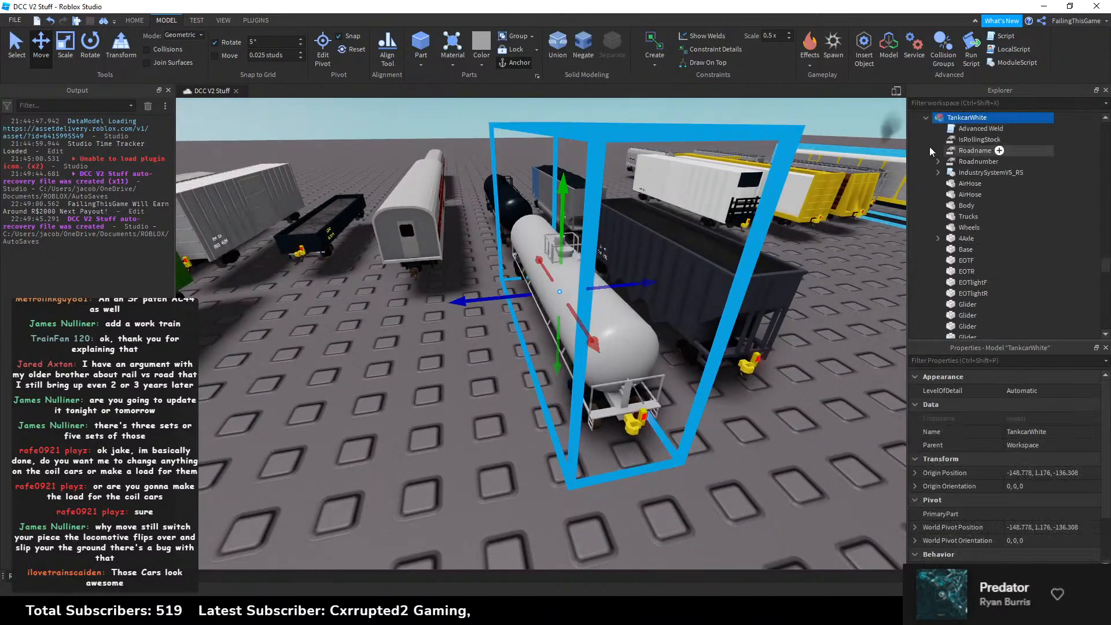
pyautogui.click(475, 419)
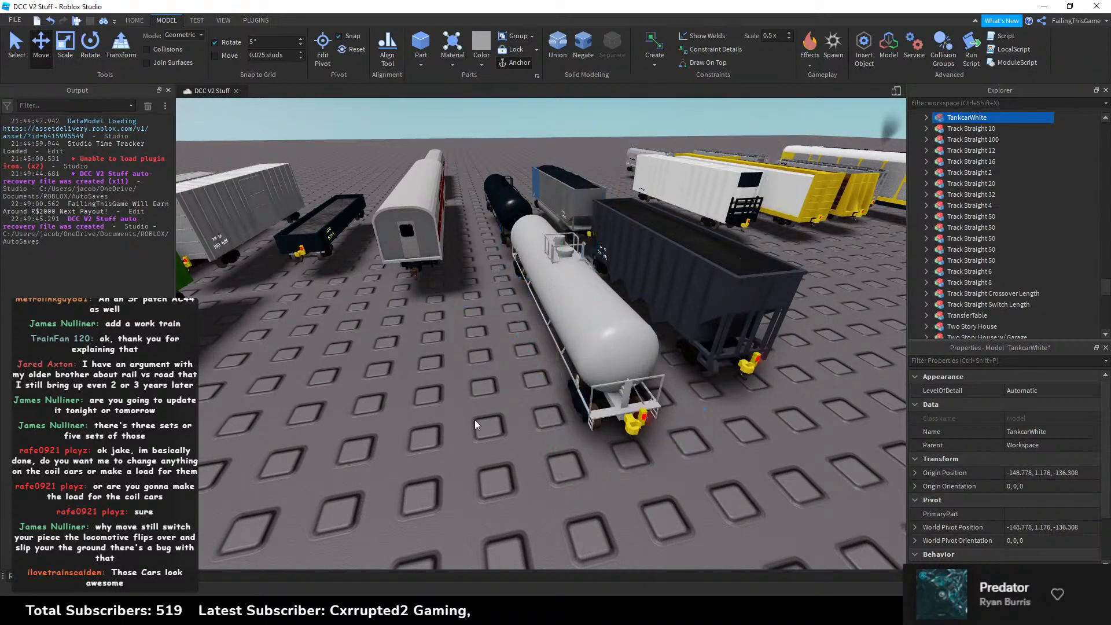
# Step: Look over the lineup of freight and passenger cars around the black and white tank cars
pyautogui.press('a')
pyautogui.moveTo(491, 404); pyautogui.dragTo(489, 404, button='right')
pyautogui.press('a')
pyautogui.press('e')
pyautogui.press('d')
pyautogui.press('s')
pyautogui.scroll(1, 509, 322)
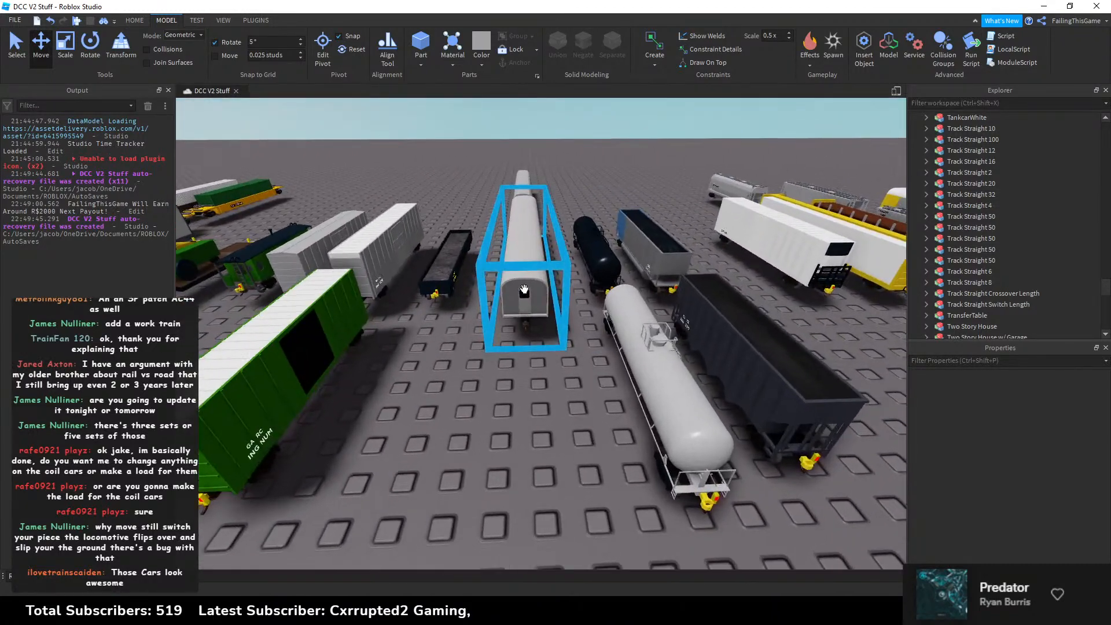
pyautogui.moveTo(524, 301); pyautogui.dragTo(517, 331)
pyautogui.click(554, 361)
pyautogui.press('w')
pyautogui.moveTo(554, 359); pyautogui.dragTo(554, 296, button='right')
pyautogui.press('s')
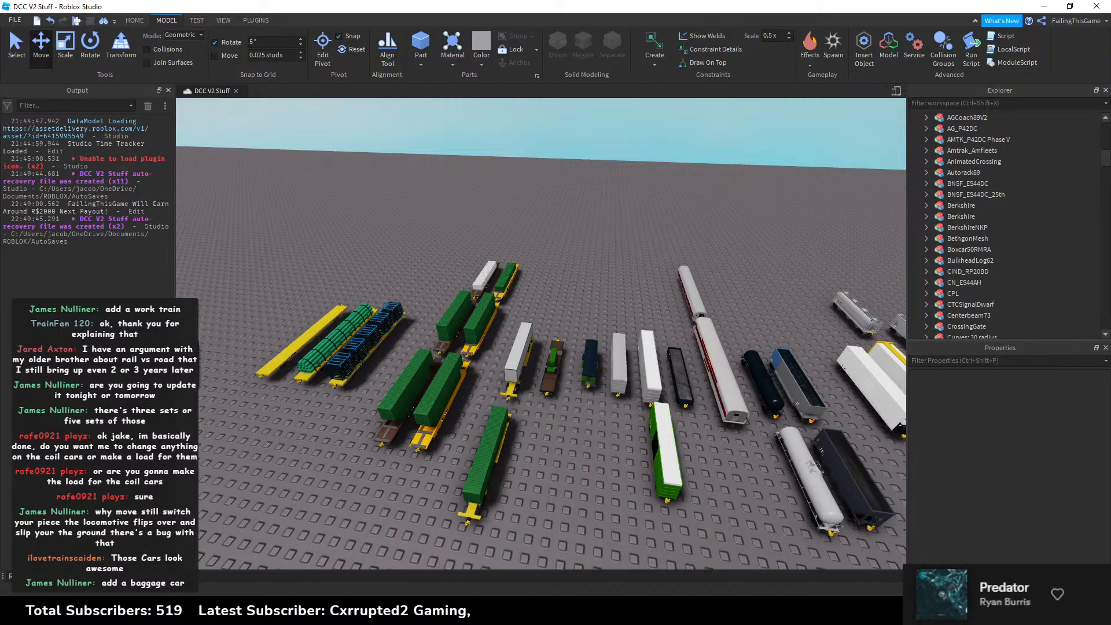
# Step: Clear the output log and collapse the Workspace tree
pyautogui.press('F5')
pyautogui.scroll(15, 1035, 173)
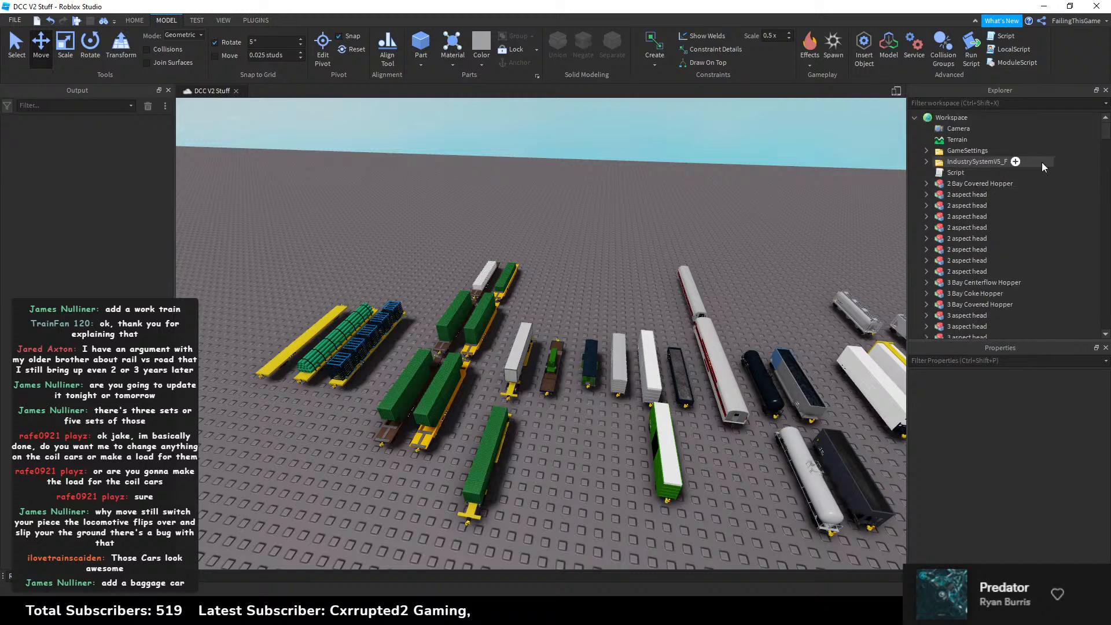
pyautogui.click(914, 118)
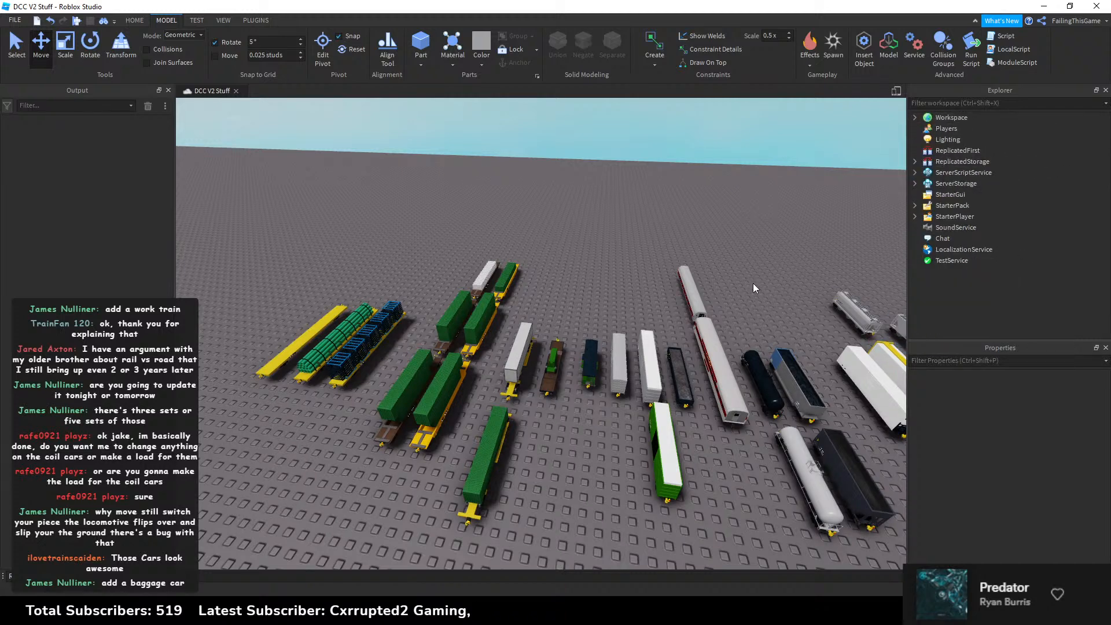
# Step: Switch to Model Save Place and examine the grey flatcar and the brown box-shaped mesh beside it
pyautogui.click(812, 541)
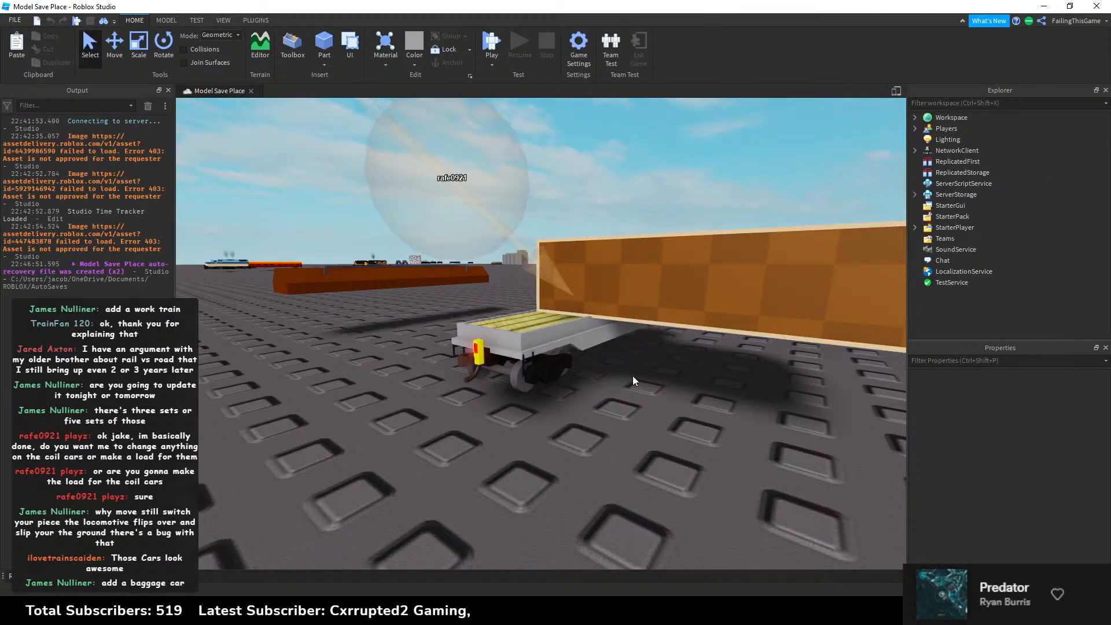
pyautogui.moveTo(633, 376); pyautogui.dragTo(633, 373, button='right')
pyautogui.scroll(-6, 633, 372)
pyautogui.scroll(6, 633, 373)
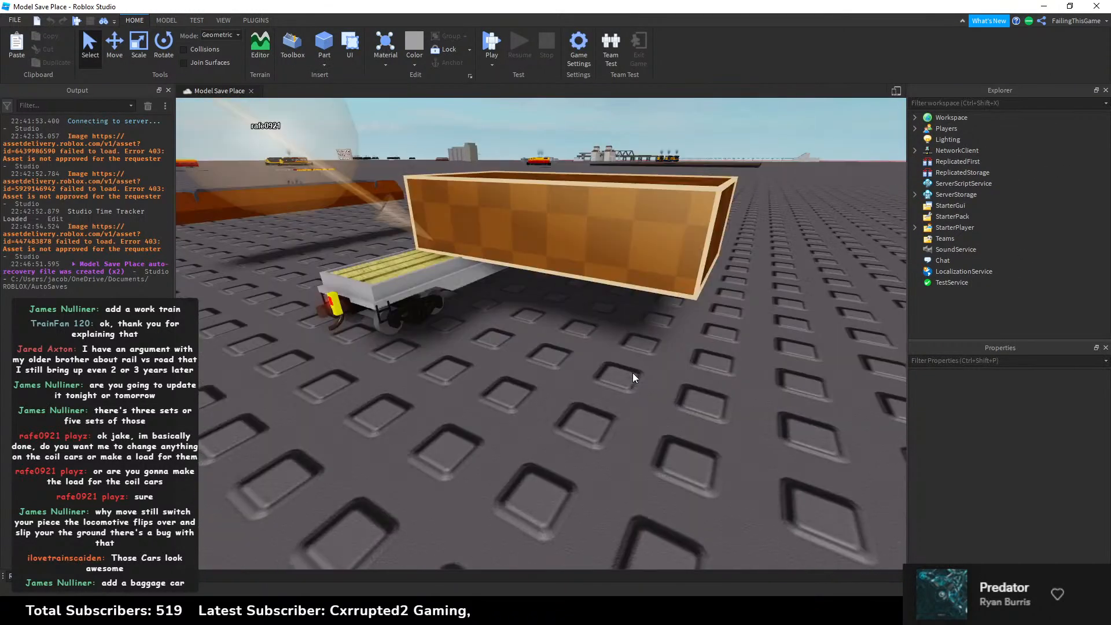
pyautogui.click(624, 233)
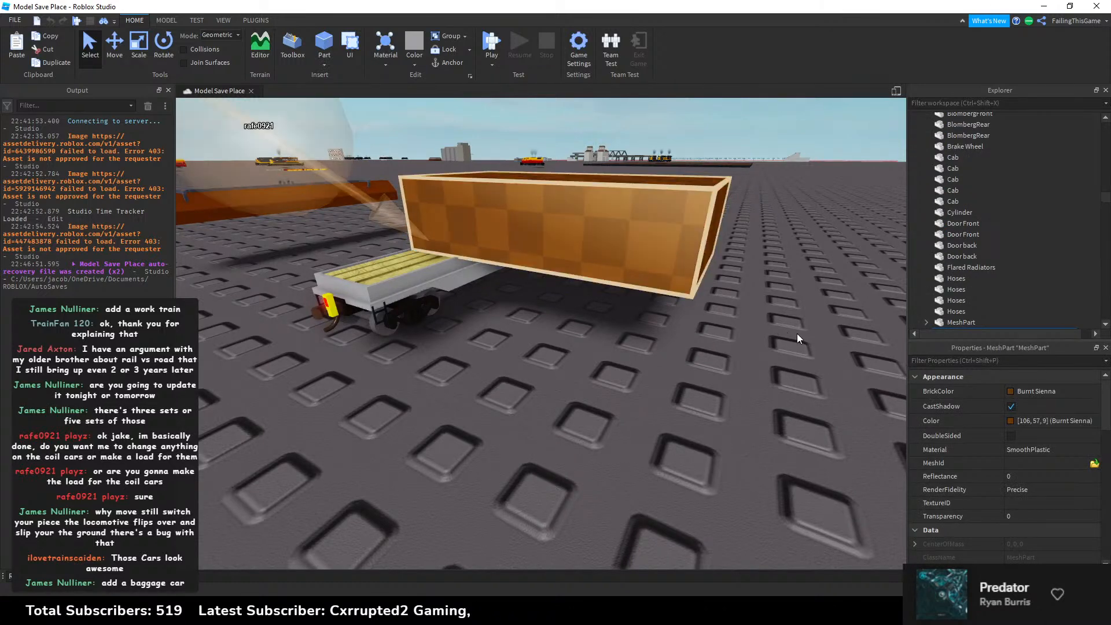
pyautogui.click(796, 333)
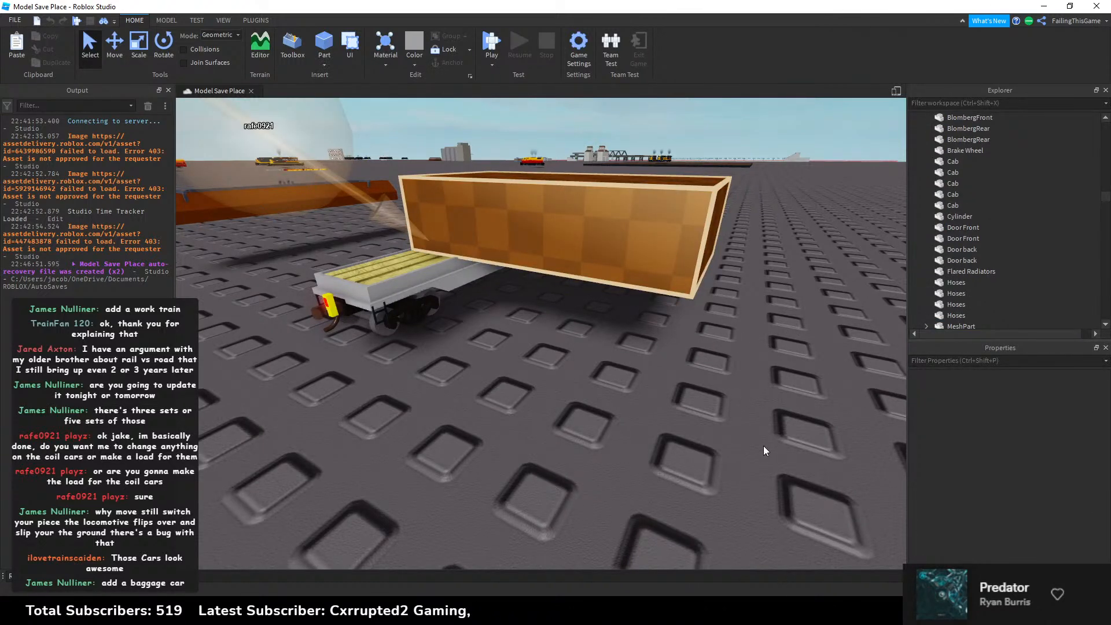
pyautogui.moveTo(763, 445); pyautogui.dragTo(765, 446, button='right')
# Step: Return to the DCC V2 Stuff place to survey its rolling stock, and compare it with the cars in That Place With No Name
pyautogui.click(770, 612)
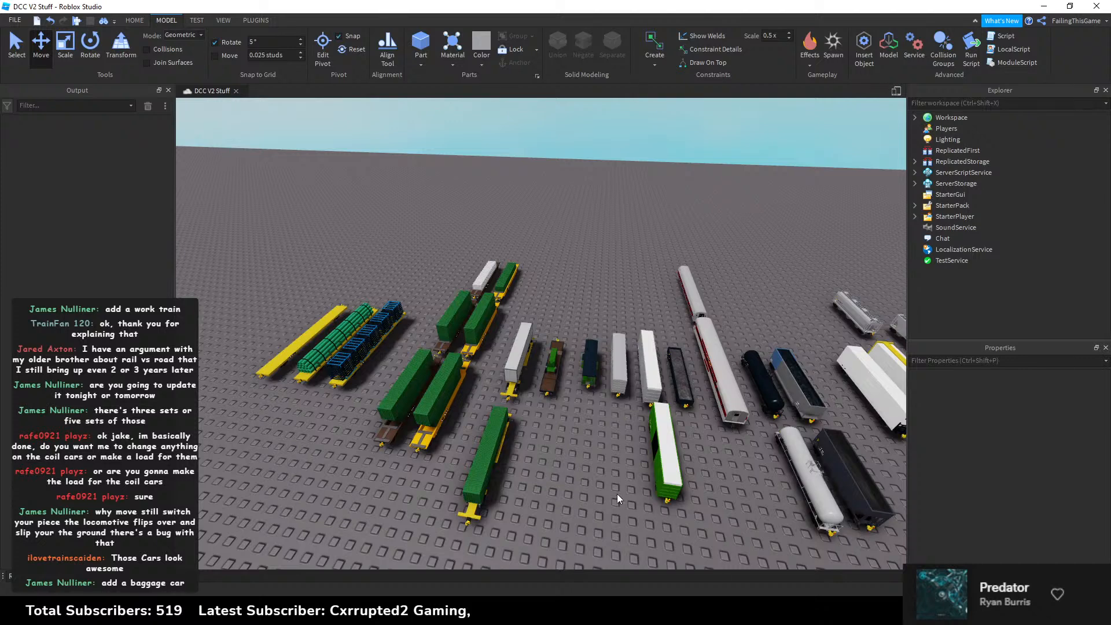
pyautogui.moveTo(620, 490); pyautogui.dragTo(620, 491, button='right')
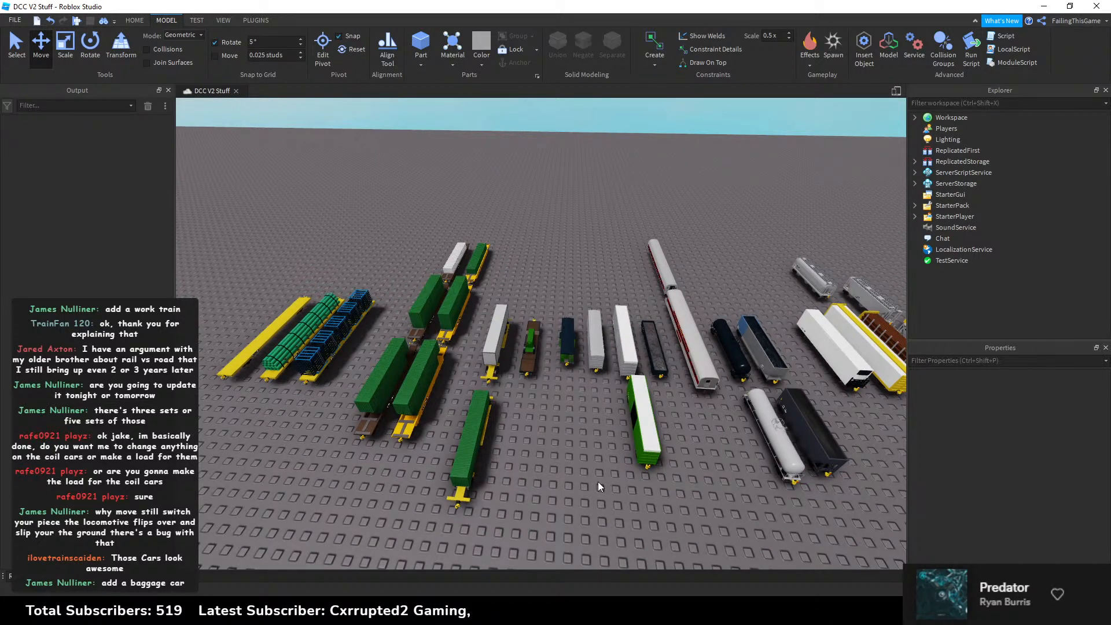
pyautogui.scroll(-10, 561, 456)
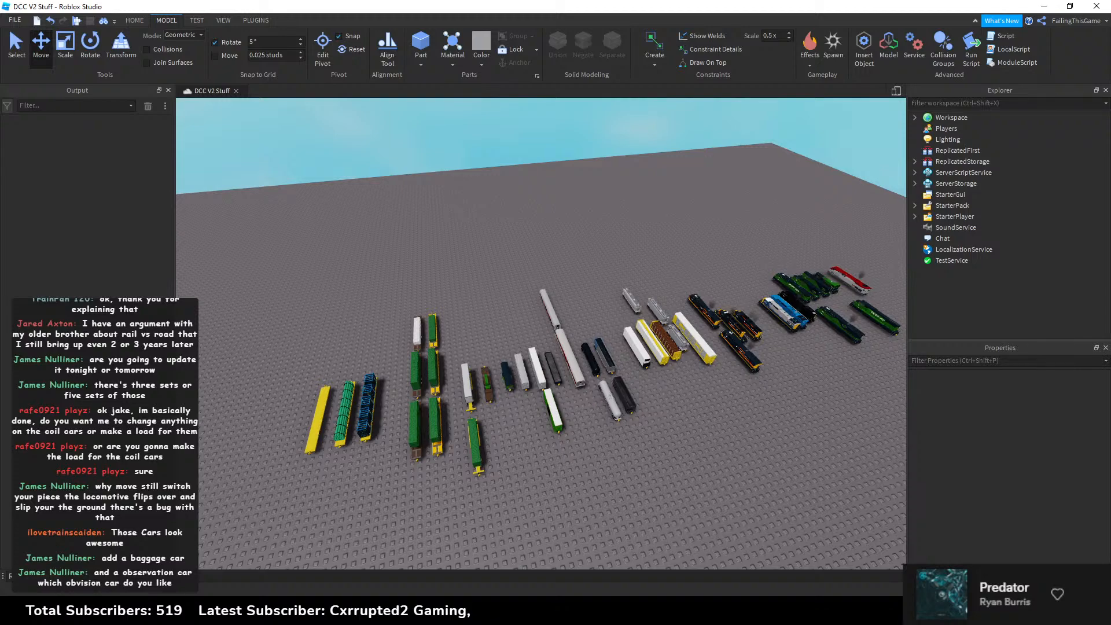
pyautogui.click(659, 612)
pyautogui.scroll(-5, 650, 395)
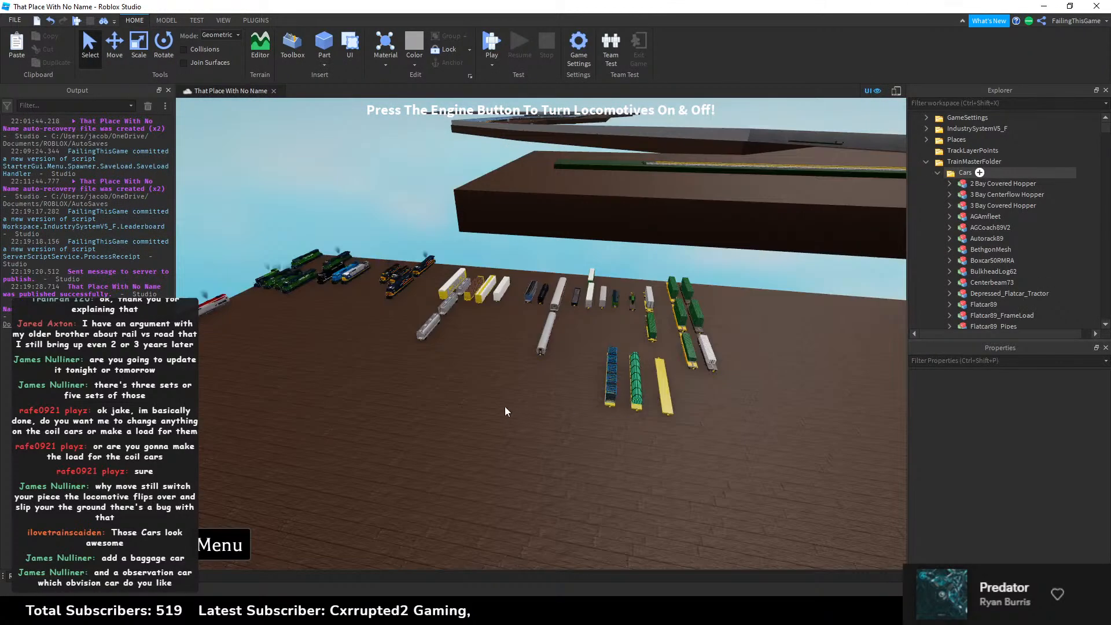
# Step: Switch to the browser and look through the Google image results for "89 foot flat car" for flatcar and load references
pyautogui.hotkey('alt', 'Tab')
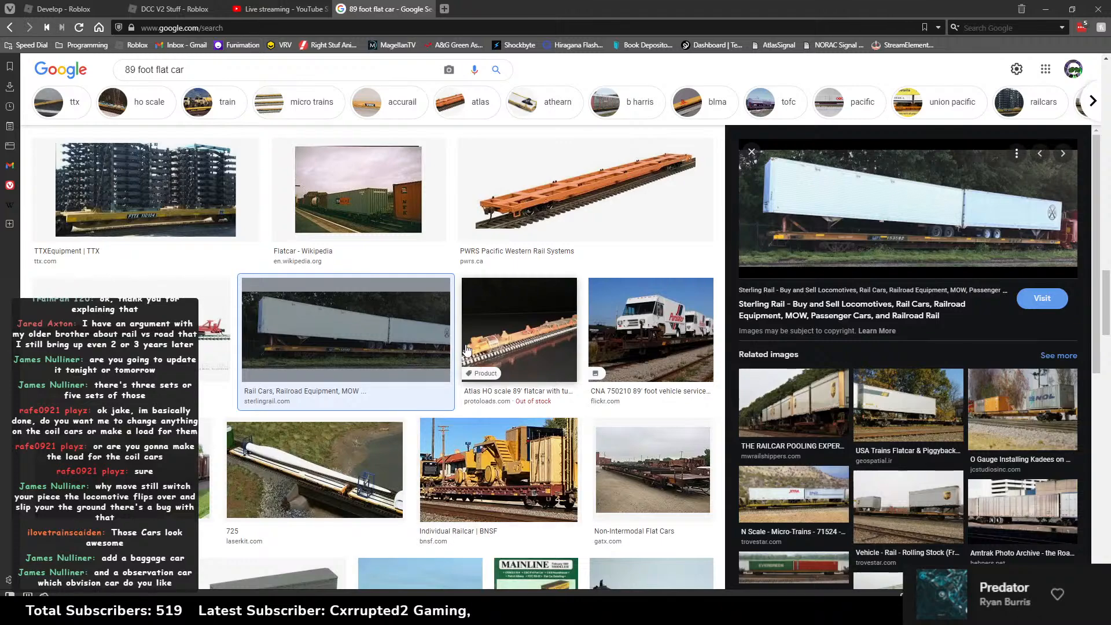
pyautogui.scroll(-3, 467, 347)
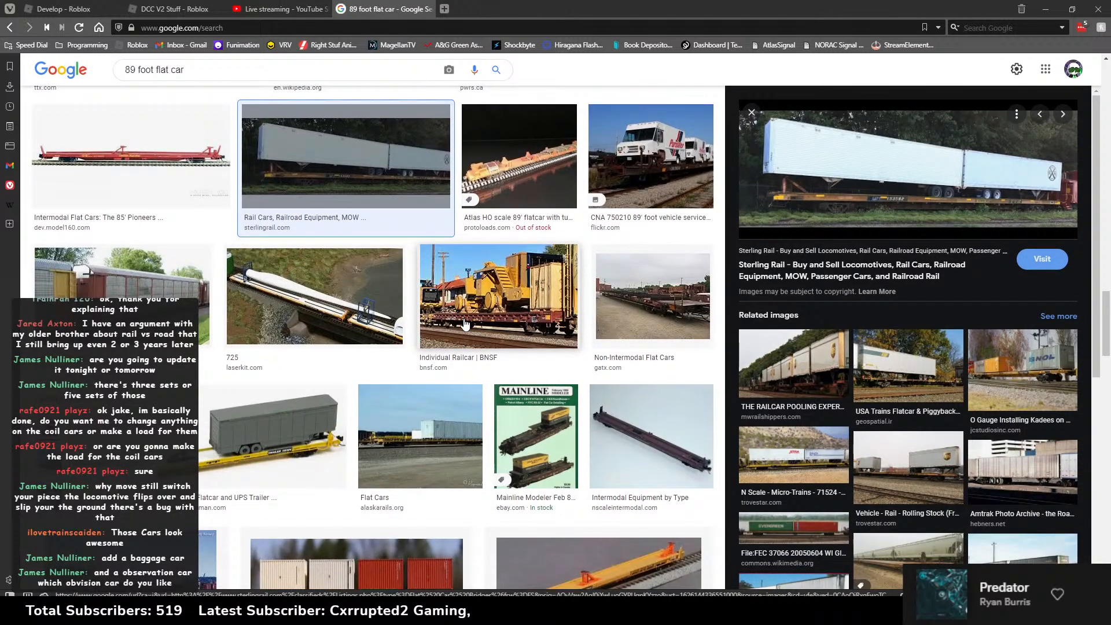
pyautogui.scroll(-6, 464, 324)
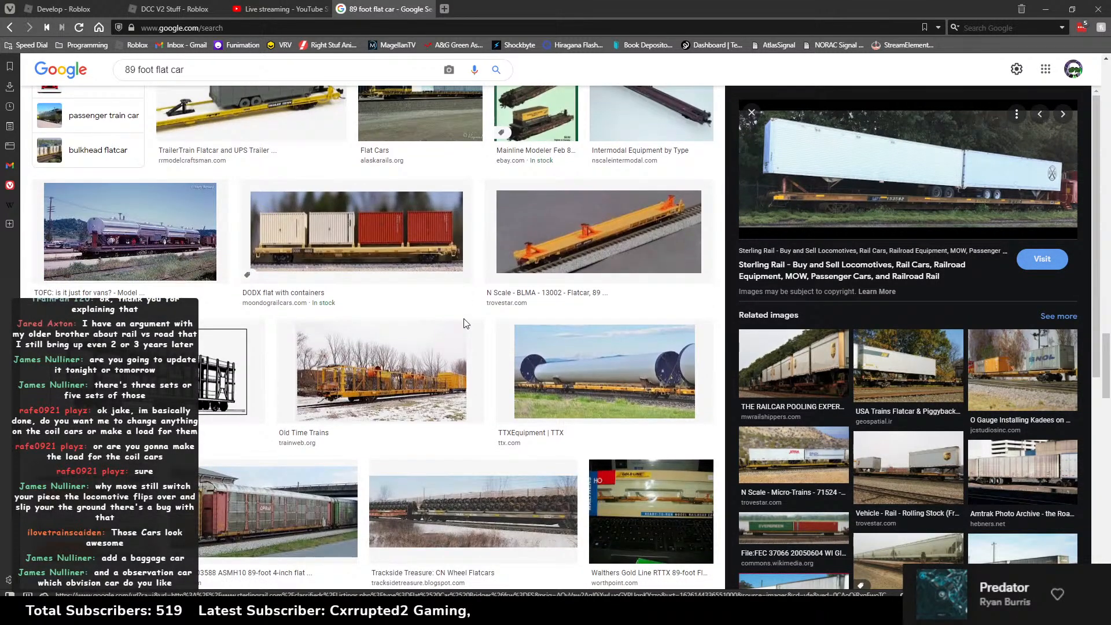
pyautogui.scroll(-4, 466, 324)
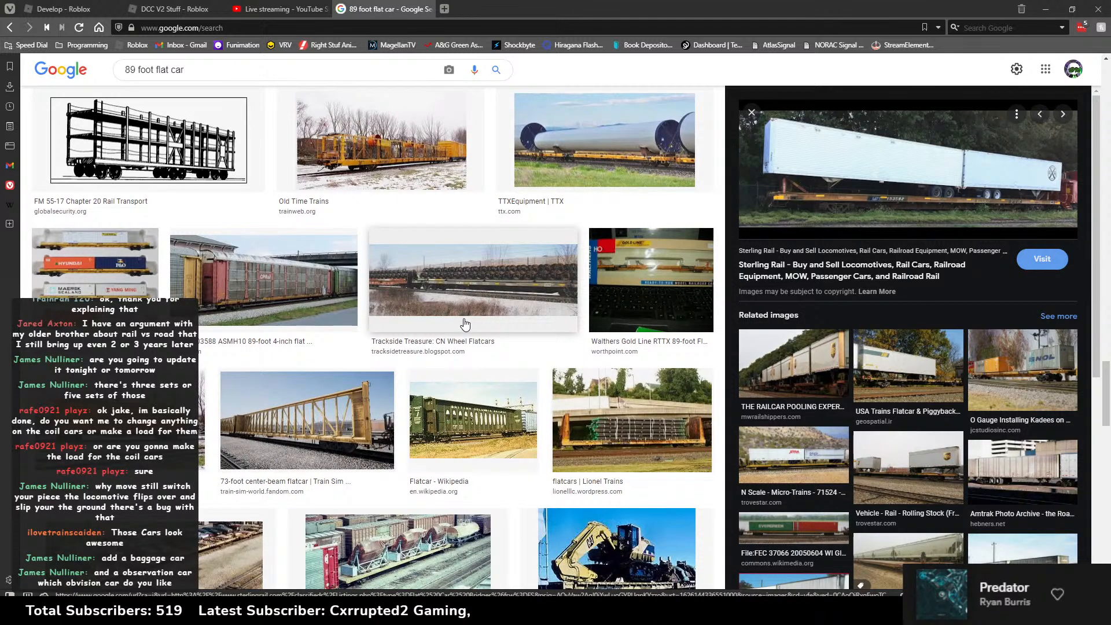
pyautogui.scroll(-2, 464, 324)
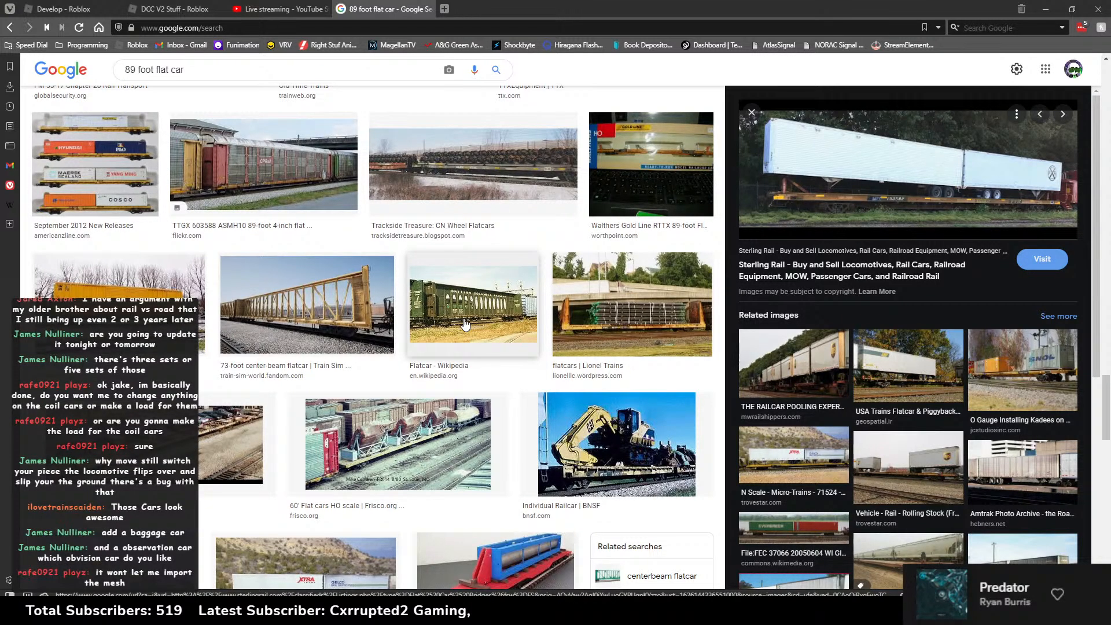
pyautogui.scroll(-7, 464, 324)
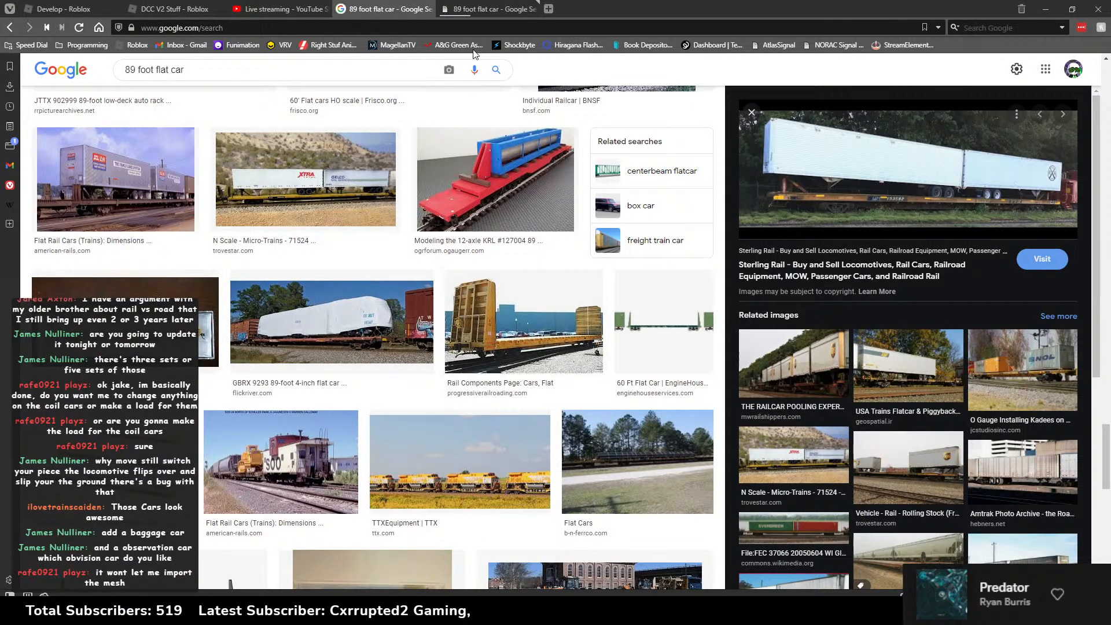
pyautogui.click(531, 12)
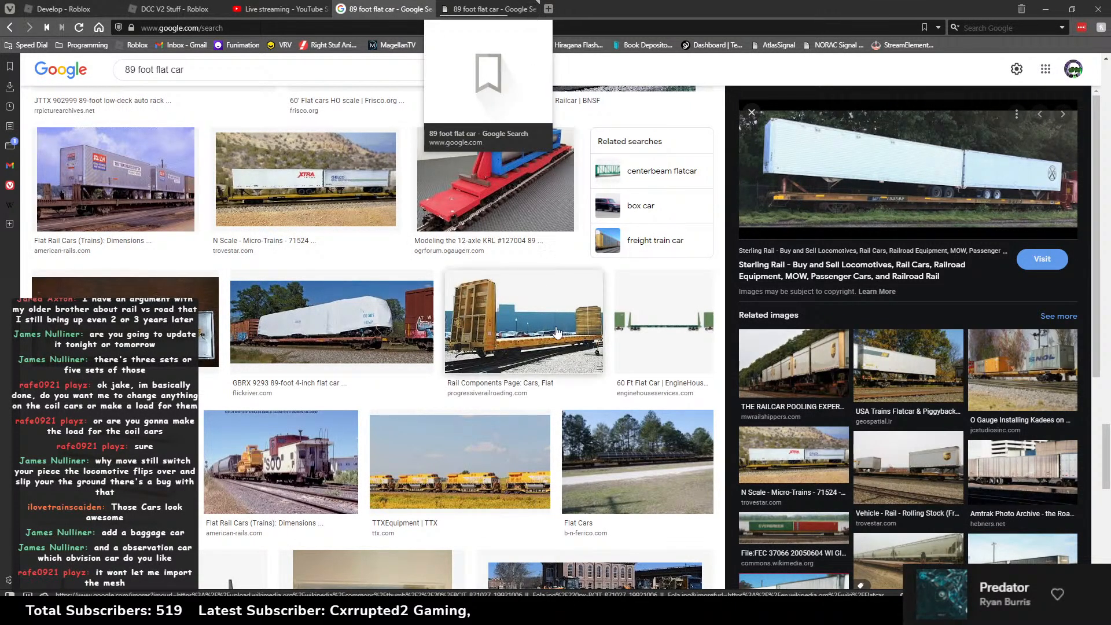
pyautogui.scroll(-3, 559, 329)
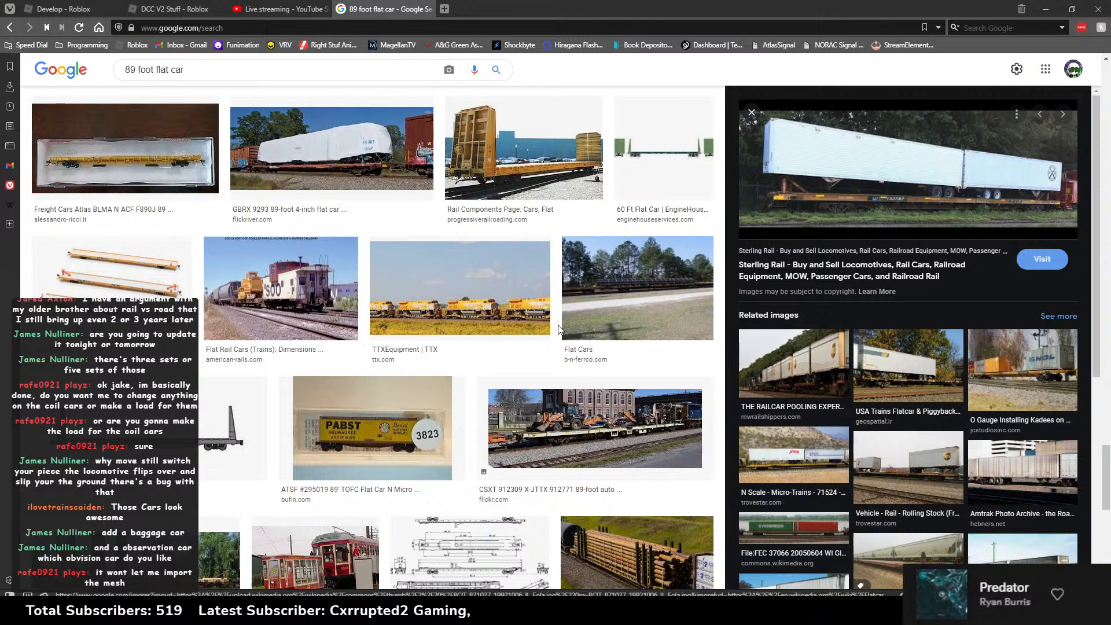
pyautogui.scroll(-3, 559, 329)
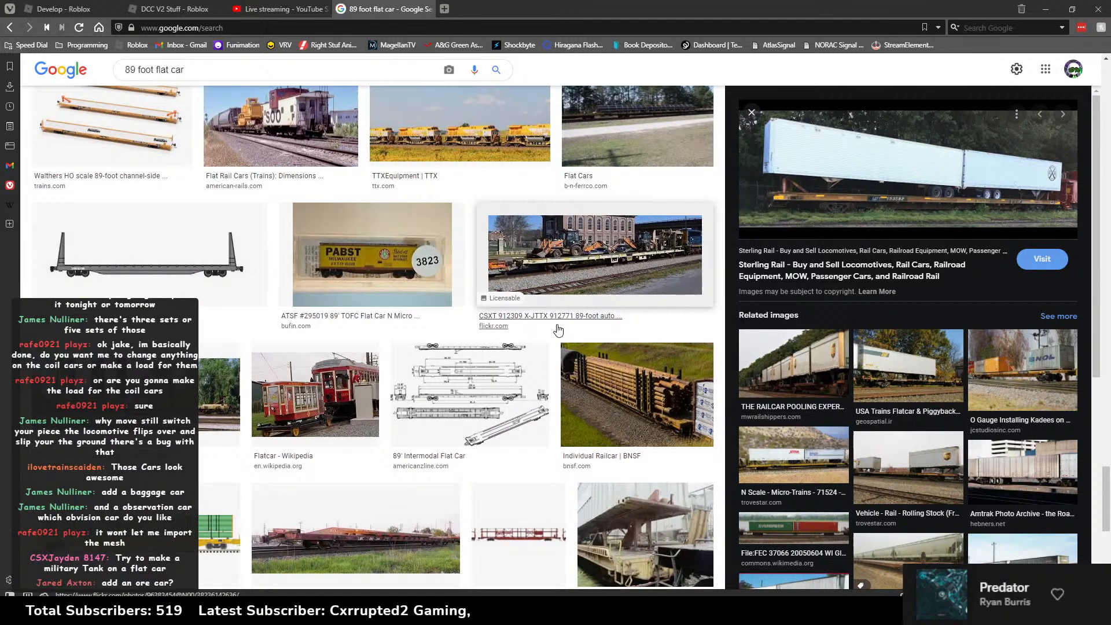
pyautogui.scroll(-12, 421, 354)
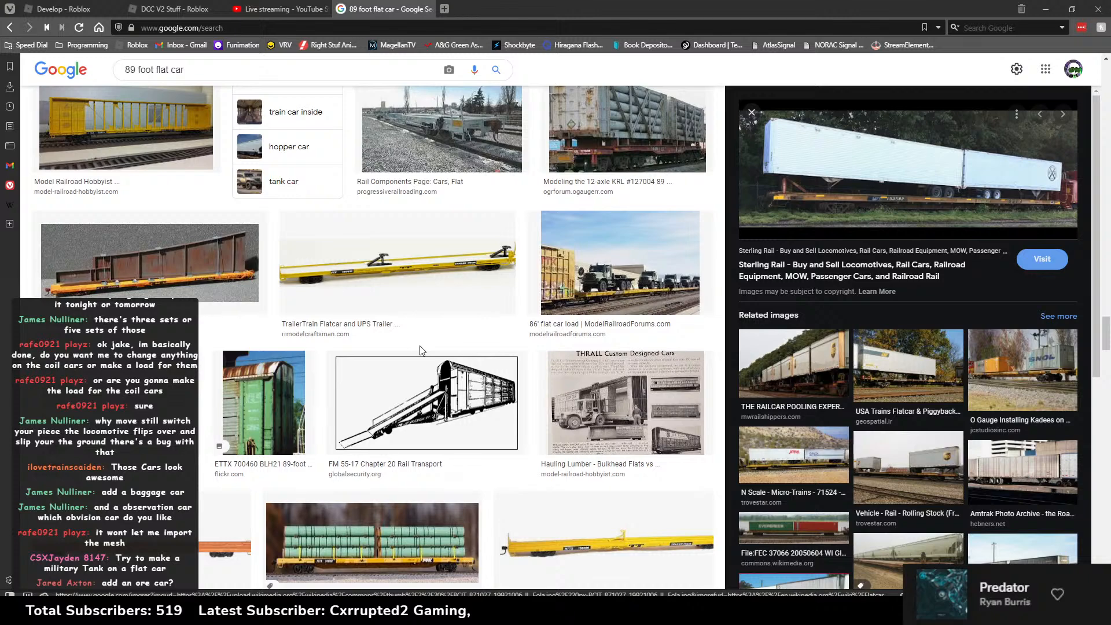
# Step: Continue through the remaining "89 foot flat car" image results for more flatcar types, loads and diagrams
pyautogui.scroll(-10, 421, 349)
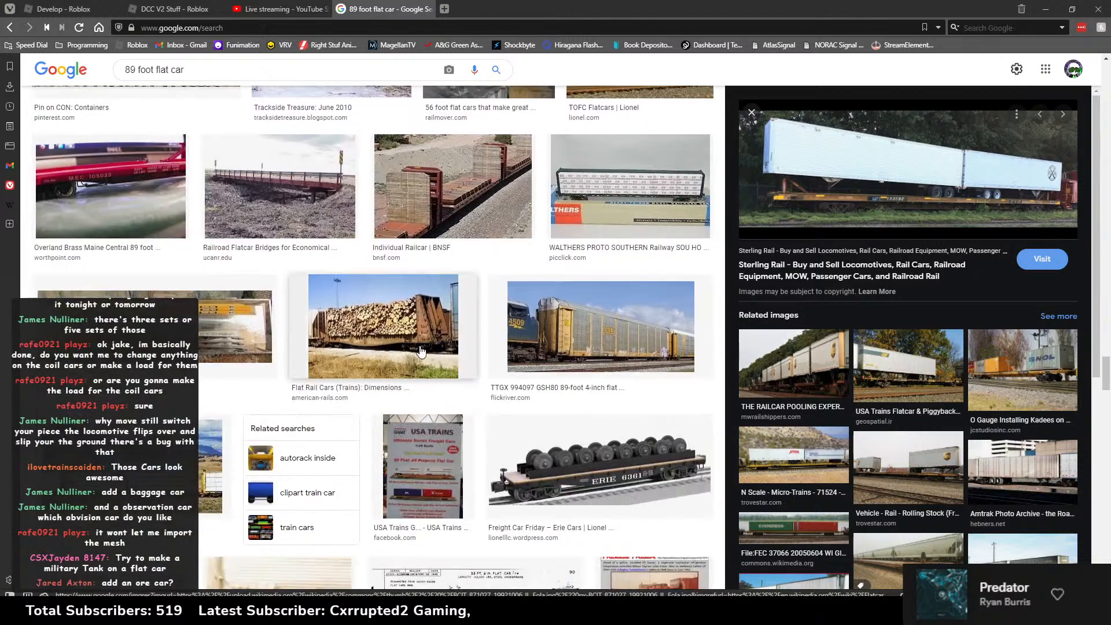
pyautogui.scroll(-3, 421, 351)
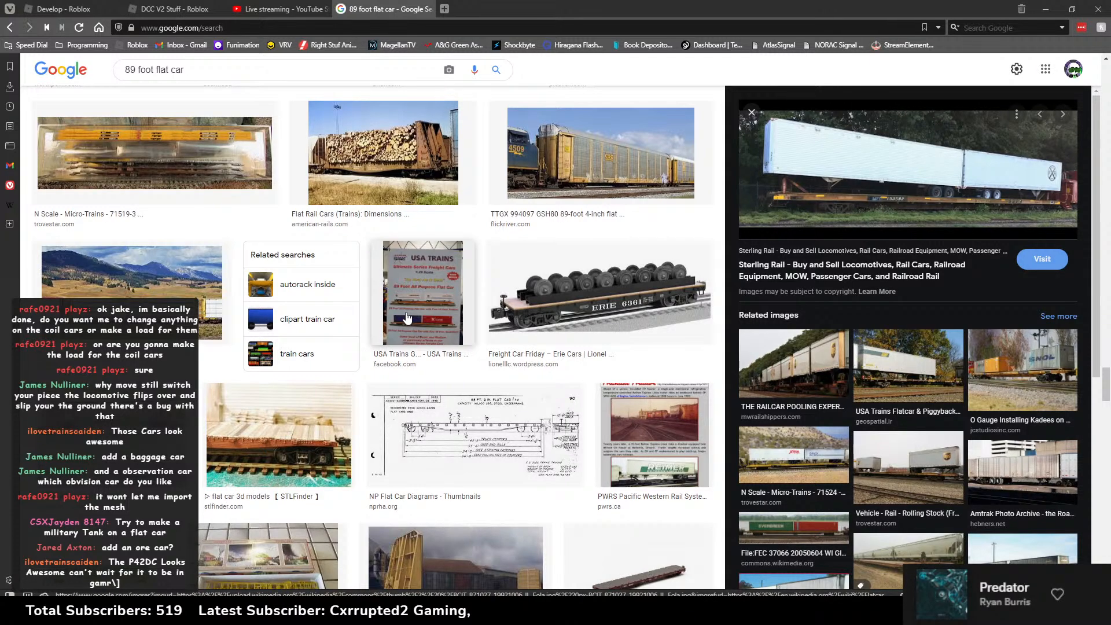
pyautogui.scroll(-2, 407, 317)
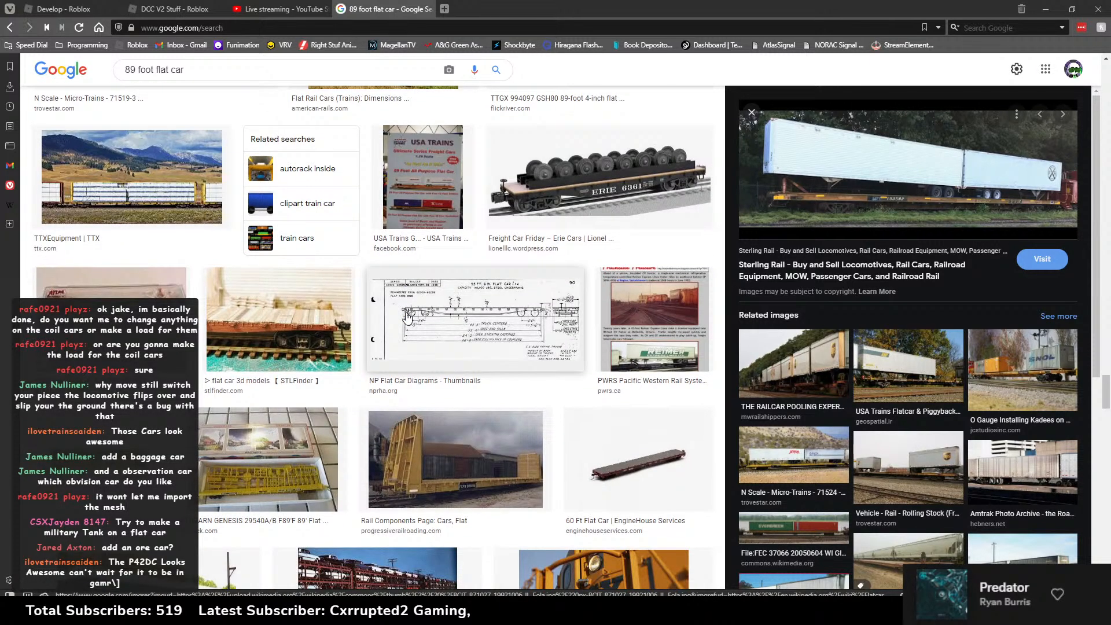
pyautogui.scroll(-4, 407, 317)
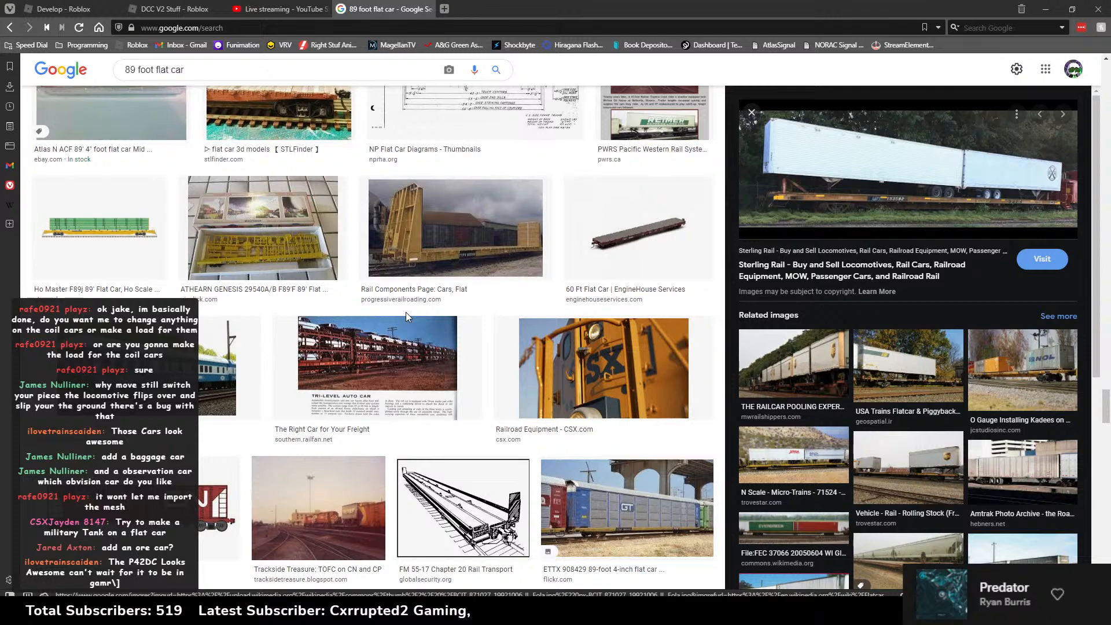
pyautogui.scroll(-3, 405, 313)
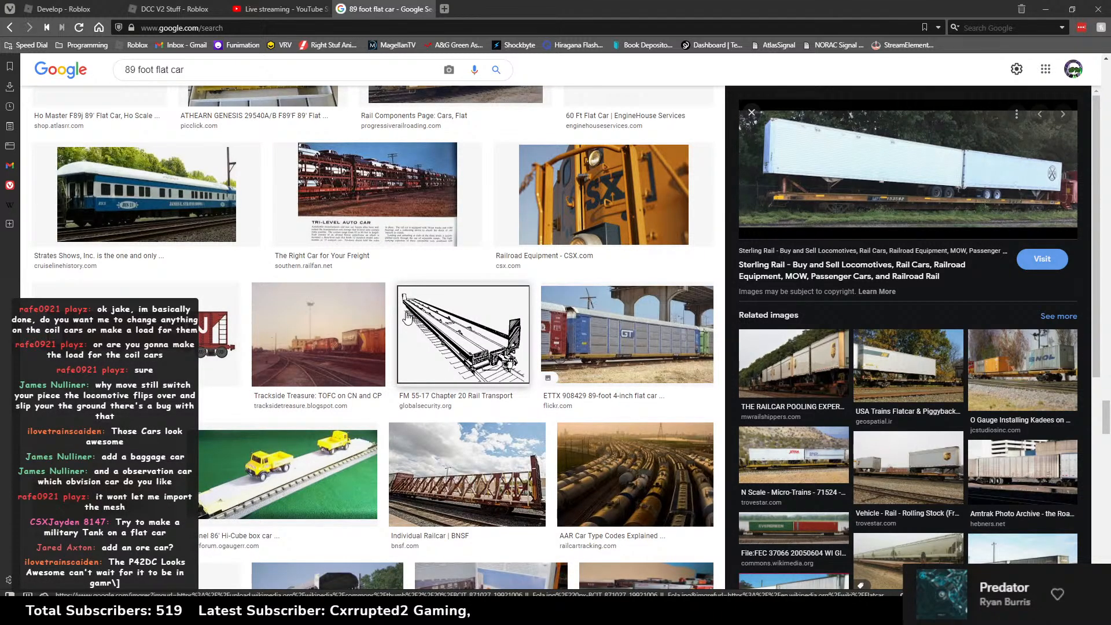
pyautogui.scroll(-6, 406, 318)
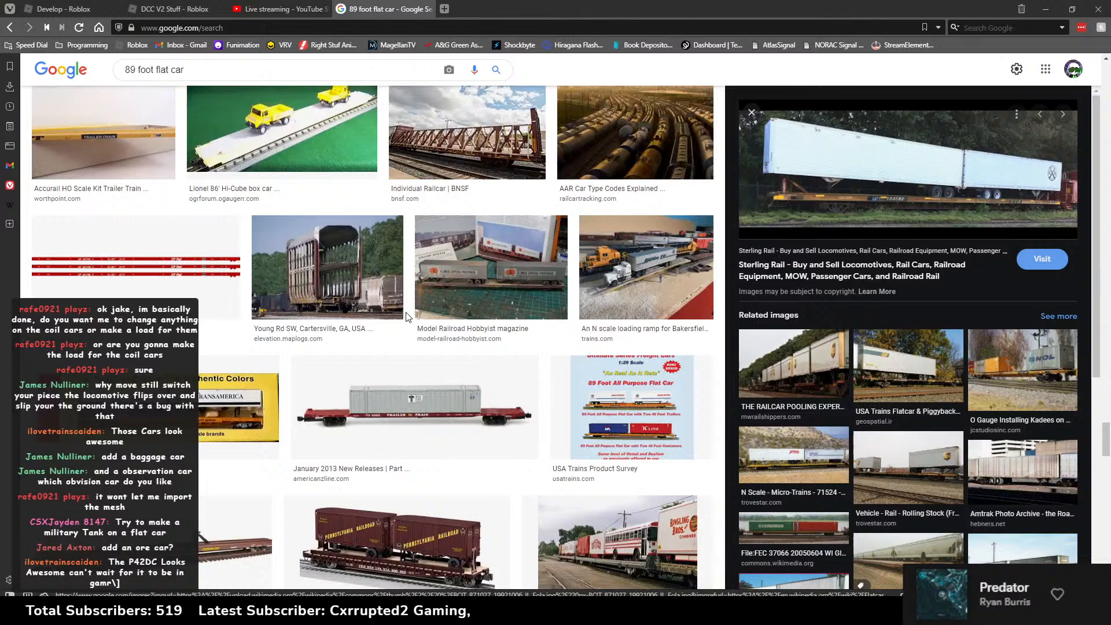
pyautogui.scroll(-7, 407, 317)
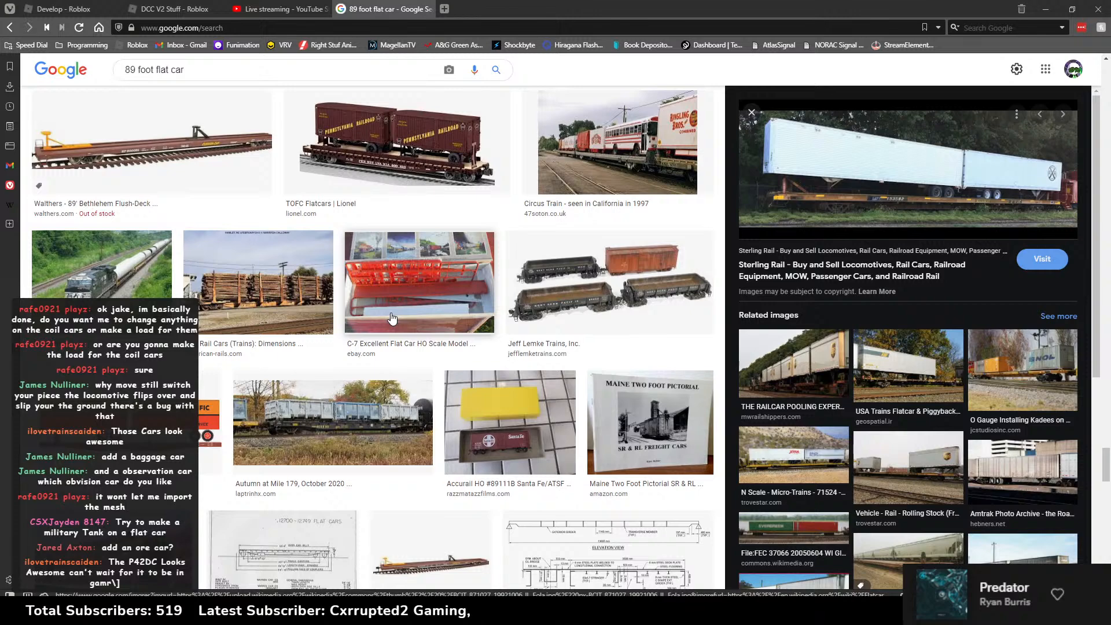
pyautogui.scroll(-4, 391, 318)
pyautogui.scroll(4, 391, 317)
pyautogui.scroll(-4, 392, 318)
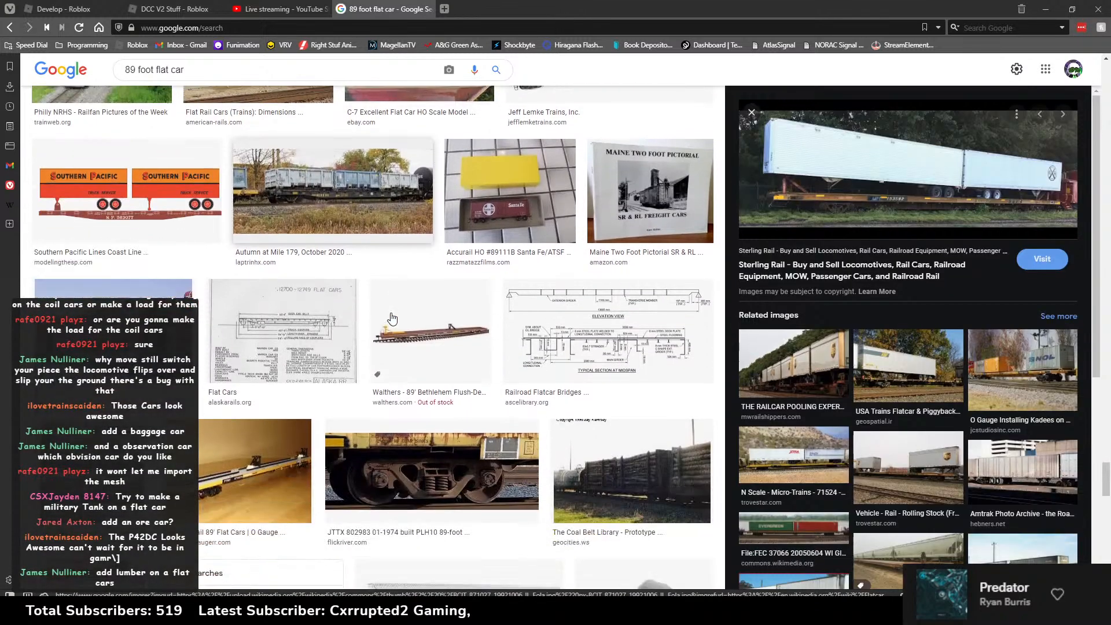
pyautogui.scroll(-1, 392, 318)
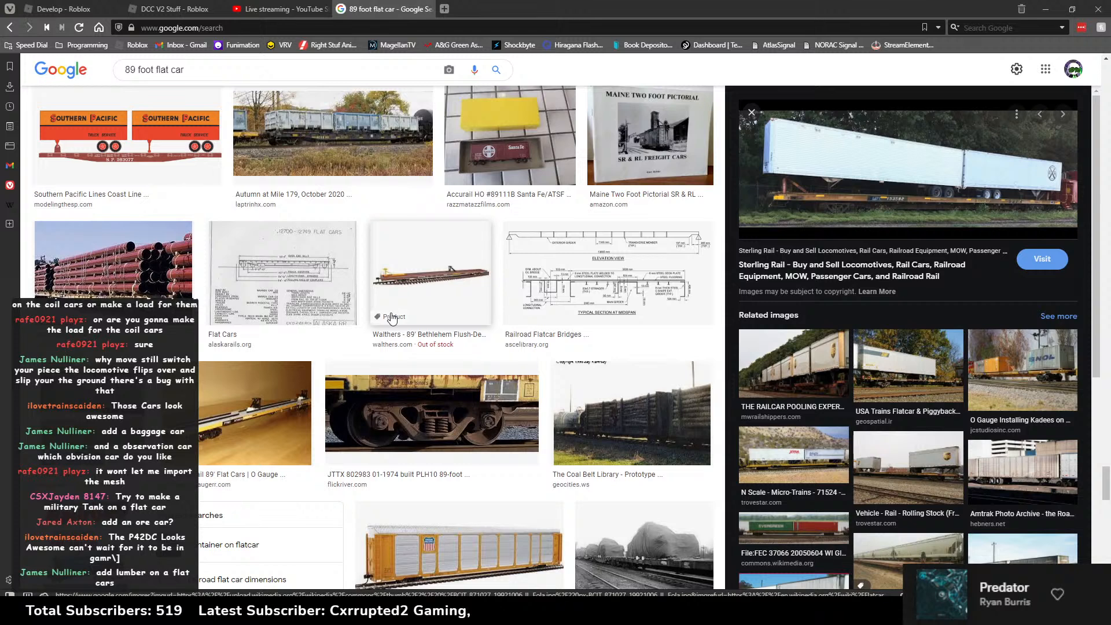
# Step: Search Google in a new tab for "Does limestone form in the mountains" and open the Wikipedia article on limestone
pyautogui.click(444, 10)
pyautogui.write('Does ')
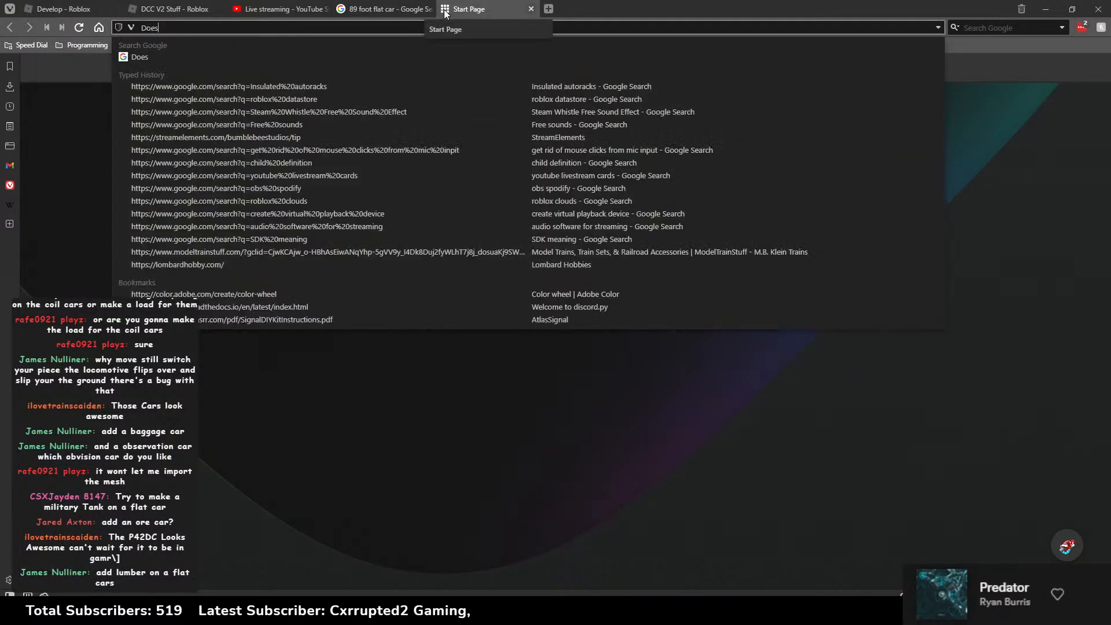
pyautogui.write('limestone')
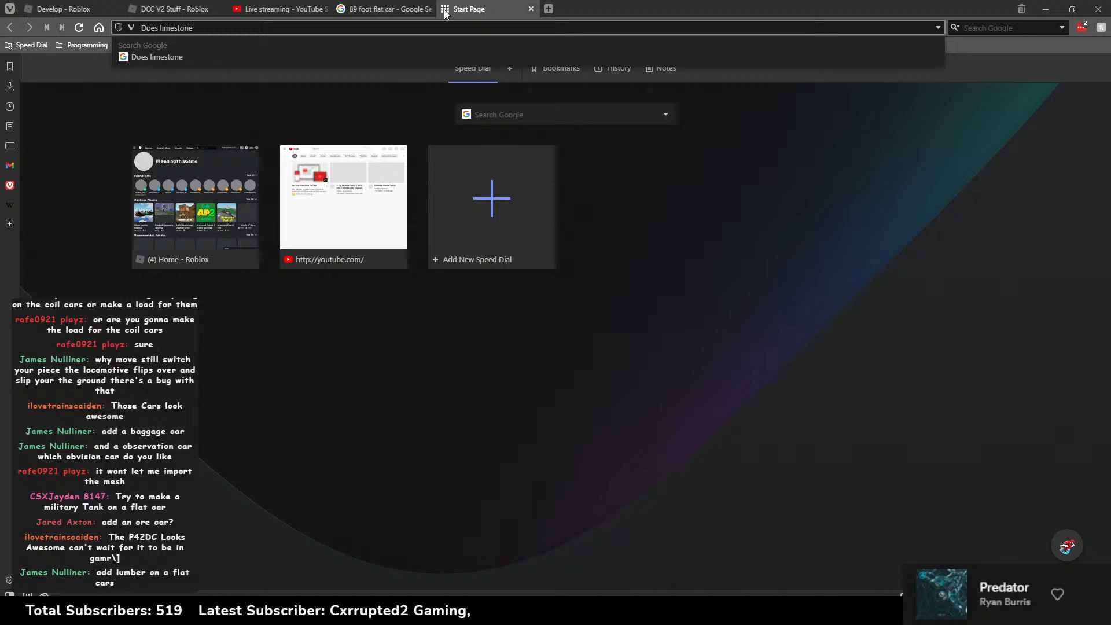
pyautogui.write(' form in the ocean')
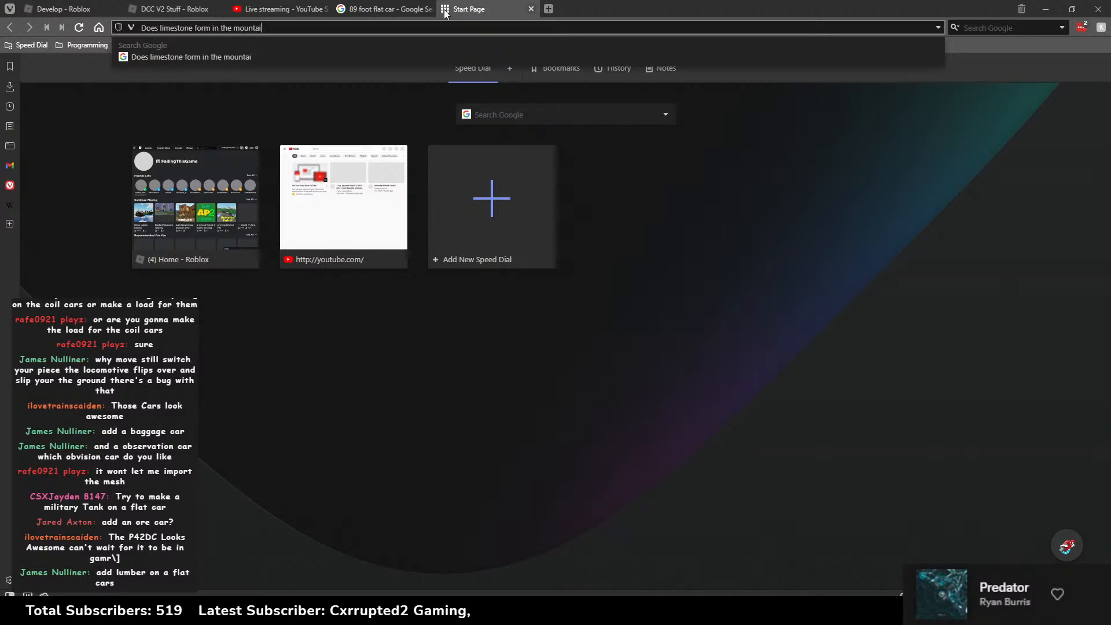
pyautogui.press('Return')
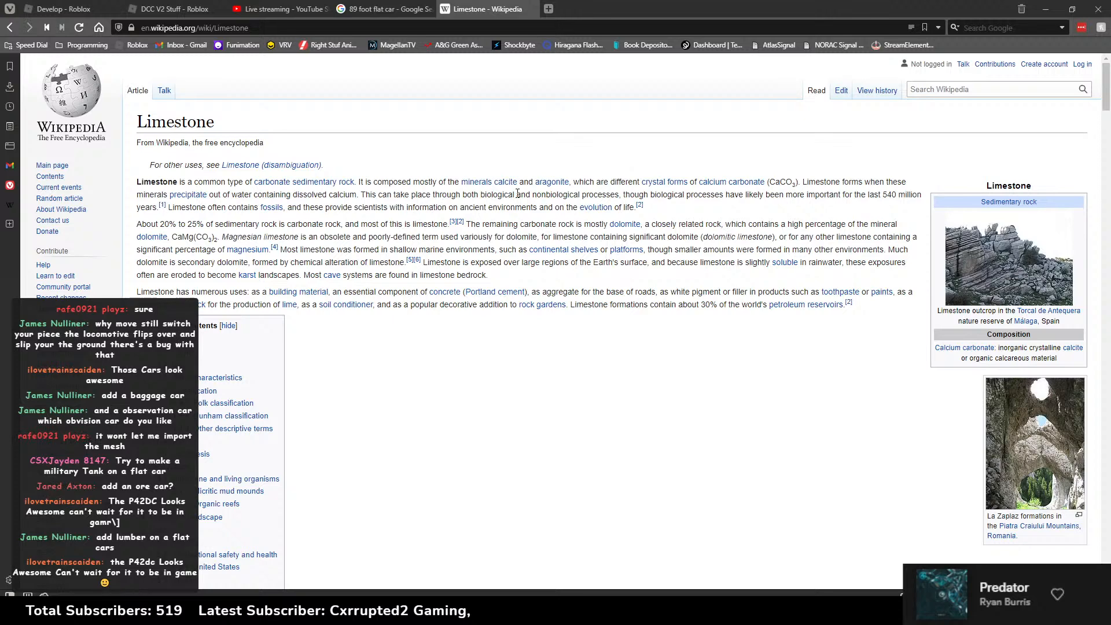
# Step: Jump to the limestone article's United States section and read the nearby Scarcity section on demand, availability and accessibility
pyautogui.scroll(-2, 446, 359)
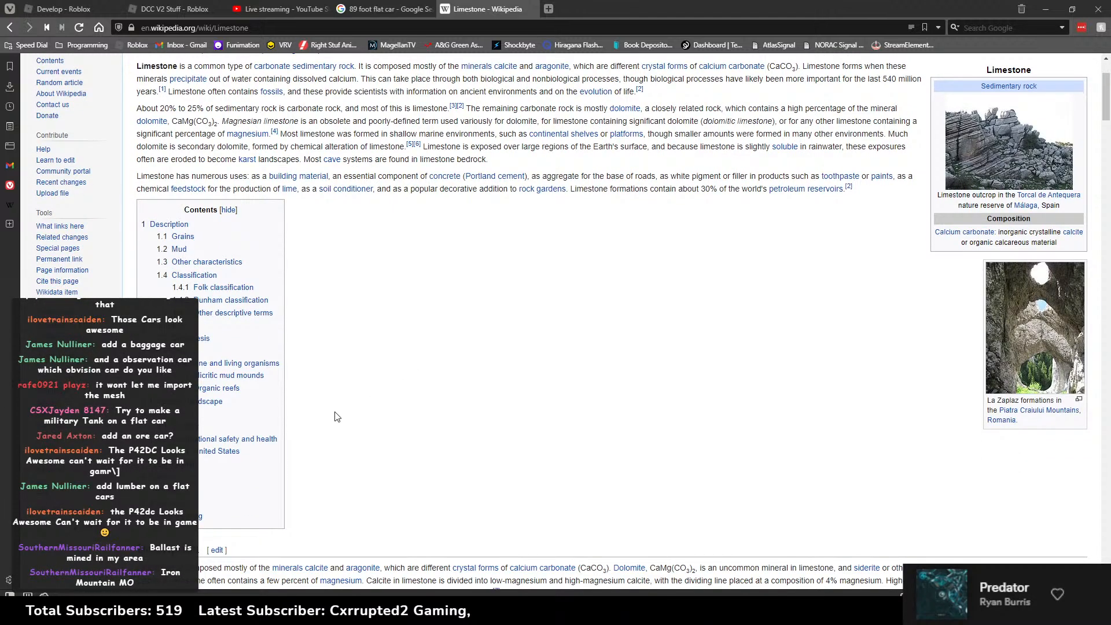
pyautogui.click(218, 451)
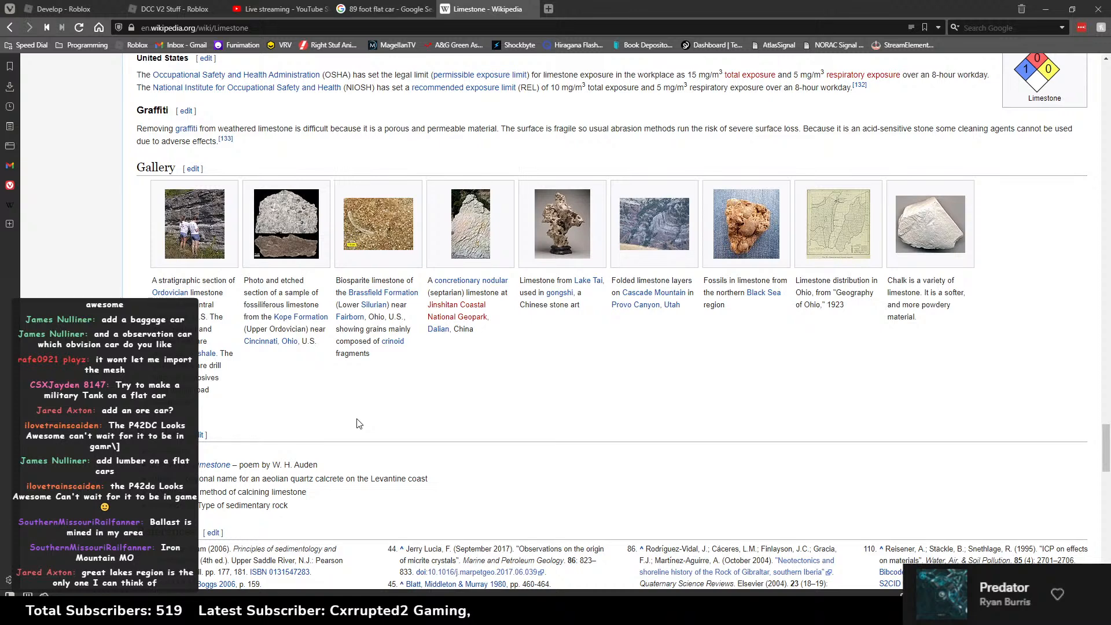
pyautogui.scroll(5, 359, 424)
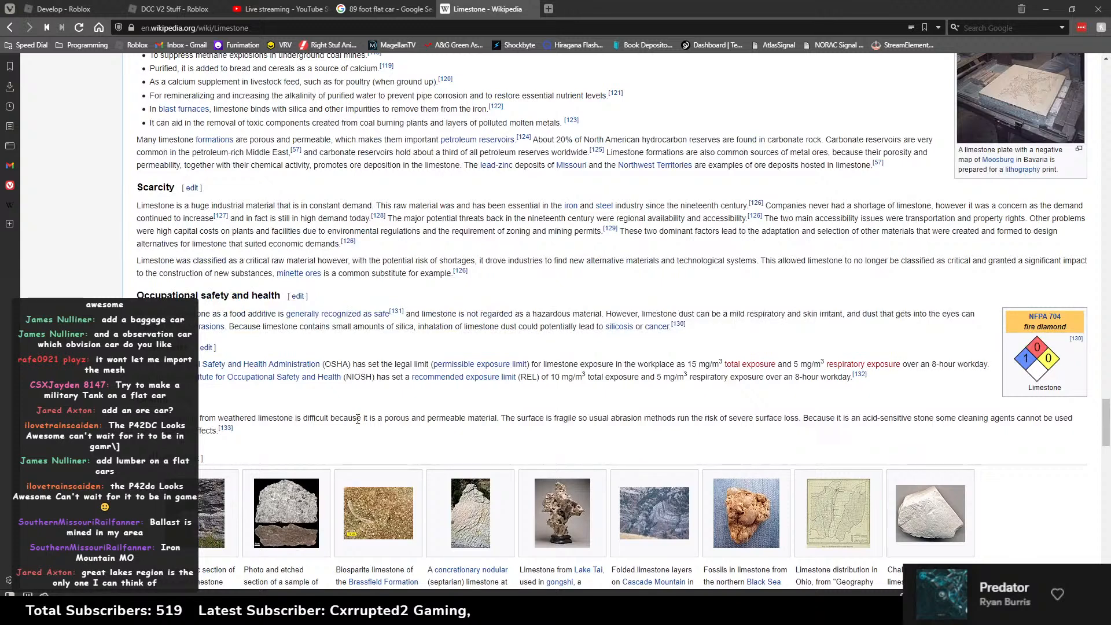
pyautogui.moveTo(380, 205); pyautogui.dragTo(473, 205)
pyautogui.click(473, 205)
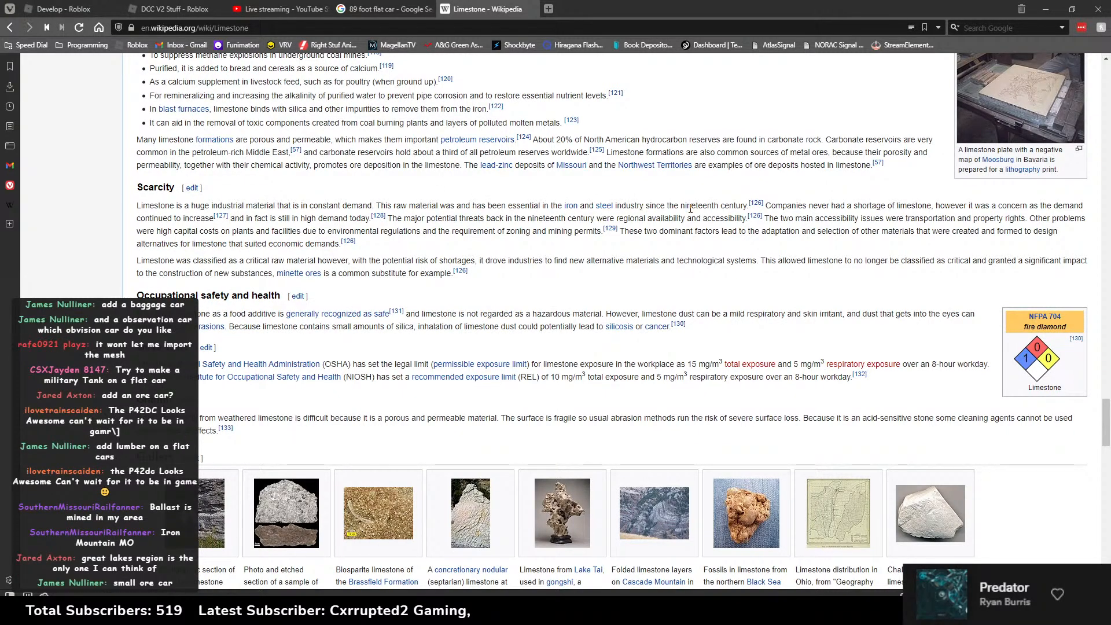
pyautogui.moveTo(776, 205); pyautogui.dragTo(862, 207)
pyautogui.click(862, 207)
pyautogui.moveTo(257, 221); pyautogui.dragTo(329, 228)
pyautogui.click(336, 229)
pyautogui.moveTo(441, 220); pyautogui.dragTo(693, 220)
pyautogui.click(520, 219)
pyautogui.click(693, 220)
# Step: Look over the Uses section of the limestone article and open the linked Great Pyramid of Giza article in a background tab
pyautogui.scroll(3, 471, 250)
pyautogui.scroll(6, 472, 250)
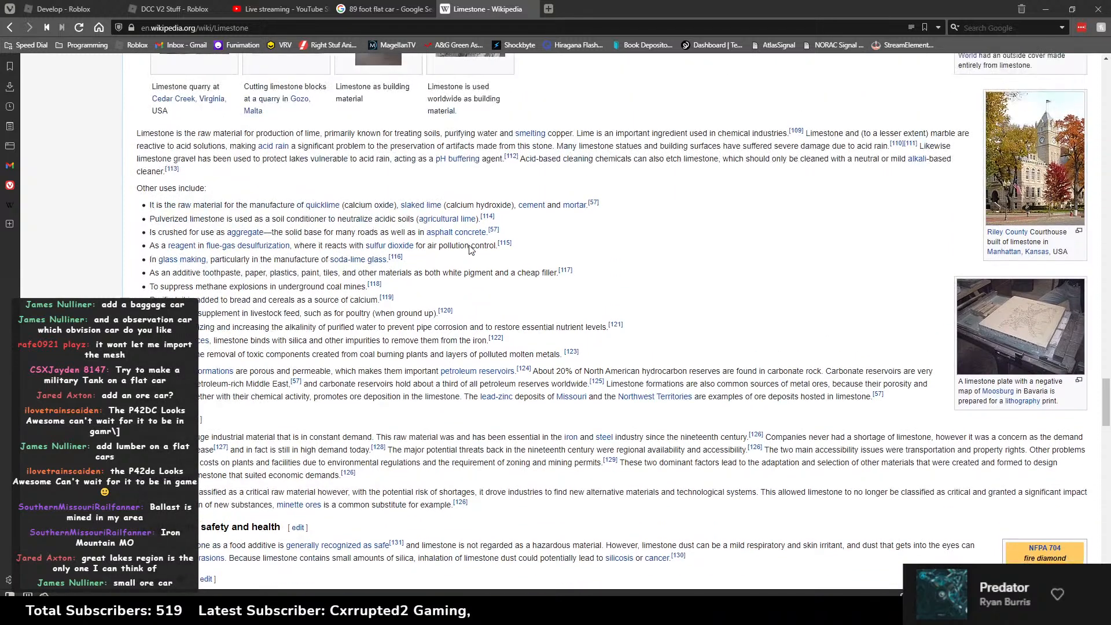
pyautogui.scroll(2, 461, 255)
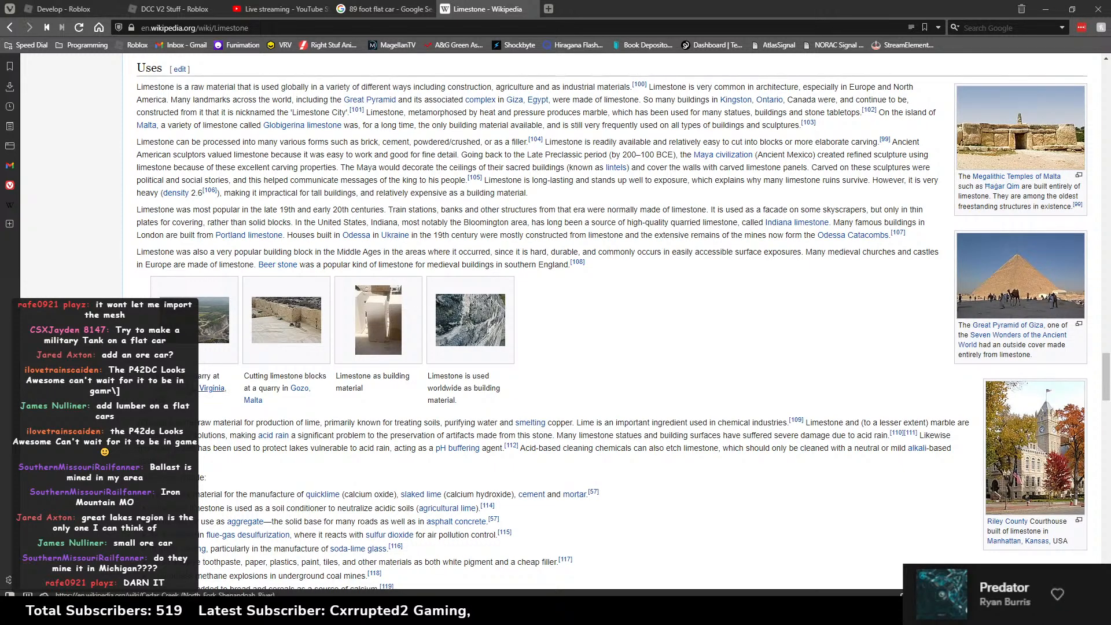
pyautogui.scroll(1, 188, 389)
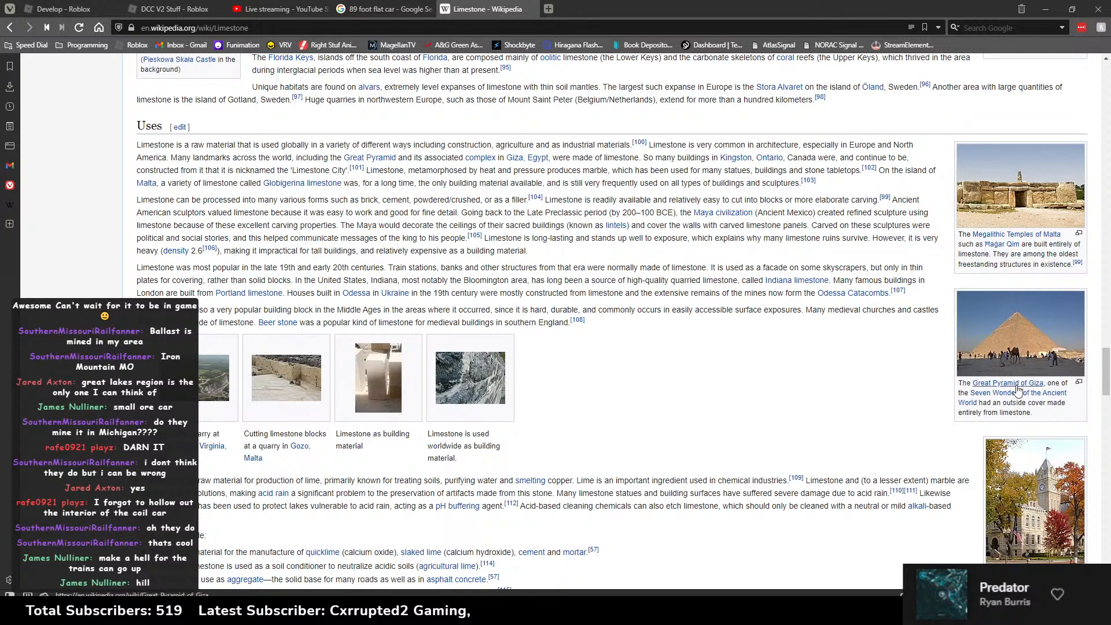
pyautogui.moveTo(1017, 389)
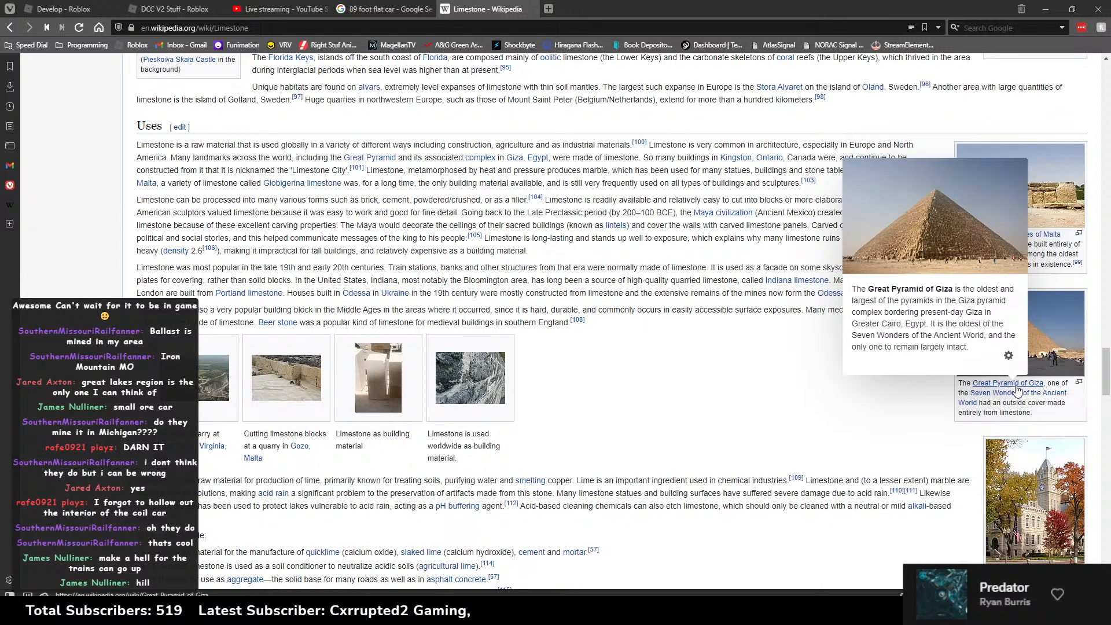
pyautogui.middleClick(1016, 386)
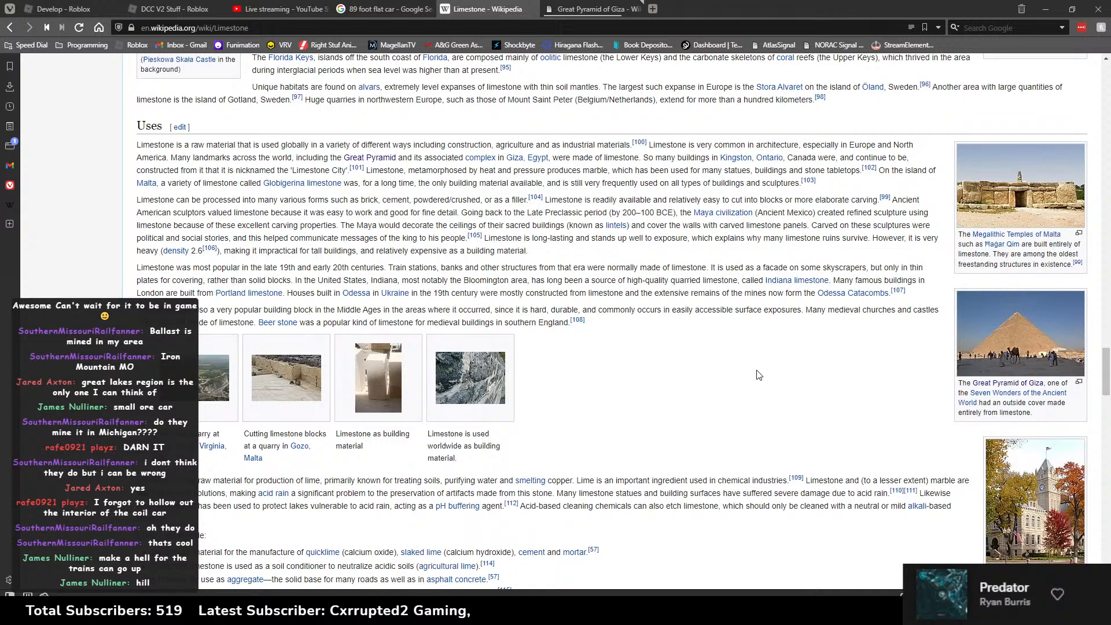
# Step: Examine the article's Limestone landscape and Occurrence sections with their pictures, and skim back to the introduction
pyautogui.scroll(1, 759, 374)
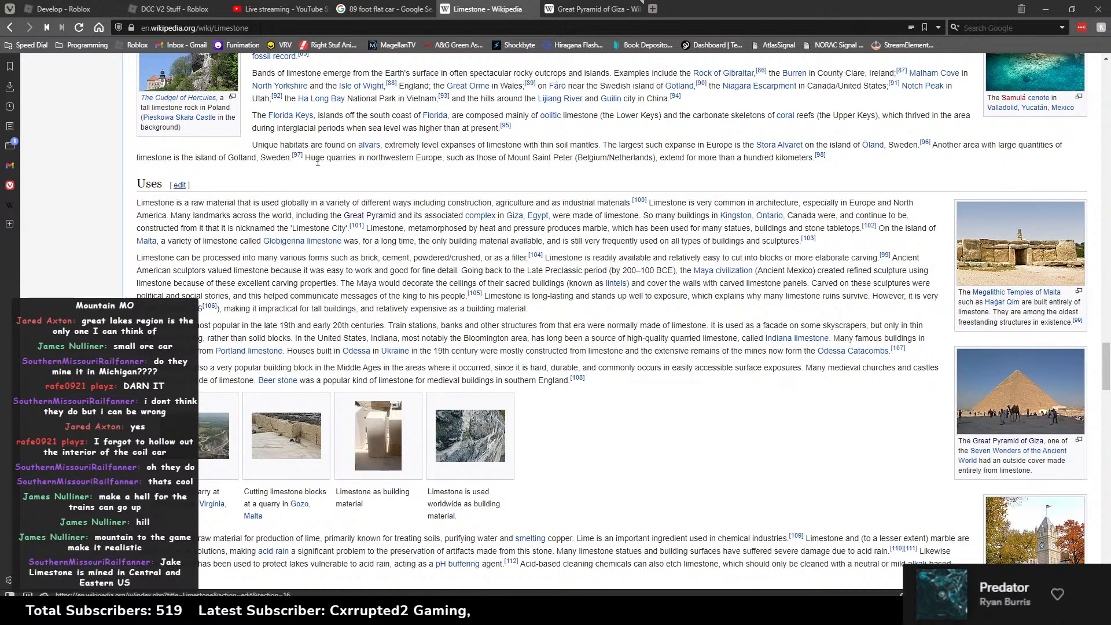
pyautogui.scroll(5, 405, 209)
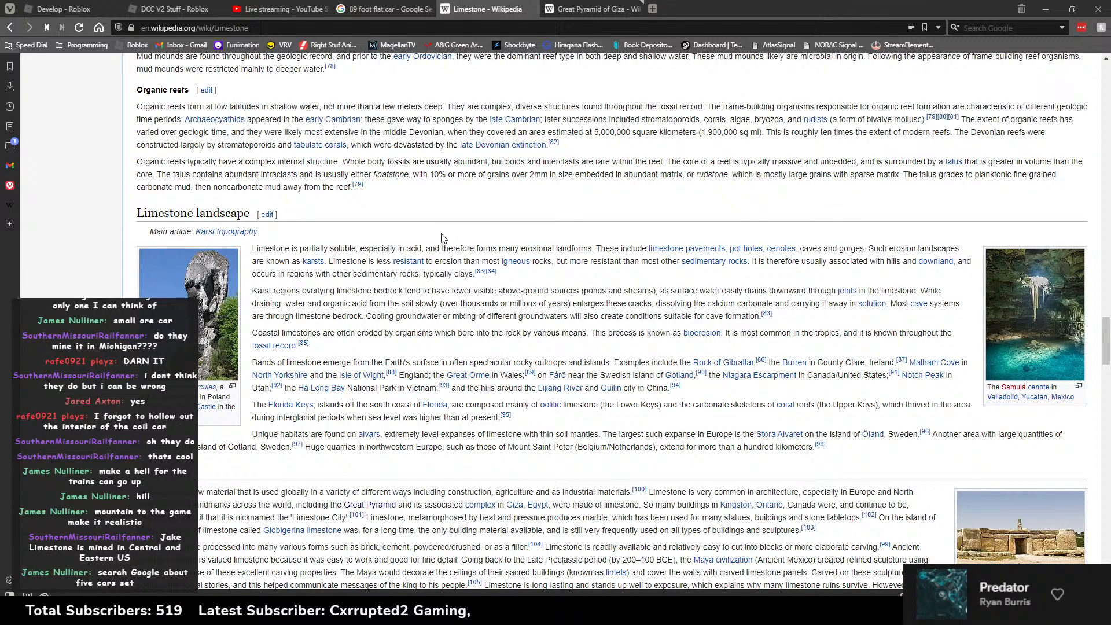
pyautogui.scroll(6, 442, 237)
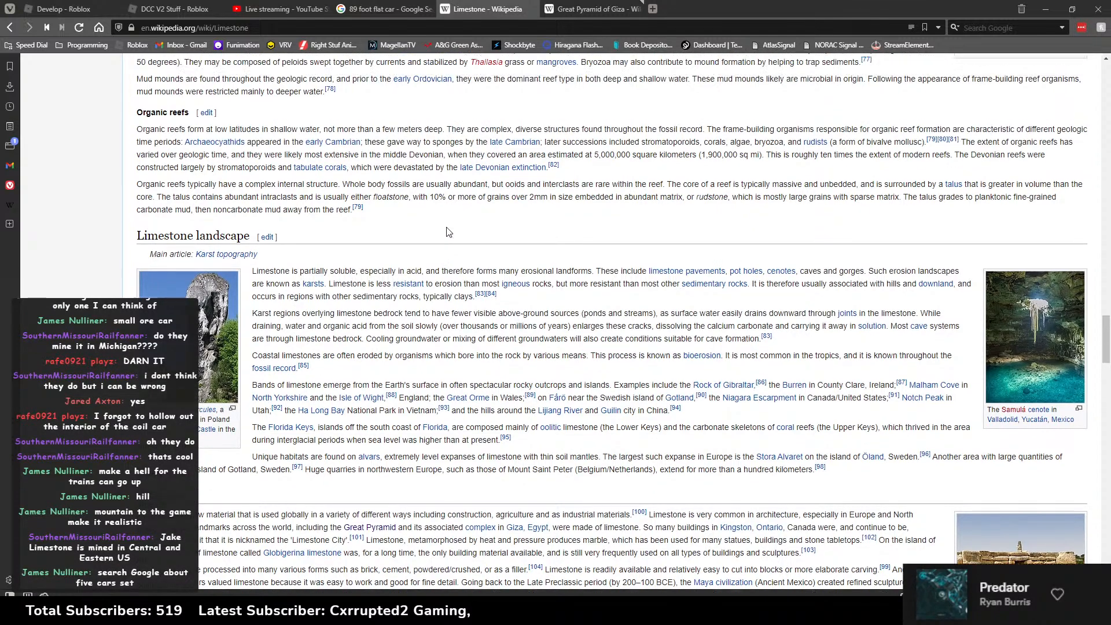
pyautogui.scroll(7, 448, 232)
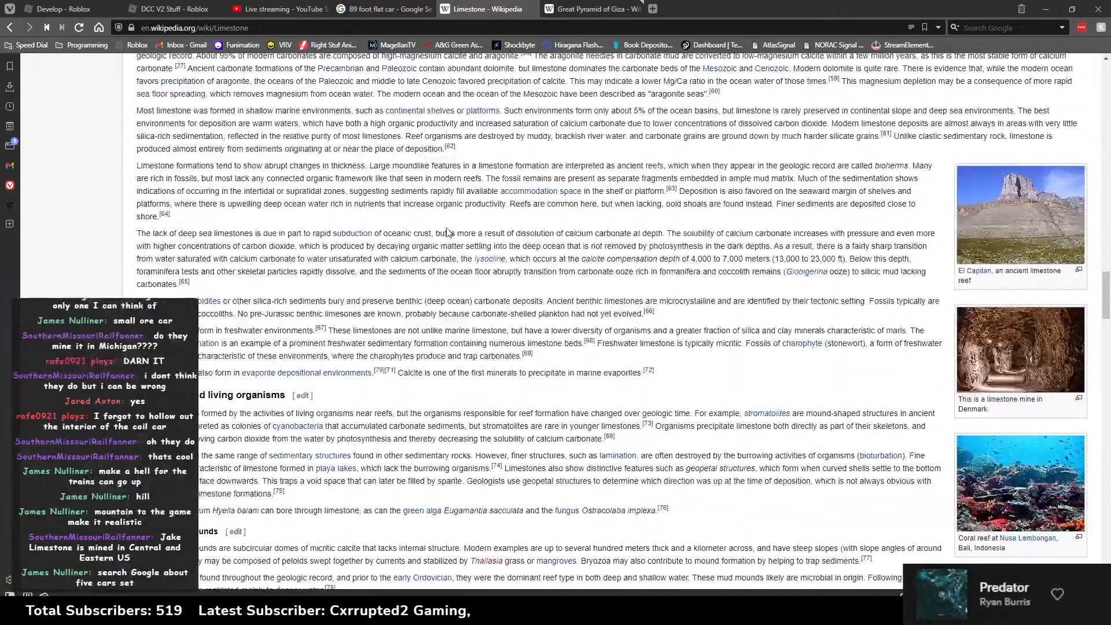
pyautogui.scroll(-3, 446, 232)
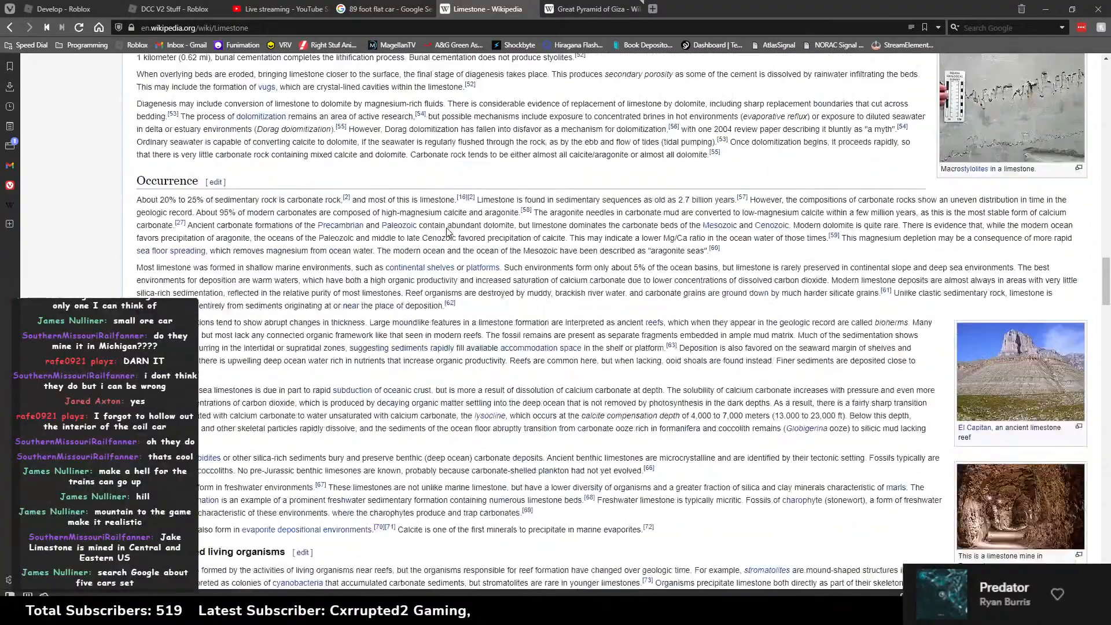
pyautogui.moveTo(447, 232)
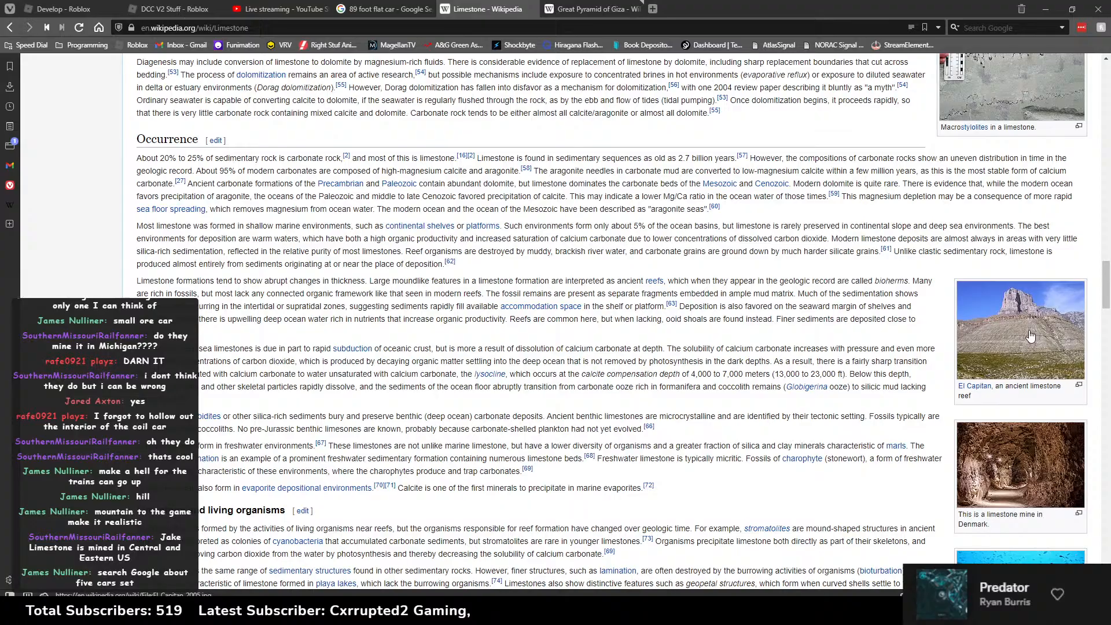
pyautogui.scroll(-3, 1030, 336)
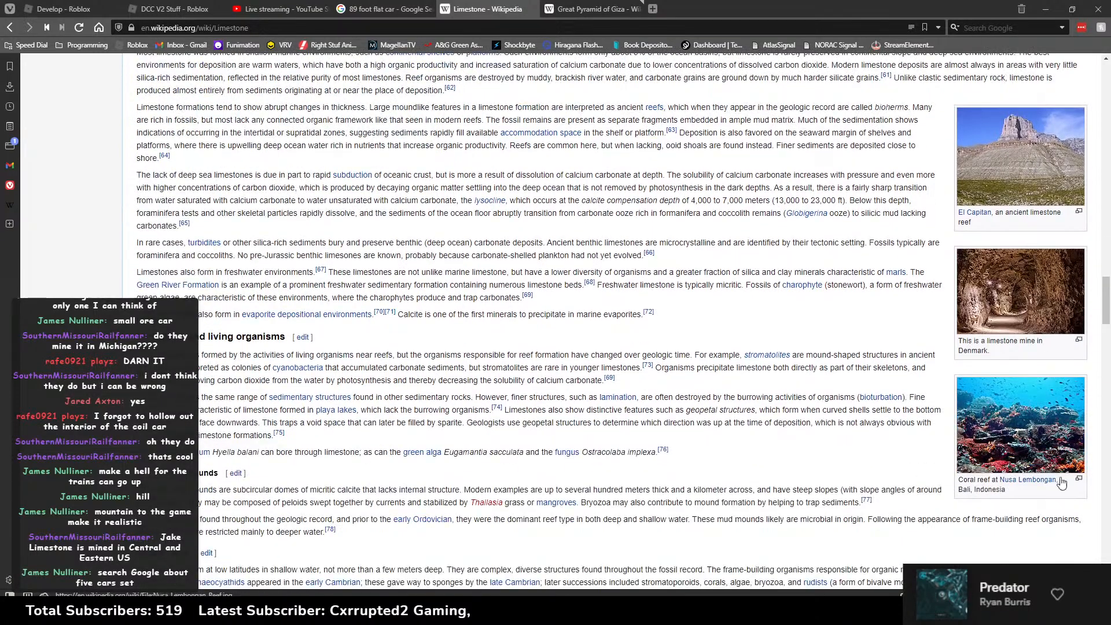
pyautogui.scroll(20, 738, 312)
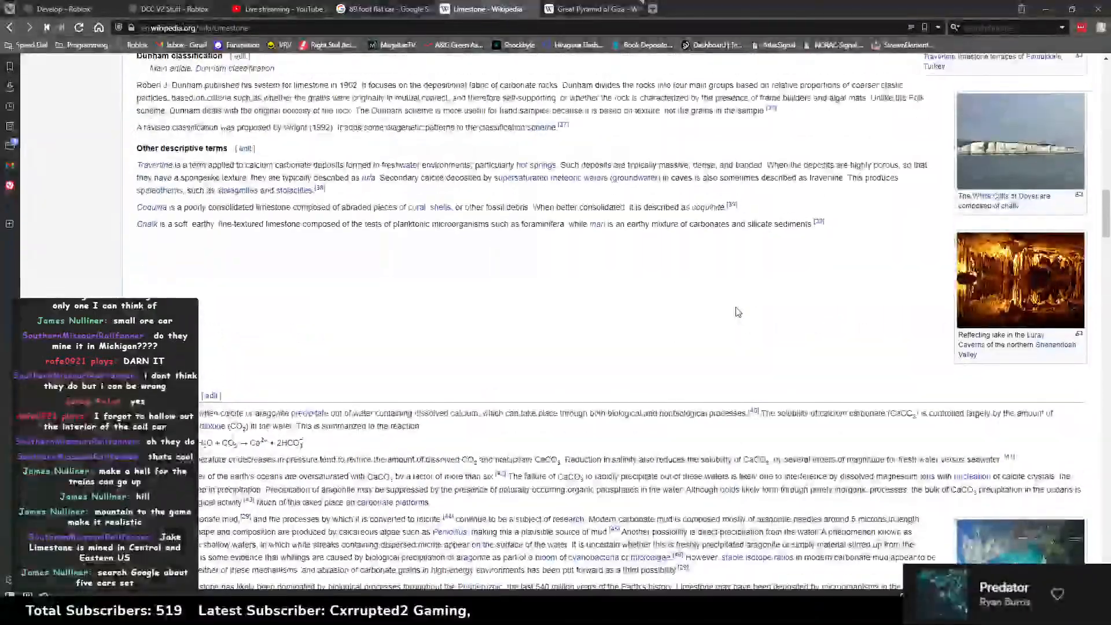
pyautogui.scroll(12, 738, 312)
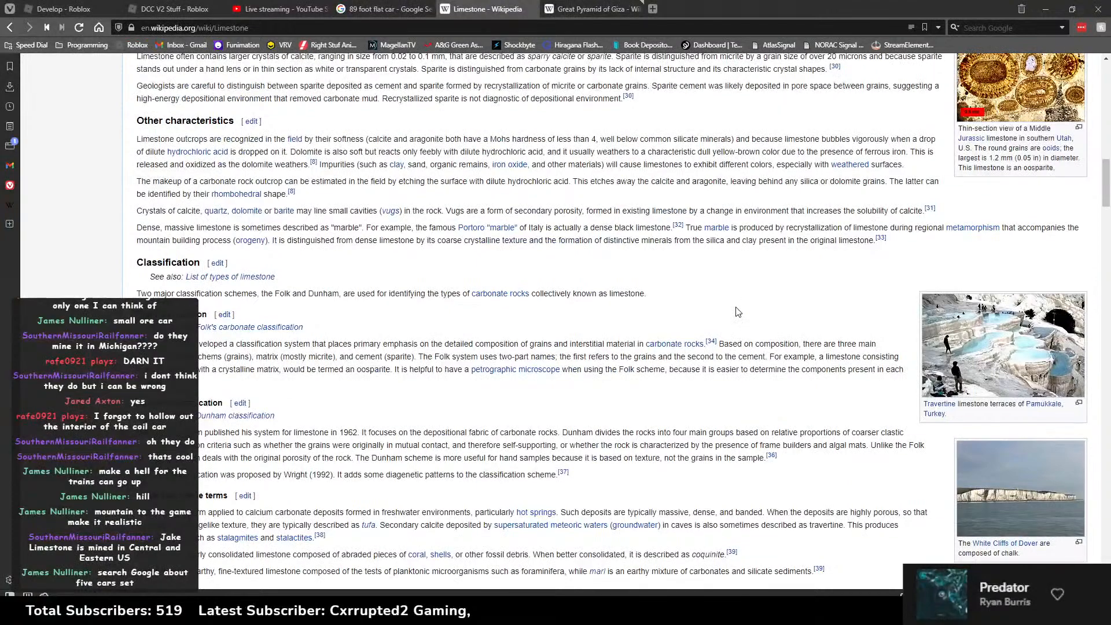
pyautogui.scroll(10, 739, 311)
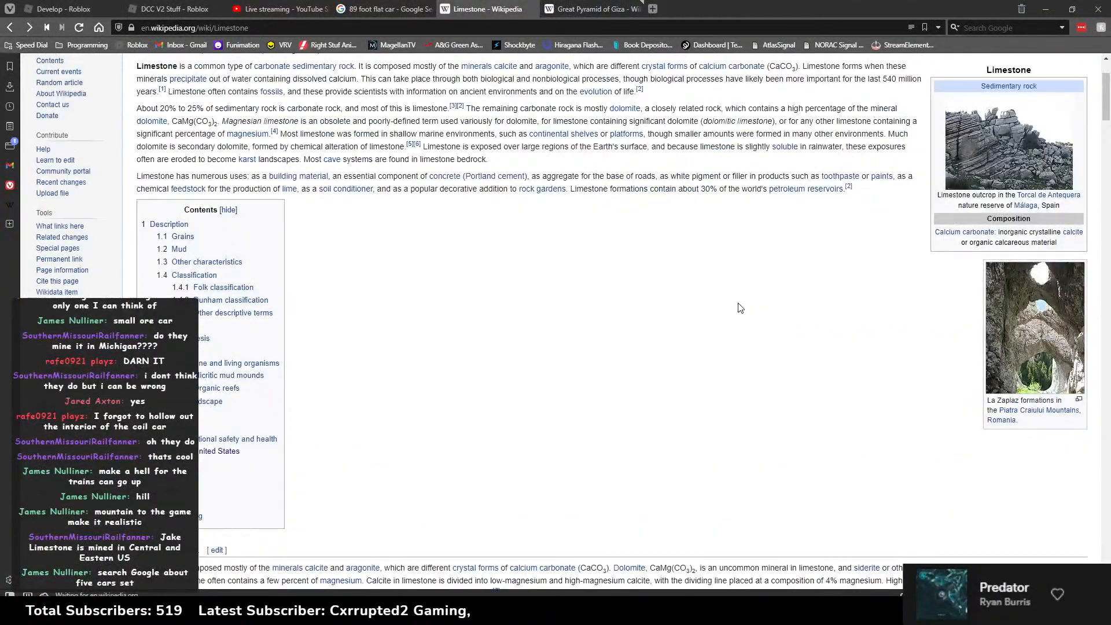
# Step: Return to the Google results and expand the related question "Where is limestone usually found?"
pyautogui.hotkey('alt', 'Left')
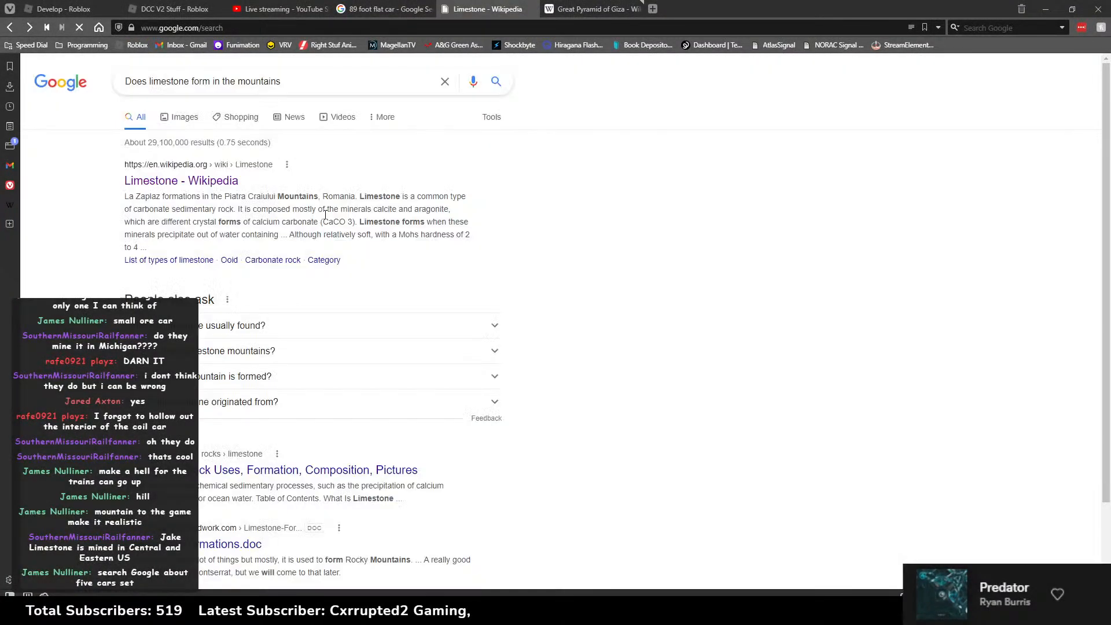
pyautogui.scroll(-2, 318, 212)
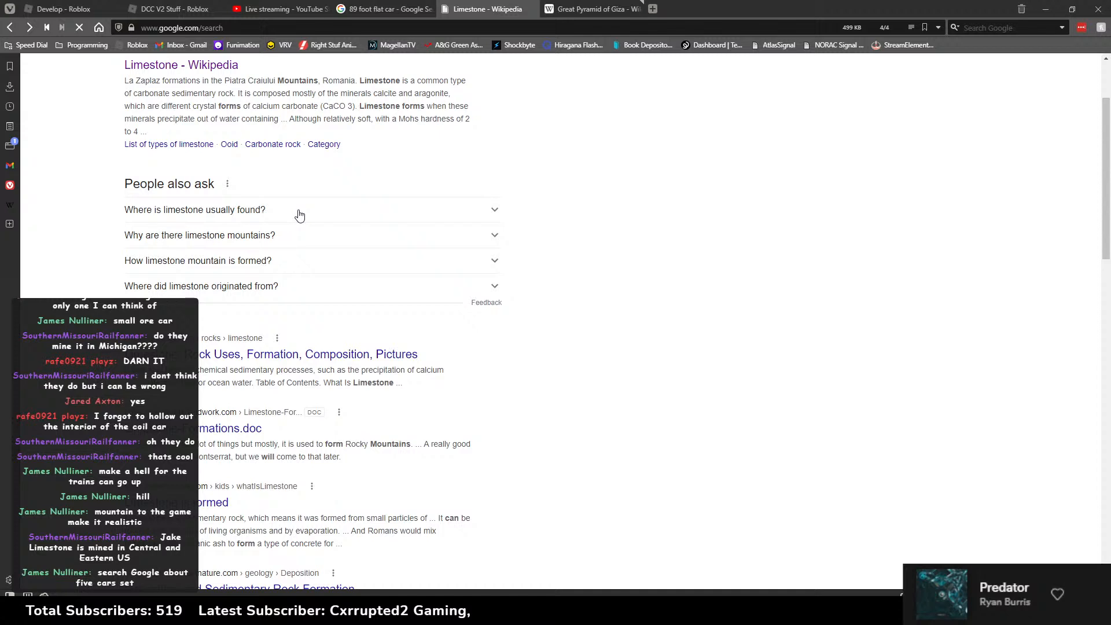
pyautogui.click(282, 223)
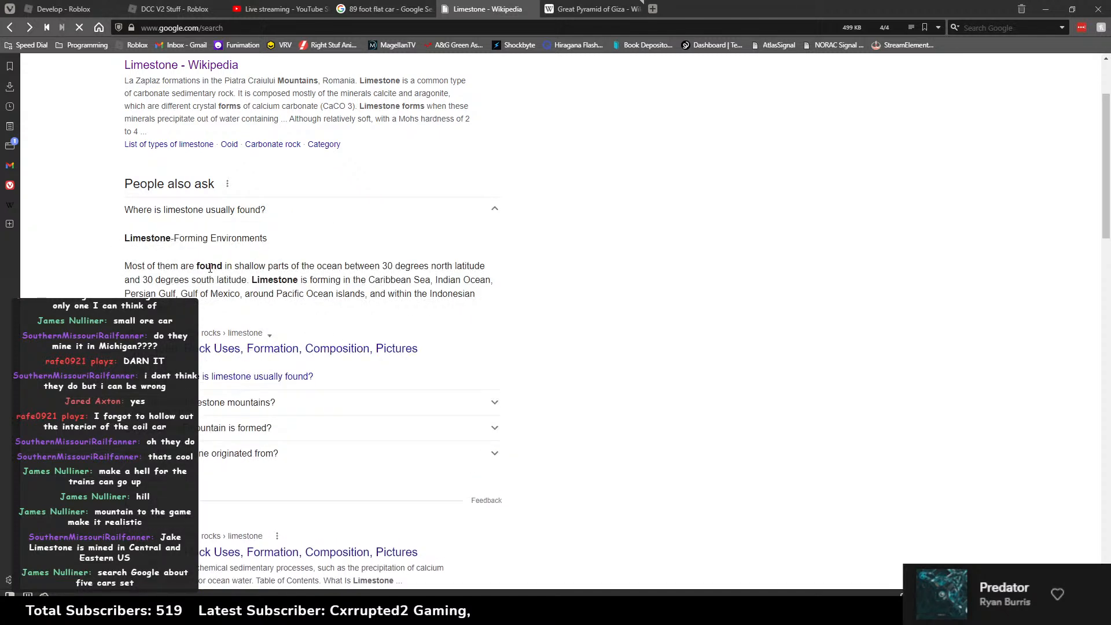
# Step: Read where limestone usually forms and expand the related question on limestone mountains to read its answer
pyautogui.moveTo(242, 268); pyautogui.dragTo(406, 268)
pyautogui.click(391, 290)
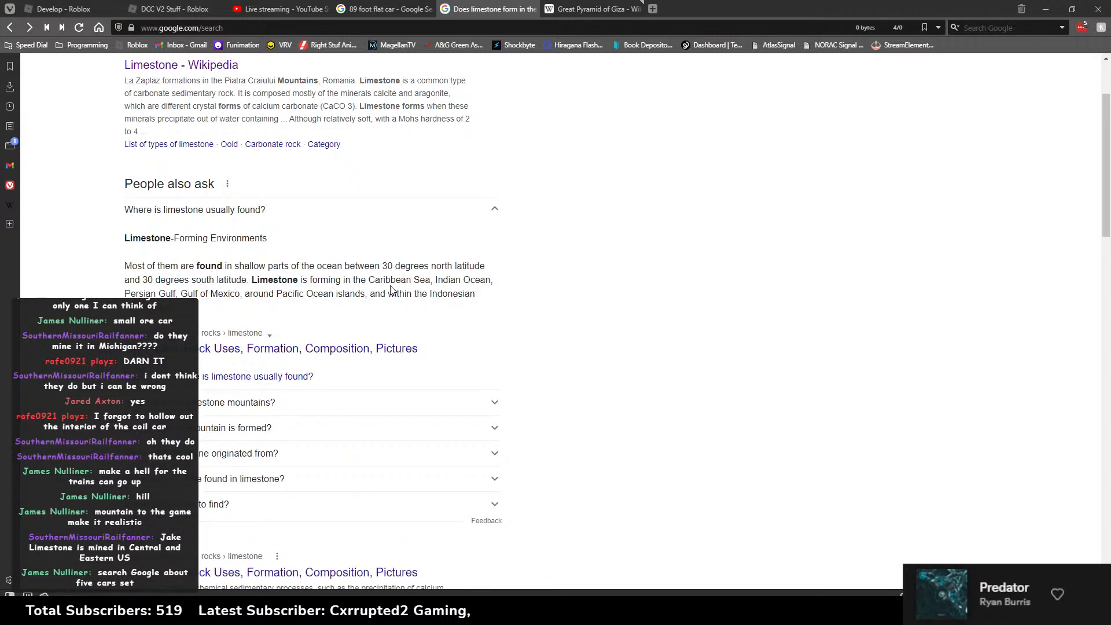
pyautogui.click(288, 403)
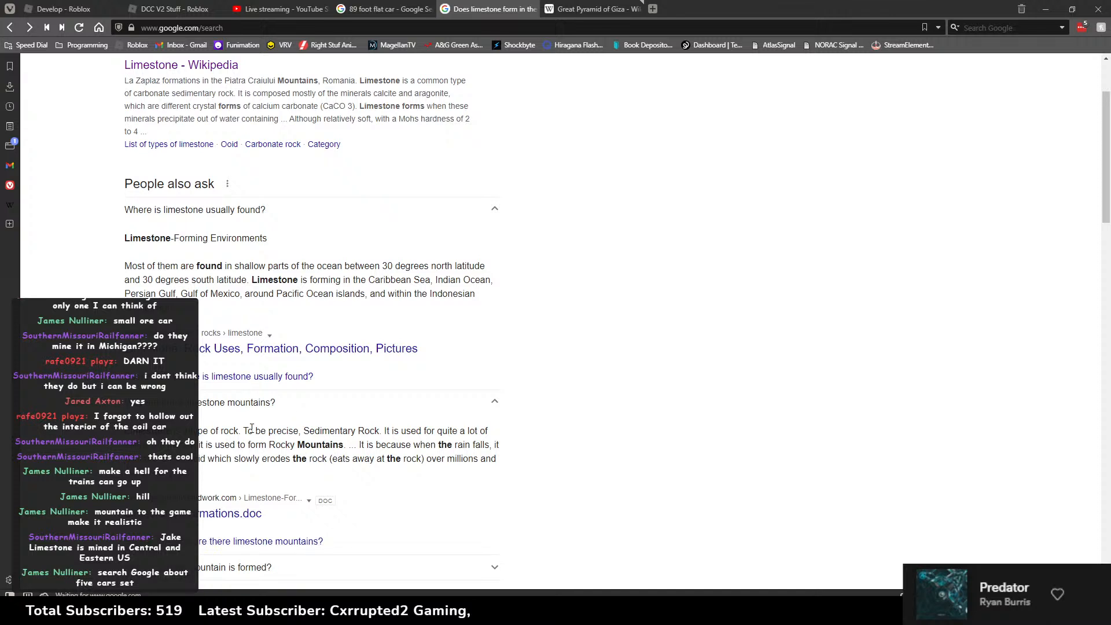
pyautogui.moveTo(224, 431); pyautogui.dragTo(293, 459)
pyautogui.click(267, 443)
pyautogui.click(291, 461)
pyautogui.scroll(-1, 291, 469)
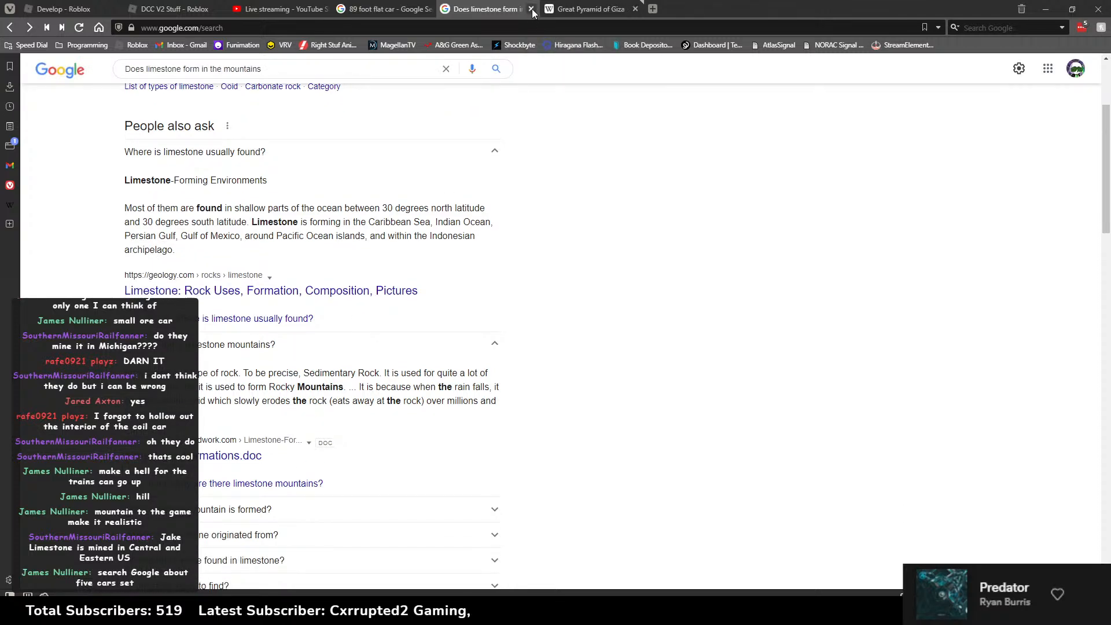
# Step: Close the limestone, Great Pyramid of Giza and 89 foot flat car tabs and return to the Roblox Develop page
pyautogui.click(531, 9)
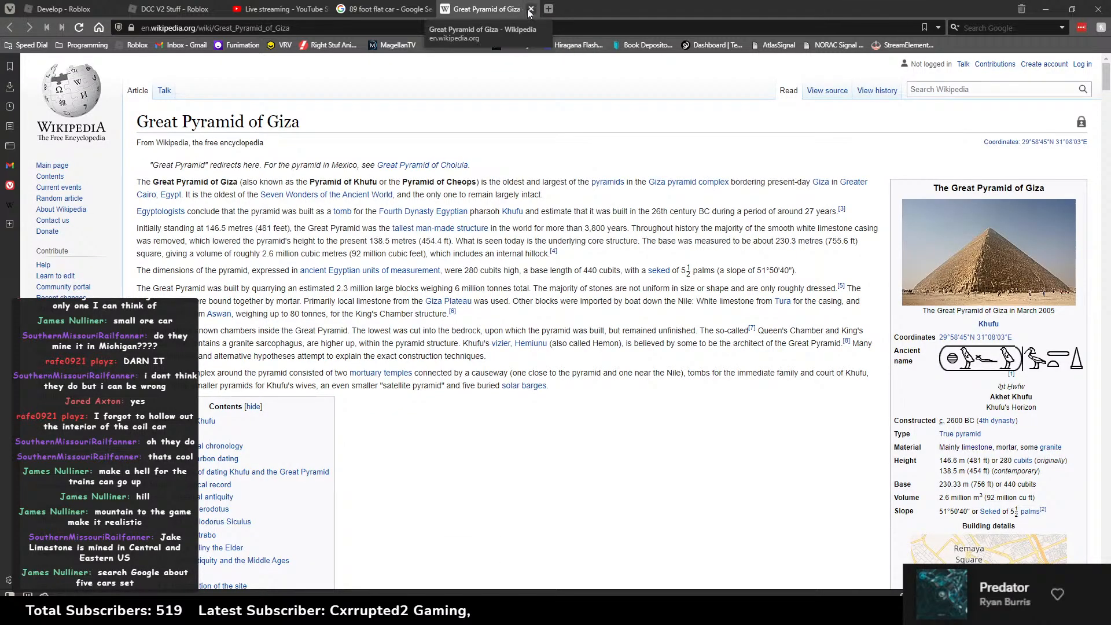
pyautogui.click(419, 11)
pyautogui.click(73, 9)
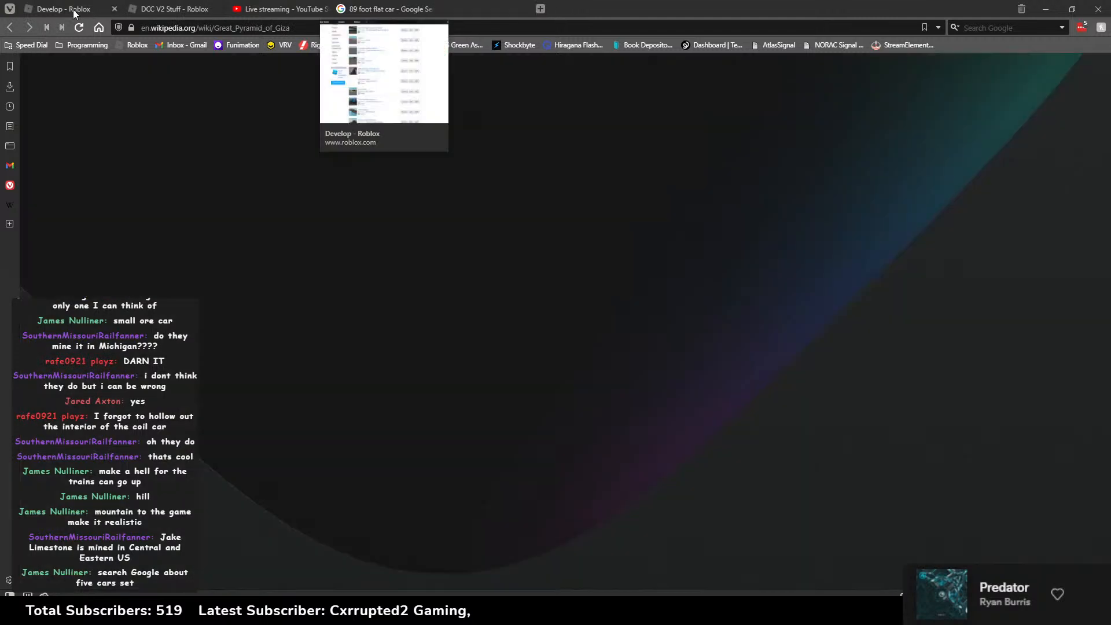
pyautogui.click(264, 9)
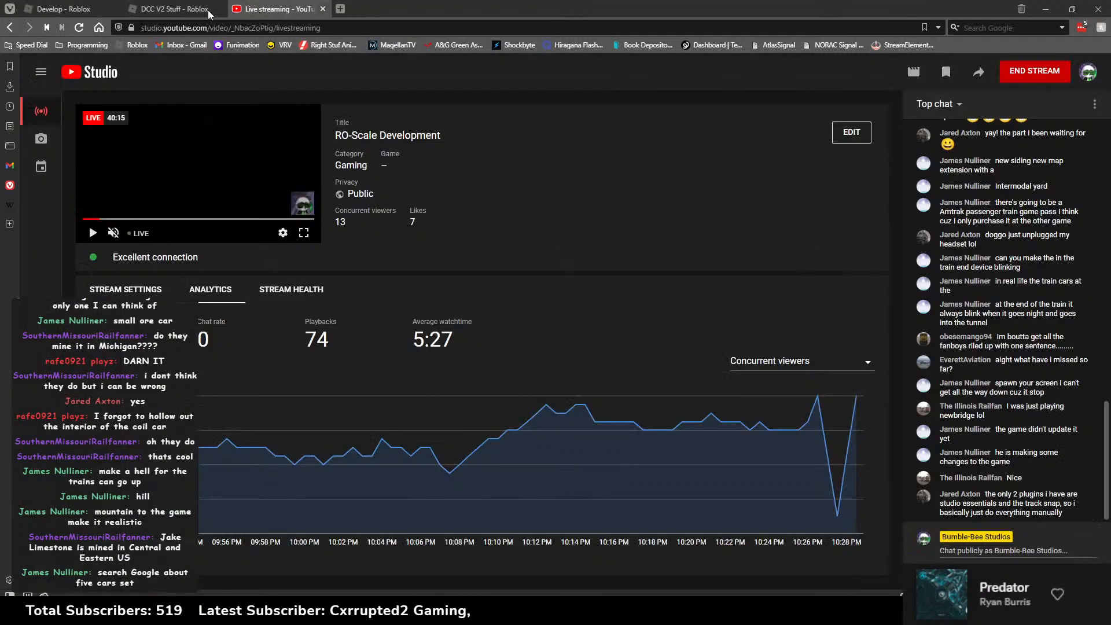
pyautogui.click(71, 12)
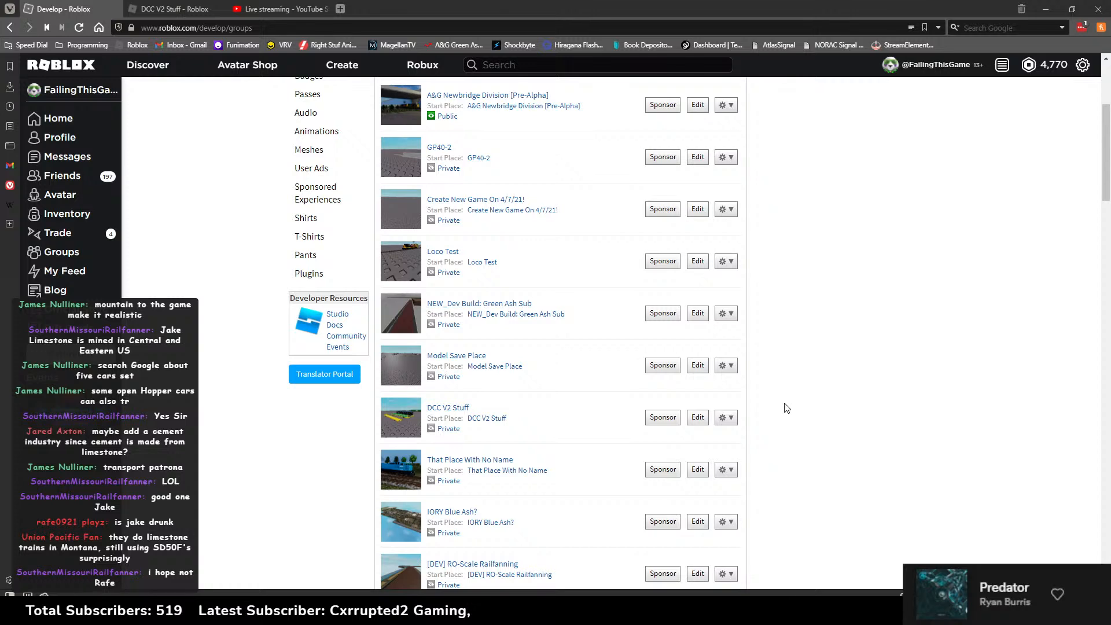
pyautogui.click(859, 613)
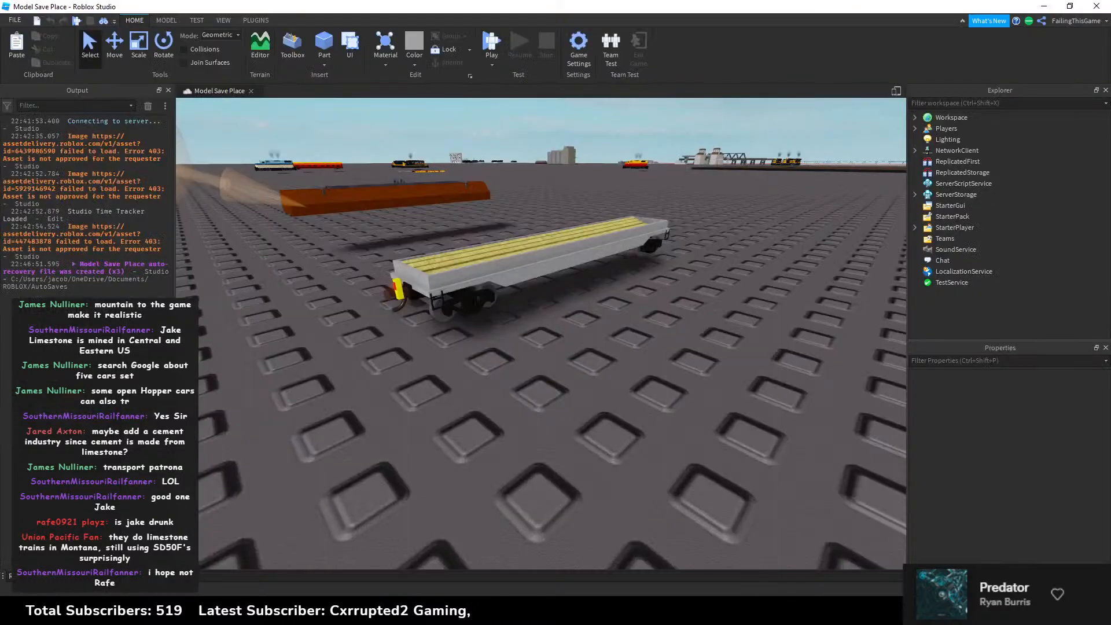
pyautogui.click(859, 613)
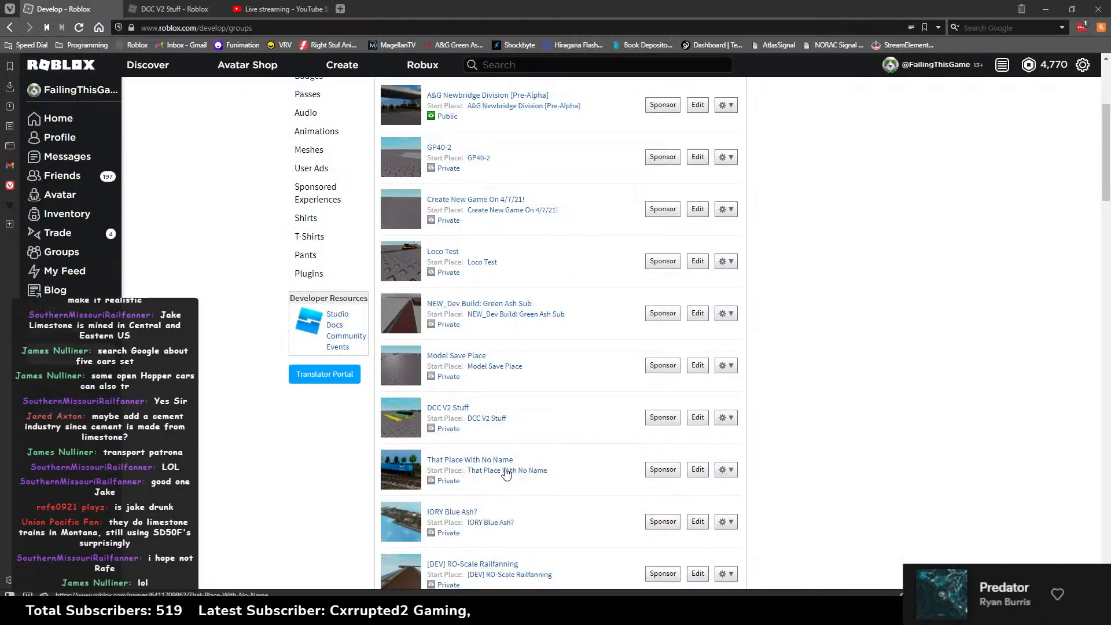
# Step: Search Google for "limestone trains" in a new tab and show the image results
pyautogui.hotkey('ctrl', 't')
pyautogui.write('limestone')
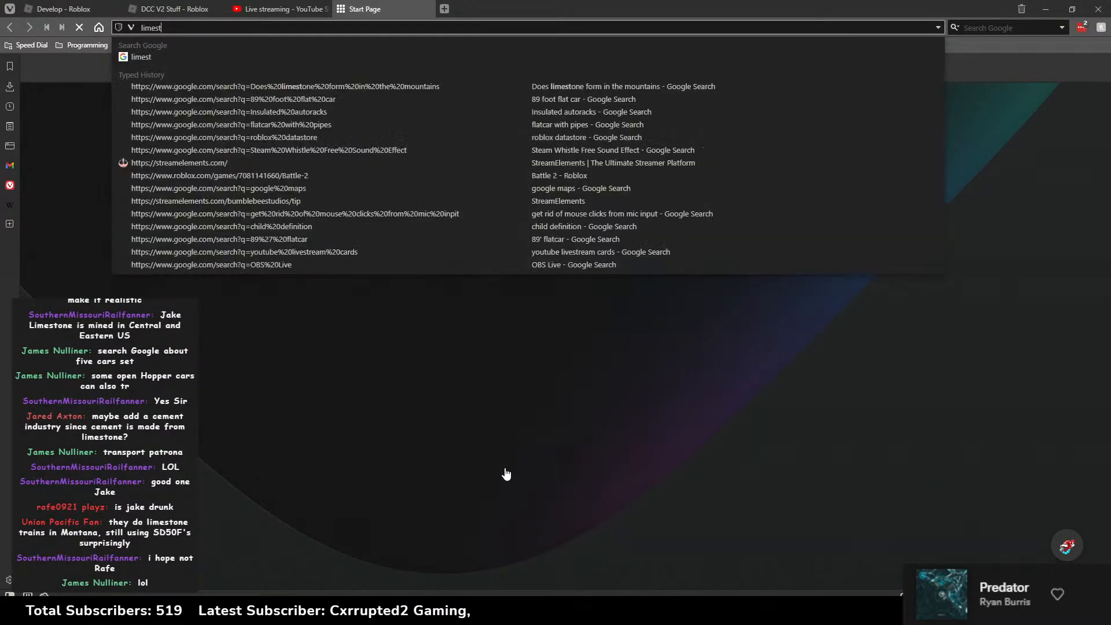
pyautogui.write('trains')
pyautogui.press('Return')
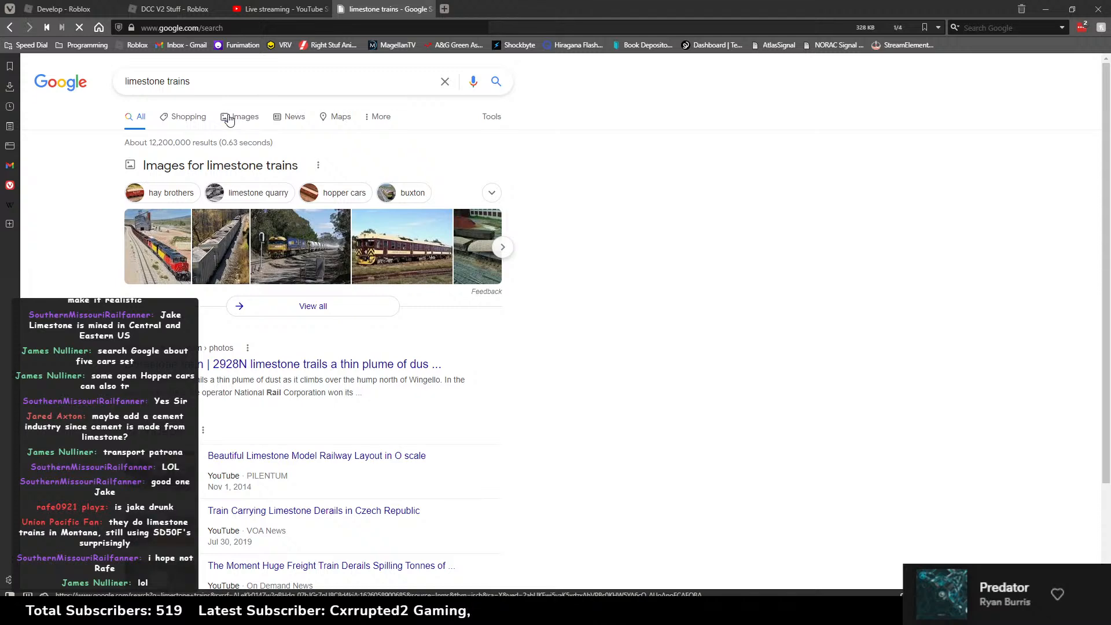
pyautogui.click(228, 116)
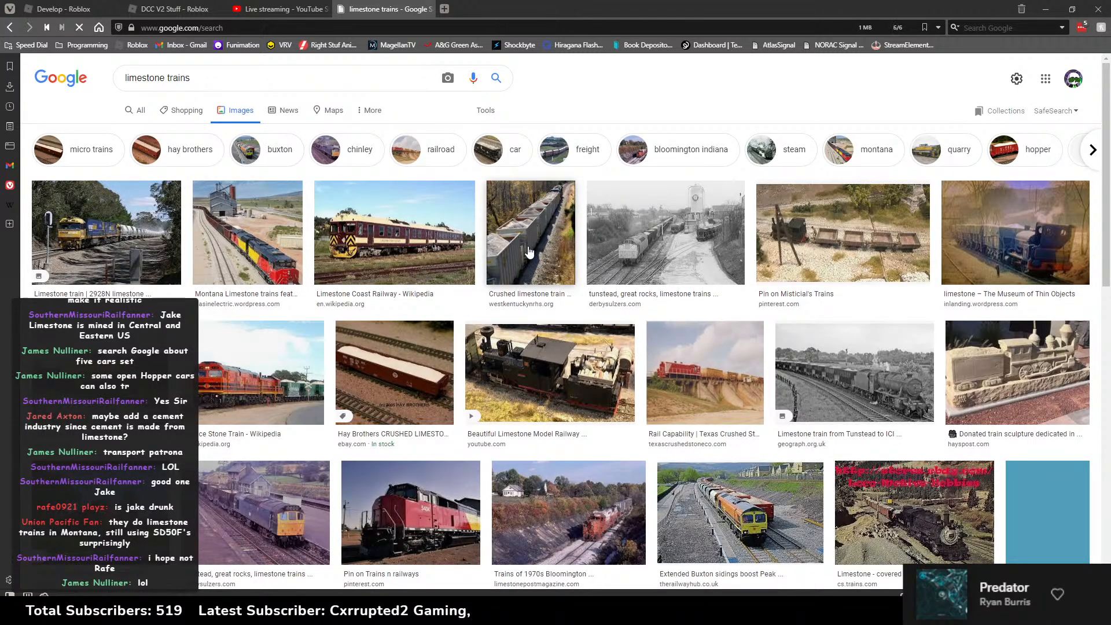
# Step: Preview the crushed limestone train photo, skim the other results, and preview the Montana Limestone train photo
pyautogui.click(528, 252)
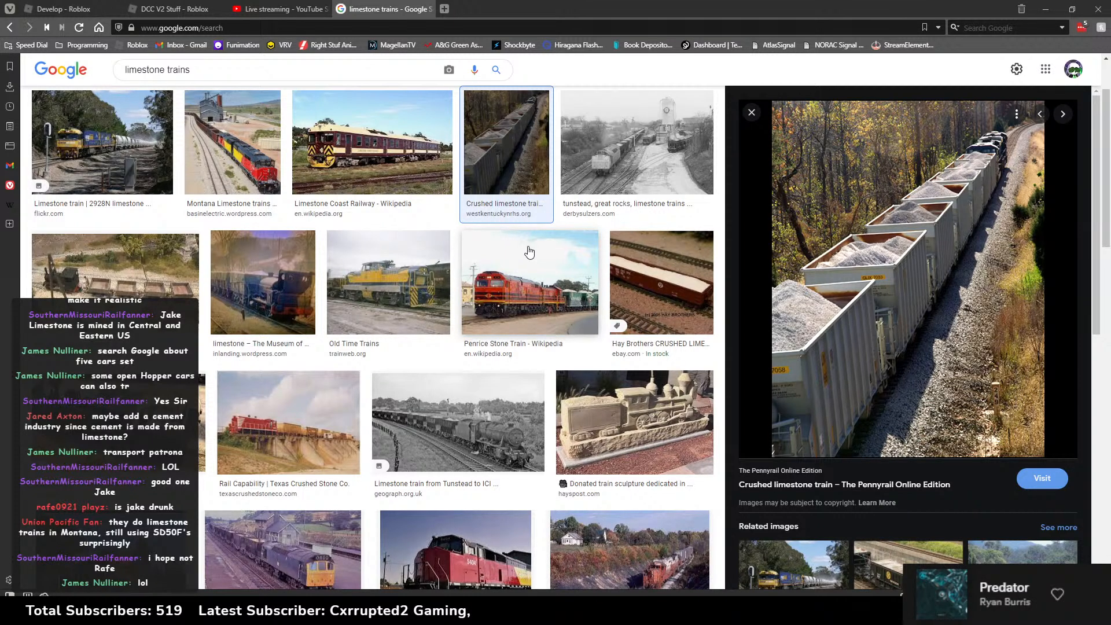
pyautogui.scroll(-3, 529, 252)
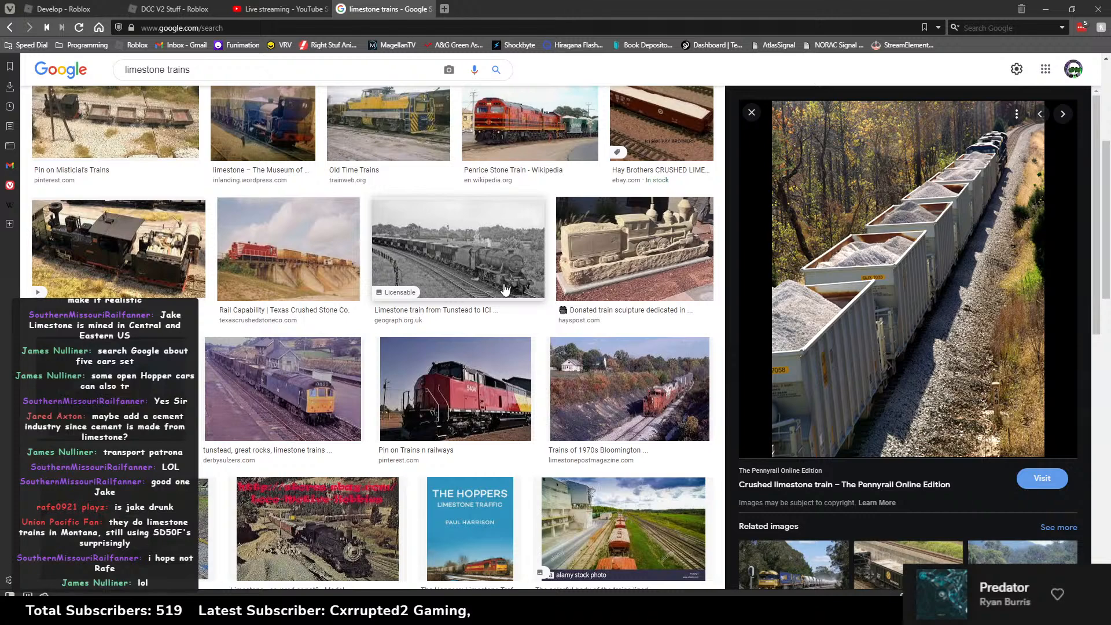
pyautogui.scroll(5, 505, 288)
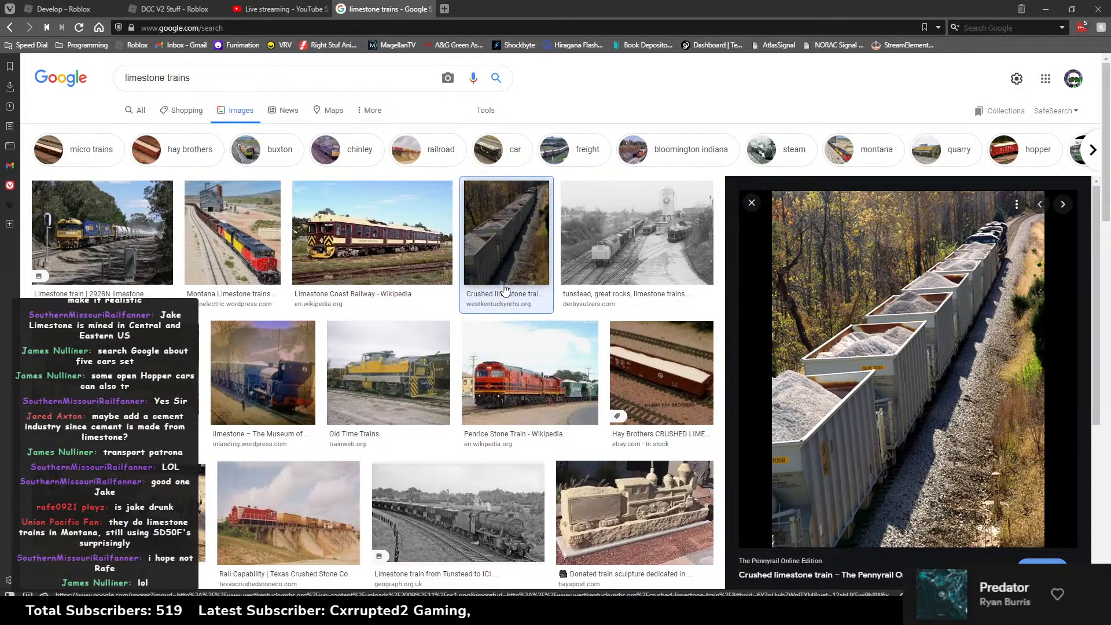
pyautogui.click(224, 222)
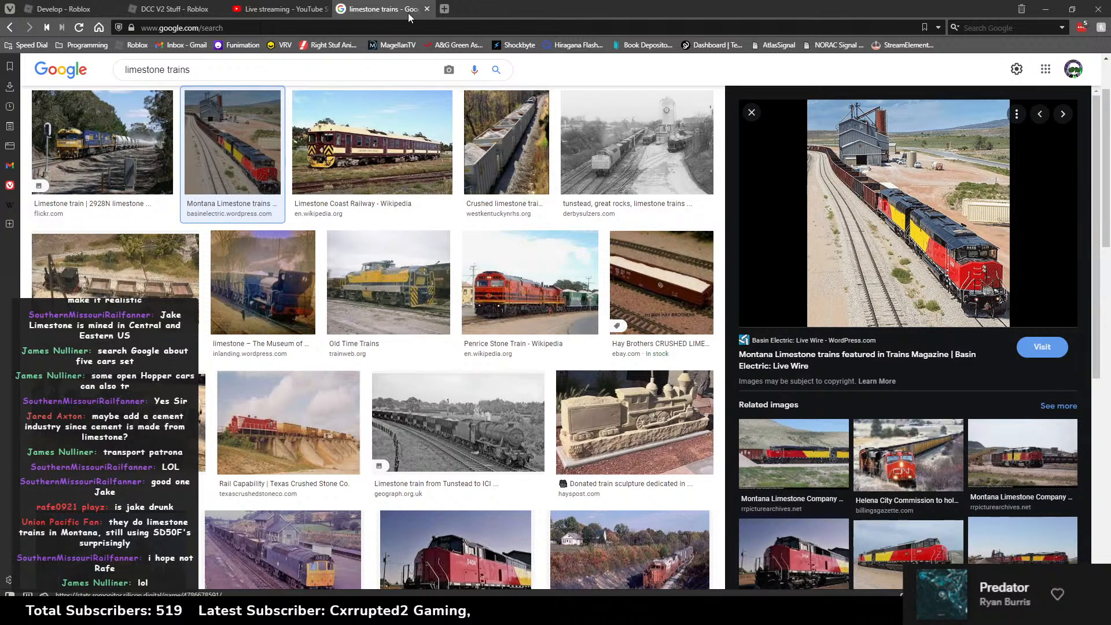
# Step: Close the image search and switch to Roblox Studio to look over the rolling stock lined up in That Place With No Name
pyautogui.click(436, 9)
pyautogui.hotkey('alt', 'Tab')
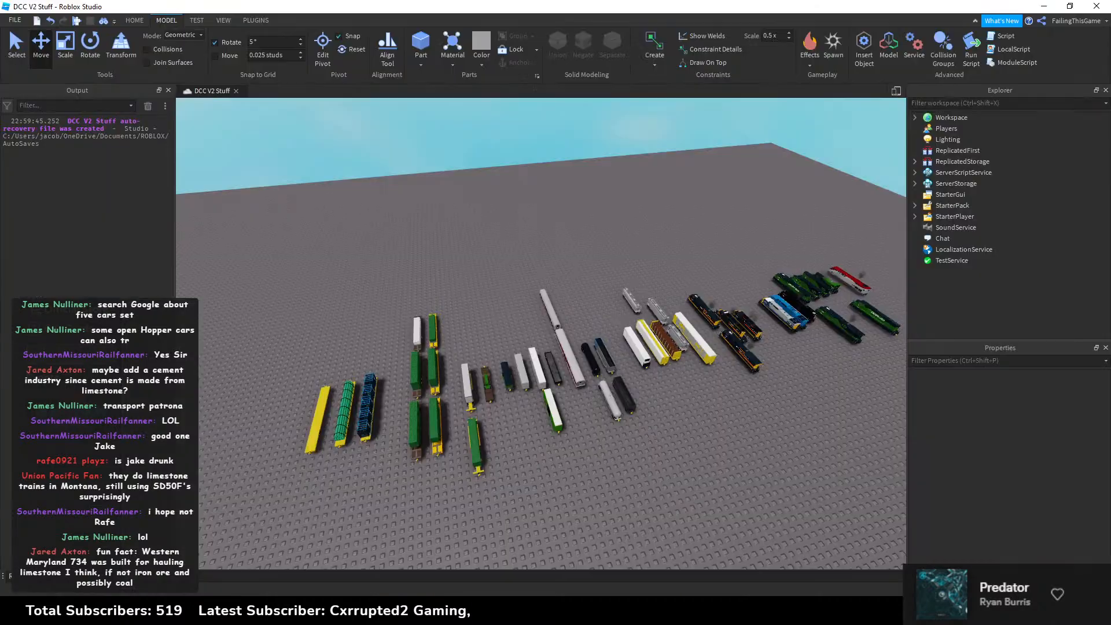
pyautogui.click(732, 611)
pyautogui.moveTo(516, 265); pyautogui.dragTo(468, 270, button='right')
pyautogui.press('w')
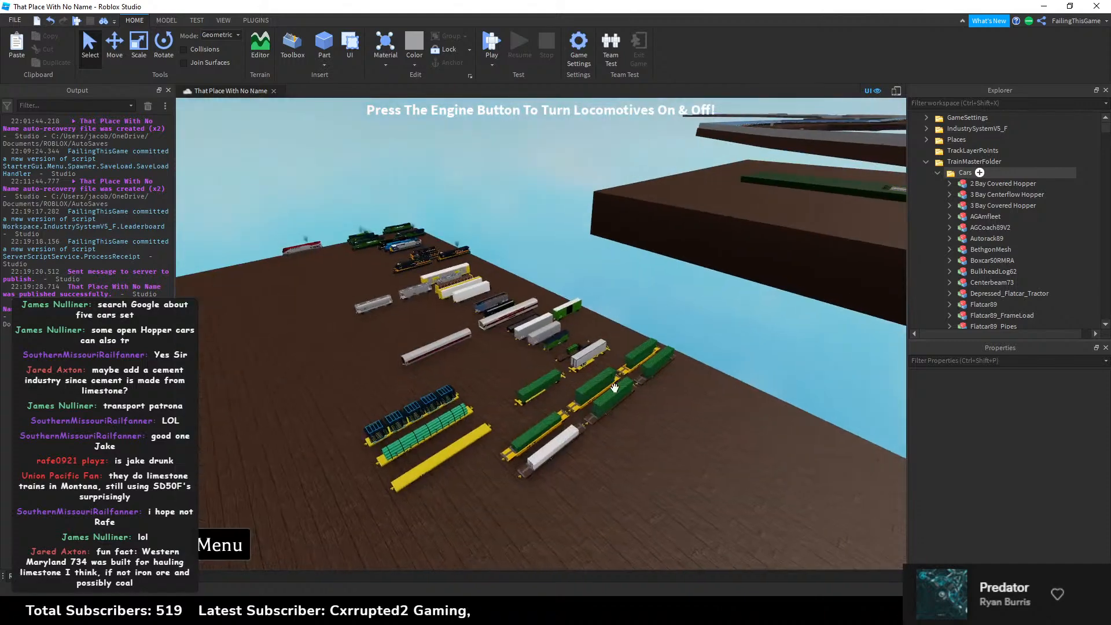
# Step: Switch to another open Studio place, find the RockHopperCSX model and copy it
pyautogui.click(648, 611)
pyautogui.press('w')
pyautogui.moveTo(528, 292); pyautogui.dragTo(589, 265, button='right')
pyautogui.press('w')
pyautogui.click(590, 265)
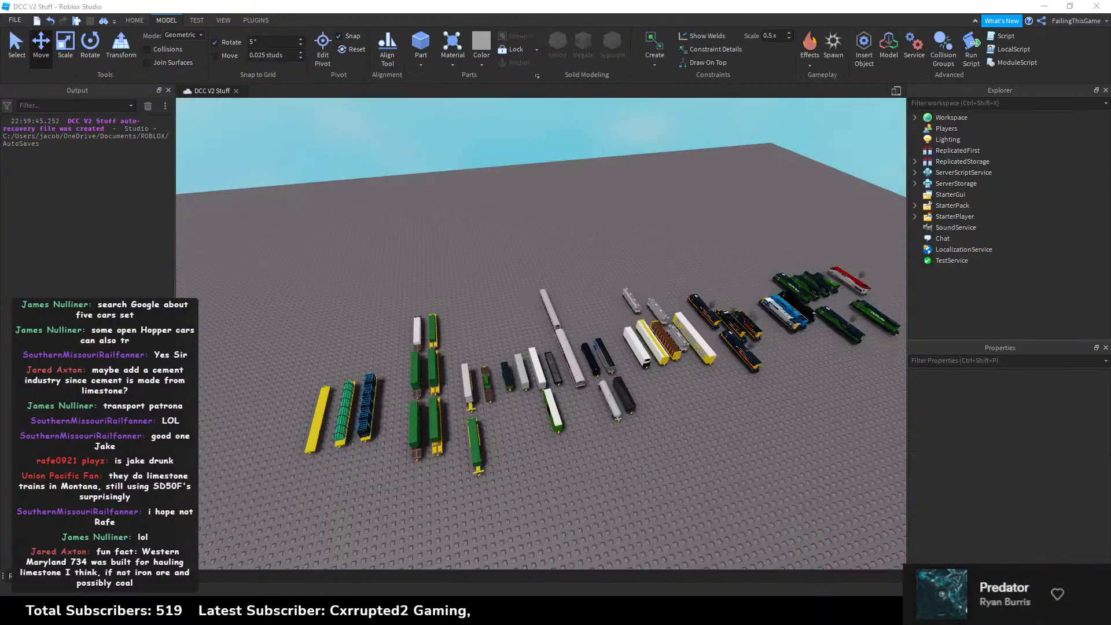
# Step: Paste RockHopperCSX into DCC V2 Stuff, rotate it 90° and place it beside the black open hopper
pyautogui.hotkey('ctrl', 'v')
pyautogui.press('f')
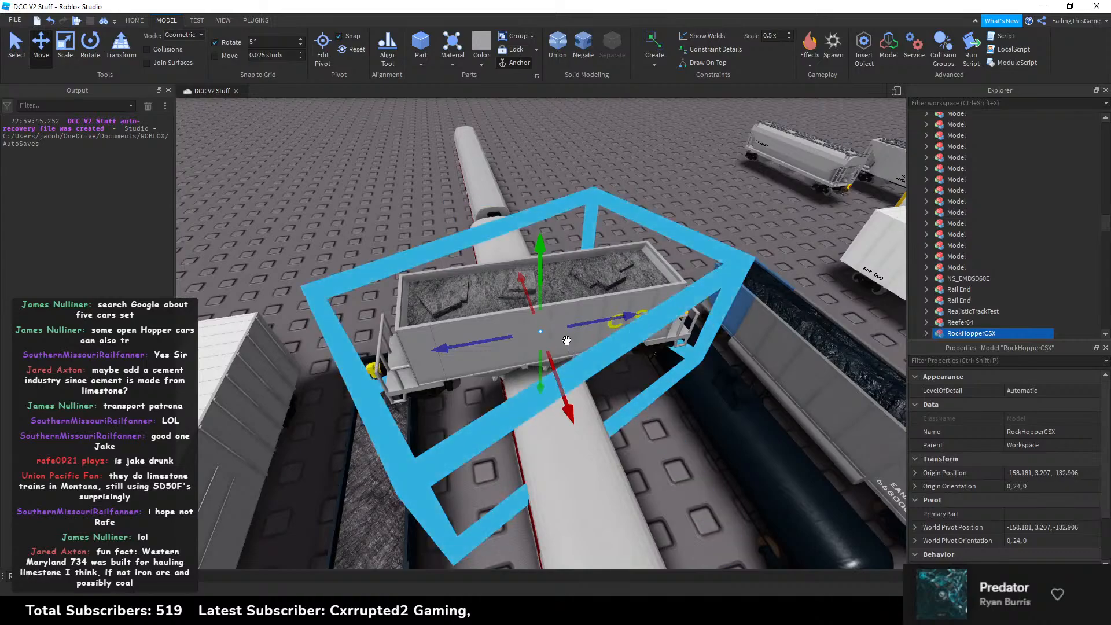
pyautogui.hotkey('ctrl', 'r')
pyautogui.moveTo(556, 333); pyautogui.dragTo(504, 354)
# Step: Delete Advanced Weld, IndustrySystemV4RollingStock, IsRollingStock and LoadHandler from the RockHopperCSX model
pyautogui.scroll(-3, 992, 271)
pyautogui.click(928, 240)
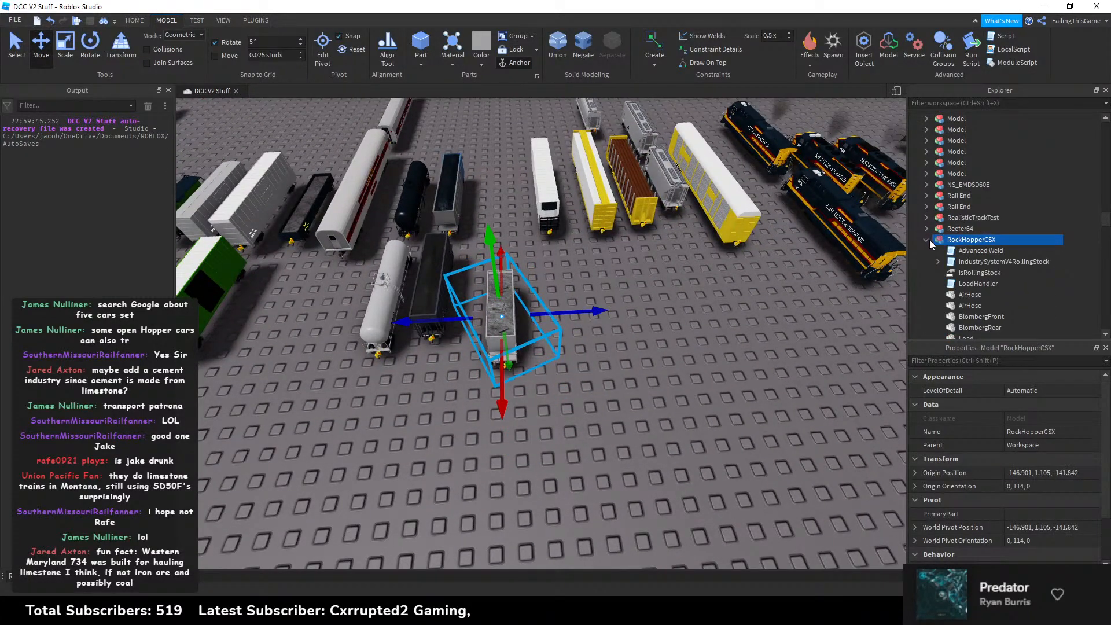
pyautogui.click(978, 250)
pyautogui.keyDown('shift'); pyautogui.click(956, 284); pyautogui.keyUp('shift')
pyautogui.press('Delete')
# Step: Delete both CSX lettering parts from the RockHopperCSX model
pyautogui.scroll(-3, 956, 283)
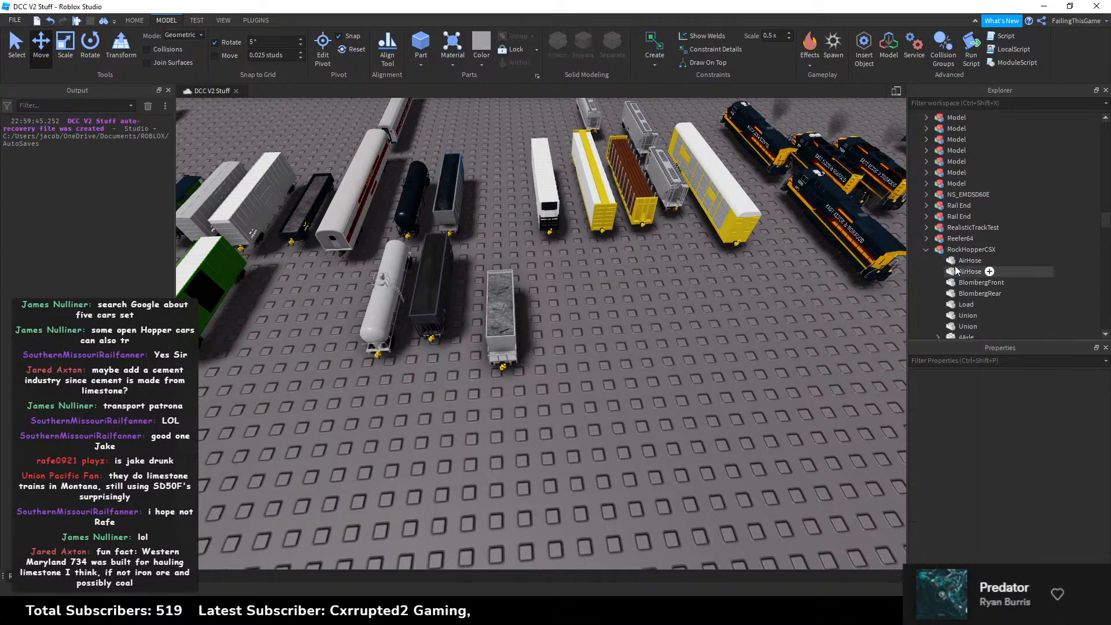
pyautogui.click(937, 216)
pyautogui.click(937, 216)
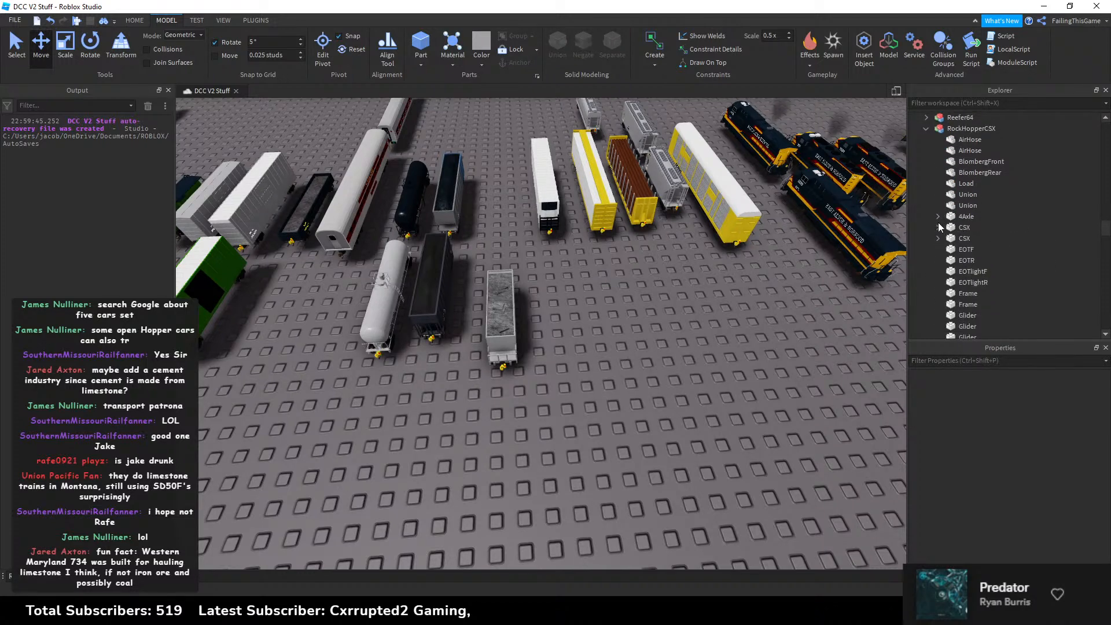
pyautogui.click(967, 239)
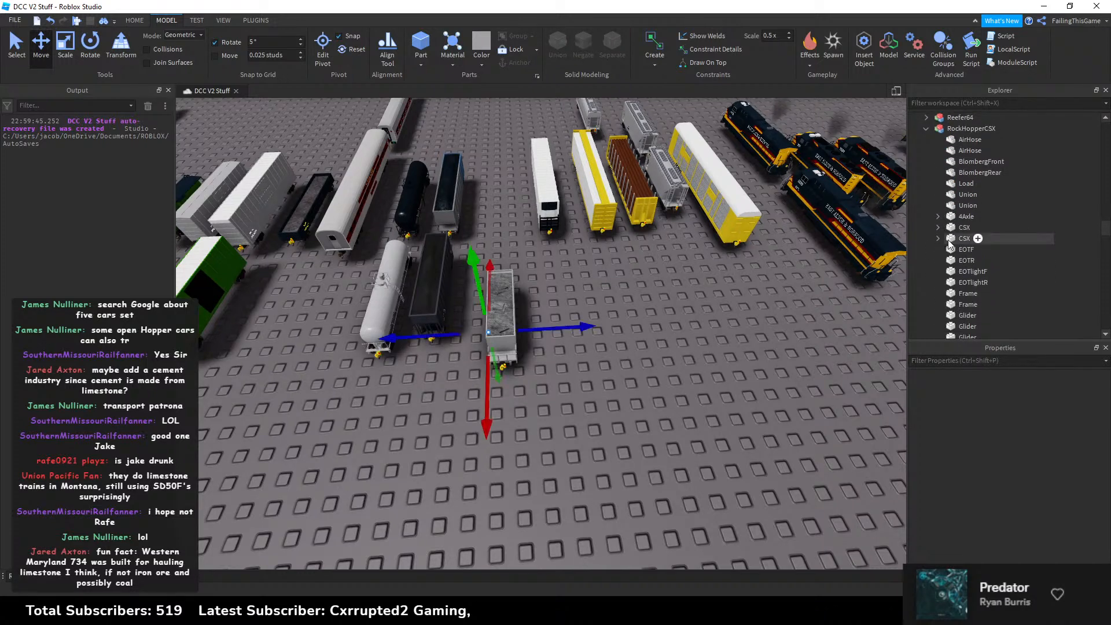
pyautogui.press('Delete')
pyautogui.click(966, 229)
pyautogui.press('Delete')
# Step: Inspect the rock hopper's bare sides and load up close, and collapse the RockHopperCSX model's part list
pyautogui.moveTo(665, 246); pyautogui.dragTo(683, 245, button='right')
pyautogui.press('w')
pyautogui.press('a')
pyautogui.press('d')
pyautogui.scroll(-7, 987, 236)
pyautogui.scroll(6, 984, 232)
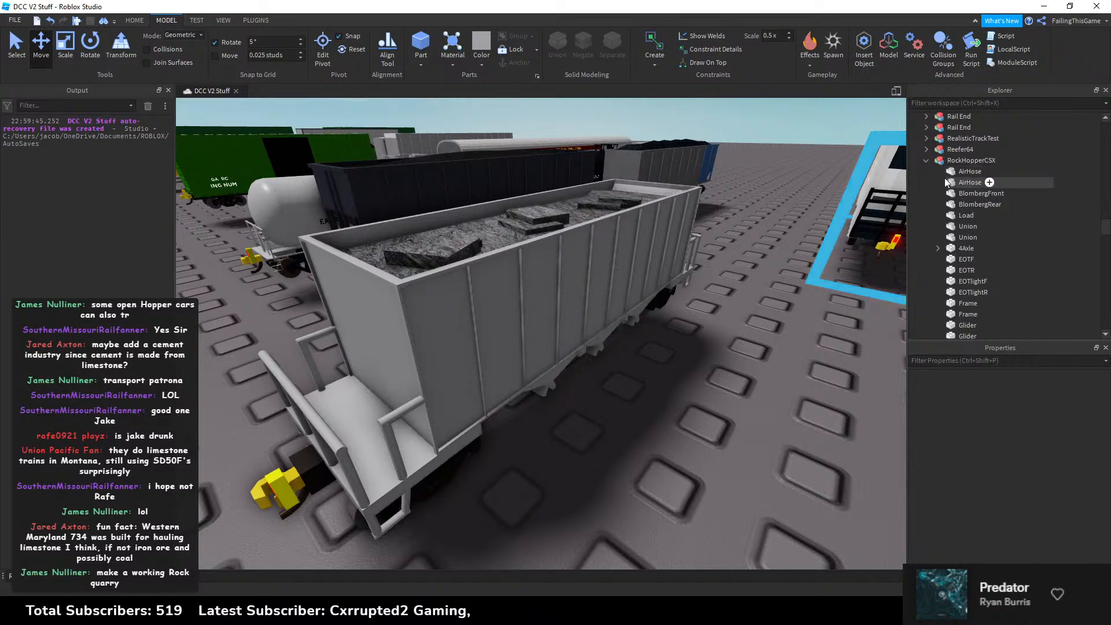
pyautogui.click(926, 160)
pyautogui.scroll(-5, 709, 310)
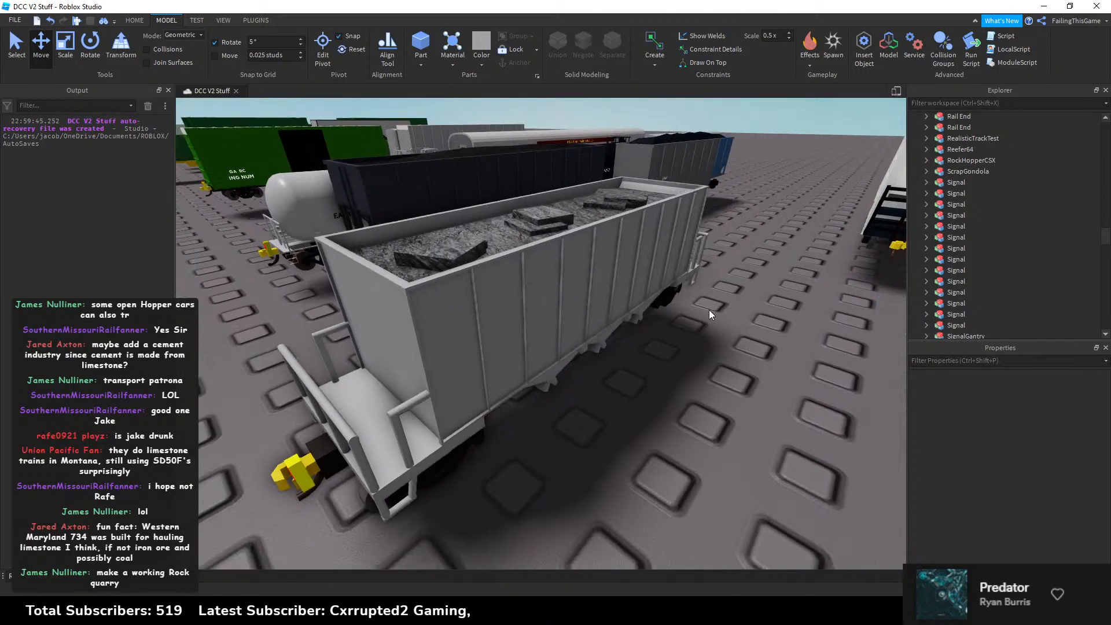
# Step: Copy the script and value objects from Advanced Weld through IndustrySystemV5_RS out of the BethgonMesh hopper
pyautogui.press('e')
pyautogui.moveTo(710, 299); pyautogui.dragTo(684, 246, button='right')
pyautogui.click(684, 246)
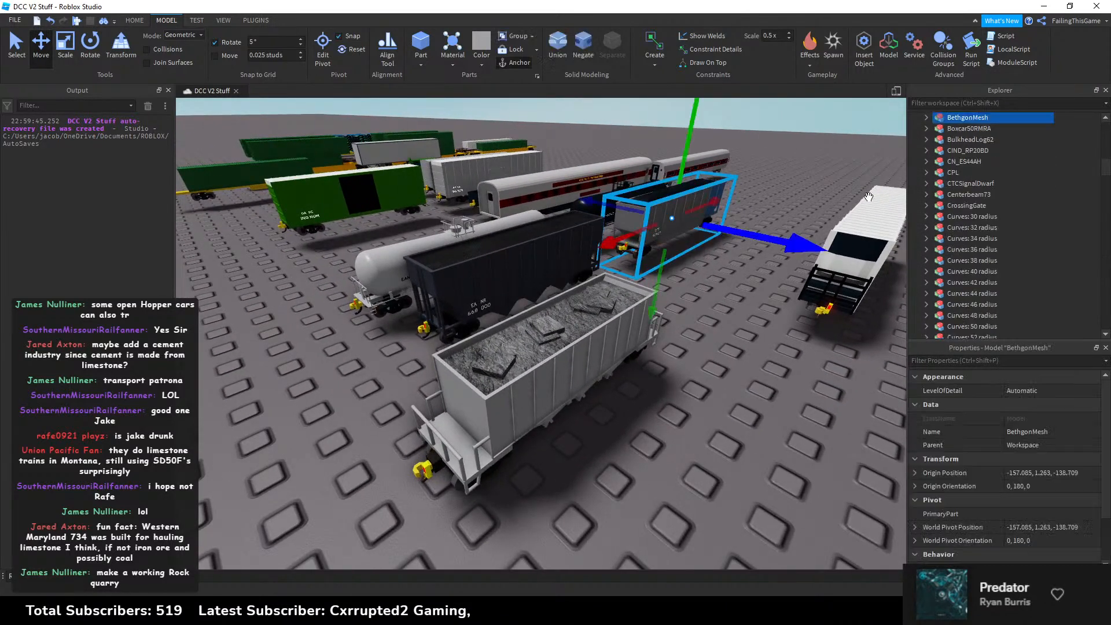
pyautogui.click(926, 117)
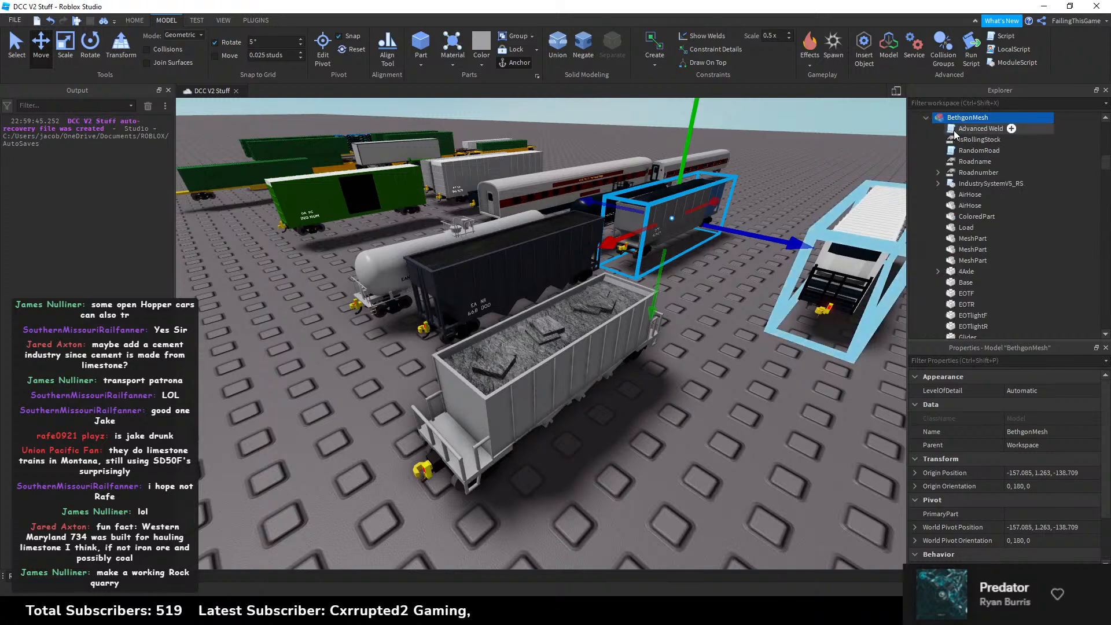
pyautogui.click(954, 128)
pyautogui.keyDown('shift'); pyautogui.click(956, 183); pyautogui.keyUp('shift')
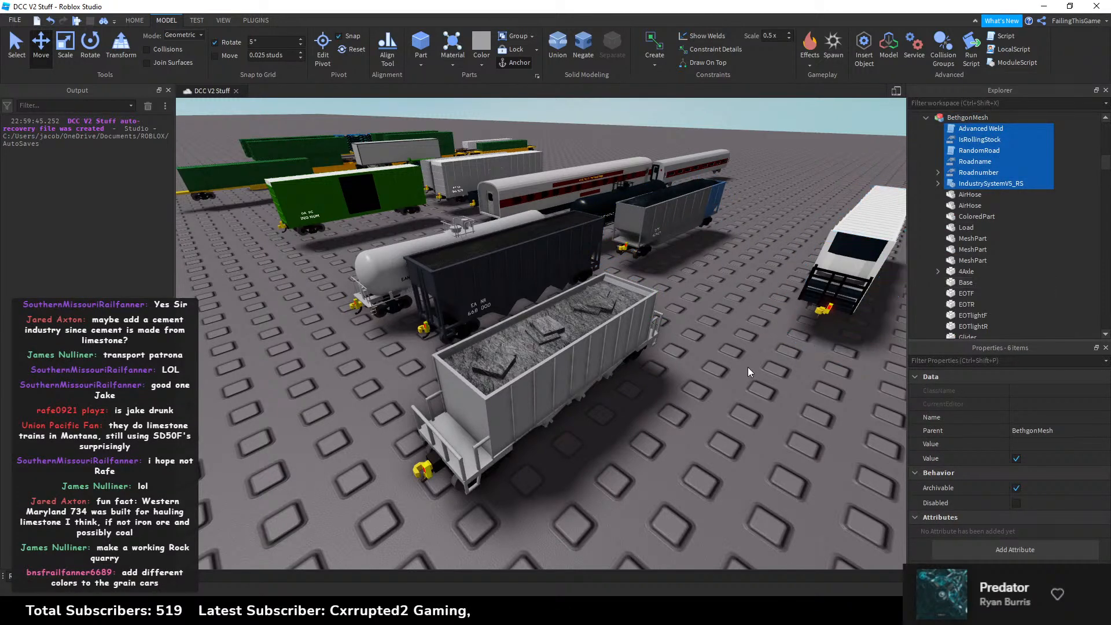
# Step: Paste the copied rolling stock scripts and values into the RockHopperCSX model
pyautogui.click(608, 341)
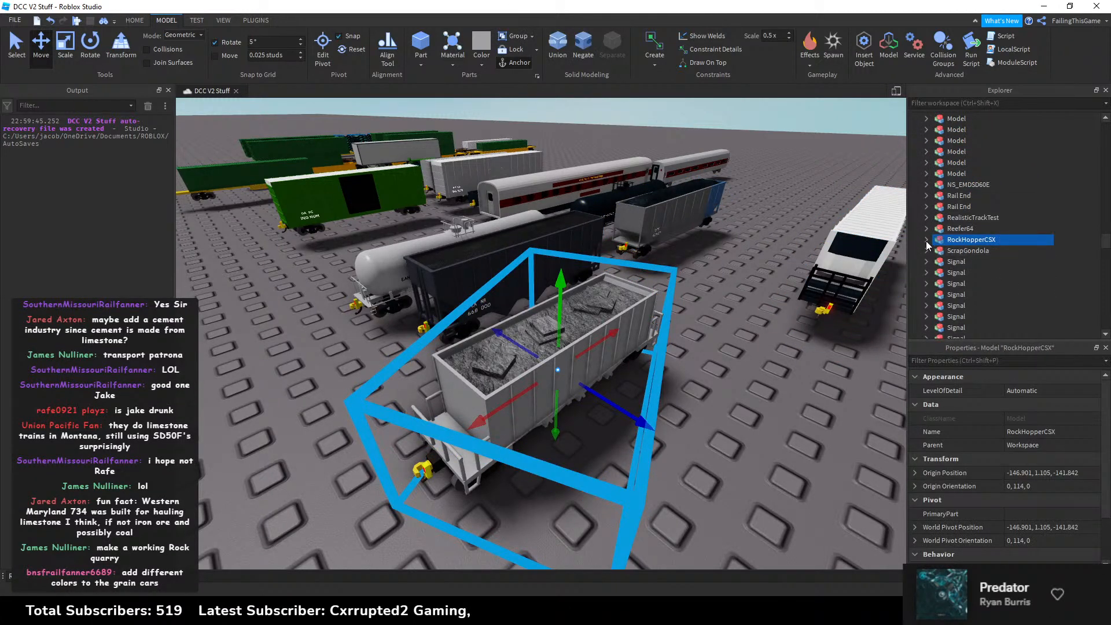
pyautogui.click(926, 239)
pyautogui.scroll(-4, 949, 242)
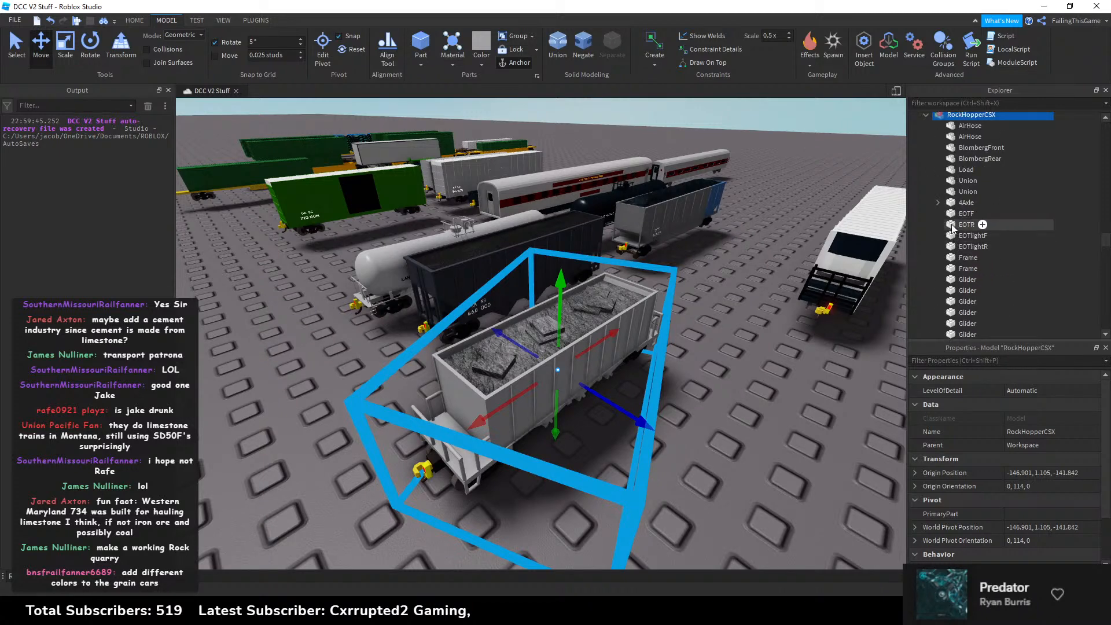
pyautogui.rightClick(965, 129)
pyautogui.click(886, 211)
pyautogui.hotkey('ctrl', 'shift', 'v')
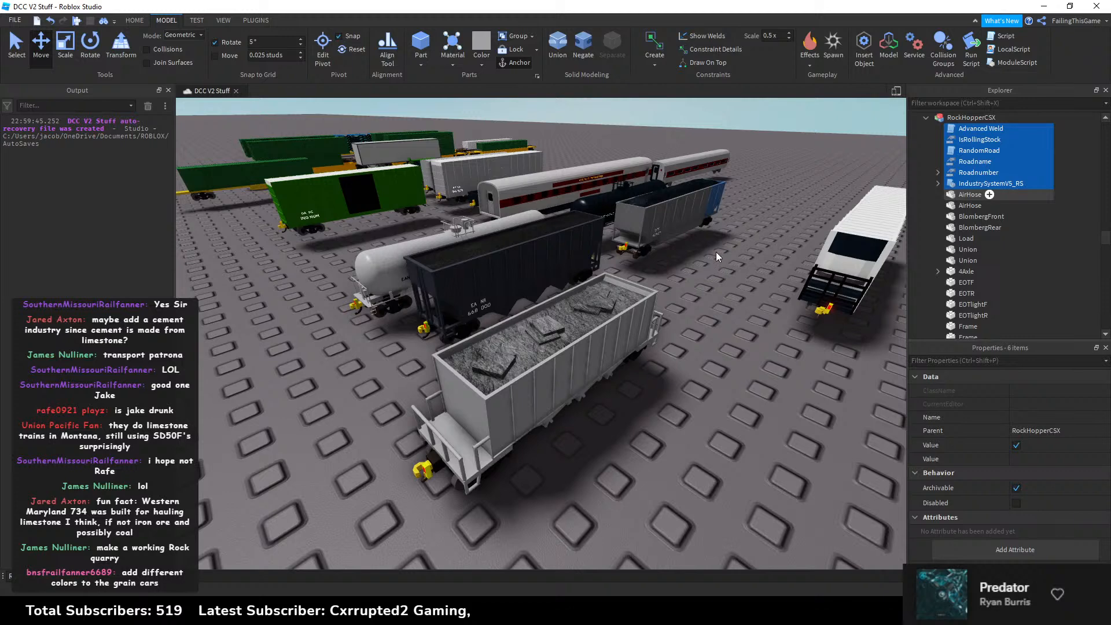
# Step: Look through the BethgonMesh model's parts for comparison and return to the contents of RockHopperCSX
pyautogui.click(709, 238)
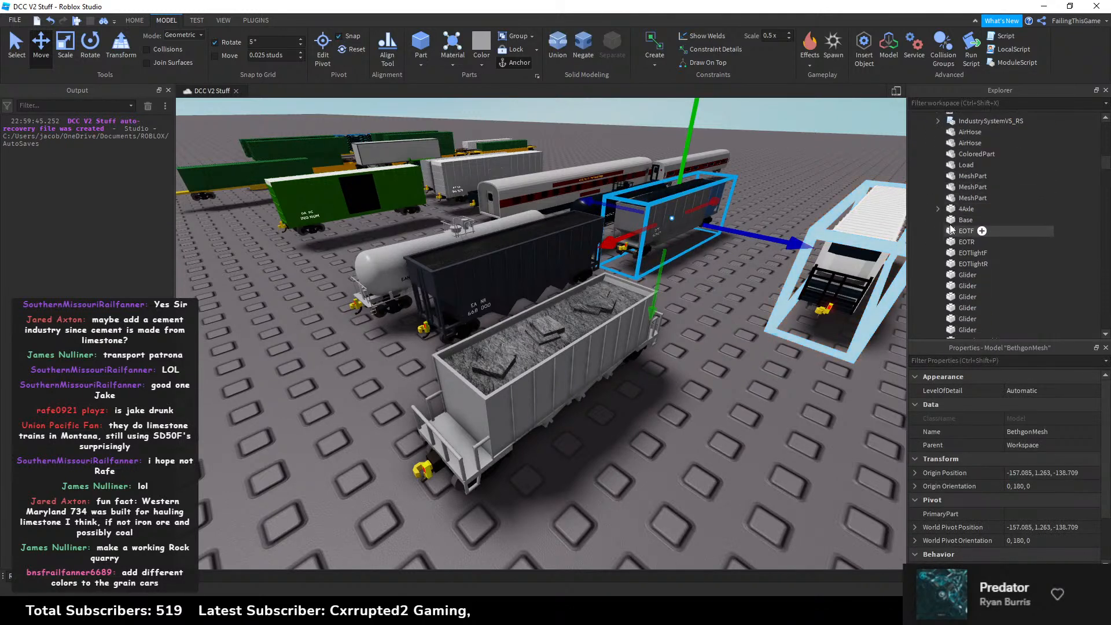
pyautogui.click(578, 347)
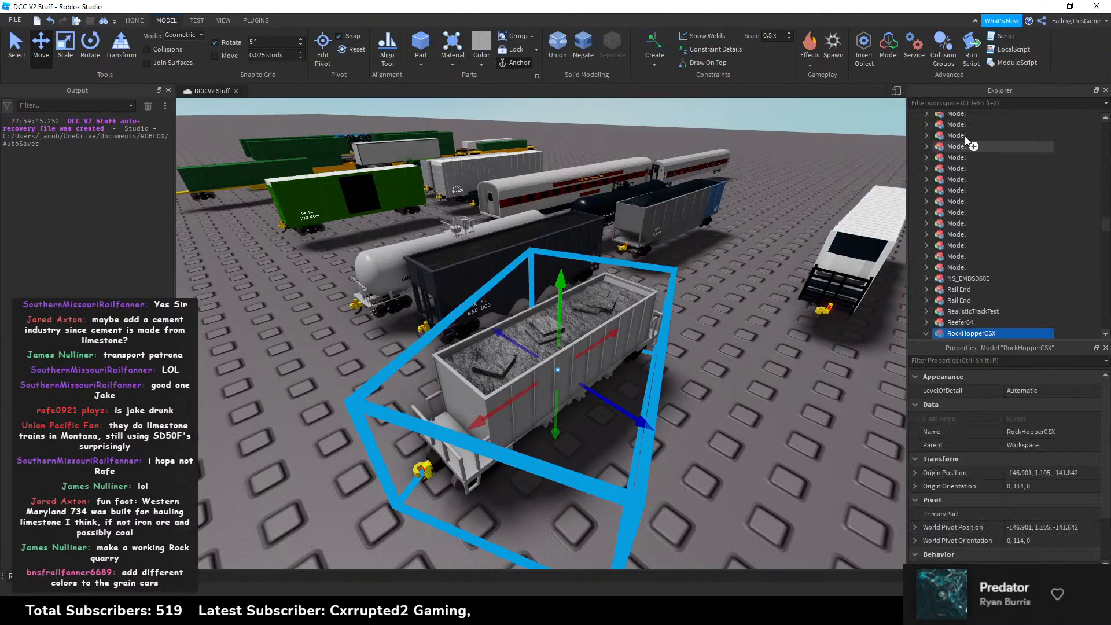
pyautogui.scroll(-3, 972, 185)
pyautogui.rightClick(960, 239)
pyautogui.press('Escape')
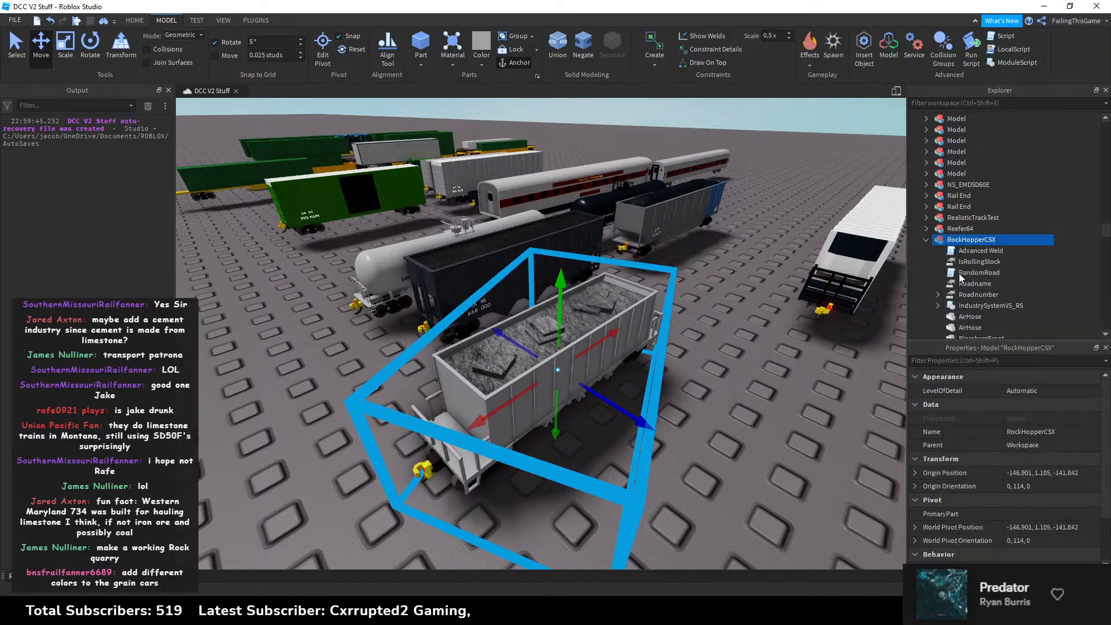
# Step: Raise the Base part to the hopper's deck level and turn on move snapping
pyautogui.moveTo(544, 376); pyautogui.dragTo(534, 320)
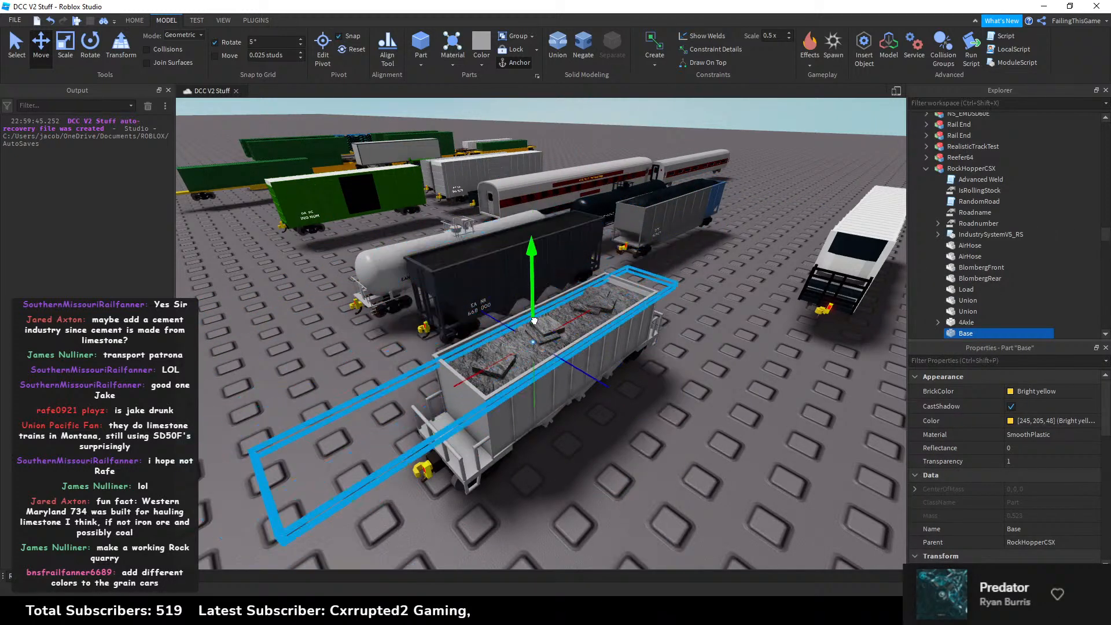
pyautogui.scroll(10, 534, 320)
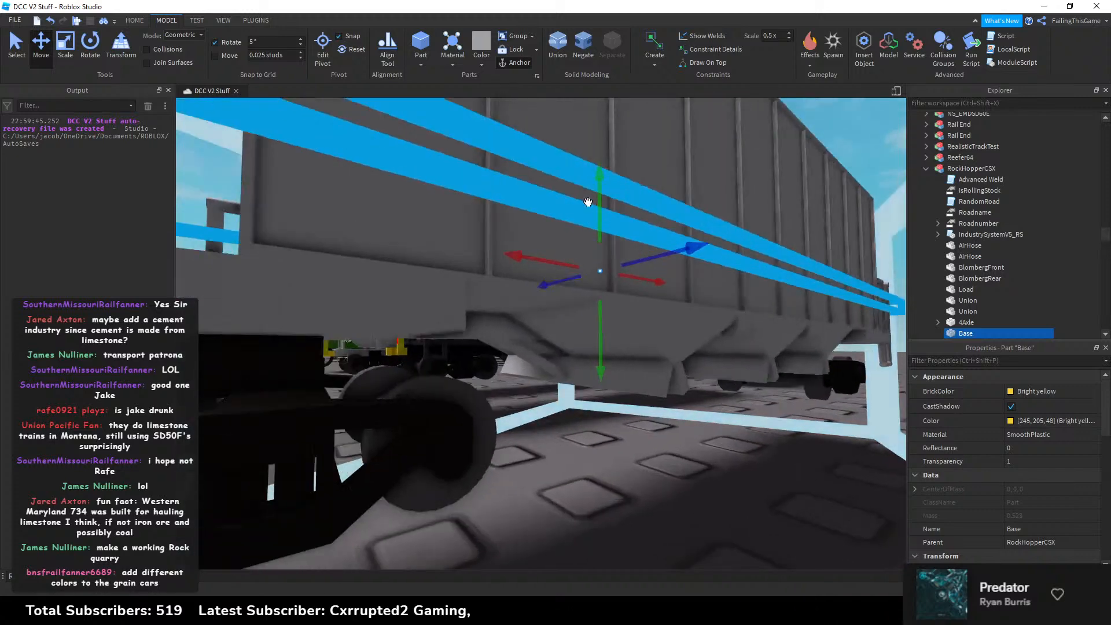
pyautogui.moveTo(587, 201); pyautogui.dragTo(581, 240, button='right')
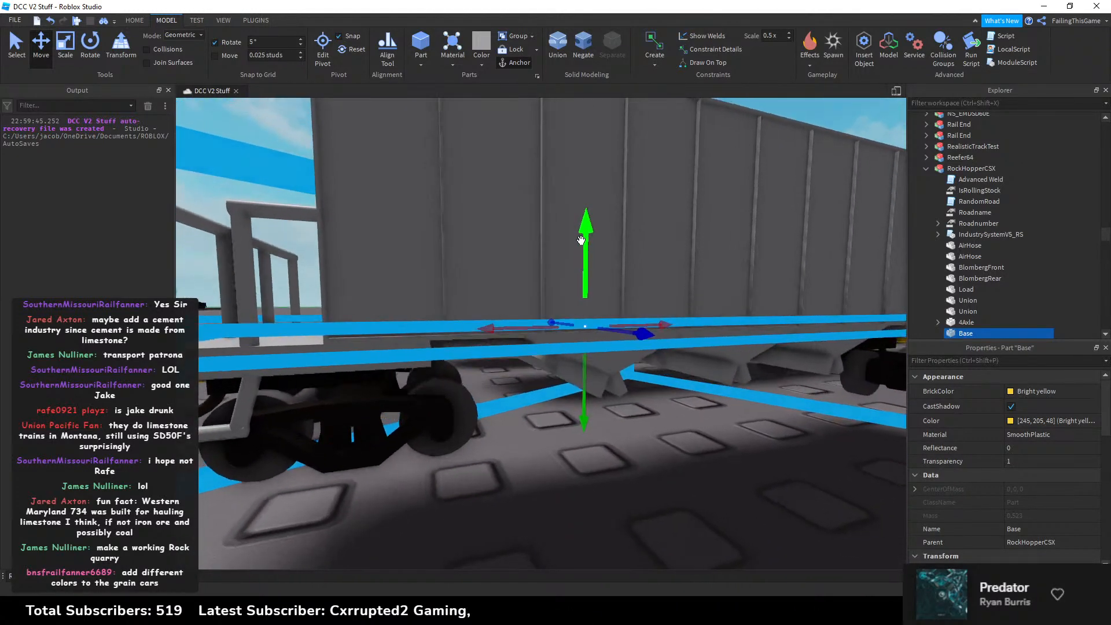
pyautogui.moveTo(580, 239); pyautogui.dragTo(652, 250, button='middle')
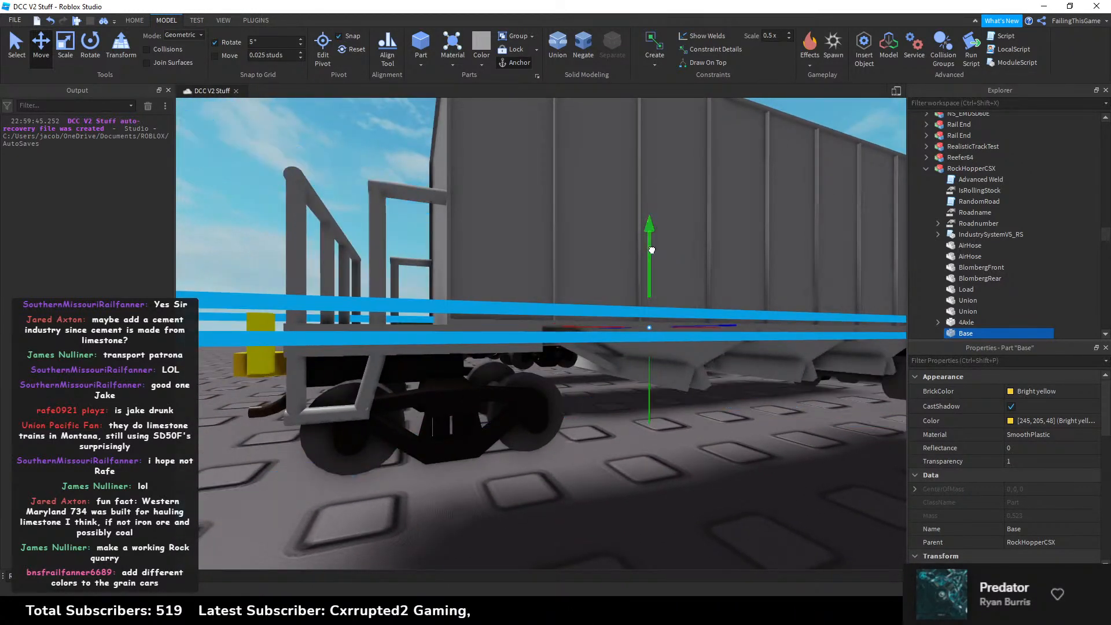
pyautogui.moveTo(651, 249)
pyautogui.mouseDown()
pyautogui.moveTo(650, 234)
pyautogui.moveTo(647, 248)
pyautogui.mouseUp()
pyautogui.click(230, 59)
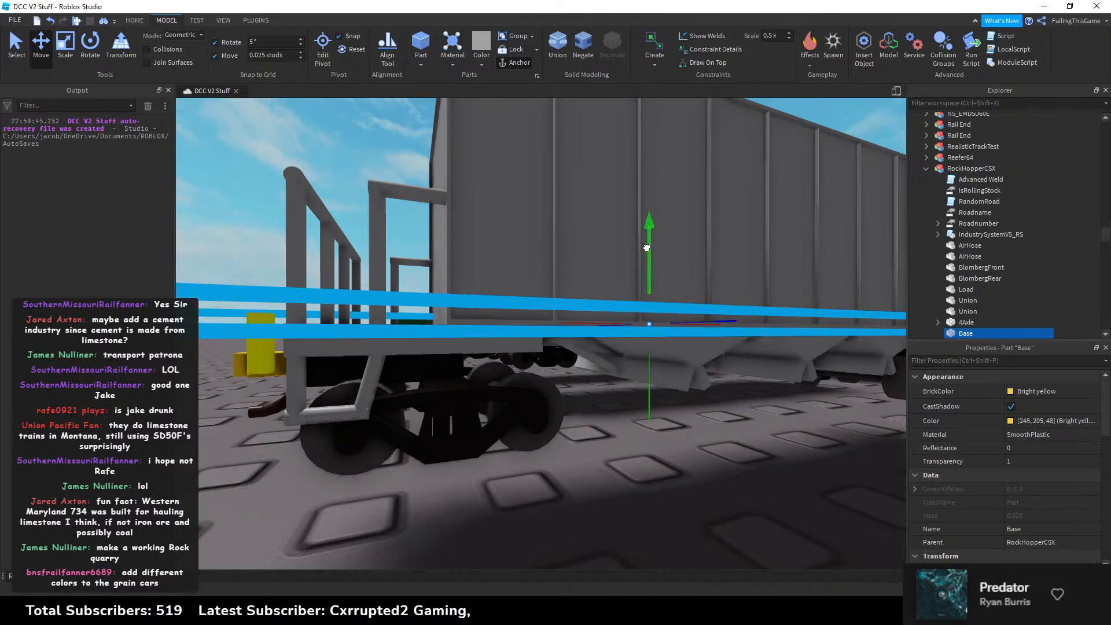
pyautogui.moveTo(647, 249); pyautogui.dragTo(350, 283, button='right')
# Step: Scale the Base part down in length and width to fit the hopper's underframe
pyautogui.hotkey('ctrl', '3')
pyautogui.moveTo(353, 281); pyautogui.dragTo(508, 294)
pyautogui.moveTo(508, 294); pyautogui.dragTo(480, 259, button='right')
pyautogui.moveTo(476, 257); pyautogui.dragTo(456, 253)
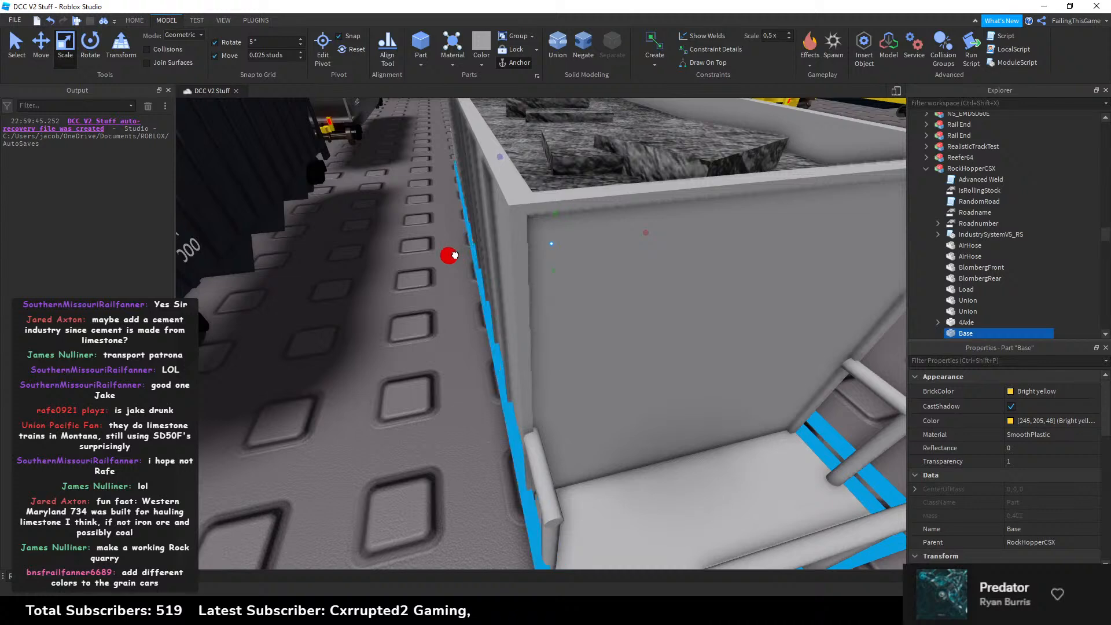
pyautogui.press('d')
pyautogui.press('d')
pyautogui.moveTo(489, 232); pyautogui.dragTo(480, 233)
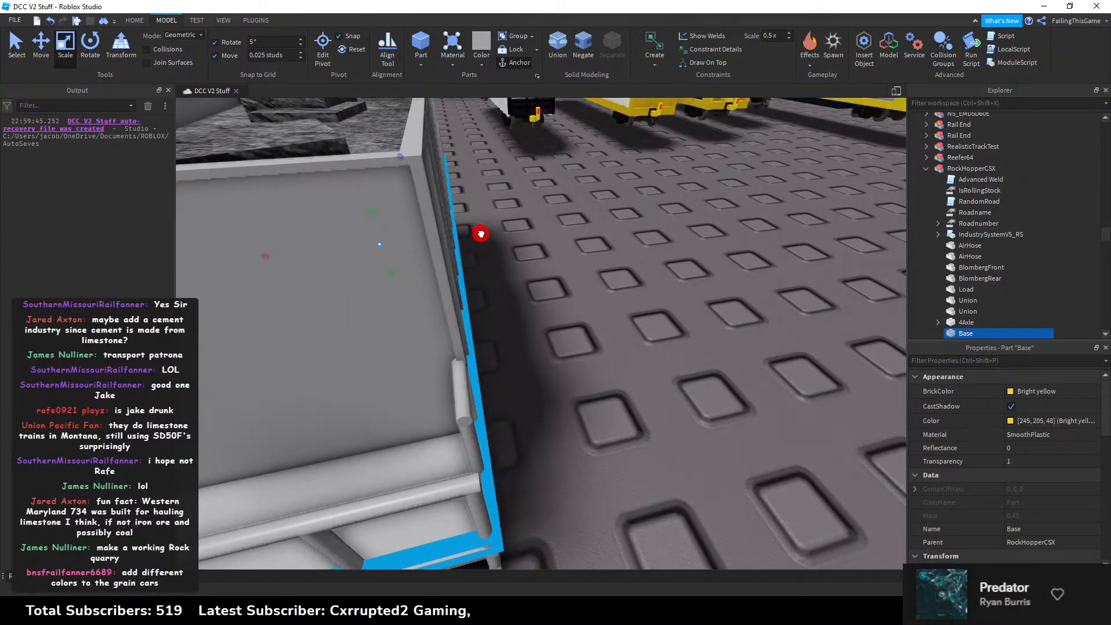
pyautogui.click(571, 271)
pyautogui.press('s')
pyautogui.moveTo(571, 271); pyautogui.dragTo(775, 332, button='right')
pyautogui.scroll(-1, 965, 264)
# Step: Fine-tune the Base part's size to 1.225 × 0.1 × 4.87 studs so it matches the deck edges
pyautogui.click(961, 306)
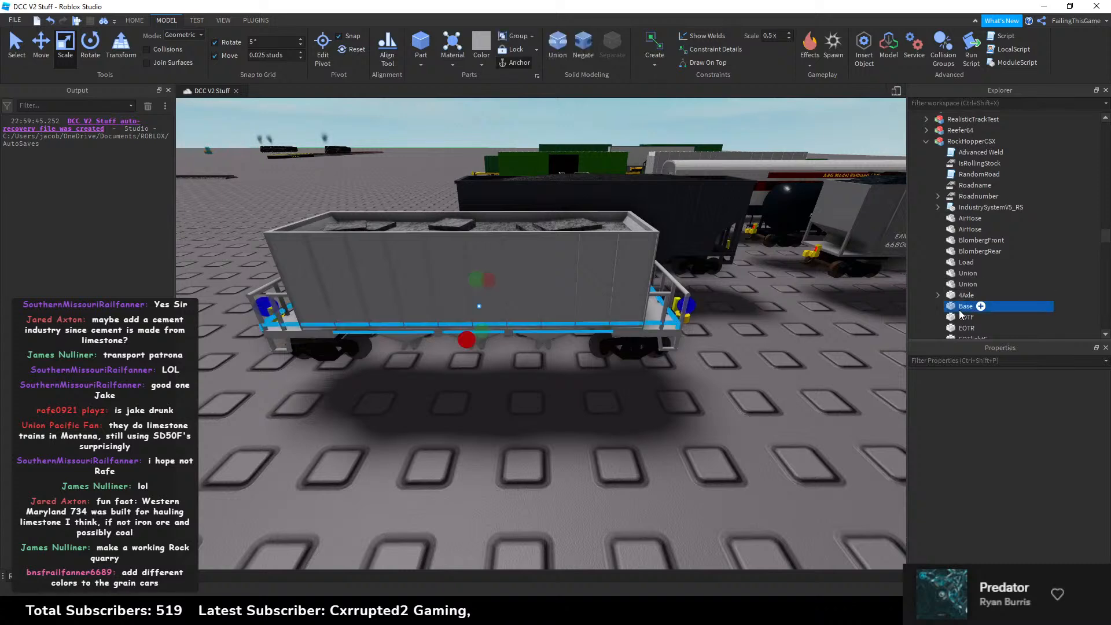
pyautogui.moveTo(783, 335); pyautogui.dragTo(781, 332, button='right')
pyautogui.scroll(5, 779, 328)
pyautogui.press('w')
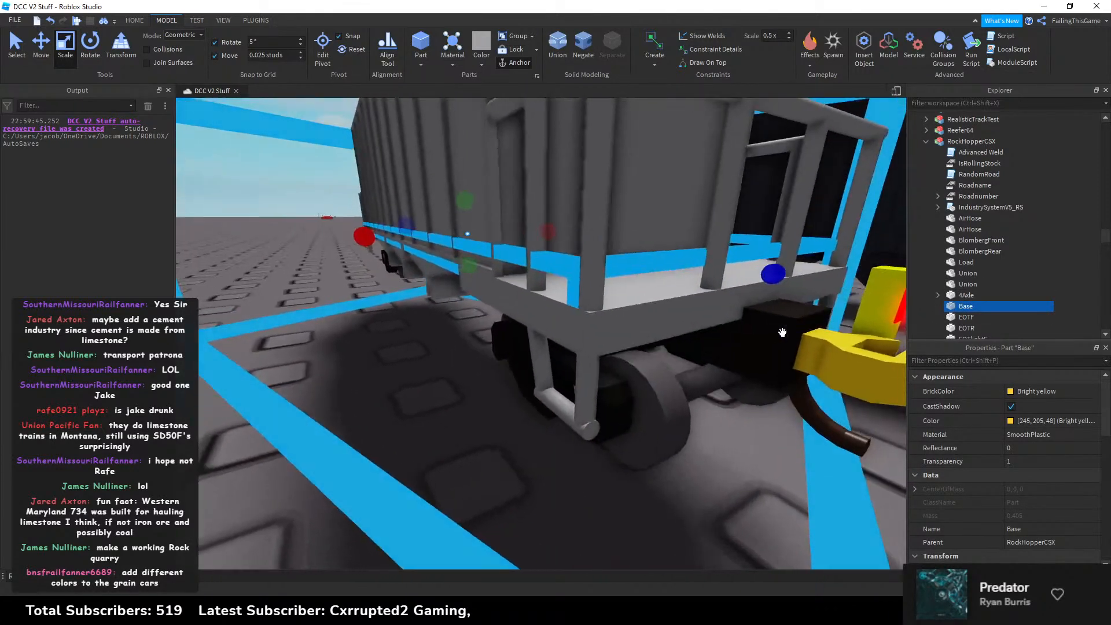
pyautogui.moveTo(360, 239); pyautogui.dragTo(356, 239)
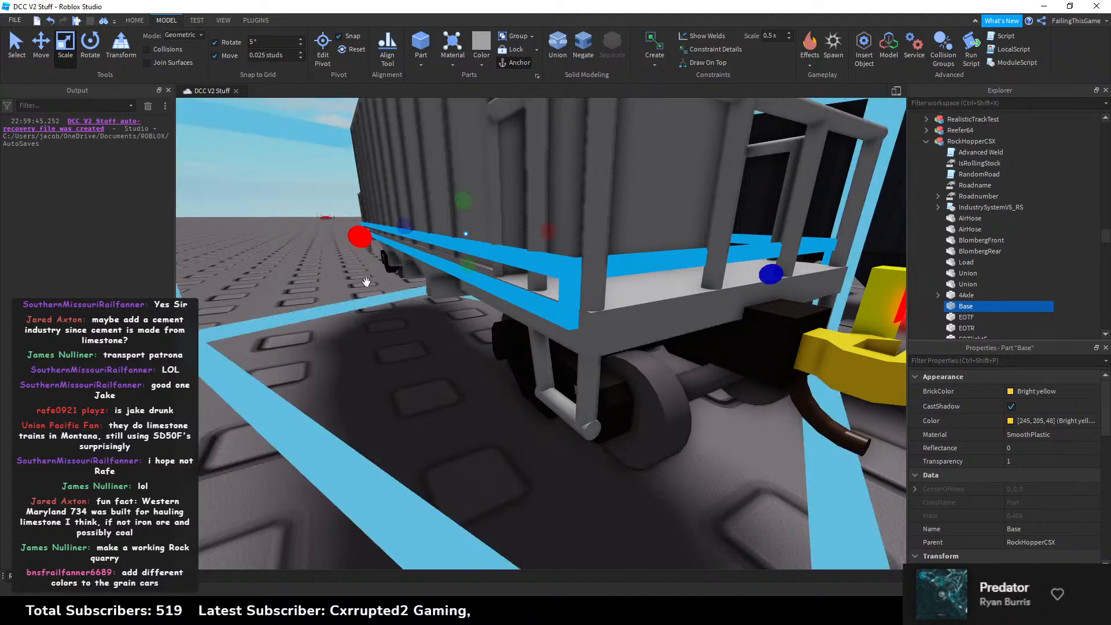
pyautogui.moveTo(466, 307); pyautogui.dragTo(479, 309, button='right')
pyautogui.moveTo(682, 266); pyautogui.dragTo(680, 265, button='right')
pyautogui.press('d')
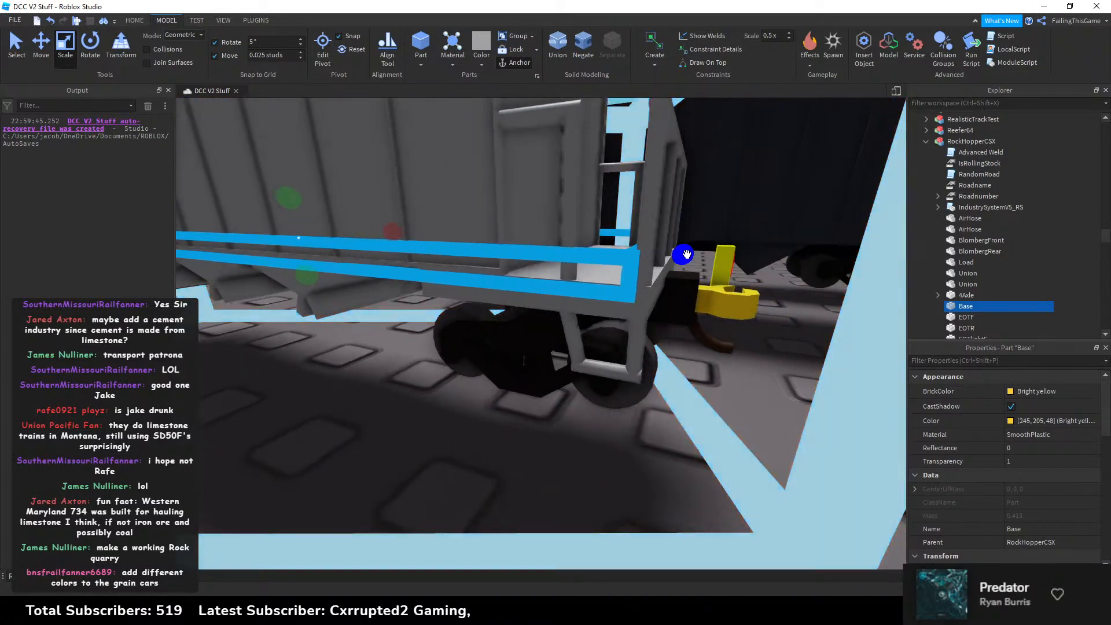
pyautogui.moveTo(687, 254); pyautogui.dragTo(701, 249)
pyautogui.scroll(-3, 962, 455)
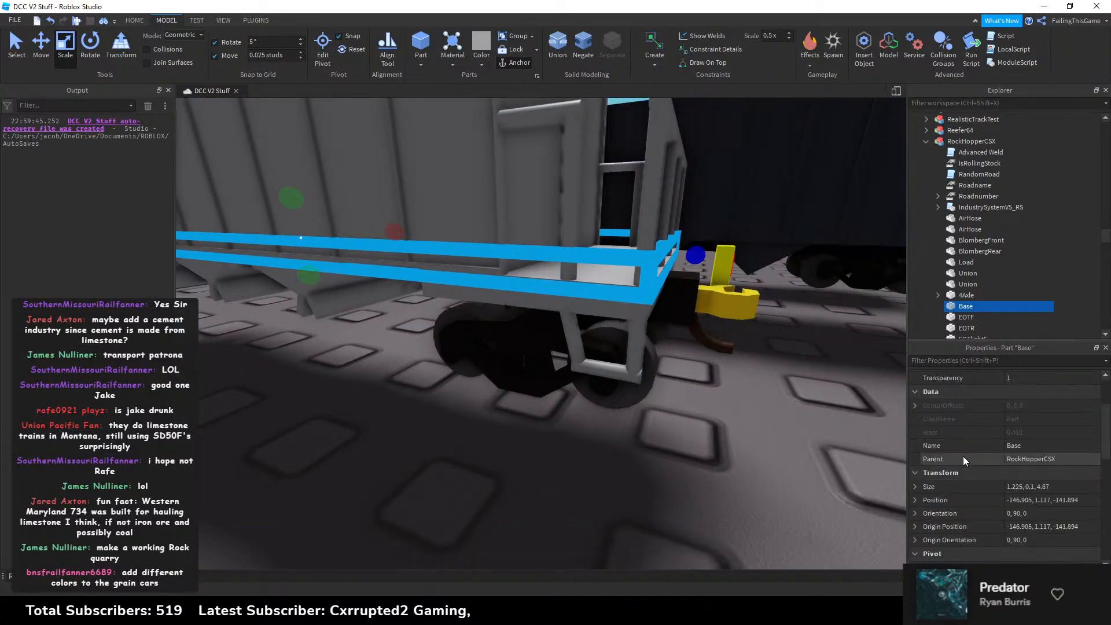
pyautogui.click(810, 474)
# Step: Set LoadTypes to "Limestone" in RockHopperCSX's IndustrySystemV5_RS script and close the script
pyautogui.press('s')
pyautogui.moveTo(762, 417)
pyautogui.mouseDown(button='right')
pyautogui.moveTo(772, 419)
pyautogui.moveTo(762, 415)
pyautogui.mouseUp(button='right')
pyautogui.press('a')
pyautogui.press('w')
pyautogui.press('s')
pyautogui.click(591, 342)
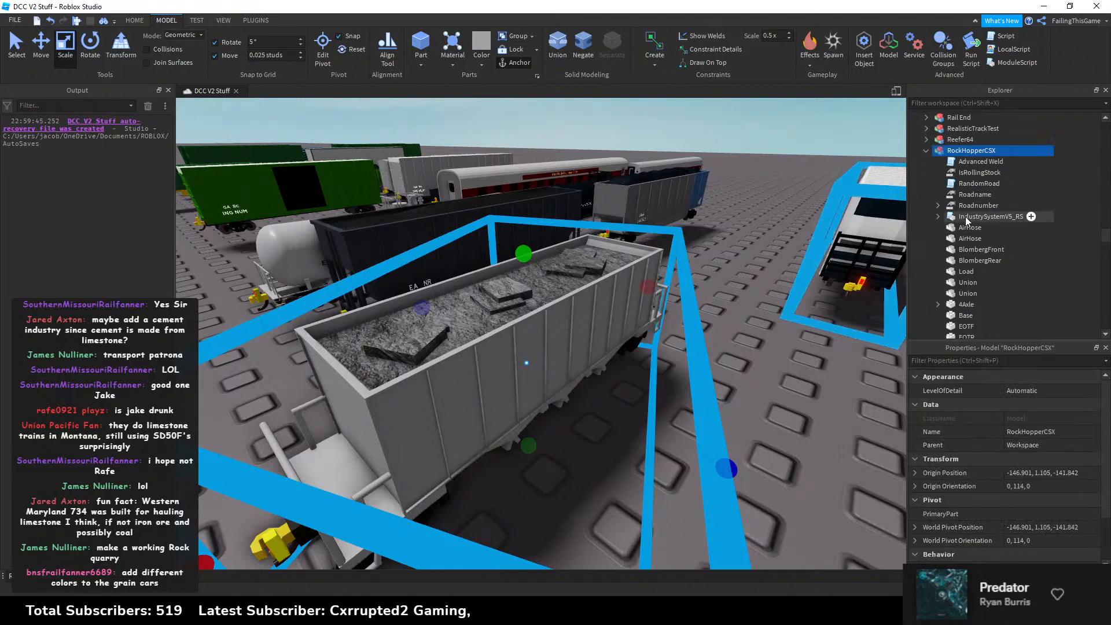
pyautogui.doubleClick(990, 216)
pyautogui.doubleClick(305, 399)
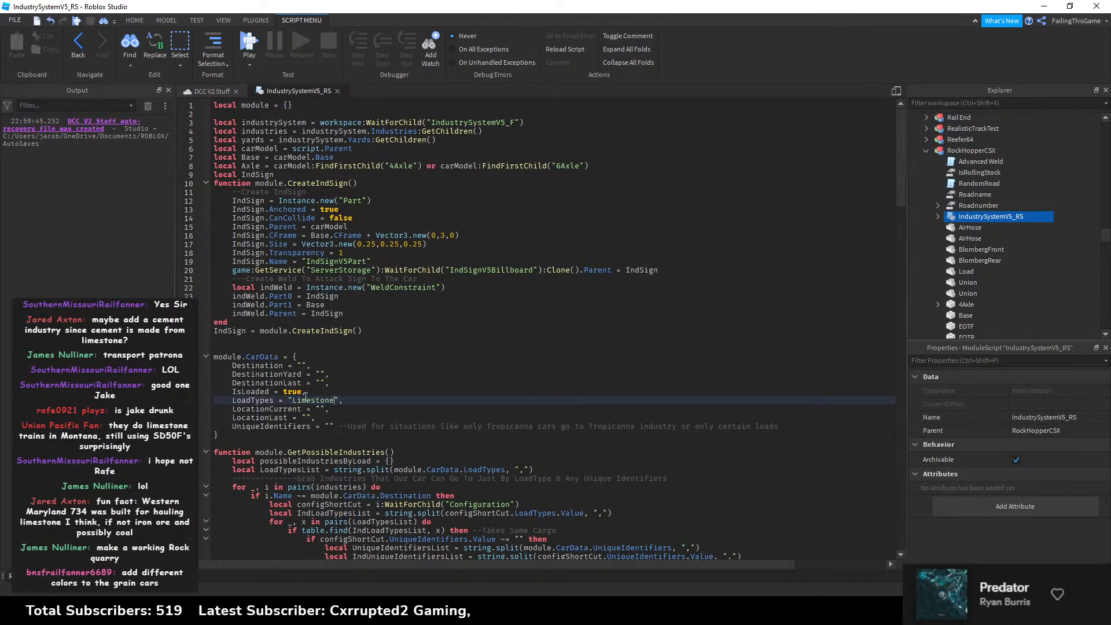
pyautogui.click(337, 90)
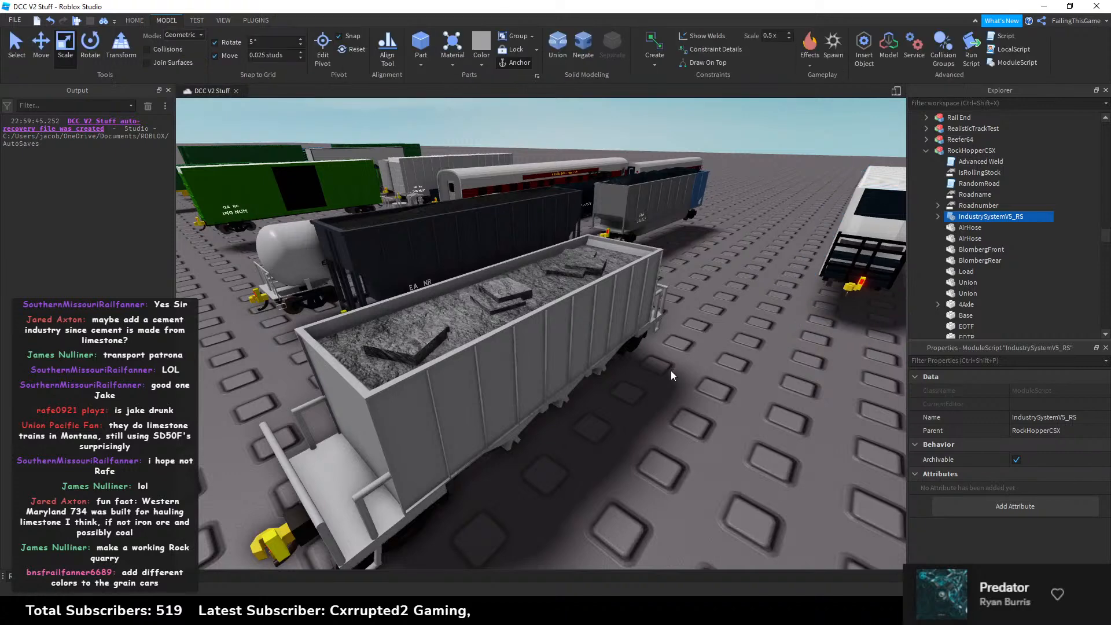
# Step: Enable UsePartColor on the hopper's Load union and set its BrickColor to Quill grey
pyautogui.scroll(5, 668, 376)
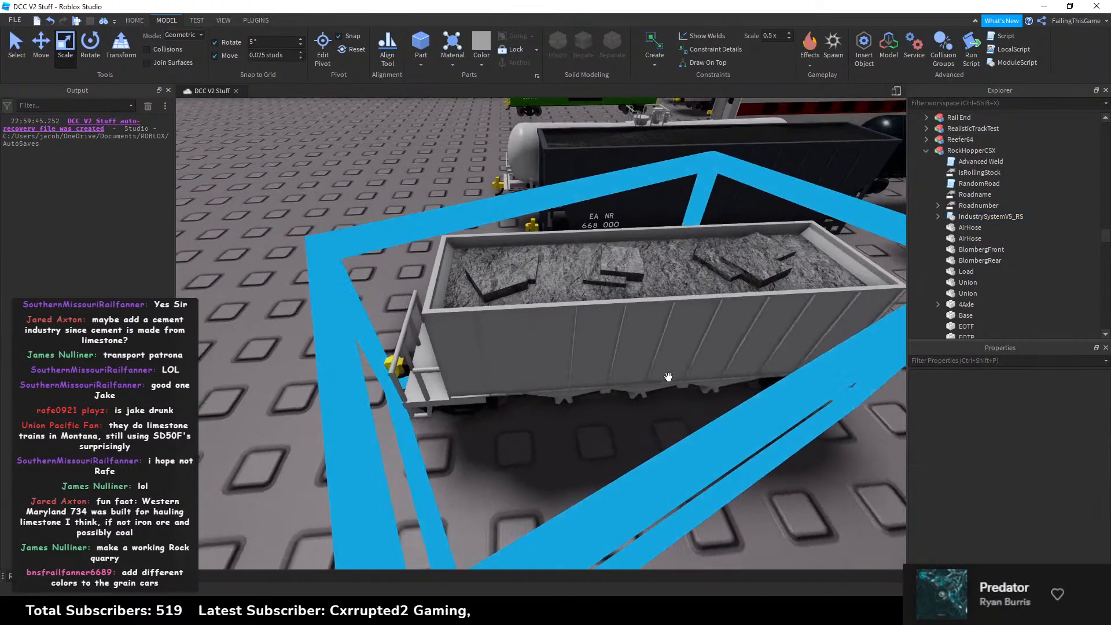
pyautogui.moveTo(668, 377); pyautogui.dragTo(659, 400, button='right')
pyautogui.keyDown('alt'); pyautogui.click(794, 240); pyautogui.keyUp('alt')
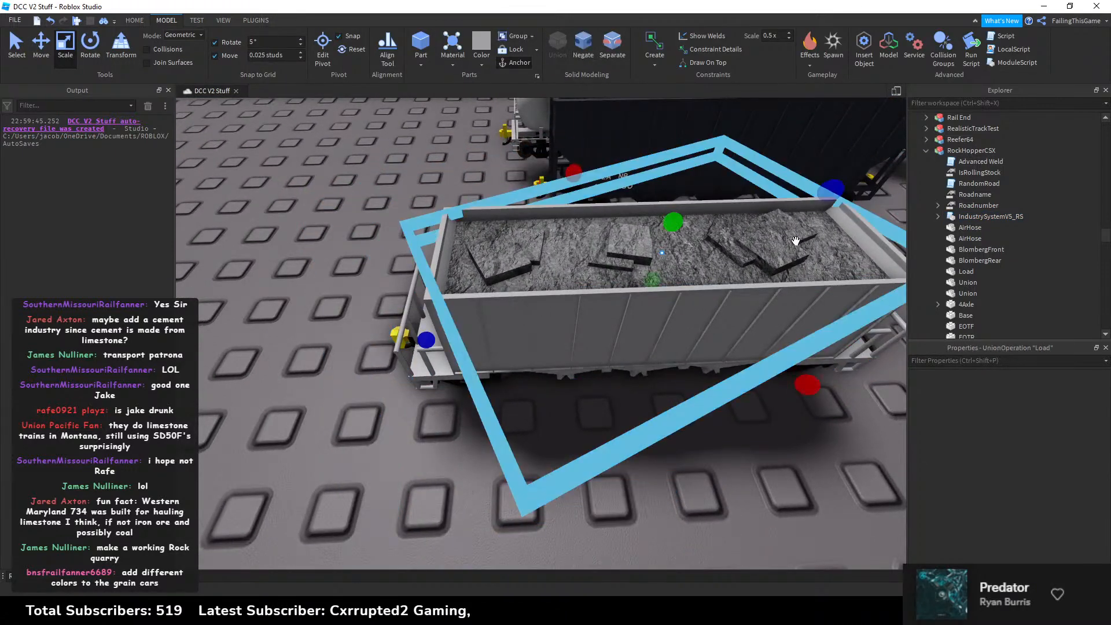
pyautogui.click(1023, 391)
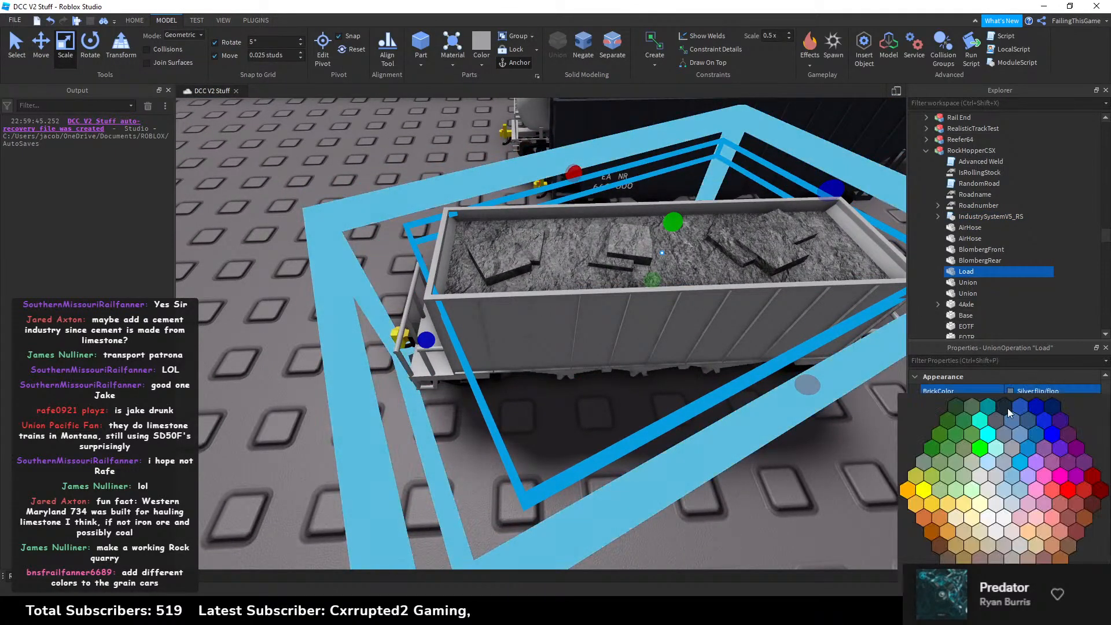
pyautogui.scroll(-5, 1012, 472)
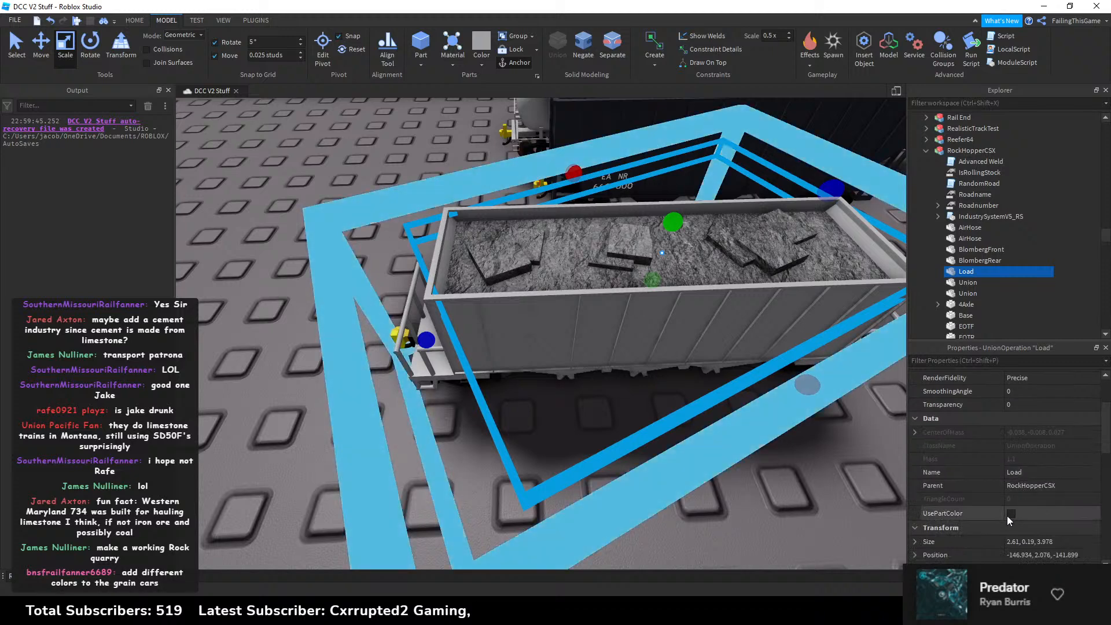
pyautogui.click(1010, 513)
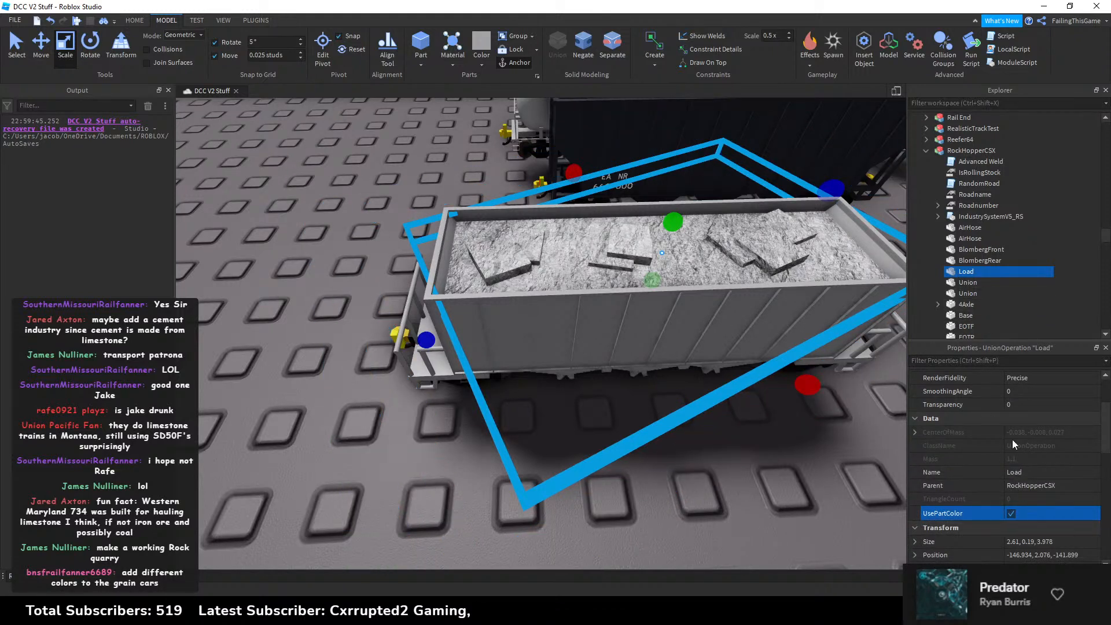
pyautogui.scroll(5, 1012, 444)
pyautogui.click(1023, 391)
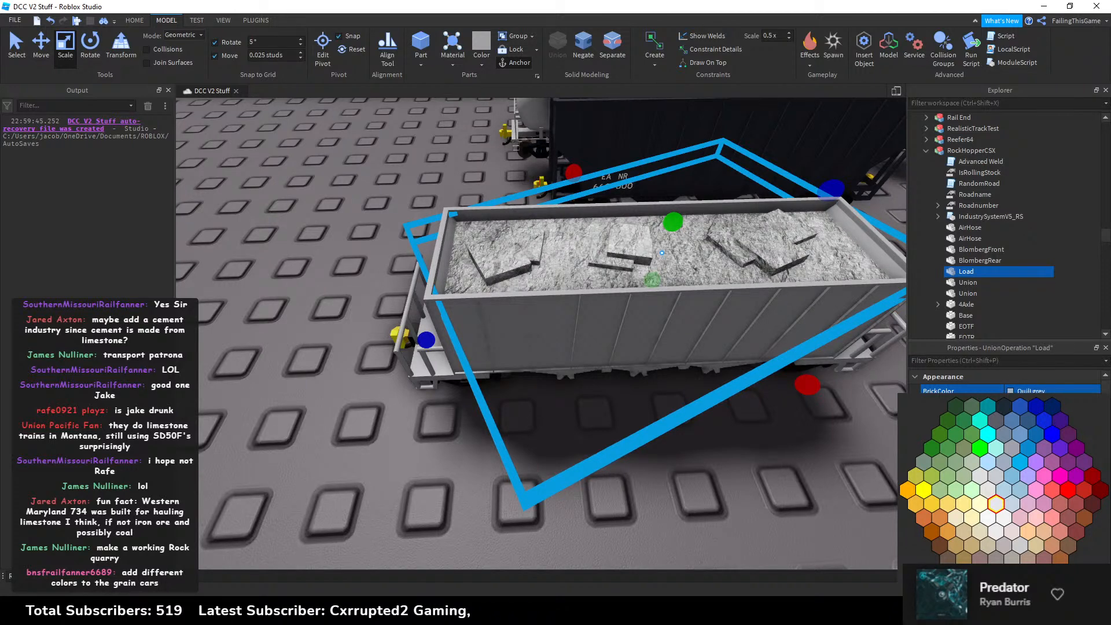
pyautogui.click(996, 503)
pyautogui.click(801, 529)
# Step: Copy one RoadHolder and one NumberHolder label from the side of the 3 Bay Coke Hopper
pyautogui.moveTo(800, 498); pyautogui.dragTo(725, 427, button='right')
pyautogui.press('a')
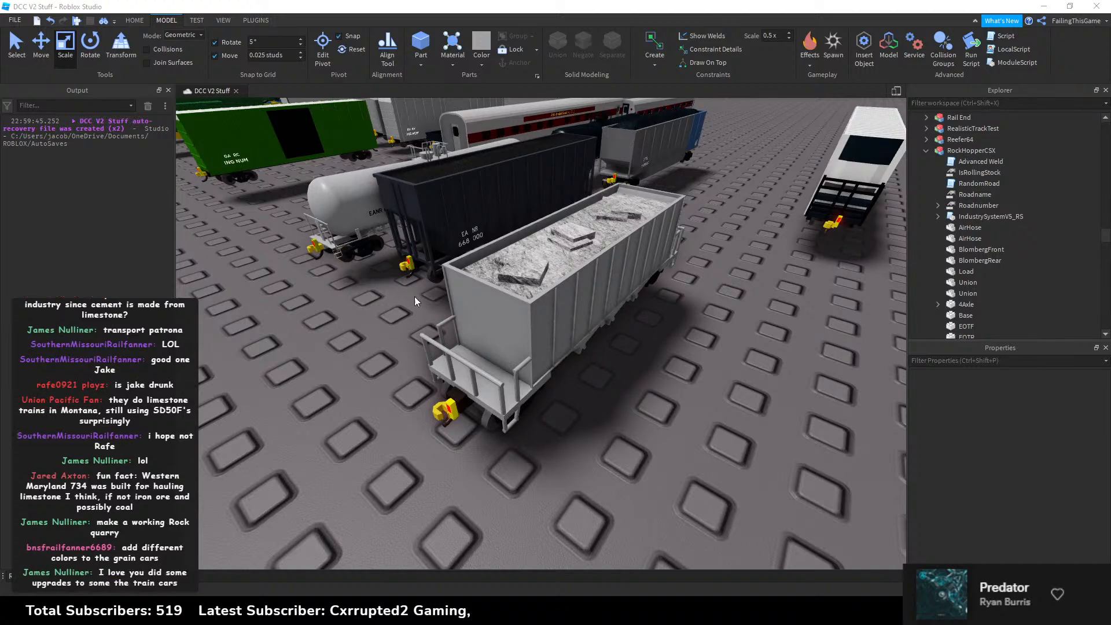
pyautogui.moveTo(654, 237); pyautogui.dragTo(544, 317, button='right')
pyautogui.scroll(5, 544, 317)
pyautogui.scroll(-5, 544, 318)
pyautogui.scroll(-6, 544, 318)
pyautogui.scroll(3, 544, 318)
pyautogui.keyDown('alt'); pyautogui.click(603, 368); pyautogui.keyUp('alt')
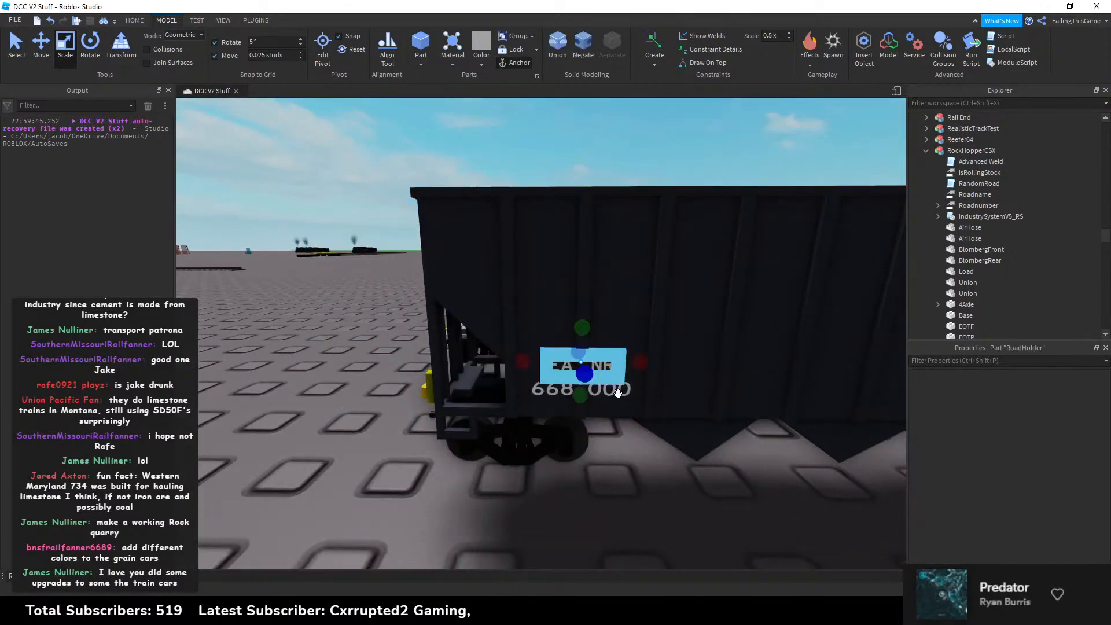
pyautogui.keyDown('ctrl'); pyautogui.keyDown('alt'); pyautogui.click(617, 390); pyautogui.keyUp('alt'); pyautogui.keyUp('ctrl')
pyautogui.moveTo(618, 390); pyautogui.dragTo(619, 390, button='right')
pyautogui.scroll(-6, 619, 390)
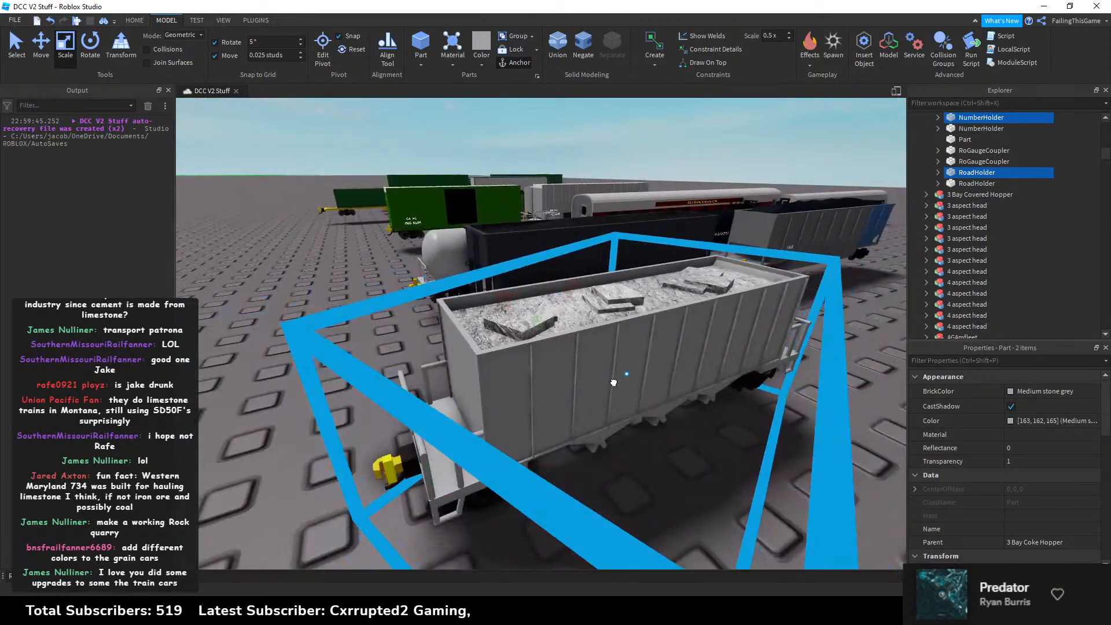
# Step: Paste the copied road name and number labels into the RockHopperCSX model
pyautogui.click(615, 381)
pyautogui.scroll(-3, 977, 191)
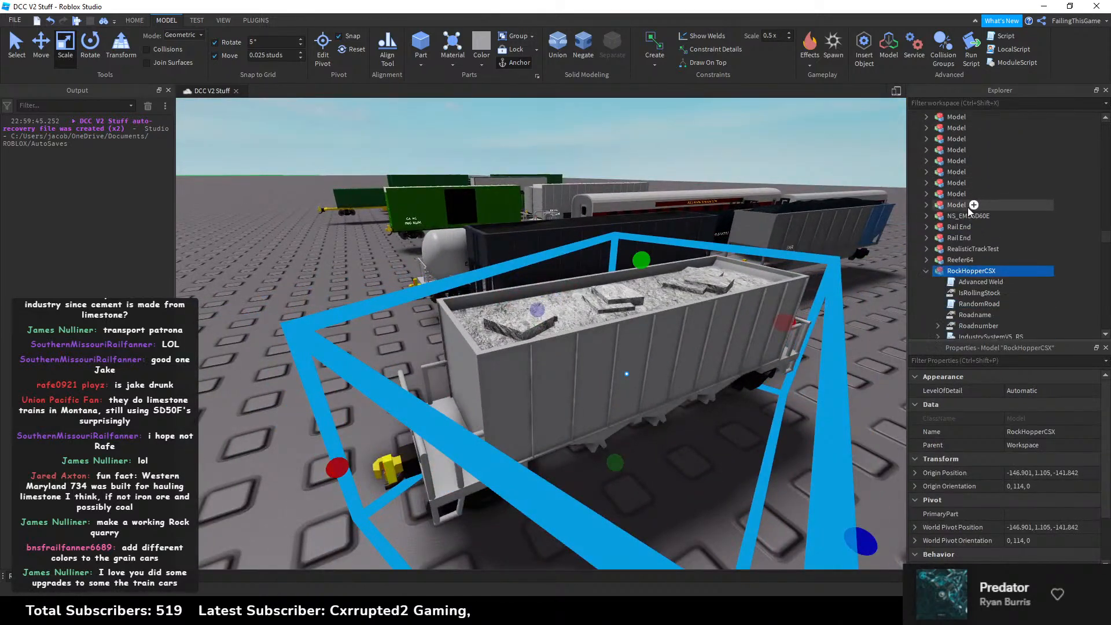
pyautogui.rightClick(978, 239)
pyautogui.click(987, 275)
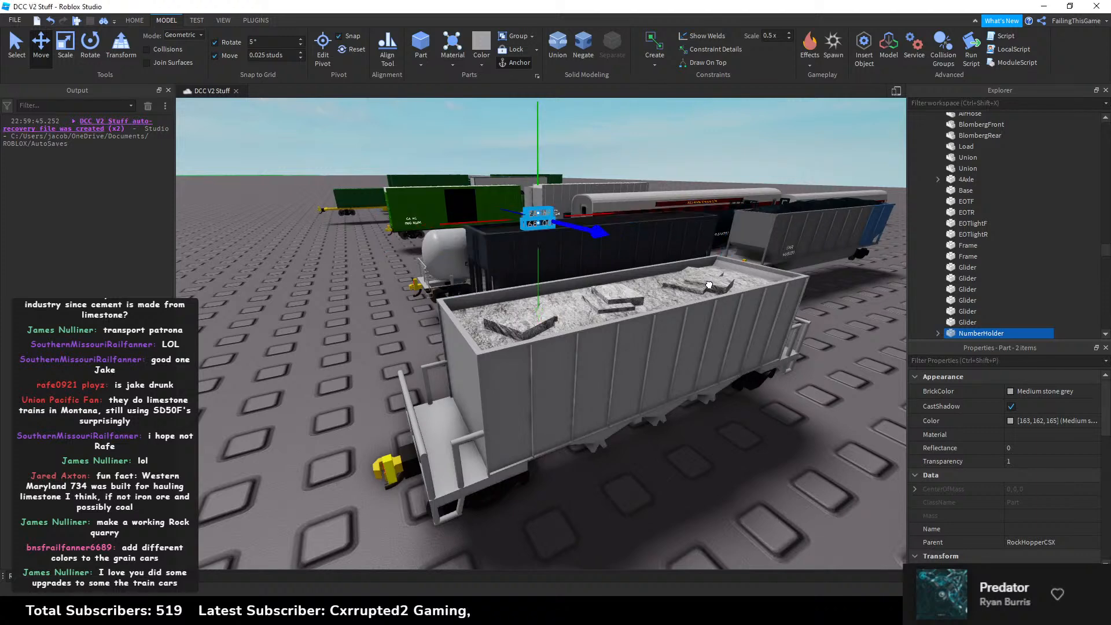
# Step: Move the pasted road name and number labels over and down onto the rock hopper's side
pyautogui.moveTo(587, 230); pyautogui.dragTo(787, 279)
pyautogui.moveTo(723, 183); pyautogui.dragTo(709, 280)
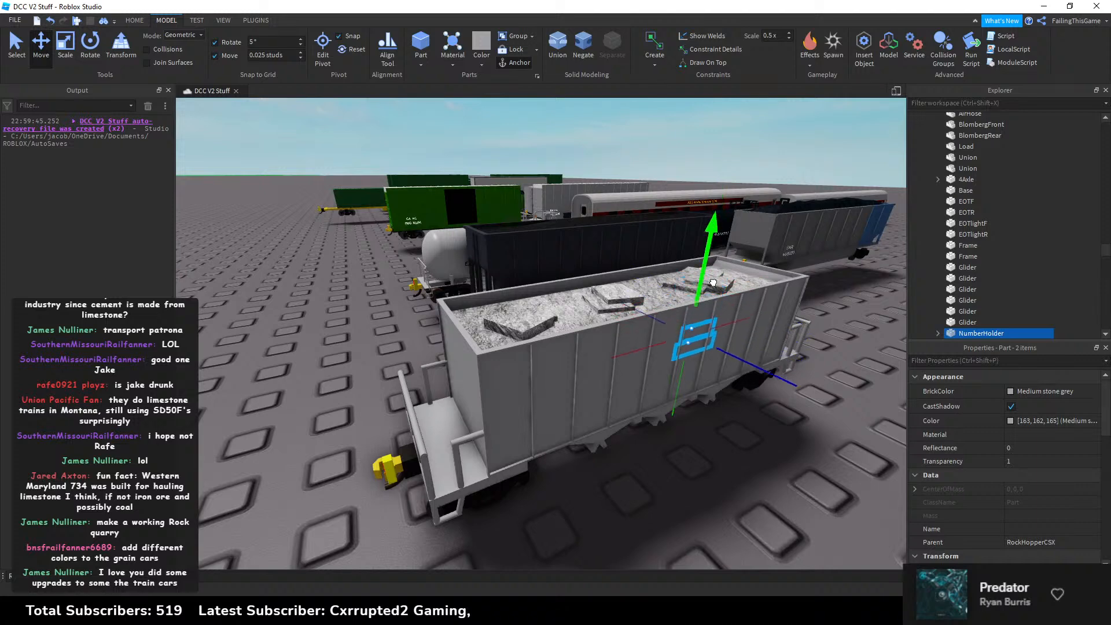
pyautogui.press('w')
pyautogui.moveTo(710, 282); pyautogui.dragTo(723, 277, button='right')
pyautogui.press('w')
pyautogui.moveTo(581, 226); pyautogui.dragTo(587, 222)
# Step: Nudge the labels against the hopper's side with move snapping off, and turn snapping back on
pyautogui.click(219, 55)
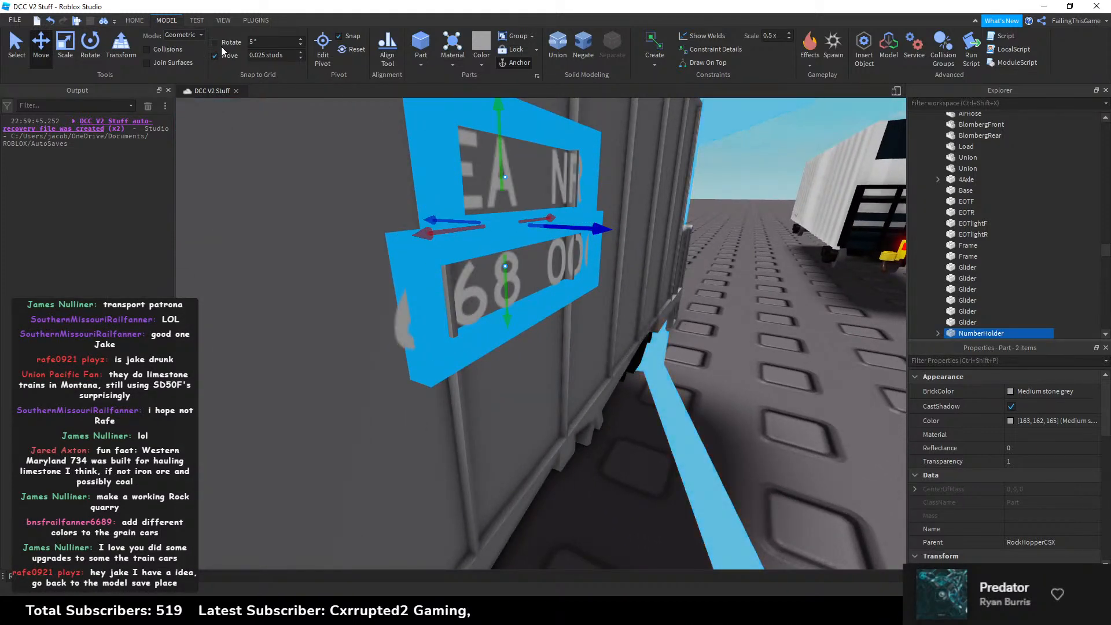
pyautogui.moveTo(580, 225); pyautogui.dragTo(578, 221)
pyautogui.click(216, 56)
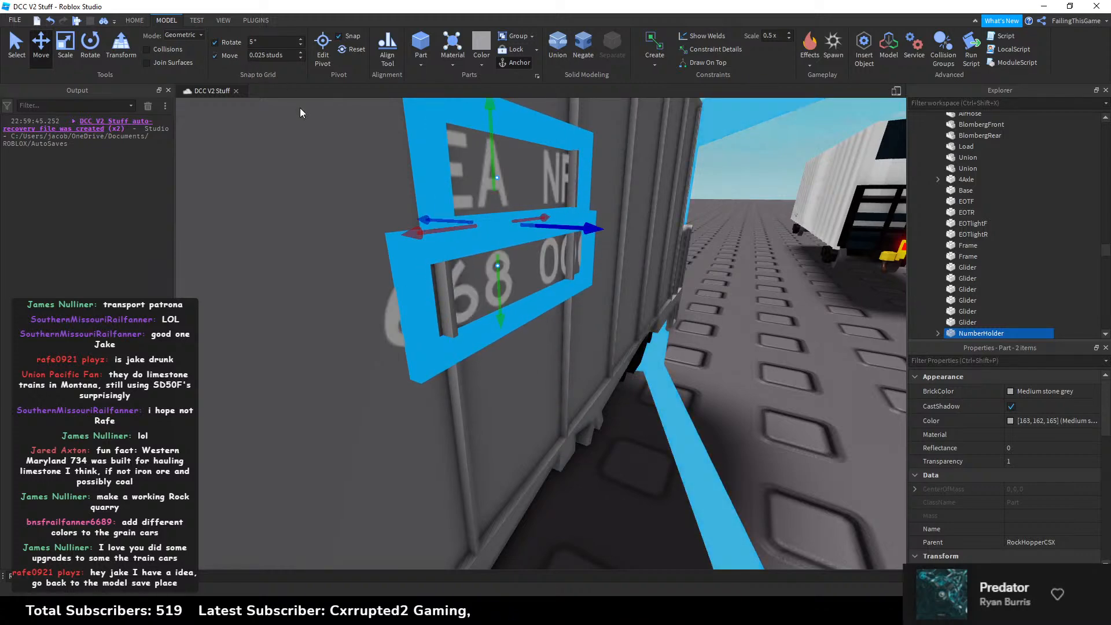
# Step: Position the labels low on the hopper's side near the end truck and deselect them
pyautogui.moveTo(468, 254); pyautogui.dragTo(627, 255, button='right')
pyautogui.moveTo(660, 255); pyautogui.dragTo(431, 237)
pyautogui.moveTo(431, 236); pyautogui.dragTo(434, 236, button='right')
pyautogui.scroll(2, 434, 235)
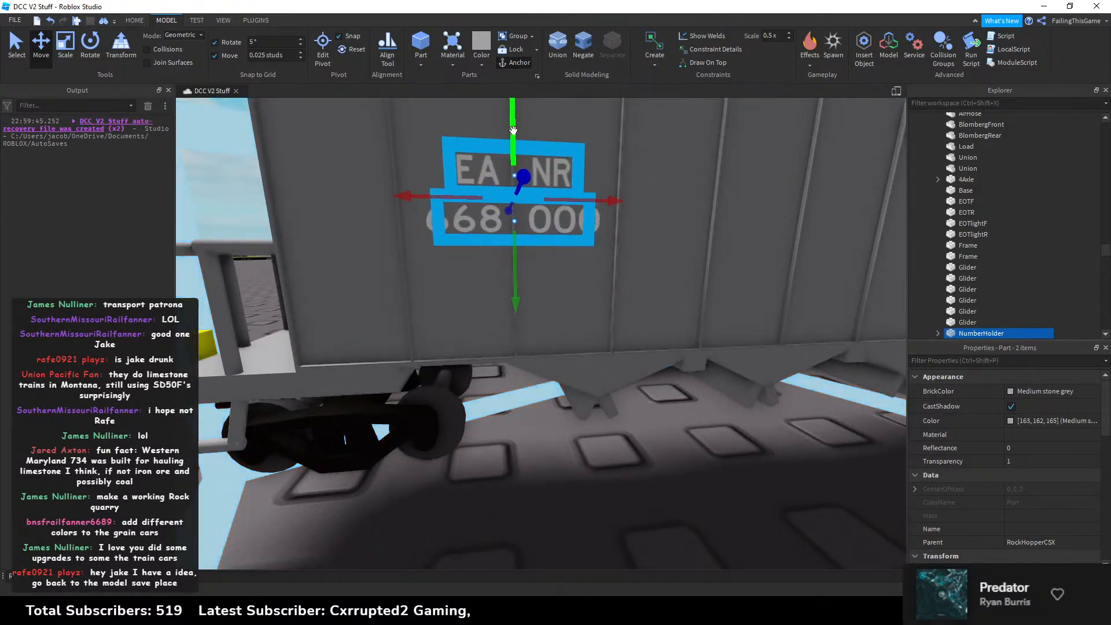
pyautogui.moveTo(514, 152); pyautogui.dragTo(513, 258)
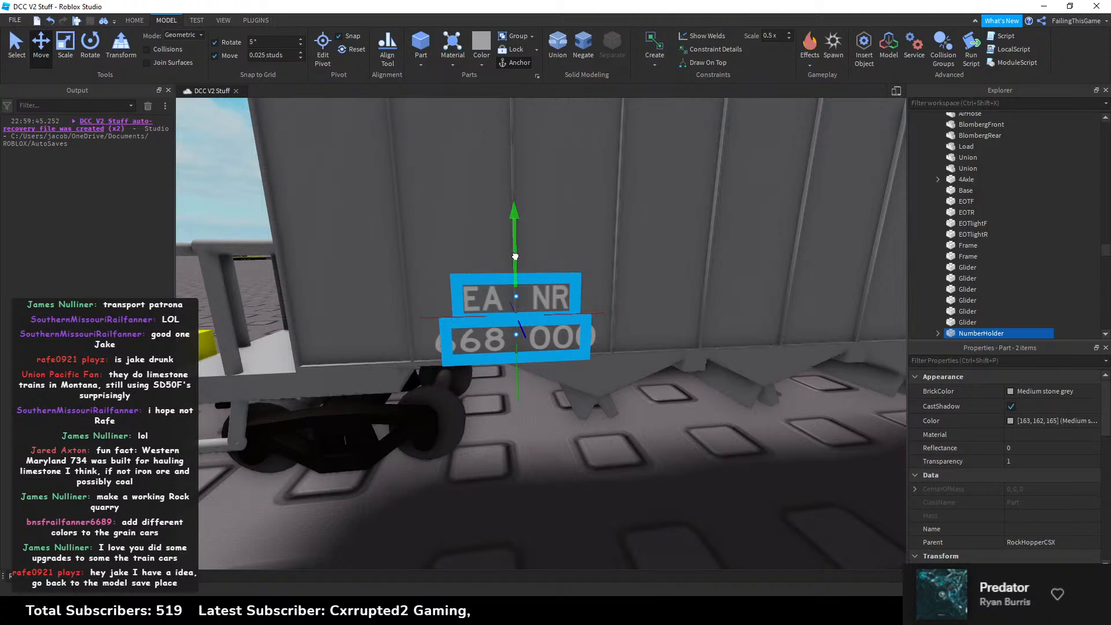
pyautogui.moveTo(545, 280); pyautogui.dragTo(548, 303, button='right')
pyautogui.scroll(-2, 548, 303)
pyautogui.scroll(-3, 985, 268)
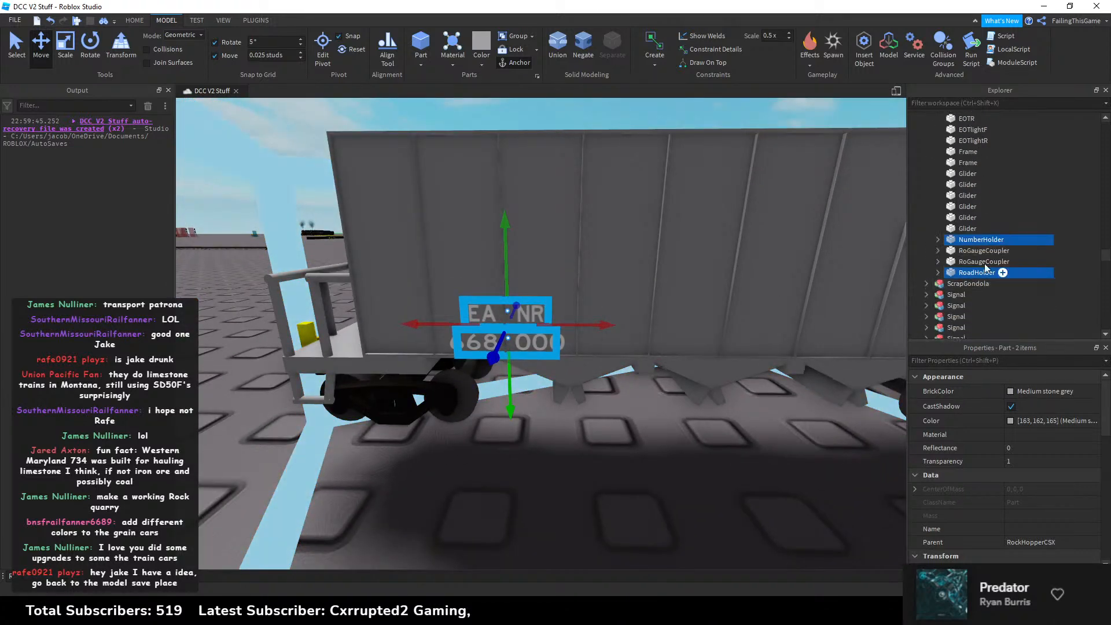
pyautogui.click(656, 453)
# Step: Set the hopper body union's BrickColor to Smoky grey and enable UsePartColor
pyautogui.scroll(-3, 670, 423)
pyautogui.moveTo(670, 422); pyautogui.dragTo(555, 281, button='right')
pyautogui.click(555, 280)
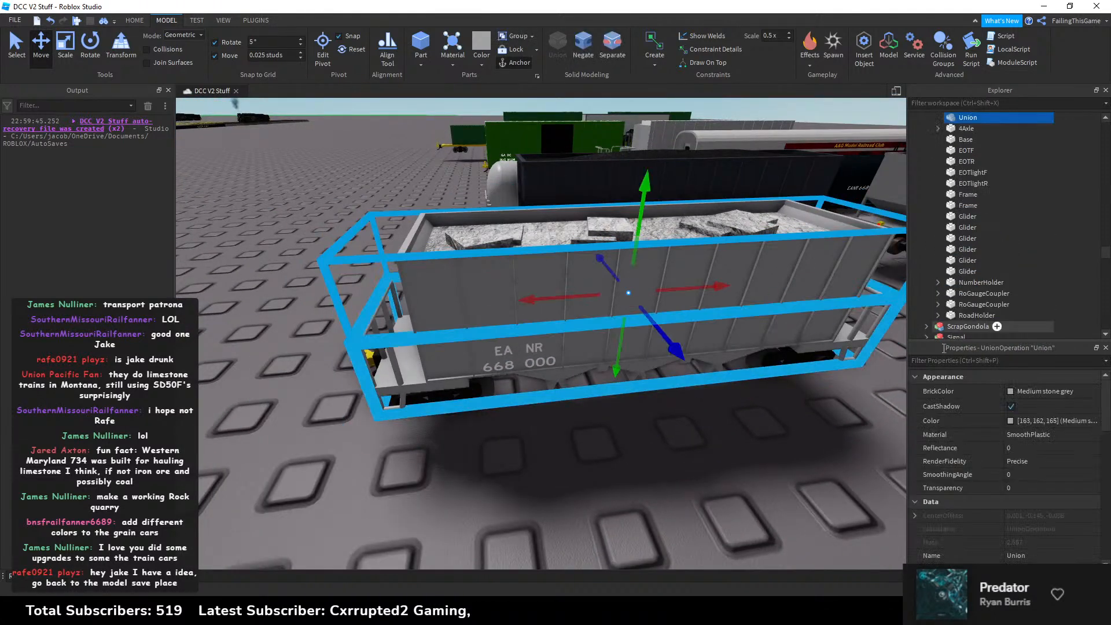
pyautogui.click(1009, 395)
pyautogui.click(1032, 449)
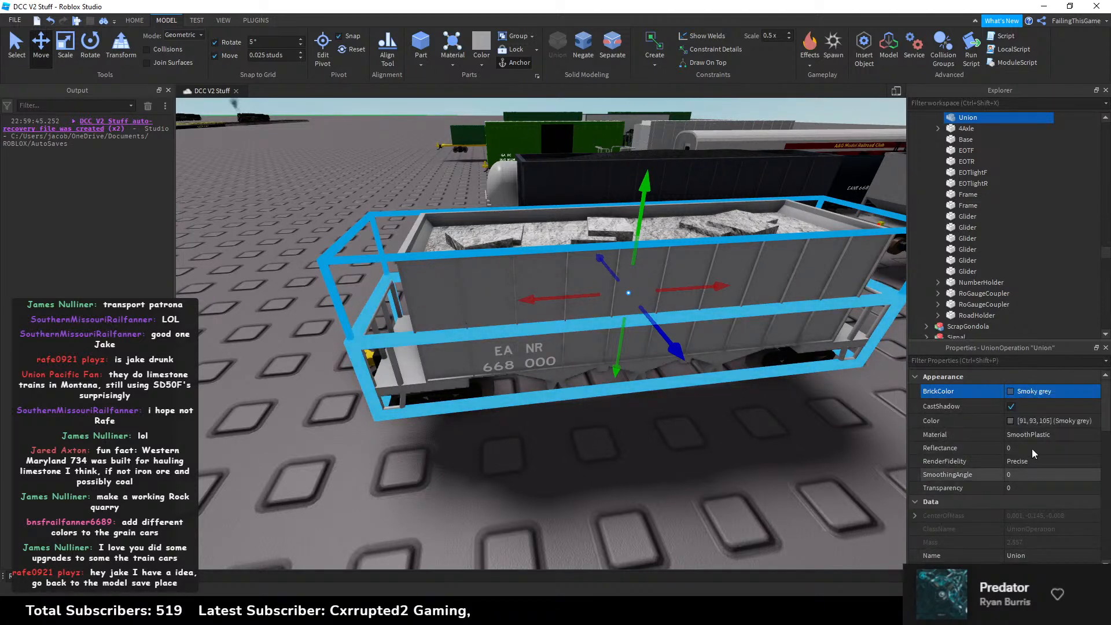
pyautogui.scroll(-4, 1018, 484)
pyautogui.click(1011, 471)
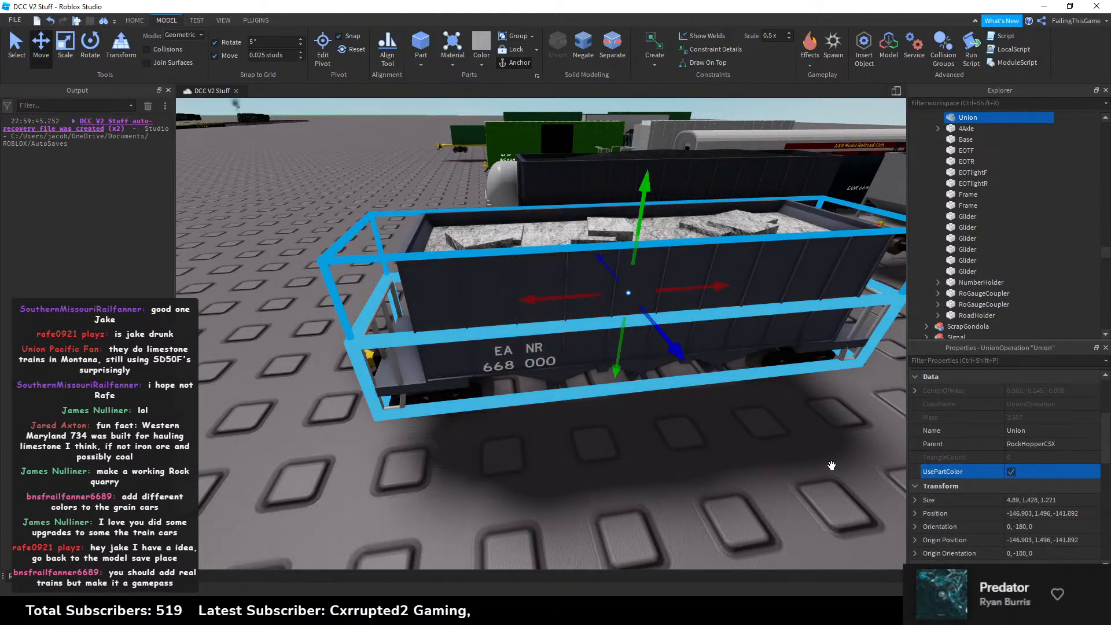
# Step: Compare the neighbouring dark hopper body's colour and material with the rock hopper's body union
pyautogui.click(738, 447)
pyautogui.keyDown('alt'); pyautogui.click(612, 184); pyautogui.keyUp('alt')
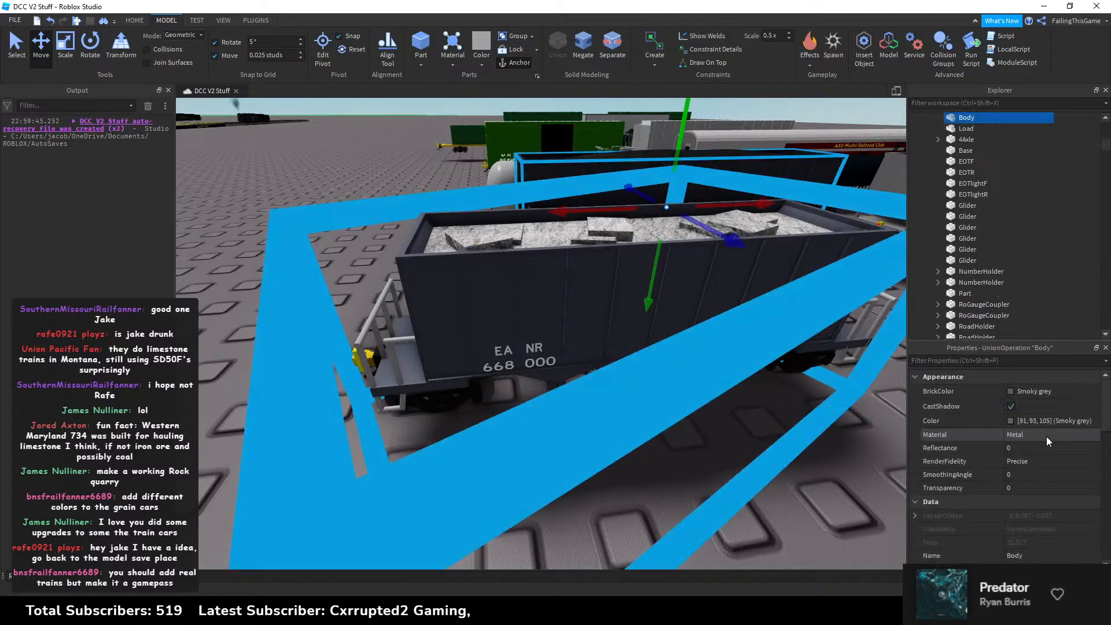
pyautogui.click(753, 432)
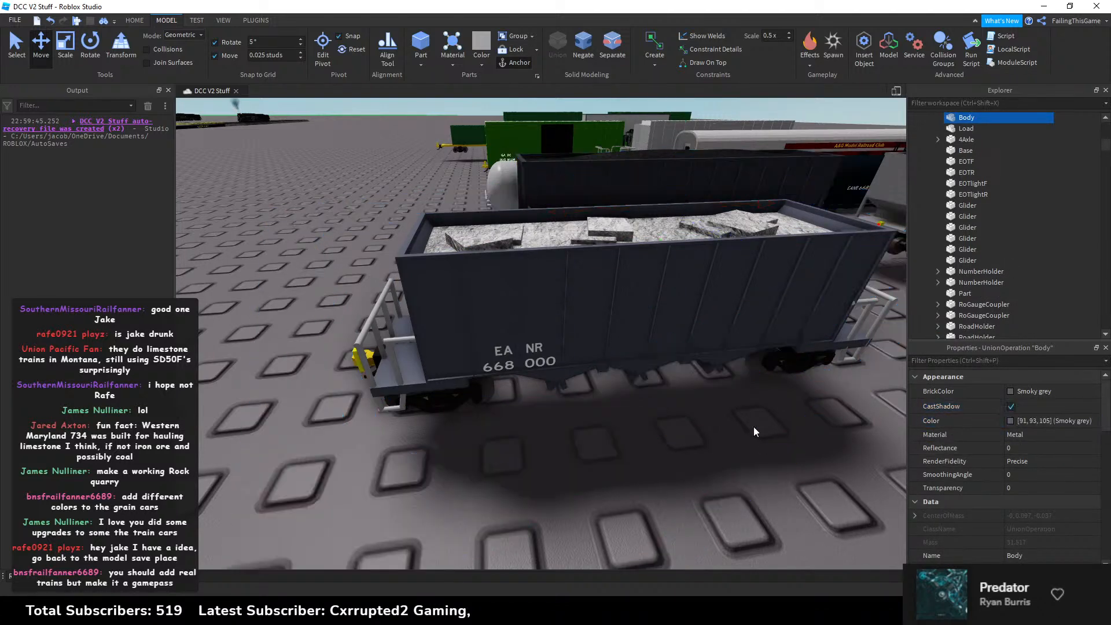
pyautogui.keyDown('alt'); pyautogui.click(719, 323); pyautogui.keyUp('alt')
pyautogui.click(1056, 421)
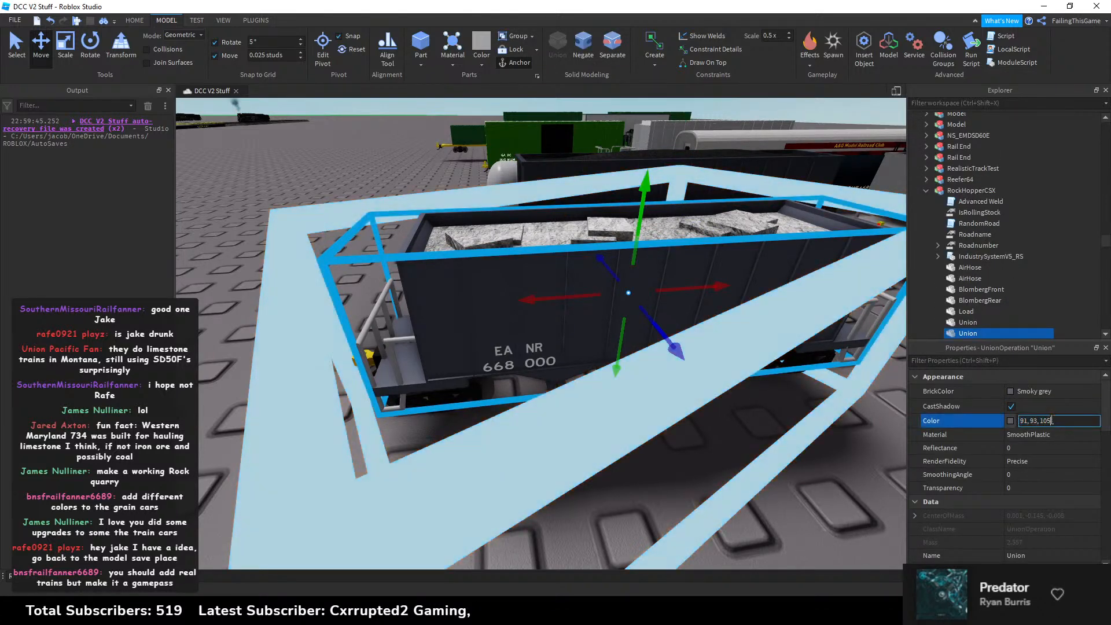
pyautogui.press('Return')
pyautogui.click(679, 432)
# Step: Duplicate the rock hopper's road name and number labels and move the copies across to the car's opposite side
pyautogui.press('a')
pyautogui.moveTo(678, 433); pyautogui.dragTo(675, 438, button='right')
pyautogui.press('s')
pyautogui.press('d')
pyautogui.moveTo(448, 433); pyautogui.dragTo(561, 366, button='right')
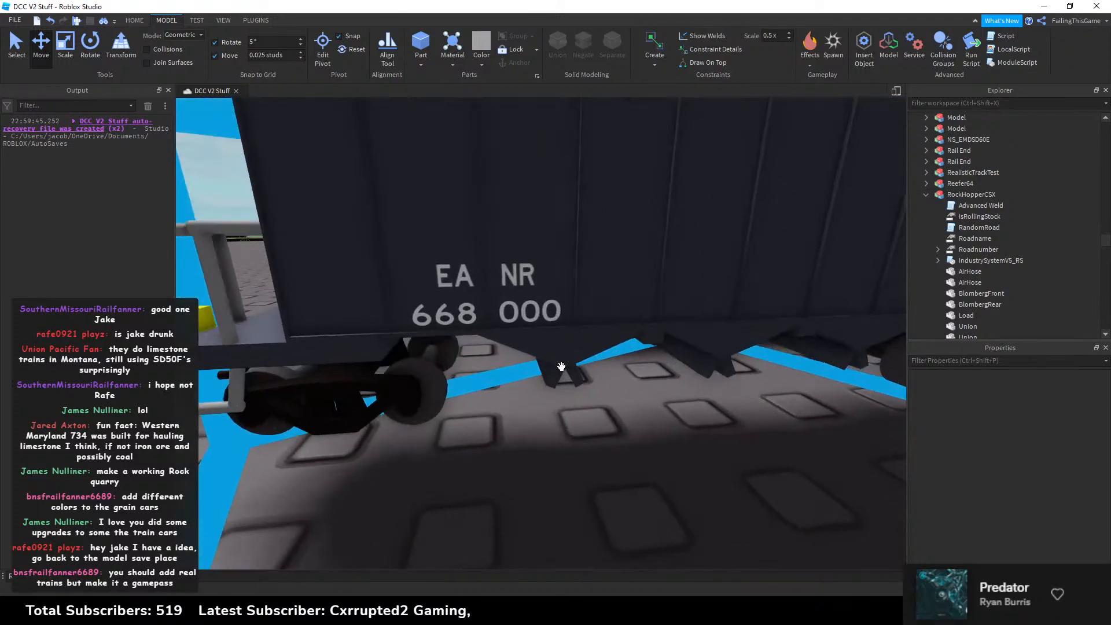
pyautogui.scroll(-3, 985, 272)
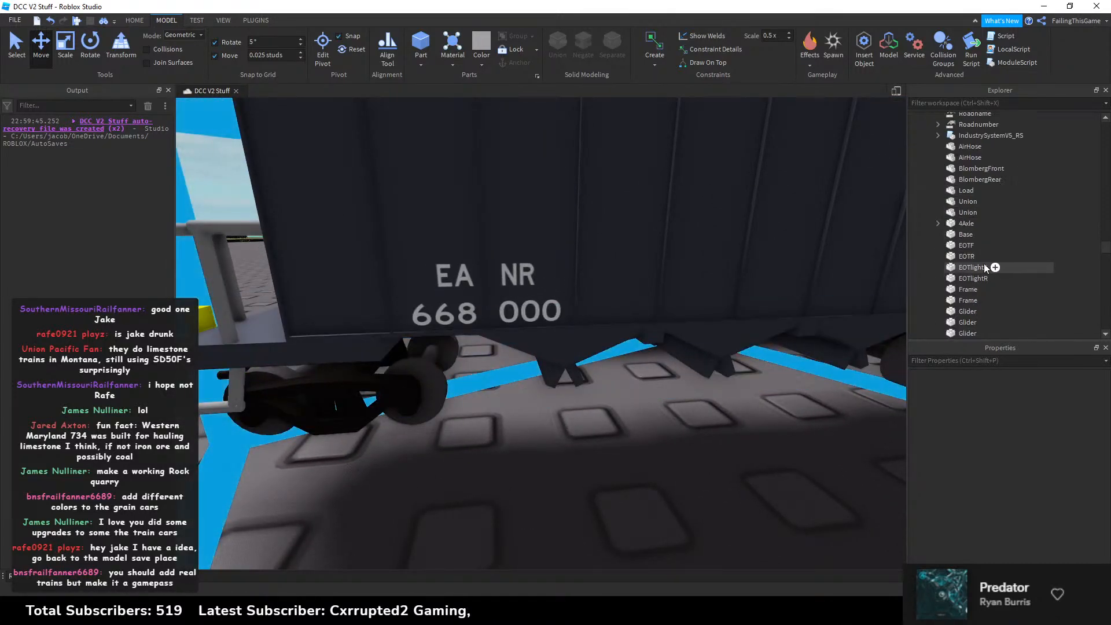
pyautogui.scroll(-3, 984, 263)
pyautogui.click(964, 263)
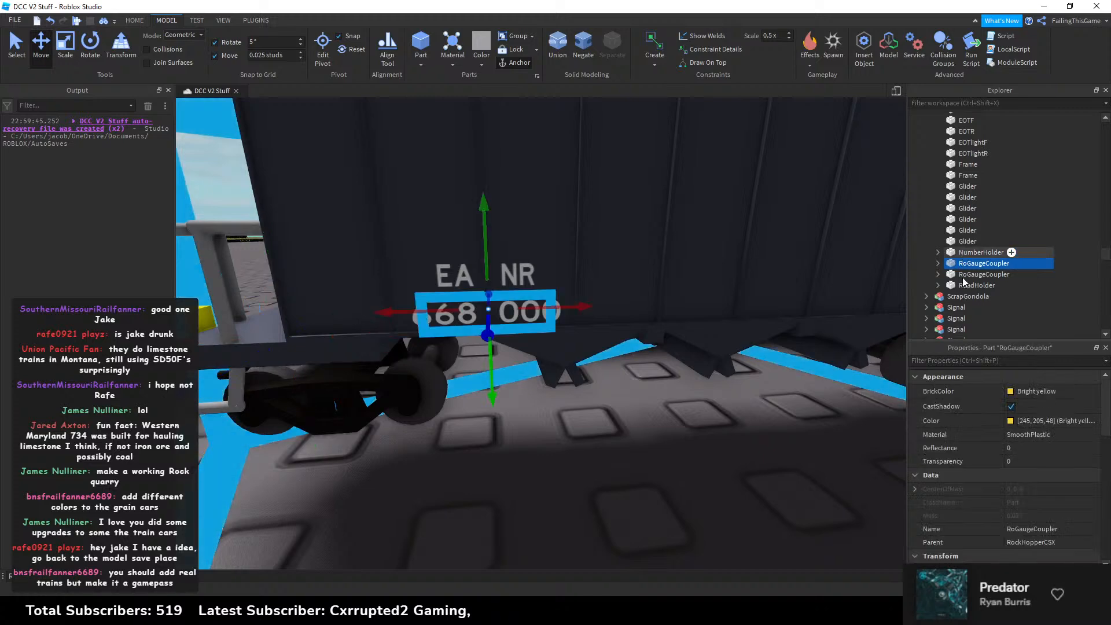
pyautogui.keyDown('ctrl'); pyautogui.click(963, 284); pyautogui.keyUp('ctrl')
pyautogui.hotkey('ctrl', 'd')
pyautogui.press('a')
pyautogui.moveTo(547, 279); pyautogui.dragTo(605, 287, button='right')
pyautogui.moveTo(604, 303); pyautogui.dragTo(526, 335)
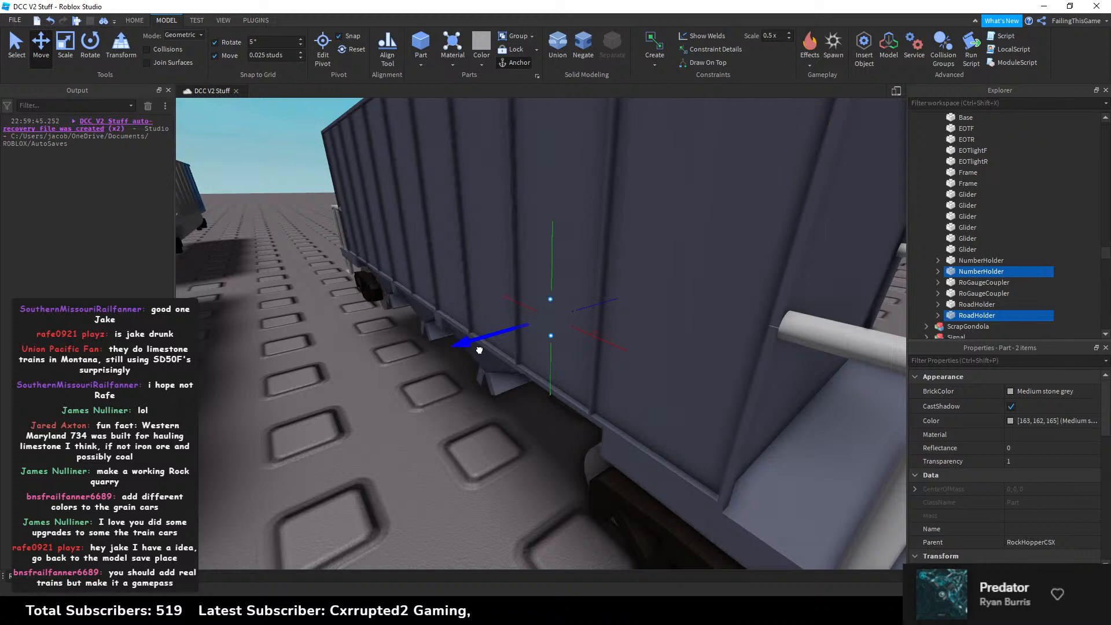
# Step: Nudge the copied labels flush against the hopper's opposite side with move snapping off, check the fit and deselect them
pyautogui.scroll(3, 460, 354)
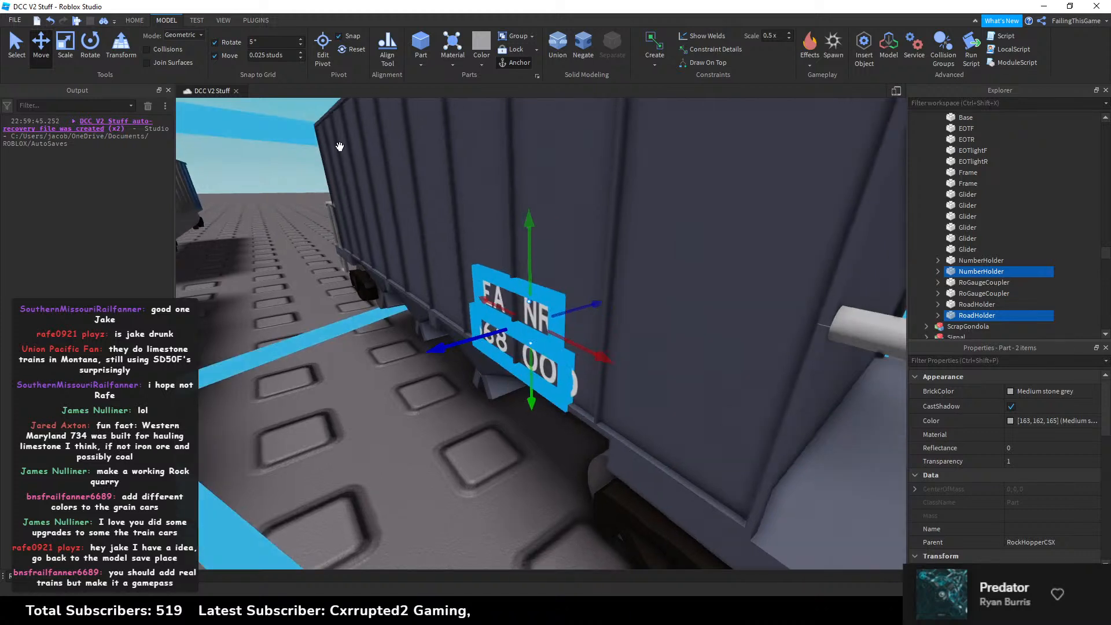
pyautogui.moveTo(438, 341); pyautogui.dragTo(446, 339)
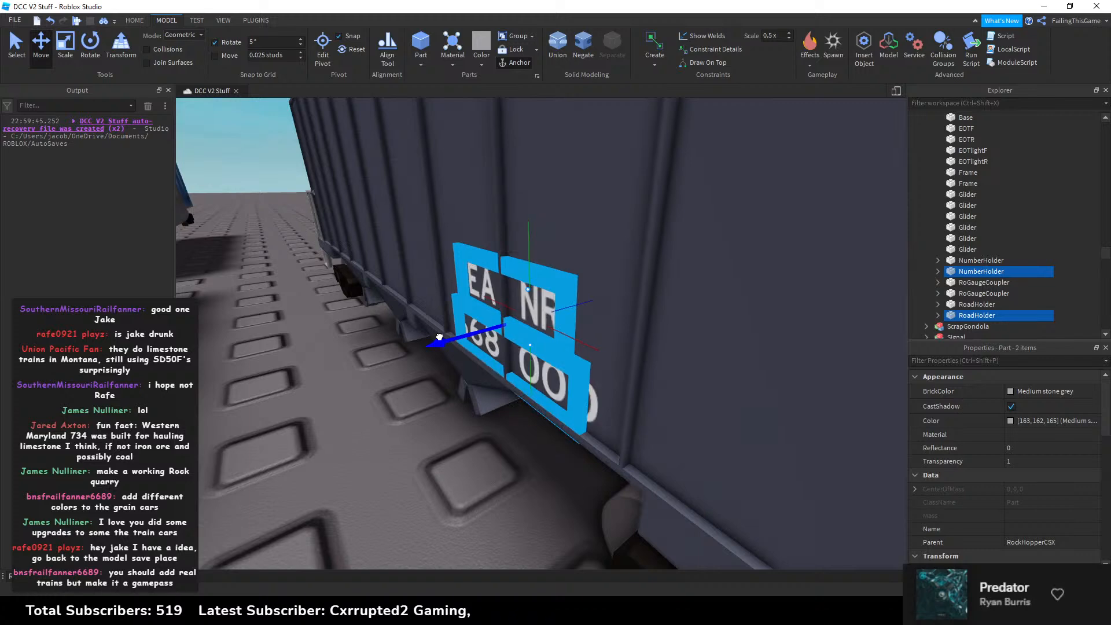
pyautogui.press('d')
pyautogui.press('s')
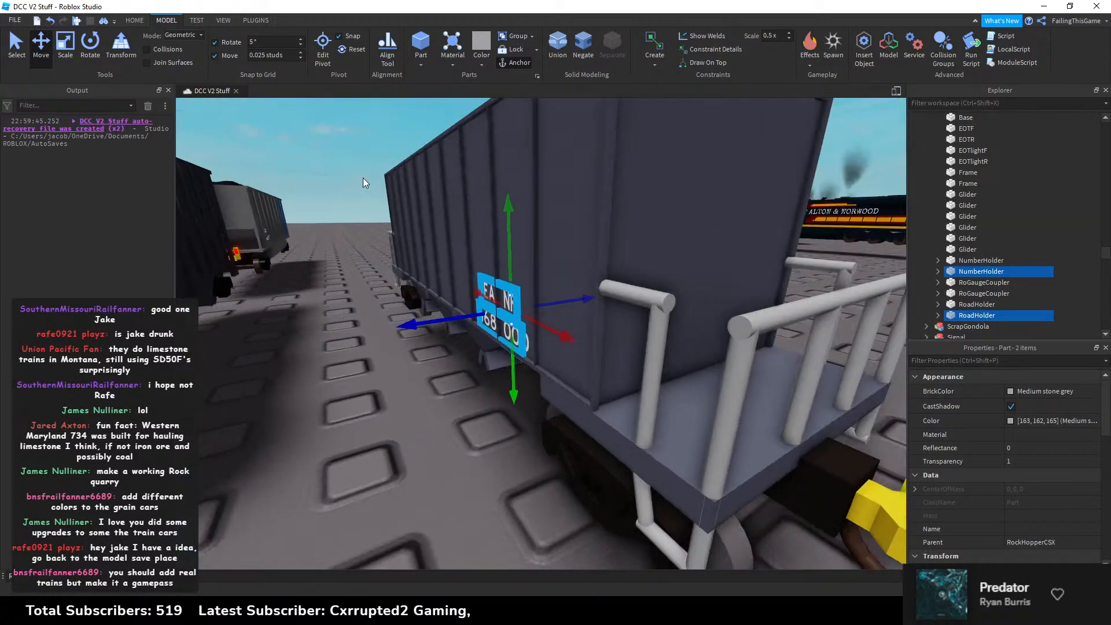
pyautogui.press('d')
pyautogui.moveTo(362, 179); pyautogui.dragTo(363, 178, button='right')
pyautogui.press('a')
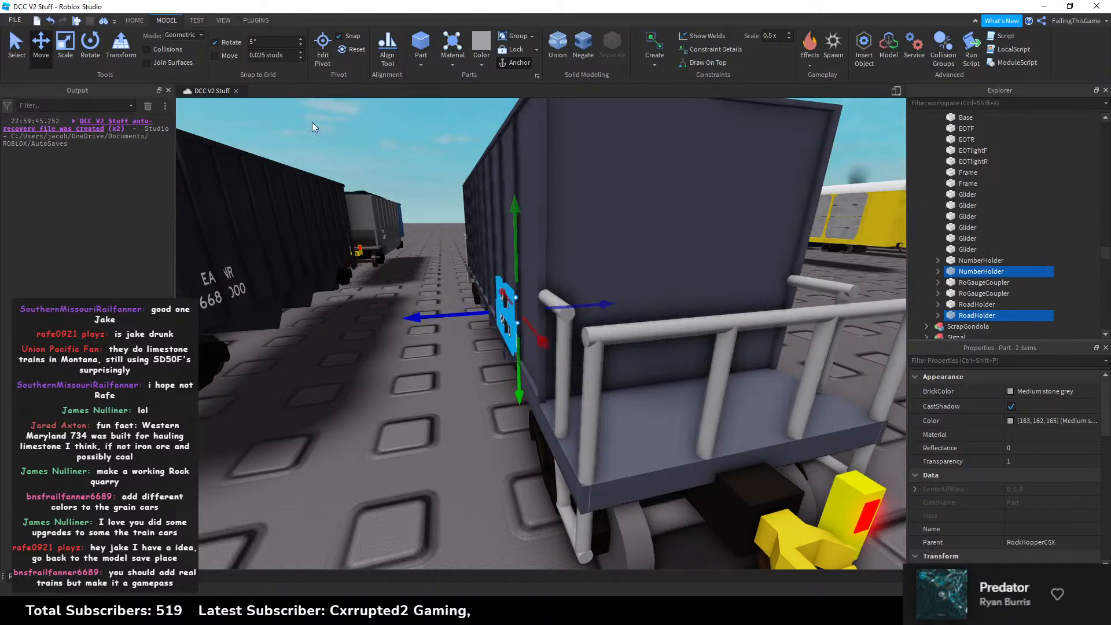
pyautogui.moveTo(405, 183); pyautogui.dragTo(404, 183, button='right')
pyautogui.scroll(3, 526, 230)
pyautogui.moveTo(717, 308); pyautogui.dragTo(718, 307, button='right')
pyautogui.click(718, 306)
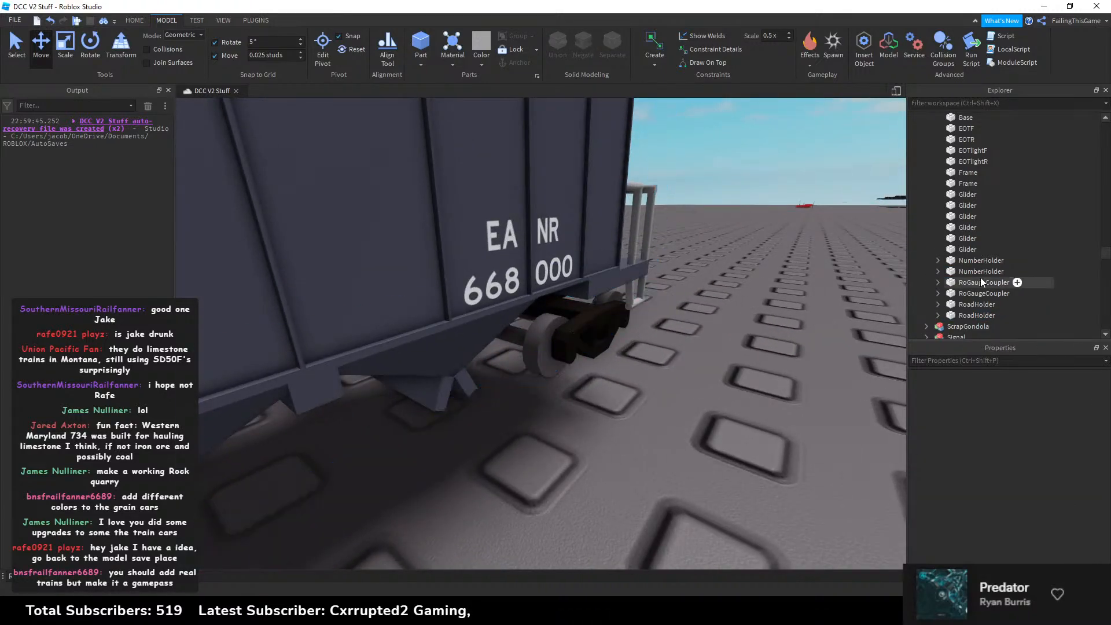
# Step: Select the copied road name and number labels and slide them along the opposite side to the hopper's other end
pyautogui.click(957, 314)
pyautogui.keyDown('ctrl'); pyautogui.click(966, 272); pyautogui.keyUp('ctrl')
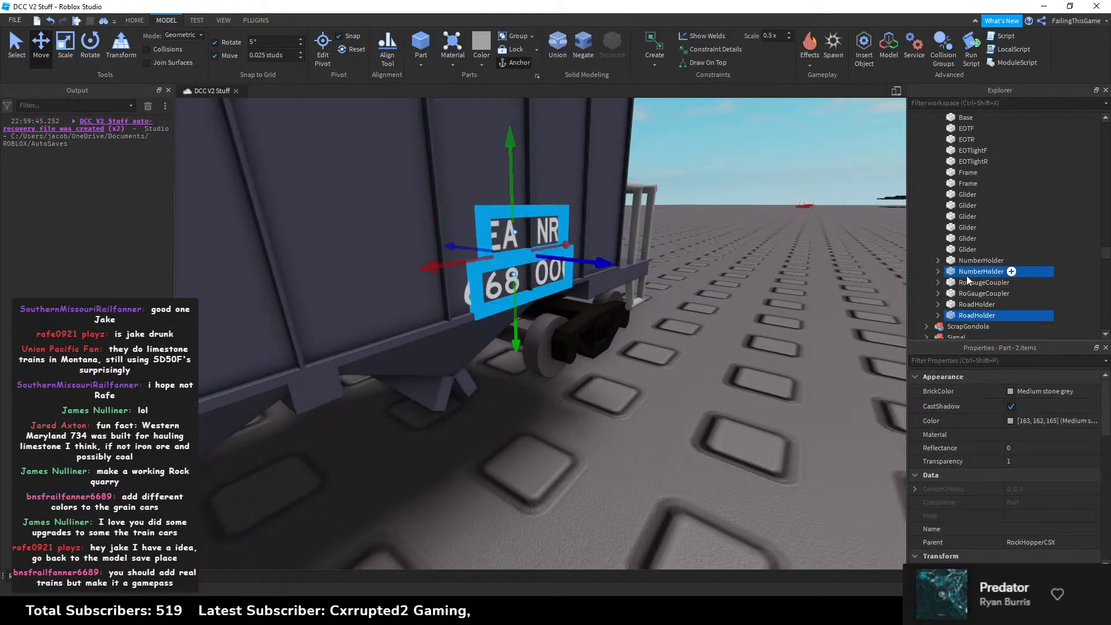
pyautogui.moveTo(673, 255); pyautogui.dragTo(363, 253, button='right')
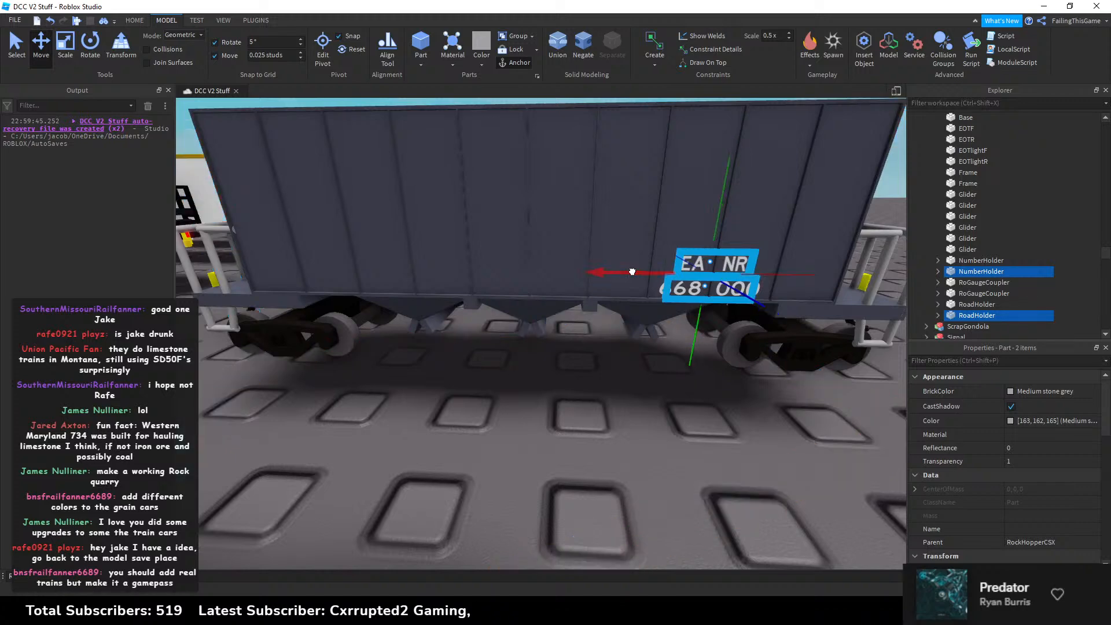
pyautogui.scroll(5, 363, 253)
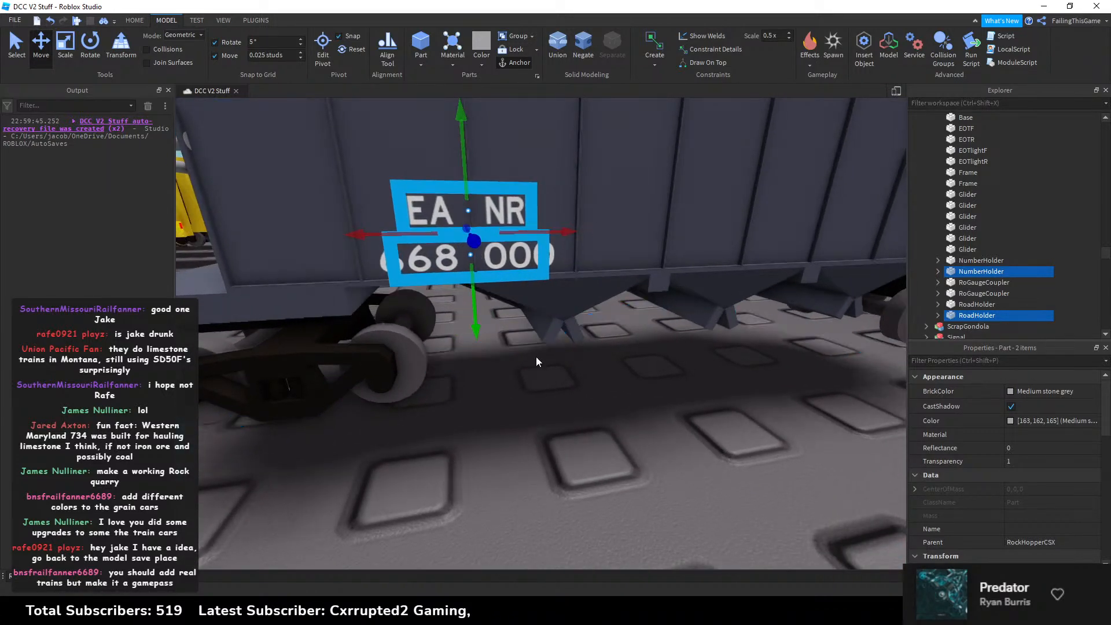
# Step: Select the road name and number labels of both sides, raise them slightly together and deselect them
pyautogui.keyDown('ctrl'); pyautogui.click(977, 304); pyautogui.keyUp('ctrl')
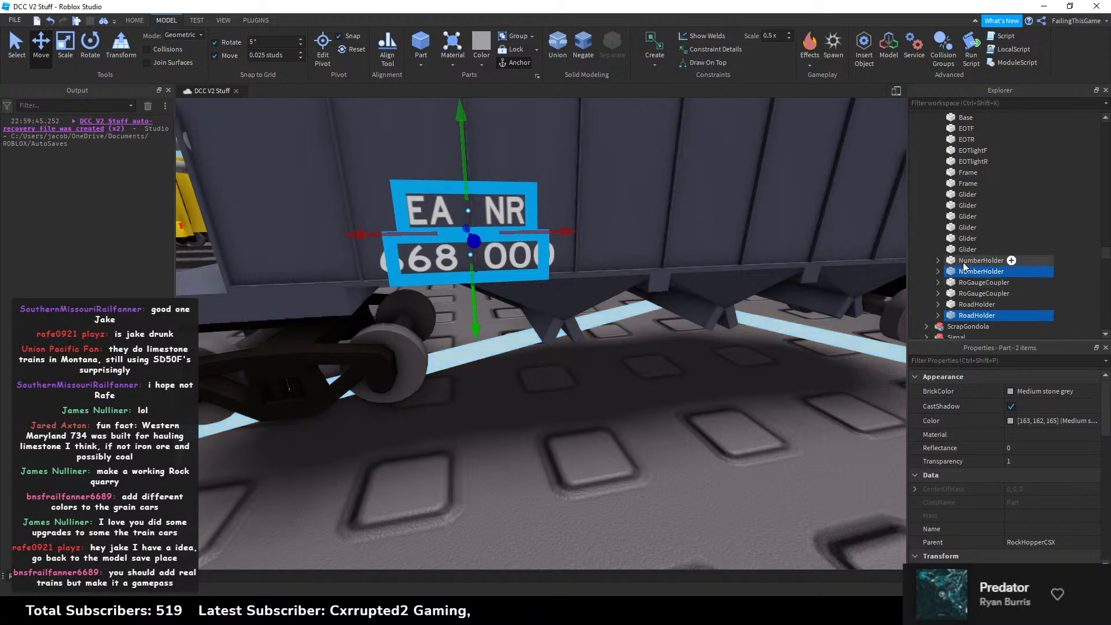
pyautogui.keyDown('ctrl'); pyautogui.click(963, 262); pyautogui.keyUp('ctrl')
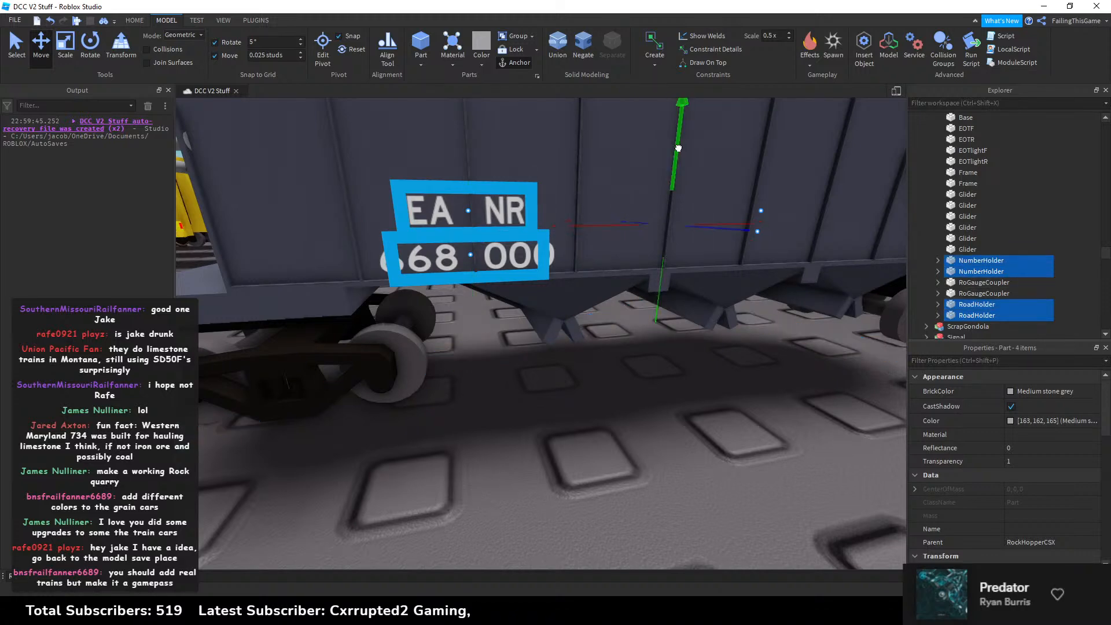
pyautogui.moveTo(678, 152); pyautogui.dragTo(679, 145)
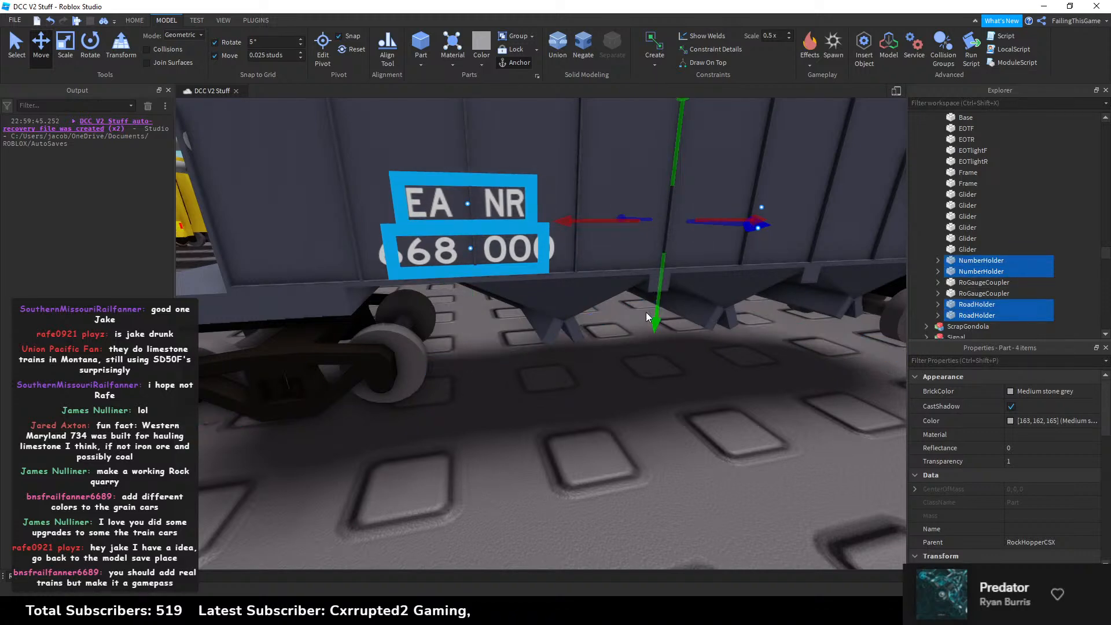
pyautogui.click(651, 397)
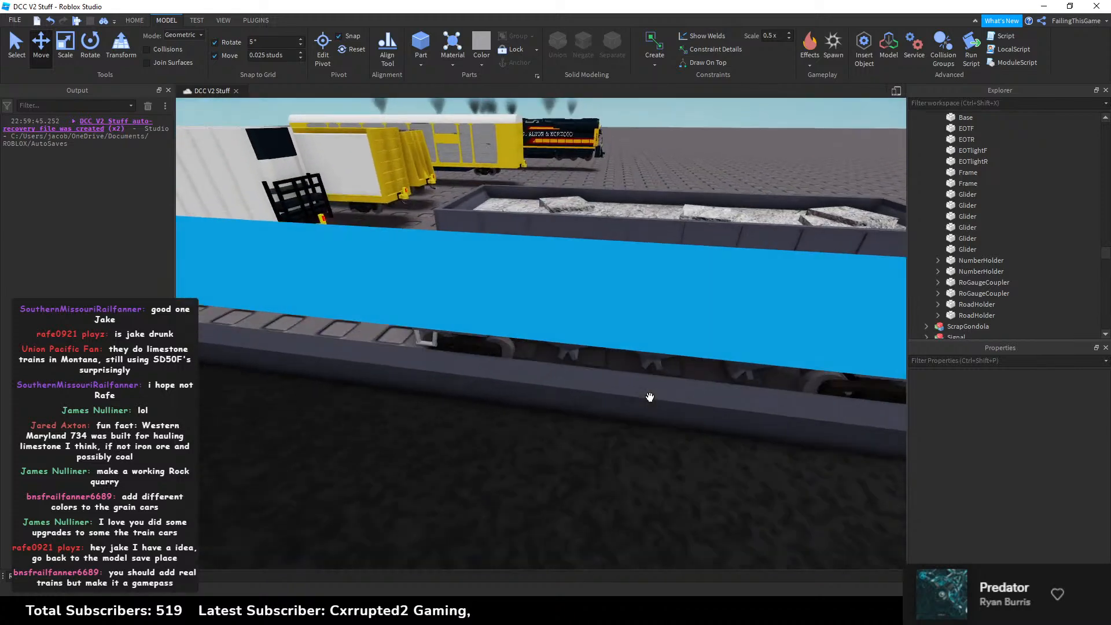
pyautogui.scroll(-5, 650, 398)
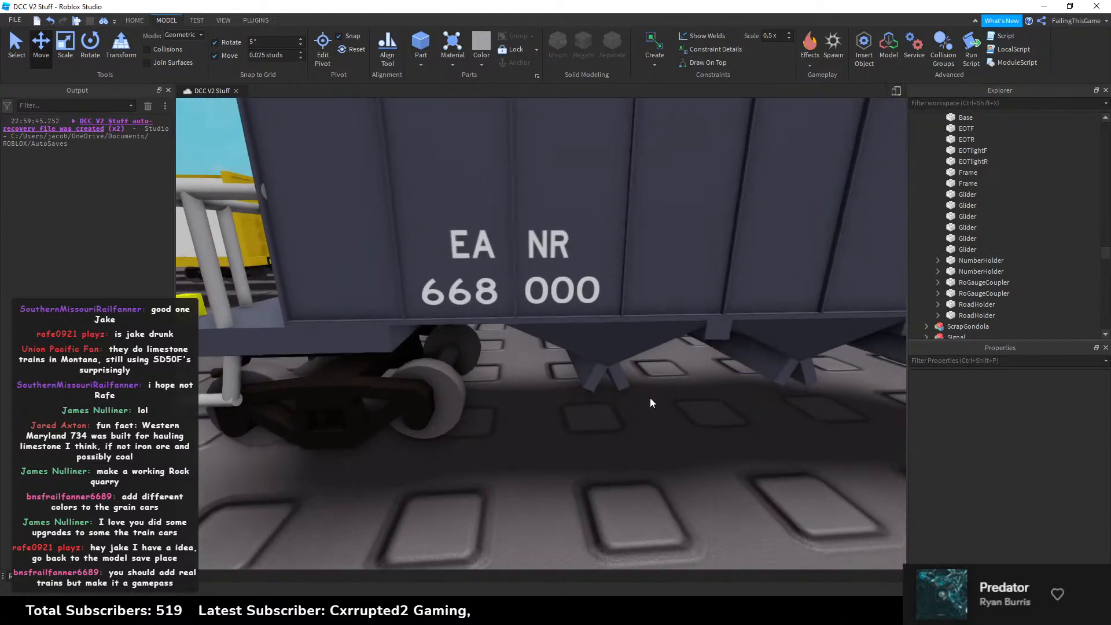
# Step: Nudge the copied labels slightly lengthwise on the hopper's opposite side with move snapping off
pyautogui.scroll(3, 643, 377)
pyautogui.click(981, 271)
pyautogui.keyDown('ctrl'); pyautogui.click(977, 315); pyautogui.keyUp('ctrl')
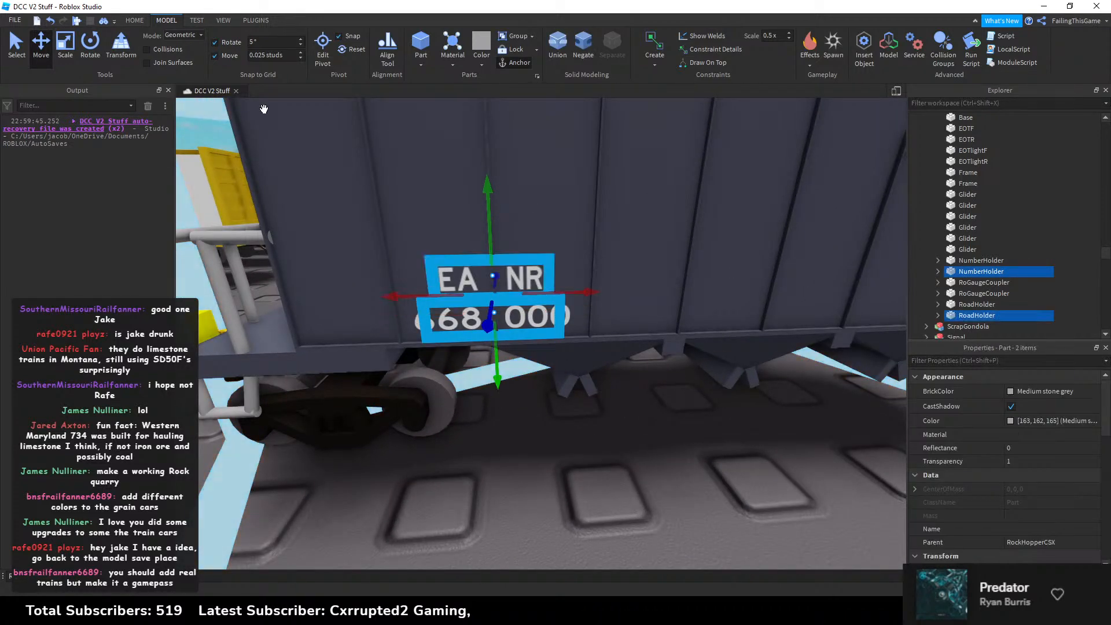
pyautogui.click(214, 55)
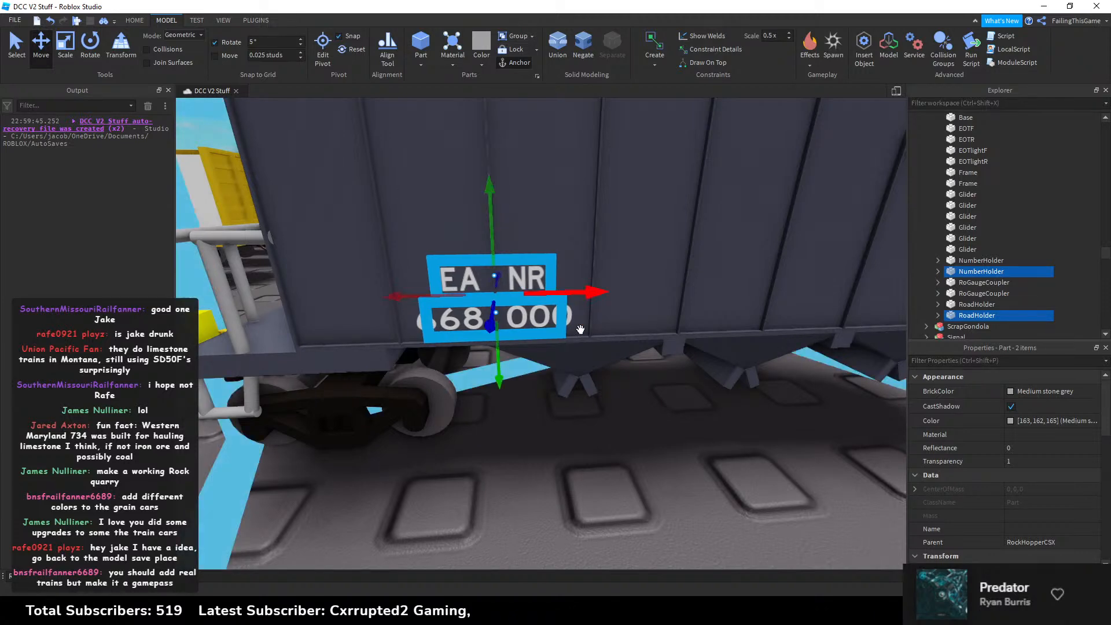
pyautogui.click(774, 362)
# Step: Nudge the original road name and number labels slightly lengthwise on their side and turn move snapping back on
pyautogui.click(973, 262)
pyautogui.keyDown('ctrl'); pyautogui.click(975, 304); pyautogui.keyUp('ctrl')
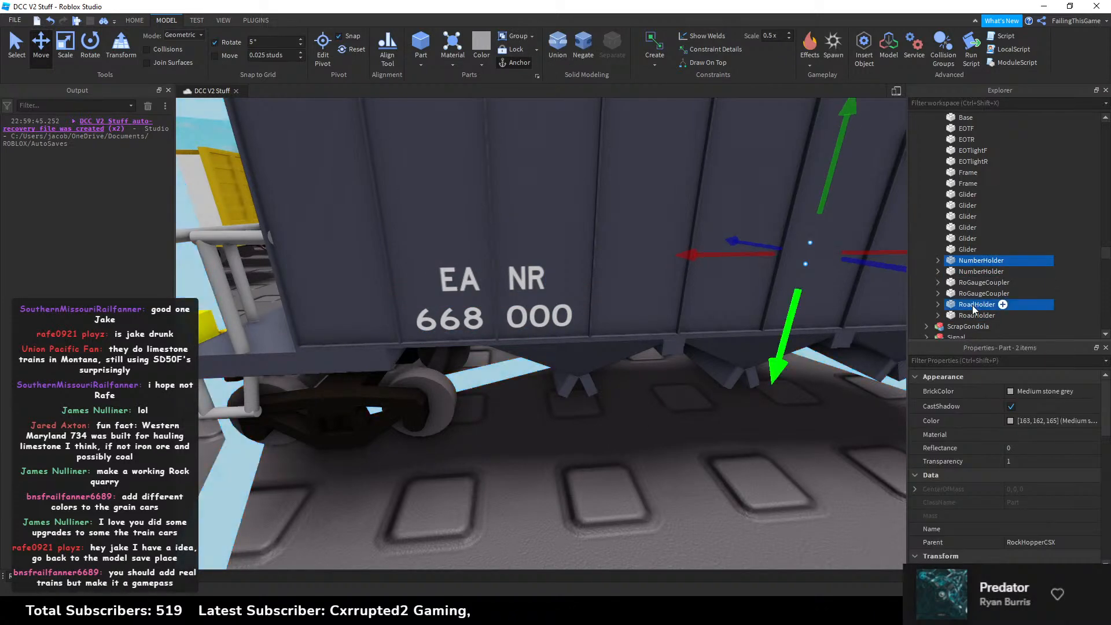
pyautogui.press('f')
pyautogui.moveTo(585, 223); pyautogui.dragTo(585, 223, button='right')
pyautogui.press('w')
pyautogui.press('s')
pyautogui.scroll(-3, 557, 254)
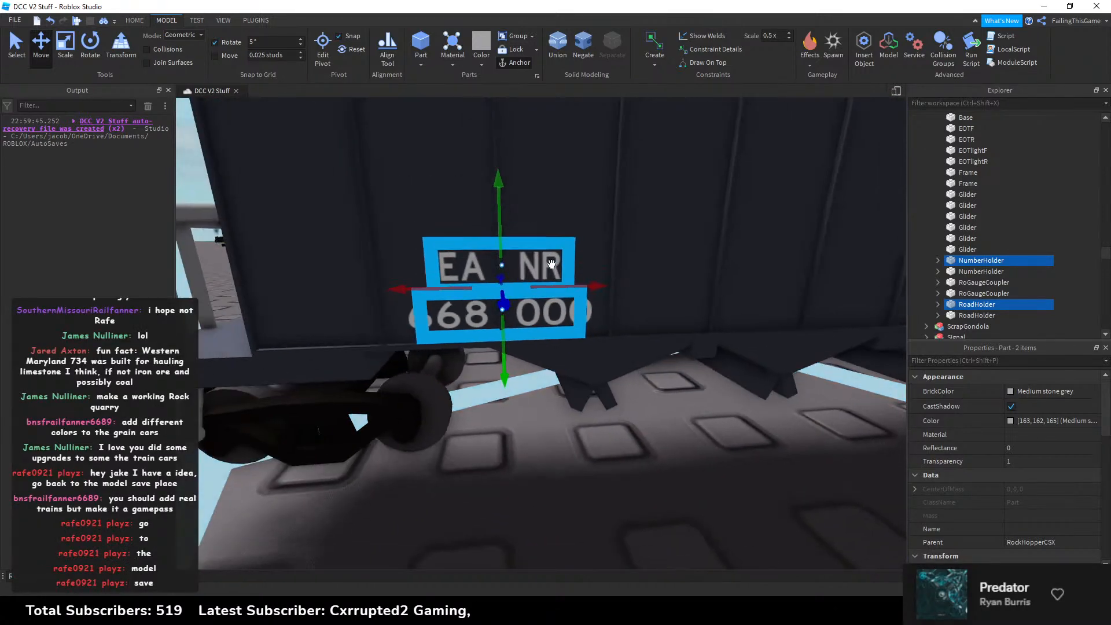
pyautogui.moveTo(557, 284); pyautogui.dragTo(555, 284)
pyautogui.click(564, 382)
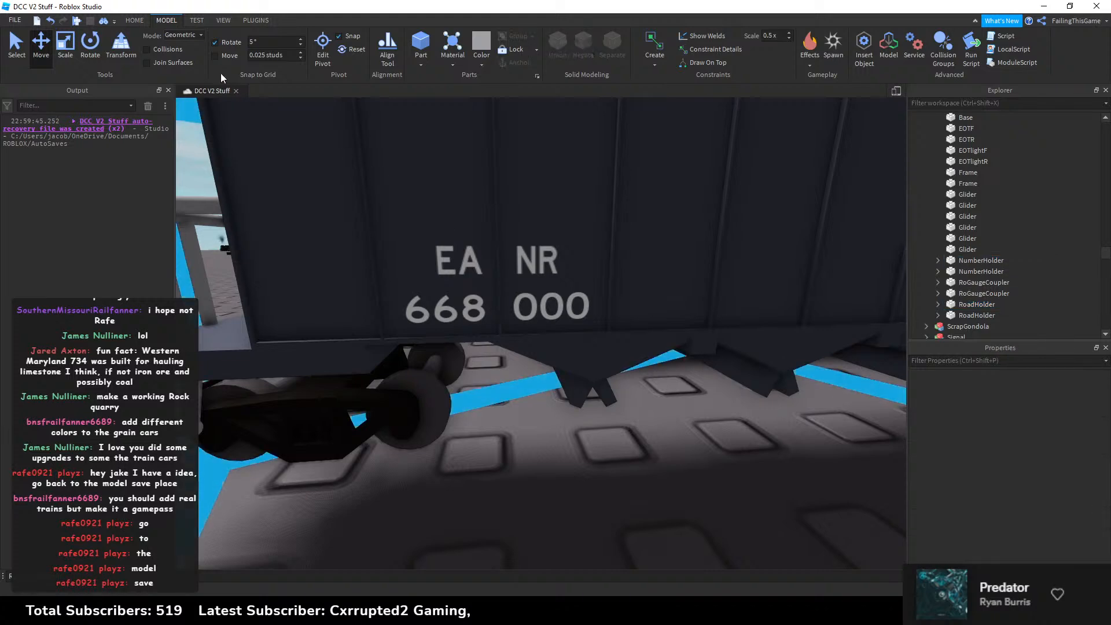
pyautogui.click(217, 57)
pyautogui.moveTo(566, 324); pyautogui.dragTo(566, 270, button='right')
pyautogui.scroll(-5, 602, 418)
pyautogui.scroll(-5, 602, 418)
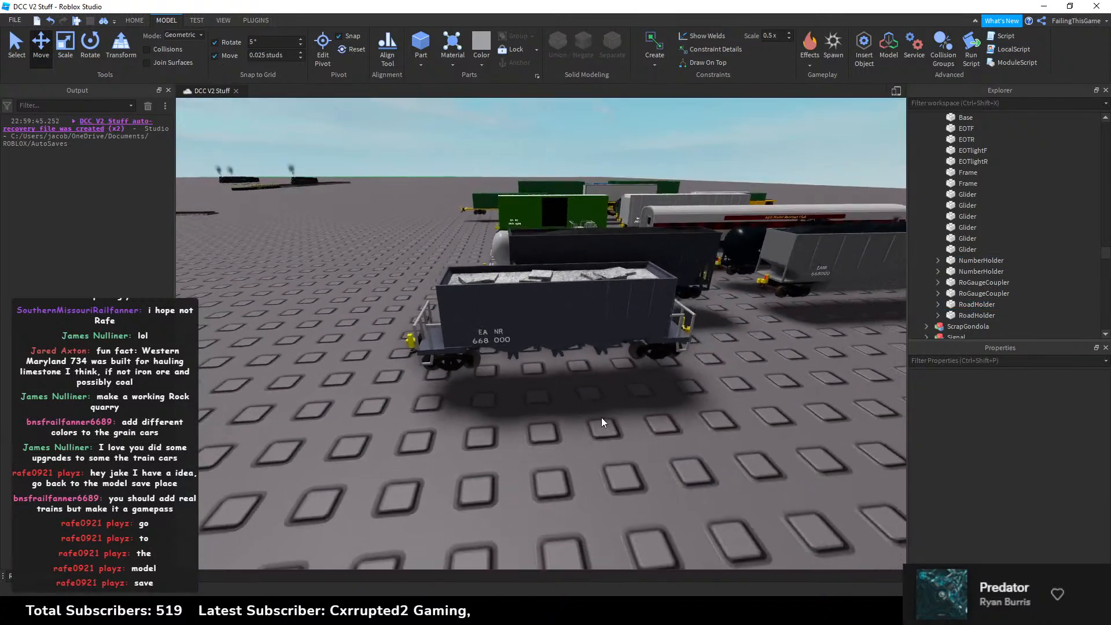
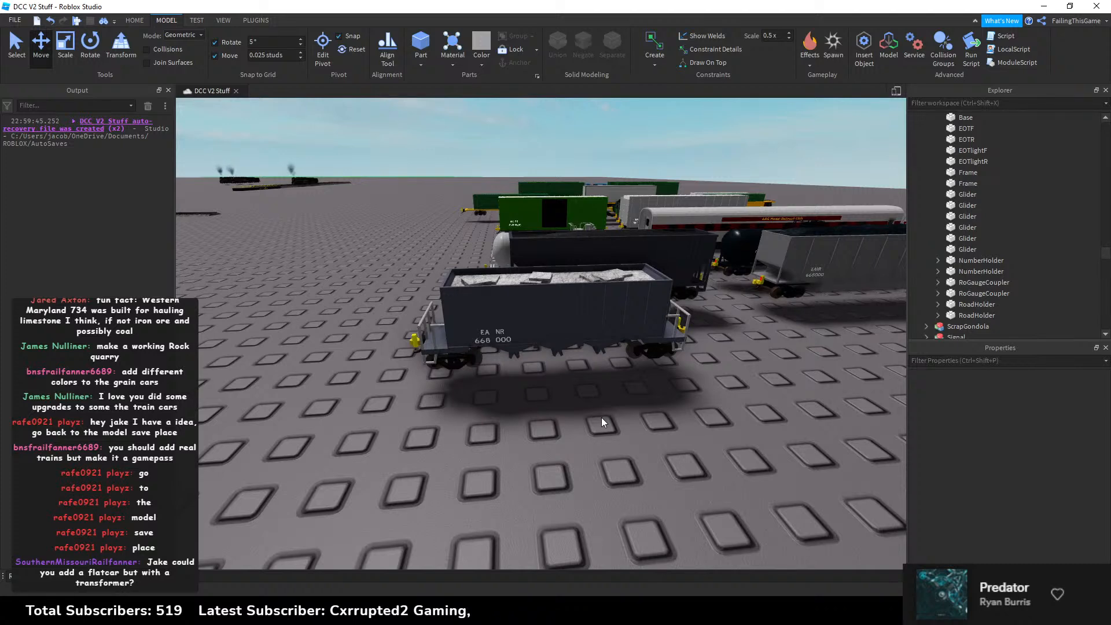
# Step: Switch to the Model Save Place and examine the orange and white covered car with the rounded hood
pyautogui.hotkey('alt', 'Tab')
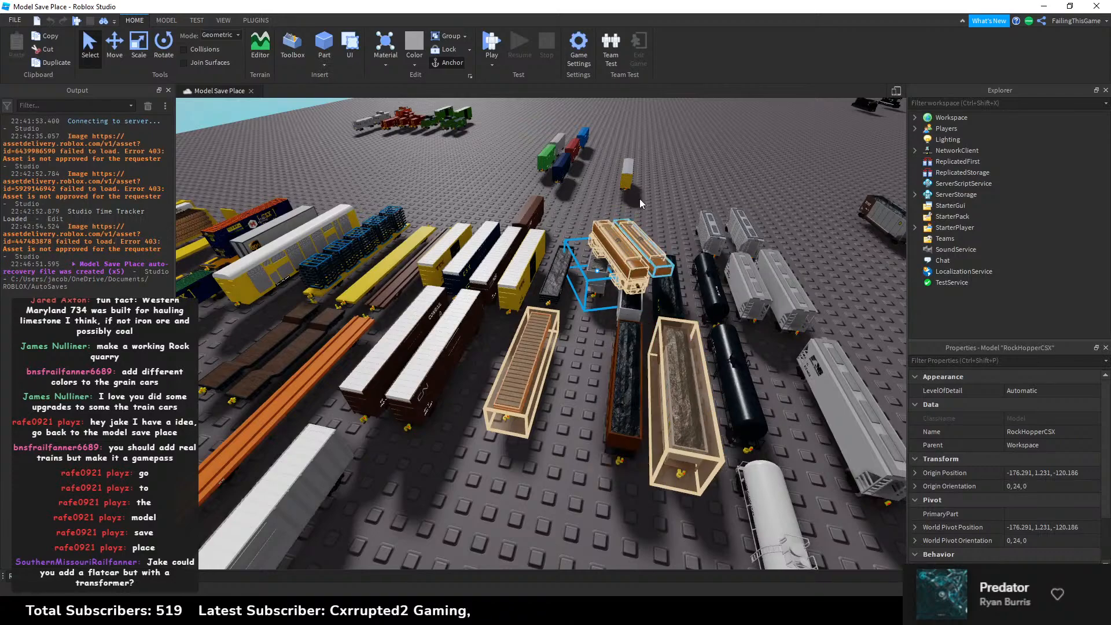
pyautogui.press('w')
pyautogui.moveTo(659, 184); pyautogui.dragTo(718, 251, button='right')
pyautogui.press('w')
pyautogui.press('w')
pyautogui.press('w')
pyautogui.press('w')
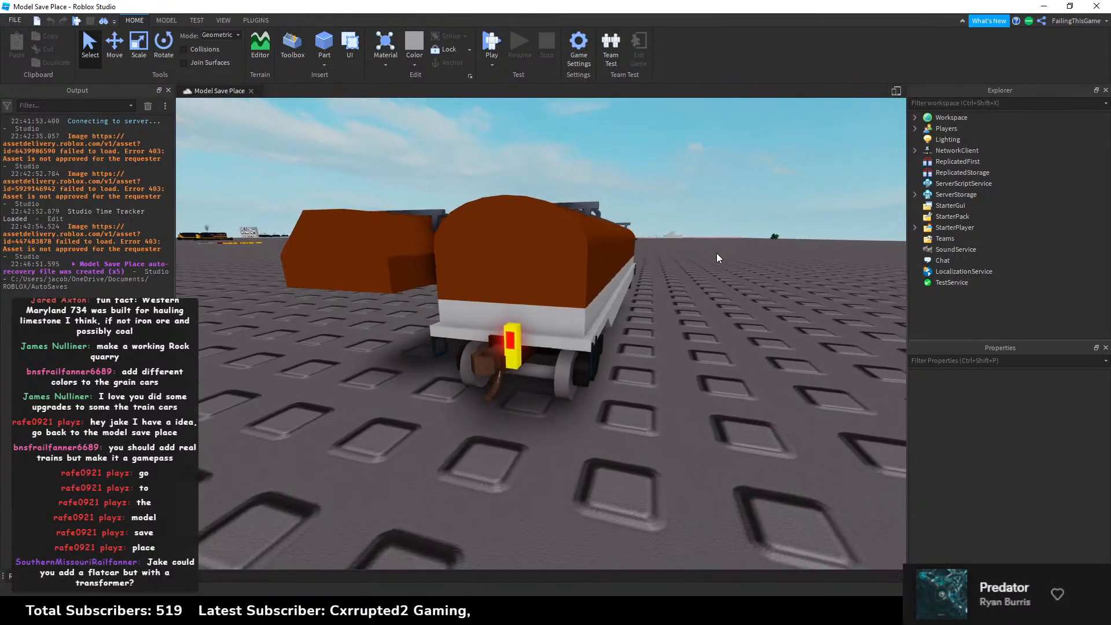
pyautogui.press('e')
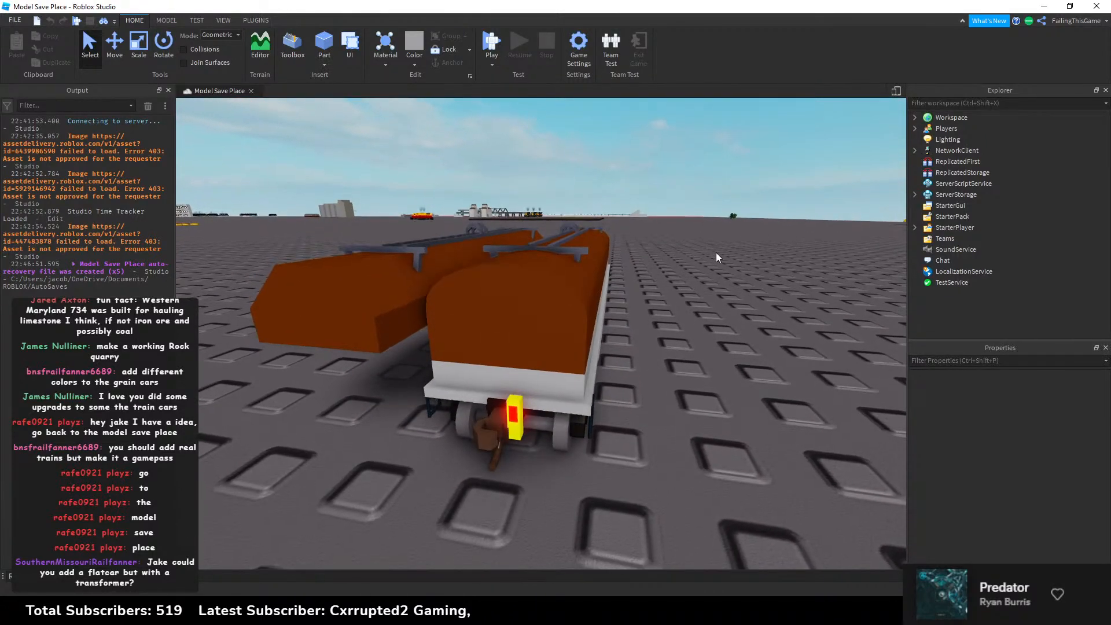
pyautogui.press('q')
pyautogui.press('d')
pyautogui.moveTo(716, 252); pyautogui.dragTo(716, 252, button='right')
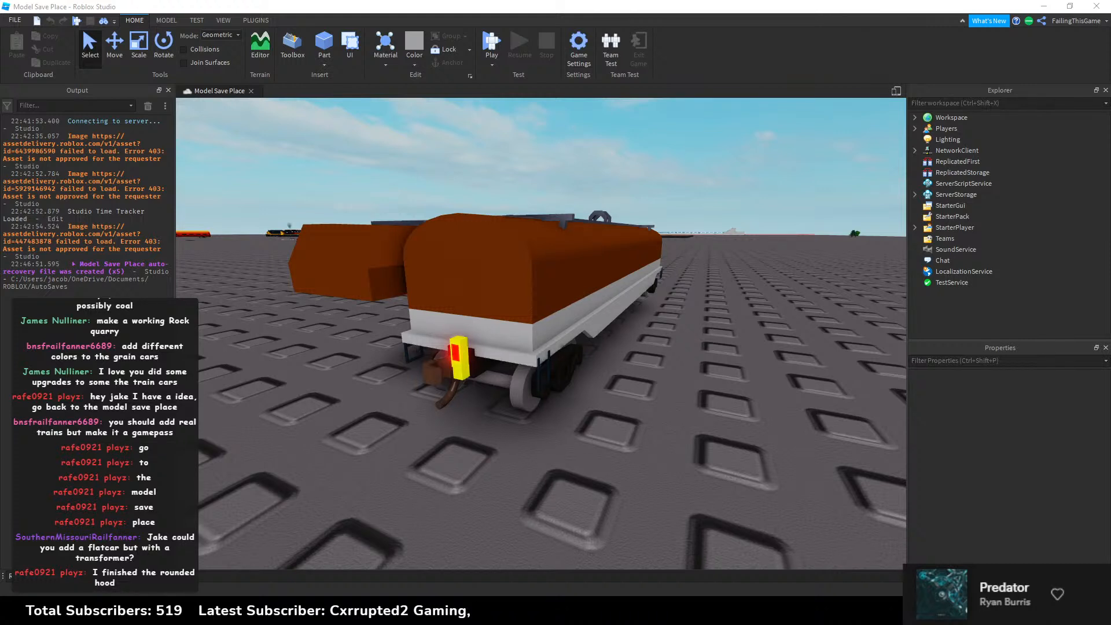
pyautogui.click(424, 436)
pyautogui.moveTo(380, 381); pyautogui.dragTo(384, 376, button='right')
pyautogui.scroll(-6, 471, 387)
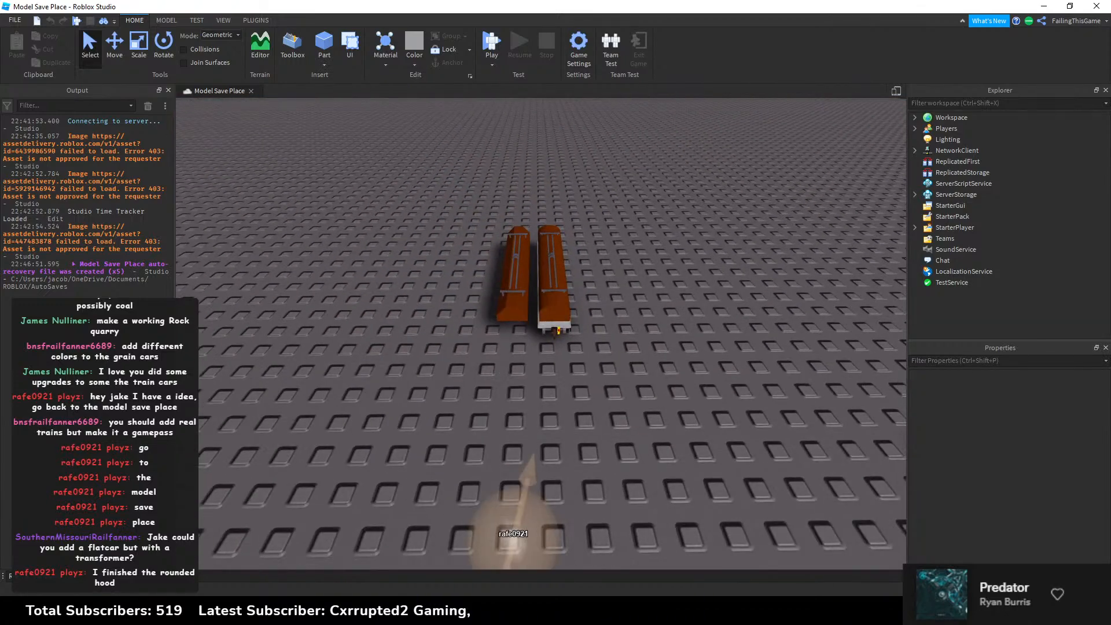
# Step: Switch to the DCC V2 Stuff place and expand the rock hopper's NumberHolder and RoadHolder parts to reach their text labels
pyautogui.hotkey('alt', 'Tab')
pyautogui.press('w')
pyautogui.moveTo(645, 401); pyautogui.dragTo(644, 391, button='right')
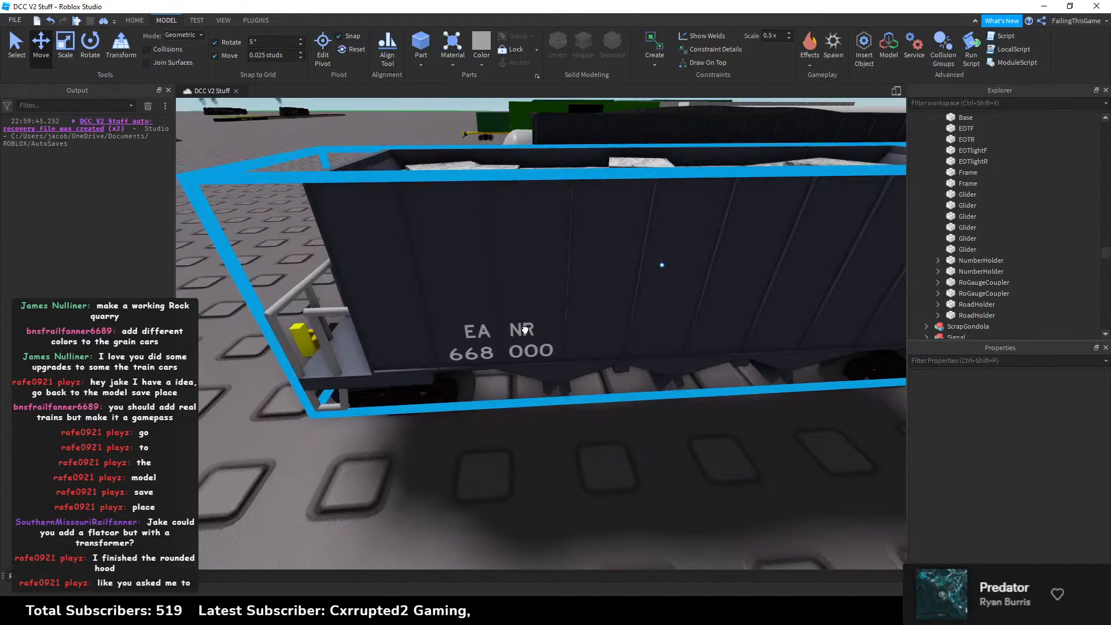
pyautogui.click(525, 330)
pyautogui.scroll(-3, 1038, 263)
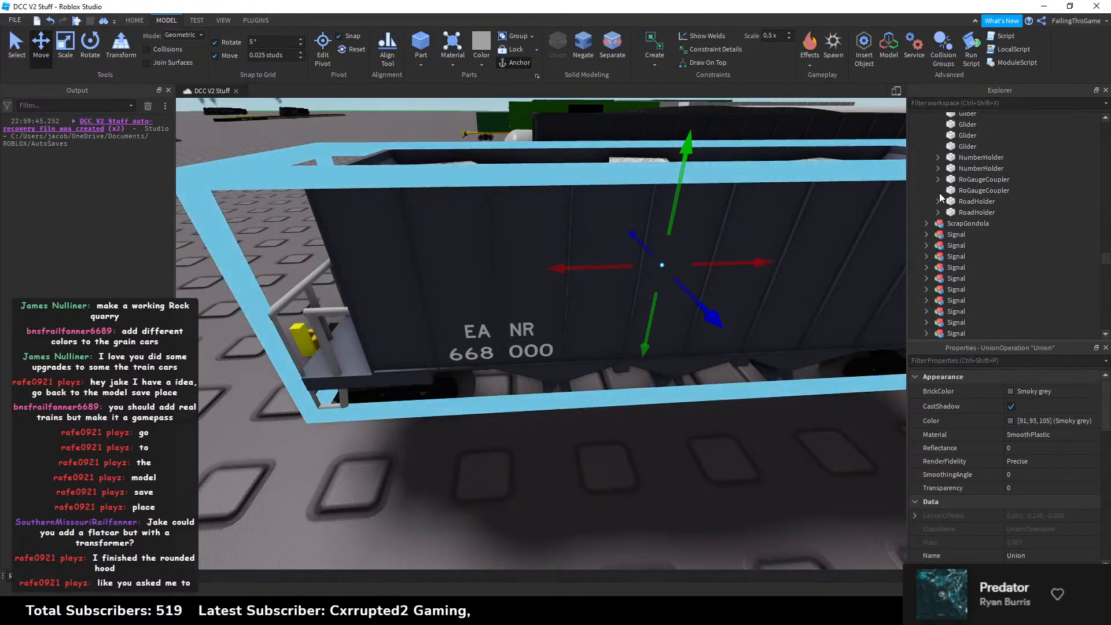
pyautogui.click(937, 167)
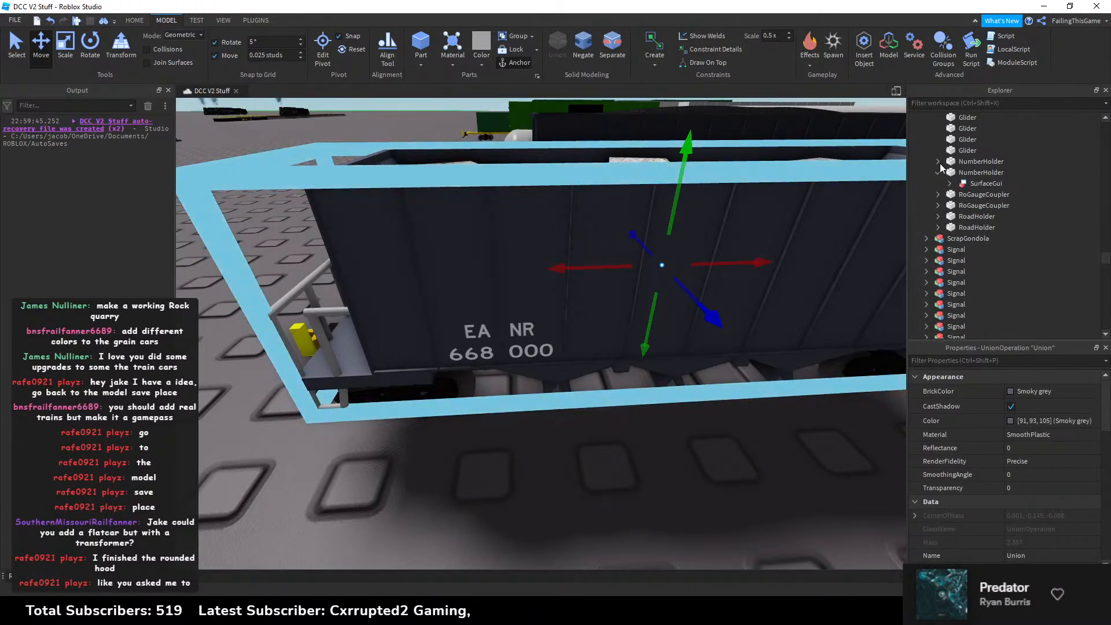
pyautogui.click(938, 161)
pyautogui.click(937, 227)
pyautogui.click(938, 249)
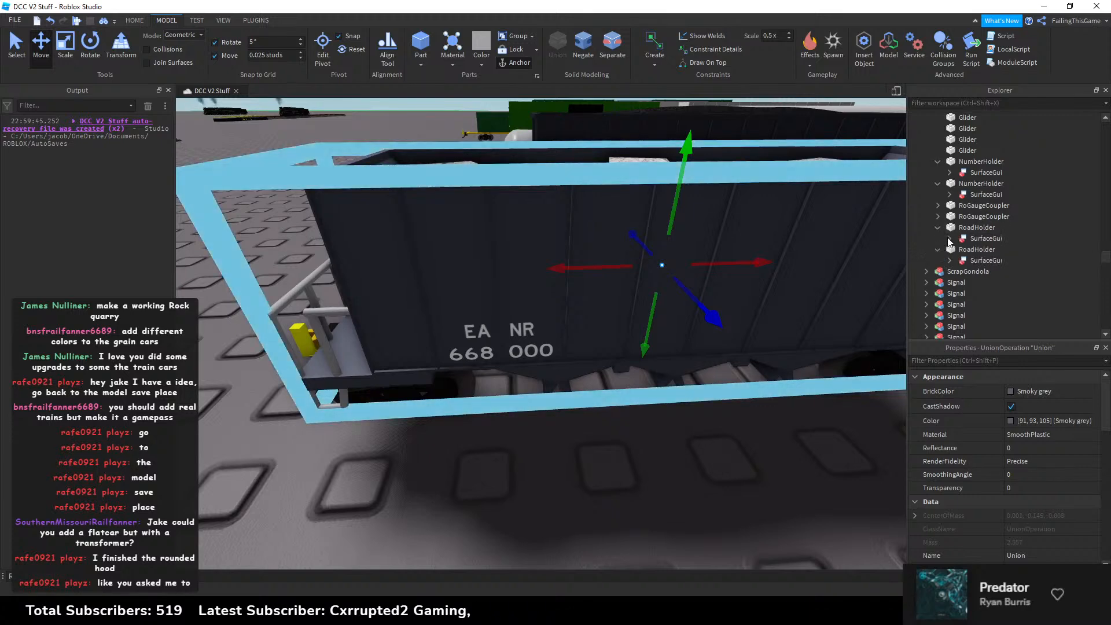
pyautogui.click(949, 238)
pyautogui.click(949, 270)
# Step: Select both Roadnumber and both Roadname labels of the rock hopper and set their text colour to black
pyautogui.click(998, 282)
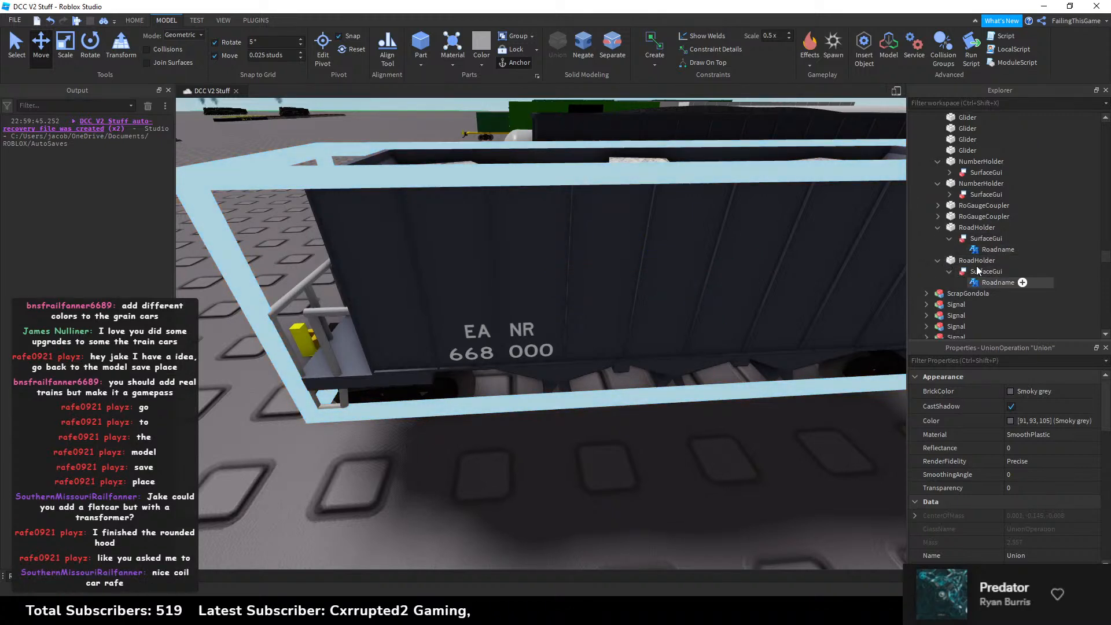
pyautogui.click(950, 194)
pyautogui.click(949, 172)
pyautogui.click(1001, 183)
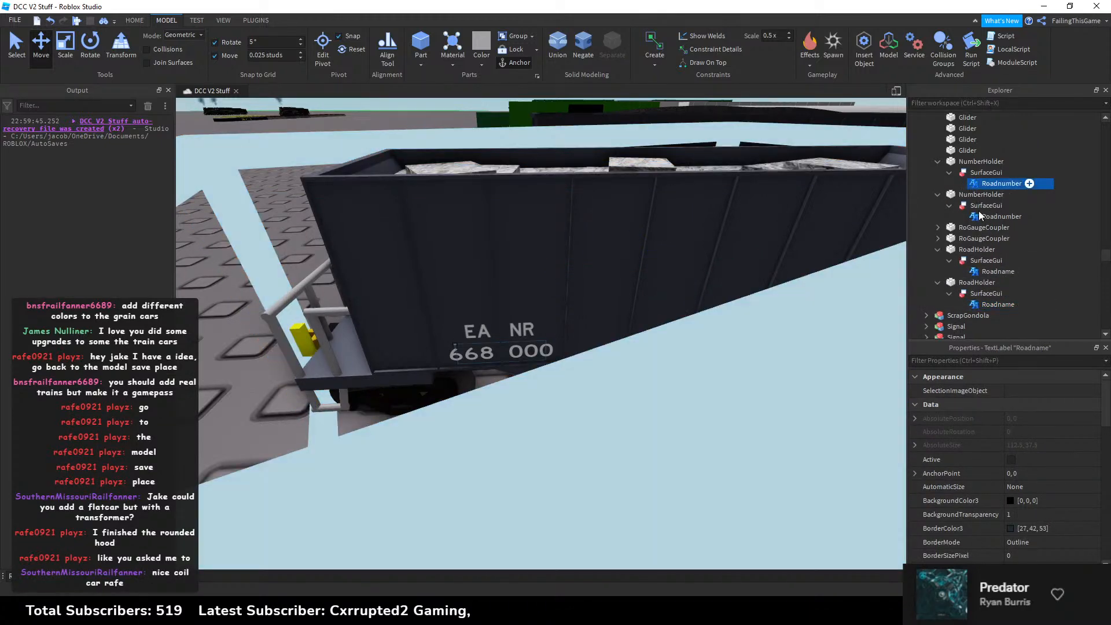
pyautogui.keyDown('ctrl'); pyautogui.click(985, 272); pyautogui.keyUp('ctrl')
pyautogui.keyDown('ctrl'); pyautogui.click(984, 303); pyautogui.keyUp('ctrl')
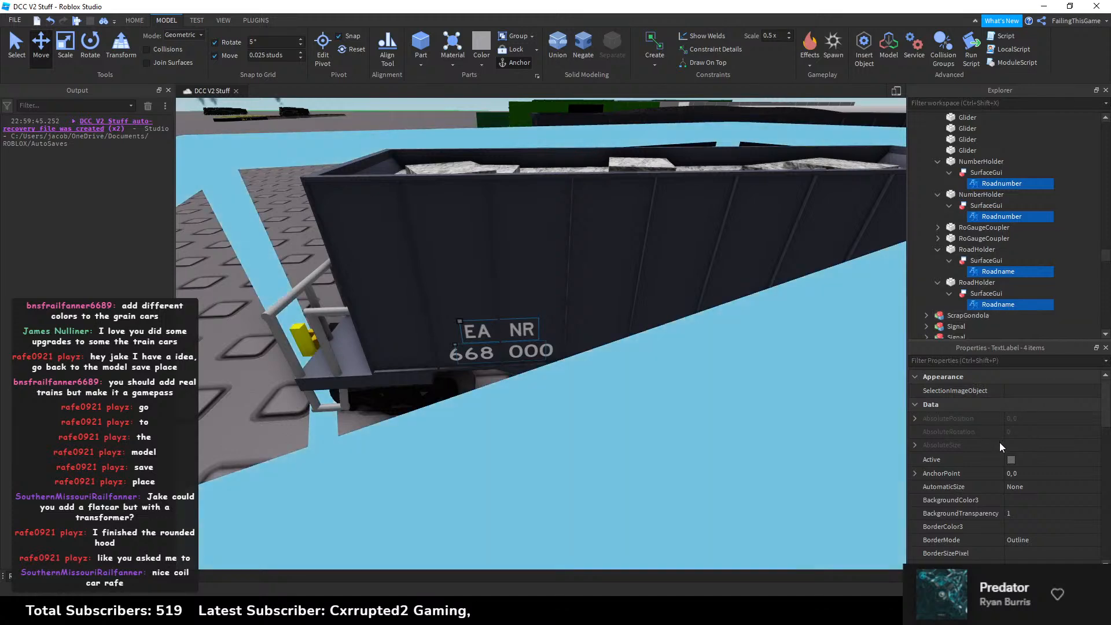
pyautogui.scroll(-5, 988, 439)
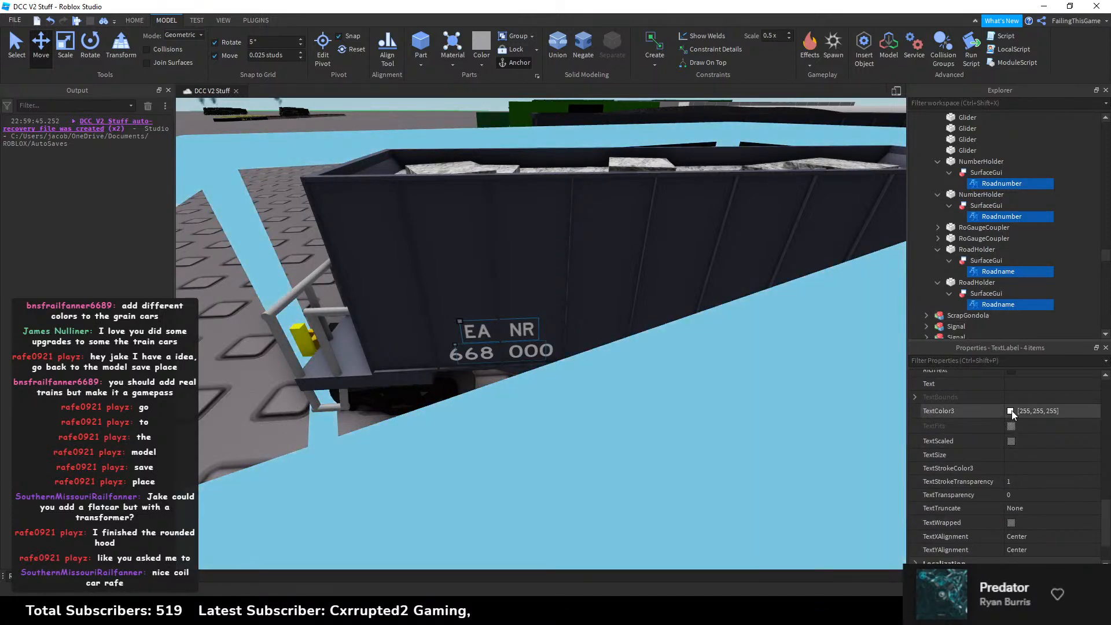
pyautogui.click(1010, 410)
pyautogui.moveTo(621, 197); pyautogui.dragTo(289, 197)
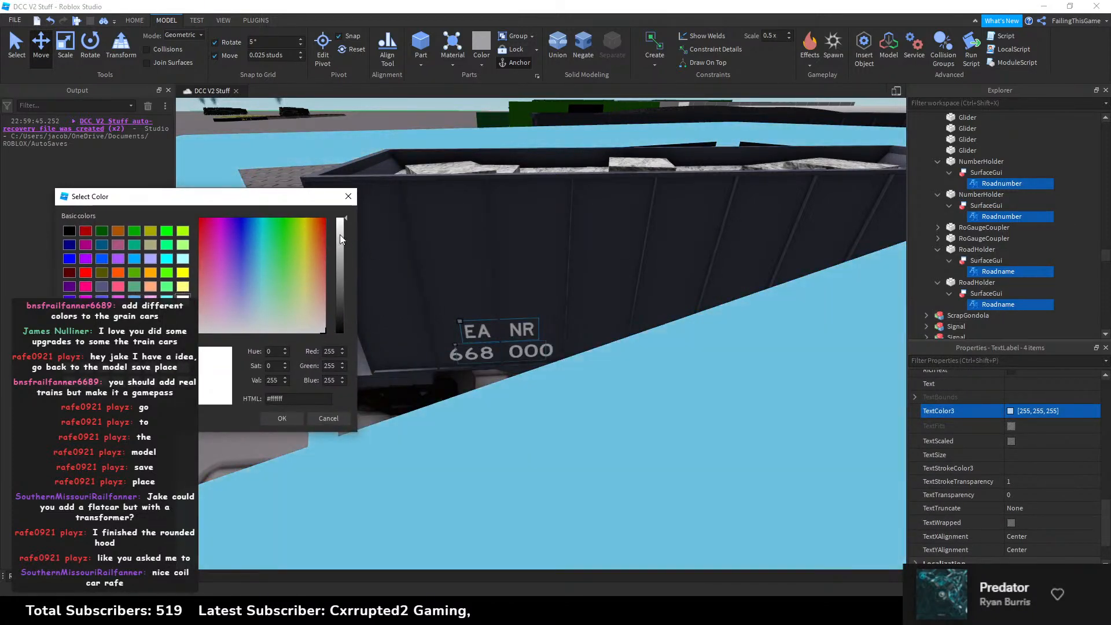
pyautogui.moveTo(345, 282); pyautogui.dragTo(350, 335)
pyautogui.click(282, 417)
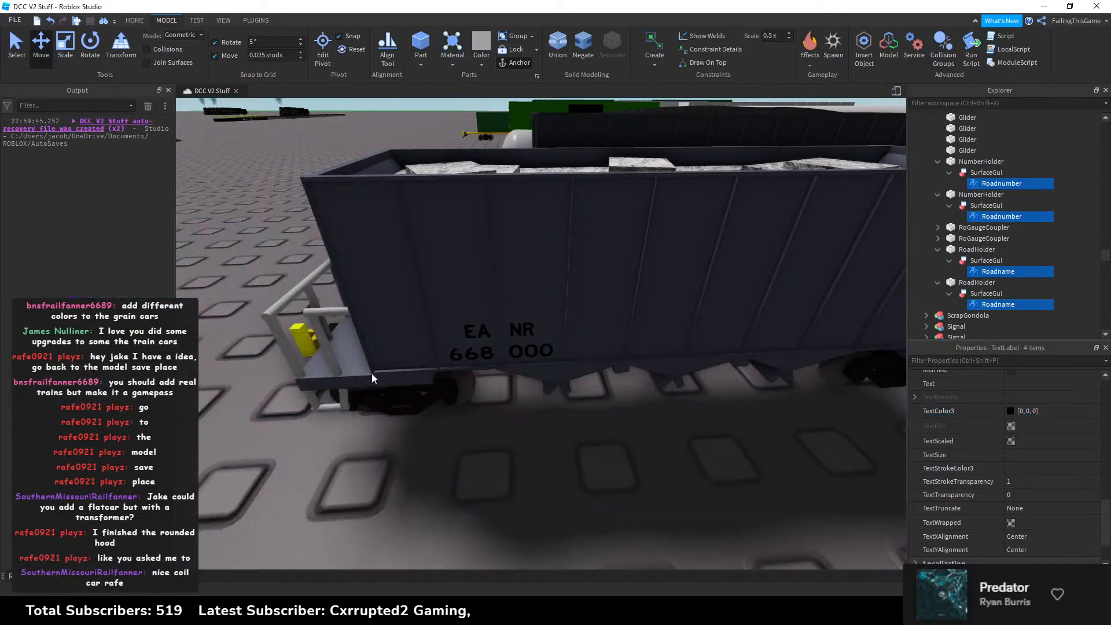
# Step: Repaint the rock hopper's body white and deselect it
pyautogui.click(372, 377)
pyautogui.click(1019, 392)
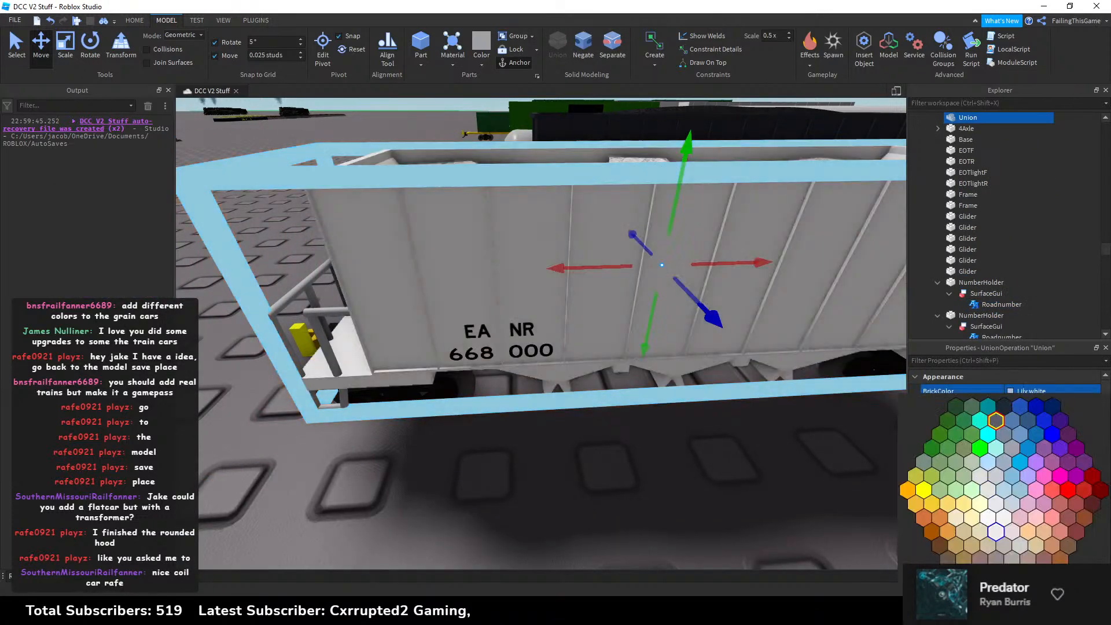
pyautogui.click(980, 476)
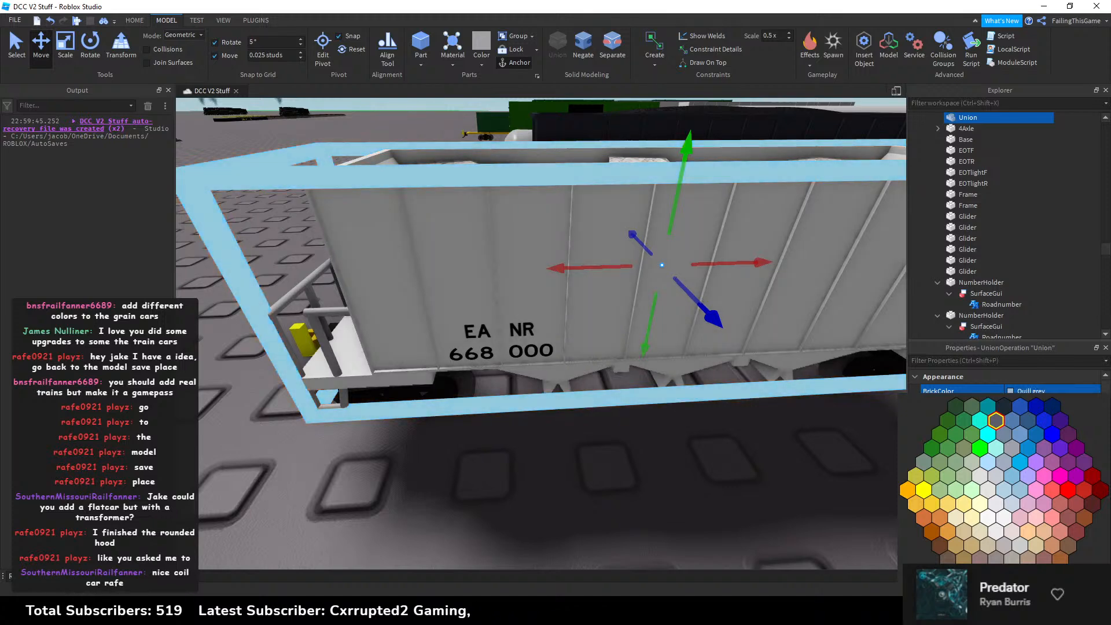
pyautogui.click(988, 518)
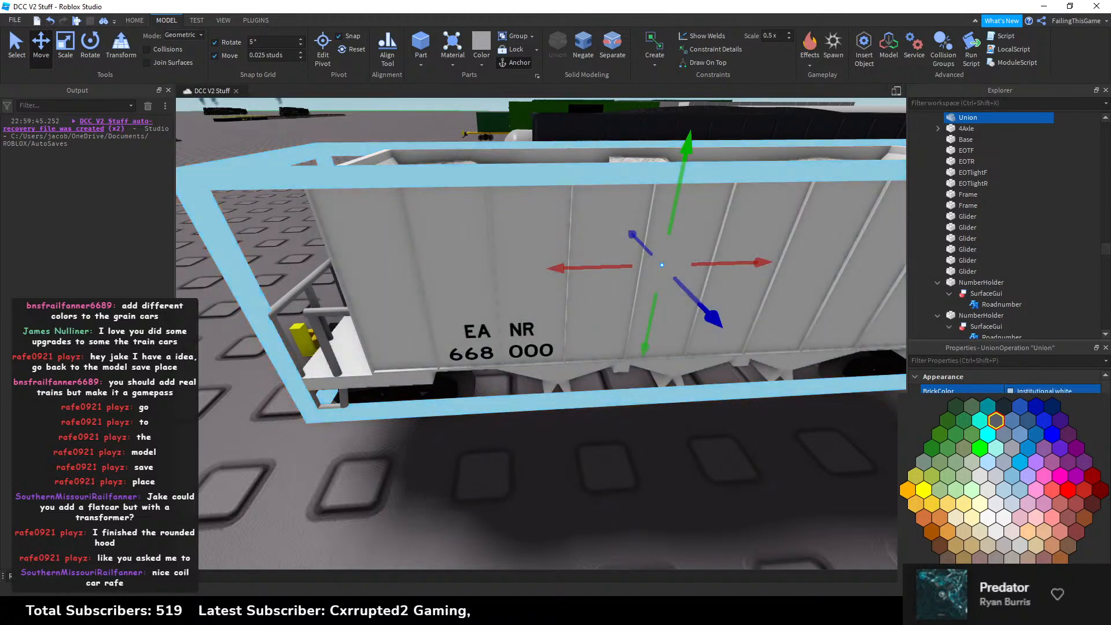
pyautogui.click(709, 459)
# Step: Set the material of the rock hopper's load to Sand and colour it off-white
pyautogui.moveTo(709, 460); pyautogui.dragTo(709, 459, button='right')
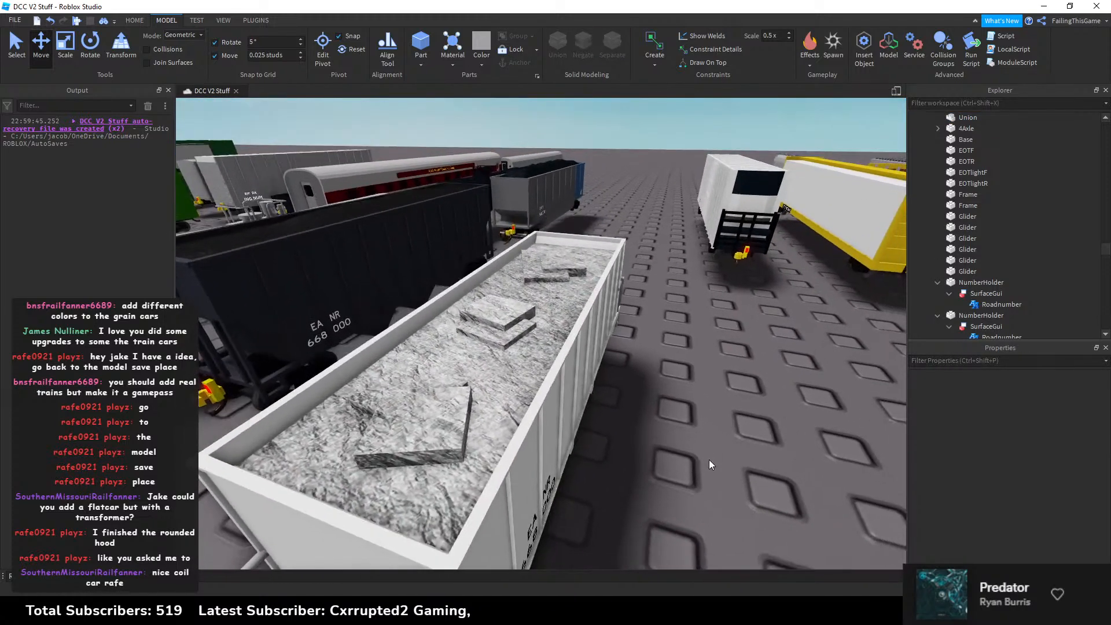
pyautogui.click(509, 394)
pyautogui.click(1017, 391)
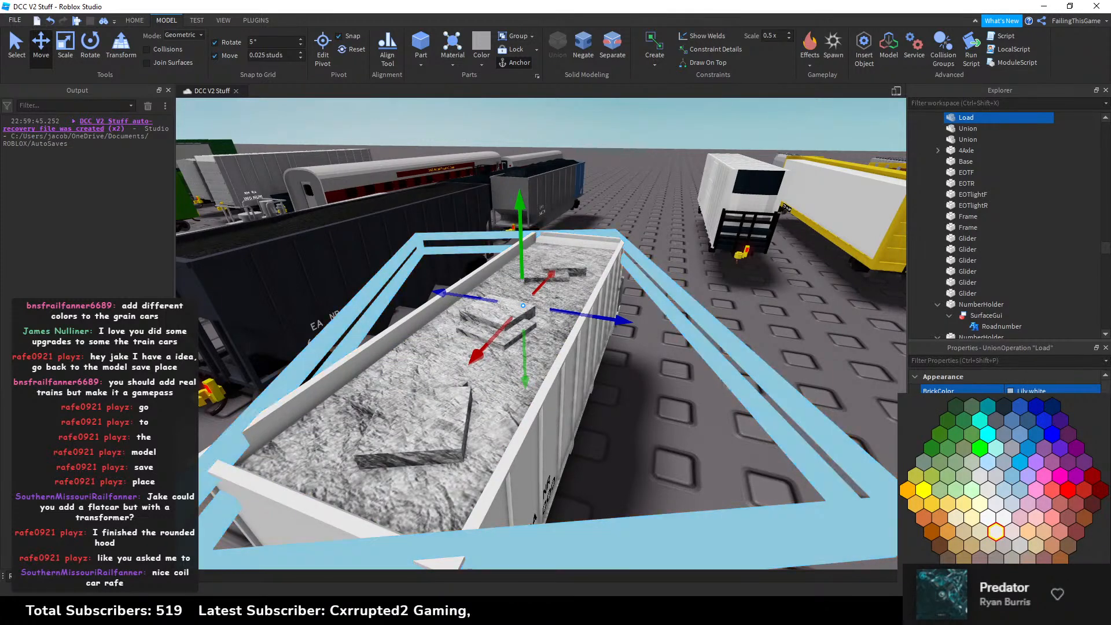
pyautogui.click(995, 532)
pyautogui.click(1040, 438)
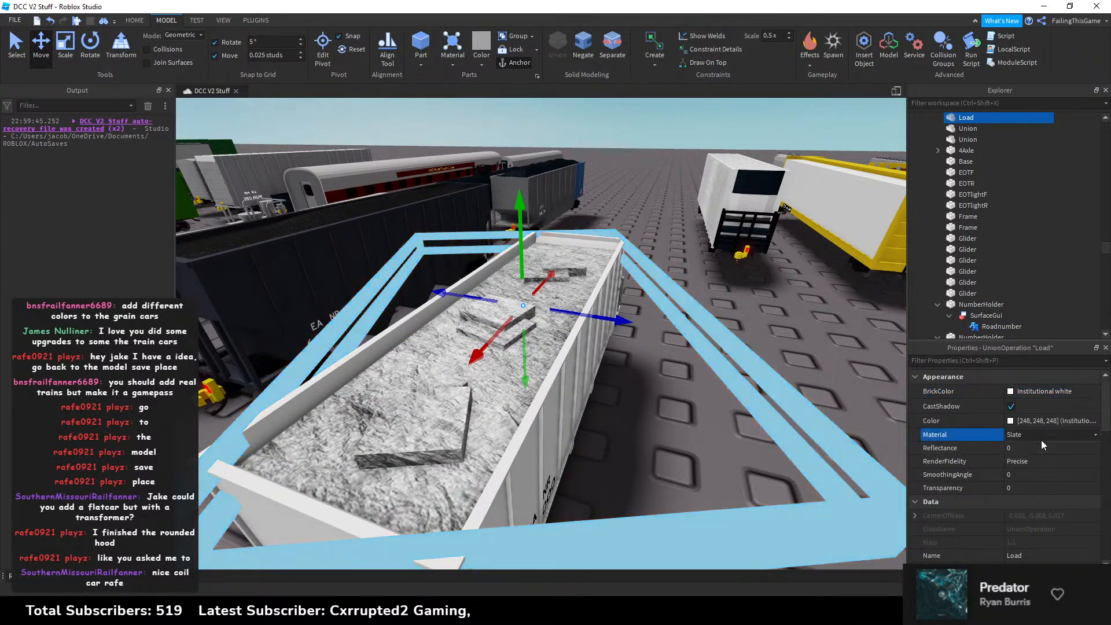
pyautogui.click(1040, 438)
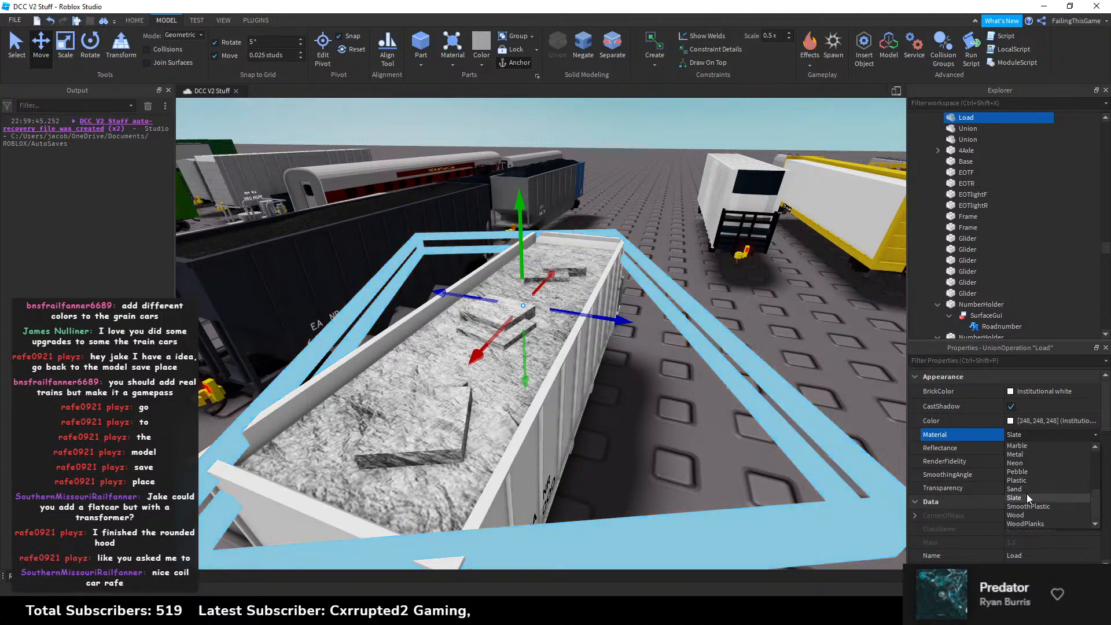
pyautogui.click(1028, 490)
pyautogui.moveTo(786, 380); pyautogui.dragTo(825, 383, button='right')
pyautogui.click(1036, 391)
pyautogui.click(1036, 391)
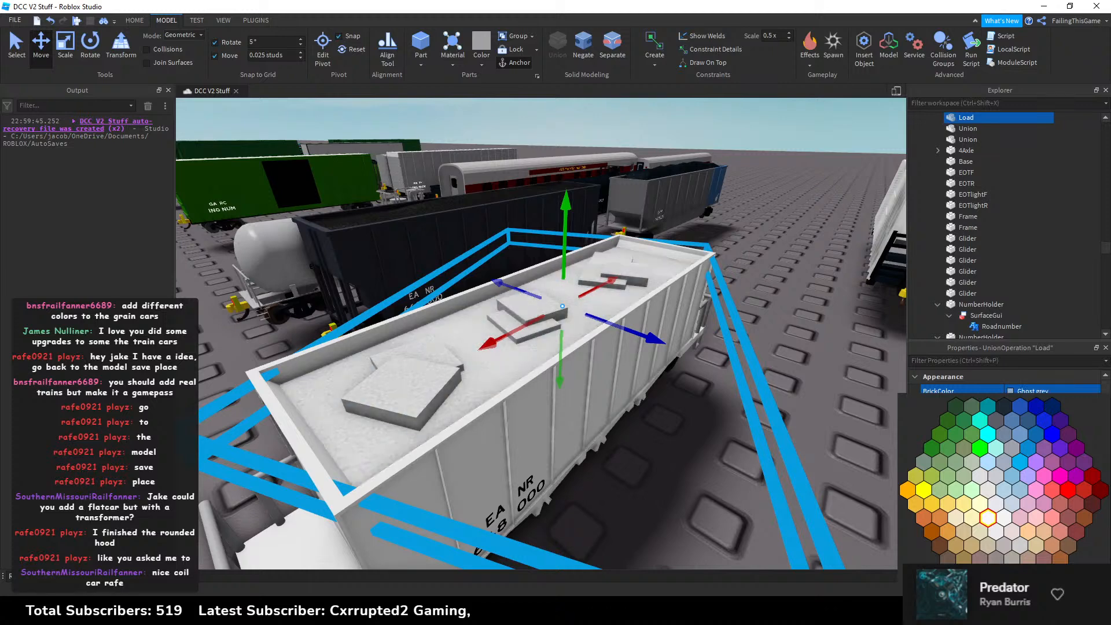
pyautogui.click(988, 518)
# Step: Search the web for images of a limestone train and open the crushed limestone train photo
pyautogui.hotkey('alt', 'Tab')
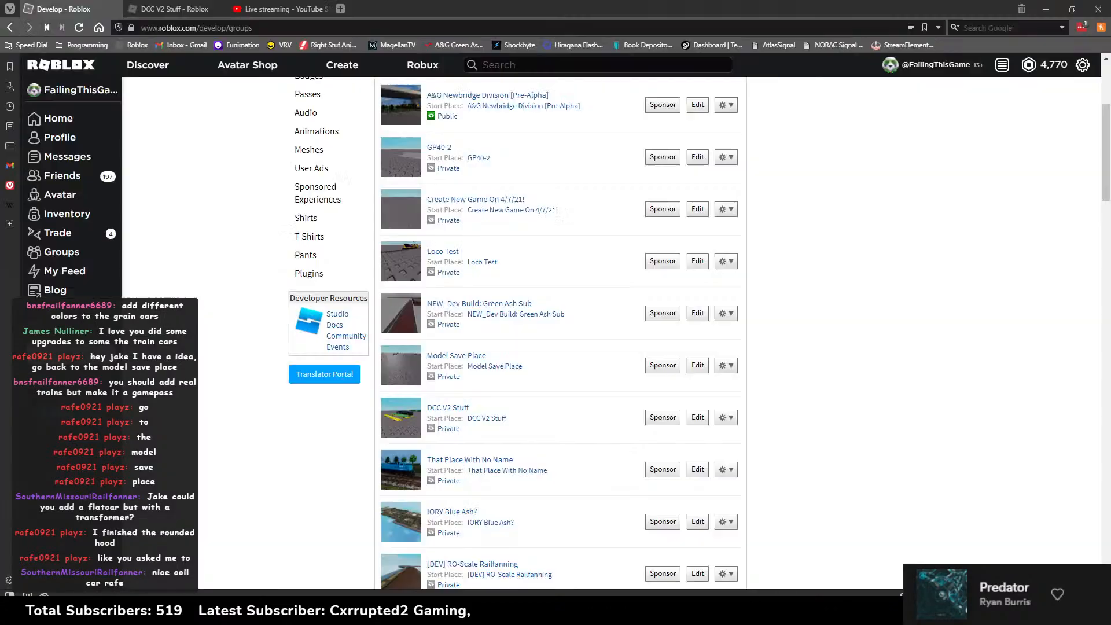
pyautogui.click(340, 9)
pyautogui.write('limestone trains')
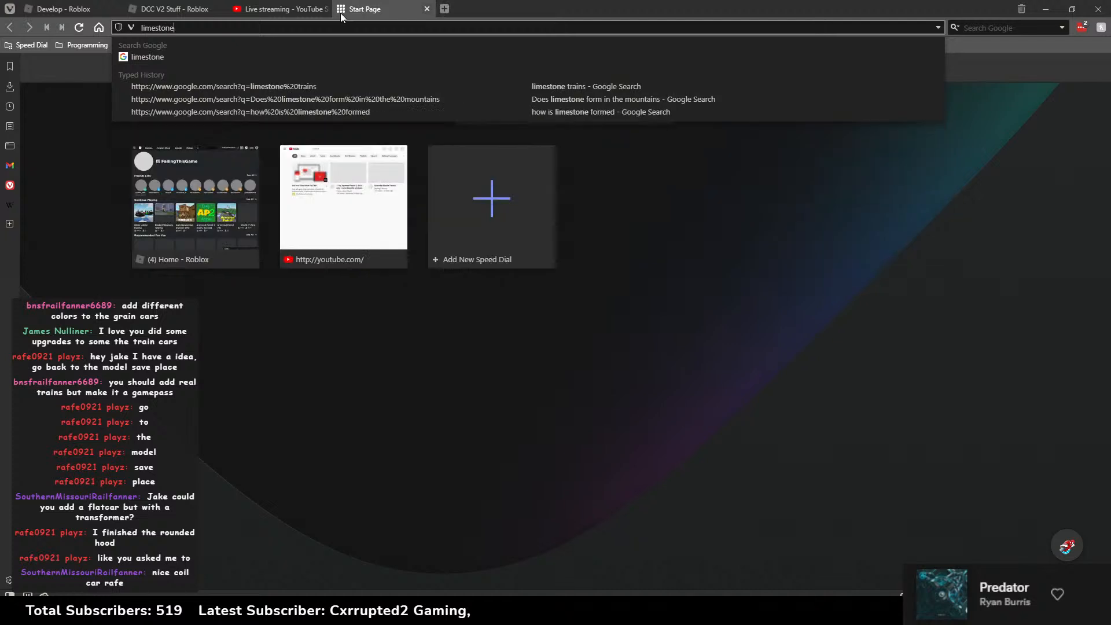
pyautogui.press('Return')
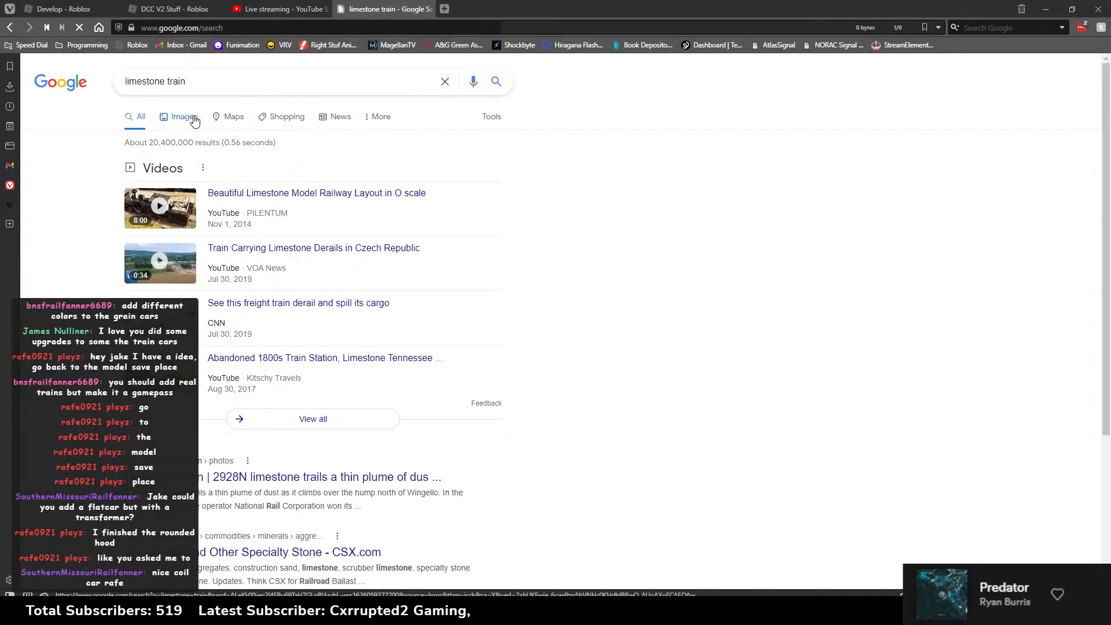
pyautogui.click(193, 118)
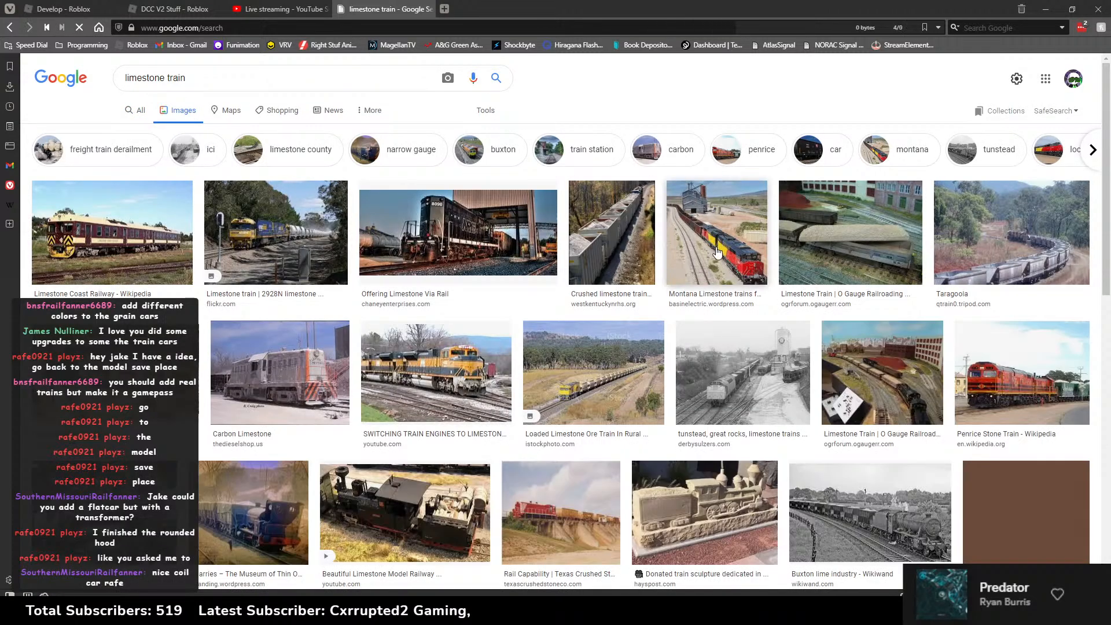
pyautogui.click(621, 237)
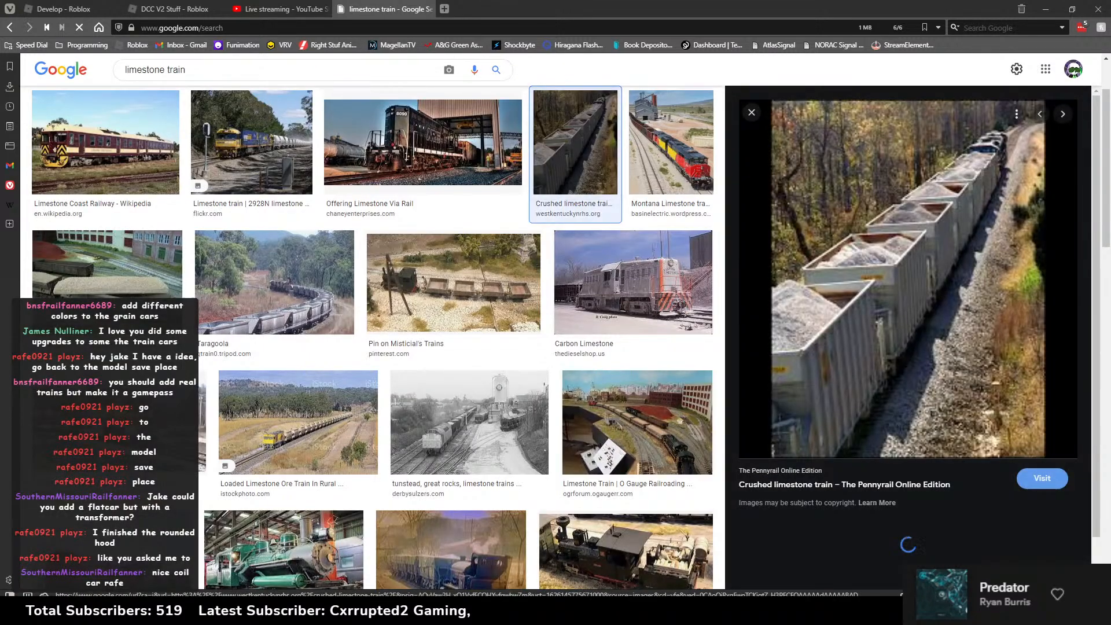
# Step: Return to the DCC V2 Stuff place, repaint the rock hopper's body light grey and deselect it
pyautogui.hotkey('alt', 'Tab')
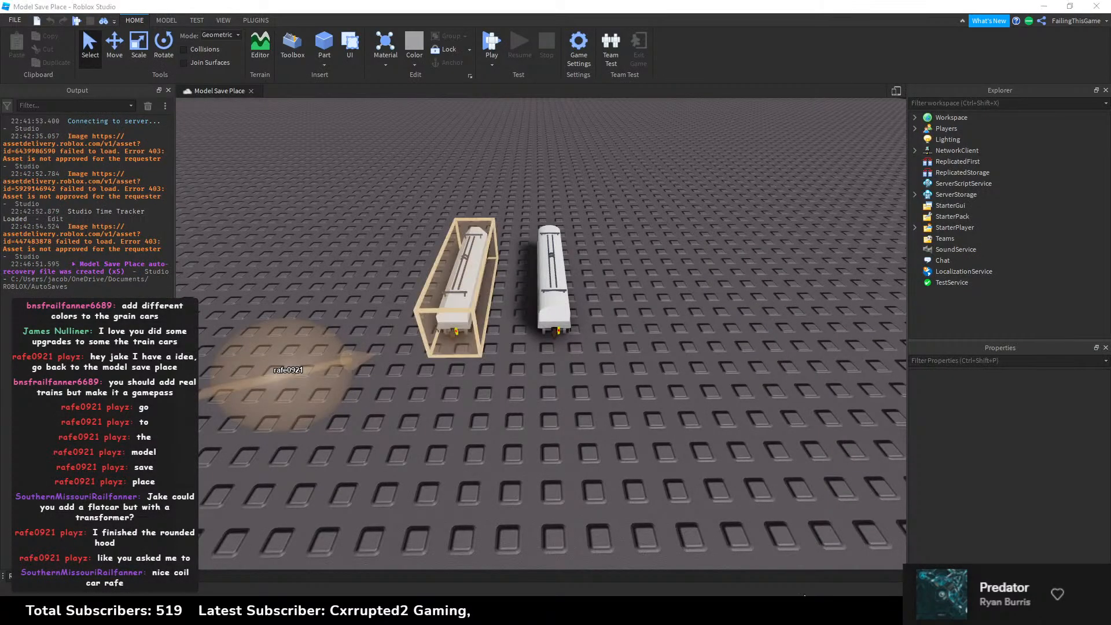
pyautogui.hotkey('alt', 'Tab')
pyautogui.scroll(5, 640, 454)
pyautogui.click(593, 411)
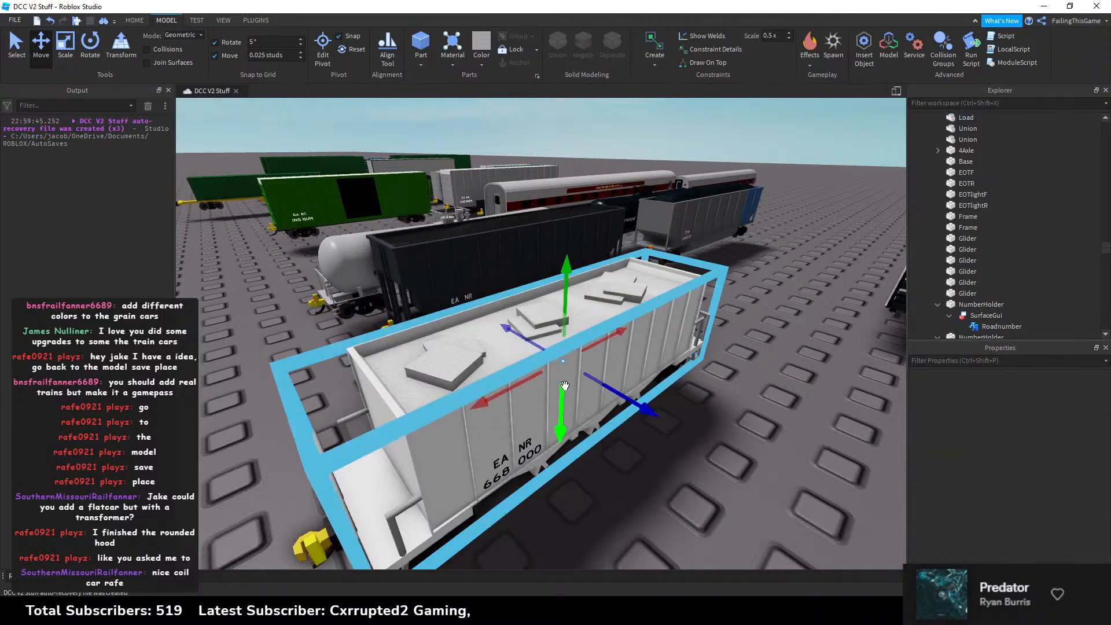
pyautogui.click(1053, 391)
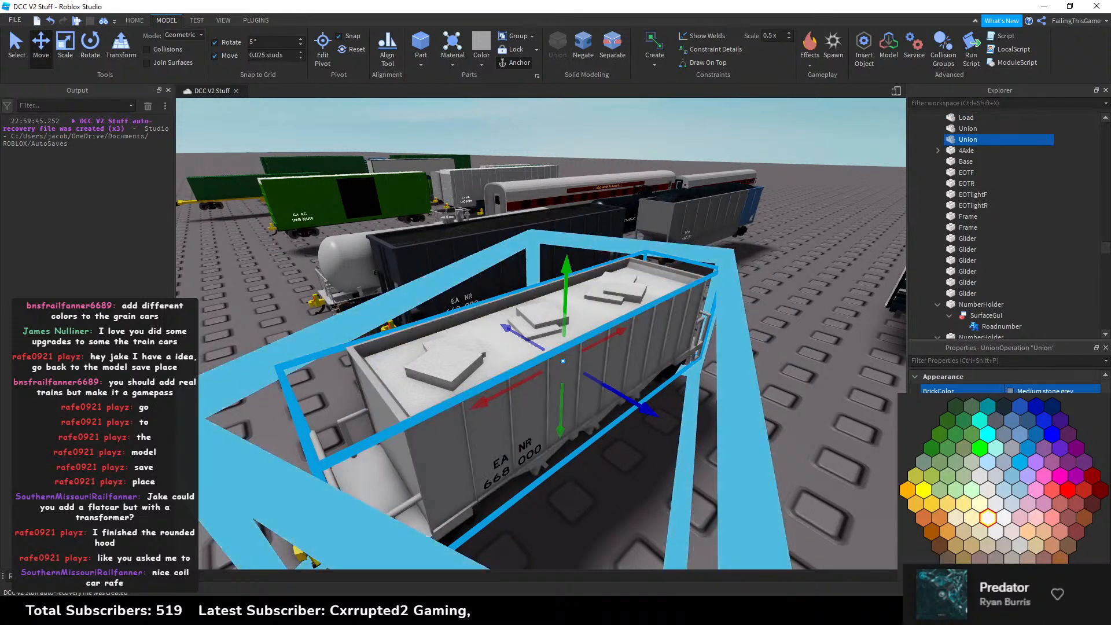
pyautogui.click(759, 461)
pyautogui.click(741, 428)
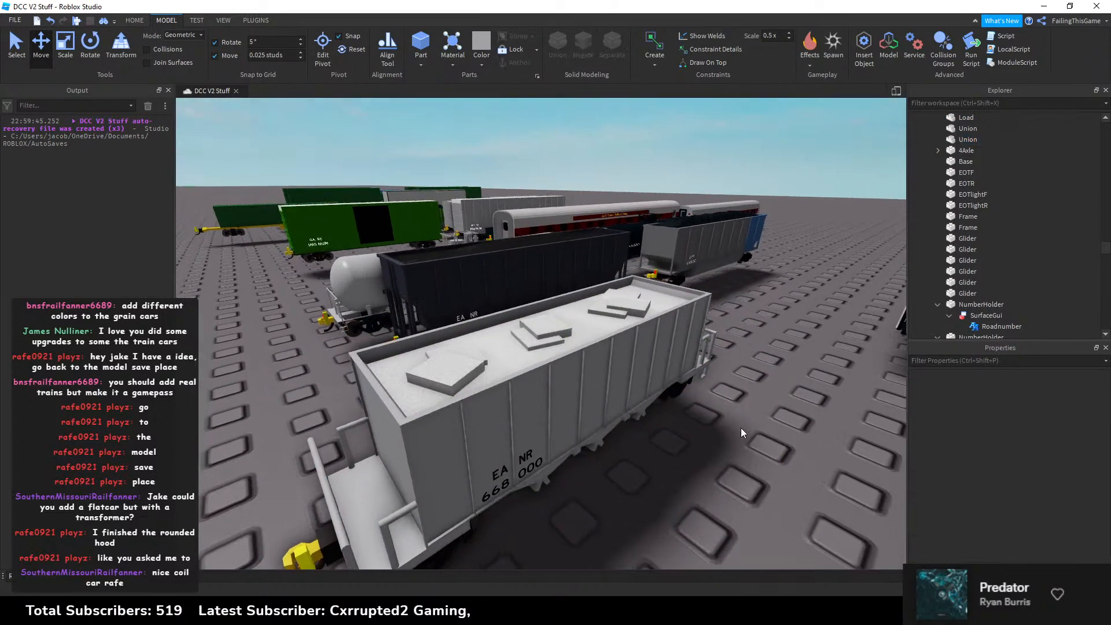
# Step: Select the rock hopper's load, adjust its brick colour to a pale white and deselect it
pyautogui.moveTo(741, 428)
pyautogui.mouseDown(button='right')
pyautogui.moveTo(753, 429)
pyautogui.moveTo(743, 422)
pyautogui.mouseUp(button='right')
pyautogui.press('s')
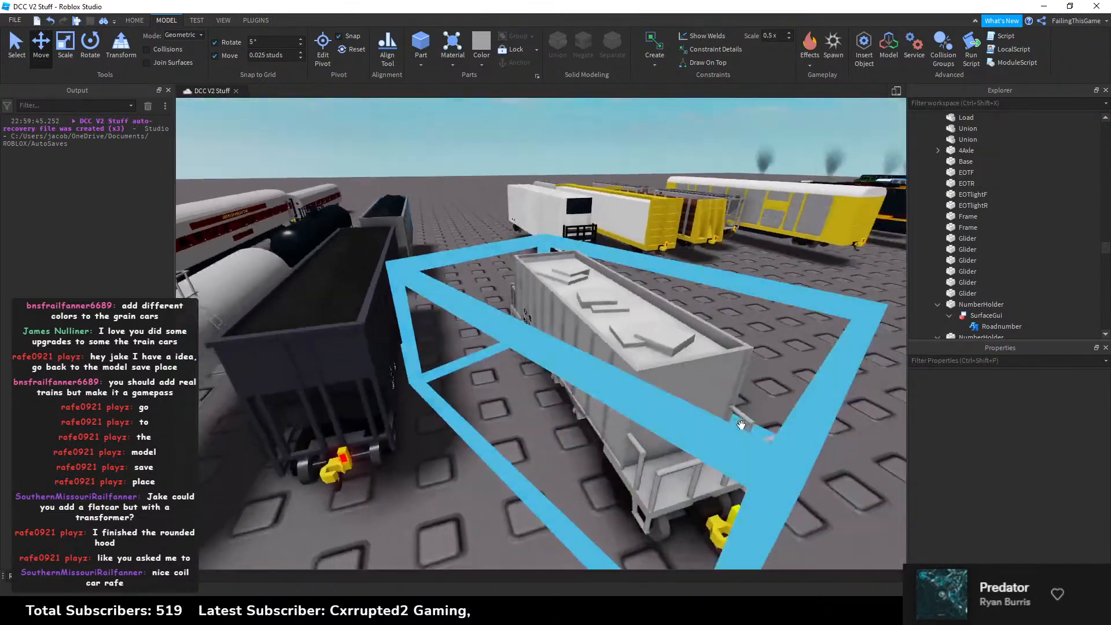
pyautogui.press('w')
pyautogui.moveTo(806, 345); pyautogui.dragTo(806, 347, button='right')
pyautogui.click(655, 332)
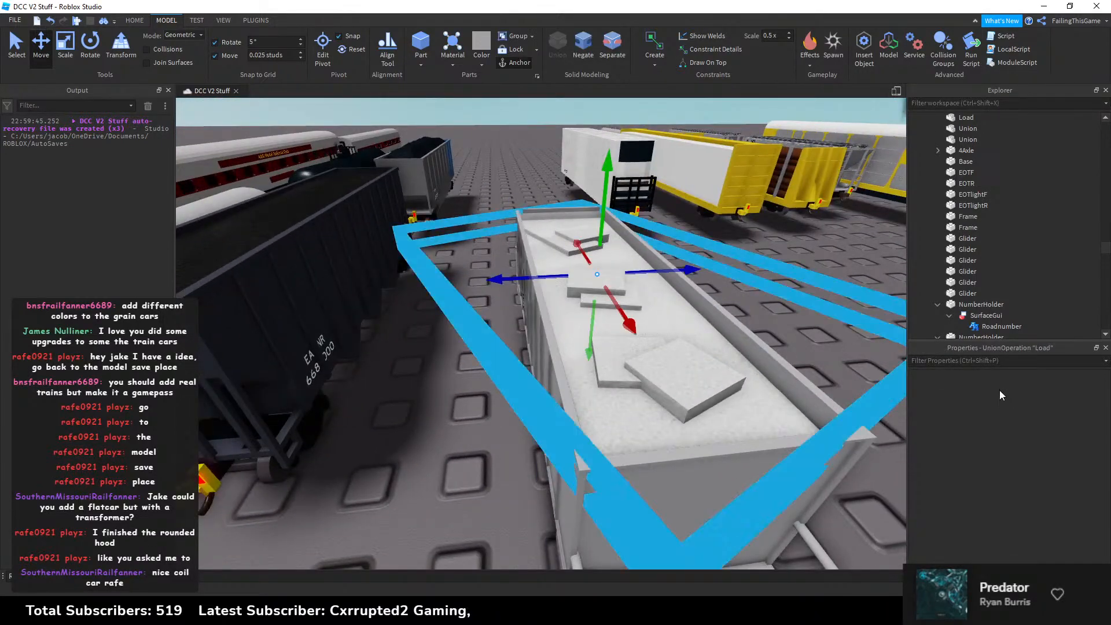
pyautogui.click(1029, 390)
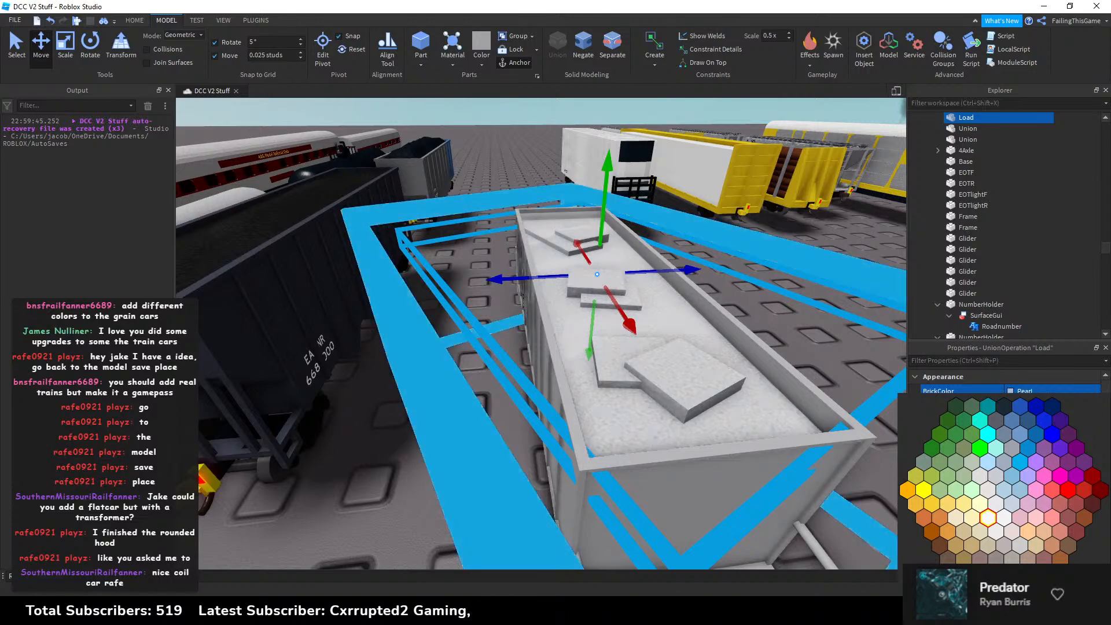
pyautogui.click(810, 352)
pyautogui.click(810, 350)
pyautogui.scroll(-3, 810, 349)
pyautogui.moveTo(810, 349); pyautogui.dragTo(682, 366, button='right')
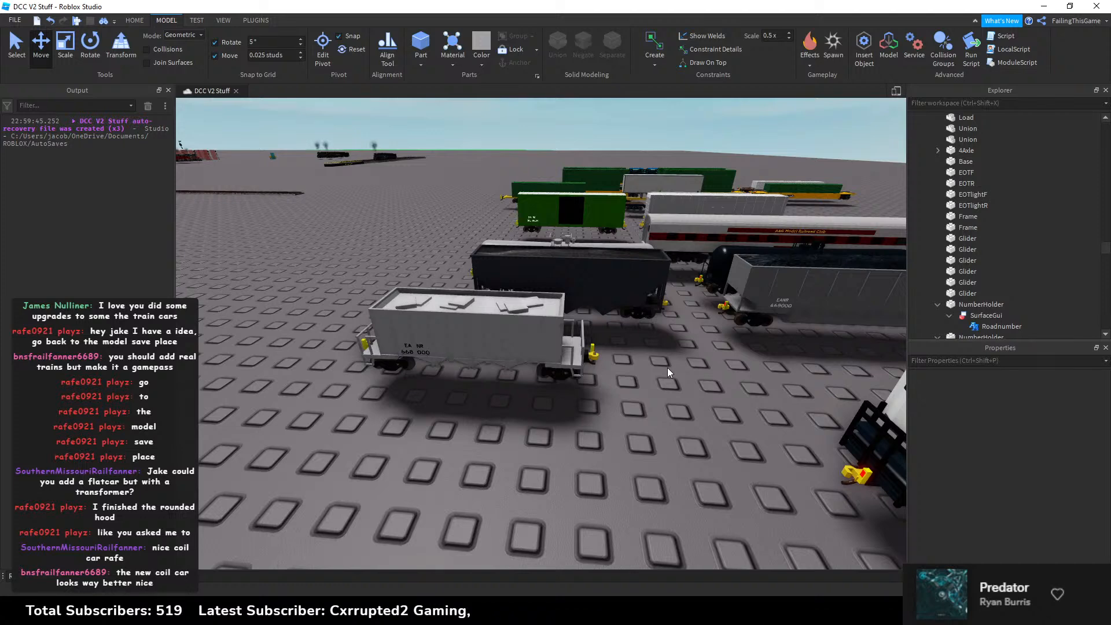
pyautogui.hotkey('alt', 'Tab')
pyautogui.moveTo(636, 390); pyautogui.dragTo(637, 391, button='right')
pyautogui.hotkey('alt', 'Tab')
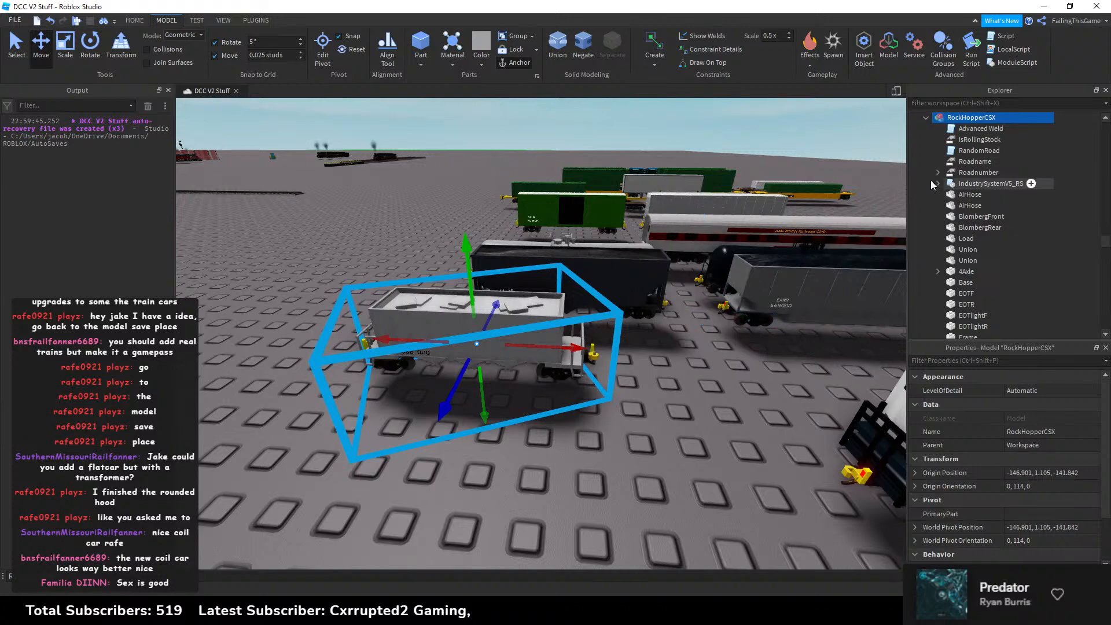
# Step: Move the RockHopperCSX model into line with the black hopper, close to its free end, and deselect it
pyautogui.moveTo(574, 347); pyautogui.dragTo(425, 325)
pyautogui.press('w')
pyautogui.moveTo(473, 324); pyautogui.dragTo(549, 294, button='right')
pyautogui.moveTo(549, 294); pyautogui.dragTo(668, 305)
pyautogui.moveTo(650, 304); pyautogui.dragTo(652, 298, button='right')
pyautogui.moveTo(625, 290); pyautogui.dragTo(638, 290)
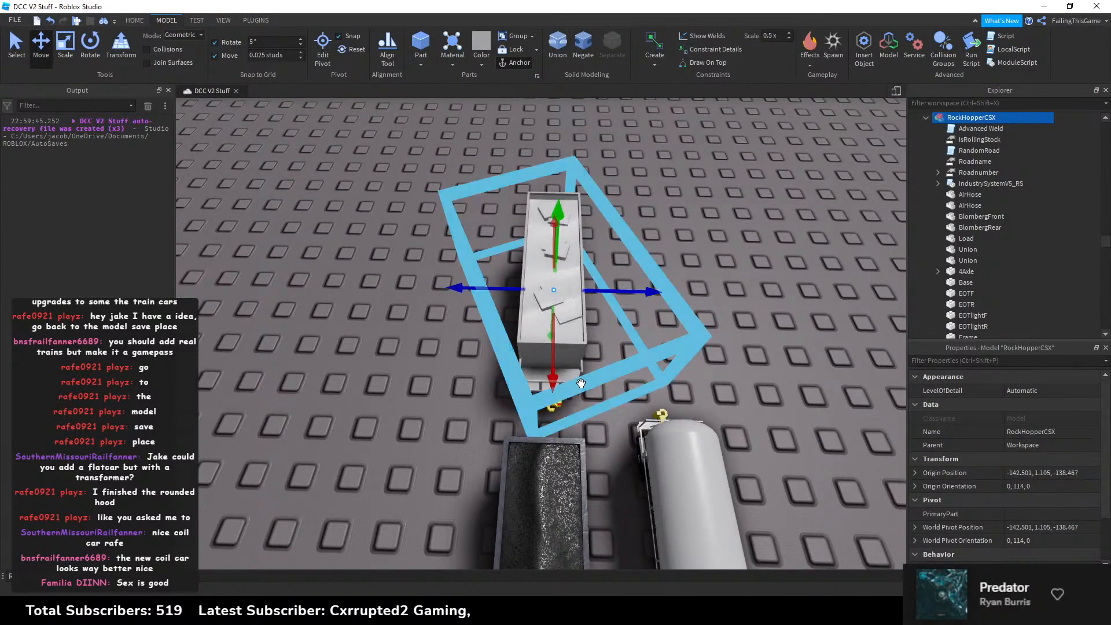
pyautogui.moveTo(581, 384); pyautogui.dragTo(569, 381, button='right')
pyautogui.moveTo(571, 380); pyautogui.dragTo(595, 375)
pyautogui.moveTo(596, 374); pyautogui.dragTo(594, 372, button='right')
pyautogui.moveTo(597, 282); pyautogui.dragTo(614, 286)
pyautogui.click(678, 335)
pyautogui.scroll(-6, 677, 335)
pyautogui.moveTo(676, 335); pyautogui.dragTo(626, 349, button='right')
pyautogui.scroll(2, 626, 351)
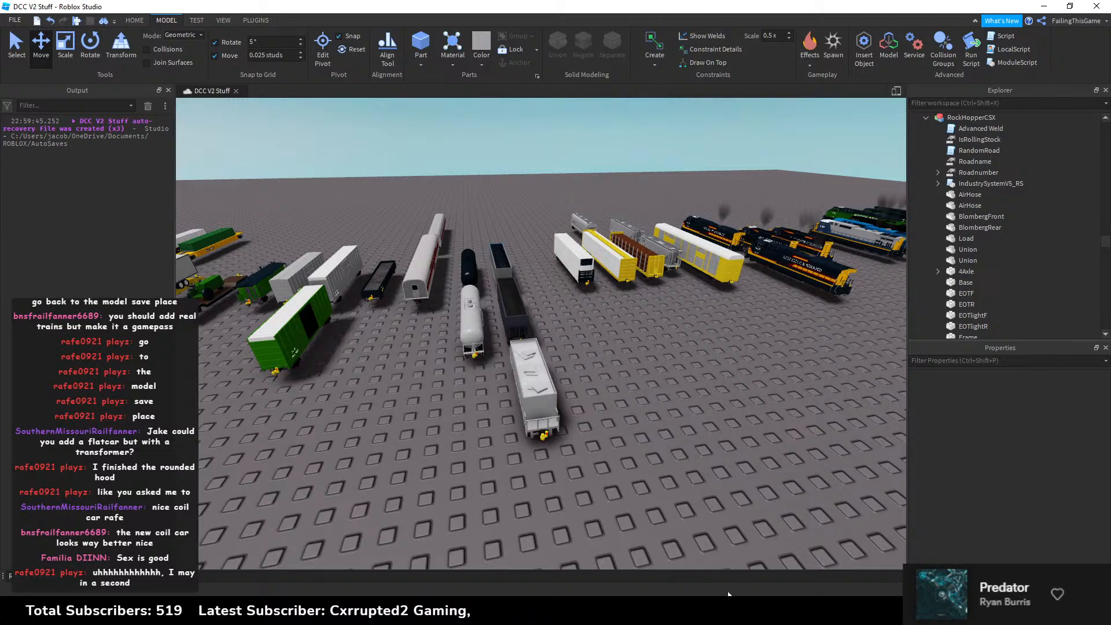
# Step: Switch from the DCC V2 Stuff place to the Model Save Place window containing the new coil cars
pyautogui.hotkey('alt', 'Tab')
pyautogui.moveTo(668, 389); pyautogui.dragTo(667, 389, button='right')
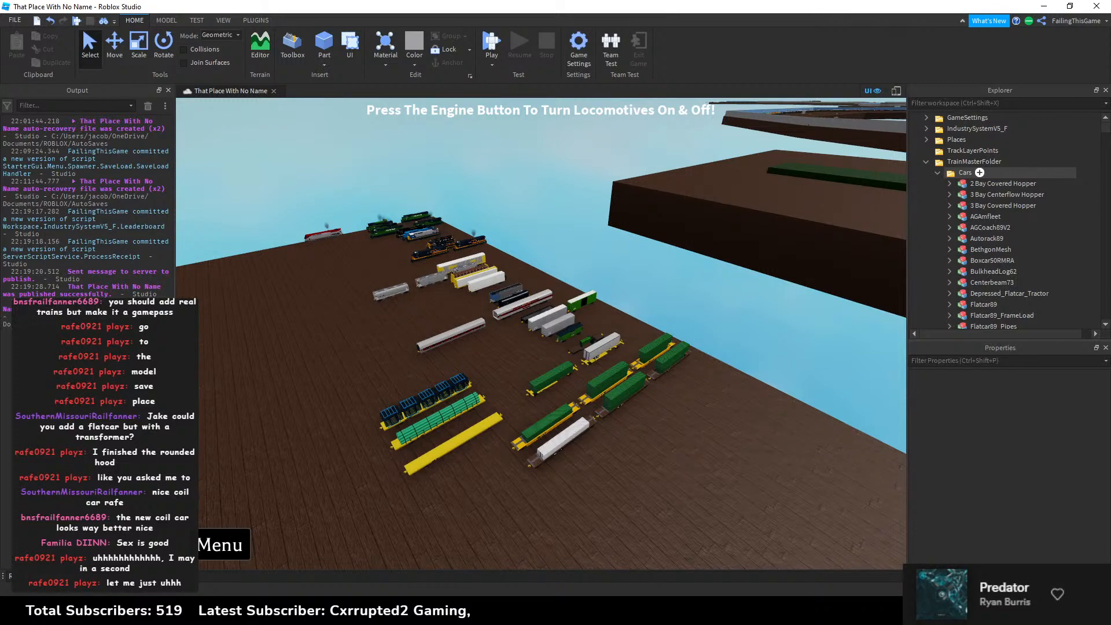
pyautogui.hotkey('alt', 'Tab')
pyautogui.moveTo(479, 16); pyautogui.dragTo(0, 68)
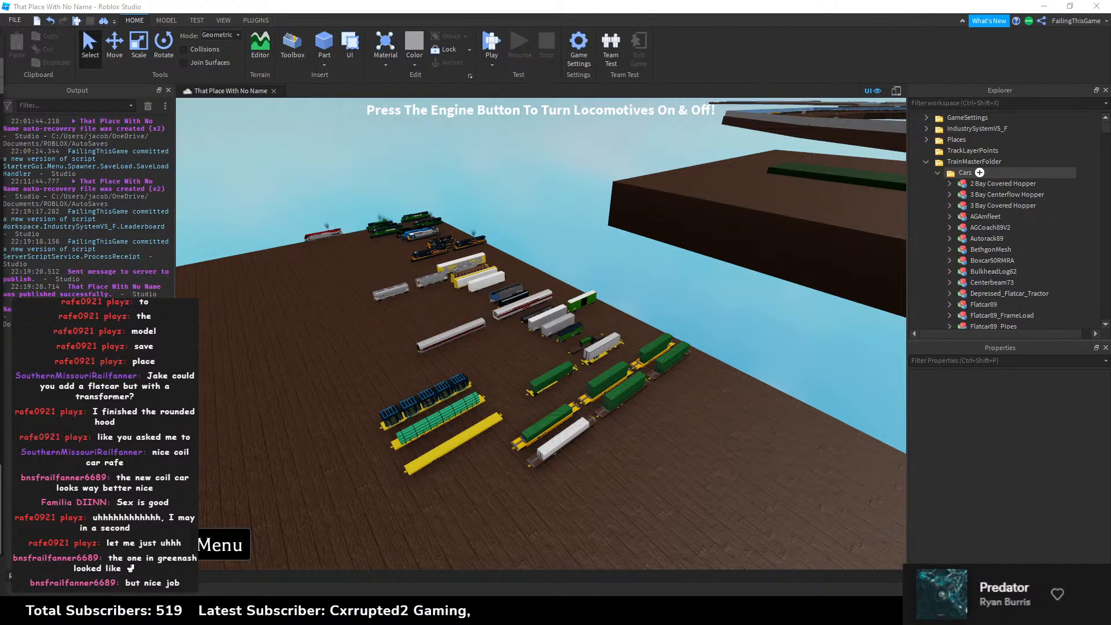
pyautogui.moveTo(0, 53); pyautogui.dragTo(533, 45)
pyautogui.doubleClick(994, 40)
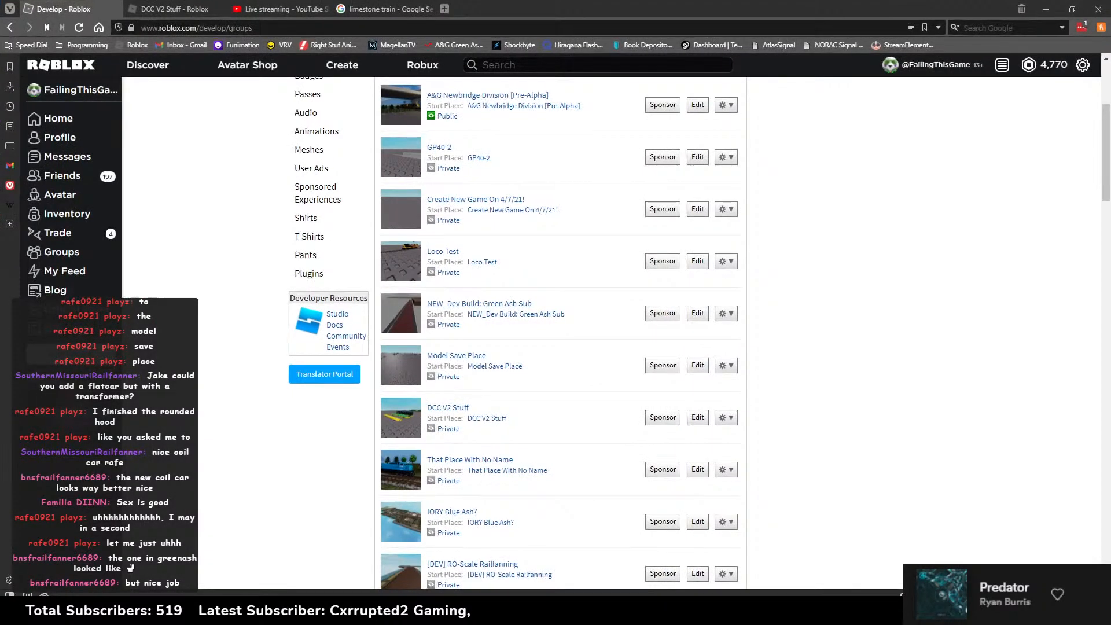
pyautogui.click(759, 612)
pyautogui.click(810, 612)
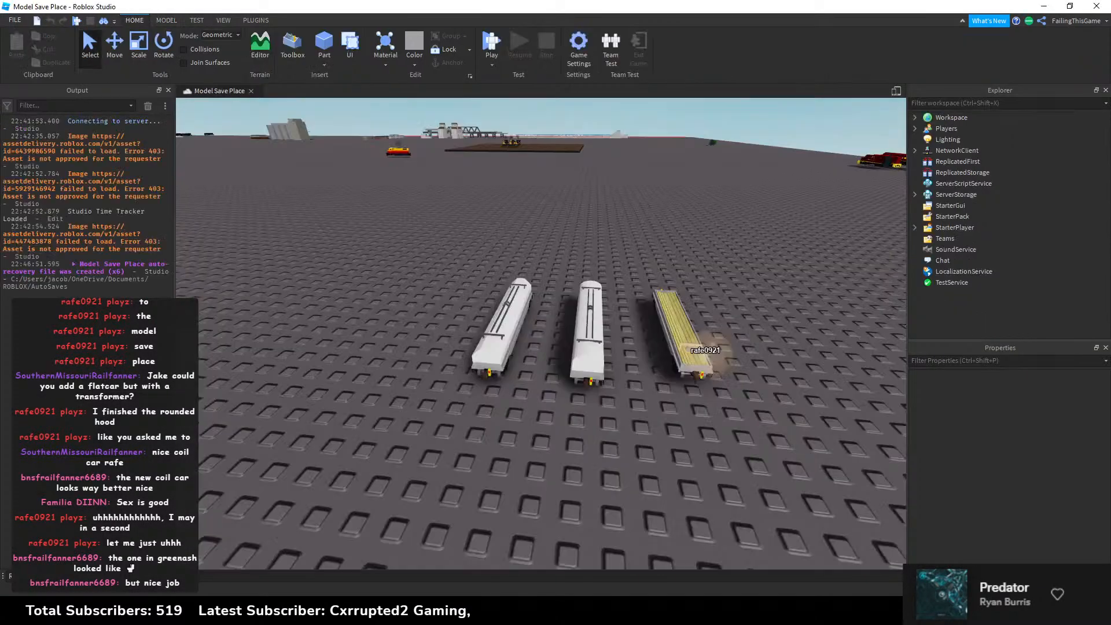
pyautogui.click(759, 612)
pyautogui.click(810, 612)
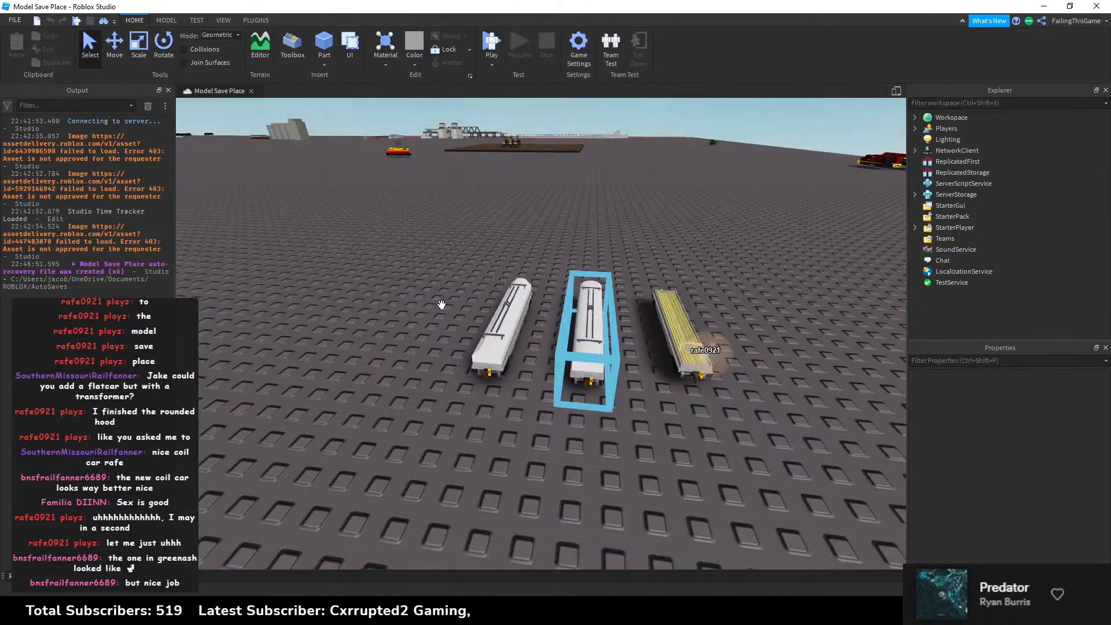
# Step: Move the brown coil car from the boxcar row to stand beside the white squared-hood coil car, and deselect it
pyautogui.moveTo(441, 304); pyautogui.dragTo(658, 349, button='right')
pyautogui.press('a')
pyautogui.press('a')
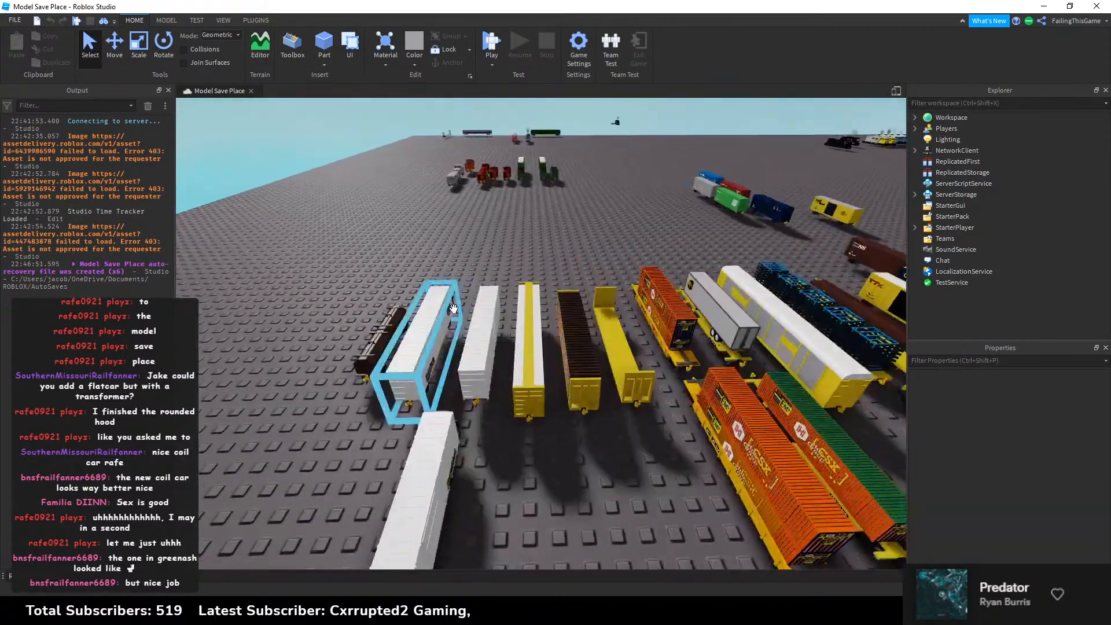
pyautogui.moveTo(418, 342); pyautogui.dragTo(489, 367, button='right')
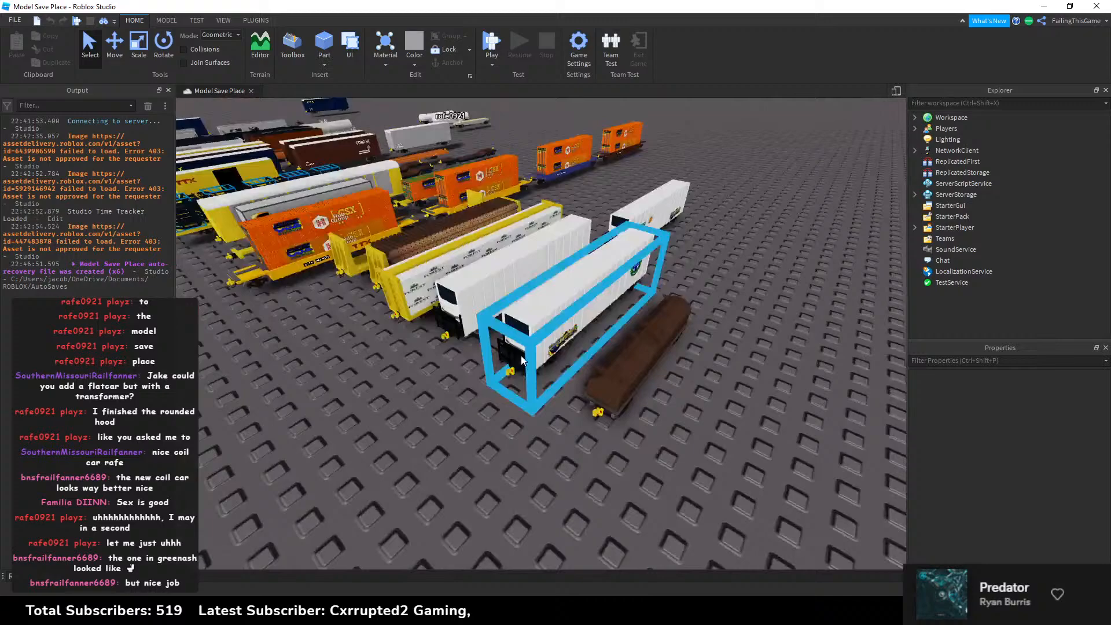
pyautogui.click(640, 348)
pyautogui.press('e')
pyautogui.moveTo(641, 344); pyautogui.dragTo(579, 390)
pyautogui.press('w')
pyautogui.click(474, 374)
# Step: Compare the height and end profile of the brown coil car with the white squared-hood coil car beside it
pyautogui.moveTo(488, 364); pyautogui.dragTo(488, 366, button='right')
pyautogui.press('w')
pyautogui.press('d')
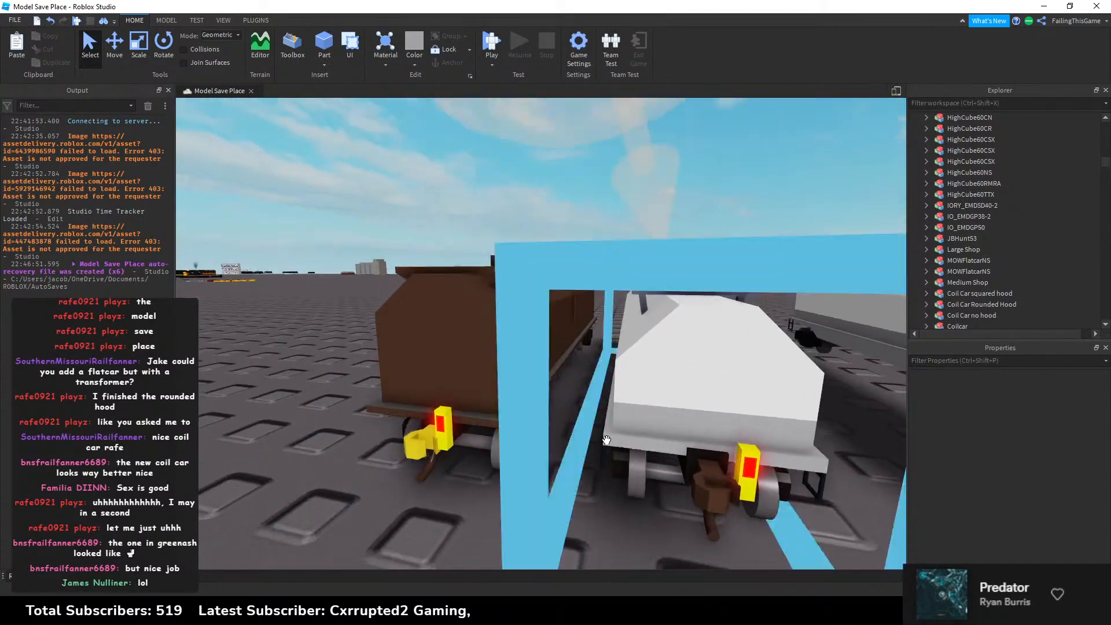
pyautogui.press('e')
pyautogui.moveTo(659, 374); pyautogui.dragTo(651, 461, button='right')
pyautogui.press('a')
pyautogui.press('w')
pyautogui.press('d')
pyautogui.press('s')
pyautogui.press('w')
pyautogui.press('d')
pyautogui.press('d')
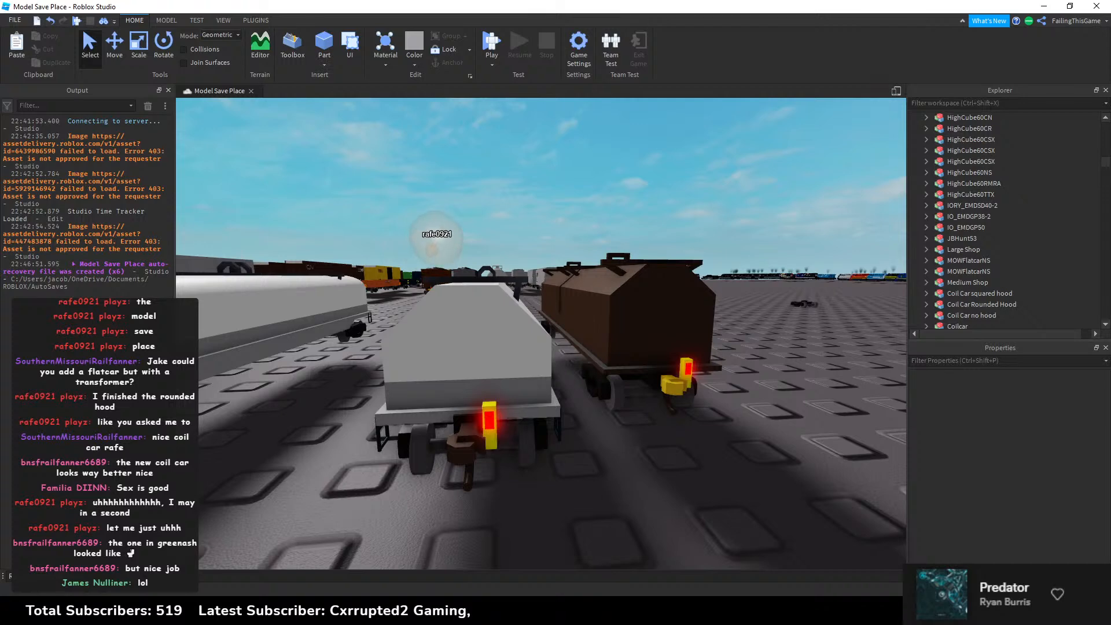
# Step: Search the web for "steel coil car" and show the image results
pyautogui.moveTo(422, 610)
pyautogui.click(415, 567)
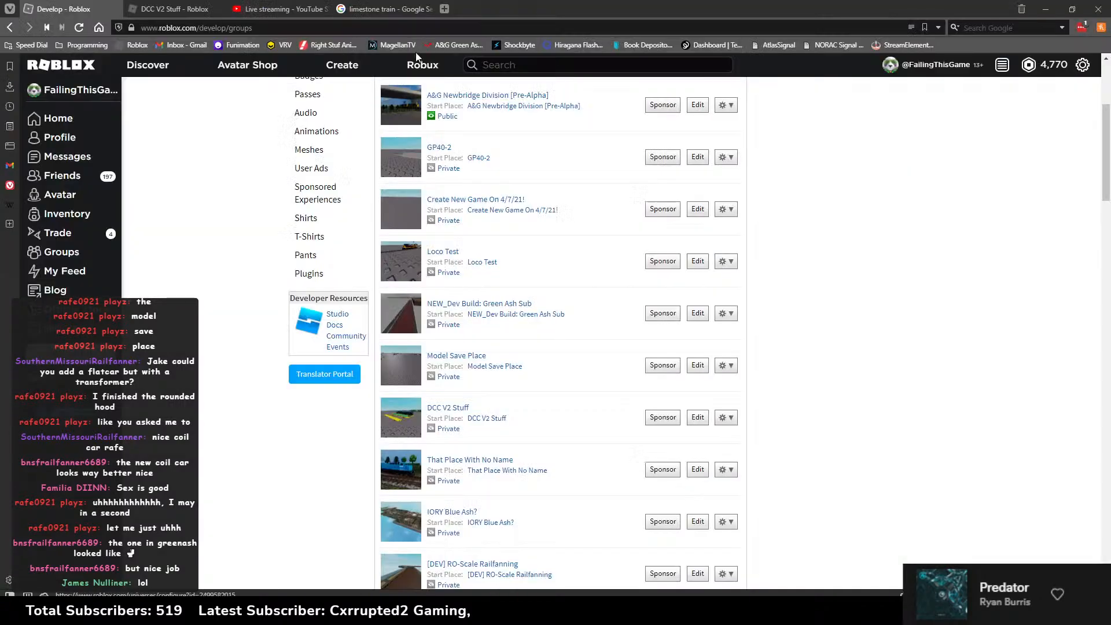
pyautogui.click(382, 9)
pyautogui.click(371, 28)
pyautogui.write('steel co')
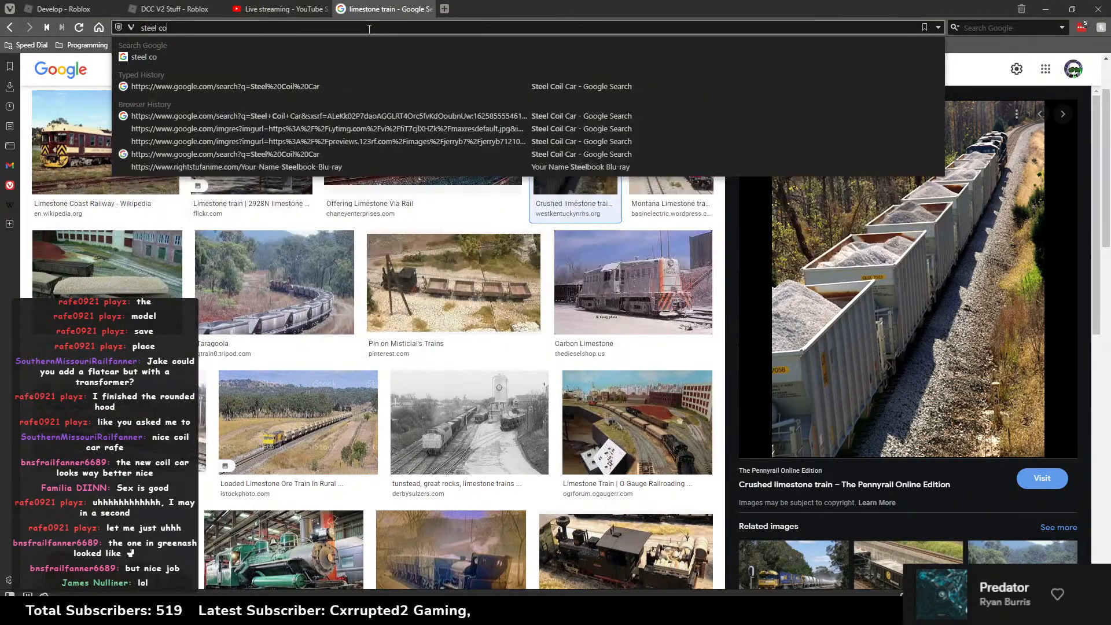
pyautogui.write('il car')
pyautogui.press('Return')
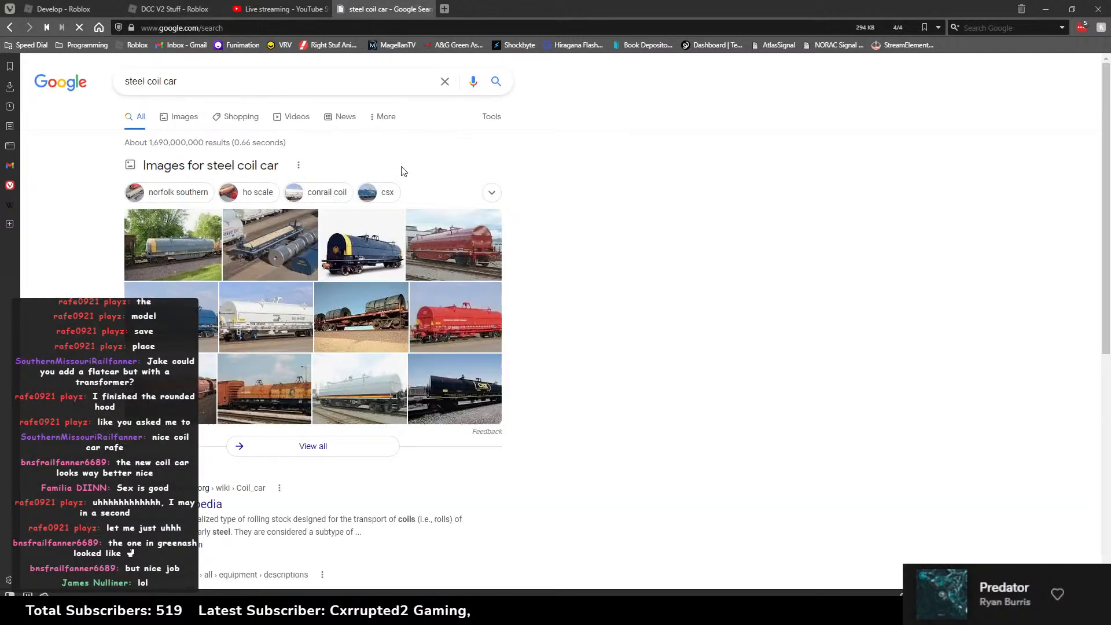
pyautogui.click(161, 123)
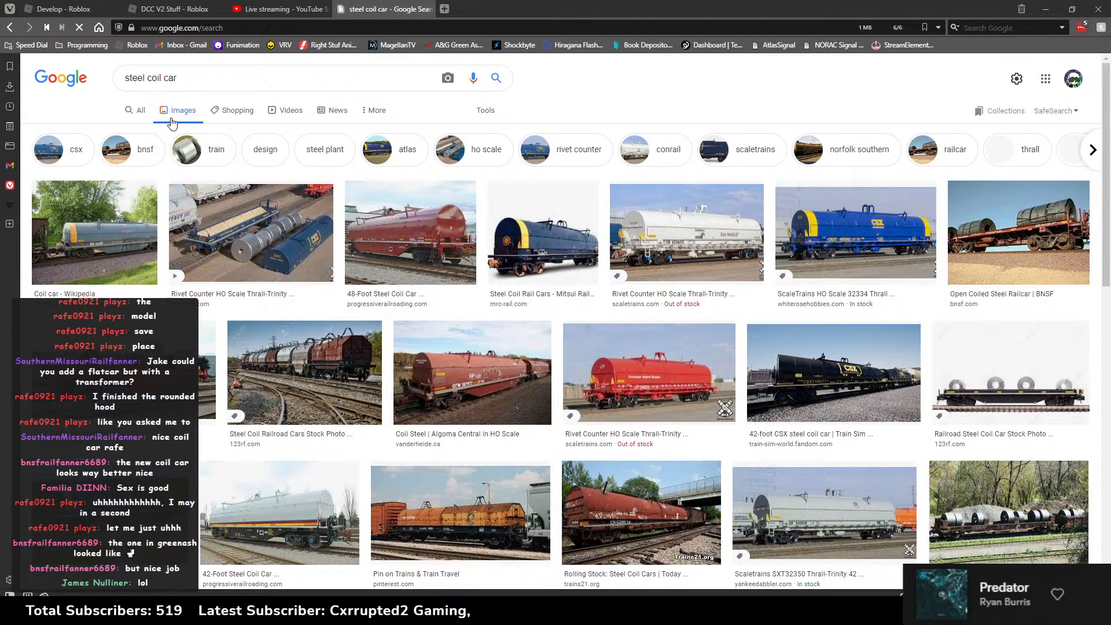
# Step: Examine the hood shapes in the steel coil car images and check them against the coil car models
pyautogui.scroll(-5, 506, 346)
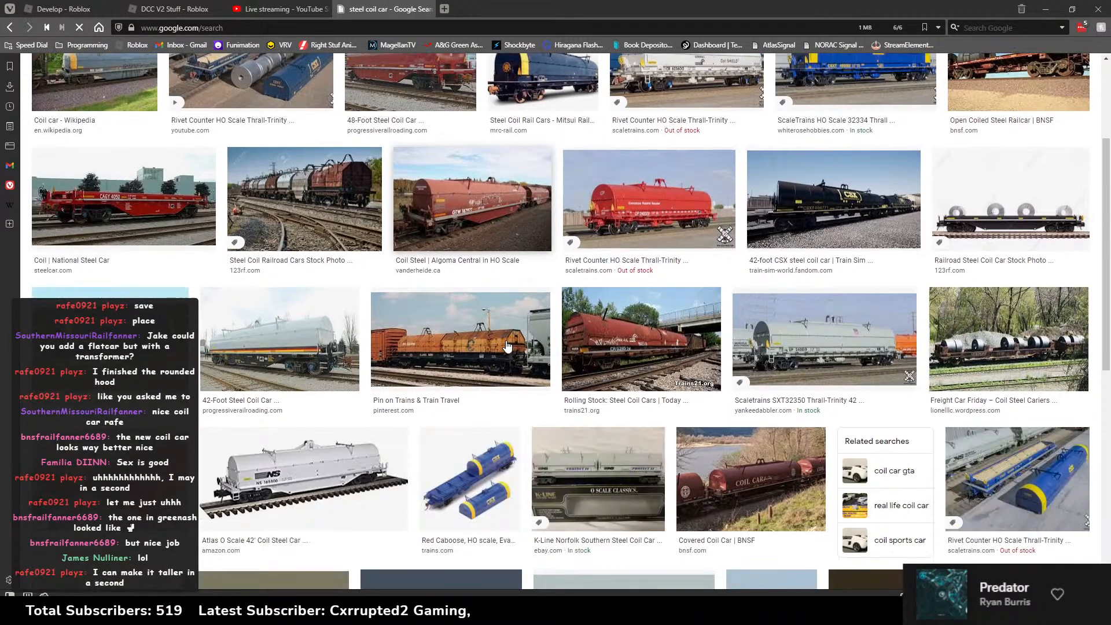
pyautogui.scroll(-1, 507, 346)
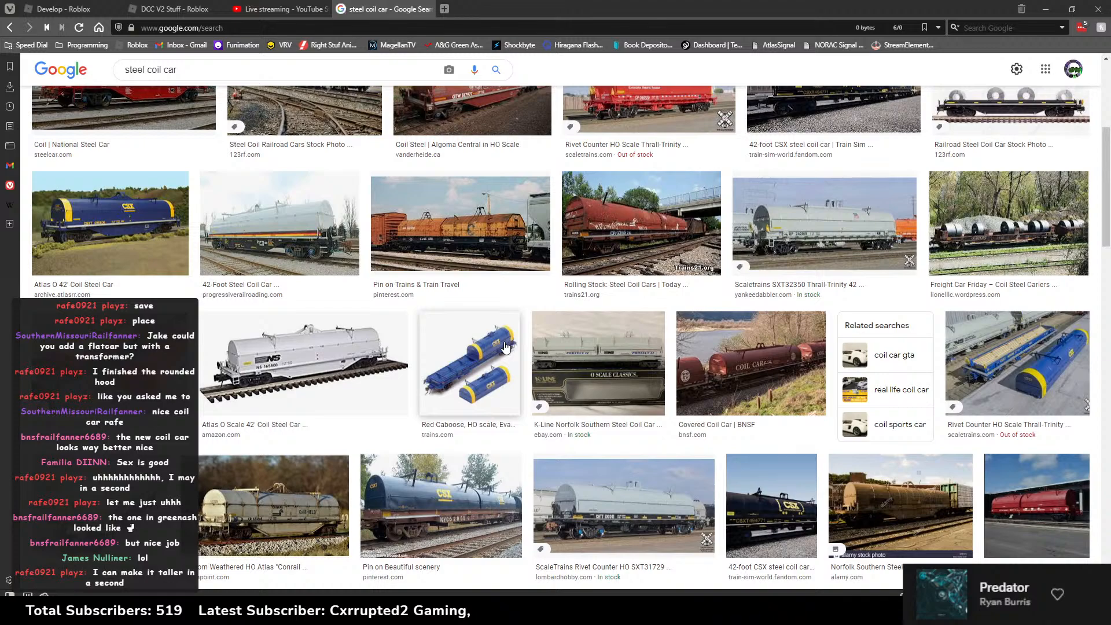
pyautogui.scroll(-3, 505, 346)
pyautogui.scroll(-4, 518, 350)
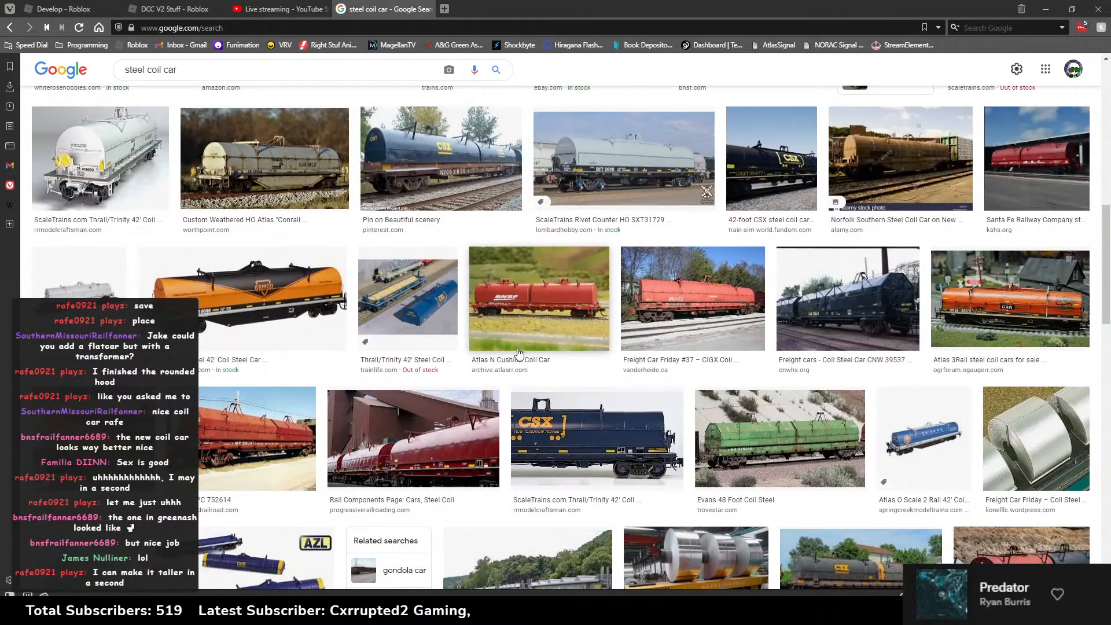
pyautogui.scroll(-4, 518, 353)
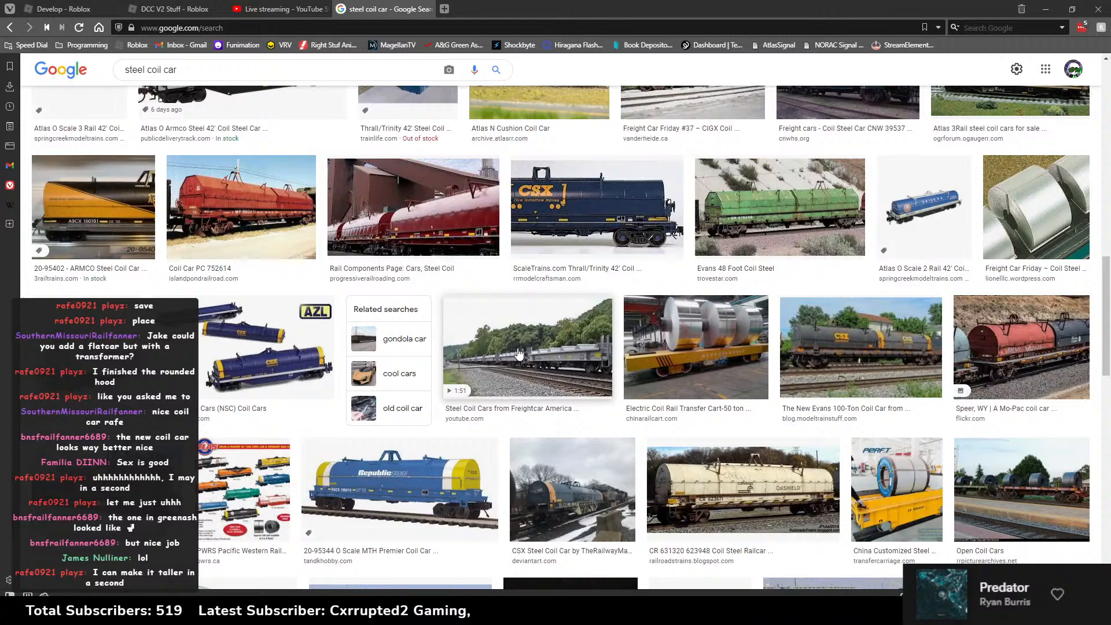
pyautogui.scroll(-3, 517, 354)
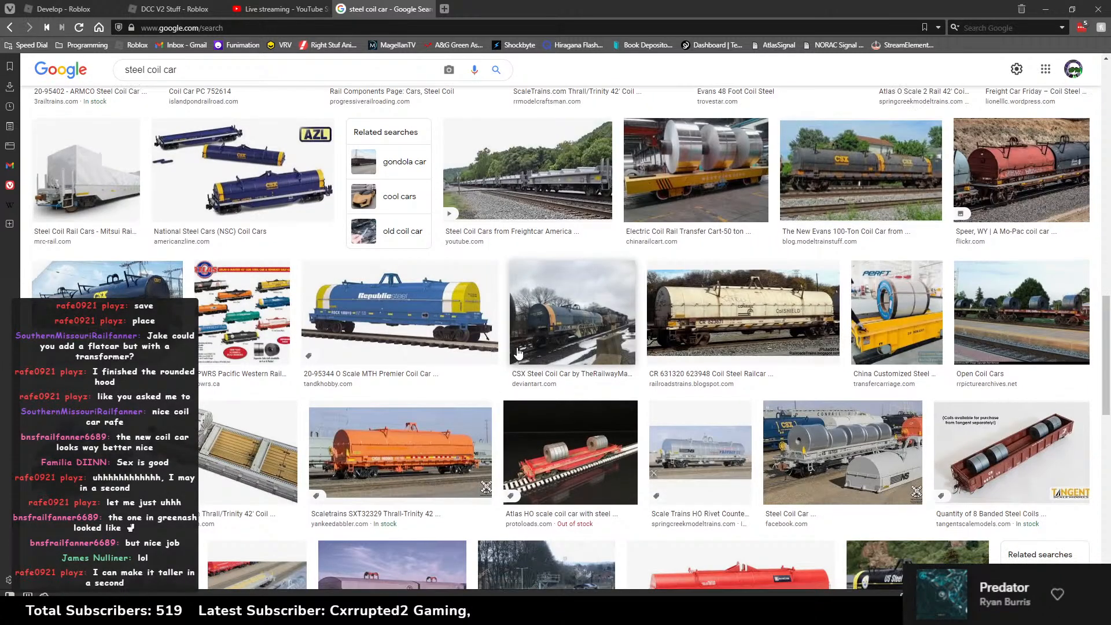
pyautogui.scroll(-1, 518, 353)
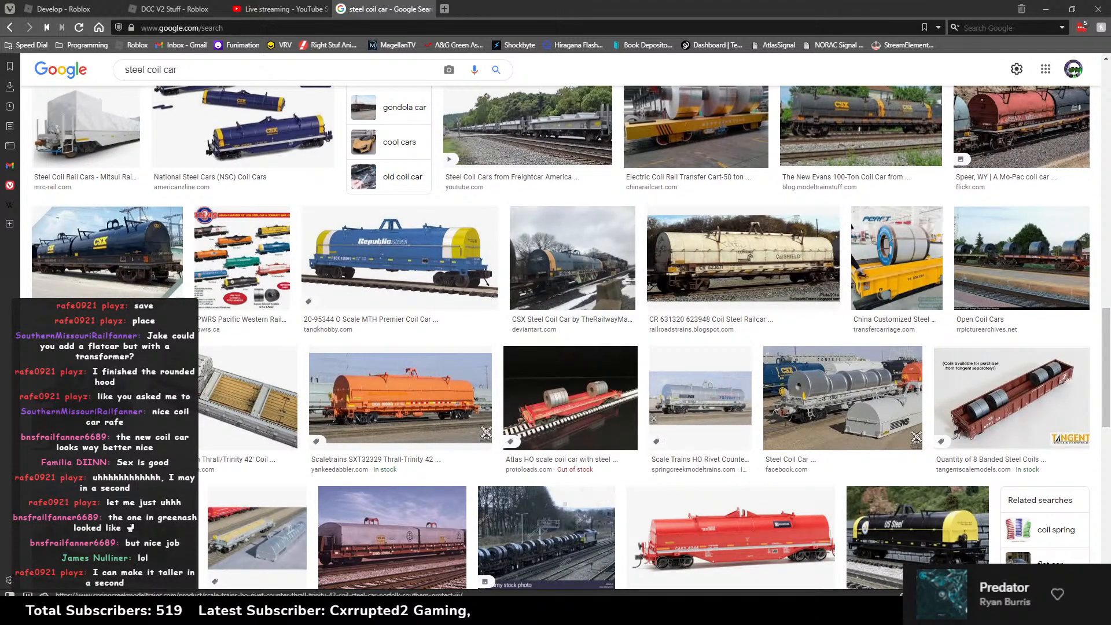
pyautogui.hotkey('alt', 'Tab')
pyautogui.press('d')
pyautogui.moveTo(738, 456); pyautogui.dragTo(698, 475, button='right')
pyautogui.hotkey('alt', 'Tab')
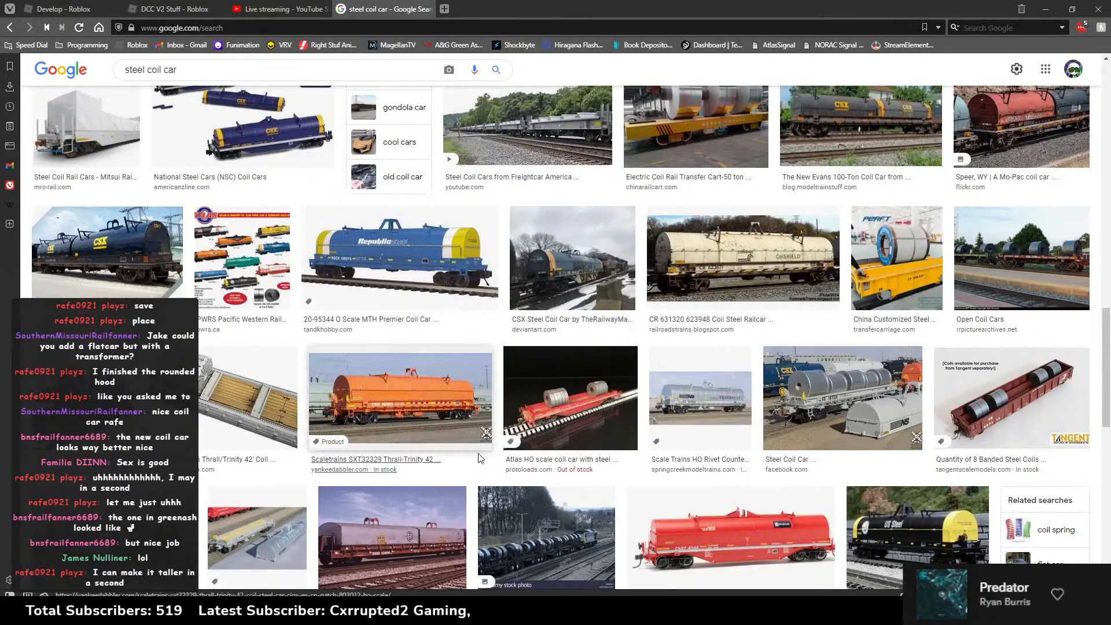
# Step: Look further through the steel coil car images for hood height and proportions relative to the car body
pyautogui.scroll(-4, 480, 459)
pyautogui.scroll(-4, 479, 459)
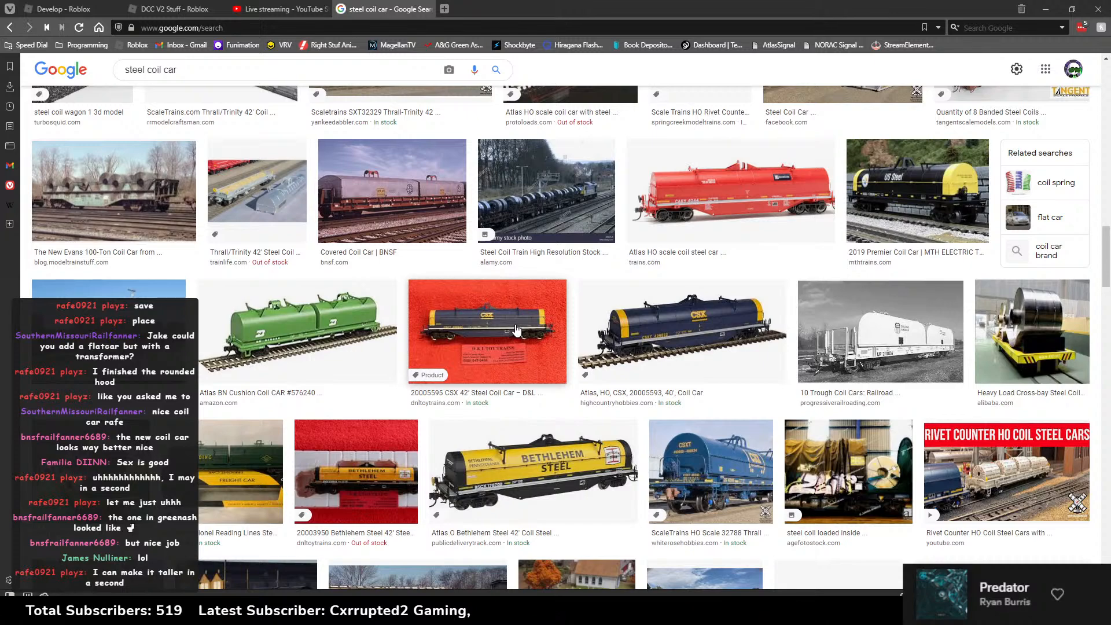
pyautogui.scroll(-1, 517, 329)
pyautogui.scroll(-2, 518, 324)
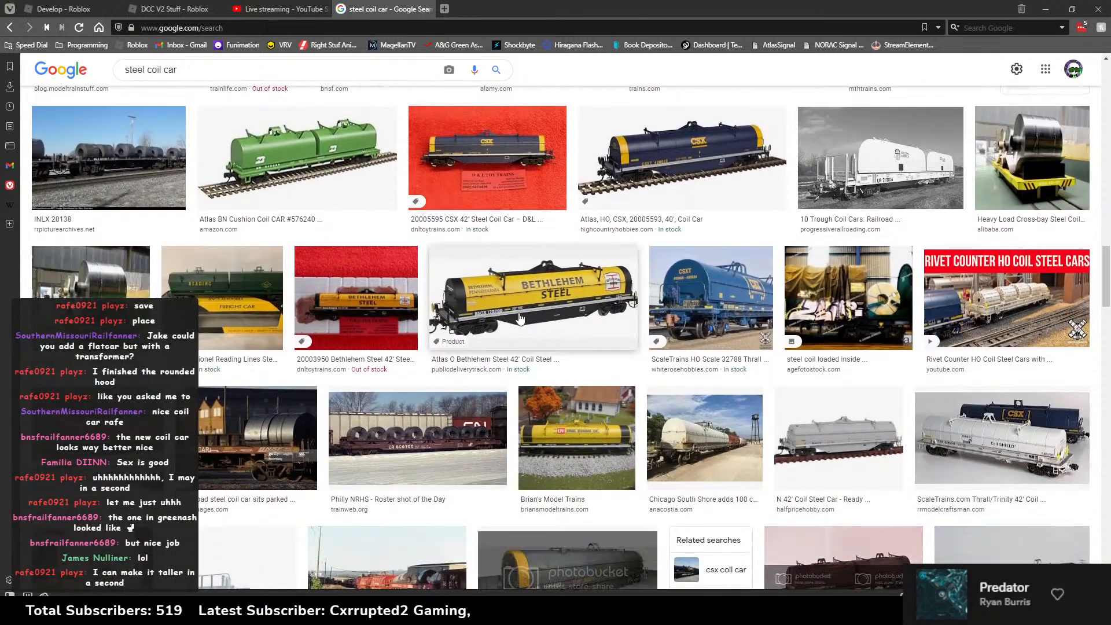
pyautogui.scroll(-3, 498, 313)
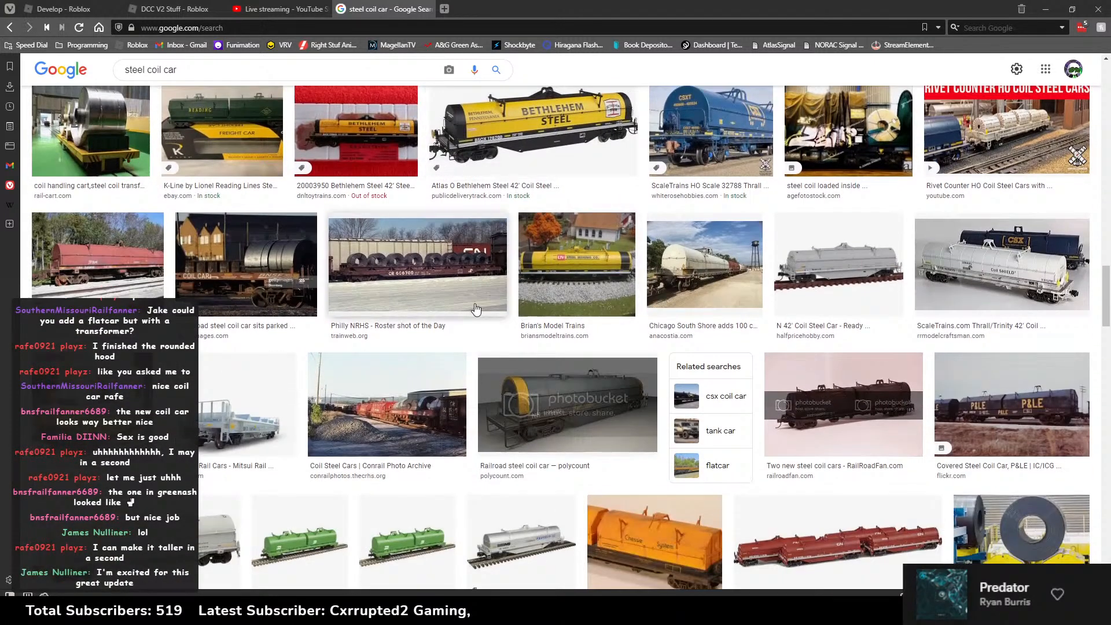
pyautogui.scroll(-4, 517, 293)
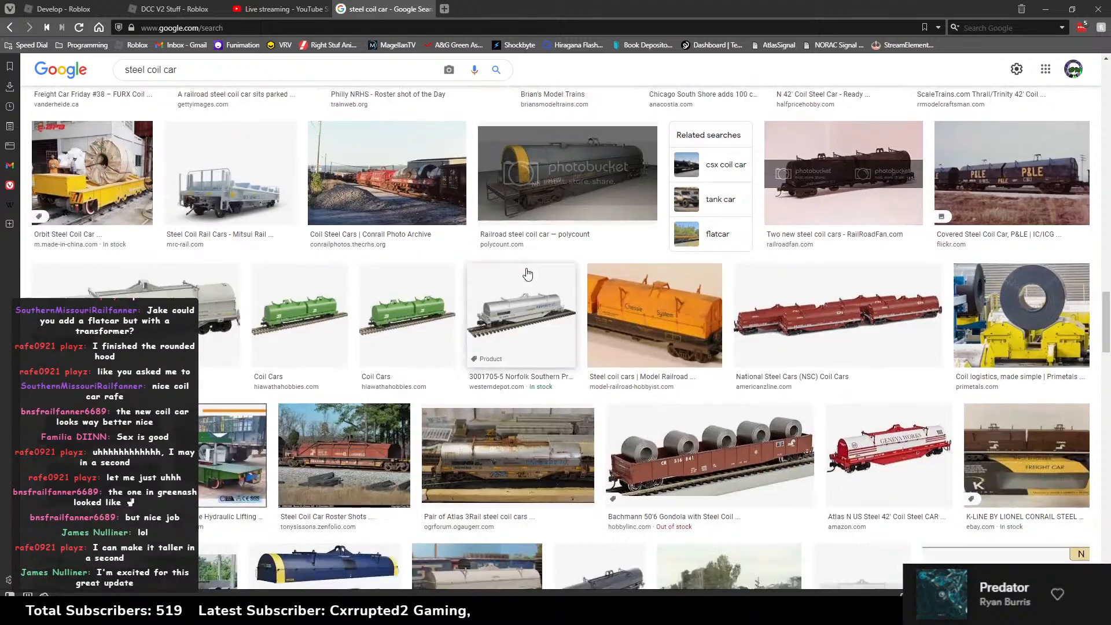
pyautogui.scroll(-5, 527, 273)
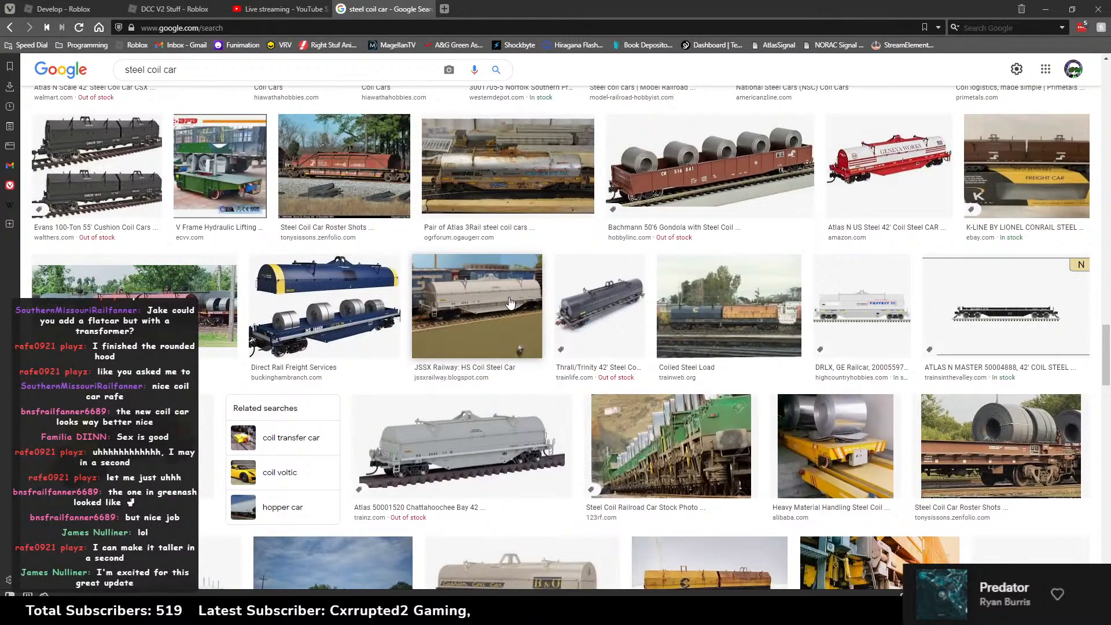
pyautogui.scroll(-7, 509, 302)
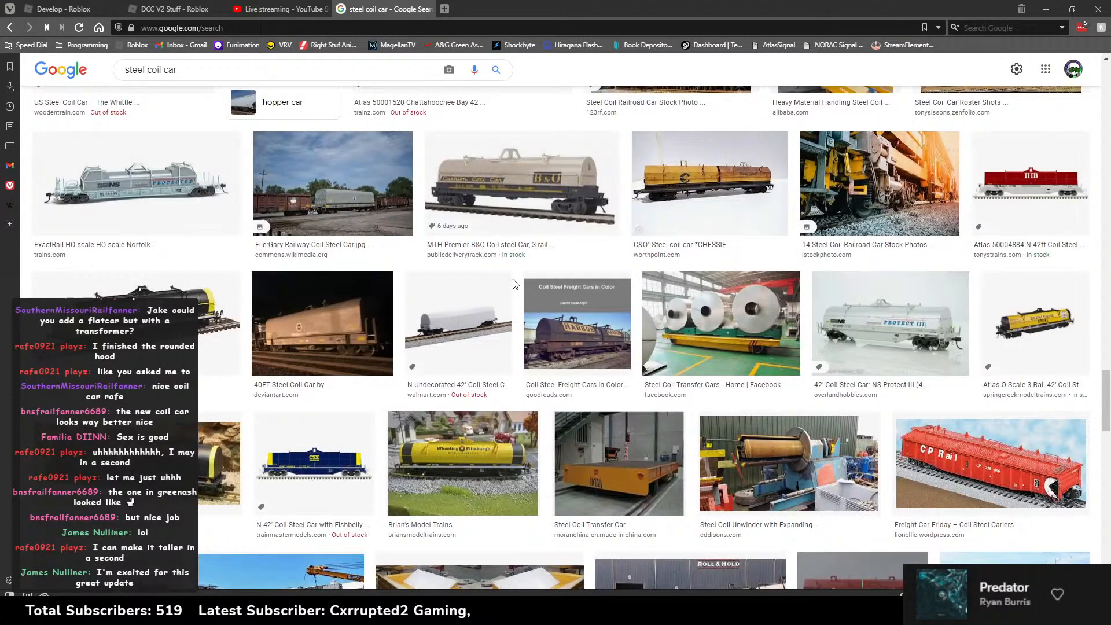
pyautogui.scroll(-4, 514, 284)
pyautogui.scroll(-10, 514, 285)
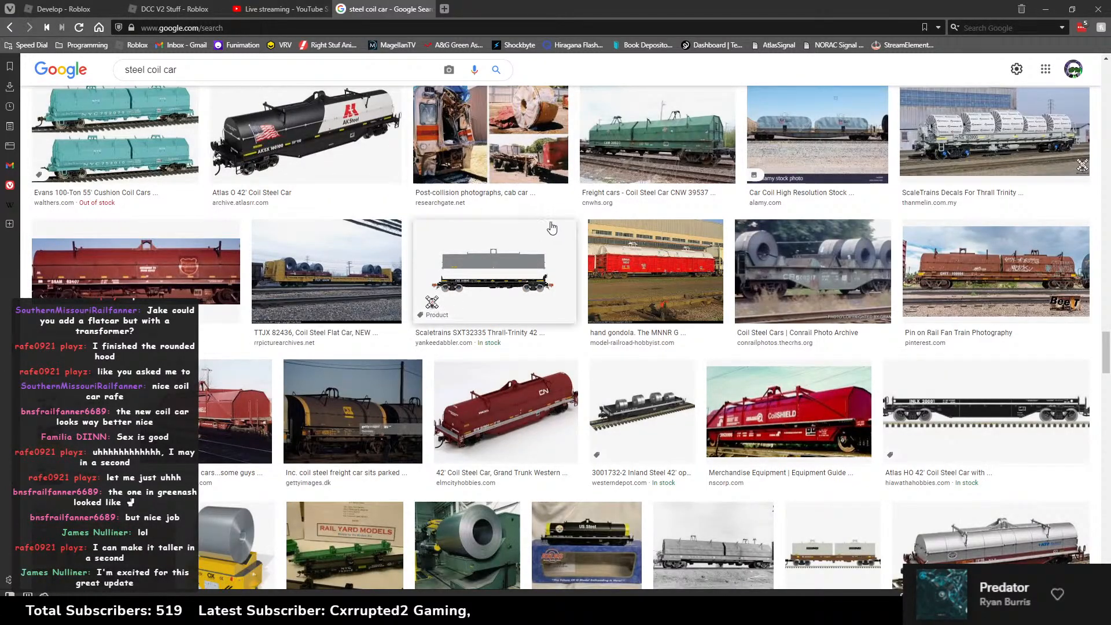
pyautogui.scroll(-3, 538, 231)
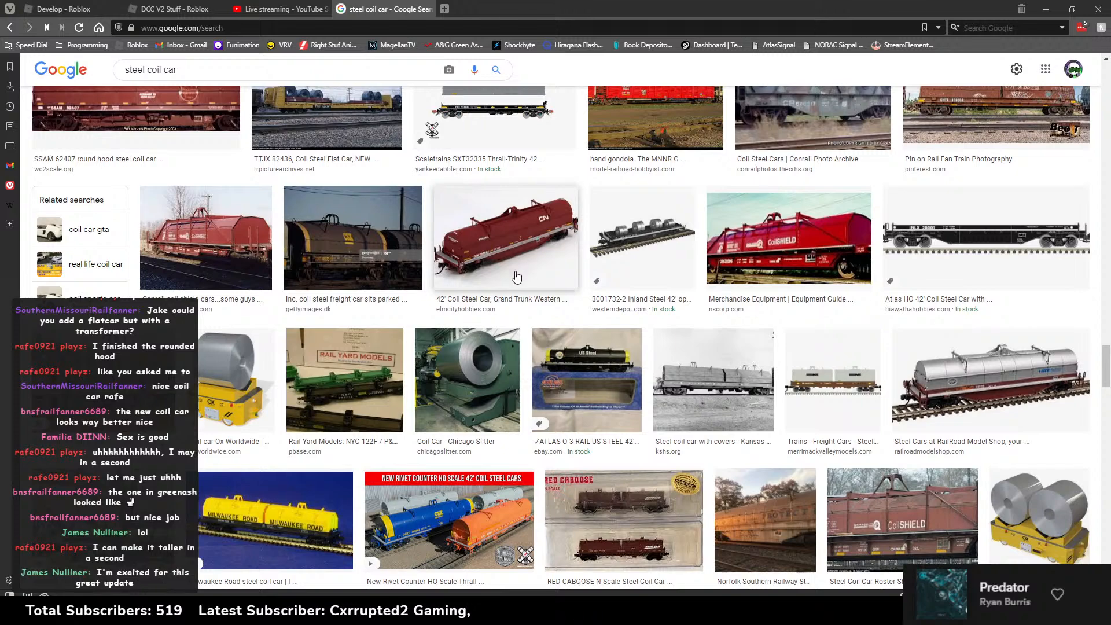
pyautogui.scroll(-4, 516, 277)
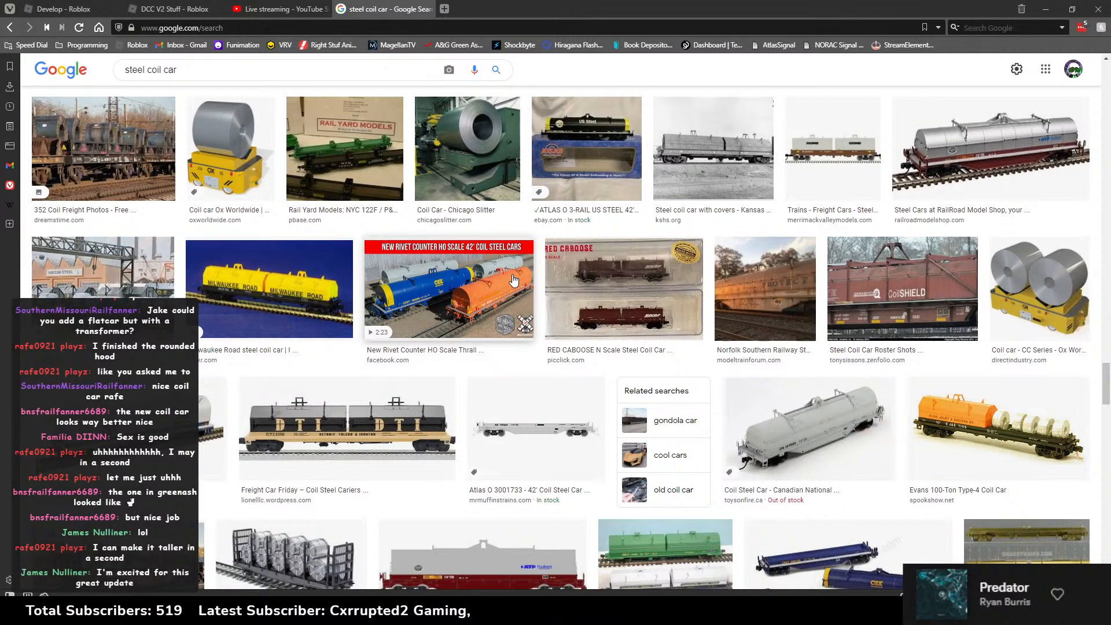
# Step: Return to the Model Save Place and move the HighCube60CN boxcar to the end of the squared-hood coil car, then deselect it
pyautogui.hotkey('alt', 'Tab')
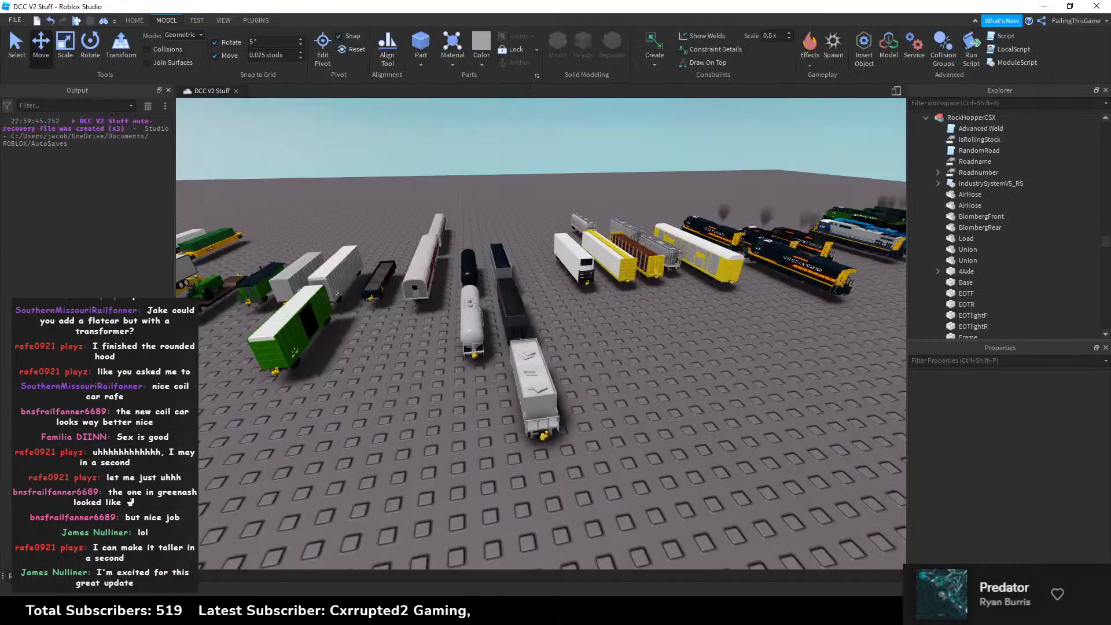
pyautogui.hotkey('alt', 'Tab')
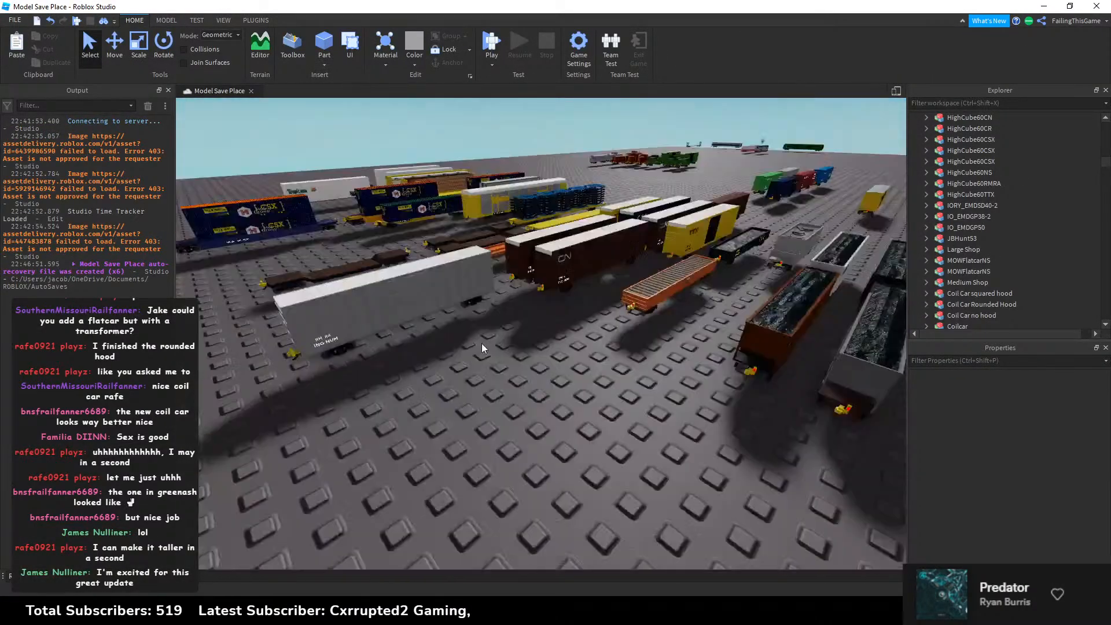
pyautogui.click(668, 284)
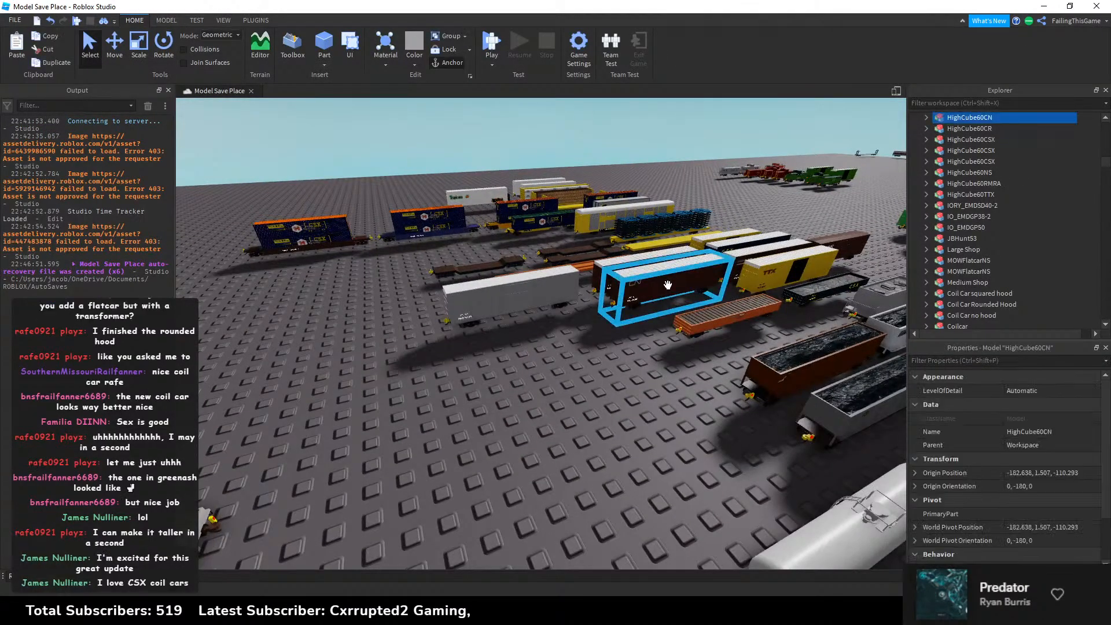
pyautogui.moveTo(668, 284); pyautogui.dragTo(382, 398)
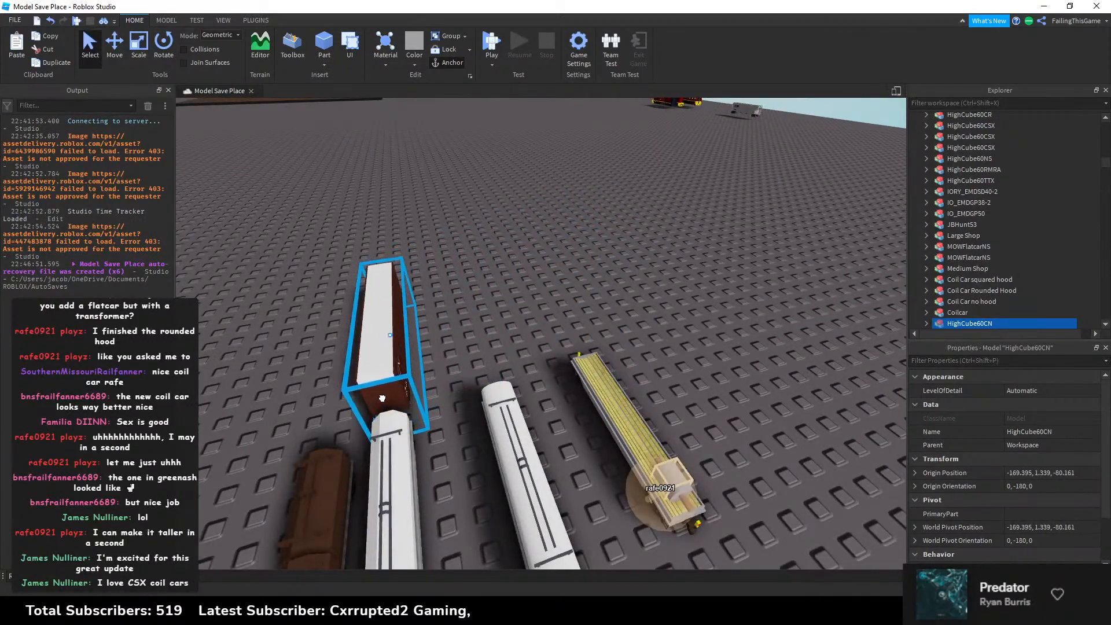
pyautogui.click(437, 385)
# Step: Compare the squared-hood and rounded-hood coil cars with the height of the HighCube60CN boxcar from close range
pyautogui.moveTo(437, 385); pyautogui.dragTo(629, 403, button='right')
pyautogui.press('w')
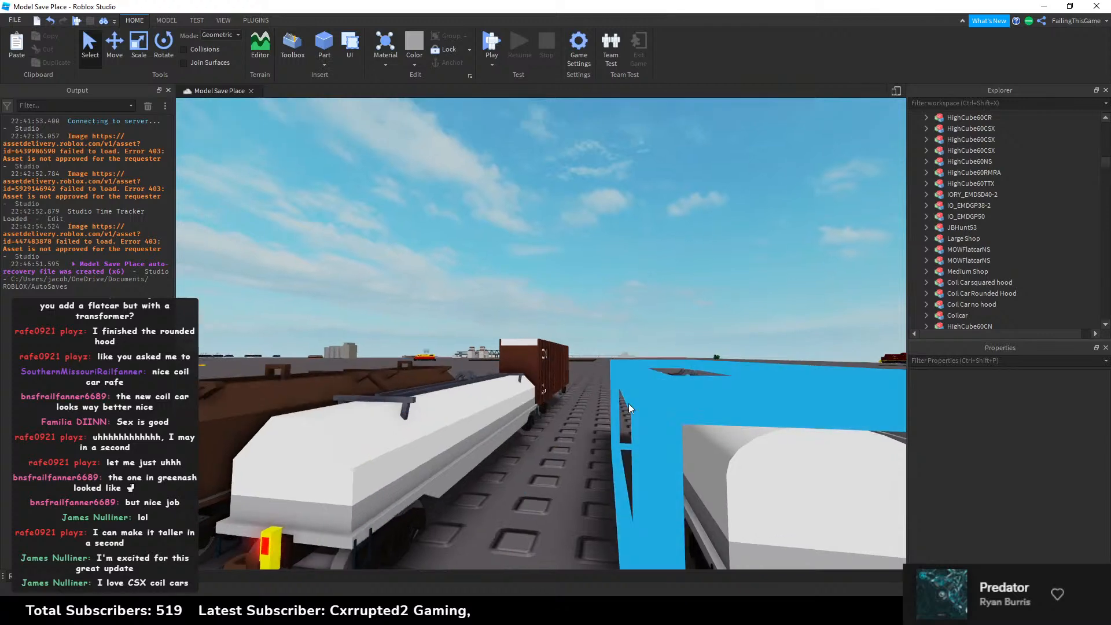
pyautogui.press('s')
pyautogui.click(538, 399)
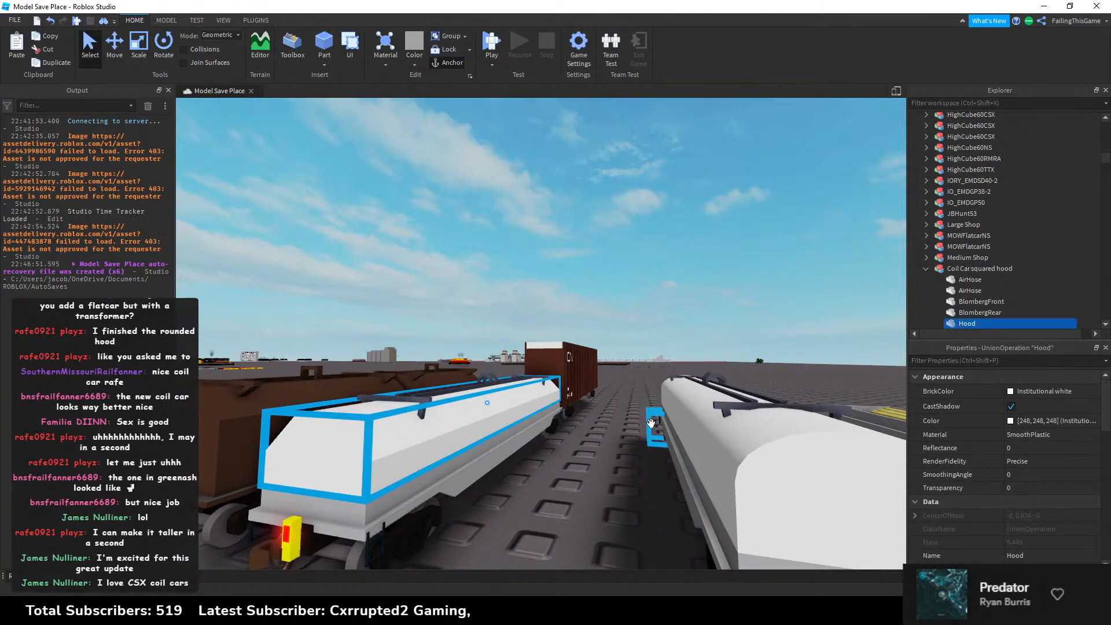
pyautogui.click(655, 381)
pyautogui.press('w')
pyautogui.moveTo(653, 380); pyautogui.dragTo(652, 380, button='right')
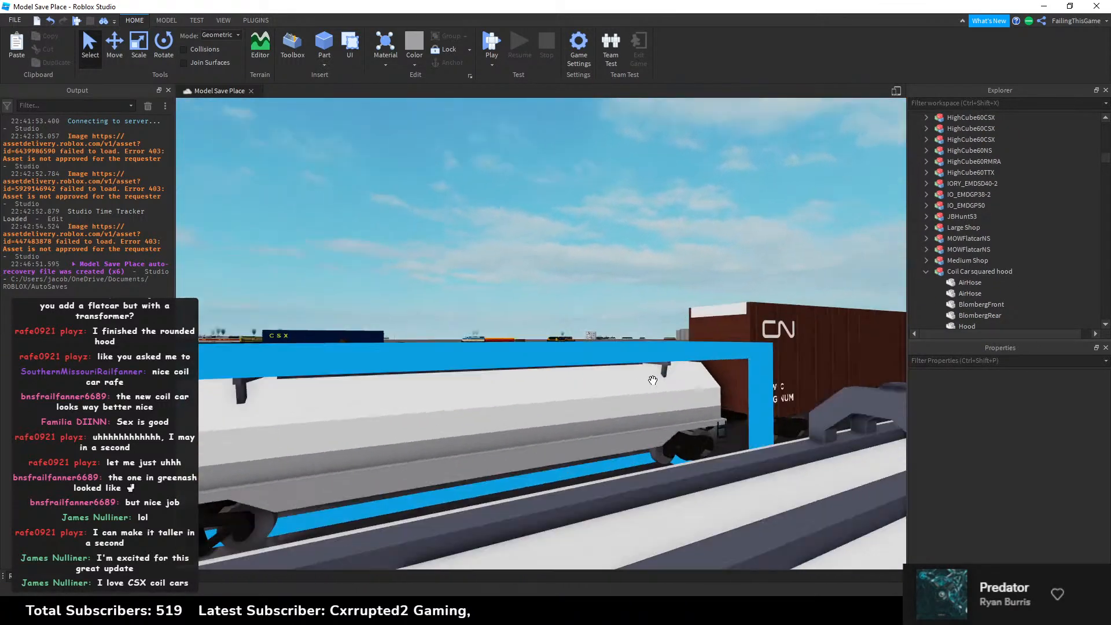
pyautogui.press('s')
# Step: Try Navy blue as the color of the squared-hood coil car's hood, and undo the color change
pyautogui.click(660, 388)
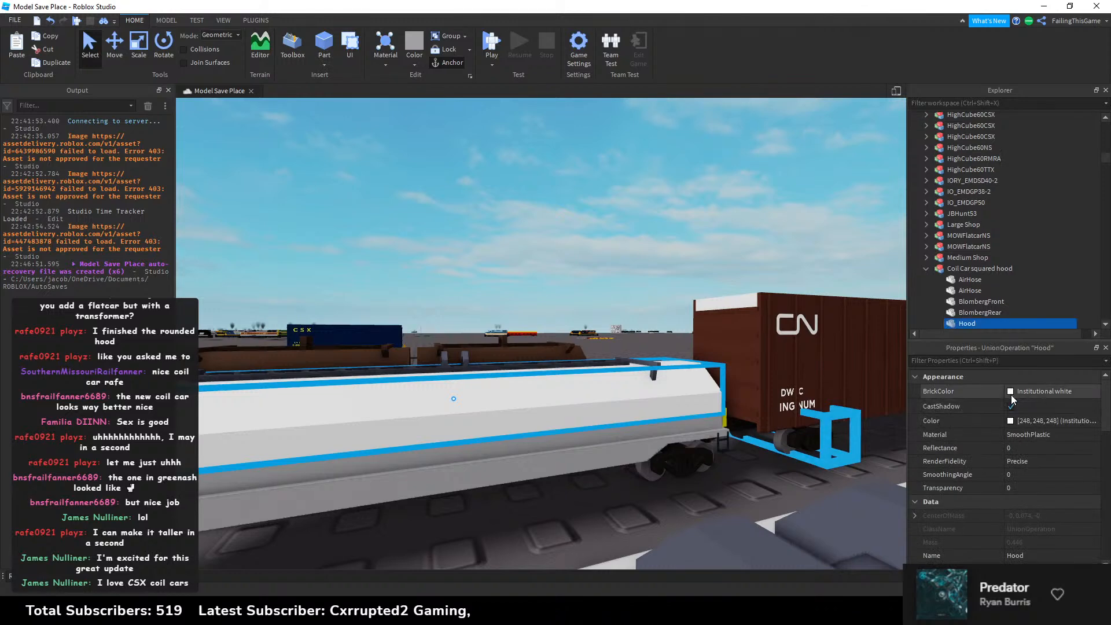
pyautogui.click(1012, 396)
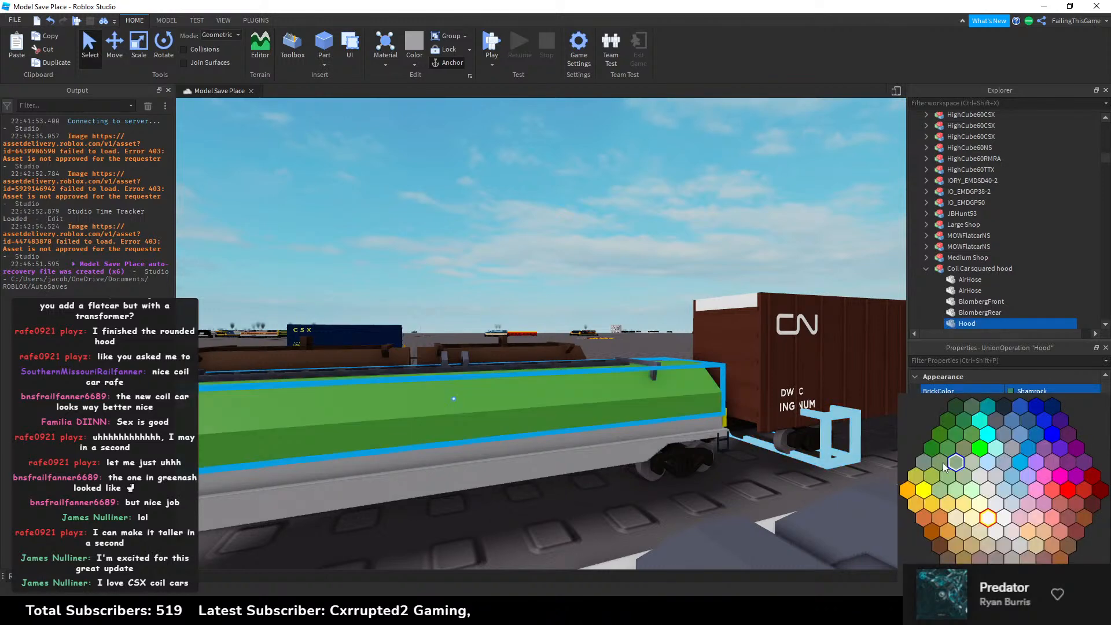
pyautogui.click(1051, 408)
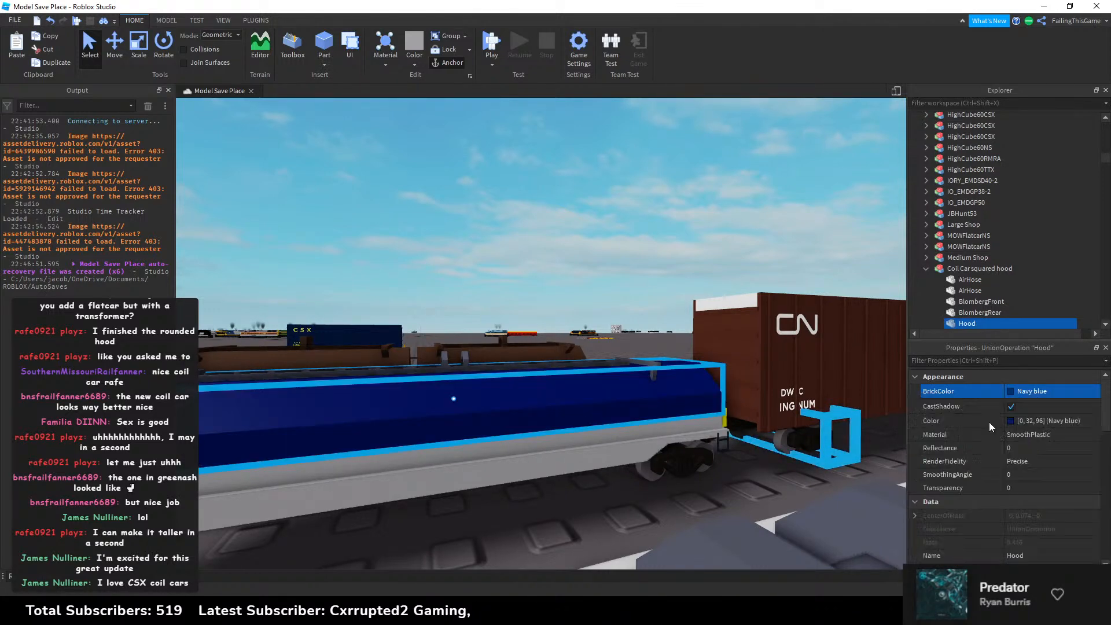
pyautogui.click(764, 501)
pyautogui.moveTo(765, 499); pyautogui.dragTo(701, 442, button='right')
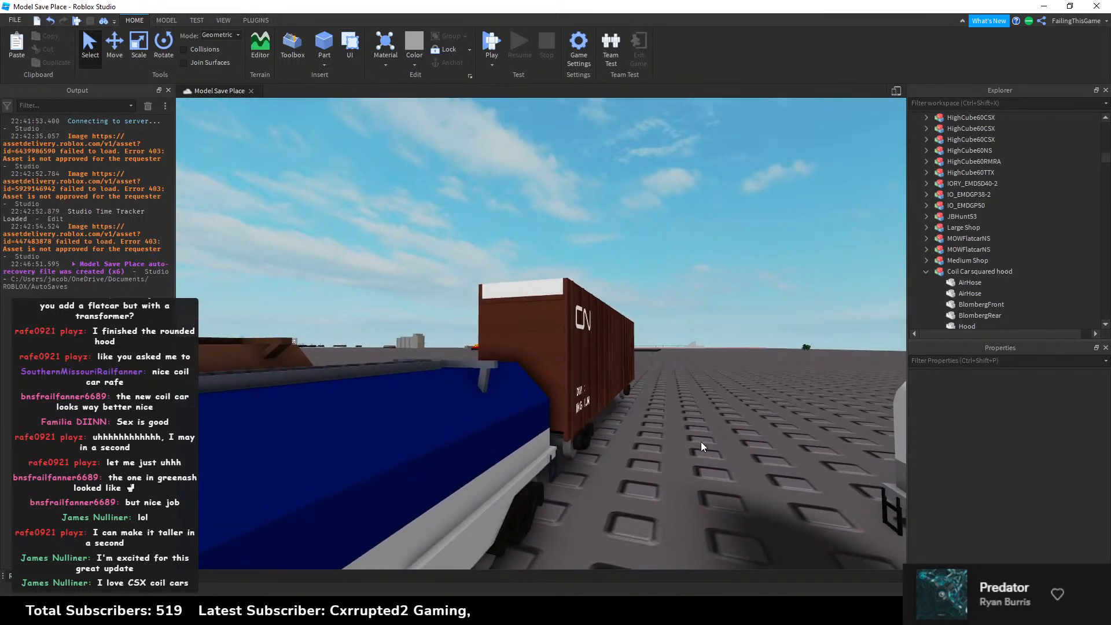
pyautogui.hotkey('ctrl', 'z')
pyautogui.click(700, 442)
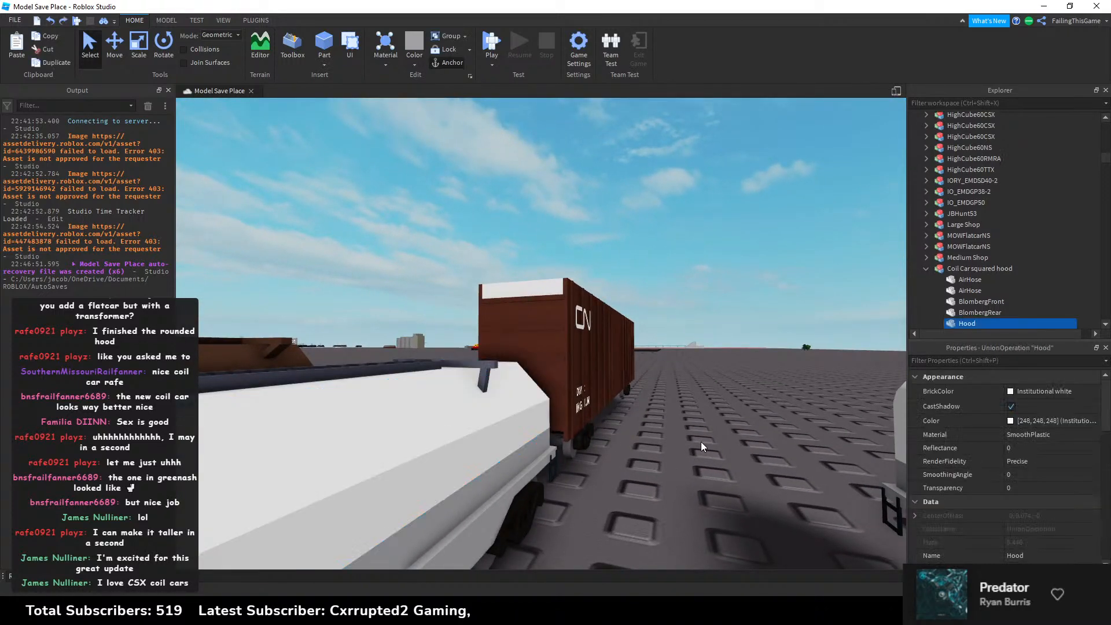
# Step: Delete the HighCube60CN boxcar from the end of the squared-hood coil car
pyautogui.moveTo(685, 418); pyautogui.dragTo(685, 418, button='right')
pyautogui.press('e')
pyautogui.press('s')
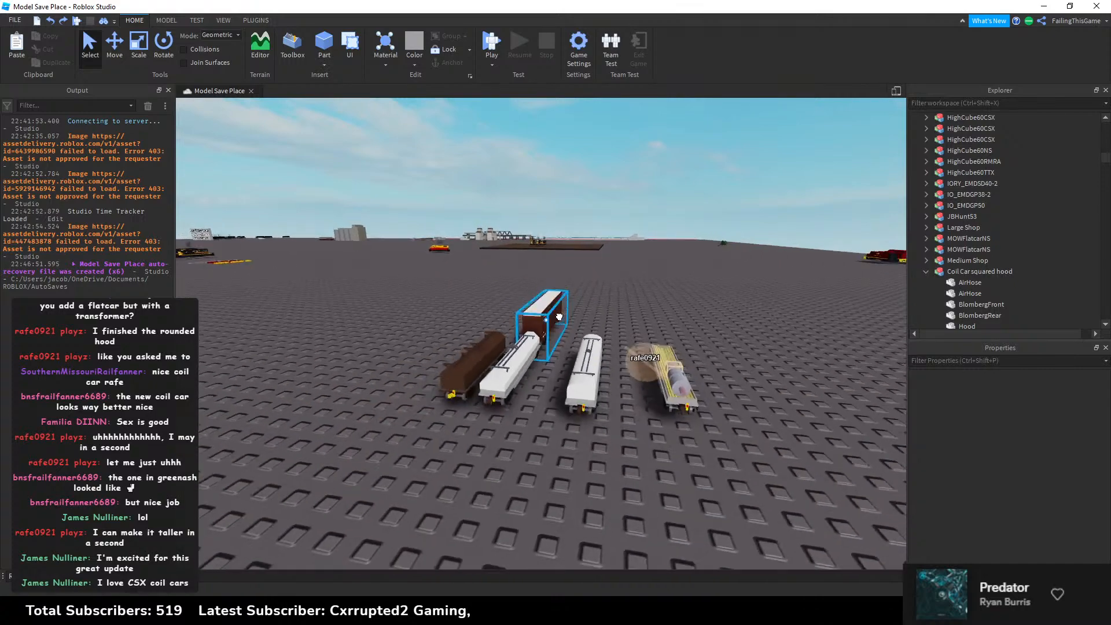
pyautogui.click(555, 316)
pyautogui.press('d')
pyautogui.moveTo(588, 318)
pyautogui.mouseDown(button='right')
pyautogui.moveTo(527, 320)
pyautogui.moveTo(585, 308)
pyautogui.mouseUp(button='right')
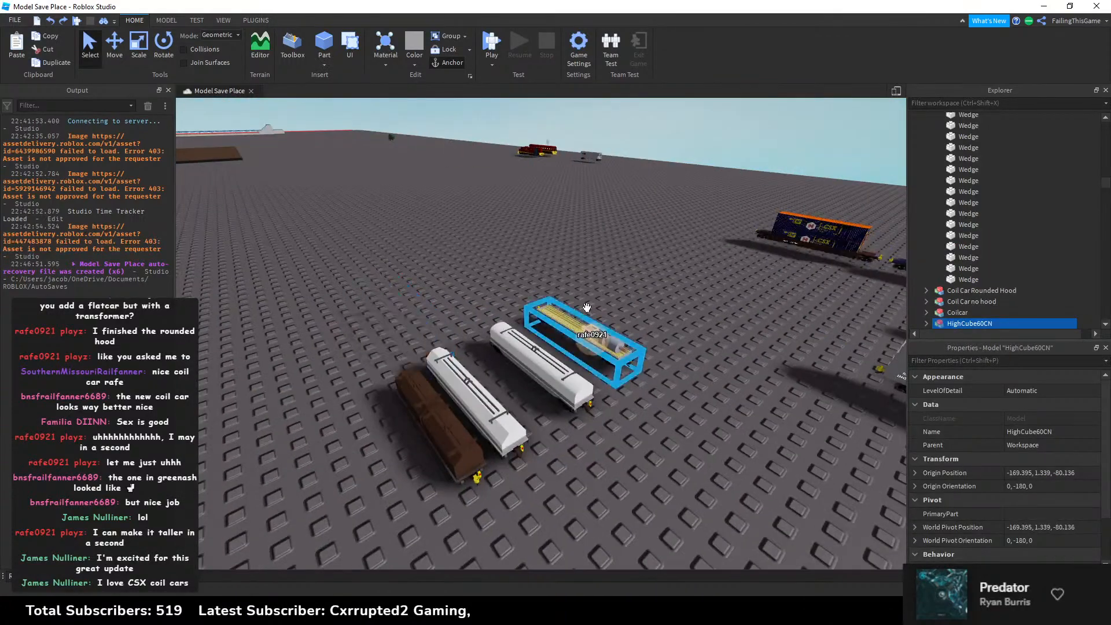
pyautogui.click(585, 308)
# Step: Switch to the browser and open YouTube in place of the steel coil car image results
pyautogui.click(509, 612)
pyautogui.click(356, 27)
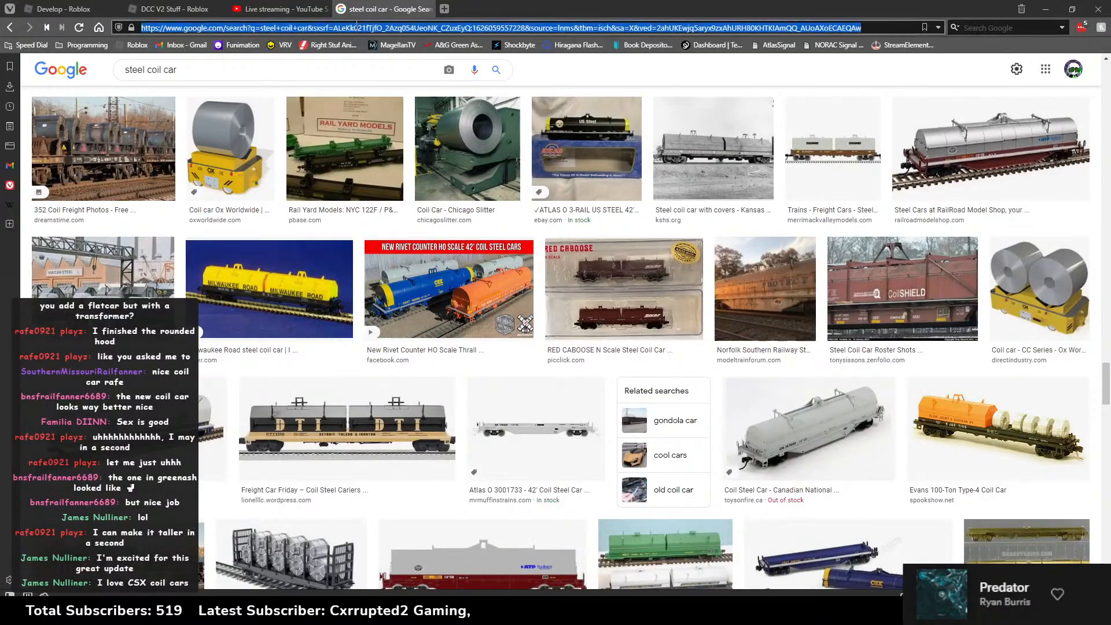
pyautogui.write('youtube')
pyautogui.press('Return')
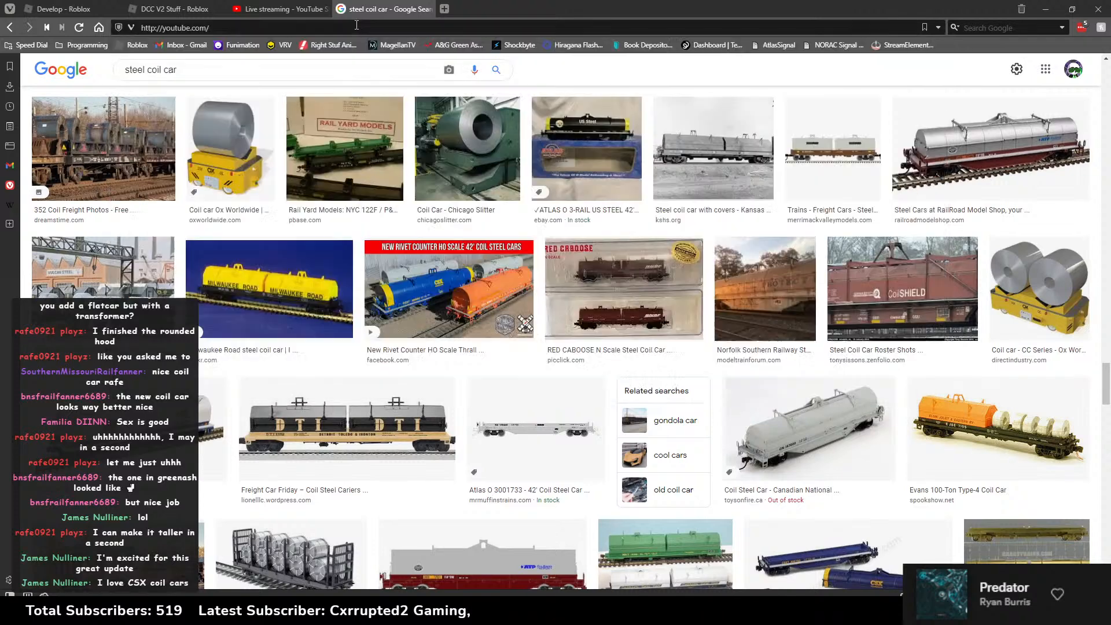
# Step: Bring up the browser window with the video "13,266ft long southbound in Glendale, Ohio!!", maximize it and set the player to theater mode
pyautogui.hotkey('alt', 'Tab')
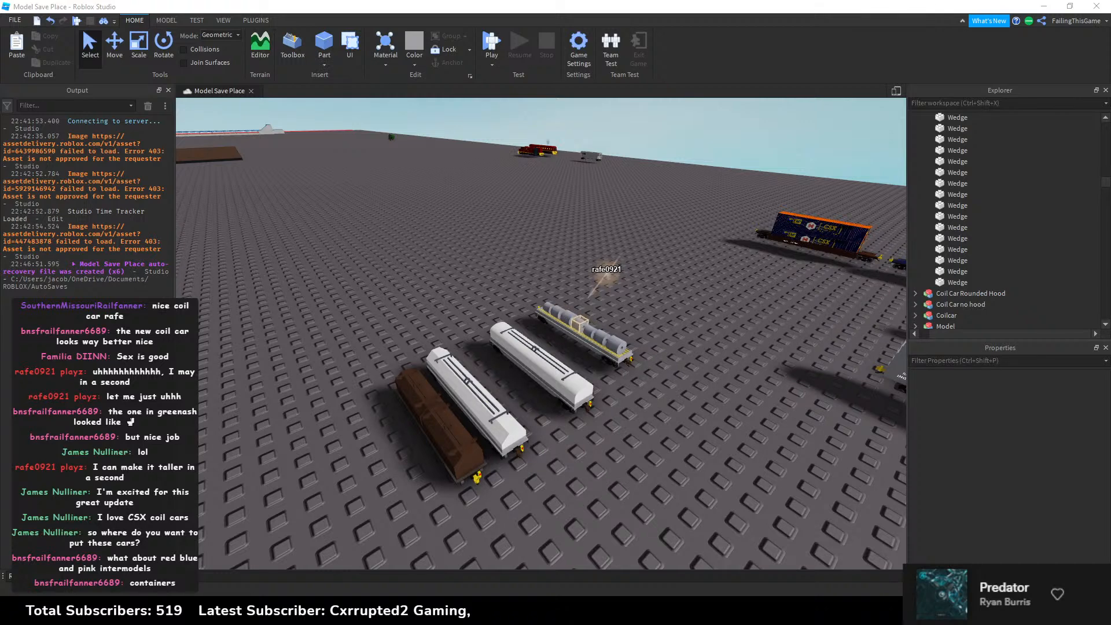
pyautogui.moveTo(0, 98); pyautogui.dragTo(497, 43)
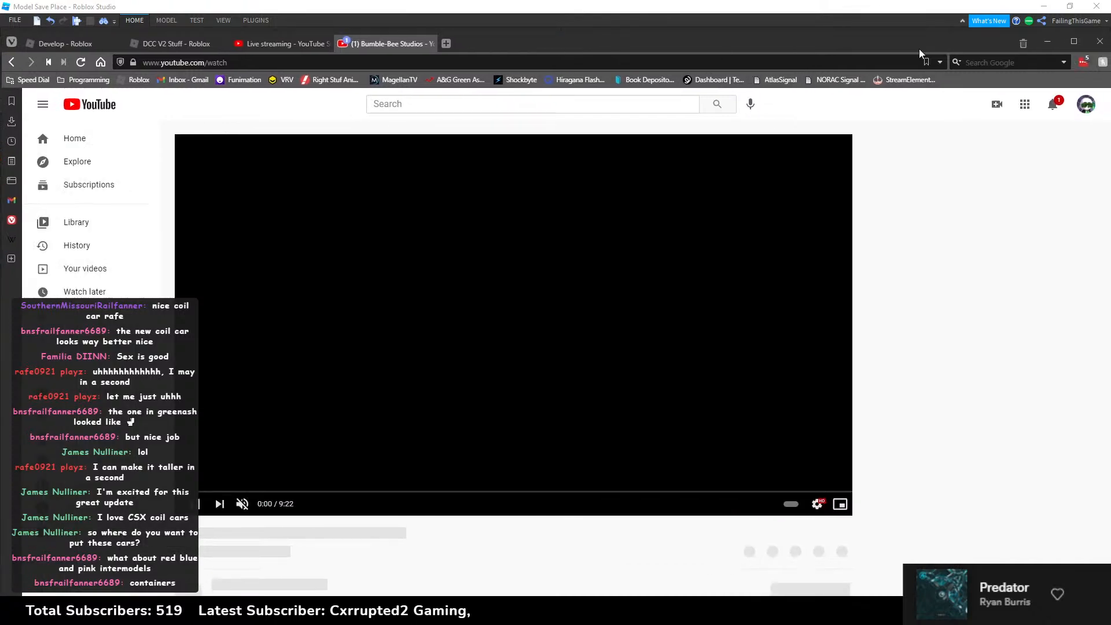
pyautogui.click(1074, 41)
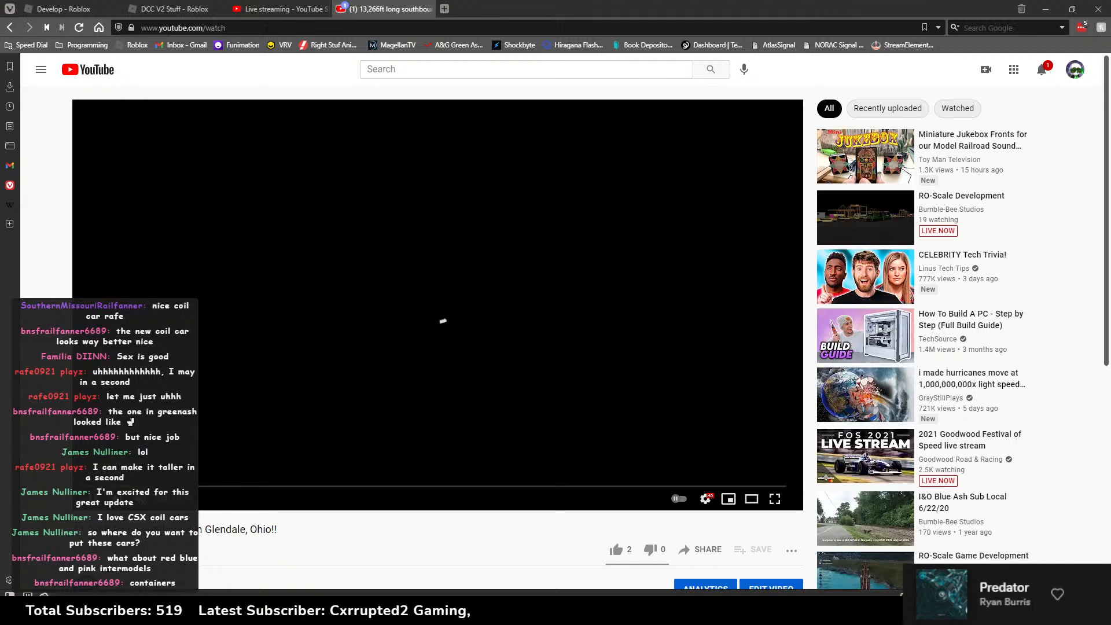
pyautogui.click(775, 501)
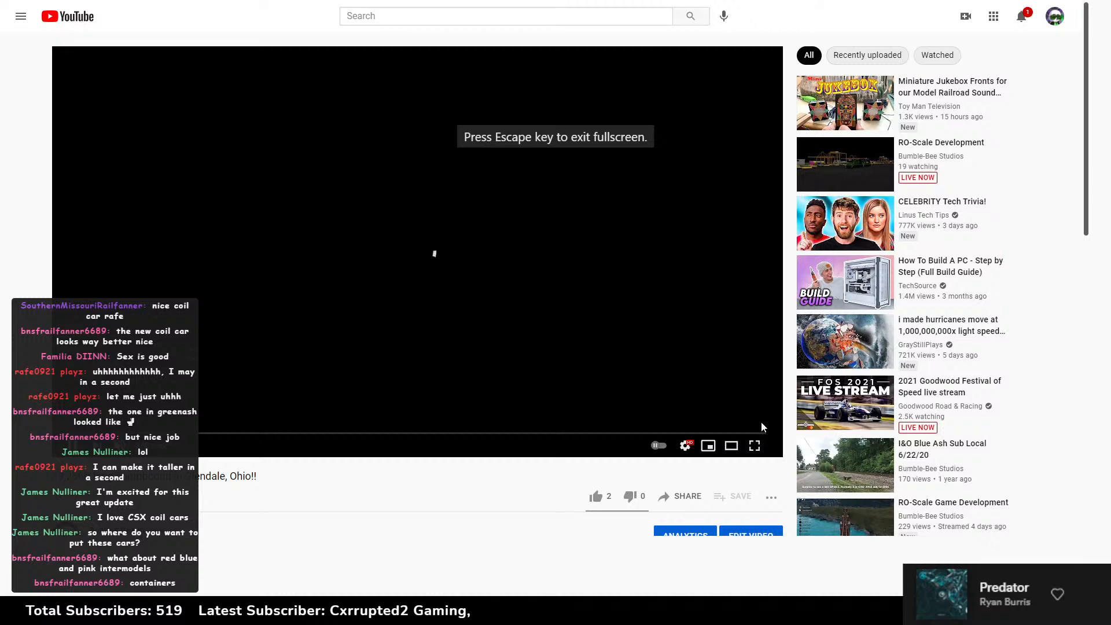
pyautogui.doubleClick(730, 428)
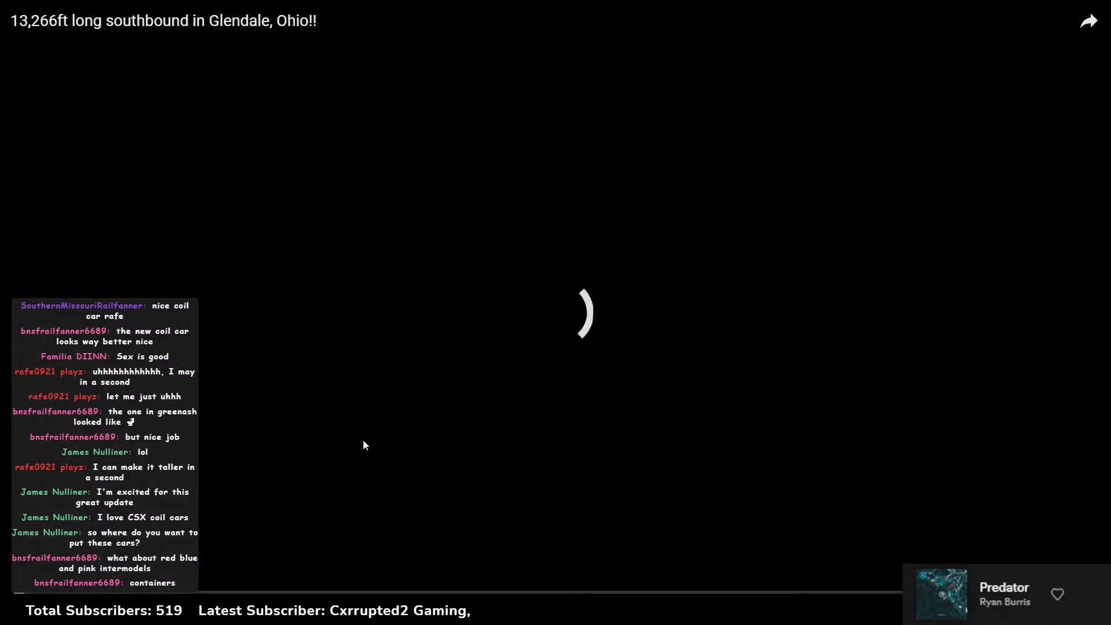
pyautogui.doubleClick(796, 444)
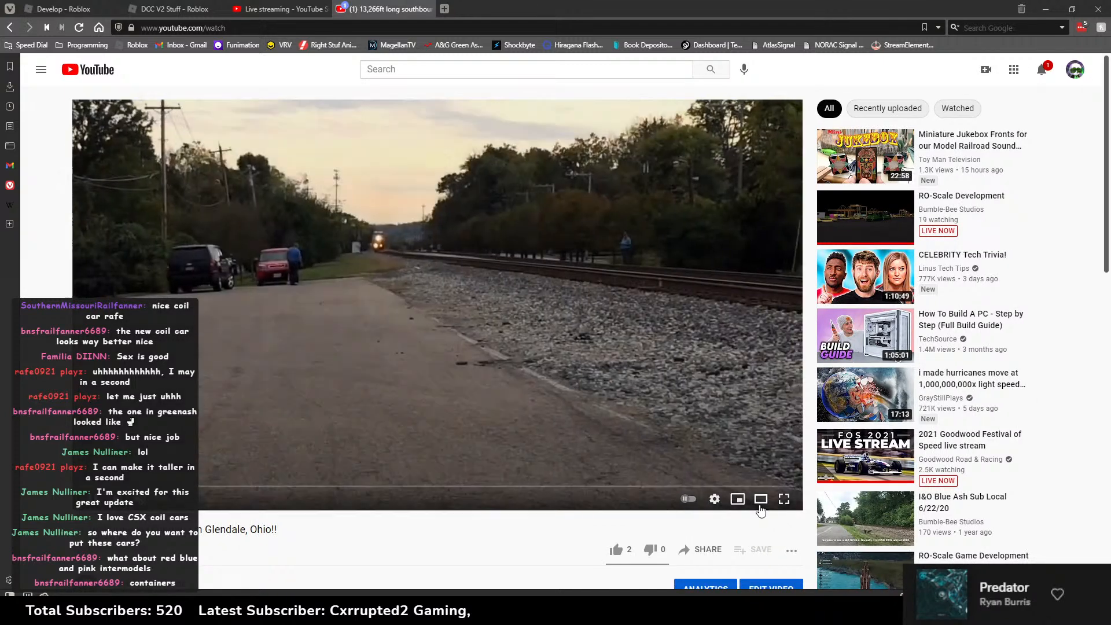
pyautogui.press('t')
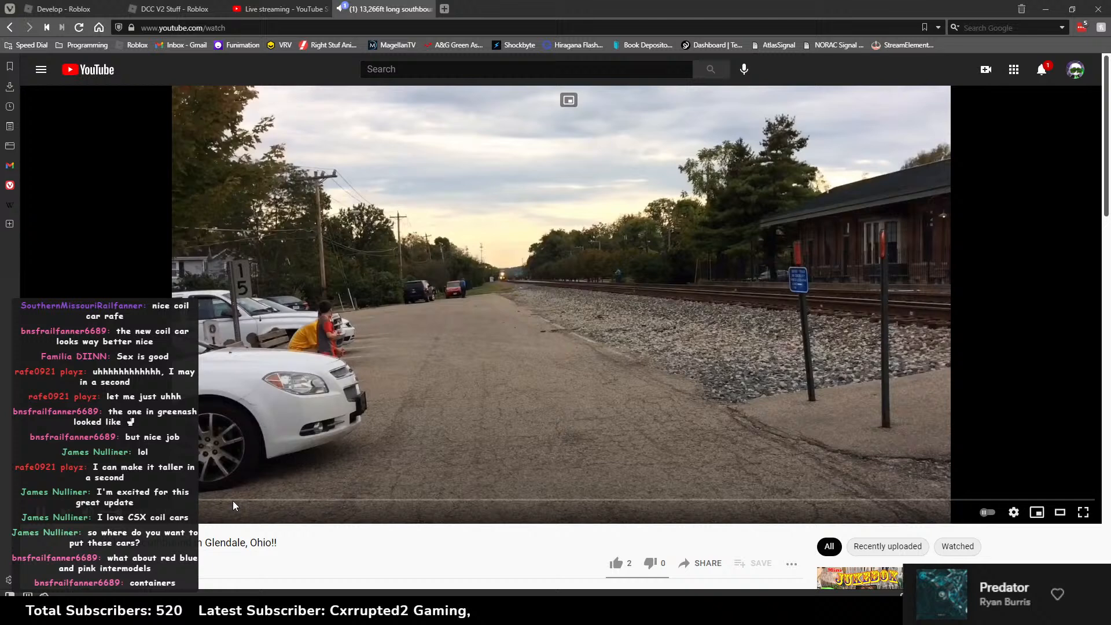
# Step: Skip ahead in the train video to the passing freight cars and examine the coil cars' hoods
pyautogui.click(242, 500)
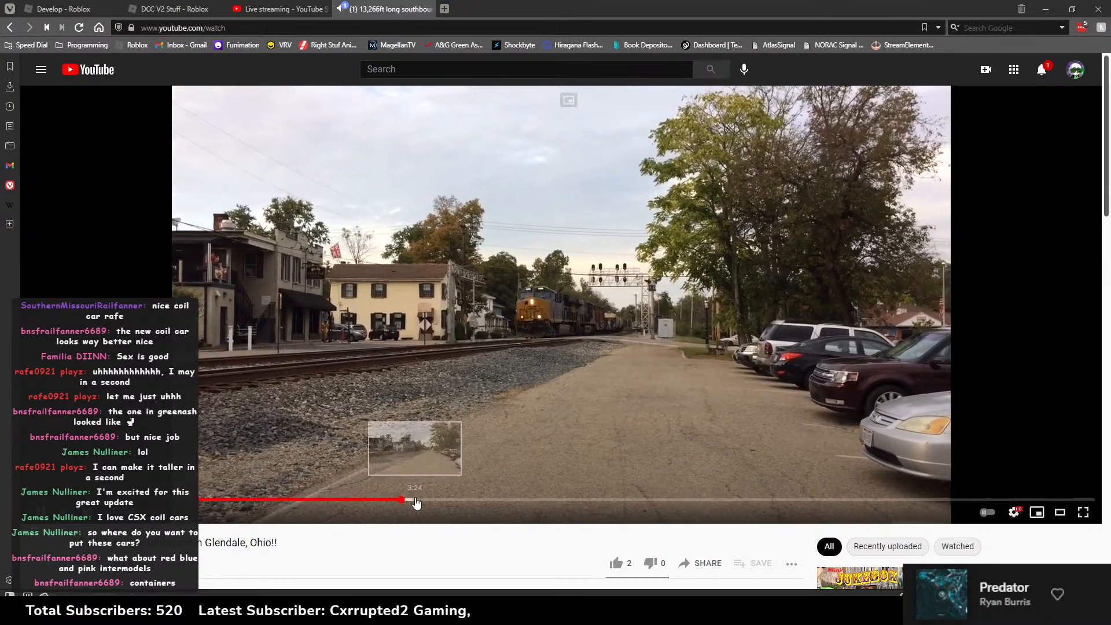
pyautogui.click(437, 502)
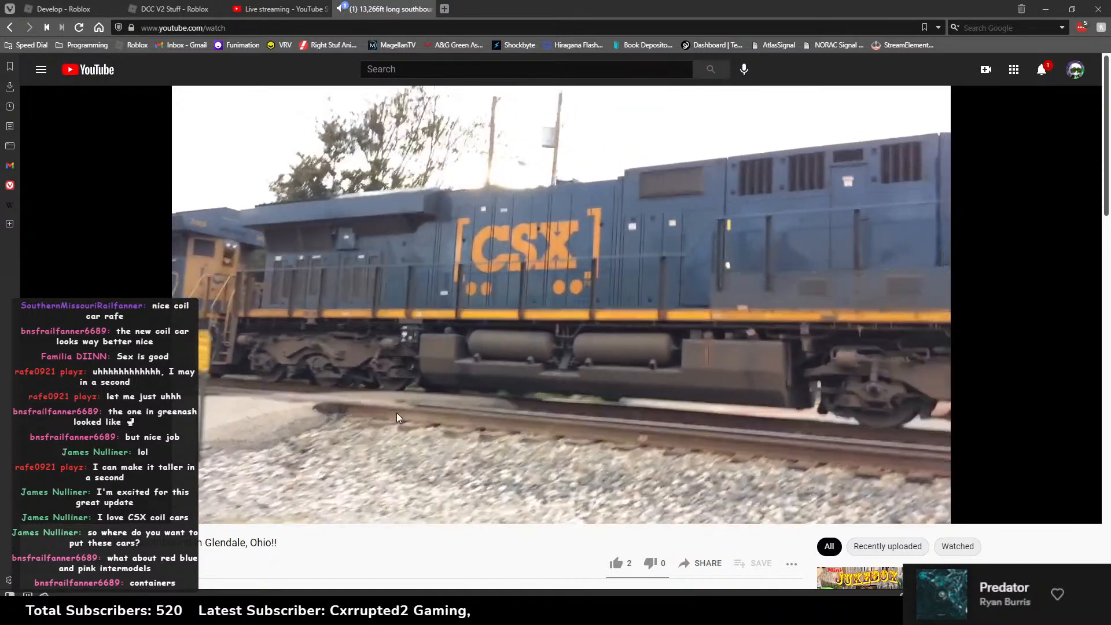
pyautogui.scroll(-1, 485, 547)
pyautogui.scroll(-7, 486, 547)
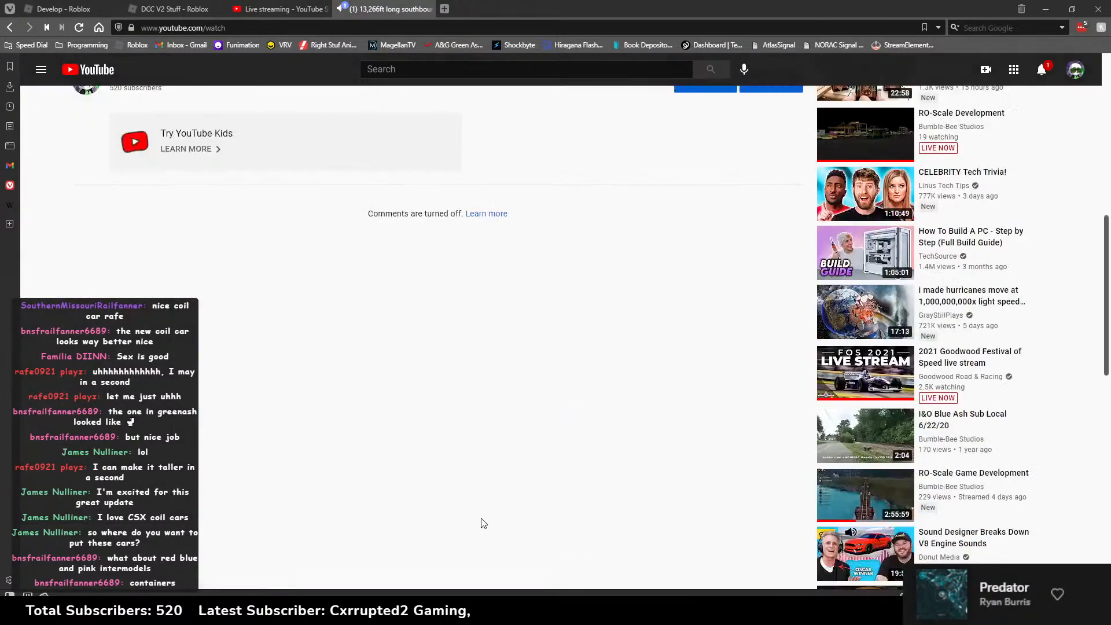
pyautogui.scroll(9, 484, 521)
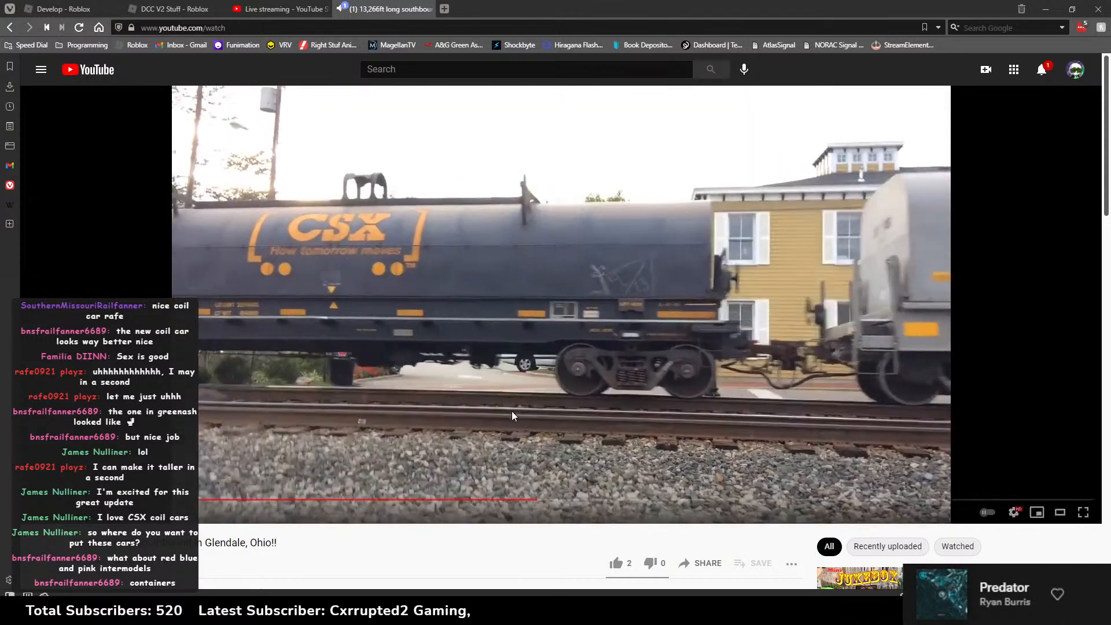
# Step: Switch to the DCC V2 Stuff place and copy the 3 Bay Centerflow Hopper model
pyautogui.hotkey('alt', 'Tab')
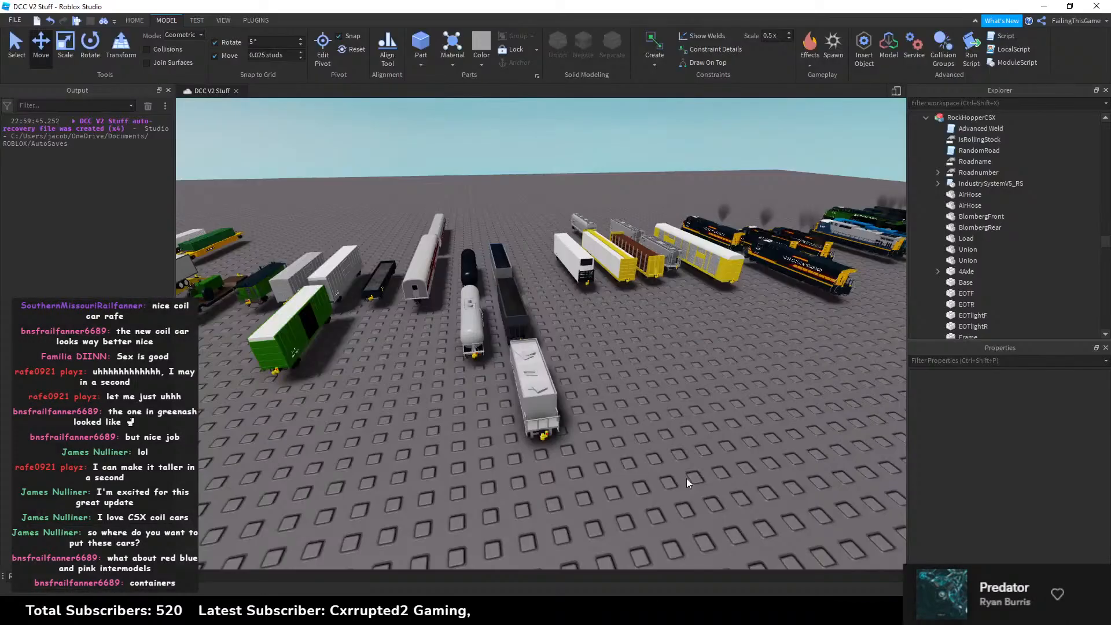
pyautogui.moveTo(617, 344); pyautogui.dragTo(665, 252, button='right')
pyautogui.press('w')
pyautogui.click(671, 256)
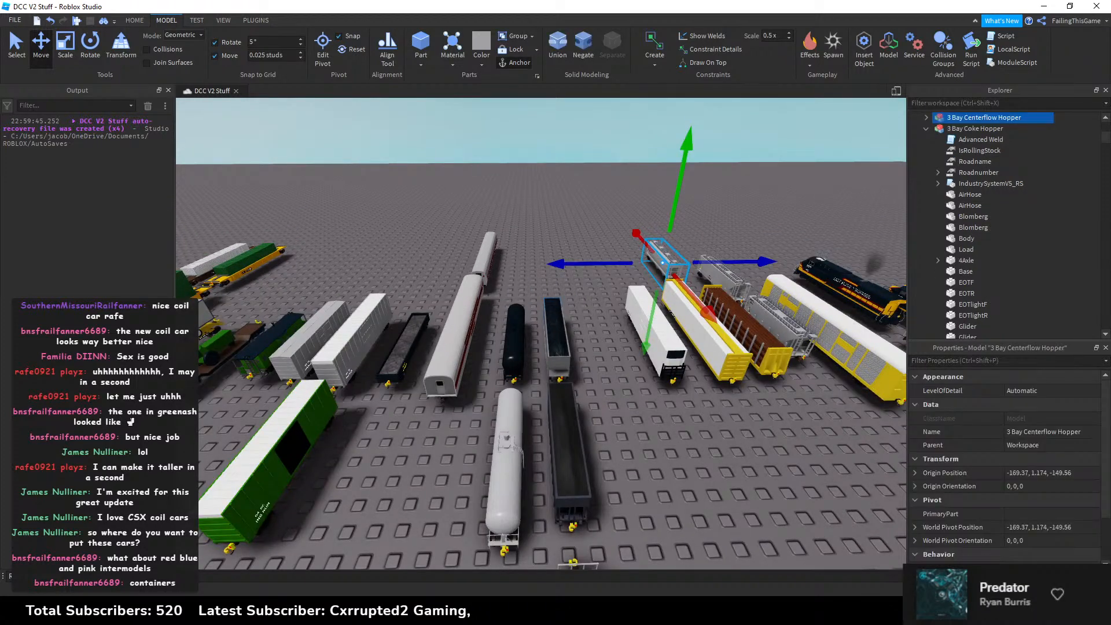
# Step: Paste the 3 Bay Centerflow Hopper into Model Save Place at the end of the squared-hood coil car and deselect it
pyautogui.hotkey('alt', 'Tab')
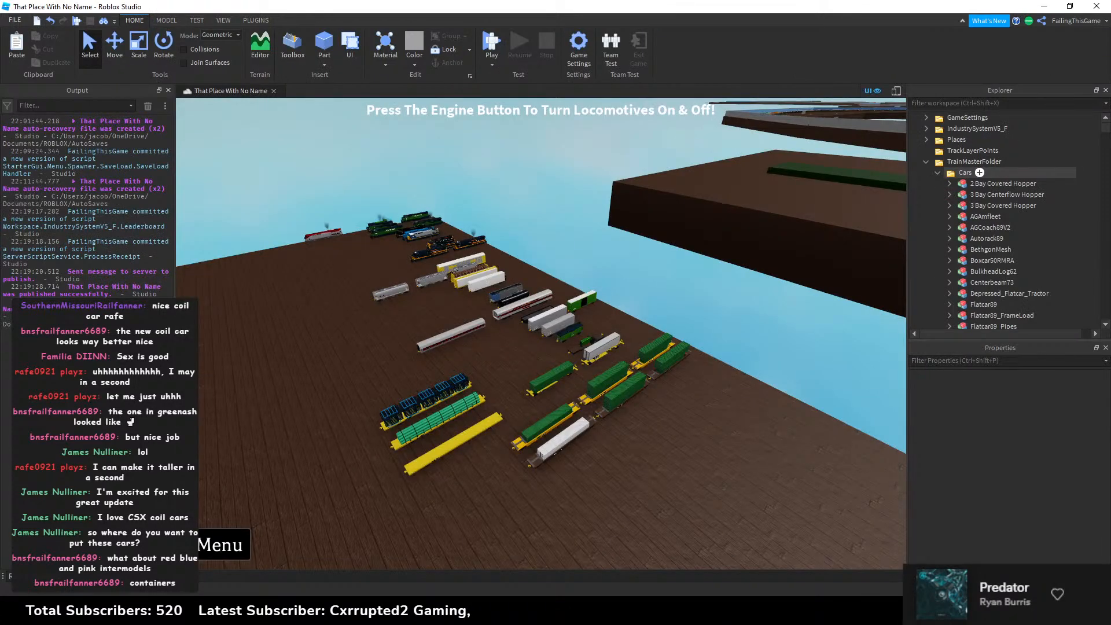
pyautogui.hotkey('alt', 'Tab')
pyautogui.hotkey('ctrl', 'v')
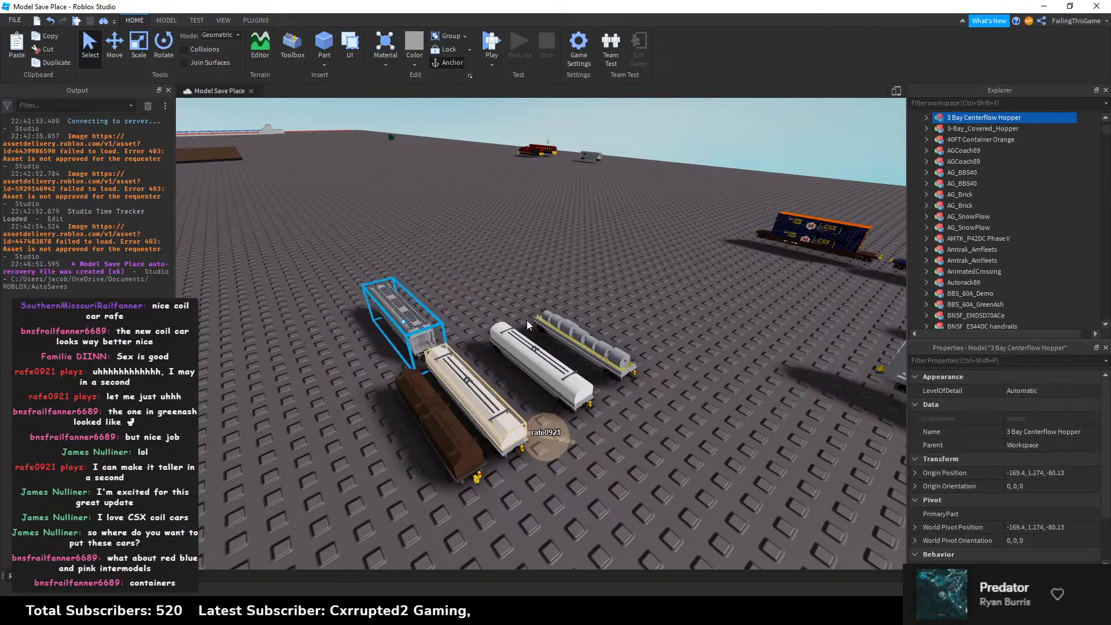
pyautogui.hotkey('ctrl', 'r')
pyautogui.moveTo(526, 320); pyautogui.dragTo(599, 353, button='right')
pyautogui.click(592, 327)
pyautogui.press('w')
pyautogui.press('s')
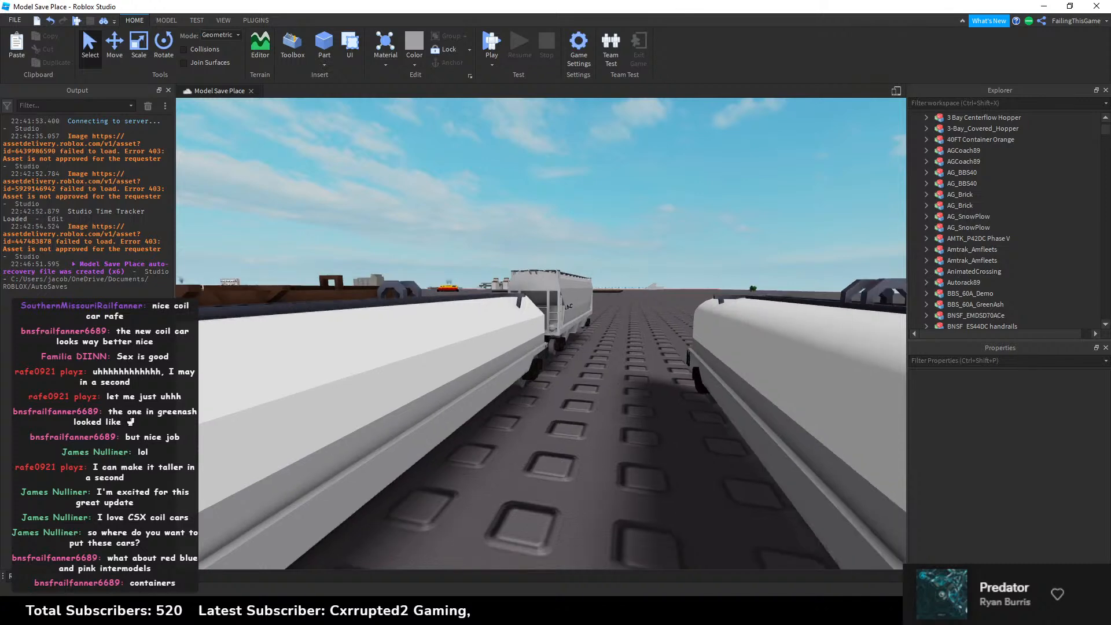
# Step: Pause the train video at the CSX coil car coupled to a covered hopper and compare their relative heights with the models
pyautogui.hotkey('alt', 'Tab')
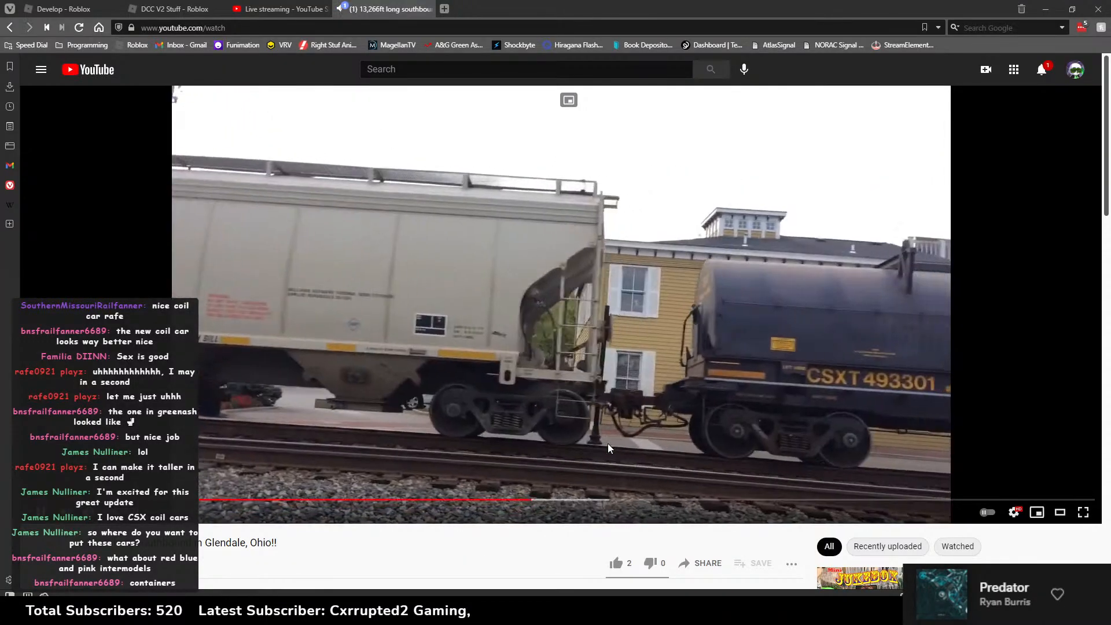
pyautogui.click(608, 443)
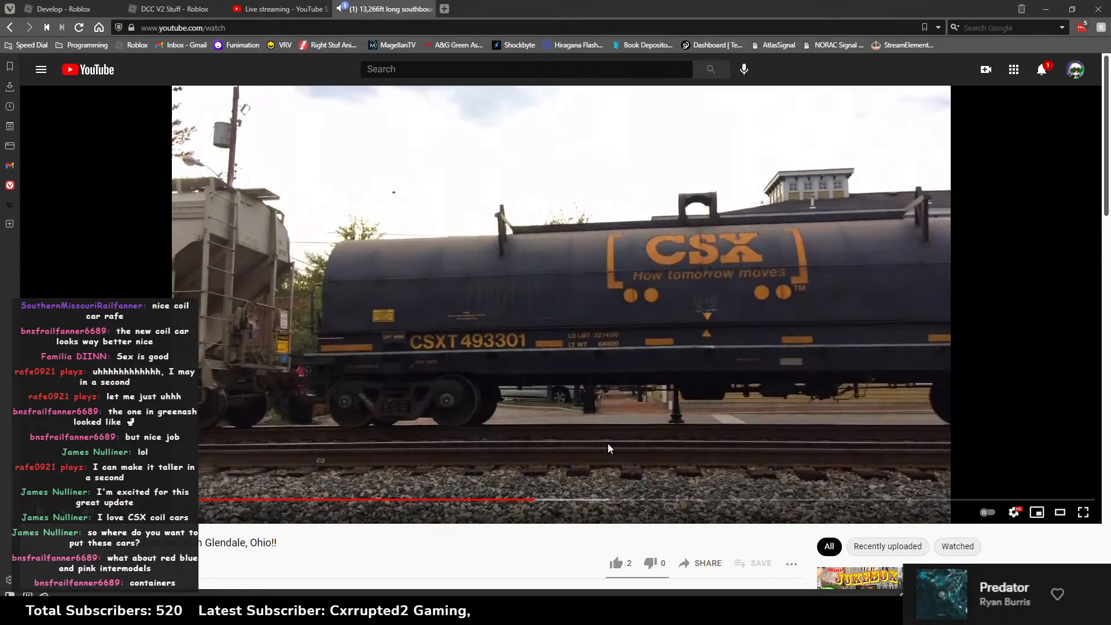
pyautogui.hotkey('alt', 'Tab')
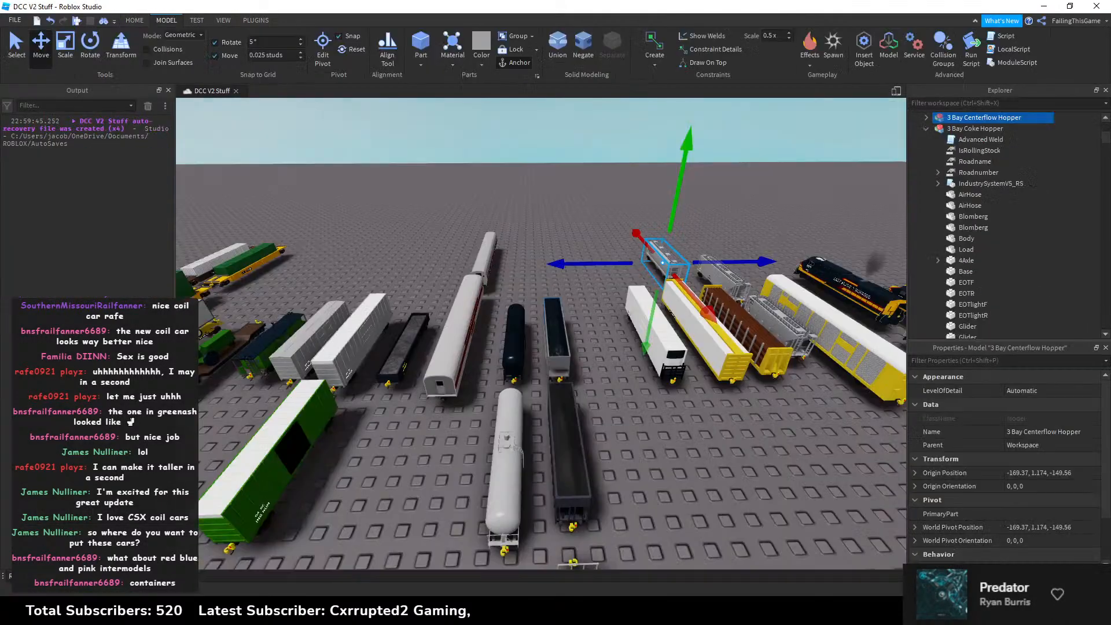
pyautogui.hotkey('alt', 'Tab')
pyautogui.press('w')
pyautogui.moveTo(614, 381); pyautogui.dragTo(605, 383, button='right')
pyautogui.hotkey('alt', 'Tab')
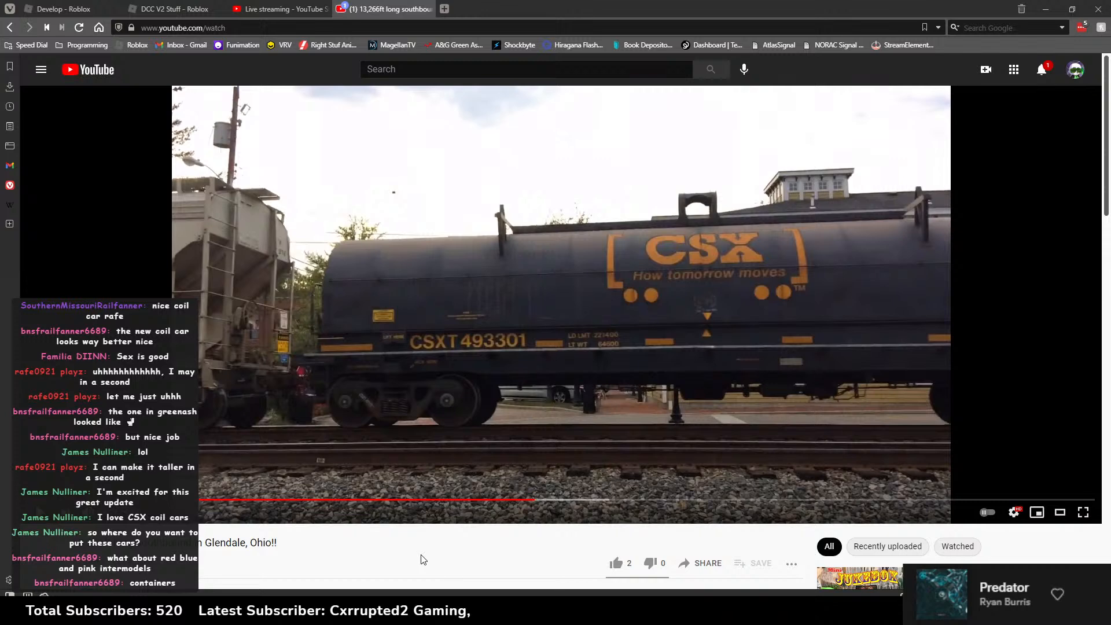
# Step: Inspect the ends of the squared-hood and rounded-hood coil cars in Model Save Place and return to the train video
pyautogui.hotkey('alt', 'Tab')
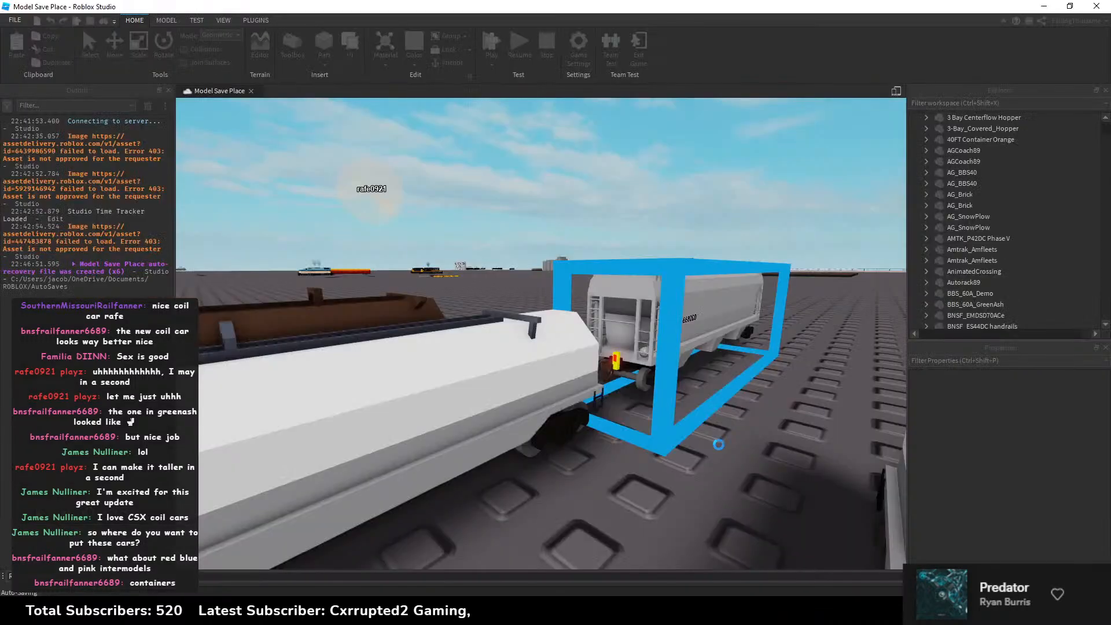
pyautogui.moveTo(637, 433); pyautogui.dragTo(642, 433, button='right')
pyautogui.press('d')
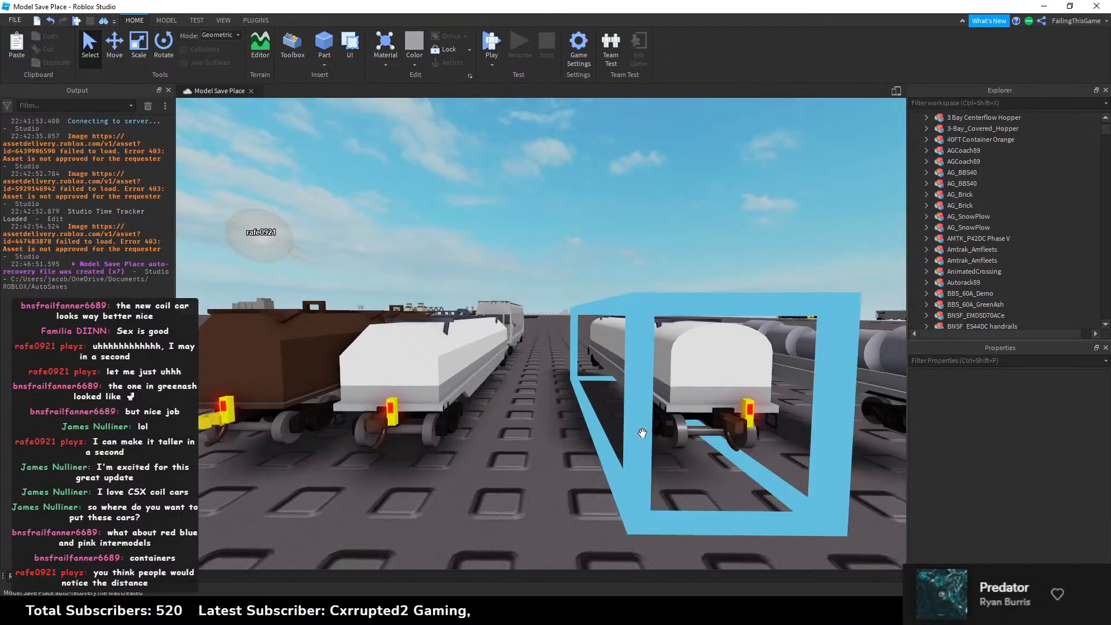
pyautogui.press('e')
pyautogui.moveTo(585, 385); pyautogui.dragTo(686, 536, button='right')
pyautogui.hotkey('alt', 'Tab')
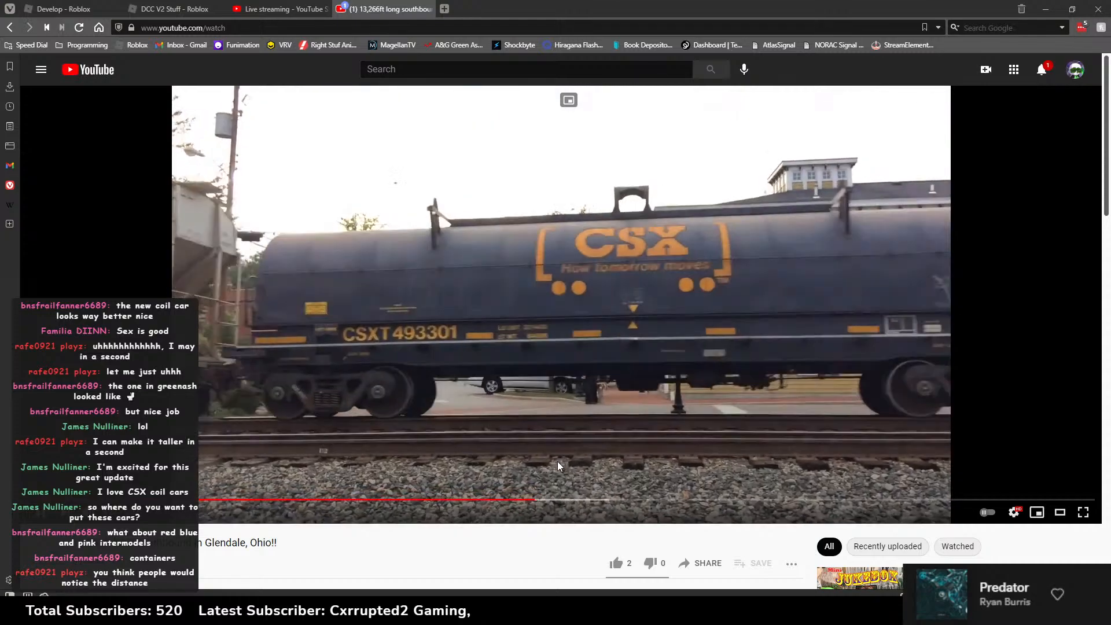
# Step: Skip ahead in the train video and pause it where a coil car is coupled to the MBKX covered hopper
pyautogui.press('Right')
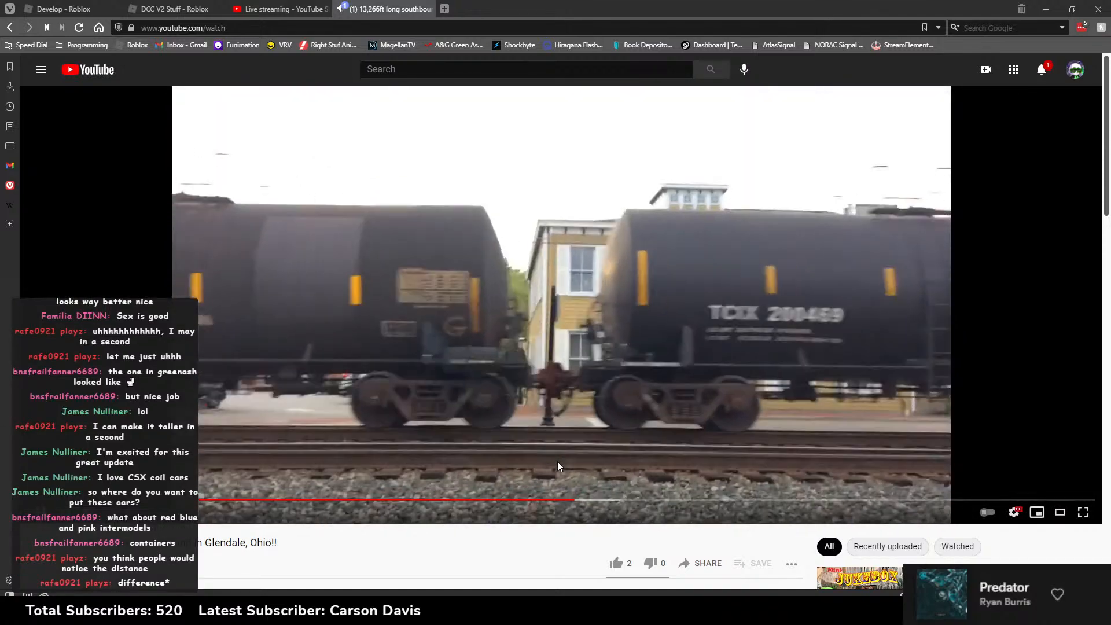
pyautogui.press('Right')
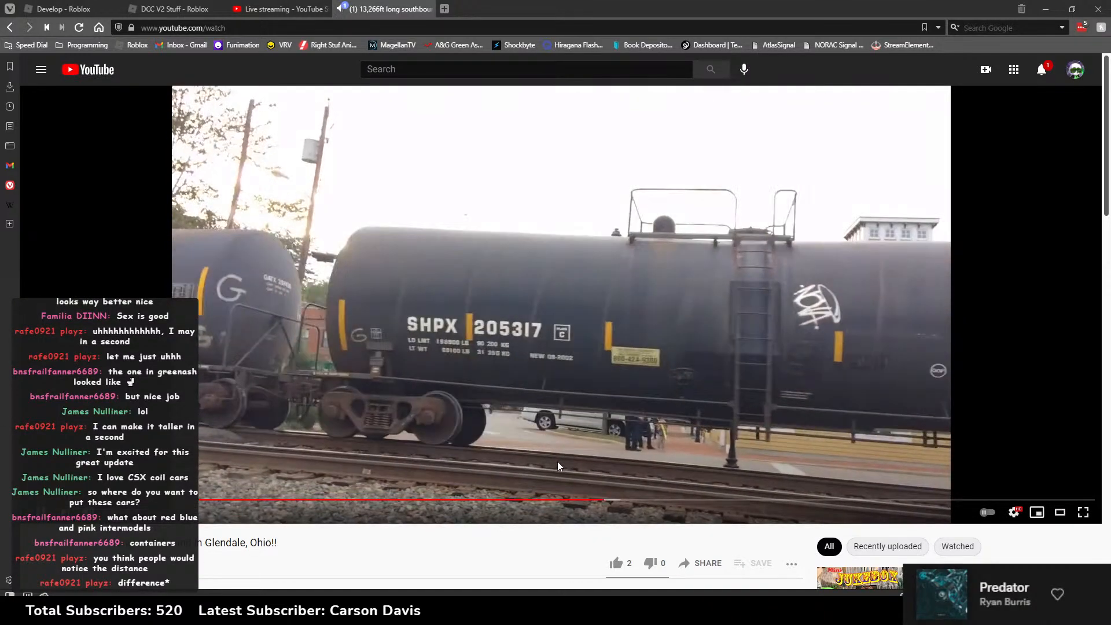
pyautogui.press('Right')
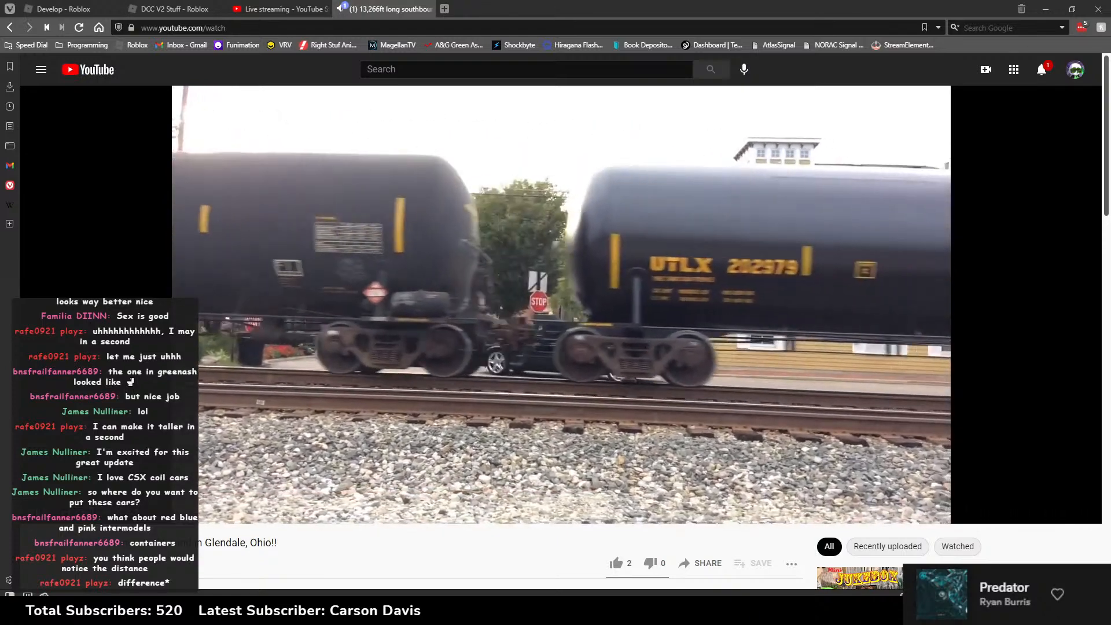
pyautogui.press('Left')
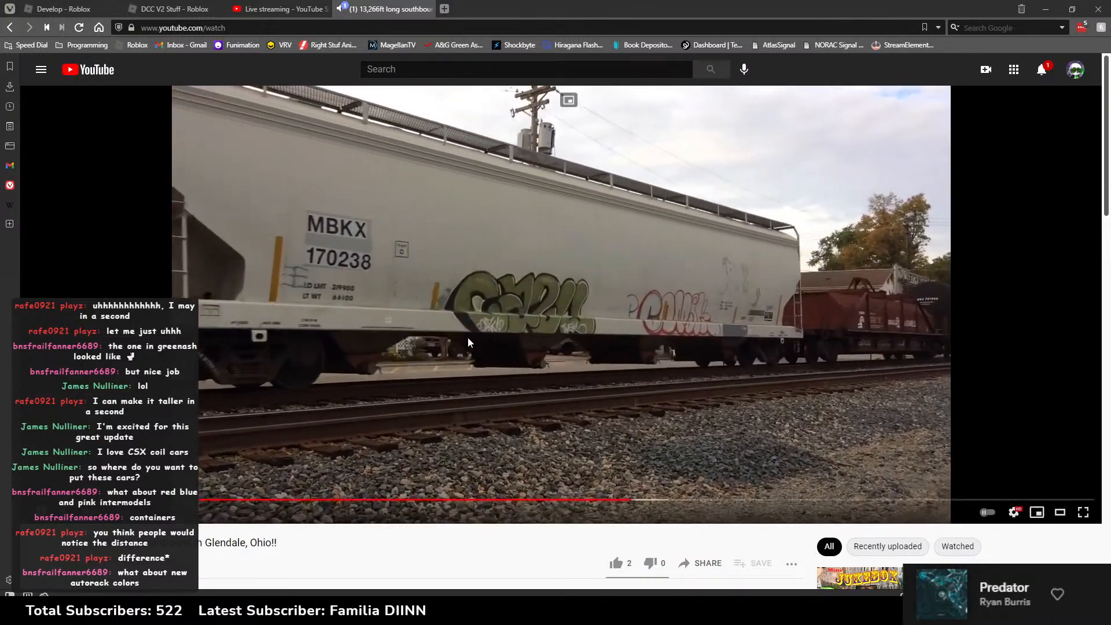
pyautogui.click(632, 501)
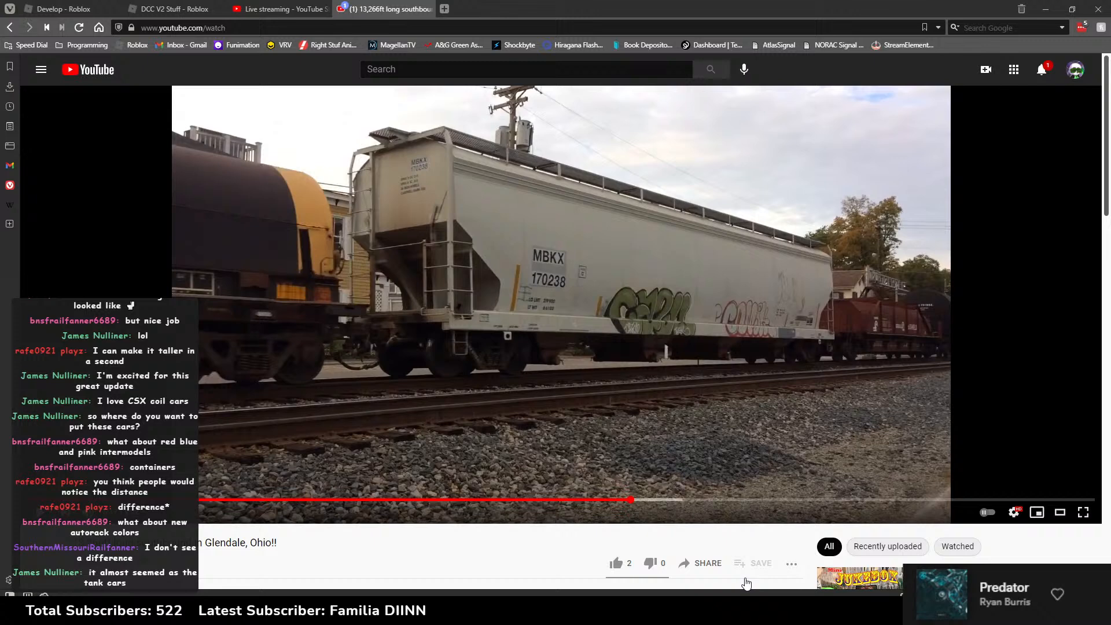
# Step: Compare the video's coil car and covered hopper heights with the models in Model Save Place, then skim further through the train footage
pyautogui.click(752, 612)
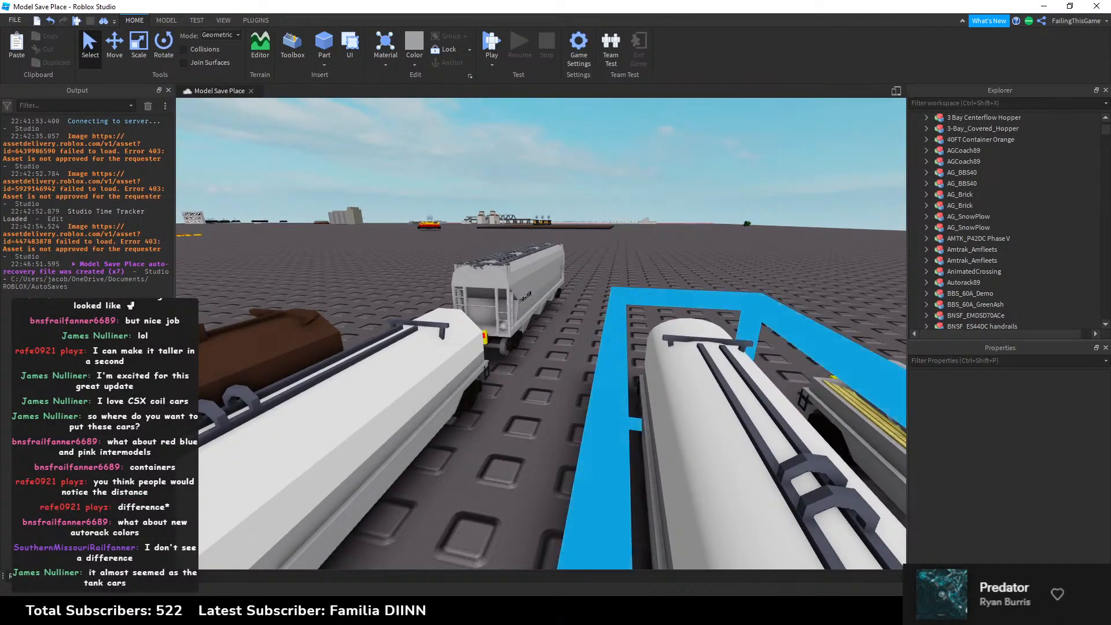
pyautogui.click(723, 612)
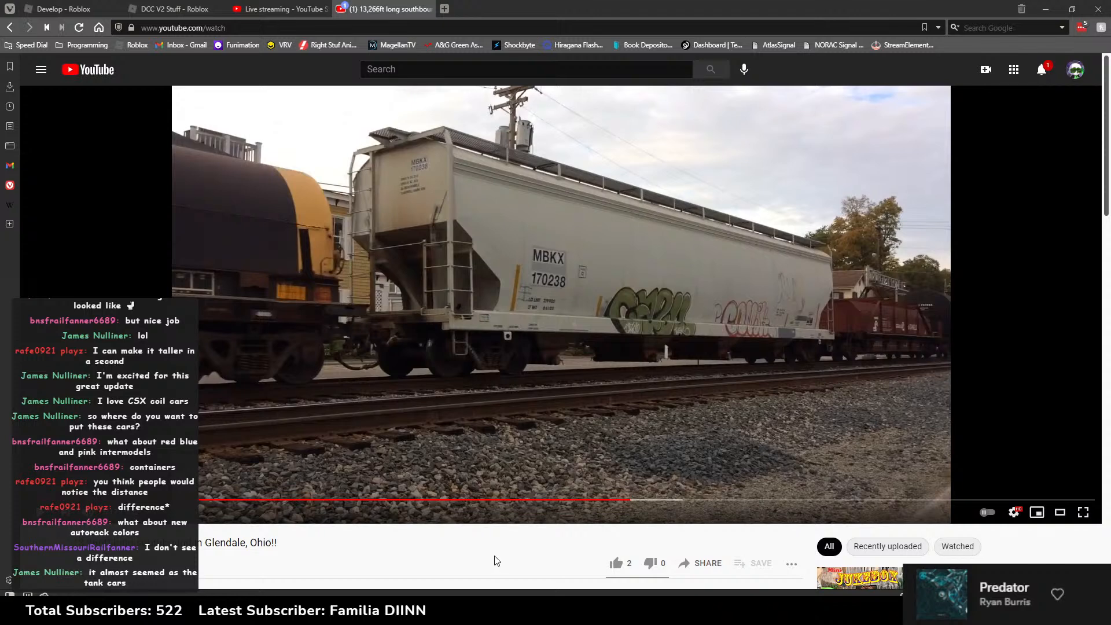
pyautogui.click(745, 611)
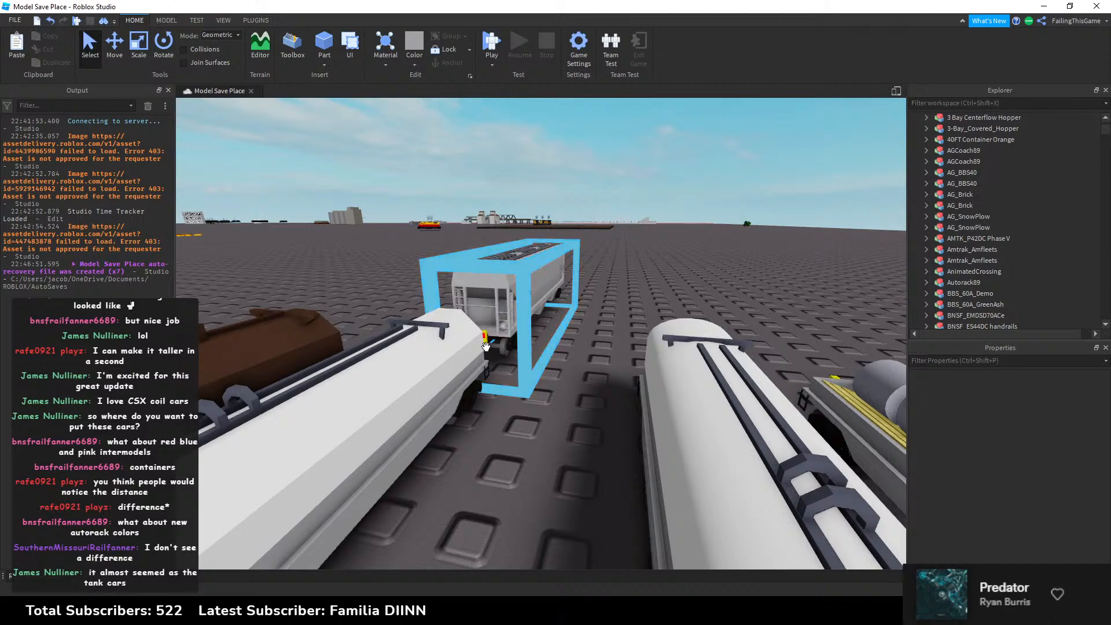
pyautogui.hotkey('alt', 'Tab')
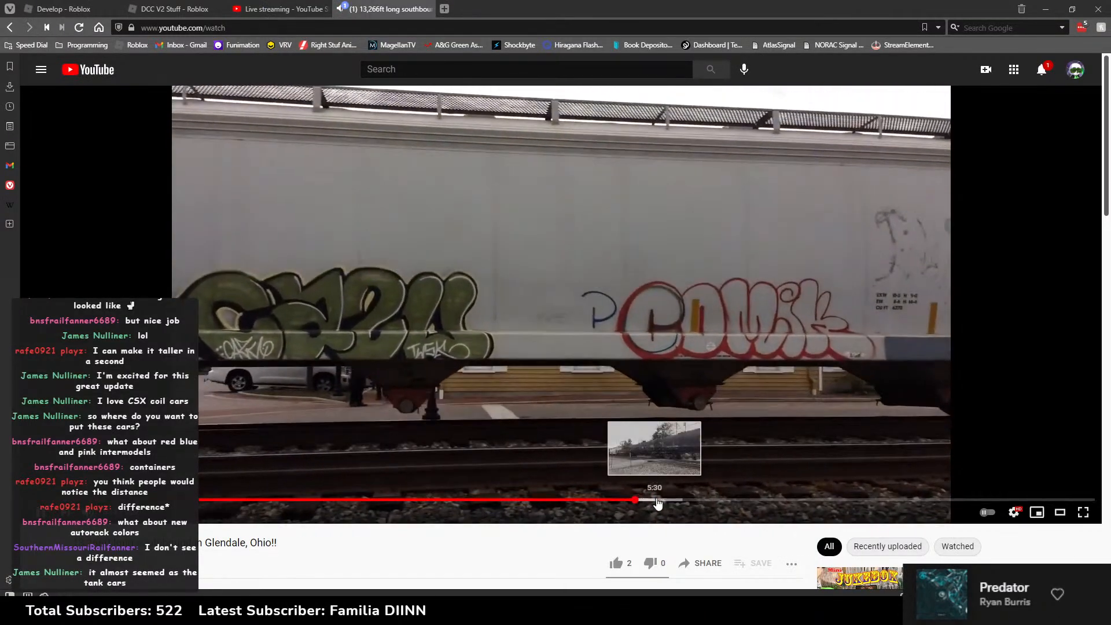
pyautogui.click(657, 501)
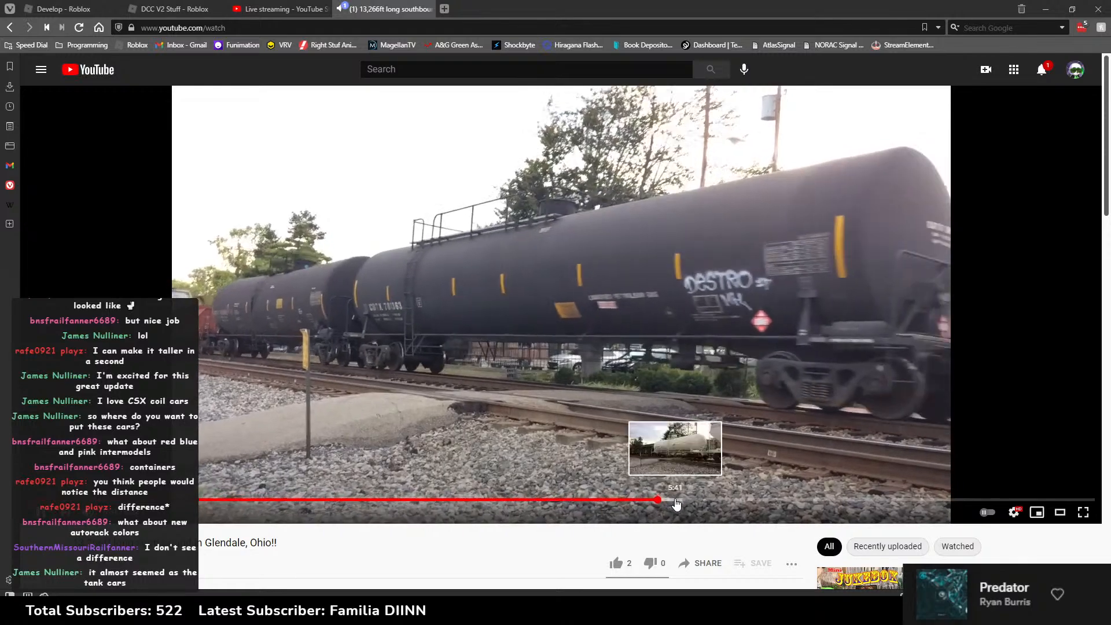
pyautogui.click(676, 501)
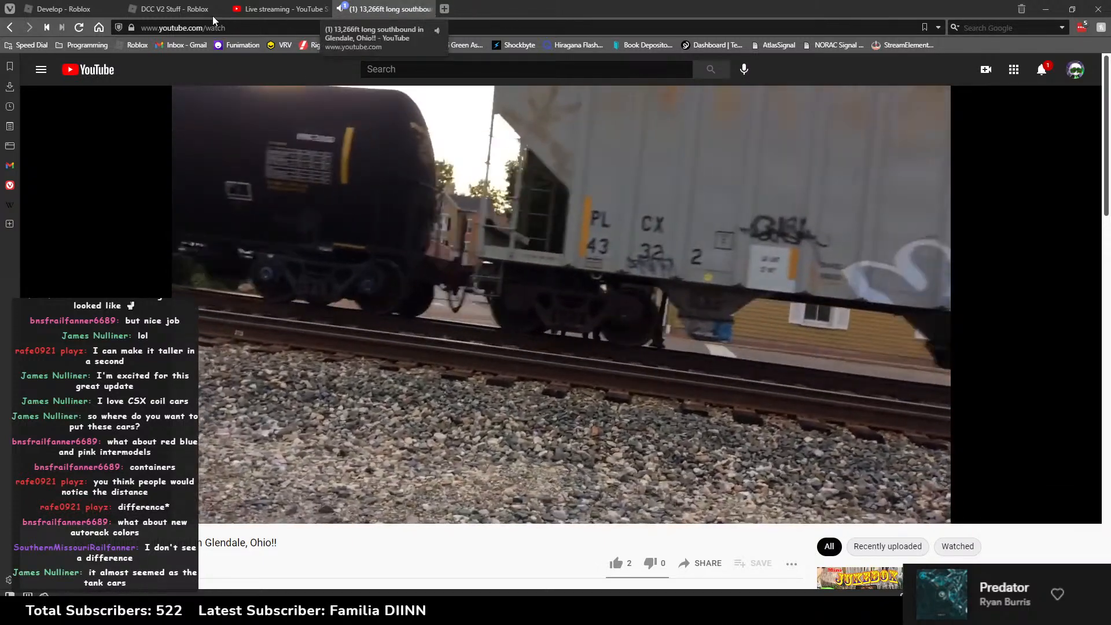
# Step: Close the train video, return to Model Save Place and delete the 3 Bay Centerflow Hopper
pyautogui.click(87, 15)
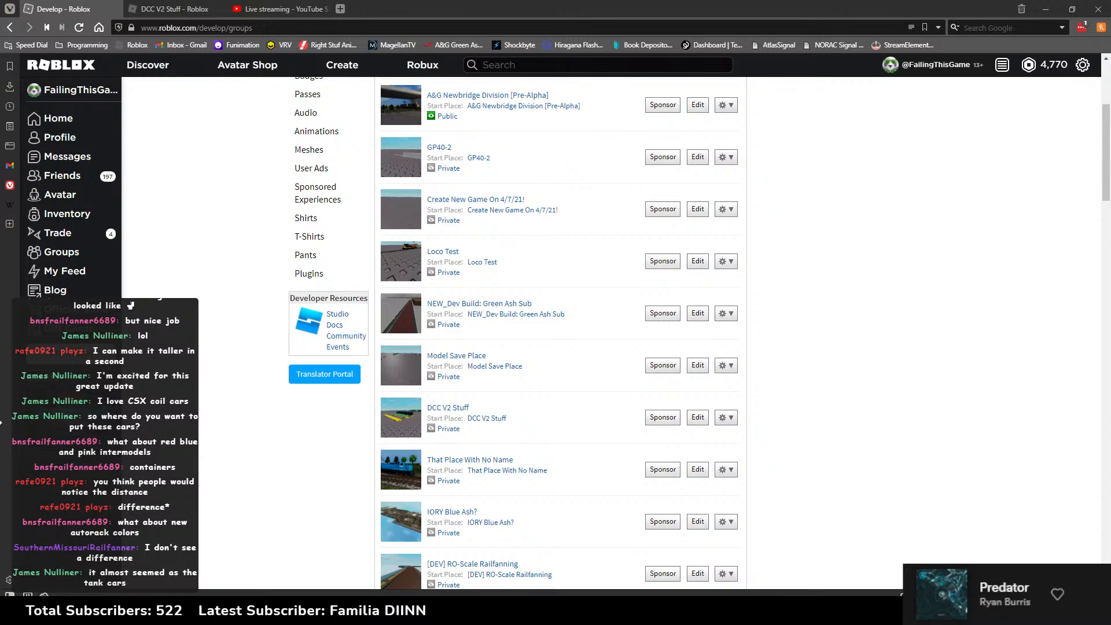
pyautogui.hotkey('alt', 'Tab')
pyautogui.moveTo(543, 260); pyautogui.dragTo(541, 251, button='right')
pyautogui.click(541, 251)
pyautogui.press('Delete')
pyautogui.scroll(-5, 580, 255)
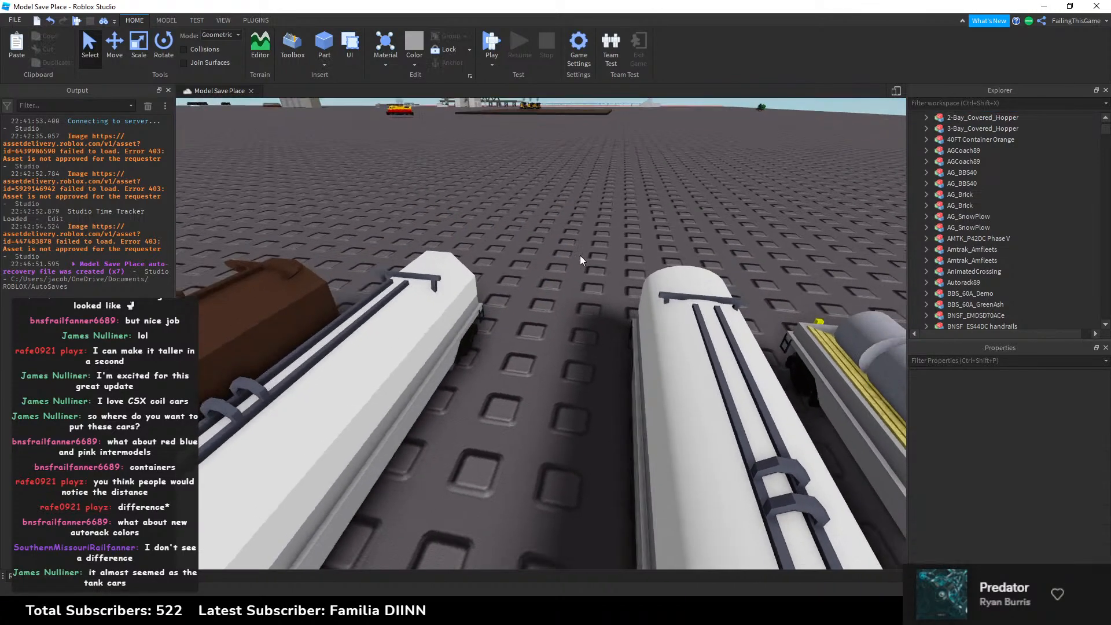
# Step: Delete the old brown Coilcar model standing beside the squared-hood coil car
pyautogui.click(563, 350)
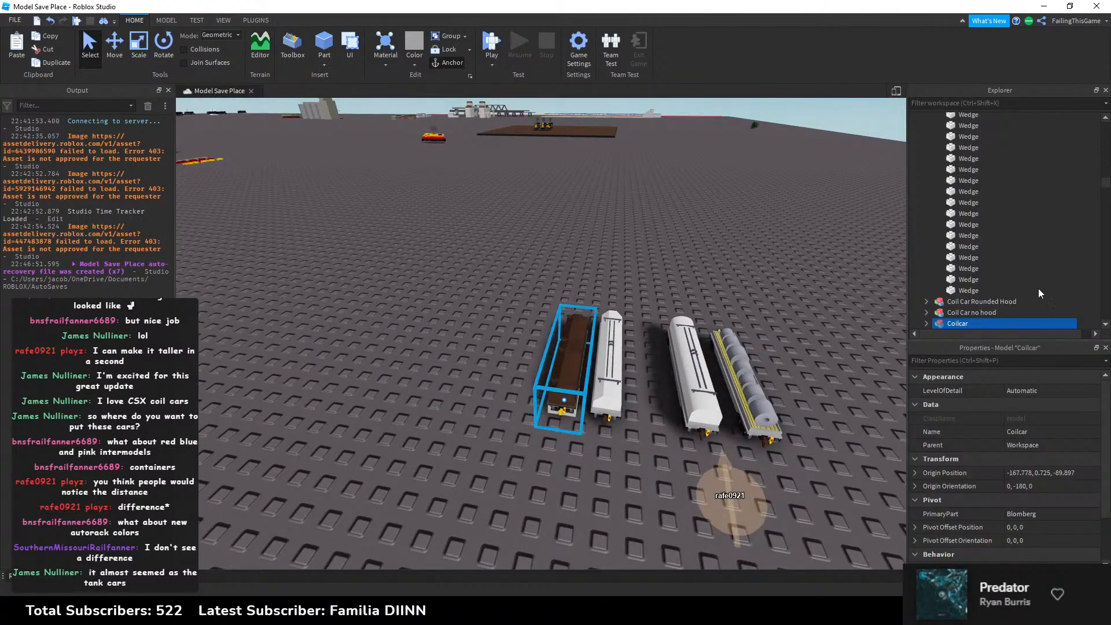
pyautogui.scroll(-1, 1037, 282)
pyautogui.moveTo(758, 222); pyautogui.dragTo(554, 220, button='right')
pyautogui.moveTo(362, 207); pyautogui.dragTo(531, 280, button='right')
pyautogui.scroll(5, 352, 206)
pyautogui.scroll(-4, 397, 214)
pyautogui.press('Delete')
pyautogui.press('s')
pyautogui.press('w')
pyautogui.press('w')
pyautogui.press('s')
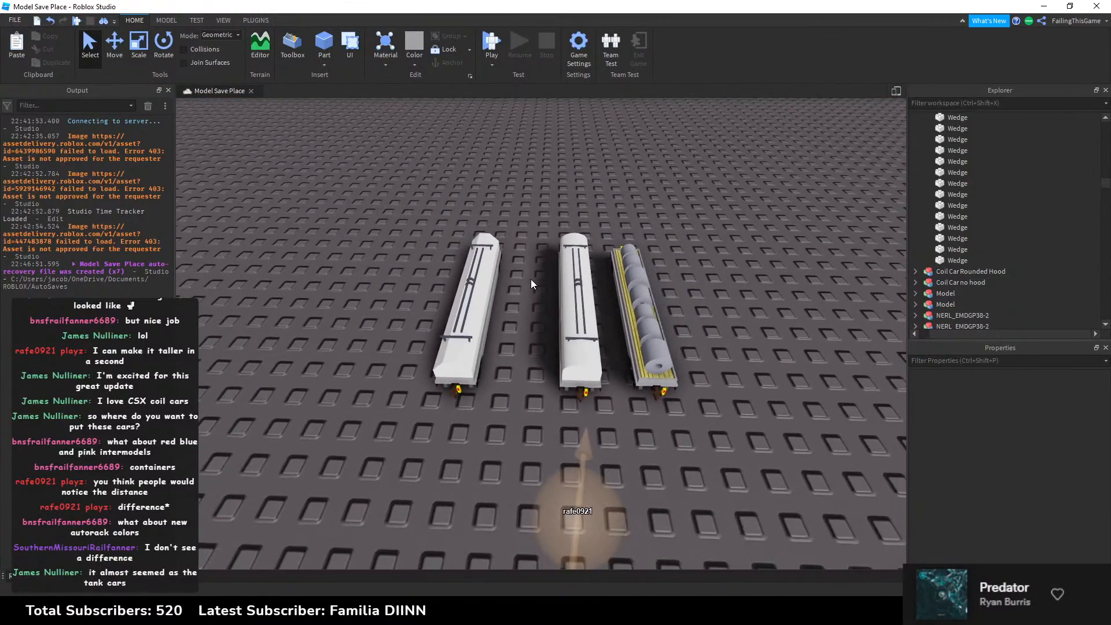
pyautogui.moveTo(485, 192); pyautogui.dragTo(485, 192, button='right')
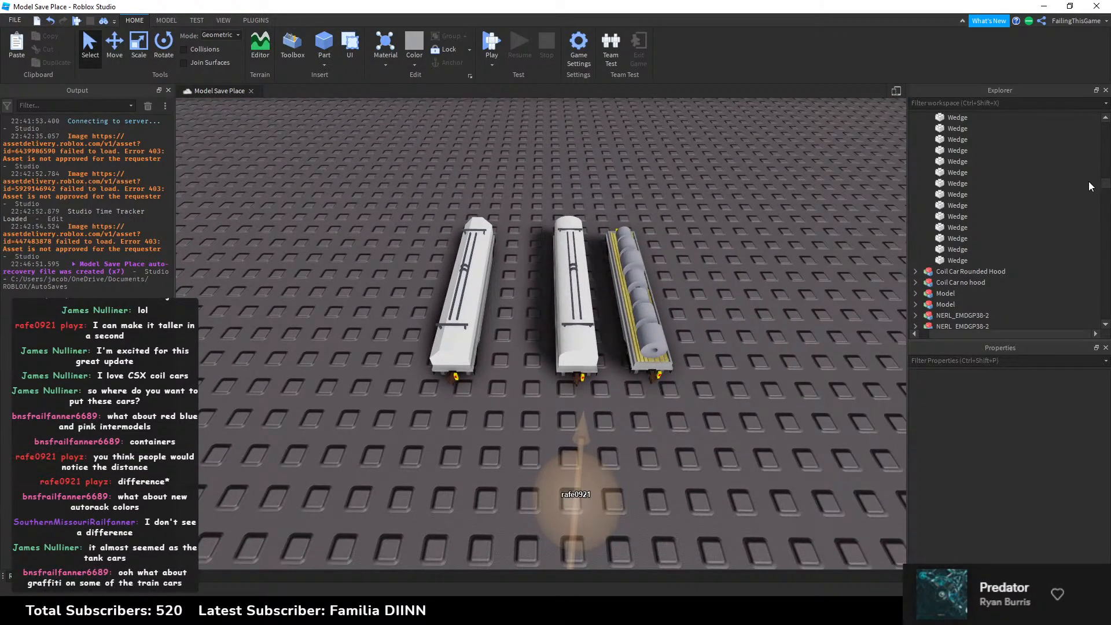
# Step: Select and copy the squared-hood, rounded-hood and no-hood coil cars, then switch to the DCC V2 Stuff place
pyautogui.scroll(15, 1088, 181)
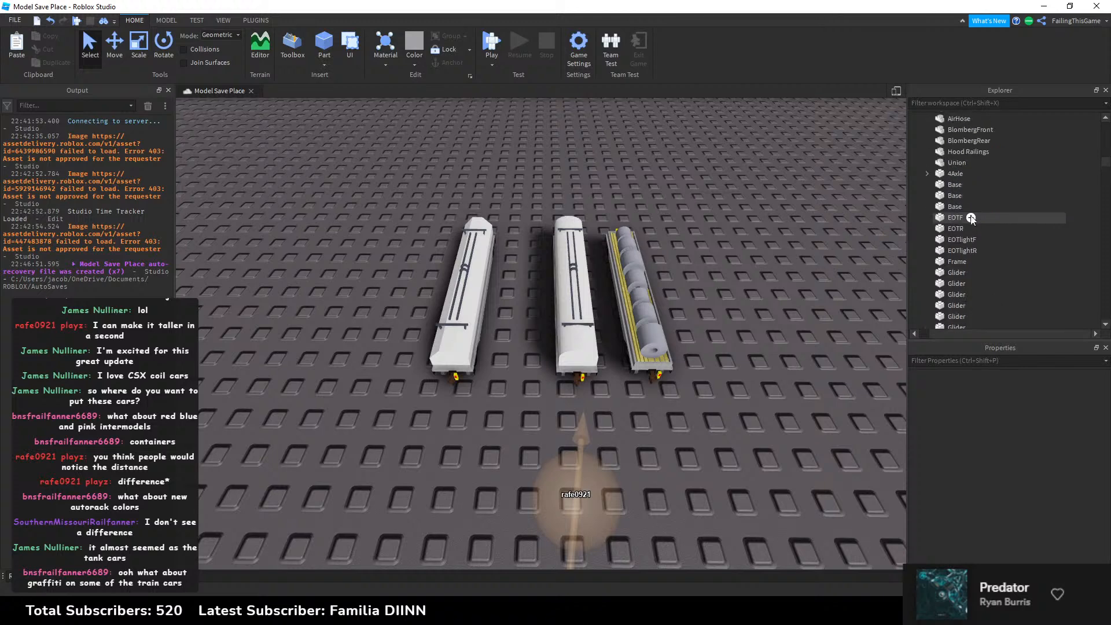
pyautogui.scroll(6, 963, 219)
pyautogui.click(916, 284)
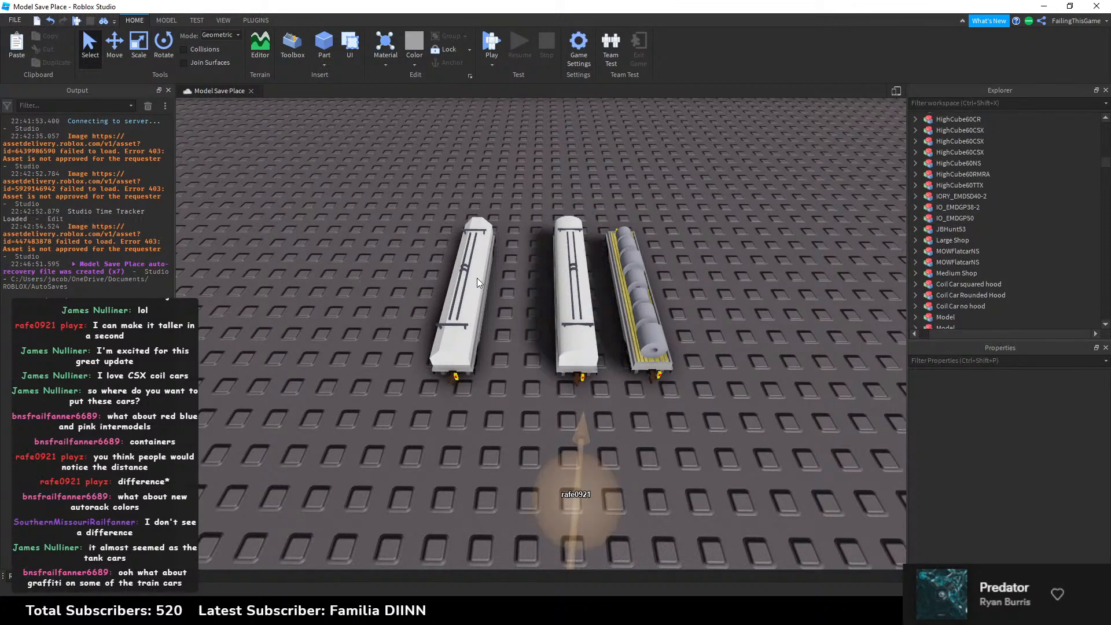
pyautogui.moveTo(401, 179); pyautogui.dragTo(677, 390)
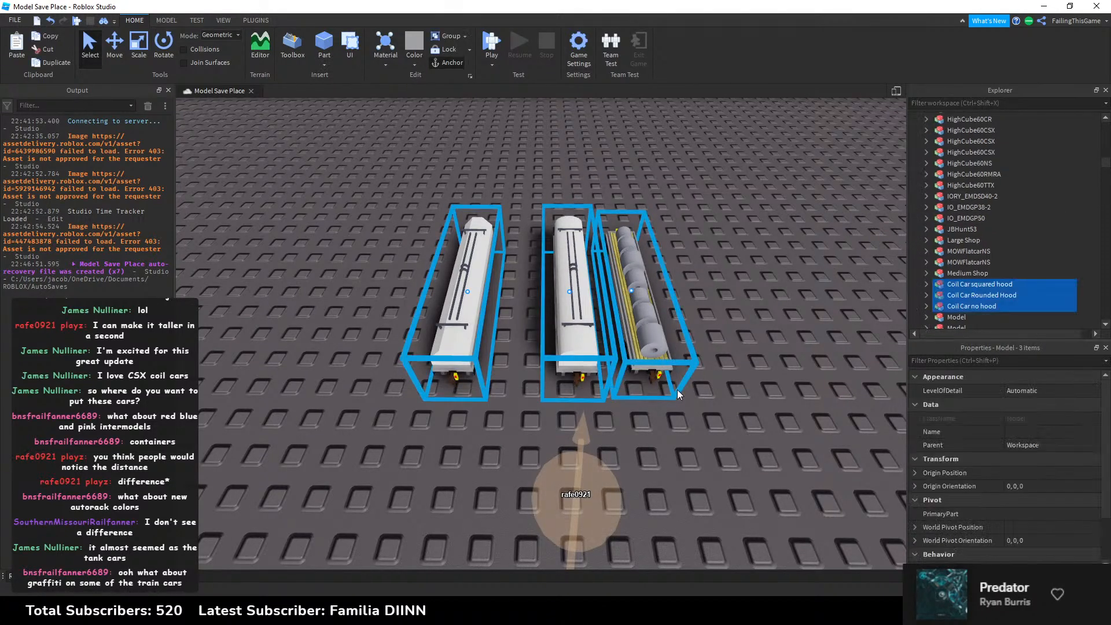
pyautogui.click(723, 451)
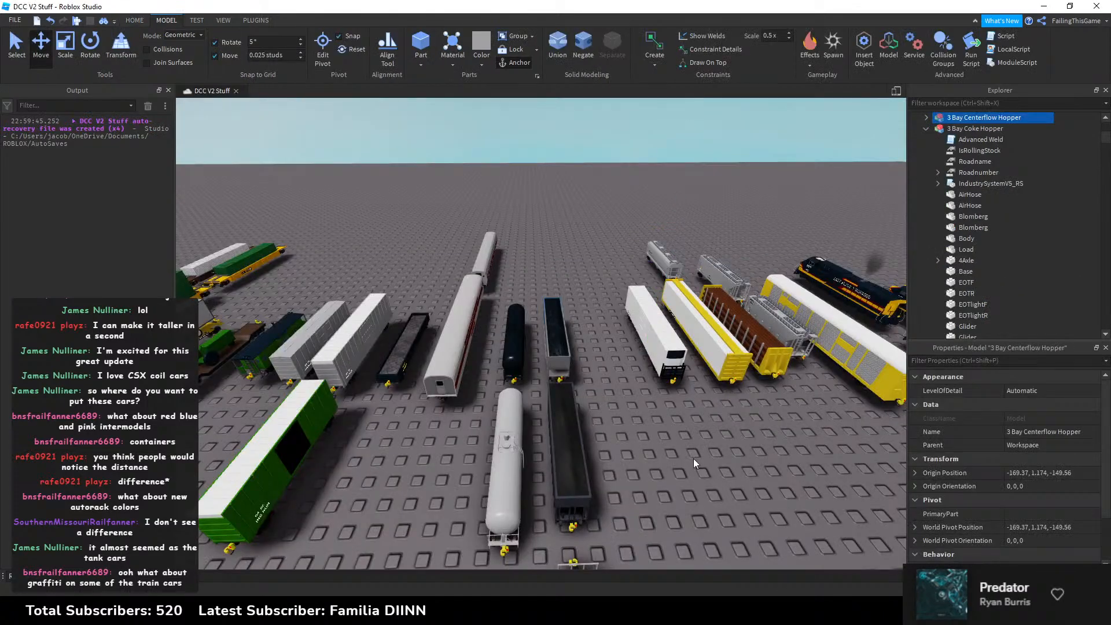
# Step: Paste the three coil cars into DCC V2 Stuff, rotate them 90° on an open area near the other freight cars, and deselect them
pyautogui.click(694, 458)
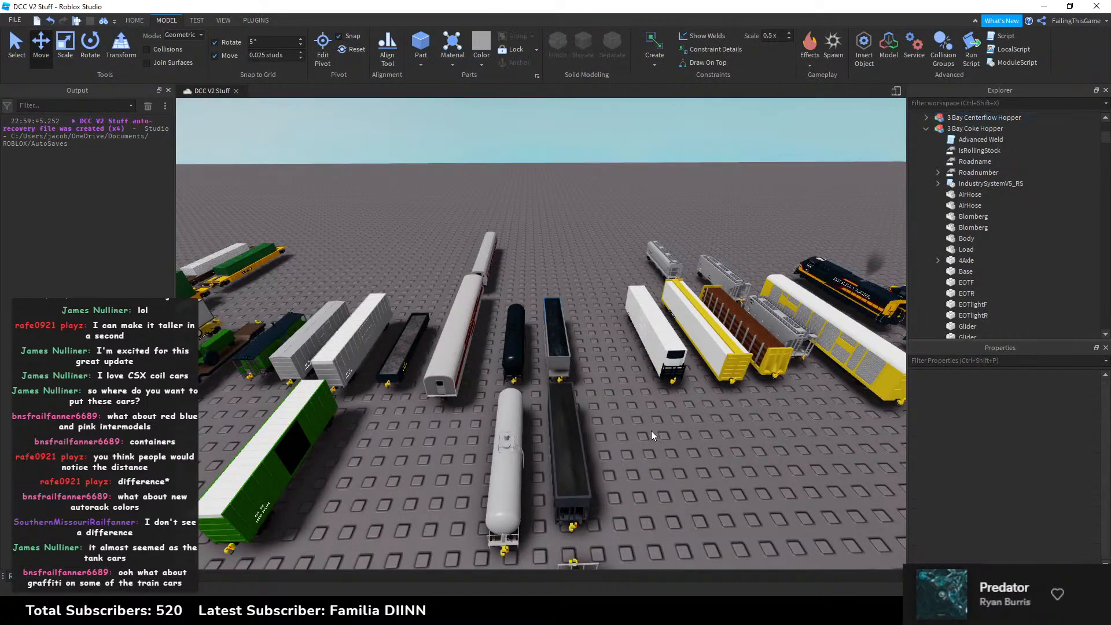
pyautogui.hotkey('ctrl', 'v')
pyautogui.press('f')
pyautogui.moveTo(652, 301); pyautogui.dragTo(615, 309)
pyautogui.hotkey('ctrl', 'r')
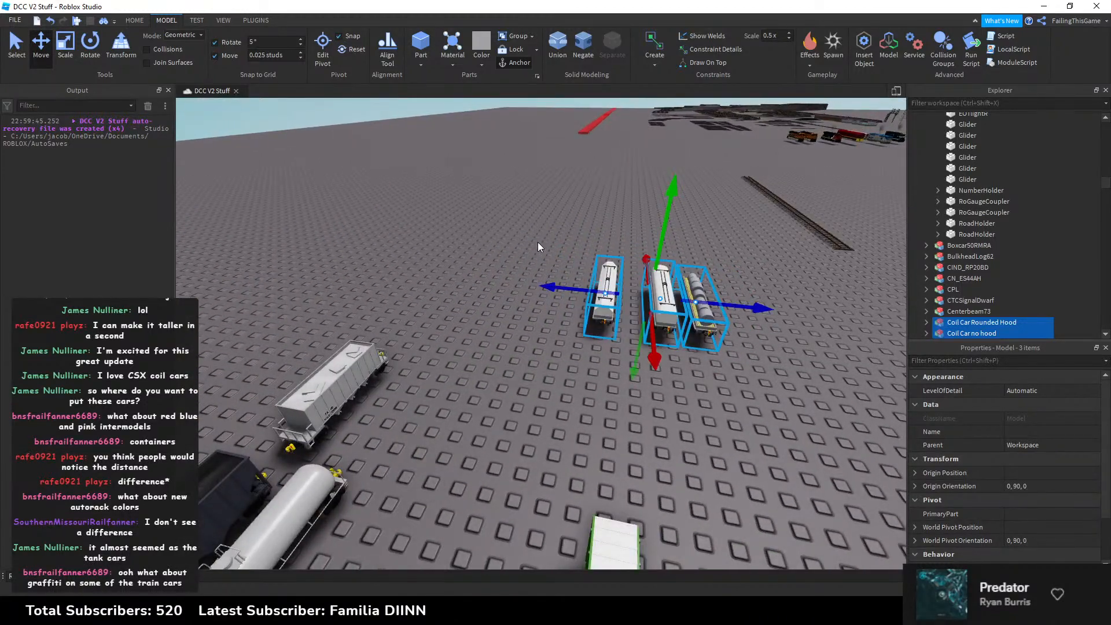
pyautogui.click(617, 269)
# Step: Examine the Coil Car squared hood up close and review the list of parts in its model
pyautogui.press('d')
pyautogui.press('w')
pyautogui.moveTo(607, 277); pyautogui.dragTo(606, 277, button='right')
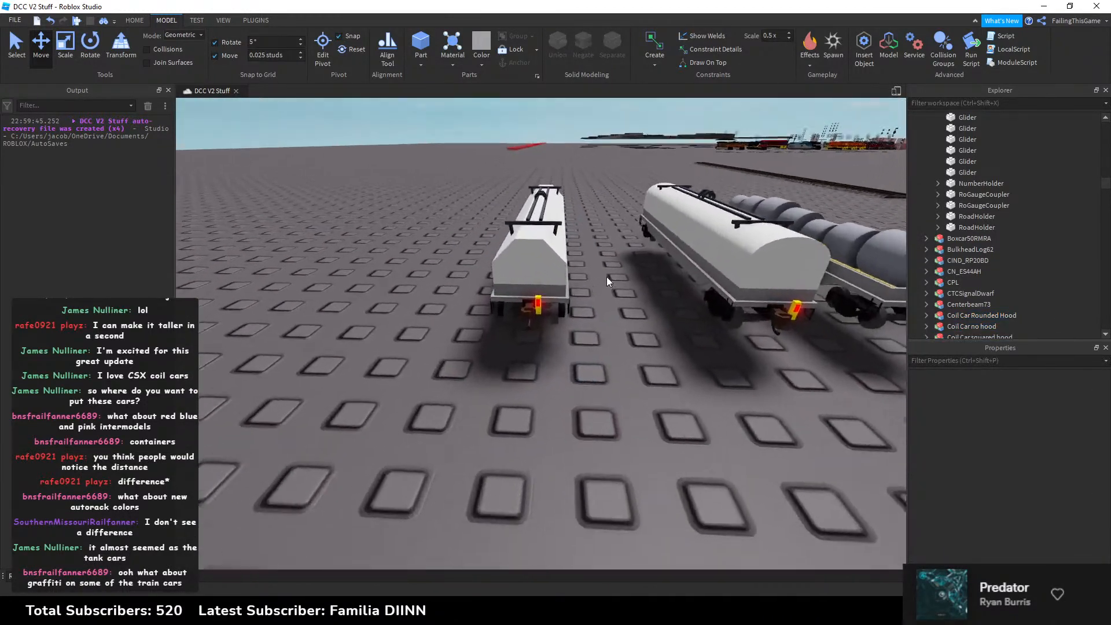
pyautogui.click(548, 269)
pyautogui.scroll(10, 963, 208)
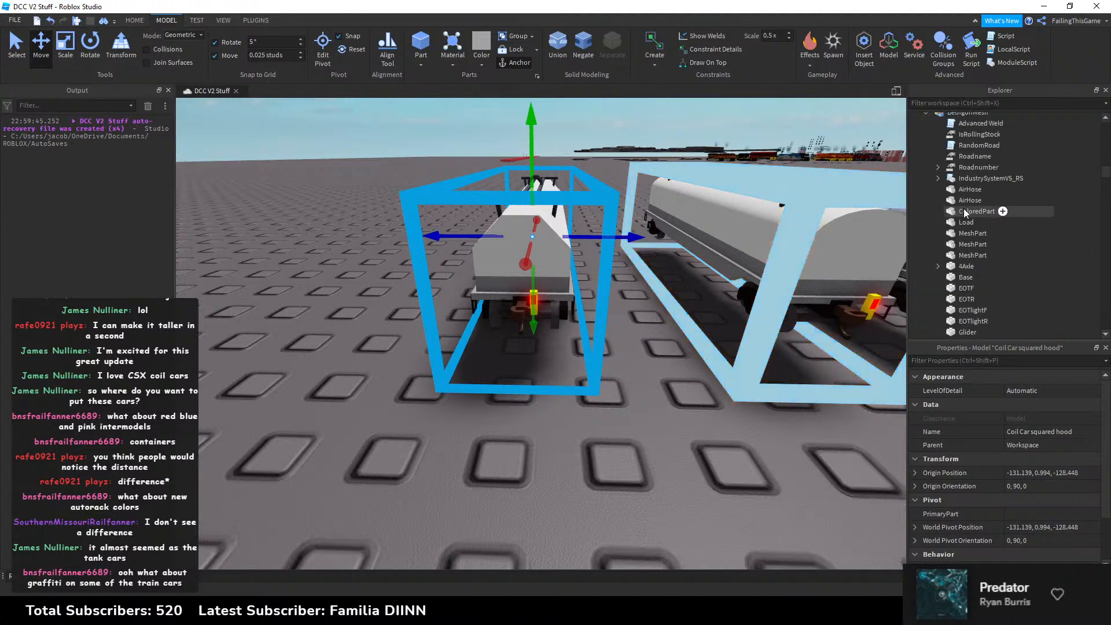
pyautogui.click(927, 237)
pyautogui.scroll(-4, 927, 231)
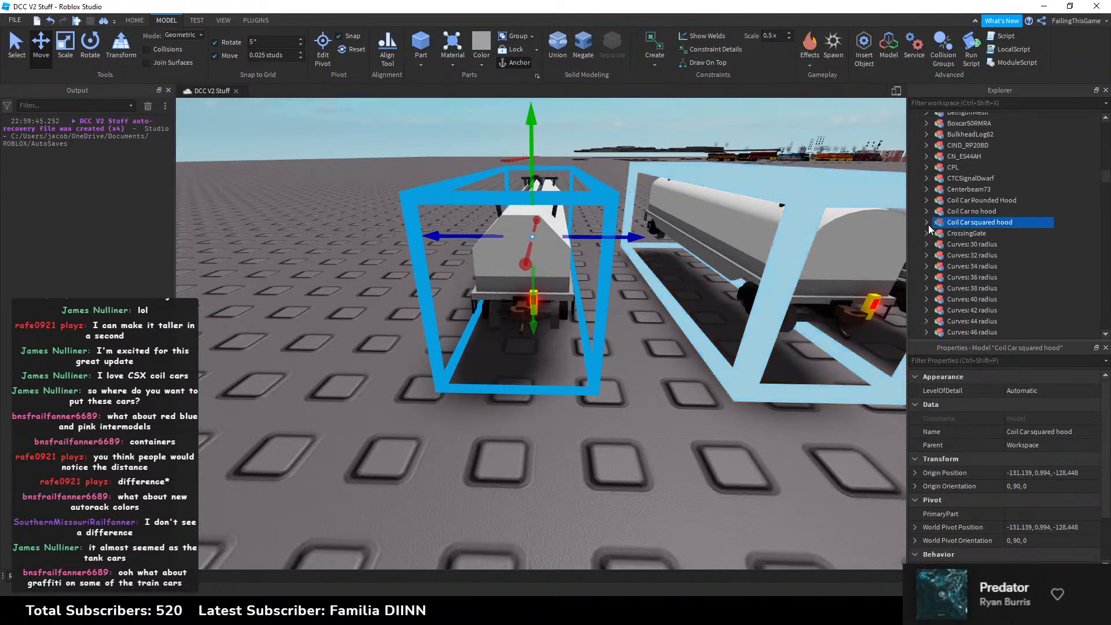
pyautogui.scroll(-4, 928, 224)
pyautogui.click(937, 205)
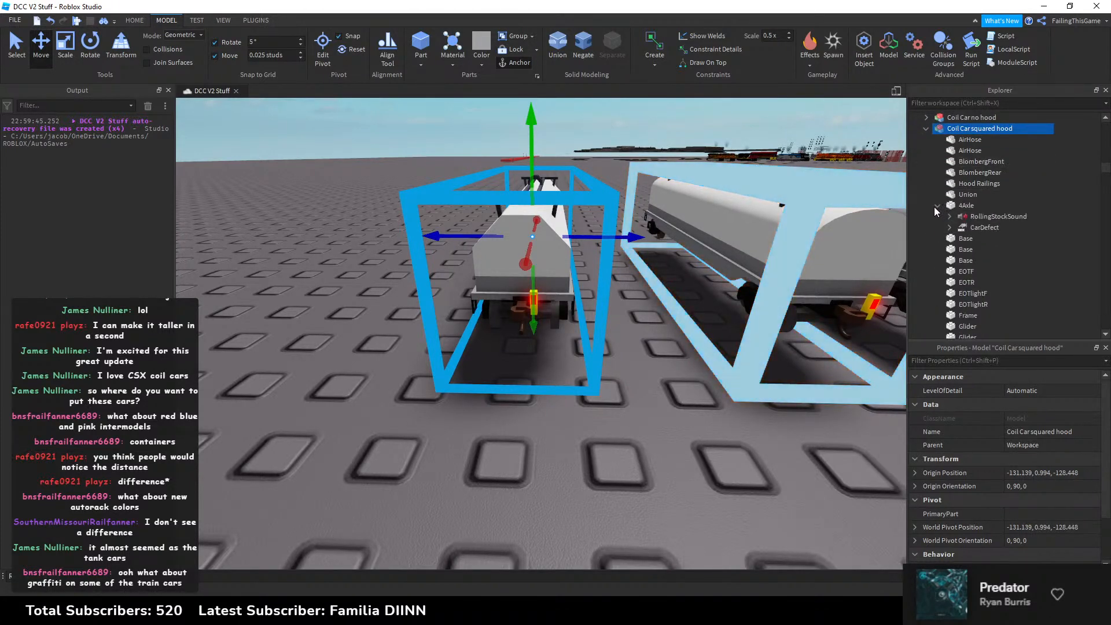
pyautogui.scroll(-8, 938, 214)
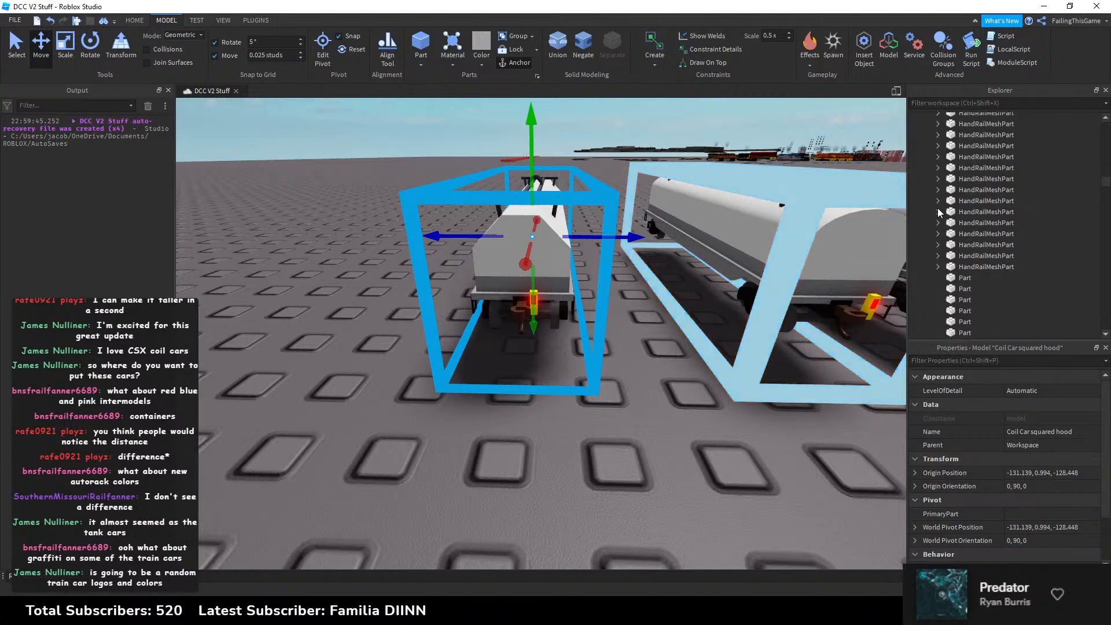
pyautogui.scroll(-10, 937, 208)
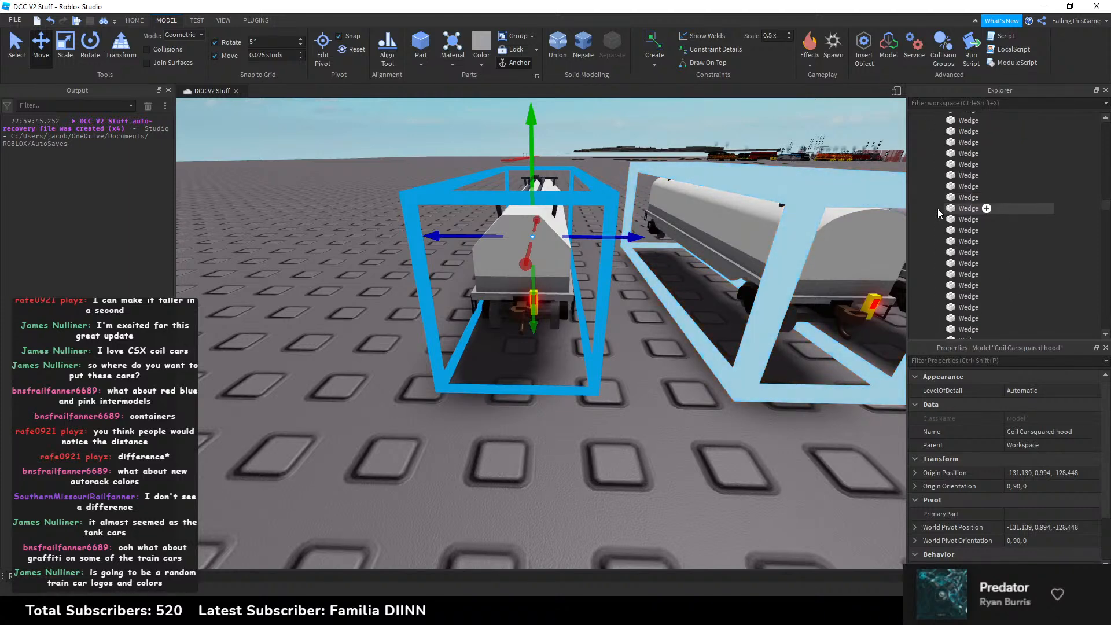
# Step: Inspect the squared-hood coil car's end from several angles and review the parts in the Coil Car Rounded Hood model
pyautogui.click(661, 325)
pyautogui.press('w')
pyautogui.press('d')
pyautogui.moveTo(661, 325); pyautogui.dragTo(642, 312, button='right')
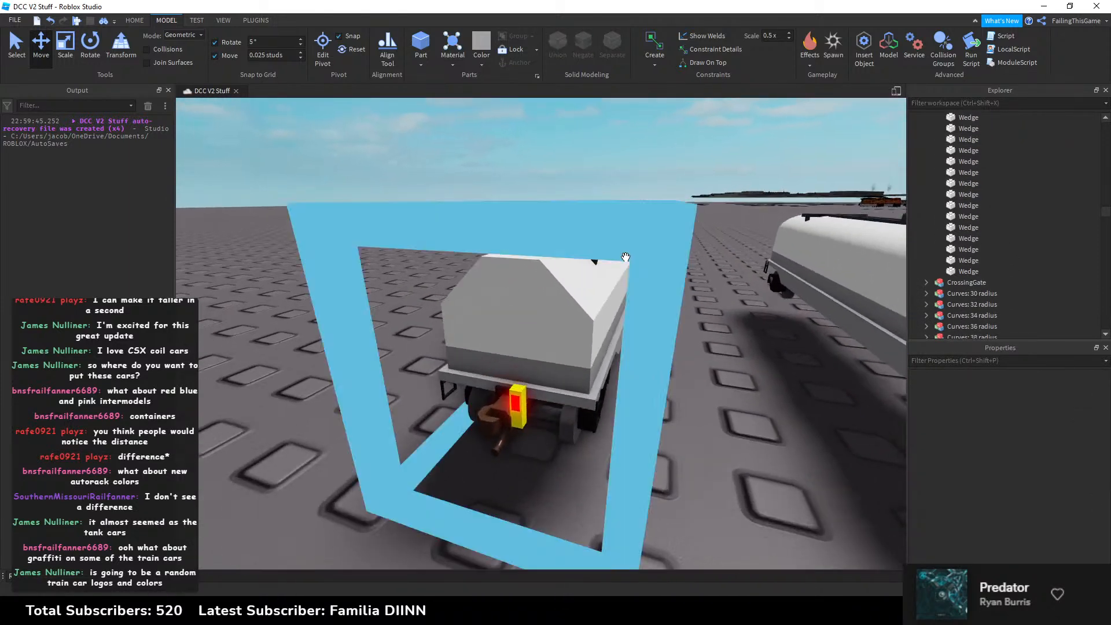
pyautogui.press('a')
pyautogui.moveTo(651, 356); pyautogui.dragTo(661, 354, button='right')
pyautogui.press('s')
pyautogui.click(613, 239)
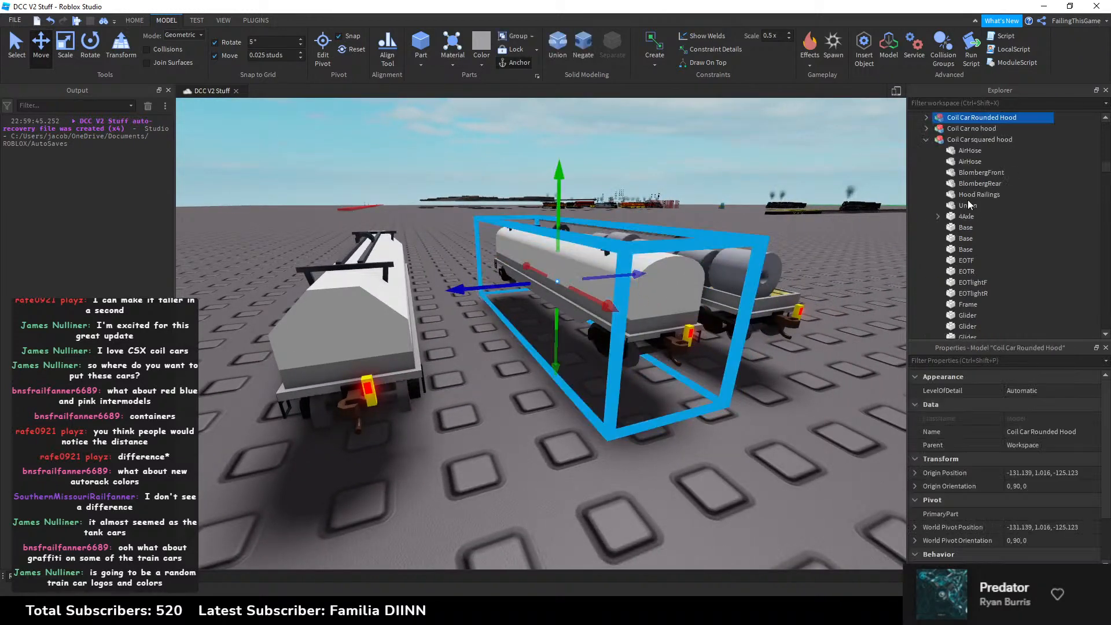
pyautogui.click(924, 139)
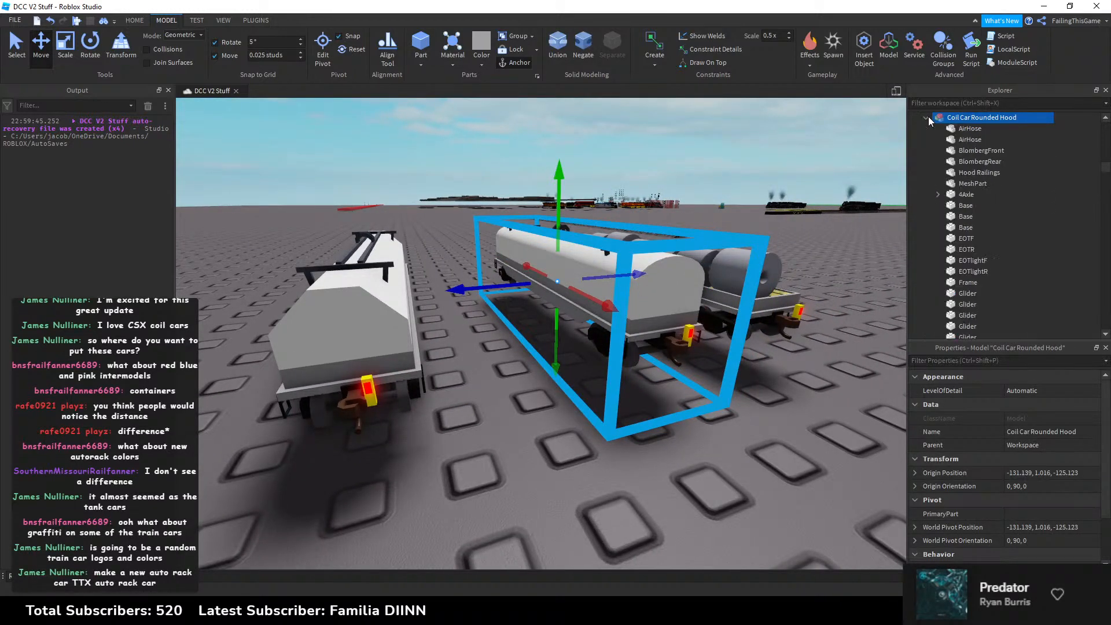
pyautogui.moveTo(765, 225); pyautogui.dragTo(697, 263, button='right')
pyautogui.press('d')
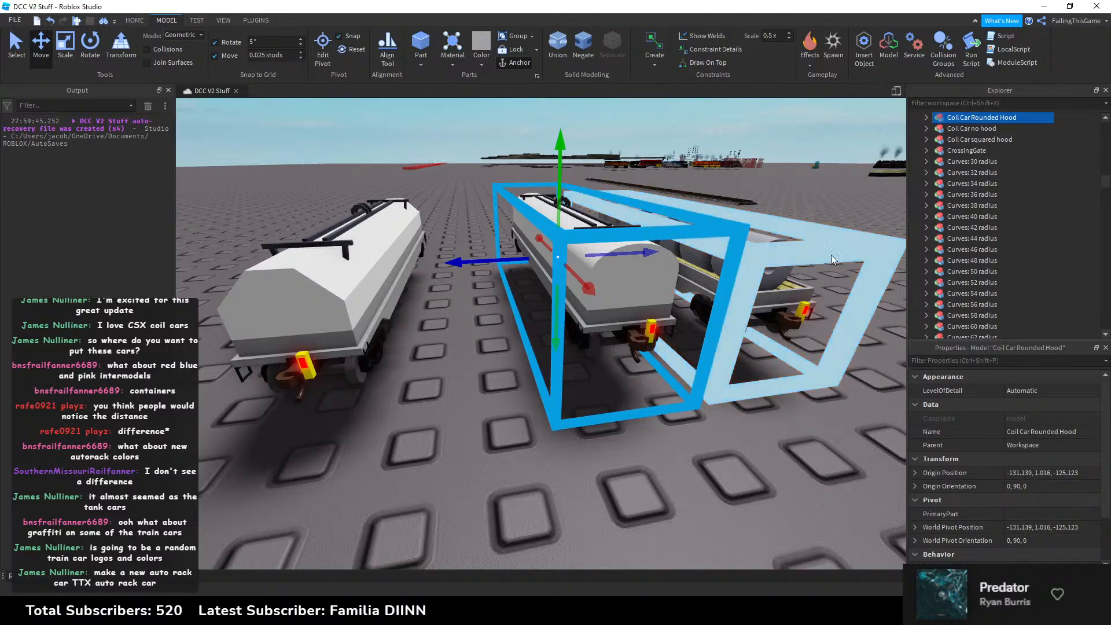
# Step: Rename all seven Coil parts in the Coil Car no hood model to Load
pyautogui.click(777, 265)
pyautogui.click(776, 265)
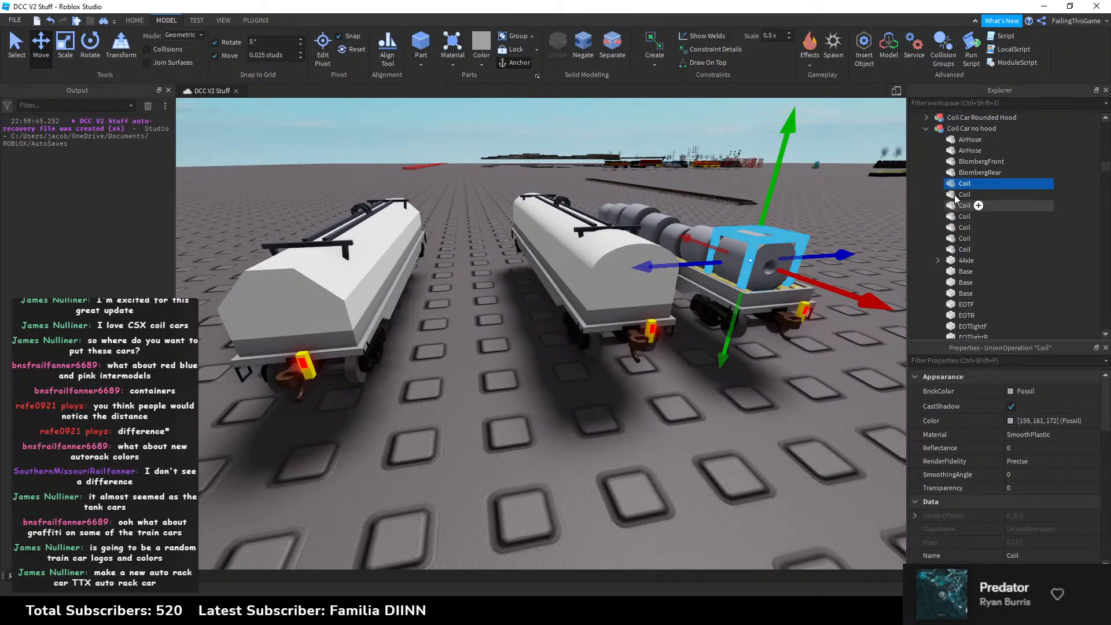
pyautogui.keyDown('shift'); pyautogui.click(951, 250); pyautogui.keyUp('shift')
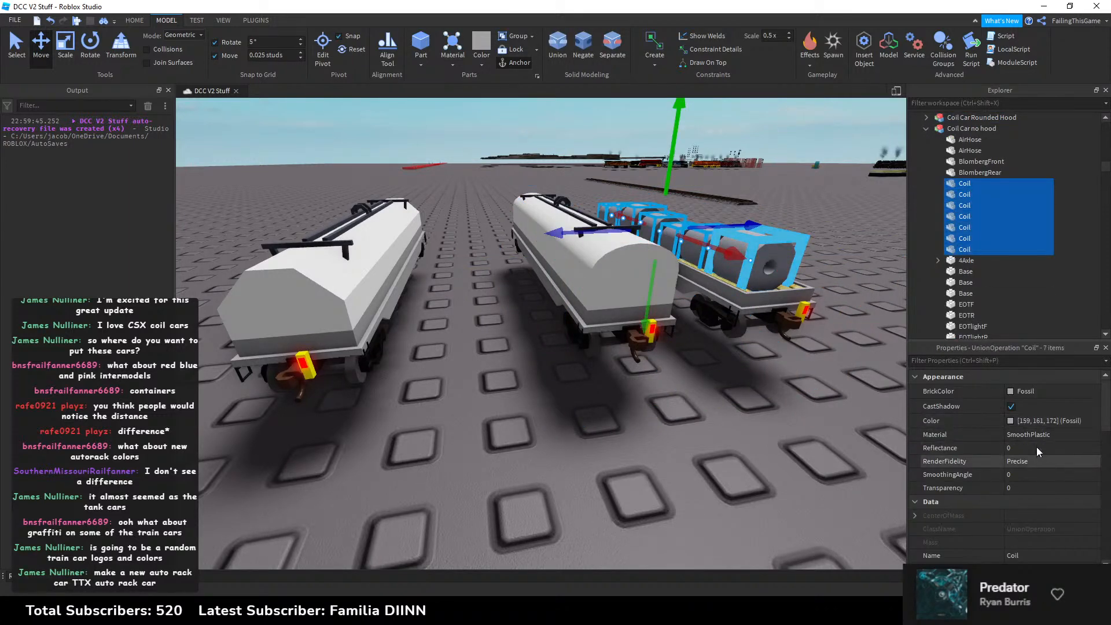
pyautogui.scroll(-3, 1035, 449)
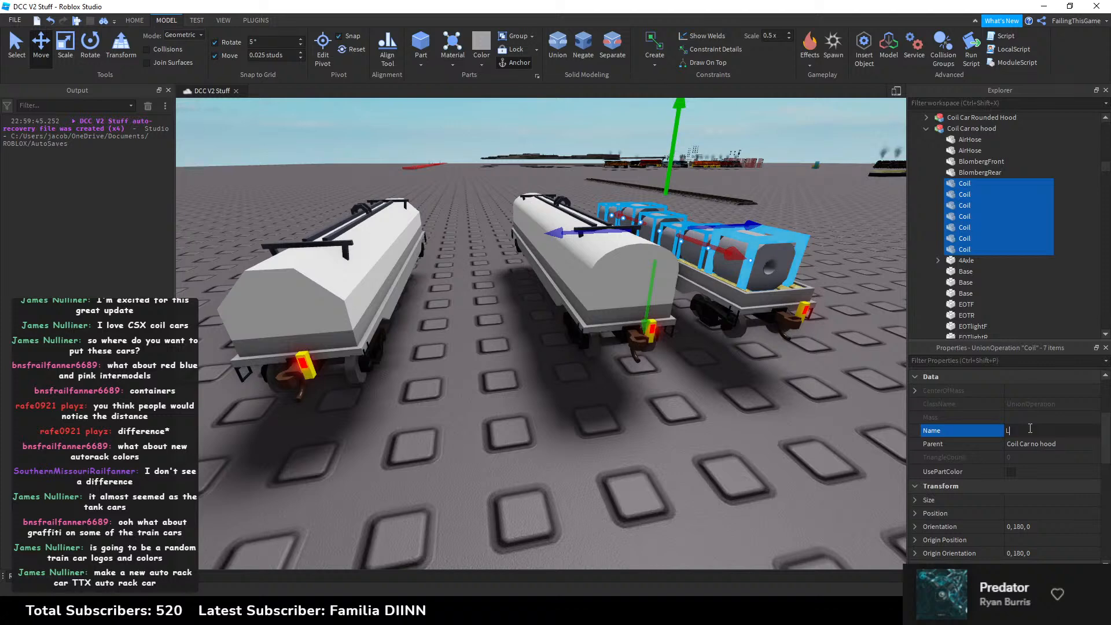
pyautogui.scroll(3, 1030, 433)
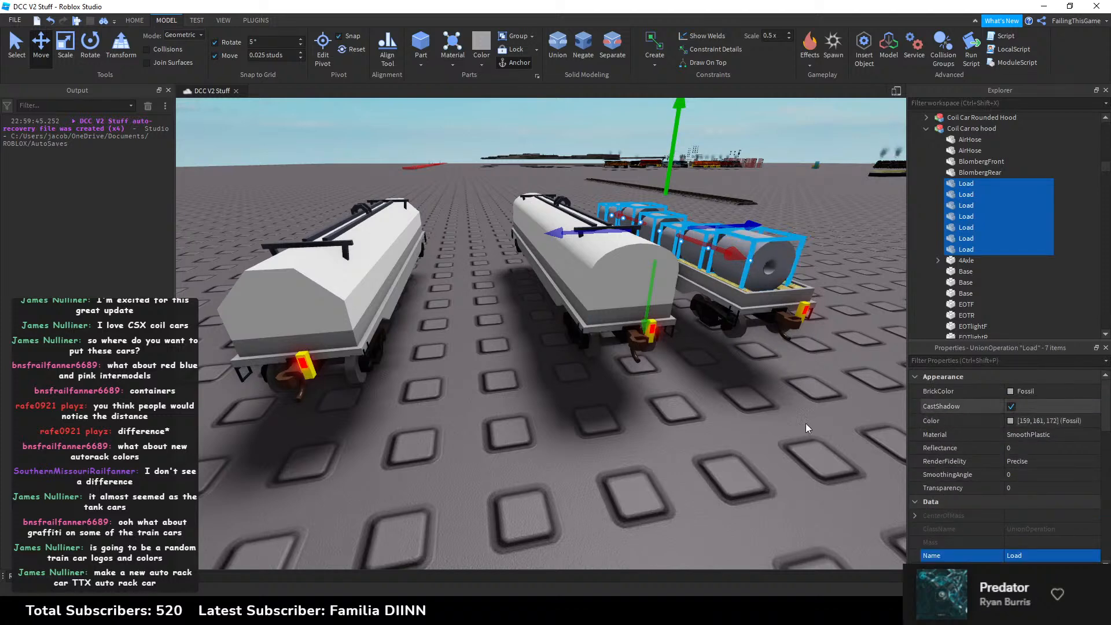
# Step: Rename the rounded-hood car's hood mesh and Hood Railings to Load, then test-lift them together and undo that move
pyautogui.click(654, 316)
pyautogui.click(654, 316)
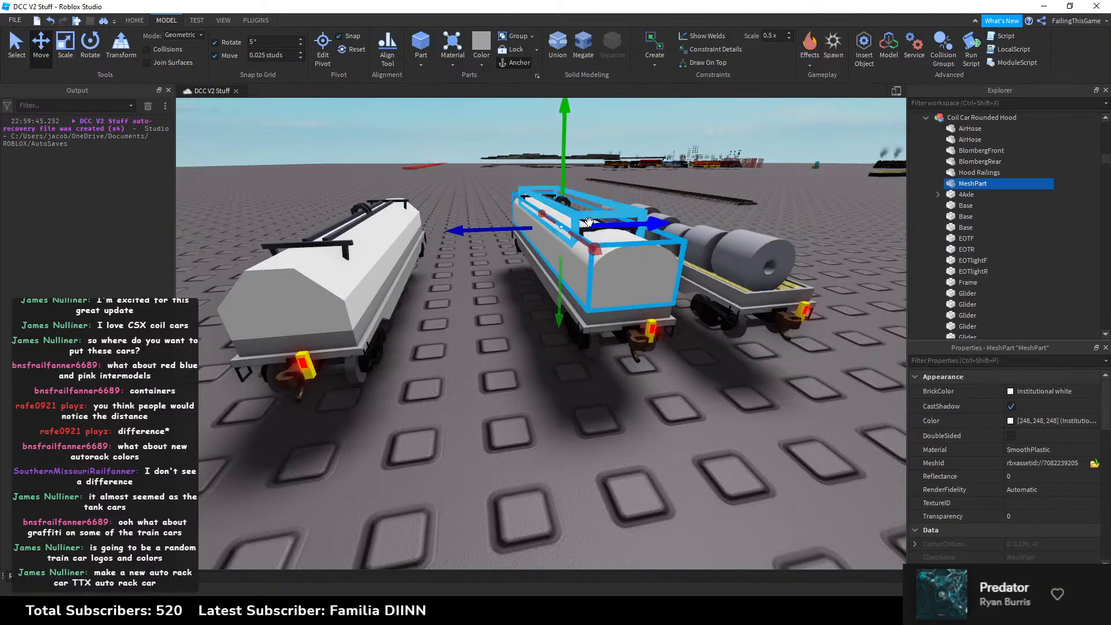
pyautogui.keyDown('ctrl'); pyautogui.click(583, 218); pyautogui.keyUp('ctrl')
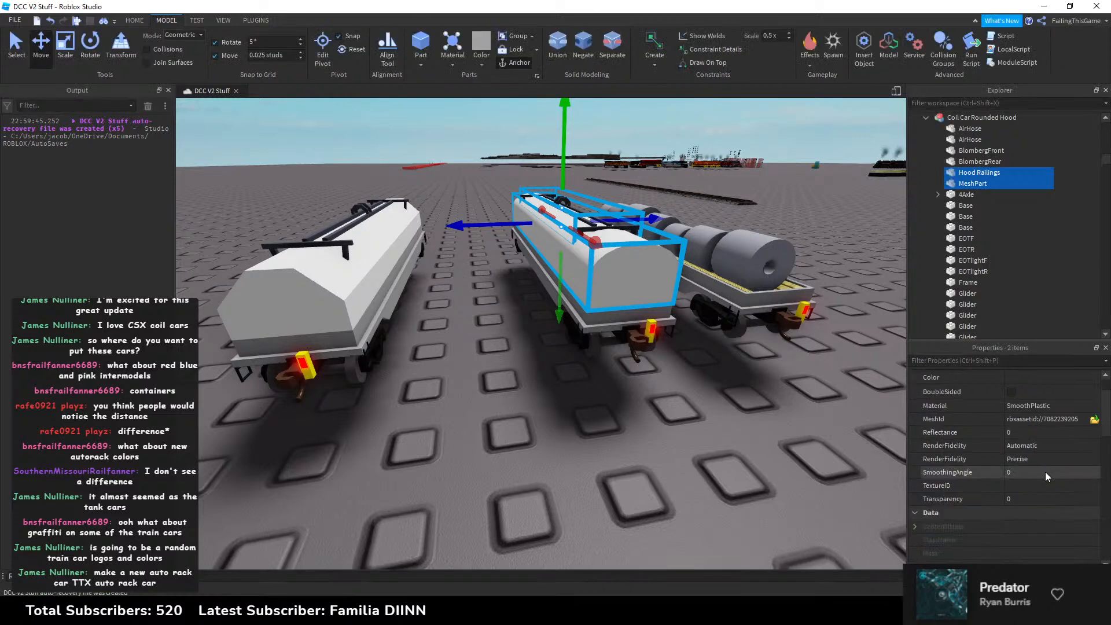
pyautogui.scroll(-3, 1045, 469)
pyautogui.click(1040, 497)
pyautogui.write('Load')
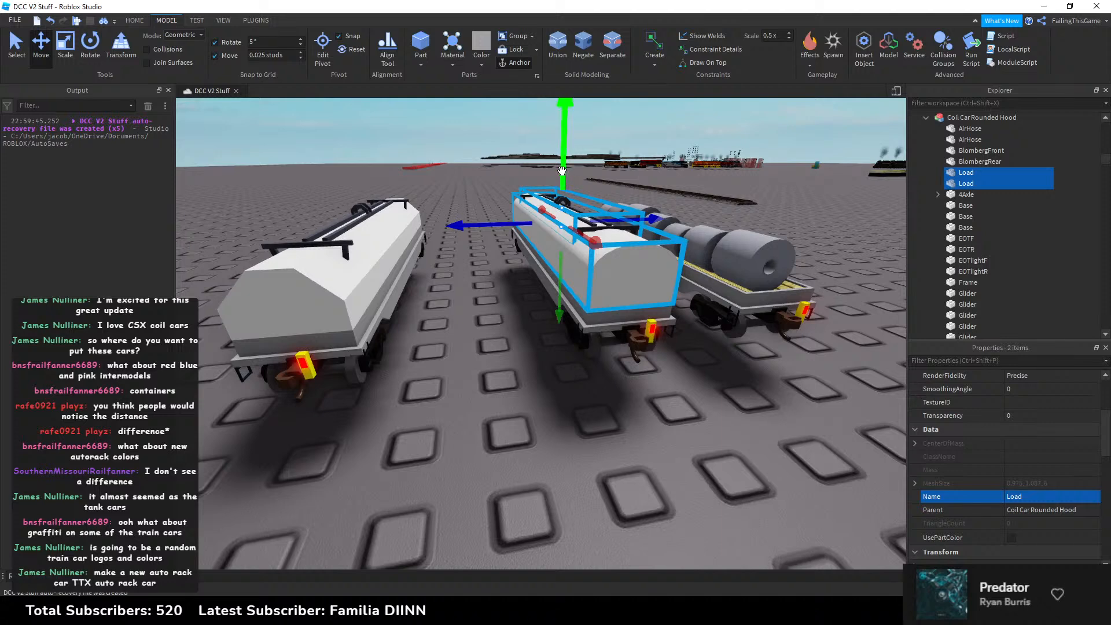
pyautogui.moveTo(562, 171); pyautogui.dragTo(563, 106)
pyautogui.hotkey('ctrl', 'z')
# Step: Rename the squared-hood coil car's hood and its railings to Load and deselect them
pyautogui.click(379, 300)
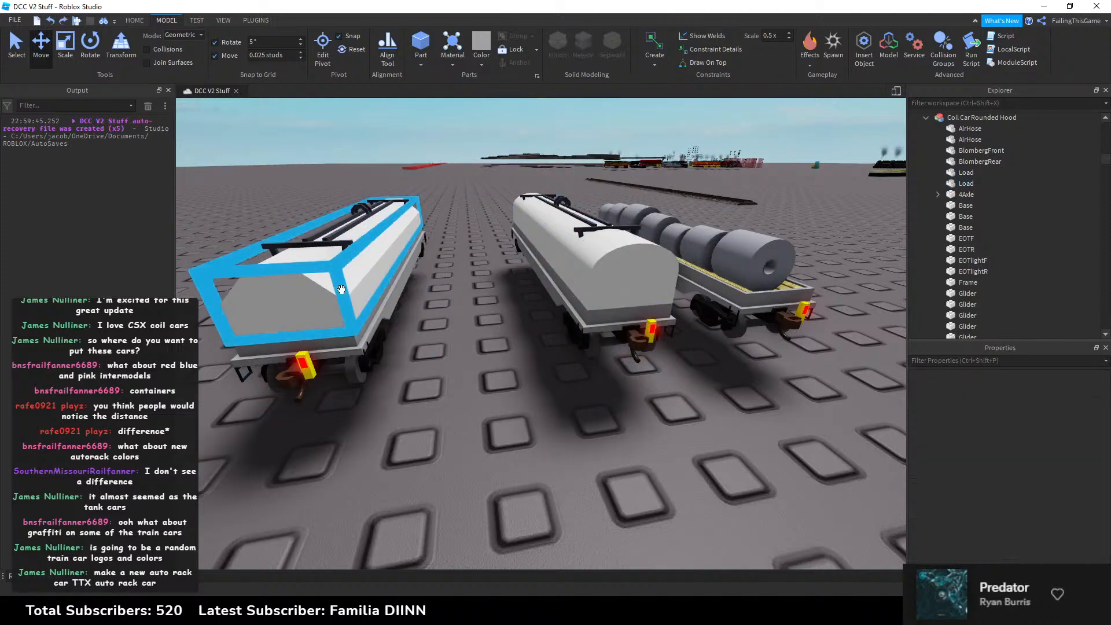
pyautogui.keyDown('ctrl'); pyautogui.click(344, 234); pyautogui.keyUp('ctrl')
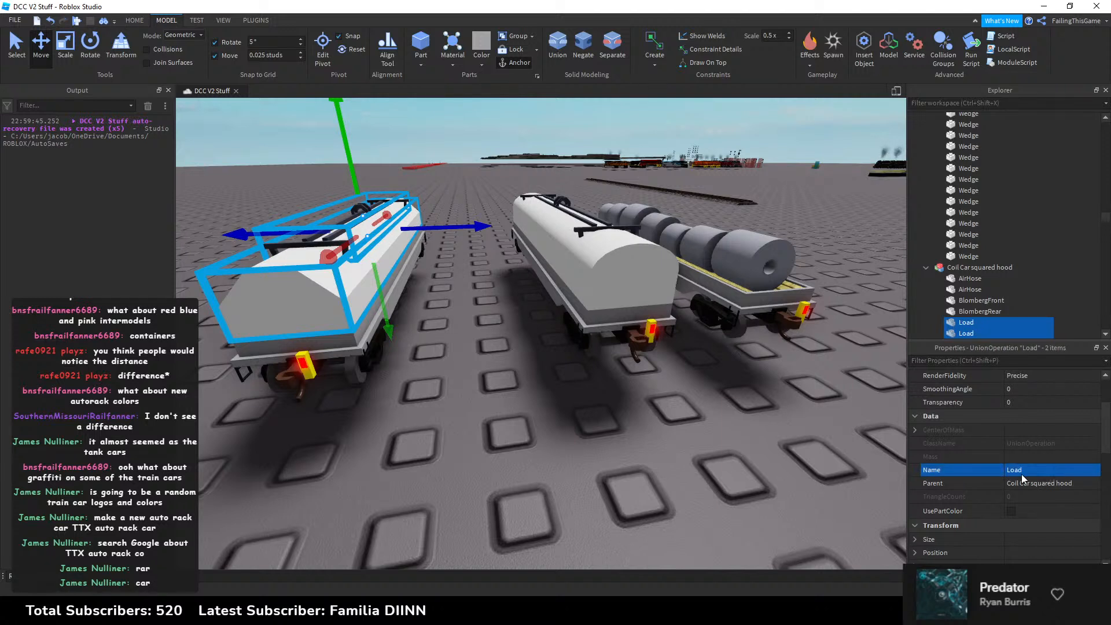
pyautogui.click(571, 408)
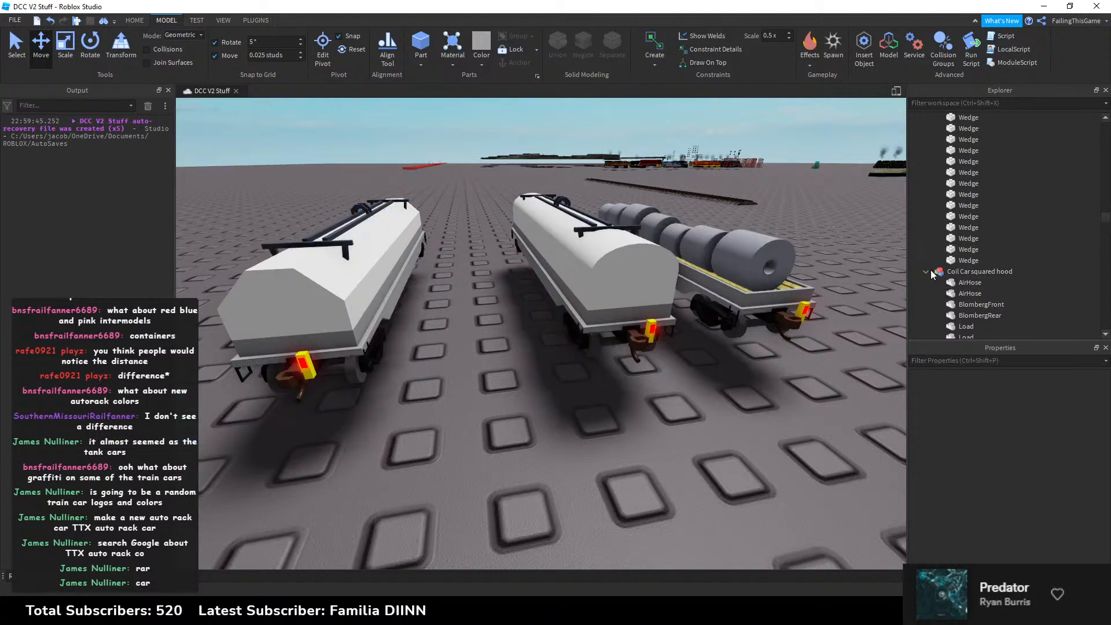
# Step: Collapse the expanded part lists of the squared-hood, no-hood and rounded-hood coil car models
pyautogui.scroll(2, 942, 229)
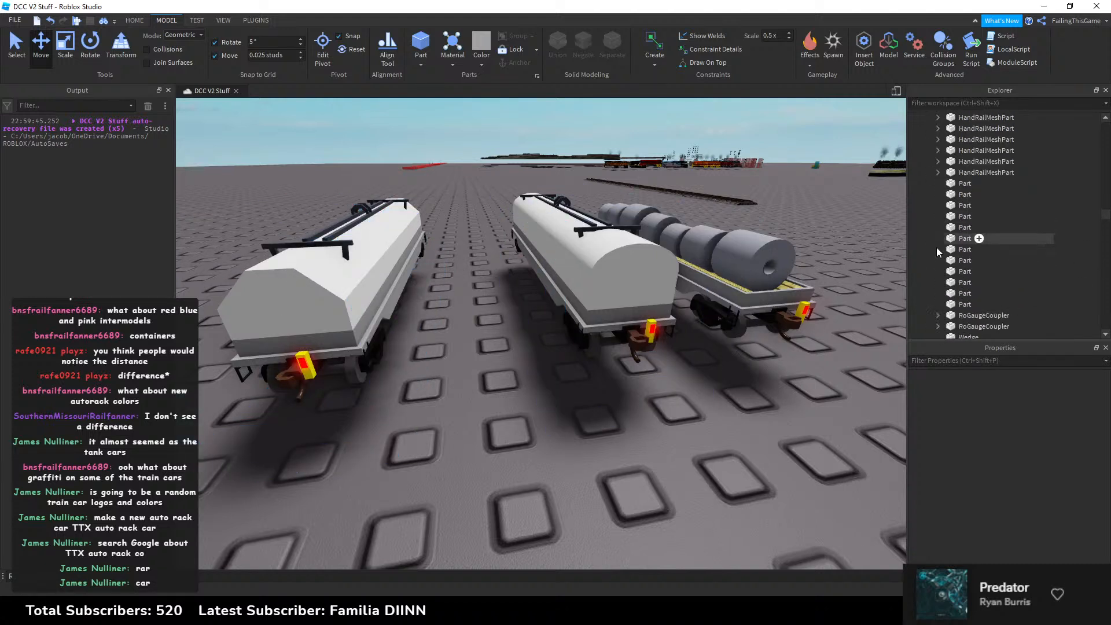
pyautogui.scroll(10, 939, 207)
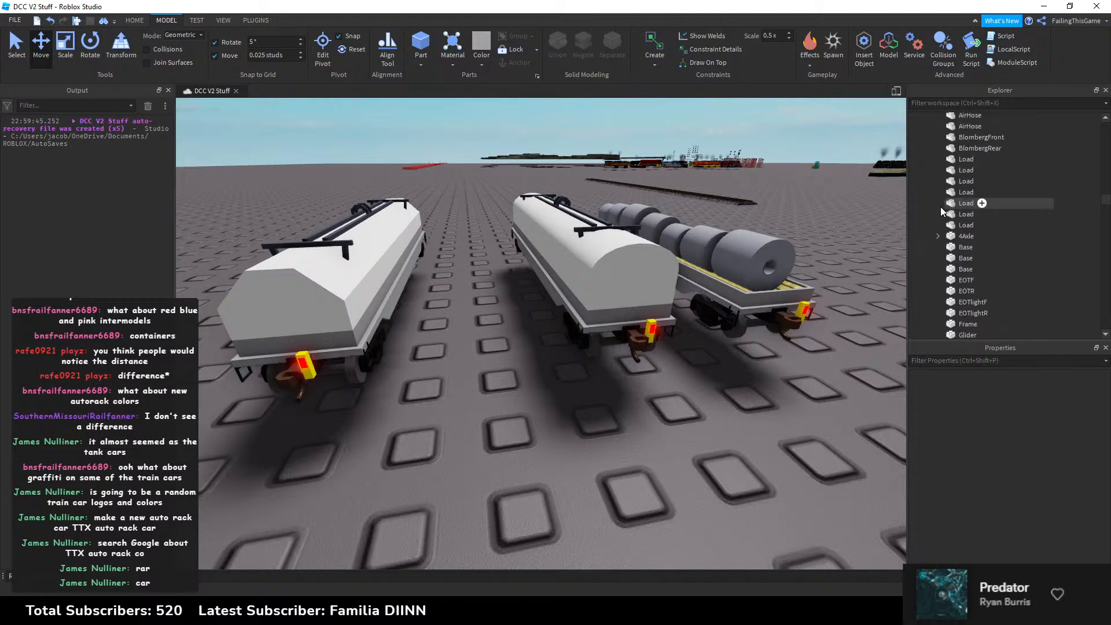
pyautogui.scroll(-10, 926, 259)
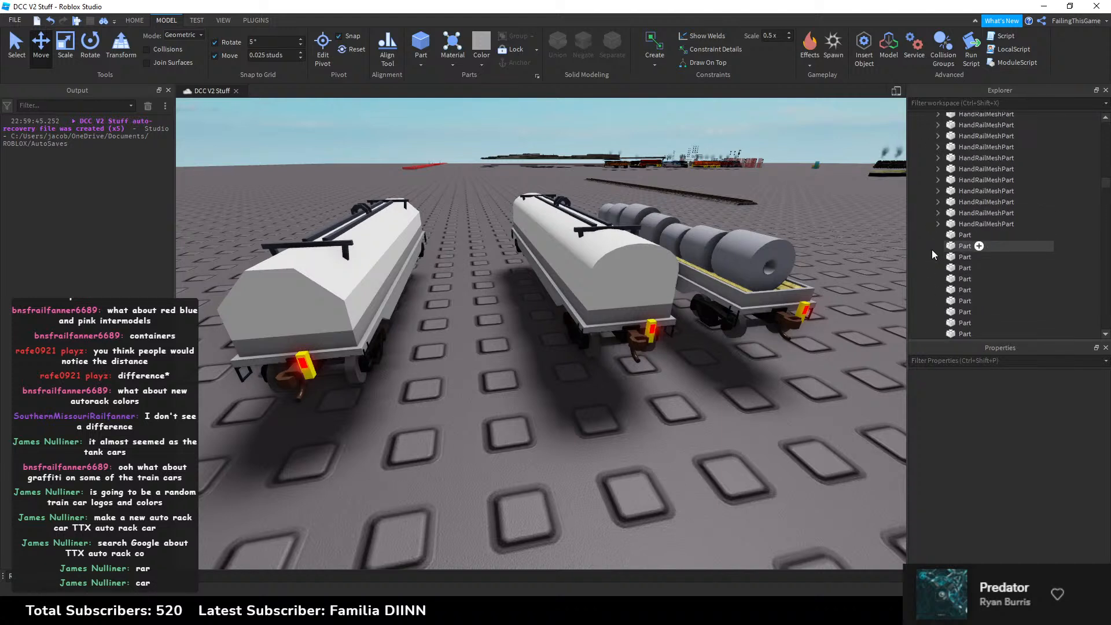
pyautogui.scroll(5, 932, 238)
pyautogui.click(926, 149)
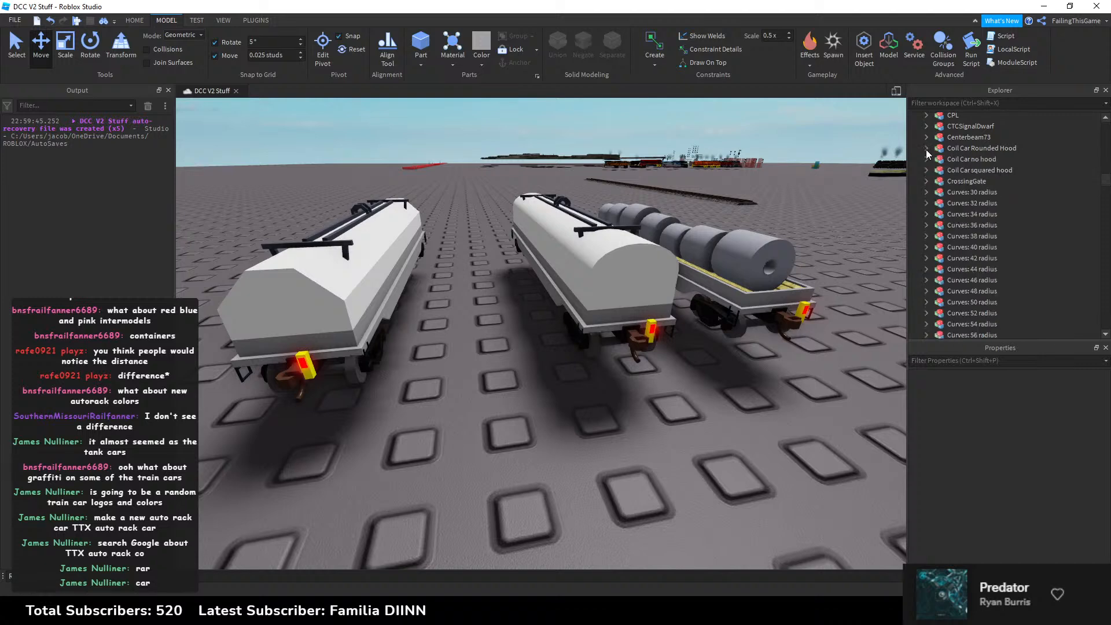
# Step: Cut the rounded hood with its railings out of its car, paste it beside the cars, and delete the remaining car
pyautogui.scroll(8, 527, 248)
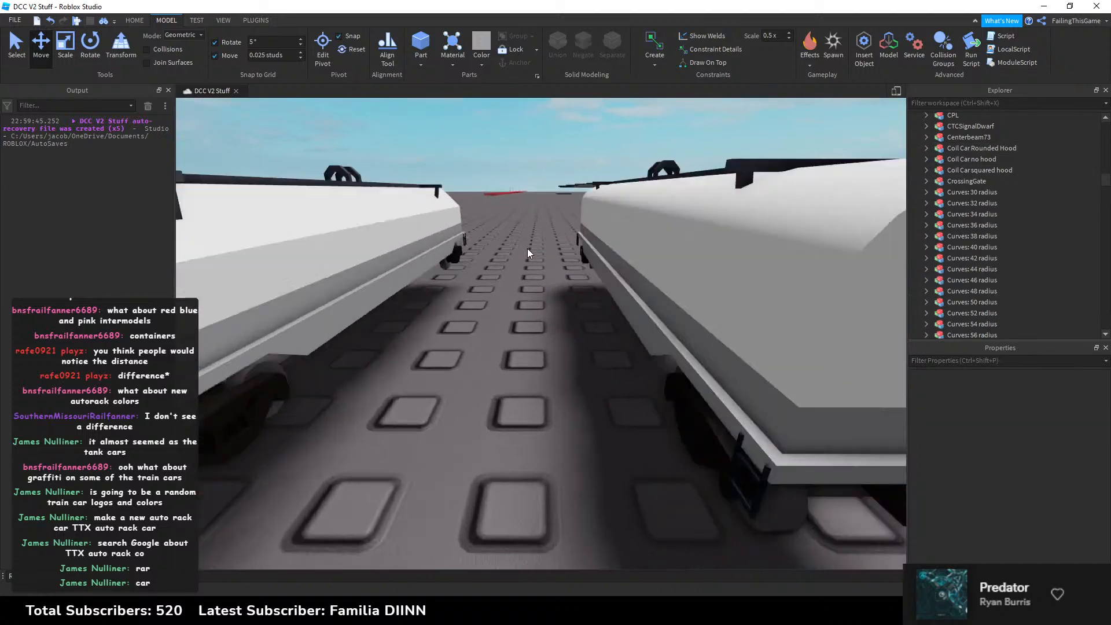
pyautogui.scroll(-6, 599, 268)
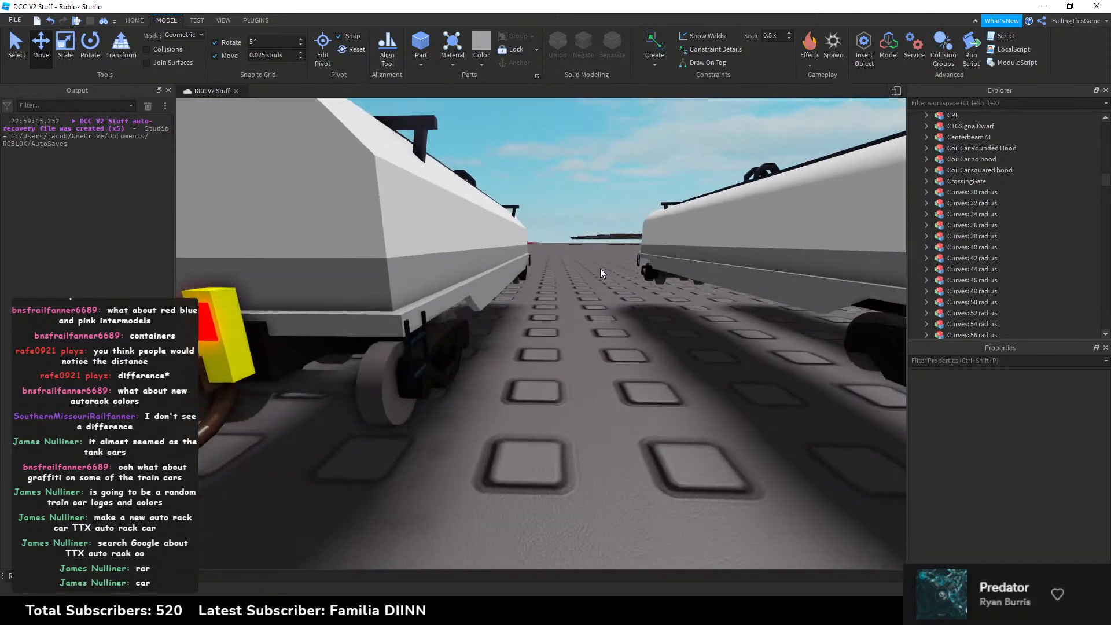
pyautogui.press('d')
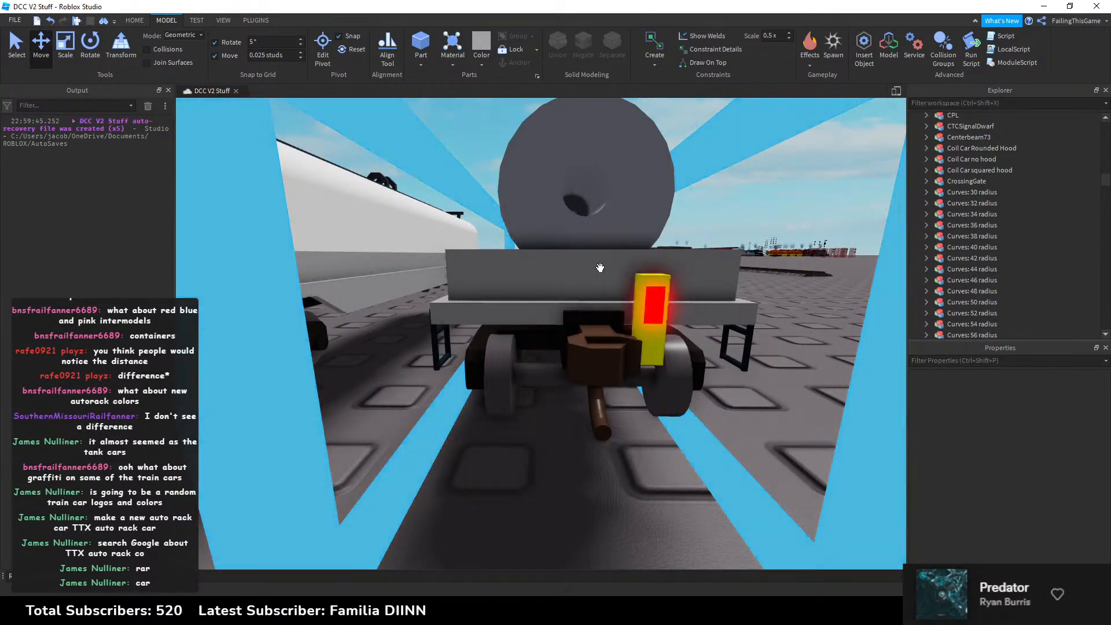
pyautogui.moveTo(600, 267); pyautogui.dragTo(604, 290, button='right')
pyautogui.click(603, 291)
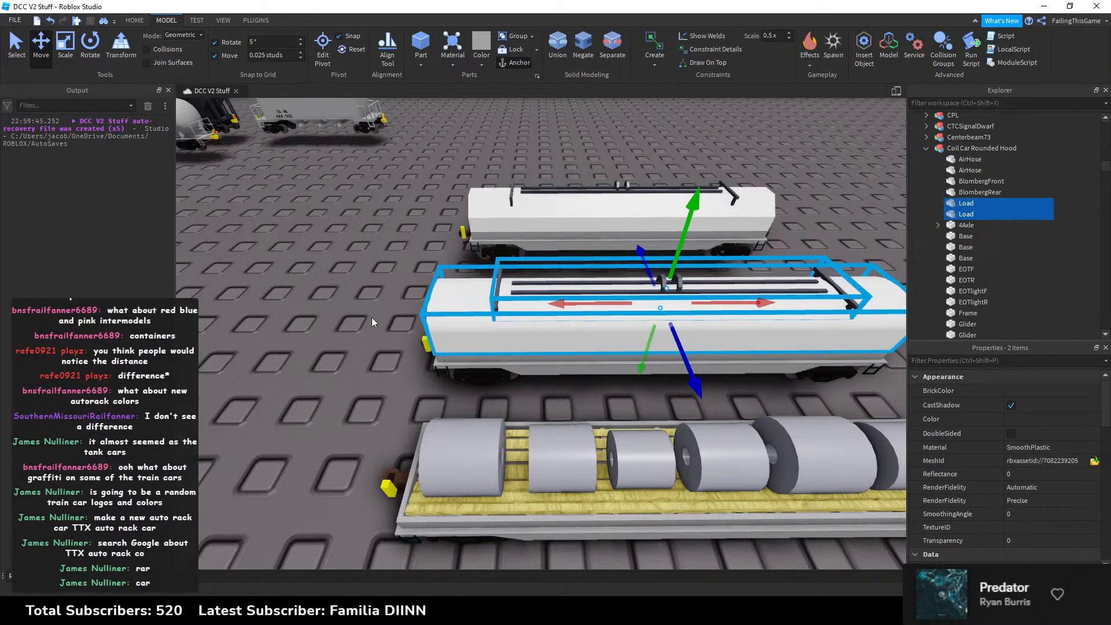
pyautogui.hotkey('ctrl', 'v')
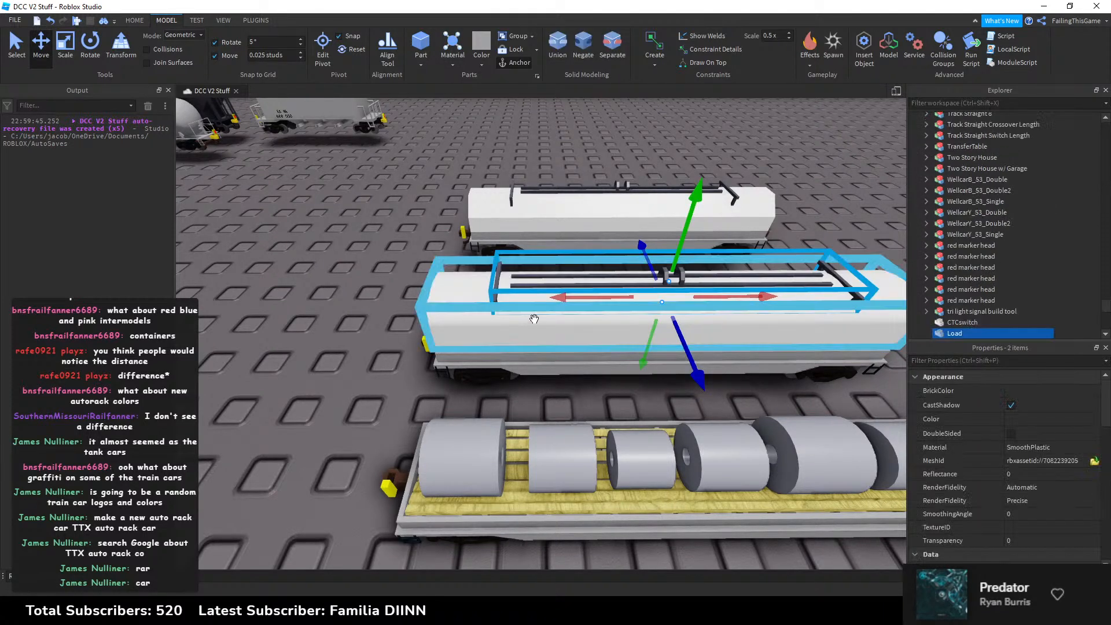
pyautogui.moveTo(534, 319); pyautogui.dragTo(273, 298)
pyautogui.click(507, 345)
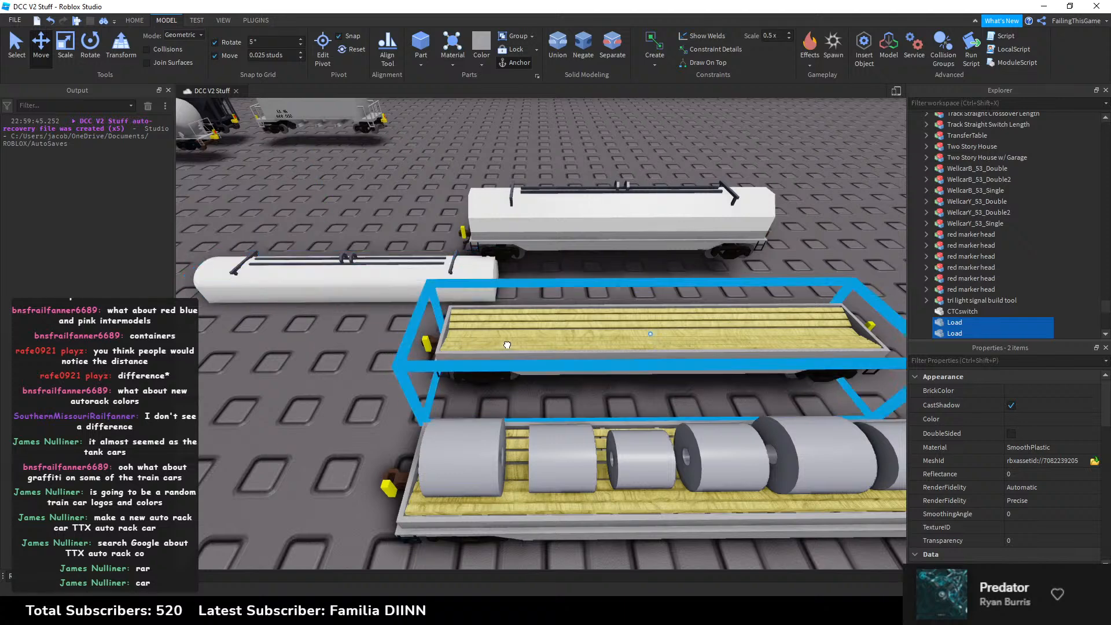
pyautogui.press('Delete')
# Step: Cut the squared hood and railings from their car, paste them next to the rounded hood, and delete the leftover car
pyautogui.click(524, 219)
pyautogui.keyDown('alt'); pyautogui.click(525, 219); pyautogui.keyUp('alt')
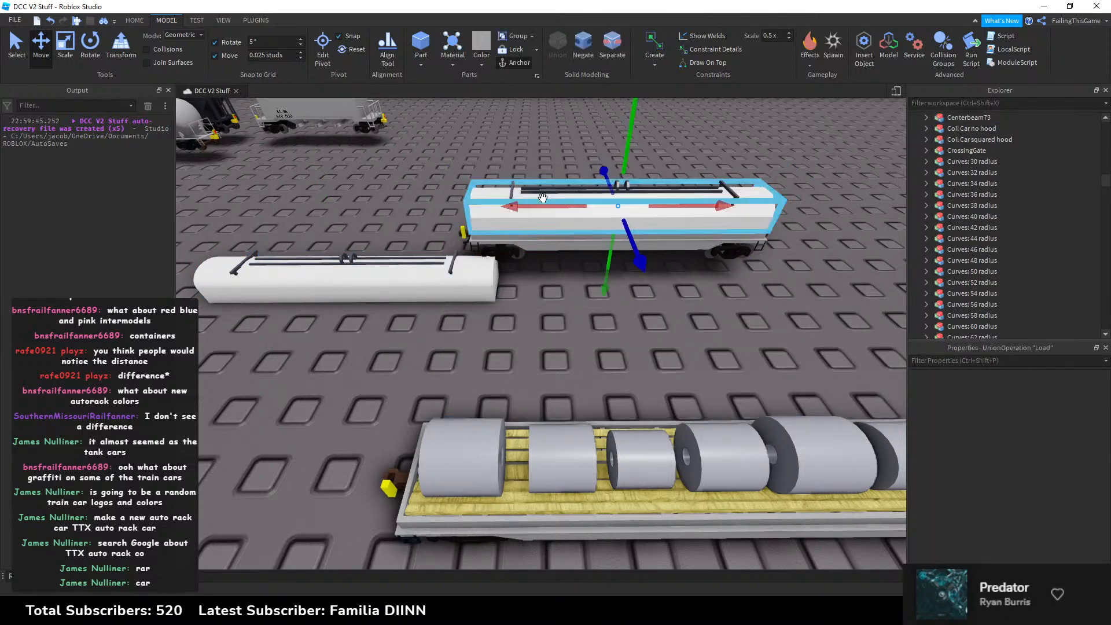
pyautogui.keyDown('ctrl'); pyautogui.keyDown('alt'); pyautogui.click(550, 193); pyautogui.keyUp('alt'); pyautogui.keyUp('ctrl')
pyautogui.press('Delete')
pyautogui.hotkey('ctrl', 'v')
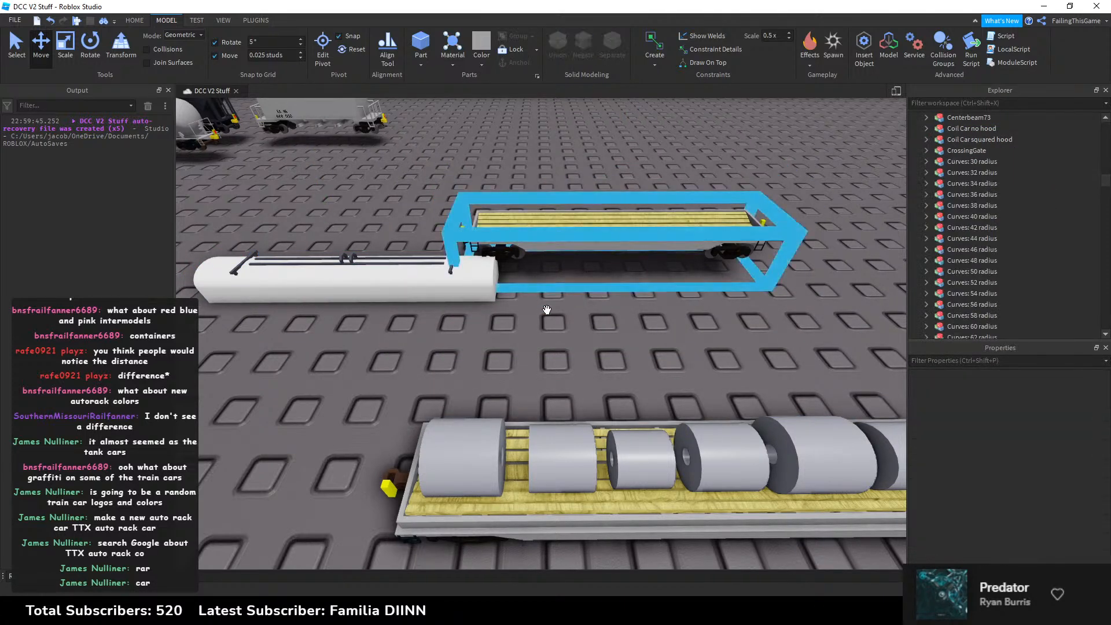
pyautogui.moveTo(579, 226); pyautogui.dragTo(324, 393)
pyautogui.click(638, 250)
pyautogui.press('Delete')
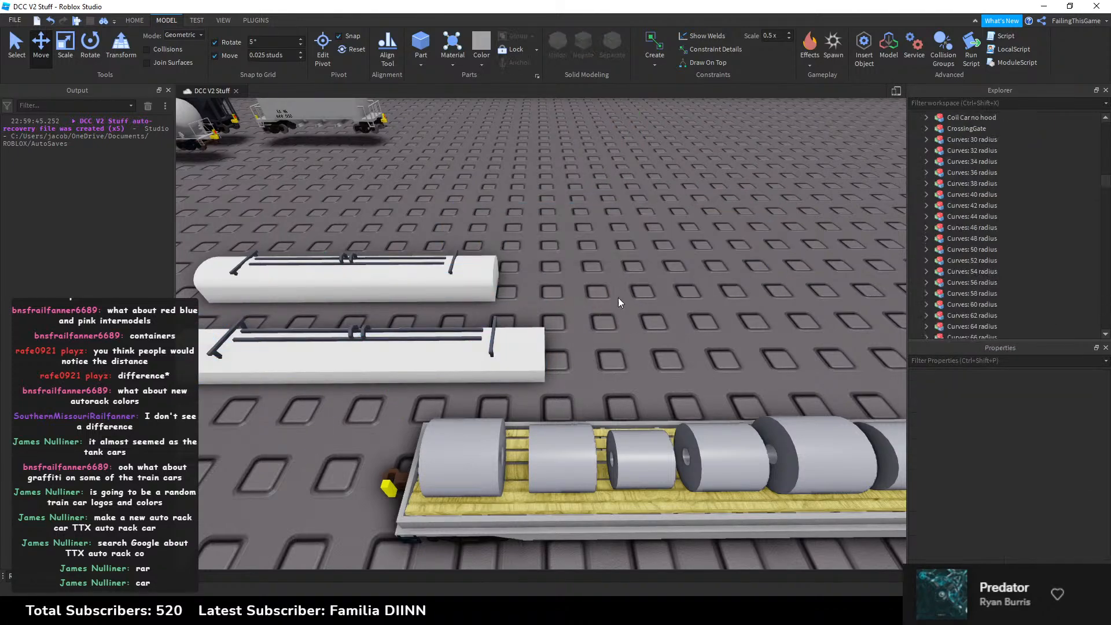
# Step: Shift the Coil Car no hood model slightly away from the two loose hoods, to Z position -122.473, and deselect it
pyautogui.press('s')
pyautogui.moveTo(618, 297); pyautogui.dragTo(535, 312, button='right')
pyautogui.click(535, 312)
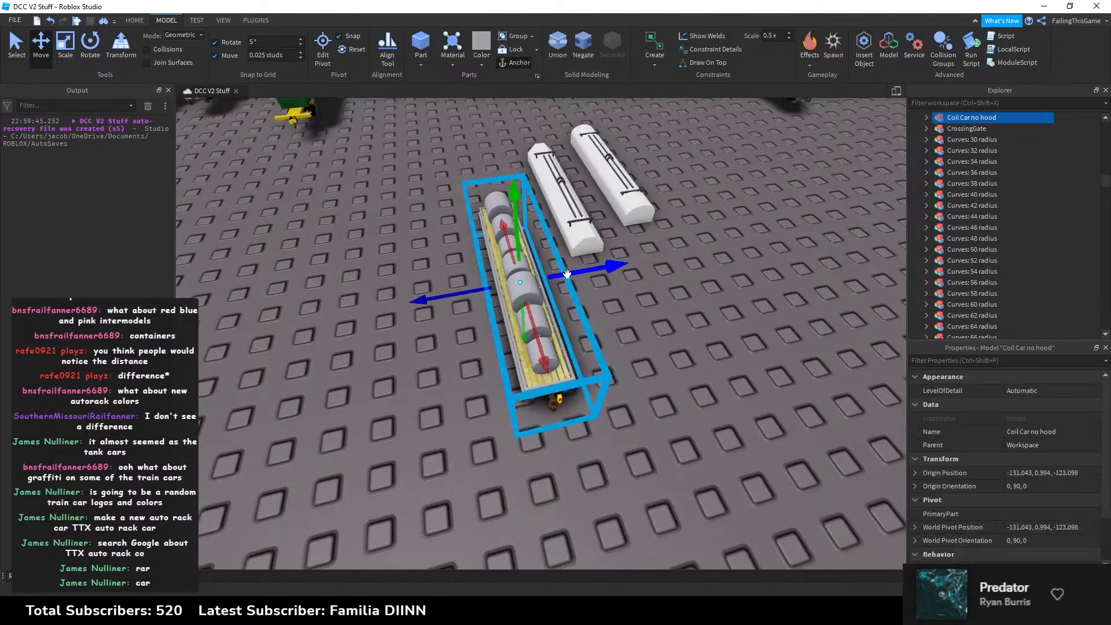
pyautogui.click(644, 306)
# Step: Move the BethgonMesh hopper from the rows of freight cars to the open area at the end of the no-hood coil car
pyautogui.moveTo(644, 307); pyautogui.dragTo(546, 336, button='right')
pyautogui.press('w')
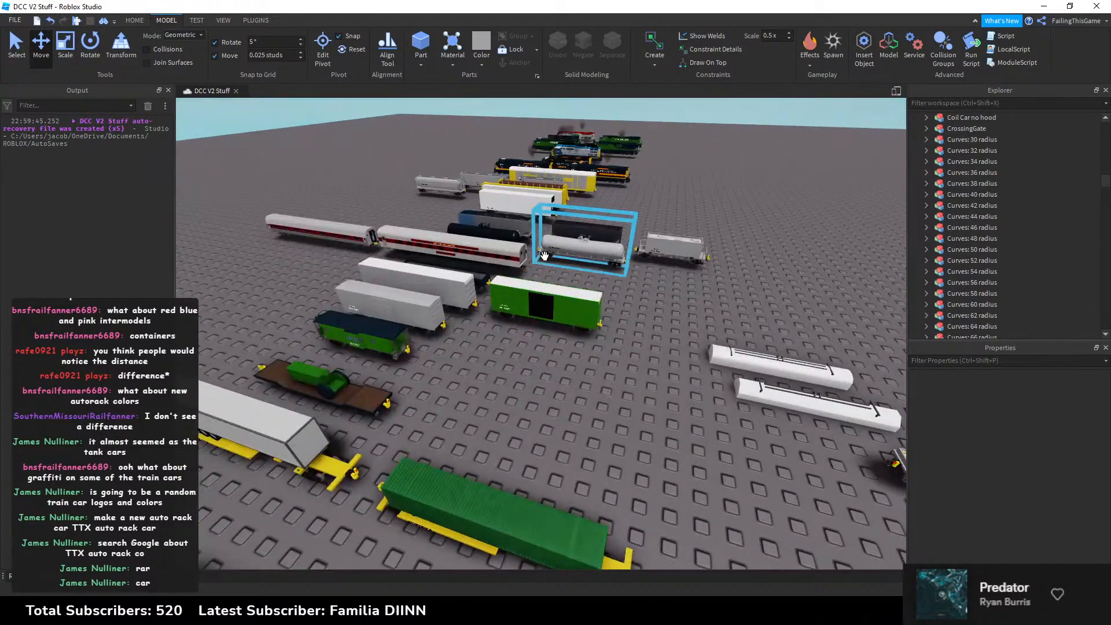
pyautogui.moveTo(544, 255); pyautogui.dragTo(542, 250, button='right')
pyautogui.click(521, 211)
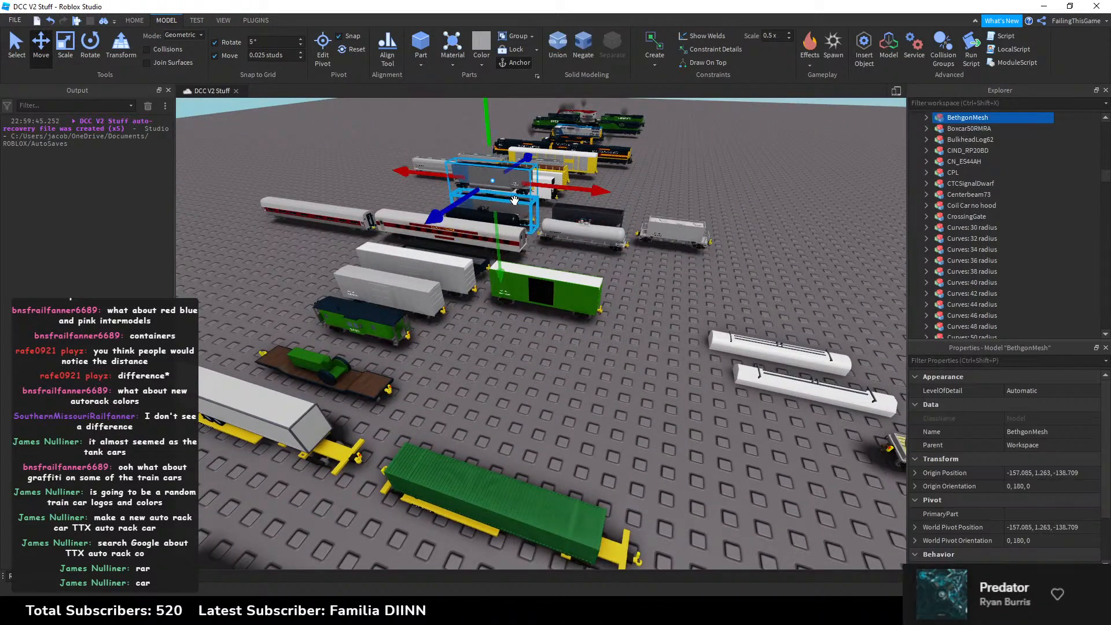
pyautogui.moveTo(596, 255); pyautogui.dragTo(596, 259)
pyautogui.moveTo(596, 255); pyautogui.dragTo(595, 260, button='right')
pyautogui.press('w')
pyautogui.moveTo(595, 260); pyautogui.dragTo(635, 265)
# Step: Copy the six items from Advanced Weld through IndustrySystemV5_RS in BethgonMesh and paste them into the Coil Car no hood model
pyautogui.click(927, 118)
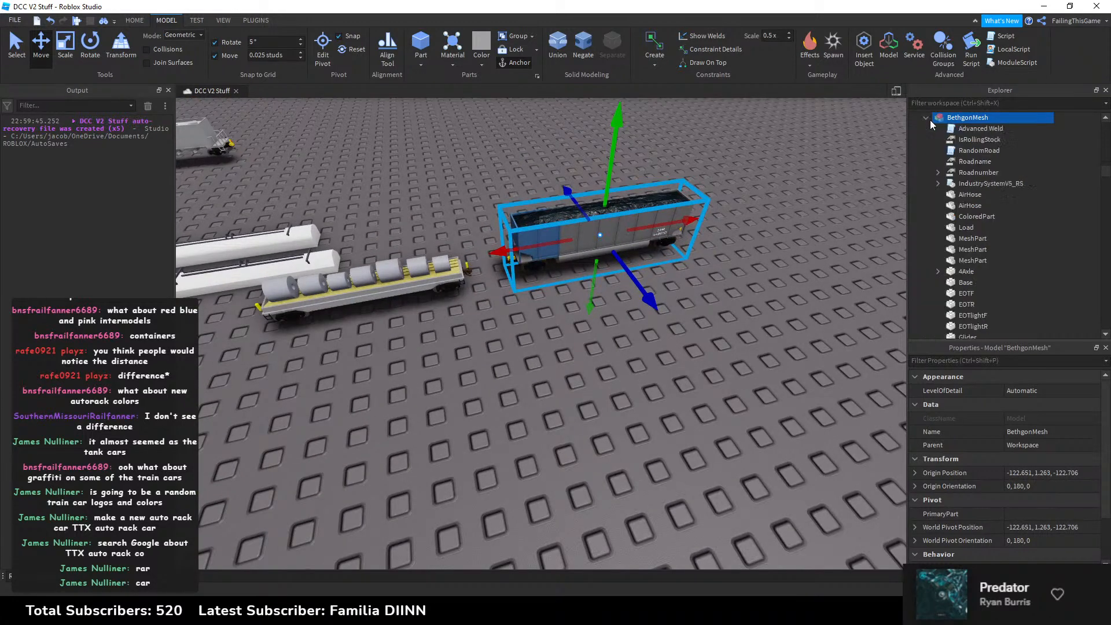
pyautogui.click(966, 128)
pyautogui.keyDown('shift'); pyautogui.click(969, 183); pyautogui.keyUp('shift')
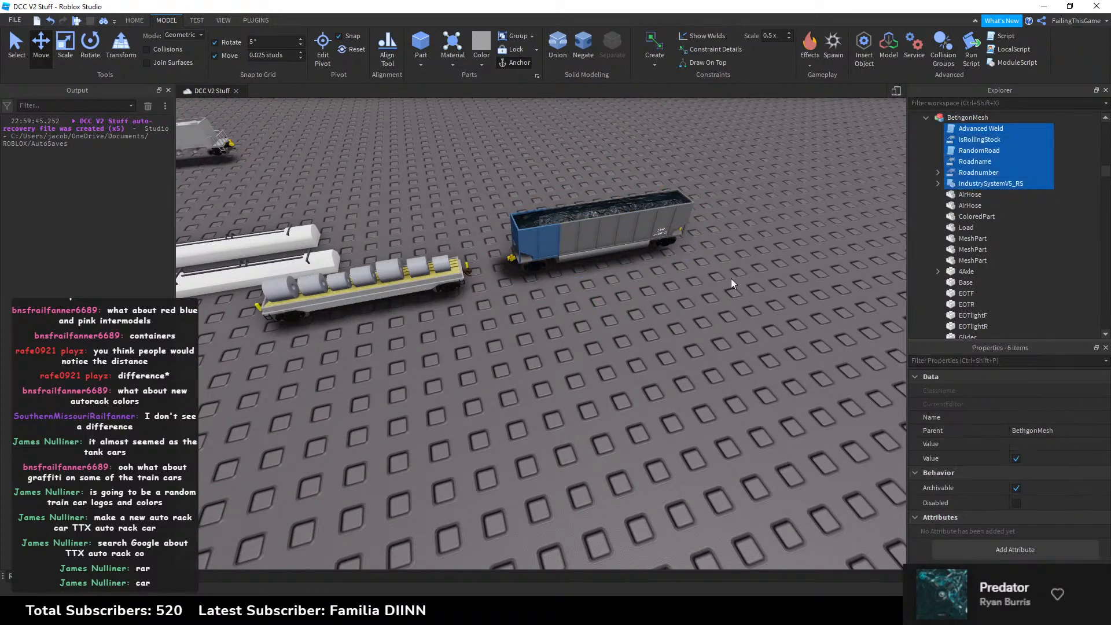
pyautogui.click(431, 282)
pyautogui.scroll(-4, 959, 264)
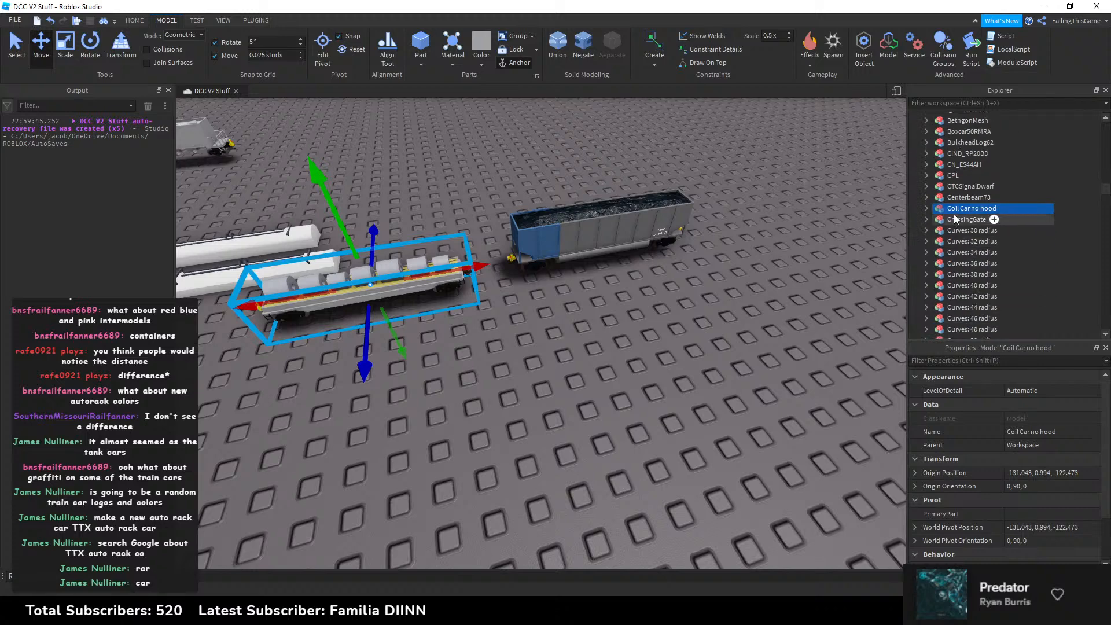
pyautogui.rightClick(956, 210)
pyautogui.click(975, 243)
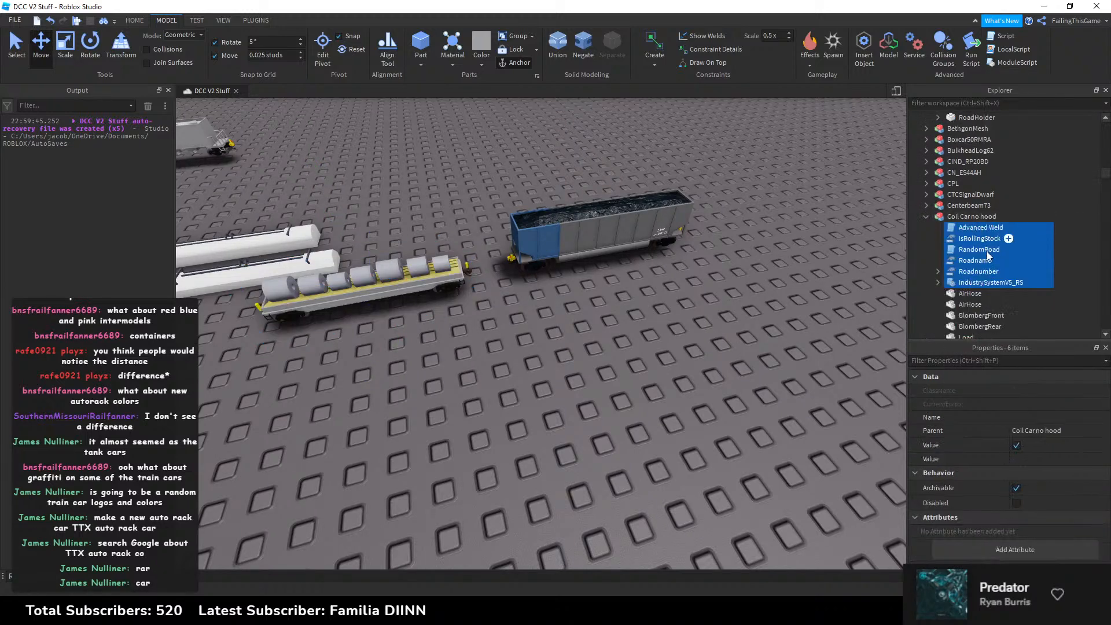
# Step: Rename the Coil Car no hood model to CoilCar_NoHood
pyautogui.click(971, 217)
pyautogui.click(1068, 428)
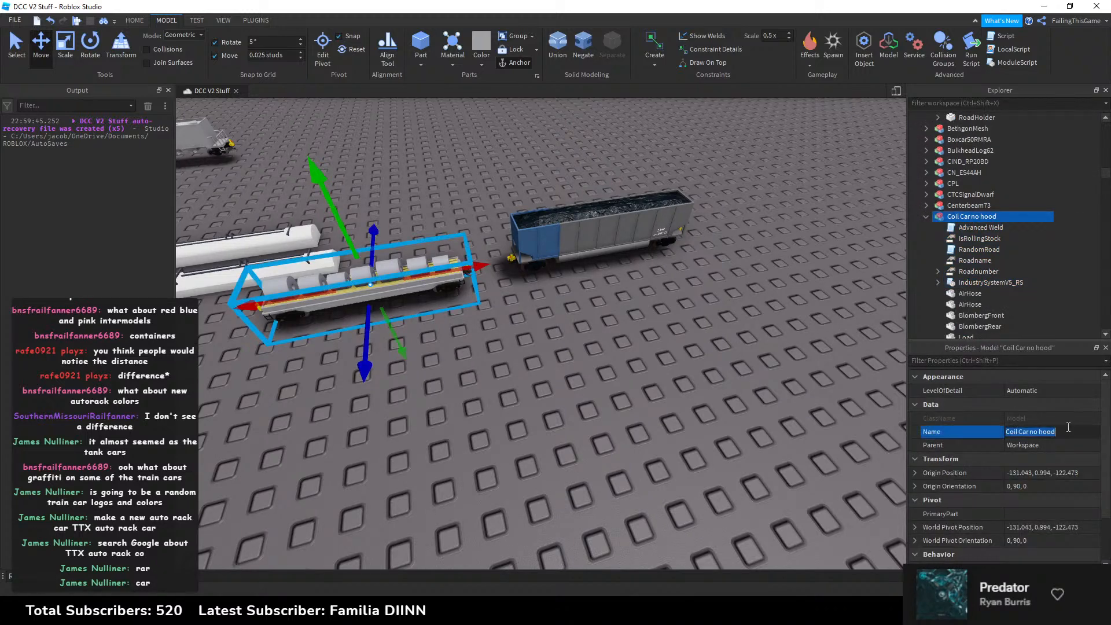
pyautogui.write('C')
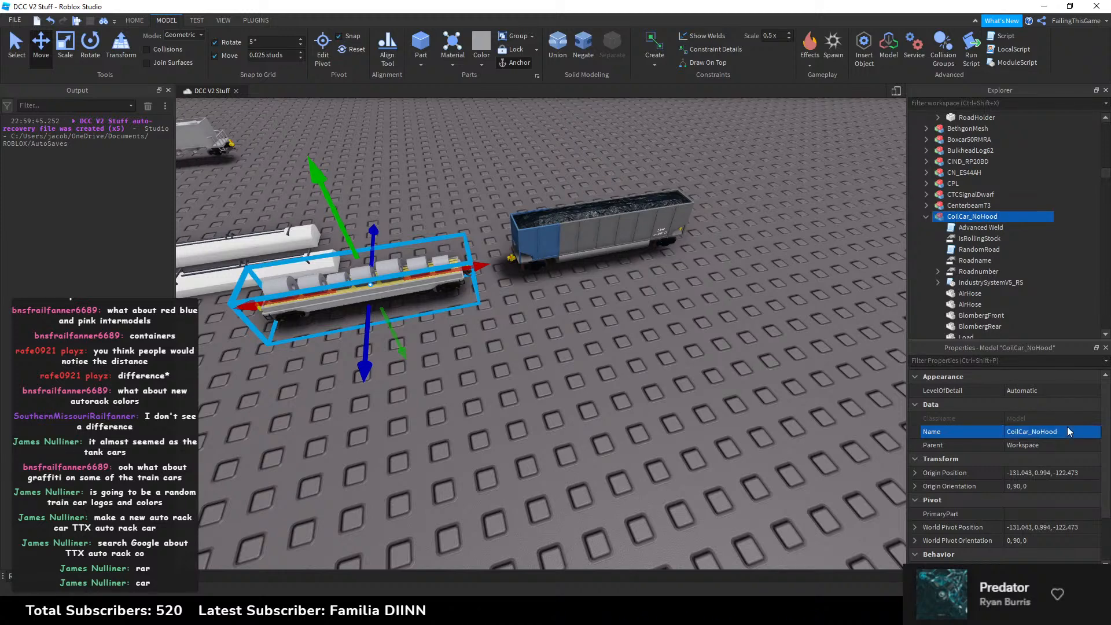
# Step: Set LoadTypes to "Coil" in CoilCar_NoHood's IndustrySystemV5_RS script and close the script
pyautogui.press('f')
pyautogui.doubleClick(983, 282)
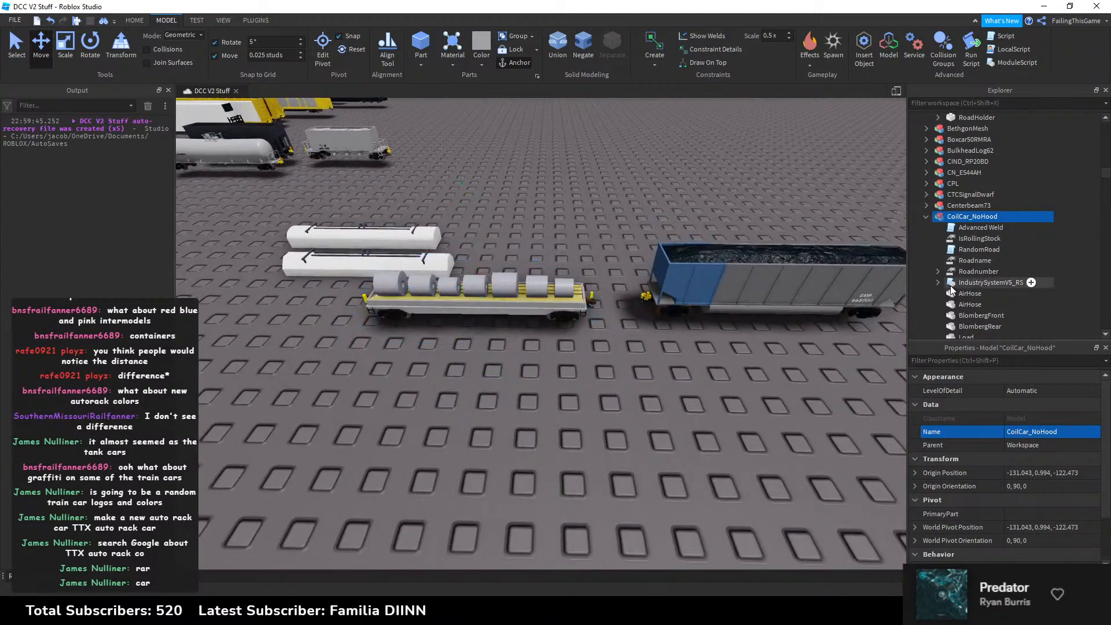
pyautogui.scroll(-1, 305, 374)
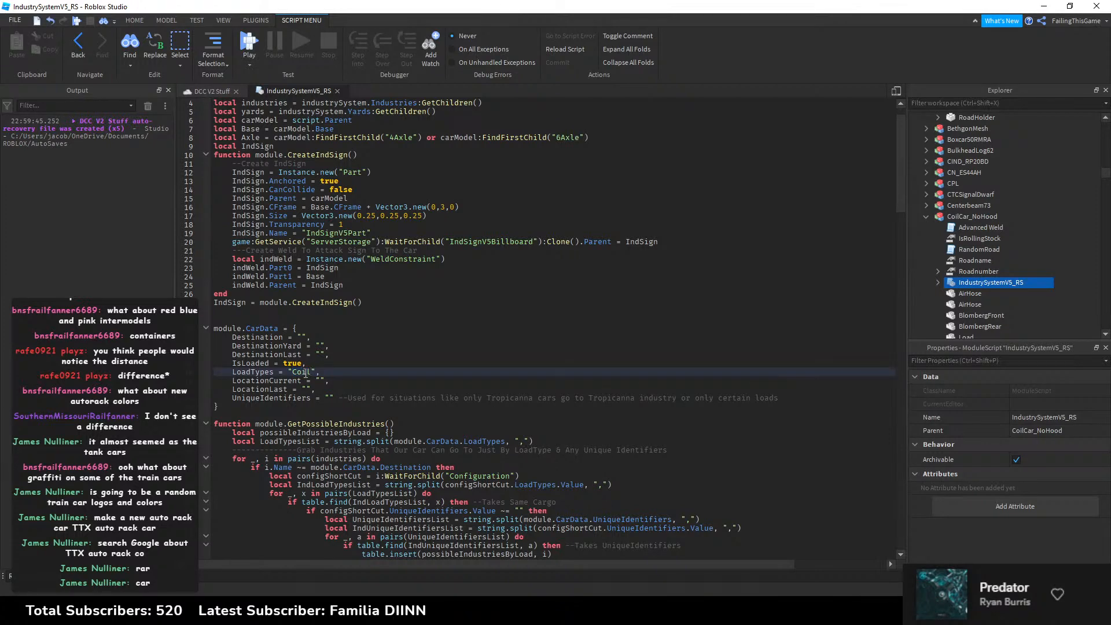
pyautogui.click(338, 91)
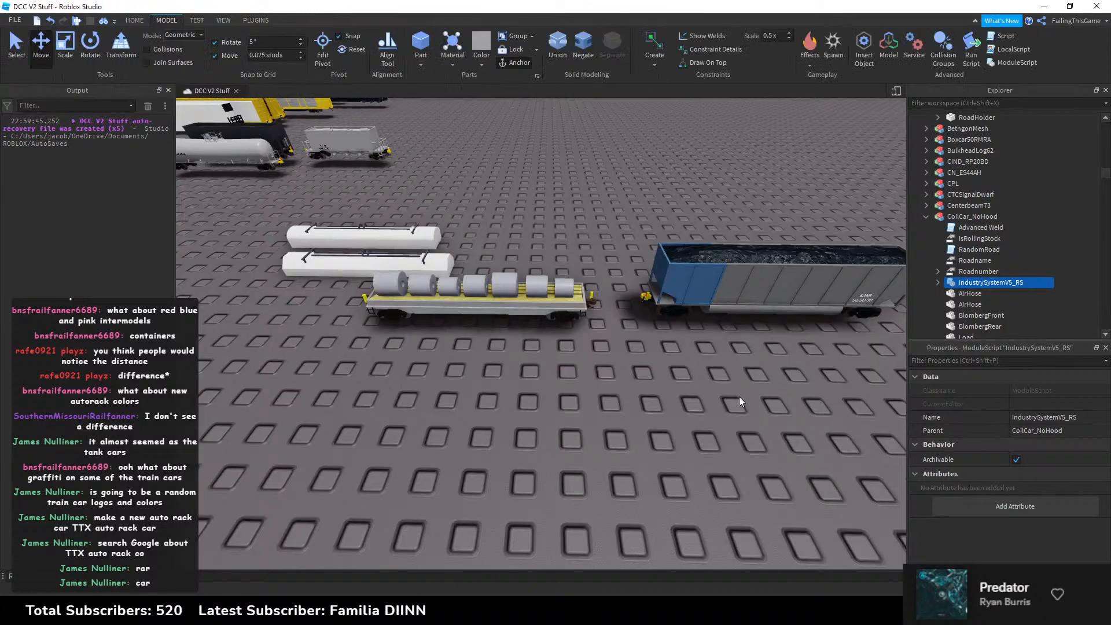
# Step: Delete the BethgonMesh hopper copy standing in the open area at the end of the coil car
pyautogui.click(738, 397)
pyautogui.moveTo(682, 262); pyautogui.dragTo(606, 209, button='right')
pyautogui.press('w')
pyautogui.scroll(-5, 619, 258)
pyautogui.click(585, 264)
pyautogui.press('Delete')
# Step: Copy the RoadHolder and NumberHolder label parts from the side of the 3 Bay Coke Hopper and paste them into the workspace
pyautogui.press('w')
pyautogui.press('d')
pyautogui.scroll(10, 627, 322)
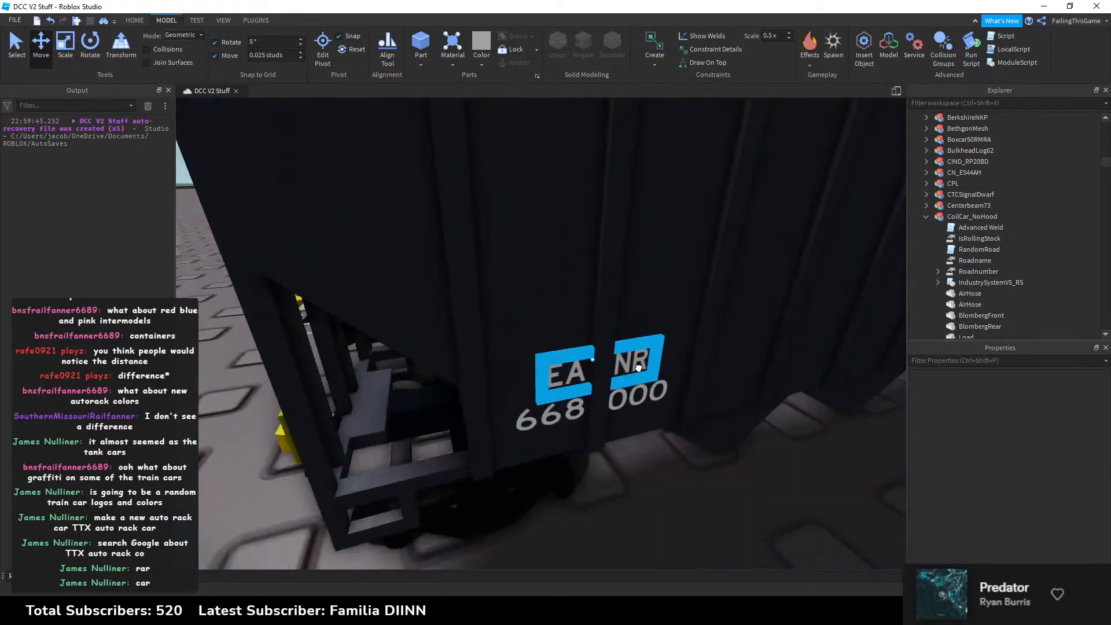
pyautogui.click(657, 388)
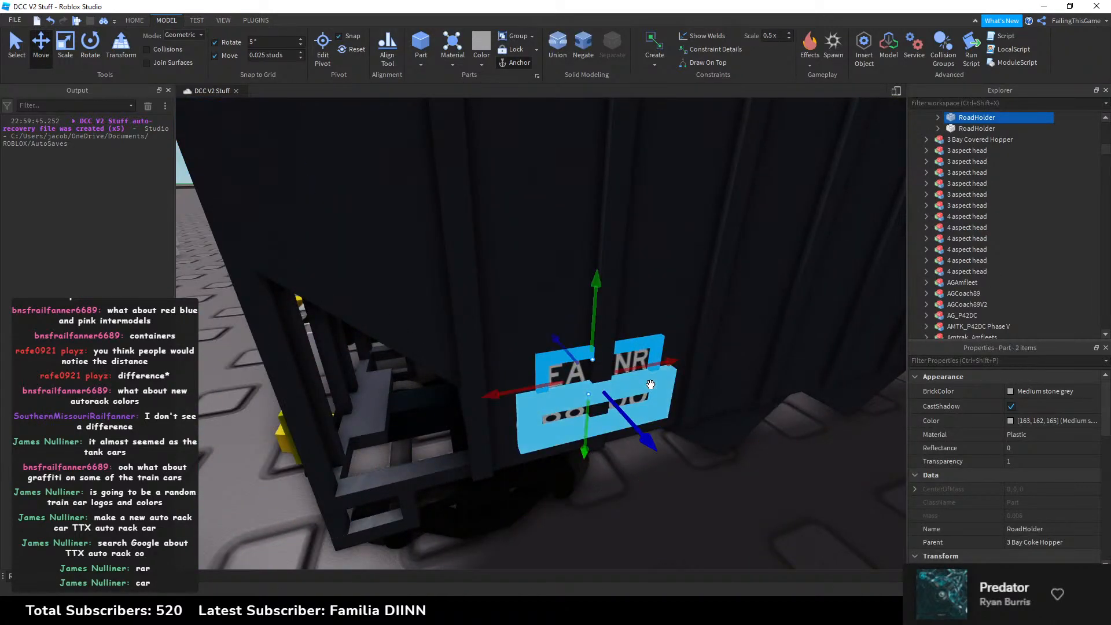
pyautogui.keyDown('ctrl'); pyautogui.click(653, 396); pyautogui.keyUp('ctrl')
pyautogui.hotkey('ctrl', 'c')
pyautogui.hotkey('ctrl', 'v')
pyautogui.scroll(-6, 637, 272)
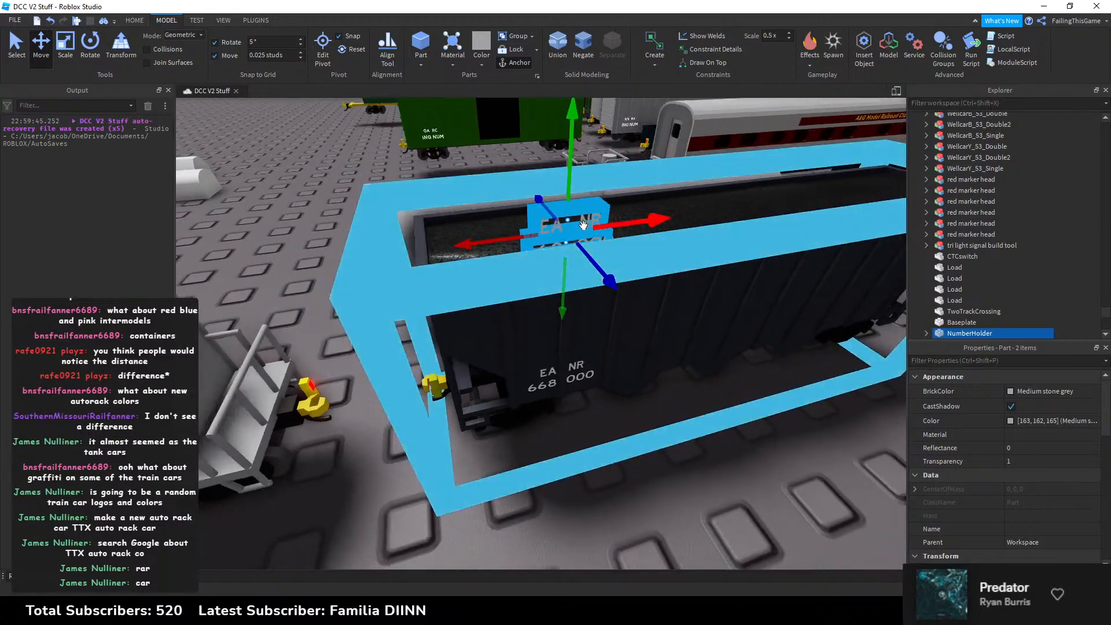
# Step: Move the pasted road name and number labels from the coke hopper over to the side of the coil car
pyautogui.press('a')
pyautogui.moveTo(542, 218); pyautogui.dragTo(438, 181)
pyautogui.press('w')
pyautogui.press('w')
pyautogui.press('s')
# Step: Place the copied RoadHolder and NumberHolder parts inside the CoilCar_NoHood model
pyautogui.click(438, 181)
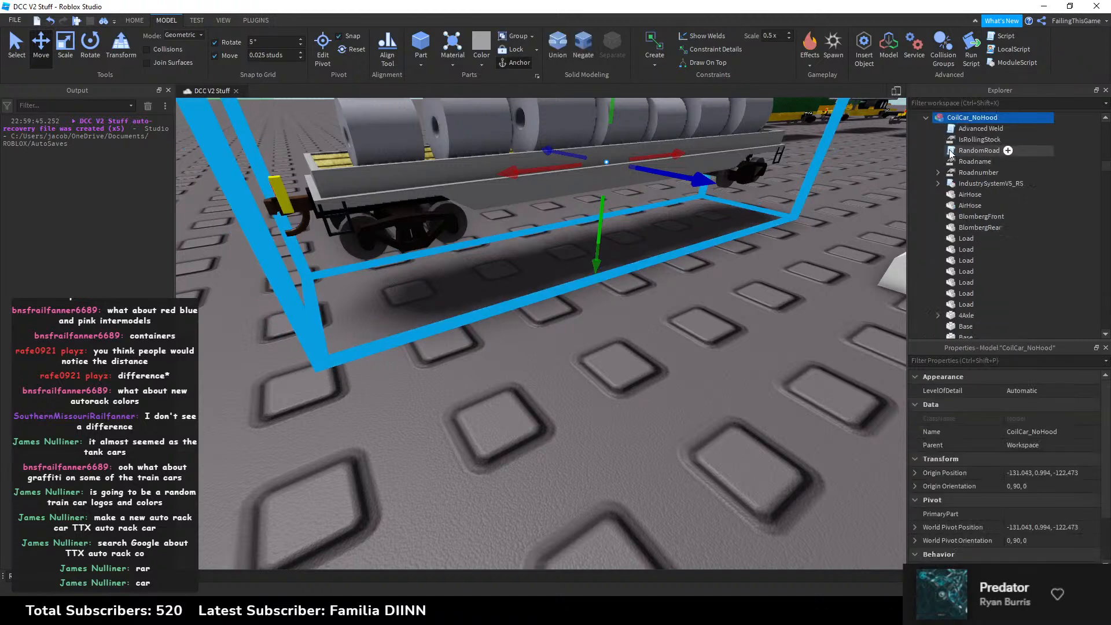
pyautogui.rightClick(942, 151)
pyautogui.click(958, 184)
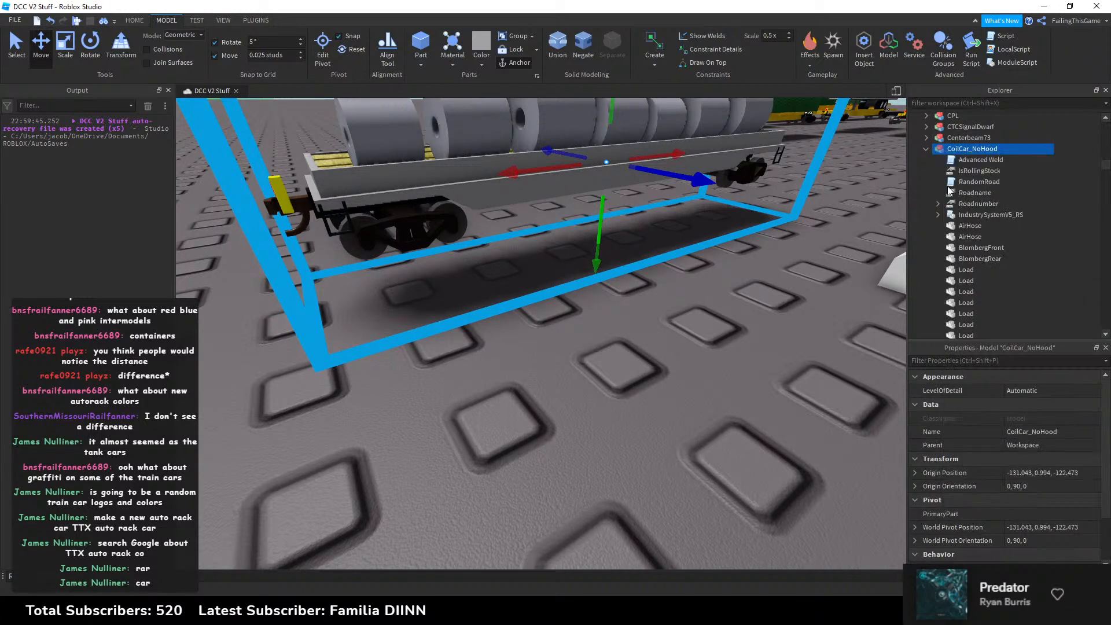
pyautogui.press('d')
pyautogui.moveTo(543, 155); pyautogui.dragTo(543, 155, button='right')
pyautogui.press('w')
pyautogui.click(558, 151)
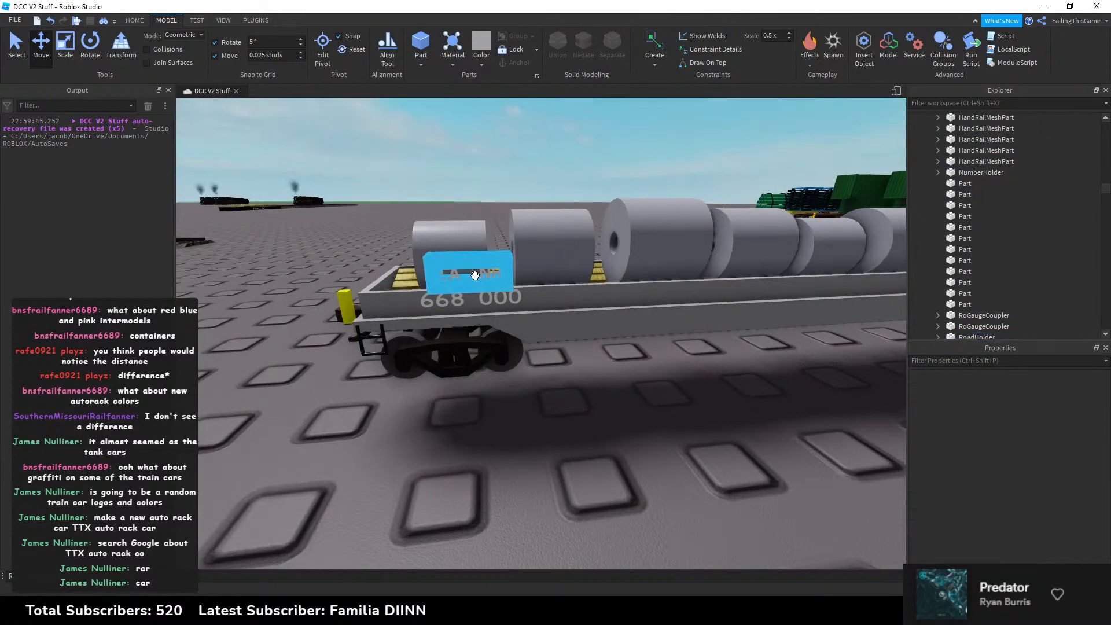
# Step: Remove the extra spaces from the coil car's Roadname label so its text reads EANR
pyautogui.click(476, 273)
pyautogui.click(937, 239)
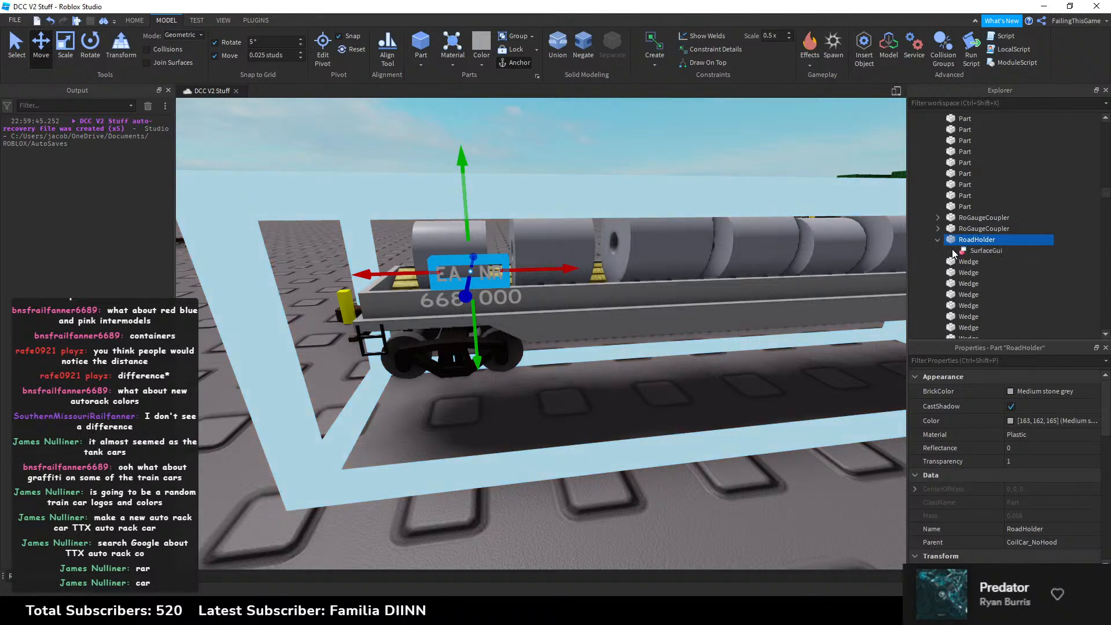
pyautogui.click(949, 251)
pyautogui.click(997, 261)
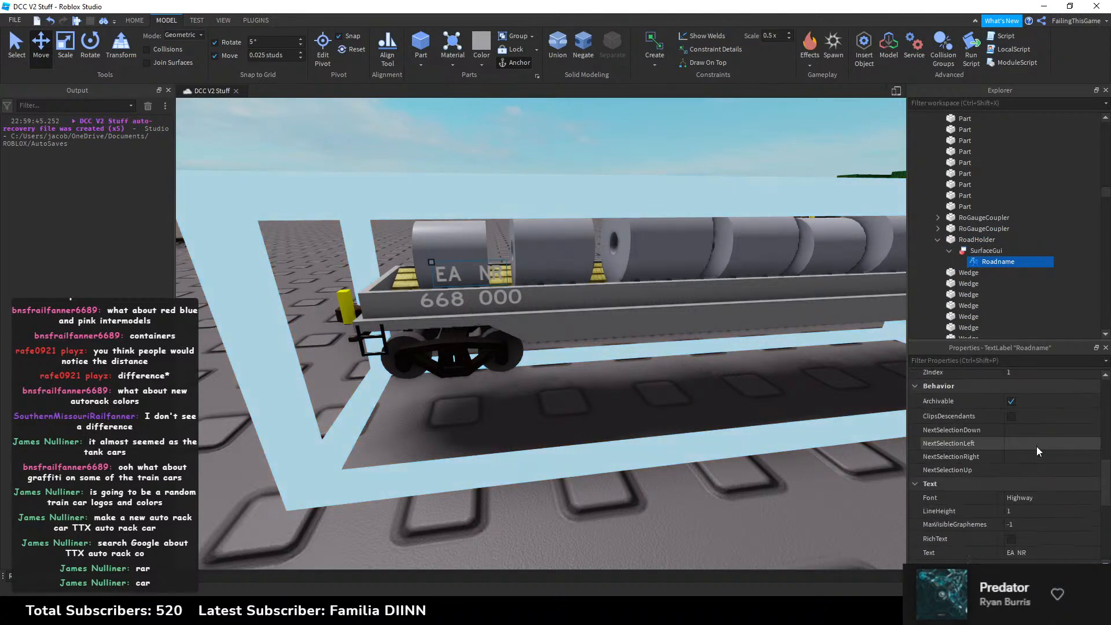
pyautogui.scroll(-8, 1036, 446)
pyautogui.click(1020, 469)
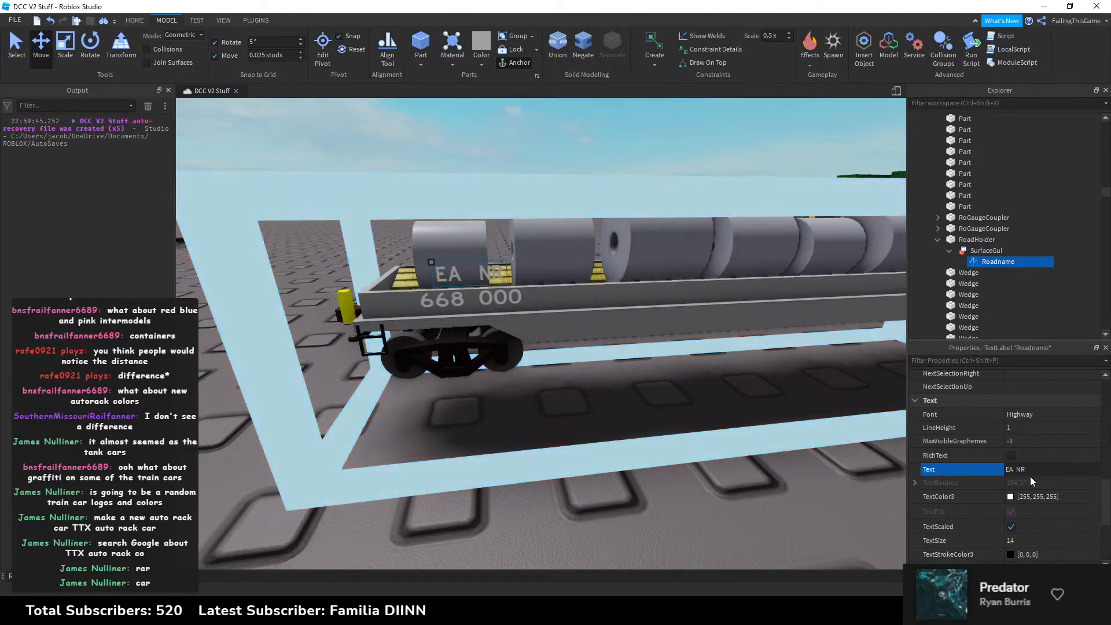
pyautogui.press('BackSpace')
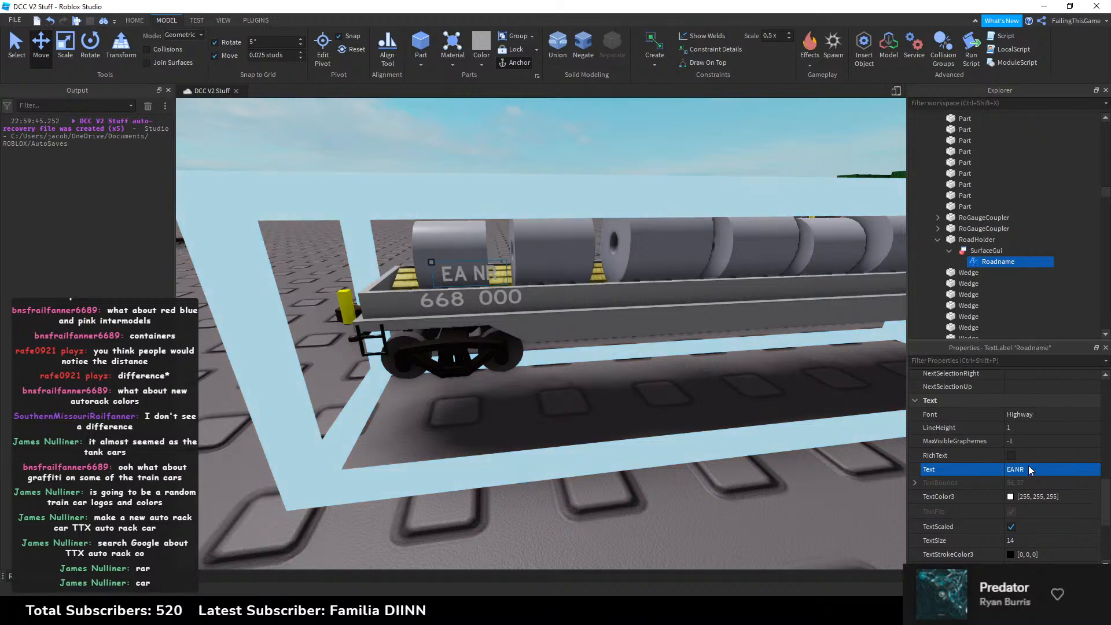
pyautogui.press('BackSpace')
pyautogui.press('Return')
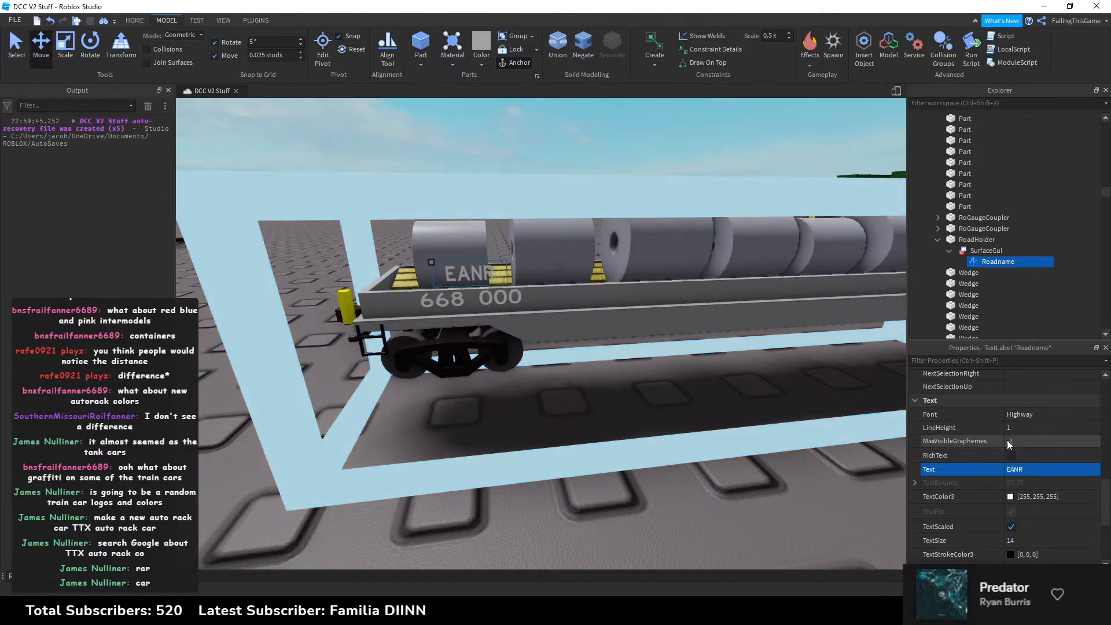
# Step: Remove the space from the coil car's Roadnumber label so its text reads 668000
pyautogui.moveTo(561, 162); pyautogui.dragTo(561, 162, button='right')
pyautogui.press('w')
pyautogui.keyDown('alt'); pyautogui.click(479, 288); pyautogui.keyUp('alt')
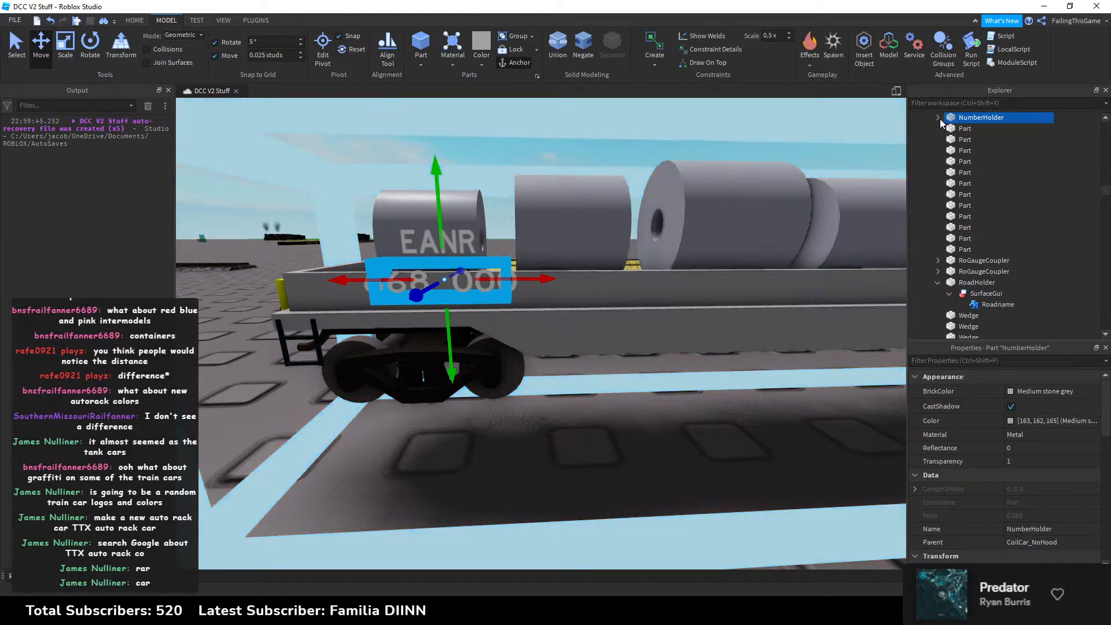
pyautogui.click(938, 118)
pyautogui.click(977, 140)
pyautogui.scroll(-10, 1034, 466)
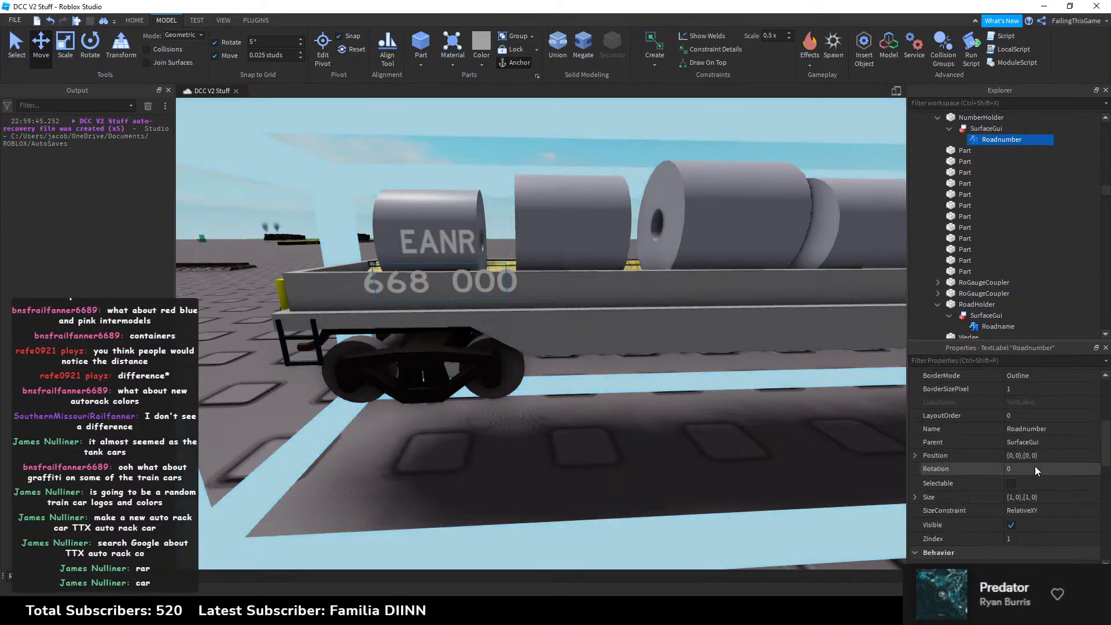
pyautogui.scroll(-3, 1026, 497)
pyautogui.click(1017, 469)
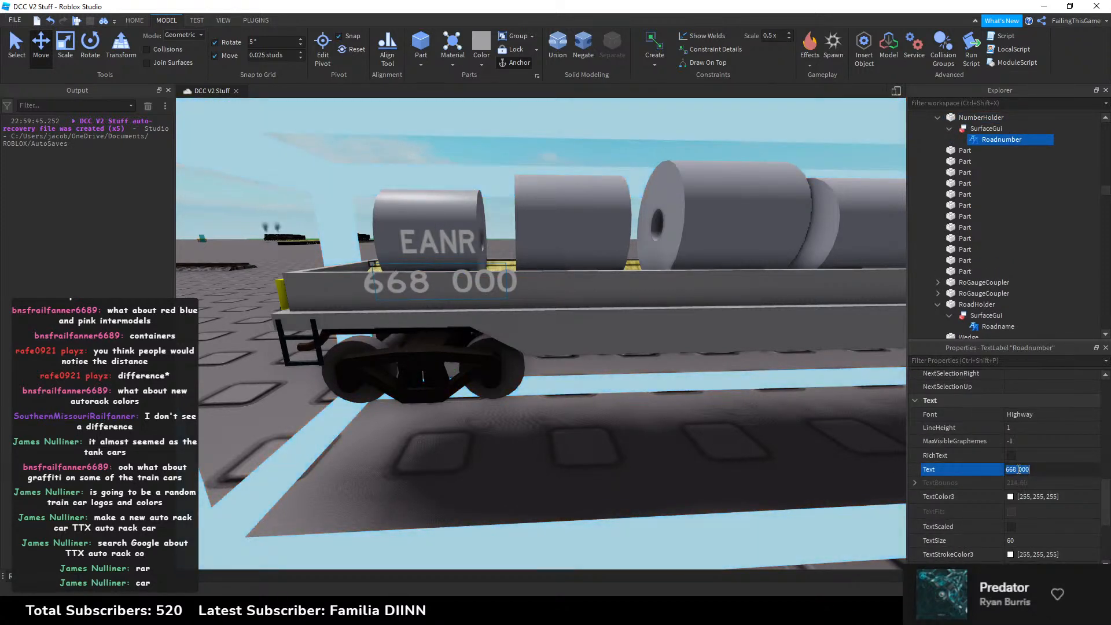
pyautogui.press('Delete')
pyautogui.press('Return')
pyautogui.scroll(15, 1035, 439)
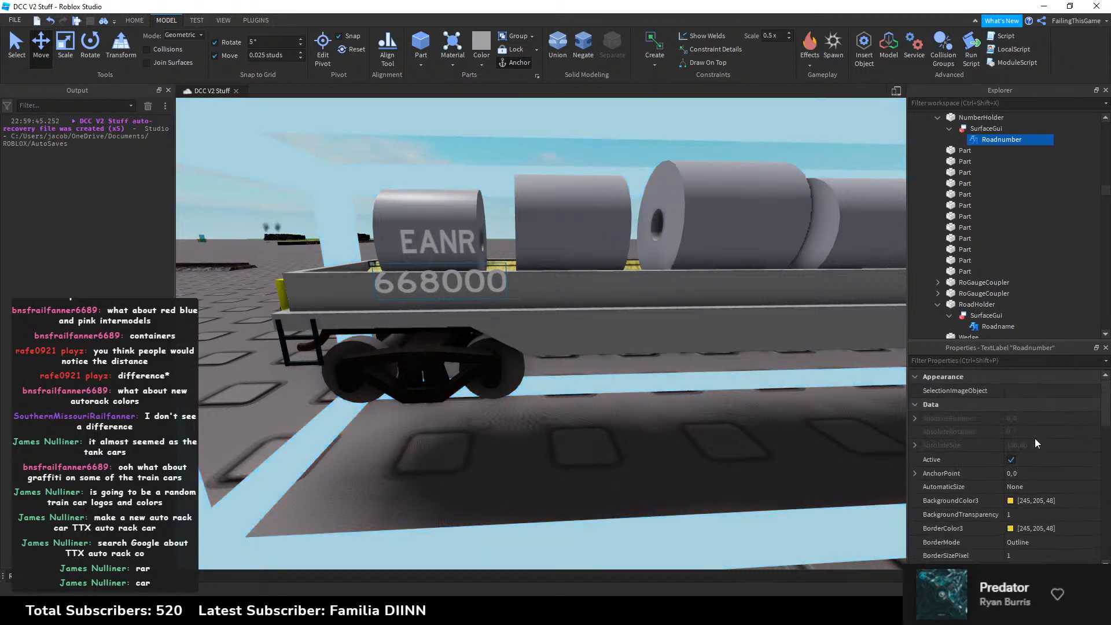
# Step: Open the SetNumber script under the coil car's Roadnumber value, check its number formatting, and close it
pyautogui.scroll(10, 939, 147)
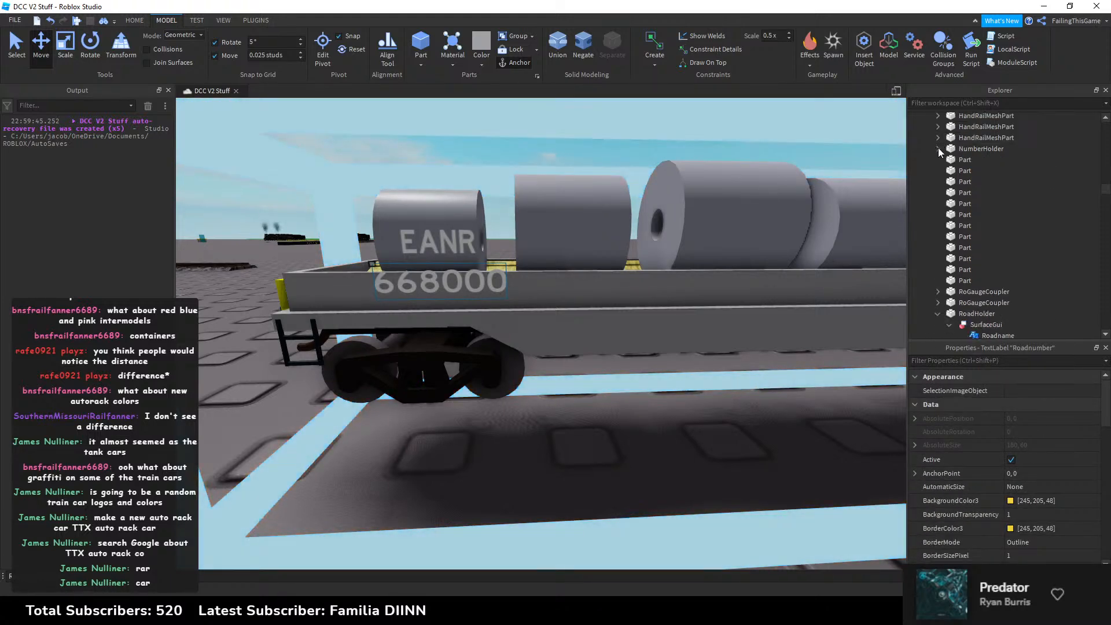
pyautogui.scroll(5, 955, 159)
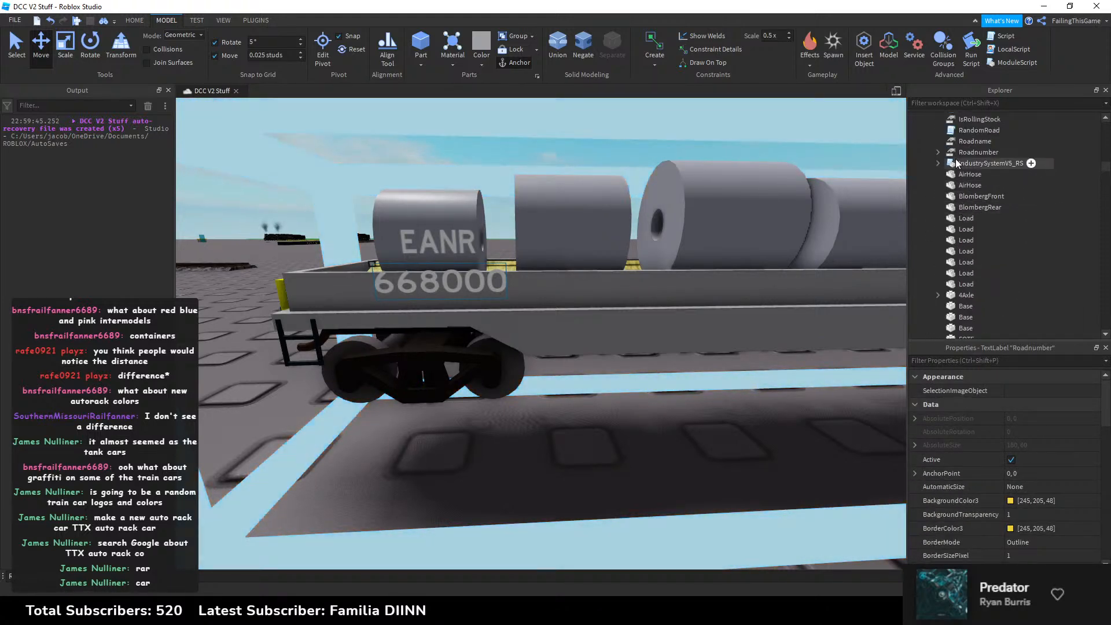
pyautogui.click(967, 141)
pyautogui.click(938, 152)
pyautogui.doubleClick(986, 163)
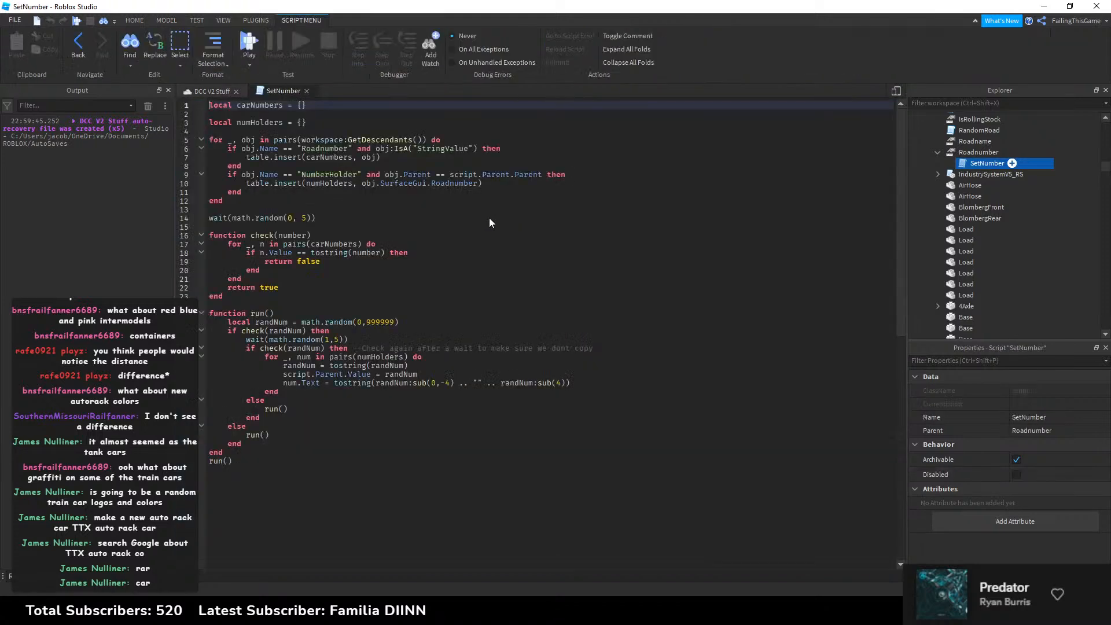
pyautogui.click(307, 92)
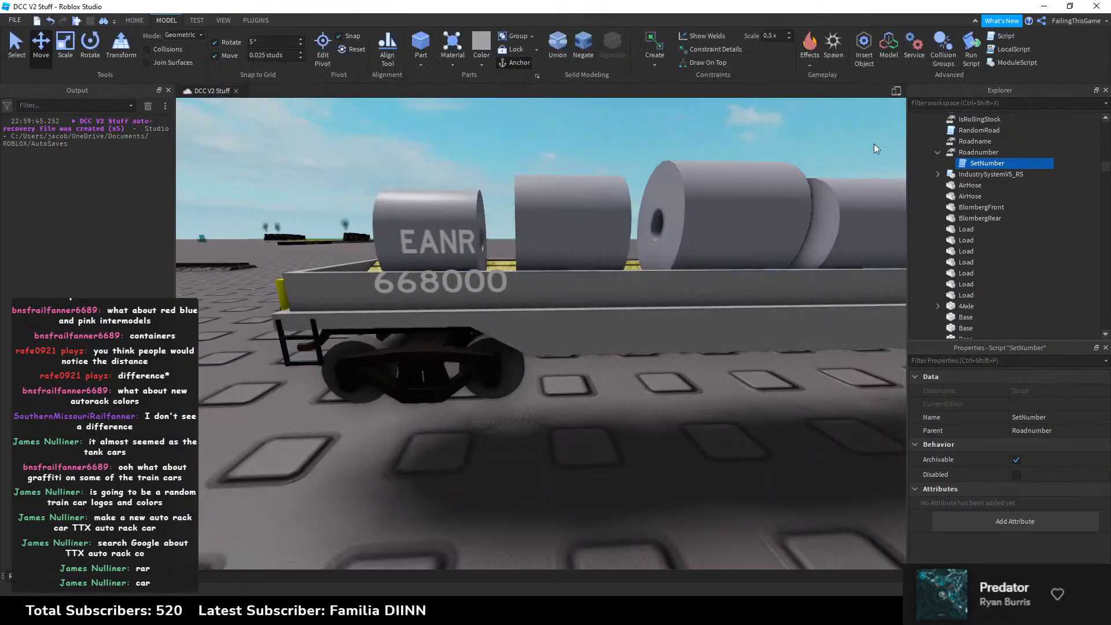
# Step: Raise the NumberHolder part to the road name's height and slide it directly beside the EANR label
pyautogui.click(440, 282)
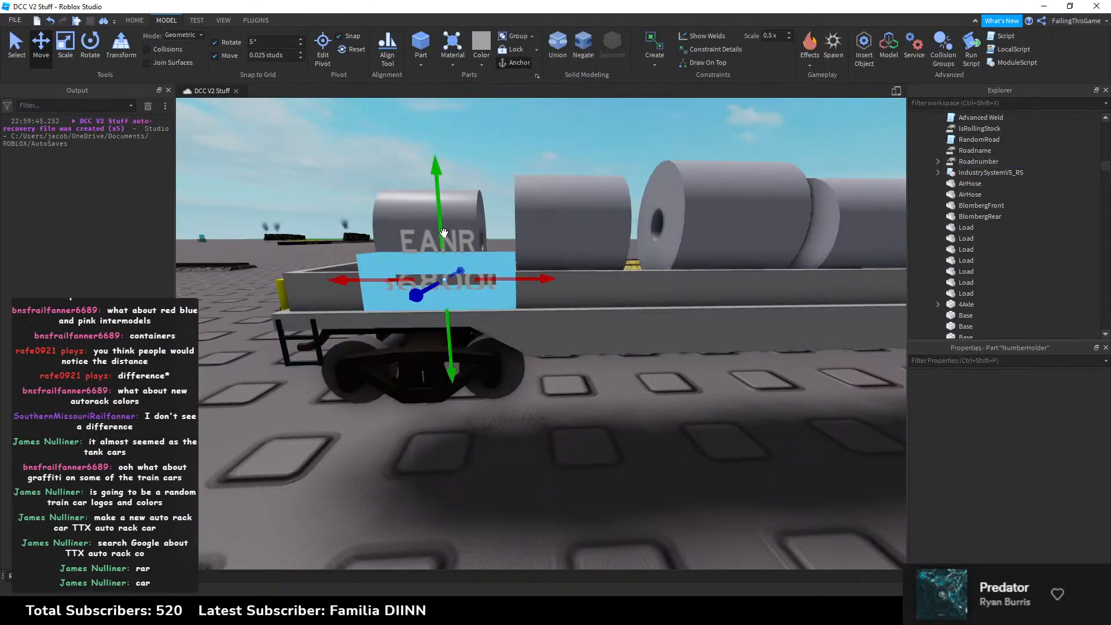
pyautogui.moveTo(445, 224); pyautogui.dragTo(443, 179)
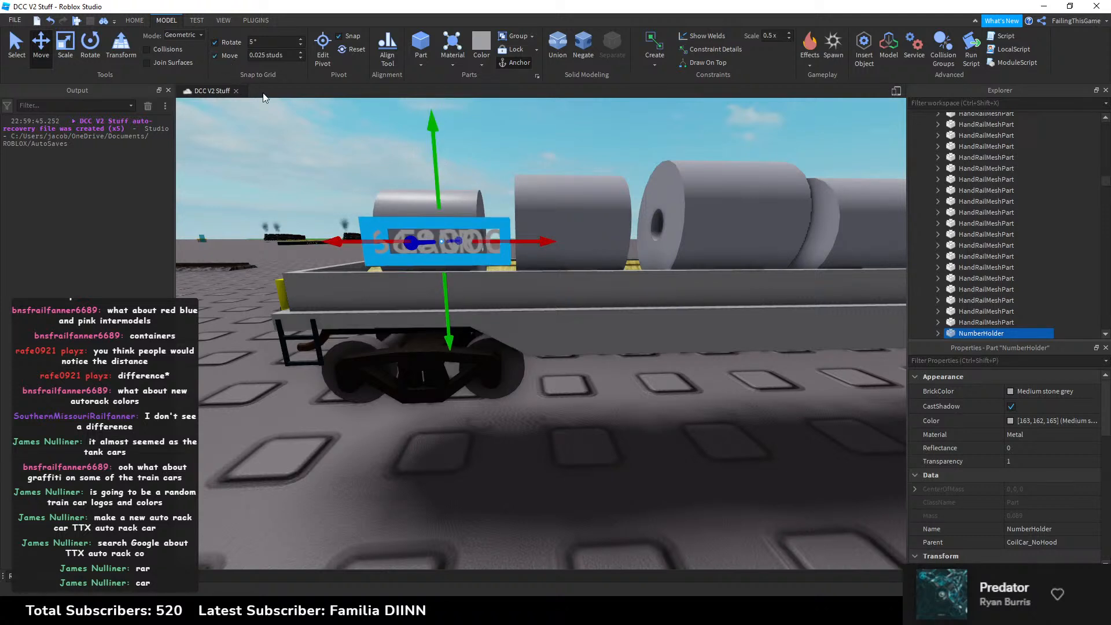
pyautogui.moveTo(370, 237); pyautogui.dragTo(483, 232)
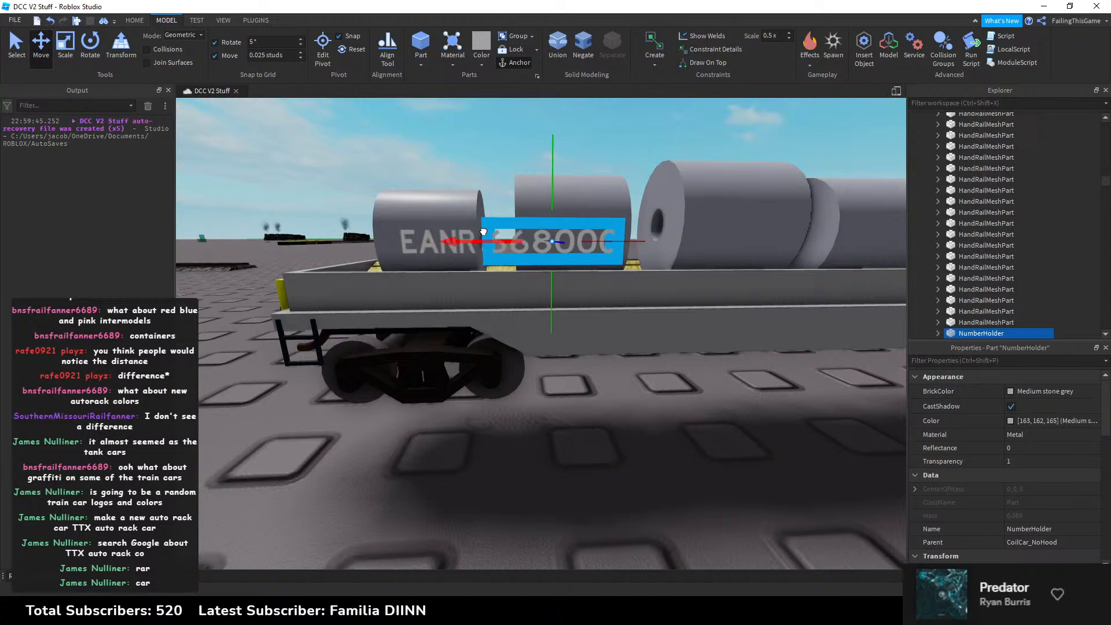
pyautogui.click(487, 148)
pyautogui.scroll(3, 487, 148)
pyautogui.moveTo(487, 148); pyautogui.dragTo(487, 147, button='right')
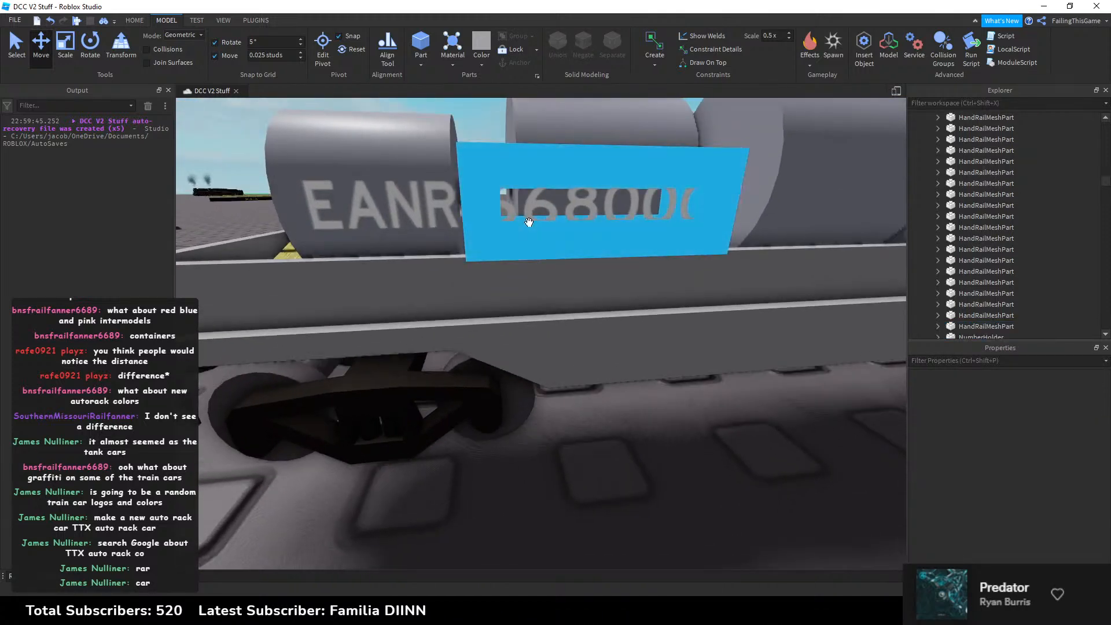
# Step: Select the NumberHolder and RoadHolder together and lower them onto the coil car's side wall
pyautogui.click(527, 221)
pyautogui.keyDown('ctrl'); pyautogui.click(375, 208); pyautogui.keyUp('ctrl')
pyautogui.moveTo(502, 152); pyautogui.dragTo(497, 227)
pyautogui.moveTo(496, 227); pyautogui.dragTo(495, 227, button='right')
# Step: Switch to the browser, search Google for coil car, view the image results, and return to the DCC V2 Stuff place
pyautogui.hotkey('alt', 'Tab')
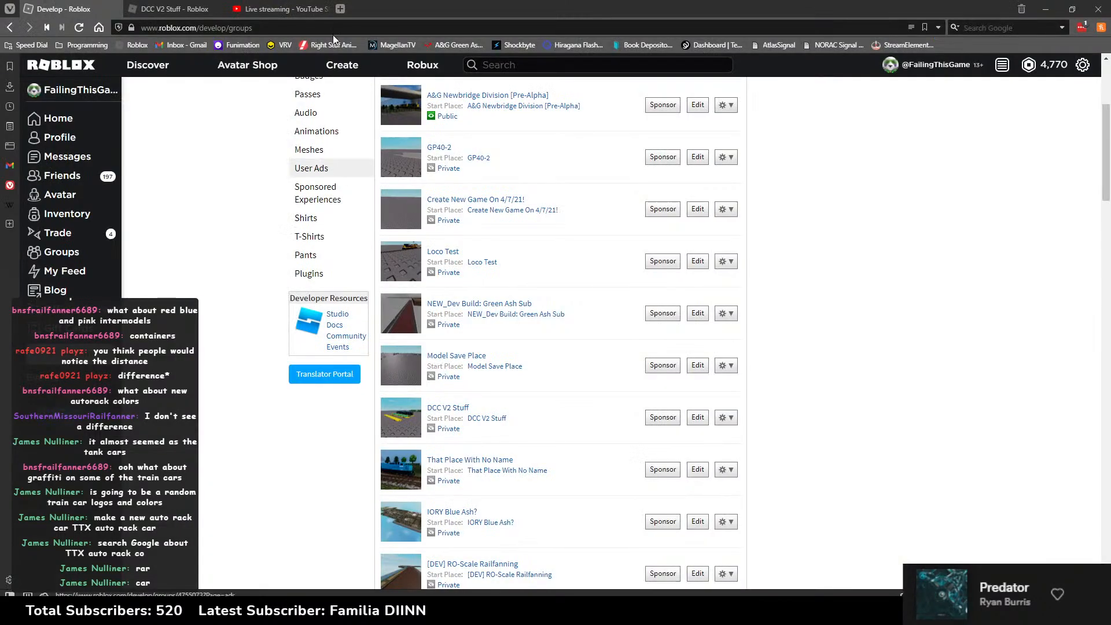
pyautogui.click(339, 10)
pyautogui.write('oil')
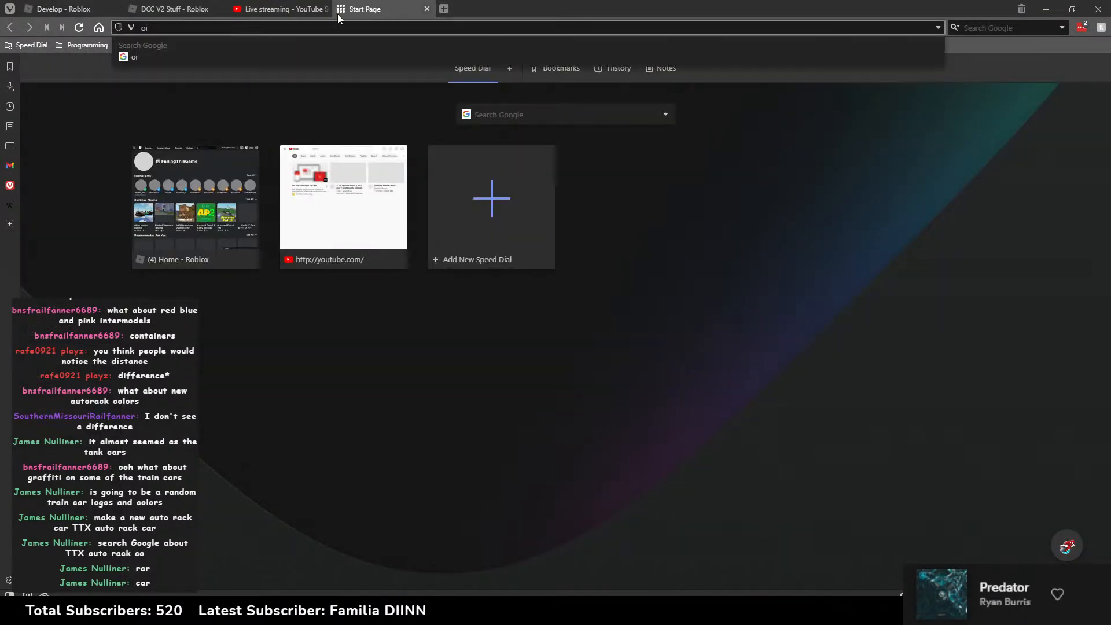
pyautogui.press('BackSpace')
pyautogui.press('BackSpace')
pyautogui.press('BackSpace')
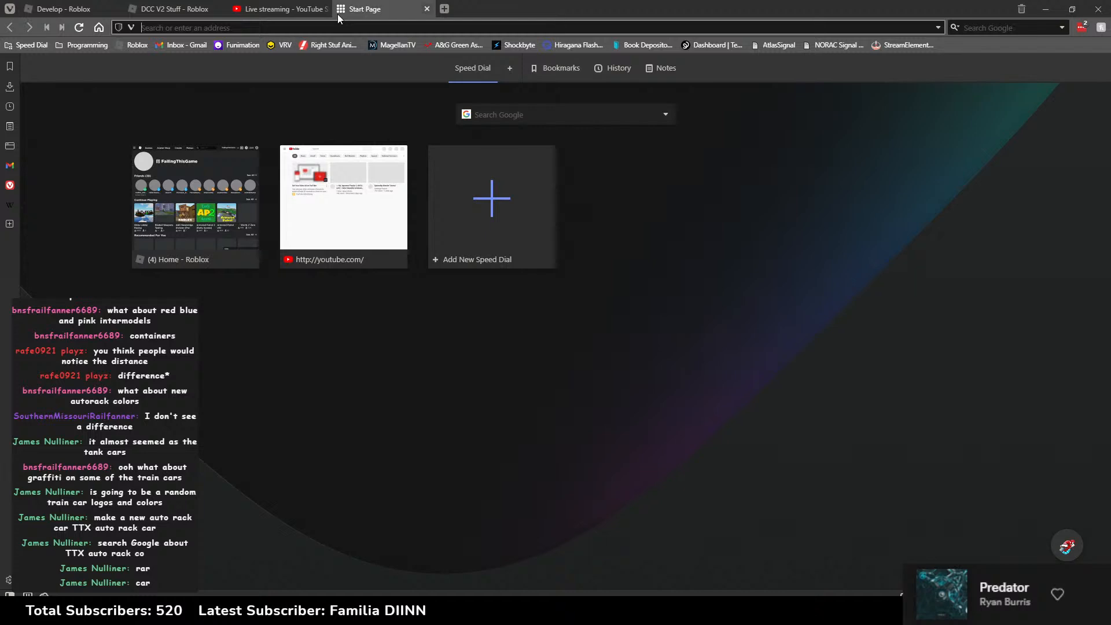
pyautogui.write('coil car')
pyautogui.press('Return')
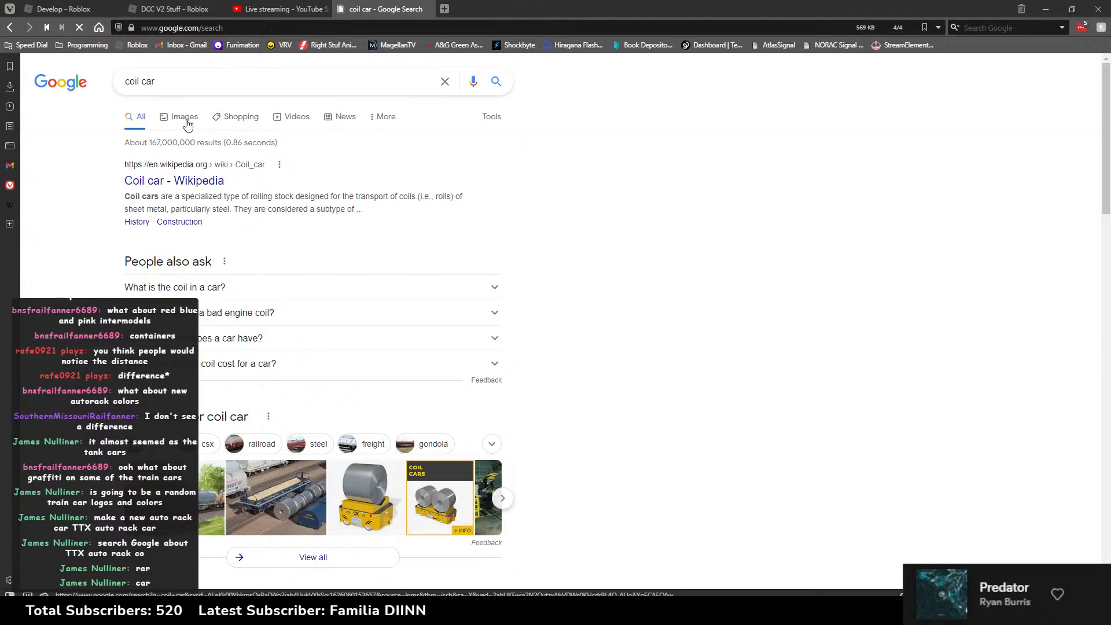
pyautogui.click(435, 443)
pyautogui.click(277, 11)
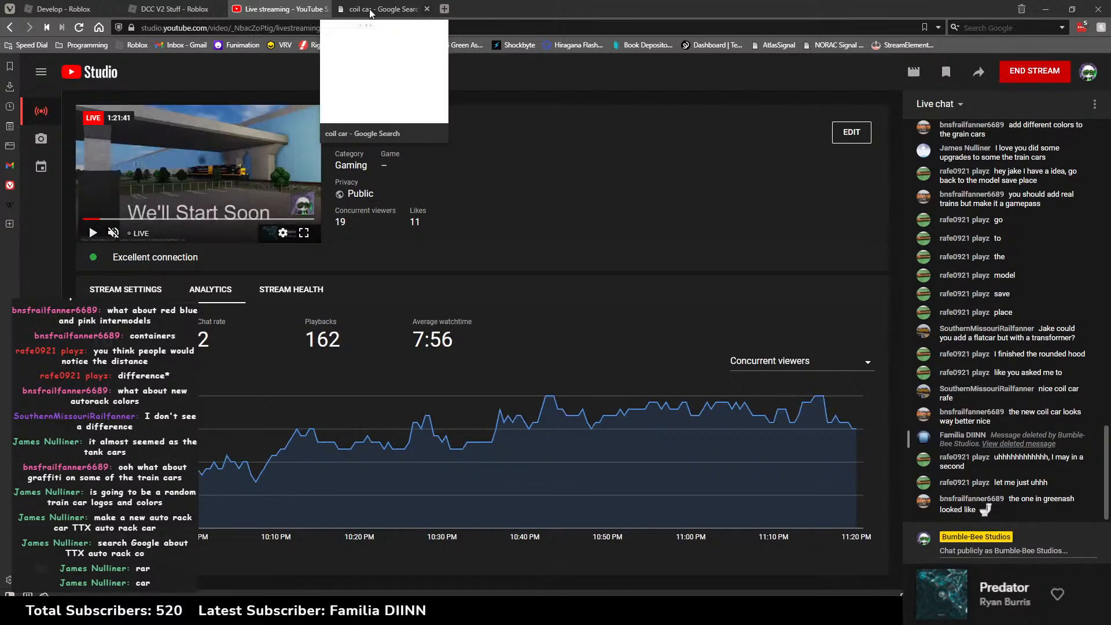
pyautogui.click(371, 10)
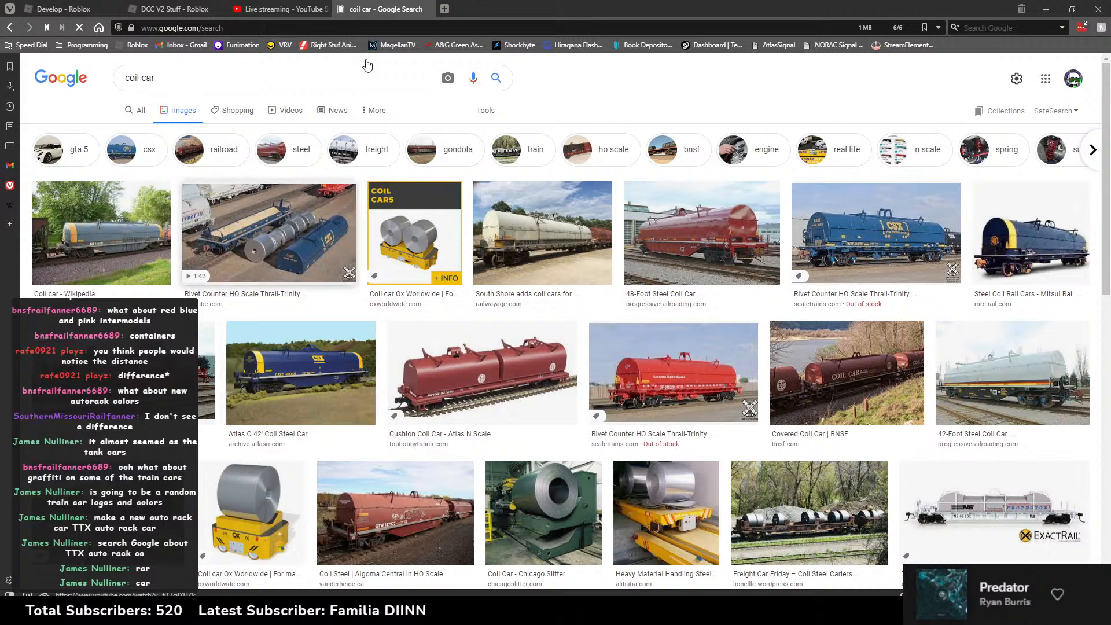
pyautogui.hotkey('alt', 'Tab')
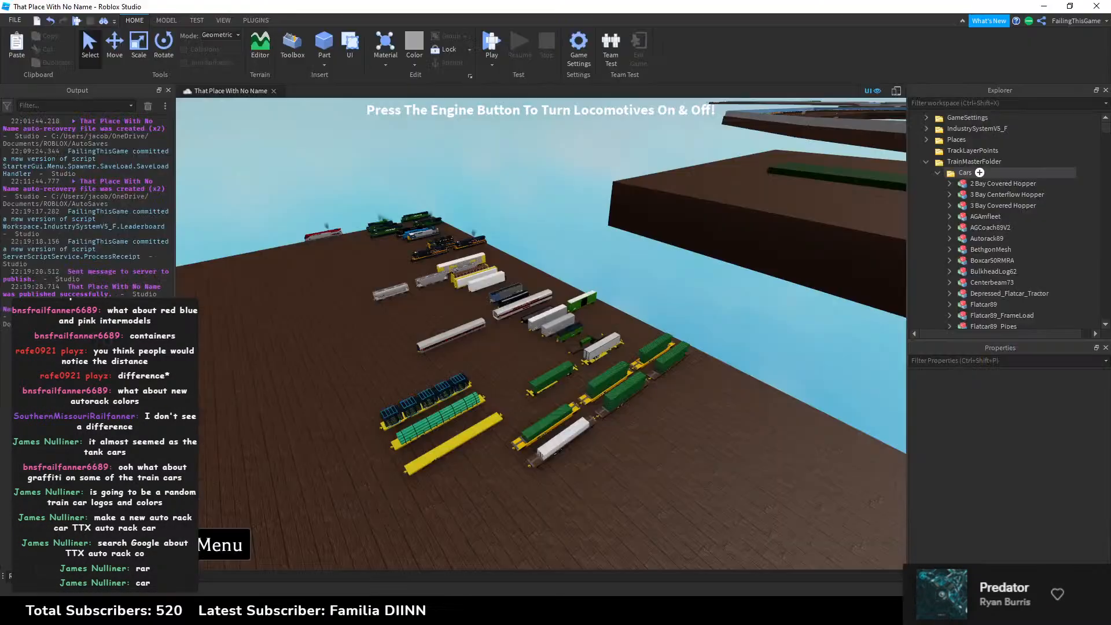
pyautogui.hotkey('alt', 'Tab')
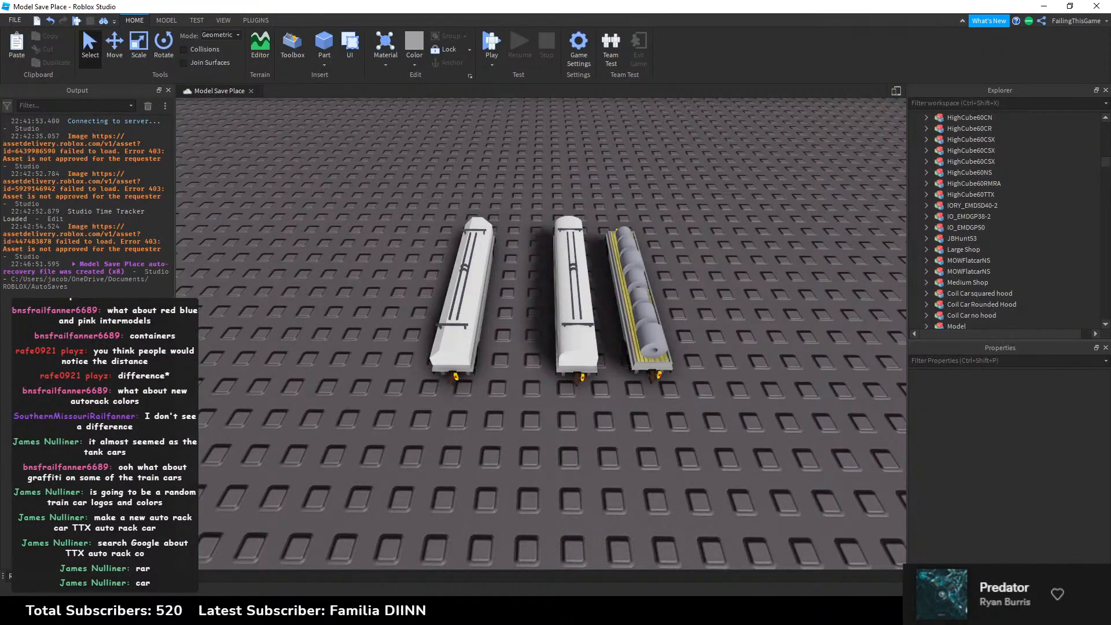
pyautogui.hotkey('alt', 'Tab')
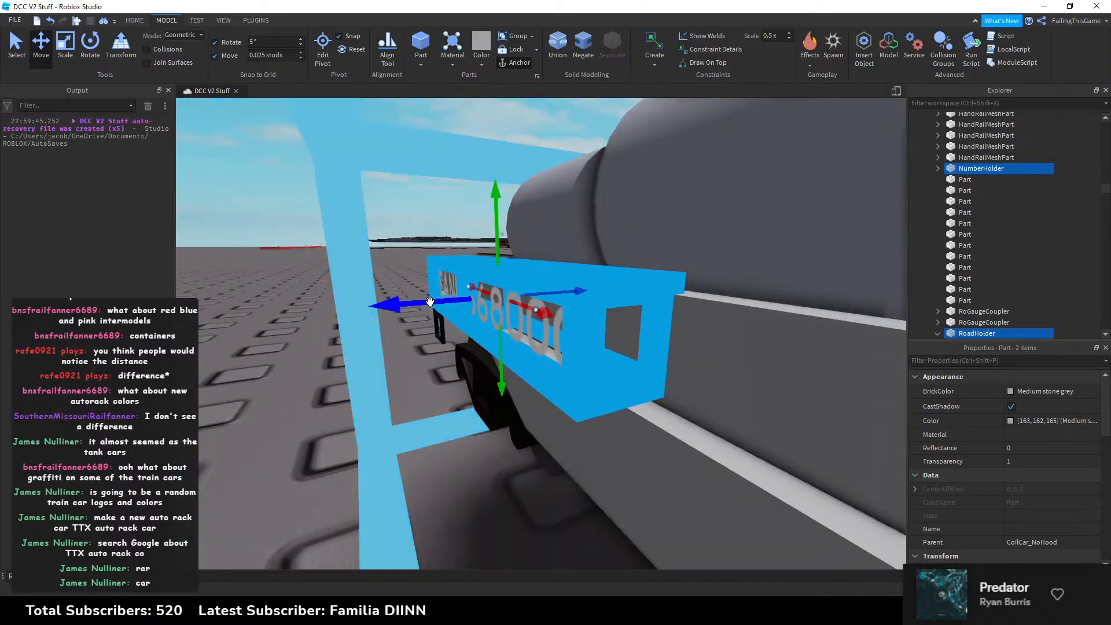
# Step: Push the two label holders inward until their text sits just on the surface of the car's side wall
pyautogui.moveTo(429, 302); pyautogui.dragTo(466, 297)
pyautogui.click(236, 55)
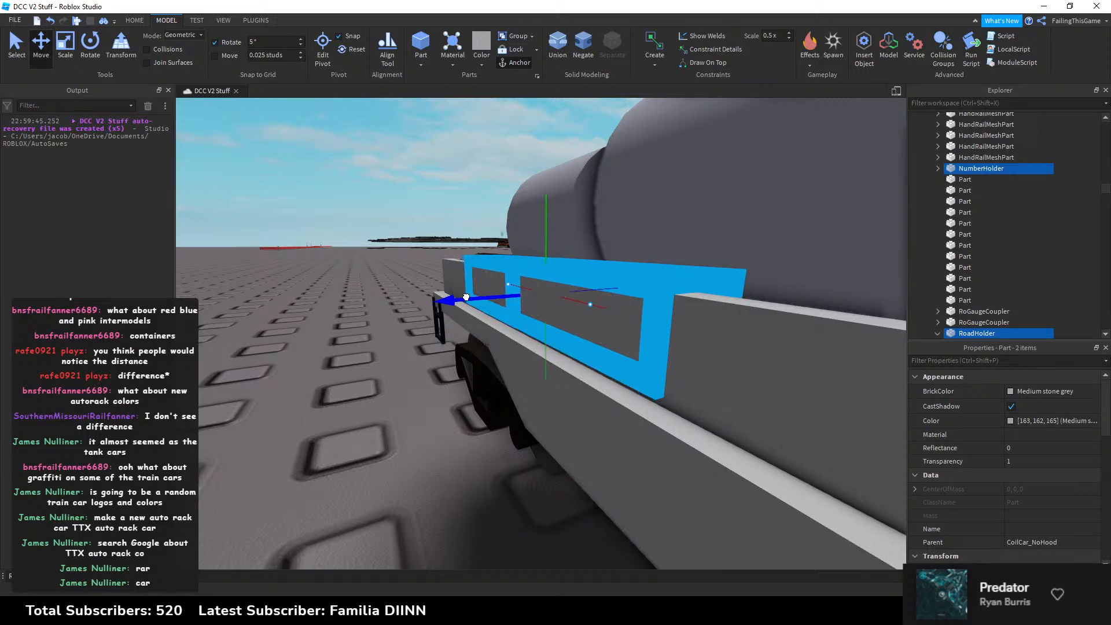
pyautogui.moveTo(465, 297); pyautogui.dragTo(466, 297)
pyautogui.press('a')
pyautogui.moveTo(454, 273); pyautogui.dragTo(450, 273, button='right')
# Step: Fine-tune the height of the two label holders on the side wall and their position along the car near its end
pyautogui.moveTo(646, 211); pyautogui.dragTo(639, 226)
pyautogui.press('e')
pyautogui.moveTo(638, 225); pyautogui.dragTo(637, 219, button='right')
pyautogui.press('a')
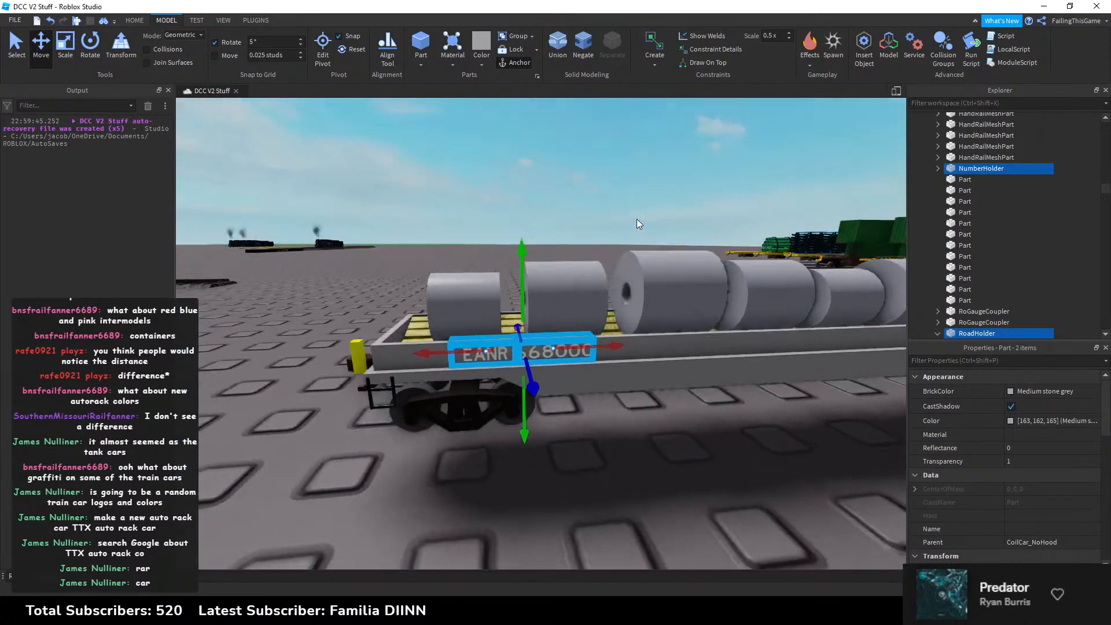
pyautogui.press('w')
pyautogui.moveTo(397, 354); pyautogui.dragTo(438, 360)
pyautogui.moveTo(441, 357); pyautogui.dragTo(443, 356, button='right')
pyautogui.press('s')
pyautogui.moveTo(448, 354); pyautogui.dragTo(453, 353)
# Step: Duplicate both label holders and place the copies on the car's opposite side wall, with the text facing outward
pyautogui.press('e')
pyautogui.press('d')
pyautogui.moveTo(495, 337); pyautogui.dragTo(494, 341, button='right')
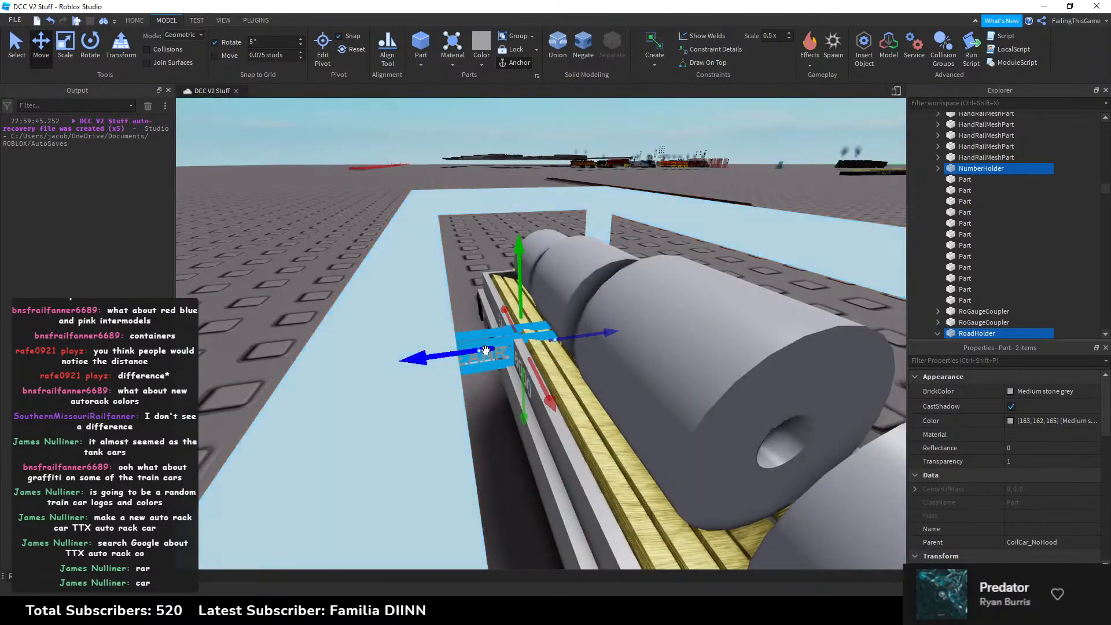
pyautogui.hotkey('ctrl', 'd')
pyautogui.scroll(5, 497, 342)
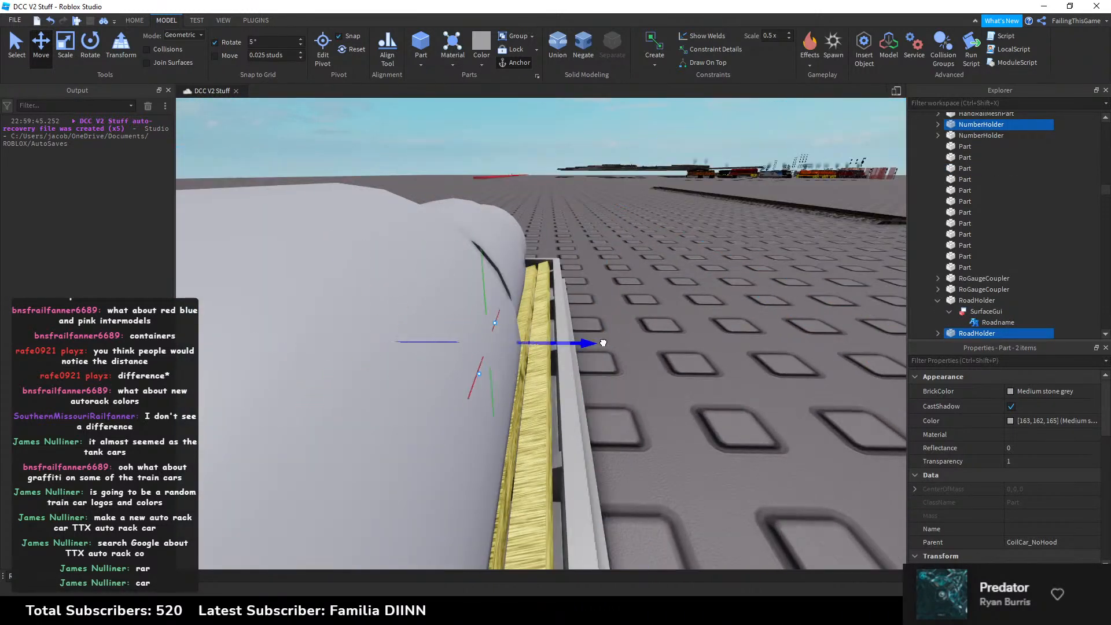
pyautogui.scroll(5, 633, 342)
pyautogui.moveTo(595, 322); pyautogui.dragTo(538, 302, button='right')
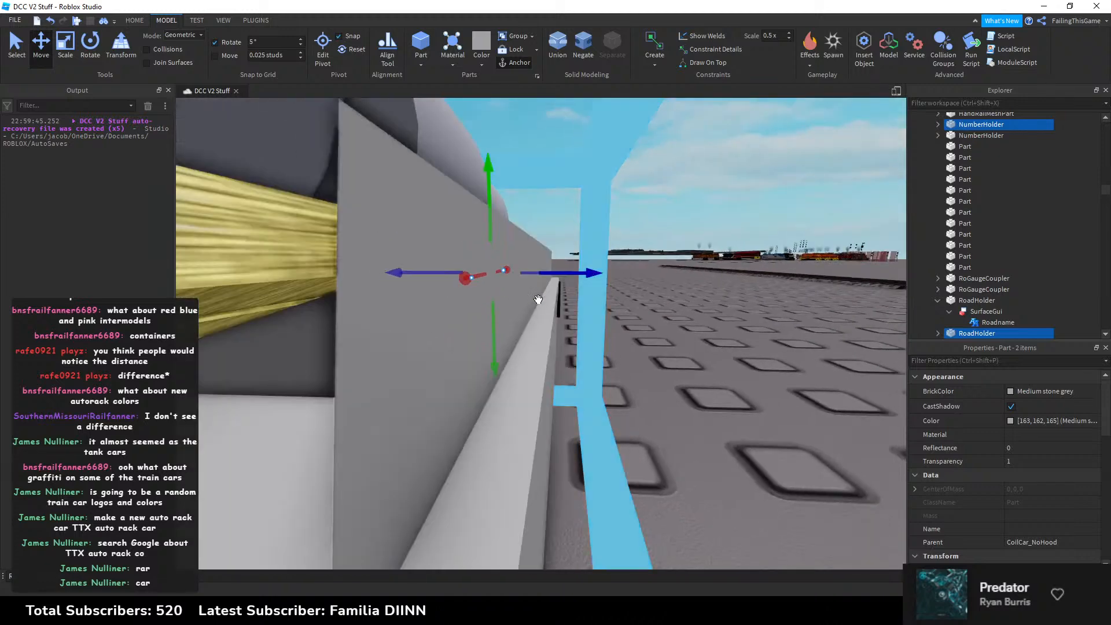
pyautogui.moveTo(550, 283); pyautogui.dragTo(574, 278)
pyautogui.press('f')
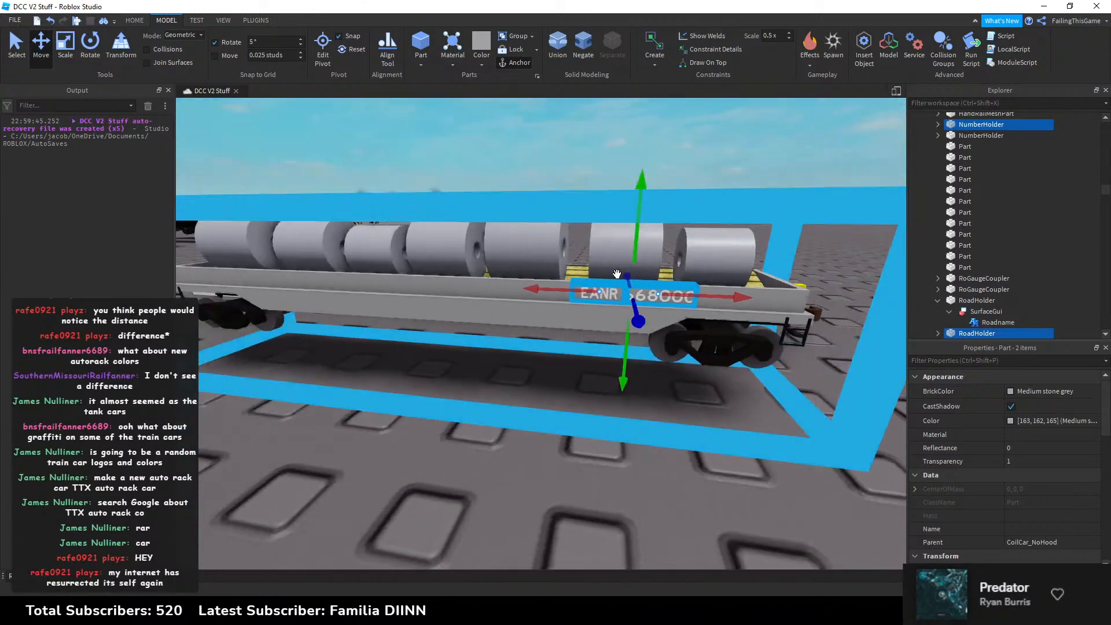
# Step: Turn move snapping back on, deselect the label holders and check their placement on the coil car's side wall
pyautogui.scroll(5, 679, 285)
pyautogui.scroll(-5, 680, 284)
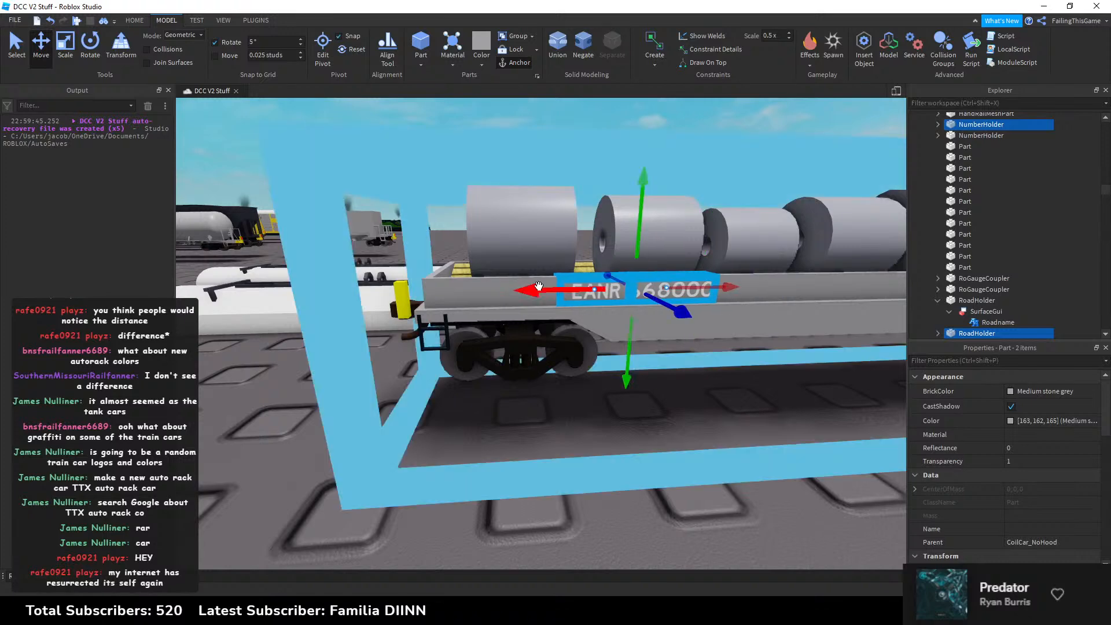
pyautogui.press('q')
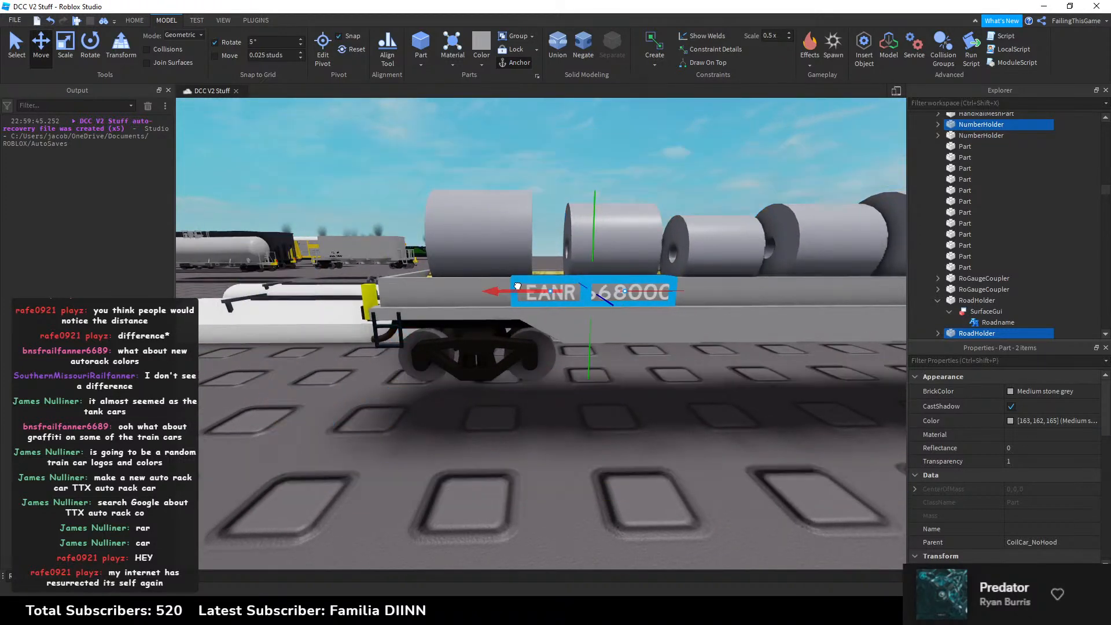
pyautogui.moveTo(517, 286); pyautogui.dragTo(518, 286)
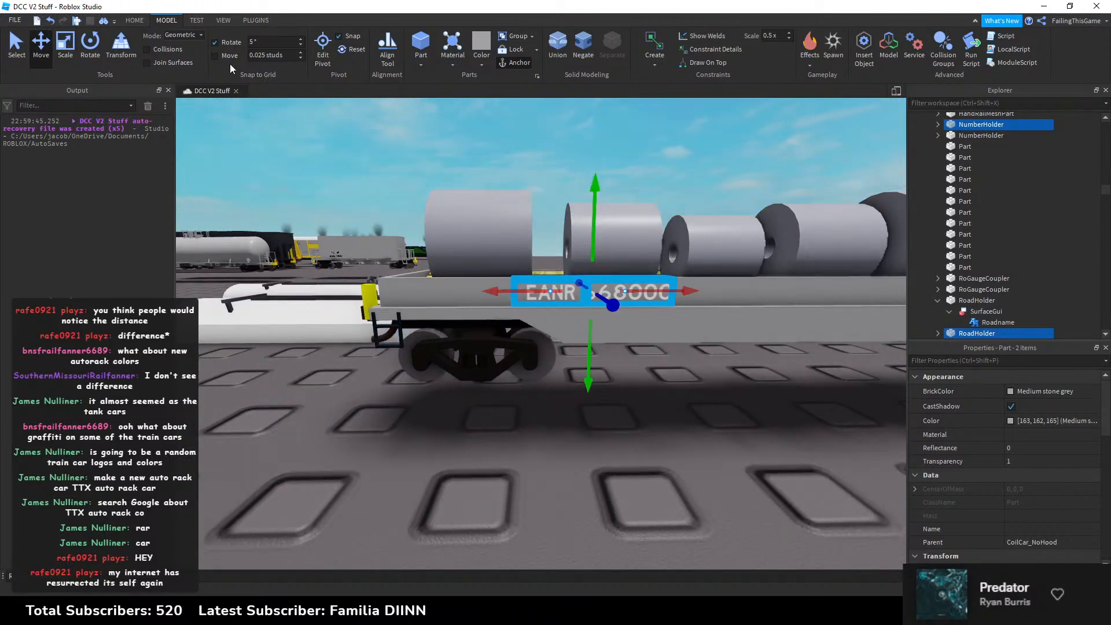
pyautogui.press('f')
pyautogui.click(630, 145)
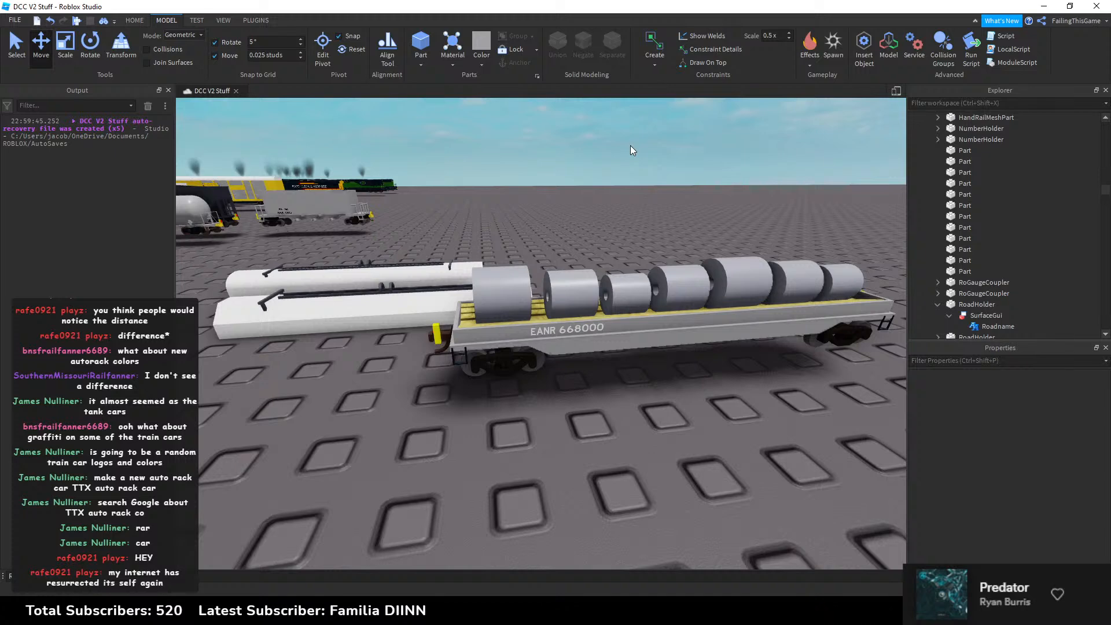
pyautogui.moveTo(630, 144); pyautogui.dragTo(590, 215, button='right')
pyautogui.scroll(3, 699, 207)
pyautogui.press('a')
pyautogui.press('q')
pyautogui.press('w')
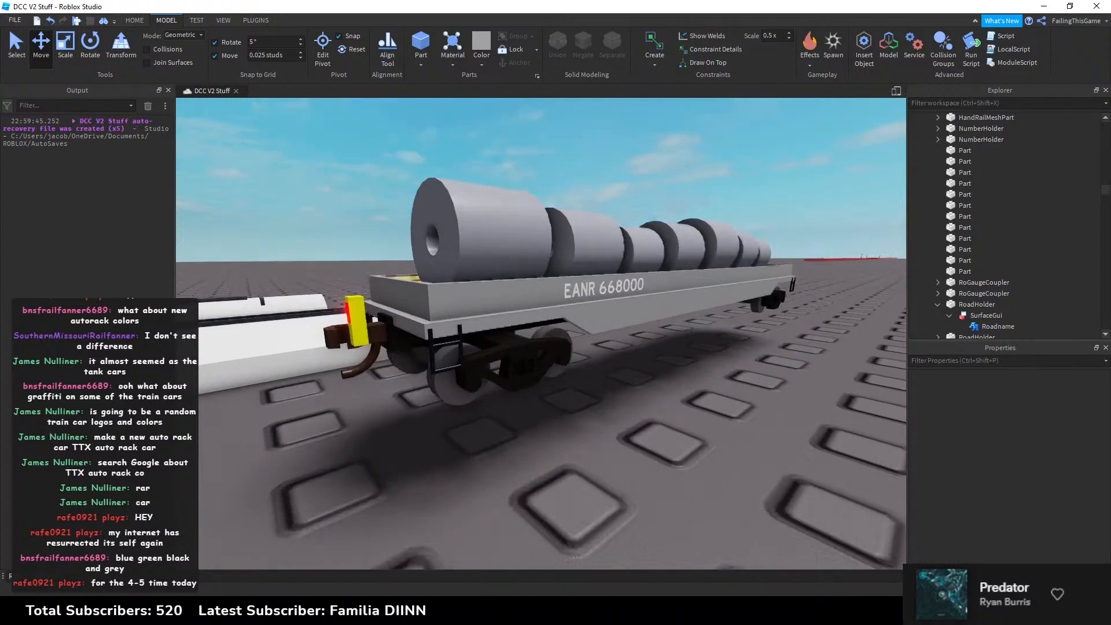
# Step: Search Google for coil car in a new browser tab, view the image results, and return to the DCC V2 Stuff place
pyautogui.hotkey('alt', 'Tab')
pyautogui.hotkey('ctrl', 't')
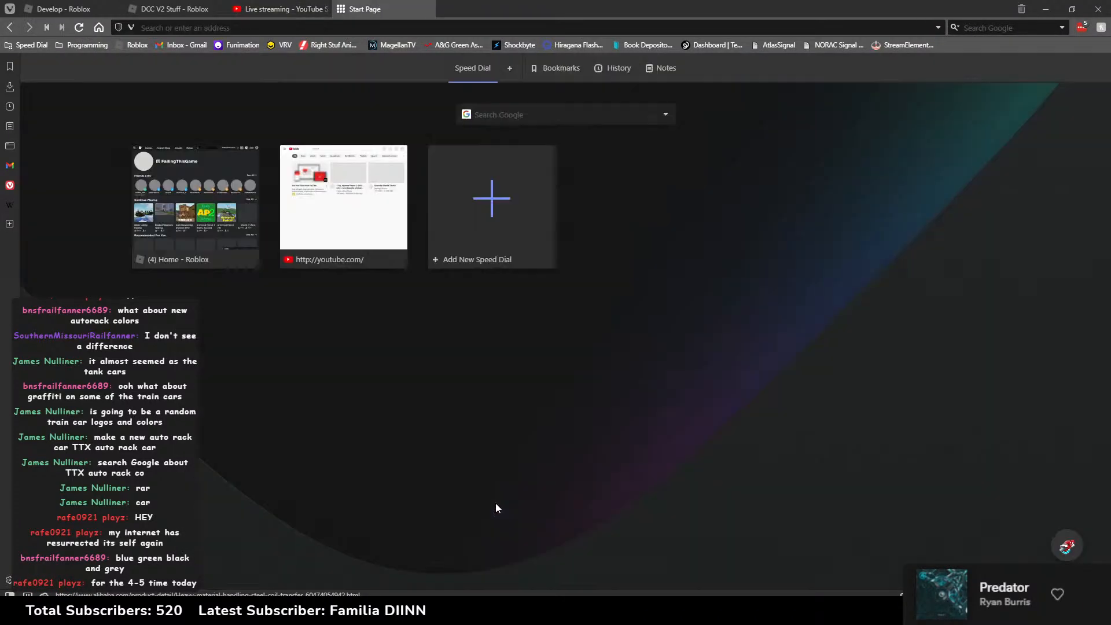
pyautogui.write('railbox')
pyautogui.press('Return')
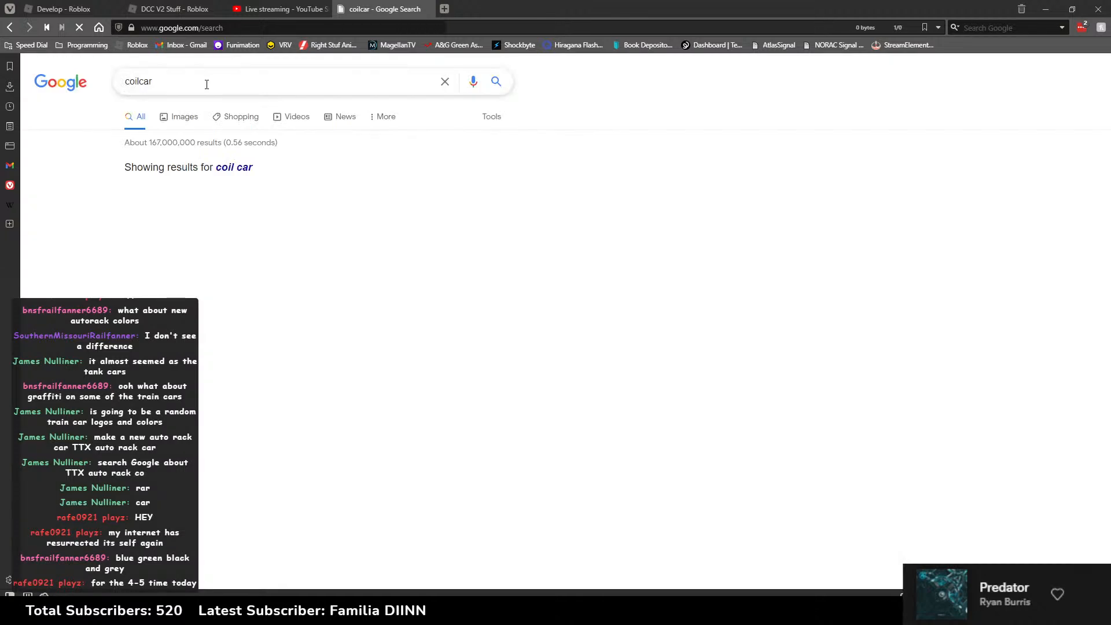
pyautogui.click(181, 120)
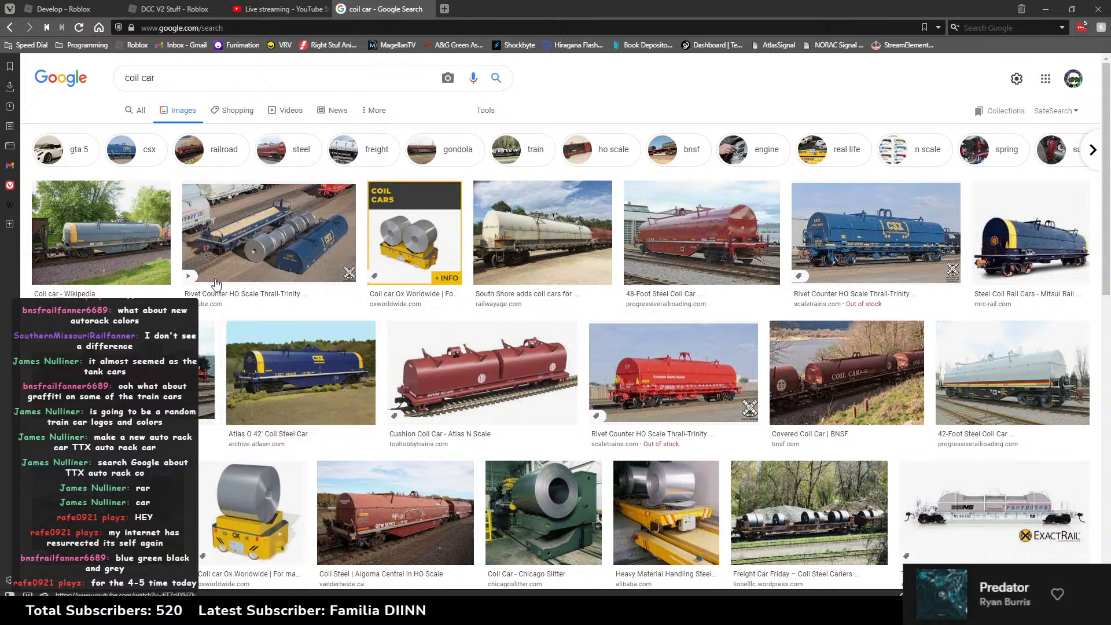
pyautogui.click(333, 342)
pyautogui.hotkey('alt', 'Tab')
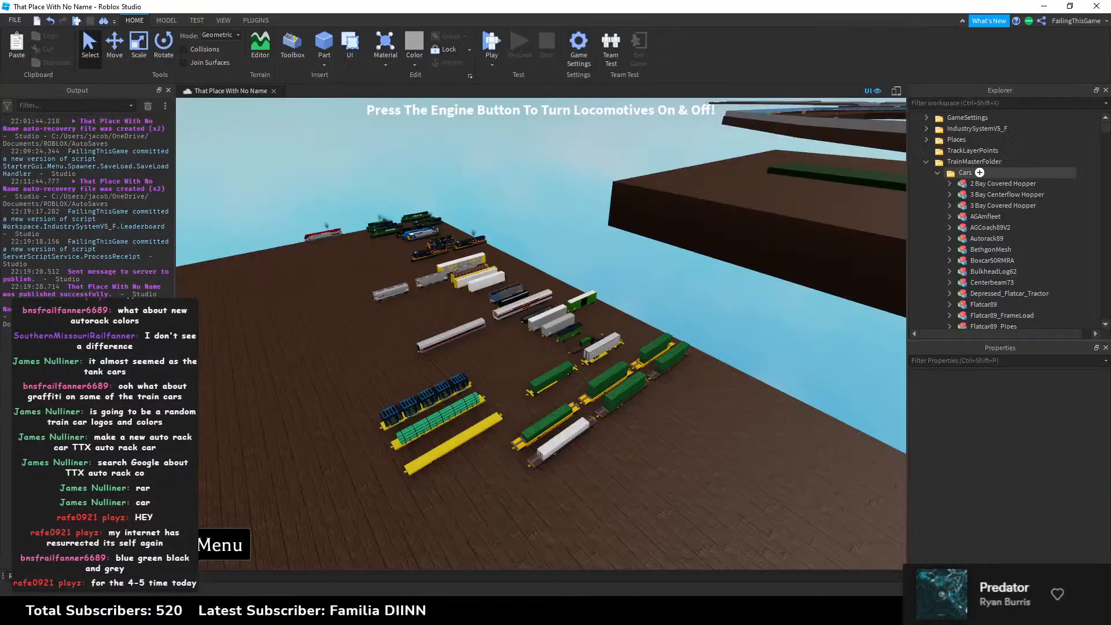
pyautogui.hotkey('alt', 'Tab')
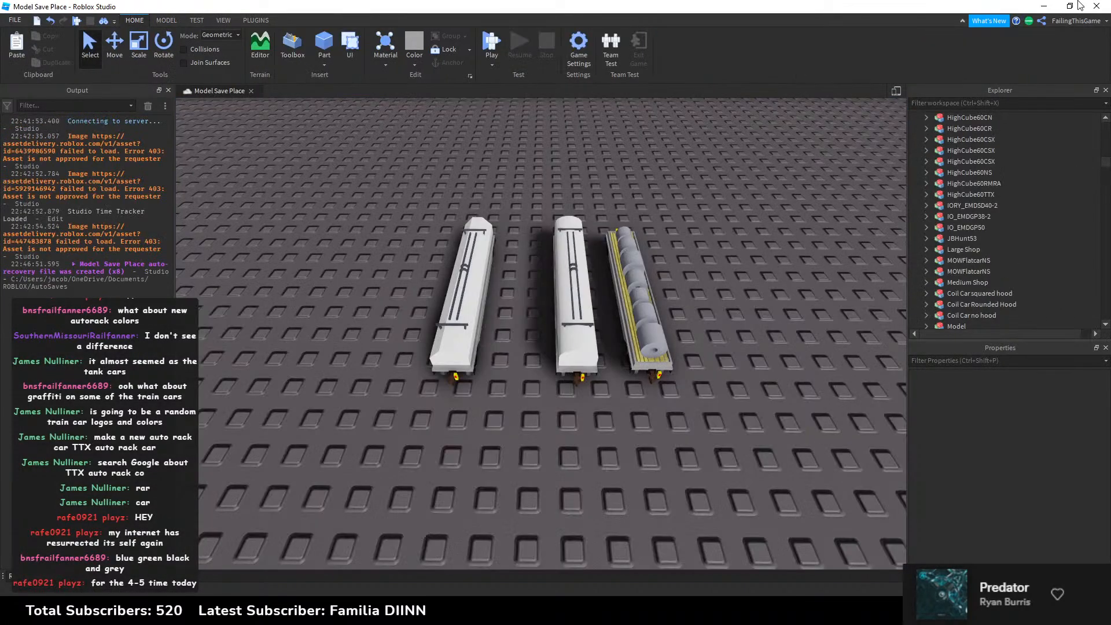
pyautogui.hotkey('alt', 'Tab')
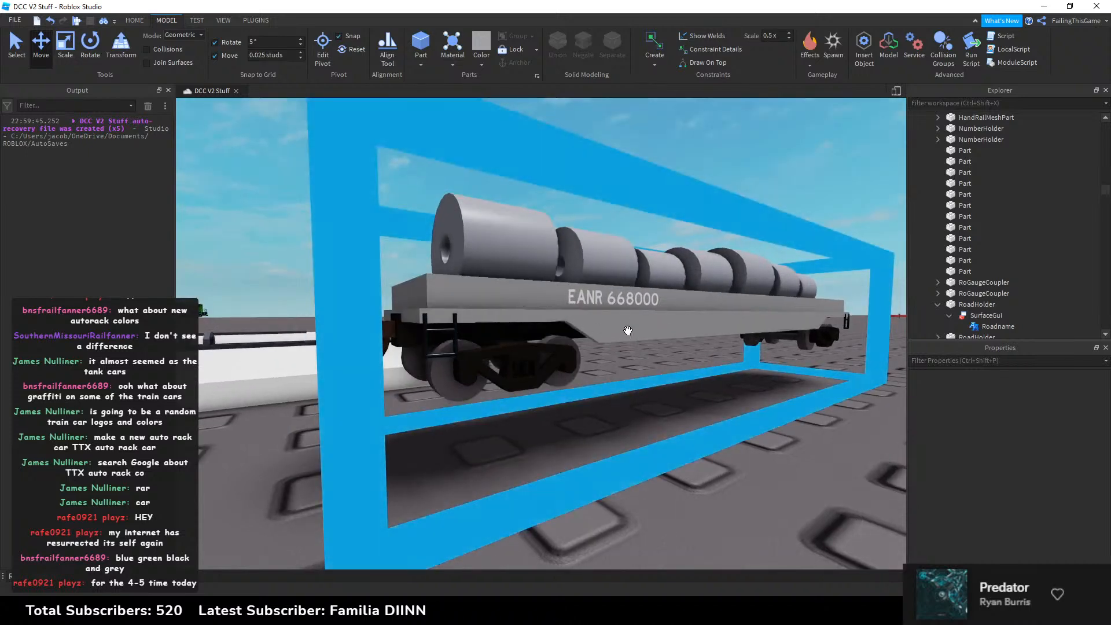
# Step: Select the deck base together with the lower side panel and its two end wedges on one side of the car
pyautogui.click(645, 328)
pyautogui.click(9, 52)
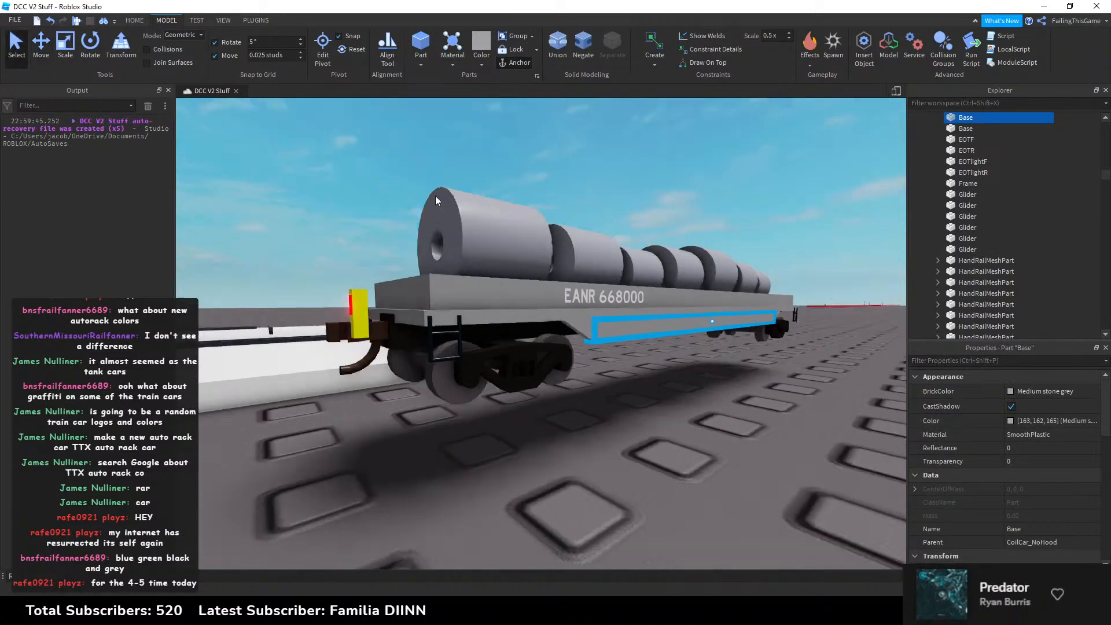
pyautogui.moveTo(435, 195); pyautogui.dragTo(488, 228, button='right')
pyautogui.keyDown('ctrl'); pyautogui.keyDown('alt'); pyautogui.click(596, 313); pyautogui.keyUp('alt'); pyautogui.keyUp('ctrl')
pyautogui.keyDown('ctrl'); pyautogui.keyDown('alt'); pyautogui.click(597, 307); pyautogui.keyUp('alt'); pyautogui.keyUp('ctrl')
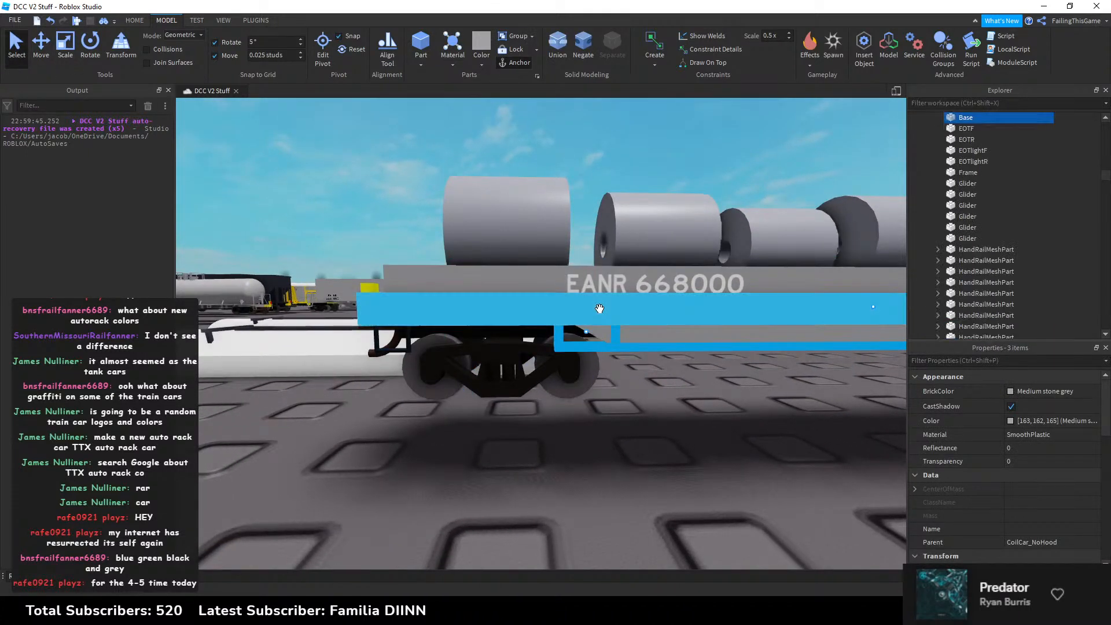
pyautogui.press('d')
pyautogui.scroll(-3, 598, 305)
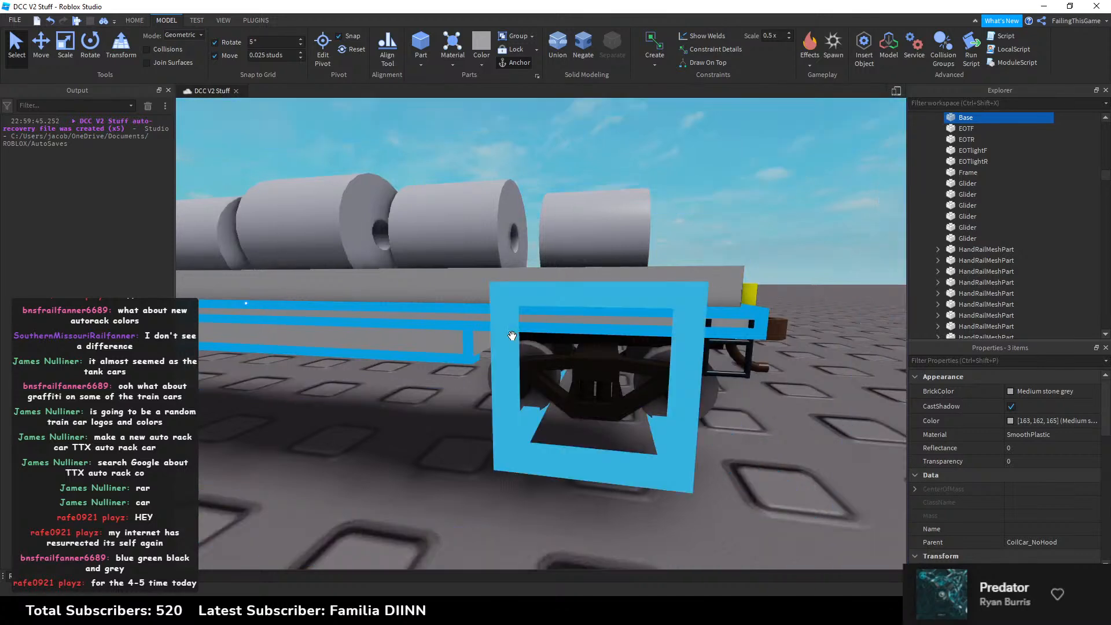
pyautogui.keyDown('ctrl'); pyautogui.click(501, 347); pyautogui.keyUp('ctrl')
pyautogui.scroll(2, 646, 273)
pyautogui.press('d')
# Step: Add the lower side panel and its two end wedges on the car's opposite side to the selection
pyautogui.moveTo(645, 273); pyautogui.dragTo(501, 323, button='right')
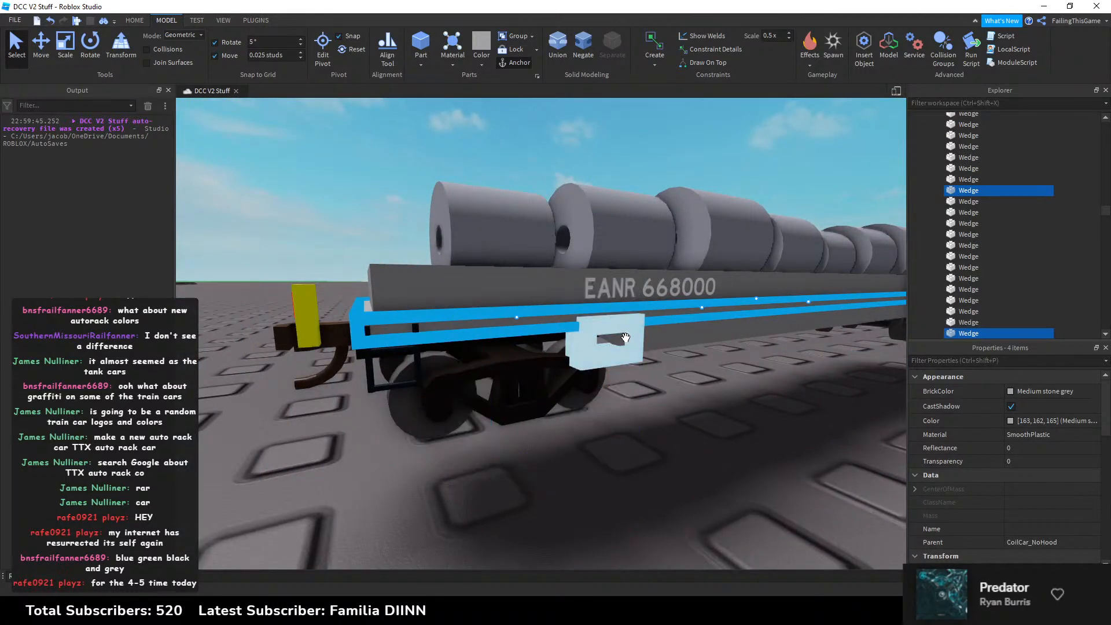
pyautogui.keyDown('ctrl'); pyautogui.keyDown('alt'); pyautogui.click(614, 340); pyautogui.keyUp('alt'); pyautogui.keyUp('ctrl')
pyautogui.keyDown('ctrl'); pyautogui.keyDown('alt'); pyautogui.click(686, 338); pyautogui.keyUp('alt'); pyautogui.keyUp('ctrl')
pyautogui.scroll(5, 699, 328)
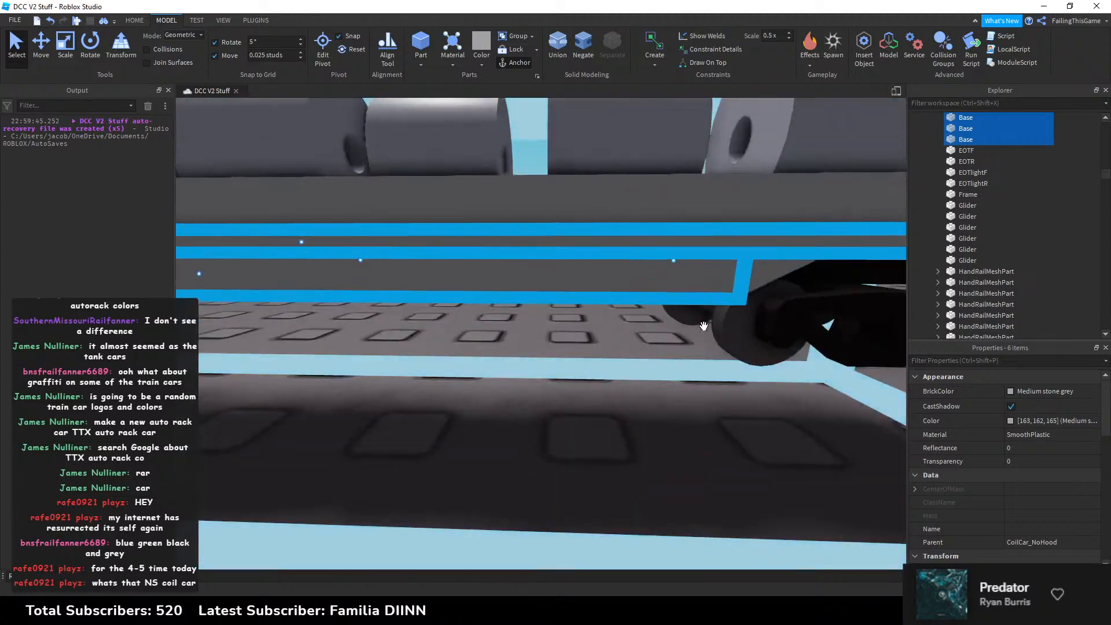
pyautogui.keyDown('ctrl'); pyautogui.keyDown('alt'); pyautogui.click(698, 257); pyautogui.keyUp('alt'); pyautogui.keyUp('ctrl')
pyautogui.scroll(-10, 665, 232)
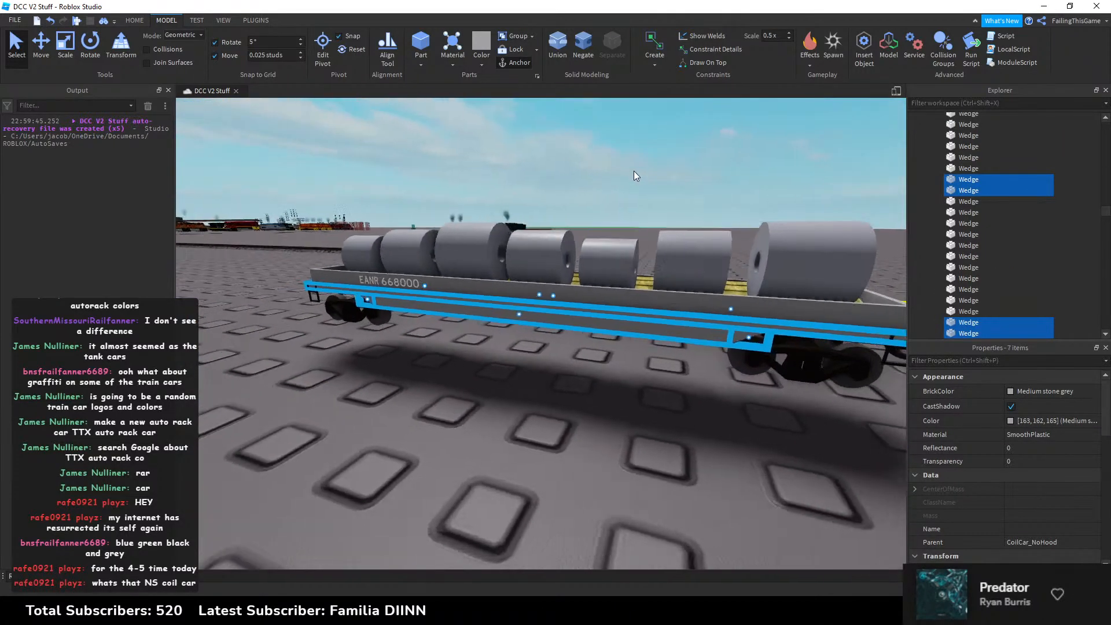
# Step: Try to union the deck base with both lower side panels and their wedges, and undo the union
pyautogui.press('w')
pyautogui.moveTo(634, 171); pyautogui.dragTo(619, 148, button='right')
pyautogui.keyDown('alt'); pyautogui.click(611, 318); pyautogui.keyUp('alt')
pyautogui.press('d')
pyautogui.click(557, 44)
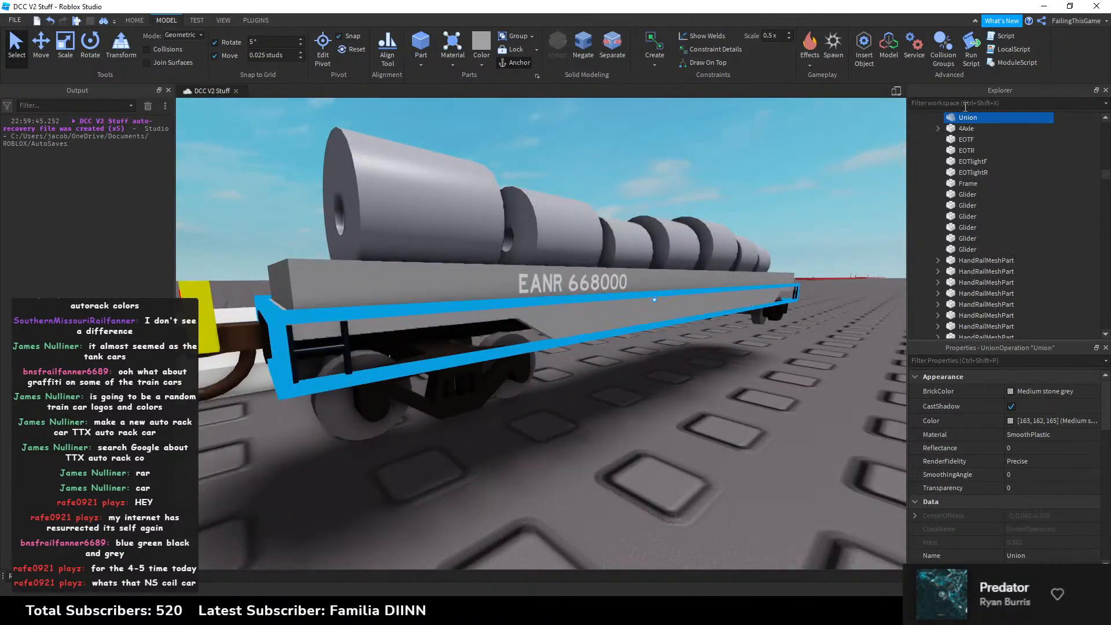
pyautogui.press('w')
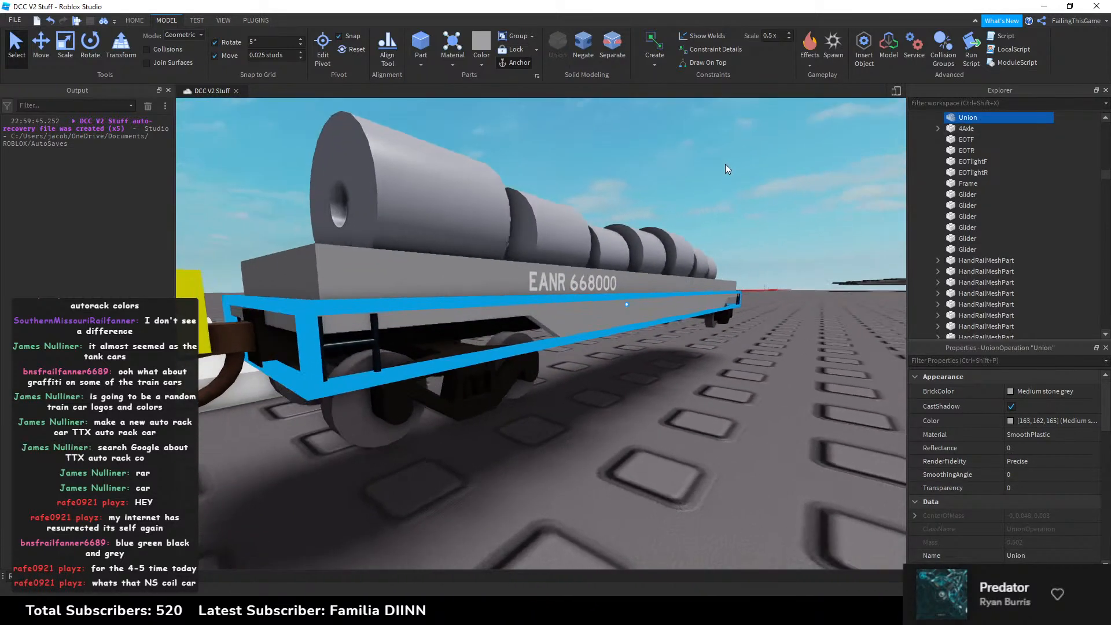
pyautogui.hotkey('ctrl', 'z')
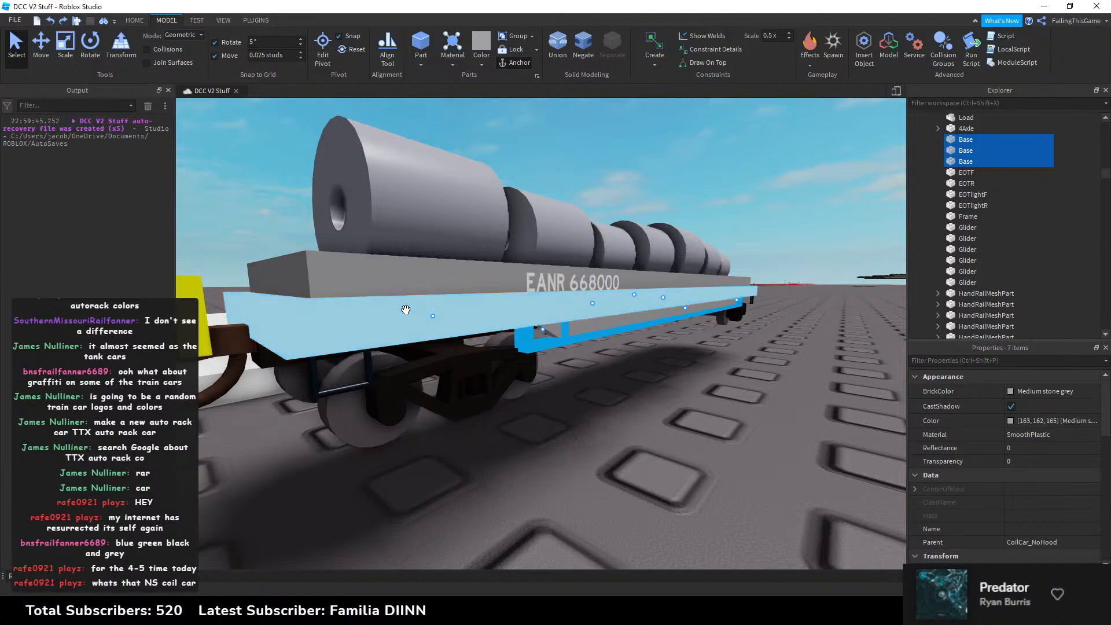
# Step: Remove the deck base from the selection and union the two lower side panels with their four wedges
pyautogui.keyDown('ctrl'); pyautogui.keyDown('alt'); pyautogui.click(403, 310); pyautogui.keyUp('alt'); pyautogui.keyUp('ctrl')
pyautogui.press('a')
pyautogui.moveTo(496, 187); pyautogui.dragTo(493, 186, button='right')
pyautogui.press('a')
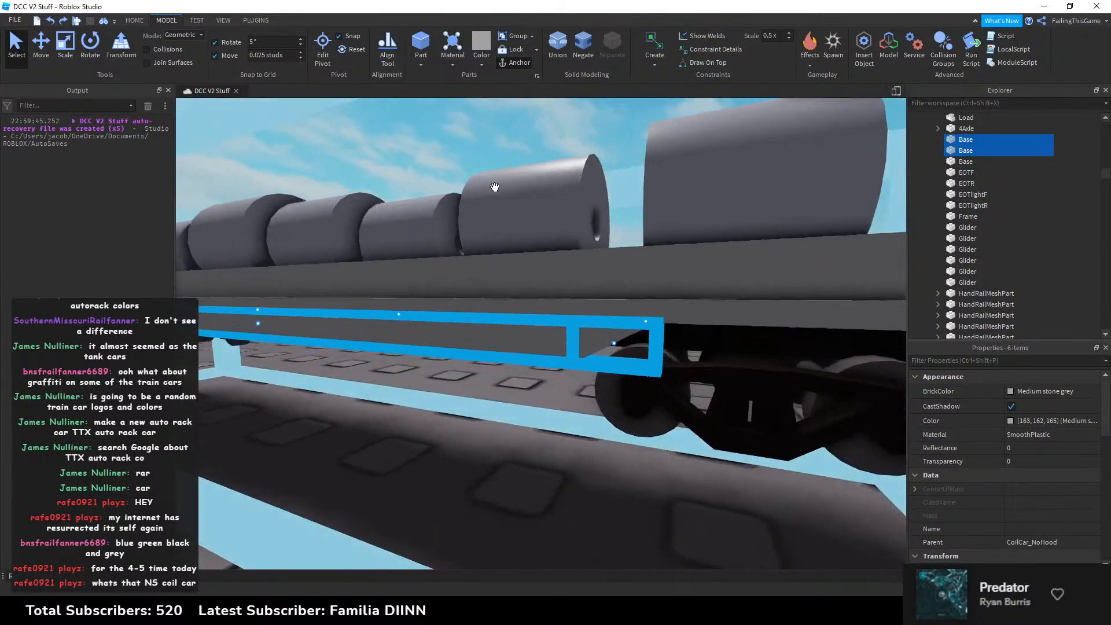
pyautogui.moveTo(759, 161); pyautogui.dragTo(692, 51, button='right')
pyautogui.press('d')
pyautogui.press('w')
pyautogui.click(559, 46)
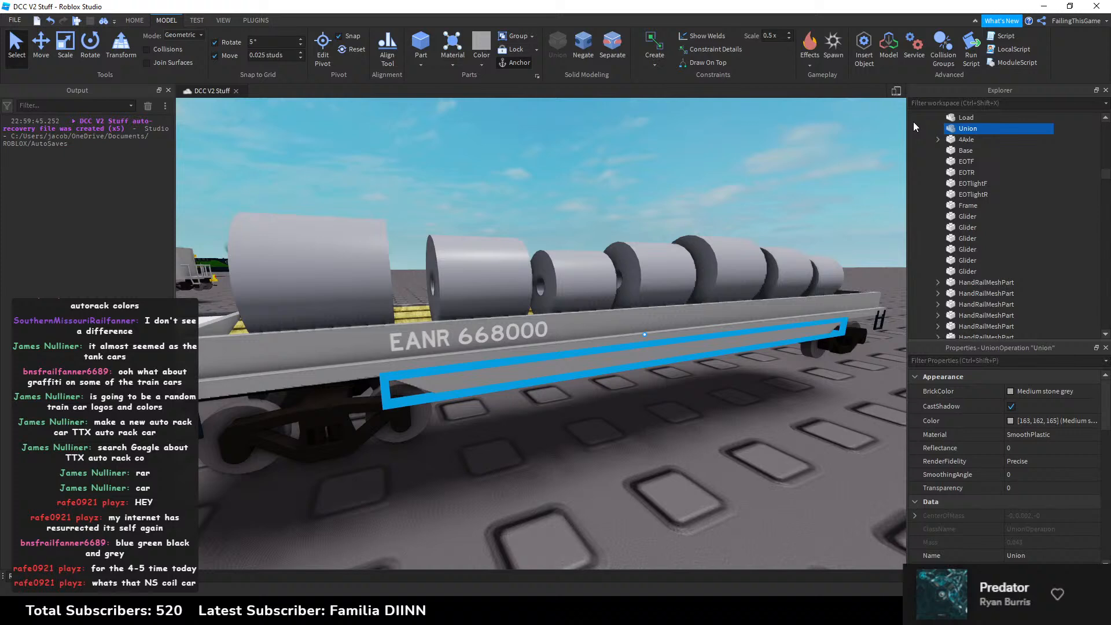
# Step: Rename the new union of lower side panels to Skirt and deselect it
pyautogui.rightClick(953, 129)
pyautogui.click(992, 194)
pyautogui.write('Sk')
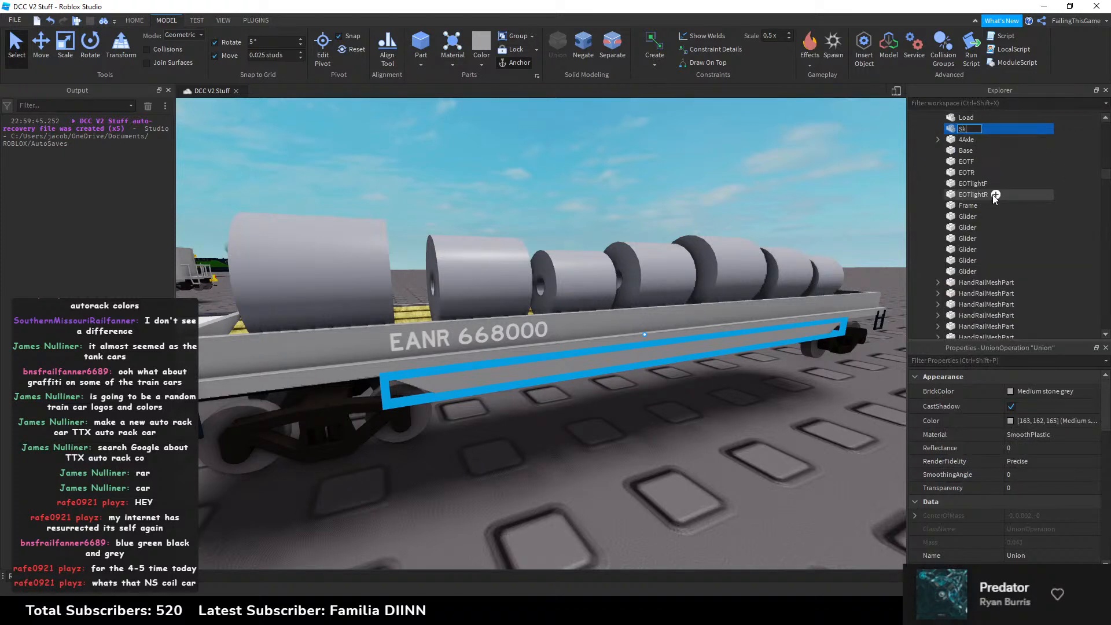
pyautogui.write('irt')
pyautogui.press('Return')
pyautogui.click(627, 154)
pyautogui.press('a')
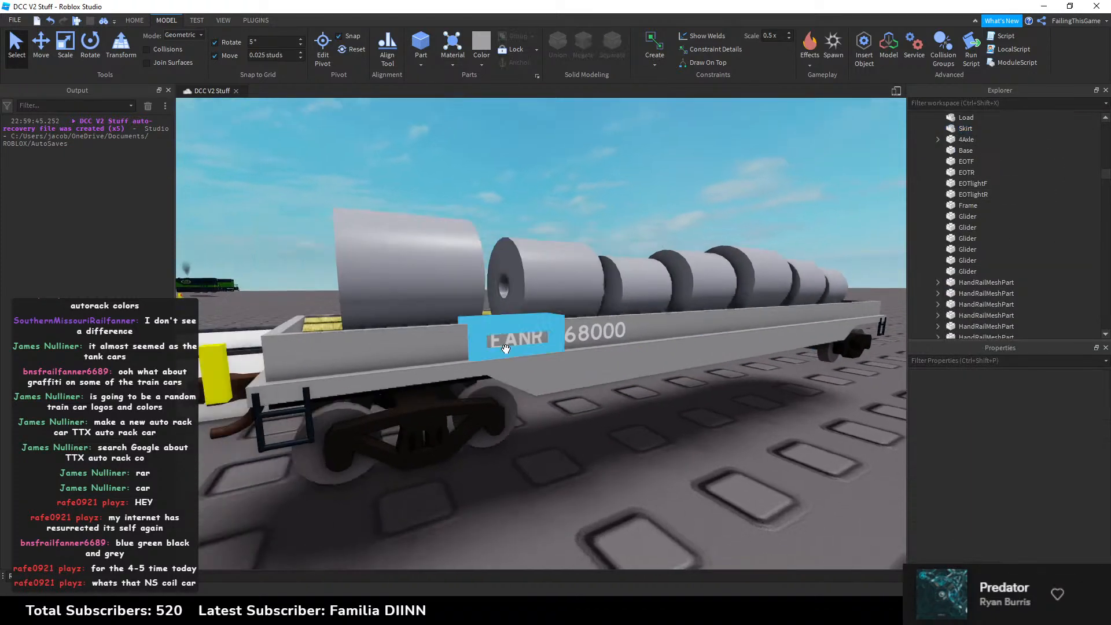
pyautogui.click(449, 370)
pyautogui.click(348, 380)
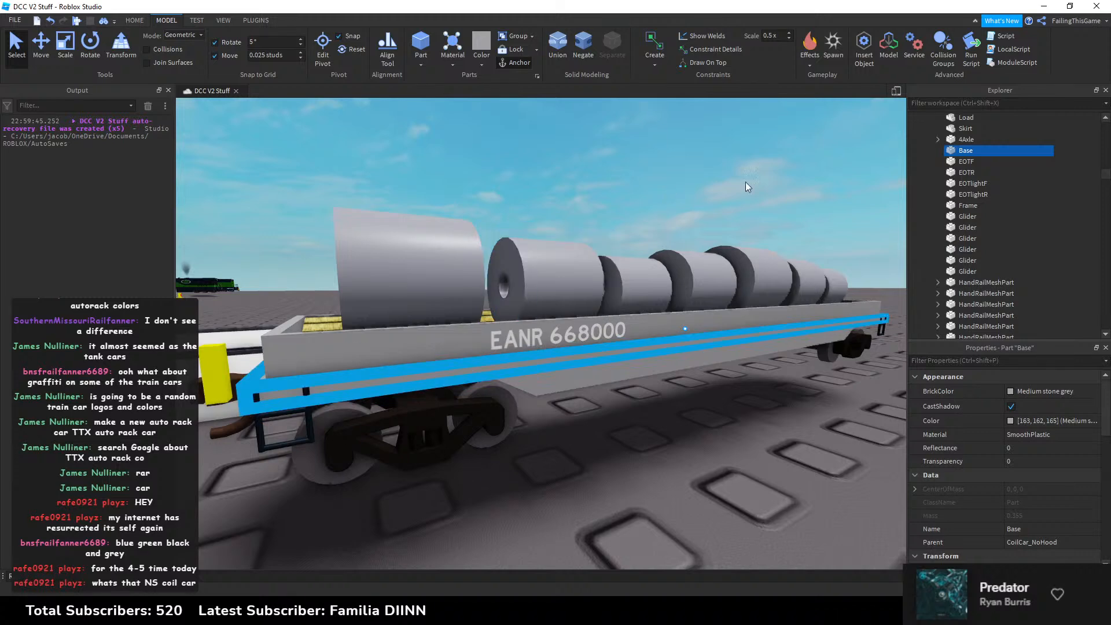
pyautogui.keyDown('ctrl'); pyautogui.click(965, 128); pyautogui.keyUp('ctrl')
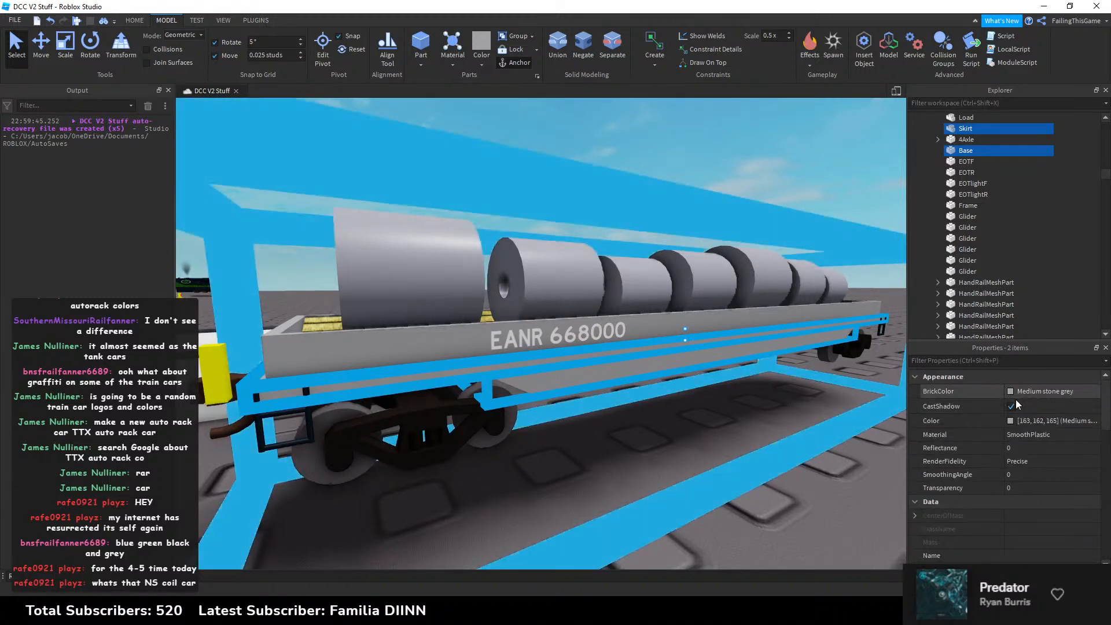
pyautogui.click(1009, 392)
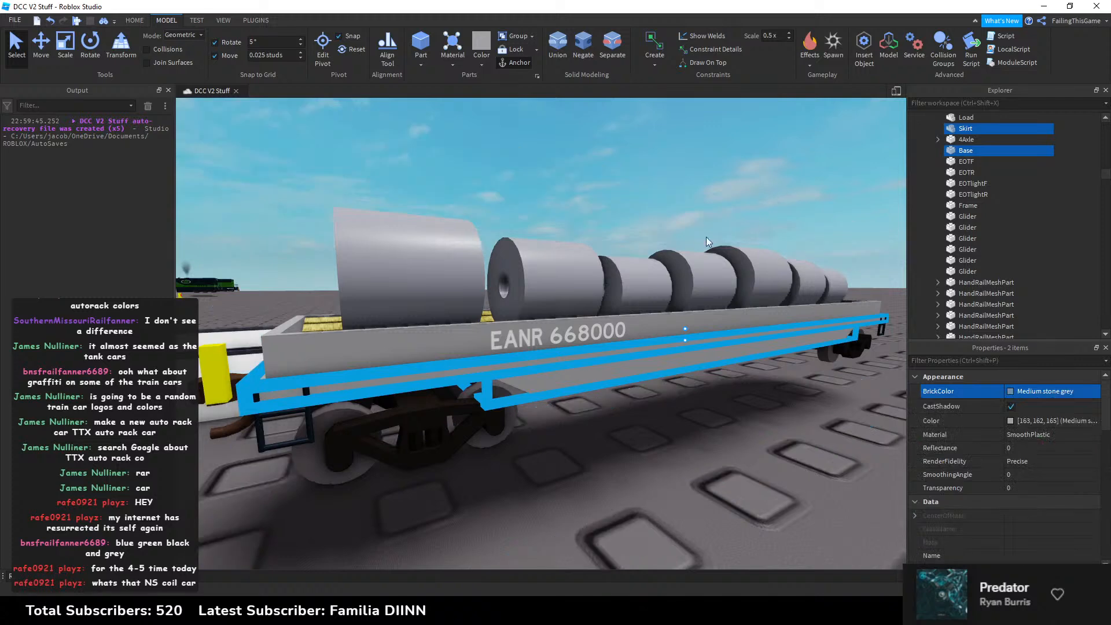
pyautogui.click(590, 179)
# Step: Select the four wall parts around the coil bed: both long side walls and both end walls
pyautogui.press('a')
pyautogui.moveTo(590, 180); pyautogui.dragTo(597, 181, button='right')
pyautogui.click(659, 357)
pyautogui.keyDown('ctrl'); pyautogui.click(591, 367); pyautogui.keyUp('ctrl')
pyautogui.press('a')
pyautogui.moveTo(593, 368); pyautogui.dragTo(557, 347, button='right')
pyautogui.keyDown('ctrl'); pyautogui.click(573, 364); pyautogui.keyUp('ctrl')
pyautogui.press('a')
pyautogui.keyDown('ctrl'); pyautogui.click(529, 462); pyautogui.keyUp('ctrl')
pyautogui.keyDown('ctrl'); pyautogui.click(528, 462); pyautogui.keyUp('ctrl')
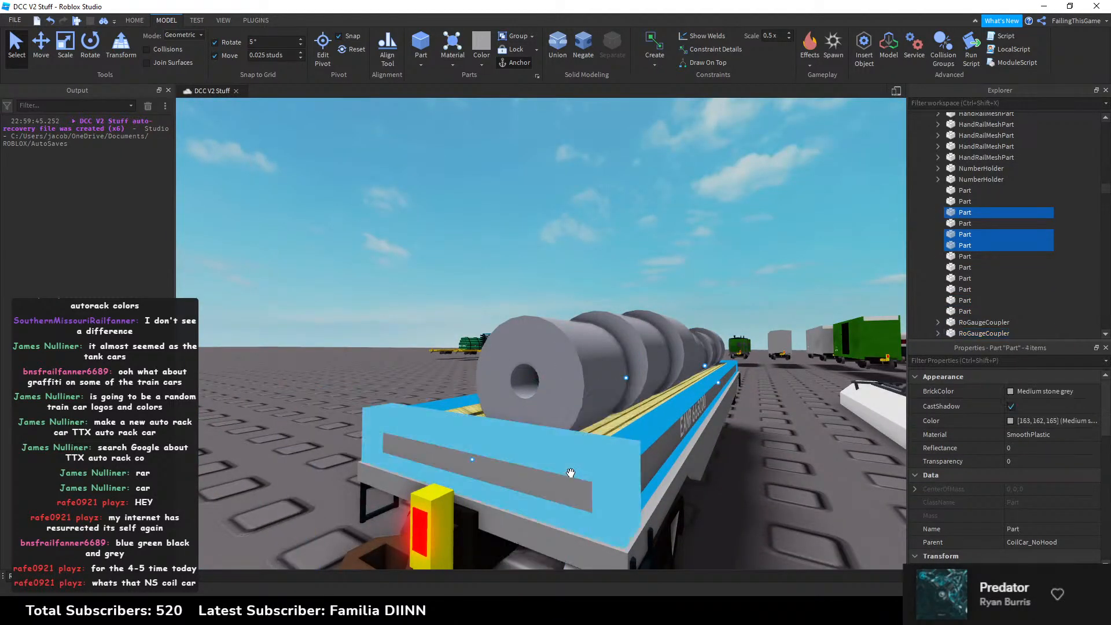
pyautogui.keyDown('ctrl'); pyautogui.click(570, 471); pyautogui.keyUp('ctrl')
# Step: Try to union the four wall parts around the coil bed, and undo the union
pyautogui.click(561, 54)
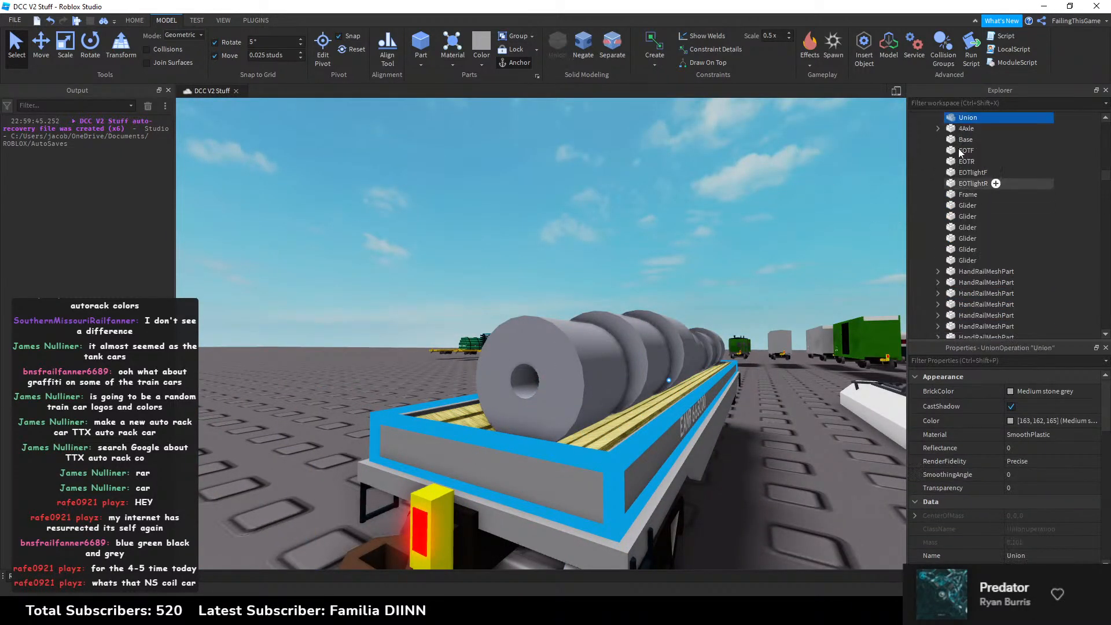
pyautogui.press('e')
pyautogui.moveTo(710, 150); pyautogui.dragTo(717, 176, button='right')
pyautogui.press('w')
pyautogui.hotkey('ctrl', 'z')
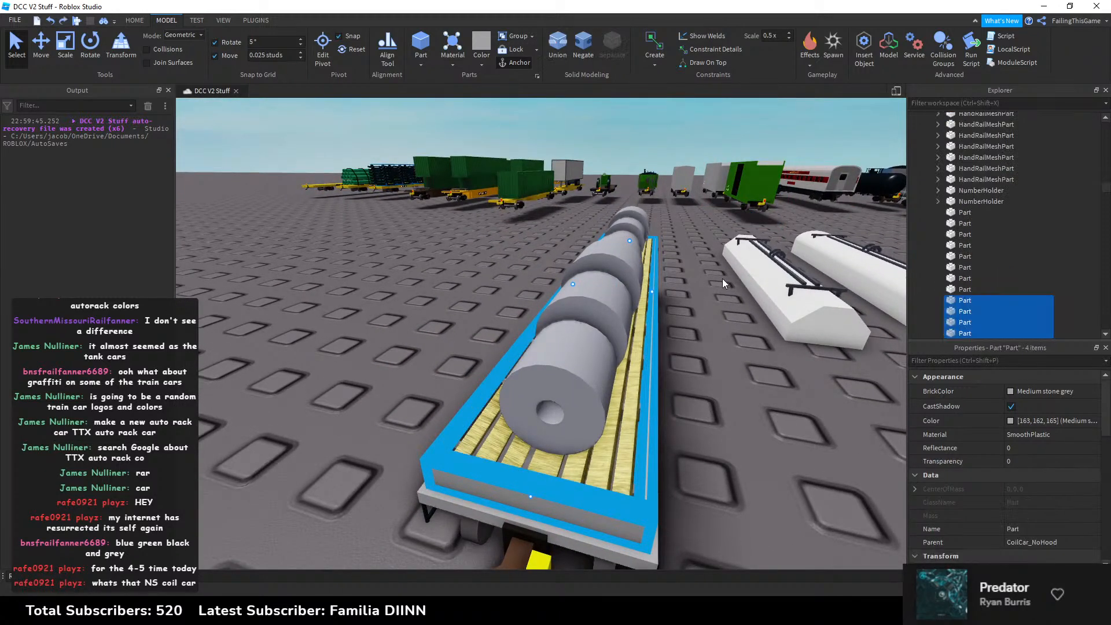
# Step: Try adding one more Part to the wall selection, and take it out again
pyautogui.moveTo(722, 279); pyautogui.dragTo(710, 280, button='right')
pyautogui.press('d')
pyautogui.keyDown('ctrl'); pyautogui.click(953, 290); pyautogui.keyUp('ctrl')
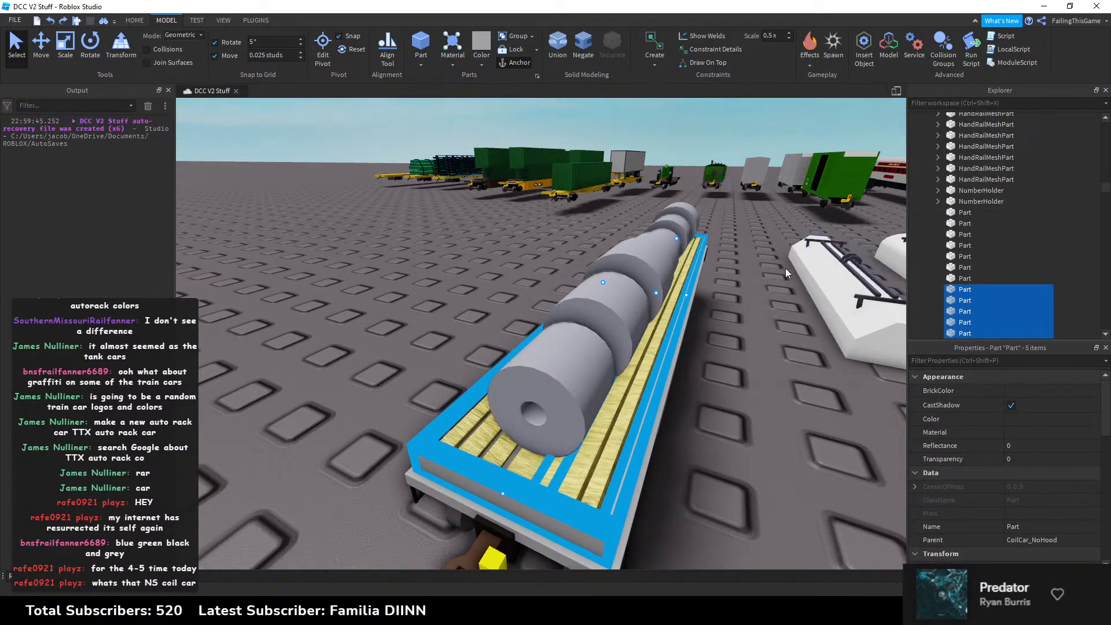
pyautogui.keyDown('ctrl'); pyautogui.click(957, 290); pyautogui.keyUp('ctrl')
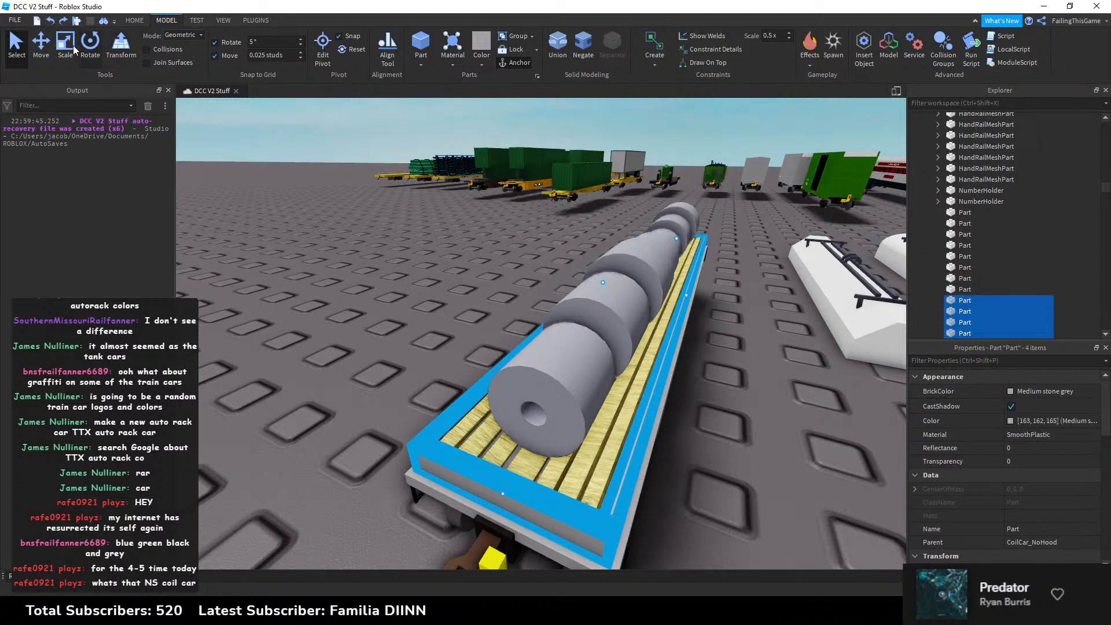
# Step: Try moving the four wall parts sideways off the car, and undo the move
pyautogui.hotkey('ctrl', '2')
pyautogui.moveTo(705, 296); pyautogui.dragTo(540, 267)
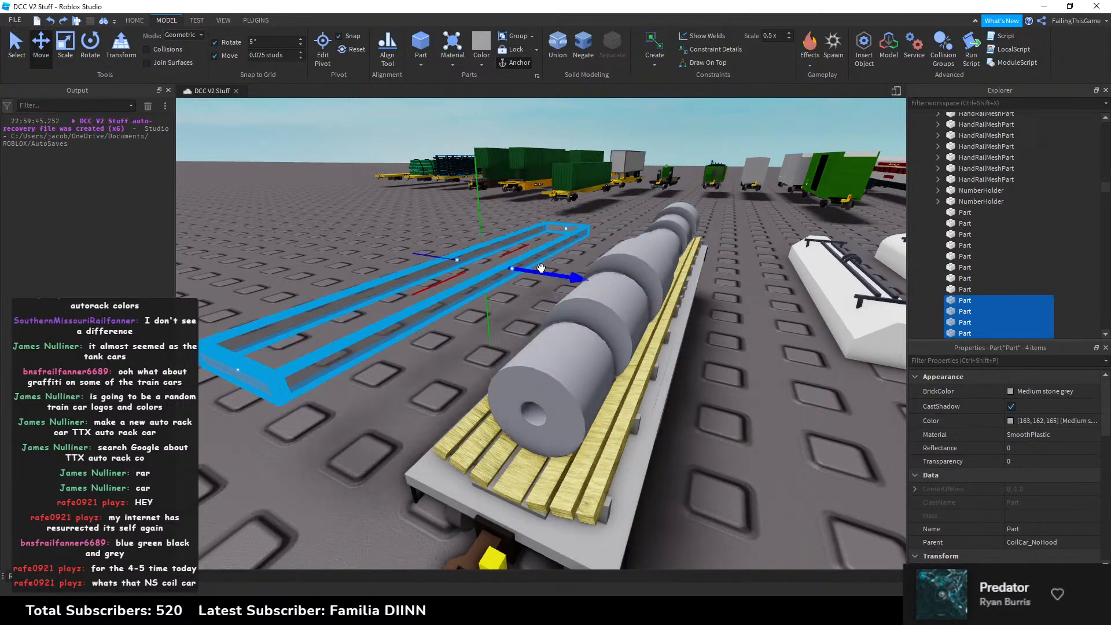
pyautogui.moveTo(540, 268); pyautogui.dragTo(541, 266, button='right')
pyautogui.hotkey('ctrl', 'z')
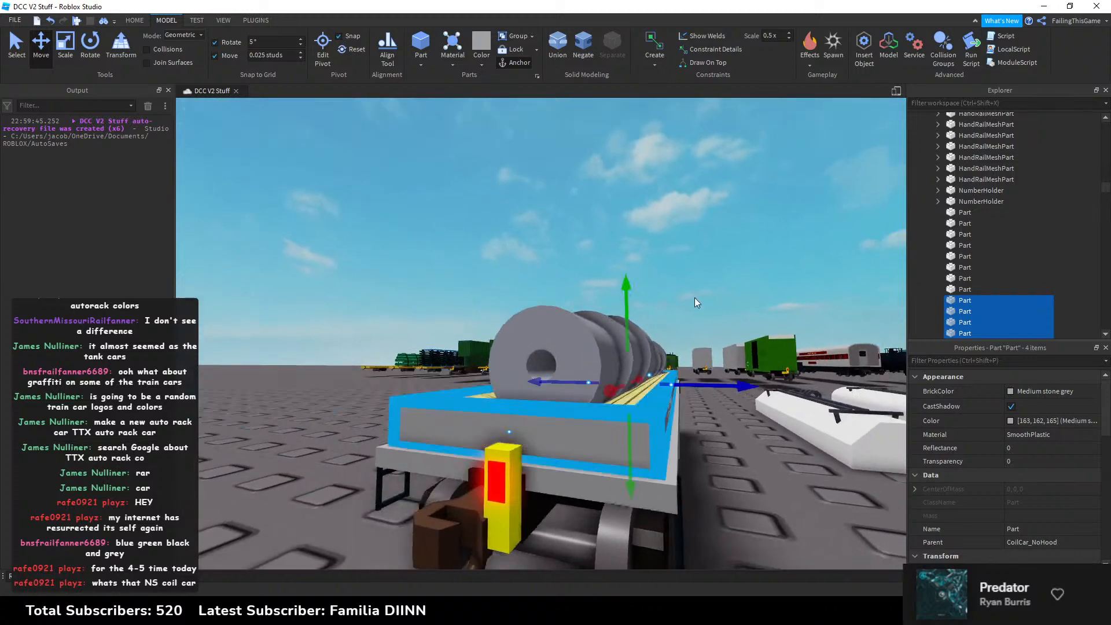
pyautogui.moveTo(764, 283); pyautogui.dragTo(762, 282, button='right')
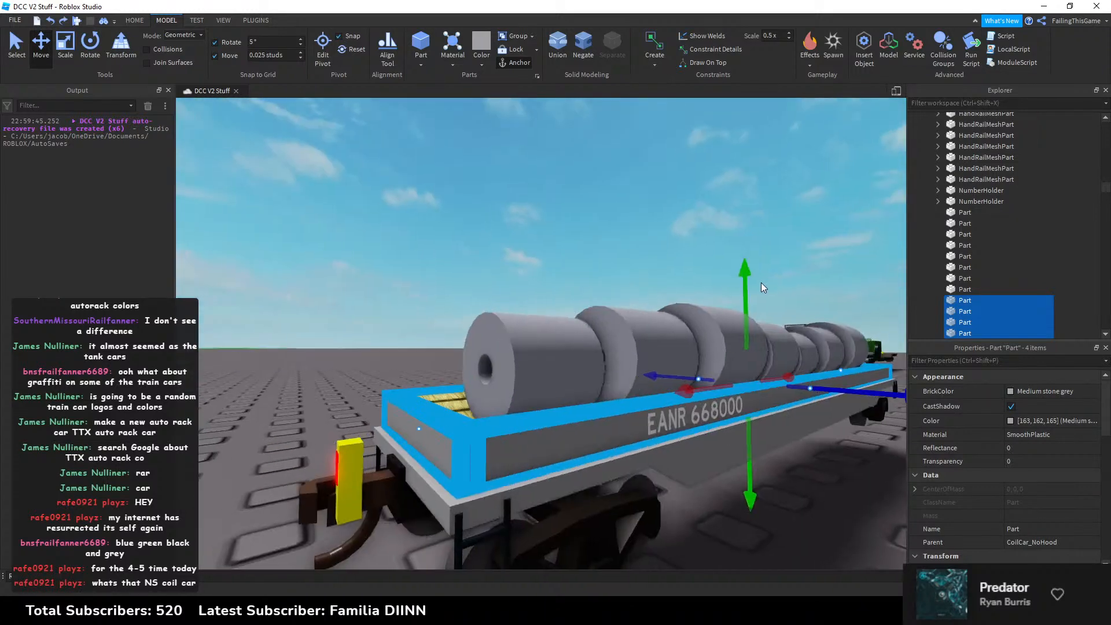
# Step: Union the four wall parts around the coil bed and rename the union Body
pyautogui.click(558, 61)
pyautogui.rightClick(965, 118)
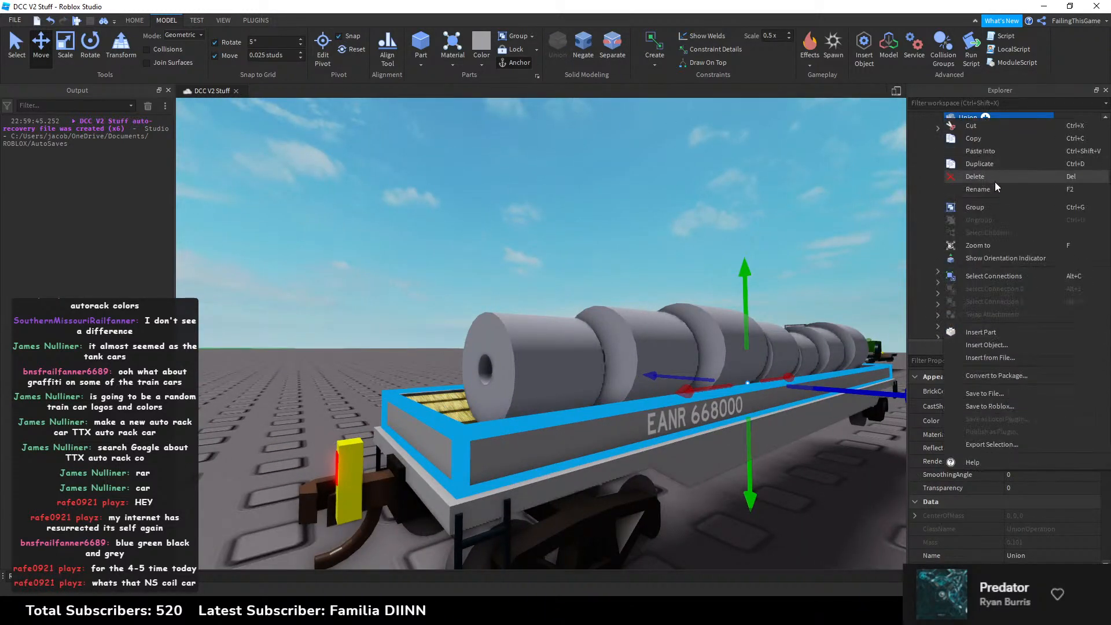
pyautogui.click(995, 188)
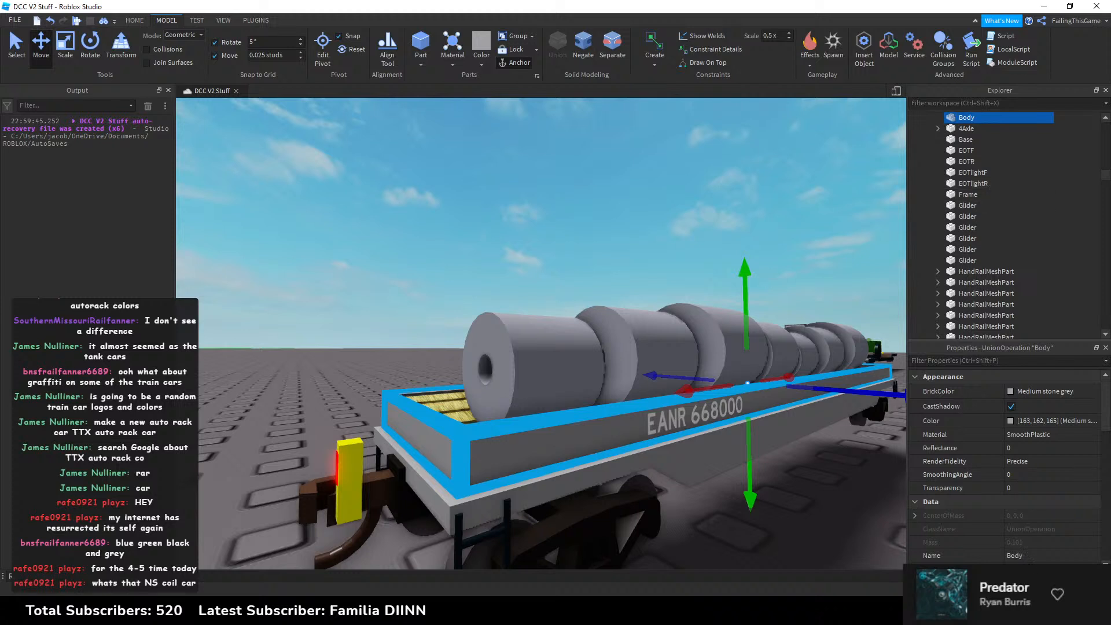
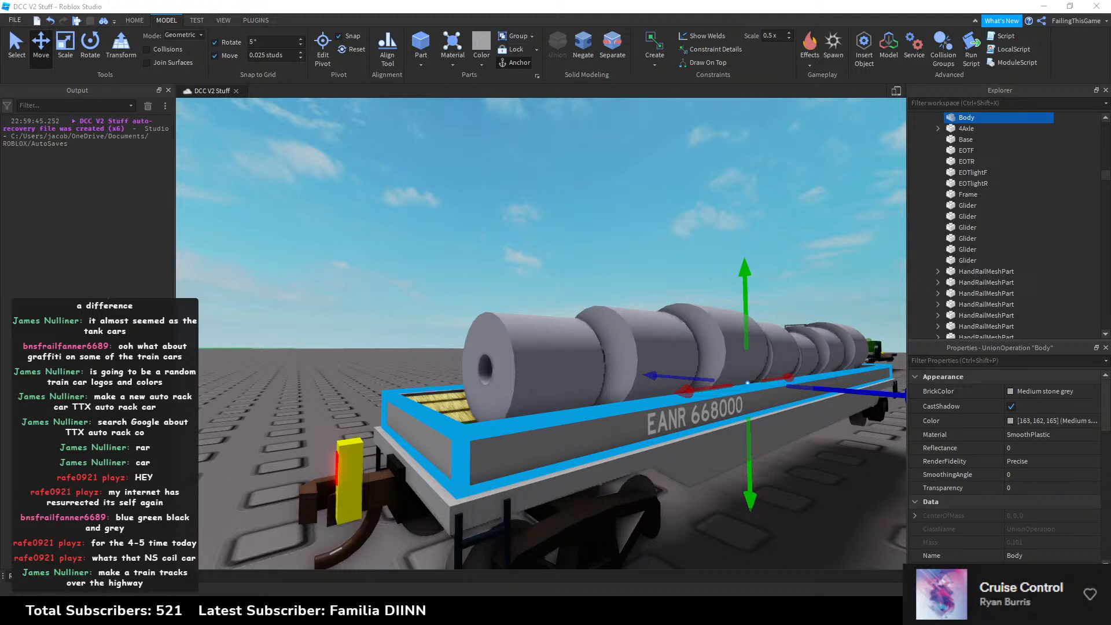
# Step: Set the move snap increment to 5 studs and move the Body wall union sideways, clear of the coil car
pyautogui.moveTo(474, 245)
pyautogui.mouseDown(button='right')
pyautogui.moveTo(491, 250)
pyautogui.moveTo(480, 244)
pyautogui.mouseUp(button='right')
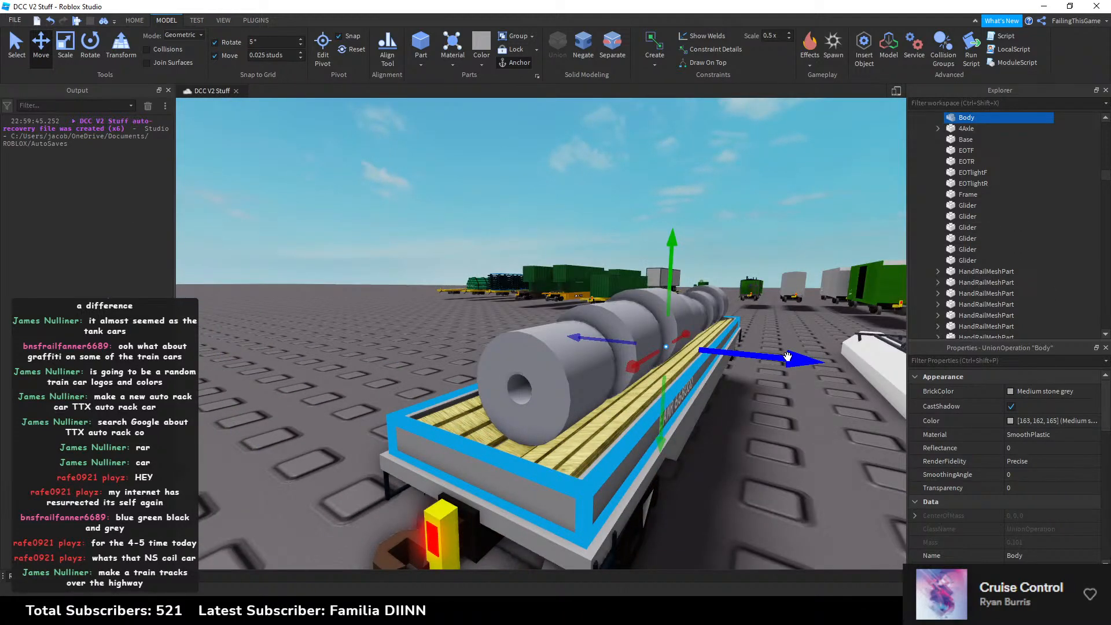
pyautogui.moveTo(787, 357); pyautogui.dragTo(612, 349)
pyautogui.hotkey('ctrl', 'z')
pyautogui.press('Return')
pyautogui.moveTo(746, 354); pyautogui.dragTo(691, 349)
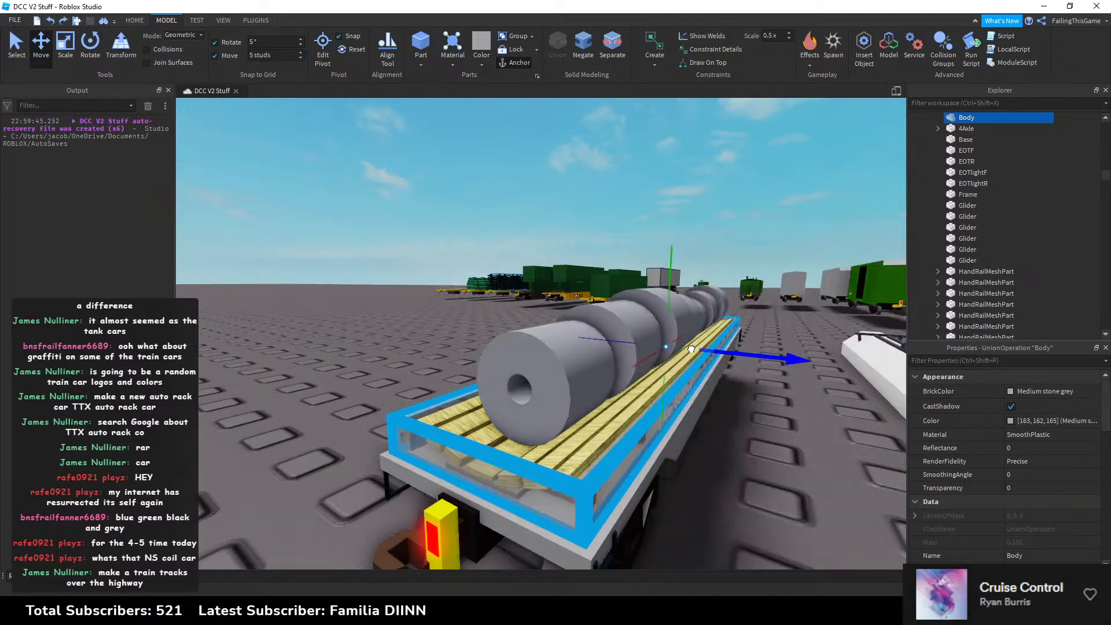
pyautogui.moveTo(541, 343); pyautogui.dragTo(479, 335)
pyautogui.click(418, 376)
pyautogui.moveTo(417, 376); pyautogui.dragTo(419, 366, button='right')
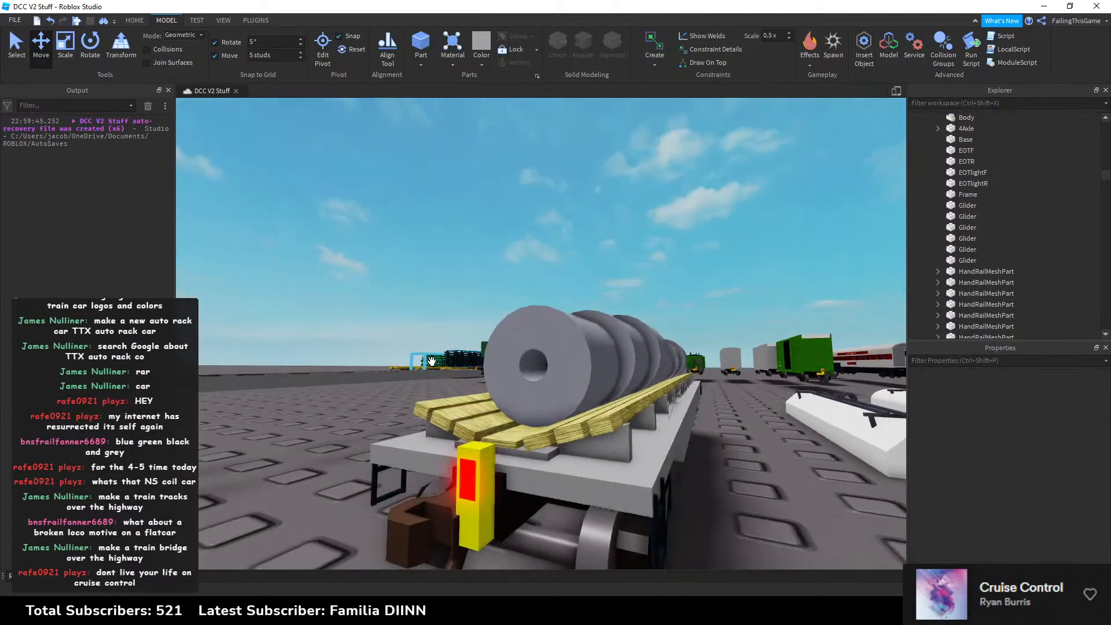
pyautogui.click(634, 452)
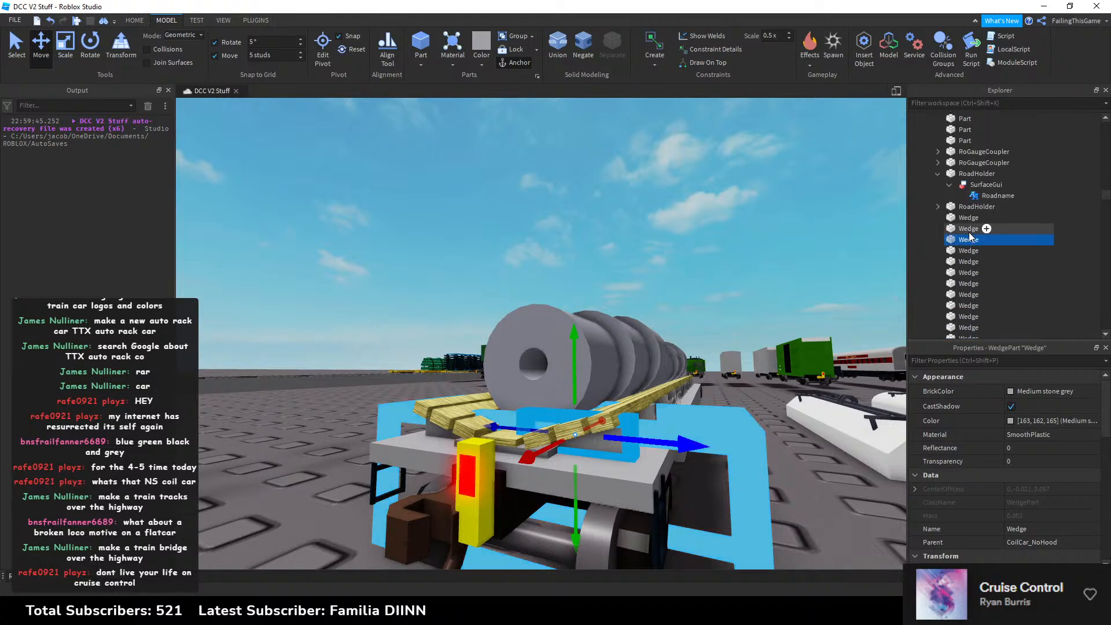
pyautogui.click(955, 218)
pyautogui.scroll(-5, 955, 243)
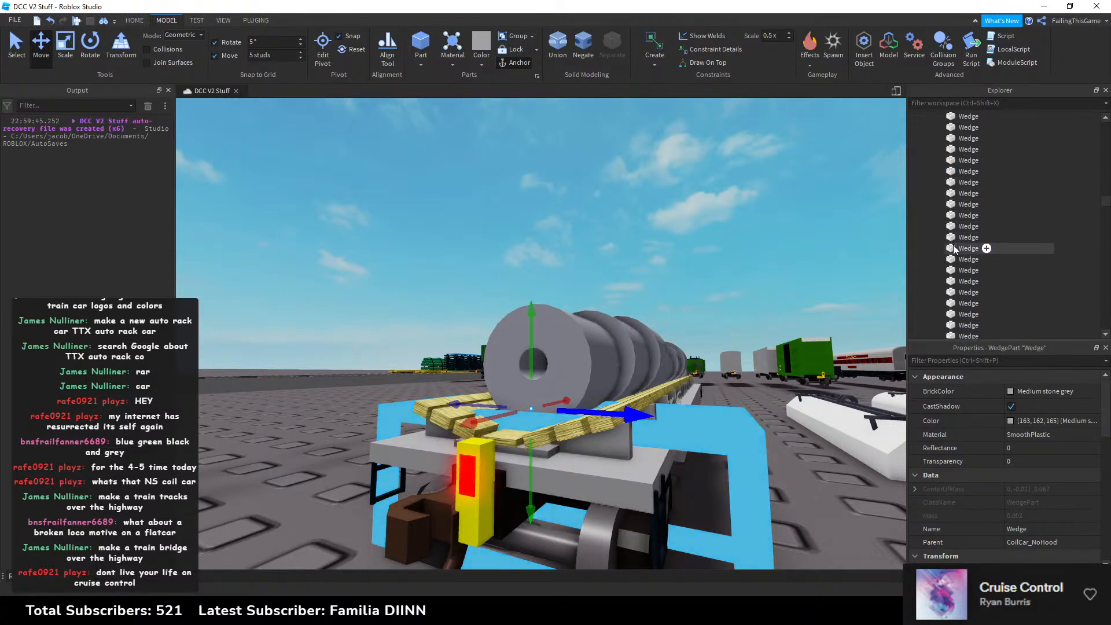
pyautogui.scroll(-2, 954, 265)
pyautogui.keyDown('shift'); pyautogui.click(955, 261); pyautogui.keyUp('shift')
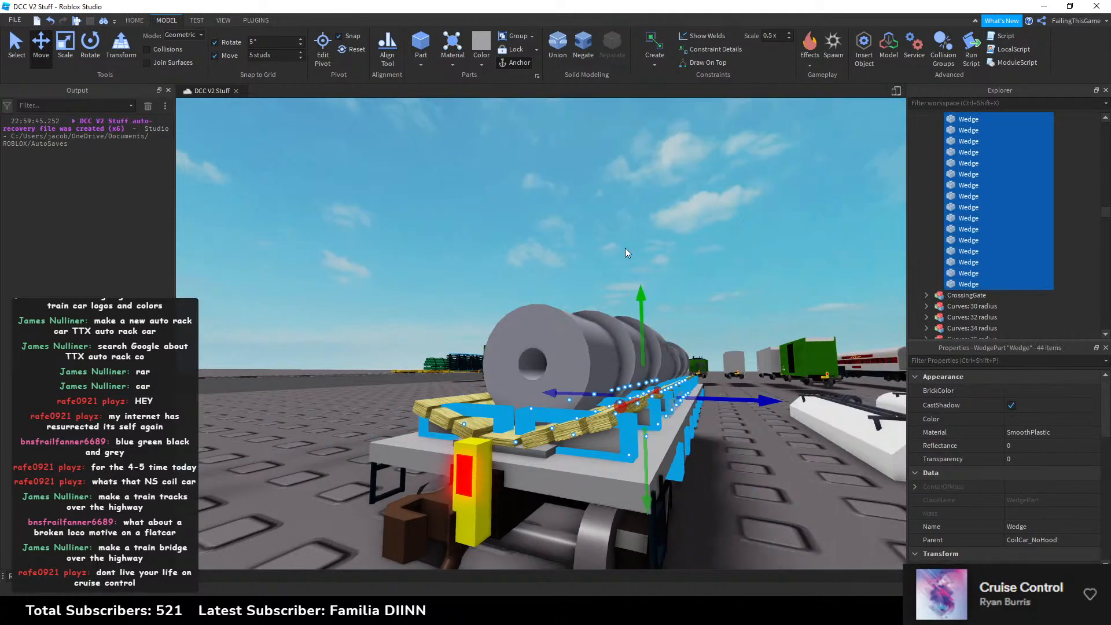
pyautogui.moveTo(625, 247); pyautogui.dragTo(635, 251, button='right')
pyautogui.click(747, 193)
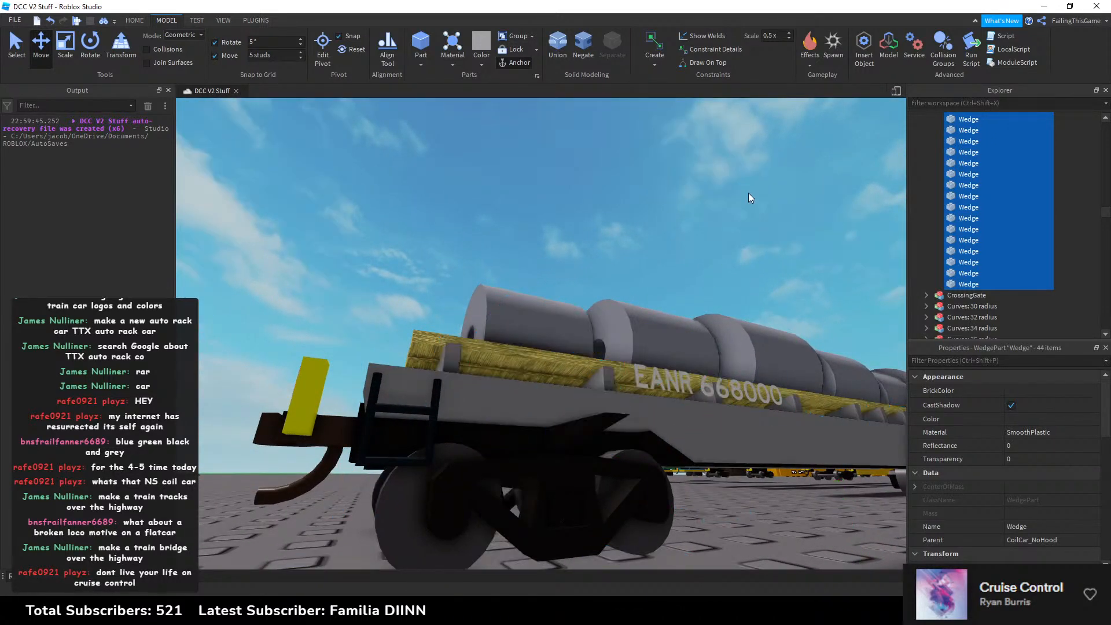
# Step: Select all the medium stone grey Wedge supports under the coil bed, leaving out the black wedges at the end of the list
pyautogui.scroll(2, 952, 290)
pyautogui.scroll(5, 953, 290)
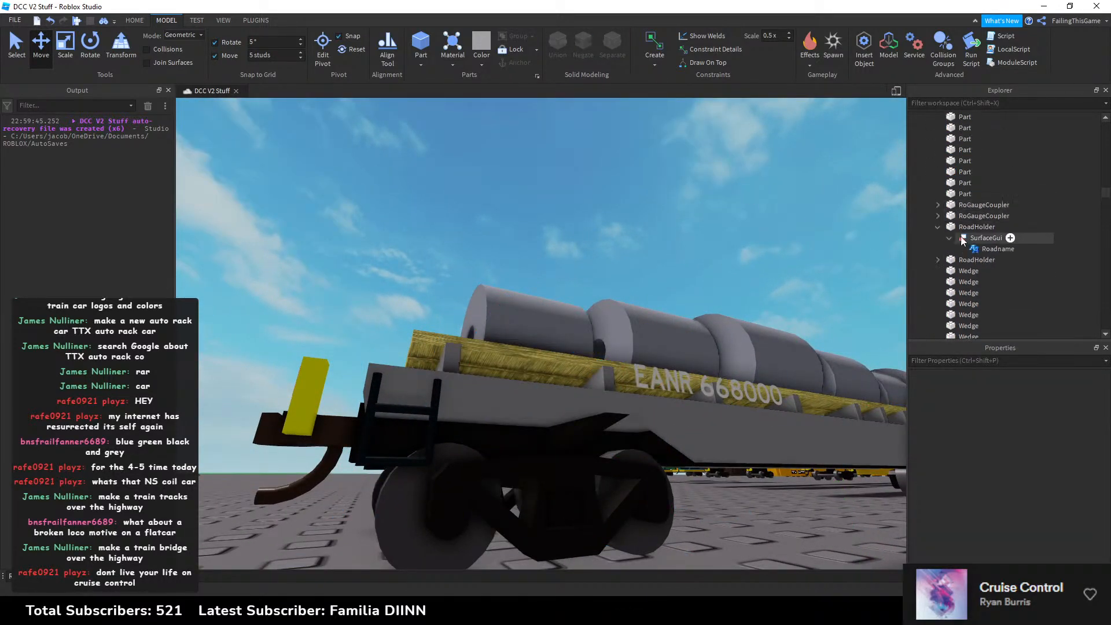
pyautogui.click(958, 277)
pyautogui.press('Down')
pyautogui.press('Down')
pyautogui.press('Down')
pyautogui.press('Down')
pyautogui.press('Down')
pyautogui.press('Down')
pyautogui.press('Down')
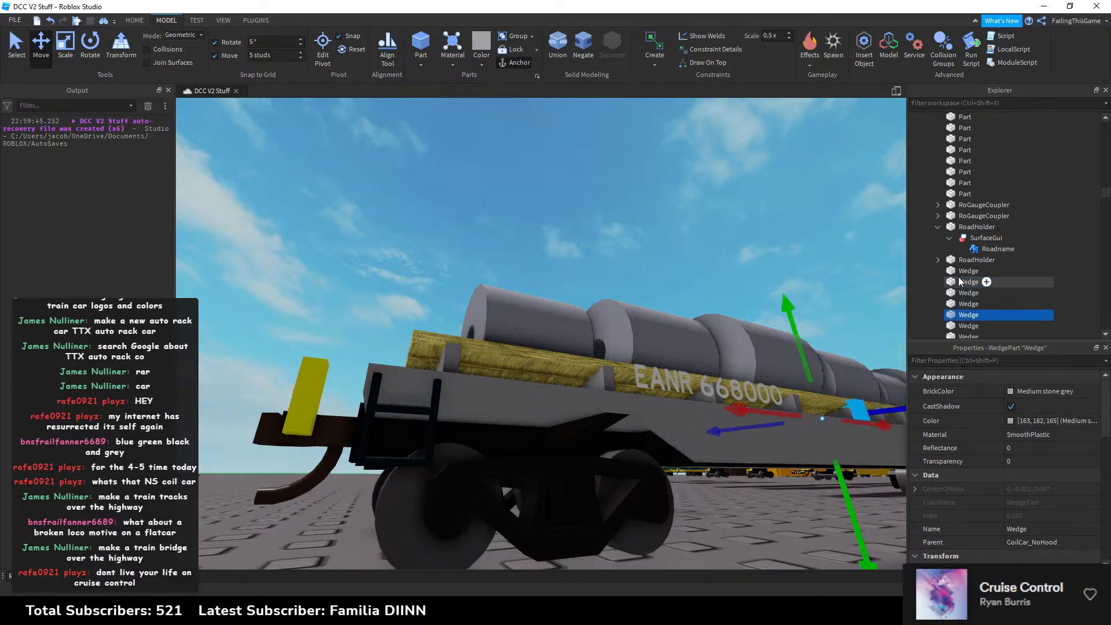
pyautogui.press('Down')
pyautogui.press('Down')
pyautogui.press('Down')
pyautogui.press('Down')
pyautogui.press('Down')
pyautogui.press('Down')
pyautogui.press('Down')
pyautogui.press('Down')
pyautogui.press('Down')
pyautogui.press('Down')
pyautogui.press('Down')
pyautogui.press('Down')
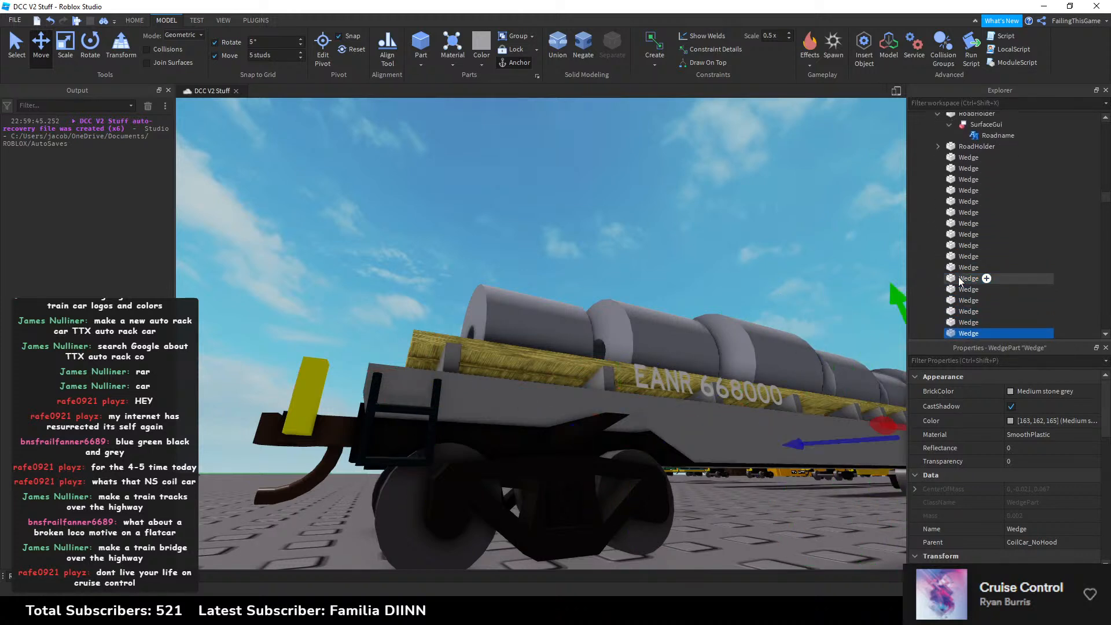
pyautogui.press('Down')
pyautogui.press('Down')
pyautogui.press('Down')
pyautogui.press('Down')
pyautogui.press('Down')
pyautogui.press('Down')
pyautogui.press('Down')
pyautogui.press('Down')
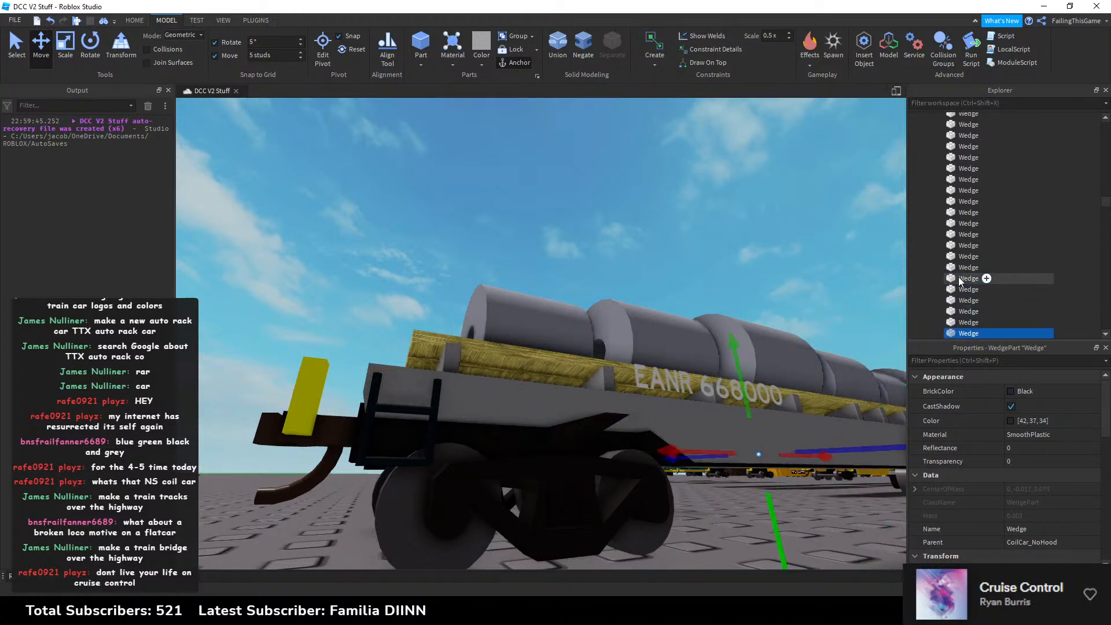
pyautogui.press('Up')
pyautogui.press('Up')
pyautogui.press('Up')
pyautogui.press('Up')
pyautogui.press('Up')
pyautogui.press('Up')
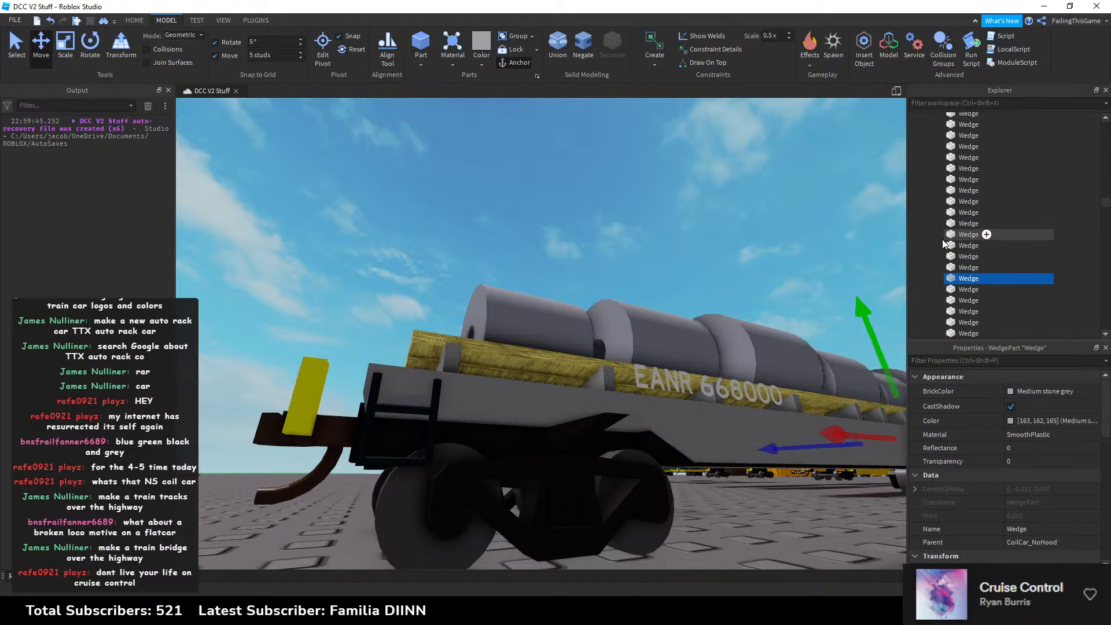
pyautogui.press('Down')
pyautogui.scroll(3, 941, 239)
pyautogui.keyDown('shift'); pyautogui.click(962, 132); pyautogui.keyUp('shift')
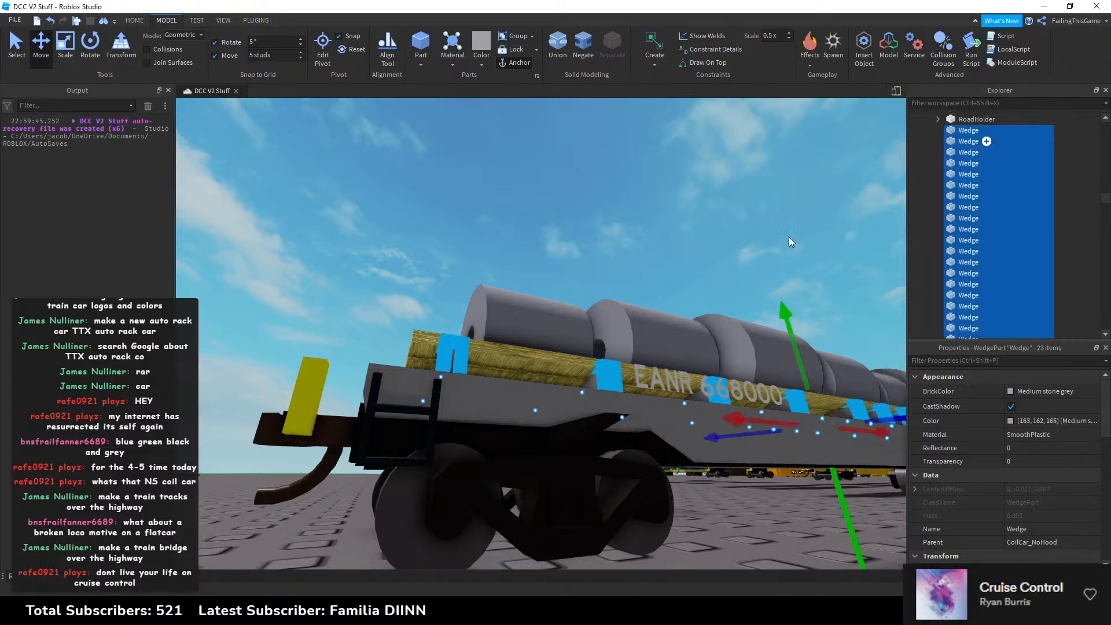
# Step: Raise the selected wedge supports straight up, well above the coil car, and clear the selection
pyautogui.moveTo(747, 243); pyautogui.dragTo(747, 243, button='right')
pyautogui.scroll(-3, 748, 248)
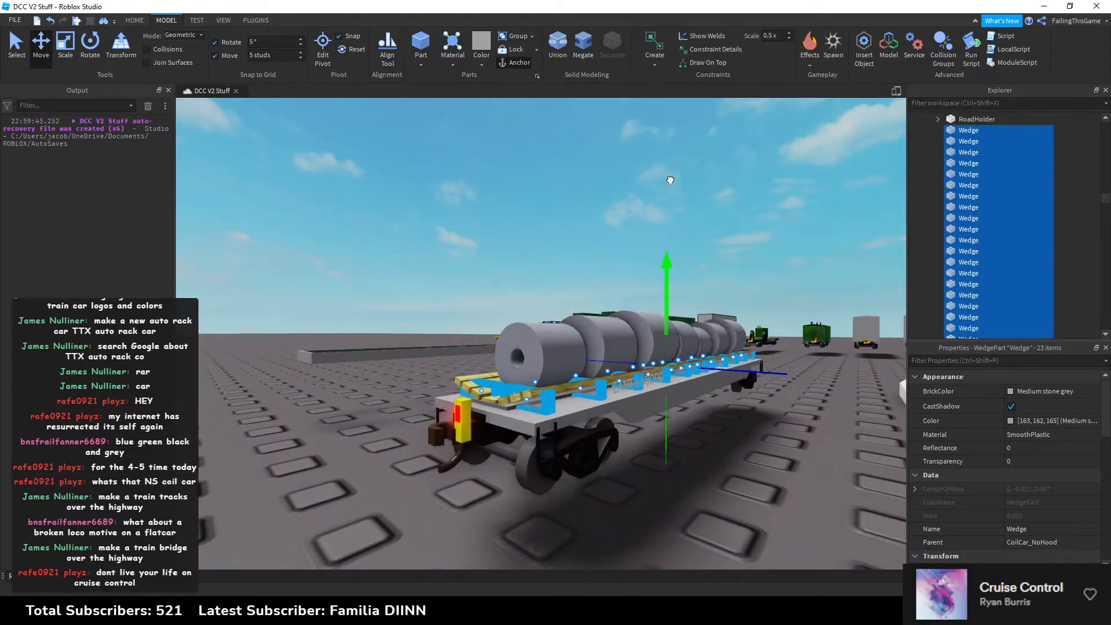
pyautogui.moveTo(661, 107); pyautogui.dragTo(651, 130)
pyautogui.scroll(-3, 661, 108)
pyautogui.click(665, 151)
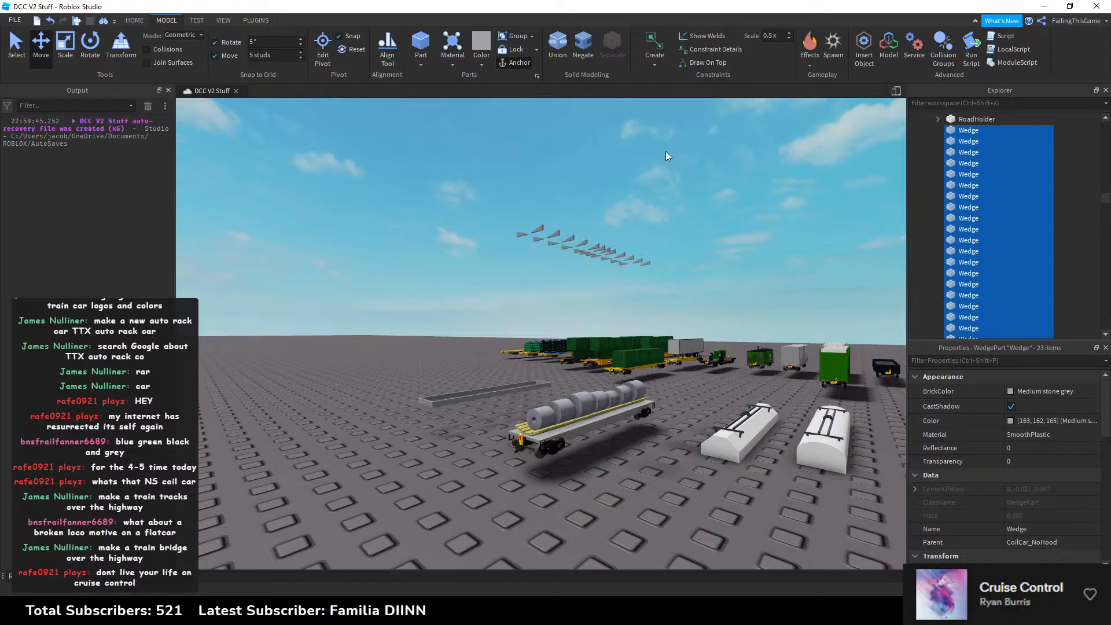
# Step: Raise the long grey plate beneath the wooden bed to the level of the lifted wedges, and deselect it
pyautogui.scroll(5, 658, 155)
pyautogui.moveTo(665, 253); pyautogui.dragTo(664, 253, button='right')
pyautogui.scroll(-2, 665, 253)
pyautogui.scroll(3, 665, 252)
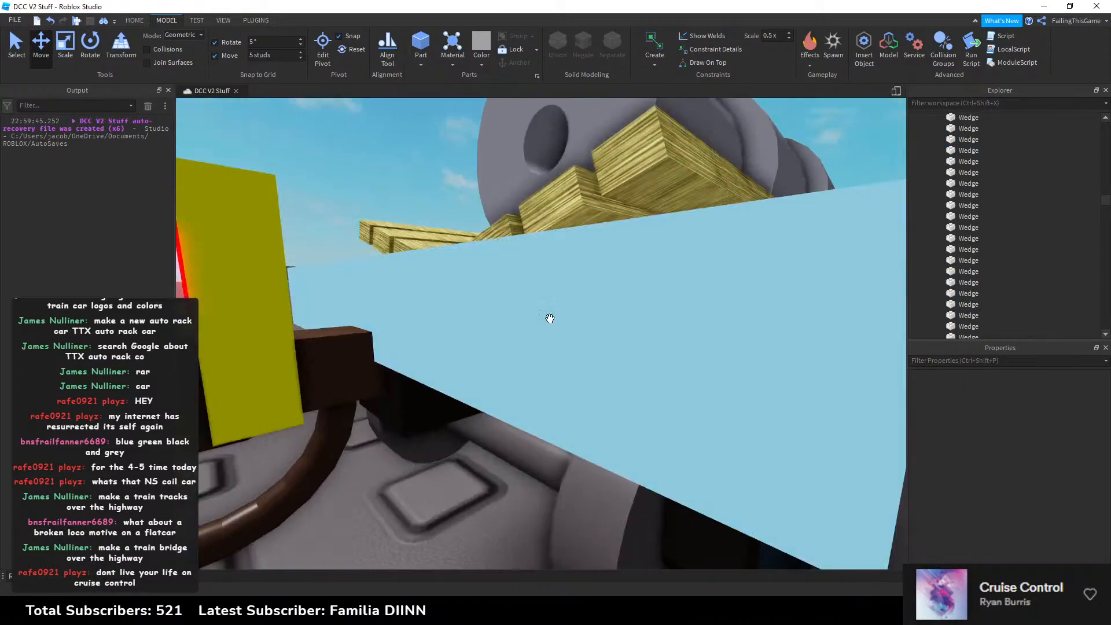
pyautogui.scroll(-3, 526, 317)
pyautogui.scroll(5, 504, 331)
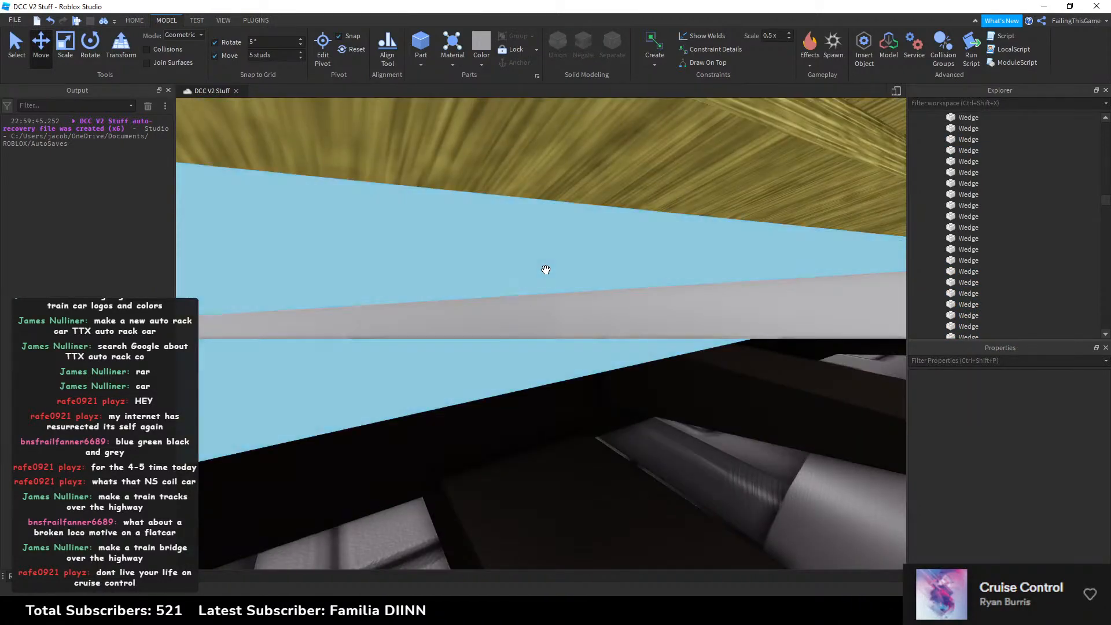
pyautogui.click(546, 266)
pyautogui.scroll(-5, 578, 265)
pyautogui.scroll(-3, 593, 265)
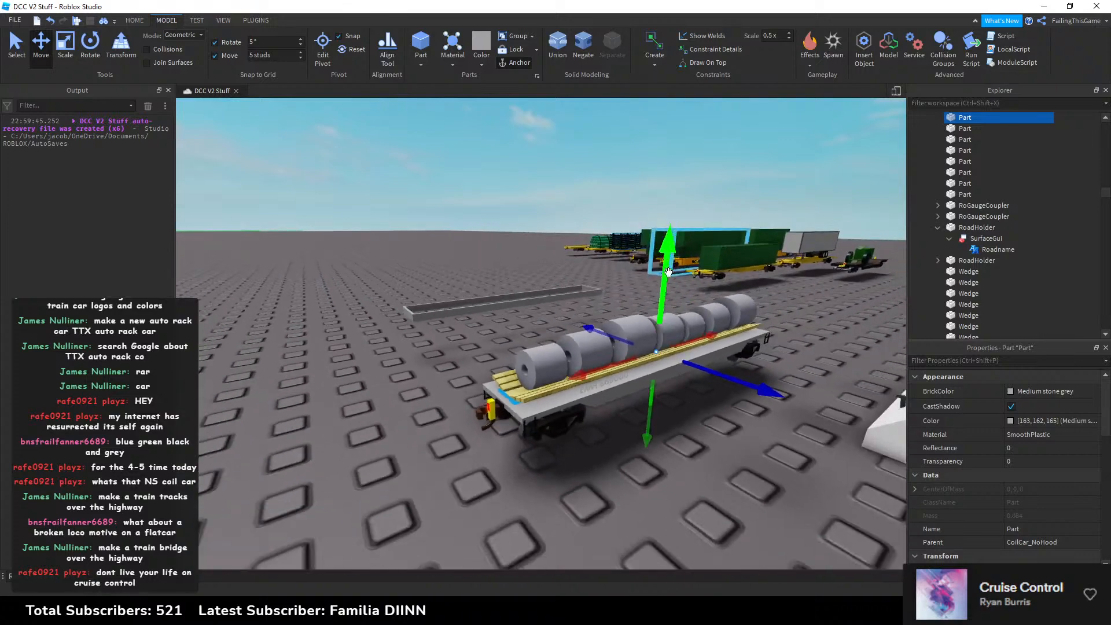
pyautogui.scroll(-2, 666, 243)
pyautogui.moveTo(665, 243); pyautogui.dragTo(629, 138)
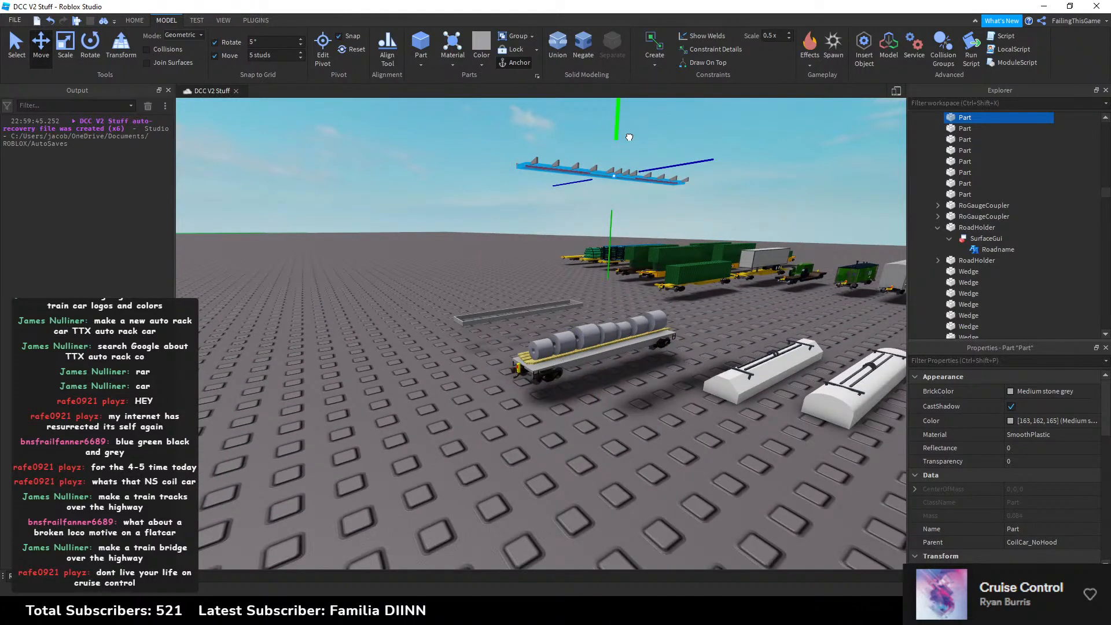
pyautogui.click(668, 120)
pyautogui.press('w')
pyautogui.moveTo(669, 116); pyautogui.dragTo(572, 266, button='right')
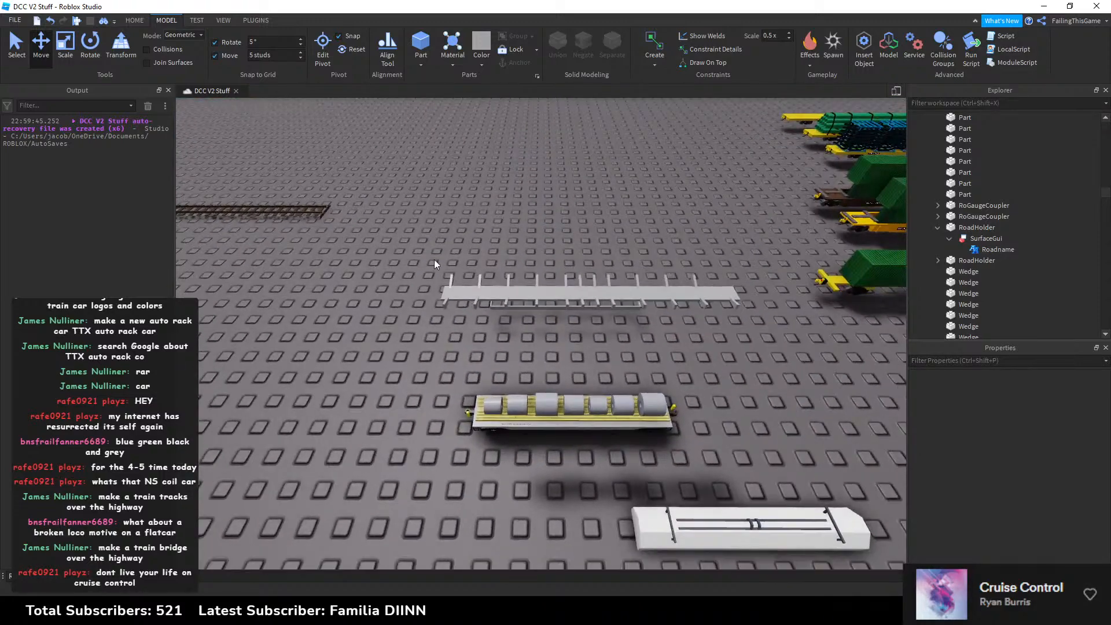
pyautogui.moveTo(428, 254); pyautogui.dragTo(747, 328)
pyautogui.moveTo(746, 328); pyautogui.dragTo(747, 327, button='right')
pyautogui.press('s')
pyautogui.click(630, 417)
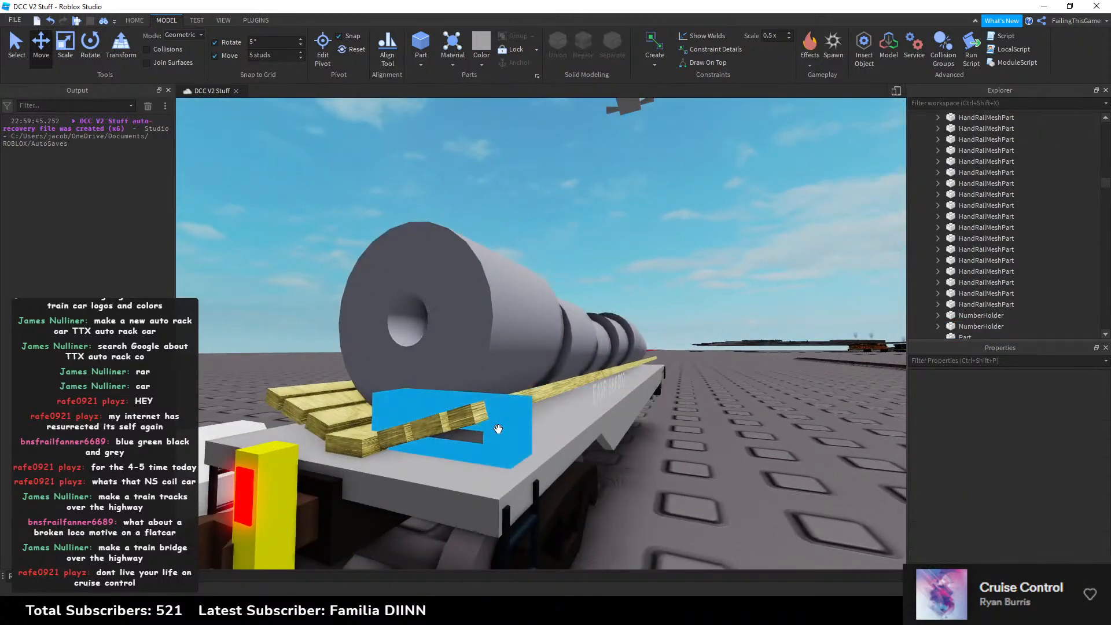
# Step: Raise the grey wedge left at the end of the coil bed to join the other lifted wedges, and deselect it
pyautogui.click(498, 429)
pyautogui.press('f')
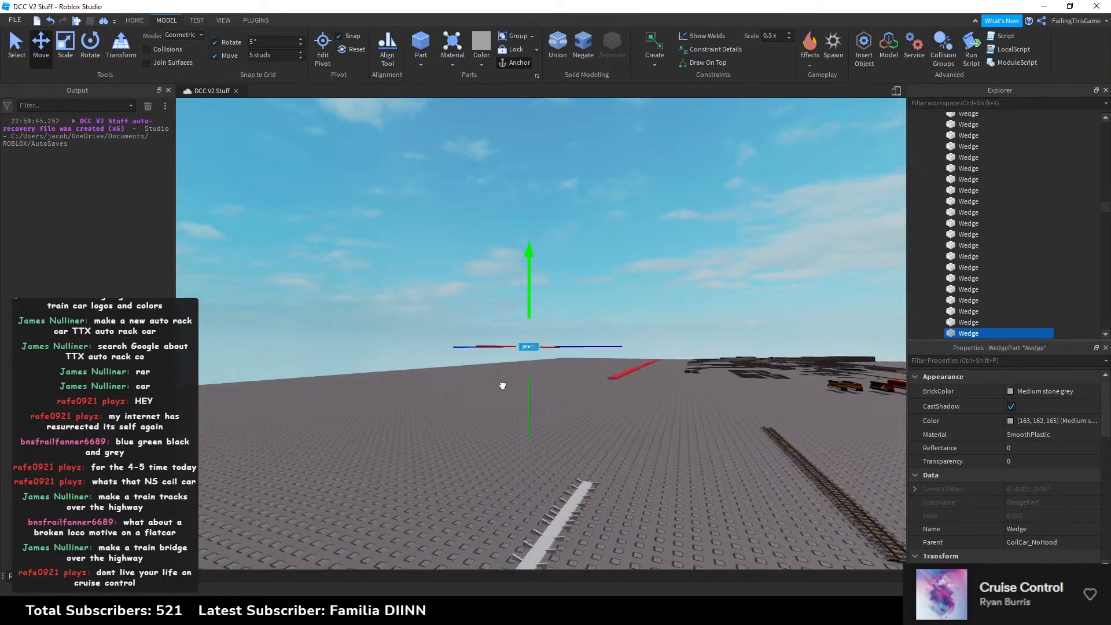
pyautogui.press('s')
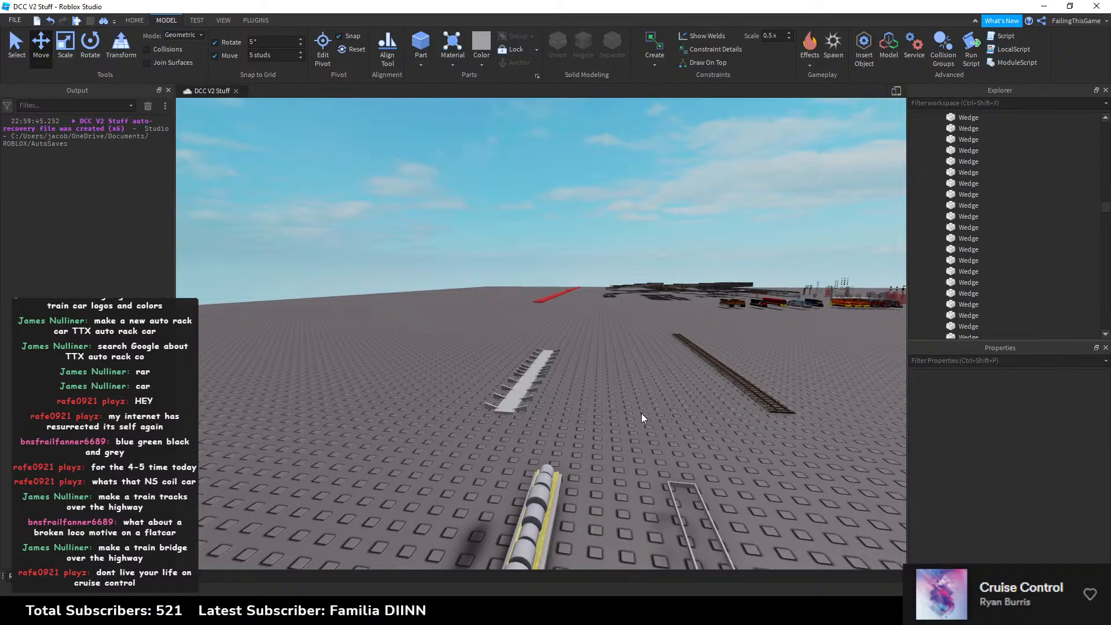
pyautogui.click(641, 413)
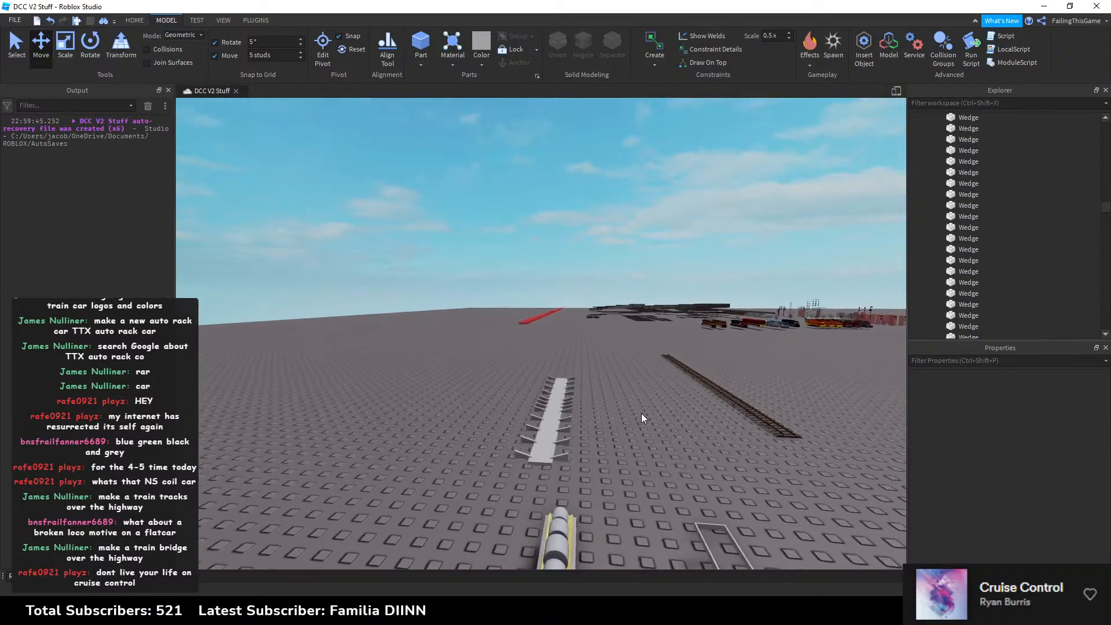
# Step: Select the lifted plate together with all its wedges and rename them all Body
pyautogui.moveTo(641, 413); pyautogui.dragTo(641, 413, button='right')
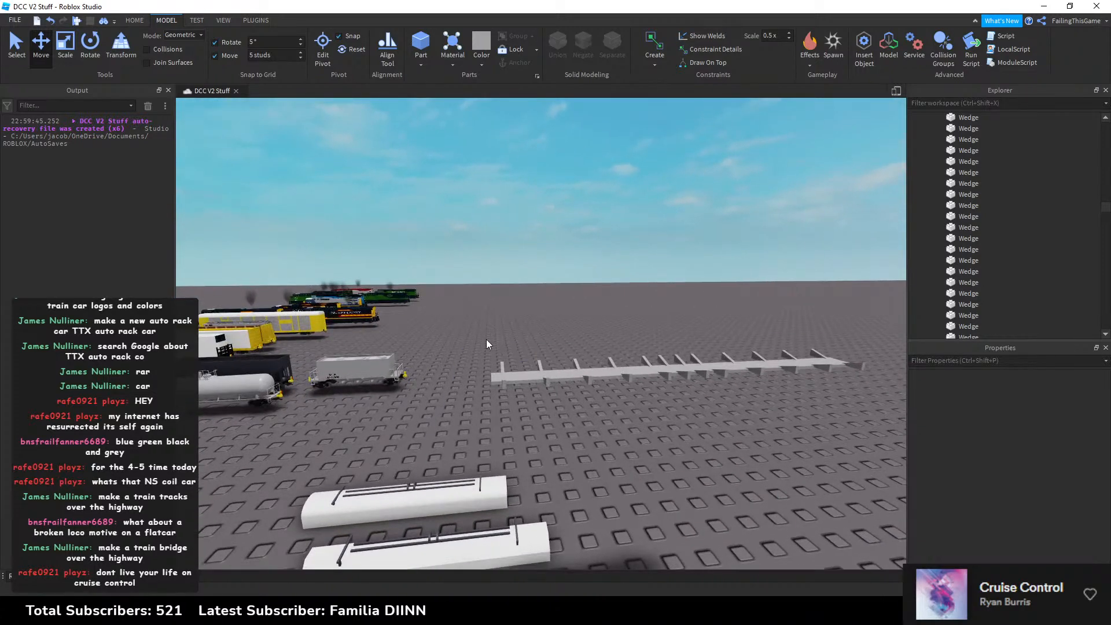
pyautogui.moveTo(484, 350); pyautogui.dragTo(873, 404)
pyautogui.scroll(-3, 1020, 450)
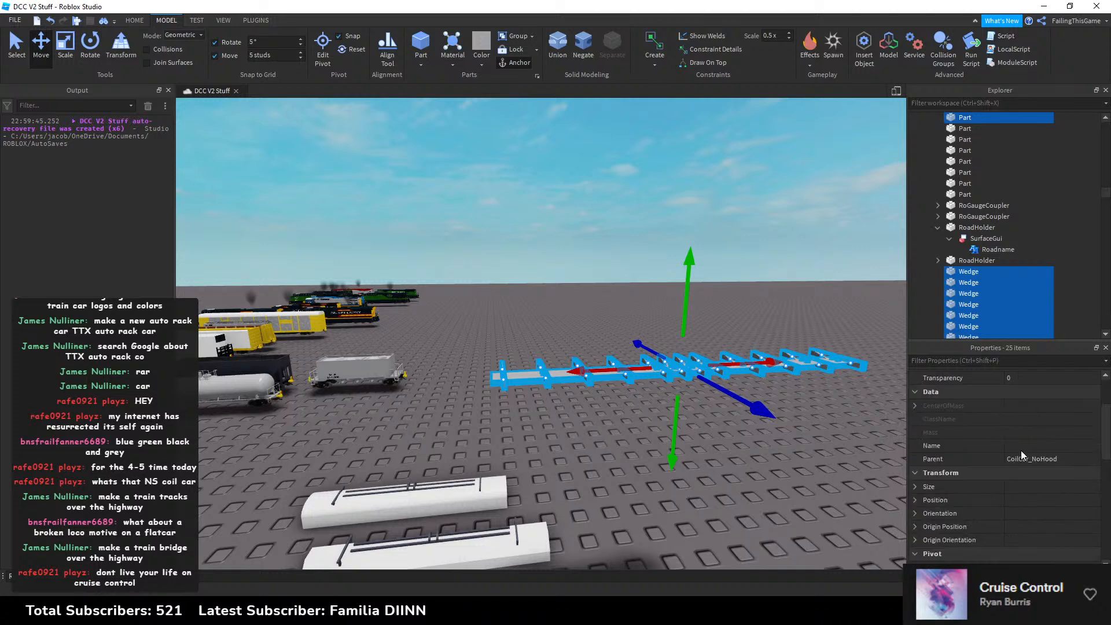
pyautogui.click(1024, 444)
pyautogui.write('B')
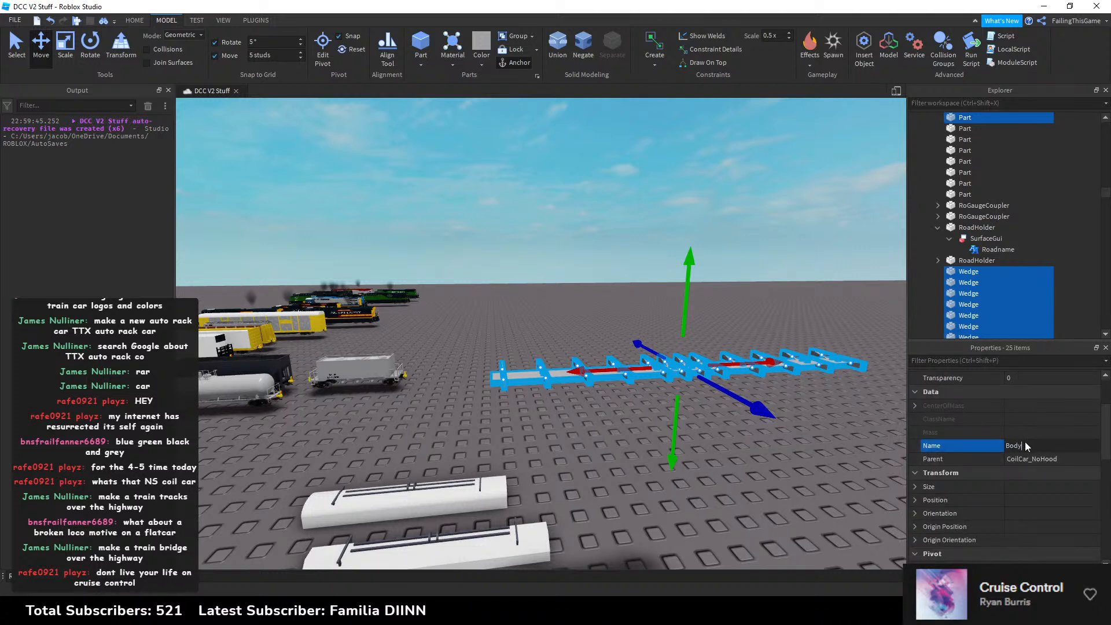
pyautogui.write('ody')
pyautogui.press('Return')
# Step: Move the Body wall union into alignment around the lifted plate and wedges
pyautogui.moveTo(643, 240); pyautogui.dragTo(631, 249, button='right')
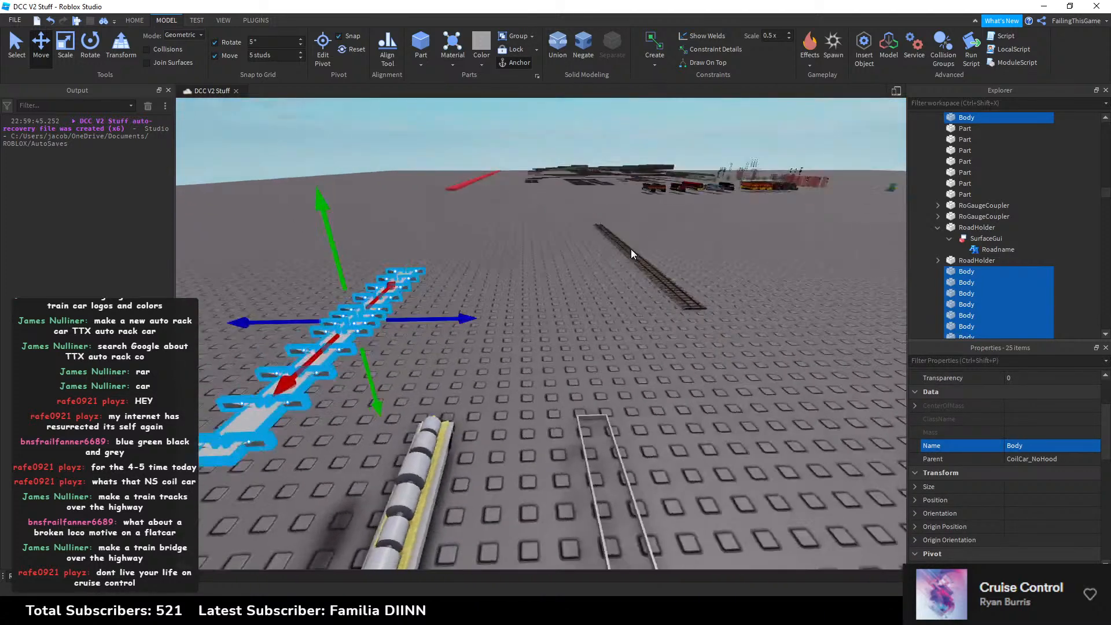
pyautogui.scroll(-2, 642, 301)
pyautogui.click(636, 370)
pyautogui.click(616, 399)
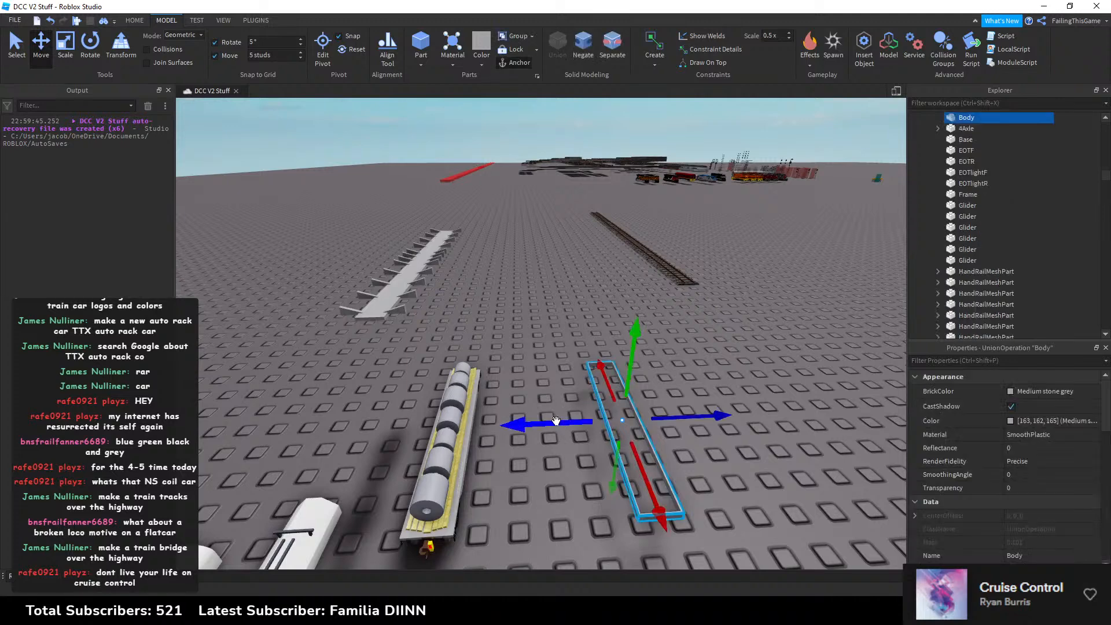
pyautogui.moveTo(556, 420); pyautogui.dragTo(420, 247)
# Step: Select the wall frame, plate and wedges together and union them into one Body
pyautogui.click(559, 228)
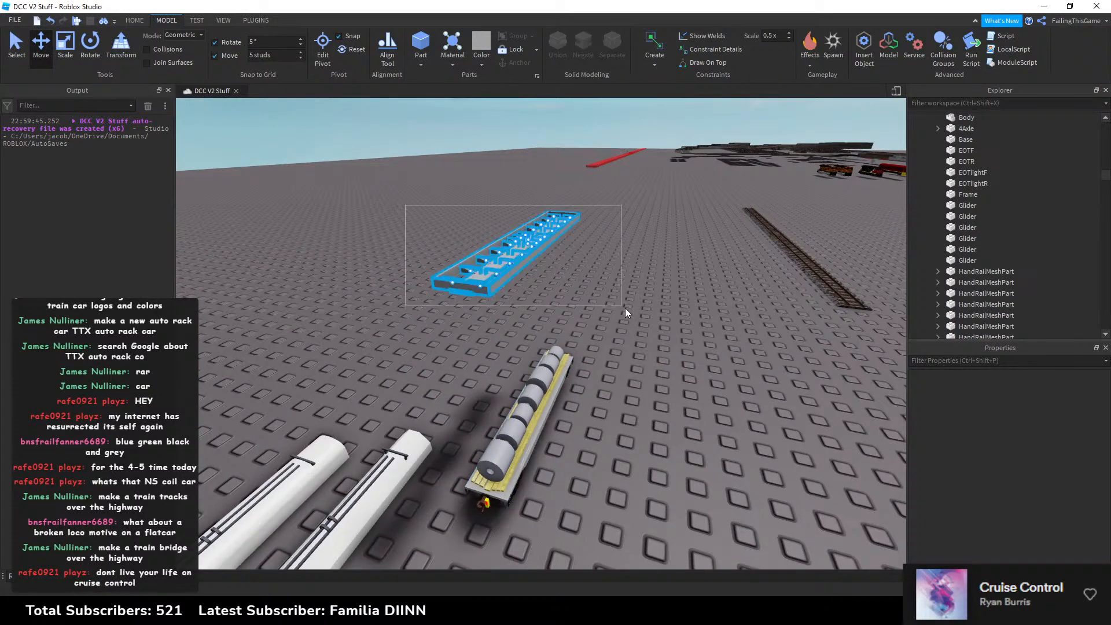
pyautogui.moveTo(626, 309); pyautogui.dragTo(626, 307)
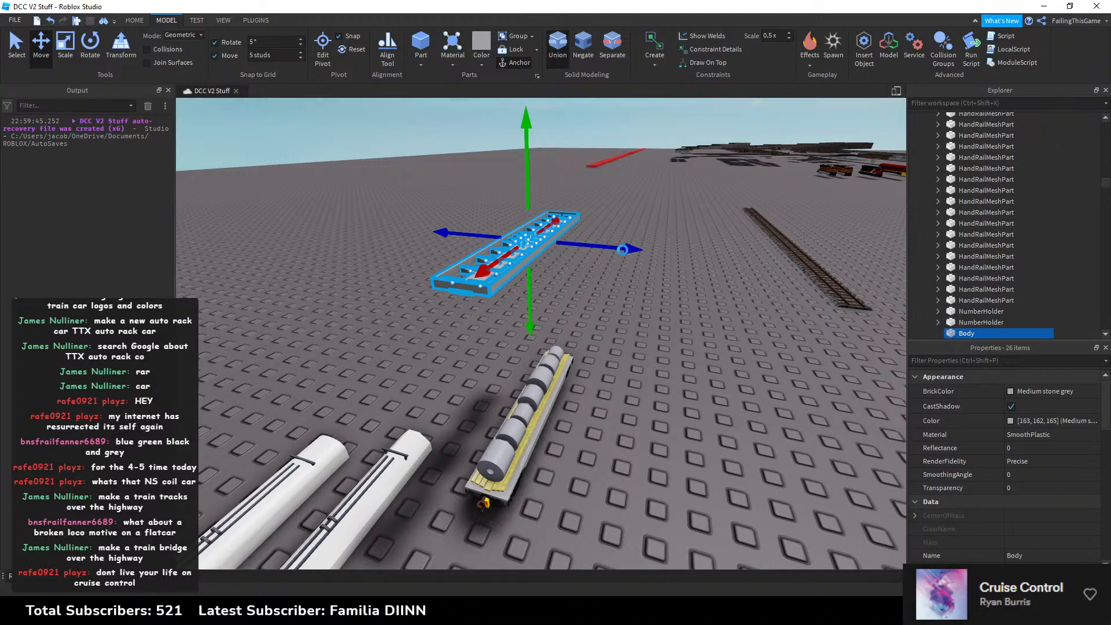
pyautogui.click(557, 43)
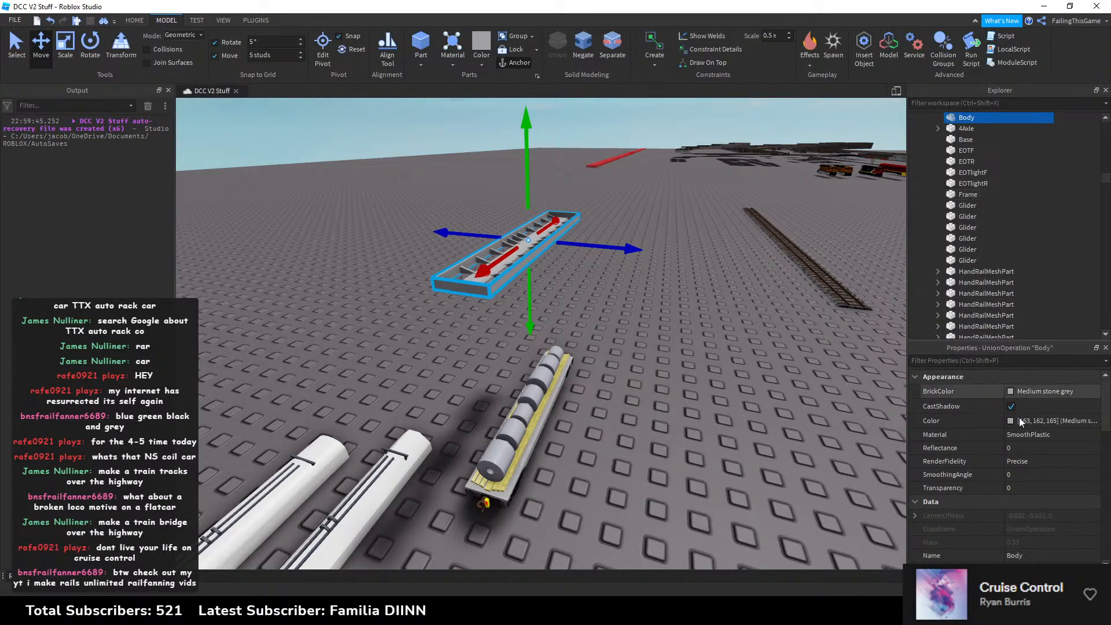
# Step: Enable UsePartColor on the Body union and lower it 5 studs onto the coil car
pyautogui.scroll(-4, 1020, 457)
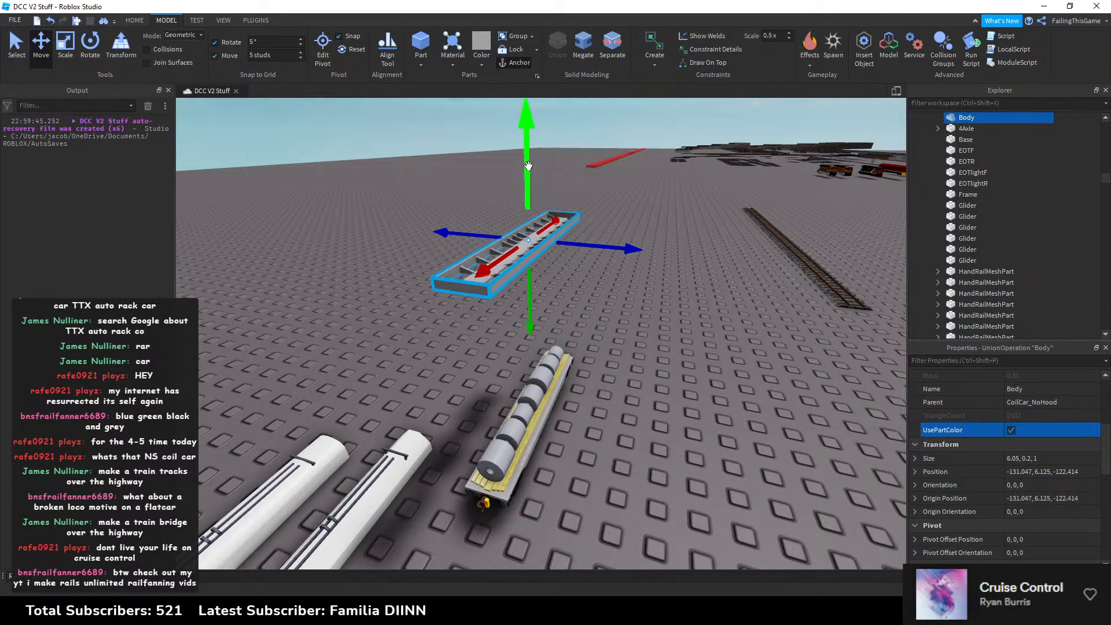
pyautogui.moveTo(540, 262); pyautogui.dragTo(534, 306)
pyautogui.scroll(3, 538, 306)
pyautogui.moveTo(549, 313); pyautogui.dragTo(582, 293, button='right')
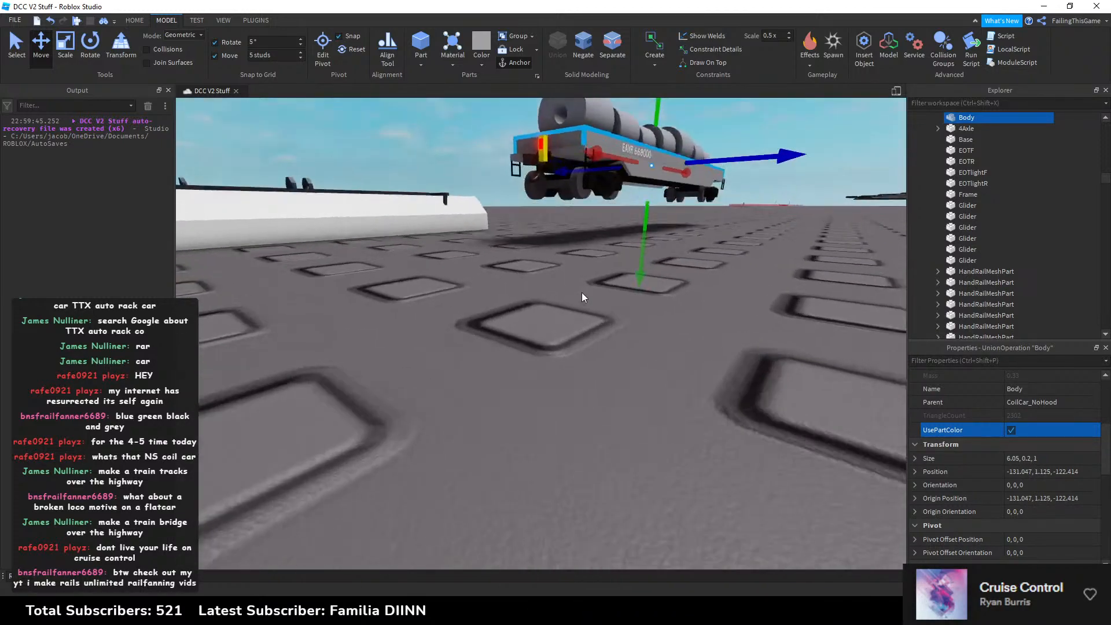
pyautogui.scroll(-1, 680, 274)
pyautogui.click(707, 380)
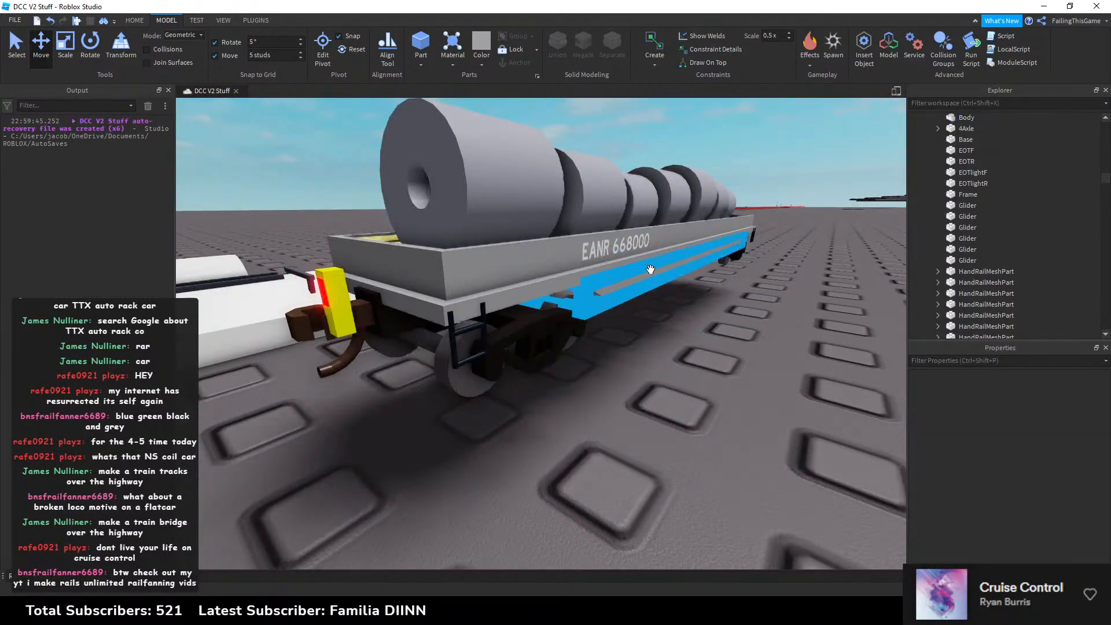
# Step: Recolor the Skirt, Base and Body together in a slightly lightened dark stone grey, 106, 102, 105
pyautogui.click(631, 274)
pyautogui.keyDown('shift'); pyautogui.click(469, 264); pyautogui.keyUp('shift')
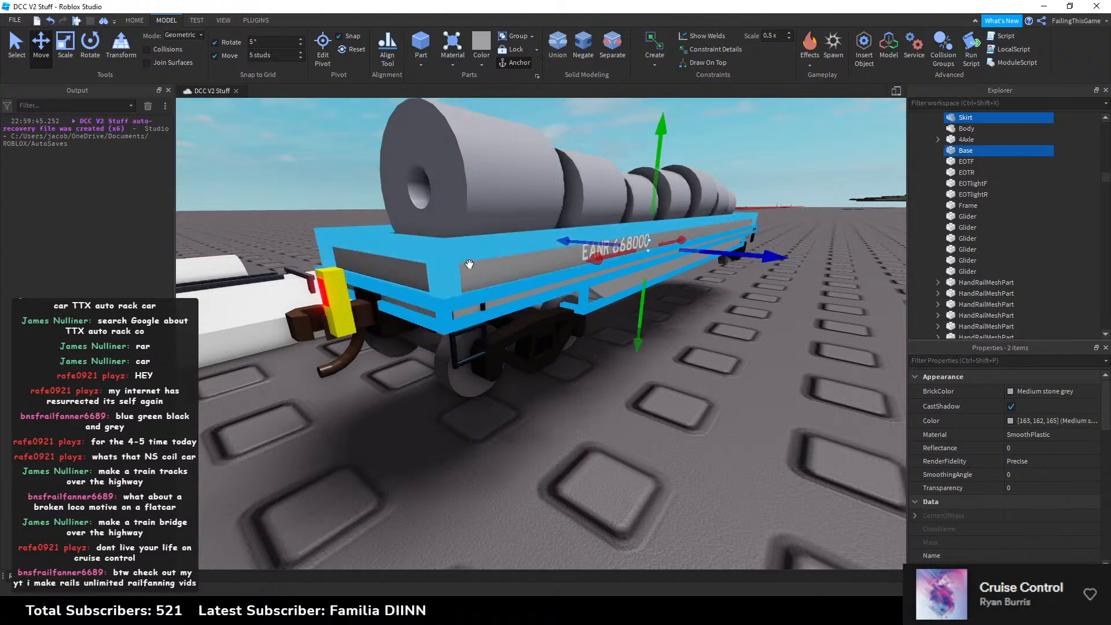
pyautogui.click(1007, 393)
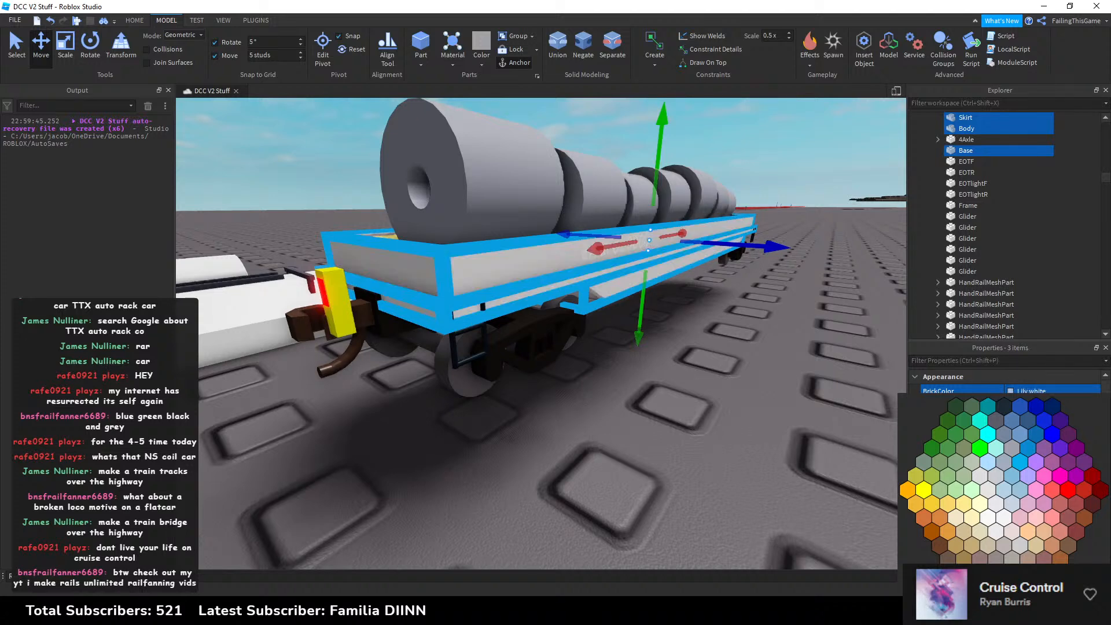
pyautogui.click(1028, 578)
pyautogui.click(1009, 425)
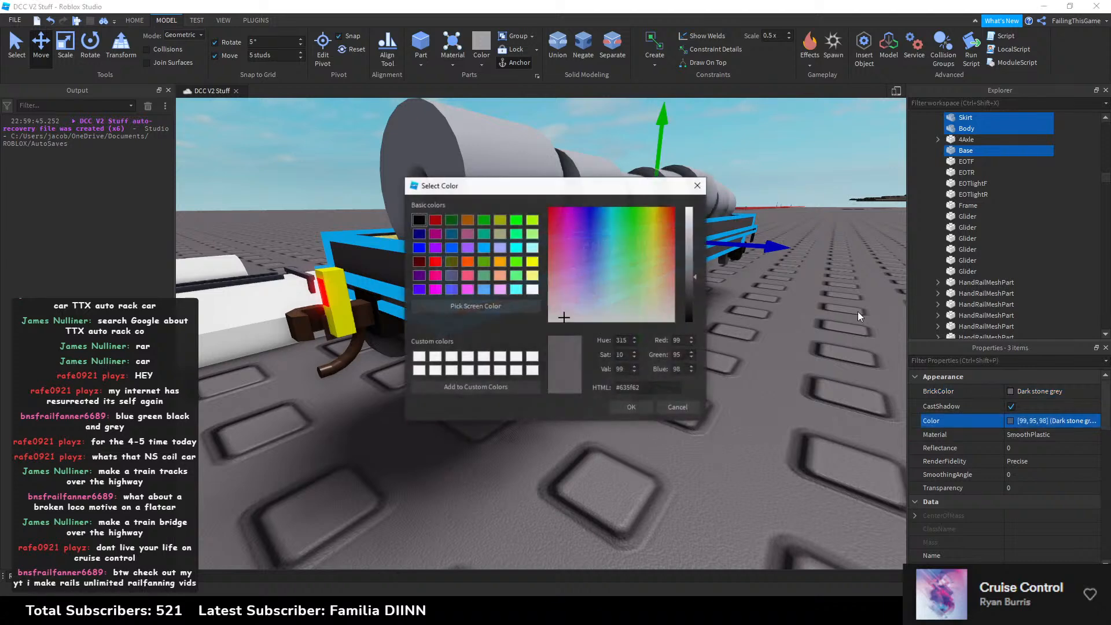
pyautogui.click(499, 296)
pyautogui.moveTo(499, 297); pyautogui.dragTo(498, 297)
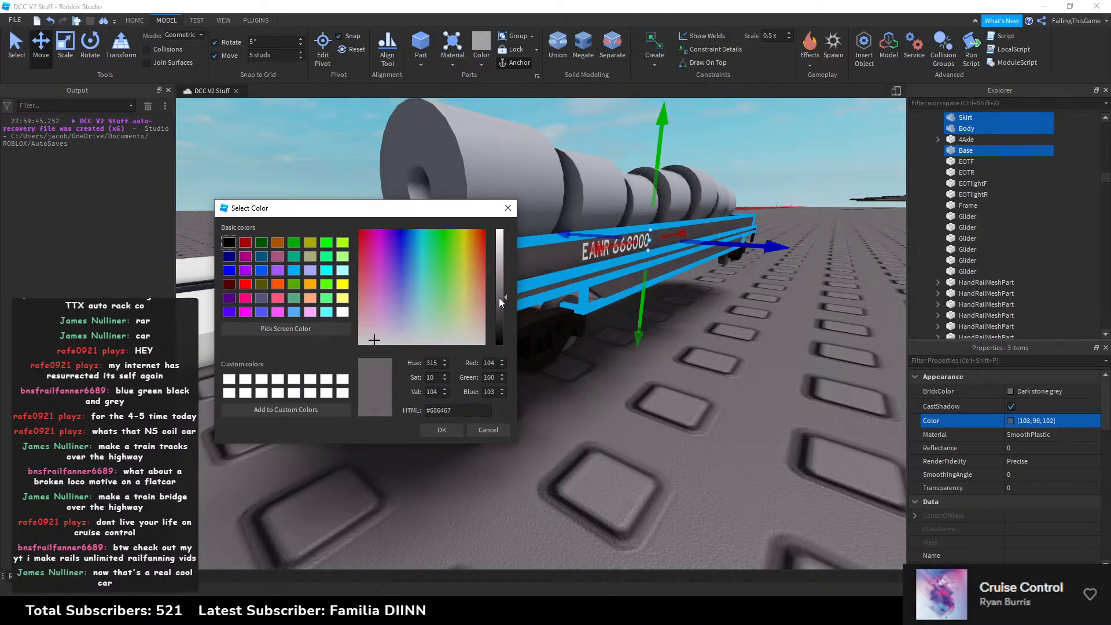
pyautogui.click(430, 429)
pyautogui.click(682, 366)
# Step: Duplicate the CoilCar_NoHood model and shift the copy about 5 studs lengthwise
pyautogui.moveTo(702, 349); pyautogui.dragTo(596, 291, button='right')
pyautogui.press('w')
pyautogui.press('d')
pyautogui.press('w')
pyautogui.press('a')
pyautogui.click(596, 292)
pyautogui.press('a')
pyautogui.click(926, 118)
pyautogui.press('s')
pyautogui.moveTo(582, 337); pyautogui.dragTo(562, 326, button='right')
pyautogui.press('d')
pyautogui.moveTo(553, 239); pyautogui.dragTo(657, 237)
pyautogui.press('e')
pyautogui.press('d')
# Step: Set the move snap to 0.025 studs and move the coil car copy sideways, clear of the original
pyautogui.click(270, 56)
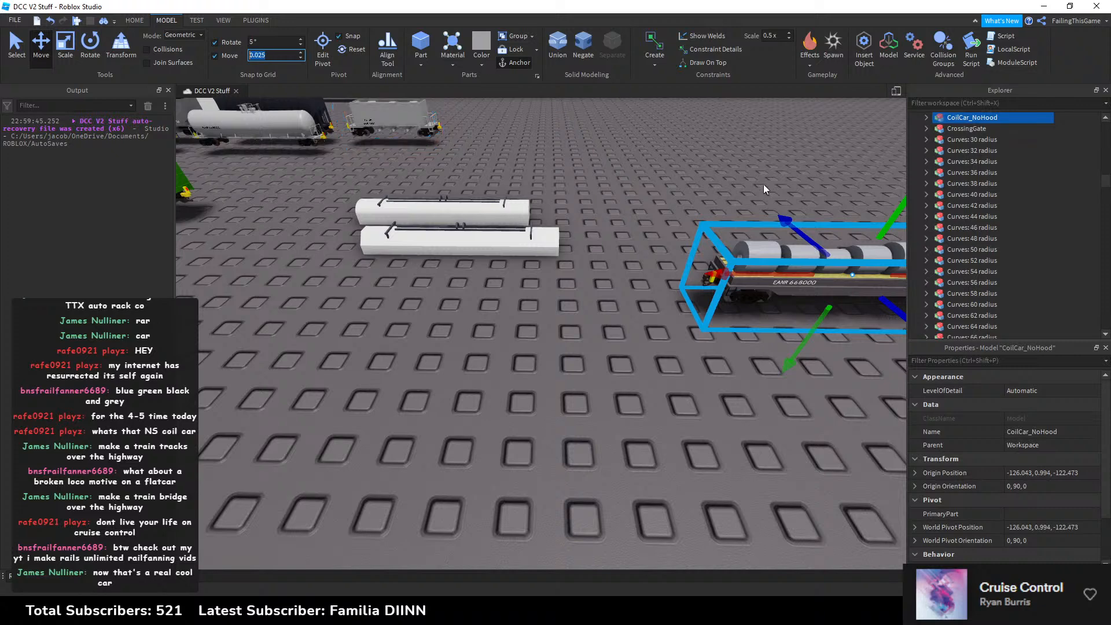
pyautogui.moveTo(763, 188); pyautogui.dragTo(764, 189, button='right')
pyautogui.moveTo(674, 220); pyautogui.dragTo(585, 177)
# Step: Select the seven Load coils in the copied coil car and delete them
pyautogui.press('w')
pyautogui.moveTo(477, 199); pyautogui.dragTo(477, 199, button='right')
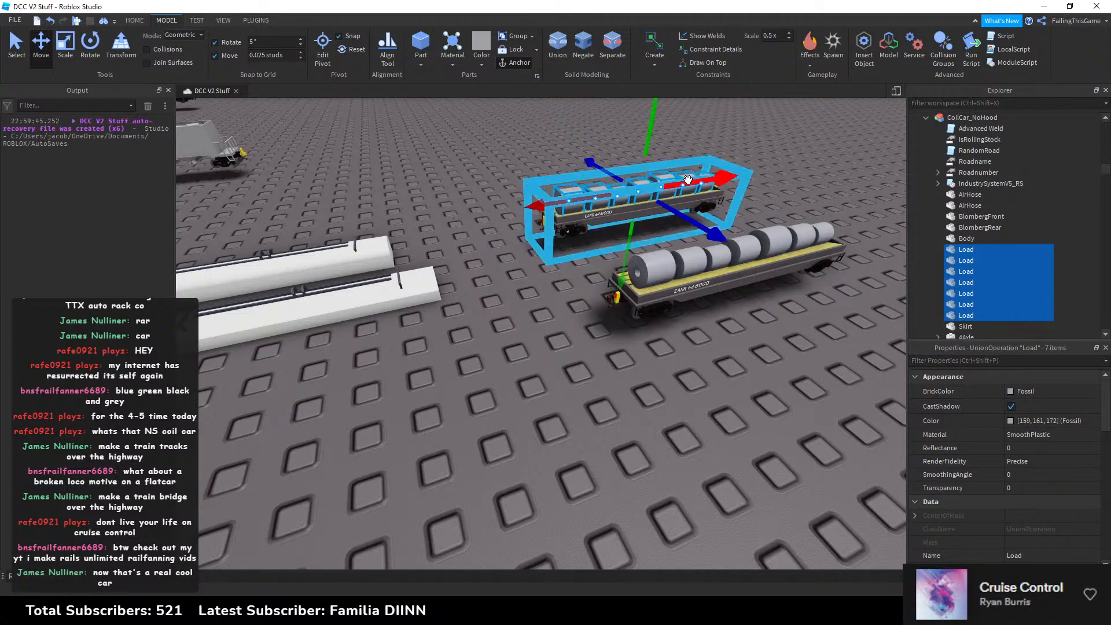
pyautogui.press('w')
pyautogui.moveTo(546, 197); pyautogui.dragTo(546, 196, button='right')
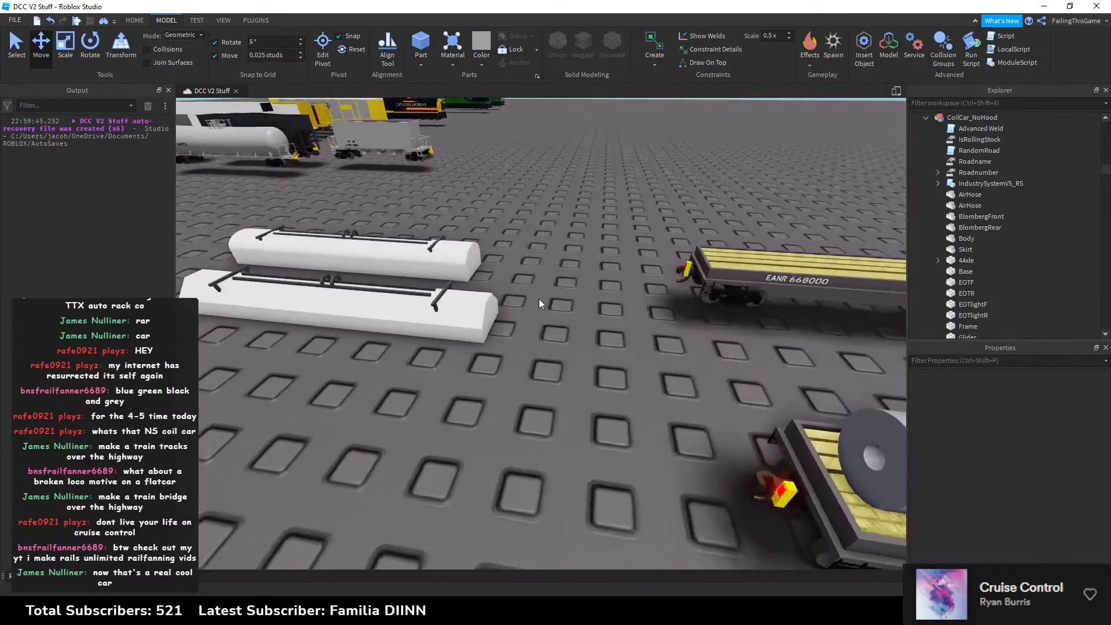
# Step: Select the faceted white hood with its railing and rename both Hodo
pyautogui.click(419, 308)
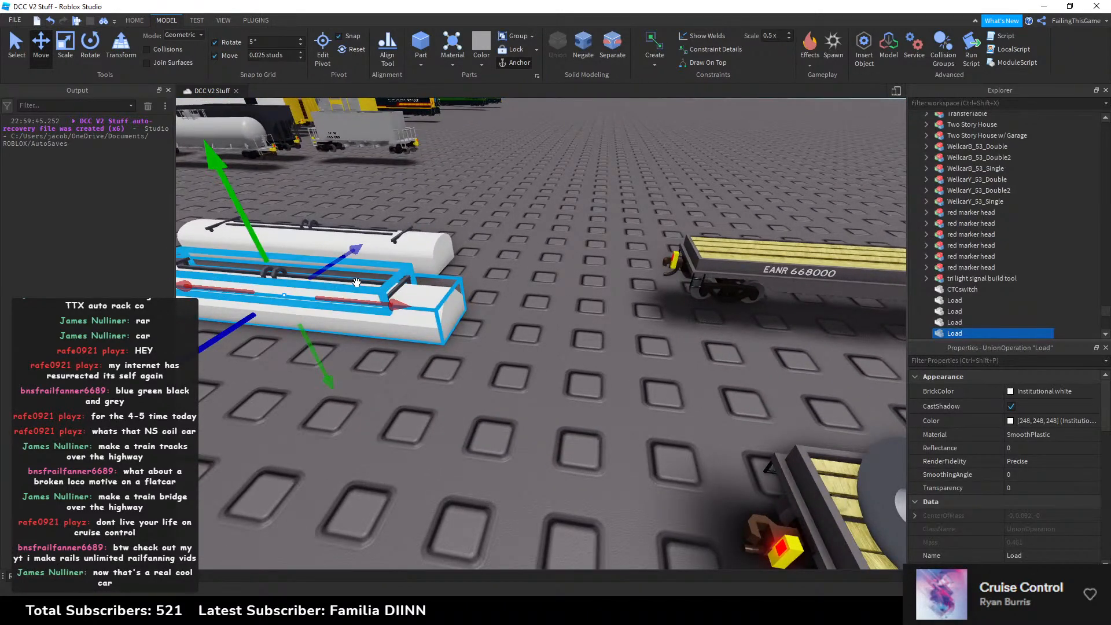
pyautogui.moveTo(840, 408); pyautogui.dragTo(840, 409, button='right')
pyautogui.press('d')
pyautogui.scroll(-3, 990, 464)
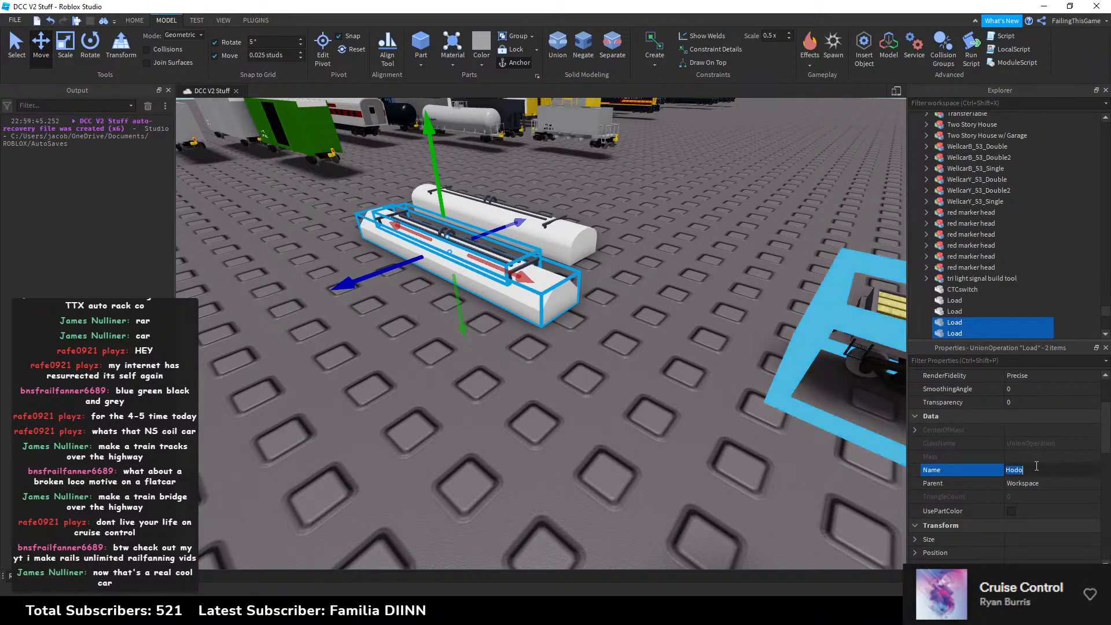
# Step: Rename the rounded and faceted white hoods Hood and their two railings HoodRailing
pyautogui.click(590, 251)
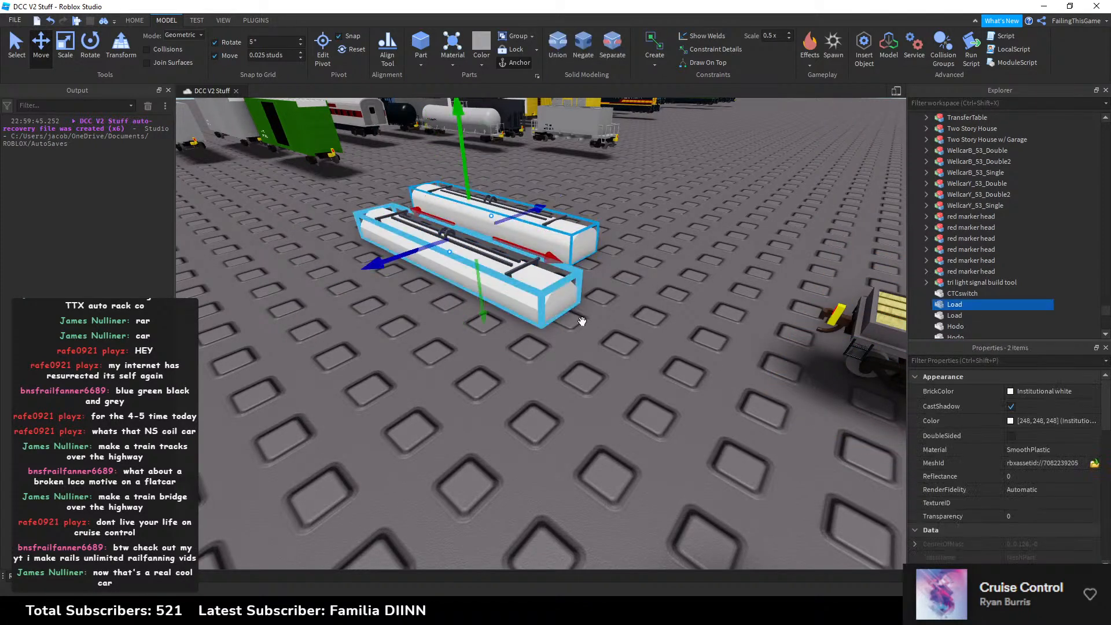
pyautogui.scroll(-3, 1039, 505)
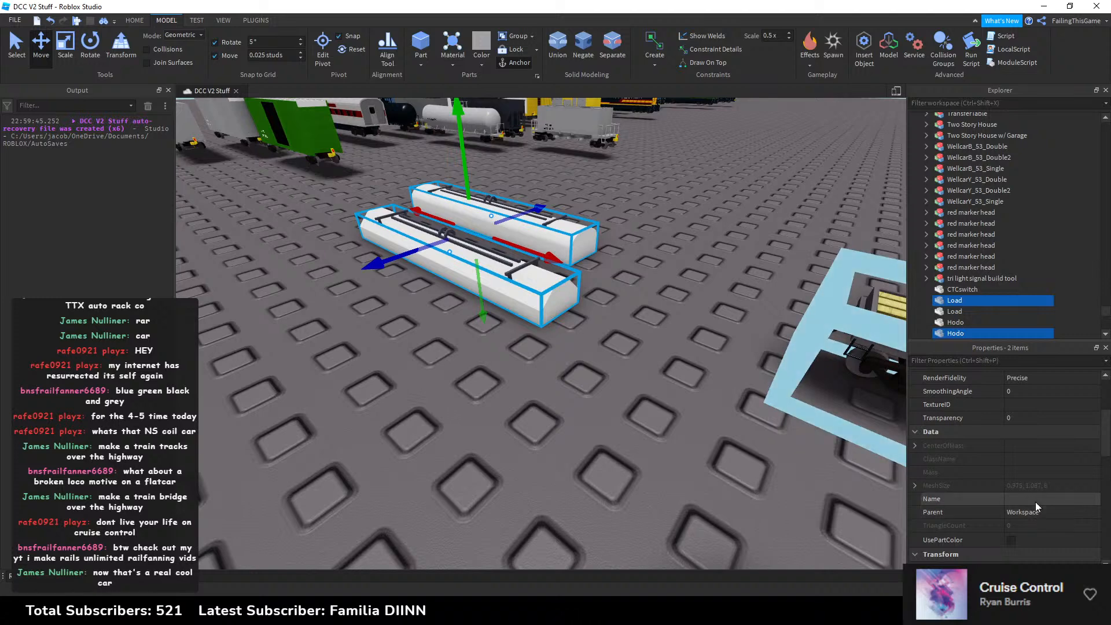
pyautogui.click(1036, 501)
pyautogui.write('Hood')
pyautogui.press('Return')
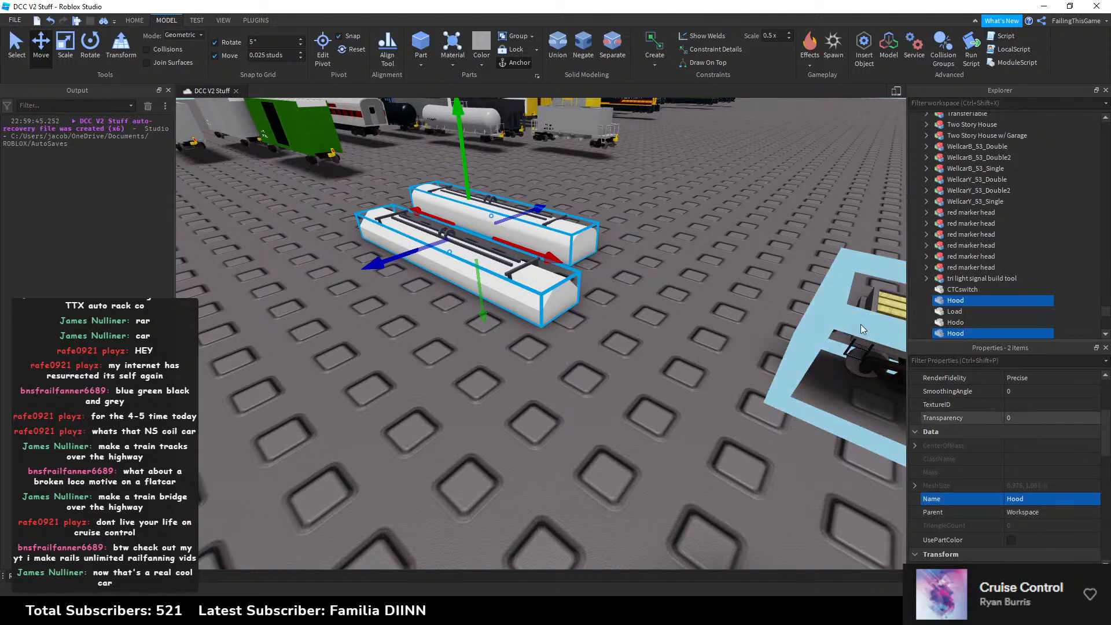
pyautogui.click(677, 284)
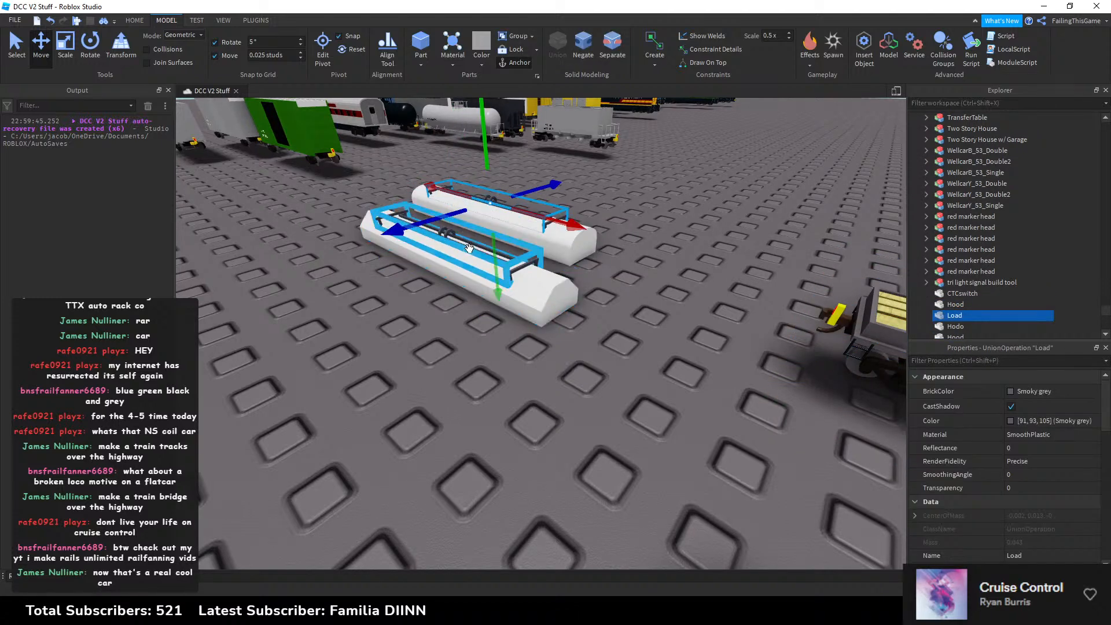
pyautogui.scroll(-3, 990, 473)
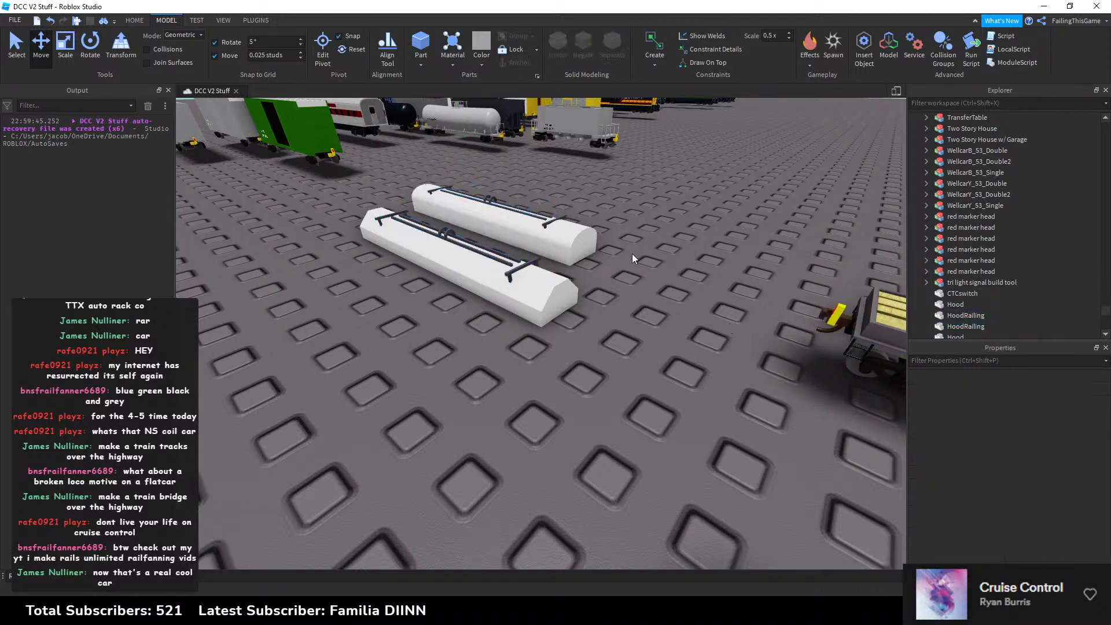
# Step: Cut the faceted hood with its railing and paste both into the empty CoilCar_NoHood copy
pyautogui.moveTo(632, 253); pyautogui.dragTo(640, 253, button='right')
pyautogui.press('s')
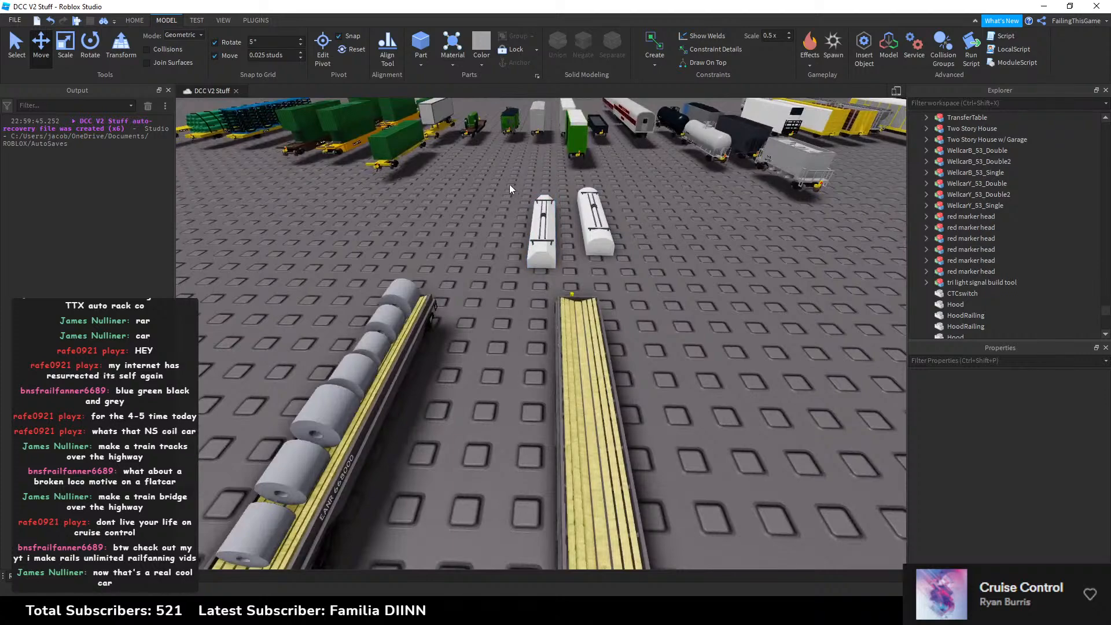
pyautogui.click(542, 238)
pyautogui.press('Delete')
pyautogui.click(596, 440)
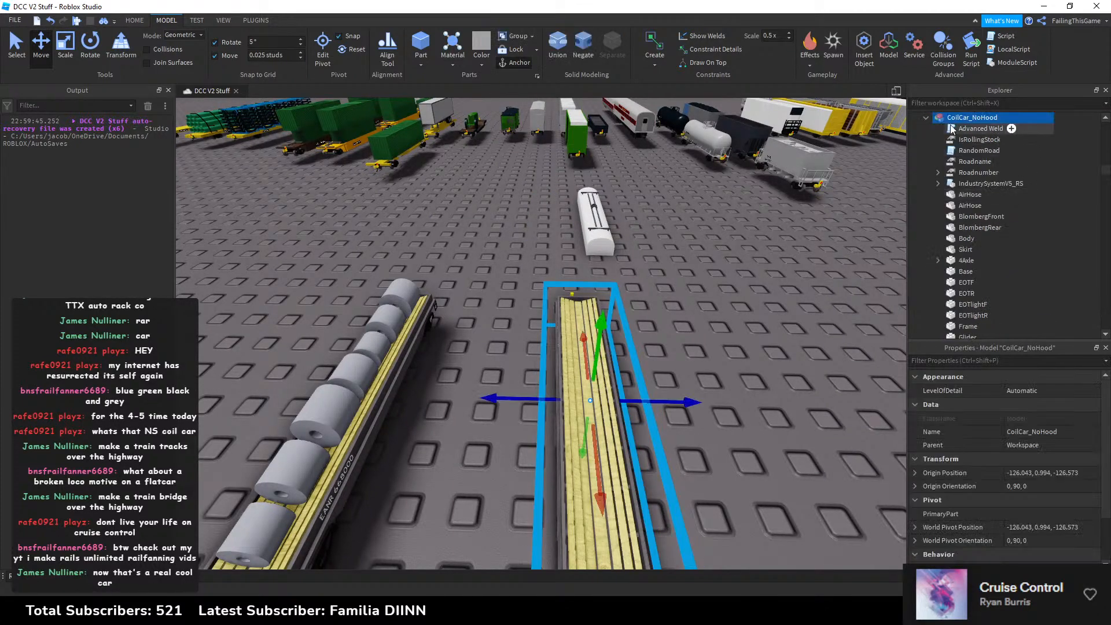
pyautogui.click(991, 151)
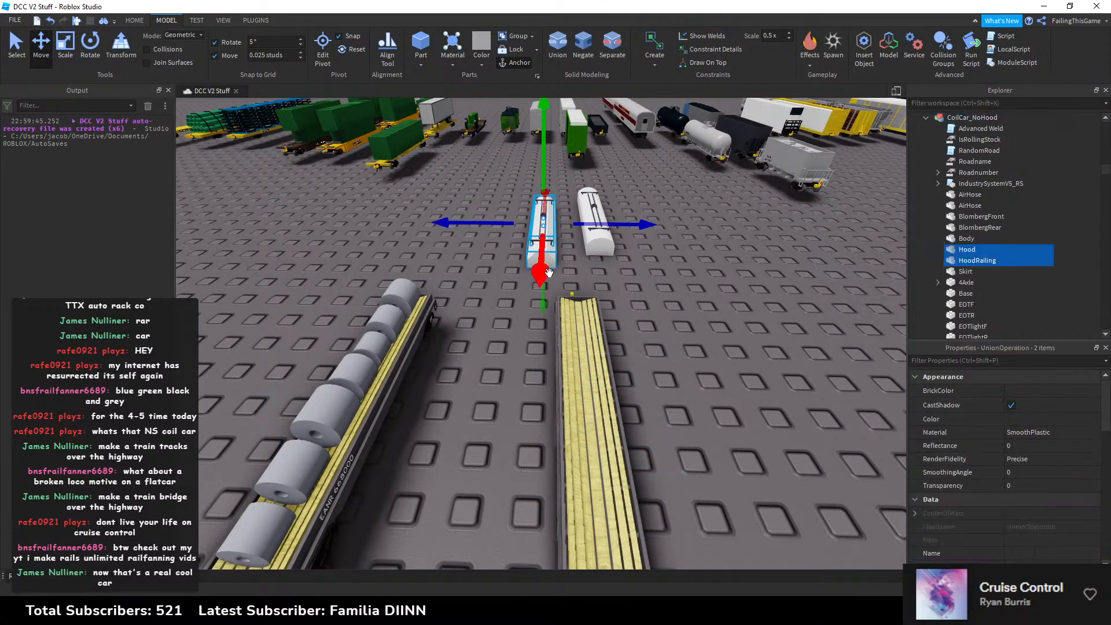
# Step: Slide the faceted hood and its railing lengthwise until they lie alongside the empty coil car
pyautogui.moveTo(609, 294); pyautogui.dragTo(423, 339, button='right')
pyautogui.press('s')
pyautogui.press('a')
pyautogui.moveTo(391, 360); pyautogui.dragTo(693, 517)
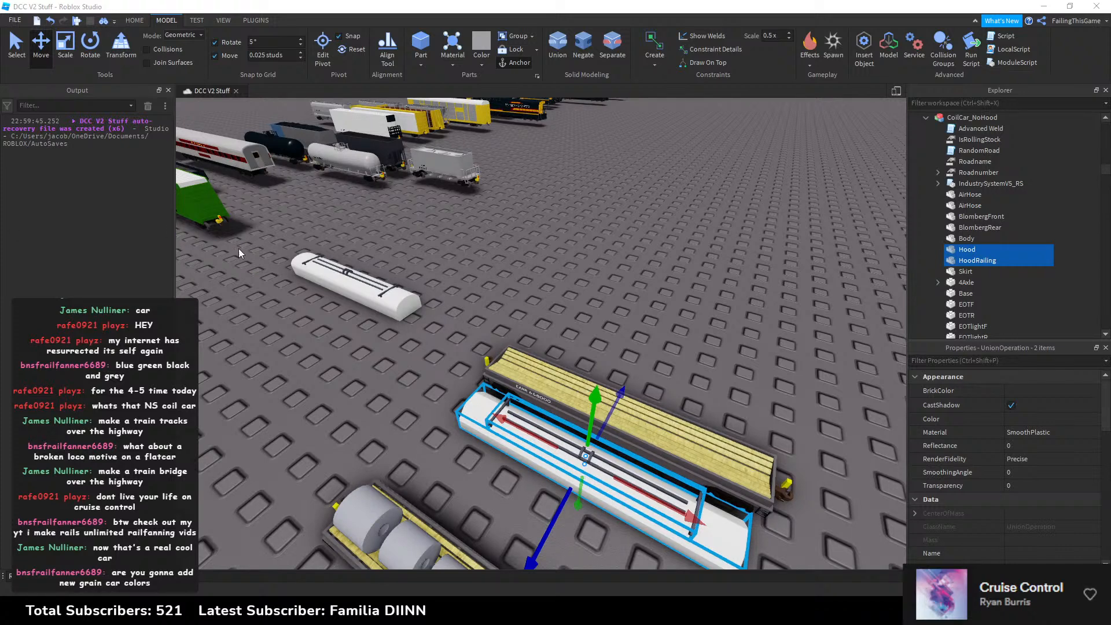
# Step: Raise the hood and railing above deck level and shift them sideways over the empty car
pyautogui.moveTo(540, 314); pyautogui.dragTo(483, 324, button='right')
pyautogui.moveTo(441, 303); pyautogui.dragTo(464, 157)
pyautogui.press('s')
pyautogui.moveTo(573, 220); pyautogui.dragTo(575, 225, button='right')
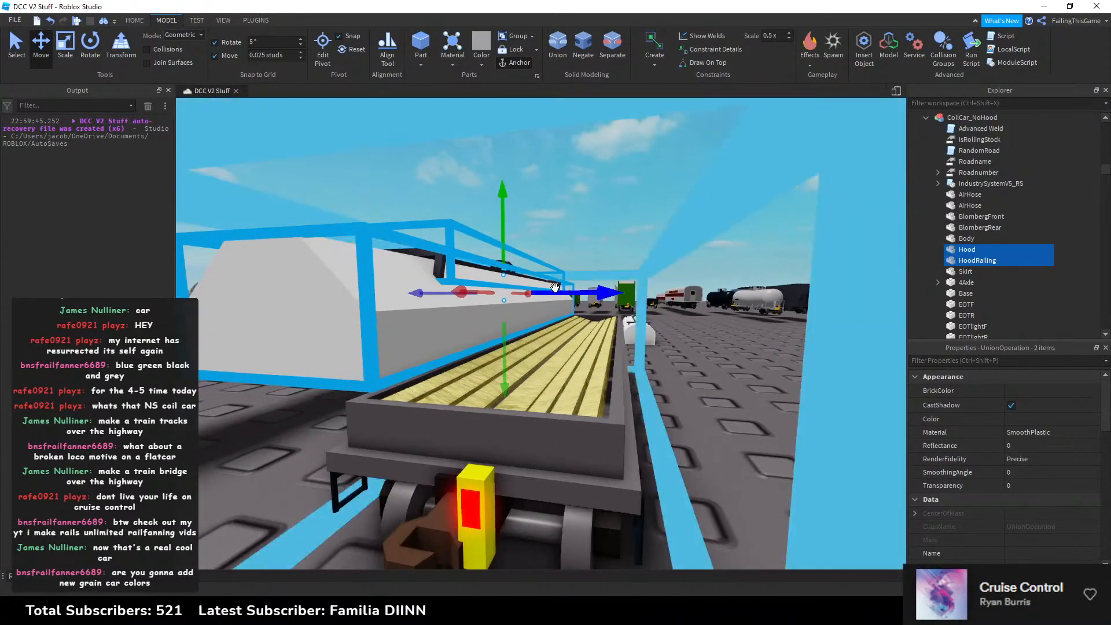
pyautogui.moveTo(554, 287); pyautogui.dragTo(647, 286)
pyautogui.press('a')
pyautogui.moveTo(647, 286); pyautogui.dragTo(647, 285, button='right')
# Step: Seat the hood and railing on the car's walls and align the hood lengthwise with the wall ends
pyautogui.moveTo(374, 252); pyautogui.dragTo(374, 255)
pyautogui.press('a')
pyautogui.moveTo(376, 255); pyautogui.dragTo(389, 262, button='right')
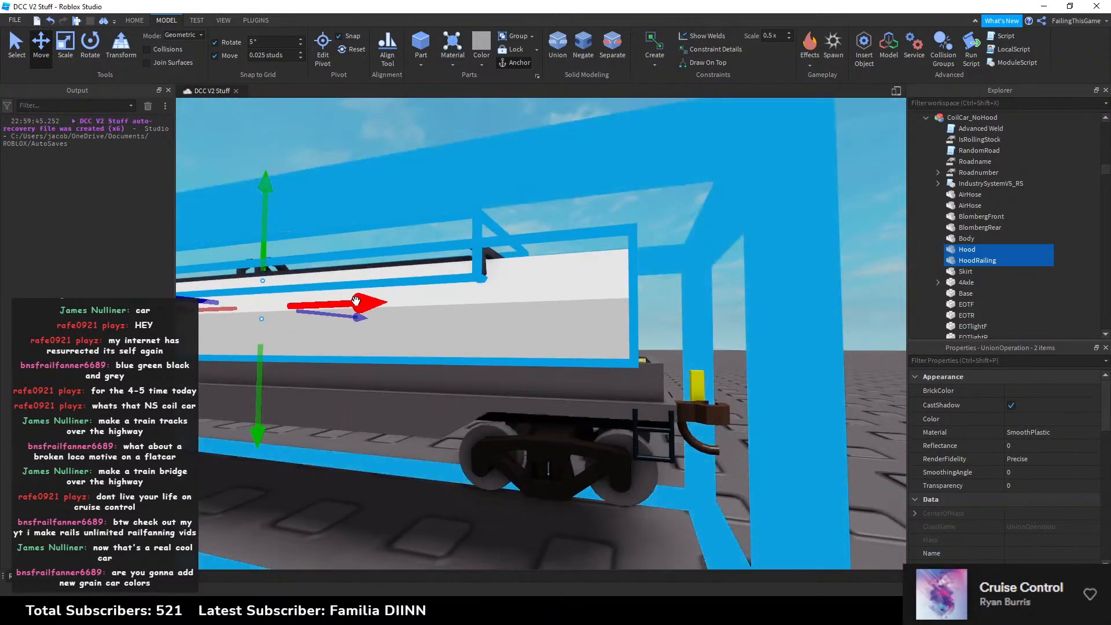
pyautogui.moveTo(355, 299); pyautogui.dragTo(374, 298)
pyautogui.click(654, 294)
pyautogui.click(731, 292)
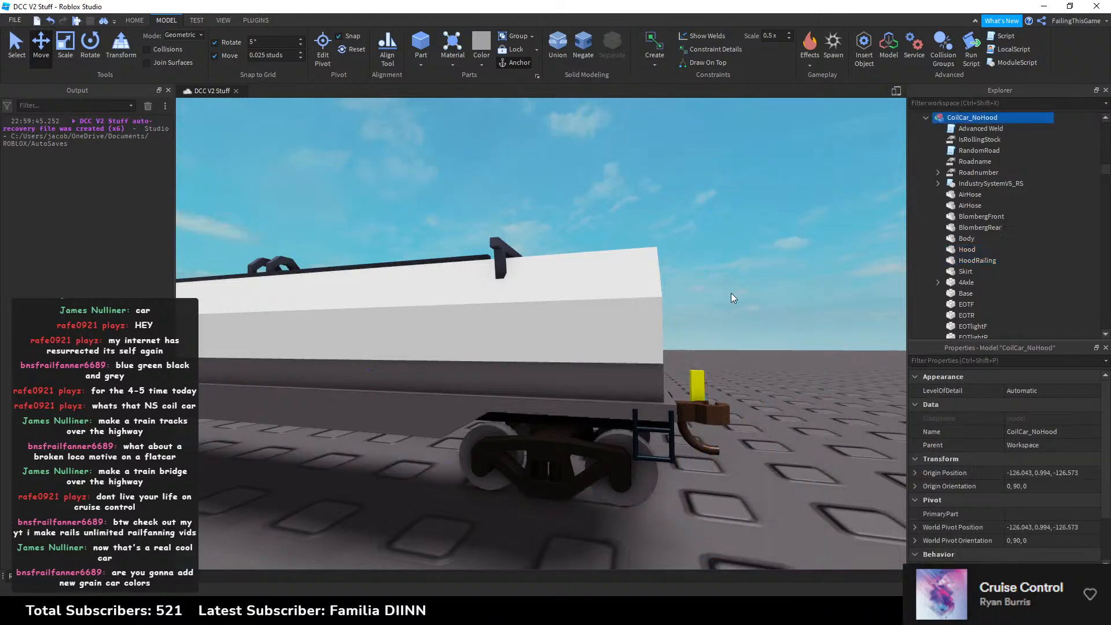
# Step: Enable UsePartColor on the fitted Hood and give it the Body's colour, 106, 102, 105
pyautogui.press('d')
pyautogui.moveTo(730, 293); pyautogui.dragTo(720, 290, button='right')
pyautogui.press('a')
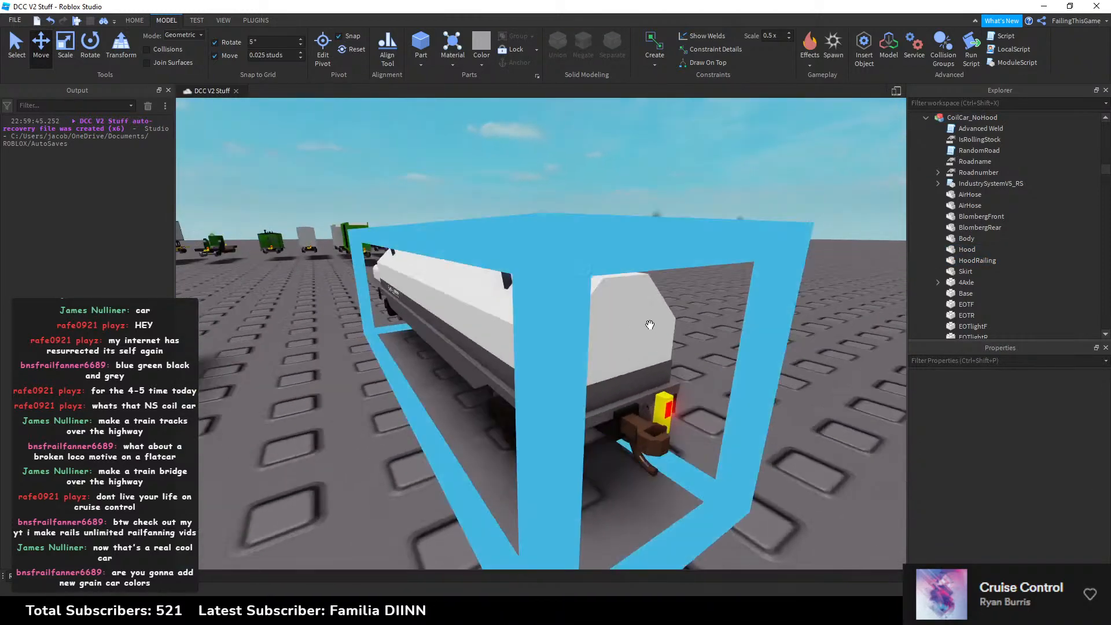
pyautogui.press('a')
pyautogui.moveTo(528, 326); pyautogui.dragTo(528, 329, button='right')
pyautogui.press('s')
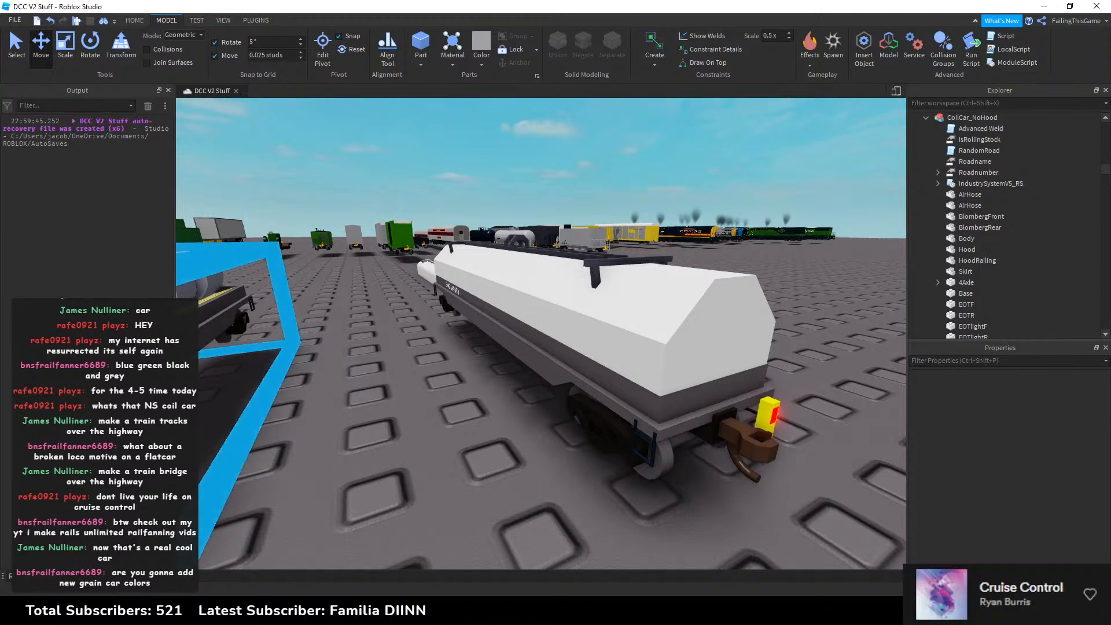
pyautogui.moveTo(433, 355); pyautogui.dragTo(434, 351, button='right')
pyautogui.click(687, 348)
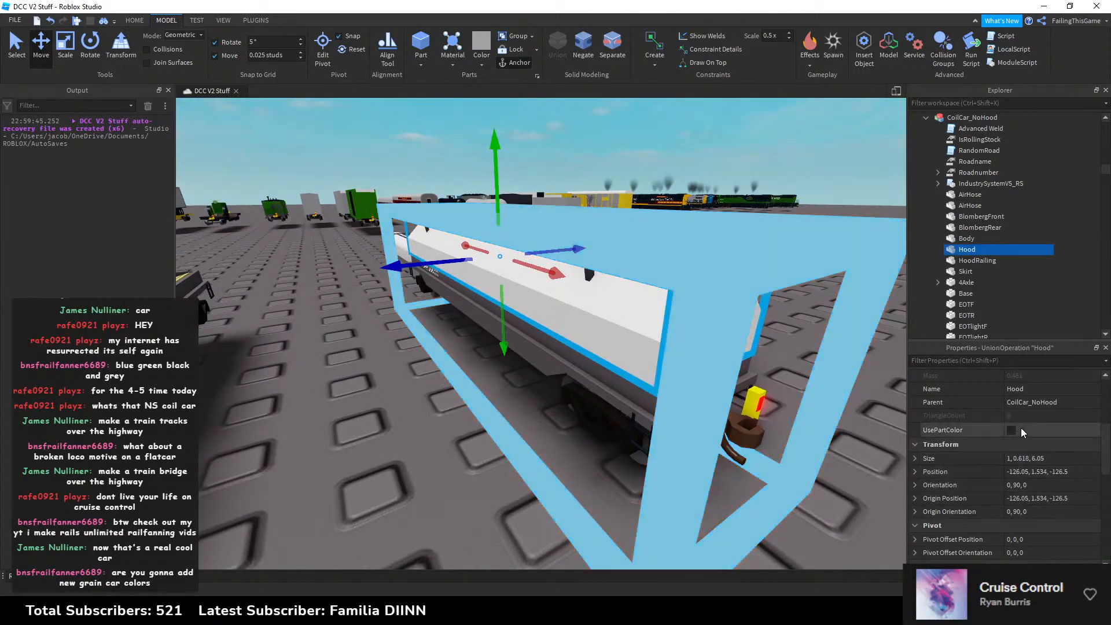
pyautogui.click(549, 347)
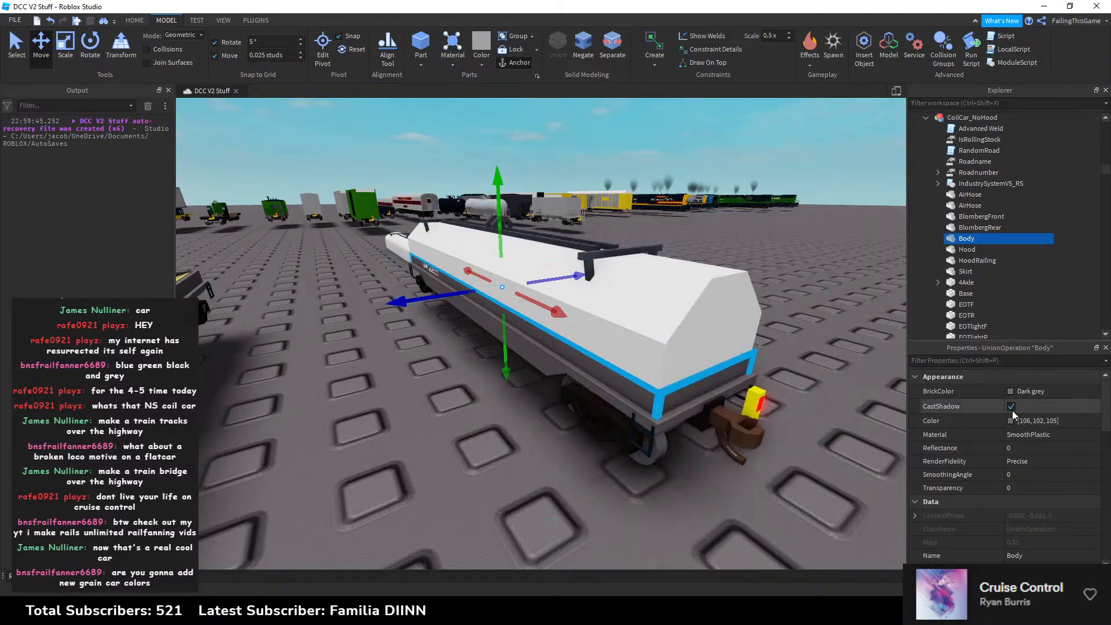
pyautogui.click(730, 346)
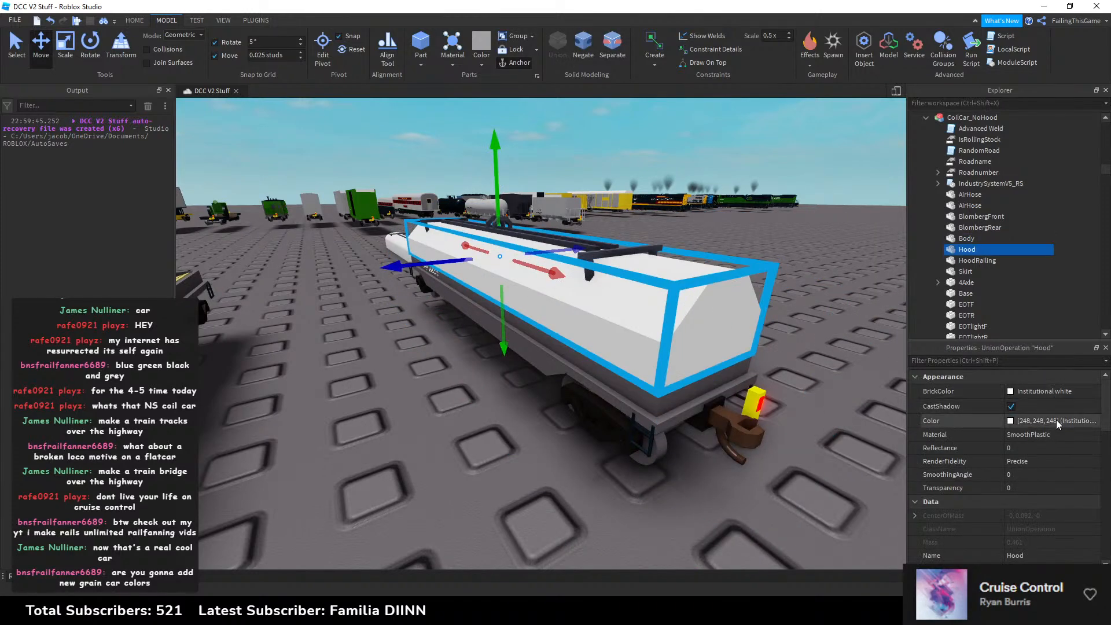
pyautogui.press('Return')
pyautogui.click(776, 283)
# Step: Examine from several sides how the recoloured hood and its railing fit on the coil car
pyautogui.press('d')
pyautogui.moveTo(779, 290); pyautogui.dragTo(733, 289, button='right')
pyautogui.click(731, 287)
pyautogui.press('w')
pyautogui.press('d')
pyautogui.press('a')
pyautogui.moveTo(384, 259); pyautogui.dragTo(384, 259)
pyautogui.moveTo(385, 259); pyautogui.dragTo(385, 259, button='right')
pyautogui.press('s')
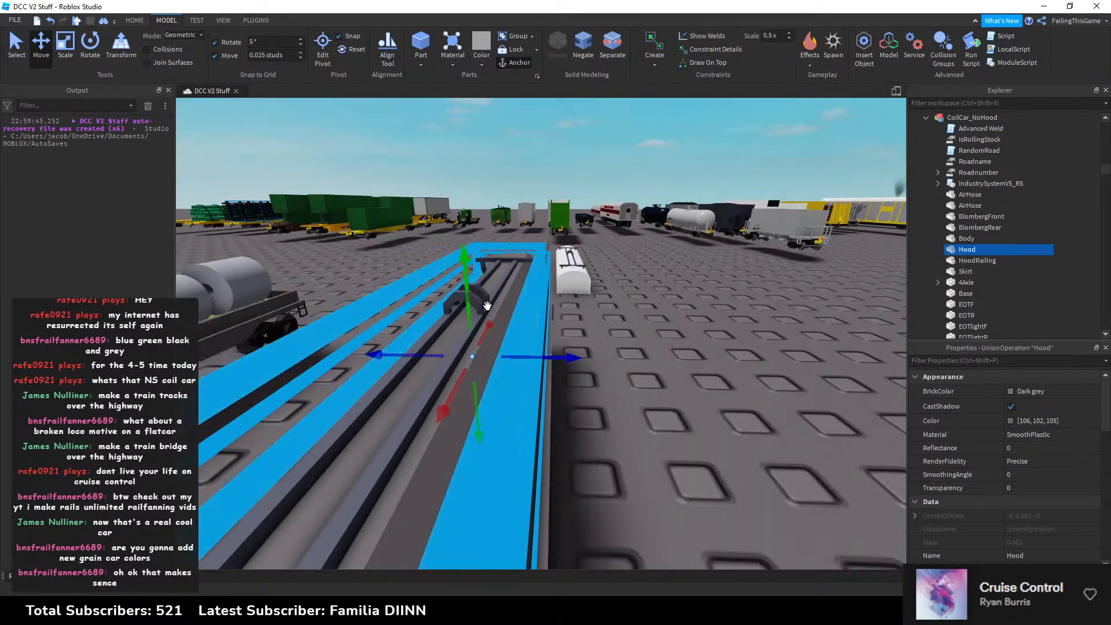
pyautogui.click(615, 307)
pyautogui.press('d')
pyautogui.moveTo(615, 307); pyautogui.dragTo(614, 307, button='right')
# Step: Turn off move snapping and nudge the hood and railing together slightly sideways to align them with the walls
pyautogui.click(499, 290)
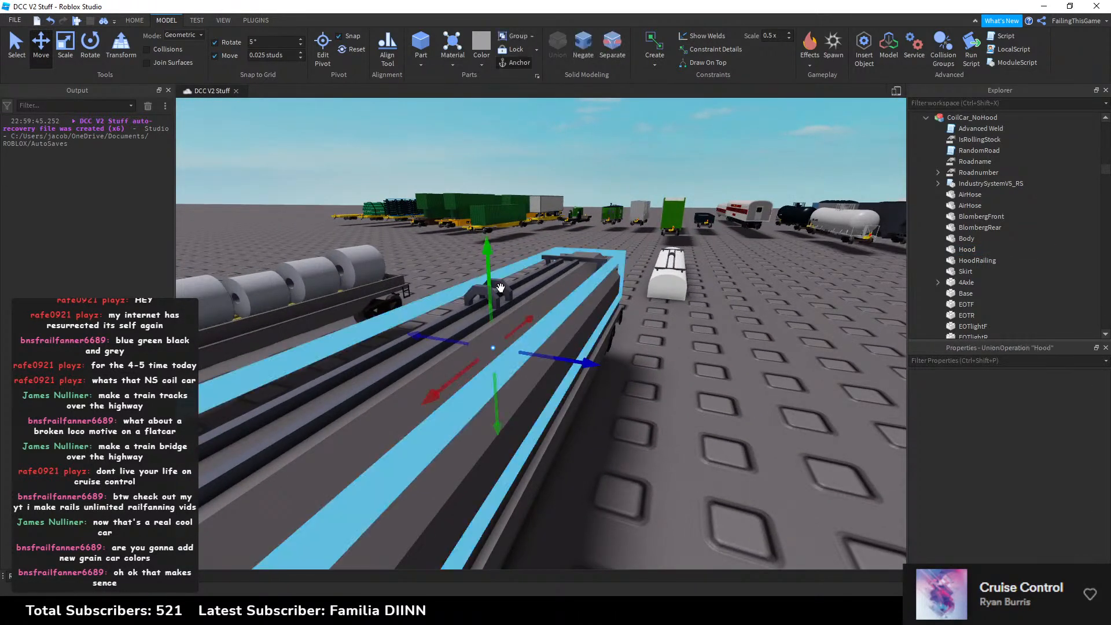
pyautogui.keyDown('shift'); pyautogui.click(507, 286); pyautogui.keyUp('shift')
pyautogui.click(229, 58)
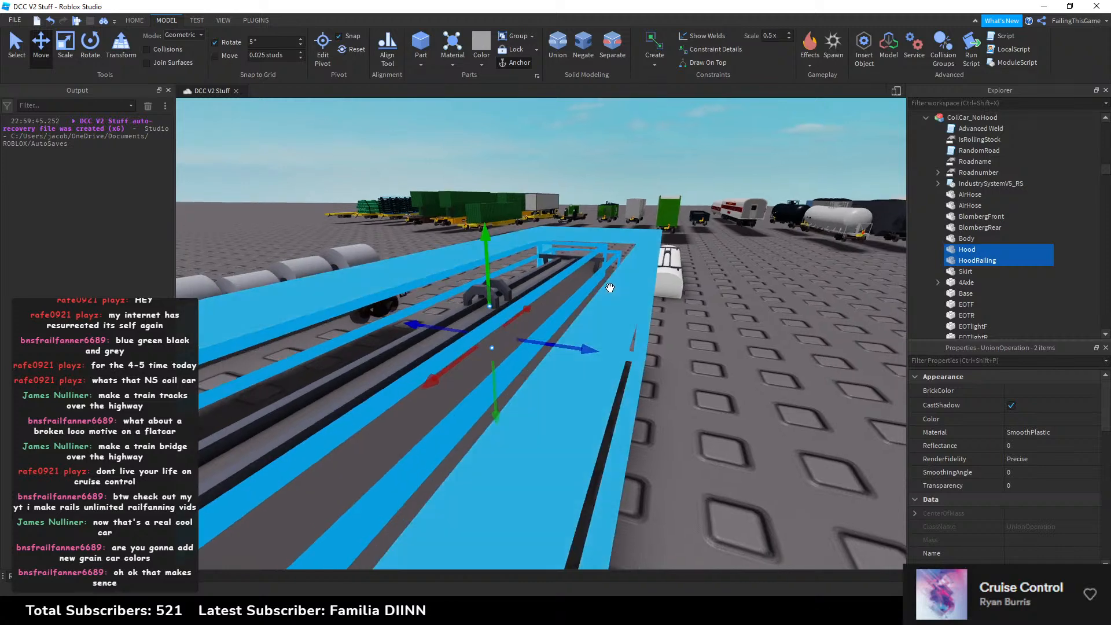
pyautogui.press('w')
pyautogui.moveTo(609, 285); pyautogui.dragTo(691, 228, button='right')
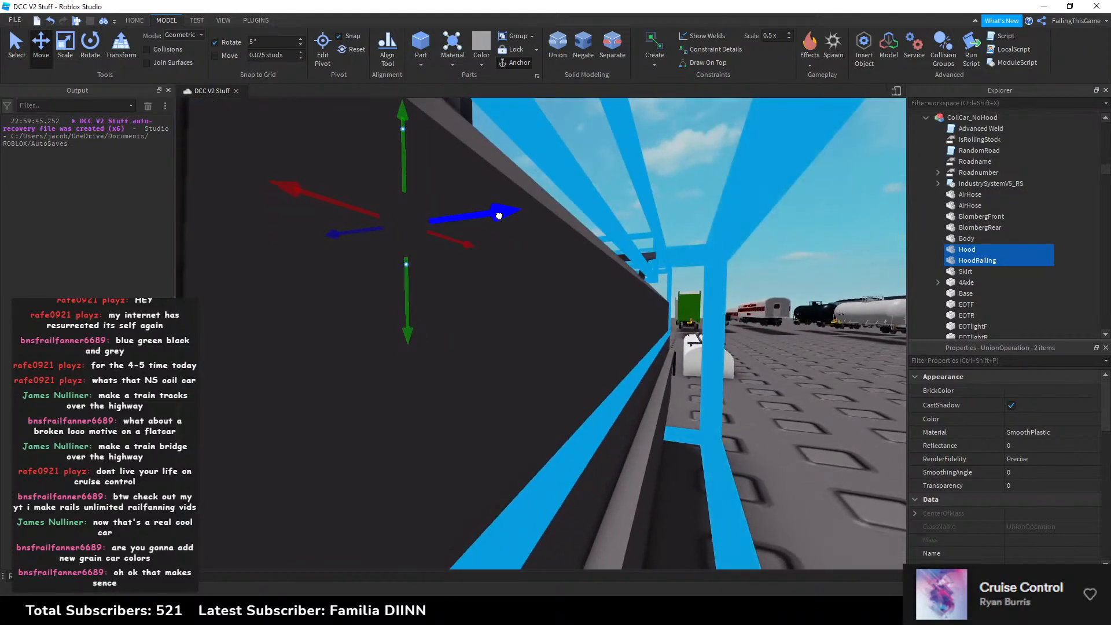
pyautogui.moveTo(498, 215); pyautogui.dragTo(503, 215)
pyautogui.click(765, 198)
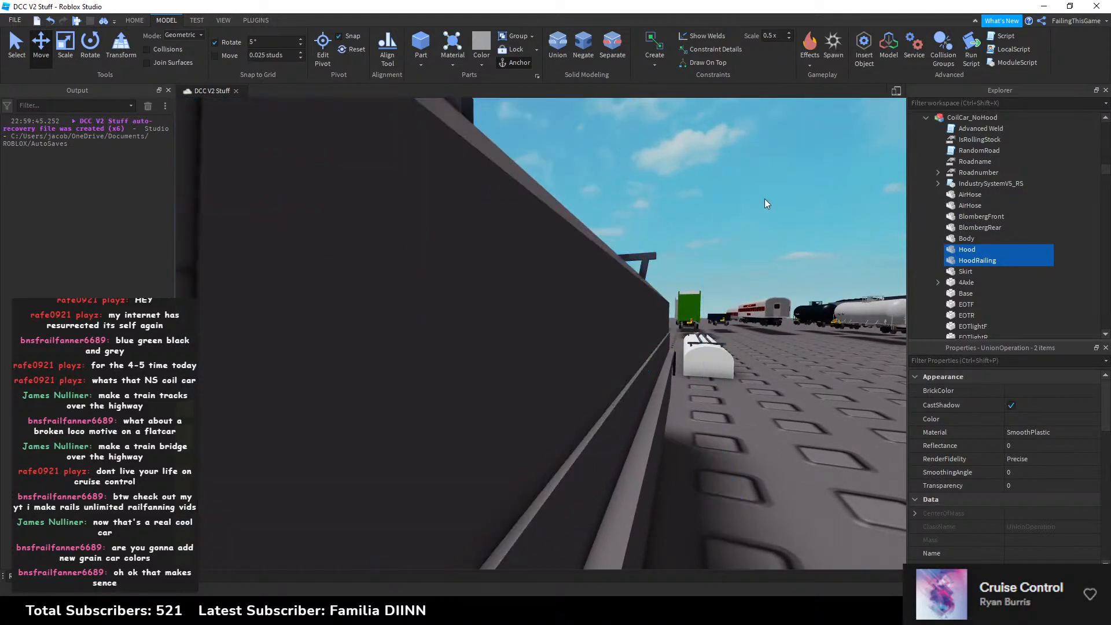
pyautogui.press('a')
pyautogui.press('a')
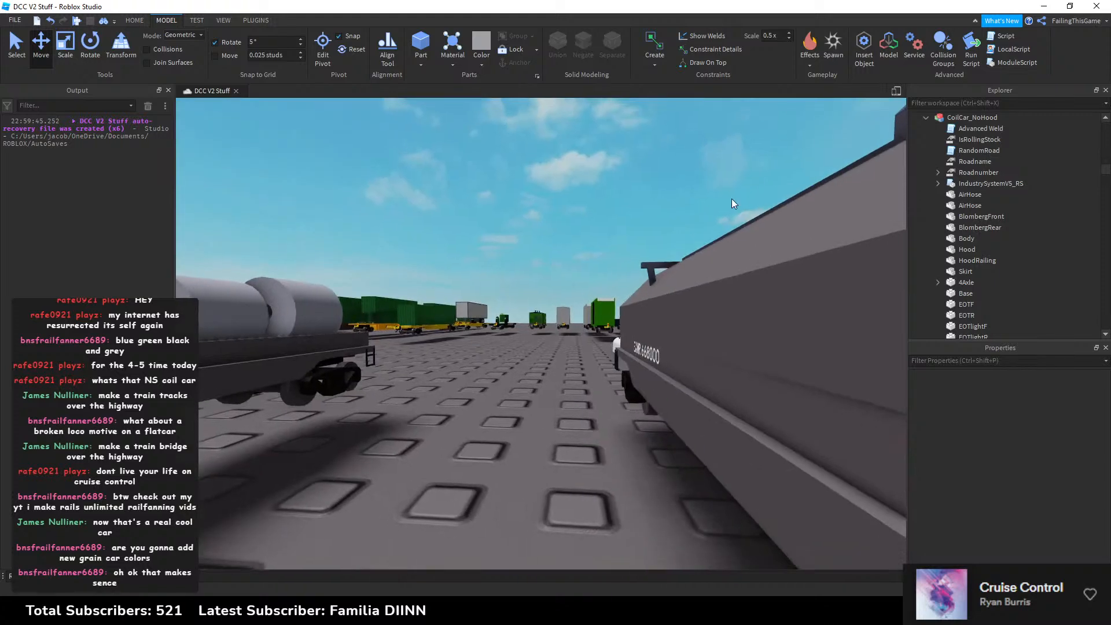
# Step: Select the hood and railing together and nudge them sideways to sit flush with the car's side walls
pyautogui.moveTo(731, 199); pyautogui.dragTo(574, 189, button='right')
pyautogui.press('d')
pyautogui.click(755, 258)
pyautogui.moveTo(755, 259); pyautogui.dragTo(756, 258, button='right')
pyautogui.press('e')
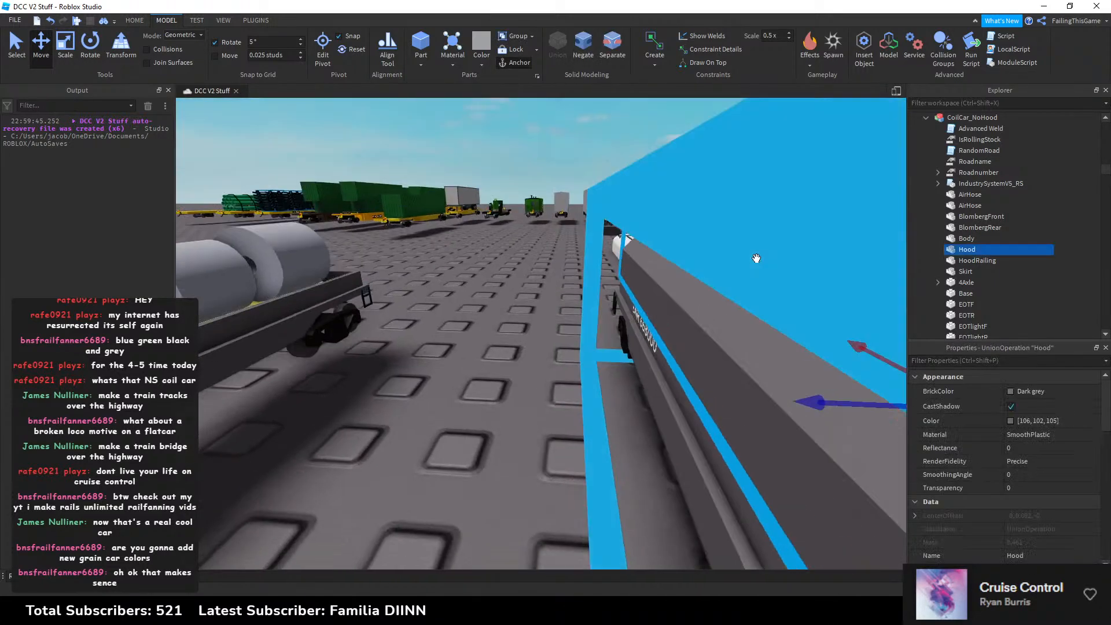
pyautogui.keyDown('ctrl'); pyautogui.click(684, 239); pyautogui.keyUp('ctrl')
pyautogui.moveTo(684, 239); pyautogui.dragTo(682, 238, button='right')
pyautogui.press('q')
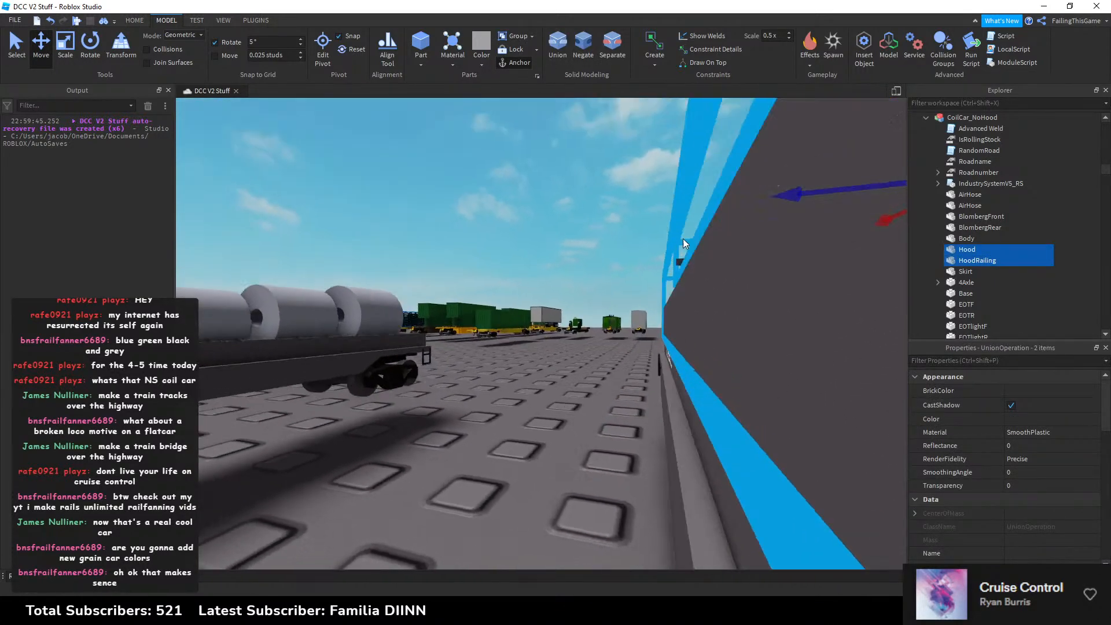
pyautogui.press('d')
pyautogui.press('a')
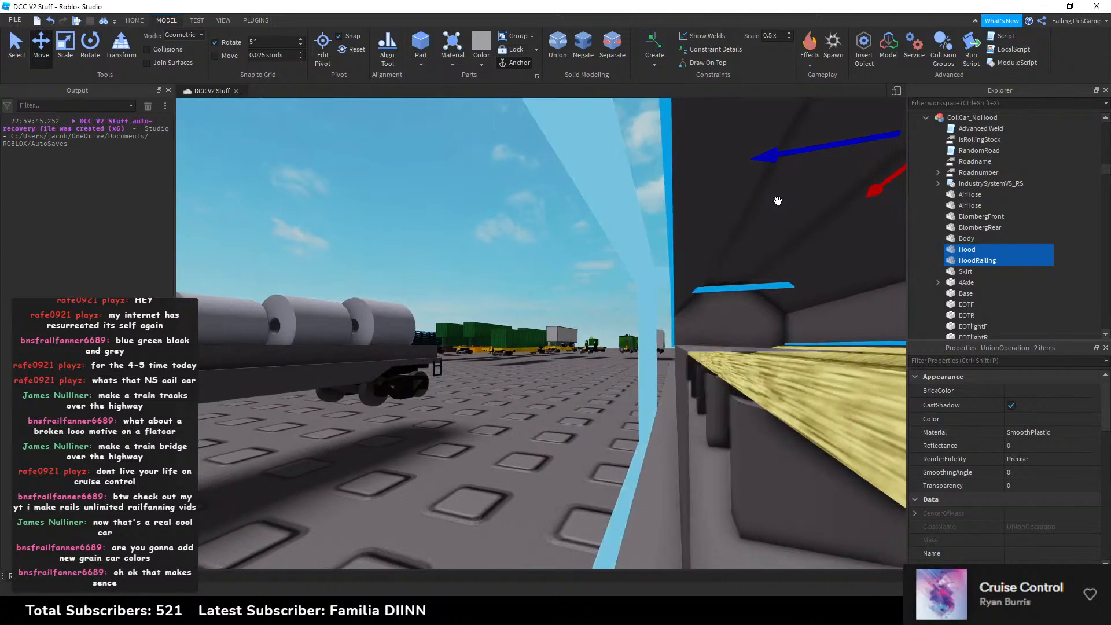
pyautogui.moveTo(785, 159); pyautogui.dragTo(785, 158)
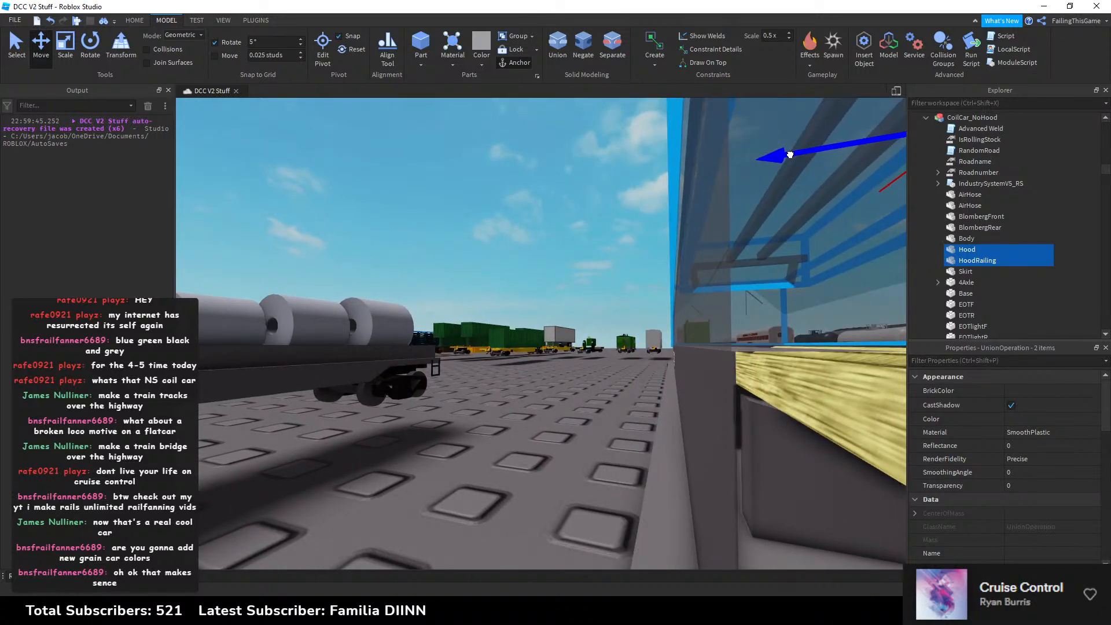
pyautogui.moveTo(790, 154); pyautogui.dragTo(790, 153)
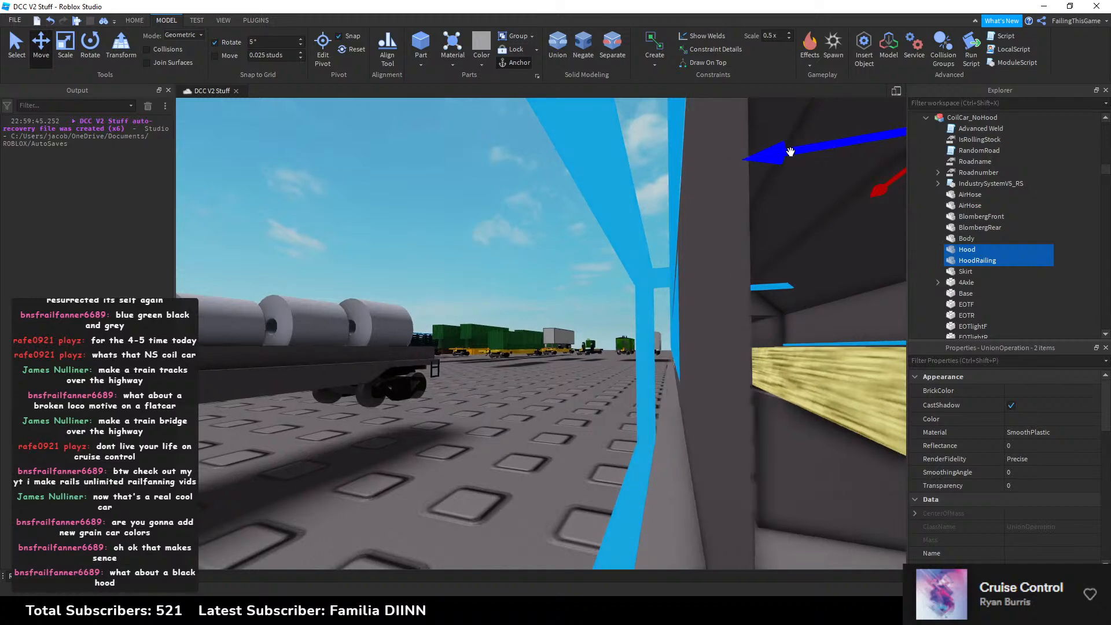
pyautogui.press('d')
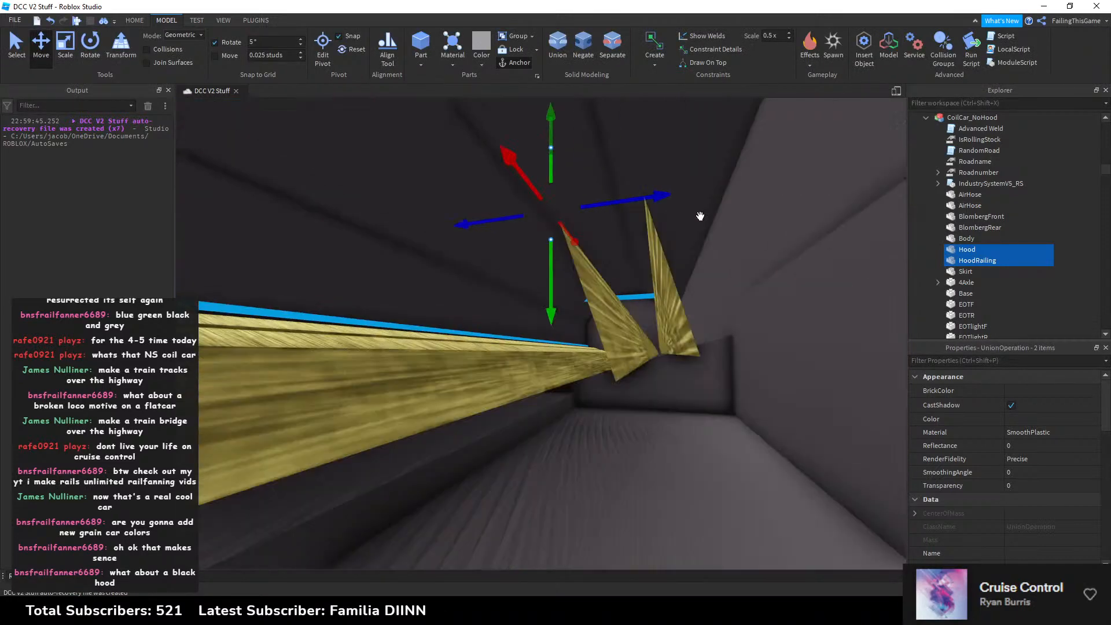
# Step: Nudge the hood and railing lengthwise to line the hood up with the end wall of the car
pyautogui.click(746, 223)
pyautogui.press('e')
pyautogui.moveTo(747, 224); pyautogui.dragTo(721, 244, button='right')
pyautogui.press('s')
pyautogui.press('w')
pyautogui.hotkey('ctrl', 'z')
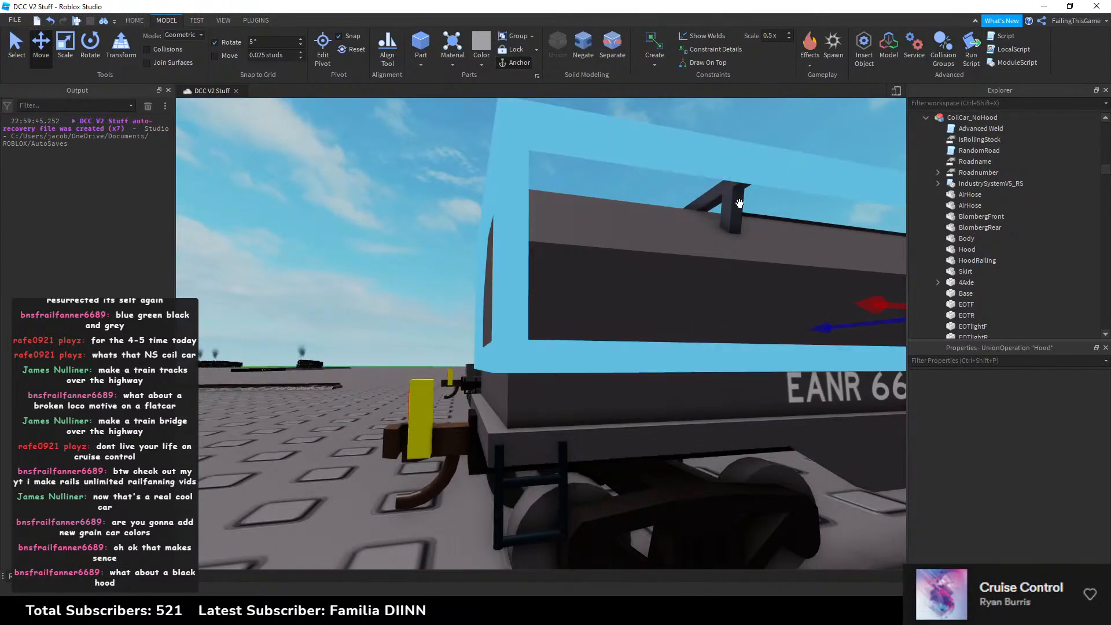
pyautogui.press('s')
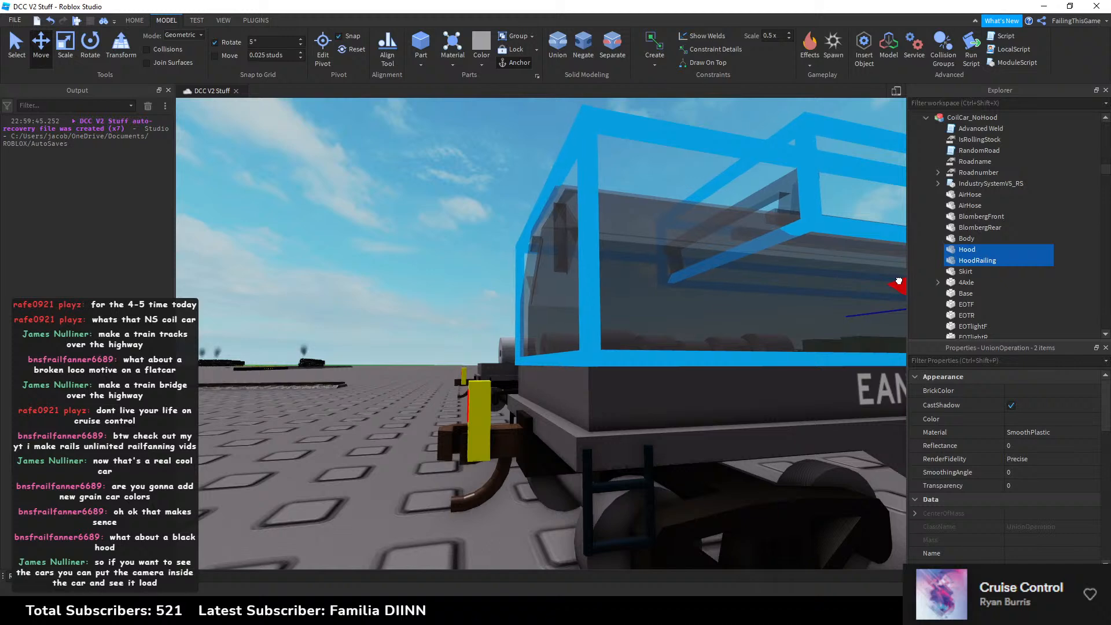
pyautogui.press('w')
pyautogui.press('s')
pyautogui.click(519, 205)
pyautogui.press('w')
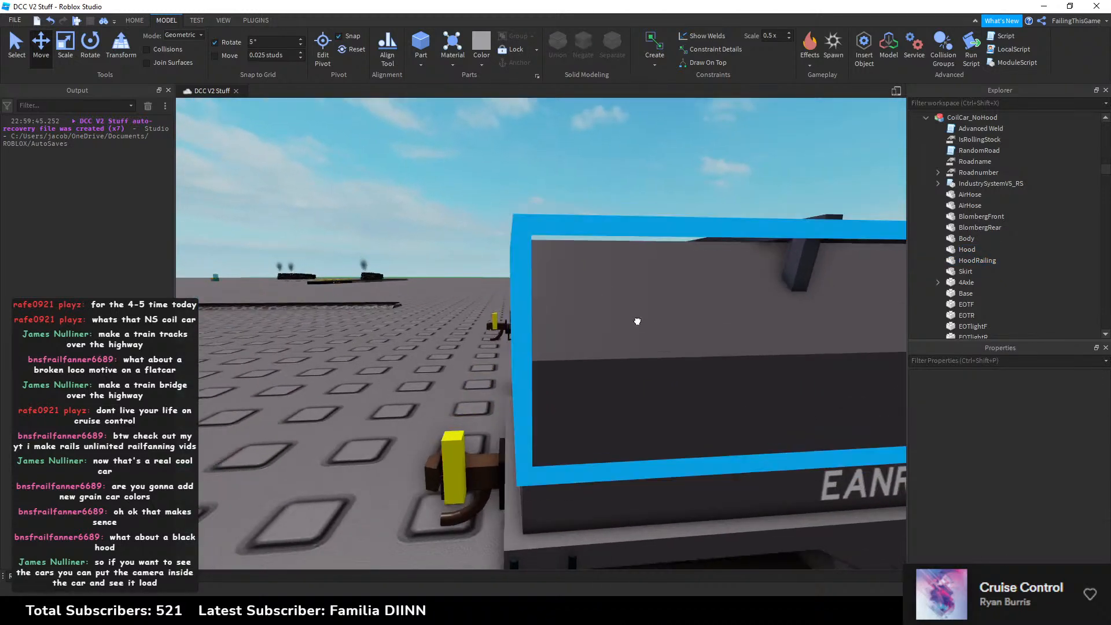
pyautogui.hotkey('ctrl', 'z')
pyautogui.press('e')
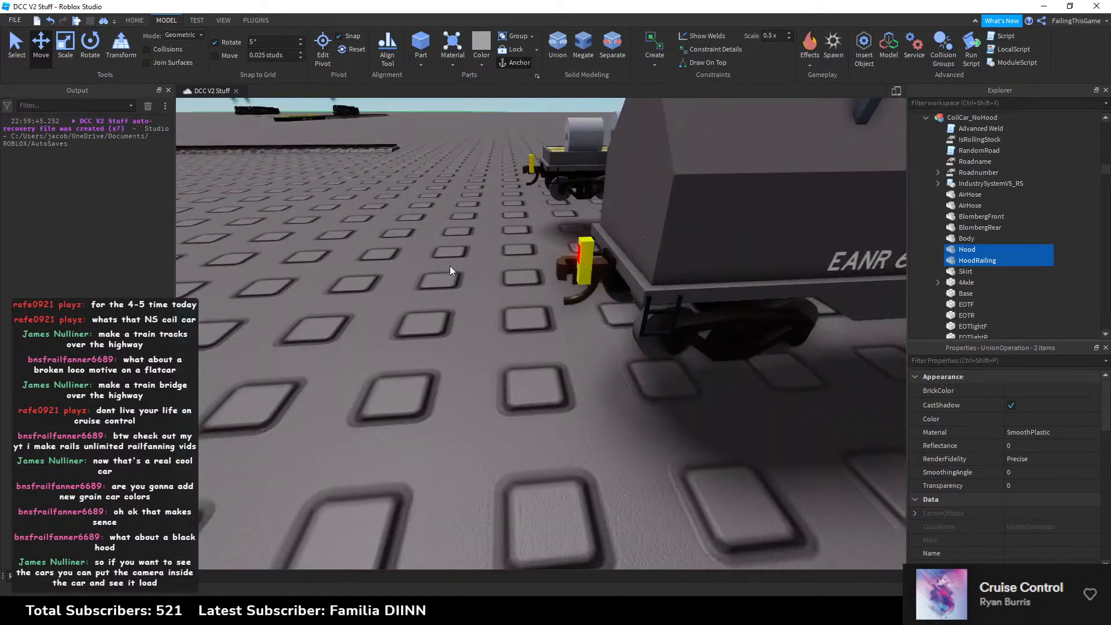
# Step: Fine-tune the lengthwise fit of the hood and railing, then re-enable move snapping at 0.025 studs
pyautogui.click(450, 264)
pyautogui.scroll(-5, 533, 234)
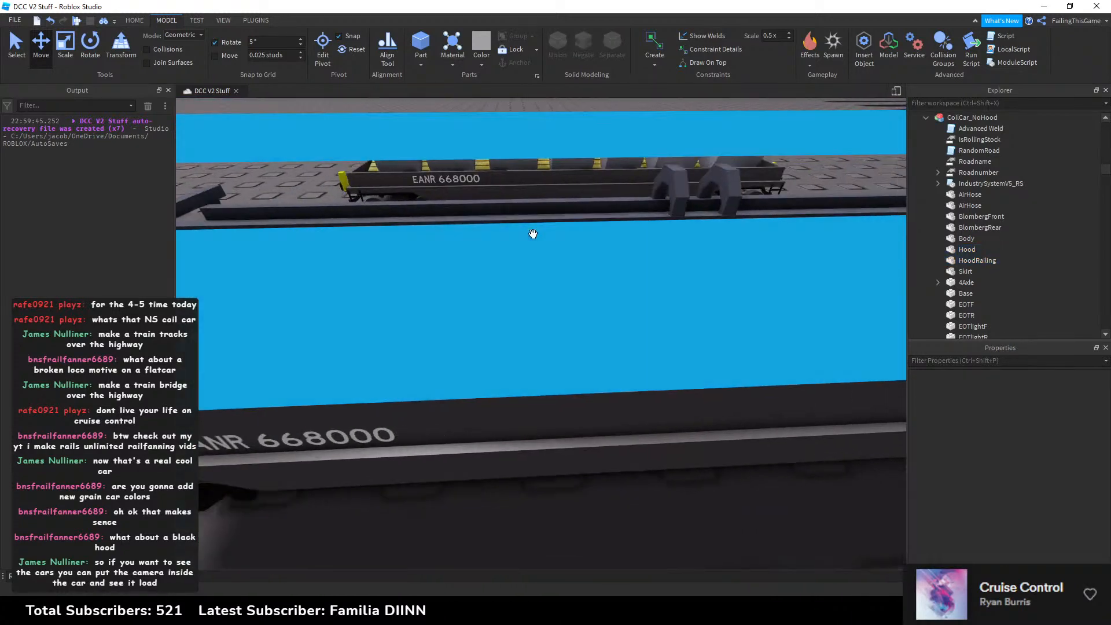
pyautogui.click(528, 258)
pyautogui.scroll(-5, 506, 256)
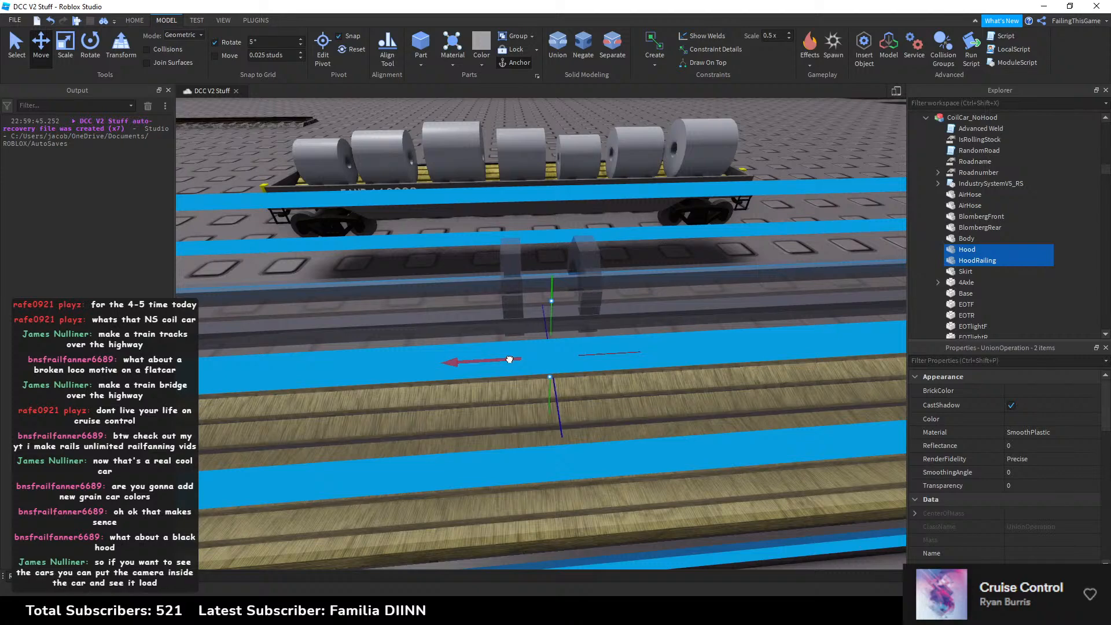
pyautogui.scroll(5, 509, 359)
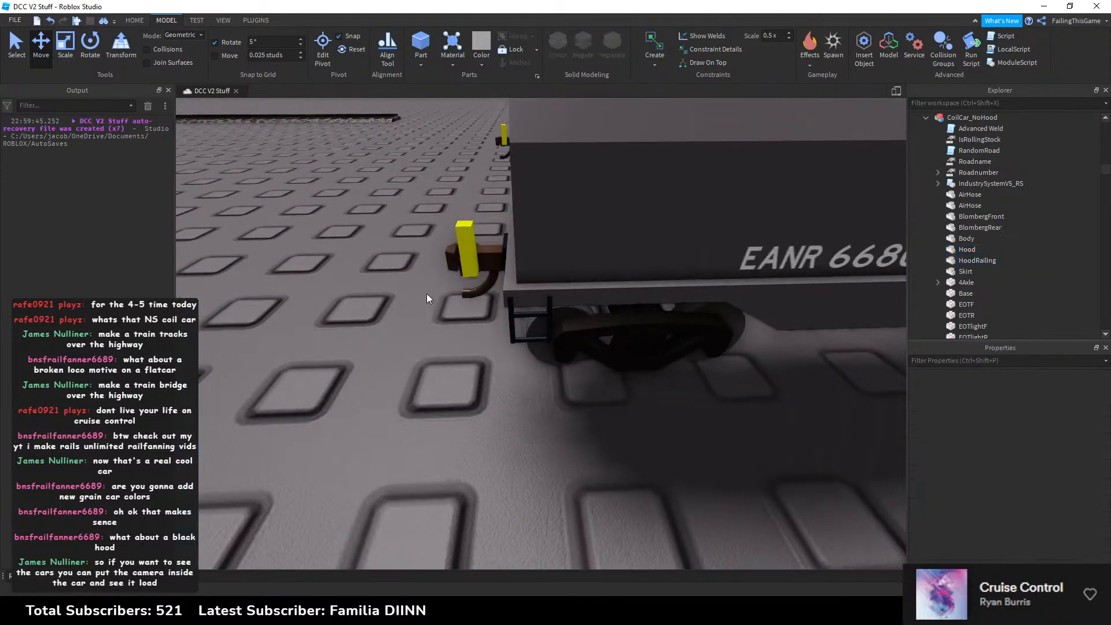
pyautogui.click(426, 293)
pyautogui.scroll(-10, 426, 297)
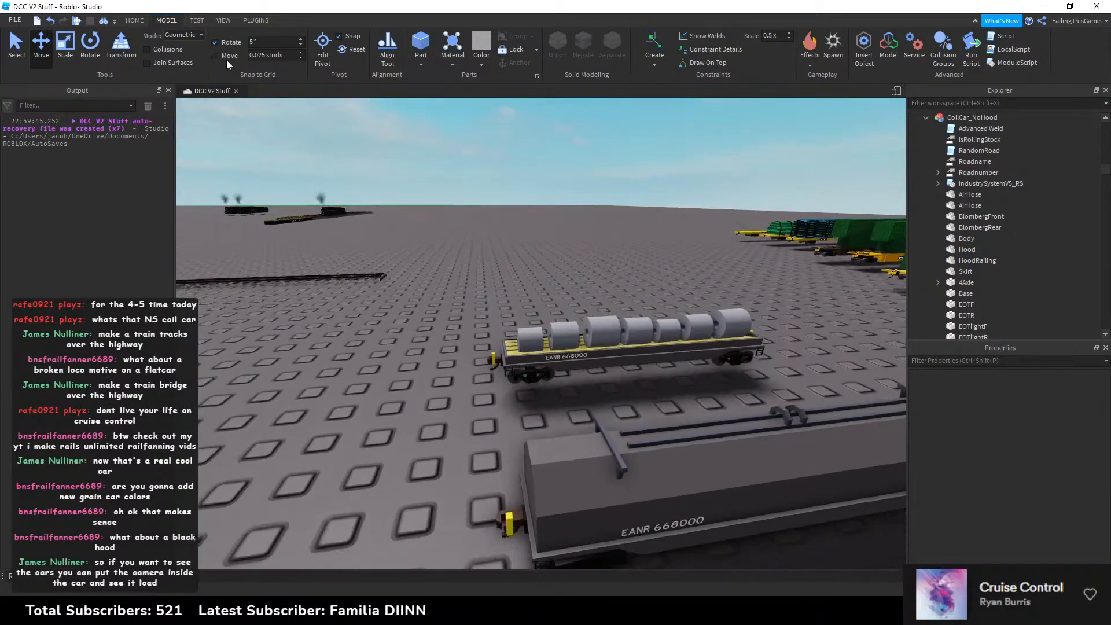
pyautogui.scroll(3, 488, 213)
pyautogui.moveTo(488, 213); pyautogui.dragTo(487, 215, button='right')
pyautogui.scroll(3, 579, 366)
pyautogui.moveTo(576, 351); pyautogui.dragTo(575, 347, button='right')
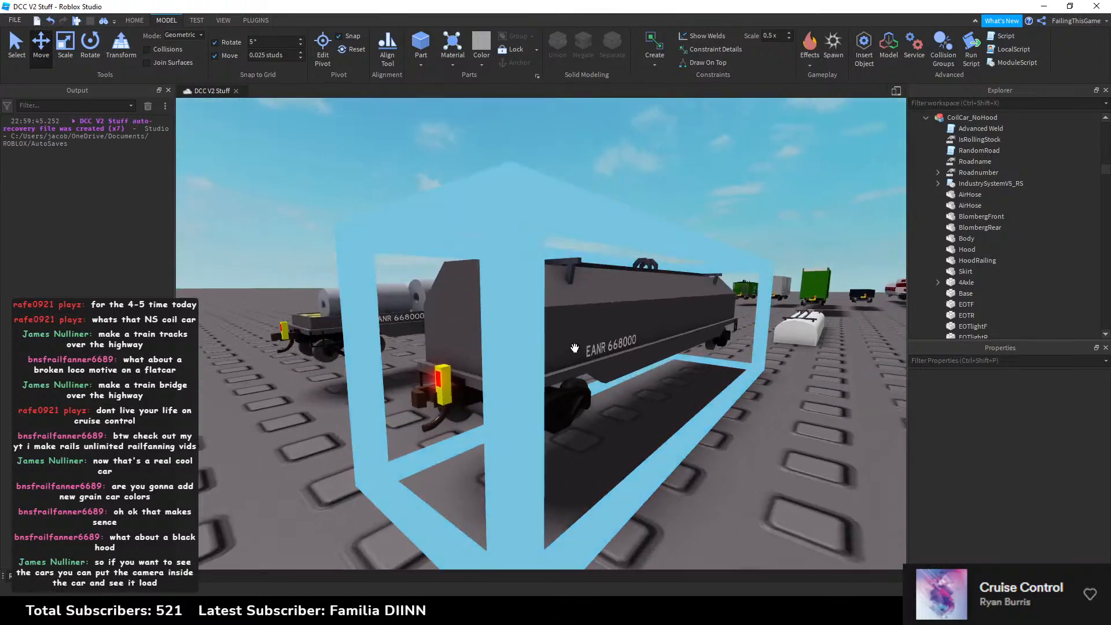
# Step: Try other BrickColors on the hood, including Flint and Dark blue
pyautogui.click(544, 308)
pyautogui.click(1023, 392)
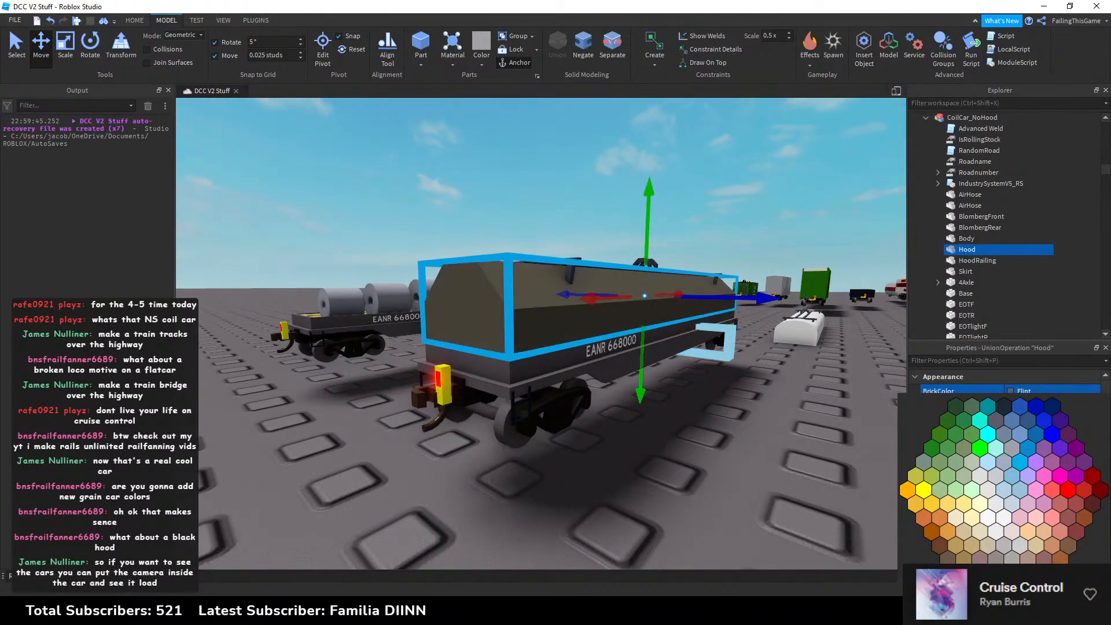
pyautogui.moveTo(710, 426); pyautogui.dragTo(713, 393, button='right')
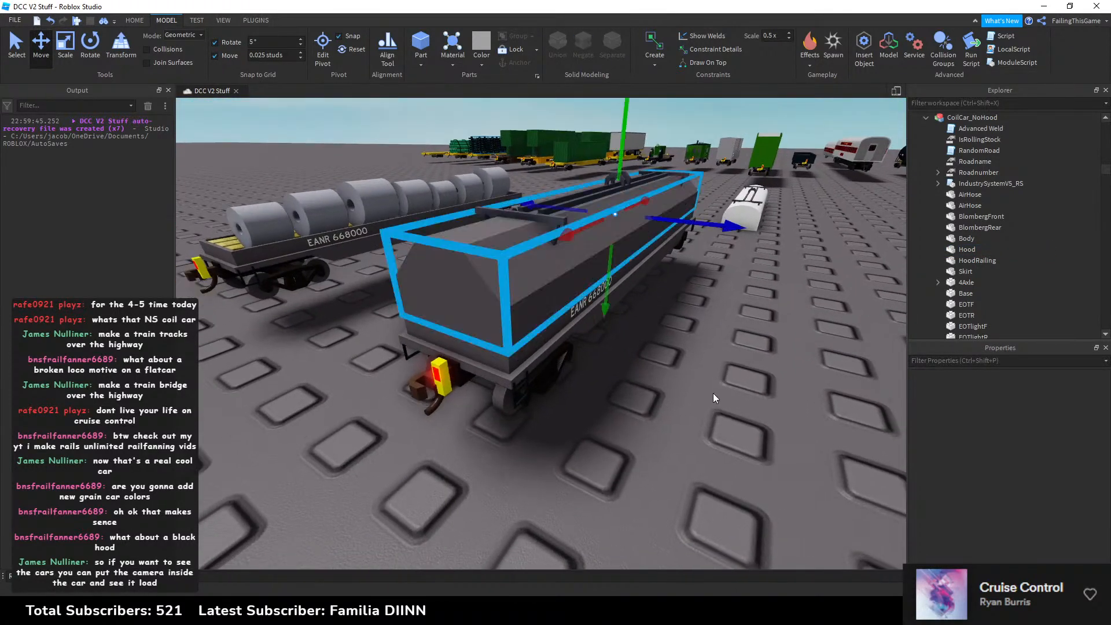
pyautogui.click(1023, 392)
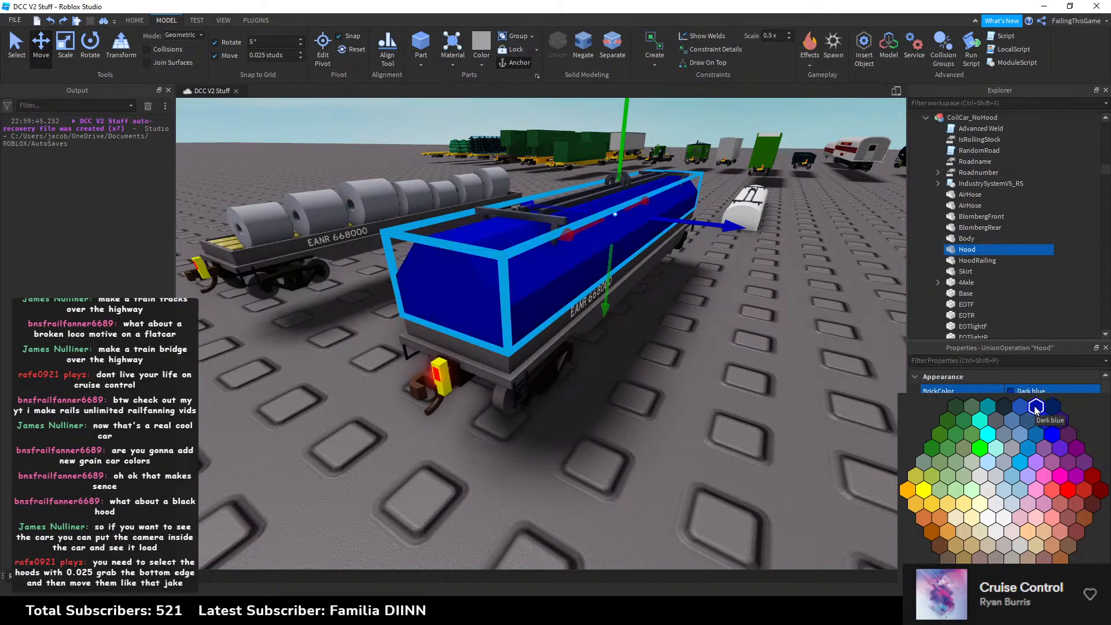
pyautogui.moveTo(735, 364)
pyautogui.mouseDown(button='right')
pyautogui.moveTo(749, 359)
pyautogui.moveTo(734, 358)
pyautogui.mouseUp(button='right')
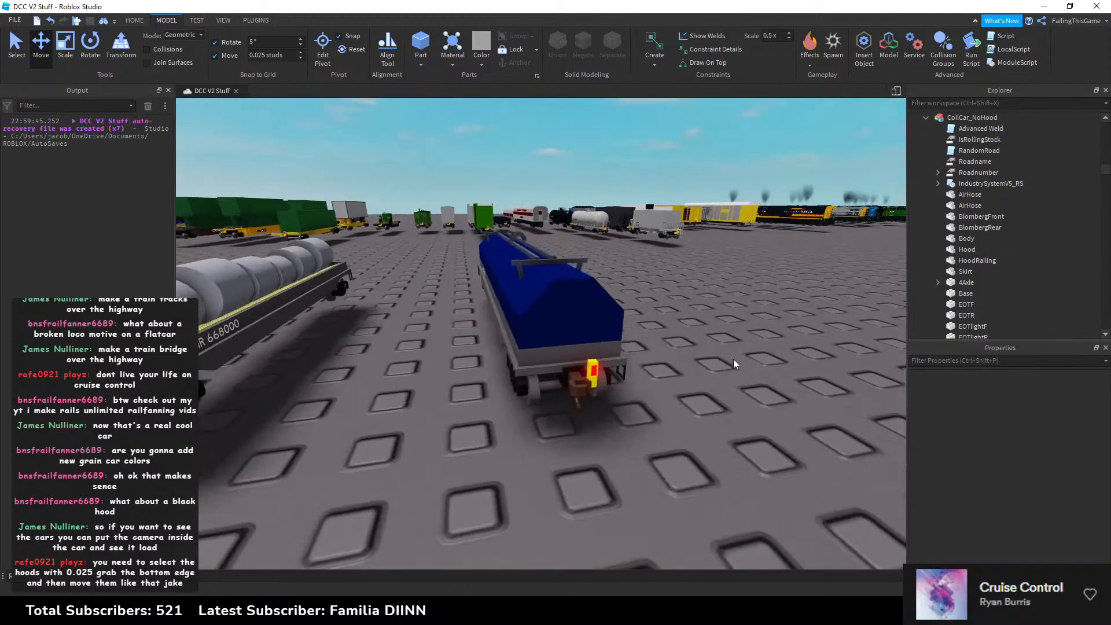
pyautogui.moveTo(654, 308); pyautogui.dragTo(652, 309, button='right')
# Step: Duplicate the hooded coil car model and move the copy alongside the original
pyautogui.click(541, 258)
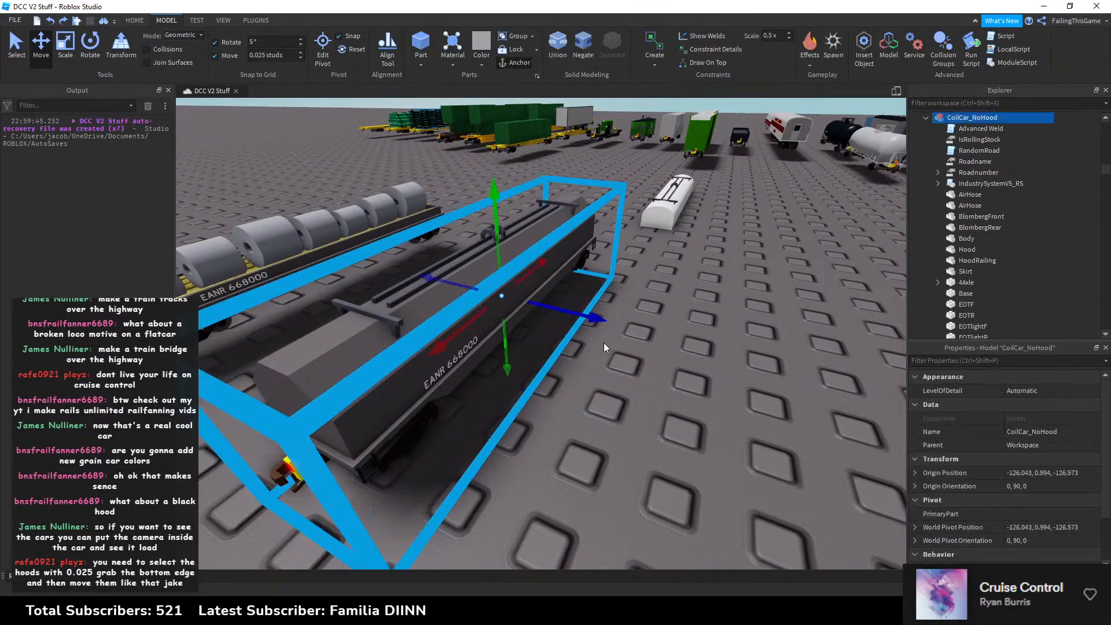
pyautogui.hotkey('ctrl', 'd')
pyautogui.moveTo(594, 321); pyautogui.dragTo(707, 350)
# Step: Rename the original hooded coil car model to CoilCar_WedgeHood
pyautogui.click(483, 317)
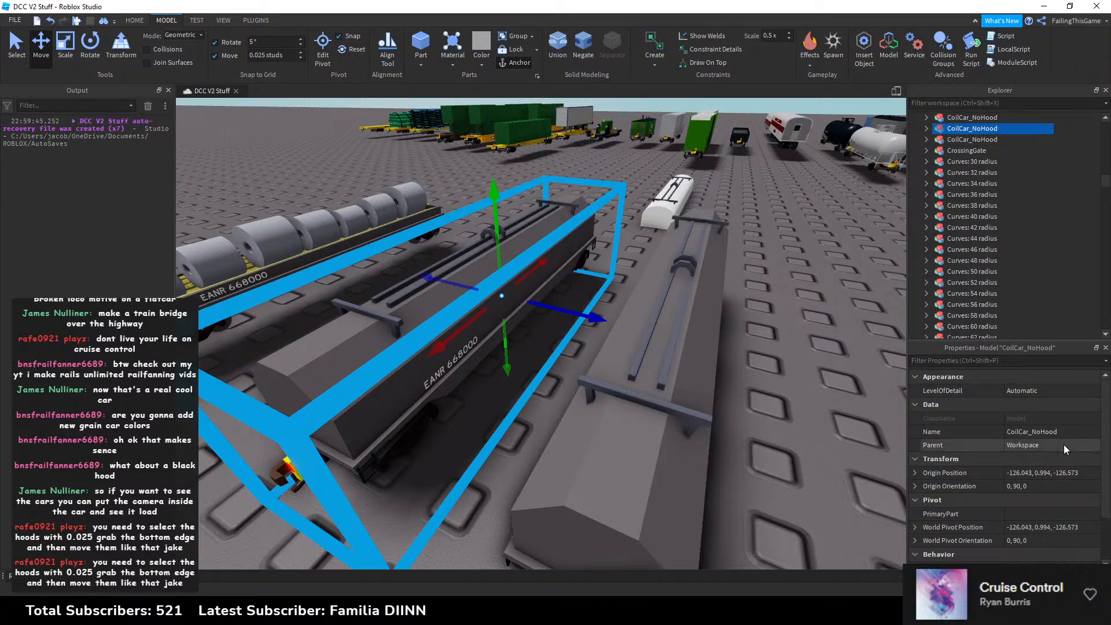
pyautogui.click(1076, 432)
pyautogui.click(1075, 431)
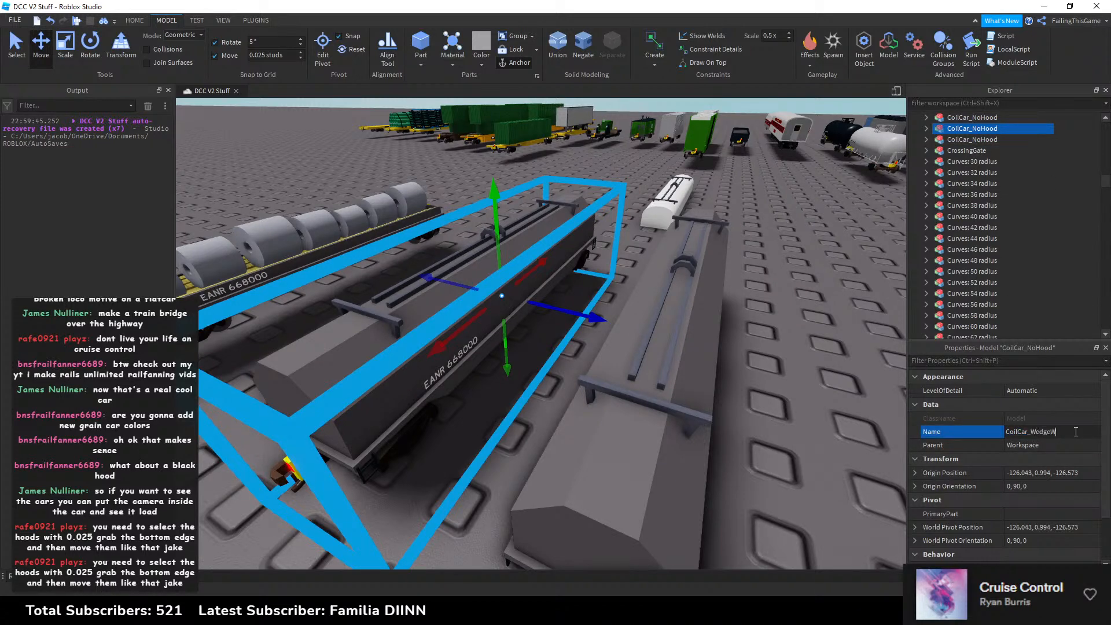
pyautogui.write('WedgeHood')
pyautogui.press('Return')
# Step: Expand the copied coil car in the model tree and delete the railing from the loose white rounded hood
pyautogui.click(748, 249)
pyautogui.press('f')
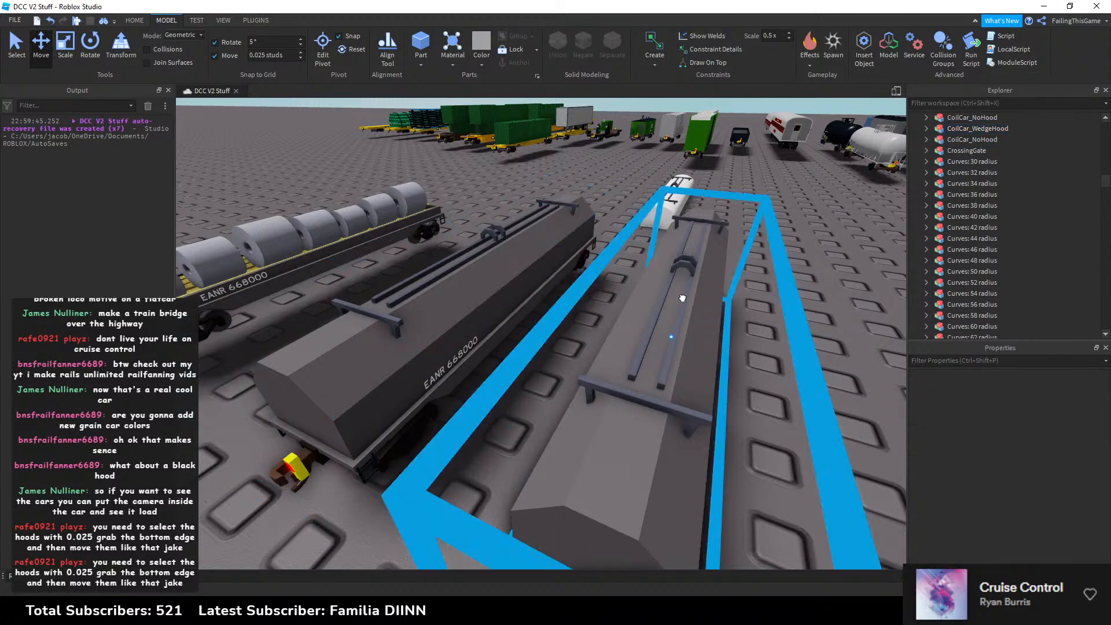
pyautogui.click(927, 117)
pyautogui.keyDown('alt'); pyautogui.click(661, 266); pyautogui.keyUp('alt')
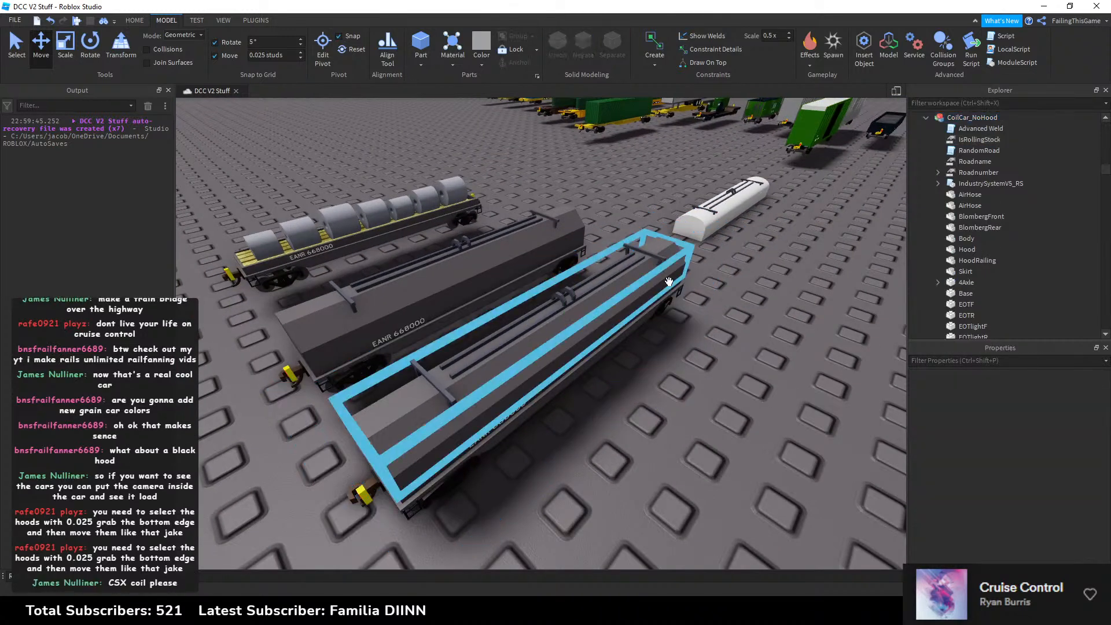
pyautogui.keyDown('alt'); pyautogui.keyDown('shift'); pyautogui.click(652, 254); pyautogui.keyUp('shift'); pyautogui.keyUp('alt')
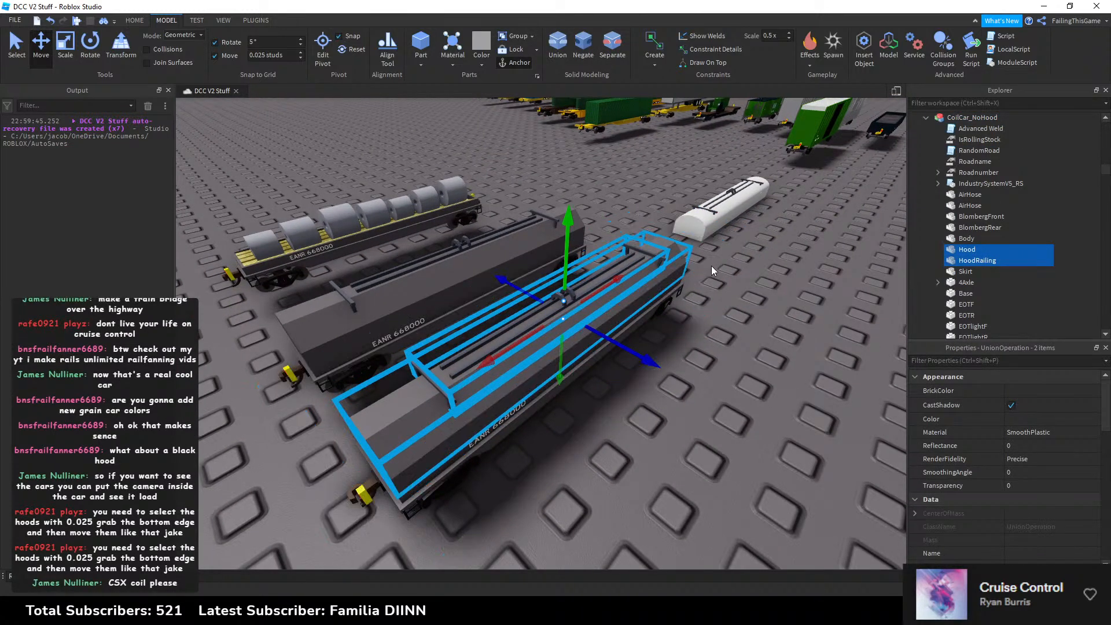
pyautogui.press('Delete')
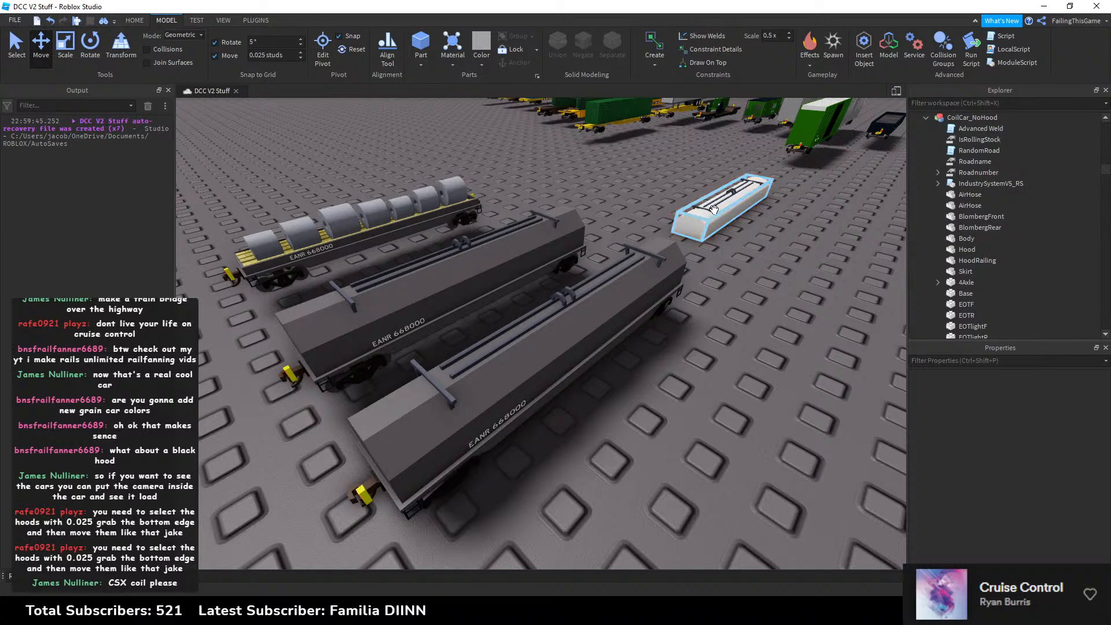
pyautogui.click(707, 238)
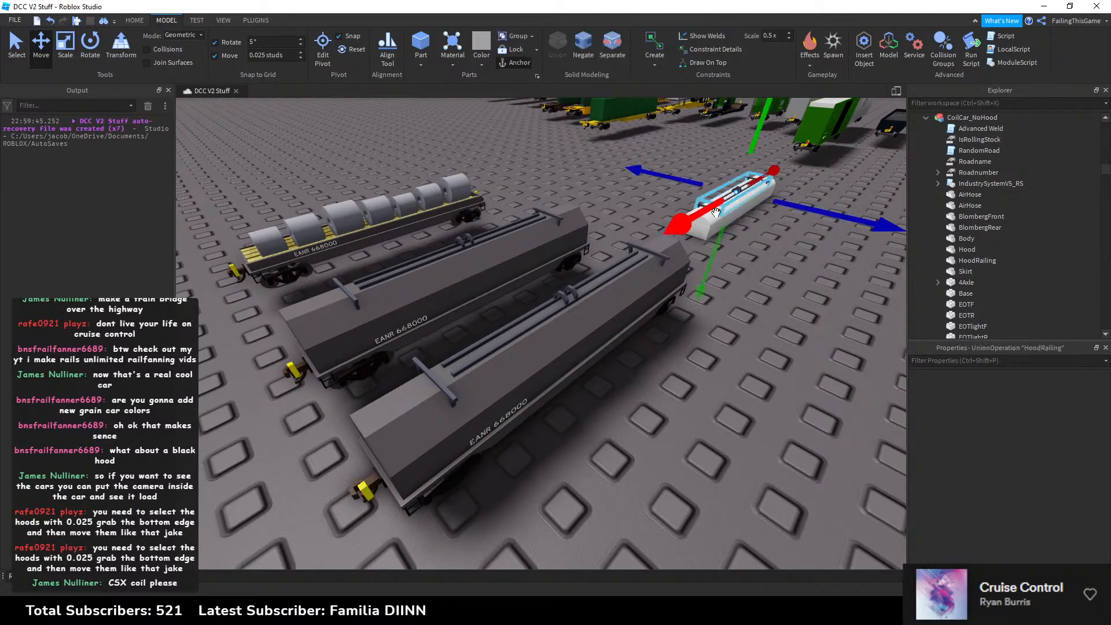
pyautogui.click(734, 231)
# Step: Try applying the loose white hood's position, -136.75, 0.344, -127.675, to the wedge hood on the copied car
pyautogui.click(689, 254)
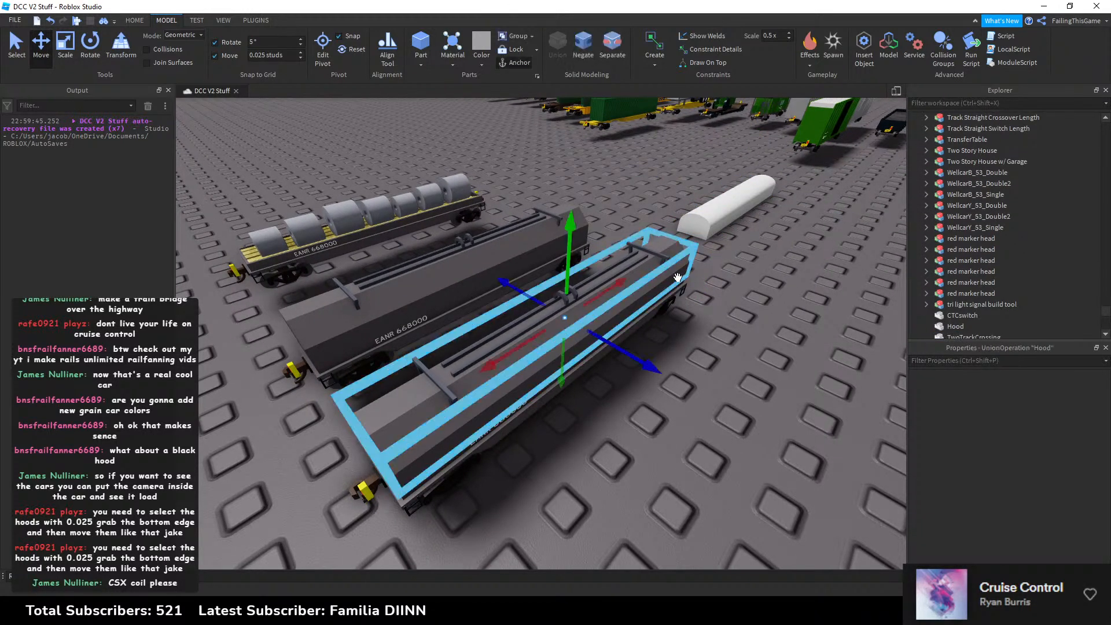
pyautogui.click(713, 219)
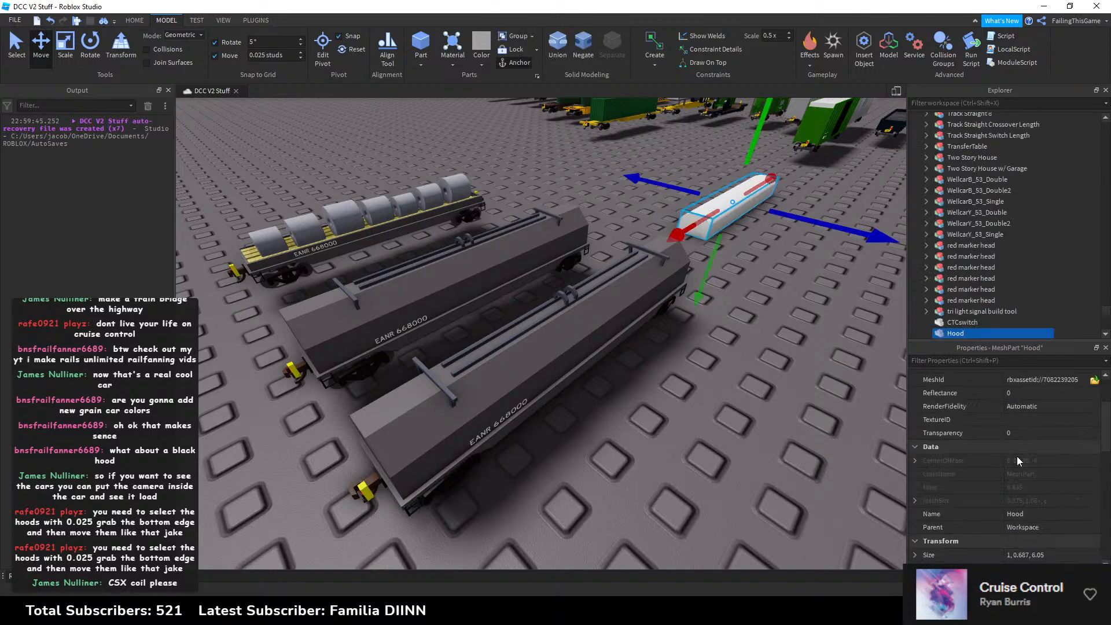
pyautogui.click(915, 485)
pyautogui.click(1057, 485)
pyautogui.hotkey('ctrl', 'c')
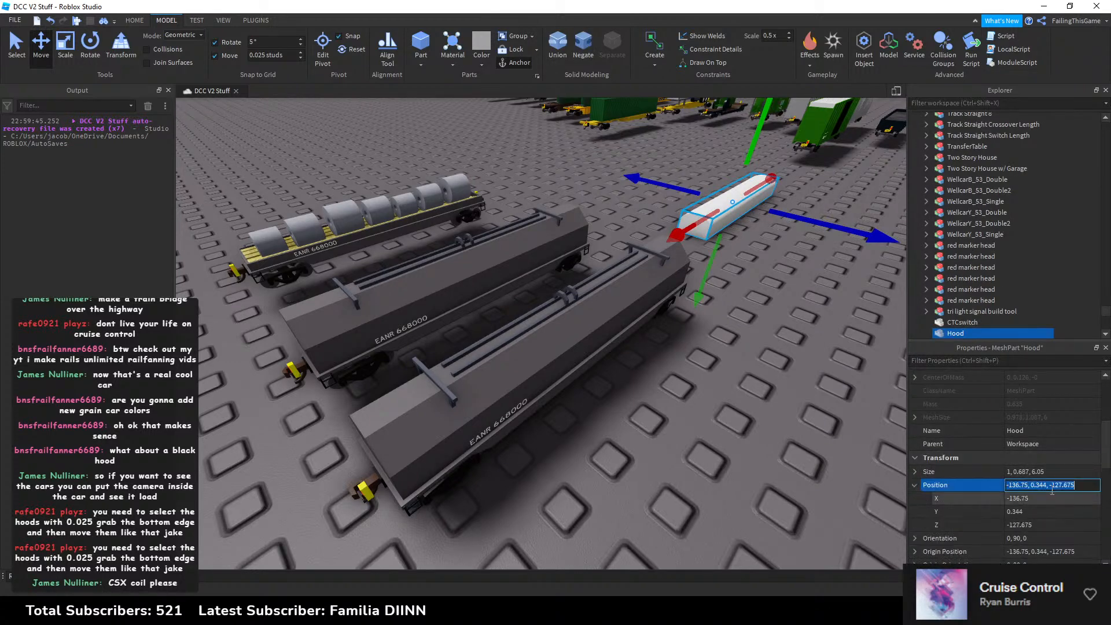
pyautogui.click(616, 303)
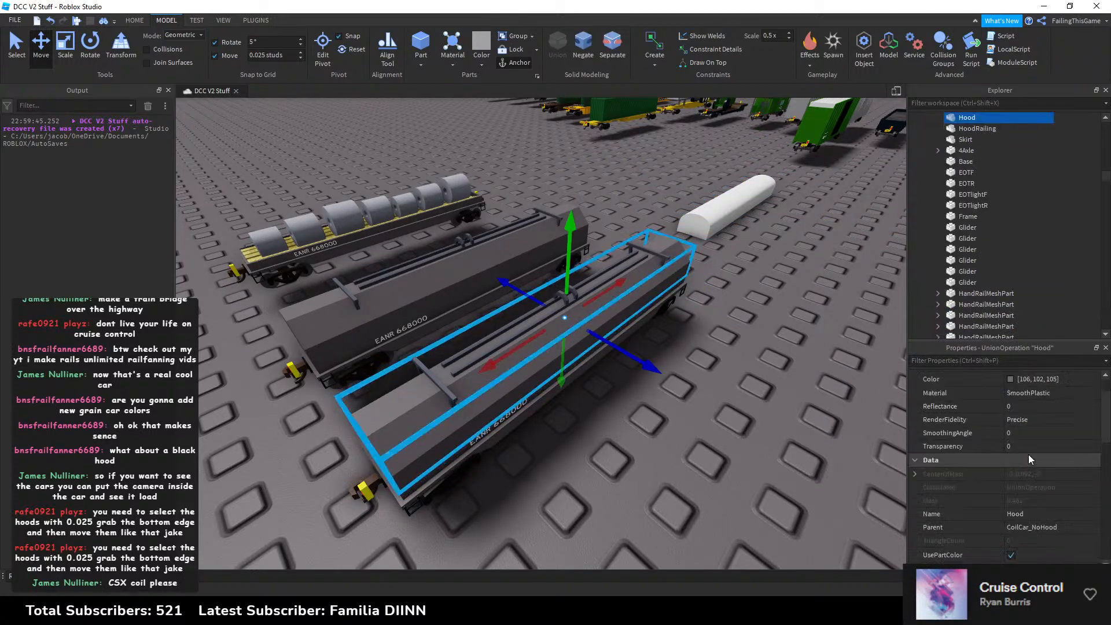
pyautogui.scroll(-3, 1054, 503)
pyautogui.click(1081, 514)
pyautogui.hotkey('ctrl', 'v')
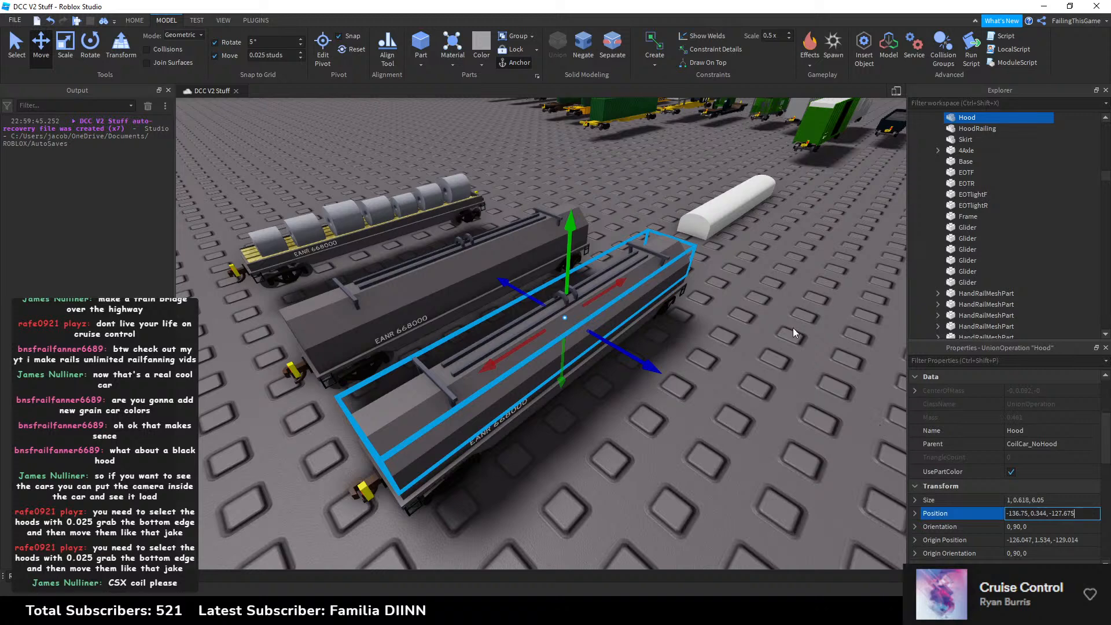
pyautogui.click(752, 283)
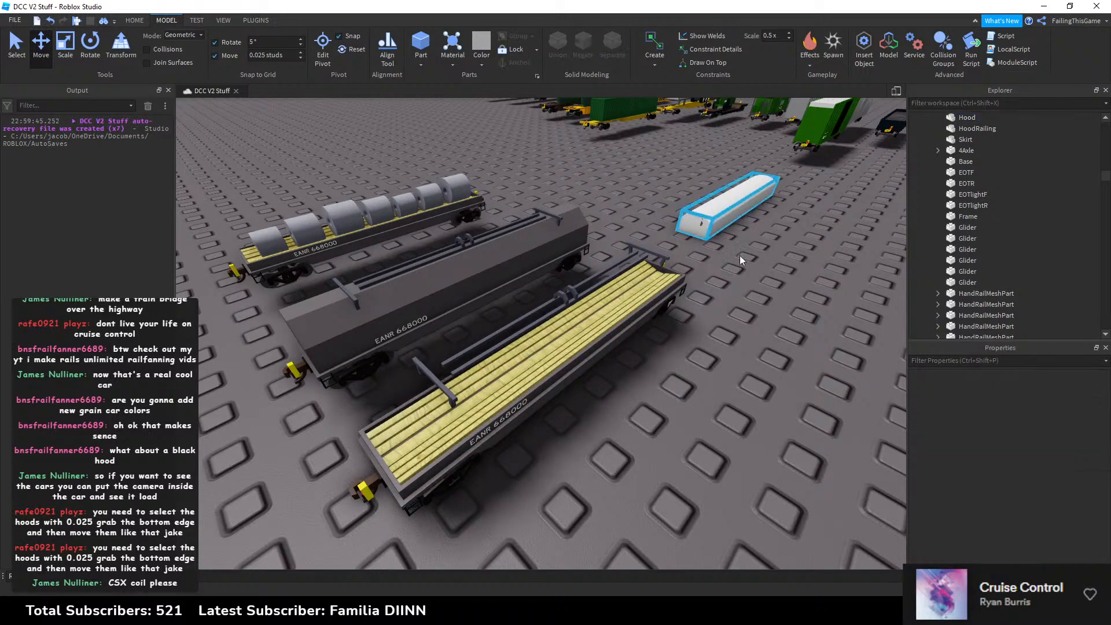
pyautogui.hotkey('ctrl', 'z')
pyautogui.click(722, 237)
pyautogui.click(721, 219)
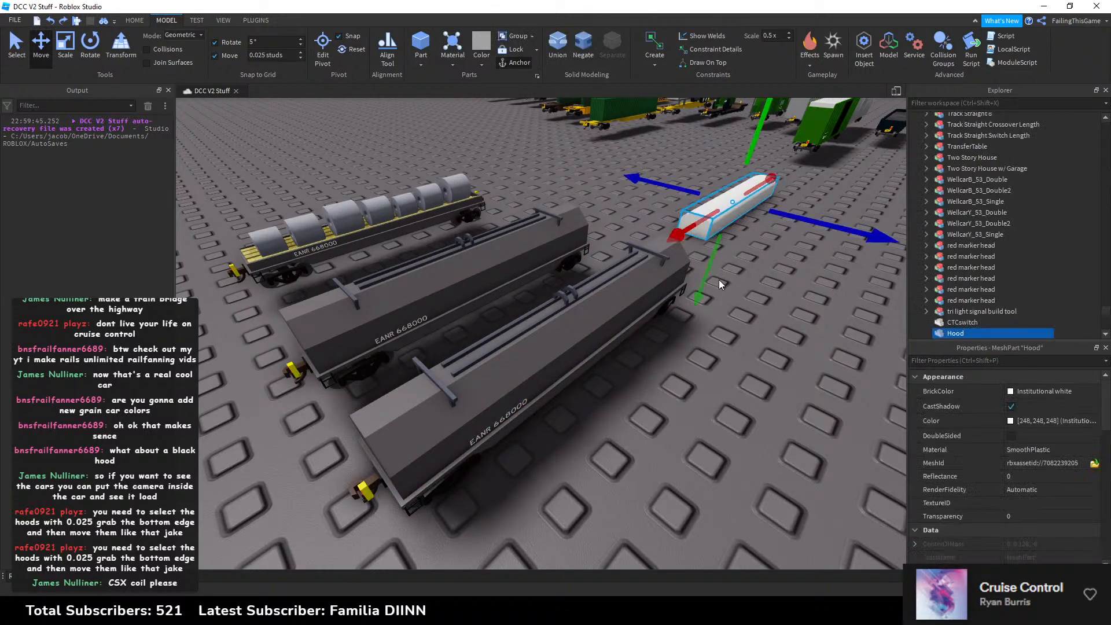
pyautogui.press('Delete')
pyautogui.keyDown('alt'); pyautogui.click(657, 285); pyautogui.keyUp('alt')
pyautogui.scroll(-1, 1021, 481)
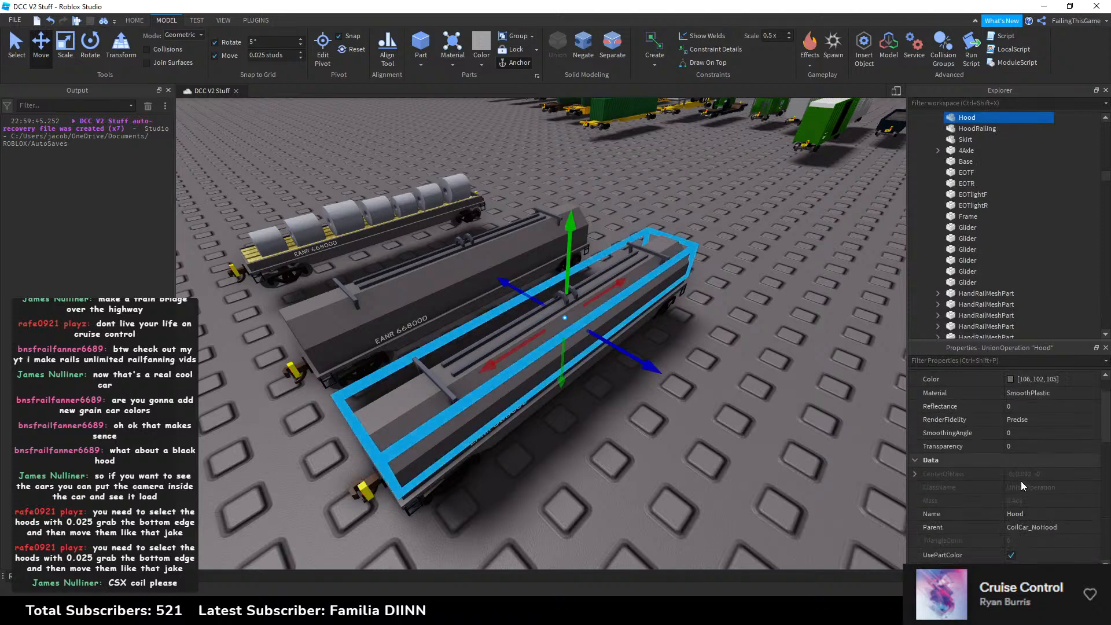
pyautogui.click(770, 342)
pyautogui.hotkey('ctrl', 'z')
pyautogui.click(757, 321)
pyautogui.click(632, 300)
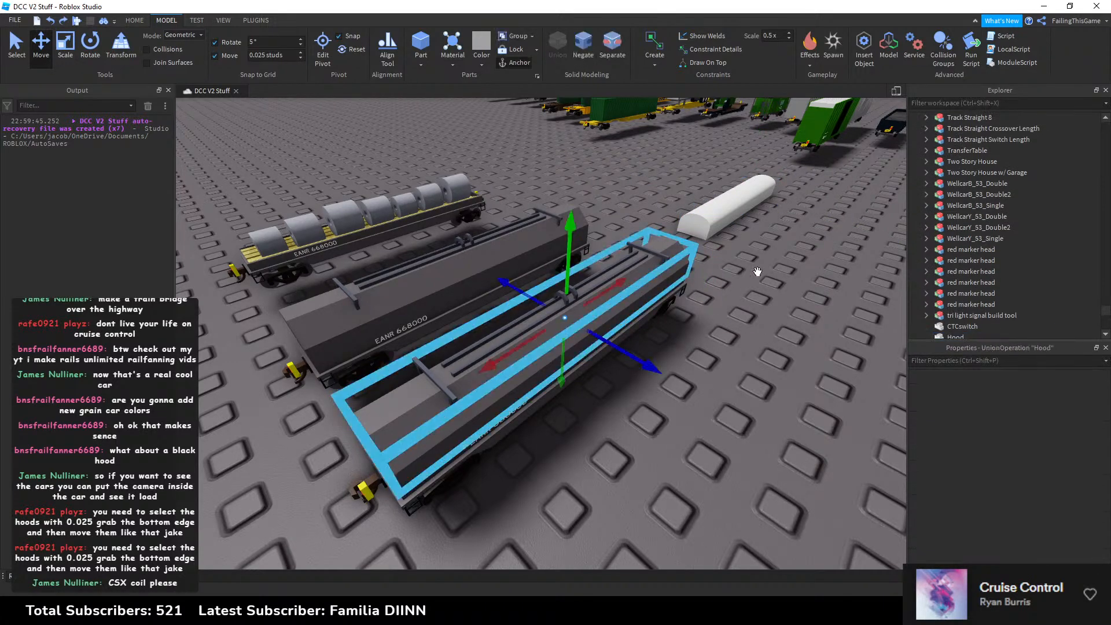
# Step: Cut the loose white rounded hood and paste it into the copied CoilCar_NoHood model
pyautogui.click(756, 270)
pyautogui.click(704, 219)
pyautogui.press('Delete')
pyautogui.click(662, 276)
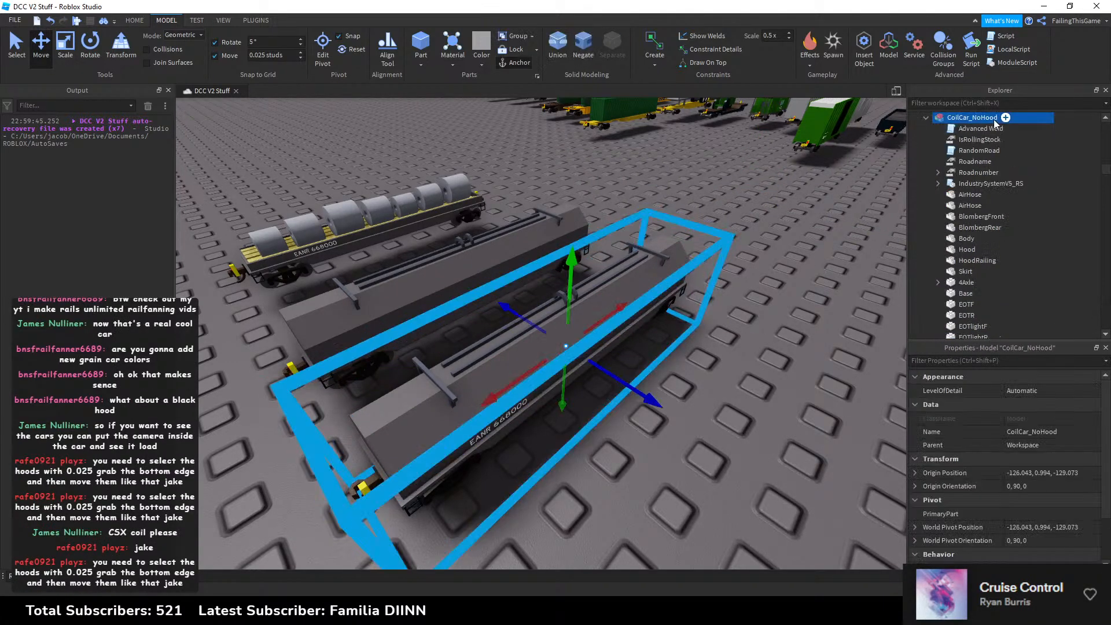
pyautogui.rightClick(960, 120)
pyautogui.click(1005, 154)
pyautogui.click(790, 262)
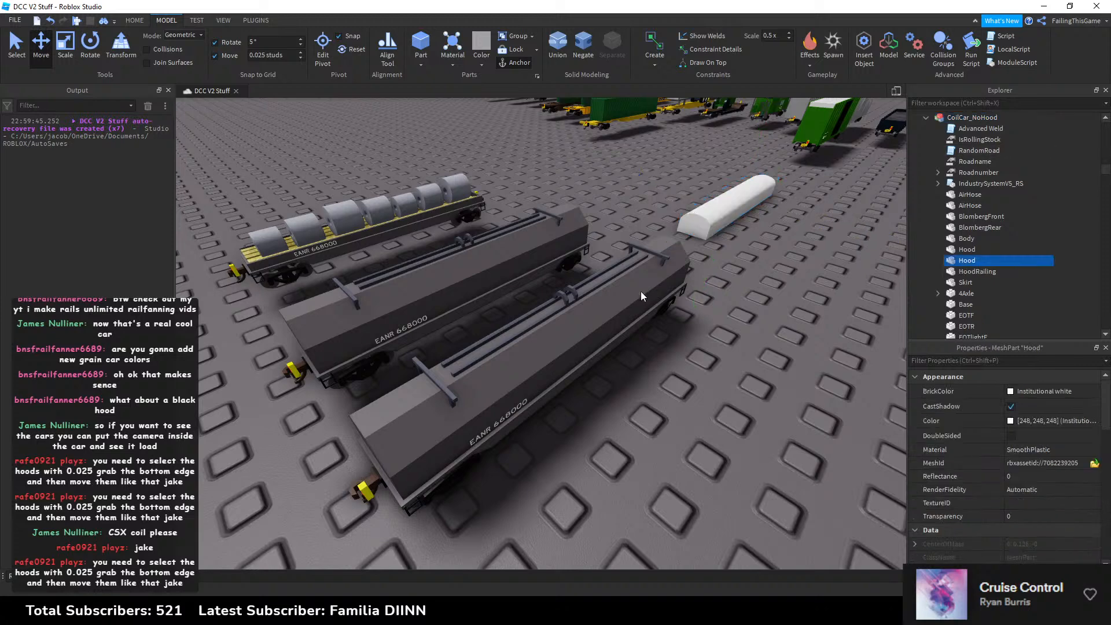
# Step: Copy the position of the wedge hood on the copied car and delete that hood
pyautogui.keyDown('alt'); pyautogui.click(640, 291); pyautogui.keyUp('alt')
pyautogui.click(1063, 513)
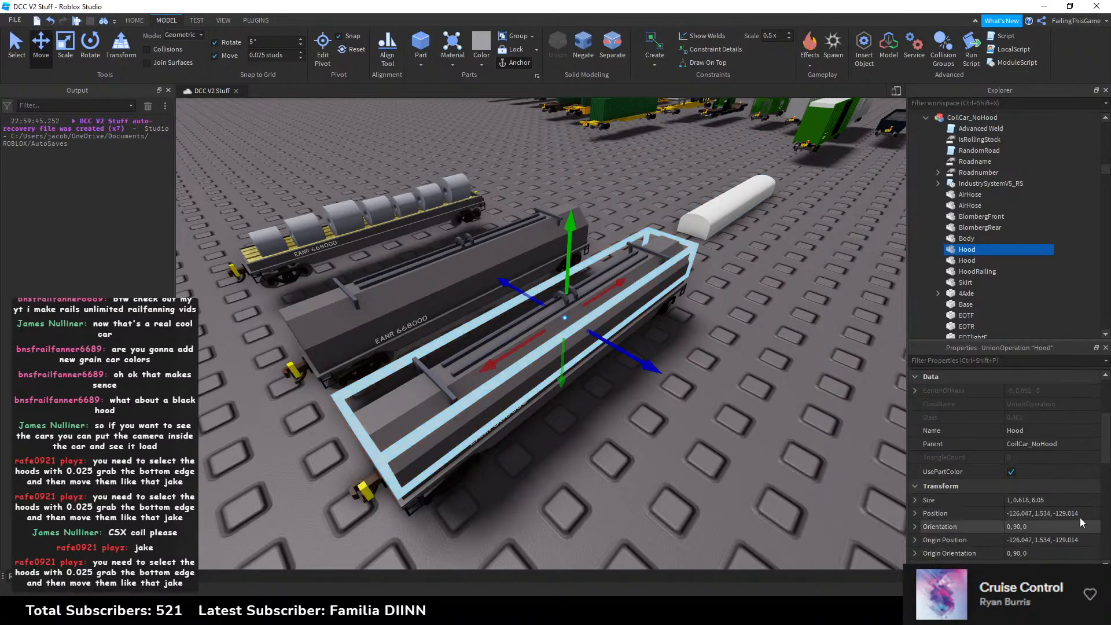
pyautogui.click(700, 383)
pyautogui.keyDown('alt'); pyautogui.click(654, 274); pyautogui.keyUp('alt')
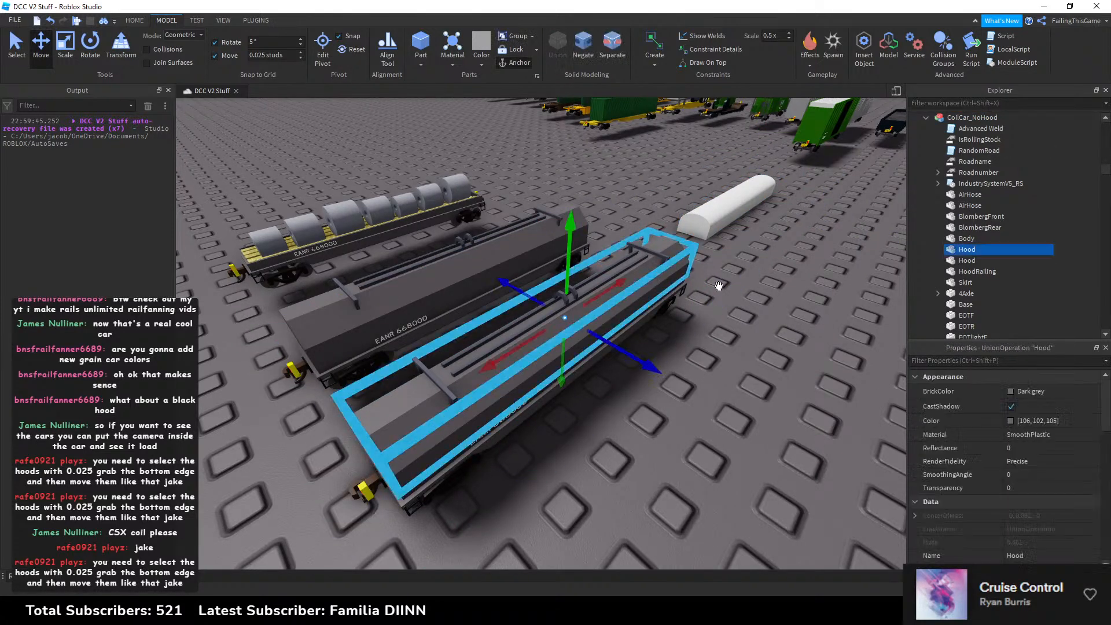
pyautogui.press('Delete')
# Step: Set the white rounded hood's position to -126.047, 1.534, -129.014 on the copied car
pyautogui.keyDown('alt'); pyautogui.click(722, 215); pyautogui.keyUp('alt')
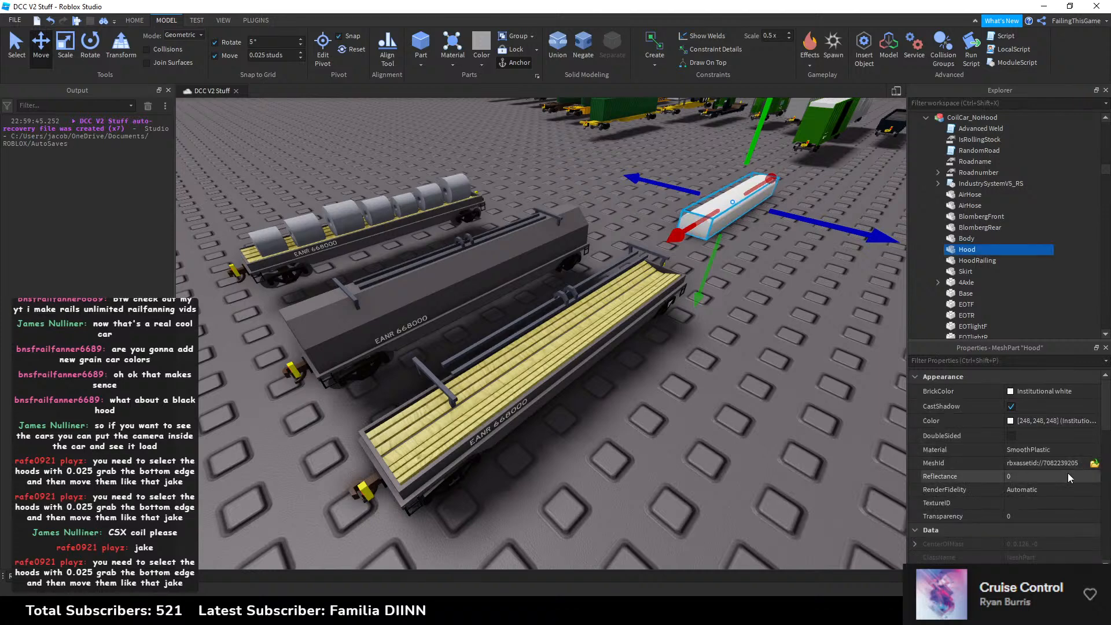
pyautogui.scroll(-3, 1066, 480)
pyautogui.scroll(-2, 1069, 520)
pyautogui.click(1064, 527)
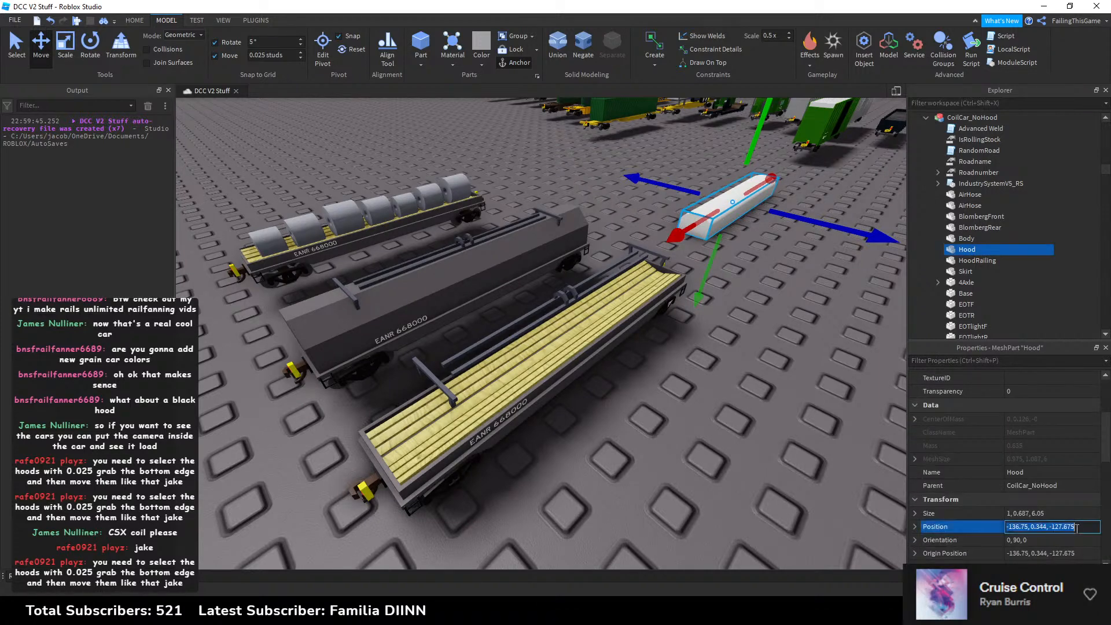
pyautogui.press('Return')
pyautogui.click(713, 364)
# Step: Raise the white rounded hood together with its railing slightly on the copied car's body
pyautogui.press('w')
pyautogui.moveTo(728, 368); pyautogui.dragTo(650, 305, button='right')
pyautogui.press('s')
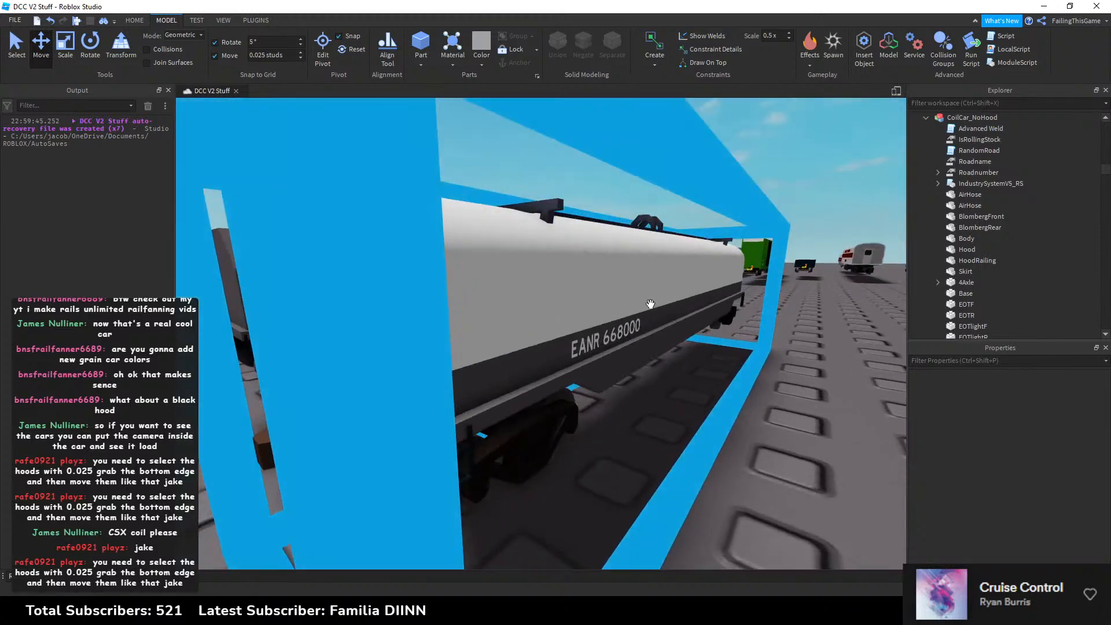
pyautogui.scroll(-2, 652, 260)
pyautogui.click(653, 257)
pyautogui.keyDown('ctrl'); pyautogui.click(622, 180); pyautogui.keyUp('ctrl')
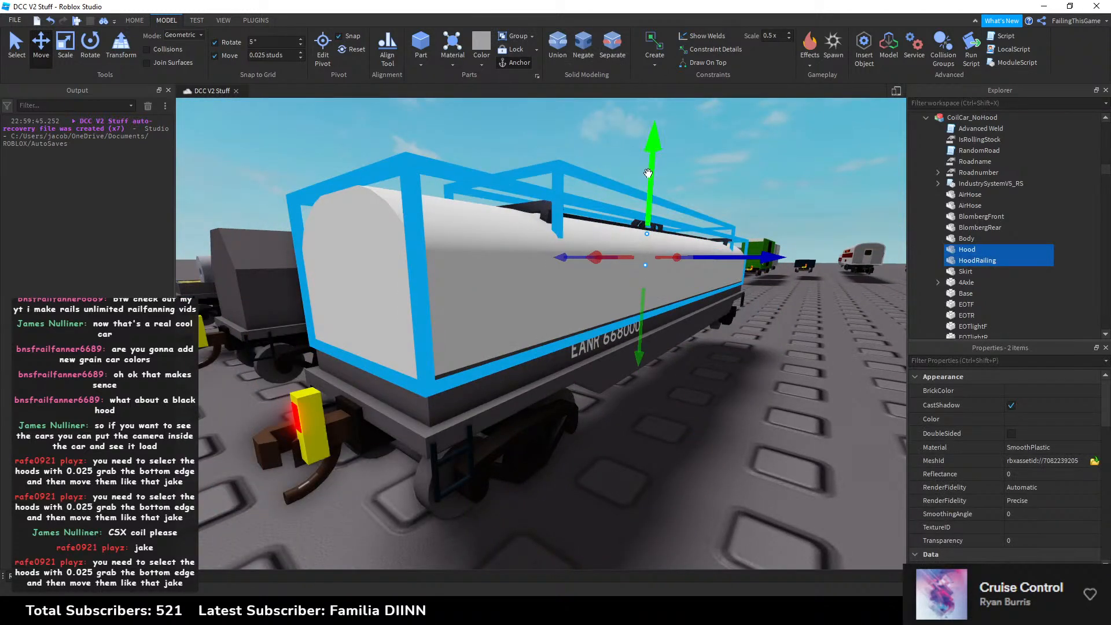
pyautogui.moveTo(647, 172); pyautogui.dragTo(649, 169)
pyautogui.click(568, 116)
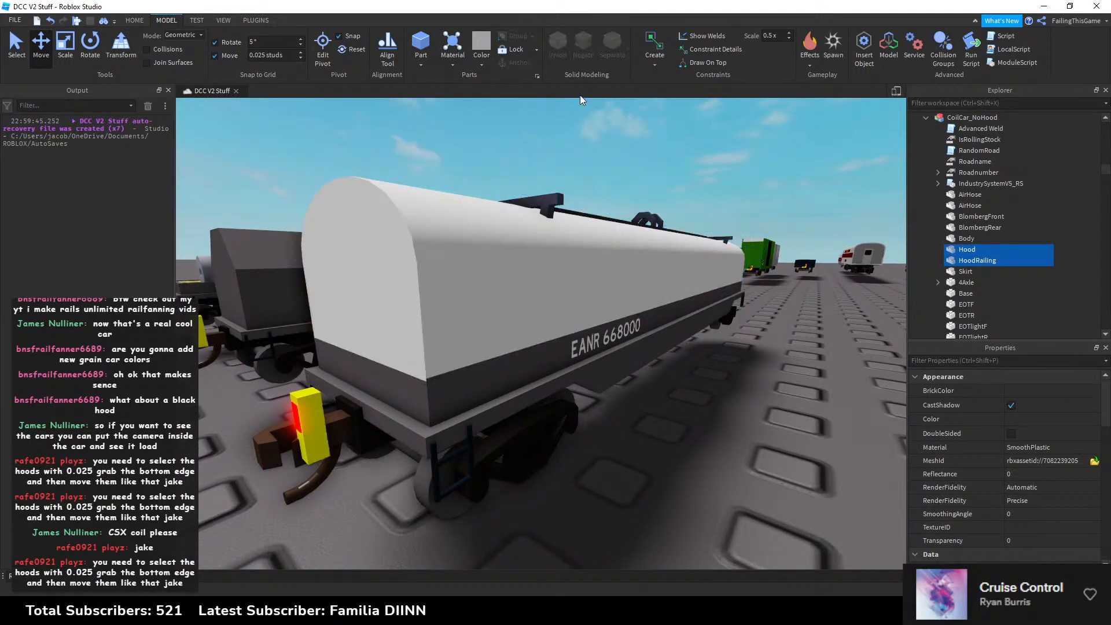
# Step: Set the rounded hood's colour to 106, 102, 105
pyautogui.moveTo(573, 109)
pyautogui.mouseDown(button='right')
pyautogui.moveTo(560, 110)
pyautogui.moveTo(573, 124)
pyautogui.mouseUp(button='right')
pyautogui.press('d')
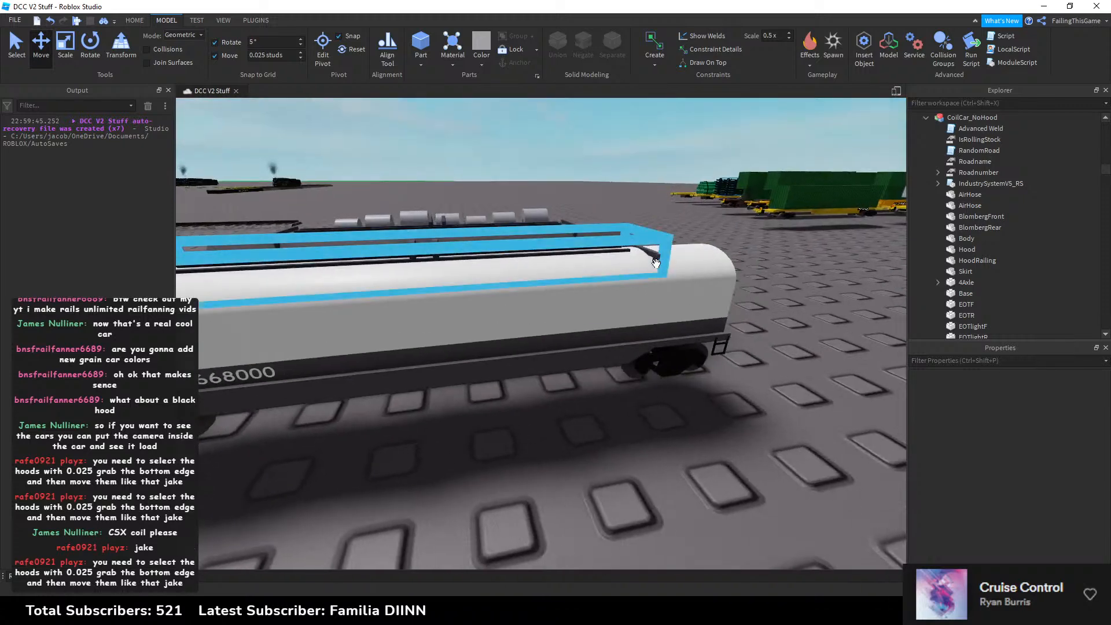
pyautogui.click(642, 305)
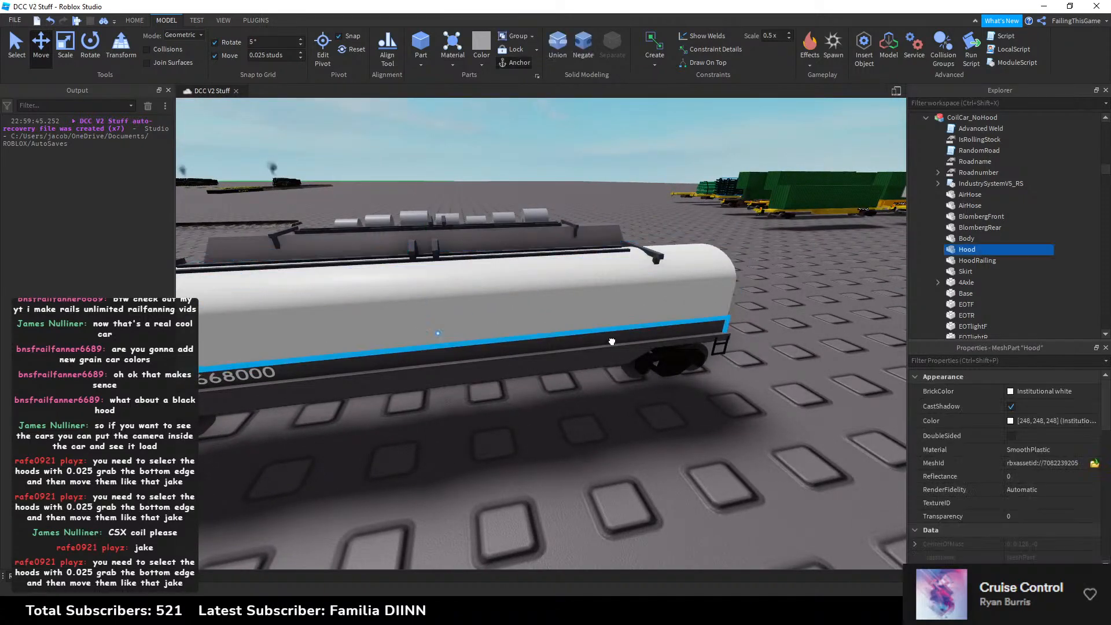
pyautogui.click(701, 303)
pyautogui.click(1047, 421)
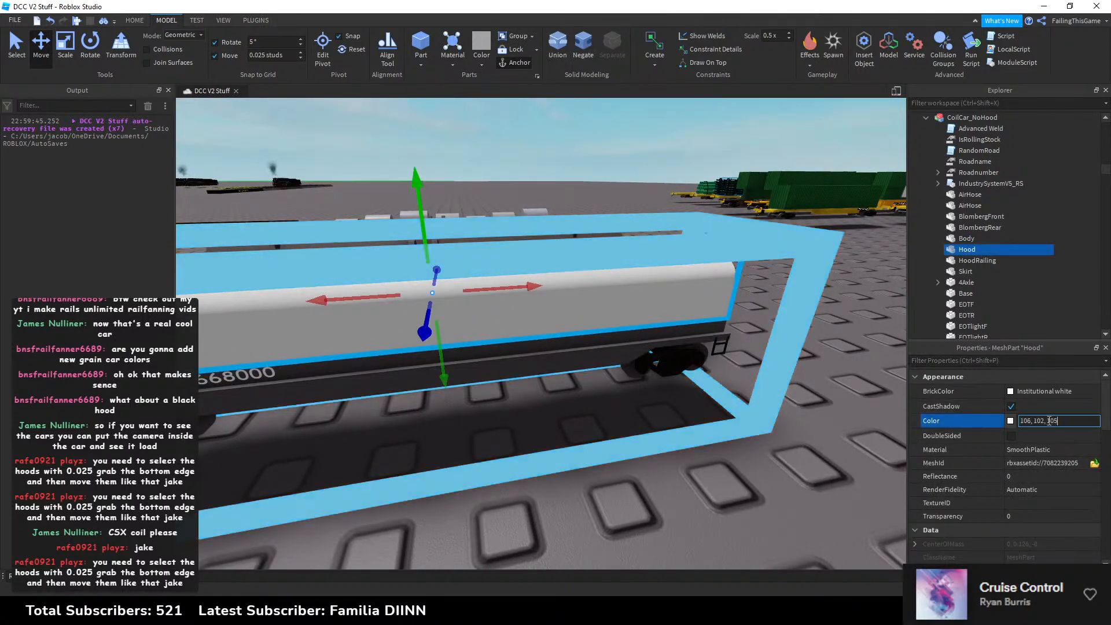
pyautogui.write('[106, 102, 105]')
pyautogui.press('Return')
pyautogui.scroll(-1, 1010, 491)
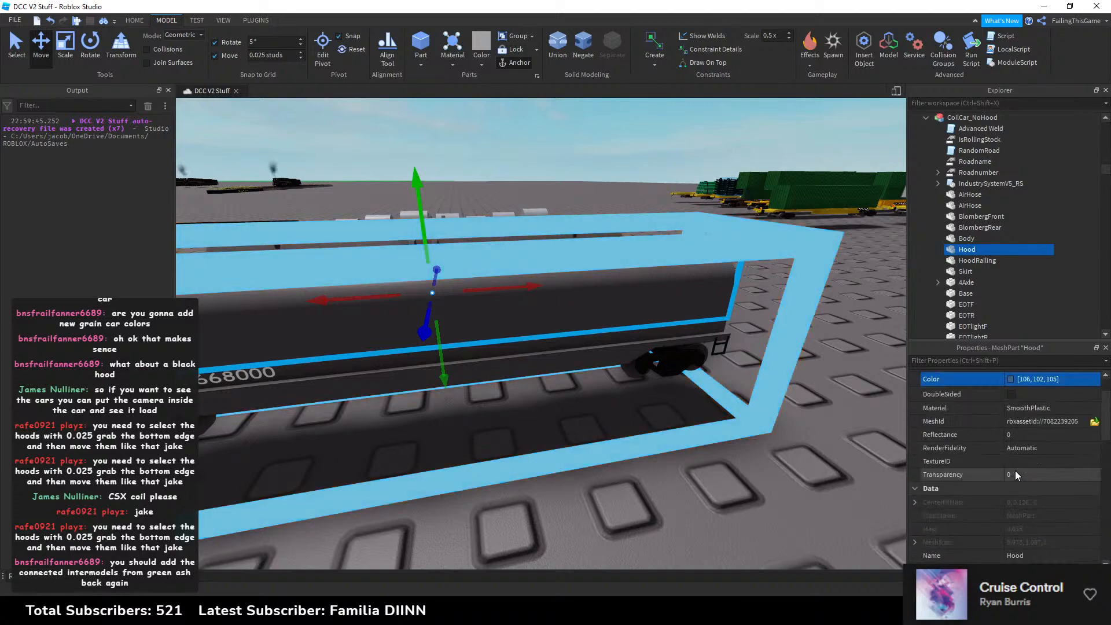
pyautogui.scroll(1, 1018, 433)
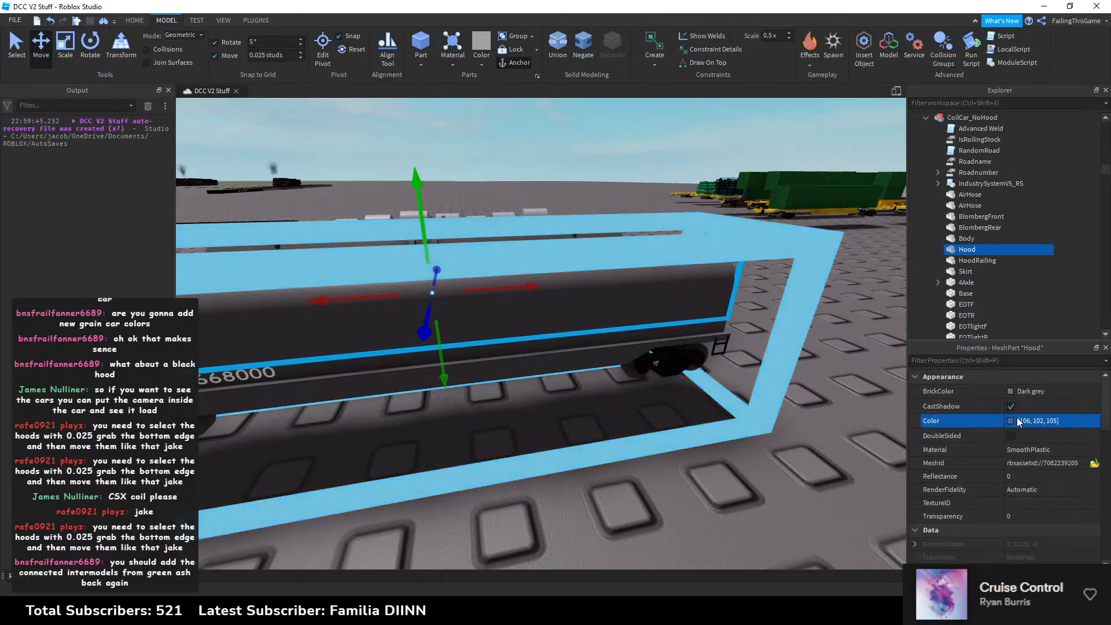
# Step: Raise the hood railing slightly so it sits on top of the rounded hood
pyautogui.press('w')
pyautogui.moveTo(773, 368); pyautogui.dragTo(761, 359, button='right')
pyautogui.press('s')
pyautogui.click(742, 335)
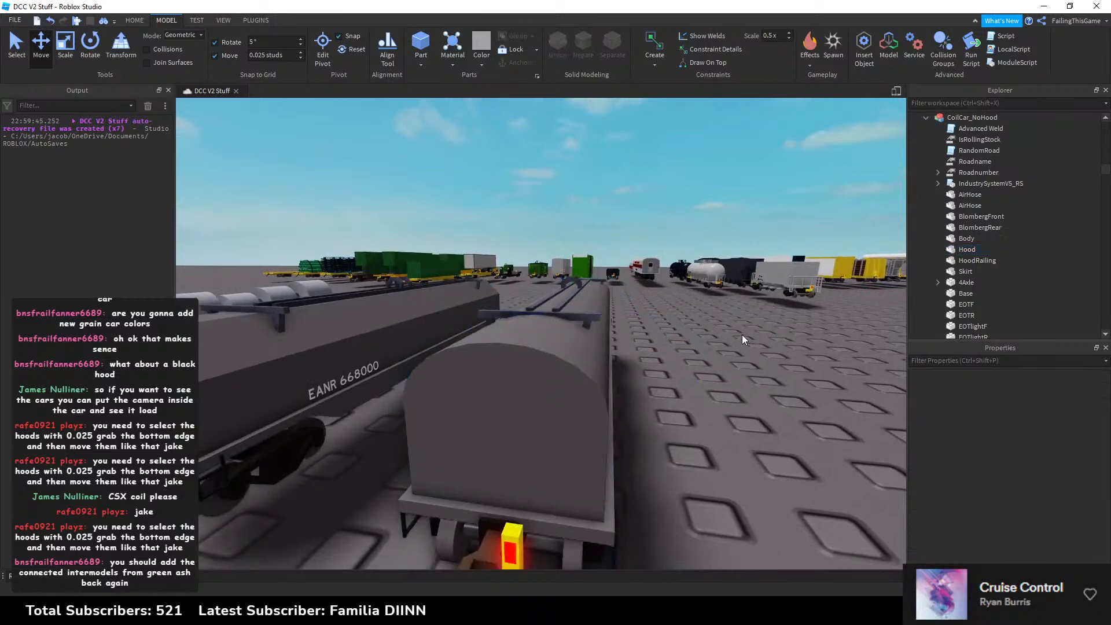
pyautogui.press('w')
pyautogui.click(636, 263)
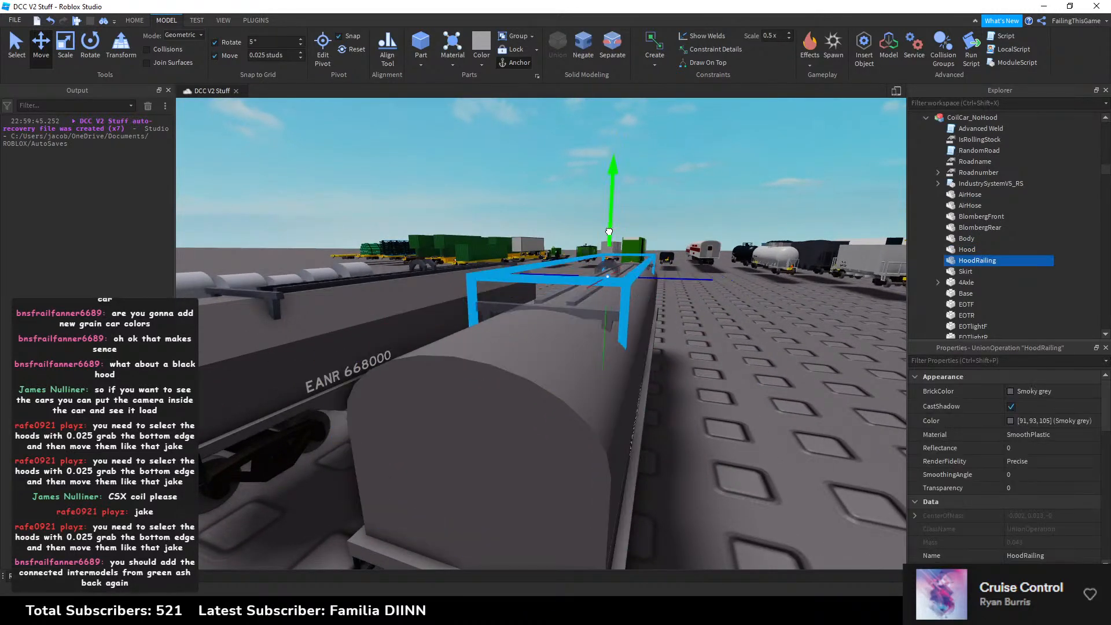
pyautogui.moveTo(611, 229); pyautogui.dragTo(614, 207)
pyautogui.press('q')
pyautogui.press('a')
pyautogui.moveTo(614, 207); pyautogui.dragTo(614, 206, button='right')
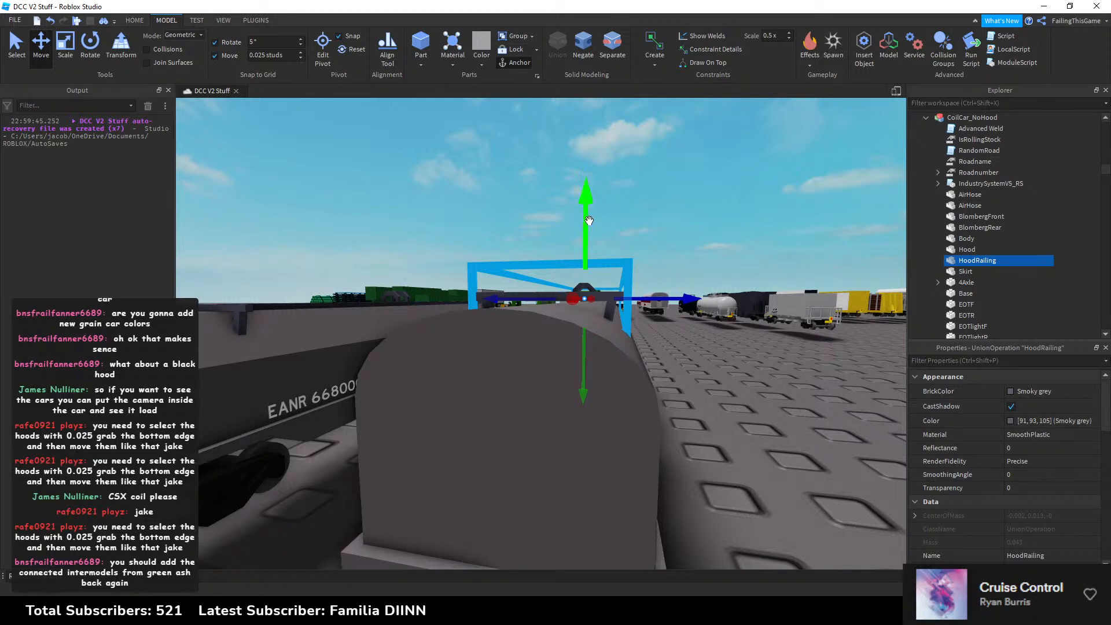
pyautogui.moveTo(586, 221); pyautogui.dragTo(587, 210)
pyautogui.click(222, 55)
pyautogui.click(511, 193)
# Step: Move both hooded coil cars together closer to the coil-loaded car and adjust their lengthwise alignment with it
pyautogui.scroll(-10, 512, 193)
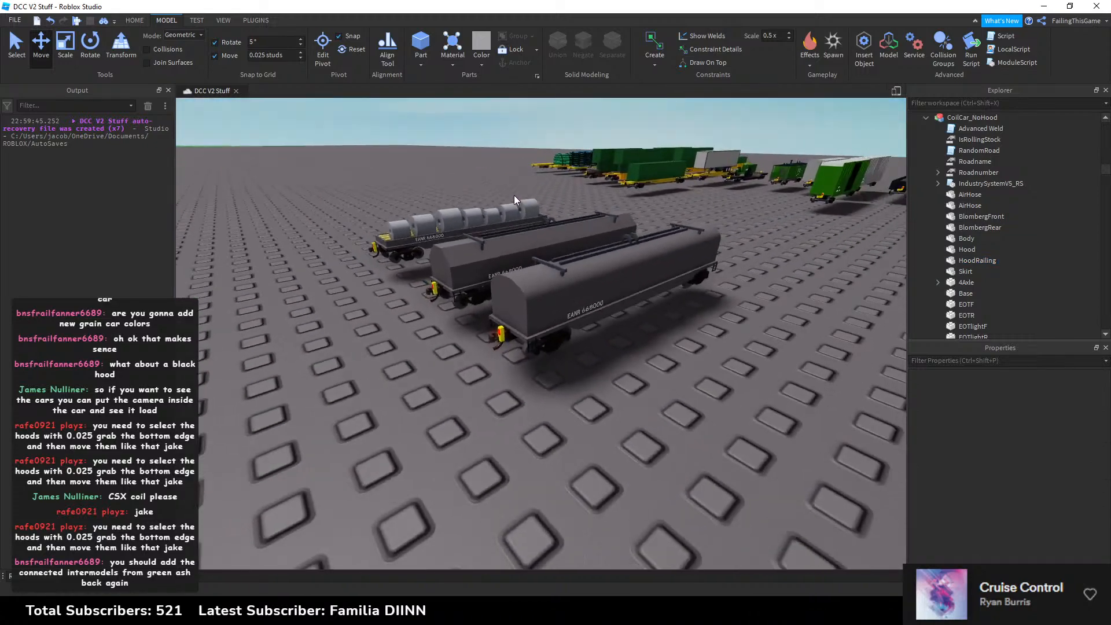
pyautogui.moveTo(513, 196); pyautogui.dragTo(530, 229, button='right')
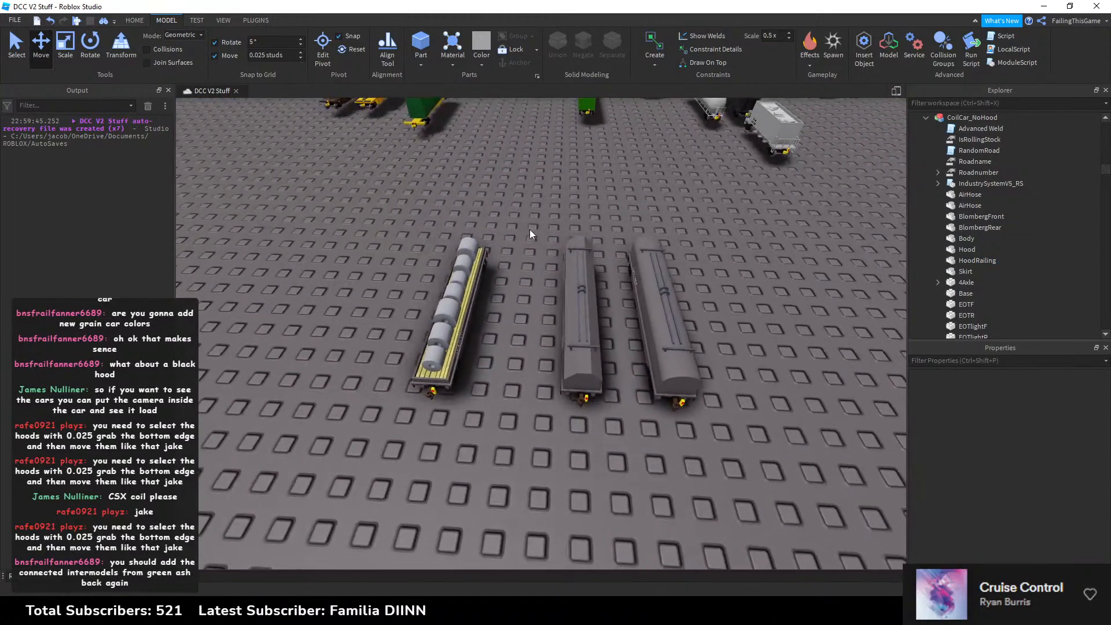
pyautogui.moveTo(524, 224); pyautogui.dragTo(721, 391)
pyautogui.moveTo(531, 312); pyautogui.dragTo(469, 313)
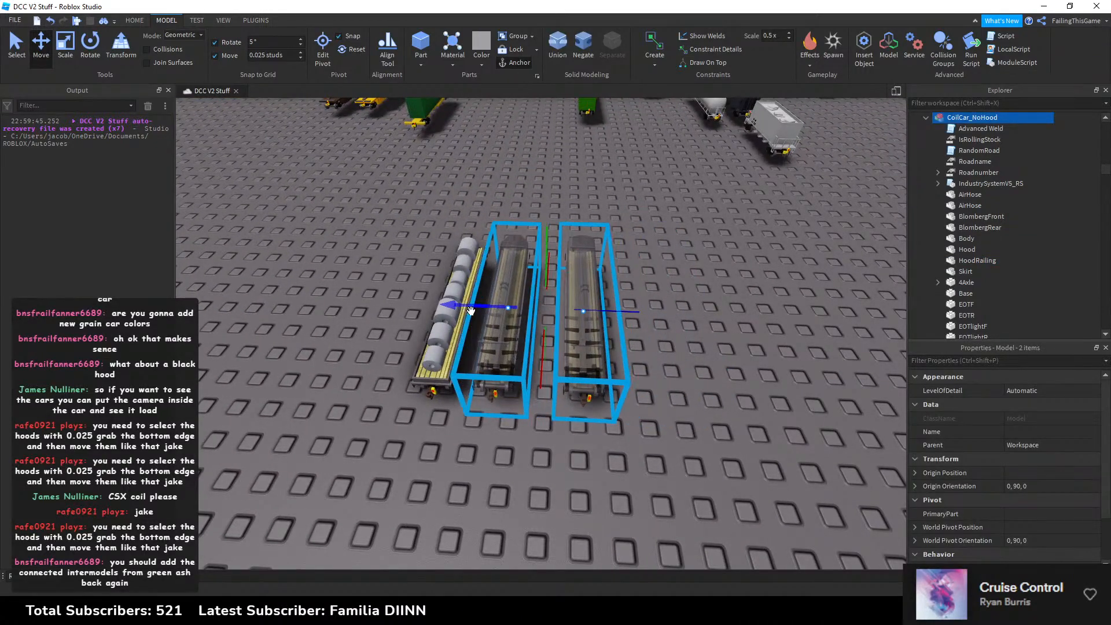
pyautogui.press('w')
pyautogui.press('a')
pyautogui.moveTo(518, 333); pyautogui.dragTo(555, 289, button='right')
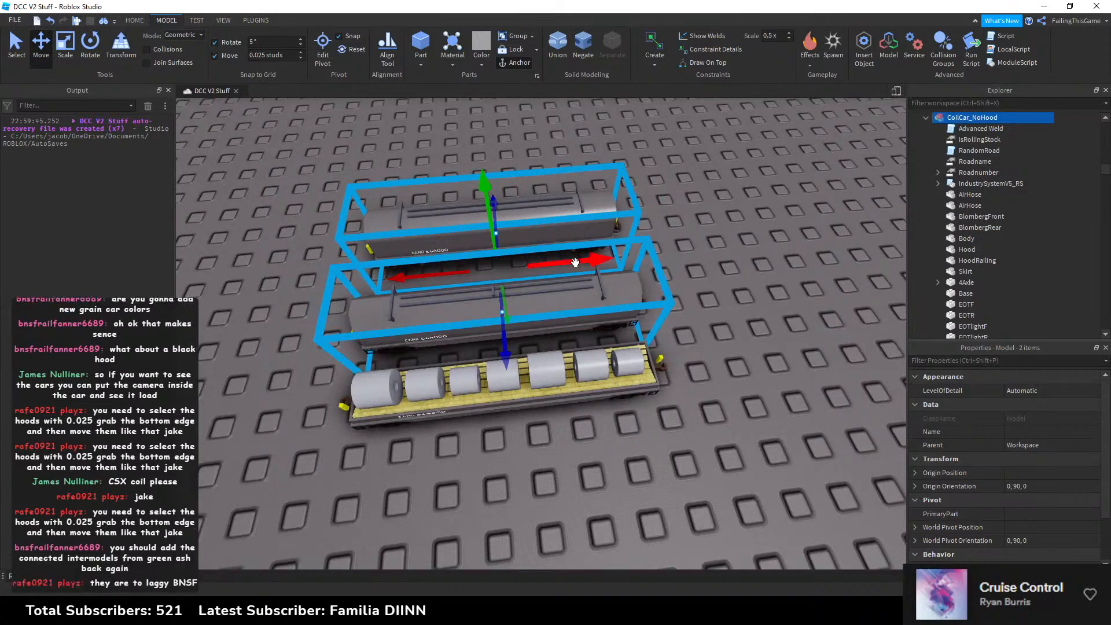
pyautogui.moveTo(576, 261); pyautogui.dragTo(578, 261)
pyautogui.click(689, 269)
# Step: Inspect the three coil cars and check the body, skirt and base parts of the coil-loaded car
pyautogui.press('d')
pyautogui.moveTo(689, 270); pyautogui.dragTo(613, 268, button='right')
pyautogui.press('w')
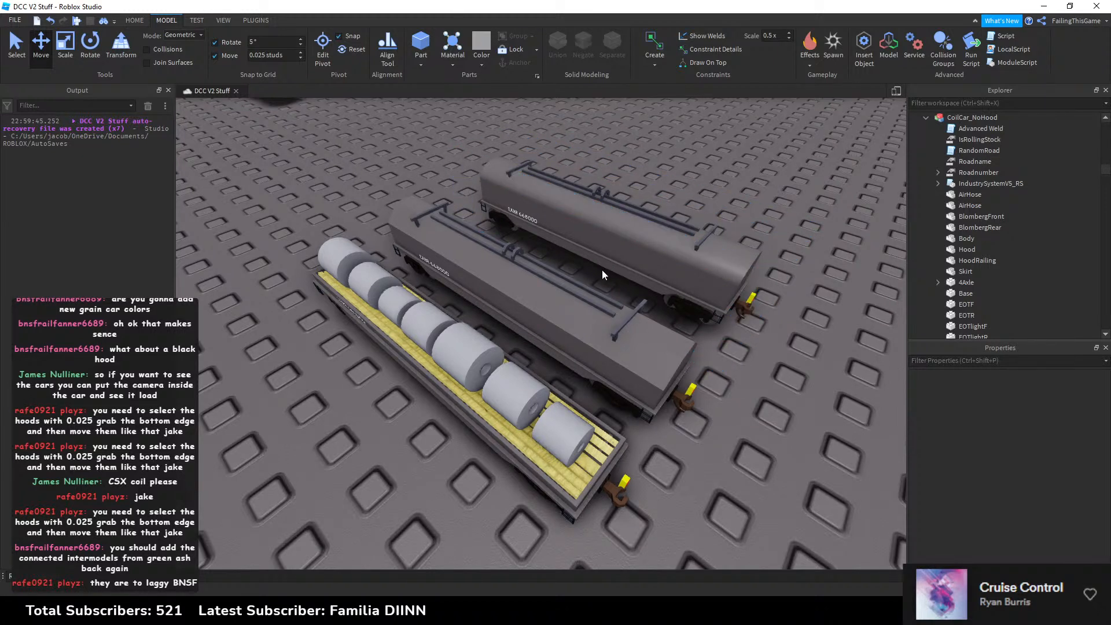
pyautogui.scroll(5, 602, 269)
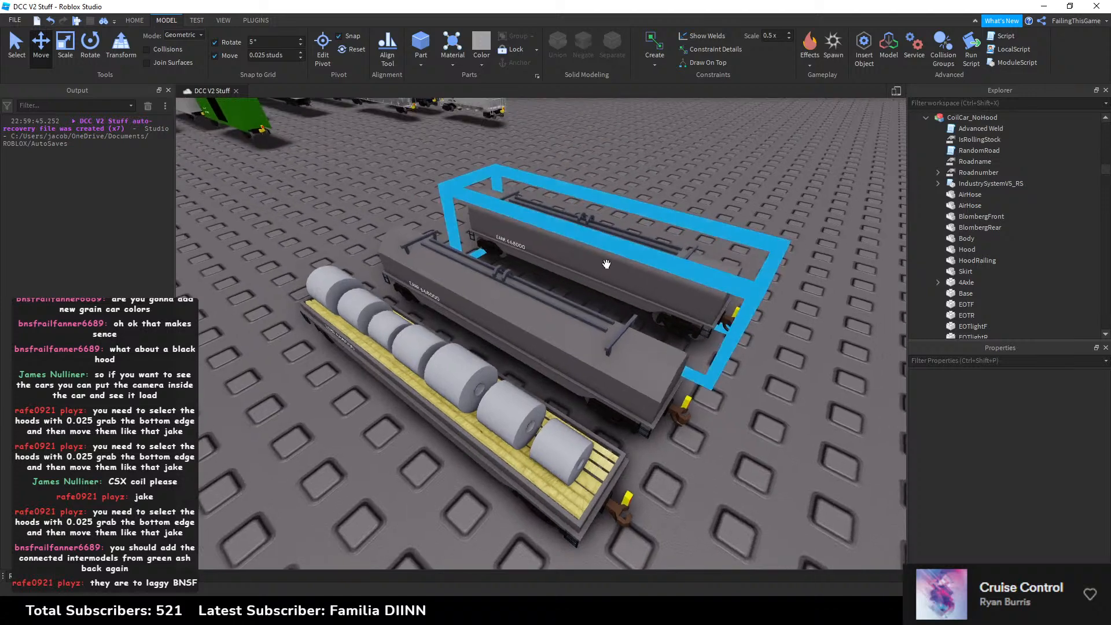
pyautogui.scroll(-3, 305, 263)
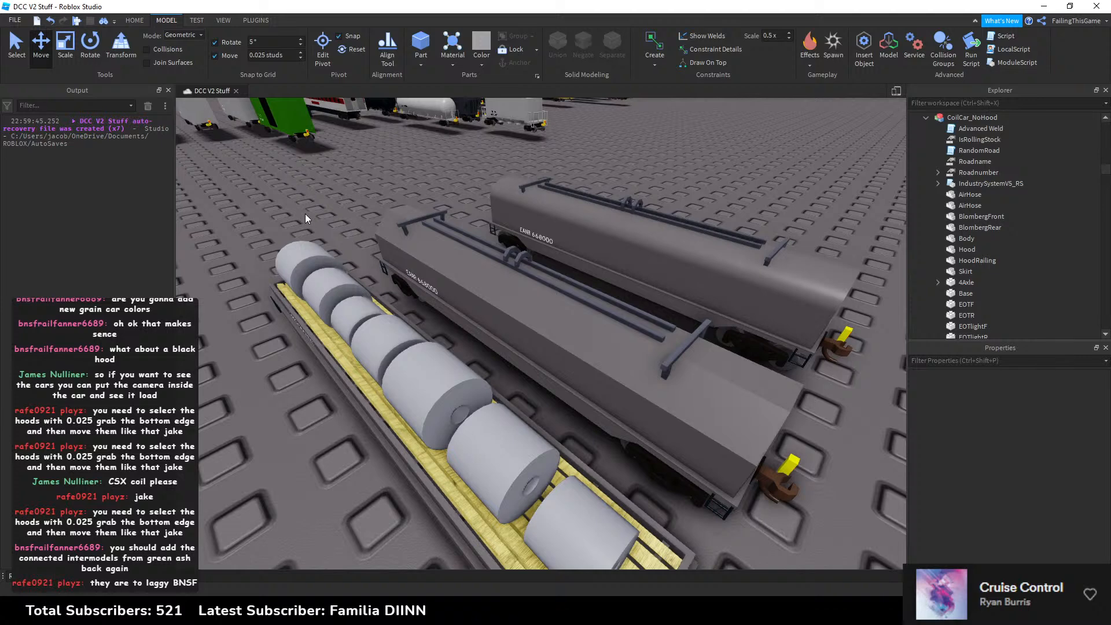
pyautogui.moveTo(474, 245); pyautogui.dragTo(472, 244, button='right')
pyautogui.press('a')
pyautogui.click(466, 313)
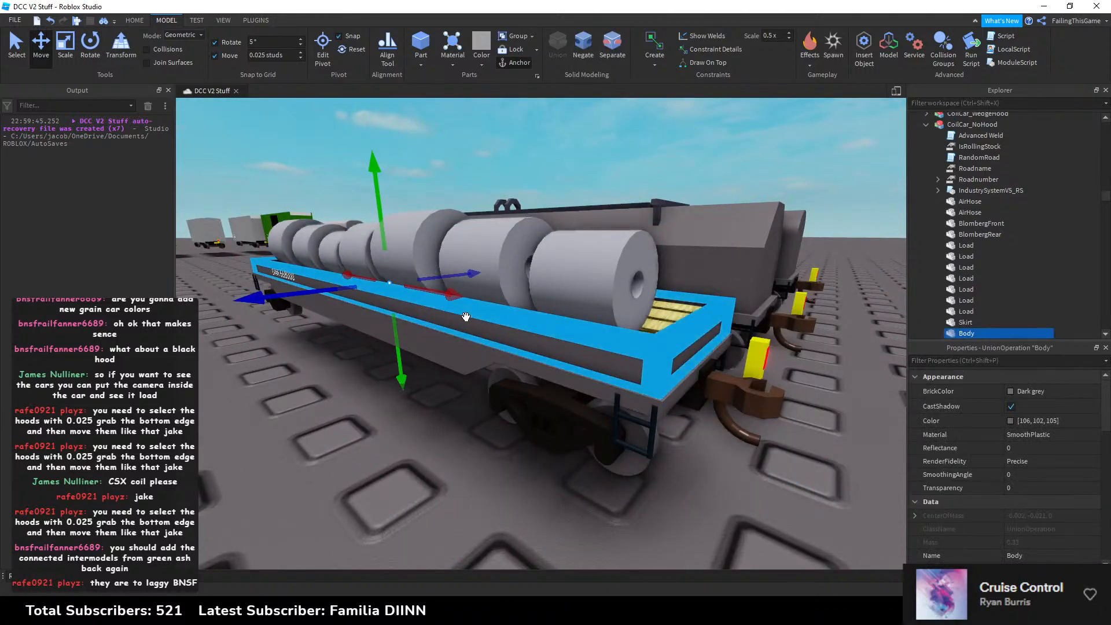
pyautogui.keyDown('ctrl'); pyautogui.click(473, 346); pyautogui.keyUp('ctrl')
pyautogui.keyDown('ctrl'); pyautogui.keyDown('alt'); pyautogui.click(457, 364); pyautogui.keyUp('alt'); pyautogui.keyUp('ctrl')
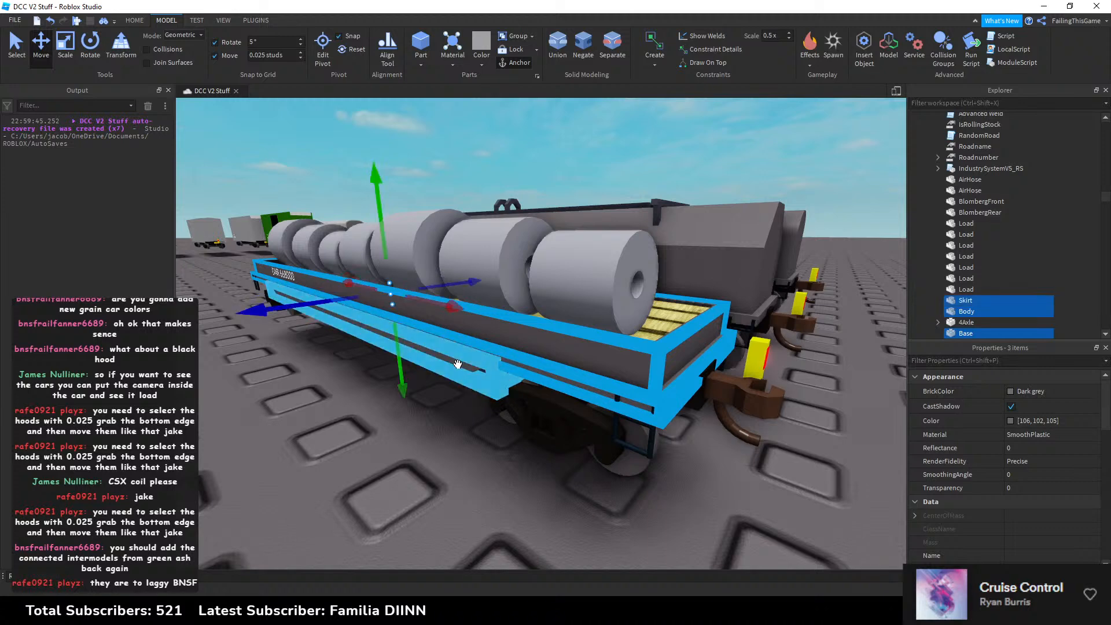
pyautogui.click(456, 366)
pyautogui.click(336, 450)
# Step: Move the rounded-hood car closer to the wedge-hood car and collapse its model in the tree
pyautogui.press('s')
pyautogui.moveTo(335, 450)
pyautogui.mouseDown(button='right')
pyautogui.moveTo(323, 448)
pyautogui.moveTo(335, 446)
pyautogui.mouseUp(button='right')
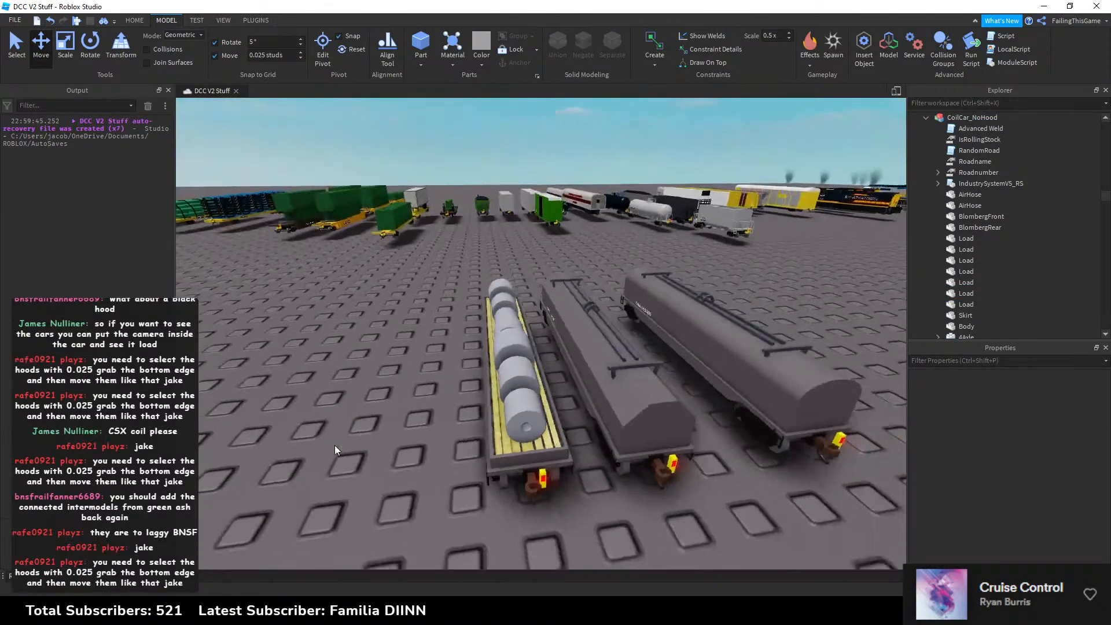
pyautogui.click(667, 349)
pyautogui.moveTo(592, 343); pyautogui.dragTo(573, 343)
pyautogui.click(927, 118)
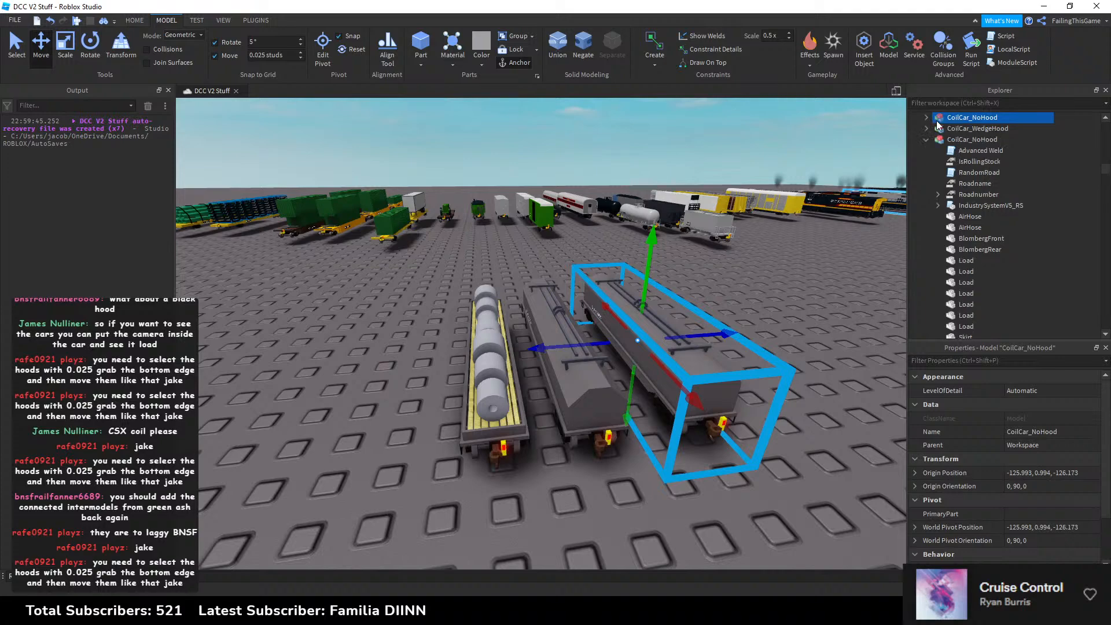
pyautogui.click(822, 355)
# Step: Check which model tree entries belong to the coil-loaded car and the wedge-hood car
pyautogui.moveTo(782, 344); pyautogui.dragTo(782, 342, button='right')
pyautogui.press('w')
pyautogui.press('a')
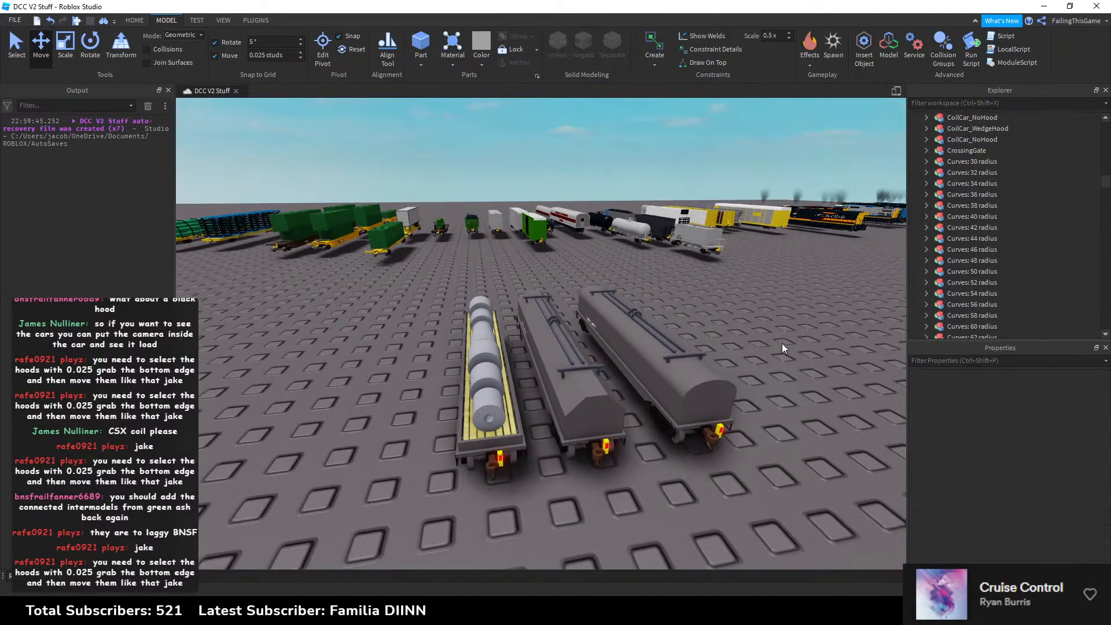
pyautogui.moveTo(446, 346); pyautogui.dragTo(453, 347, button='right')
pyautogui.press('a')
pyautogui.click(626, 345)
pyautogui.click(926, 140)
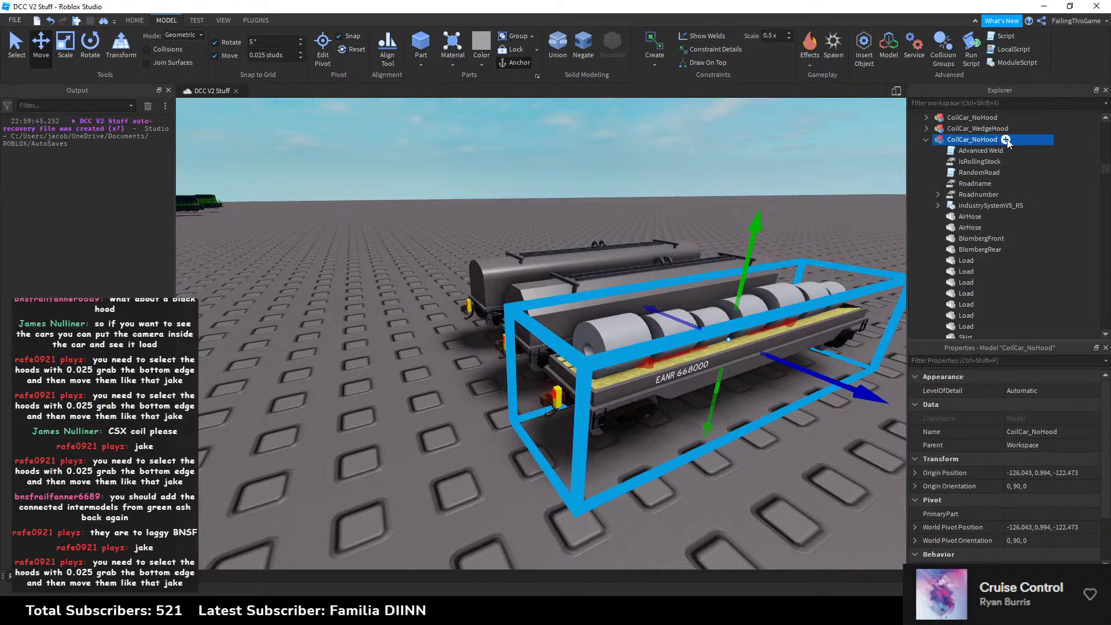
pyautogui.click(765, 154)
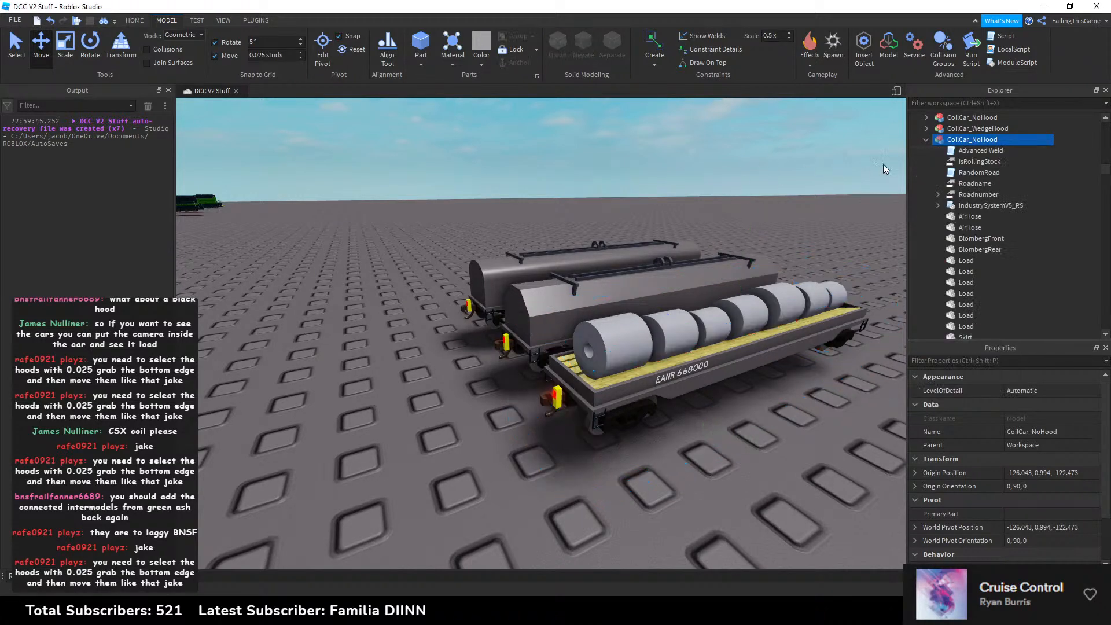
pyautogui.click(643, 284)
pyautogui.scroll(-1, 923, 123)
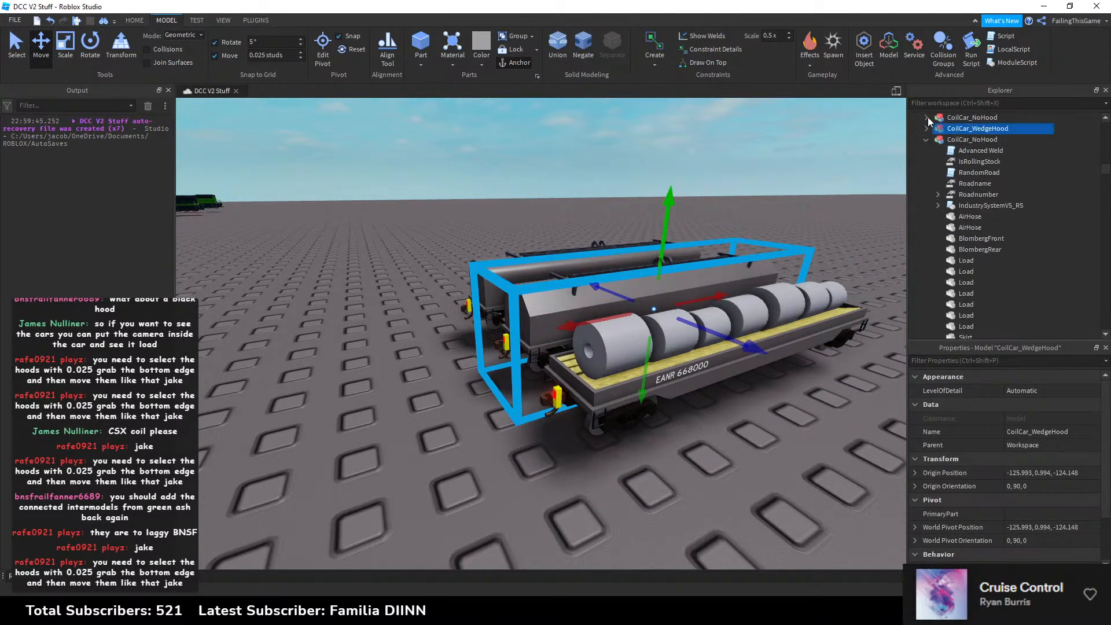
# Step: Open the RandomRoad script of the expanded CoilCar_NoHood model and clear all of its code
pyautogui.click(926, 118)
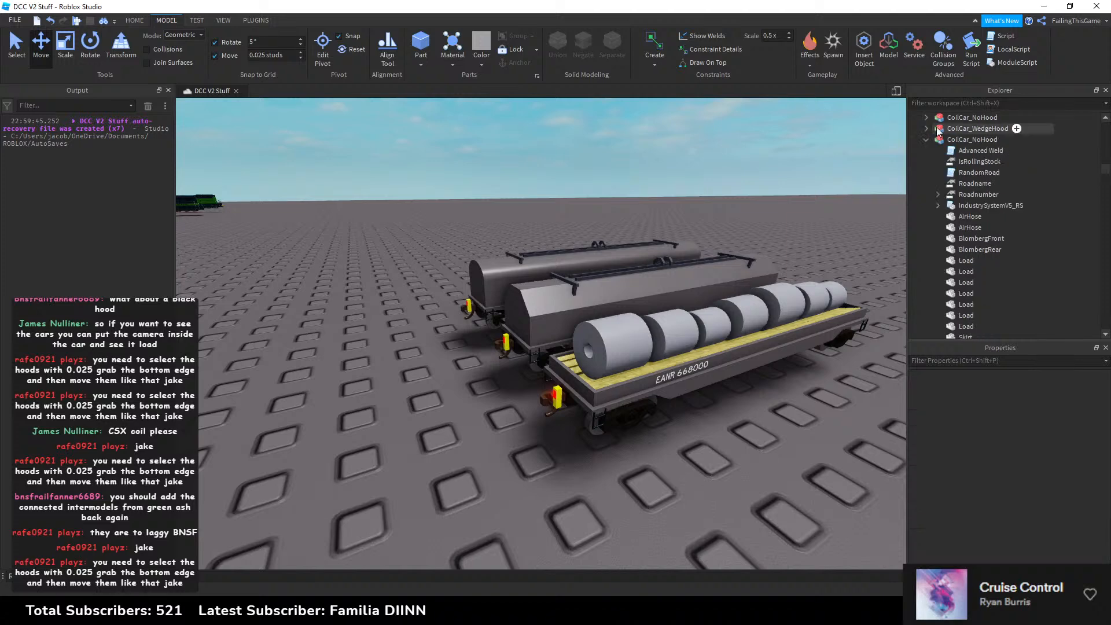
pyautogui.click(946, 159)
pyautogui.click(926, 127)
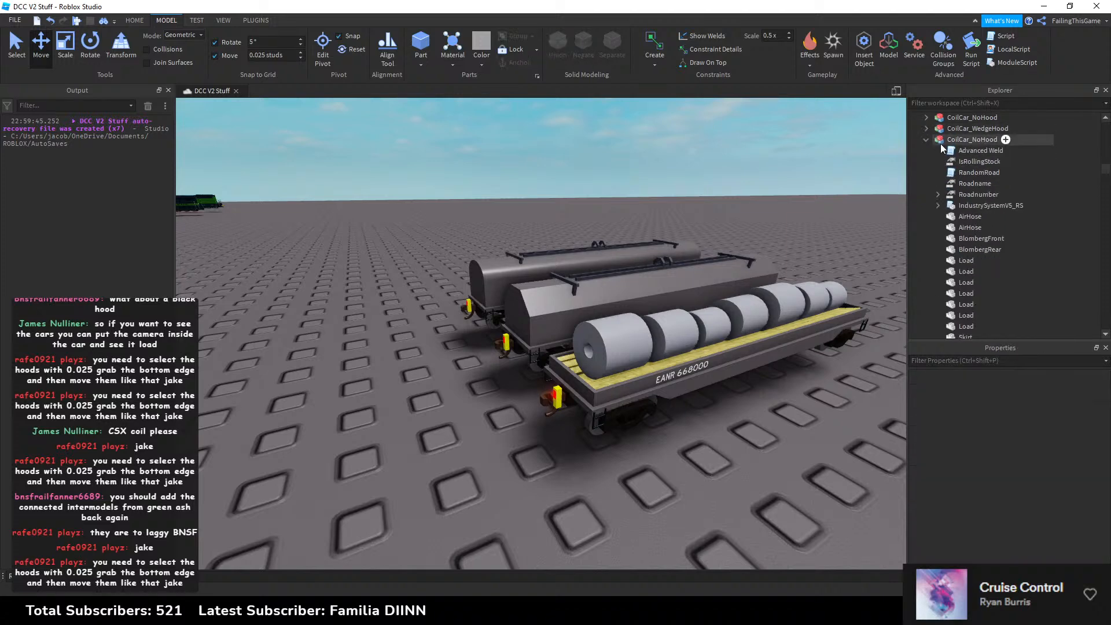
pyautogui.click(956, 173)
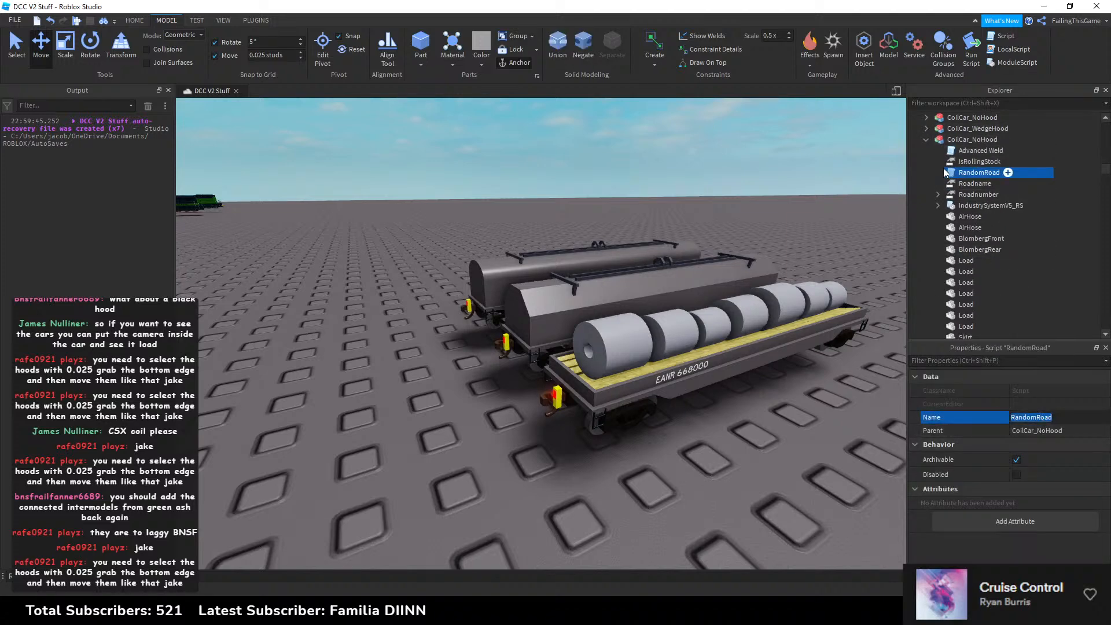
pyautogui.doubleClick(956, 173)
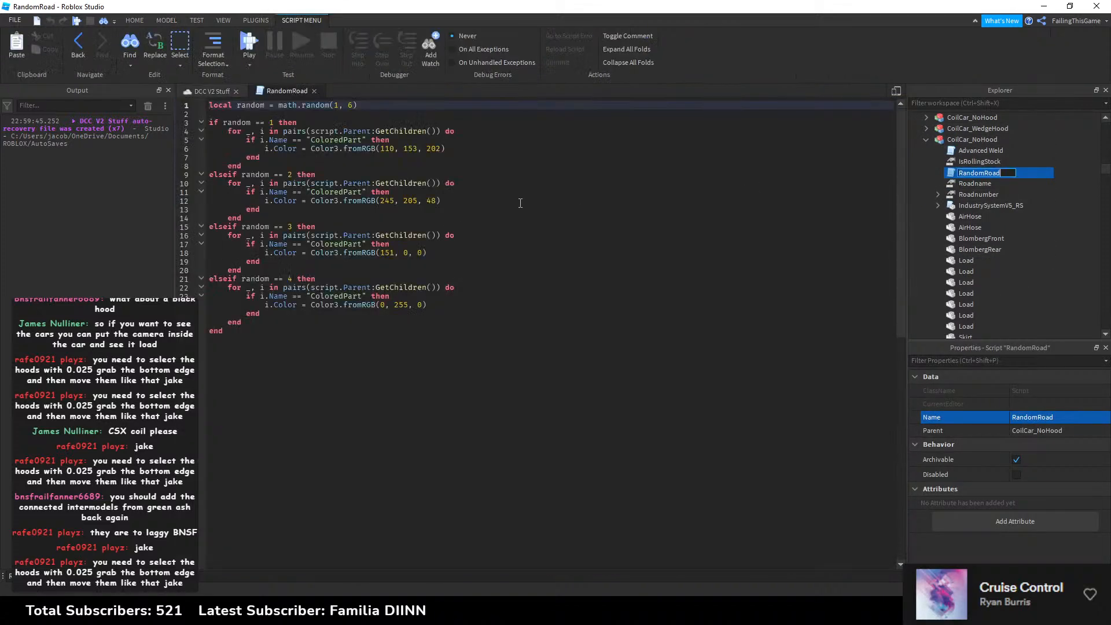
pyautogui.click(241, 332)
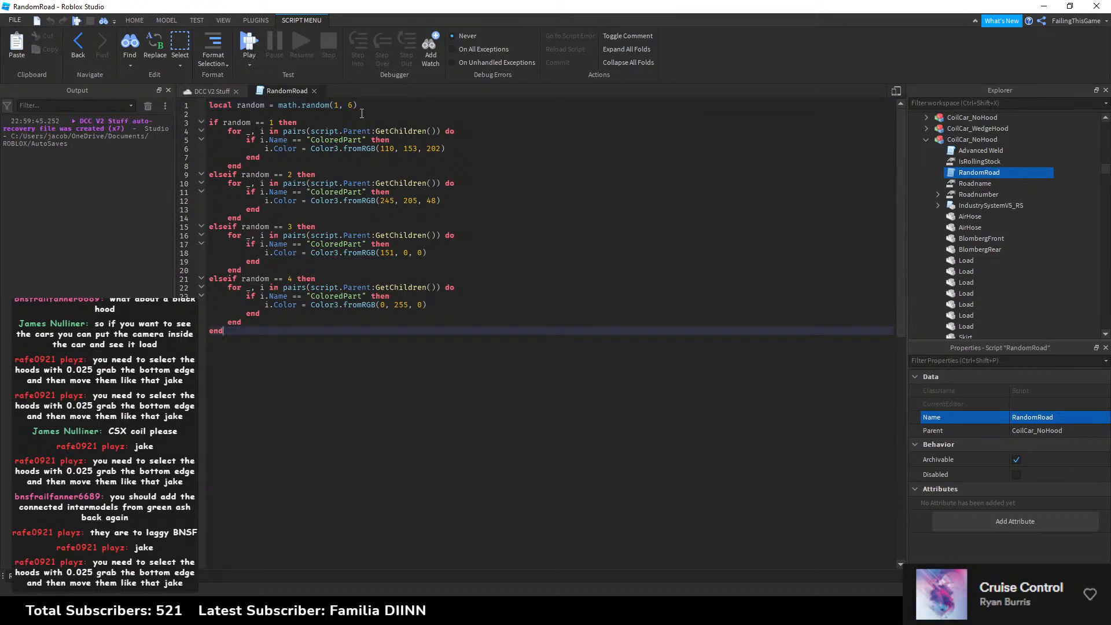
pyautogui.click(362, 114)
pyautogui.hotkey('ctrl', 'a')
pyautogui.press('Delete')
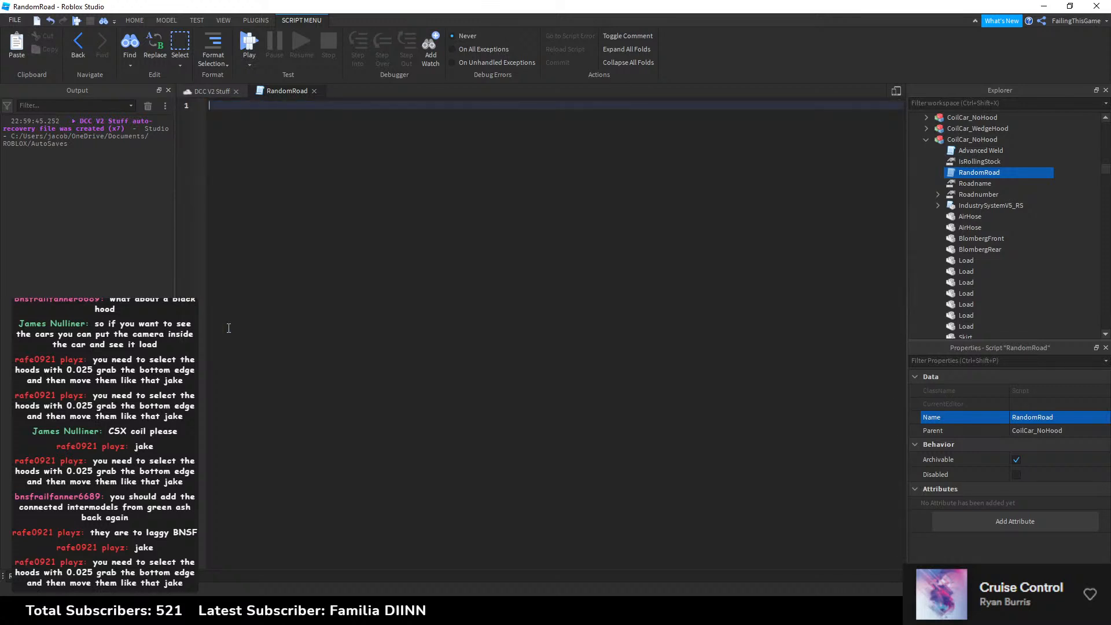
# Step: Declare a local variable randomColor set to math.random(1,3) and leave a blank line below it
pyautogui.write('local randomColor =')
pyautogui.write('math.r')
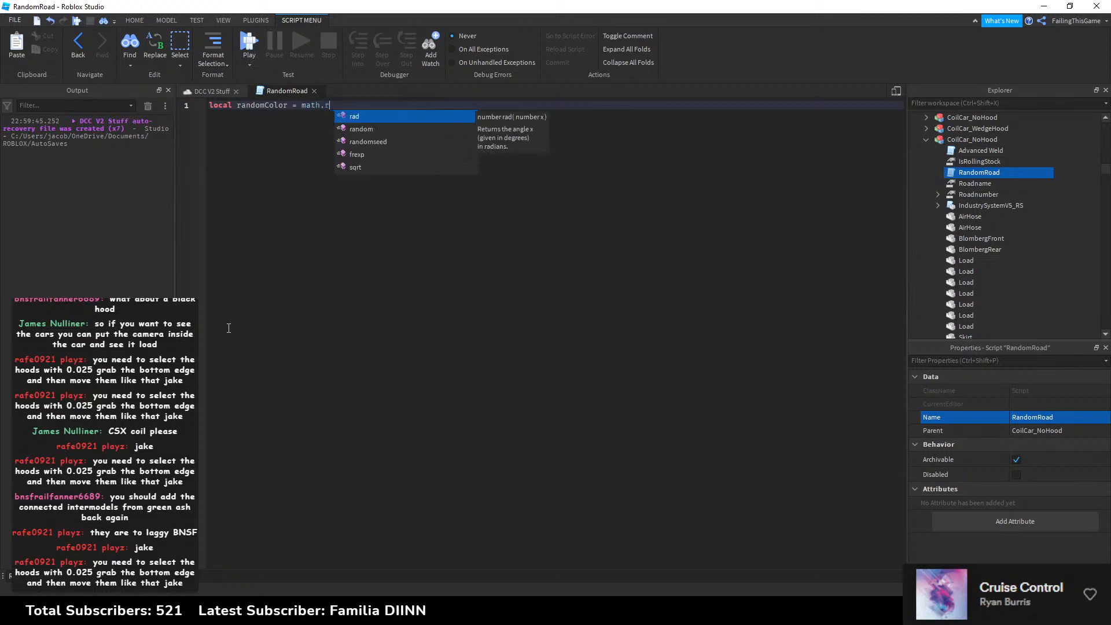
pyautogui.write('andom(1,')
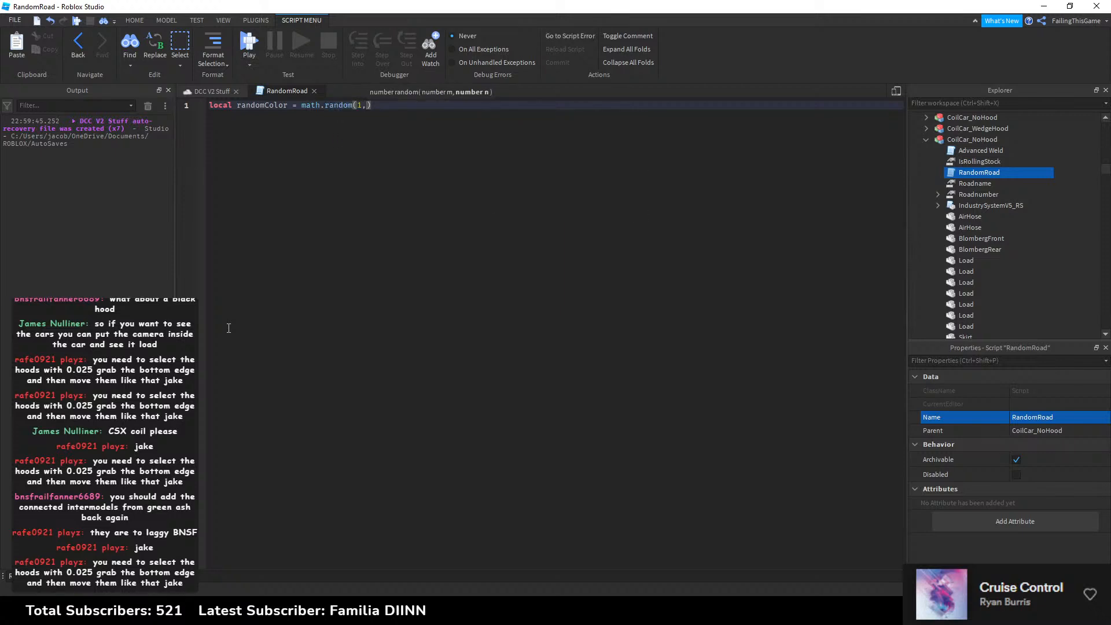
pyautogui.write('3)')
pyautogui.press('Return')
pyautogui.press('Return')
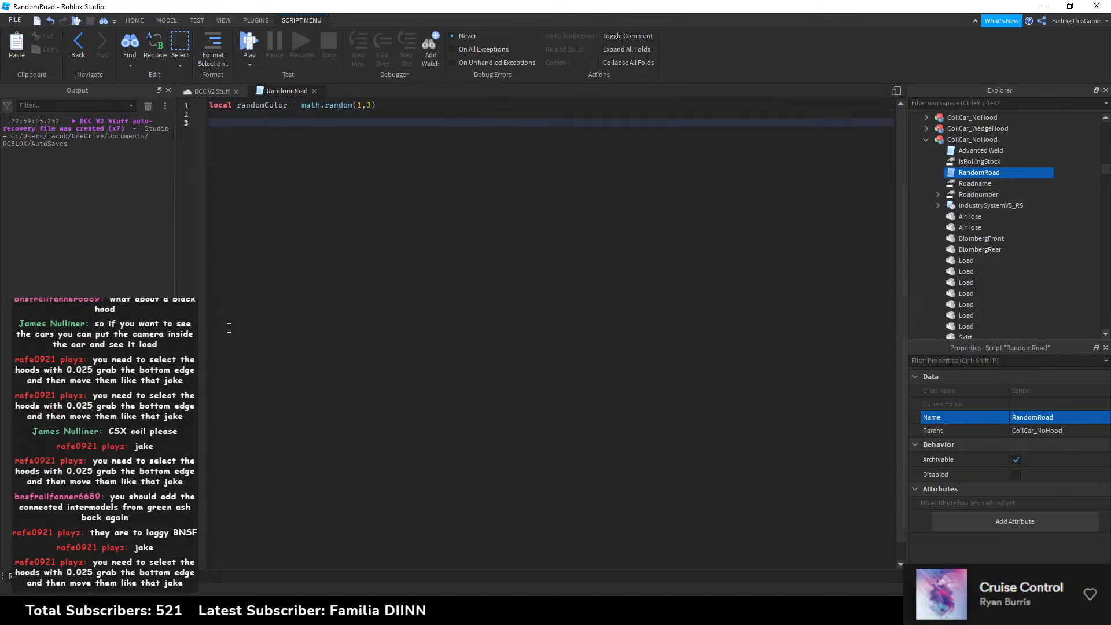
# Step: Add a for _, i in pairs loop over script.Parent:GetChildren() below the variable
pyautogui.write('if')
pyautogui.write('for _, i =')
pyautogui.write(' pairs(script.[')
pyautogui.press('BackSpace')
pyautogui.write('pt.P')
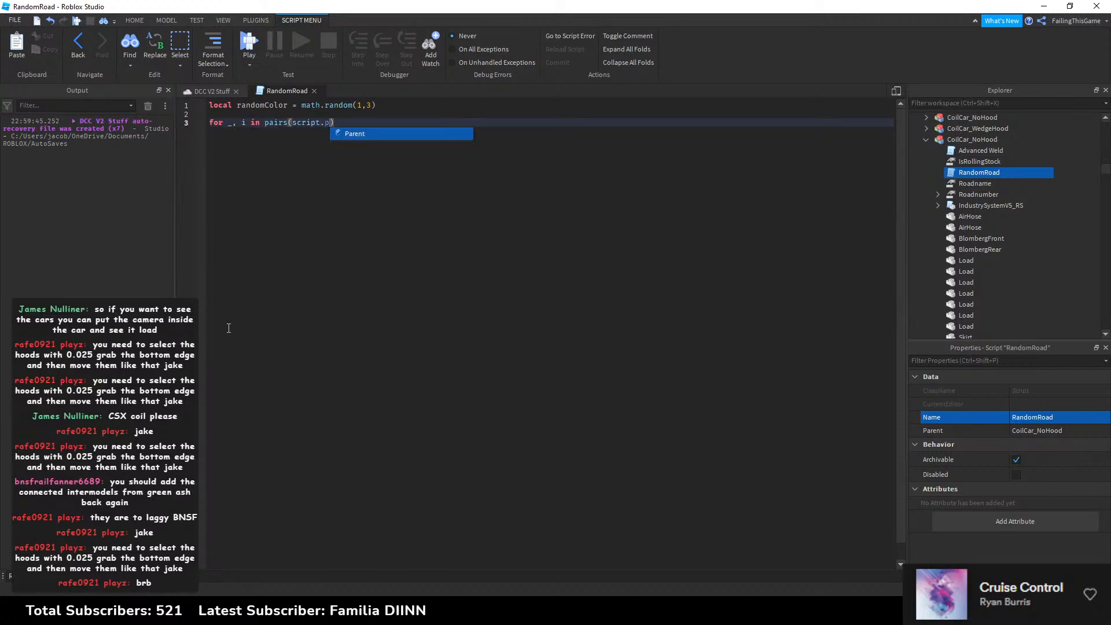
pyautogui.write('arent:GetChildren())')
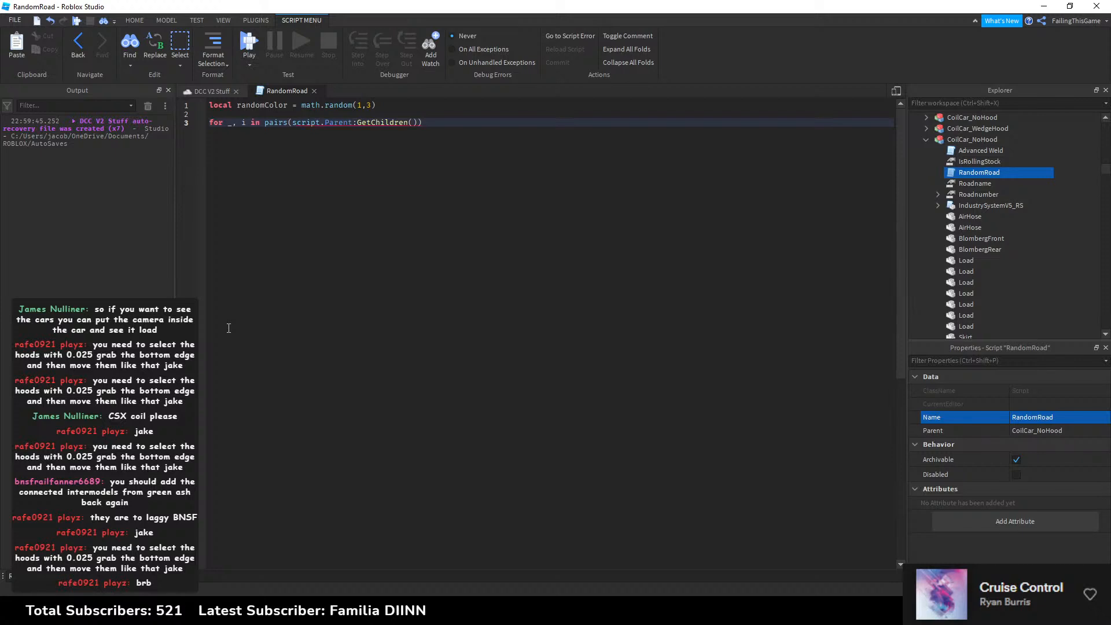
pyautogui.write(' do')
pyautogui.press('Return')
# Step: Try an if condition in the loop that checks i:IsA("BasePart")
pyautogui.write(':')
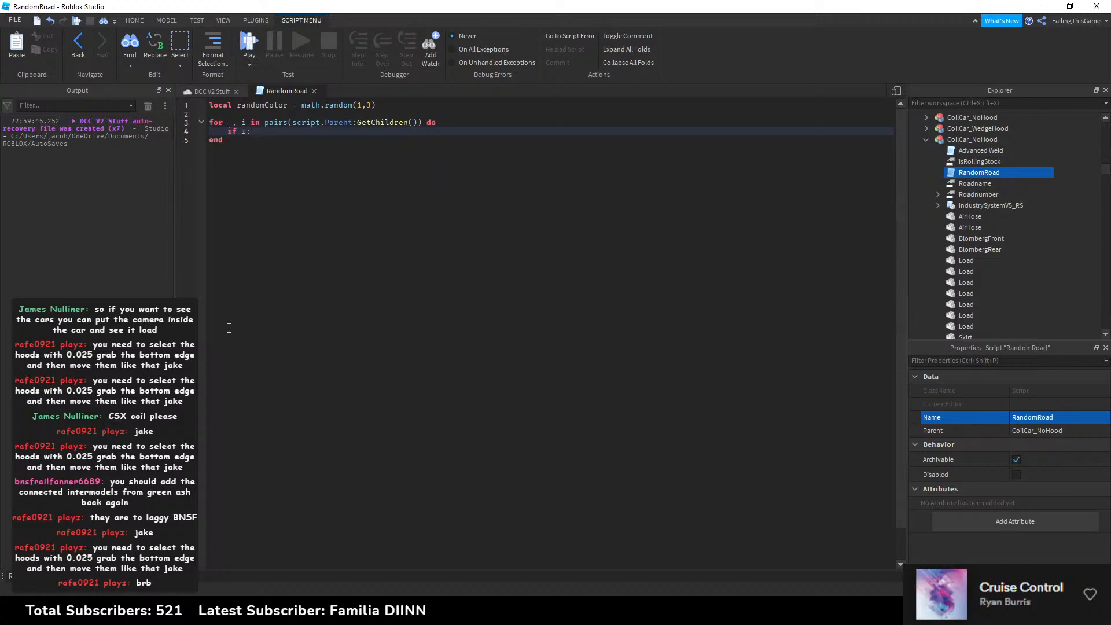
pyautogui.write('IsA(Par')
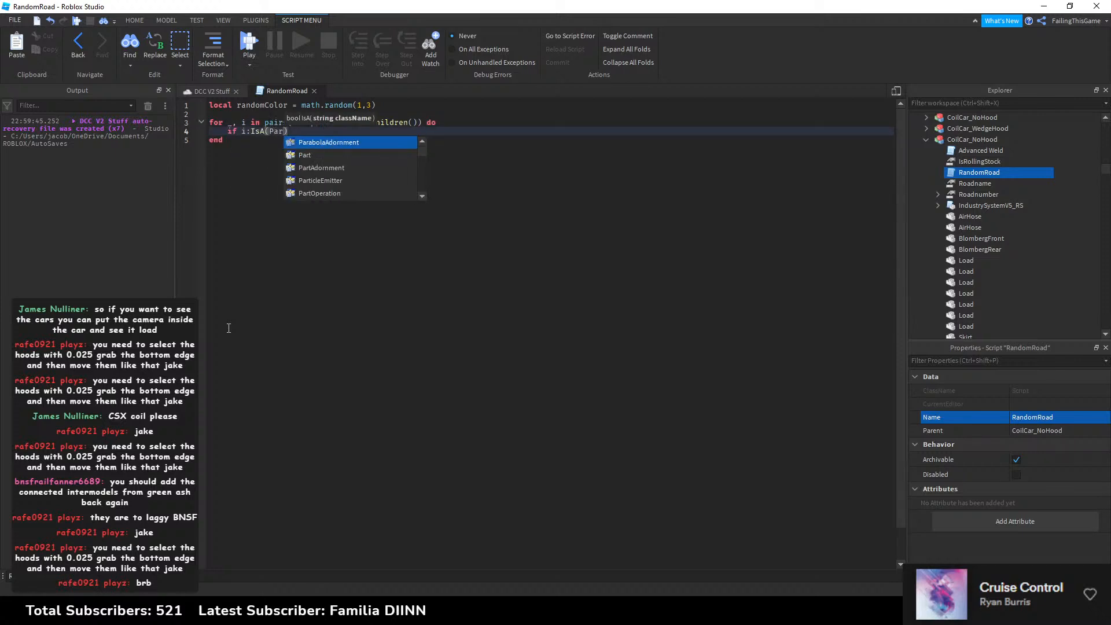
pyautogui.press('BackSpace')
pyautogui.press('BackSpace')
pyautogui.press('BackSpace')
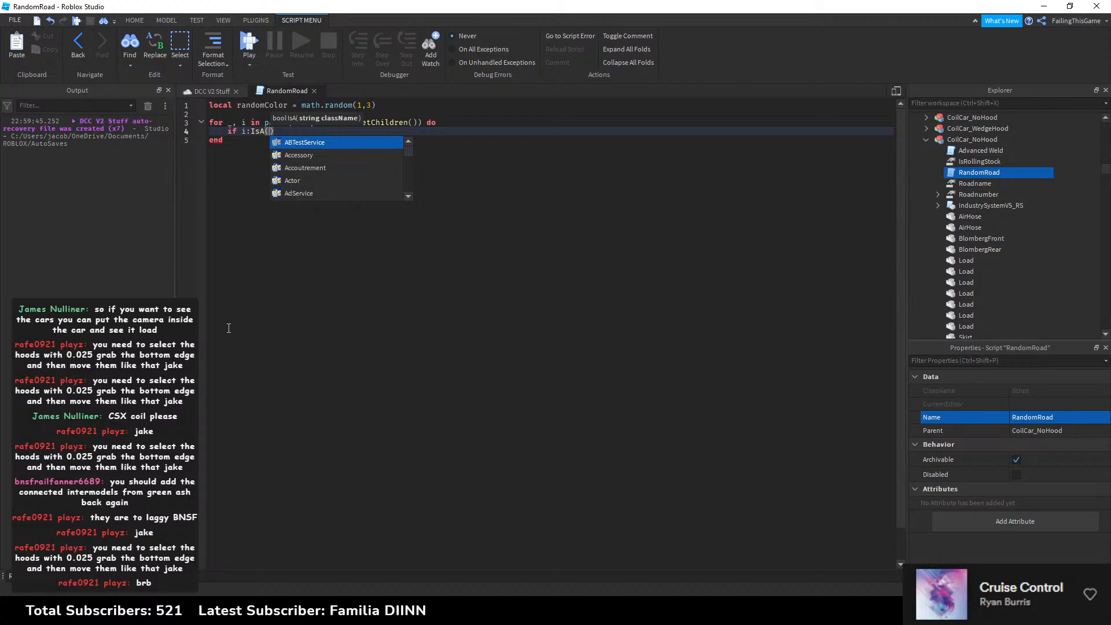
pyautogui.write('bai')
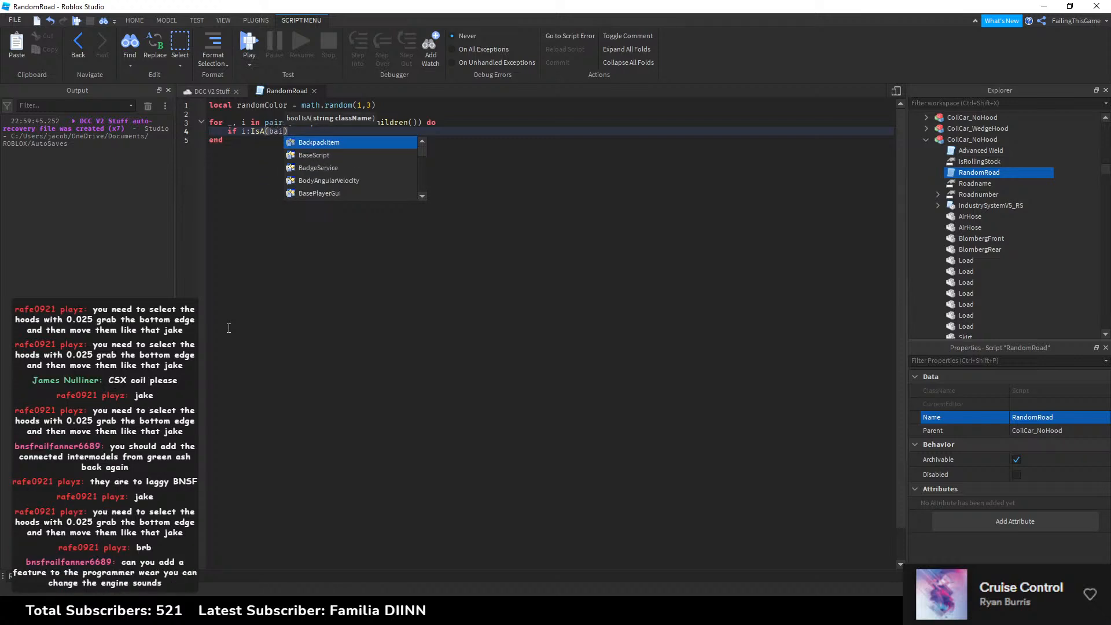
pyautogui.press('BackSpace')
pyautogui.write('sic')
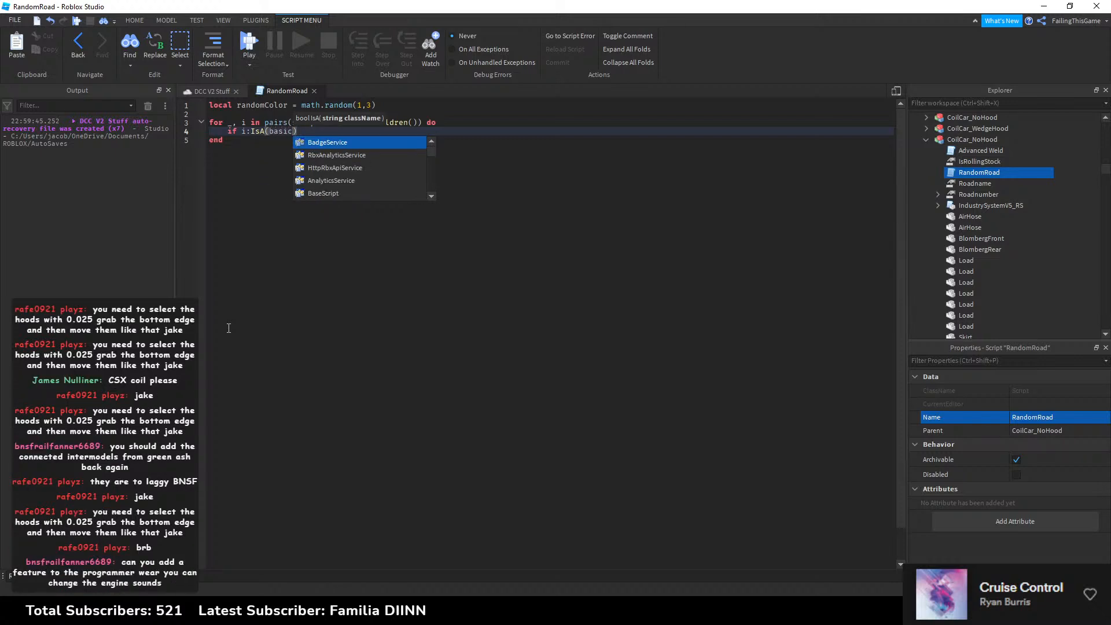
pyautogui.press('BackSpace')
pyautogui.press('BackSpace')
pyautogui.press('BackSpace')
pyautogui.press('BackSpace')
pyautogui.press('BackSpace')
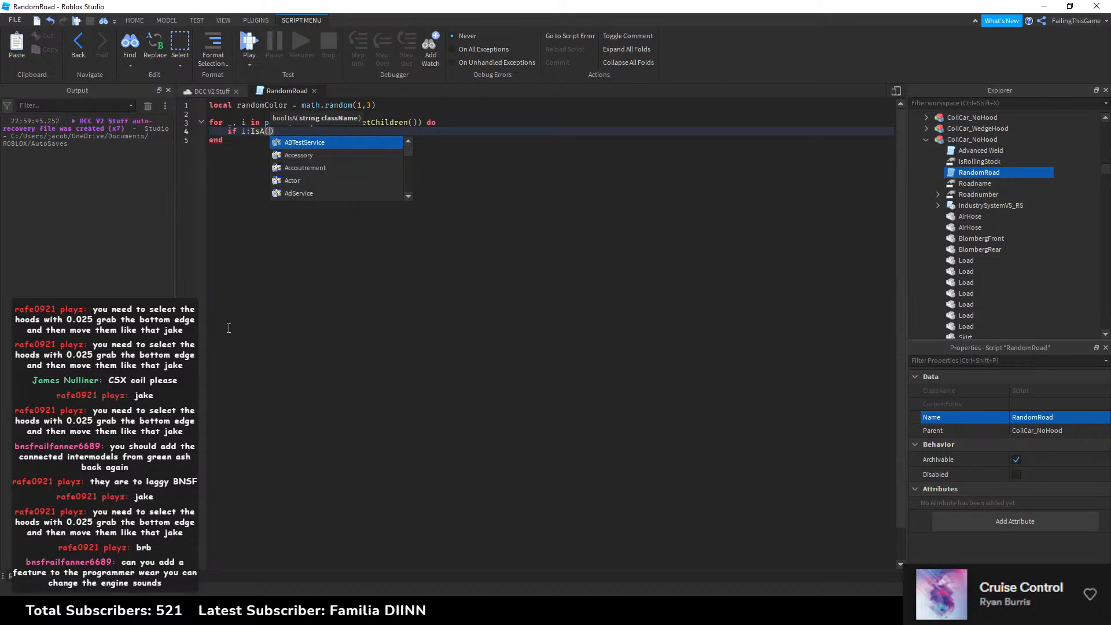
pyautogui.write('part')
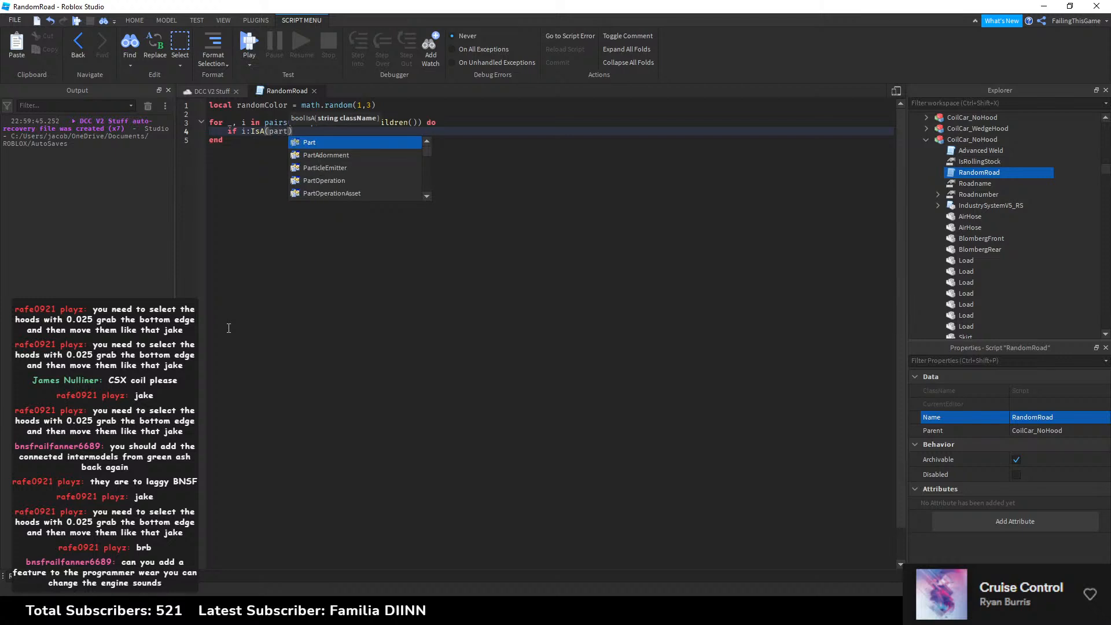
pyautogui.press('BackSpace')
pyautogui.press('BackSpace')
pyautogui.press('BackSpace')
pyautogui.press('BackSpace')
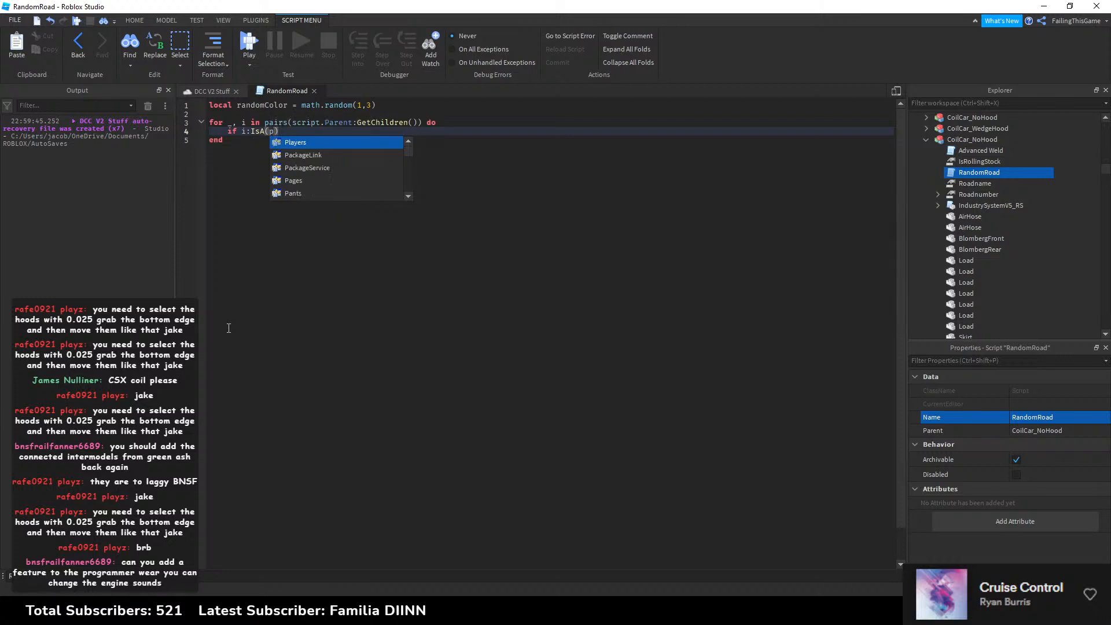
pyautogui.write('bas')
pyautogui.press('BackSpace')
pyautogui.write('ce')
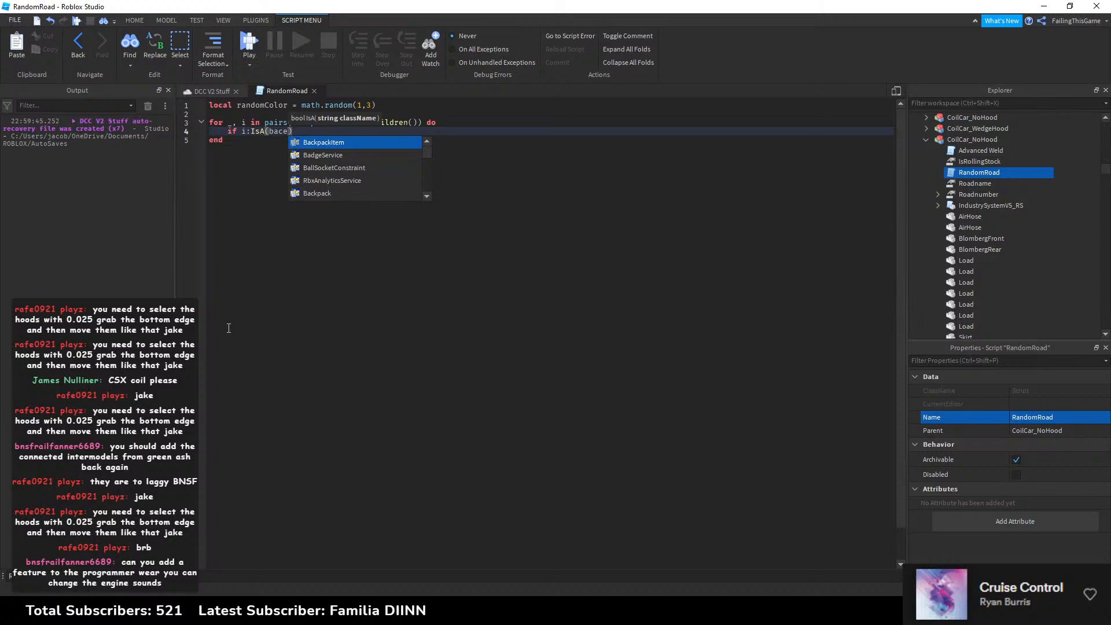
pyautogui.press('BackSpace')
pyautogui.press('BackSpace')
pyautogui.write('se')
pyautogui.press('Down')
pyautogui.press('Tab')
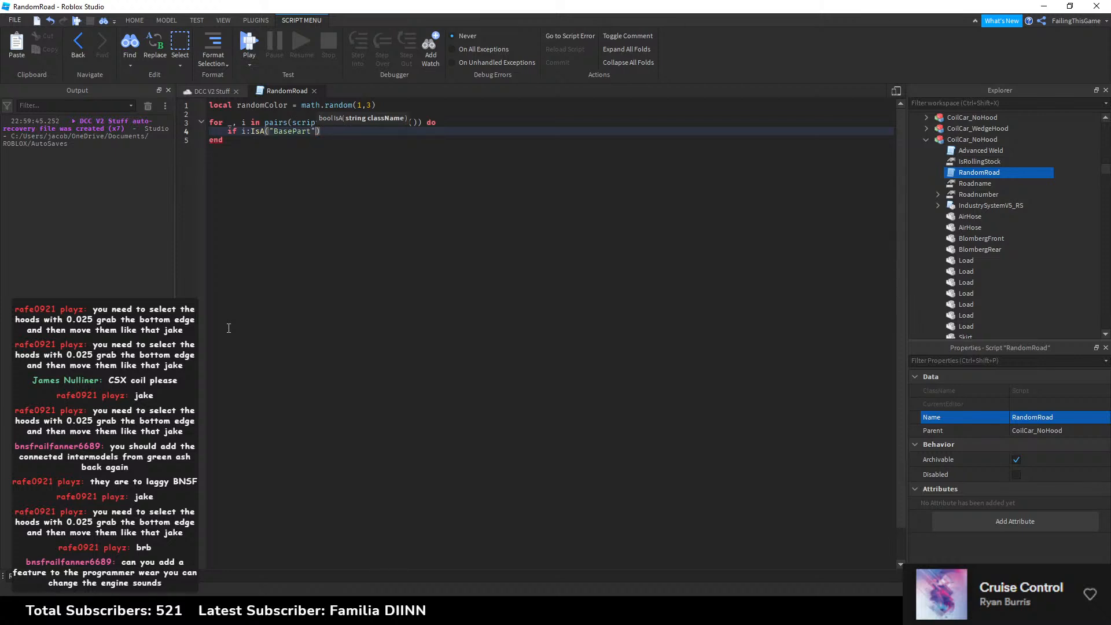
# Step: Replace the IsA check in the if line with i.Name == and an empty string
pyautogui.press('Right')
pyautogui.press('BackSpace')
pyautogui.press('BackSpace')
pyautogui.press('BackSpace')
pyautogui.press('BackSpace')
pyautogui.press('BackSpace')
pyautogui.press('BackSpace')
pyautogui.press('BackSpace')
pyautogui.press('BackSpace')
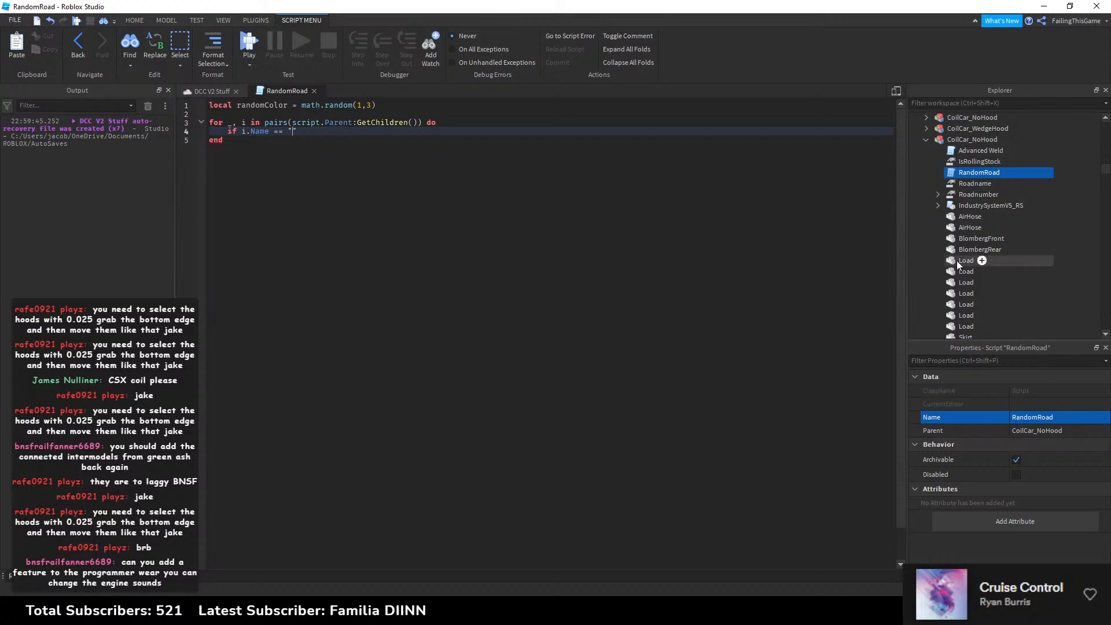
# Step: Find the Body part in the coil car model and fill in "Body" as the compared name
pyautogui.scroll(-3, 954, 248)
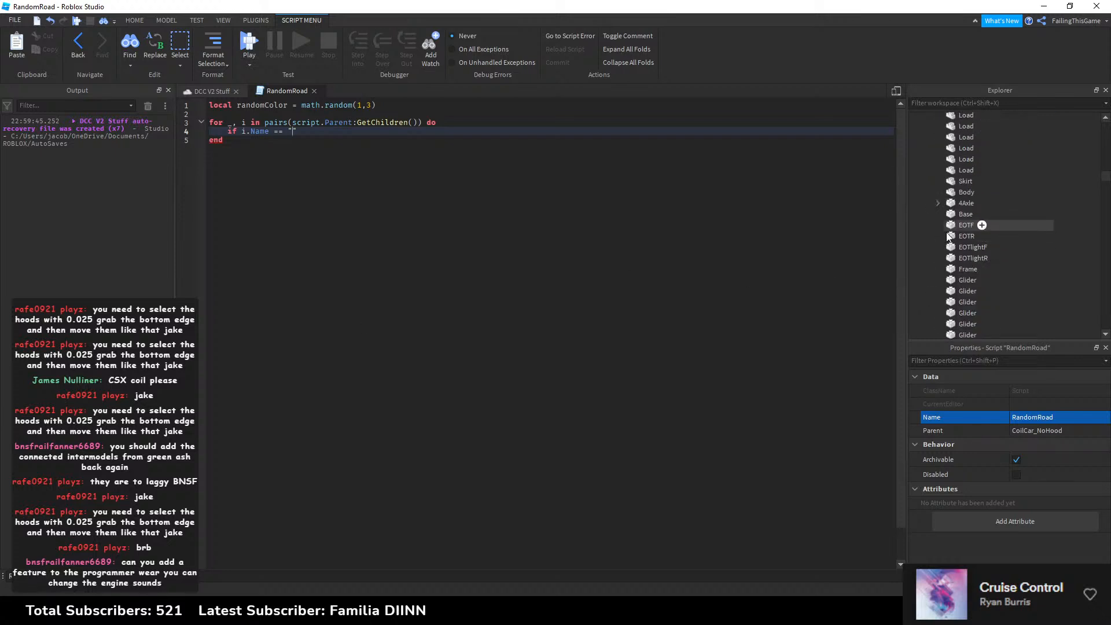
pyautogui.scroll(-2, 951, 220)
pyautogui.click(960, 193)
pyautogui.rightClick(959, 195)
pyautogui.click(977, 266)
pyautogui.hotkey('ctrl', 'c')
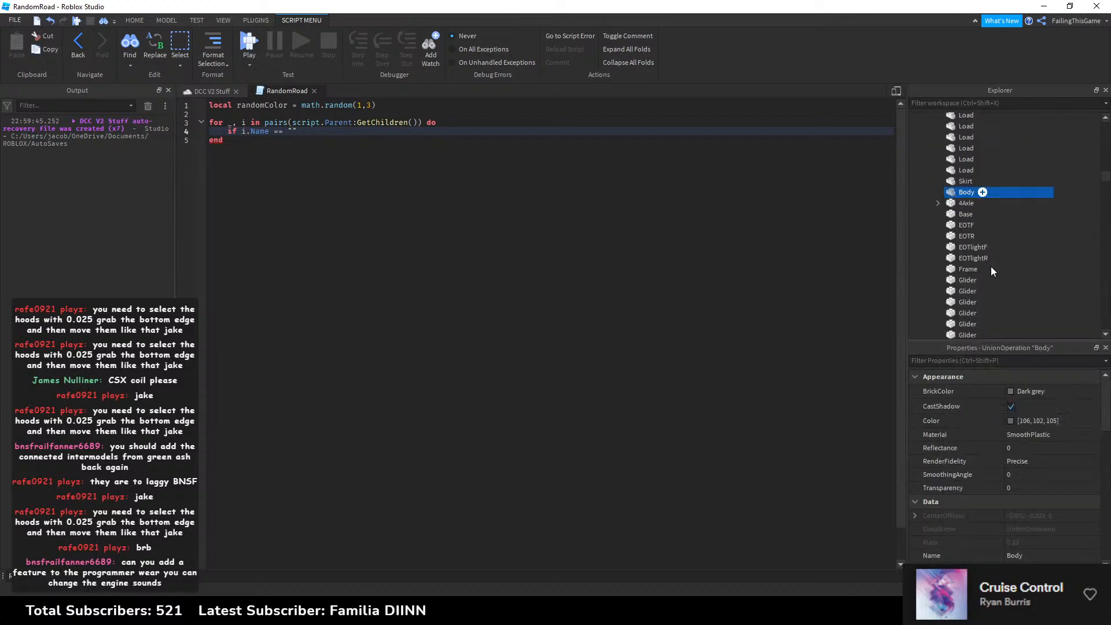
pyautogui.click(292, 132)
pyautogui.hotkey('ctrl', 'v')
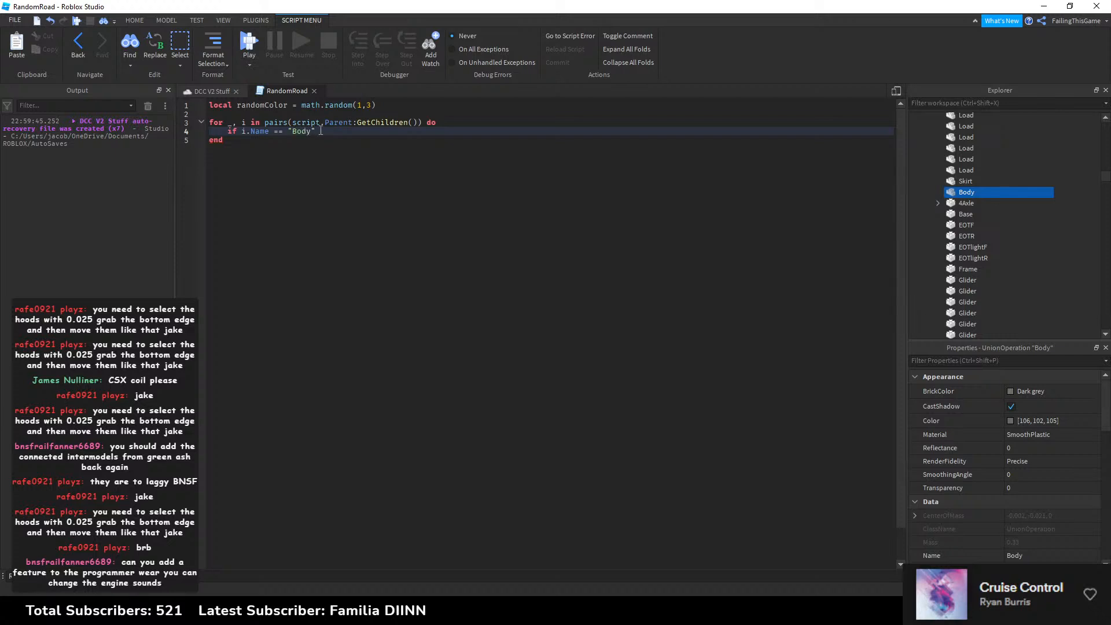
# Step: Extend the if line with a second condition, or i.Name == "Skirt"
pyautogui.moveTo(318, 132); pyautogui.dragTo(242, 134)
pyautogui.hotkey('ctrl', 'c')
pyautogui.click(334, 134)
pyautogui.write('or')
pyautogui.hotkey('ctrl', 'v')
pyautogui.click(966, 181)
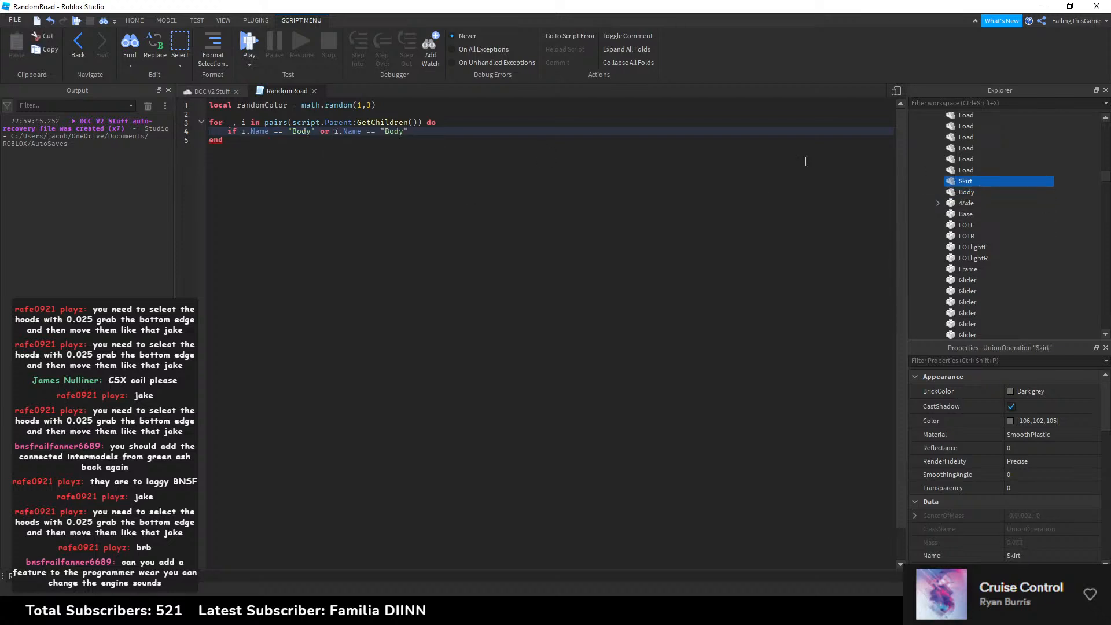
pyautogui.doubleClick(392, 132)
pyautogui.write('Skirt')
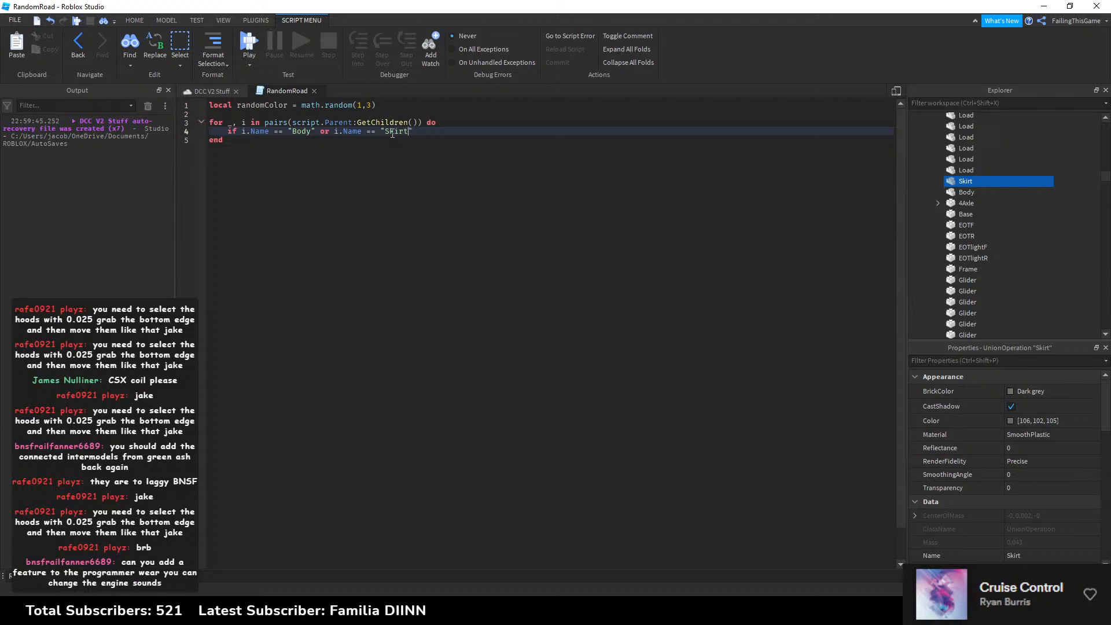
# Step: Duplicate the or i.Name == "Skirt" condition at the end of the if line
pyautogui.moveTo(425, 131); pyautogui.dragTo(324, 135)
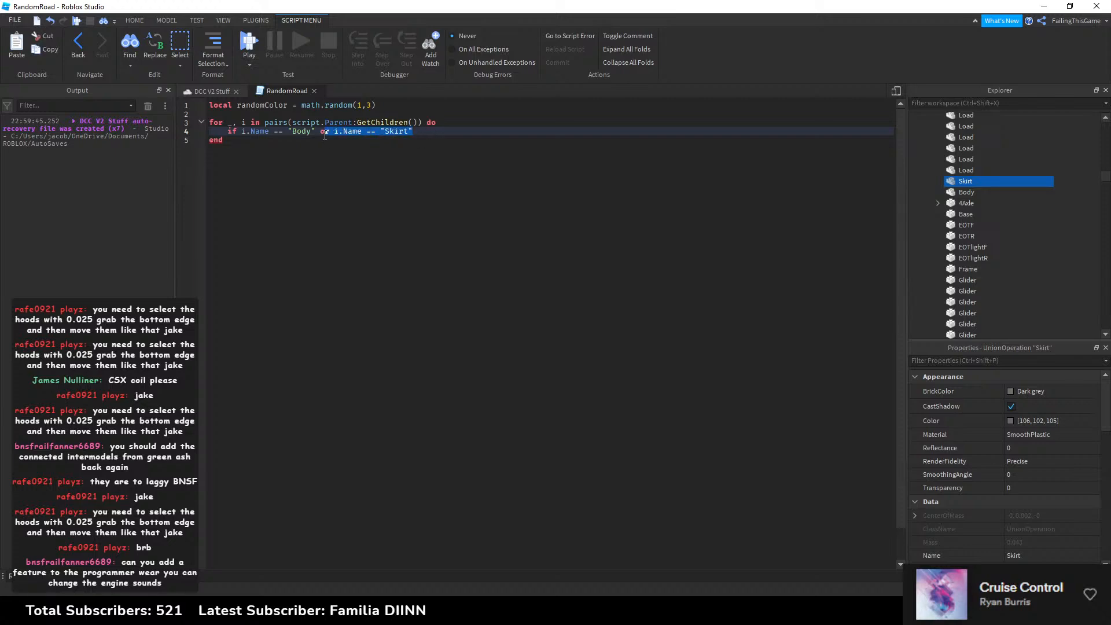
pyautogui.hotkey('ctrl', 'c')
pyautogui.click(426, 132)
pyautogui.hotkey('ctrl', 'v')
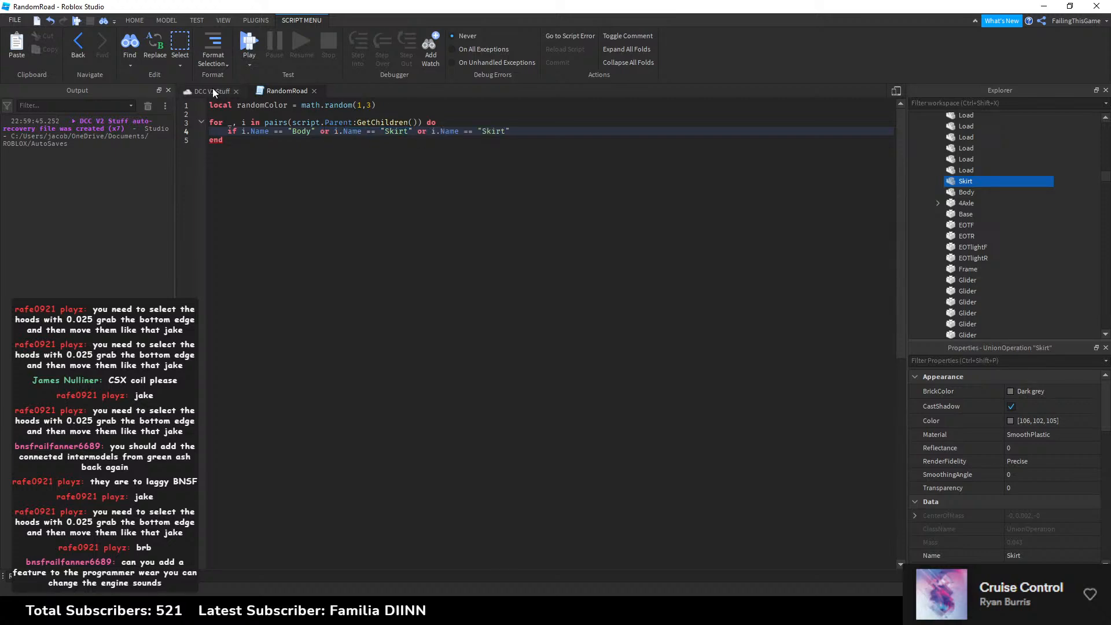
# Step: Check the body and skirt parts on the coil-loaded car and change the third condition's name to "Base"
pyautogui.click(211, 91)
pyautogui.click(433, 387)
pyautogui.moveTo(433, 388); pyautogui.dragTo(481, 380, button='right')
pyautogui.scroll(3, 480, 379)
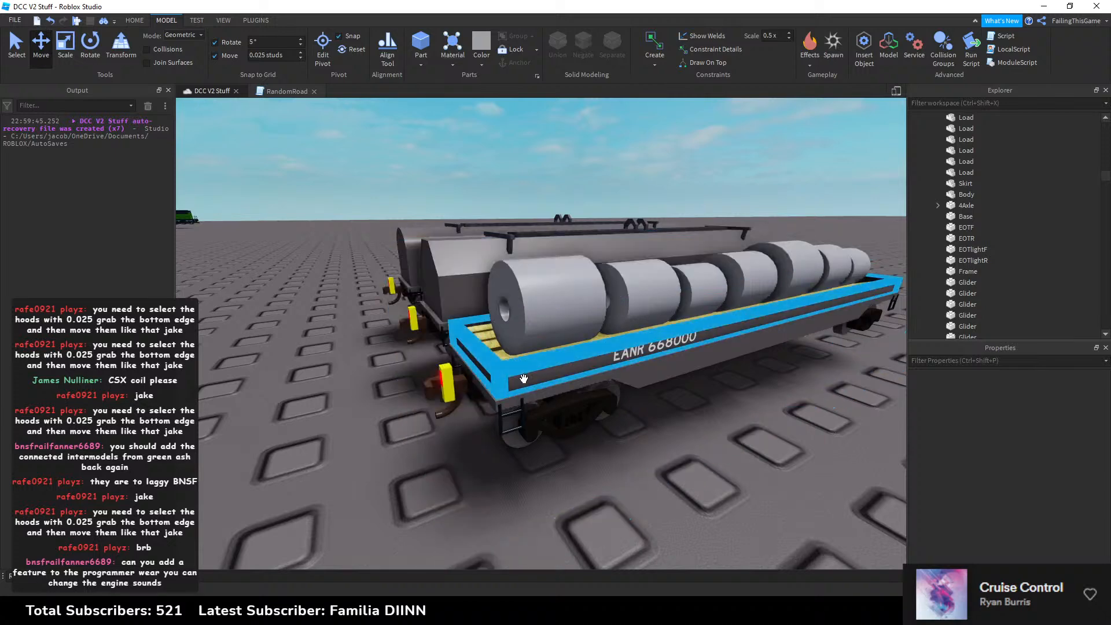
pyautogui.click(524, 379)
pyautogui.click(679, 439)
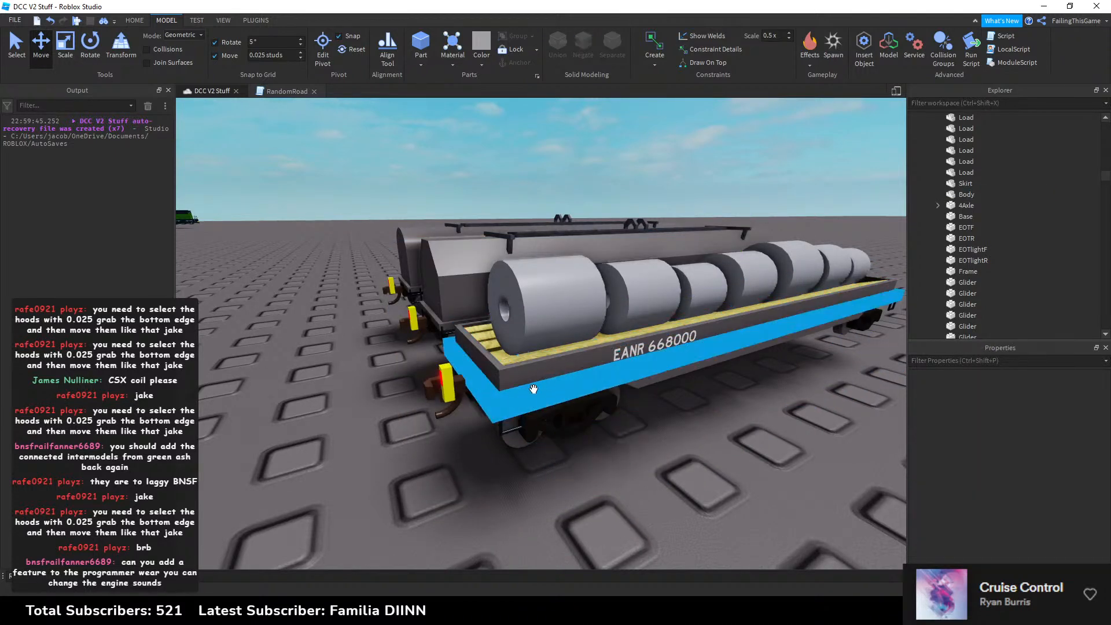
pyautogui.click(575, 362)
pyautogui.click(405, 173)
pyautogui.click(286, 91)
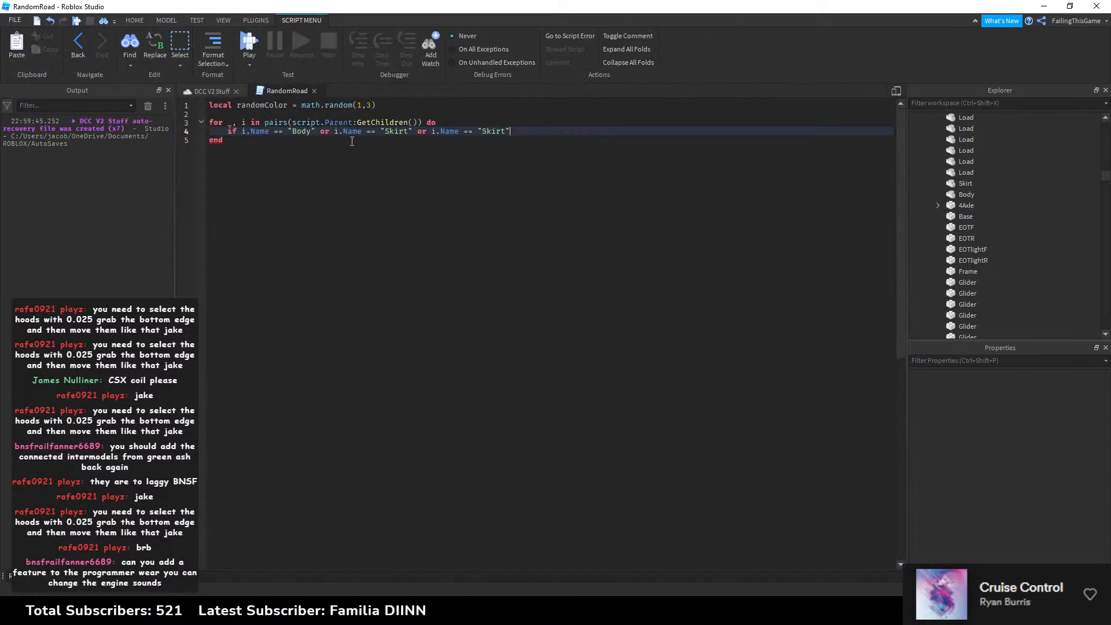
pyautogui.doubleClick(490, 132)
pyautogui.write('Base')
# Step: Check the hood part's name on the wedge-hood car and append a copy of the i.Name == "Base" condition to the if line
pyautogui.click(214, 90)
pyautogui.click(470, 275)
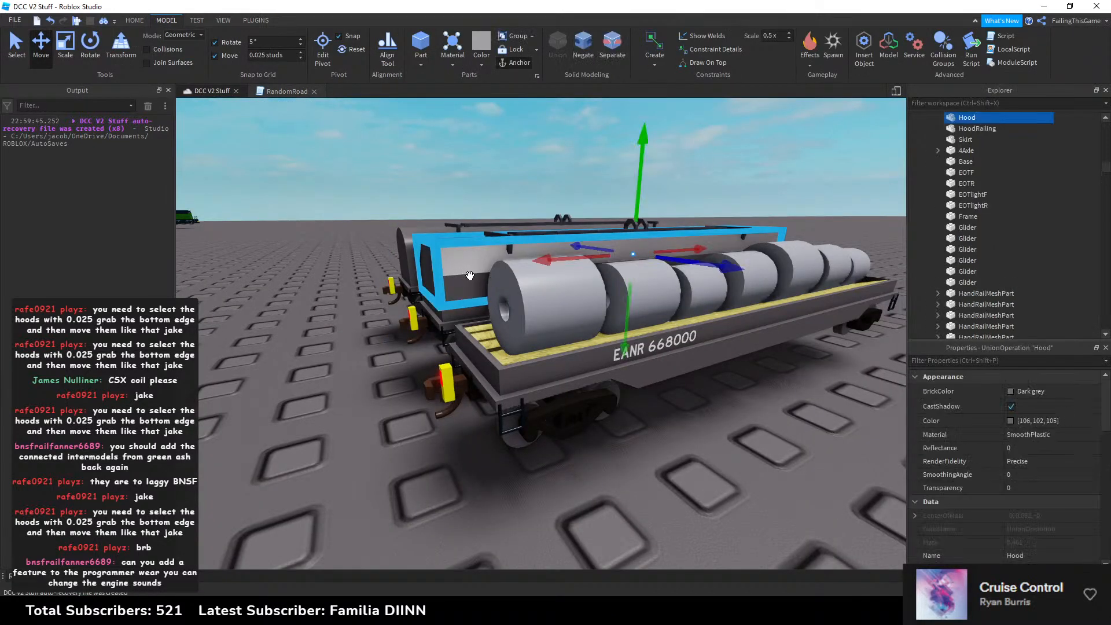
pyautogui.scroll(-3, 1040, 443)
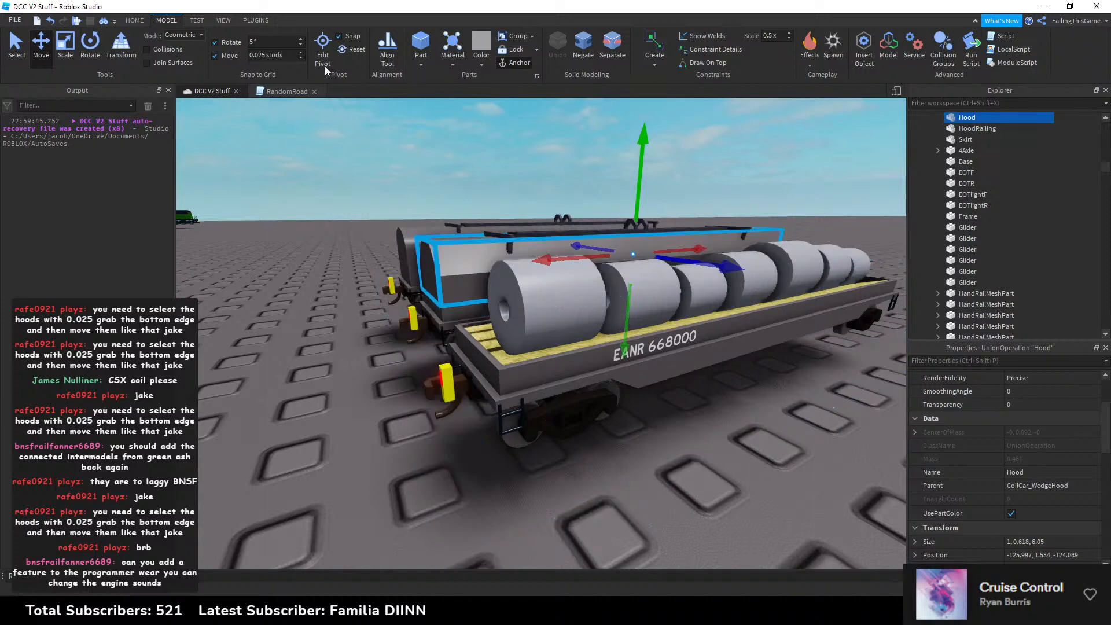
pyautogui.click(287, 90)
pyautogui.moveTo(513, 132); pyautogui.dragTo(423, 132)
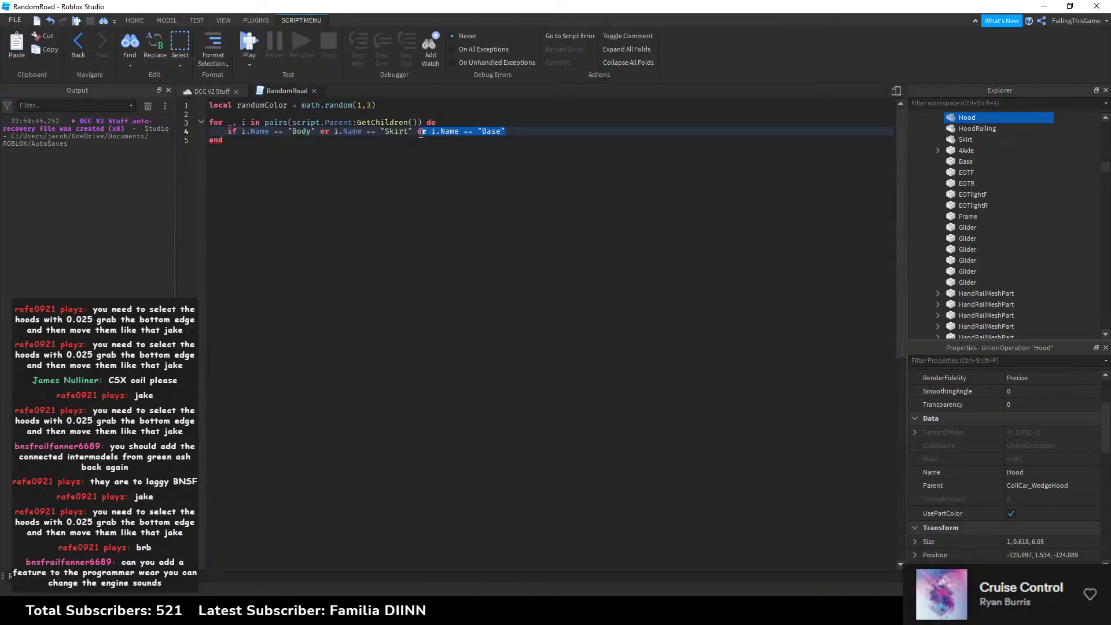
pyautogui.click(539, 135)
pyautogui.write('or')
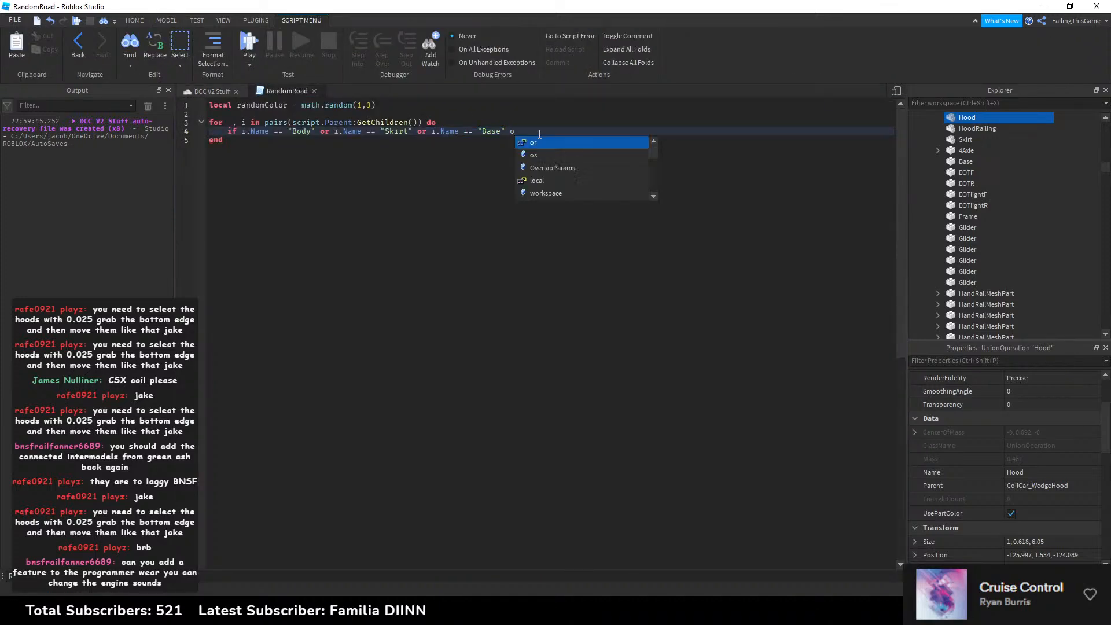
pyautogui.hotkey('ctrl', 'v')
# Step: Remove the stray extra or, change the fourth condition's name to "Hood", and complete the if line with then
pyautogui.doubleClick(528, 132)
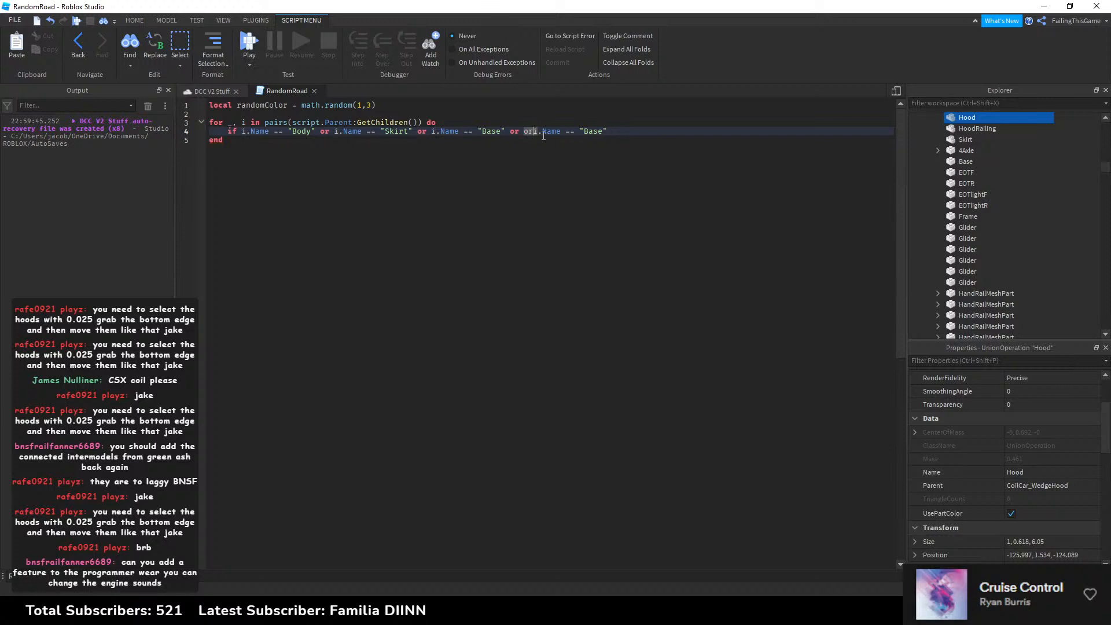
pyautogui.press('BackSpace')
pyautogui.press('BackSpace')
pyautogui.doubleClick(584, 132)
pyautogui.write('Hood" then')
pyautogui.press('Return')
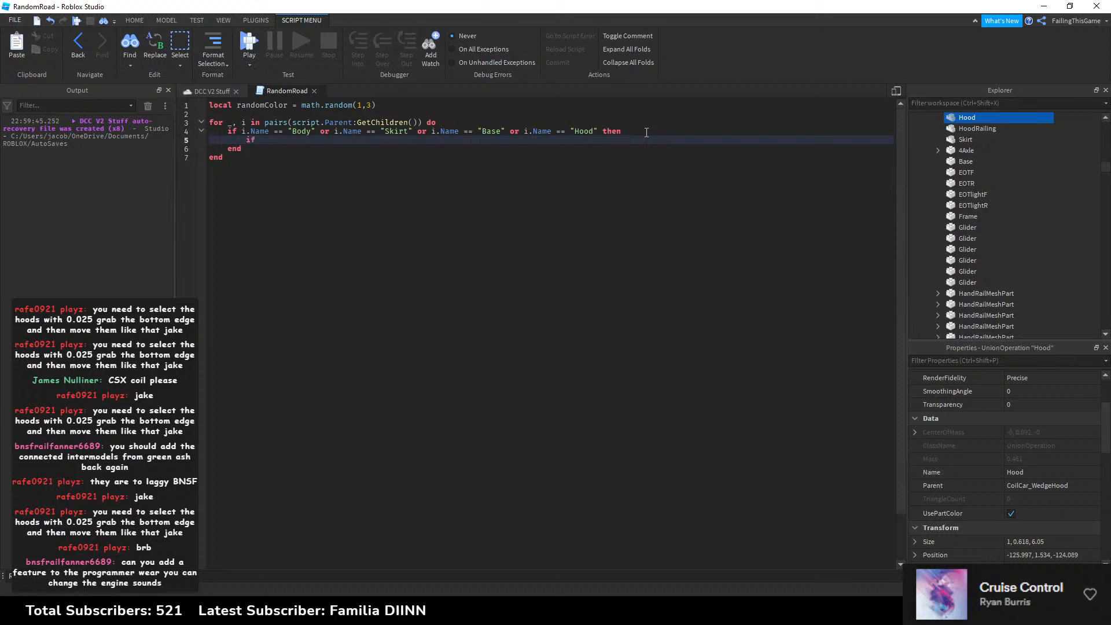
# Step: Start a nested if condition comparing randomColor inside the part name check
pyautogui.write('if i')
pyautogui.press('BackSpace')
pyautogui.write('ran')
pyautogui.press('Down')
pyautogui.press('Down')
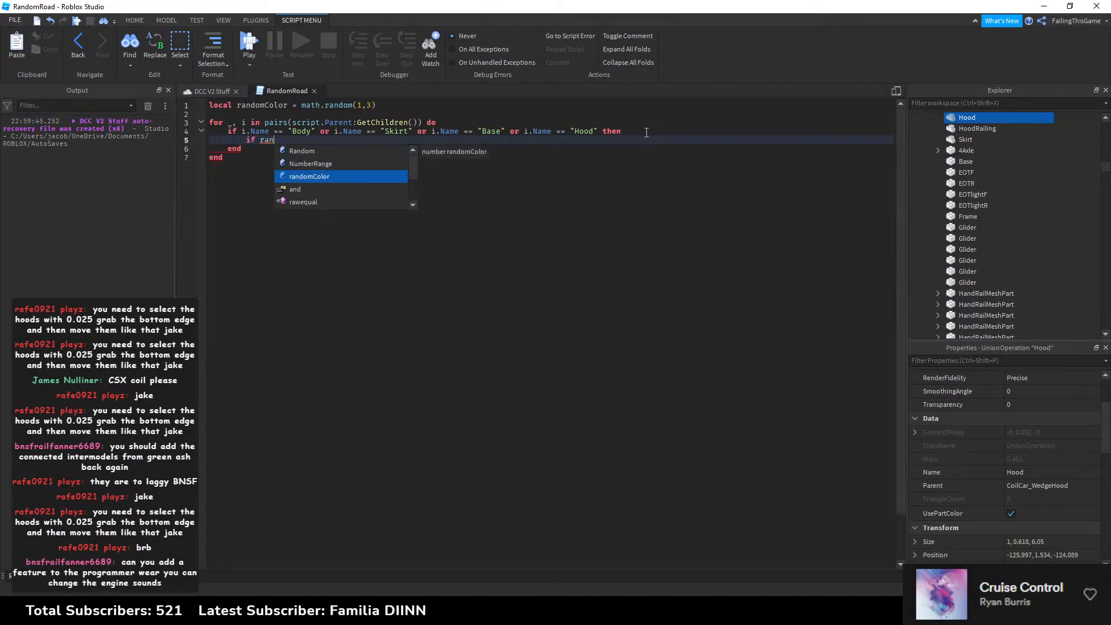
pyautogui.write('domColor ==')
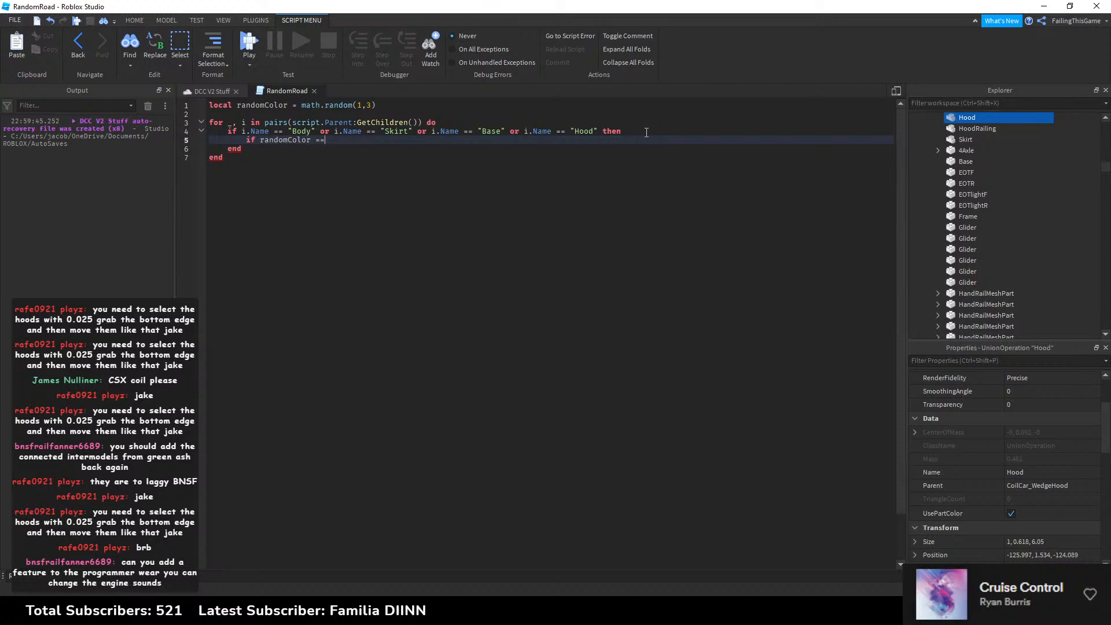
# Step: Declare an empty table, local colors = {}, at the start of the script and open its braces onto separate lines
pyautogui.click(210, 105)
pyautogui.press('Return')
pyautogui.press('Return')
pyautogui.click(240, 107)
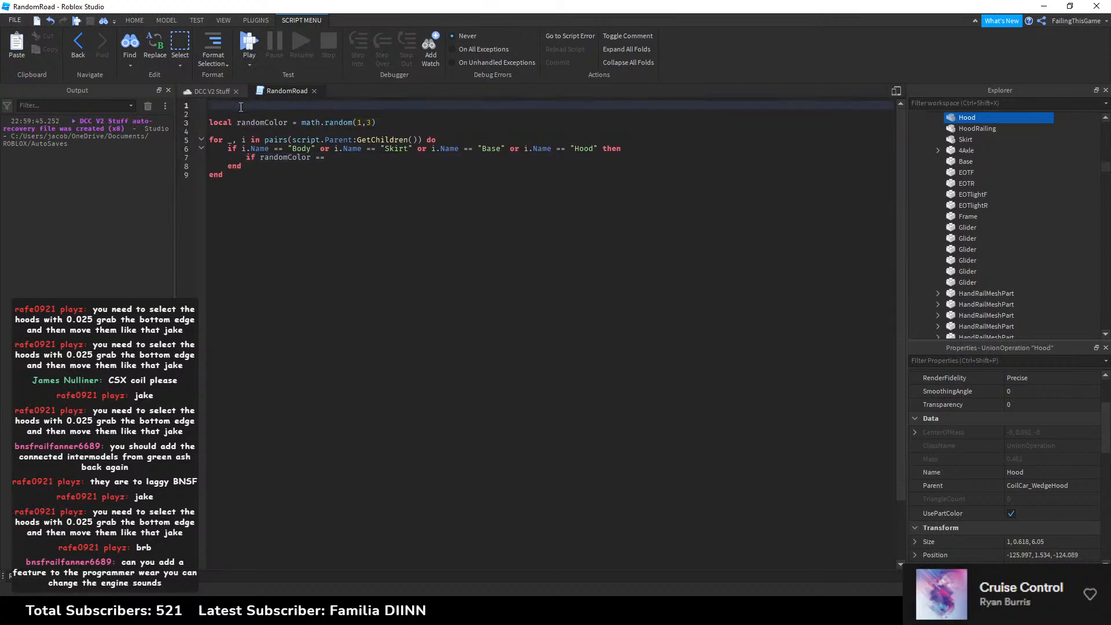
pyautogui.write('local color')
pyautogui.press('BackSpace')
pyautogui.write('ors = {}')
pyautogui.press('Return')
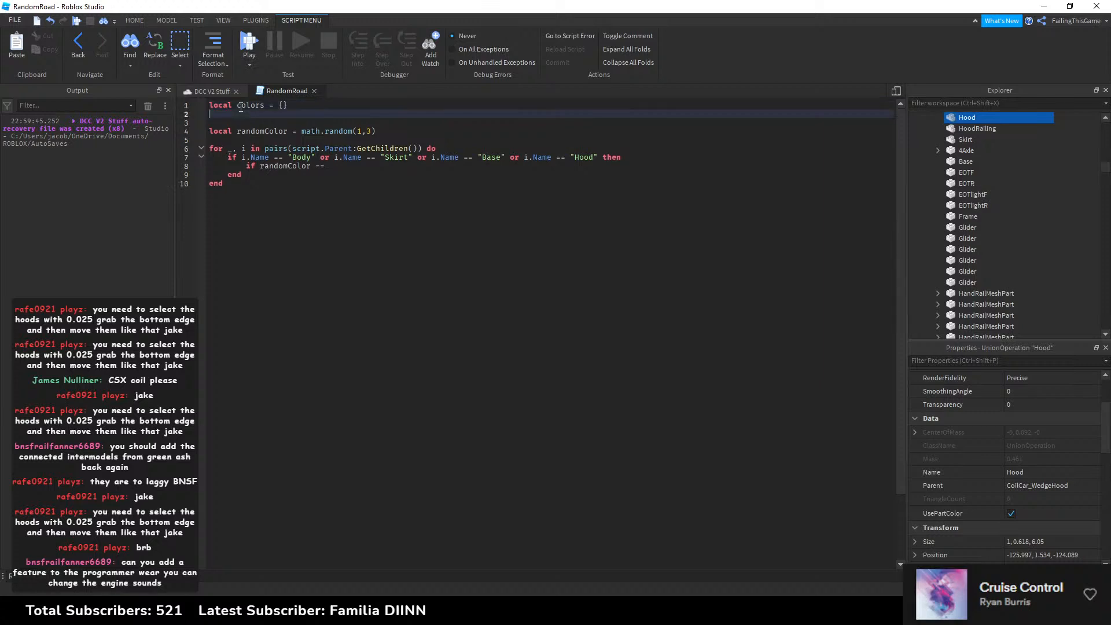
pyautogui.click(284, 105)
pyautogui.press('Return')
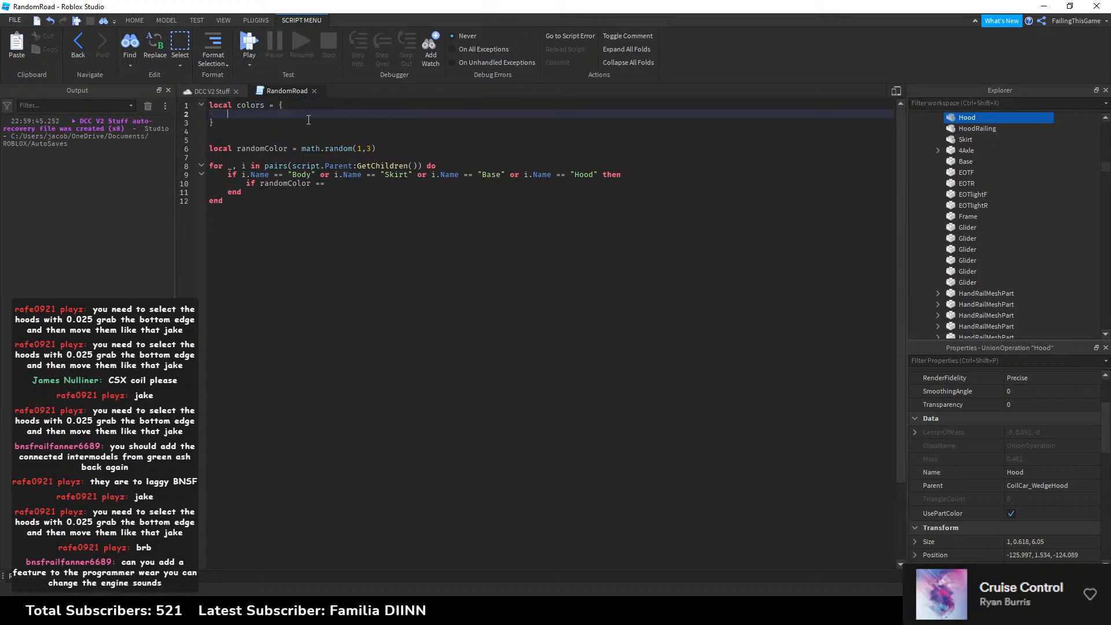
# Step: Replace the unfinished nested if line with i.Color = colors[randomColor]
pyautogui.moveTo(326, 184); pyautogui.dragTo(246, 187)
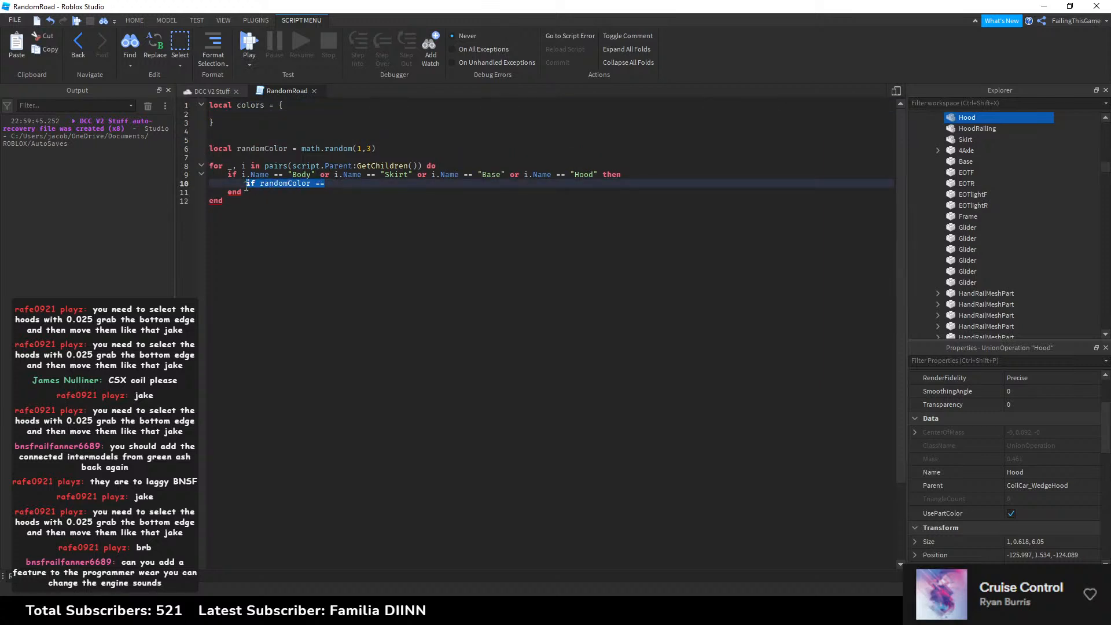
pyautogui.write('i.Color')
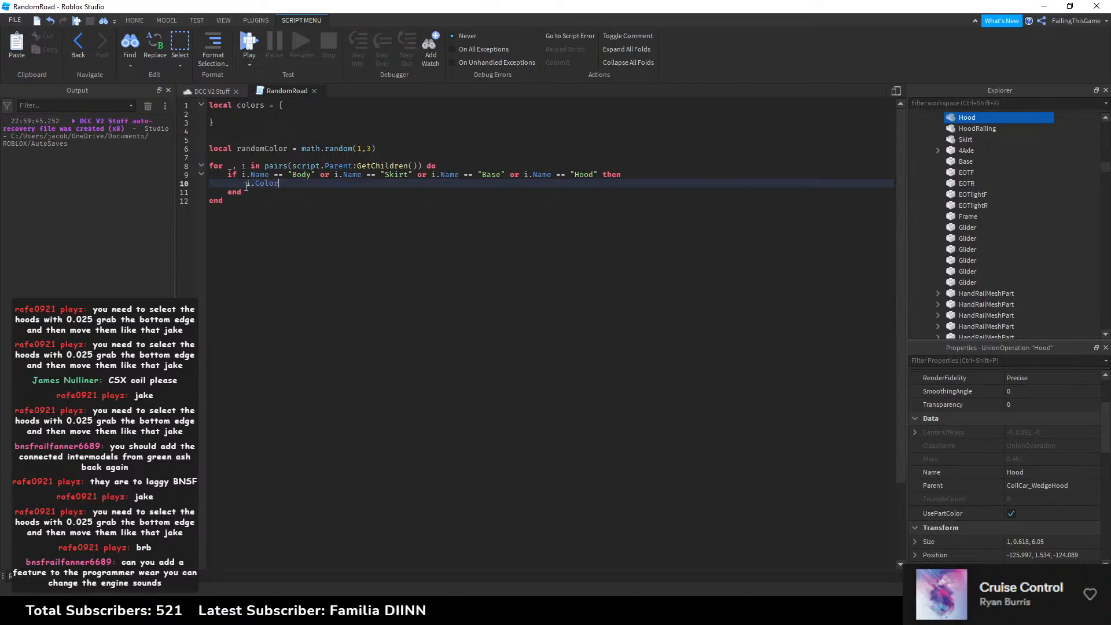
pyautogui.write(' = colo')
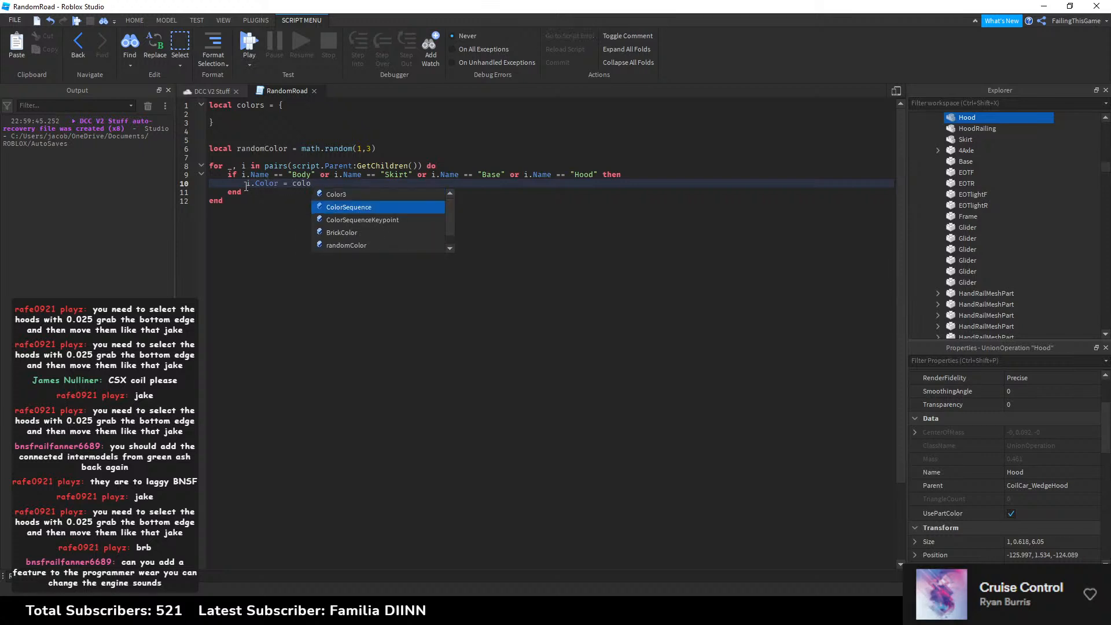
pyautogui.doubleClick(246, 105)
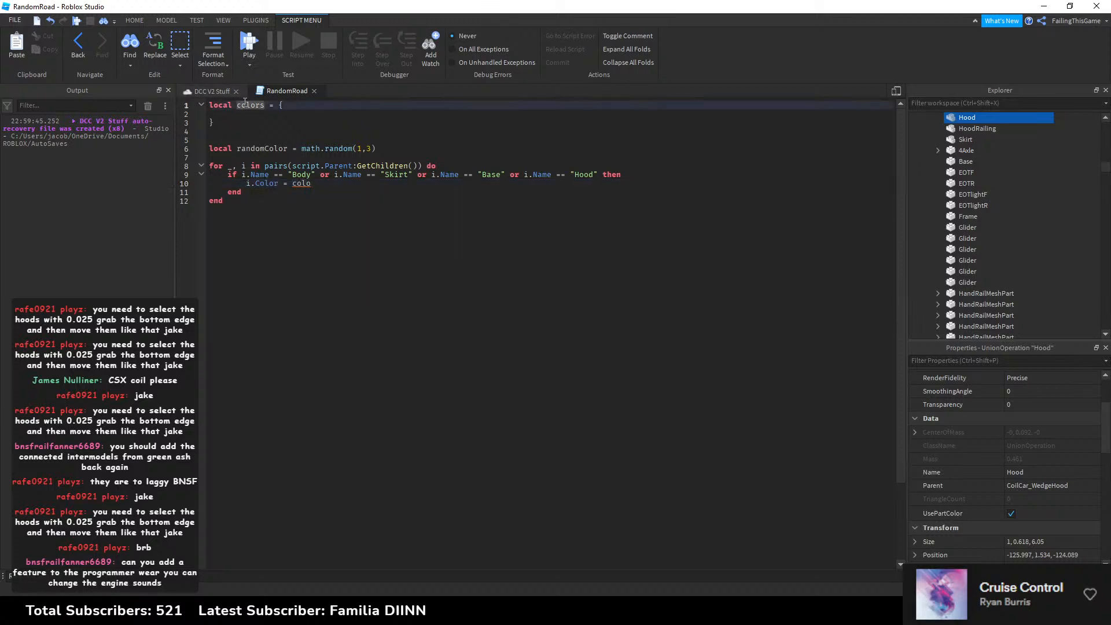
pyautogui.click(301, 184)
pyautogui.doubleClick(301, 184)
pyautogui.hotkey('ctrl', 'v')
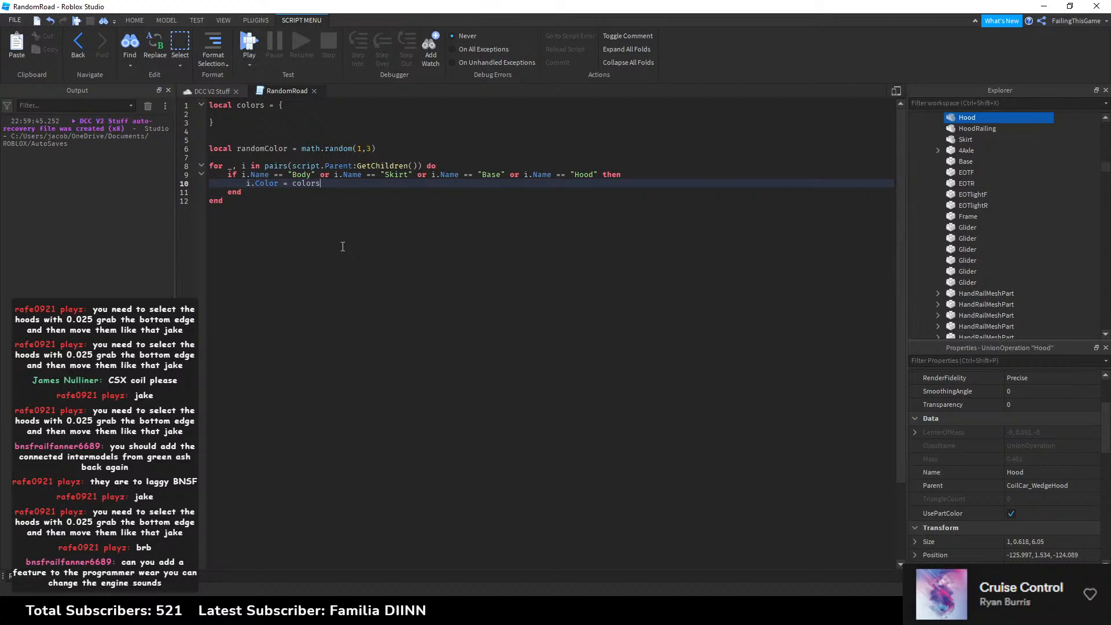
pyautogui.write('[')
pyautogui.write('randomColor')
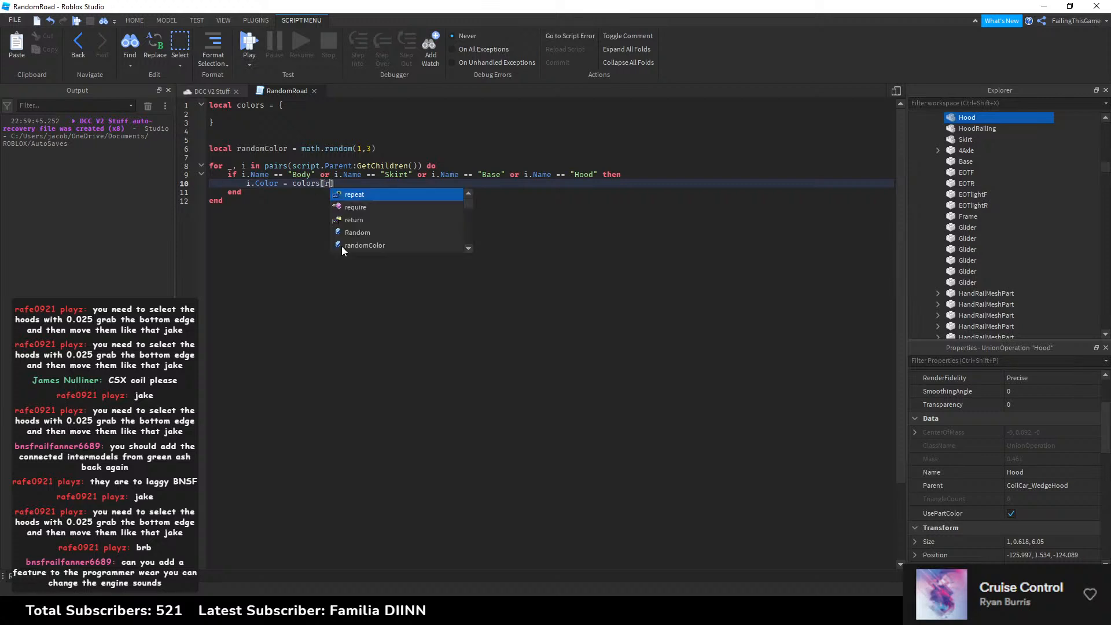
pyautogui.press('Right')
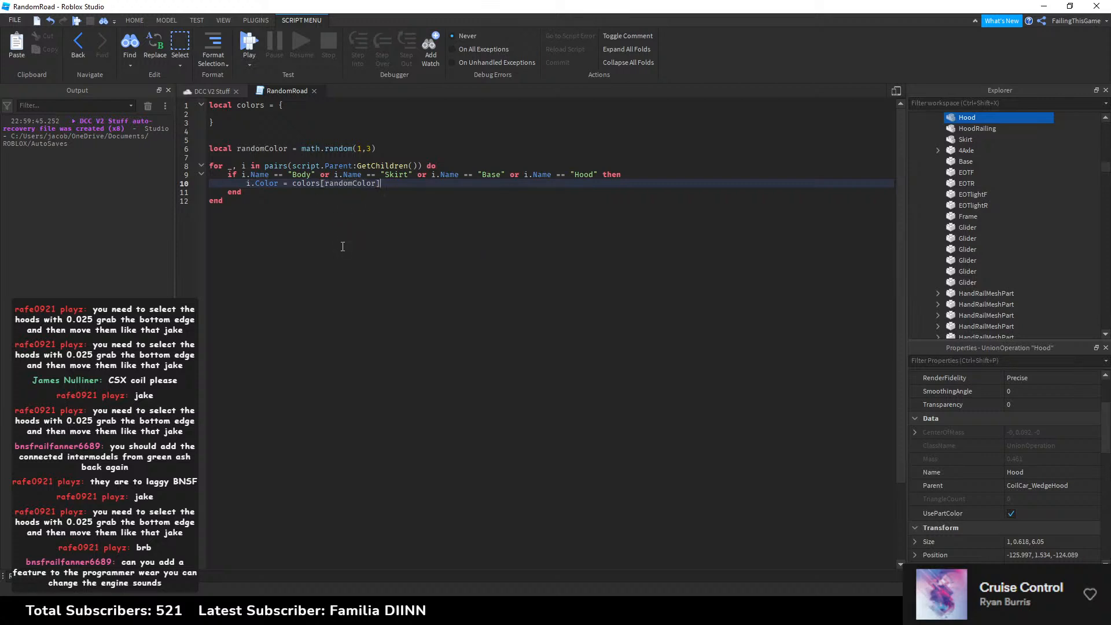
# Step: Start the first entry of the colors table with a Color3.fromRGB call
pyautogui.press('Up')
pyautogui.press('Up')
pyautogui.press('Up')
pyautogui.press('Up')
pyautogui.press('Up')
pyautogui.press('Up')
pyautogui.press('Up')
pyautogui.press('Up')
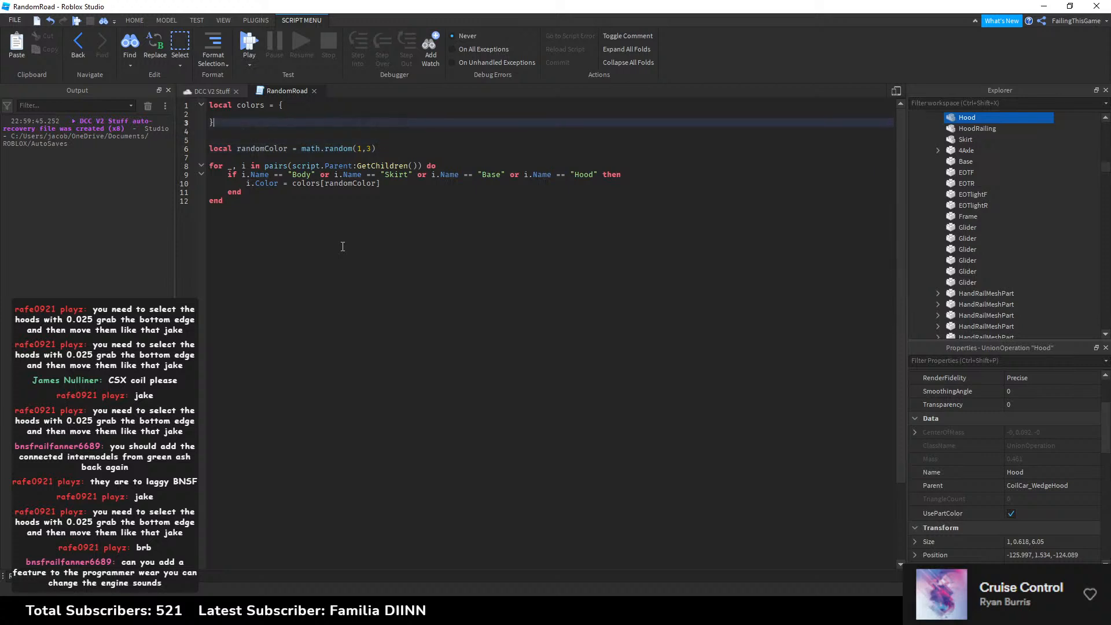
pyautogui.write('Color3.fr')
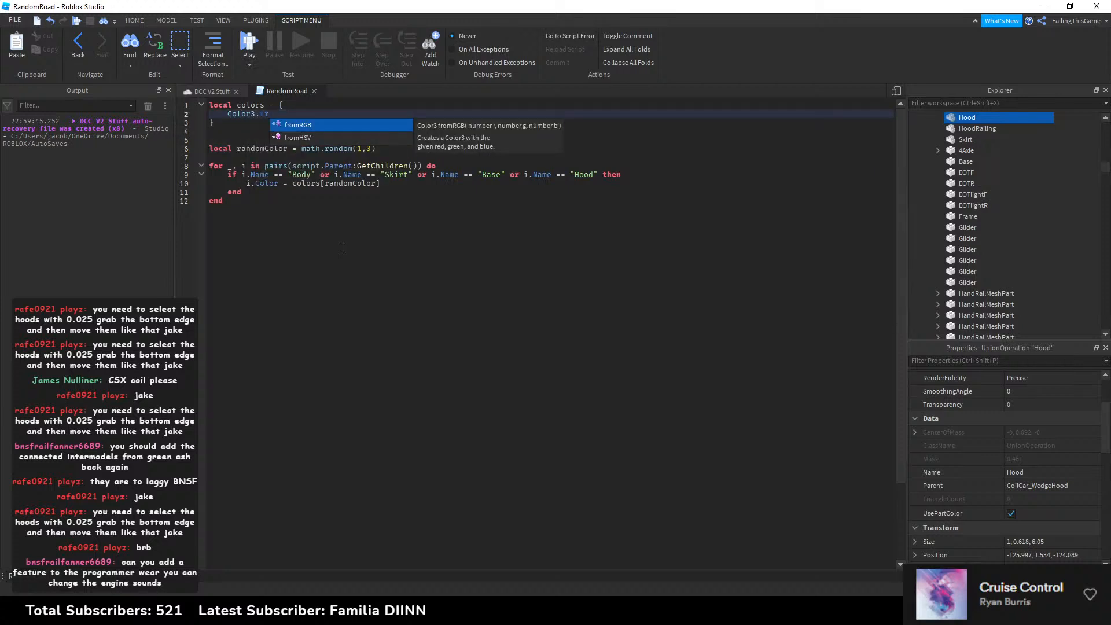
pyautogui.press('Return')
# Step: Copy the hood's color value 106, 102, 105 from its properties into the Color3.fromRGB call
pyautogui.click(220, 91)
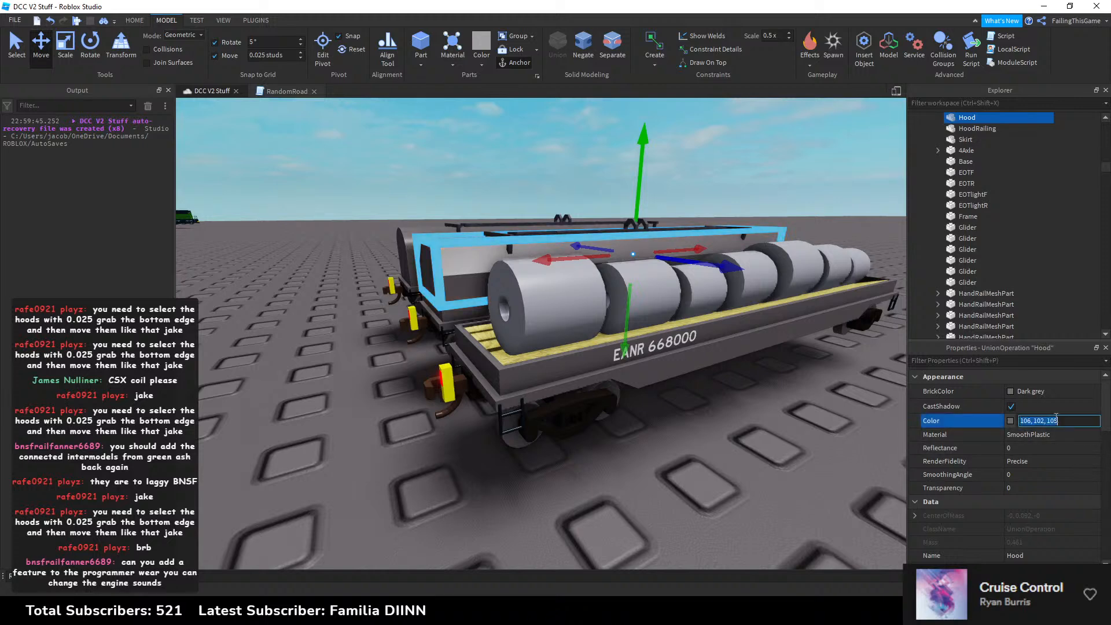
pyautogui.click(383, 149)
pyautogui.click(286, 89)
pyautogui.hotkey('ctrl', 'v')
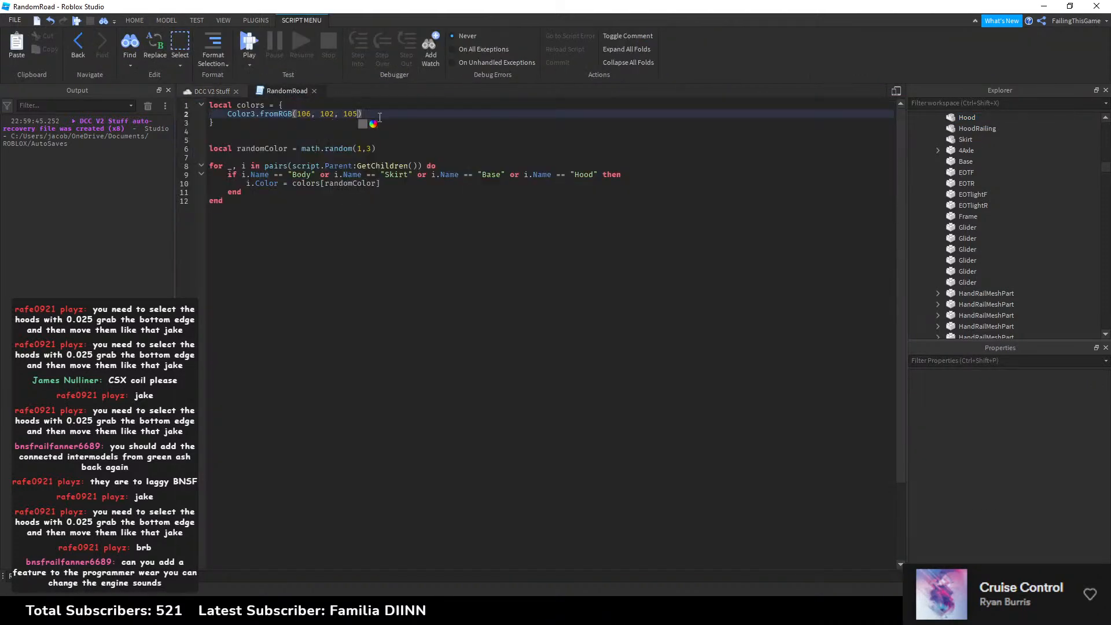
# Step: End the Color3.fromRGB(106, 102, 105) entry with a comma and duplicate it twice to give the colors table three entries
pyautogui.click(389, 117)
pyautogui.press('Return')
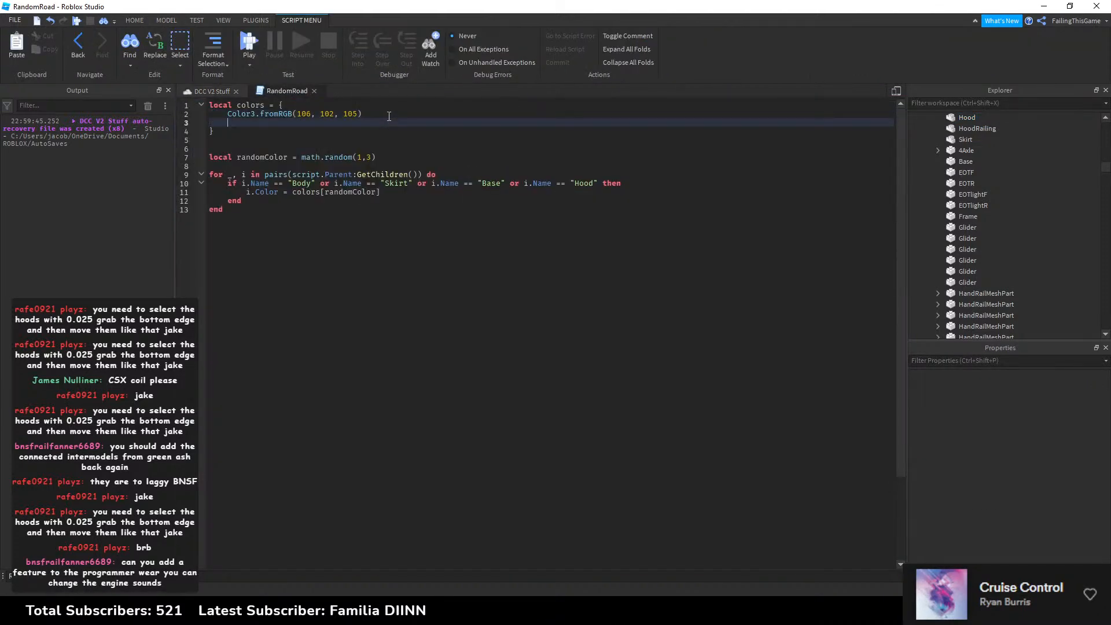
pyautogui.click(389, 116)
pyautogui.write(',')
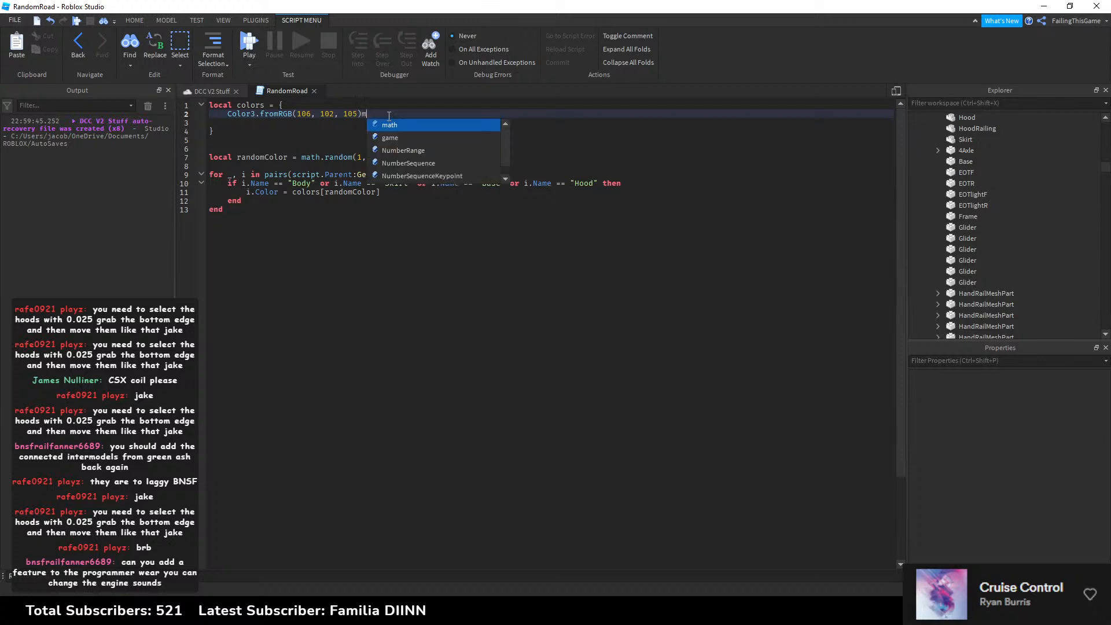
pyautogui.moveTo(389, 116); pyautogui.dragTo(223, 113)
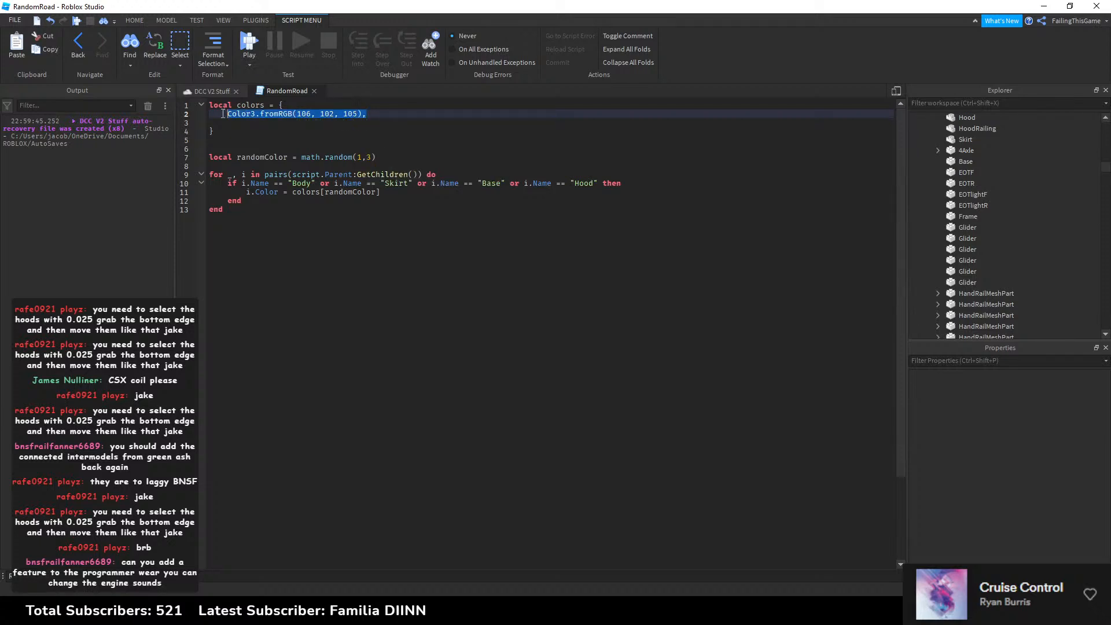
pyautogui.hotkey('ctrl', 'c')
pyautogui.click(348, 123)
pyautogui.hotkey('ctrl', 'v')
pyautogui.press('Return')
pyautogui.hotkey('ctrl', 'v')
# Step: Change the upper limit of the math.random call for randomColor to #colors
pyautogui.click(377, 168)
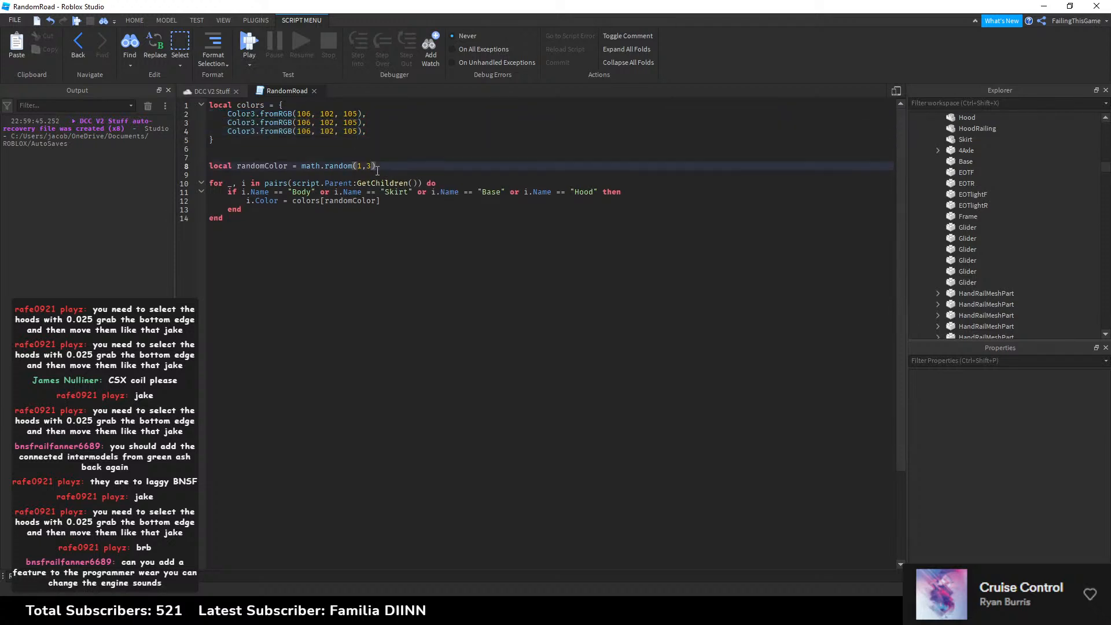
pyautogui.write('#colors')
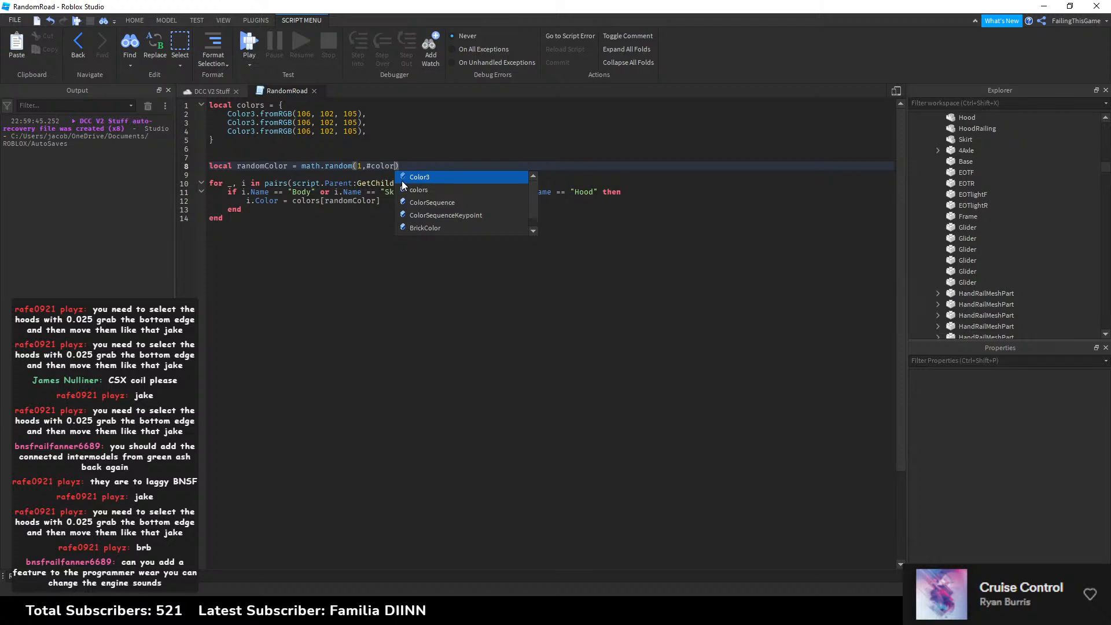
pyautogui.press('Up')
pyautogui.press('Up')
pyautogui.press('Up')
pyautogui.press('Up')
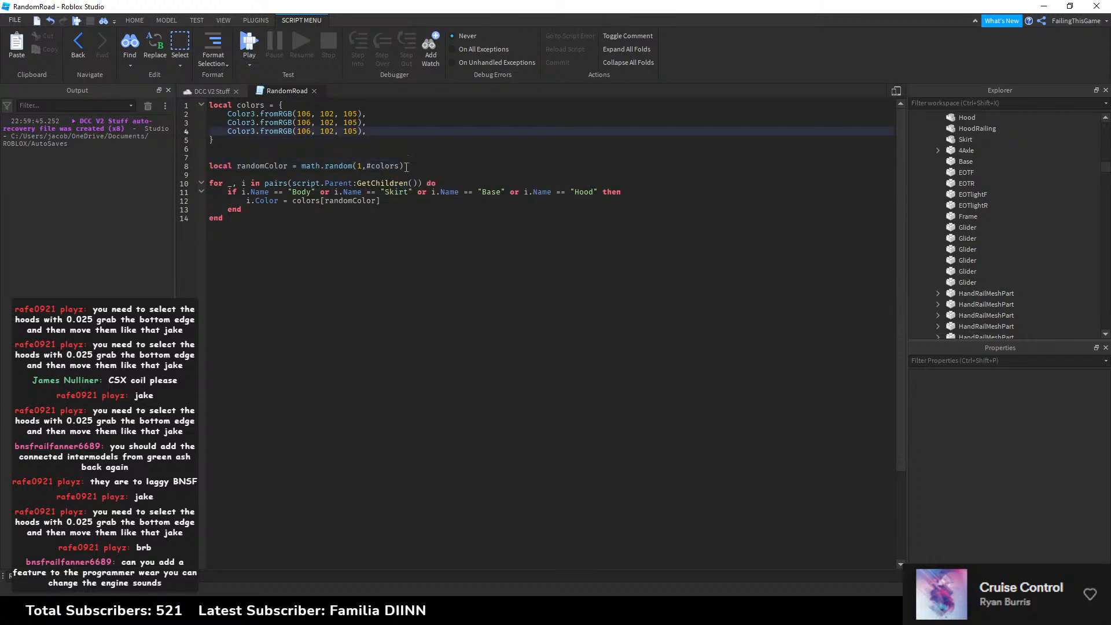
# Step: Select the skirt, base, body and hood of the round-hood coil car and set their BrickColor to Navy blue
pyautogui.click(211, 91)
pyautogui.click(537, 379)
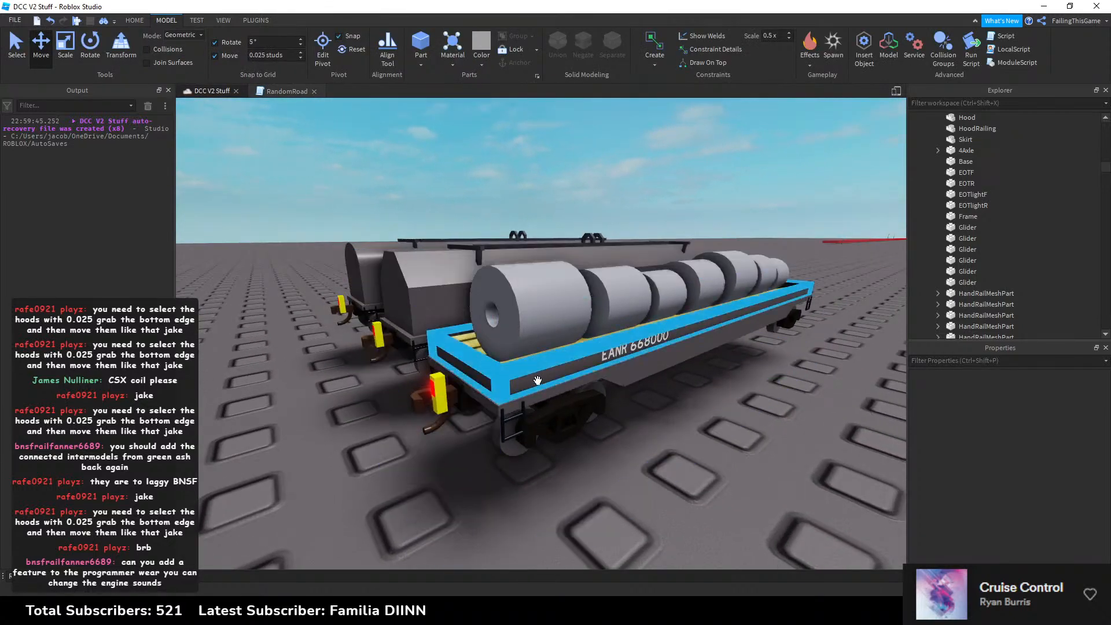
pyautogui.click(296, 344)
pyautogui.press('w')
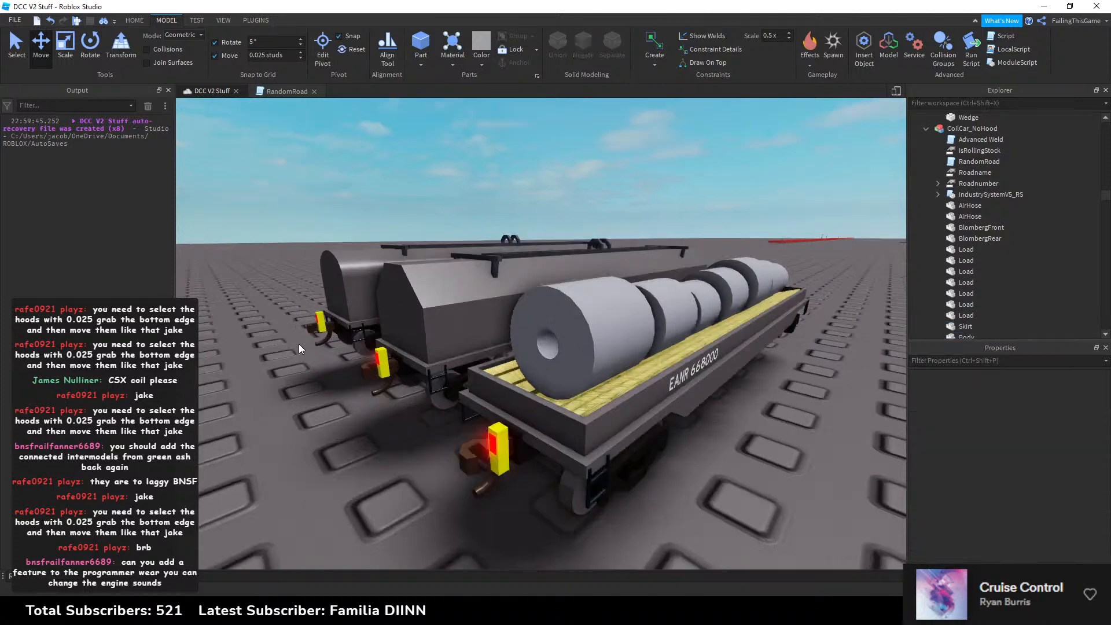
pyautogui.moveTo(296, 343); pyautogui.dragTo(296, 343, button='right')
pyautogui.press('a')
pyautogui.keyDown('alt'); pyautogui.click(455, 355); pyautogui.keyUp('alt')
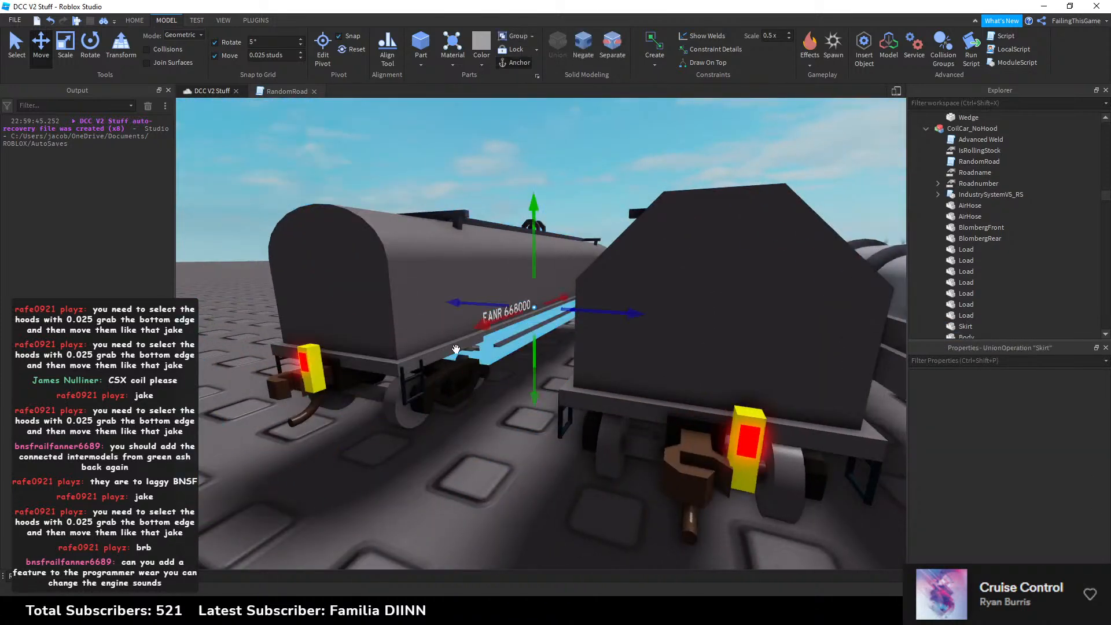
pyautogui.keyDown('alt'); pyautogui.click(437, 346); pyautogui.keyUp('alt')
pyautogui.keyDown('ctrl'); pyautogui.keyDown('alt'); pyautogui.click(424, 344); pyautogui.keyUp('alt'); pyautogui.keyUp('ctrl')
pyautogui.keyDown('ctrl'); pyautogui.keyDown('alt'); pyautogui.click(411, 334); pyautogui.keyUp('alt'); pyautogui.keyUp('ctrl')
pyautogui.keyDown('ctrl'); pyautogui.keyDown('alt'); pyautogui.click(407, 313); pyautogui.keyUp('alt'); pyautogui.keyUp('ctrl')
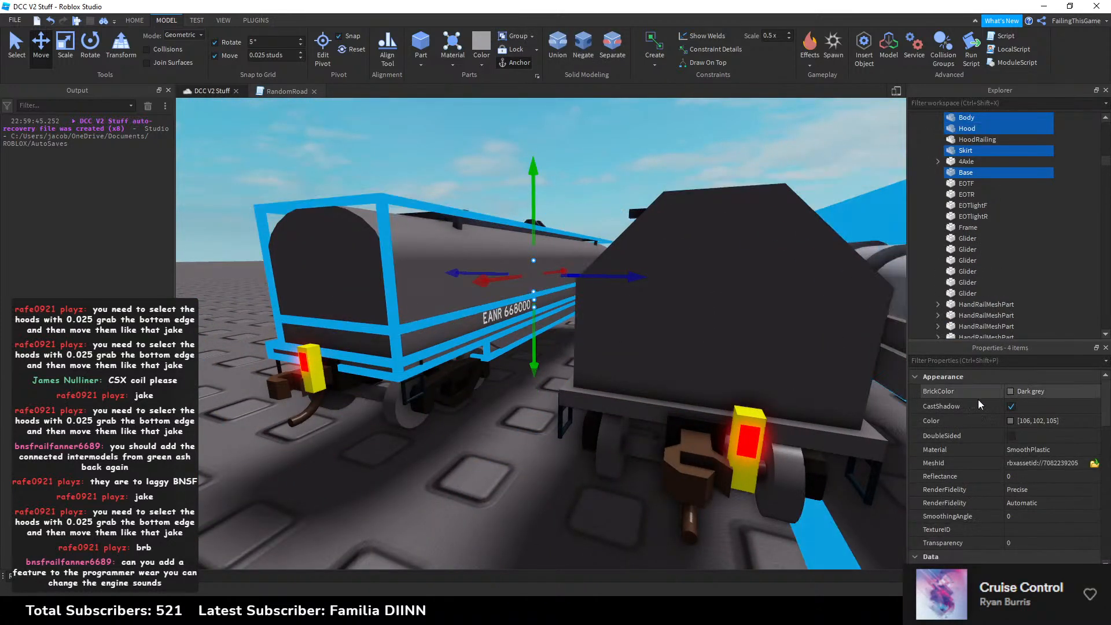
pyautogui.click(1009, 393)
pyautogui.click(1052, 406)
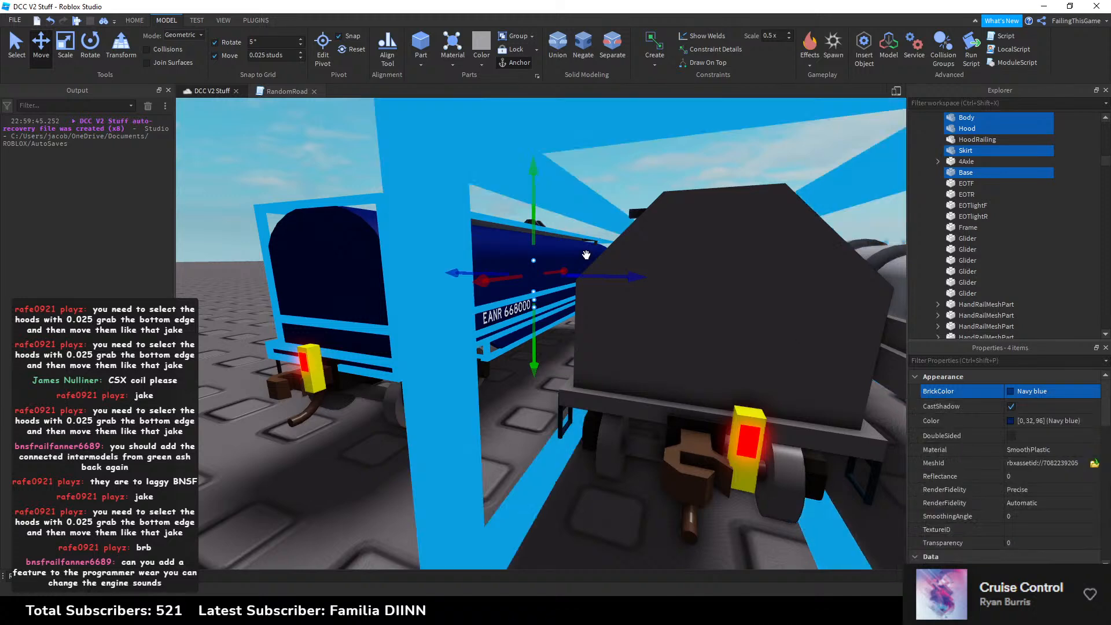
# Step: Set the Color of the round-hood coil car's selected body, hood, skirt and base to the brown 89, 47, 0
pyautogui.press('a')
pyautogui.moveTo(503, 192); pyautogui.dragTo(504, 193, button='right')
pyautogui.press('a')
pyautogui.press('s')
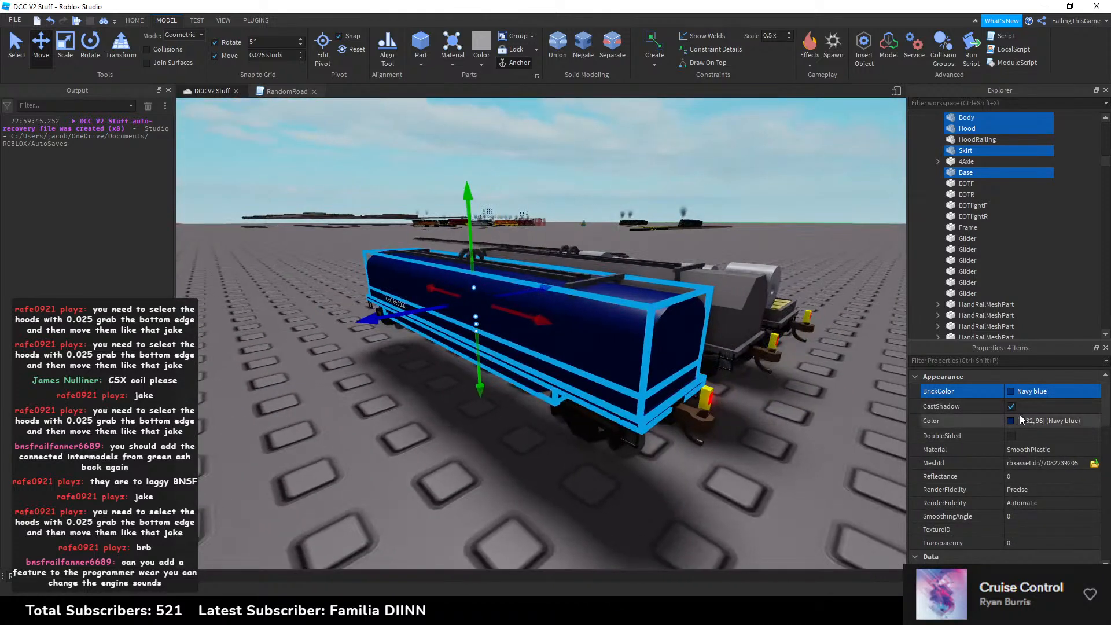
pyautogui.click(1011, 422)
pyautogui.moveTo(572, 193); pyautogui.dragTo(455, 303)
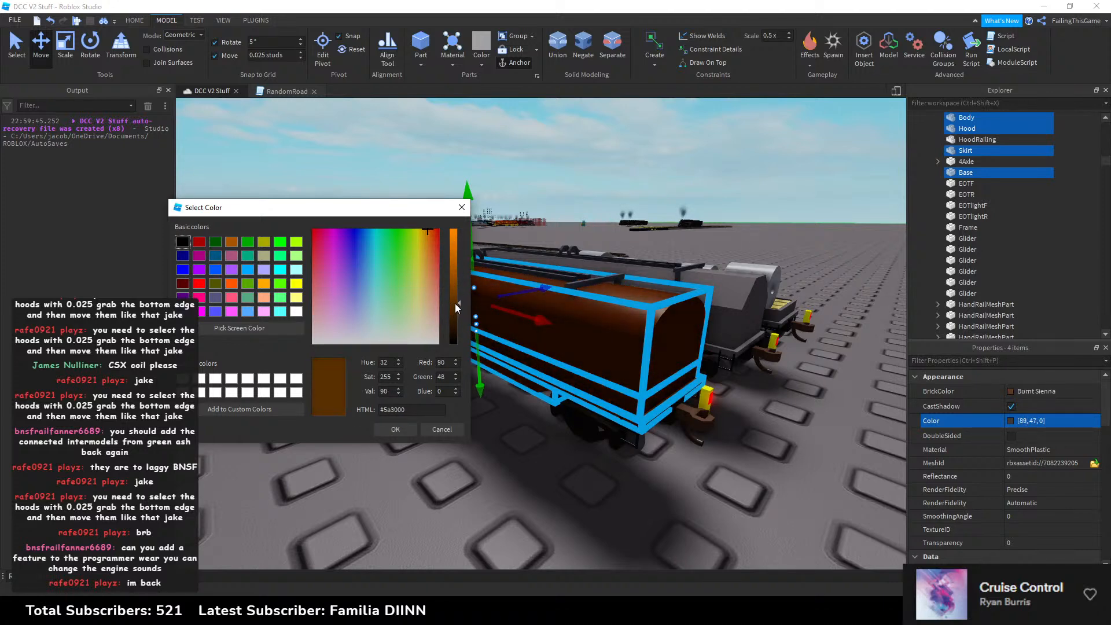
pyautogui.click(395, 428)
# Step: Set the Color of the selected body, hood, skirt and base to the darker brown 70, 45, 1
pyautogui.moveTo(531, 300); pyautogui.dragTo(540, 297, button='right')
pyautogui.press('s')
pyautogui.press('w')
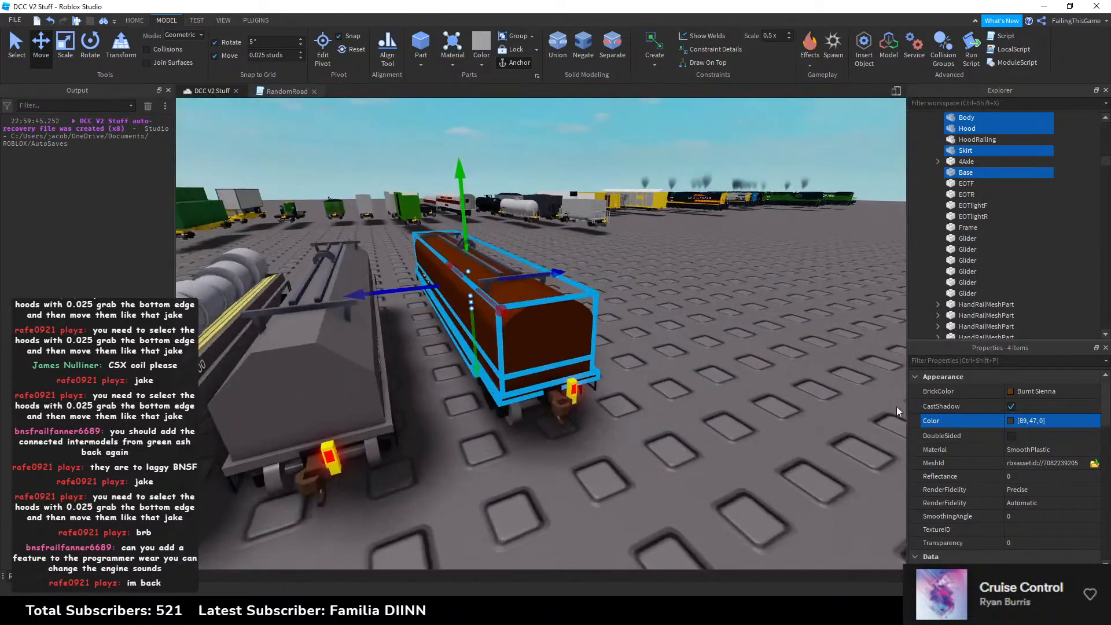
pyautogui.click(1071, 422)
pyautogui.click(1035, 391)
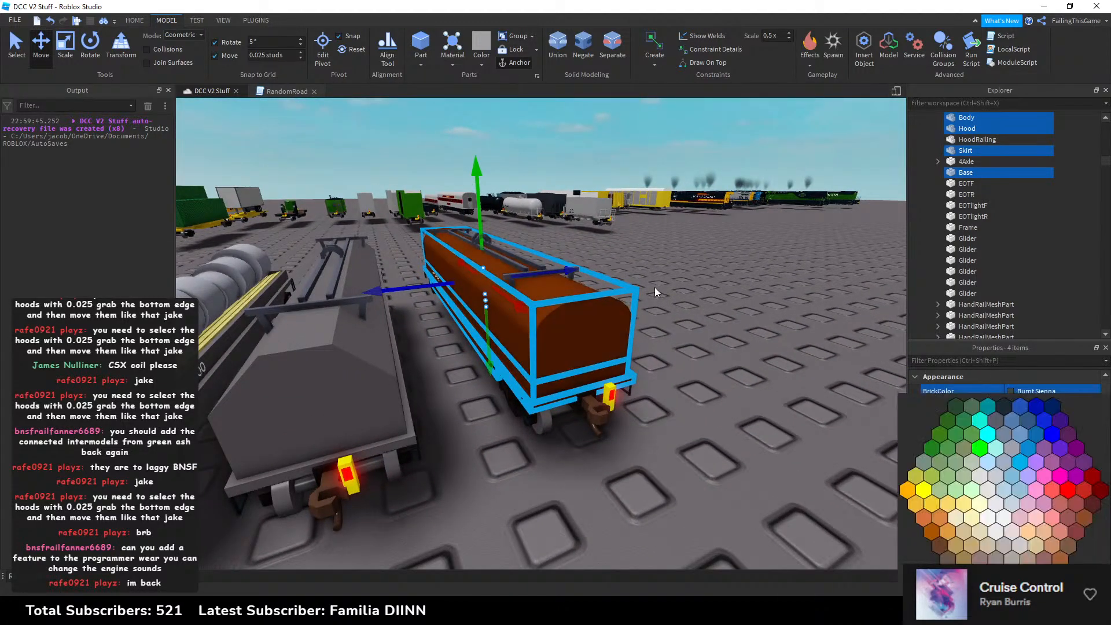
pyautogui.click(1012, 421)
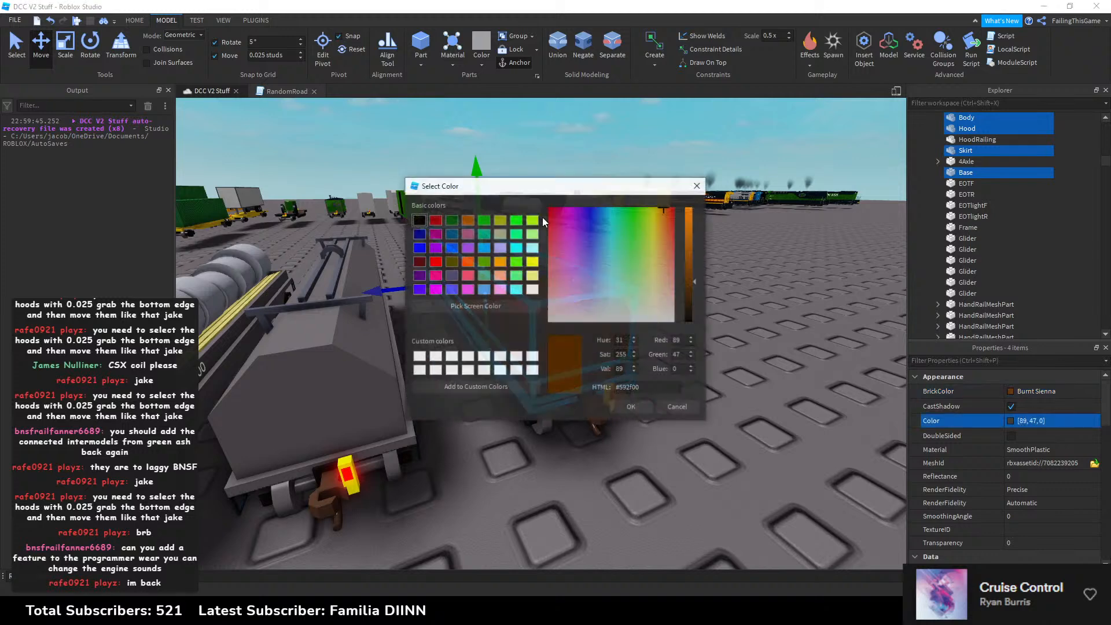
pyautogui.moveTo(506, 274); pyautogui.dragTo(503, 288)
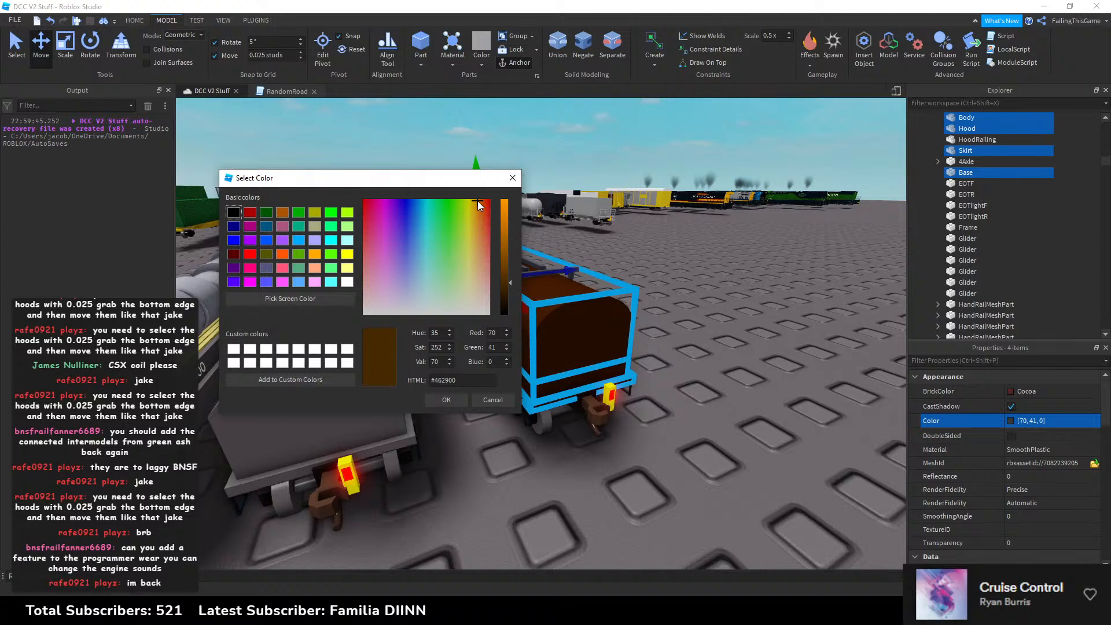
pyautogui.moveTo(477, 200); pyautogui.dragTo(477, 203)
pyautogui.click(491, 397)
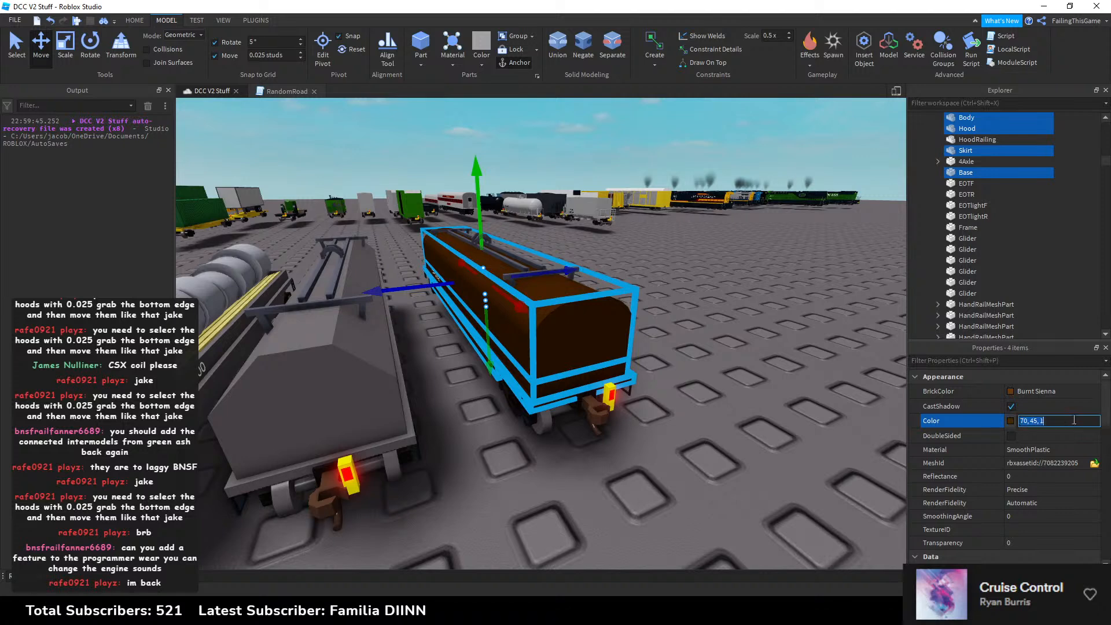
# Step: Replace the values in the second Color3.fromRGB entry of the RandomRoad colors table with the copied 70, 45, 1
pyautogui.click(670, 314)
pyautogui.click(280, 91)
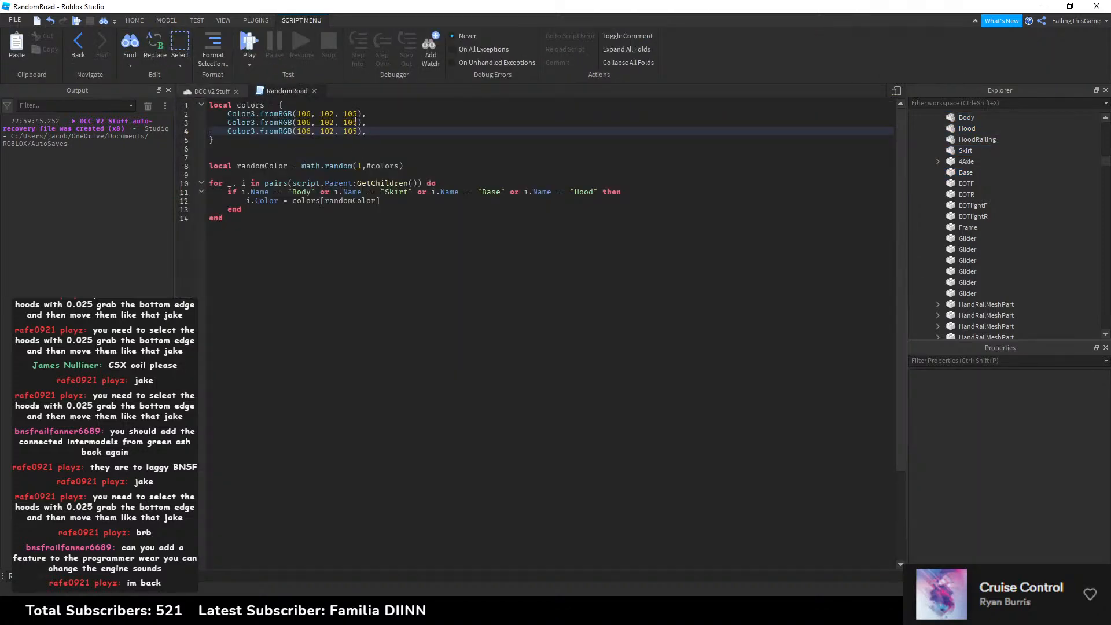
pyautogui.moveTo(359, 123); pyautogui.dragTo(297, 123)
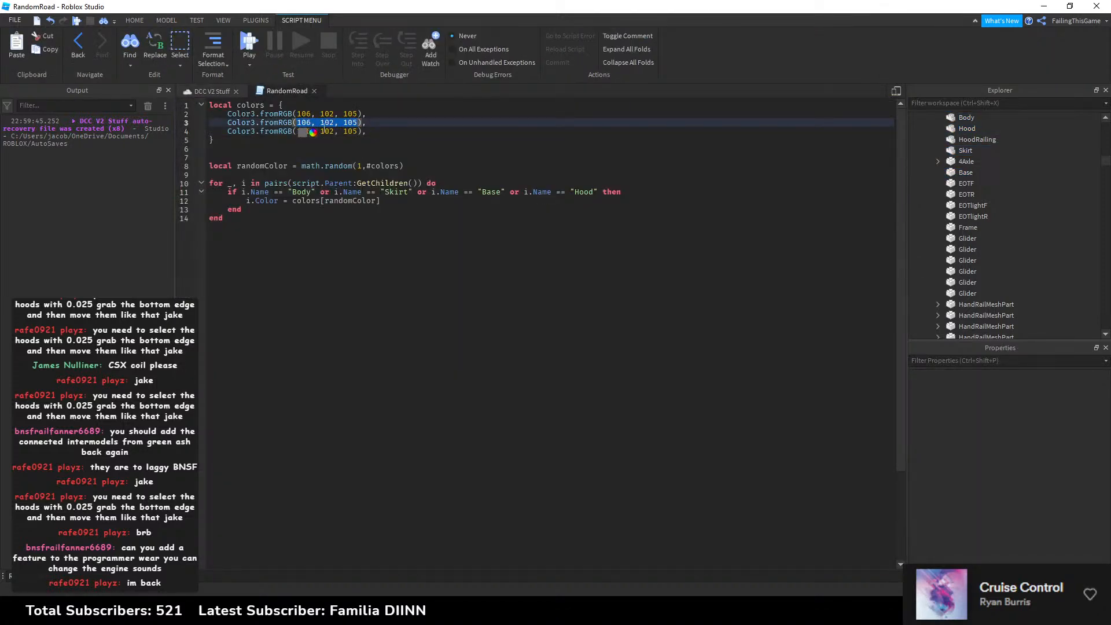
# Step: Select the hood, skirt, base and body of the round-hood coil car and set their BrickColor to Black
pyautogui.click(201, 92)
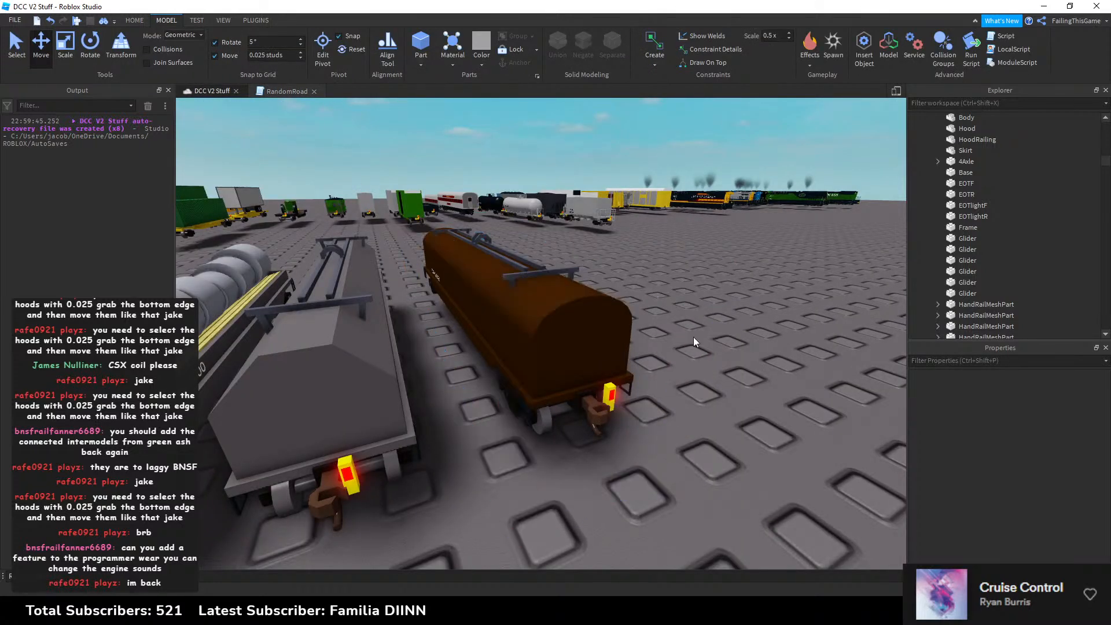
pyautogui.click(567, 328)
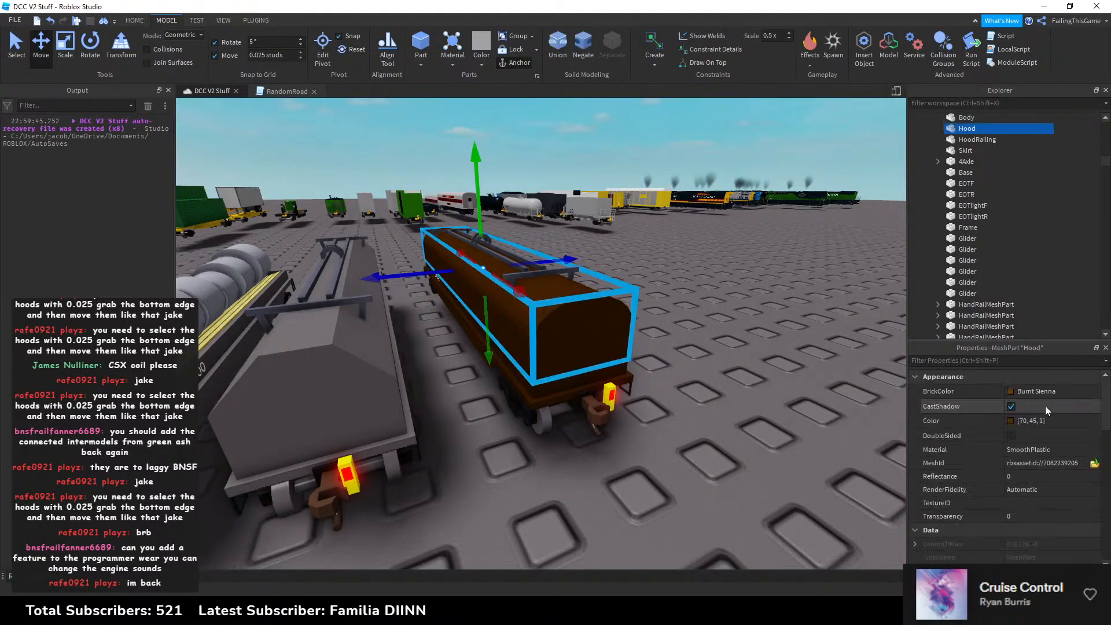
pyautogui.keyDown('ctrl'); pyautogui.click(955, 151); pyautogui.keyUp('ctrl')
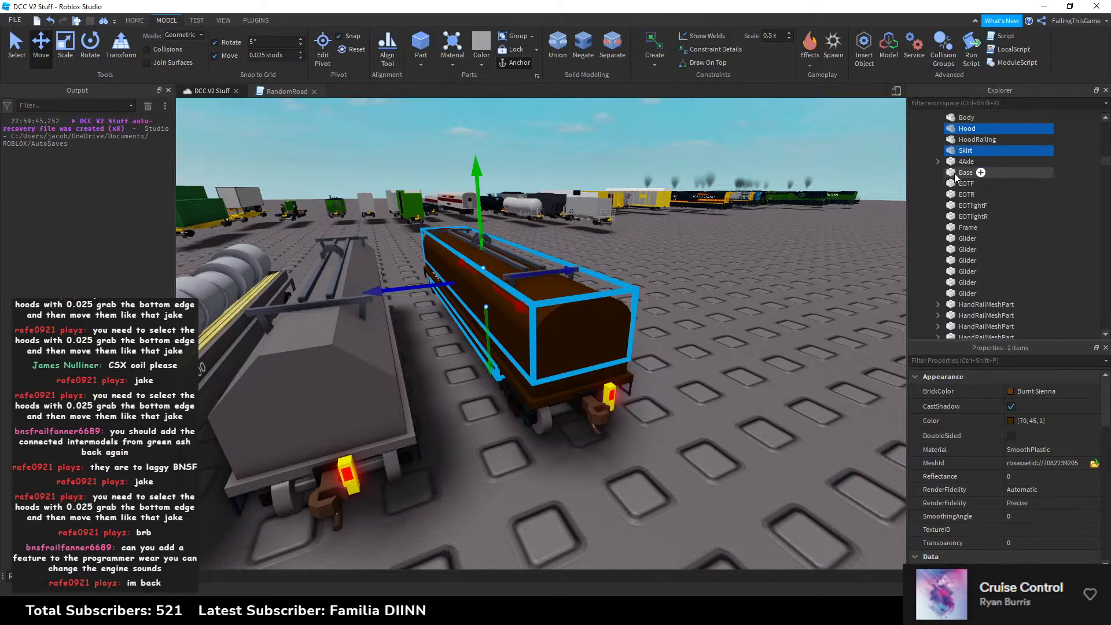
pyautogui.keyDown('ctrl'); pyautogui.click(954, 172); pyautogui.keyUp('ctrl')
pyautogui.keyDown('ctrl'); pyautogui.click(966, 118); pyautogui.keyUp('ctrl')
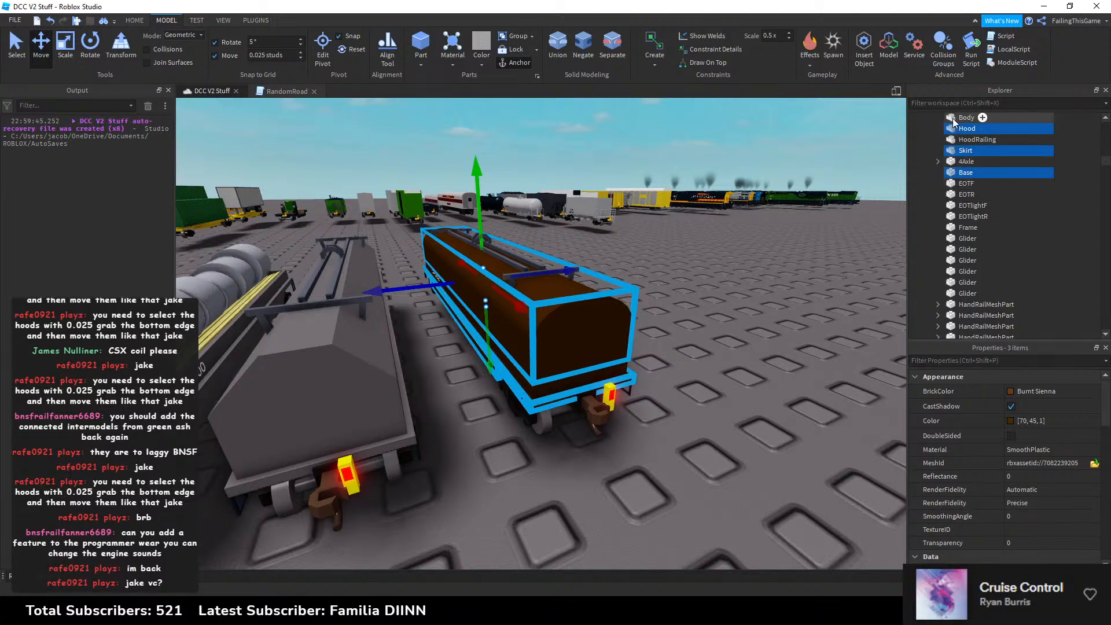
pyautogui.click(1017, 392)
pyautogui.click(1004, 406)
pyautogui.click(689, 381)
pyautogui.moveTo(720, 381); pyautogui.dragTo(664, 357, button='right')
# Step: Copy the hood's color value 27, 42, 53 into the third Color3.fromRGB entry of the RandomRoad colors table
pyautogui.click(579, 335)
pyautogui.click(1059, 420)
pyautogui.hotkey('ctrl', 'c')
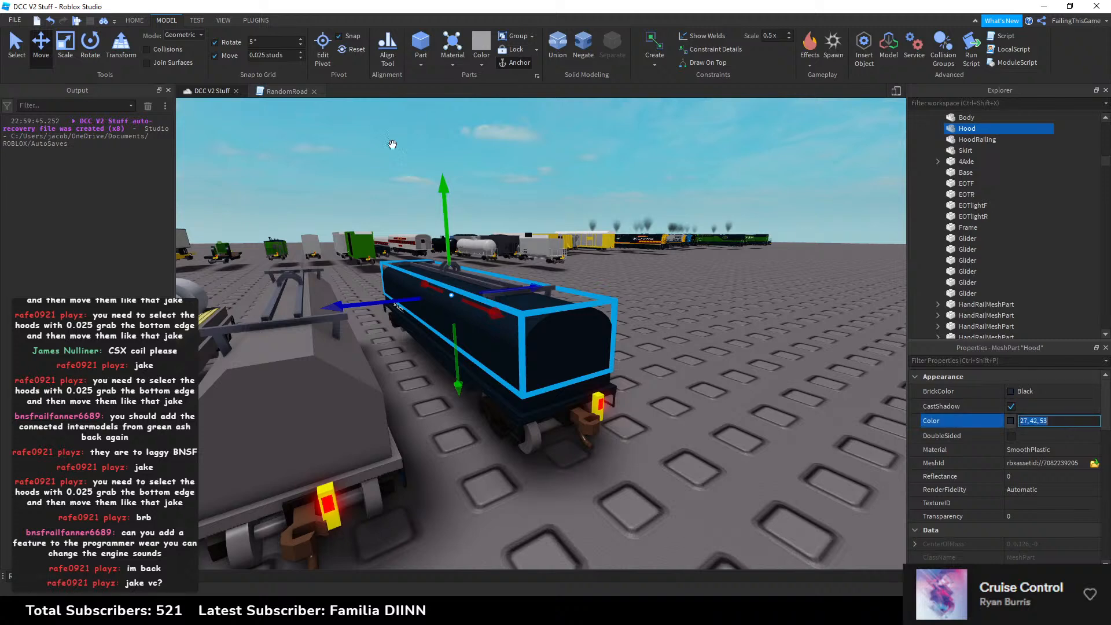
pyautogui.click(283, 91)
pyautogui.moveTo(345, 131); pyautogui.dragTo(296, 132)
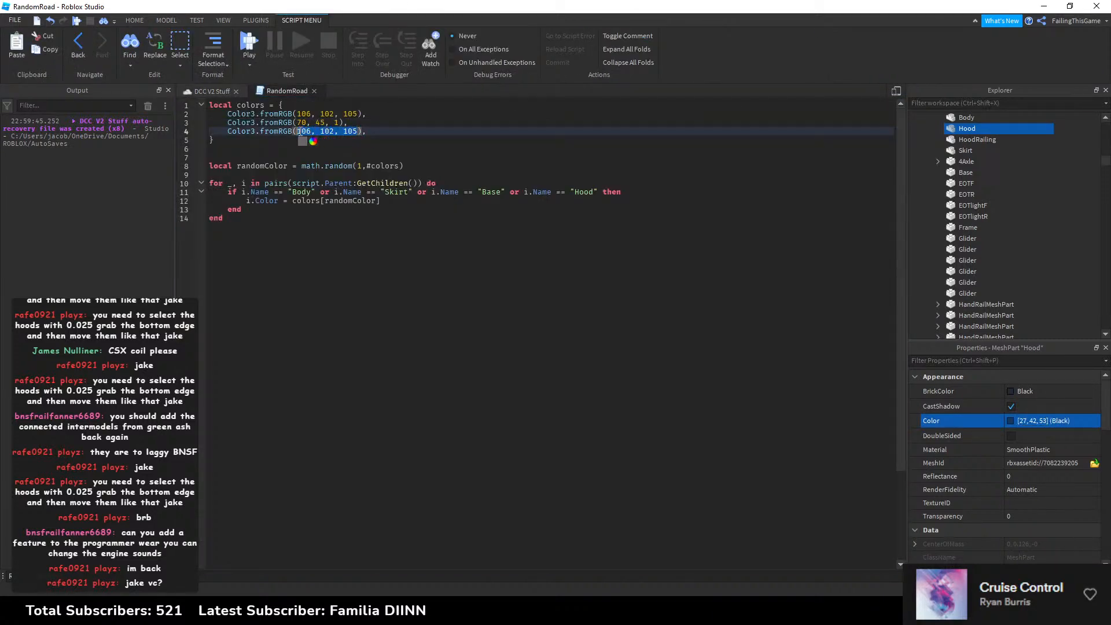
pyautogui.hotkey('ctrl', 'v')
pyautogui.click(357, 132)
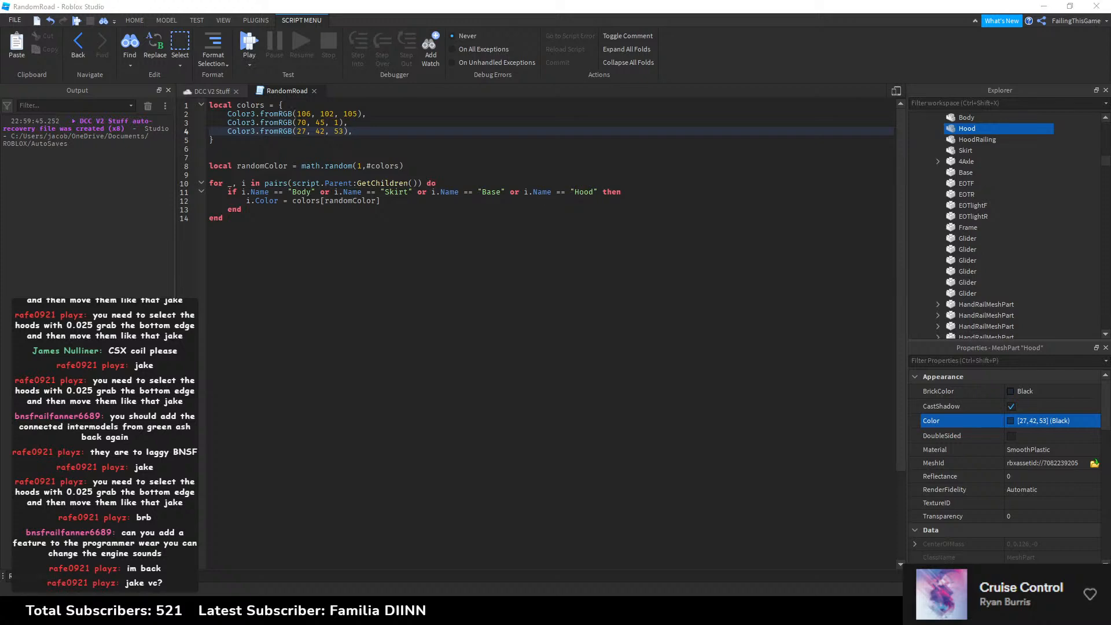
pyautogui.click(212, 91)
pyautogui.click(286, 91)
pyautogui.rightClick(485, 280)
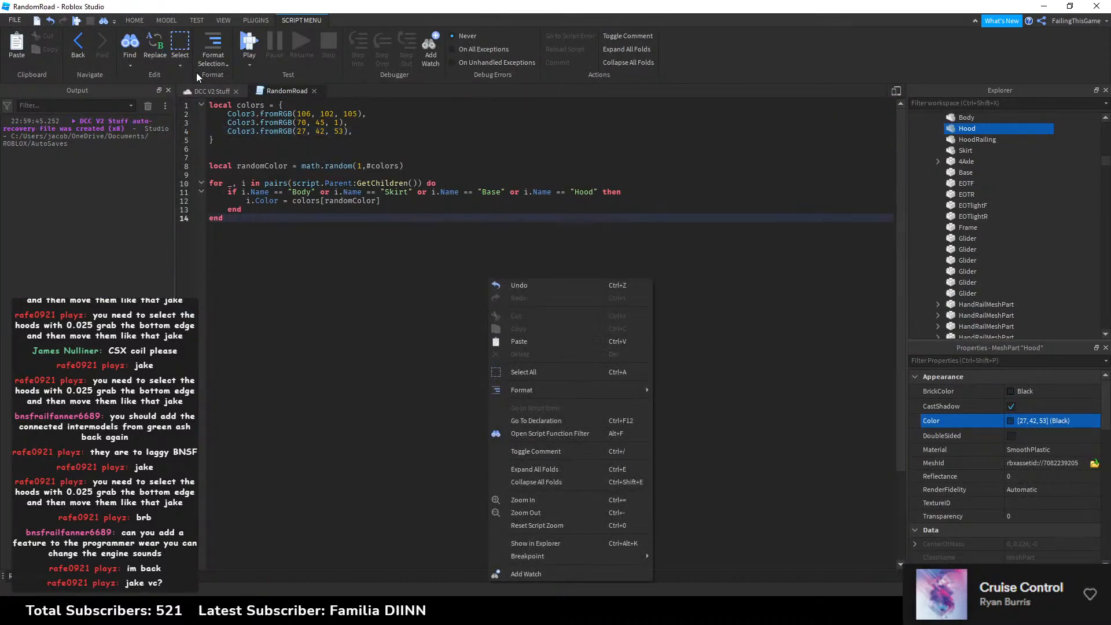
# Step: Select the hood and hood railing of the wedge-hood coil car and lower them slightly
pyautogui.click(211, 91)
pyautogui.moveTo(487, 460); pyautogui.dragTo(486, 456, button='right')
pyautogui.press('w')
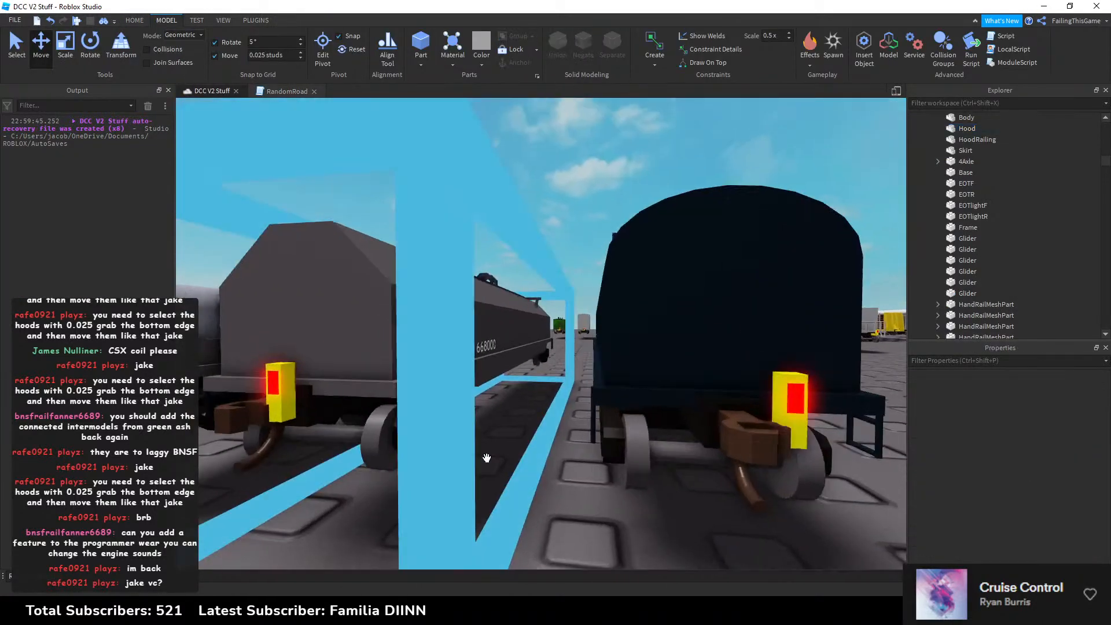
pyautogui.keyDown('alt'); pyautogui.click(509, 262); pyautogui.keyUp('alt')
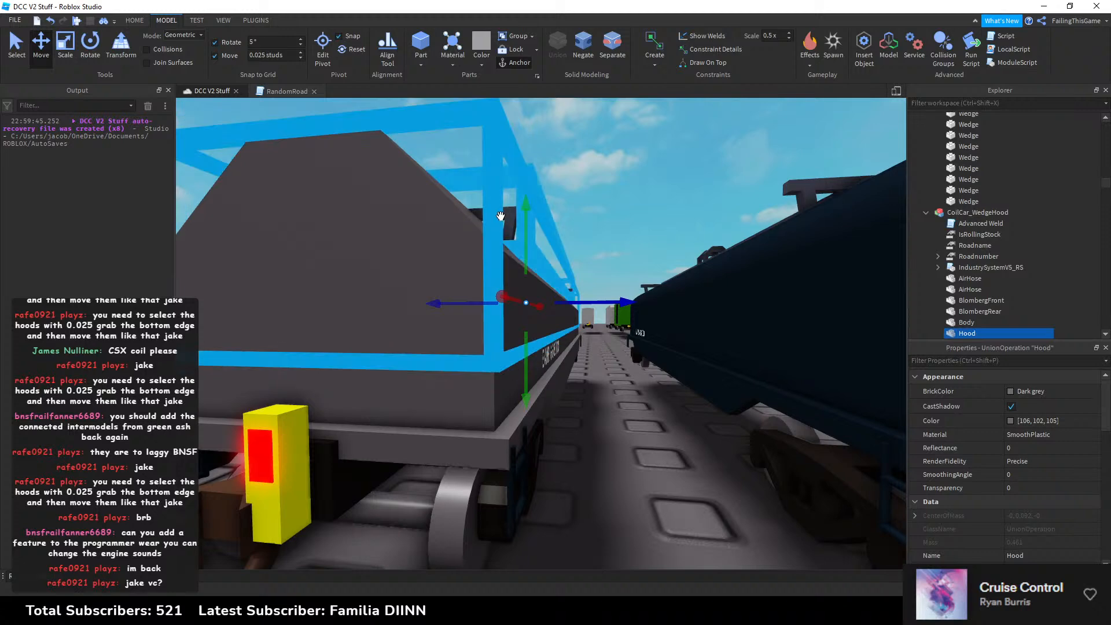
pyautogui.keyDown('ctrl'); pyautogui.keyDown('alt'); pyautogui.click(518, 213); pyautogui.keyUp('alt'); pyautogui.keyUp('ctrl')
pyautogui.moveTo(526, 200)
pyautogui.mouseDown()
pyautogui.moveTo(527, 190)
pyautogui.moveTo(525, 210)
pyautogui.mouseUp()
pyautogui.click(595, 206)
# Step: Select the hood, body, skirt and base of the round-hood coil car and set their BrickColor to Medium stone grey
pyautogui.press('s')
pyautogui.moveTo(596, 205); pyautogui.dragTo(595, 217, button='right')
pyautogui.press('s')
pyautogui.press('w')
pyautogui.press('e')
pyautogui.press('s')
pyautogui.press('q')
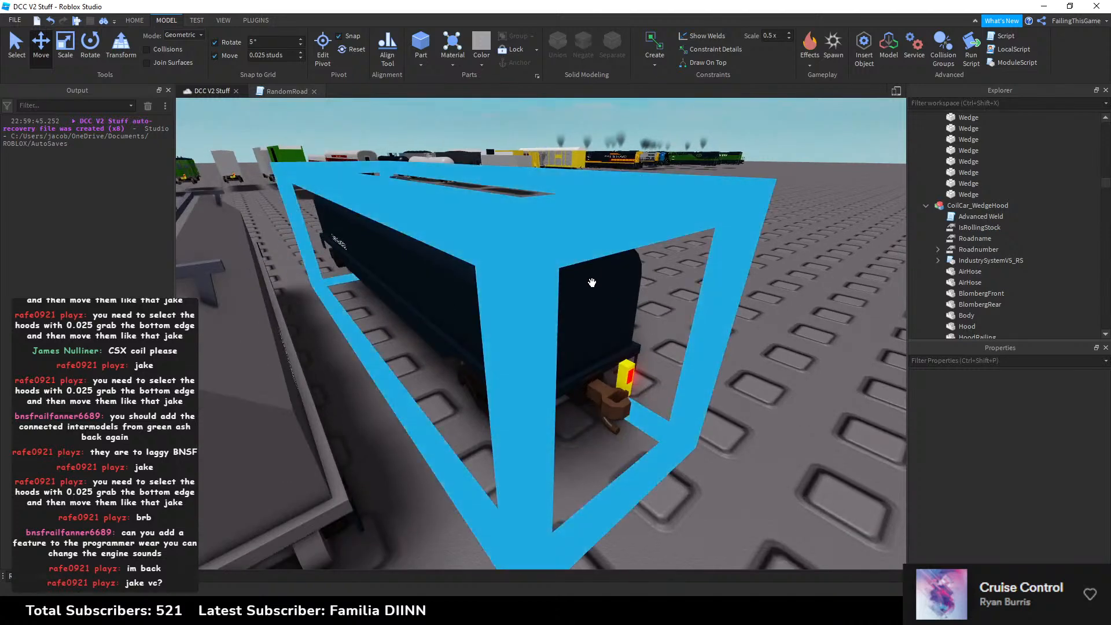
pyautogui.keyDown('alt'); pyautogui.click(587, 280); pyautogui.keyUp('alt')
pyautogui.scroll(1, 962, 157)
pyautogui.keyDown('ctrl'); pyautogui.click(965, 138); pyautogui.keyUp('ctrl')
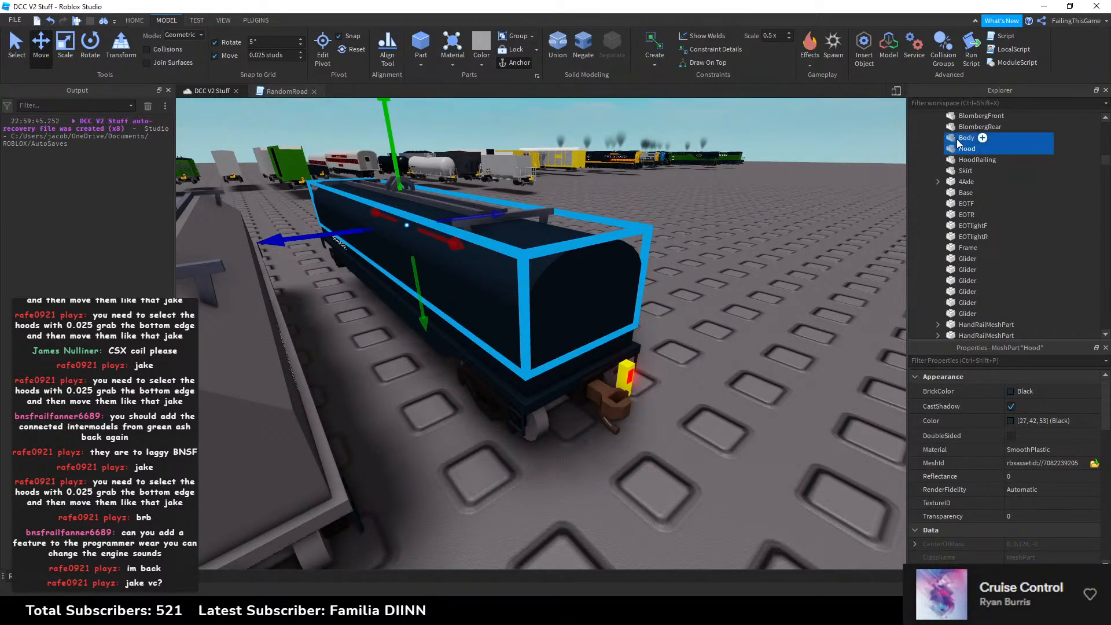
pyautogui.keyDown('ctrl'); pyautogui.click(965, 170); pyautogui.keyUp('ctrl')
pyautogui.keyDown('ctrl'); pyautogui.click(964, 193); pyautogui.keyUp('ctrl')
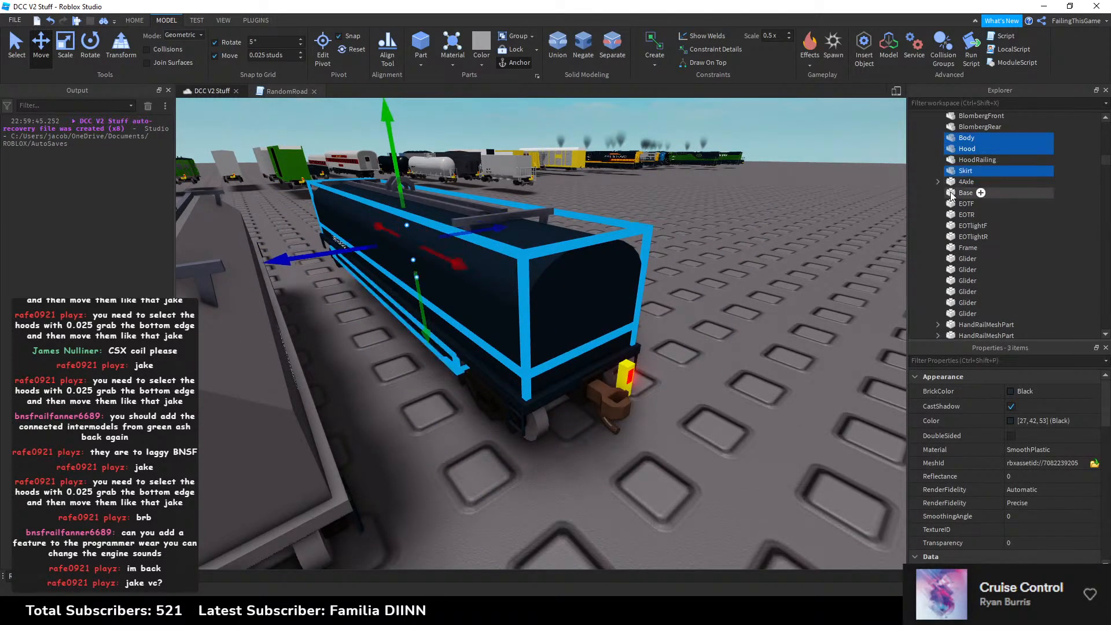
pyautogui.click(1012, 393)
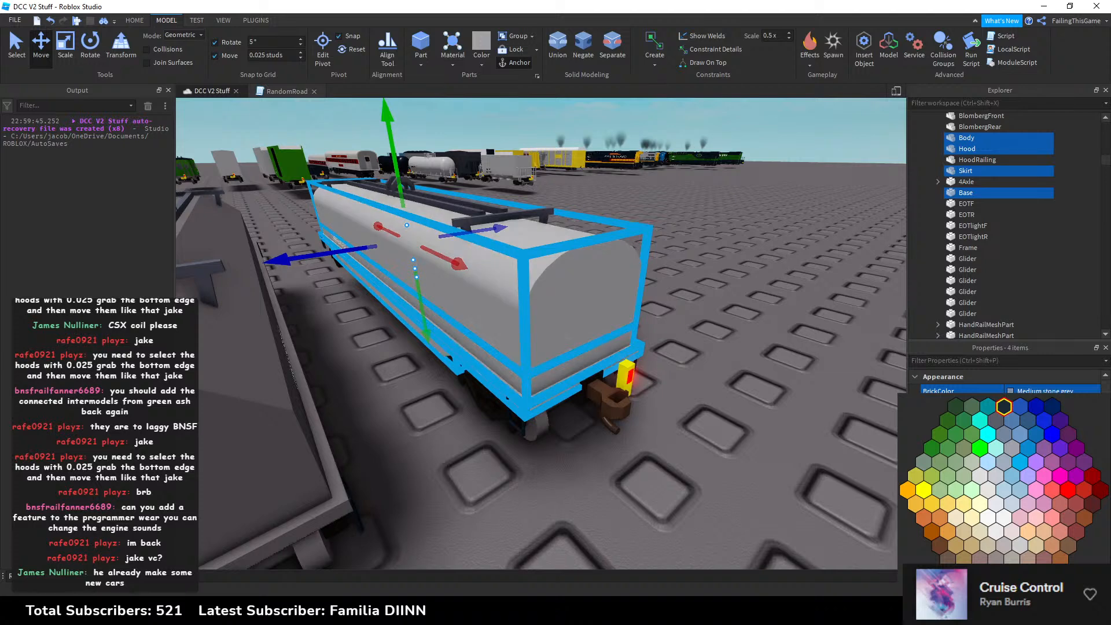
pyautogui.click(1004, 407)
# Step: Copy the selected parts' color value into a new fourth entry of the colors table, Color3.fromRGB(163, 162, 165)
pyautogui.click(1054, 421)
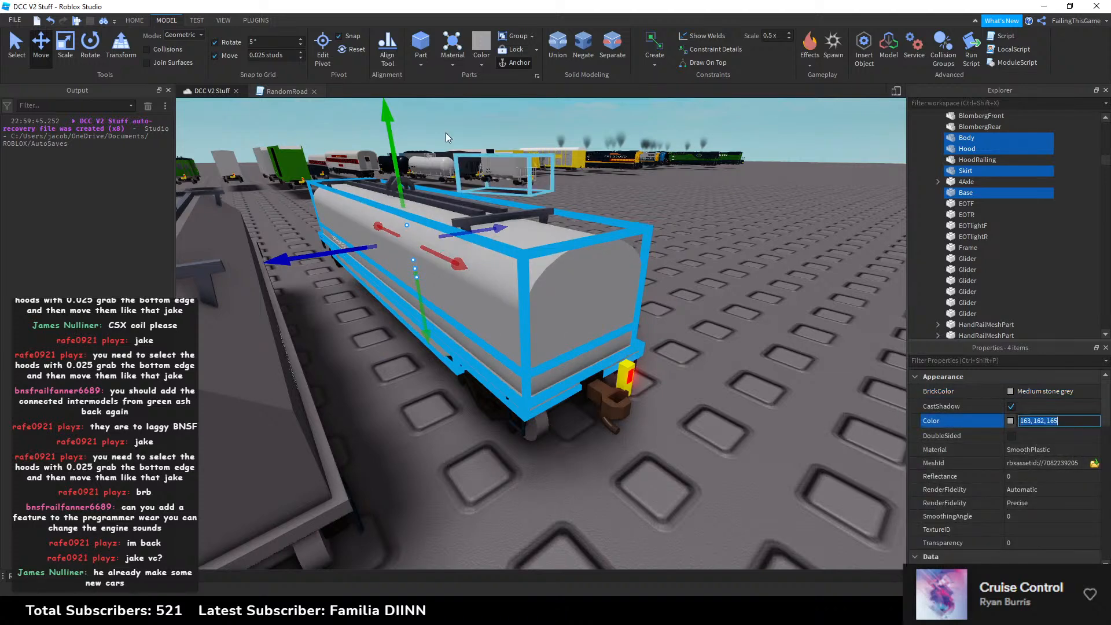
pyautogui.click(259, 91)
pyautogui.click(355, 132)
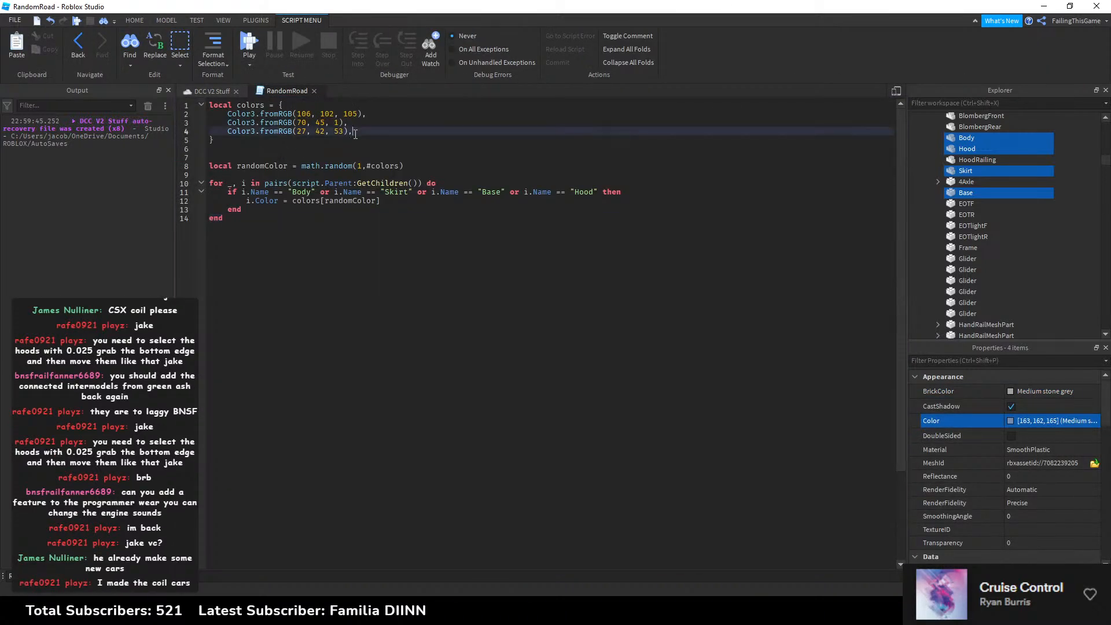
pyautogui.press('Return')
pyautogui.write('Color3.f')
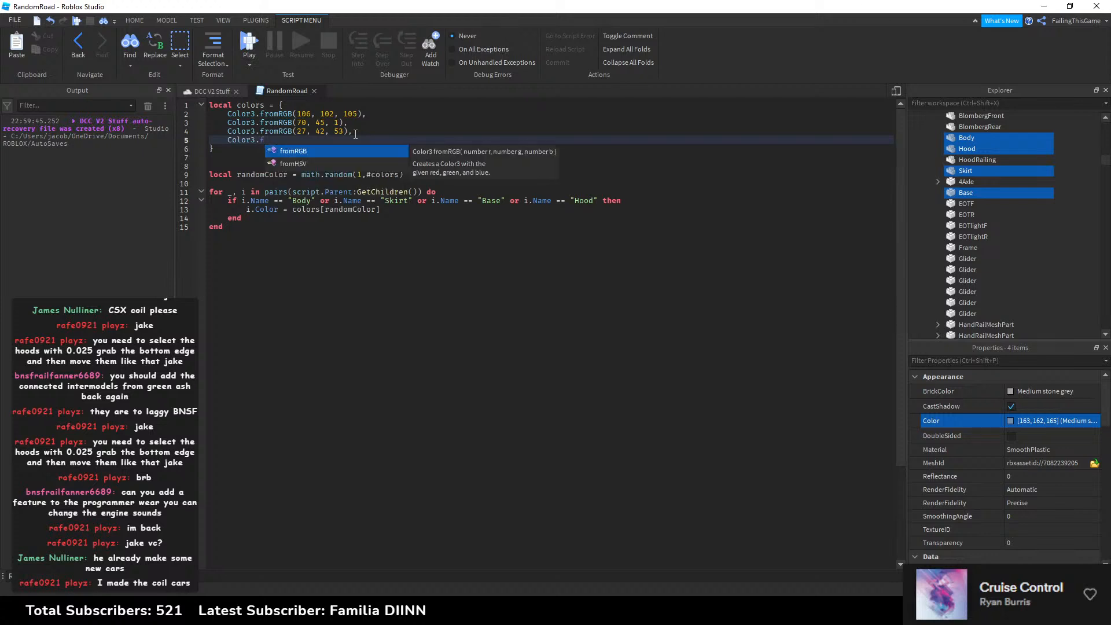
pyautogui.write('romRGB(163, 162, 165)')
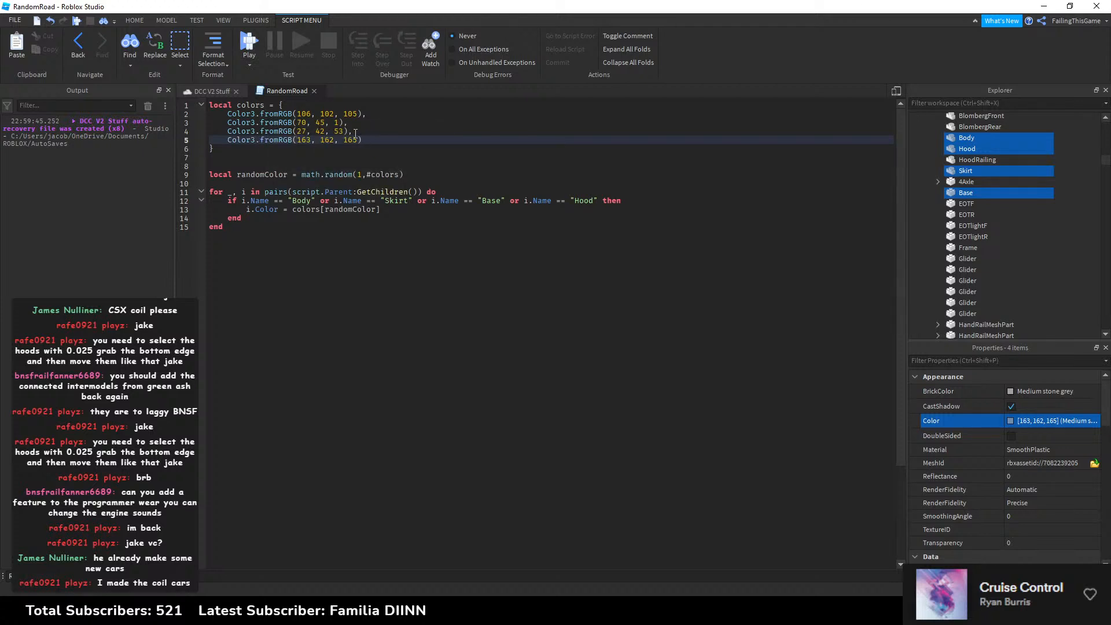
pyautogui.click(352, 114)
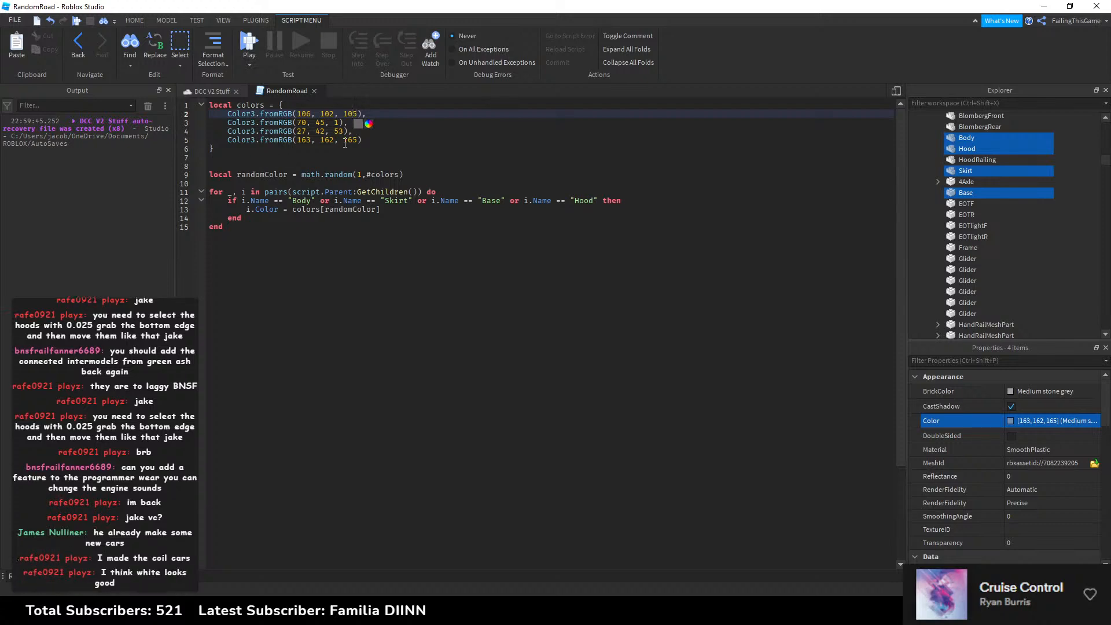
# Step: Set the BrickColor of the selected body, hood, skirt and base to Steel blue
pyautogui.click(214, 91)
pyautogui.scroll(-5, 640, 261)
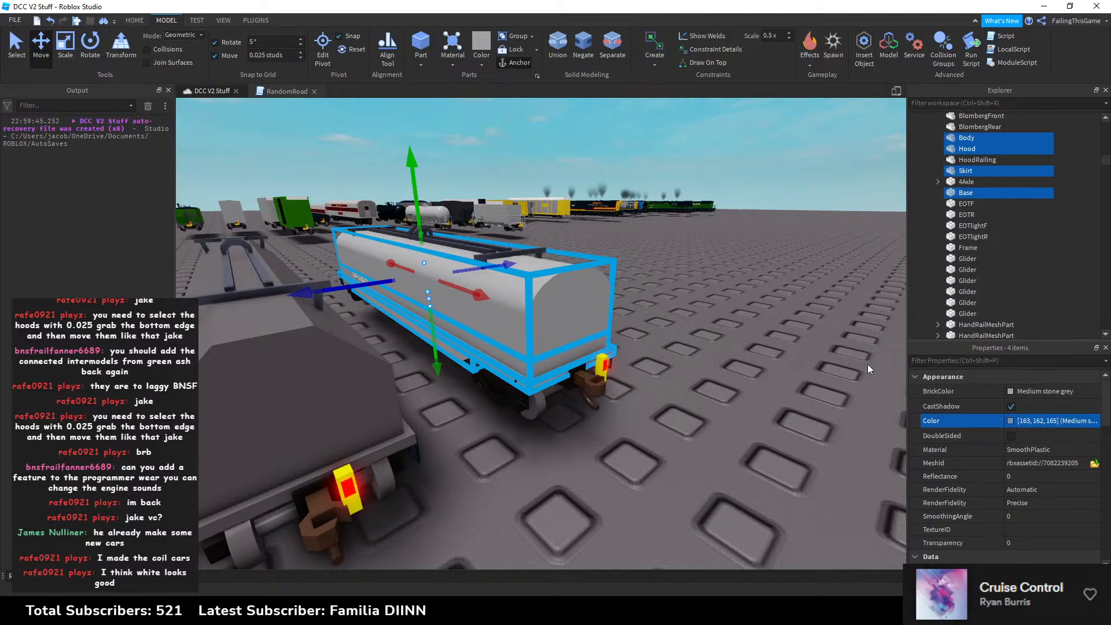
pyautogui.click(1013, 391)
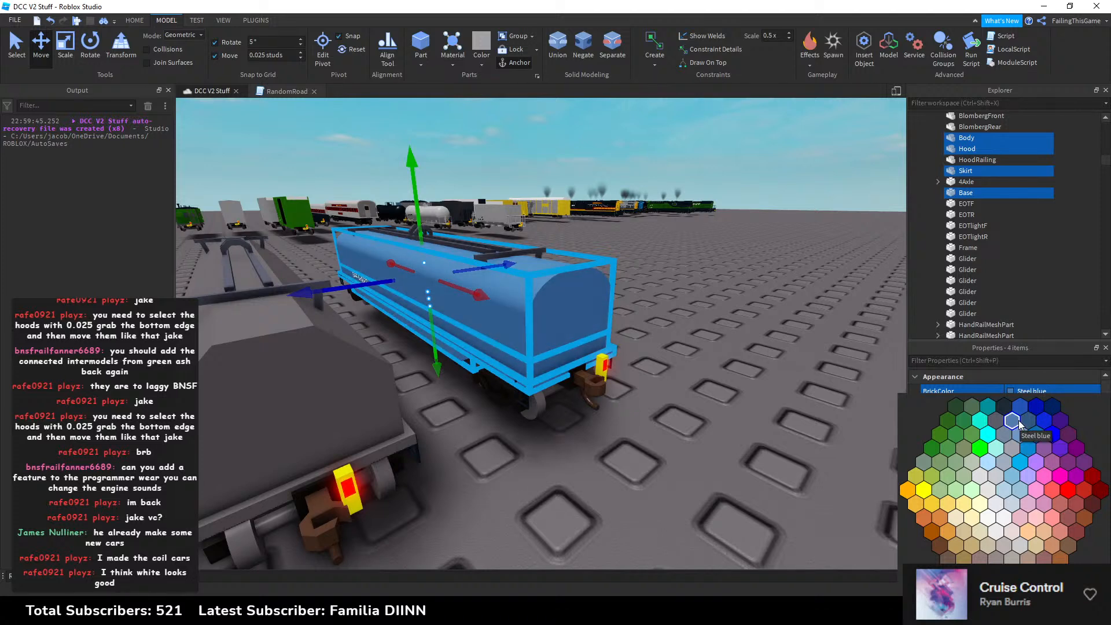
pyautogui.click(1018, 423)
# Step: Copy the Steel blue color value into a fifth colors table entry, Color3.fromRGB(82, 124, 174), after adding a comma to the fourth
pyautogui.click(1049, 420)
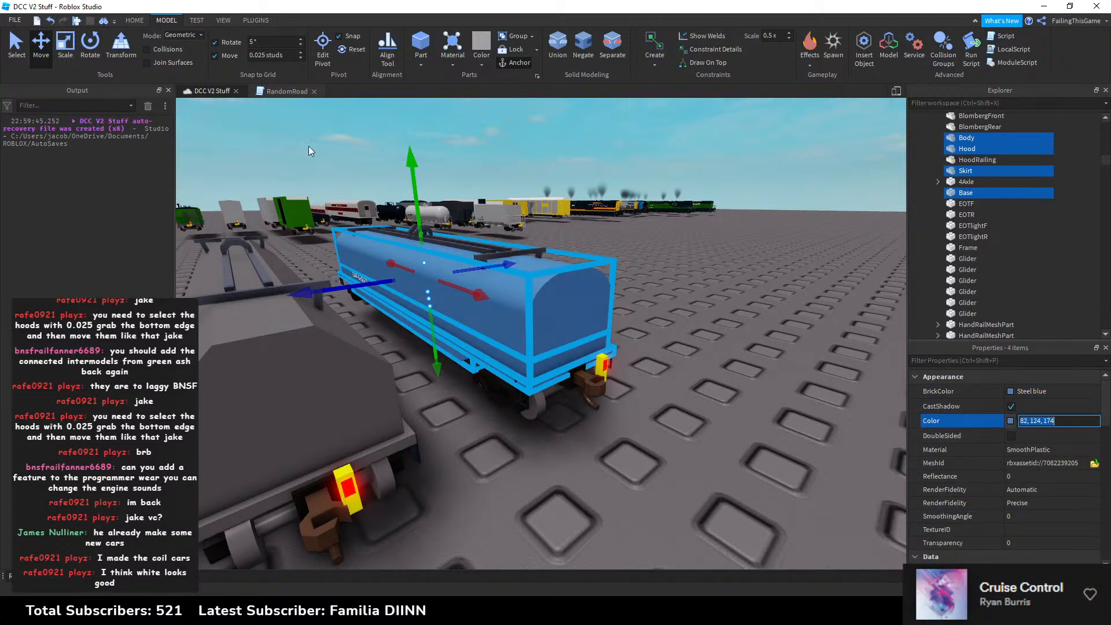
pyautogui.click(286, 92)
pyautogui.click(393, 143)
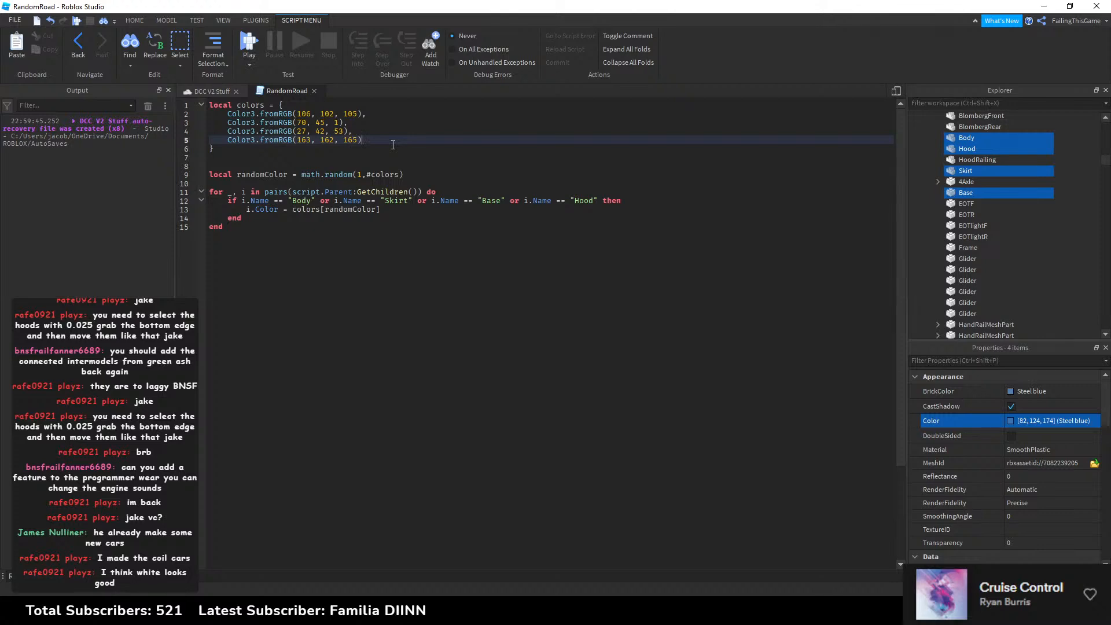
pyautogui.write(',')
pyautogui.press('Return')
pyautogui.write('Color3.fromRGB(')
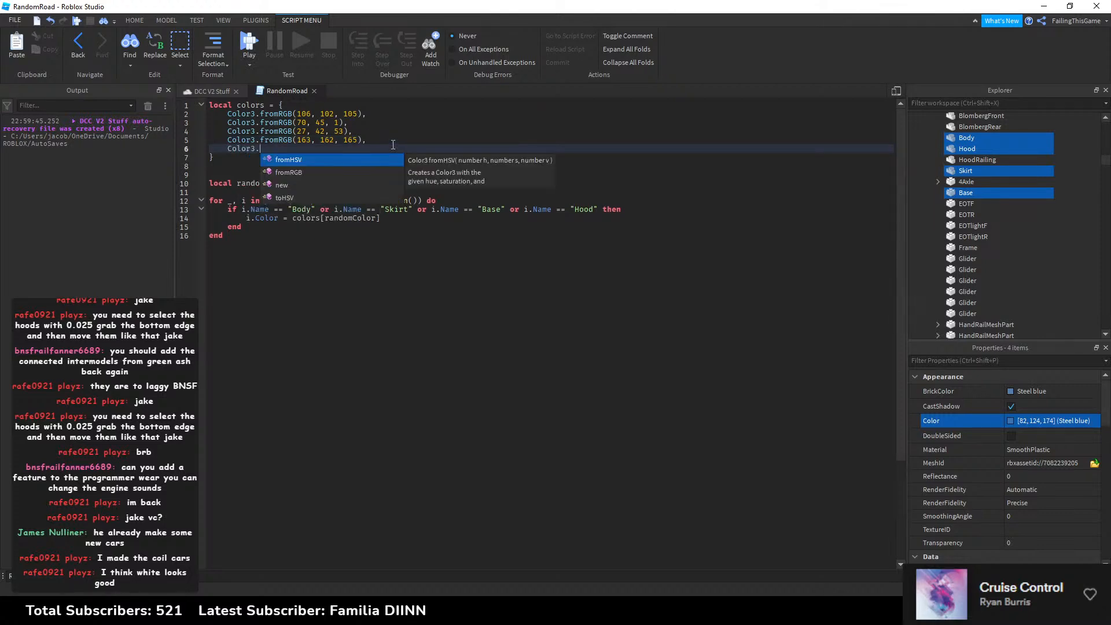
pyautogui.write('82, 124, 174')
# Step: Switch to the web browser and search images for "baby blue"
pyautogui.hotkey('alt', 'Tab')
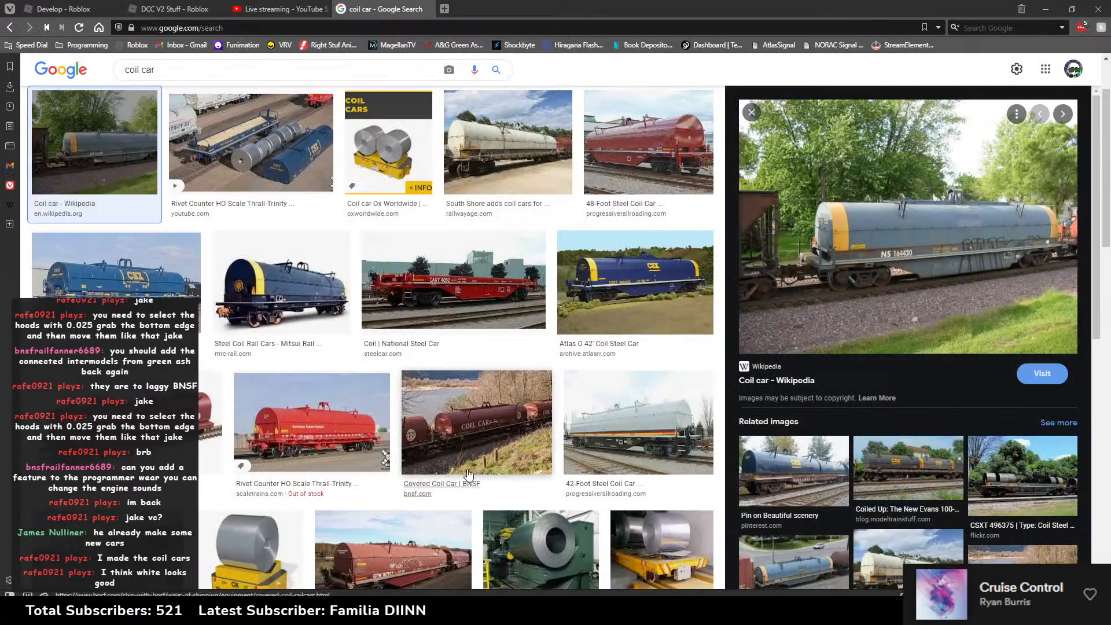
pyautogui.hotkey('ctrl', 't')
pyautogui.write('baby blue')
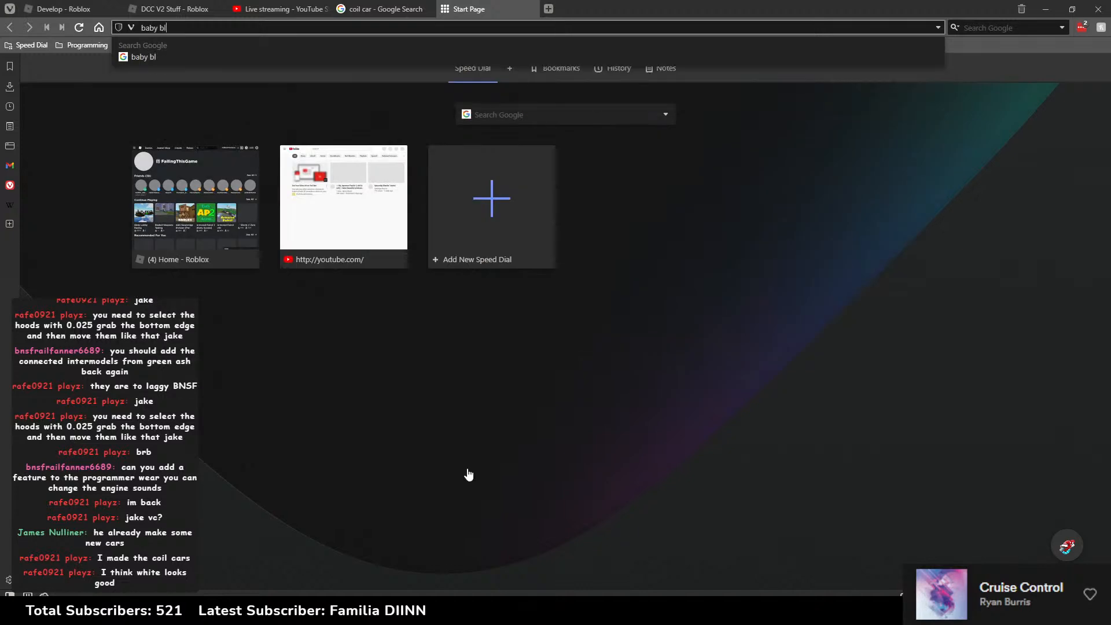
pyautogui.press('Return')
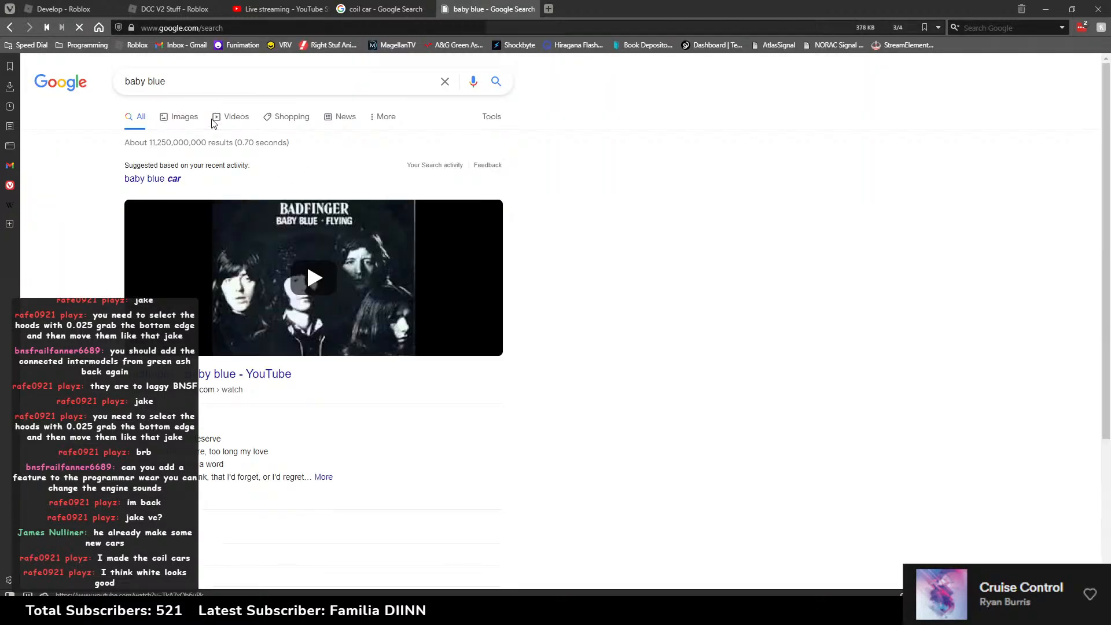
pyautogui.click(187, 117)
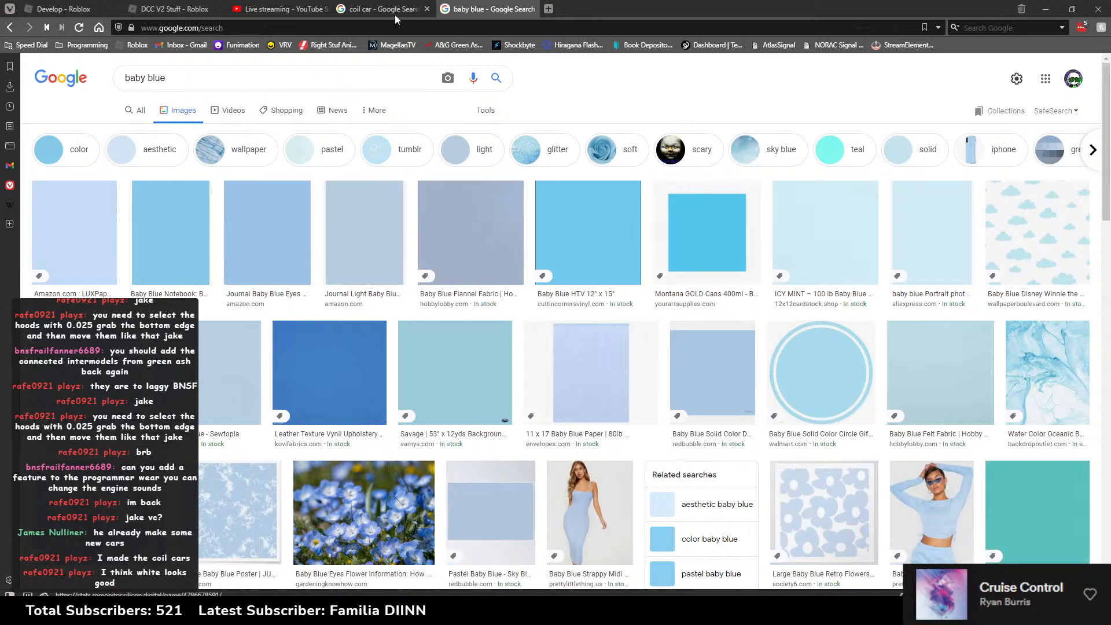
# Step: Close the coil car and baby blue search pages and return to the RandomRoad script in Roblox Studio
pyautogui.click(428, 9)
pyautogui.click(272, 11)
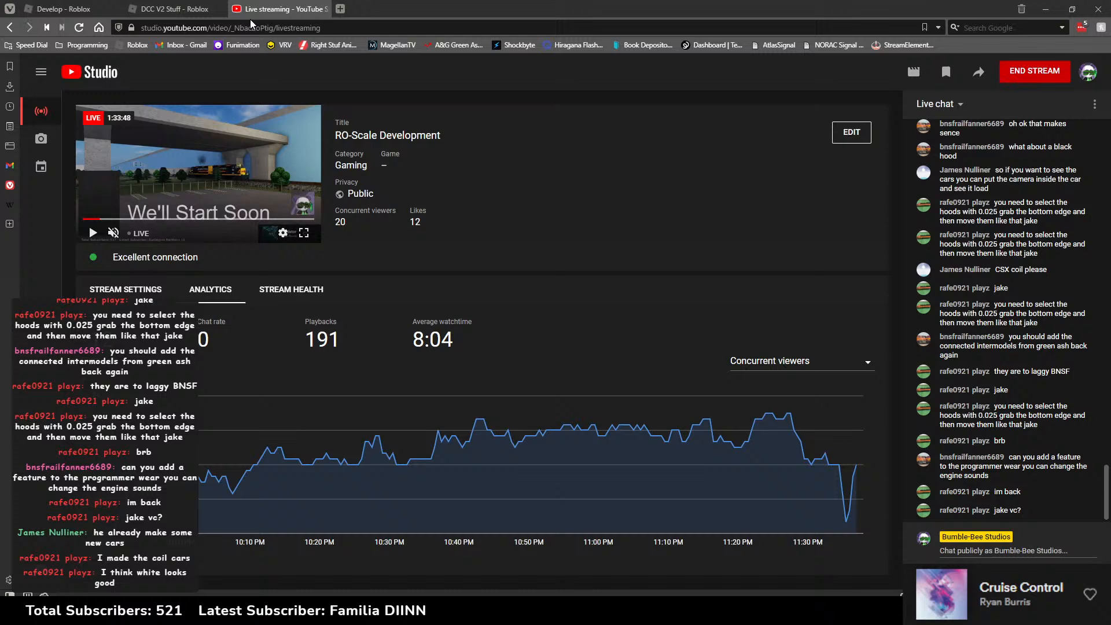
pyautogui.click(84, 9)
pyautogui.hotkey('alt', 'Tab')
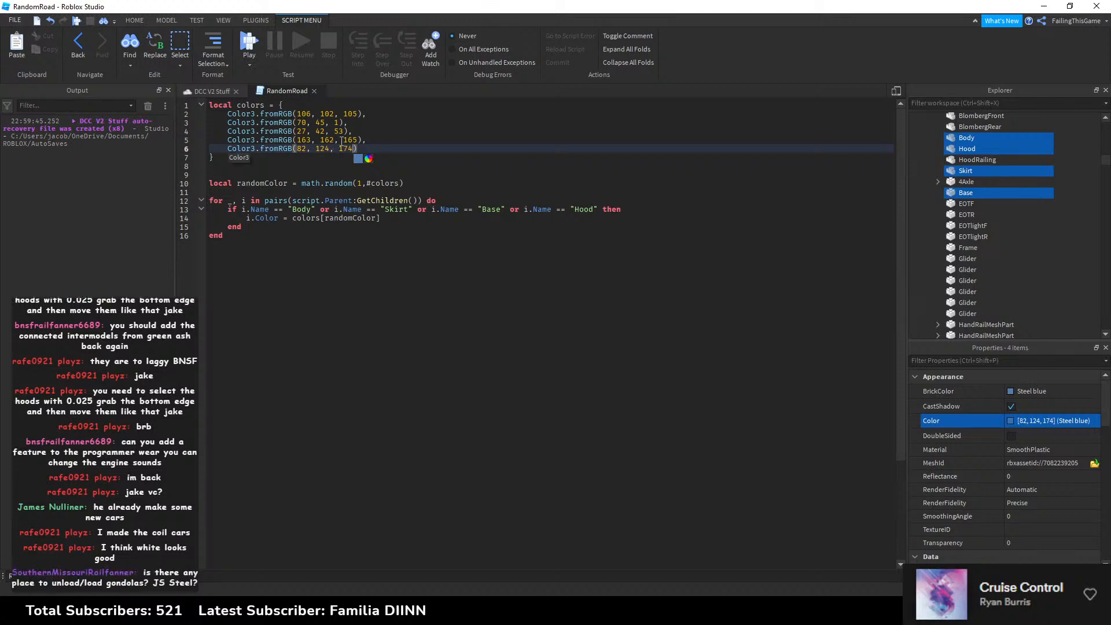
# Step: Copy the values 106, 102, 105 from the first colors table entry and return to the coil cars in the model view
pyautogui.click(320, 132)
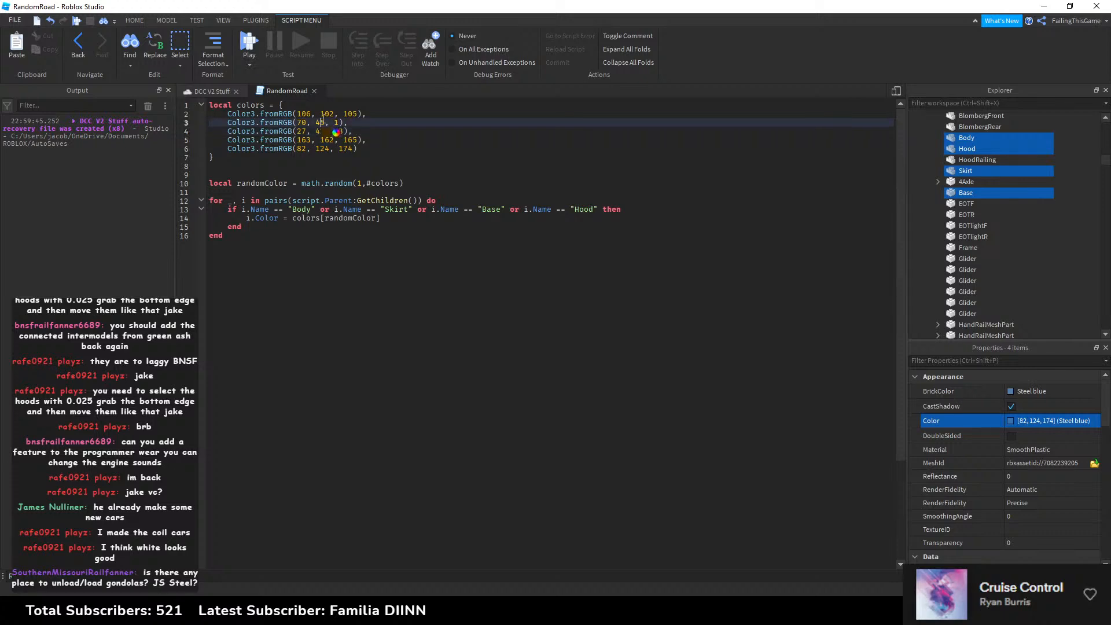
pyautogui.click(211, 91)
pyautogui.moveTo(658, 282); pyautogui.dragTo(675, 264, button='right')
pyautogui.press('w')
pyautogui.press('d')
pyautogui.click(674, 376)
pyautogui.moveTo(674, 376); pyautogui.dragTo(675, 375, button='right')
pyautogui.press('a')
pyautogui.press('d')
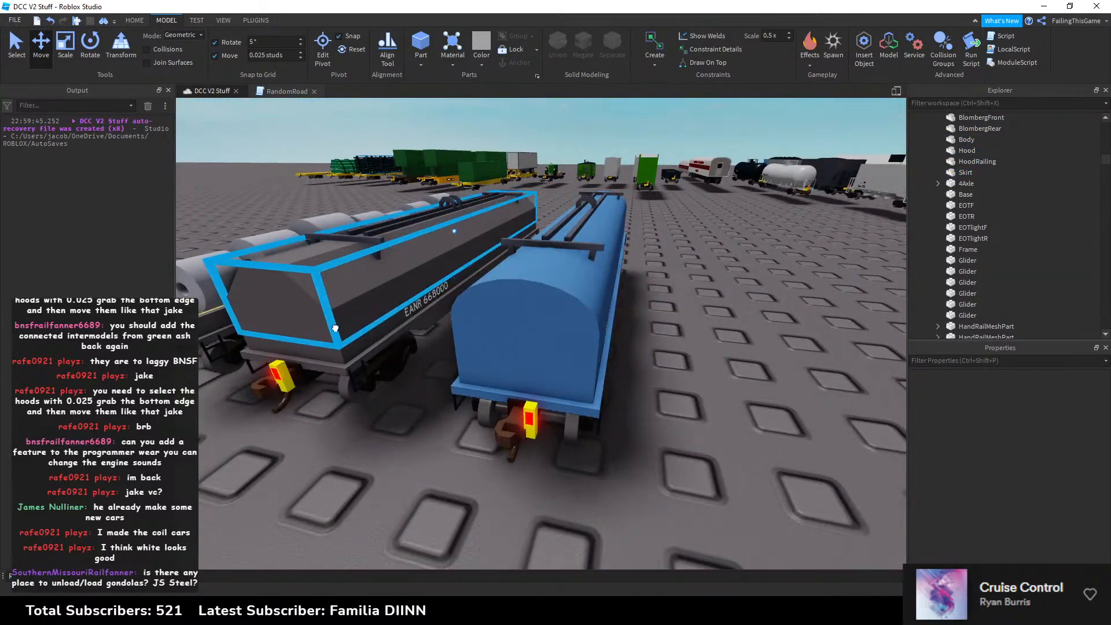
# Step: Select the Body, Hood, Skirt and Base parts of the round-hood coil car
pyautogui.keyDown('alt'); pyautogui.click(335, 326); pyautogui.keyUp('alt')
pyautogui.click(1049, 423)
pyautogui.click(689, 364)
pyautogui.keyDown('alt'); pyautogui.click(578, 356); pyautogui.keyUp('alt')
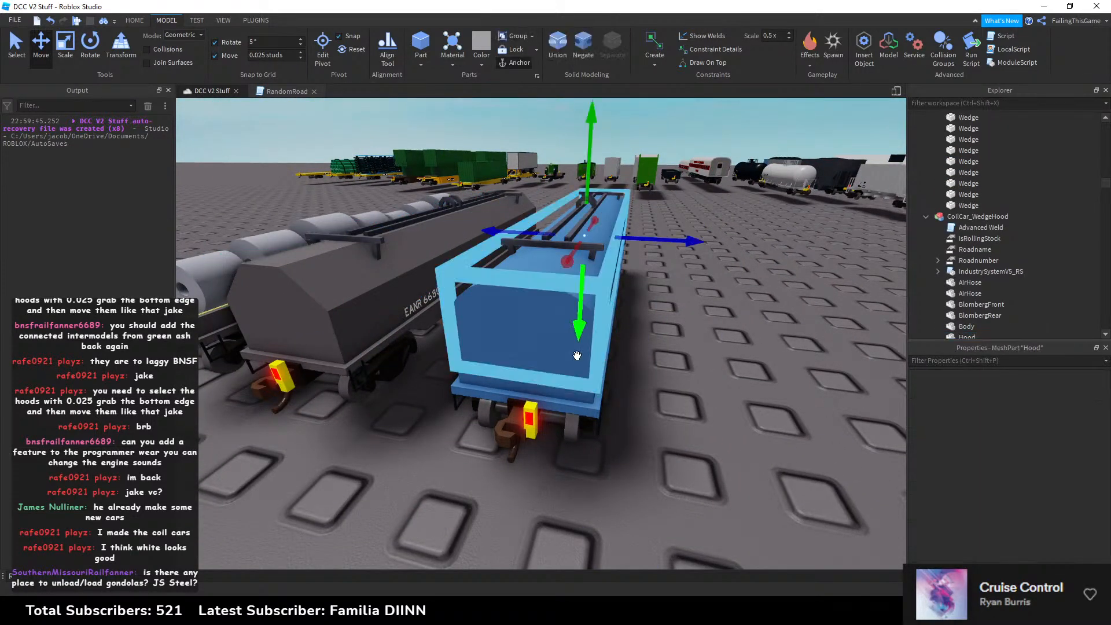
pyautogui.keyDown('ctrl'); pyautogui.keyDown('alt'); pyautogui.click(583, 390); pyautogui.keyUp('alt'); pyautogui.keyUp('ctrl')
pyautogui.keyDown('ctrl'); pyautogui.click(965, 150); pyautogui.keyUp('ctrl')
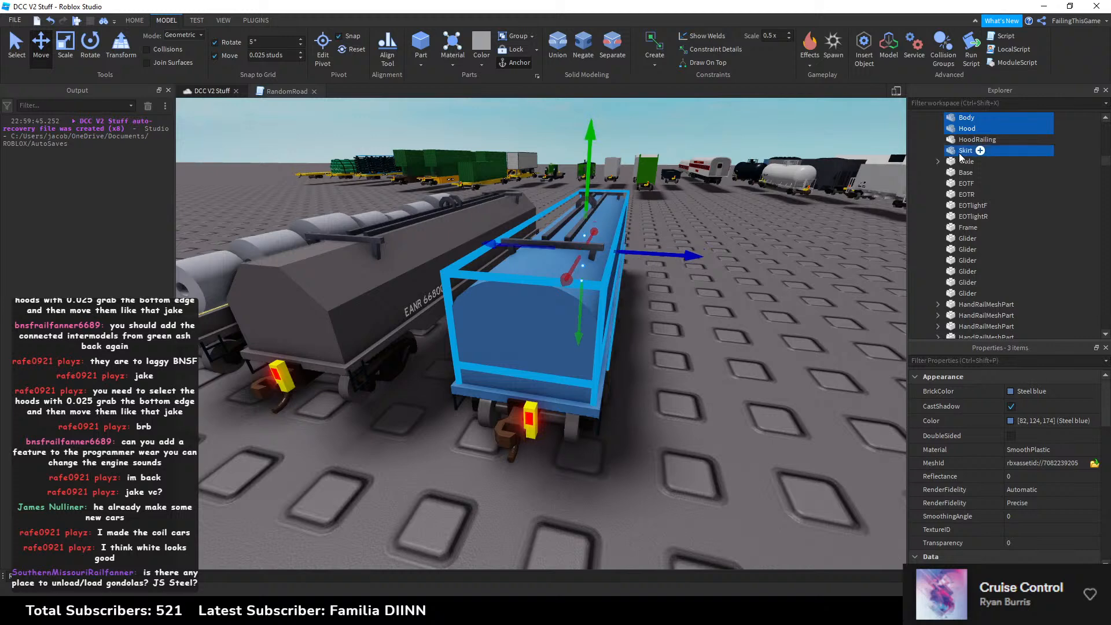
pyautogui.keyDown('ctrl'); pyautogui.click(966, 161); pyautogui.keyUp('ctrl')
pyautogui.keyDown('ctrl'); pyautogui.click(958, 173); pyautogui.keyUp('ctrl')
pyautogui.keyDown('ctrl'); pyautogui.click(963, 162); pyautogui.keyUp('ctrl')
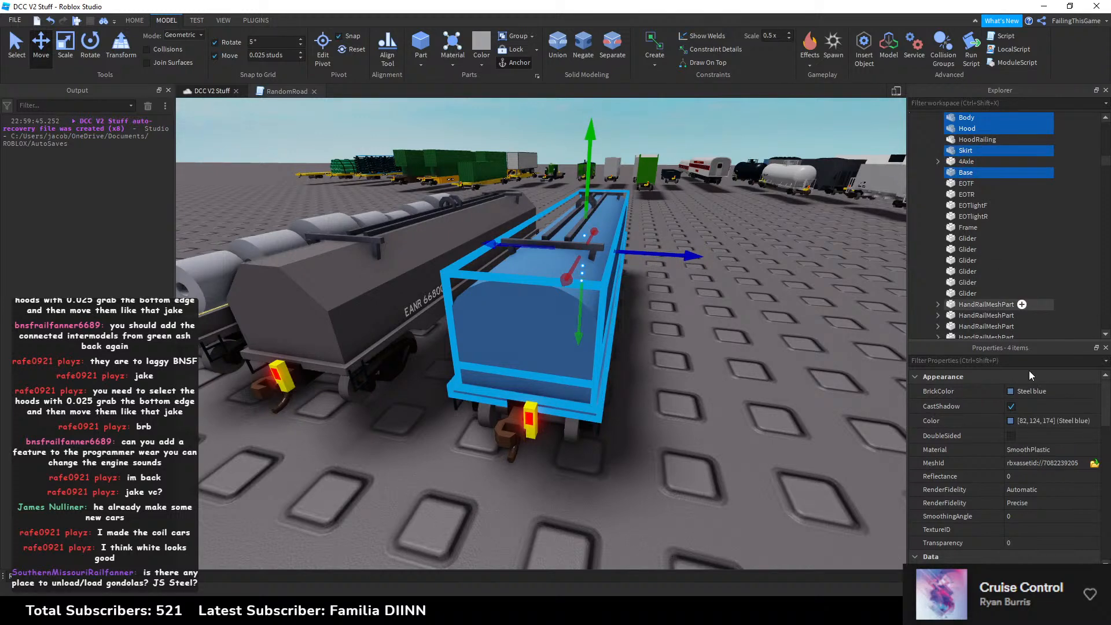
# Step: Set the Color of the selected round-hood car parts to [106, 102, 105] and clear the selection
pyautogui.click(1054, 423)
pyautogui.write('[106, 102, 105]')
pyautogui.press('Return')
pyautogui.click(728, 337)
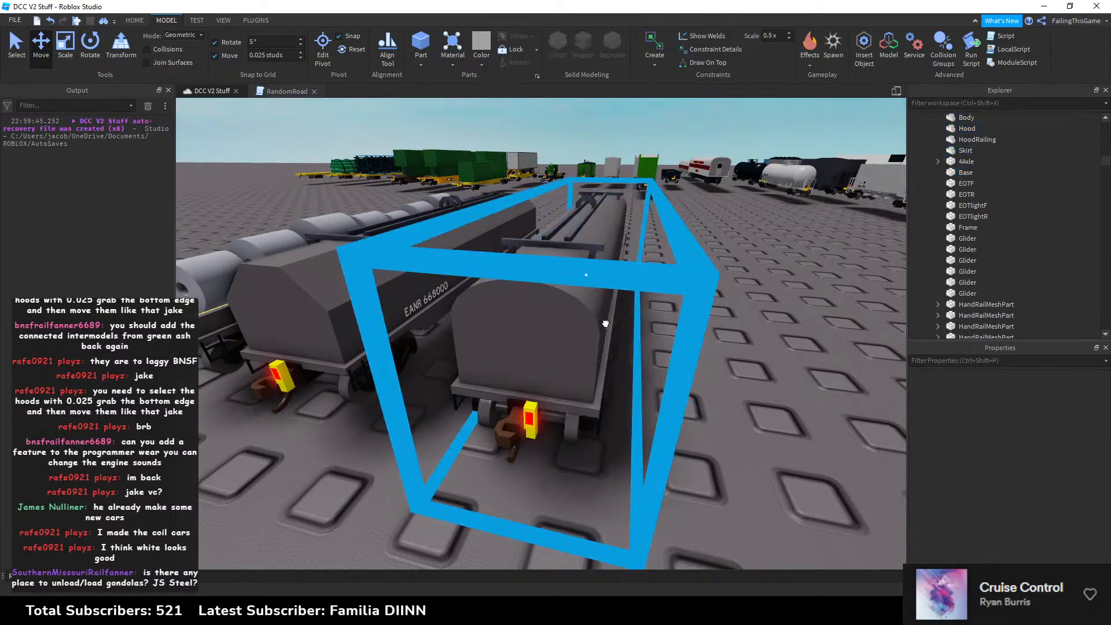
# Step: Locate the RandomRoad script inside the open coil car without a hood, check its colors table, and close the script
pyautogui.click(602, 322)
pyautogui.click(439, 272)
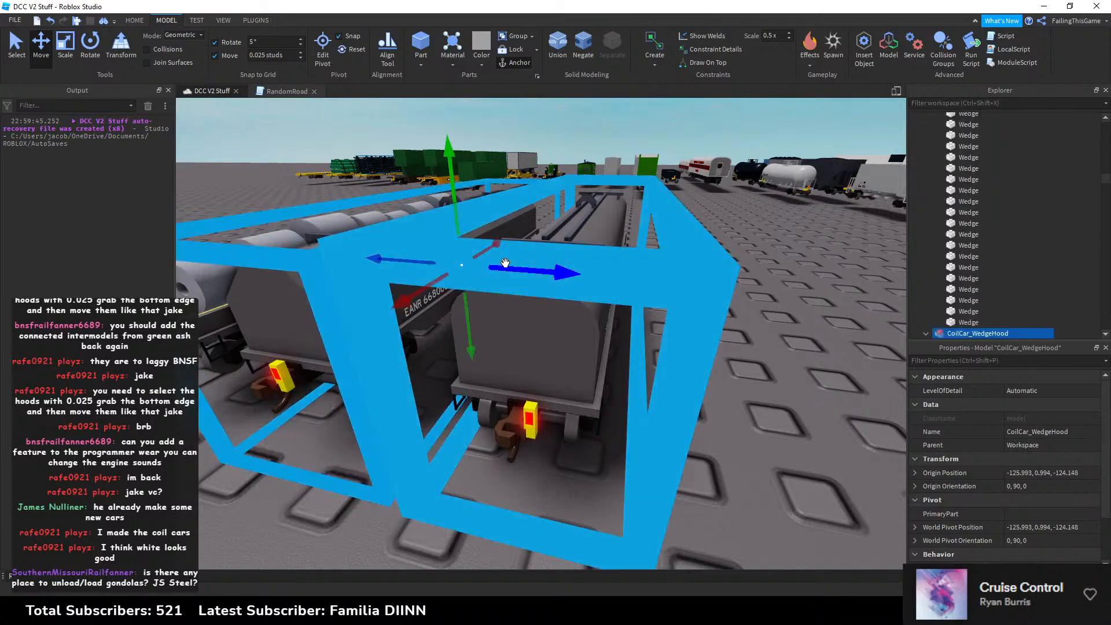
pyautogui.moveTo(504, 261); pyautogui.dragTo(521, 272, button='right')
pyautogui.press('a')
pyautogui.scroll(-3, 1005, 263)
pyautogui.press('f')
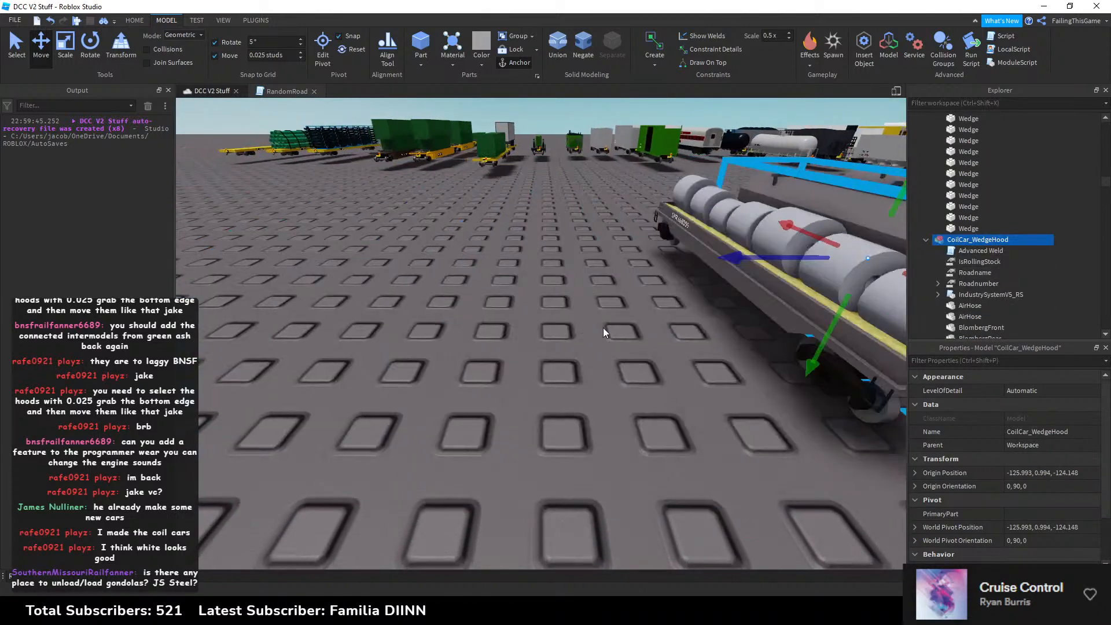
pyautogui.scroll(-10, 926, 209)
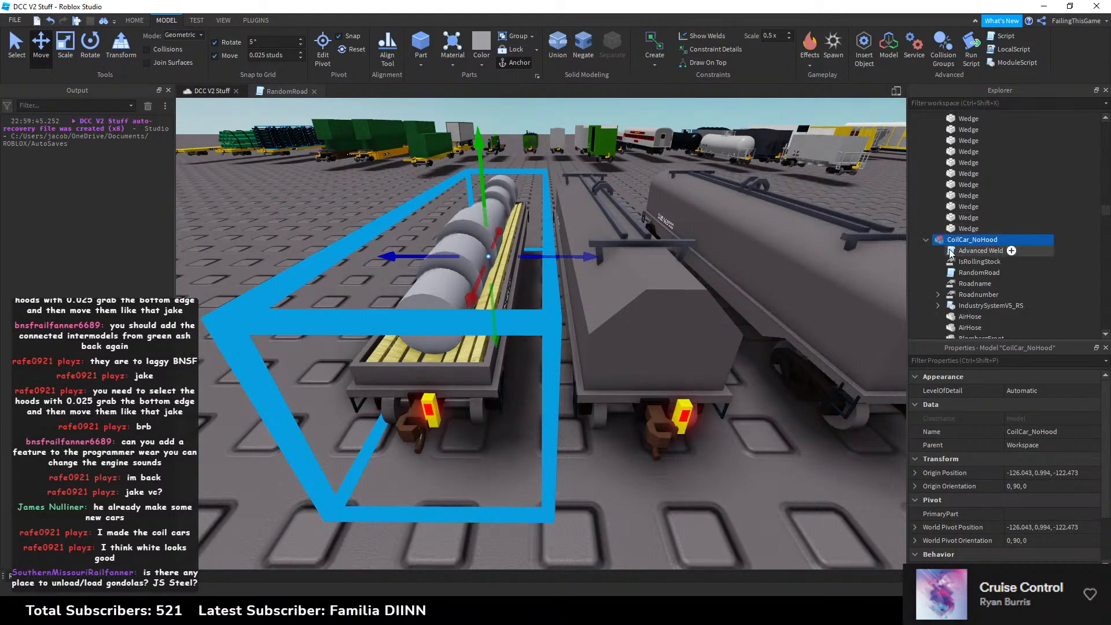
pyautogui.click(961, 273)
pyautogui.doubleClick(978, 272)
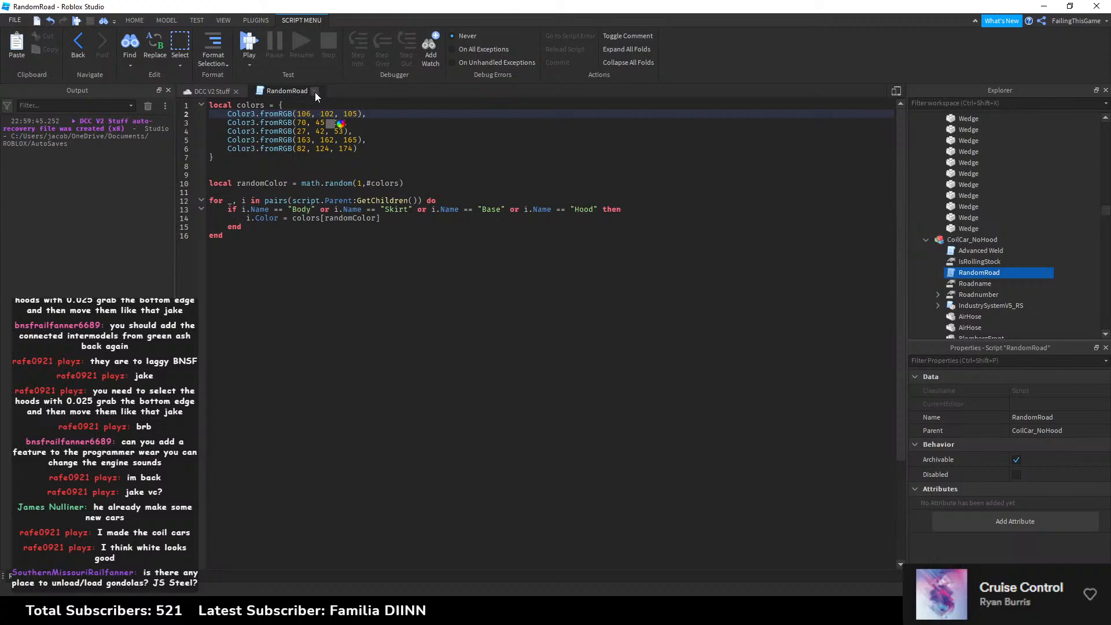
pyautogui.click(315, 92)
# Step: Copy the RandomRoad script from the open coil car into both the wedge-hood and round-hood coil cars
pyautogui.click(972, 249)
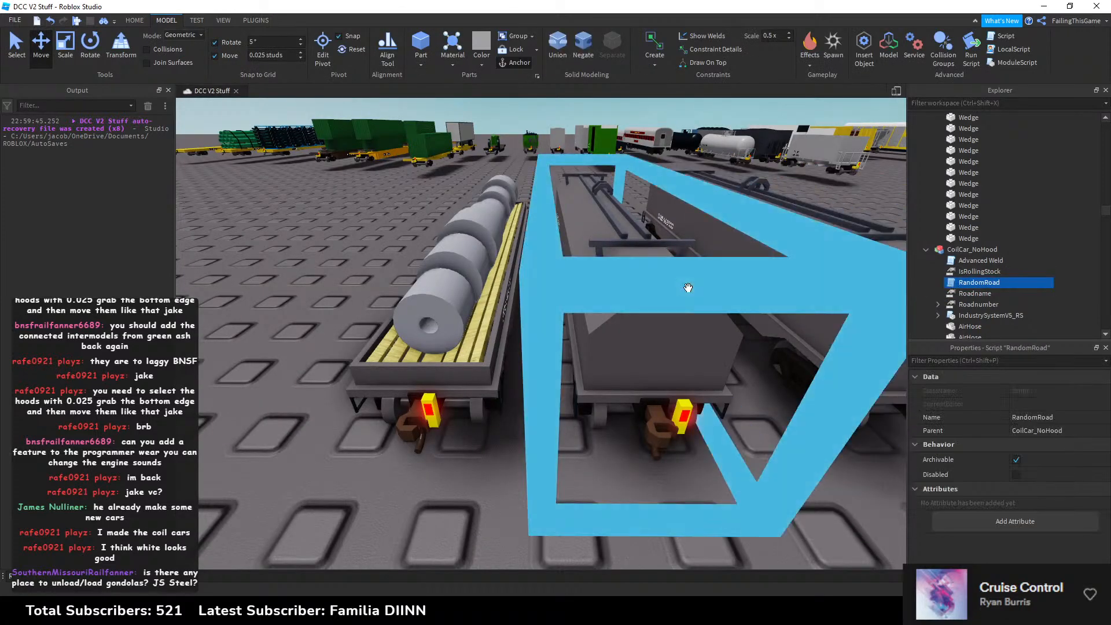
pyautogui.scroll(-4, 961, 191)
pyautogui.moveTo(949, 152); pyautogui.dragTo(984, 118)
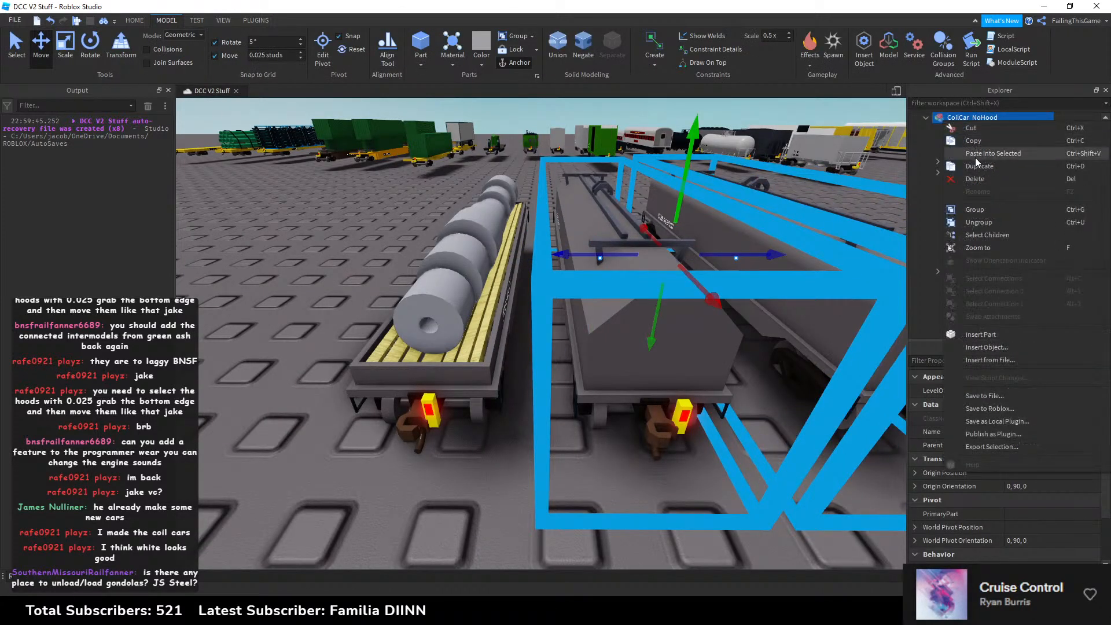
pyautogui.scroll(-10, 867, 174)
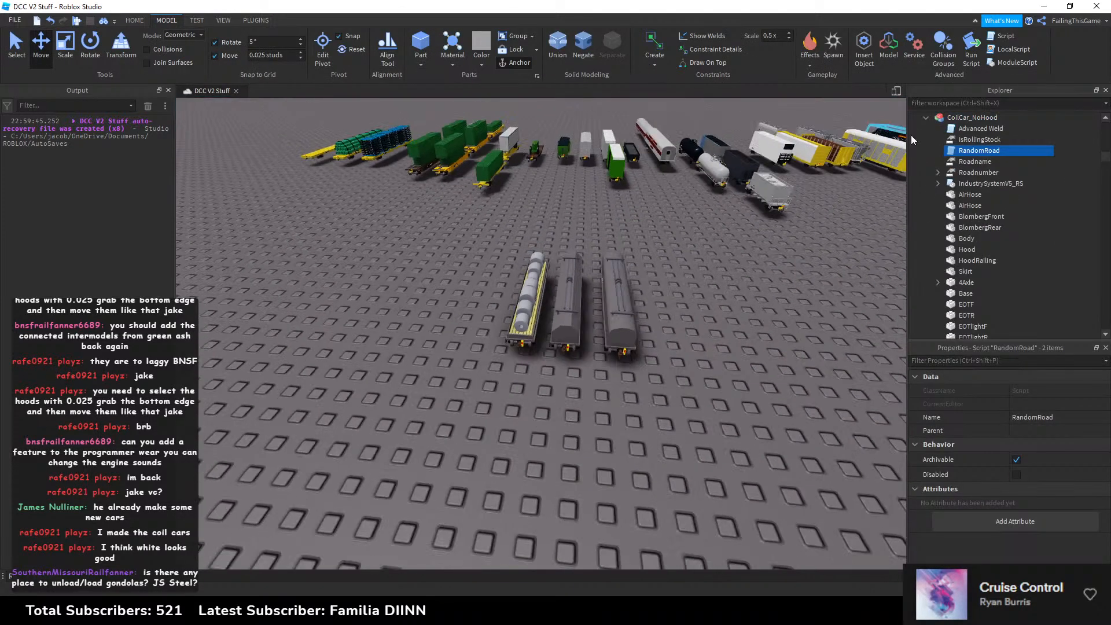
# Step: Collapse the coil car models in the object hierarchy and clear the selection
pyautogui.click(939, 118)
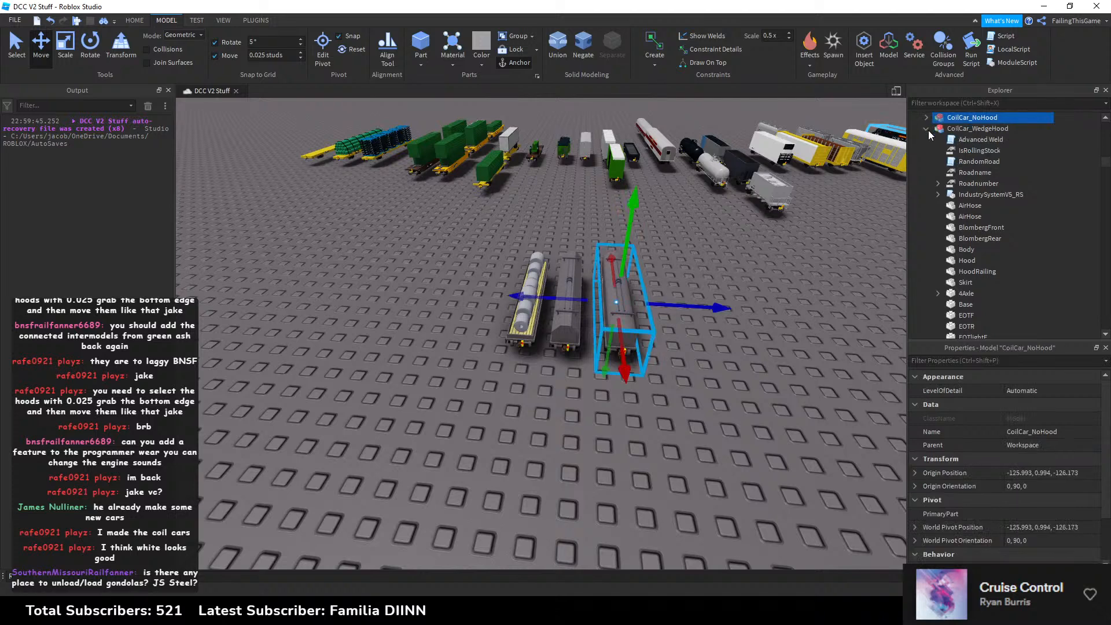
pyautogui.click(926, 118)
pyautogui.scroll(3, 933, 145)
pyautogui.click(773, 319)
pyautogui.moveTo(773, 318); pyautogui.dragTo(769, 308, button='right')
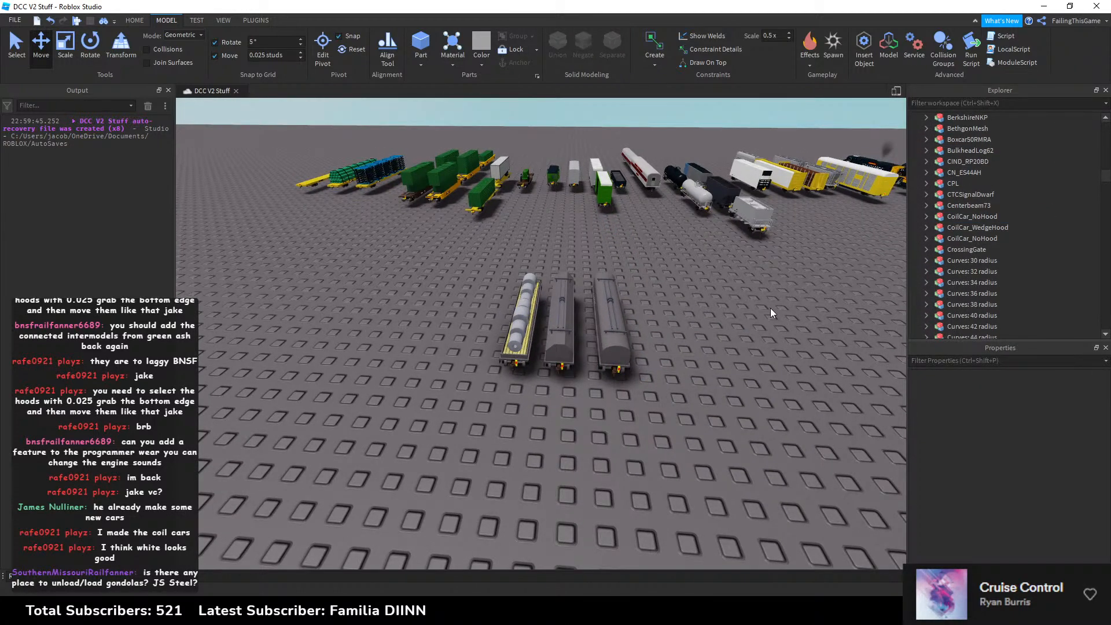
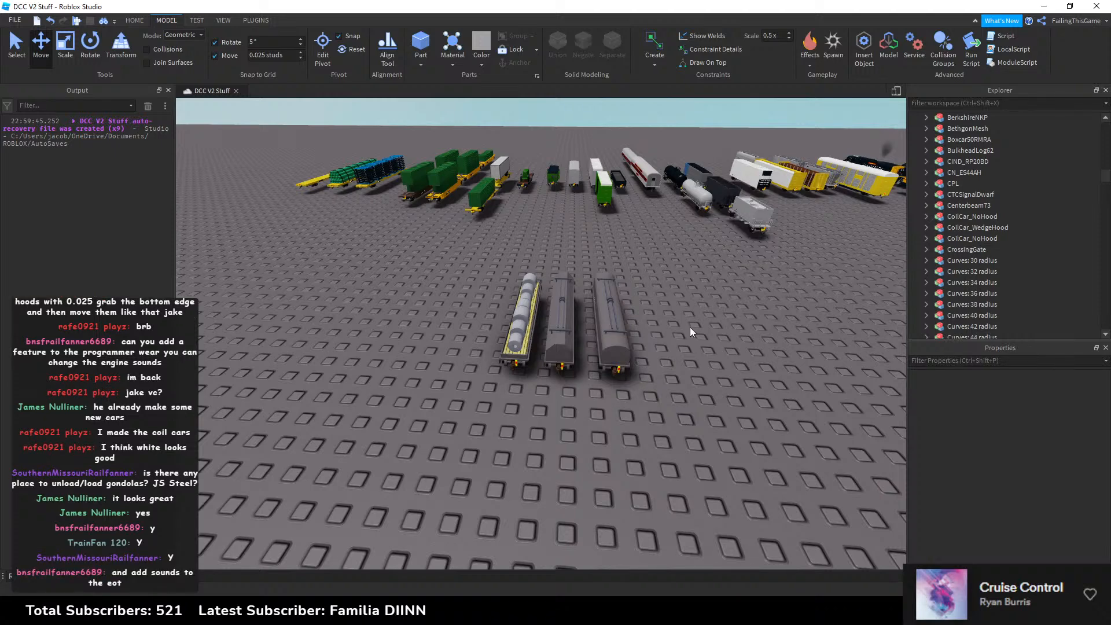
# Step: Show the Toolbox, switch it to Audio assets and search for "air"
pyautogui.click(223, 20)
pyautogui.click(98, 47)
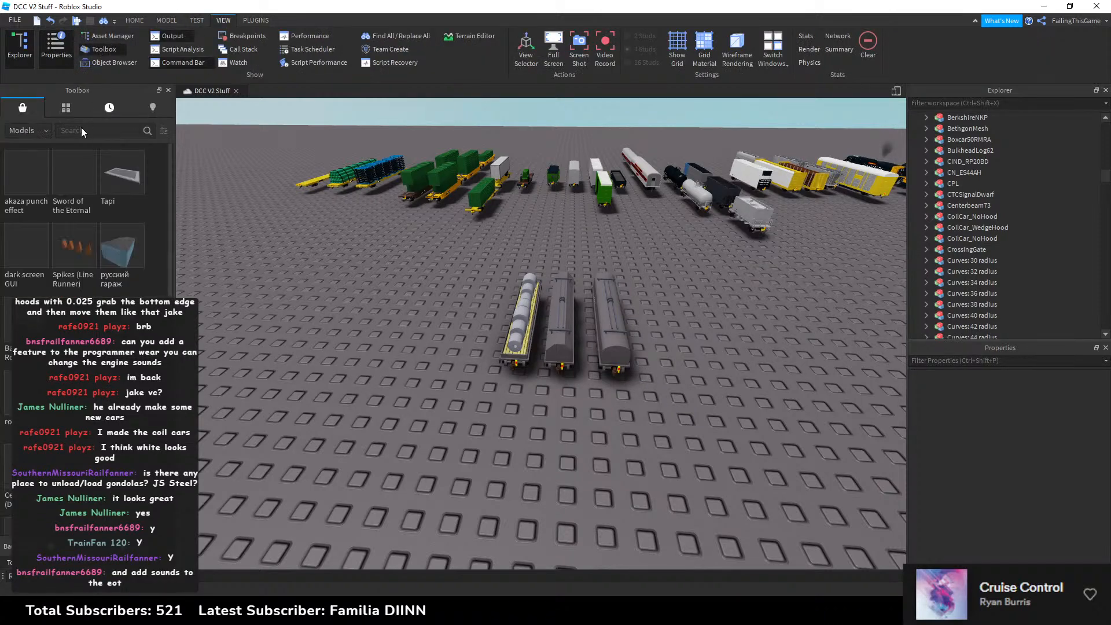
pyautogui.click(33, 131)
pyautogui.click(26, 188)
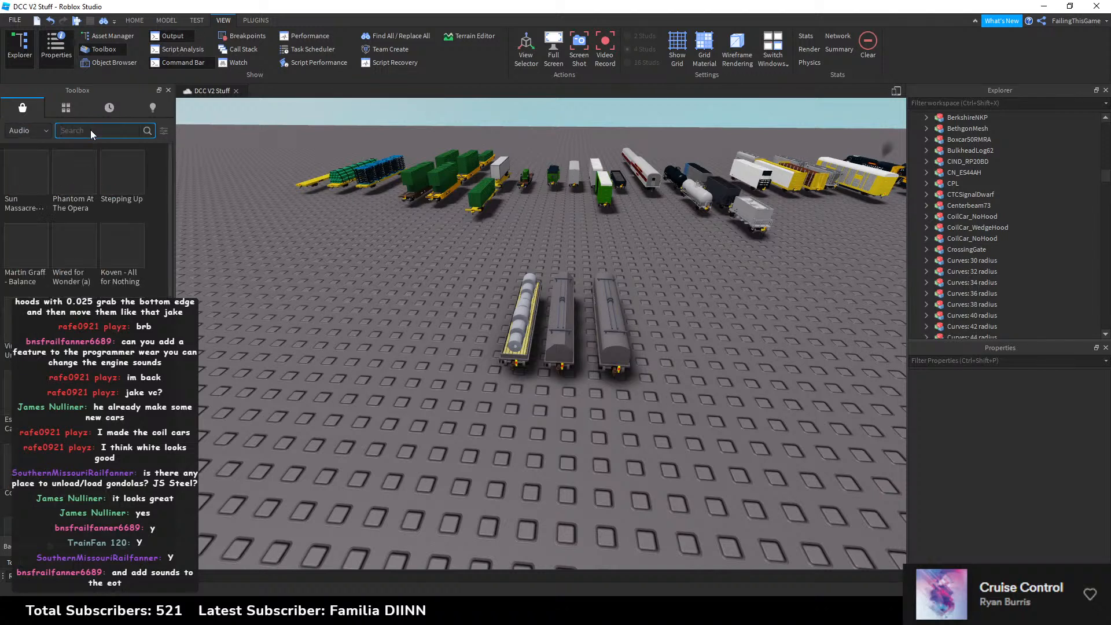
pyautogui.write('al')
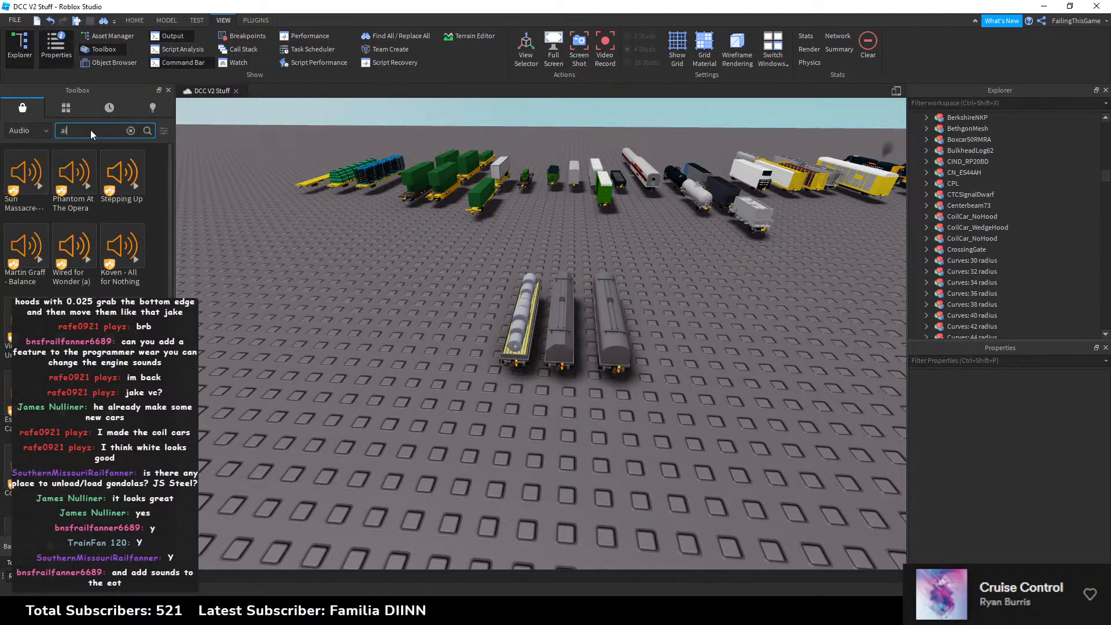
pyautogui.press('Return')
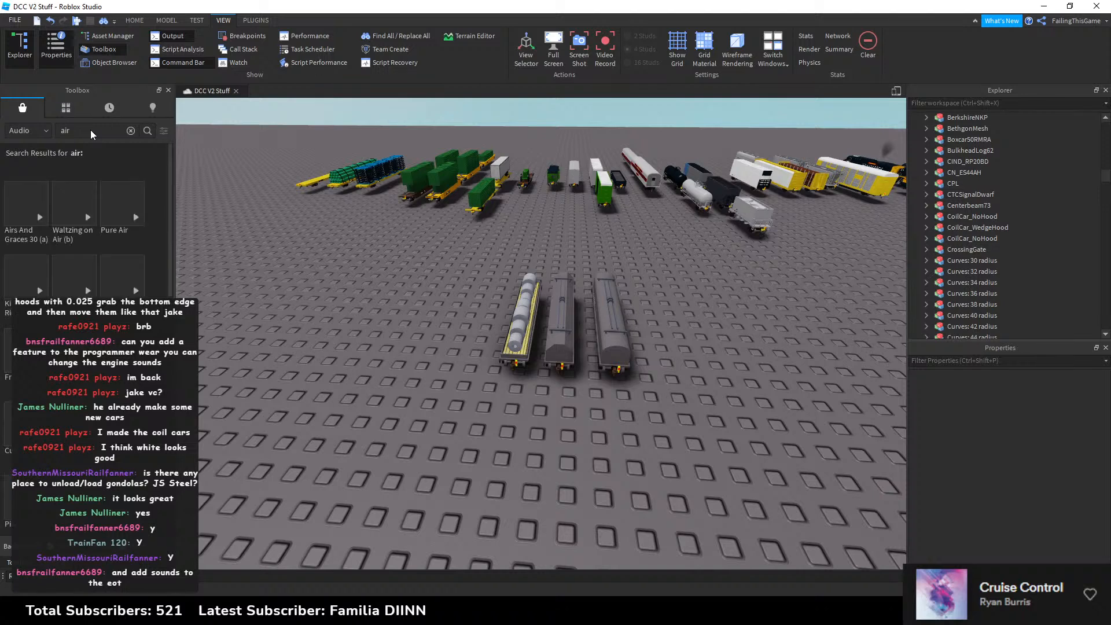
# Step: Search the audio assets for "eot" and preview several of the found sounds, including the End Of Train device one
pyautogui.doubleClick(91, 129)
pyautogui.write('eot')
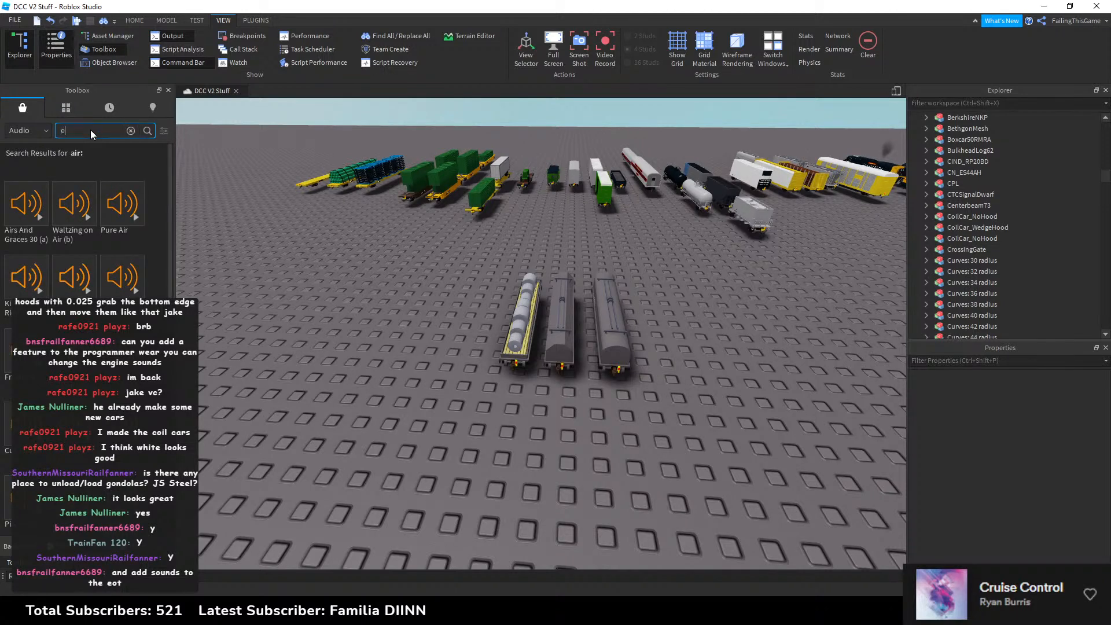
pyautogui.press('Return')
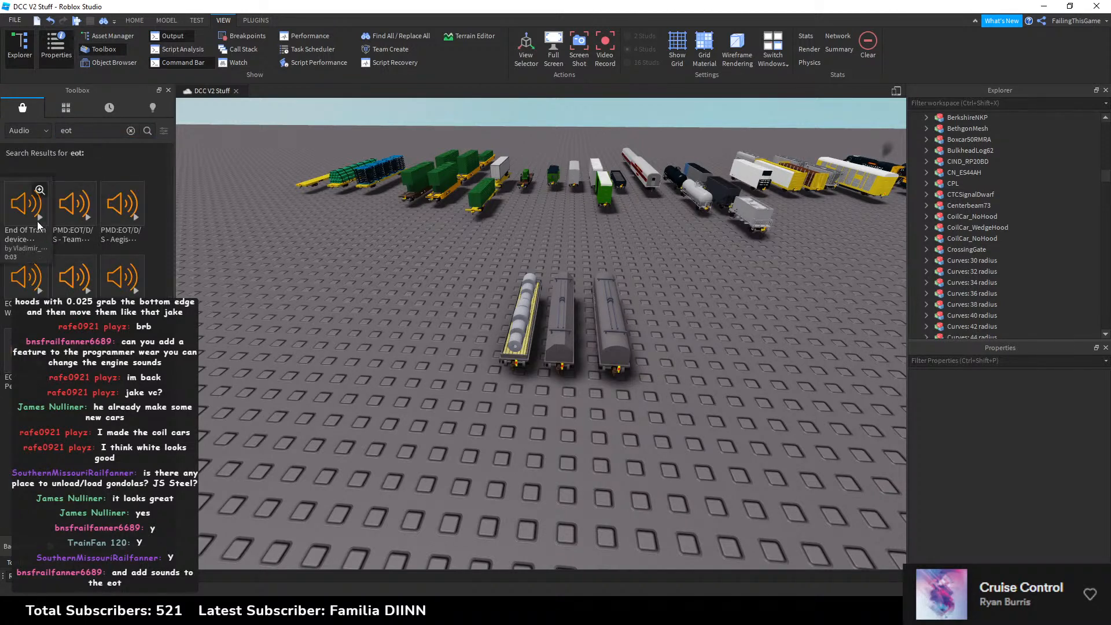
pyautogui.click(88, 218)
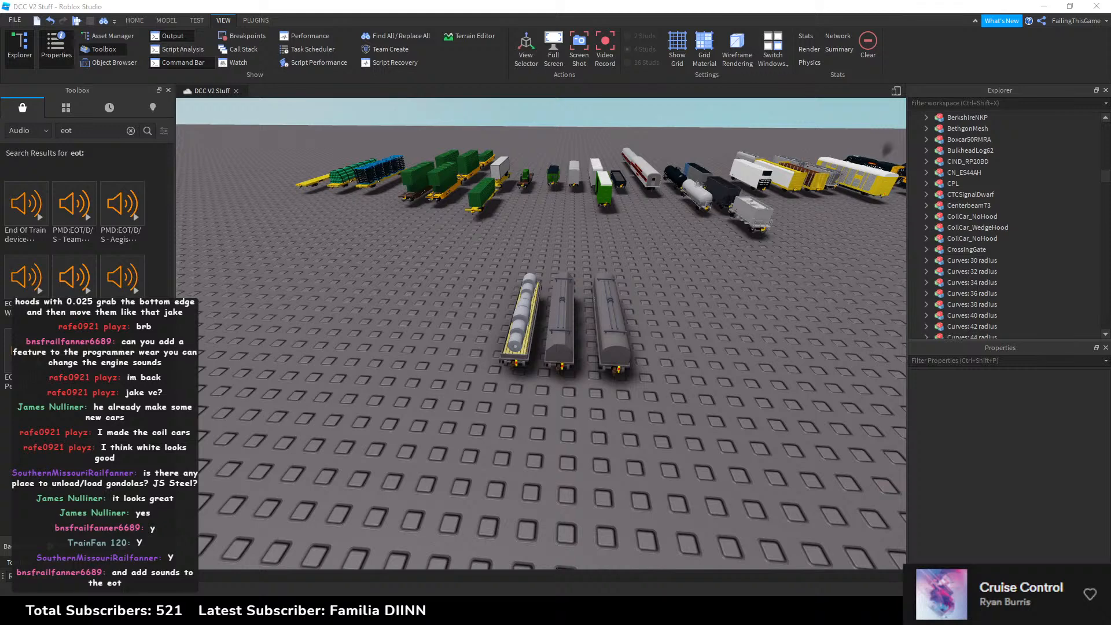
pyautogui.click(39, 220)
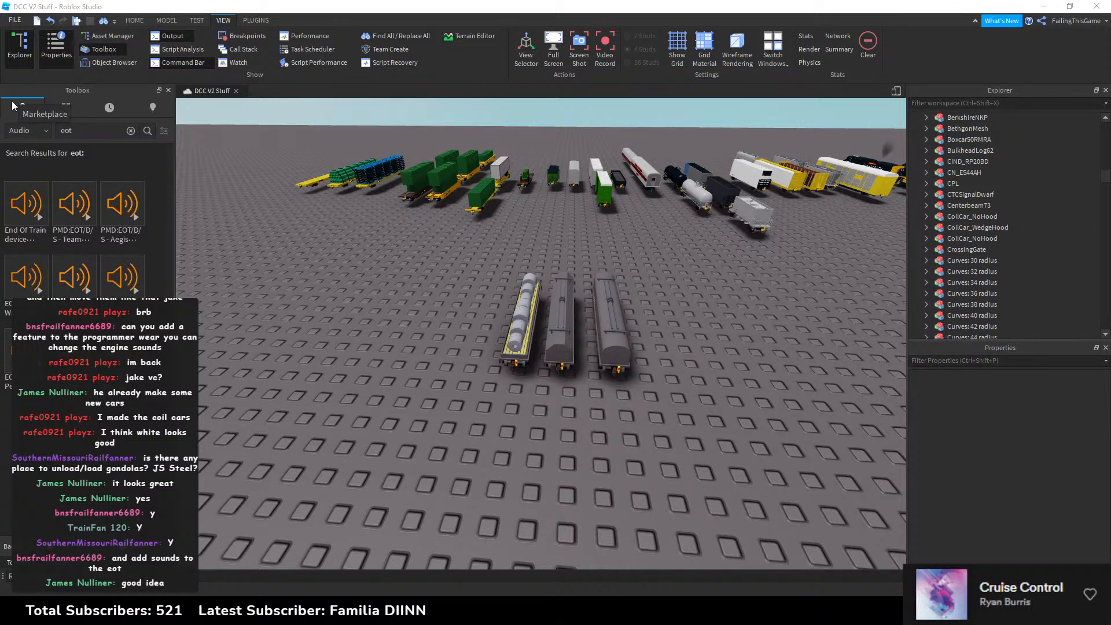
pyautogui.moveTo(87, 219)
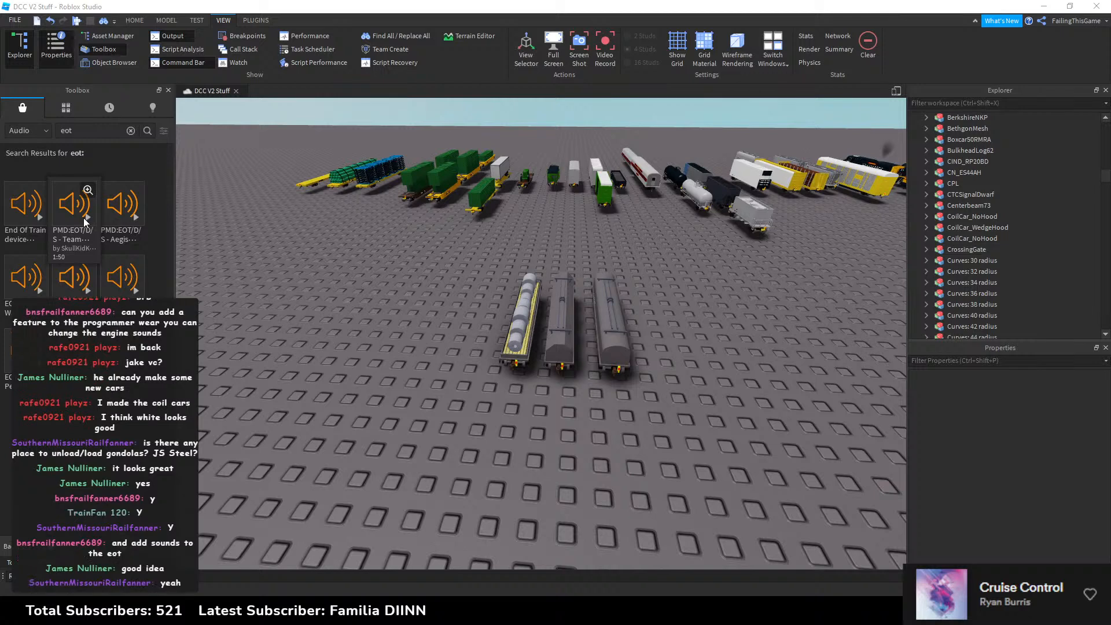
pyautogui.click(134, 290)
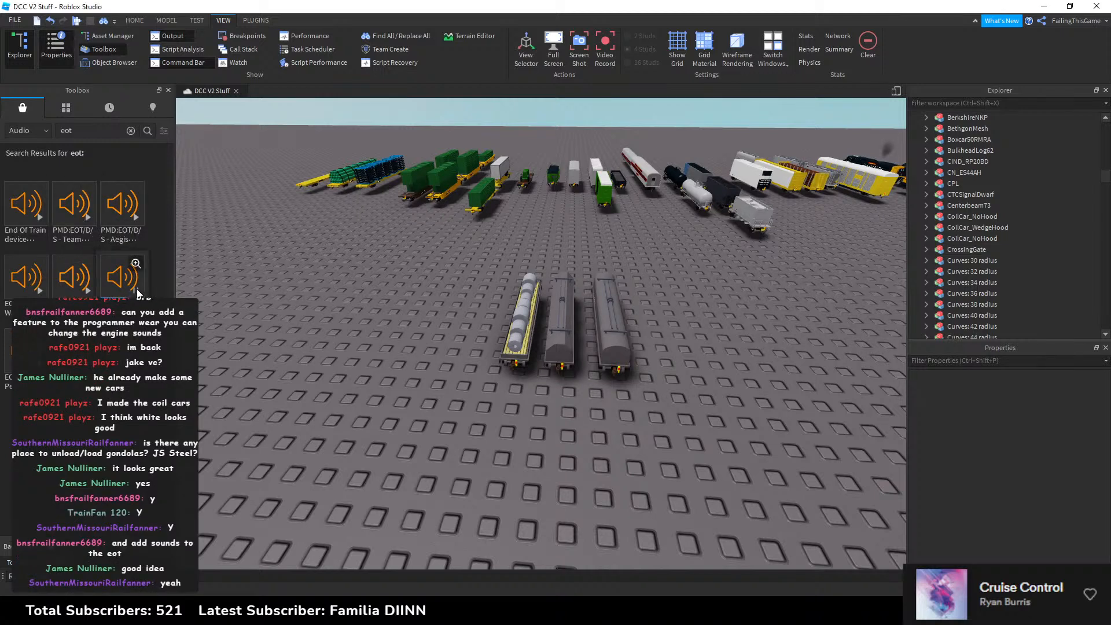
pyautogui.click(86, 218)
# Step: Select all three coil cars and move them into the row of rolling stock beside the yellow flat car
pyautogui.moveTo(396, 271); pyautogui.dragTo(361, 252, button='right')
pyautogui.press('w')
pyautogui.press('s')
pyautogui.press('a')
pyautogui.press('w')
pyautogui.press('s')
pyautogui.press('w')
pyautogui.click(521, 254)
pyautogui.moveTo(526, 253); pyautogui.dragTo(525, 253, button='right')
pyautogui.press('s')
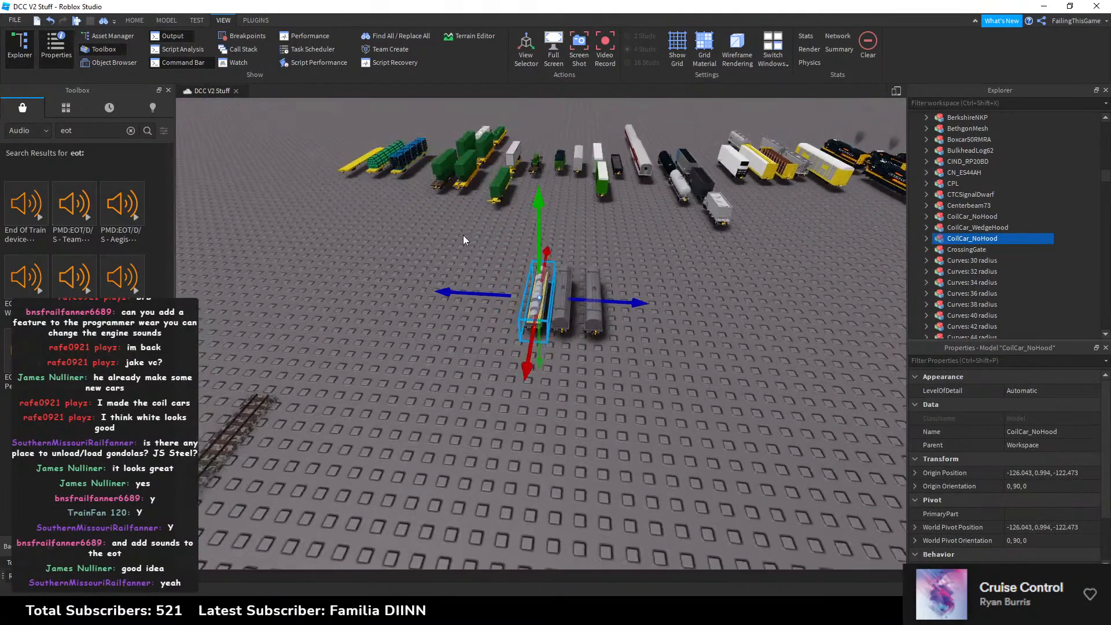
pyautogui.click(463, 235)
pyautogui.moveTo(576, 313); pyautogui.dragTo(550, 263)
pyautogui.press('w')
pyautogui.press('a')
pyautogui.click(421, 244)
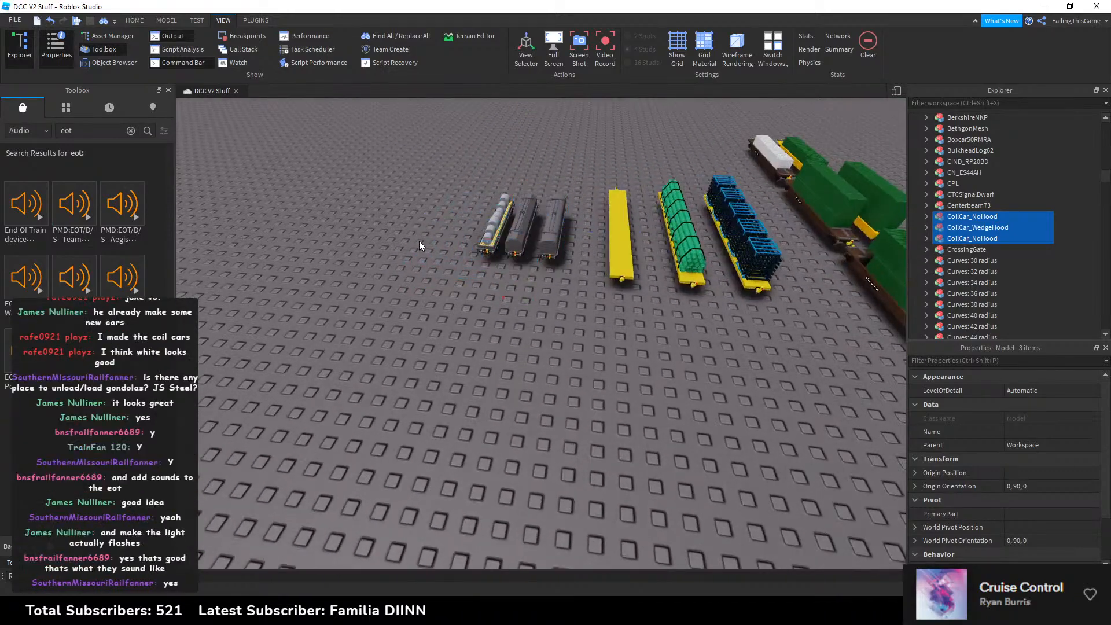
# Step: Duplicate the open coil car and place the copy off to the side, away from the other cars
pyautogui.click(494, 230)
pyautogui.hotkey('ctrl', 'd')
pyautogui.press('s')
pyautogui.moveTo(494, 230); pyautogui.dragTo(465, 237)
pyautogui.press('w')
pyautogui.click(371, 216)
# Step: Pull the yellow EOTR part off the rear of the copied open coil car and remove it
pyautogui.press('w')
pyautogui.moveTo(371, 216); pyautogui.dragTo(435, 241, button='right')
pyautogui.press('w')
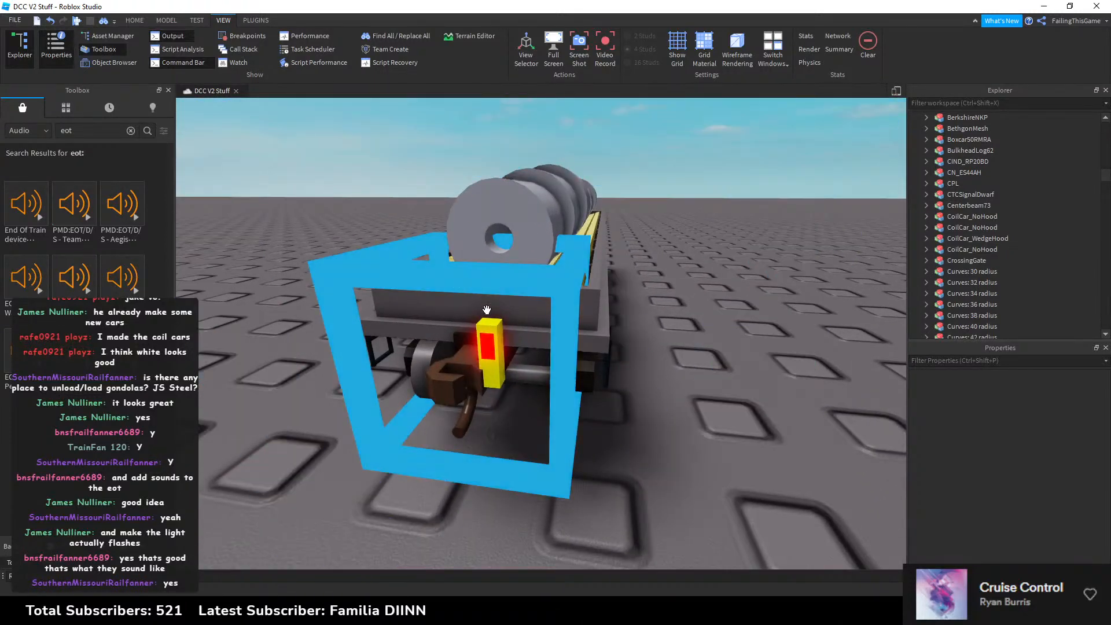
pyautogui.keyDown('alt'); pyautogui.click(494, 323); pyautogui.keyUp('alt')
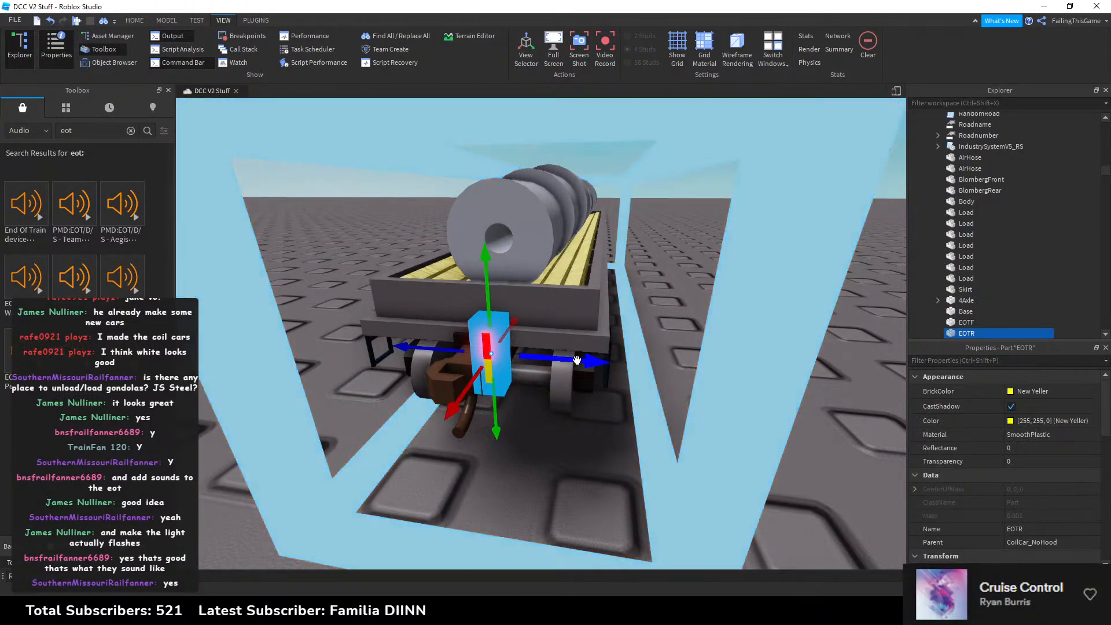
pyautogui.moveTo(573, 360); pyautogui.dragTo(263, 324)
pyautogui.press('s')
pyautogui.moveTo(498, 295); pyautogui.dragTo(514, 315, button='right')
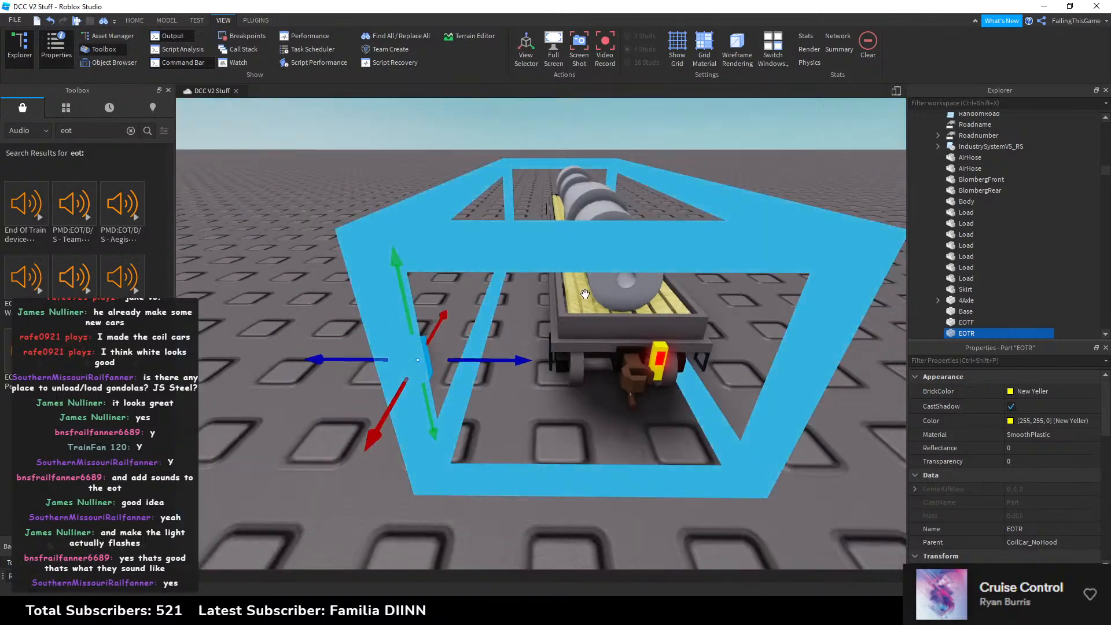
pyautogui.press('Delete')
pyautogui.click(589, 294)
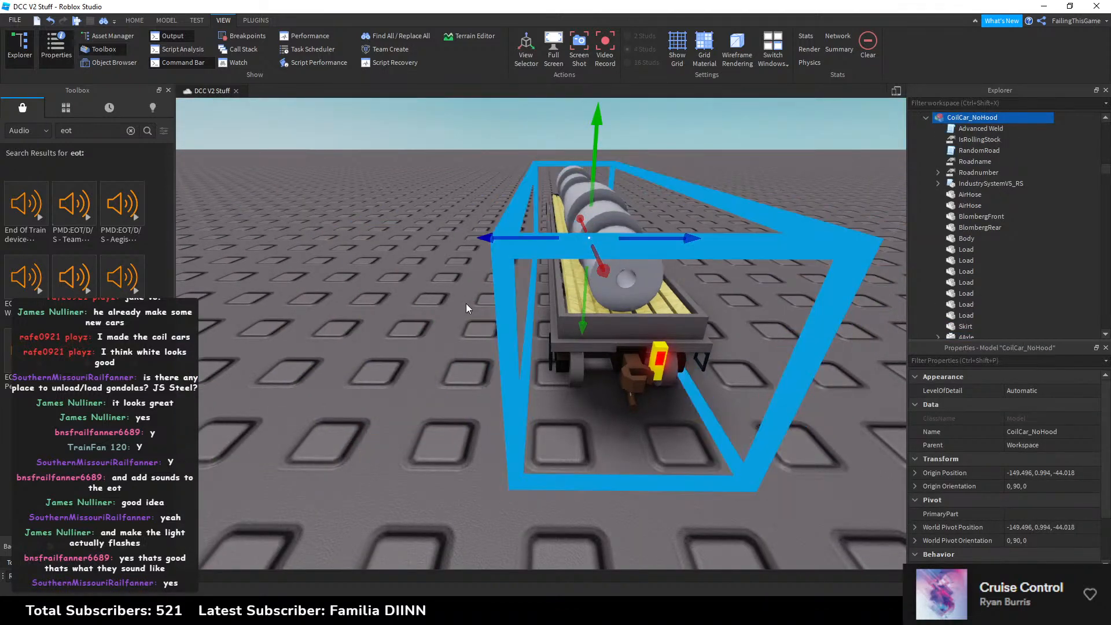
pyautogui.moveTo(465, 303); pyautogui.dragTo(464, 303, button='right')
pyautogui.click(475, 307)
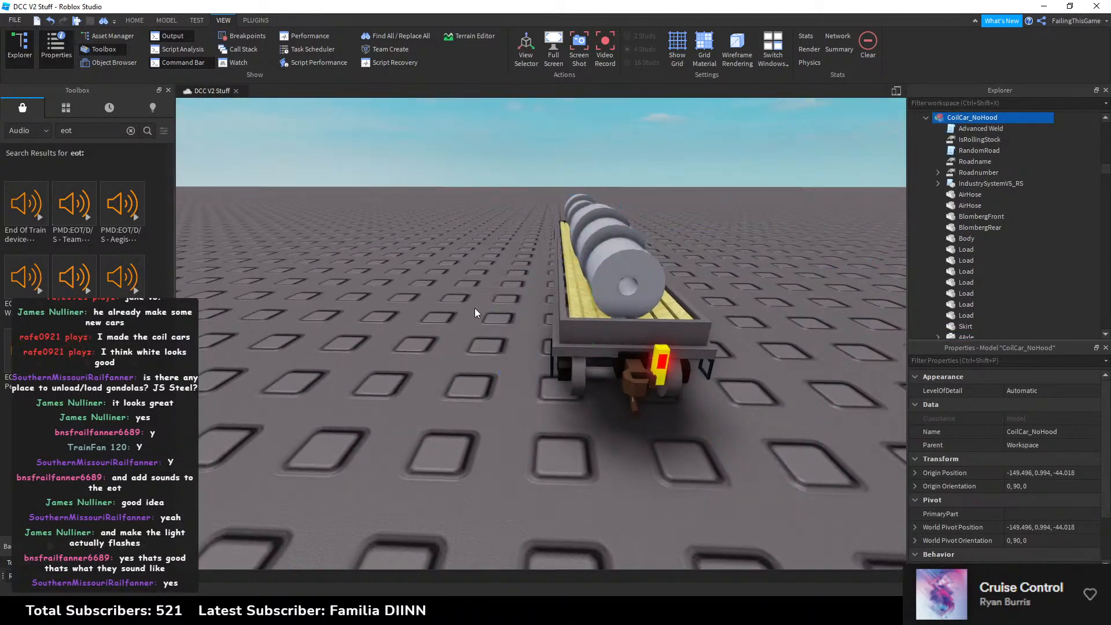
# Step: Cut the red EOTlightR part out of the copied open coil car and delete the car
pyautogui.keyDown('alt'); pyautogui.click(661, 362); pyautogui.keyUp('alt')
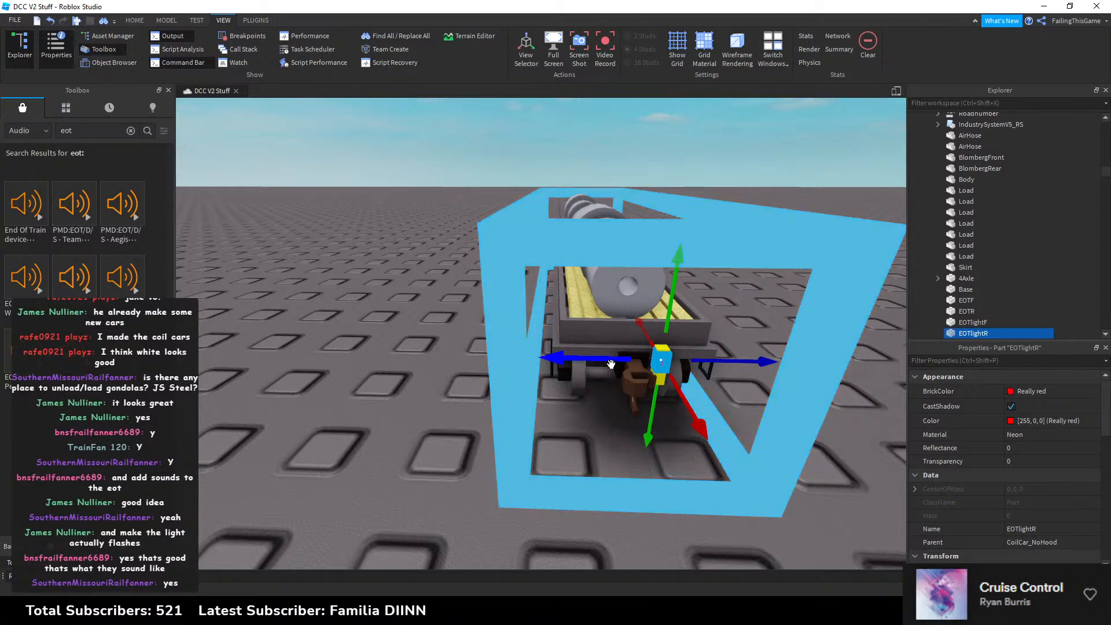
pyautogui.press('Delete')
pyautogui.click(610, 326)
pyautogui.press('Delete')
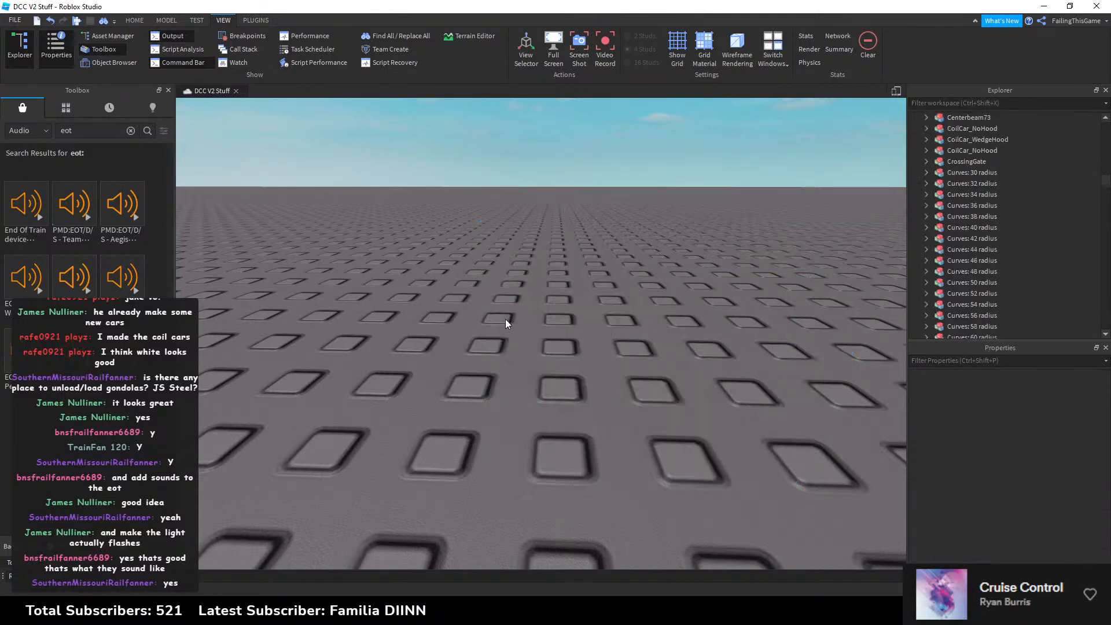
# Step: Paste the cut EOT light into the workspace and raise it above the baseplate
pyautogui.hotkey('ctrl', 'v')
pyautogui.moveTo(668, 284); pyautogui.dragTo(713, 265, button='right')
pyautogui.scroll(3, 710, 268)
pyautogui.moveTo(538, 263); pyautogui.dragTo(539, 224)
pyautogui.click(599, 225)
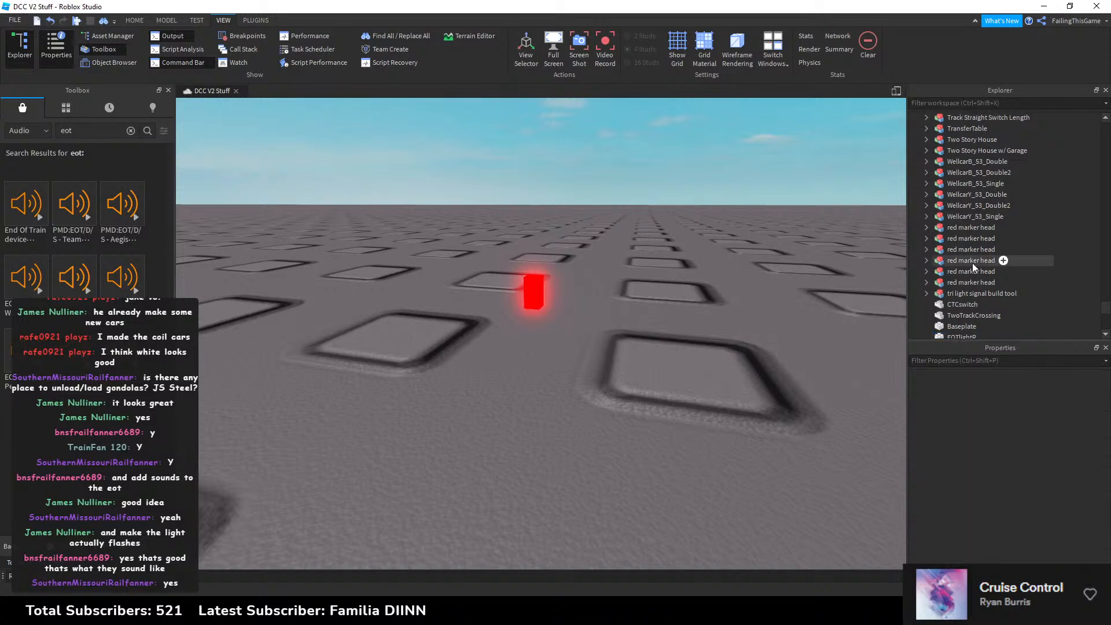
# Step: Find the standalone EOTlightR part in the workspace and add a new Script to it
pyautogui.scroll(-3, 972, 267)
pyautogui.click(985, 276)
pyautogui.click(986, 276)
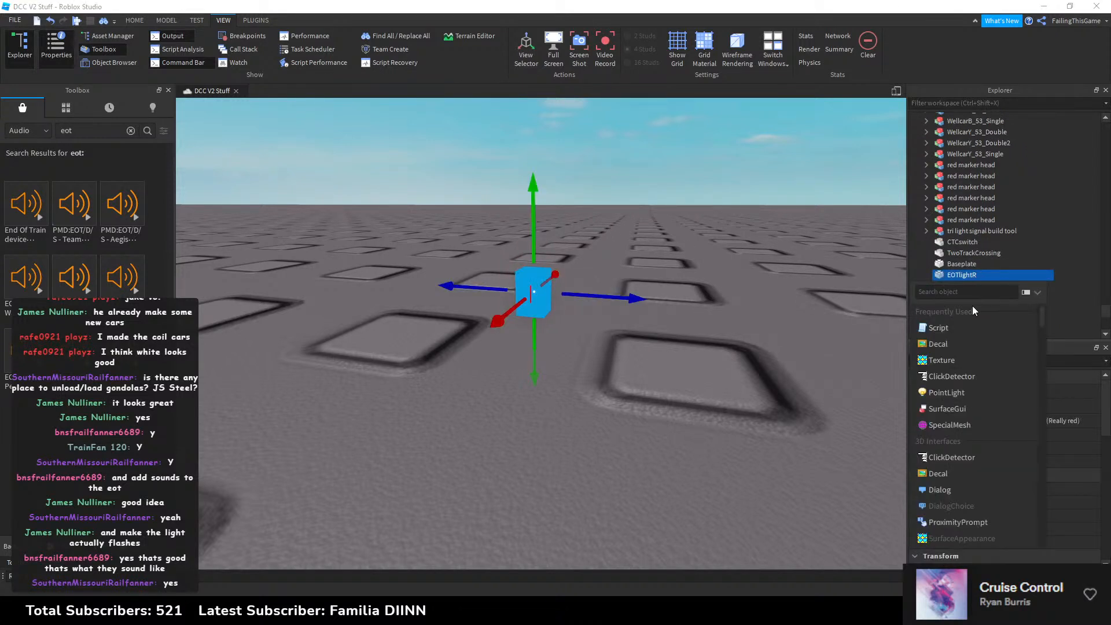
pyautogui.click(943, 328)
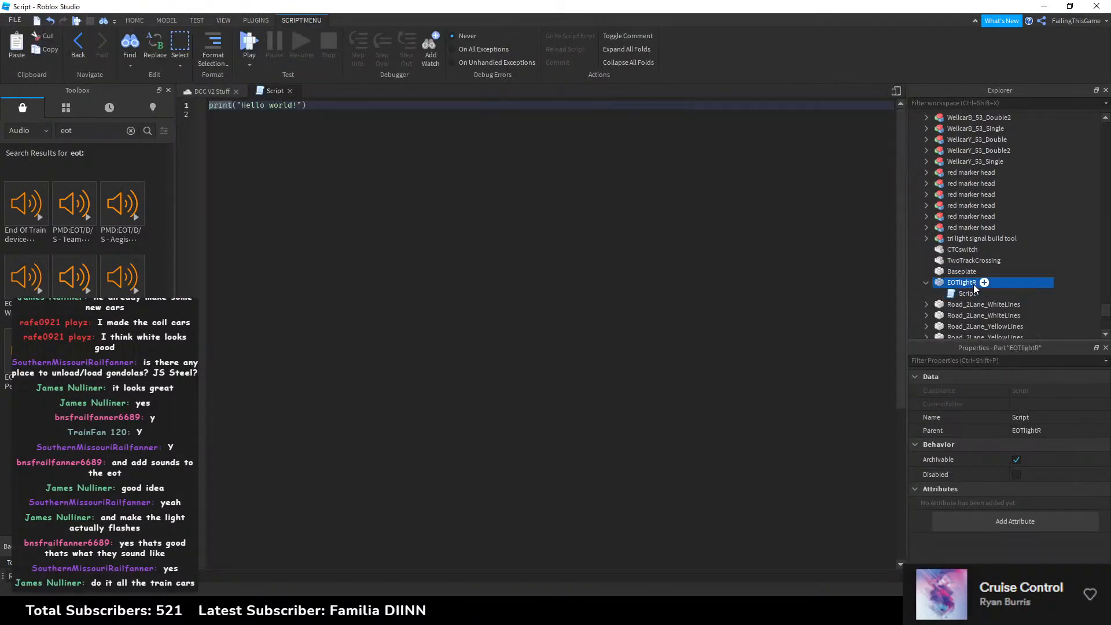
# Step: Add a Sound object to EOTlightR and move the new script inside the sound
pyautogui.click(984, 282)
pyautogui.write('so')
pyautogui.click(937, 321)
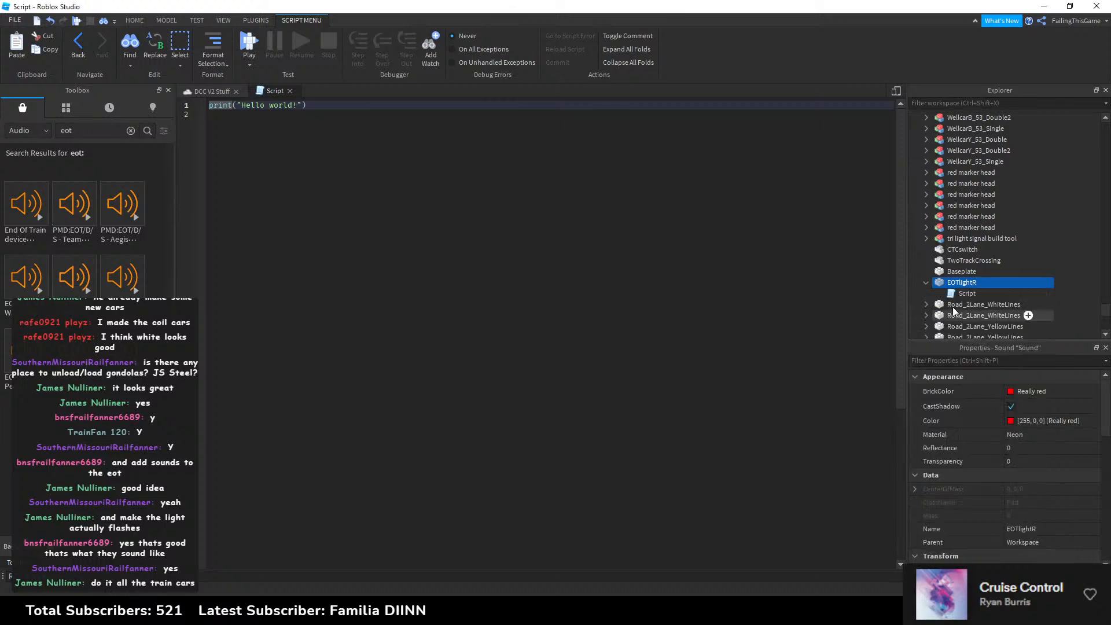
pyautogui.rightClick(972, 305)
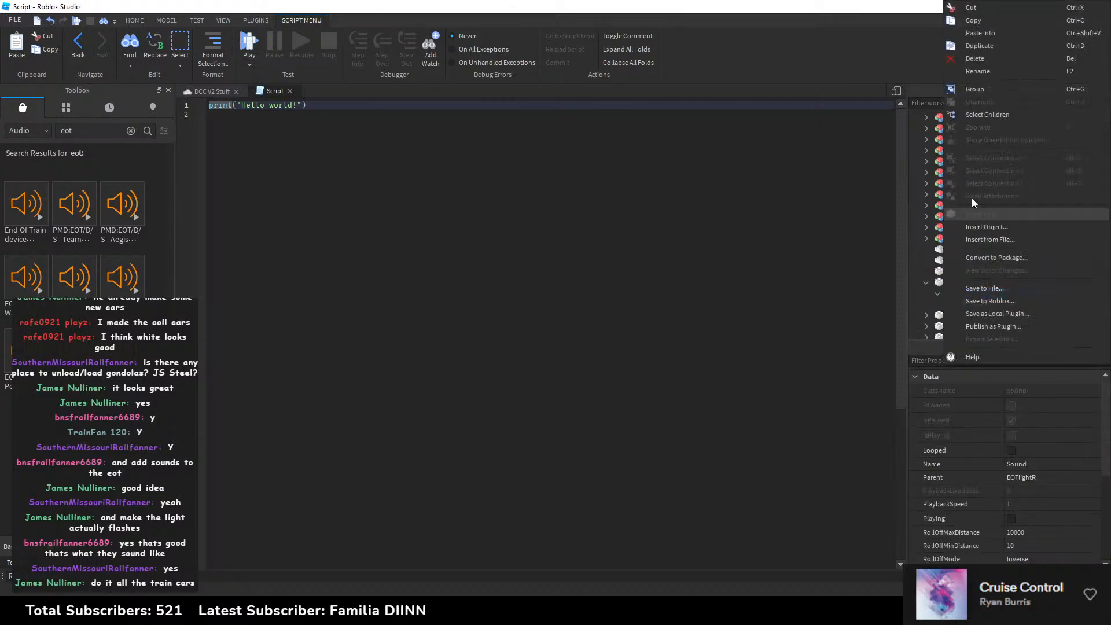
pyautogui.click(991, 61)
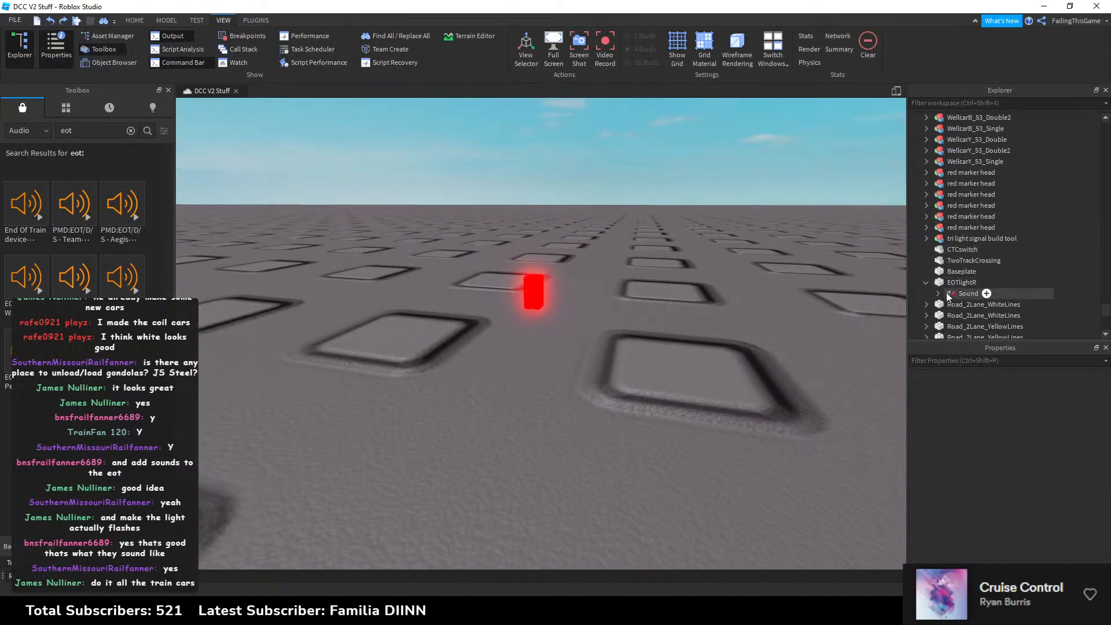
# Step: Rename the sound in EOTlightR to EOTSound and expand it to show its script
pyautogui.rightClick(956, 294)
pyautogui.click(985, 74)
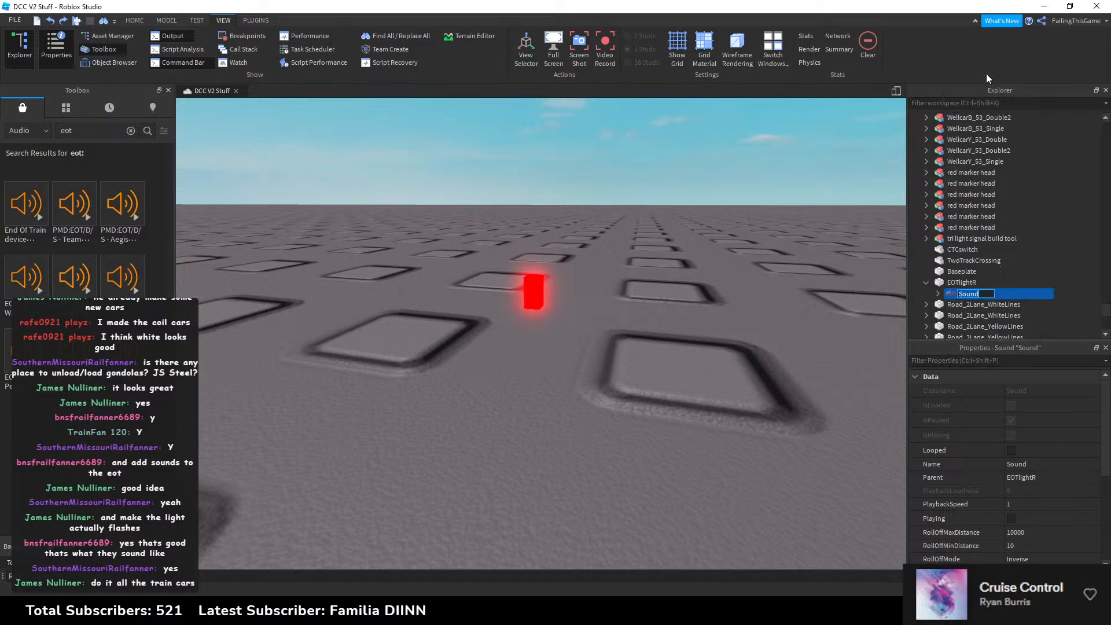
pyautogui.write('EOT_A')
pyautogui.press('BackSpace')
pyautogui.press('BackSpace')
pyautogui.press('BackSpace')
pyautogui.press('BackSpace')
pyautogui.write('EOTSound')
pyautogui.press('Return')
pyautogui.click(936, 294)
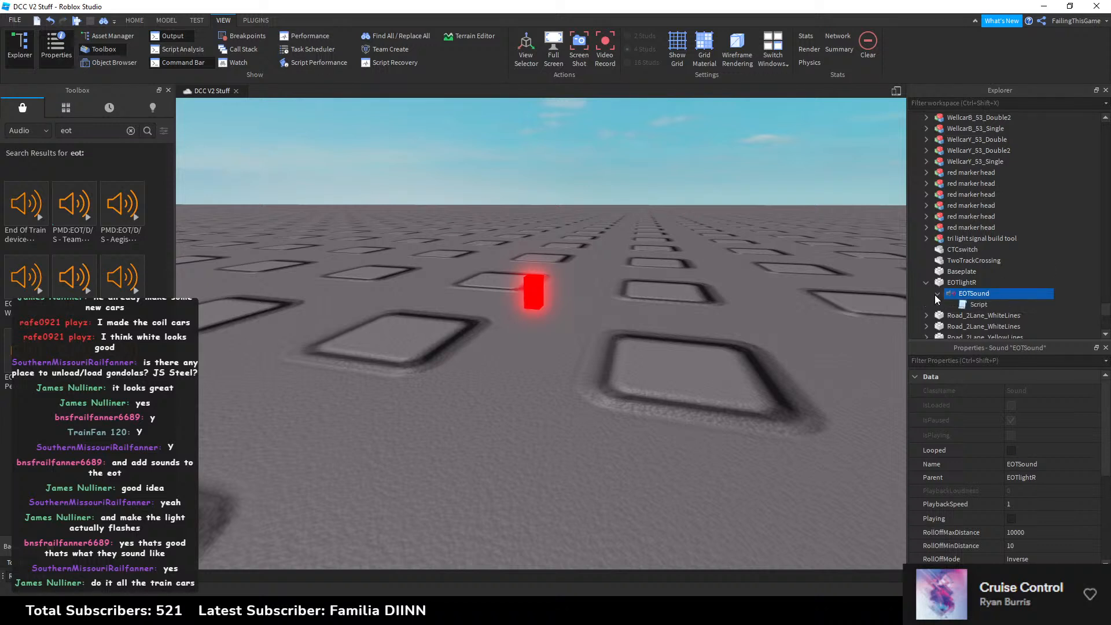
pyautogui.click(42, 186)
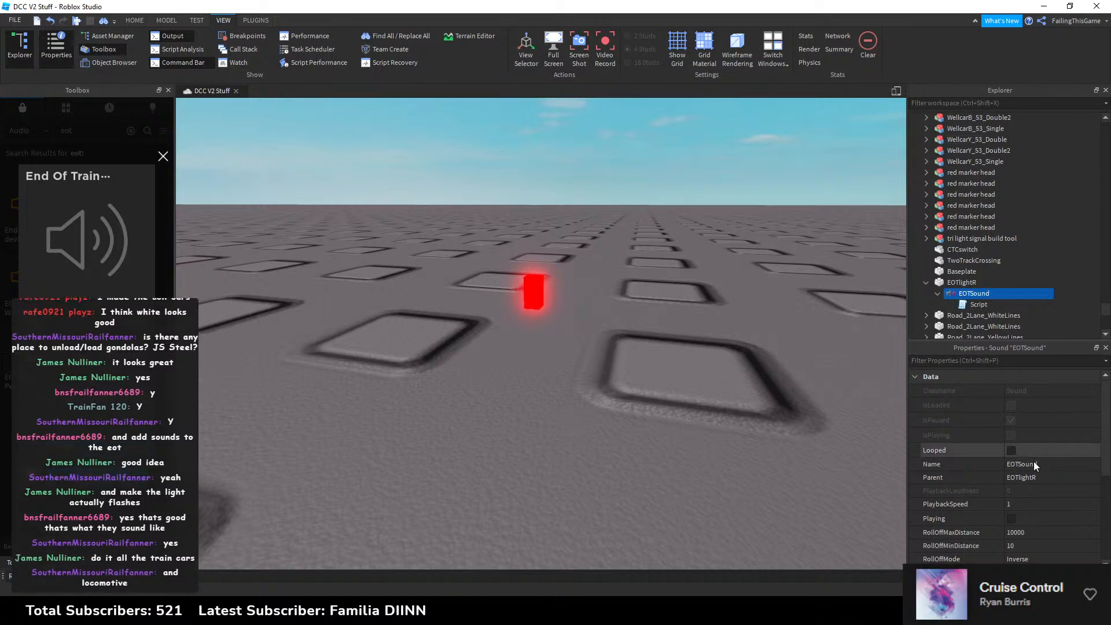
pyautogui.scroll(-3, 1047, 498)
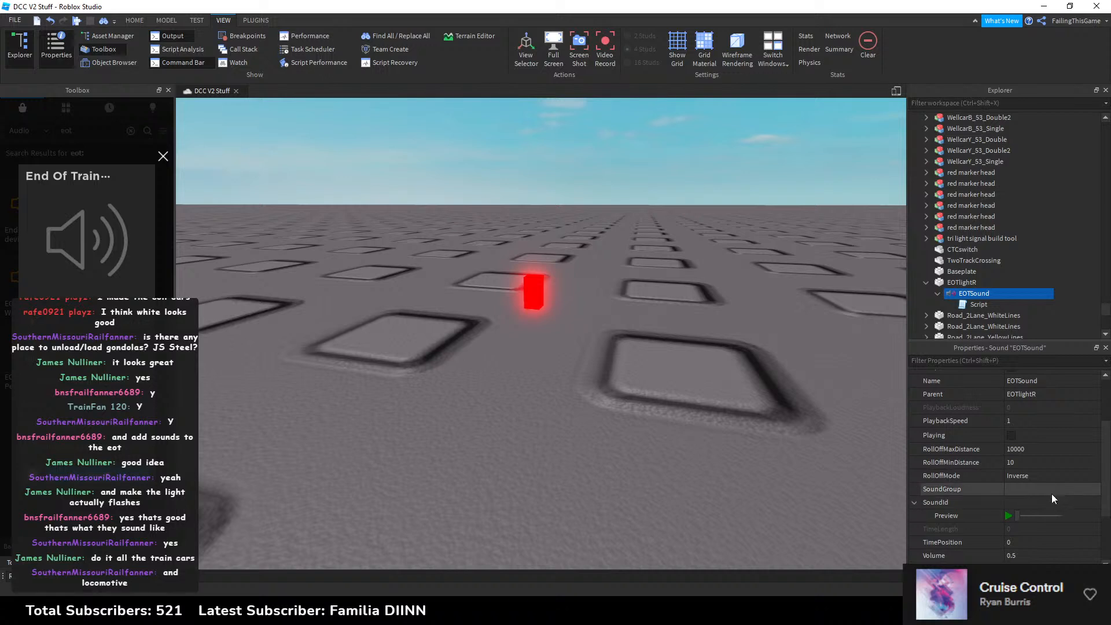
pyautogui.click(1051, 489)
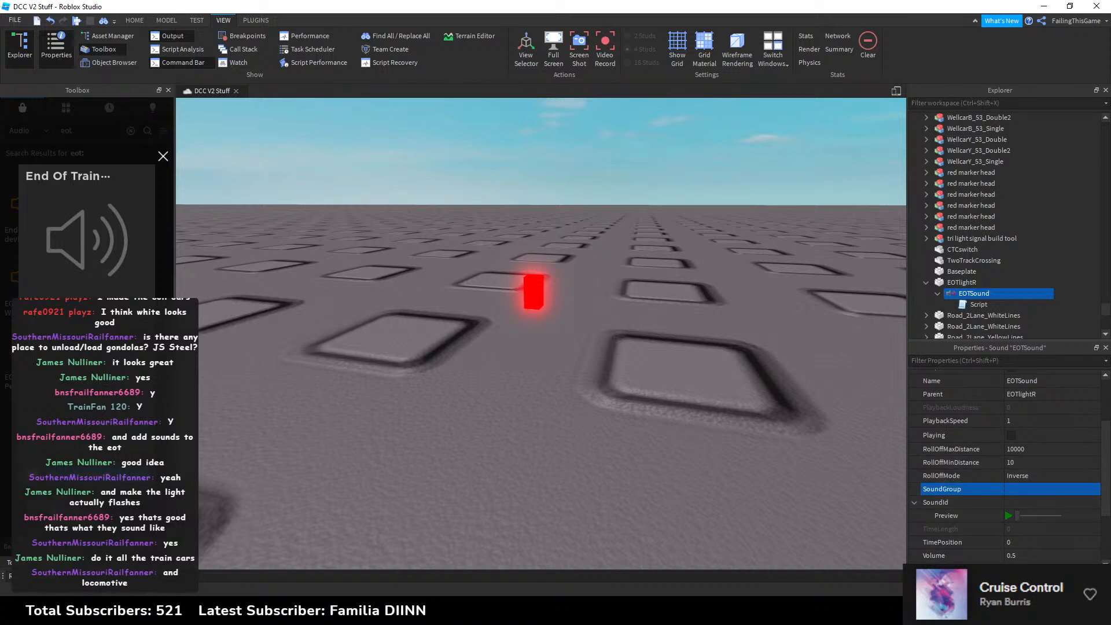
pyautogui.scroll(-4, 1032, 488)
pyautogui.scroll(4, 1046, 455)
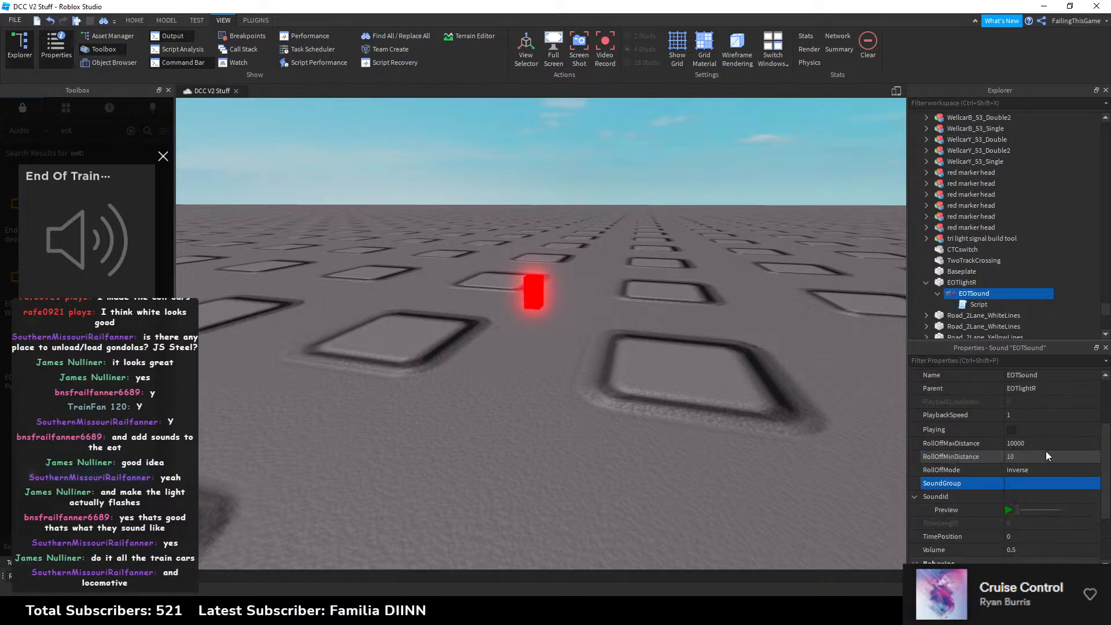
pyautogui.scroll(3, 1044, 445)
pyautogui.scroll(-2, 1043, 439)
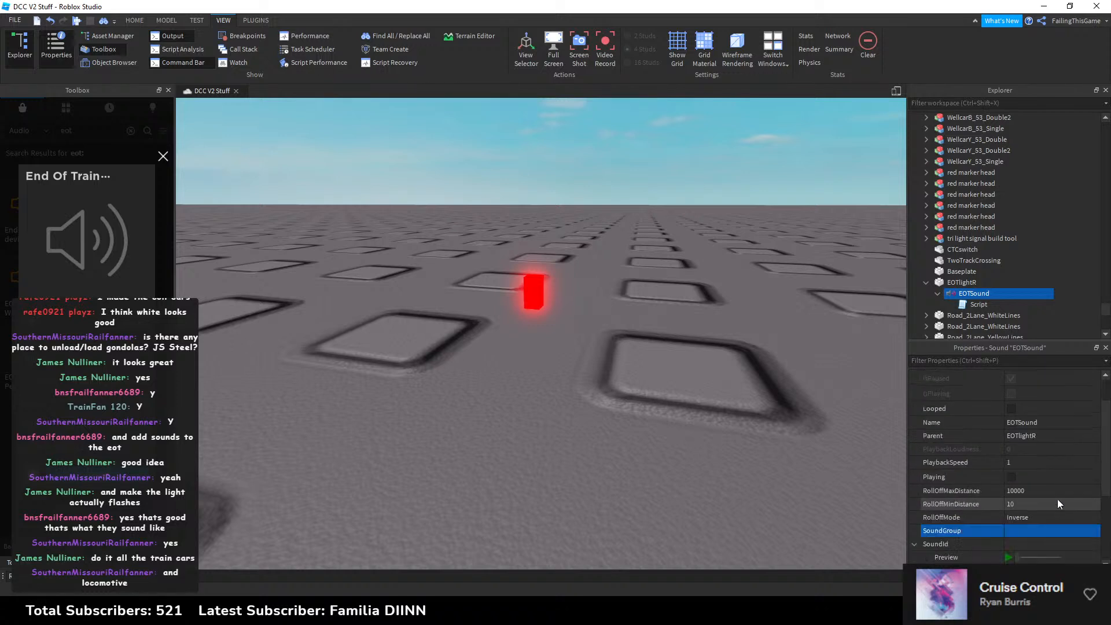
pyautogui.click(1039, 544)
pyautogui.hotkey('ctrl', 'v')
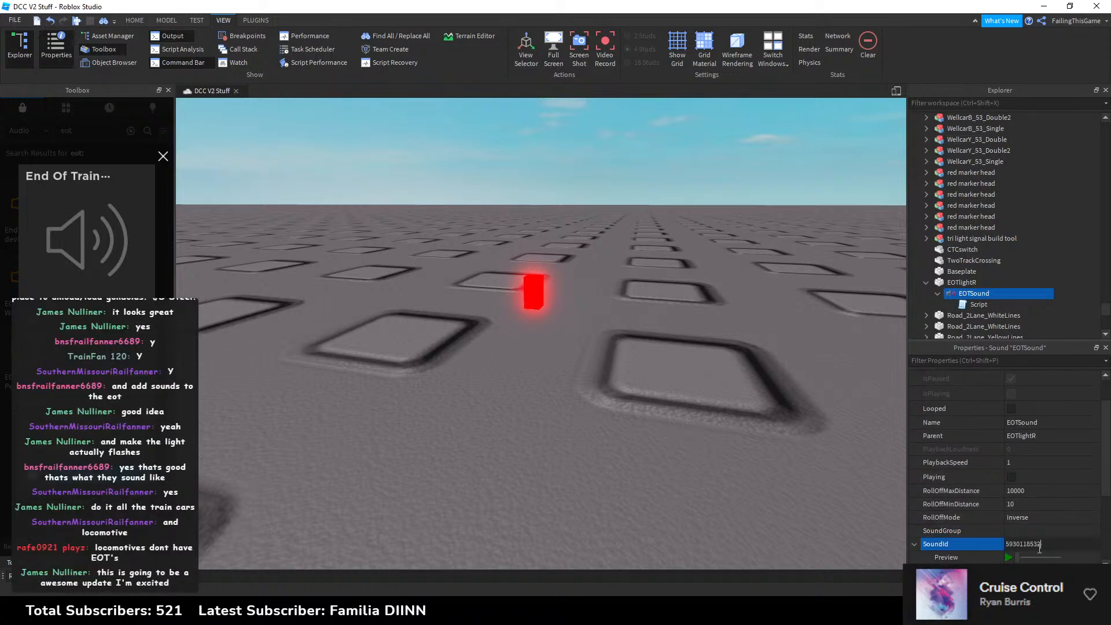
pyautogui.press('Return')
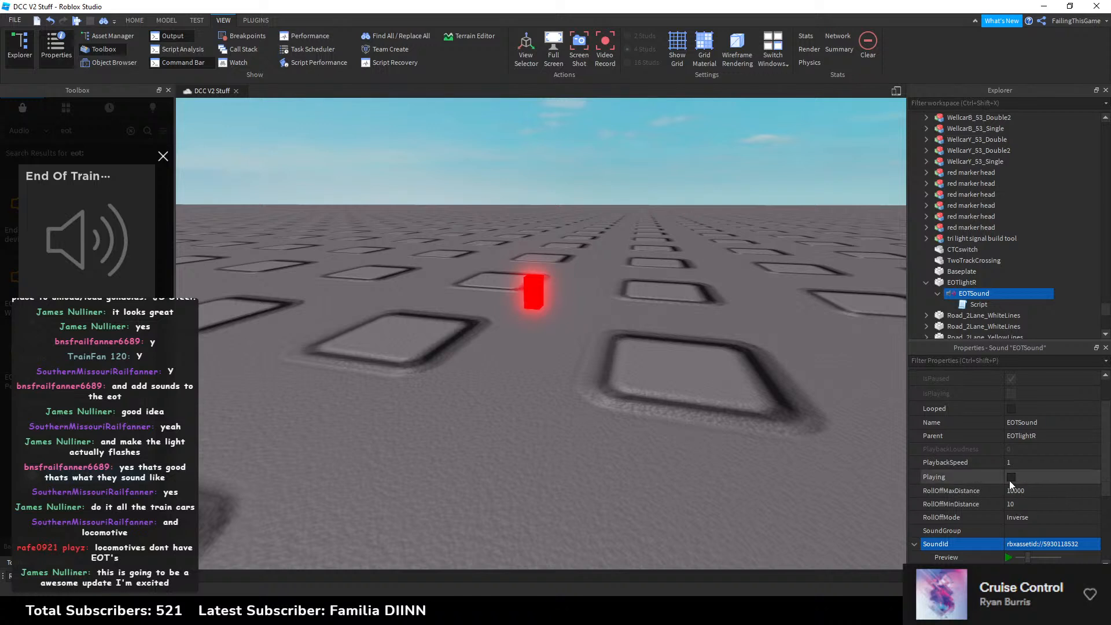
pyautogui.click(1004, 405)
pyautogui.scroll(-3, 998, 530)
pyautogui.click(1008, 516)
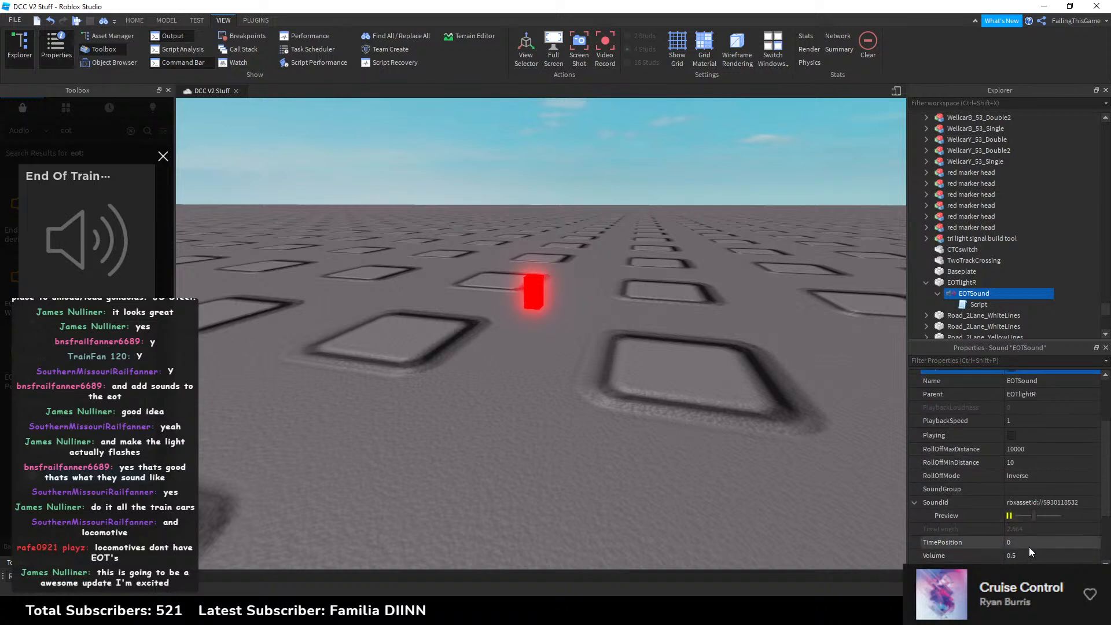
# Step: Try a playback speed of 0.9 on EOTSound, return it to 1 and stop the preview
pyautogui.click(1030, 421)
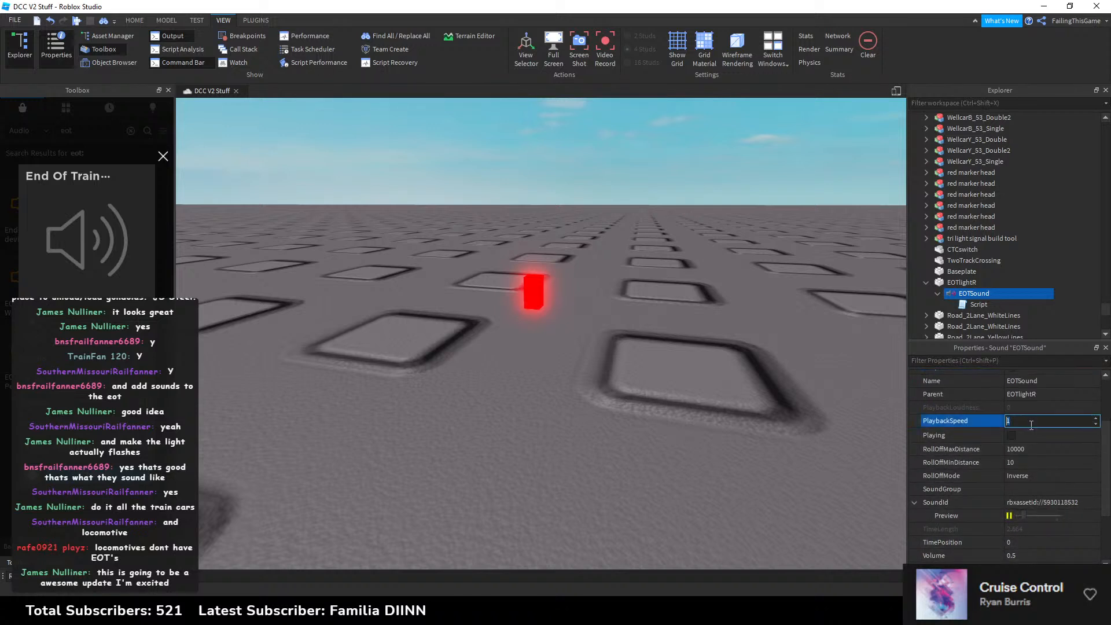
pyautogui.write('0.8')
pyautogui.press('BackSpace')
pyautogui.write('9')
pyautogui.press('Return')
pyautogui.click(1031, 425)
pyautogui.press('BackSpace')
pyautogui.press('BackSpace')
pyautogui.press('BackSpace')
pyautogui.write('1')
pyautogui.press('Return')
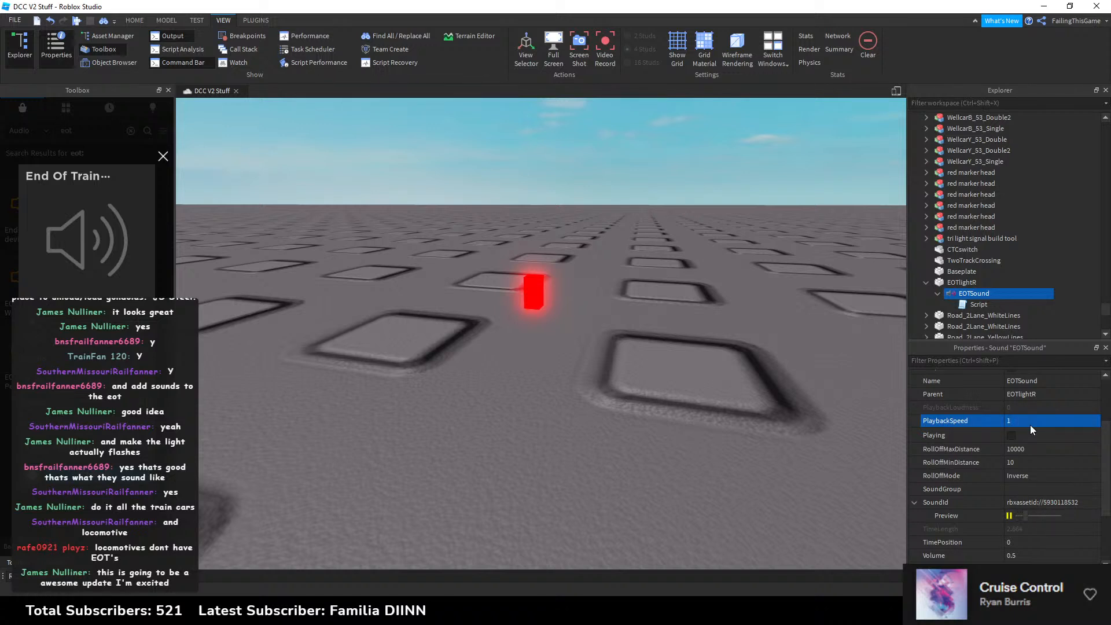
pyautogui.click(1008, 515)
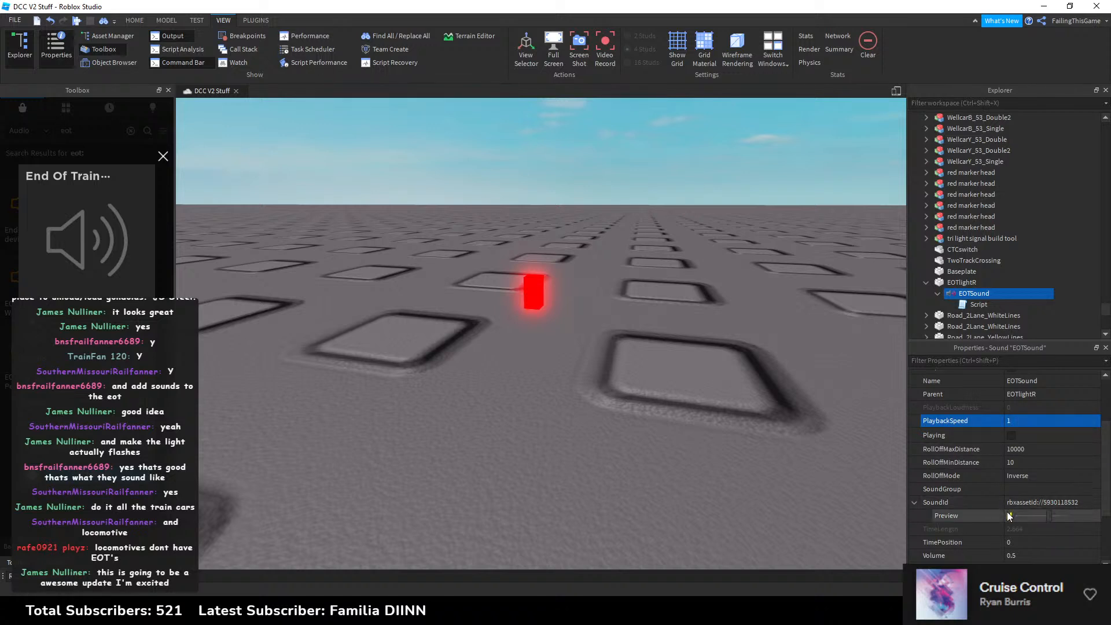
pyautogui.click(170, 175)
pyautogui.click(136, 266)
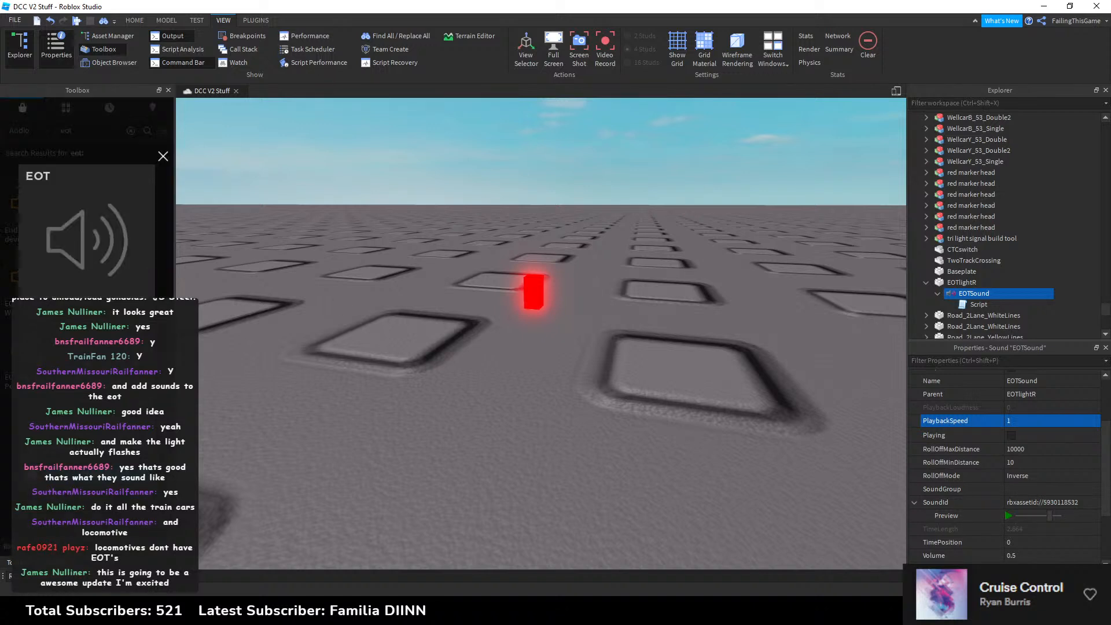
pyautogui.click(1084, 503)
pyautogui.hotkey('ctrl', 'v')
pyautogui.press('Return')
pyautogui.click(1009, 515)
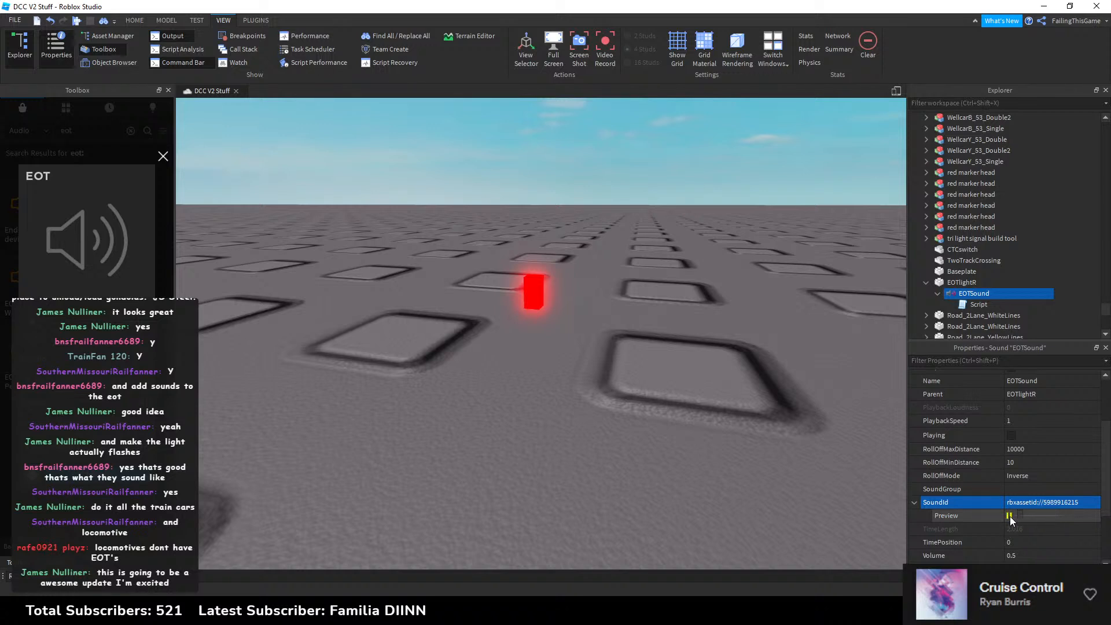
pyautogui.click(1008, 516)
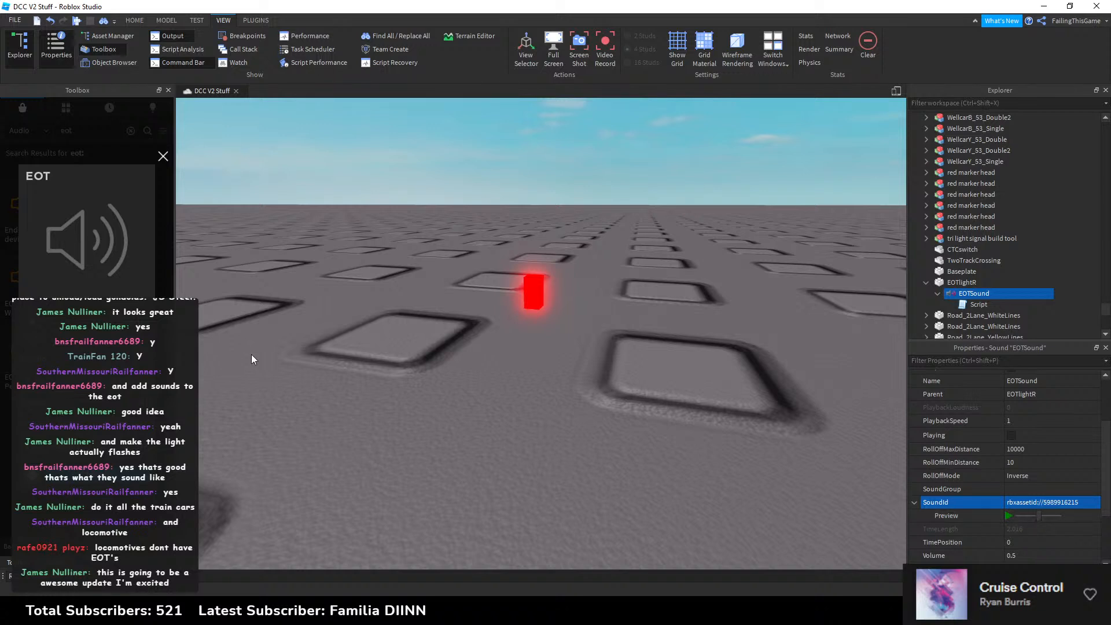
pyautogui.click(162, 156)
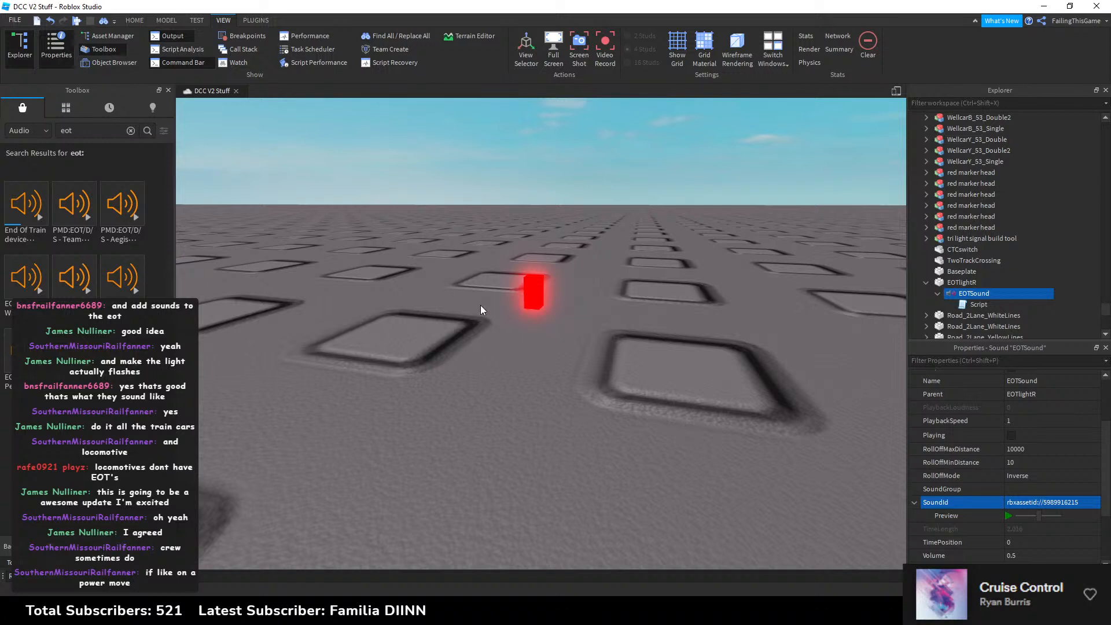
pyautogui.click(42, 190)
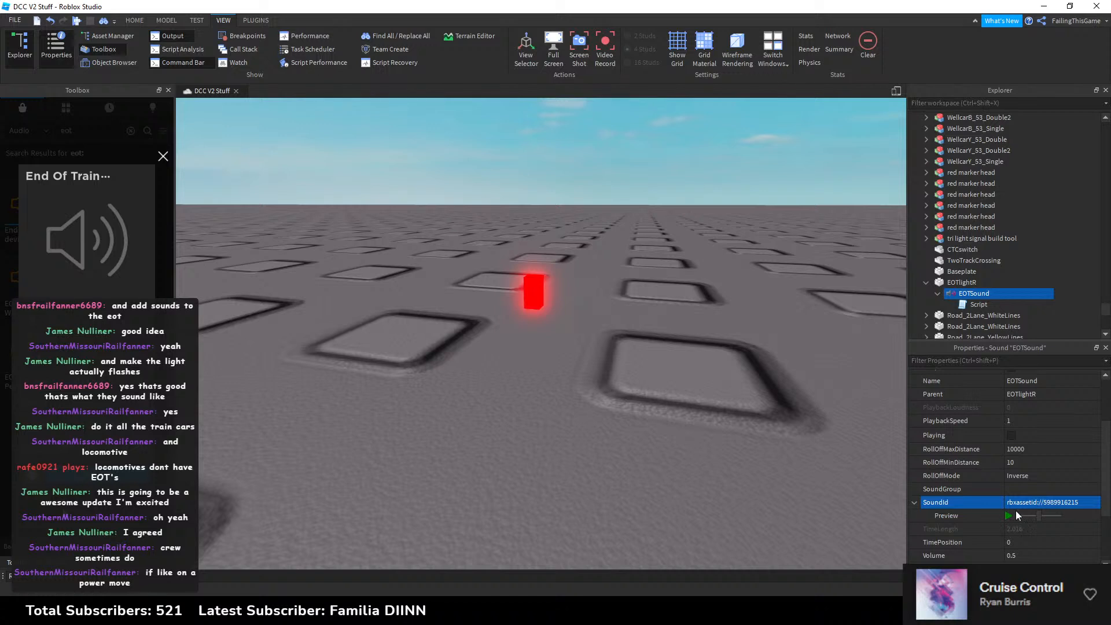
pyautogui.click(1062, 497)
pyautogui.hotkey('ctrl', 'v')
# Step: Set EOTSound's RollOffMinDistance to 20 and preview the sound both near to and far from the light
pyautogui.click(1021, 467)
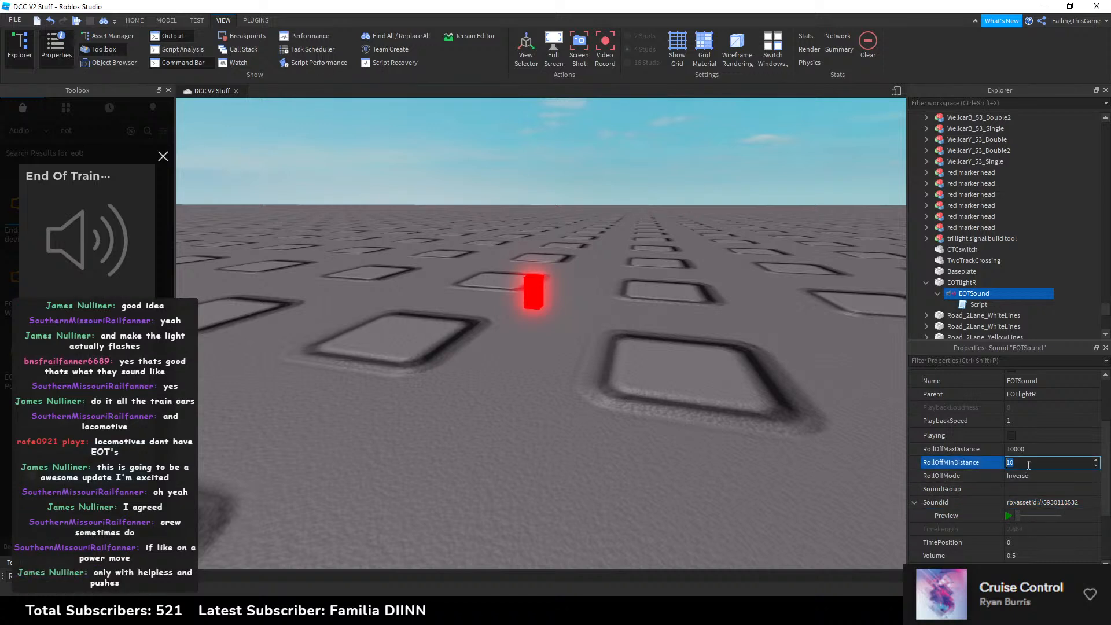
pyautogui.write('30')
pyautogui.press('BackSpace')
pyautogui.write('20')
pyautogui.click(1008, 515)
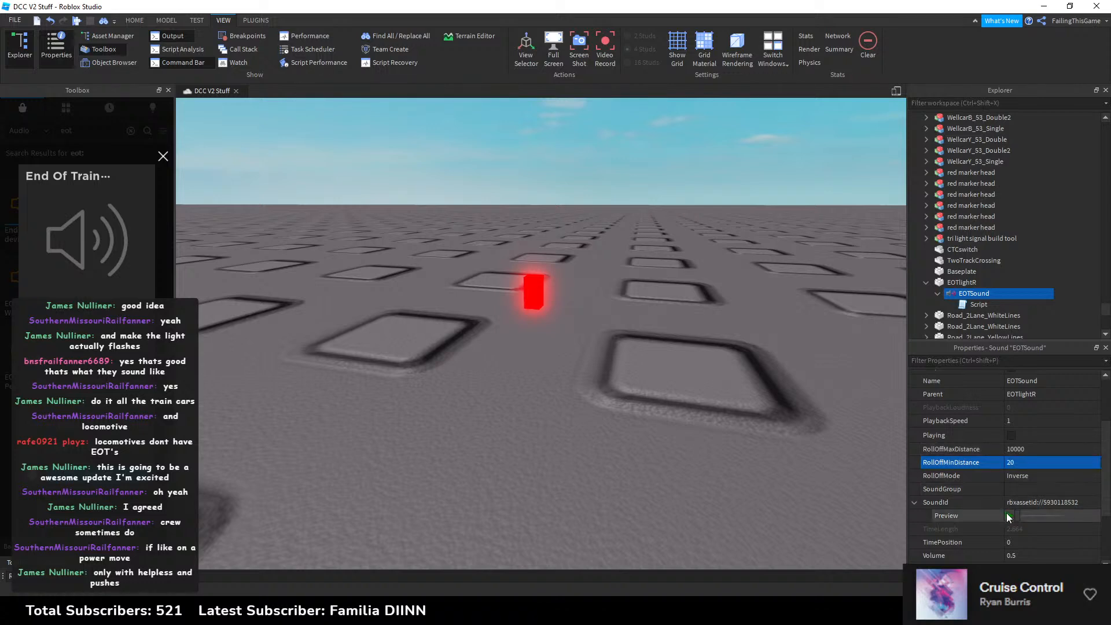
pyautogui.scroll(-5, 696, 397)
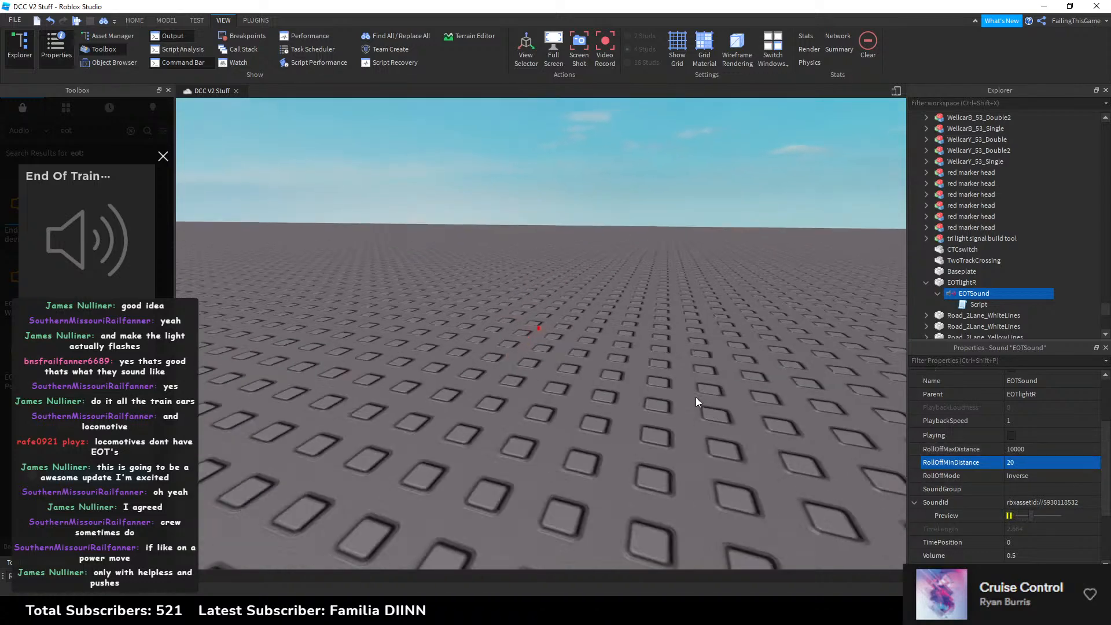
pyautogui.scroll(5, 696, 397)
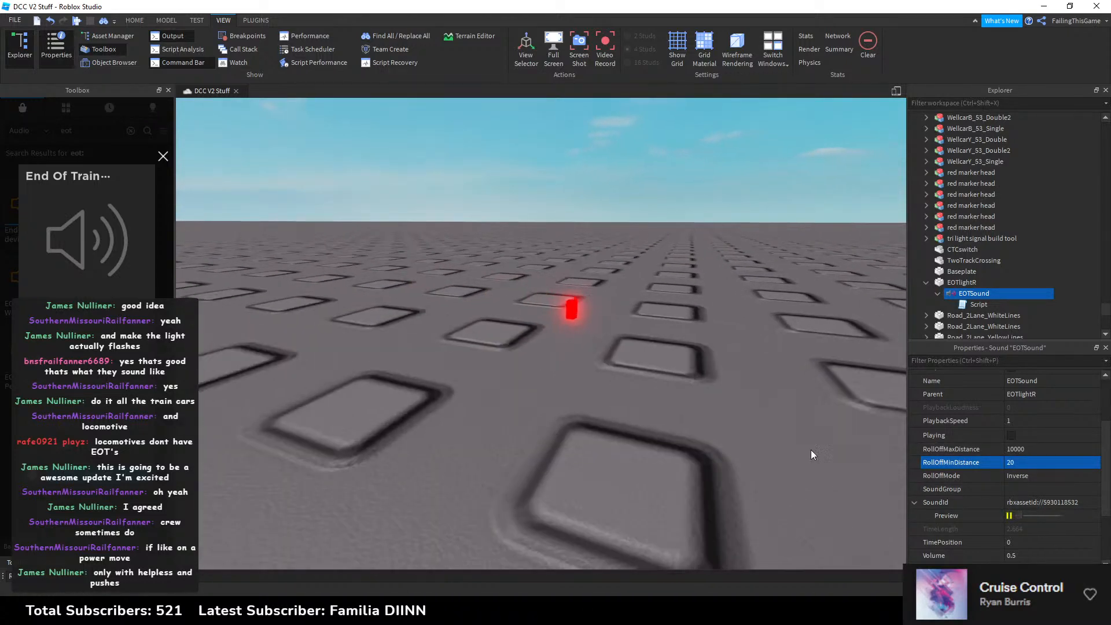
# Step: Stop the preview, set EOTSound's RollOffMinDistance to 10 and RollOffMaxDistance to 30, and preview the sound again
pyautogui.click(1009, 515)
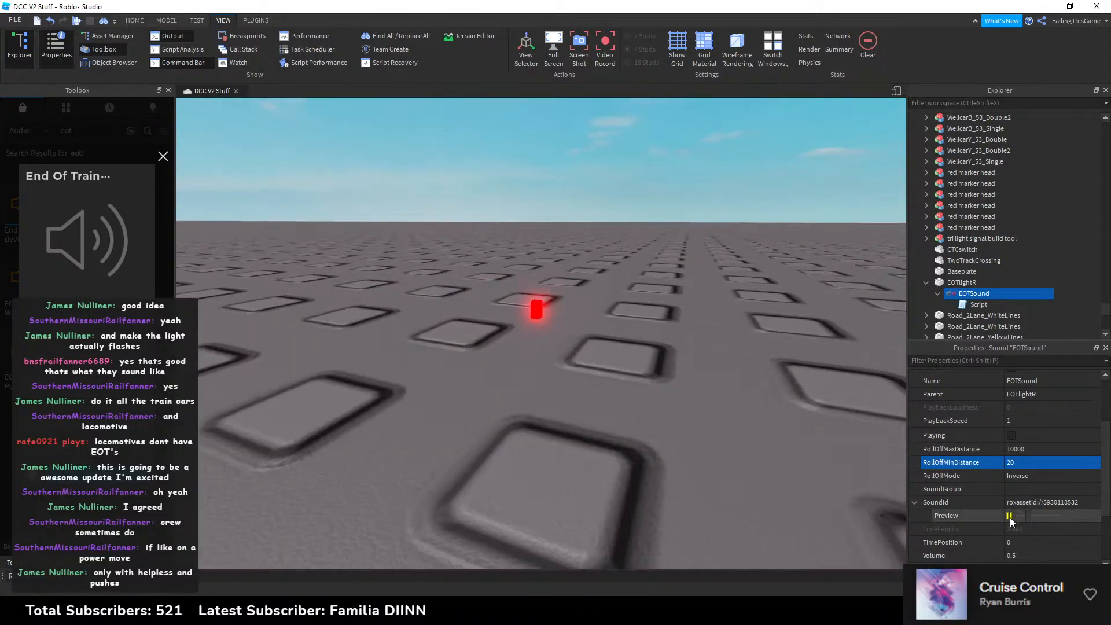
pyautogui.click(1020, 464)
pyautogui.write('10')
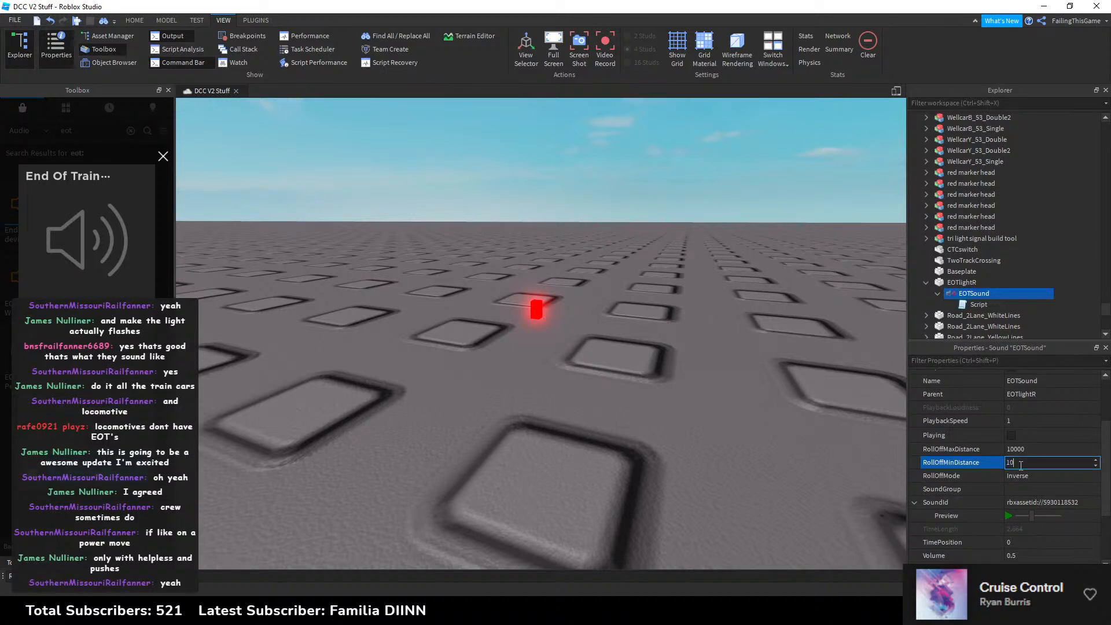
pyautogui.click(1028, 450)
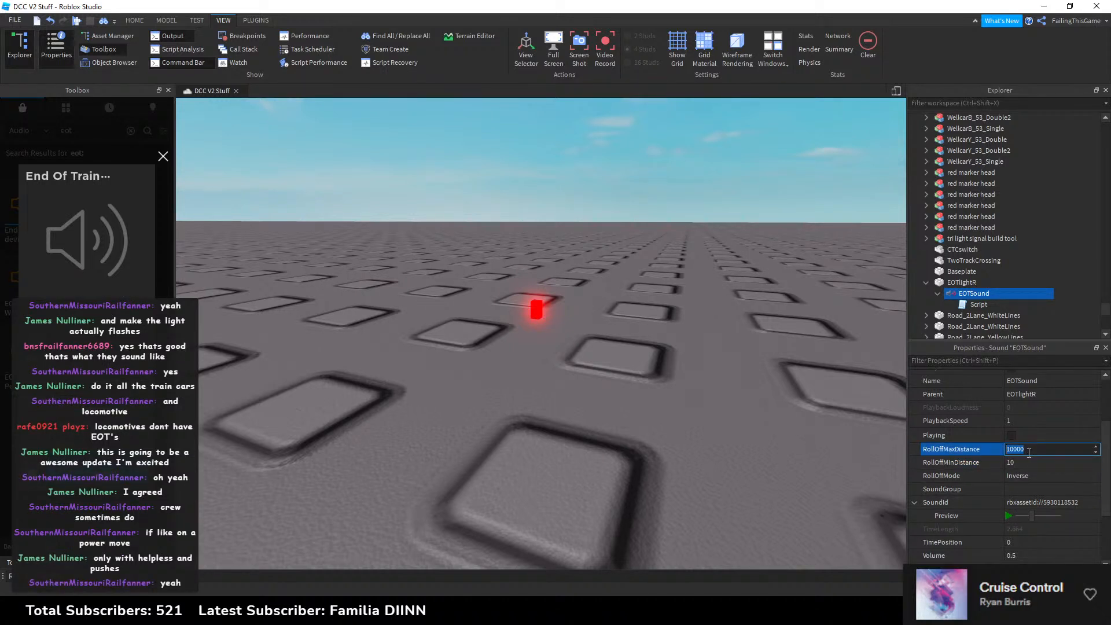
pyautogui.write('30')
pyautogui.click(1009, 515)
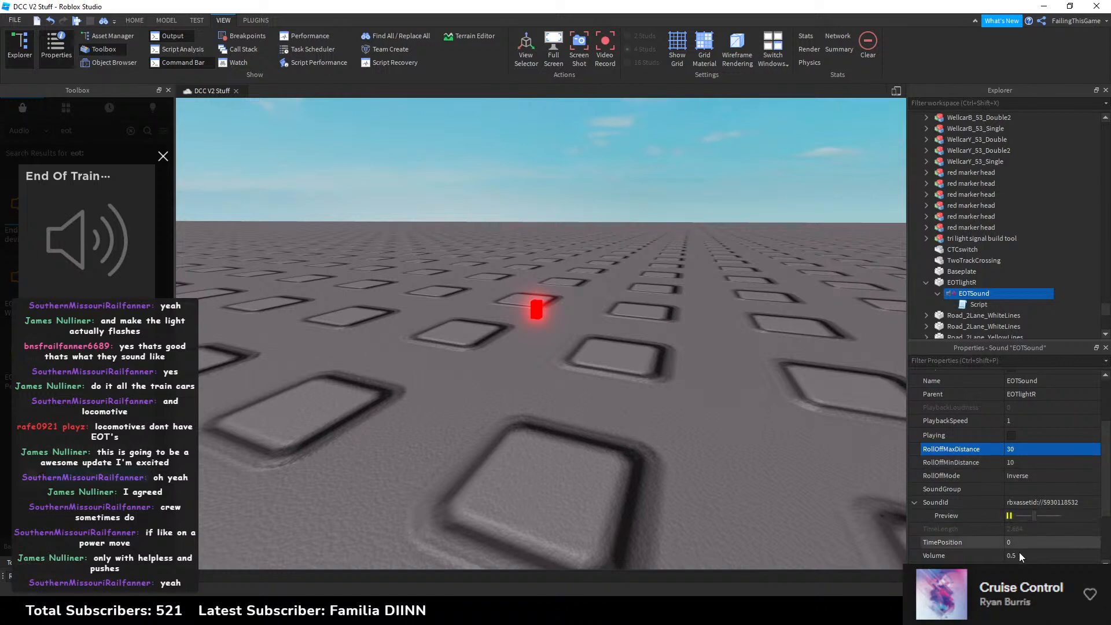
# Step: Set EOTSound's Volume to 0.25 while the preview plays
pyautogui.click(1022, 554)
pyautogui.write('25')
pyautogui.press('Return')
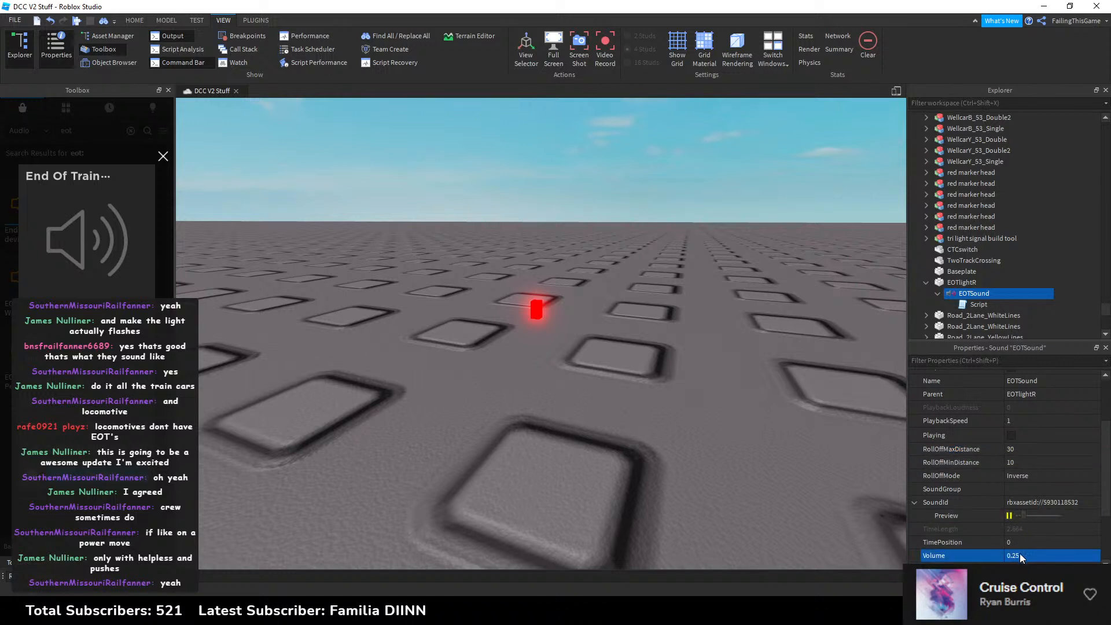
# Step: Try a Volume of 0.1 on EOTSound during the preview, then return it to 0.25
pyautogui.click(1022, 554)
pyautogui.write('0.1')
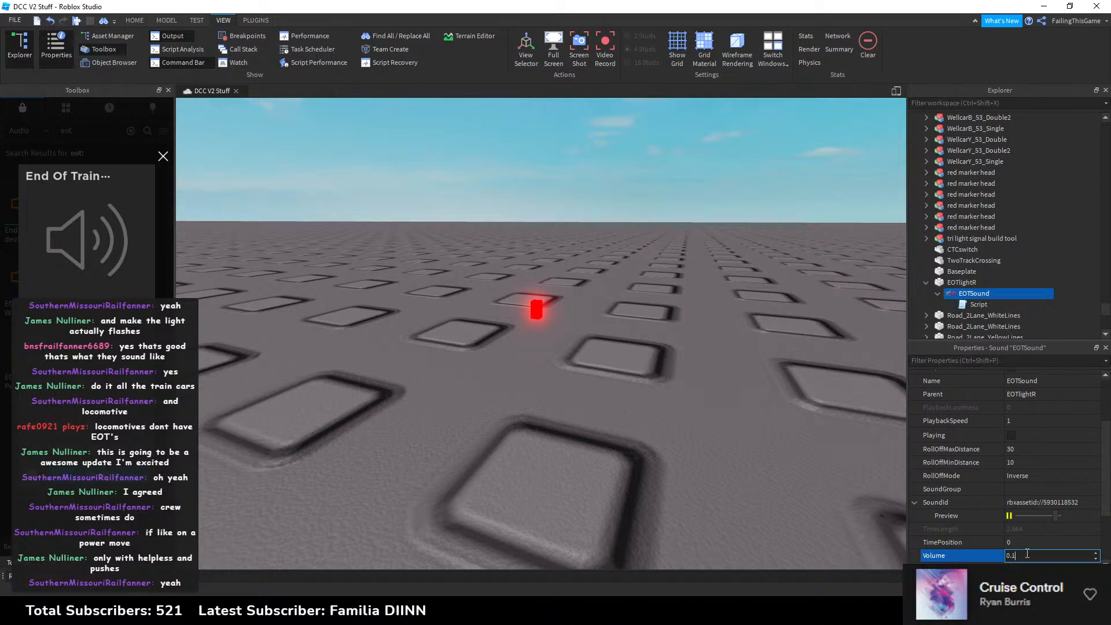
pyautogui.press('Return')
pyautogui.click(1027, 554)
pyautogui.write('0.25')
pyautogui.press('Return')
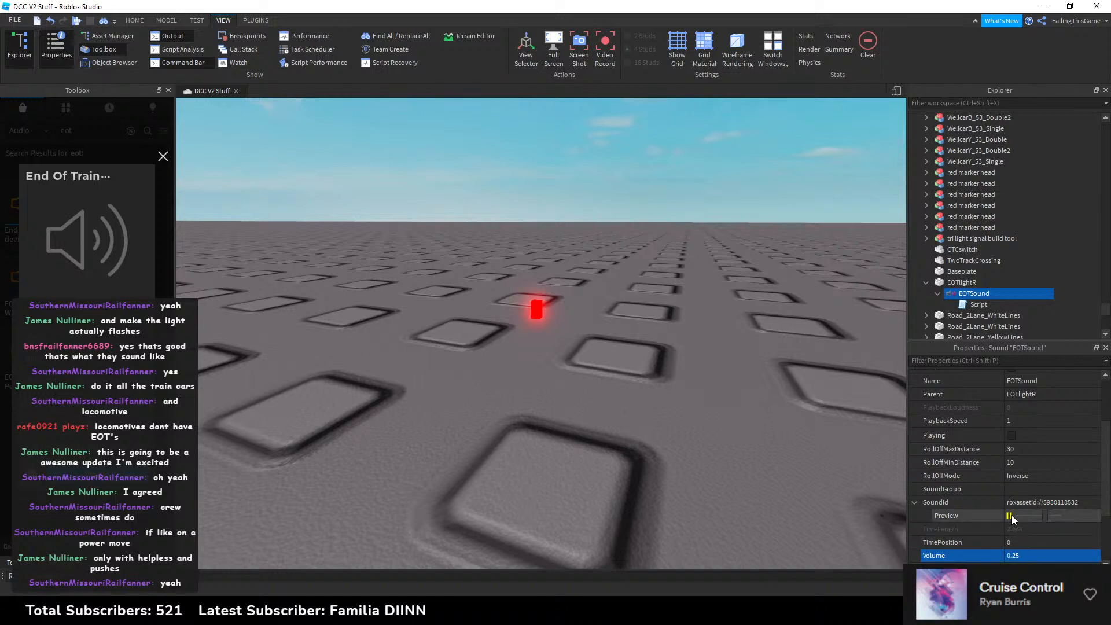
# Step: Stop the EOTSound preview and look through the sound's playback properties
pyautogui.click(1009, 515)
pyautogui.scroll(3, 976, 479)
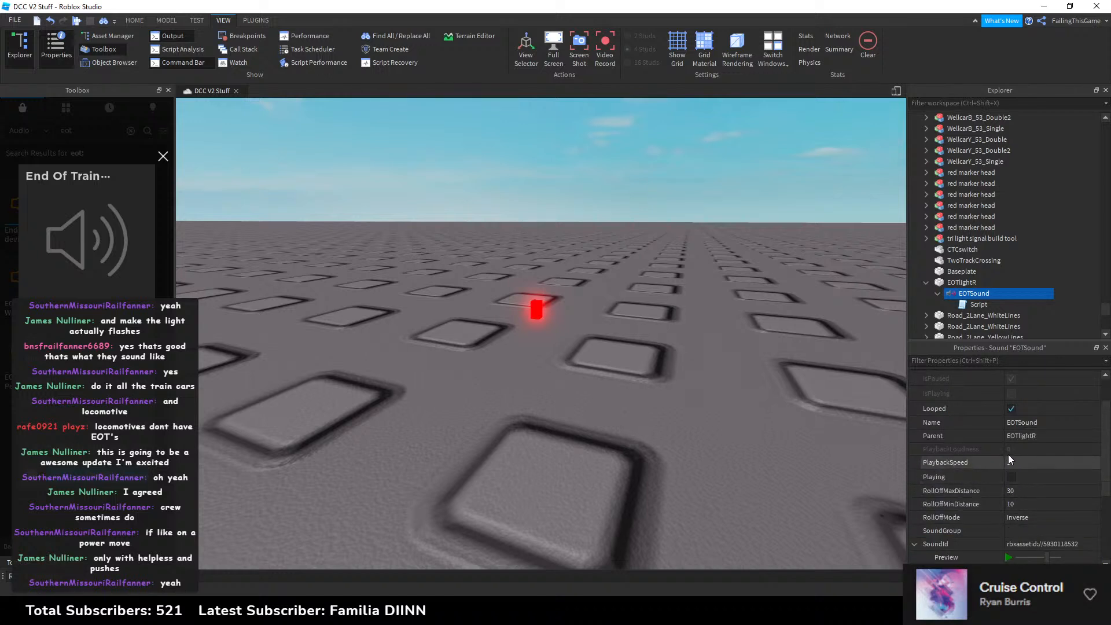
pyautogui.scroll(-2, 976, 456)
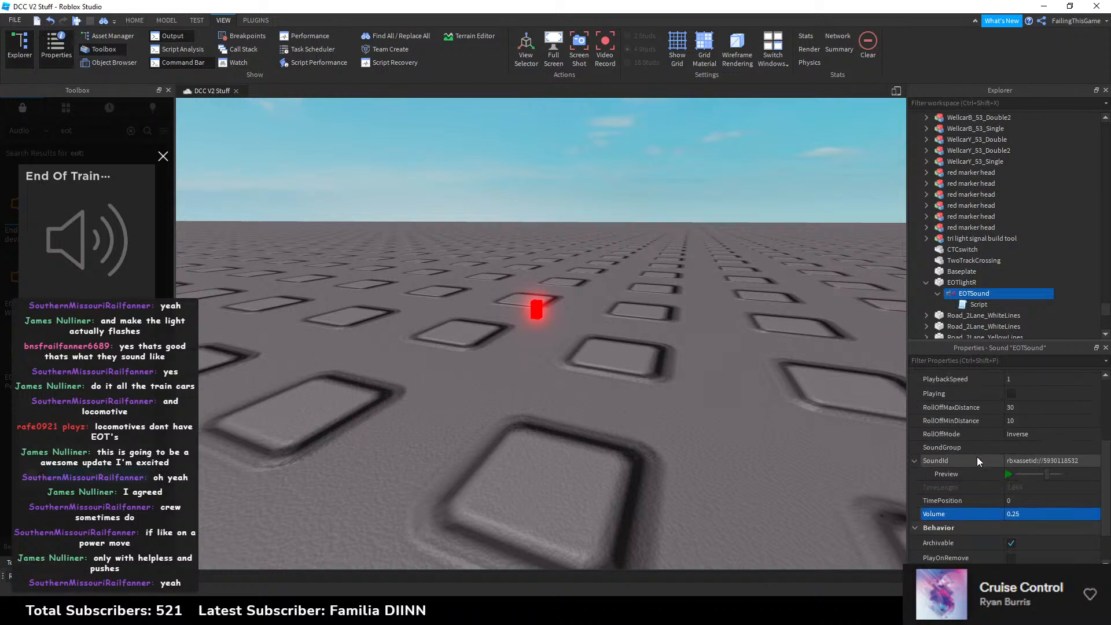
# Step: Replace the default code in EOTSound's Script with a script.Parent.Parent.Changed:Connect(function() handler and begin an if statement inside it
pyautogui.doubleClick(952, 306)
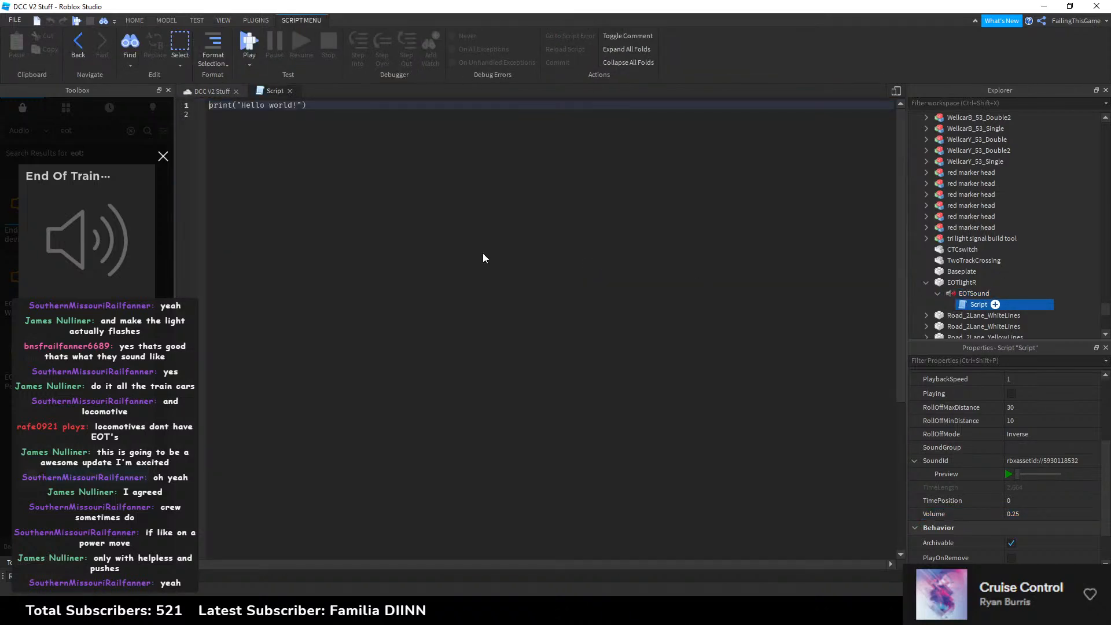
pyautogui.hotkey('ctrl', 'a')
pyautogui.write('sc')
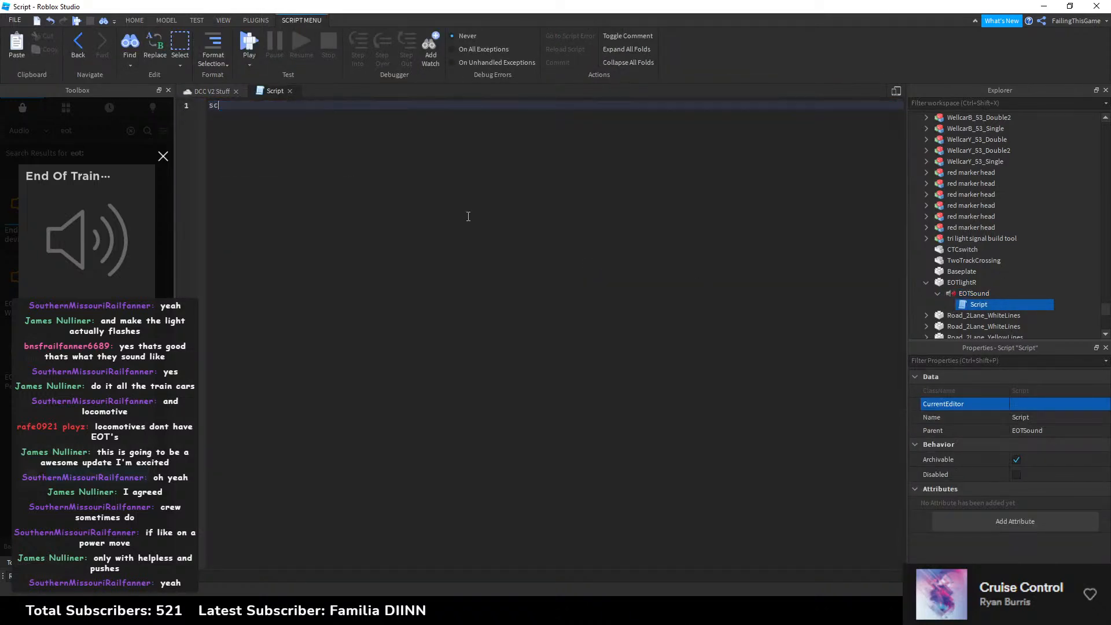
pyautogui.write('ript.Parent.Parent.ch')
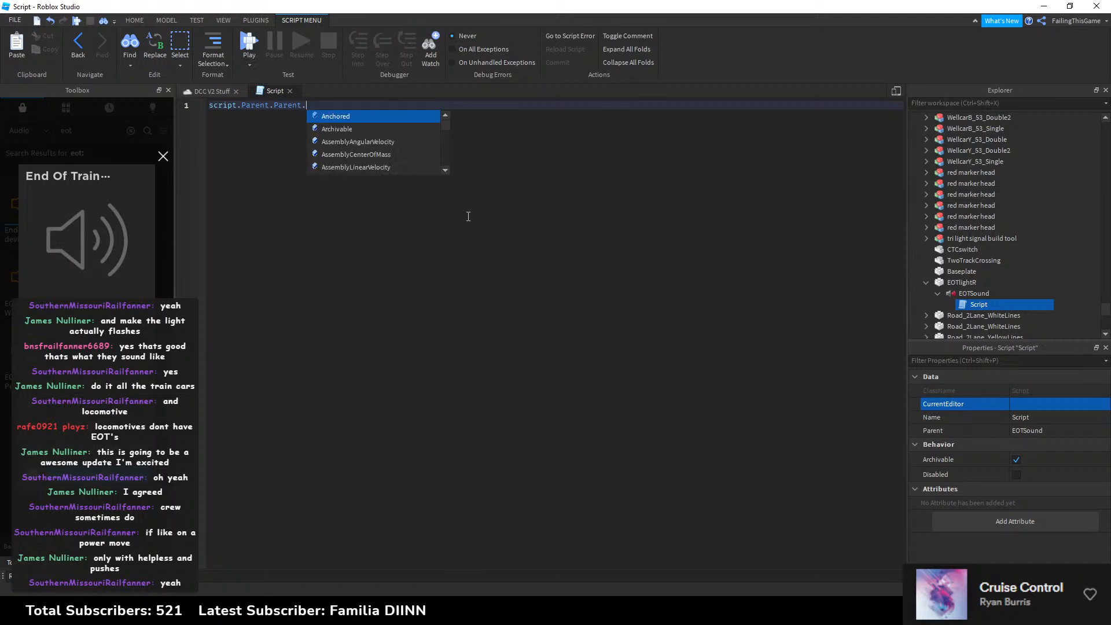
pyautogui.press('Tab')
pyautogui.write('(function()')
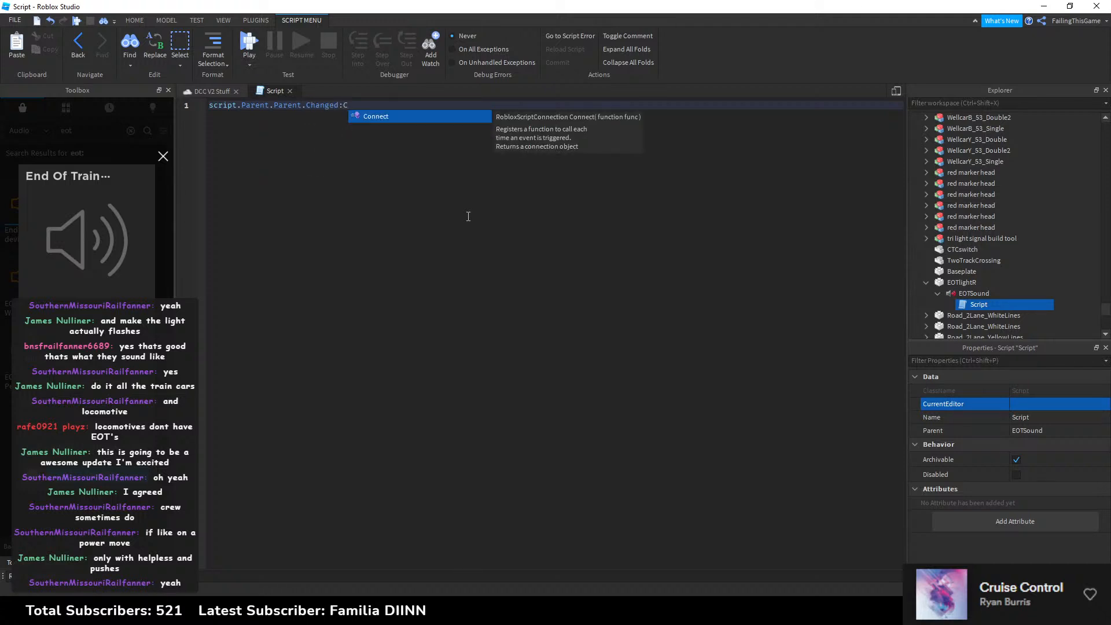
pyautogui.press('Return')
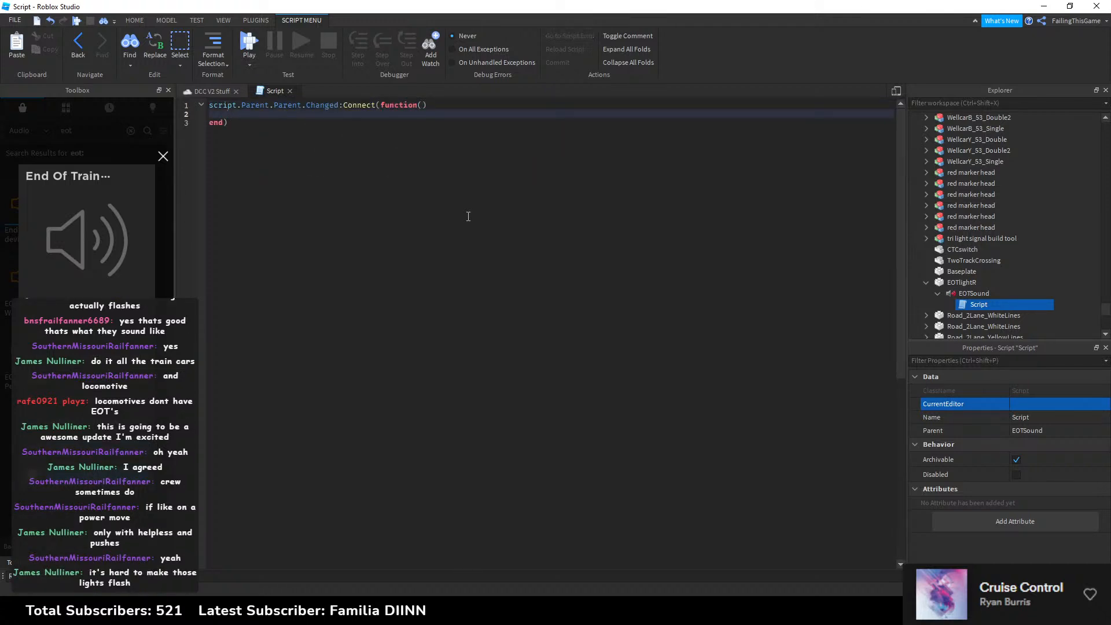
pyautogui.write('if sc')
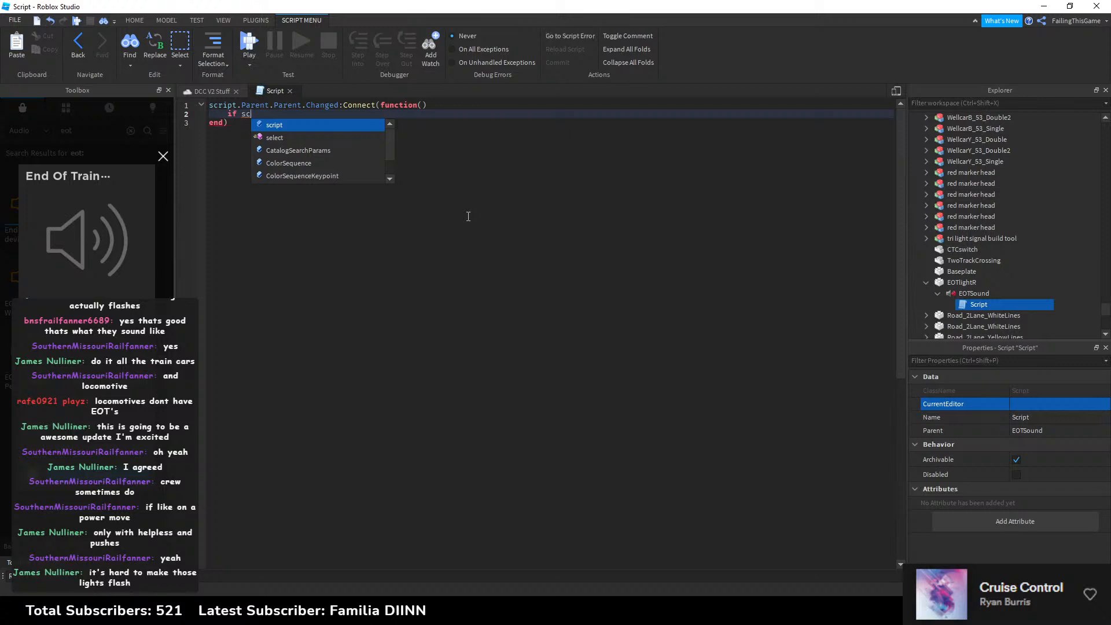
# Step: Declare local lightPart = script.Parent.Parent on a new first line above the Changed handler
pyautogui.press('Escape')
pyautogui.hotkey('ctrl', 'Home')
pyautogui.press('Return')
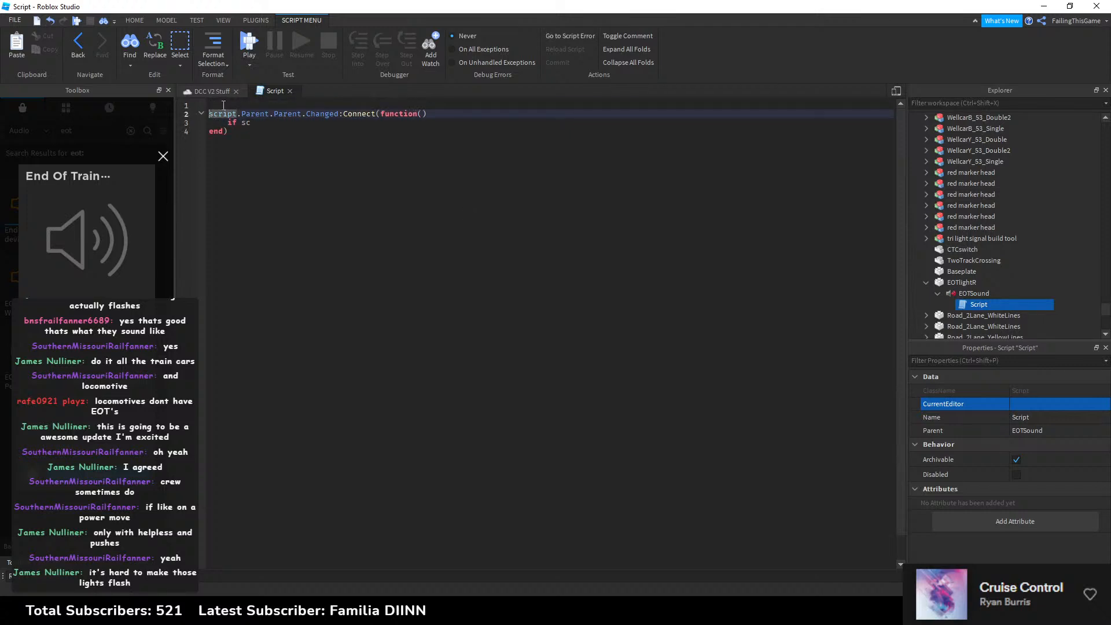
pyautogui.press('Up')
pyautogui.write('local light')
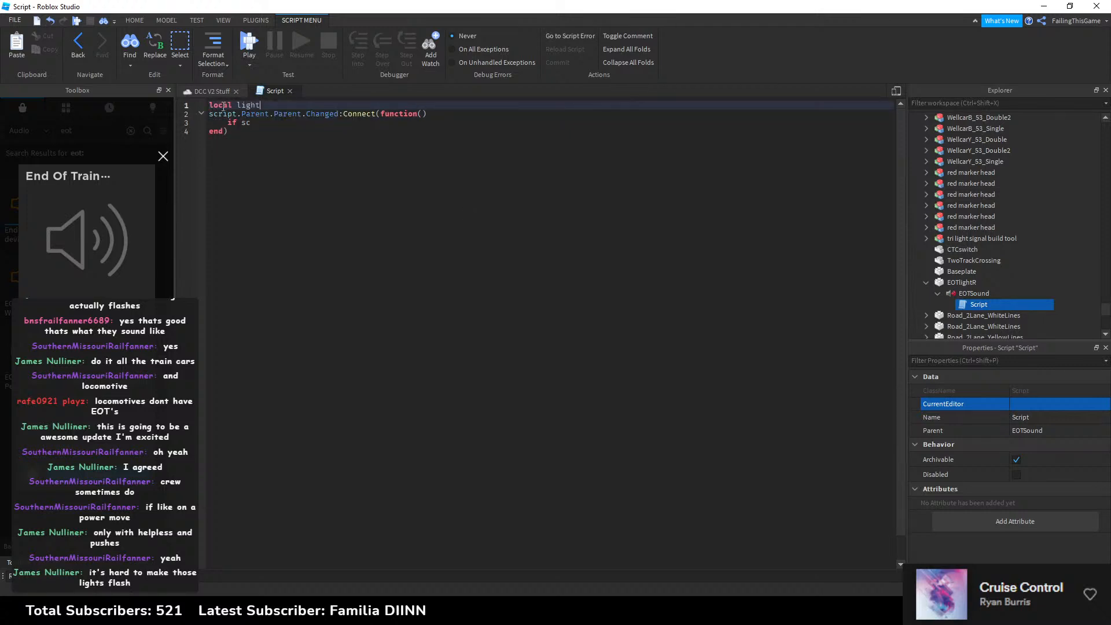
pyautogui.write('Part = script.Parent.Parent')
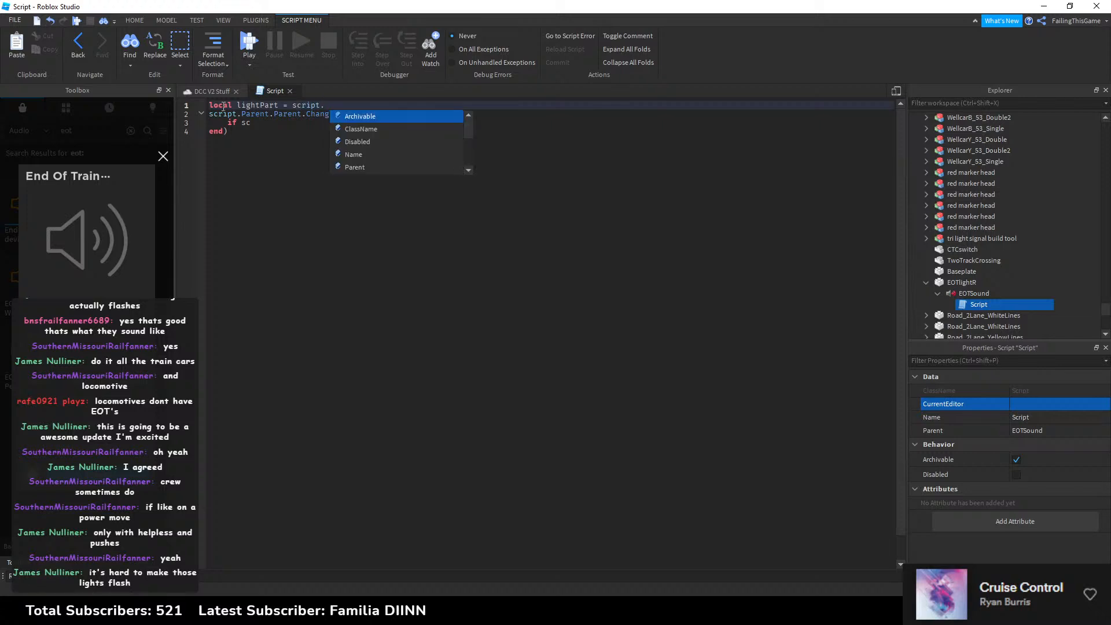
# Step: Replace script.Parent.Parent in the Changed handler with the lightPart variable
pyautogui.doubleClick(256, 105)
pyautogui.hotkey('ctrl', 'c')
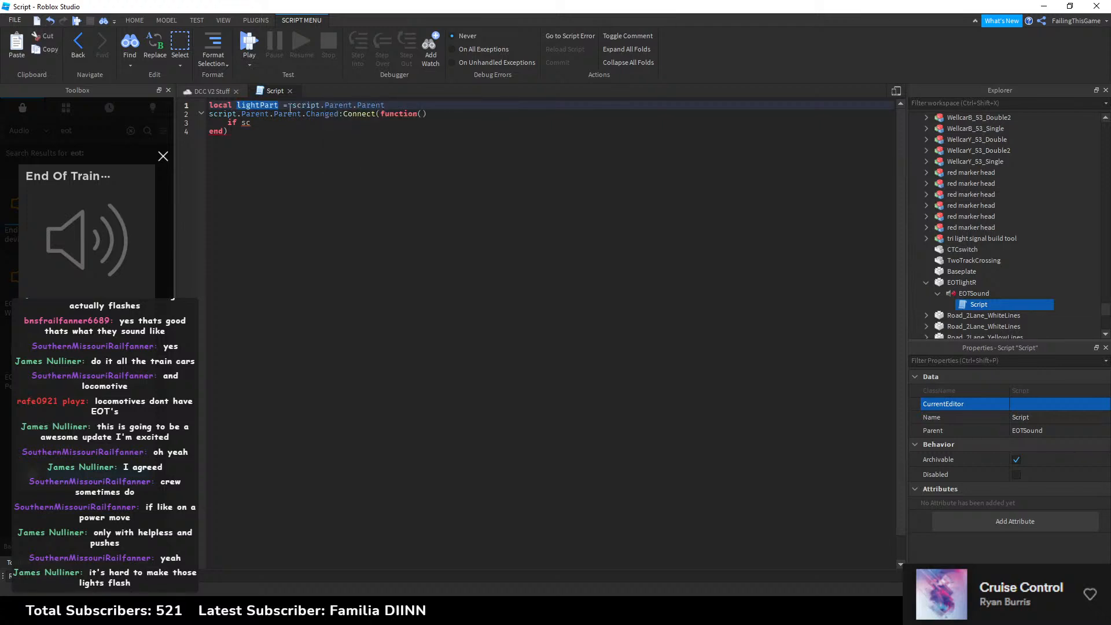
pyautogui.moveTo(301, 114); pyautogui.dragTo(207, 114)
pyautogui.hotkey('ctrl', 'v')
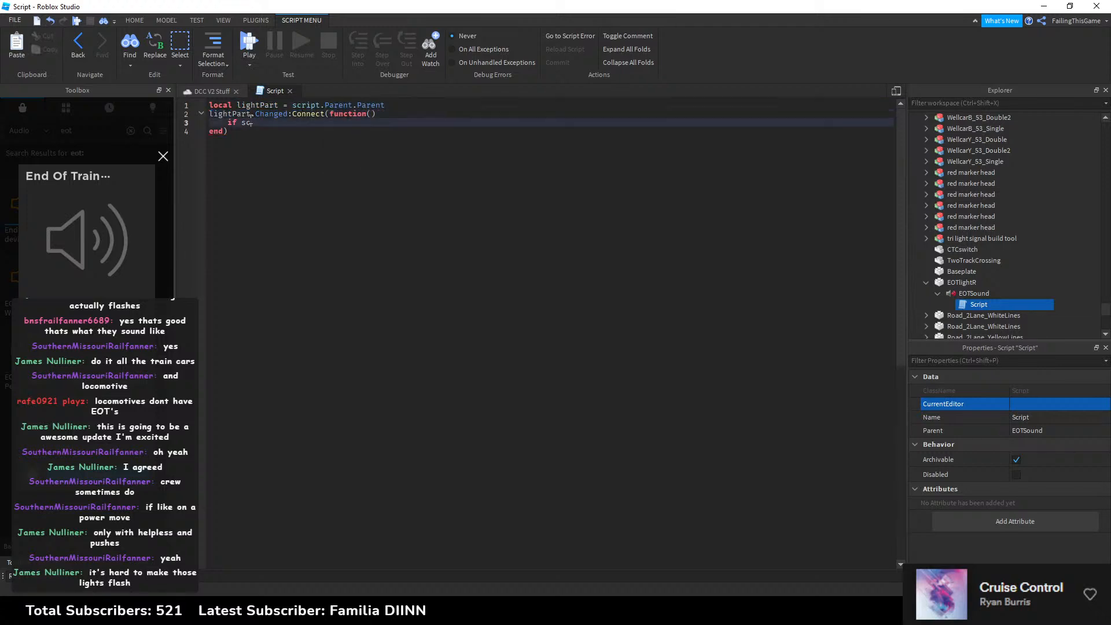
# Step: Complete the condition inside the handler as if lightPart.Transparency == 0 then
pyautogui.doubleClick(245, 122)
pyautogui.hotkey('ctrl', 'v')
pyautogui.write('Transpa')
pyautogui.write('rency')
pyautogui.write(' == 1')
pyautogui.write(' then')
pyautogui.press('Left')
pyautogui.press('Left')
pyautogui.press('Left')
pyautogui.press('Left')
pyautogui.press('Left')
pyautogui.press('BackSpace')
pyautogui.write('0')
pyautogui.press('End')
# Step: Add an else branch to the transparency check, with an empty line in each branch
pyautogui.press('Return')
pyautogui.write('else')
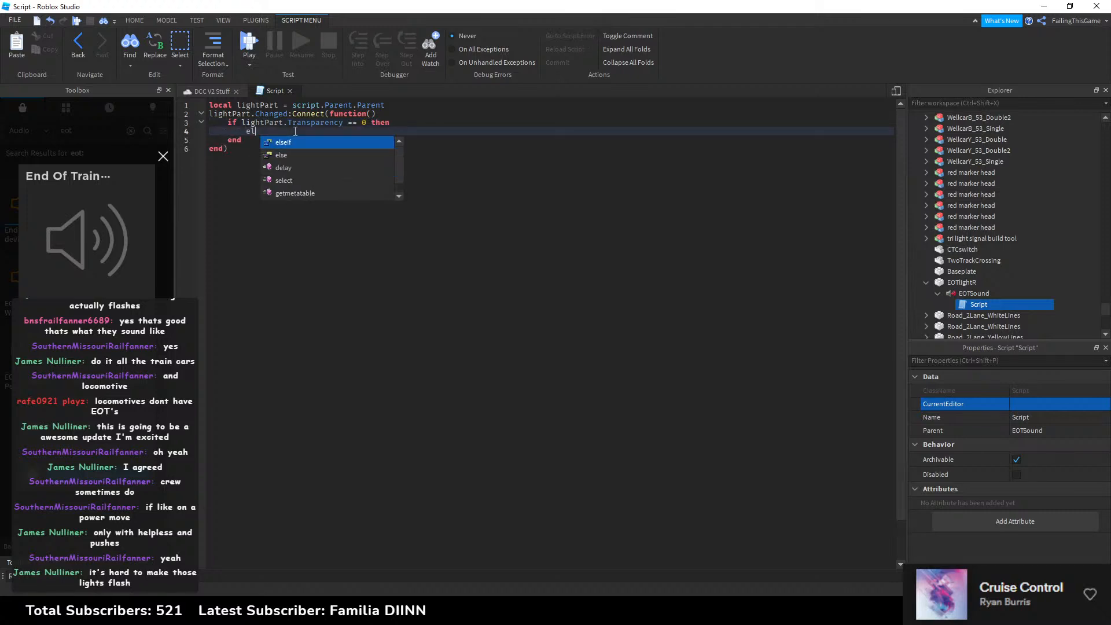
pyautogui.press('Return')
pyautogui.click(393, 123)
pyautogui.press('Return')
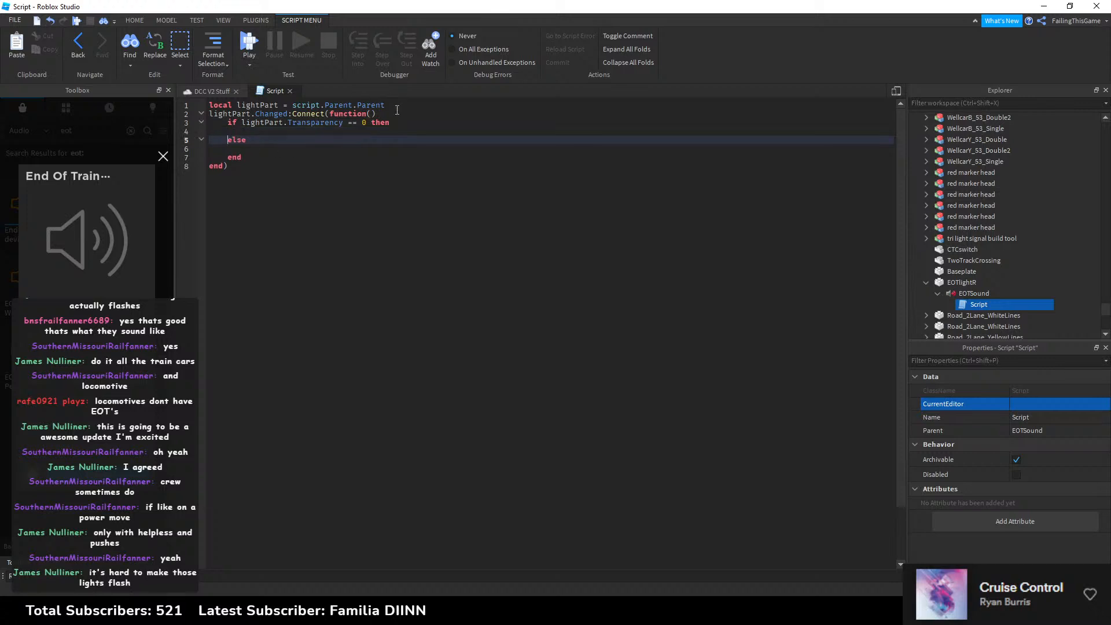
# Step: Declare local sound = script.Parent on the line below the lightPart variable
pyautogui.click(397, 106)
pyautogui.press('Return')
pyautogui.write('local soun')
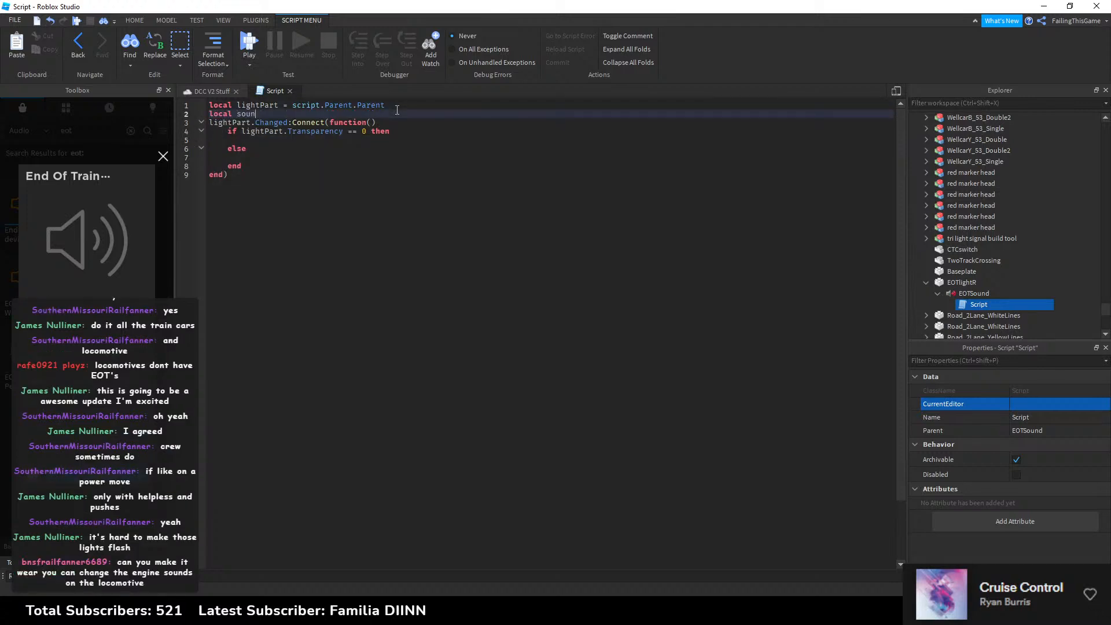
pyautogui.write('d = script.Parent')
# Step: Call sound:Play() in the if branch and sound:Stop() in the else branch
pyautogui.doubleClick(252, 113)
pyautogui.hotkey('ctrl', 'c')
pyautogui.click(263, 141)
pyautogui.hotkey('ctrl', 'v')
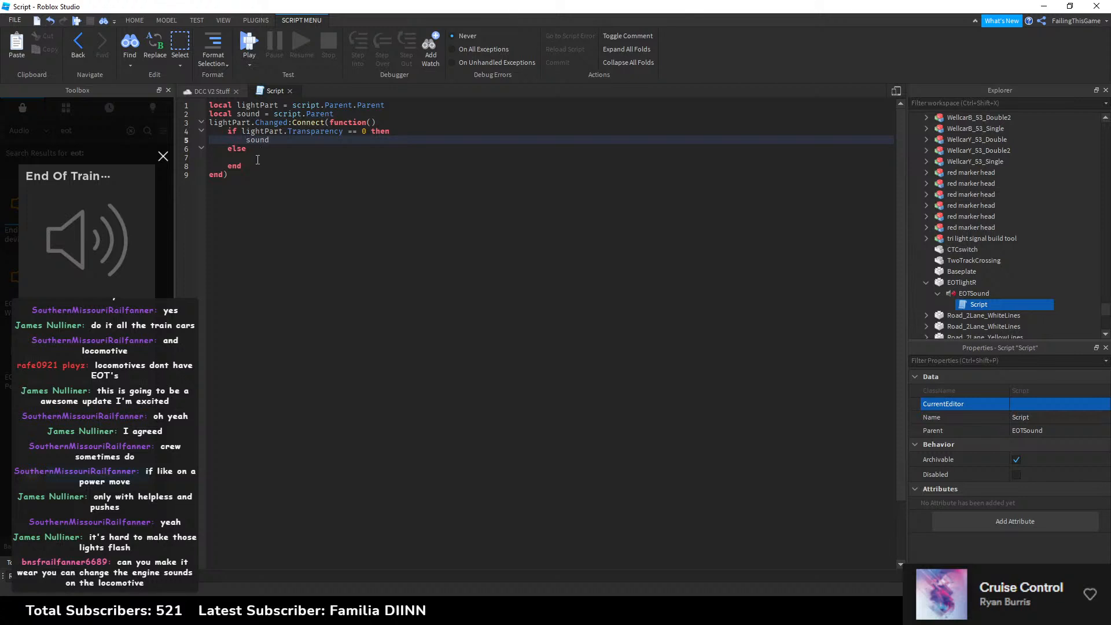
pyautogui.click(257, 158)
pyautogui.hotkey('ctrl', 'v')
pyautogui.click(286, 141)
pyautogui.write(':Play()')
pyautogui.press('Down')
pyautogui.press('Down')
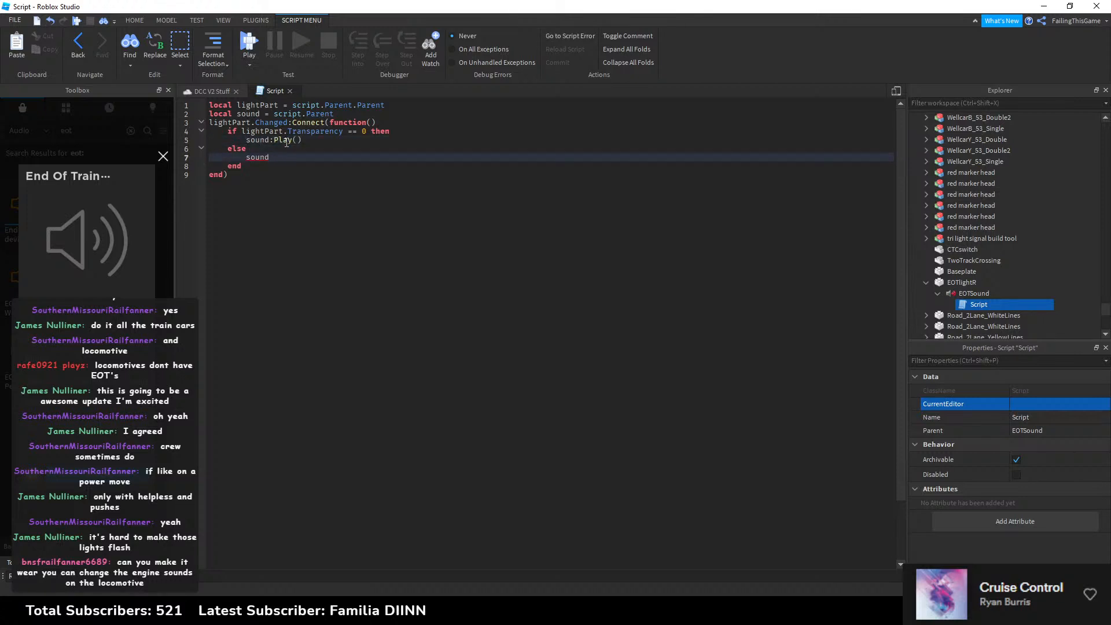
pyautogui.write(':Stop()')
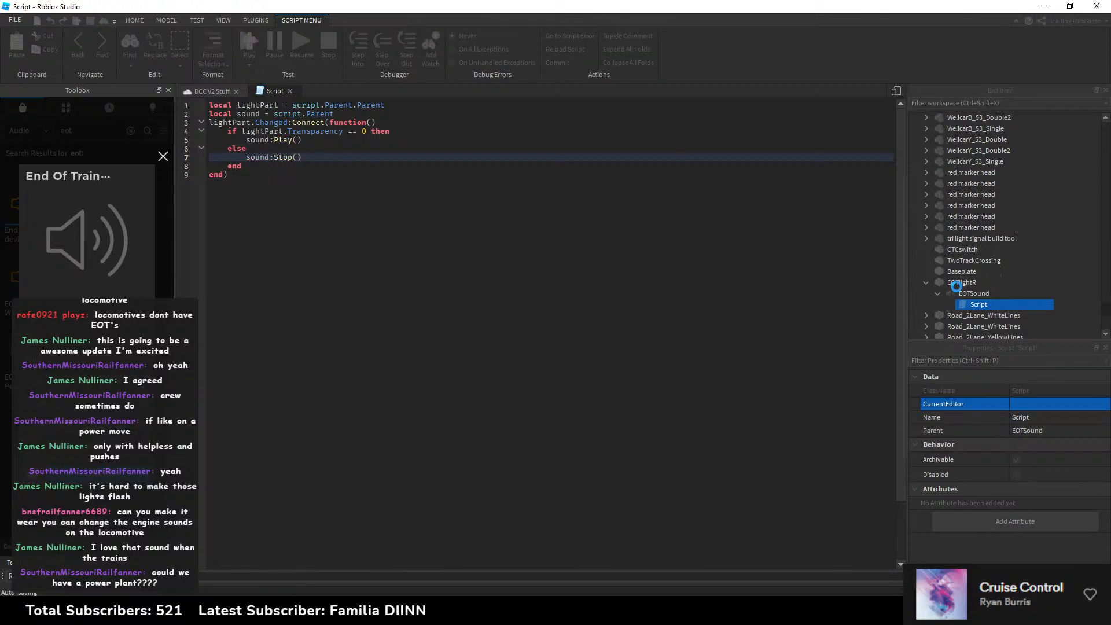
# Step: Check the TimeLength and other playback properties of EOTSound
pyautogui.click(953, 292)
pyautogui.scroll(-3, 1006, 450)
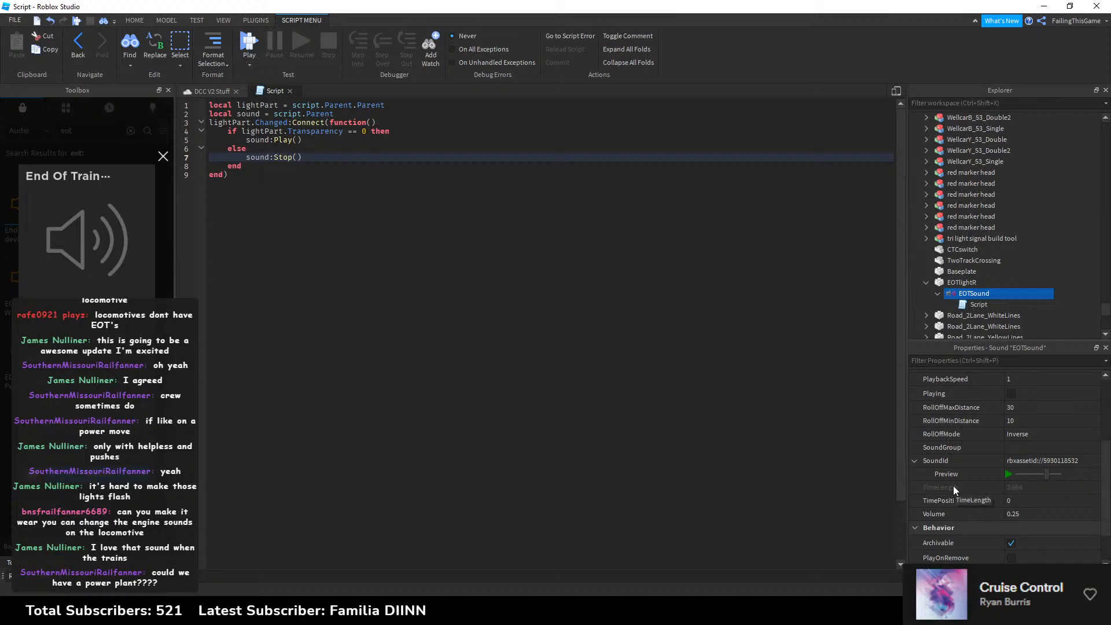
pyautogui.click(349, 151)
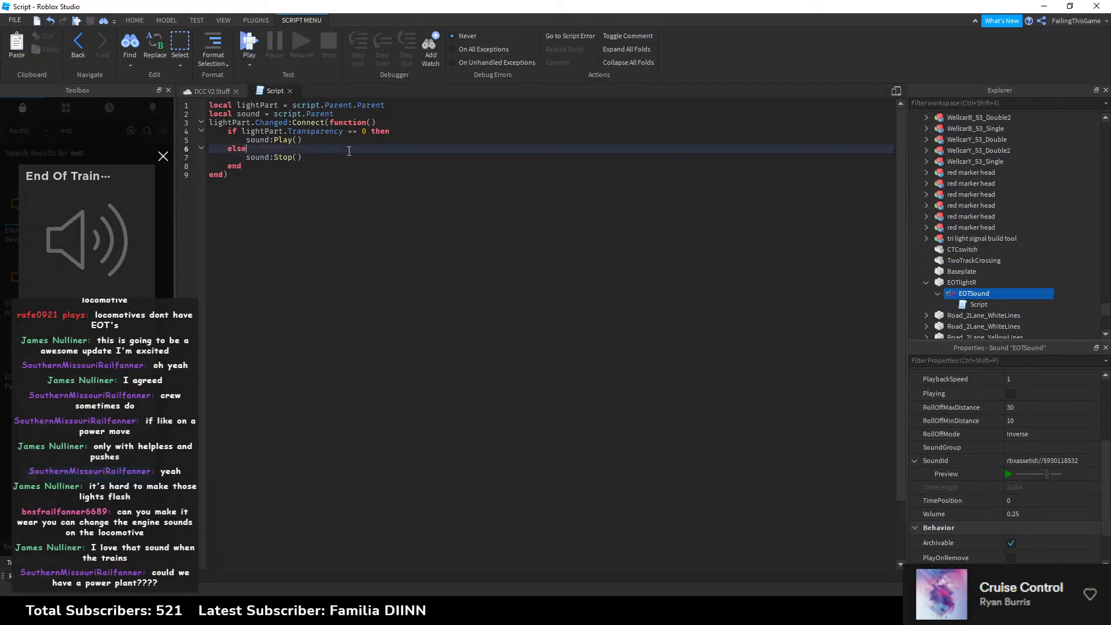
# Step: Switch to the browser, search for "roblox sound" and read the TimeLength page in the Roblox Sound API reference, then return to Roblox Studio
pyautogui.click(405, 613)
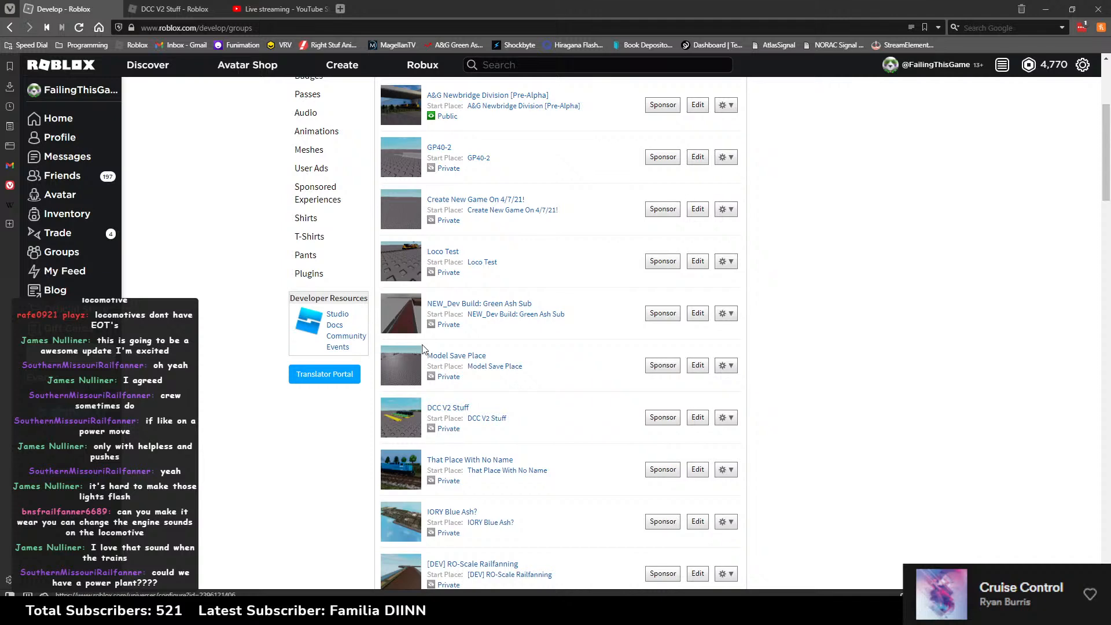
pyautogui.hotkey('ctrl', 't')
pyautogui.write('roblox sound')
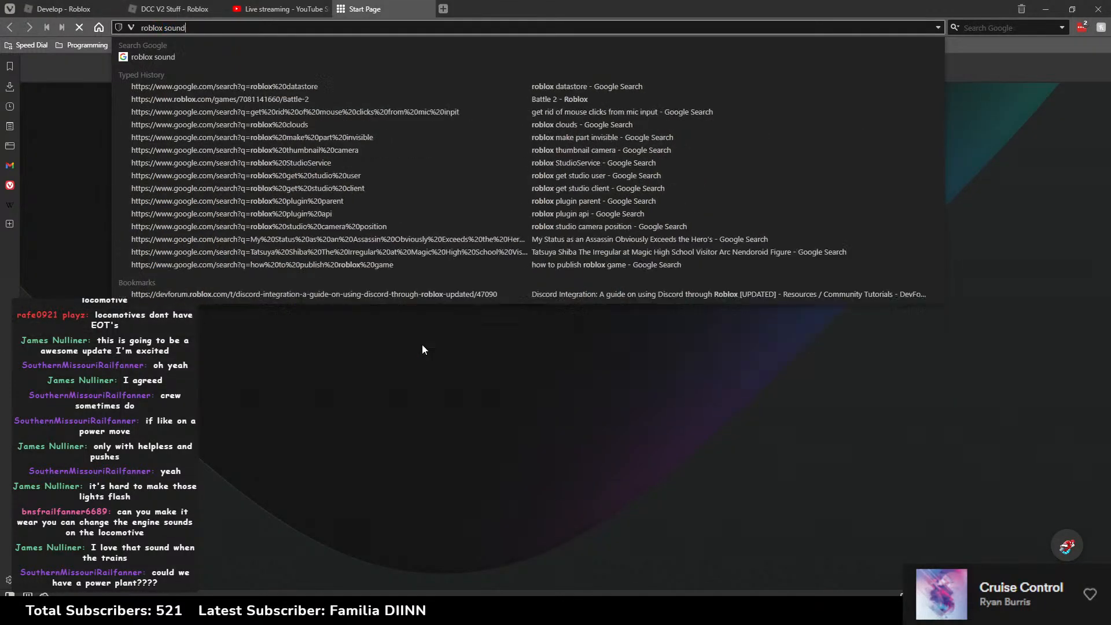
pyautogui.press('Return')
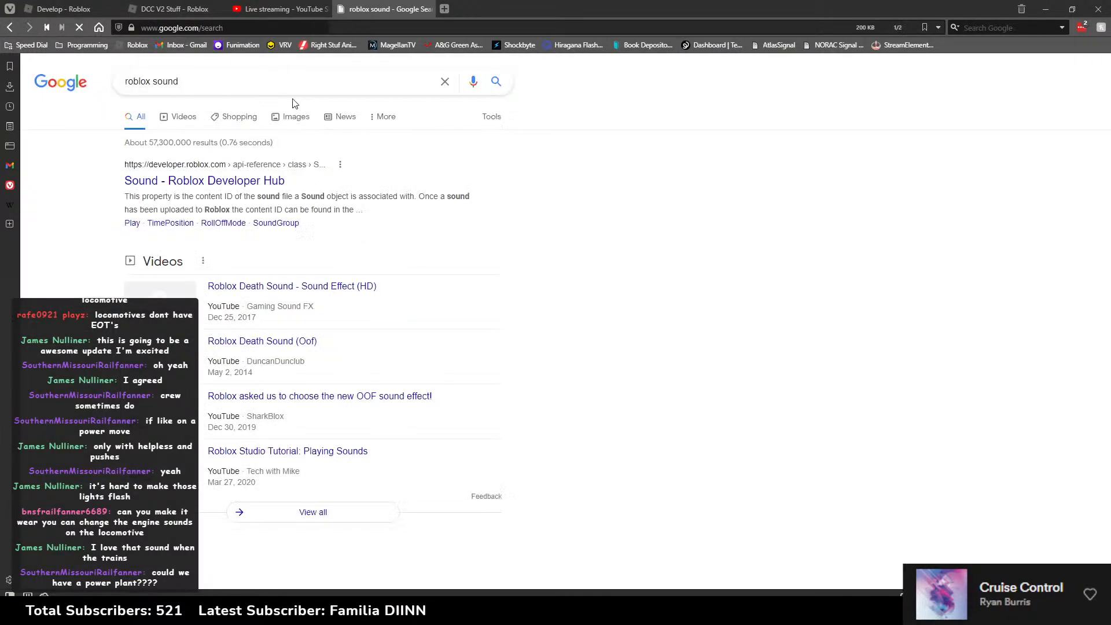
pyautogui.click(211, 183)
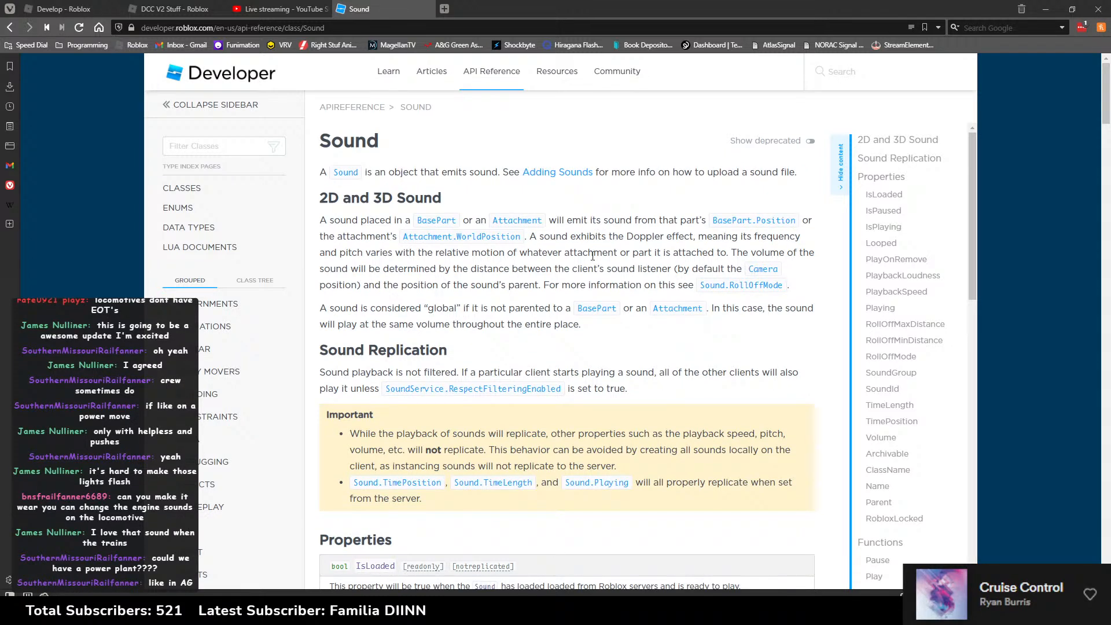
pyautogui.click(508, 486)
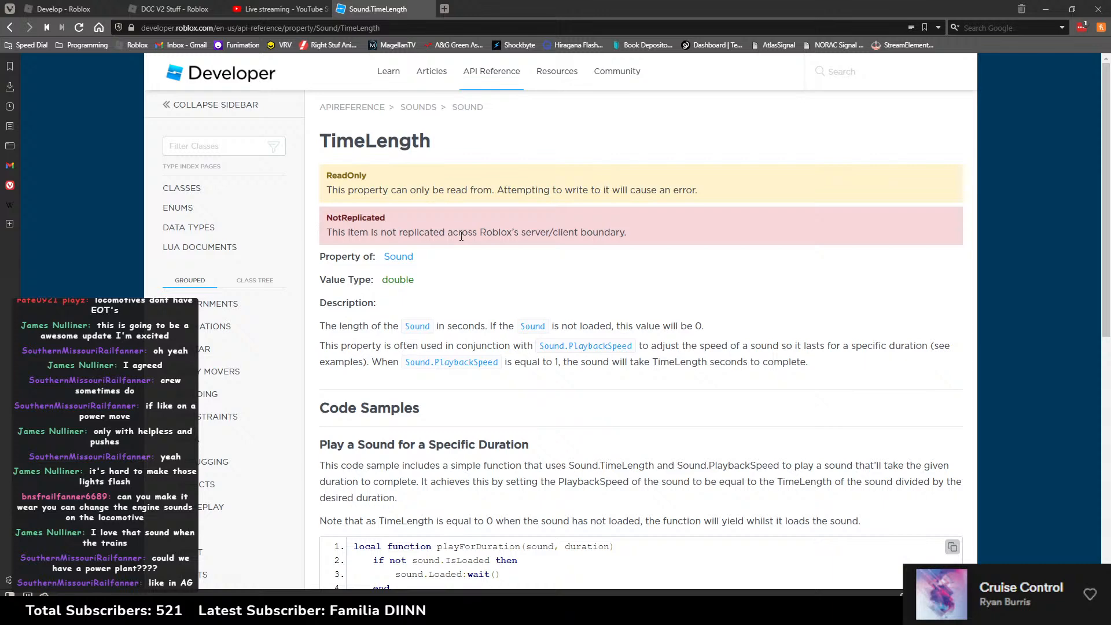
pyautogui.scroll(-3, 461, 234)
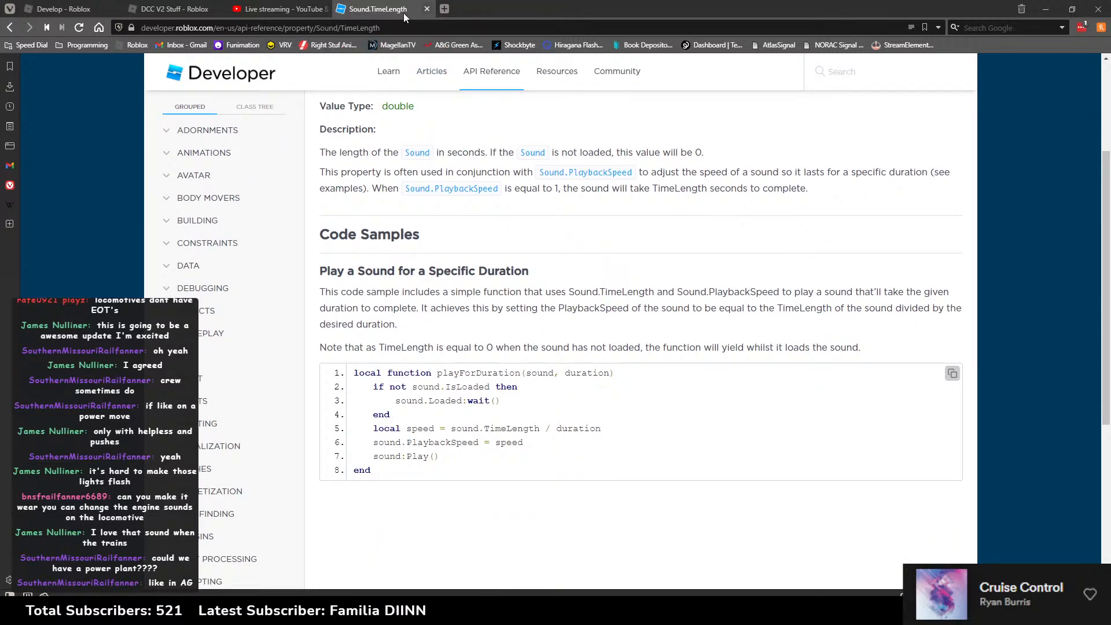
pyautogui.click(77, 10)
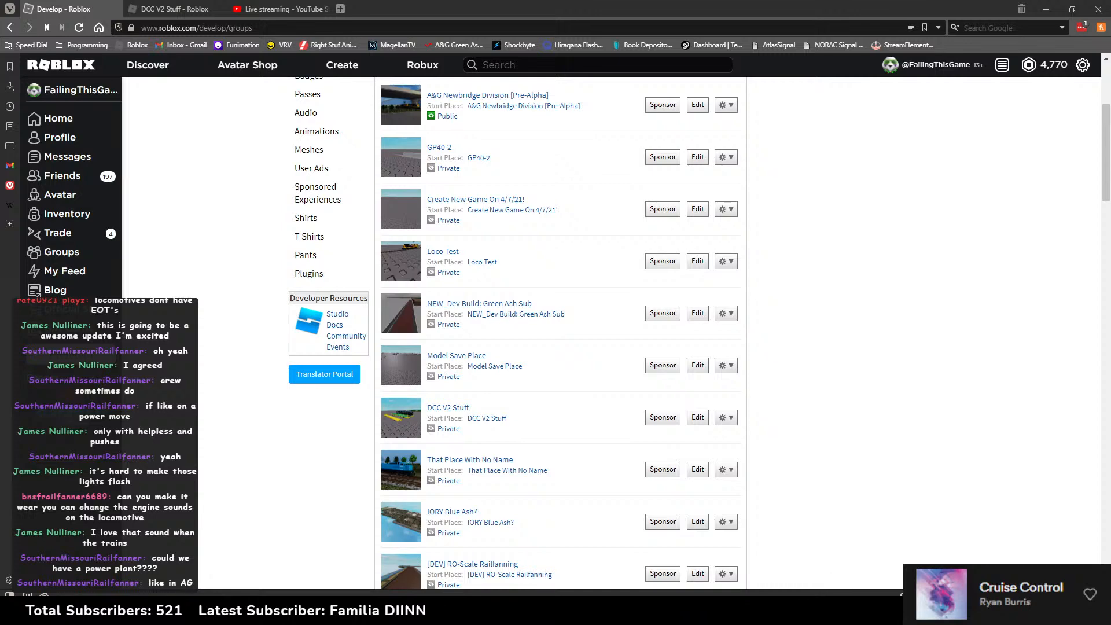
pyautogui.hotkey('alt', 'Tab')
# Step: Back in Roblox Studio, start a while lightPart.Transparency == 0 do loop on the line below sound:Play()
pyautogui.click(309, 158)
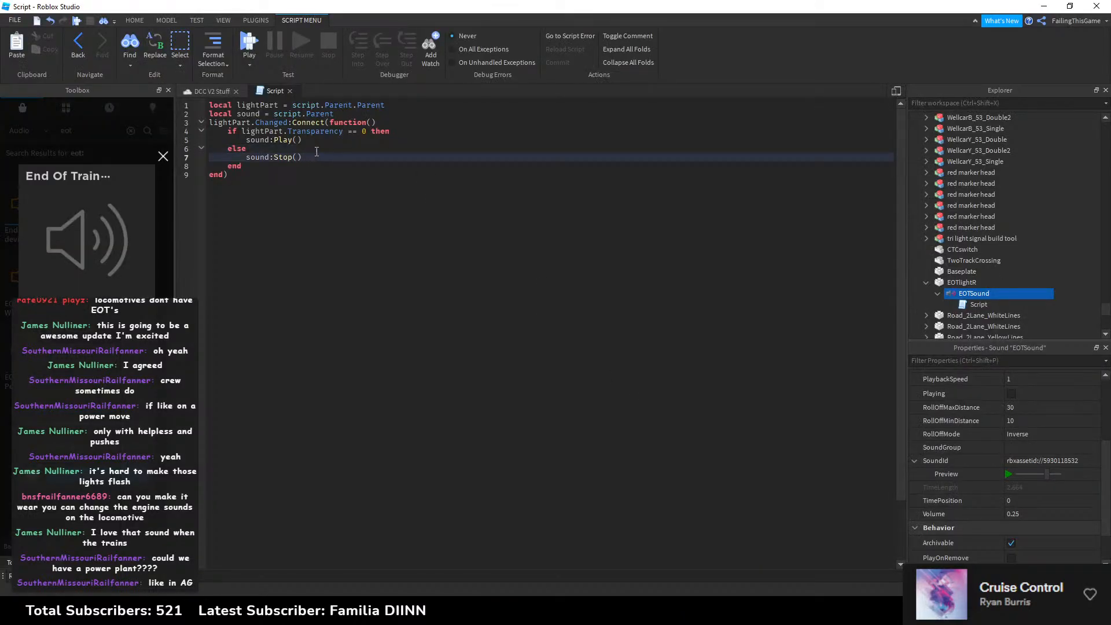
pyautogui.click(321, 141)
pyautogui.press('Return')
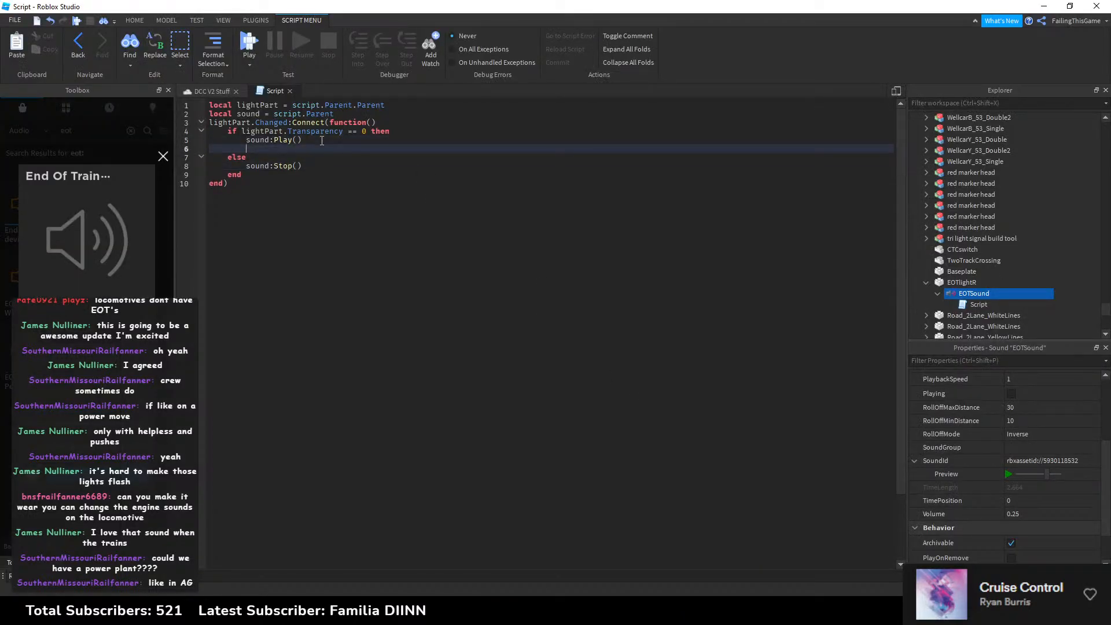
pyautogui.write('while lightPart.')
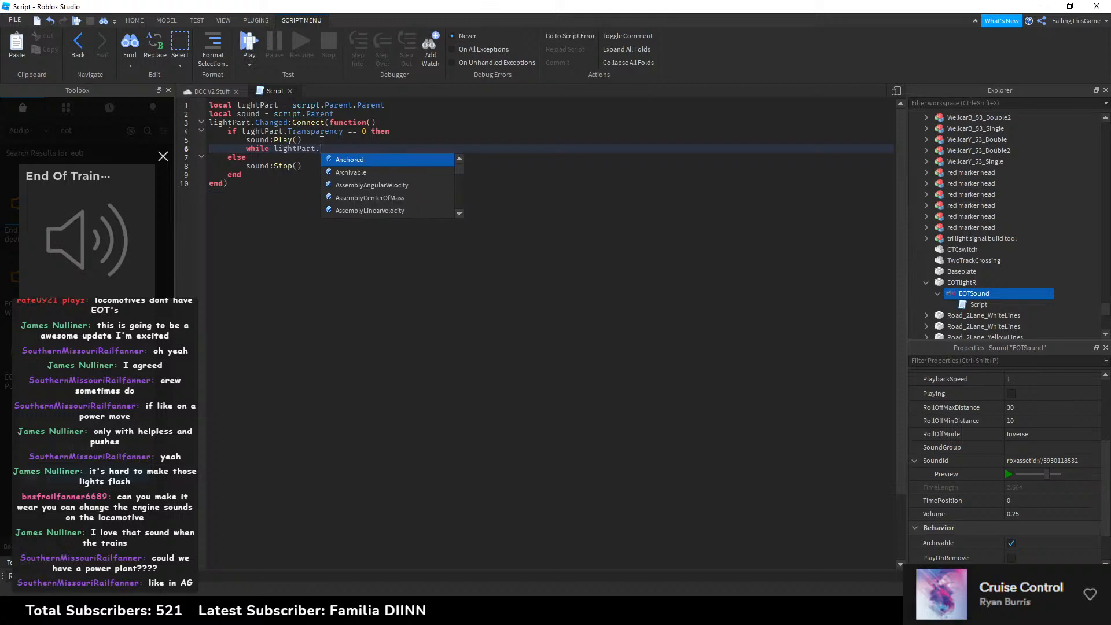
pyautogui.moveTo(367, 131); pyautogui.dragTo(242, 132)
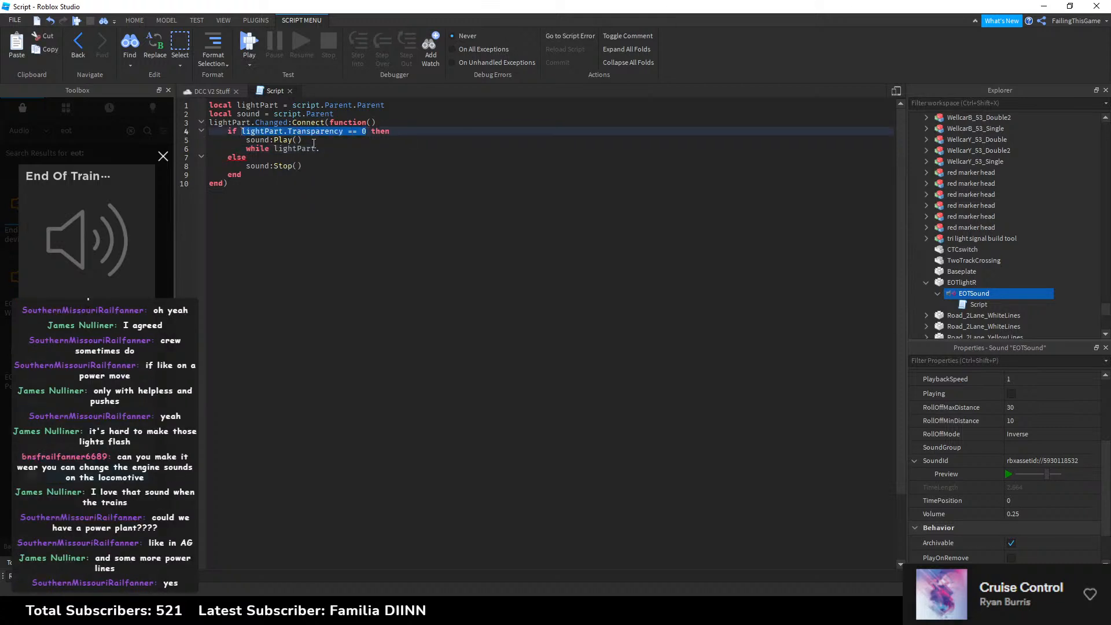
pyautogui.click(331, 151)
pyautogui.press('BackSpace')
pyautogui.press('BackSpace')
pyautogui.press('BackSpace')
pyautogui.press('BackSpace')
pyautogui.press('BackSpace')
pyautogui.press('BackSpace')
pyautogui.press('BackSpace')
pyautogui.press('BackSpace')
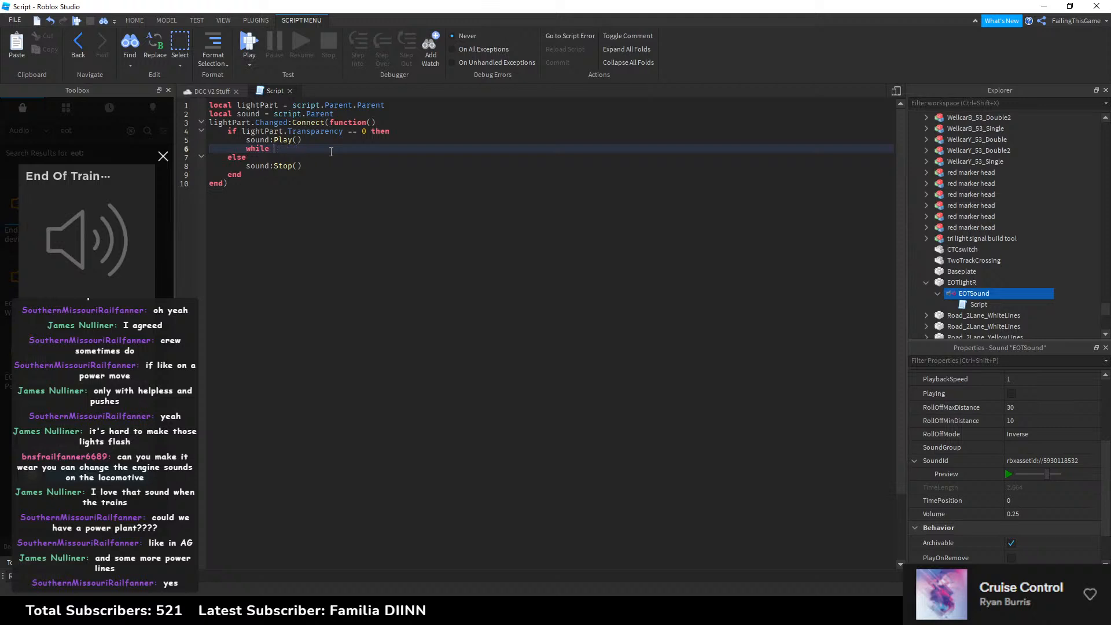
pyautogui.hotkey('ctrl', 'v')
pyautogui.write('do')
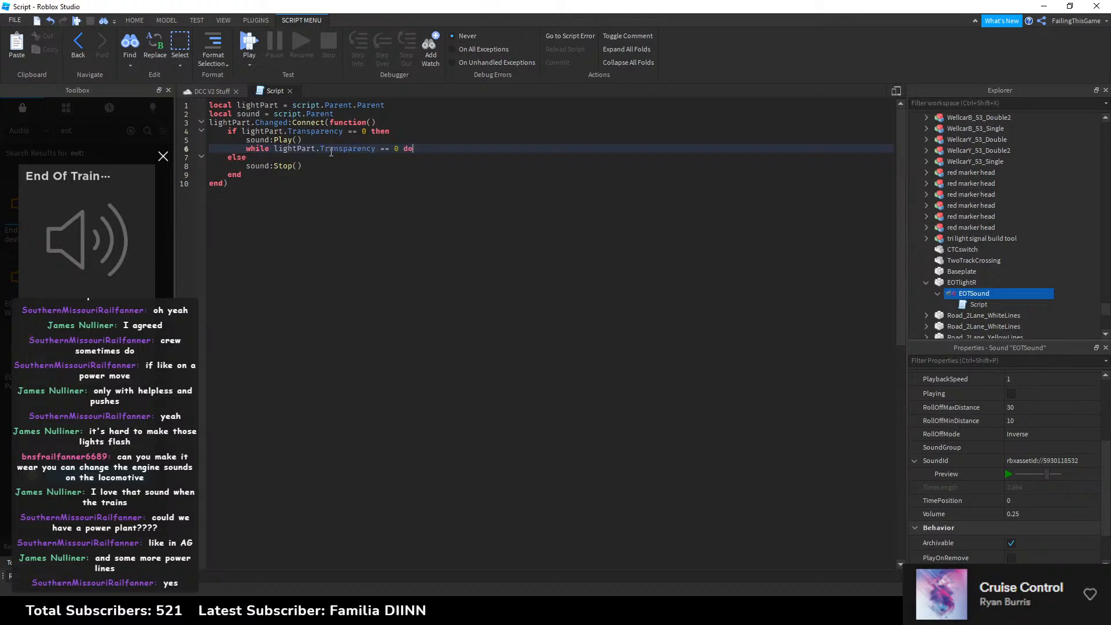
# Step: Add wait(0.75) as the first line inside the while loop
pyautogui.press('Return')
pyautogui.write('wait()')
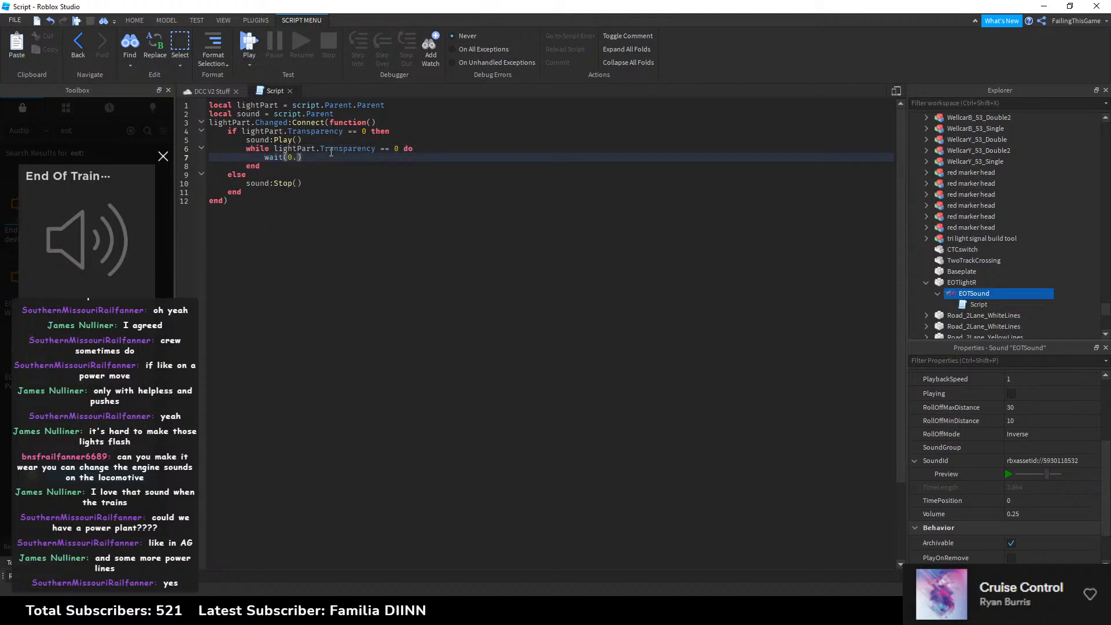
pyautogui.write('0.75)')
pyautogui.press('Return')
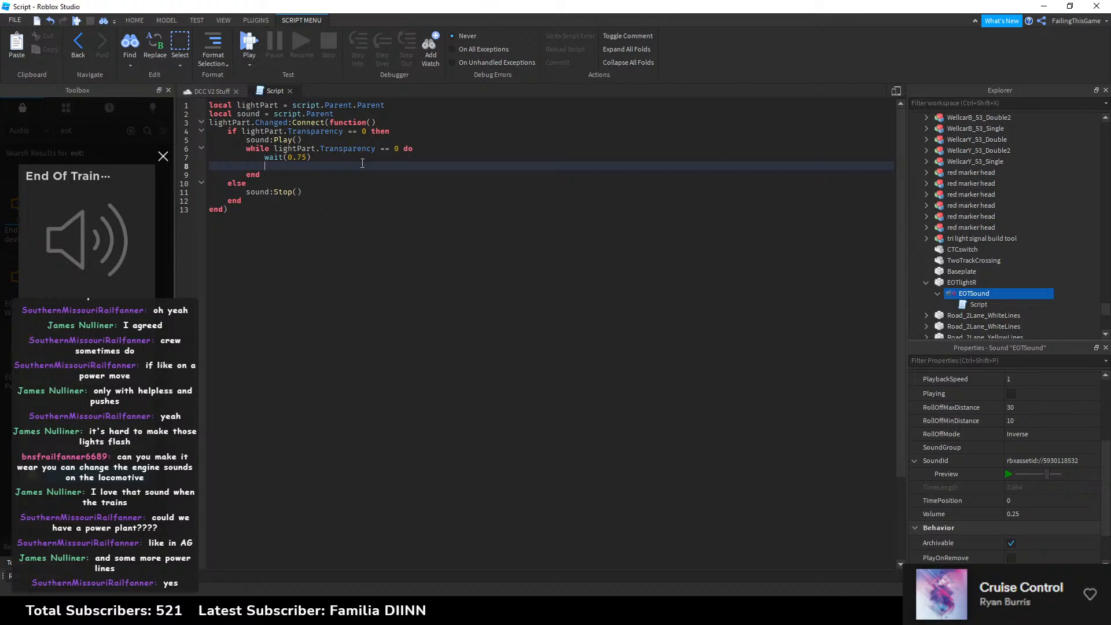
# Step: Below the wait, add an if statement that tests lightPart.Material == Enum.Material.Neon
pyautogui.write('if ligh')
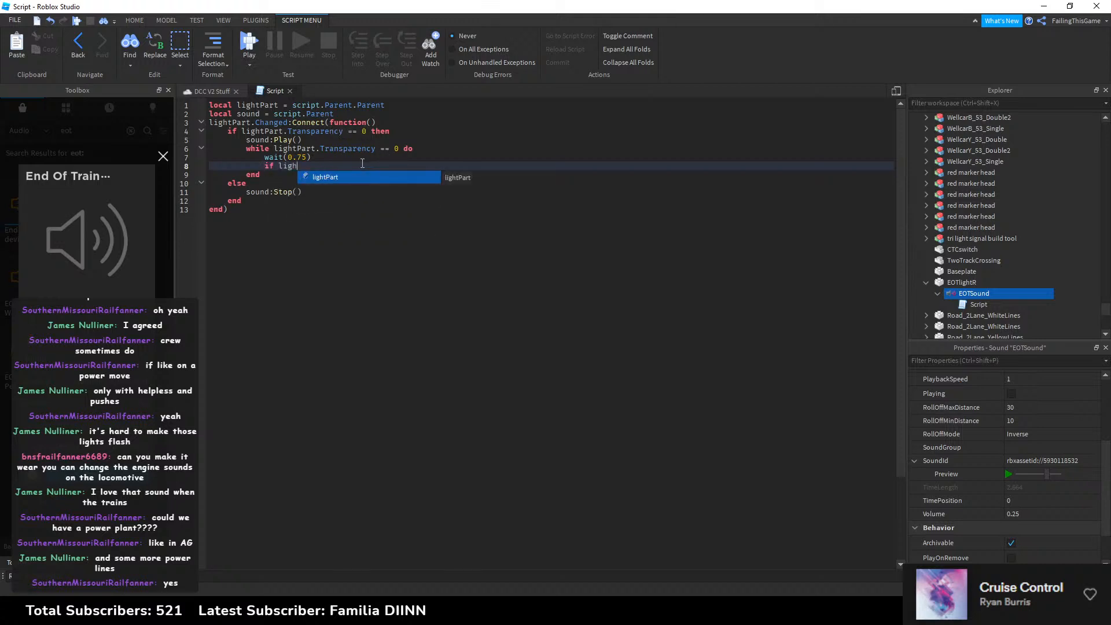
pyautogui.write('tPart.Material ==')
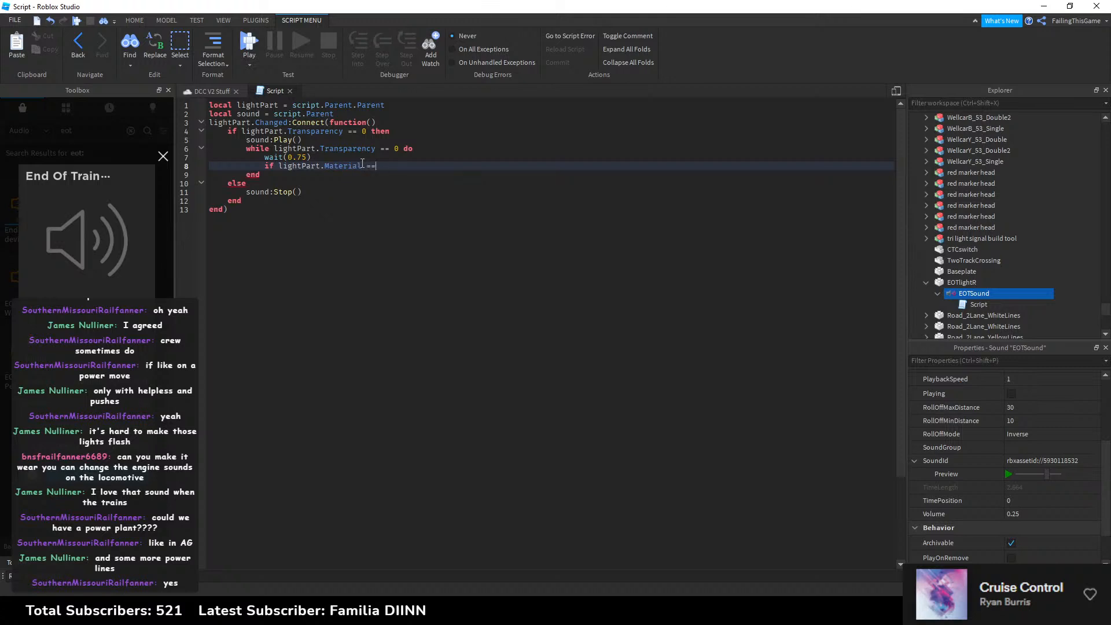
pyautogui.write(' e')
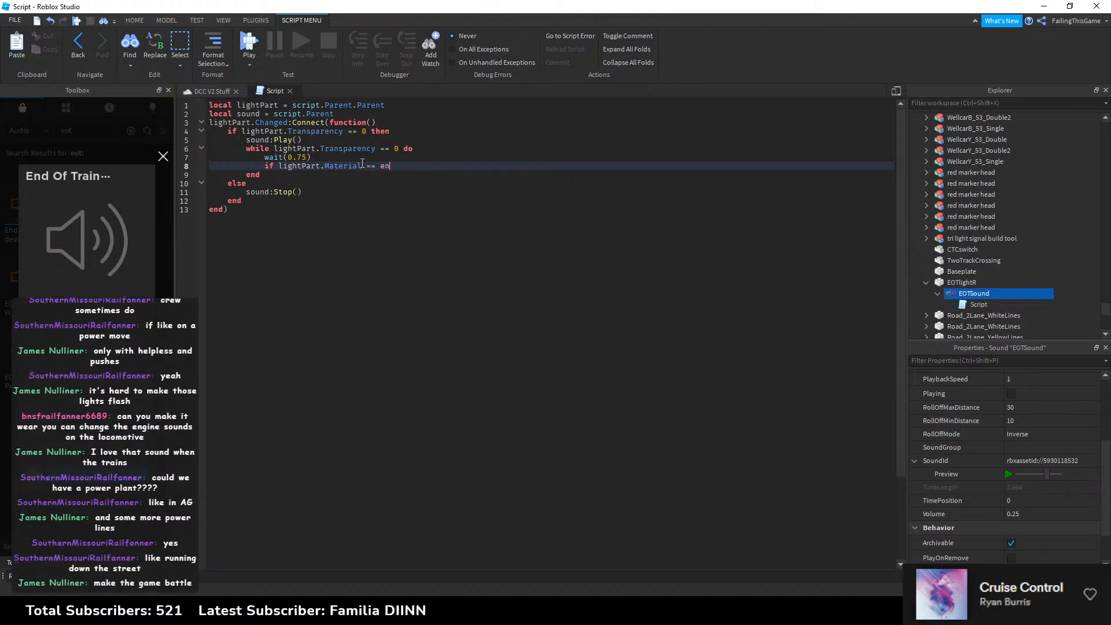
pyautogui.write('n')
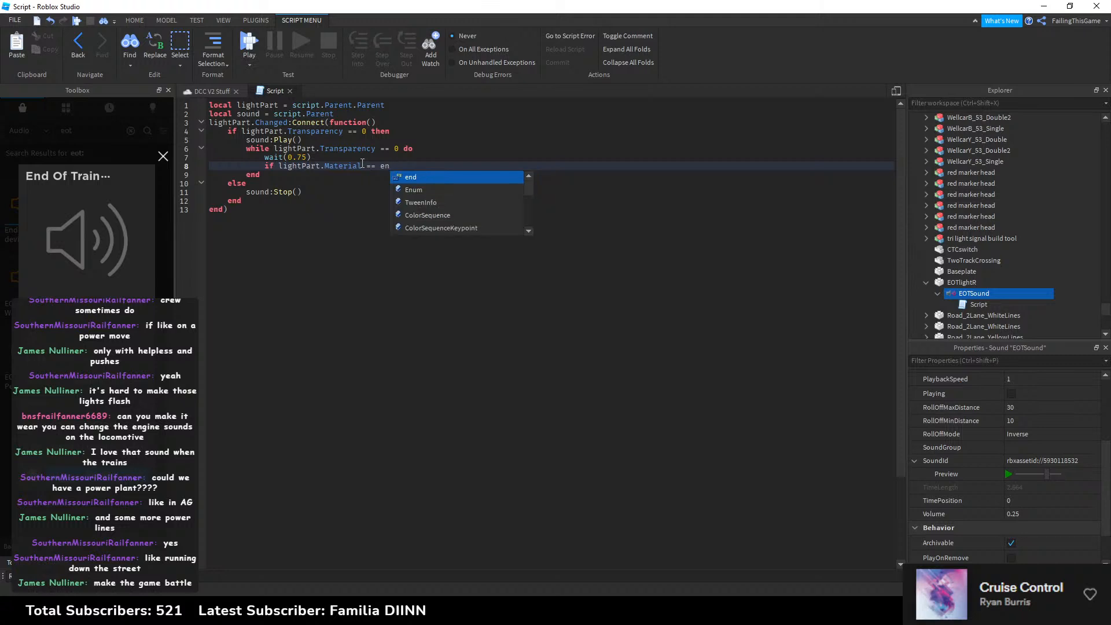
pyautogui.write('u')
pyautogui.press('Tab')
pyautogui.write('.ma')
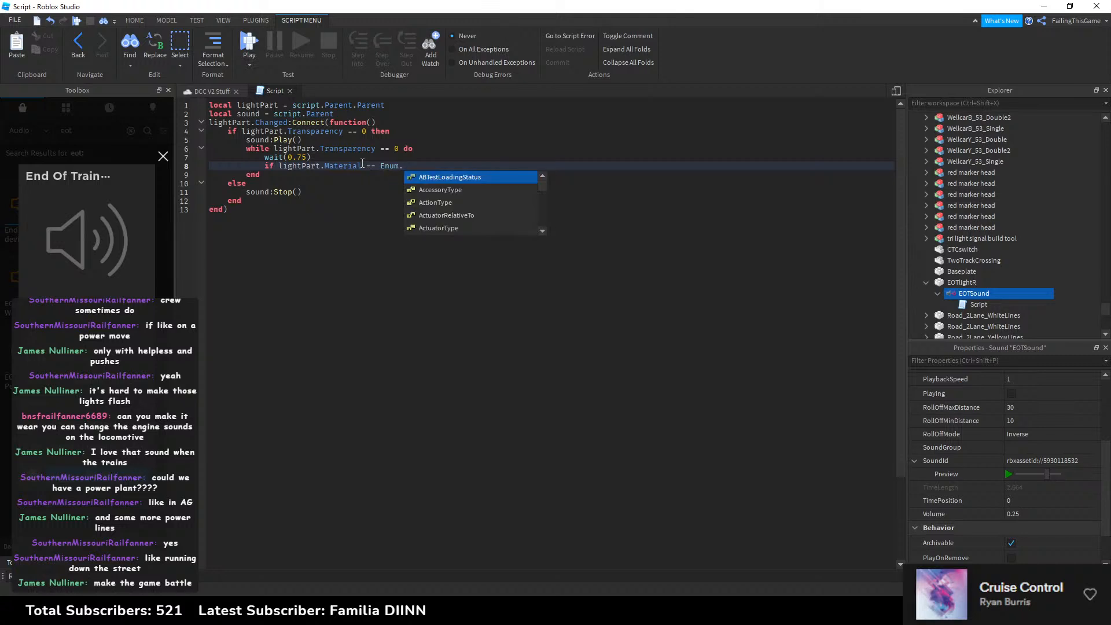
pyautogui.press('Tab')
pyautogui.write('.')
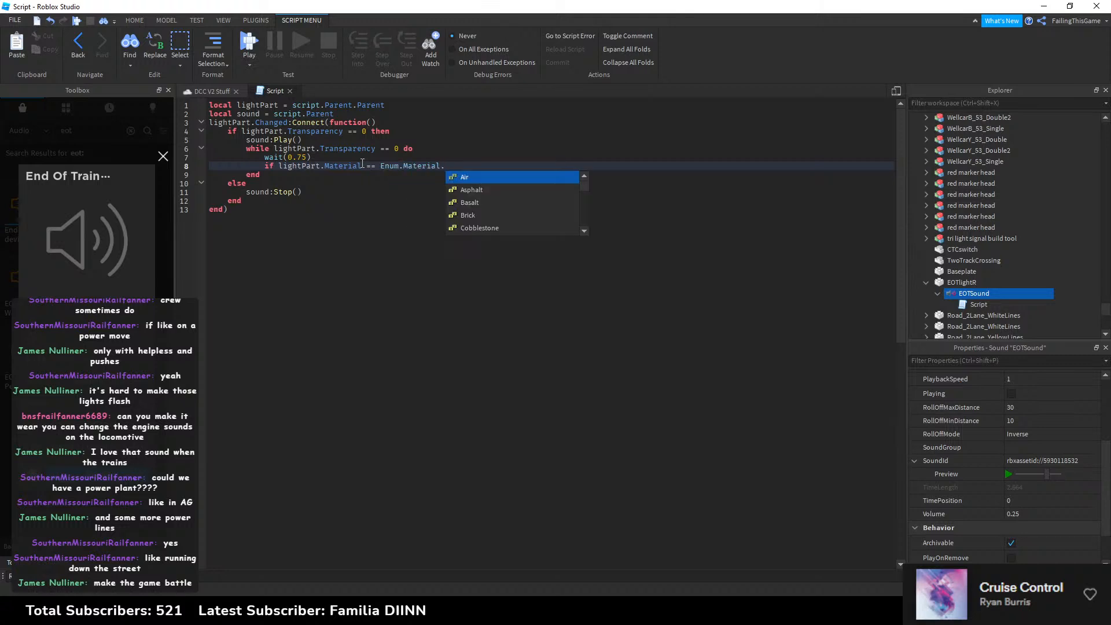
pyautogui.write('ne')
pyautogui.press('Tab')
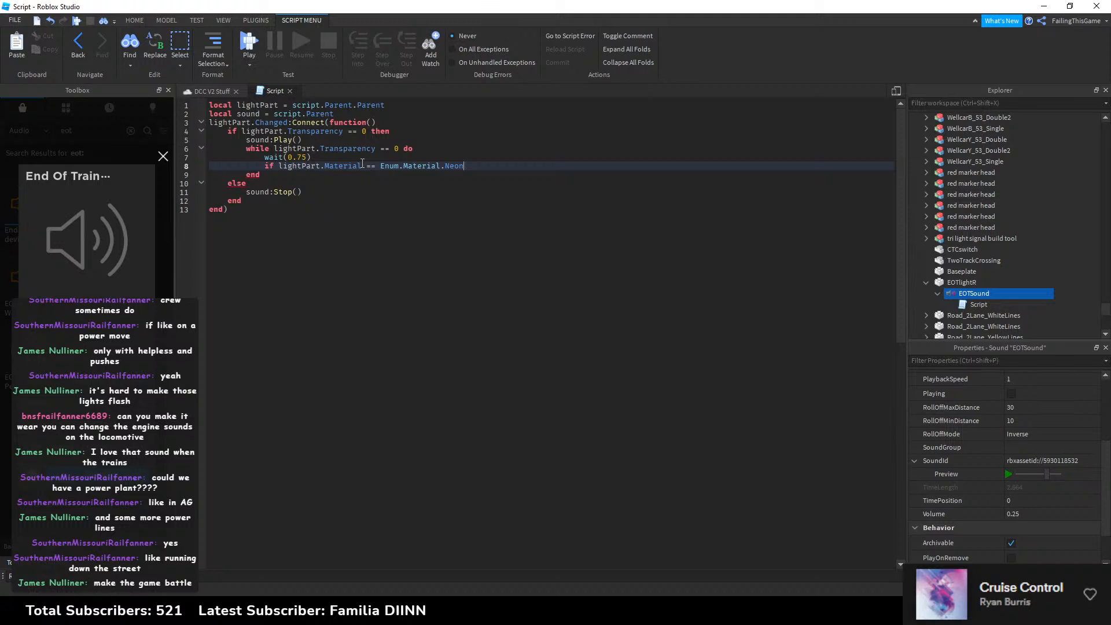
pyautogui.write('th')
pyautogui.press('Tab')
pyautogui.press('Return')
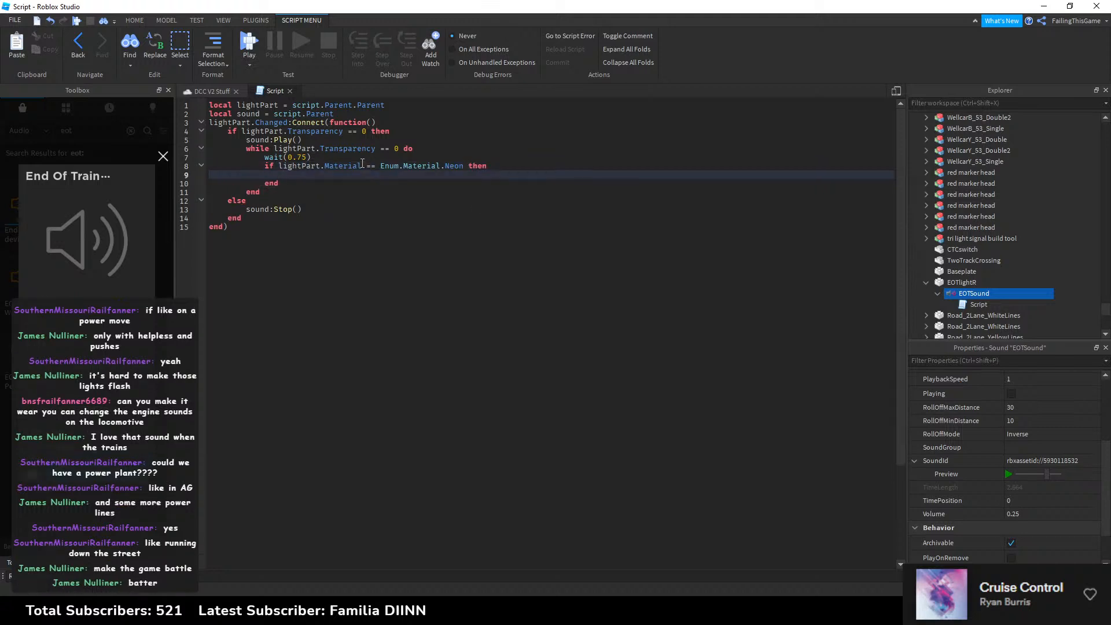
# Step: Add an else branch to the material check and copy the expression lightPart.Material == Enum.Material.Neon into it
pyautogui.click(942, 283)
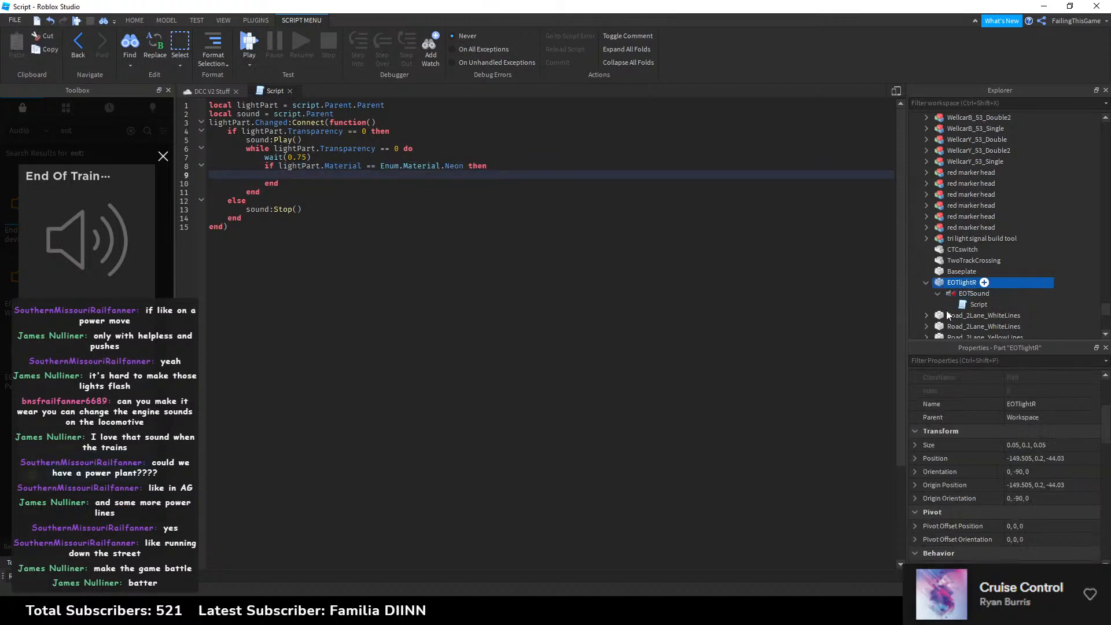
pyautogui.moveTo(463, 166); pyautogui.dragTo(280, 167)
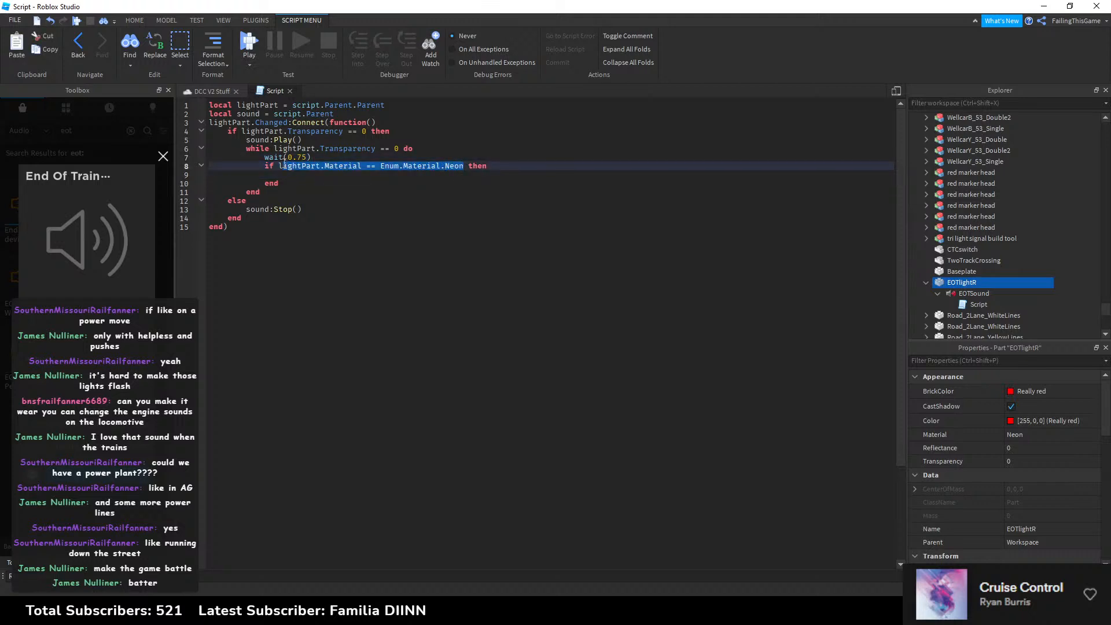
pyautogui.hotkey('ctrl', 'c')
pyautogui.click(314, 176)
pyautogui.press('Return')
pyautogui.write('else')
pyautogui.press('Return')
pyautogui.hotkey('ctrl', 'v')
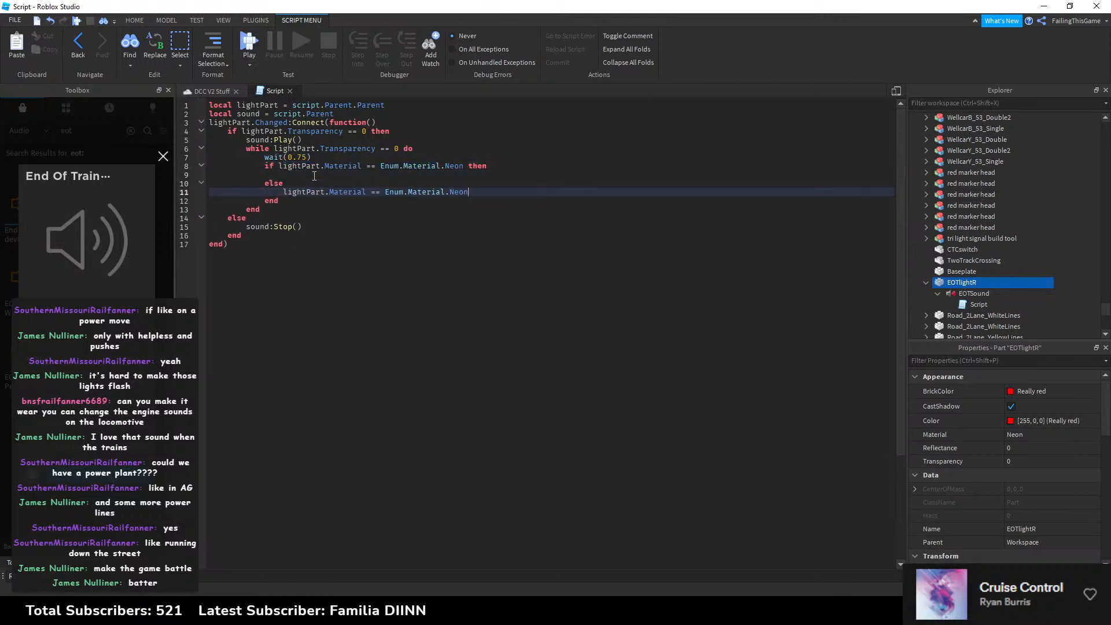
# Step: Turn the copied comparison into the assignment lightPart.Material = Enum.Material.Neon and duplicate that line in the material check's if branch
pyautogui.click(314, 176)
pyautogui.click(384, 192)
pyautogui.press('BackSpace')
pyautogui.press('BackSpace')
pyautogui.click(467, 193)
pyautogui.moveTo(467, 192); pyautogui.dragTo(283, 193)
pyautogui.click(378, 192)
pyautogui.moveTo(466, 192); pyautogui.dragTo(283, 191)
pyautogui.click(299, 175)
pyautogui.doubleClick(454, 166)
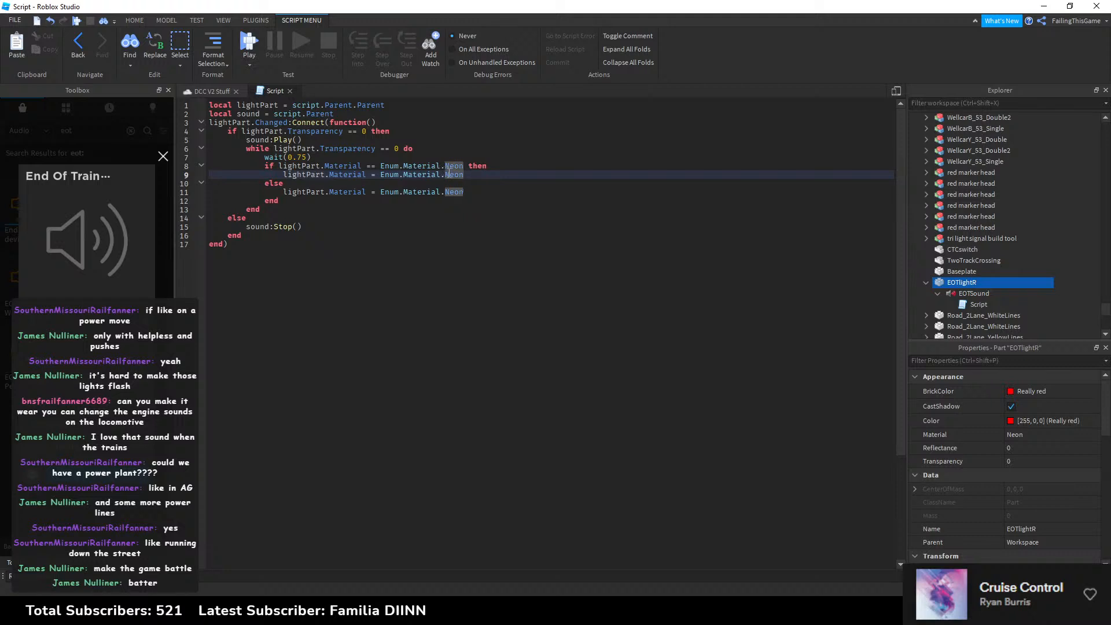
# Step: Set the EOTlightR part's material to SmoothPlastic in the place, then return to the script
pyautogui.click(212, 90)
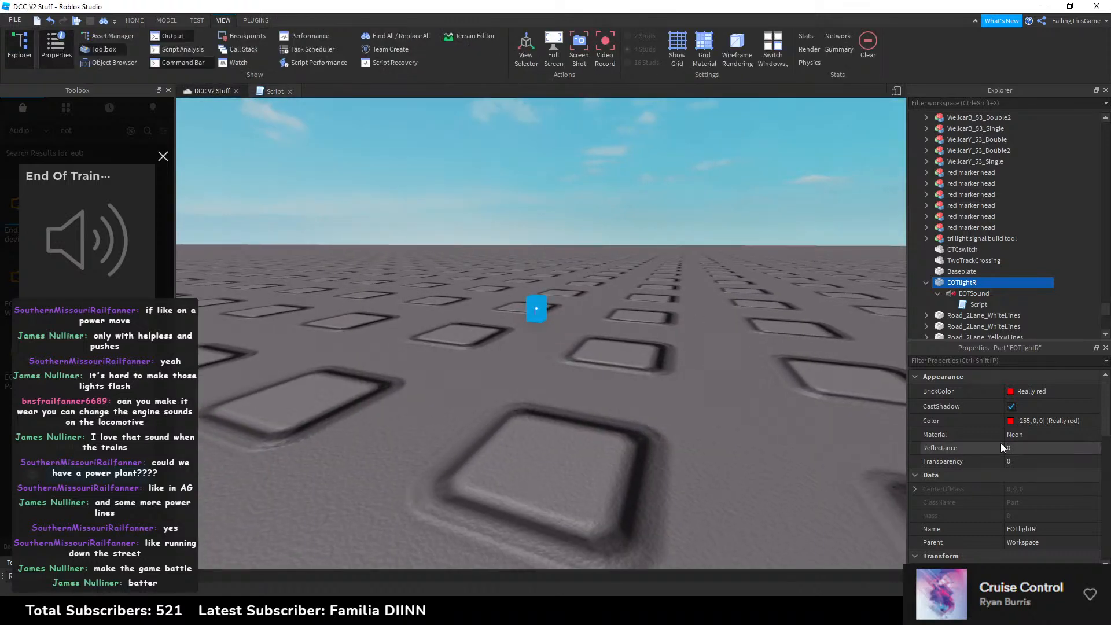
pyautogui.click(1012, 435)
pyautogui.scroll(-2, 1044, 526)
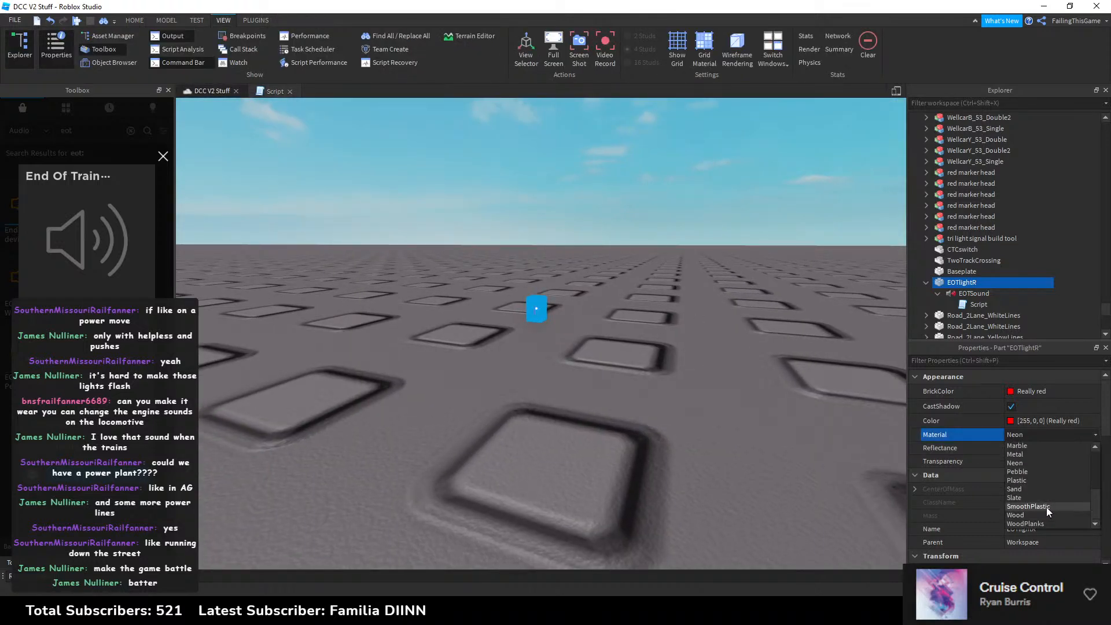
pyautogui.click(1046, 507)
pyautogui.click(551, 307)
pyautogui.click(537, 307)
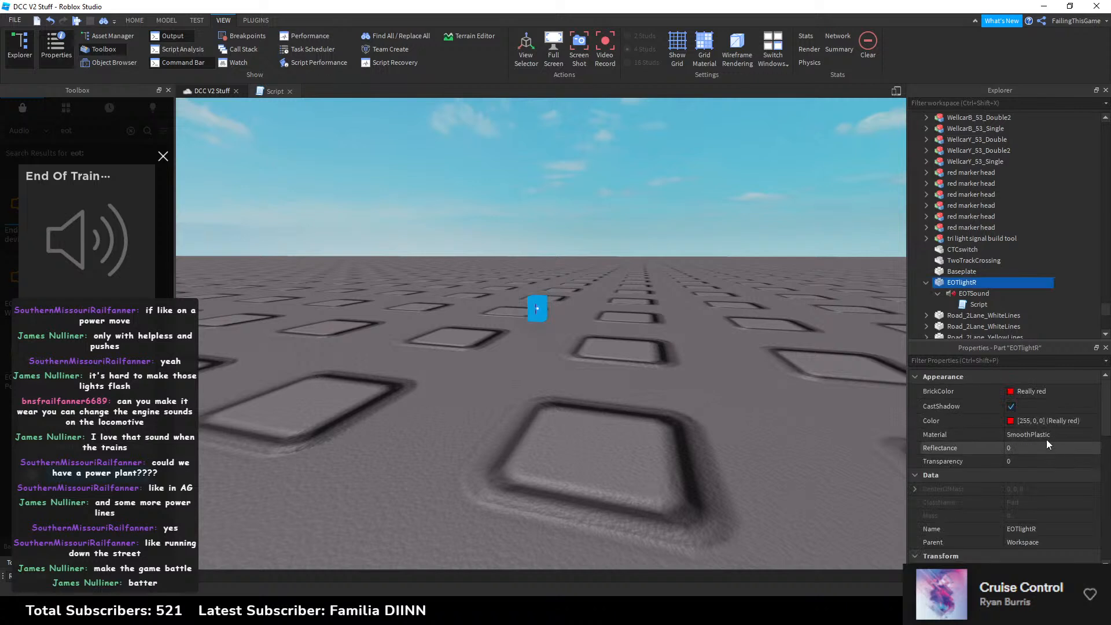
pyautogui.click(1065, 421)
pyautogui.click(274, 91)
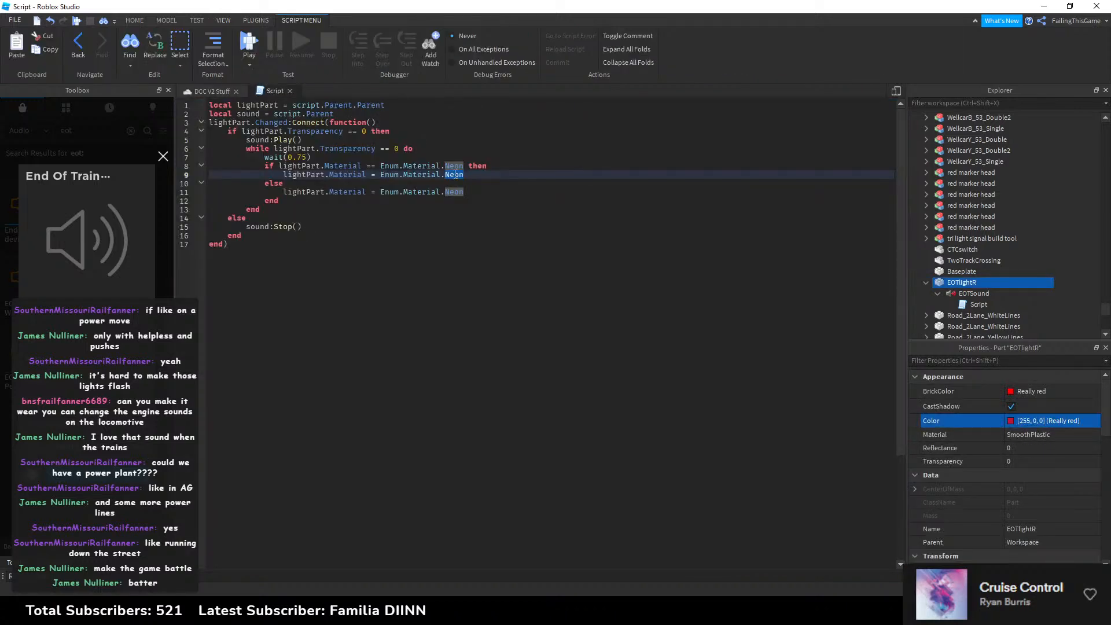
# Step: Change the material assigned in the Neon check's if branch to Enum.Material.SmoothPlastic
pyautogui.hotkey('ctrl', 'v')
pyautogui.moveTo(488, 175); pyautogui.dragTo(447, 176)
pyautogui.write('SmoothPlastic')
pyautogui.press('Tab')
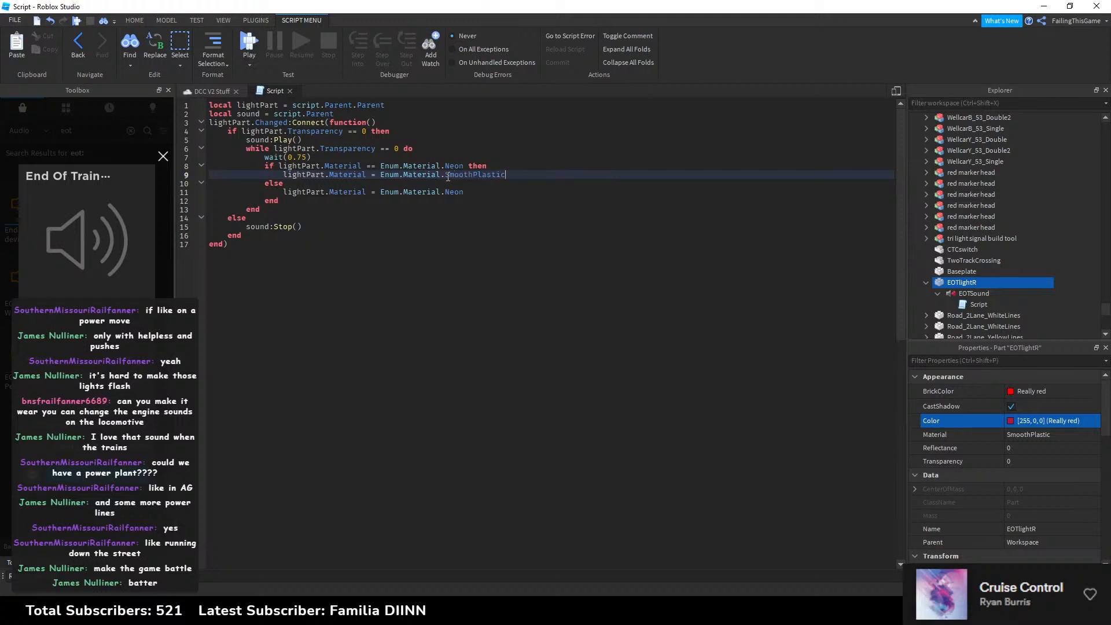
# Step: Review the wait and material-switching lines inside the while loop
pyautogui.doubleClick(454, 192)
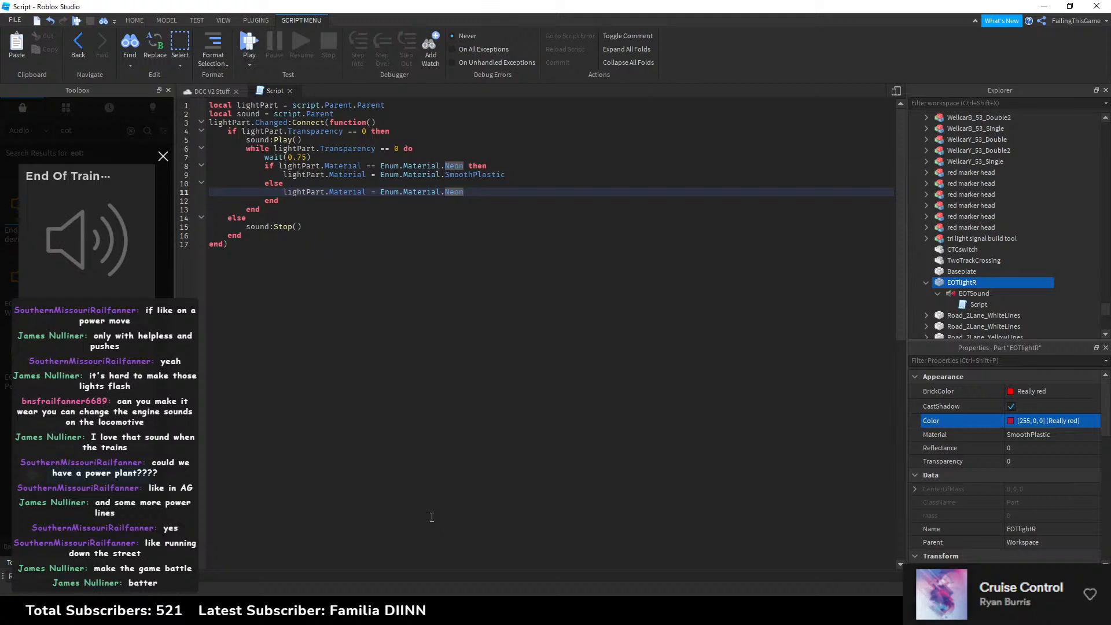
pyautogui.click(376, 208)
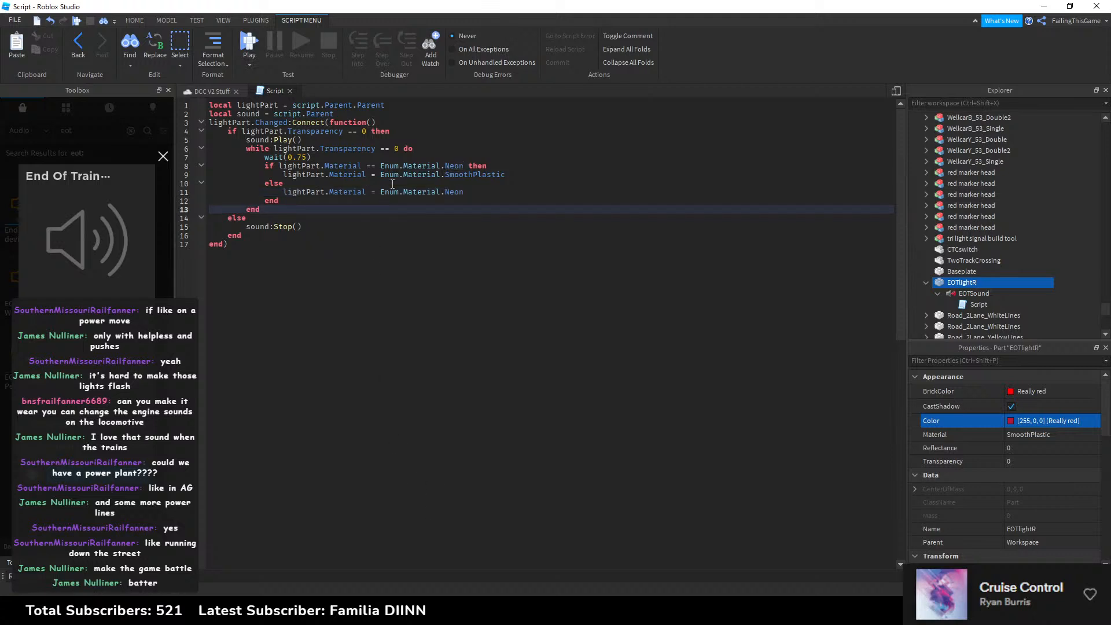
pyautogui.click(391, 183)
pyautogui.click(366, 157)
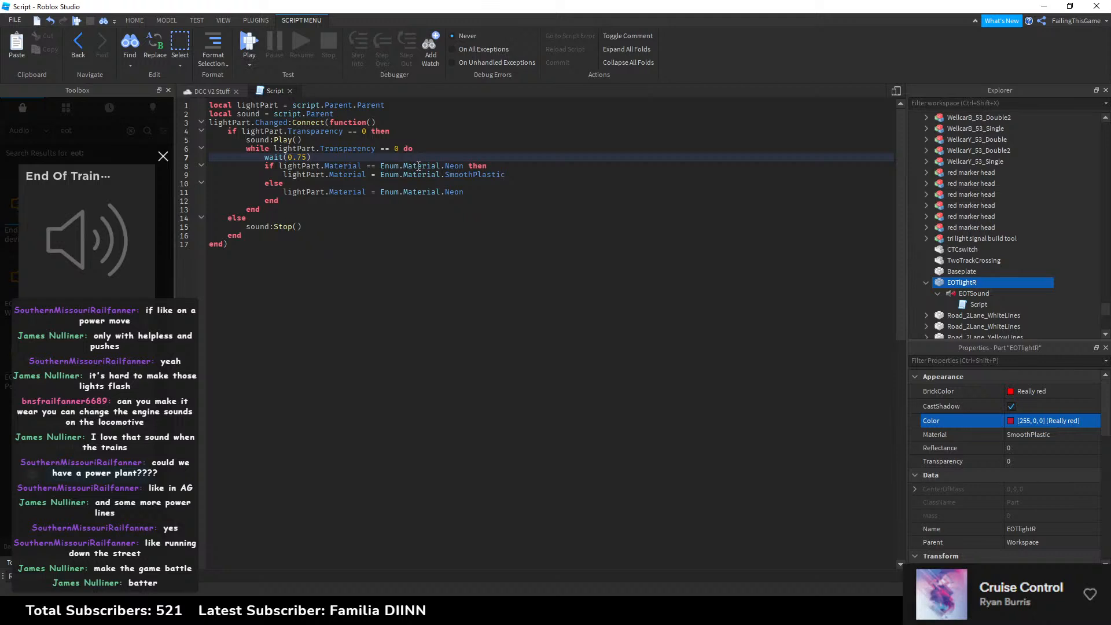
pyautogui.click(470, 166)
pyautogui.click(488, 203)
pyautogui.press('Down')
pyautogui.press('Down')
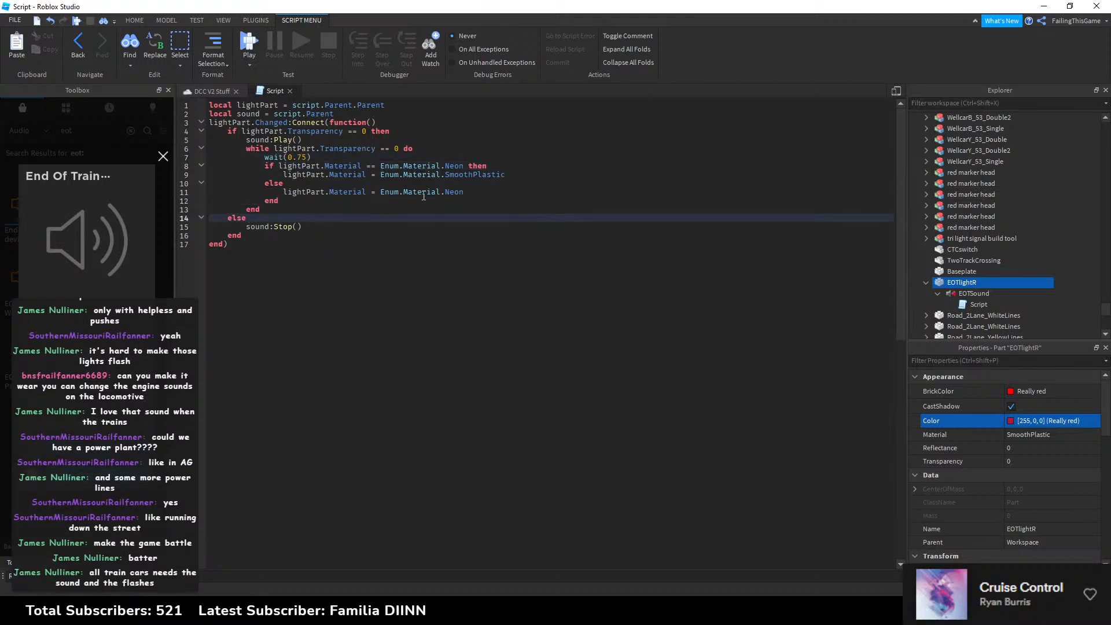
# Step: Copy the line lightPart.Material = Enum.Material.SmoothPlastic to below sound:Stop() in the outer else branch
pyautogui.moveTo(523, 176); pyautogui.dragTo(283, 175)
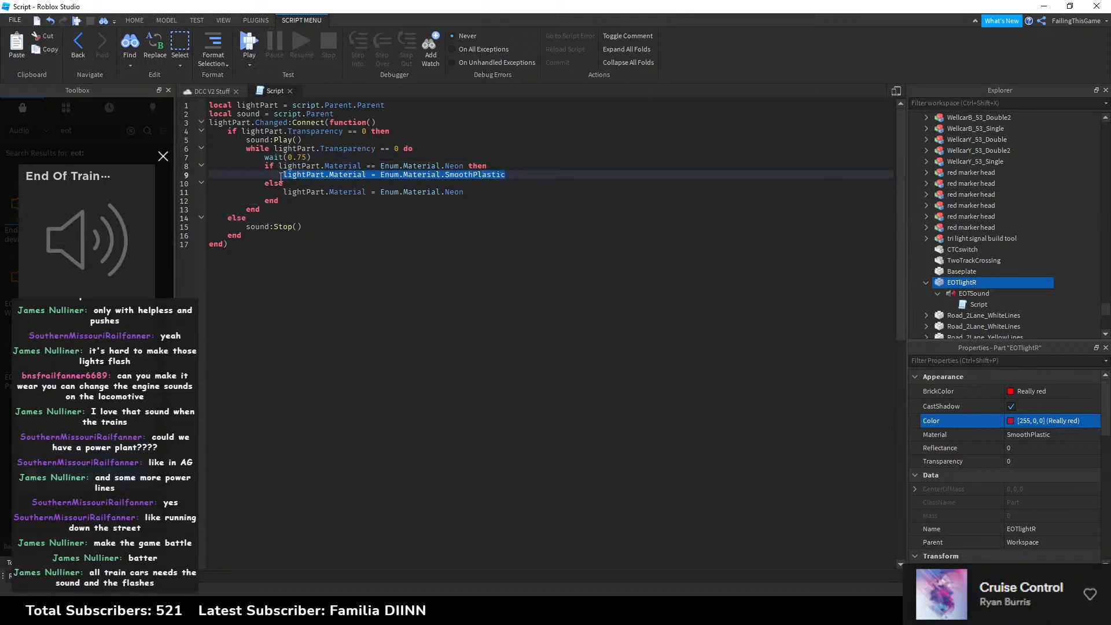
pyautogui.click(258, 218)
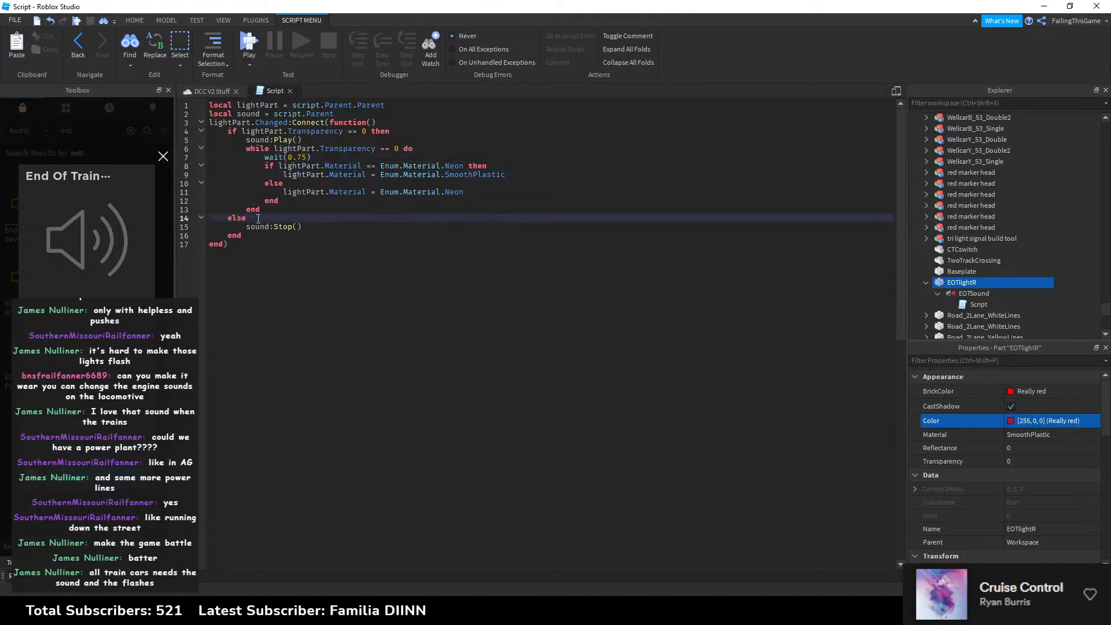
pyautogui.click(324, 231)
pyautogui.press('Return')
pyautogui.hotkey('ctrl', 'v')
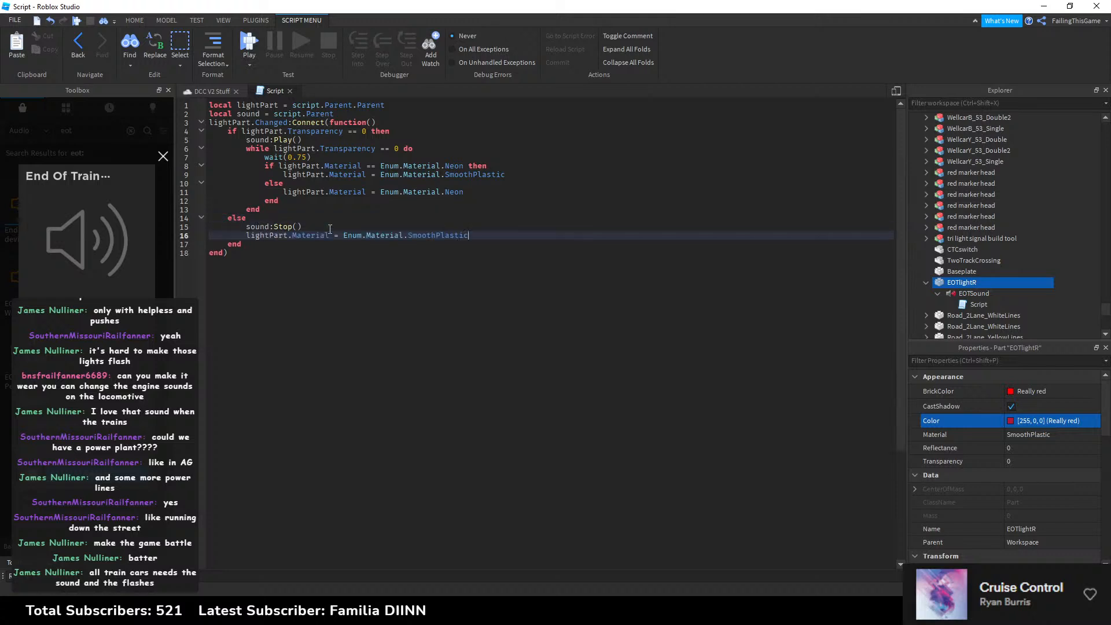
# Step: Close the script and rename it as EOT_Script under EOTSound
pyautogui.click(291, 92)
pyautogui.click(976, 304)
pyautogui.rightClick(974, 305)
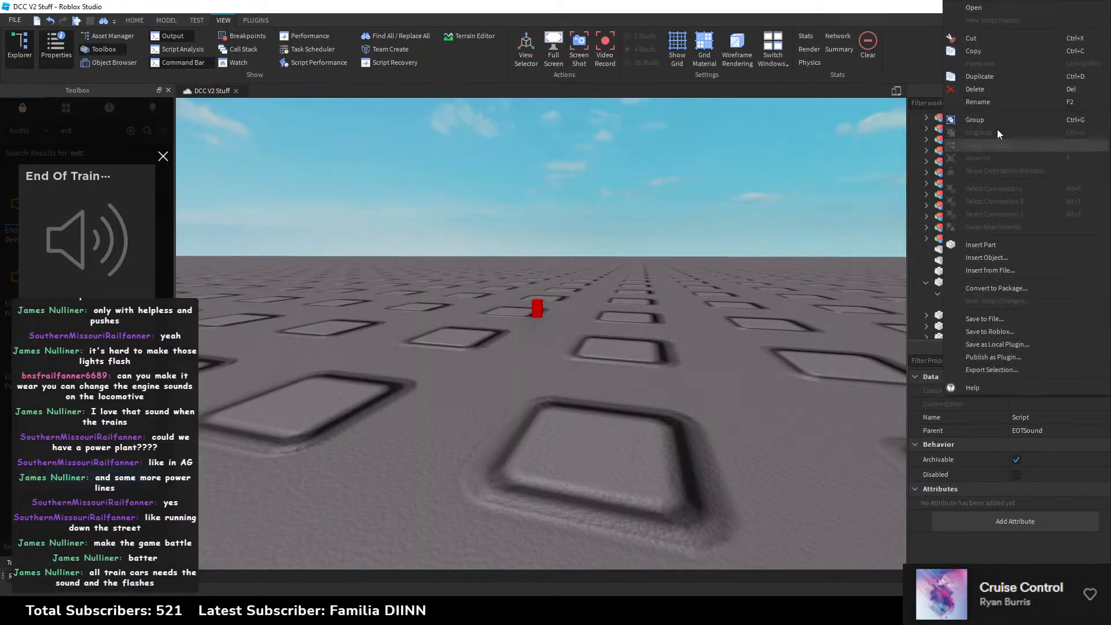
pyautogui.click(1012, 103)
pyautogui.write('EOT_Sc')
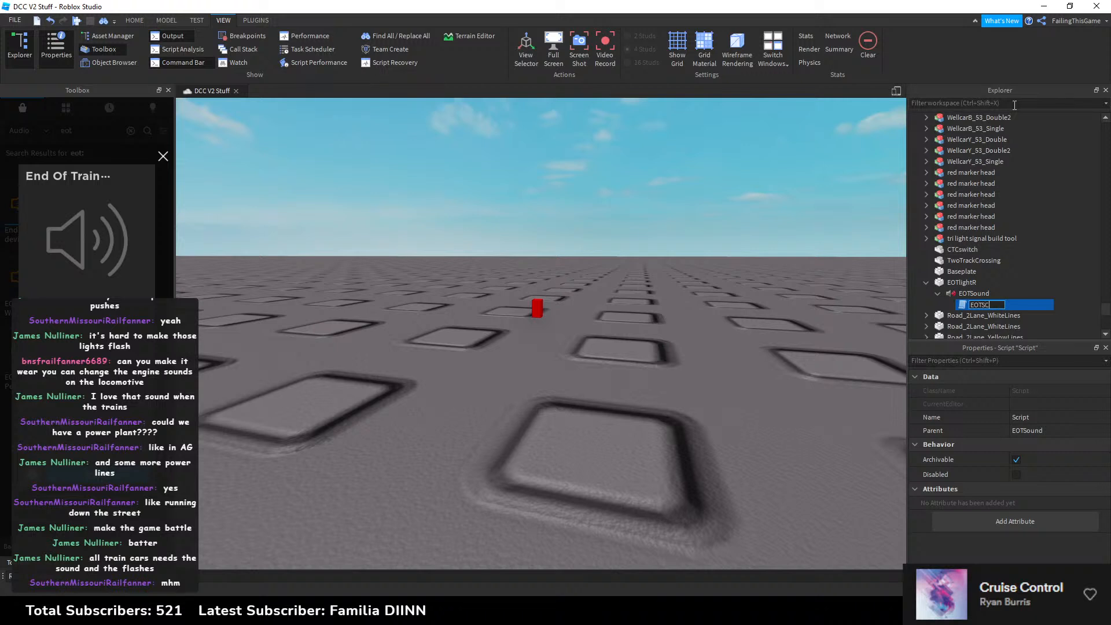
pyautogui.write('So')
pyautogui.write('r')
pyautogui.write('ipt')
pyautogui.press('Return')
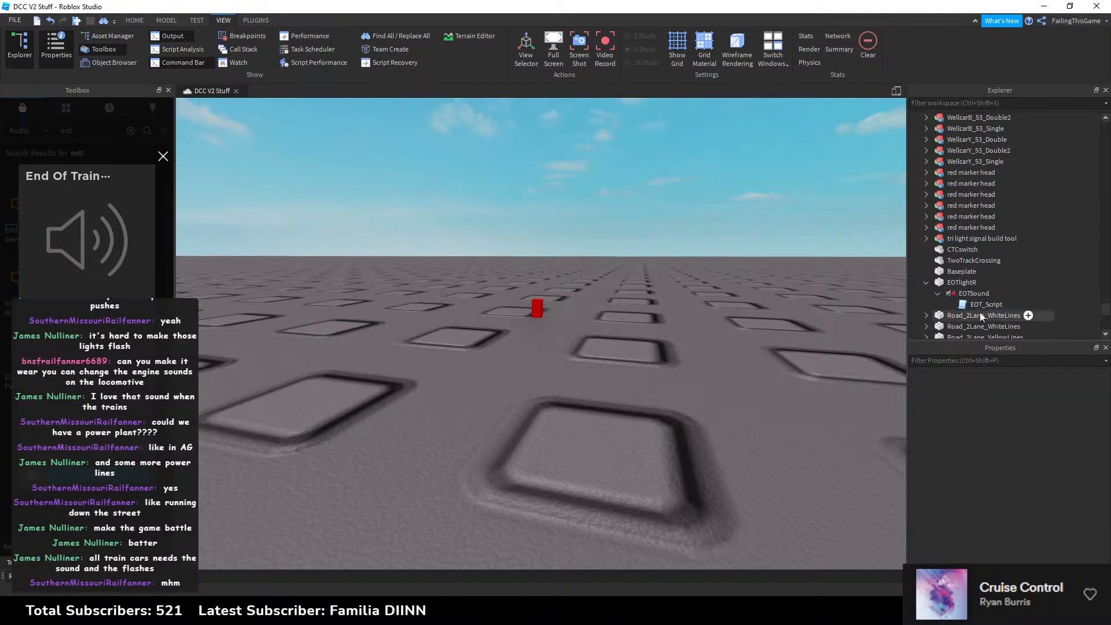
# Step: Preview the audio of EOTSound under EOTlightR
pyautogui.click(949, 294)
pyautogui.scroll(-5, 1022, 442)
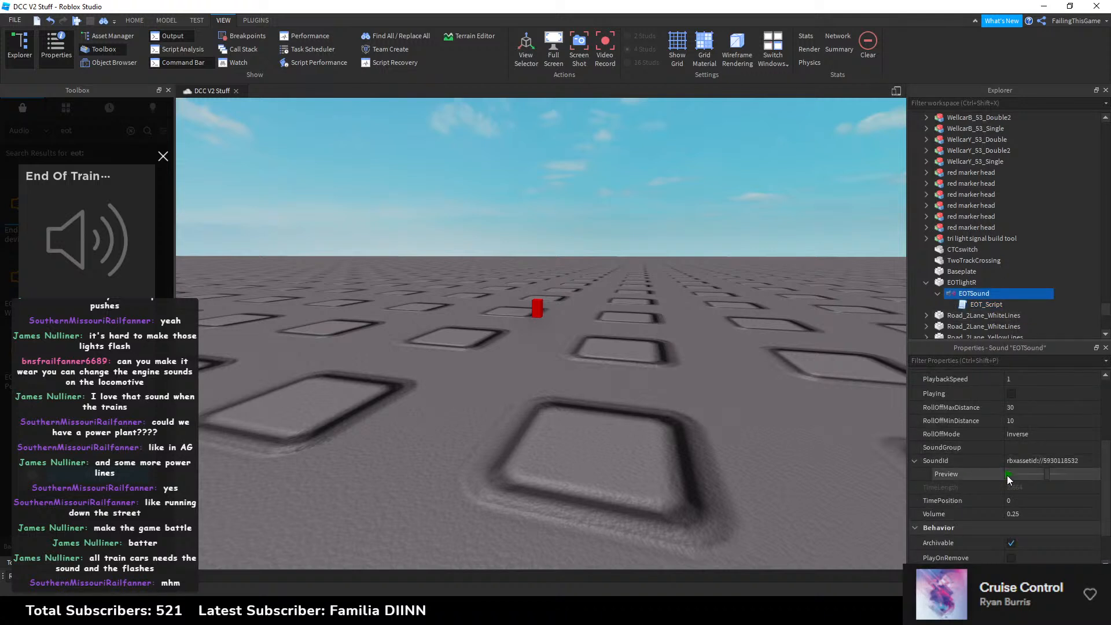
pyautogui.click(1008, 474)
pyautogui.click(1008, 475)
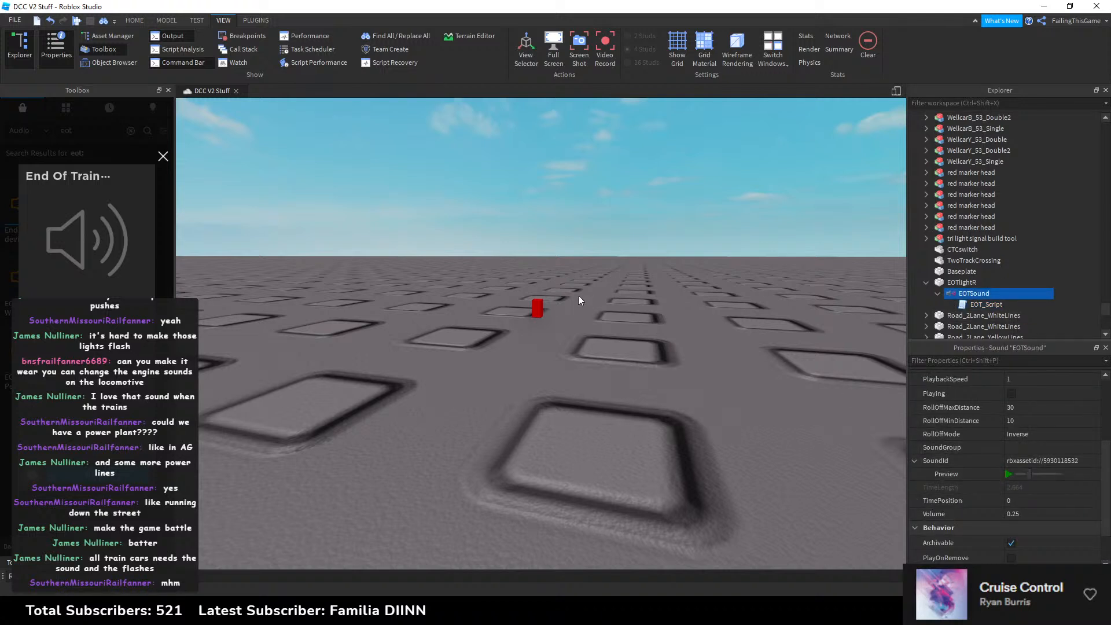
# Step: Enable the Playing property of EOTSound under EOTlightR
pyautogui.click(538, 309)
pyautogui.click(133, 20)
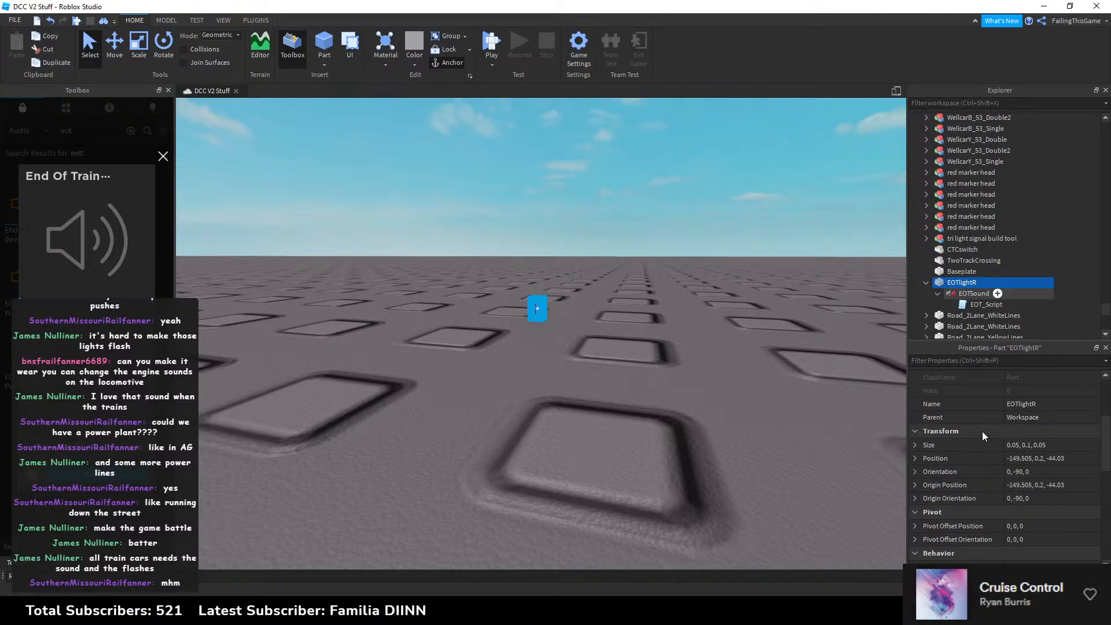
pyautogui.click(974, 294)
pyautogui.scroll(-2, 978, 434)
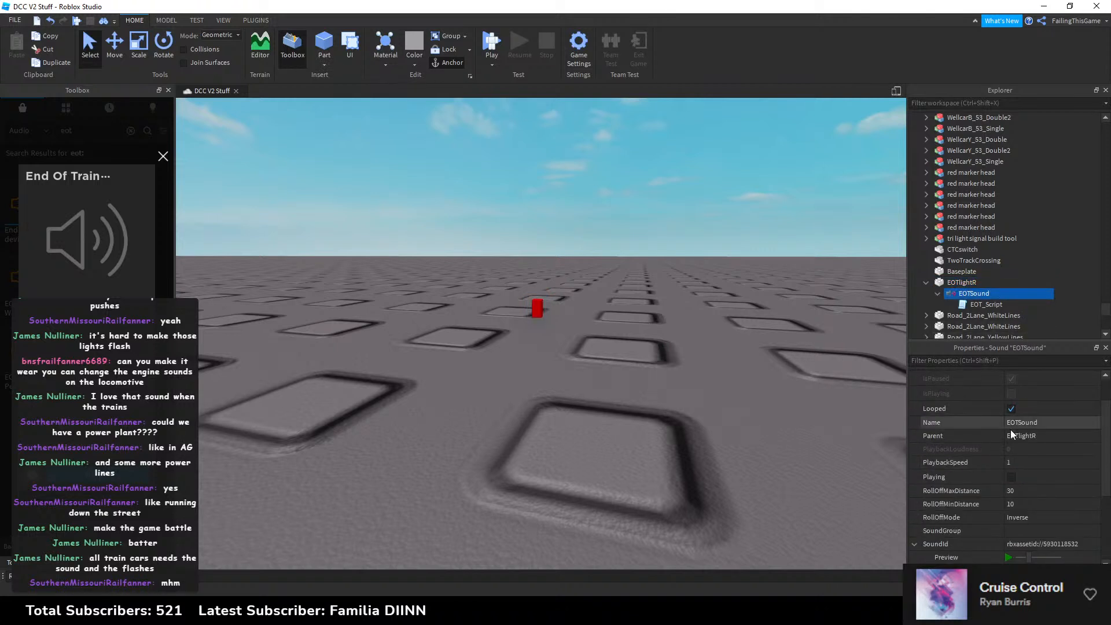
pyautogui.click(1012, 477)
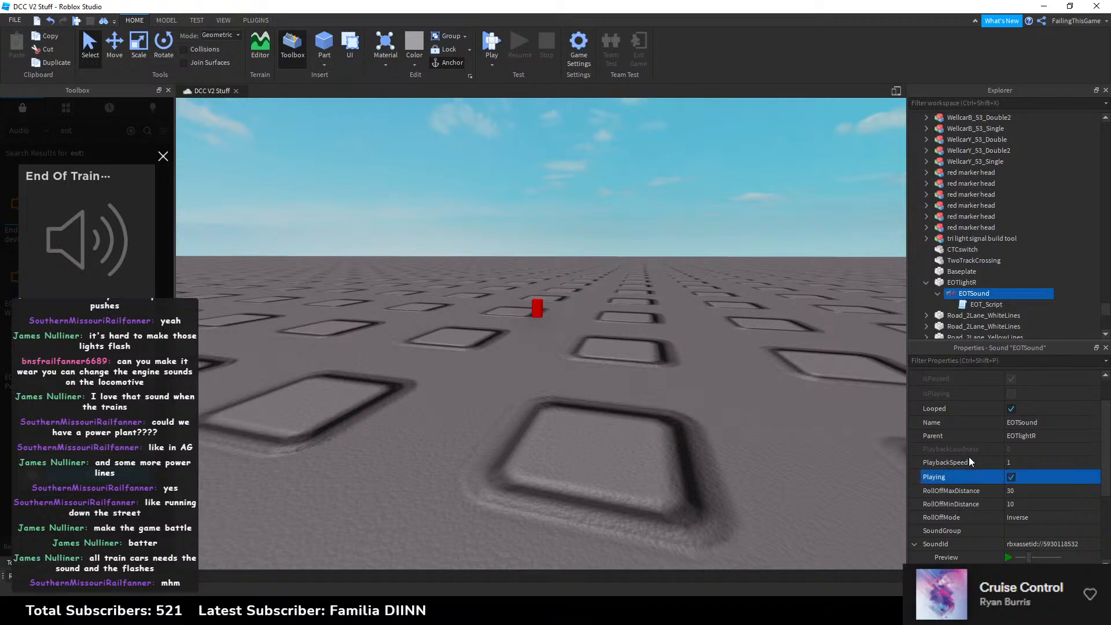
# Step: Play-test the place by walking the avatar across the baseplate, and clear the output log
pyautogui.click(641, 280)
pyautogui.press('s')
pyautogui.moveTo(641, 280); pyautogui.dragTo(641, 280, button='right')
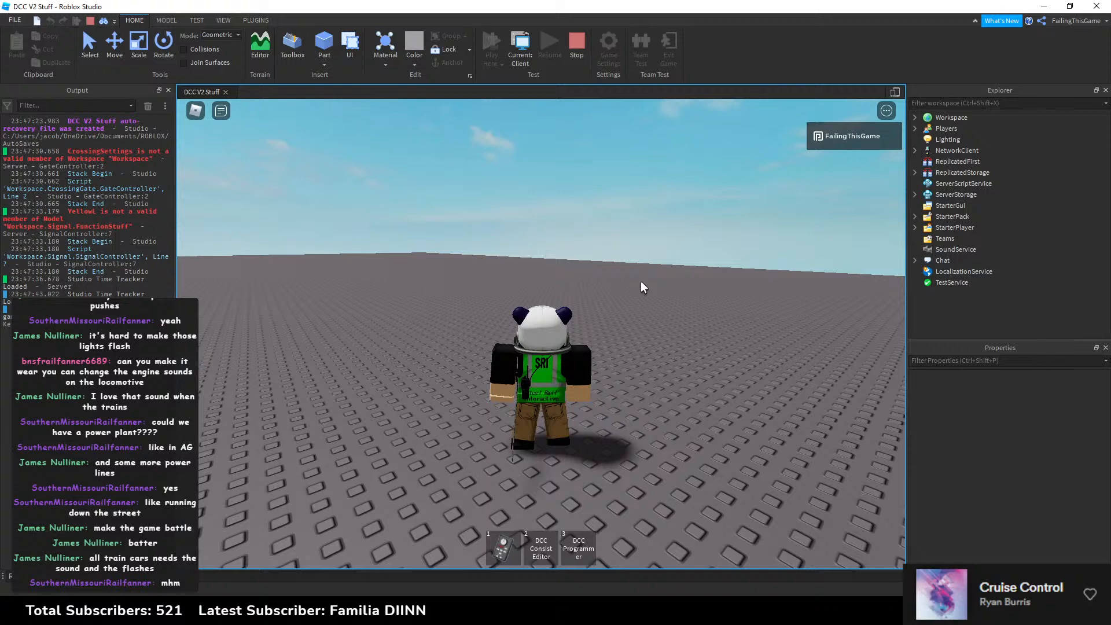
pyautogui.moveTo(642, 286); pyautogui.dragTo(642, 313, button='right')
pyautogui.moveTo(589, 382); pyautogui.dragTo(584, 402, button='right')
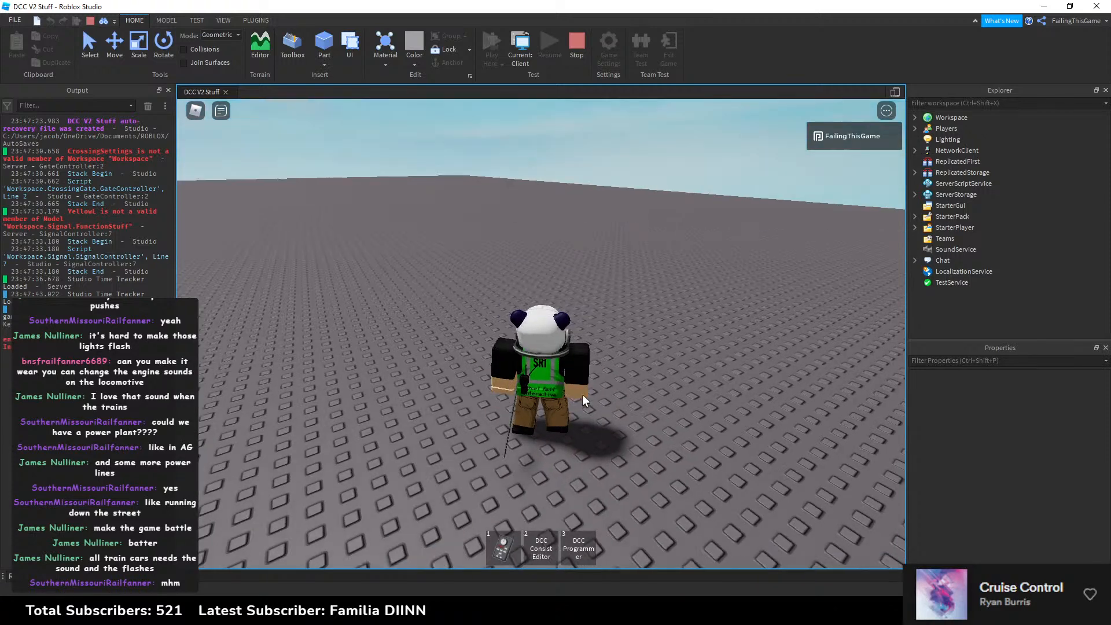
pyautogui.press('s')
pyautogui.moveTo(596, 363)
pyautogui.mouseDown(button='right')
pyautogui.moveTo(585, 379)
pyautogui.moveTo(595, 370)
pyautogui.mouseUp(button='right')
pyautogui.scroll(-3, 597, 364)
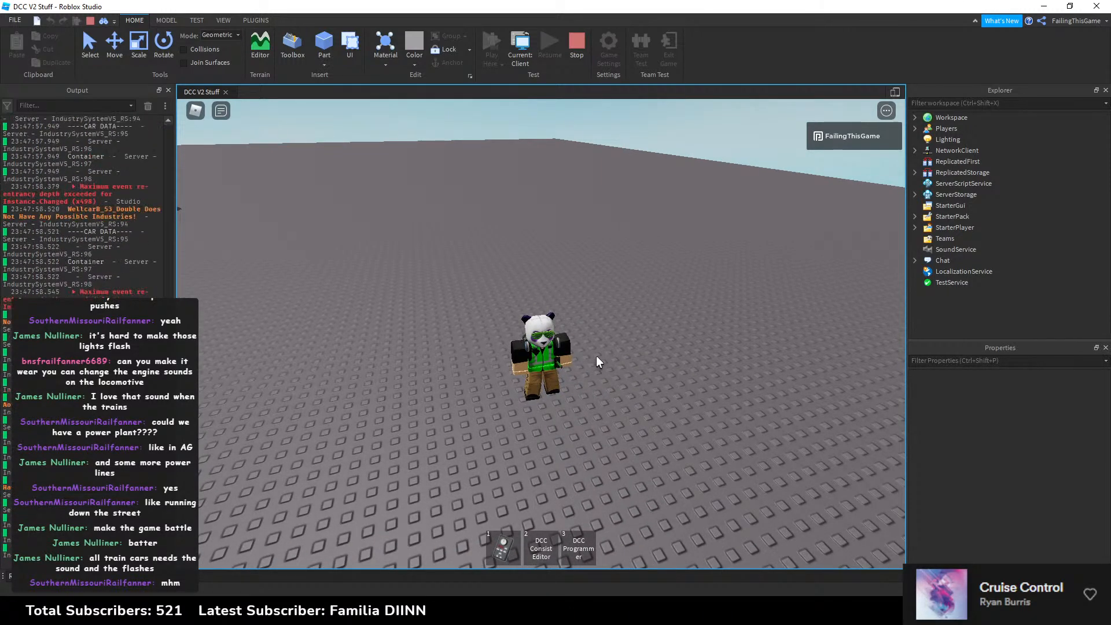
pyautogui.press('w')
pyautogui.moveTo(600, 358); pyautogui.dragTo(599, 371, button='right')
pyautogui.press('w')
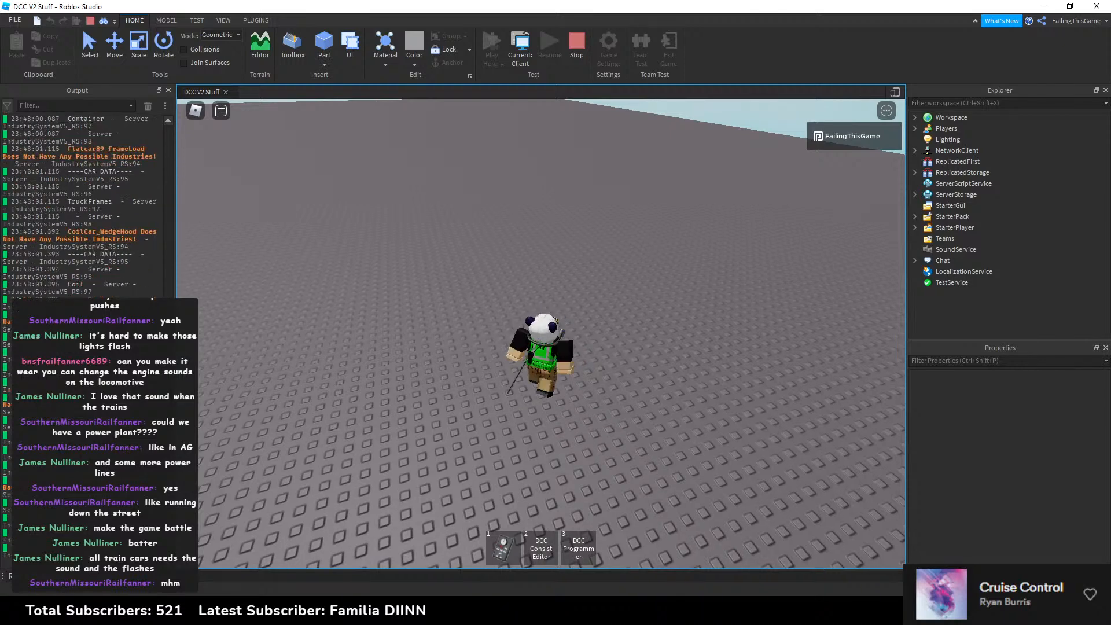
pyautogui.rightClick(171, 339)
pyautogui.click(225, 377)
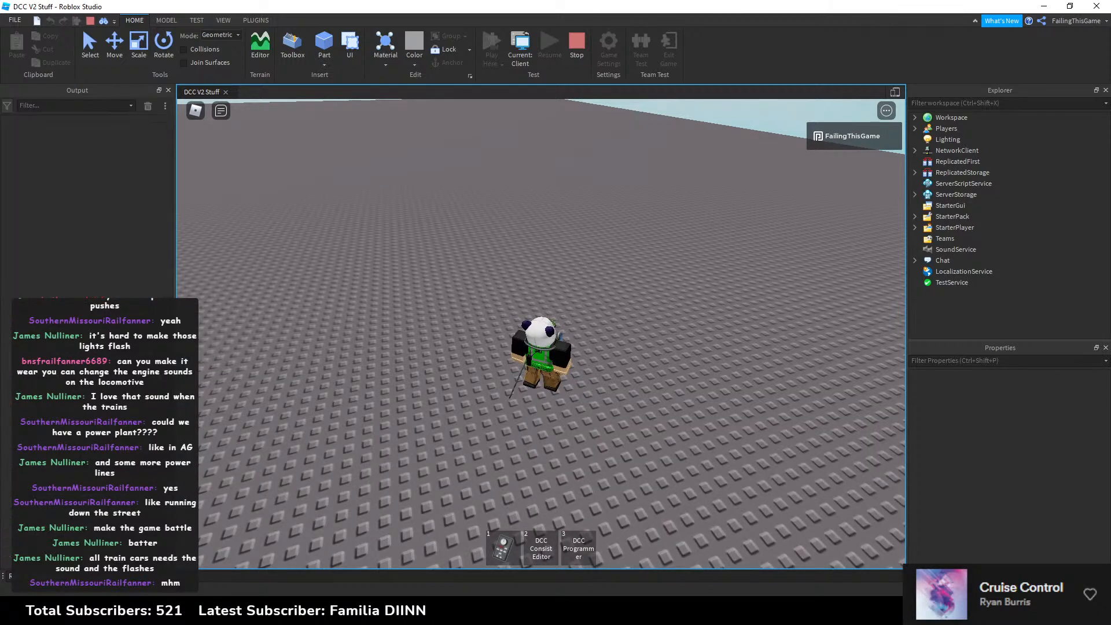
# Step: Walk the avatar around the end-of-train light to test how its sound carries, and stop the play test
pyautogui.press('w')
pyautogui.moveTo(449, 332); pyautogui.dragTo(449, 333, button='right')
pyautogui.press('d')
pyautogui.press('s')
pyautogui.press('d')
pyautogui.press('w')
pyautogui.press('s')
pyautogui.press('a')
pyautogui.press('w')
pyautogui.press('a')
pyautogui.press('w')
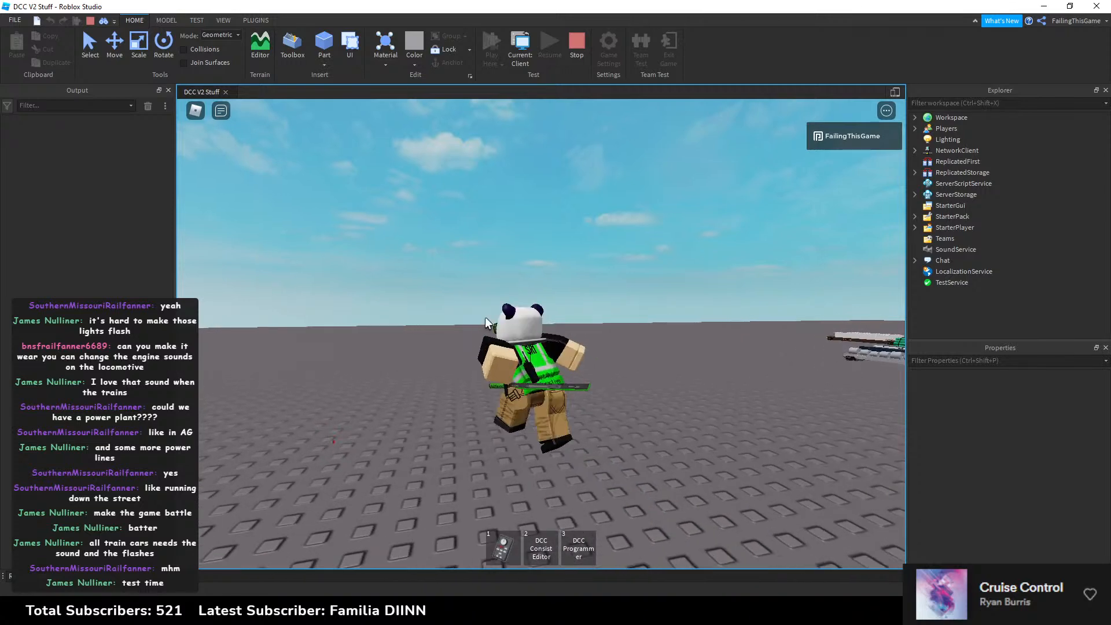
pyautogui.press('a')
pyautogui.press('w')
pyautogui.press('d')
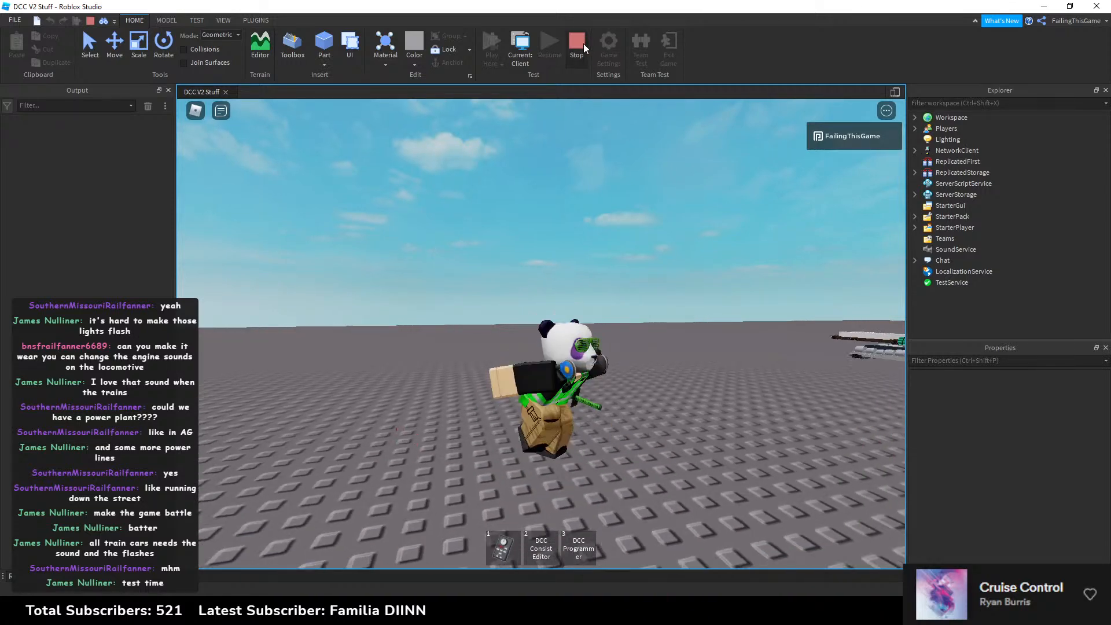
pyautogui.click(583, 56)
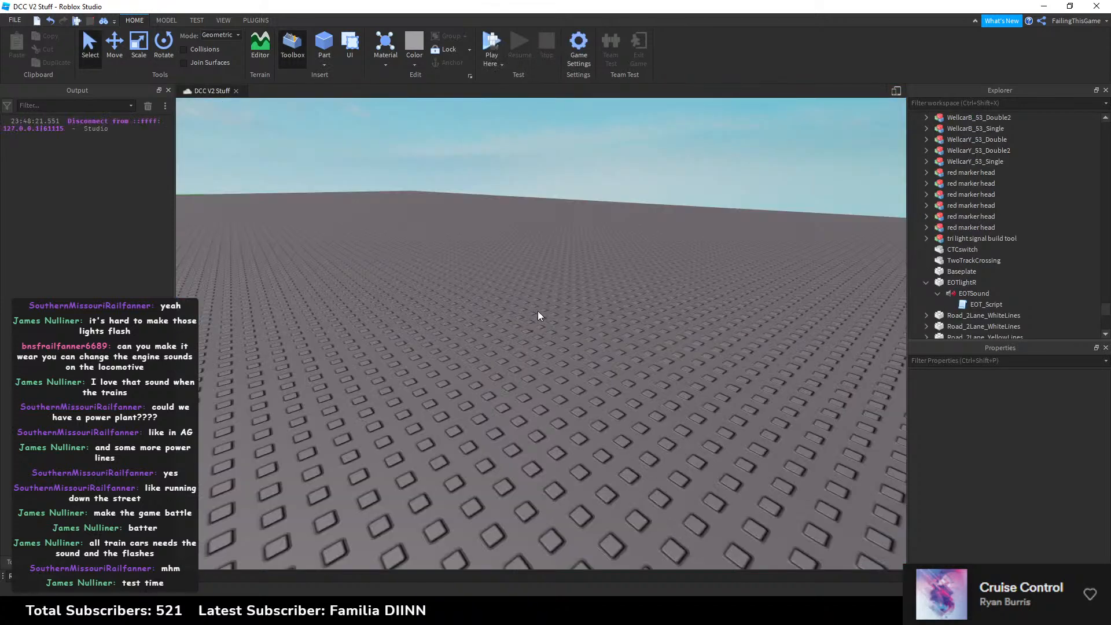
# Step: Set the RollOffMinDistance of EOTSound to 5
pyautogui.moveTo(496, 308); pyautogui.dragTo(582, 383)
pyautogui.click(967, 293)
pyautogui.scroll(-5, 984, 474)
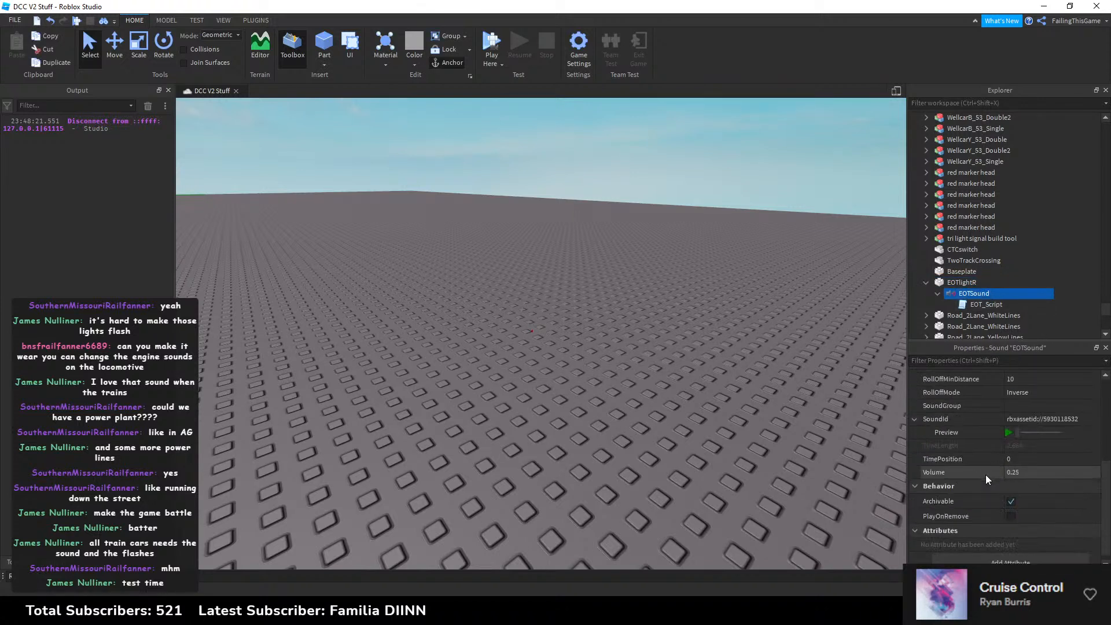
pyautogui.click(1033, 379)
pyautogui.write('5')
pyautogui.press('Return')
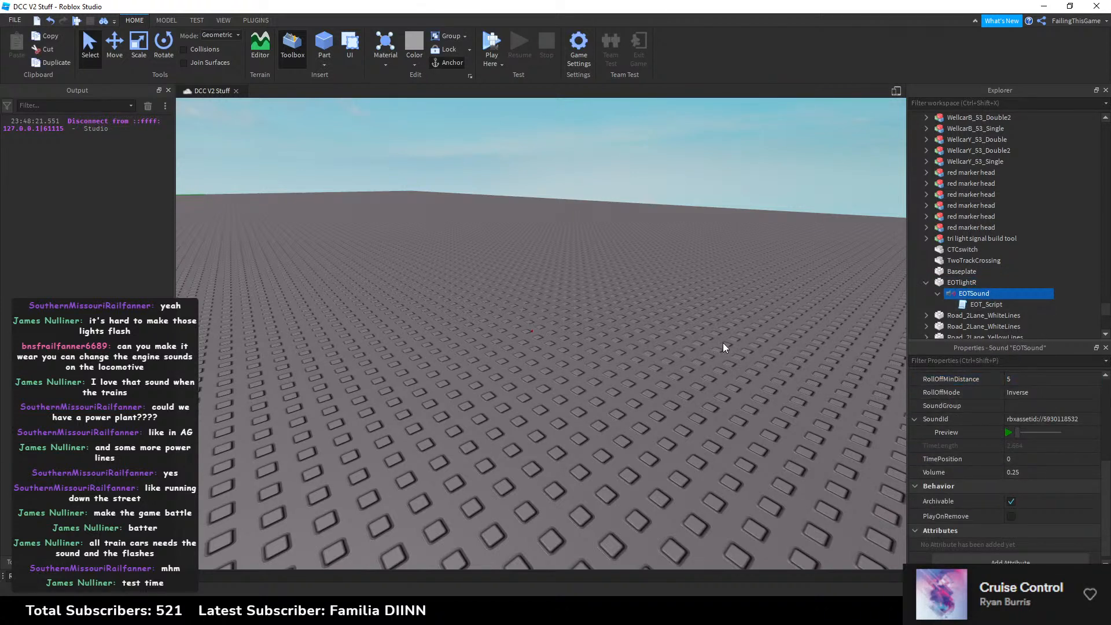
# Step: Move EOTSound, with its script, out of EOTlightR and directly into Workspace
pyautogui.click(949, 296)
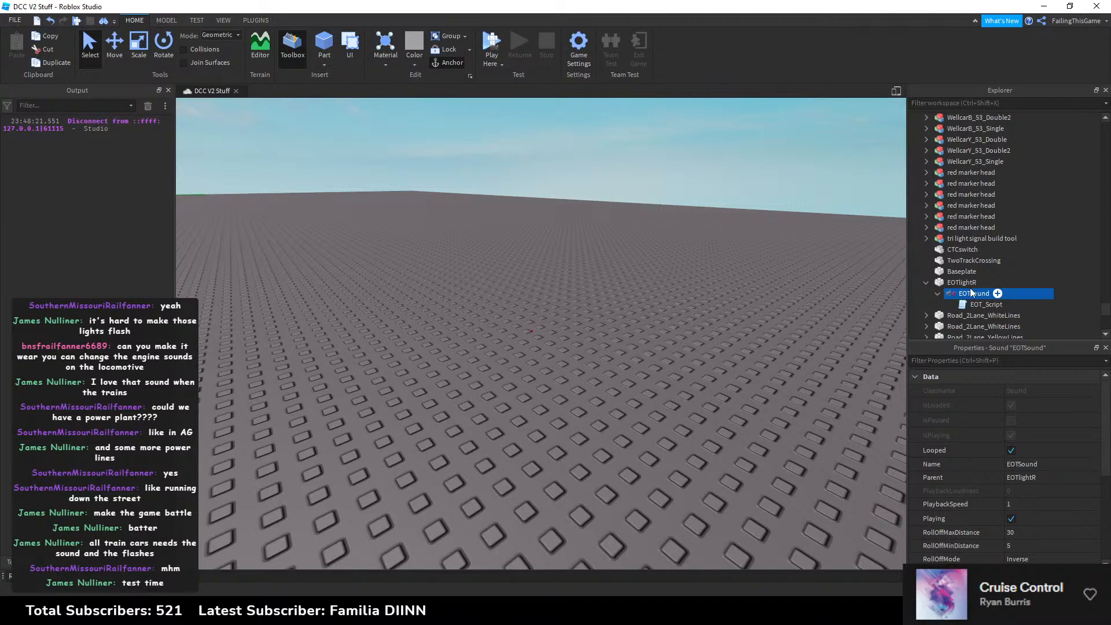
pyautogui.hotkey('ctrl', 'x')
pyautogui.scroll(6, 1099, 221)
pyautogui.scroll(10, 1099, 224)
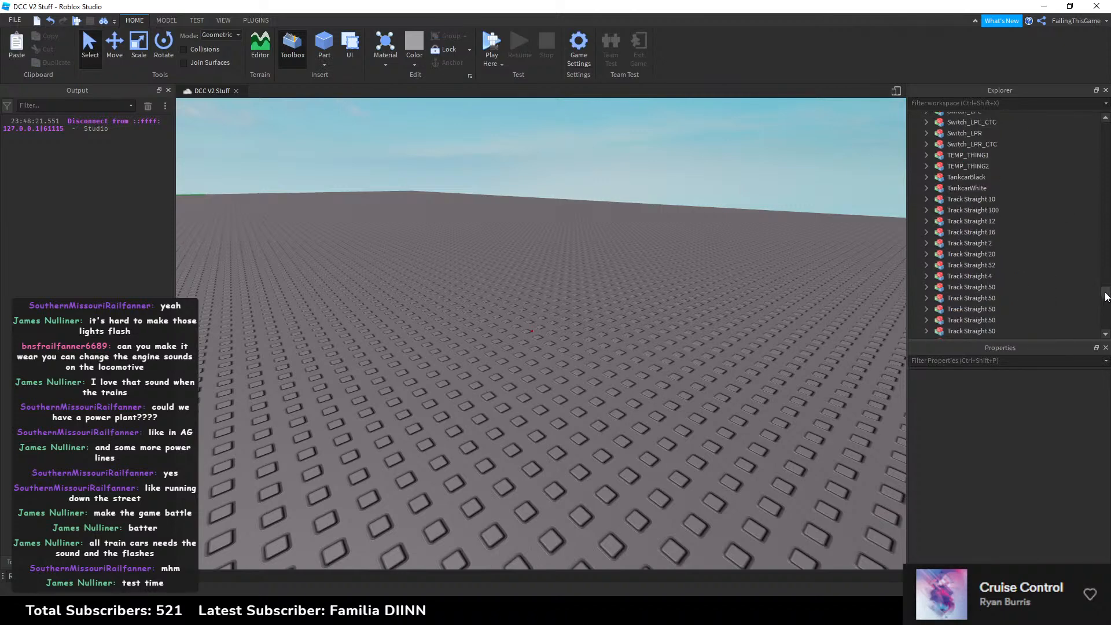
pyautogui.click(935, 119)
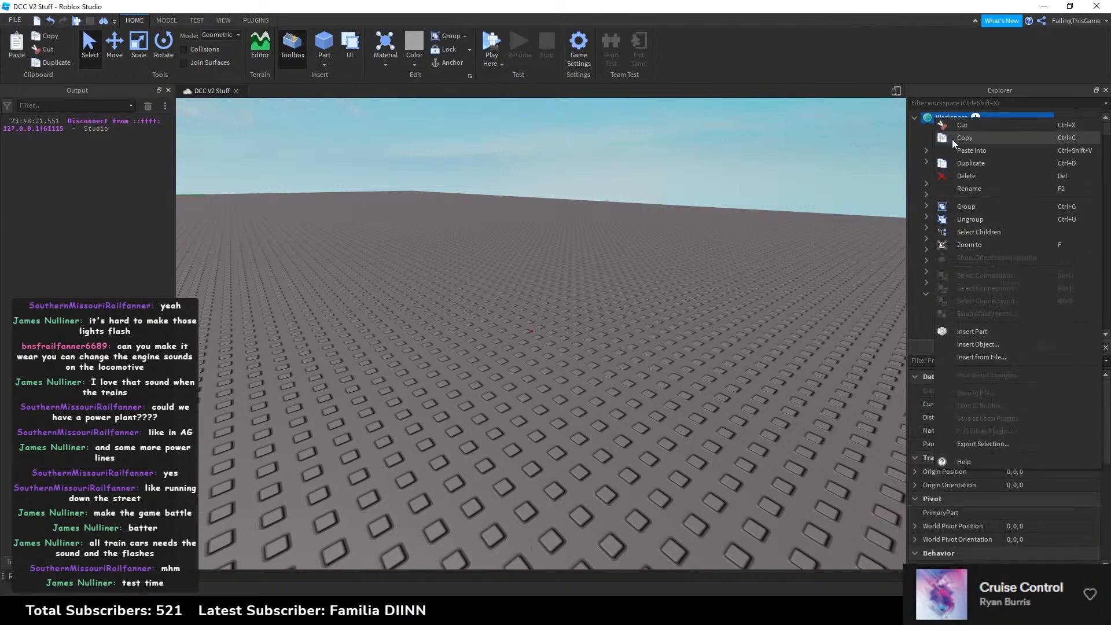
pyautogui.hotkey('ctrl', 'v')
# Step: Open the disabled Script in Workspace and change its first line to clone workspace.EOTSound instead of FuelMaintenance
pyautogui.click(942, 184)
pyautogui.doubleClick(942, 183)
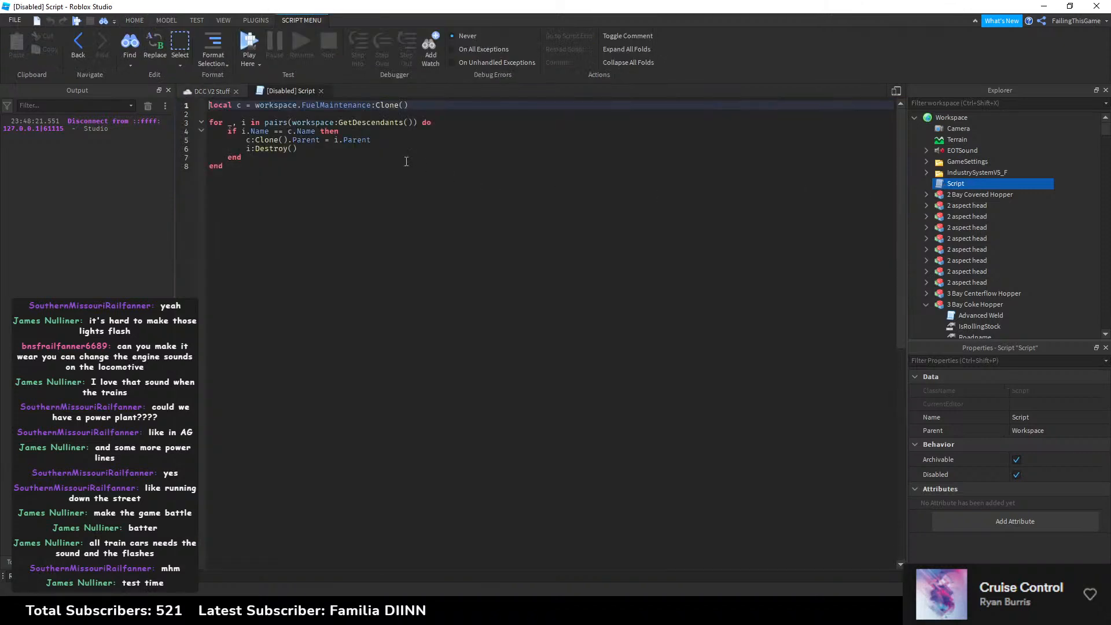
pyautogui.moveTo(424, 106); pyautogui.dragTo(299, 107)
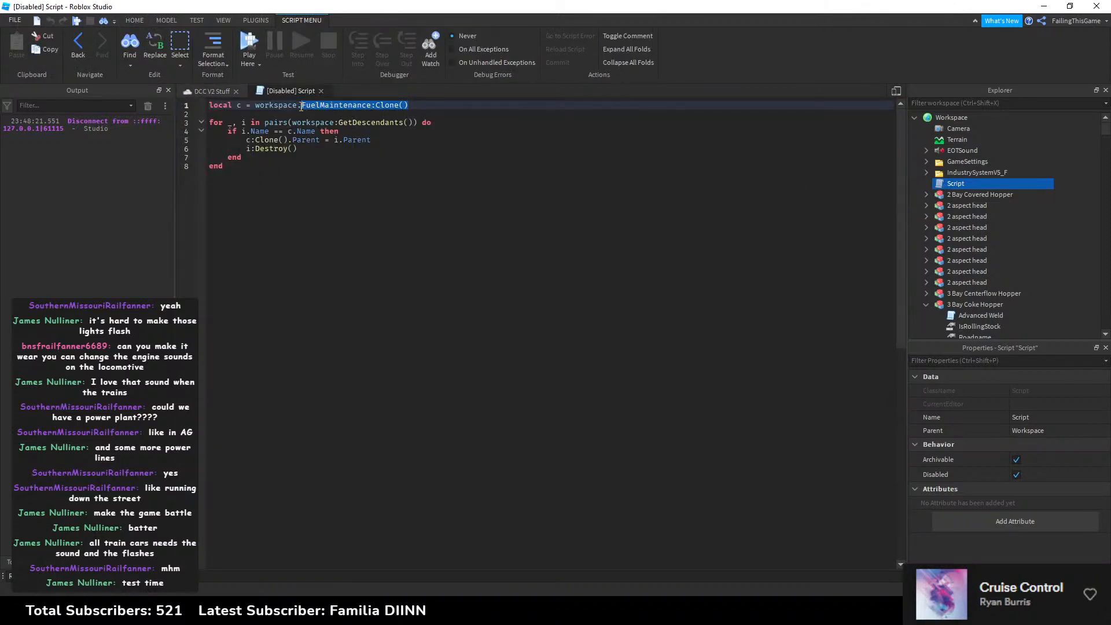
pyautogui.write('EOT')
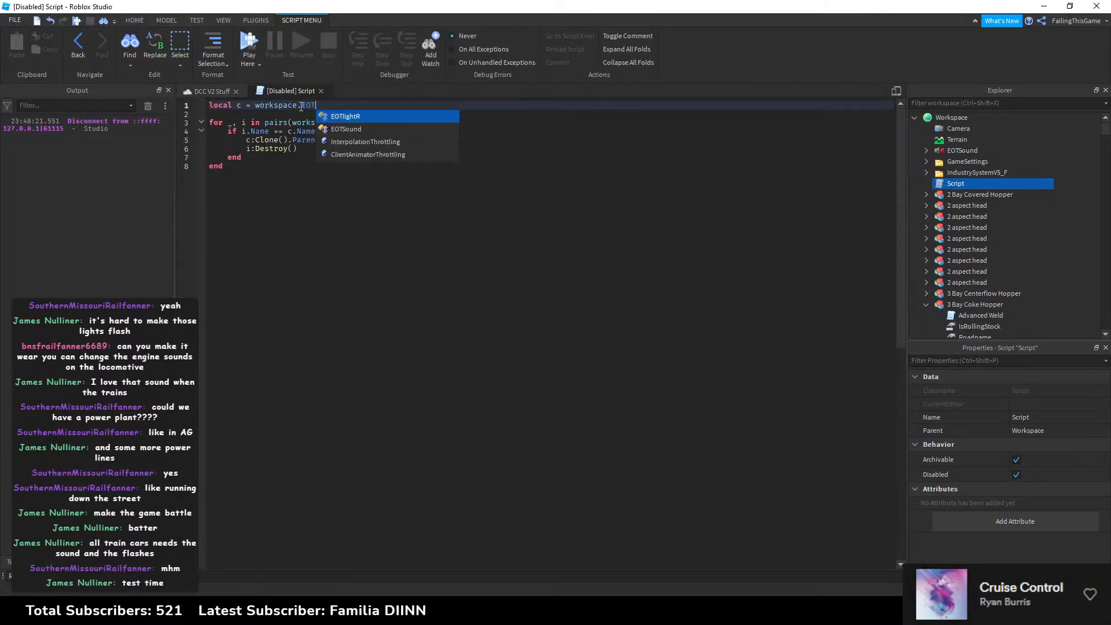
pyautogui.write('Sound:Clone()')
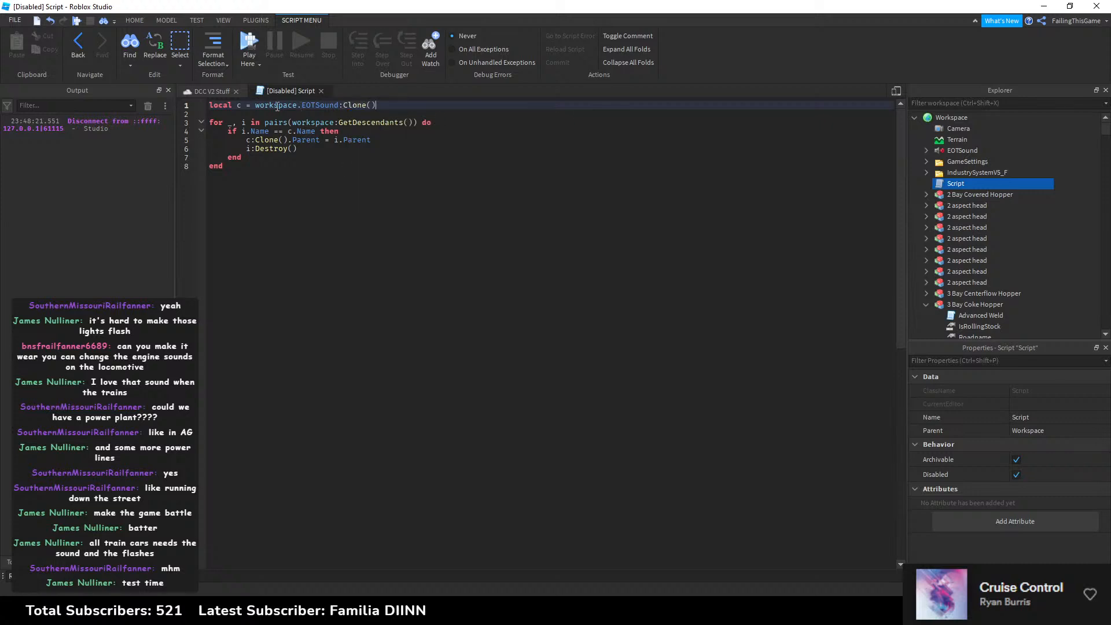
# Step: Copy the light part's name and replace c.Name in the script's if condition with EOTlightR
pyautogui.click(184, 91)
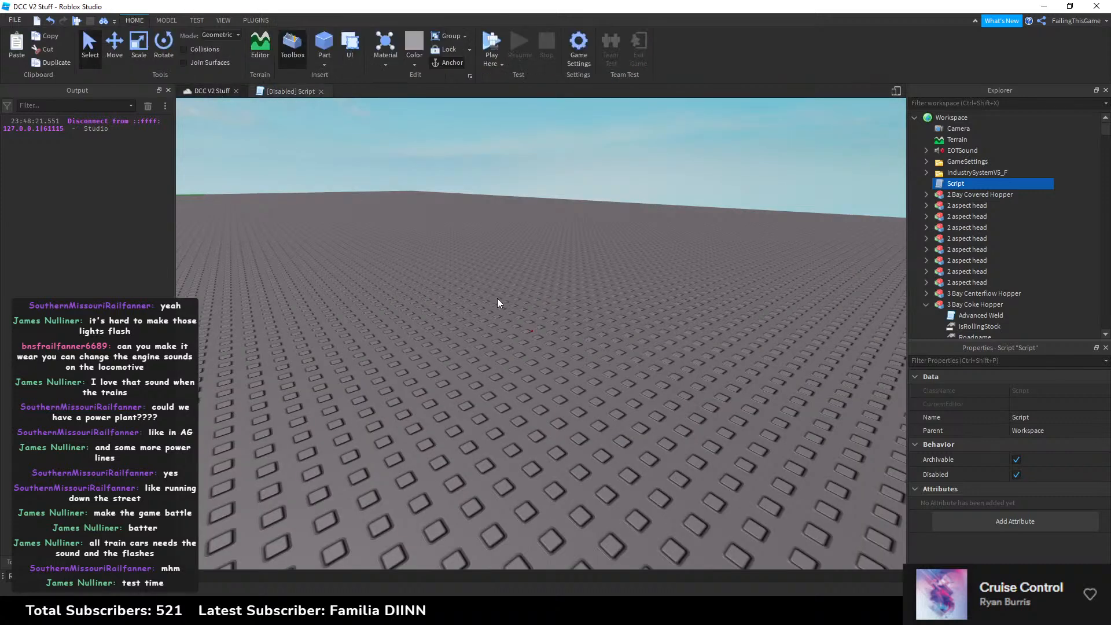
pyautogui.click(532, 331)
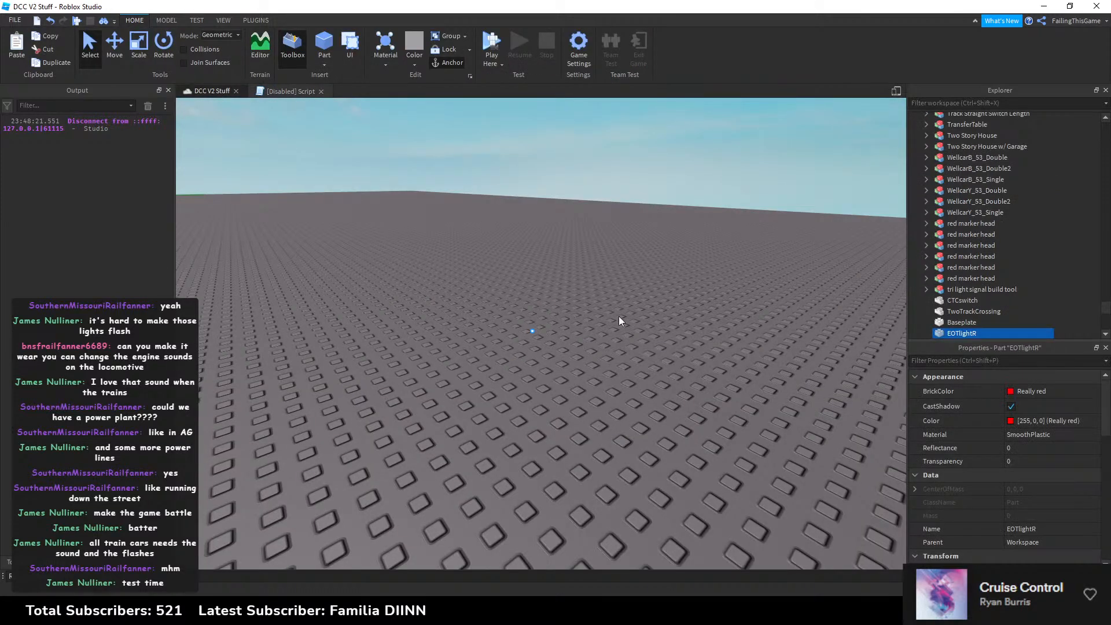
pyautogui.rightClick(960, 333)
pyautogui.click(989, 61)
pyautogui.click(291, 91)
pyautogui.click(247, 139)
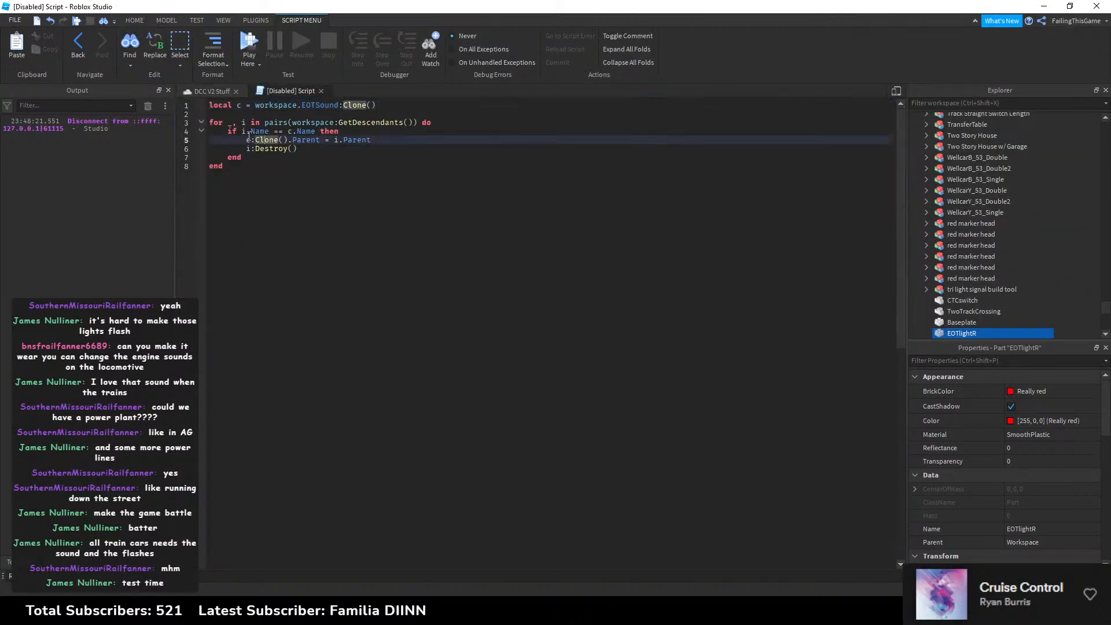
pyautogui.click(305, 131)
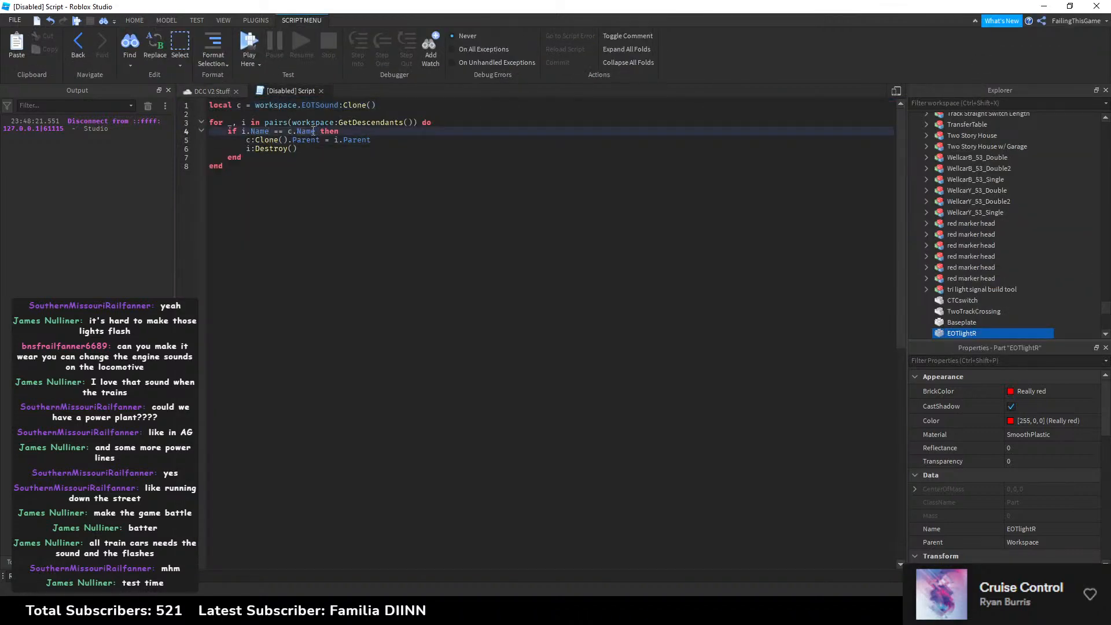
pyautogui.moveTo(315, 131); pyautogui.dragTo(291, 132)
pyautogui.hotkey('ctrl', 'v')
# Step: Delete the i:Destroy() call and enclose EOTlightR in double quotes in the if condition
pyautogui.moveTo(298, 148); pyautogui.dragTo(243, 148)
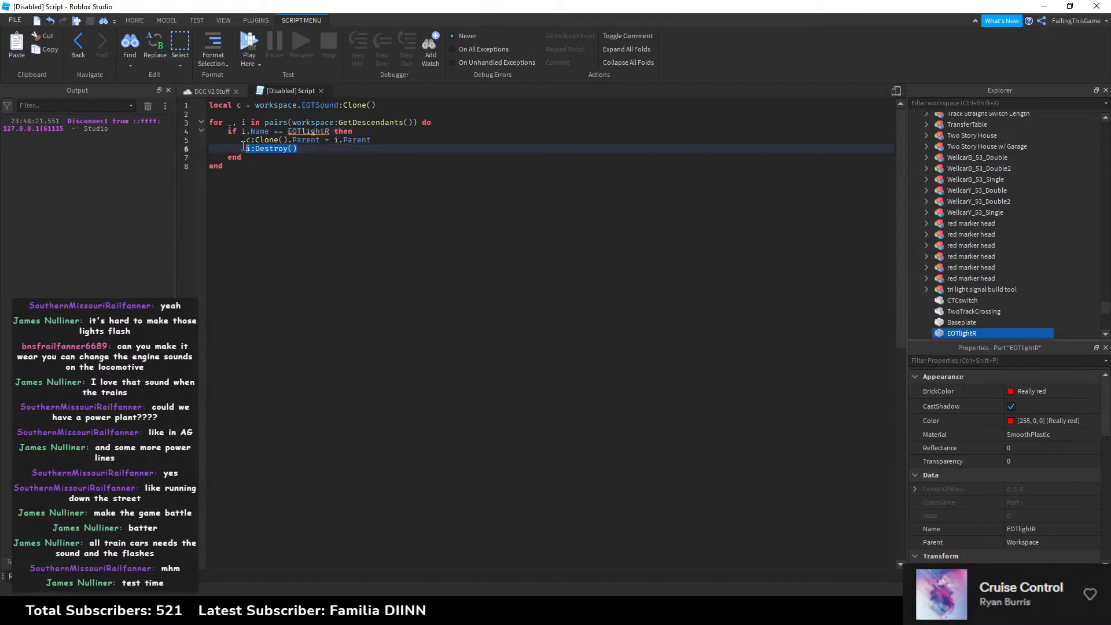
pyautogui.press('BackSpace')
pyautogui.doubleClick(313, 131)
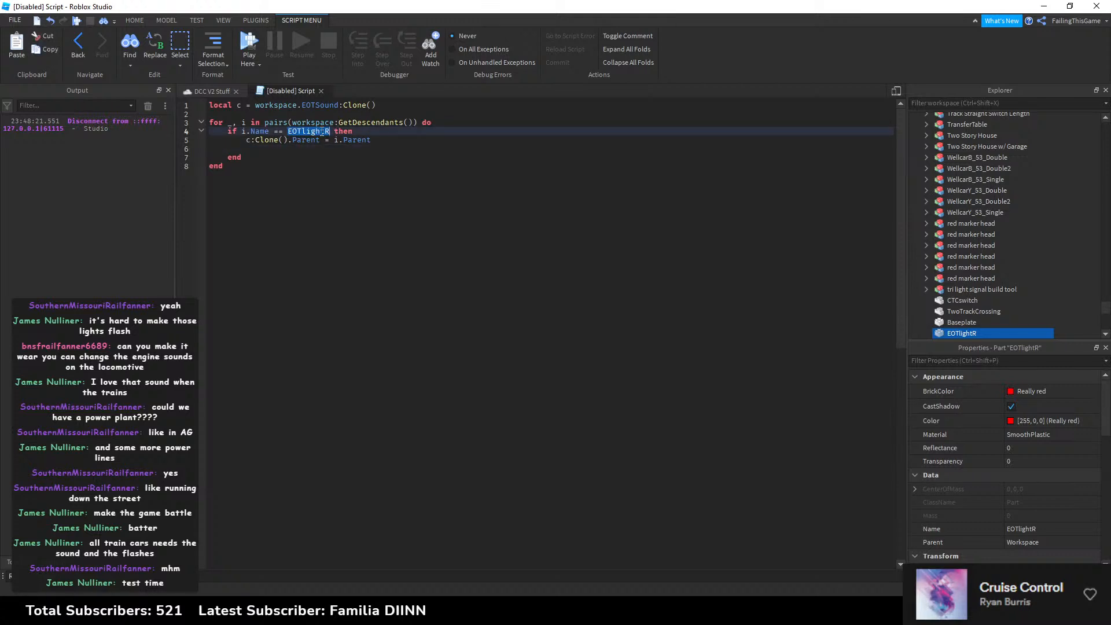
pyautogui.write('"')
pyautogui.click(344, 131)
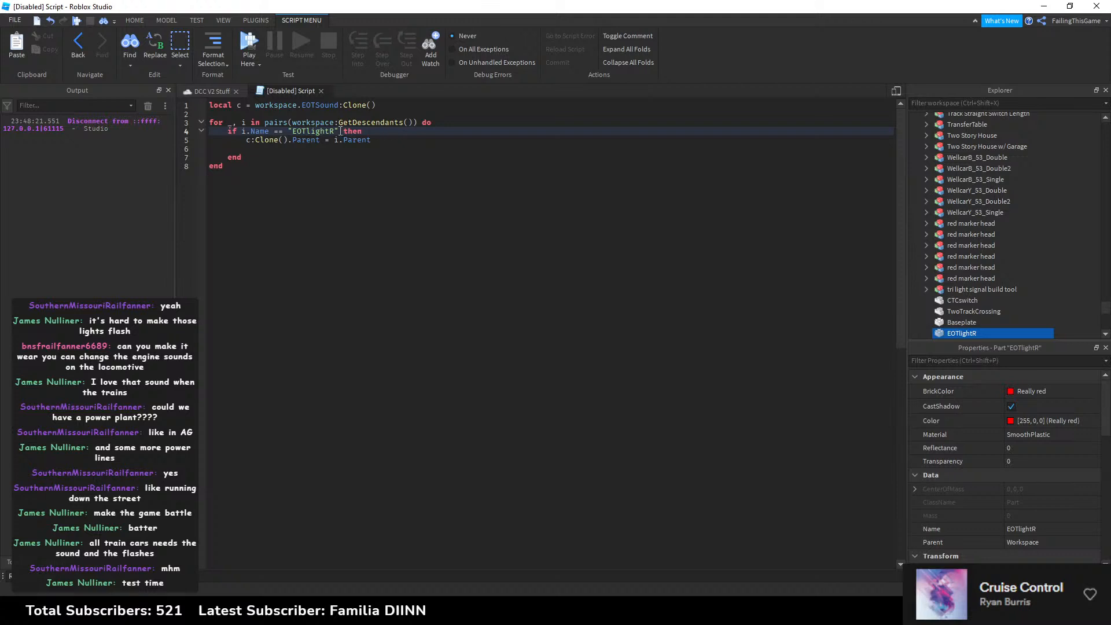
# Step: Extend the if condition with or i.Name == "EOTlightF" so that it covers both light names
pyautogui.moveTo(340, 131); pyautogui.dragTo(241, 131)
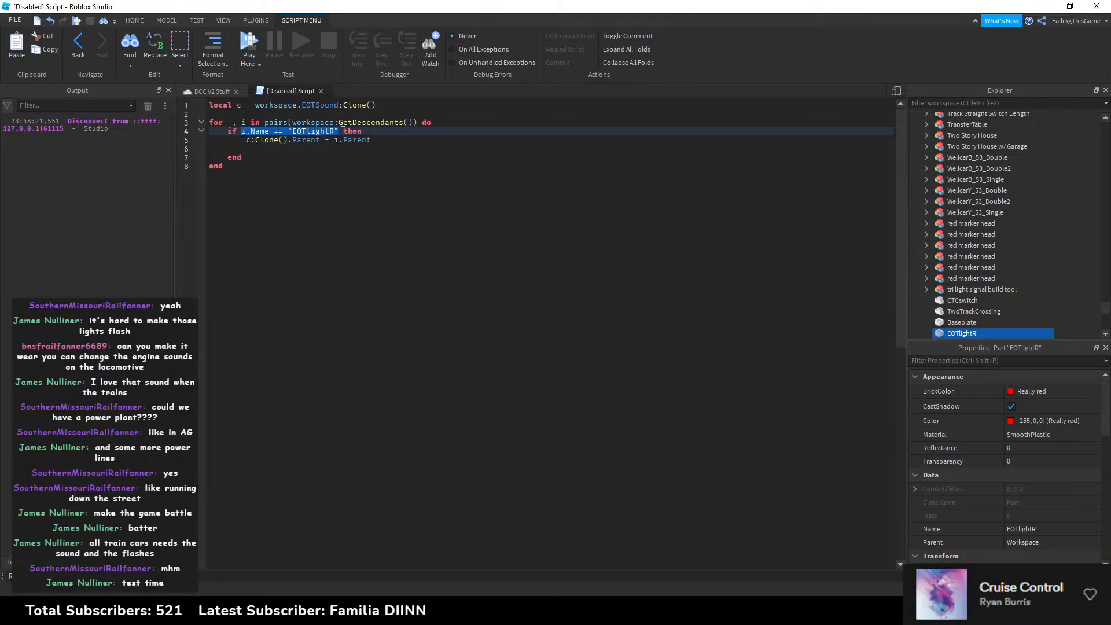
pyautogui.click(338, 131)
pyautogui.write('or')
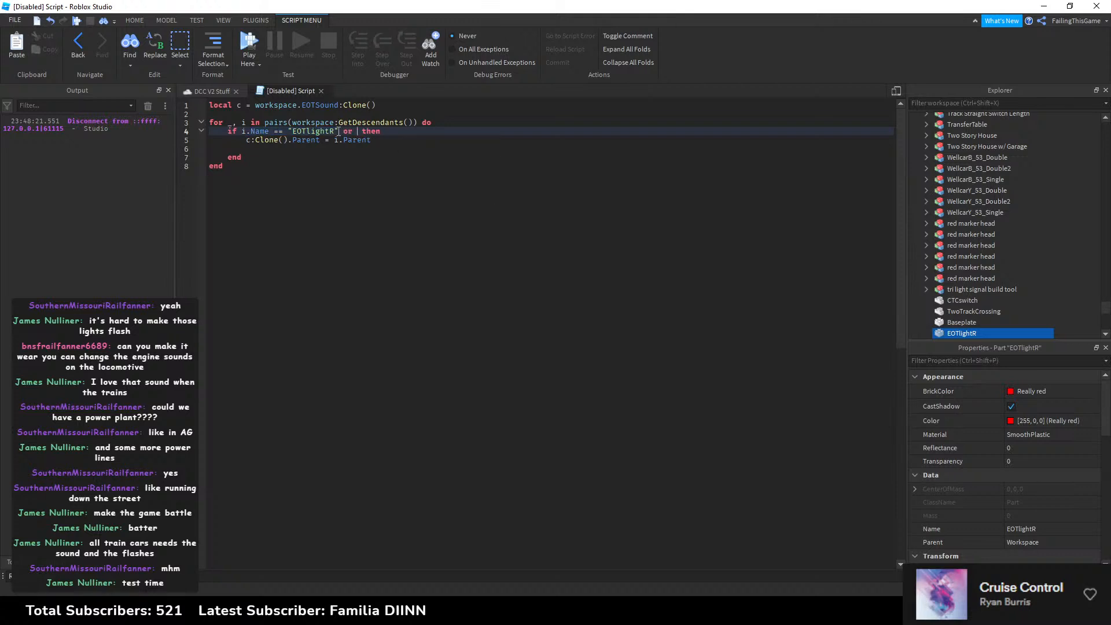
pyautogui.hotkey('ctrl', 'v')
pyautogui.click(333, 124)
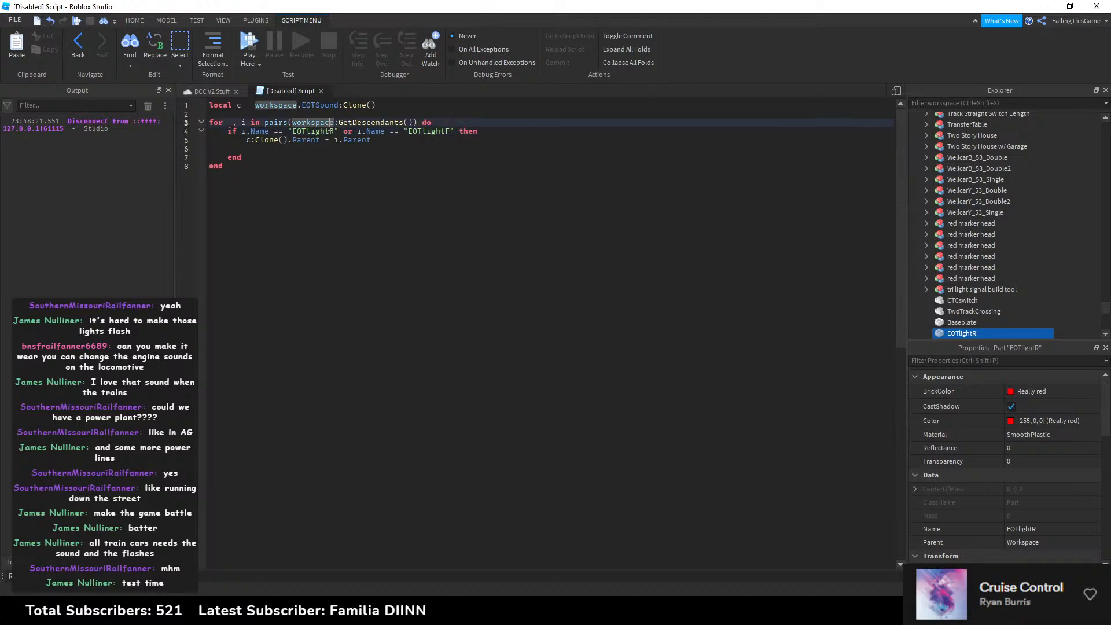
pyautogui.click(375, 134)
# Step: Remove the empty line inside the if block, and copy the entire script code before closing the script
pyautogui.click(269, 150)
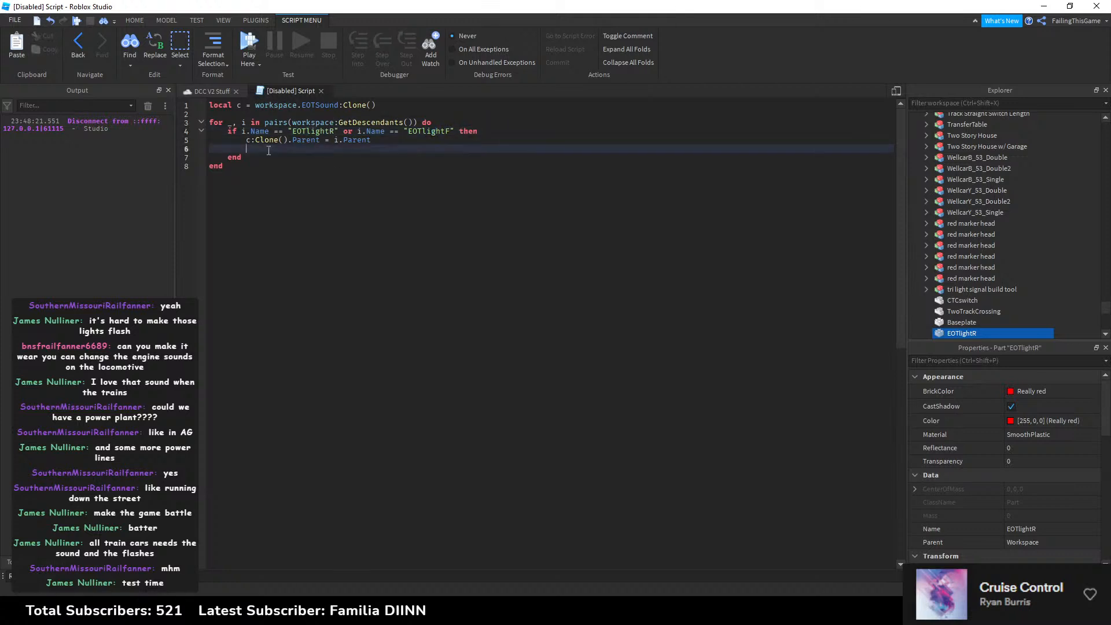
pyautogui.press('BackSpace')
pyautogui.press('BackSpace')
pyautogui.hotkey('ctrl', 'a')
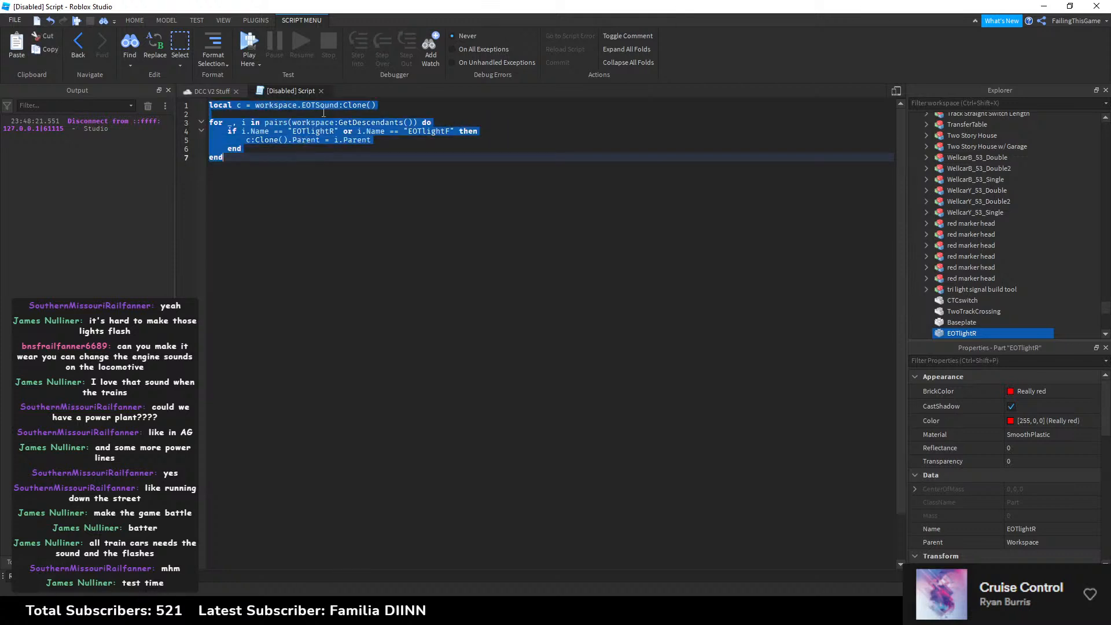
pyautogui.click(322, 91)
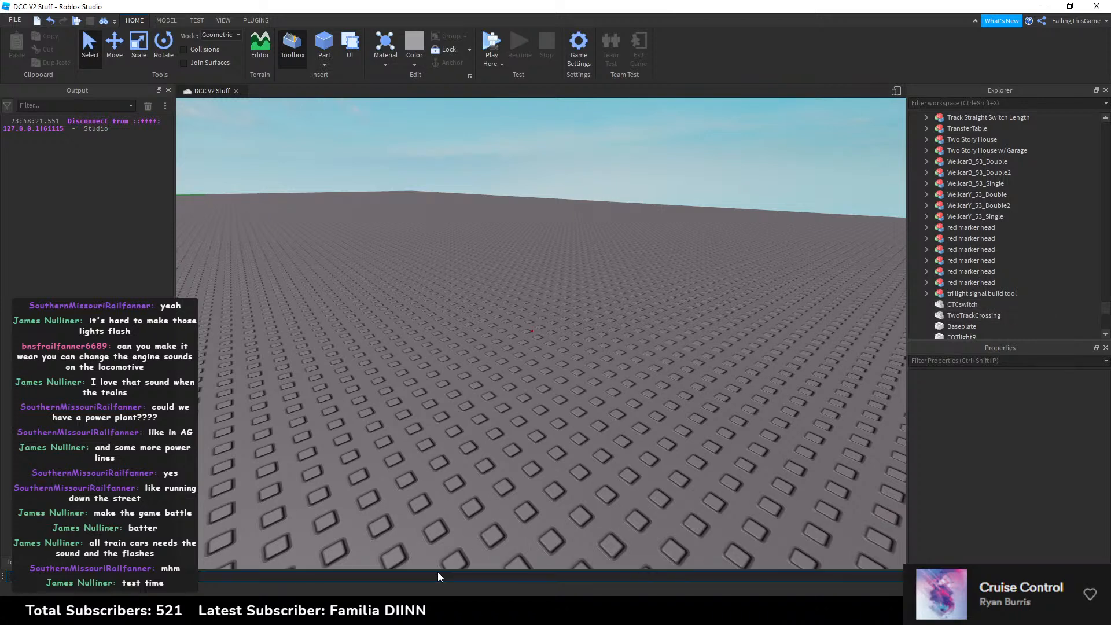
# Step: Paste the copied EOTSound cloning script into the command line as a single command
pyautogui.click(563, 369)
pyautogui.scroll(-1, 913, 331)
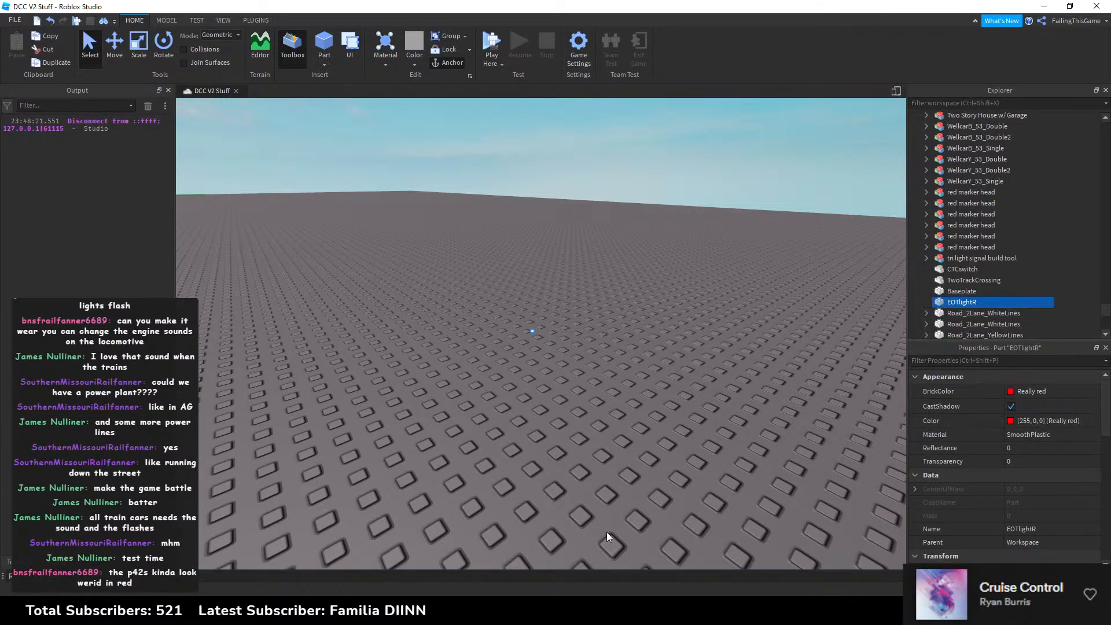
pyautogui.click(560, 576)
pyautogui.write('in pairs(workspace:GetDescendants()) do if i.Name == "EOTlightR" or i.Name == "EOTlightF" then c:Clone().Parent = i.Parent end end')
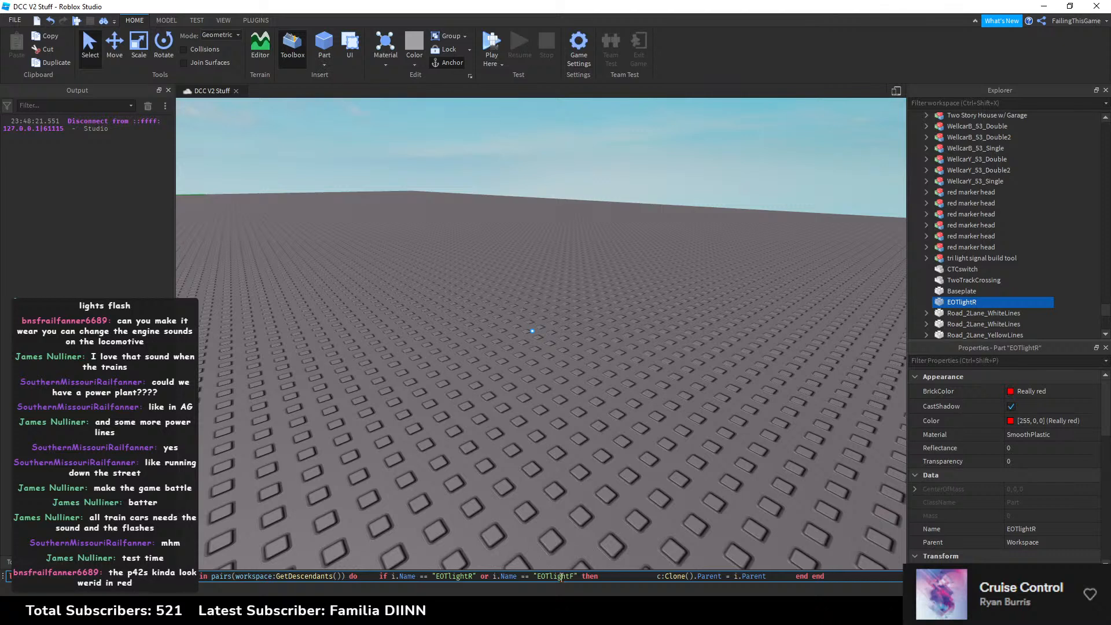
# Step: Try running the pasted cloning command, check the 3 Bay Coke Hopper's children, and undo the run
pyautogui.press('Return')
pyautogui.scroll(-2, 983, 300)
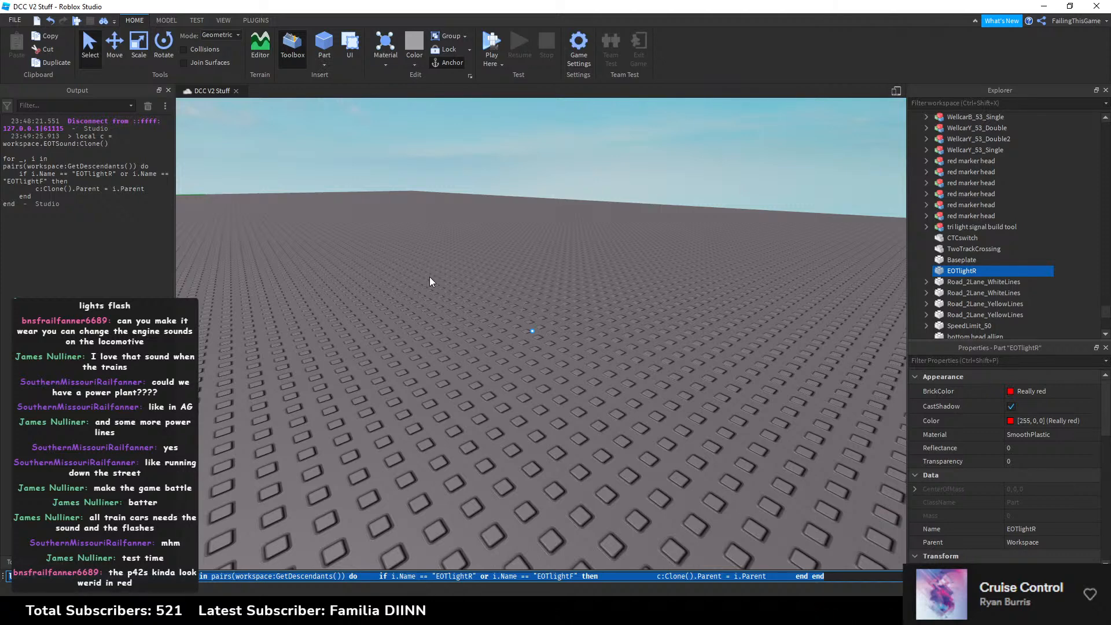
pyautogui.scroll(8, 1084, 238)
pyautogui.moveTo(1105, 301); pyautogui.dragTo(1107, 137)
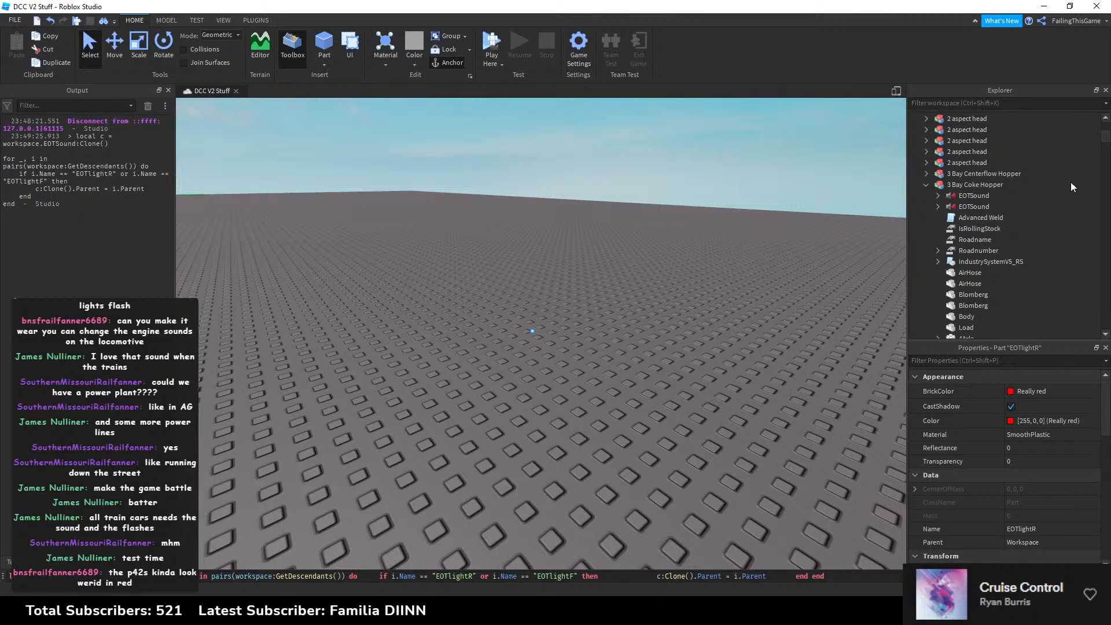
pyautogui.click(630, 223)
pyautogui.moveTo(630, 224); pyautogui.dragTo(630, 223, button='right')
pyautogui.hotkey('ctrl', 'z')
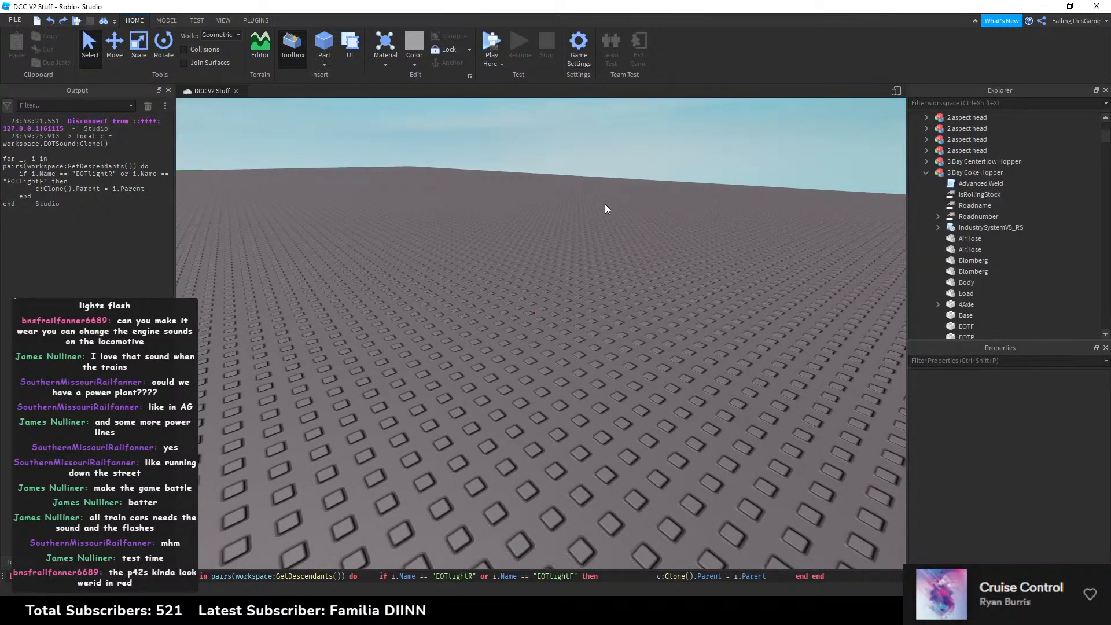
pyautogui.click(927, 173)
# Step: Change the clone's parent in the command from i.Parent to i
pyautogui.moveTo(452, 279); pyautogui.dragTo(563, 367)
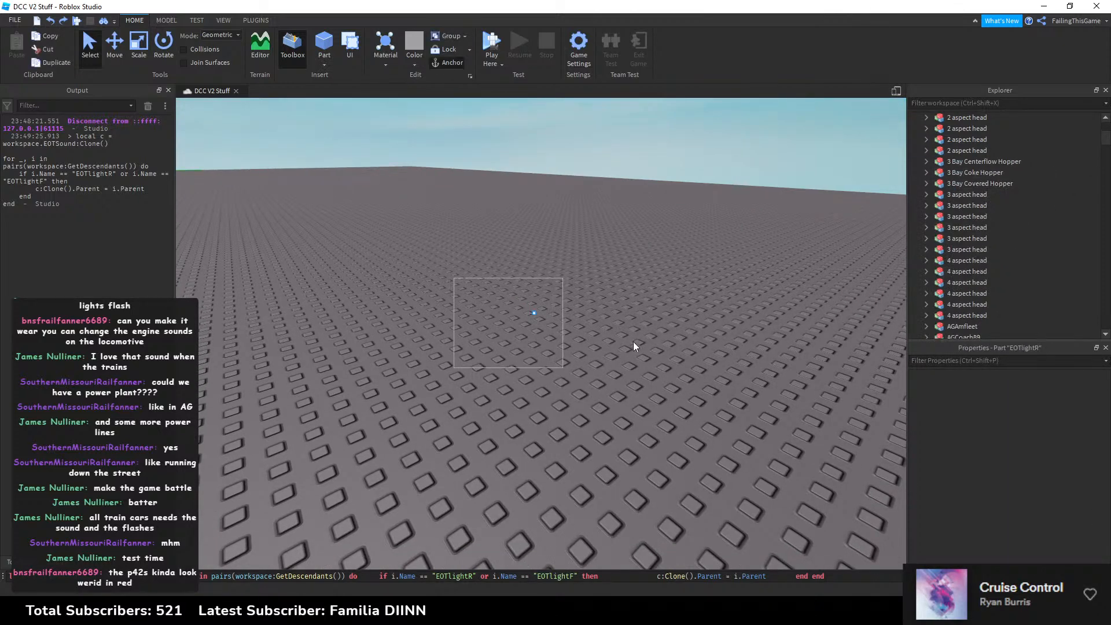
pyautogui.scroll(10, 996, 193)
pyautogui.moveTo(1105, 269); pyautogui.dragTo(1099, 114)
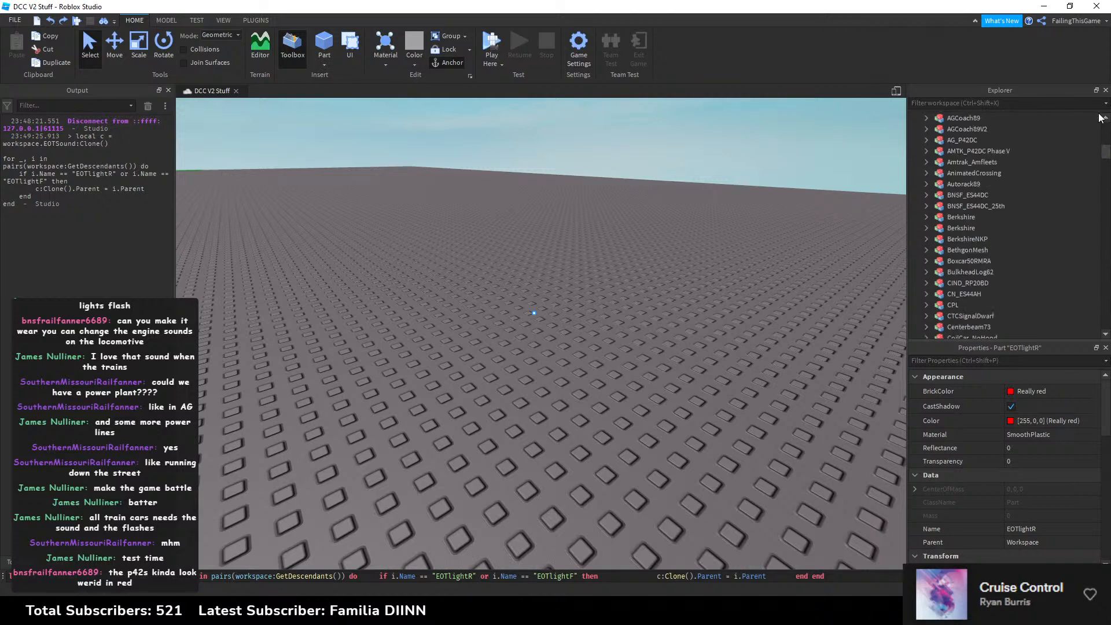
pyautogui.scroll(2, 1100, 118)
pyautogui.click(768, 575)
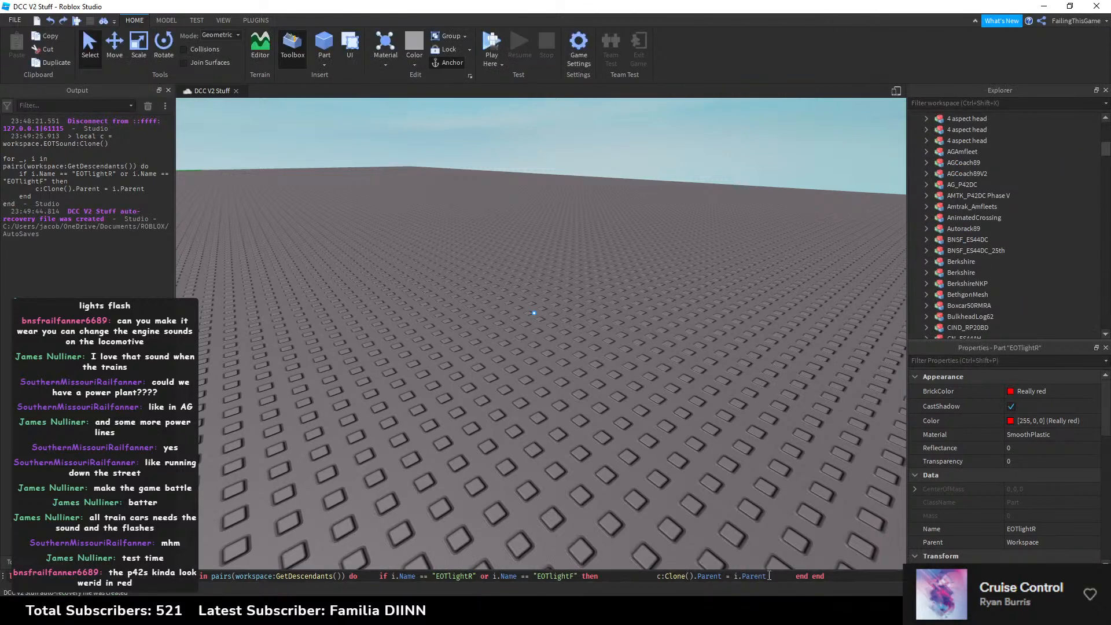
pyautogui.press('BackSpace')
pyautogui.press('BackSpace')
pyautogui.press('BackSpace')
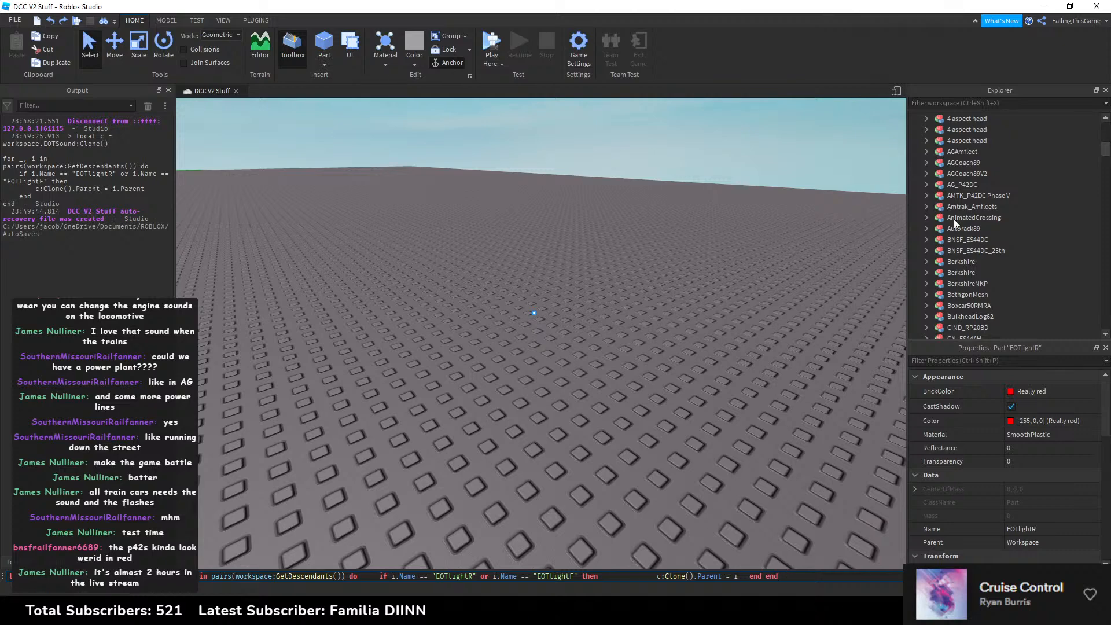
# Step: Undo the earlier cut to restore EOTSound inside the loose EOTlightR part
pyautogui.moveTo(1105, 149); pyautogui.dragTo(1105, 115)
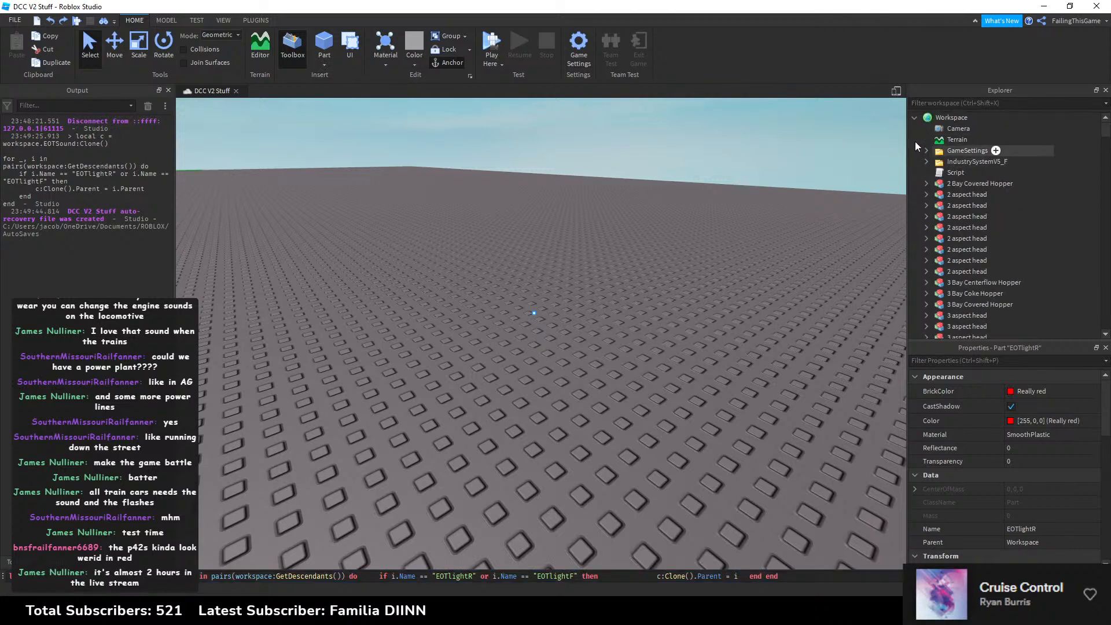
pyautogui.click(915, 118)
pyautogui.click(533, 313)
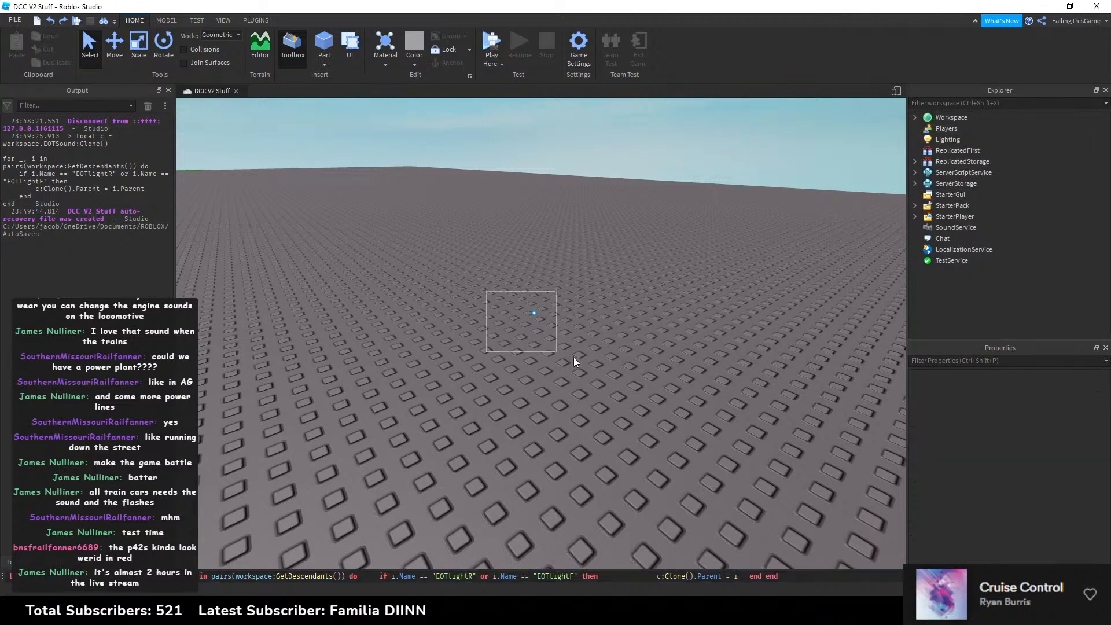
pyautogui.click(811, 219)
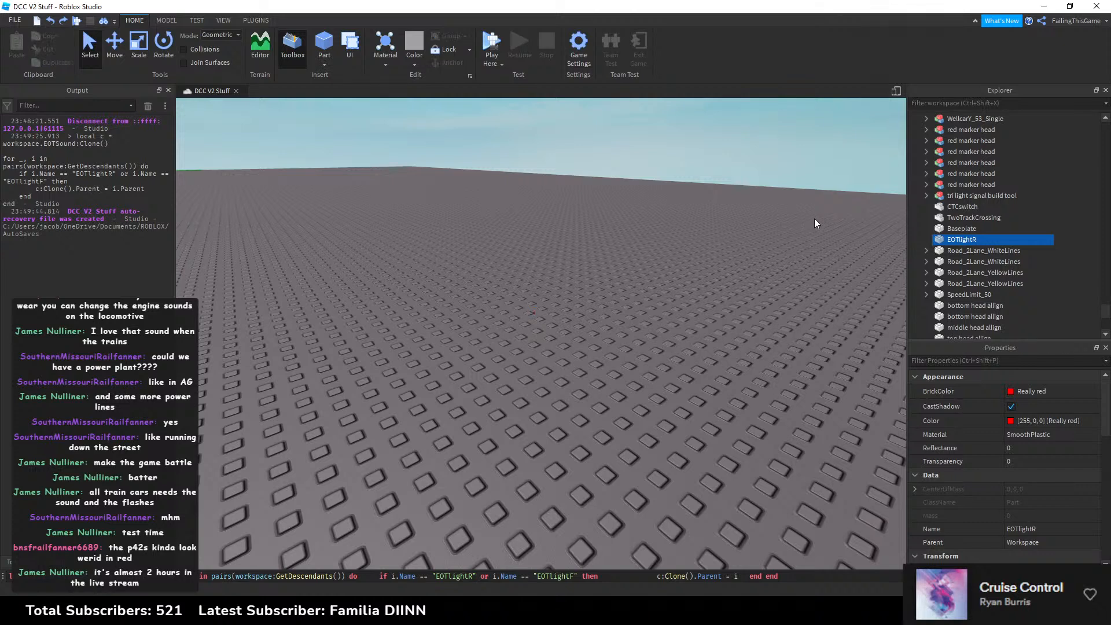
pyautogui.click(938, 251)
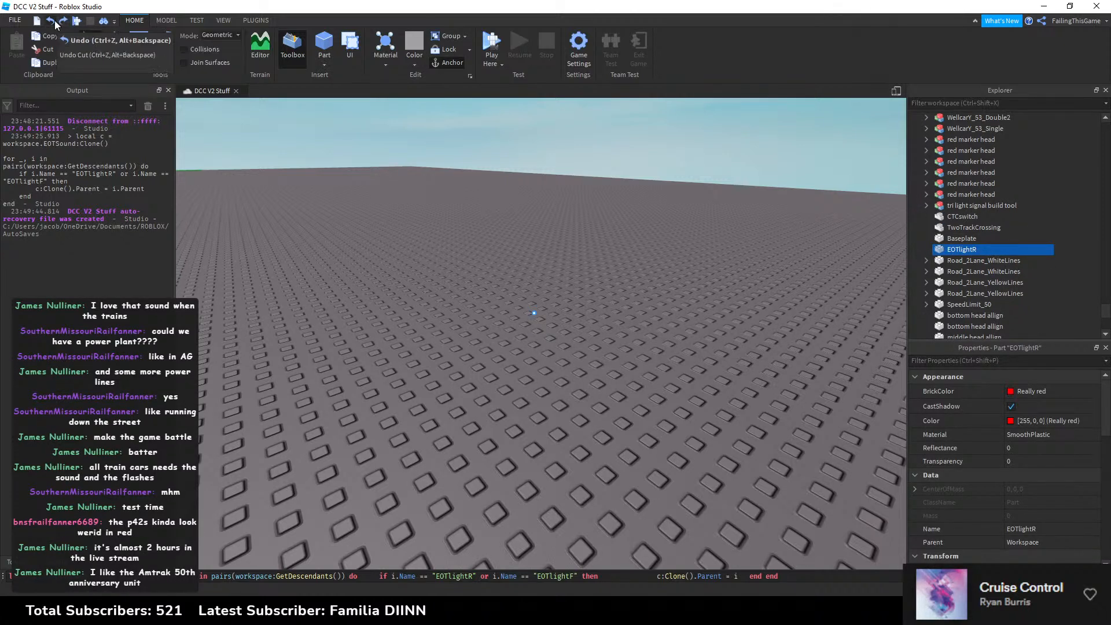
pyautogui.hotkey('ctrl', 'y')
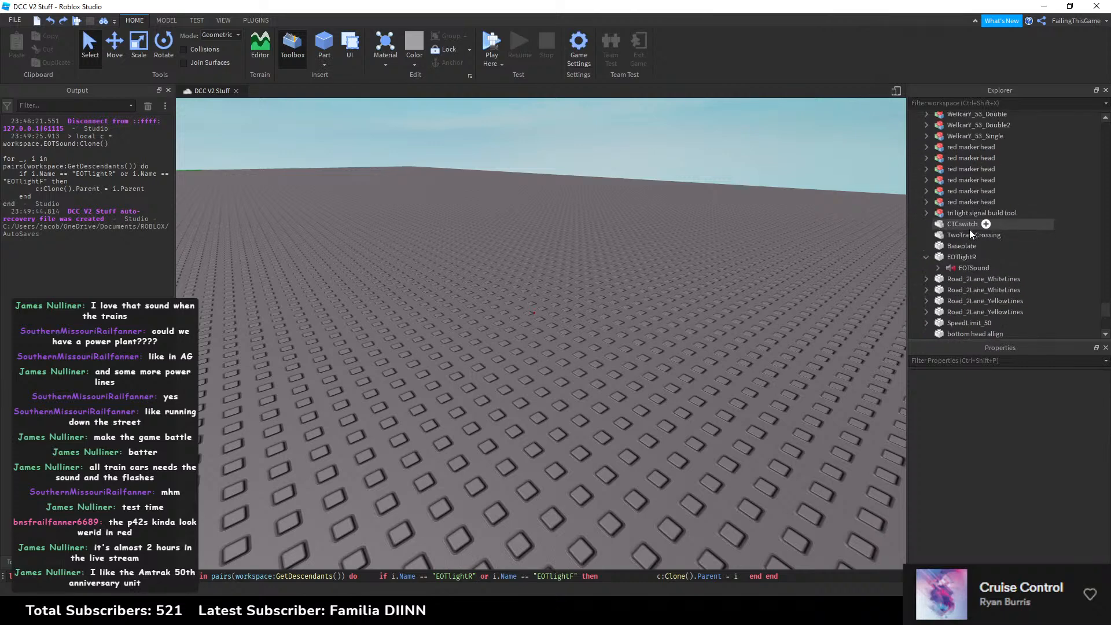
# Step: Move EOTSound out of the loose EOTlightR part and into Workspace by cutting and pasting it
pyautogui.scroll(1, 969, 229)
pyautogui.click(965, 299)
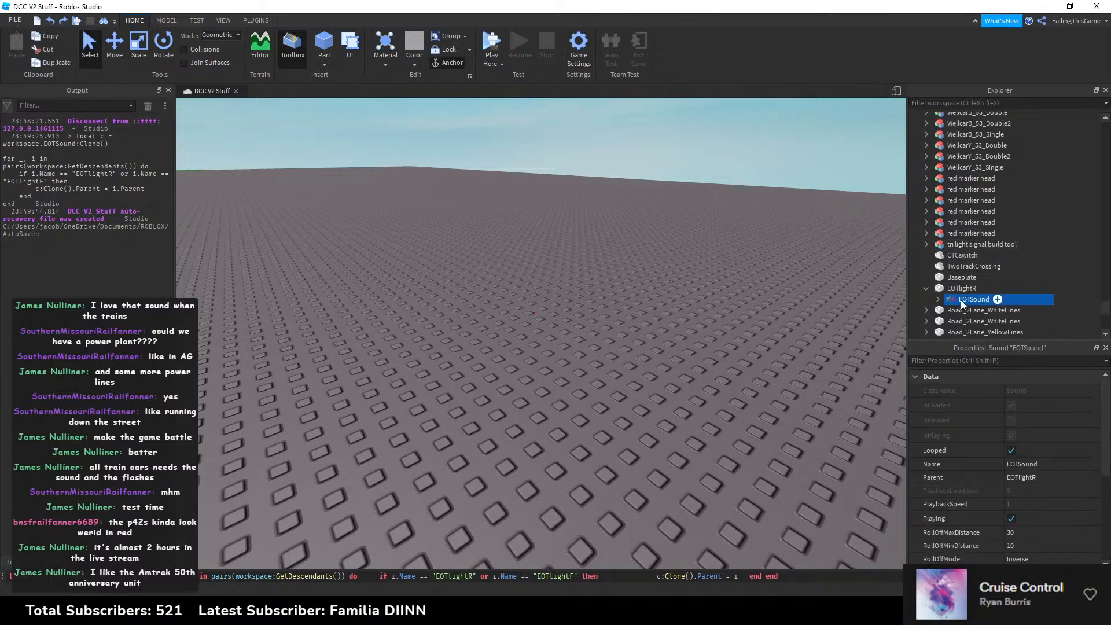
pyautogui.hotkey('ctrl', 'x')
pyautogui.moveTo(1105, 313); pyautogui.dragTo(1105, 118)
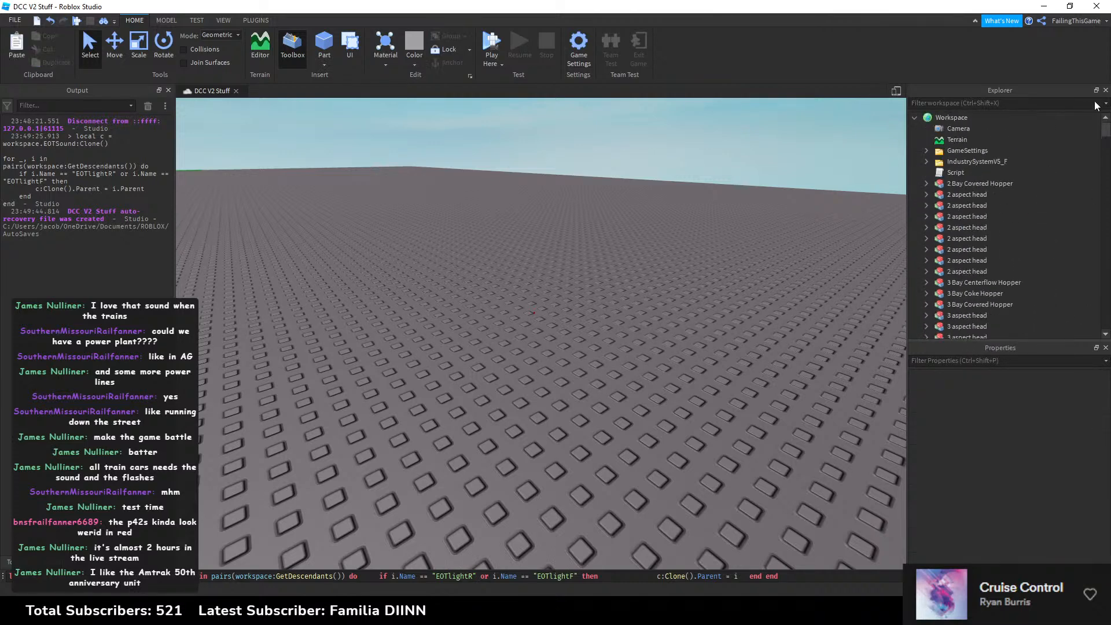
pyautogui.click(946, 128)
pyautogui.click(944, 118)
pyautogui.hotkey('ctrl', 'v')
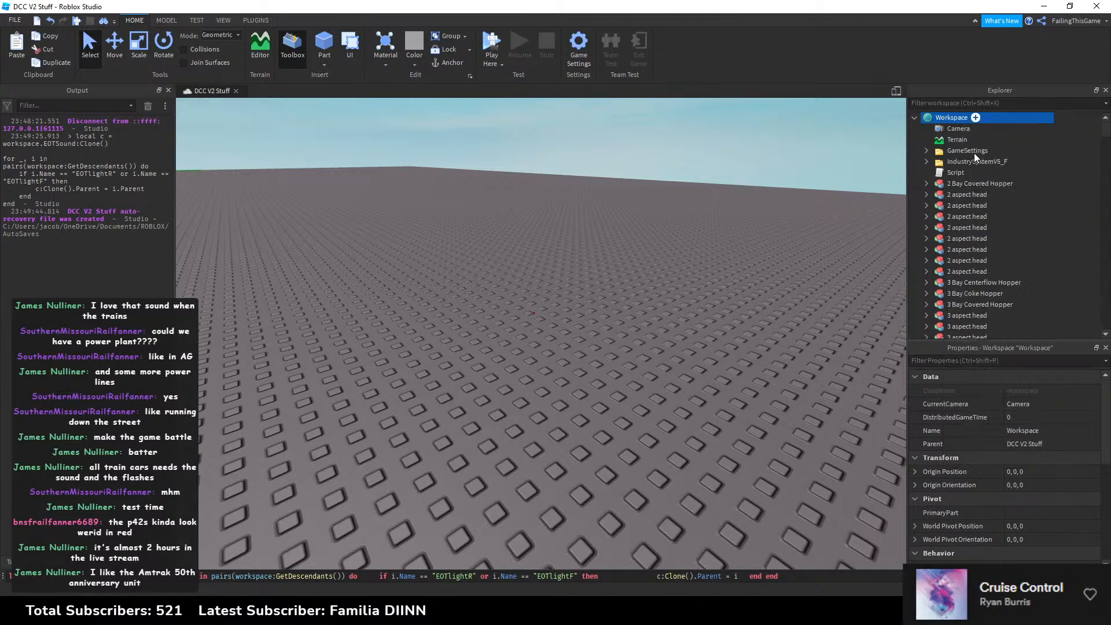
# Step: Delete the loose EOTlightR part standing on the baseplate
pyautogui.click(613, 257)
pyautogui.scroll(-15, 1043, 246)
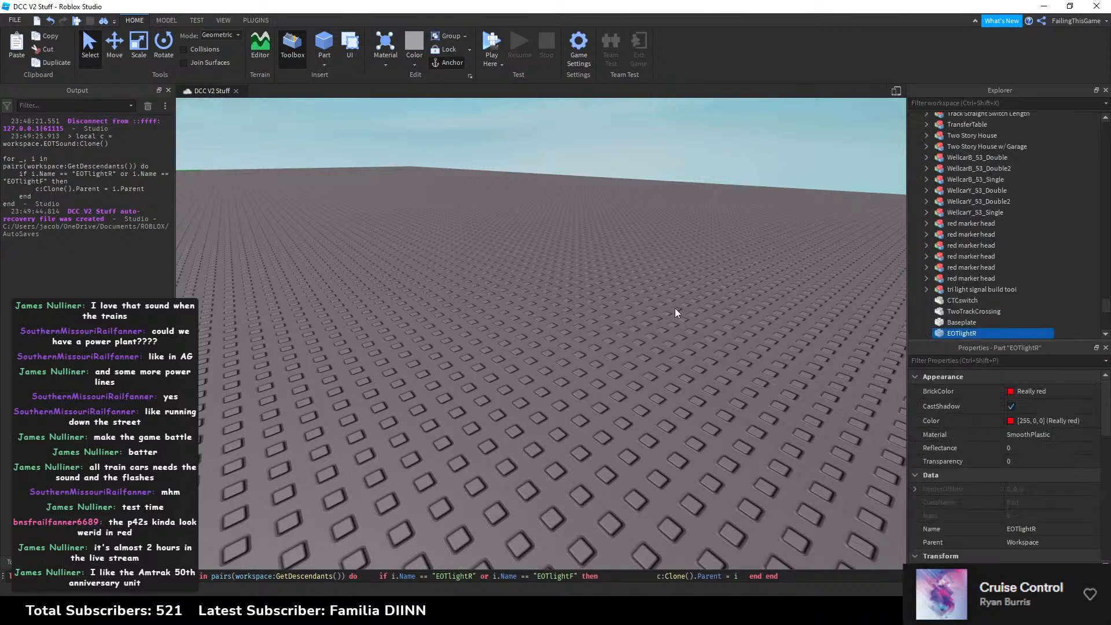
pyautogui.scroll(15, 1092, 307)
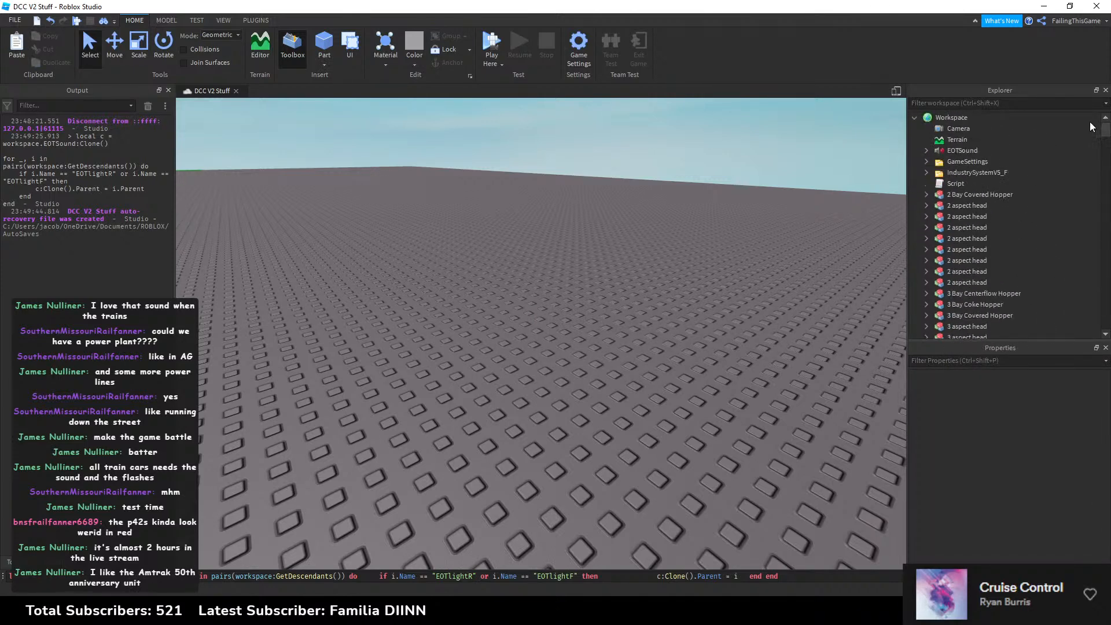
# Step: Set the RollOffMinDistance of the EOTSound in Workspace to 5
pyautogui.click(923, 150)
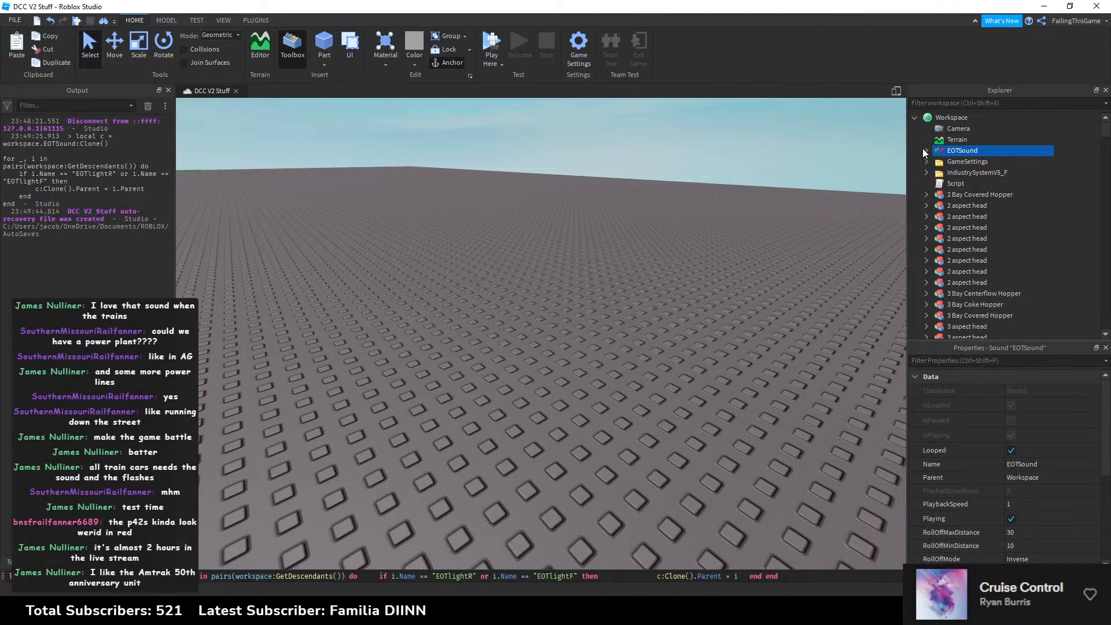
pyautogui.scroll(-3, 1047, 416)
pyautogui.scroll(-2, 1046, 442)
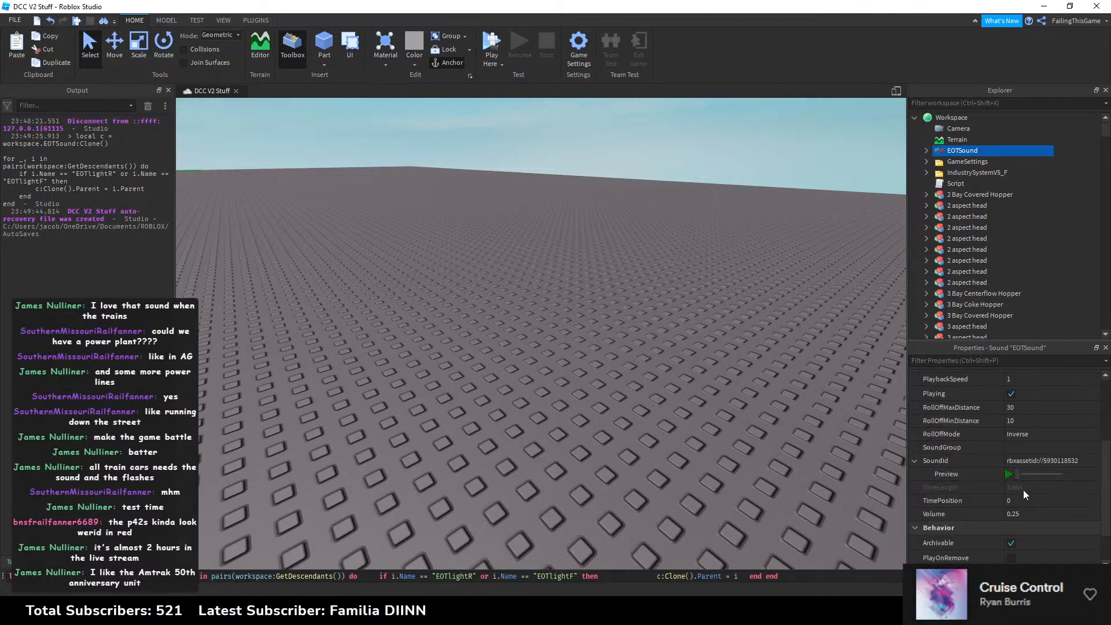
pyautogui.click(1031, 419)
pyautogui.press('Return')
pyautogui.scroll(1, 1026, 417)
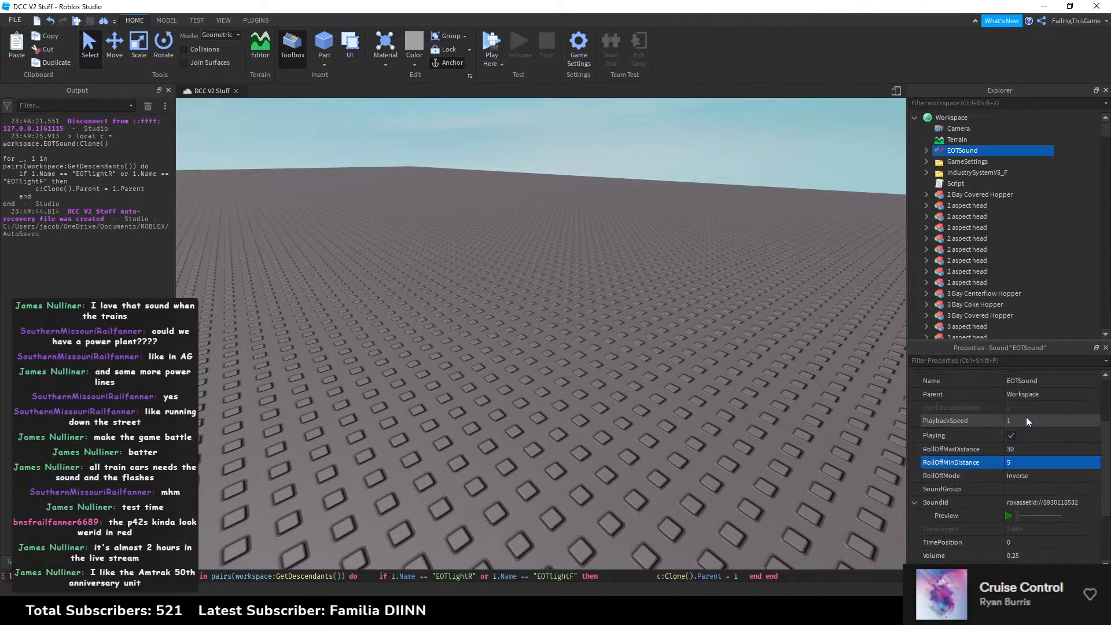
# Step: Delete the Script object located directly in Workspace
pyautogui.click(744, 375)
pyautogui.click(941, 150)
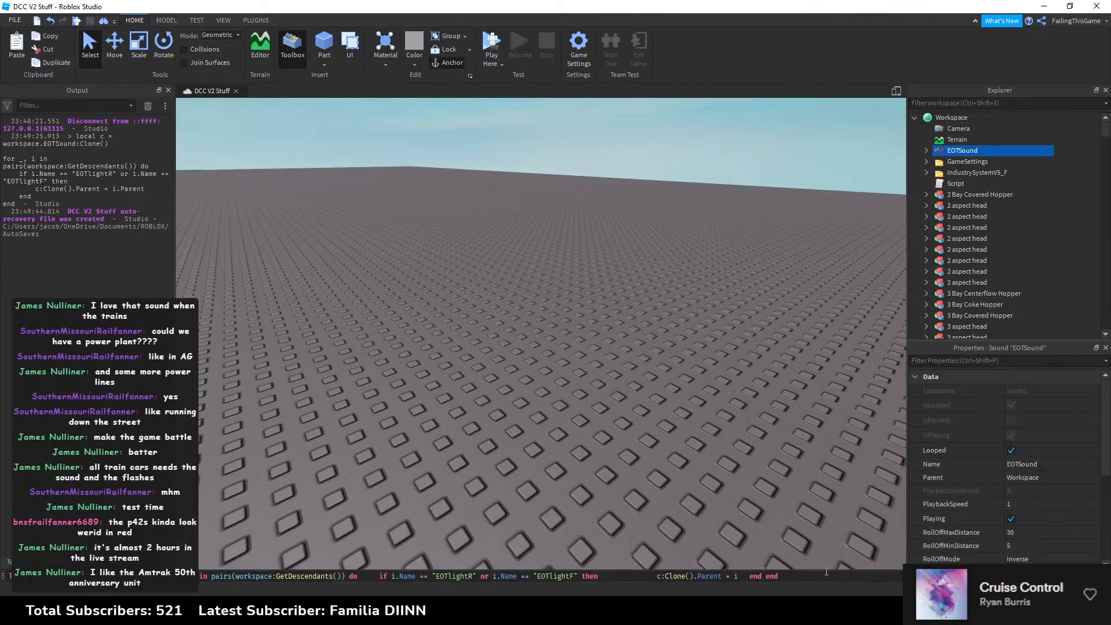
pyautogui.click(945, 192)
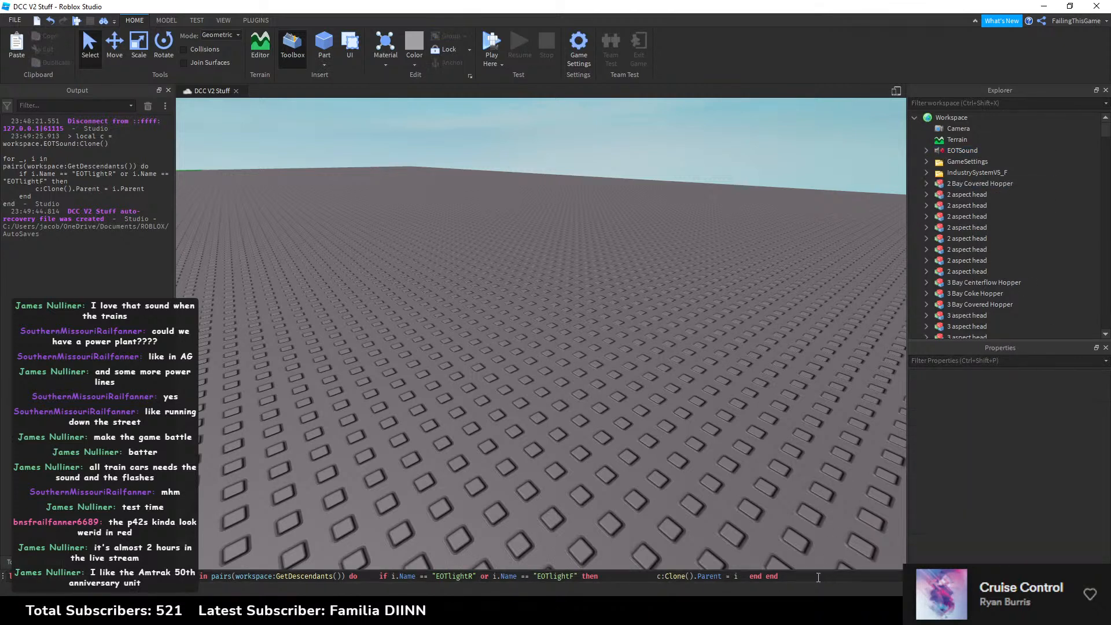
# Step: Run the corrected command to clone EOTSound into every EOTlightR and EOTlightF part, and clear the command line
pyautogui.click(818, 576)
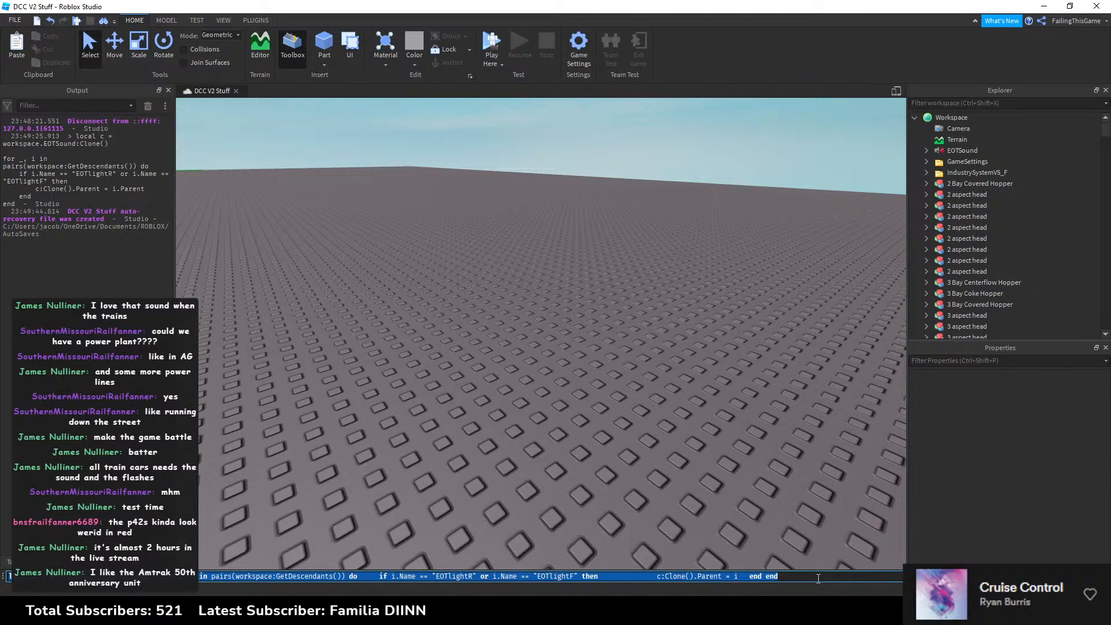
pyautogui.click(818, 576)
pyautogui.press('Return')
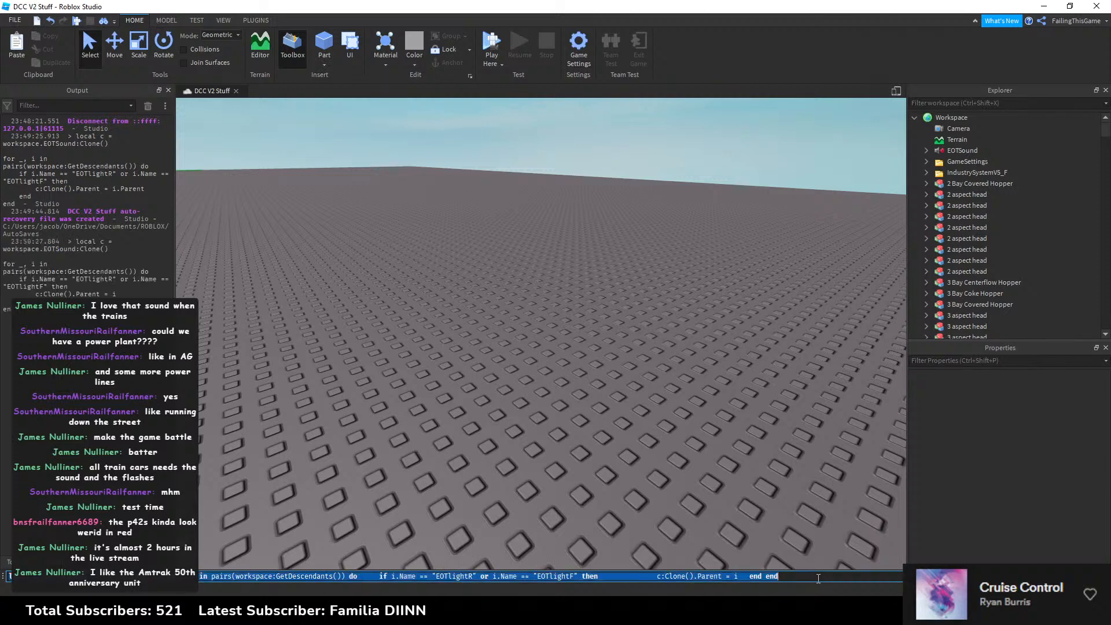
pyautogui.click(436, 254)
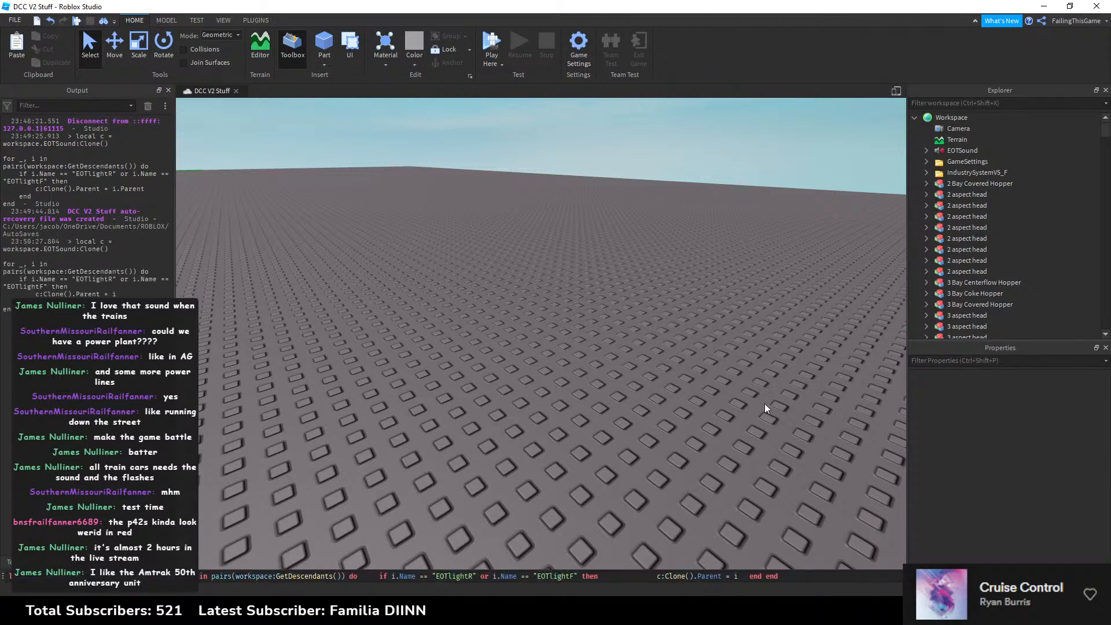
pyautogui.click(803, 574)
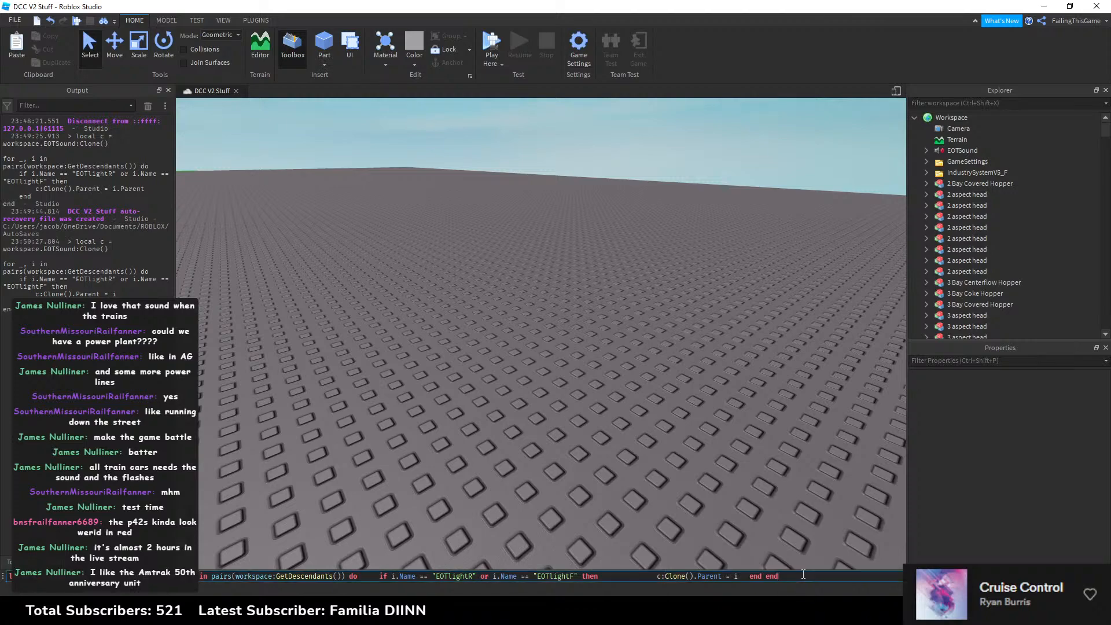
pyautogui.hotkey('ctrl', 'a')
pyautogui.press('BackSpace')
# Step: Inspect the coil car's rear EOTlightR part for the cloned EOTSound, its EOT_Script and its sound properties
pyautogui.moveTo(500, 380); pyautogui.dragTo(509, 372, button='right')
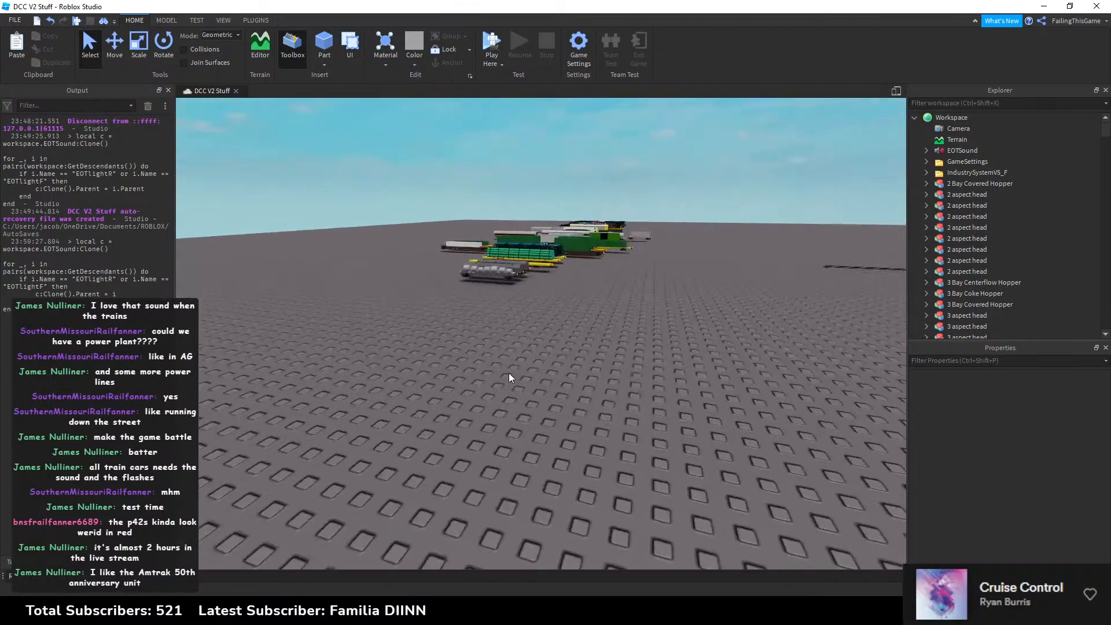
pyautogui.press('w')
pyautogui.moveTo(531, 281); pyautogui.dragTo(513, 282, button='right')
pyautogui.press('w')
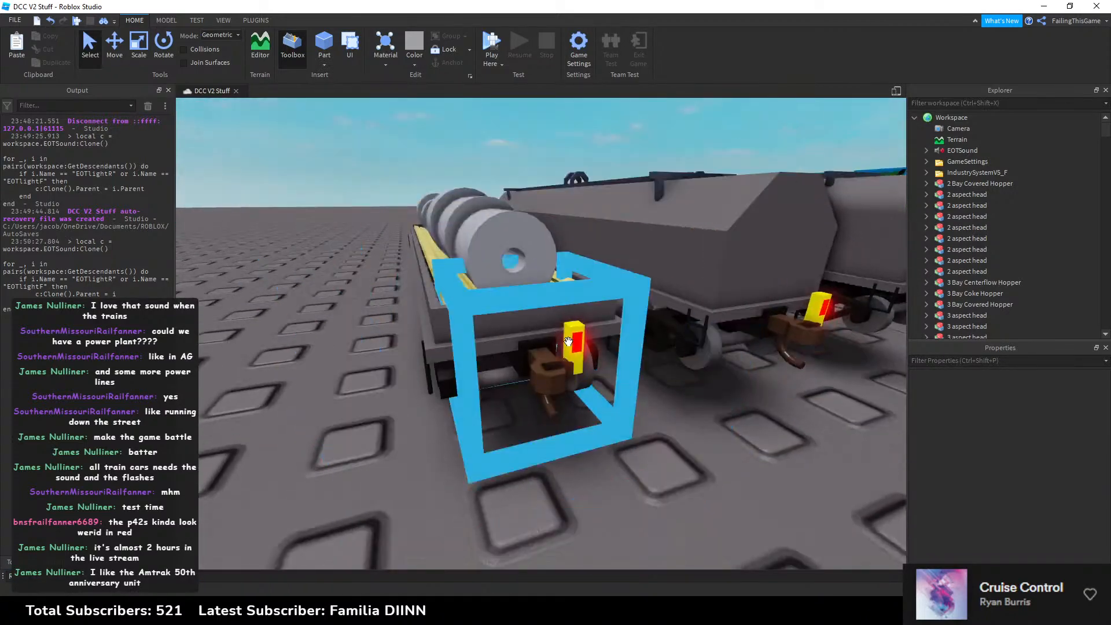
pyautogui.keyDown('alt'); pyautogui.click(579, 335); pyautogui.keyUp('alt')
pyautogui.scroll(-2, 951, 283)
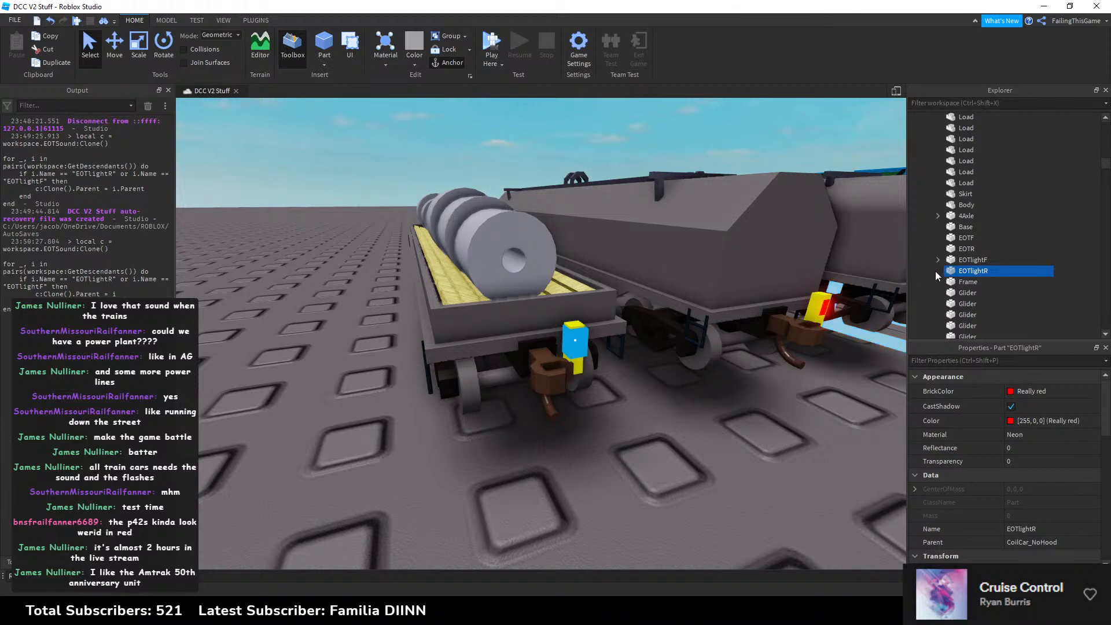
pyautogui.click(937, 271)
pyautogui.click(949, 281)
pyautogui.click(981, 281)
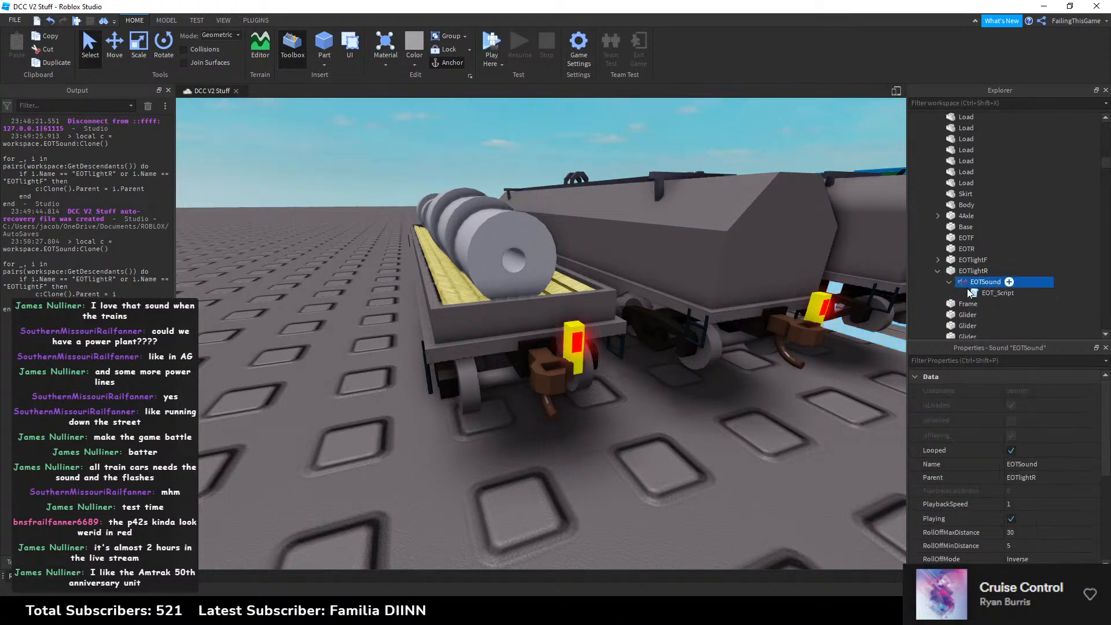
pyautogui.scroll(-2, 988, 445)
# Step: Collapse the coil car's EOTlightR and its CoilCar_NoHood model, and return to the start of the Workspace tree
pyautogui.click(938, 270)
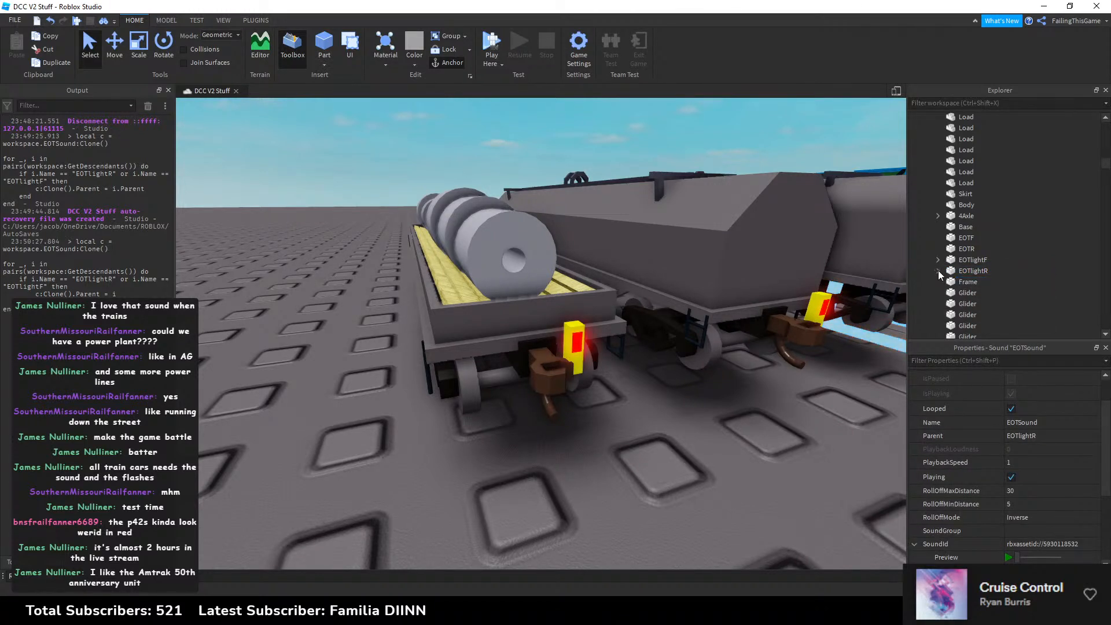
pyautogui.scroll(10, 959, 270)
pyautogui.scroll(-4, 947, 260)
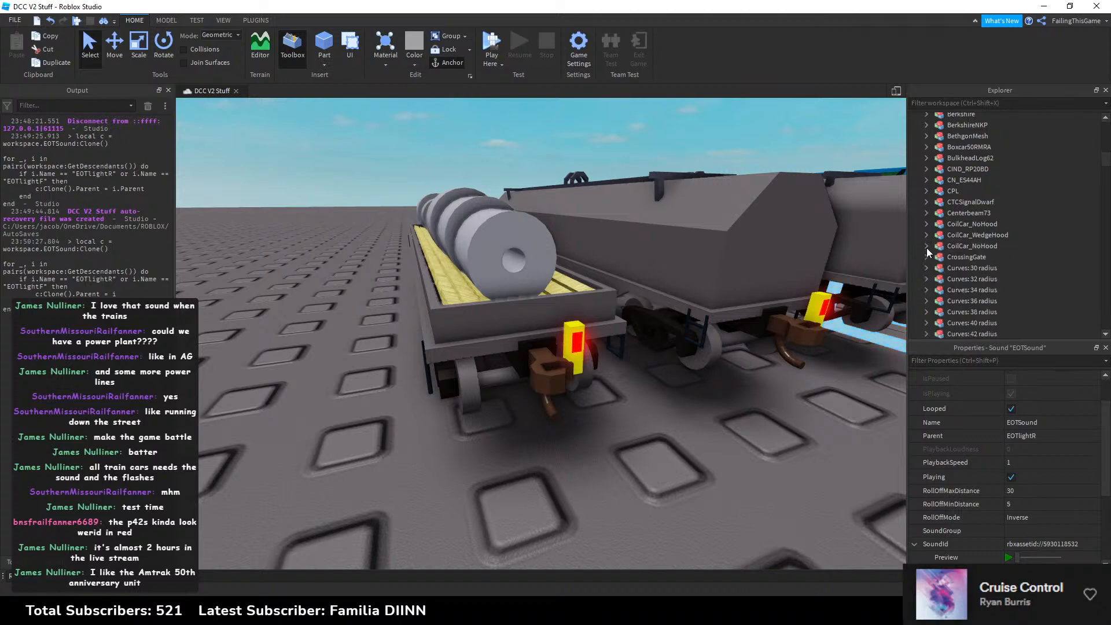
pyautogui.click(724, 408)
pyautogui.scroll(10, 953, 199)
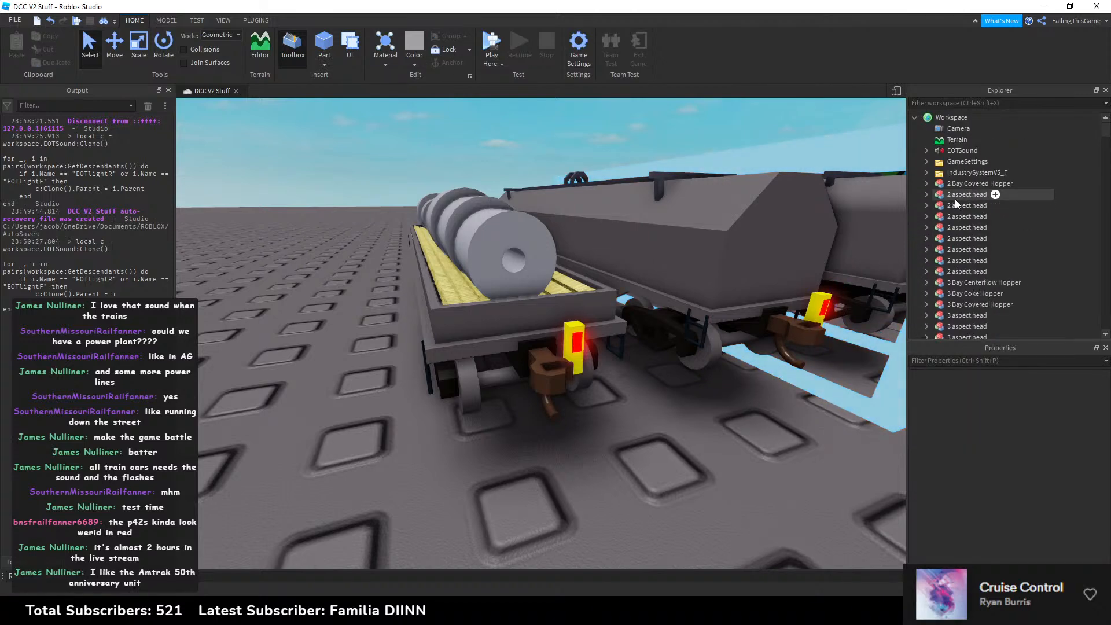
# Step: Delete the EOTSound object located directly in Workspace
pyautogui.click(946, 152)
pyautogui.press('Delete')
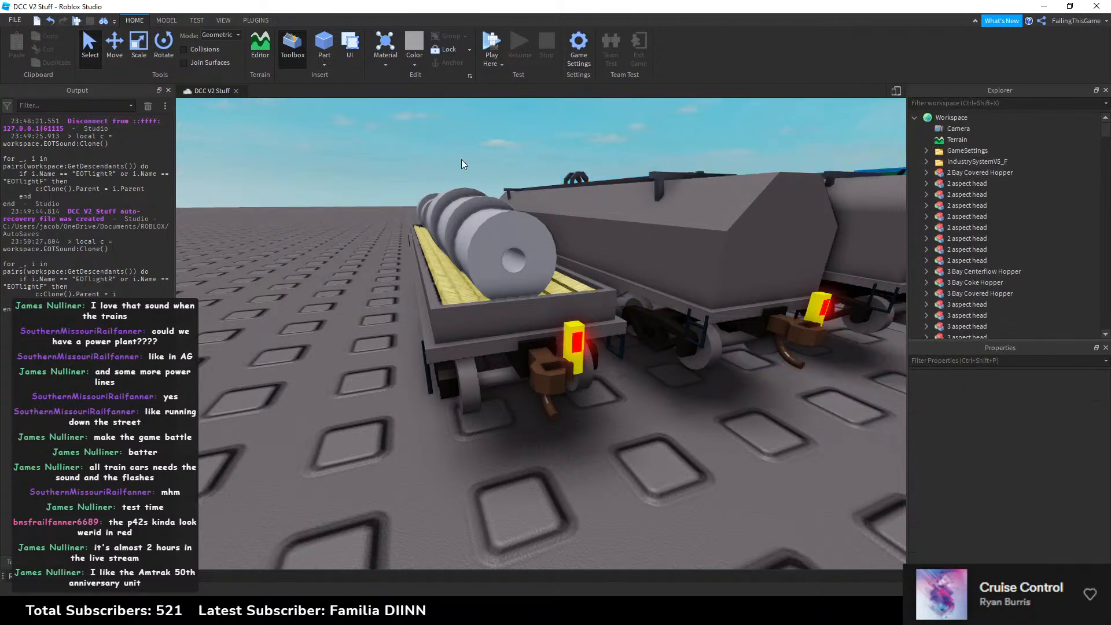
pyautogui.moveTo(460, 158); pyautogui.dragTo(454, 155, button='right')
pyautogui.scroll(-8, 456, 158)
pyautogui.scroll(-4, 456, 157)
# Step: Switch to the That Place With No Name project and clear the old train cars out of the Cars folder
pyautogui.hotkey('alt', 'Tab')
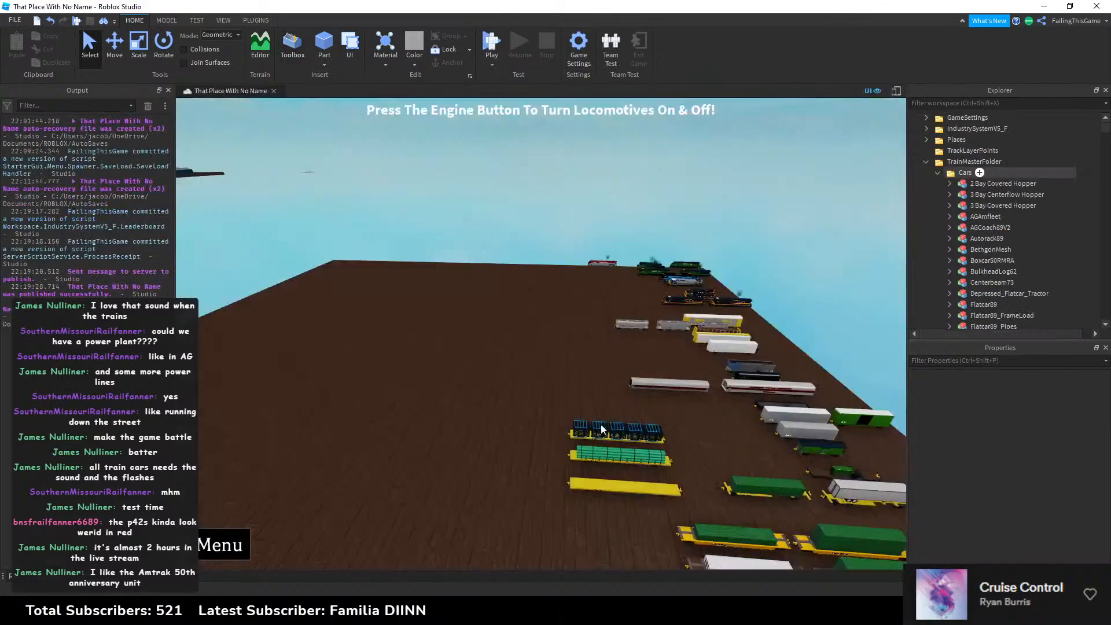
pyautogui.moveTo(590, 371); pyautogui.dragTo(480, 305, button='right')
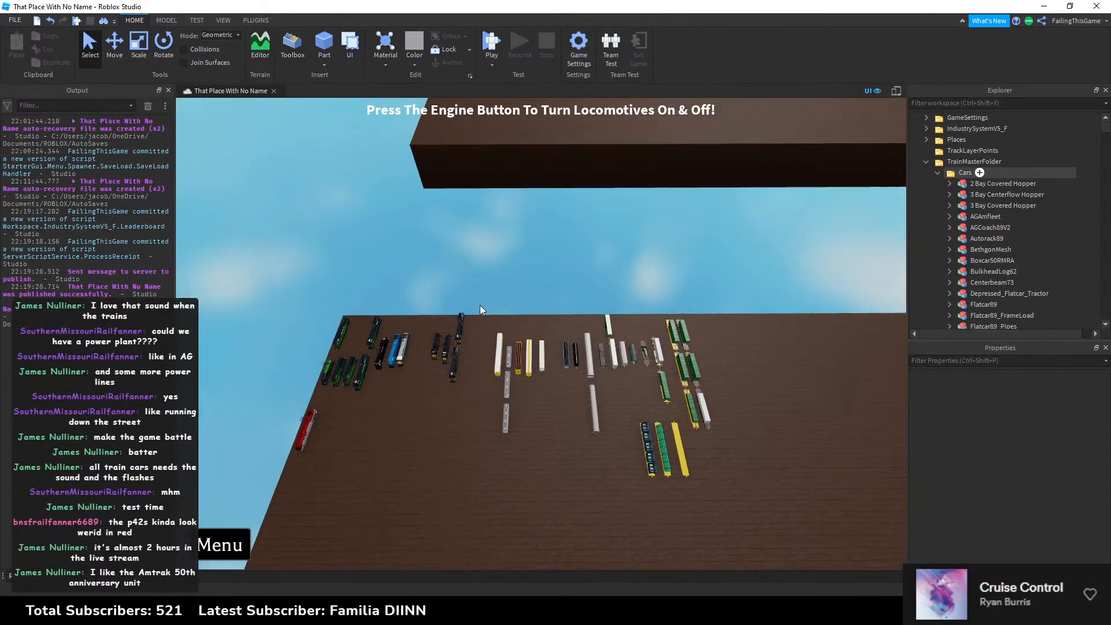
pyautogui.moveTo(744, 484); pyautogui.dragTo(738, 480)
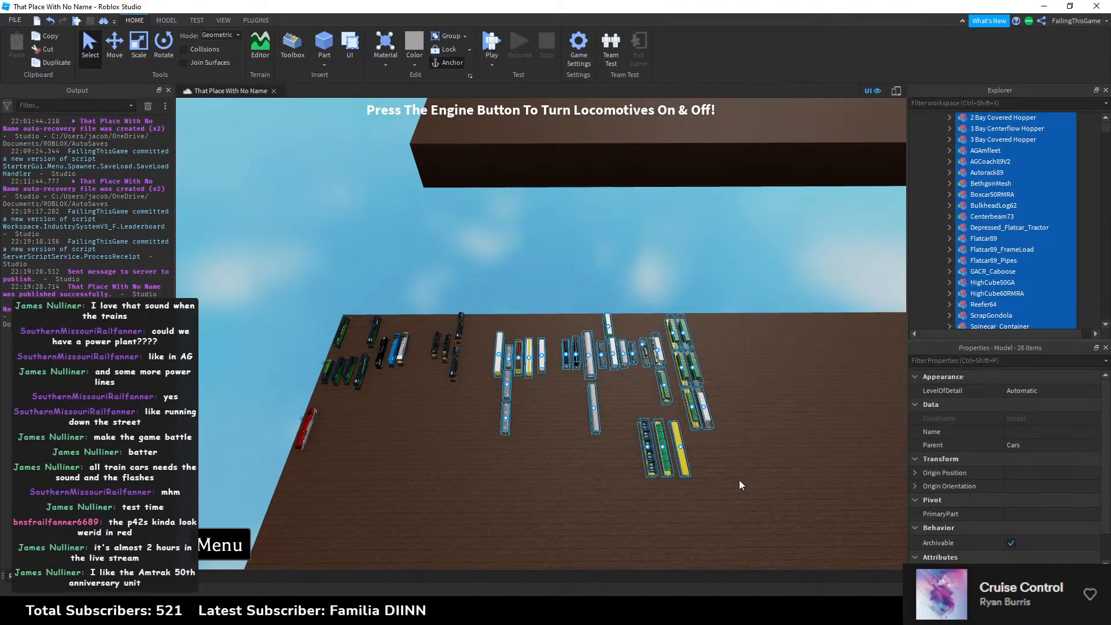
# Step: Switch back to DCC V2 Stuff and copy all the railcars except the locomotives, the frontmost white boxcar and the black tank car behind it
pyautogui.hotkey('alt', 'Tab')
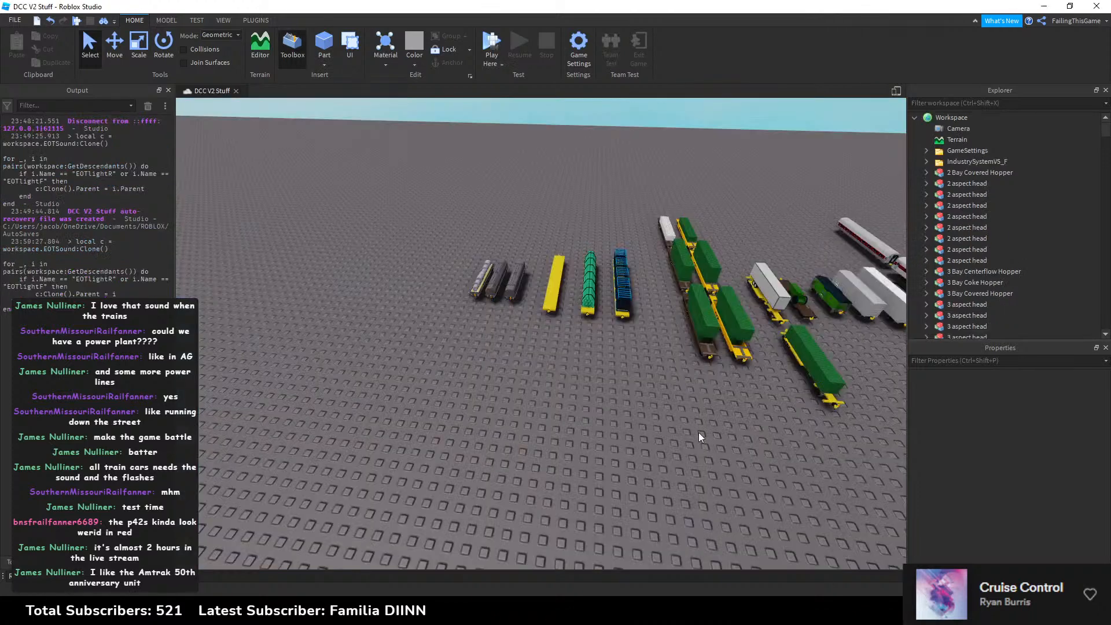
pyautogui.scroll(-5, 696, 405)
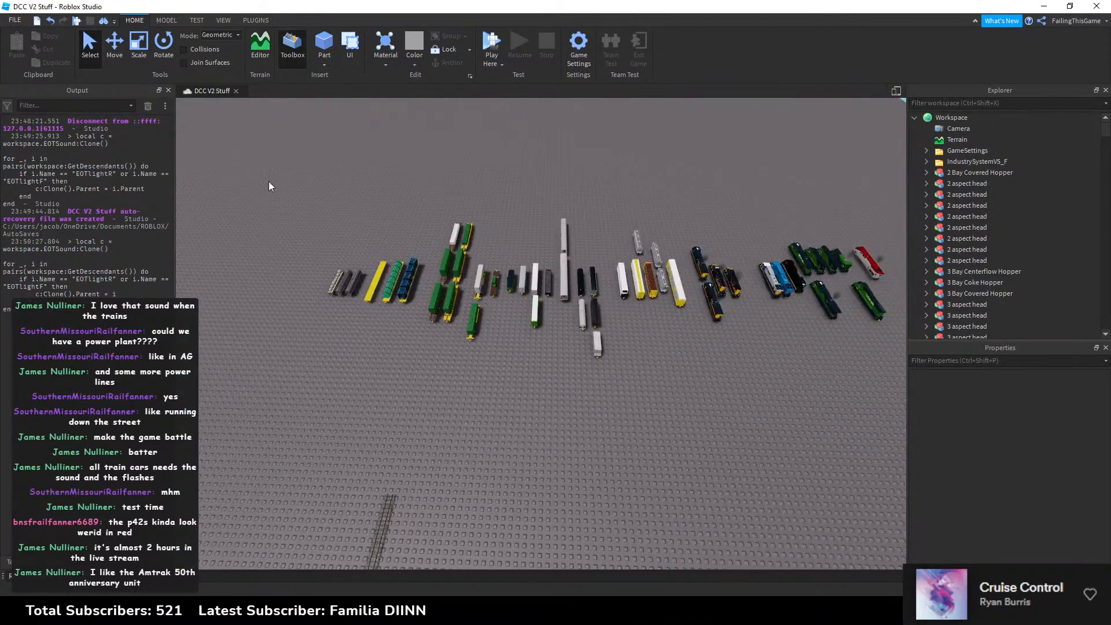
pyautogui.moveTo(269, 183); pyautogui.dragTo(686, 410)
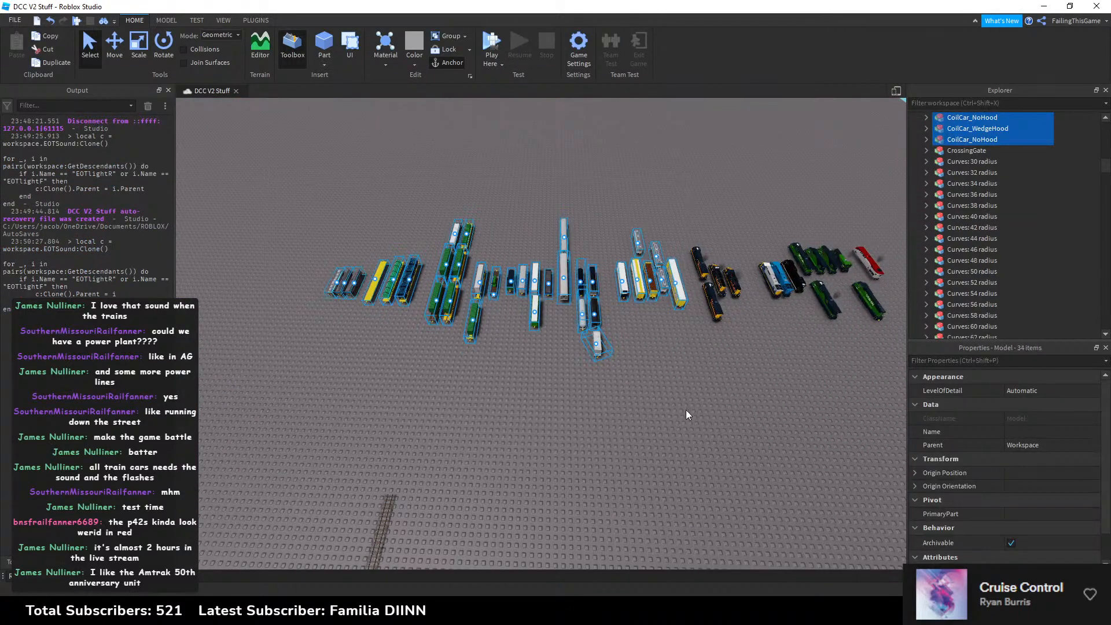
pyautogui.keyDown('ctrl'); pyautogui.click(595, 343); pyautogui.keyUp('ctrl')
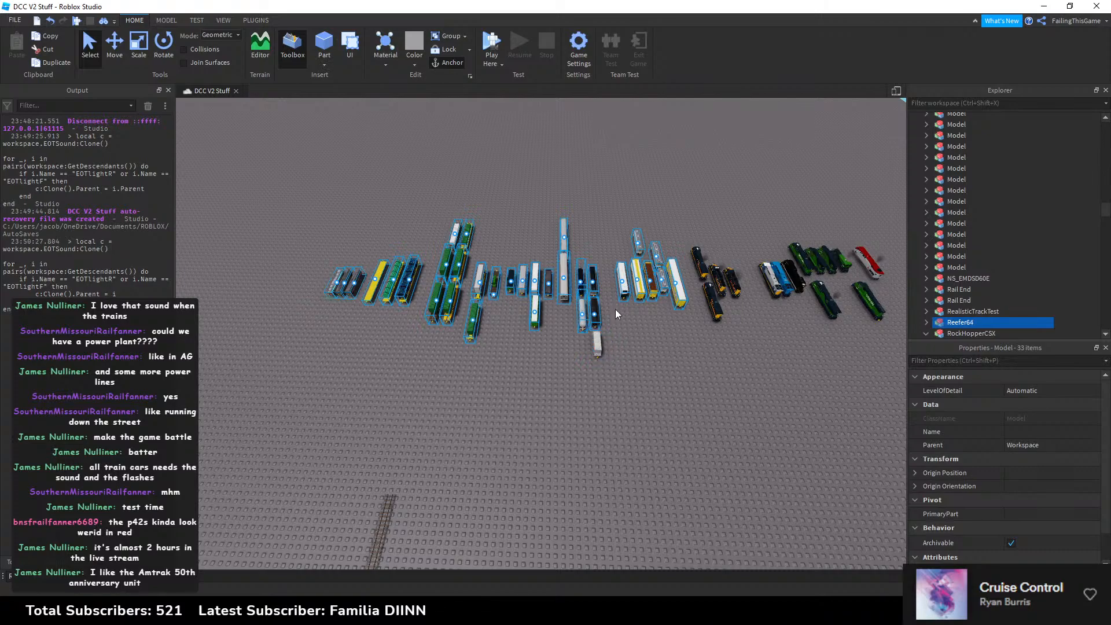
pyautogui.keyDown('ctrl'); pyautogui.click(596, 312); pyautogui.keyUp('ctrl')
pyautogui.scroll(5, 637, 322)
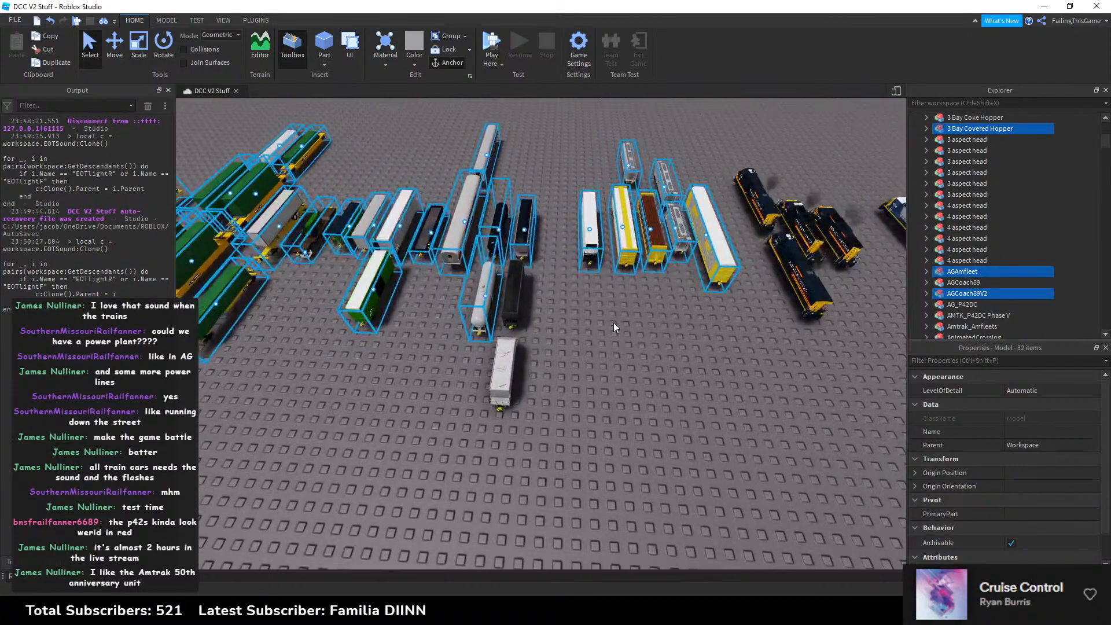
pyautogui.scroll(2, 613, 327)
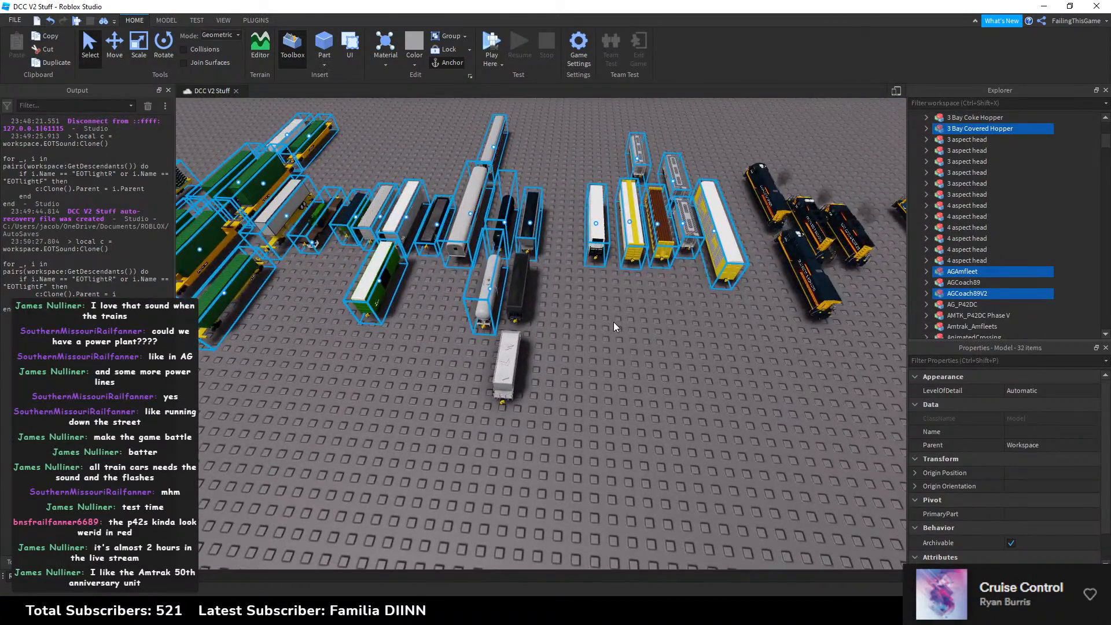
pyautogui.moveTo(613, 321); pyautogui.dragTo(613, 321, button='right')
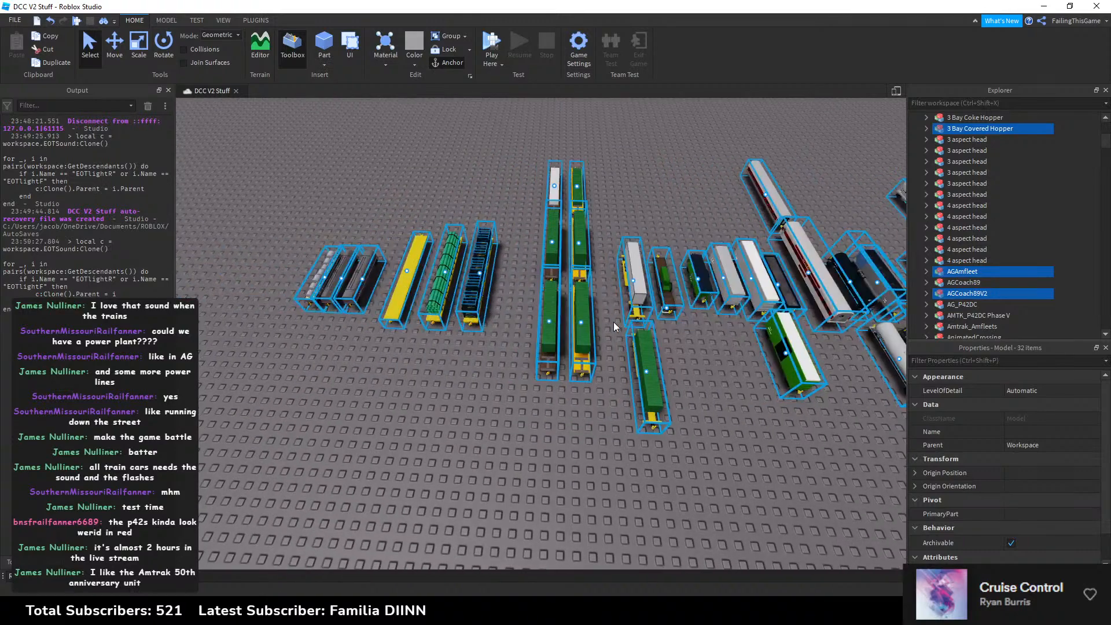
pyautogui.scroll(-5, 614, 322)
pyautogui.hotkey('ctrl', 'c')
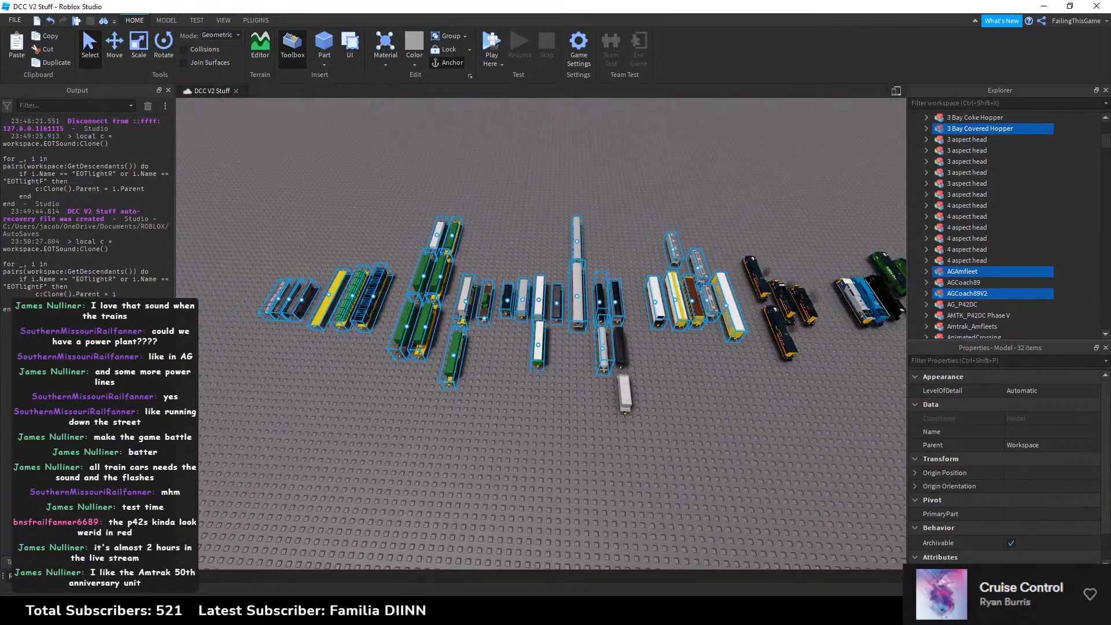
# Step: Paste the copied railcars into That Place With No Name and line them up beside the locomotives on the brown baseplate
pyautogui.hotkey('alt', 'Tab')
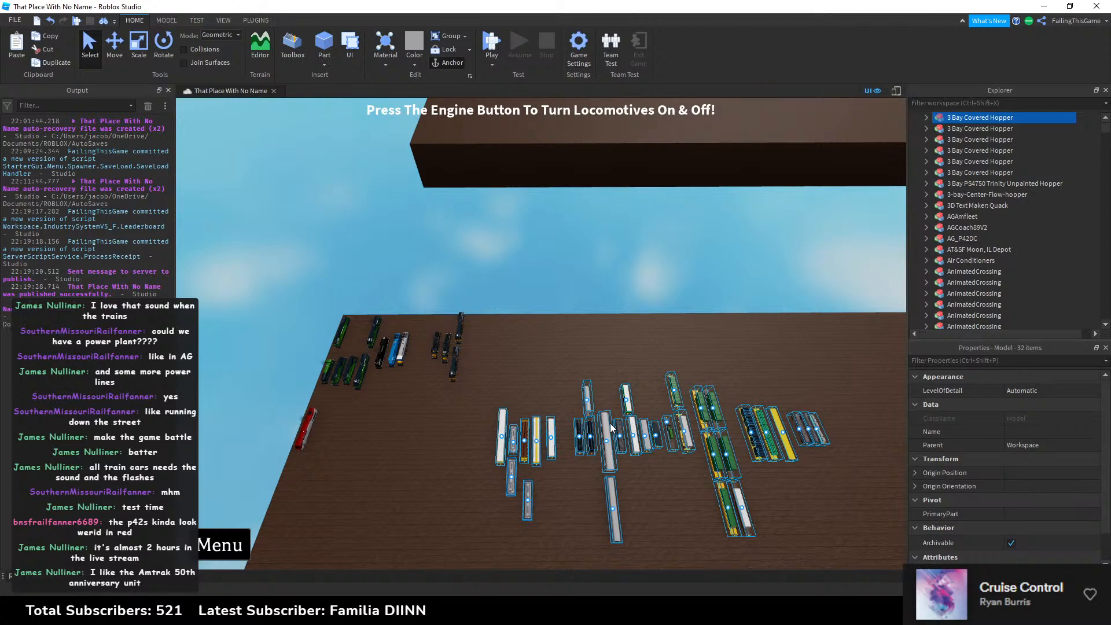
pyautogui.moveTo(580, 435); pyautogui.dragTo(550, 365)
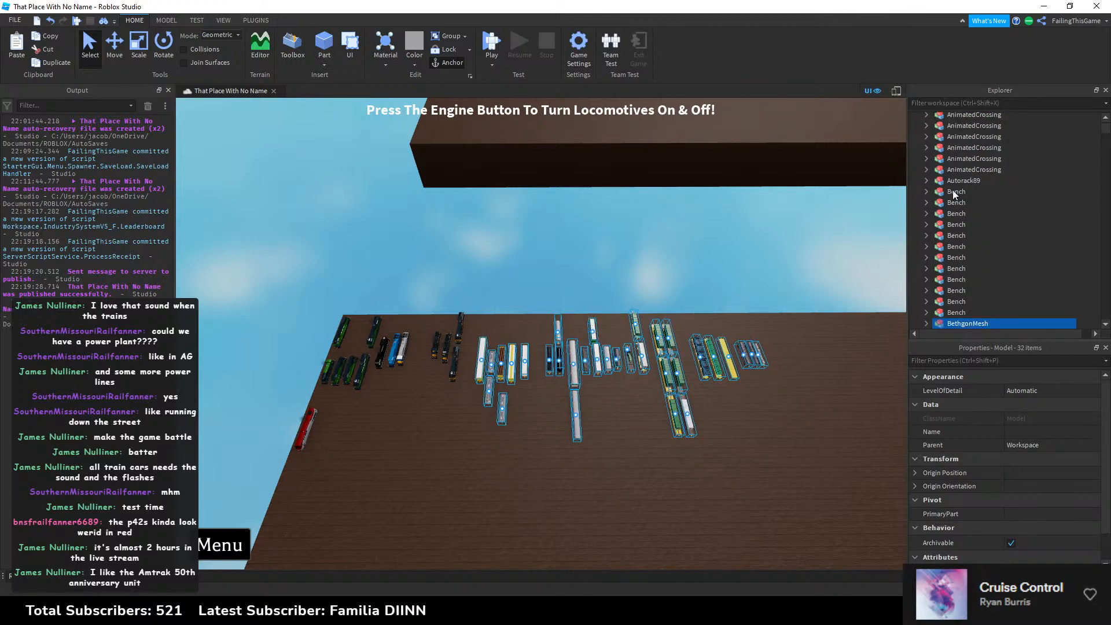
# Step: Cut the placed railcars from Workspace and paste them into the Cars folder of TrainMasterFolder
pyautogui.press('Delete')
pyautogui.moveTo(1106, 132); pyautogui.dragTo(1104, 120)
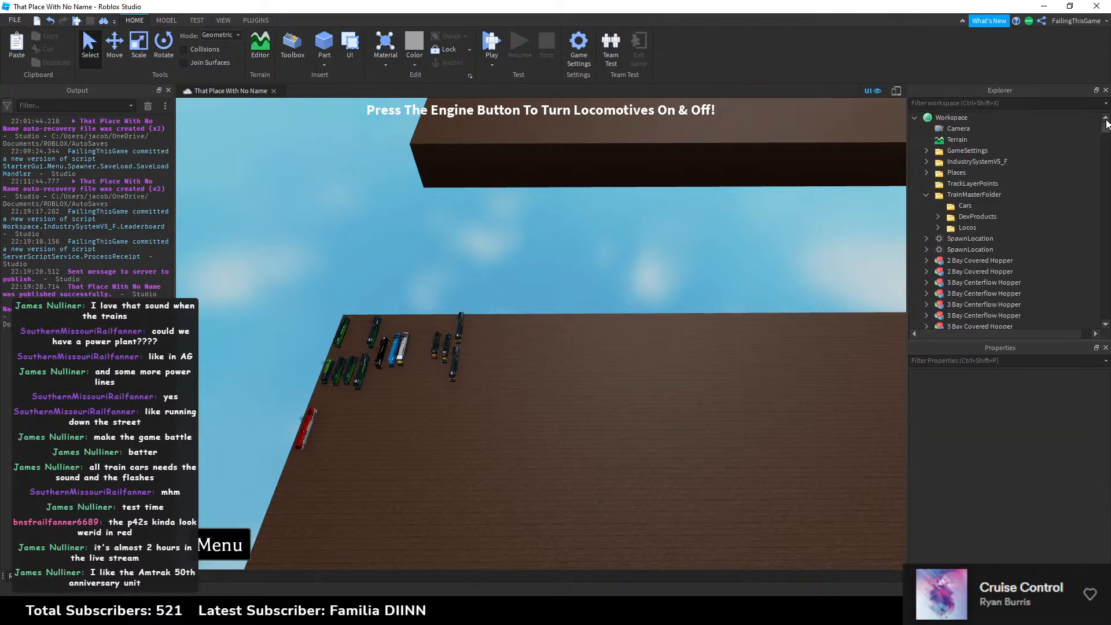
pyautogui.rightClick(958, 204)
pyautogui.click(974, 234)
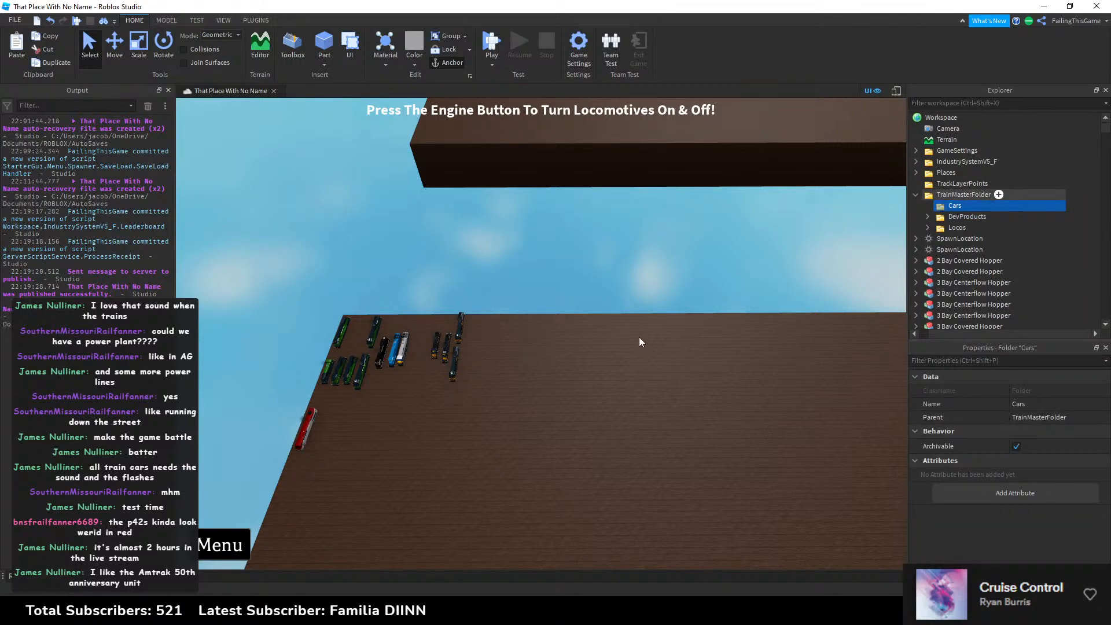
pyautogui.click(598, 279)
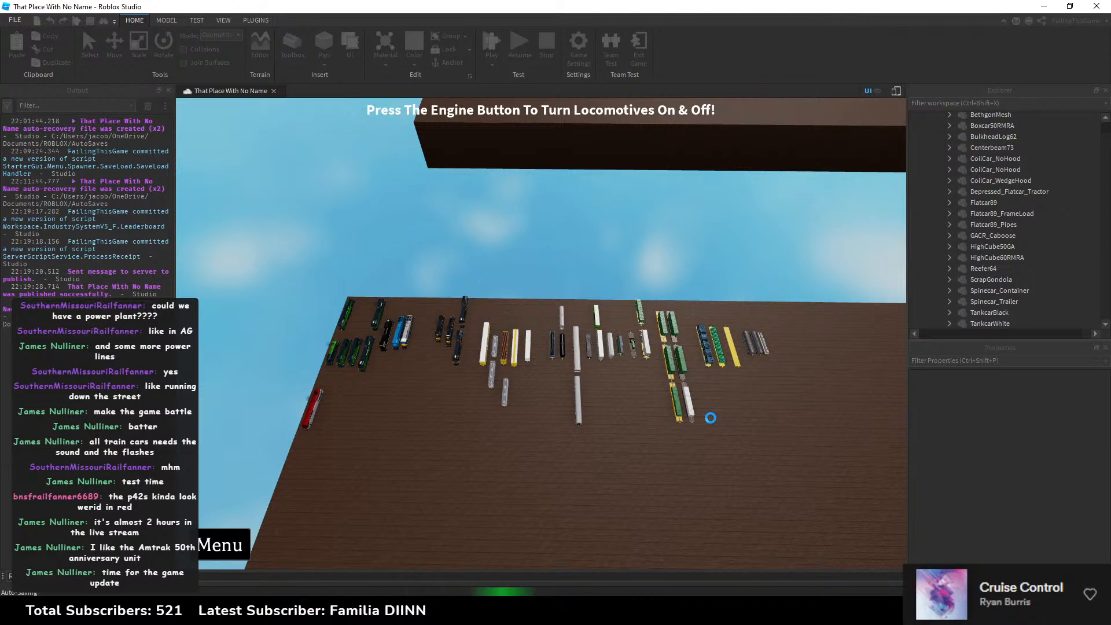
pyautogui.click(710, 417)
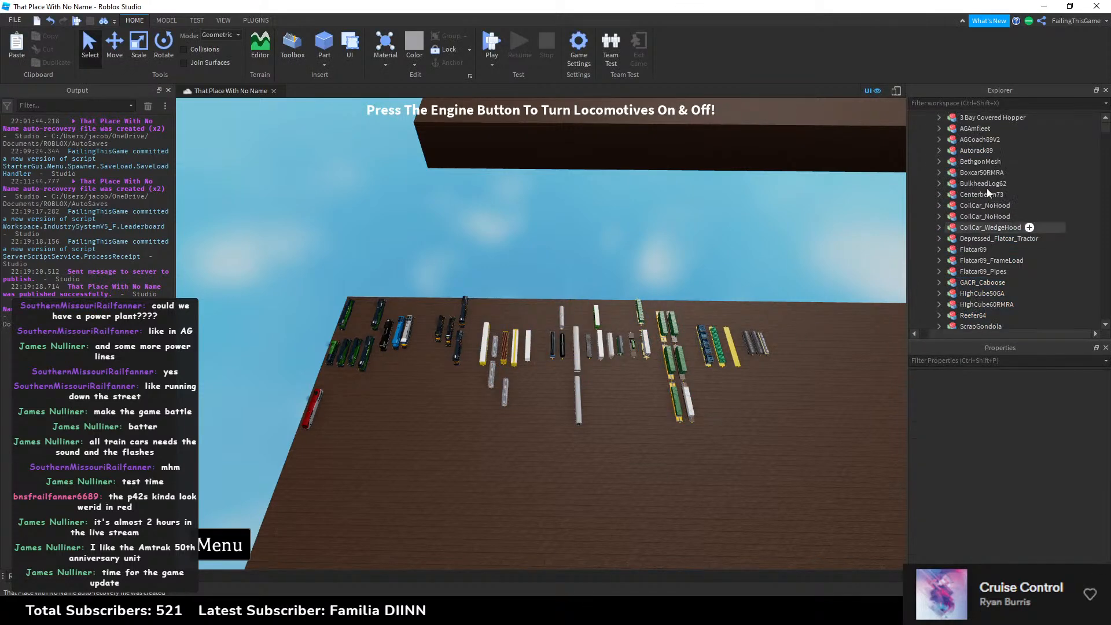
# Step: Cut TrainMasterFolder from Workspace and paste it into ServerStorage
pyautogui.moveTo(1105, 128); pyautogui.dragTo(1078, 122)
pyautogui.click(933, 195)
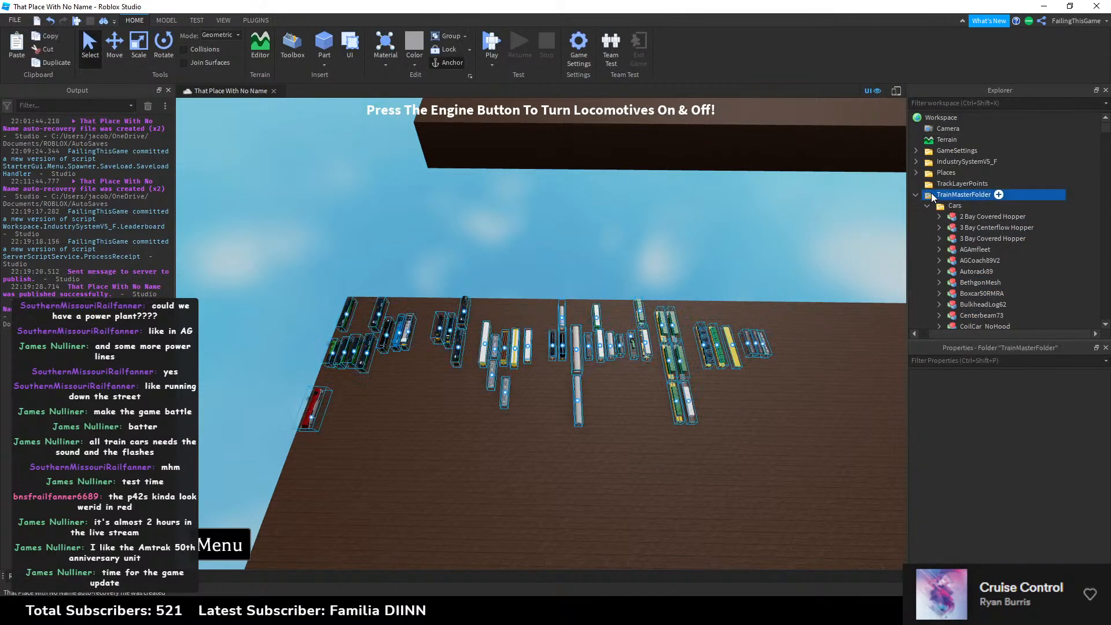
pyautogui.press('Delete')
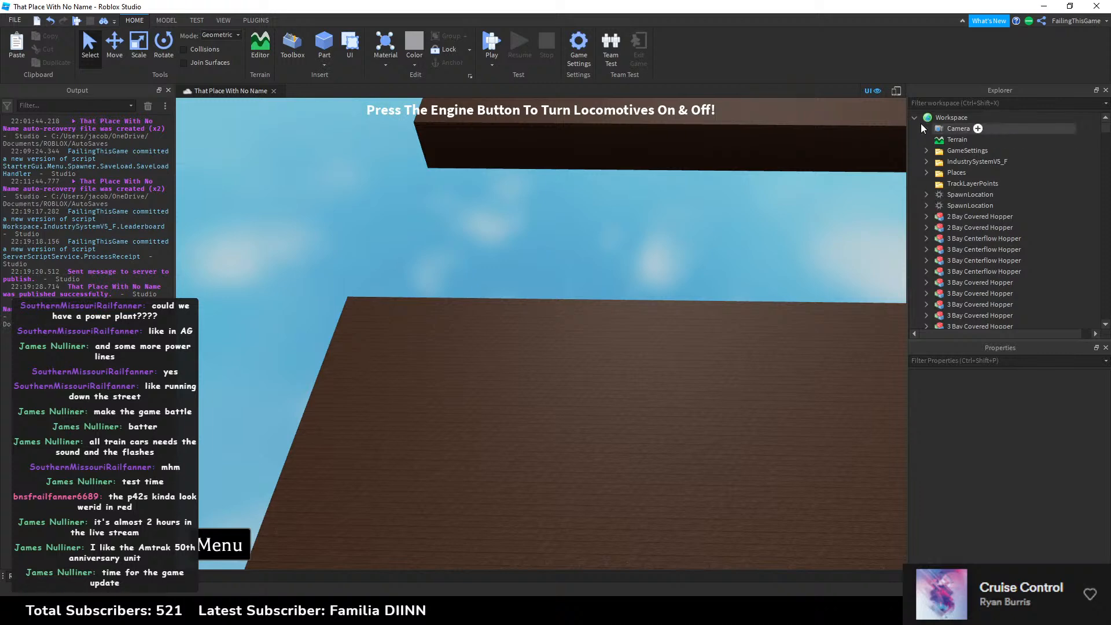
pyautogui.rightClick(943, 197)
pyautogui.click(967, 232)
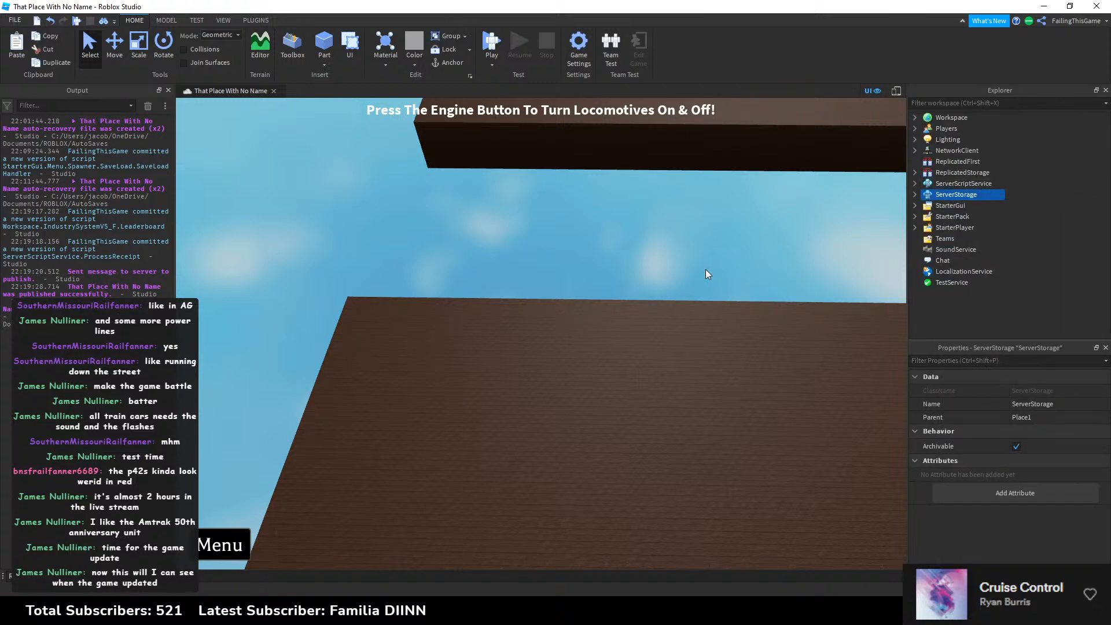
pyautogui.hotkey('alt', 'Tab')
pyautogui.click(721, 401)
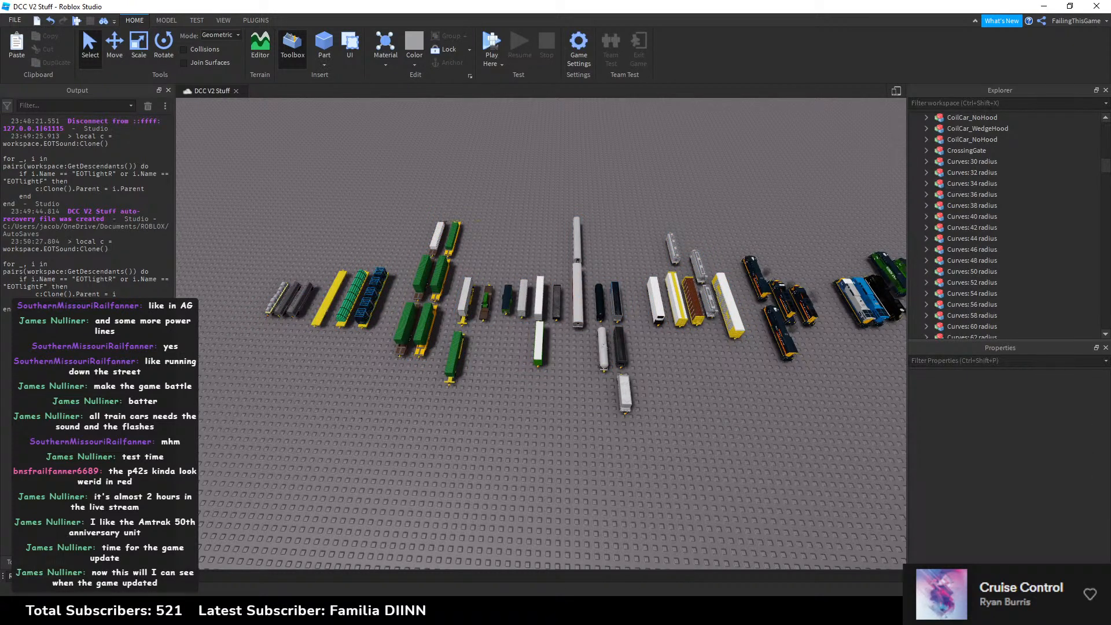
pyautogui.hotkey('alt', 'Tab')
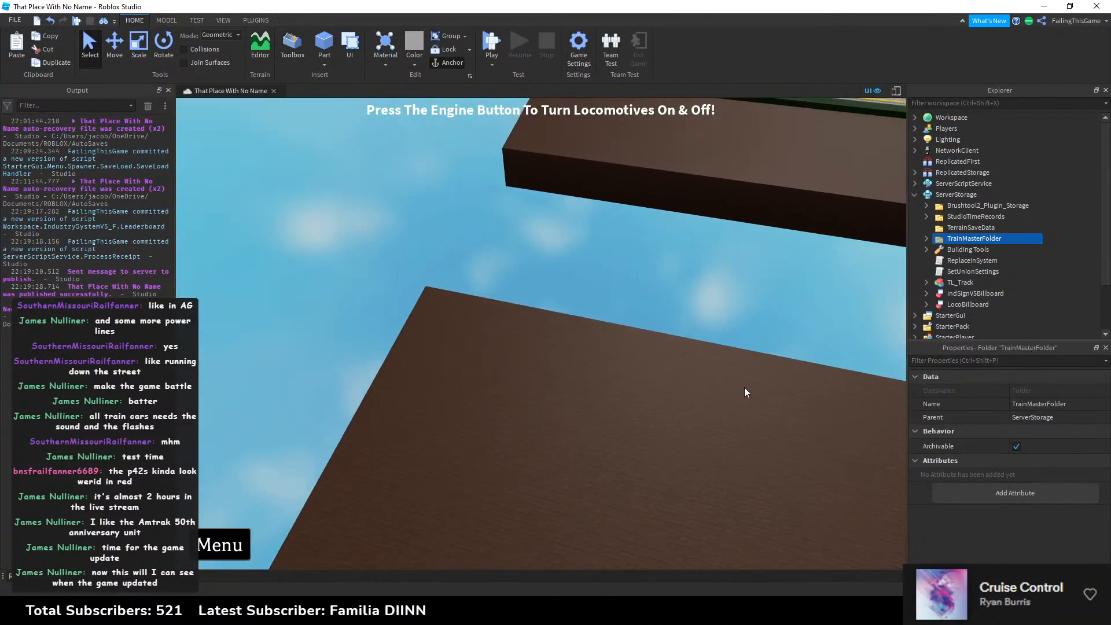
pyautogui.press('s')
pyautogui.moveTo(705, 368); pyautogui.dragTo(707, 369, button='right')
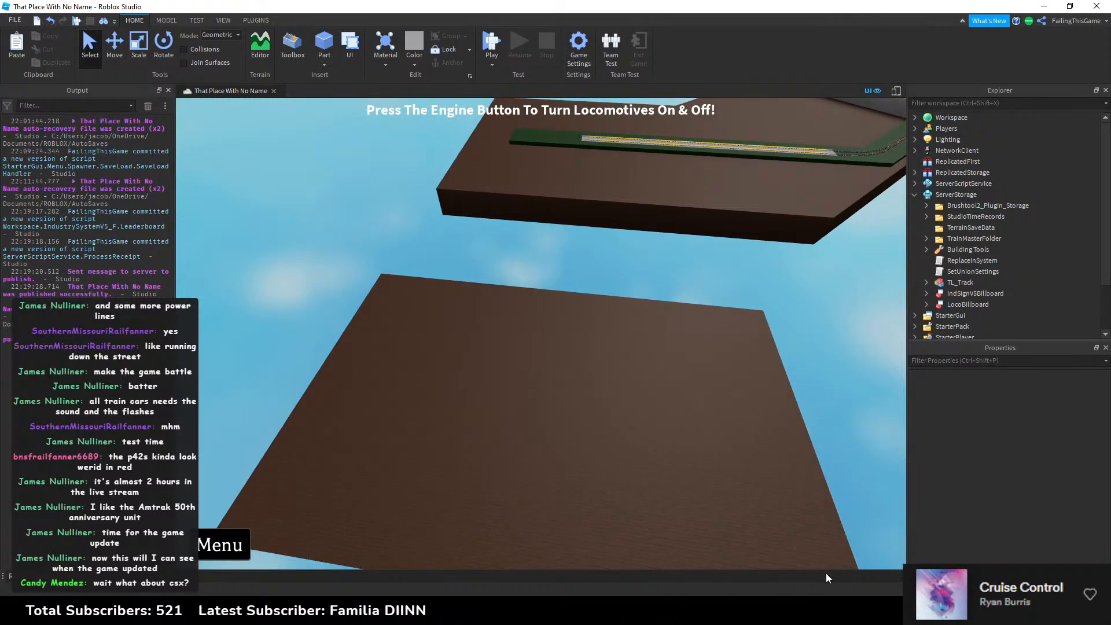
# Step: Switch to the browser and open the That Place With No Name page from the group's experiences list
pyautogui.hotkey('alt', 'Tab')
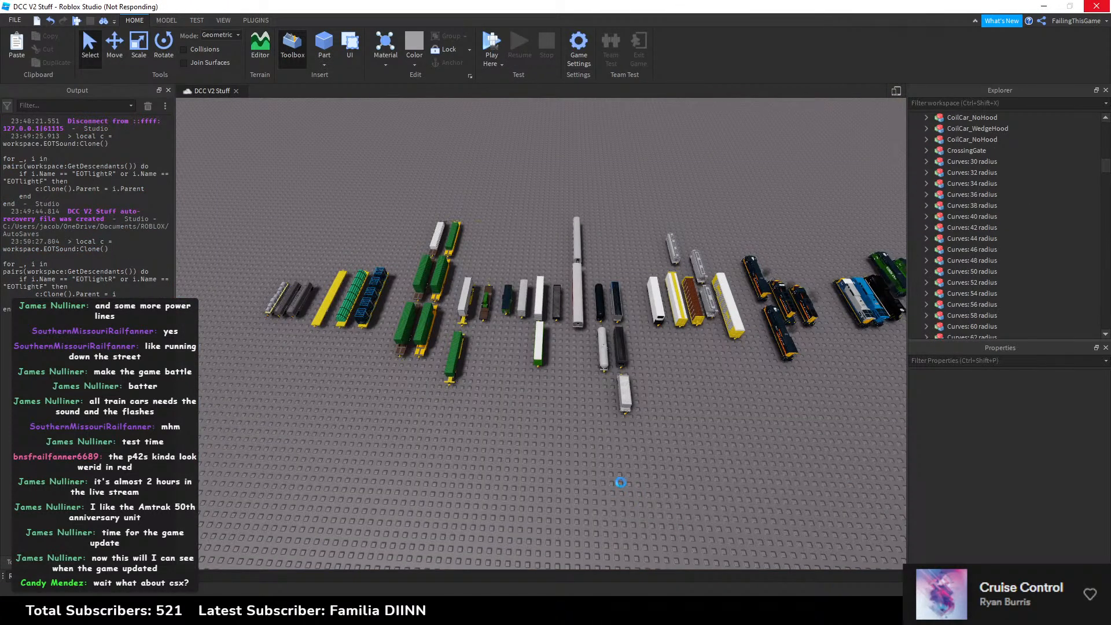
pyautogui.hotkey('alt', 'Tab')
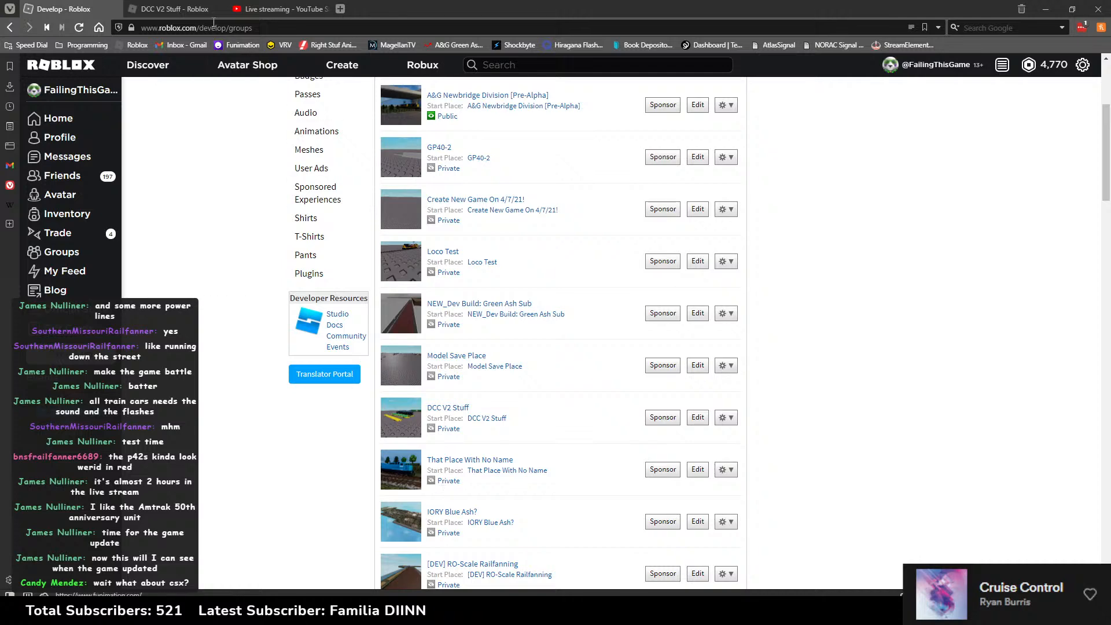
pyautogui.scroll(4, 515, 300)
pyautogui.scroll(-6, 515, 295)
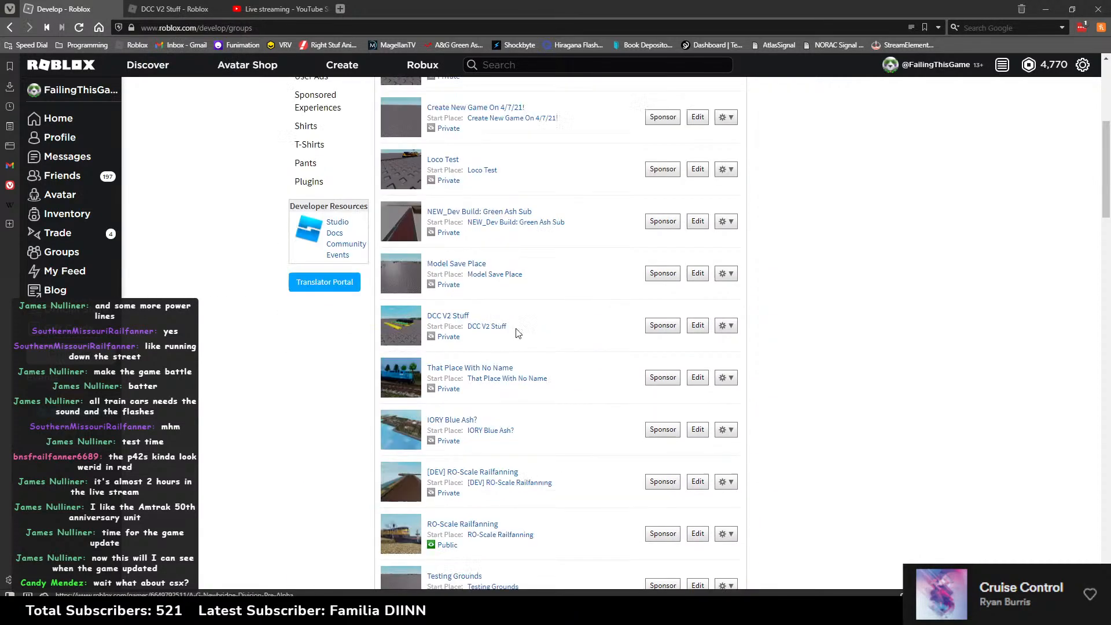
pyautogui.click(533, 357)
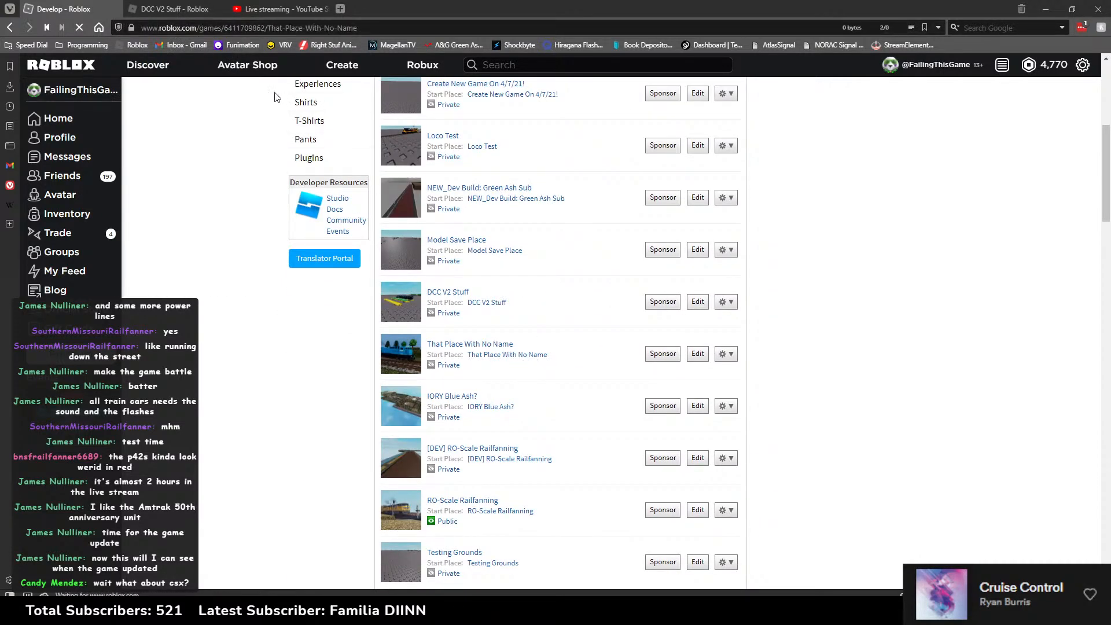
pyautogui.click(252, 11)
pyautogui.moveTo(67, 9)
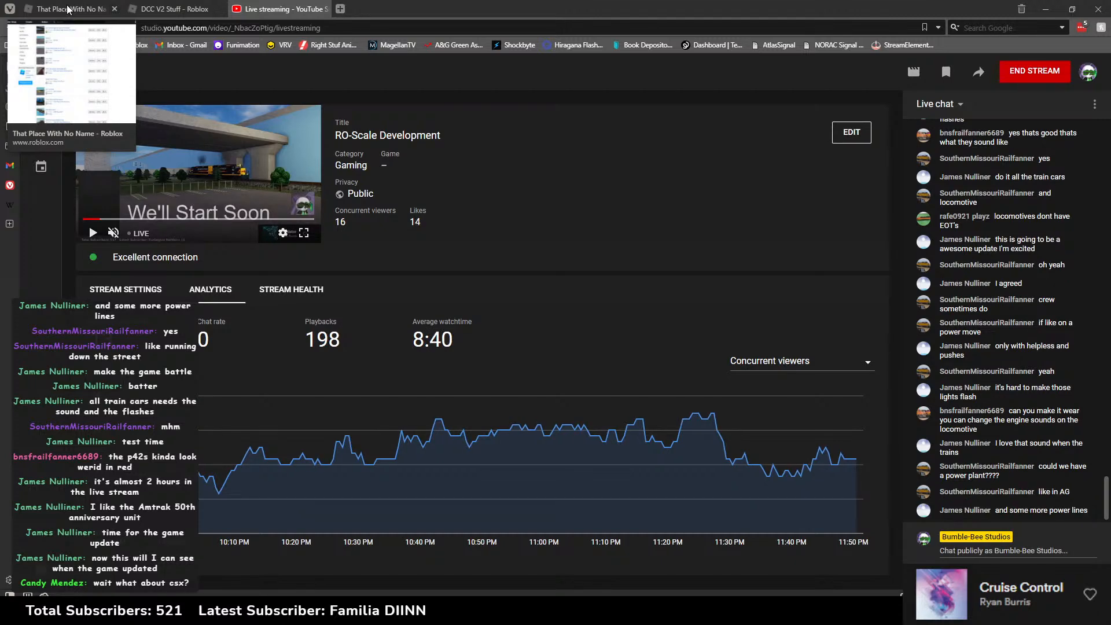
pyautogui.click(67, 9)
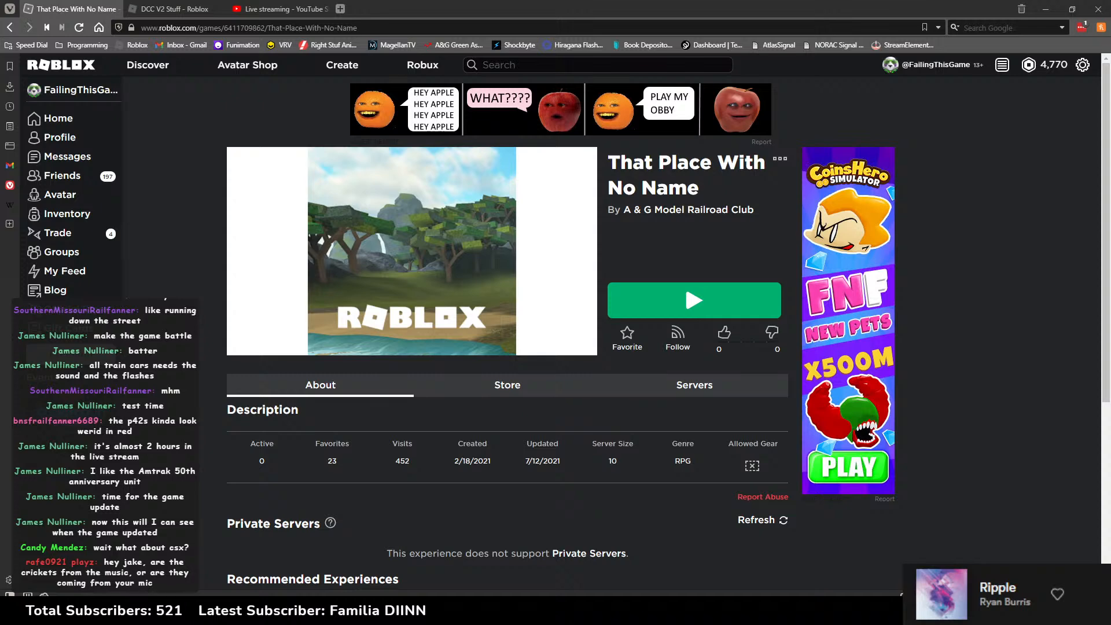
# Step: Launch That Place With No Name from its Roblox experience page
pyautogui.hotkey('alt', 'Tab')
pyautogui.hotkey('alt', 'Tab')
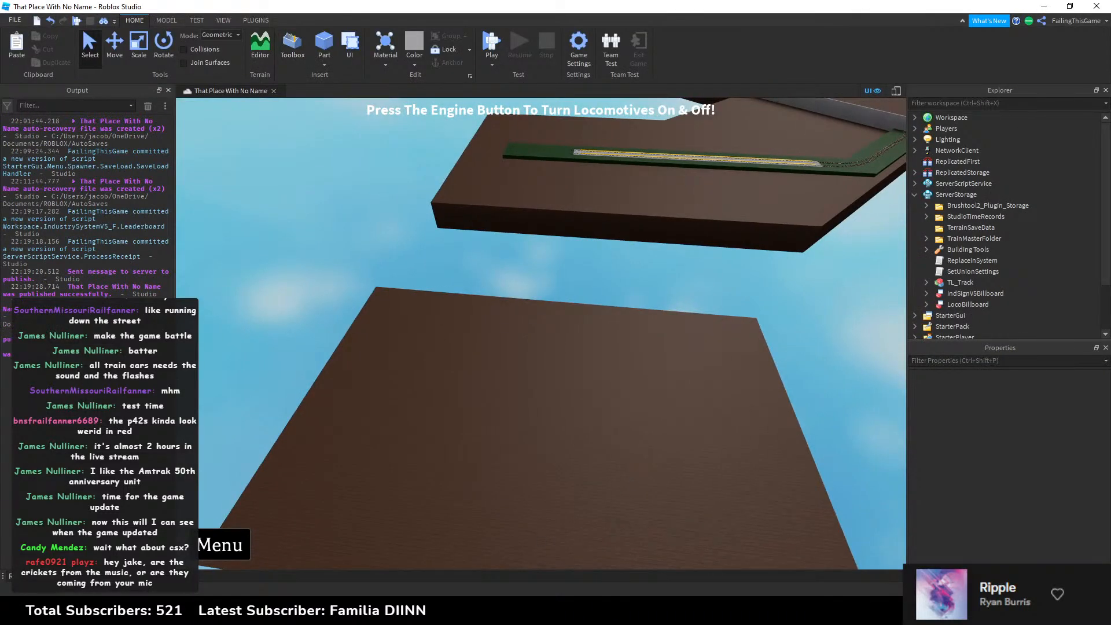
pyautogui.hotkey('alt', 'Tab')
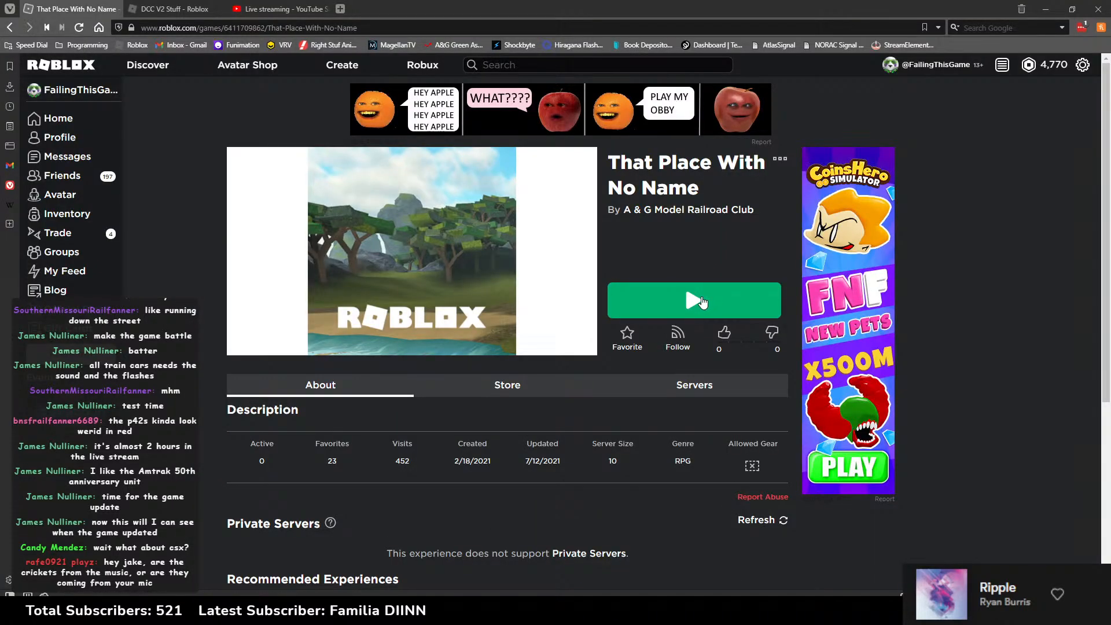
pyautogui.click(686, 287)
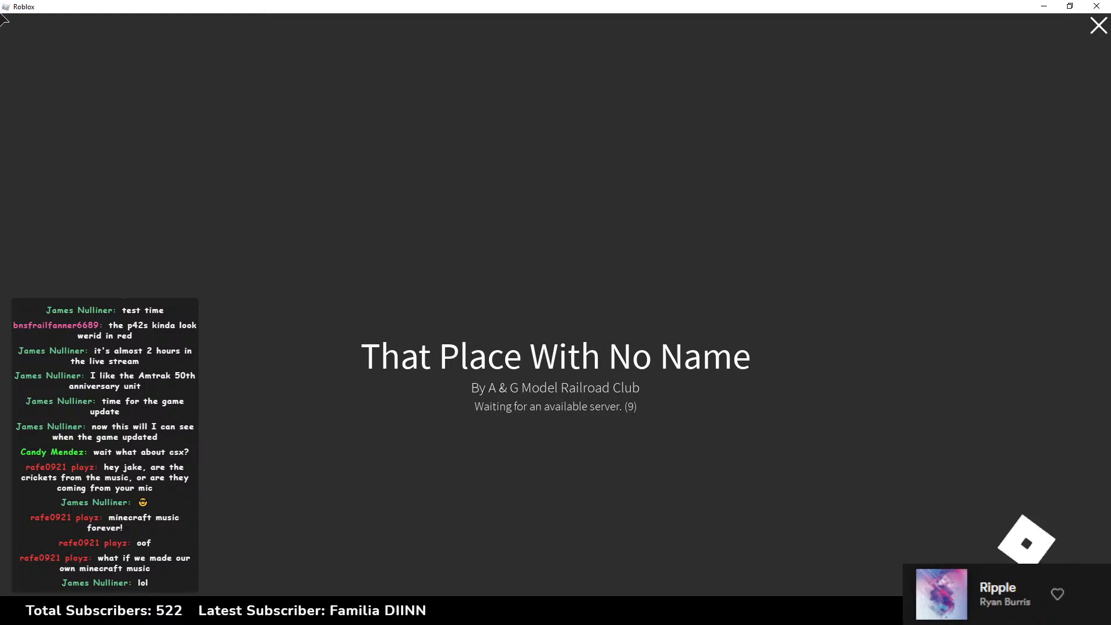
# Step: Switch to the DCC V2 Stuff place, close it with its changes saved, and close the That Place With No Name editor
pyautogui.click(774, 613)
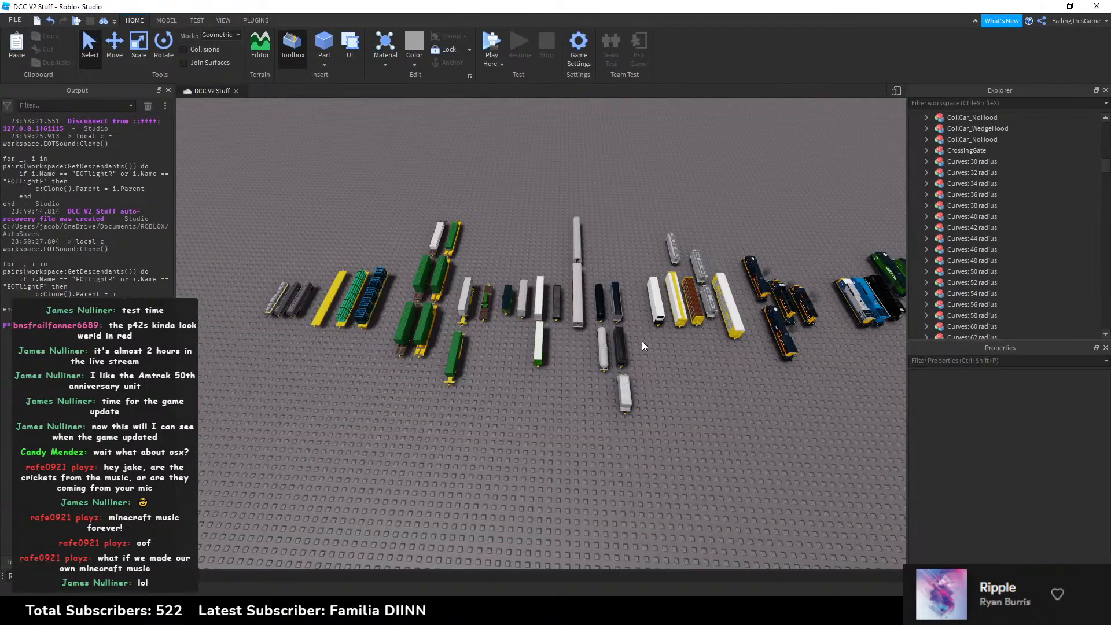
pyautogui.click(1097, 6)
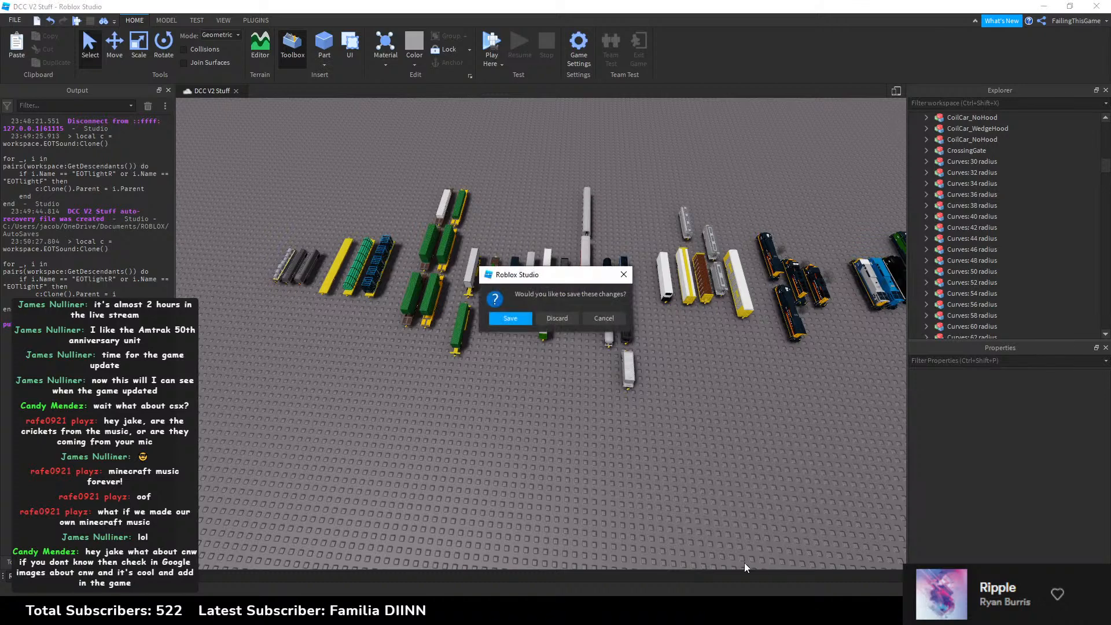
pyautogui.click(510, 318)
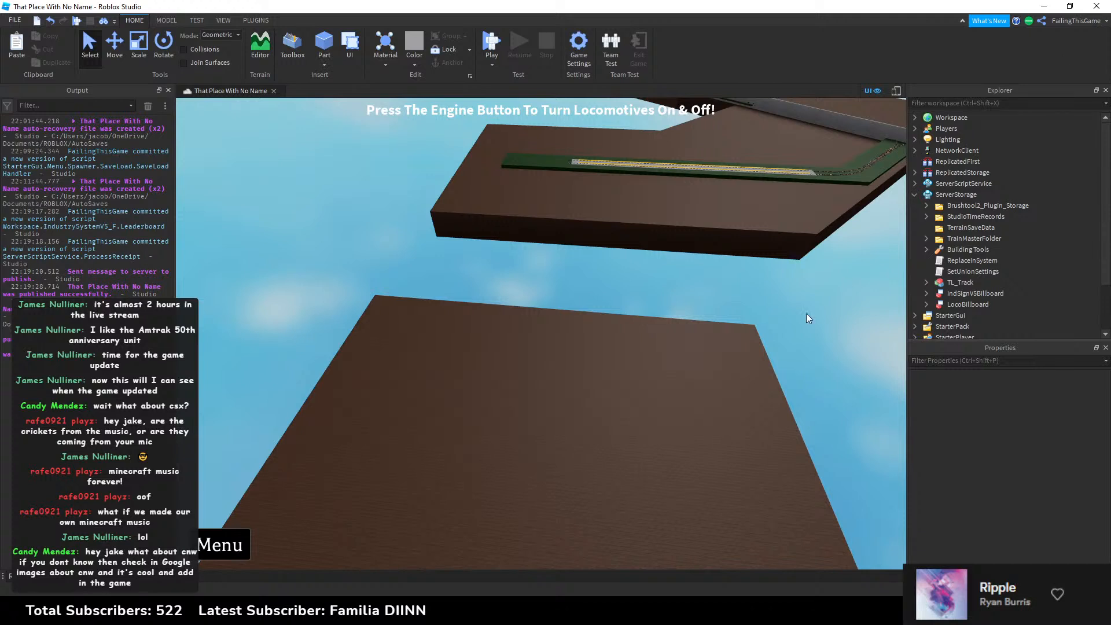
pyautogui.click(1102, 7)
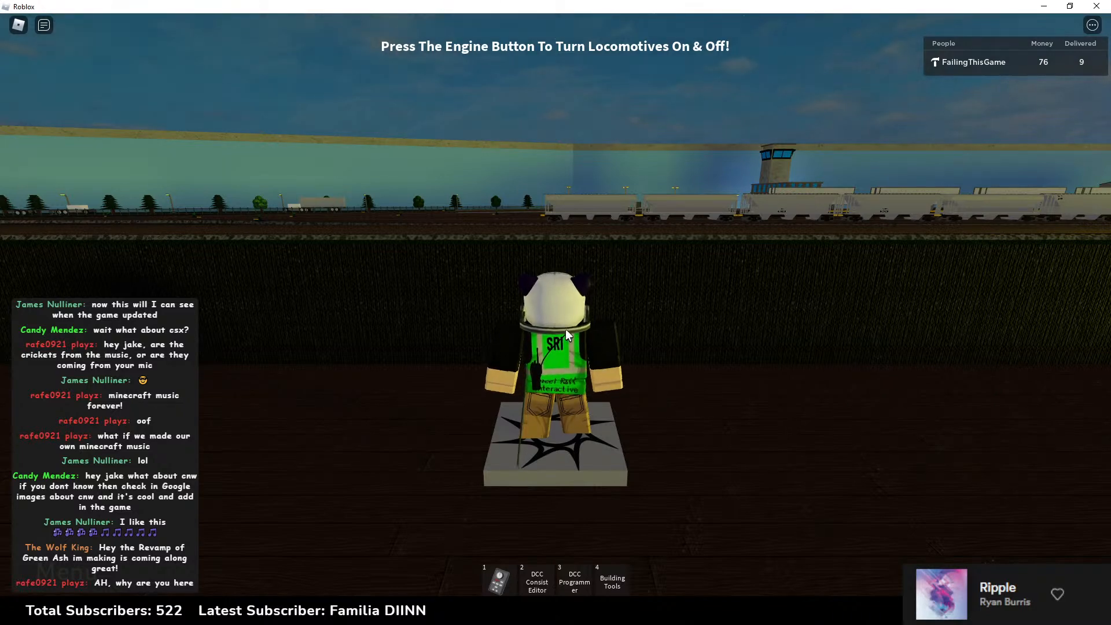
# Step: Turn the character around and run across the dark layout base toward the railroad tracks
pyautogui.moveTo(688, 354); pyautogui.dragTo(688, 354, button='right')
pyautogui.press('w')
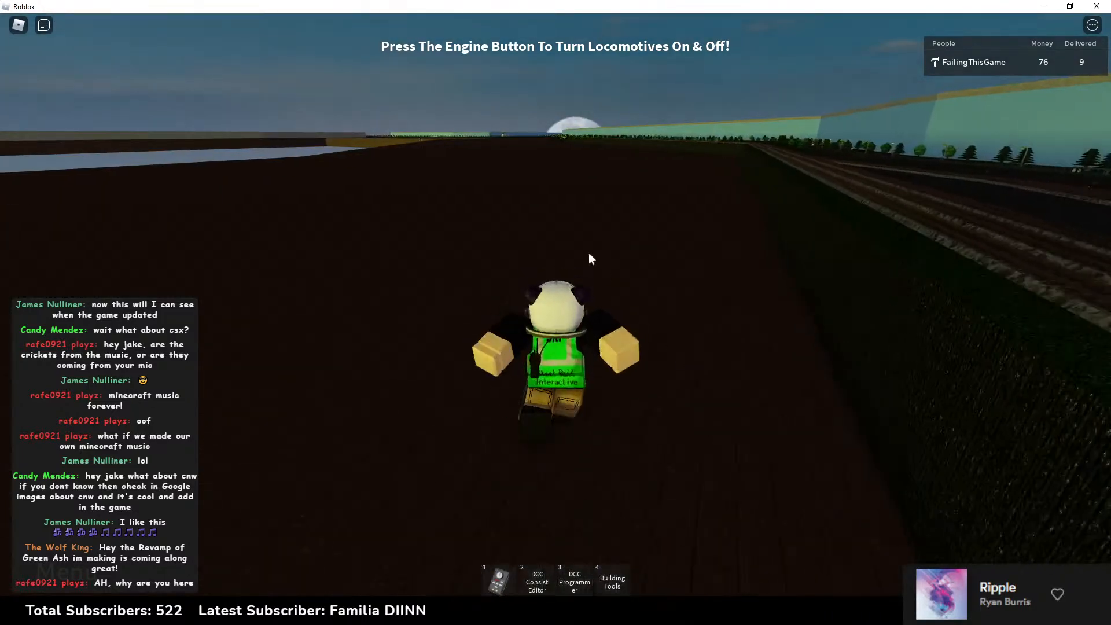
pyautogui.scroll(-2, 589, 253)
pyautogui.press('d')
pyautogui.press('space')
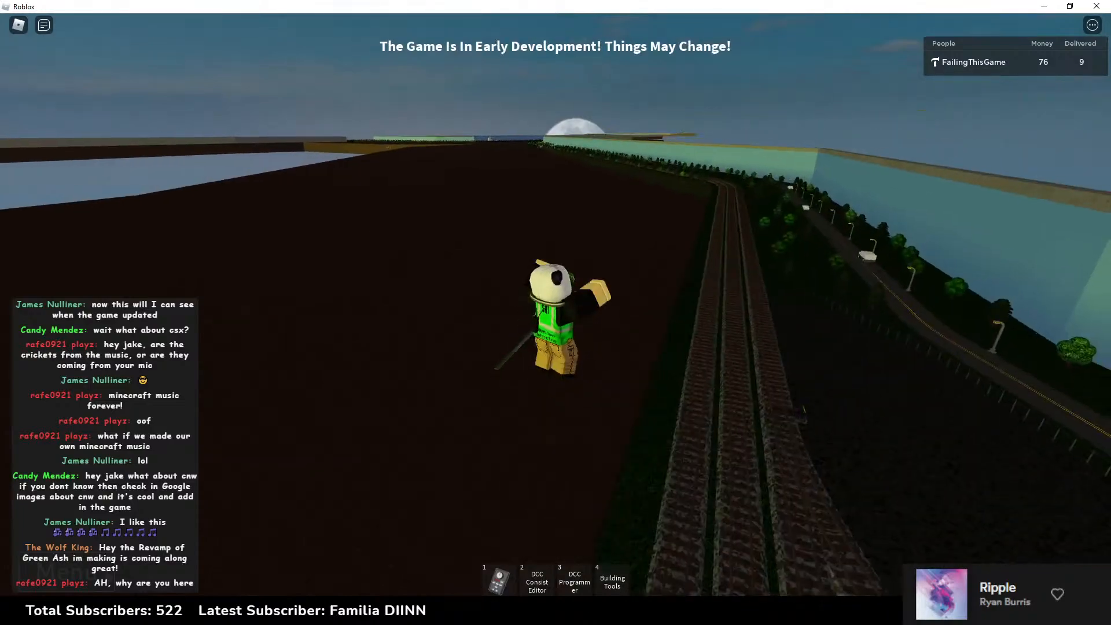
# Step: Look through the Teleports locations list for a suitable destination and close it without teleporting
pyautogui.click(65, 572)
pyautogui.press('w')
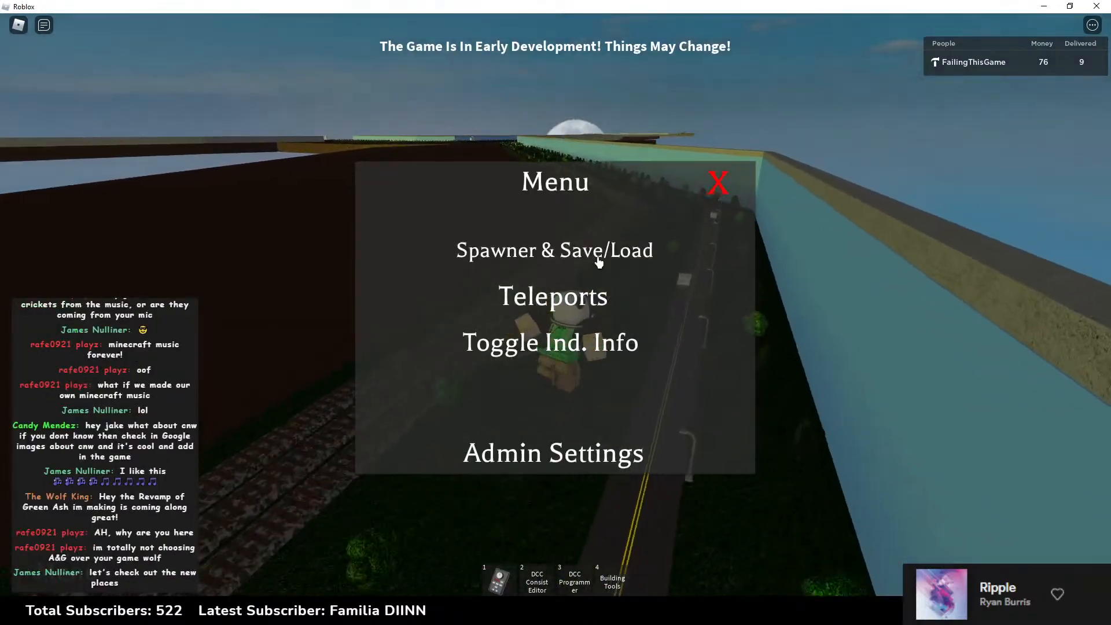
pyautogui.click(554, 307)
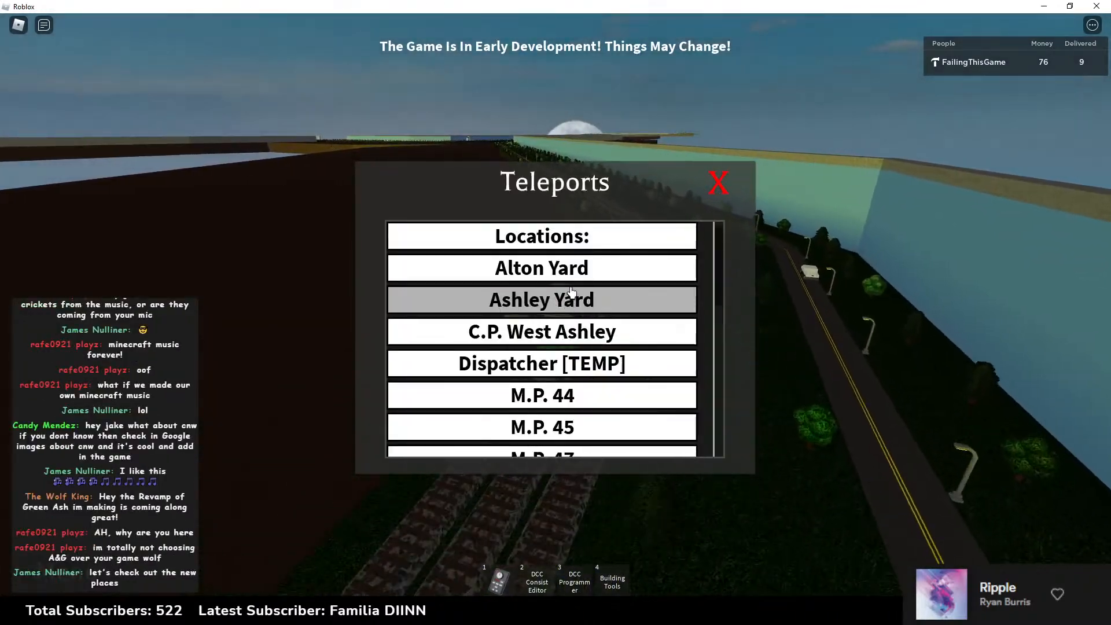
pyautogui.scroll(-5, 564, 319)
pyautogui.scroll(5, 565, 321)
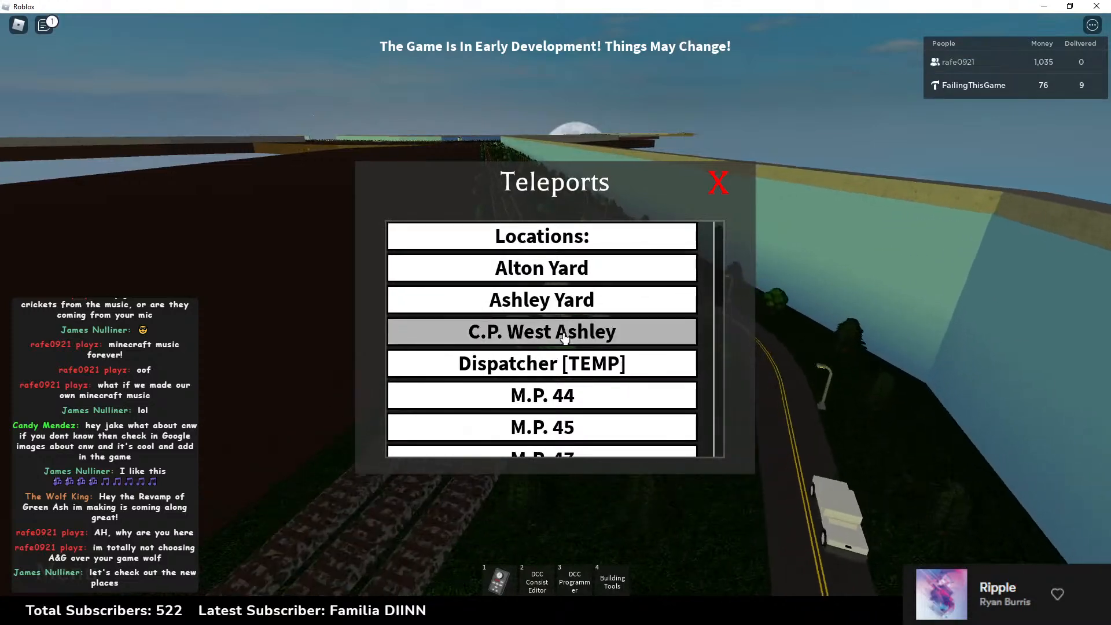
pyautogui.scroll(-5, 564, 333)
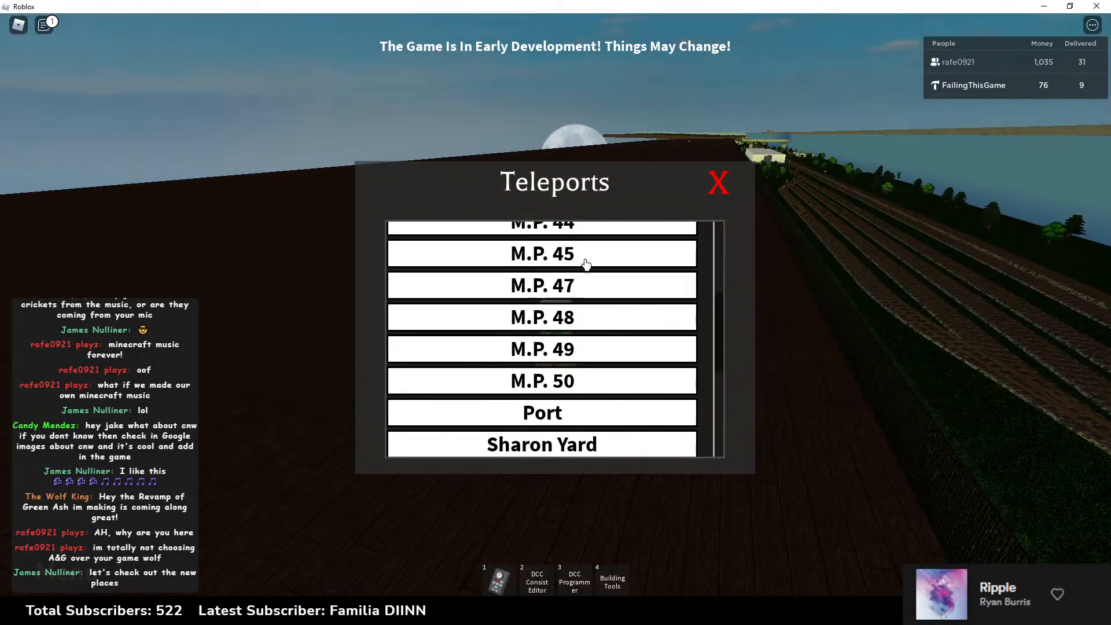
pyautogui.scroll(2, 578, 266)
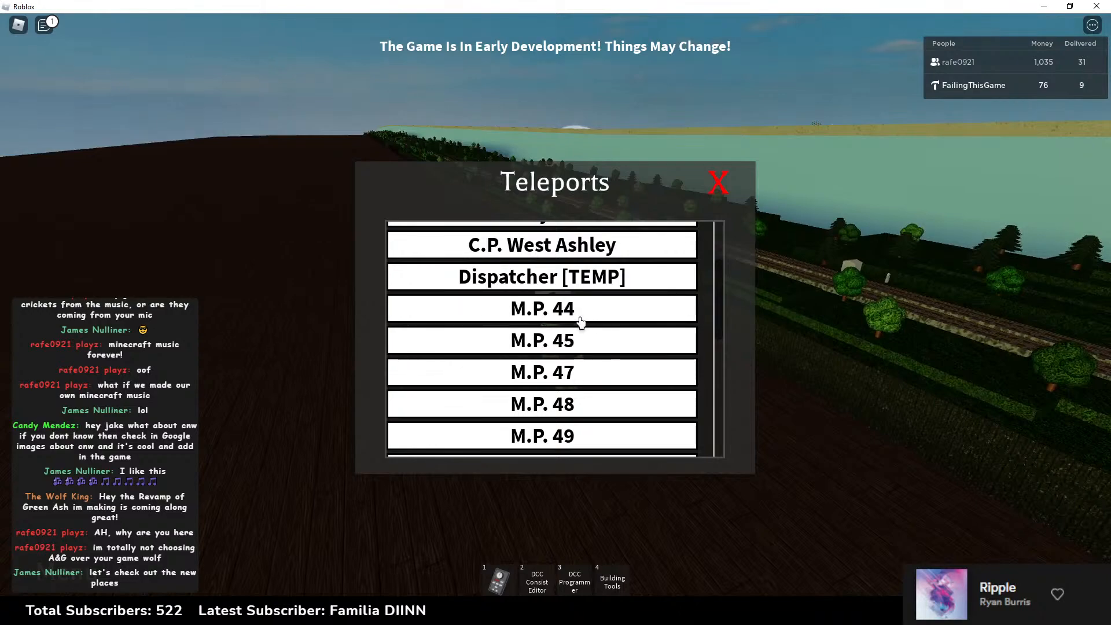
pyautogui.click(718, 181)
# Step: Move the character over the wall to the layout section beyond it and open Spawner & Save/Load
pyautogui.press('w')
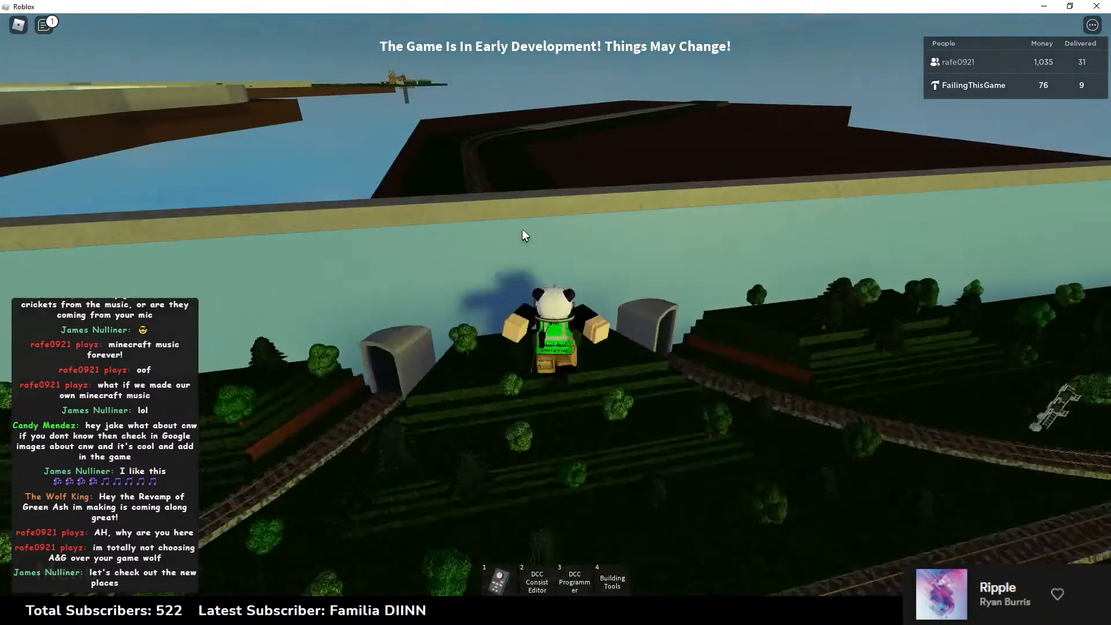
pyautogui.press('space')
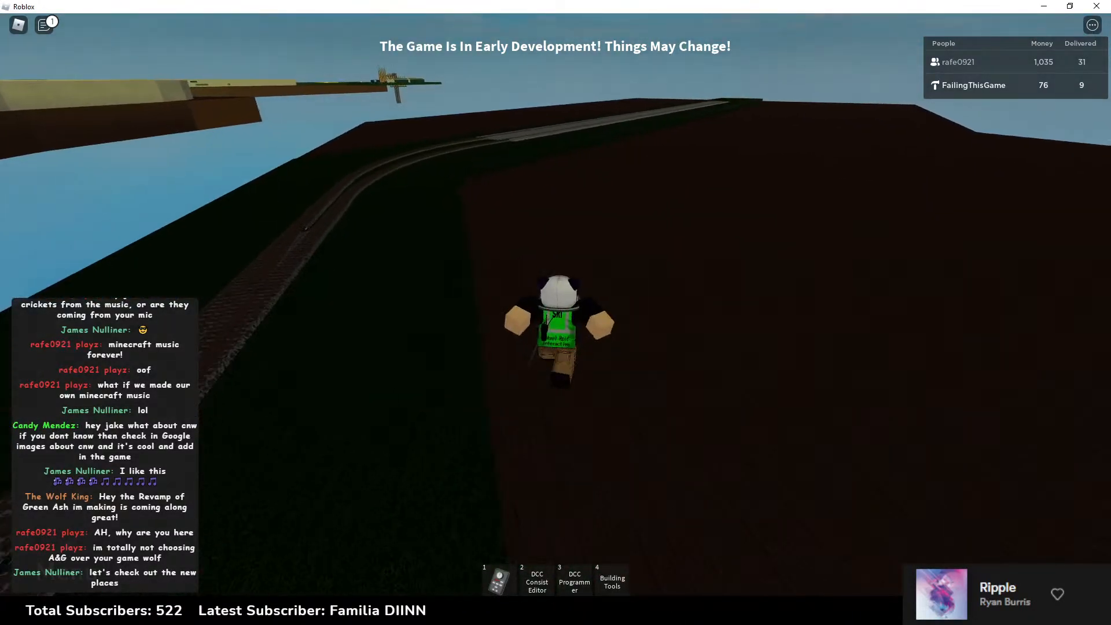
pyautogui.press('m')
pyautogui.click(547, 250)
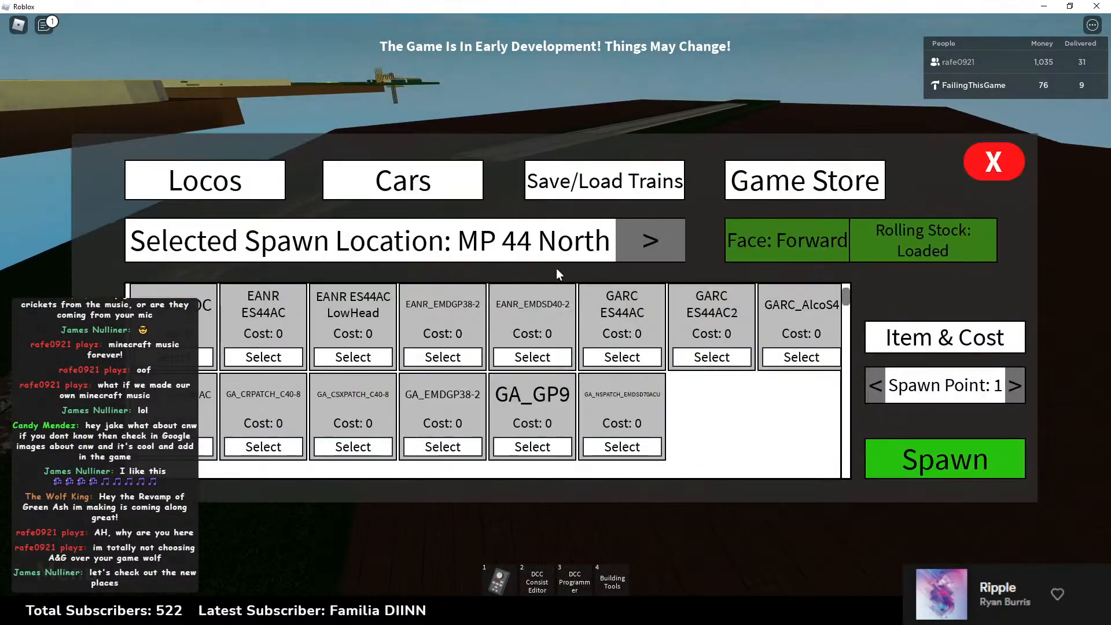
# Step: Choose the GA_GP9 locomotive and set the spawn location to MP 44 South with spawn point 2
pyautogui.click(380, 181)
pyautogui.click(188, 181)
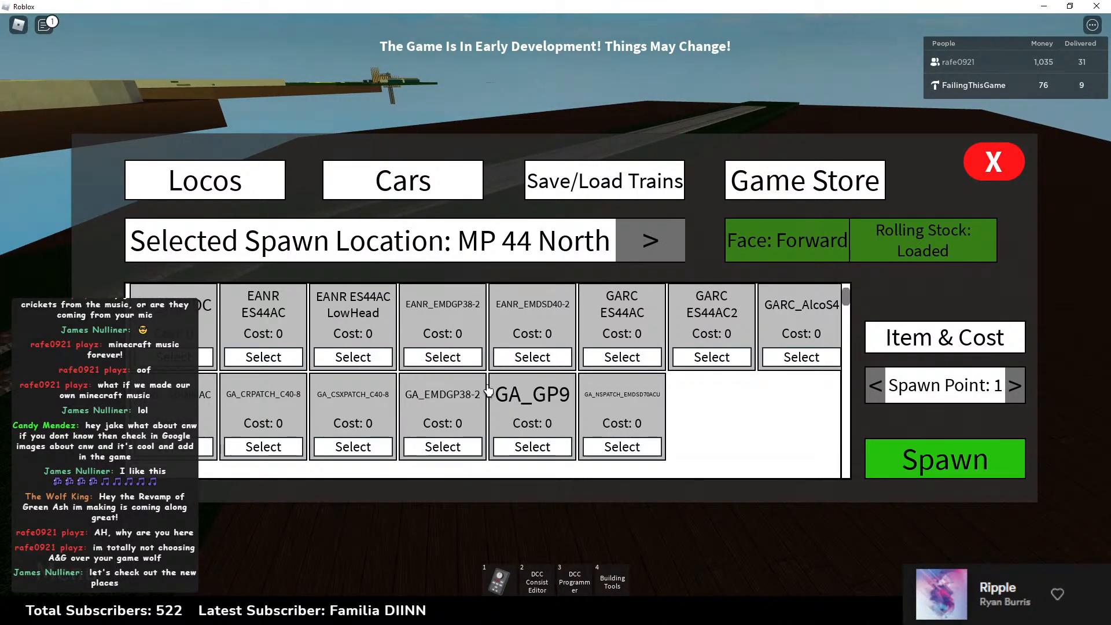
pyautogui.click(515, 447)
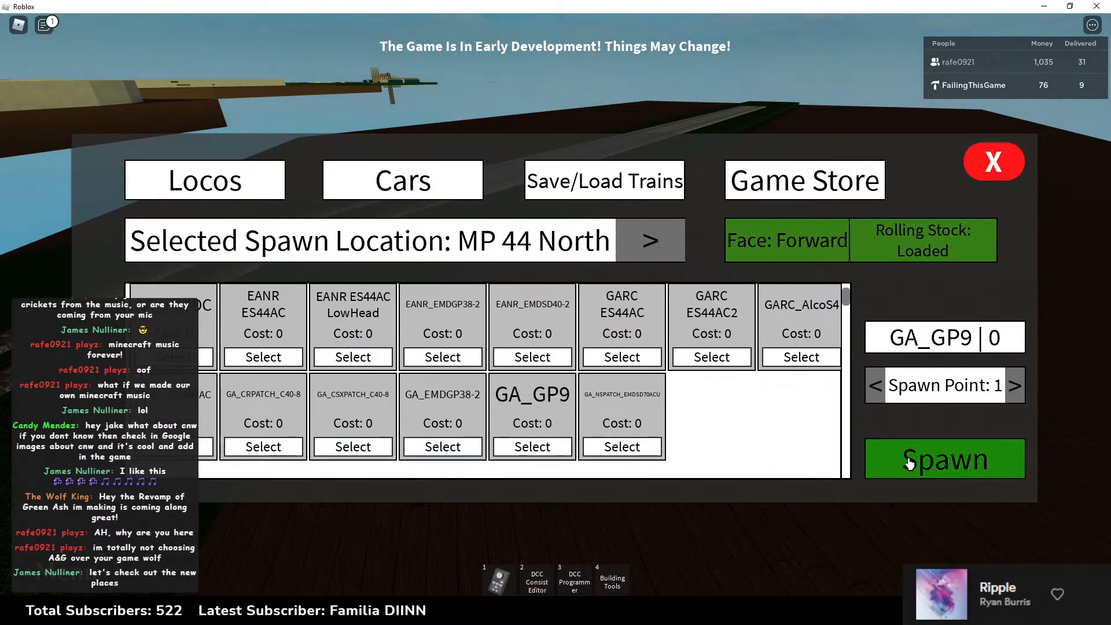
pyautogui.click(650, 242)
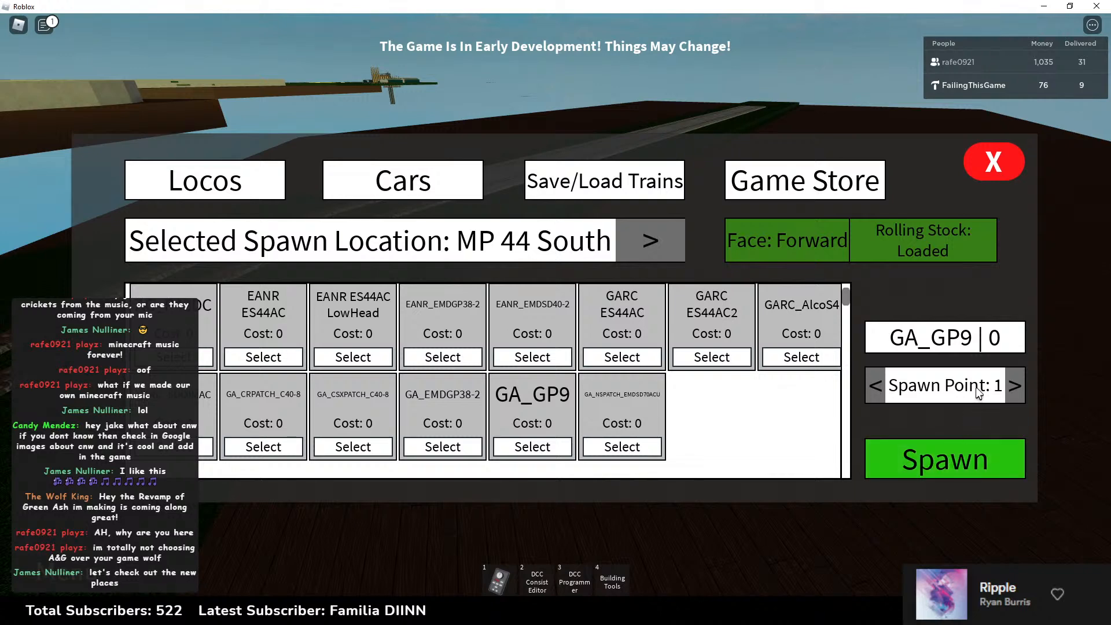
pyautogui.click(1015, 385)
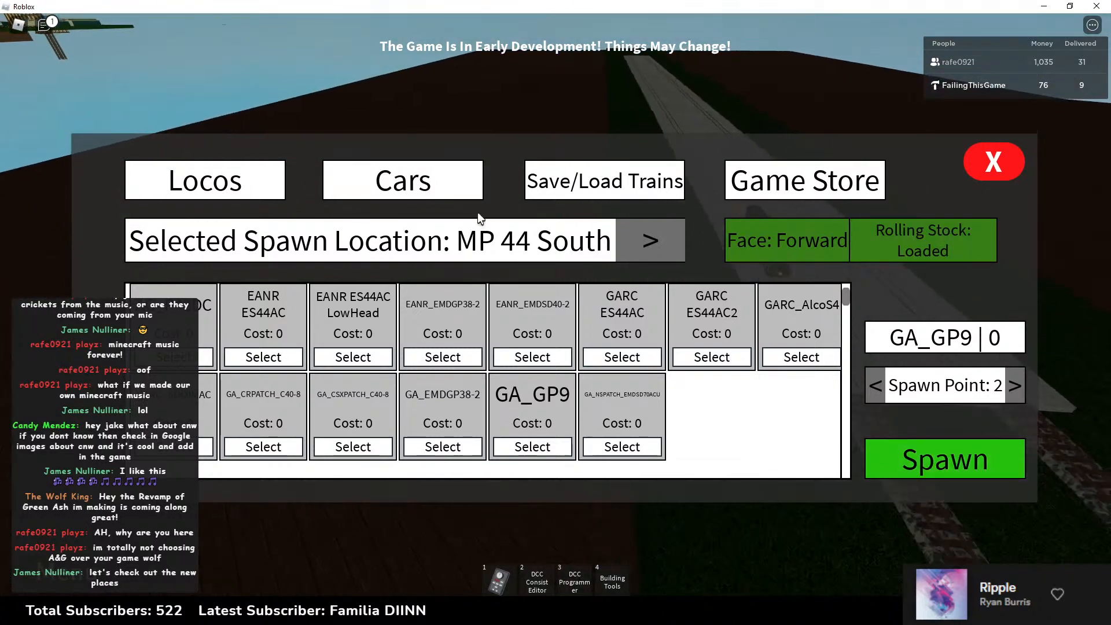
# Step: Choose the Flatcar89_Pipes railcar for spawning and advance the MP 44 South spawn point to 4
pyautogui.click(403, 180)
pyautogui.scroll(-8, 535, 362)
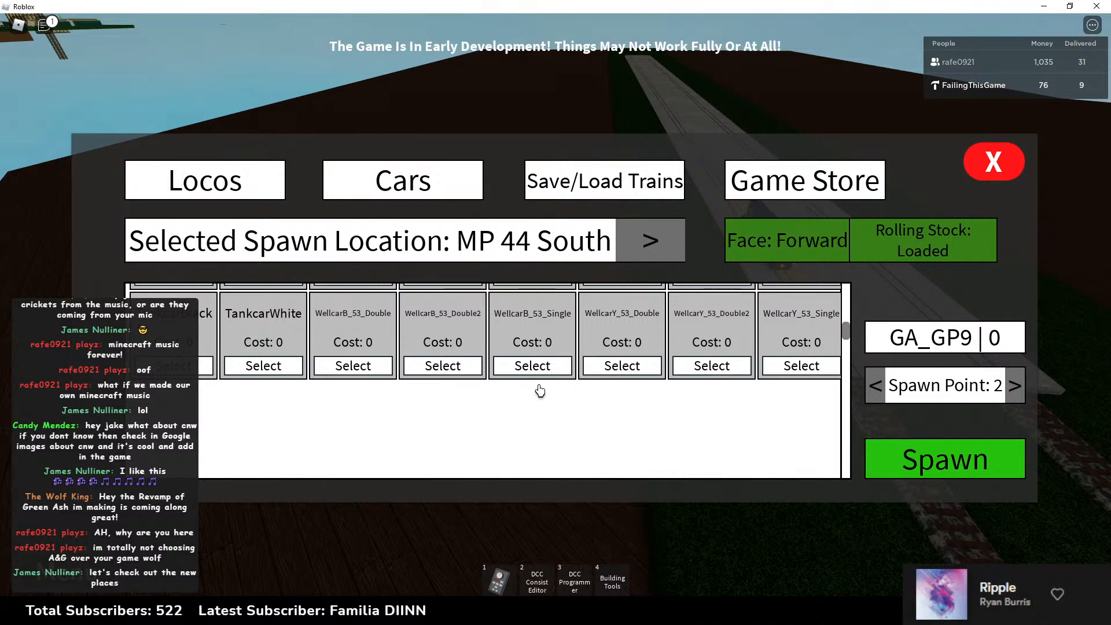
pyautogui.scroll(2, 480, 399)
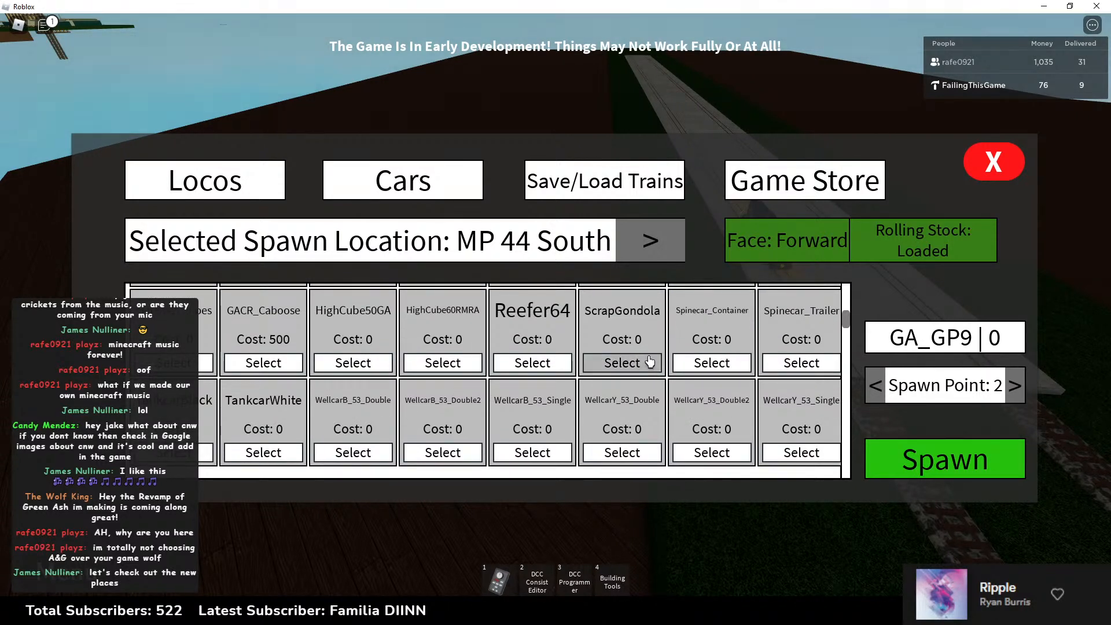
pyautogui.scroll(2, 635, 362)
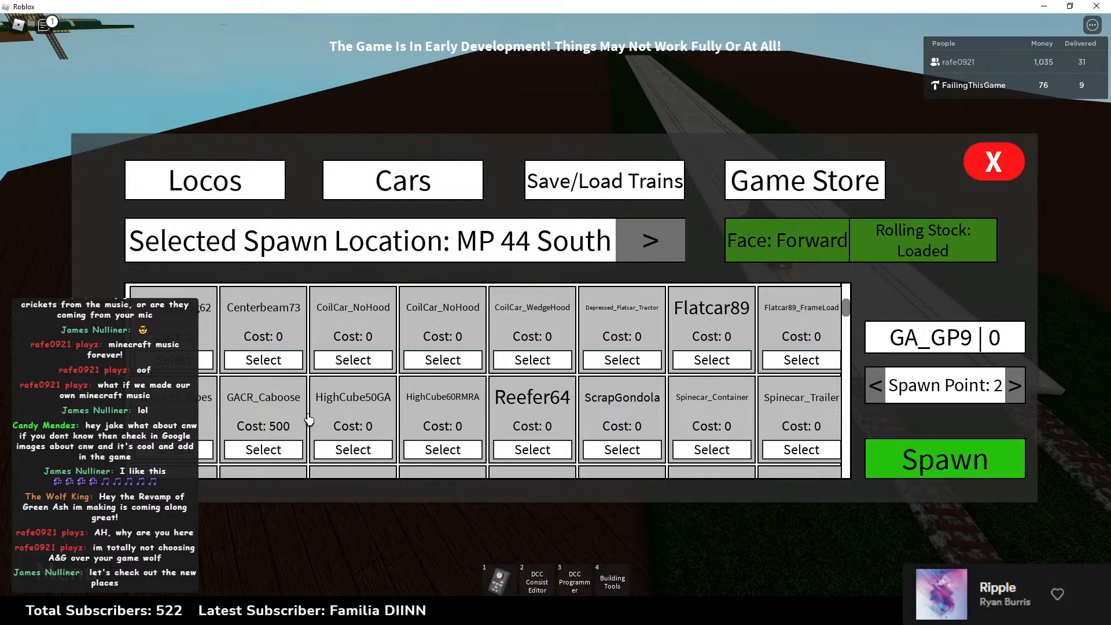
pyautogui.click(208, 450)
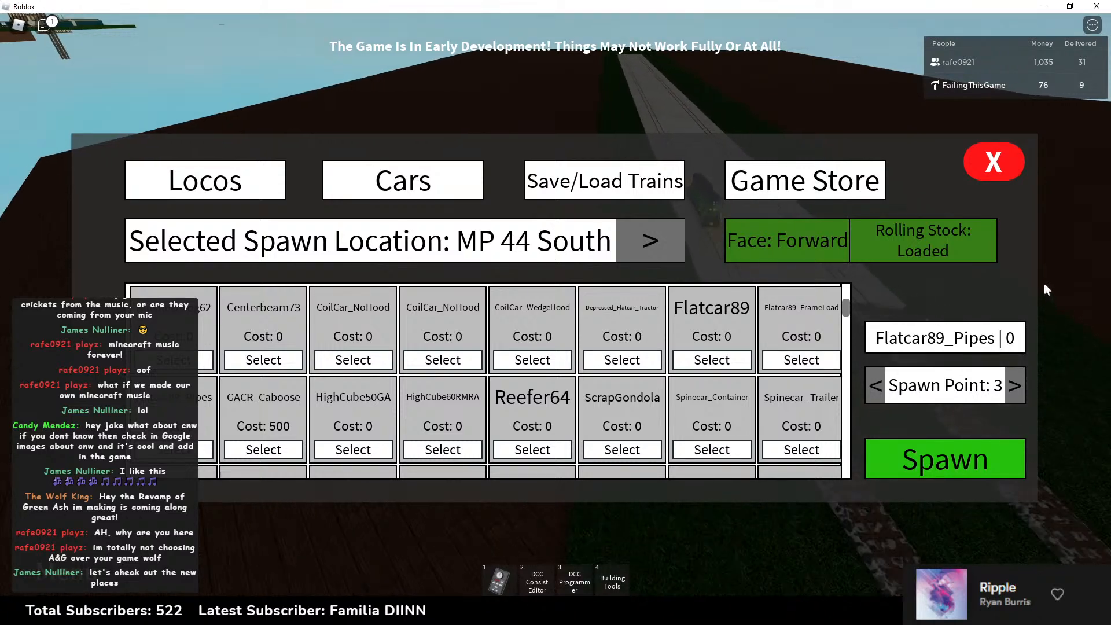
pyautogui.moveTo(1044, 283); pyautogui.dragTo(1043, 281, button='right')
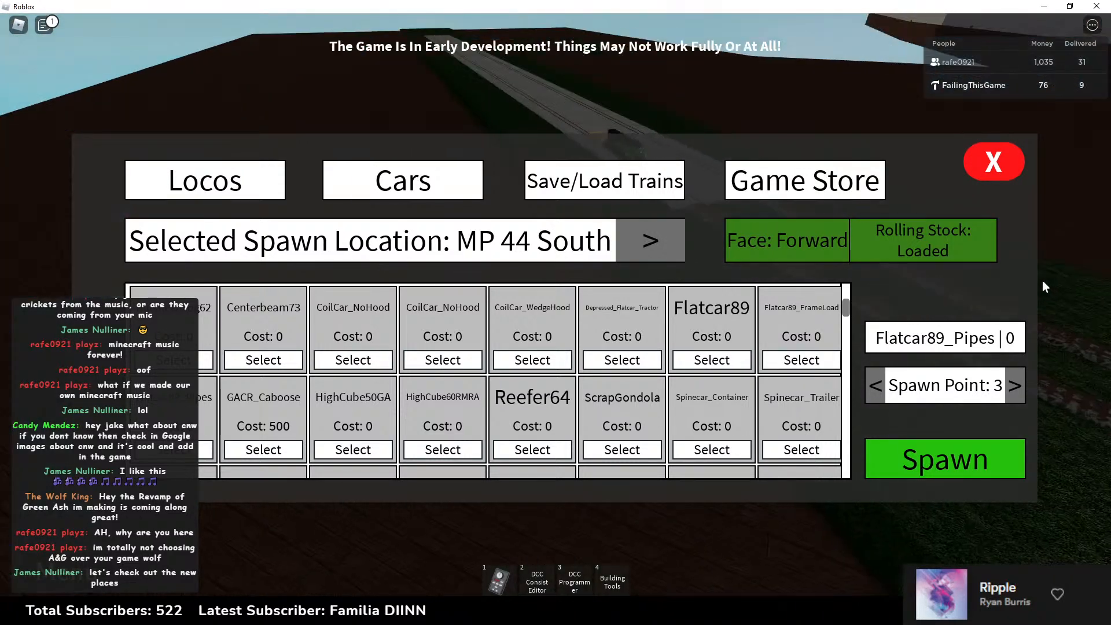
pyautogui.press('w')
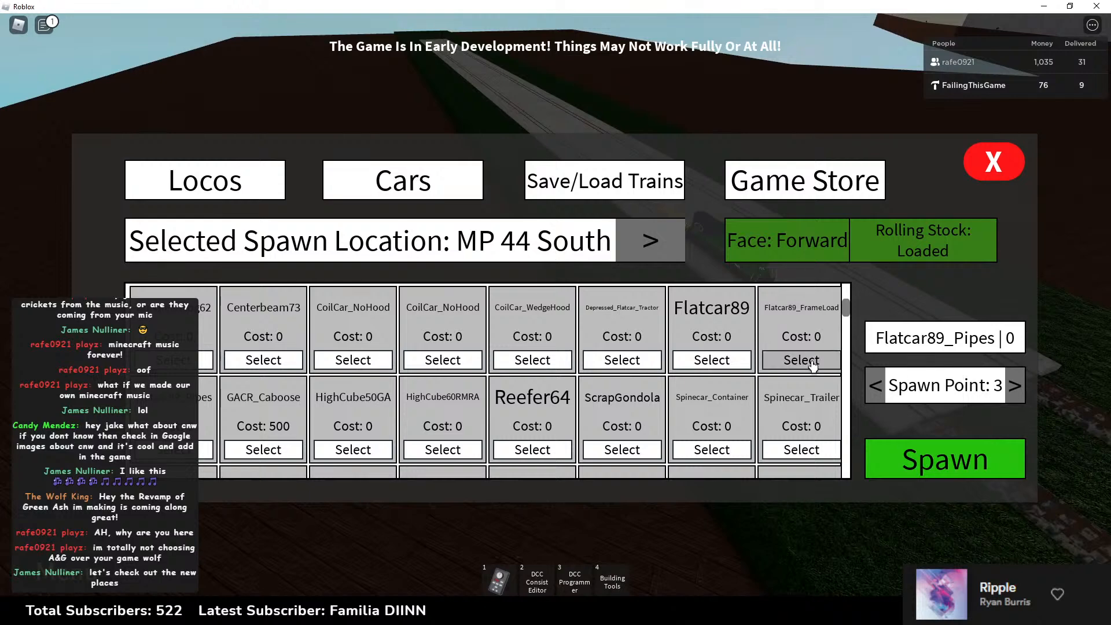
pyautogui.moveTo(1091, 303); pyautogui.dragTo(1091, 304, button='right')
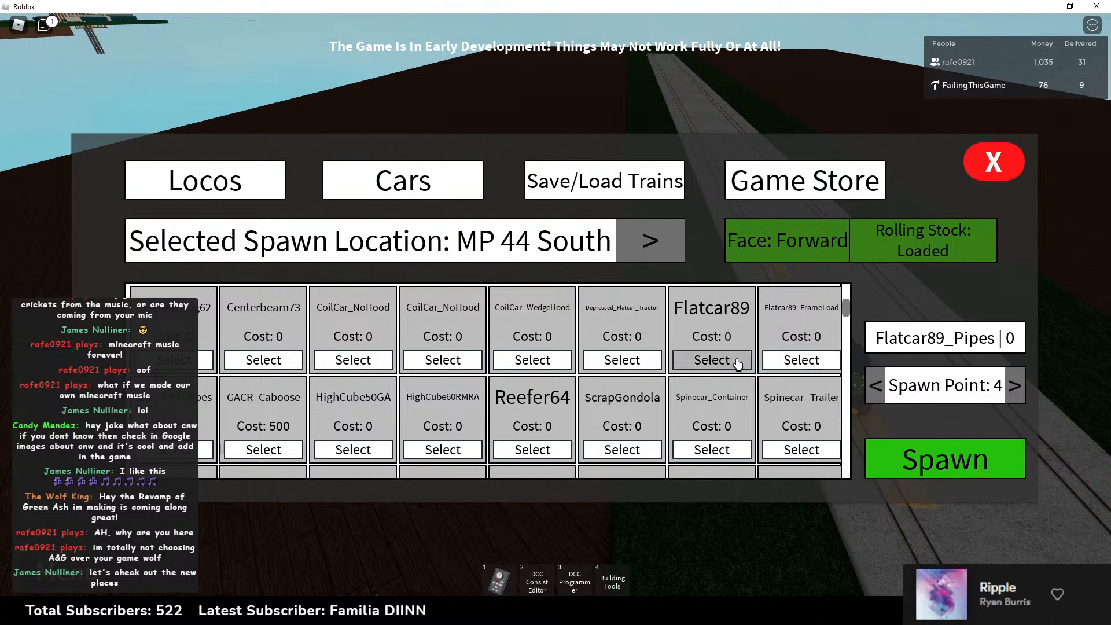
# Step: Choose the CoilCar_WedgeHood railcar, advance to spawn point 5, and select CoilCar_NoHood
pyautogui.click(530, 361)
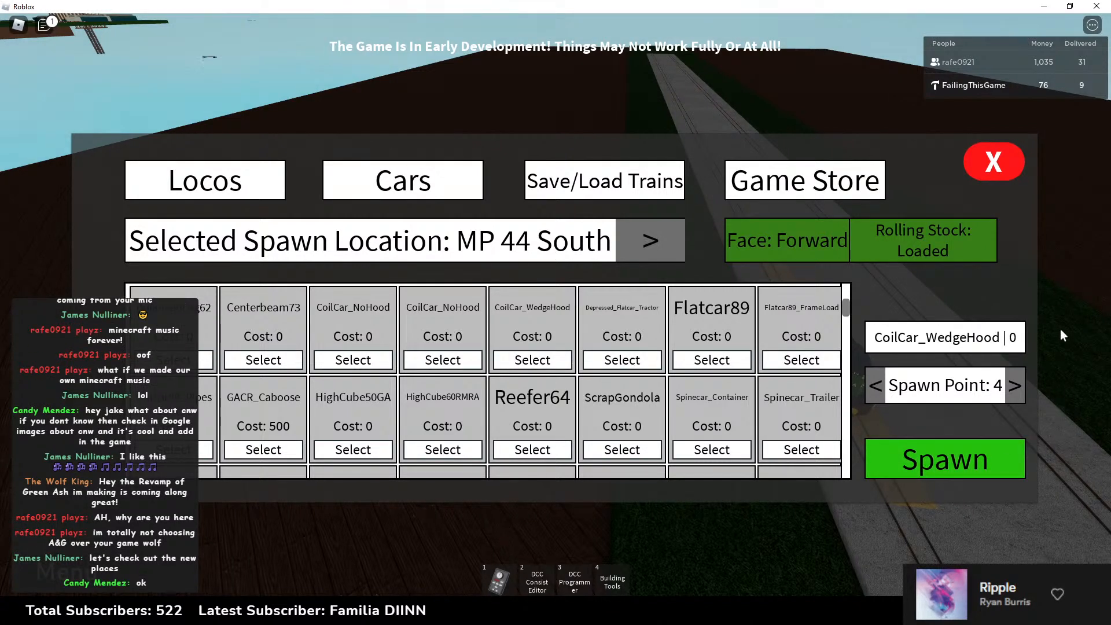
pyautogui.moveTo(1058, 329); pyautogui.dragTo(1058, 328, button='right')
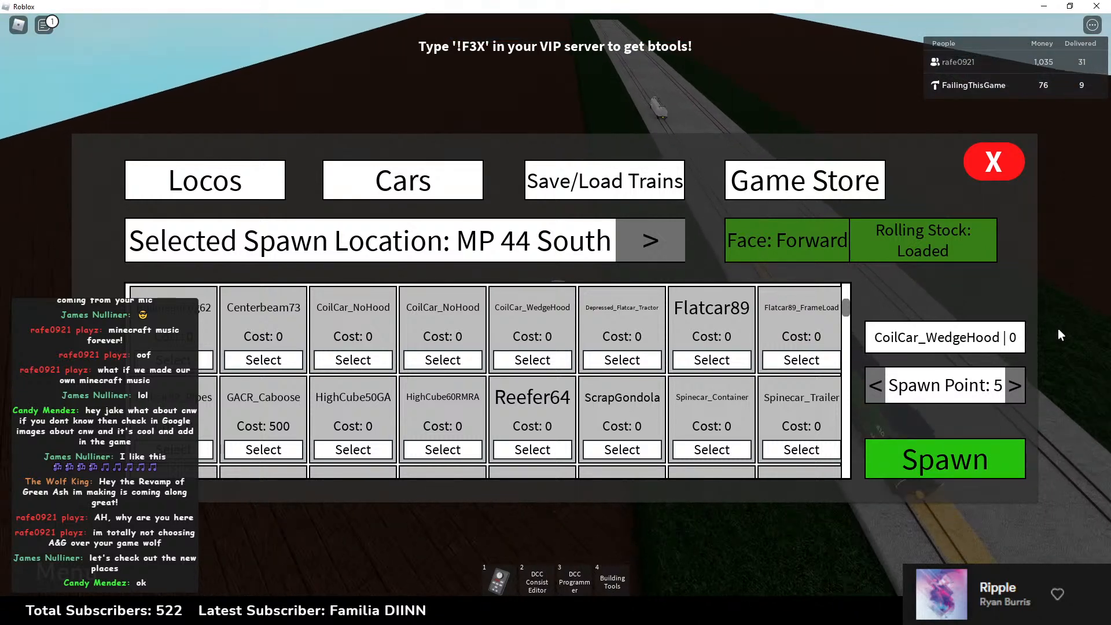
pyautogui.click(435, 362)
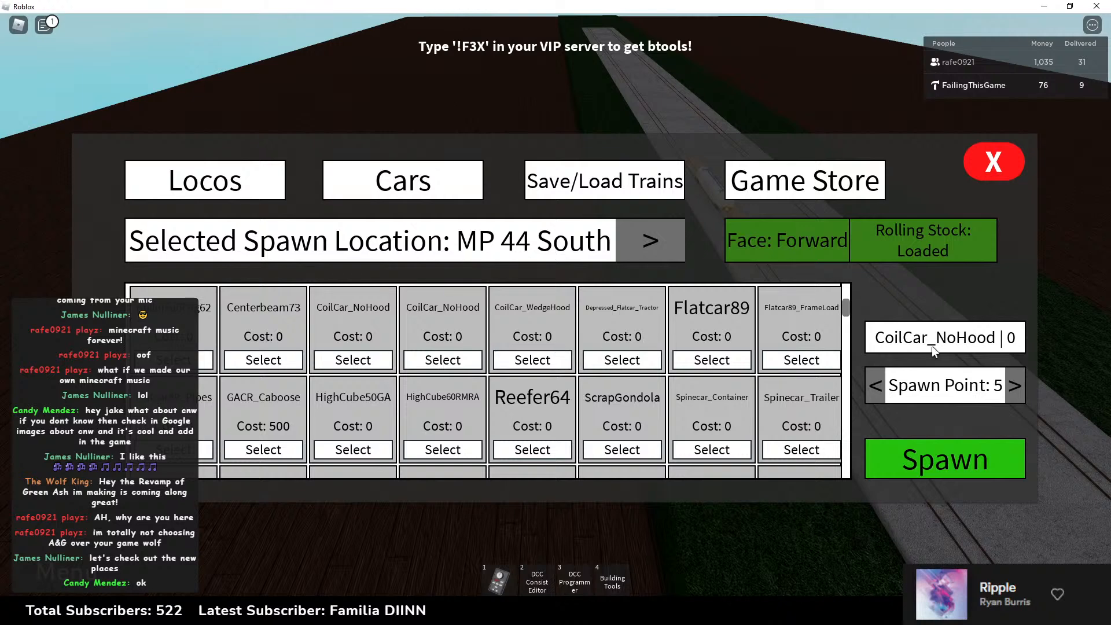
# Step: Close the spawner, look over the rolling stock on the MP 44 tracks, and exit the live game
pyautogui.click(994, 161)
pyautogui.moveTo(810, 225); pyautogui.dragTo(680, 243, button='right')
pyautogui.press('s')
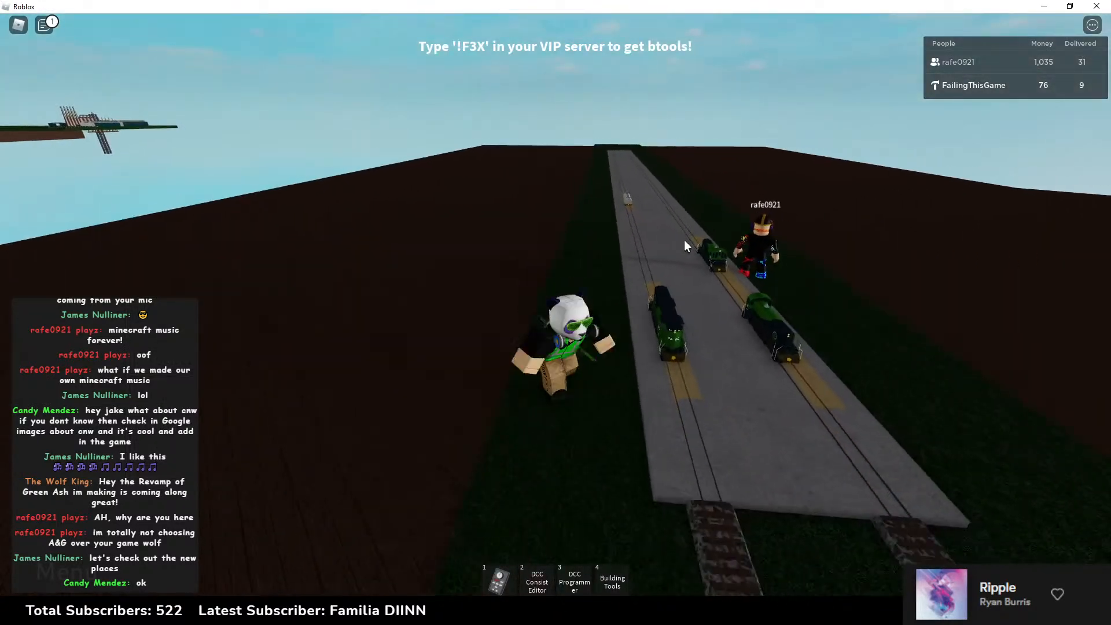
pyautogui.click(1096, 7)
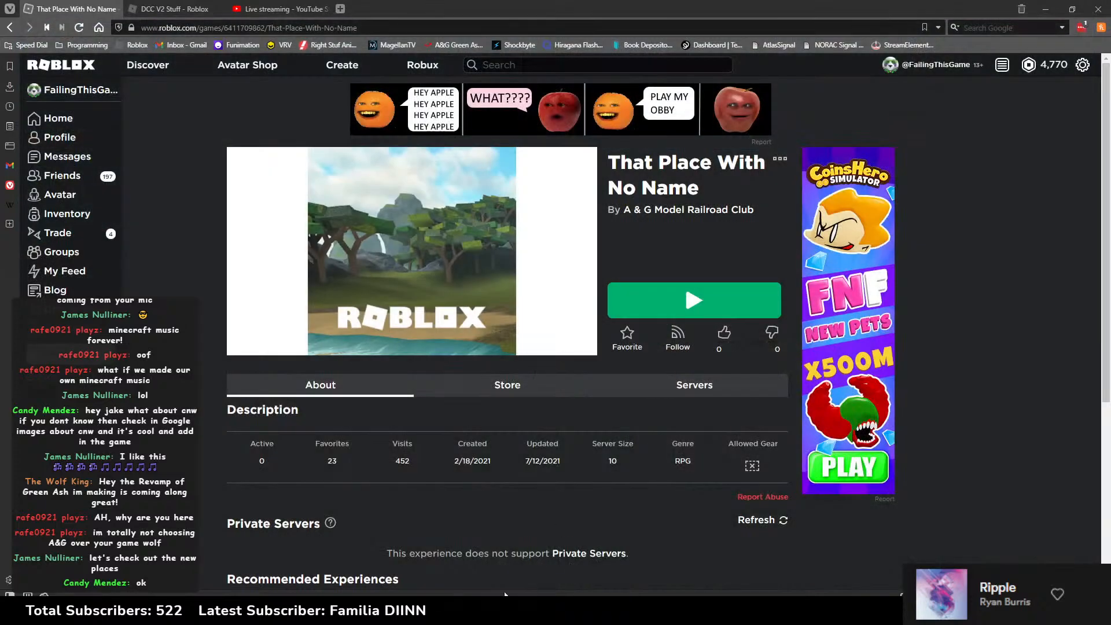
# Step: Open DCC V2 Stuff and That Place With No Name for editing in Roblox Studio from their experience pages
pyautogui.hotkey('ctrl', 'Tab')
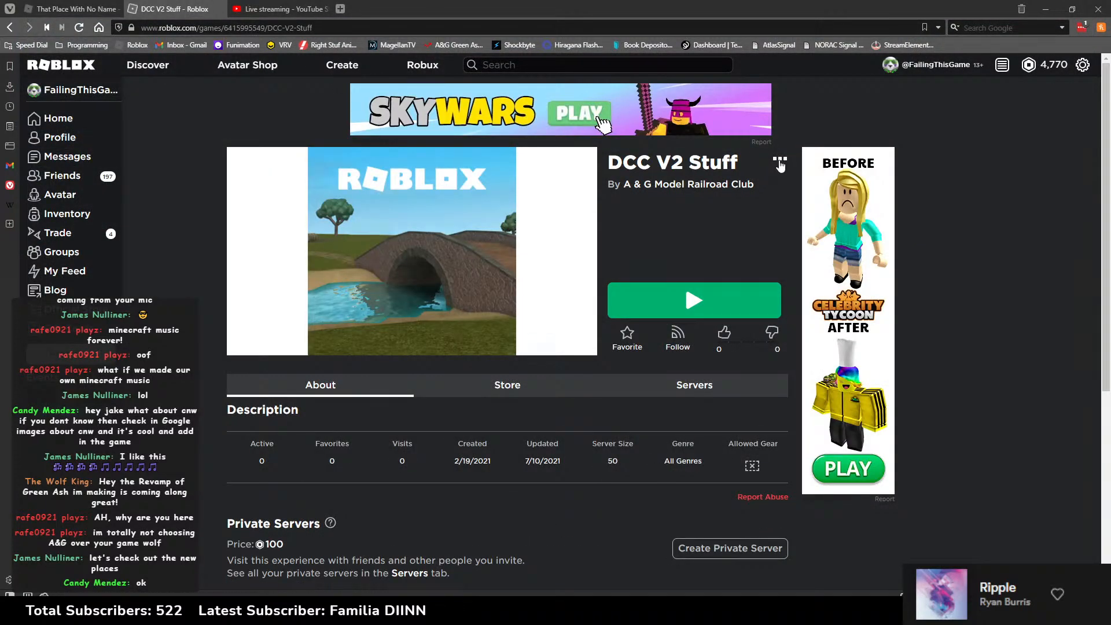
pyautogui.click(780, 158)
pyautogui.click(746, 176)
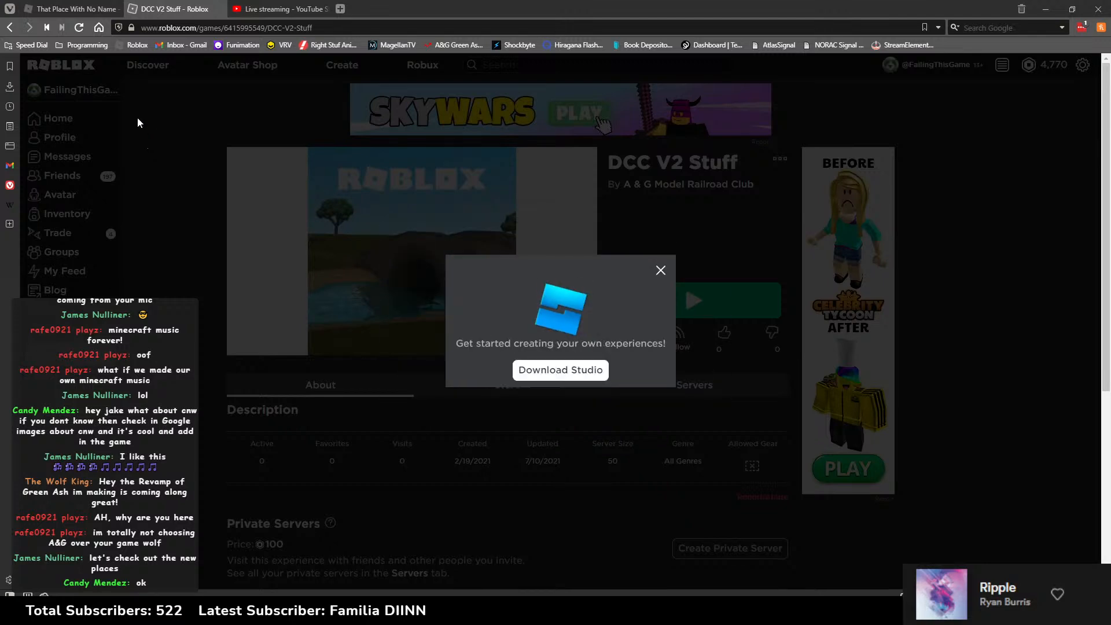
pyautogui.click(81, 9)
pyautogui.click(781, 160)
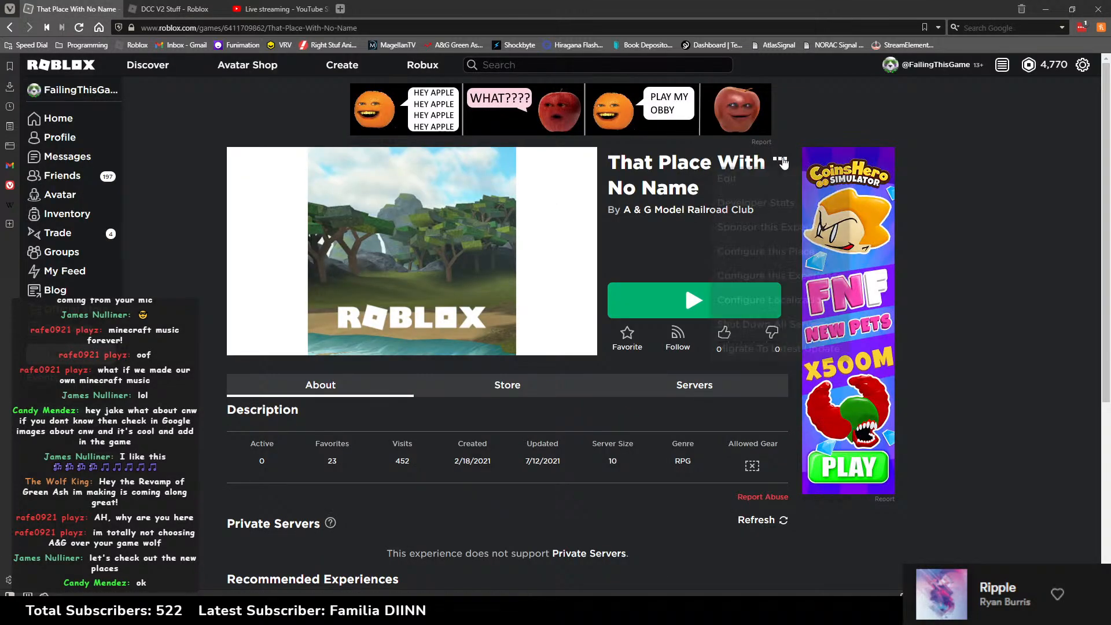
pyautogui.click(728, 178)
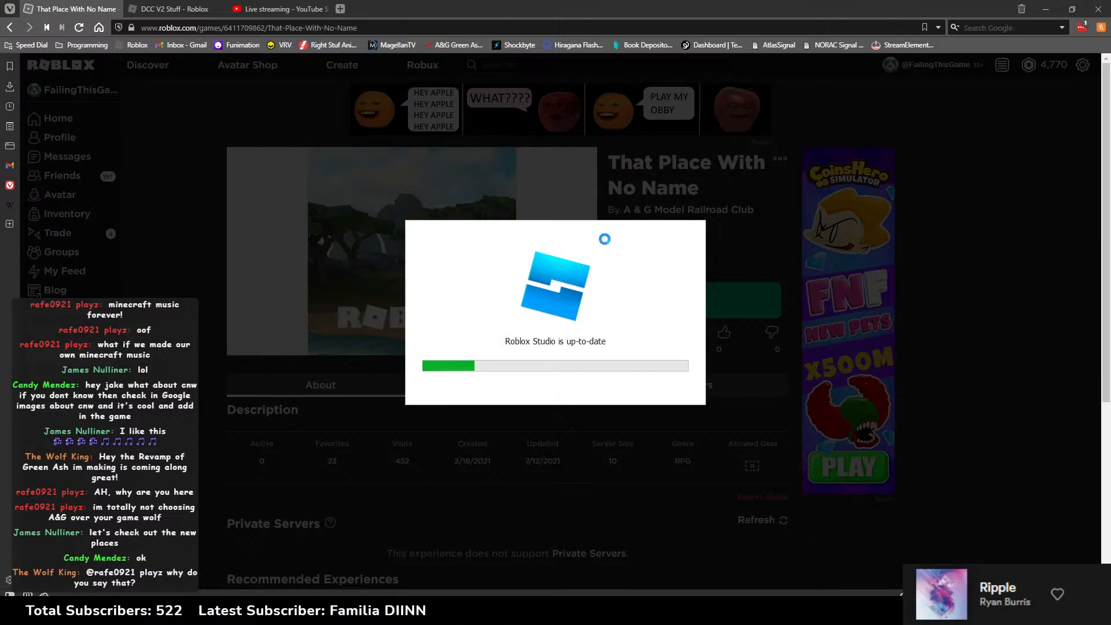
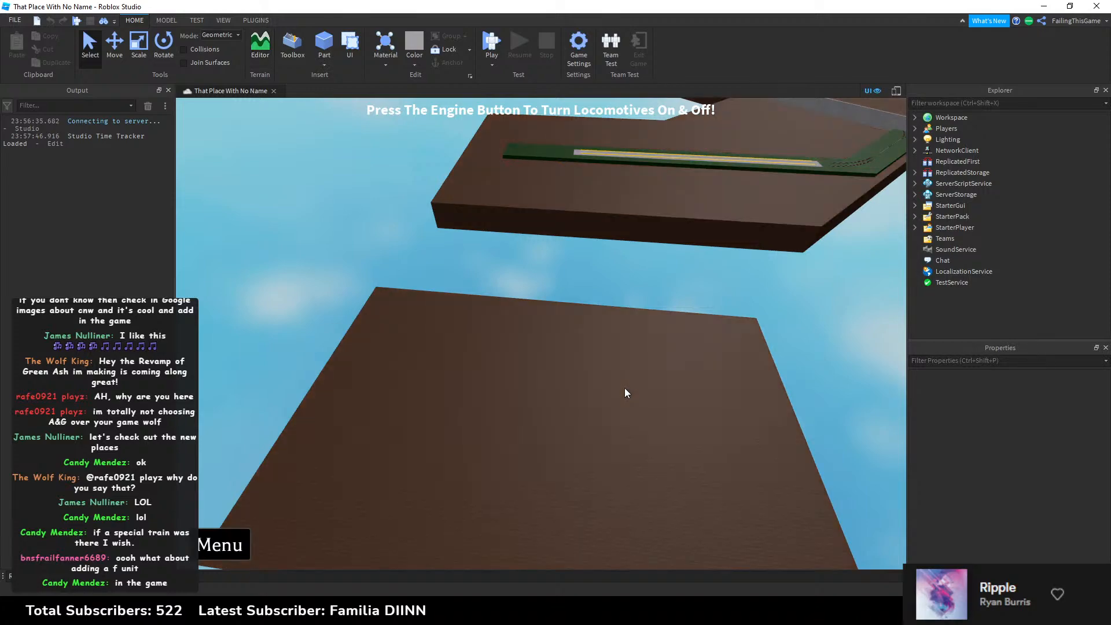
# Step: Switch to the DCC V2 Stuff place and move the Flatcar89 model away from the other railcars into open space
pyautogui.moveTo(609, 383); pyautogui.dragTo(613, 331, button='right')
pyautogui.hotkey('alt', 'Tab')
pyautogui.press('w')
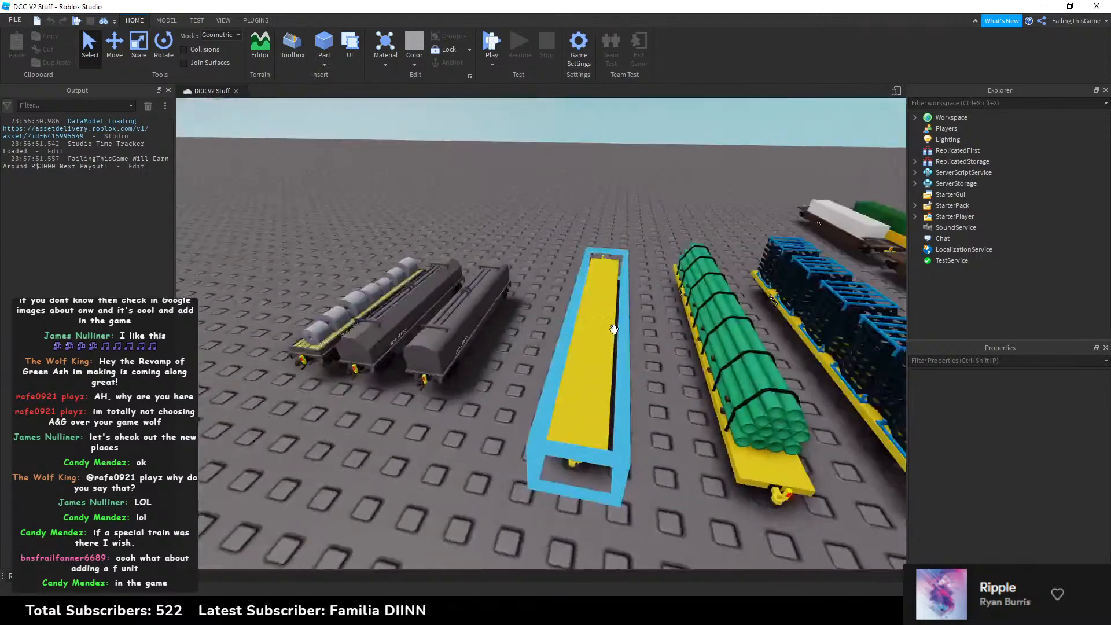
pyautogui.click(544, 313)
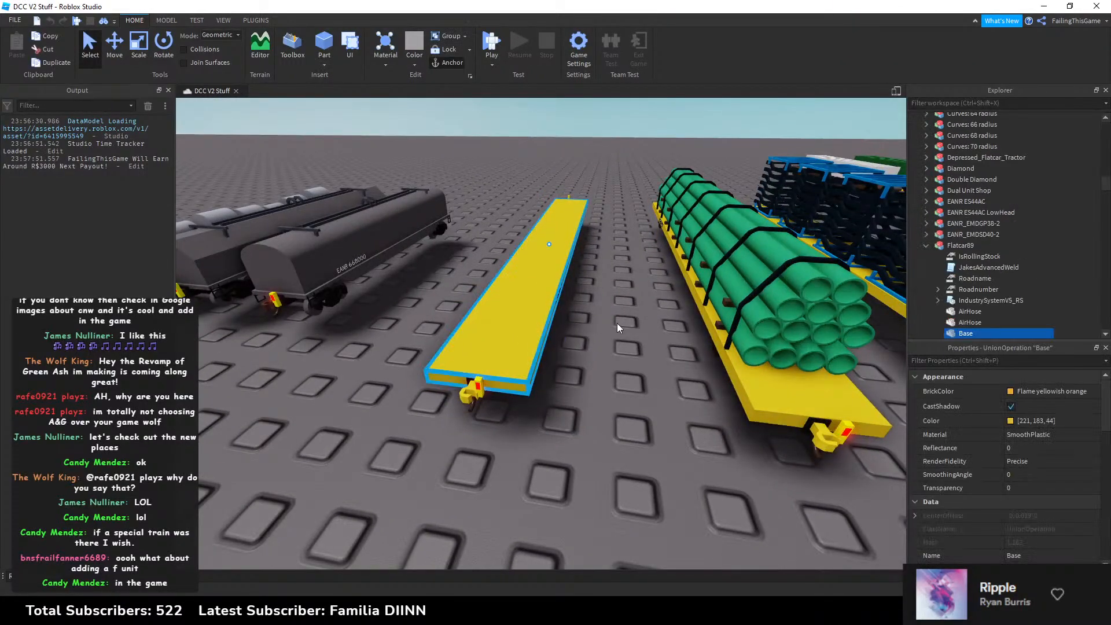
pyautogui.press('f')
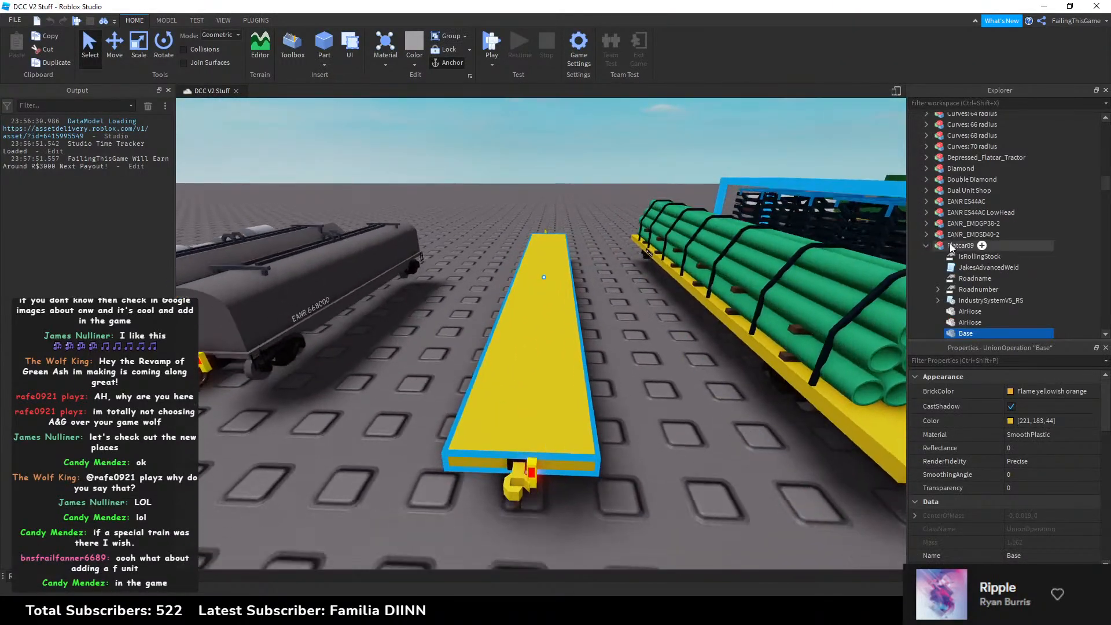
pyautogui.click(962, 245)
pyautogui.click(138, 45)
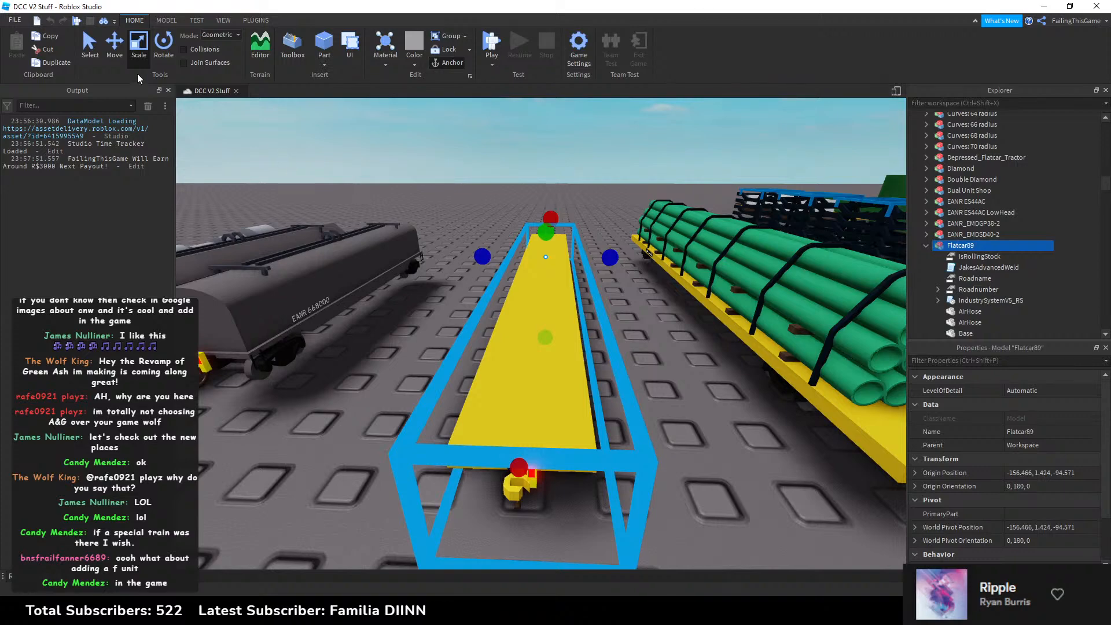
pyautogui.click(114, 45)
pyautogui.press('a')
pyautogui.moveTo(461, 260); pyautogui.dragTo(689, 243)
# Step: Try rotating Flatcar89's yellow Base union 90 degrees across the frame, and undo the rotation
pyautogui.click(521, 197)
pyautogui.click(527, 242)
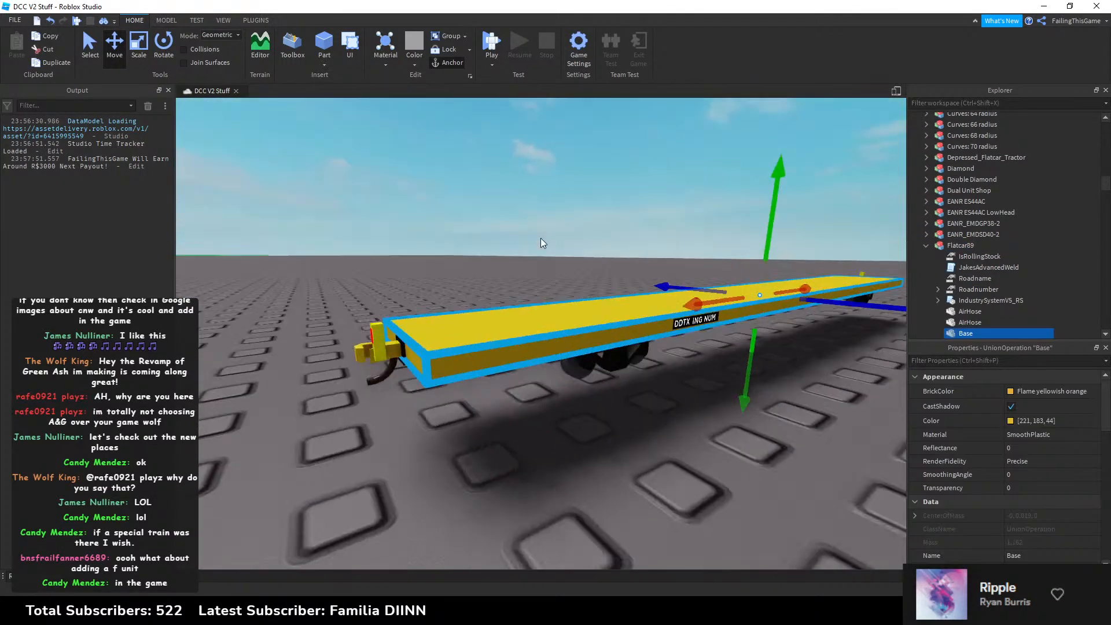
pyautogui.press('d')
pyautogui.moveTo(540, 238); pyautogui.dragTo(541, 238, button='right')
pyautogui.hotkey('ctrl', 'r')
pyautogui.press('d')
pyautogui.press('w')
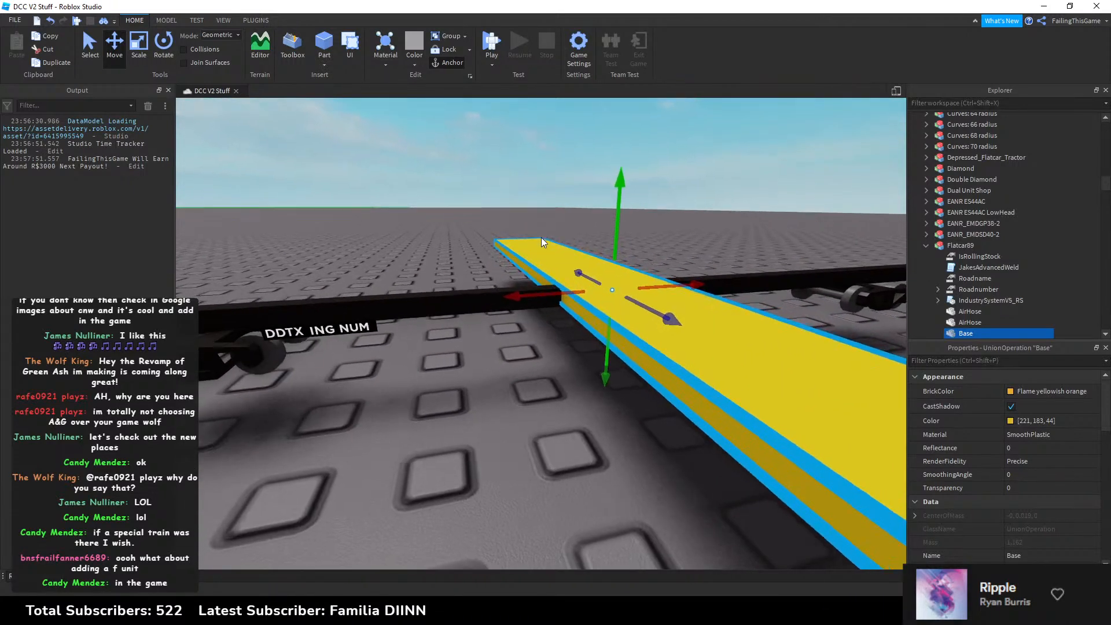
pyautogui.click(484, 218)
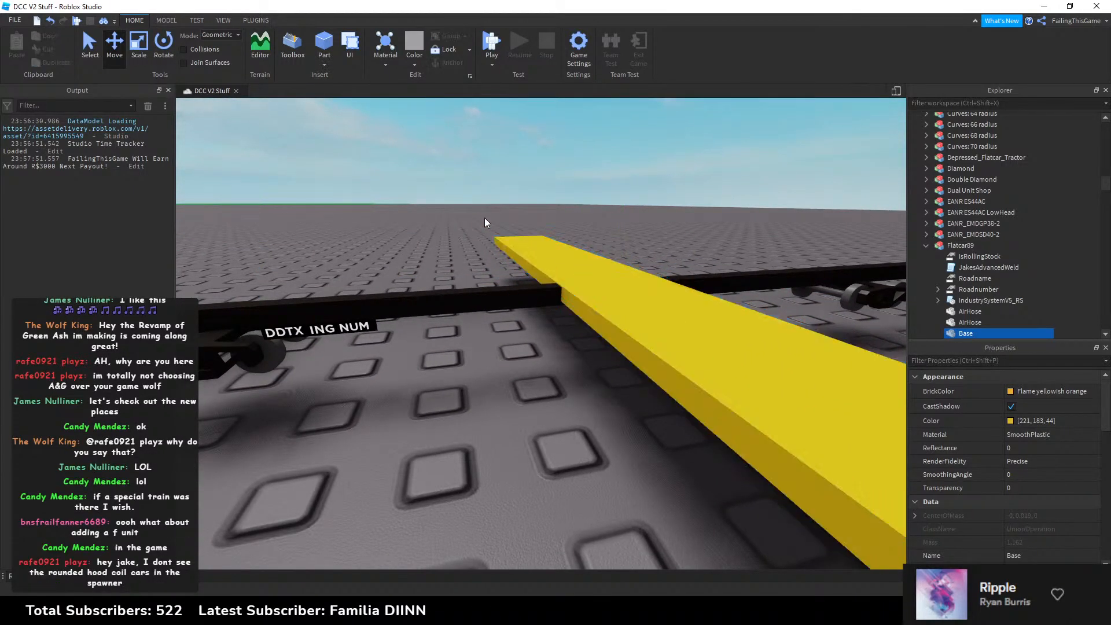
pyautogui.click(599, 258)
pyautogui.press('a')
pyautogui.moveTo(599, 255); pyautogui.dragTo(600, 256, button='right')
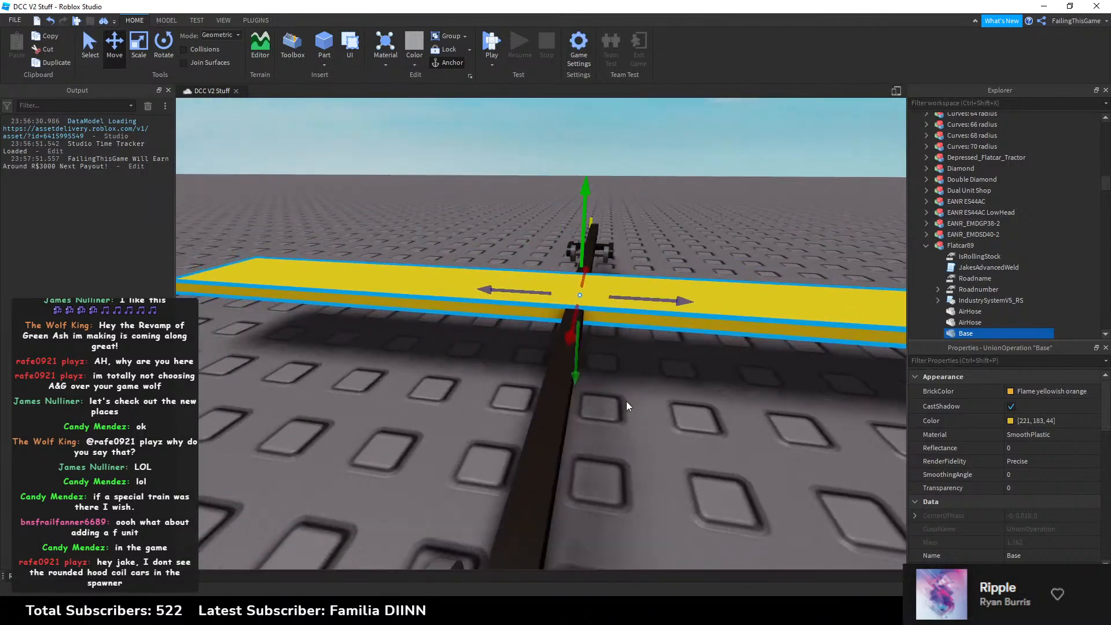
pyautogui.press('d')
pyautogui.moveTo(470, 360); pyautogui.dragTo(469, 360, button='right')
pyautogui.press('s')
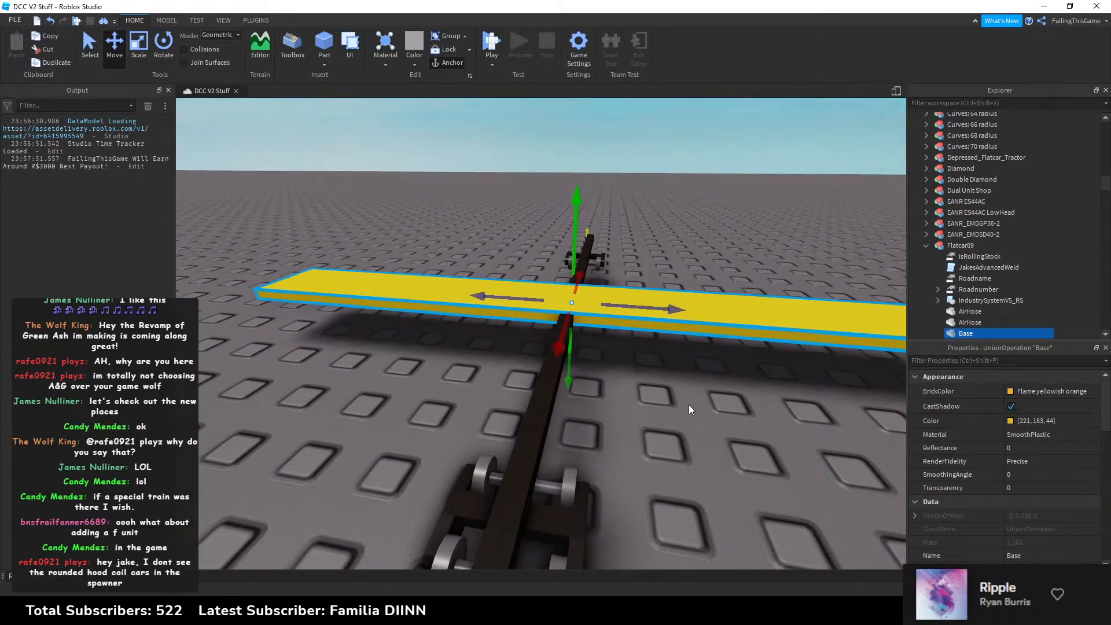
pyautogui.hotkey('ctrl', 'z')
# Step: Separate Flatcar89's Base union into its individual parts
pyautogui.moveTo(704, 269); pyautogui.dragTo(704, 270, button='right')
pyautogui.press('d')
pyautogui.scroll(-3, 463, 104)
pyautogui.click(166, 21)
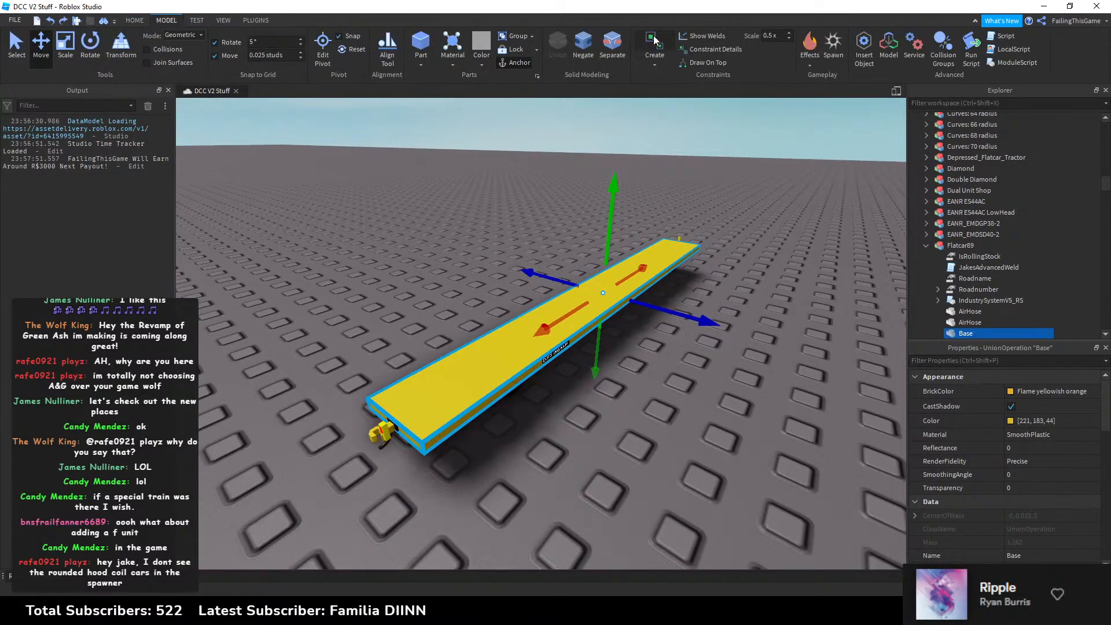
pyautogui.click(623, 53)
# Step: Union Flatcar89's separated Base parts without the top deck and name the union Body
pyautogui.moveTo(475, 224); pyautogui.dragTo(476, 224, button='right')
pyautogui.scroll(-3, 981, 266)
pyautogui.moveTo(563, 288); pyautogui.dragTo(562, 287, button='right')
pyautogui.press('e')
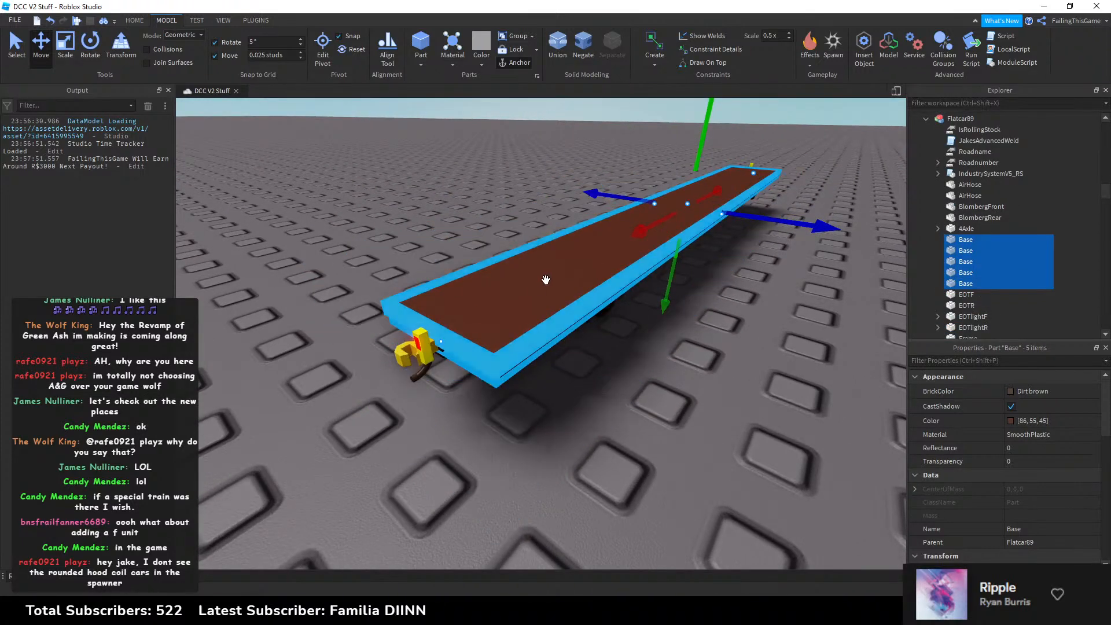
pyautogui.keyDown('ctrl'); pyautogui.keyDown('alt'); pyautogui.click(546, 280); pyautogui.keyUp('alt'); pyautogui.keyUp('ctrl')
pyautogui.click(557, 46)
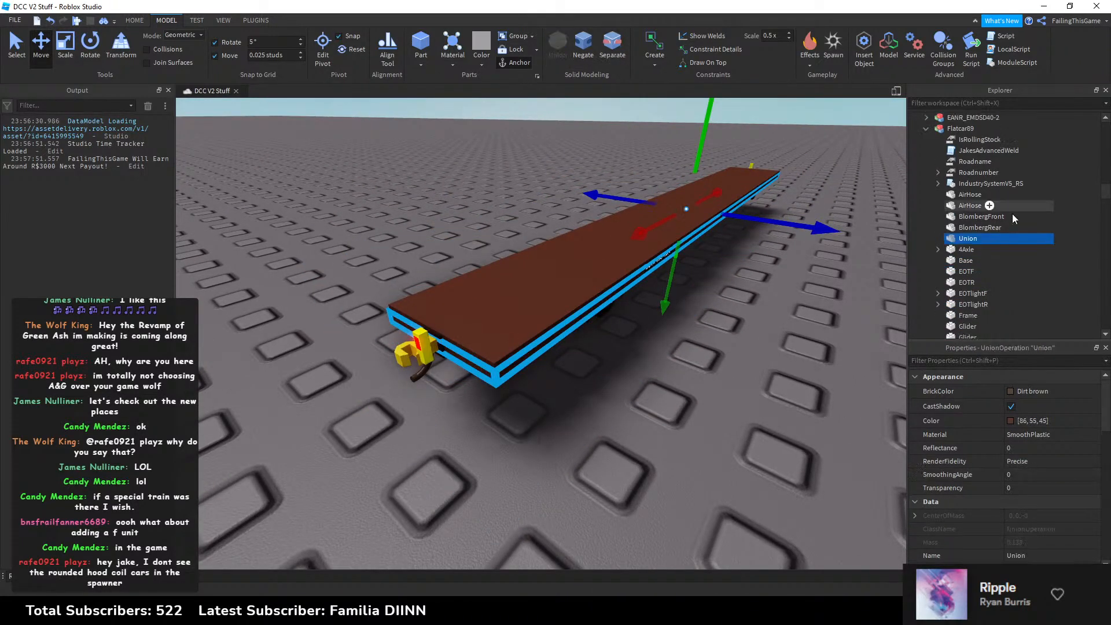
pyautogui.write('Body')
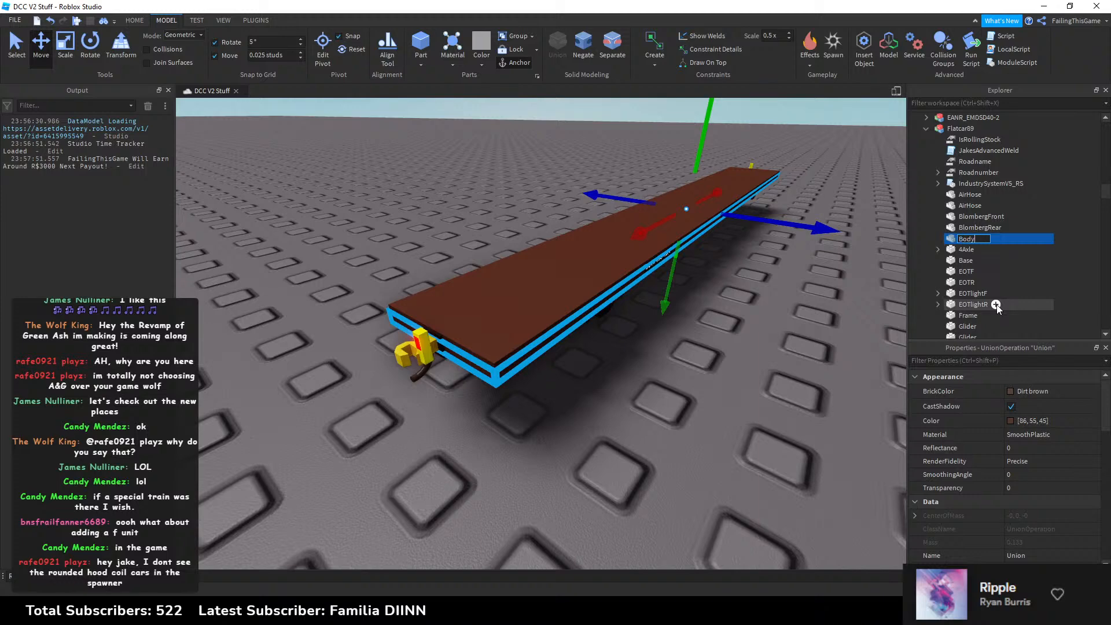
pyautogui.press('Return')
pyautogui.click(638, 319)
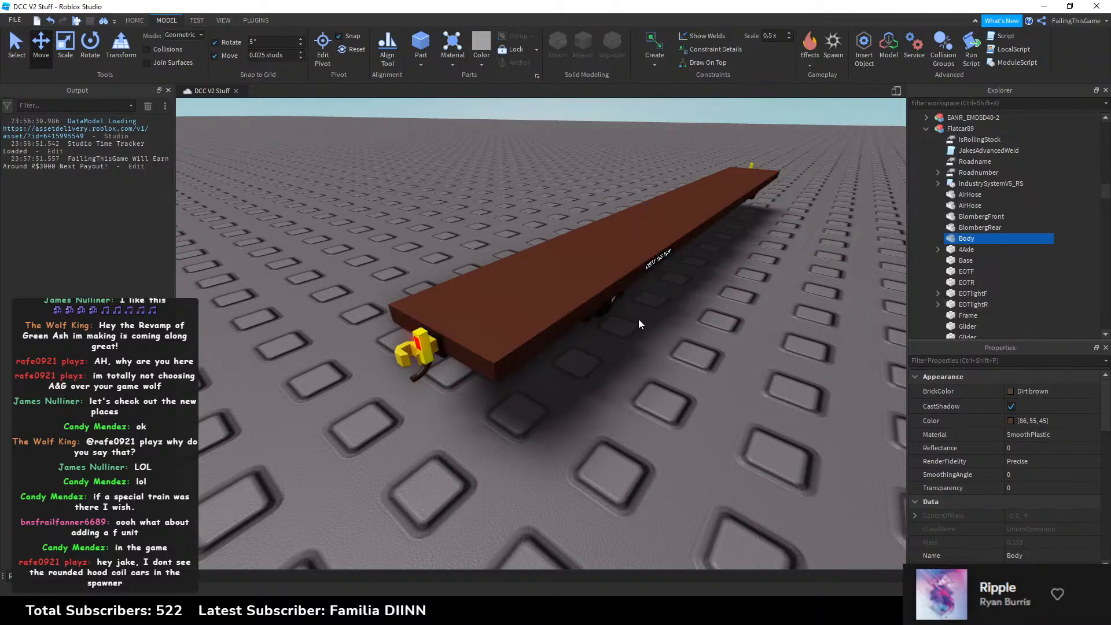
# Step: Rotate Flatcar89's top deck part 90 degrees and swap its X and Z sizes so X is 10.925 and the thickness 0.056
pyautogui.click(602, 282)
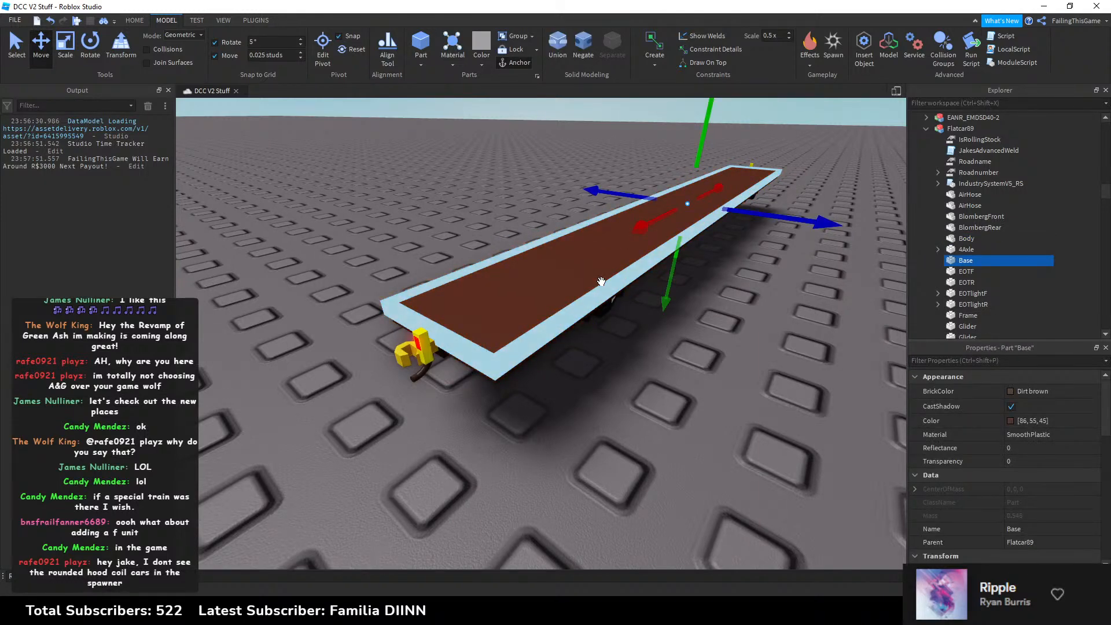
pyautogui.hotkey('ctrl', 'r')
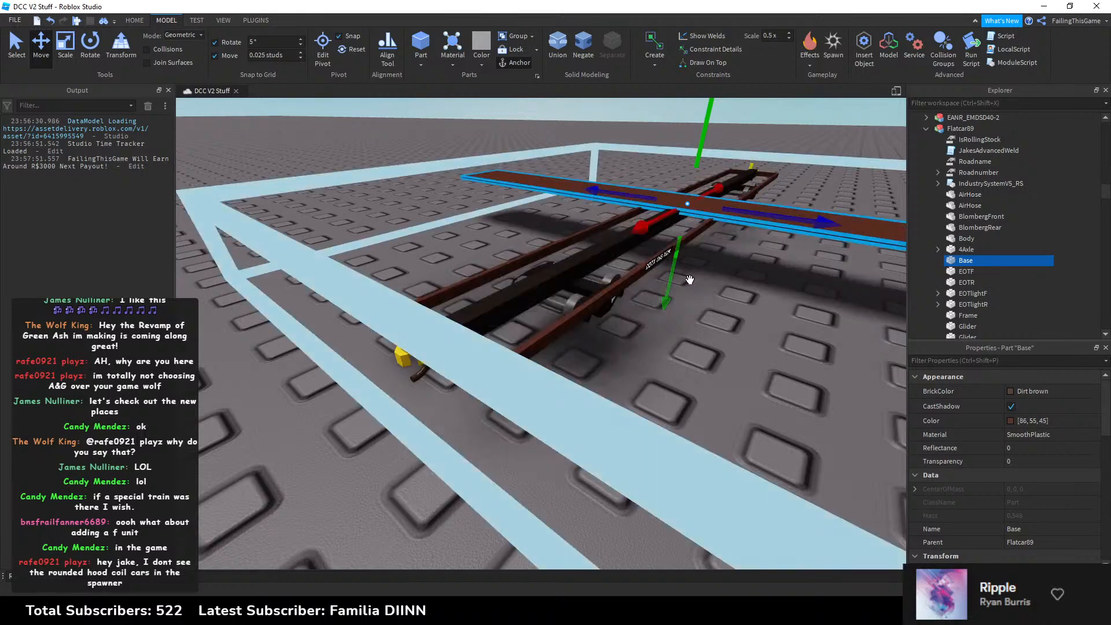
pyautogui.scroll(-3, 1022, 405)
pyautogui.scroll(-1, 1025, 449)
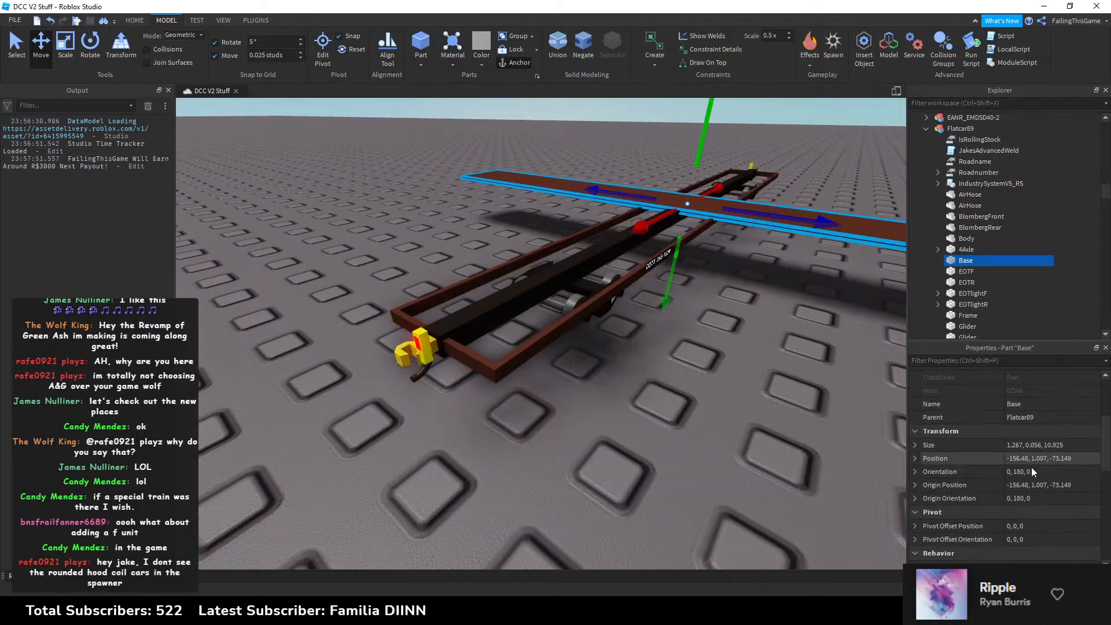
pyautogui.doubleClick(1067, 446)
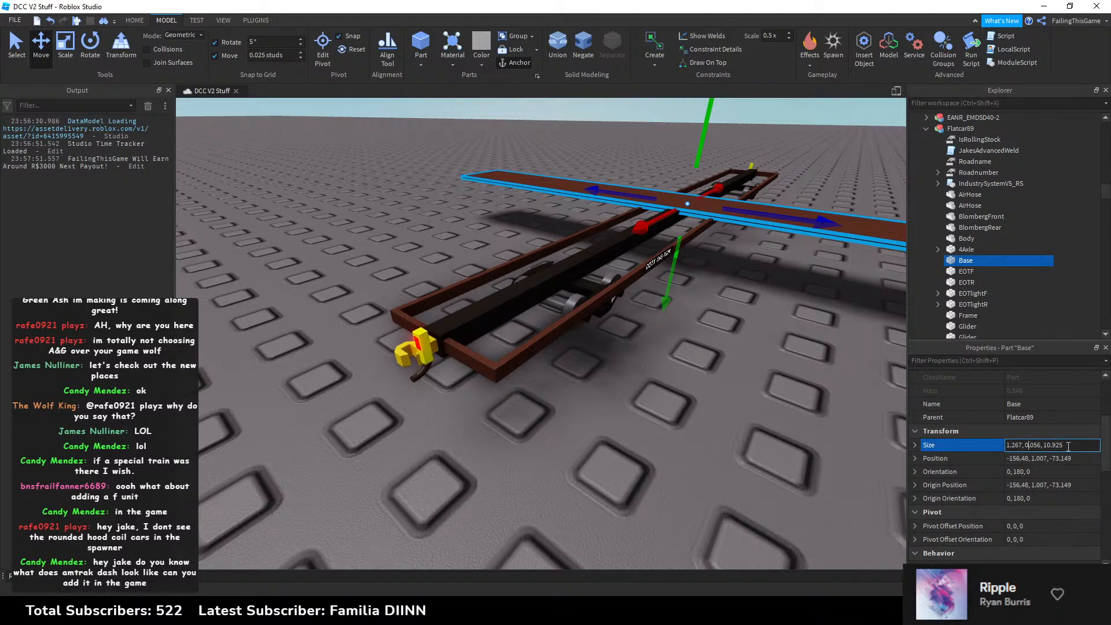
pyautogui.press('BackSpace')
pyautogui.press('BackSpace')
pyautogui.press('BackSpace')
pyautogui.press('BackSpace')
pyautogui.press('BackSpace')
pyautogui.write('10.925')
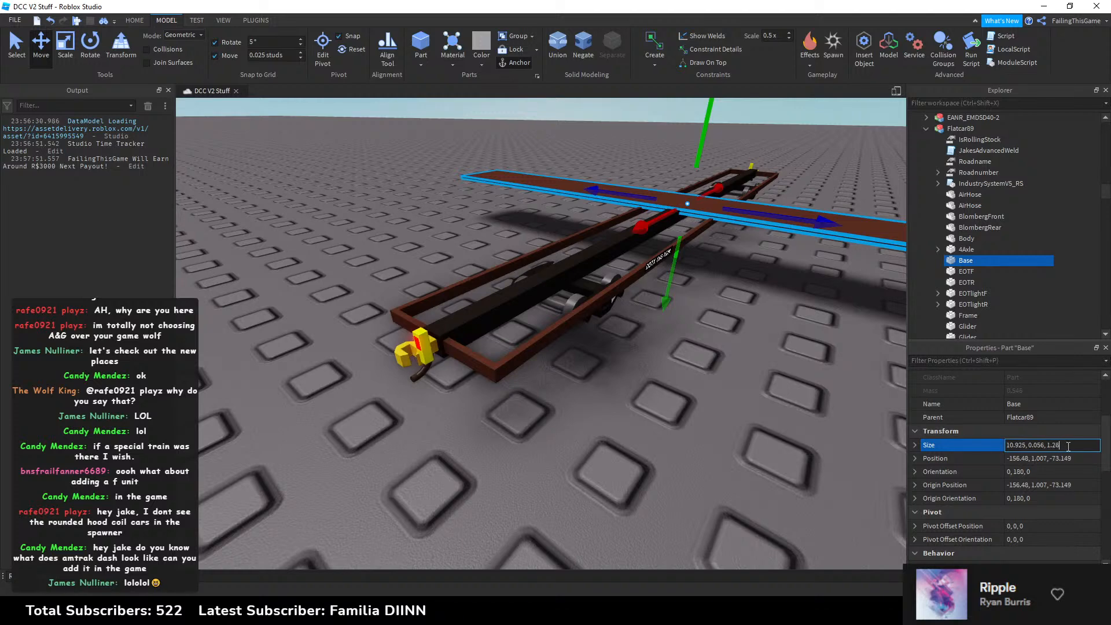
pyautogui.press('Return')
pyautogui.click(789, 332)
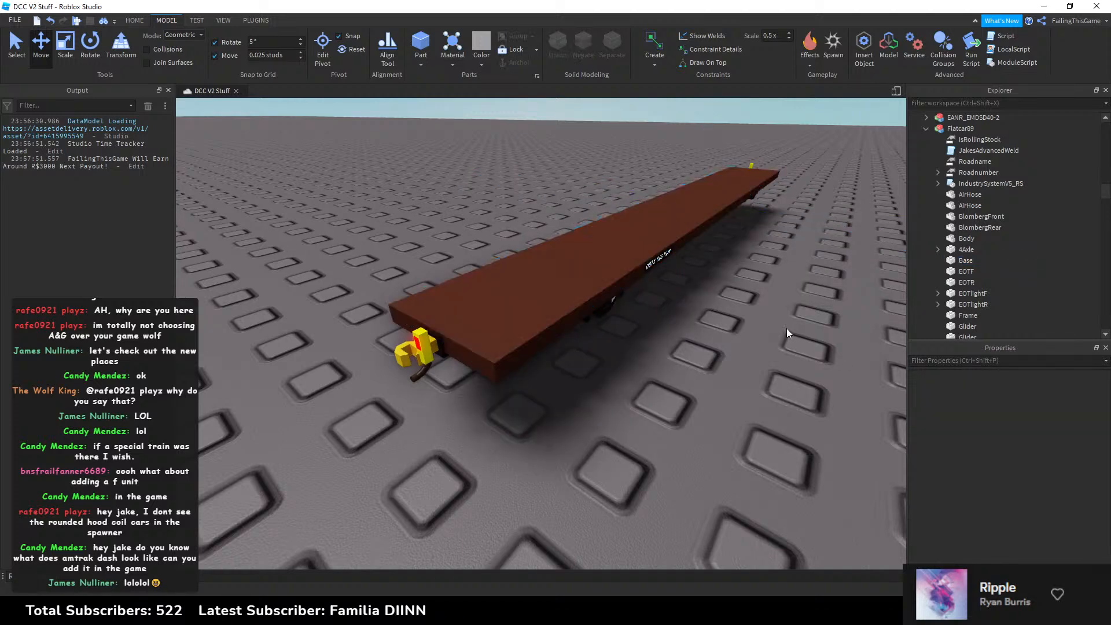
# Step: Move the Flatcar89 model back into the row between the gray coil cars and the pipe flatcar
pyautogui.click(648, 240)
pyautogui.scroll(-5, 463, 259)
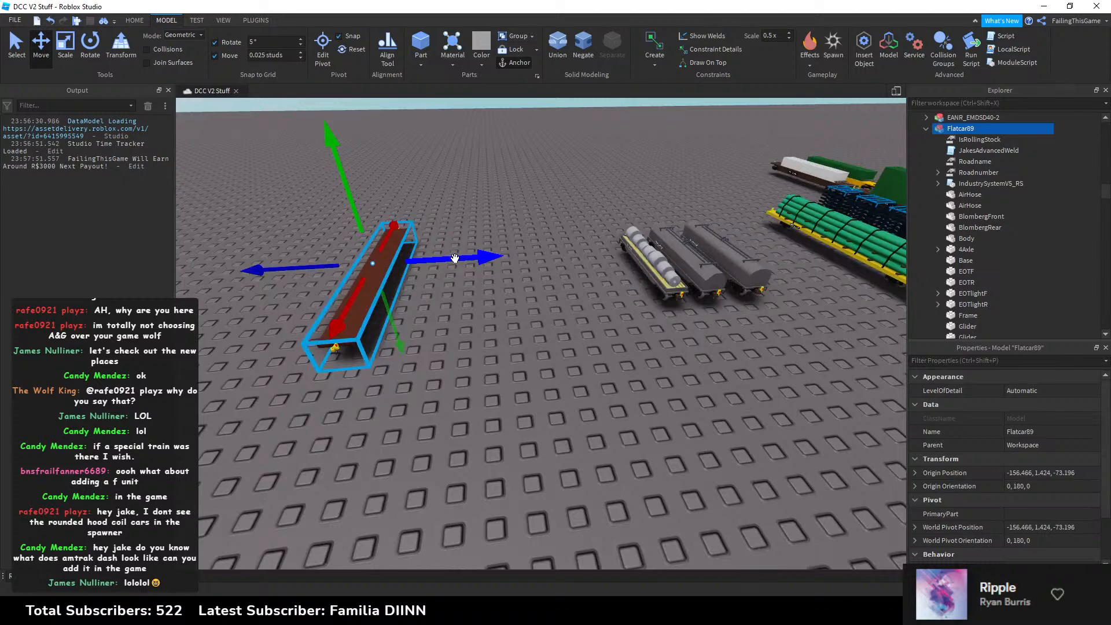
pyautogui.moveTo(463, 259); pyautogui.dragTo(574, 247)
pyautogui.press('w')
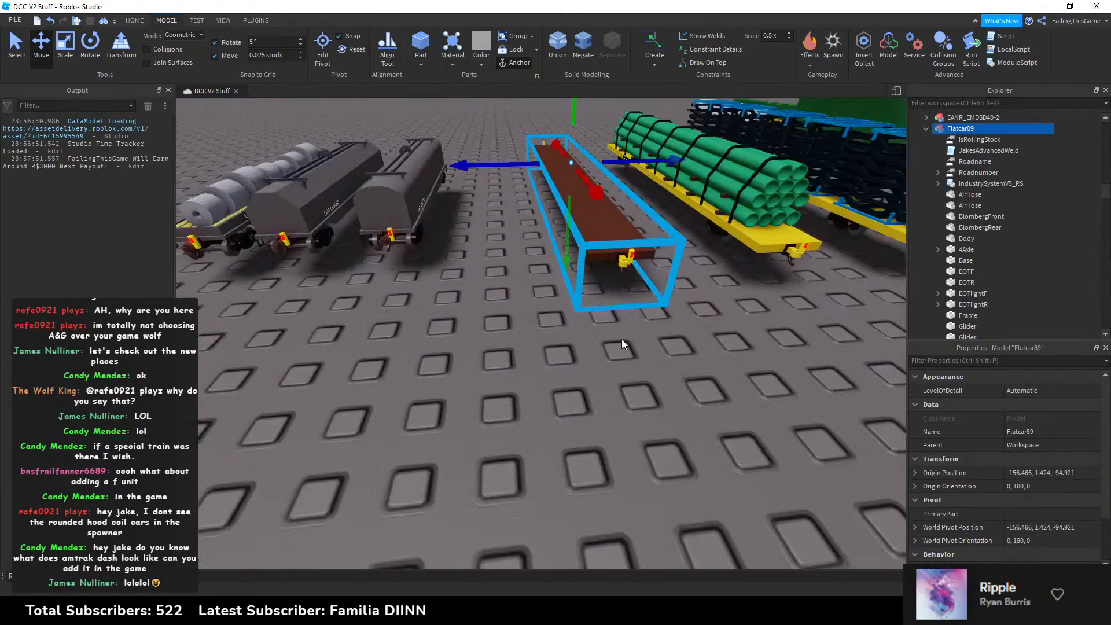
pyautogui.moveTo(622, 339); pyautogui.dragTo(730, 380, button='right')
pyautogui.click(723, 366)
# Step: Enable UsePartColor for Flatcar89's Body union while its Base deck is also selected
pyautogui.click(551, 266)
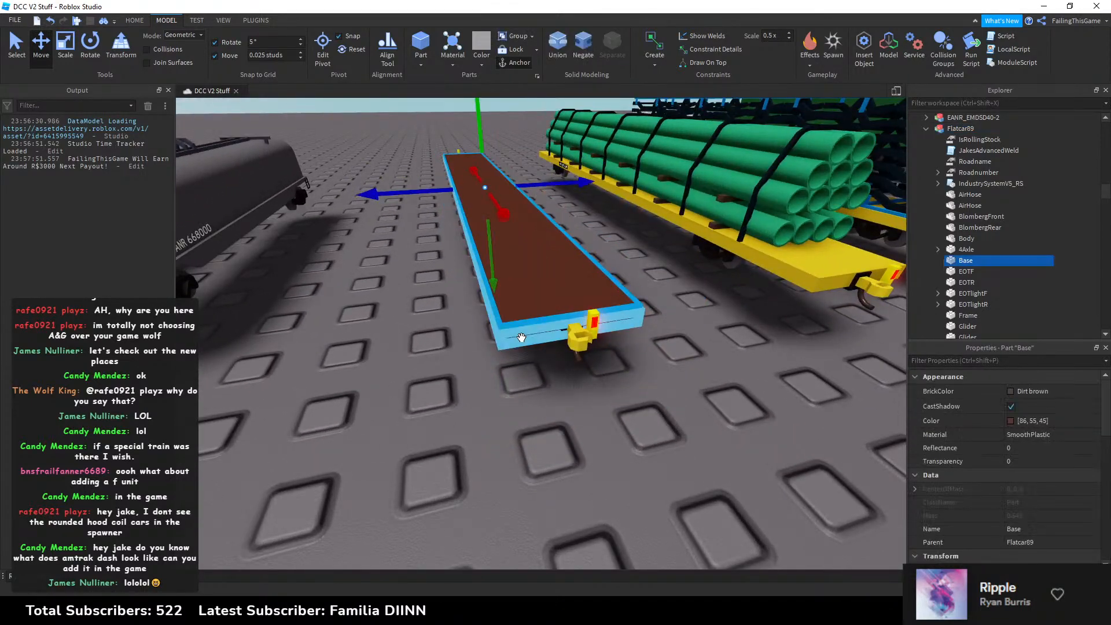
pyautogui.keyDown('ctrl'); pyautogui.click(966, 238); pyautogui.keyUp('ctrl')
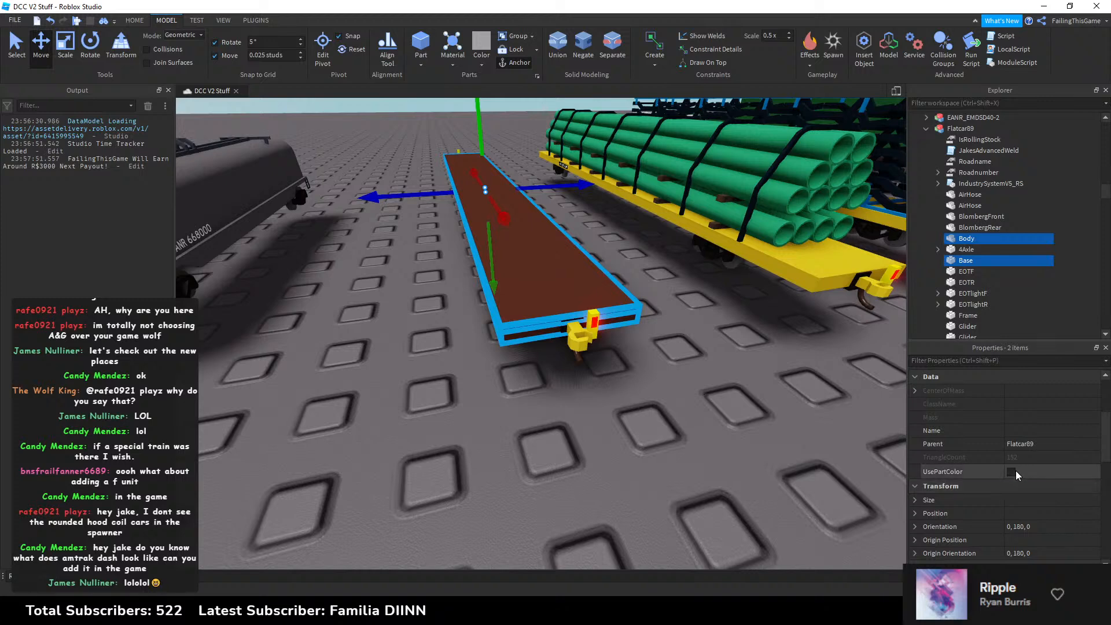
pyautogui.click(1014, 471)
pyautogui.click(750, 348)
# Step: Apply the pipe flatcar's Base color 221, 183, 44 to Flatcar89's Body and Base
pyautogui.keyDown('alt'); pyautogui.click(793, 267); pyautogui.keyUp('alt')
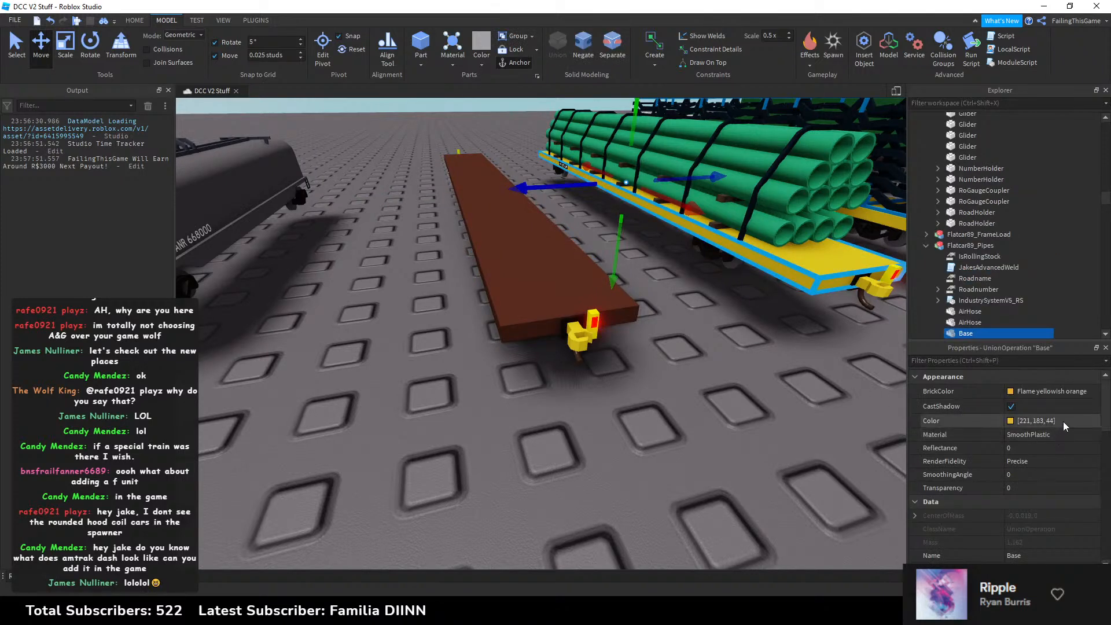
pyautogui.click(579, 332)
pyautogui.keyDown('alt'); pyautogui.click(506, 264); pyautogui.keyUp('alt')
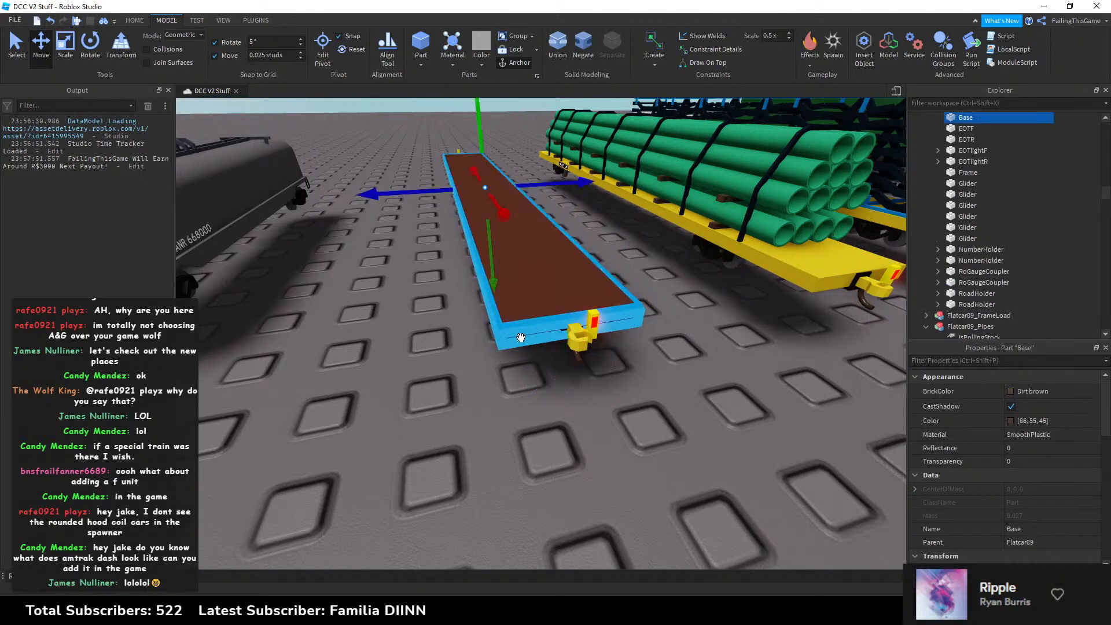
pyautogui.keyDown('ctrl'); pyautogui.keyDown('alt'); pyautogui.click(519, 335); pyautogui.keyUp('alt'); pyautogui.keyUp('ctrl')
pyautogui.click(1068, 420)
pyautogui.write('221, 183, 44')
pyautogui.press('Return')
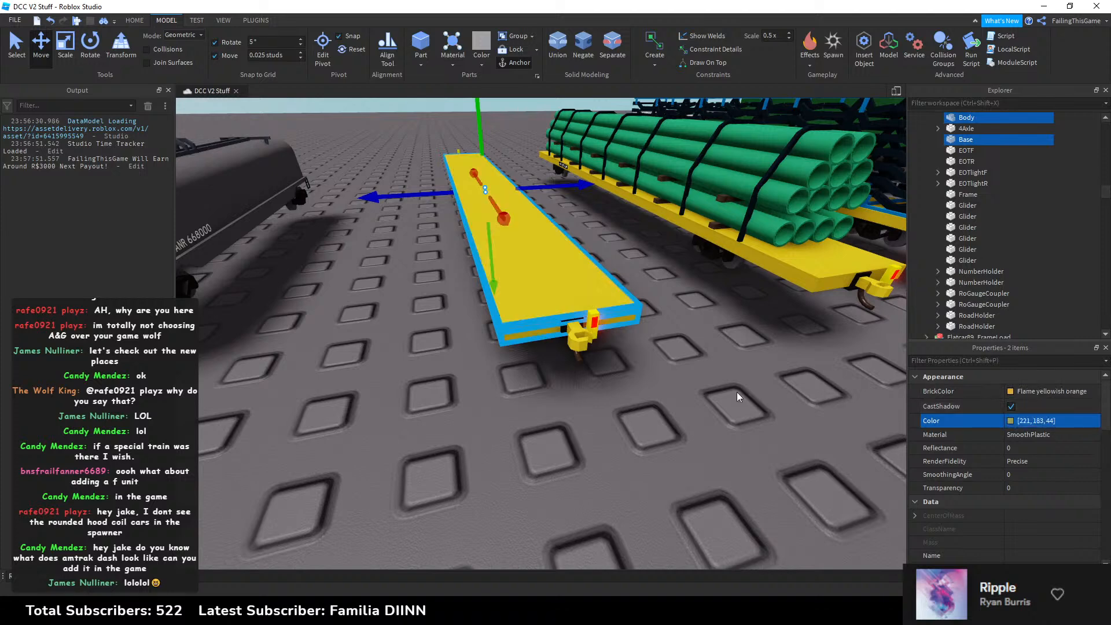
pyautogui.click(665, 366)
# Step: Separate the Base union of the Flatcar89_Pipes railcar into its individual parts
pyautogui.moveTo(645, 359); pyautogui.dragTo(581, 323, button='right')
pyautogui.press('d')
pyautogui.keyDown('alt'); pyautogui.click(602, 315); pyautogui.keyUp('alt')
pyautogui.press('e')
pyautogui.click(608, 52)
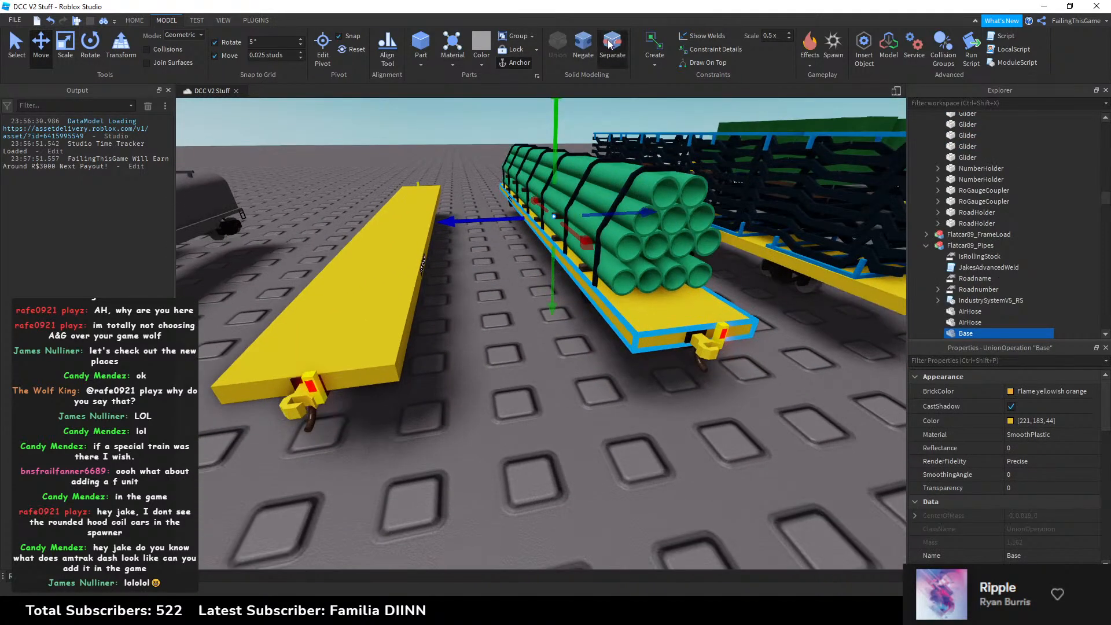
# Step: Union the four Base frame parts of Flatcar89_Pipes, leaving out the top deck
pyautogui.press('w')
pyautogui.moveTo(542, 264); pyautogui.dragTo(531, 249, button='right')
pyautogui.press('d')
pyautogui.keyDown('ctrl'); pyautogui.keyDown('alt'); pyautogui.click(592, 336); pyautogui.keyUp('alt'); pyautogui.keyUp('ctrl')
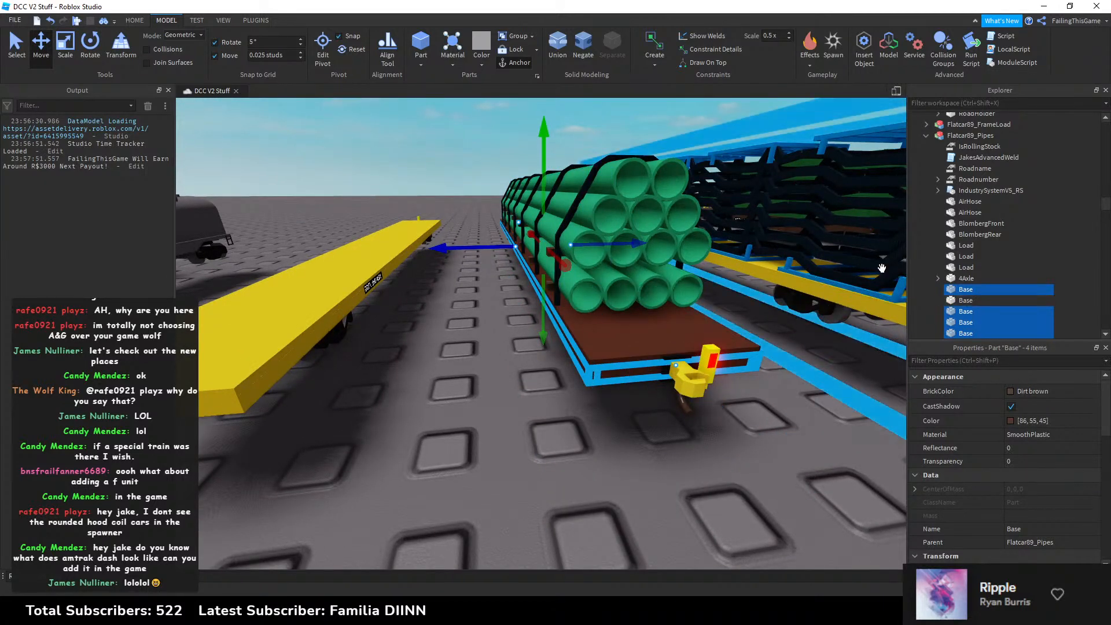
pyautogui.click(550, 50)
pyautogui.click(550, 49)
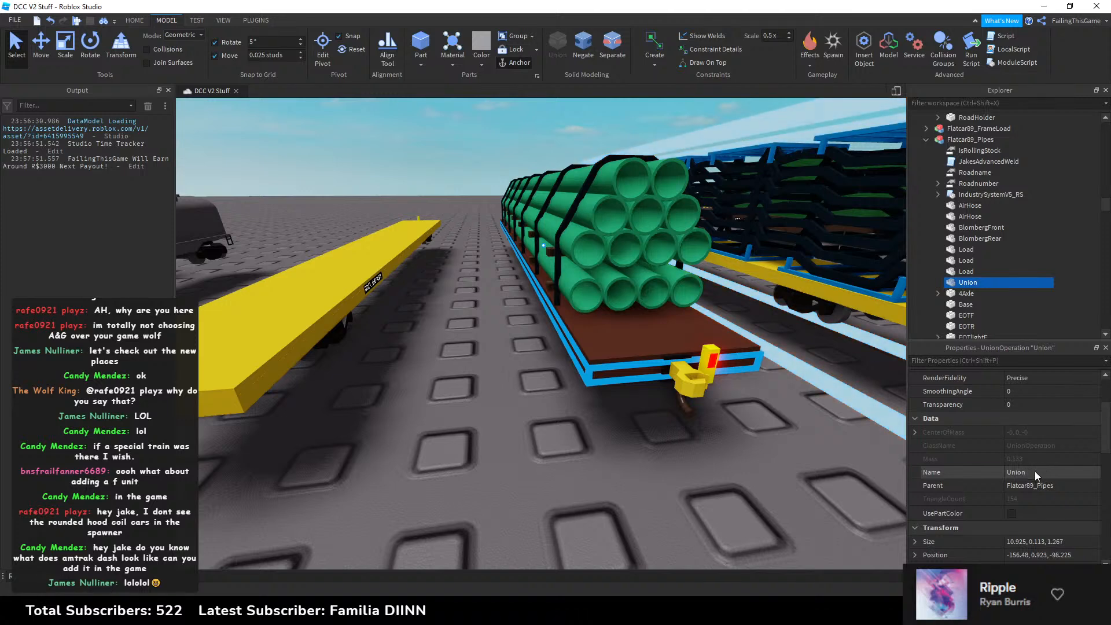
# Step: Rename the new Flatcar89_Pipes union Body and enable its UsePartColor option
pyautogui.click(1034, 471)
pyautogui.write('Body')
pyautogui.press('Return')
pyautogui.scroll(-2, 1035, 463)
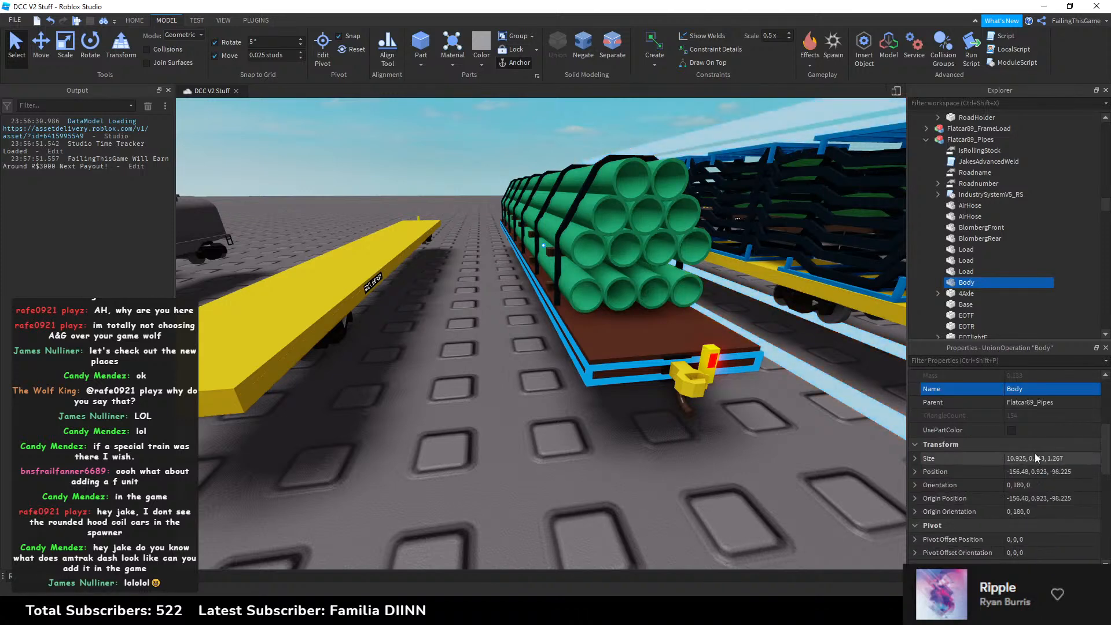
pyautogui.click(1011, 430)
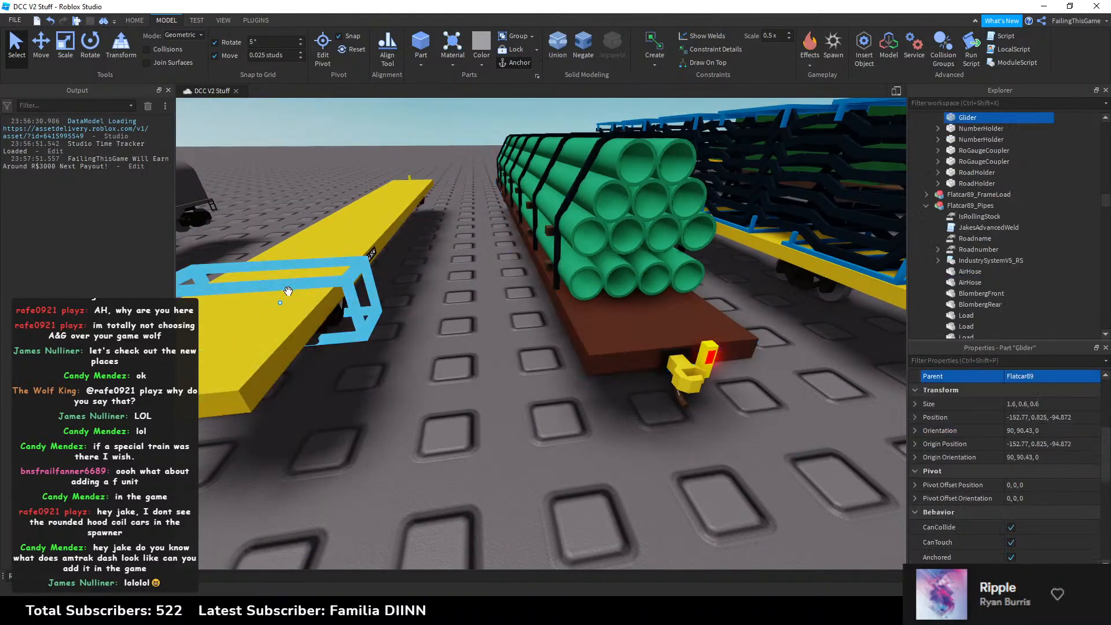
# Step: Copy the color 221, 183, 44 from Flatcar89's Base to the Body and Base of Flatcar89_Pipes, and select its deck
pyautogui.click(289, 307)
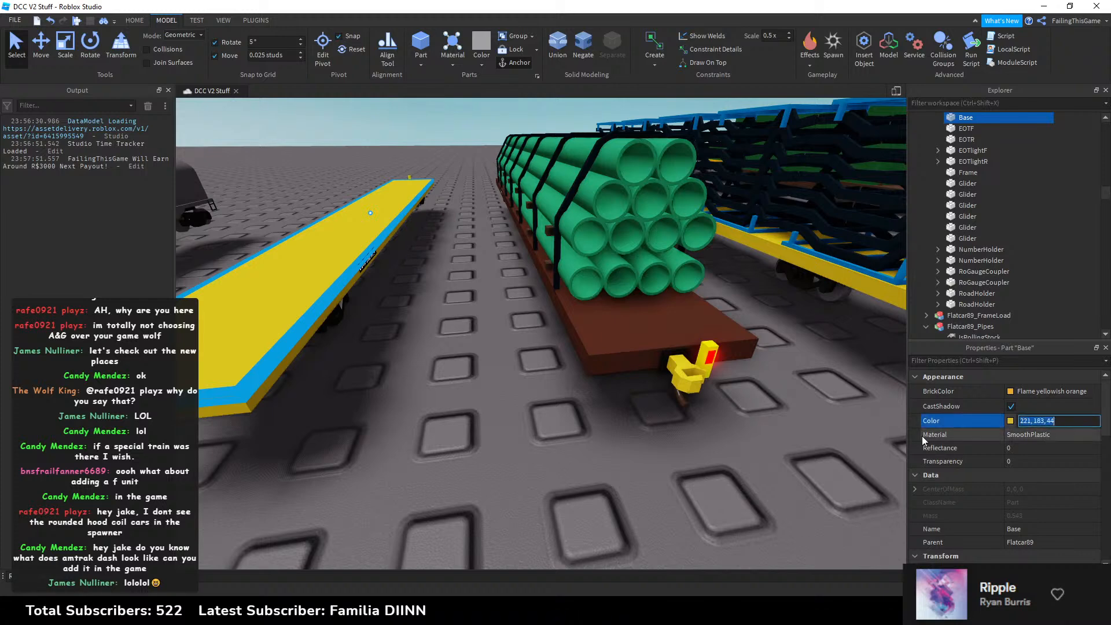
pyautogui.click(593, 366)
pyautogui.keyDown('ctrl'); pyautogui.click(594, 367); pyautogui.keyUp('ctrl')
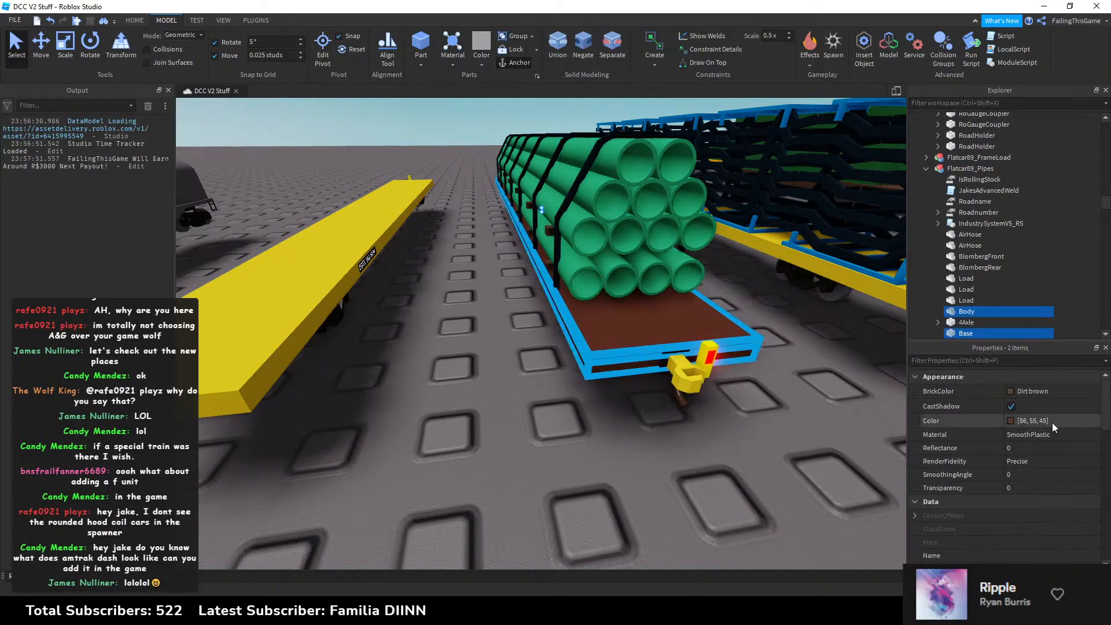
pyautogui.click(1053, 424)
pyautogui.write('[221, 183, 44]')
pyautogui.press('Return')
pyautogui.click(536, 415)
pyautogui.moveTo(536, 416); pyautogui.dragTo(493, 405, button='right')
pyautogui.click(630, 350)
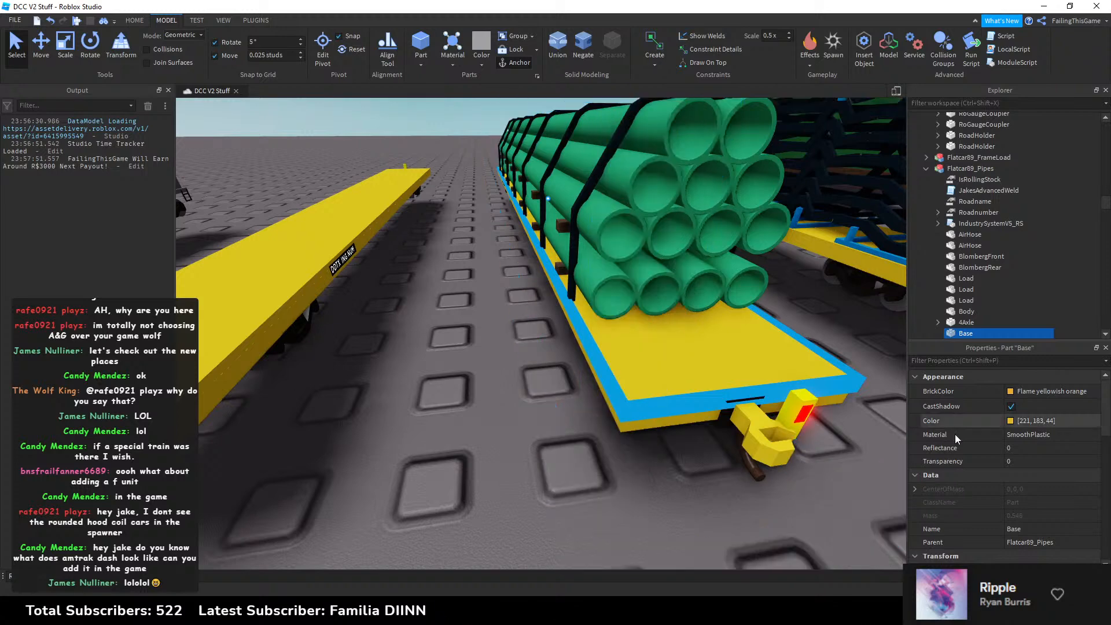
# Step: Check the orientation of Flatcar89's Base deck and rotate the Flatcar89_Pipes Base deck to the matching orientation 0, 180, 0
pyautogui.scroll(-3, 1004, 453)
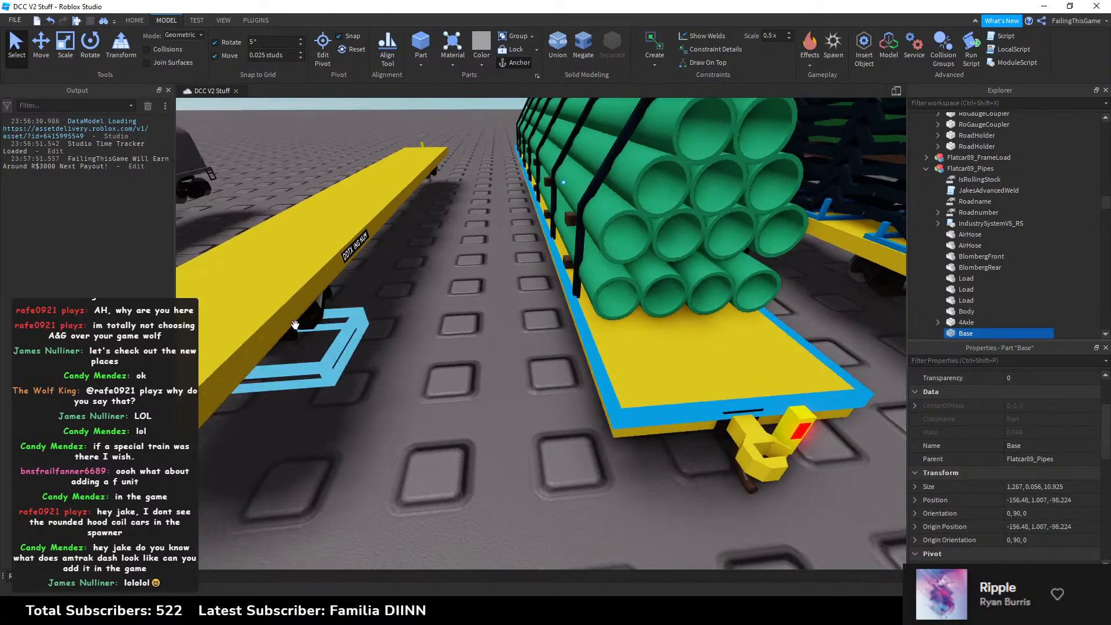
pyautogui.click(233, 308)
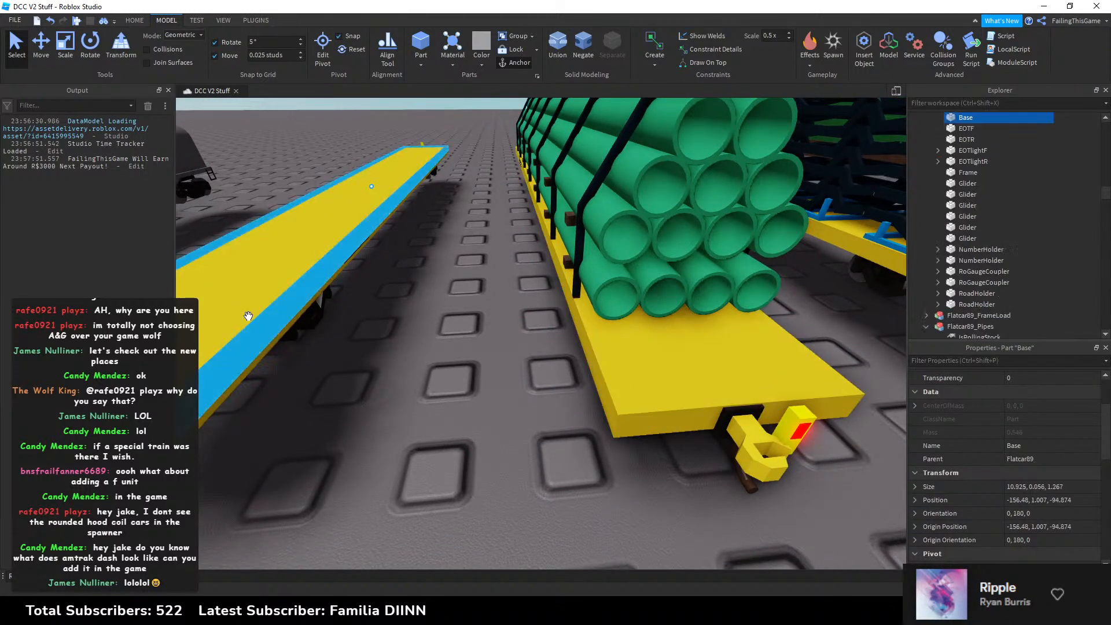
pyautogui.click(460, 372)
pyautogui.click(653, 363)
pyautogui.click(633, 366)
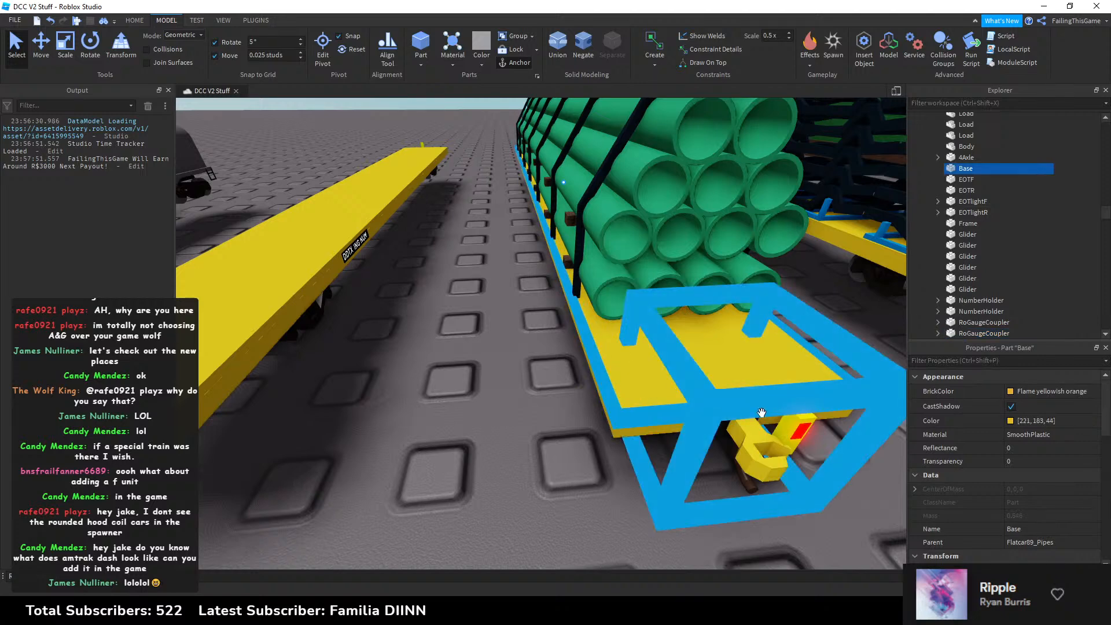
pyautogui.scroll(-1, 970, 463)
pyautogui.moveTo(675, 369); pyautogui.dragTo(683, 362, button='right')
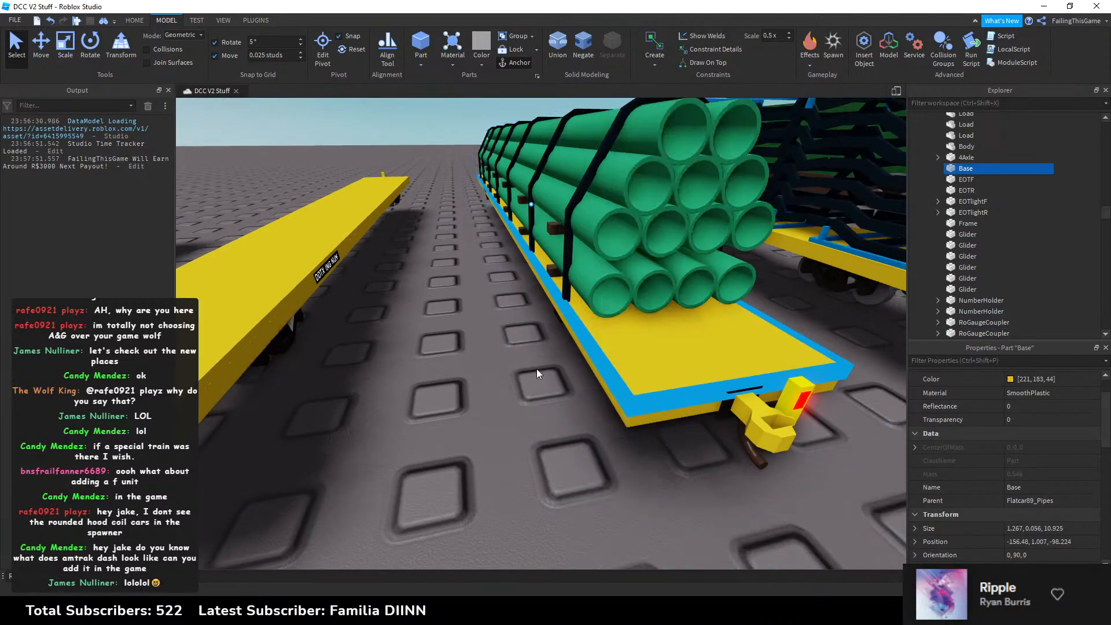
pyautogui.hotkey('ctrl', 'r')
# Step: Set the size of the Flatcar89_Pipes Base deck to 10.925, 0.056, 1.267
pyautogui.click(1030, 528)
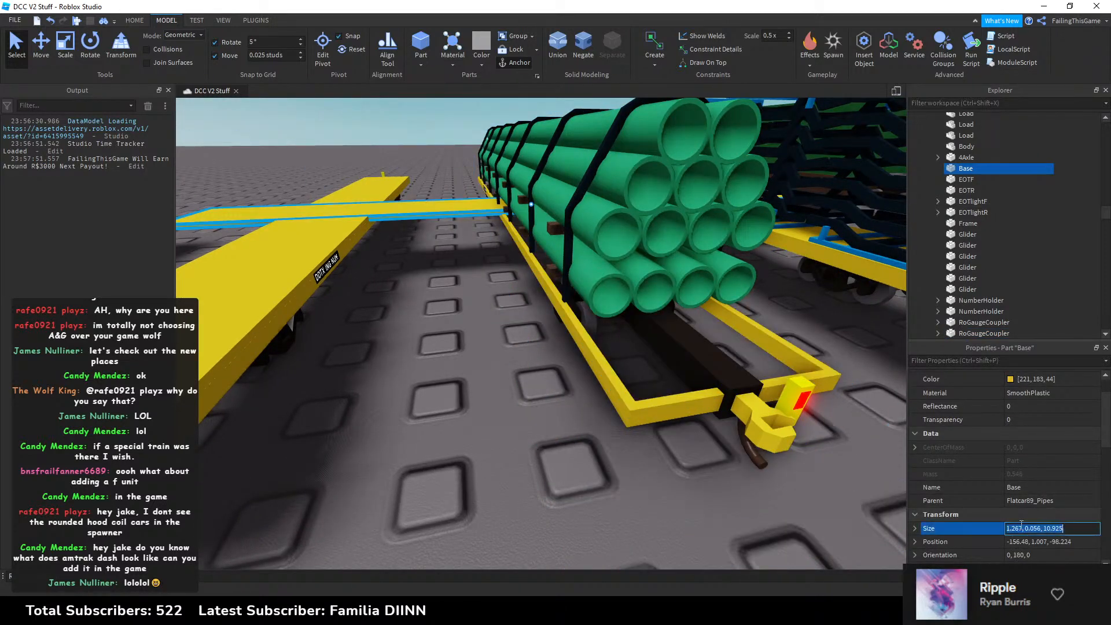
pyautogui.click(1021, 524)
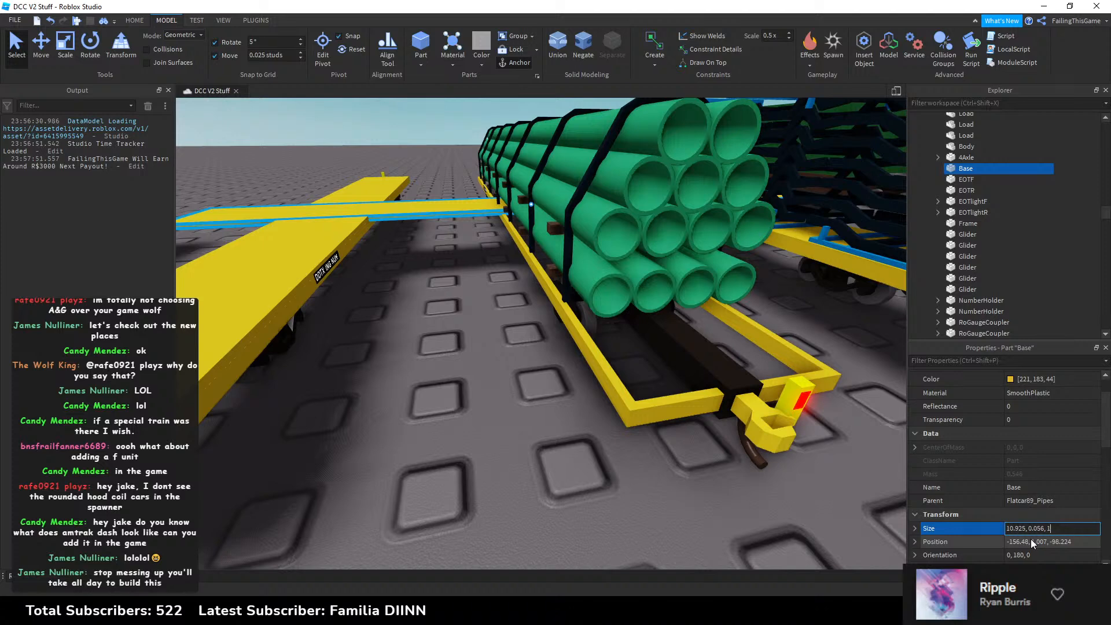
pyautogui.press('Return')
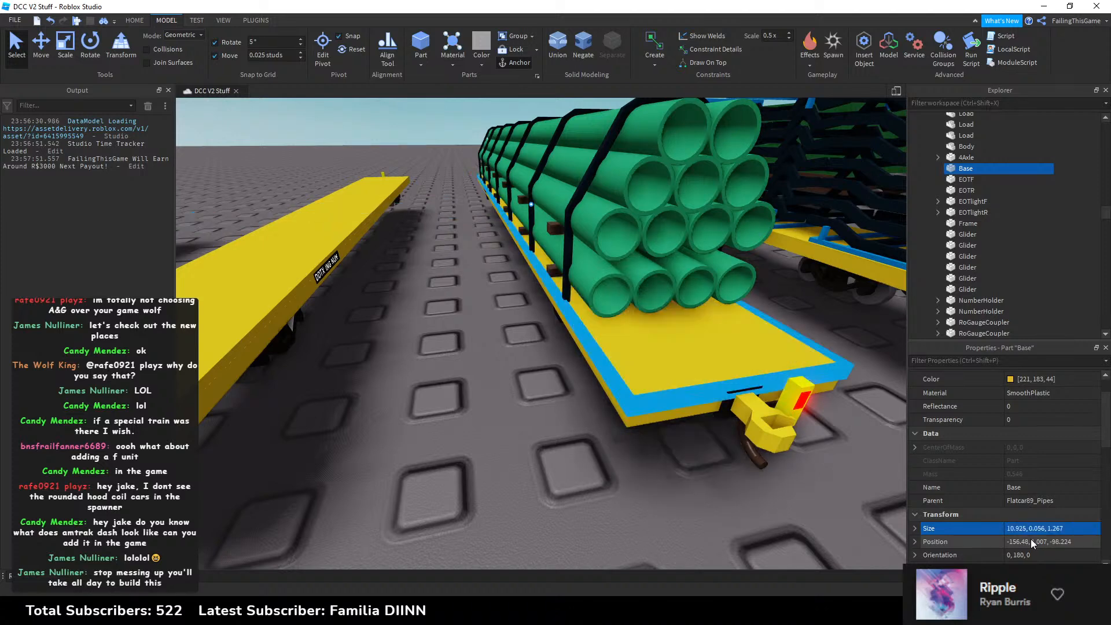
# Step: Collapse the Flatcar89_Pipes model and separate the Base union of Flatcar89_FrameLoad into its individual parts
pyautogui.click(461, 415)
pyautogui.moveTo(461, 415); pyautogui.dragTo(473, 407, button='right')
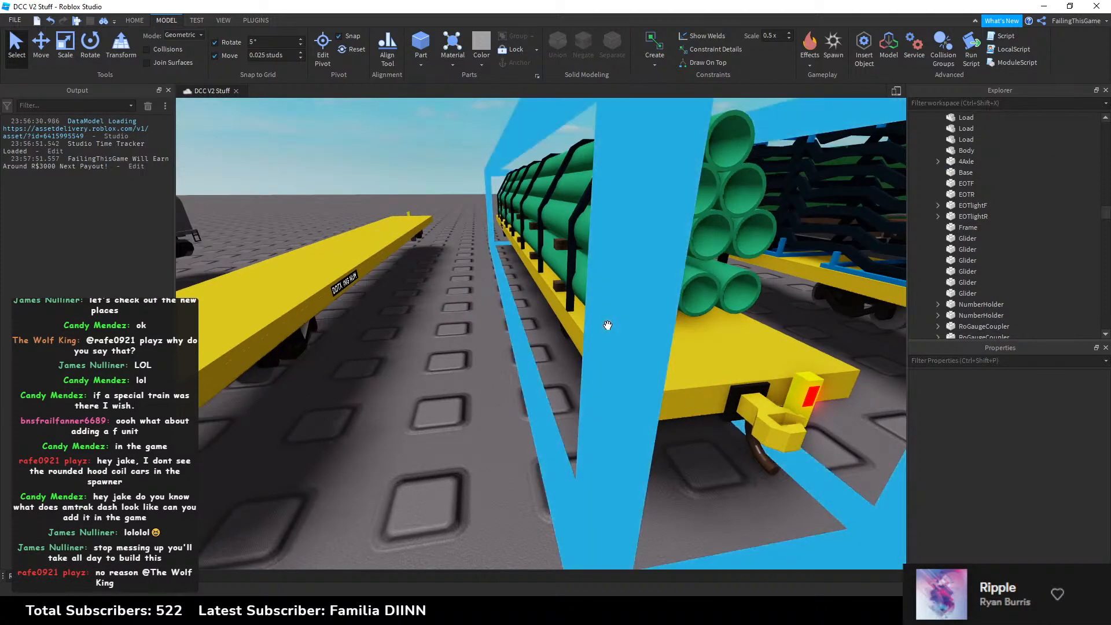
pyautogui.click(629, 301)
pyautogui.moveTo(629, 301); pyautogui.dragTo(630, 301, button='right')
pyautogui.press('f')
pyautogui.click(926, 118)
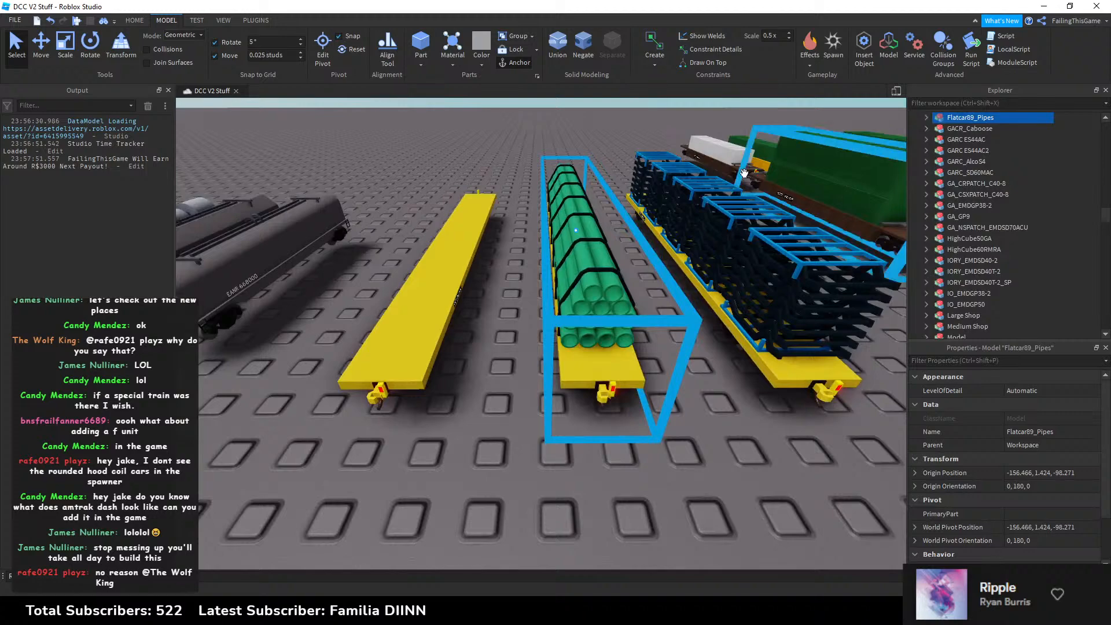
pyautogui.scroll(2, 583, 205)
pyautogui.press('w')
pyautogui.moveTo(583, 205); pyautogui.dragTo(545, 253, button='right')
pyautogui.click(533, 240)
pyautogui.click(620, 375)
pyautogui.moveTo(621, 376); pyautogui.dragTo(749, 266, button='right')
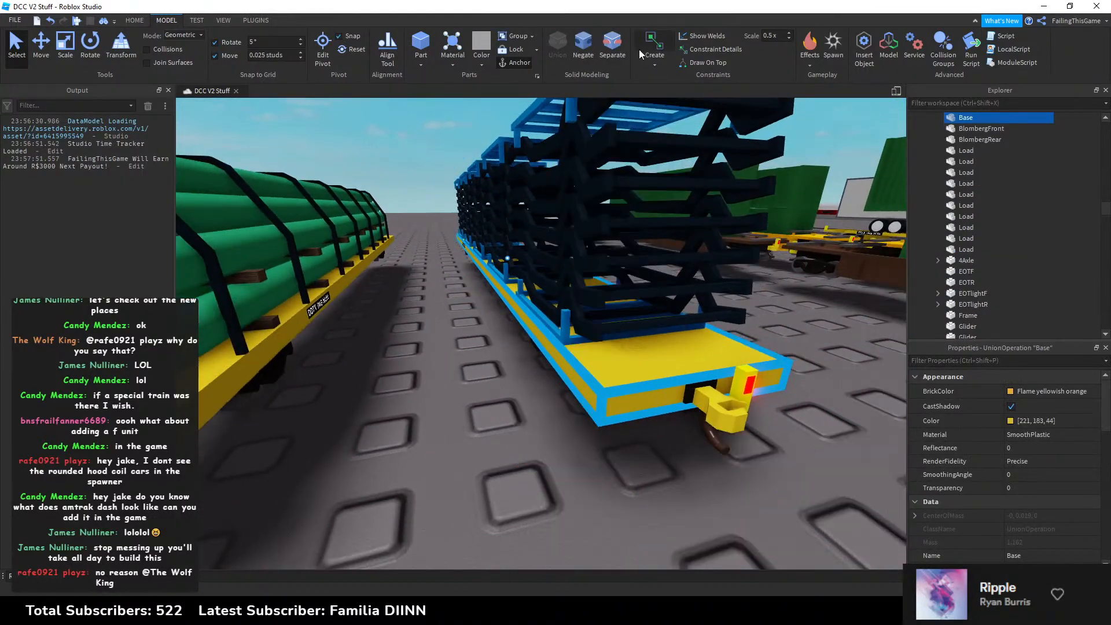
pyautogui.click(612, 46)
# Step: Union the four Base frame parts of Flatcar89_FrameLoad, leaving out the top deck, and name the union Body
pyautogui.moveTo(613, 137); pyautogui.dragTo(637, 150, button='right')
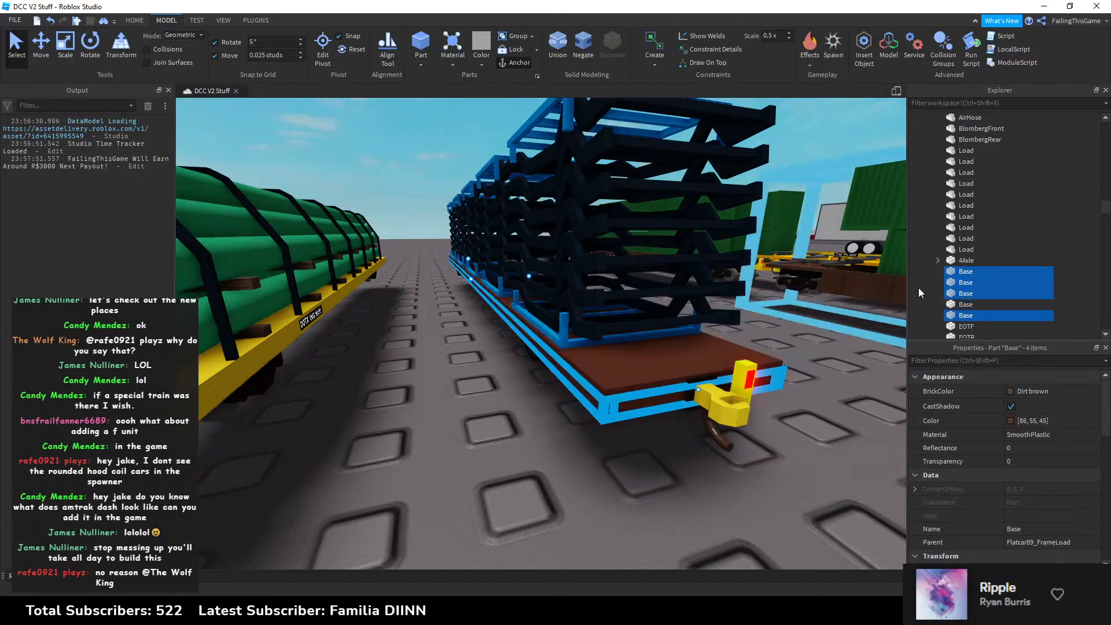
pyautogui.hotkey('ctrl', 'u')
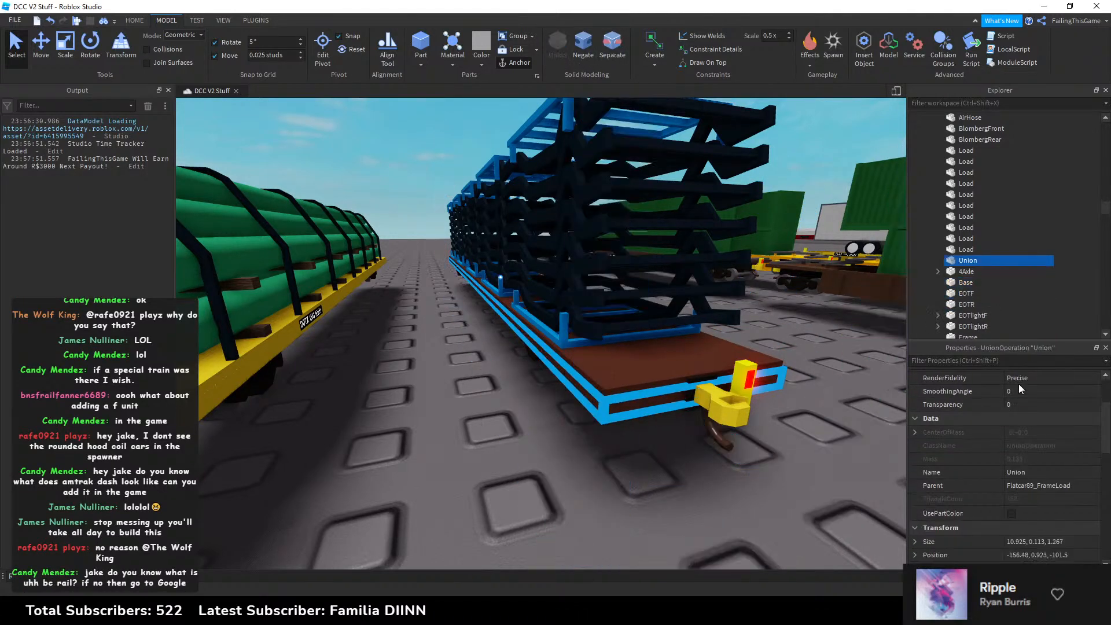
pyautogui.click(1040, 472)
pyautogui.write('Body')
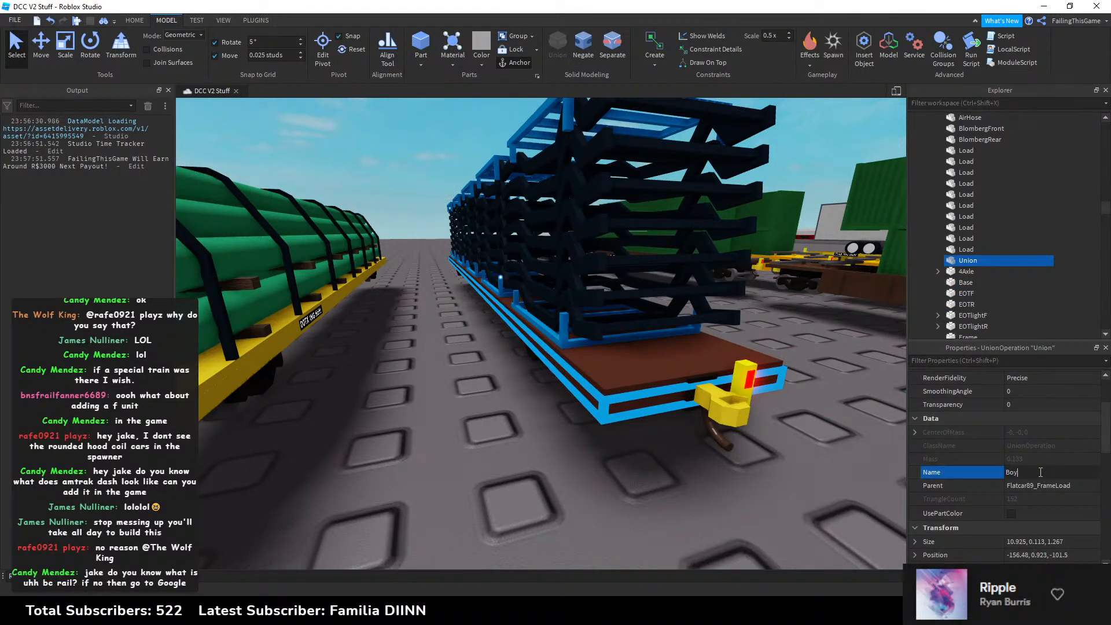
pyautogui.press('BackSpace')
pyautogui.write('dy')
pyautogui.press('Return')
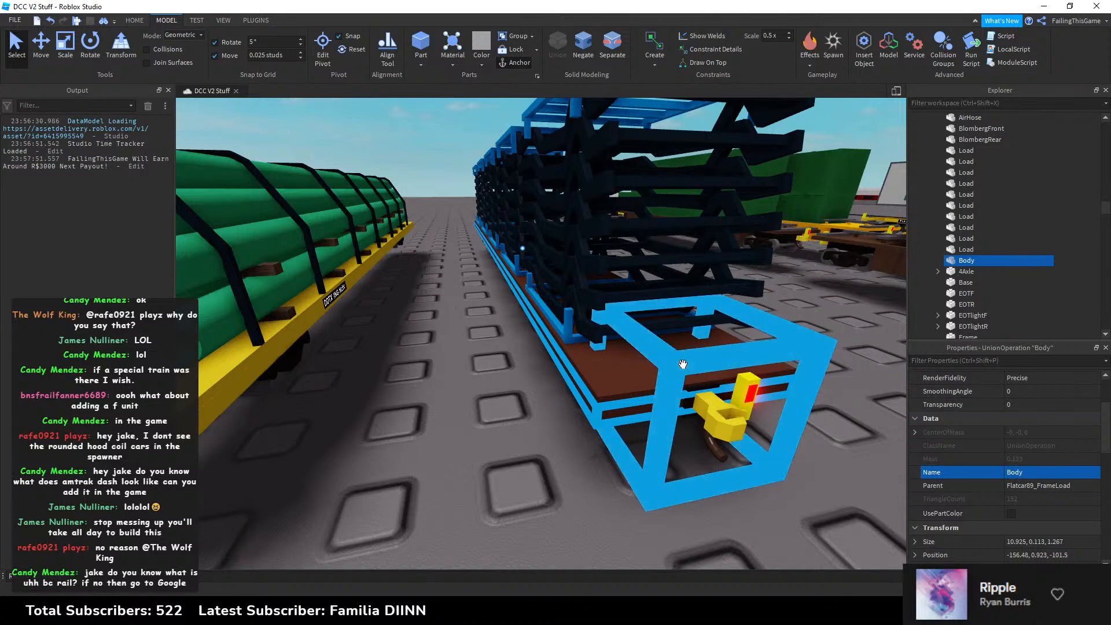
# Step: Color the Body and Base of Flatcar89_FrameLoad 221, 183, 44 and enable UsePartColor on the Body
pyautogui.click(432, 377)
pyautogui.press('w')
pyautogui.press('a')
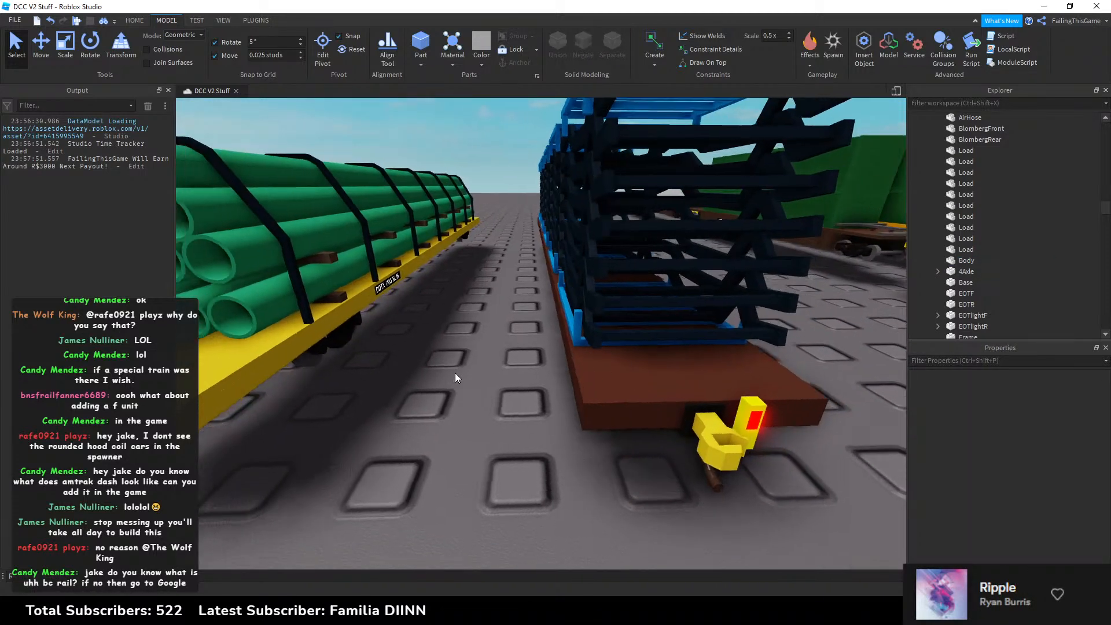
pyautogui.click(578, 404)
pyautogui.keyDown('ctrl'); pyautogui.click(602, 421); pyautogui.keyUp('ctrl')
pyautogui.click(1068, 422)
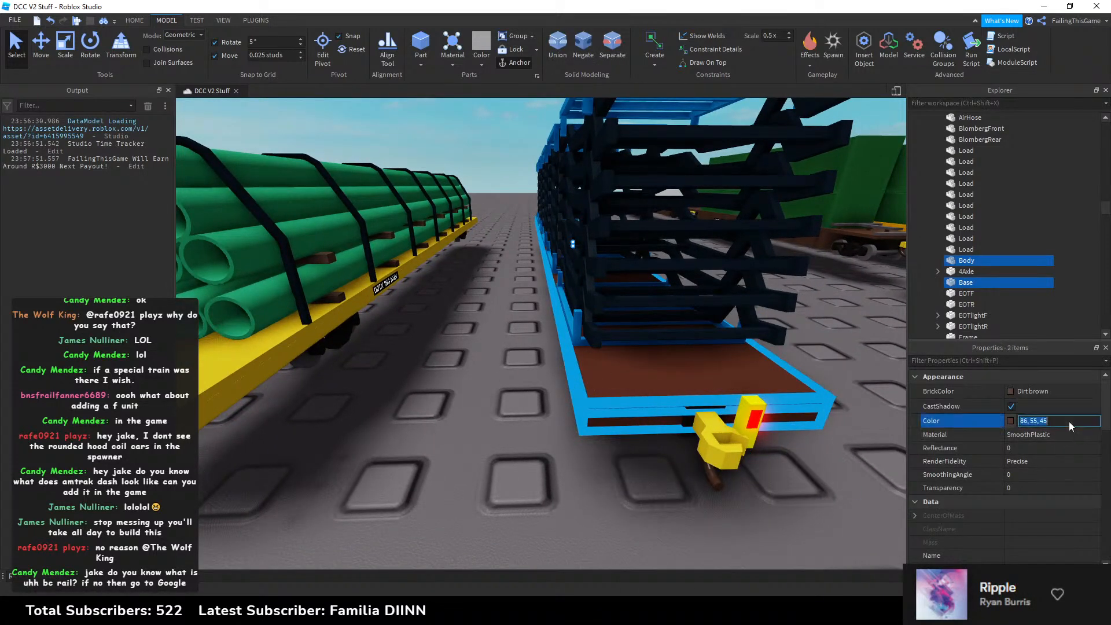
pyautogui.write('221, 183, 44')
pyautogui.press('Return')
pyautogui.scroll(-3, 1040, 456)
pyautogui.click(967, 466)
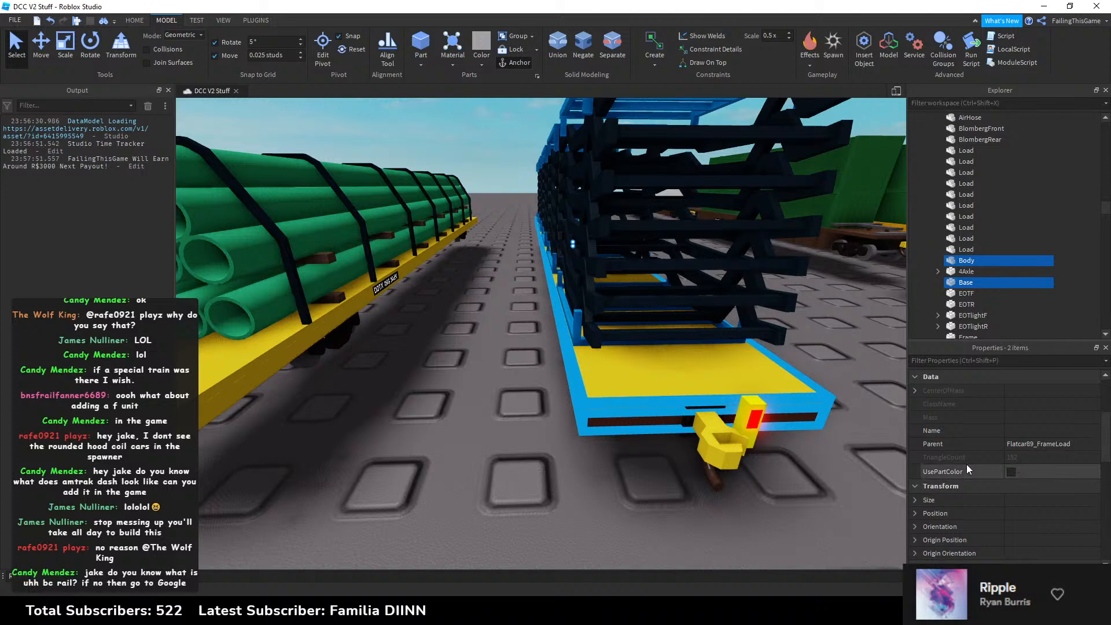
# Step: Rotate the Flatcar89_FrameLoad Base deck to 0, 180, 0 and copy the size 10.925, 0.056, 1.267 from the Flatcar89_Pipes deck
pyautogui.click(579, 405)
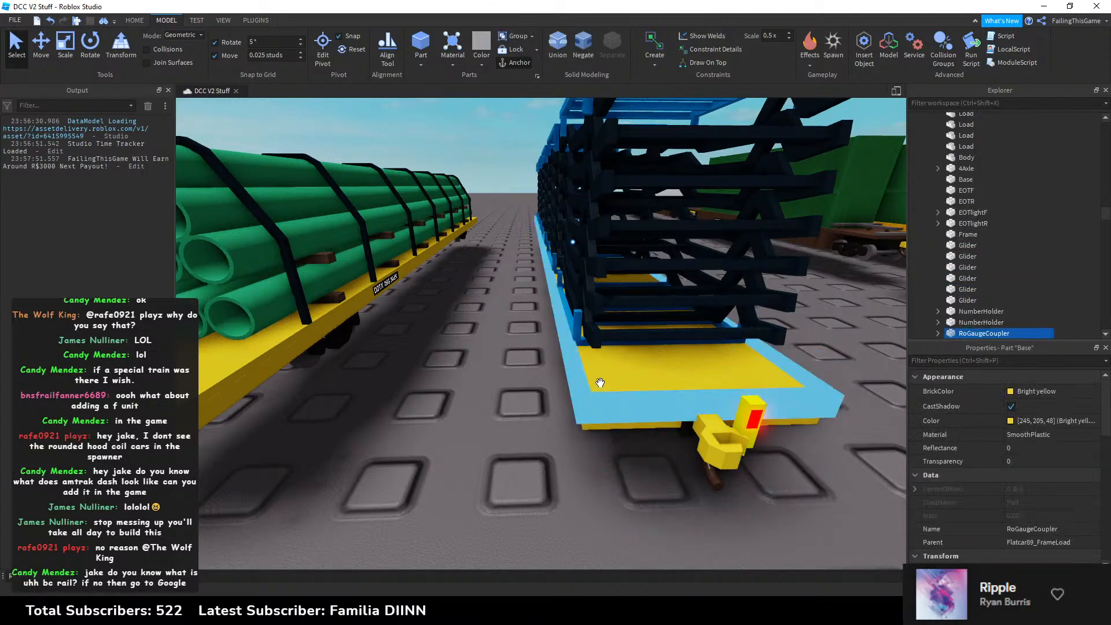
pyautogui.press('a')
pyautogui.moveTo(457, 377); pyautogui.dragTo(457, 377, button='right')
pyautogui.keyDown('alt'); pyautogui.click(357, 365); pyautogui.keyUp('alt')
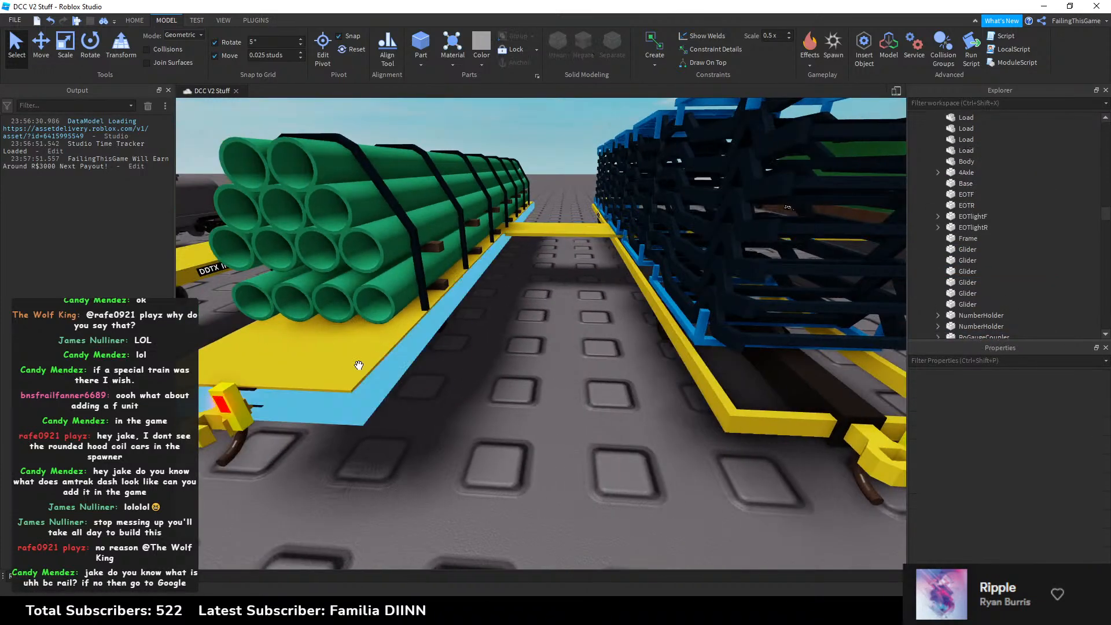
pyautogui.scroll(-3, 1047, 463)
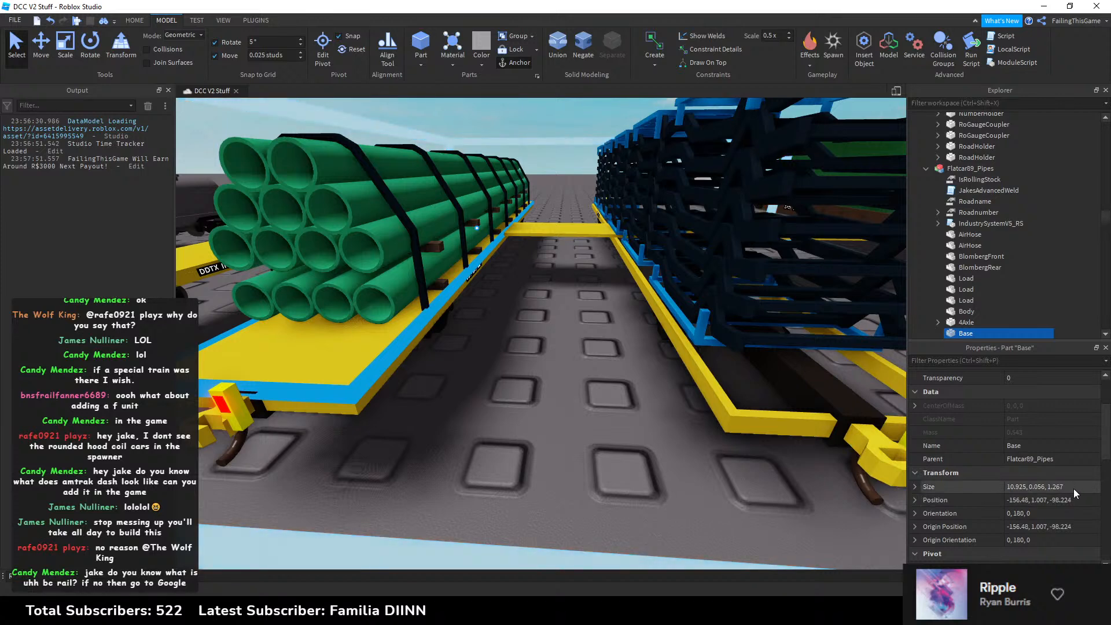
pyautogui.click(1074, 486)
pyautogui.click(549, 237)
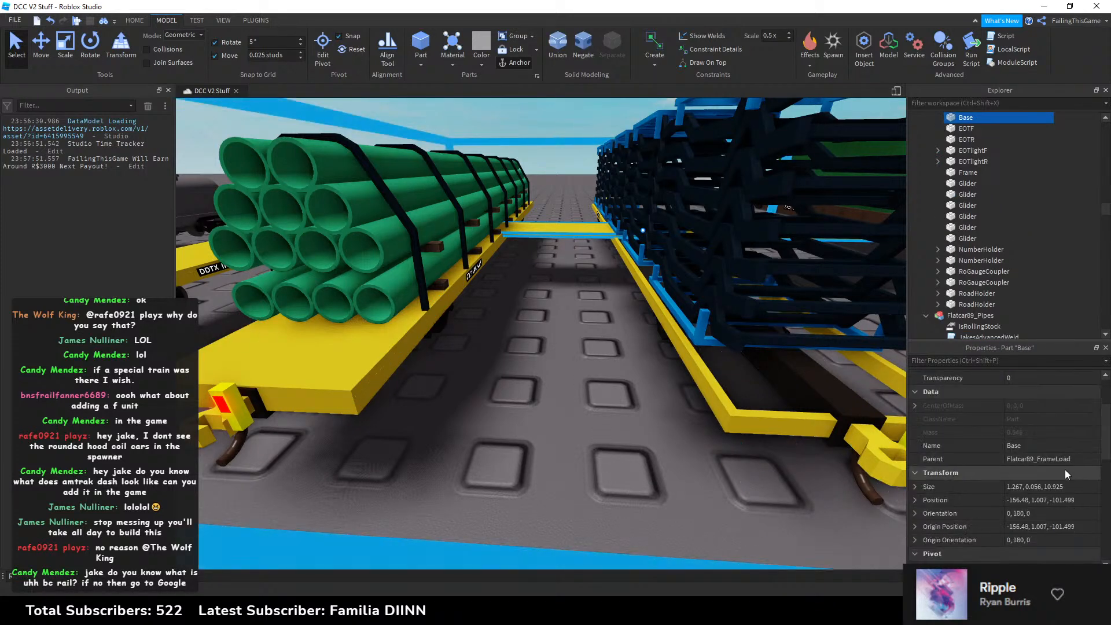
pyautogui.click(1083, 487)
pyautogui.hotkey('ctrl', 'v')
pyautogui.press('Return')
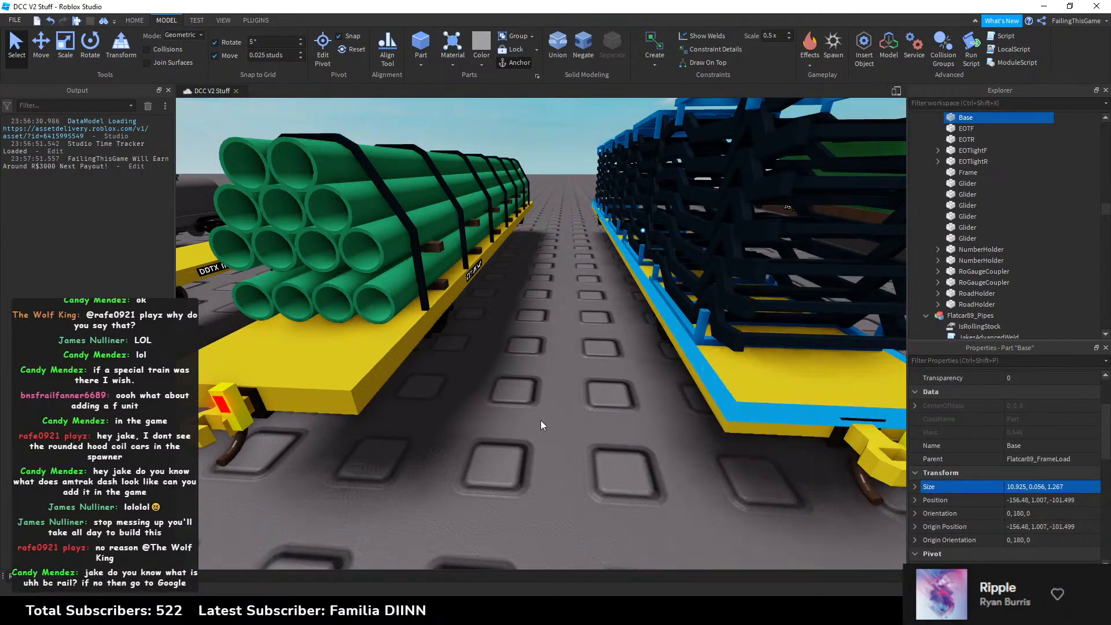
# Step: Raise the Body of Flatcar89_FrameLoad against its deck by setting its position to -156.48, 0.925, -101.5
pyautogui.click(564, 404)
pyautogui.moveTo(565, 404); pyautogui.dragTo(526, 381, button='right')
pyautogui.press('s')
pyautogui.press('d')
pyautogui.press('w')
pyautogui.press('s')
pyautogui.press('w')
pyautogui.press('s')
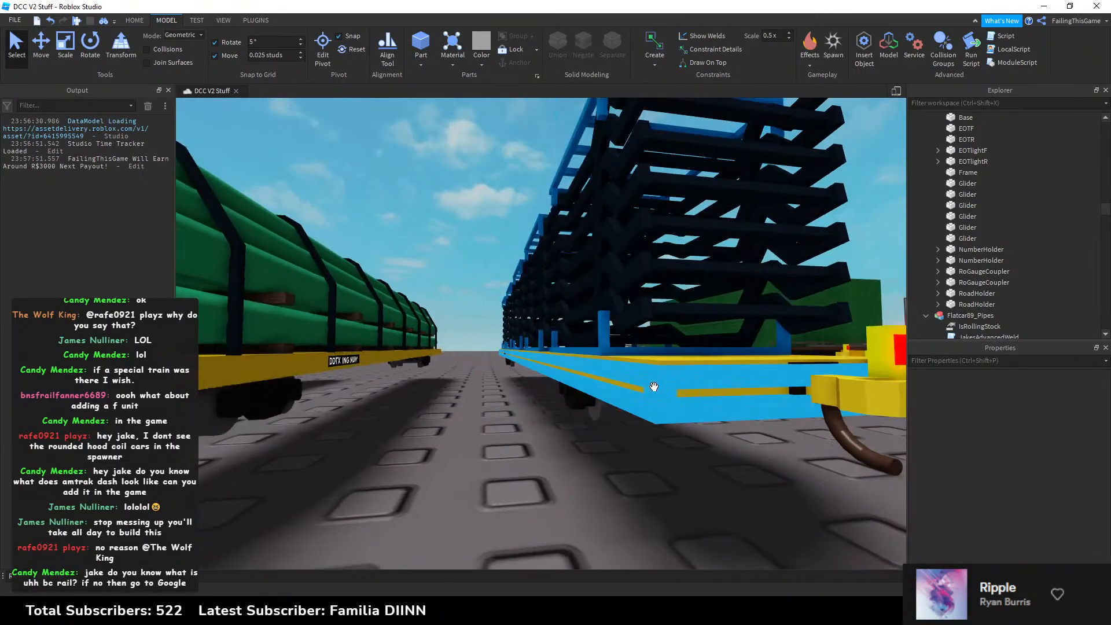
pyautogui.keyDown('alt'); pyautogui.click(658, 381); pyautogui.keyUp('alt')
pyautogui.moveTo(749, 394); pyautogui.dragTo(749, 395, button='right')
pyautogui.press('s')
pyautogui.scroll(-3, 1049, 507)
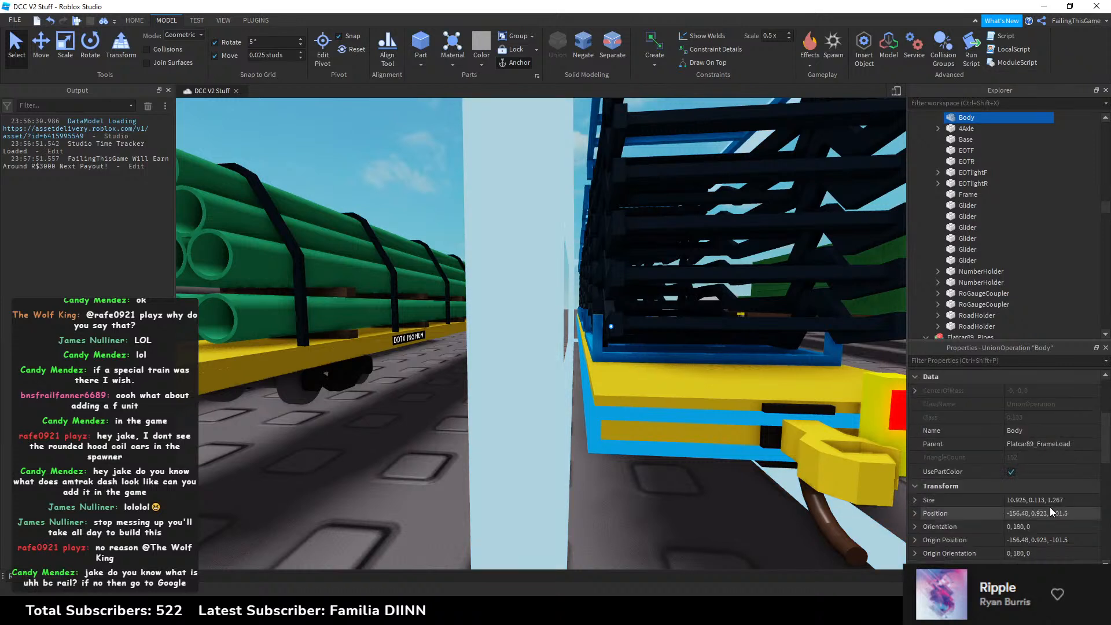
pyautogui.click(1050, 511)
pyautogui.press('BackSpace')
pyautogui.write('4')
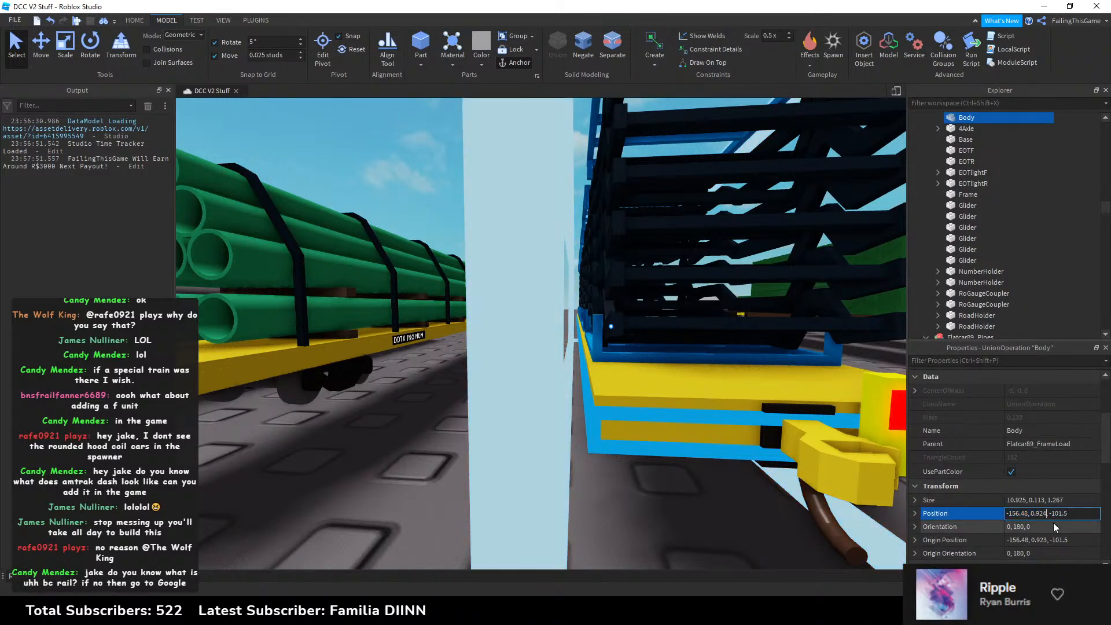
pyautogui.press('Return')
pyautogui.click(1048, 515)
pyautogui.press('BackSpace')
pyautogui.write('5')
pyautogui.press('Return')
pyautogui.click(489, 479)
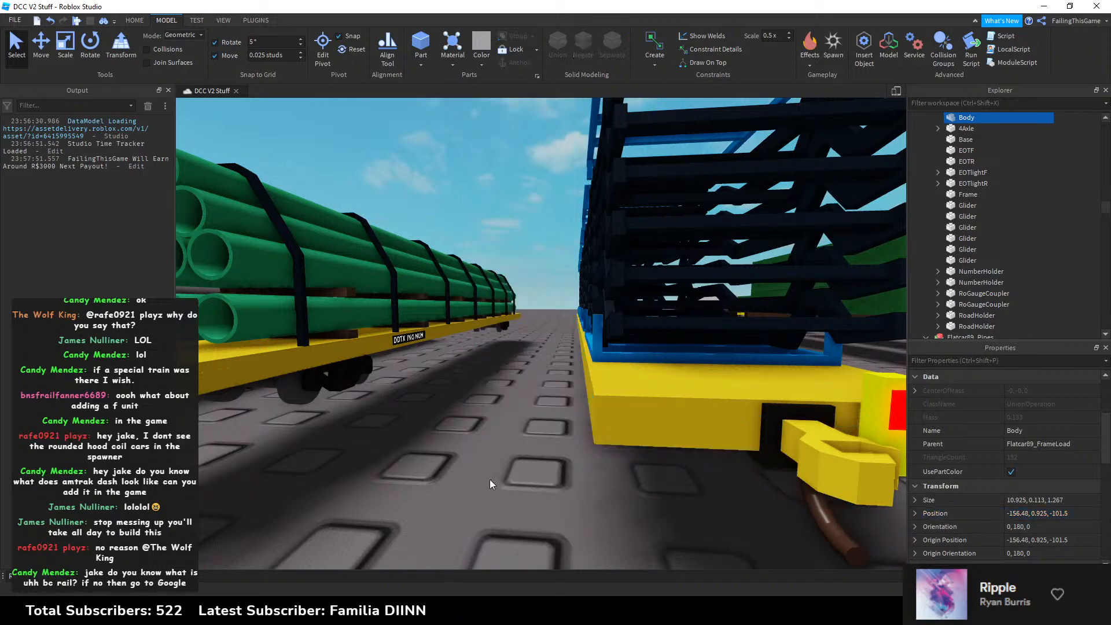
# Step: Set the position of the Flatcar89_Pipes Body to -156.48, 0.925, -98.225
pyautogui.press('a')
pyautogui.click(470, 405)
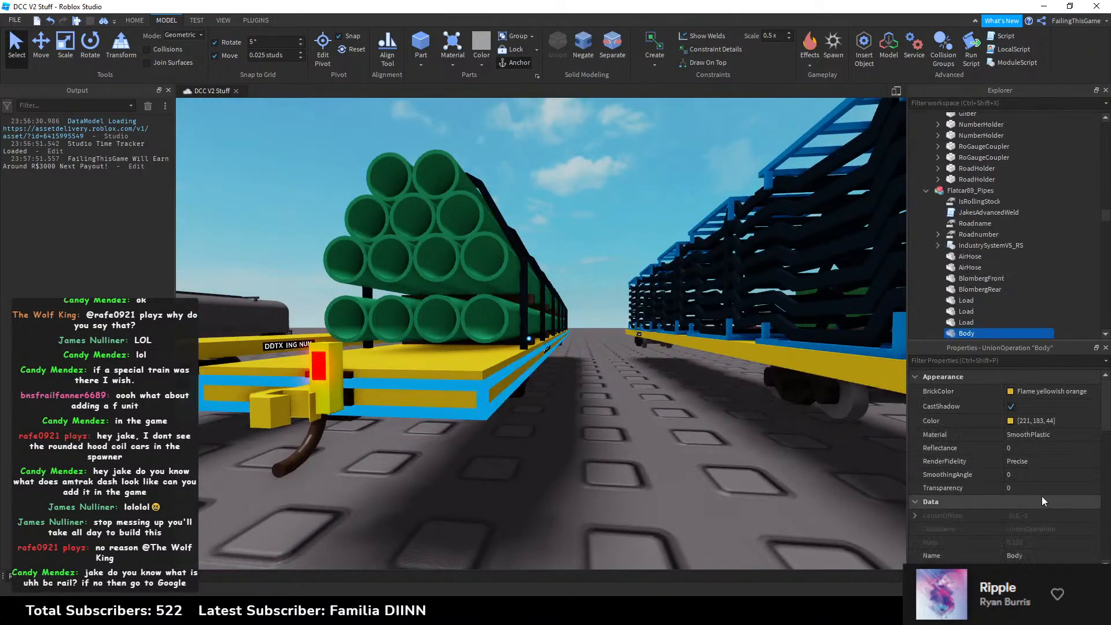
pyautogui.click(1048, 513)
pyautogui.click(1047, 513)
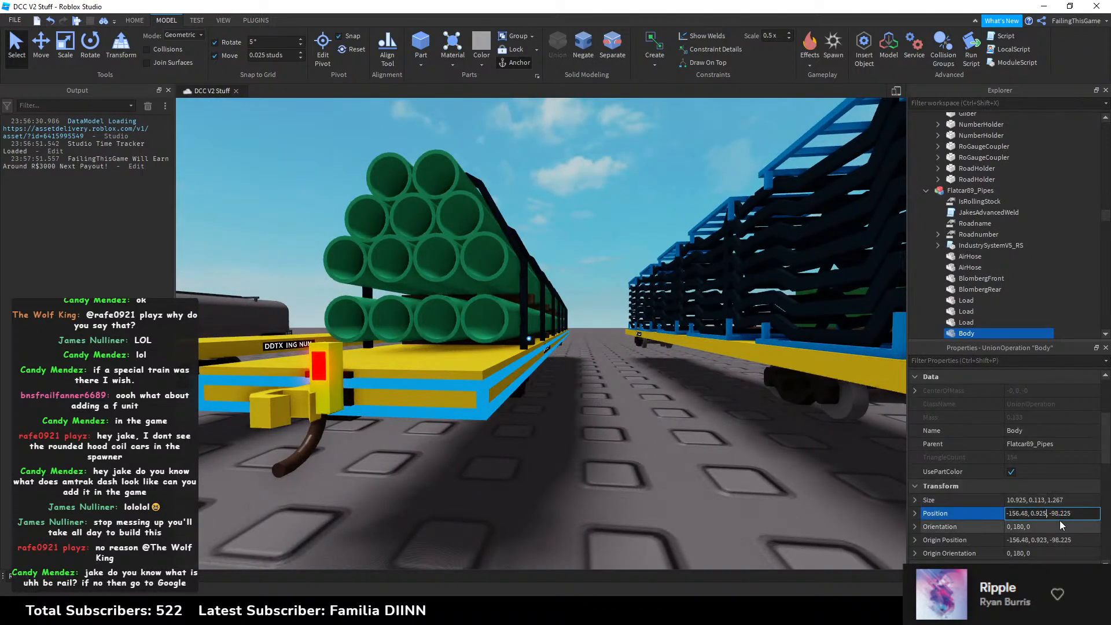
pyautogui.click(620, 404)
# Step: Set the position of the Flatcar89 Body to -156.48, 0.926, -94.875
pyautogui.press('a')
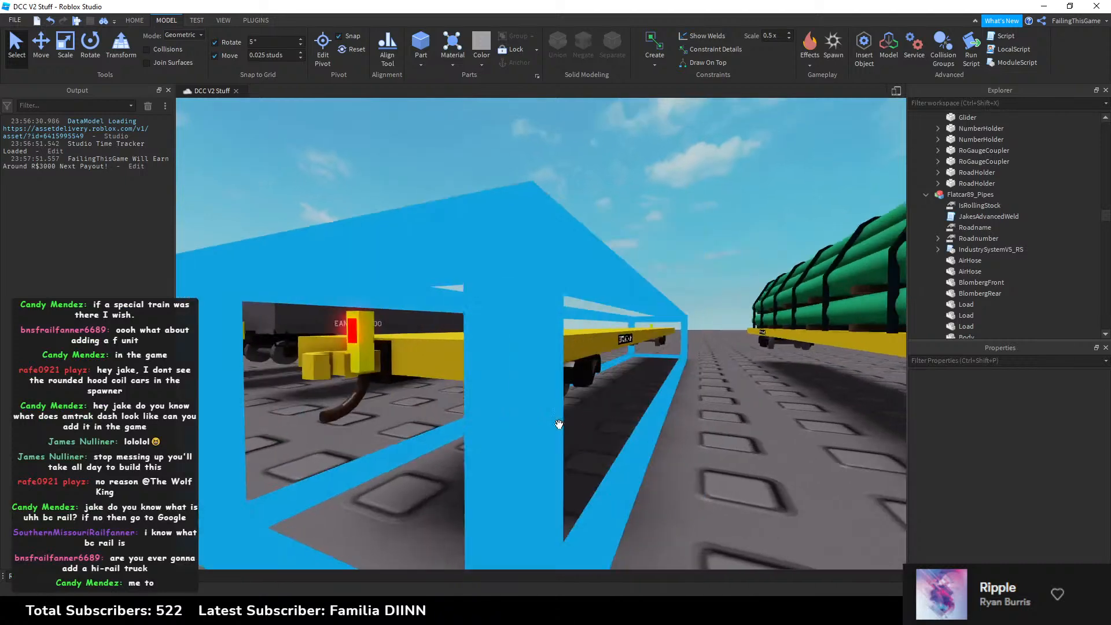
pyautogui.click(533, 366)
pyautogui.click(1047, 513)
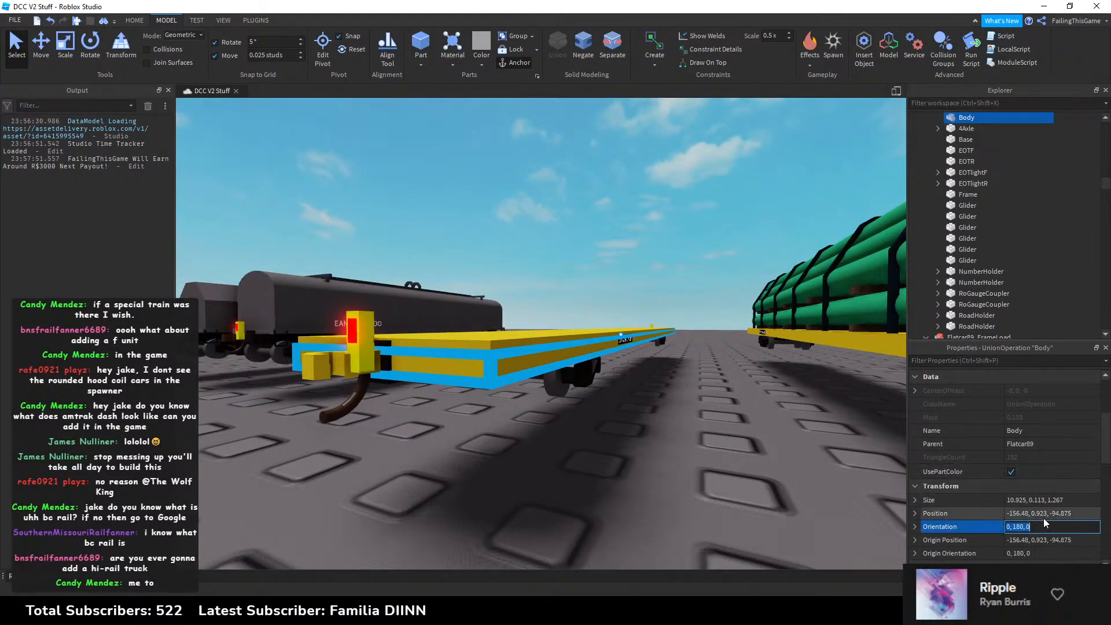
pyautogui.click(1047, 514)
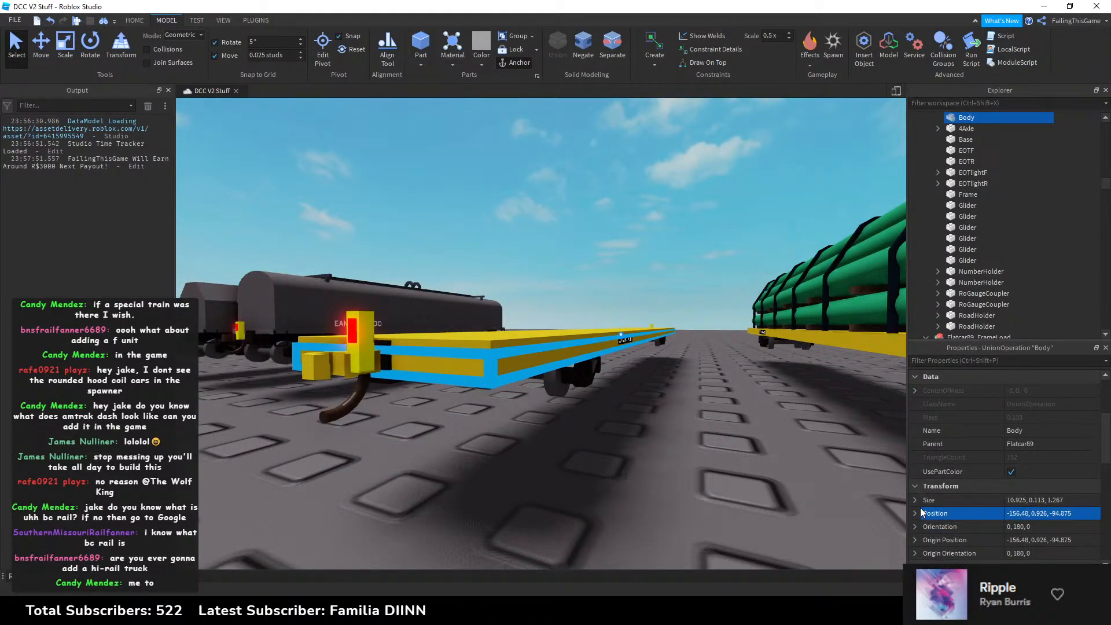
pyautogui.click(674, 397)
pyautogui.press('w')
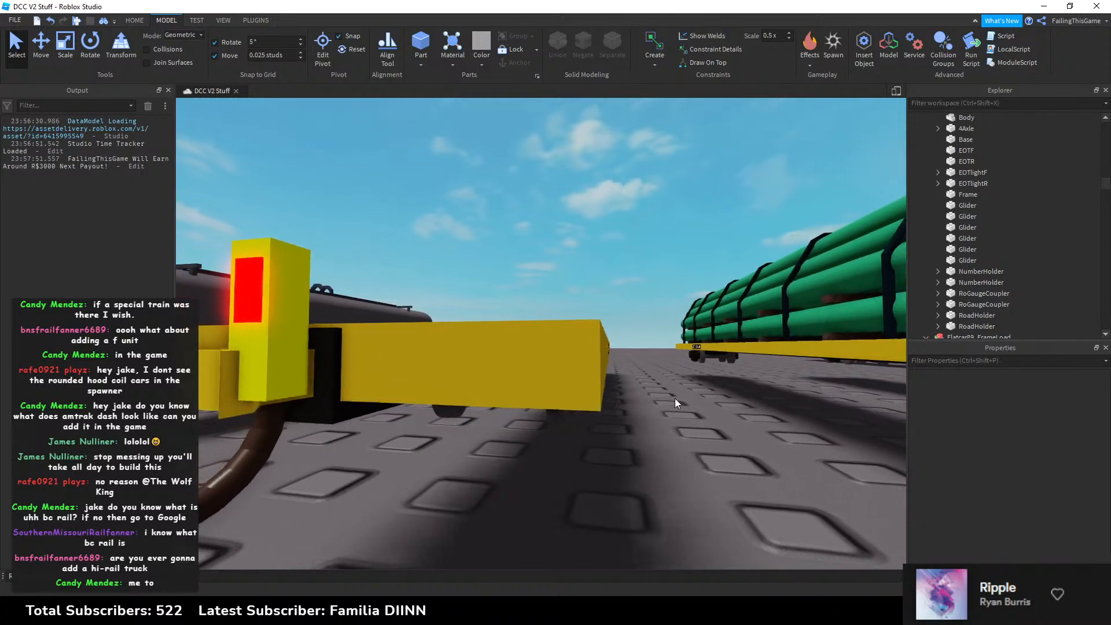
# Step: Try shifting the Flatcar89 Body sideways with the Move tool, and undo the move
pyautogui.click(602, 405)
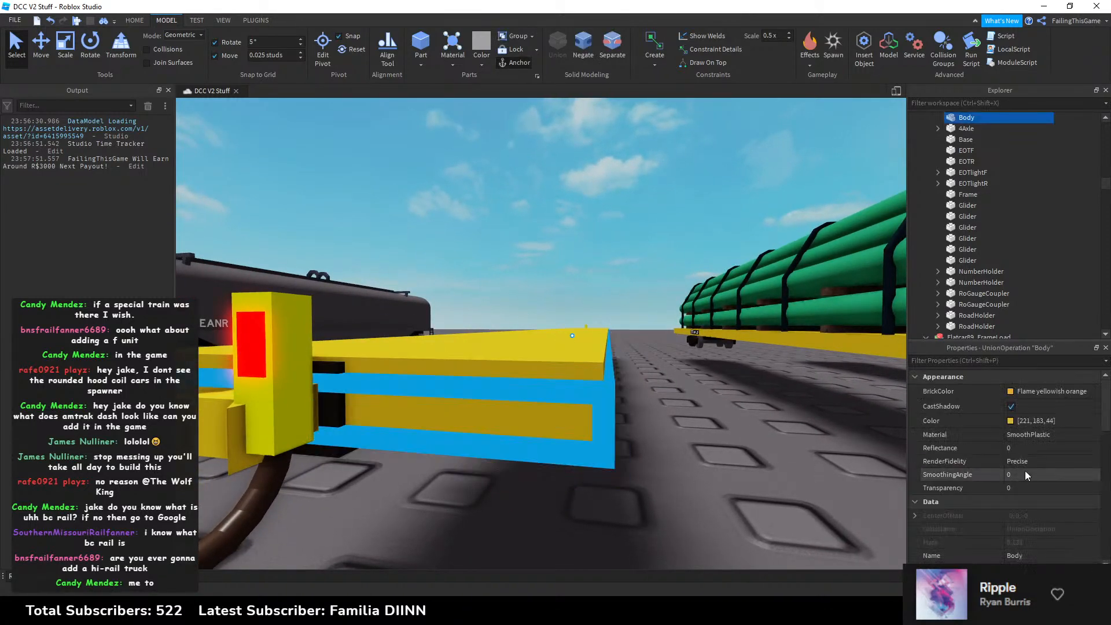
pyautogui.scroll(-4, 1025, 473)
pyautogui.click(1074, 513)
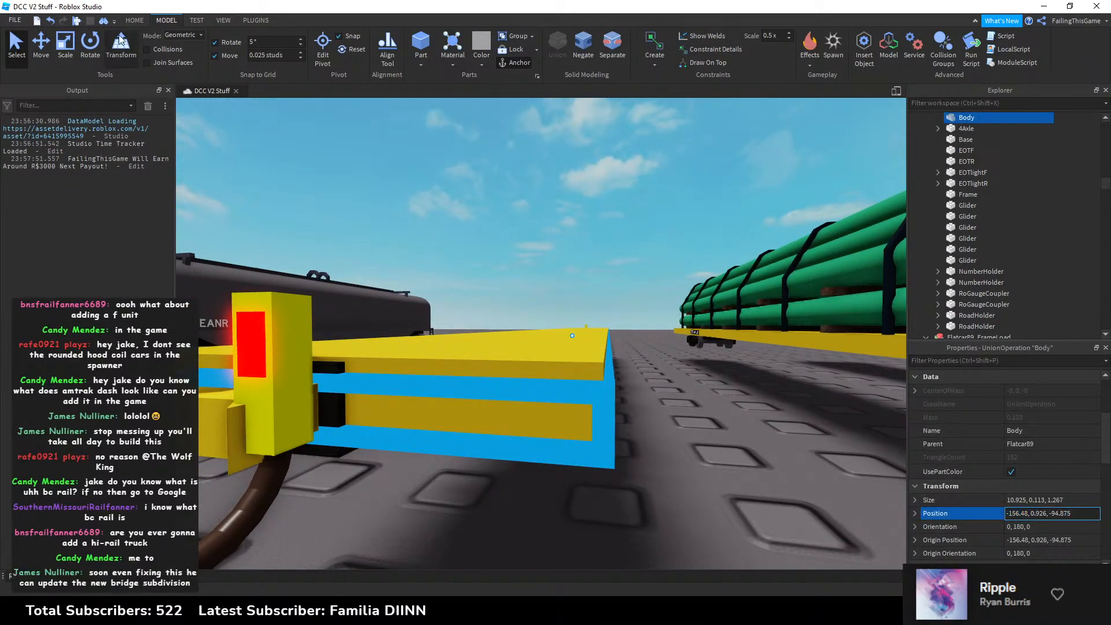
pyautogui.click(49, 46)
pyautogui.moveTo(665, 336); pyautogui.dragTo(639, 326)
pyautogui.hotkey('ctrl', 'z')
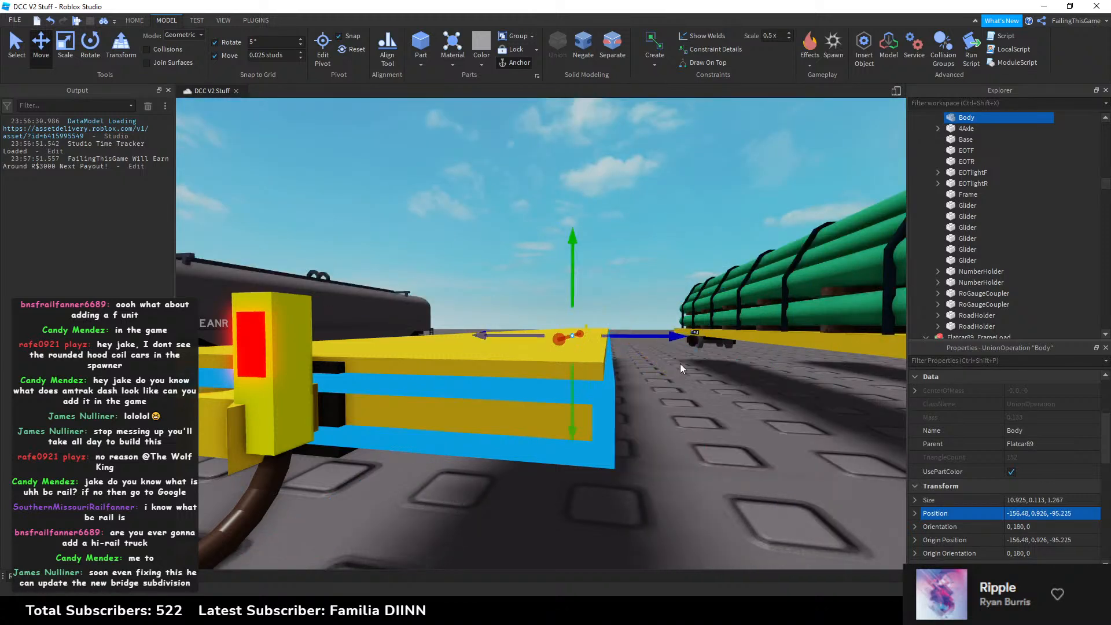
# Step: Set the position of the Flatcar89 Body to -156.48, 0.926, -94.873
pyautogui.click(1080, 512)
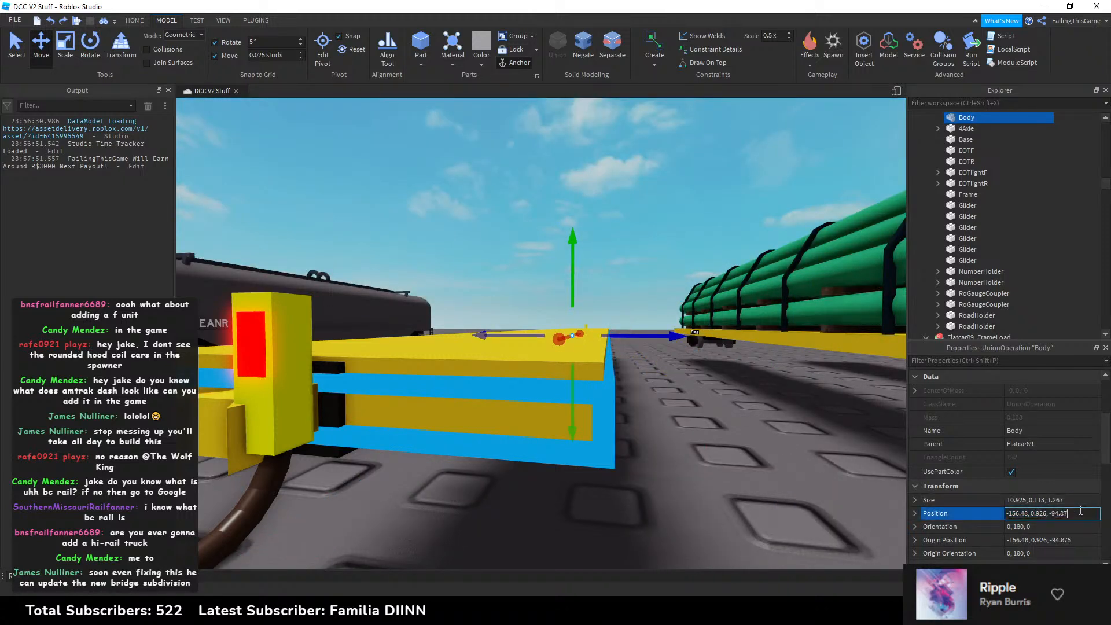
pyautogui.moveTo(671, 393); pyautogui.dragTo(672, 388, button='right')
pyautogui.press('q')
pyautogui.click(671, 388)
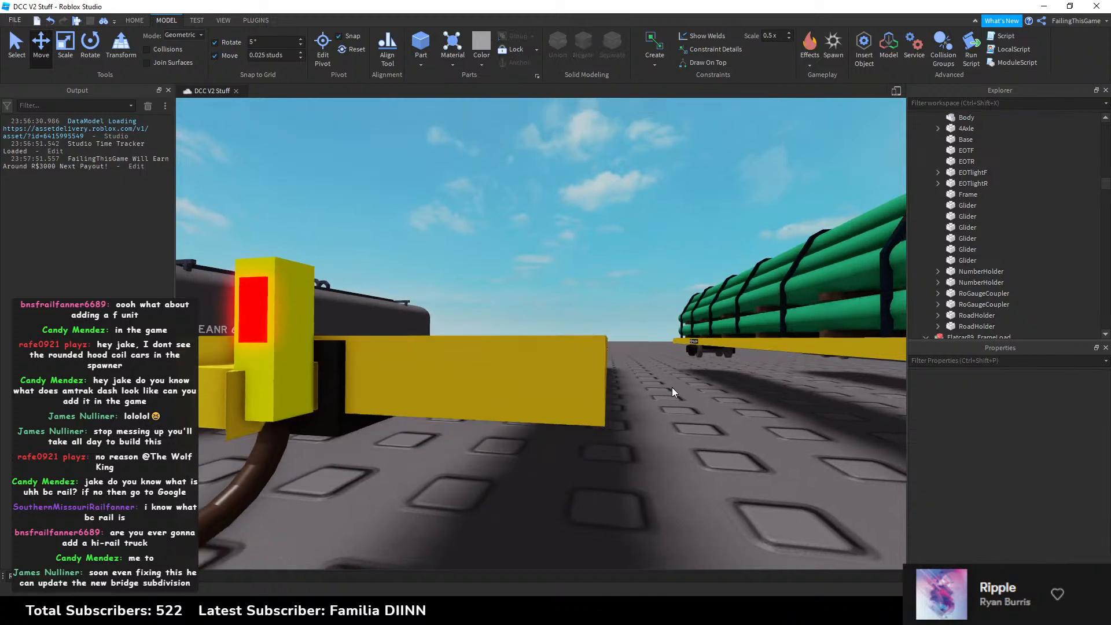
pyautogui.keyDown('alt'); pyautogui.click(584, 401); pyautogui.keyUp('alt')
pyautogui.scroll(-3, 1037, 492)
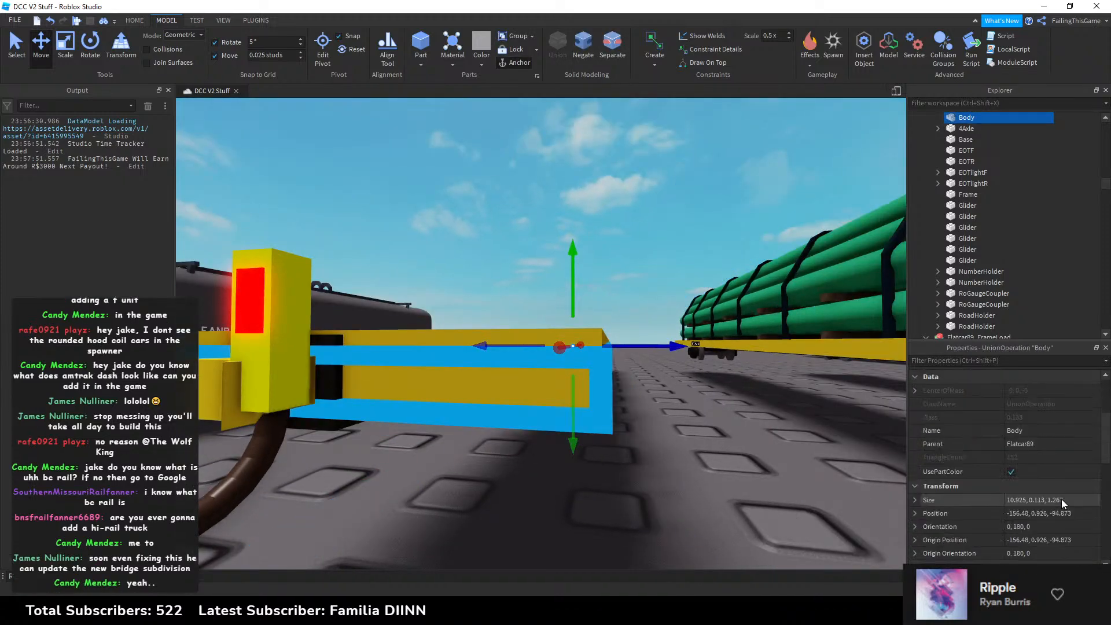
pyautogui.click(1084, 514)
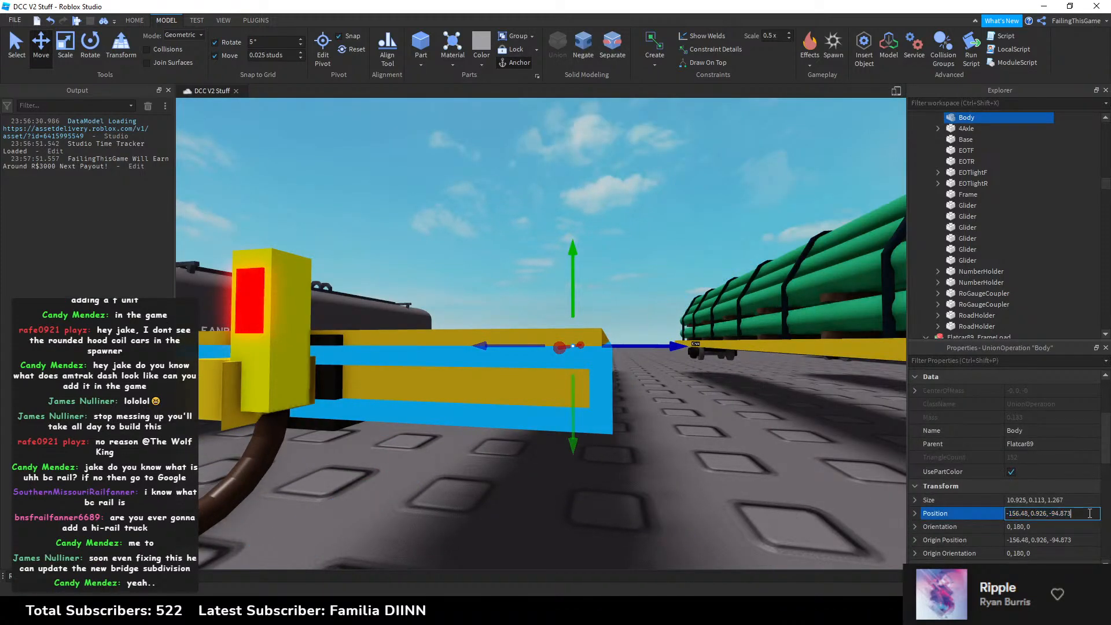
pyautogui.click(703, 412)
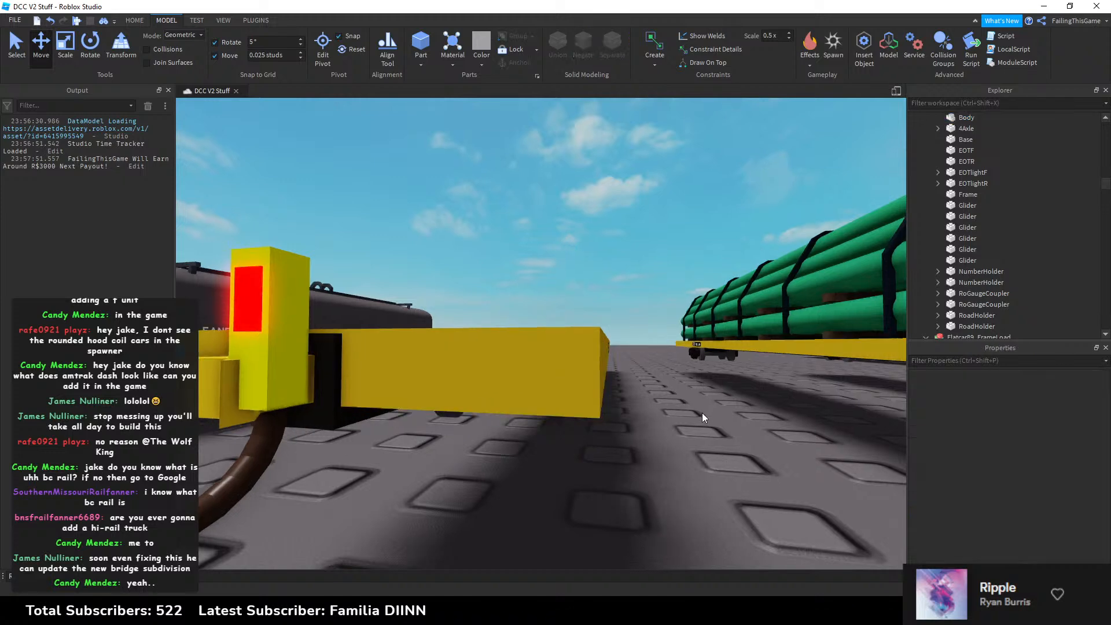
# Step: Set the position of the Flatcar89_Pipes Body to -156.48, 0.925, -98.224
pyautogui.press('q')
pyautogui.press('e')
pyautogui.press('w')
pyautogui.moveTo(693, 387); pyautogui.dragTo(677, 380, button='right')
pyautogui.press('d')
pyautogui.press('e')
pyautogui.click(500, 421)
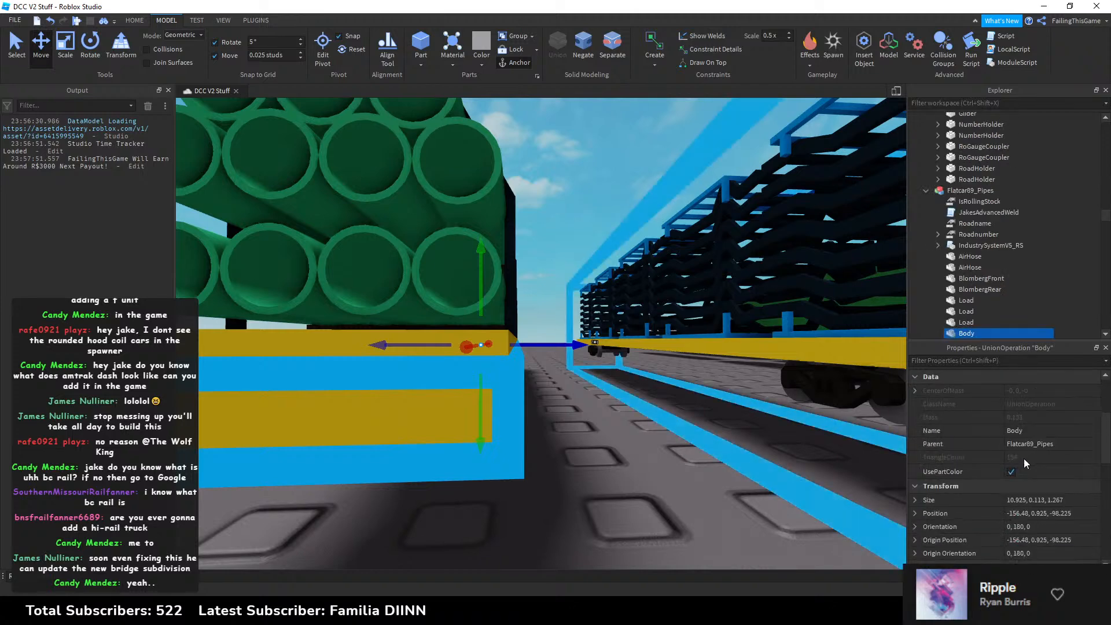
pyautogui.click(1077, 514)
pyautogui.click(1086, 513)
pyautogui.press('BackSpace')
pyautogui.write('4')
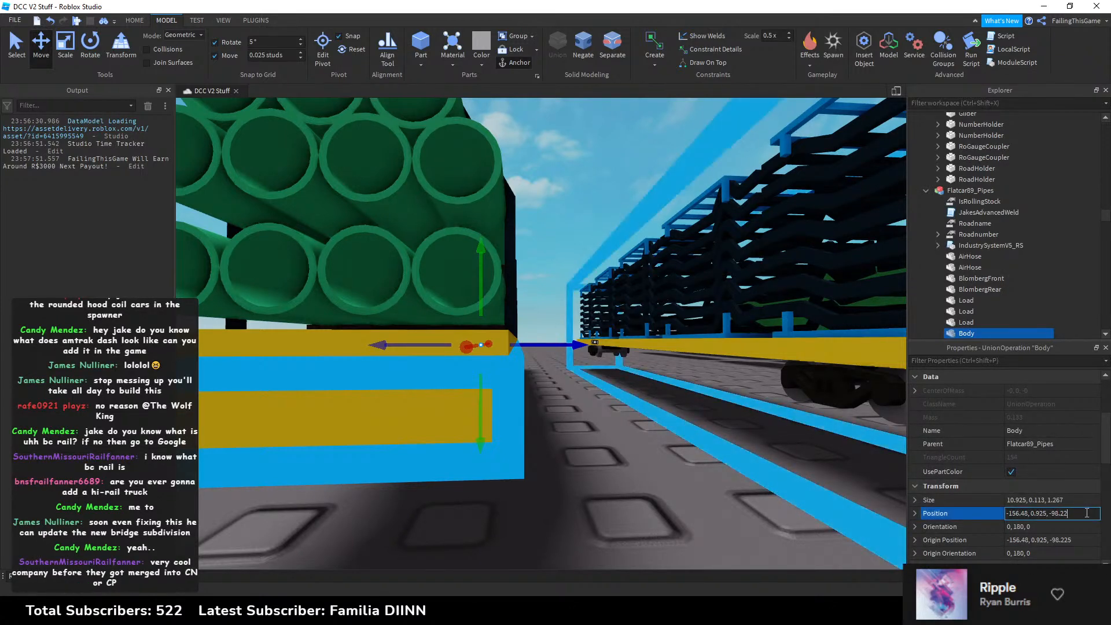
pyautogui.press('Return')
pyautogui.click(554, 406)
# Step: Try a size of 10.925, 0.113, 1.266 on the Flatcar89_FrameLoad Body, and undo the resize
pyautogui.press('q')
pyautogui.moveTo(561, 405); pyautogui.dragTo(563, 394, button='right')
pyautogui.press('w')
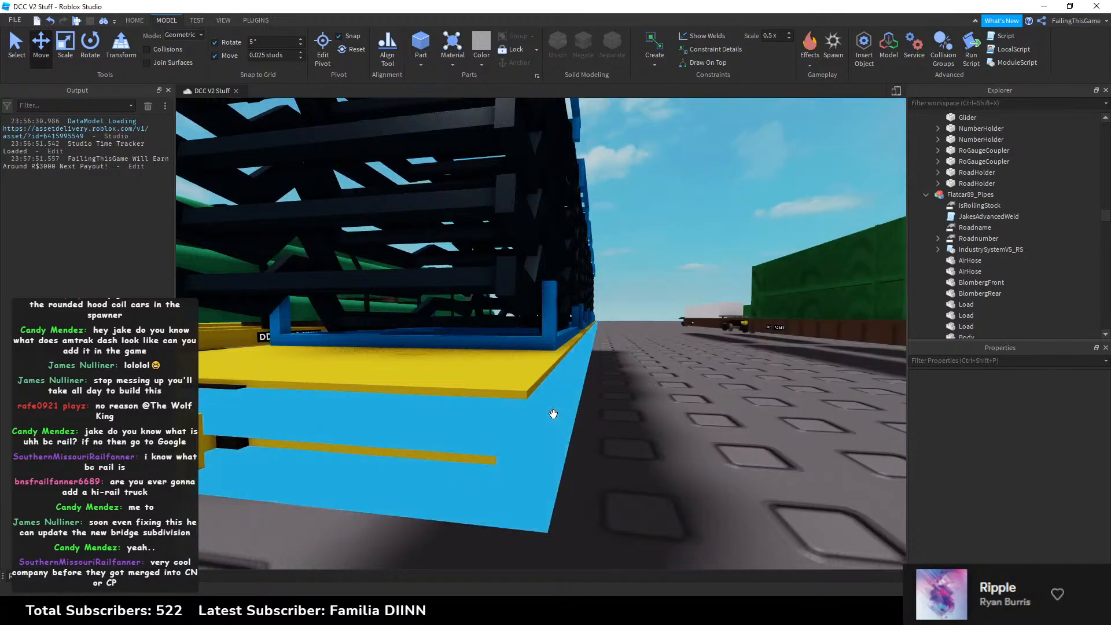
pyautogui.keyDown('alt'); pyautogui.click(552, 413); pyautogui.keyUp('alt')
pyautogui.scroll(-2, 1013, 452)
pyautogui.click(1077, 500)
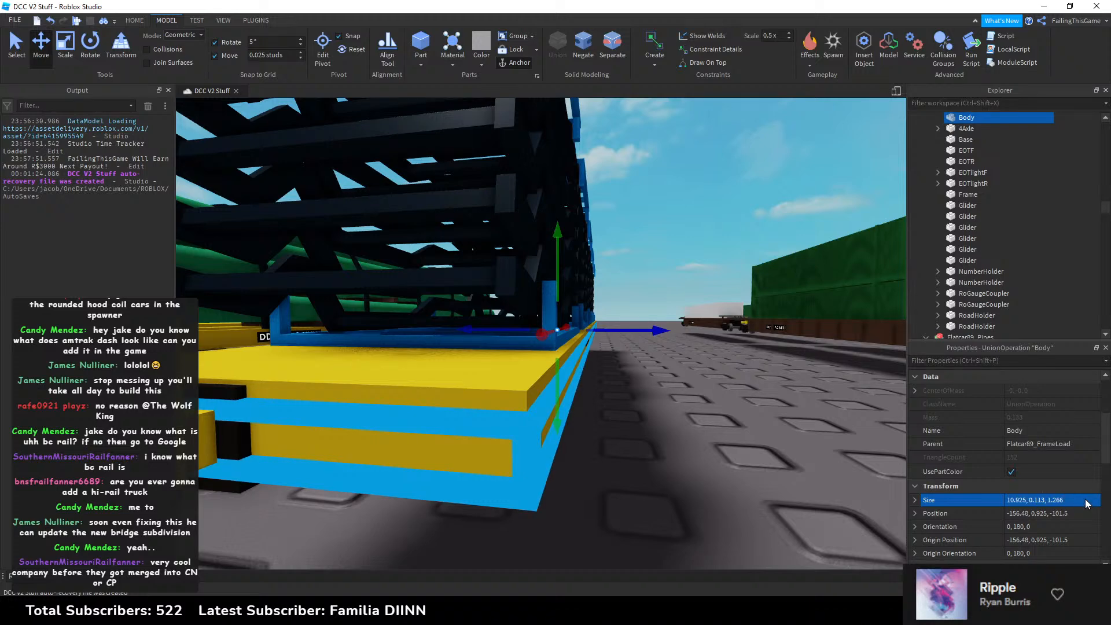
pyautogui.hotkey('ctrl', 'z')
pyautogui.click(1089, 513)
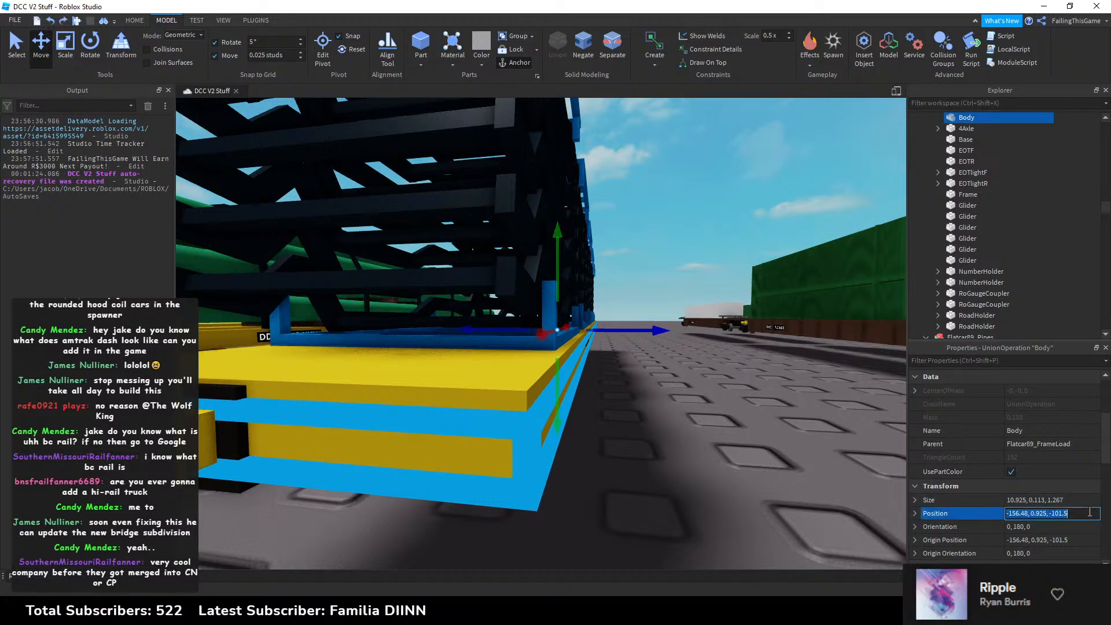
pyautogui.click(681, 386)
# Step: Examine the ends and side edges of the three flatcars for gaps or overlaps between each Body and its deck
pyautogui.moveTo(680, 386); pyautogui.dragTo(681, 383, button='right')
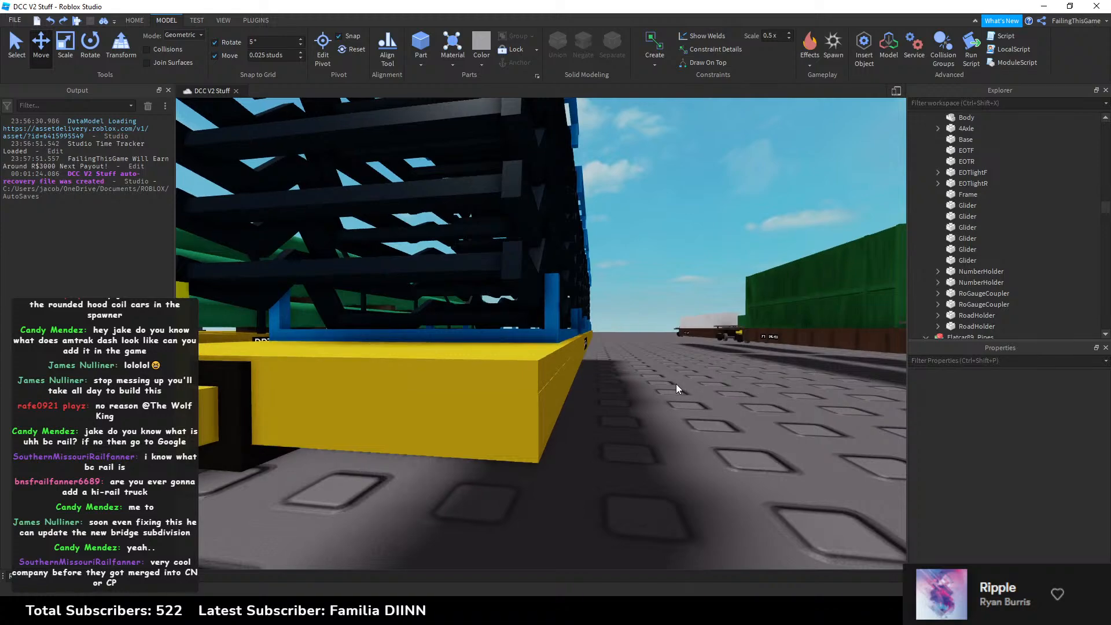
pyautogui.press('a')
pyautogui.press('s')
pyautogui.press('a')
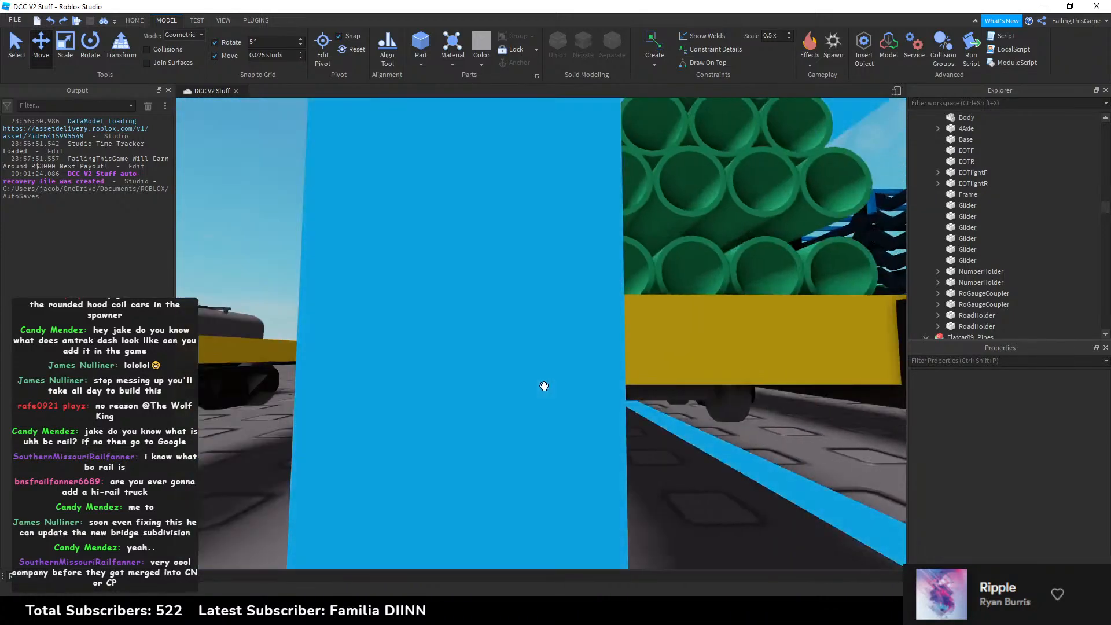
pyautogui.moveTo(502, 382); pyautogui.dragTo(501, 380, button='right')
pyautogui.press('q')
pyautogui.press('a')
pyautogui.press('d')
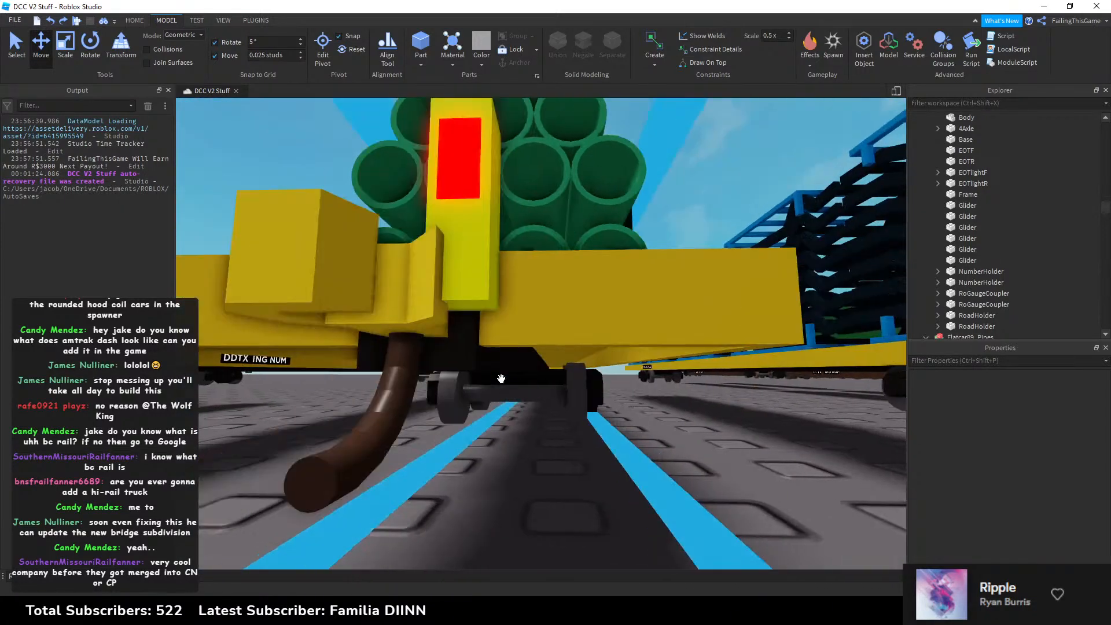
pyautogui.press('a')
pyautogui.press('e')
pyautogui.moveTo(600, 394); pyautogui.dragTo(602, 398, button='right')
pyautogui.press('a')
pyautogui.moveTo(479, 437); pyautogui.dragTo(477, 434, button='right')
pyautogui.press('q')
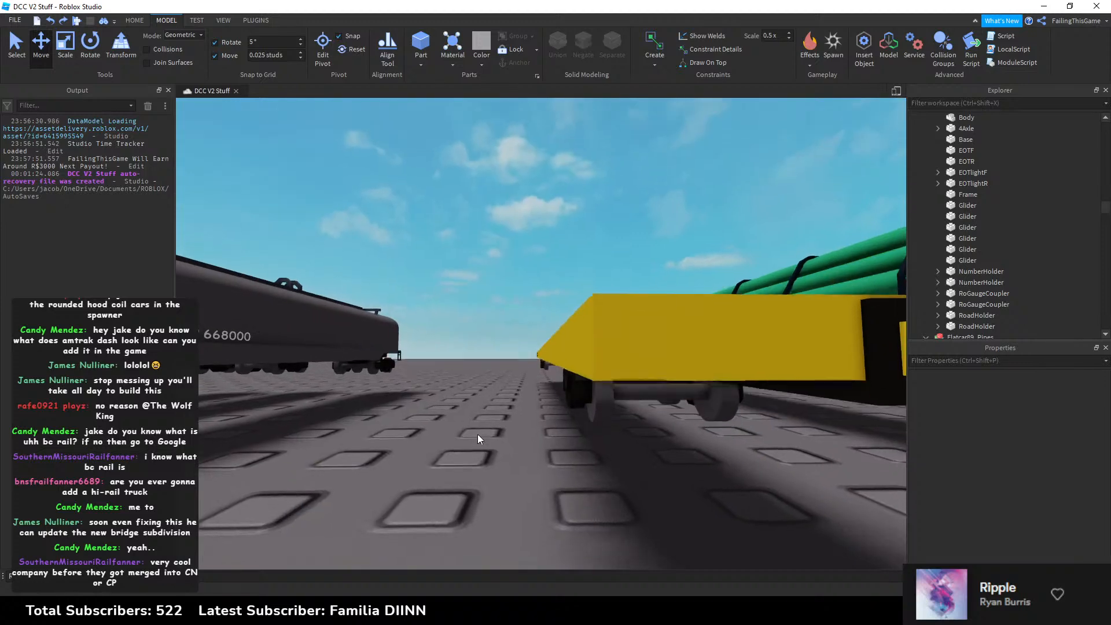
pyautogui.press('d')
pyautogui.press('d')
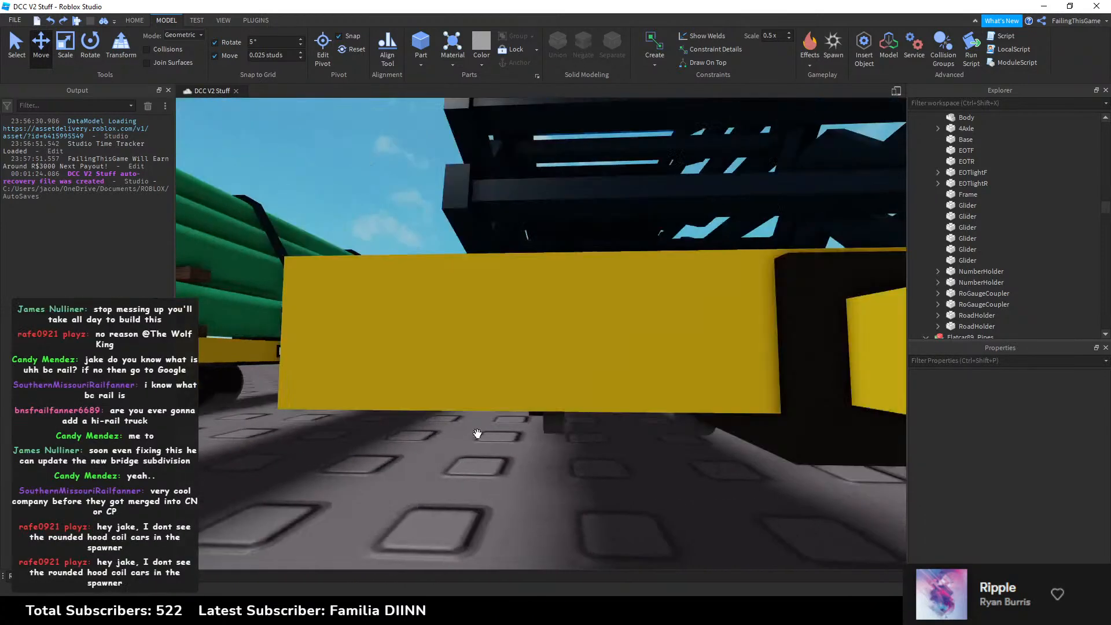
pyautogui.press('e')
pyautogui.moveTo(477, 434); pyautogui.dragTo(478, 434, button='right')
pyautogui.press('d')
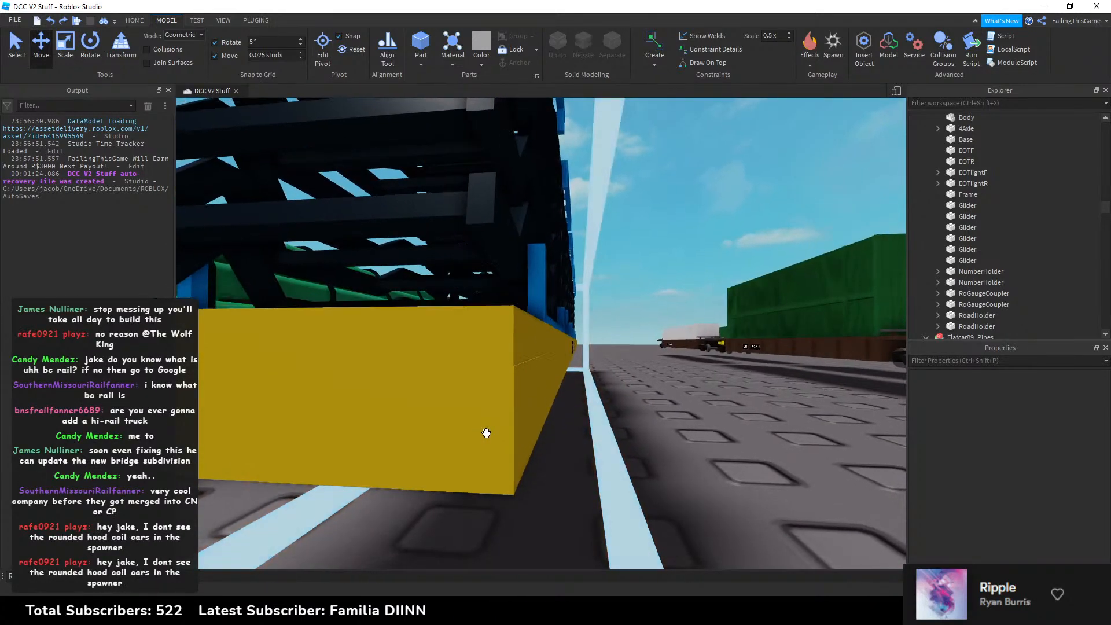
# Step: Try editing the size of the Flatcar89_FrameLoad Body, check both edges, and undo the change
pyautogui.click(484, 434)
pyautogui.scroll(-3, 987, 446)
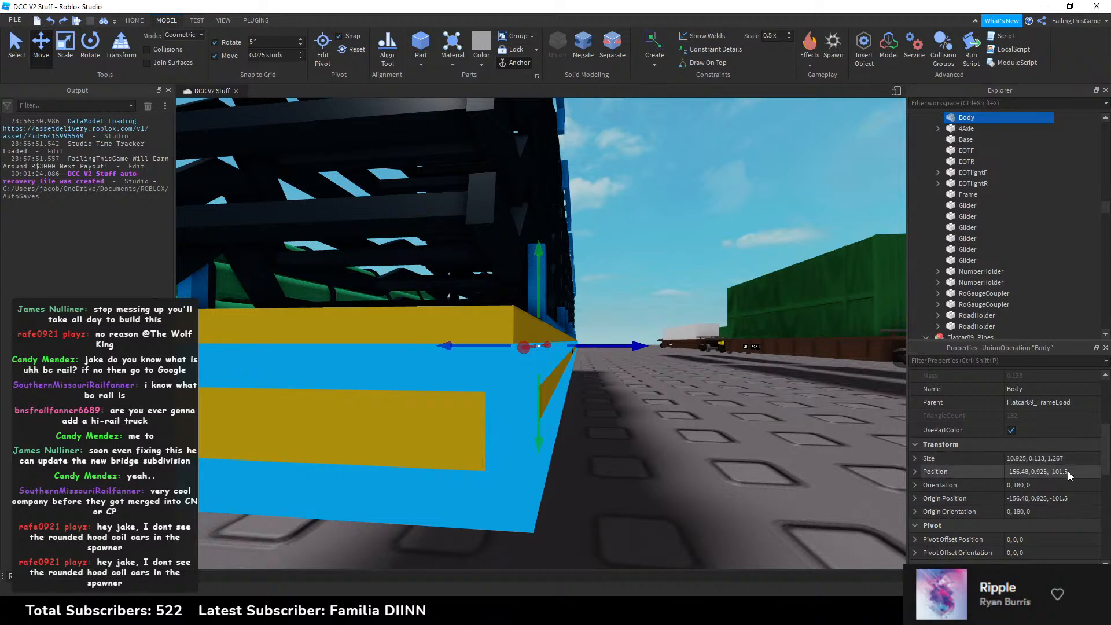
pyautogui.click(1085, 458)
pyautogui.doubleClick(1085, 459)
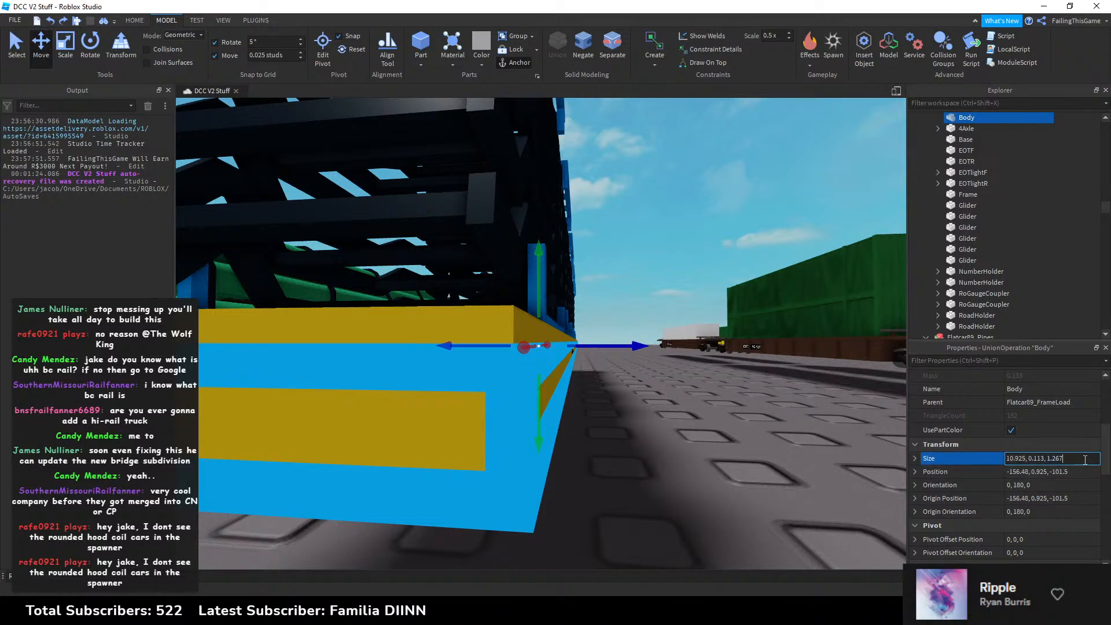
pyautogui.press('Return')
pyautogui.click(617, 403)
pyautogui.press('q')
pyautogui.press('a')
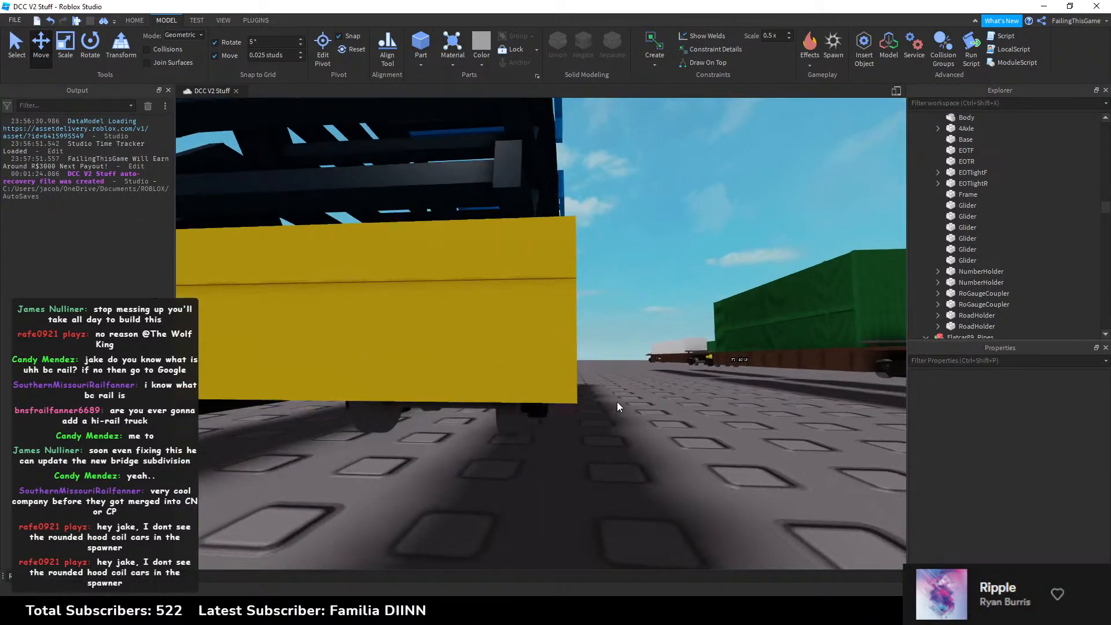
pyautogui.press('a')
pyautogui.moveTo(503, 389); pyautogui.dragTo(511, 383, button='right')
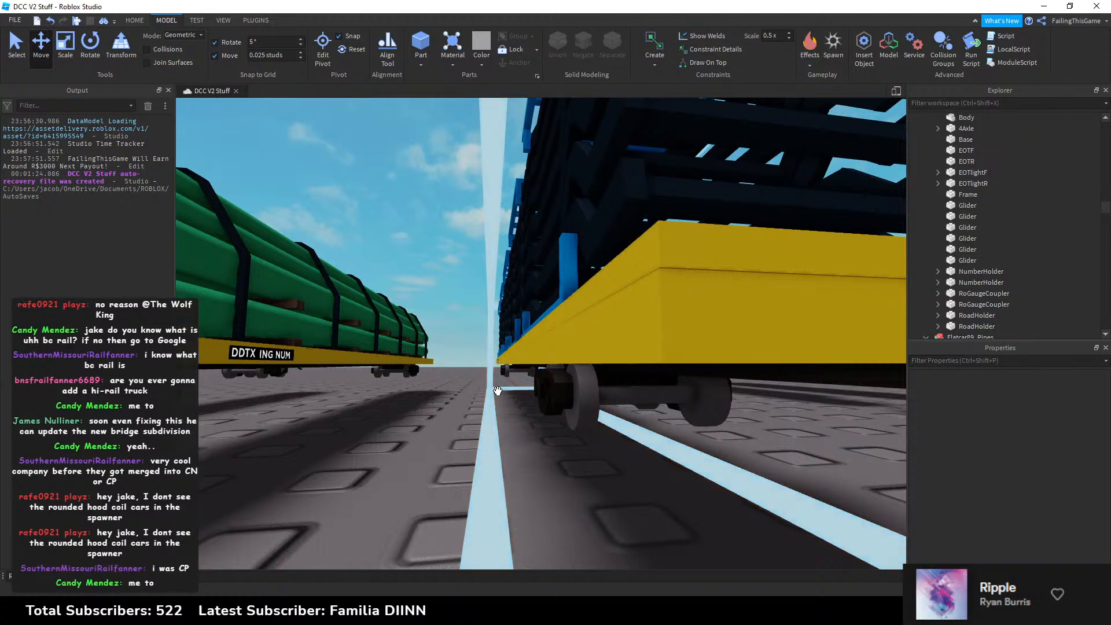
pyautogui.hotkey('ctrl', 'z')
# Step: Set the position of the Flatcar89_FrameLoad Body to -156.48, 0.925, -101.499
pyautogui.click(443, 428)
pyautogui.press('d')
pyautogui.moveTo(542, 325); pyautogui.dragTo(542, 325, button='right')
pyautogui.press('s')
pyautogui.press('a')
pyautogui.press('w')
pyautogui.press('s')
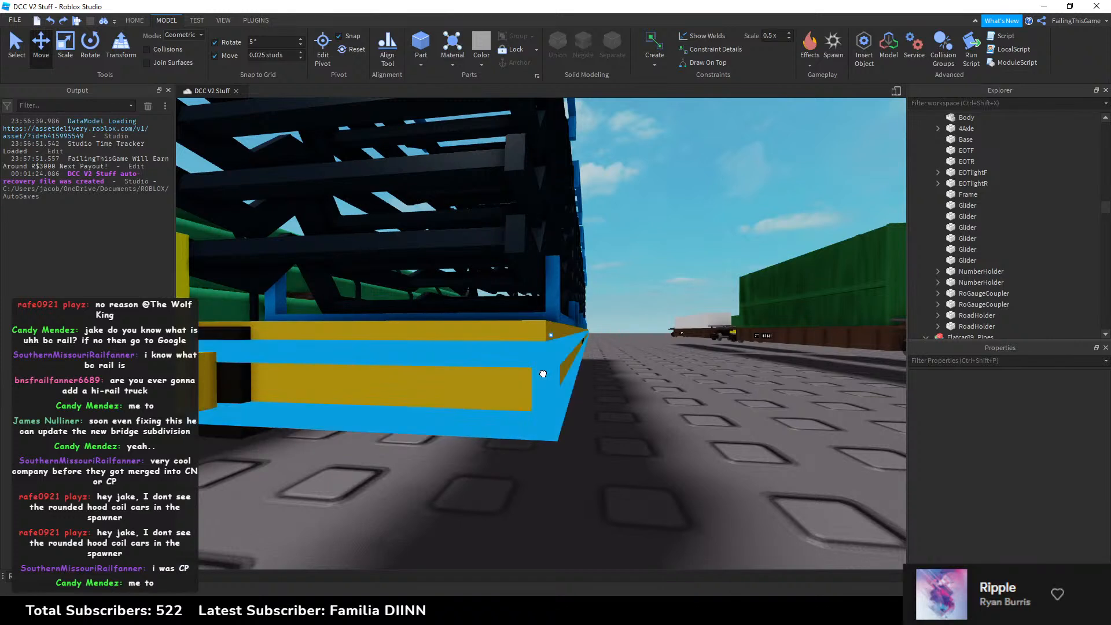
pyautogui.keyDown('alt'); pyautogui.click(541, 372); pyautogui.keyUp('alt')
pyautogui.scroll(-2, 1018, 457)
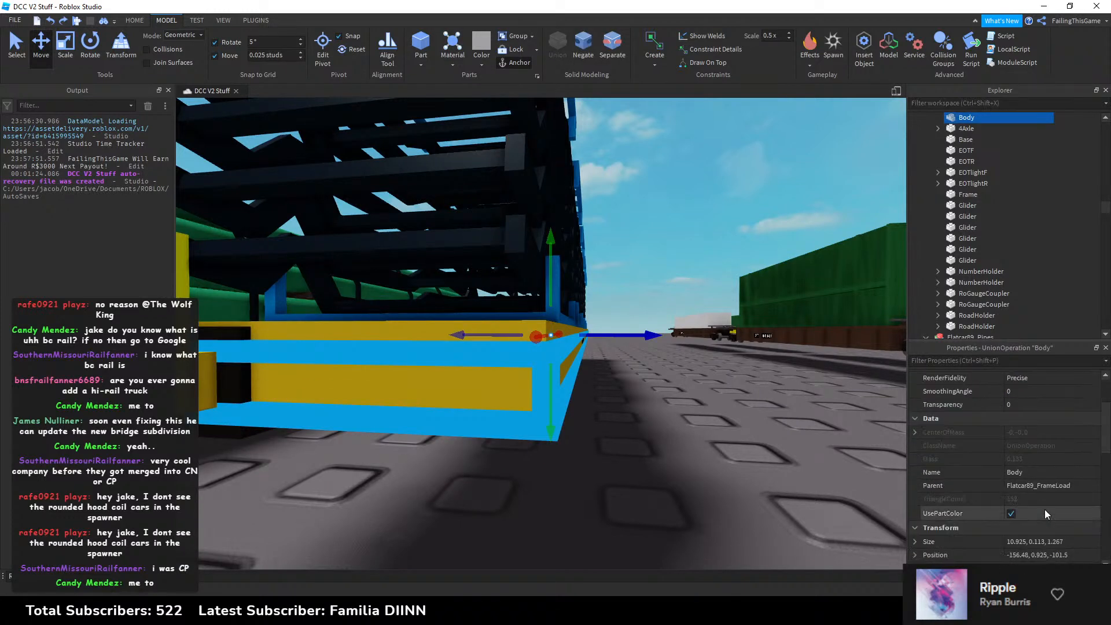
pyautogui.click(1076, 554)
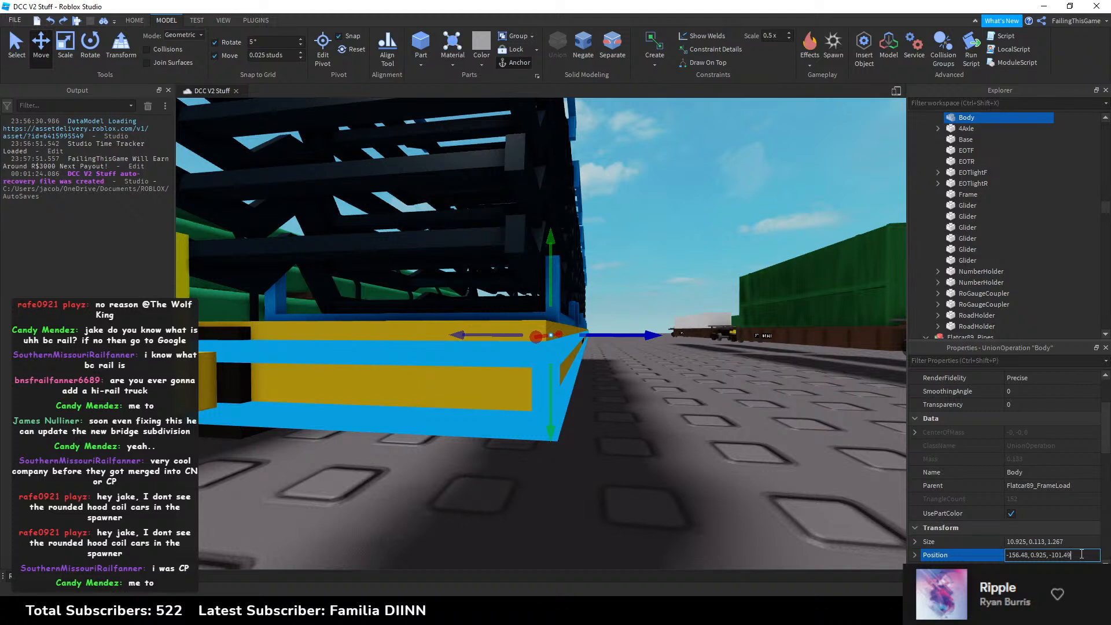
pyautogui.press('Return')
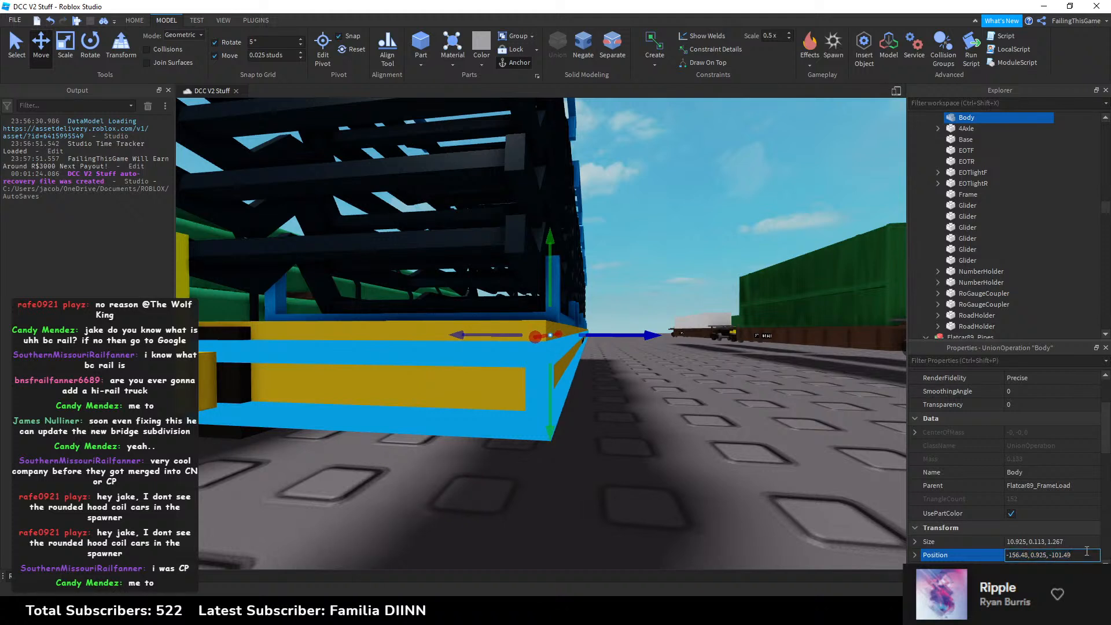
pyautogui.press('Return')
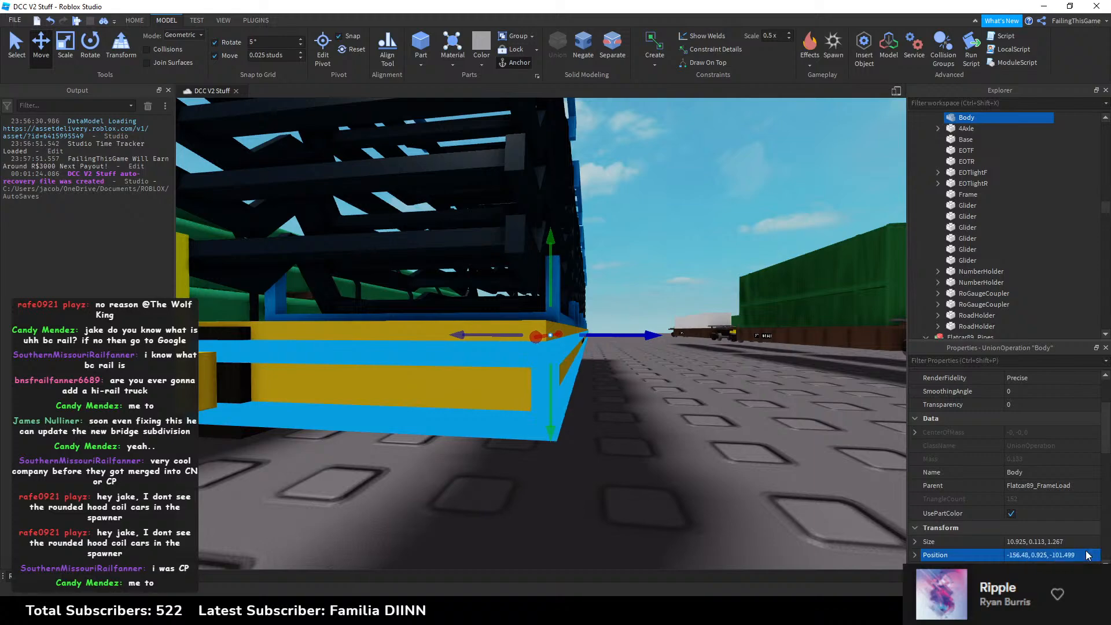
pyautogui.click(673, 414)
# Step: Switch to That Place With No Name and move TrainMasterFolder from ServerStorage into Workspace
pyautogui.press('s')
pyautogui.moveTo(673, 413); pyautogui.dragTo(616, 356, button='right')
pyautogui.press('a')
pyautogui.press('s')
pyautogui.moveTo(469, 187); pyautogui.dragTo(620, 328)
pyautogui.click(752, 612)
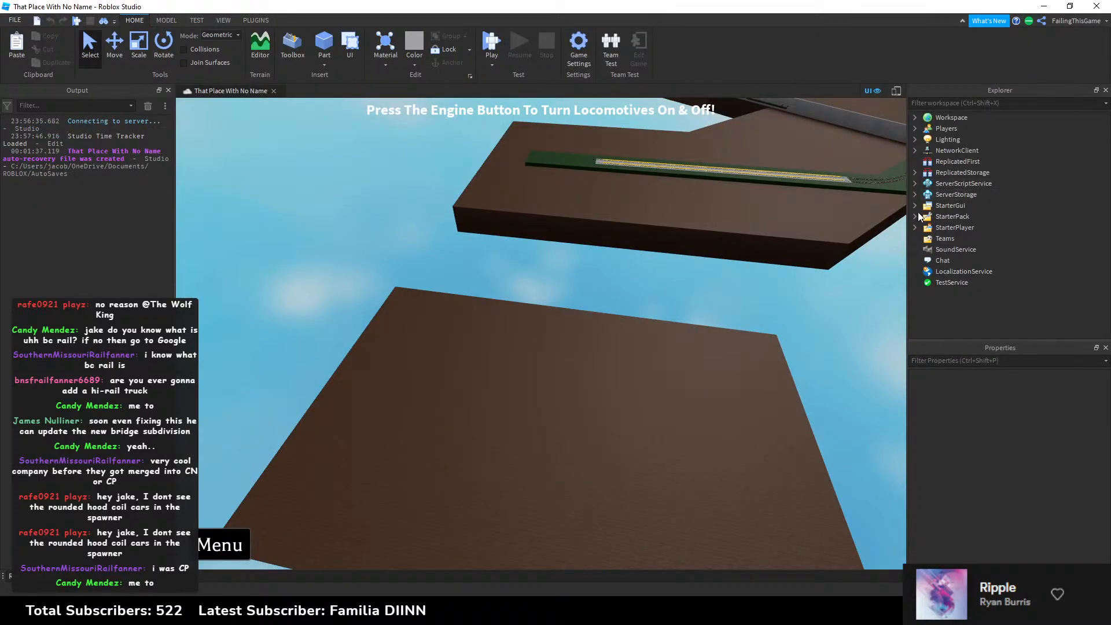
pyautogui.click(915, 194)
pyautogui.moveTo(983, 238); pyautogui.dragTo(943, 120)
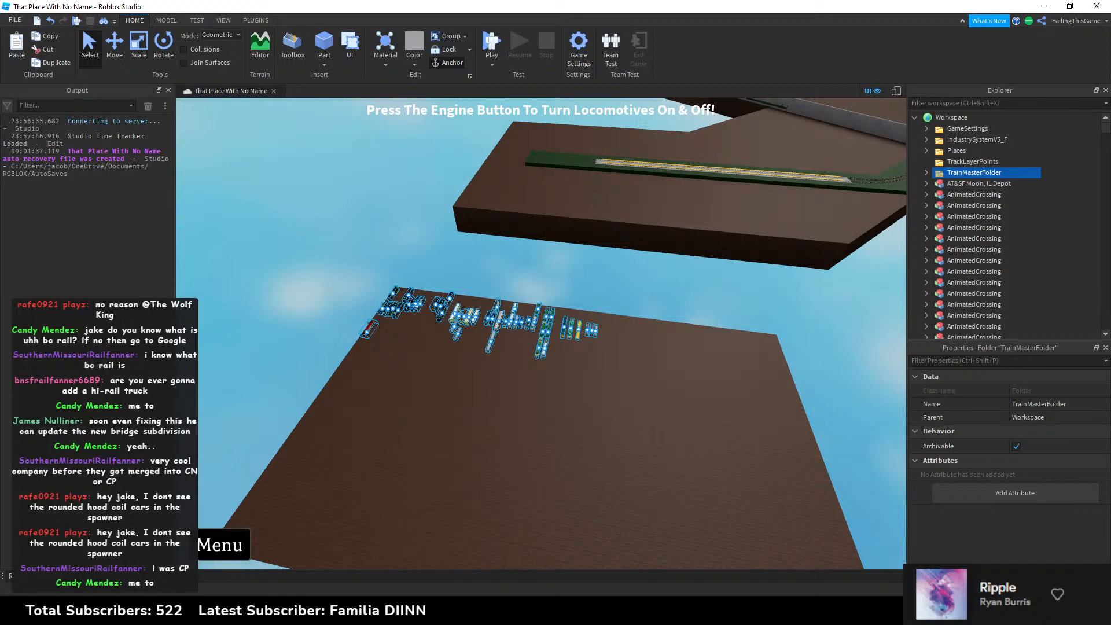
# Step: Return to DCC V2 Stuff and rename the CoilCar_NoHood model nearest the empty flatcar to CoilCar_RoundHood
pyautogui.hotkey('alt', 'Tab')
pyautogui.click(509, 382)
pyautogui.press('a')
pyautogui.click(489, 291)
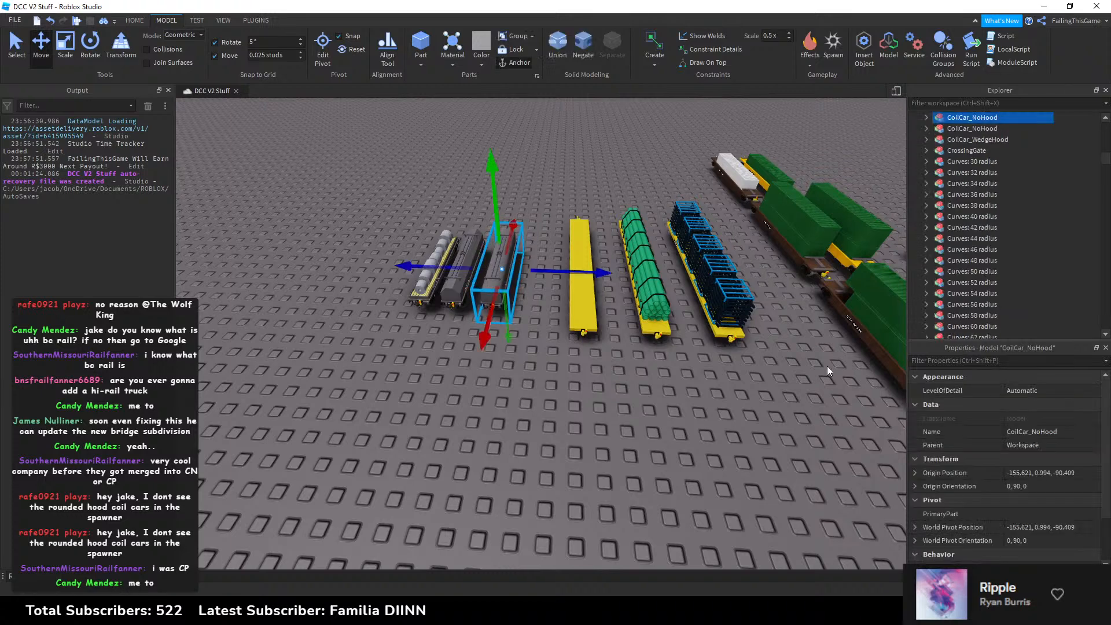
pyautogui.click(1034, 432)
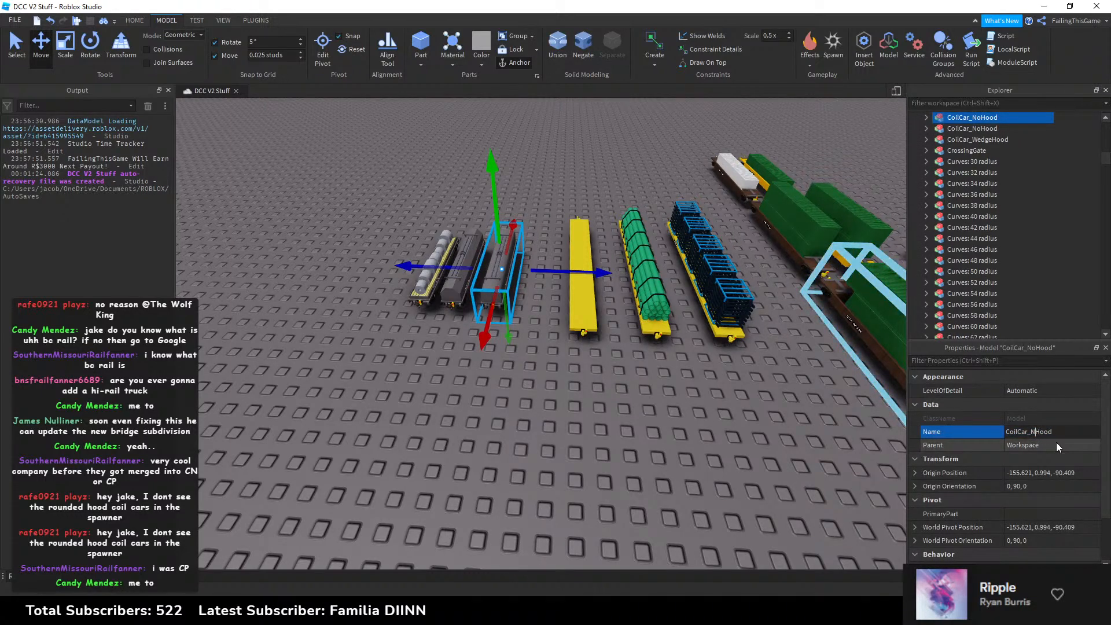
pyautogui.press('BackSpace')
pyautogui.write('Round')
pyautogui.press('Return')
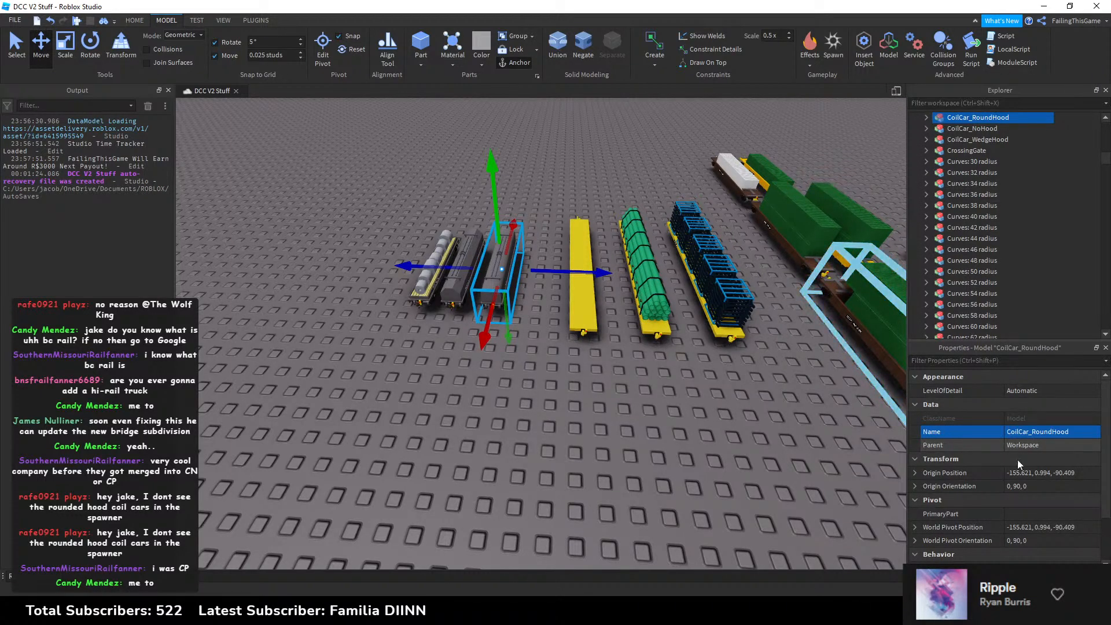
pyautogui.click(558, 454)
# Step: Delete the old coil cars and 89-foot flatcars from the Cars folder in That Place With No Name
pyautogui.click(850, 612)
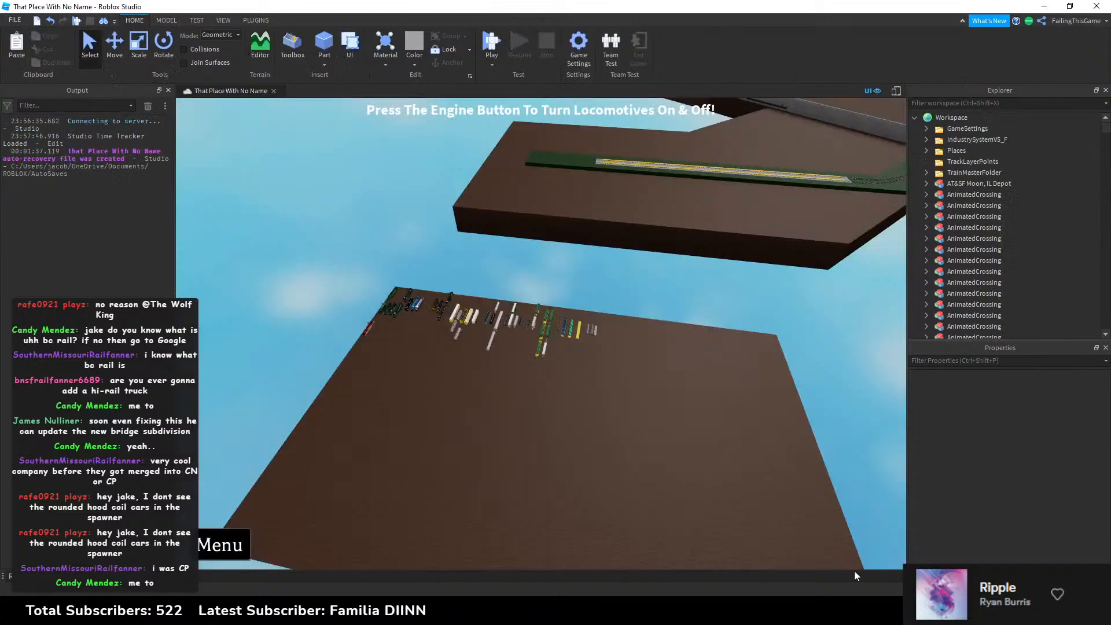
pyautogui.moveTo(608, 370); pyautogui.dragTo(609, 369, button='right')
pyautogui.press('w')
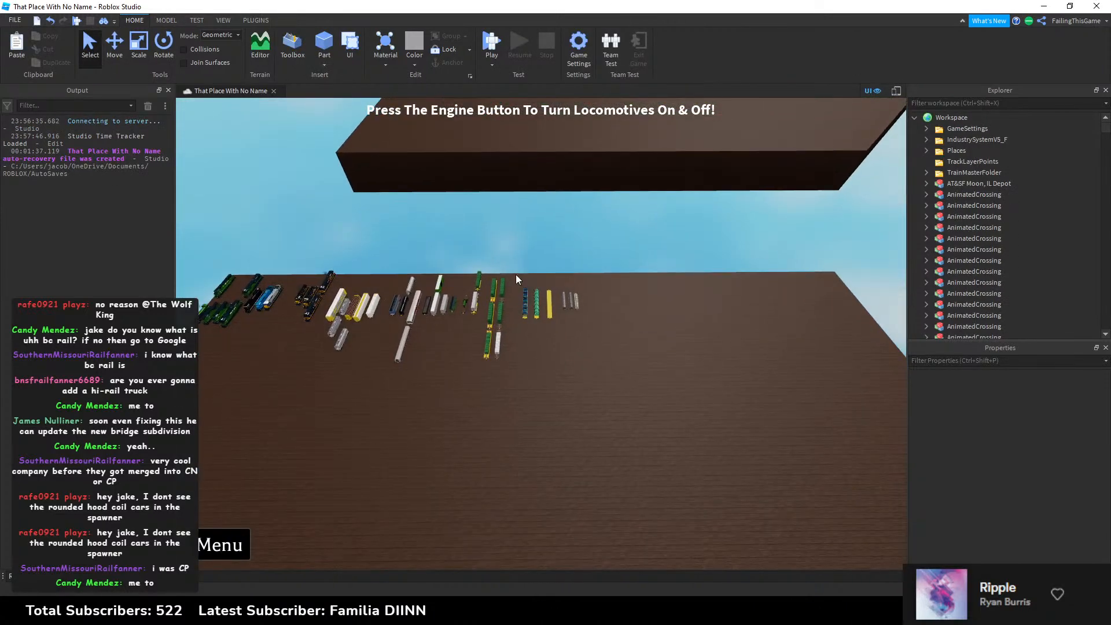
pyautogui.moveTo(591, 334); pyautogui.dragTo(515, 272)
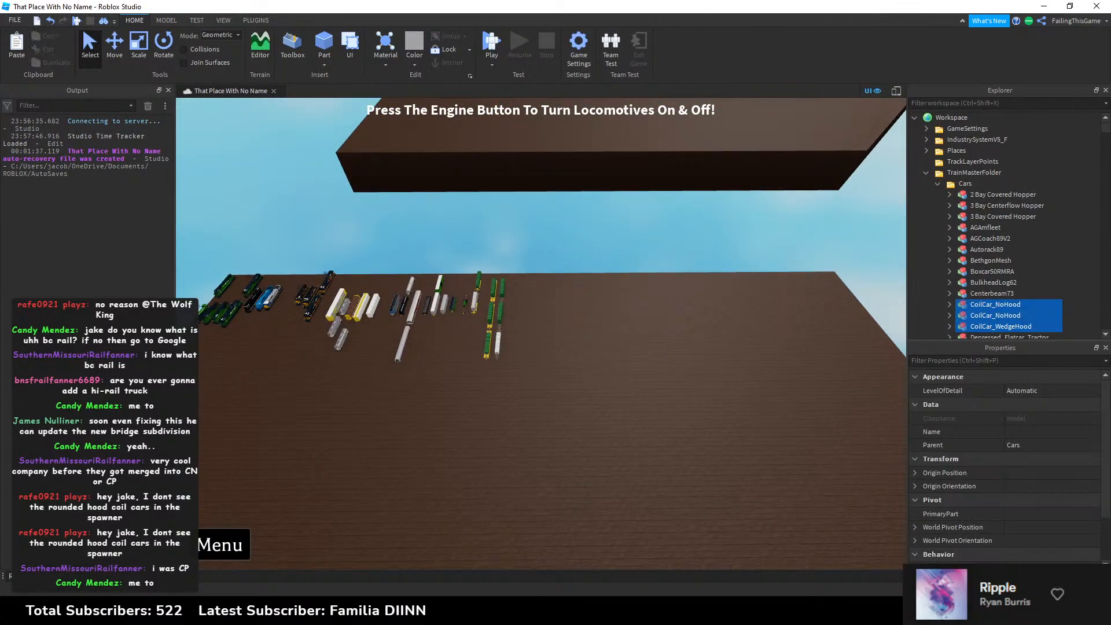
# Step: Copy the three coil cars and three 89-foot flatcars from DCC V2 Stuff and paste them into That Place With No Name
pyautogui.hotkey('alt', 'Tab')
pyautogui.moveTo(404, 193); pyautogui.dragTo(723, 374)
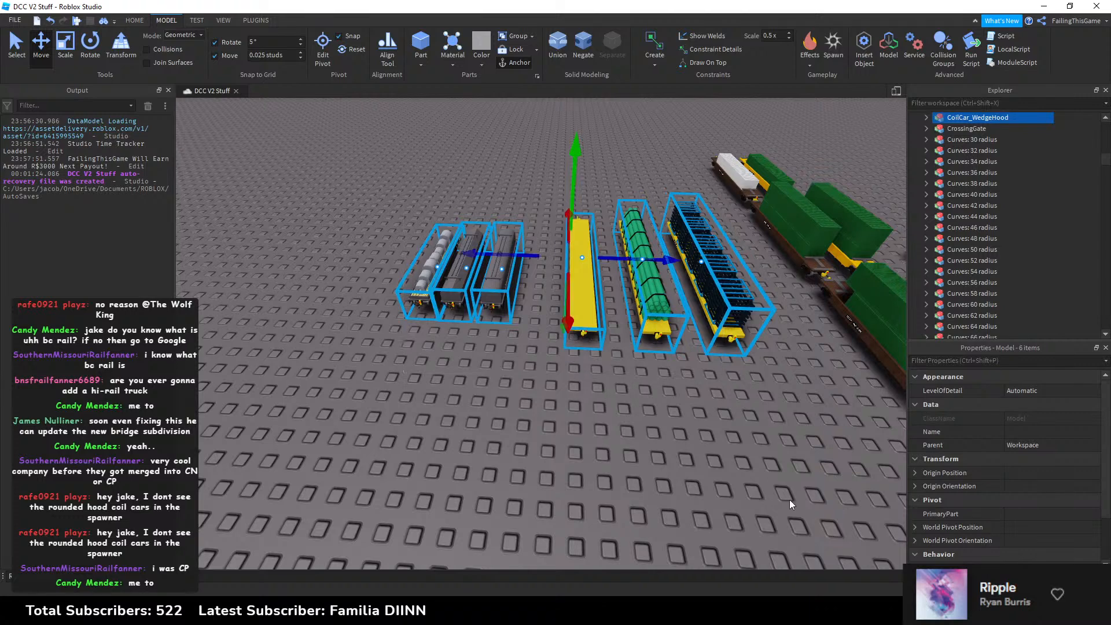
pyautogui.hotkey('alt', 'Tab')
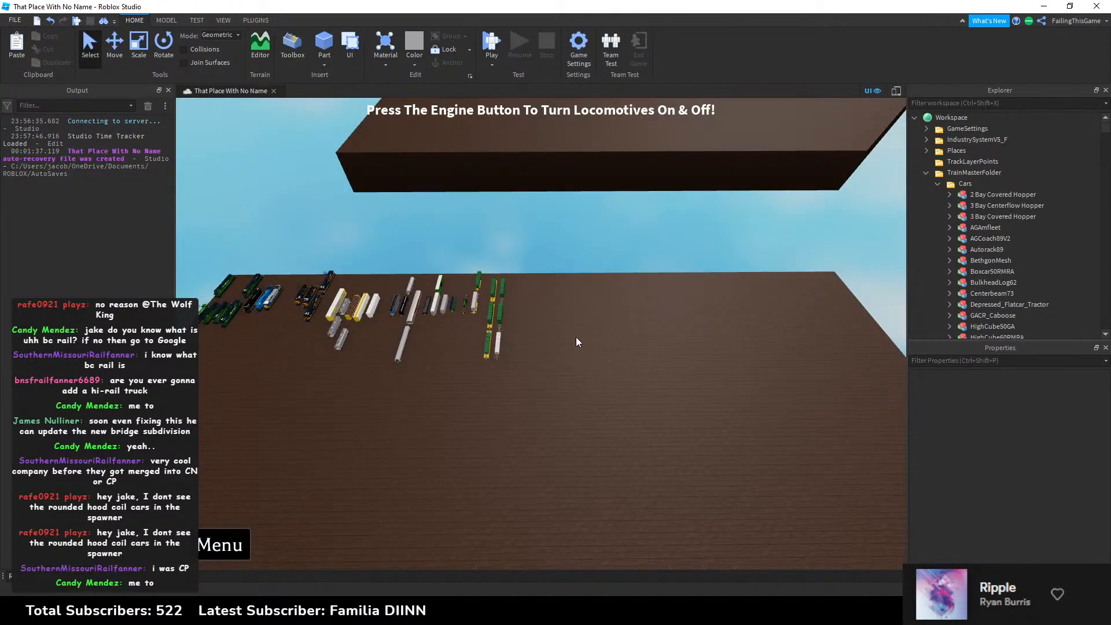
pyautogui.moveTo(576, 338); pyautogui.dragTo(576, 338, button='right')
pyautogui.hotkey('ctrl', 'v')
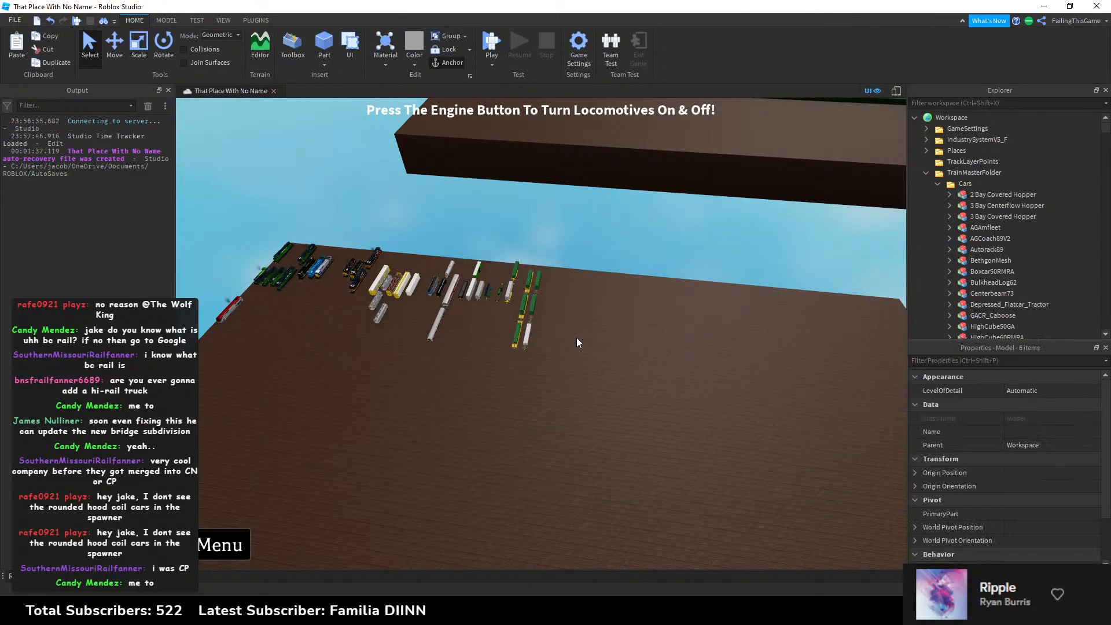
# Step: Move the six pasted cars onto the platform beside the end of the existing rolling stock rows
pyautogui.press('f')
pyautogui.scroll(-5, 603, 351)
pyautogui.moveTo(603, 352); pyautogui.dragTo(605, 321, button='right')
pyautogui.moveTo(605, 321); pyautogui.dragTo(497, 189)
pyautogui.press('w')
pyautogui.press('w')
pyautogui.press('f')
pyautogui.moveTo(565, 342); pyautogui.dragTo(534, 355)
pyautogui.press('w')
pyautogui.press('w')
pyautogui.press('s')
pyautogui.moveTo(527, 355); pyautogui.dragTo(509, 375, button='right')
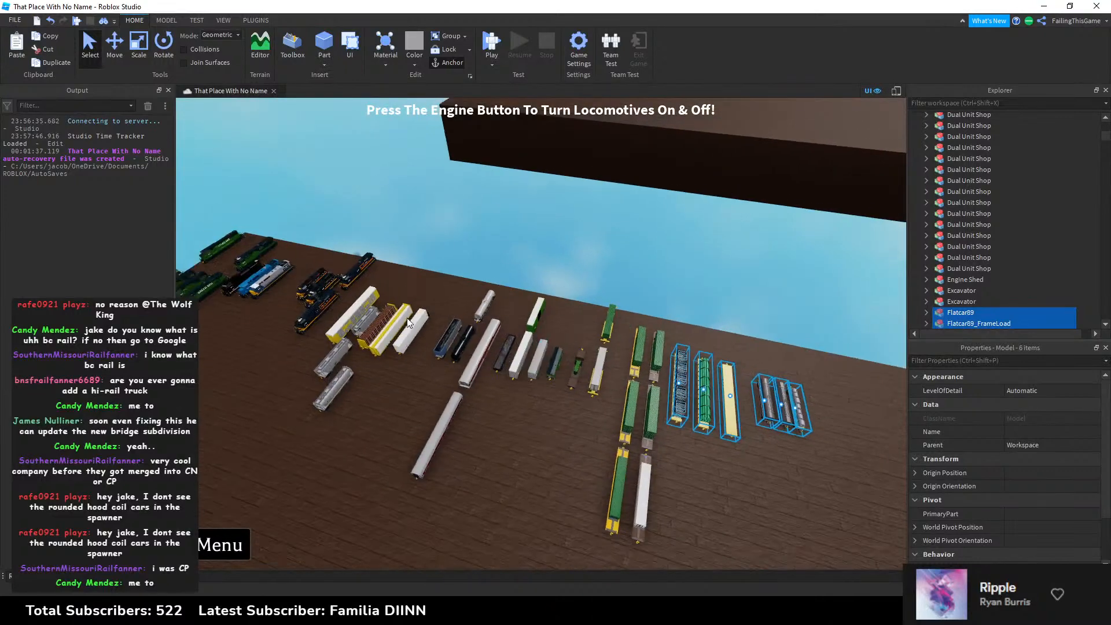
# Step: Cut the six new cars from Workspace and paste them into the Cars folder of TrainMasterFolder
pyautogui.hotkey('ctrl', 'x')
pyautogui.click(383, 322)
pyautogui.scroll(4, 960, 176)
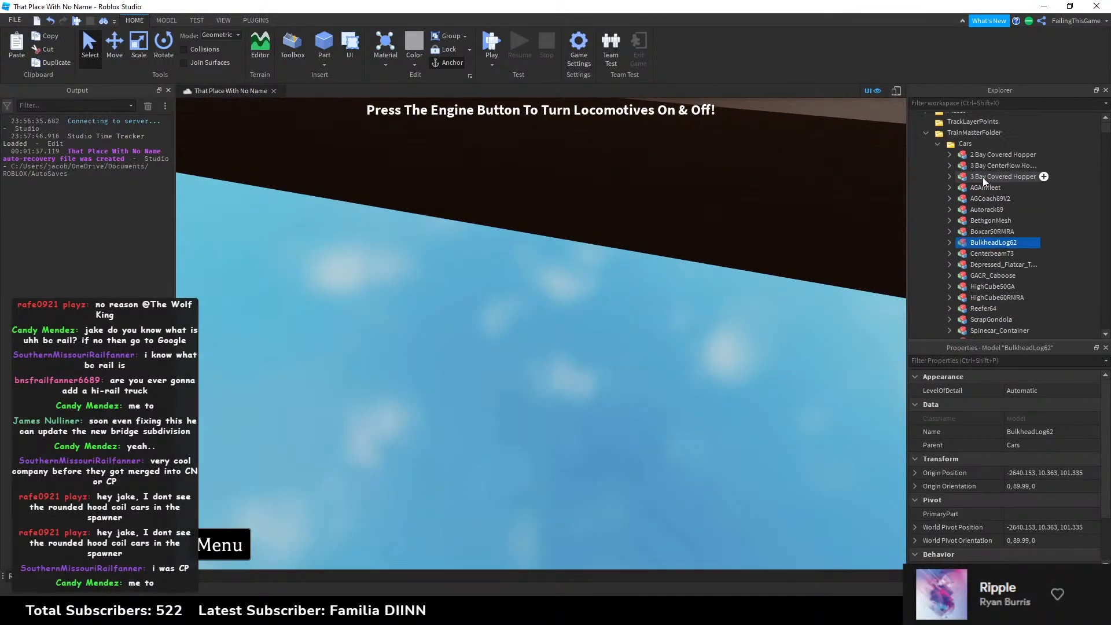
pyautogui.click(964, 145)
pyautogui.rightClick(964, 151)
pyautogui.click(984, 182)
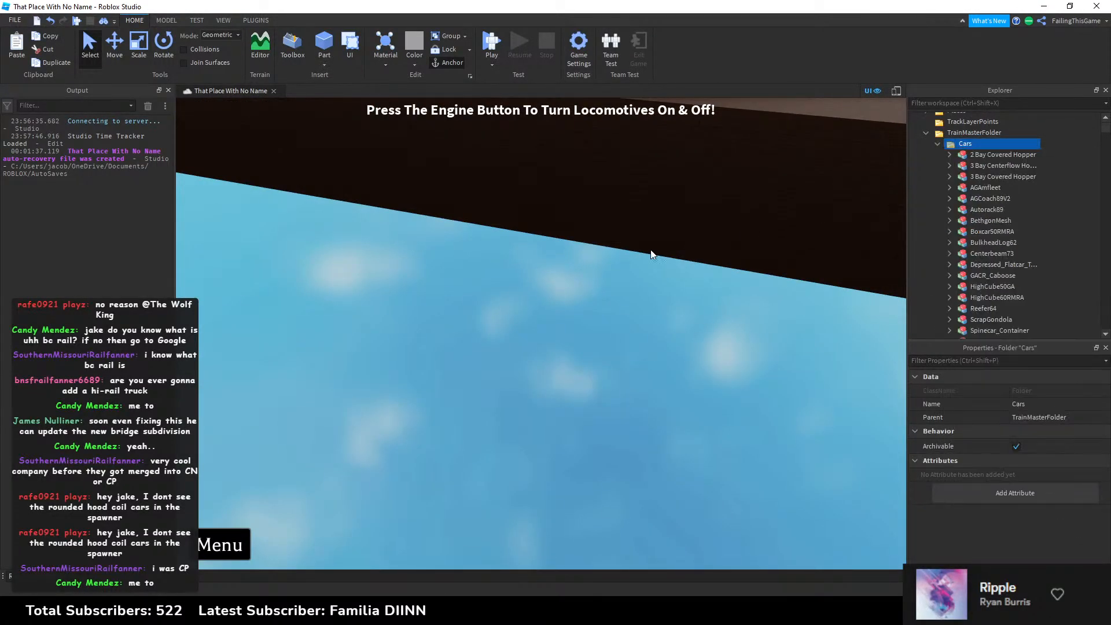
pyautogui.press('f')
pyautogui.scroll(-10, 619, 273)
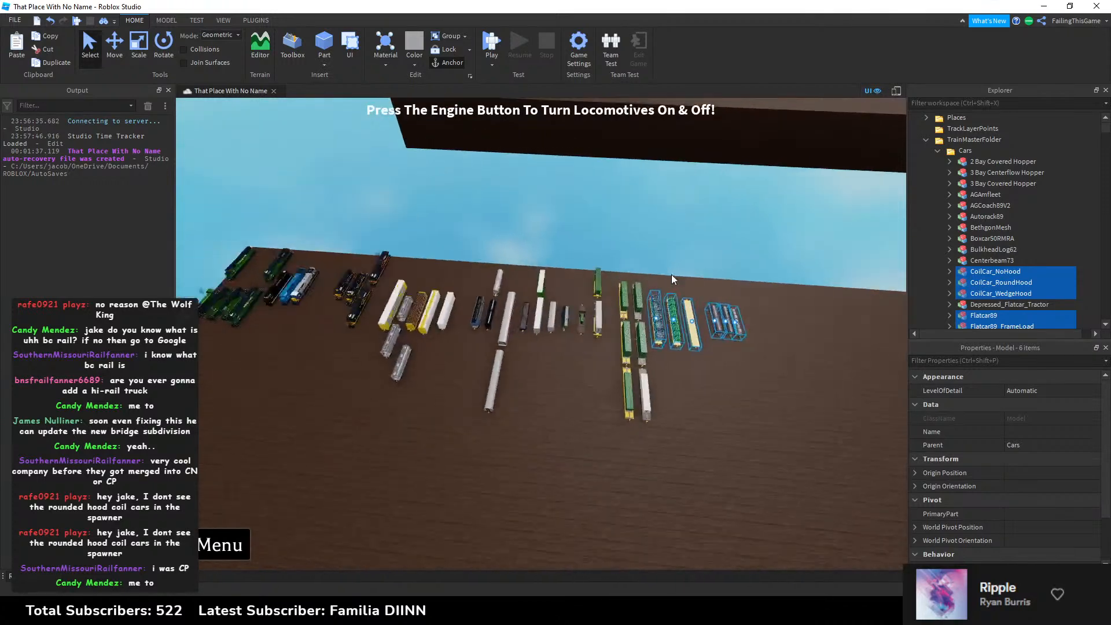
# Step: Move TrainMasterFolder from Workspace back into ServerStorage
pyautogui.click(949, 142)
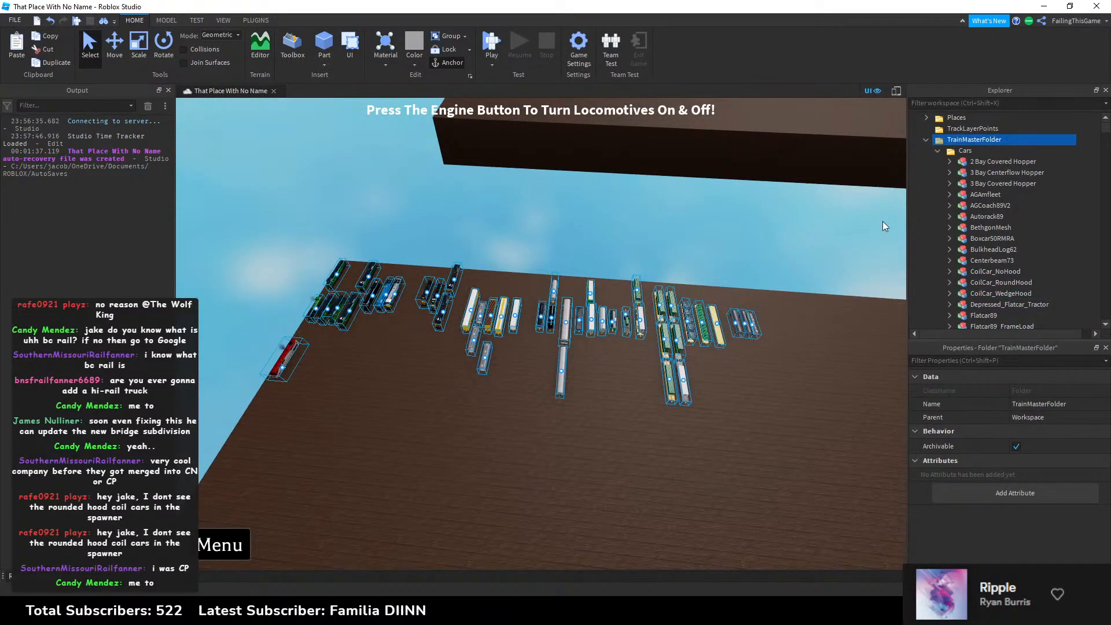
pyautogui.press('Delete')
pyautogui.scroll(3, 969, 198)
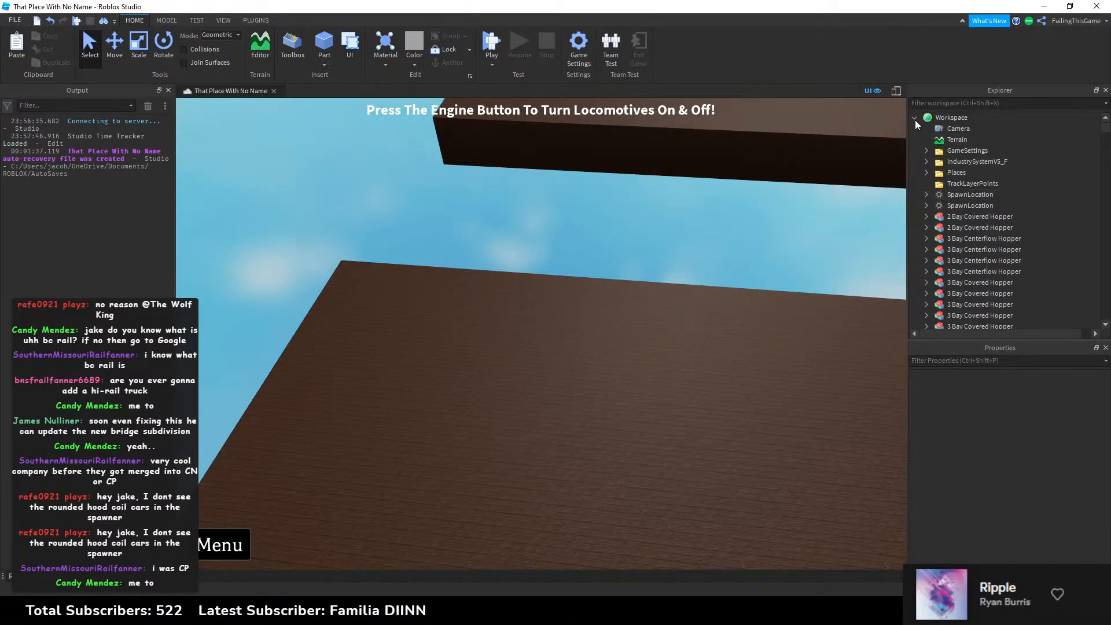
pyautogui.click(915, 119)
pyautogui.doubleClick(927, 195)
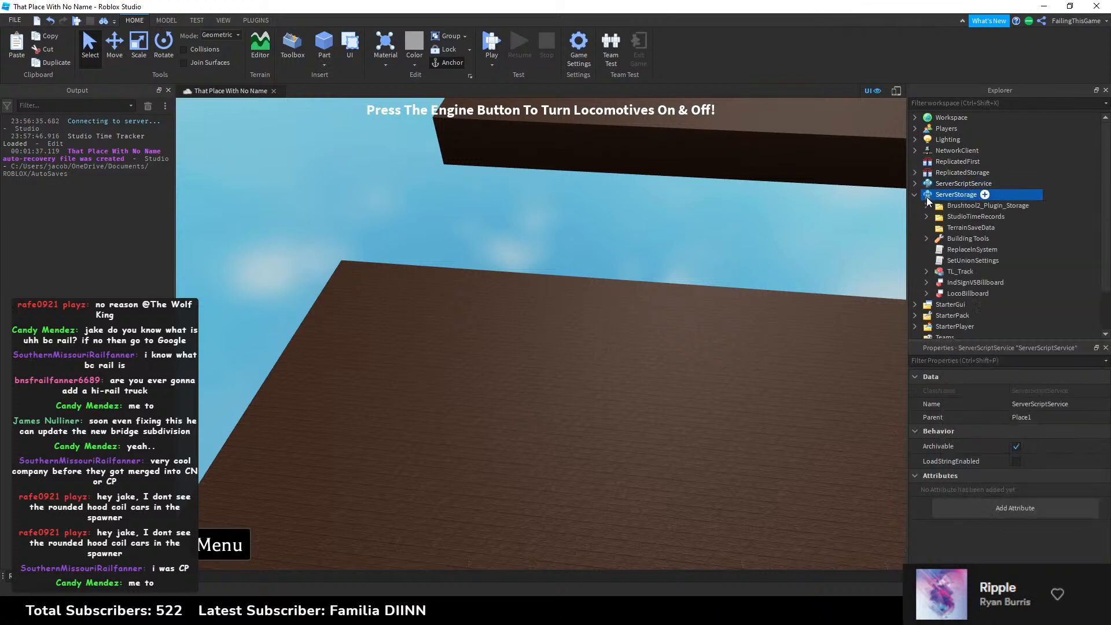
pyautogui.rightClick(927, 200)
pyautogui.click(954, 236)
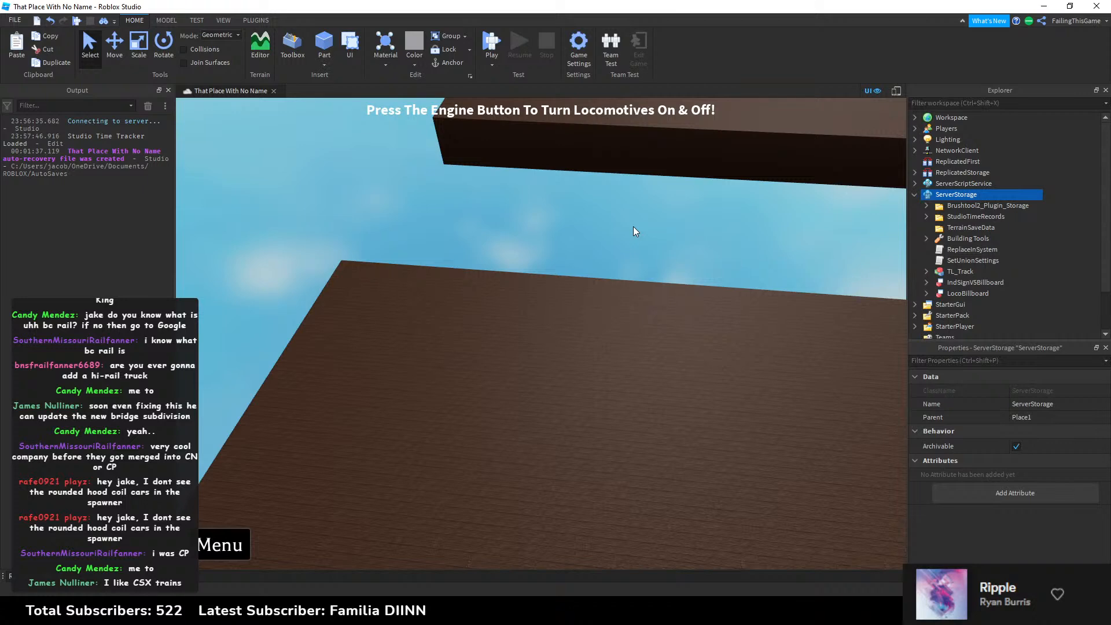
pyautogui.hotkey('ctrl', 'shift', 'v')
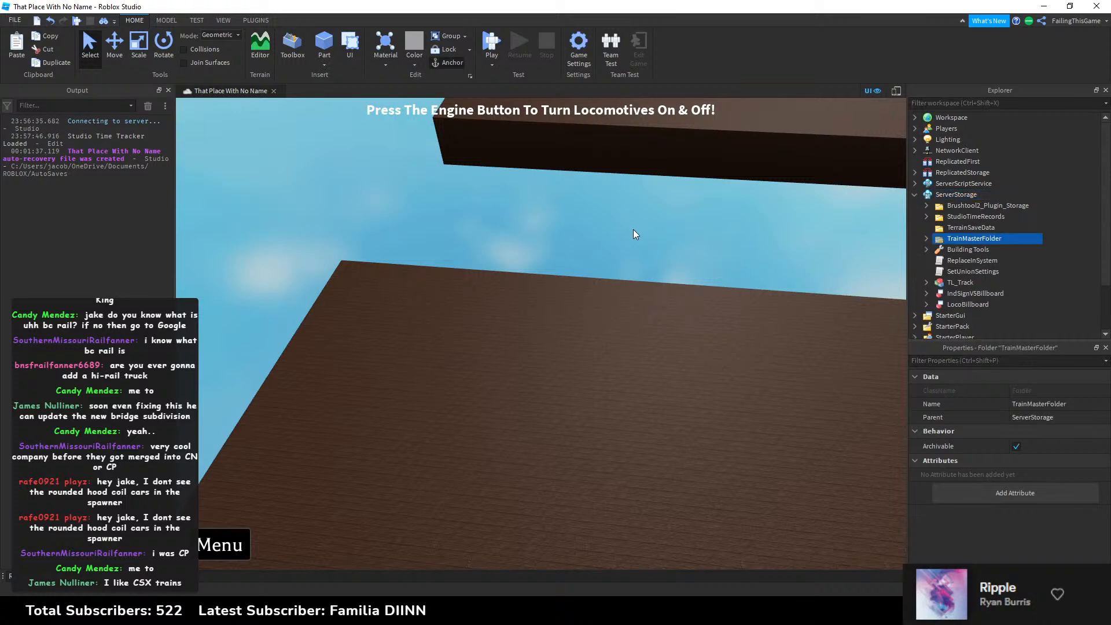
pyautogui.click(669, 227)
pyautogui.moveTo(704, 255); pyautogui.dragTo(704, 256, button='right')
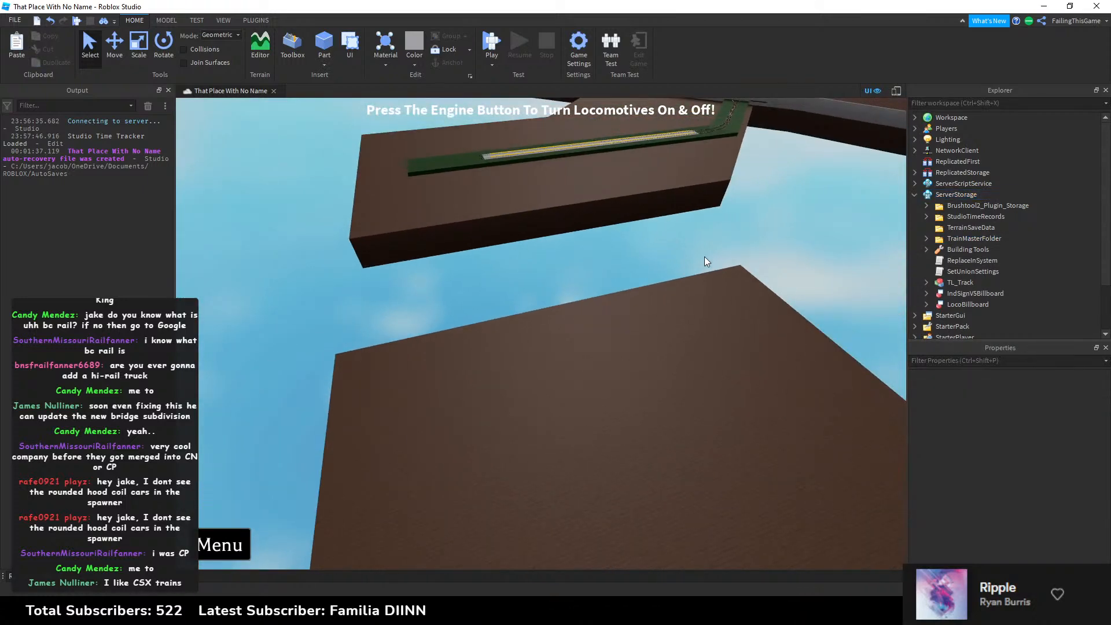
# Step: Switch to DCC V2 Stuff and save the place to Roblox
pyautogui.hotkey('alt', 'Tab')
pyautogui.click(749, 418)
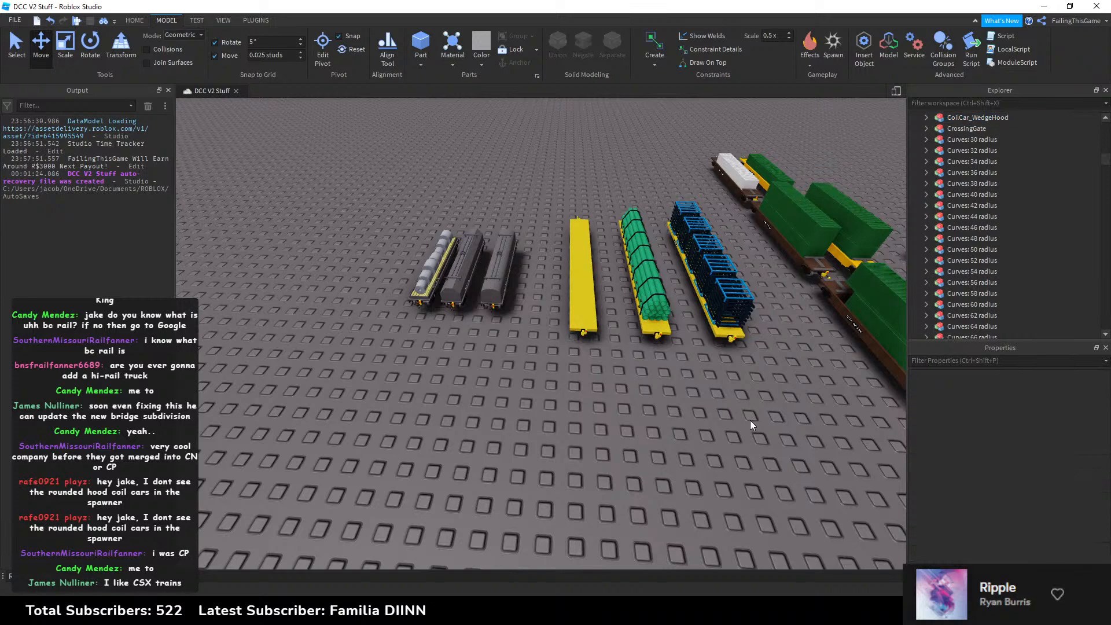
pyautogui.click(16, 20)
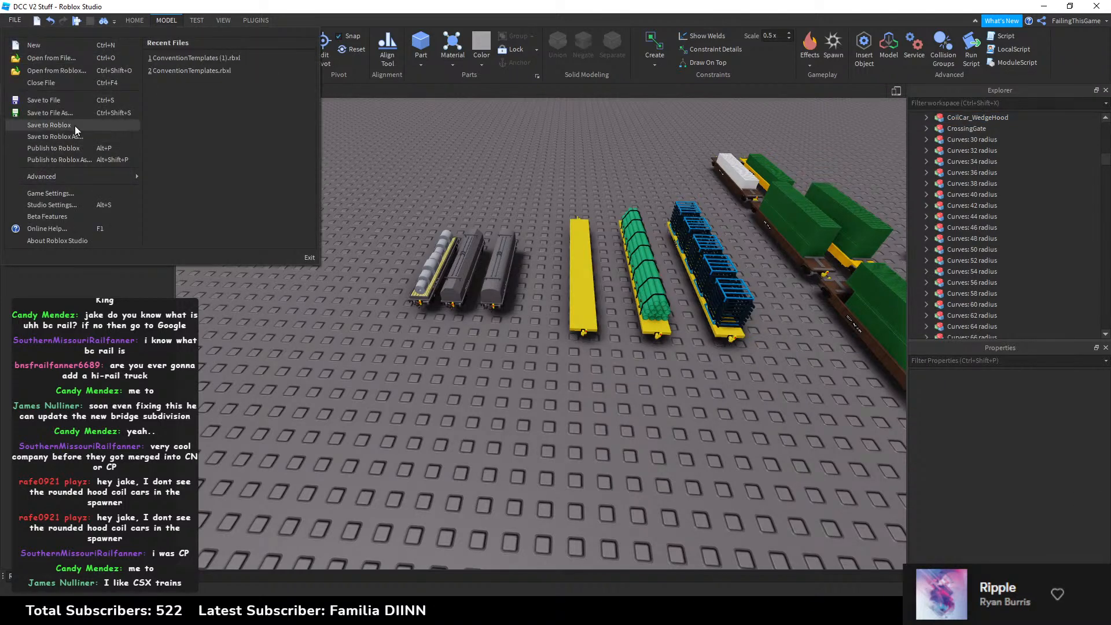
pyautogui.click(75, 126)
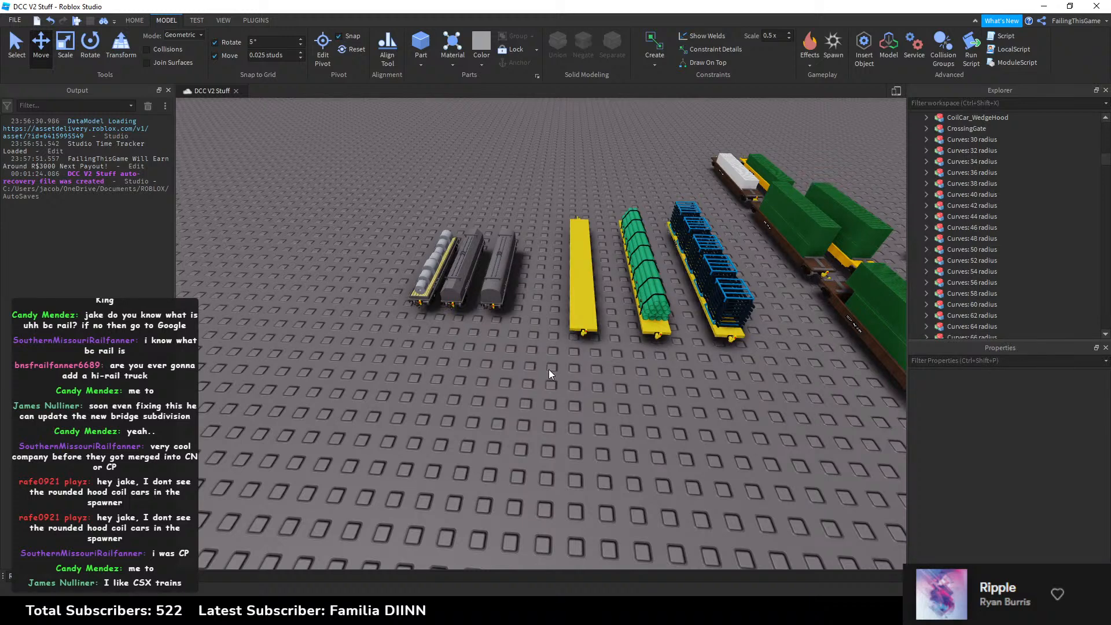
pyautogui.press('d')
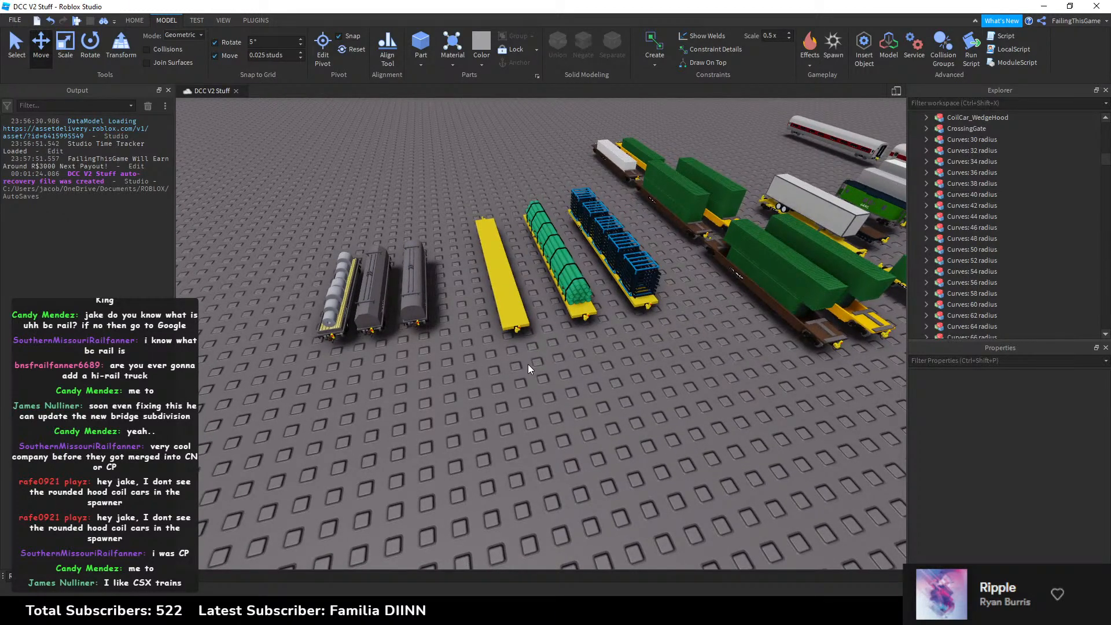
pyautogui.press('s')
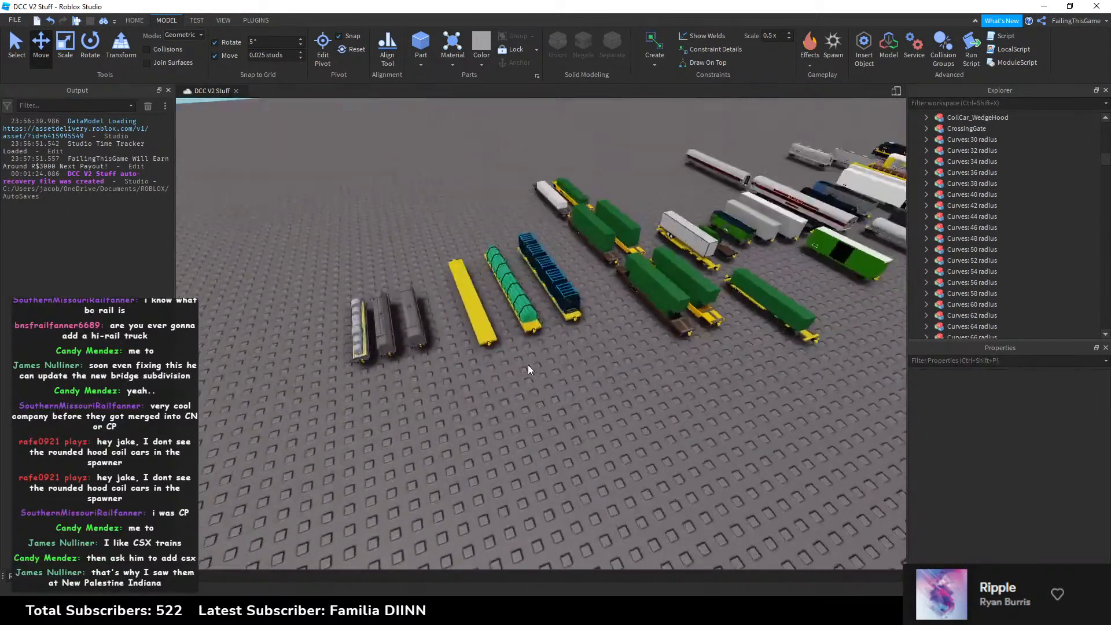
pyautogui.hotkey('ctrl', 's')
# Step: Switch to the browser and launch That Place With No Name from its Roblox game page
pyautogui.hotkey('alt', 'Tab')
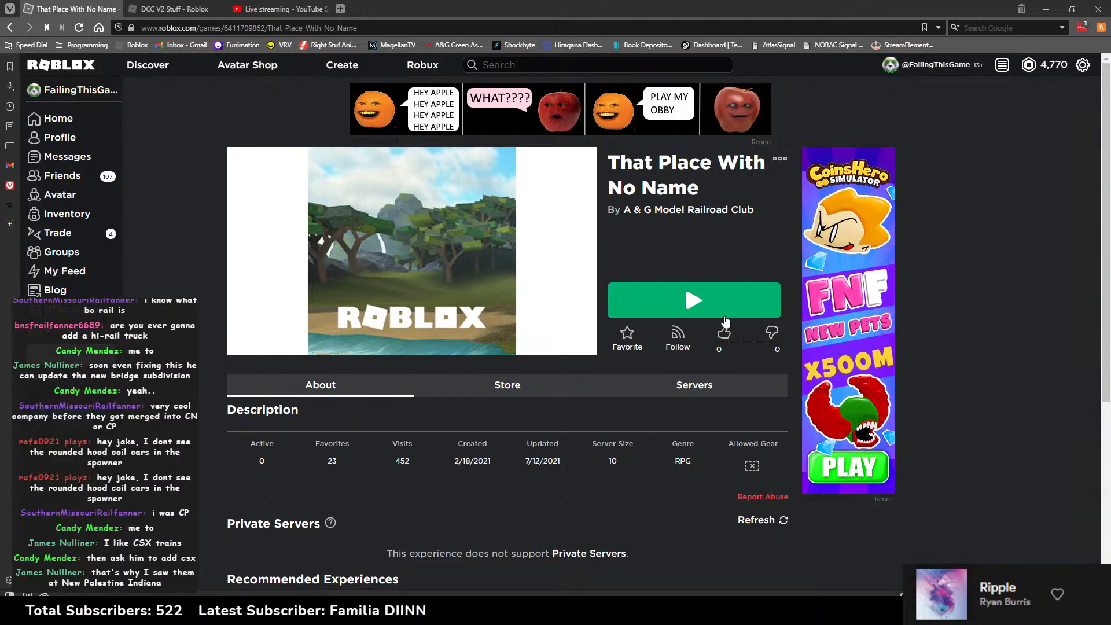
pyautogui.click(726, 308)
pyautogui.click(685, 286)
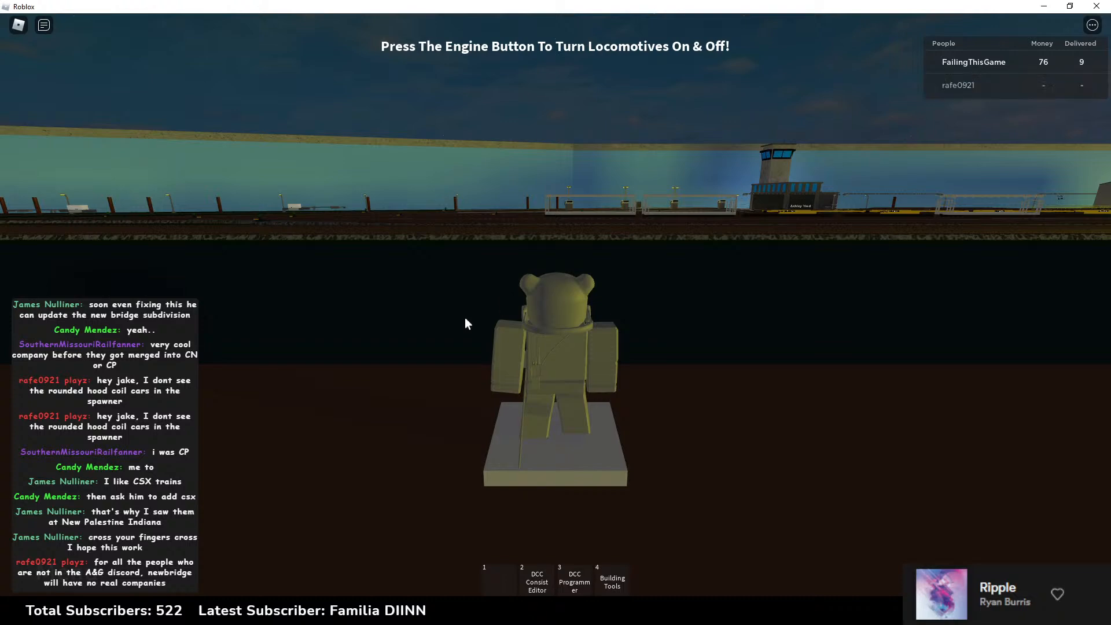
# Step: Spawn an EANR ES44AC LowHead locomotive at MP 44 North, spawn point 1
pyautogui.moveTo(456, 306); pyautogui.dragTo(499, 309, button='right')
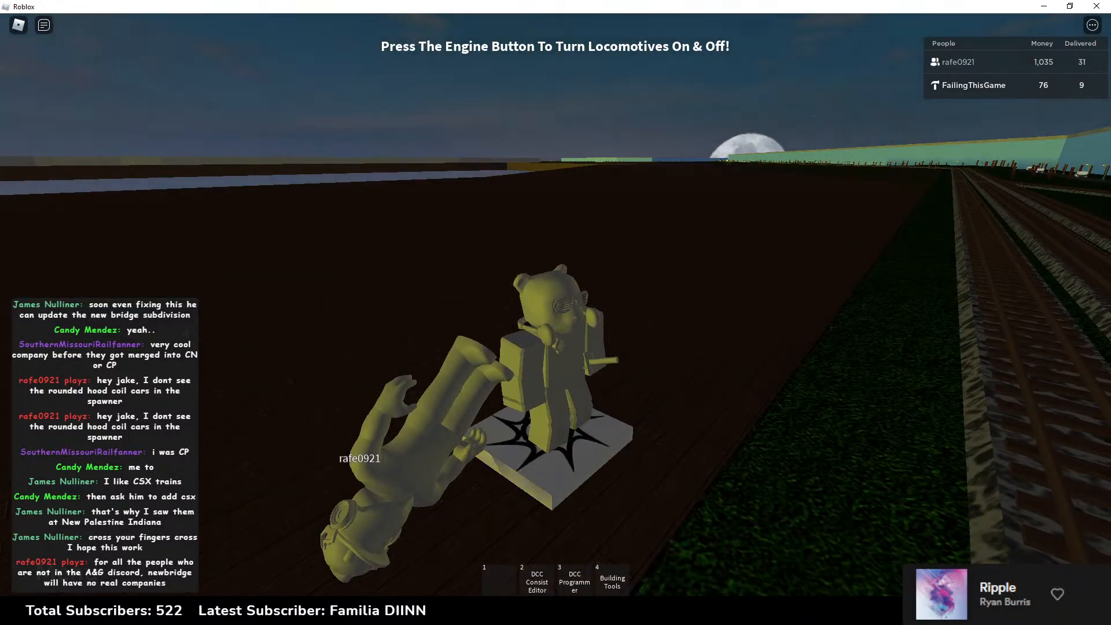
pyautogui.click(57, 573)
pyautogui.click(491, 253)
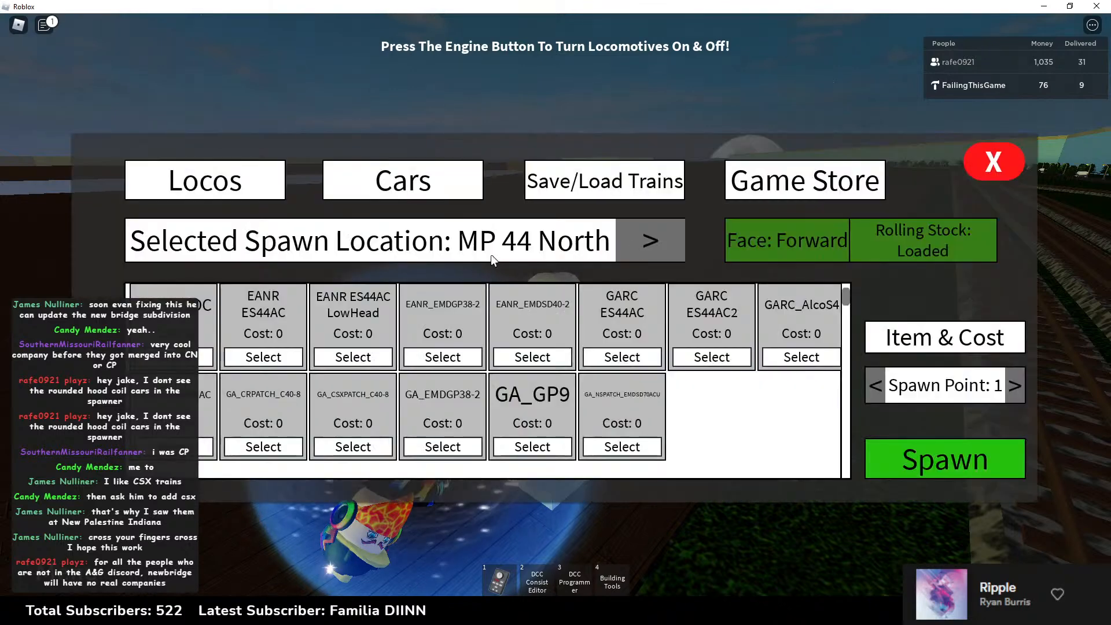
pyautogui.click(352, 357)
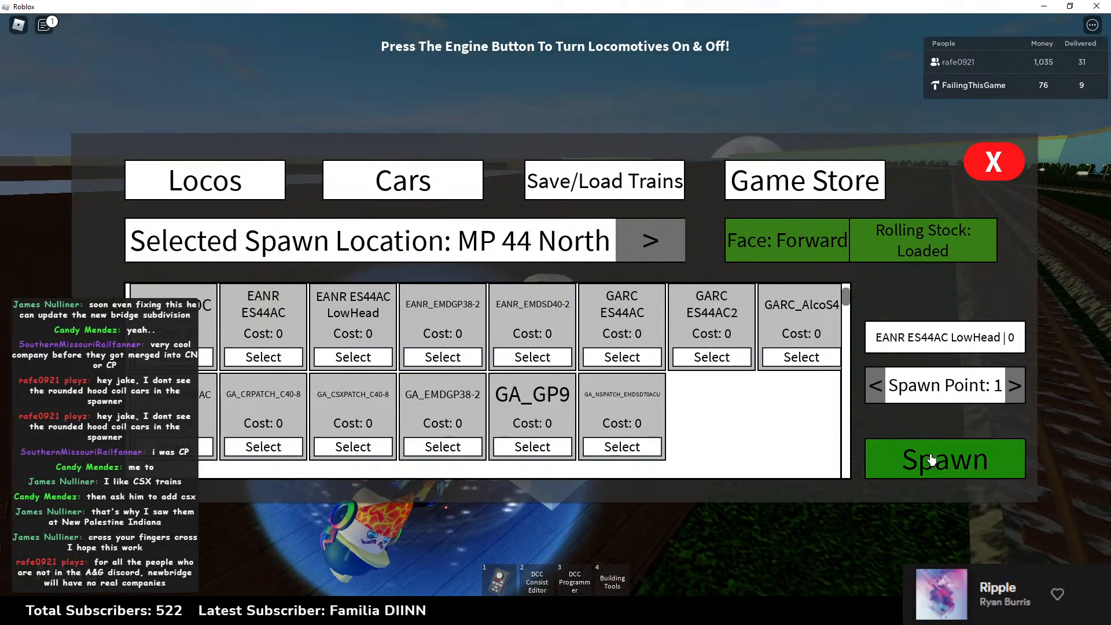
pyautogui.click(958, 461)
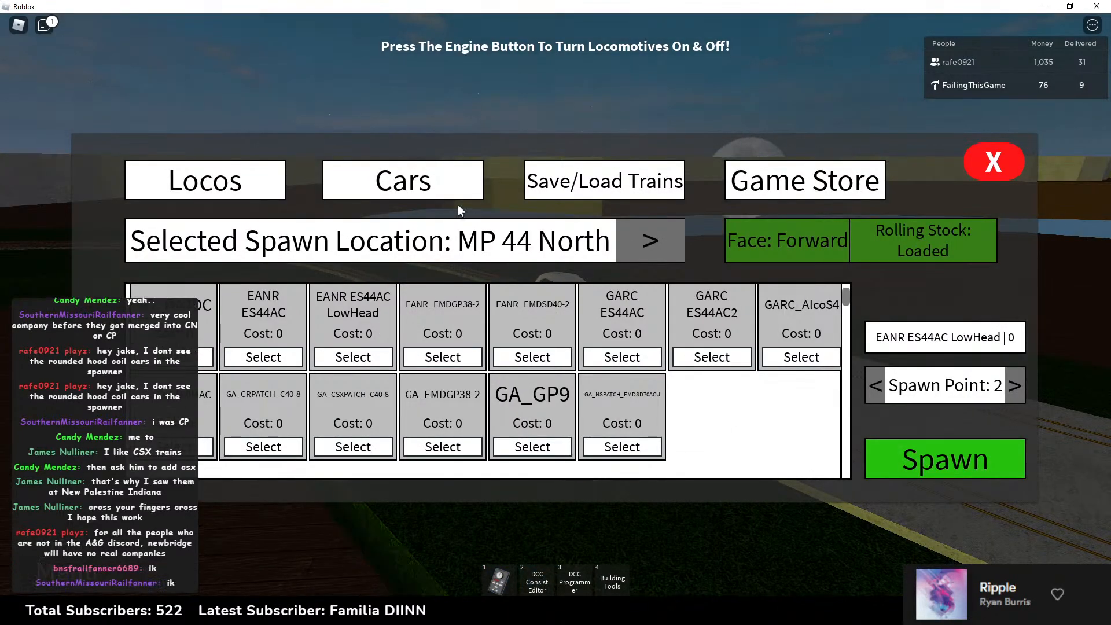
# Step: Spawn a loaded CoilCar_RoundHood at MP 44 North, spawn point 2
pyautogui.click(445, 189)
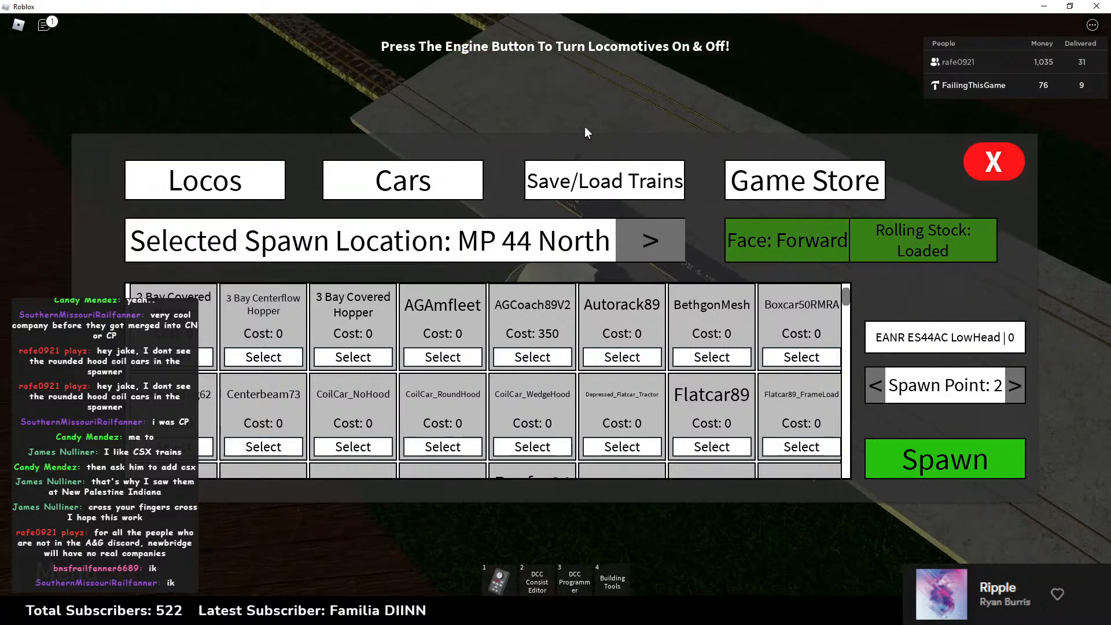
pyautogui.scroll(-3, 479, 364)
pyautogui.scroll(1, 479, 364)
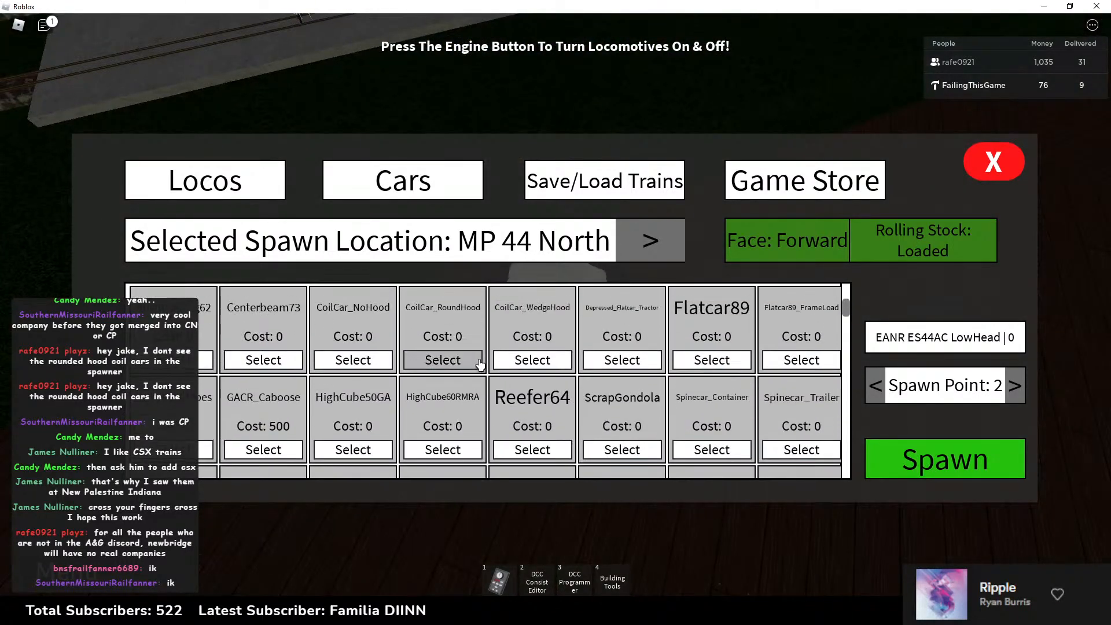
pyautogui.click(443, 360)
pyautogui.click(981, 459)
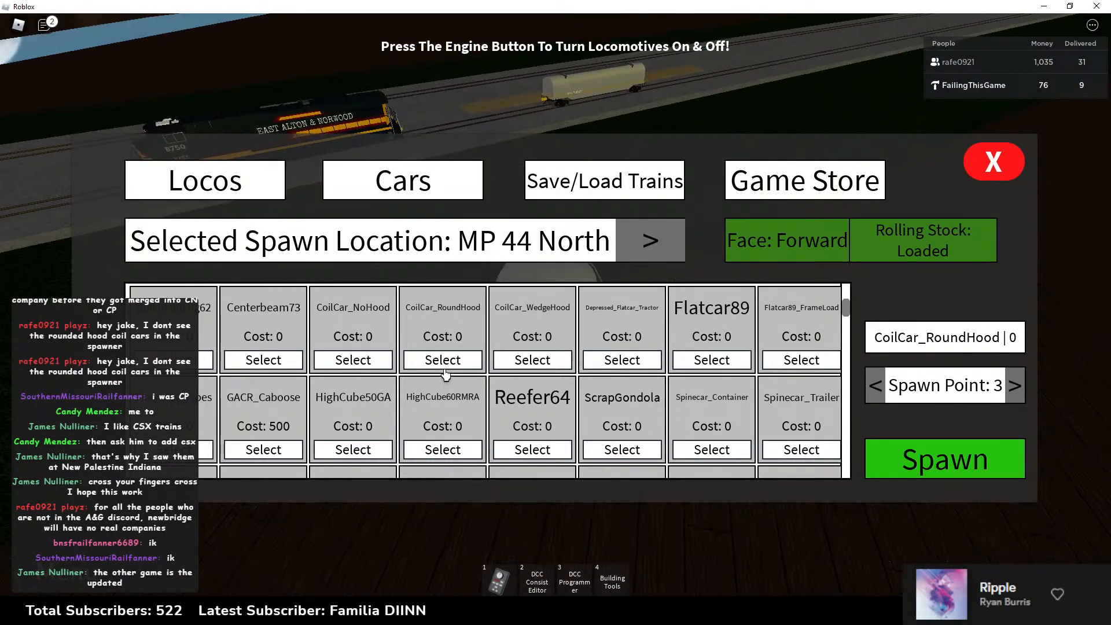
# Step: Spawn CoilCar_NoHood cars at spawn points 3 and 4 and a CoilCar_WedgeHood at spawn point 5
pyautogui.click(360, 361)
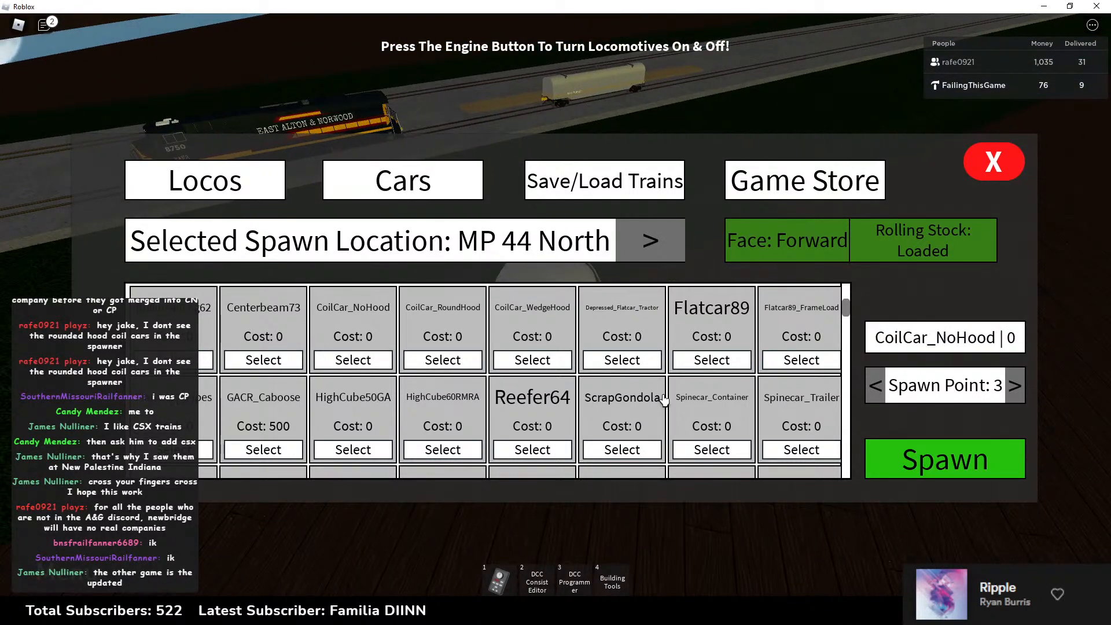
pyautogui.click(943, 468)
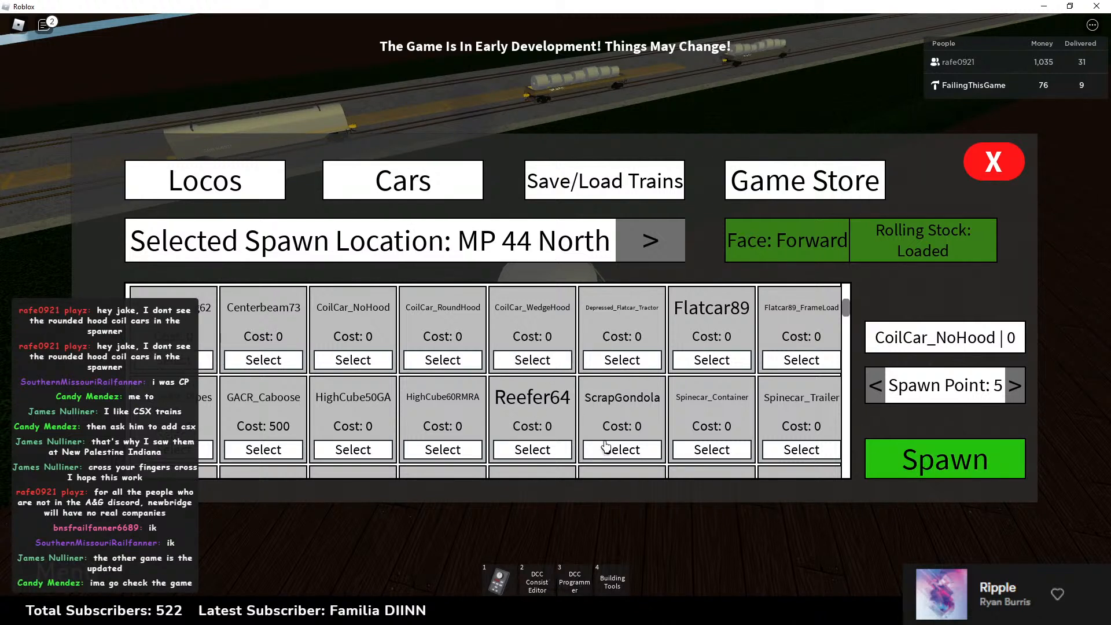
pyautogui.click(533, 360)
pyautogui.click(943, 460)
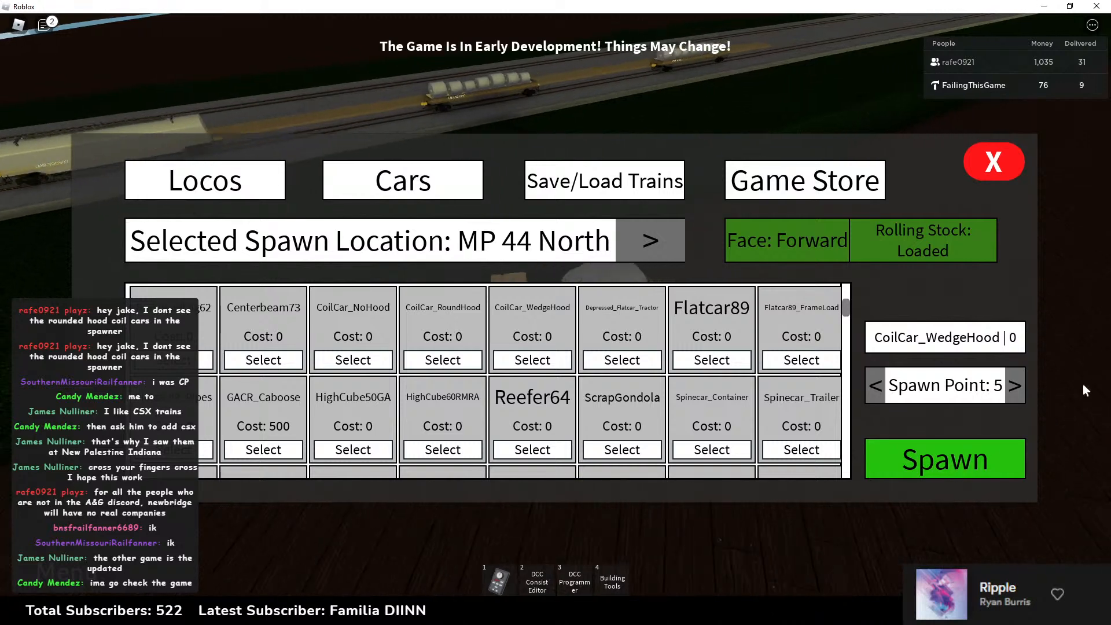
pyautogui.moveTo(1083, 384); pyautogui.dragTo(1082, 376, button='right')
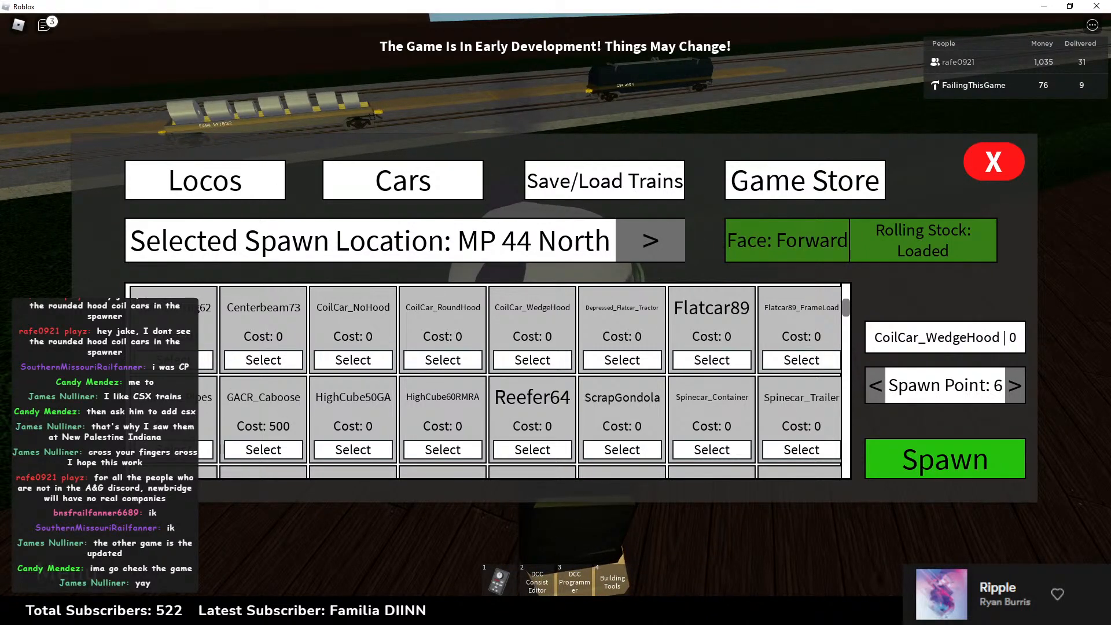
# Step: Spawn a Flatcar89_Pipes at spawn point 6 and a Flatcar89_FrameLoad at spawn point 7, then close the spawn menu
pyautogui.click(184, 450)
pyautogui.moveTo(1071, 402); pyautogui.dragTo(1072, 398, button='right')
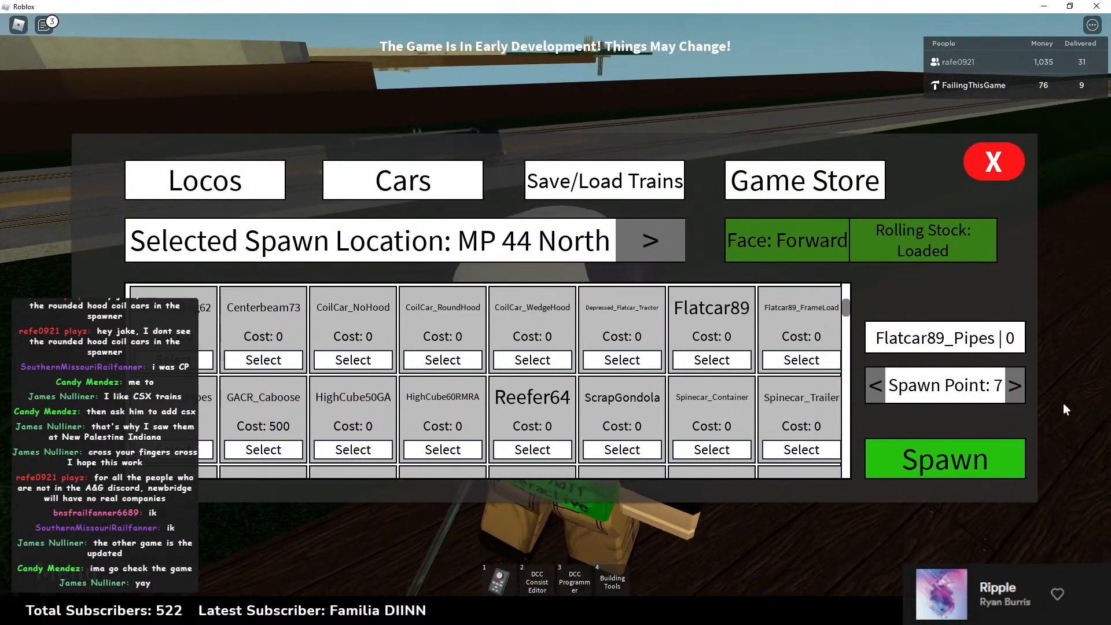
pyautogui.click(823, 361)
pyautogui.click(973, 463)
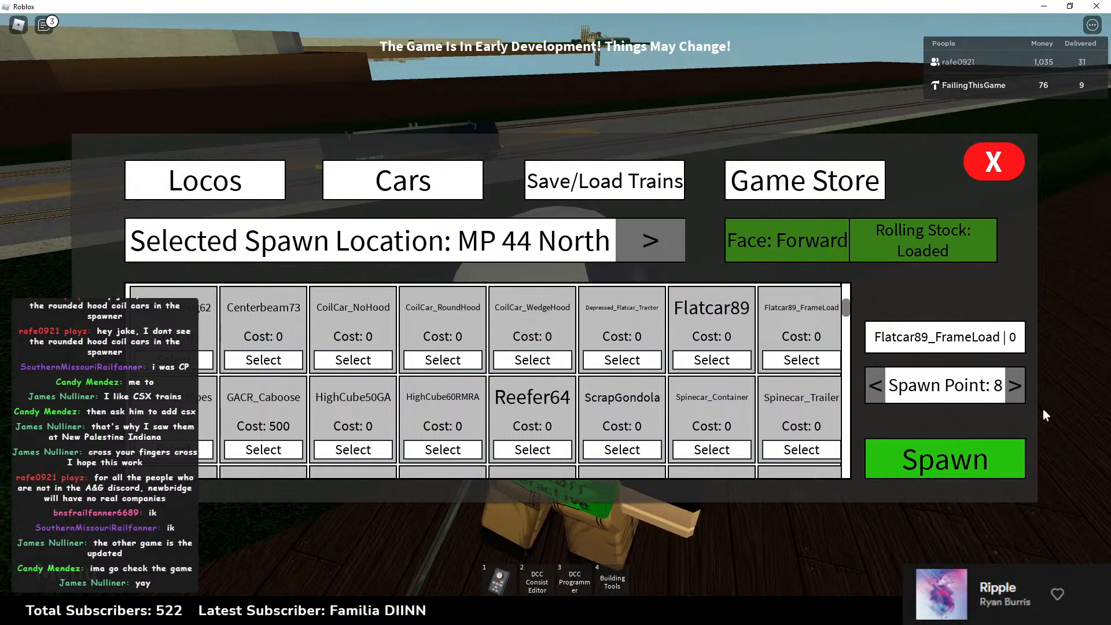
pyautogui.click(990, 177)
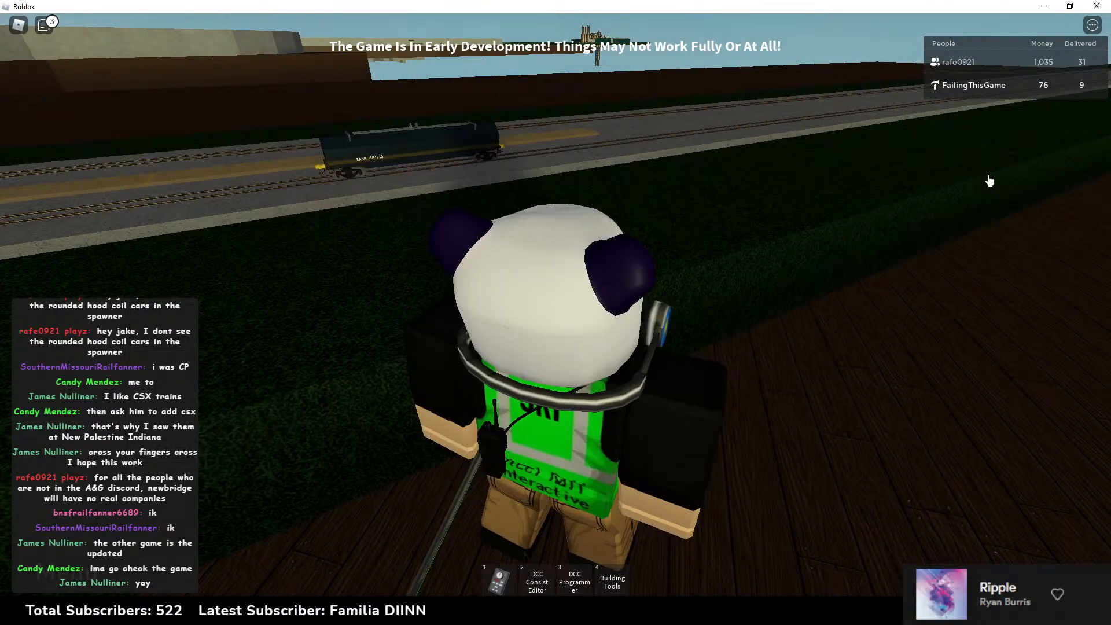
pyautogui.moveTo(864, 171); pyautogui.dragTo(864, 170, button='right')
pyautogui.press('a')
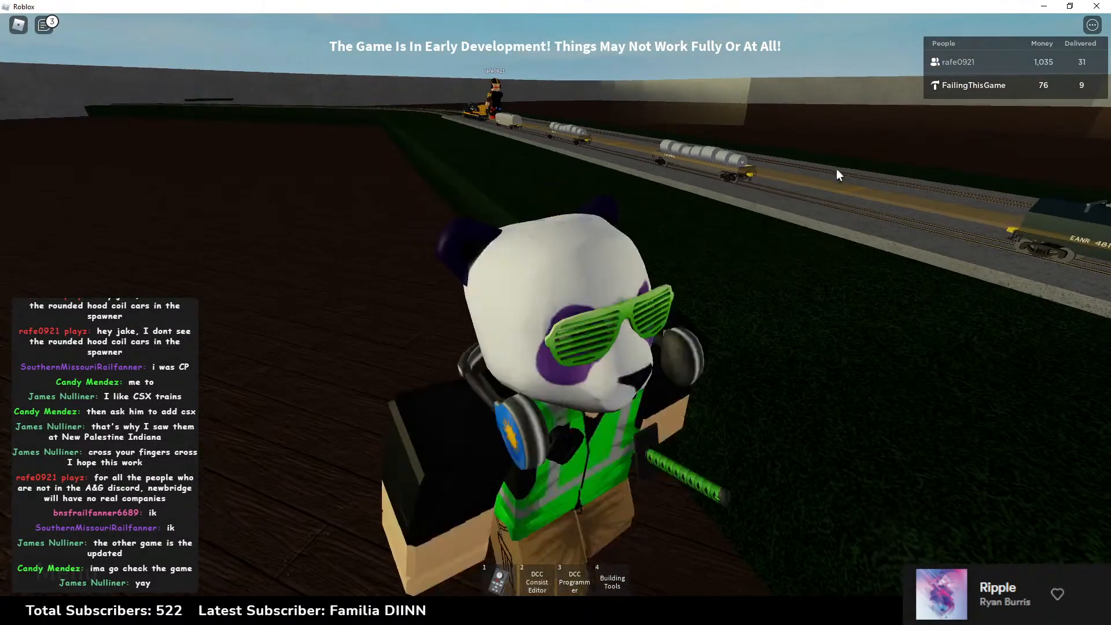
# Step: Inspect the spawned cars along the track and check the in-game chat, then close the game
pyautogui.press('w')
pyautogui.click(43, 24)
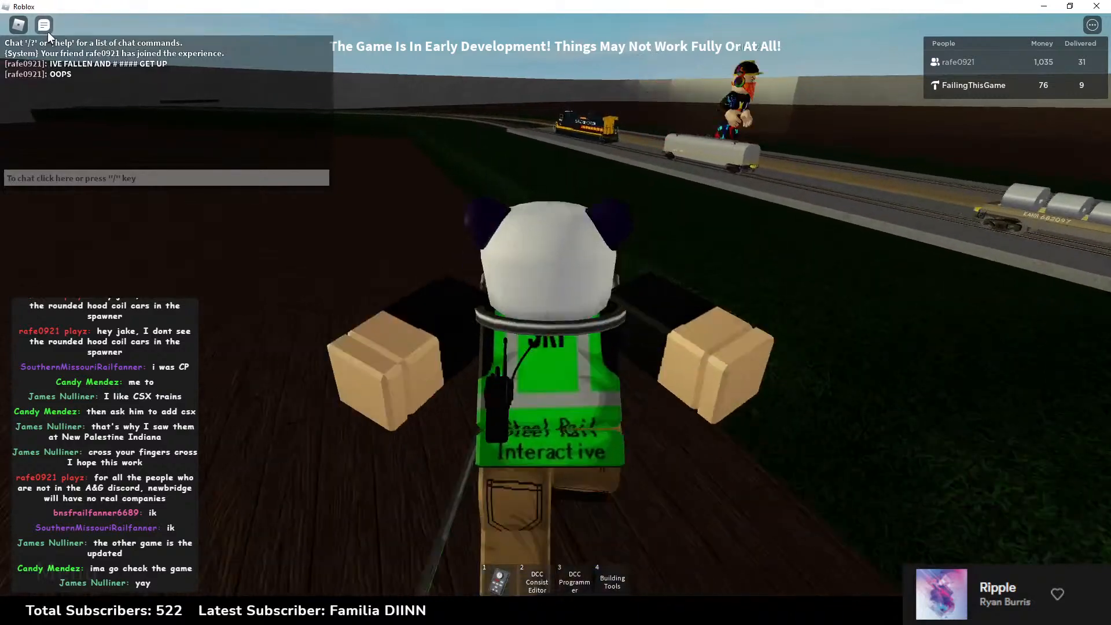
pyautogui.moveTo(367, 188); pyautogui.dragTo(367, 188, button='right')
pyautogui.scroll(-4, 367, 189)
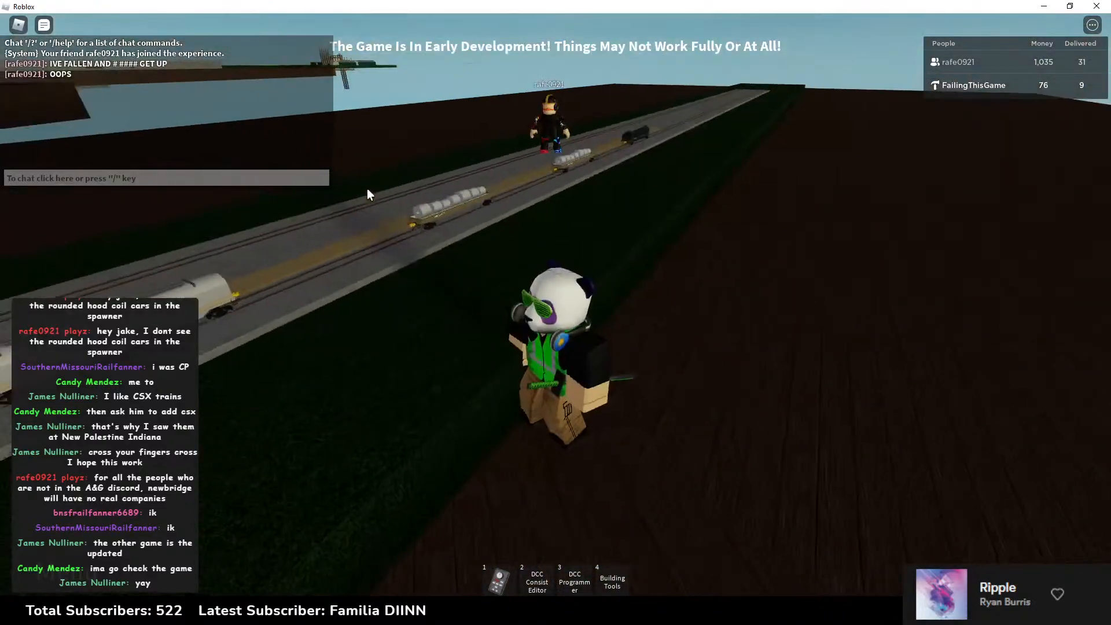
pyautogui.click(1096, 8)
# Step: Switch to DCC V2 Stuff and rotate the empty flatcar's Base part to an orientation of 0, 90, 0
pyautogui.click(755, 610)
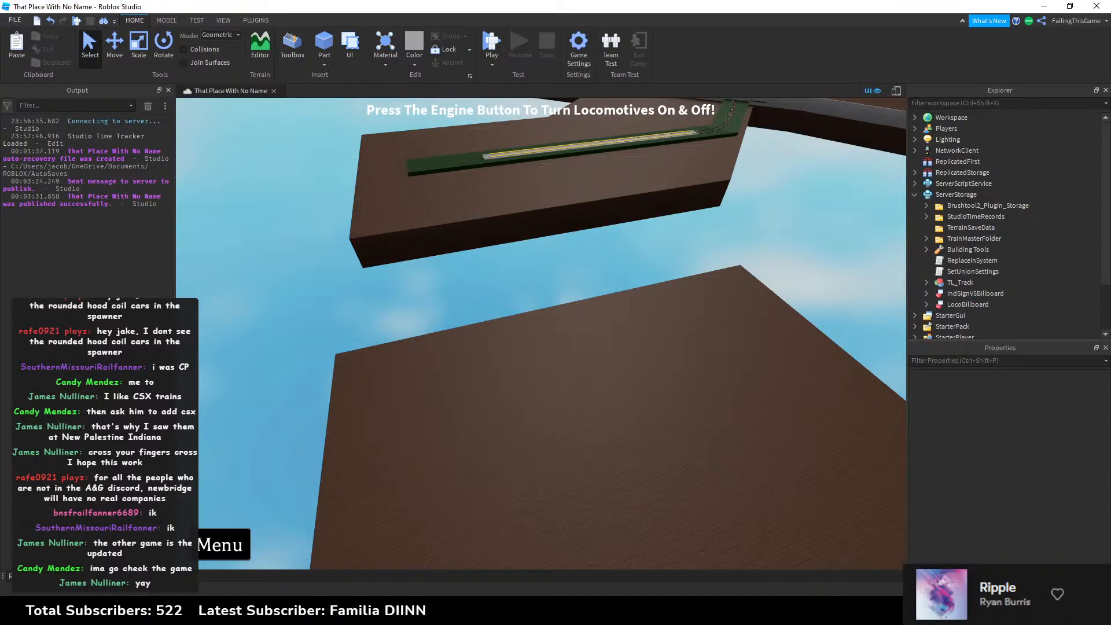
pyautogui.click(718, 610)
pyautogui.moveTo(651, 425); pyautogui.dragTo(651, 425, button='right')
pyautogui.scroll(5, 650, 425)
pyautogui.moveTo(582, 421); pyautogui.dragTo(582, 421, button='right')
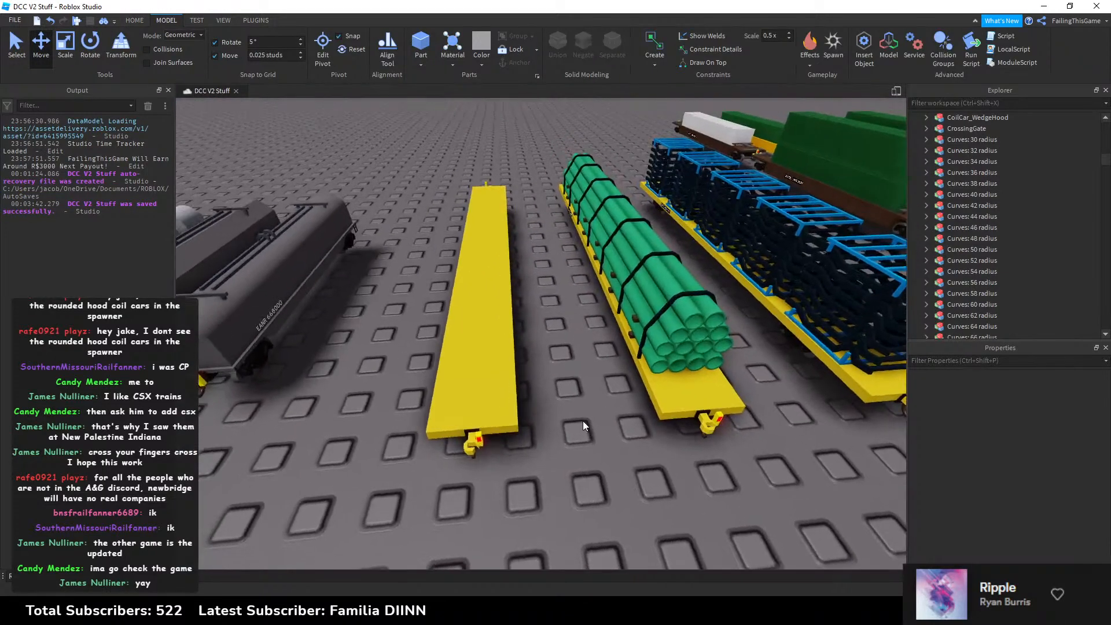
pyautogui.click(479, 369)
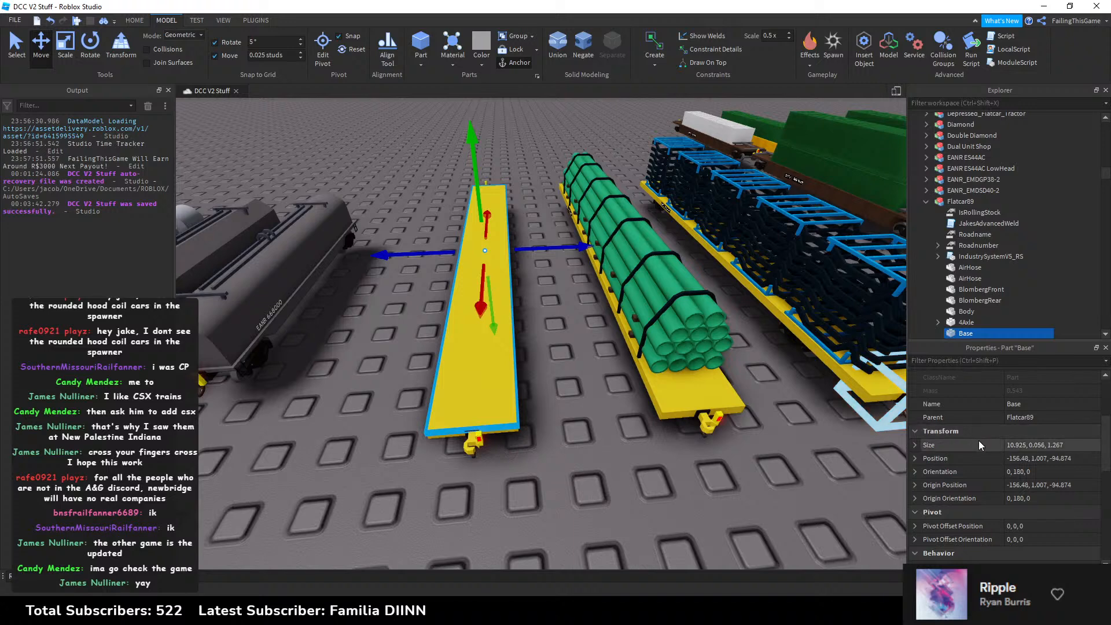
pyautogui.moveTo(561, 356); pyautogui.dragTo(561, 356, button='right')
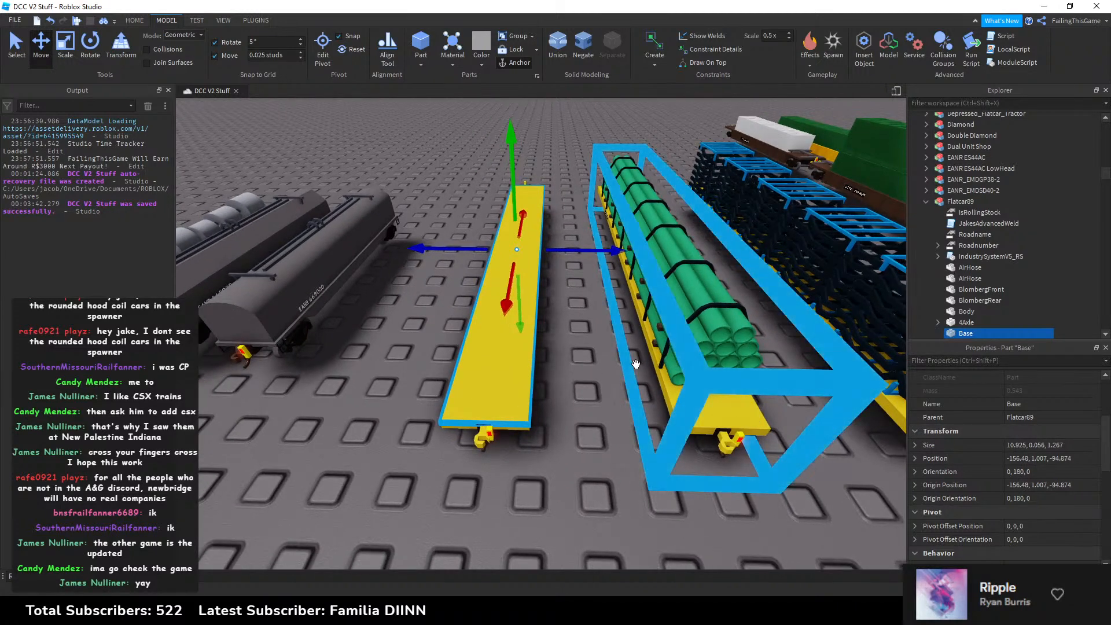
pyautogui.click(99, 53)
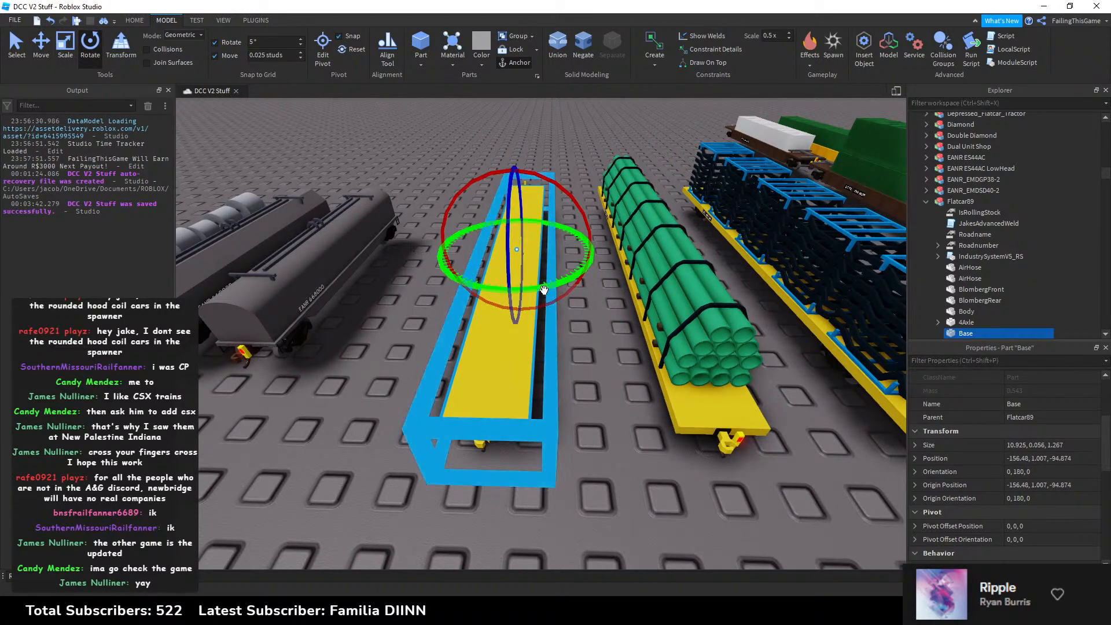
pyautogui.moveTo(570, 278); pyautogui.dragTo(428, 286)
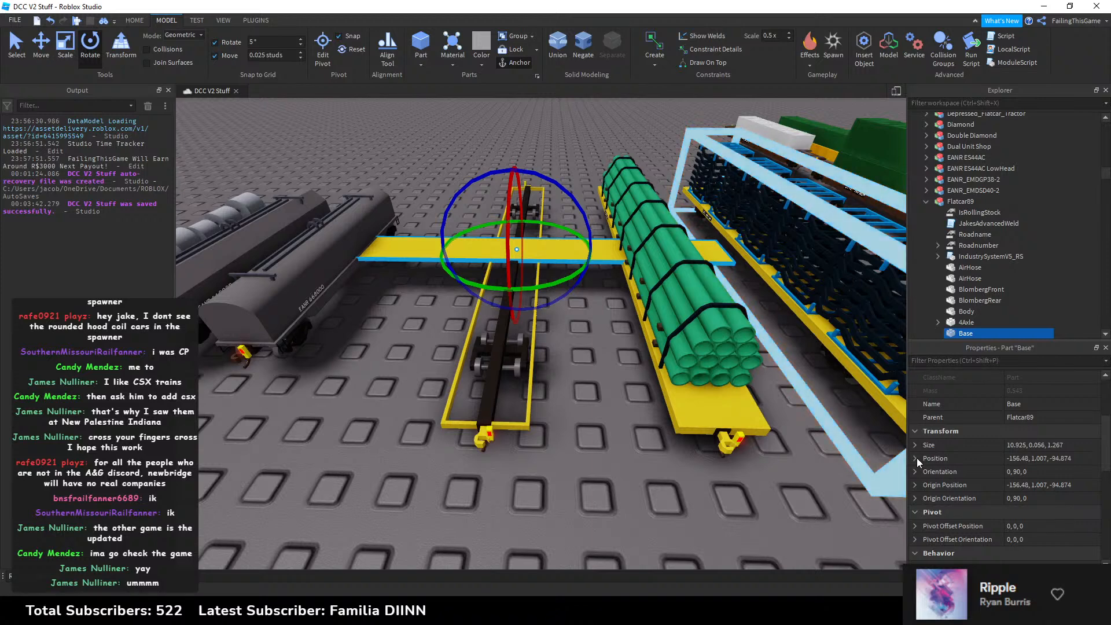
# Step: Swap the length and width of the empty flatcar's Base by setting its size to 1.267, 0.056, 10.925
pyautogui.doubleClick(1079, 446)
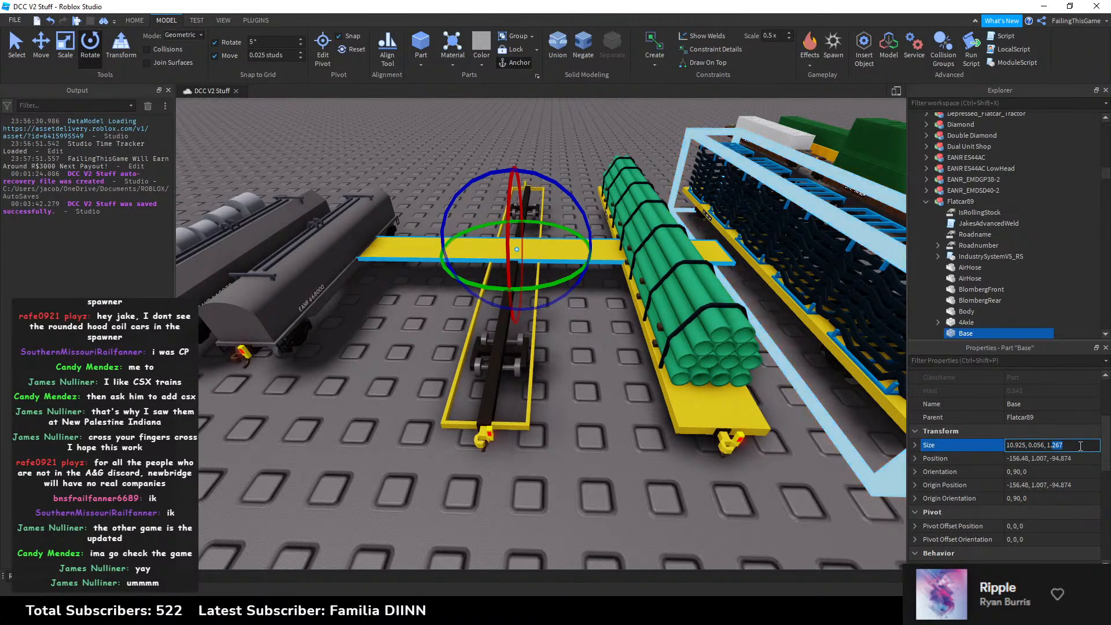
pyautogui.write('0.925')
pyautogui.press('Left')
pyautogui.press('Left')
pyautogui.press('Left')
pyautogui.press('Left')
pyautogui.press('Left')
pyautogui.press('Left')
pyautogui.press('Left')
pyautogui.press('Left')
pyautogui.press('Left')
pyautogui.press('Left')
pyautogui.press('Left')
pyautogui.press('Left')
pyautogui.press('Left')
pyautogui.press('Left')
pyautogui.press('BackSpace')
pyautogui.press('BackSpace')
pyautogui.press('BackSpace')
pyautogui.press('BackSpace')
pyautogui.press('BackSpace')
pyautogui.write('.267')
pyautogui.press('Return')
# Step: Set the size of the Base parts of the pipe and frame-load flatcars together to 1.267, 0.056, 10.925
pyautogui.click(595, 426)
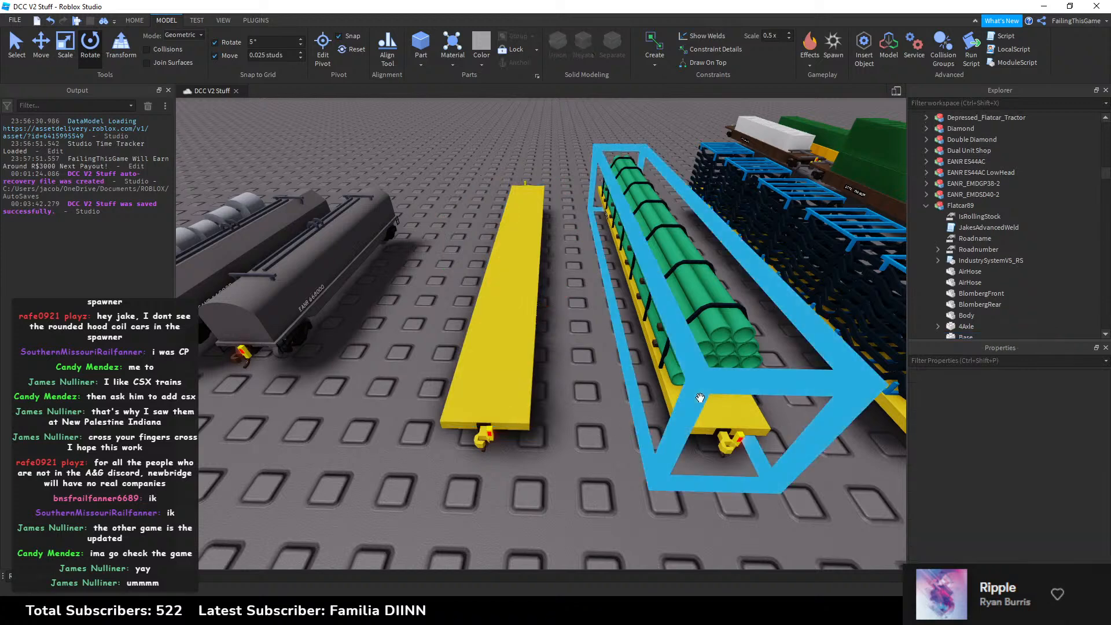
pyautogui.click(694, 392)
pyautogui.press('f')
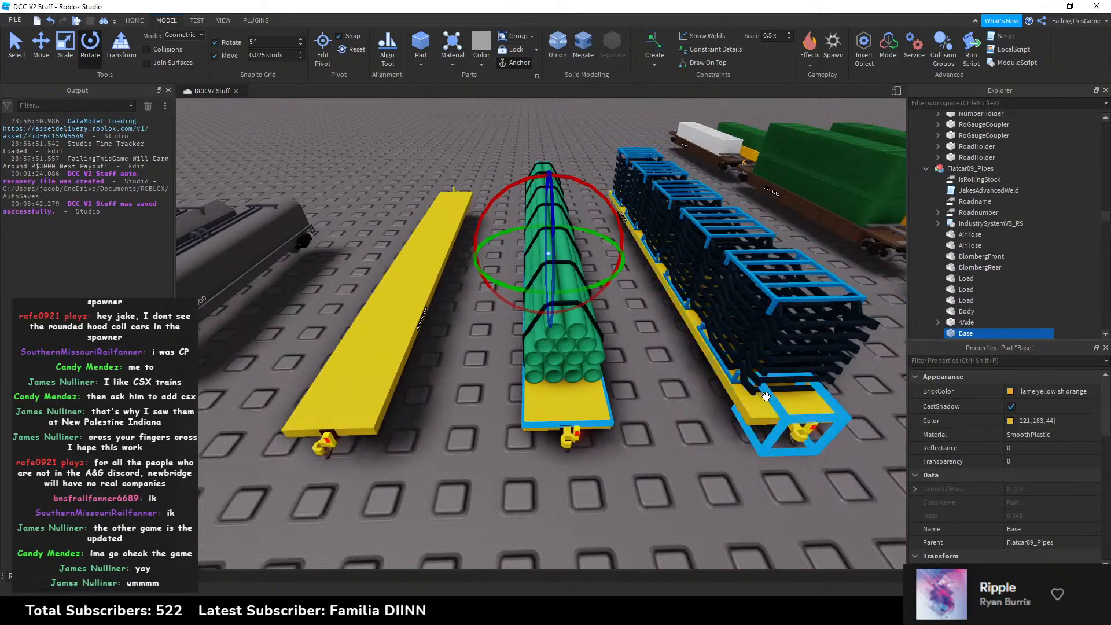
pyautogui.keyDown('ctrl'); pyautogui.click(754, 399); pyautogui.keyUp('ctrl')
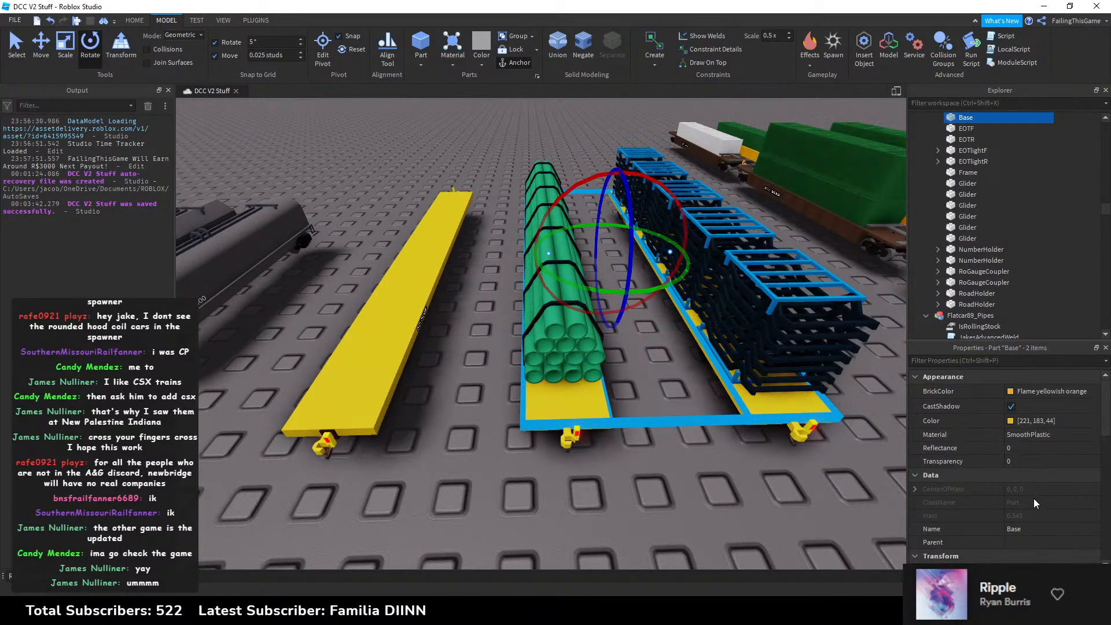
pyautogui.scroll(-2, 991, 522)
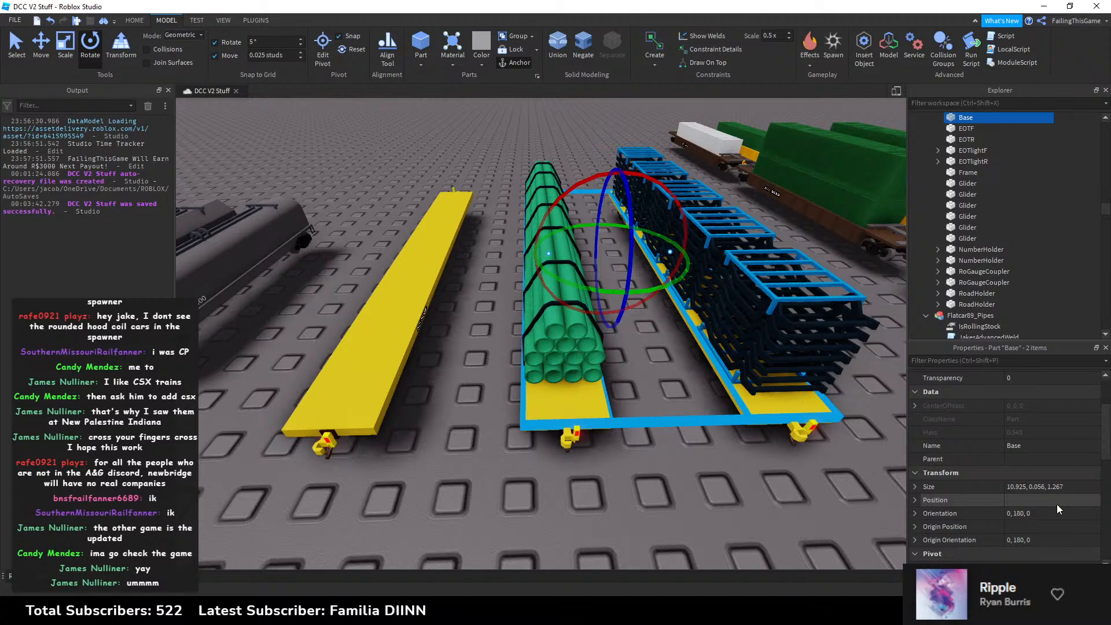
pyautogui.click(1074, 488)
pyautogui.write('1.267, 0.056, 10.925')
pyautogui.press('Return')
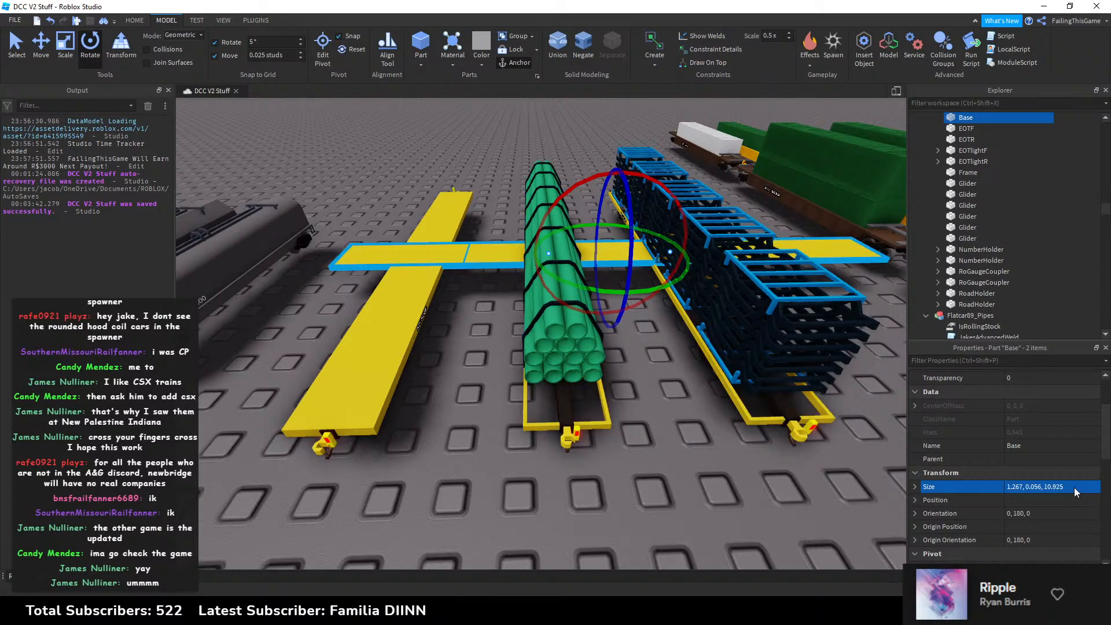
# Step: Rotate the Base parts of the pipe and frame-load flatcars 90 degrees each, and select all three flatcars
pyautogui.click(466, 262)
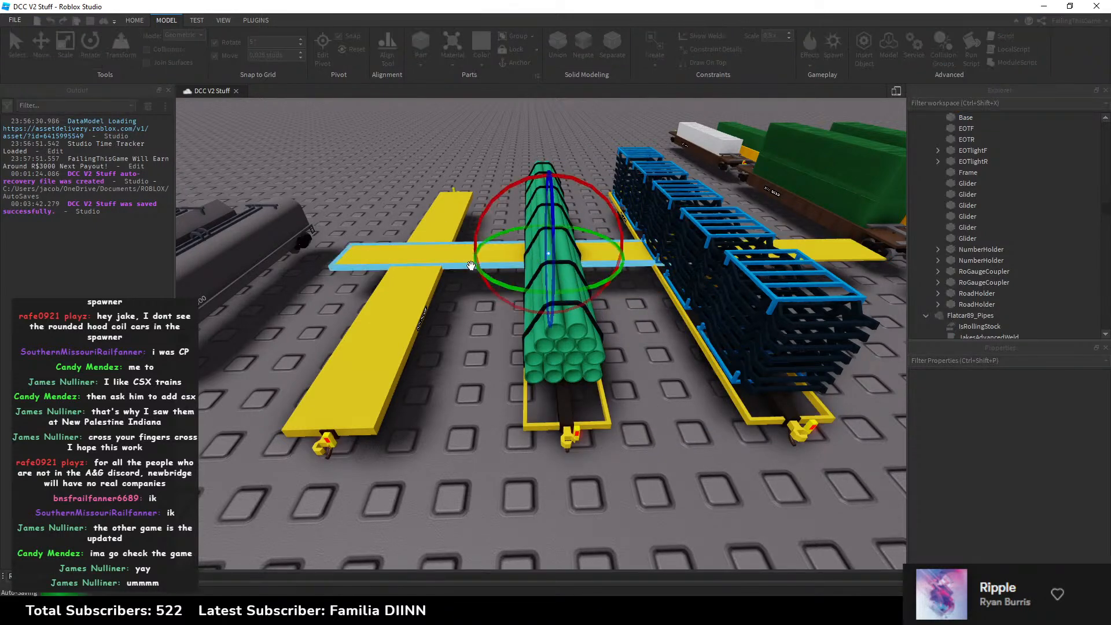
pyautogui.hotkey('ctrl', 'r')
pyautogui.click(625, 254)
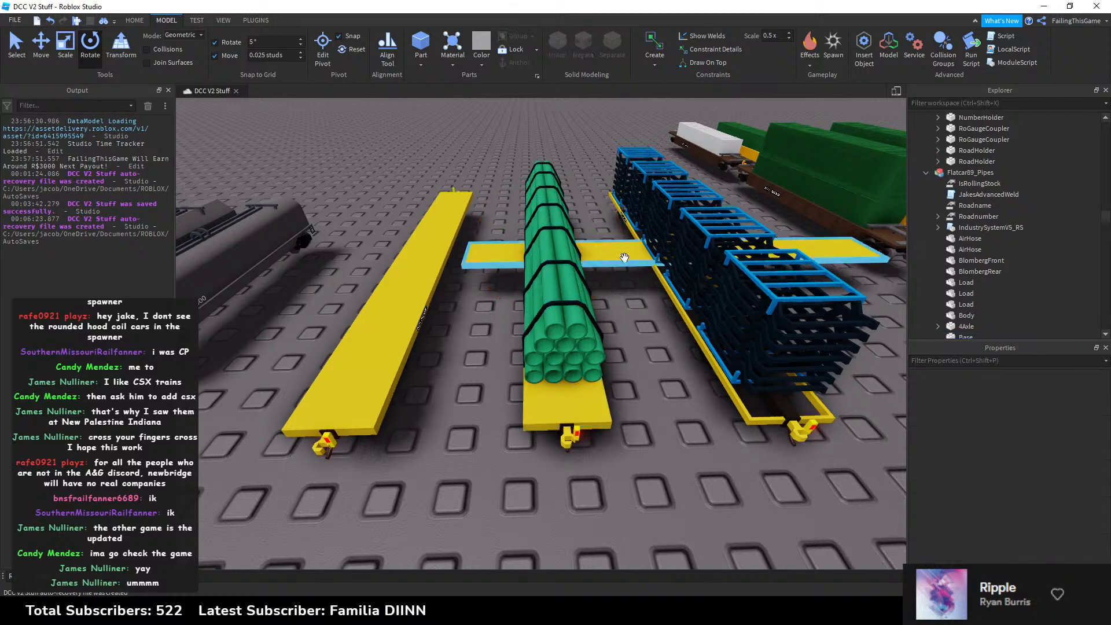
pyautogui.scroll(-5, 647, 358)
pyautogui.click(648, 381)
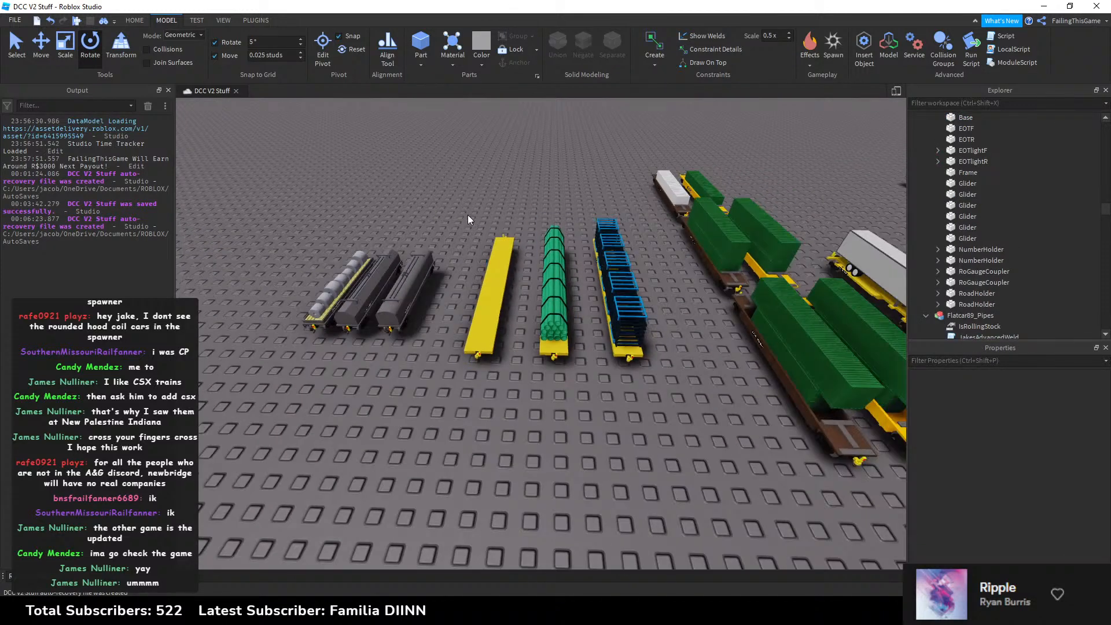
pyautogui.moveTo(466, 212); pyautogui.dragTo(640, 370)
# Step: Switch to That Place With No Name, move TrainMasterFolder from ServerStorage into Workspace, and expand it
pyautogui.hotkey('alt', 'Tab')
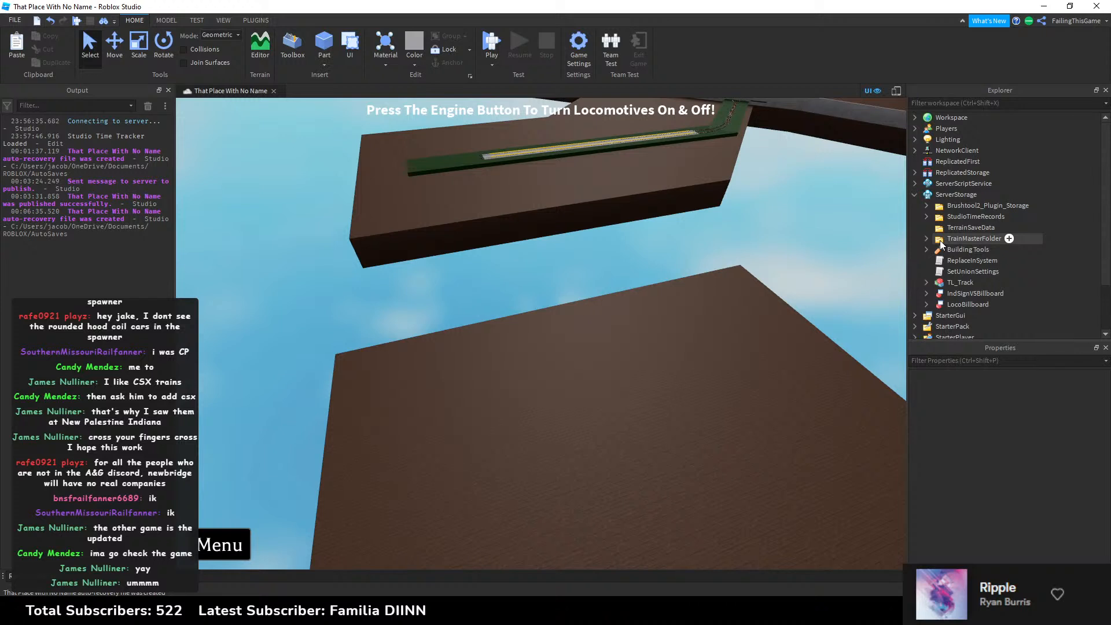
pyautogui.click(940, 239)
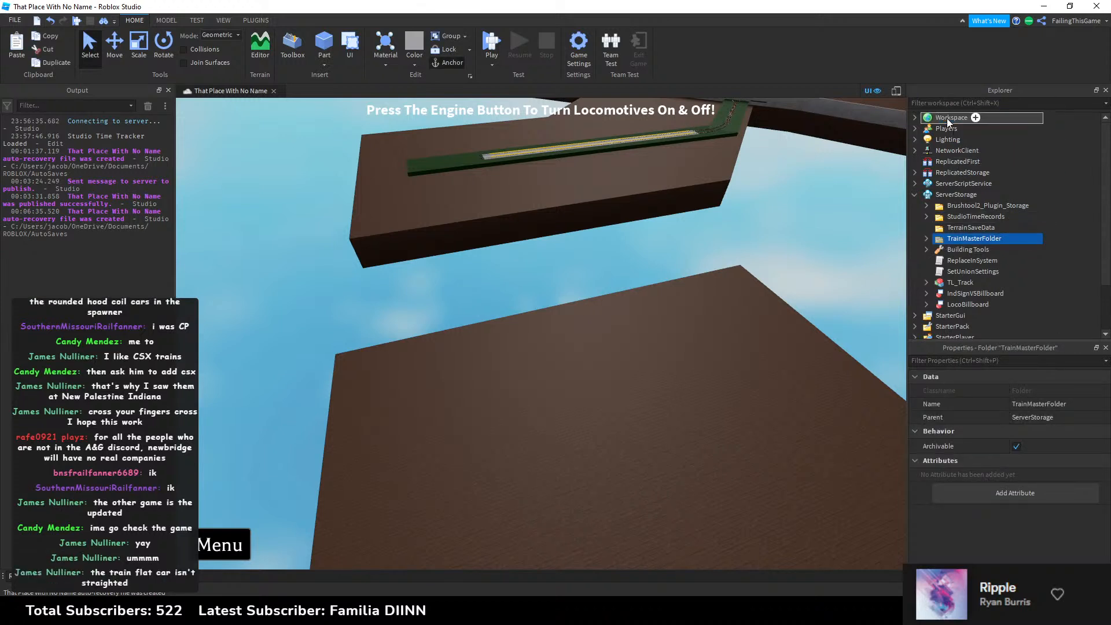
pyautogui.moveTo(946, 118); pyautogui.dragTo(947, 118)
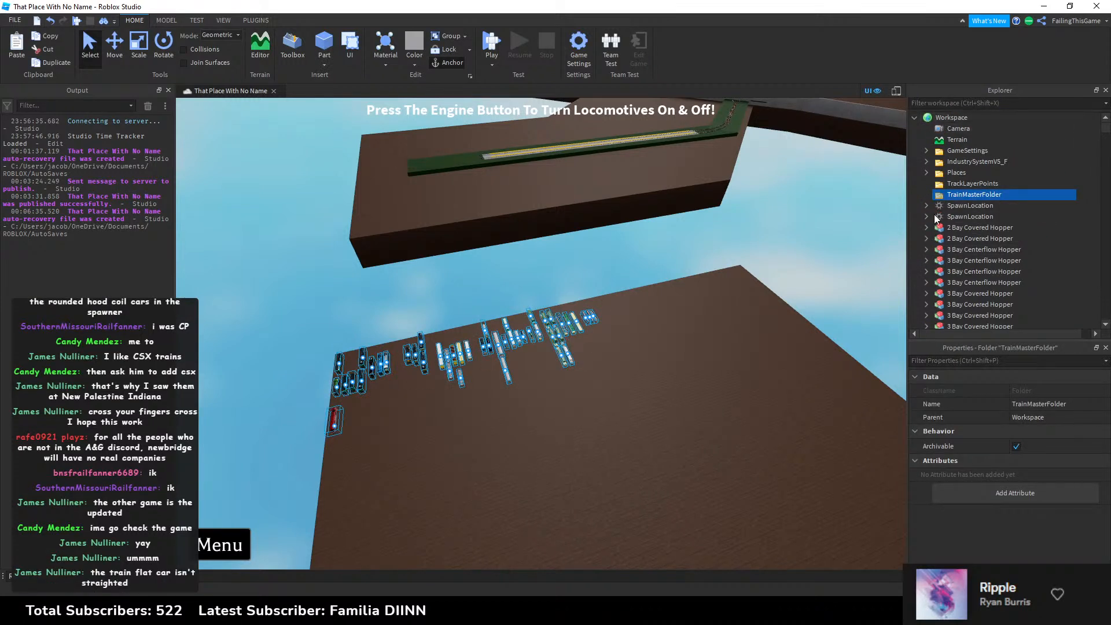
pyautogui.click(926, 195)
# Step: Delete the three old 89-foot flatcars from the row of rolling stock
pyautogui.scroll(-3, 965, 228)
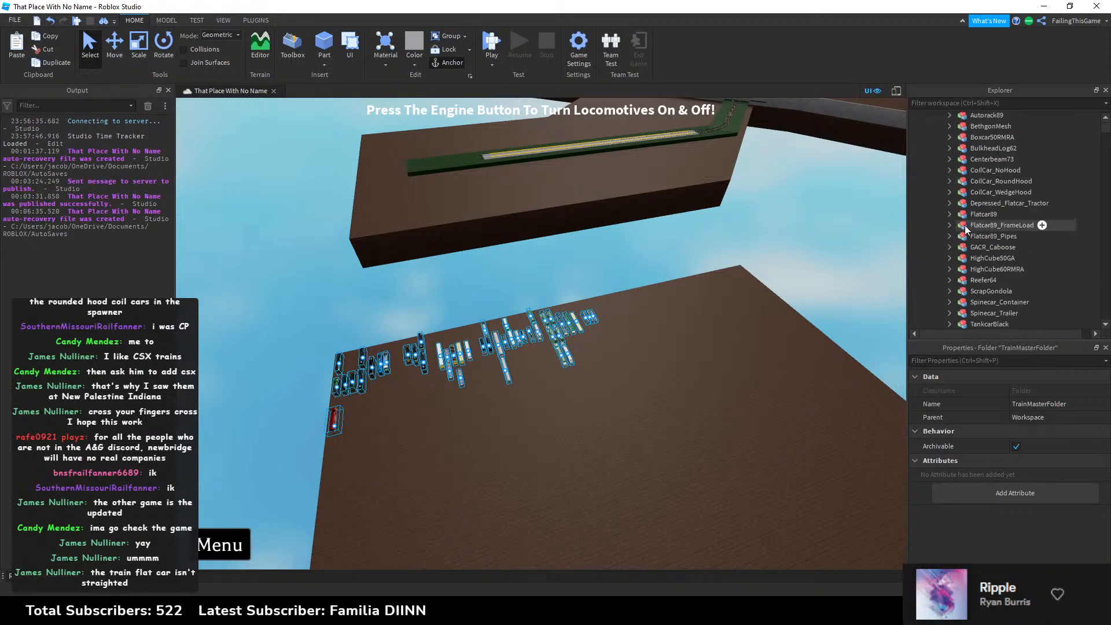
pyautogui.scroll(-3, 967, 224)
pyautogui.click(696, 290)
pyautogui.scroll(3, 695, 291)
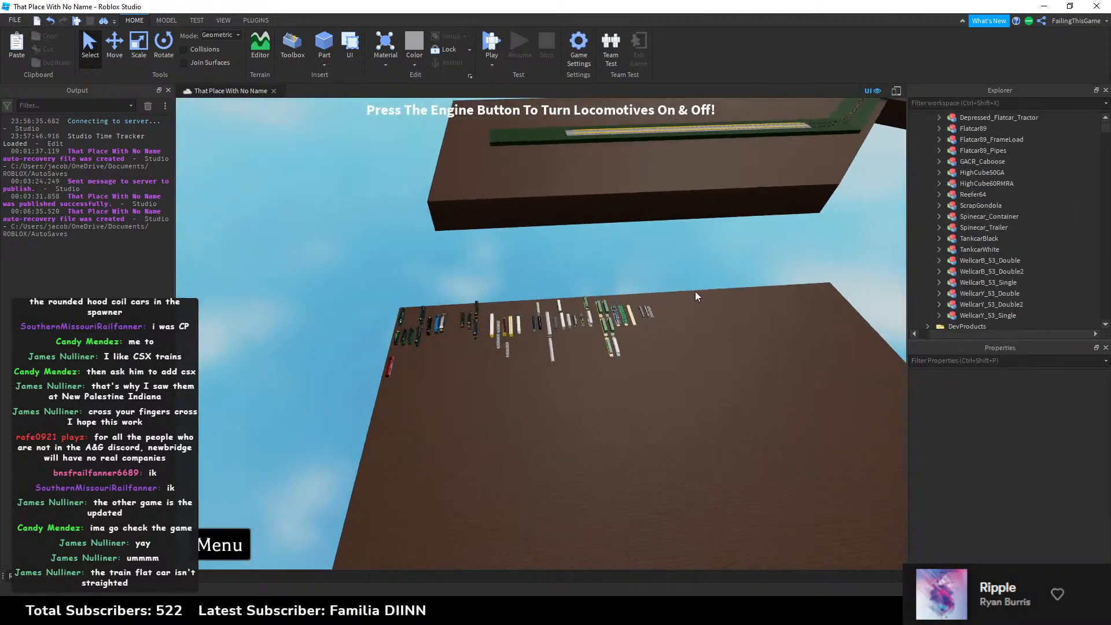
pyautogui.scroll(3, 613, 307)
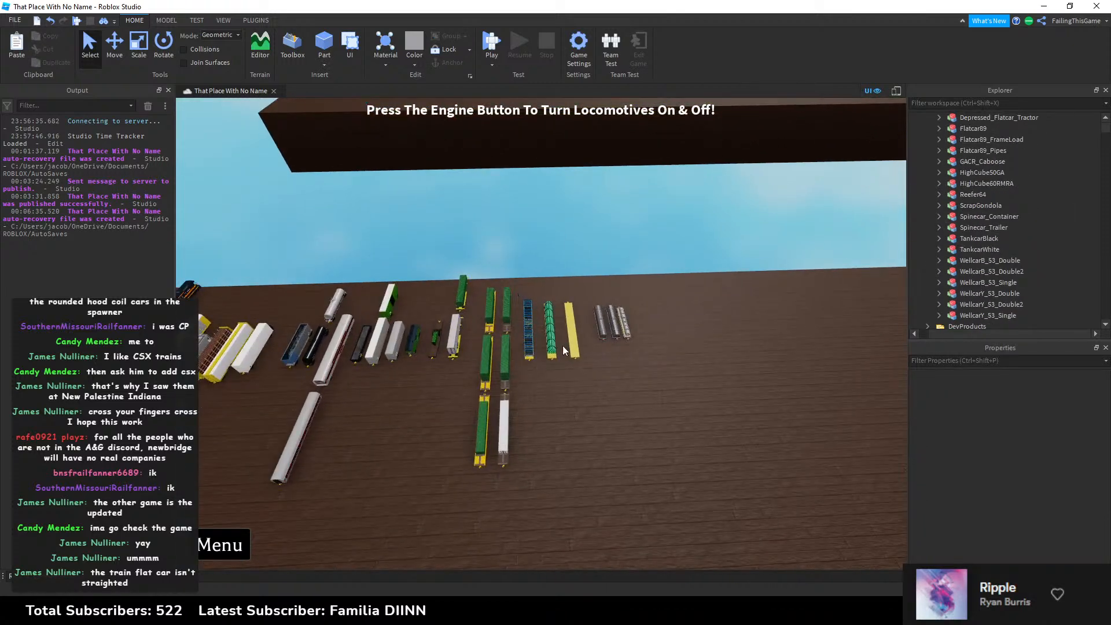
pyautogui.moveTo(562, 345); pyautogui.dragTo(574, 358)
pyautogui.press('Delete')
# Step: Copy the three corrected flatcars, empty, pipe and frame-load, from DCC V2 Stuff
pyautogui.hotkey('alt', 'Tab')
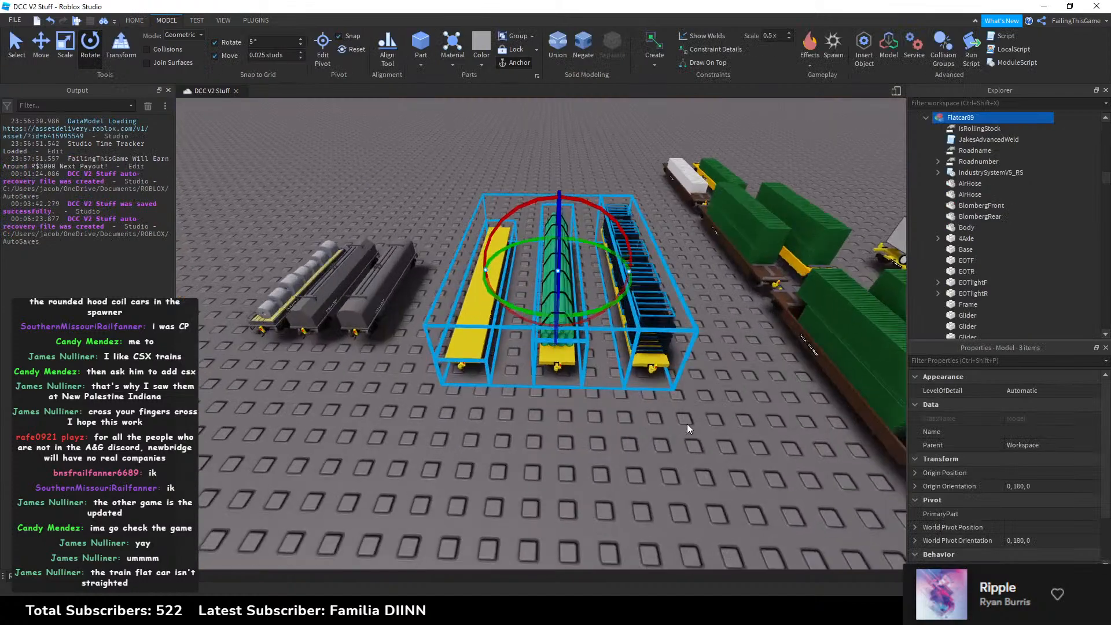
pyautogui.scroll(5, 686, 424)
pyautogui.scroll(-5, 677, 430)
pyautogui.click(636, 429)
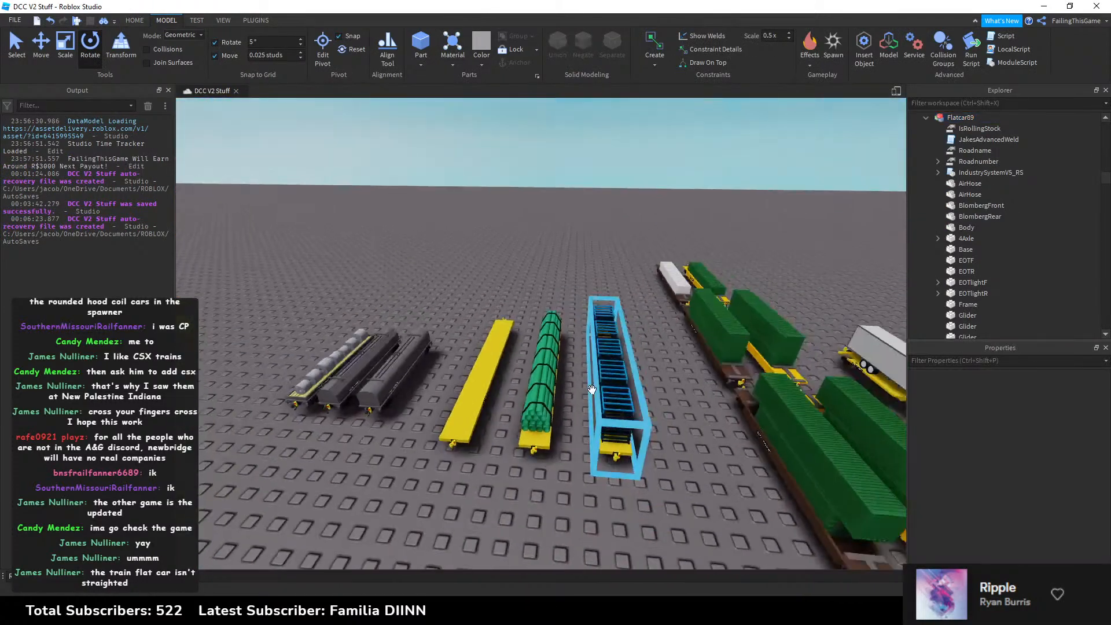
pyautogui.click(592, 390)
pyautogui.keyDown('ctrl'); pyautogui.click(540, 356); pyautogui.keyUp('ctrl')
pyautogui.keyDown('ctrl'); pyautogui.click(483, 376); pyautogui.keyUp('ctrl')
pyautogui.click(16, 45)
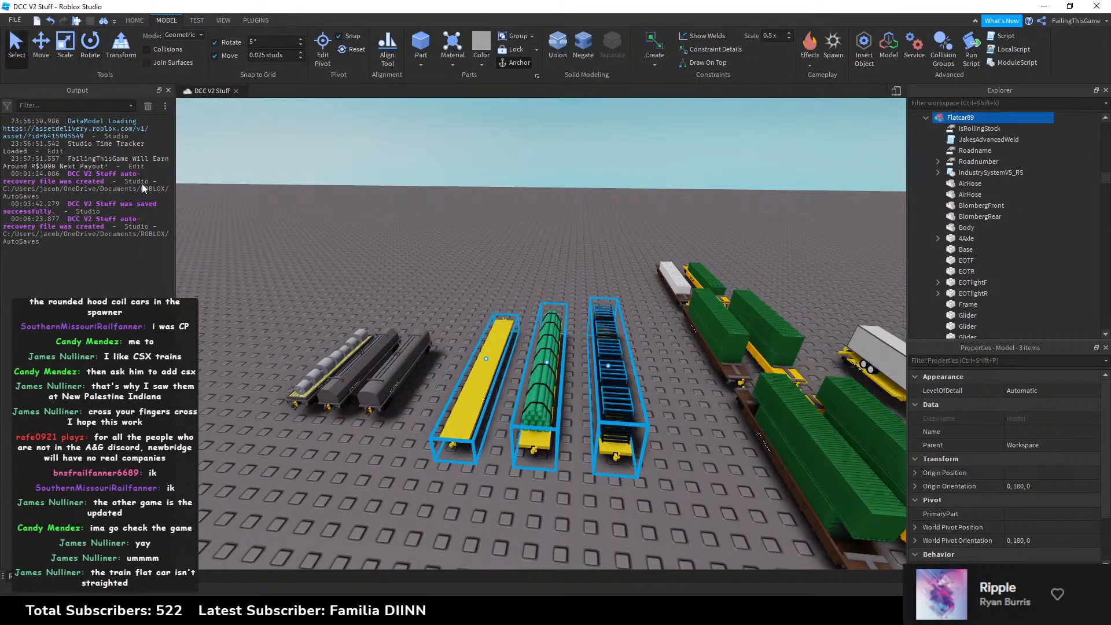
pyautogui.hotkey('ctrl', 'c')
# Step: Paste the copied flatcars into the Cars folder of TrainMasterFolder in That Place With No Name
pyautogui.hotkey('alt', 'Tab')
pyautogui.hotkey('ctrl', 'v')
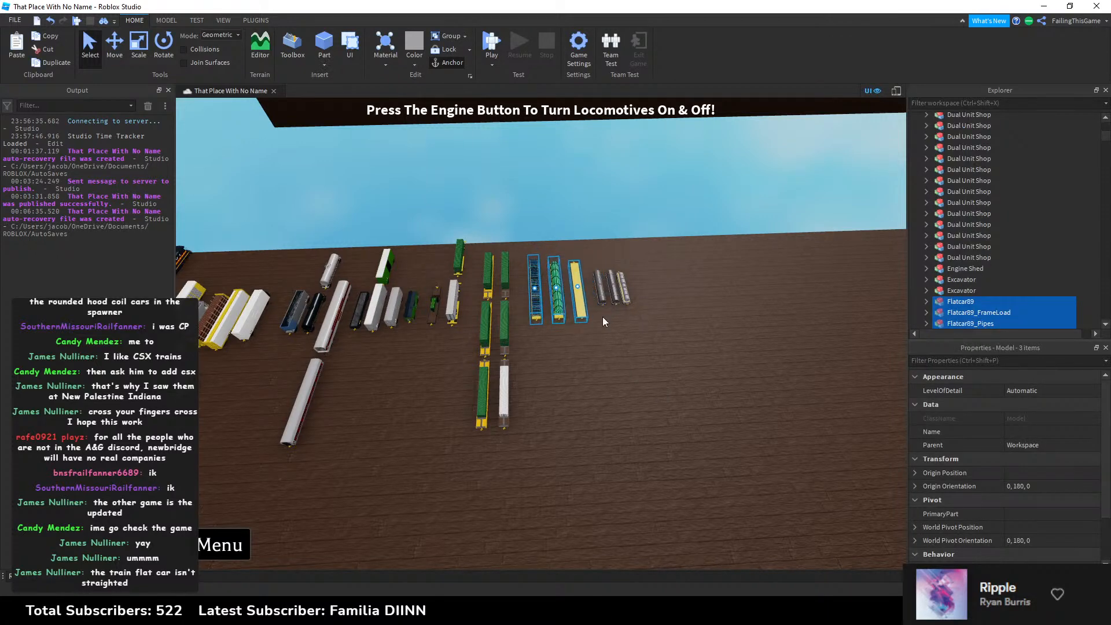
pyautogui.press('Delete')
pyautogui.moveTo(333, 311); pyautogui.dragTo(321, 272, button='right')
pyautogui.click(284, 255)
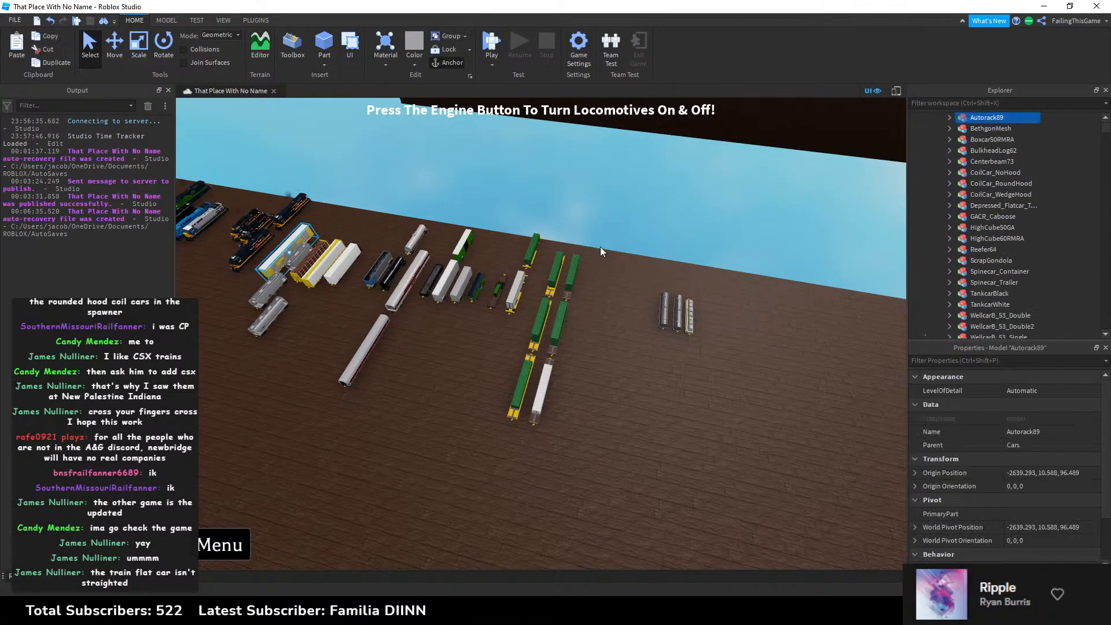
pyautogui.click(962, 117)
pyautogui.rightClick(962, 116)
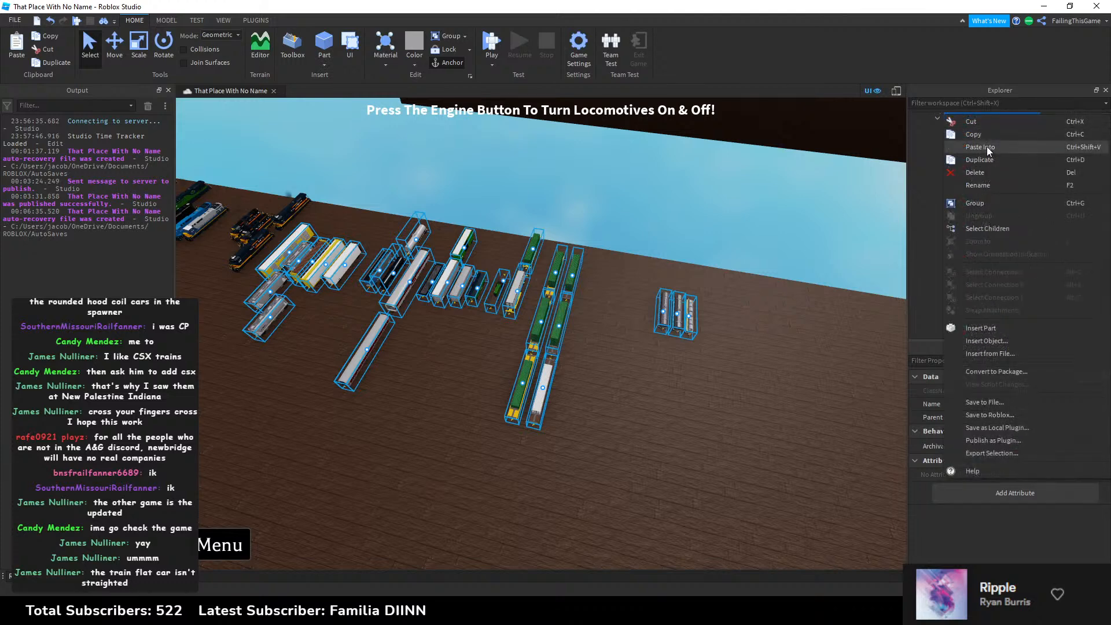
pyautogui.click(983, 148)
# Step: Move TrainMasterFolder from Workspace back into ServerStorage
pyautogui.scroll(5, 947, 191)
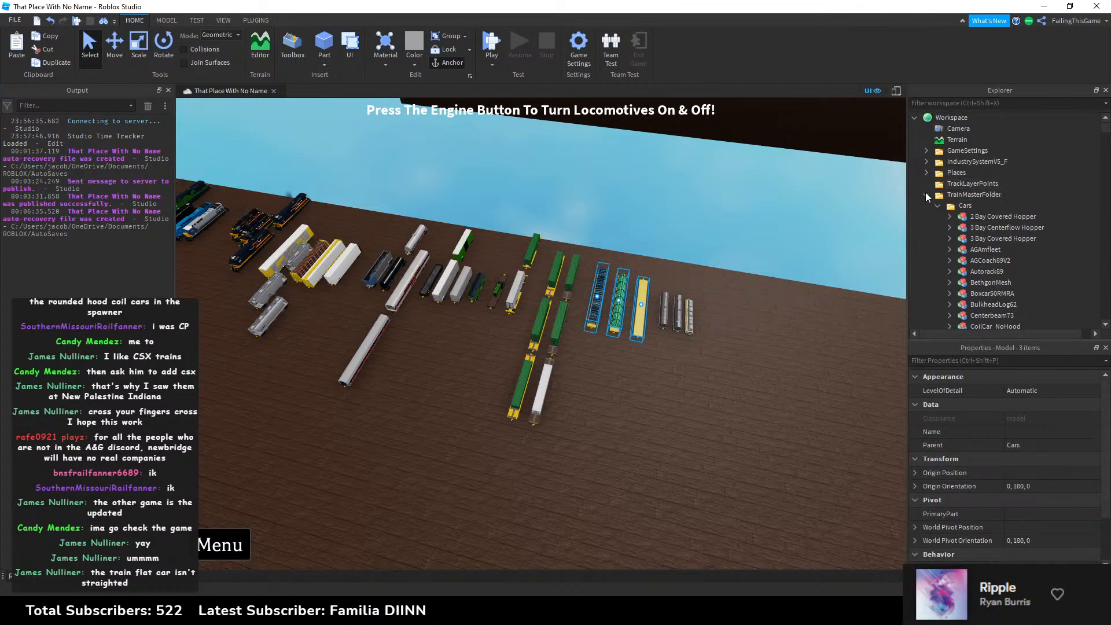
pyautogui.click(925, 194)
pyautogui.click(949, 196)
pyautogui.hotkey('ctrl', 'x')
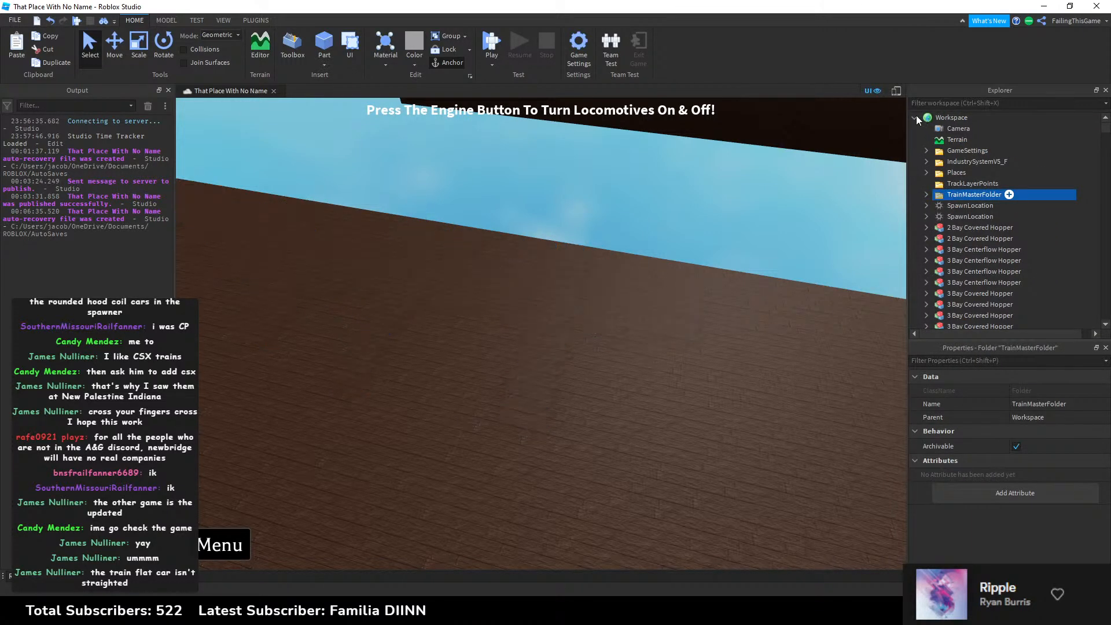
pyautogui.click(915, 116)
pyautogui.click(949, 195)
pyautogui.rightClick(949, 199)
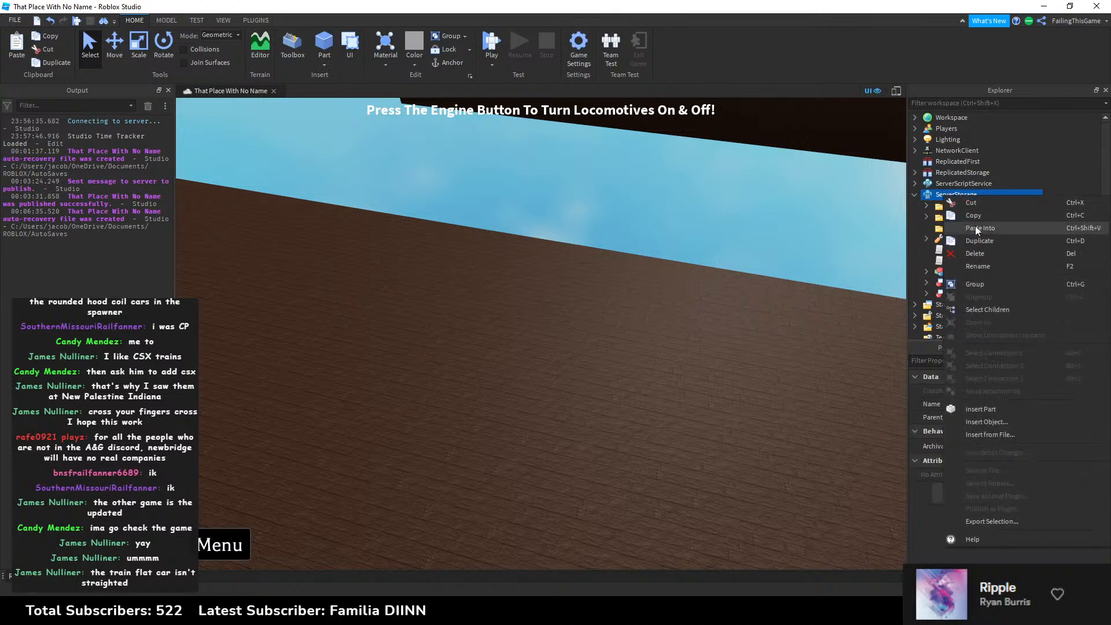
pyautogui.click(975, 227)
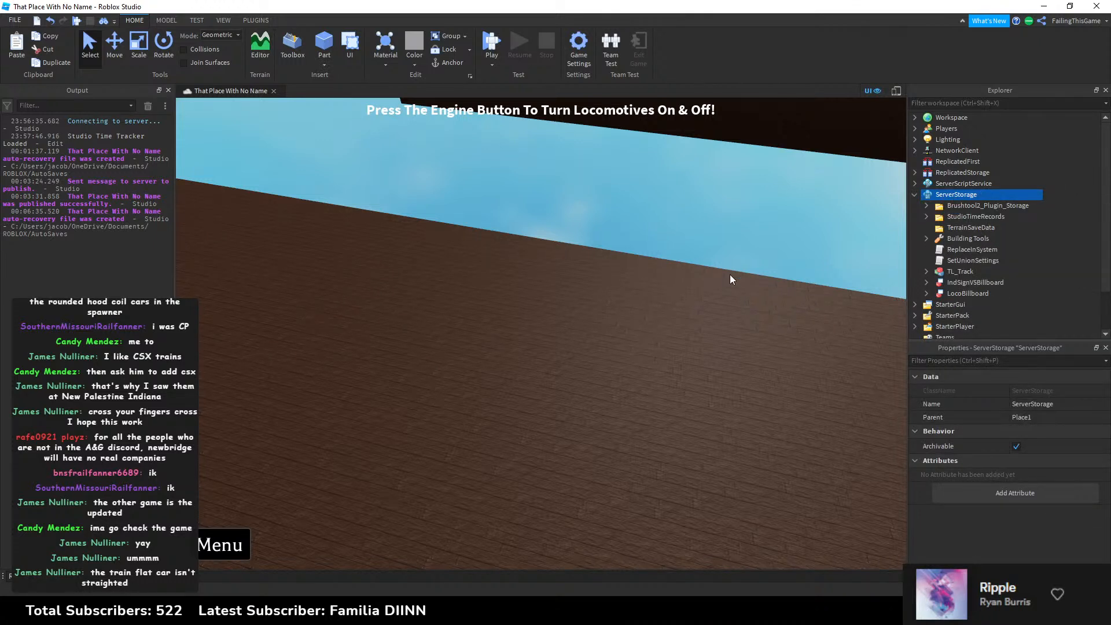
pyautogui.hotkey('ctrl', 'shift', 'v')
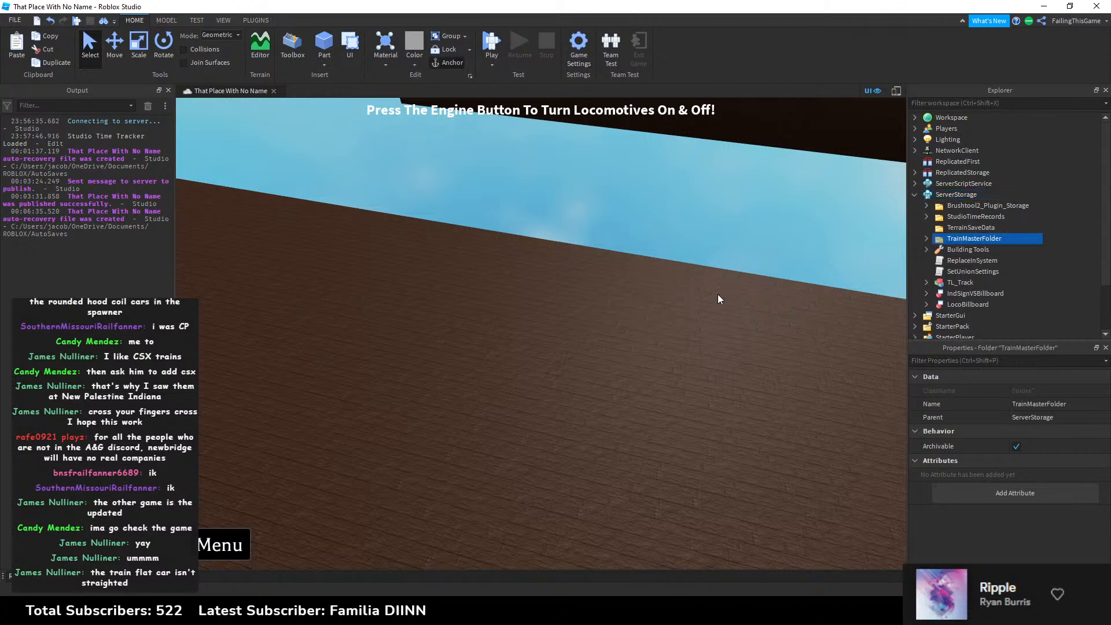
# Step: Publish the updated That Place With No Name and refresh its server list on the Roblox game page in the browser
pyautogui.click(741, 302)
pyautogui.moveTo(741, 302); pyautogui.dragTo(748, 306, button='right')
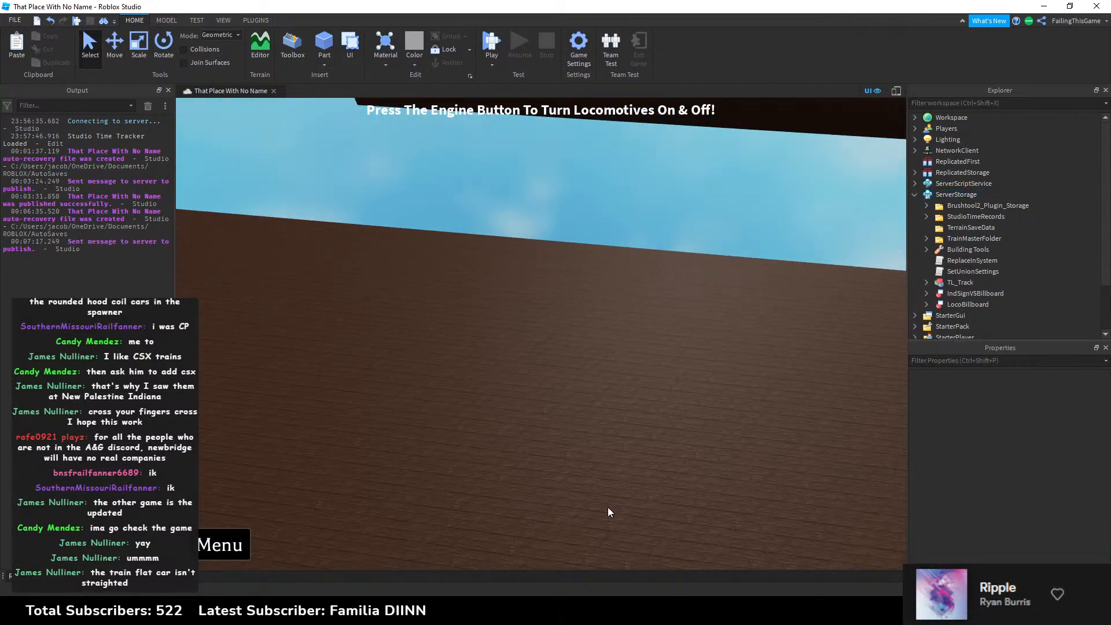
pyautogui.moveTo(443, 612)
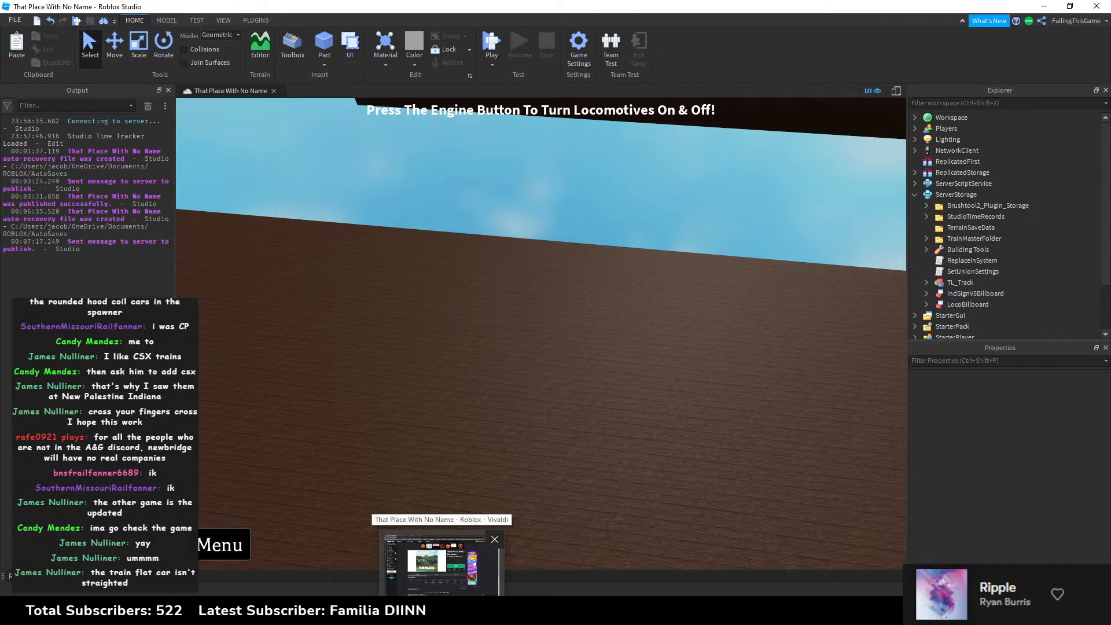
pyautogui.click(441, 561)
pyautogui.click(729, 389)
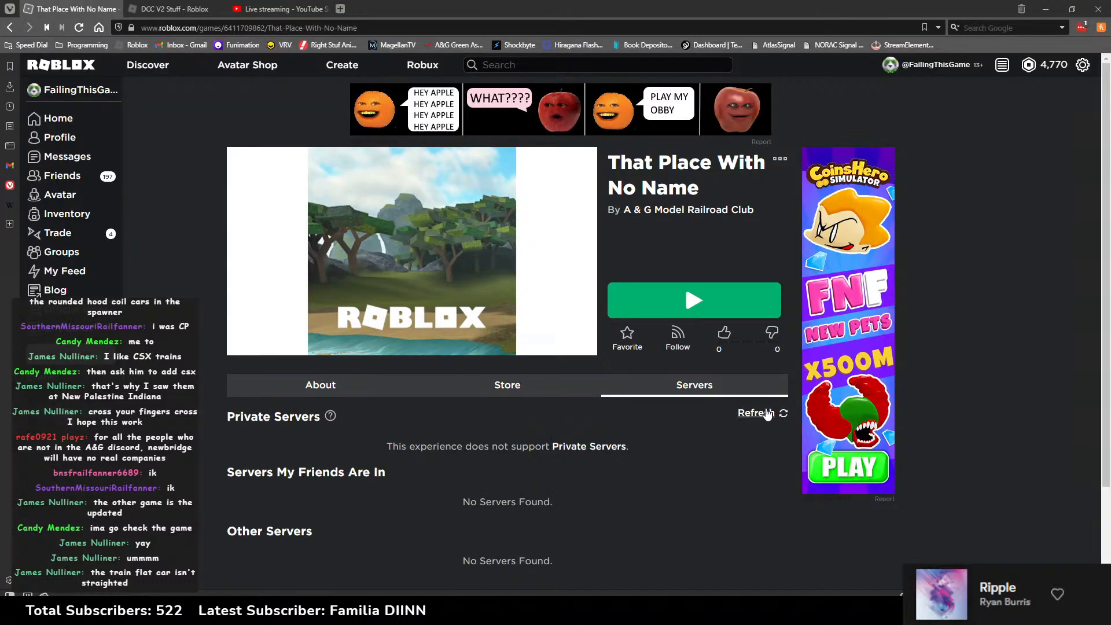
# Step: Check the publish status of That Place With No Name in Roblox Studio, and return to DCC V2 Stuff
pyautogui.hotkey('alt', 'Tab')
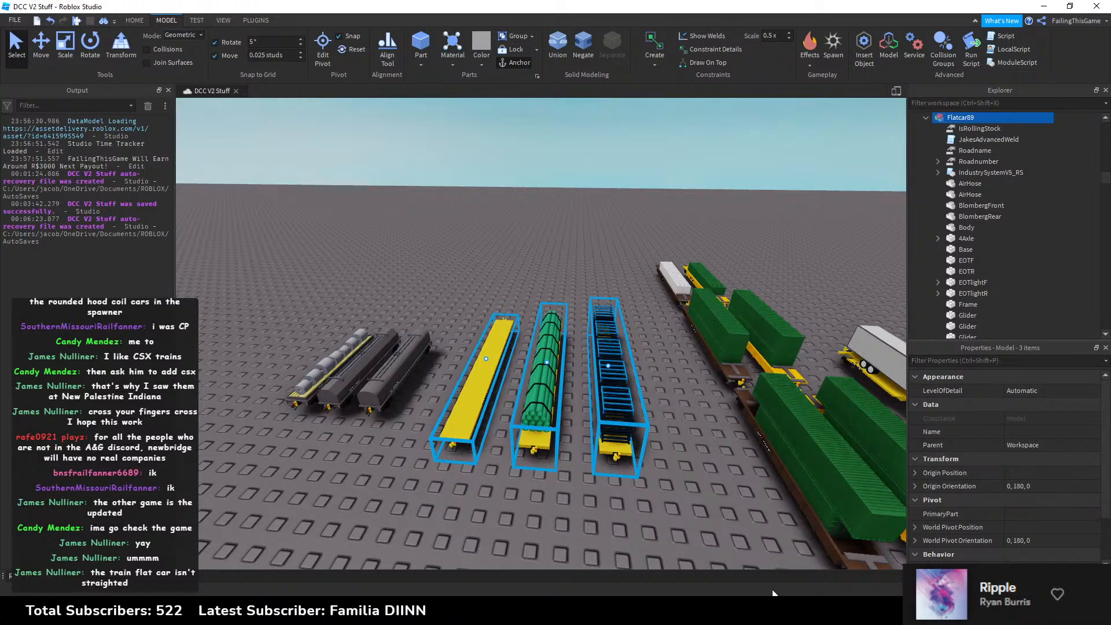
pyautogui.hotkey('alt', 'Tab')
pyautogui.hotkey('alt', 'Tab')
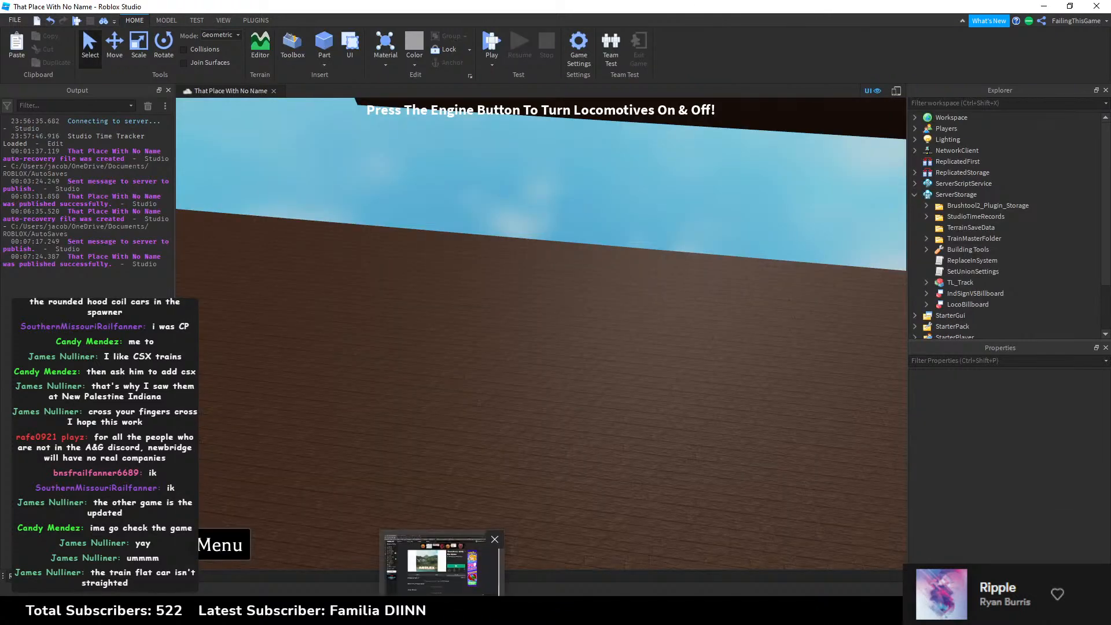
pyautogui.hotkey('alt', 'Tab')
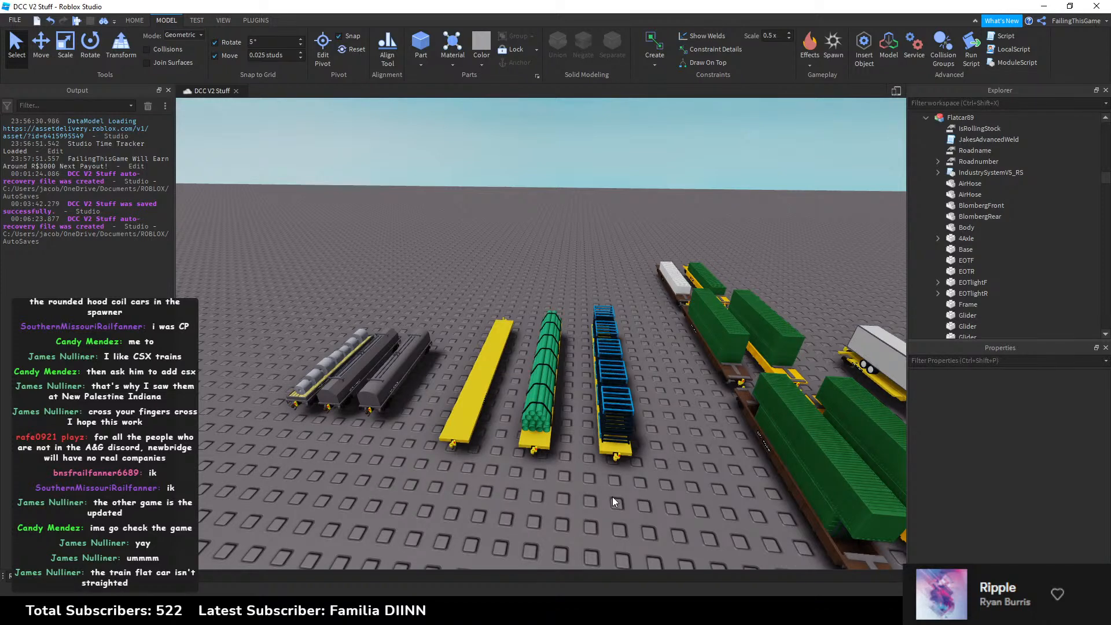
pyautogui.moveTo(613, 497); pyautogui.dragTo(610, 497, button='right')
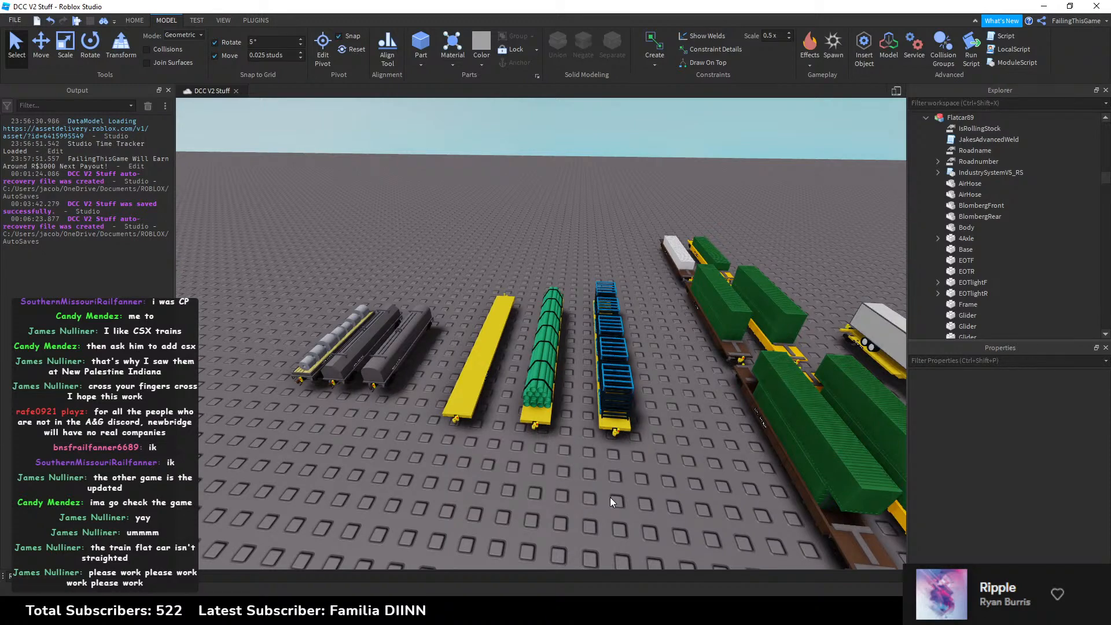
pyautogui.scroll(-8, 610, 498)
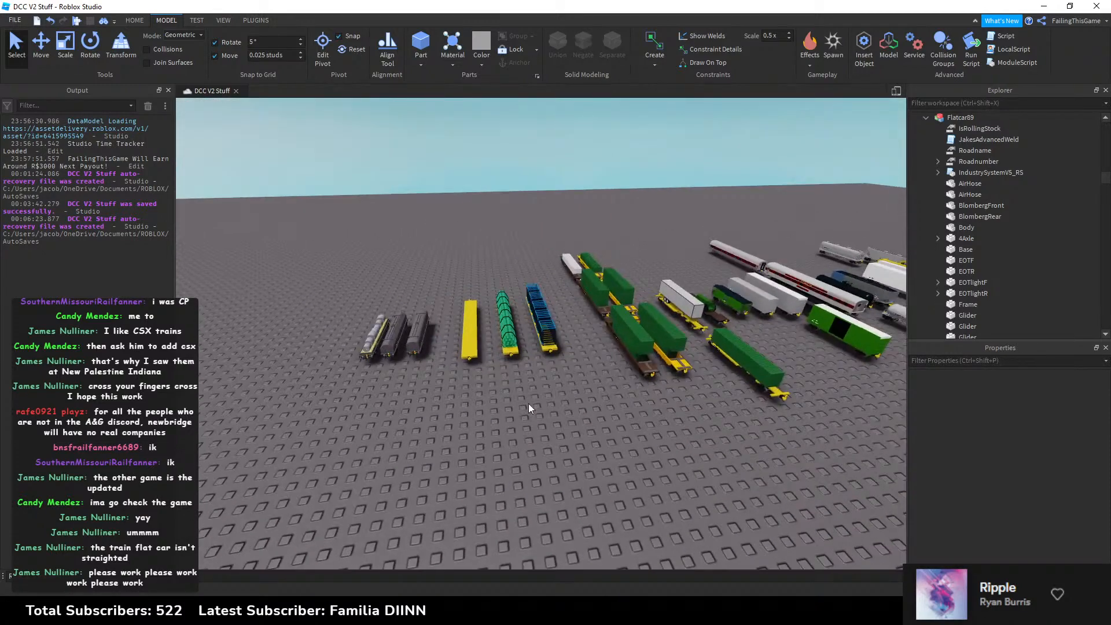
pyautogui.scroll(5, 522, 373)
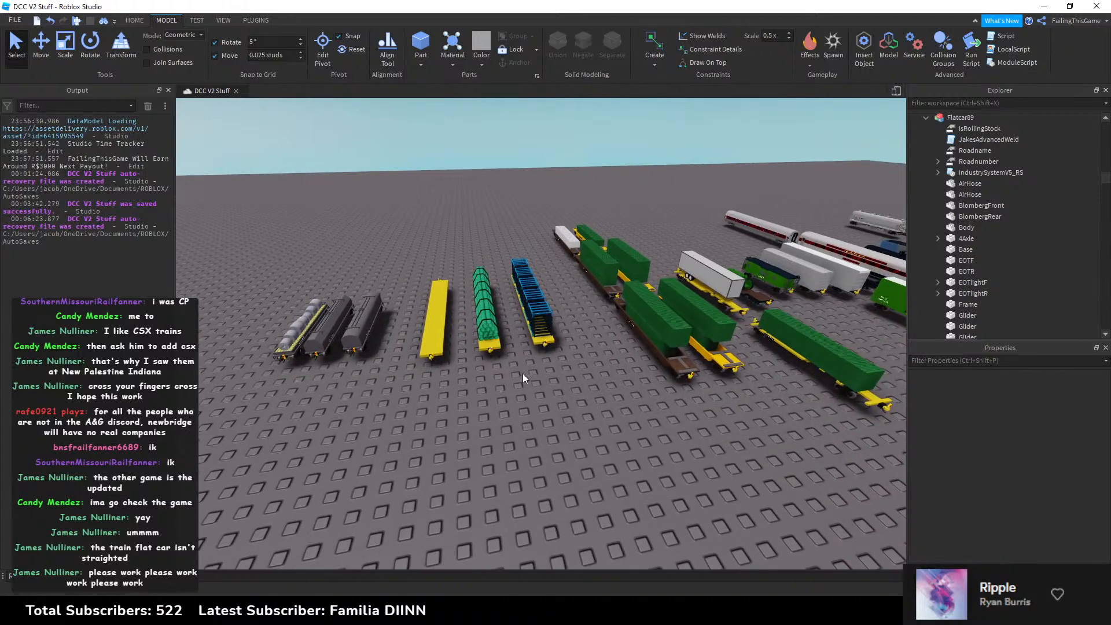
pyautogui.click(746, 613)
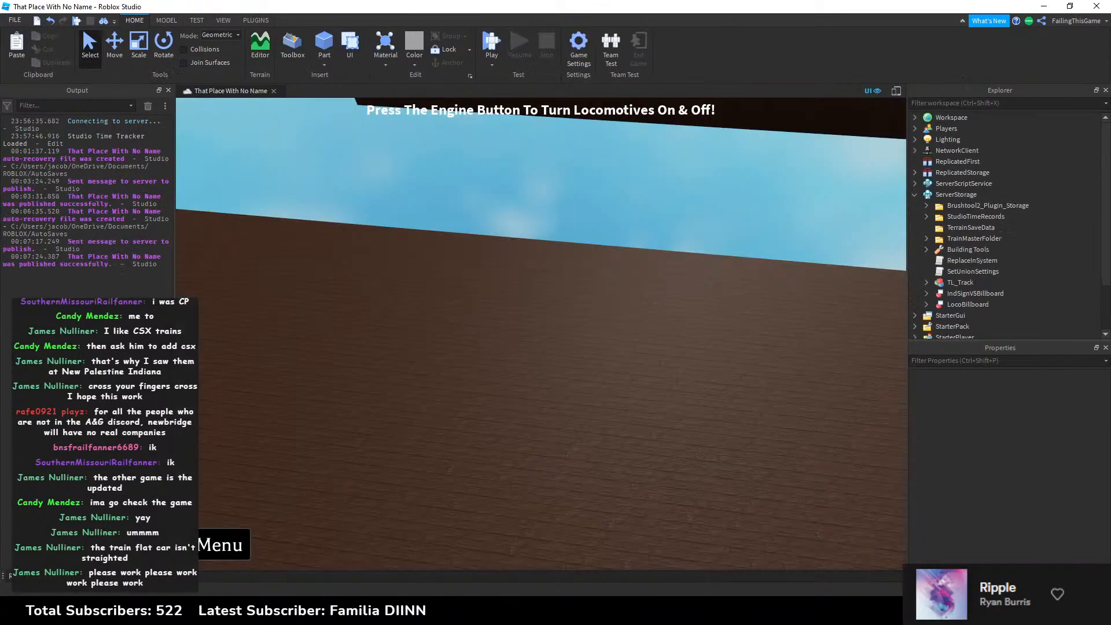
pyautogui.click(700, 613)
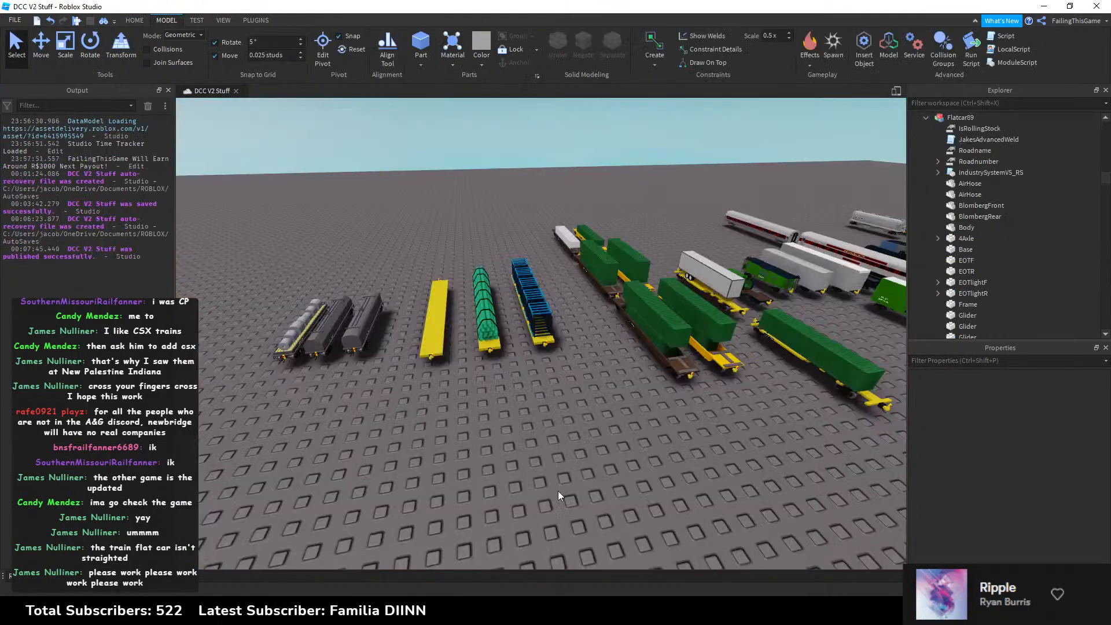
pyautogui.moveTo(510, 444); pyautogui.dragTo(510, 445, button='right')
# Step: Switch to the browser and launch the That Place With No Name experience from its Roblox page
pyautogui.click(509, 612)
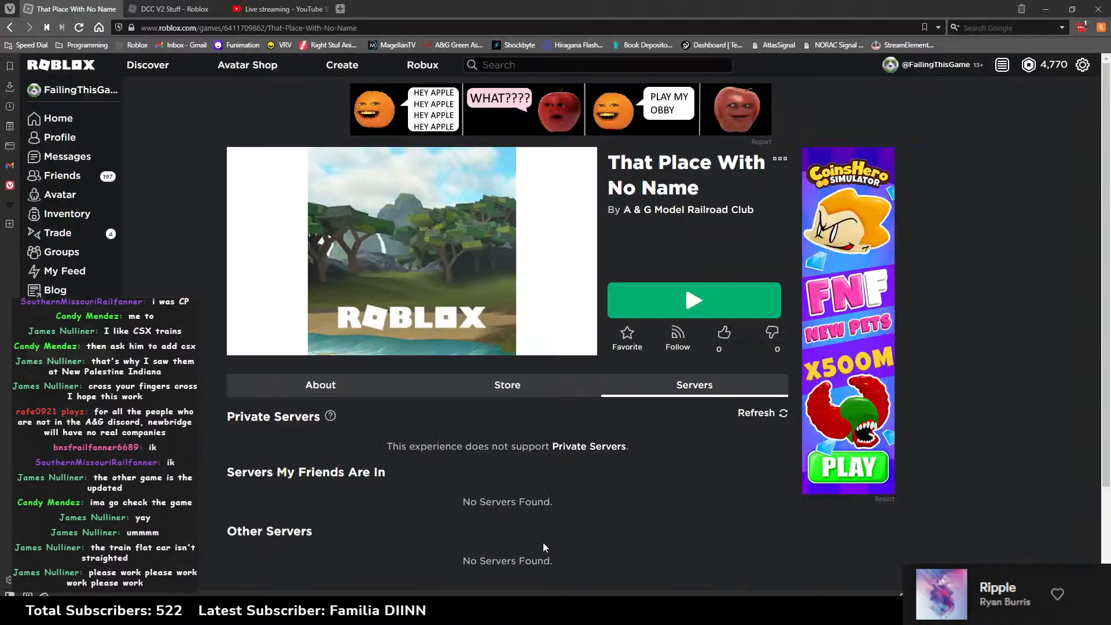
pyautogui.click(700, 300)
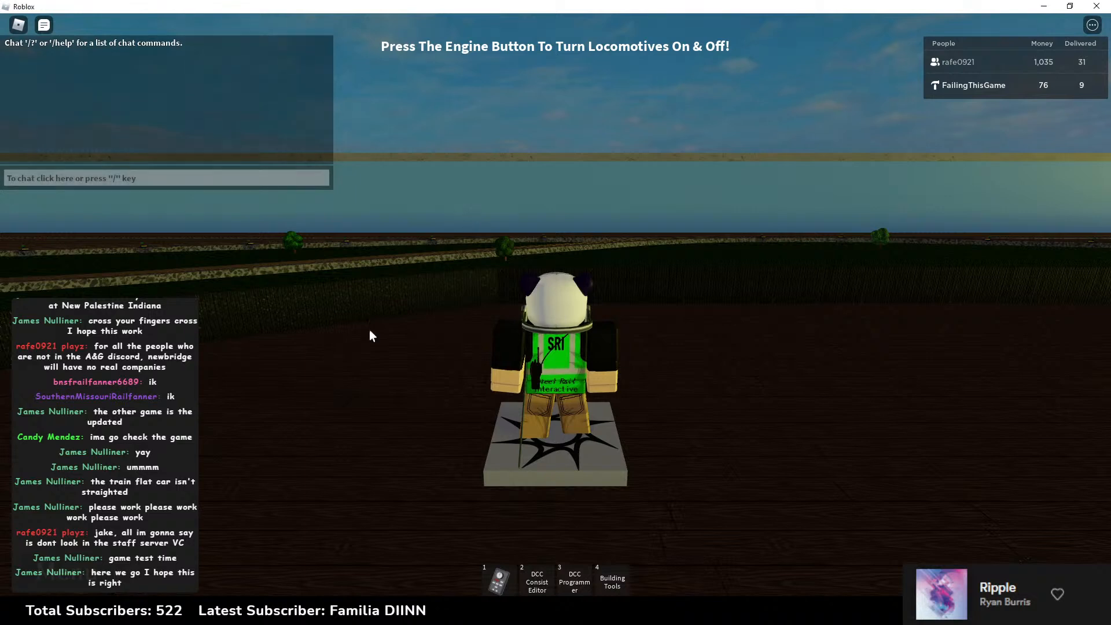
# Step: Open the train spawner, list the locomotives and choose GARC_AlcoS4 for spawn point 1 at MP 44 North
pyautogui.press('m')
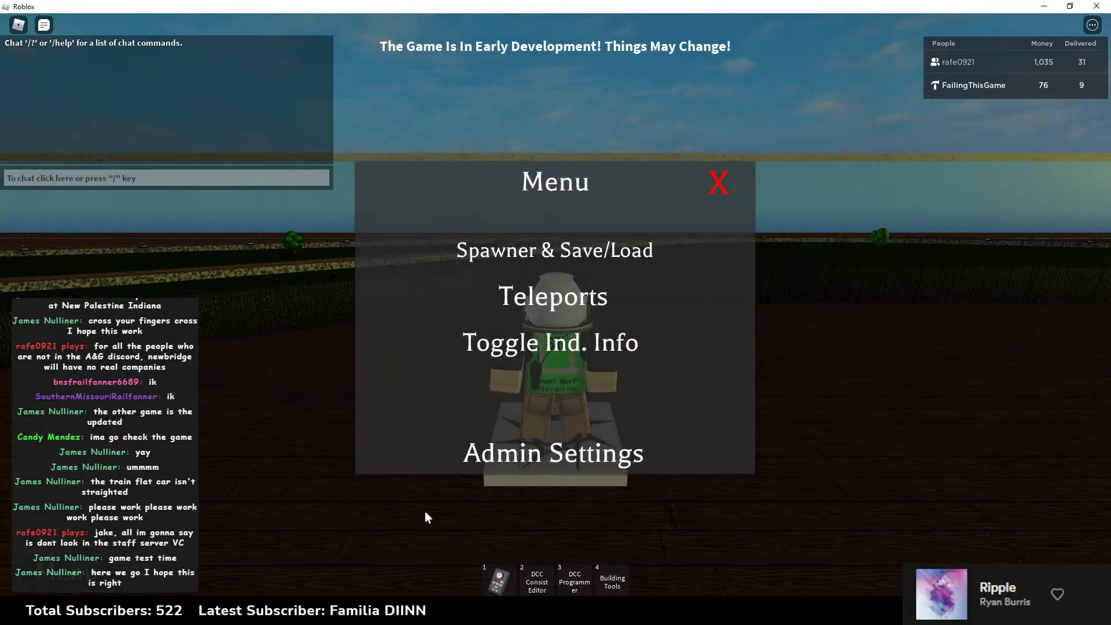
pyautogui.click(541, 254)
pyautogui.click(467, 190)
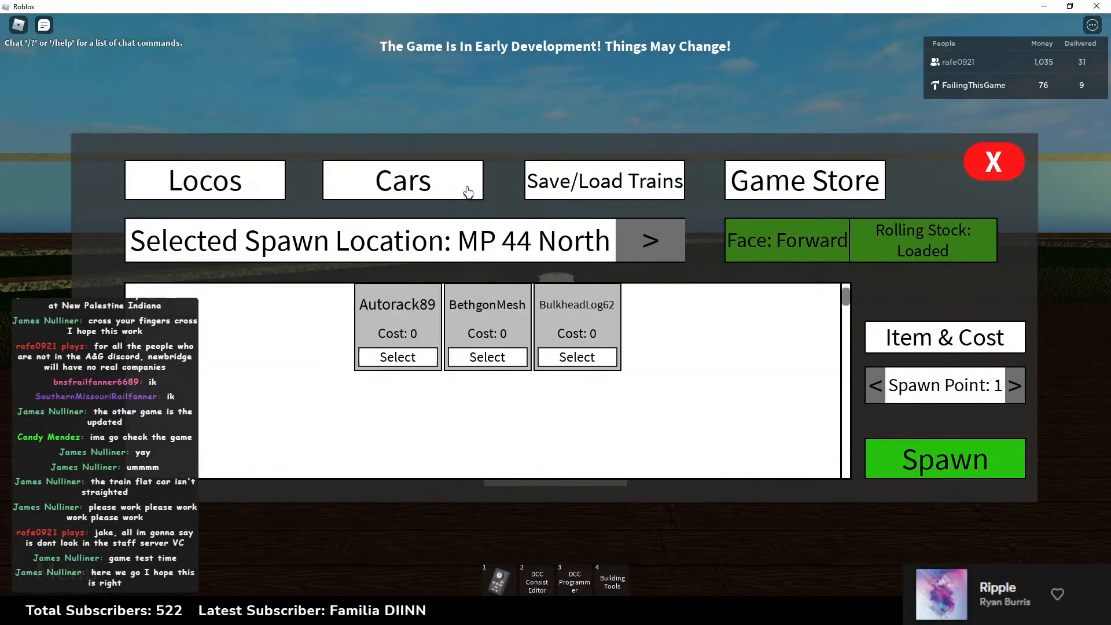
pyautogui.click(218, 196)
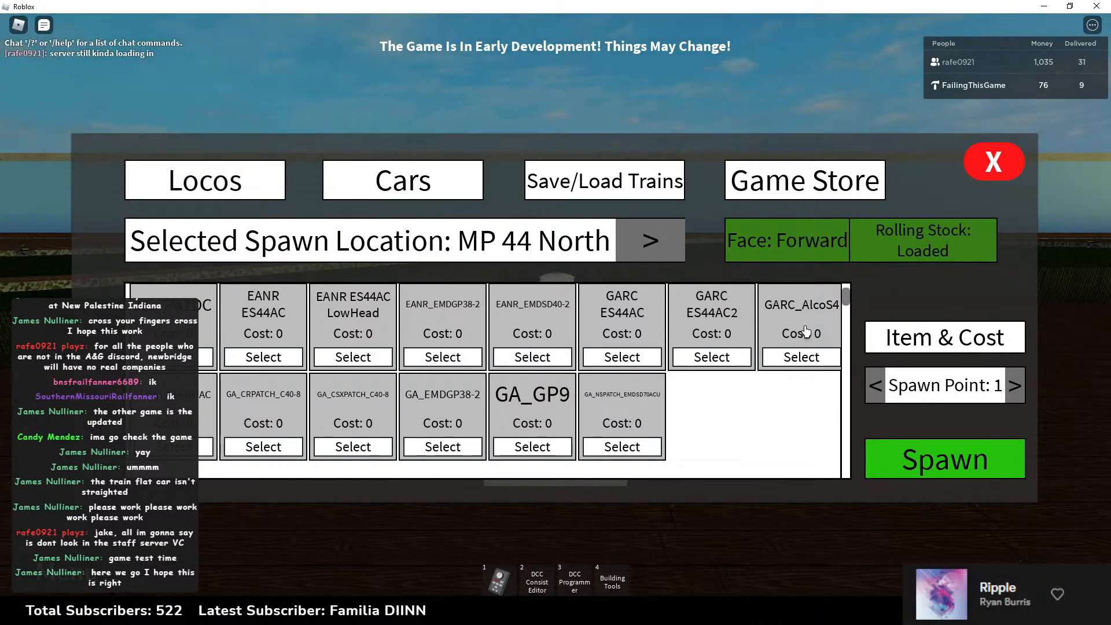
pyautogui.click(792, 362)
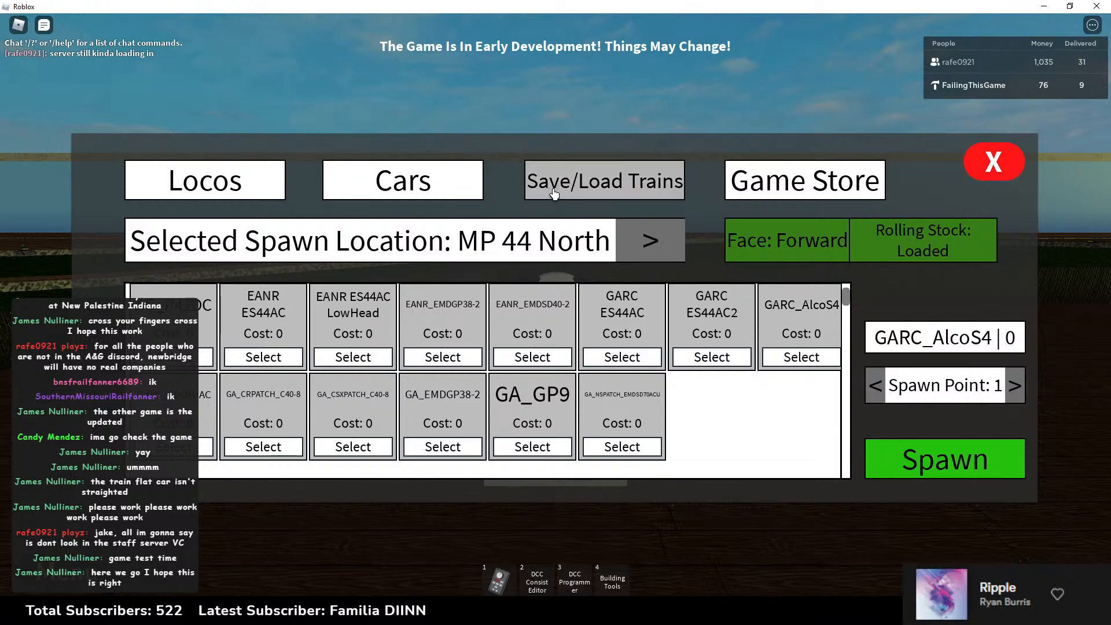
# Step: List the rolling stock cars and spawn a loaded Flatcar89_Pipes at spawn point 2
pyautogui.click(446, 196)
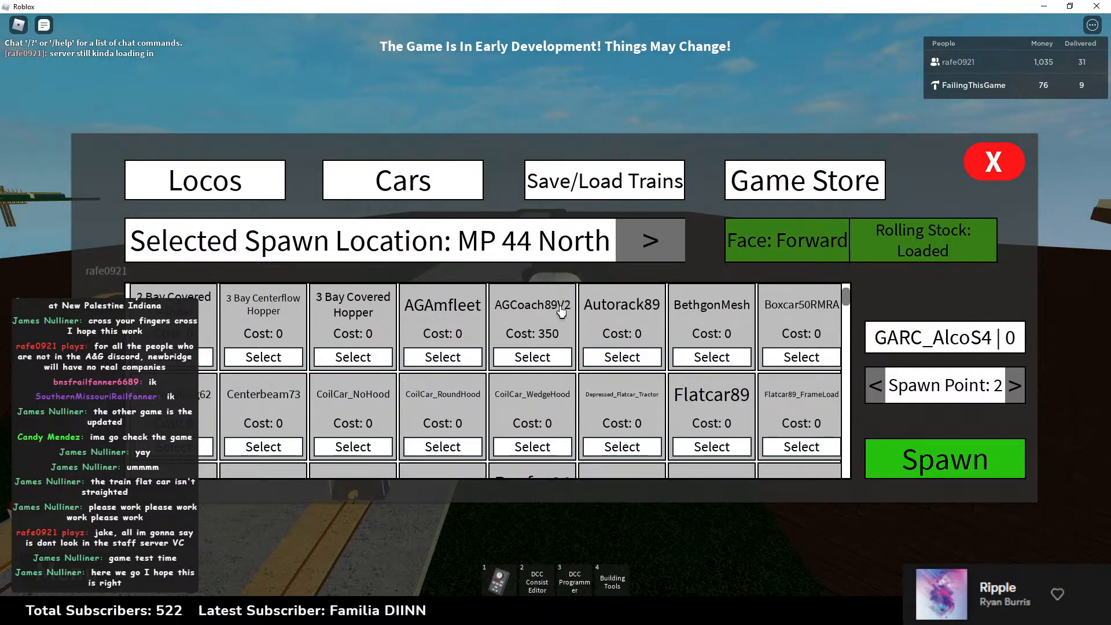
pyautogui.scroll(-3, 605, 381)
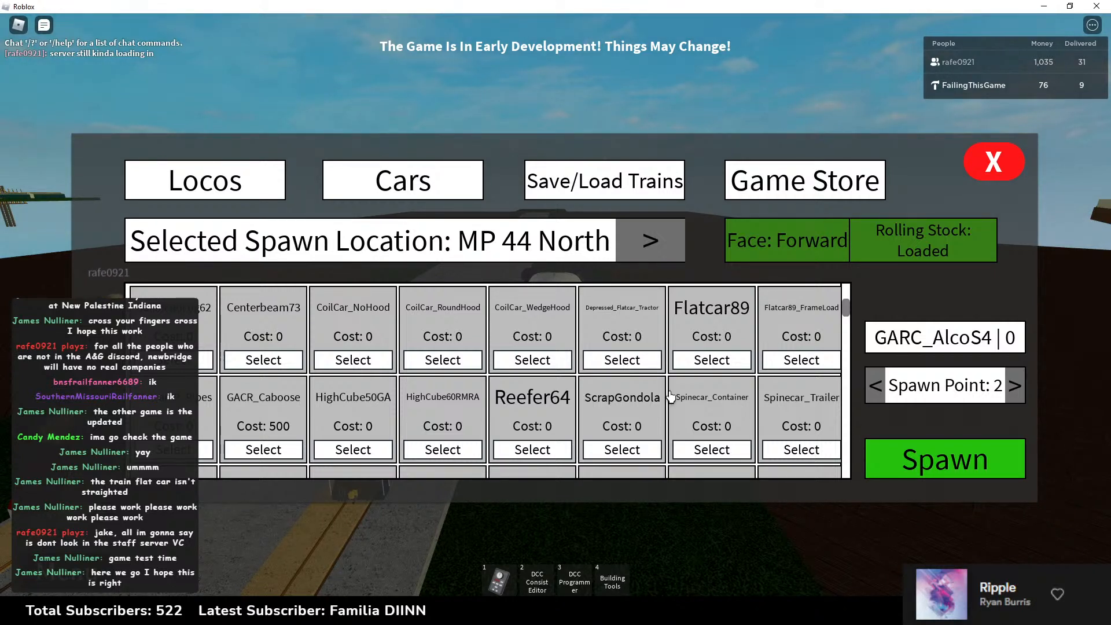
pyautogui.click(787, 359)
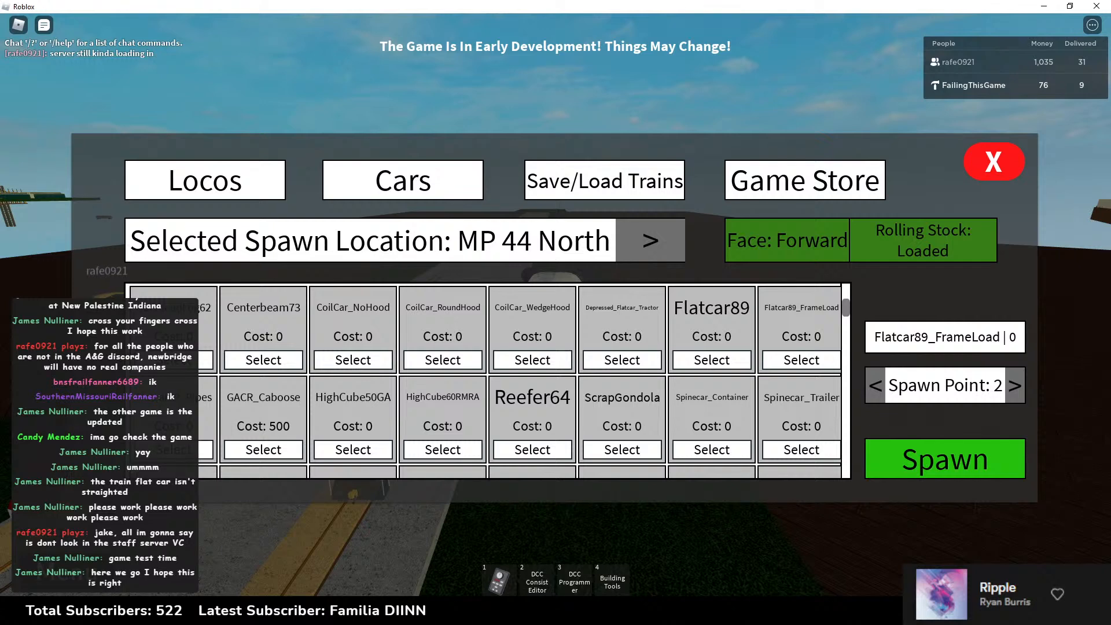
pyautogui.click(208, 449)
pyautogui.click(914, 468)
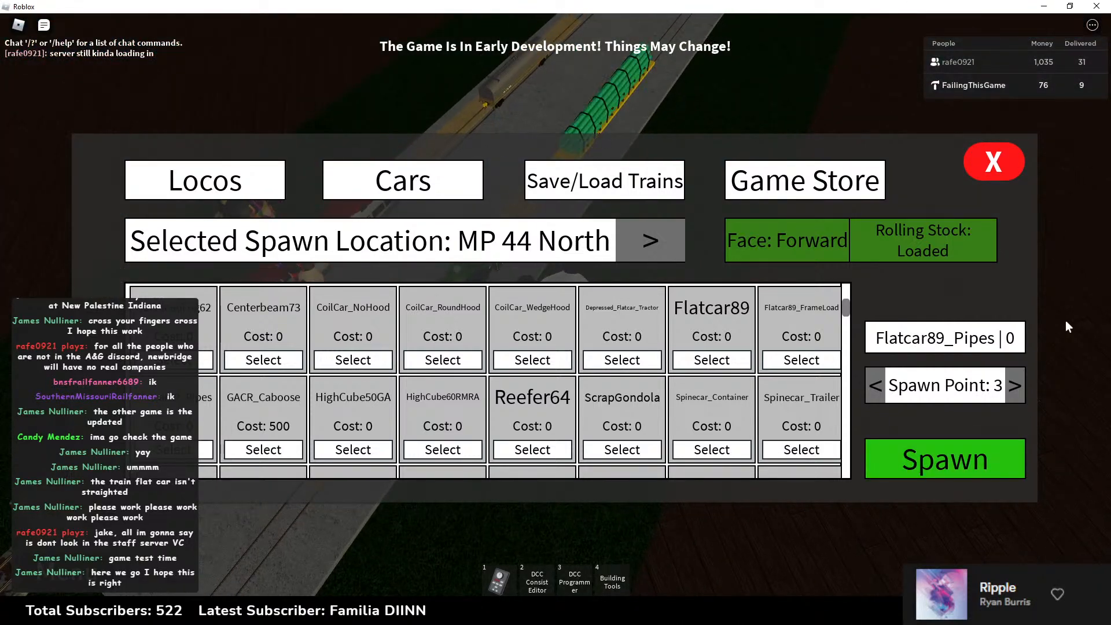
# Step: Spawn a Flatcar89_FrameLoad at spawn point 3 and a Flatcar89 at spawn point 4
pyautogui.click(792, 360)
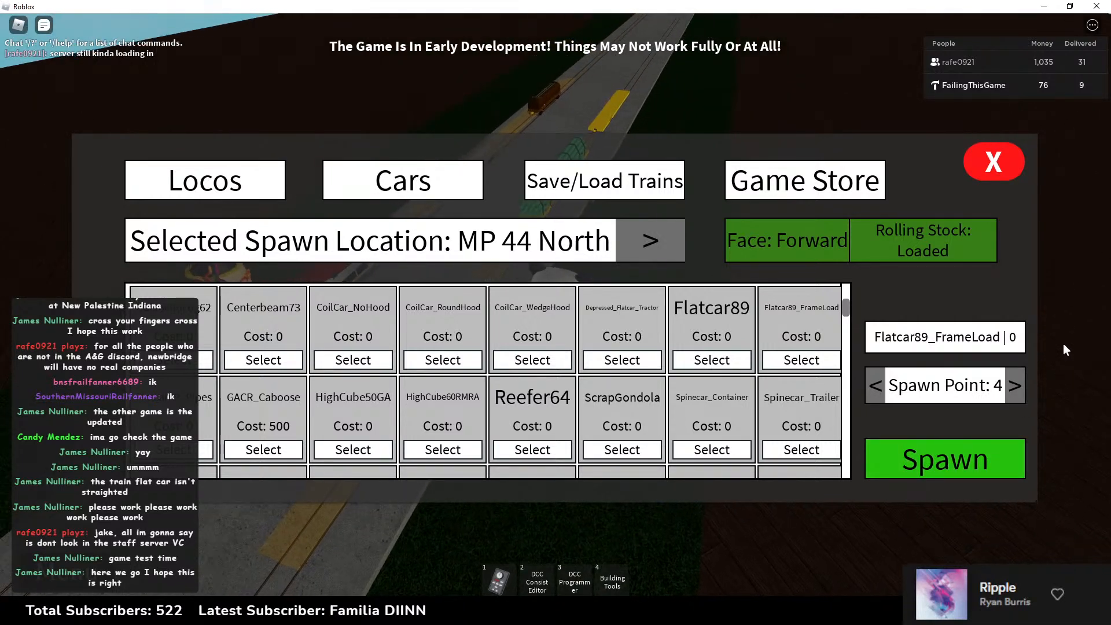
pyautogui.click(712, 359)
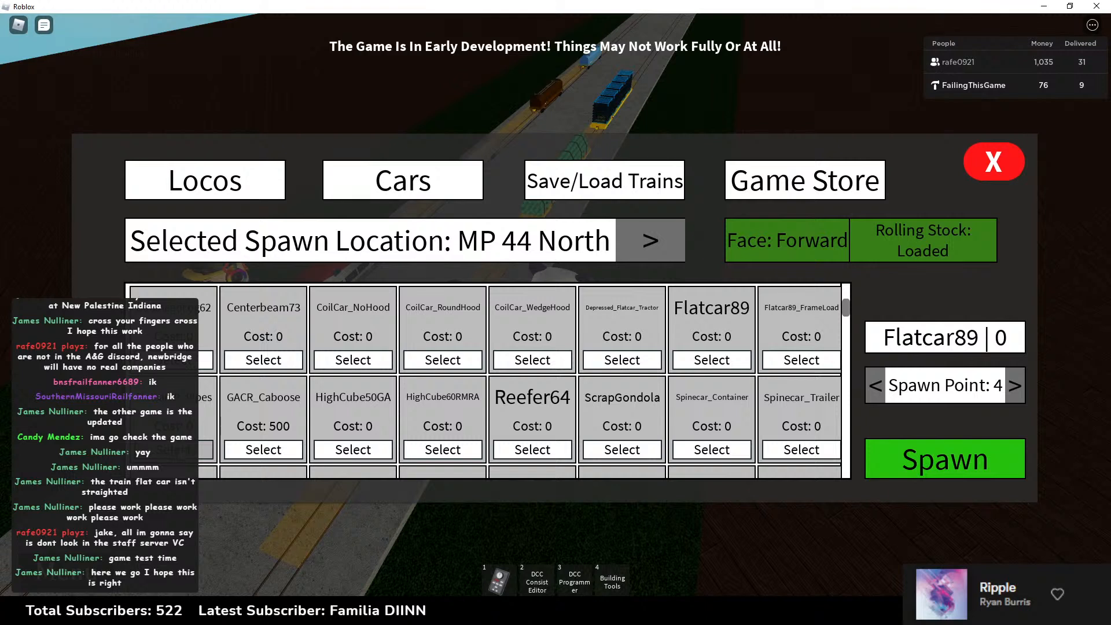
# Step: Spawn two loaded Flatcar89_Pipes cars at spawn points 5 and 6
pyautogui.click(174, 449)
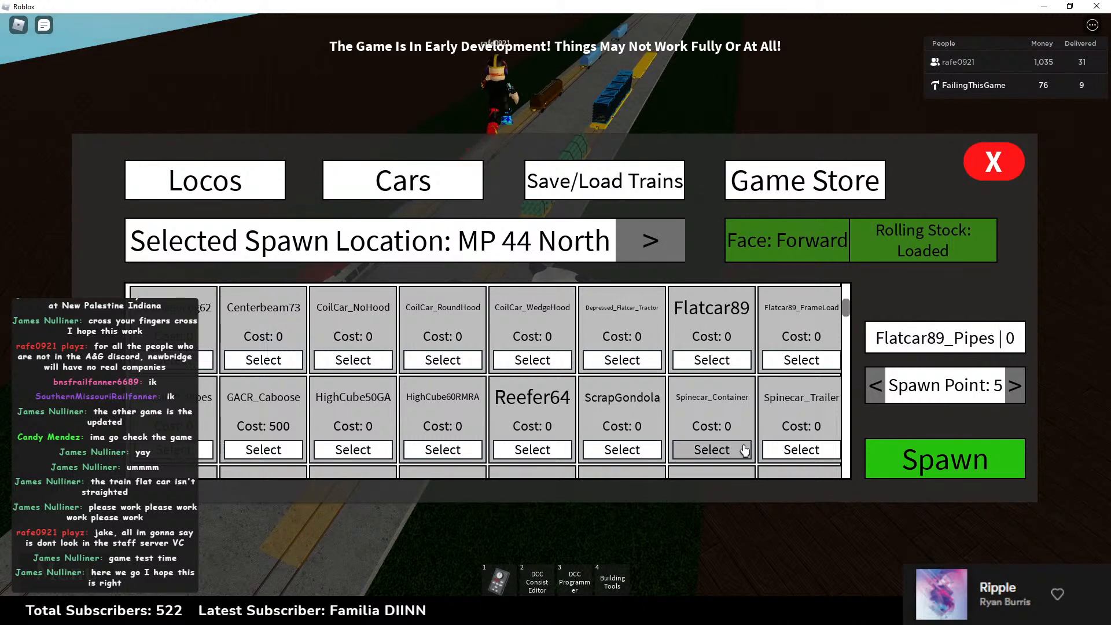
pyautogui.click(942, 462)
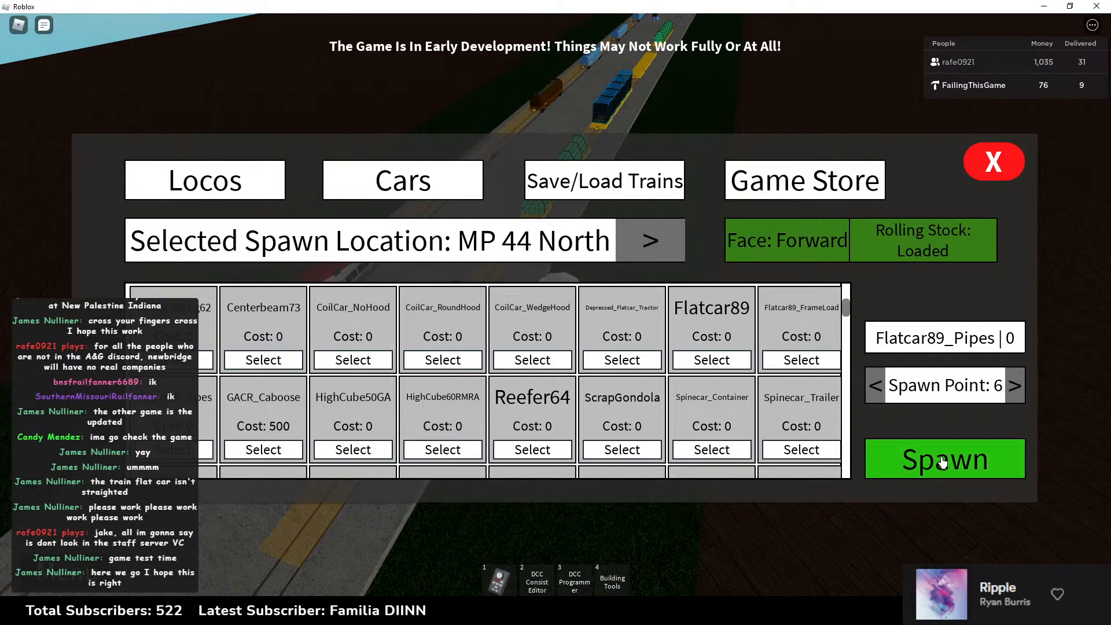
pyautogui.click(943, 463)
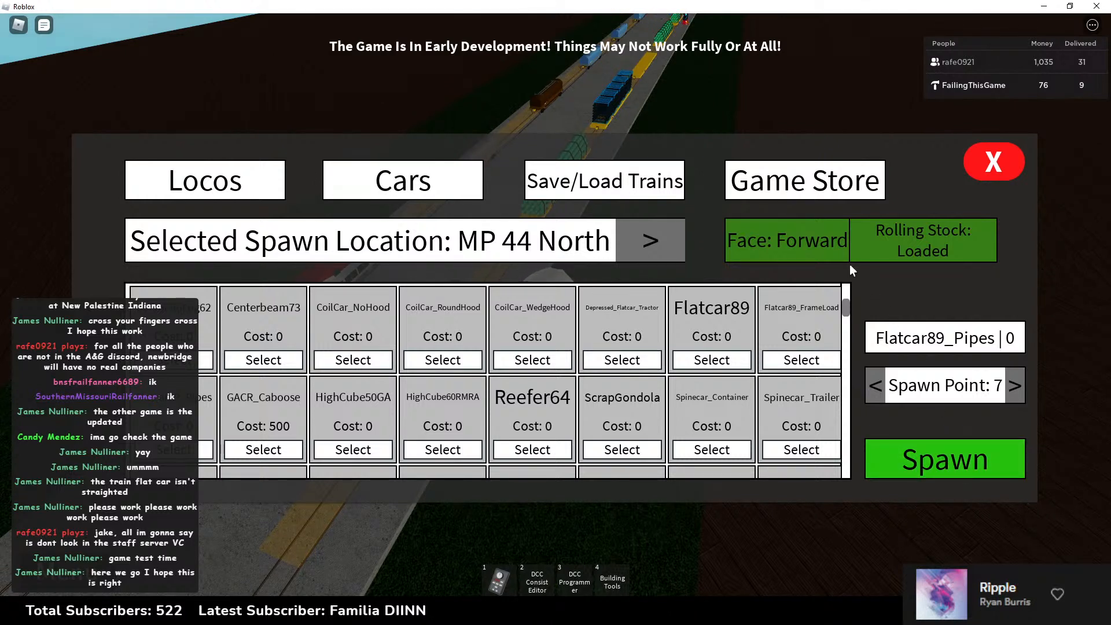
# Step: Set the rolling stock to unloaded and spawn Flatcar89_Pipes cars at spawn points 7 to 9
pyautogui.click(886, 253)
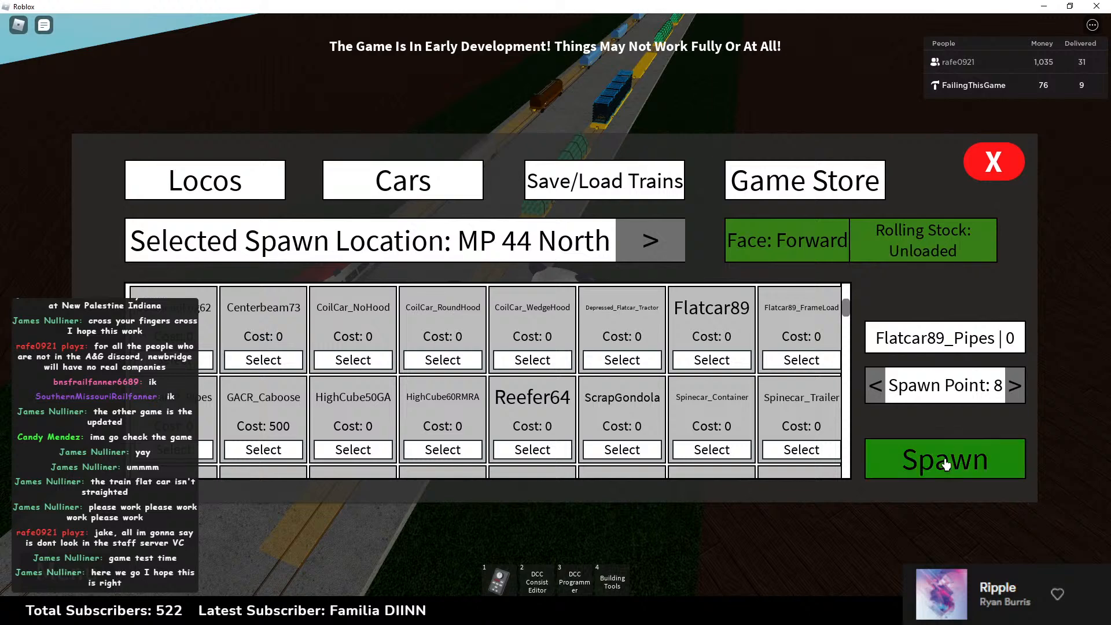
pyautogui.click(948, 462)
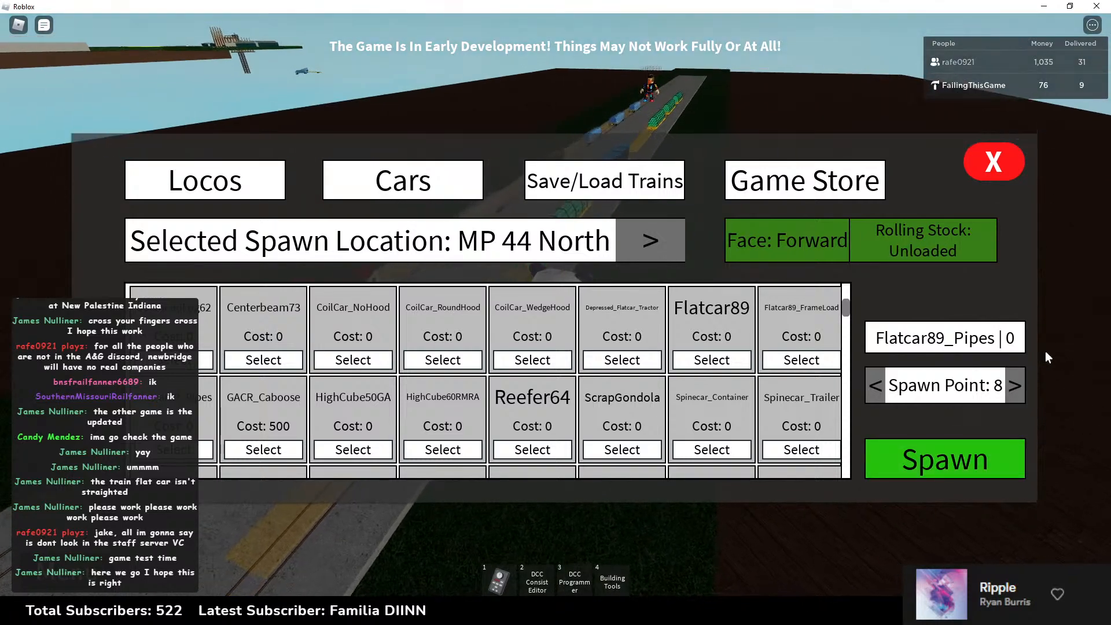
pyautogui.click(940, 463)
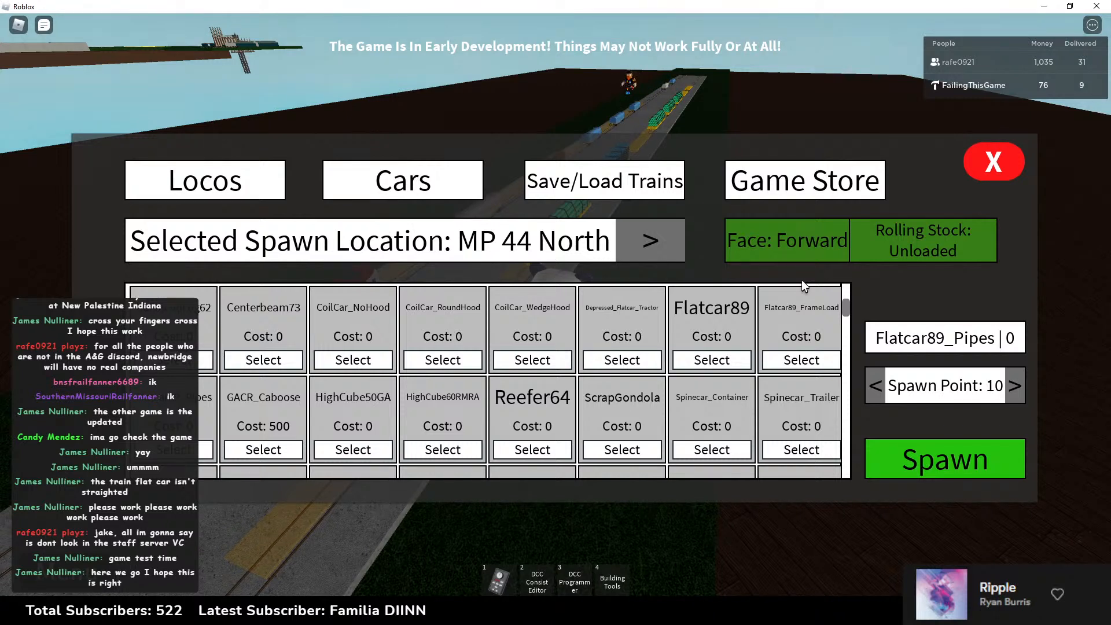
# Step: Set the rolling stock back to loaded, spawn a Flatcar89_Pipes at spawn point 10 and close the spawner
pyautogui.click(881, 249)
pyautogui.click(947, 461)
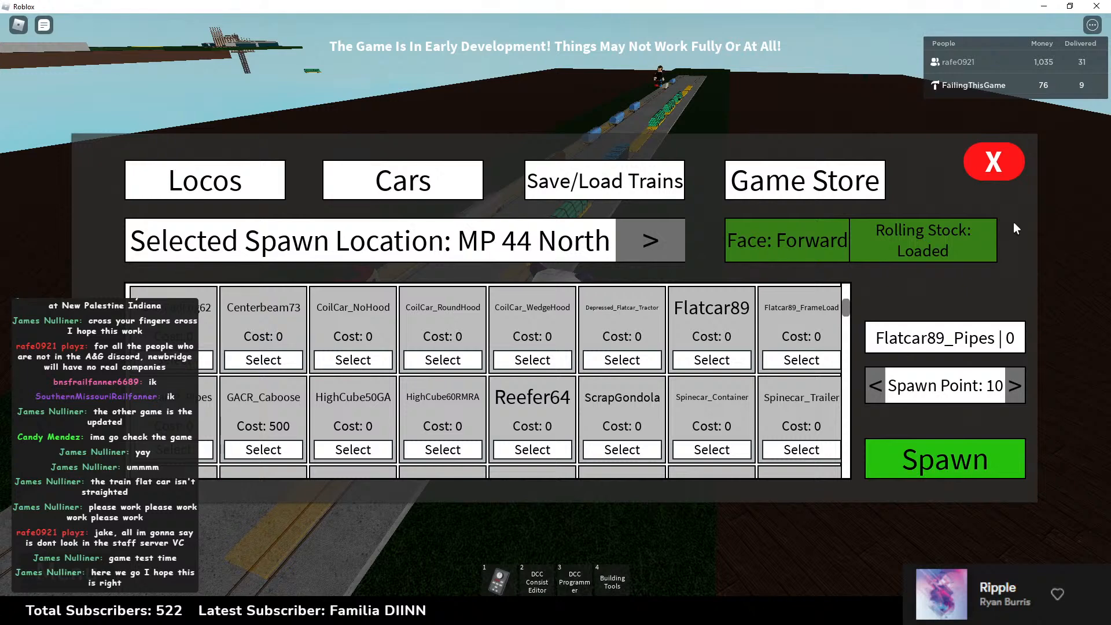
pyautogui.click(987, 176)
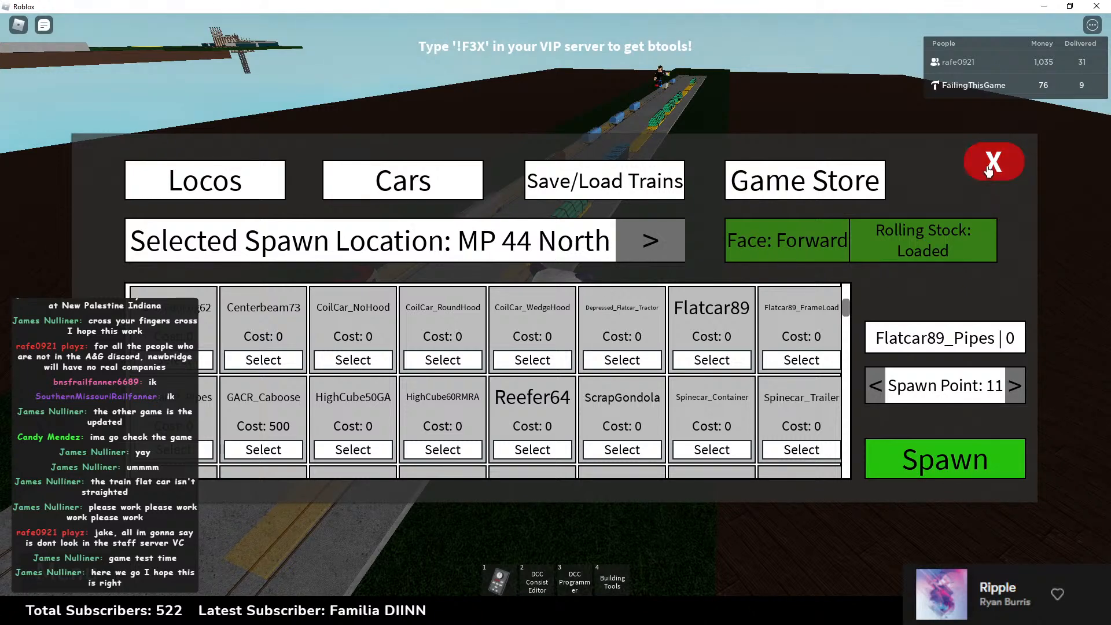
# Step: Walk alongside the spawned cars and examine the pipe-loaded flatcar at the far end of the track up close
pyautogui.press('1')
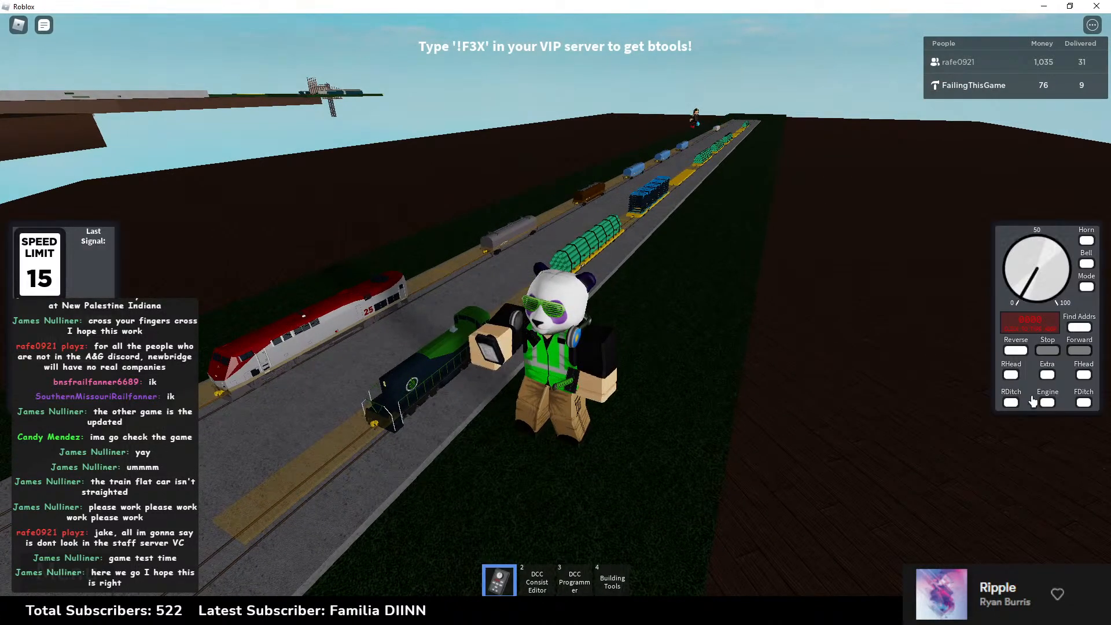
pyautogui.press('1')
pyautogui.press('w')
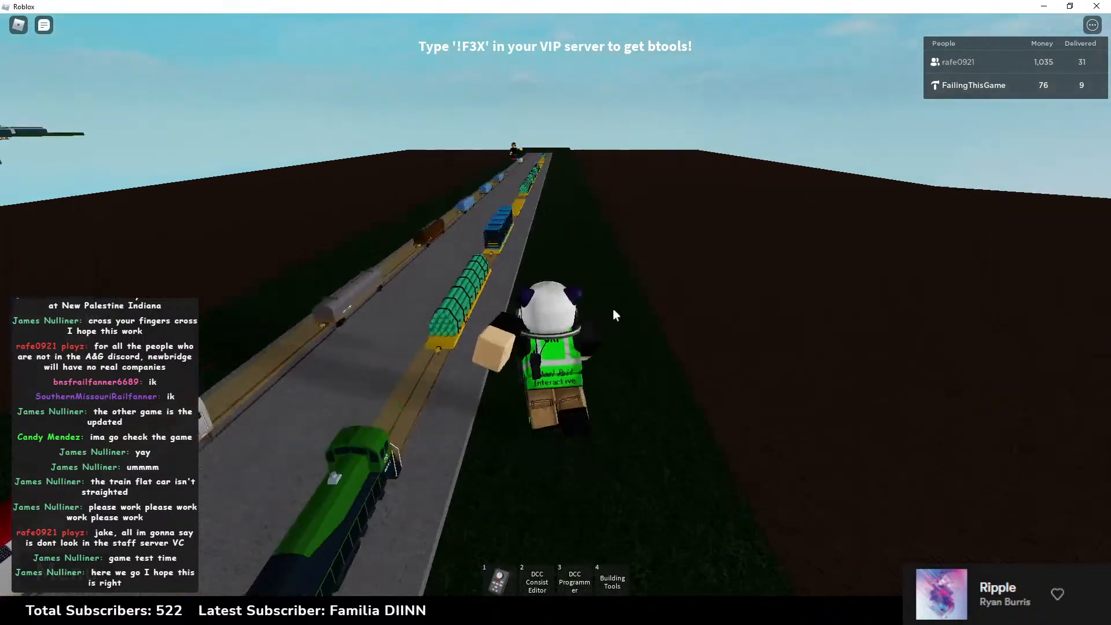
pyautogui.press('w')
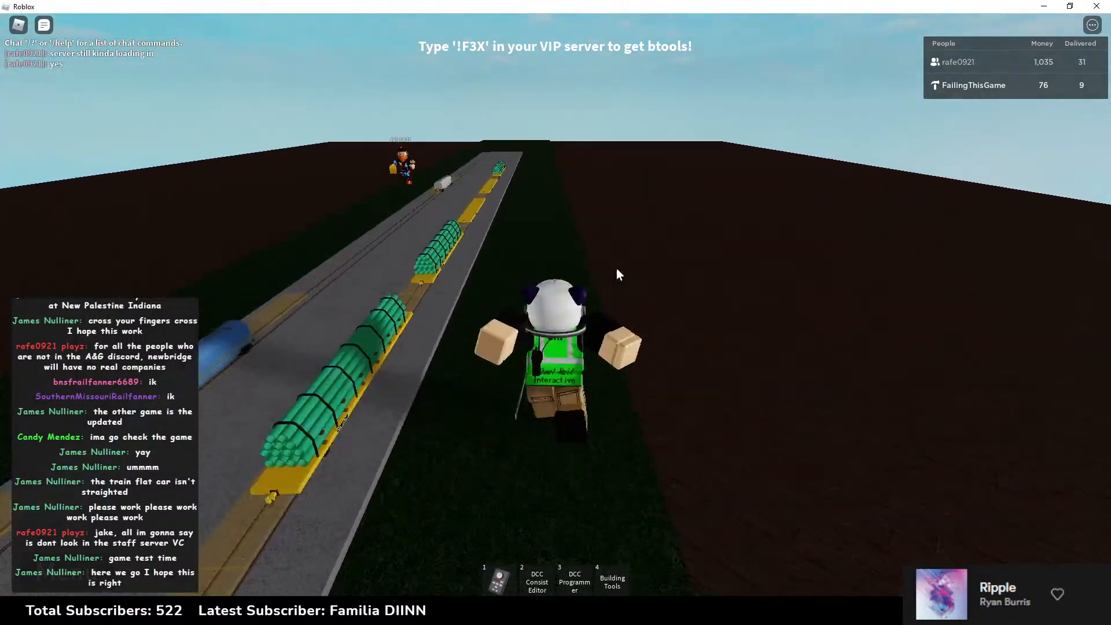
pyautogui.moveTo(616, 269); pyautogui.dragTo(616, 269, button='right')
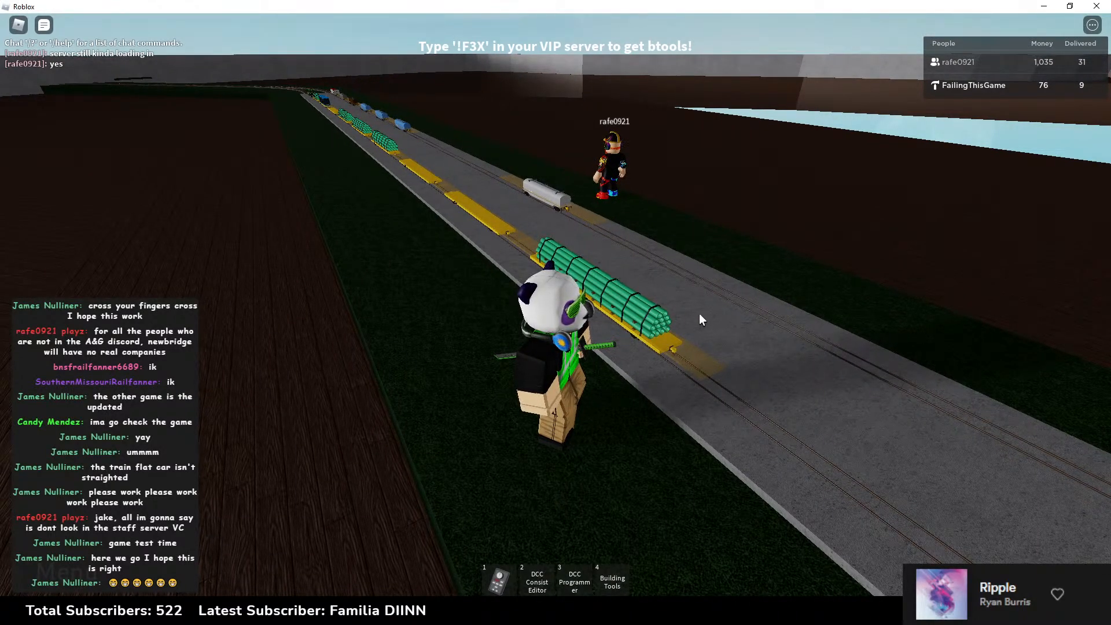
pyautogui.moveTo(677, 349); pyautogui.dragTo(678, 340, button='right')
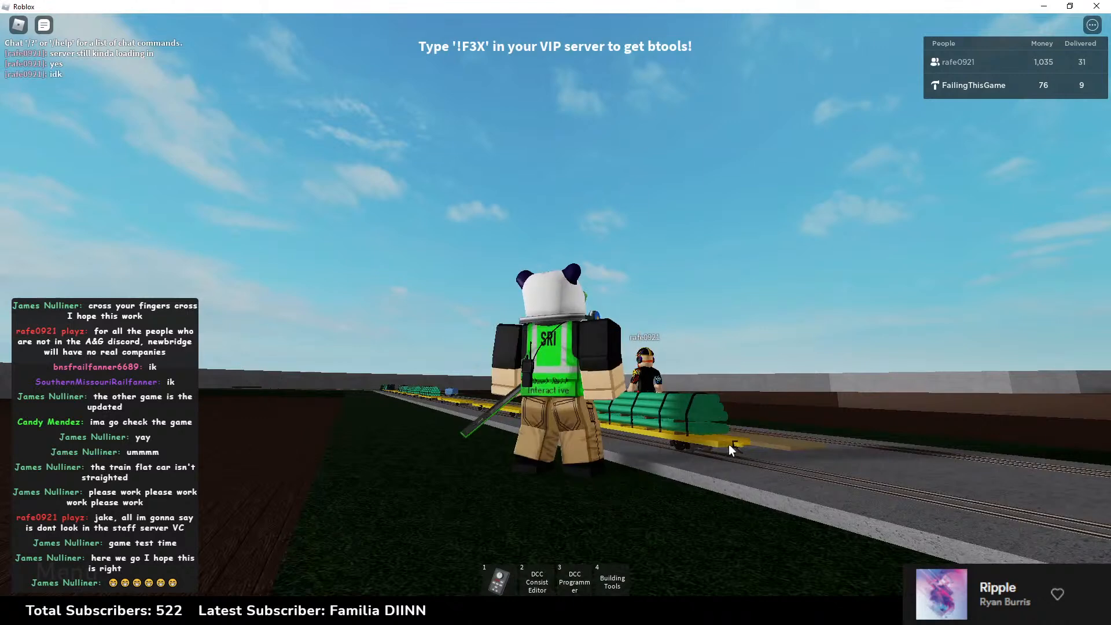
pyautogui.scroll(2, 750, 431)
pyautogui.moveTo(749, 431); pyautogui.dragTo(751, 431, button='right')
pyautogui.press('s')
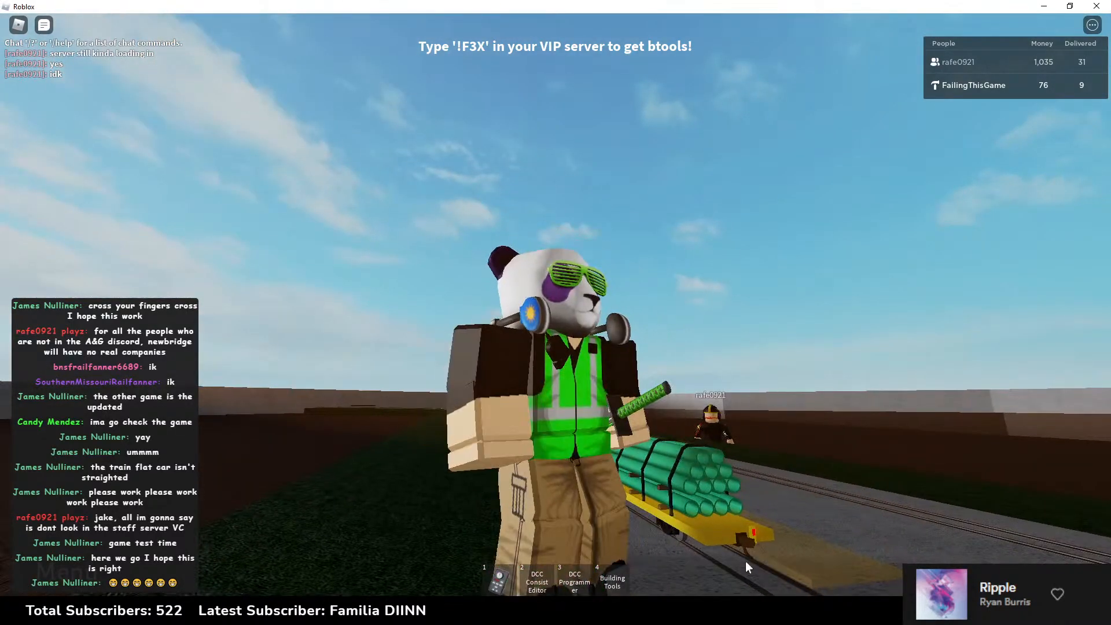
pyautogui.moveTo(746, 561); pyautogui.dragTo(757, 552, button='right')
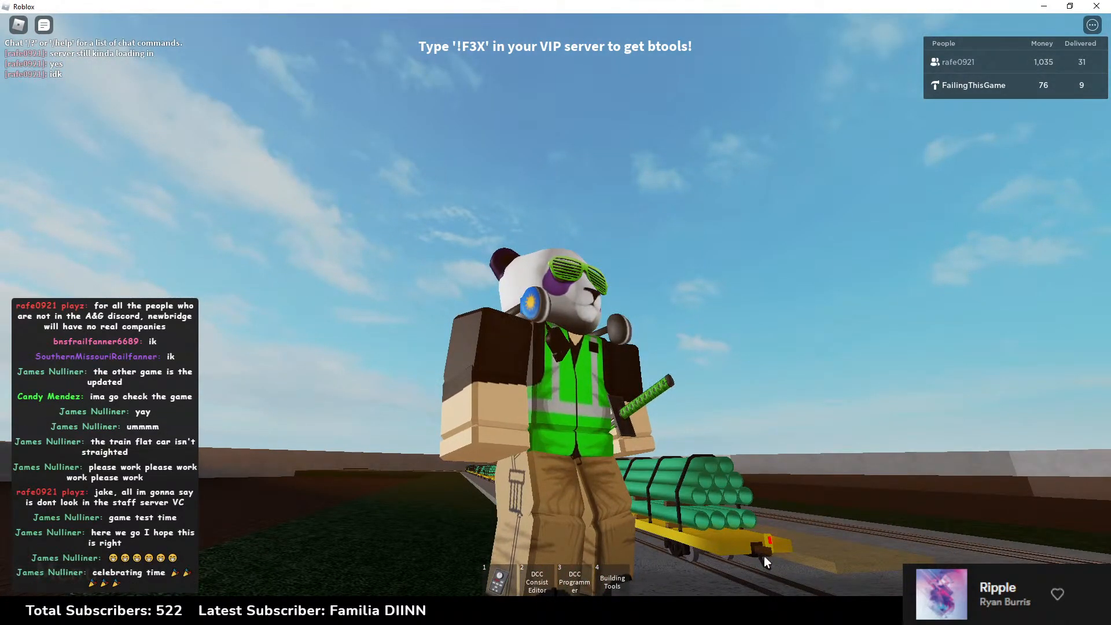
pyautogui.moveTo(766, 553); pyautogui.dragTo(776, 551, button='right')
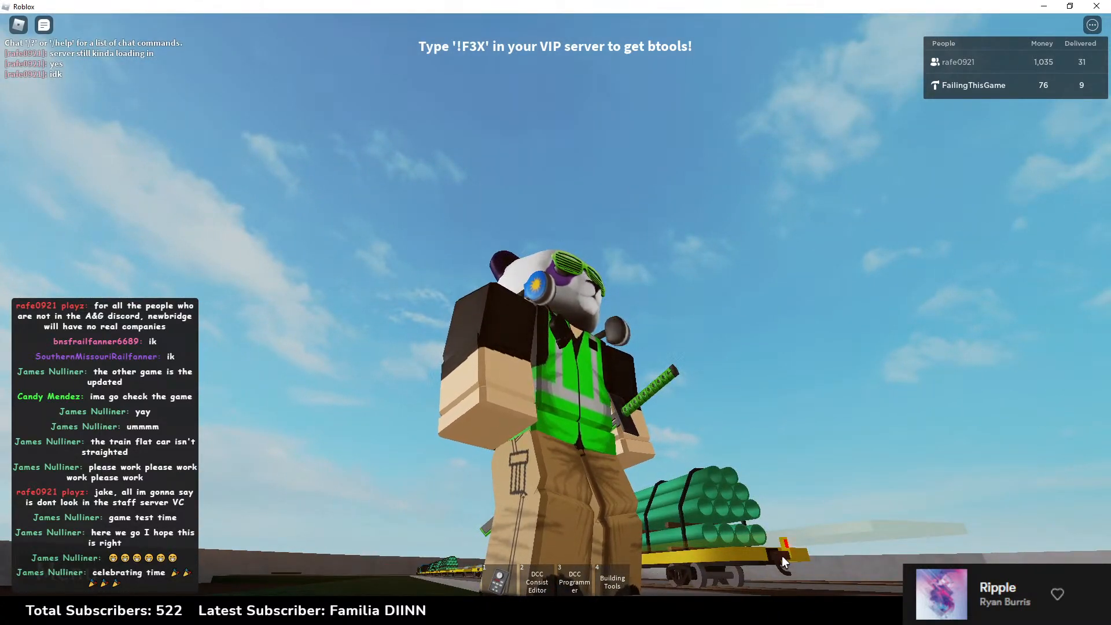
# Step: Walk back along the track toward the locomotive and equip the handheld train controller
pyautogui.press('w')
pyautogui.moveTo(782, 556); pyautogui.dragTo(661, 363, button='right')
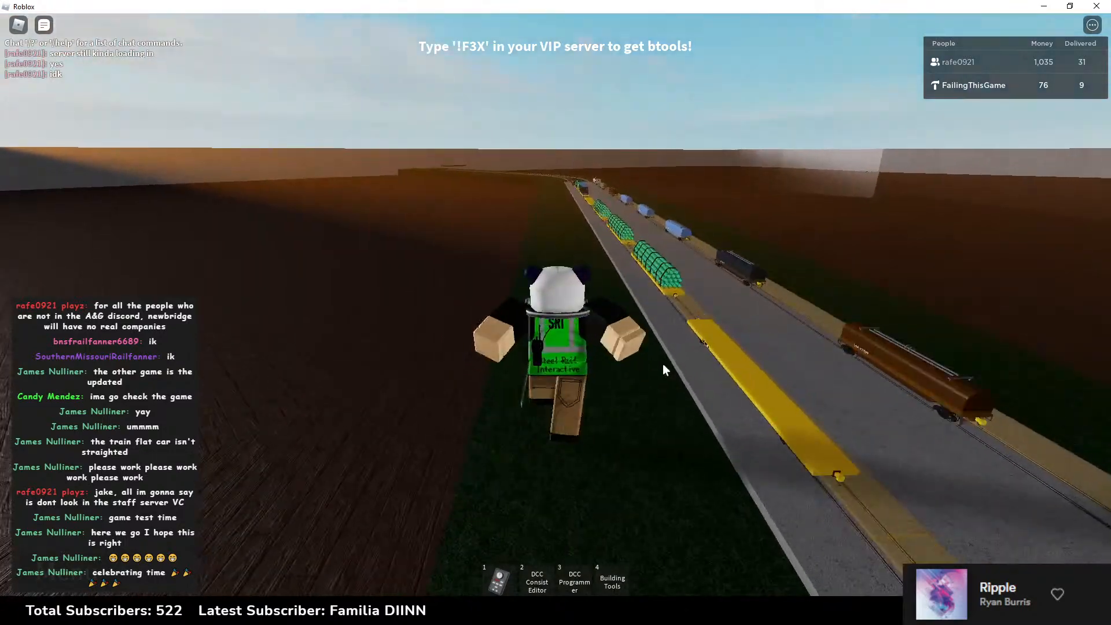
pyautogui.press('1')
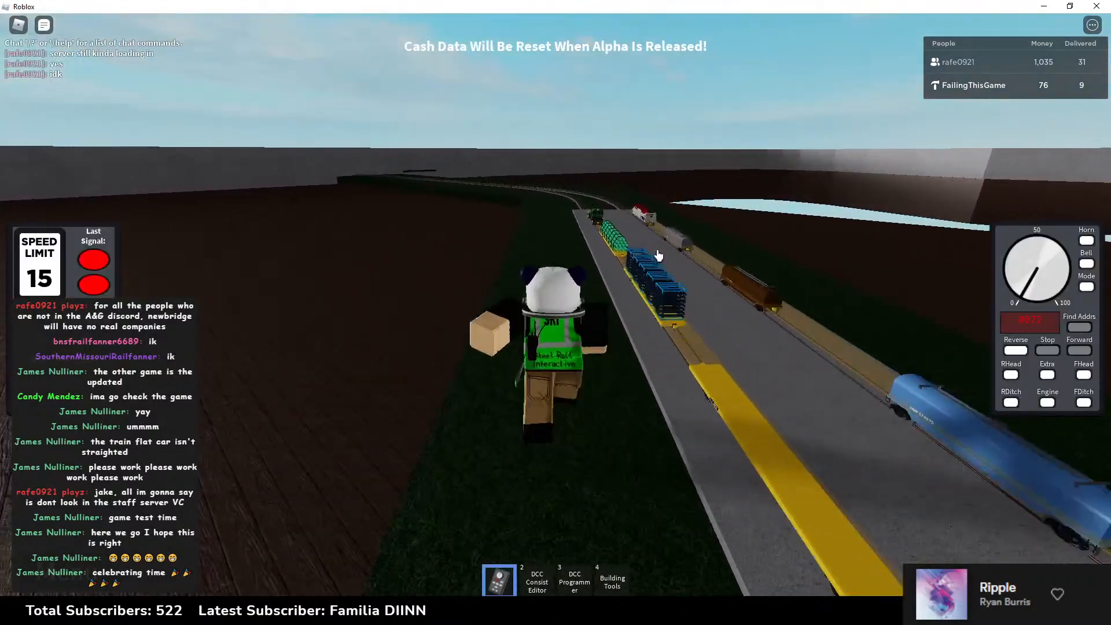
# Step: Find the nearby DCC addresses, select locomotive 72 on the train controller and start it in reverse toward the flatcars
pyautogui.moveTo(659, 256); pyautogui.dragTo(625, 276, button='right')
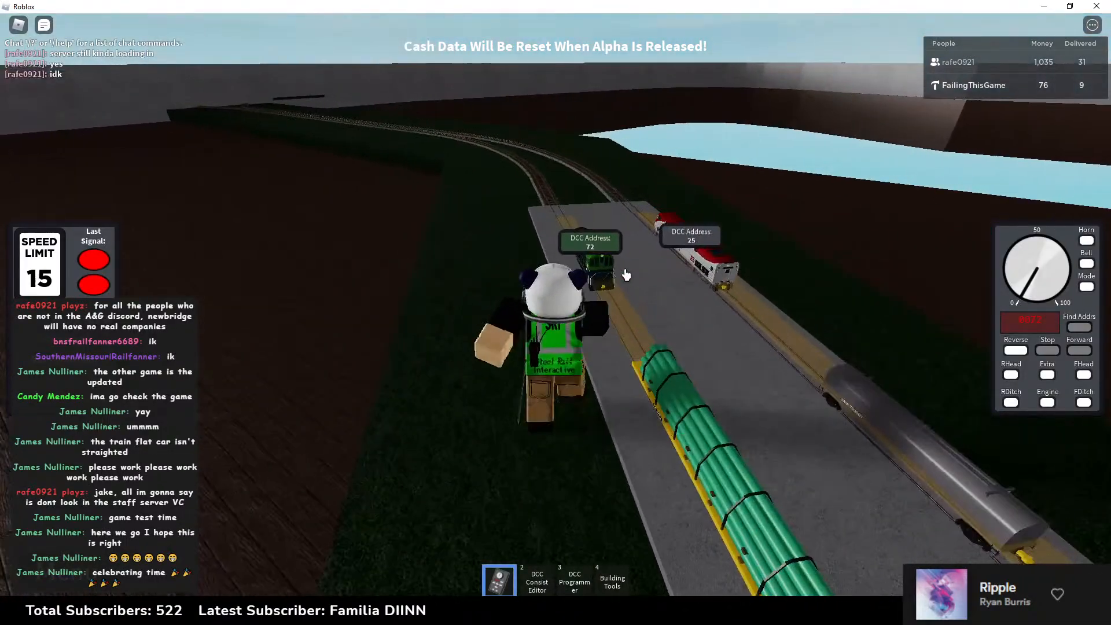
pyautogui.click(1073, 330)
pyautogui.moveTo(725, 280); pyautogui.dragTo(621, 295, button='right')
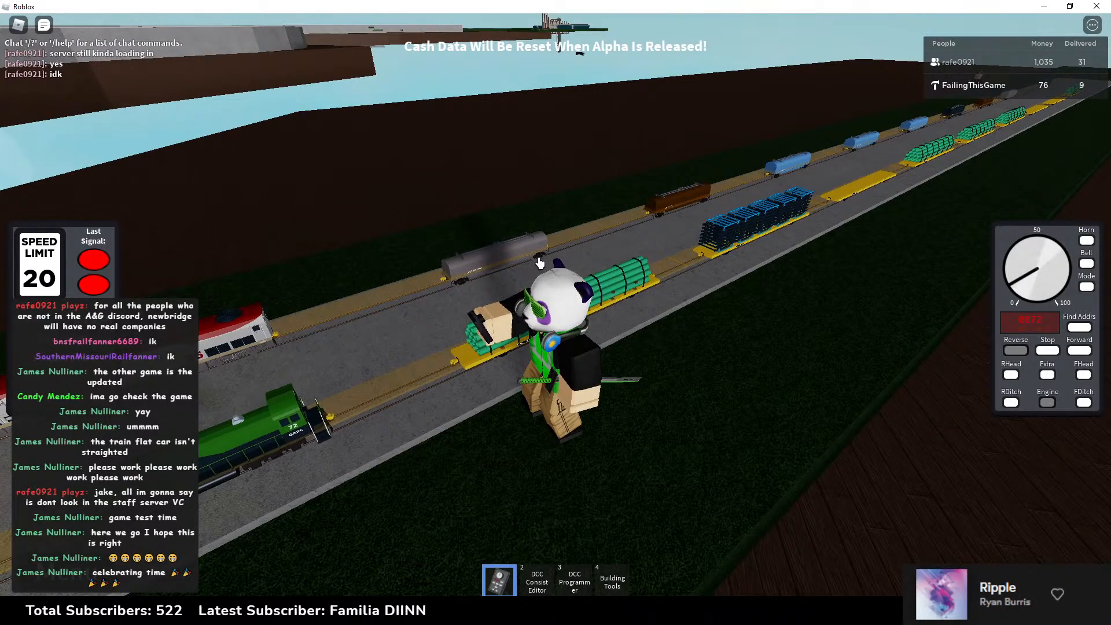
pyautogui.moveTo(564, 289); pyautogui.dragTo(564, 282, button='right')
pyautogui.press('1')
# Step: Walk along the flatcars to the far end of the track and examine the last pipe-loaded flatcar up close
pyautogui.press('w')
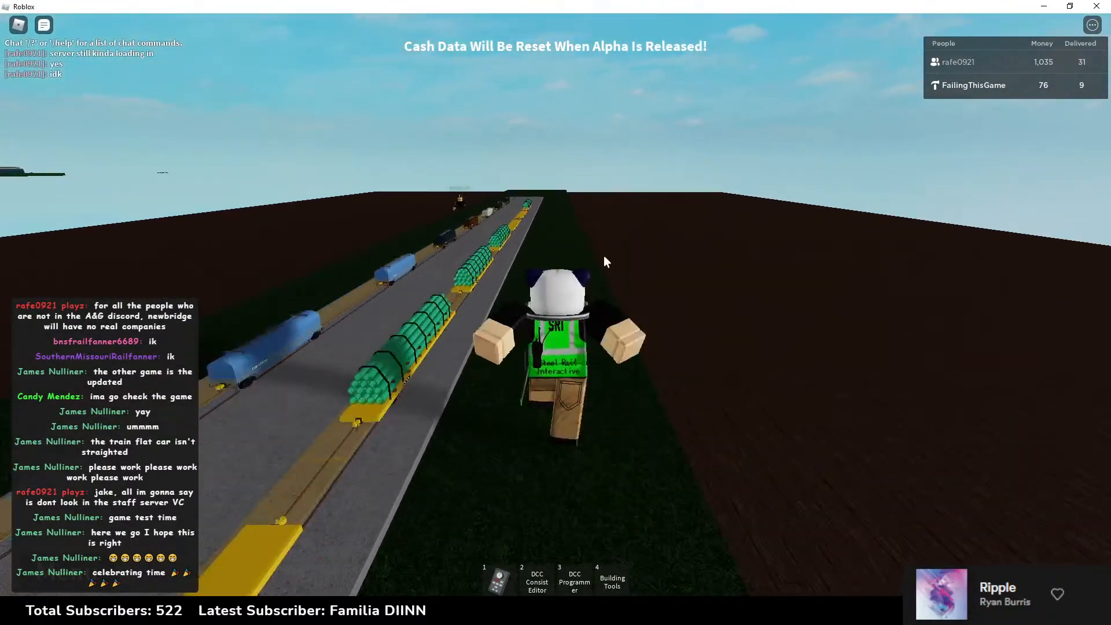
pyautogui.scroll(5, 603, 255)
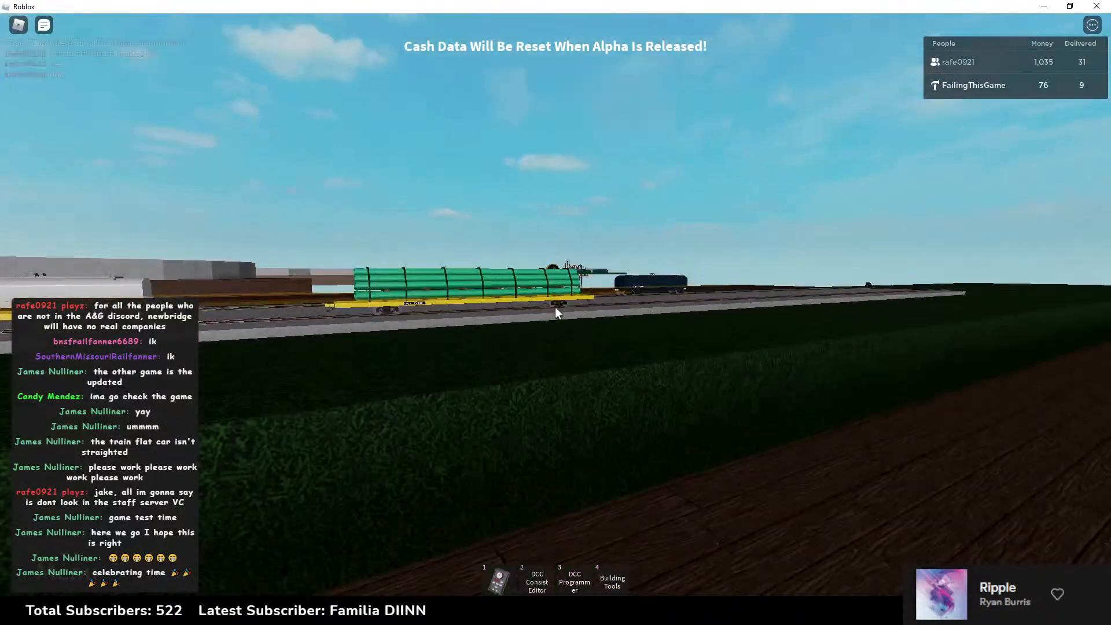
pyautogui.press('w')
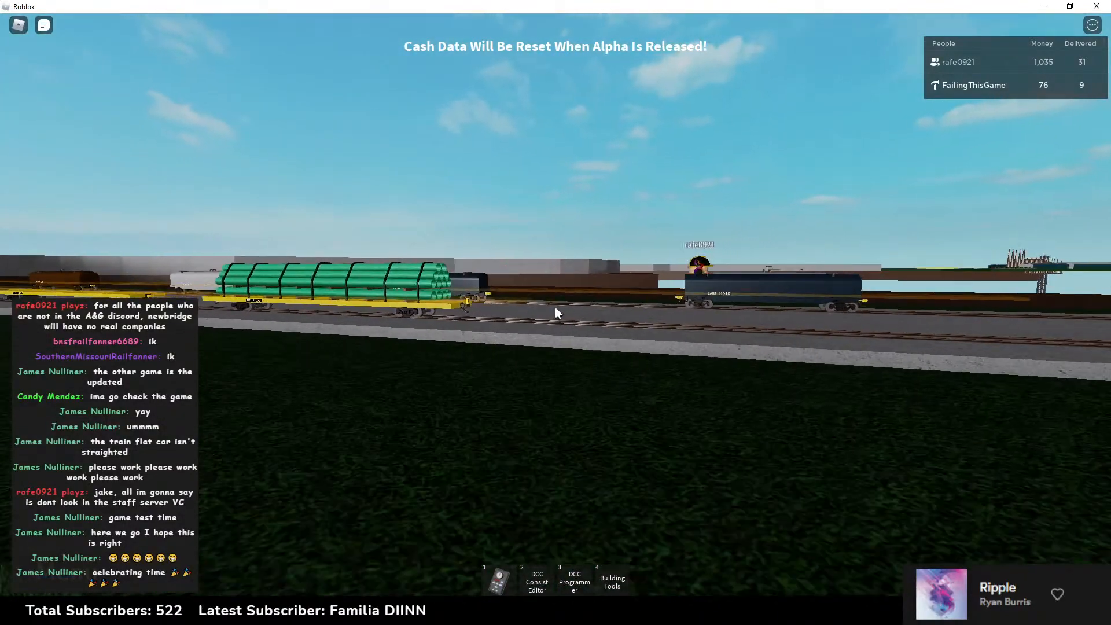
pyautogui.press('w')
pyautogui.press('space')
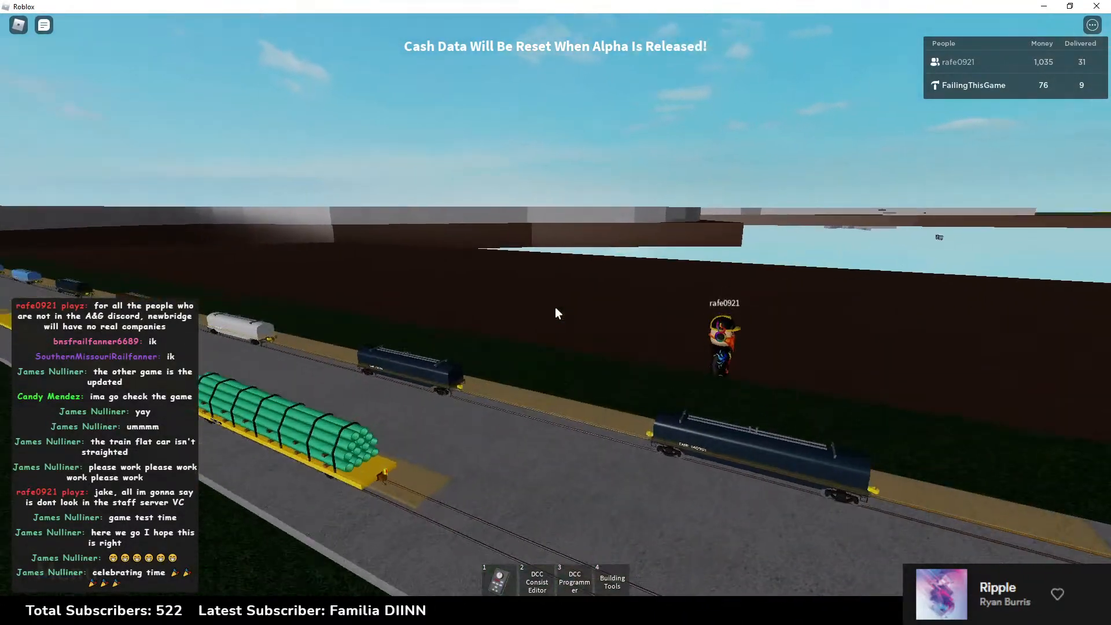
pyautogui.press('w')
pyautogui.press('w')
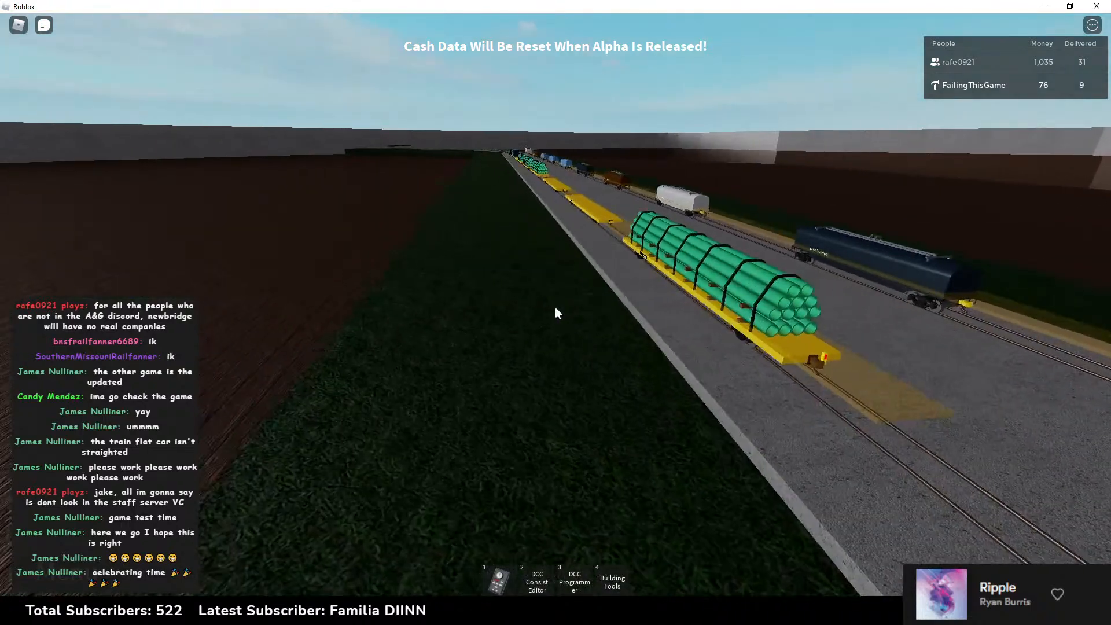
pyautogui.press('w')
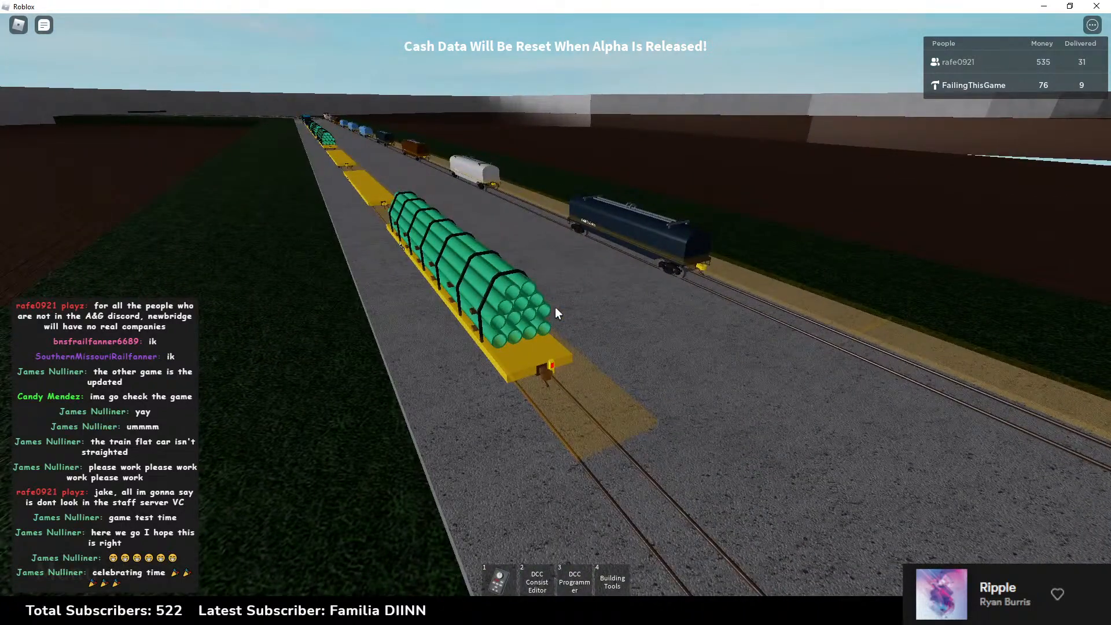
pyautogui.scroll(-3, 555, 307)
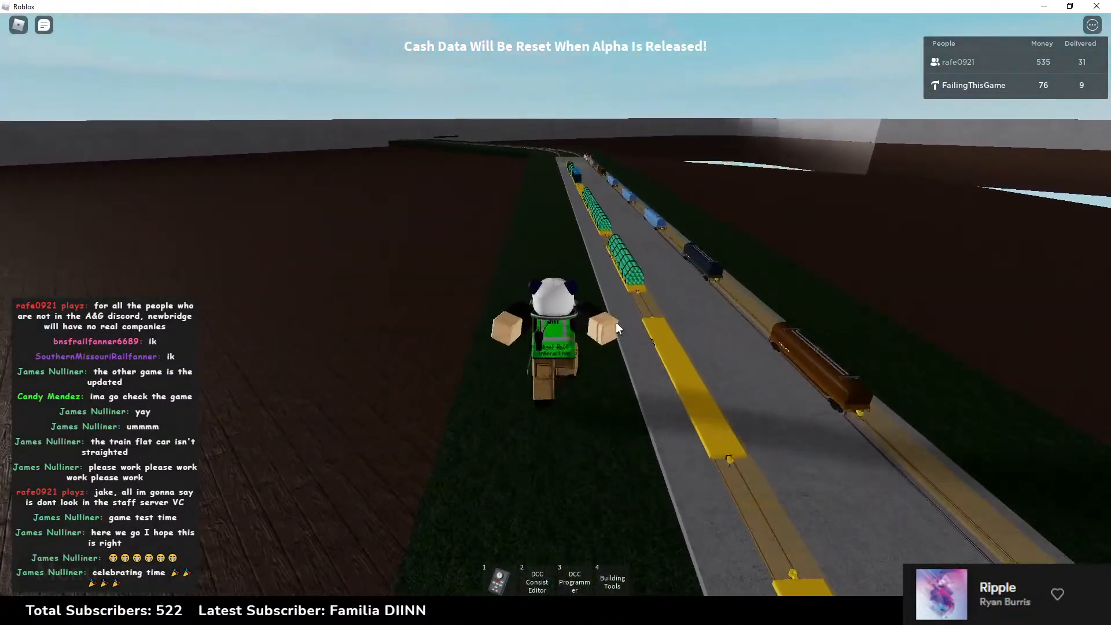
# Step: Walk along the spawned flatcars and set locomotive 72 to run forward with the train controller
pyautogui.moveTo(615, 321); pyautogui.dragTo(616, 322, button='right')
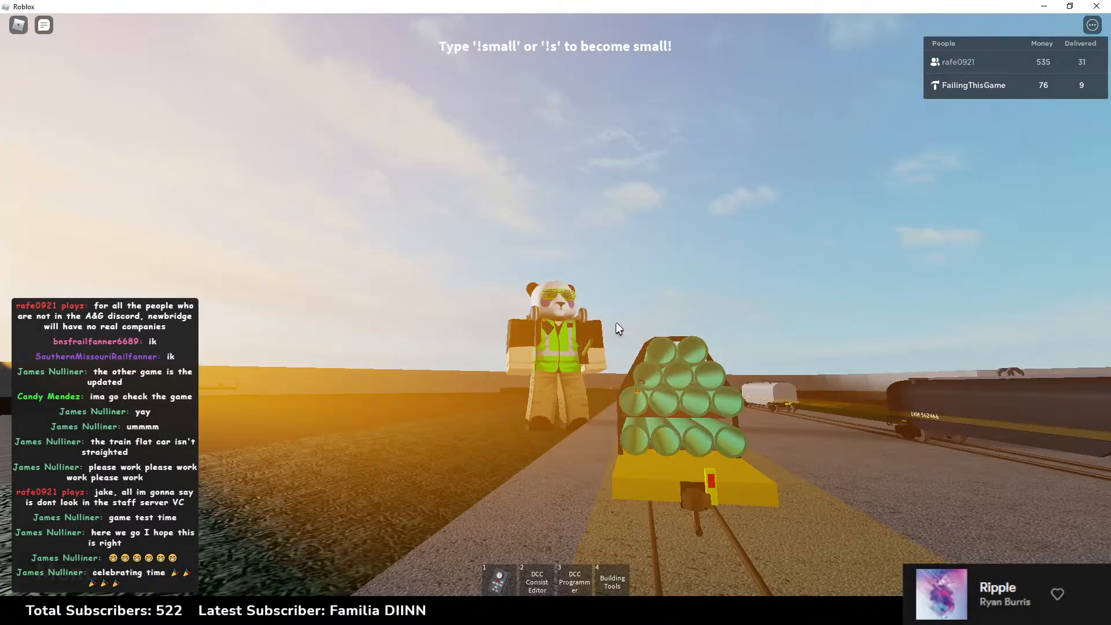
pyautogui.moveTo(616, 322); pyautogui.dragTo(615, 322, button='right')
pyautogui.press('w')
pyautogui.press('w')
pyautogui.press('w')
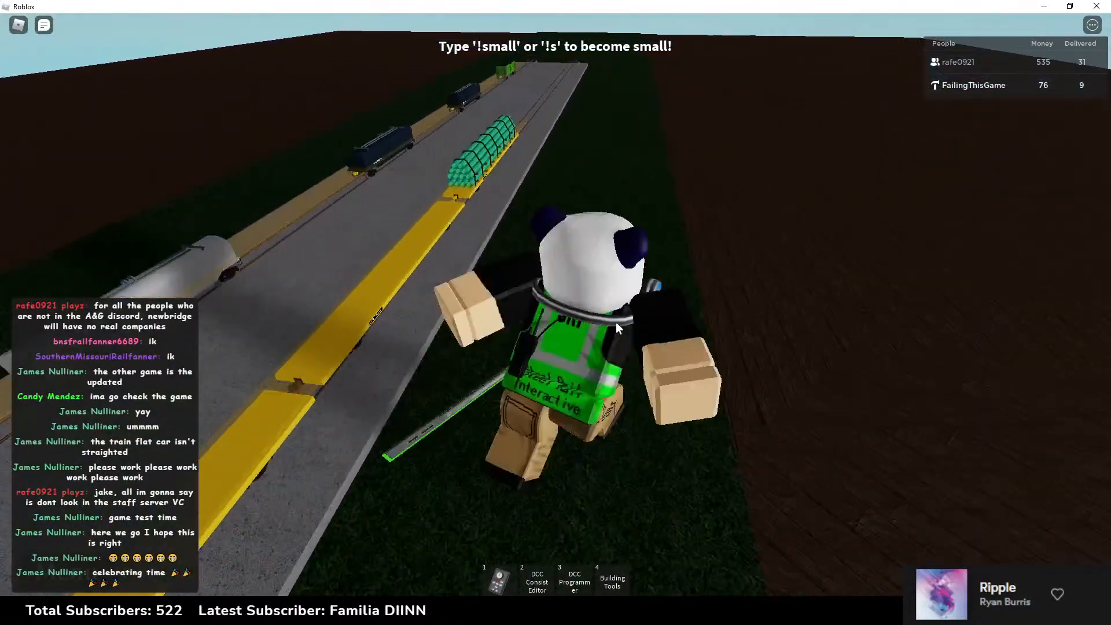
pyautogui.press('1')
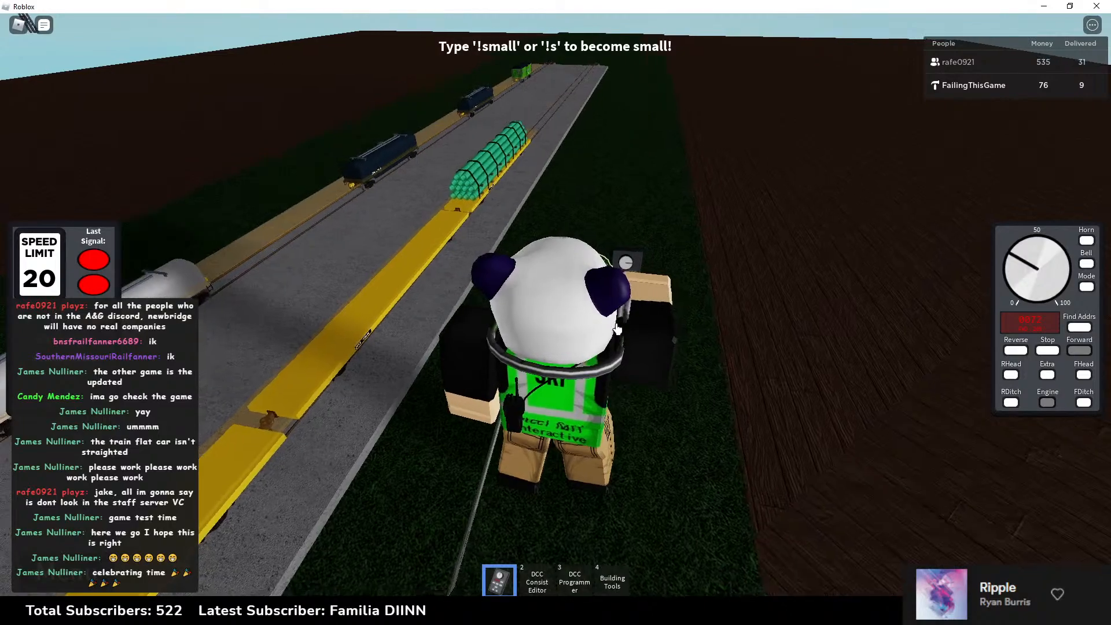
pyautogui.press('1')
# Step: Examine the rear pipe-loaded flatcar of the train from the trackside in first-person view
pyautogui.scroll(5, 617, 329)
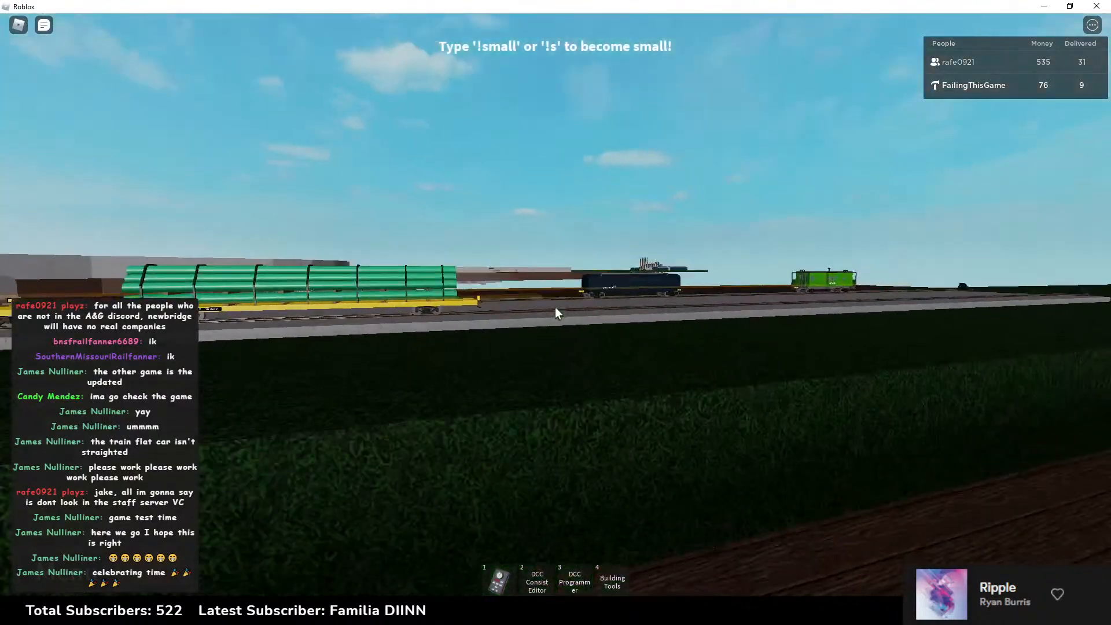
pyautogui.press('w')
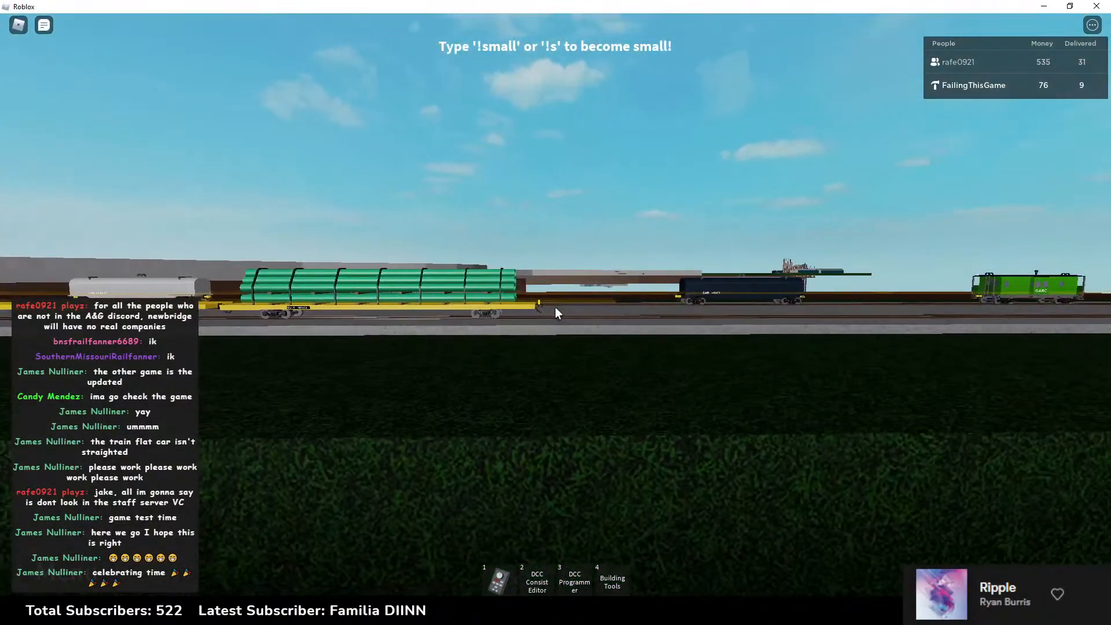
pyautogui.press('space')
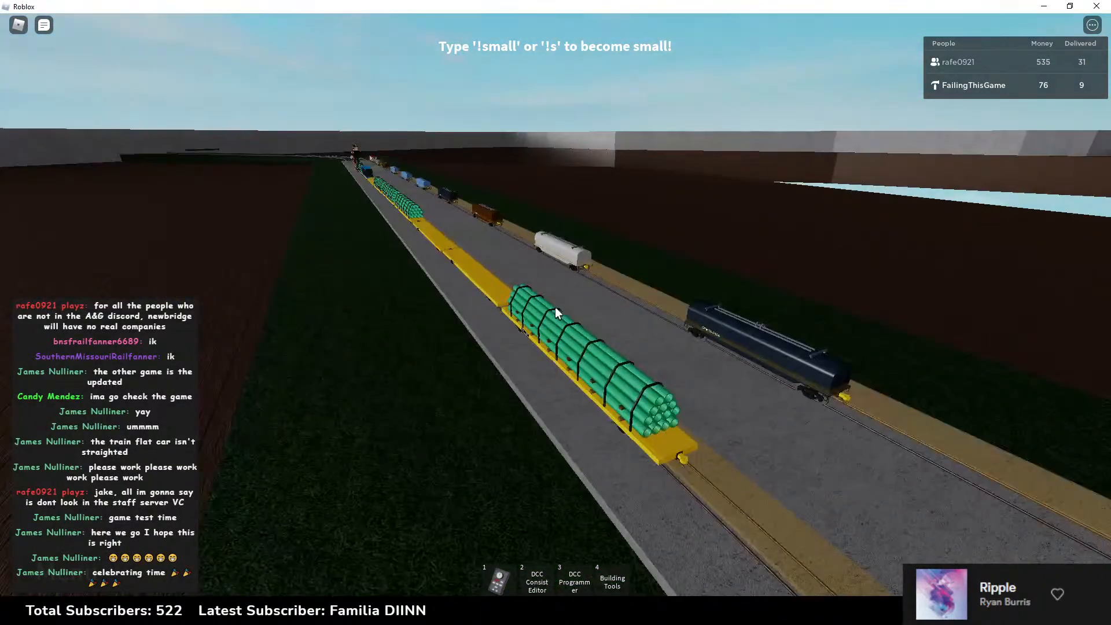
# Step: Move up alongside the train to locomotive 72 and raise its throttle past the 50 mark
pyautogui.press('1')
pyautogui.press('1')
pyautogui.press('1')
pyautogui.press('1')
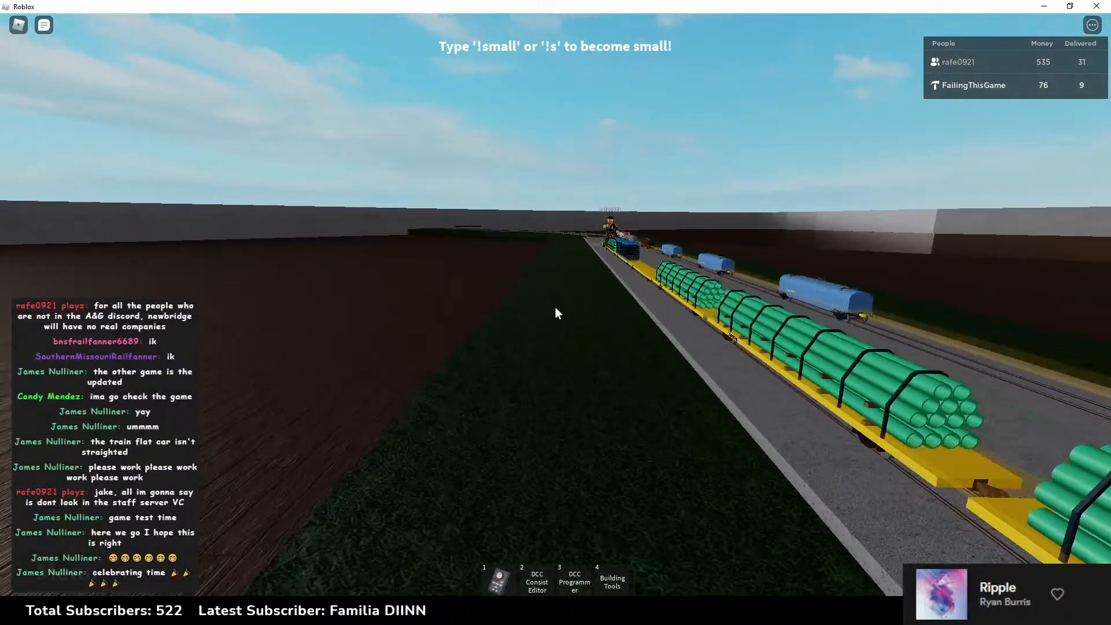
pyautogui.press('1')
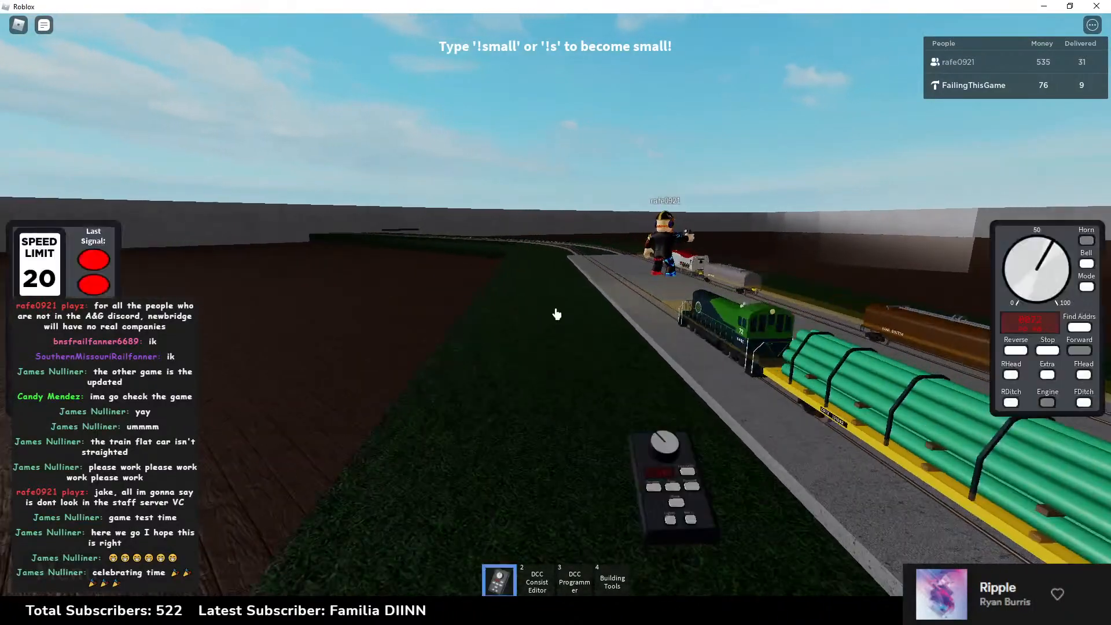
# Step: Run ahead of the departing locomotive, sound its horn and bell, and put the train controller away
pyautogui.press('w')
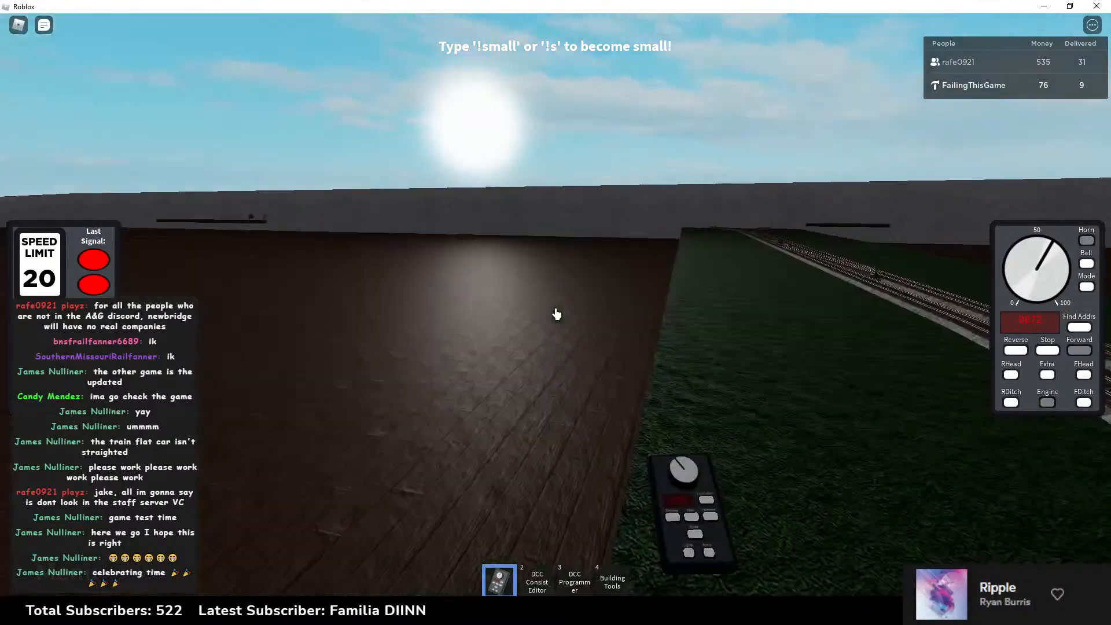
pyautogui.press('space')
pyautogui.press('w')
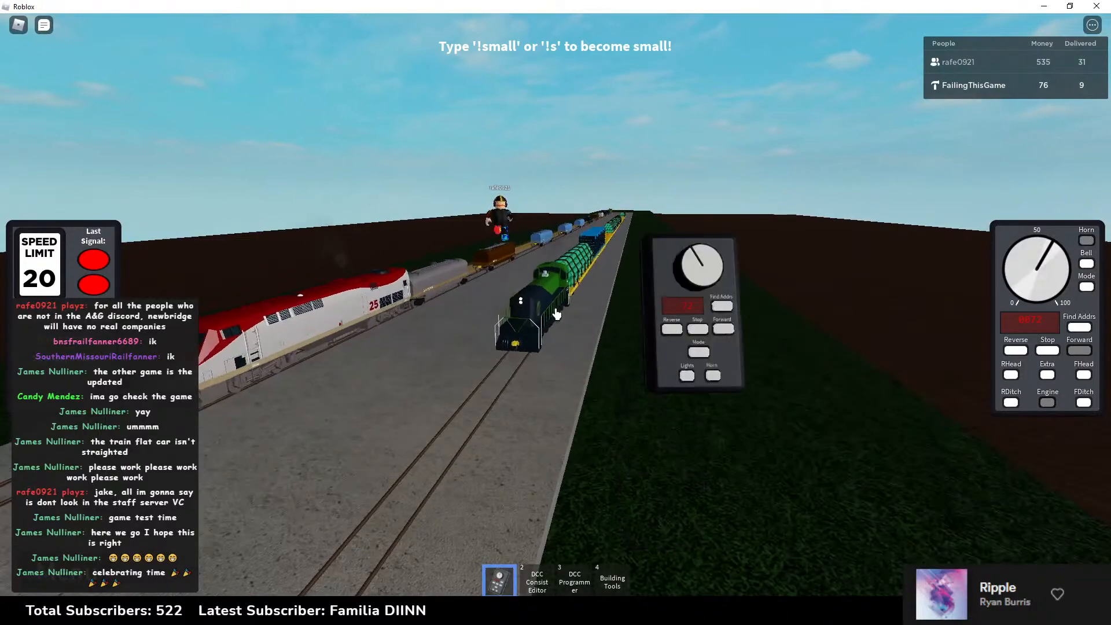
pyautogui.press('s')
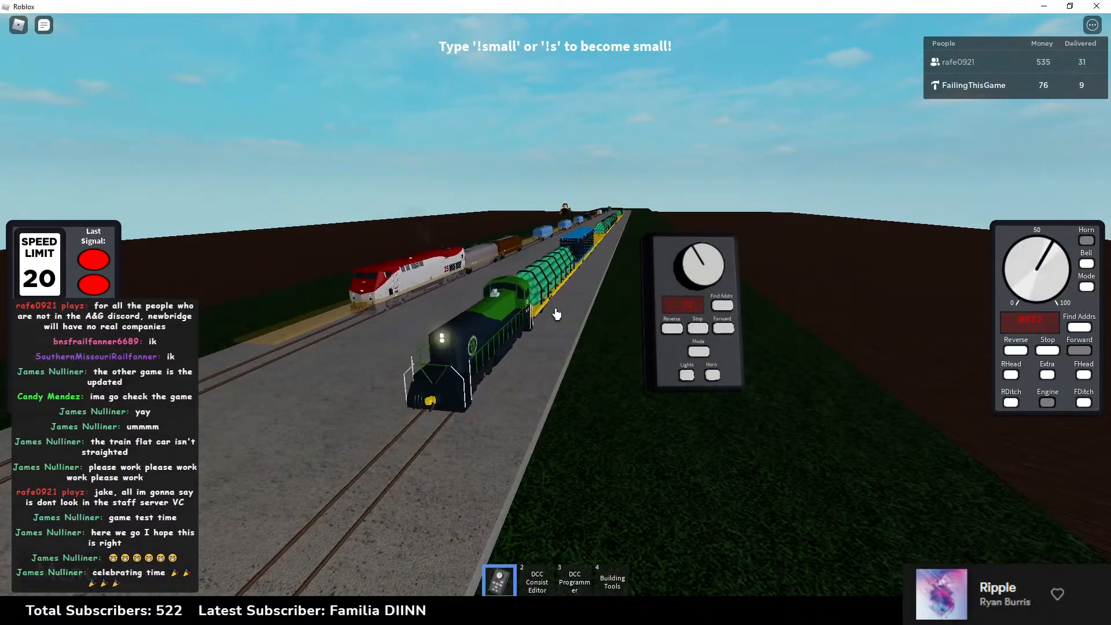
pyautogui.press('s')
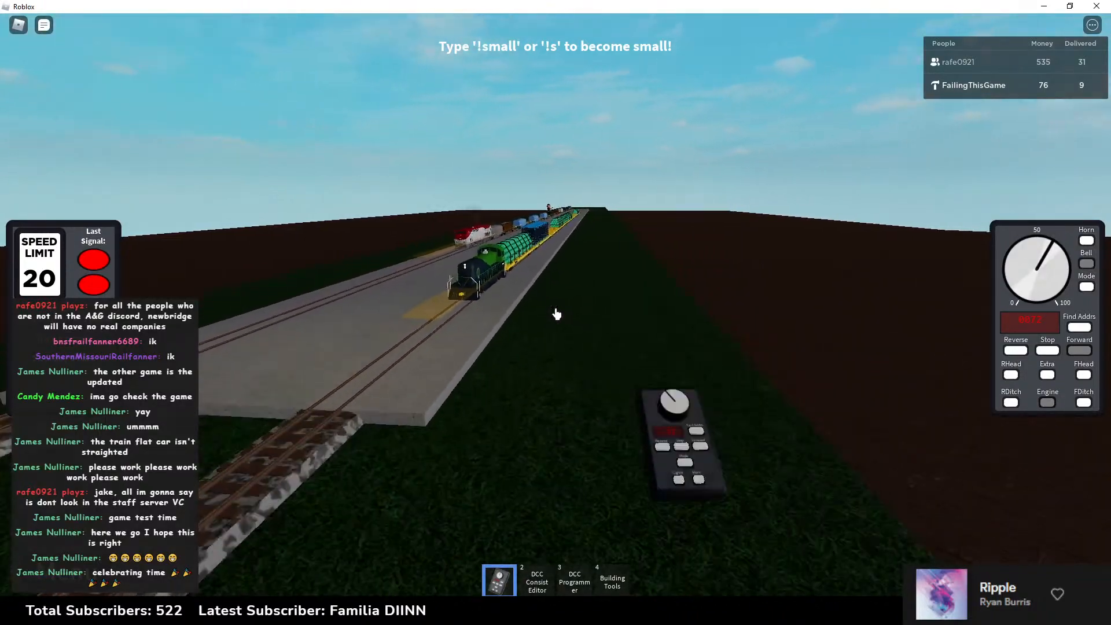
pyautogui.press('1')
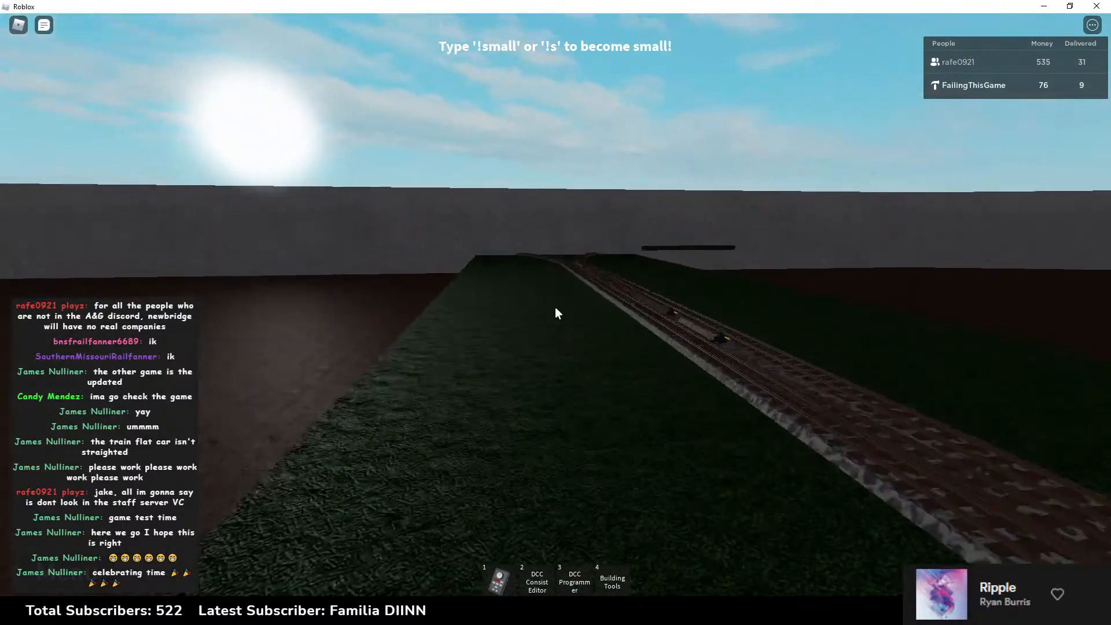
# Step: Run down the line to the junction among the trees and operate the track switch there
pyautogui.press('w')
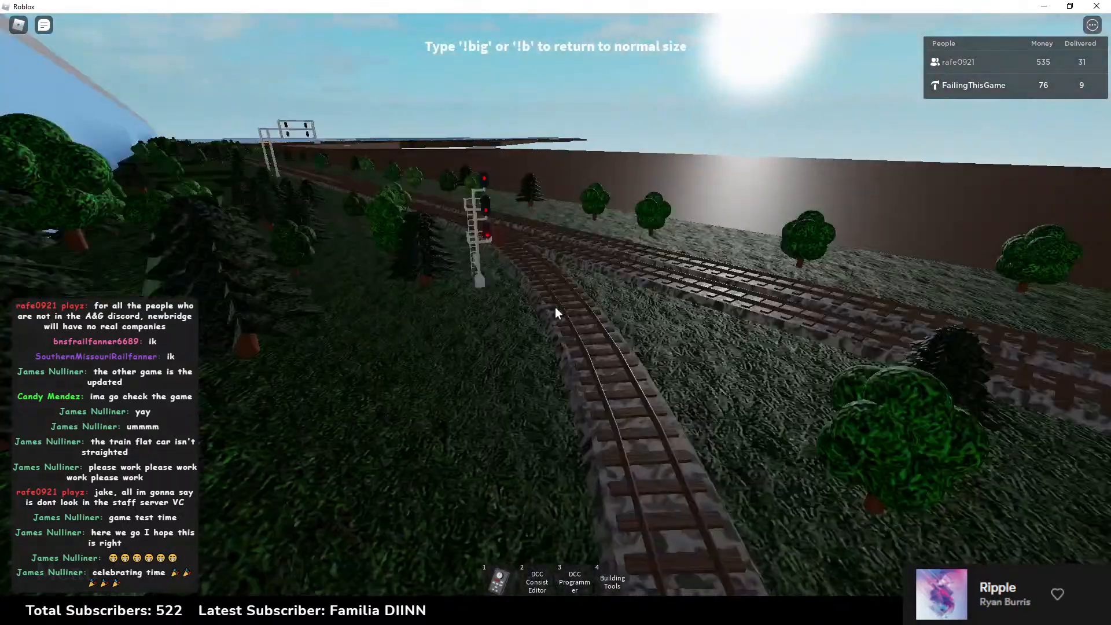
pyautogui.press('w')
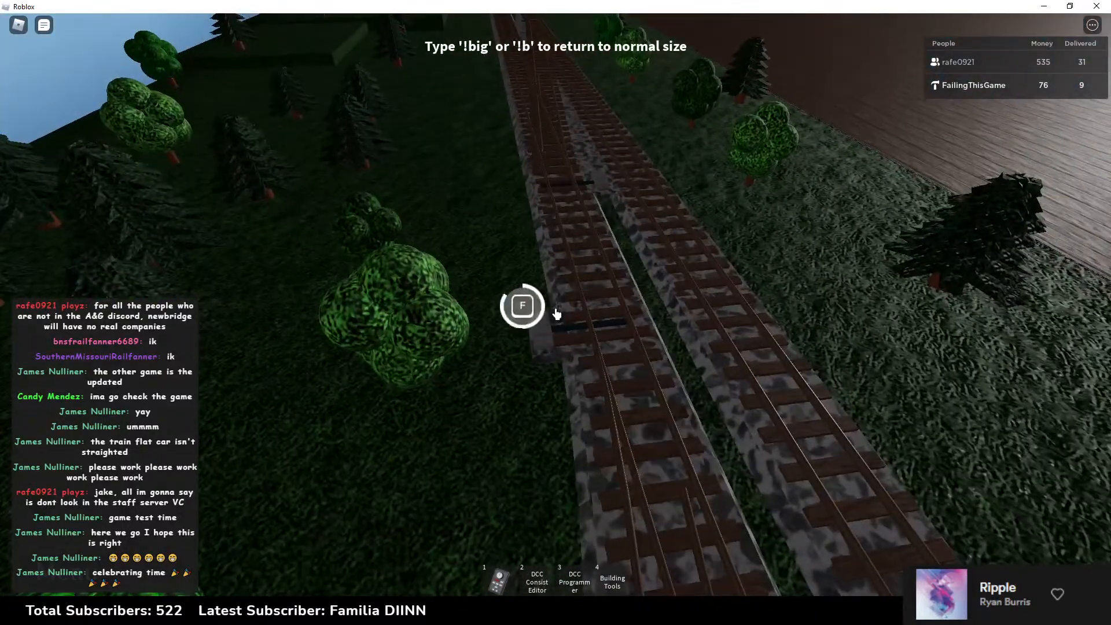
pyautogui.scroll(-3, 554, 307)
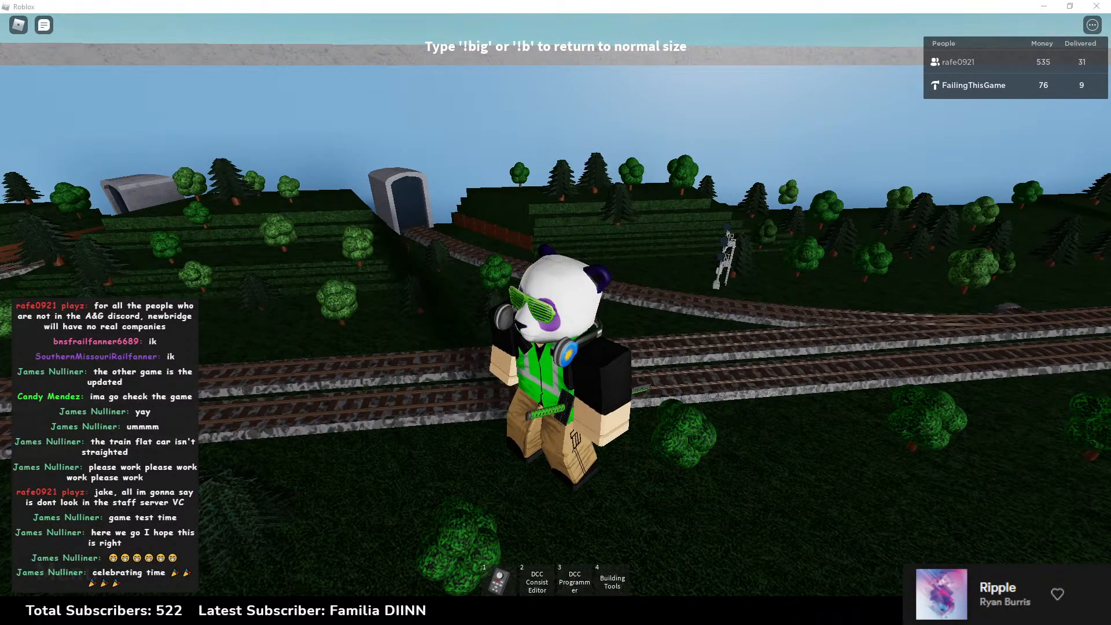
# Step: Go back to the switch in front of the oncoming train and check the train controller as the locomotive approaches
pyautogui.click(501, 237)
pyautogui.press('w')
pyautogui.press('space')
pyautogui.moveTo(514, 244); pyautogui.dragTo(554, 262, button='right')
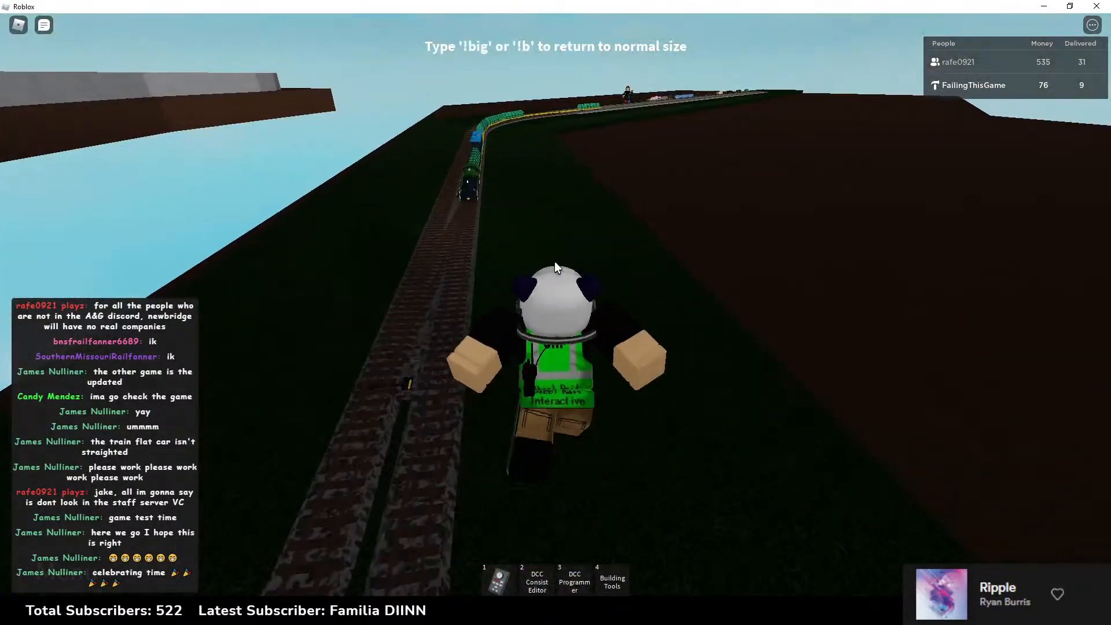
pyautogui.press('1')
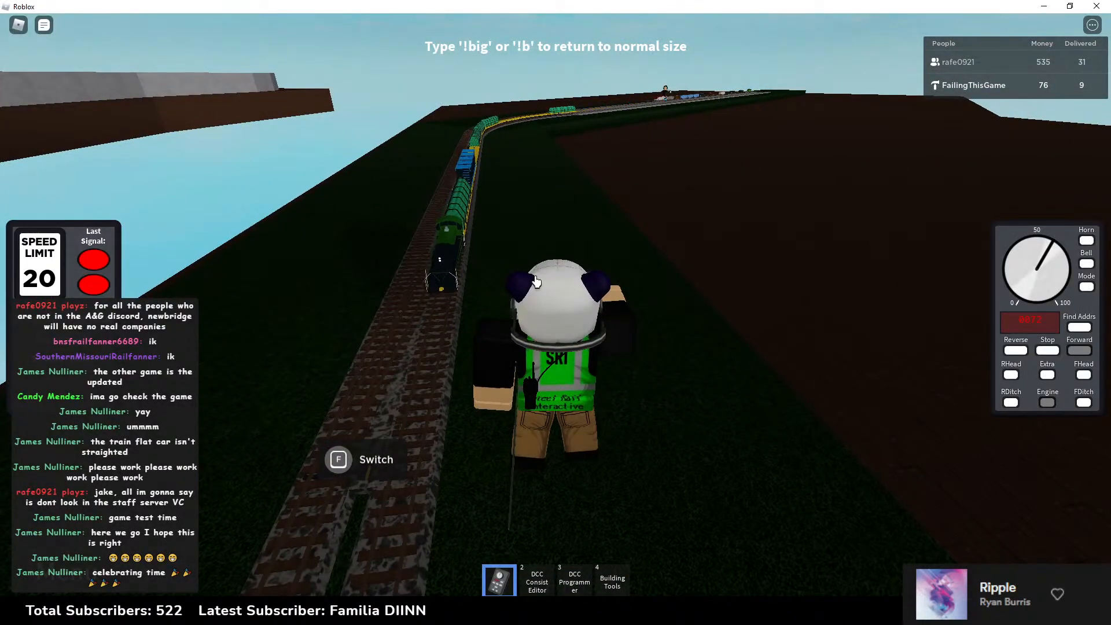
pyautogui.press('1')
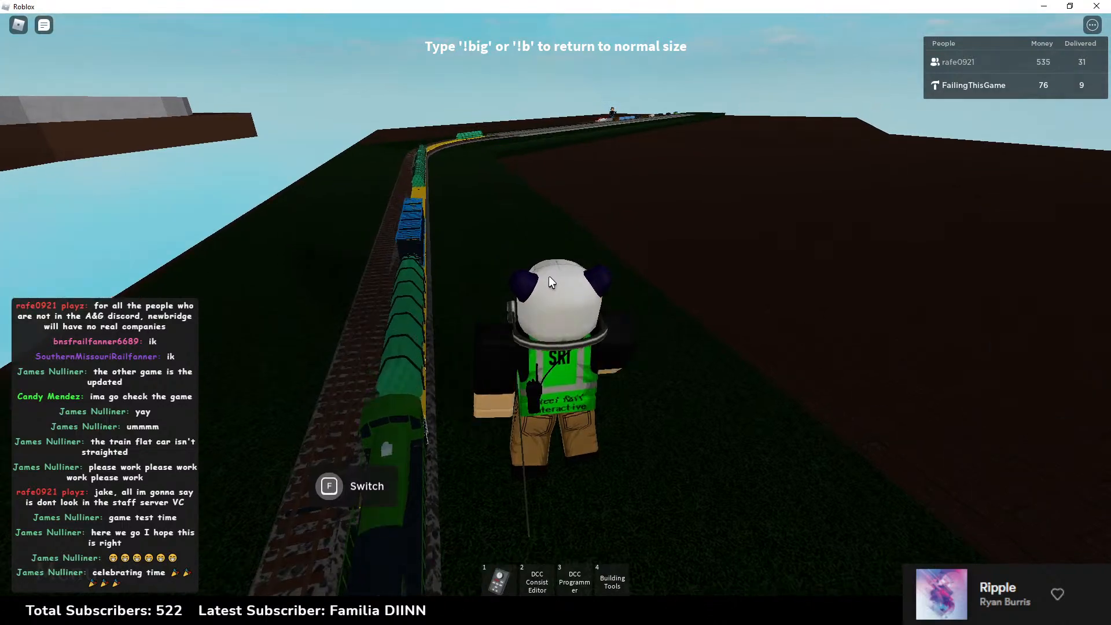
# Step: Move to the open ground facing the tunnel junction and view the loaded flatcars coming through the curve
pyautogui.press('w')
pyautogui.moveTo(549, 277); pyautogui.dragTo(548, 275, button='right')
pyautogui.press('space')
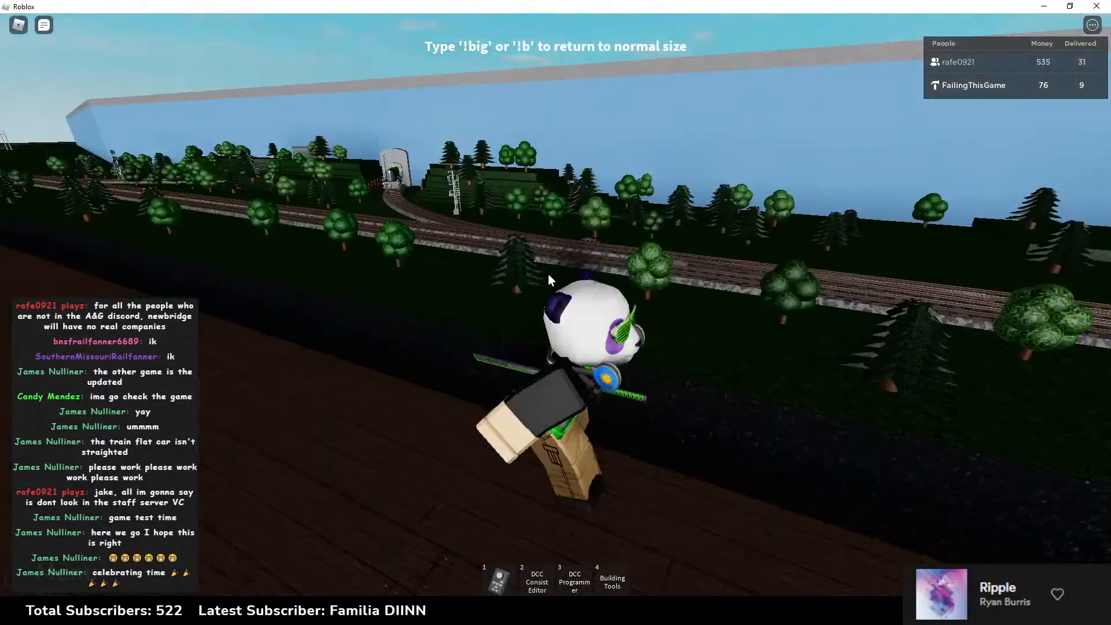
pyautogui.press('s')
pyautogui.scroll(5, 548, 275)
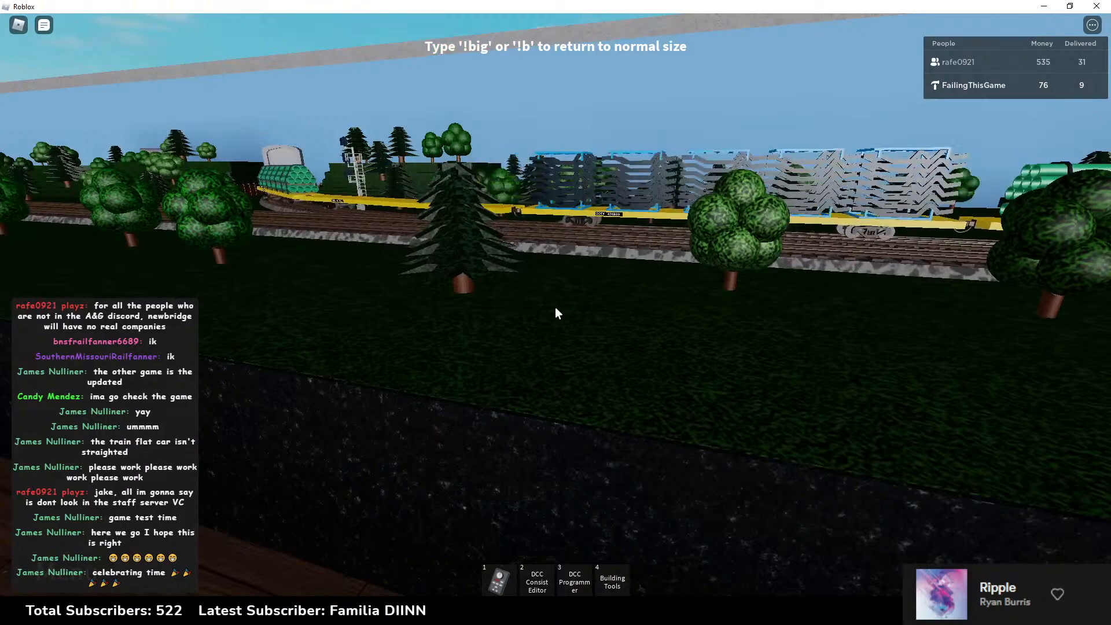
# Step: Follow the remaining loaded and empty flatcars through the junction and inspect the last pipe-loaded car from behind
pyautogui.press('w')
pyautogui.press('space')
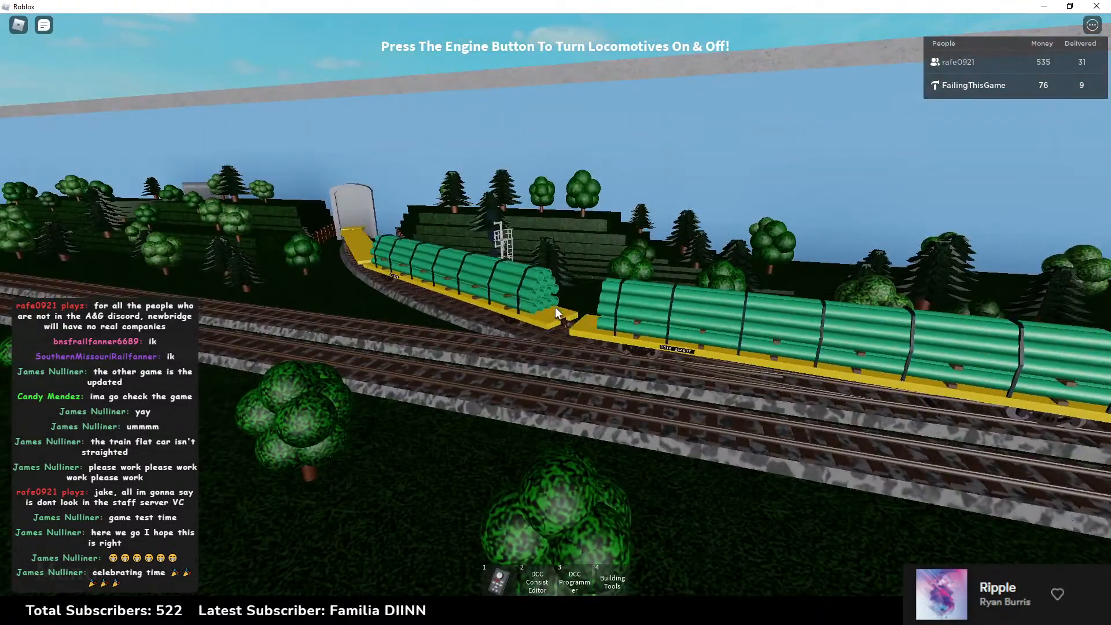
pyautogui.press('a')
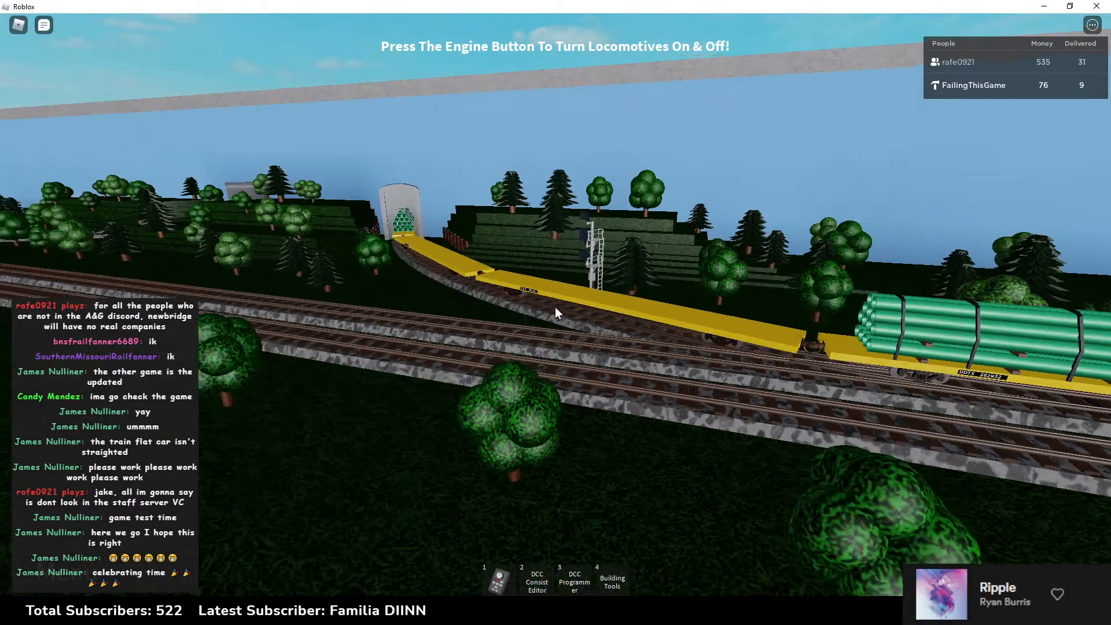
pyautogui.press('a')
pyautogui.press('w')
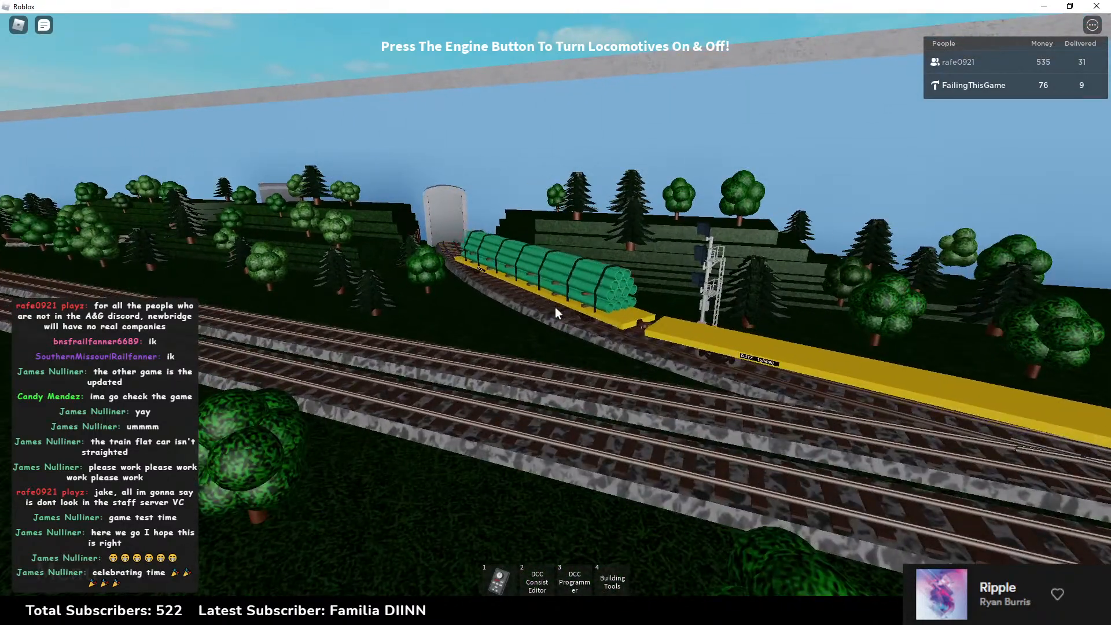
pyautogui.press('a')
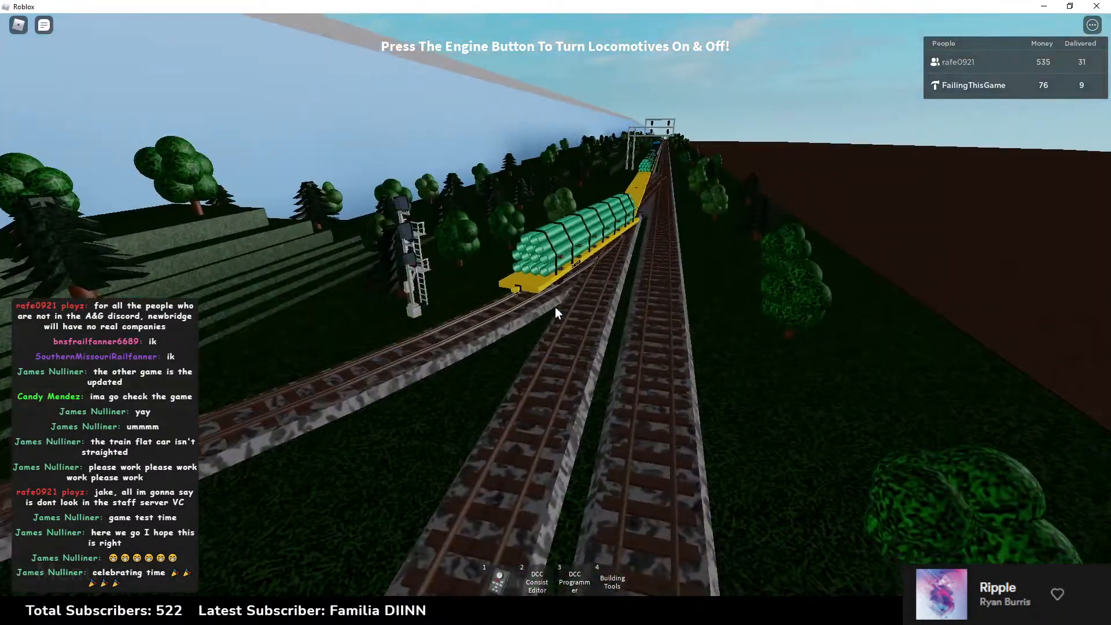
pyautogui.press('a')
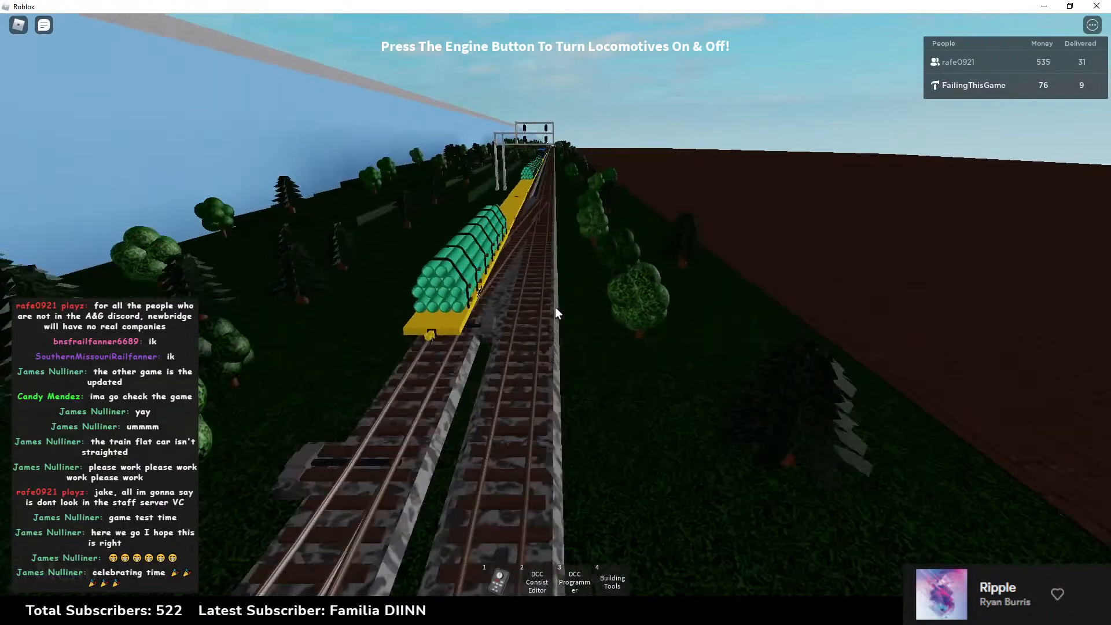
# Step: Follow the moving pipe-loaded and empty flatcars along the straight line and check the train controller on the way
pyautogui.press('w')
pyautogui.press('d')
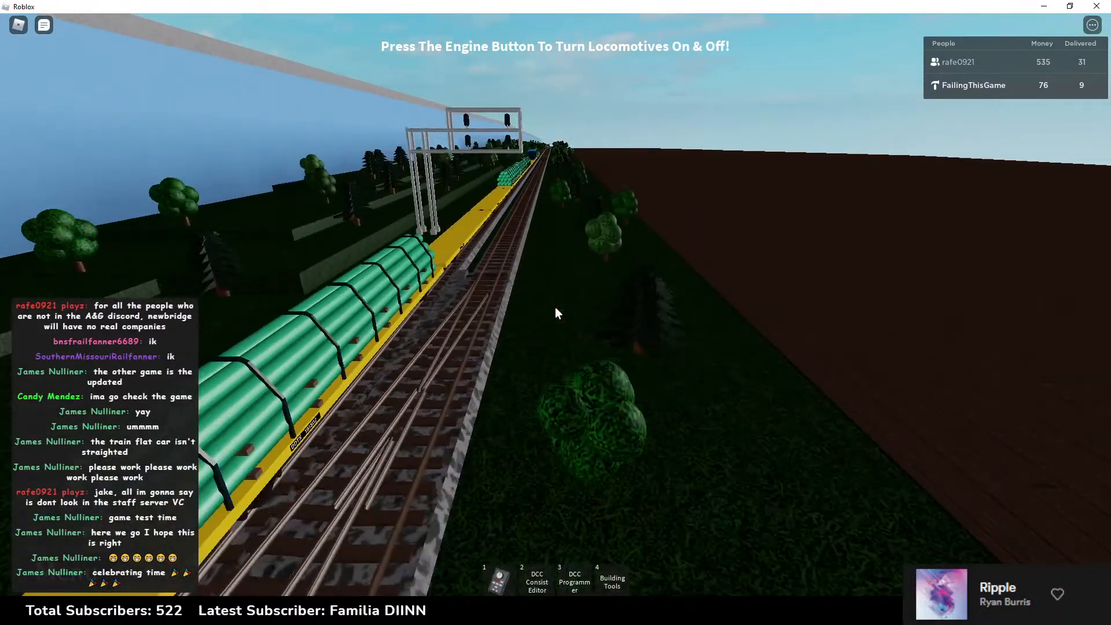
pyautogui.press('w')
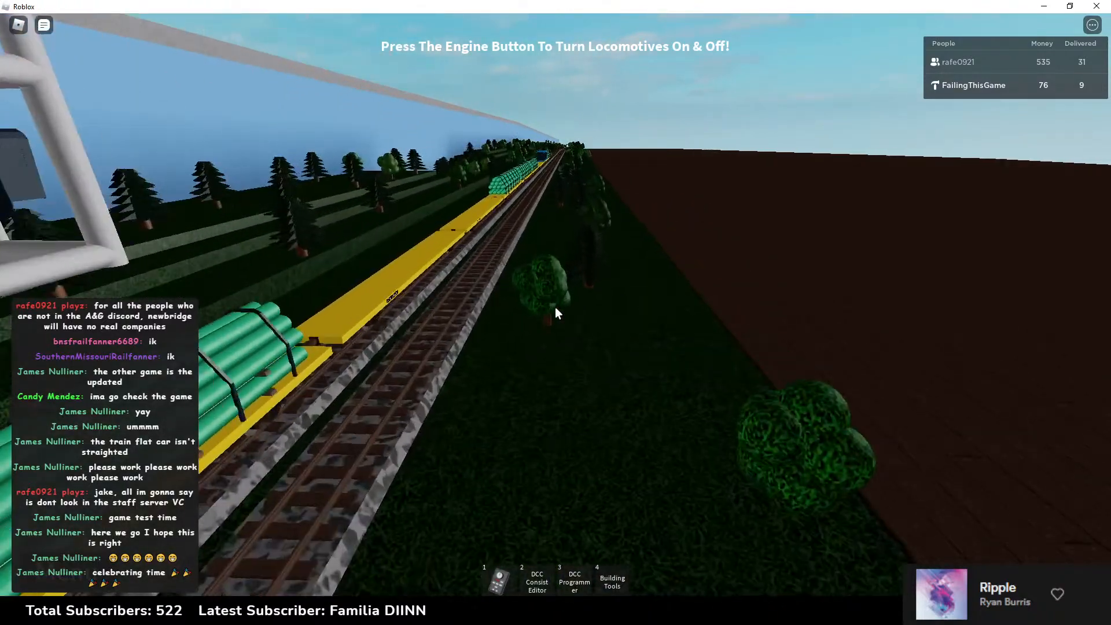
pyautogui.press('1')
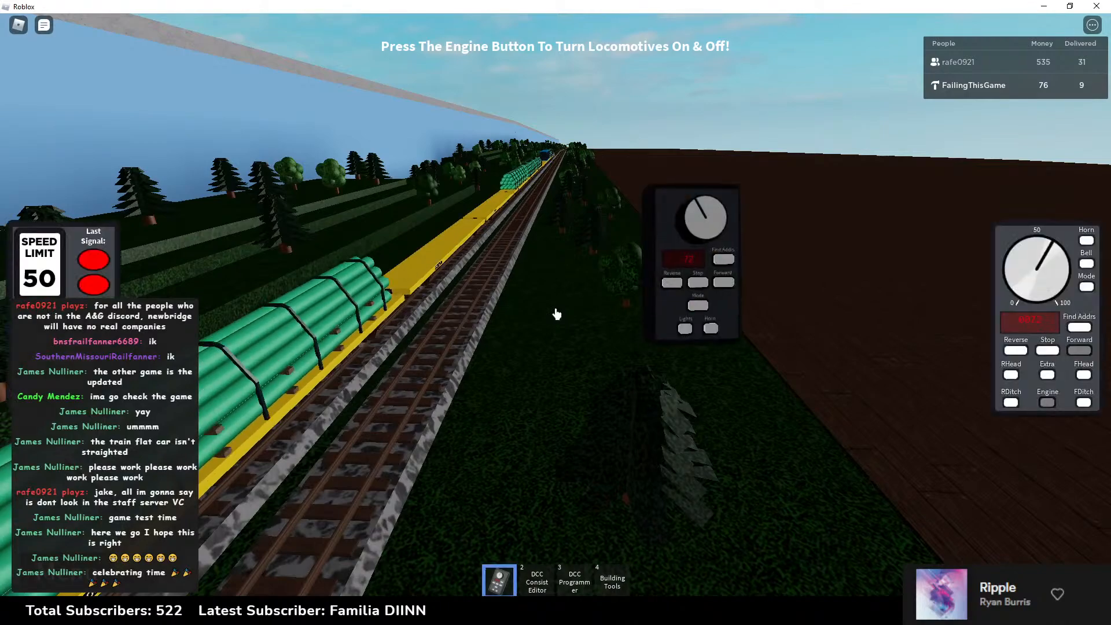
pyautogui.press('1')
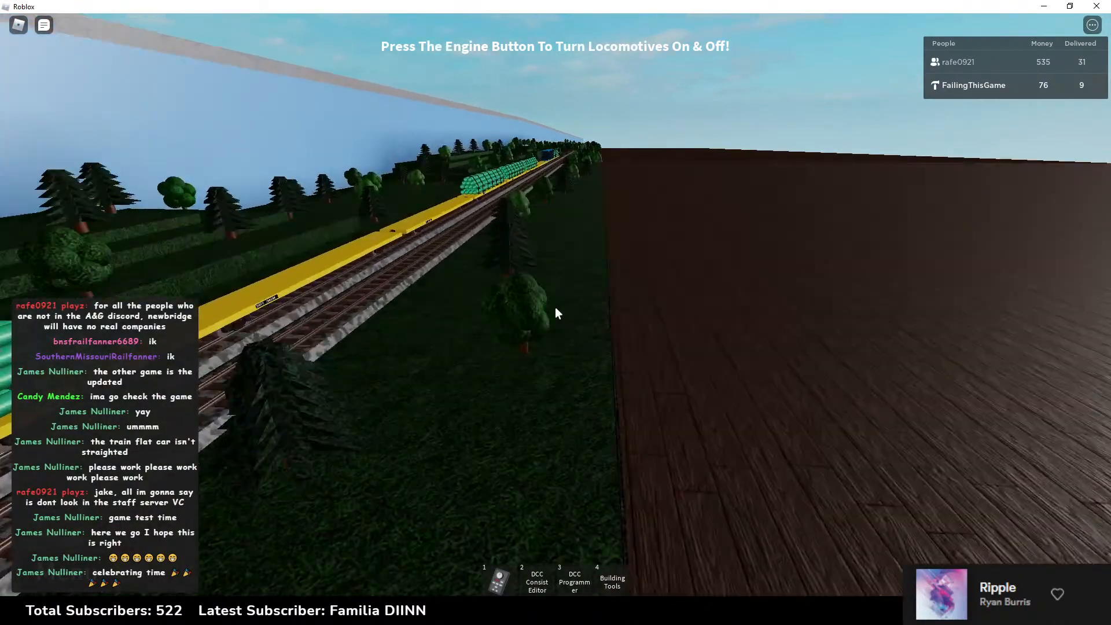
pyautogui.press('1')
pyautogui.press('1')
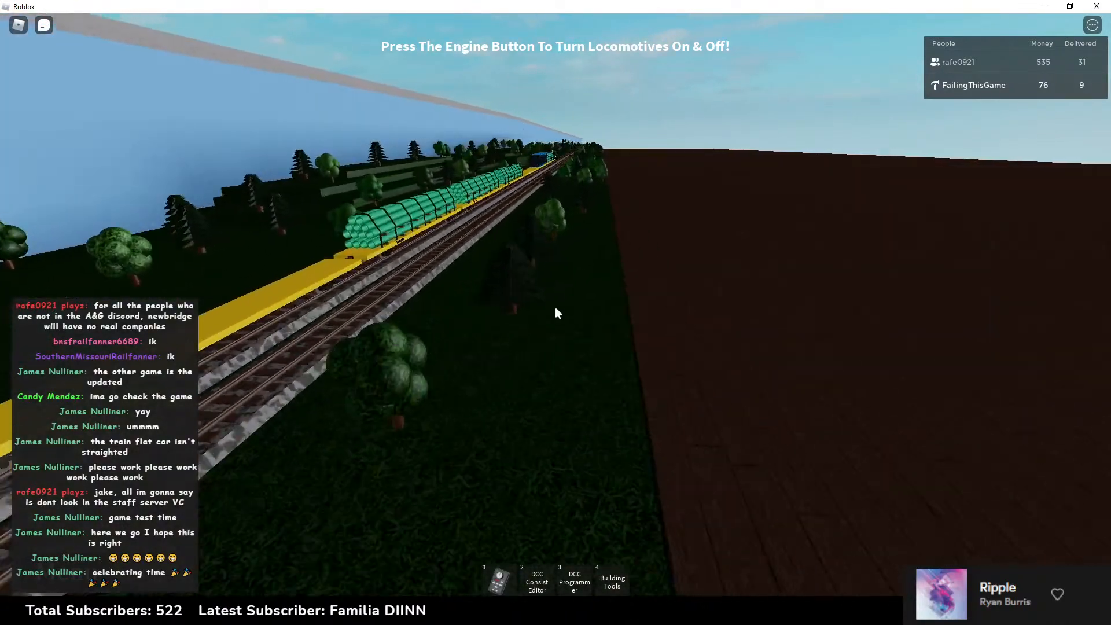
# Step: Take a last look at the train and its controller from a wider view, and close the game
pyautogui.press('1')
pyautogui.scroll(-4, 555, 314)
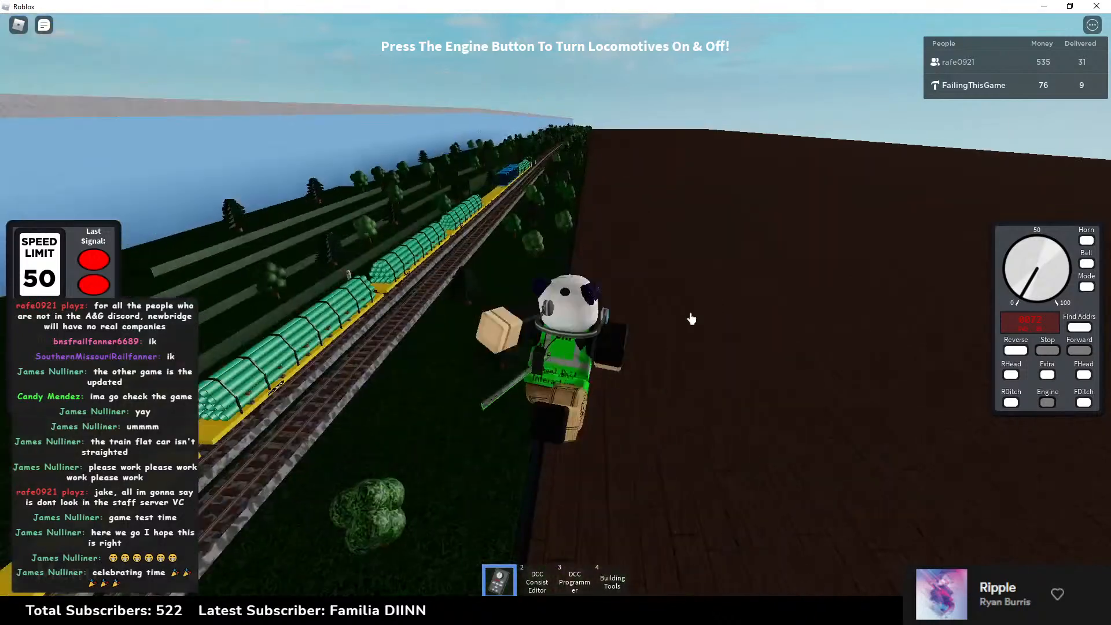
pyautogui.click(1031, 326)
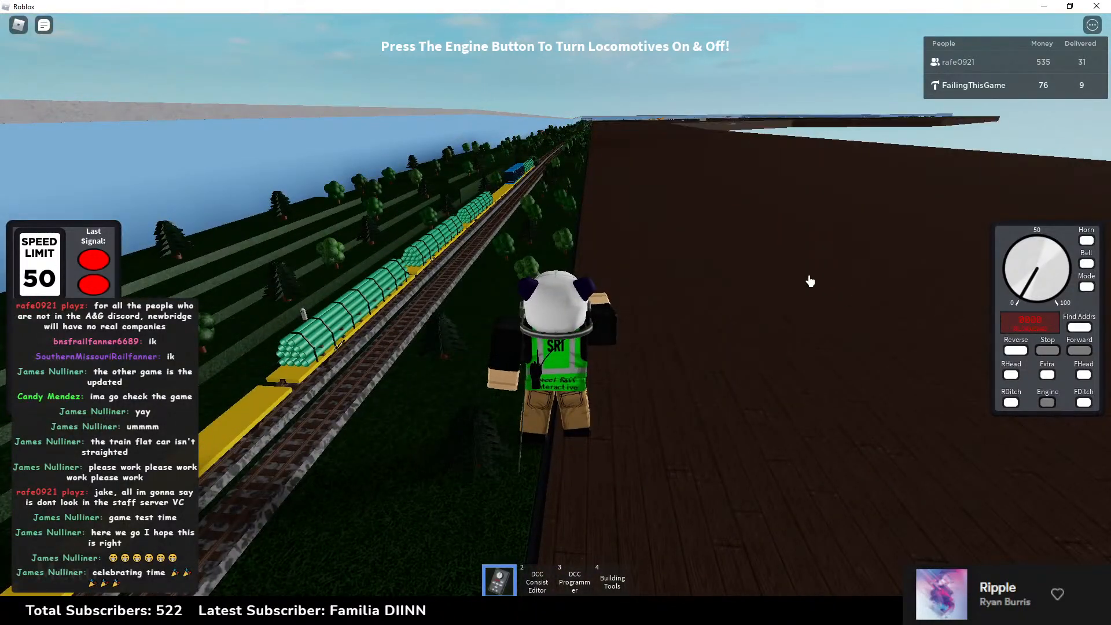
pyautogui.press('1')
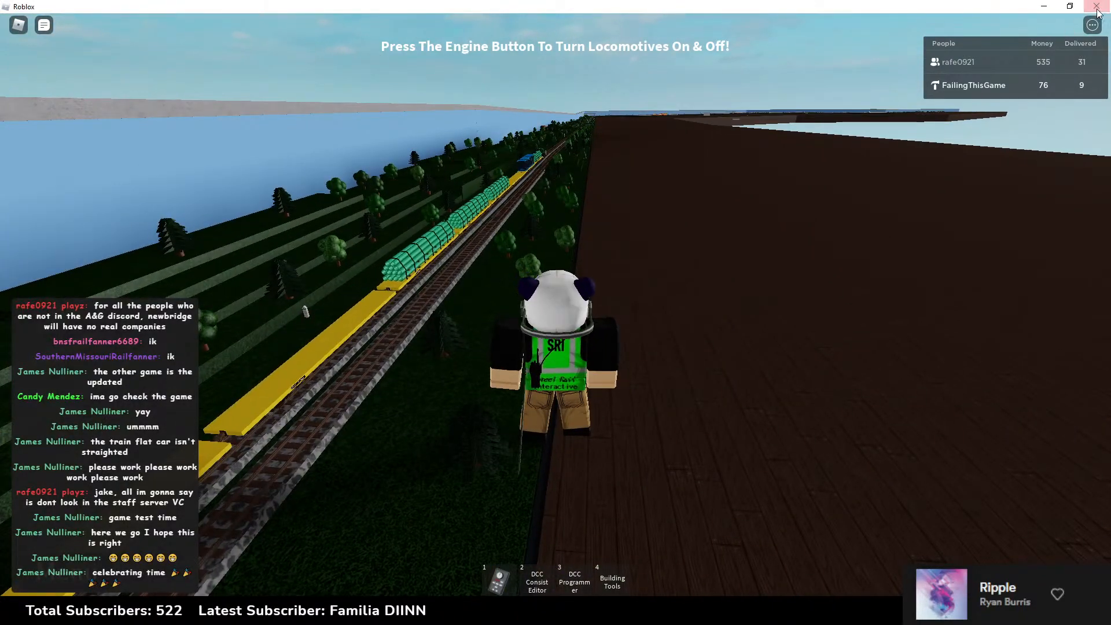
pyautogui.click(1096, 6)
# Step: Switch to Roblox Studio and collapse the Flatcar89 and Flatcar89_FrameLoad models in the object tree
pyautogui.click(758, 612)
pyautogui.moveTo(754, 561); pyautogui.dragTo(616, 334, button='right')
pyautogui.click(723, 612)
pyautogui.scroll(5, 627, 345)
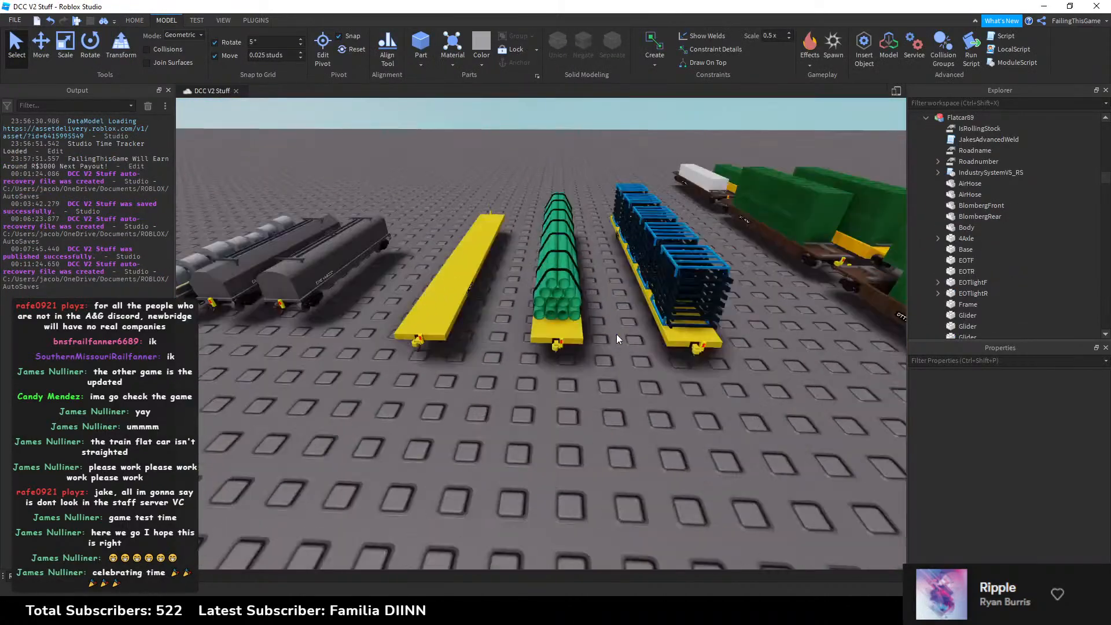
pyautogui.scroll(-8, 616, 334)
pyautogui.click(926, 116)
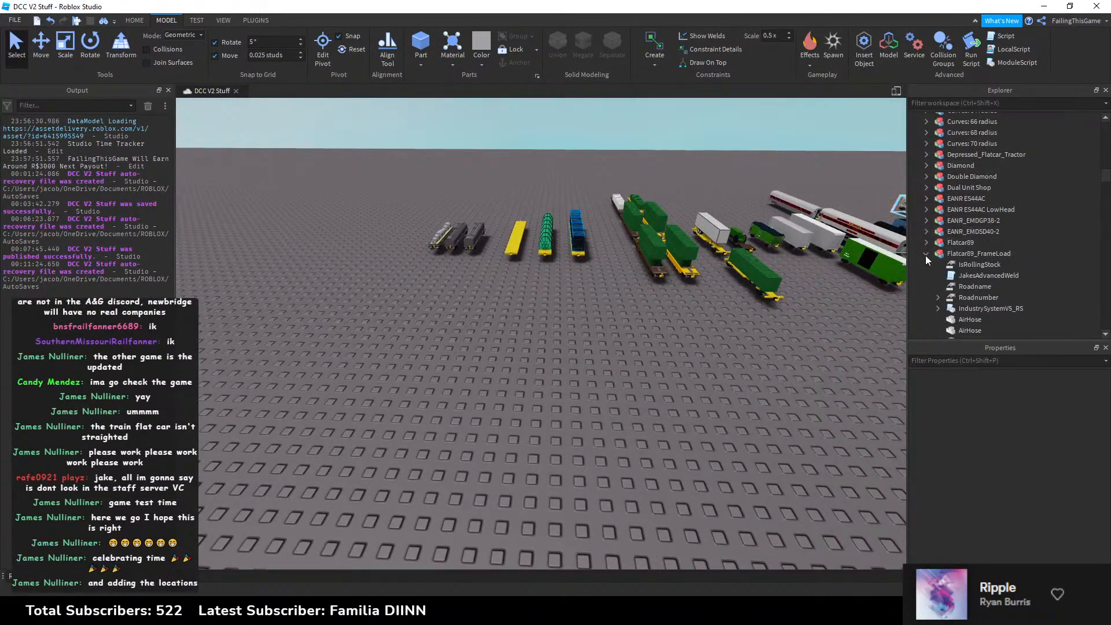
pyautogui.click(925, 255)
# Step: Copy the EOTSound object from the empty Flatcar89's EOTlightR part into the Workspace and expand the copy
pyautogui.scroll(8, 583, 232)
pyautogui.scroll(-2, 681, 232)
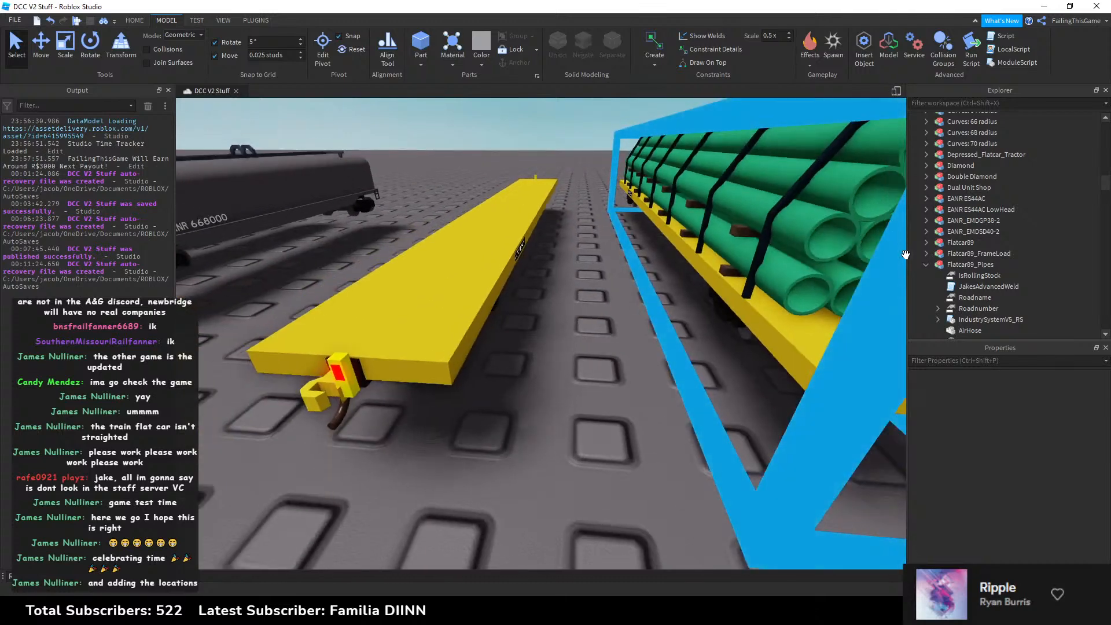
pyautogui.moveTo(643, 278); pyautogui.dragTo(640, 278, button='right')
pyautogui.scroll(2, 636, 283)
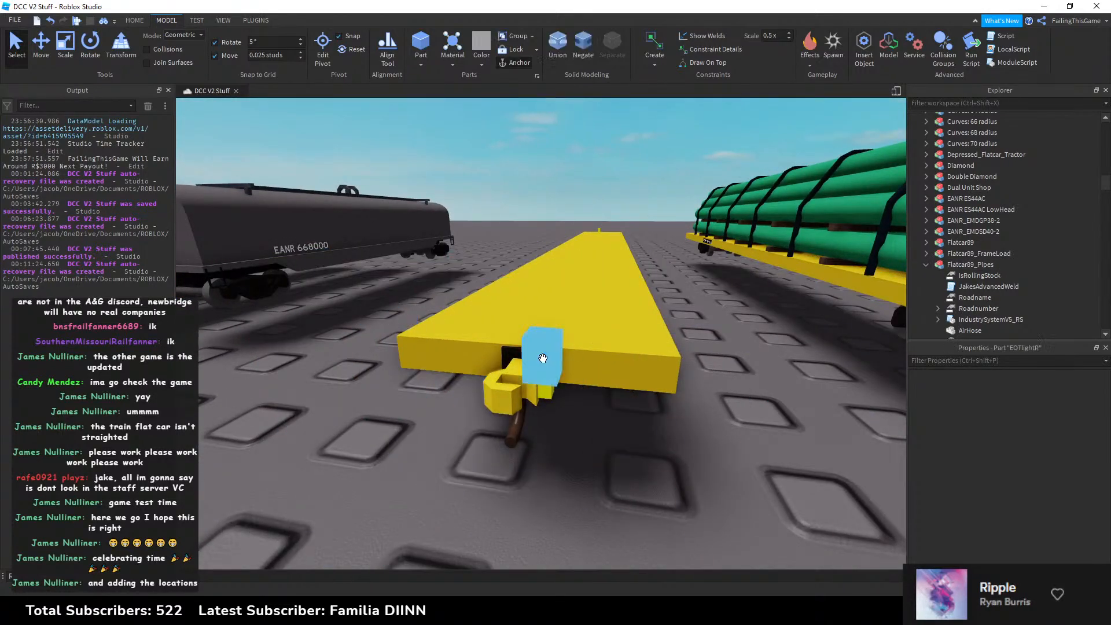
pyautogui.click(957, 283)
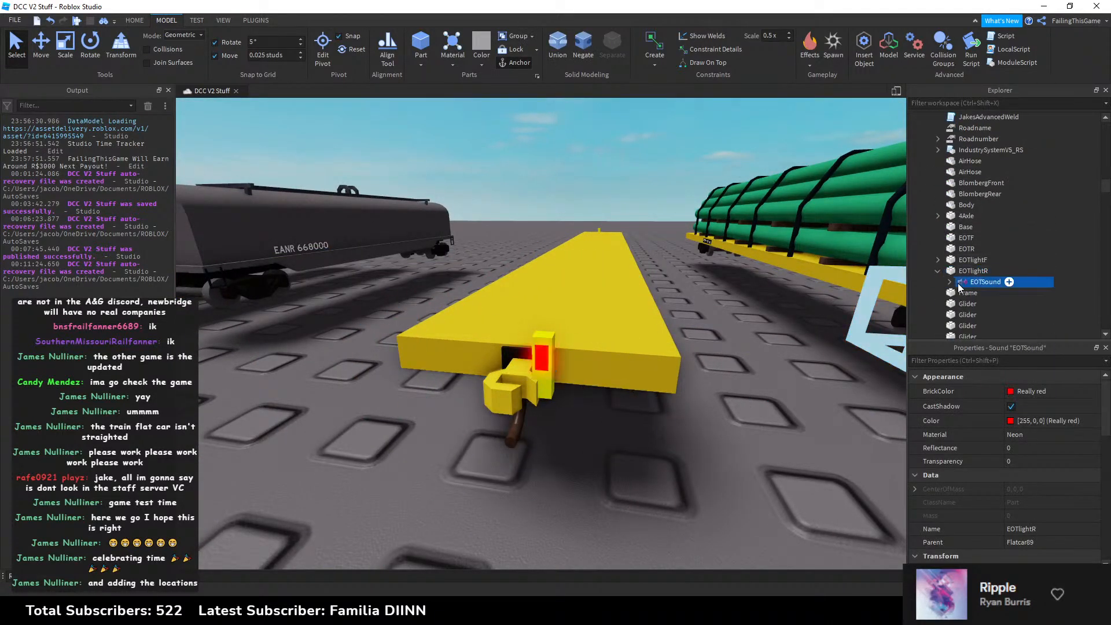
pyautogui.scroll(5, 925, 162)
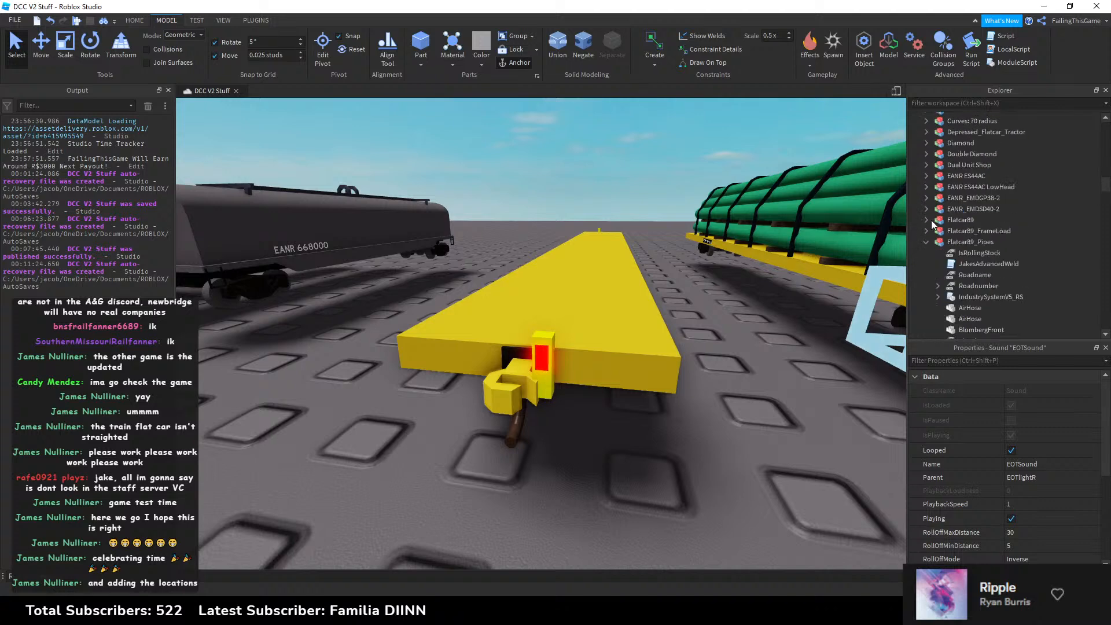
pyautogui.scroll(10, 926, 241)
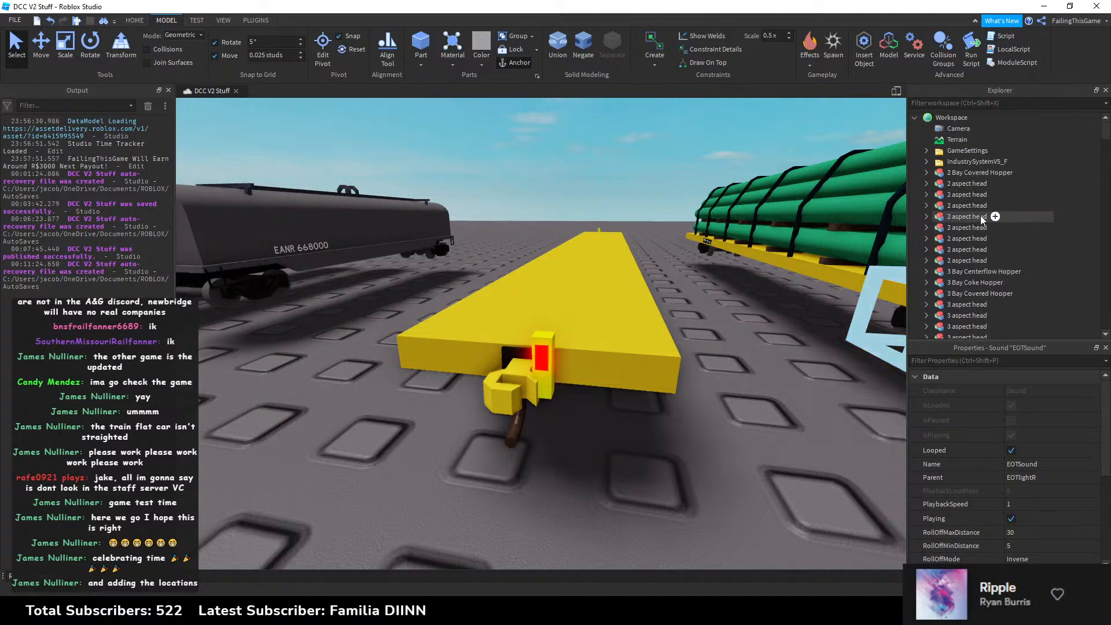
pyautogui.scroll(-12, 697, 188)
pyautogui.rightClick(943, 121)
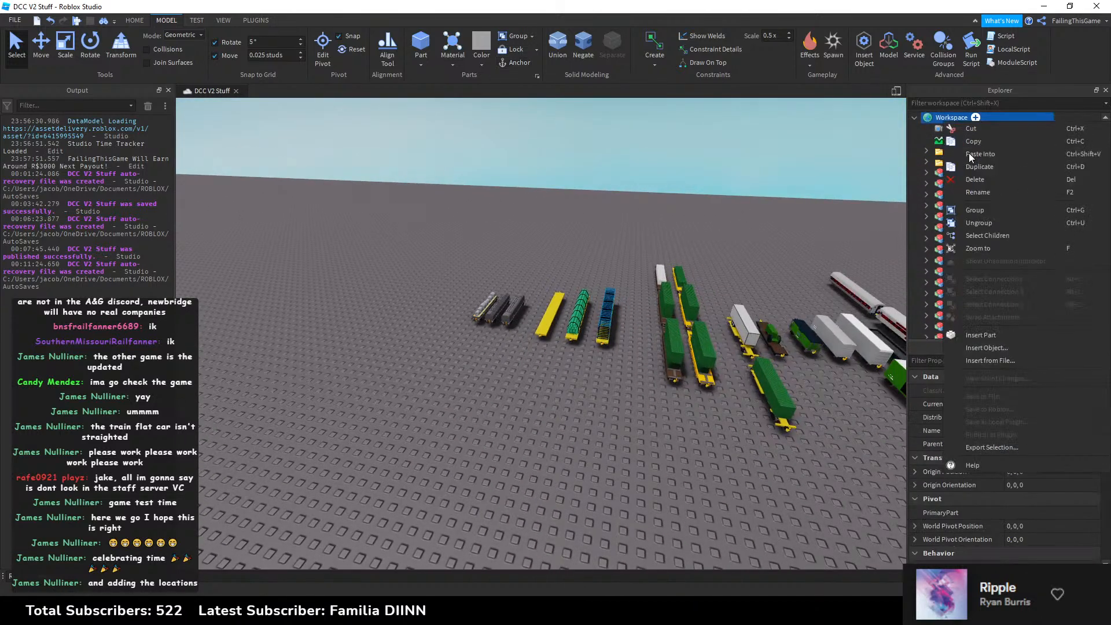
pyautogui.click(969, 157)
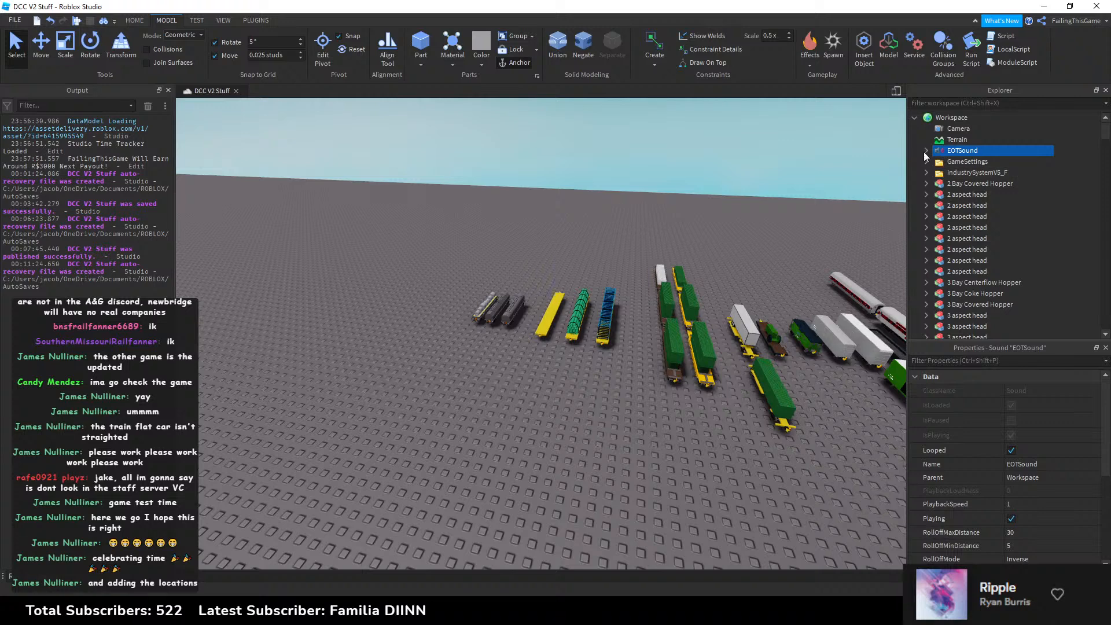
pyautogui.hotkey('ctrl', 'shift', 'v')
# Step: Open the EOT_Script inside the Workspace copy of EOTSound and declare a local variable eotON set to true
pyautogui.doubleClick(974, 162)
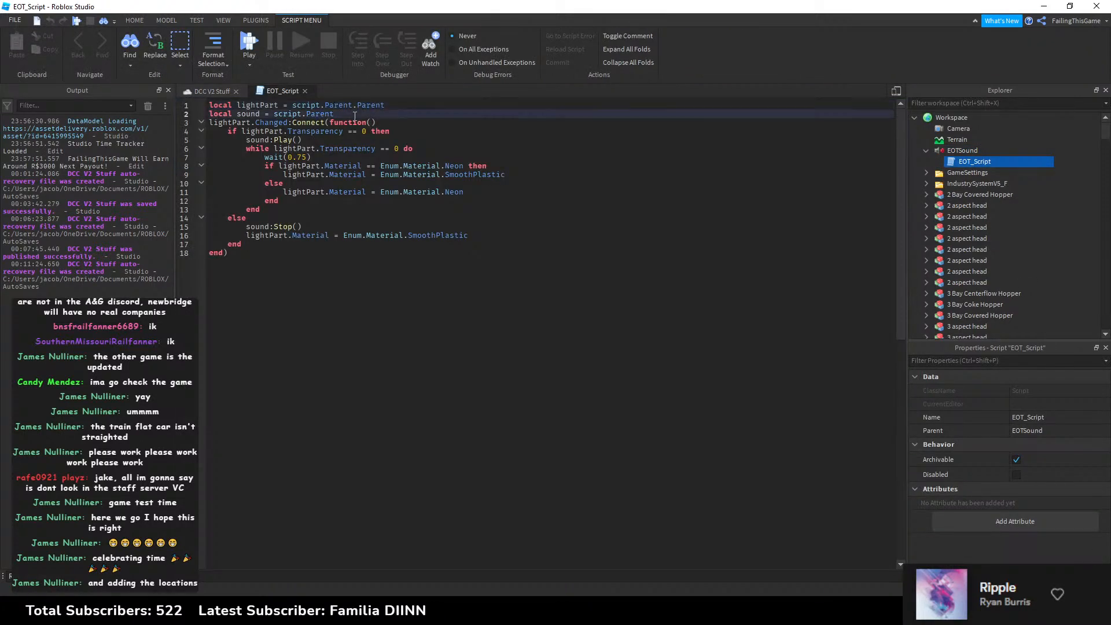
pyautogui.press('Return')
pyautogui.press('Return')
pyautogui.press('Up')
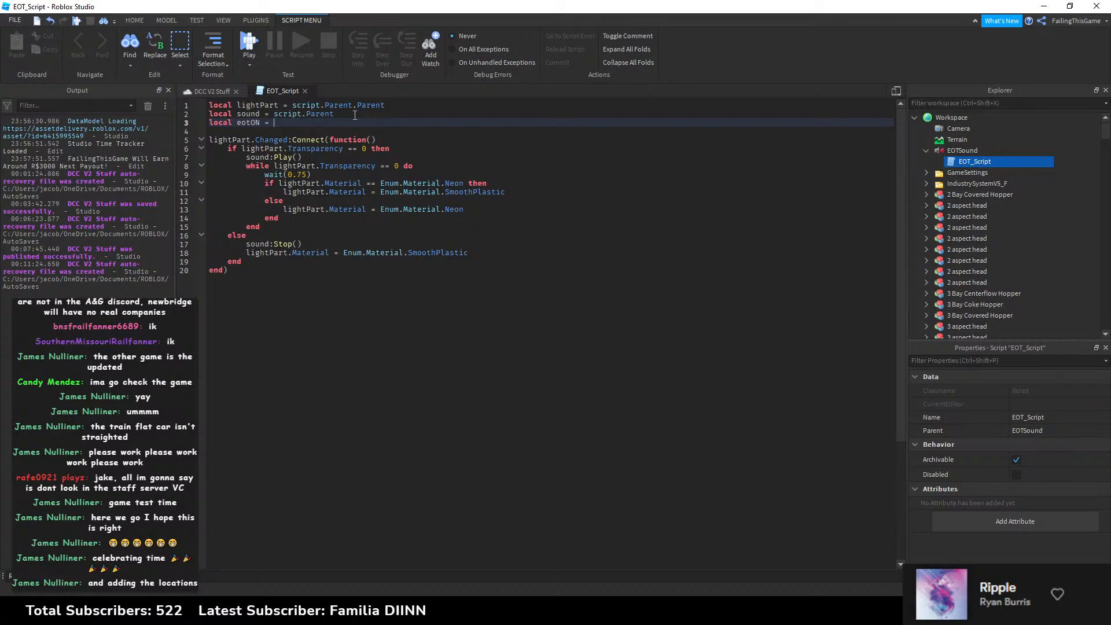
pyautogui.press('BackSpace')
pyautogui.press('BackSpace')
pyautogui.press('BackSpace')
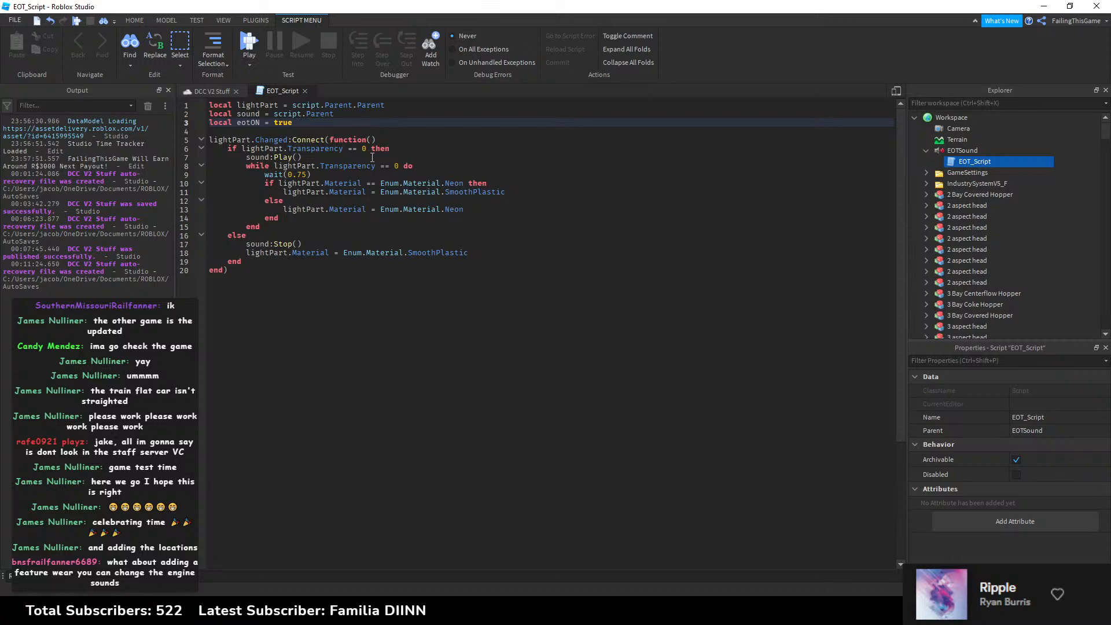
# Step: Add an empty function named runEOT() between the variable declarations and the lightPart.Changed handler
pyautogui.press('Return')
pyautogui.press('Return')
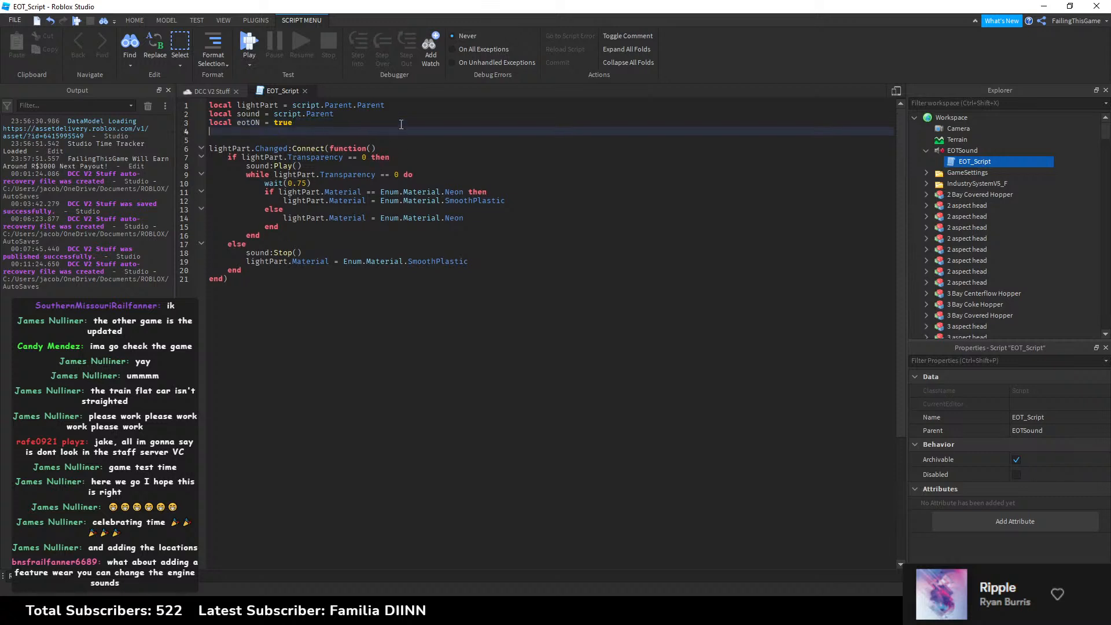
pyautogui.write('function runEOT(')
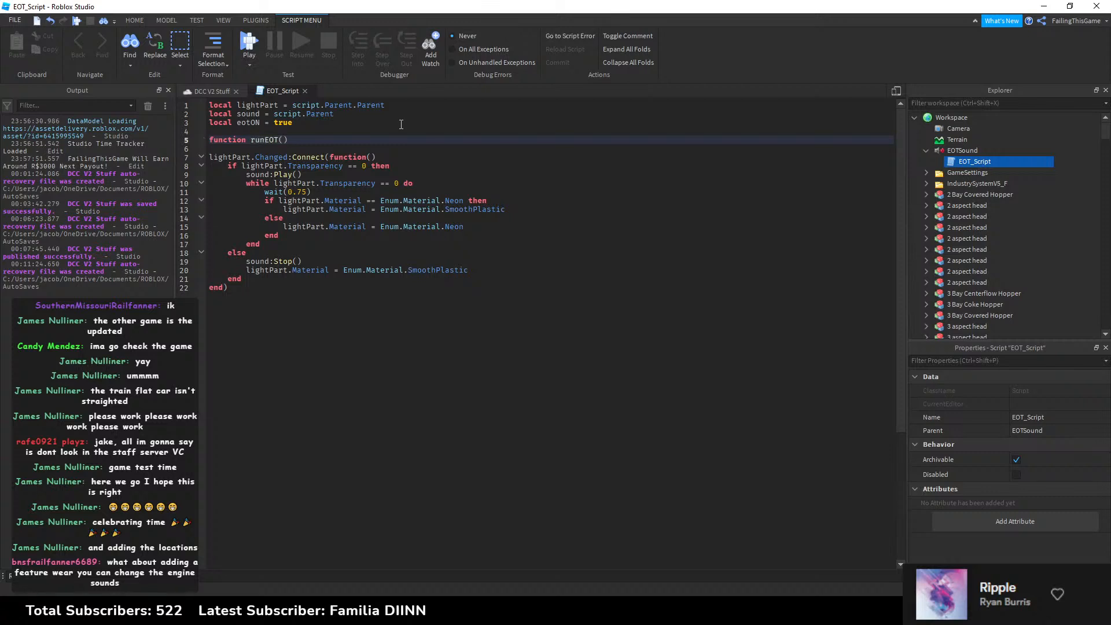
pyautogui.press('Return')
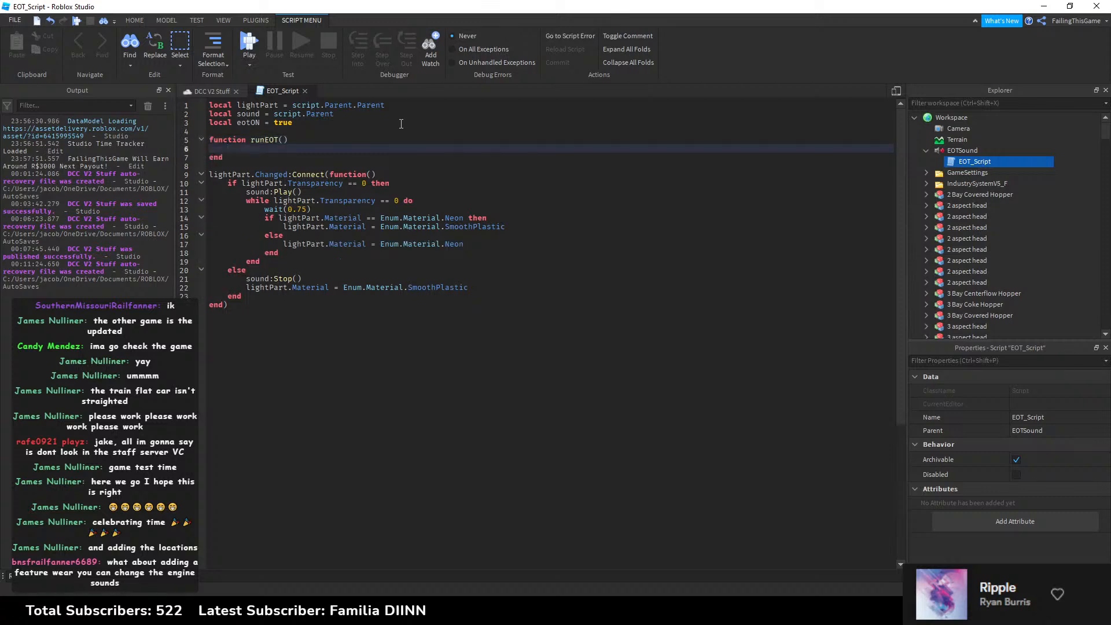
pyautogui.moveTo(257, 295); pyautogui.dragTo(227, 183)
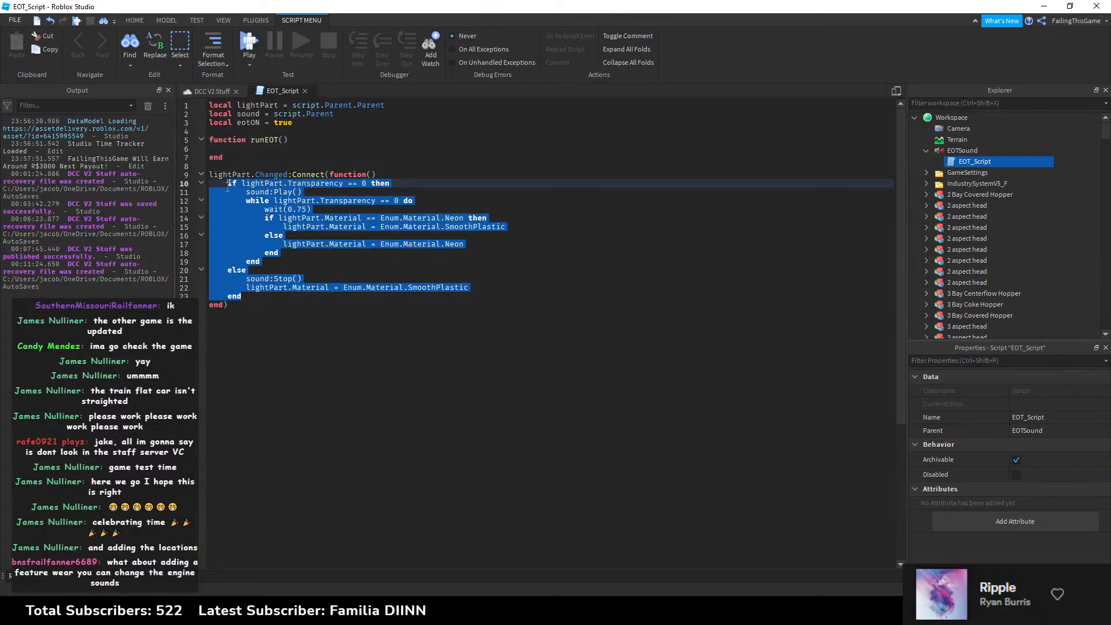
pyautogui.press('BackSpace')
pyautogui.hotkey('ctrl', 'z')
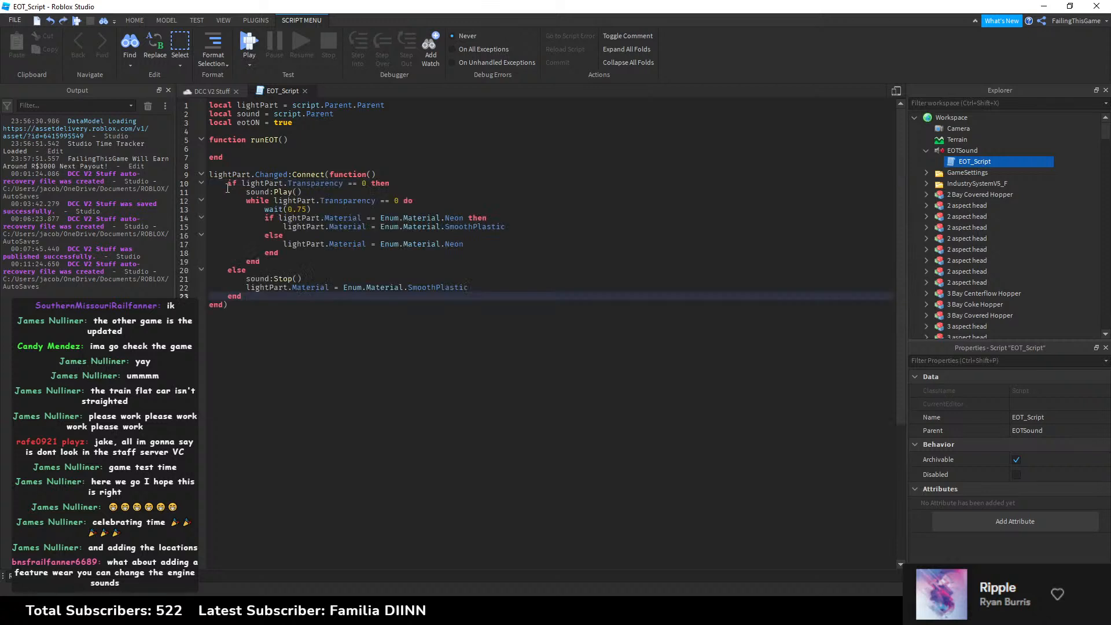
# Step: Move the code inside the Changed handler's transparency check, from sound:Play() through the SmoothPlastic reset, into runEOT()
pyautogui.moveTo(247, 192); pyautogui.dragTo(276, 287)
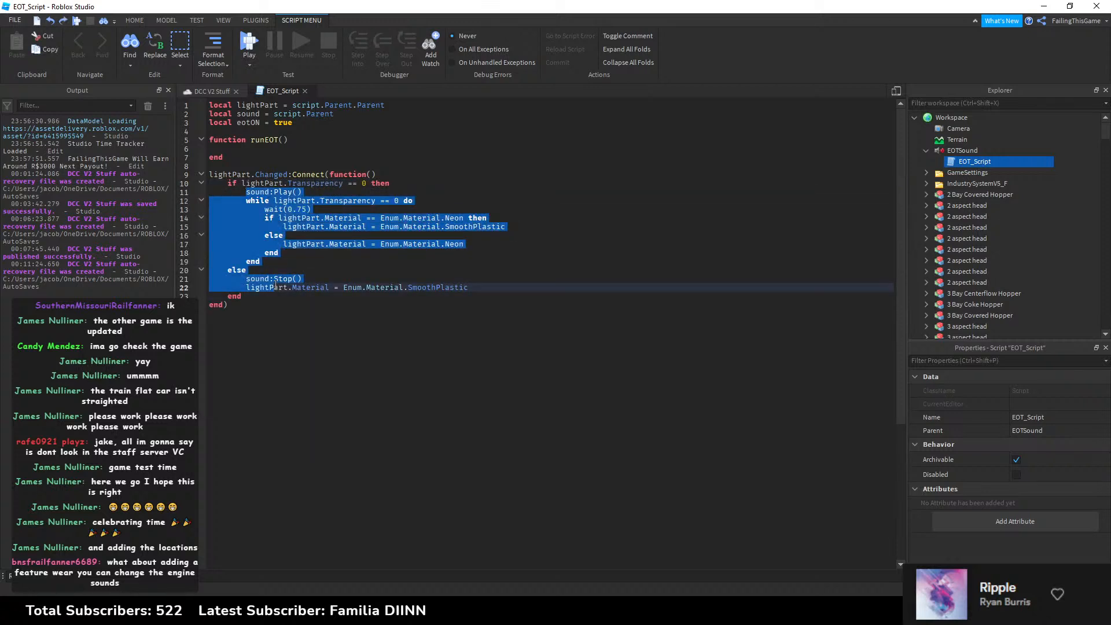
pyautogui.hotkey('ctrl', 'x')
pyautogui.click(257, 149)
pyautogui.hotkey('ctrl', 'v')
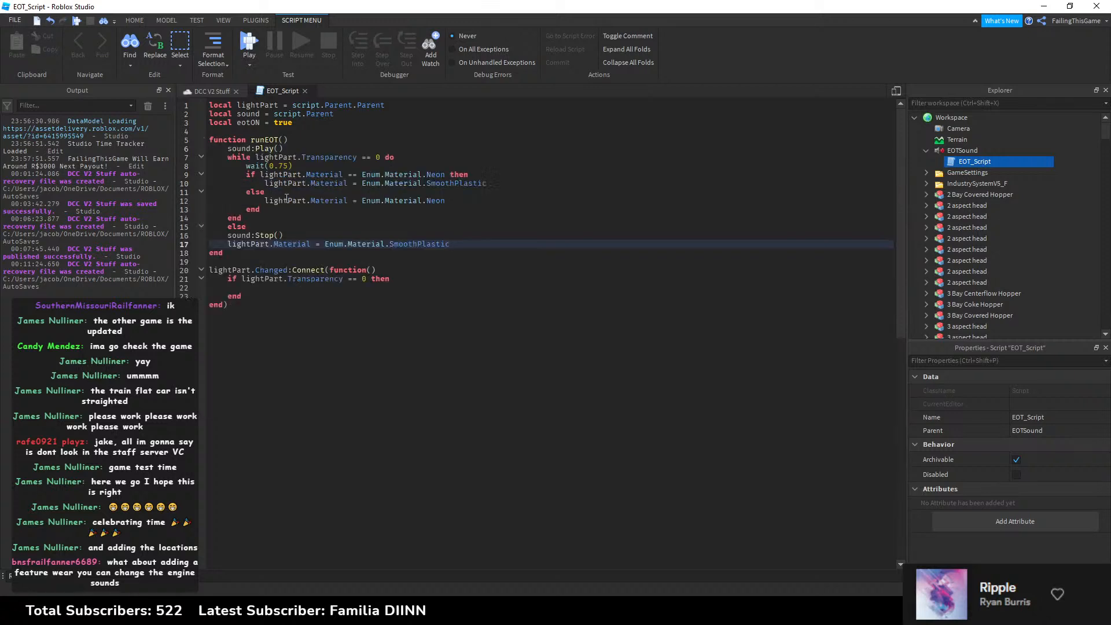
# Step: Remove the stray else from runEOT() and add an else branch to the Changed handler's transparency check
pyautogui.doubleClick(229, 228)
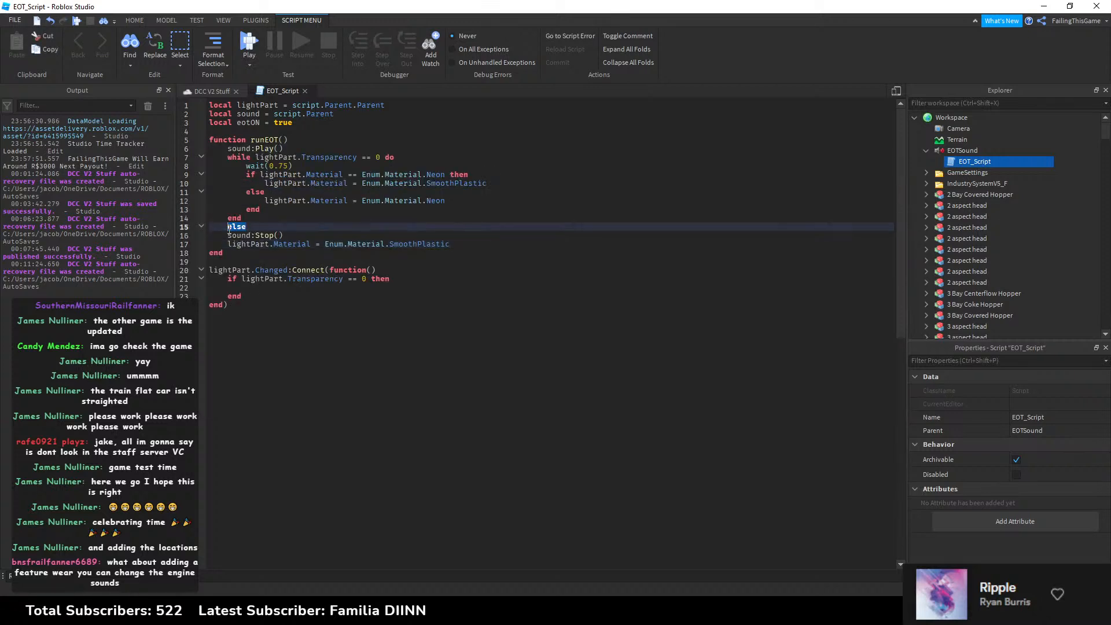
pyautogui.click(269, 291)
pyautogui.press('Return')
pyautogui.write('else')
pyautogui.press('Return')
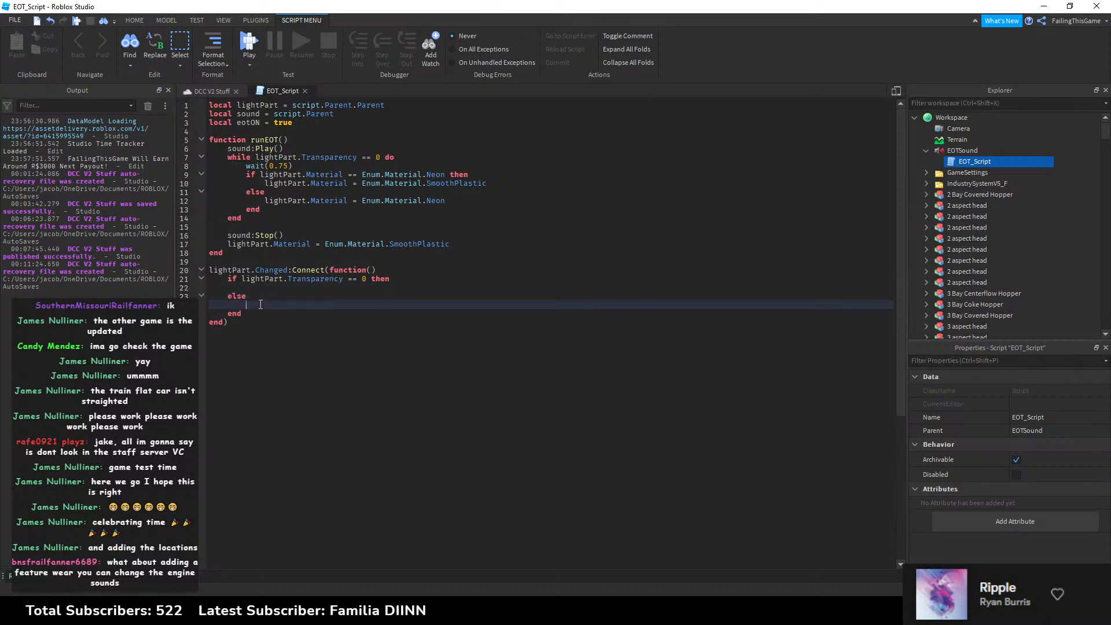
# Step: Set eotON to true in the handler's transparency branch and to false in its else branch
pyautogui.doubleClick(257, 123)
pyautogui.click(269, 290)
pyautogui.hotkey('ctrl', 'v')
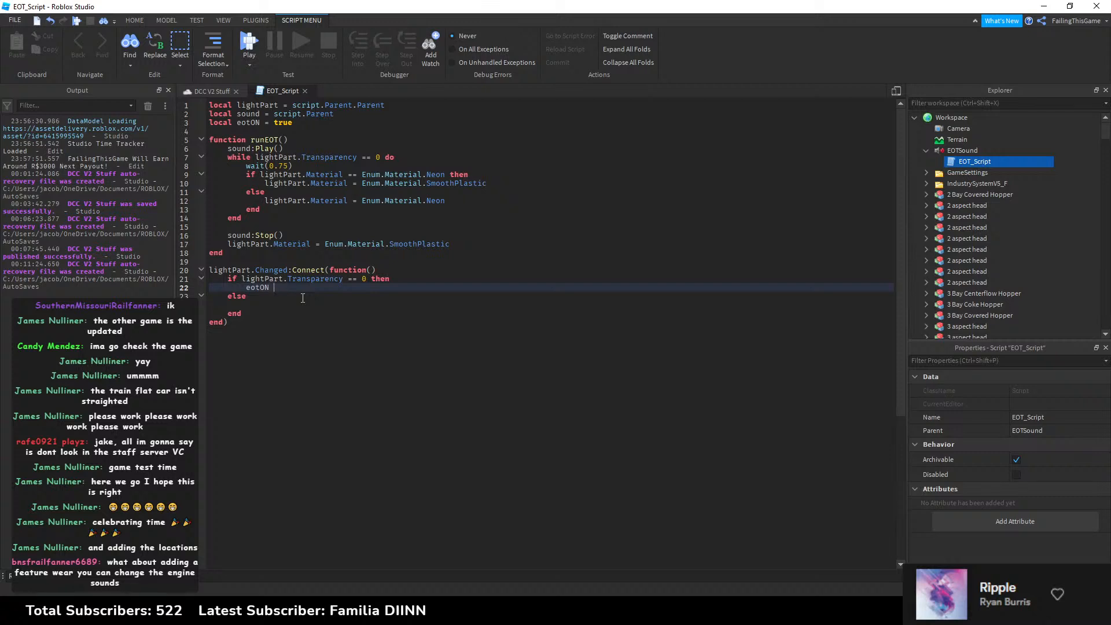
pyautogui.press('Down')
pyautogui.press('Down')
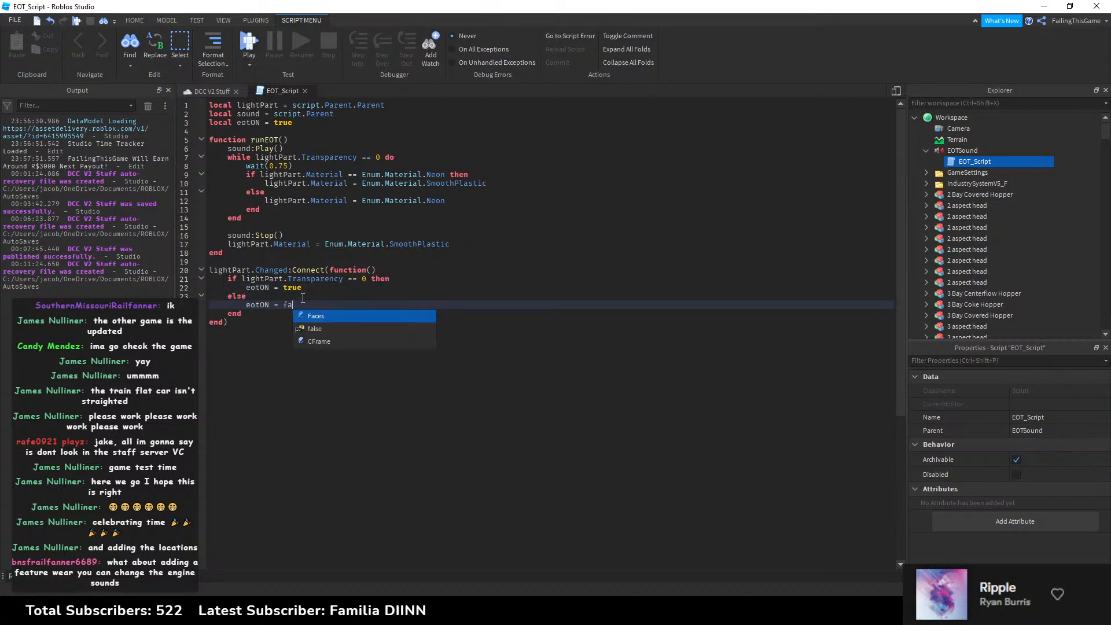
# Step: Insert an "if eotON then" block at the start of the runEOT() function
pyautogui.click(305, 139)
pyautogui.press('Return')
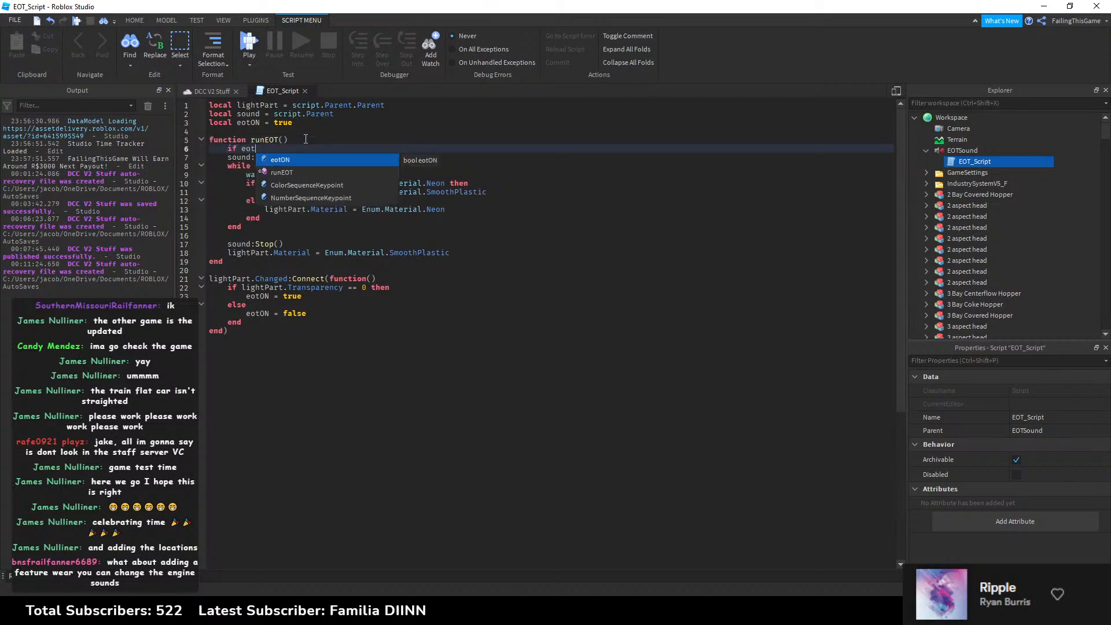
pyautogui.write('if eot')
pyautogui.press('Tab')
pyautogui.write('th')
pyautogui.press('Tab')
pyautogui.press('Return')
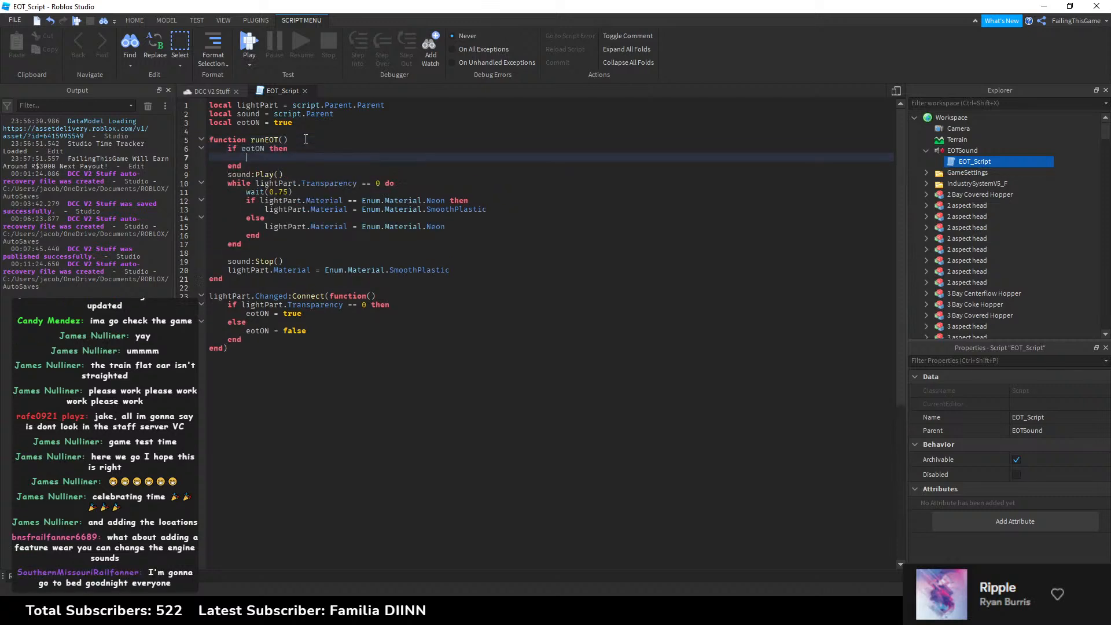
# Step: Move sound:Play() and the flashing while loop into the "if eotON then" block and add an else branch after them
pyautogui.moveTo(225, 175); pyautogui.dragTo(264, 244)
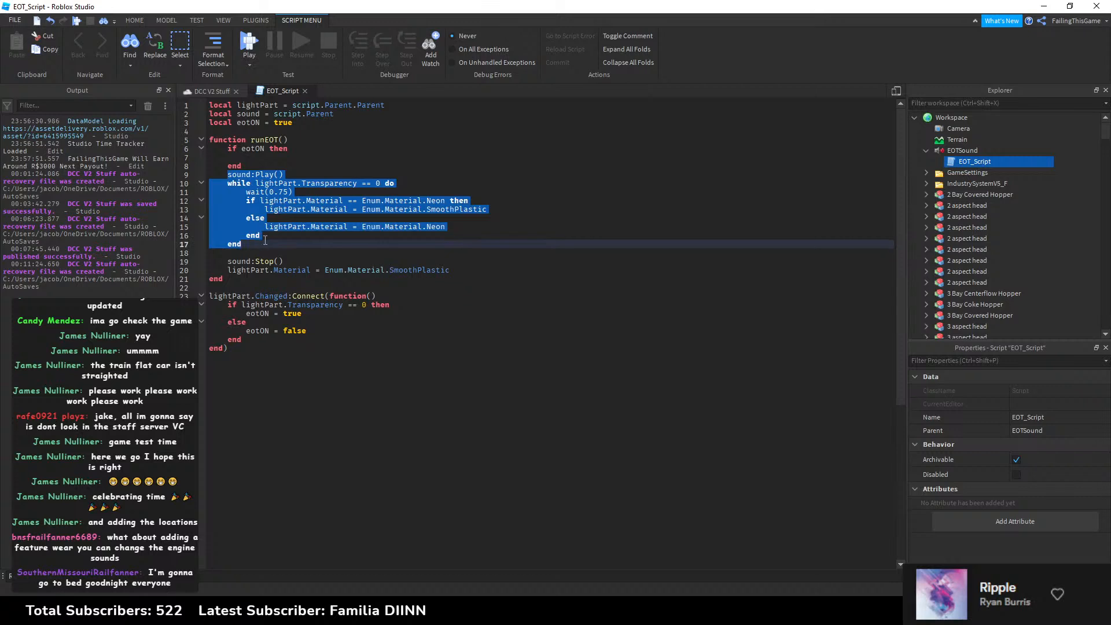
pyautogui.hotkey('ctrl', 'x')
pyautogui.click(266, 157)
pyautogui.hotkey('ctrl', 'v')
pyautogui.write('else')
pyautogui.press('Return')
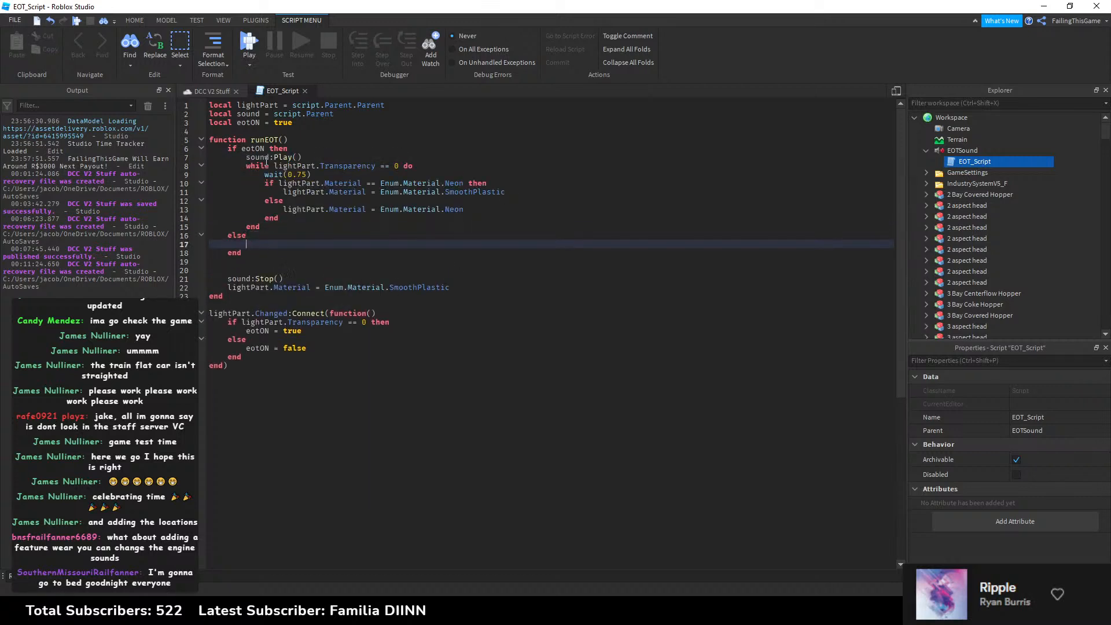
# Step: Move sound:Stop() and the SmoothPlastic material line into runEOT()'s else branch and remove the blank lines left before the function's end
pyautogui.moveTo(450, 287); pyautogui.dragTo(231, 280)
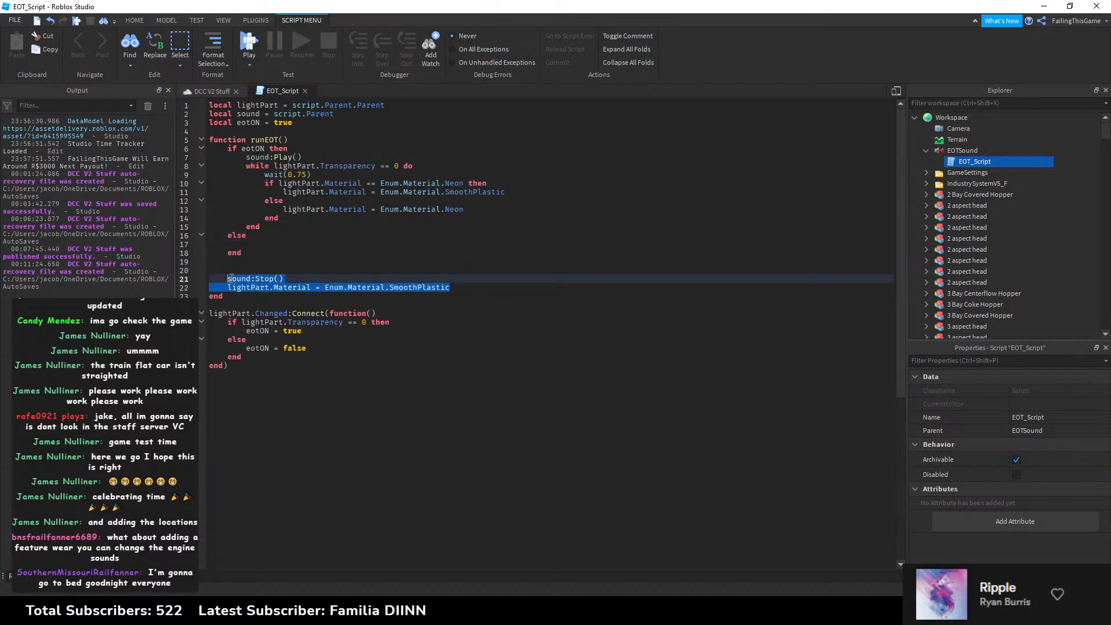
pyautogui.hotkey('ctrl', 'x')
pyautogui.press('Up')
pyautogui.press('Up')
pyautogui.press('Up')
pyautogui.press('Up')
pyautogui.hotkey('ctrl', 'v')
pyautogui.click(245, 287)
pyautogui.press('BackSpace')
pyautogui.press('BackSpace')
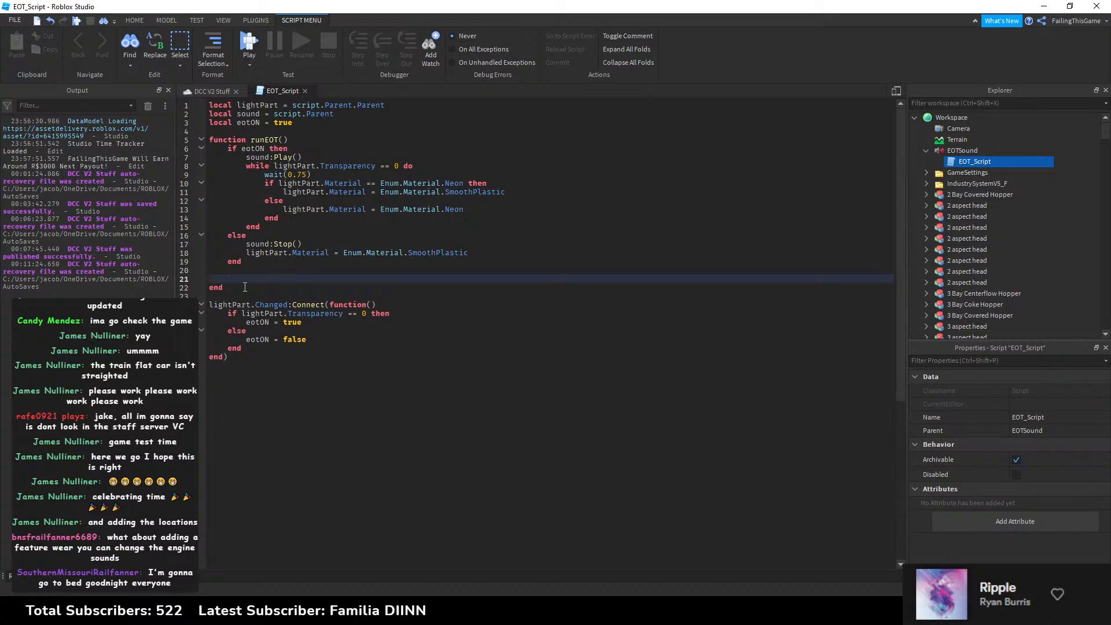
pyautogui.press('BackSpace')
pyautogui.press('BackSpace')
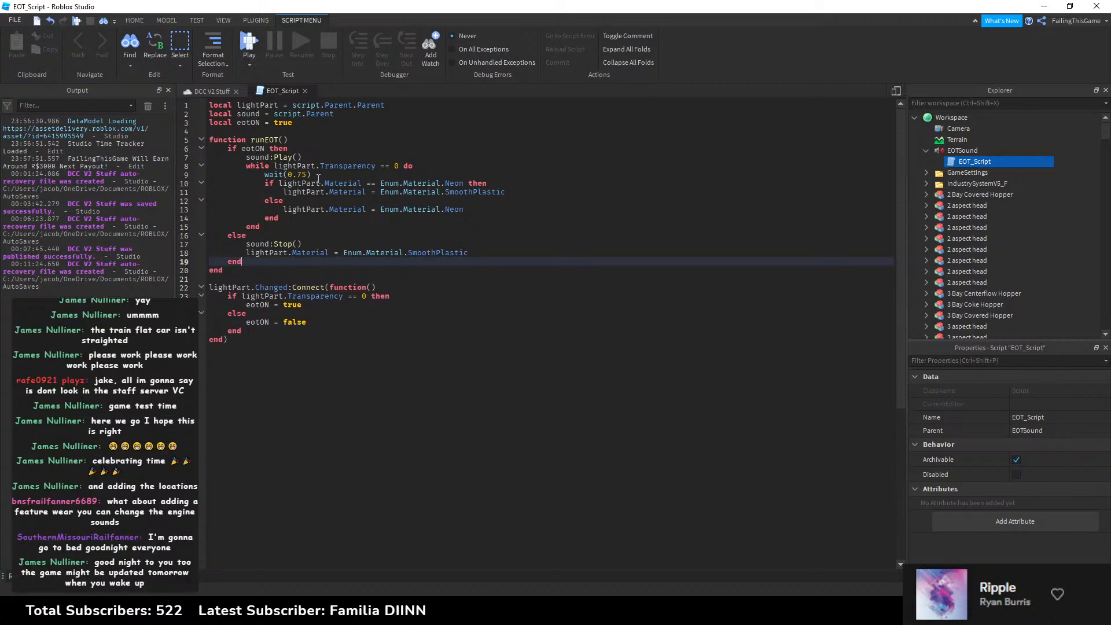
# Step: Switch to the web browser, open YouTube in a new tab and search for "eot flash"
pyautogui.click(309, 175)
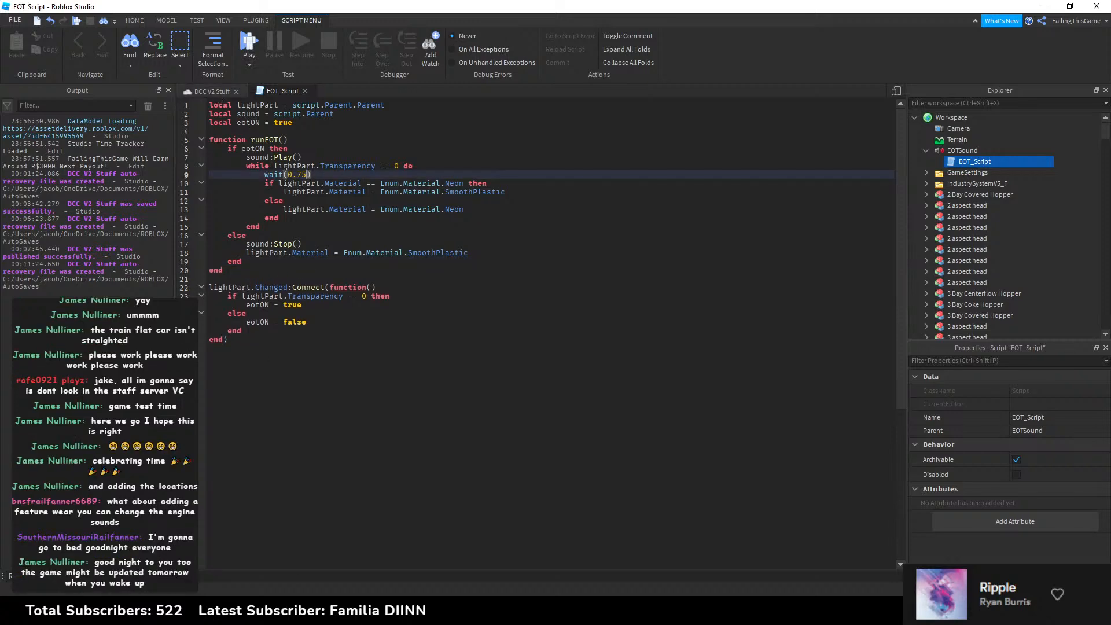
pyautogui.hotkey('alt', 'Tab')
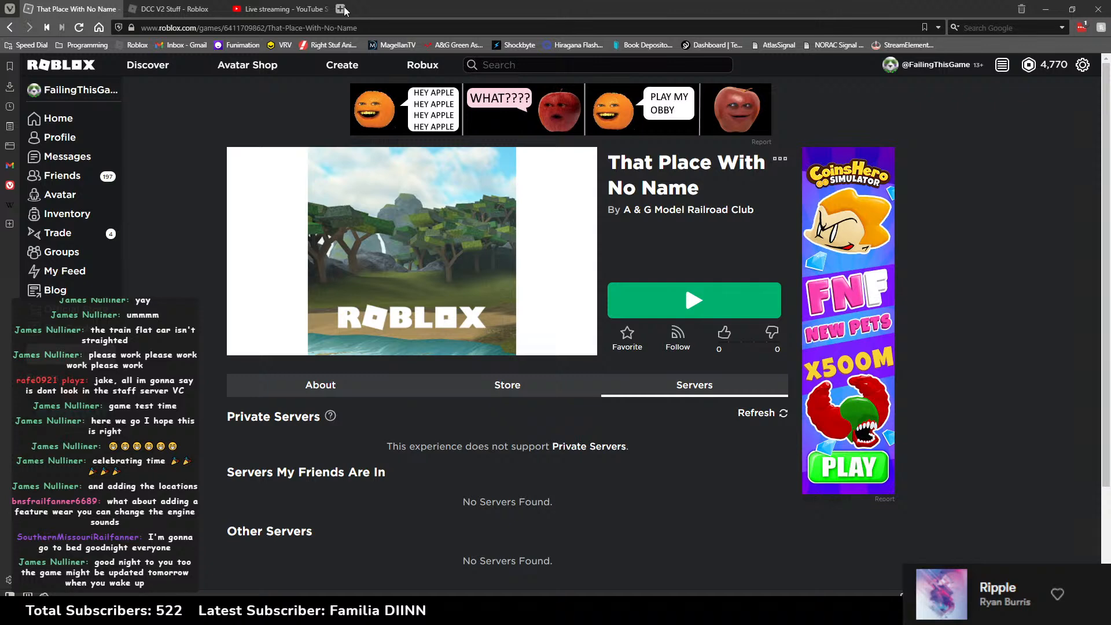
pyautogui.click(344, 9)
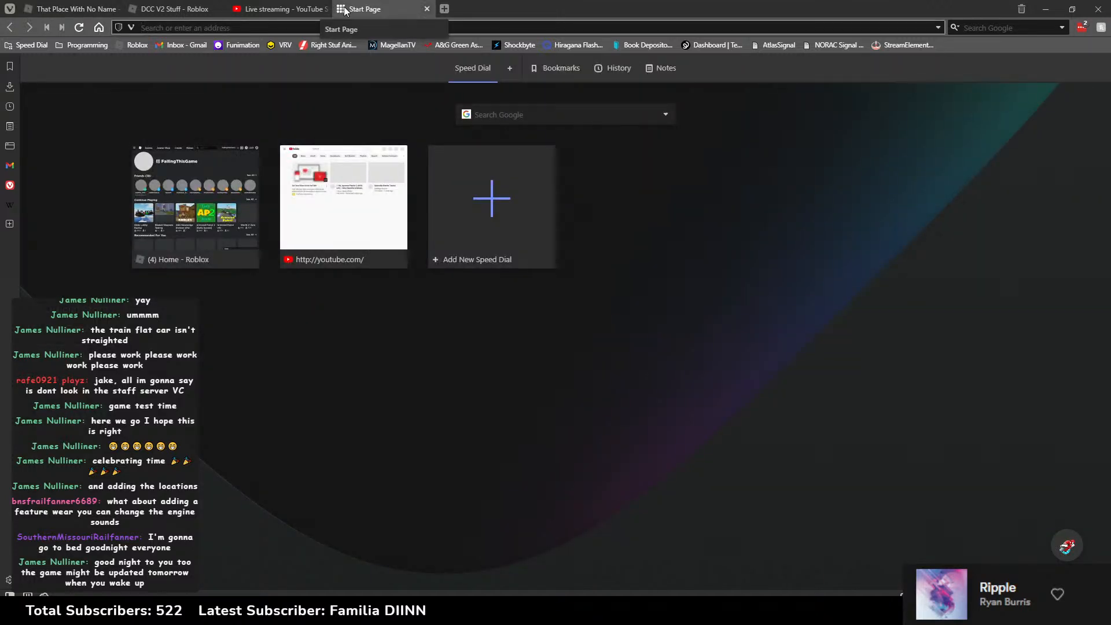
pyautogui.write('you')
pyautogui.press('Return')
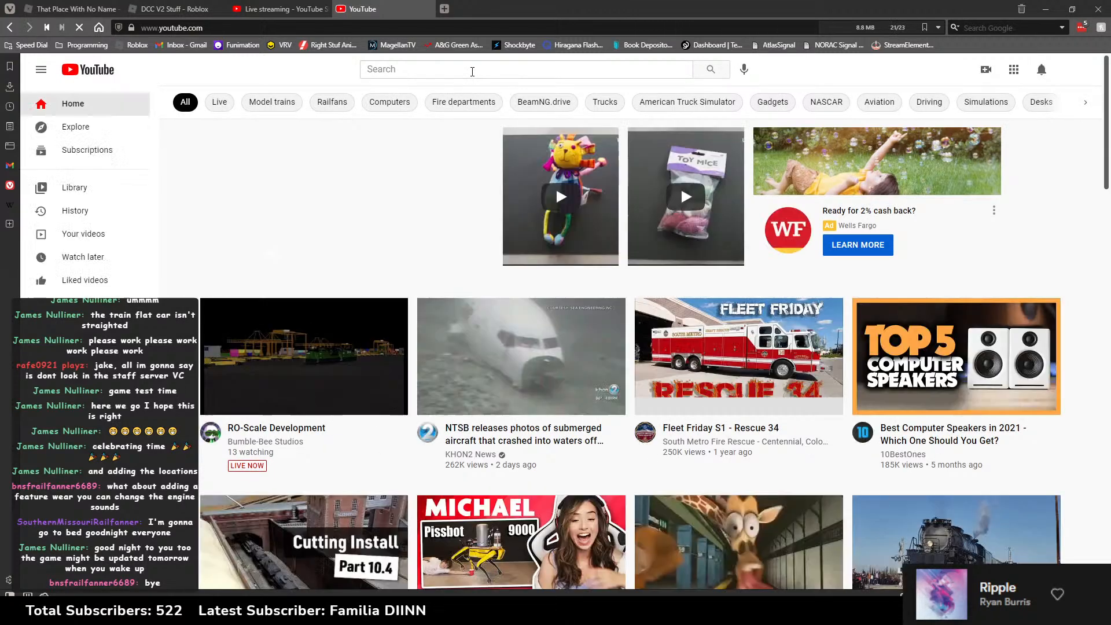
pyautogui.click(473, 71)
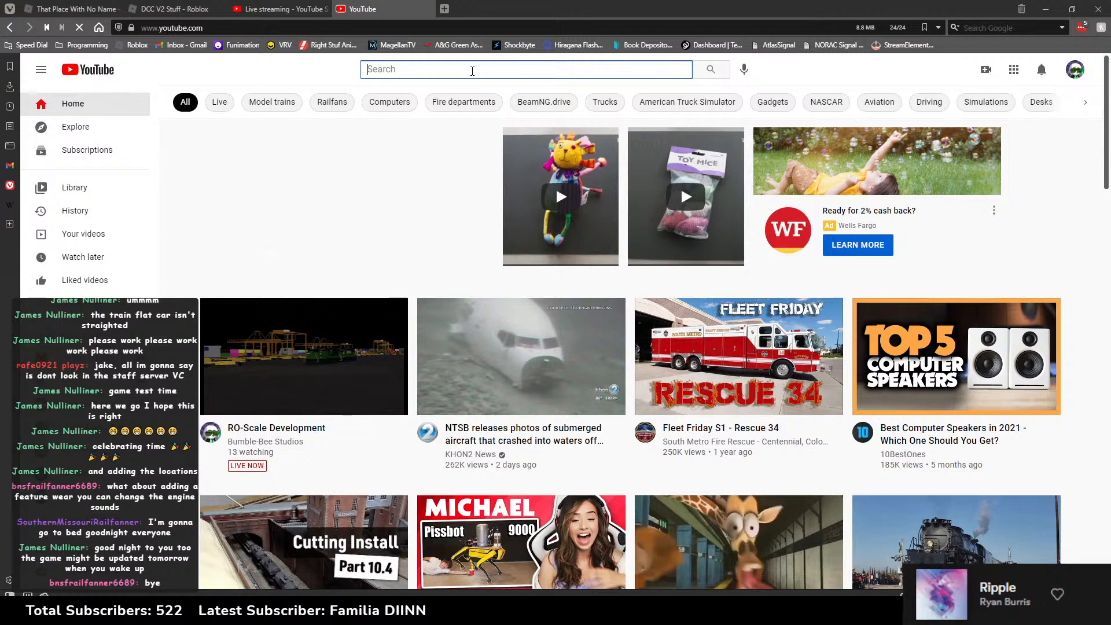
pyautogui.write('eot flash')
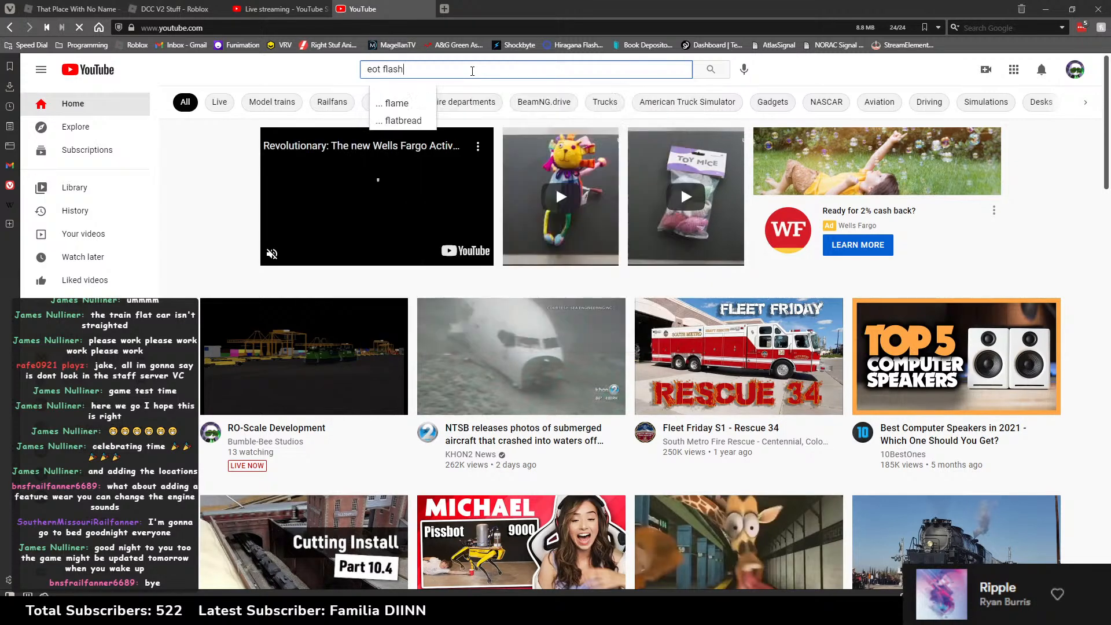
pyautogui.press('Return')
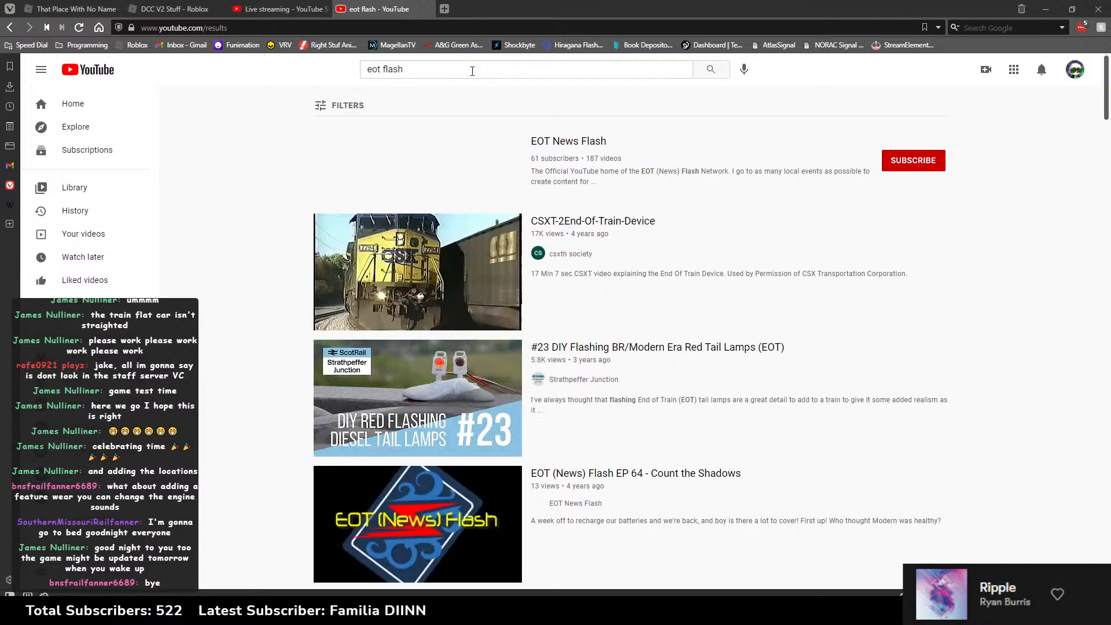
# Step: Look through the search results and open the video "Building F.R.E.D. (the flashing rear-end device)"
pyautogui.click(489, 69)
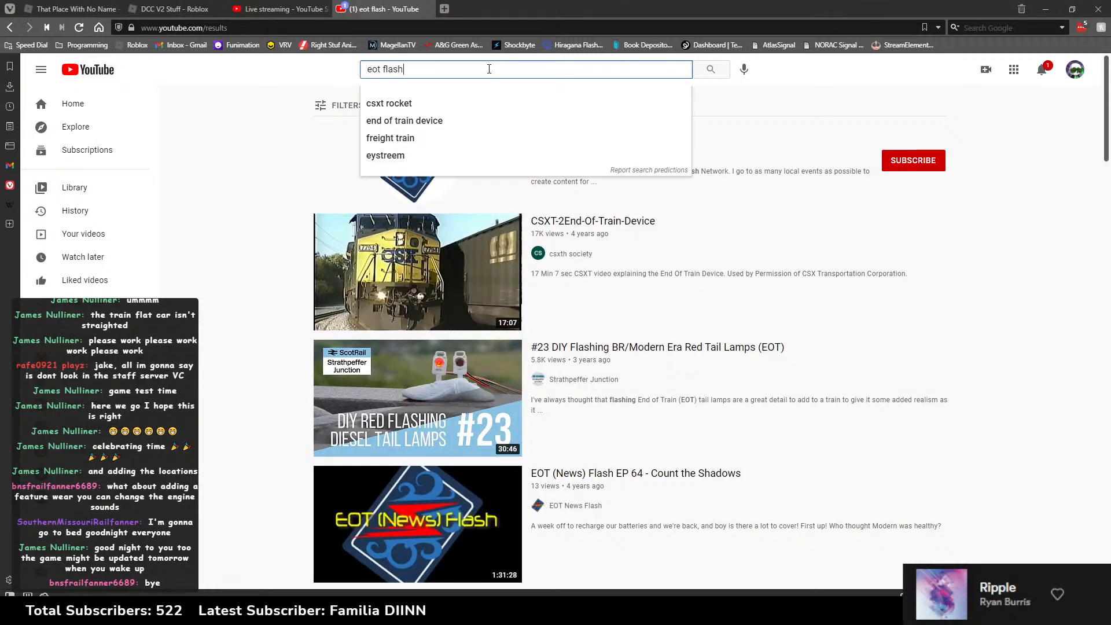
pyautogui.moveTo(578, 254)
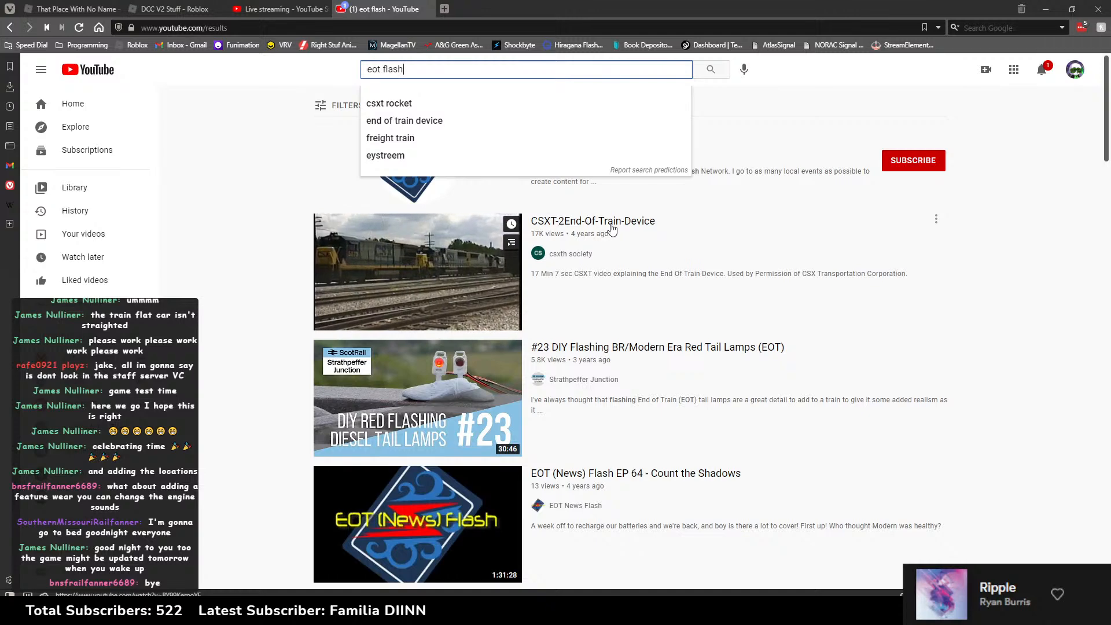
pyautogui.scroll(-4, 619, 243)
pyautogui.scroll(-1, 612, 309)
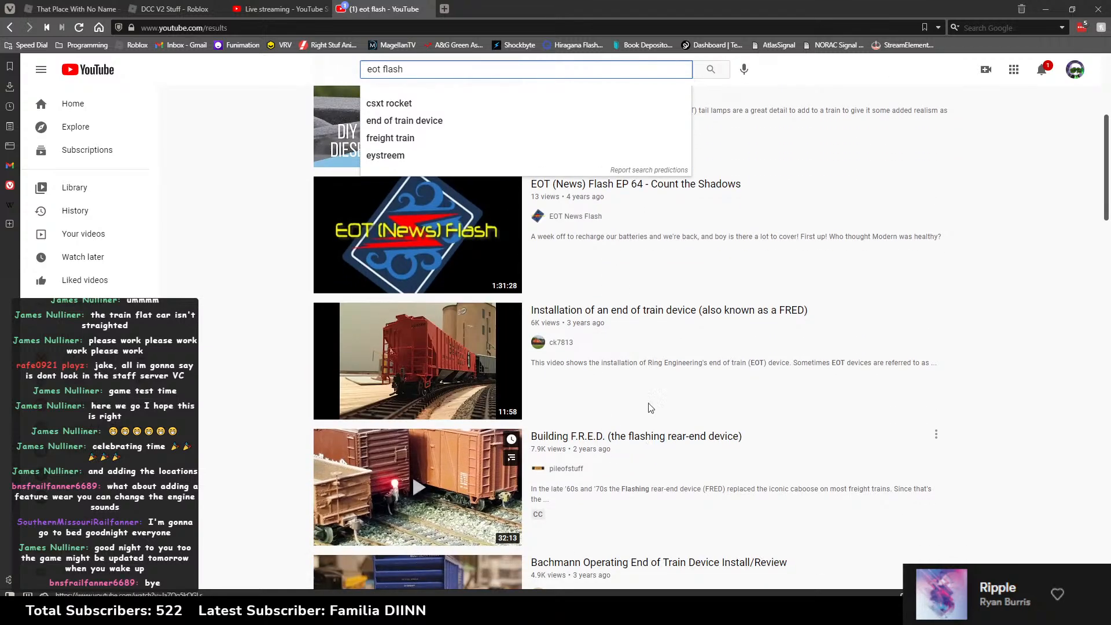
pyautogui.moveTo(670, 316)
pyautogui.scroll(-3, 654, 405)
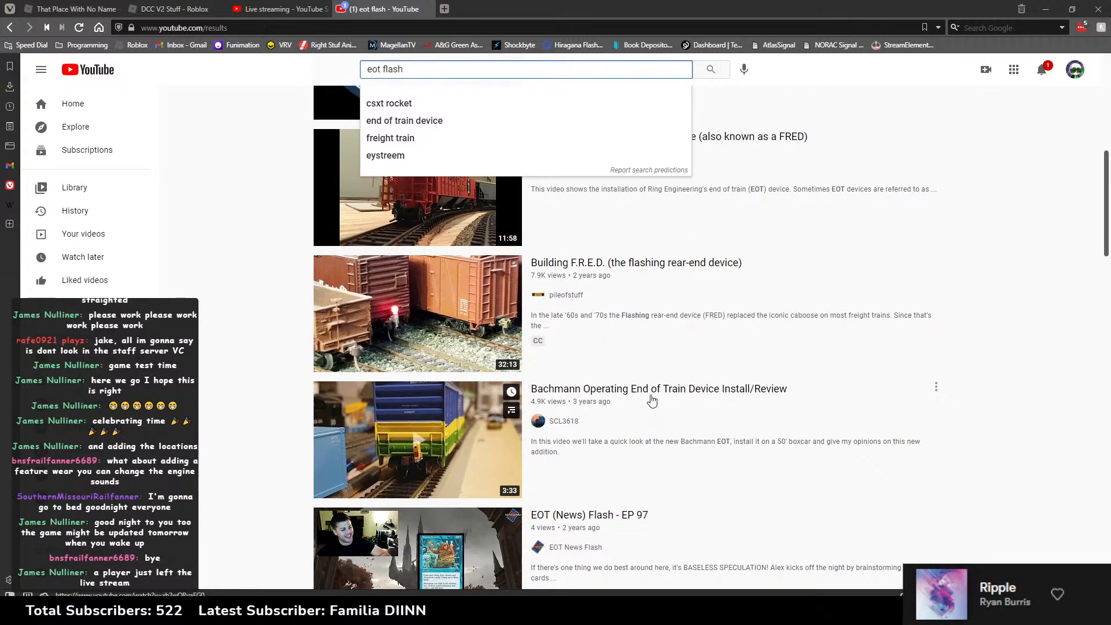
pyautogui.scroll(-9, 652, 399)
pyautogui.scroll(-7, 652, 399)
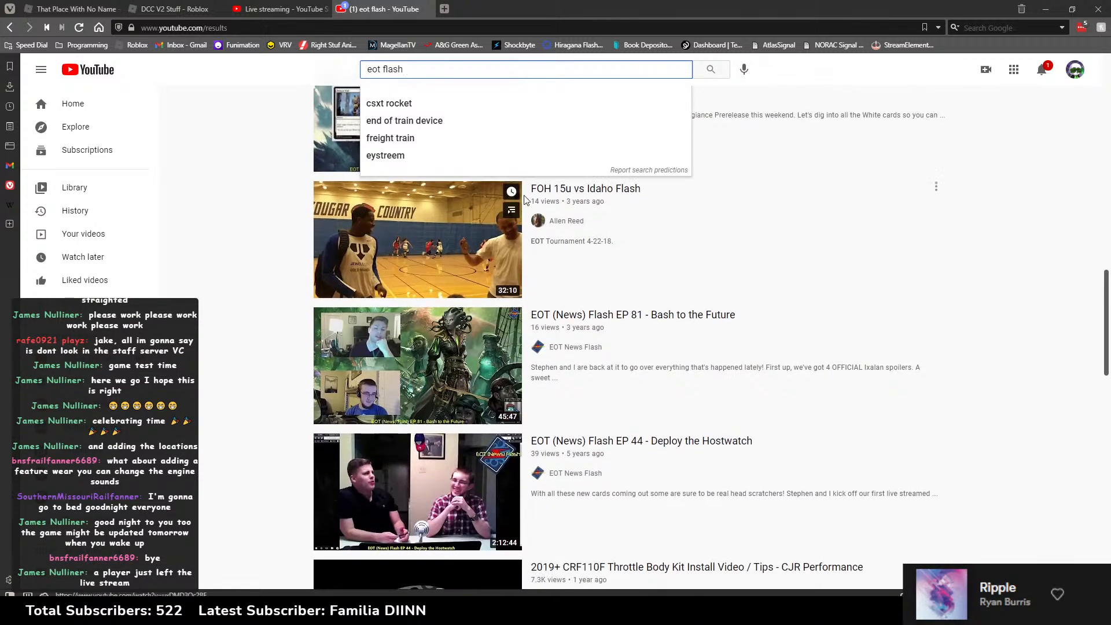
pyautogui.scroll(14, 607, 355)
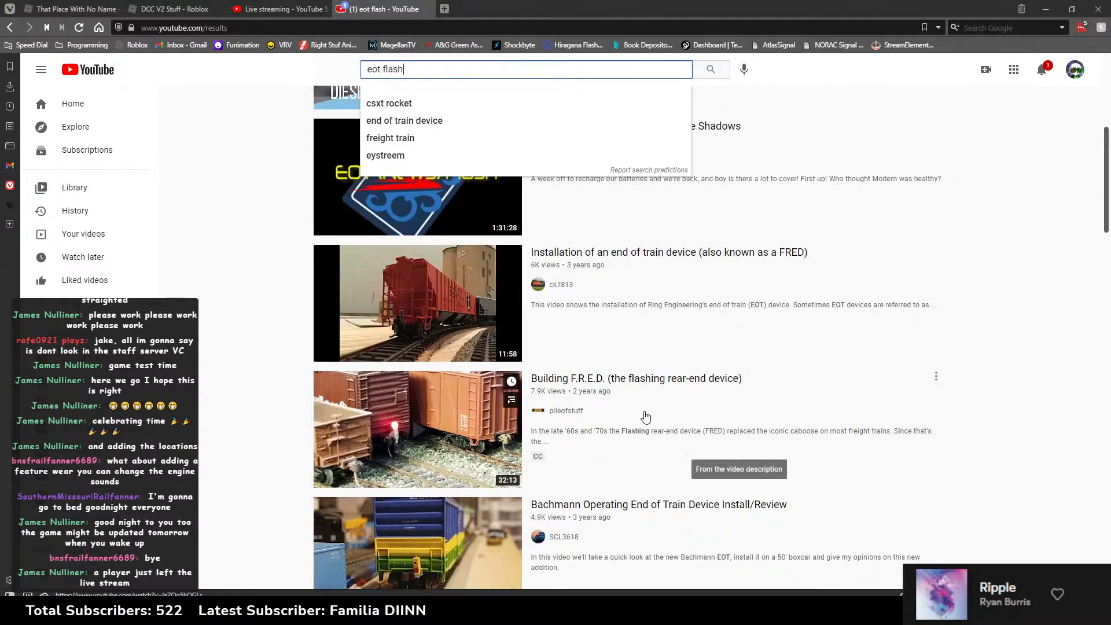
pyautogui.click(612, 388)
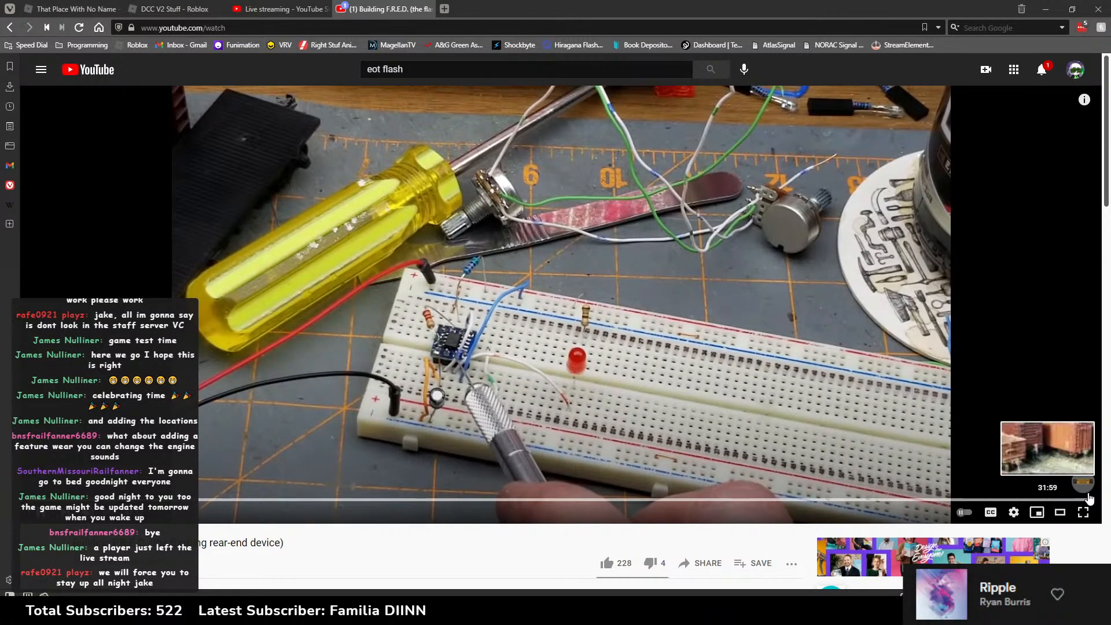
# Step: Watch the flashing light near the video's end, close the video and switch back to Roblox Studio
pyautogui.click(1070, 499)
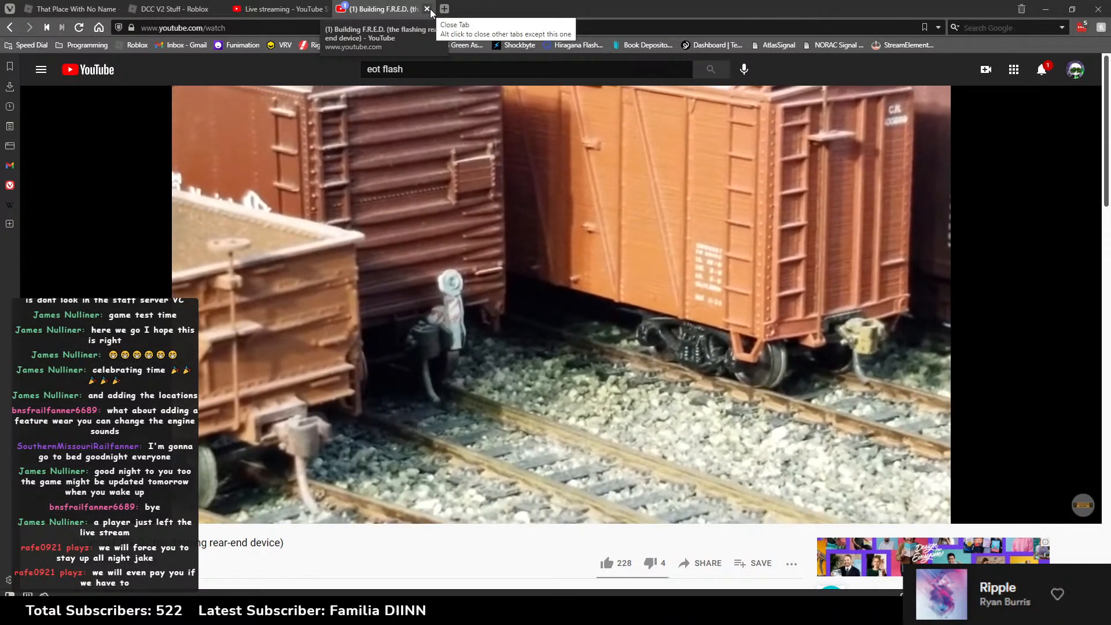
pyautogui.click(430, 10)
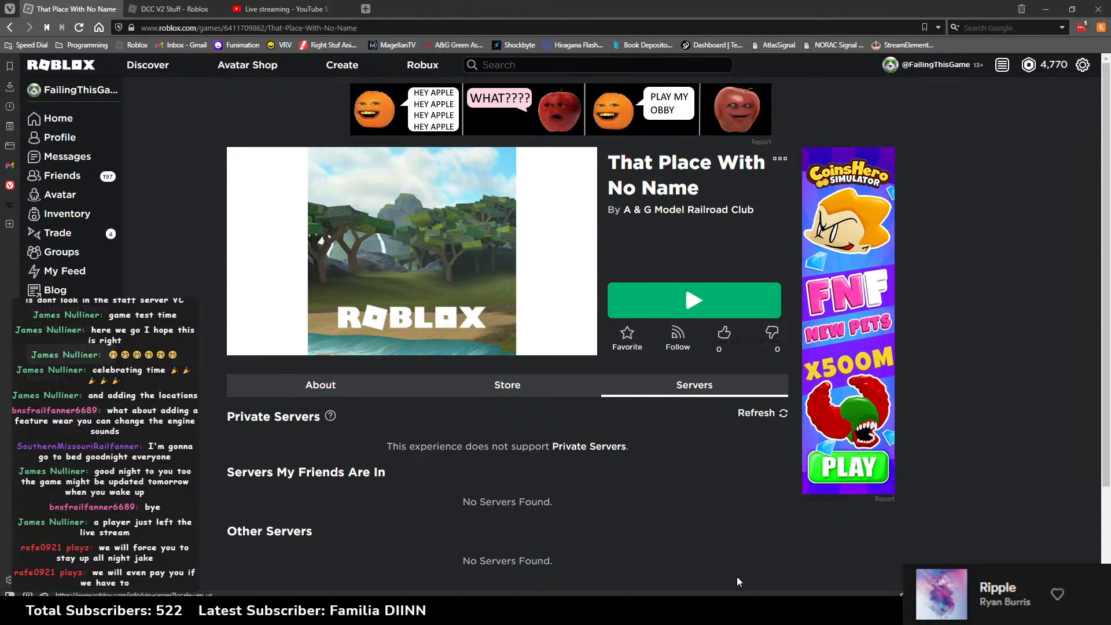
pyautogui.hotkey('alt', 'Tab')
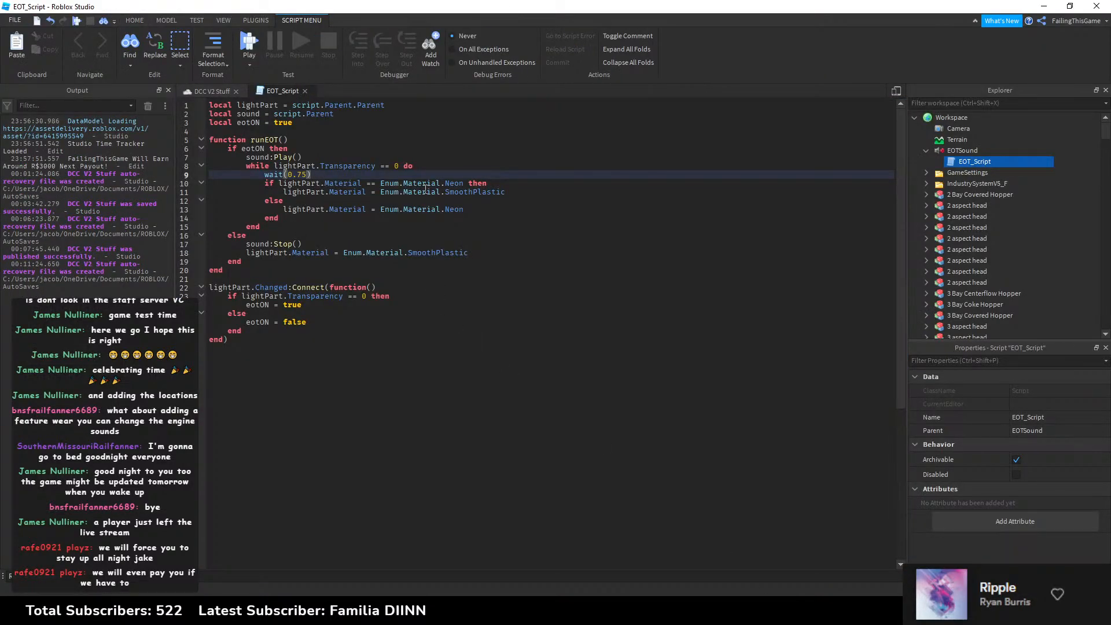
# Step: Move the "lightPart.Material == Enum.Material.Neon" expression onto its own line below wait(0.75) and delete the if/else block from the while loop
pyautogui.click(465, 191)
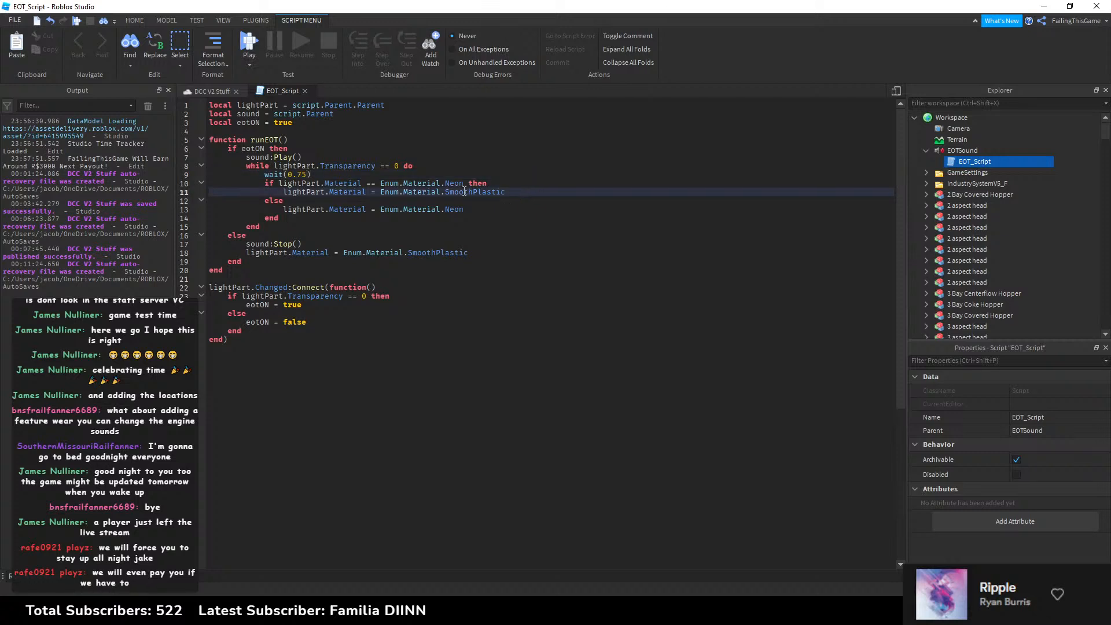
pyautogui.moveTo(464, 184); pyautogui.dragTo(278, 185)
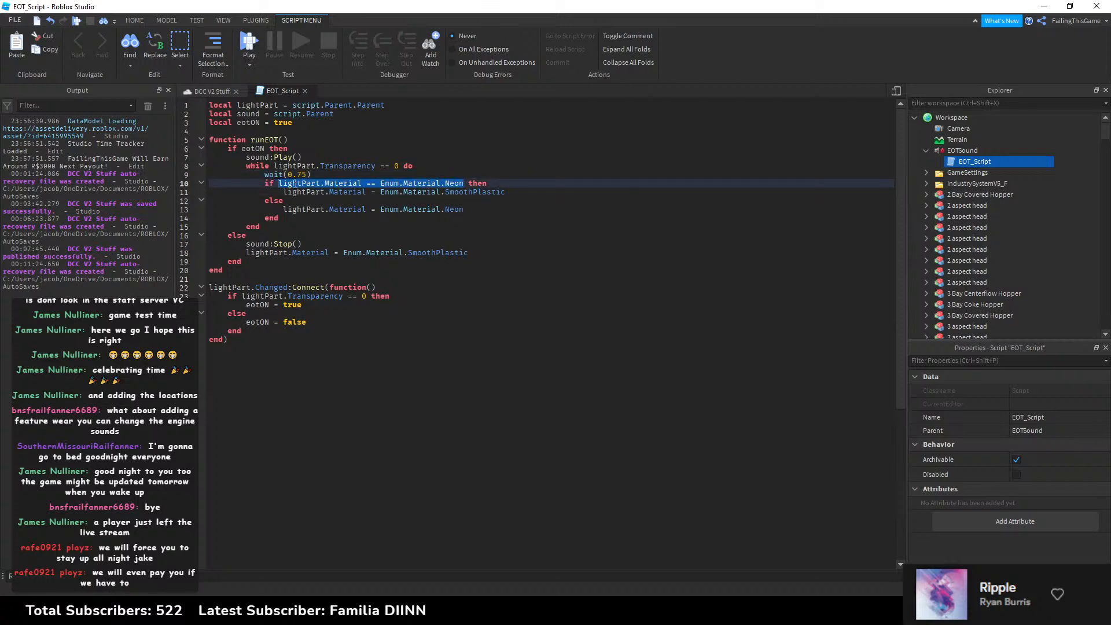
pyautogui.hotkey('ctrl', 'x')
pyautogui.click(320, 174)
pyautogui.press('Return')
pyautogui.hotkey('ctrl', 'v')
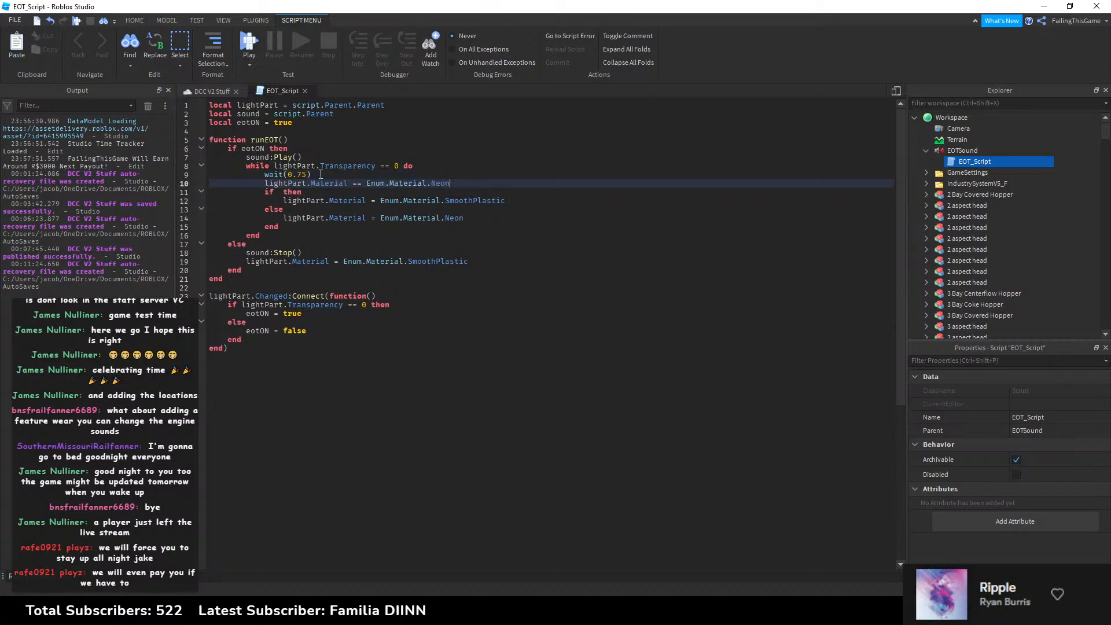
pyautogui.moveTo(278, 226); pyautogui.dragTo(265, 191)
pyautogui.press('BackSpace')
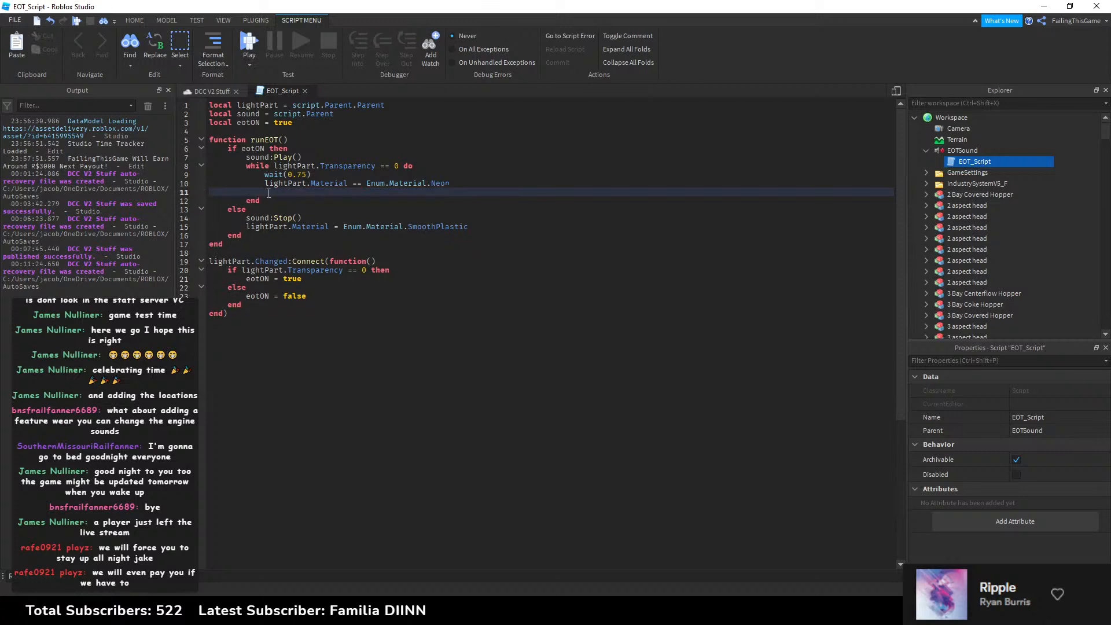
# Step: Add wait(0.5) below the Neon line in the loop, followed by a copy of "lightPart.Material = Enum.Material.SmoothPlastic"
pyautogui.write('wait(0.')
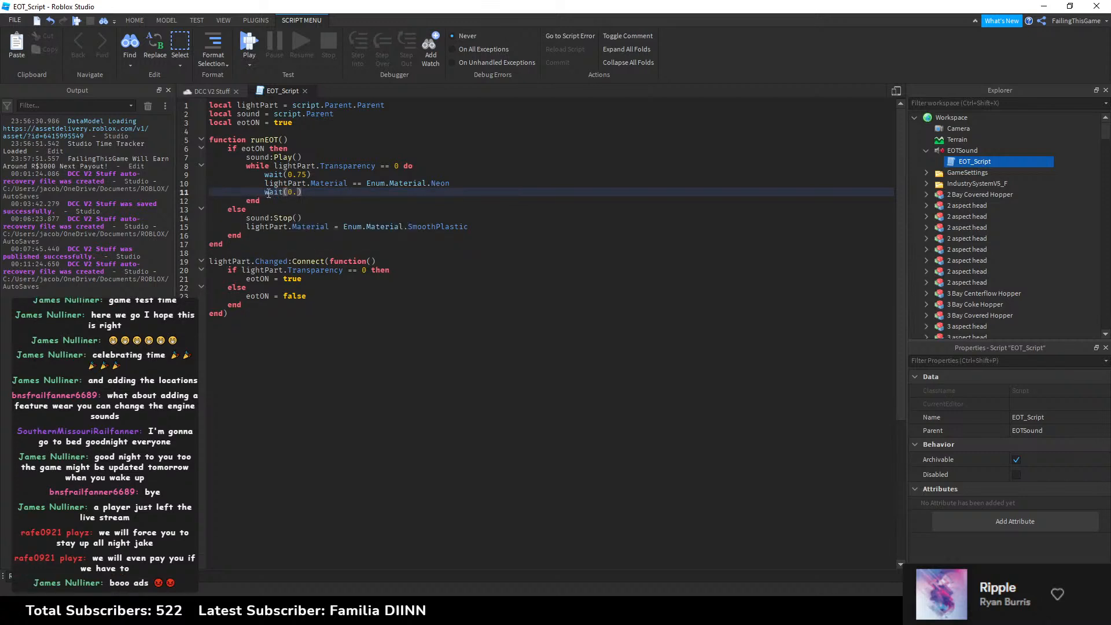
pyautogui.write('5')
pyautogui.moveTo(450, 183); pyautogui.dragTo(265, 183)
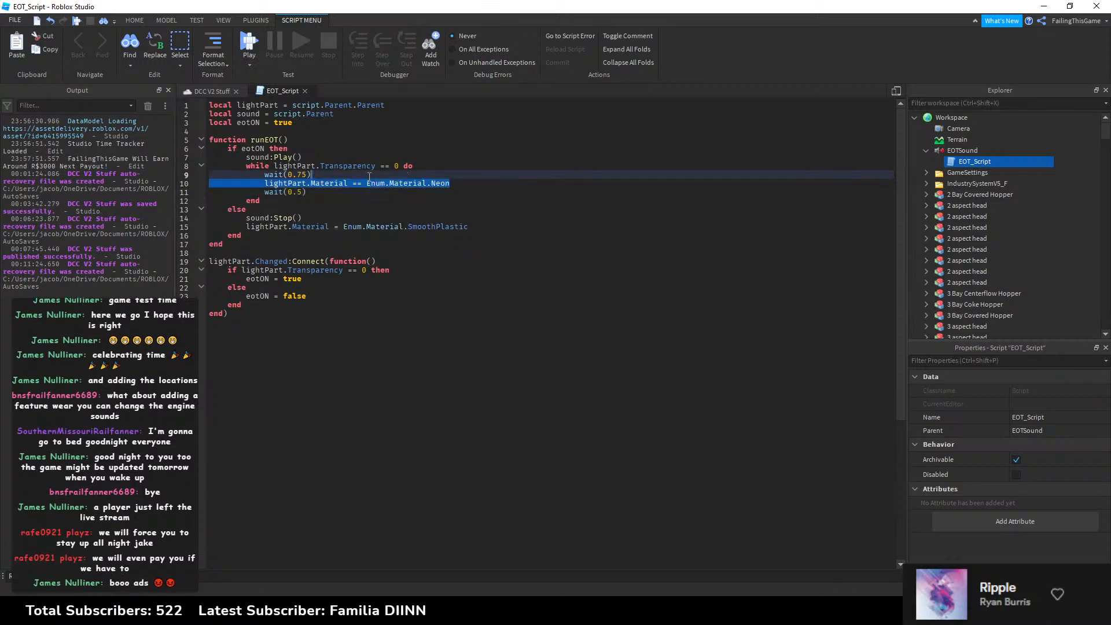
pyautogui.click(317, 189)
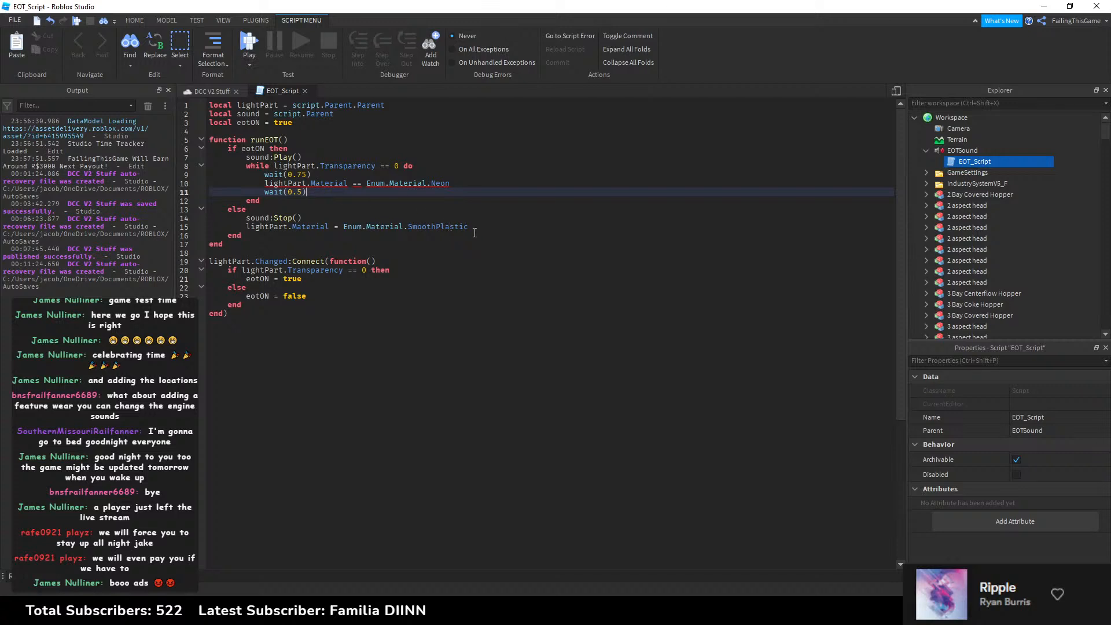
pyautogui.moveTo(474, 228); pyautogui.dragTo(243, 227)
pyautogui.click(317, 192)
pyautogui.press('Return')
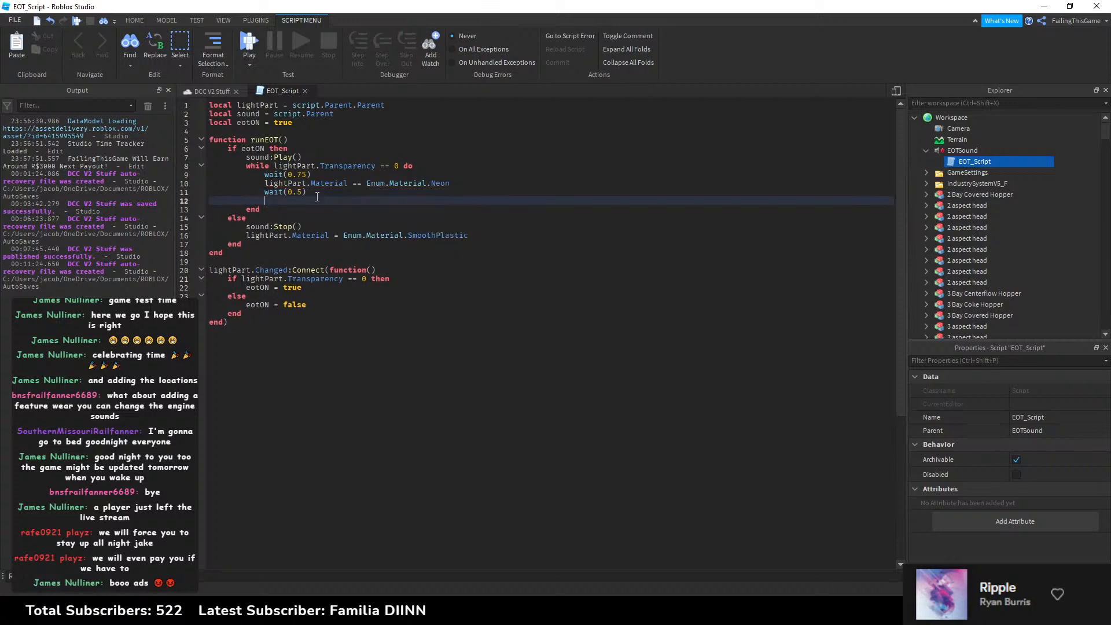
pyautogui.hotkey('ctrl', 'v')
# Step: Change the Neon line's comparison to an assignment with a single = and set the loop's first wait to 1
pyautogui.moveTo(353, 182); pyautogui.dragTo(357, 182)
pyautogui.press('BackSpace')
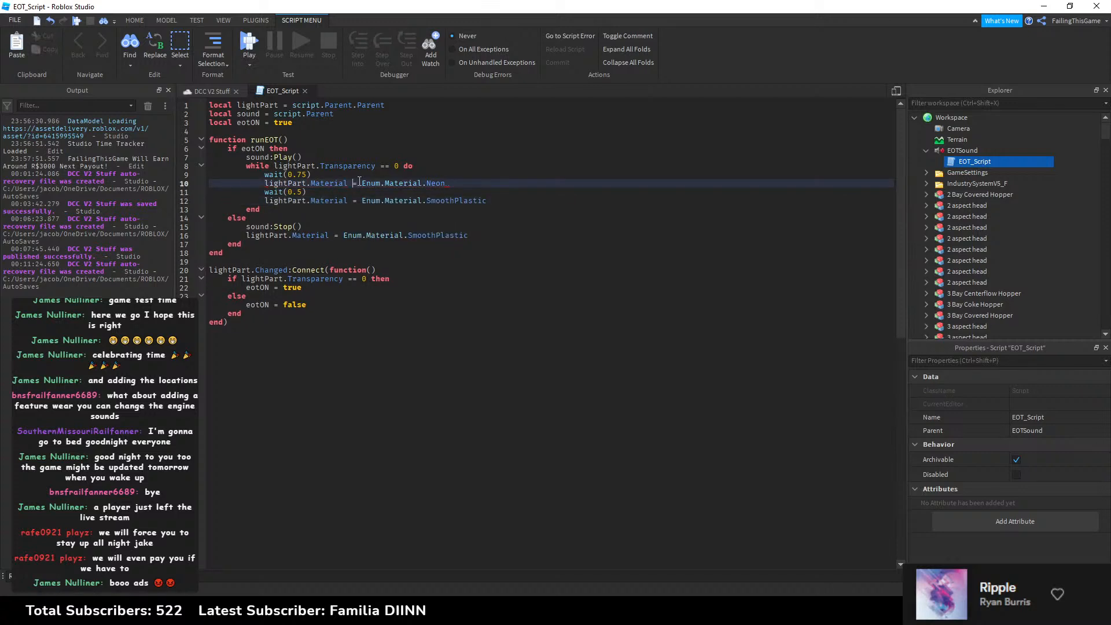
pyautogui.click(327, 192)
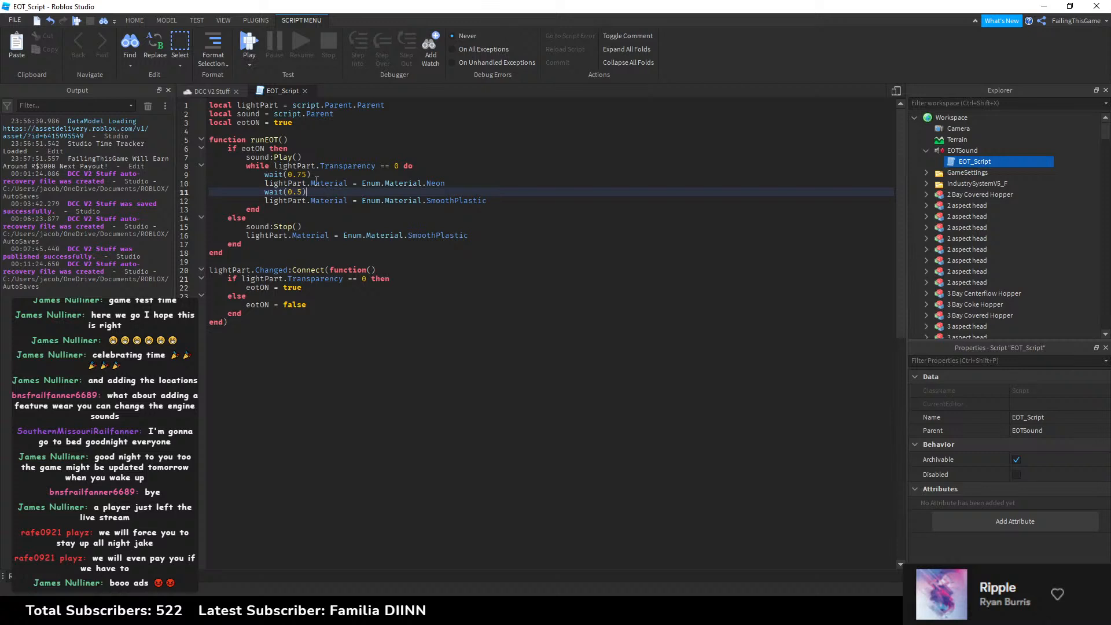
pyautogui.click(301, 175)
pyautogui.click(307, 174)
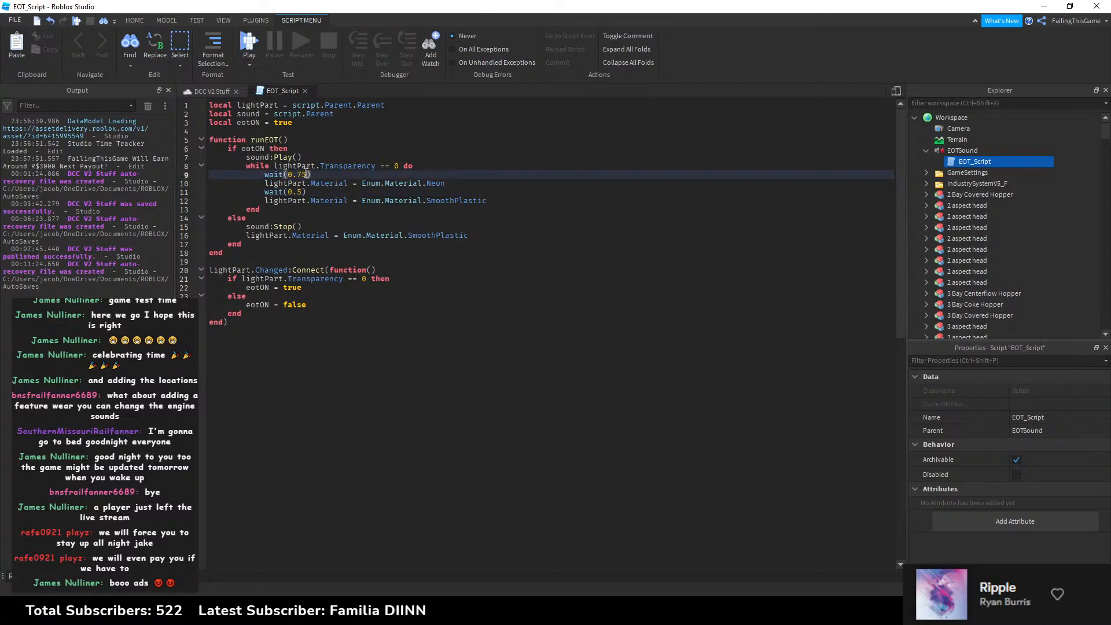
pyautogui.moveTo(307, 174); pyautogui.dragTo(288, 175)
pyautogui.write('1')
pyautogui.click(302, 191)
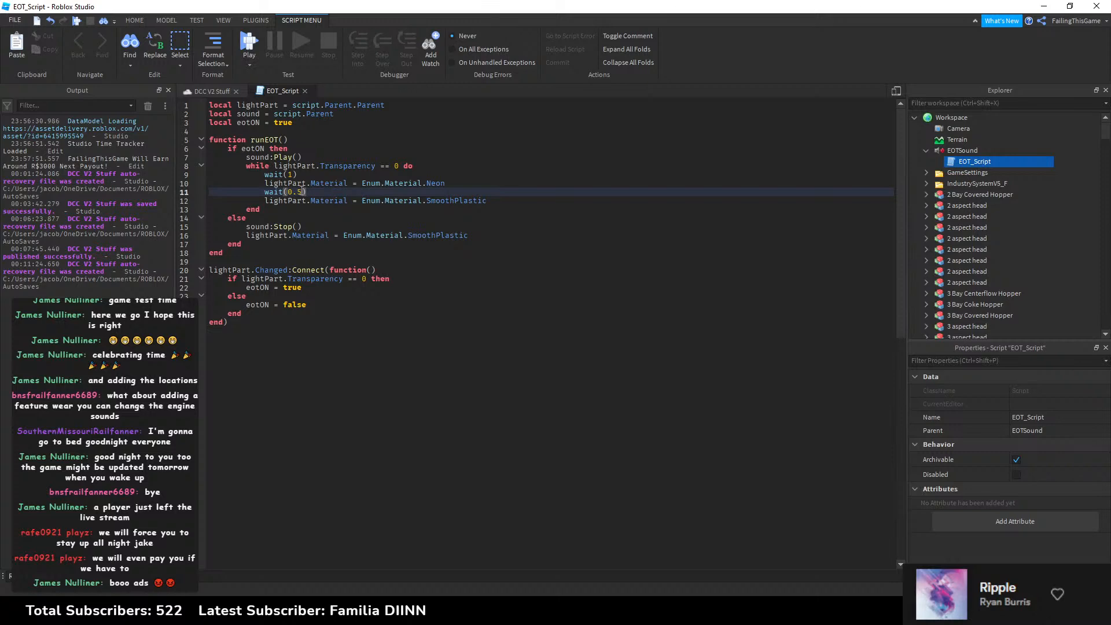
# Step: Close the EOT_Script editor and insert a new Script into Workspace
pyautogui.click(307, 93)
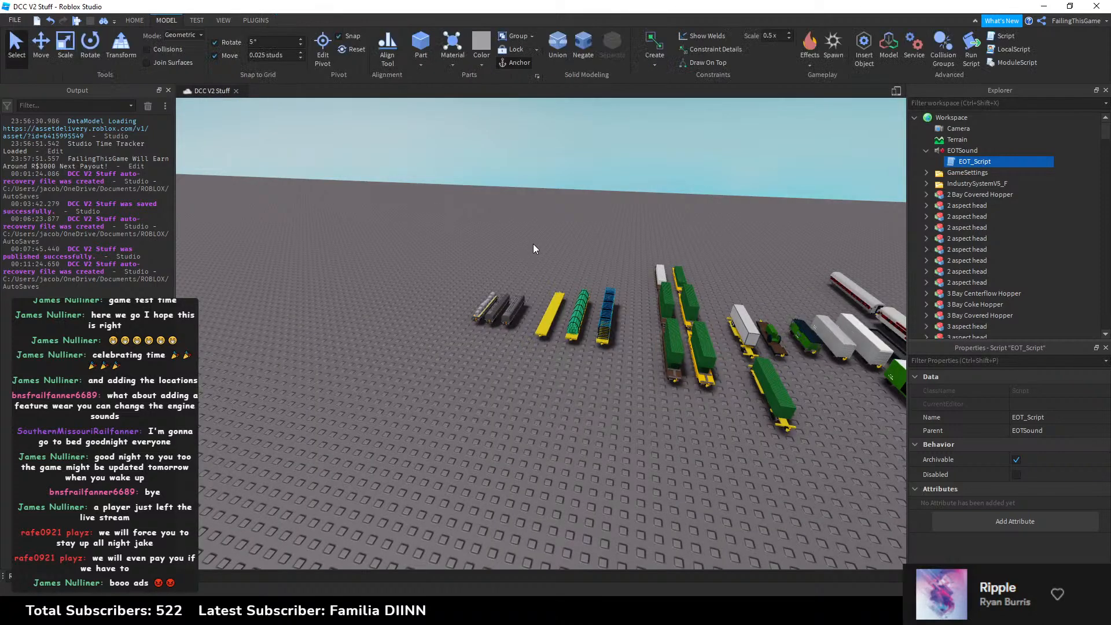
pyautogui.click(567, 224)
pyautogui.press('w')
pyautogui.press('d')
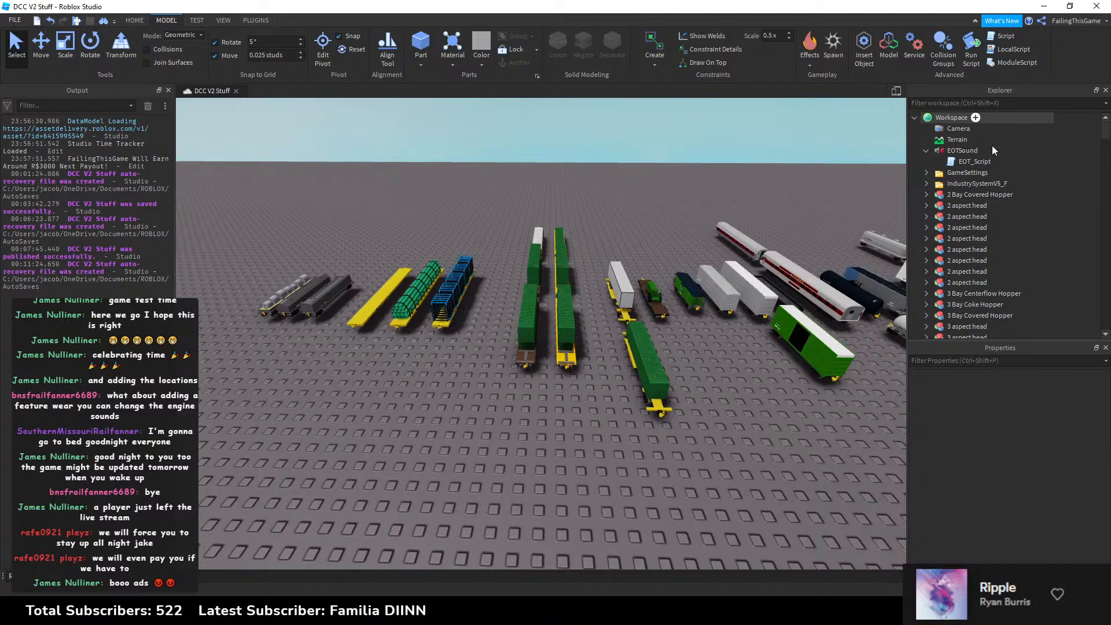
pyautogui.click(975, 118)
pyautogui.write('scr')
pyautogui.click(950, 160)
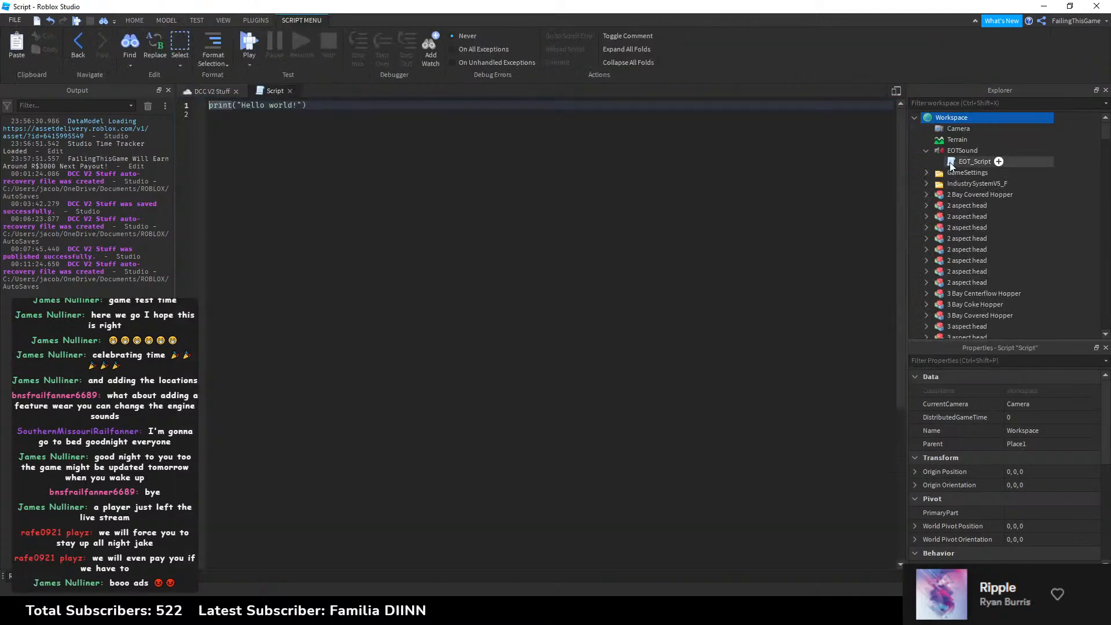
# Step: Disable the new Workspace script and replace its default code with "local clone = workspace.EOTSound:Clone()"
pyautogui.click(1019, 475)
pyautogui.click(663, 187)
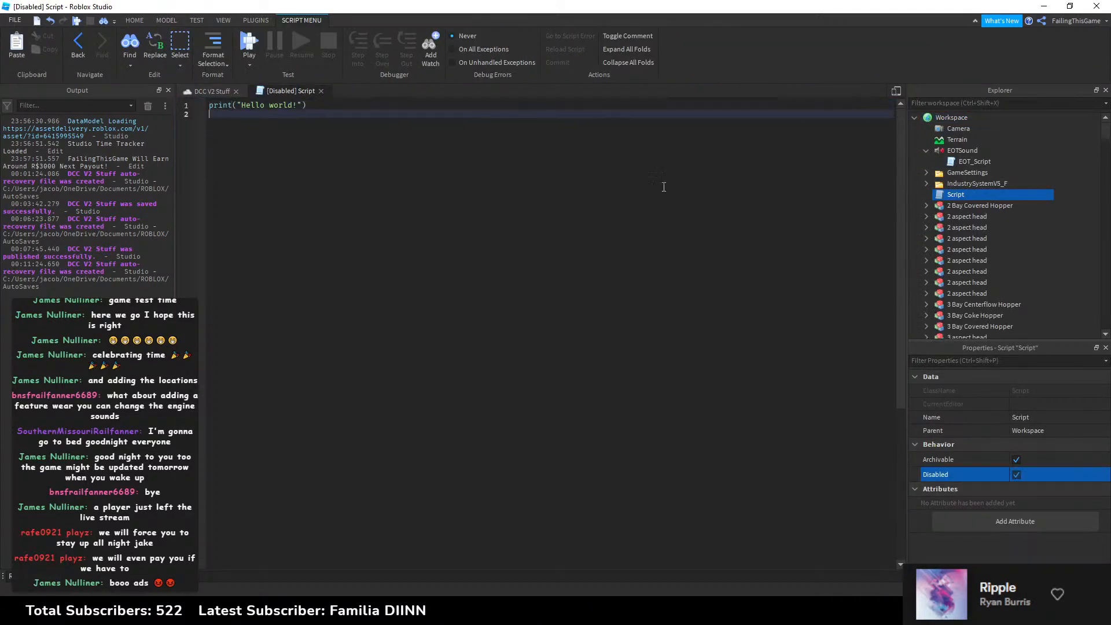
pyautogui.hotkey('ctrl', 'a')
pyautogui.press('Return')
pyautogui.write('local')
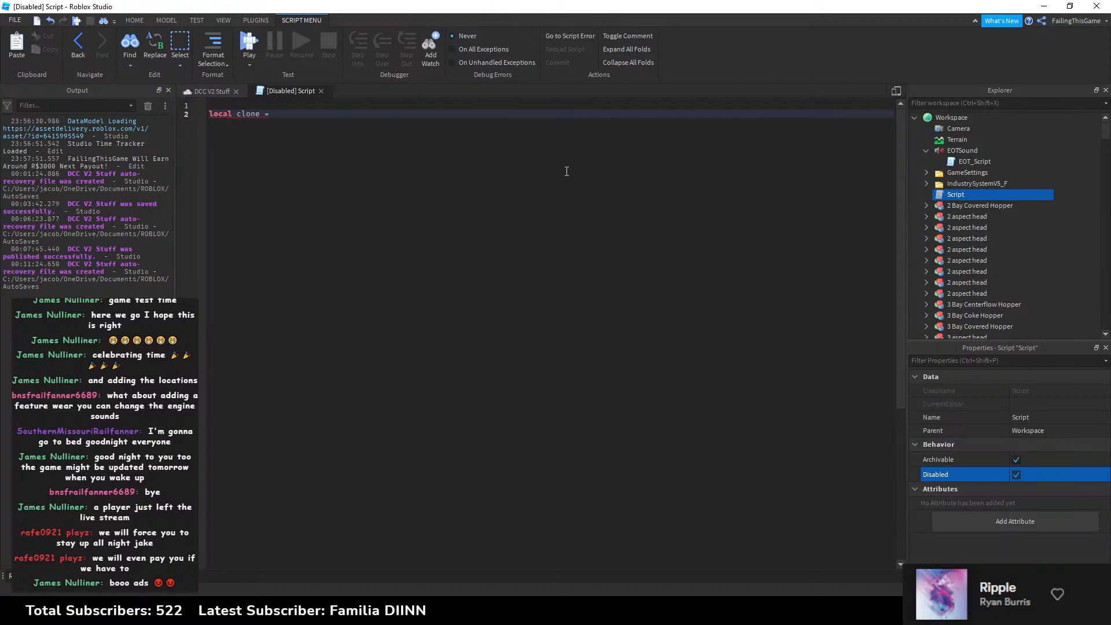
pyautogui.write(' clone = workspace.EOTSound')
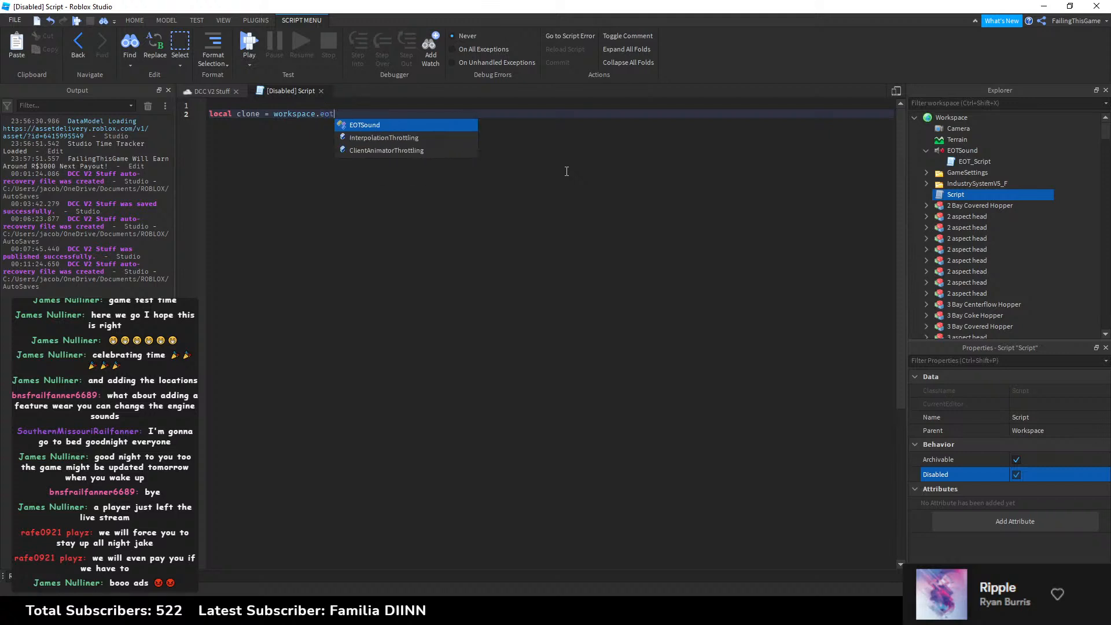
pyautogui.write(':Clone()')
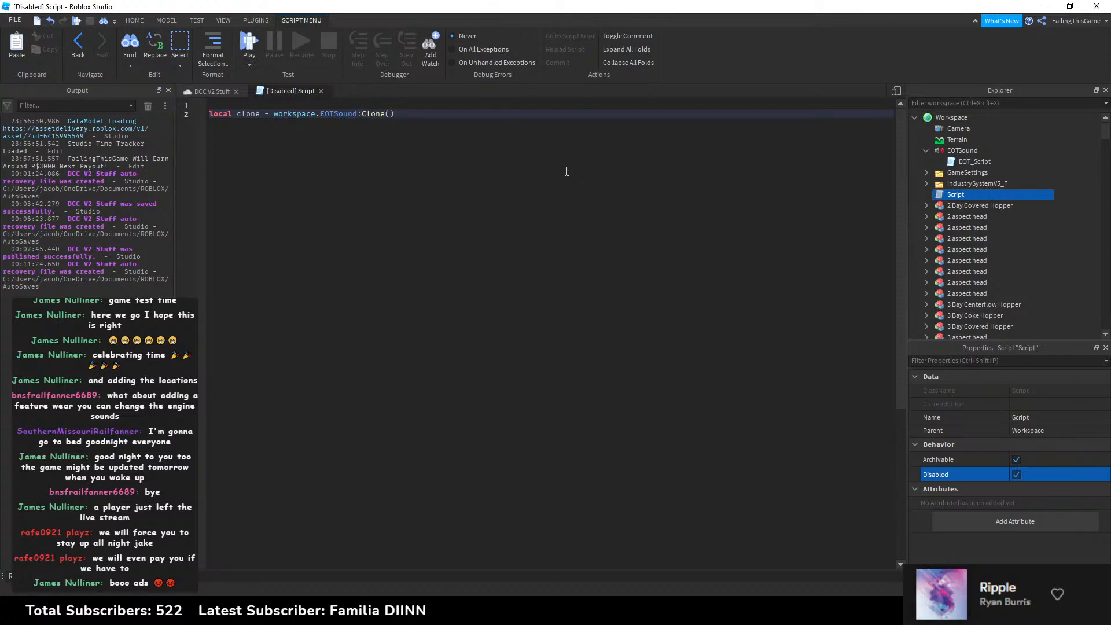
pyautogui.press('BackSpace')
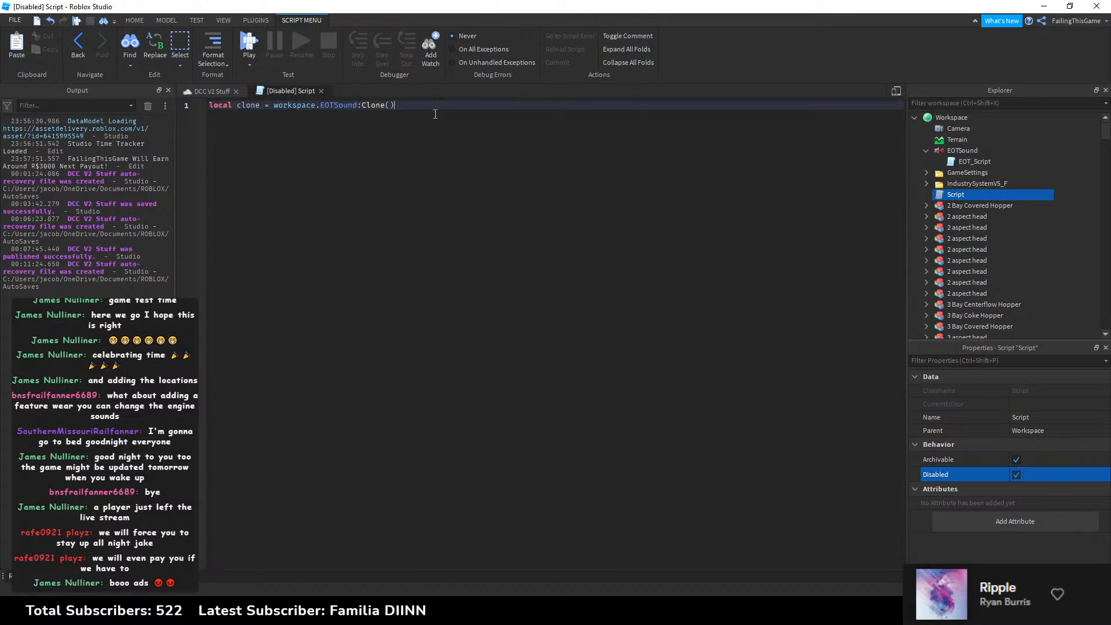
# Step: Add a "for _, i in pairs(workspace:GetDescendants()) do" loop below the clone line
pyautogui.press('Return')
pyautogui.press('Return')
pyautogui.write('for )')
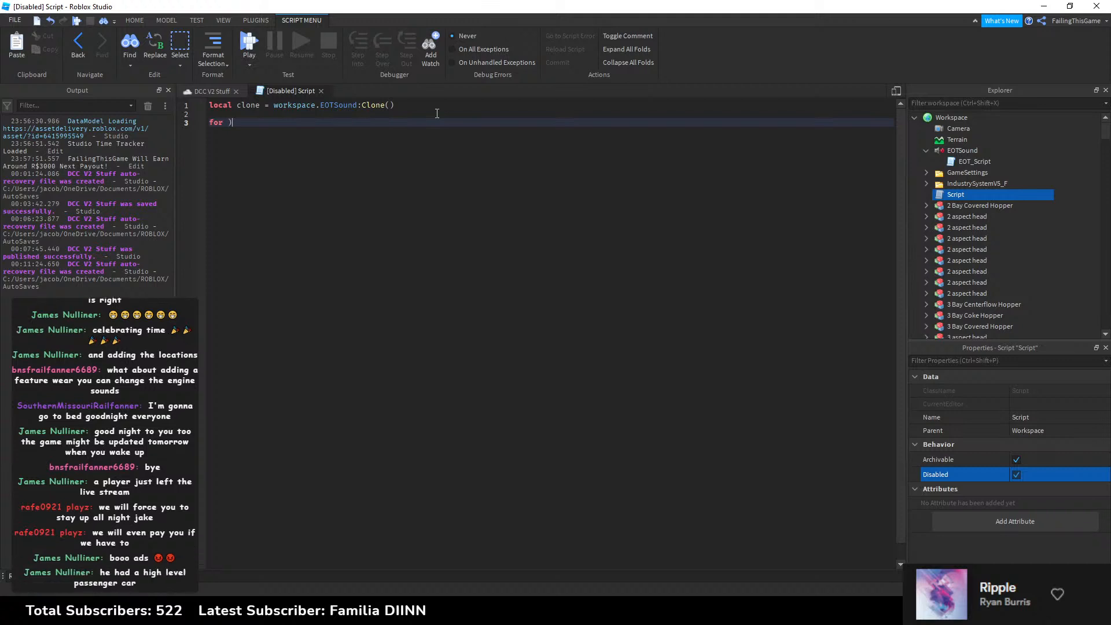
pyautogui.press('BackSpace')
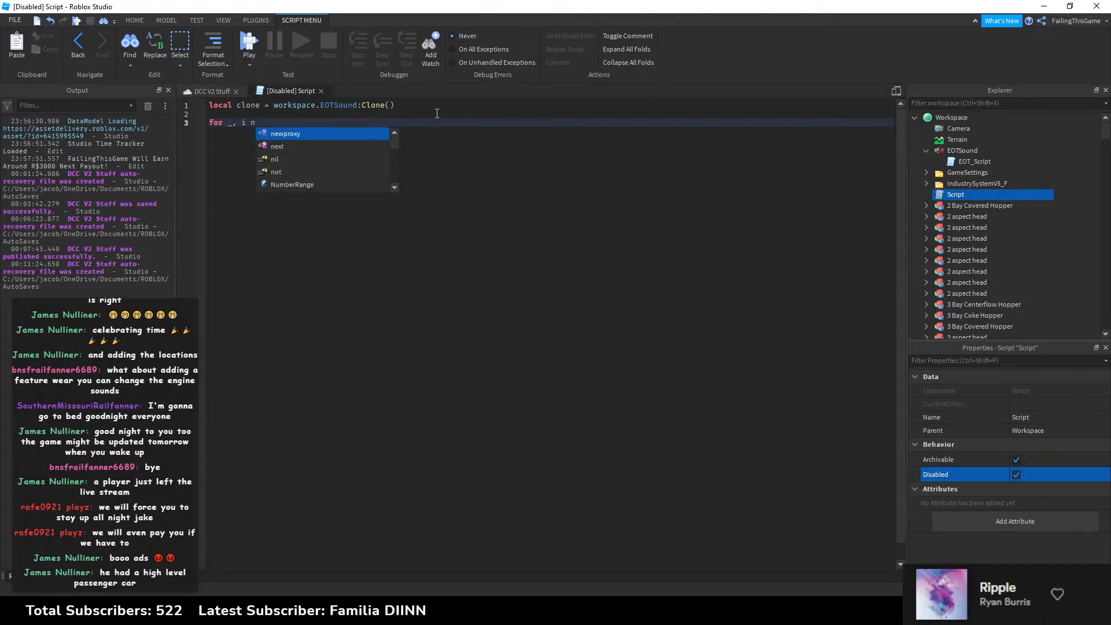
pyautogui.write('in pairs(workspace:G')
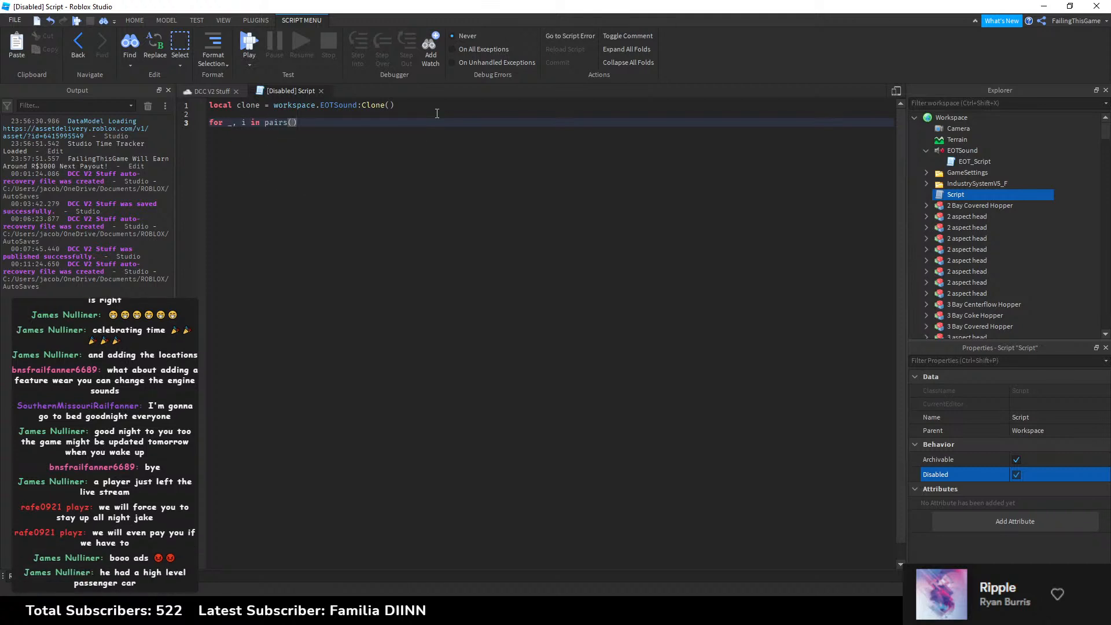
pyautogui.write('etr')
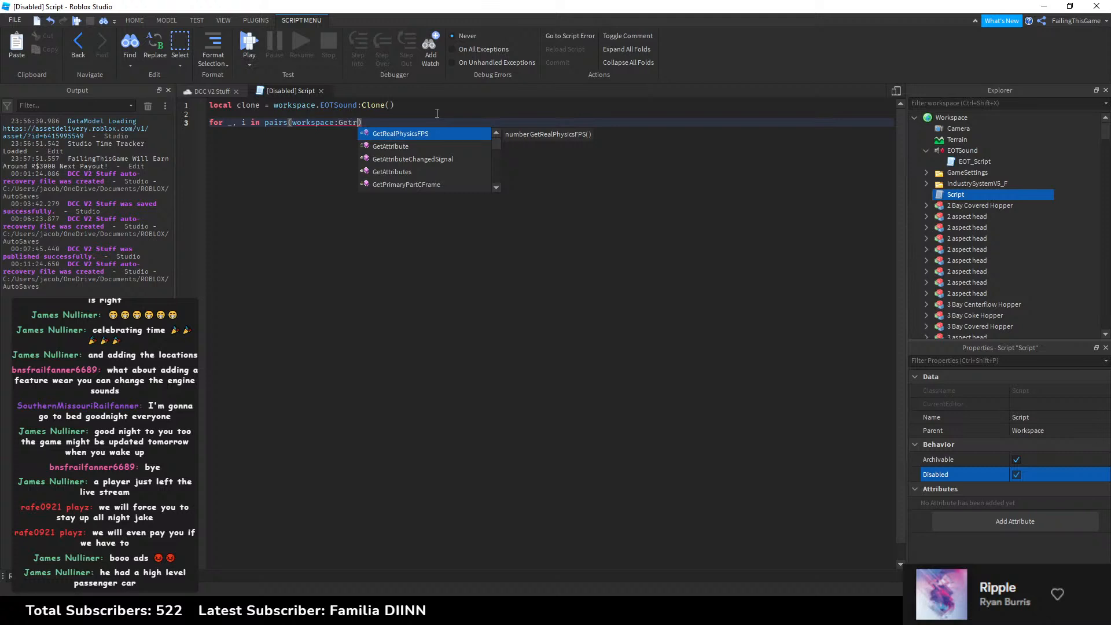
pyautogui.press('BackSpace')
pyautogui.write('Desc')
pyautogui.press('Tab')
pyautogui.write('()) do')
pyautogui.press('Return')
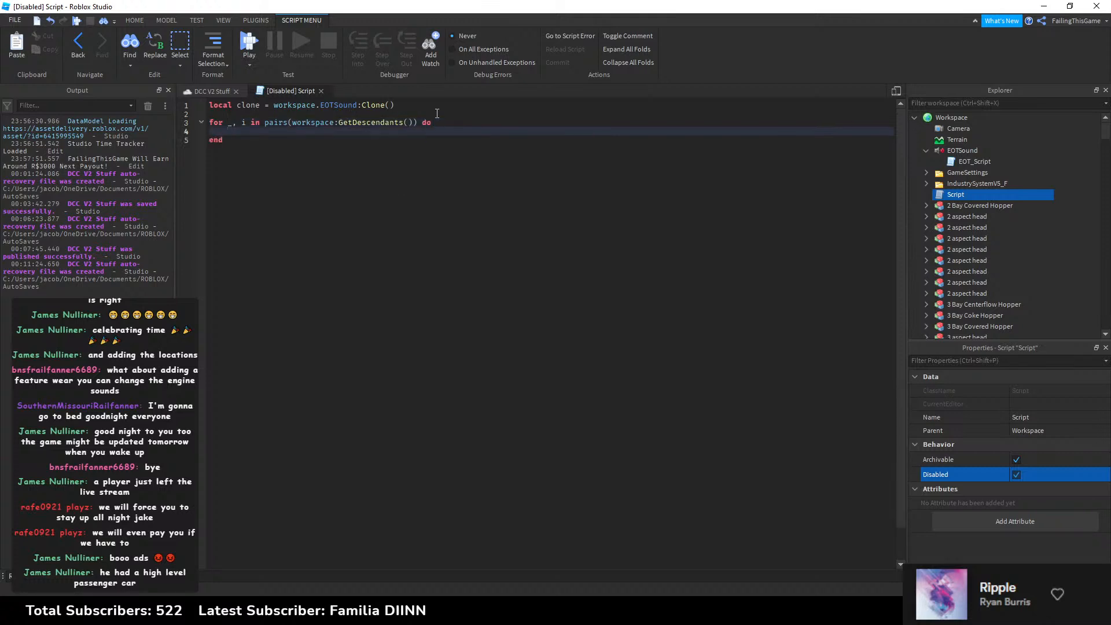
# Step: Inside the loop, add an "if i.Name == clone.Name then" block containing "clone:Clone().Parent = i.Parent" and "i:Destroy()"
pyautogui.write('if i.Name =')
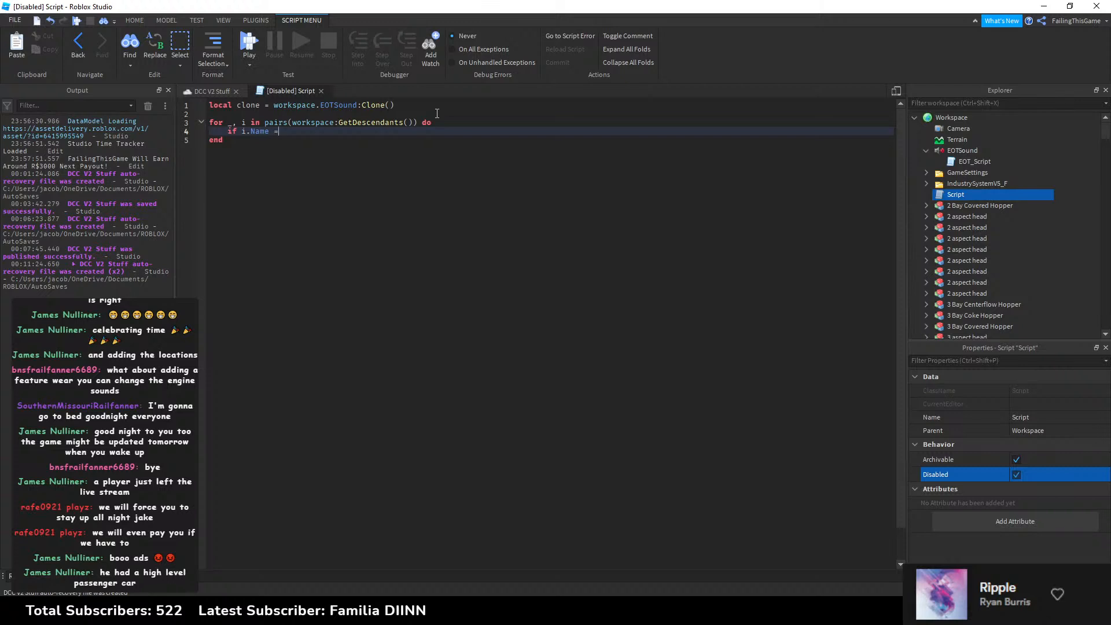
pyautogui.write('= clone.Name then')
pyautogui.press('Return')
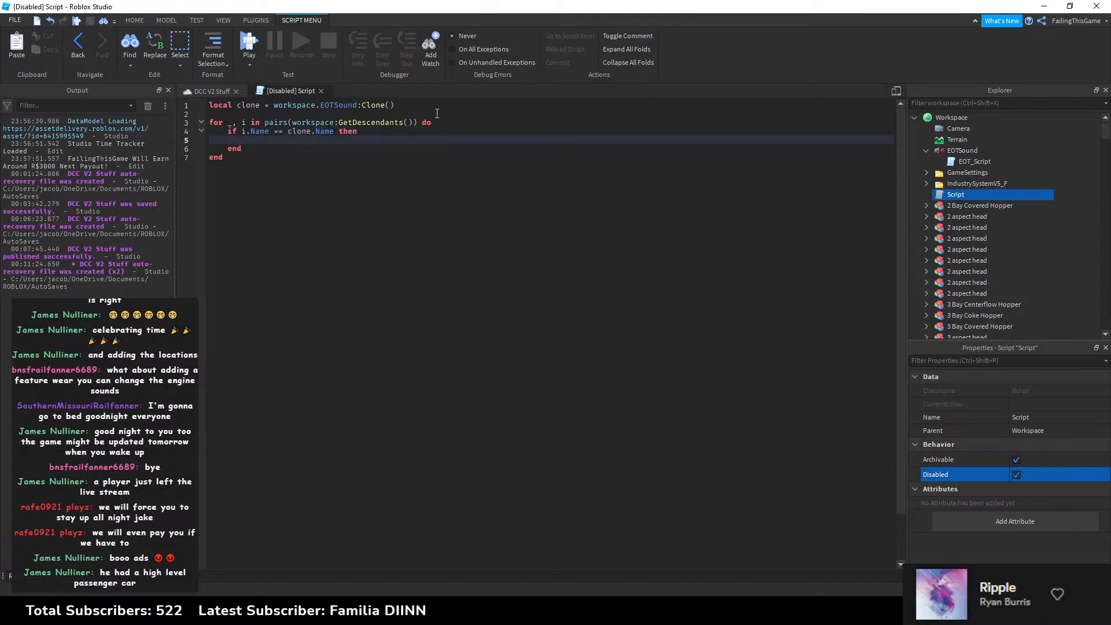
pyautogui.write('clone>')
pyautogui.write('Clone().Parent = i.Parent')
pyautogui.press('Return')
pyautogui.write('i:Des')
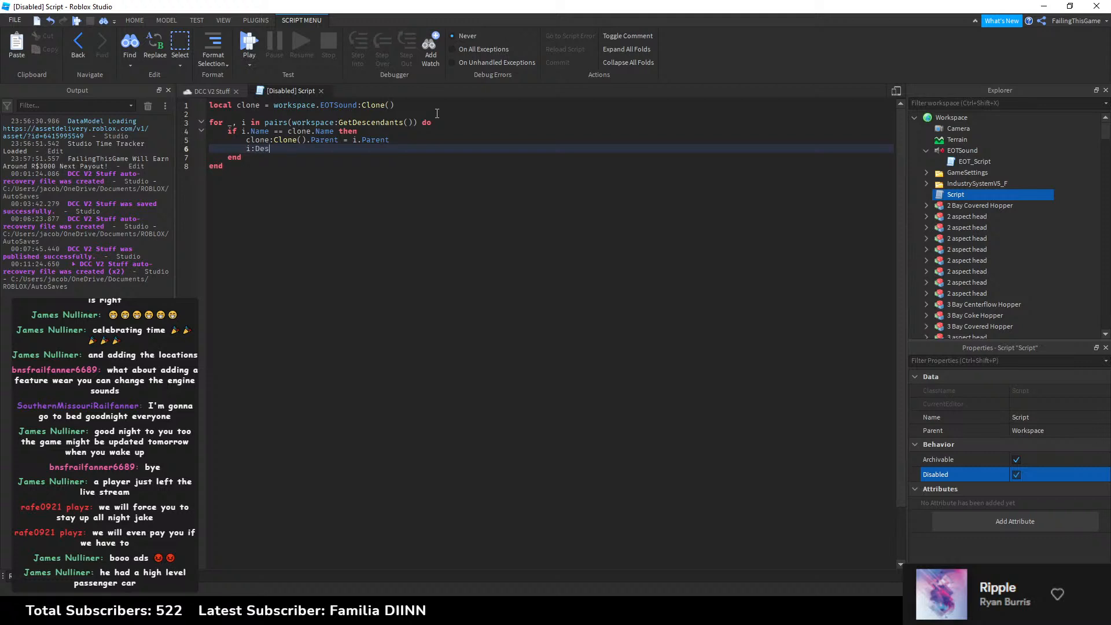
pyautogui.write('troy()')
# Step: Copy the whole script, close its editor and execute the copied code once as a command in the place
pyautogui.hotkey('ctrl', 'a')
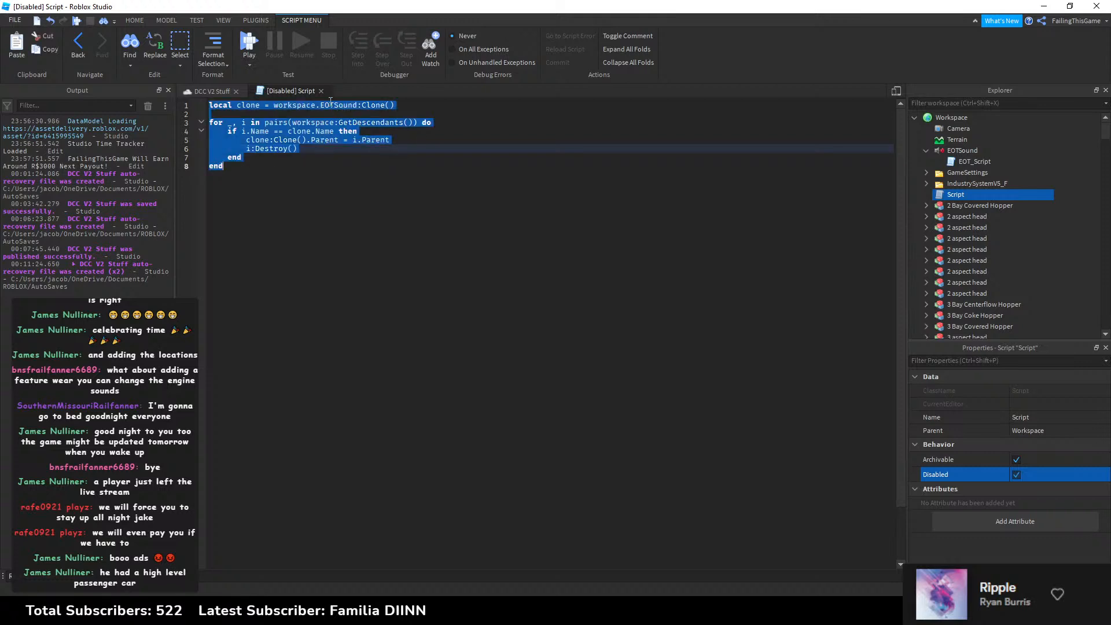
pyautogui.click(321, 91)
pyautogui.click(437, 577)
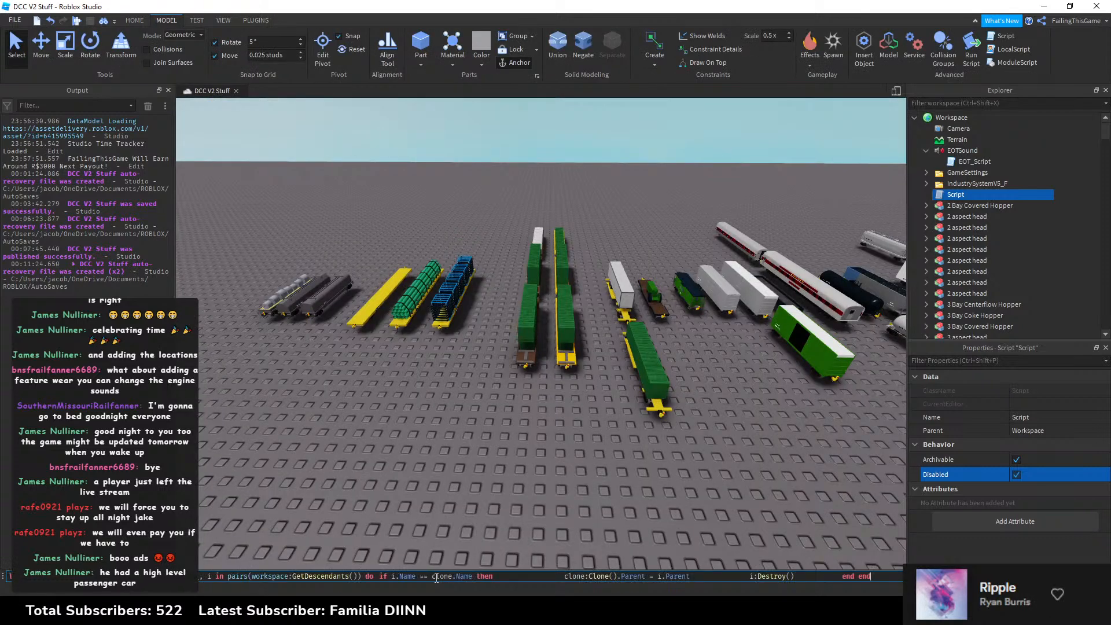
pyautogui.hotkey('ctrl', 'v')
pyautogui.press('Return')
pyautogui.click(428, 457)
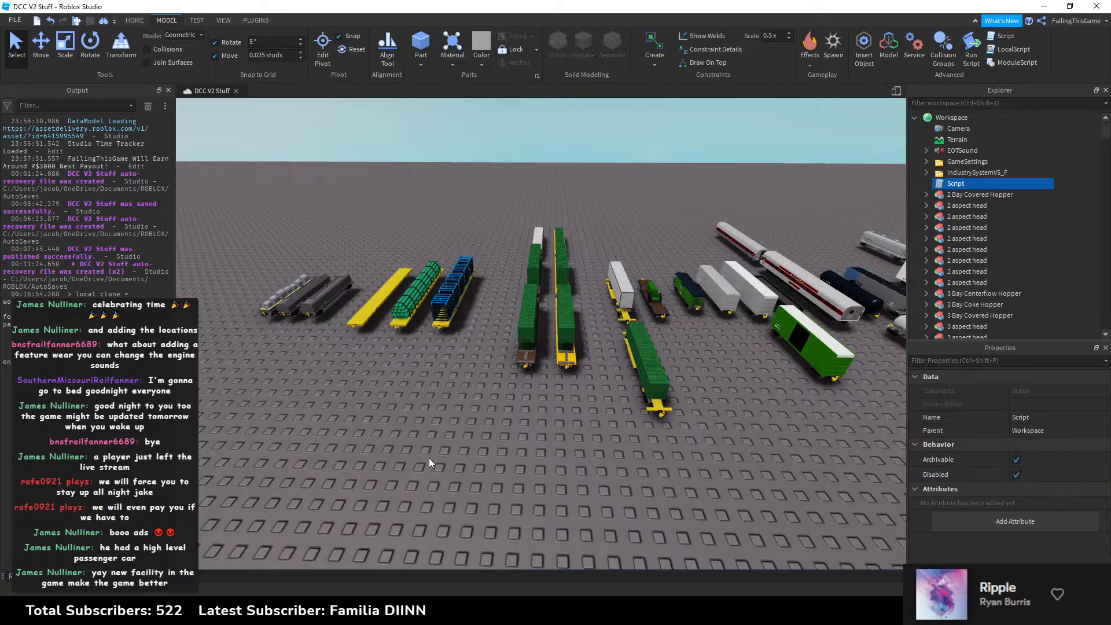
# Step: Copy the CoilCar_RoundHood model and switch to the That Place With No Name place
pyautogui.moveTo(464, 429); pyautogui.dragTo(468, 425, button='right')
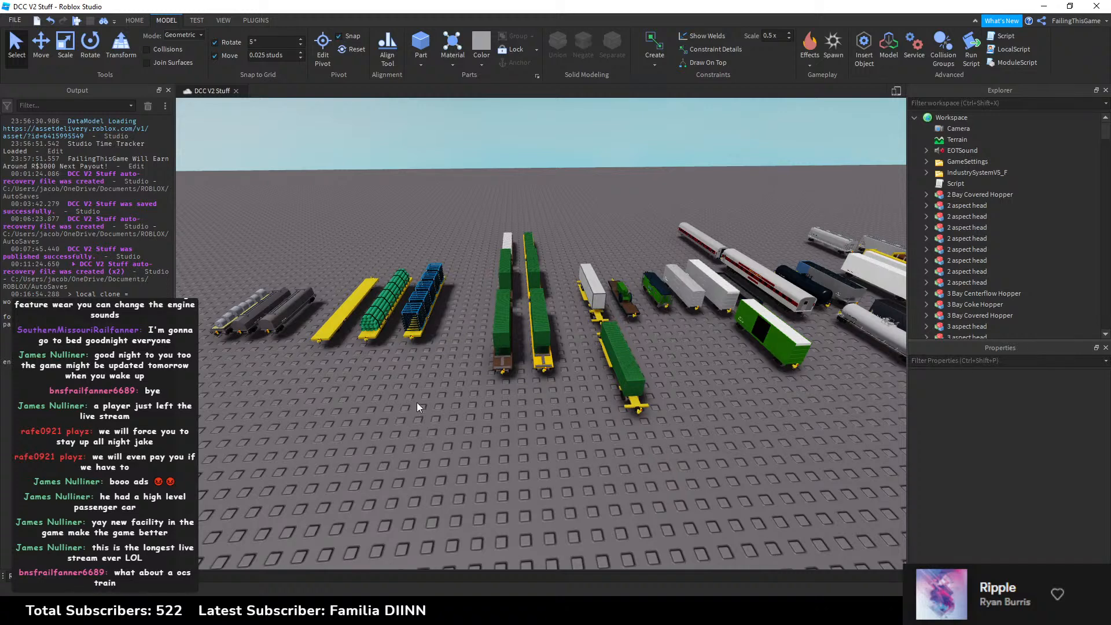
pyautogui.press('s')
pyautogui.moveTo(408, 360); pyautogui.dragTo(446, 299, button='right')
pyautogui.press('a')
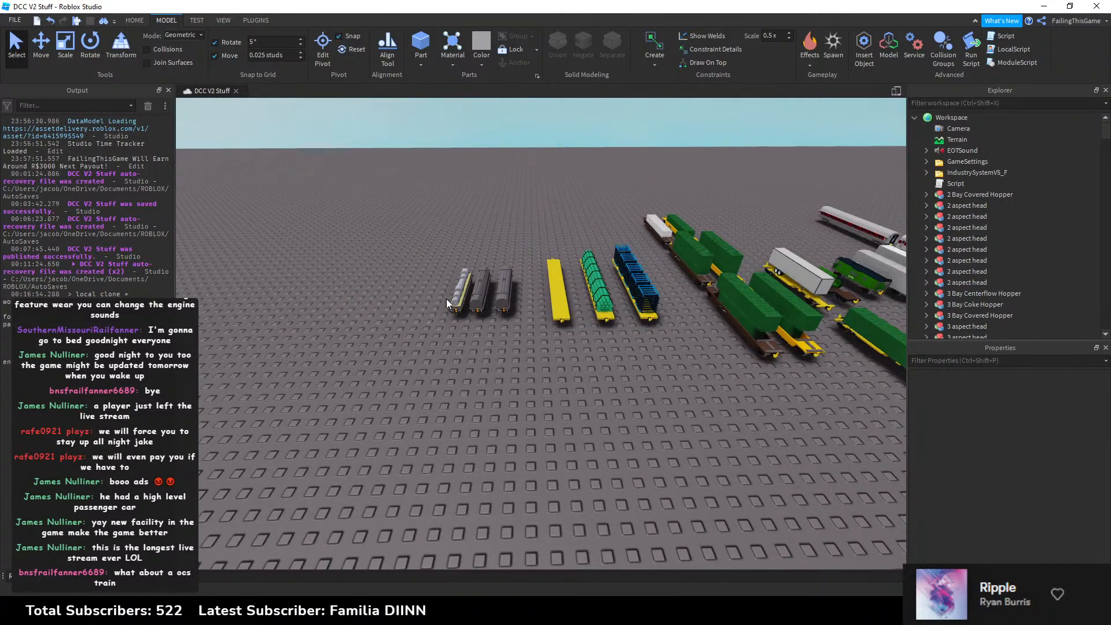
pyautogui.click(503, 295)
pyautogui.hotkey('alt', 'Tab')
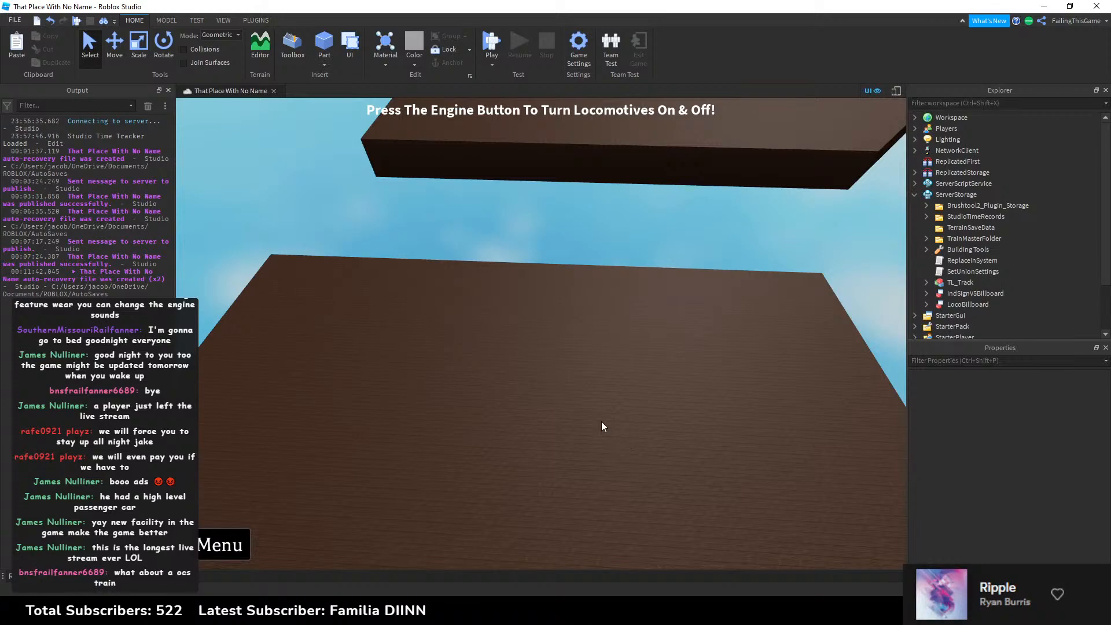
# Step: Paste the coil car, place it on the outer track and rotate it to an orientation of 0, 135, 0
pyautogui.hotkey('ctrl', 'v')
pyautogui.press('f')
pyautogui.moveTo(578, 370); pyautogui.dragTo(590, 281)
pyautogui.moveTo(570, 290); pyautogui.dragTo(590, 281, button='right')
pyautogui.moveTo(590, 280); pyautogui.dragTo(637, 417)
pyautogui.click(165, 51)
pyautogui.press('w')
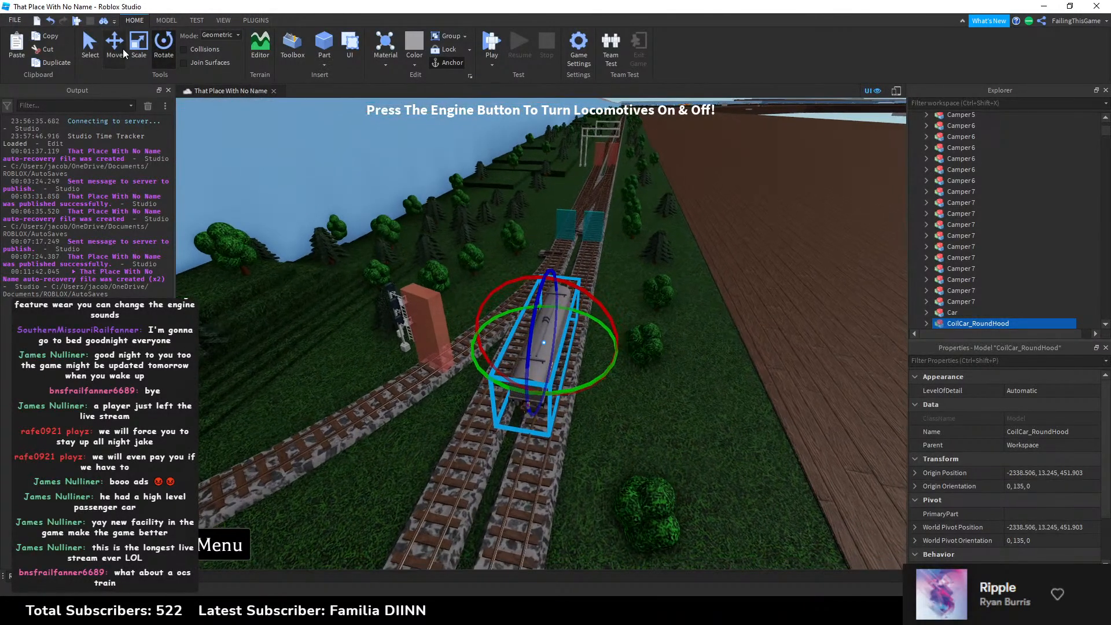
# Step: Move the coil car onto the rails, to an origin position of about -2338.506, 12.72, 452.628
pyautogui.click(123, 53)
pyautogui.press('w')
pyautogui.moveTo(623, 324); pyautogui.dragTo(624, 319, button='right')
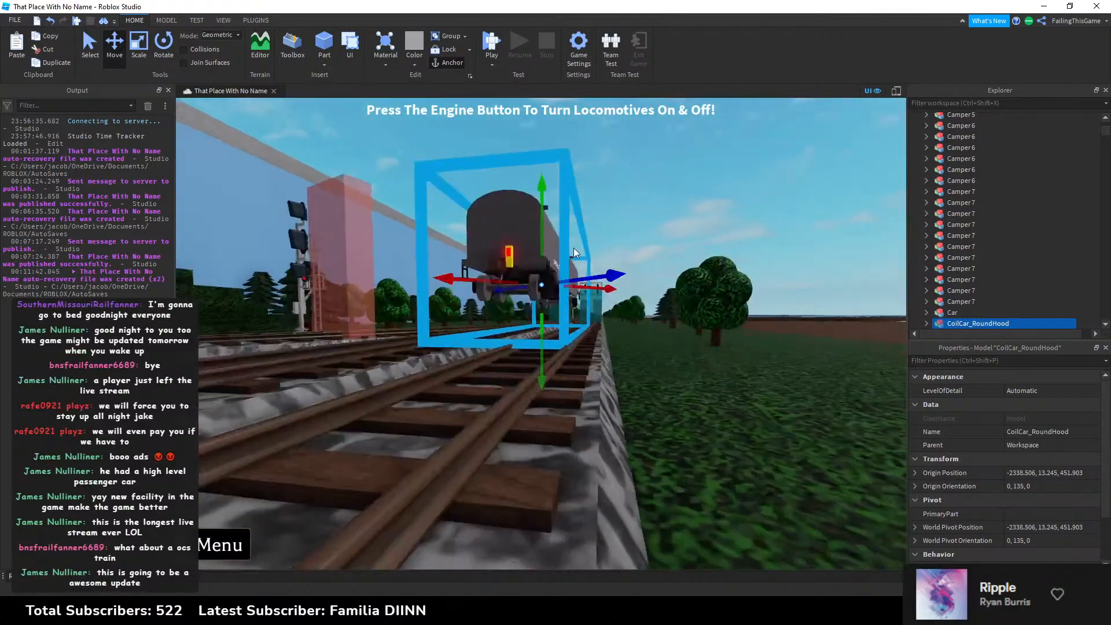
pyautogui.press('w')
pyautogui.moveTo(544, 178); pyautogui.dragTo(545, 218)
pyautogui.moveTo(557, 218); pyautogui.dragTo(557, 217, button='right')
pyautogui.press('w')
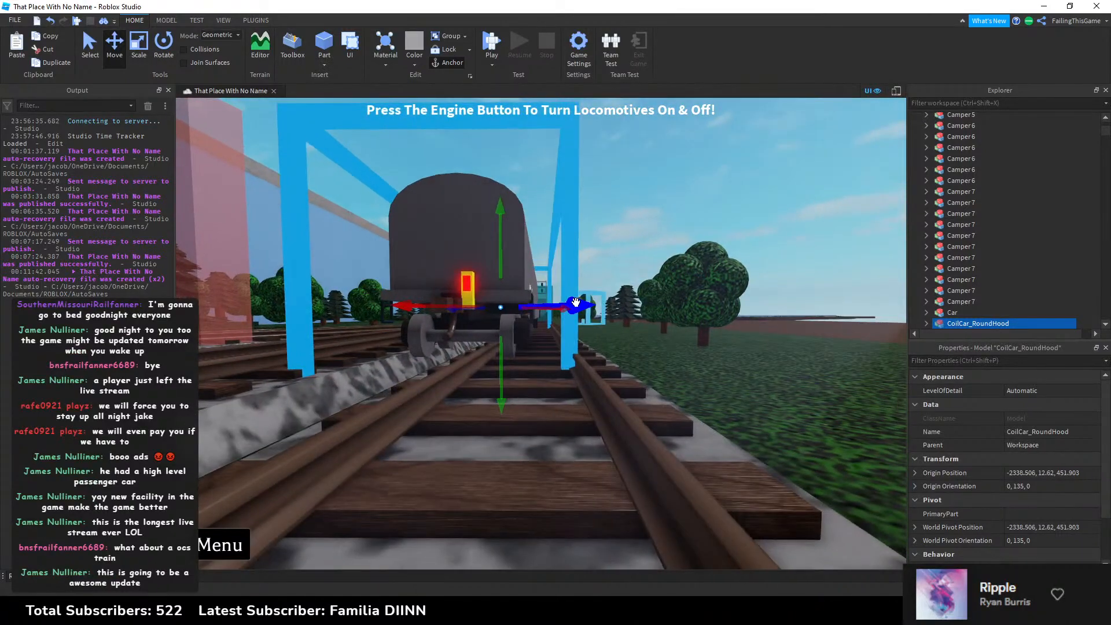
pyautogui.moveTo(575, 302); pyautogui.dragTo(612, 312)
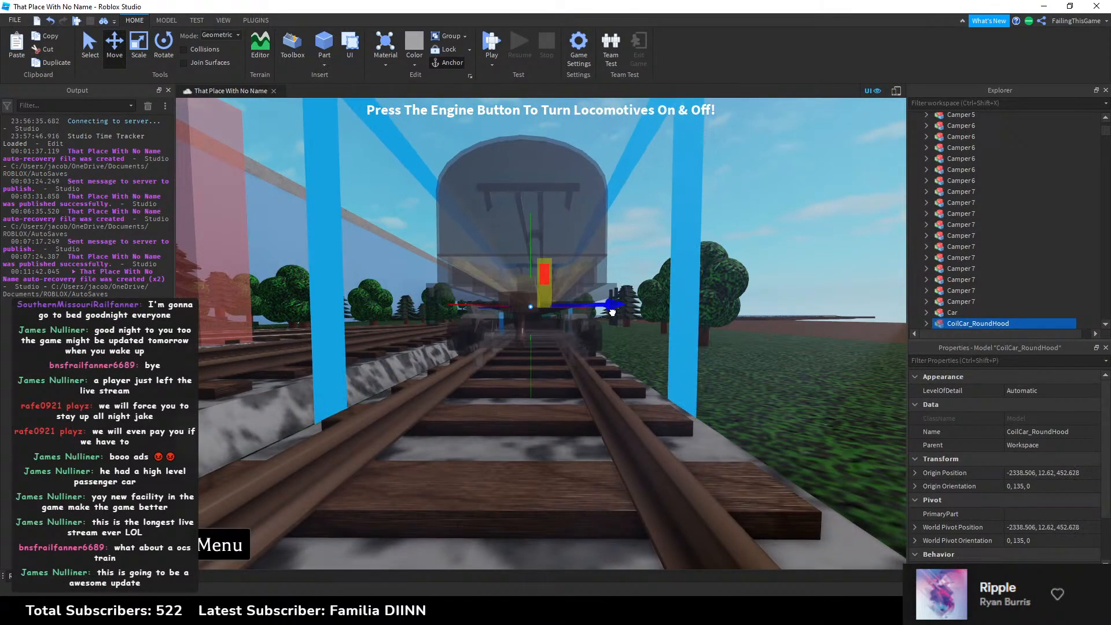
pyautogui.press('w')
pyautogui.moveTo(537, 372); pyautogui.dragTo(538, 364)
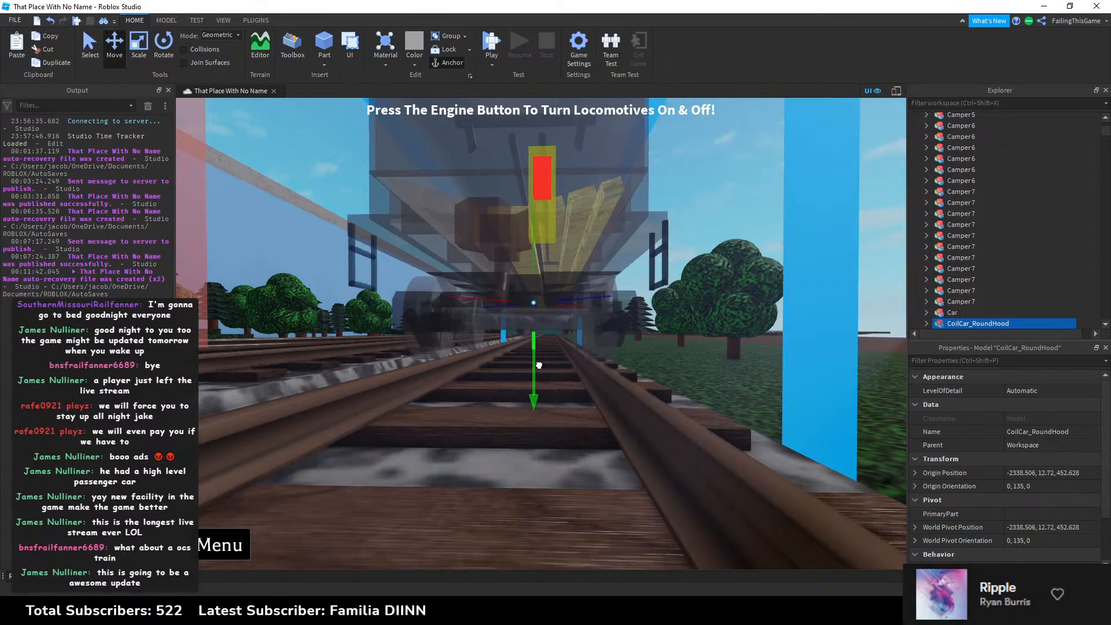
# Step: Deselect the coil car, run the simulation and check the car's end-of-train light from a distance
pyautogui.press('w')
pyautogui.press('s')
pyautogui.moveTo(539, 363); pyautogui.dragTo(620, 268, button='right')
pyautogui.click(627, 209)
pyautogui.press('s')
pyautogui.moveTo(627, 209); pyautogui.dragTo(638, 169, button='right')
pyautogui.click(615, 176)
pyautogui.press('d')
pyautogui.click(492, 64)
pyautogui.click(515, 105)
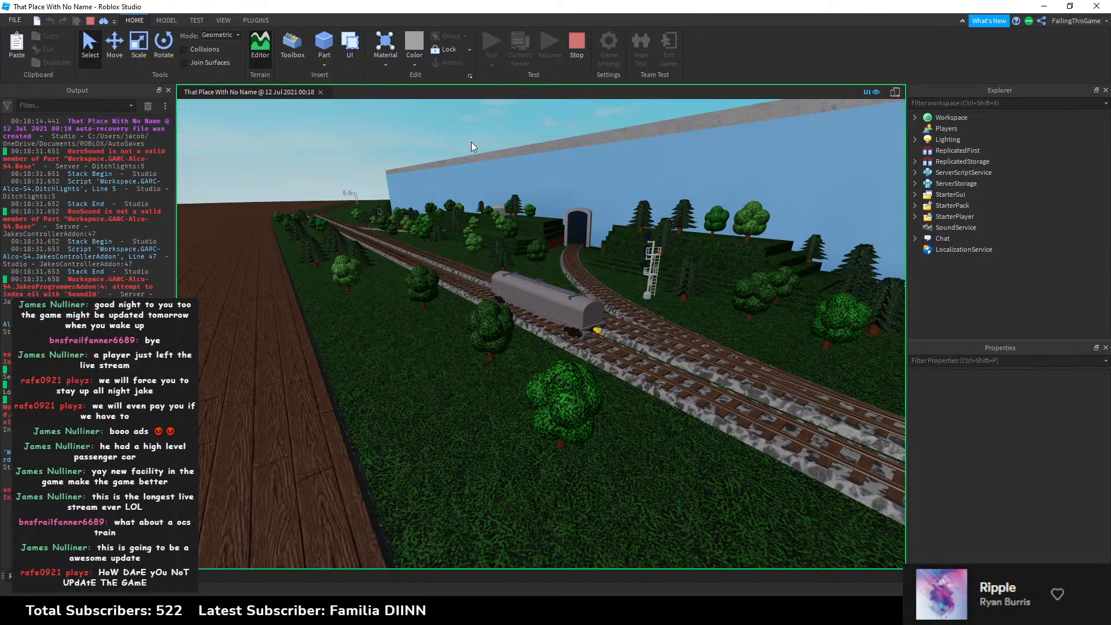
pyautogui.scroll(3, 506, 130)
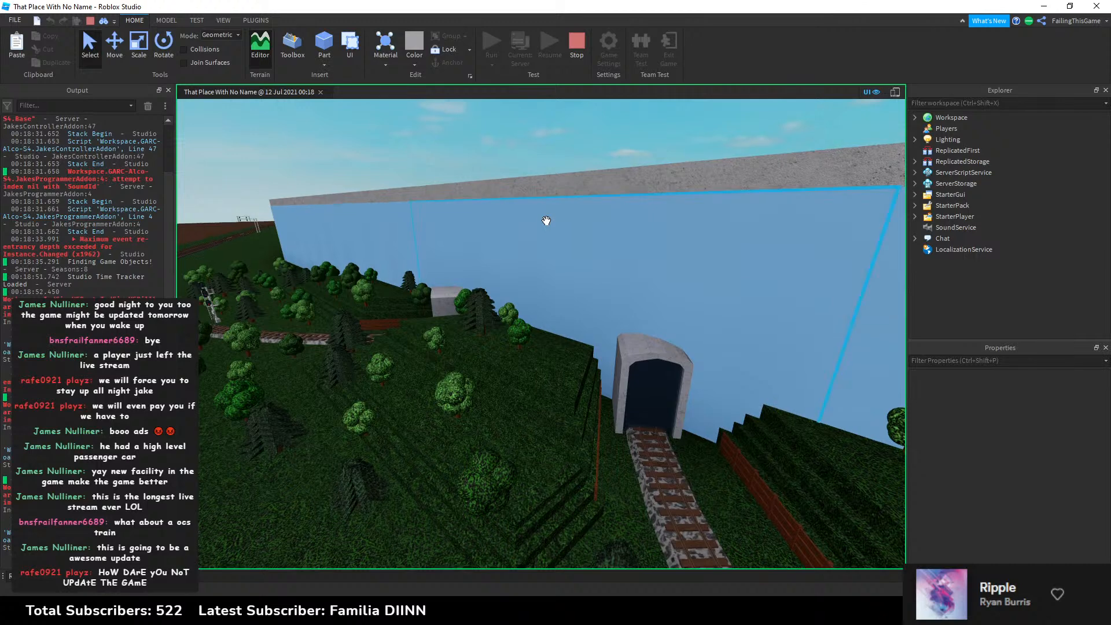
pyautogui.scroll(-5, 546, 221)
pyautogui.scroll(-3, 564, 195)
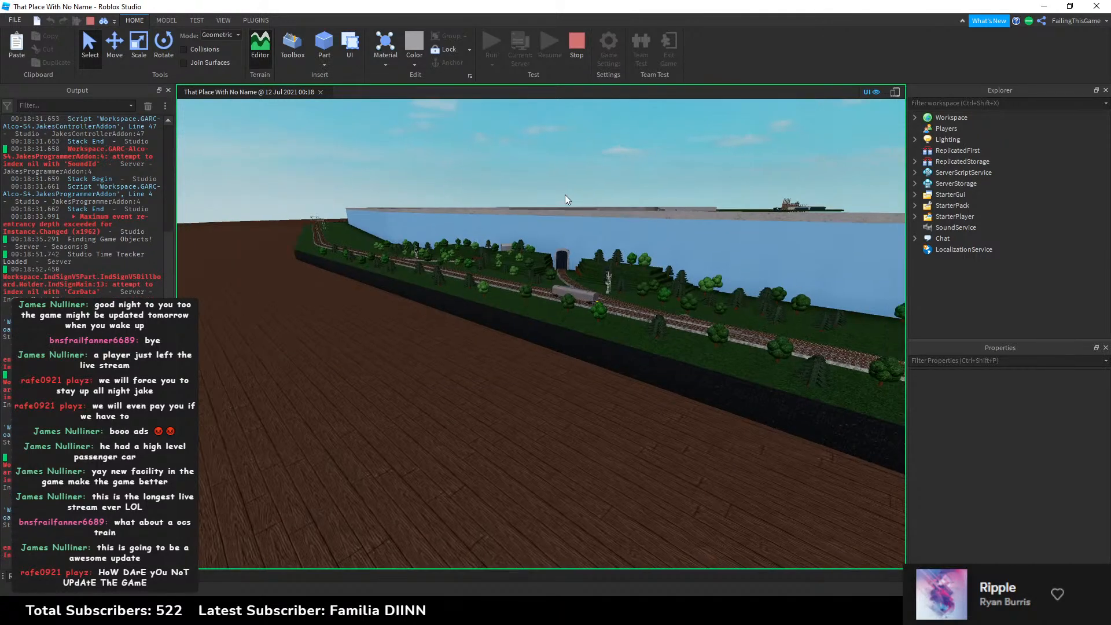
pyautogui.scroll(5, 564, 195)
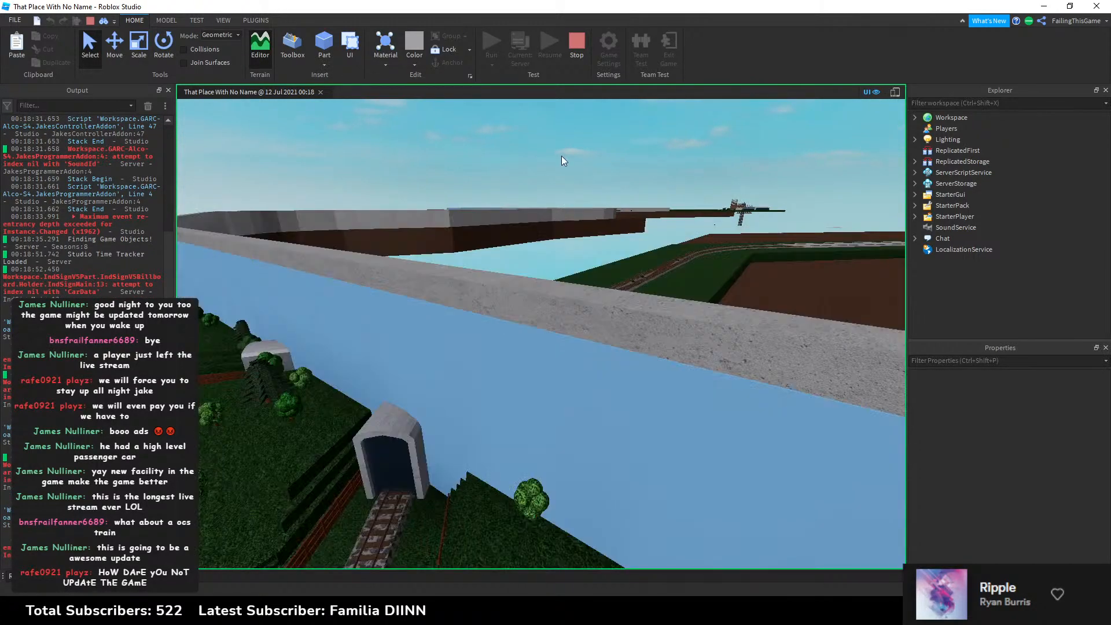
pyautogui.scroll(-5, 559, 157)
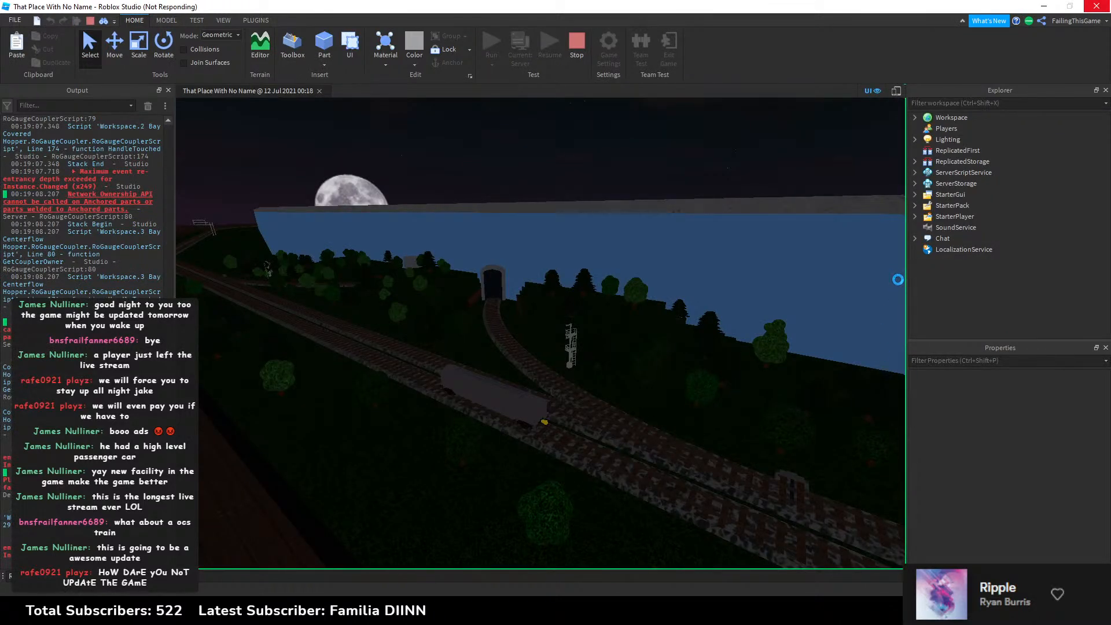
# Step: Switch to the DCC V2 Stuff place and select the three coil cars and three flatcars together
pyautogui.click(694, 612)
pyautogui.click(501, 286)
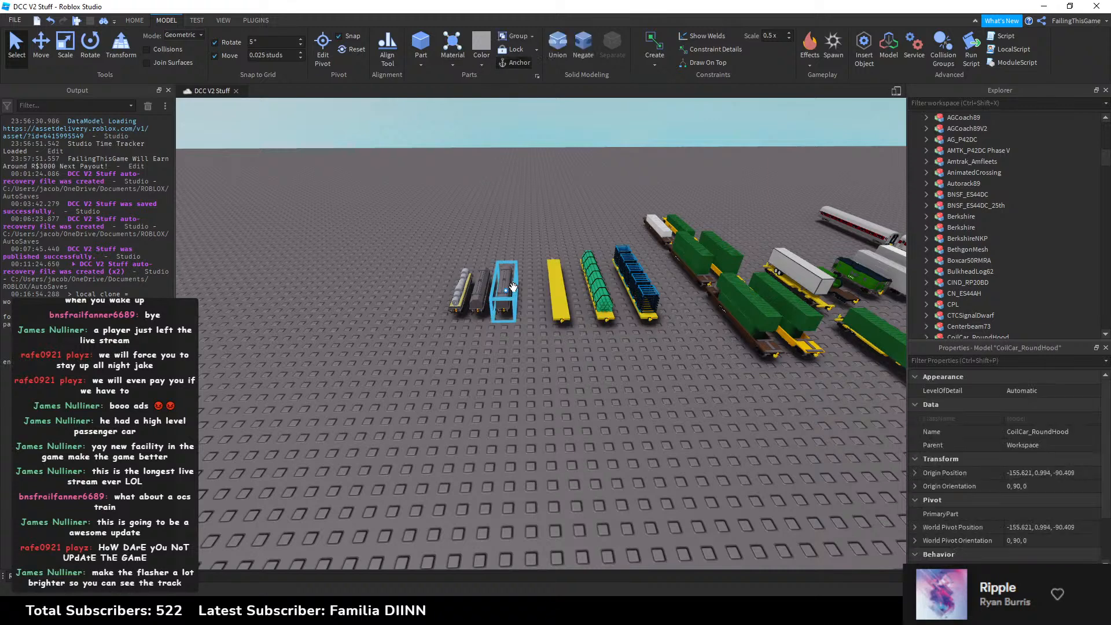
pyautogui.click(445, 255)
pyautogui.moveTo(445, 258); pyautogui.dragTo(658, 330)
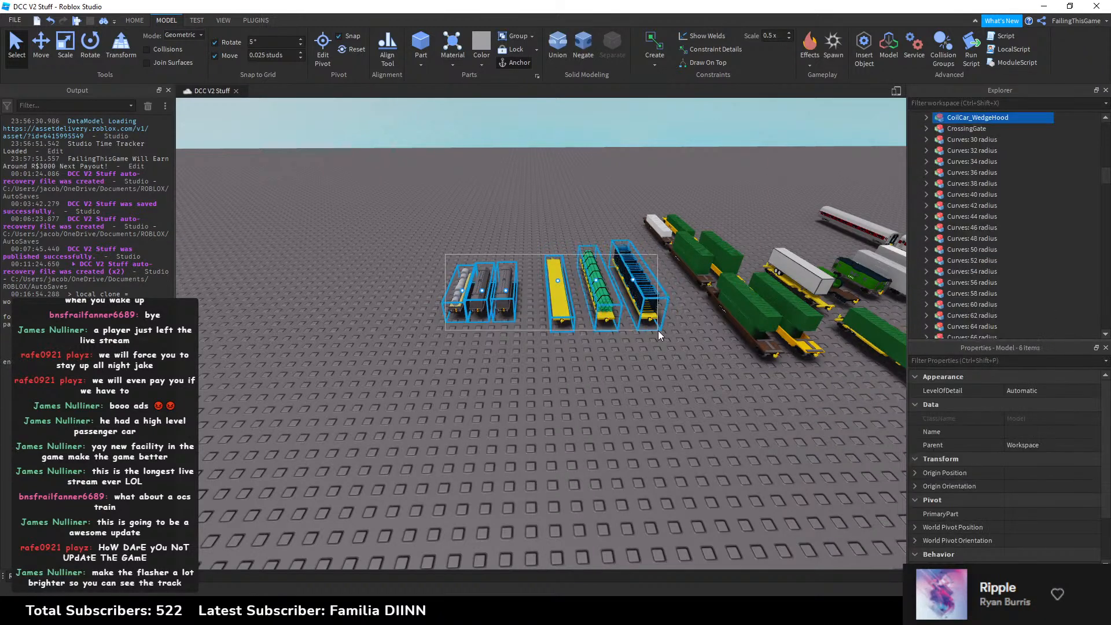
pyautogui.click(689, 398)
pyautogui.moveTo(689, 396); pyautogui.dragTo(717, 393, button='right')
# Step: Switch to the That Place With No Name place and locate the freight cars parked in the rail yard
pyautogui.click(792, 612)
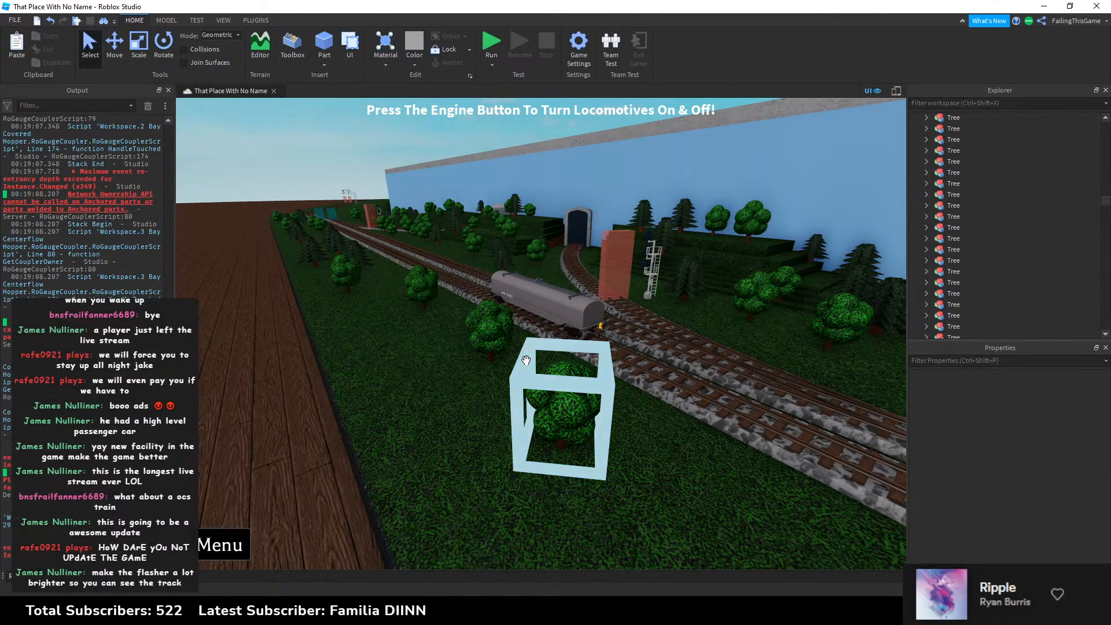
pyautogui.moveTo(509, 158); pyautogui.dragTo(507, 155, button='right')
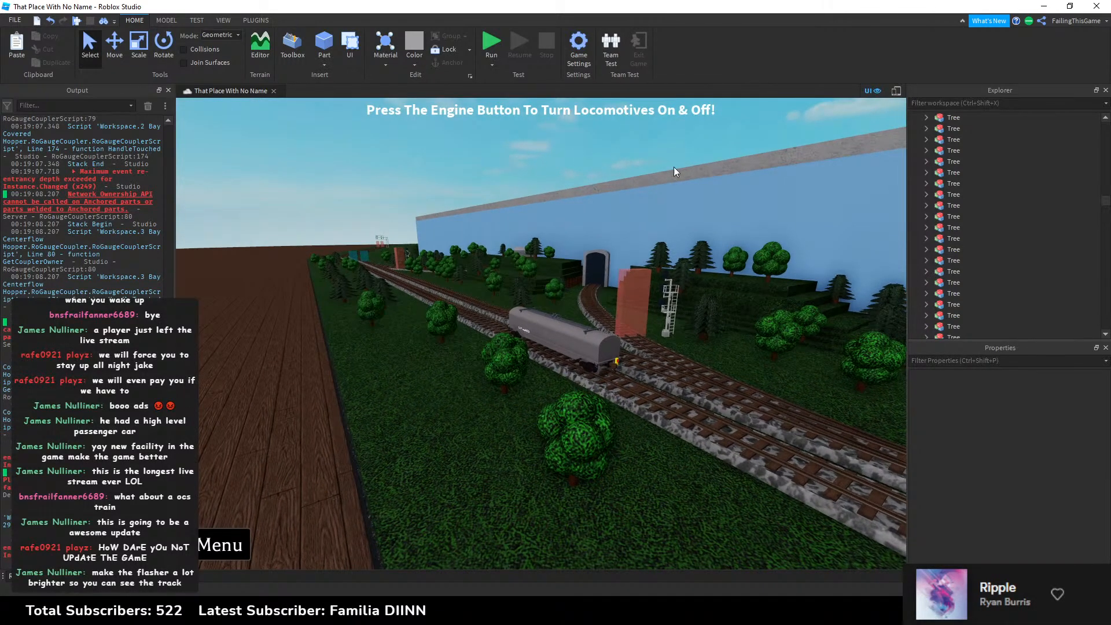
pyautogui.moveTo(673, 167); pyautogui.dragTo(917, 173, button='right')
pyautogui.press('w')
pyautogui.press('w')
pyautogui.press('e')
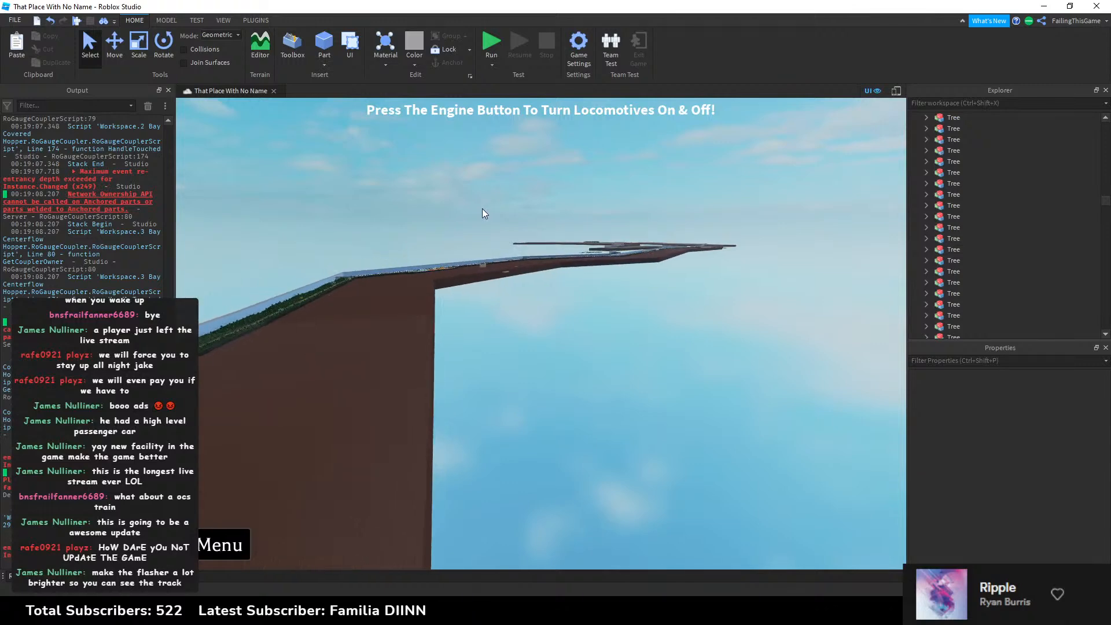
pyautogui.moveTo(447, 235); pyautogui.dragTo(449, 232, button='right')
pyautogui.press('w')
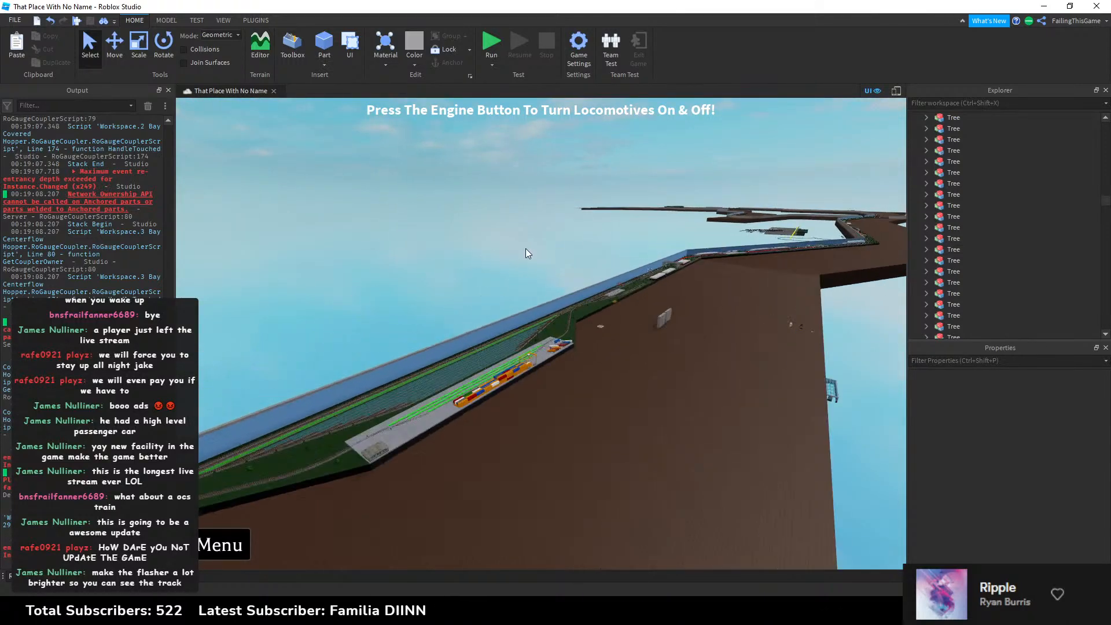
pyautogui.moveTo(526, 248); pyautogui.dragTo(612, 187, button='right')
pyautogui.press('w')
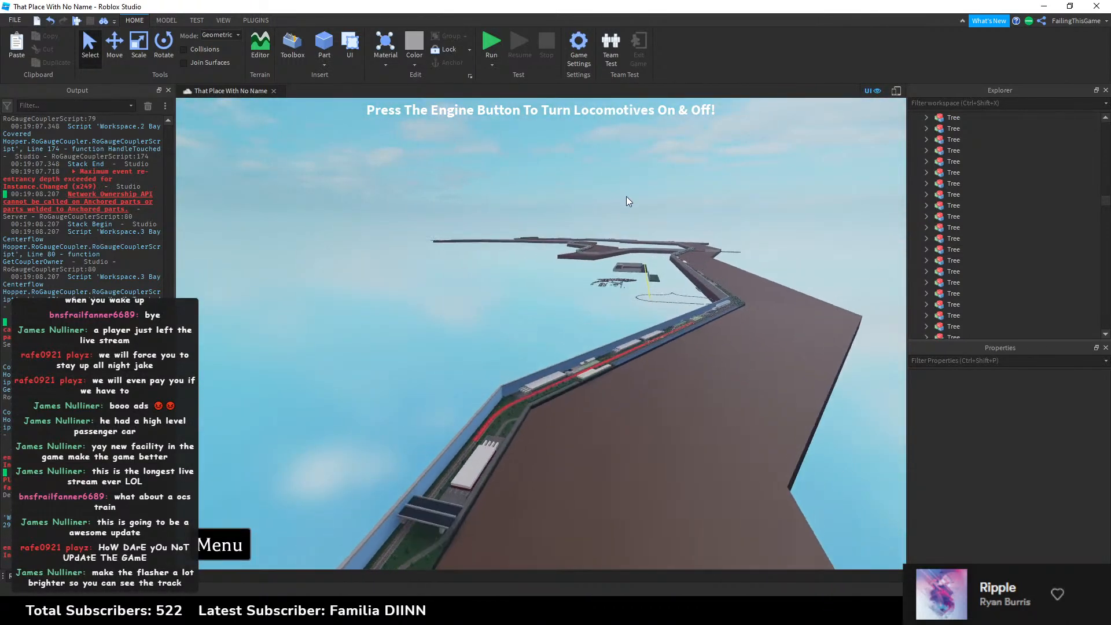
pyautogui.press('w')
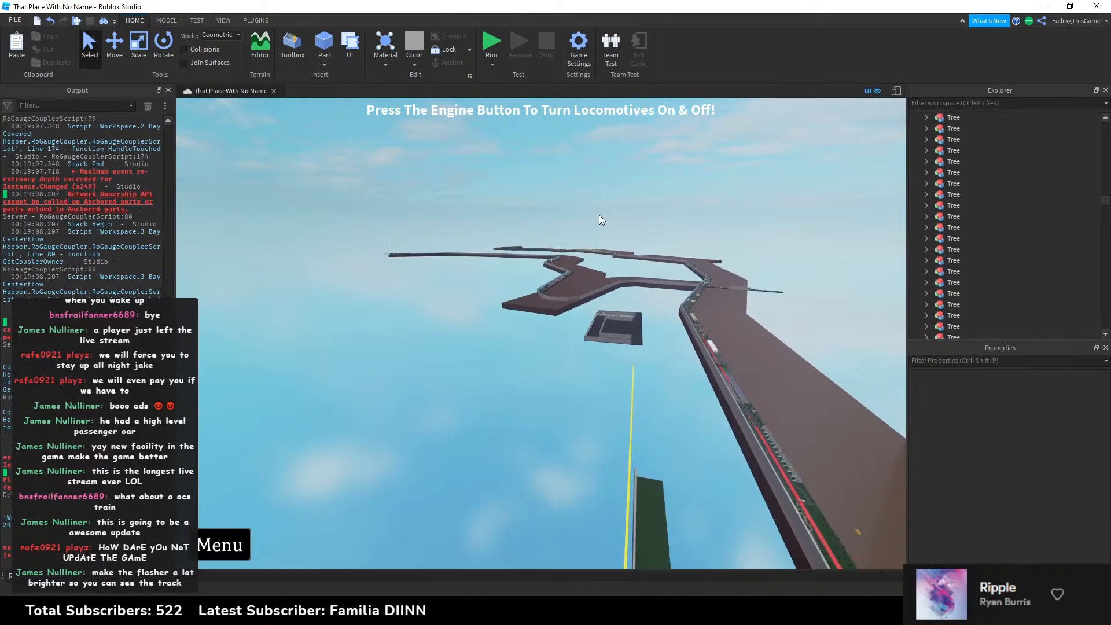
pyautogui.press('w')
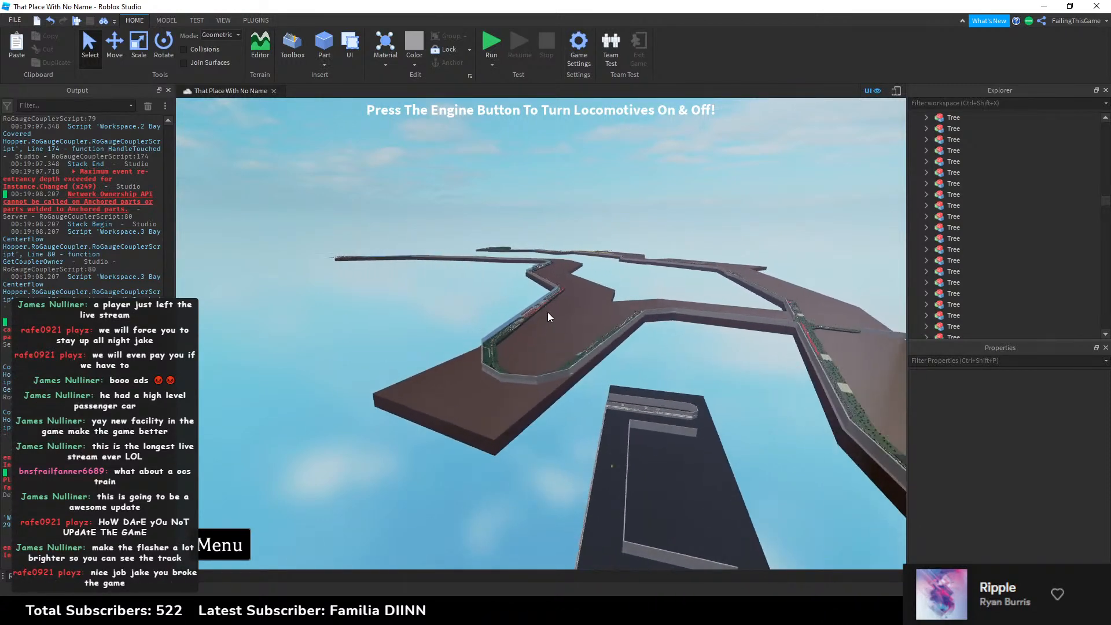
pyautogui.press('w')
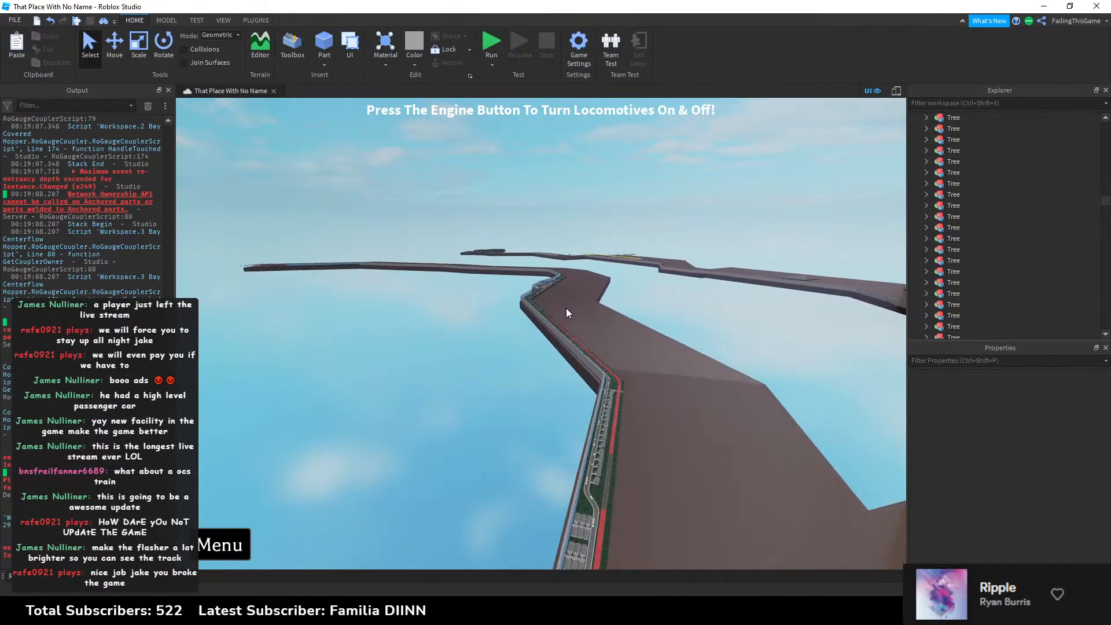
pyautogui.press('w')
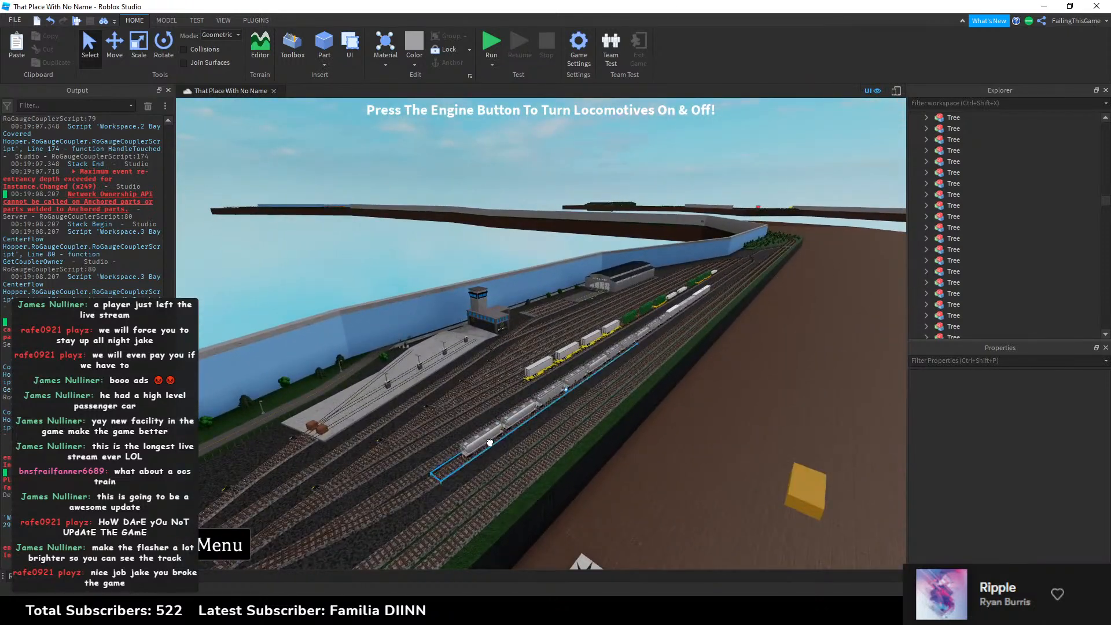
# Step: Delete the row of 2 Bay, 3 Bay and 3-bay hopper cars from the yard track
pyautogui.click(511, 425)
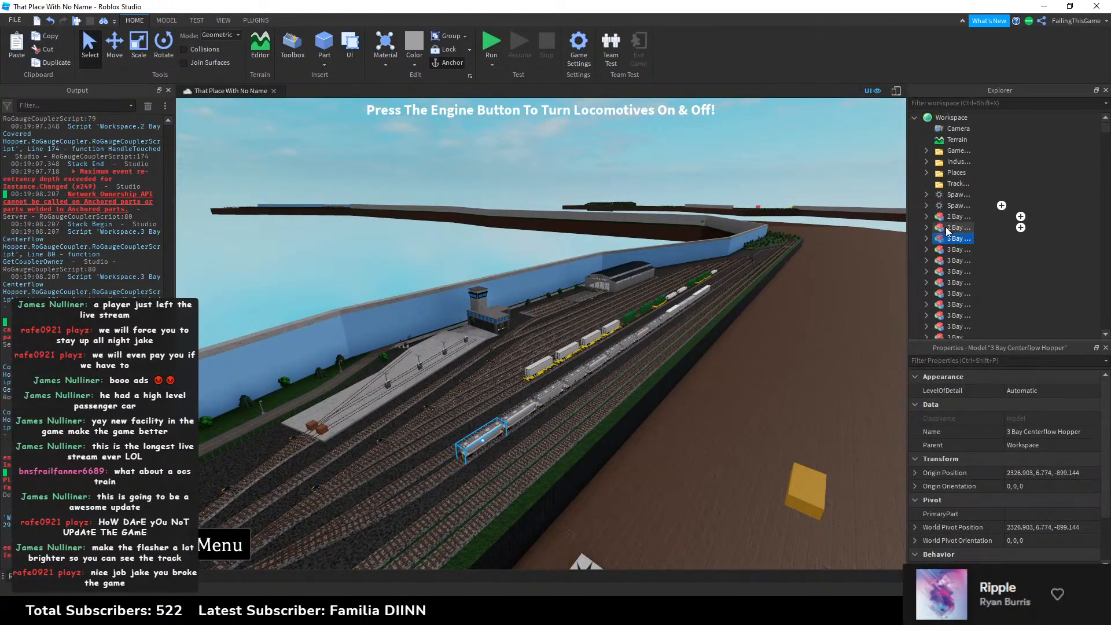
pyautogui.click(946, 221)
pyautogui.scroll(-5, 947, 226)
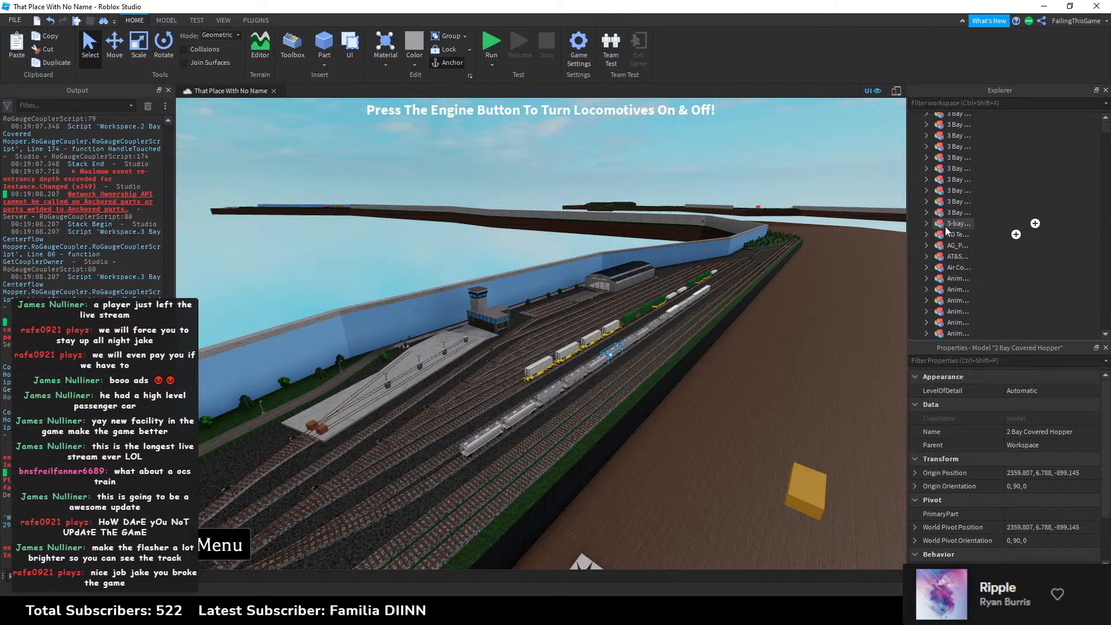
pyautogui.keyDown('shift'); pyautogui.click(945, 225); pyautogui.keyUp('shift')
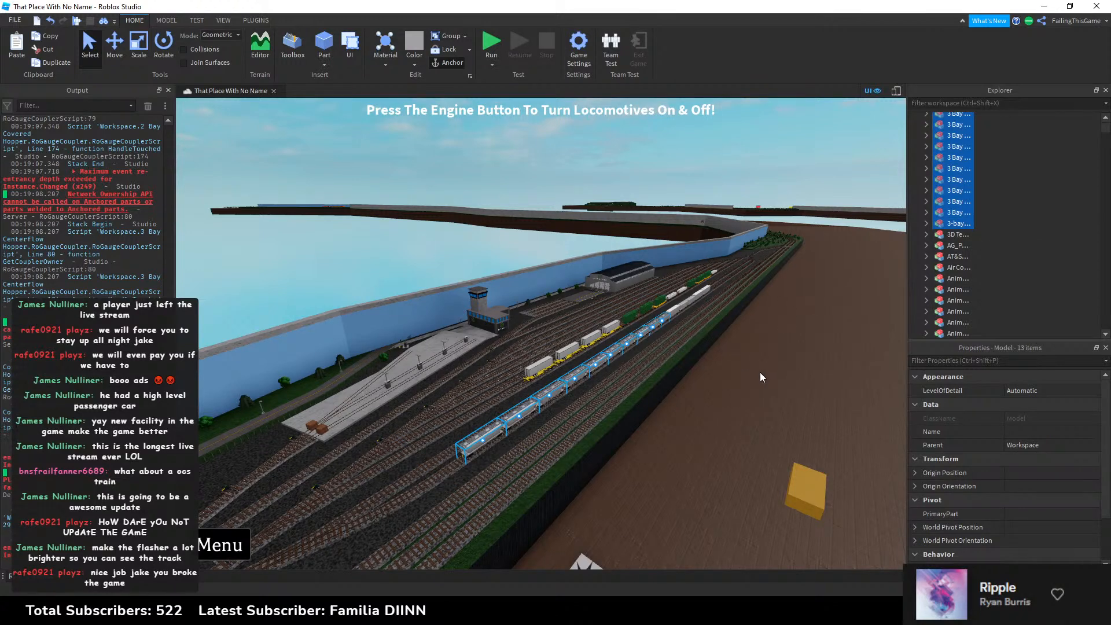
pyautogui.click(721, 346)
# Step: Delete the four Spinecar_Trailer cars, the green container and white cars coupled behind them, and the white boxcars on the adjacent track
pyautogui.scroll(5, 605, 373)
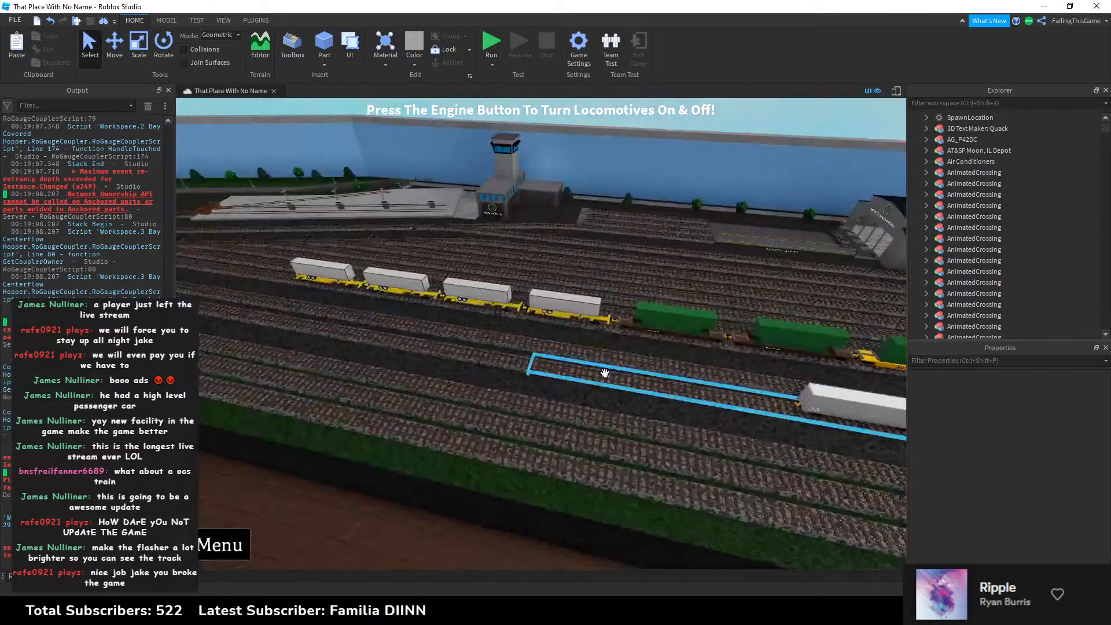
pyautogui.click(564, 302)
pyautogui.keyDown('ctrl'); pyautogui.click(477, 290); pyautogui.keyUp('ctrl')
pyautogui.keyDown('ctrl'); pyautogui.click(396, 280); pyautogui.keyUp('ctrl')
pyautogui.keyDown('ctrl'); pyautogui.click(310, 272); pyautogui.keyUp('ctrl')
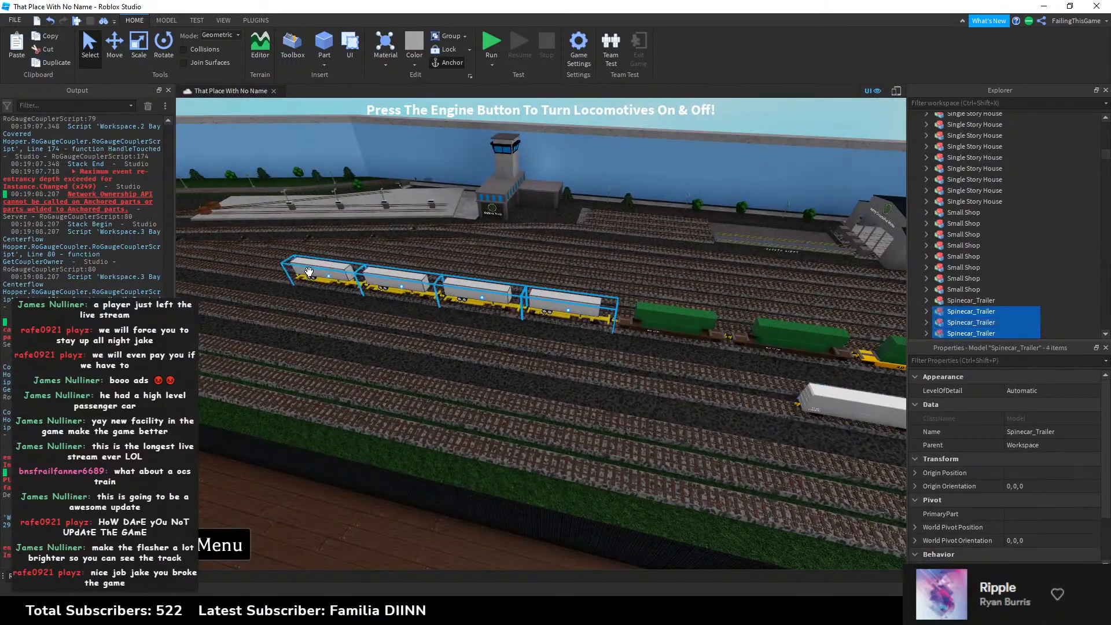
pyautogui.moveTo(309, 272); pyautogui.dragTo(347, 283, button='right')
pyautogui.press('d')
pyautogui.keyDown('ctrl'); pyautogui.click(348, 291); pyautogui.keyUp('ctrl')
pyautogui.keyDown('ctrl'); pyautogui.click(485, 289); pyautogui.keyUp('ctrl')
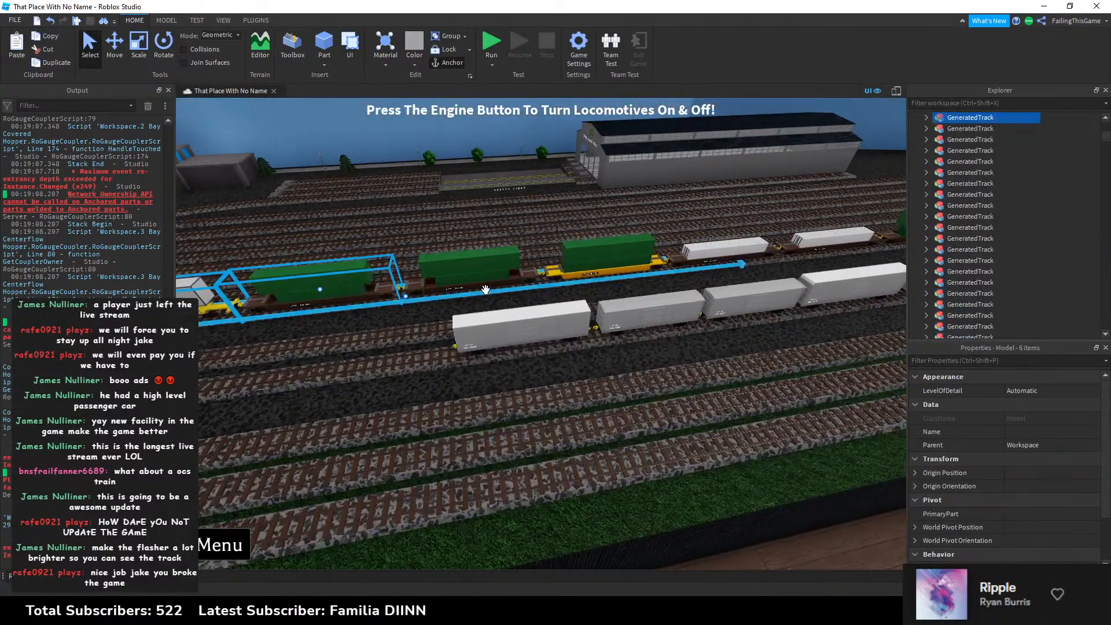
pyautogui.keyDown('ctrl'); pyautogui.click(486, 289); pyautogui.keyUp('ctrl')
pyautogui.keyDown('ctrl'); pyautogui.click(496, 279); pyautogui.keyUp('ctrl')
pyautogui.keyDown('ctrl'); pyautogui.click(606, 261); pyautogui.keyUp('ctrl')
pyautogui.keyDown('ctrl'); pyautogui.click(722, 249); pyautogui.keyUp('ctrl')
pyautogui.keyDown('ctrl'); pyautogui.click(829, 243); pyautogui.keyUp('ctrl')
pyautogui.moveTo(828, 243); pyautogui.dragTo(831, 242, button='right')
pyautogui.keyDown('ctrl'); pyautogui.click(746, 272); pyautogui.keyUp('ctrl')
pyautogui.keyDown('ctrl'); pyautogui.click(631, 316); pyautogui.keyUp('ctrl')
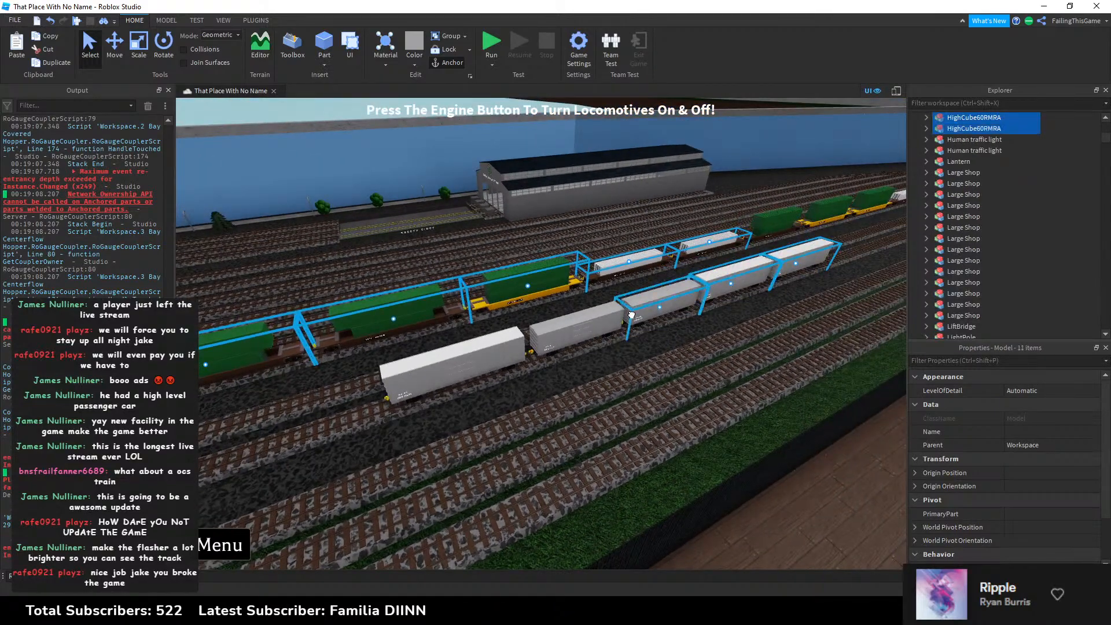
pyautogui.keyDown('ctrl'); pyautogui.click(576, 330); pyautogui.keyUp('ctrl')
pyautogui.keyDown('ctrl'); pyautogui.click(452, 361); pyautogui.keyUp('ctrl')
pyautogui.press('Delete')
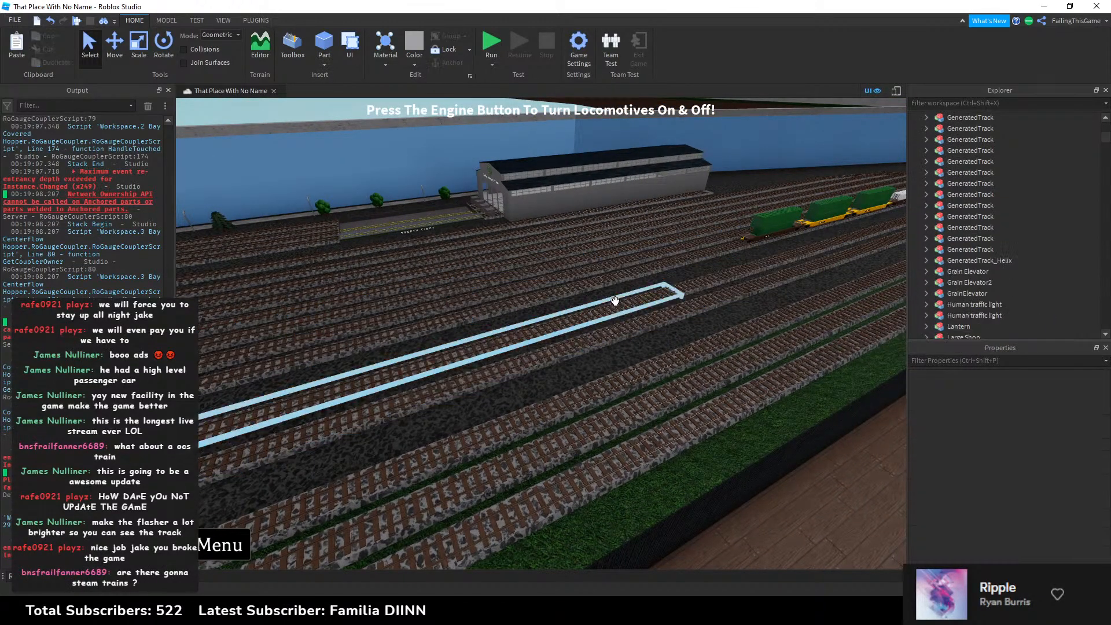
# Step: Delete the three remaining green container well cars farther along the same yard track
pyautogui.press('w')
pyautogui.moveTo(615, 301); pyautogui.dragTo(617, 335, button='right')
pyautogui.click(424, 422)
pyautogui.keyDown('ctrl'); pyautogui.click(539, 382); pyautogui.keyUp('ctrl')
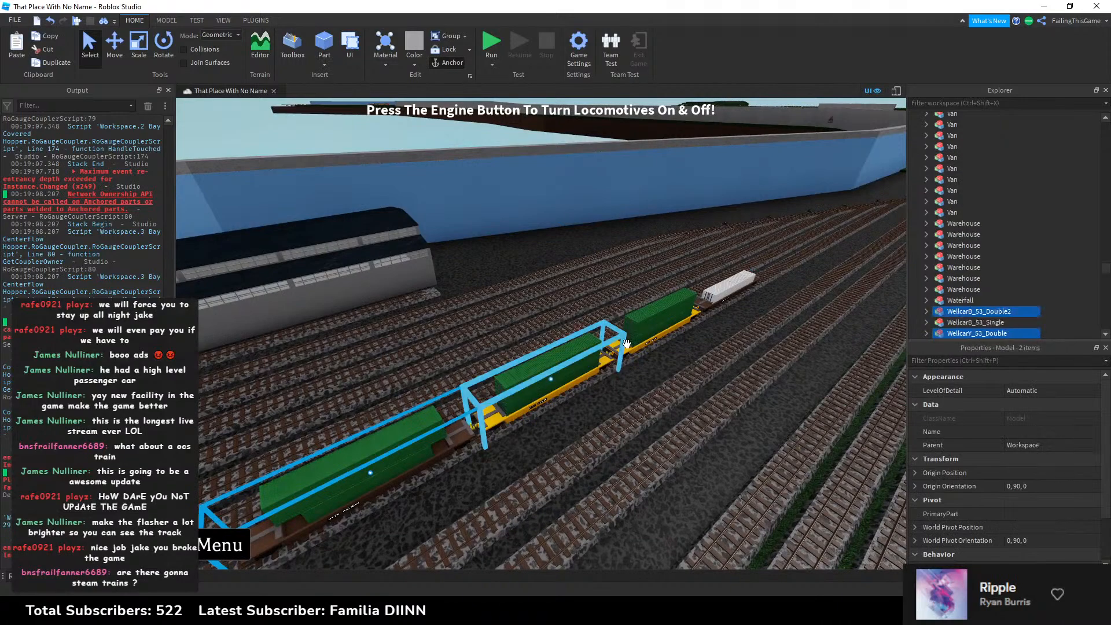
pyautogui.keyDown('ctrl'); pyautogui.click(631, 335); pyautogui.keyUp('ctrl')
pyautogui.press('Delete')
# Step: Look across the map for leftover rolling stock and inspect the GARC-Alco-S4 locomotive standing off the tracks
pyautogui.moveTo(718, 290); pyautogui.dragTo(548, 287, button='right')
pyautogui.press('w')
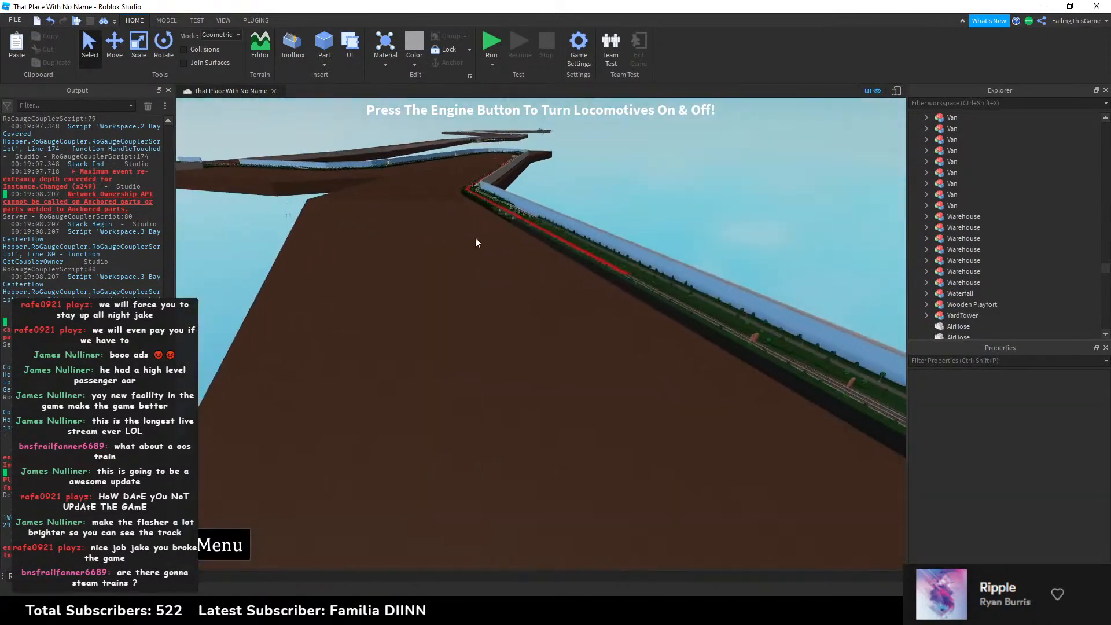
pyautogui.moveTo(475, 239); pyautogui.dragTo(405, 268, button='right')
pyautogui.scroll(15, 537, 214)
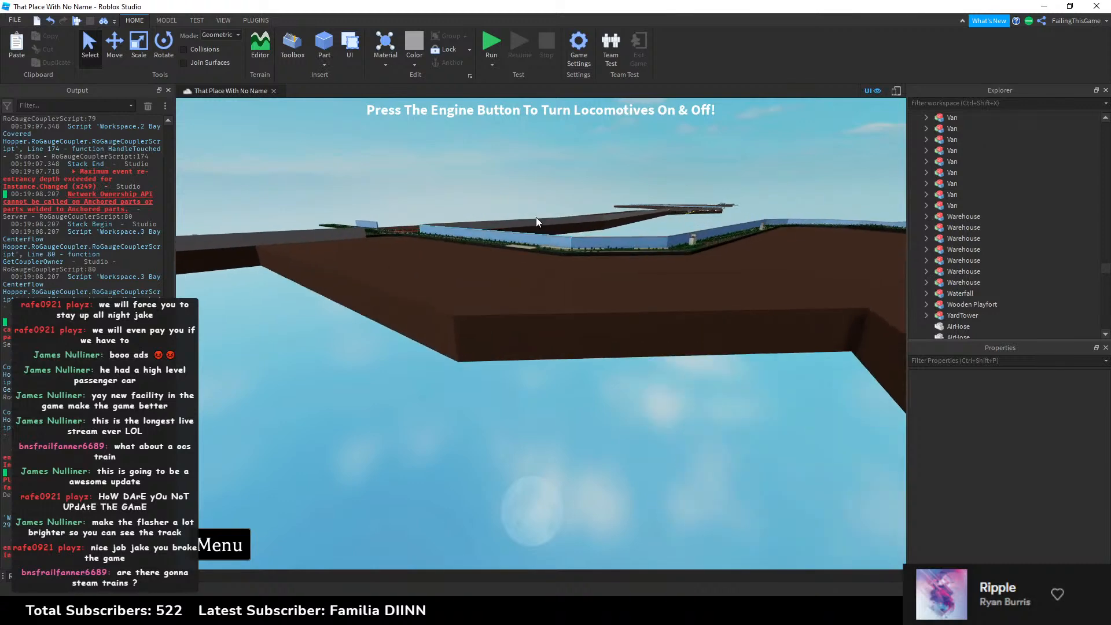
pyautogui.scroll(10, 527, 214)
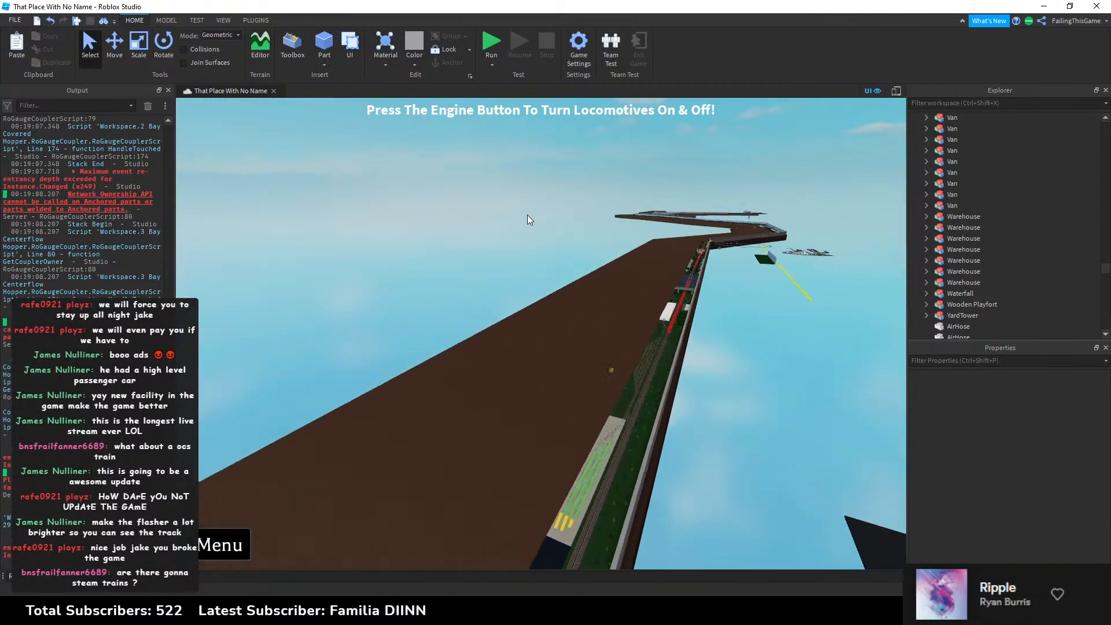
pyautogui.scroll(10, 605, 283)
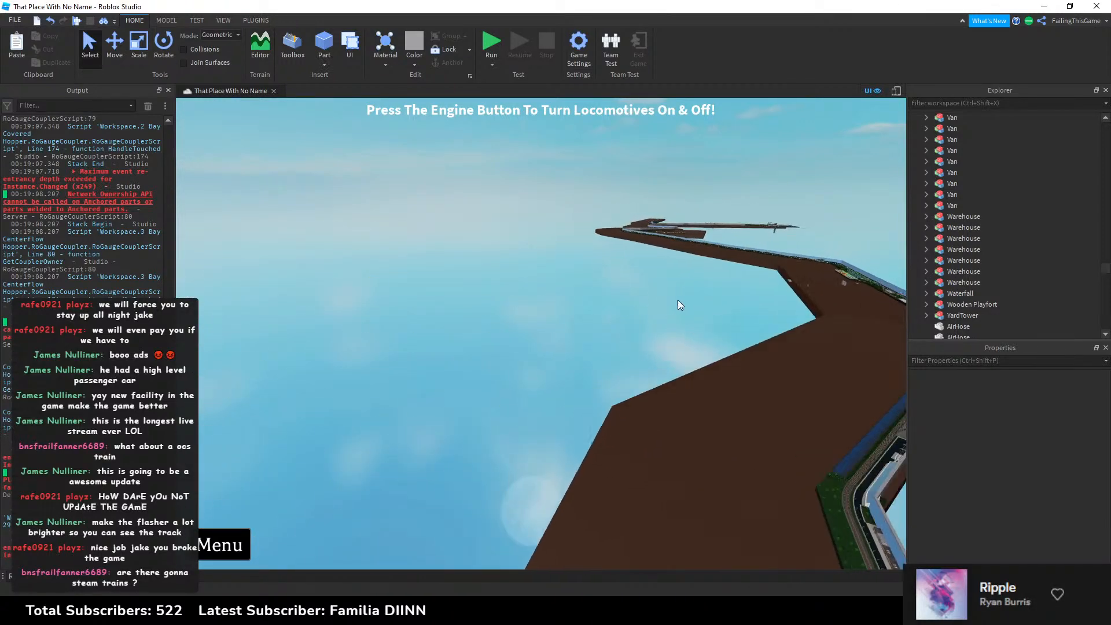
pyautogui.scroll(10, 651, 311)
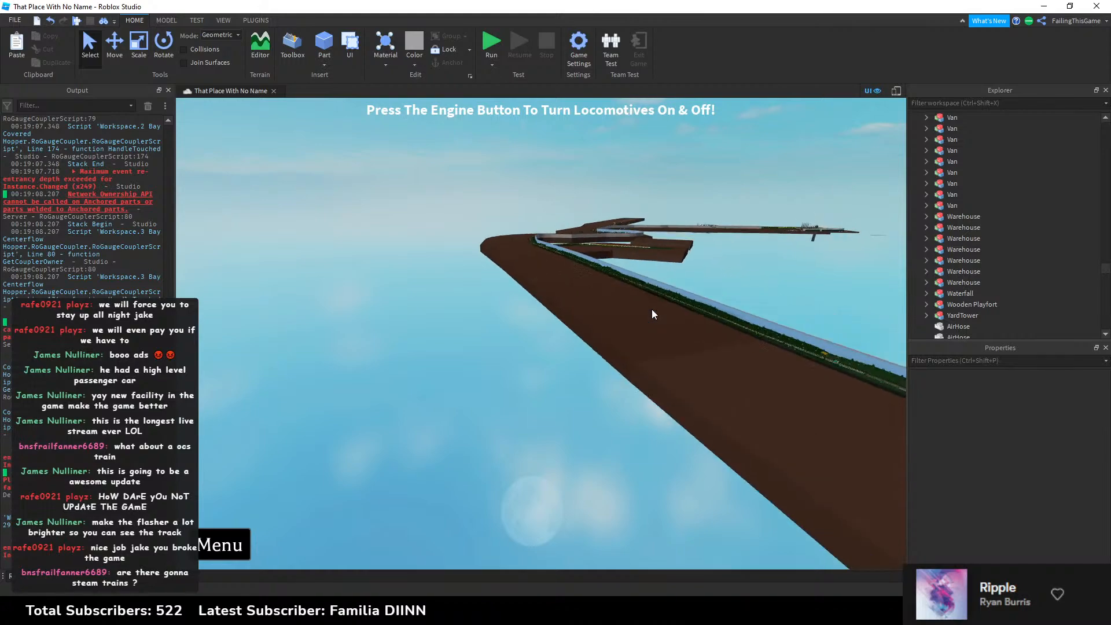
pyautogui.scroll(10, 651, 301)
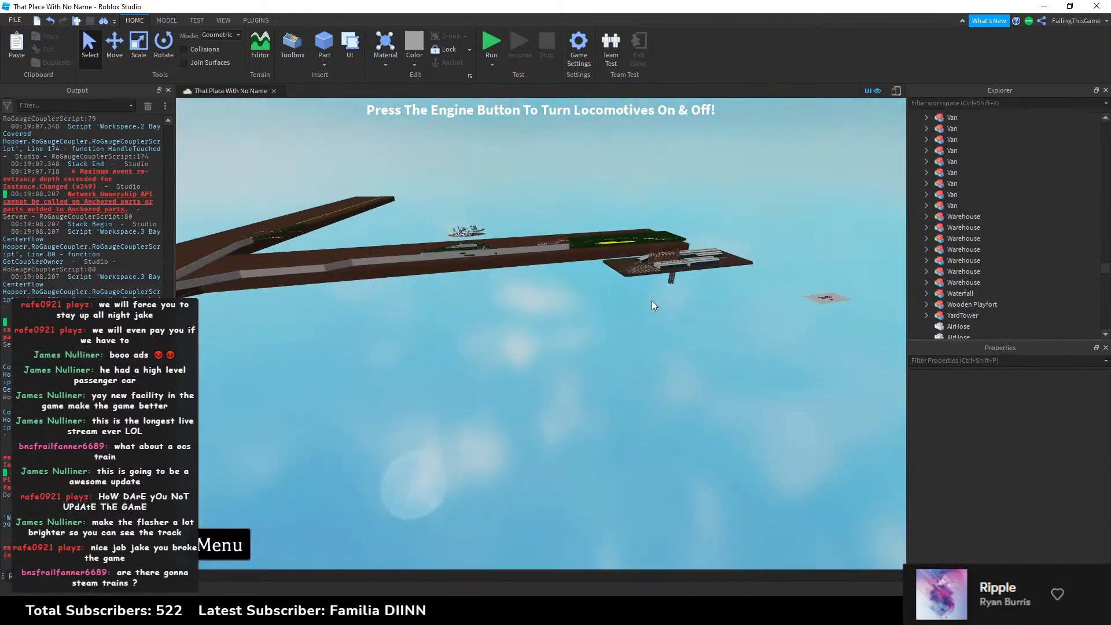
pyautogui.scroll(10, 641, 288)
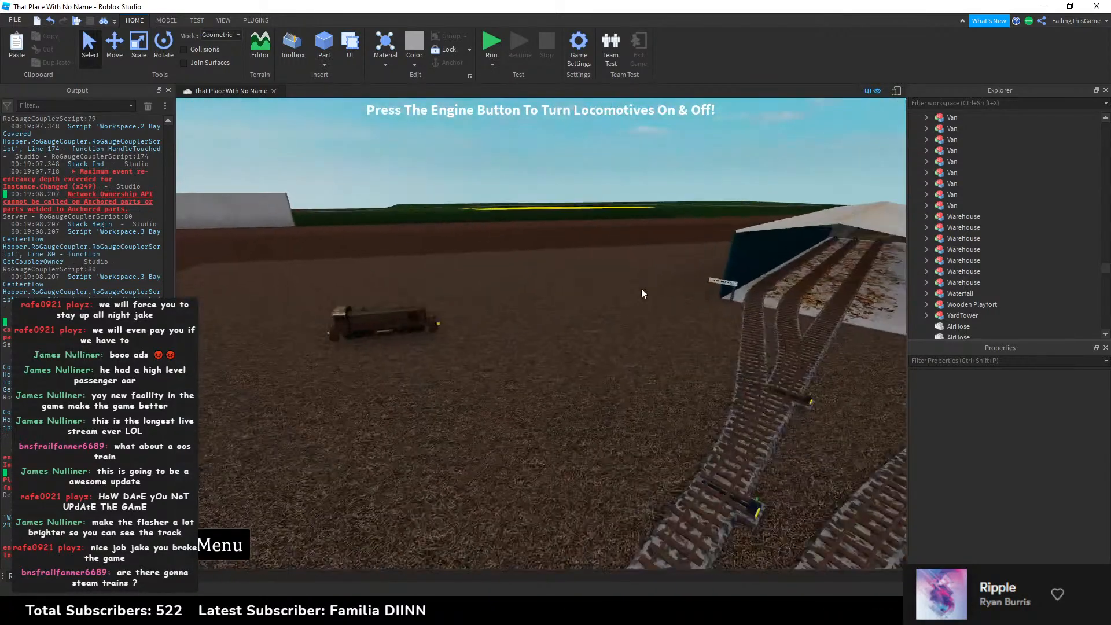
pyautogui.click(384, 321)
pyautogui.press('f')
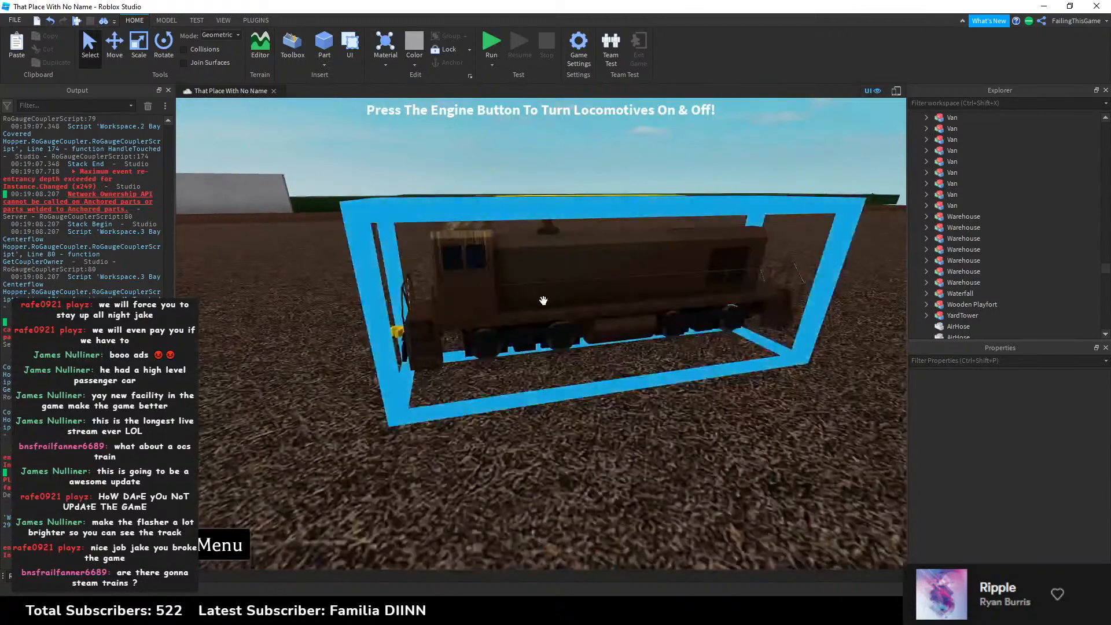
pyautogui.scroll(5, 972, 165)
pyautogui.scroll(10, 970, 165)
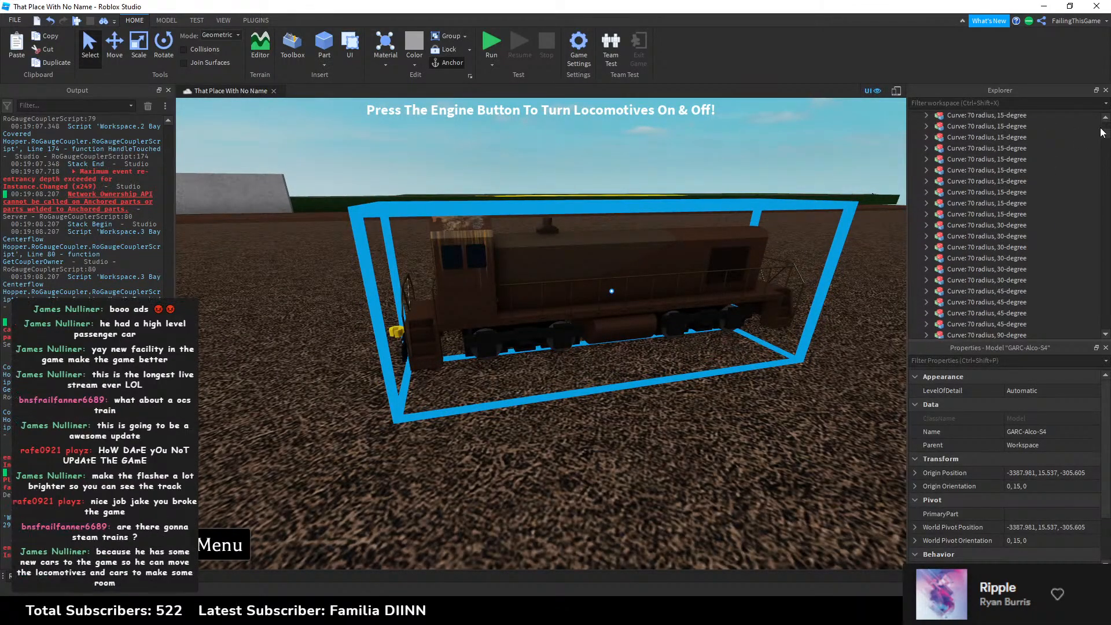
pyautogui.moveTo(1103, 134); pyautogui.dragTo(1106, 126)
pyautogui.scroll(-5, 723, 210)
# Step: Examine the grouped parked automobiles beside the factory by checking the nested models inside their parent Model
pyautogui.moveTo(723, 209); pyautogui.dragTo(679, 280, button='right')
pyautogui.scroll(3, 748, 221)
pyautogui.click(689, 210)
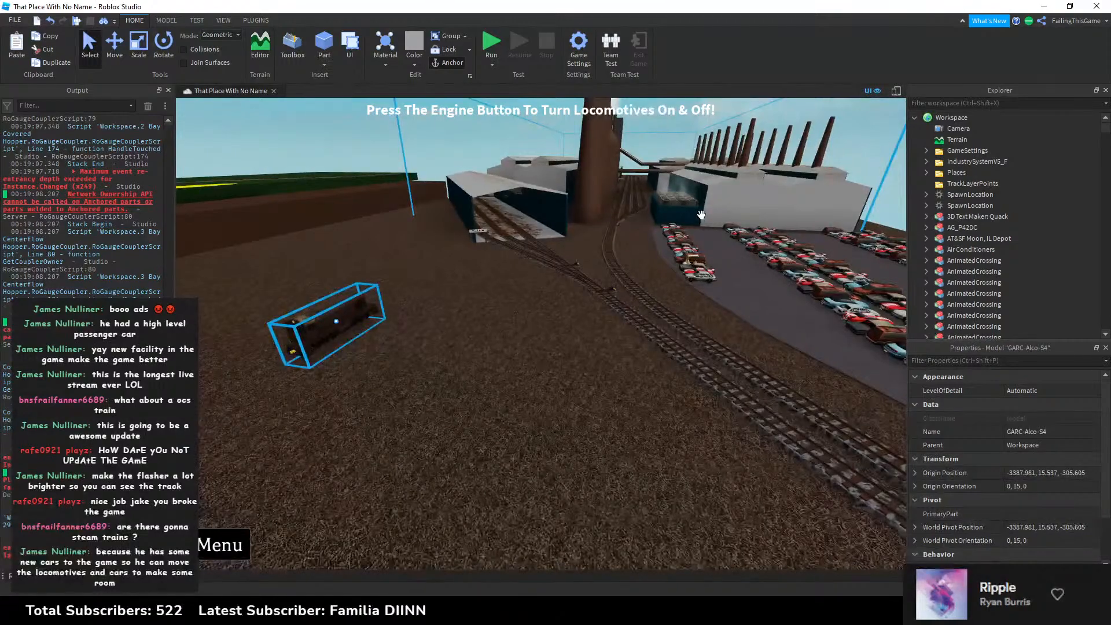
pyautogui.press('w')
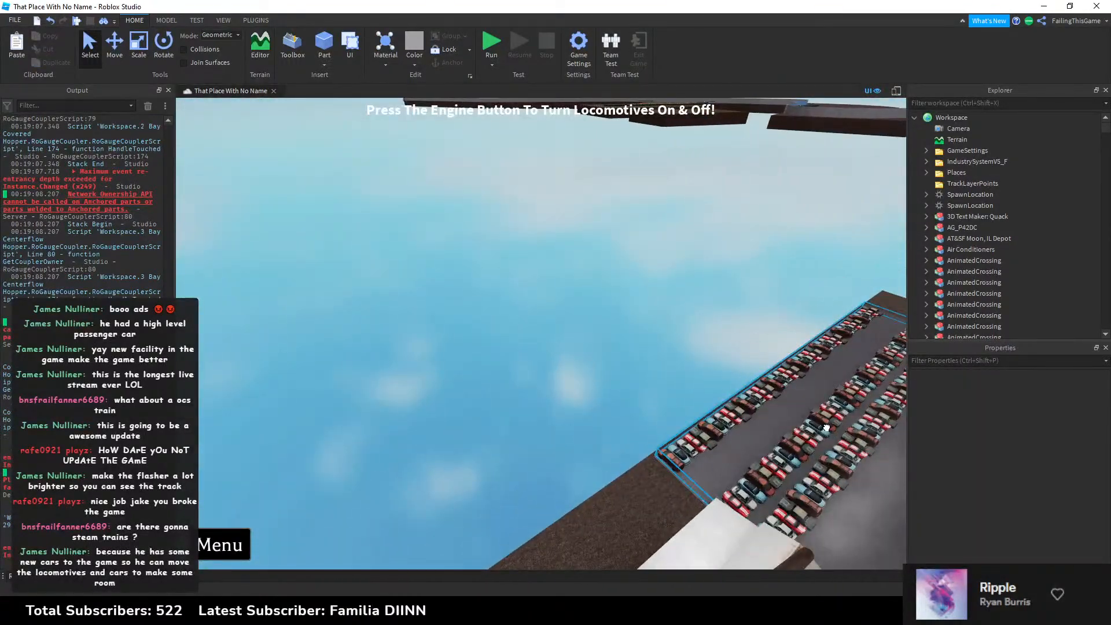
pyautogui.click(824, 427)
pyautogui.scroll(-4, 960, 244)
pyautogui.click(925, 209)
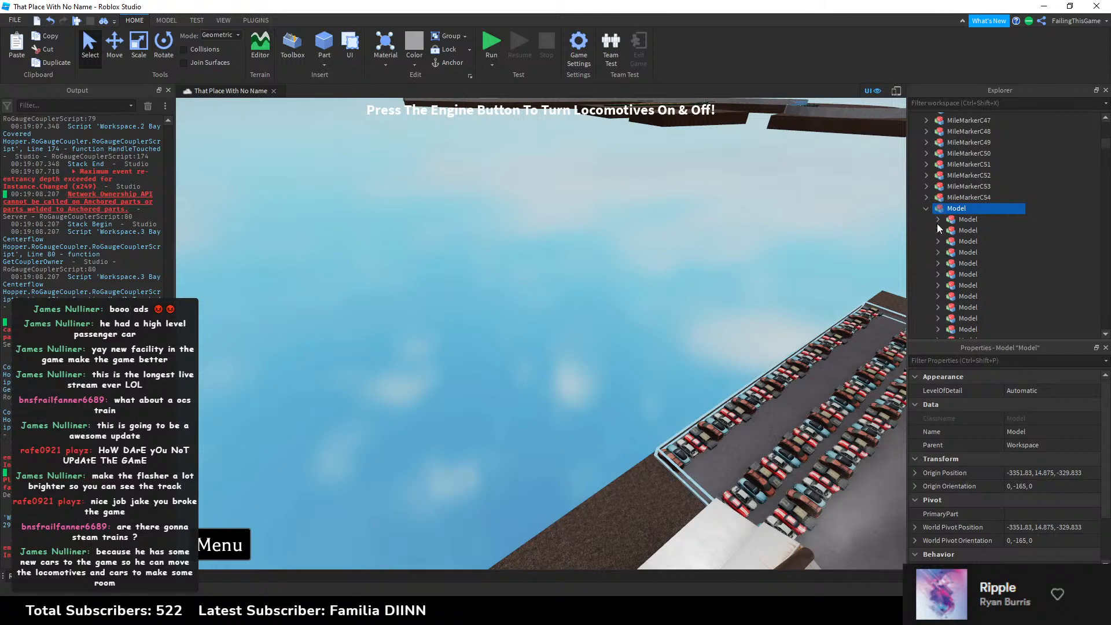
pyautogui.click(937, 220)
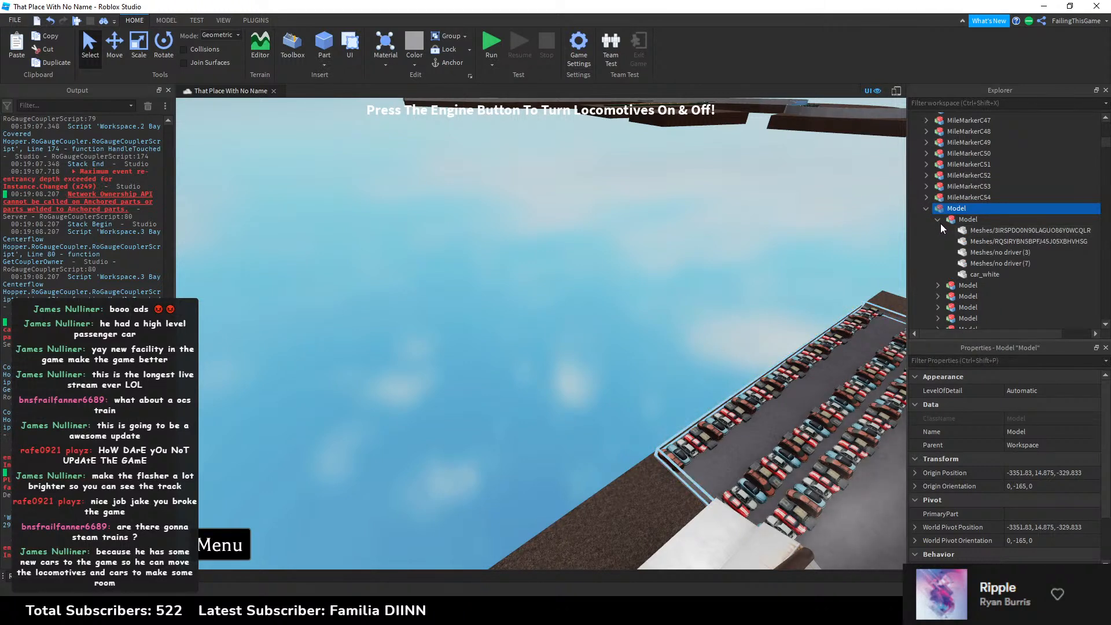
pyautogui.click(938, 219)
pyautogui.click(935, 234)
pyautogui.click(935, 234)
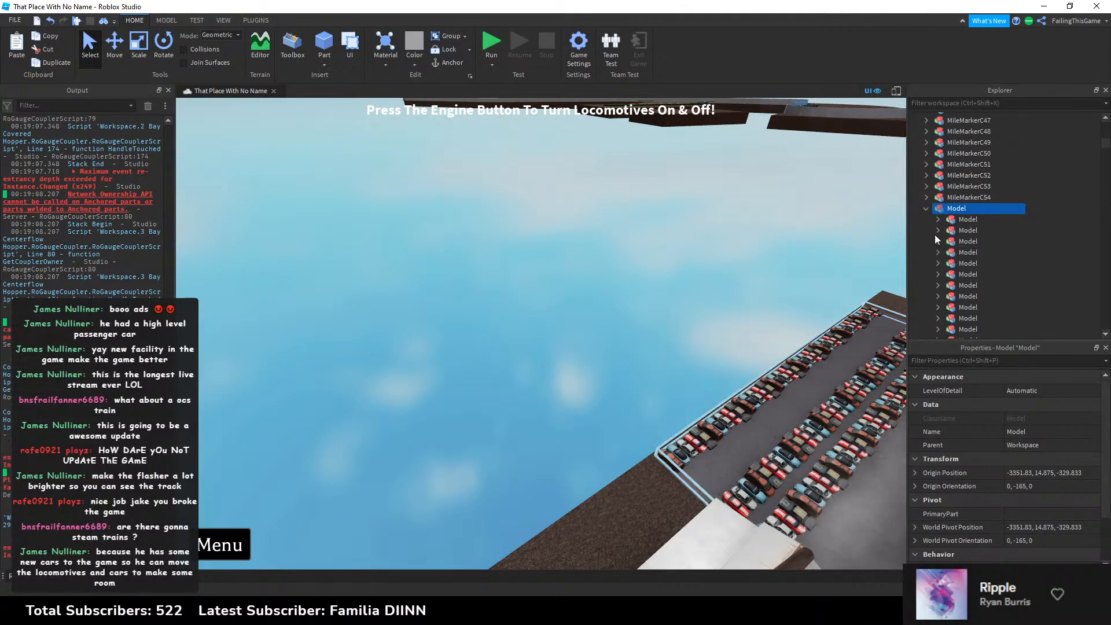
pyautogui.scroll(-5, 934, 233)
pyautogui.click(934, 233)
pyautogui.click(933, 232)
pyautogui.click(928, 239)
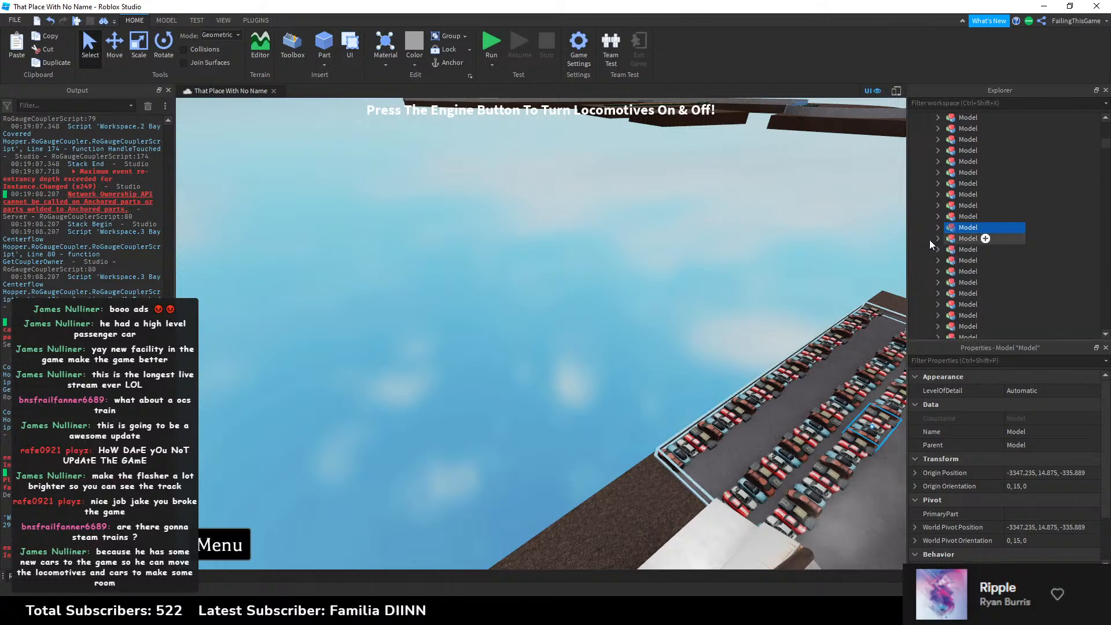
pyautogui.scroll(8, 930, 237)
pyautogui.scroll(-2, 929, 229)
pyautogui.click(703, 240)
pyautogui.click(926, 252)
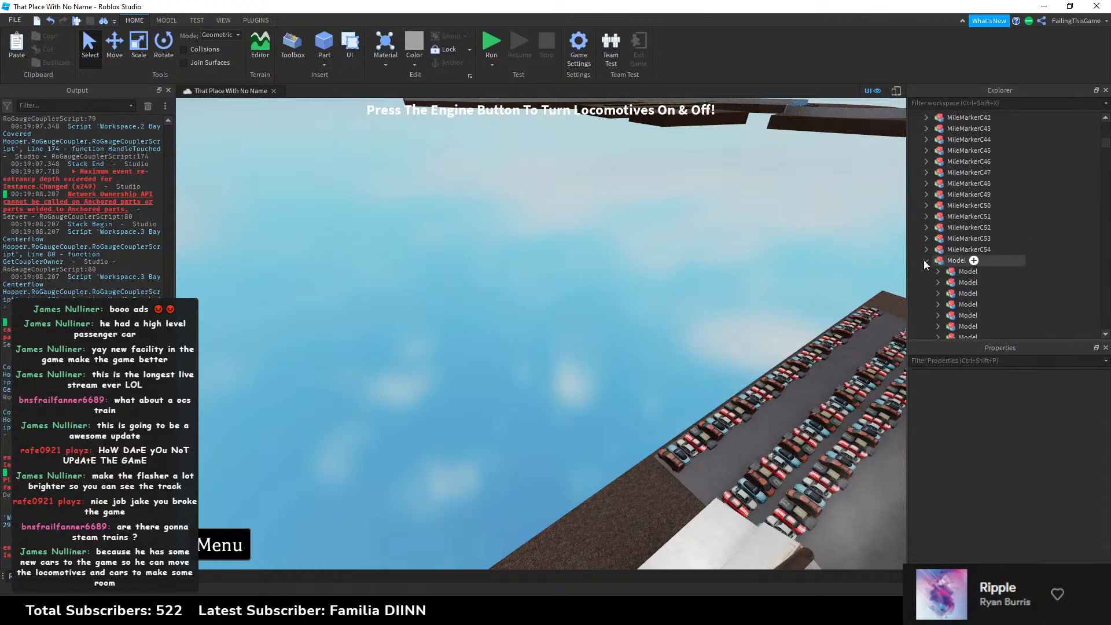
# Step: Look across the map for the leftover gray coil car standing on the track near the tunnel
pyautogui.moveTo(746, 255); pyautogui.dragTo(605, 175, button='right')
pyautogui.press('w')
pyautogui.press('w')
pyautogui.press('w')
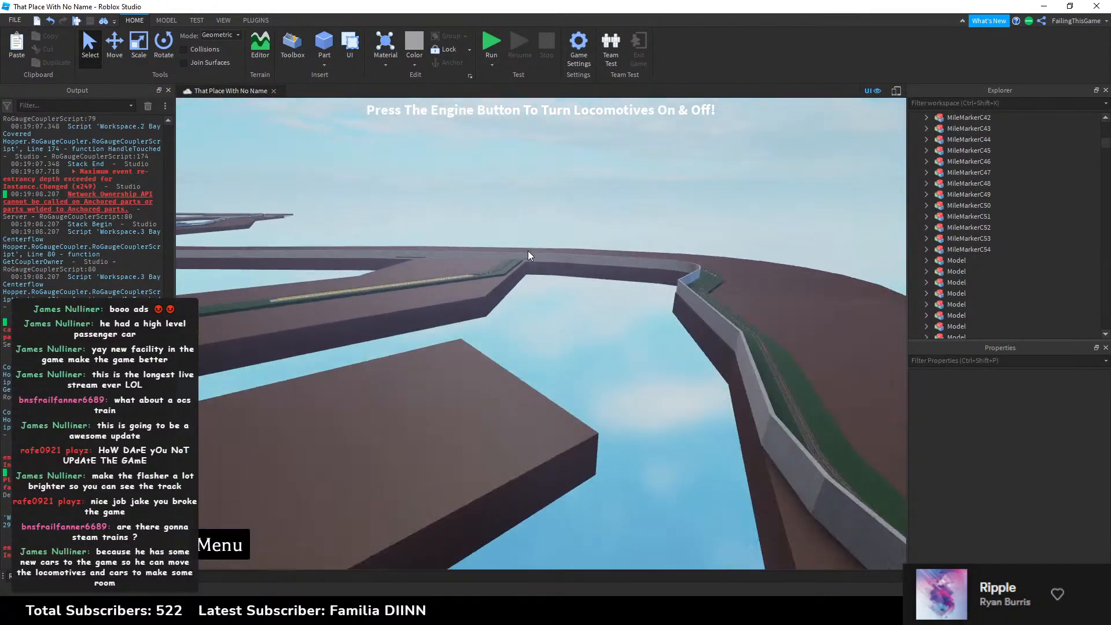
pyautogui.press('w')
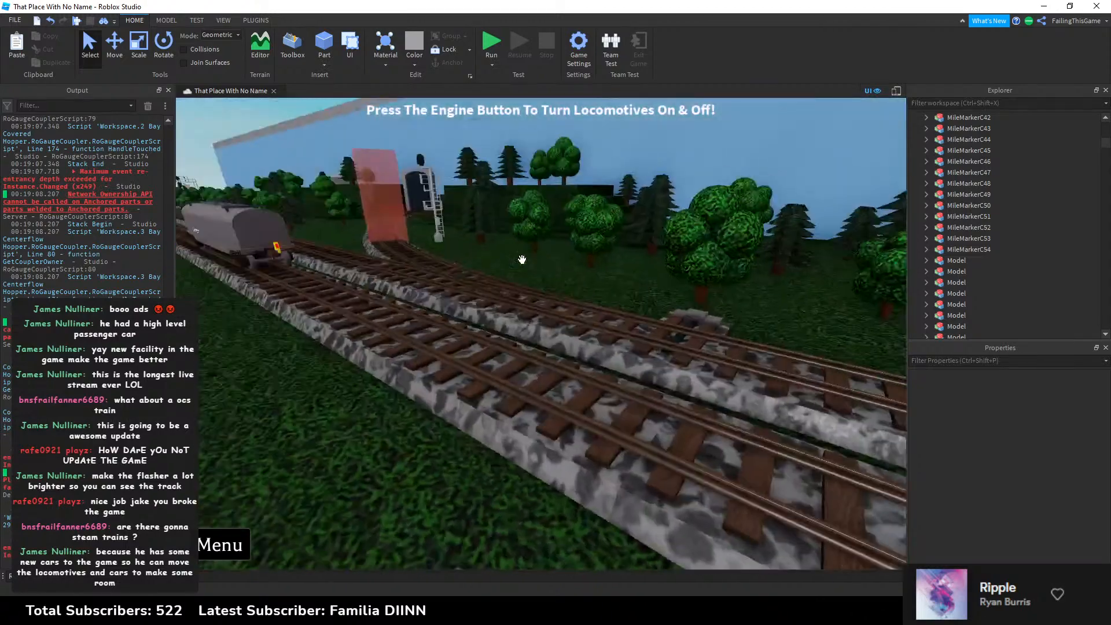
pyautogui.moveTo(521, 260); pyautogui.dragTo(515, 247, button='right')
pyautogui.press('a')
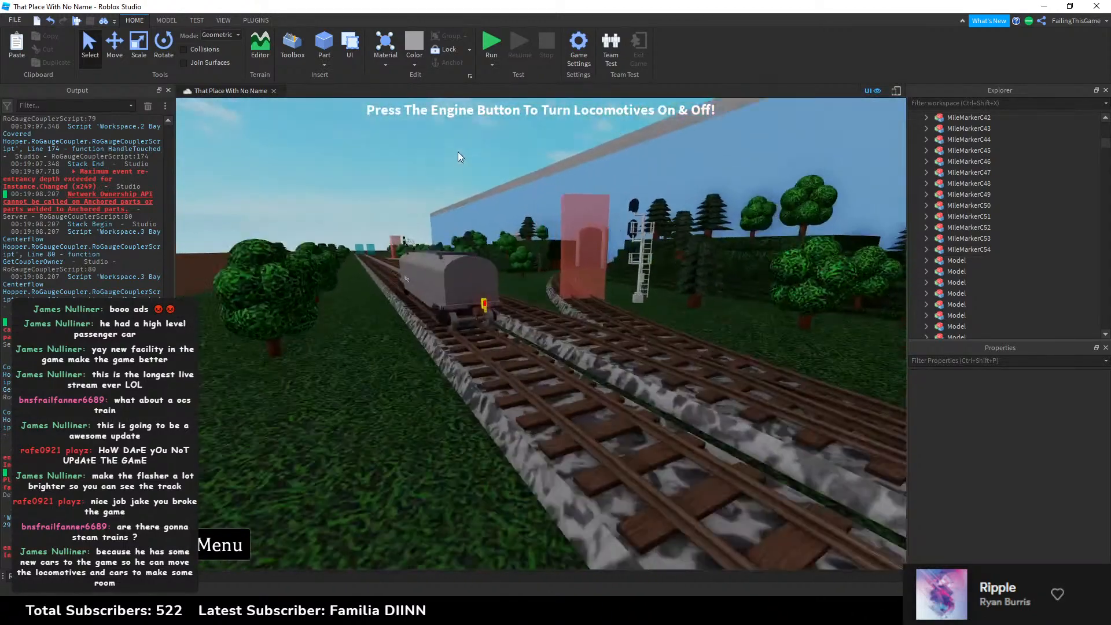
# Step: Delete the 3D Text Maker: Quack model from Workspace
pyautogui.scroll(15, 1040, 214)
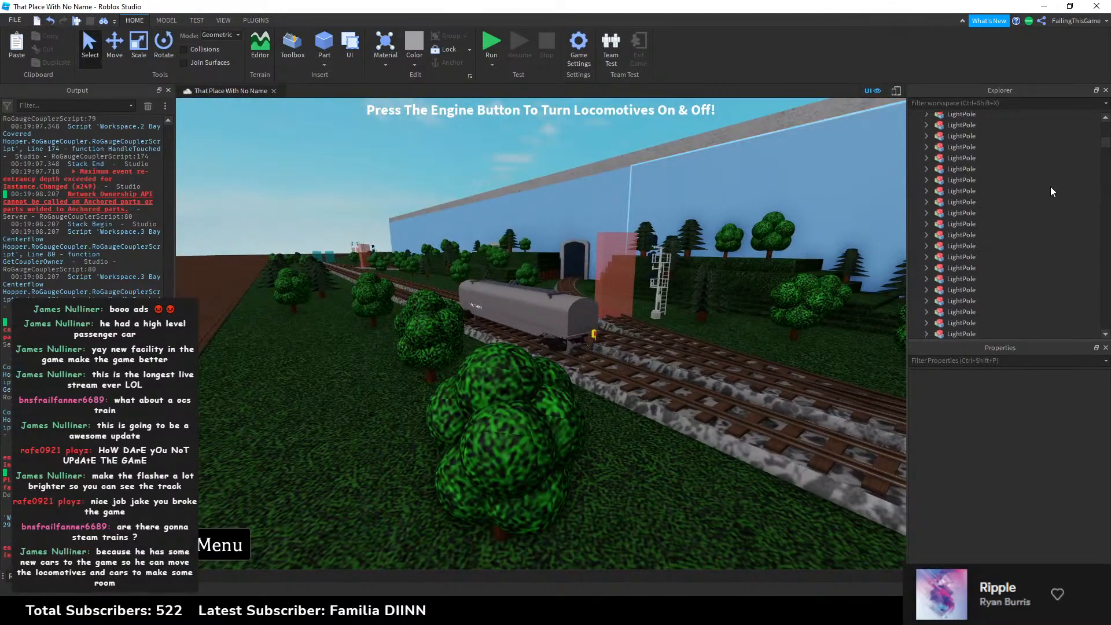
pyautogui.scroll(10, 1040, 185)
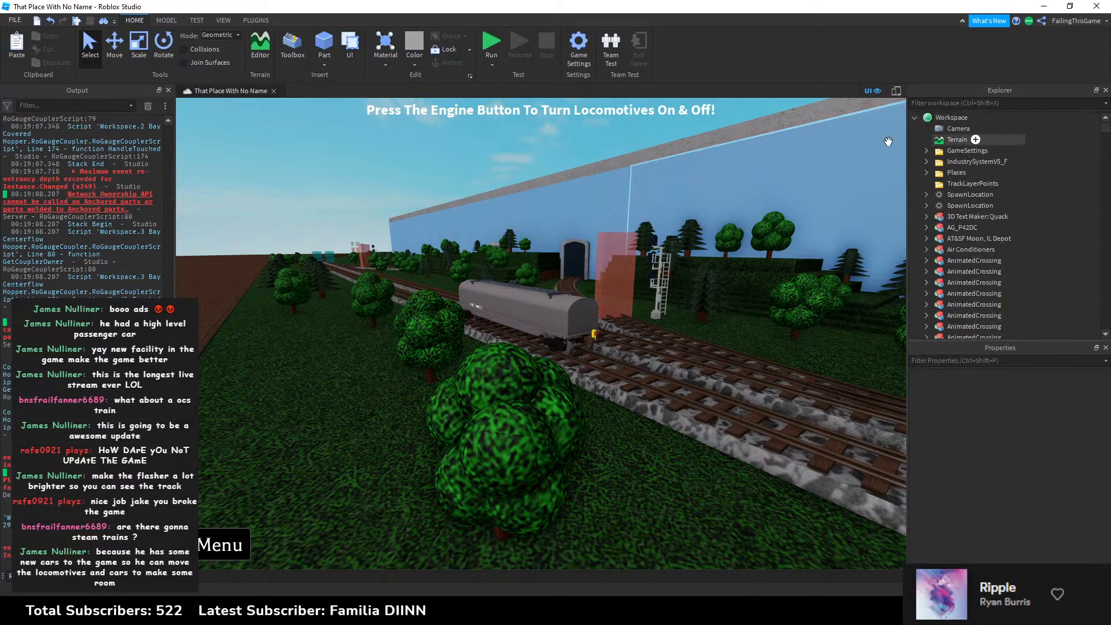
pyautogui.click(935, 219)
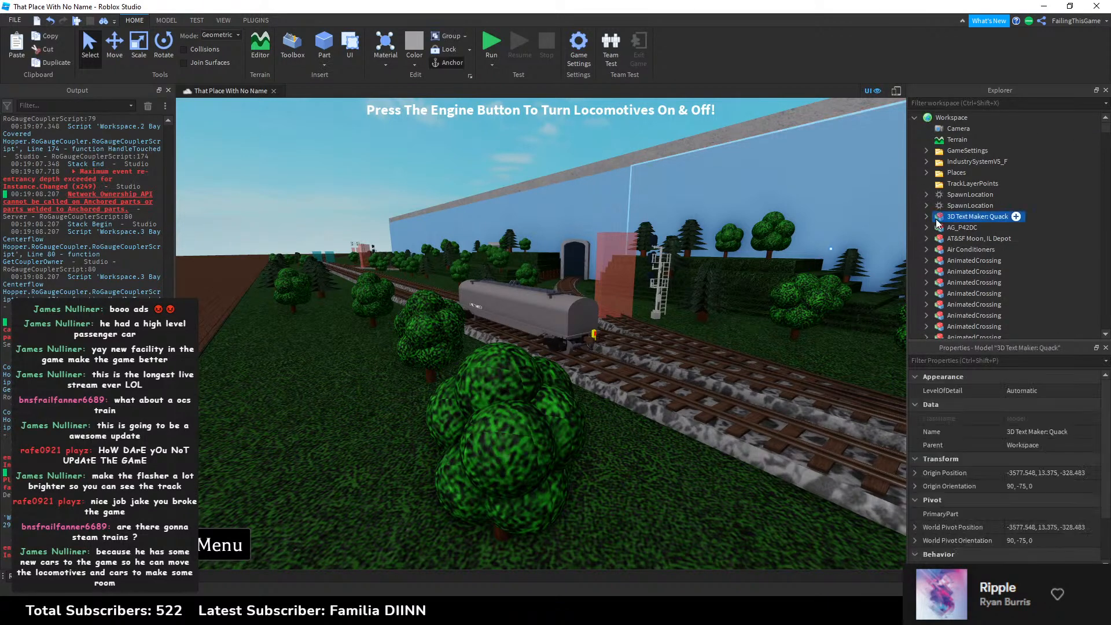
pyautogui.press('Delete')
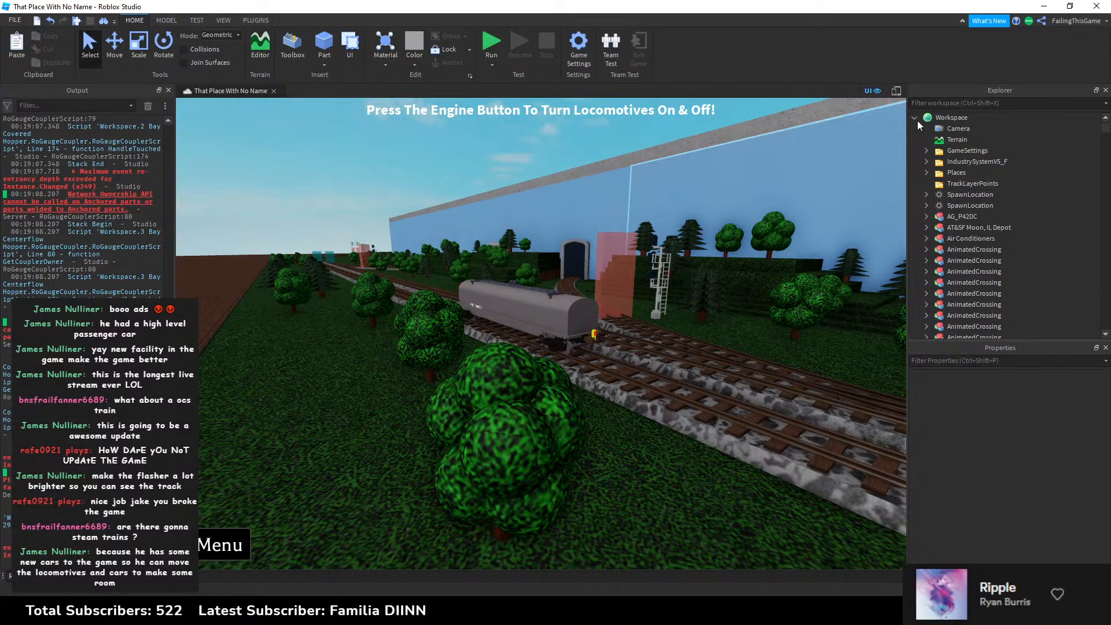
# Step: Collapse the Workspace and ServerStorage trees and look through the earlier Output messages
pyautogui.click(915, 119)
pyautogui.click(914, 195)
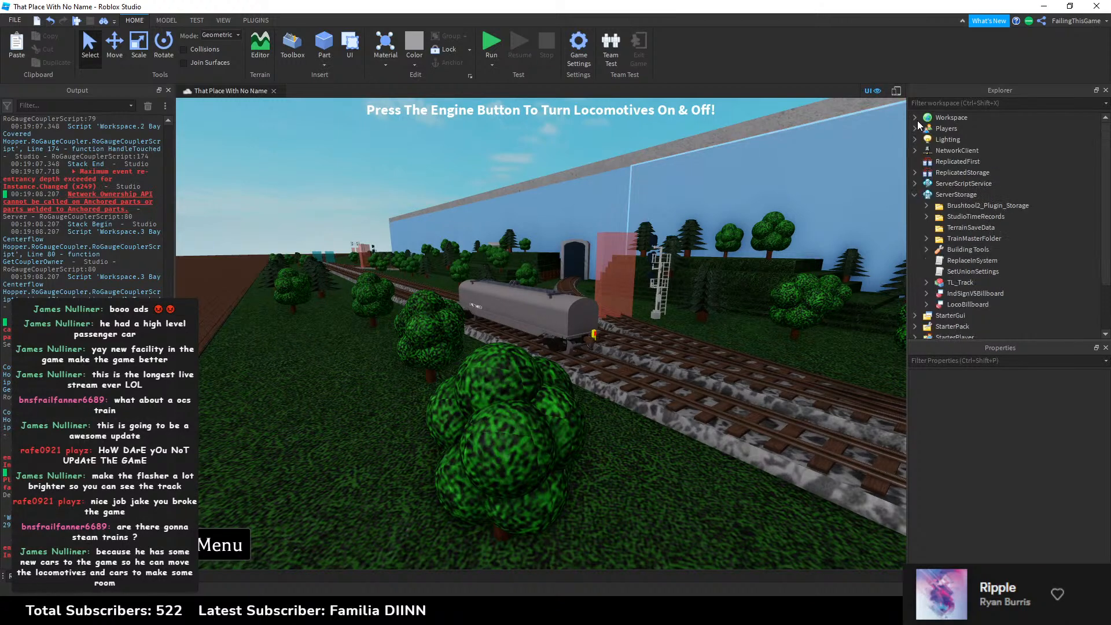
pyautogui.click(914, 196)
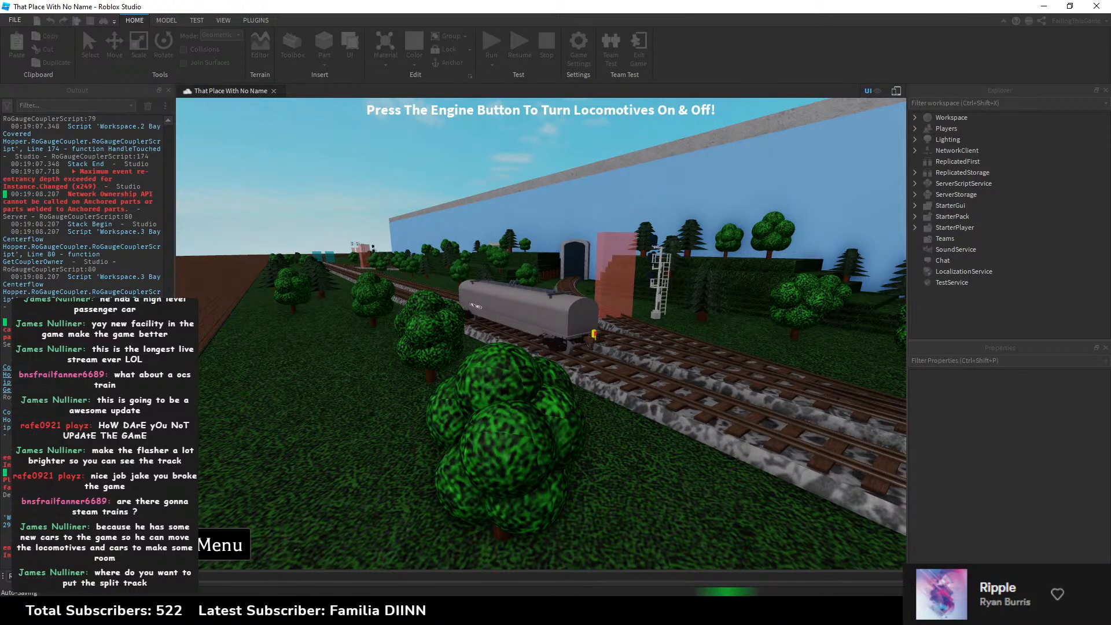
pyautogui.scroll(5, 172, 285)
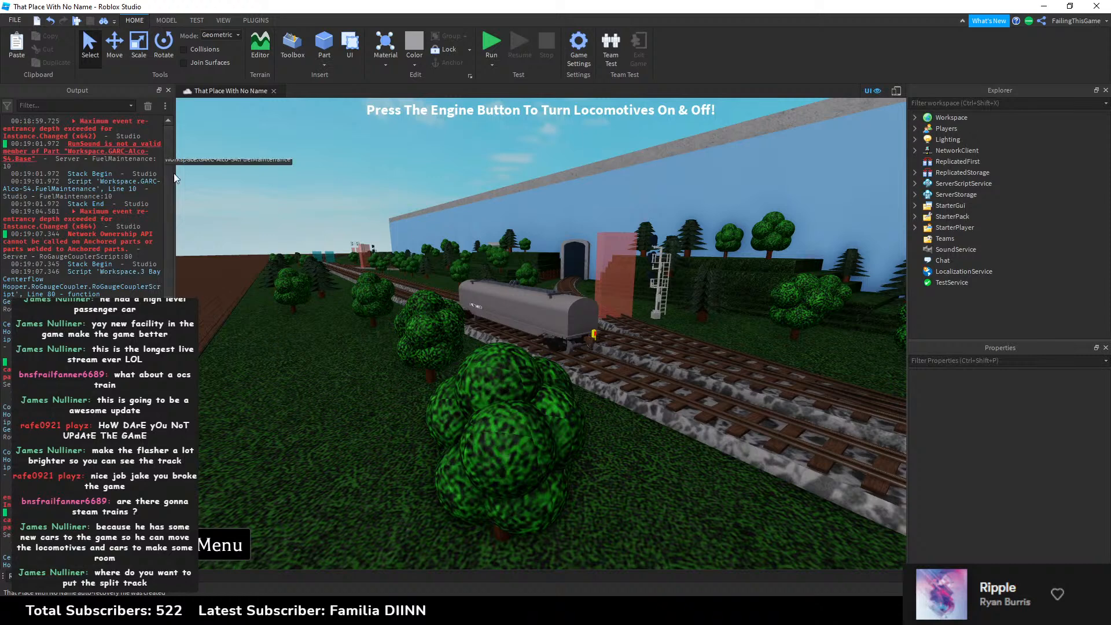
# Step: Select the coil car on the track, then switch to the DCC V2 Stuff place and open EOT_Script inside EOTSound
pyautogui.click(533, 320)
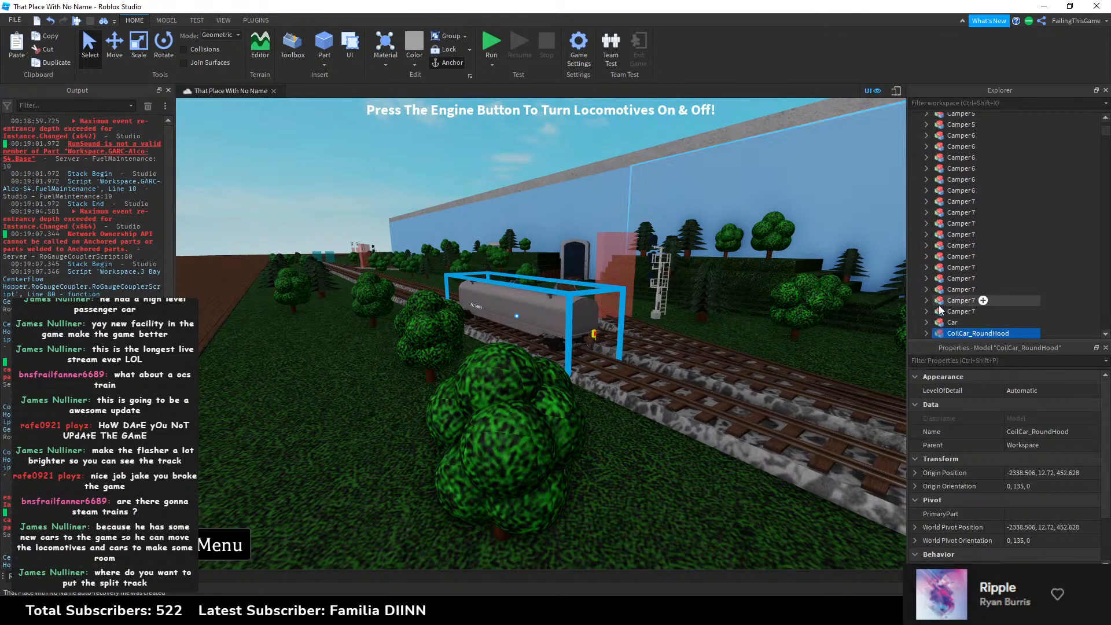
pyautogui.hotkey('alt', 'Tab')
pyautogui.scroll(10, 1060, 192)
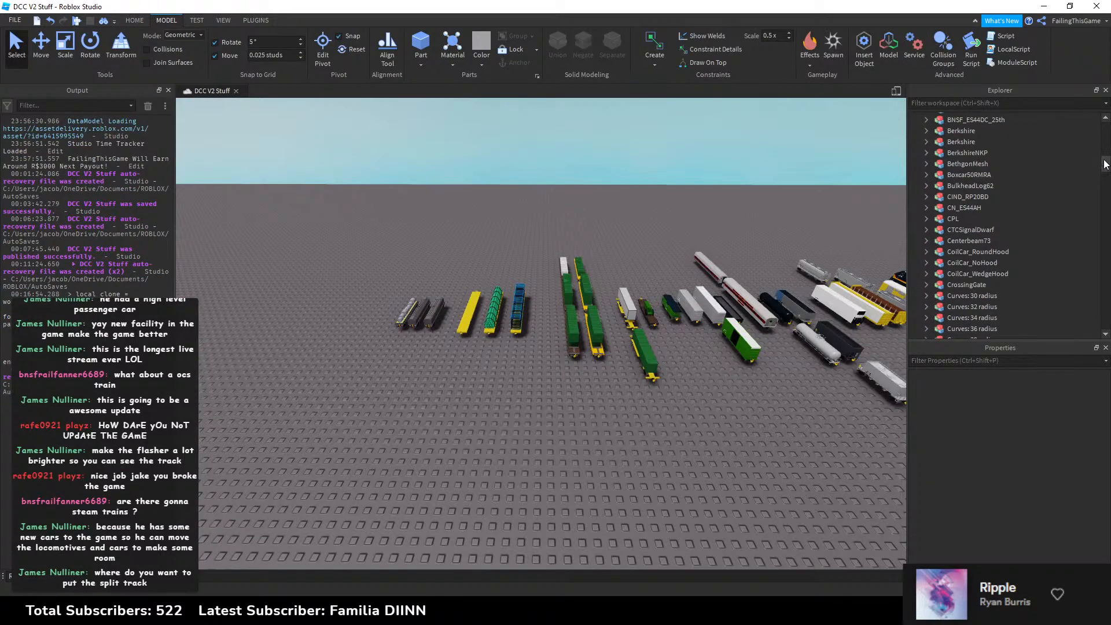
pyautogui.click(926, 151)
pyautogui.doubleClick(948, 162)
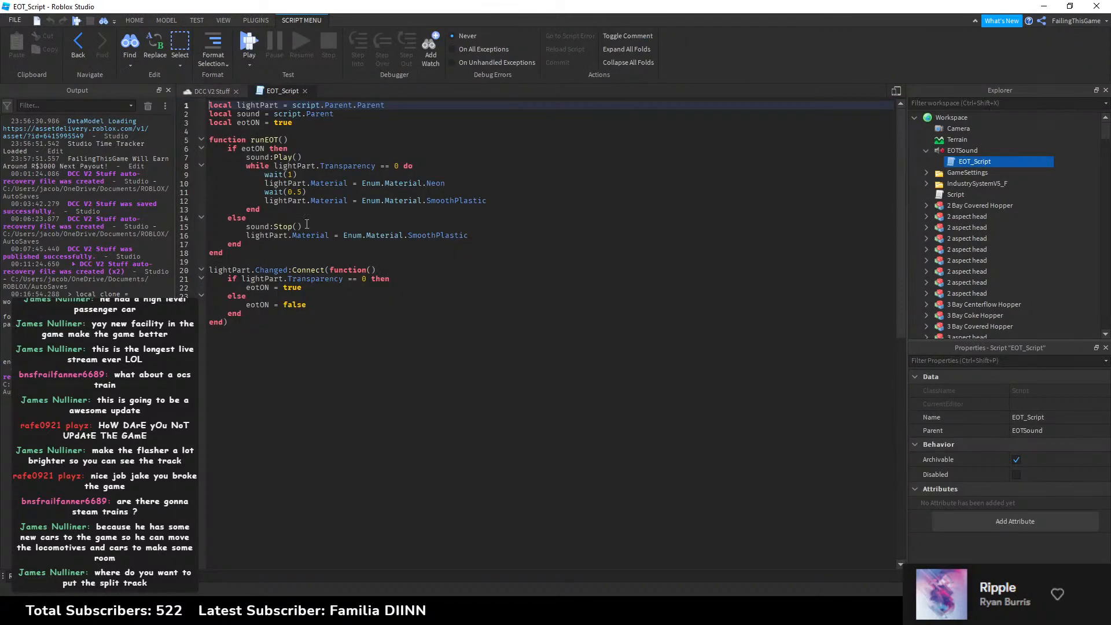
# Step: Extend the Transparency check in the lightPart.Changed handler with the condition "and not eotON"
pyautogui.moveTo(294, 141); pyautogui.dragTo(255, 141)
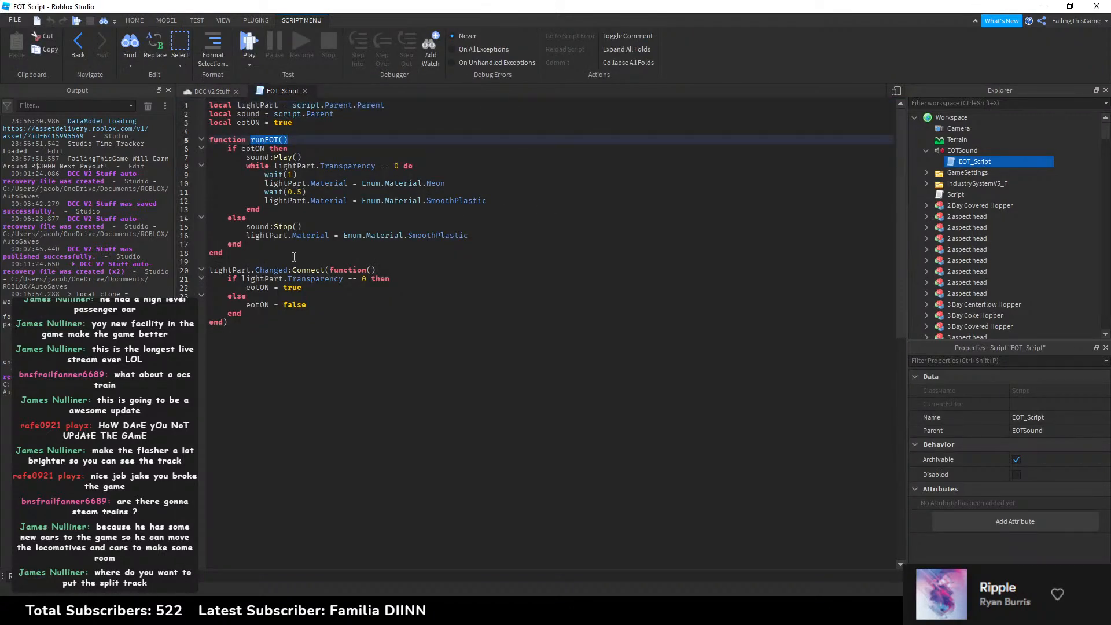
pyautogui.click(313, 289)
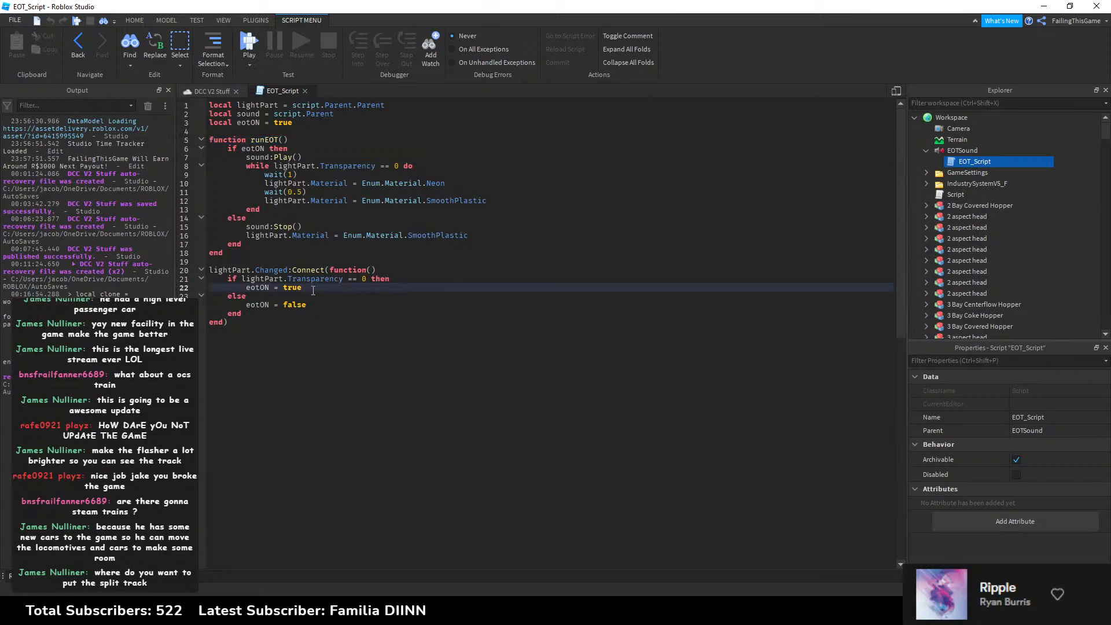
pyautogui.click(370, 280)
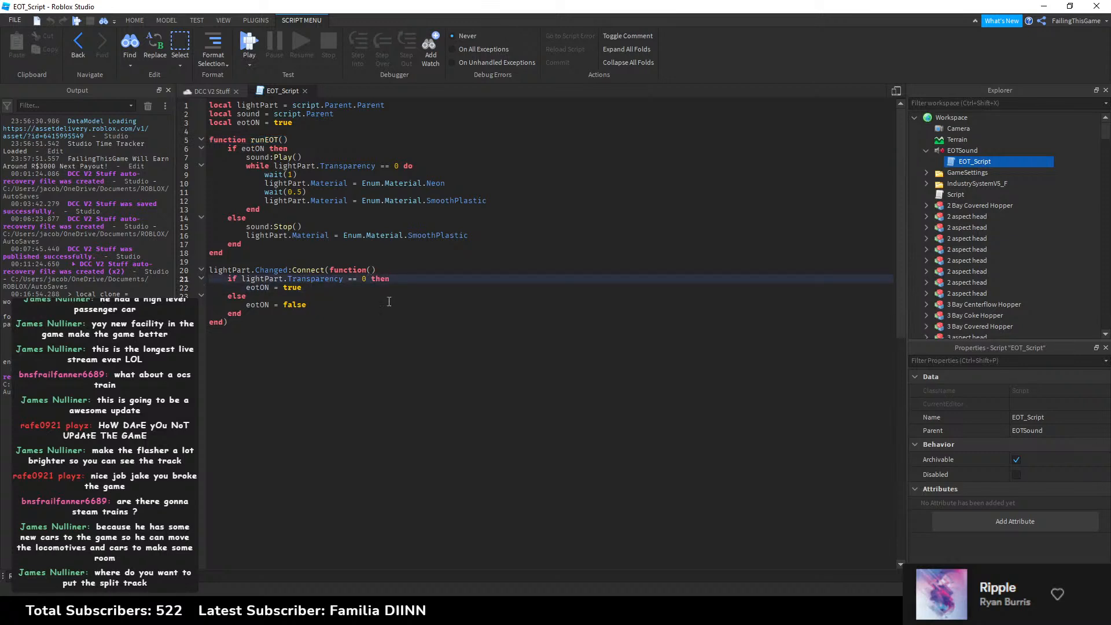
pyautogui.write('and eot')
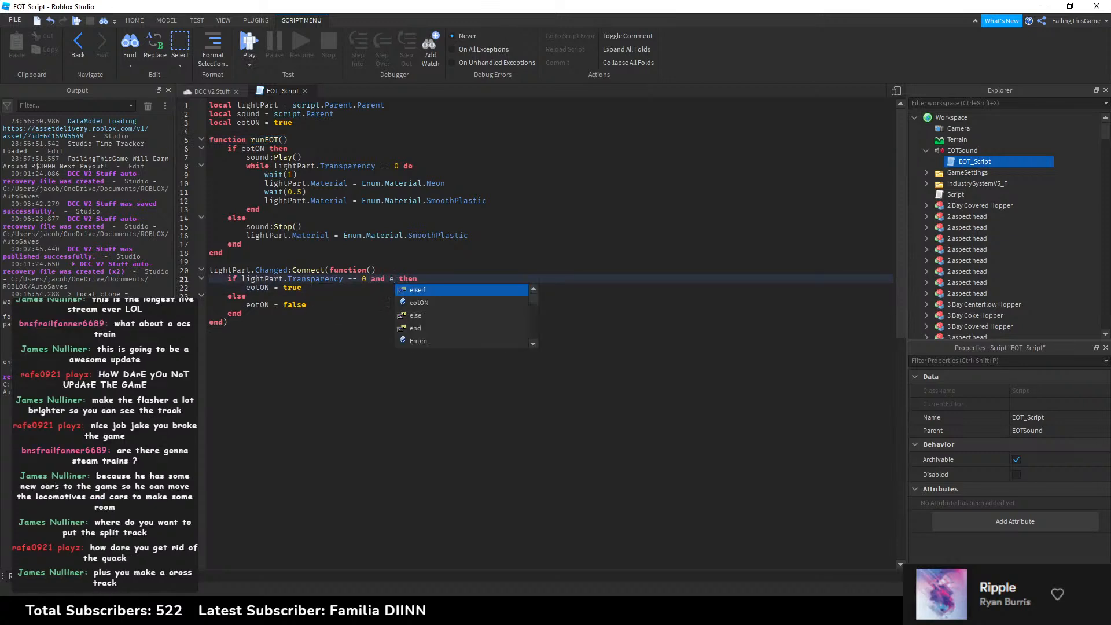
pyautogui.press('Tab')
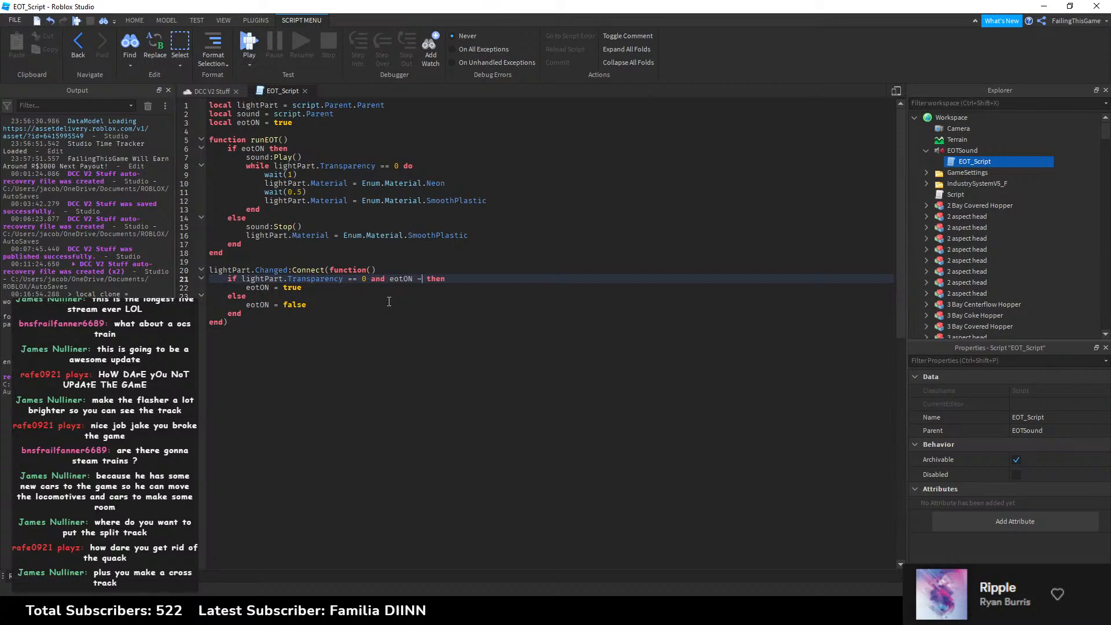
pyautogui.write('~= tr')
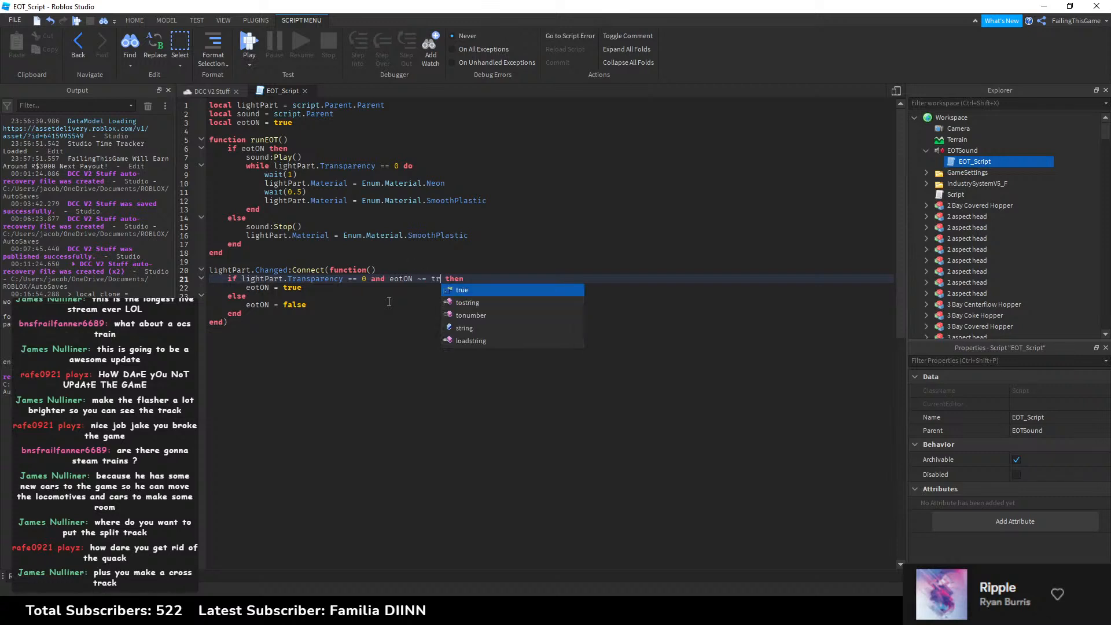
pyautogui.press('BackSpace')
pyautogui.press('BackSpace')
pyautogui.press('BackSpace')
pyautogui.press('BackSpace')
pyautogui.press('BackSpace')
pyautogui.press('BackSpace')
pyautogui.press('BackSpace')
pyautogui.press('BackSpace')
pyautogui.press('BackSpace')
pyautogui.press('BackSpace')
pyautogui.press('BackSpace')
pyautogui.write('not ')
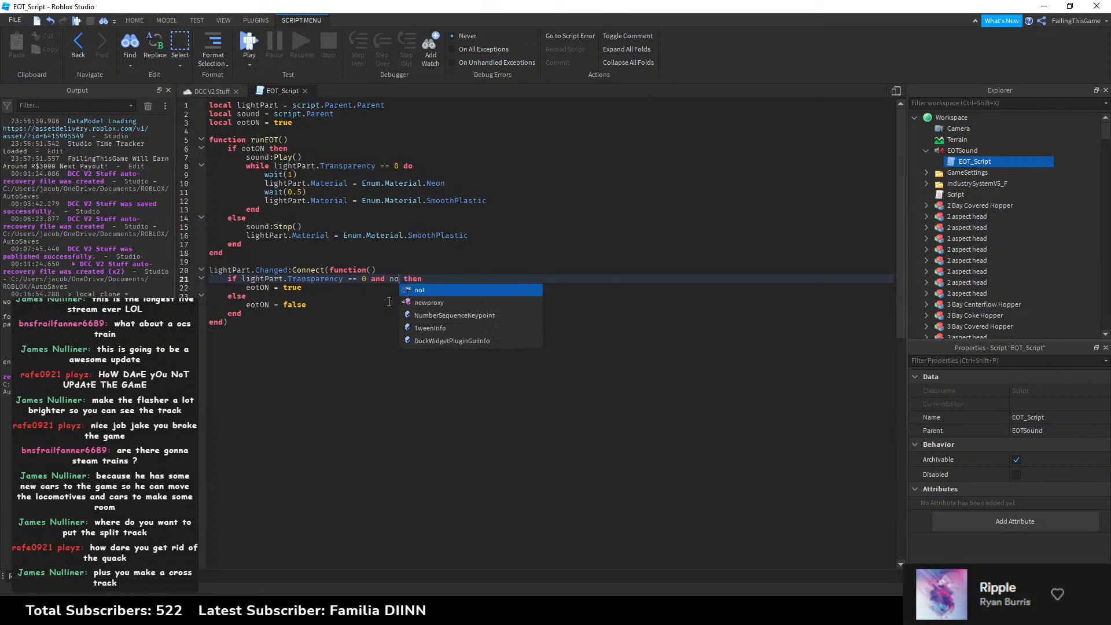
pyautogui.write('eot')
pyautogui.press('Tab')
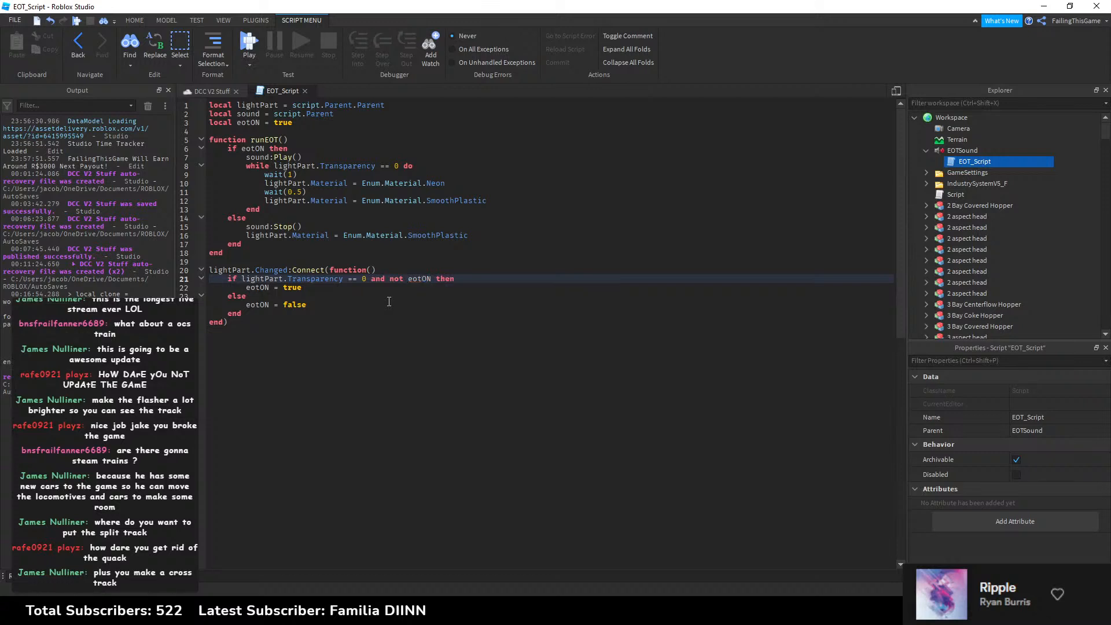
# Step: Add a runEOT() call after both eotON = true and eotON = false in the Changed handler
pyautogui.press('Down')
pyautogui.press('Return')
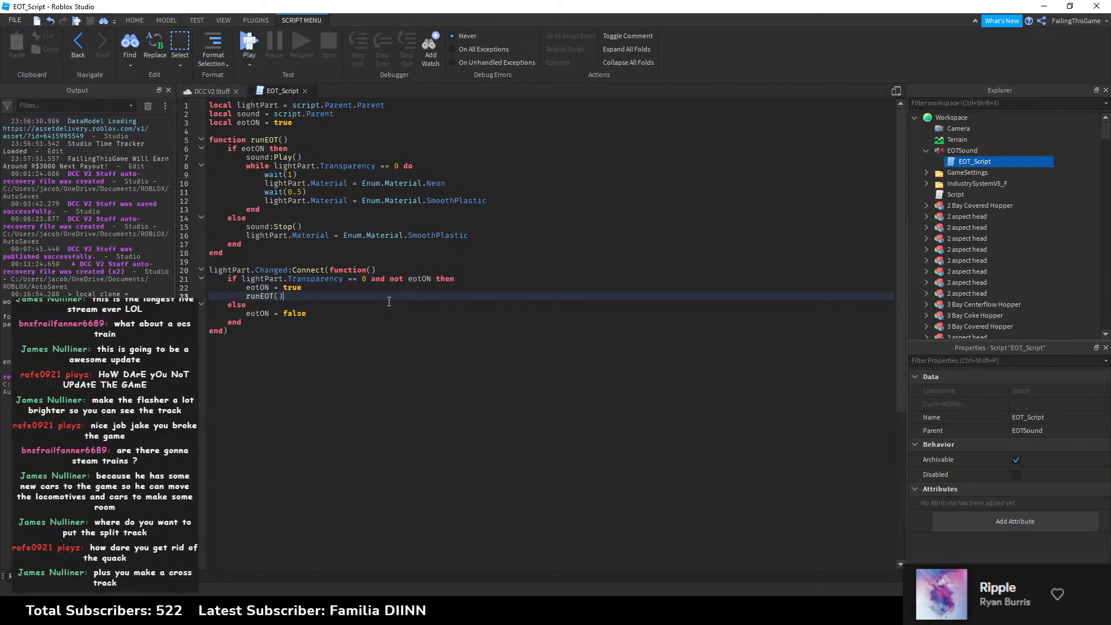
pyautogui.press('Down')
pyautogui.press('Down')
pyautogui.press('Home')
pyautogui.hotkey('ctrl', 'Right')
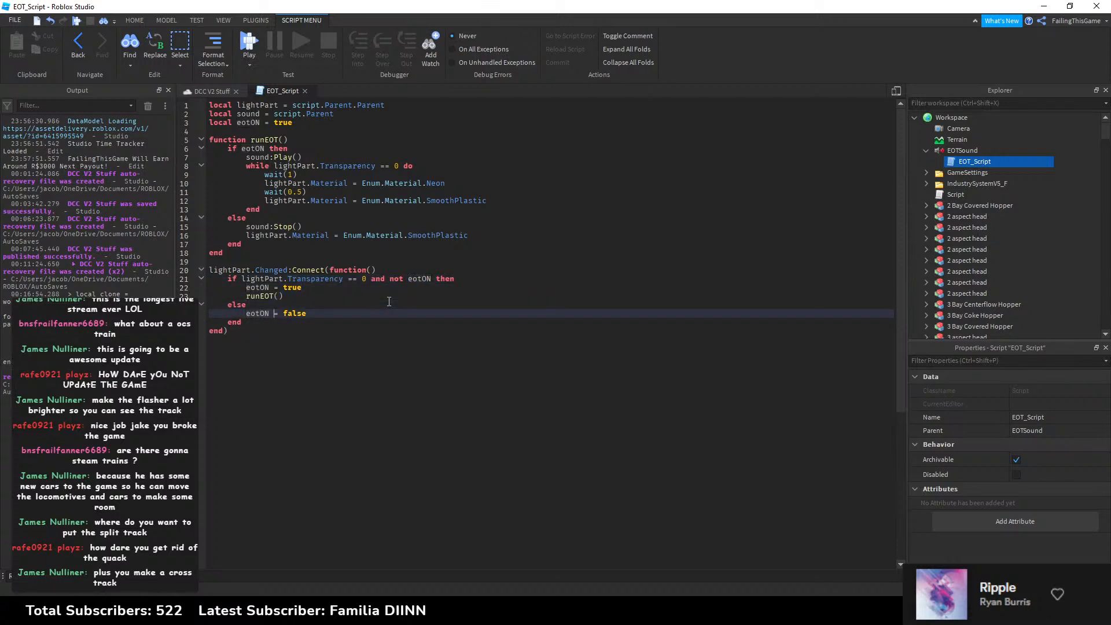
pyautogui.press('End')
pyautogui.press('Return')
pyautogui.write('runEOT()')
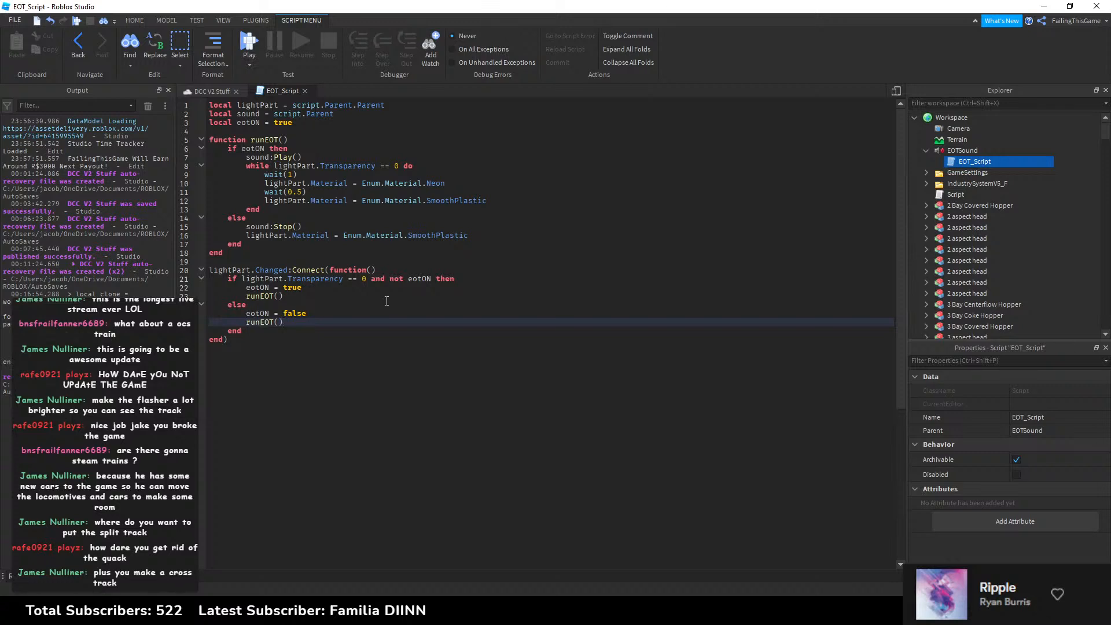
# Step: Turn the handler's else branch into "elseif eotON then" and close EOT_Script
pyautogui.click(275, 305)
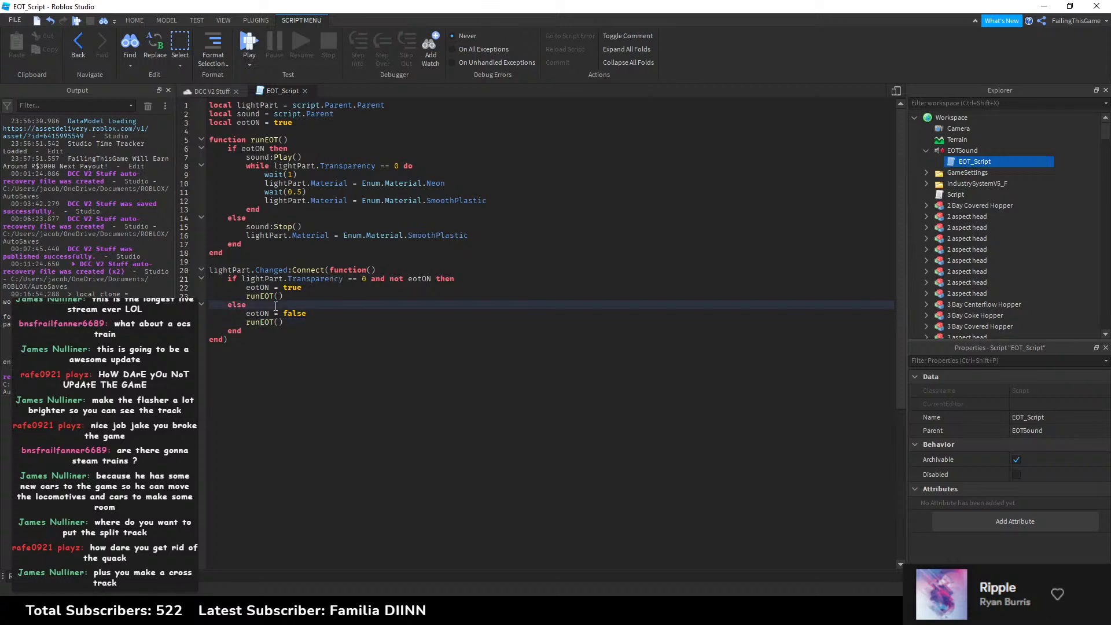
pyautogui.write('if eotON then')
pyautogui.press('Down')
pyautogui.press('Down')
pyautogui.press('Down')
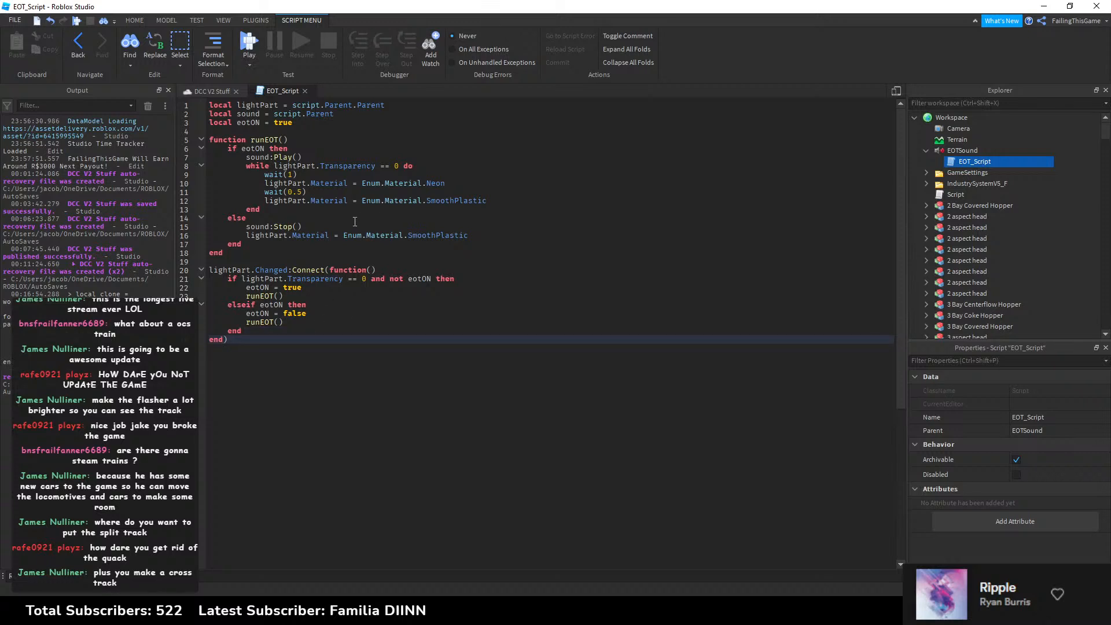
pyautogui.click(332, 248)
pyautogui.hotkey('ctrl', 'a')
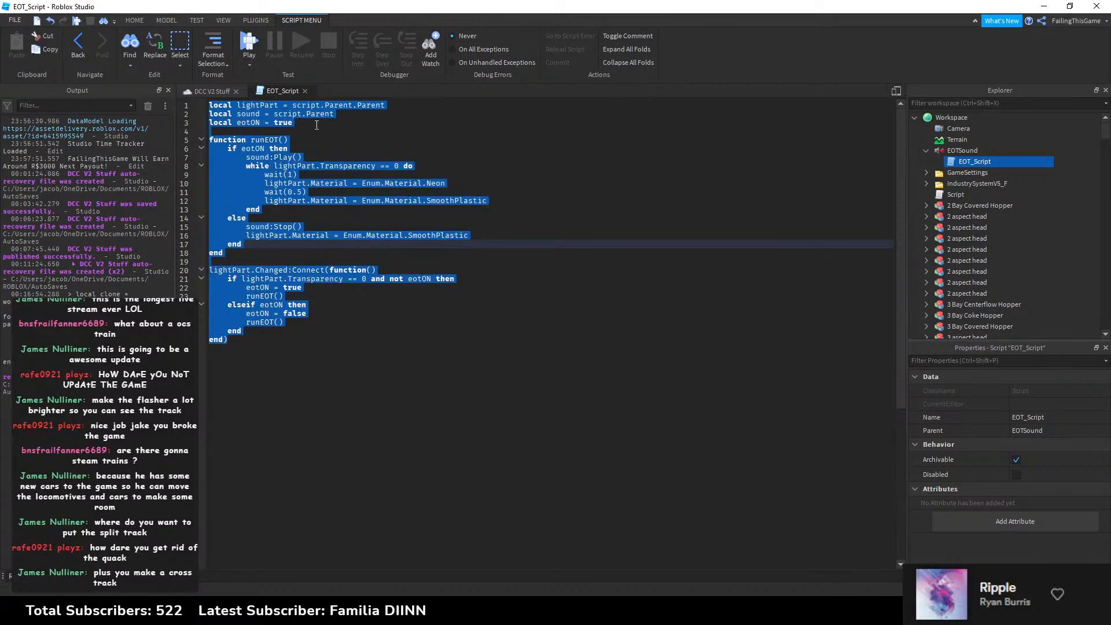
pyautogui.click(304, 91)
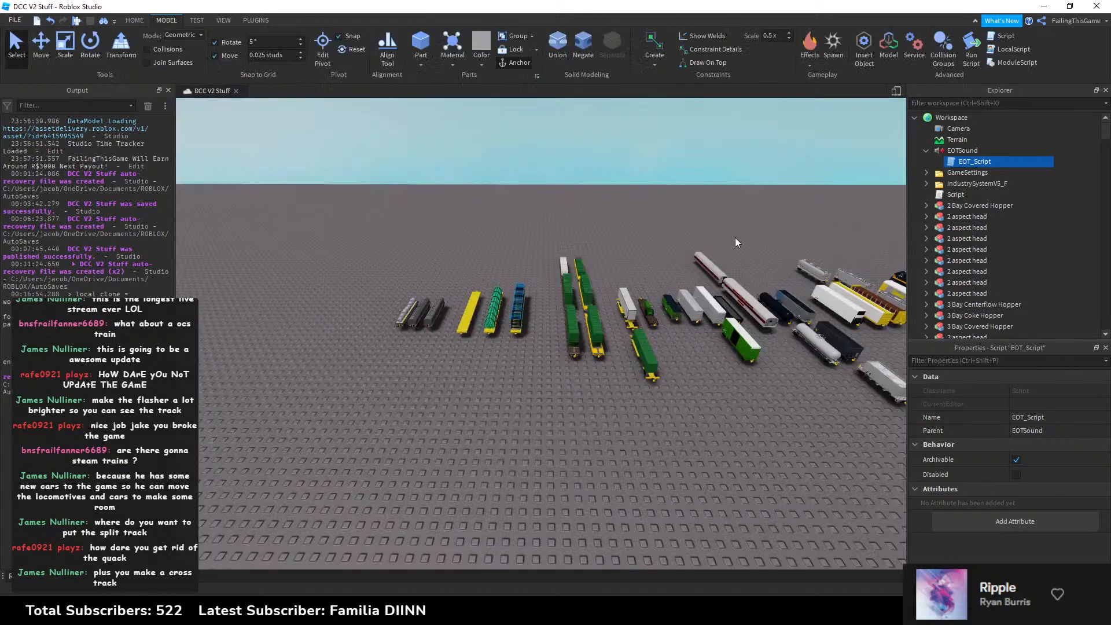
# Step: Copy the replacement code from the Workspace Script and run it as a command to swap in the updated EOTSound clones
pyautogui.doubleClick(954, 194)
pyautogui.hotkey('ctrl', 'a')
pyautogui.hotkey('ctrl', 'c')
pyautogui.click(322, 91)
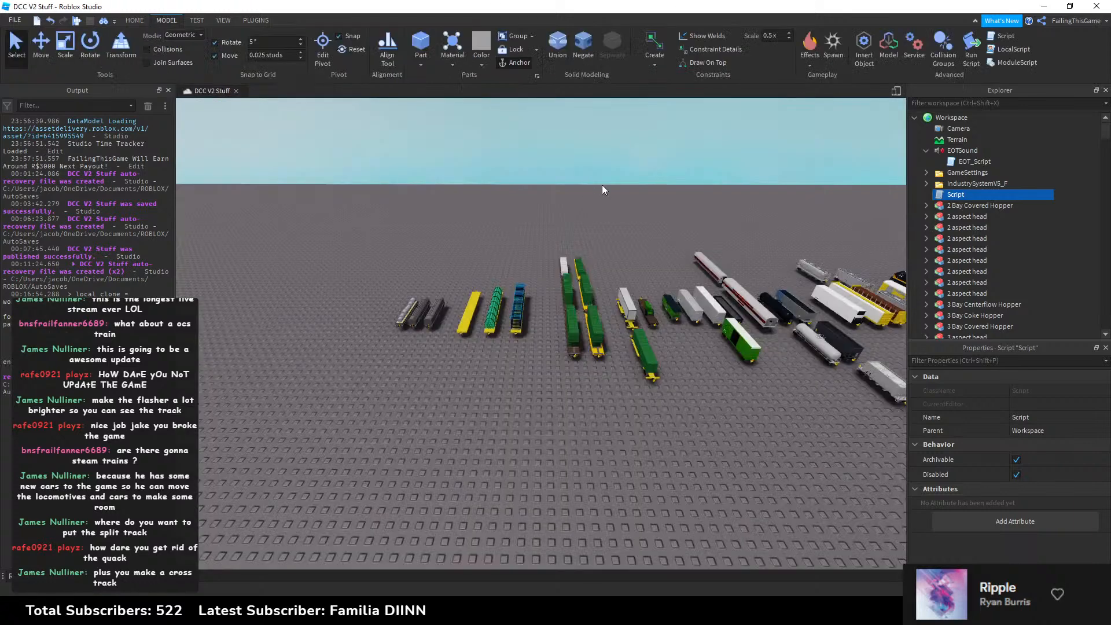
pyautogui.click(485, 575)
pyautogui.hotkey('ctrl', 'v')
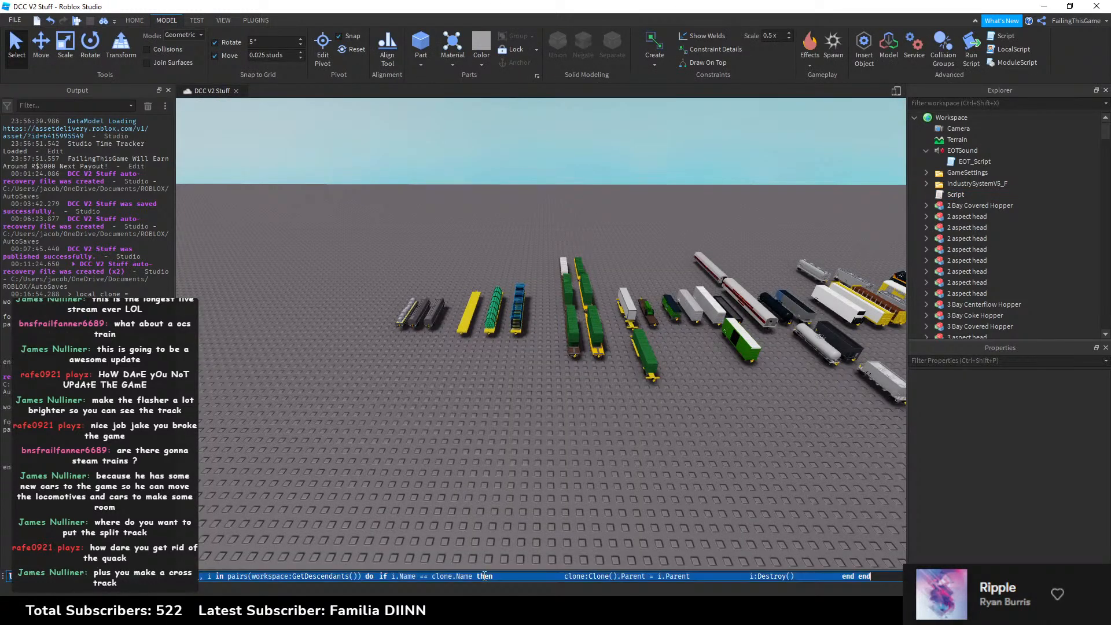
pyautogui.press('Return')
# Step: Copy the updated CoilCar_RoundHood into That Place With No Name in place of the old coil car on the track
pyautogui.scroll(3, 526, 398)
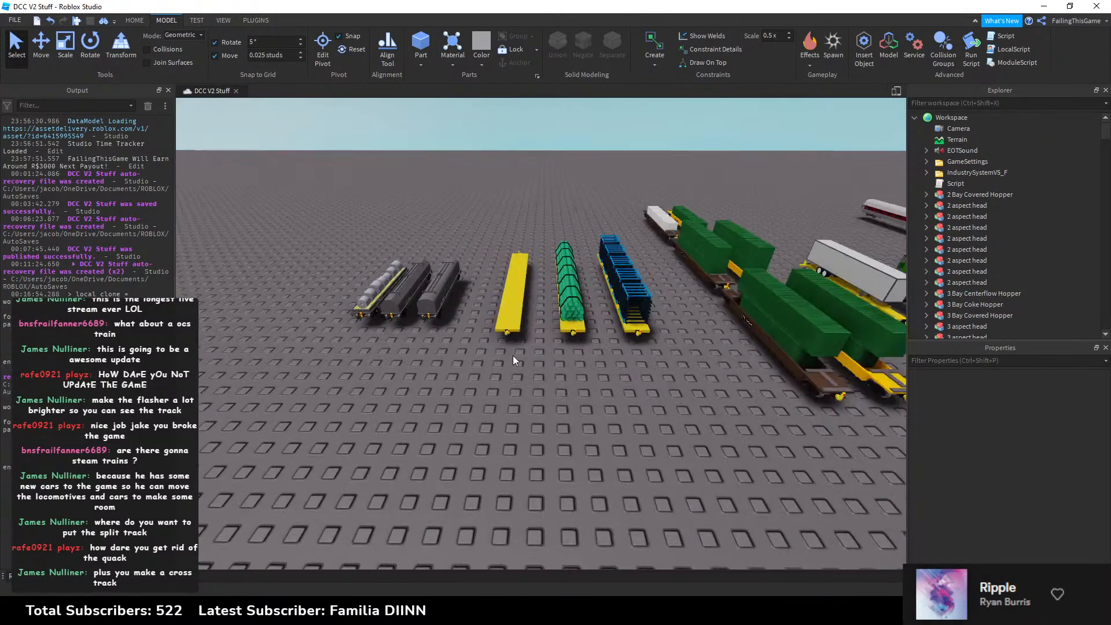
pyautogui.click(451, 301)
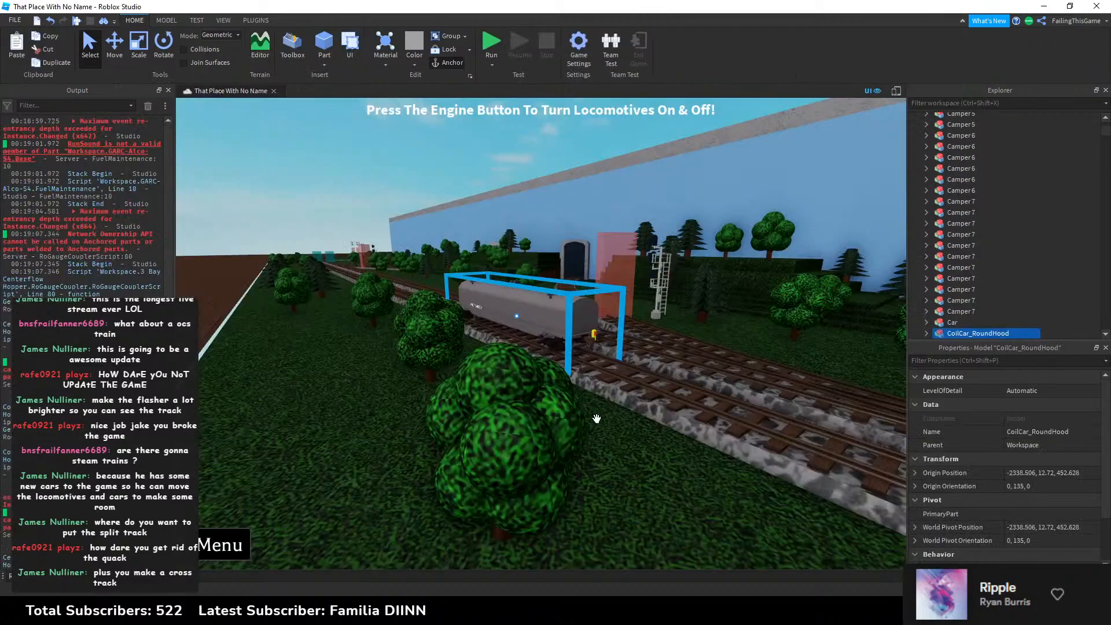
pyautogui.press('Delete')
pyautogui.moveTo(545, 307); pyautogui.dragTo(465, 208, button='right')
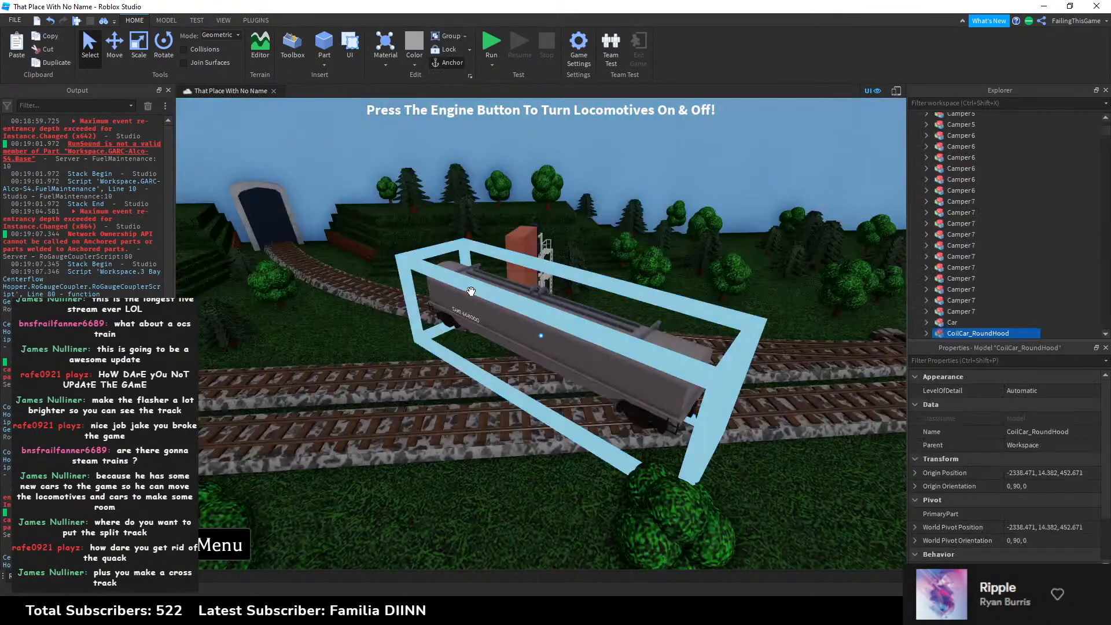
# Step: Move CoilCar_RoundHood onto the track beside the long blue wall, at about -1476.625, 3.744, -370.579
pyautogui.moveTo(471, 293); pyautogui.dragTo(601, 405)
pyautogui.click(115, 44)
pyautogui.moveTo(501, 355); pyautogui.dragTo(478, 359)
pyautogui.scroll(10, 478, 359)
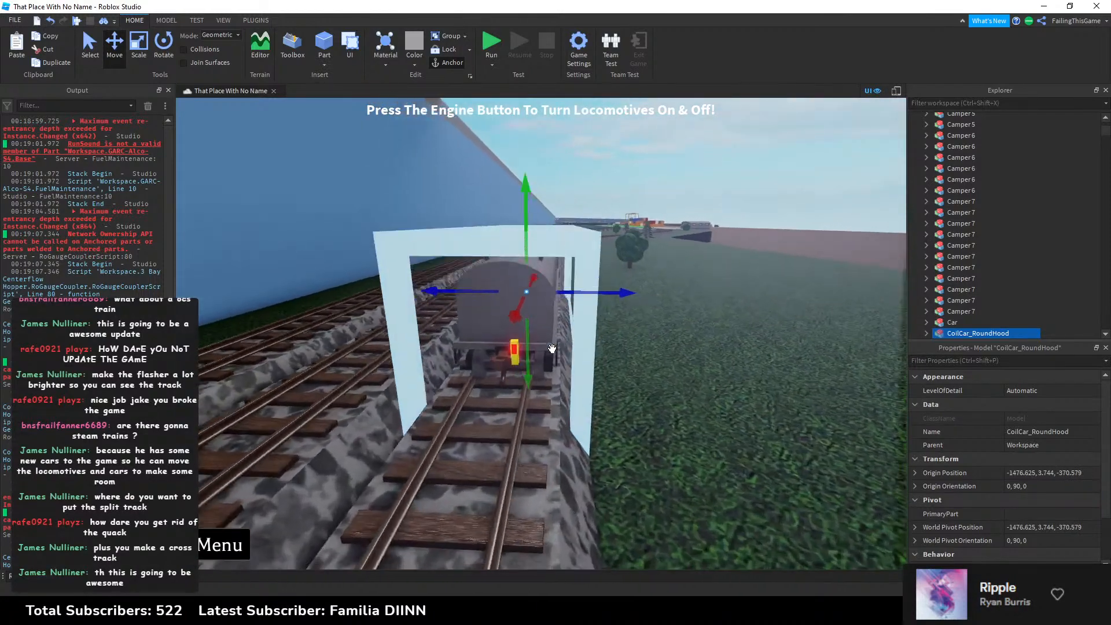
# Step: Shift the coil car 0.1 studs sideways and raise it 0.075 studs to line its wheels up with the rails
pyautogui.scroll(5, 552, 348)
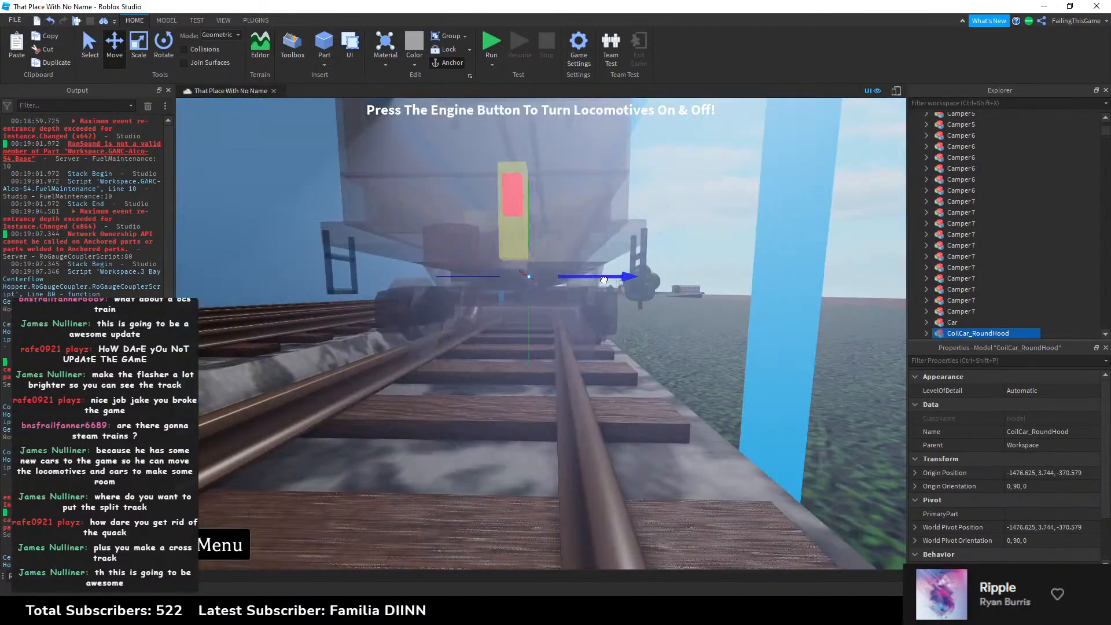
pyautogui.moveTo(596, 280); pyautogui.dragTo(597, 281)
pyautogui.scroll(-3, 526, 359)
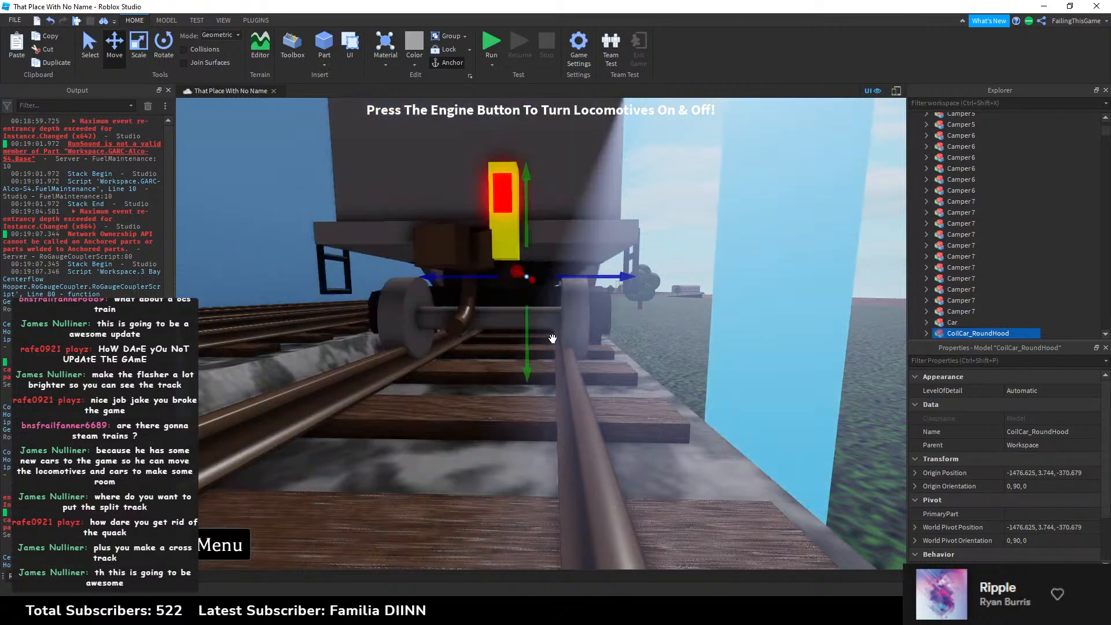
pyautogui.moveTo(526, 358); pyautogui.dragTo(526, 354)
pyautogui.scroll(8, 529, 355)
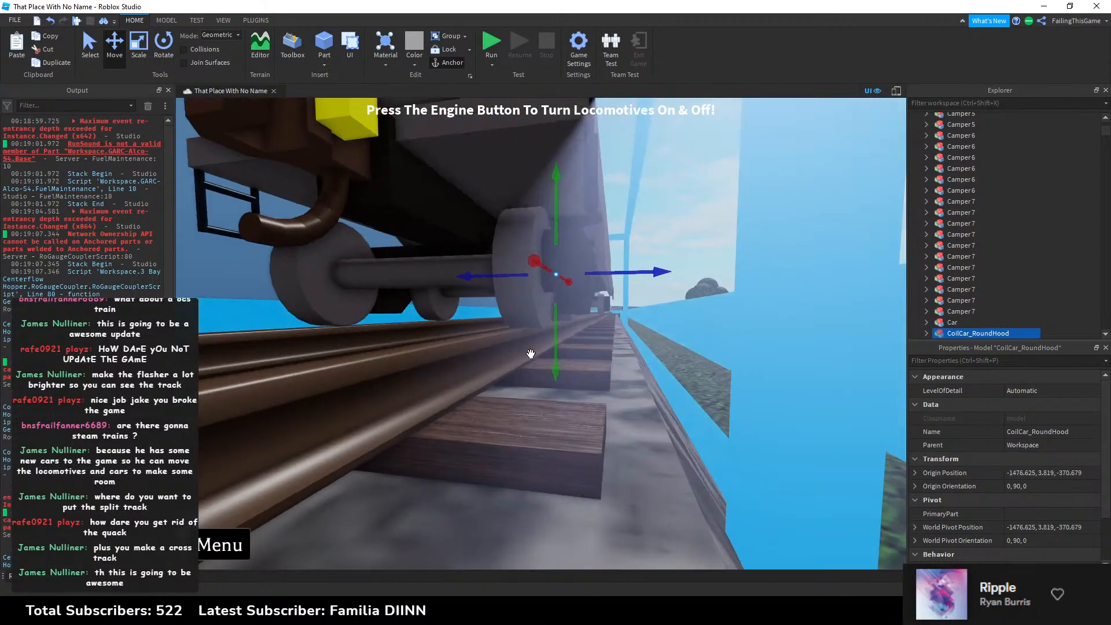
pyautogui.scroll(-10, 531, 353)
pyautogui.click(661, 236)
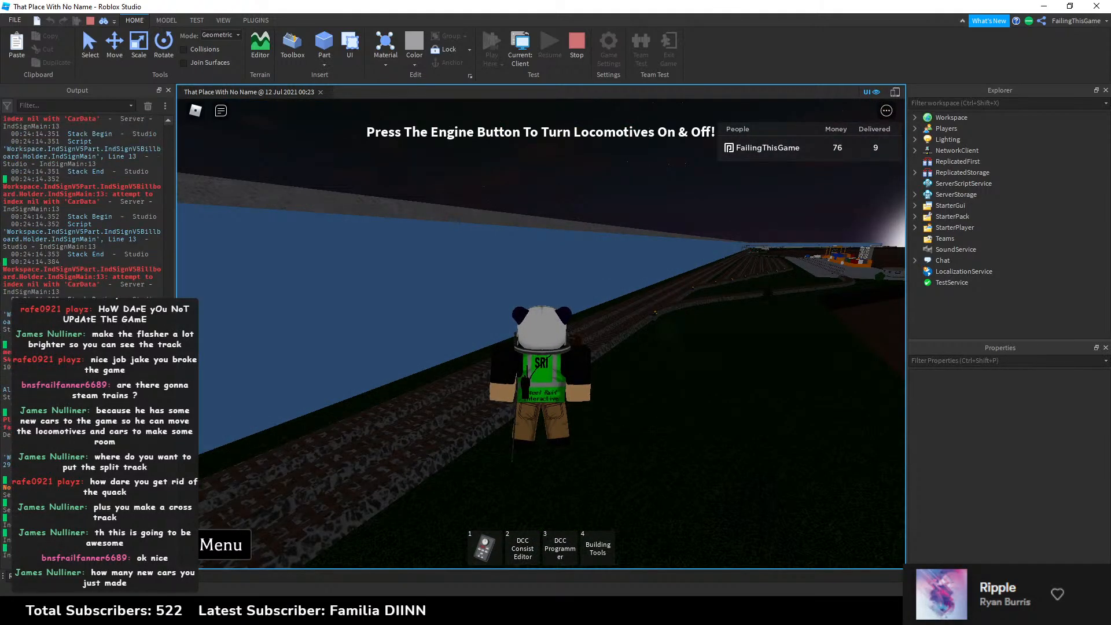
# Step: Check the coil car and its end-of-train light in the running playtest, then stop the test
pyautogui.scroll(15, 164, 141)
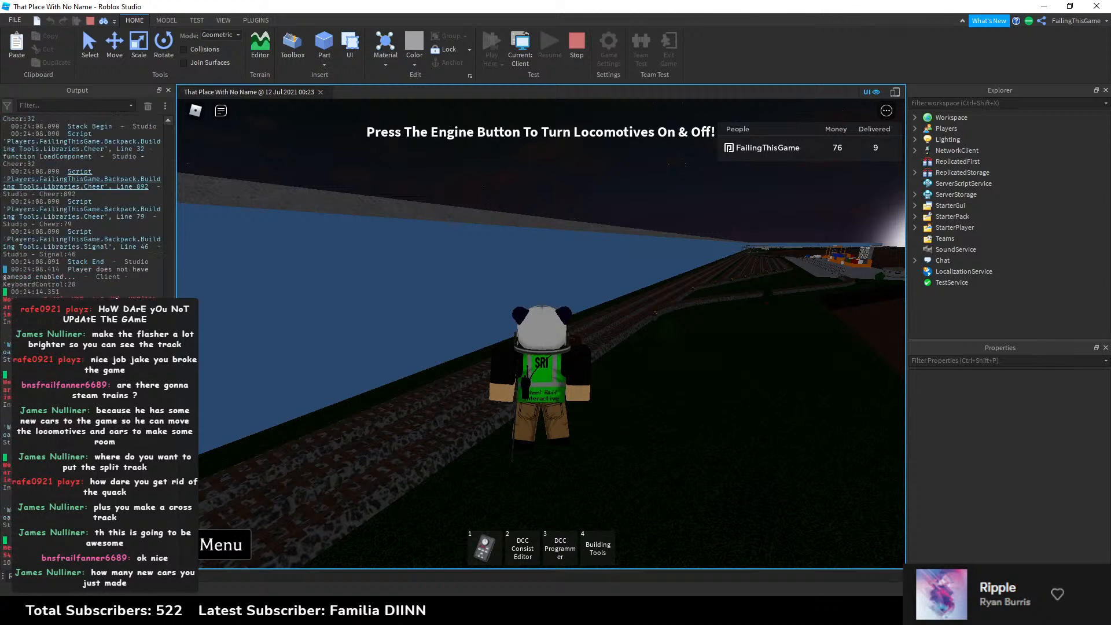
pyautogui.scroll(-15, 164, 141)
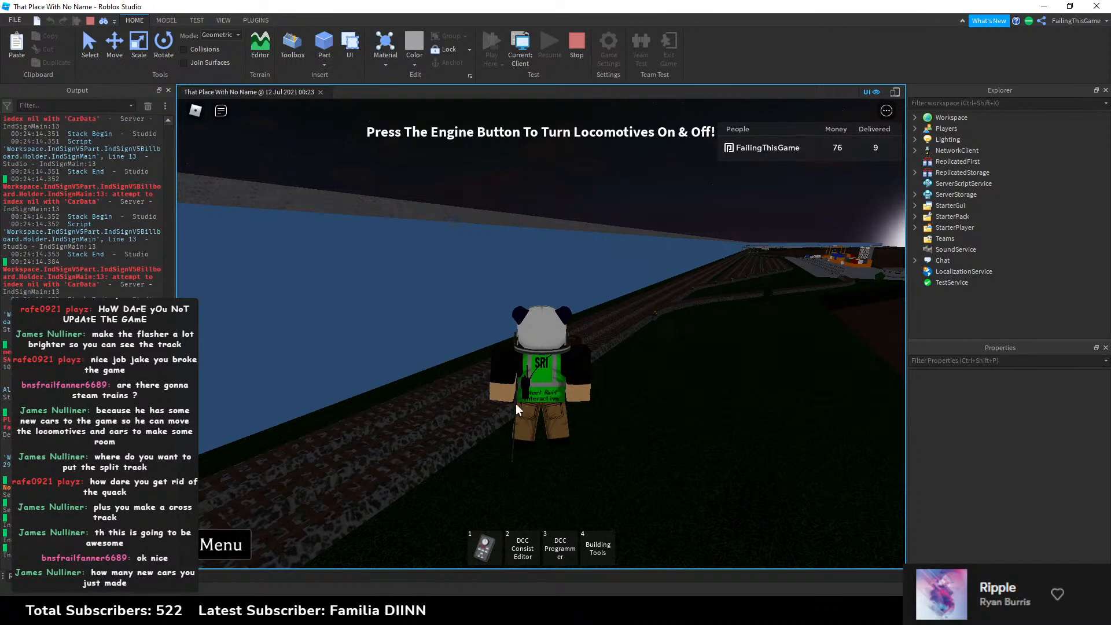
pyautogui.moveTo(516, 404); pyautogui.dragTo(543, 383, button='right')
pyautogui.scroll(6, 583, 318)
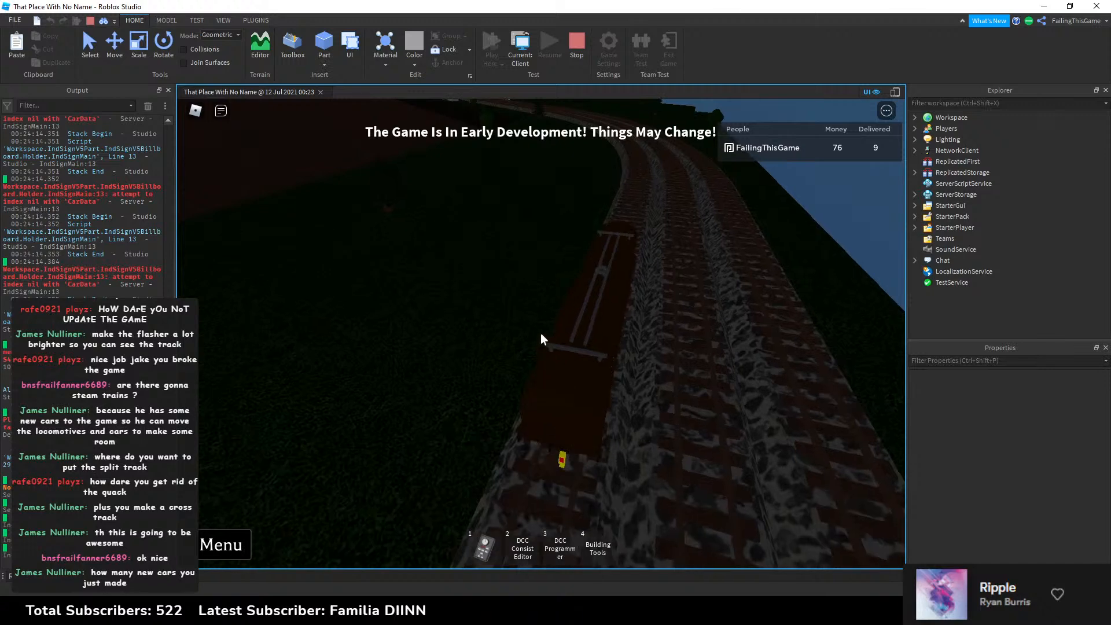
pyautogui.scroll(-5, 540, 332)
pyautogui.moveTo(547, 305); pyautogui.dragTo(546, 304, button='right')
pyautogui.moveTo(593, 354); pyautogui.dragTo(592, 353, button='right')
pyautogui.click(573, 58)
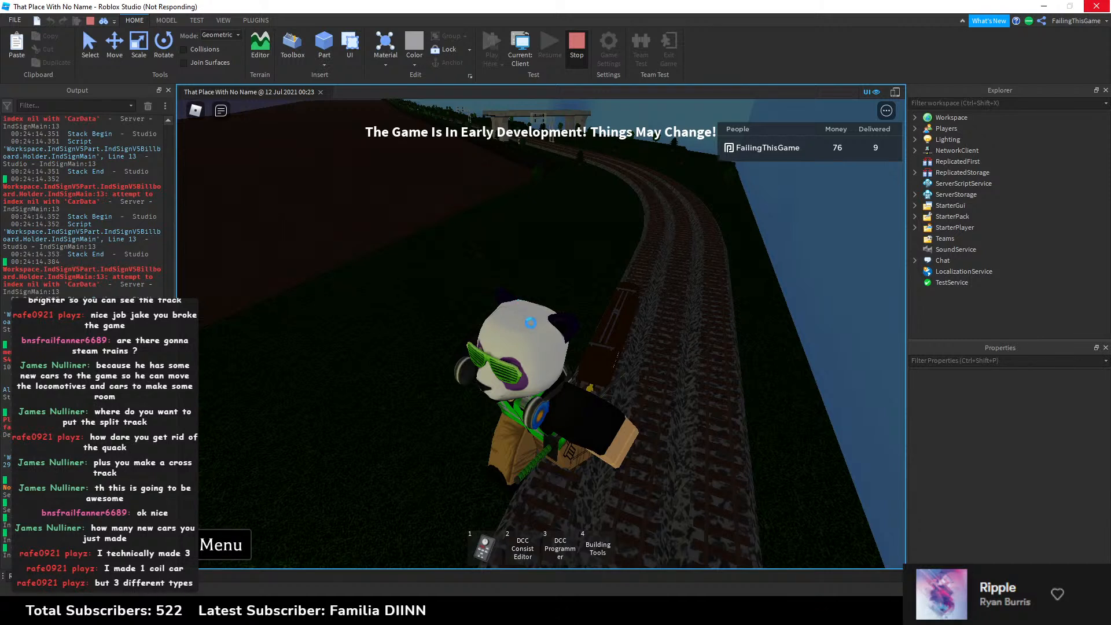
# Step: Delete the five scripts, JakesProgrammerAddon and the IsRollingStock value from the GARC-Alco-S4 locomotive near the steel mill
pyautogui.moveTo(830, 613)
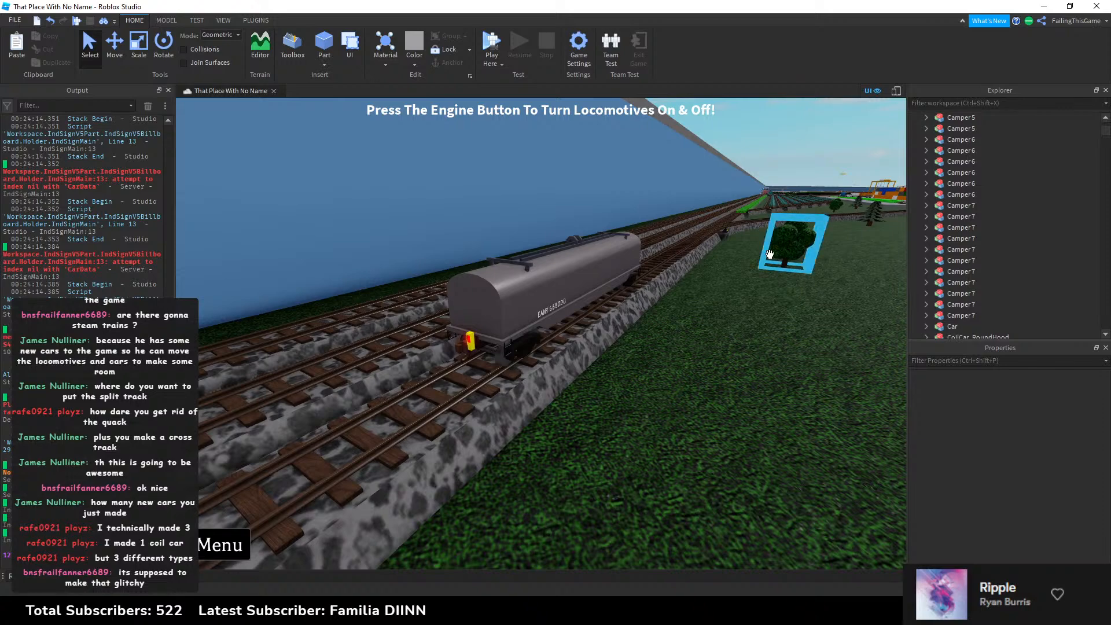
pyautogui.moveTo(718, 253); pyautogui.dragTo(533, 202, button='right')
pyautogui.press('e')
pyautogui.scroll(15, 537, 267)
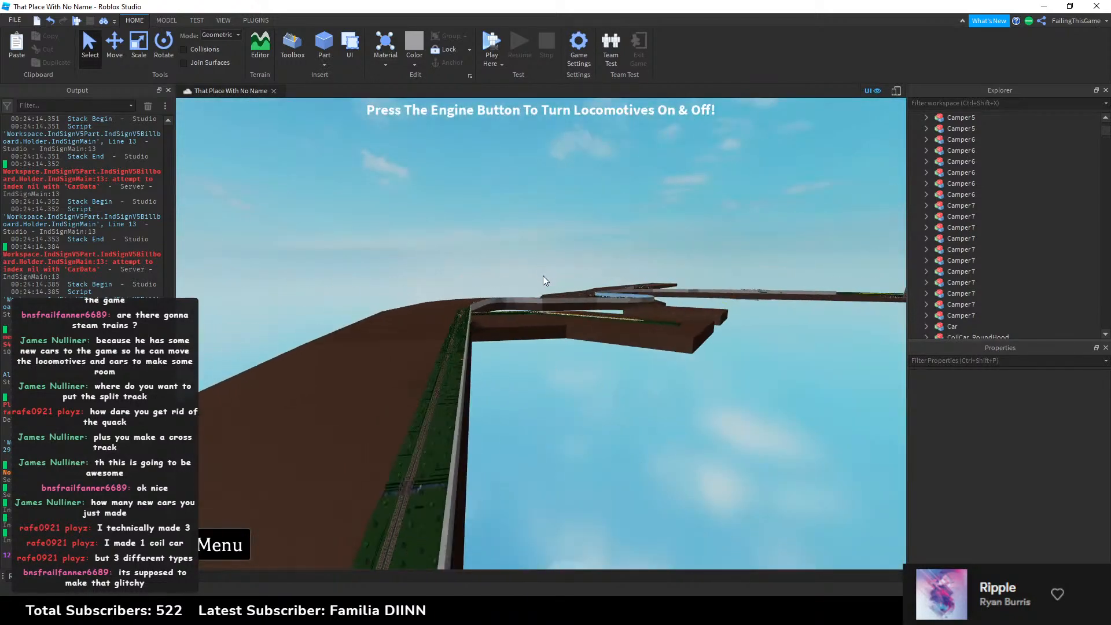
pyautogui.scroll(15, 620, 298)
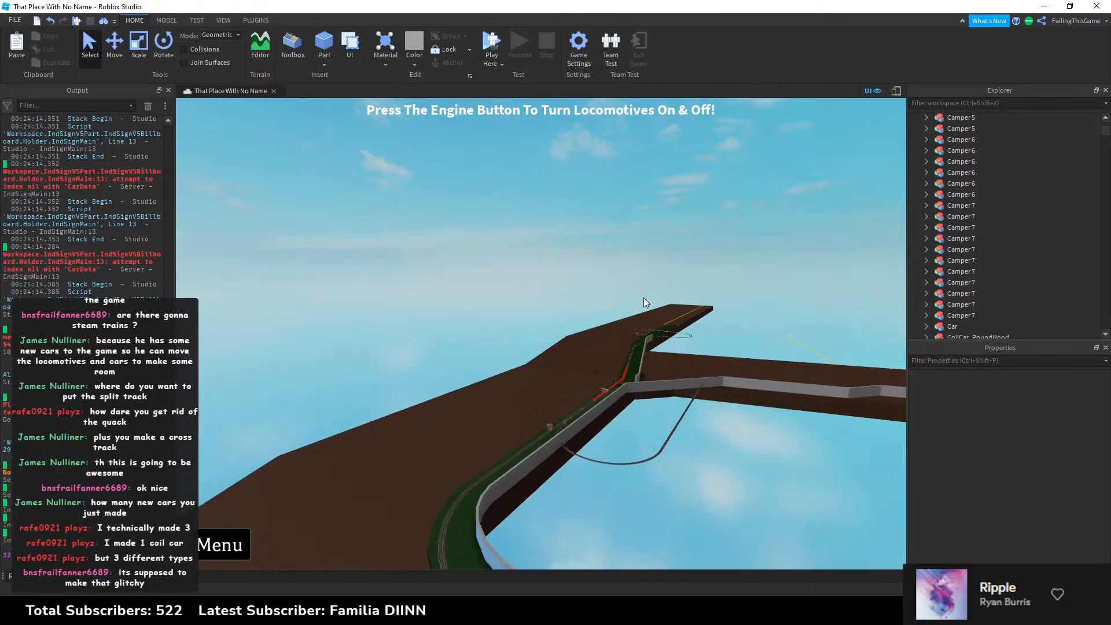
pyautogui.scroll(15, 638, 293)
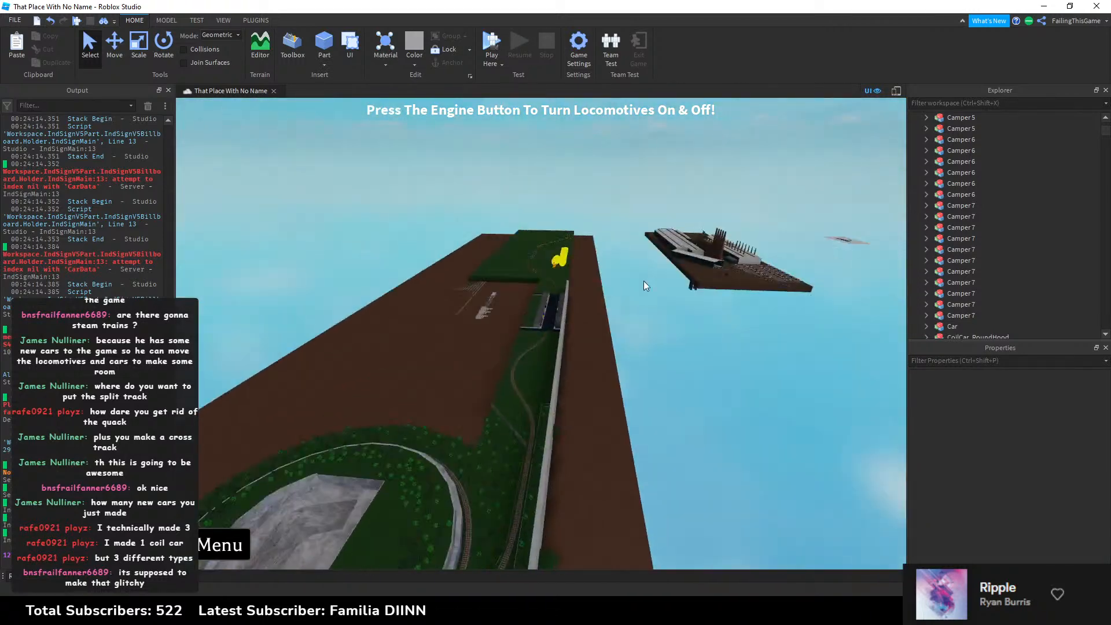
pyautogui.click(700, 422)
pyautogui.click(700, 422)
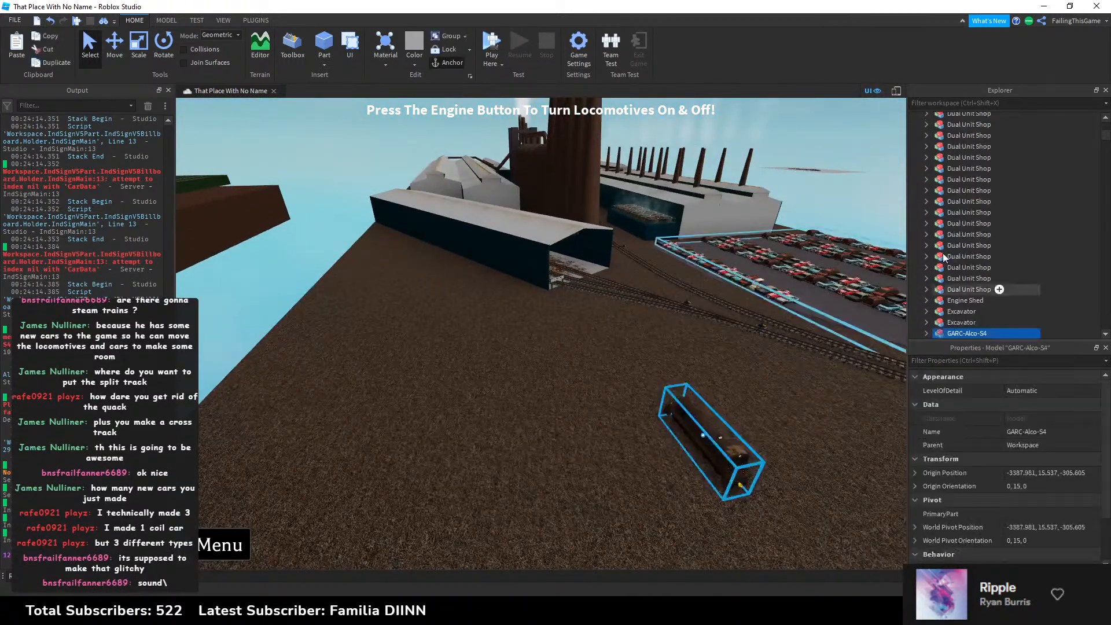
pyautogui.click(960, 188)
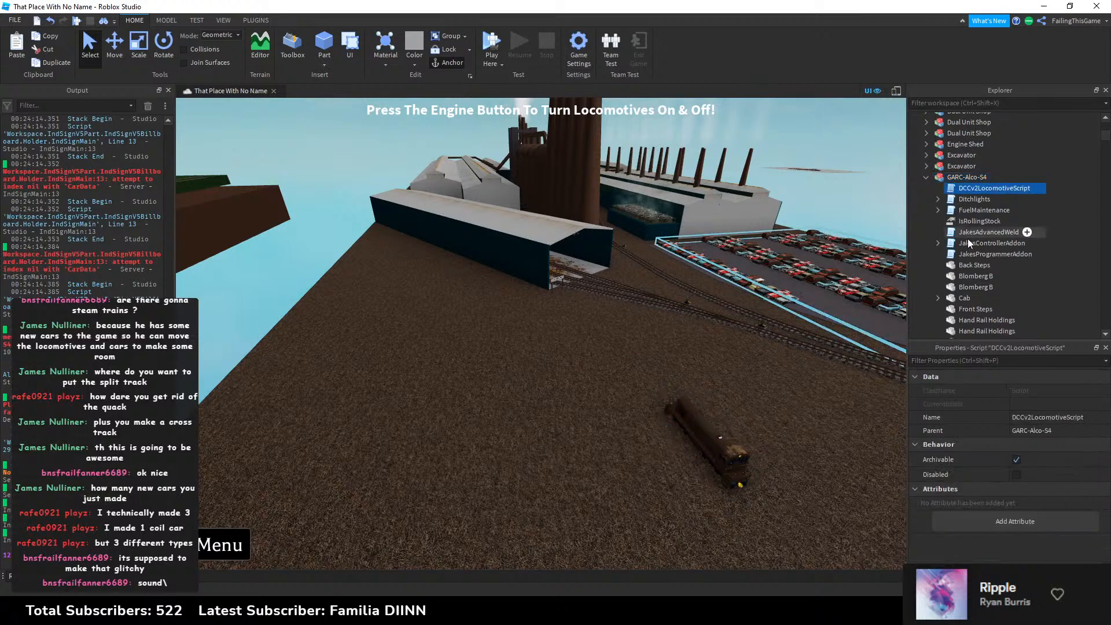
pyautogui.keyDown('shift'); pyautogui.click(969, 255); pyautogui.keyUp('shift')
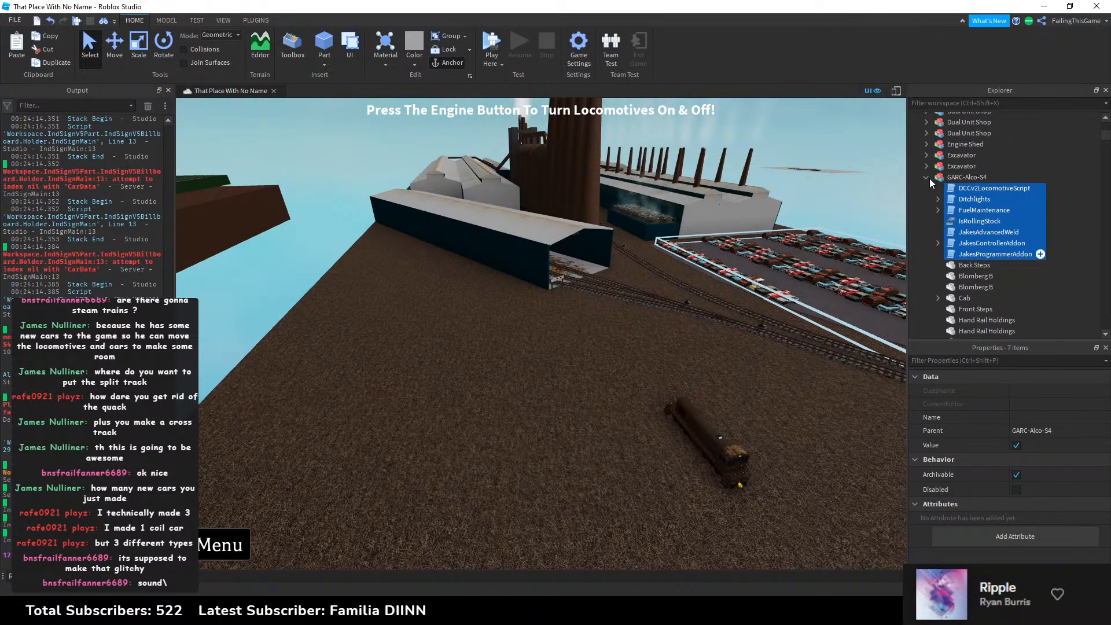
pyautogui.press('Delete')
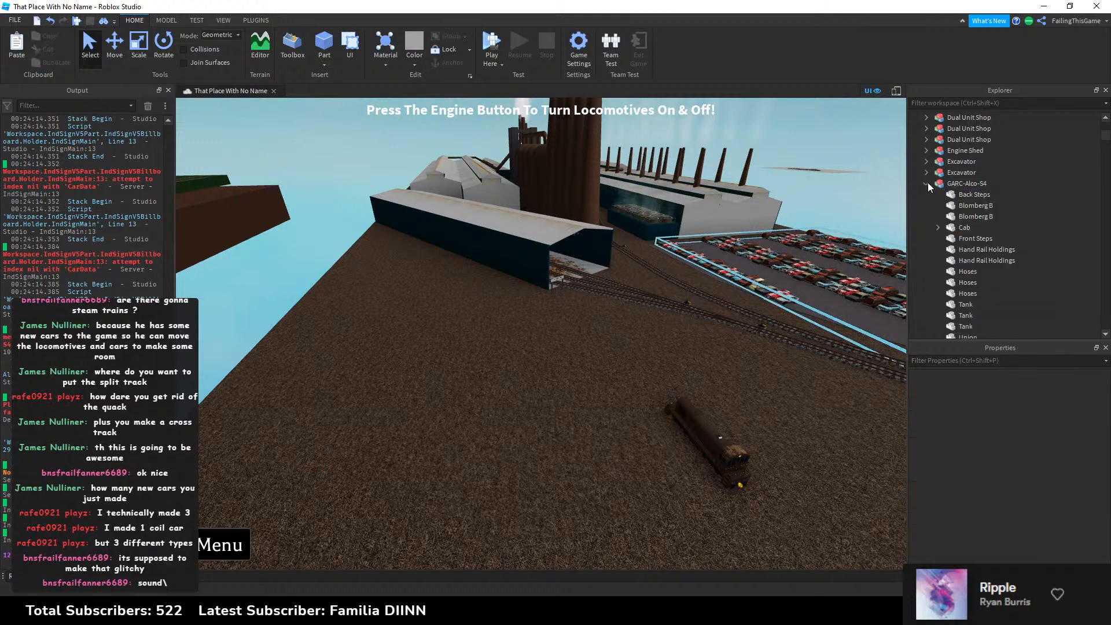
# Step: Delete all sounds from BellSound to RunSound plus BV and BodyForce from the GARC-Alco-S4's Base part
pyautogui.scroll(-10, 950, 203)
pyautogui.scroll(2, 950, 201)
pyautogui.scroll(5, 950, 202)
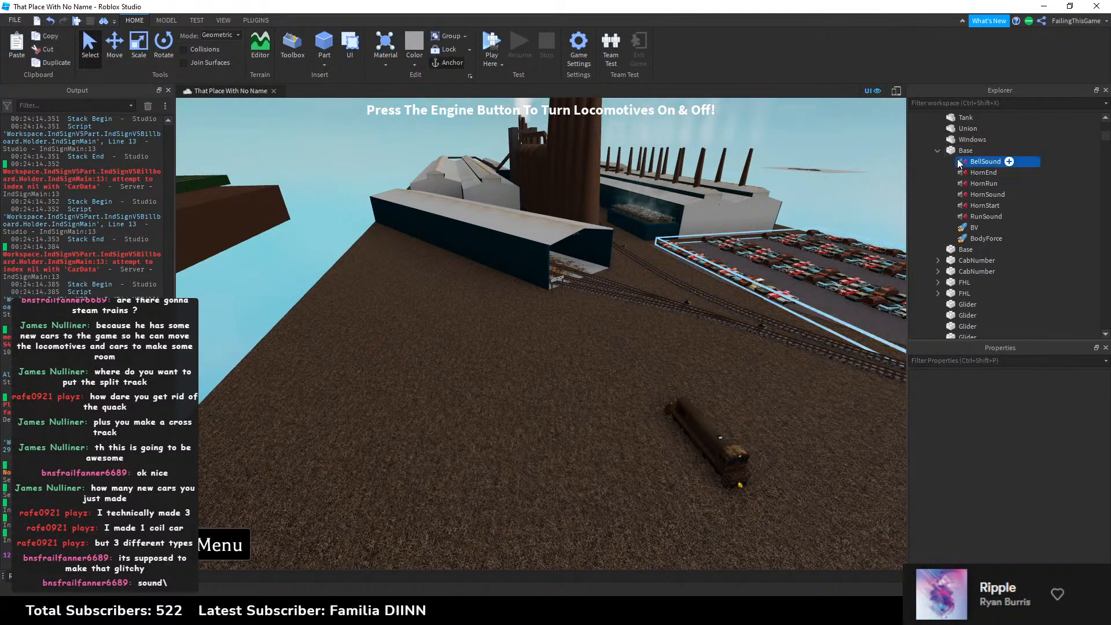
pyautogui.click(961, 161)
pyautogui.keyDown('shift'); pyautogui.click(978, 217); pyautogui.keyUp('shift')
pyautogui.keyDown('shift'); pyautogui.click(977, 237); pyautogui.keyUp('shift')
pyautogui.press('Delete')
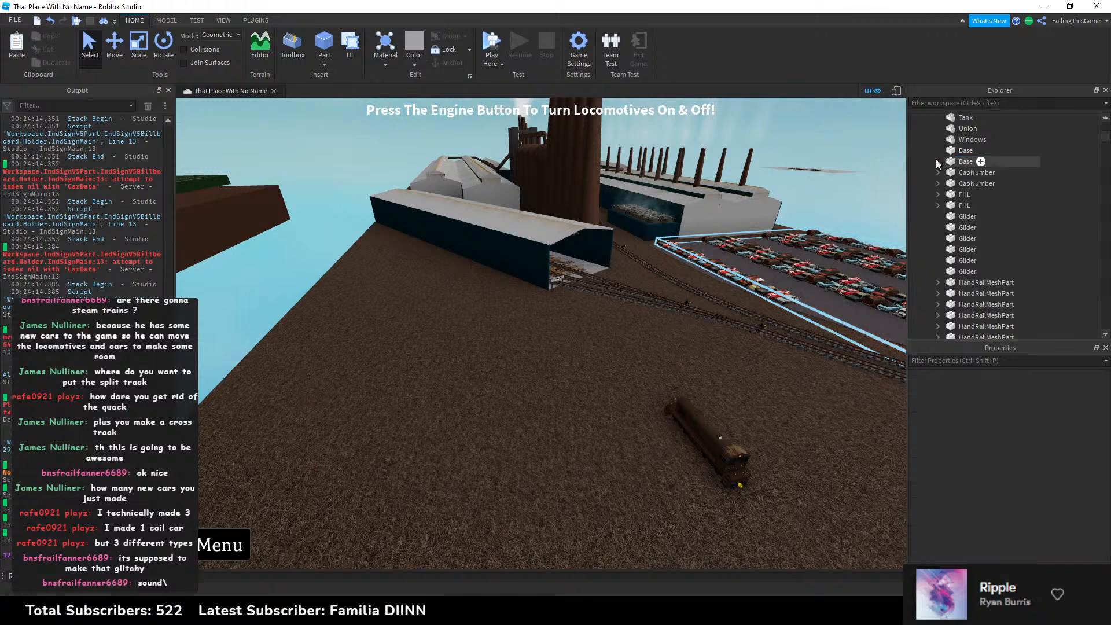
# Step: Delete the DCCFunctions and DCCProperties folders from the GARC-Alco-S4 model
pyautogui.scroll(-8, 940, 197)
pyautogui.scroll(3, 940, 198)
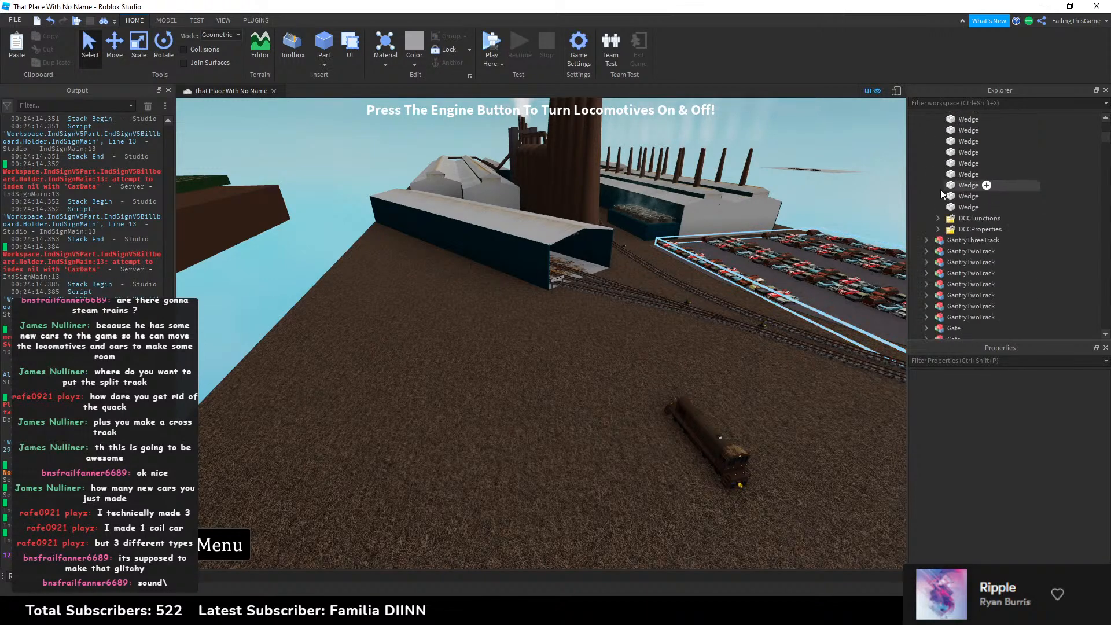
pyautogui.click(960, 220)
pyautogui.keyDown('shift'); pyautogui.click(957, 227); pyautogui.keyUp('shift')
pyautogui.press('Delete')
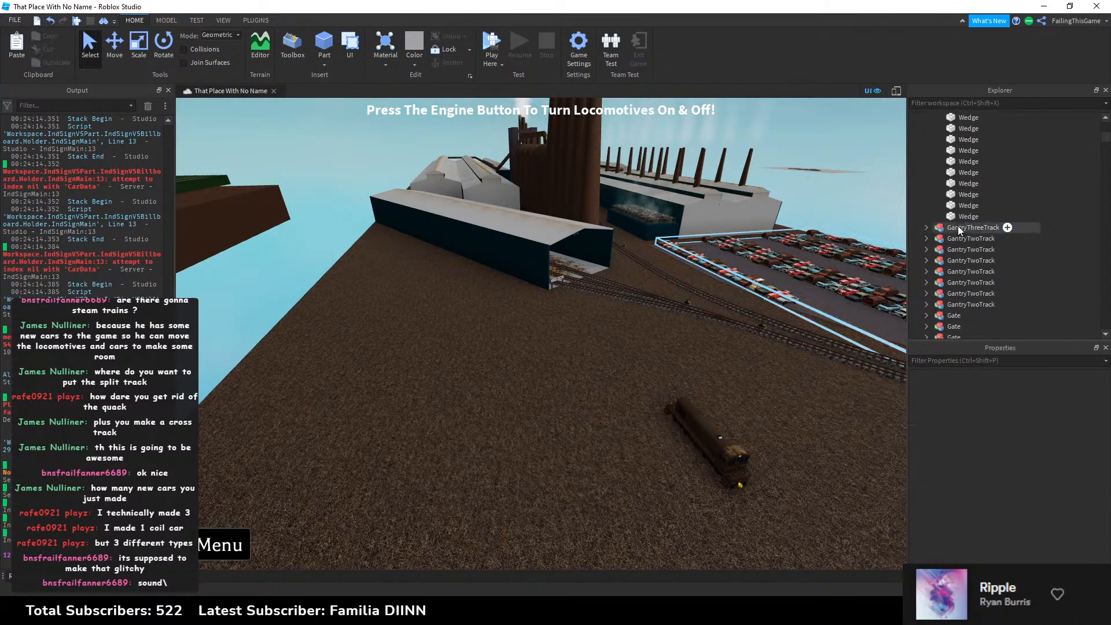
# Step: Return to the CoilCar_RoundHood on the track beside the blue wall and examine its placement
pyautogui.moveTo(752, 129); pyautogui.dragTo(715, 137, button='right')
pyautogui.press('w')
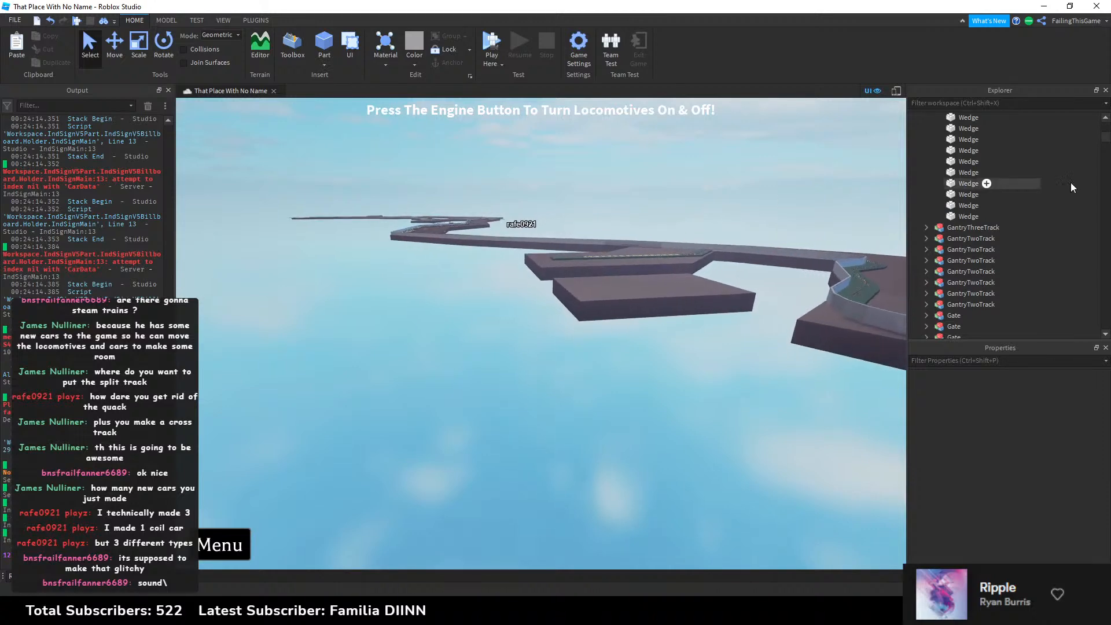
pyautogui.scroll(-10, 1071, 182)
pyautogui.scroll(5, 1077, 171)
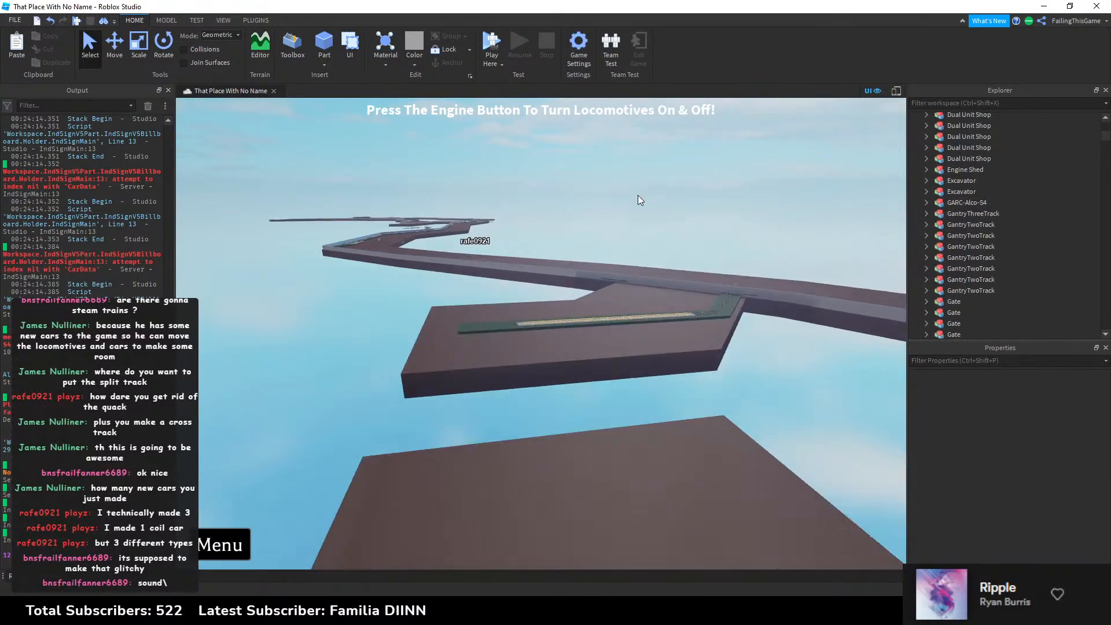
pyautogui.moveTo(583, 194); pyautogui.dragTo(746, 247, button='right')
pyautogui.scroll(10, 694, 252)
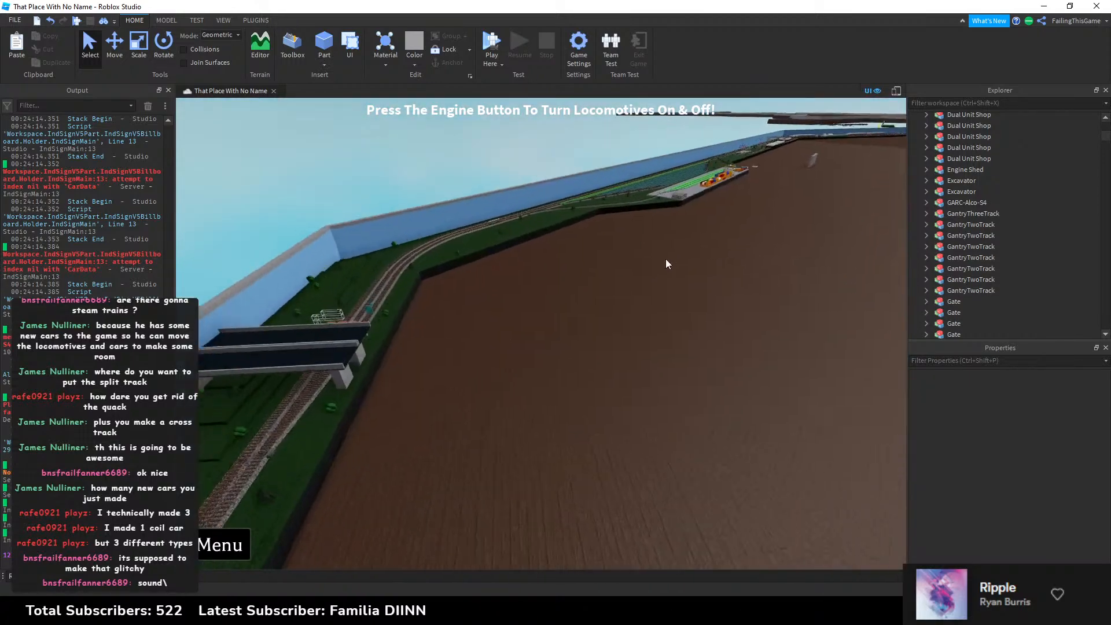
pyautogui.scroll(-3, 576, 231)
pyautogui.moveTo(596, 306); pyautogui.dragTo(595, 320, button='right')
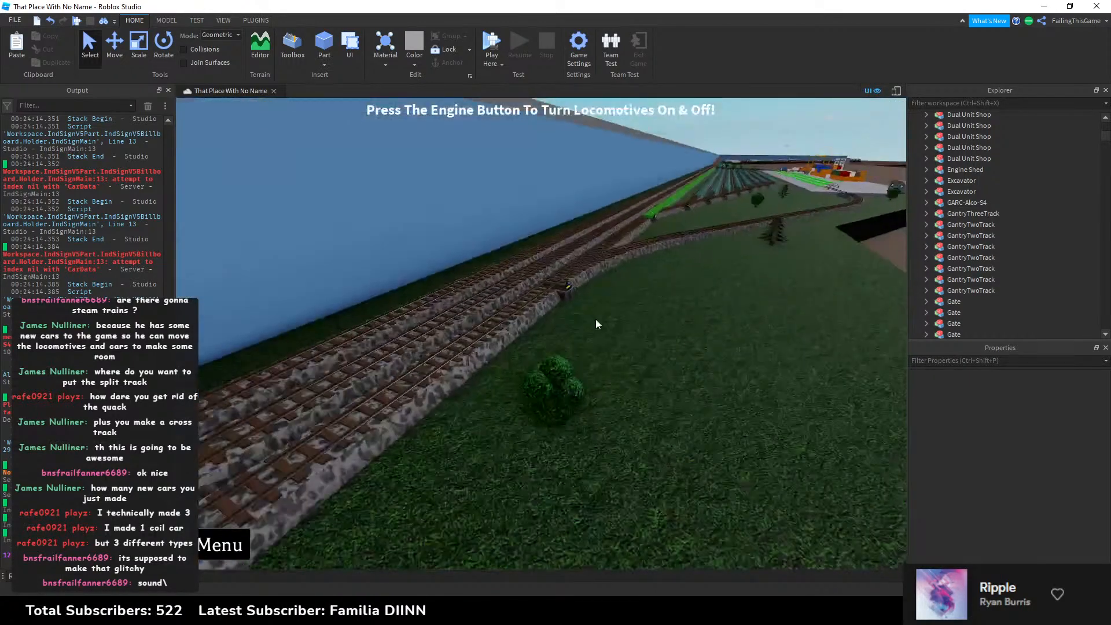
pyautogui.scroll(-5, 560, 346)
pyautogui.click(508, 346)
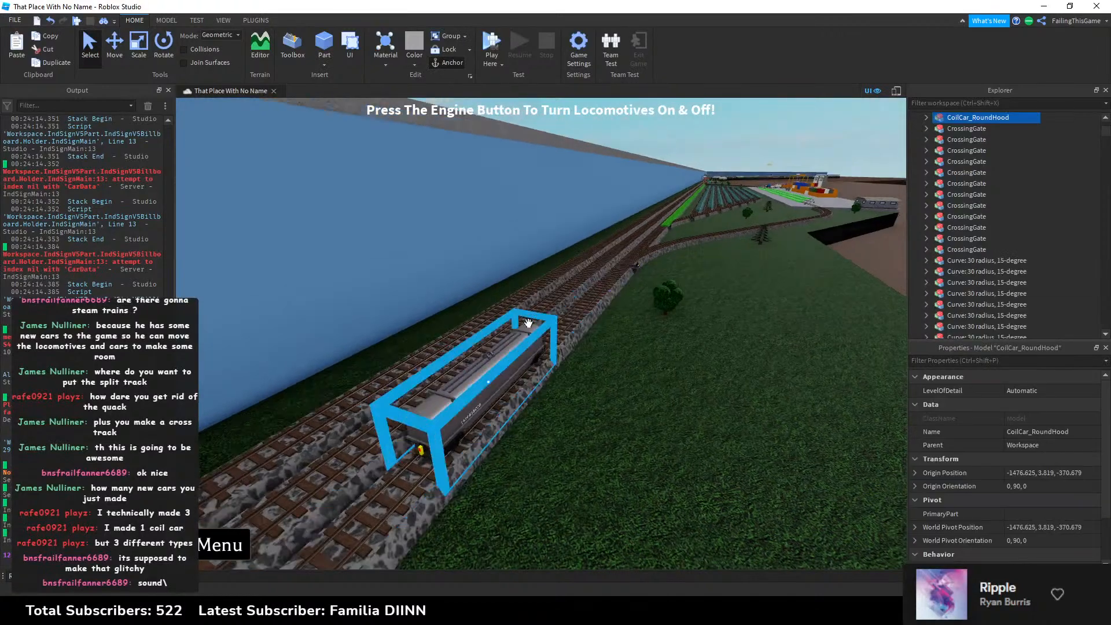
pyautogui.scroll(-5, 640, 158)
pyautogui.click(640, 160)
pyautogui.scroll(5, 635, 169)
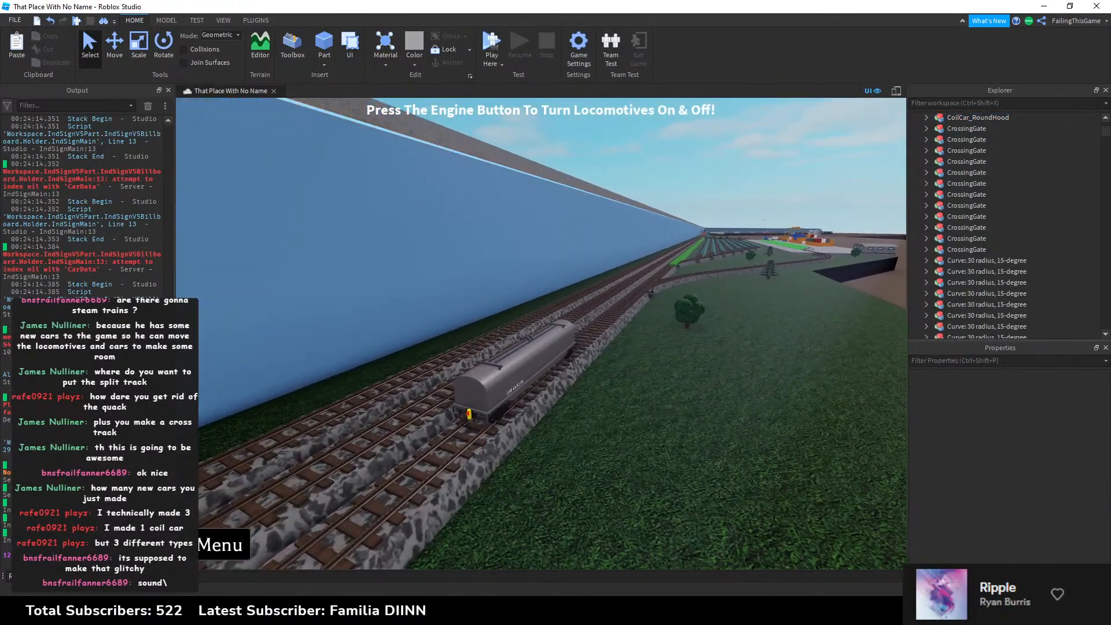
# Step: Inspect the IndSignMain script line behind the CarData error and the earlier logged errors, then close the script
pyautogui.click(129, 263)
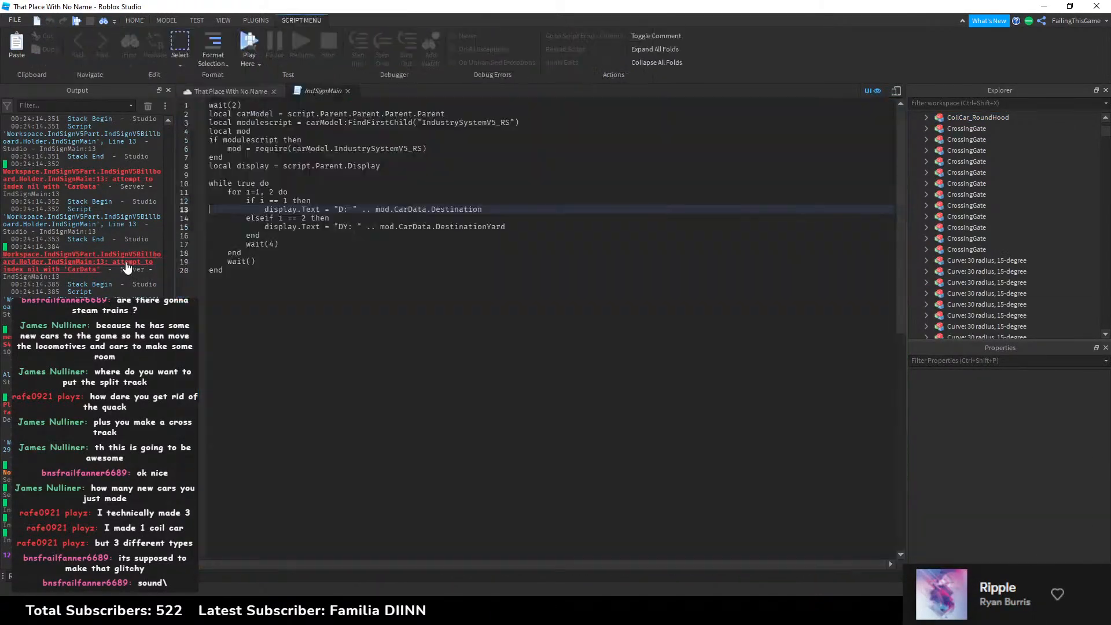
pyautogui.click(348, 92)
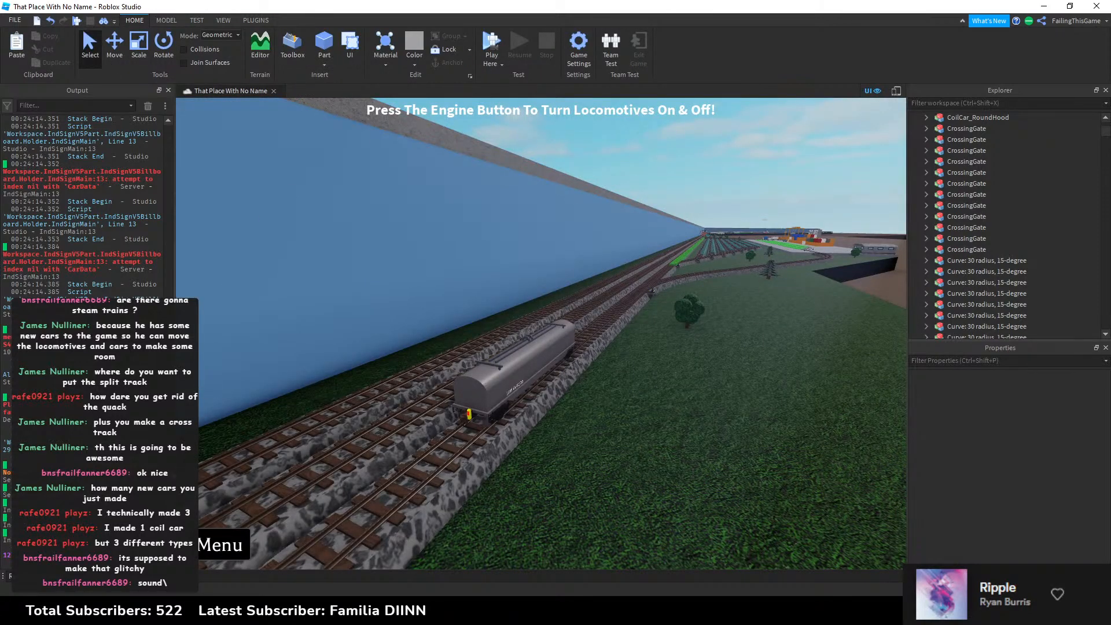
pyautogui.scroll(10, 84, 202)
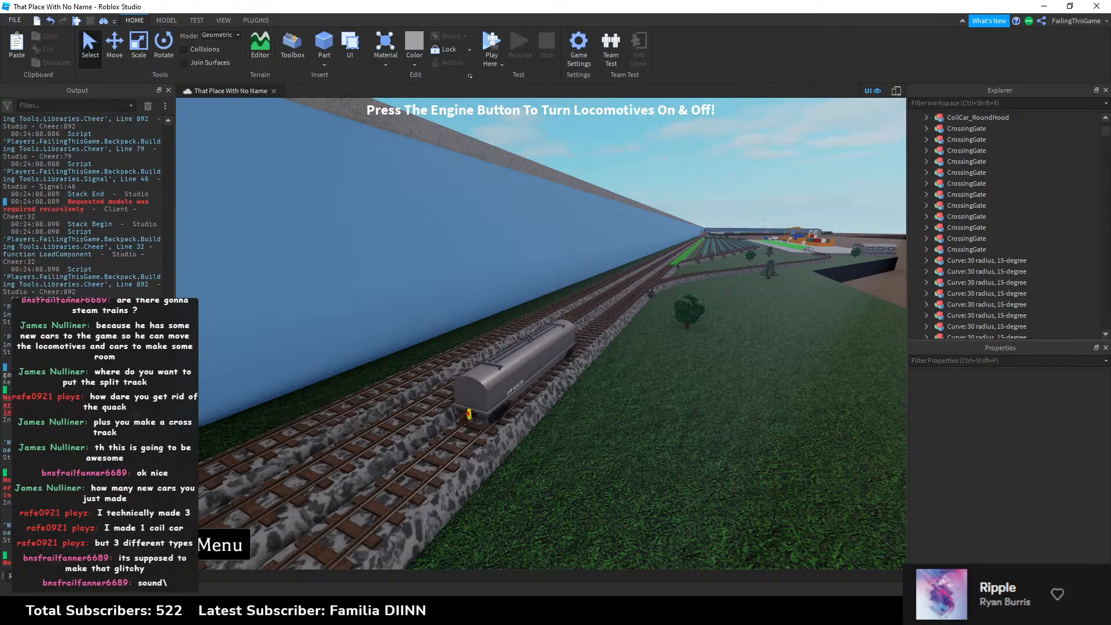
pyautogui.click(164, 140)
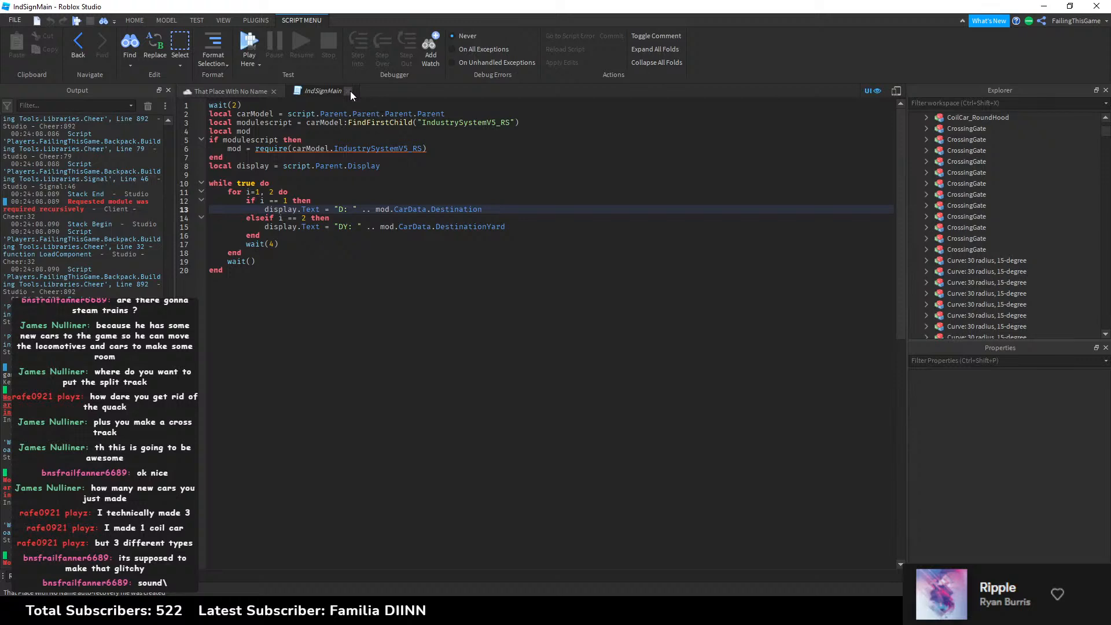
pyautogui.click(349, 92)
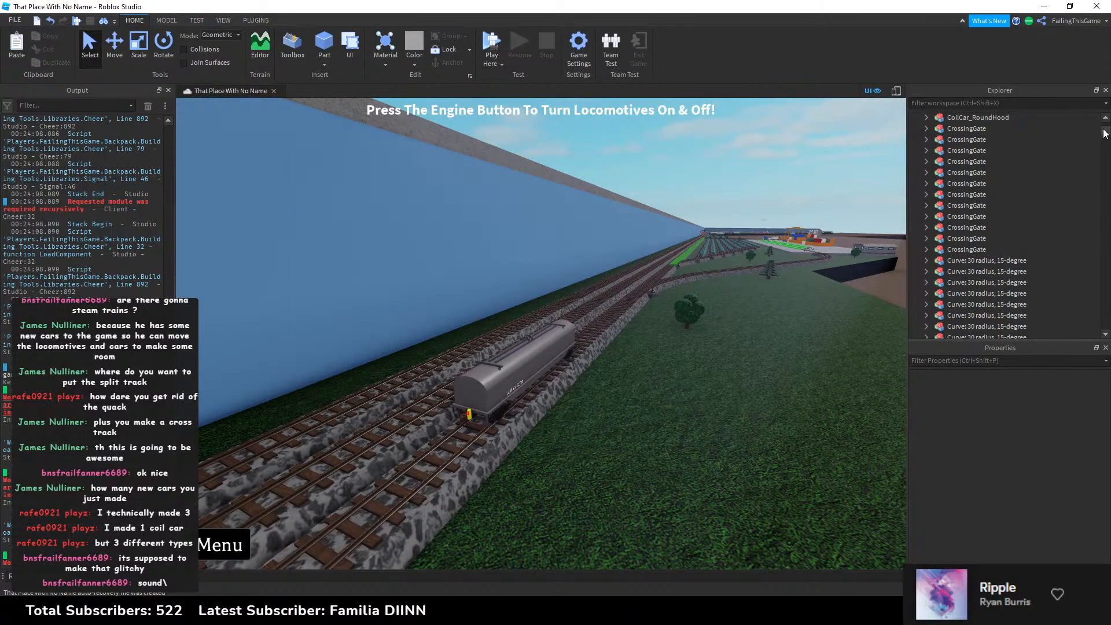
# Step: Switch to the DCC V2 Stuff place and open the EOT_Script inside the workspace's EOTSound
pyautogui.moveTo(1105, 131); pyautogui.dragTo(1105, 118)
pyautogui.click(913, 118)
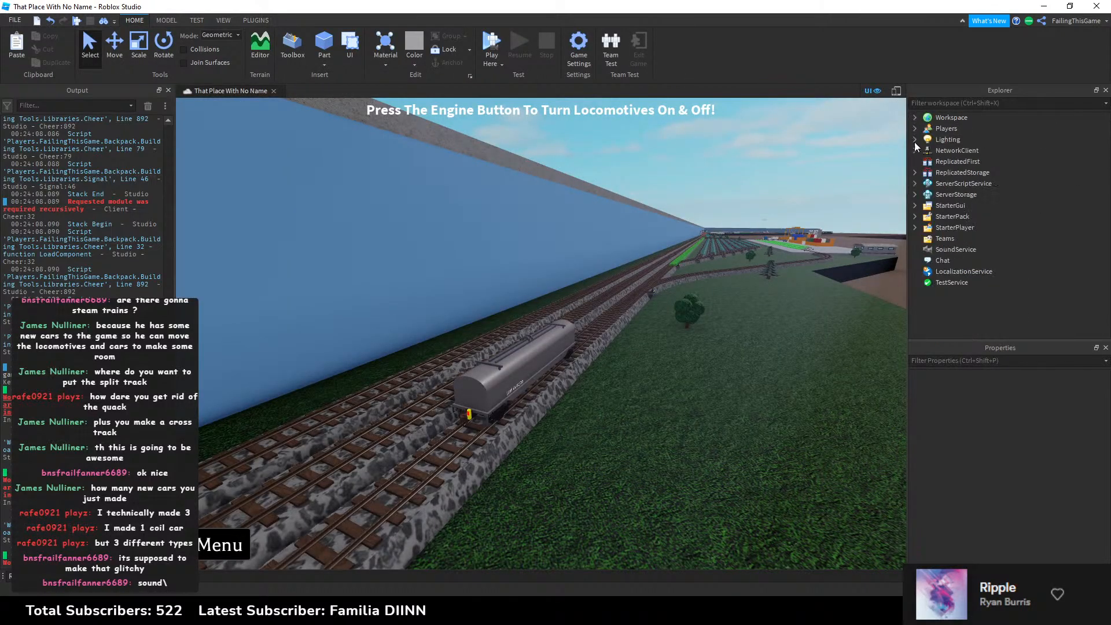
pyautogui.hotkey('alt', 'Tab')
pyautogui.press('w')
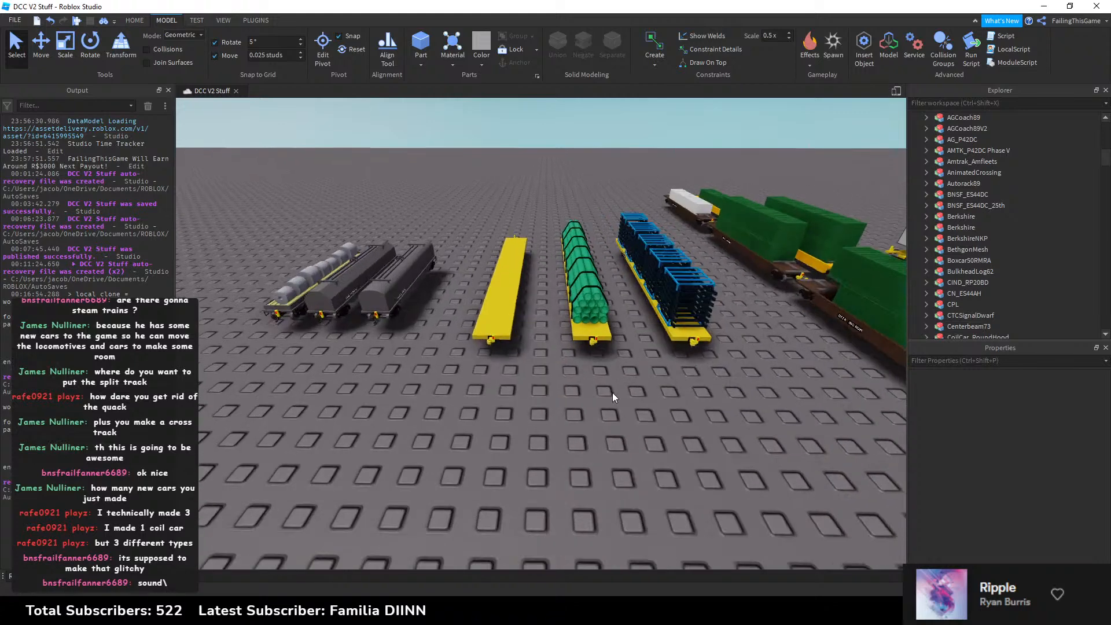
pyautogui.hotkey('alt', 'Tab')
pyautogui.hotkey('alt', 'Tab')
pyautogui.scroll(10, 1043, 174)
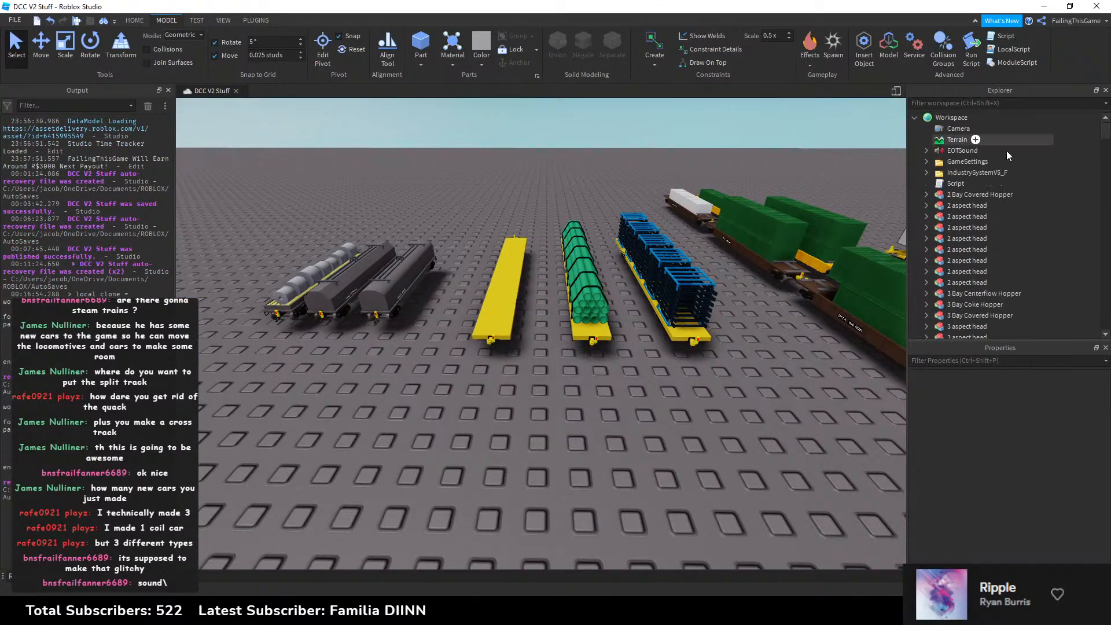
pyautogui.click(926, 150)
pyautogui.doubleClick(974, 162)
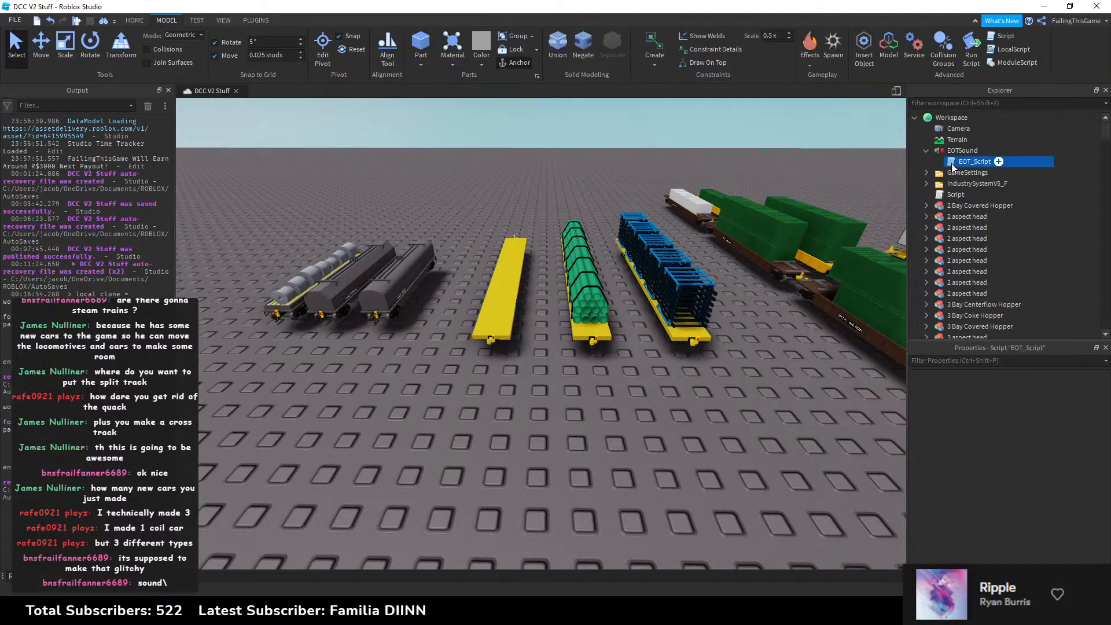
# Step: Examine how EOT_Script handles the lightPart's transparency and material, the sound playback and the eotON variable
pyautogui.doubleClick(361, 108)
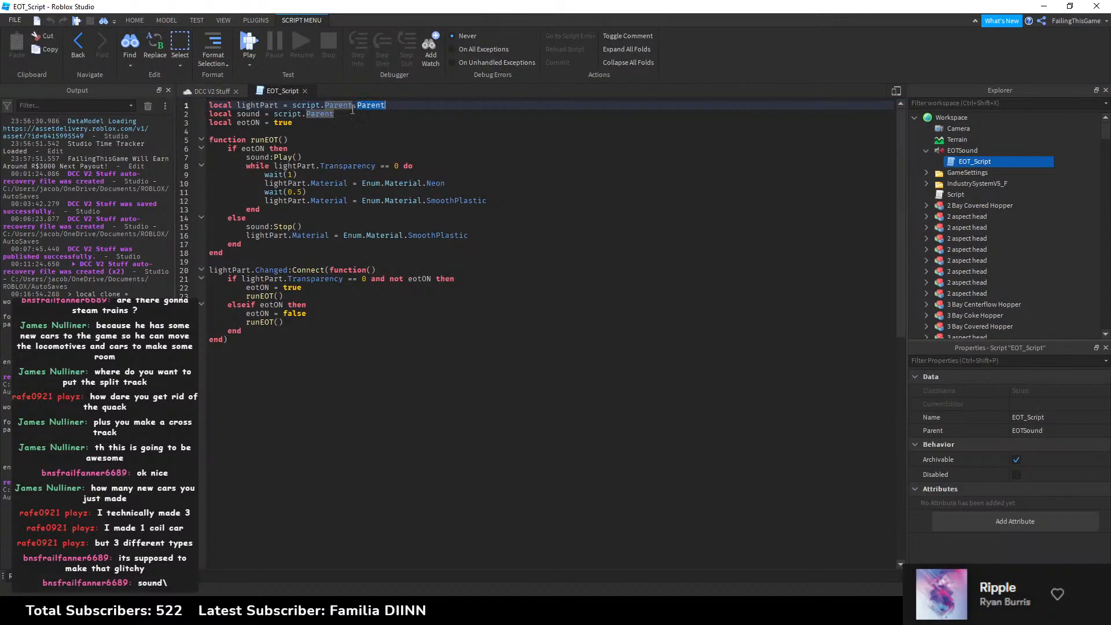
pyautogui.doubleClick(309, 167)
pyautogui.doubleClick(347, 166)
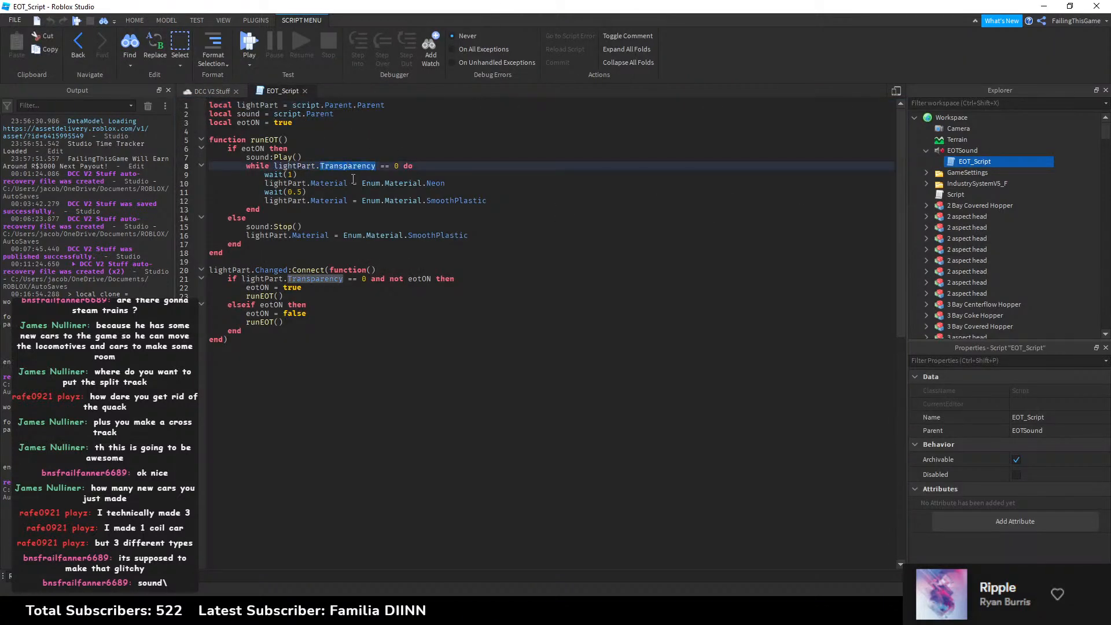
pyautogui.click(371, 183)
pyautogui.doubleClick(335, 184)
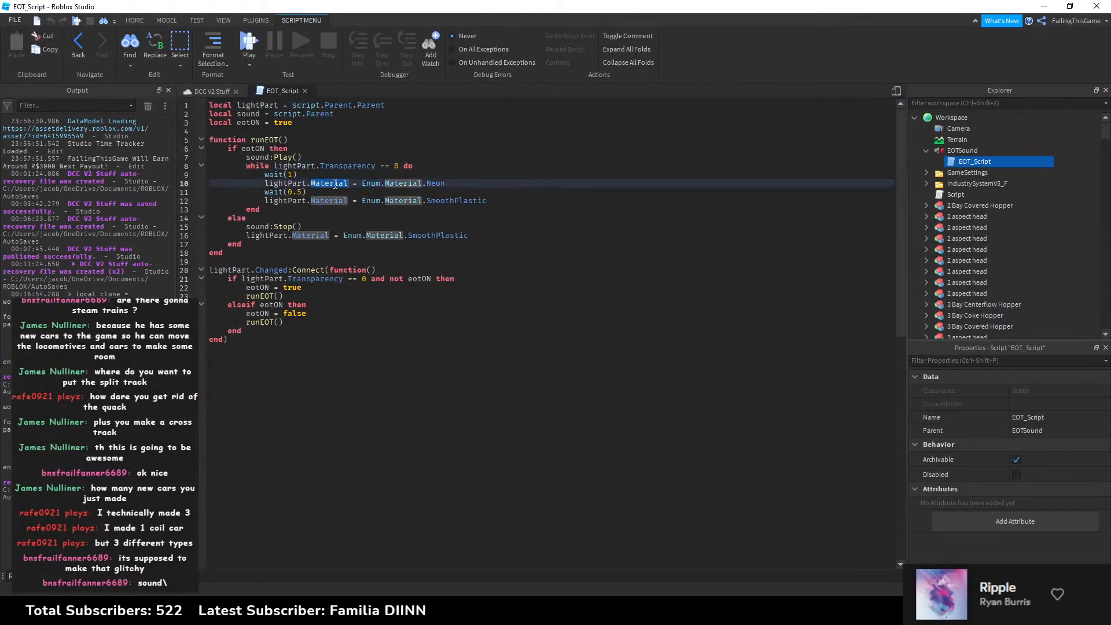
pyautogui.click(316, 174)
pyautogui.click(318, 167)
pyautogui.click(319, 156)
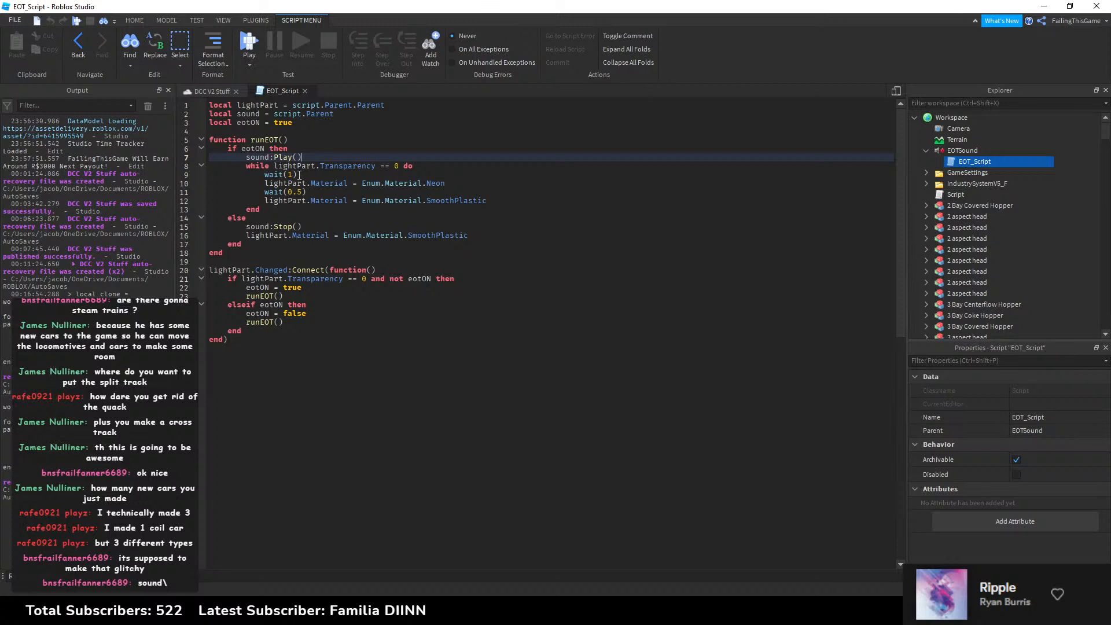
pyautogui.click(306, 235)
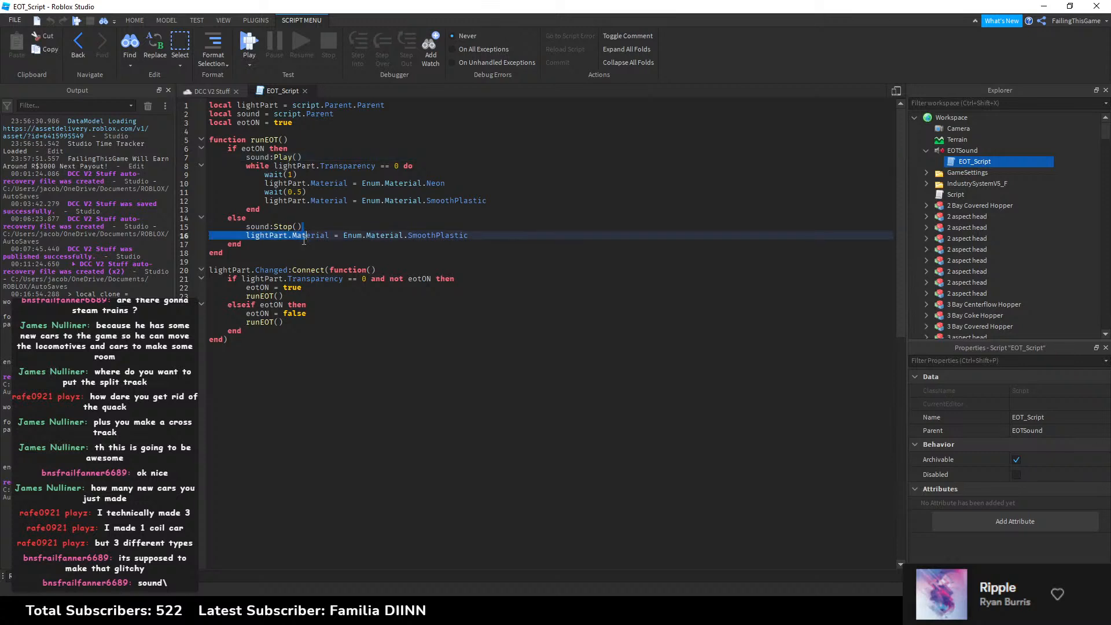
pyautogui.click(307, 227)
pyautogui.click(306, 217)
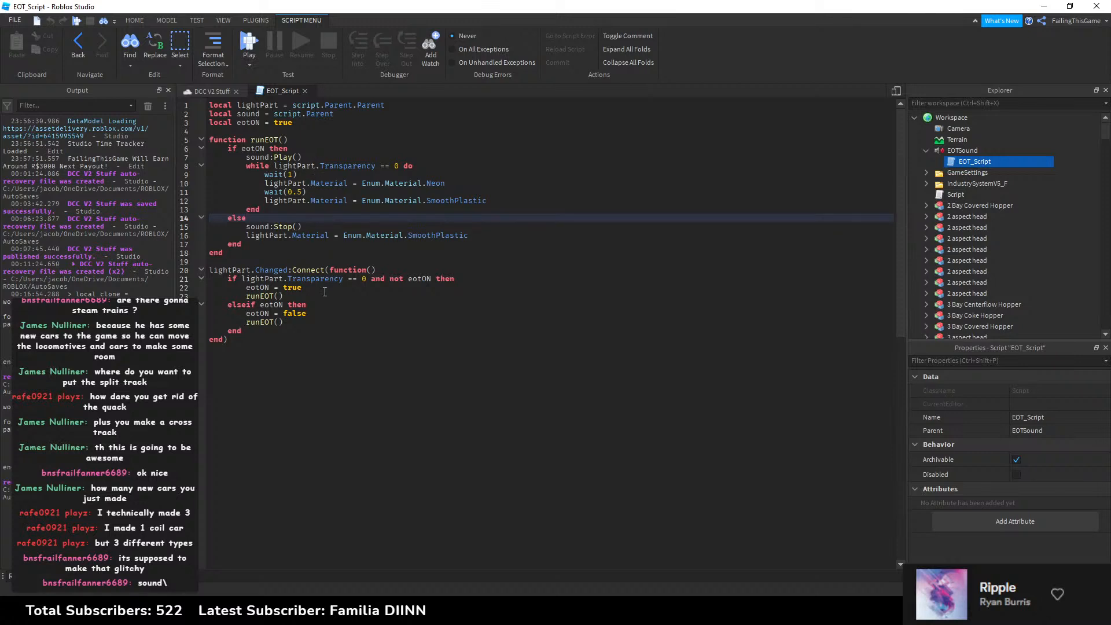
pyautogui.doubleClick(257, 287)
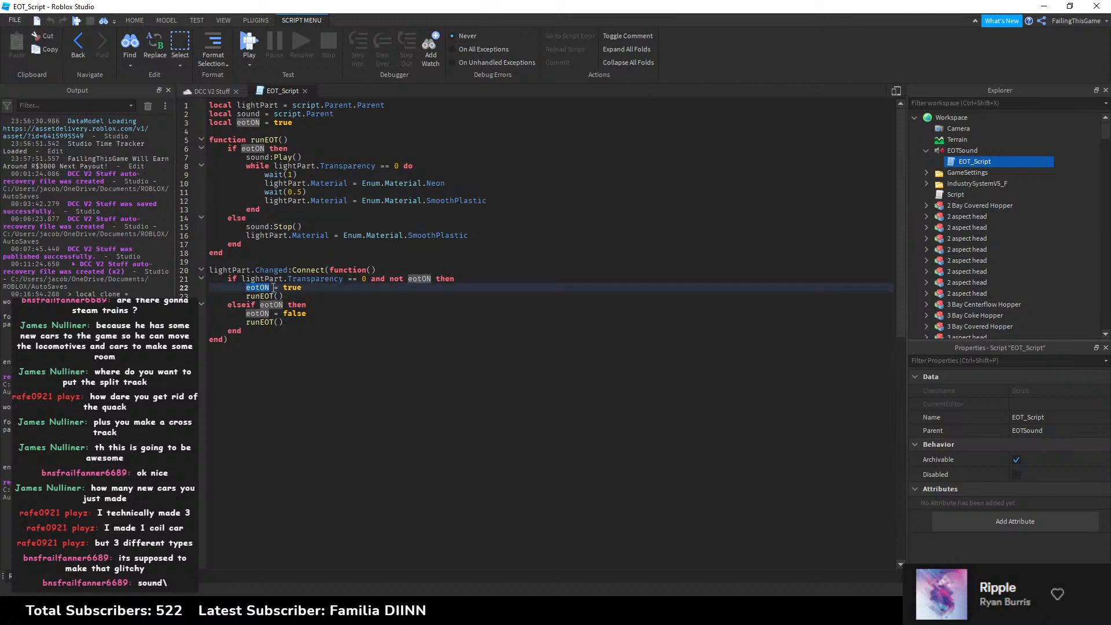
# Step: Rewrite the second condition in line 21 of EOT_Script as eotON ~= true
pyautogui.doubleClick(419, 278)
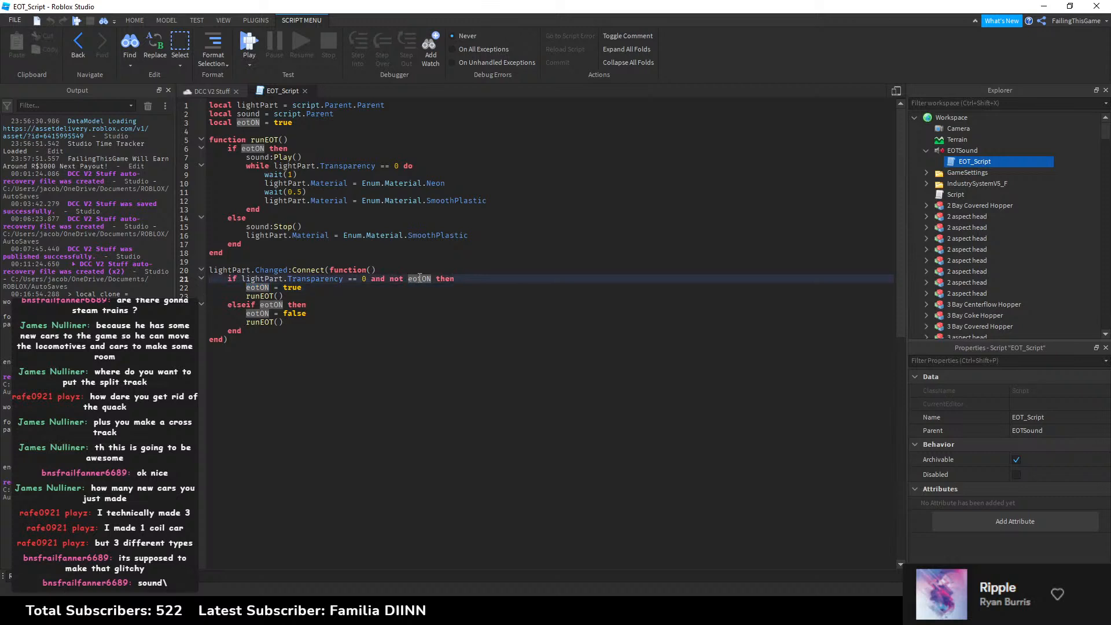
pyautogui.press('BackSpace')
pyautogui.press('BackSpace')
pyautogui.press('BackSpace')
pyautogui.press('BackSpace')
pyautogui.press('BackSpace')
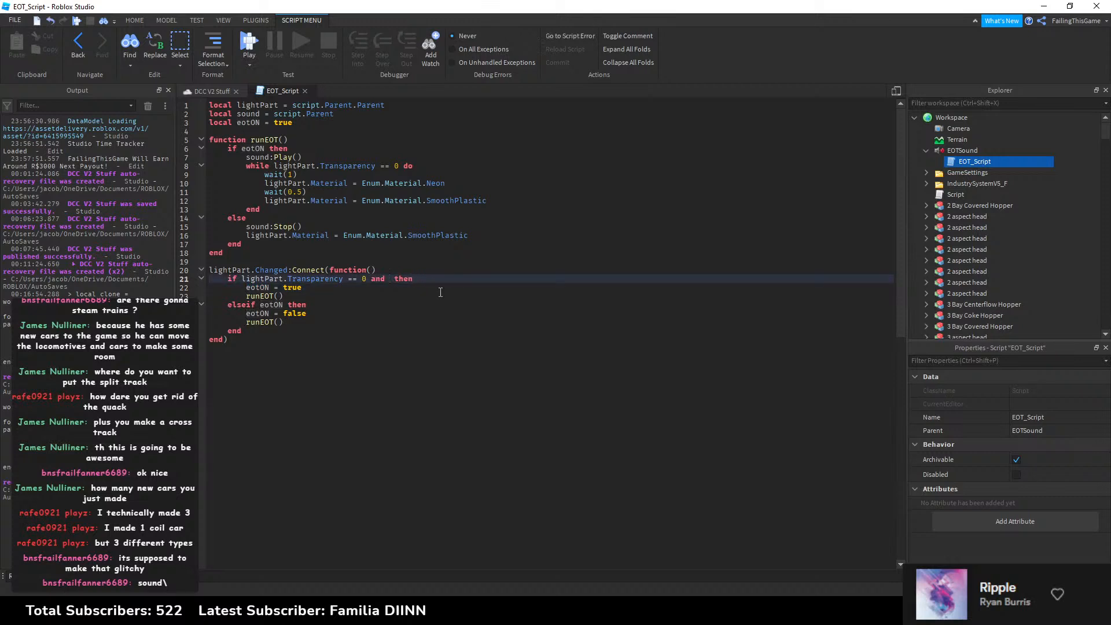
pyautogui.write('eotON ~= true')
pyautogui.click(362, 279)
# Step: Trace the eotON variable through its declaration, the runEOT function and the elseif branch of EOT_Script
pyautogui.doubleClick(284, 122)
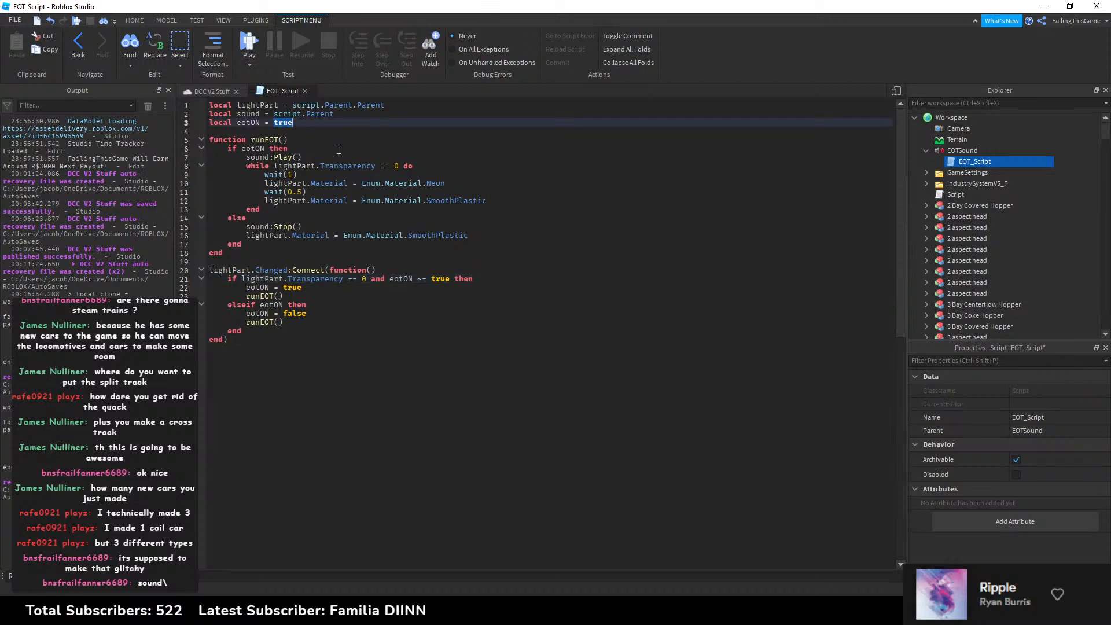
pyautogui.click(295, 126)
pyautogui.click(285, 305)
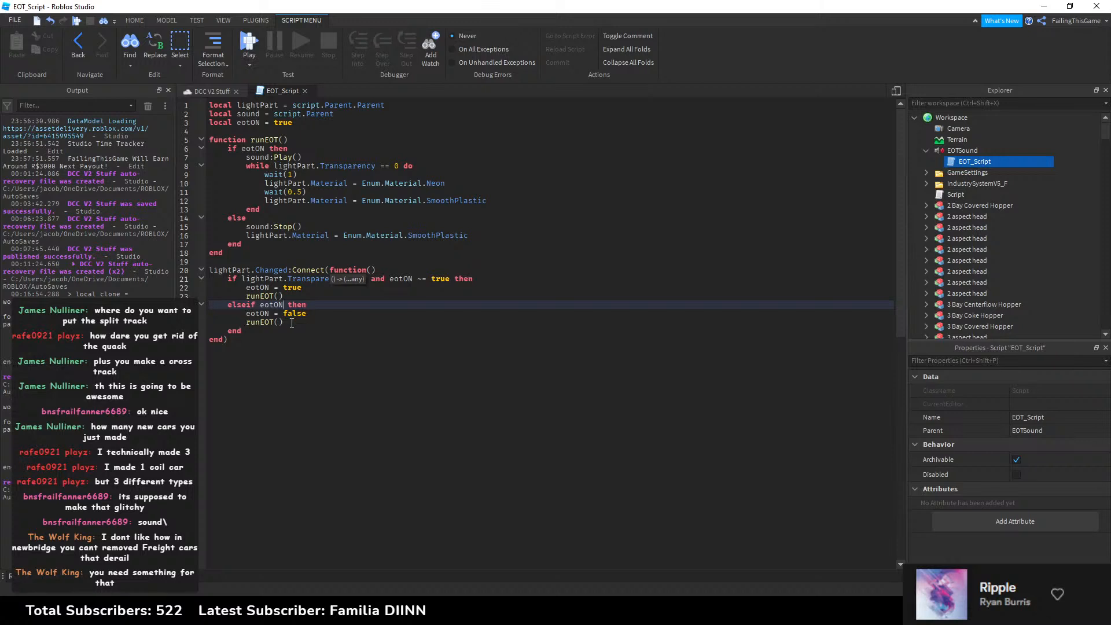
pyautogui.doubleClick(268, 322)
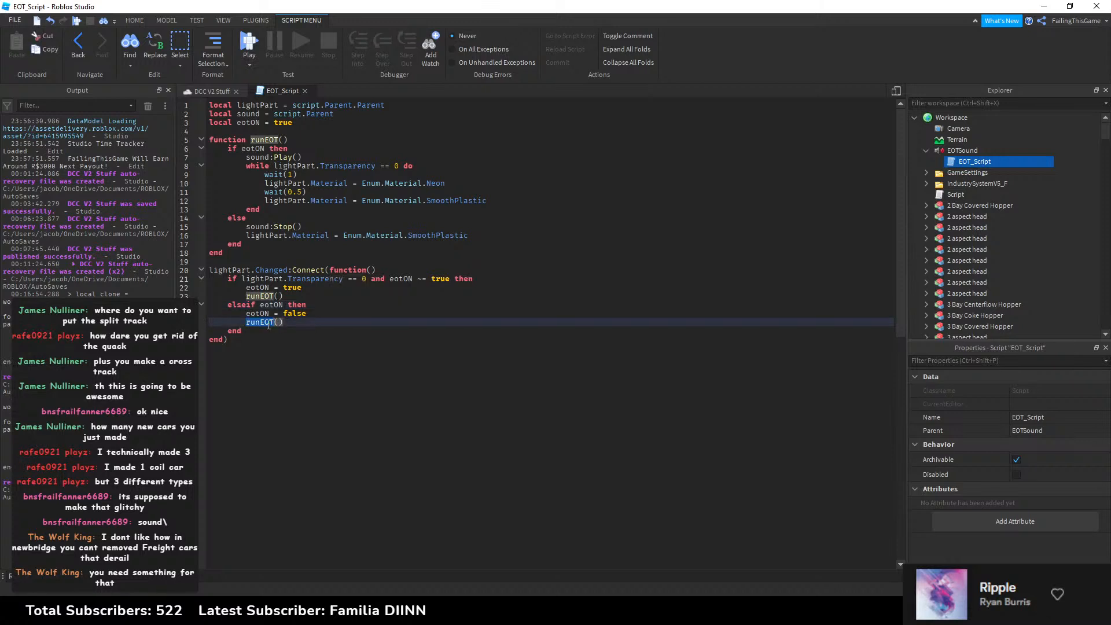
pyautogui.doubleClick(255, 149)
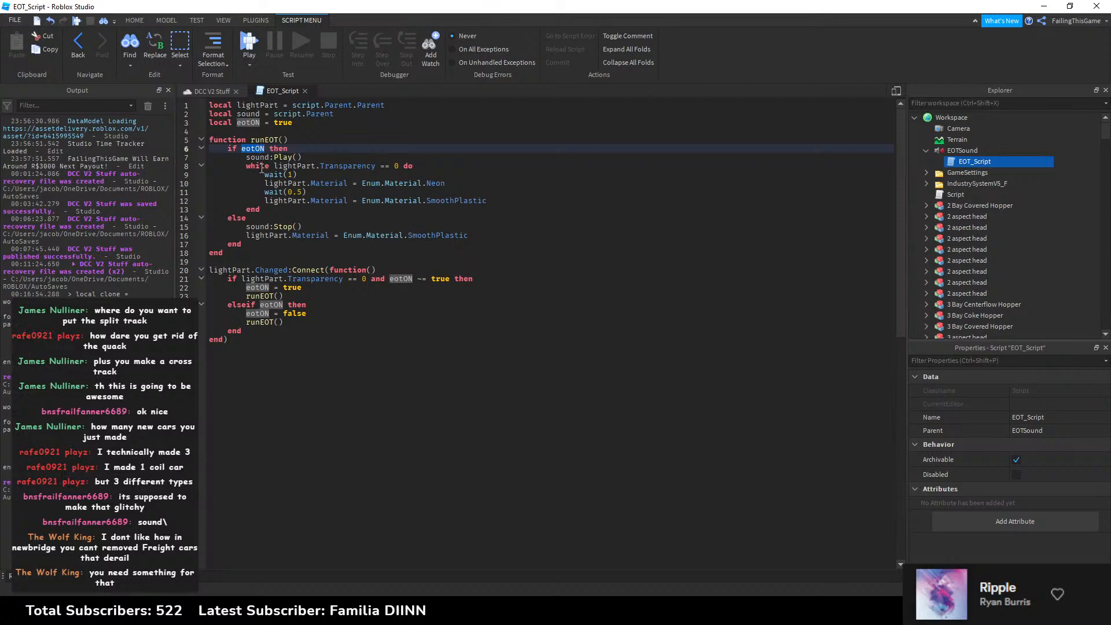
pyautogui.click(283, 226)
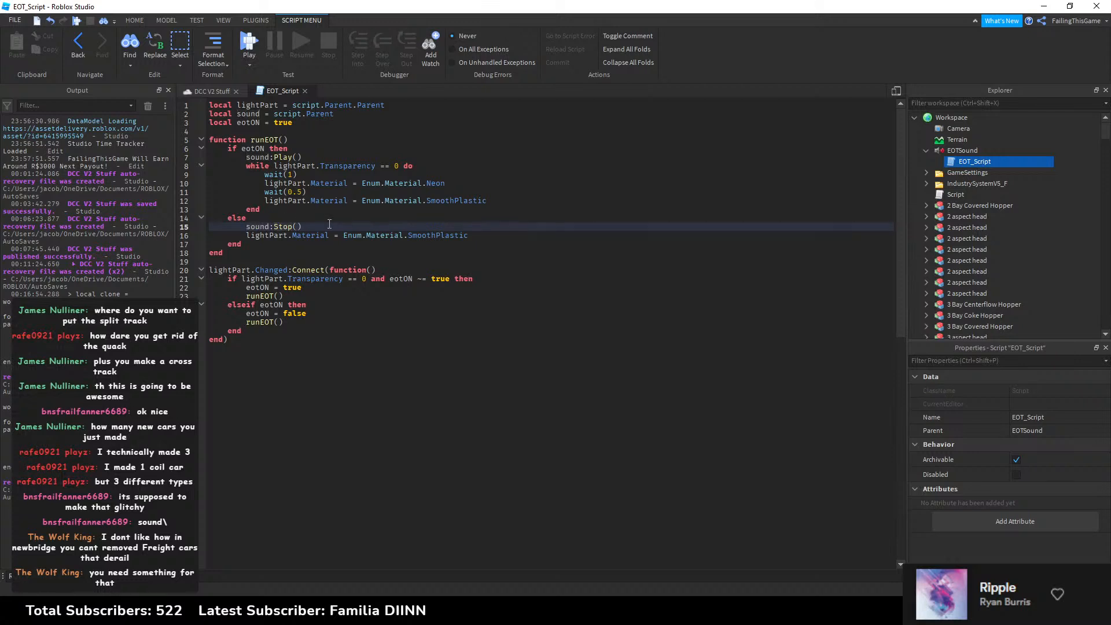
pyautogui.doubleClick(321, 235)
pyautogui.click(320, 218)
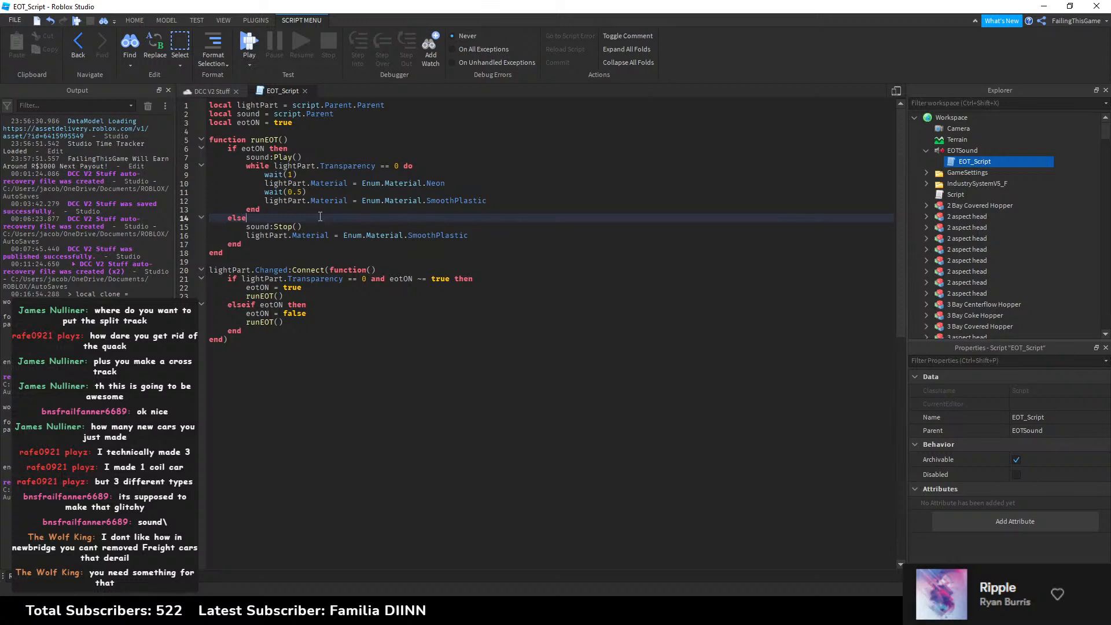
pyautogui.moveTo(293, 123); pyautogui.dragTo(251, 123)
pyautogui.doubleClick(250, 123)
# Step: Extend the while condition in line 8 of EOT_Script with "and eotON", then close the script
pyautogui.click(398, 165)
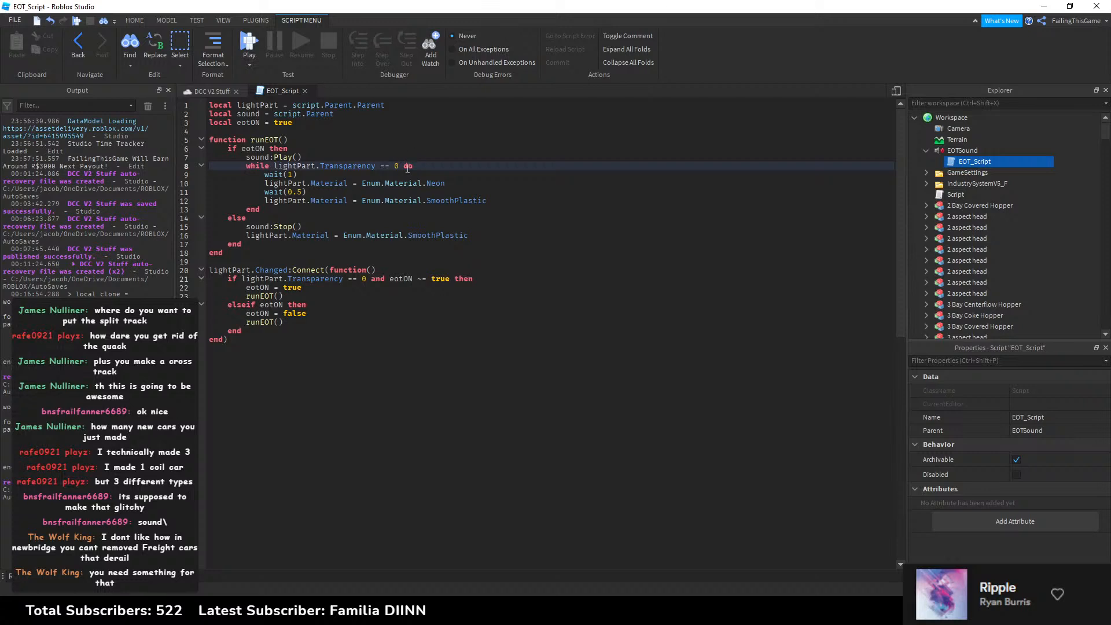
pyautogui.write('or eotON')
pyautogui.press('BackSpace')
pyautogui.press('BackSpace')
pyautogui.press('BackSpace')
pyautogui.press('BackSpace')
pyautogui.press('BackSpace')
pyautogui.press('BackSpace')
pyautogui.press('BackSpace')
pyautogui.press('BackSpace')
pyautogui.write('and eotON == t')
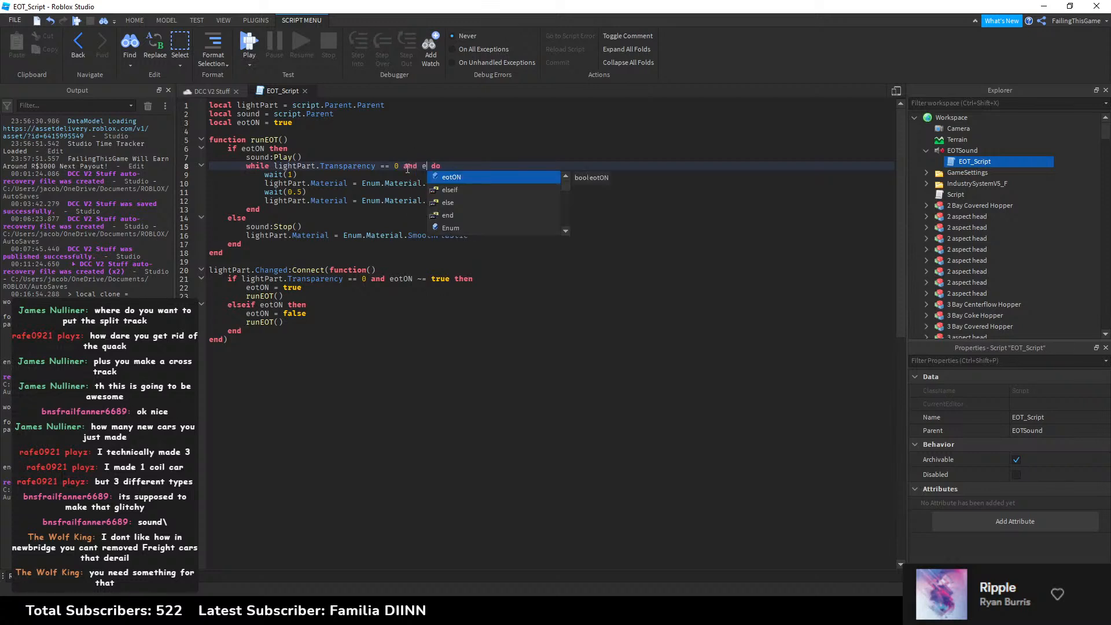
pyautogui.press('BackSpace')
pyautogui.press('BackSpace')
pyautogui.press('BackSpace')
pyautogui.press('BackSpace')
pyautogui.press('BackSpace')
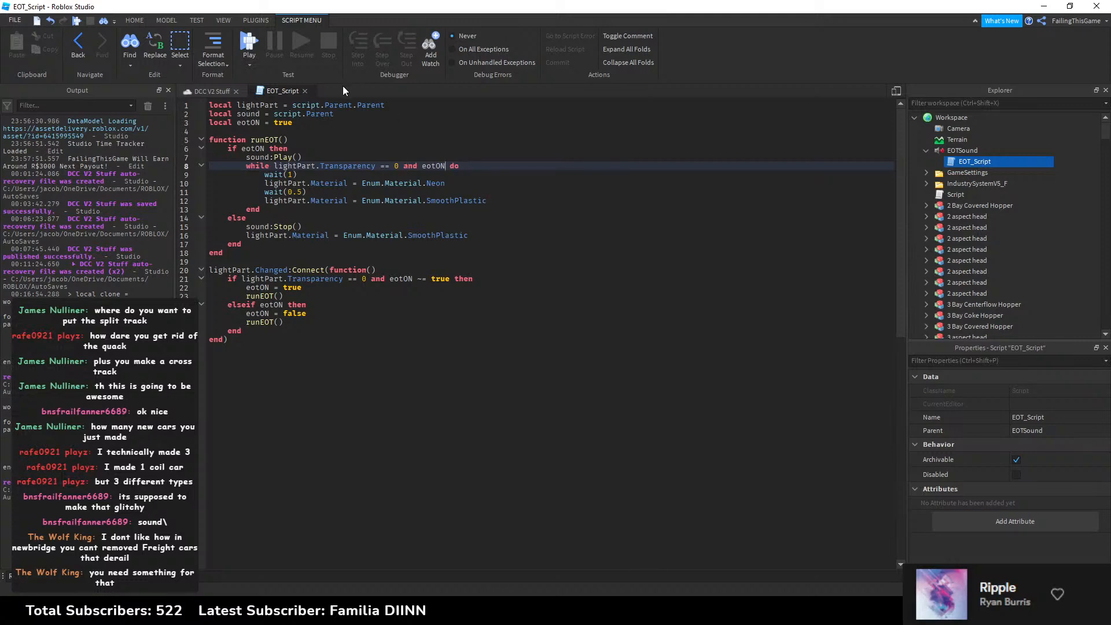
pyautogui.click(309, 91)
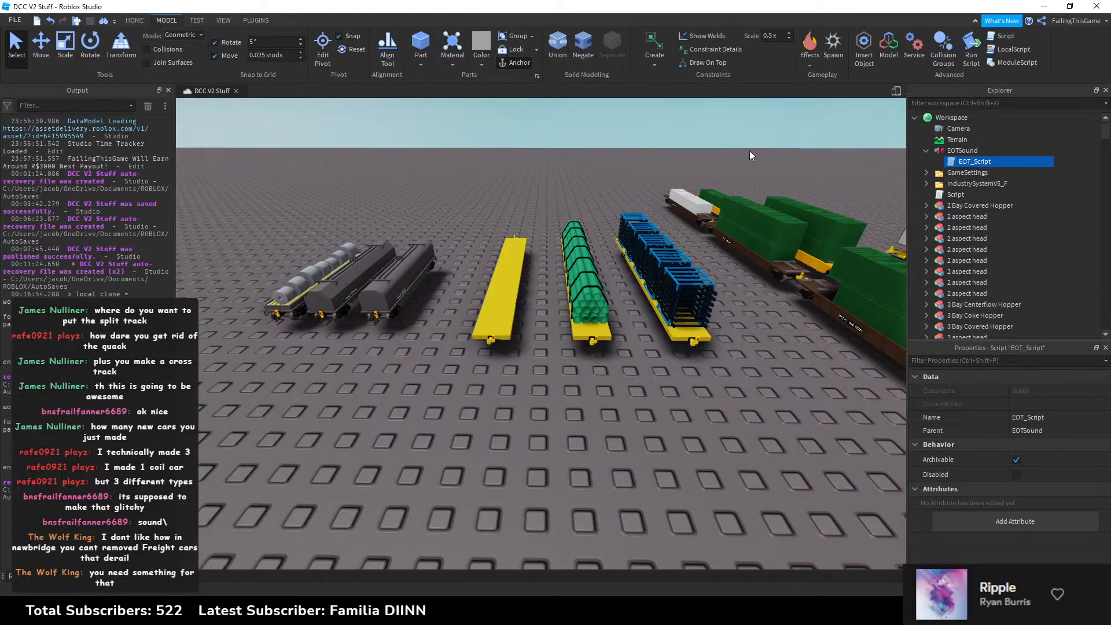
# Step: Copy the code of the disabled workspace Script and run it as a command to replace every EOTSound with updated clones
pyautogui.doubleClick(955, 195)
pyautogui.hotkey('ctrl', 'a')
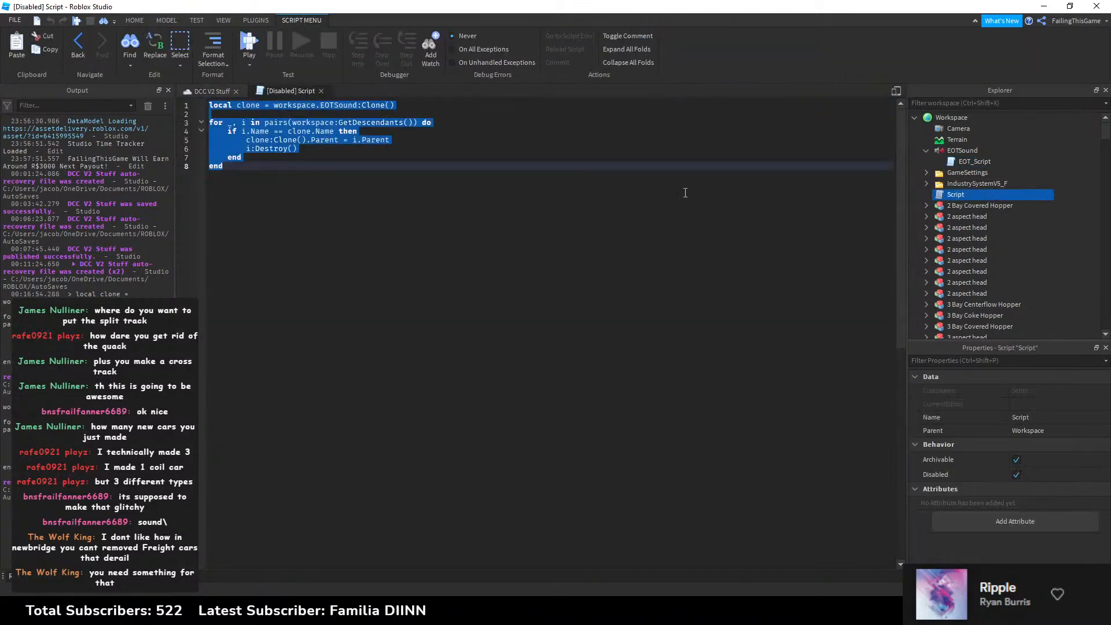
pyautogui.hotkey('ctrl', 'c')
pyautogui.click(321, 90)
pyautogui.click(537, 576)
pyautogui.hotkey('ctrl', 'v')
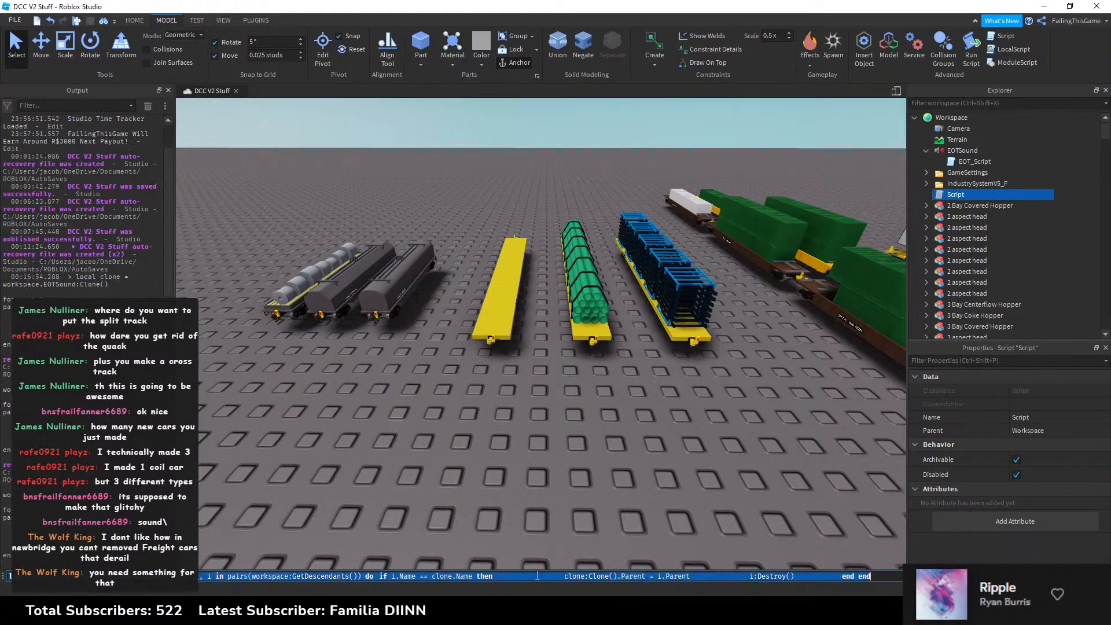
pyautogui.press('Return')
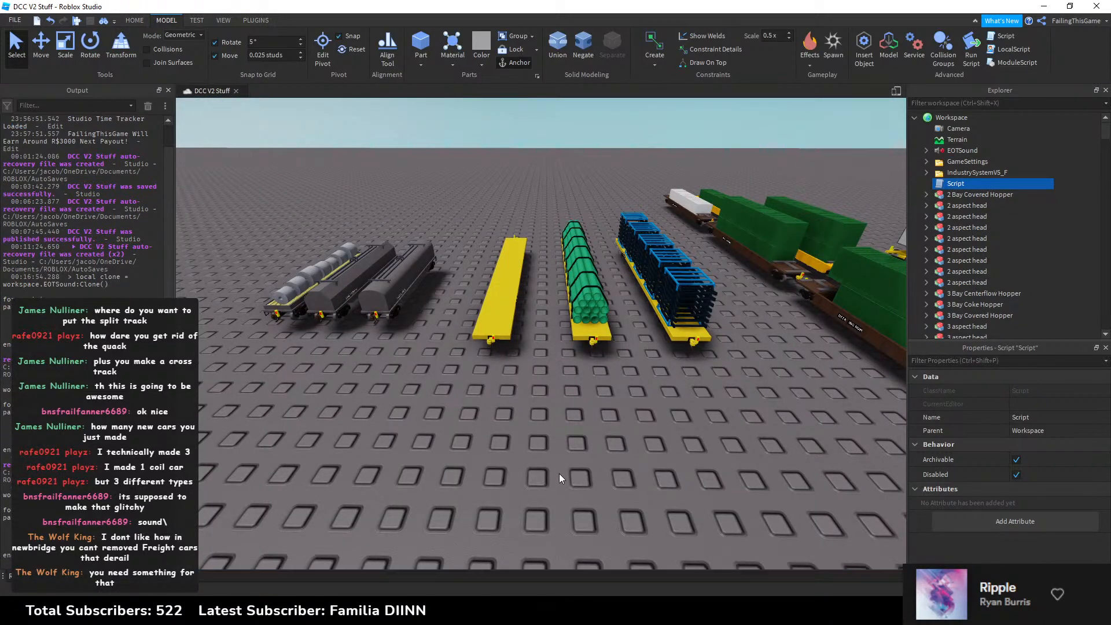
# Step: Replace the CoilCar_RoundHood beside the blue wall in That Place With No Name with the updated car from DCC V2 Stuff
pyautogui.click(427, 294)
pyautogui.hotkey('alt', 'Tab')
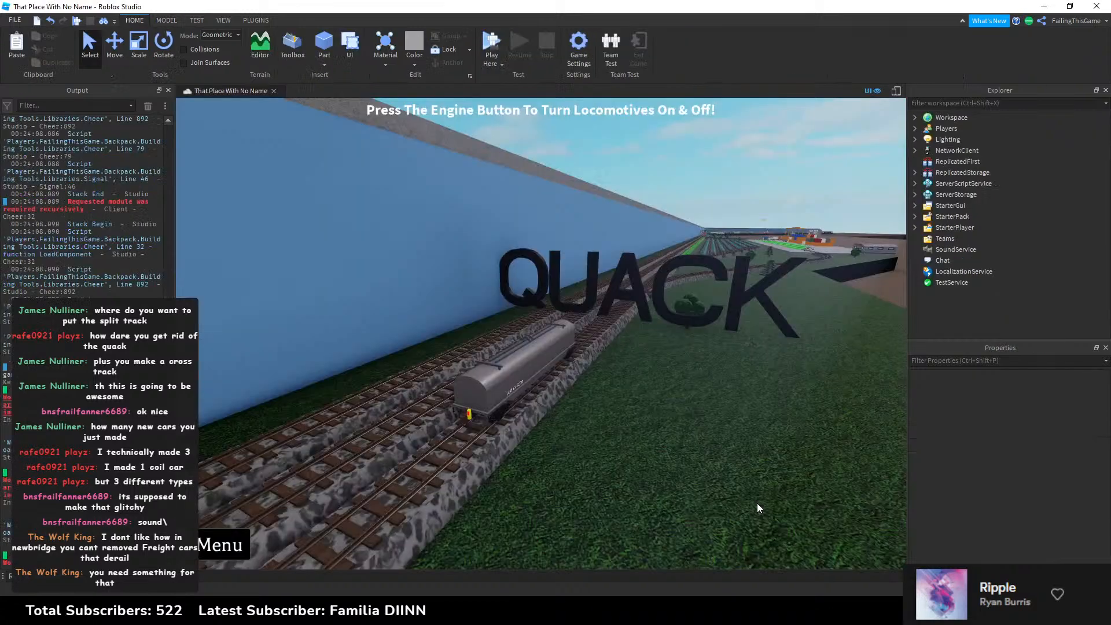
pyautogui.click(542, 337)
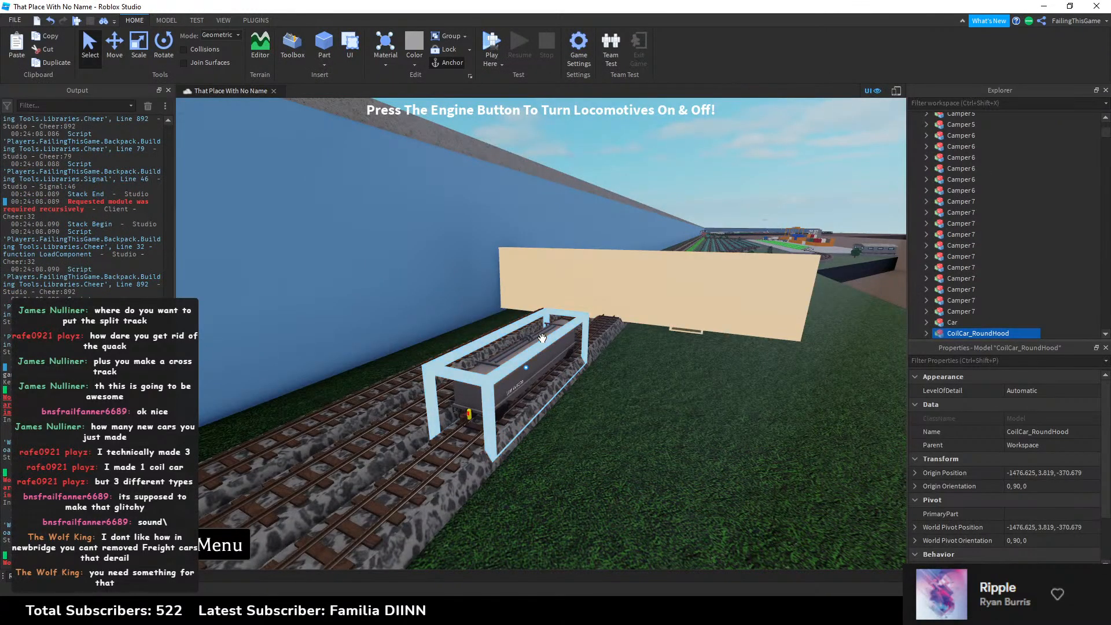
pyautogui.press('Delete')
pyautogui.hotkey('ctrl', 'v')
pyautogui.press('f')
# Step: Move the pasted CoilCar_RoundHood onto the rails beside the blue wall, at about -1475.7, 3.819, -370.704
pyautogui.moveTo(536, 320); pyautogui.dragTo(632, 436)
pyautogui.press('w')
pyautogui.press('a')
pyautogui.click(113, 57)
pyautogui.moveTo(592, 352); pyautogui.dragTo(514, 344)
pyautogui.press('w')
pyautogui.moveTo(619, 334); pyautogui.dragTo(618, 329, button='right')
pyautogui.press('w')
pyautogui.moveTo(542, 320); pyautogui.dragTo(558, 313)
pyautogui.moveTo(525, 363); pyautogui.dragTo(524, 359, button='right')
pyautogui.press('w')
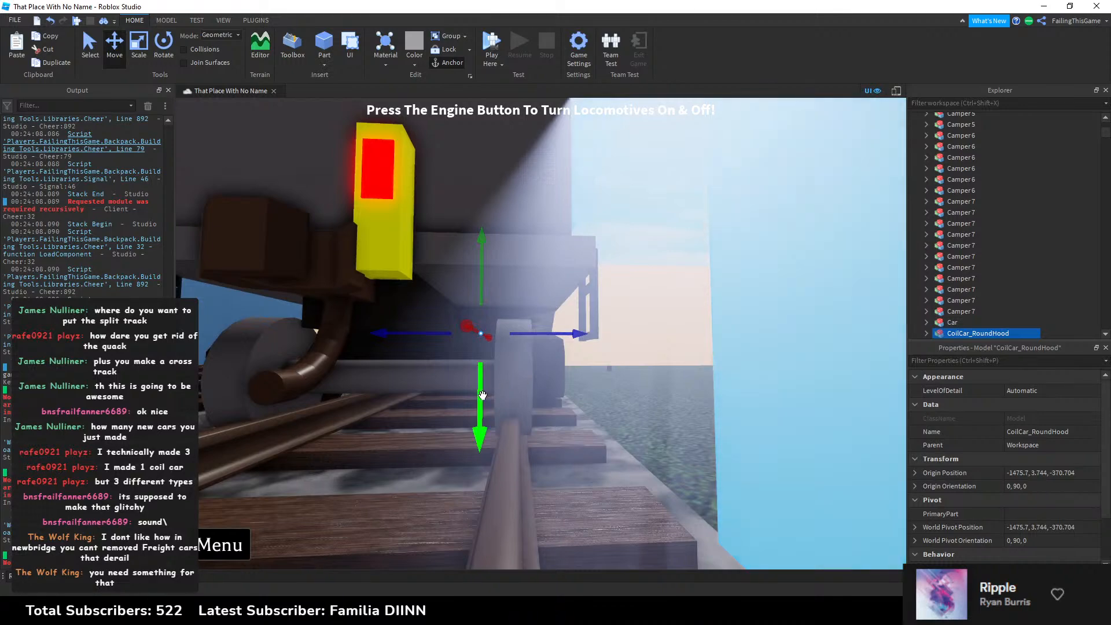
pyautogui.moveTo(485, 394); pyautogui.dragTo(488, 387)
pyautogui.press('s')
pyautogui.moveTo(593, 351); pyautogui.dragTo(593, 352, button='right')
pyautogui.press('s')
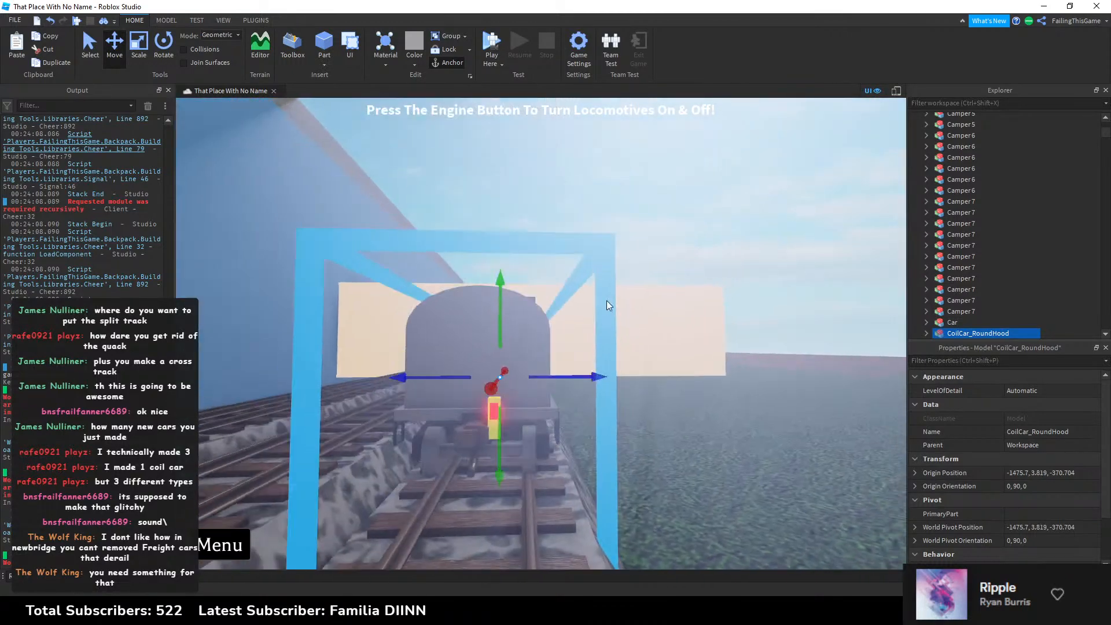
# Step: Inspect the placed coil car and its end-of-train light, and clear all messages from the Output log
pyautogui.click(603, 239)
pyautogui.moveTo(601, 237); pyautogui.dragTo(600, 240, button='right')
pyautogui.press('d')
pyautogui.press('w')
pyautogui.press('s')
pyautogui.press('w')
pyautogui.press('e')
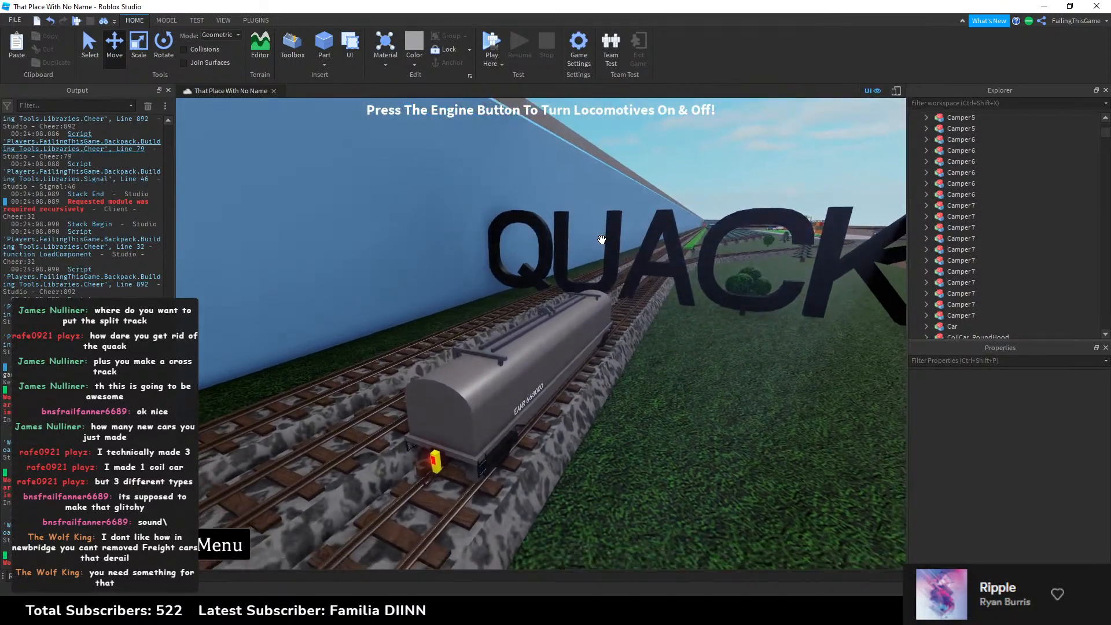
pyautogui.press('s')
pyautogui.press('d')
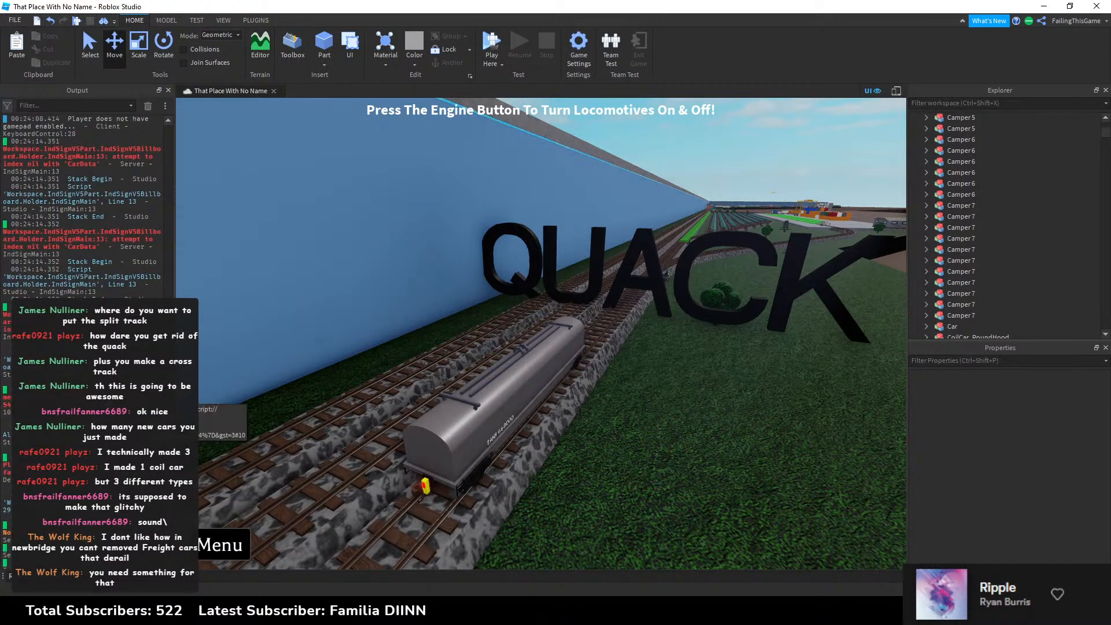
pyautogui.rightClick(167, 357)
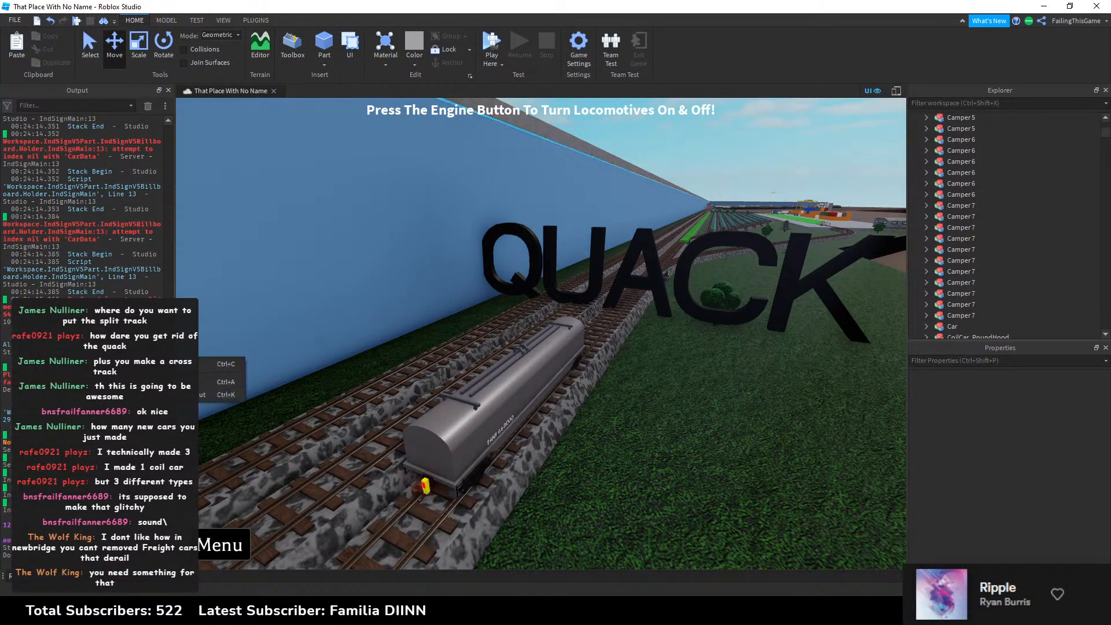
pyautogui.click(220, 386)
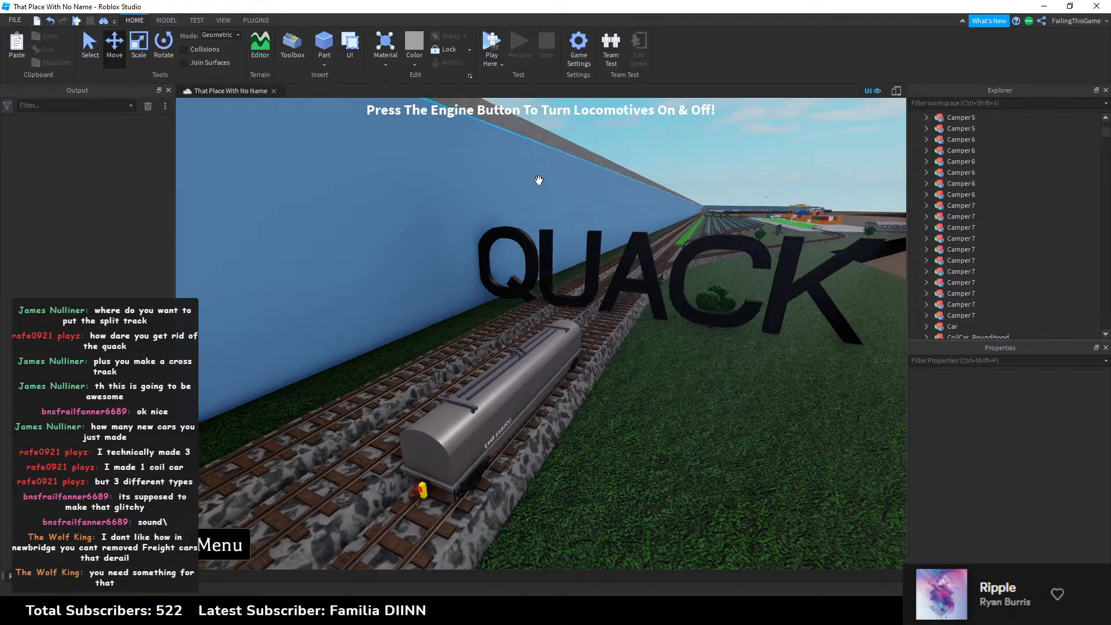
# Step: Delete two of the stacked QUACK 3D text models standing over the tracks beside the coil car
pyautogui.click(633, 250)
pyautogui.click(633, 249)
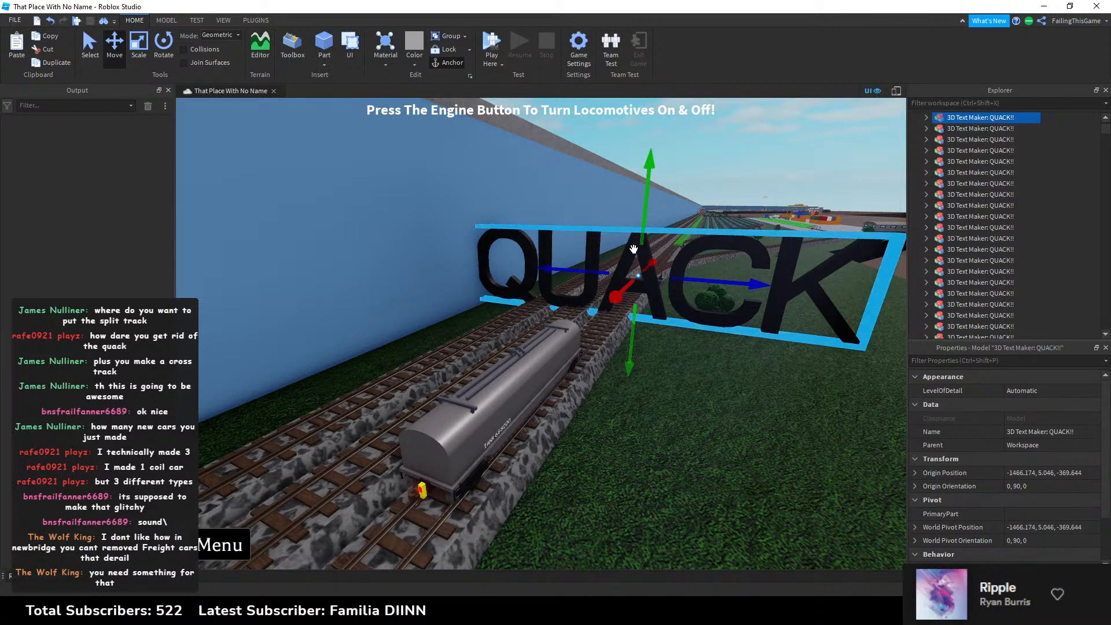
pyautogui.press('Delete')
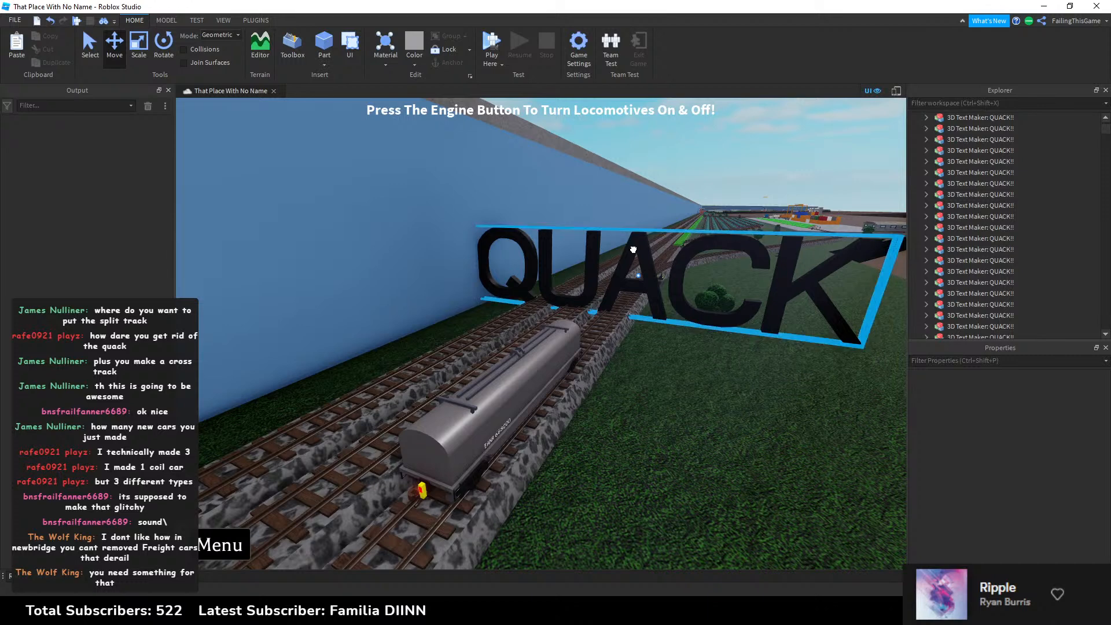
pyautogui.click(634, 249)
pyautogui.press('Delete')
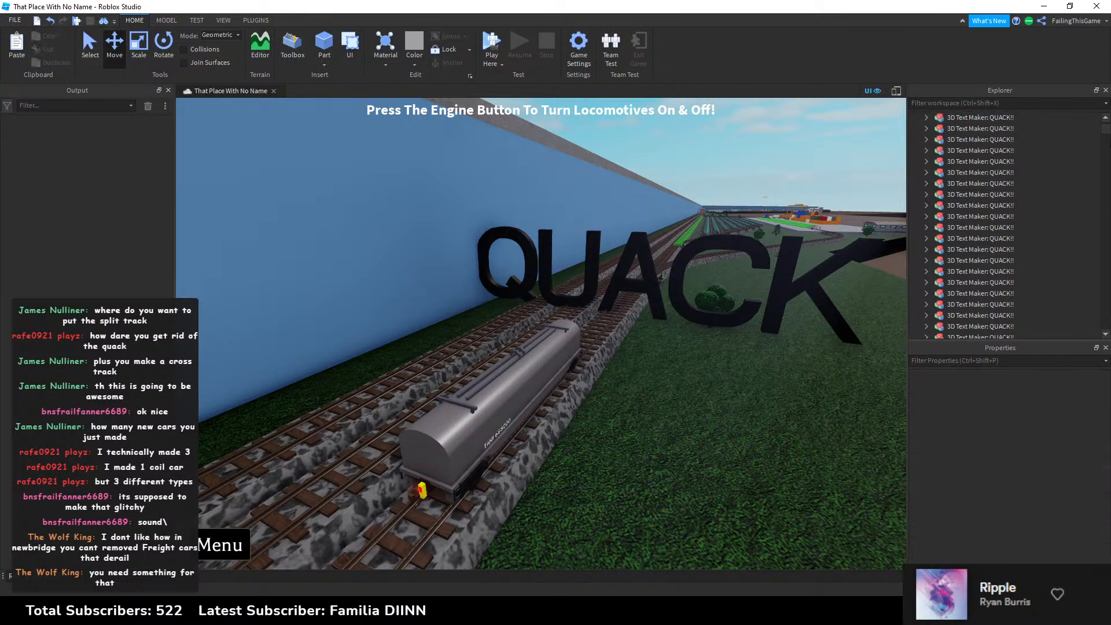
# Step: Select all remaining "3D Text Maker: QUACK!!" models in the workspace and delete them
pyautogui.scroll(-1, 1033, 165)
pyautogui.scroll(-3, 1037, 157)
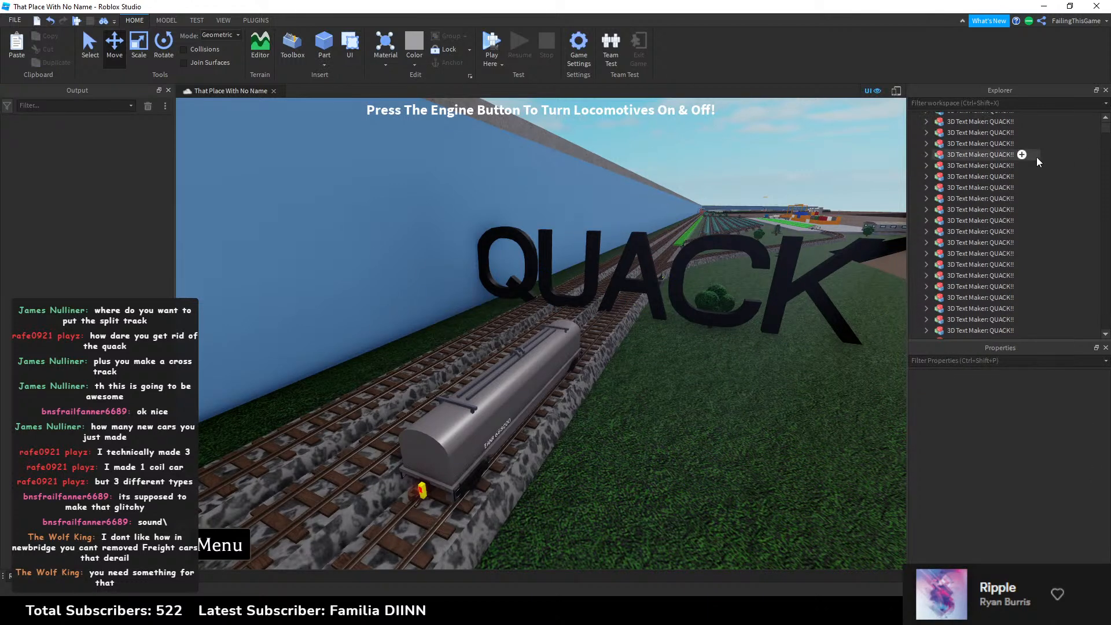
pyautogui.scroll(6, 1038, 157)
pyautogui.scroll(-4, 1040, 155)
pyautogui.scroll(4, 978, 151)
pyautogui.click(963, 157)
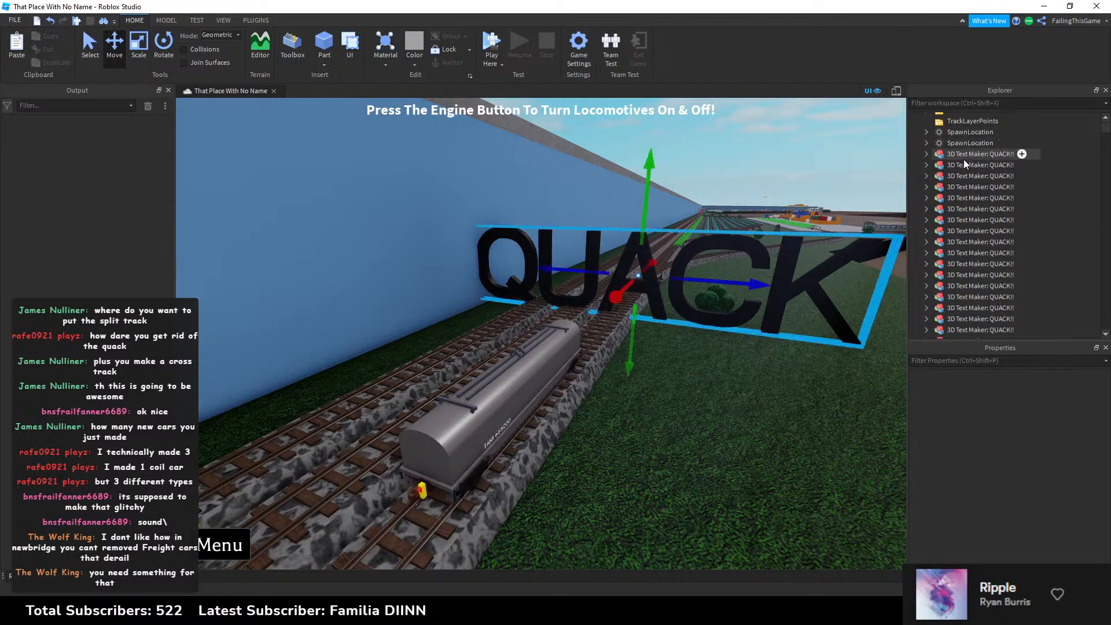
pyautogui.scroll(-4, 981, 197)
pyautogui.scroll(-6, 980, 197)
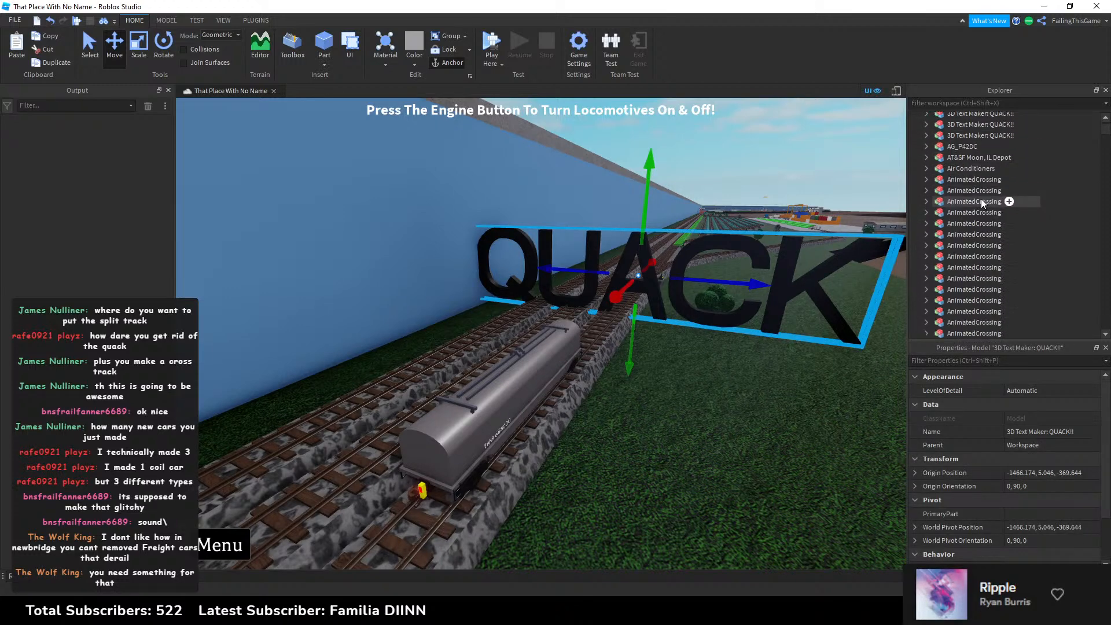
pyautogui.keyDown('shift'); pyautogui.click(975, 165); pyautogui.keyUp('shift')
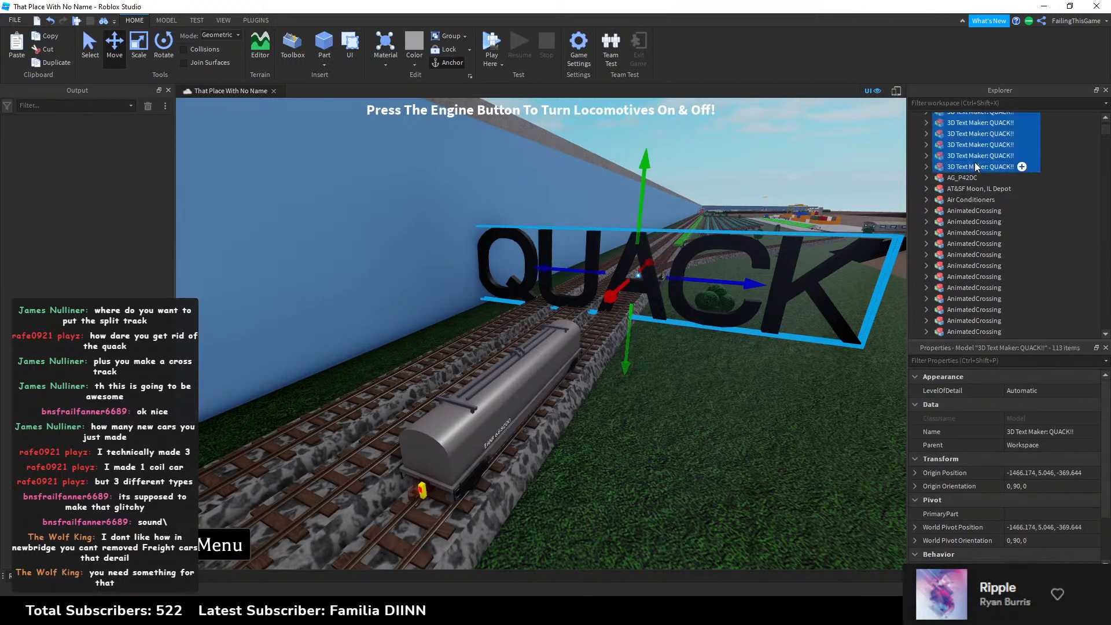
pyautogui.press('Delete')
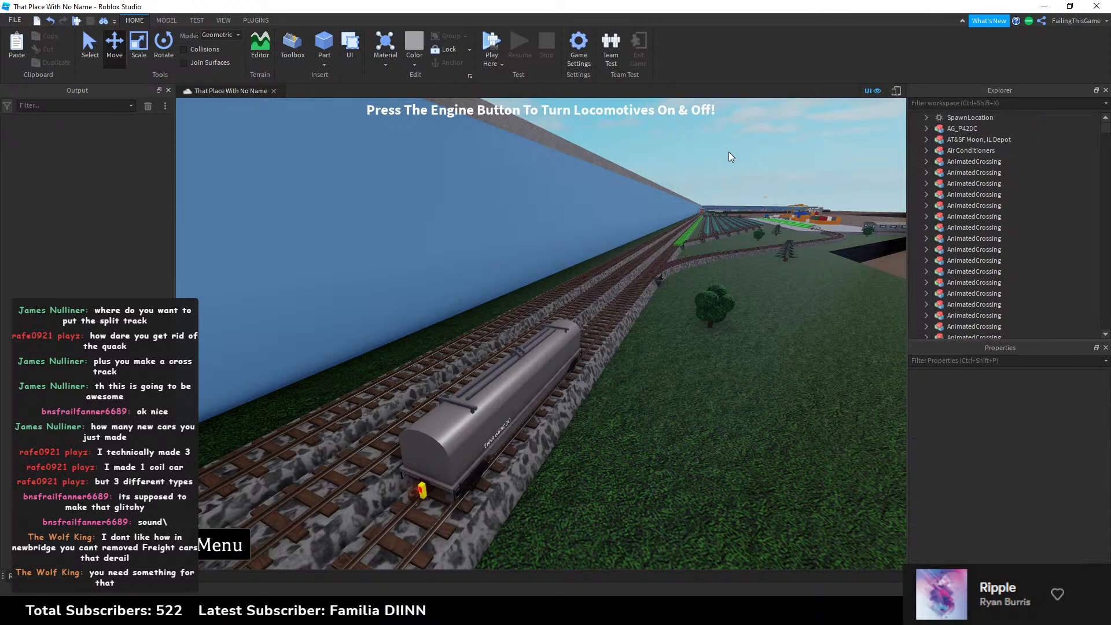
# Step: Playtest the map and trigger the end-of-train light on the coil car beside the blue wall
pyautogui.scroll(-3, 727, 151)
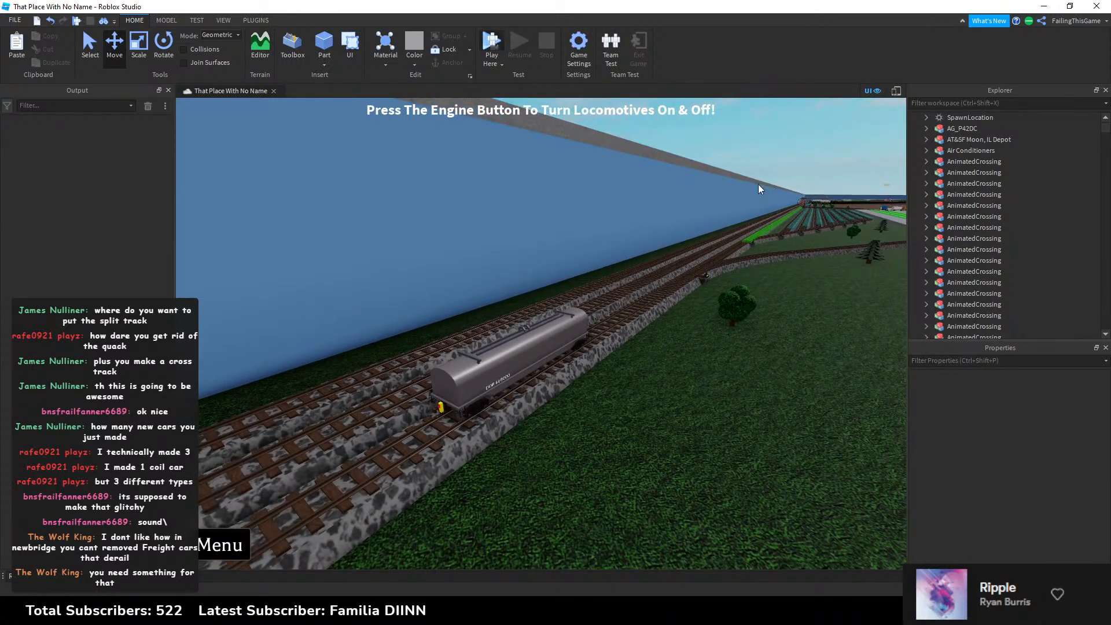
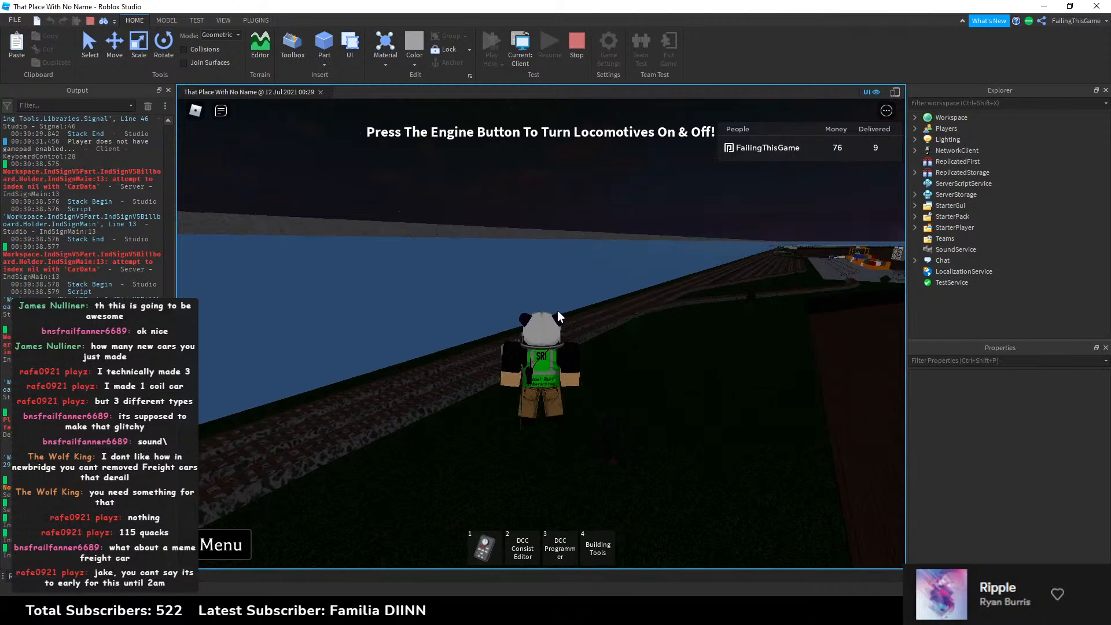
pyautogui.moveTo(557, 311); pyautogui.dragTo(557, 311, button='right')
pyautogui.press('w')
pyautogui.moveTo(477, 391); pyautogui.dragTo(478, 391, button='right')
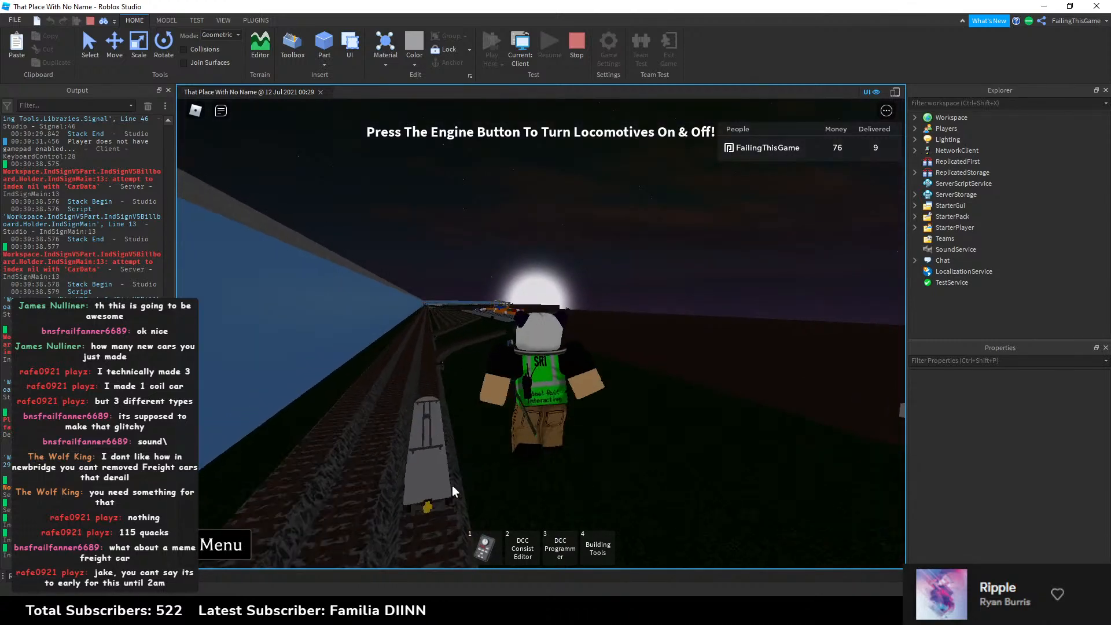
pyautogui.moveTo(439, 480); pyautogui.dragTo(440, 480, button='right')
pyautogui.moveTo(501, 414); pyautogui.dragTo(501, 414, button='right')
pyautogui.press('w')
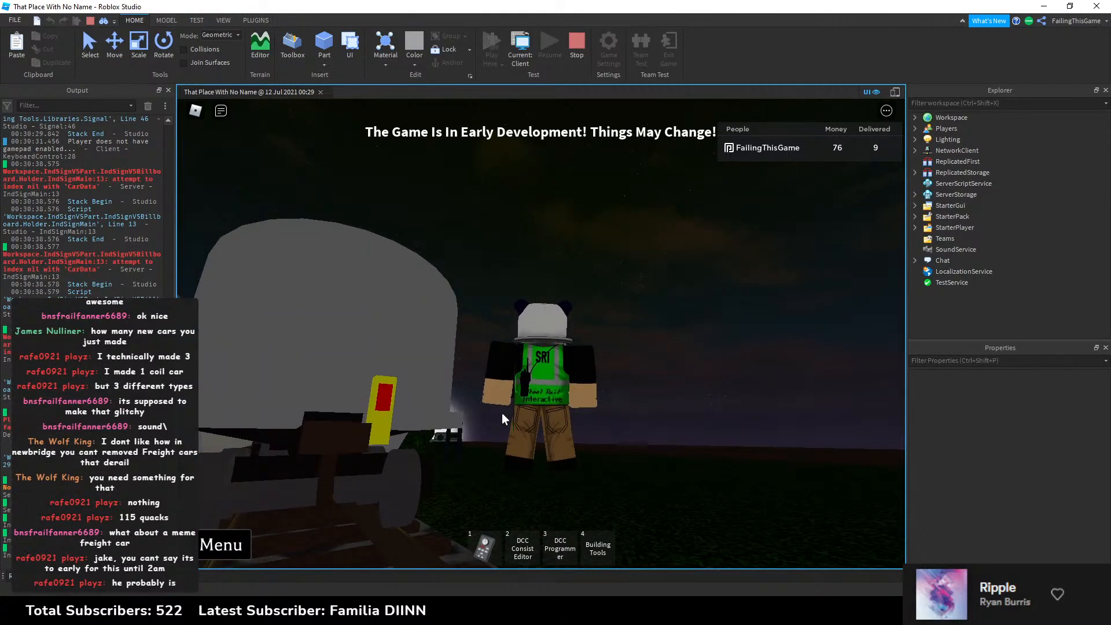
pyautogui.press('s')
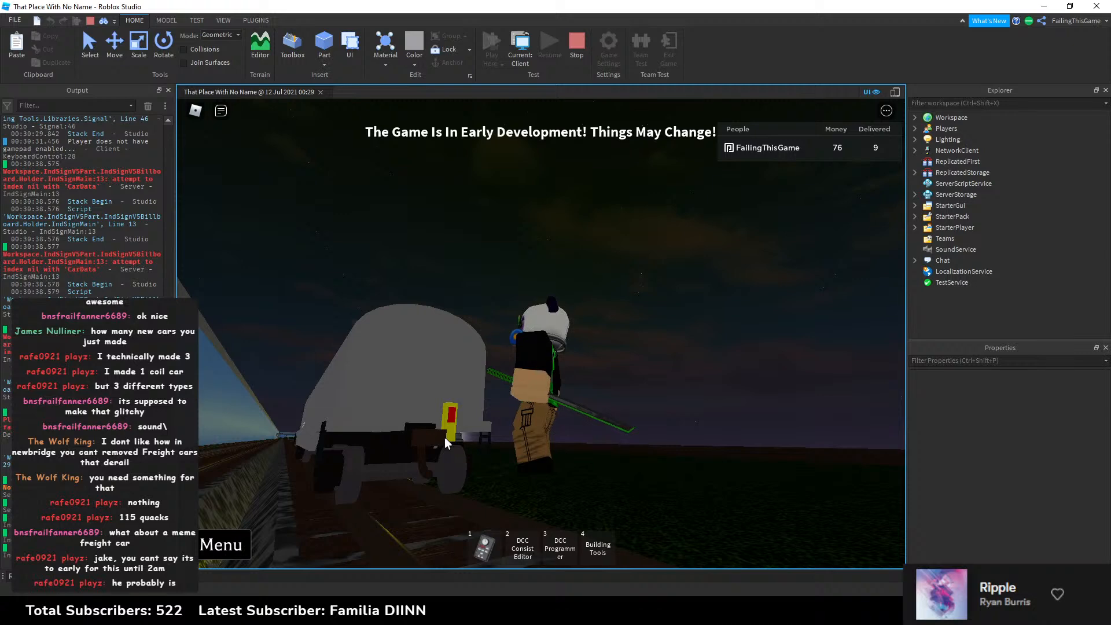
pyautogui.click(437, 432)
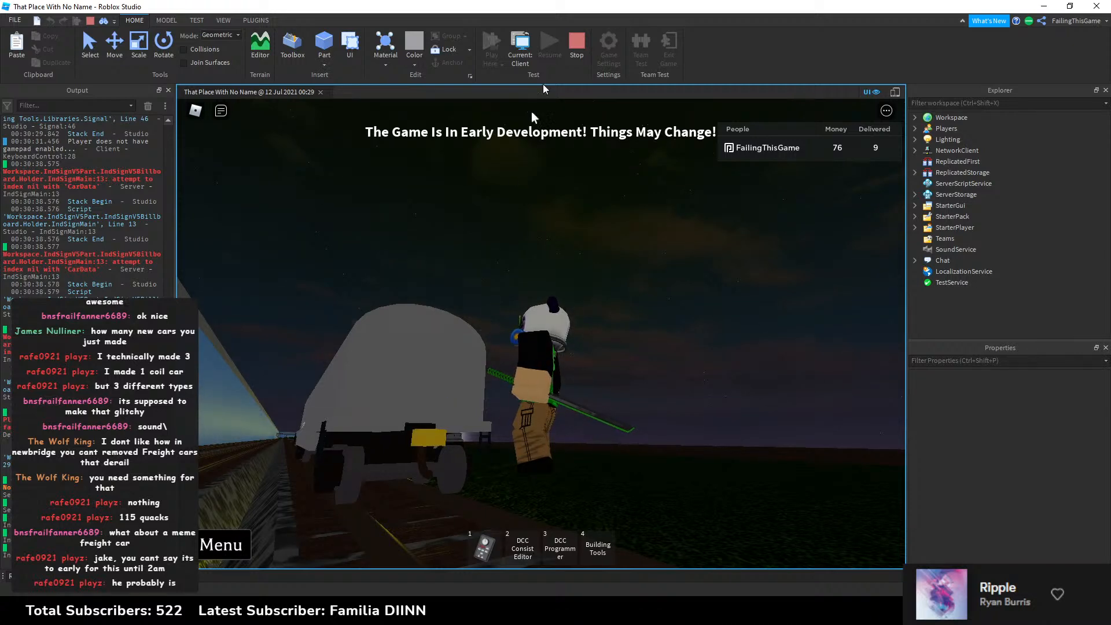
pyautogui.click(576, 42)
# Step: Switch to the DCC V2 Stuff place and open the EOT_Script inside the workspace's EOTSound
pyautogui.scroll(5, 1056, 148)
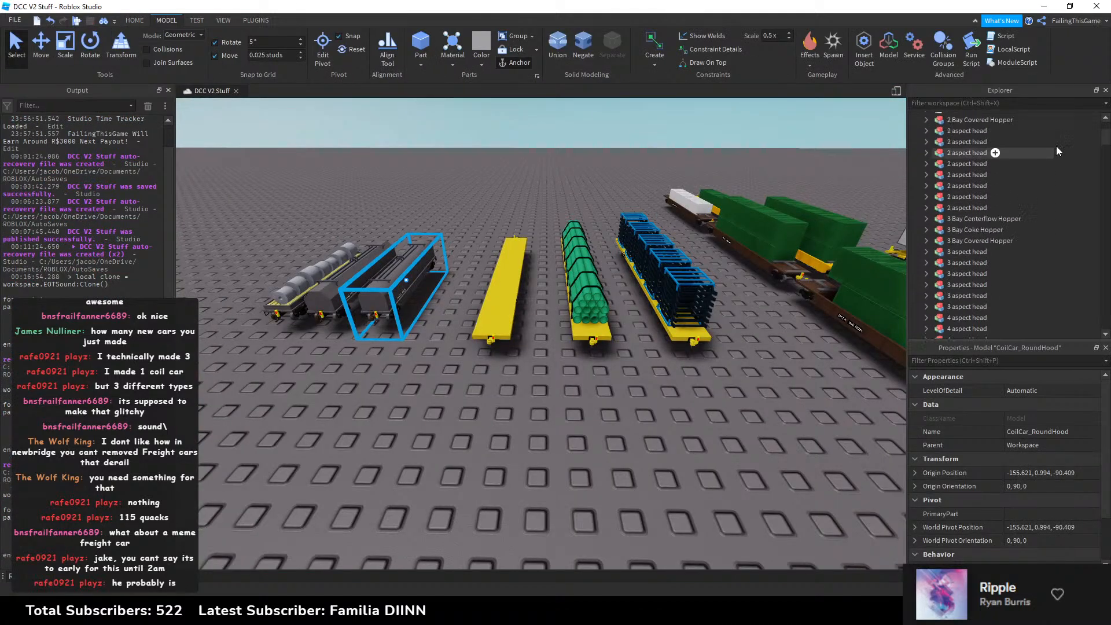
pyautogui.click(1074, 134)
pyautogui.scroll(3, 1074, 134)
pyautogui.click(927, 151)
pyautogui.click(955, 165)
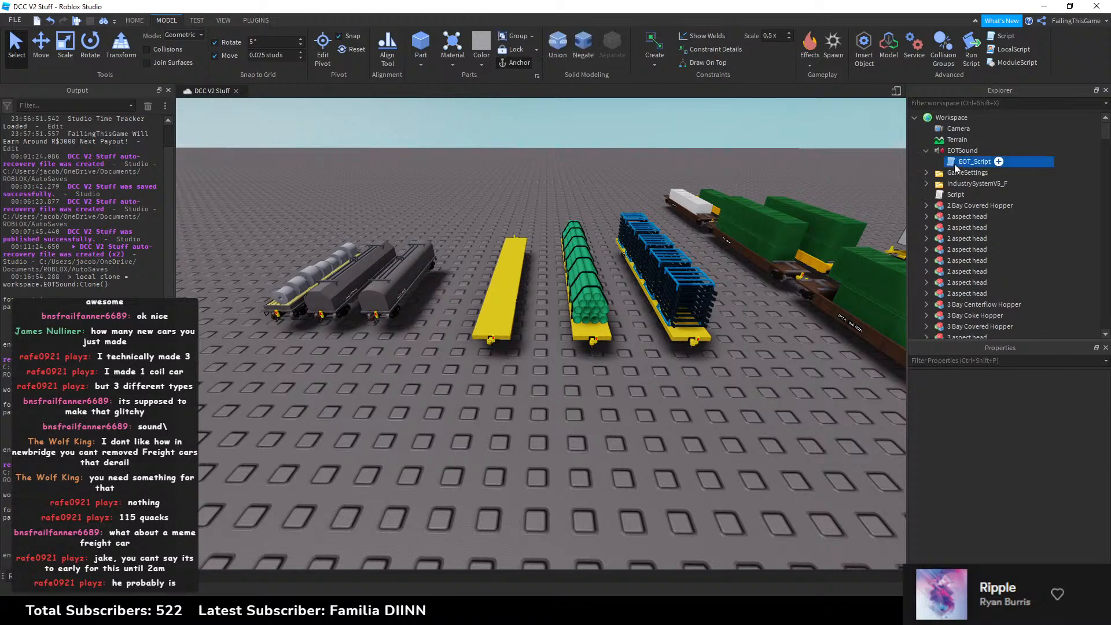
pyautogui.doubleClick(953, 165)
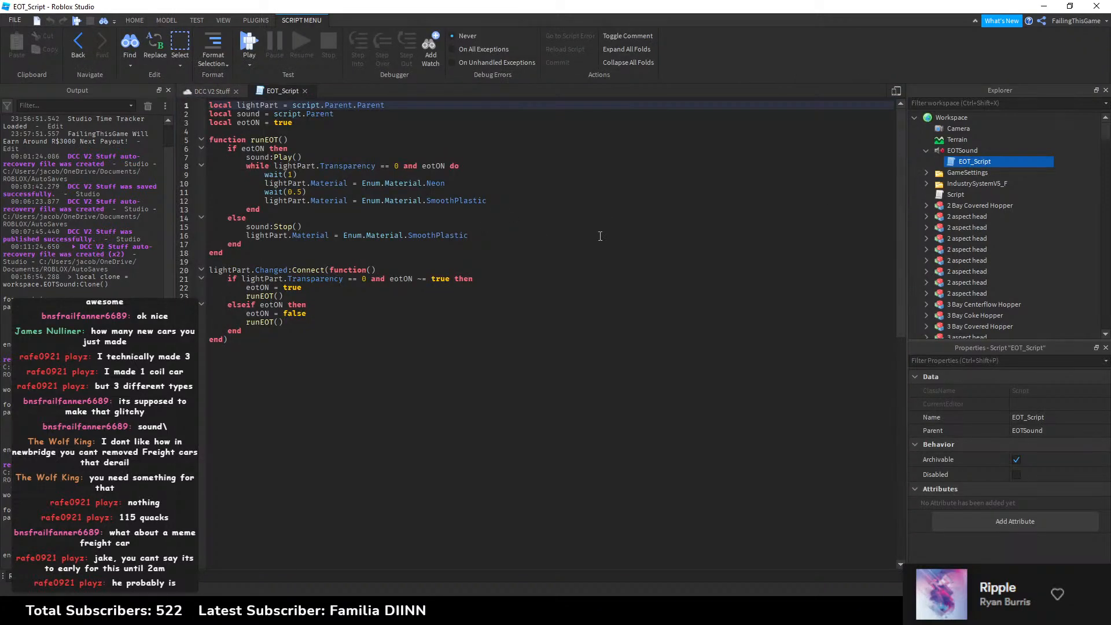
pyautogui.doubleClick(955, 194)
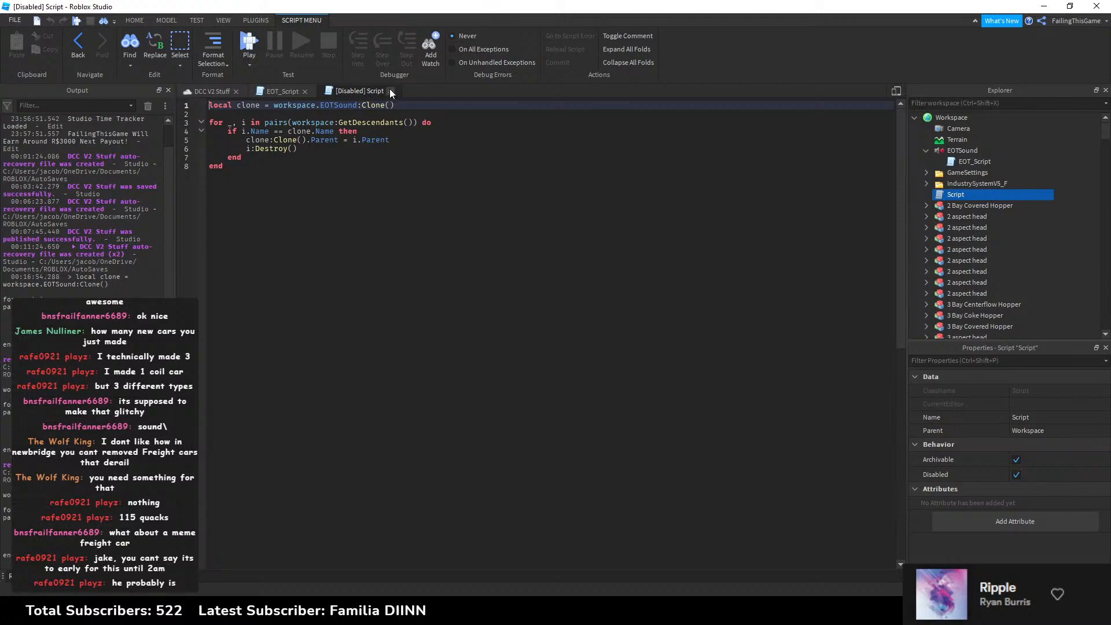
pyautogui.click(390, 90)
# Step: Examine the sound:Play() line and the runEOT() calls in EOT_Script
pyautogui.doubleClick(267, 156)
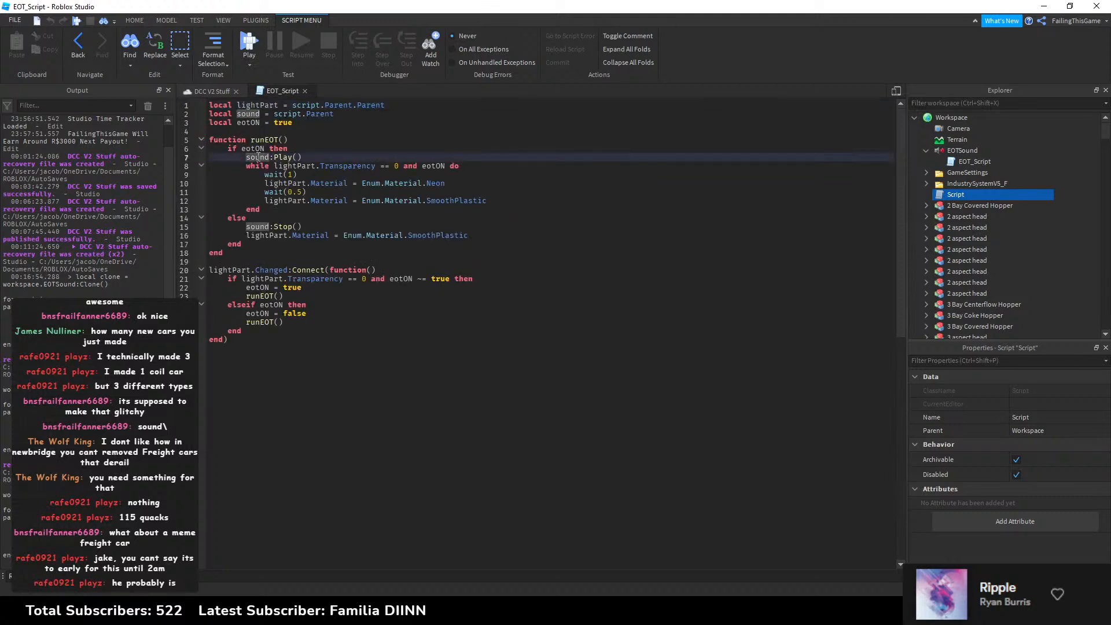
pyautogui.moveTo(274, 157); pyautogui.dragTo(303, 157)
pyautogui.click(303, 157)
pyautogui.doubleClick(263, 157)
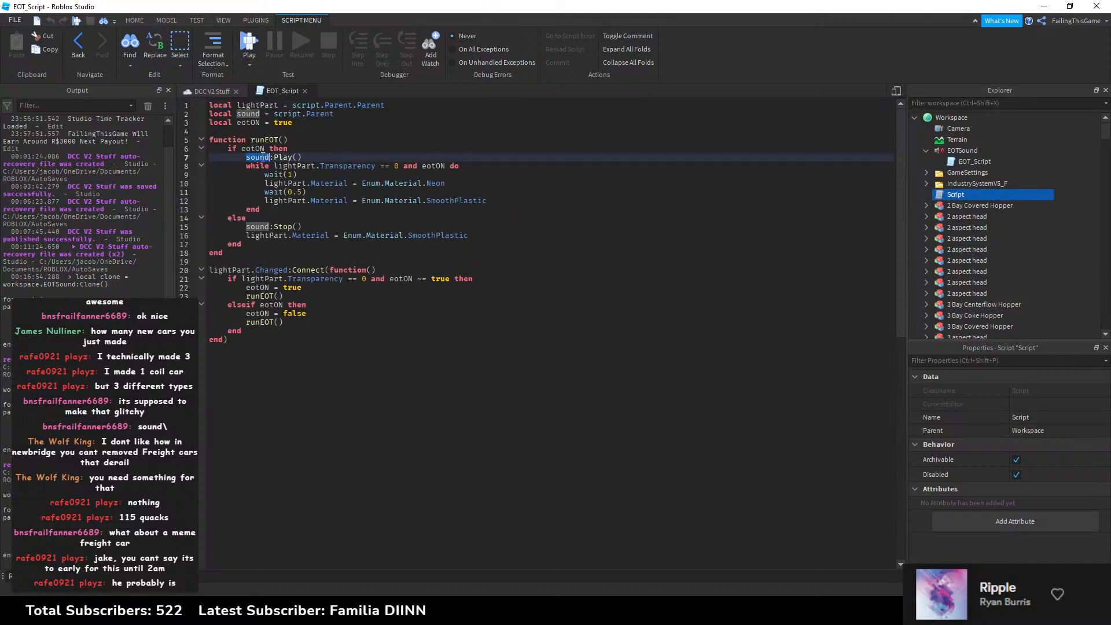
pyautogui.click(292, 296)
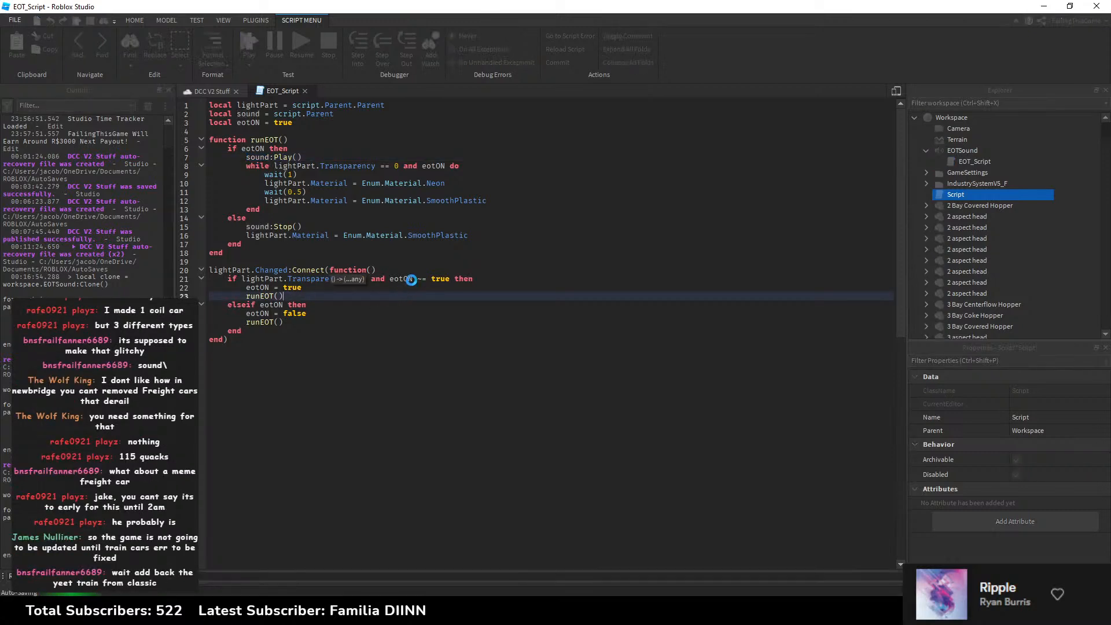
pyautogui.click(425, 319)
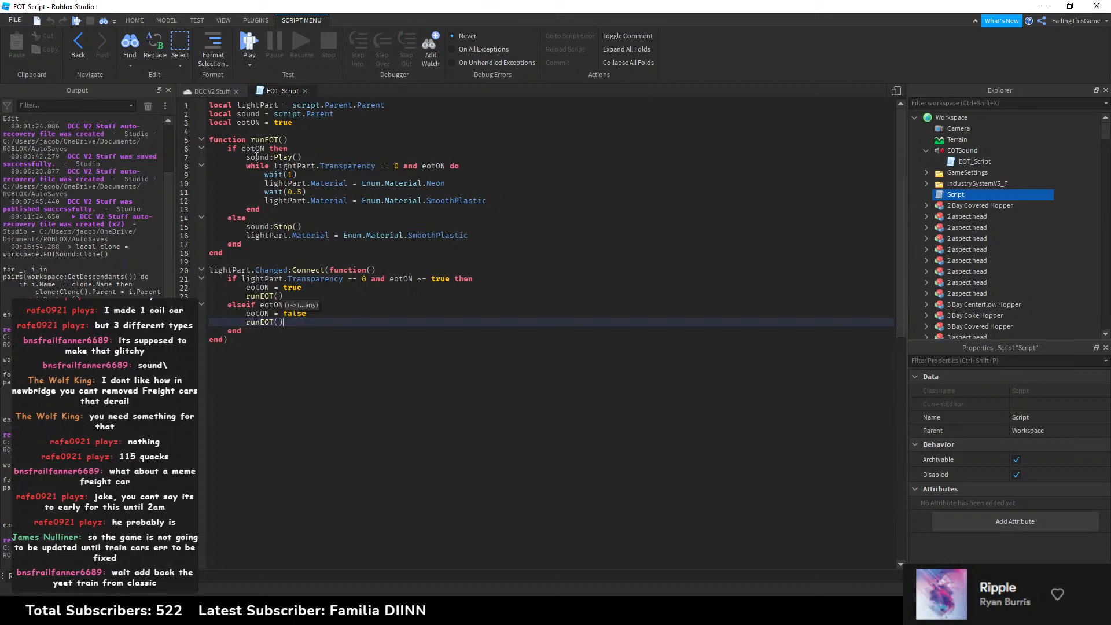
pyautogui.doubleClick(257, 157)
# Step: Review the properties of EOTSound and preview its audio
pyautogui.click(962, 151)
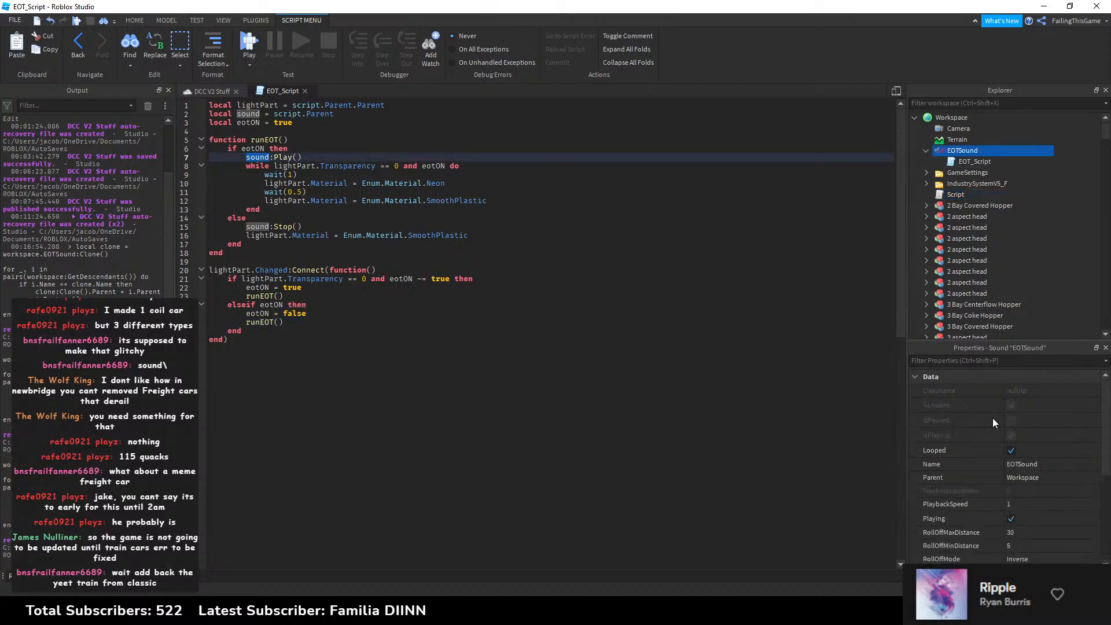
pyautogui.scroll(-3, 1007, 462)
pyautogui.click(1008, 516)
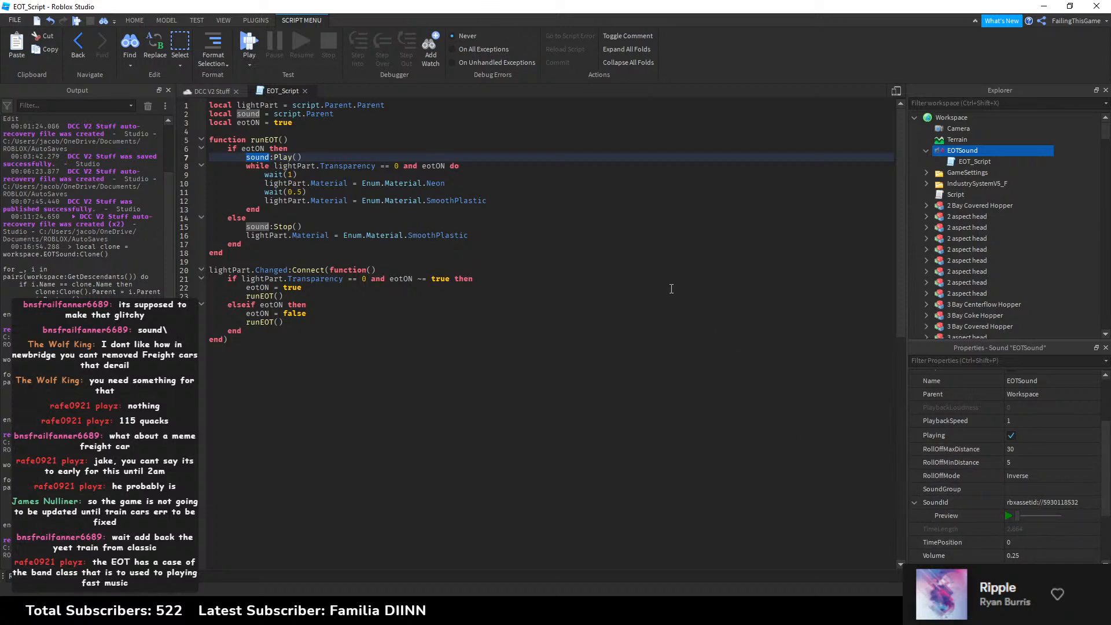
# Step: Examine the Transparency and eotON conditions in EOT_Script's runEOT function and lightPart.Changed handler
pyautogui.click(379, 217)
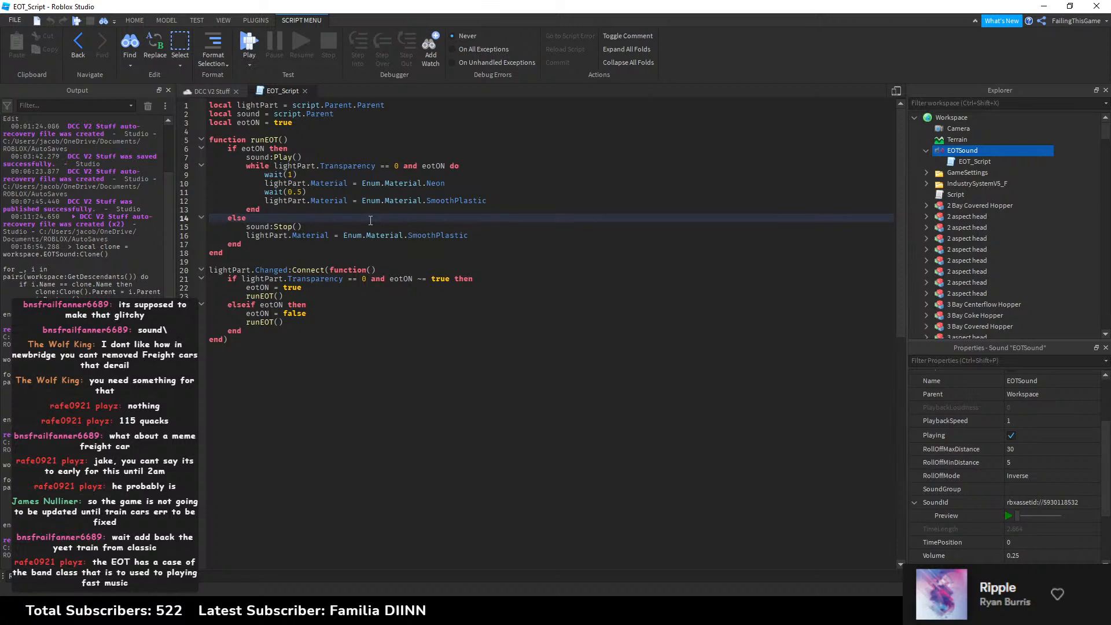
pyautogui.doubleClick(328, 280)
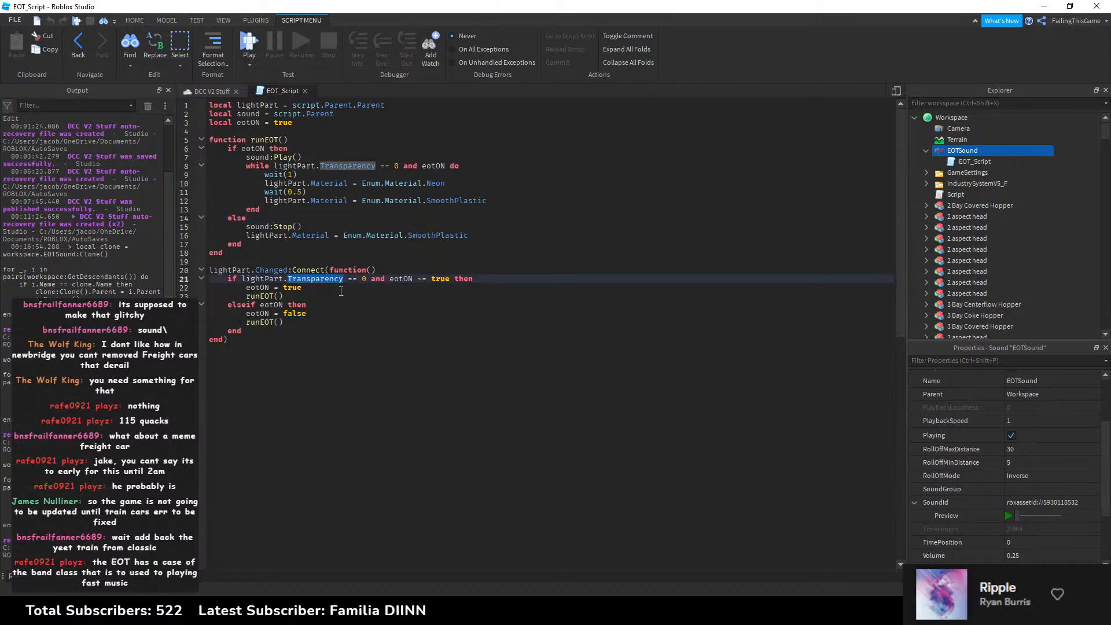
pyautogui.click(319, 176)
pyautogui.click(275, 216)
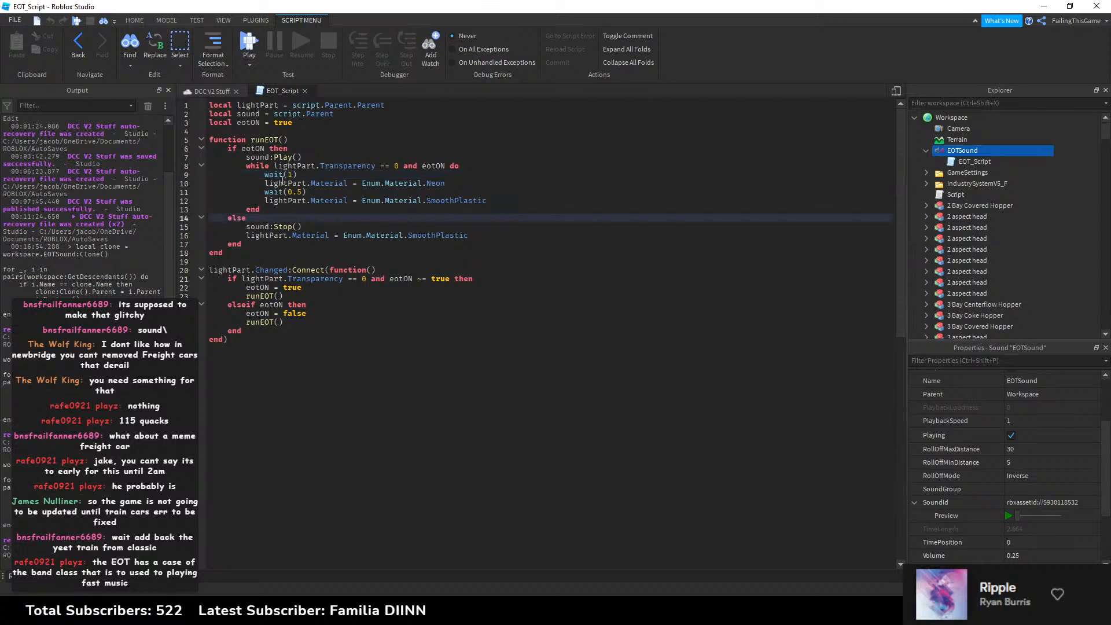
pyautogui.click(243, 150)
pyautogui.click(285, 272)
pyautogui.click(302, 288)
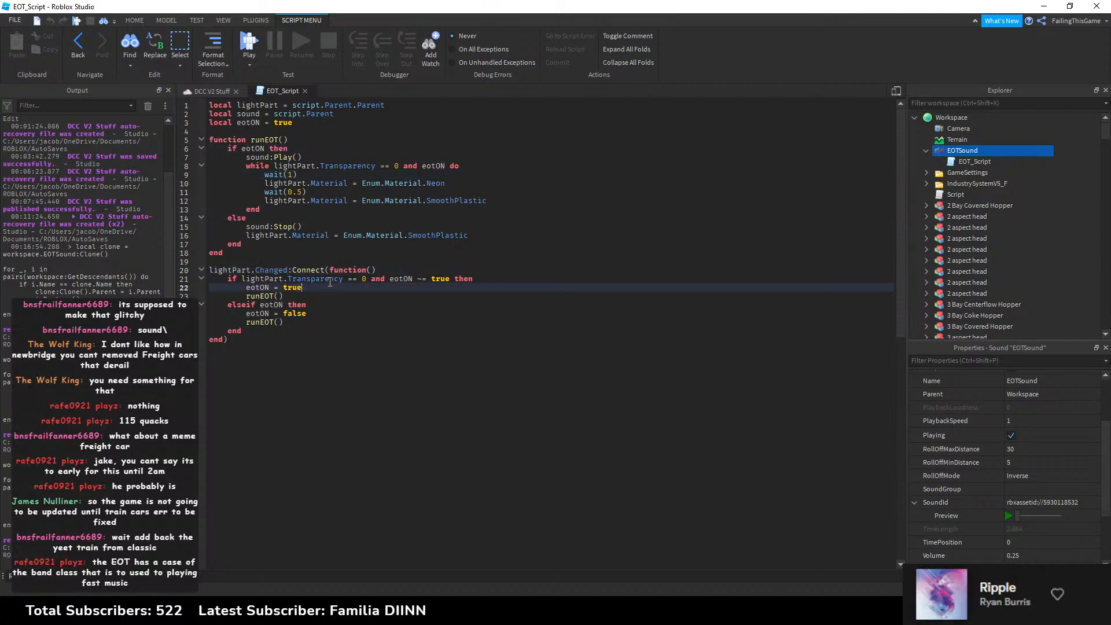
pyautogui.doubleClick(258, 287)
pyautogui.doubleClick(289, 289)
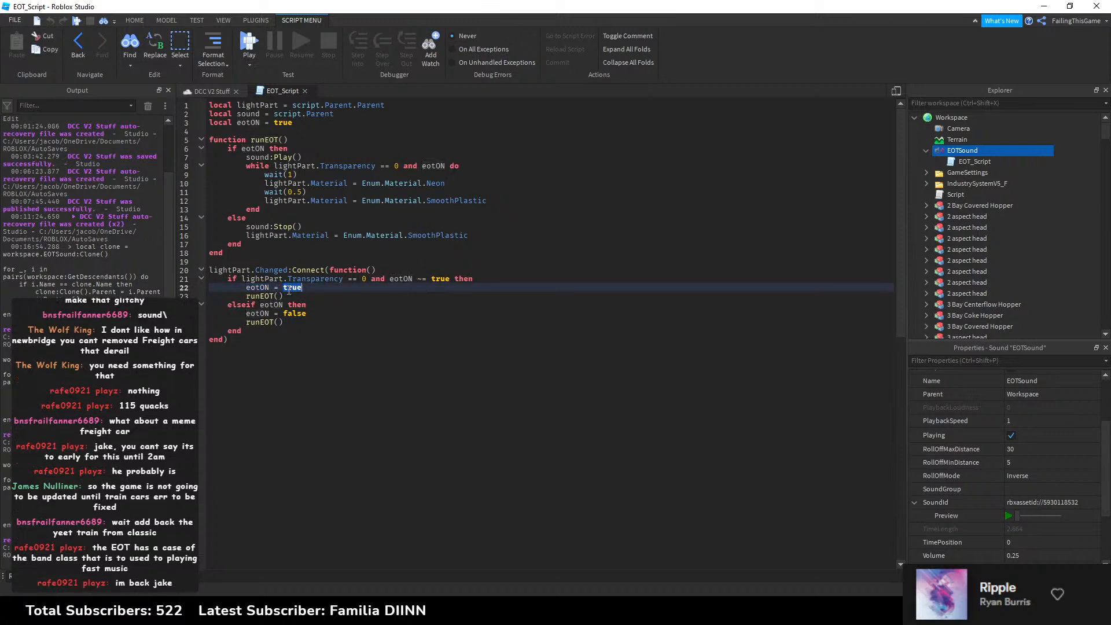
pyautogui.doubleClick(327, 280)
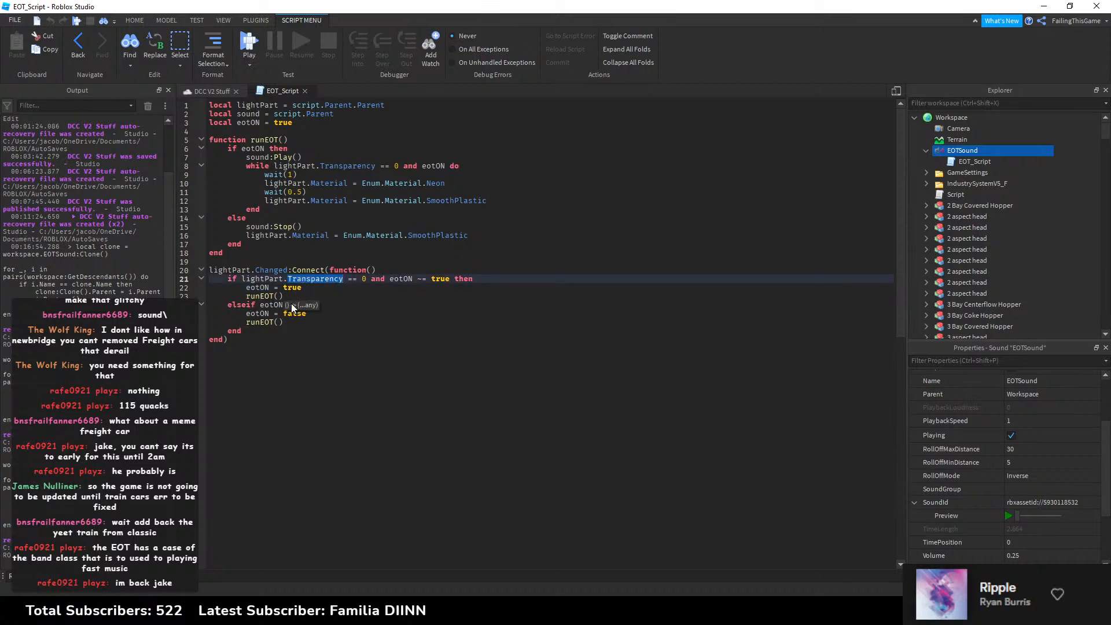
pyautogui.click(292, 288)
pyautogui.click(293, 296)
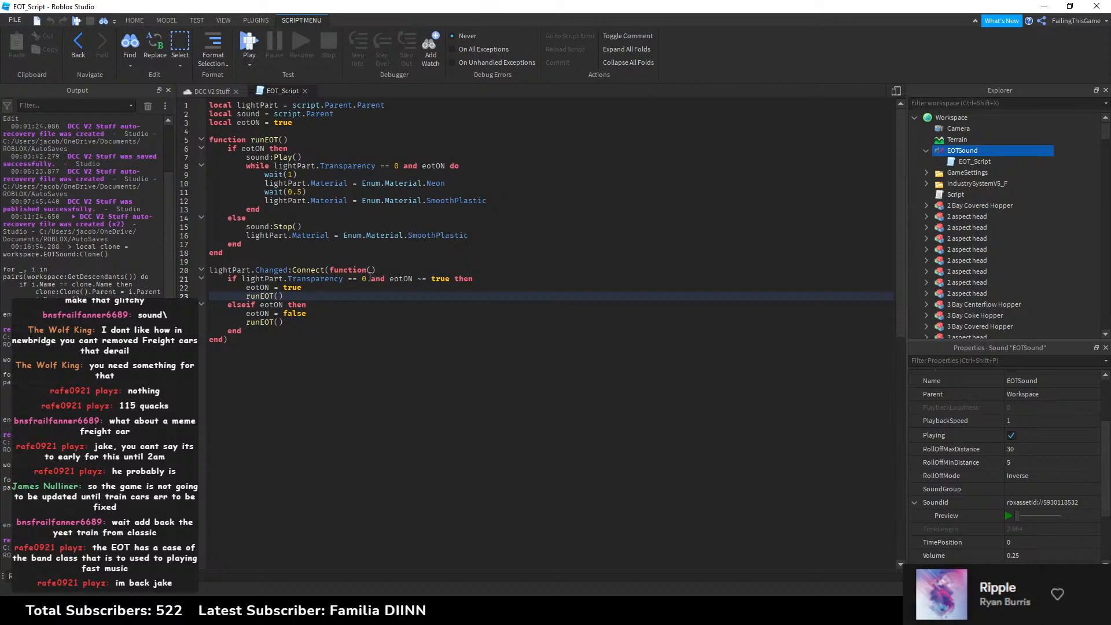
# Step: Extend the elseif condition in the lightPart.Changed handler to "eotON and lightPart.Transparency == 1"
pyautogui.moveTo(366, 279); pyautogui.dragTo(242, 278)
pyautogui.hotkey('ctrl', 'c')
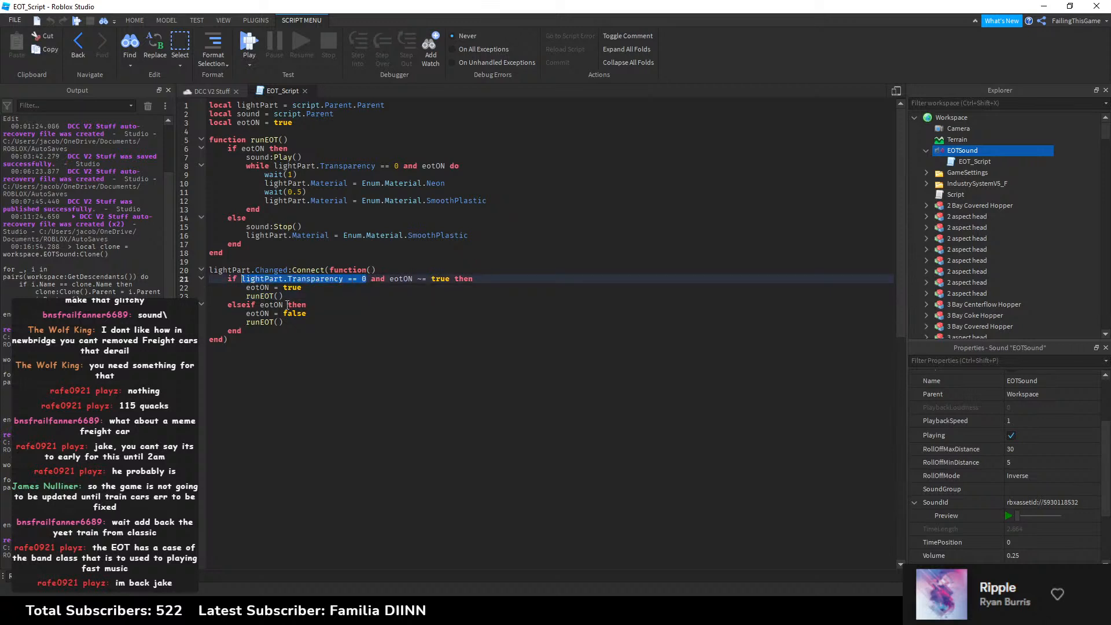
pyautogui.click(288, 305)
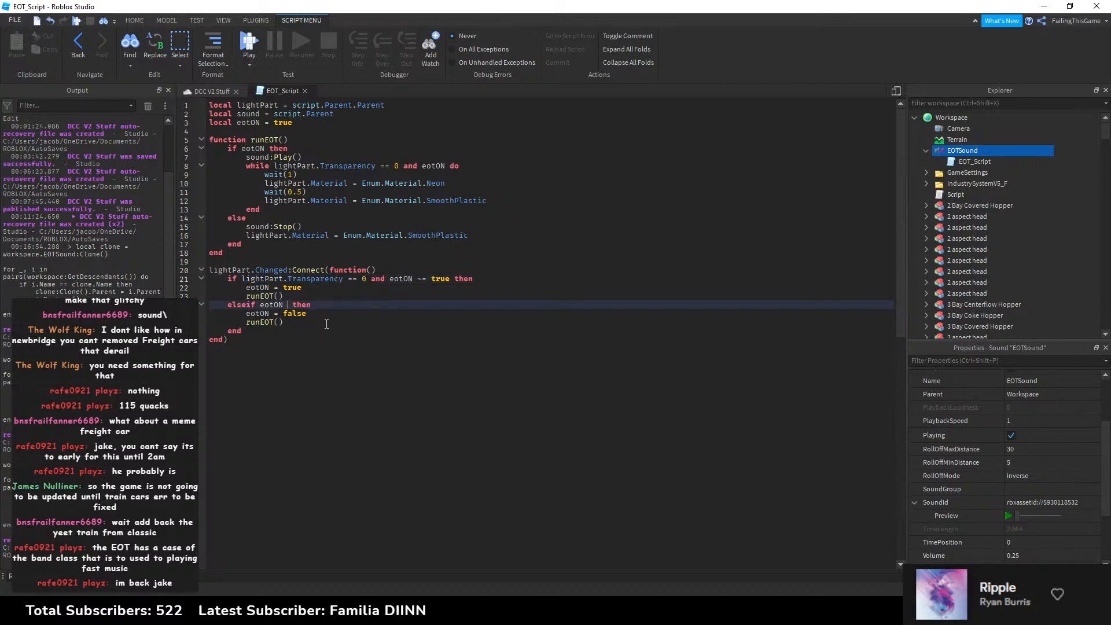
pyautogui.write('and')
pyautogui.hotkey('ctrl', 'v')
pyautogui.press('BackSpace')
pyautogui.write('1')
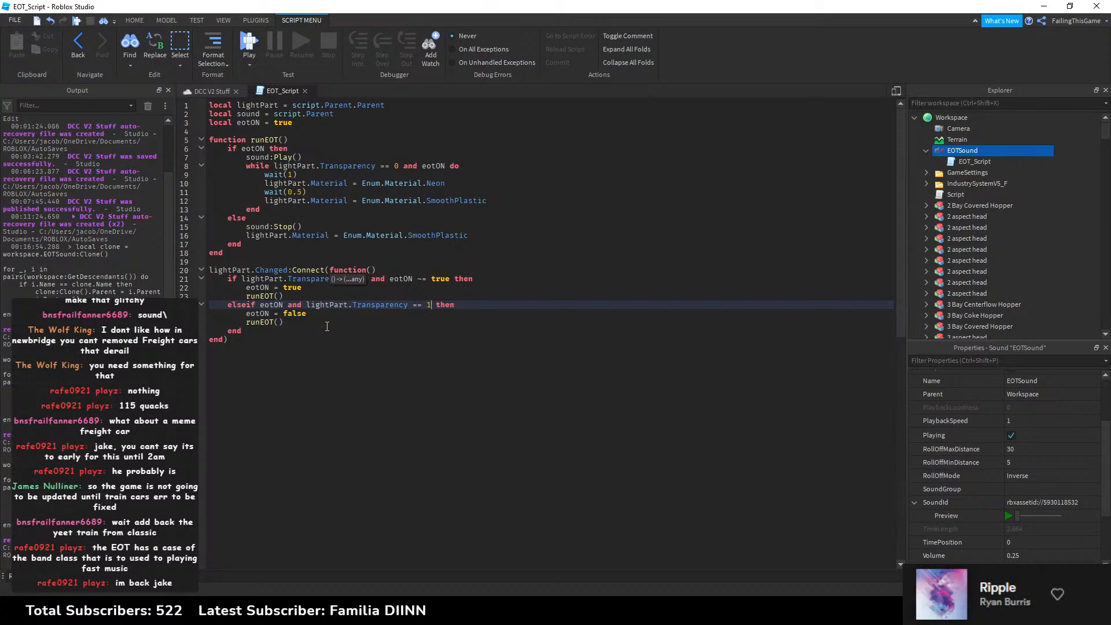
pyautogui.click(326, 322)
pyautogui.click(324, 338)
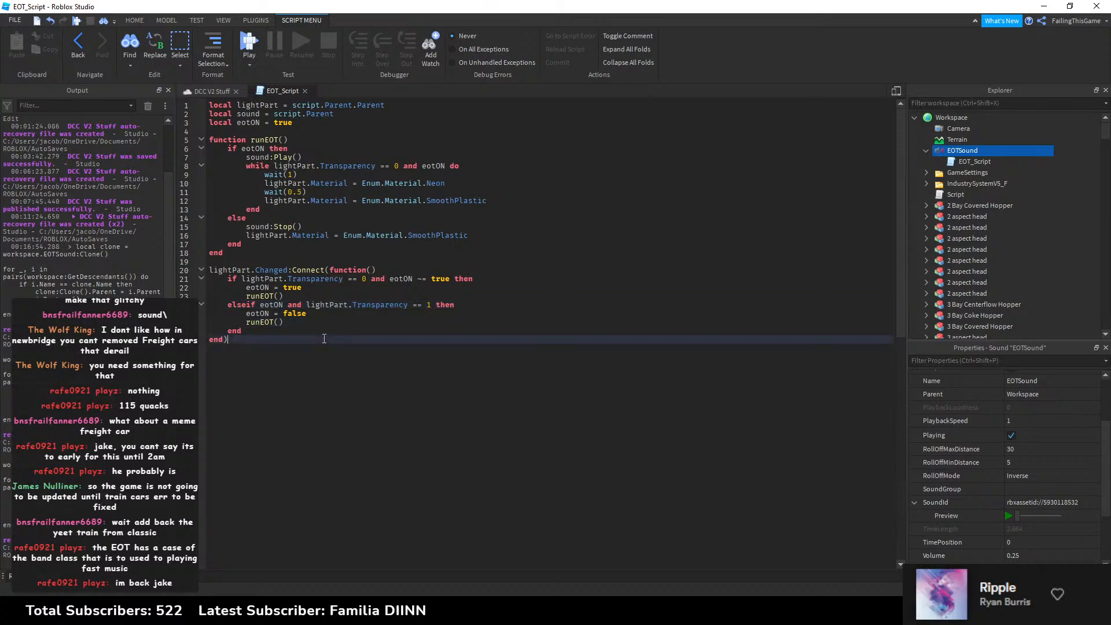
# Step: Close EOT_Script and copy the full code of the disabled Script in Workspace
pyautogui.click(279, 307)
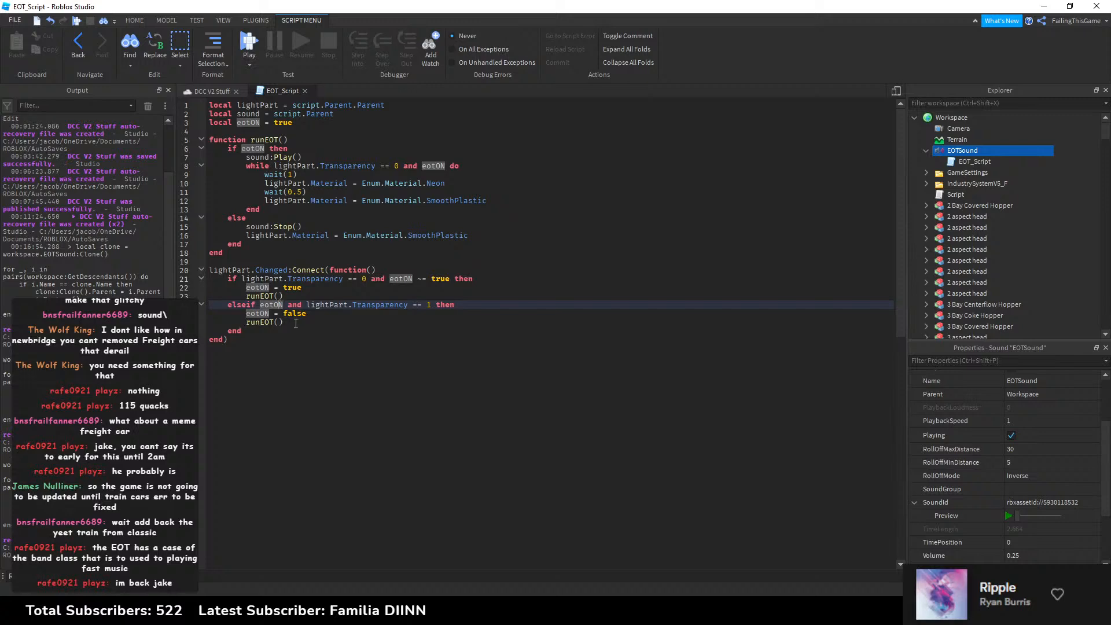
pyautogui.click(305, 92)
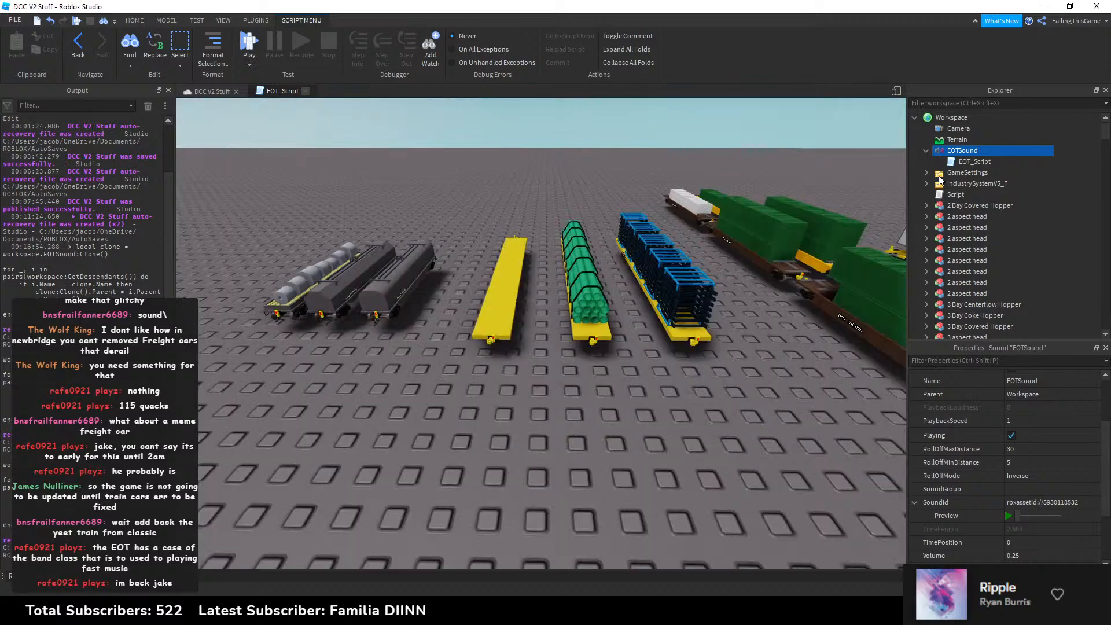
pyautogui.click(941, 194)
pyautogui.click(955, 195)
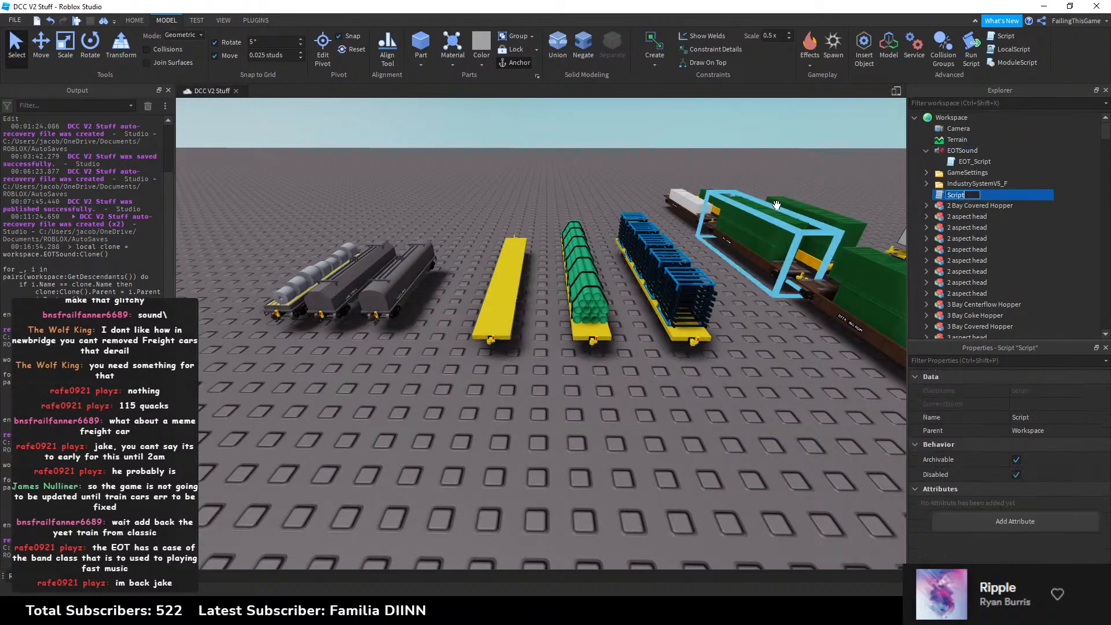
pyautogui.press('Return')
pyautogui.doubleClick(955, 195)
pyautogui.hotkey('ctrl', 'a')
pyautogui.hotkey('ctrl', 'c')
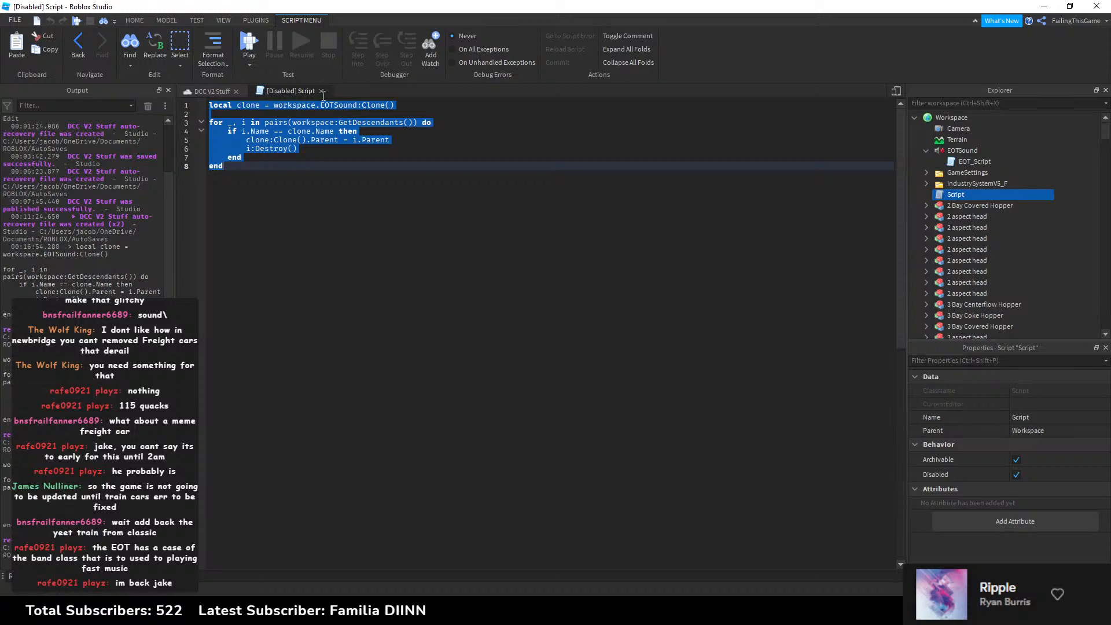
pyautogui.click(321, 91)
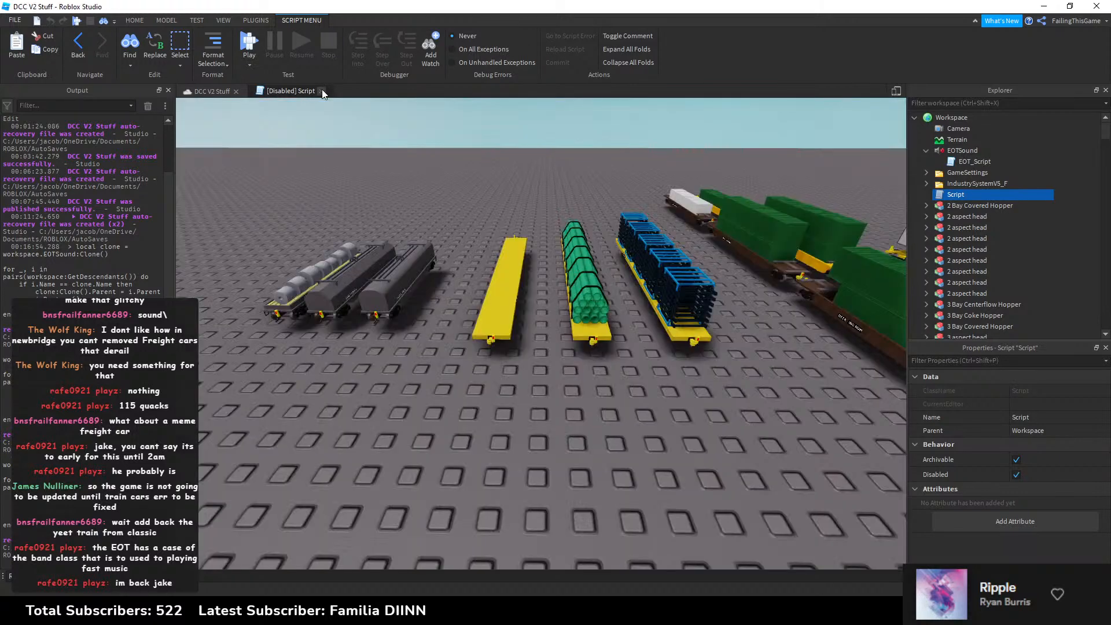
# Step: Execute the copied code as a Studio command to replace every EOTSound in the workspace with the updated one
pyautogui.click(399, 572)
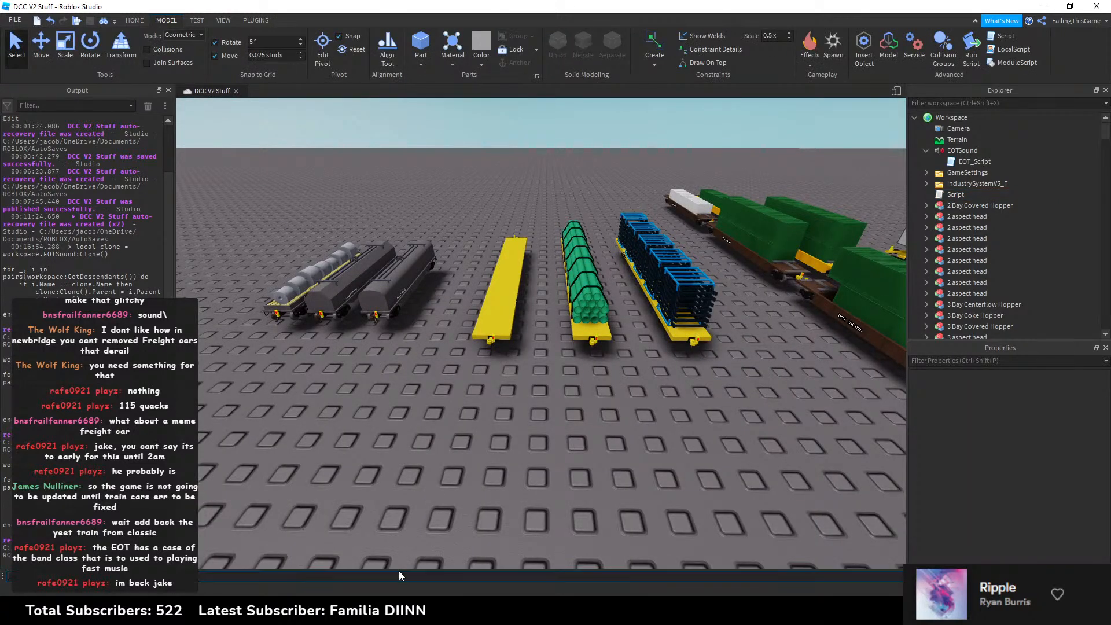
pyautogui.hotkey('ctrl', 'v')
pyautogui.press('Return')
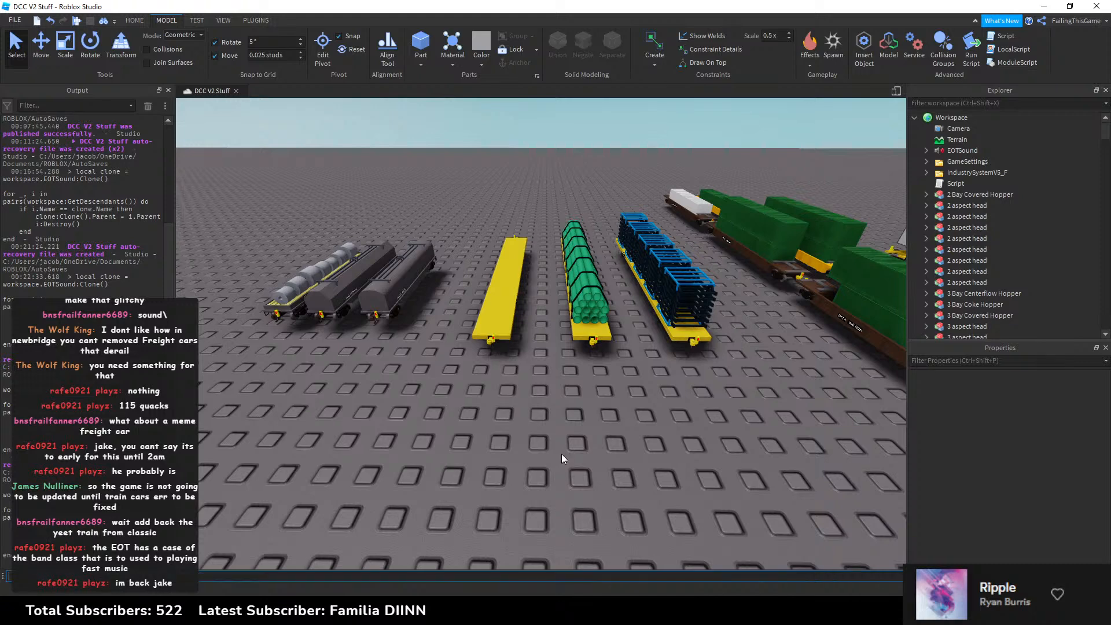
# Step: Copy the round-hood coil car from DCC V2 Stuff into That Place With No Name, placing it by the tracks near the QUACK text
pyautogui.click(383, 296)
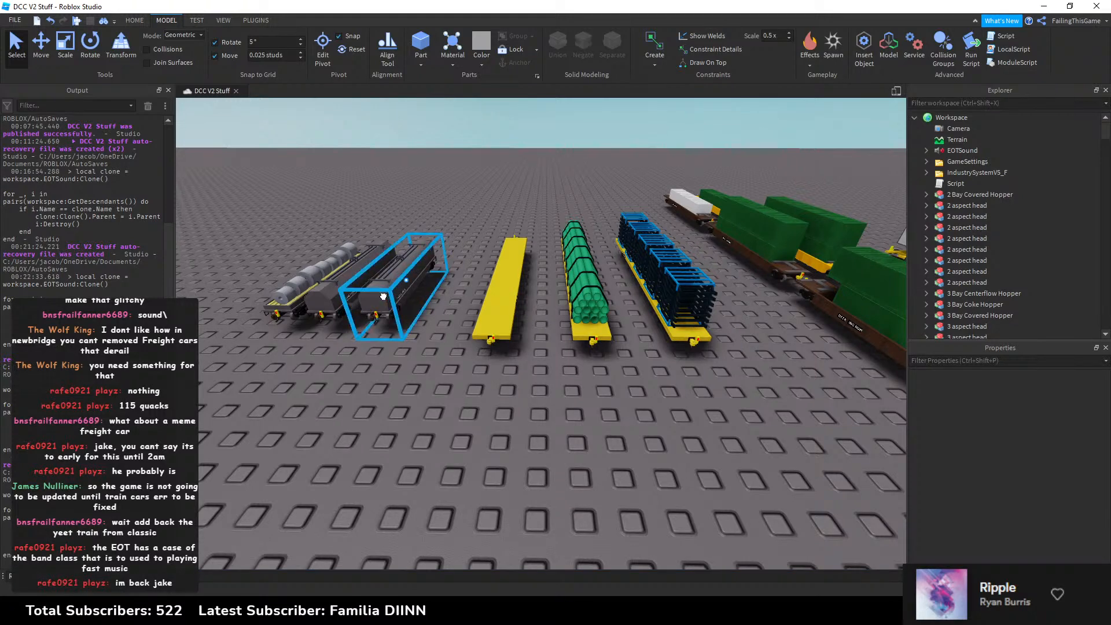
pyautogui.click(519, 427)
pyautogui.hotkey('alt', 'Tab')
pyautogui.click(526, 339)
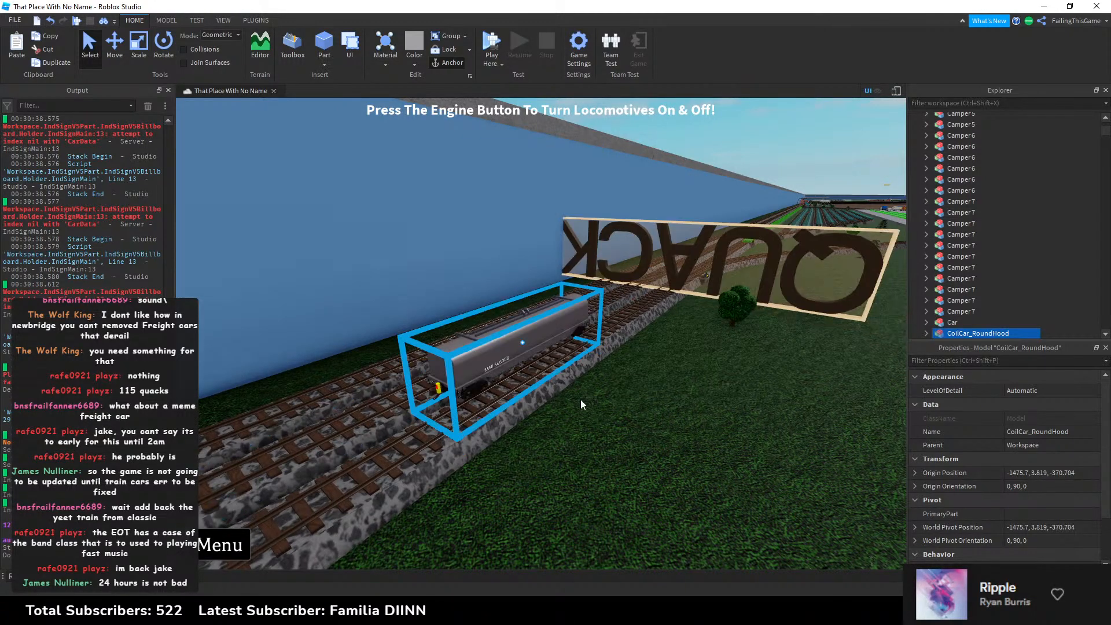
pyautogui.moveTo(558, 247); pyautogui.dragTo(503, 280, button='right')
pyautogui.press('w')
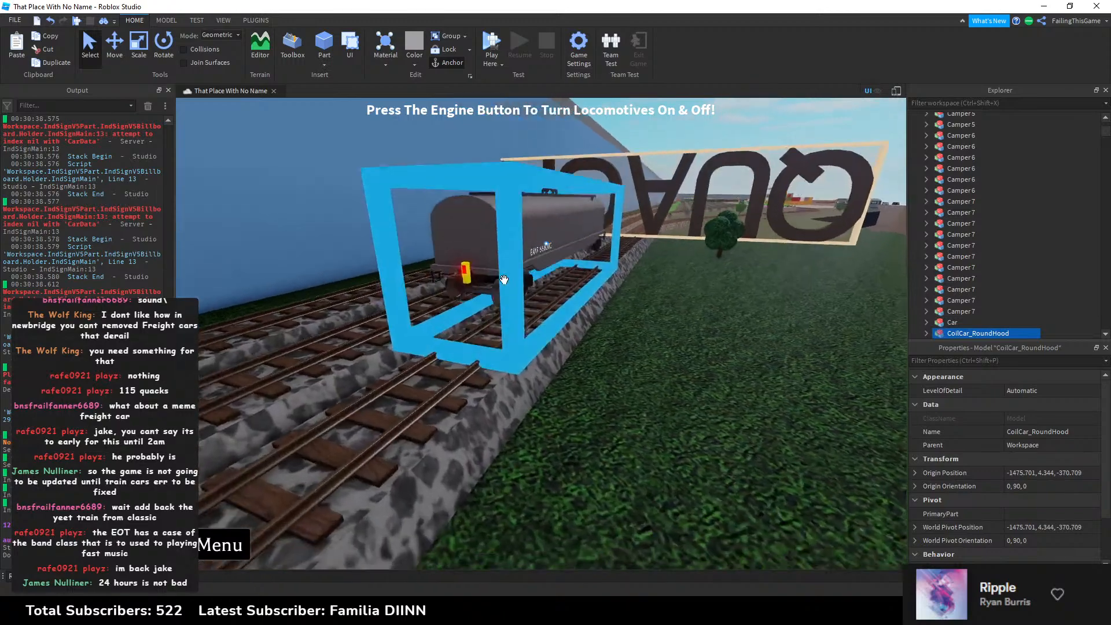
pyautogui.moveTo(590, 352); pyautogui.dragTo(654, 397)
pyautogui.press('w')
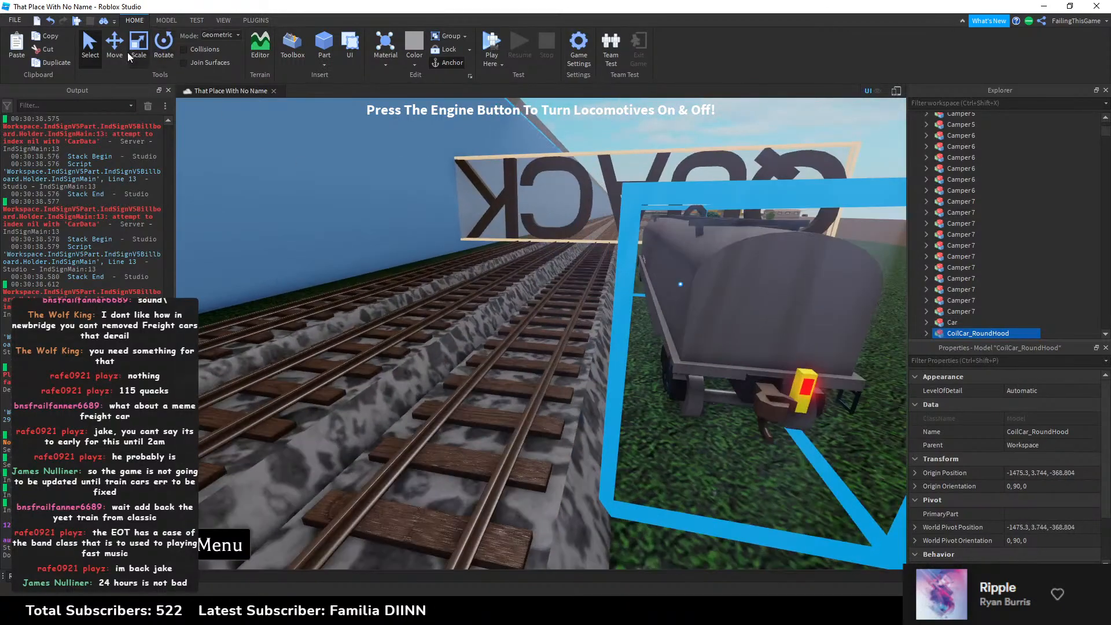
# Step: Move CoilCar_RoundHood onto the rails at origin position -1475.3, 3.819, -370.679
pyautogui.click(132, 50)
pyautogui.click(112, 59)
pyautogui.moveTo(608, 285); pyautogui.dragTo(515, 280)
pyautogui.press('w')
pyautogui.moveTo(515, 280); pyautogui.dragTo(515, 280, button='right')
pyautogui.press('w')
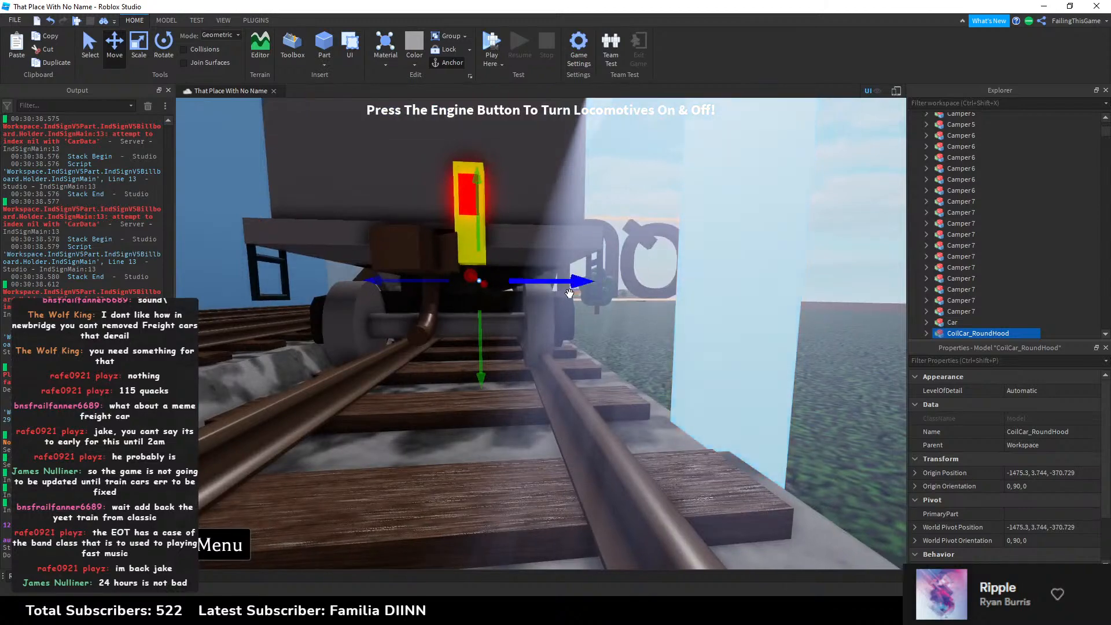
pyautogui.moveTo(568, 286); pyautogui.dragTo(573, 286)
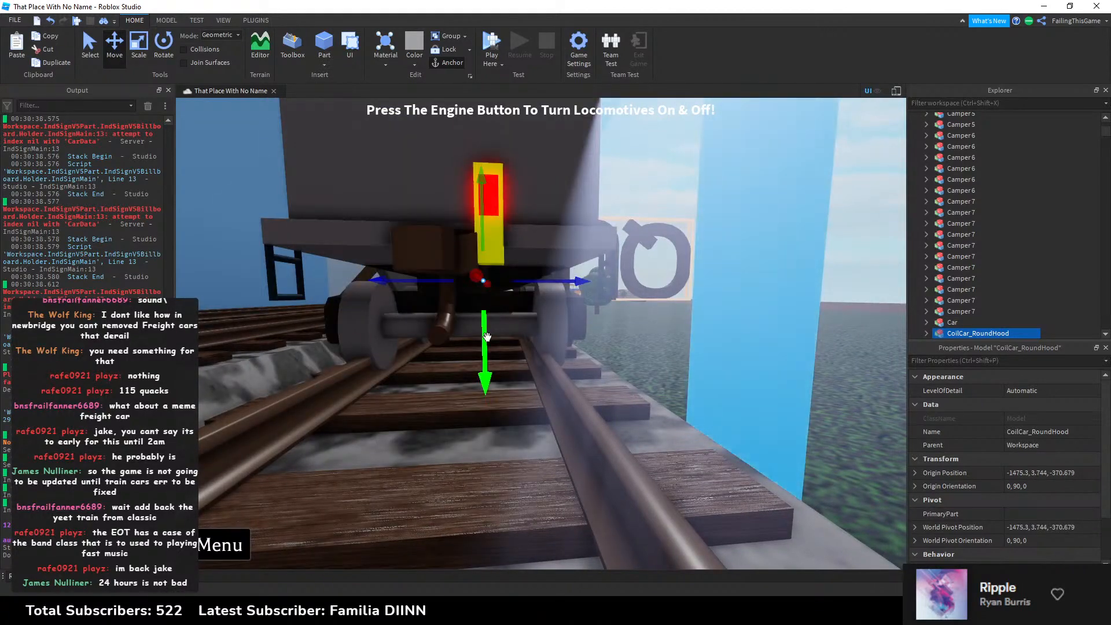
pyautogui.moveTo(488, 337); pyautogui.dragTo(489, 331)
pyautogui.moveTo(489, 331); pyautogui.dragTo(493, 330, button='right')
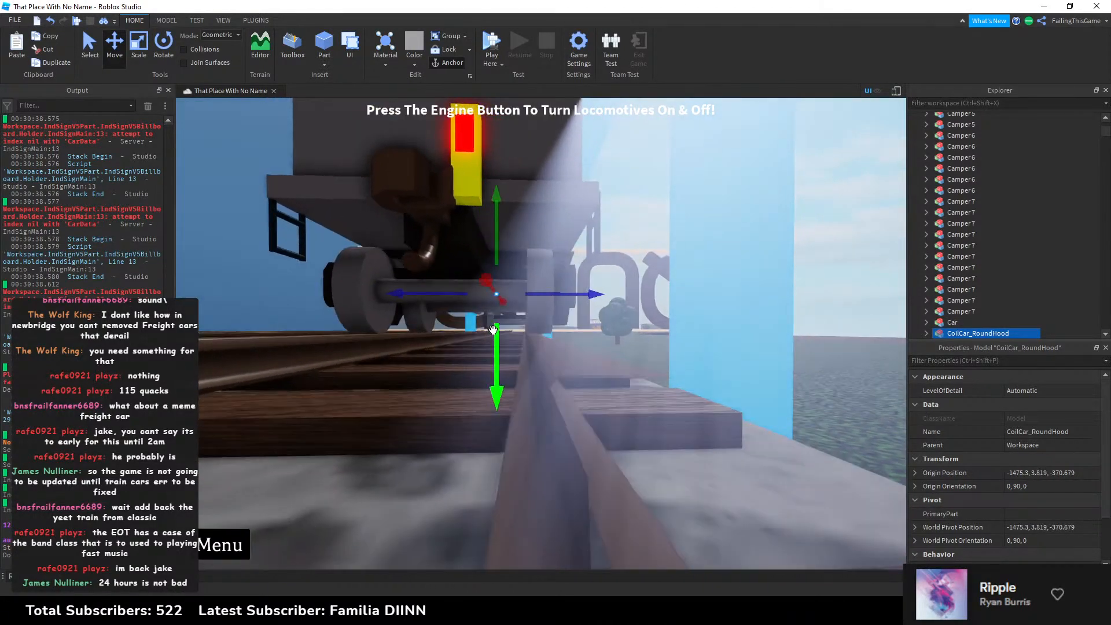
pyautogui.press('s')
# Step: Play-test the game and examine the flashing end-of-train light on the coil car from beside the track
pyautogui.moveTo(619, 174); pyautogui.dragTo(672, 162, button='right')
pyautogui.click(622, 169)
pyautogui.press('s')
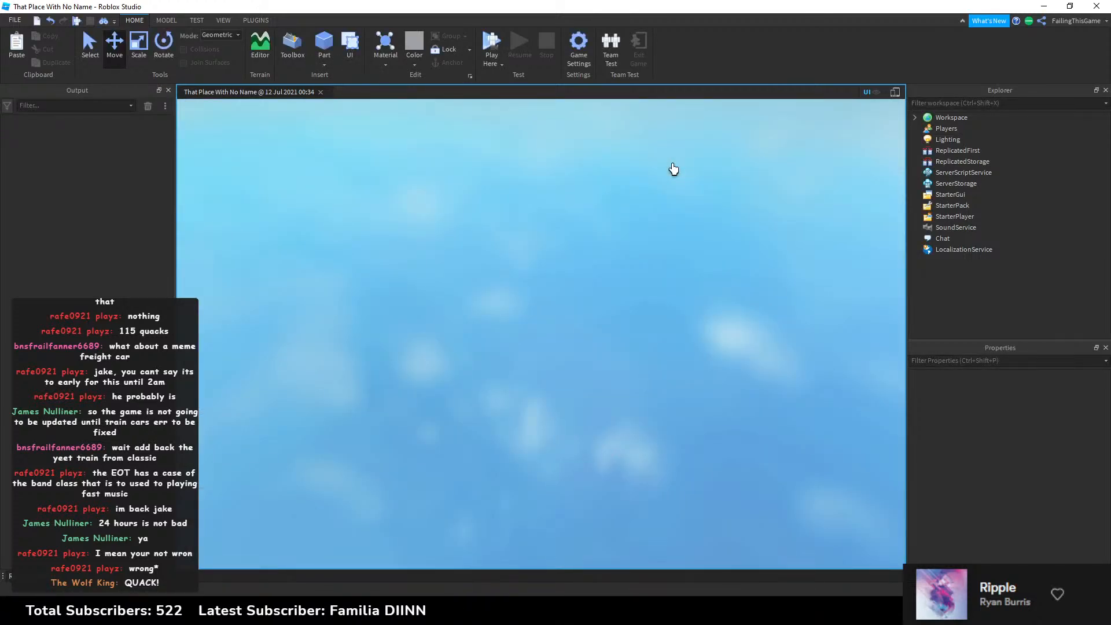
pyautogui.press('F5')
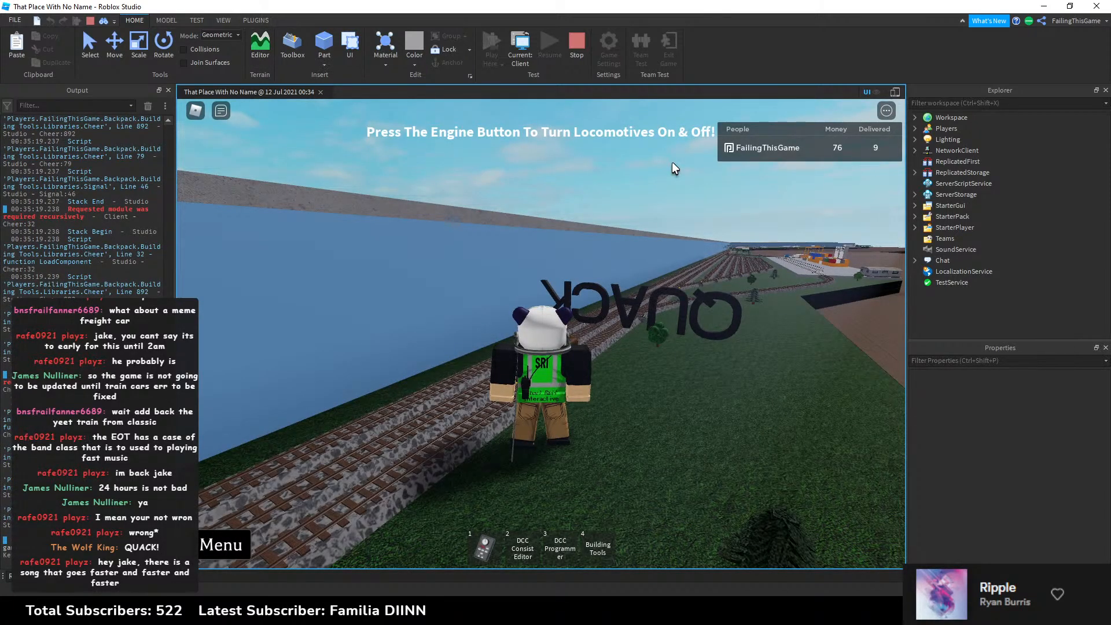
pyautogui.moveTo(672, 161); pyautogui.dragTo(658, 217, button='right')
pyautogui.moveTo(590, 265); pyautogui.dragTo(590, 264, button='right')
pyautogui.press('w')
pyautogui.moveTo(502, 308); pyautogui.dragTo(502, 308, button='right')
pyautogui.press('a')
pyautogui.press('s')
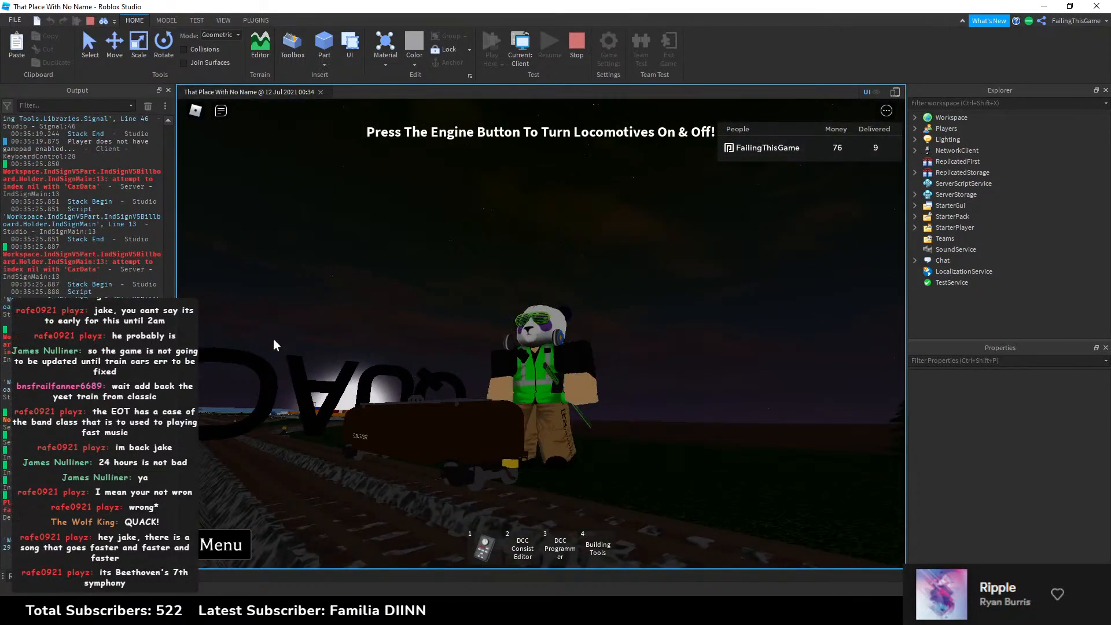
pyautogui.moveTo(168, 354)
pyautogui.mouseDown()
pyautogui.moveTo(185, 269)
pyautogui.moveTo(174, 140)
pyautogui.moveTo(171, 351)
pyautogui.mouseUp()
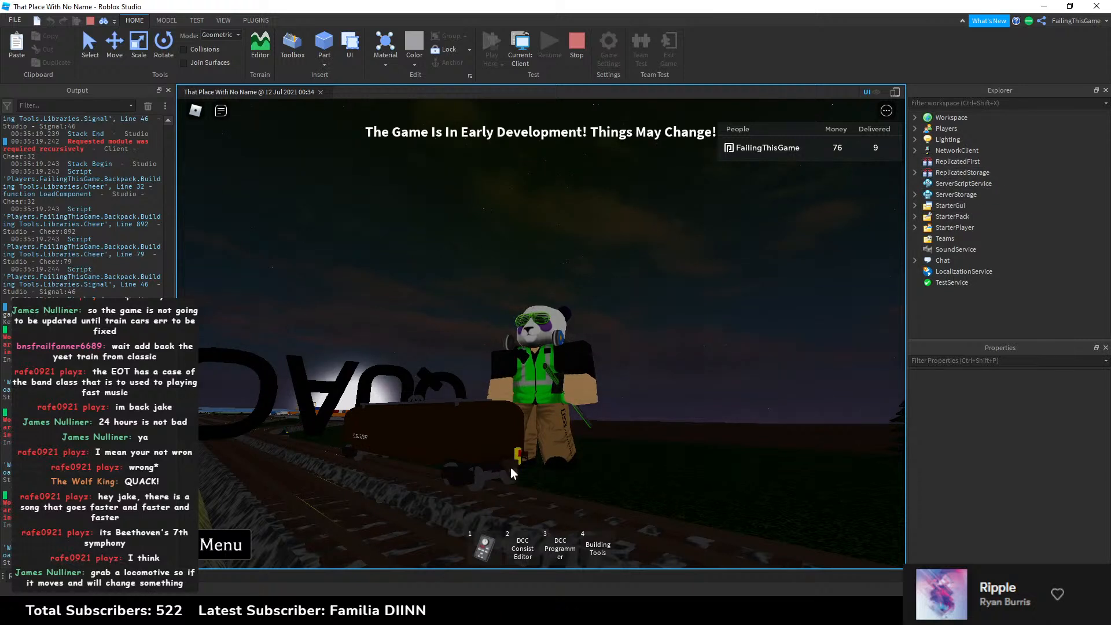
pyautogui.moveTo(615, 399); pyautogui.dragTo(615, 398, button='right')
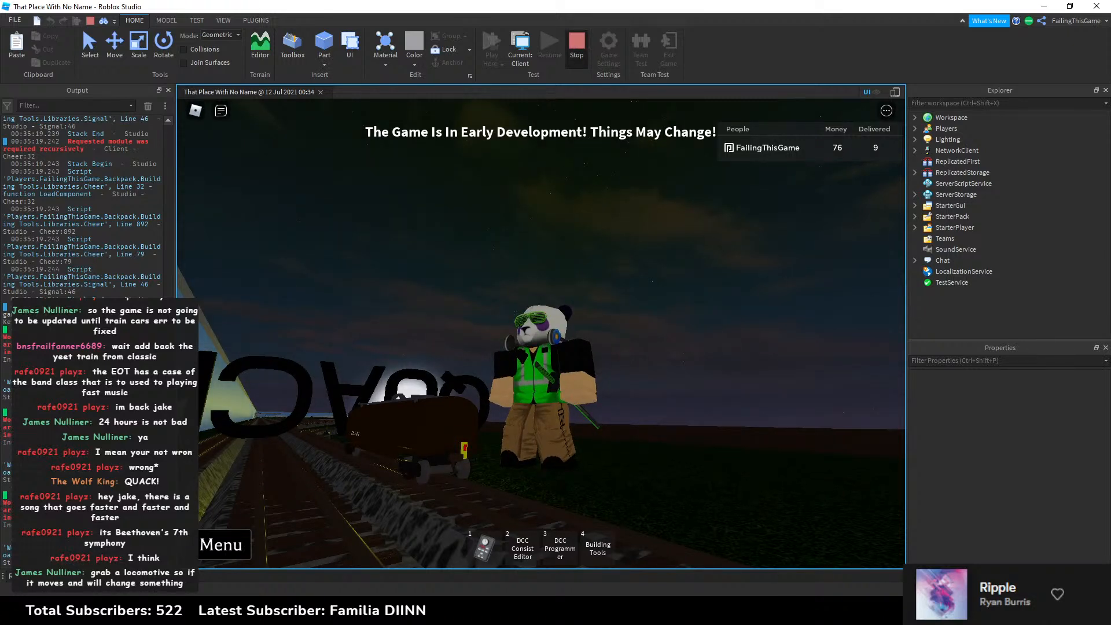
# Step: Switch to DCC V2 Stuff and open the EOT_Script inside EOTSound
pyautogui.click(758, 612)
pyautogui.scroll(6, 993, 162)
pyautogui.scroll(5, 992, 161)
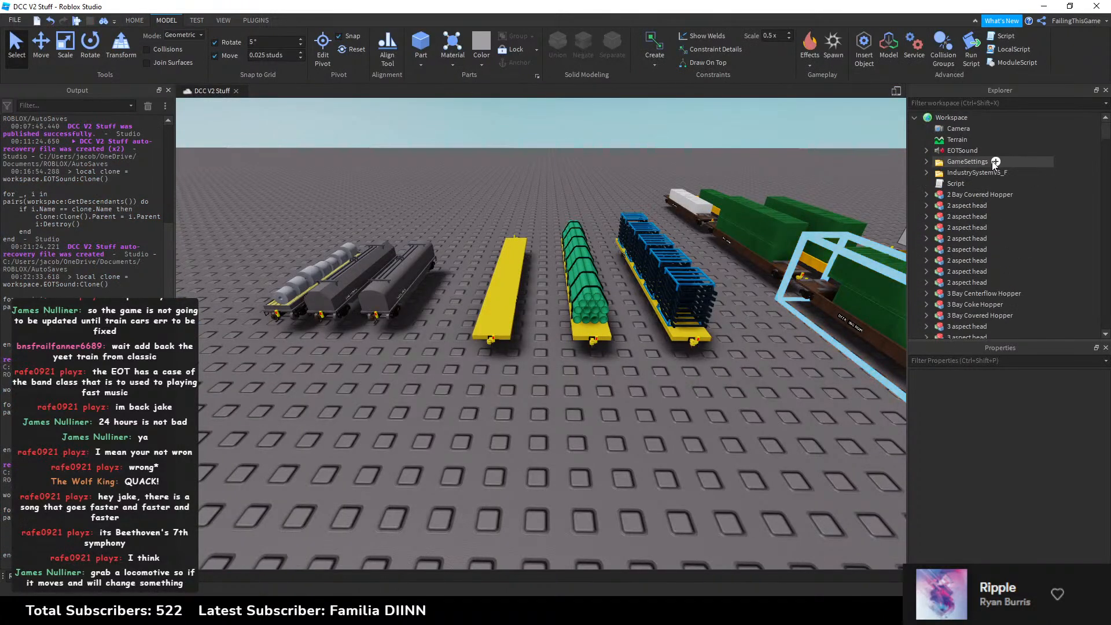
pyautogui.click(920, 150)
pyautogui.click(925, 151)
pyautogui.click(943, 164)
pyautogui.doubleClick(944, 166)
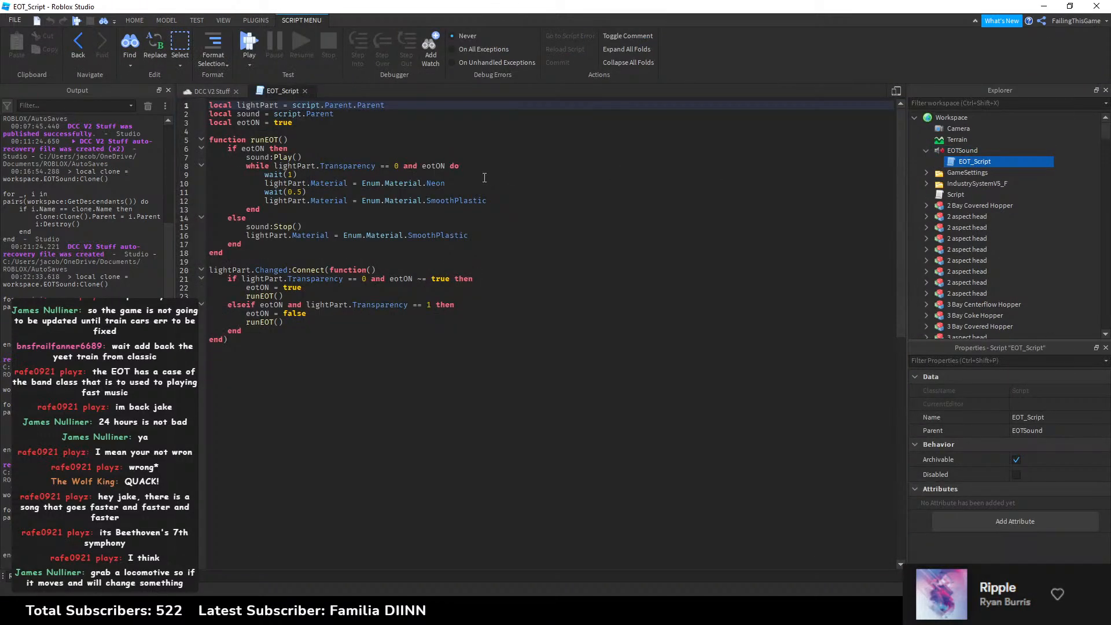
# Step: Set the first wait in runEOT's while loop to 1.5 seconds
pyautogui.click(309, 192)
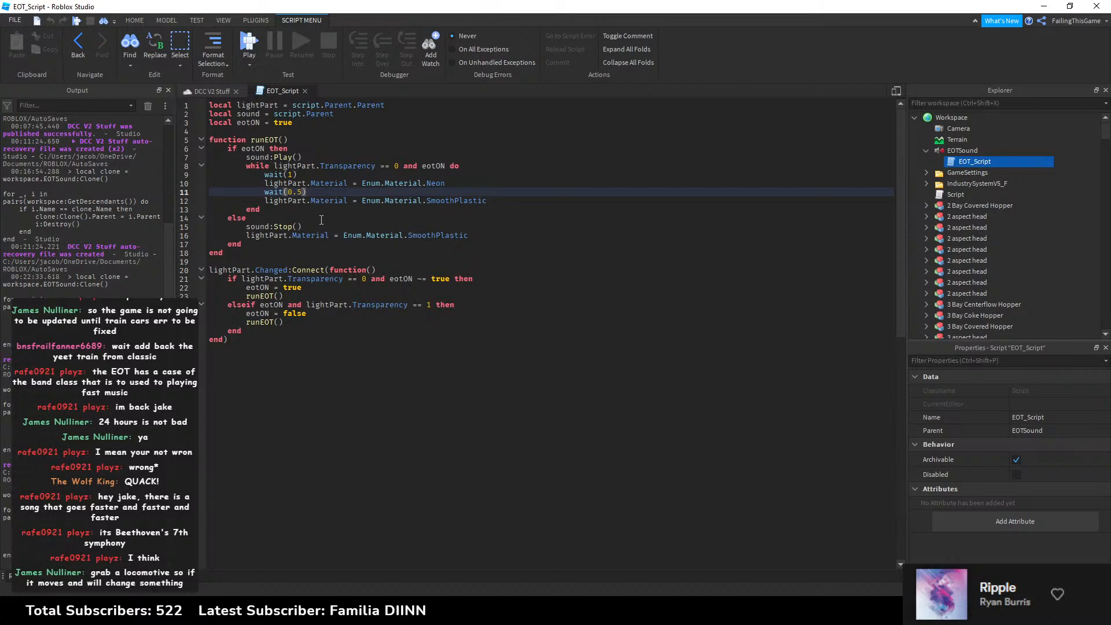
pyautogui.press('Up')
pyautogui.press('Up')
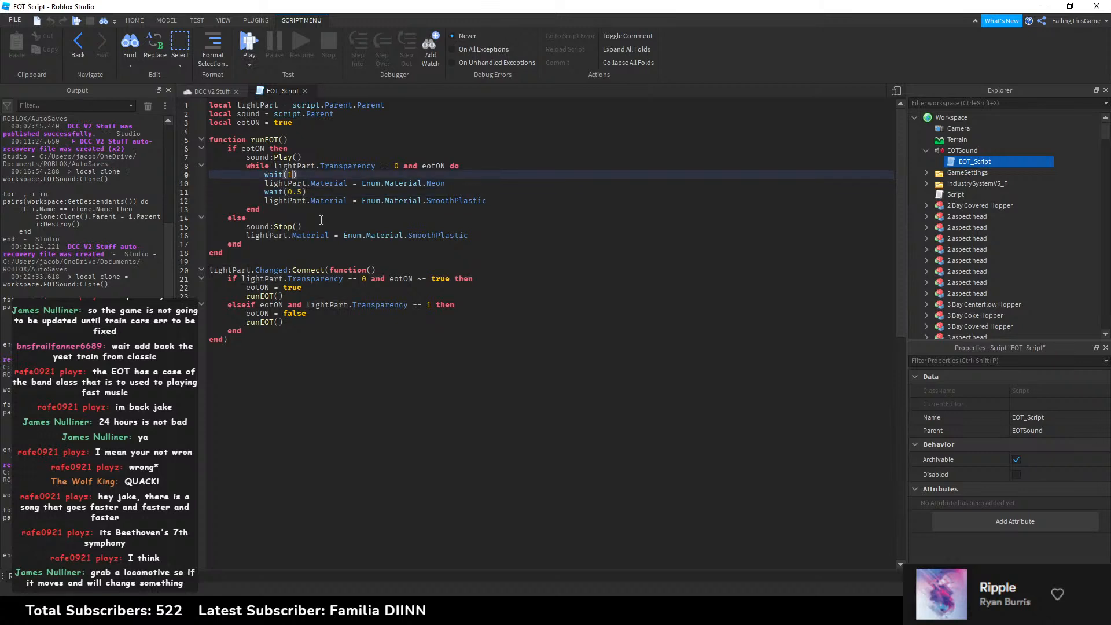
pyautogui.press('Left')
pyautogui.write('.5')
# Step: Try a value of 0.75 for the second wait in runEOT's while loop
pyautogui.press('Down')
pyautogui.press('Down')
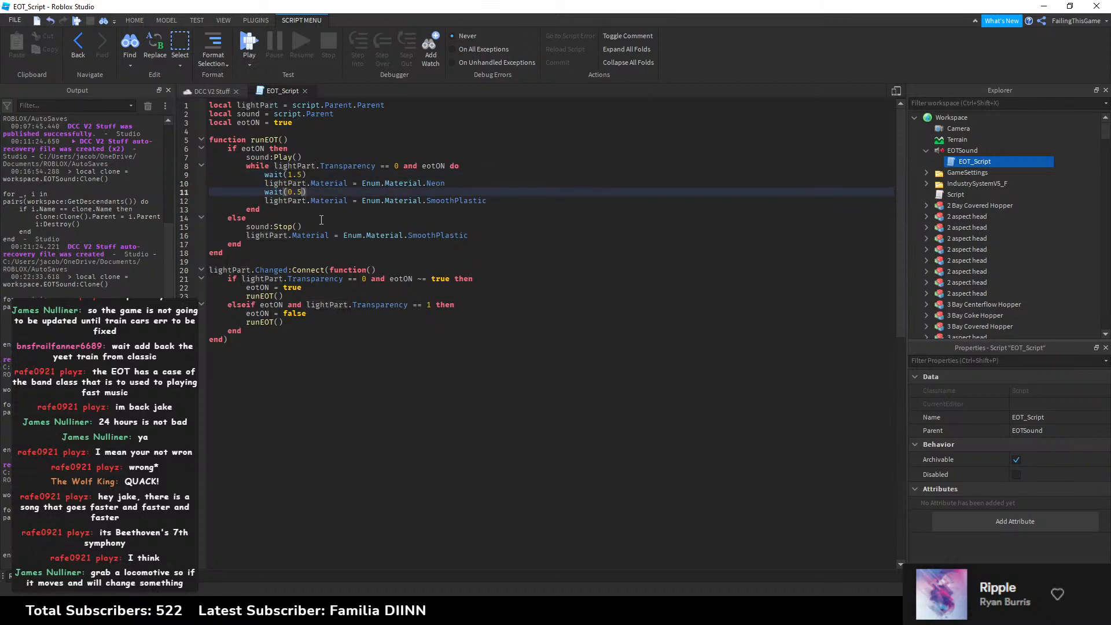
pyautogui.press('BackSpace')
pyautogui.write('75')
pyautogui.press('BackSpace')
pyautogui.press('Up')
pyautogui.press('Up')
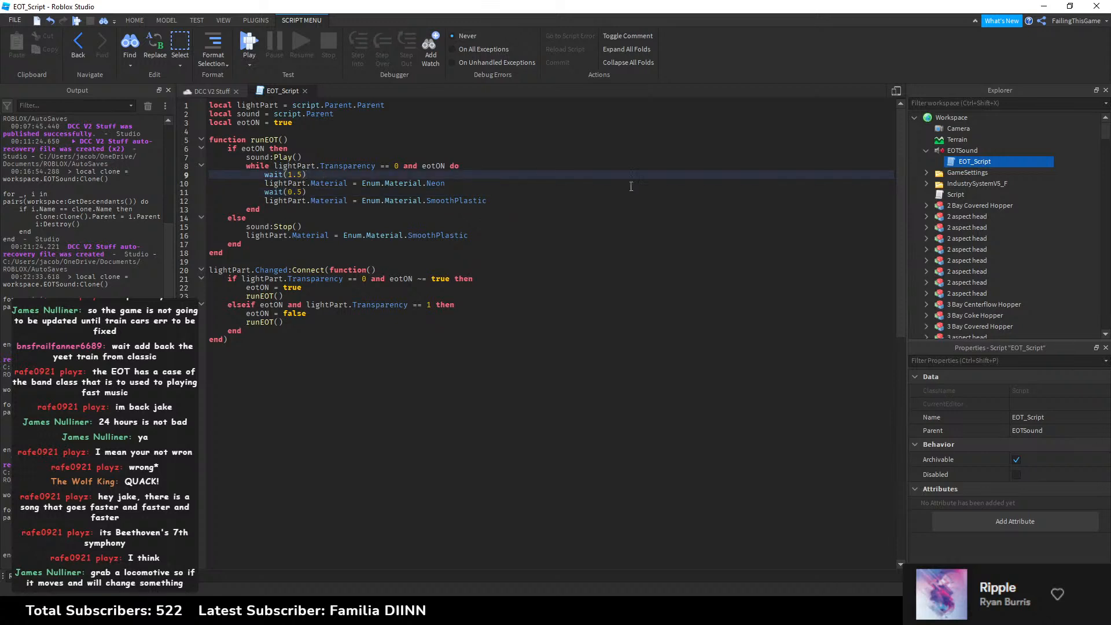
# Step: Preview the EOTSound audio repeatedly to judge its beep timing
pyautogui.click(962, 151)
pyautogui.scroll(-5, 1018, 462)
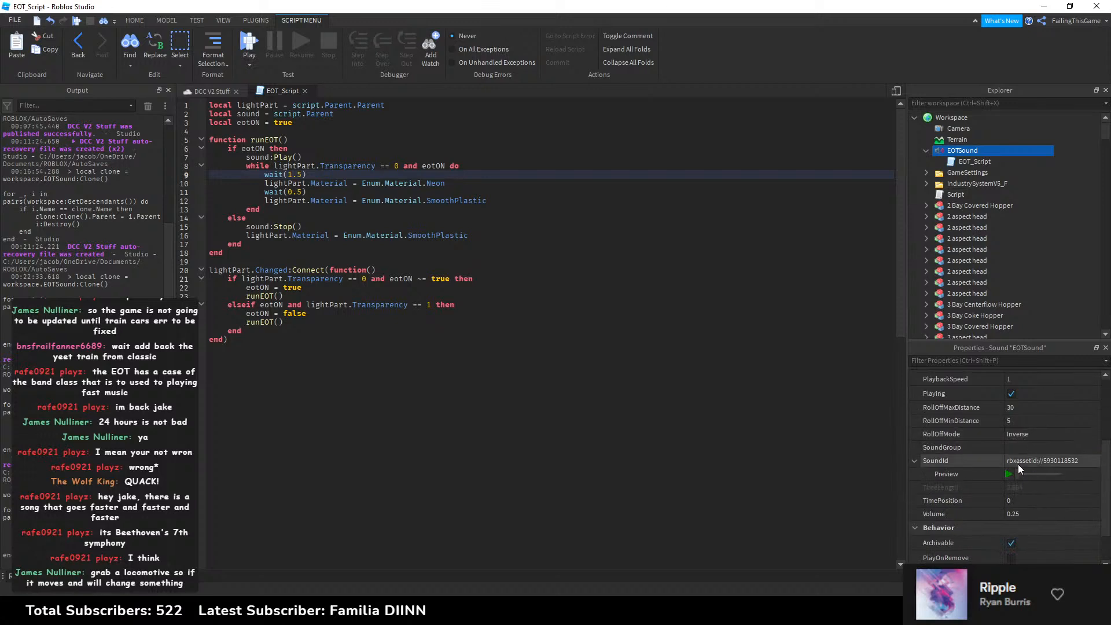
pyautogui.click(1010, 474)
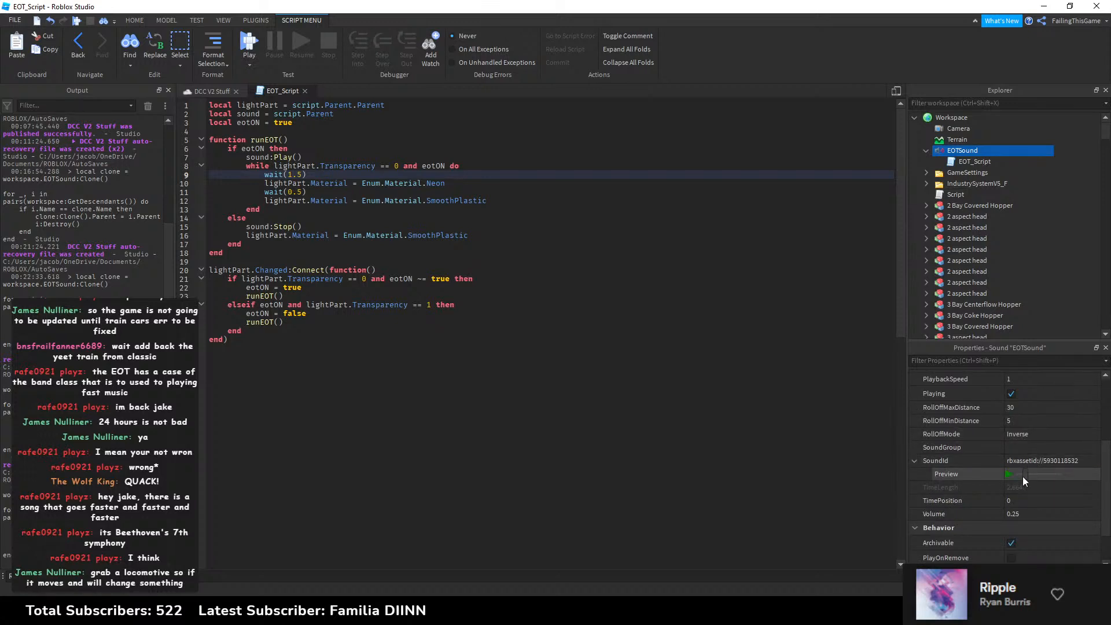
pyautogui.click(1010, 474)
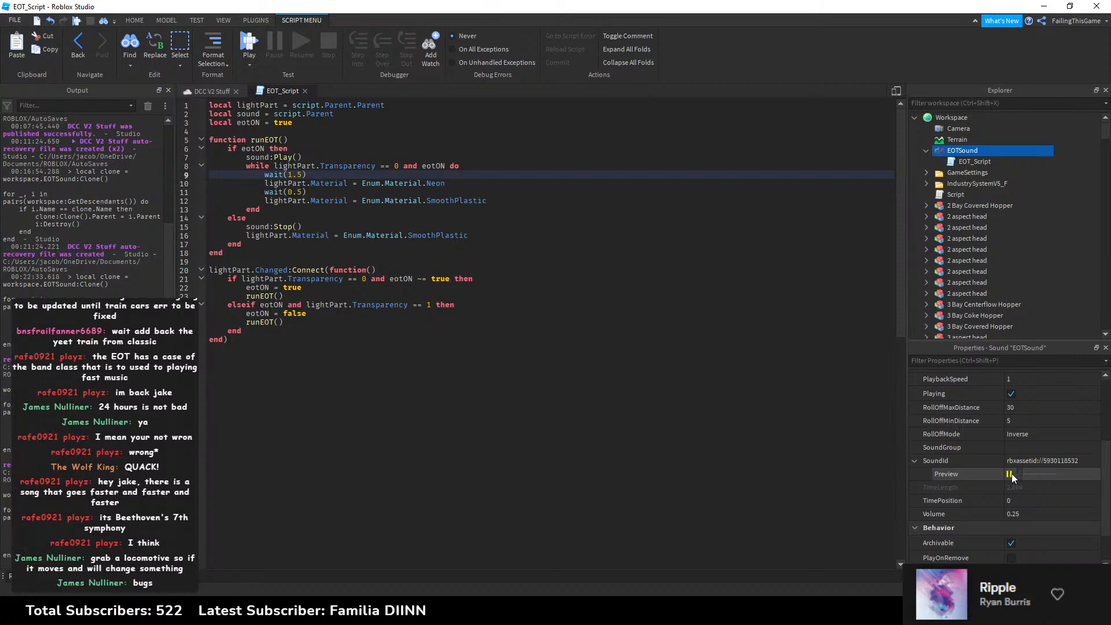
pyautogui.click(1013, 478)
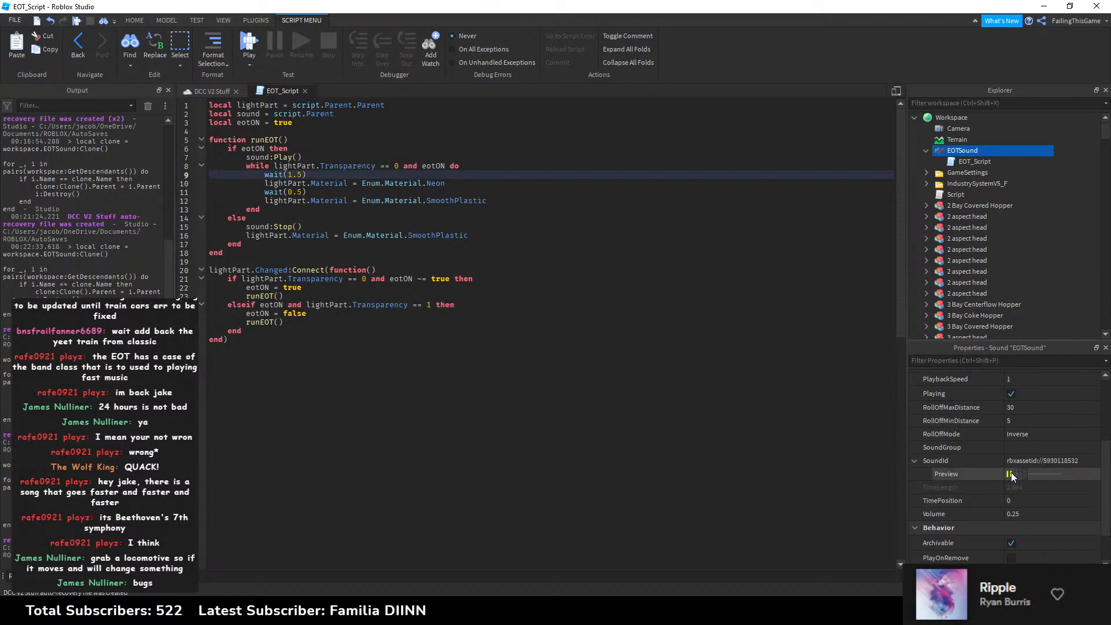
# Step: Close the edited EOT_Script and copy all code from the disabled Script in Workspace again
pyautogui.click(454, 359)
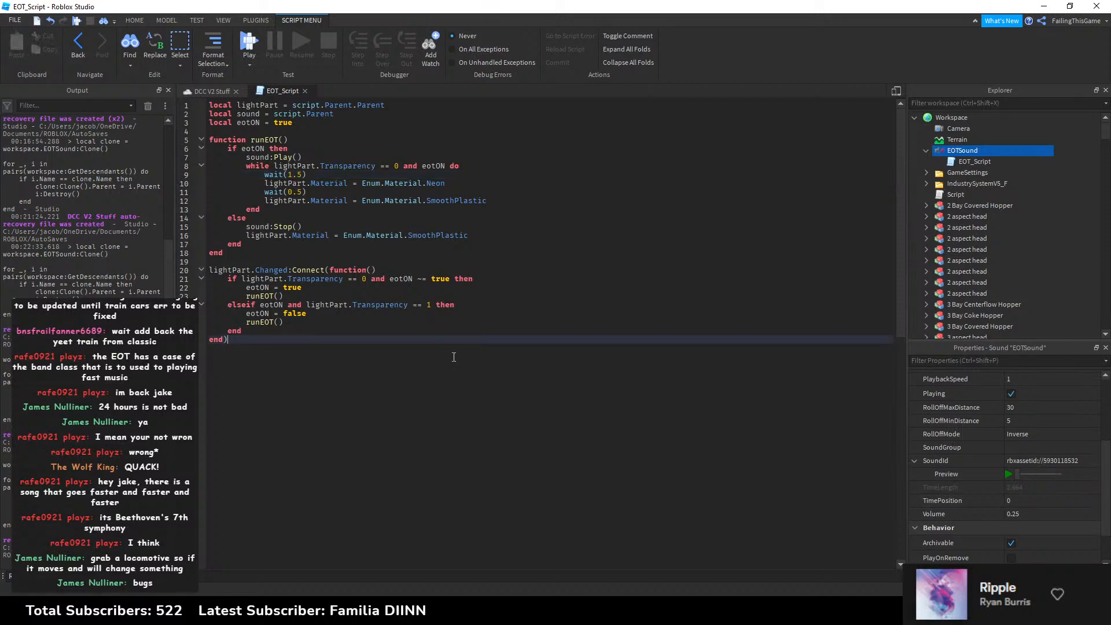
pyautogui.click(362, 235)
pyautogui.click(345, 262)
pyautogui.click(304, 90)
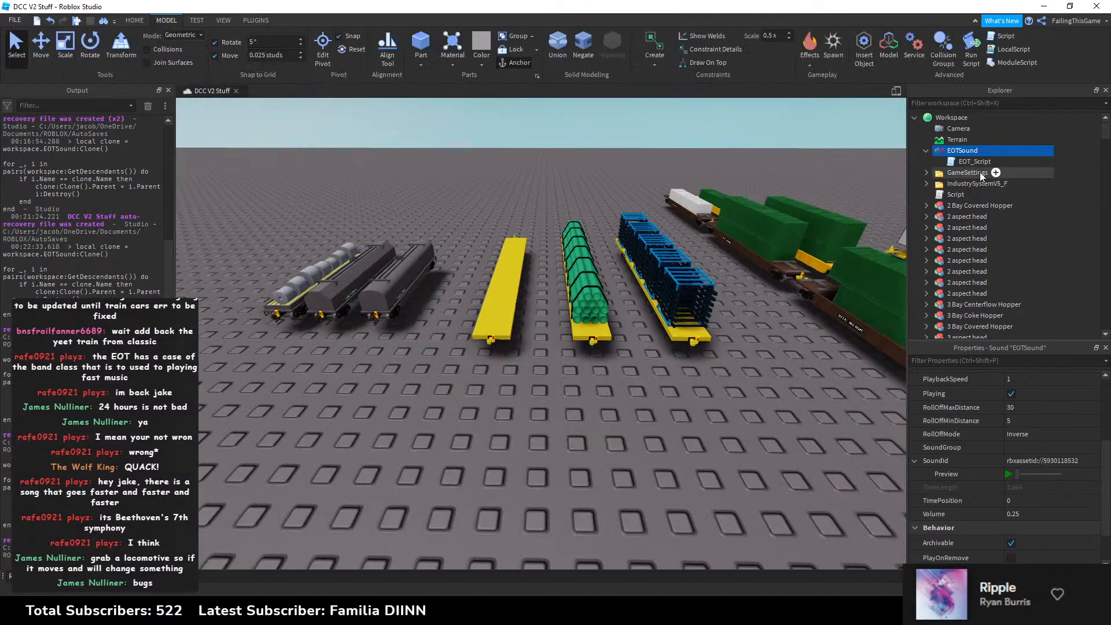
pyautogui.click(949, 195)
pyautogui.doubleClick(948, 194)
pyautogui.hotkey('ctrl', 'a')
pyautogui.hotkey('ctrl', 'c')
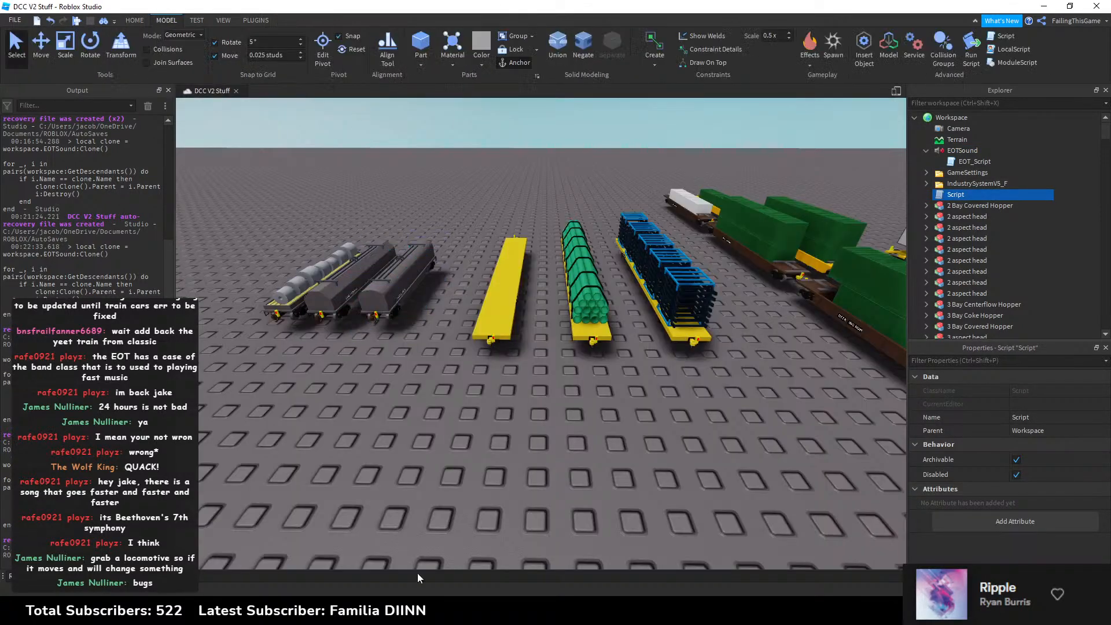
# Step: Execute the copied replacement code as a command so every EOTSound receives the retimed EOT_Script
pyautogui.click(443, 576)
pyautogui.hotkey('ctrl', 'v')
pyautogui.press('Return')
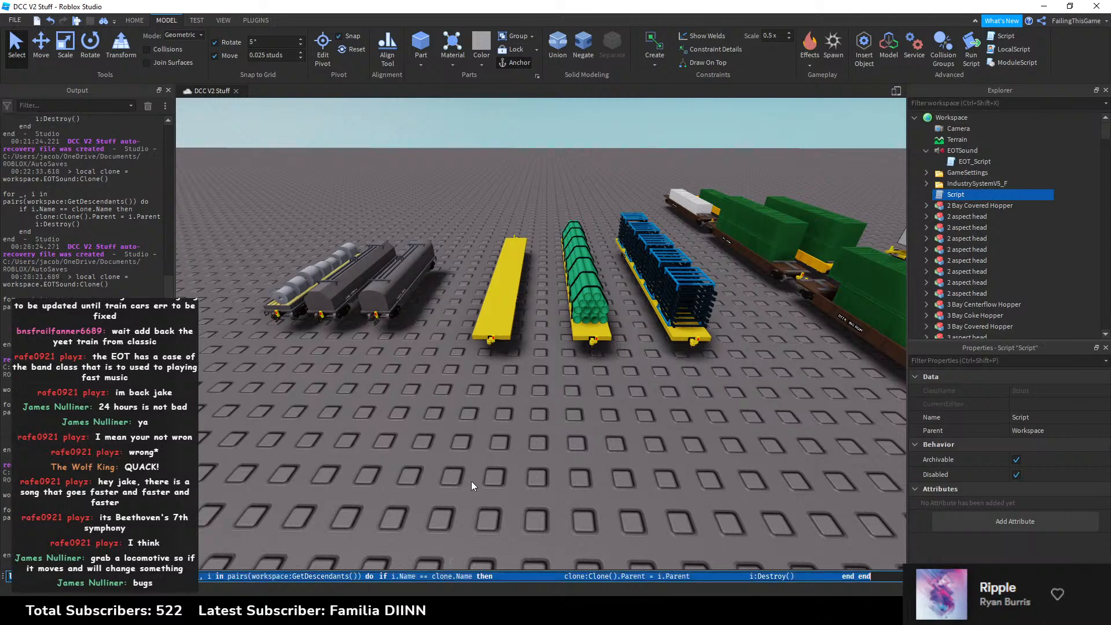
# Step: Delete the helper Script and the standalone EOTSound from Workspace
pyautogui.press('Delete')
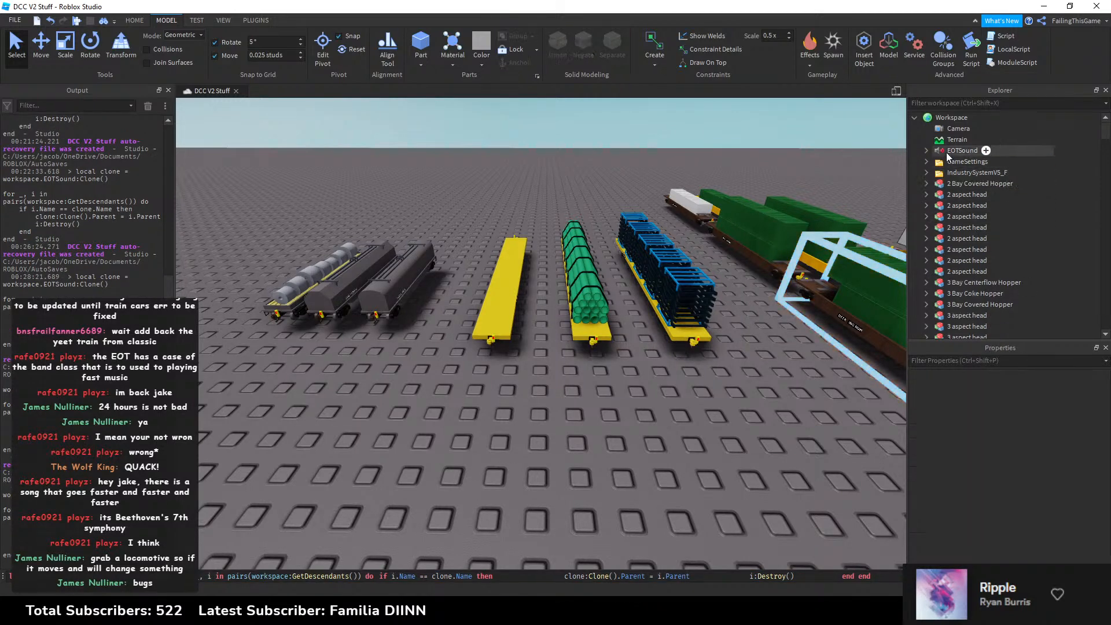
pyautogui.click(961, 151)
pyautogui.press('Delete')
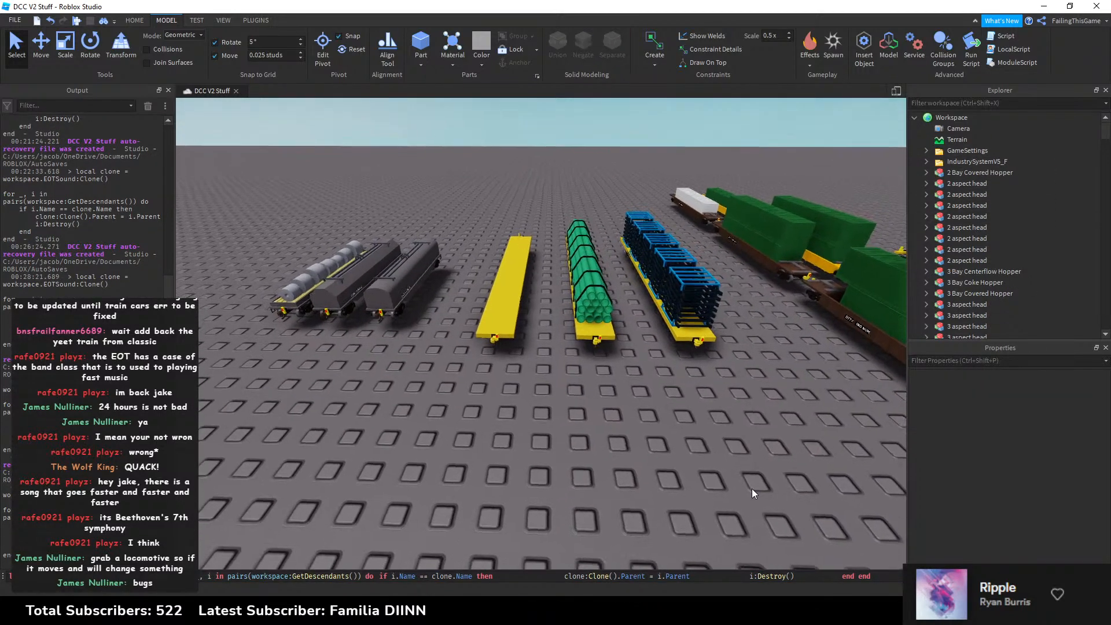
# Step: Copy the updated round-hood coil car and paste it into That Place With No Name
pyautogui.click(405, 284)
pyautogui.hotkey('alt', 'Tab')
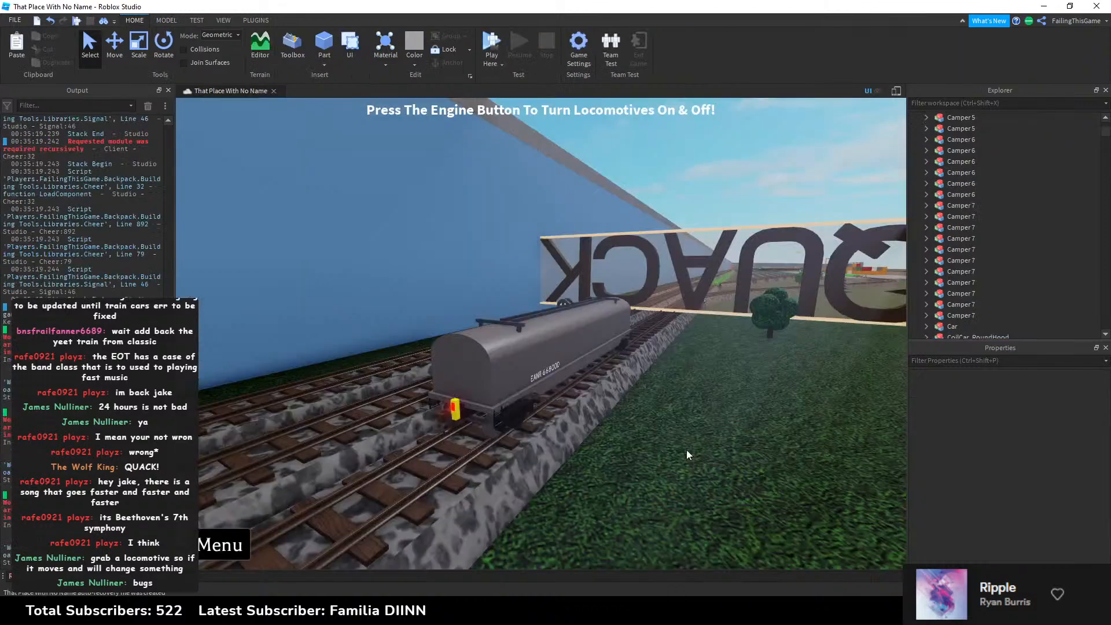
pyautogui.hotkey('ctrl', 'v')
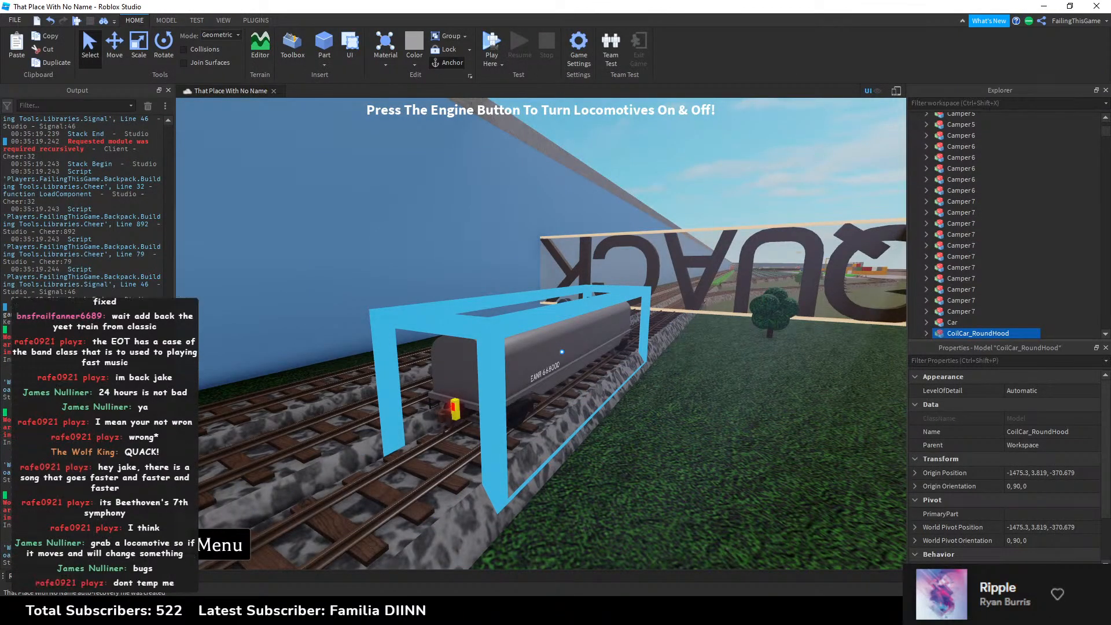
# Step: Switch back to DCC V2 Stuff, select the rows of rolling stock from the coil cars onward, and focus on them
pyautogui.hotkey('alt', 'Tab')
pyautogui.scroll(-10, 646, 388)
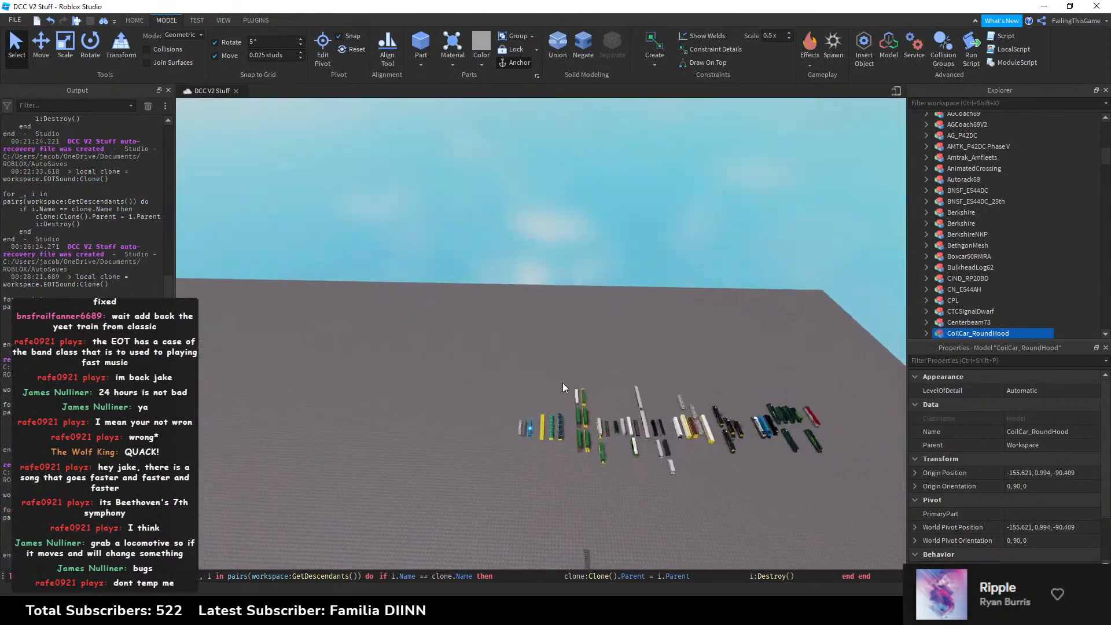
pyautogui.scroll(2, 352, 285)
pyautogui.moveTo(336, 285); pyautogui.dragTo(603, 422)
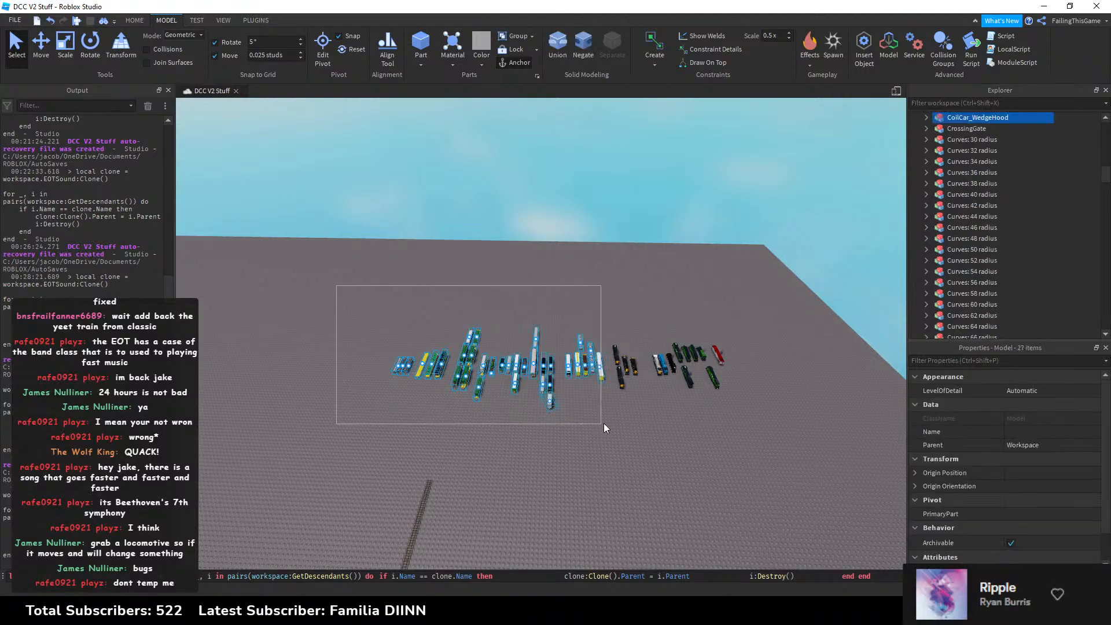
pyautogui.press('f')
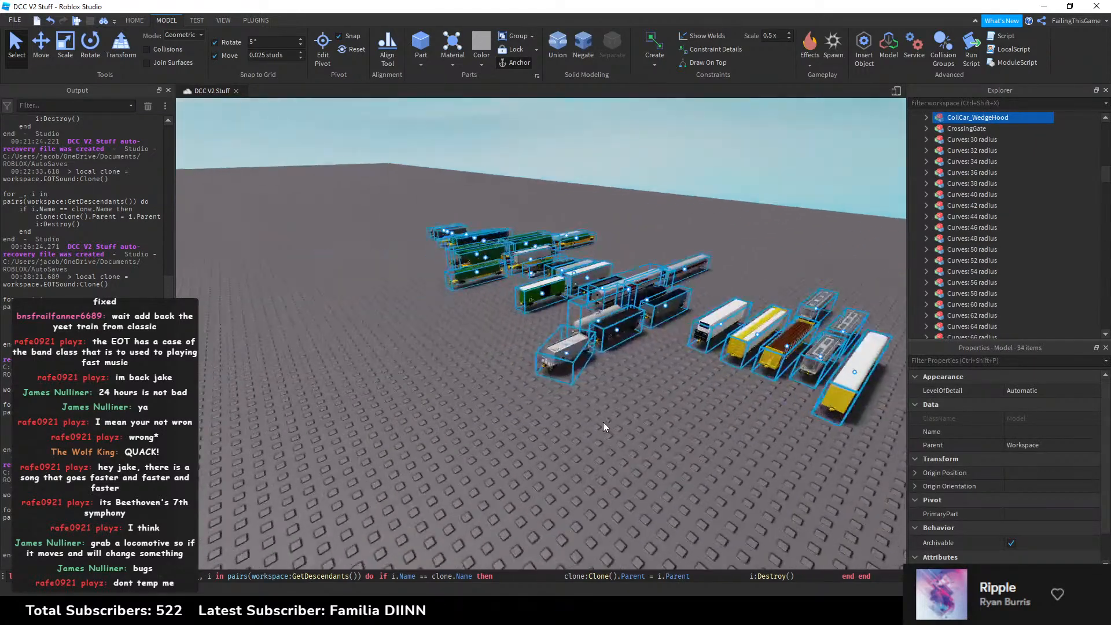
# Step: Switch to the That Place With No Name project and move TrainMasterFolder from ServerStorage into Workspace
pyautogui.moveTo(617, 418); pyautogui.dragTo(505, 446, button='right')
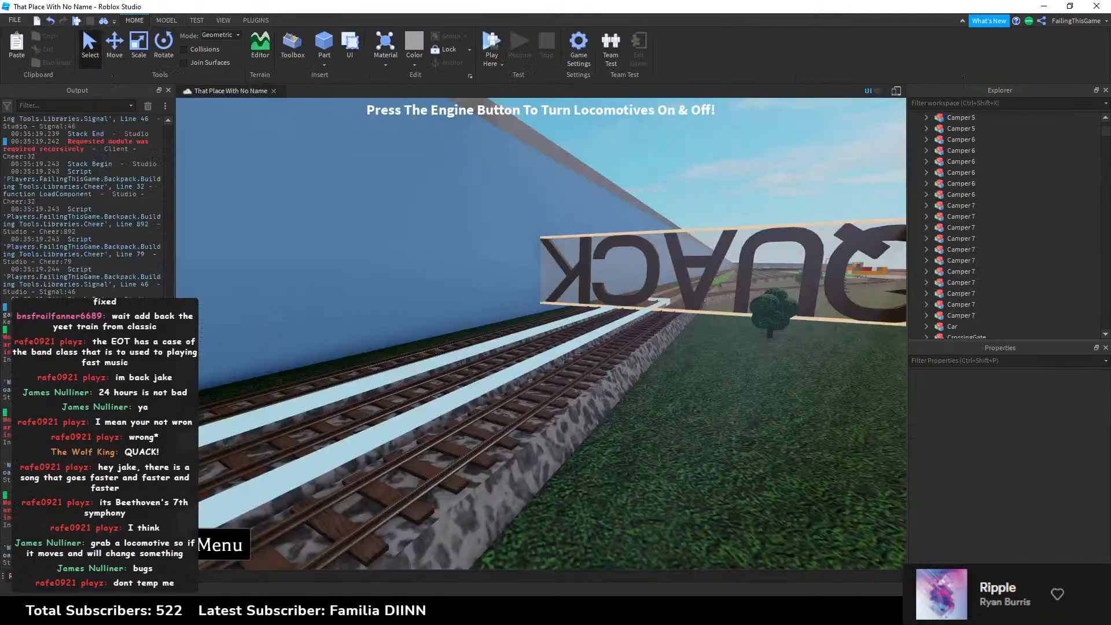
pyautogui.moveTo(719, 415); pyautogui.dragTo(450, 187, button='right')
pyautogui.press('w')
pyautogui.scroll(10, 1079, 171)
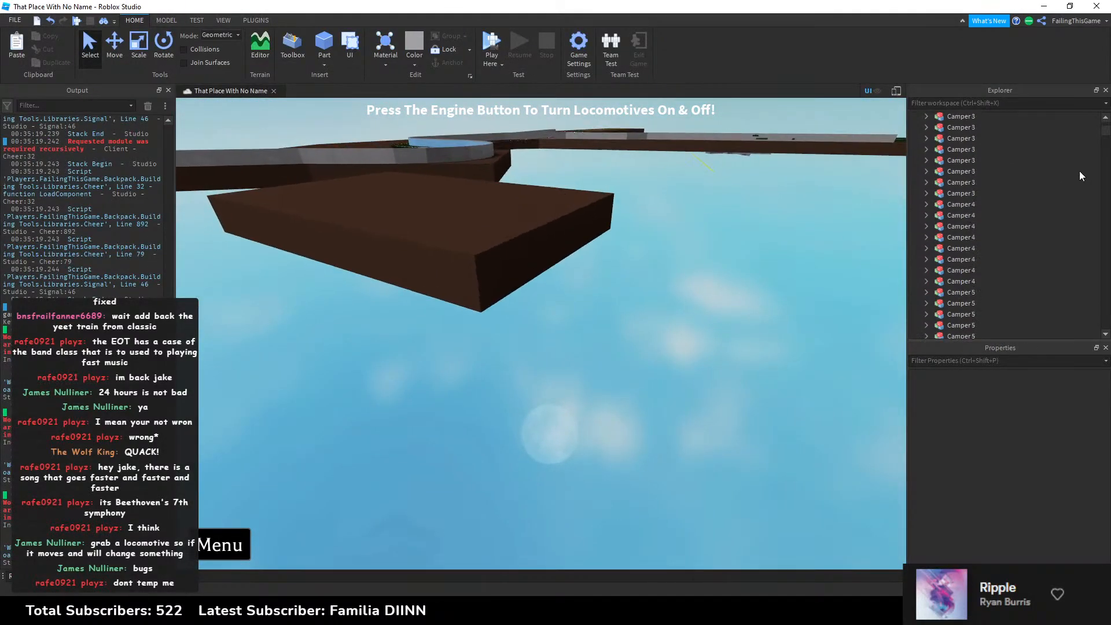
pyautogui.scroll(10, 952, 140)
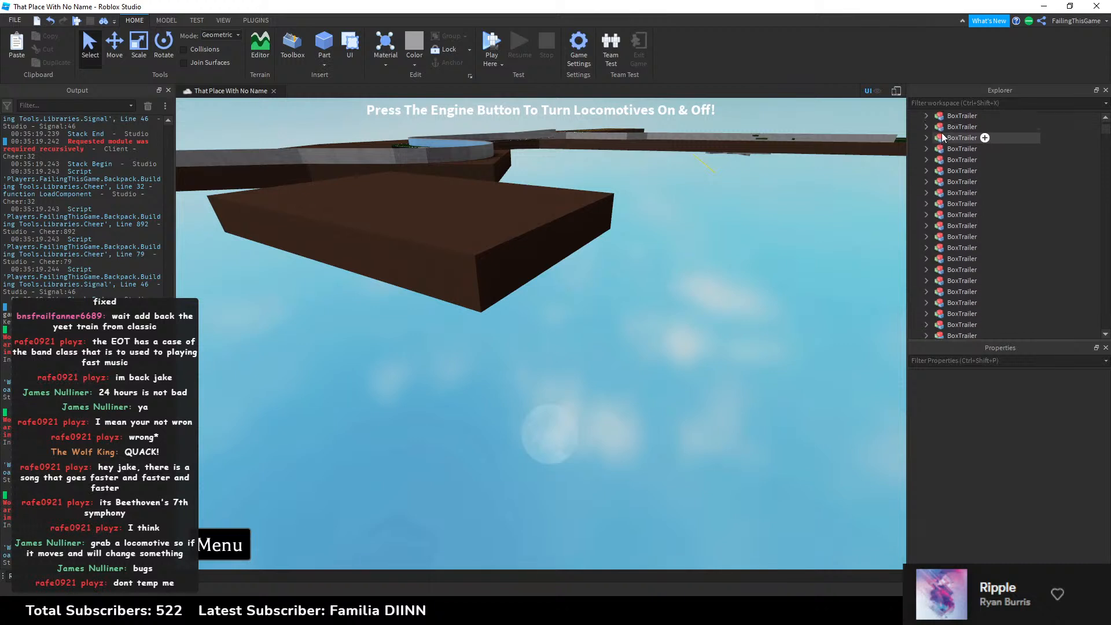
pyautogui.scroll(10, 942, 133)
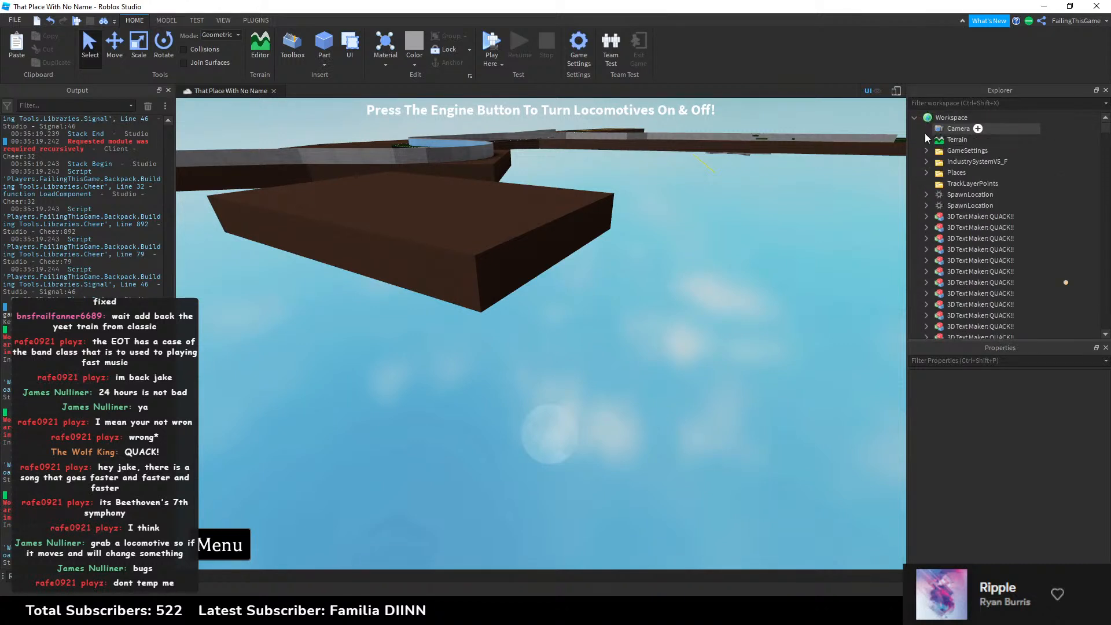
pyautogui.click(915, 118)
pyautogui.click(914, 195)
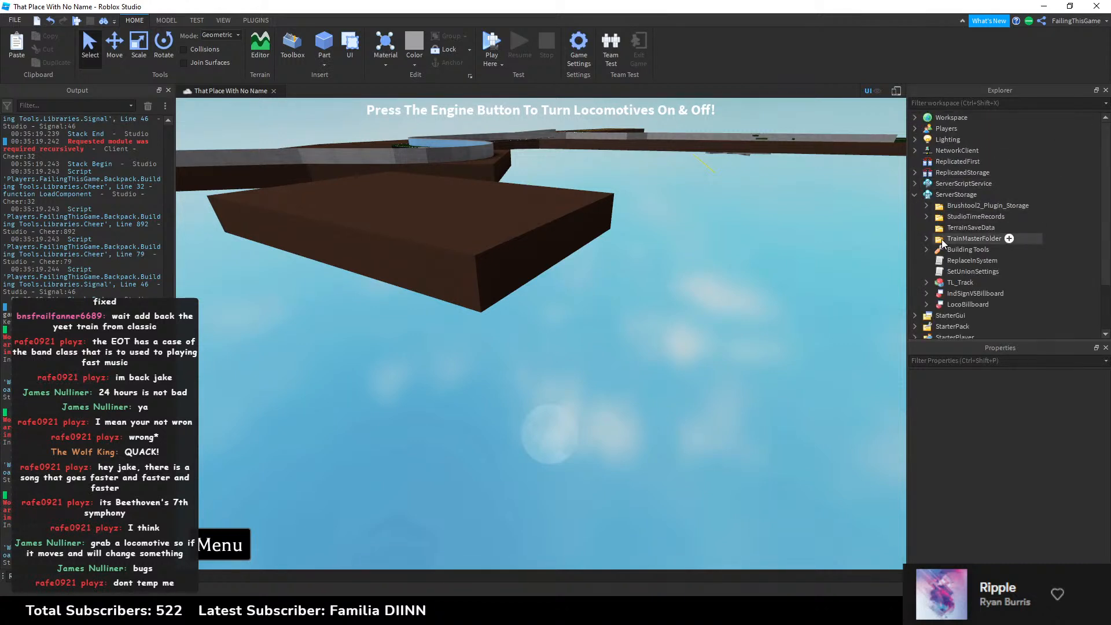
pyautogui.moveTo(942, 239); pyautogui.dragTo(933, 121)
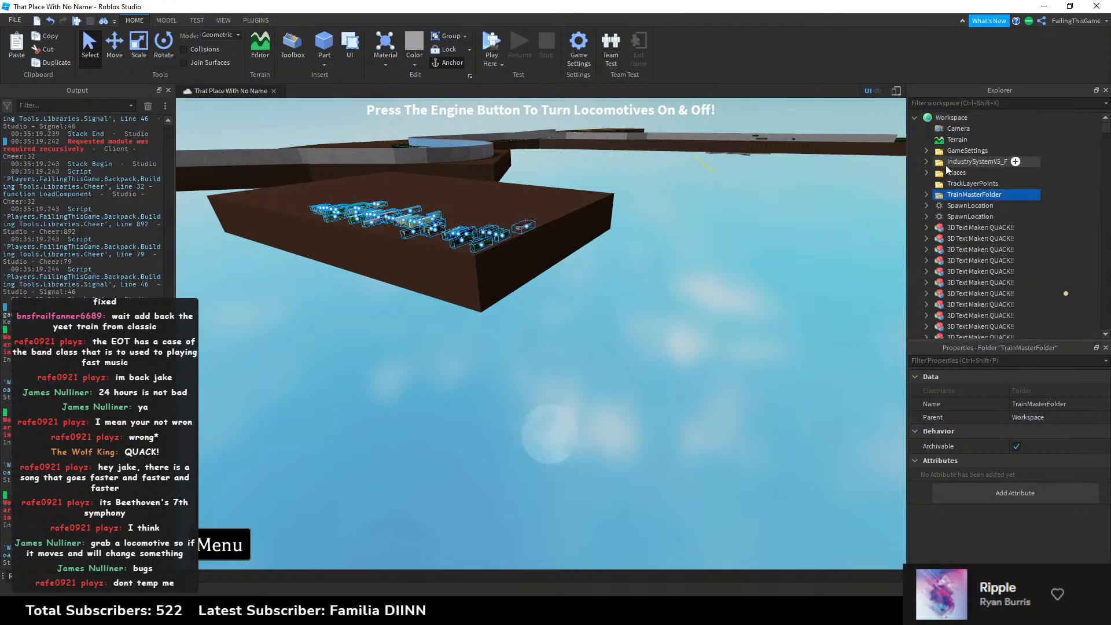
# Step: Delete all the old car models from the Cars folder inside TrainMasterFolder
pyautogui.click(926, 194)
pyautogui.click(938, 206)
pyautogui.click(984, 216)
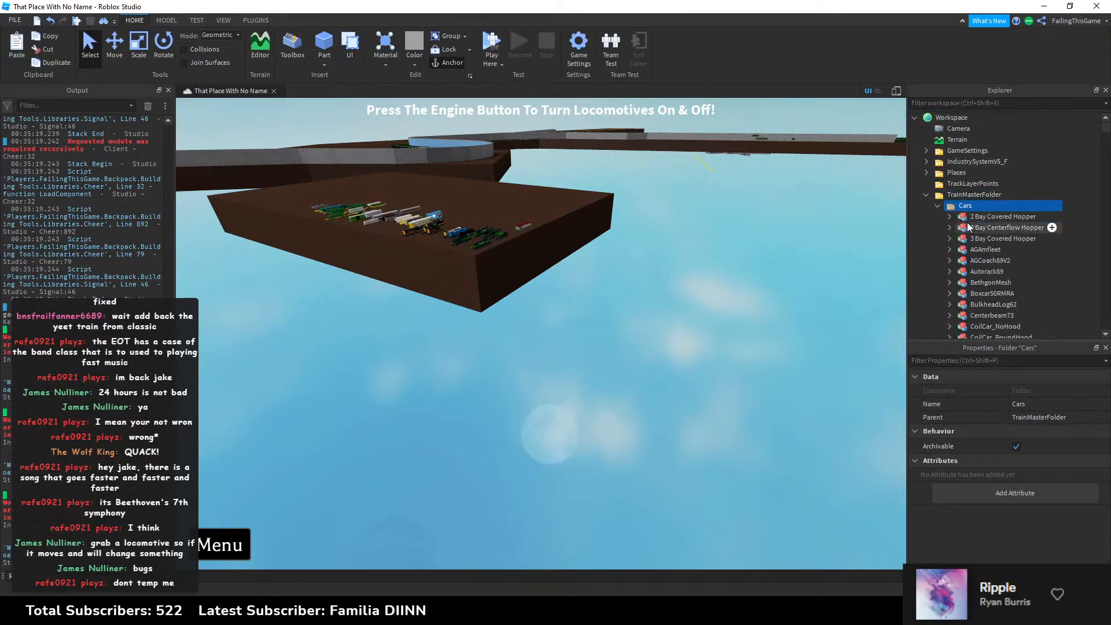
pyautogui.scroll(-8, 973, 237)
pyautogui.keyDown('shift'); pyautogui.click(984, 149); pyautogui.keyUp('shift')
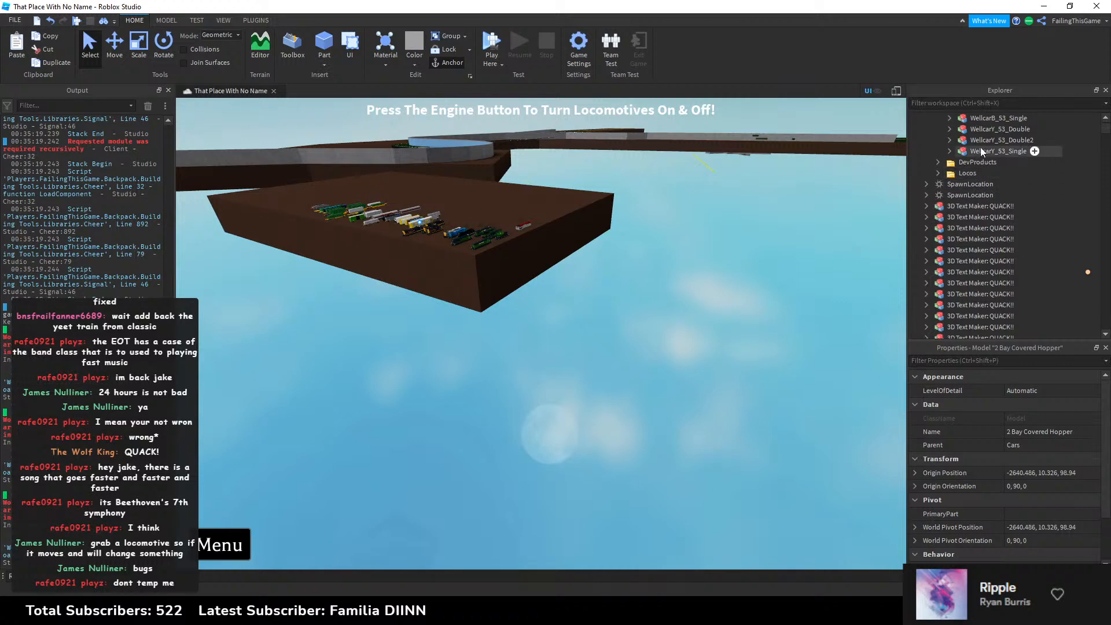
pyautogui.press('f')
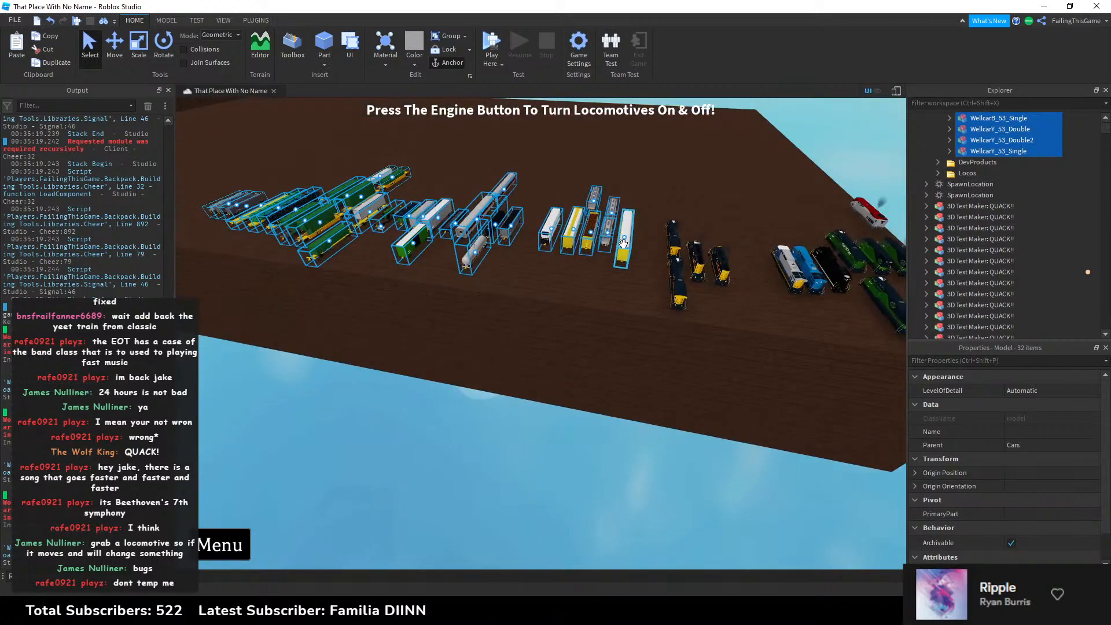
pyautogui.moveTo(586, 236); pyautogui.dragTo(626, 234)
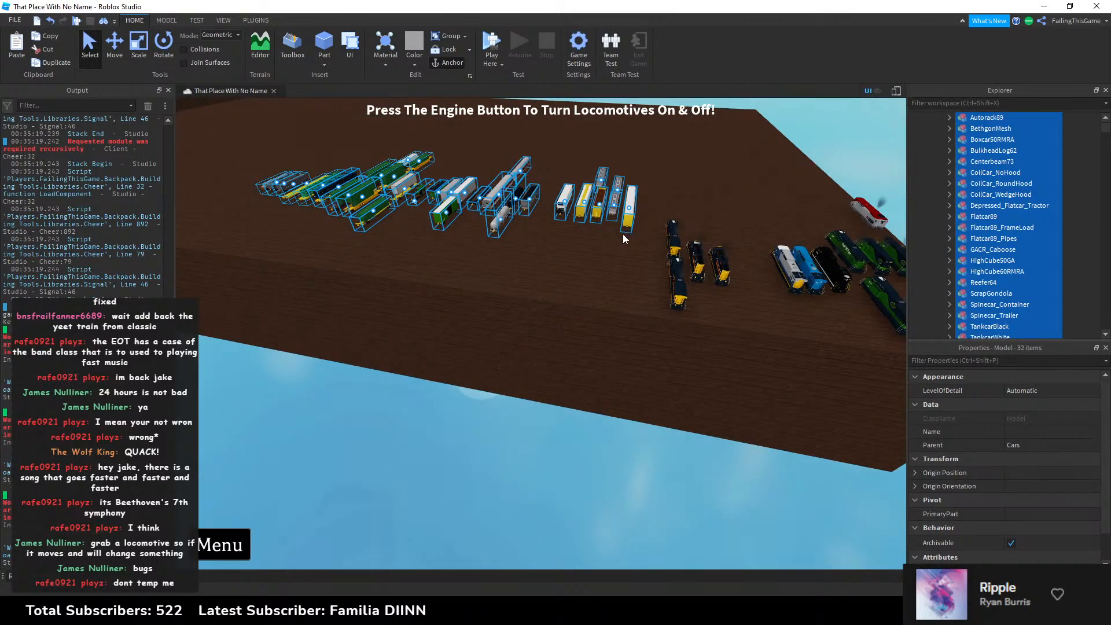
pyautogui.press('Delete')
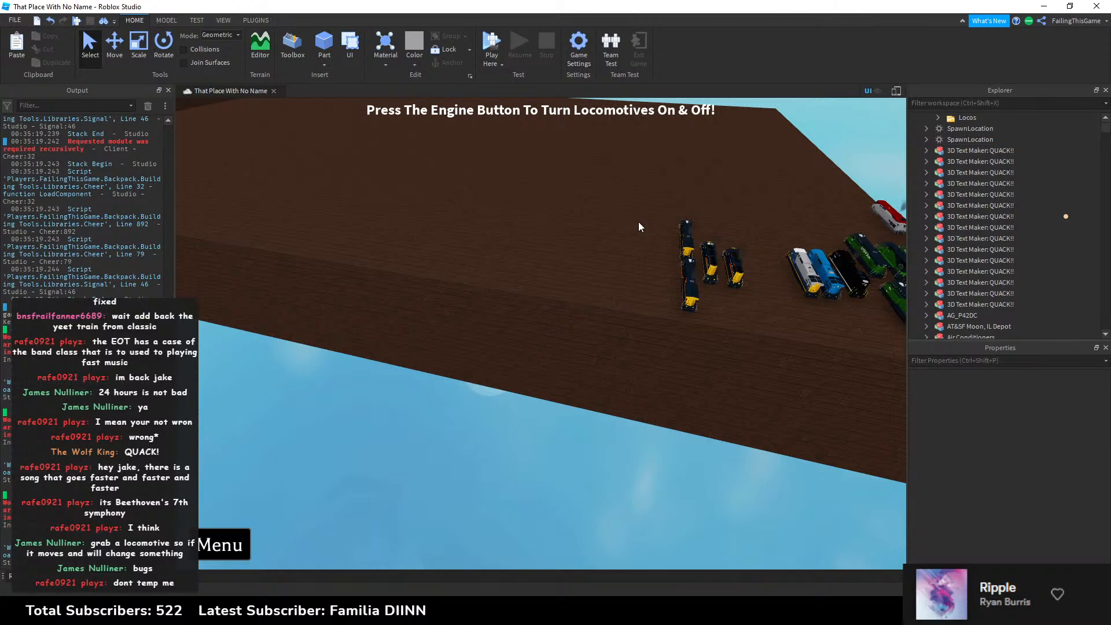
# Step: Paste the copied car models and transfer them into TrainMasterFolder's empty Cars folder
pyautogui.hotkey('ctrl', 'z')
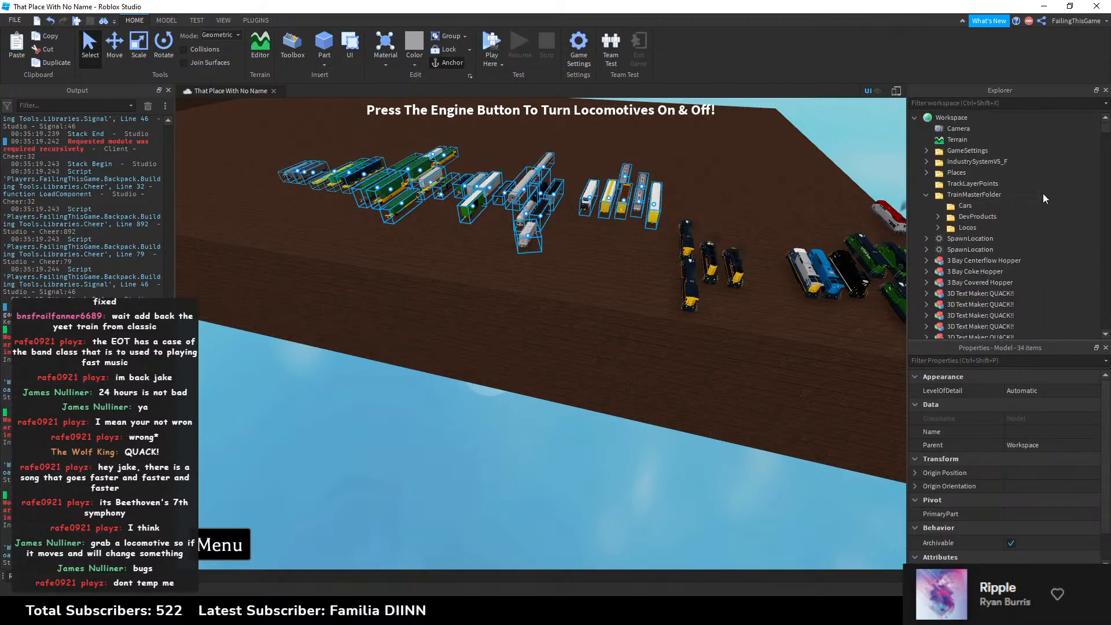
pyautogui.hotkey('ctrl', 'x')
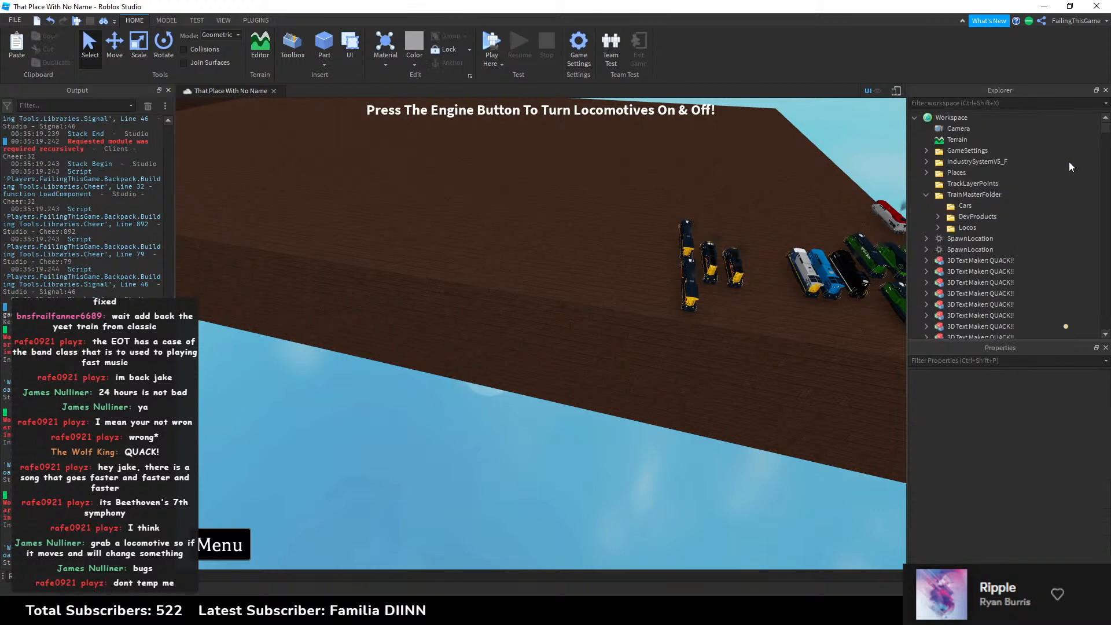
pyautogui.rightClick(956, 209)
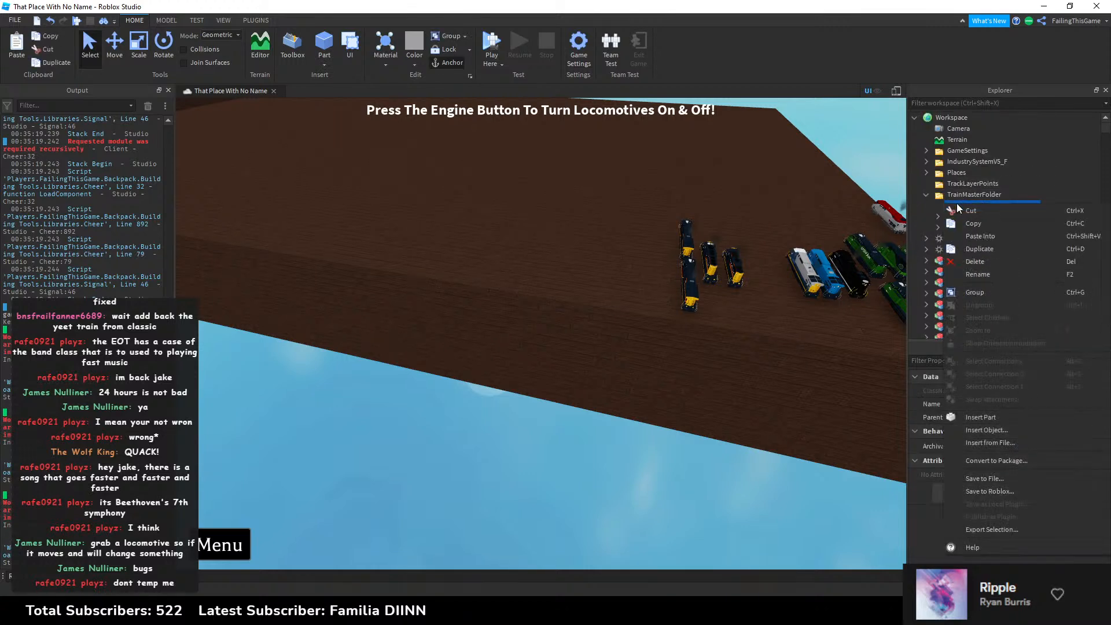
pyautogui.click(979, 237)
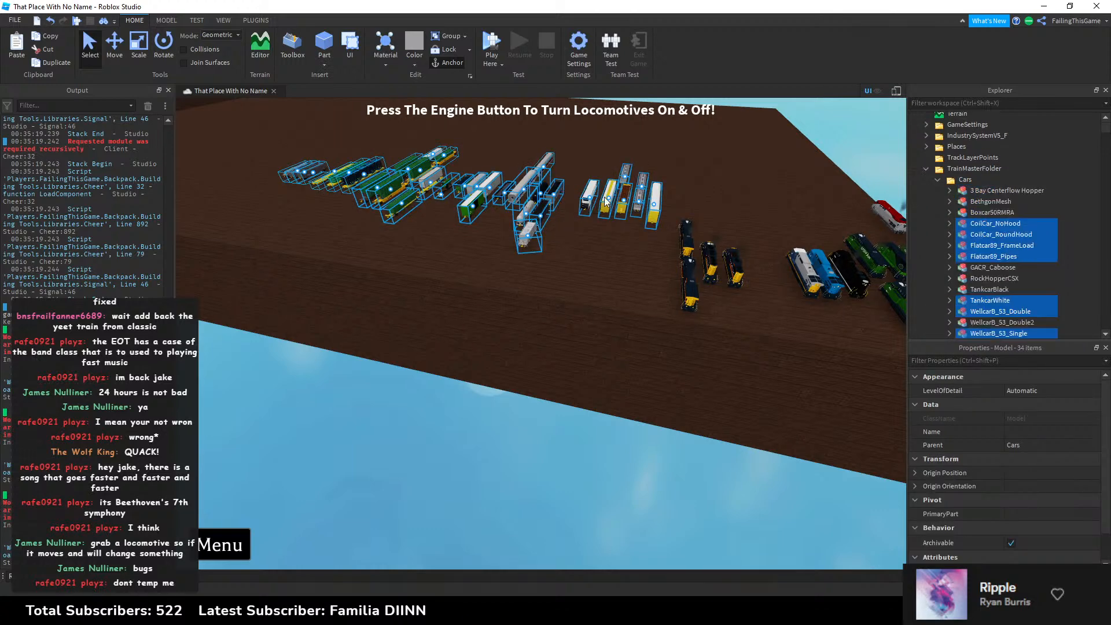
# Step: Reposition the pasted cars as a group on the brown platform beside the locomotives and clear the selection
pyautogui.moveTo(605, 196); pyautogui.dragTo(581, 230)
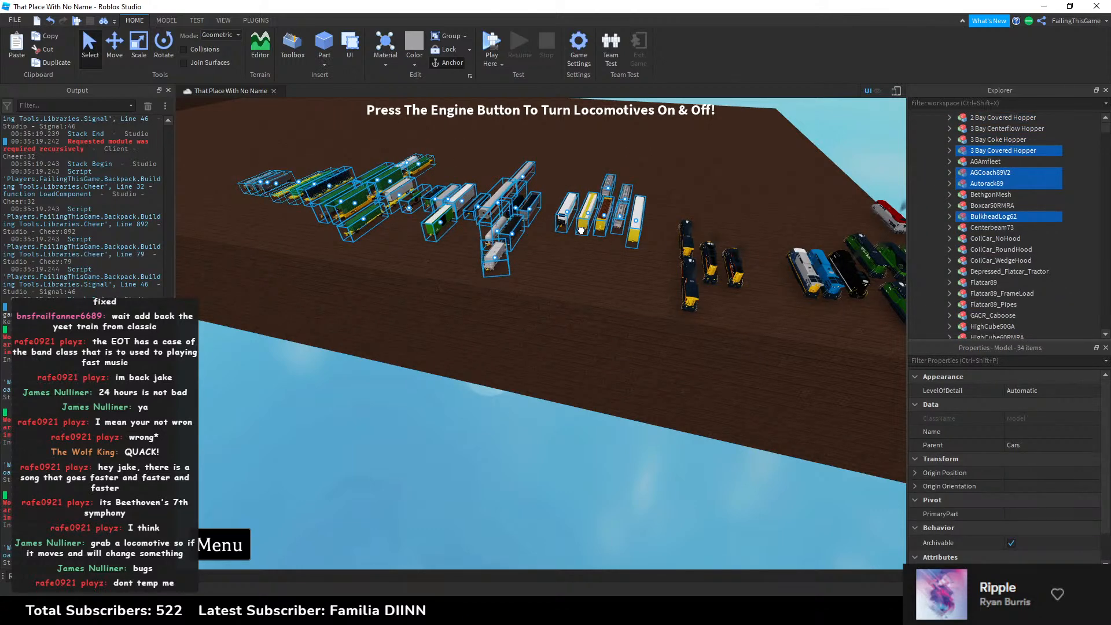
pyautogui.click(686, 186)
pyautogui.moveTo(687, 187); pyautogui.dragTo(682, 186, button='right')
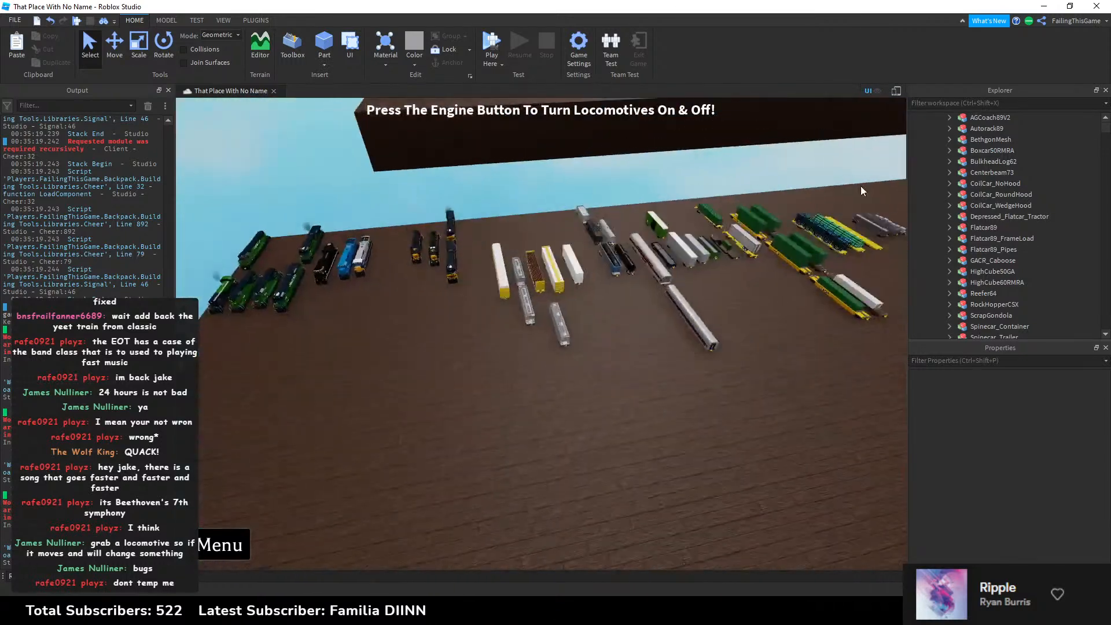
# Step: Cut TrainMasterFolder from Workspace and paste it back into ServerStorage
pyautogui.scroll(5, 1016, 176)
pyautogui.click(955, 194)
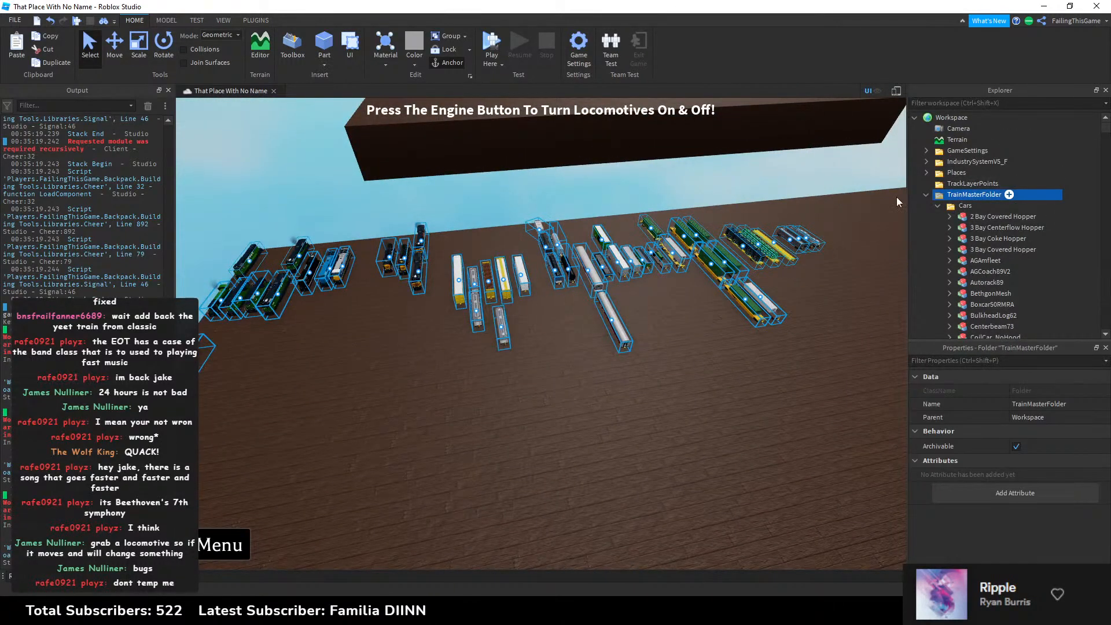
pyautogui.hotkey('ctrl', 'x')
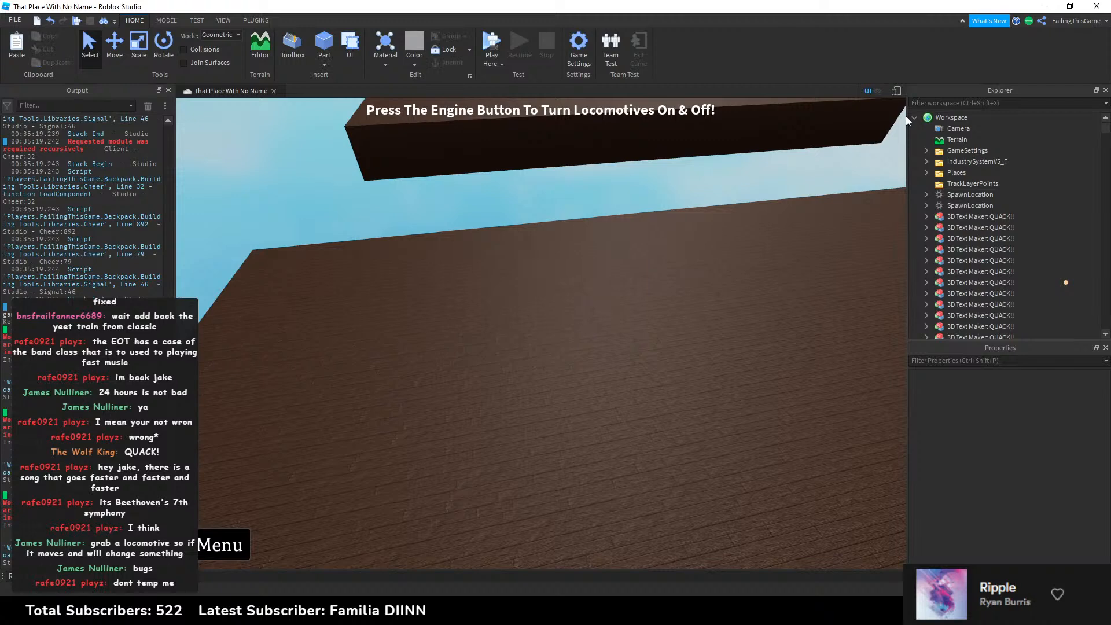
pyautogui.click(912, 117)
pyautogui.rightClick(933, 194)
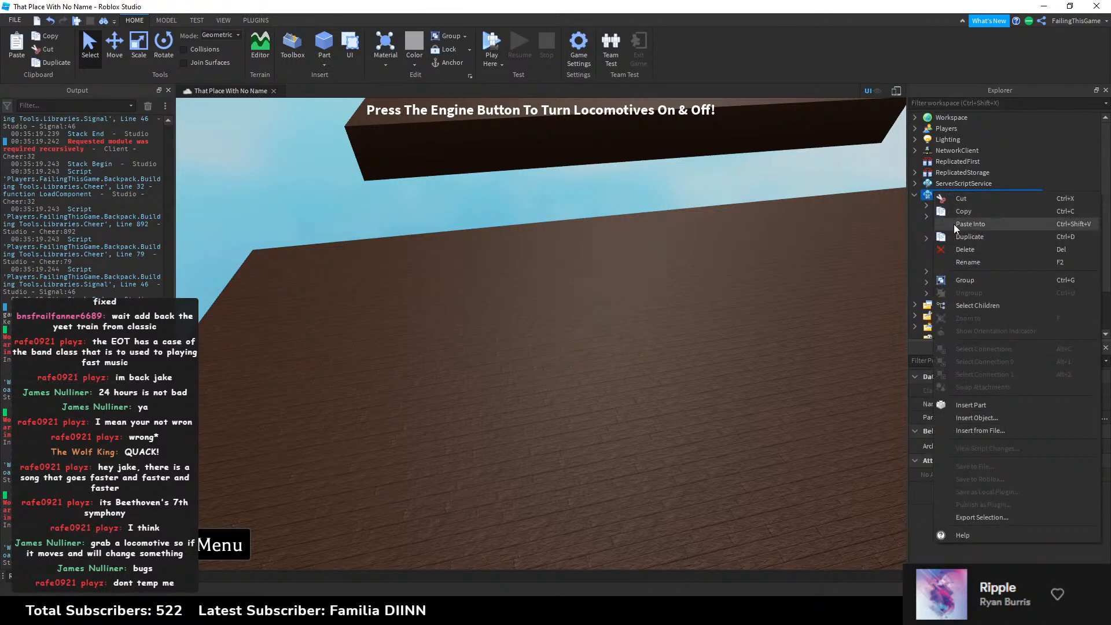
pyautogui.click(953, 224)
pyautogui.click(666, 611)
pyautogui.click(512, 483)
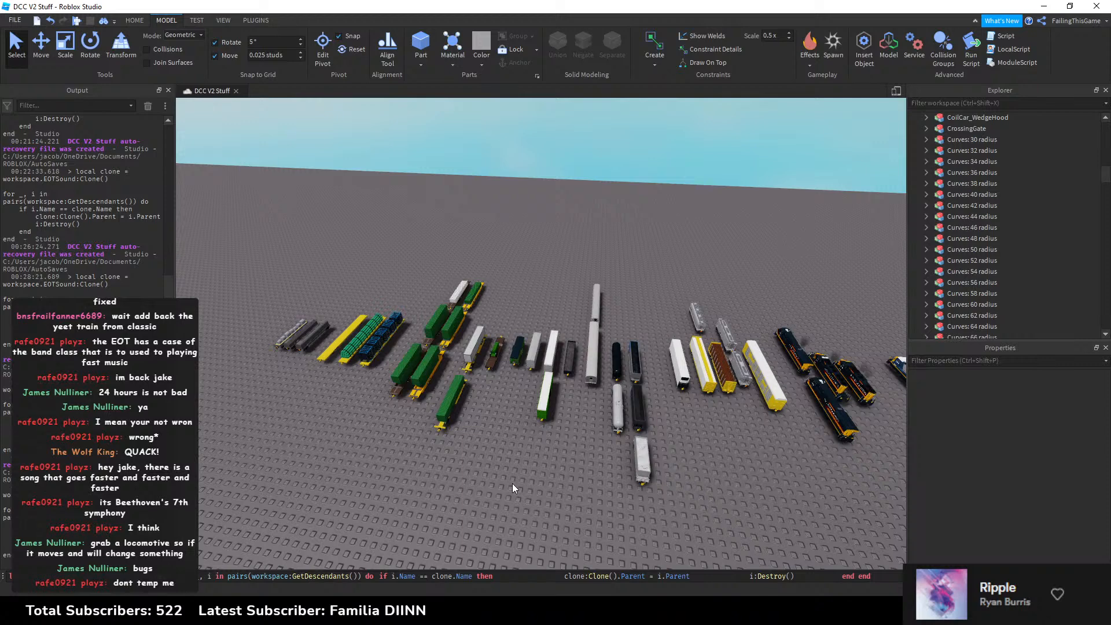
pyautogui.hotkey('alt', 'Tab')
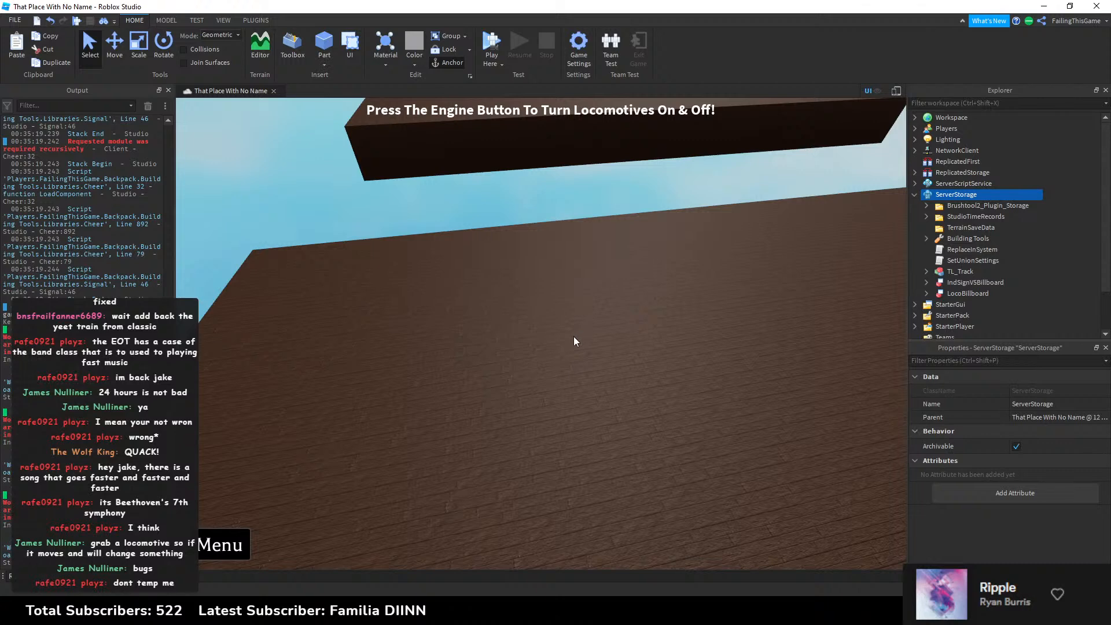
pyautogui.hotkey('ctrl', 'shift', 'v')
pyautogui.moveTo(599, 315); pyautogui.dragTo(600, 316, button='right')
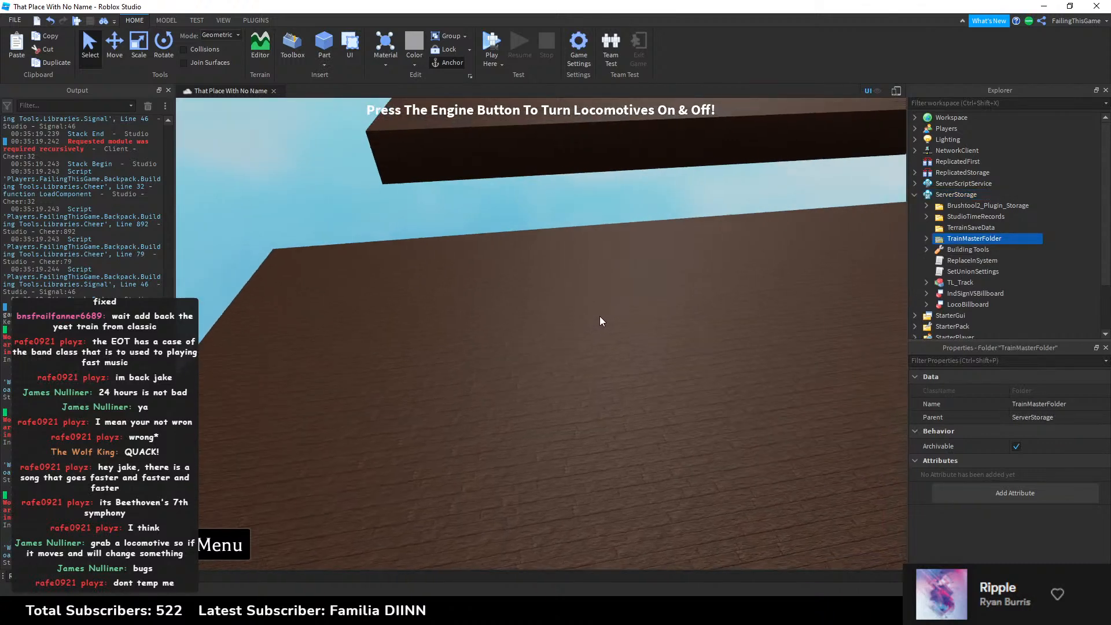
pyautogui.click(599, 316)
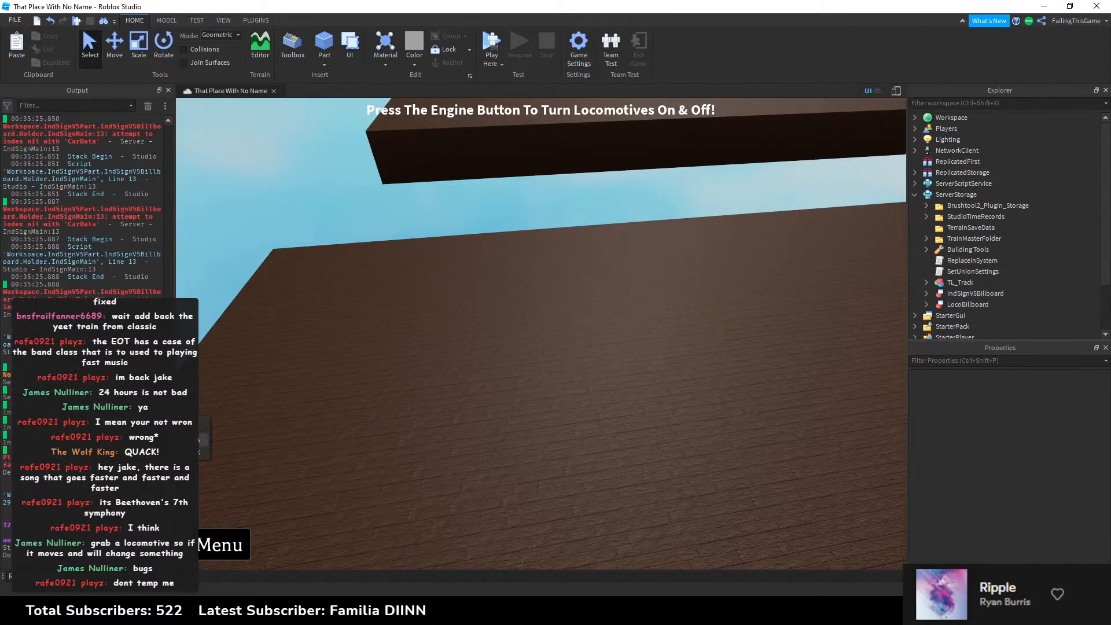
# Step: Search the project objects for IndSignV5 and focus on the first IndSignV5Part placed directly in Workspace
pyautogui.click(972, 104)
pyautogui.write('Ind')
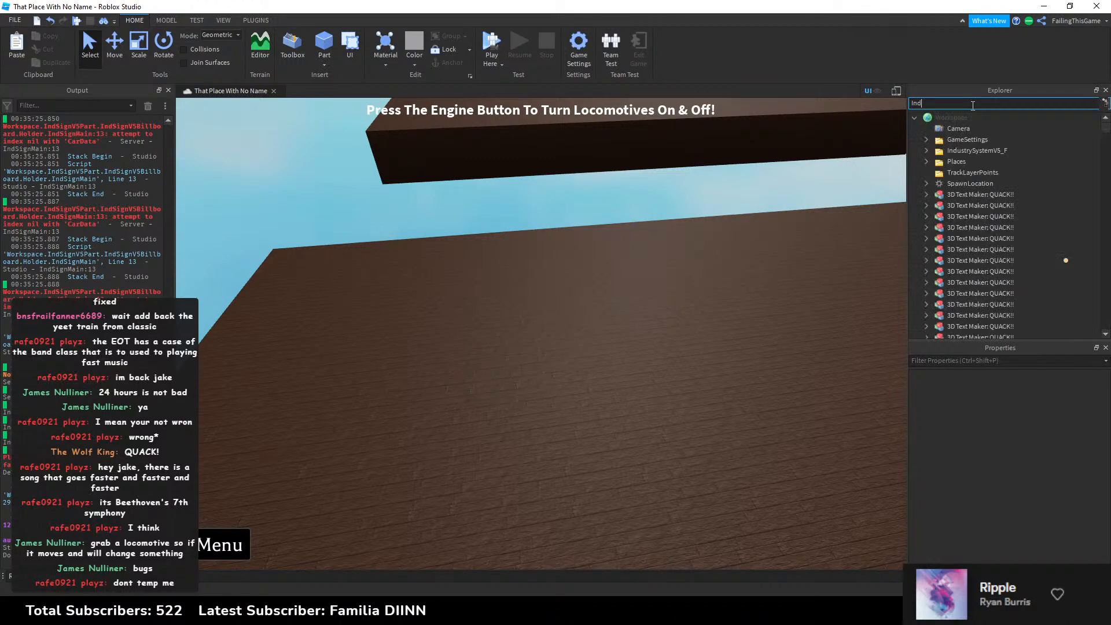
pyautogui.write('SignV5')
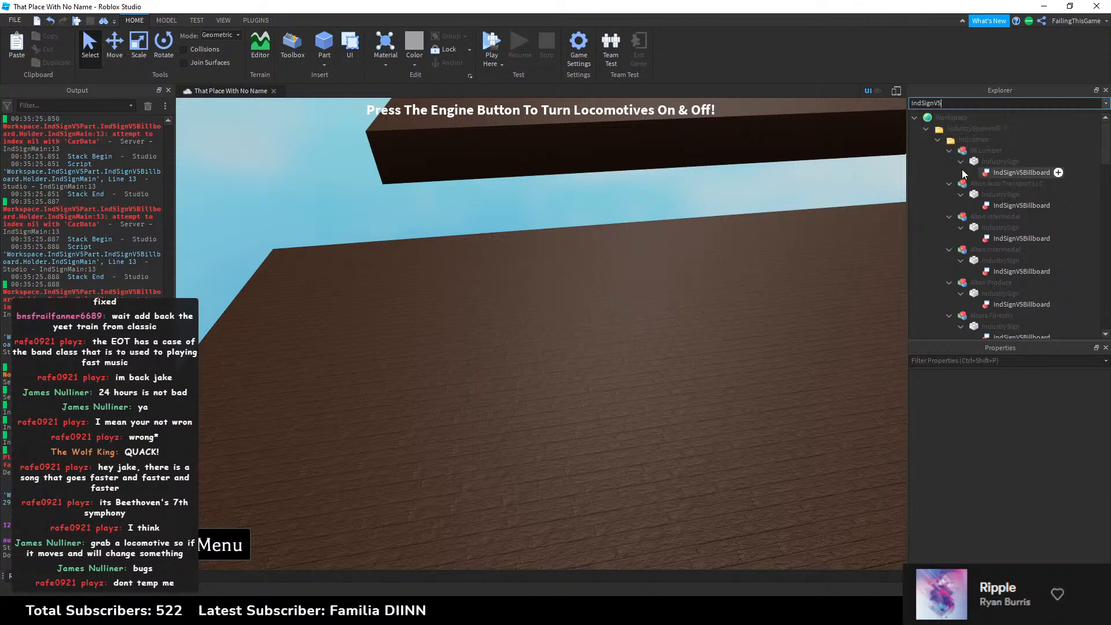
pyautogui.scroll(-1, 967, 168)
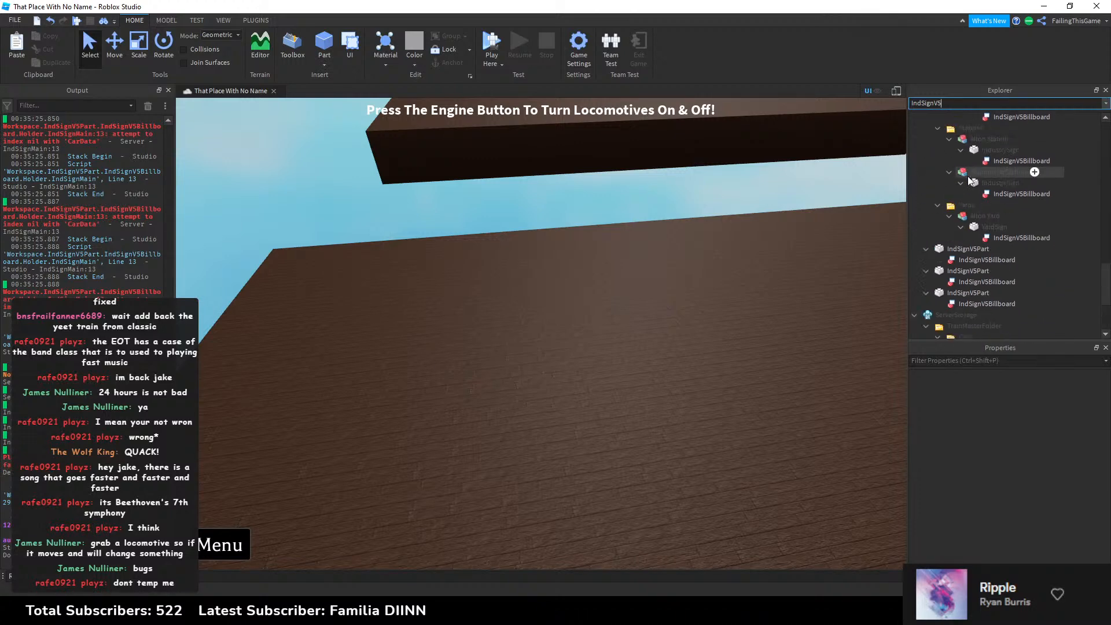
pyautogui.click(967, 249)
pyautogui.press('f')
# Step: Clear the object filter and delete the three stray IndSignV5Part parts from Workspace
pyautogui.doubleClick(957, 103)
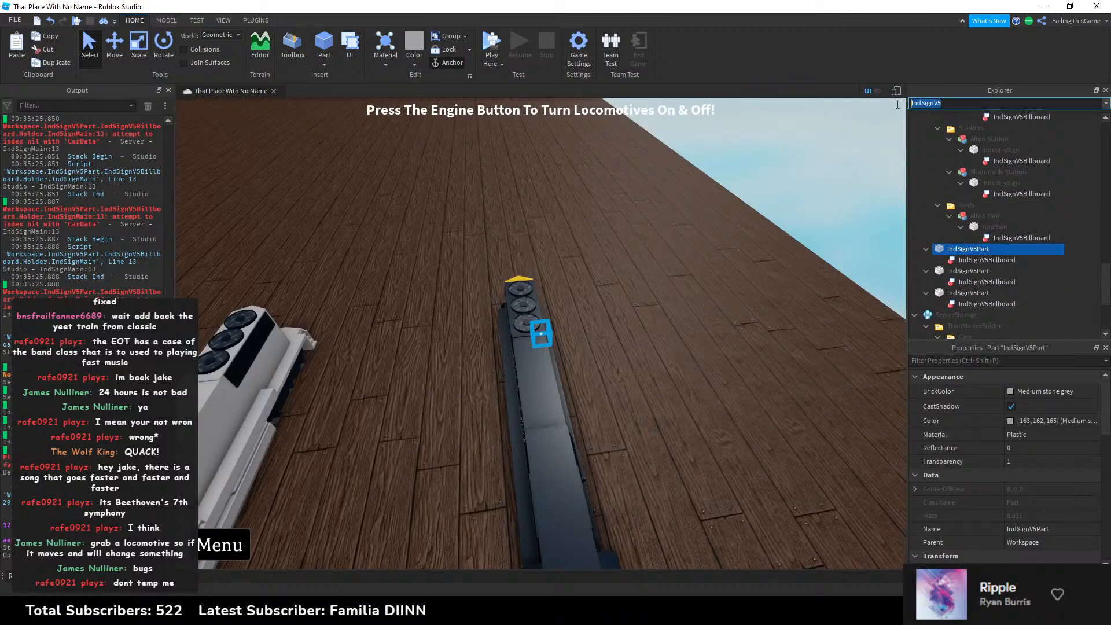
pyautogui.press('BackSpace')
pyautogui.moveTo(689, 225); pyautogui.dragTo(669, 241, button='right')
pyautogui.scroll(-3, 956, 255)
pyautogui.keyDown('shift'); pyautogui.click(954, 261); pyautogui.keyUp('shift')
pyautogui.click(113, 42)
pyautogui.moveTo(501, 194); pyautogui.dragTo(487, 200, button='right')
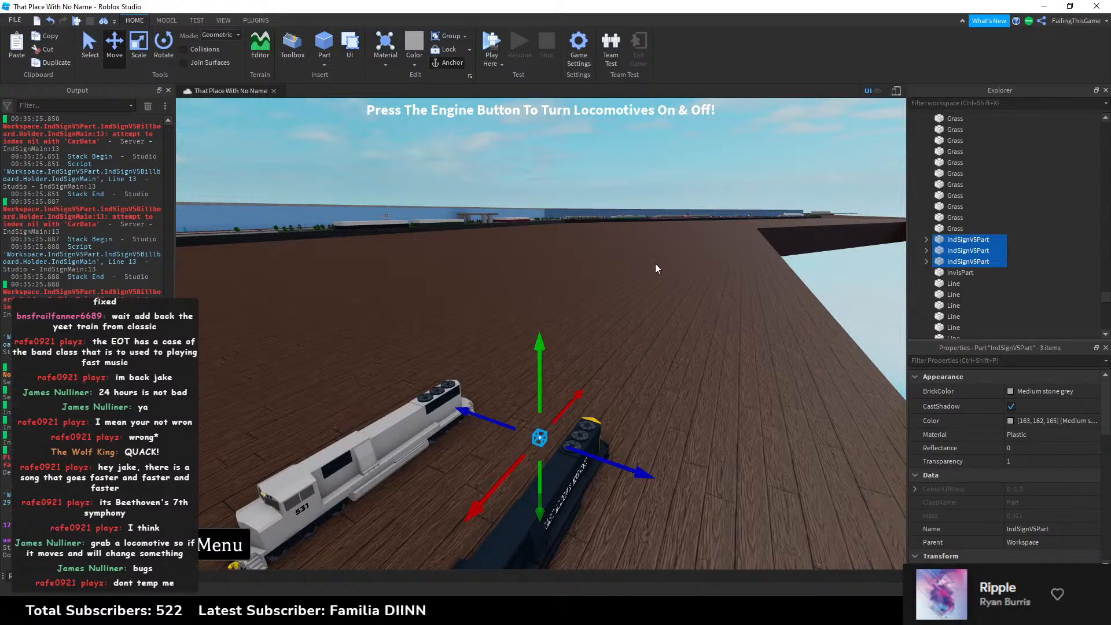
pyautogui.press('Delete')
pyautogui.moveTo(655, 264); pyautogui.dragTo(650, 264, button='right')
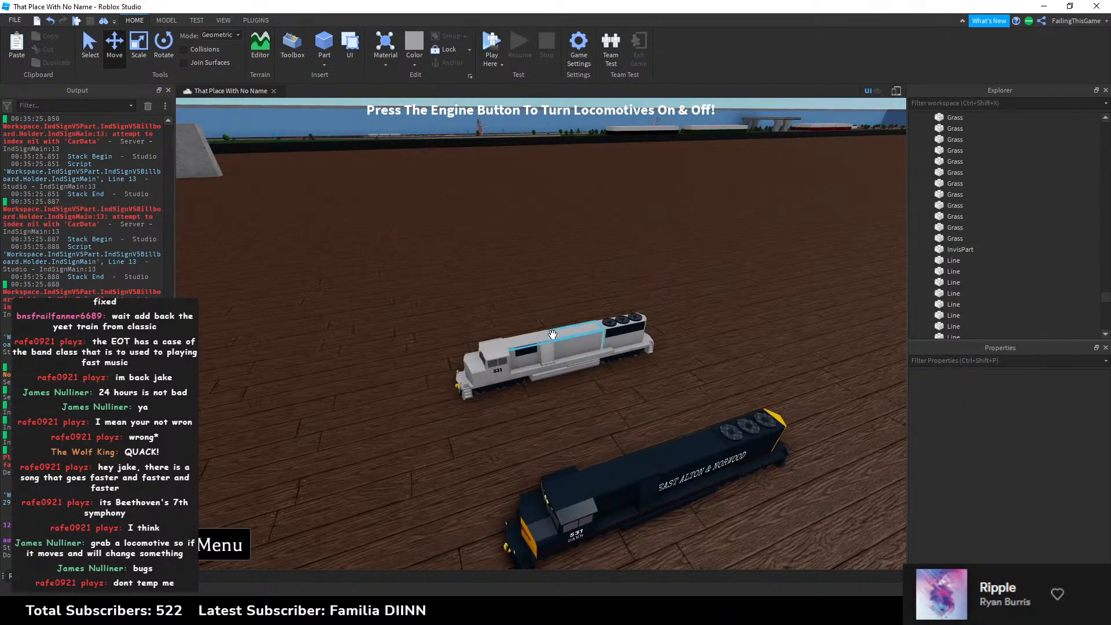
# Step: Collapse Workspace and review the contents of ServerScriptService and ServerStorage
pyautogui.moveTo(1104, 296); pyautogui.dragTo(1103, 110)
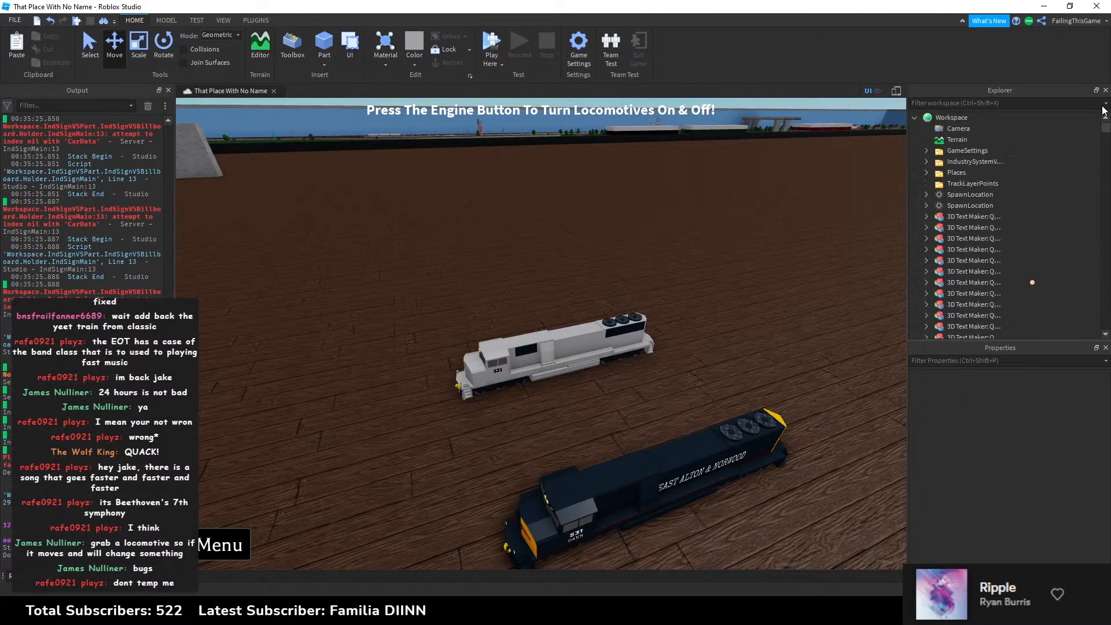
pyautogui.click(914, 117)
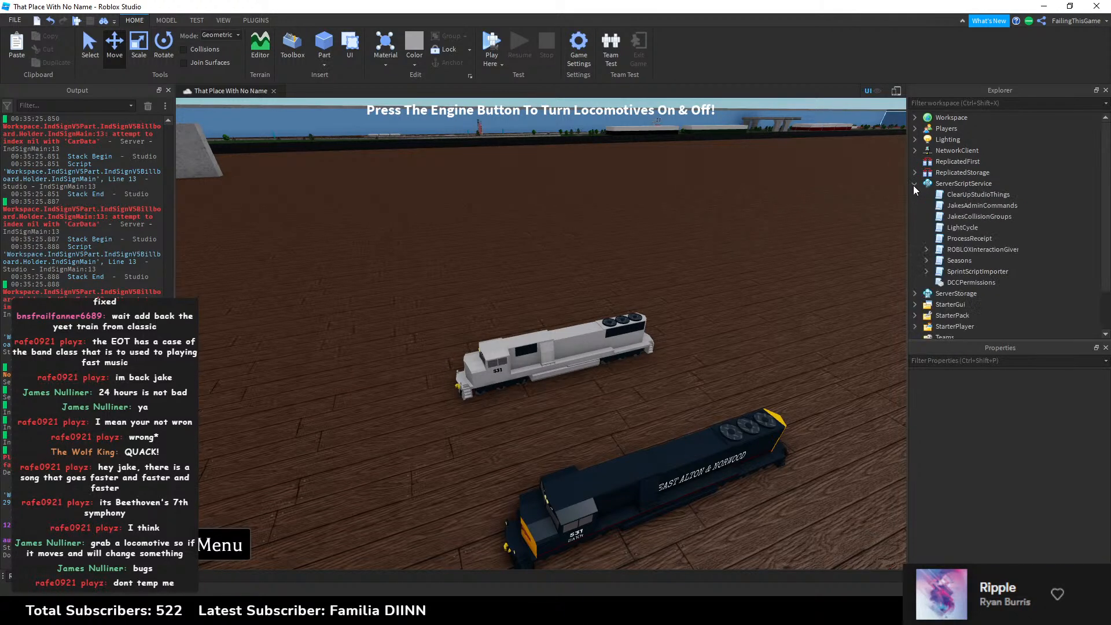
pyautogui.moveTo(838, 260); pyautogui.dragTo(835, 260, button='right')
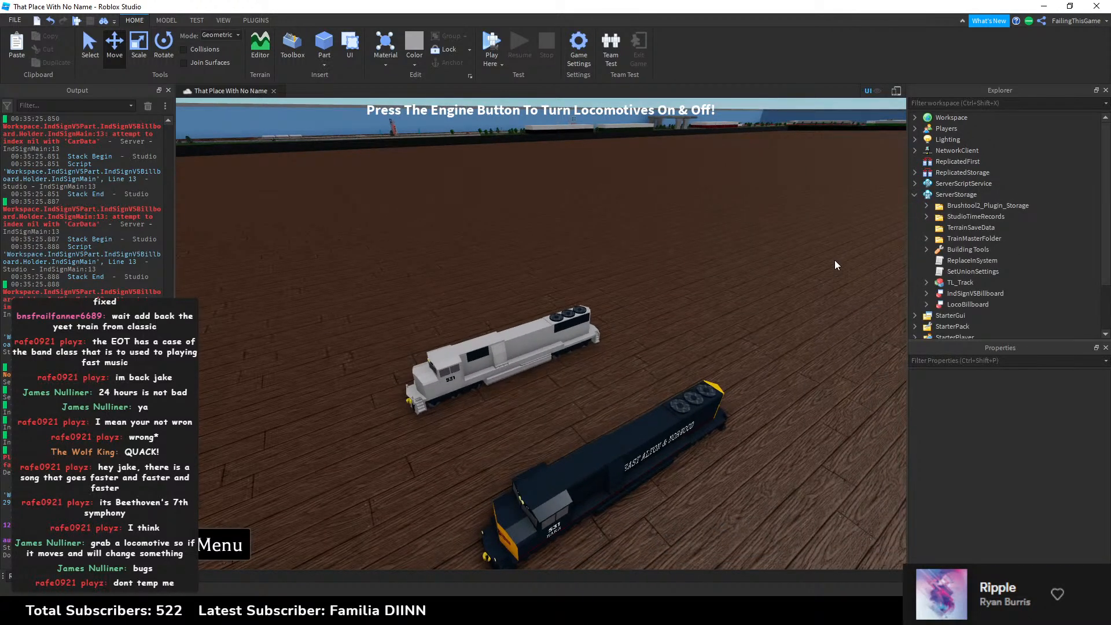
pyautogui.click(913, 195)
pyautogui.moveTo(688, 216); pyautogui.dragTo(476, 183, button='right')
pyautogui.press('w')
pyautogui.press('w')
pyautogui.press('e')
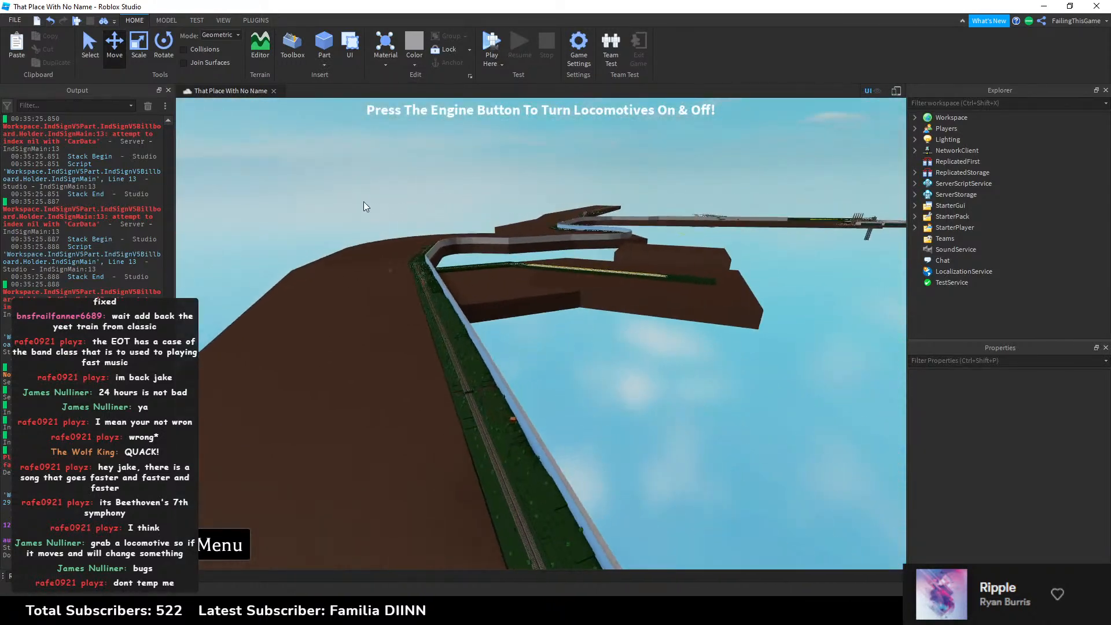
pyautogui.scroll(5, 147, 250)
pyautogui.scroll(-5, 145, 257)
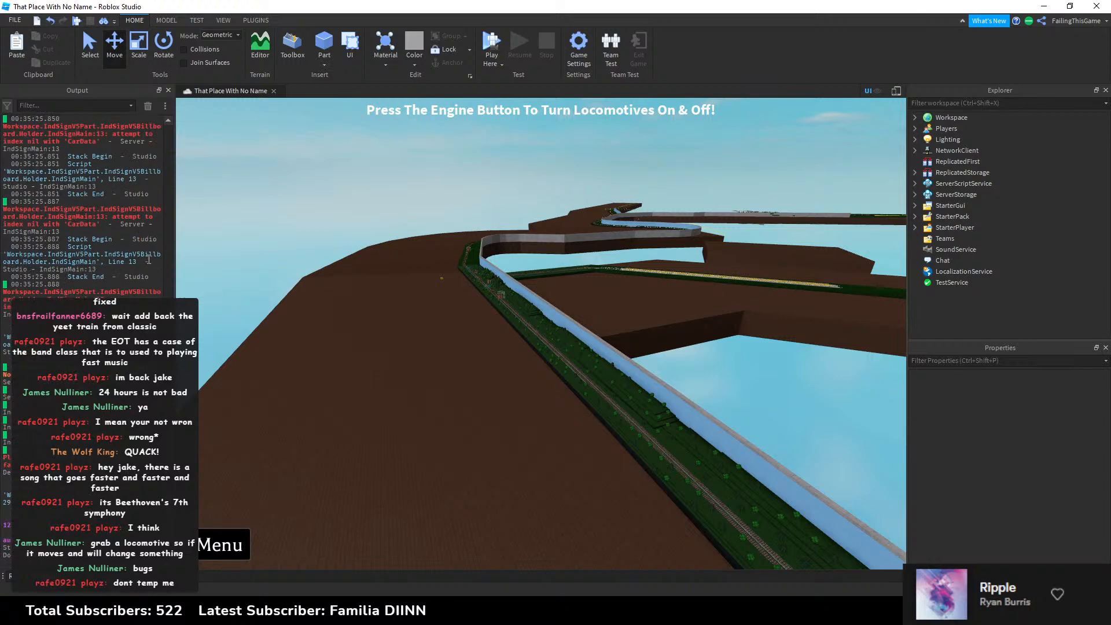
# Step: Review the script errors in the output log back to its start and clear the log
pyautogui.scroll(10, 149, 260)
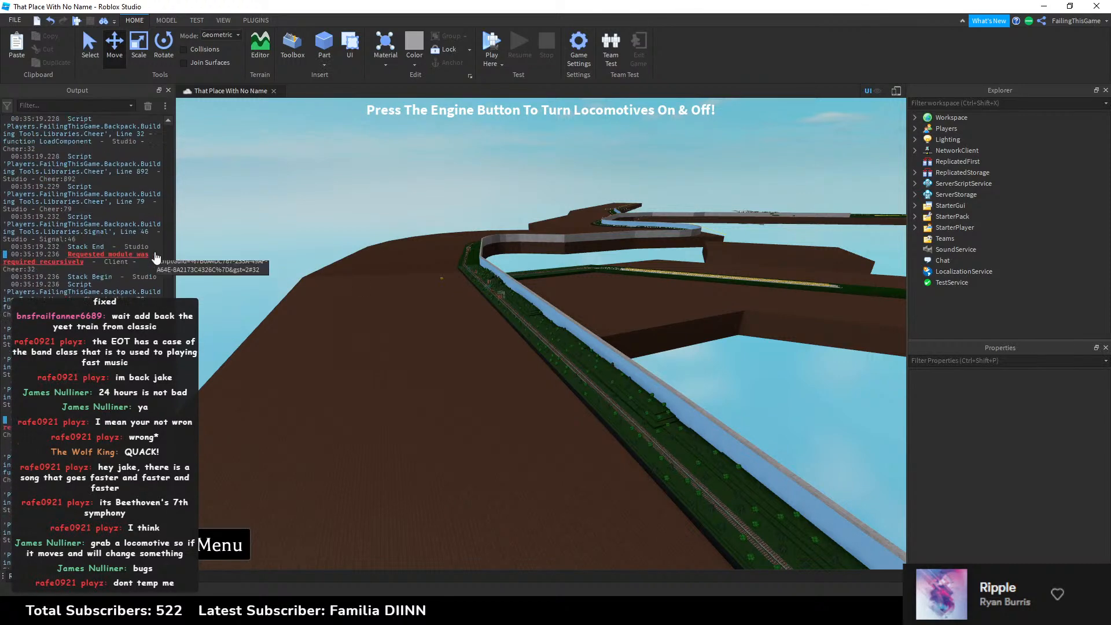
pyautogui.scroll(6, 157, 251)
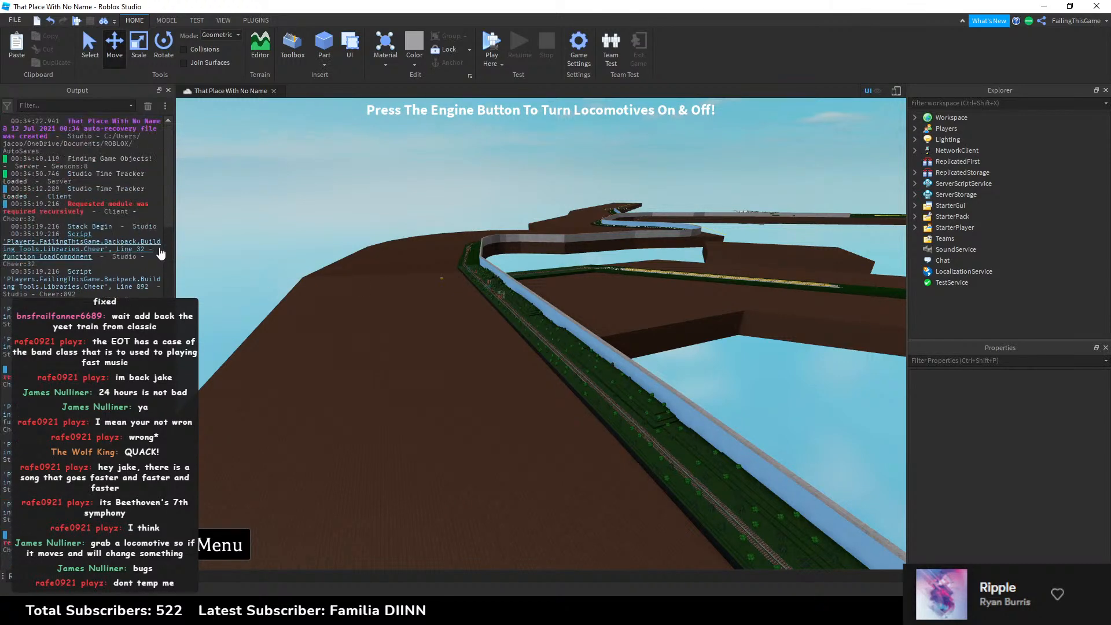
pyautogui.rightClick(160, 225)
pyautogui.click(174, 261)
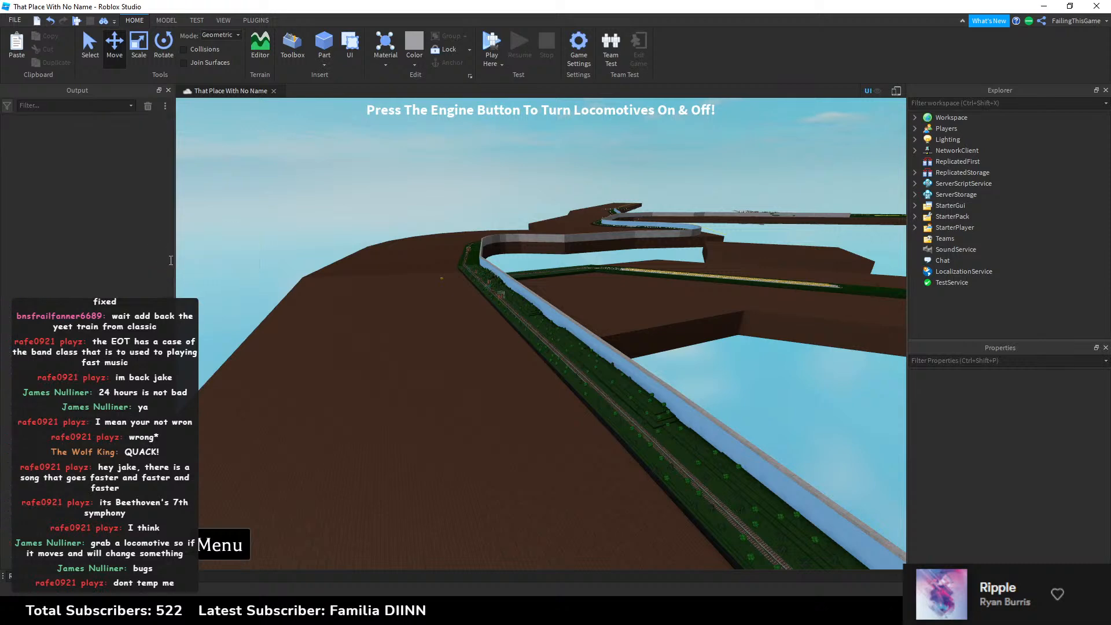
pyautogui.moveTo(490, 247); pyautogui.dragTo(492, 248, button='right')
pyautogui.press('w')
pyautogui.moveTo(599, 298)
pyautogui.mouseDown(button='right')
pyautogui.moveTo(574, 296)
pyautogui.moveTo(535, 319)
pyautogui.moveTo(528, 297)
pyautogui.moveTo(634, 267)
pyautogui.moveTo(619, 266)
pyautogui.moveTo(599, 301)
pyautogui.mouseUp(button='right')
pyautogui.press('w')
pyautogui.press('s')
pyautogui.press('s')
pyautogui.press('w')
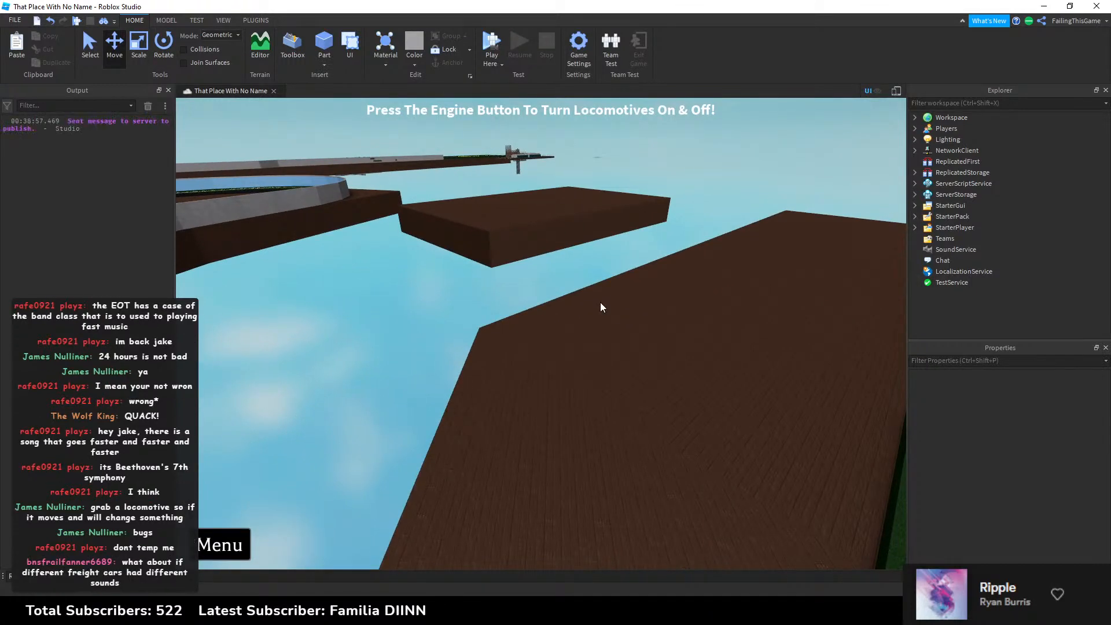
pyautogui.moveTo(600, 302); pyautogui.dragTo(601, 301, button='right')
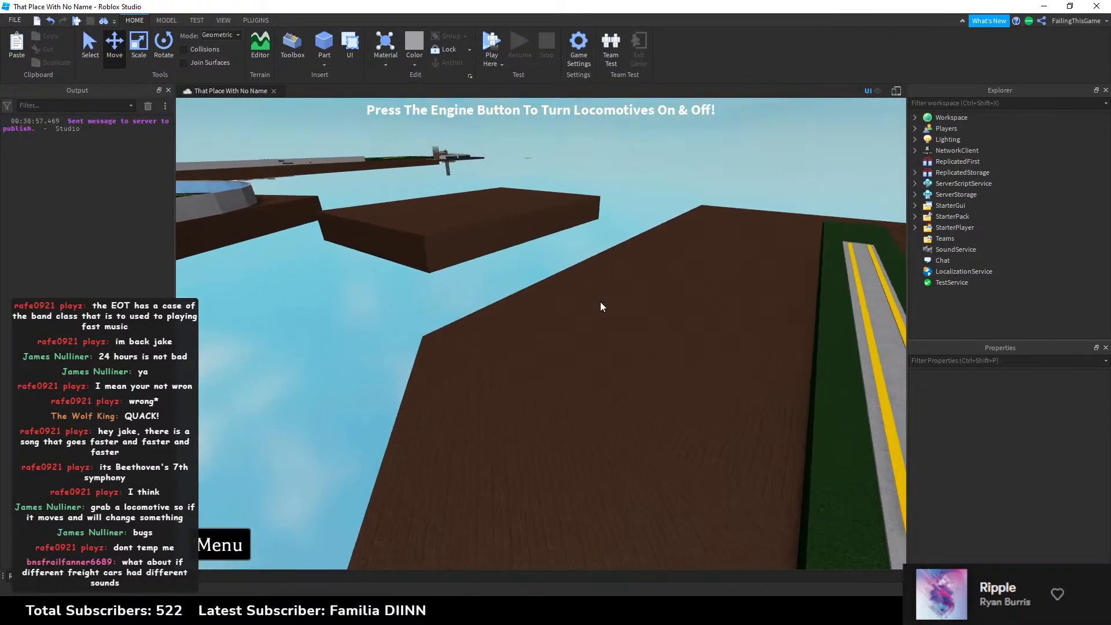
# Step: Switch to the web browser and launch That Place With No Name from its Roblox page
pyautogui.moveTo(442, 613)
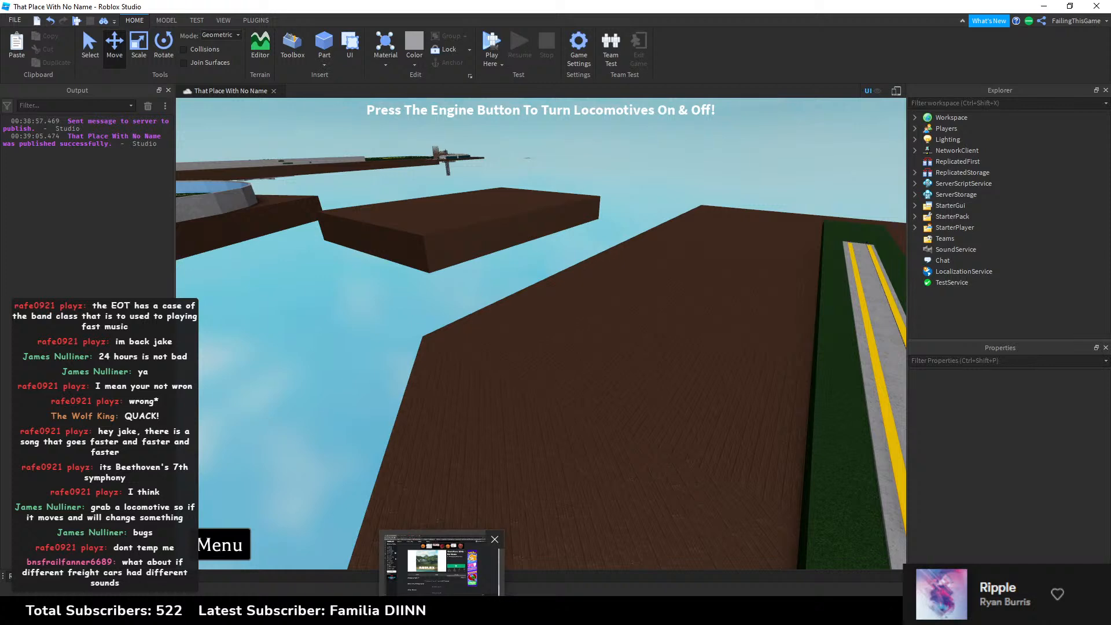
pyautogui.click(441, 561)
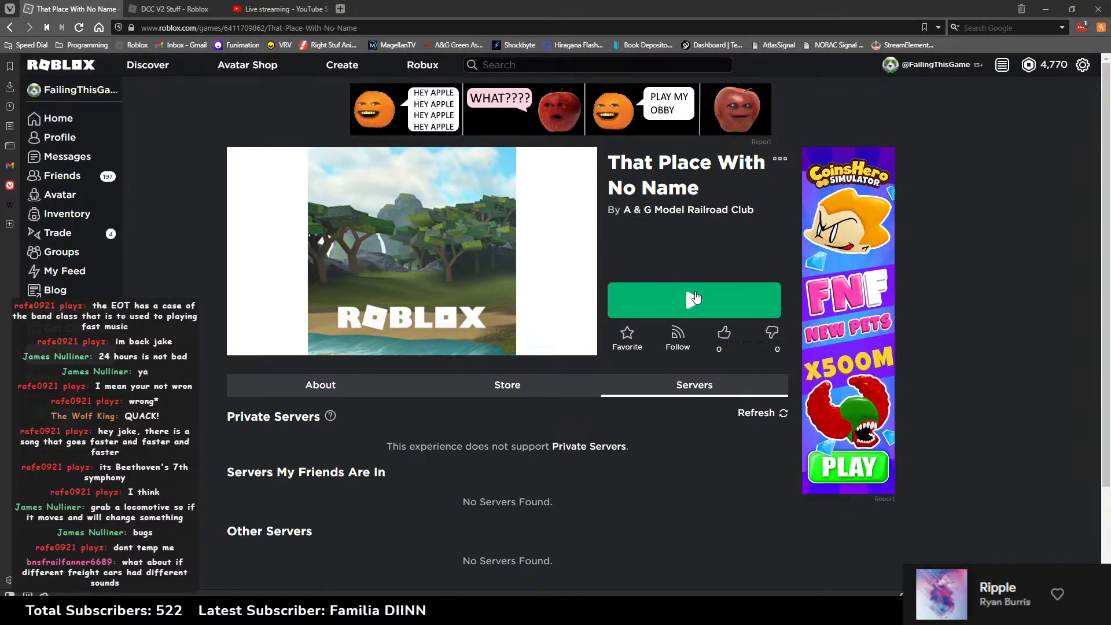
pyautogui.click(694, 298)
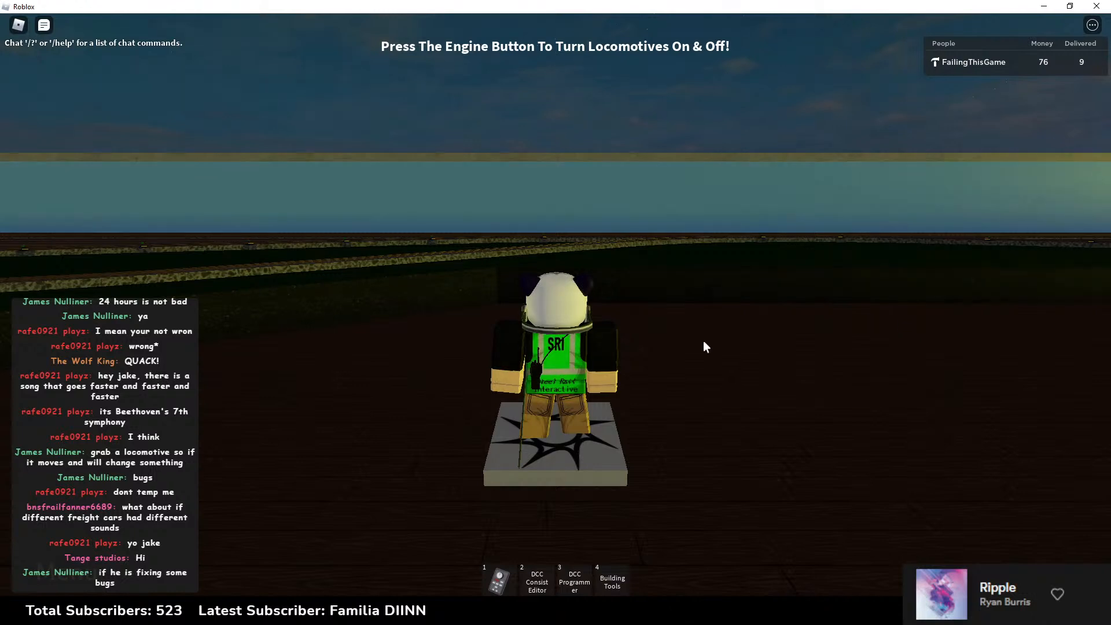
# Step: Spawn an EANR_EMDSD40-2 locomotive at MP 44 North, spawn point 1, facing forward
pyautogui.press('m')
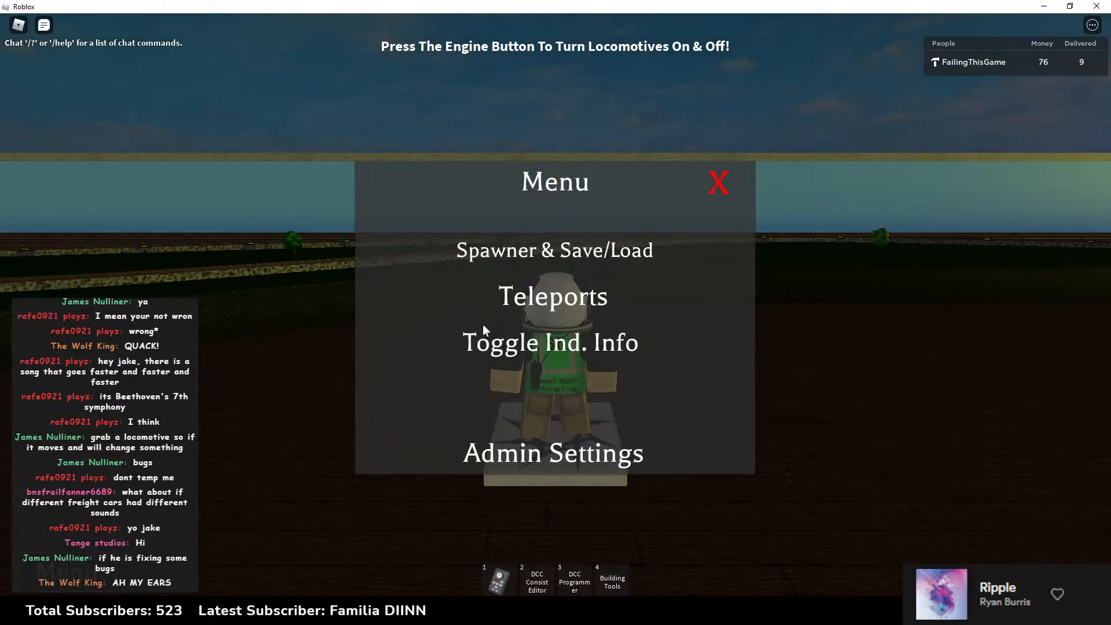
pyautogui.click(546, 253)
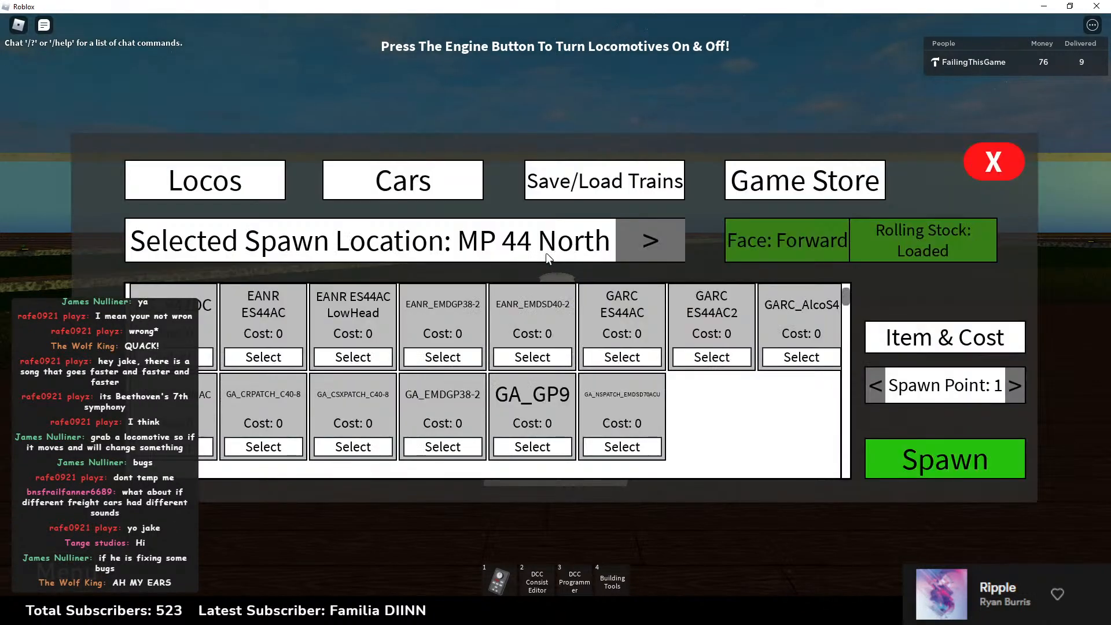
pyautogui.click(522, 356)
pyautogui.click(908, 458)
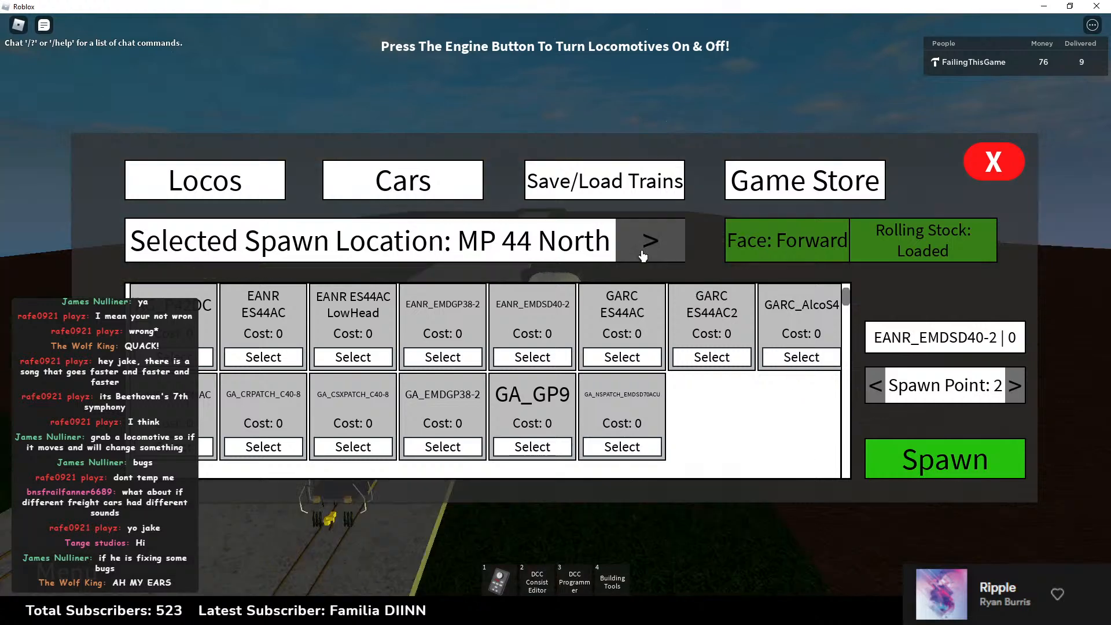
# Step: Spawn two loaded Flatcar89_Pipes cars at spawn points 2 and 3 of MP 44 North
pyautogui.click(402, 180)
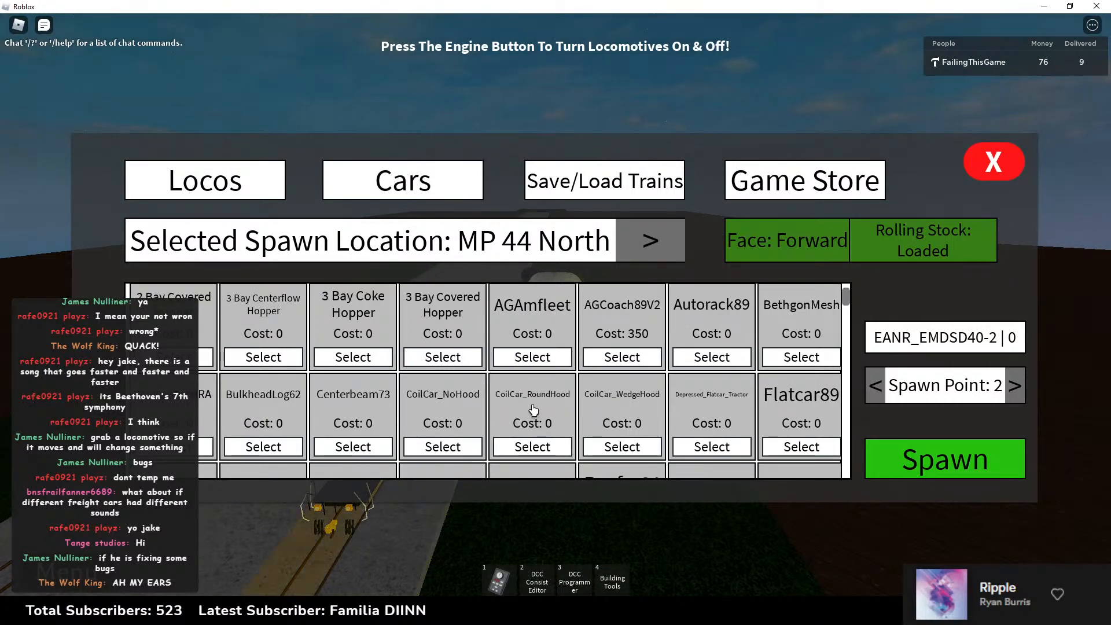
pyautogui.scroll(-3, 300, 417)
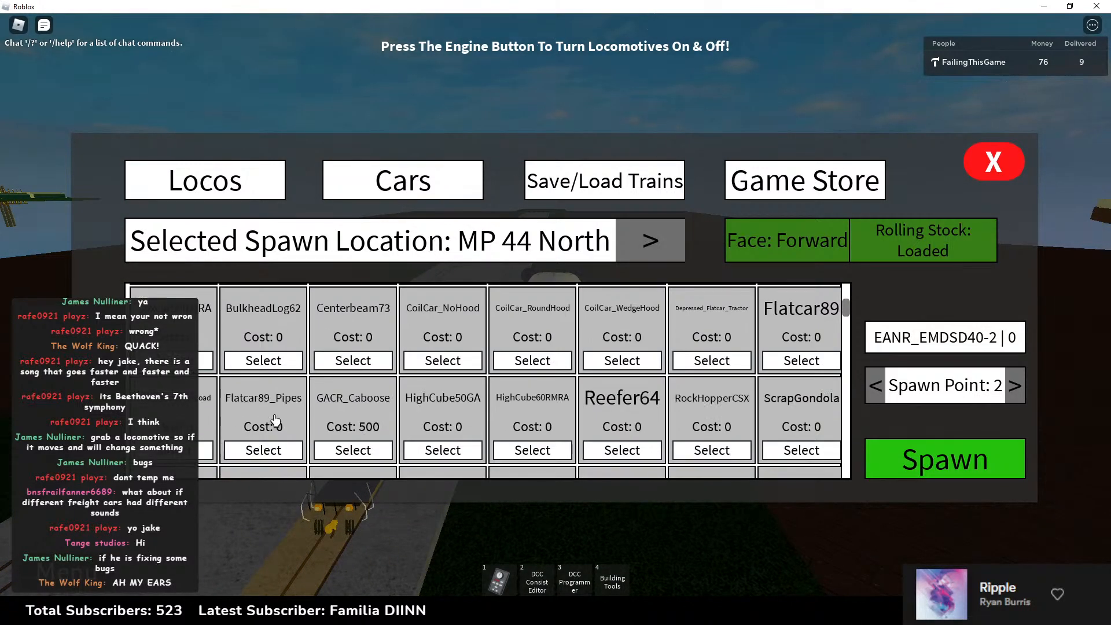
pyautogui.click(268, 454)
pyautogui.scroll(-3, 638, 404)
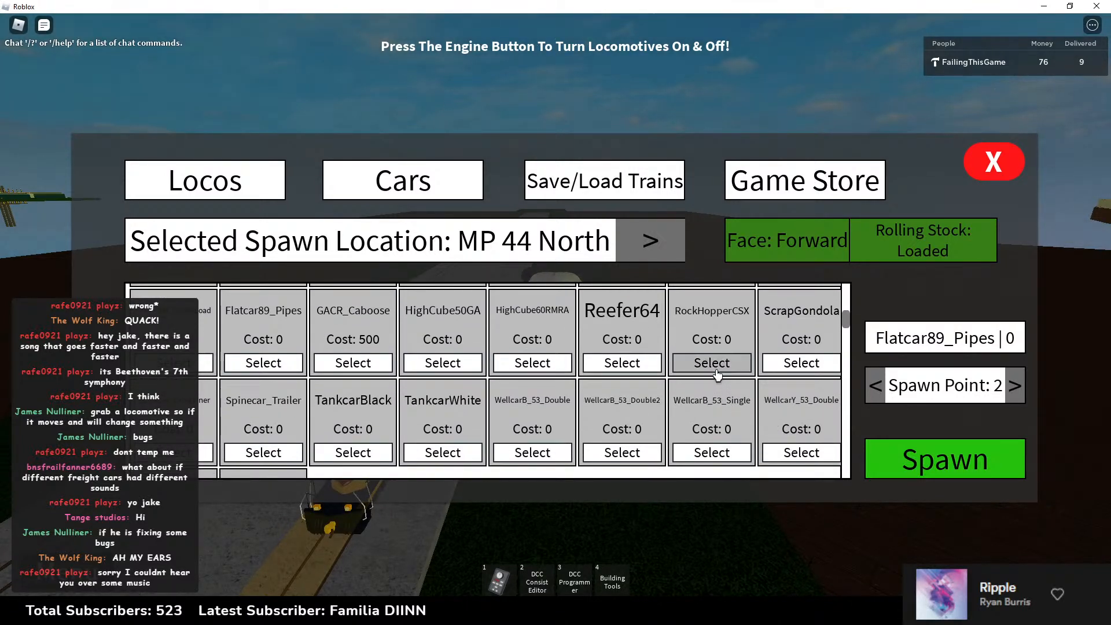
pyautogui.click(914, 465)
pyautogui.moveTo(1062, 345); pyautogui.dragTo(1063, 345, button='right')
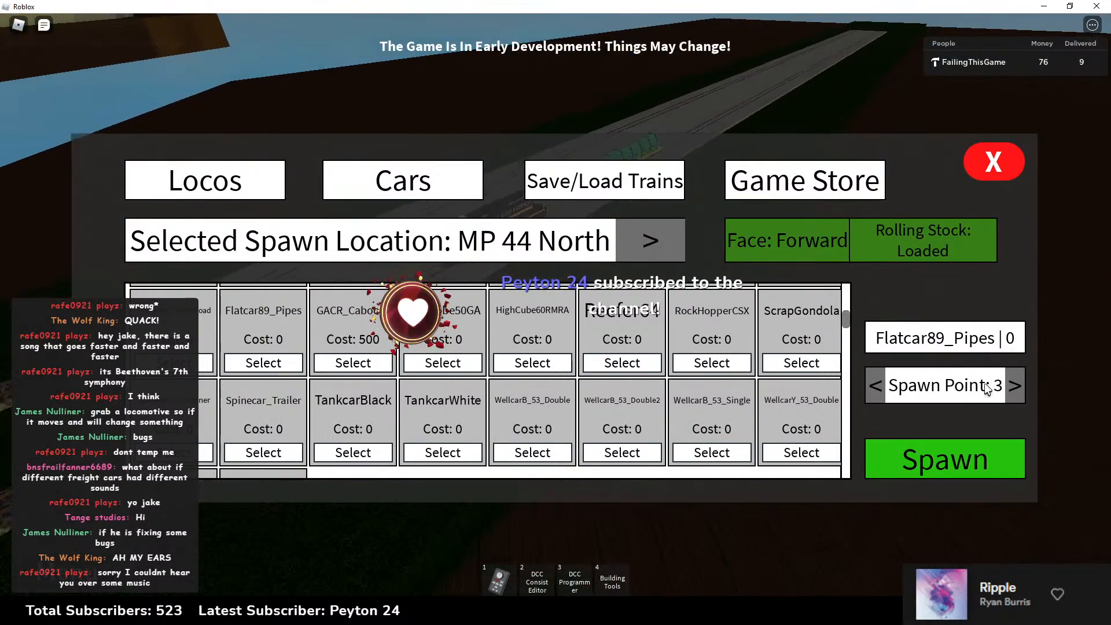
pyautogui.click(934, 472)
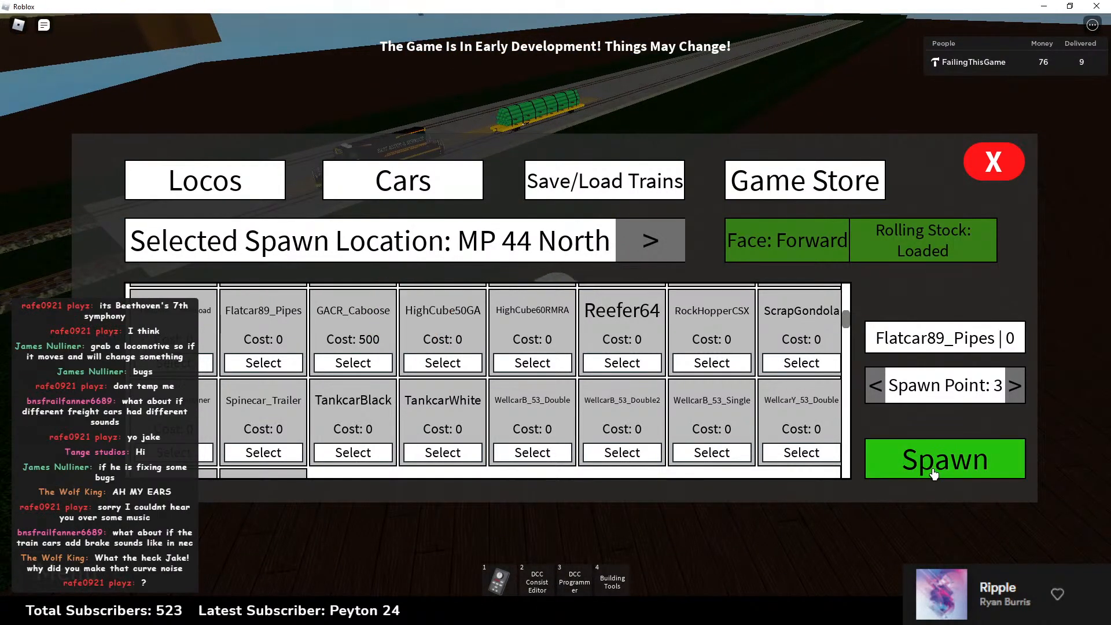
# Step: Switch to DCC V2 Stuff in Roblox Studio and rename the RockHopperCSX model to LimestoneHopper
pyautogui.hotkey('alt', 'Tab')
pyautogui.scroll(6, 604, 384)
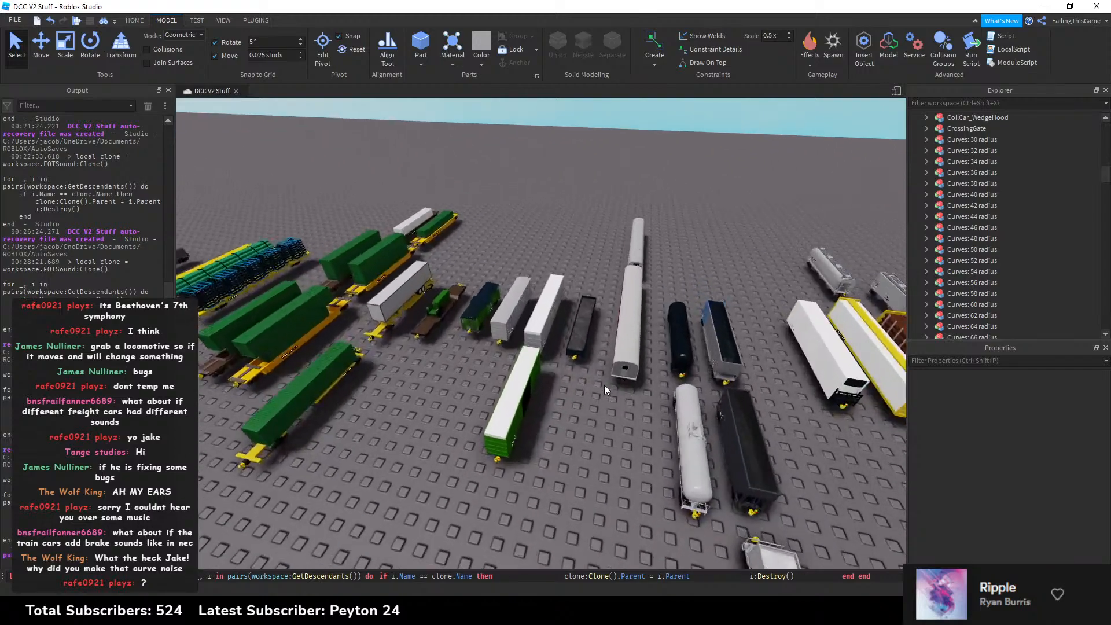
pyautogui.moveTo(550, 372); pyautogui.dragTo(584, 353, button='right')
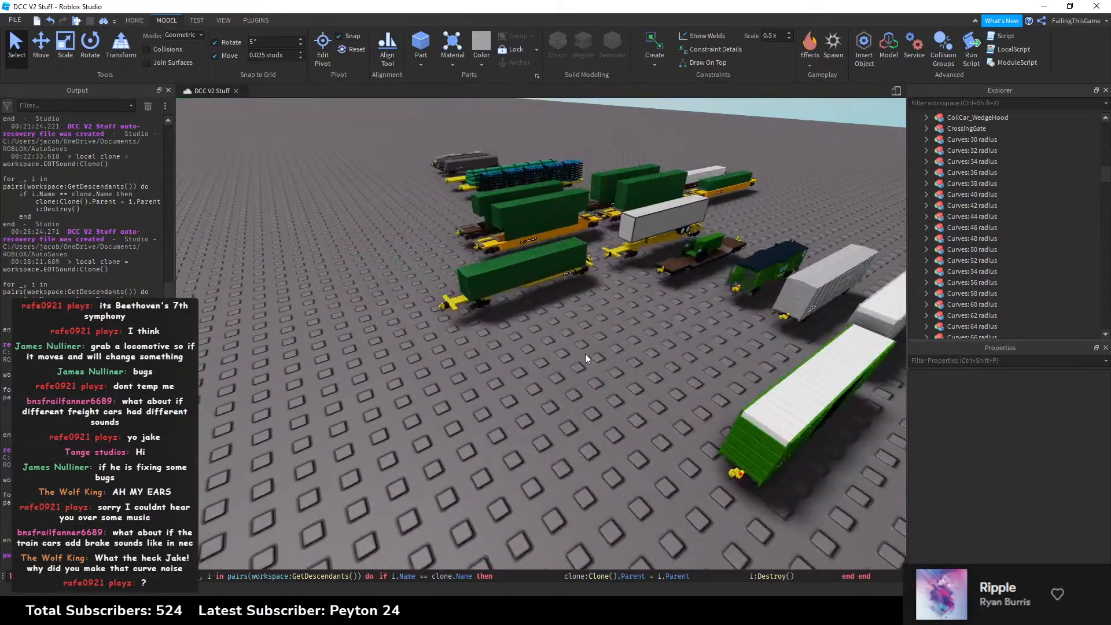
pyautogui.press('s')
pyautogui.click(628, 357)
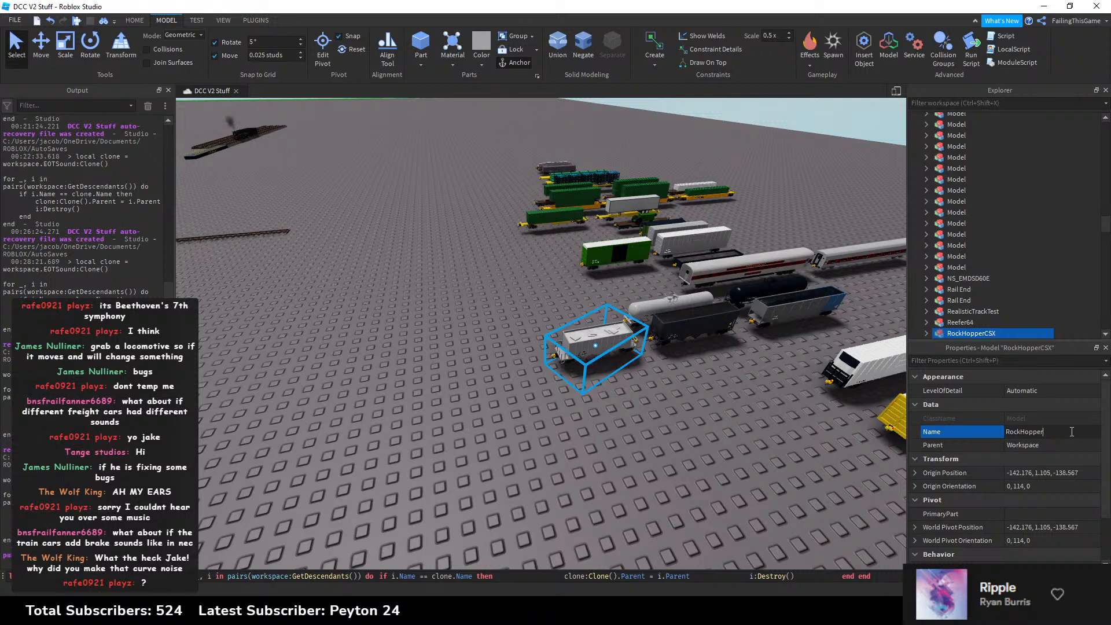
pyautogui.press('BackSpace')
pyautogui.press('BackSpace')
pyautogui.press('BackSpace')
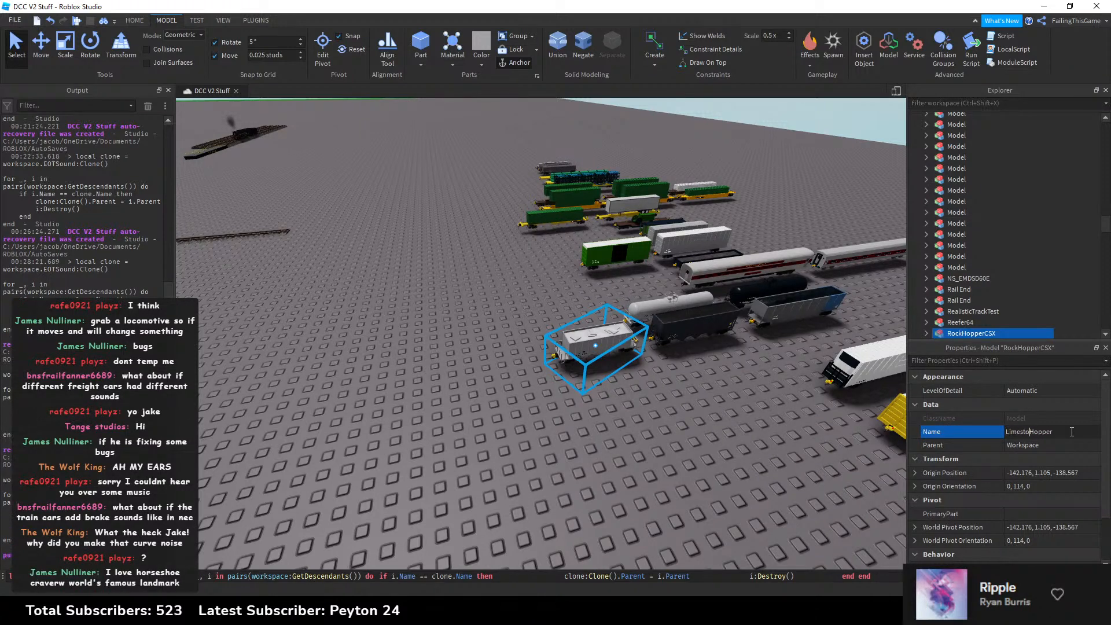
pyautogui.click(1070, 431)
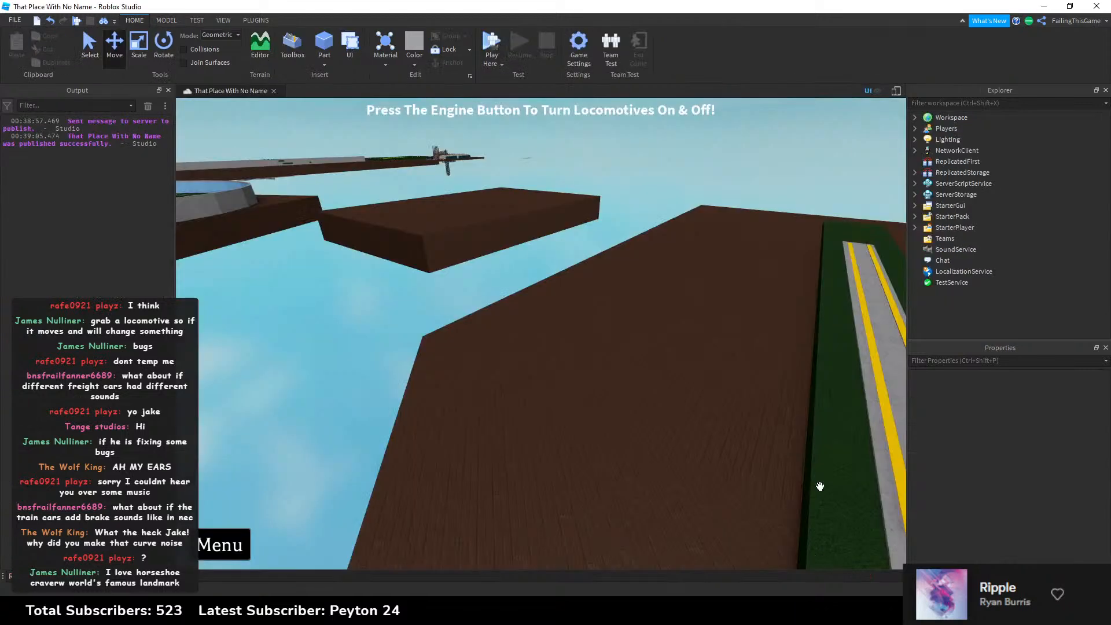
# Step: In That Place With No Name, rename RockHopperCSX in ServerStorage's TrainMasterFolder Cars folder to LimestoneHopper
pyautogui.click(915, 194)
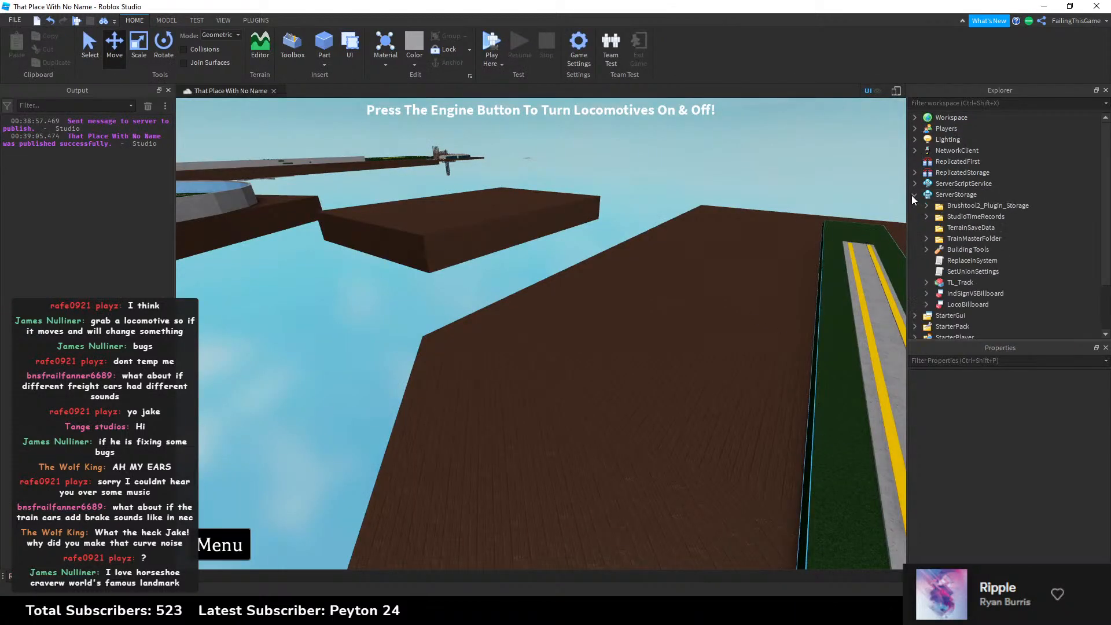
pyautogui.click(926, 239)
pyautogui.click(937, 249)
pyautogui.scroll(-4, 966, 237)
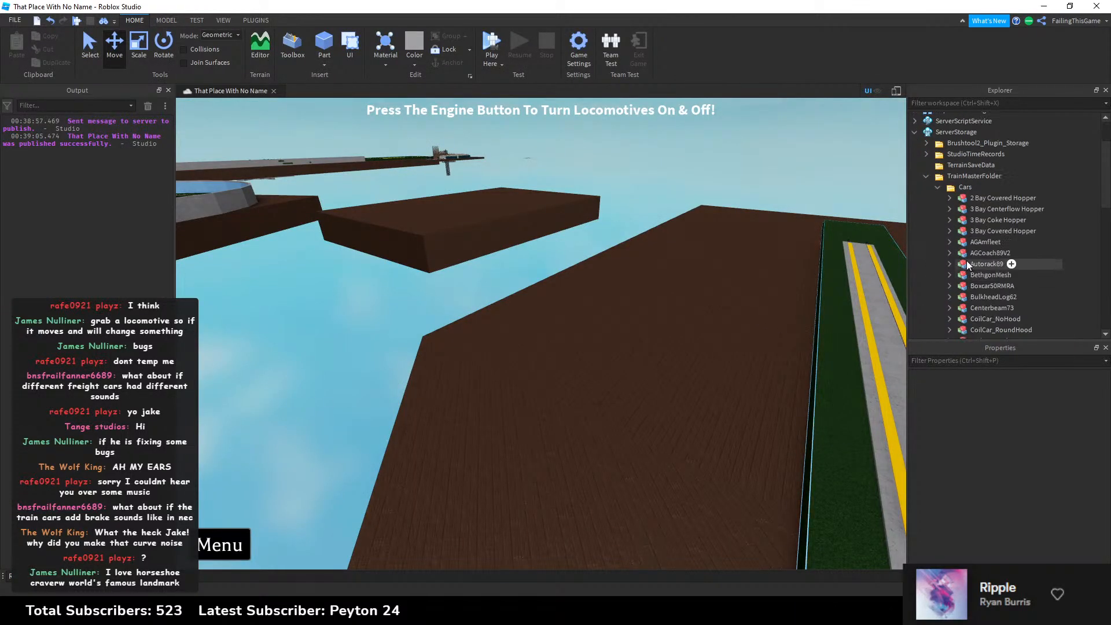
pyautogui.scroll(-6, 969, 231)
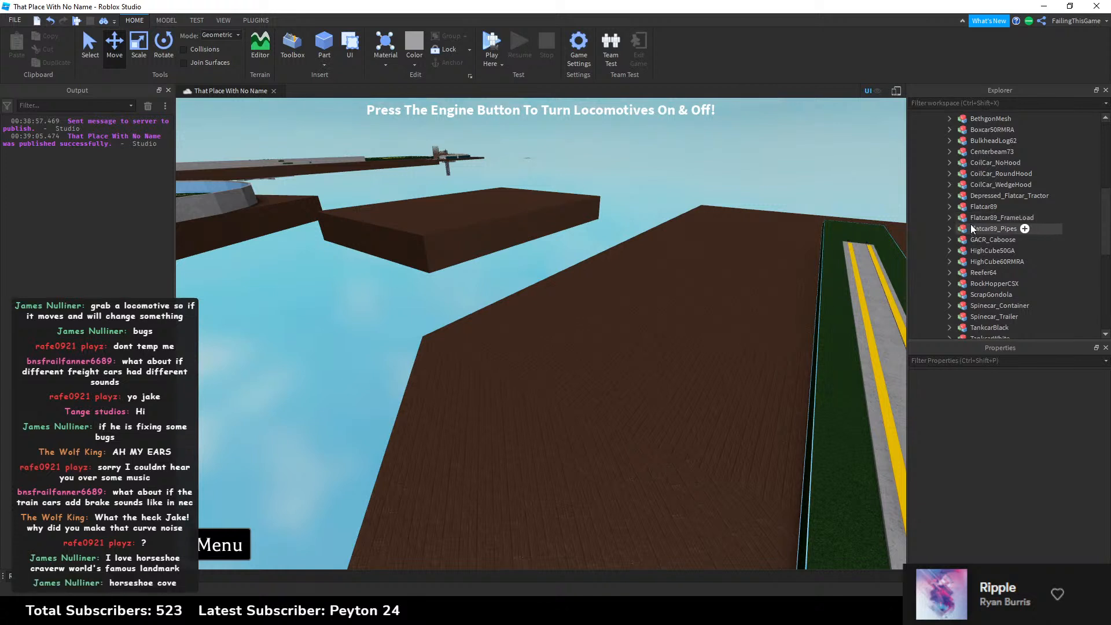
pyautogui.click(967, 189)
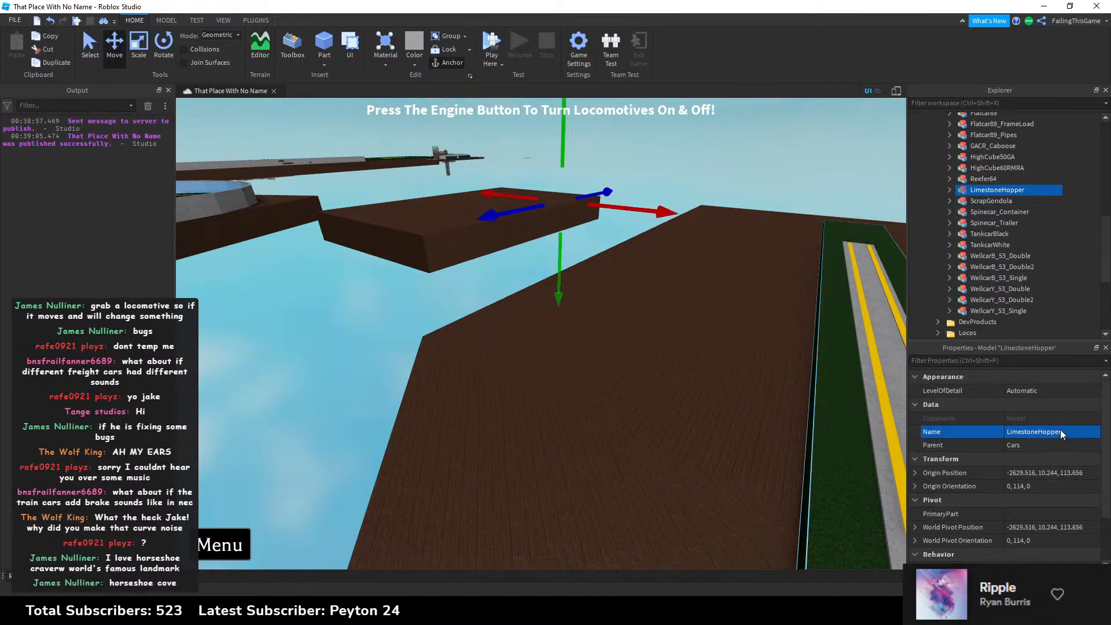
pyautogui.click(702, 356)
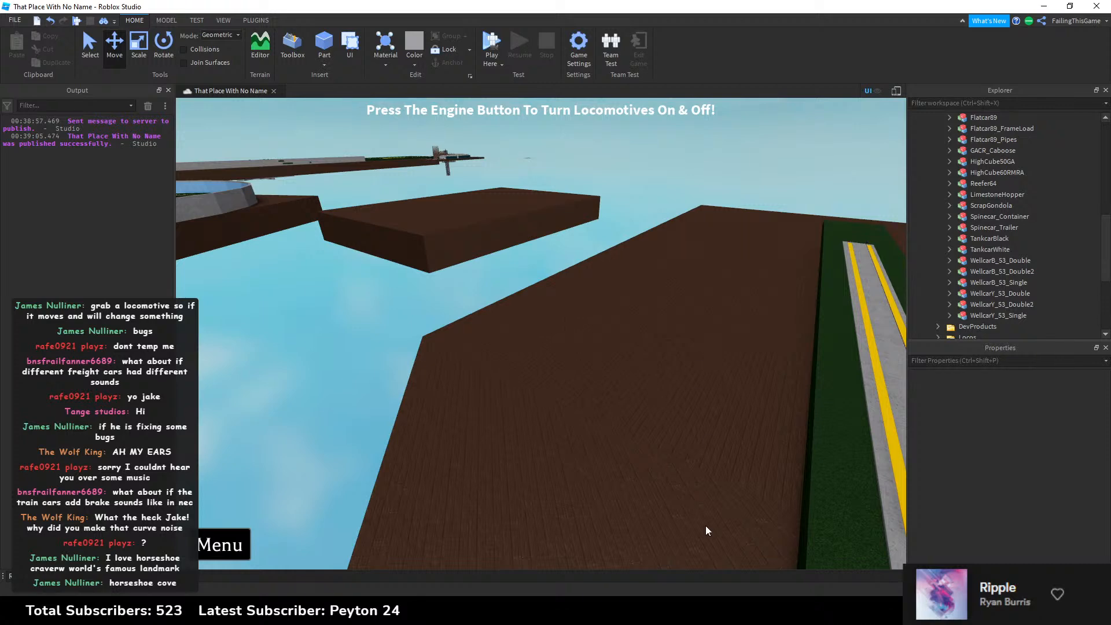
# Step: Close the DCC V2 Stuff project and save its changes
pyautogui.click(688, 612)
pyautogui.click(666, 480)
pyautogui.click(1098, 8)
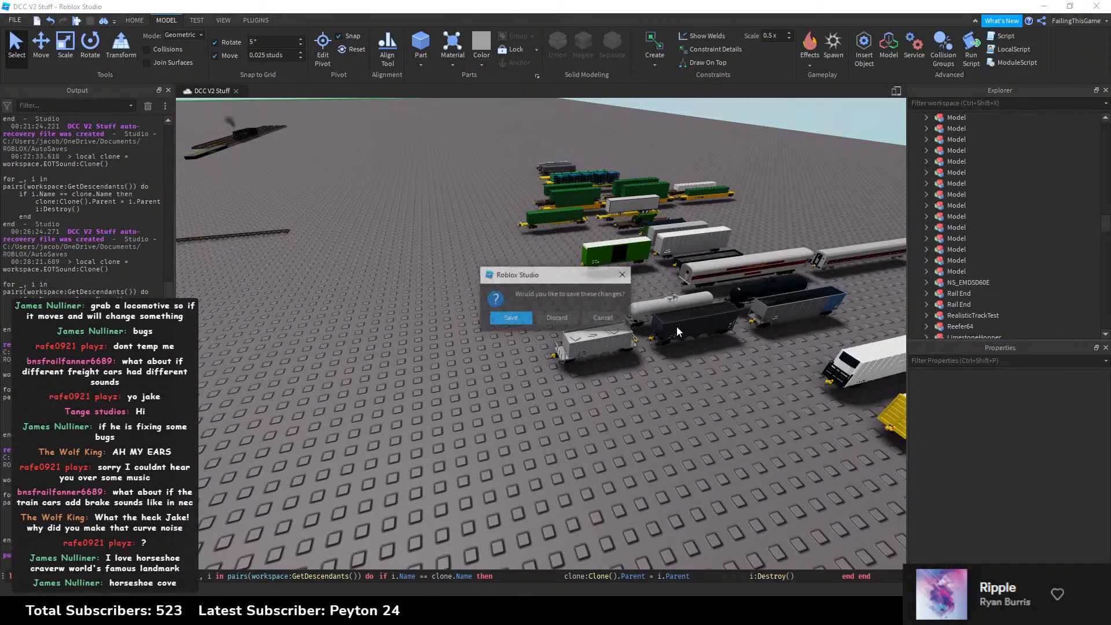
pyautogui.click(511, 321)
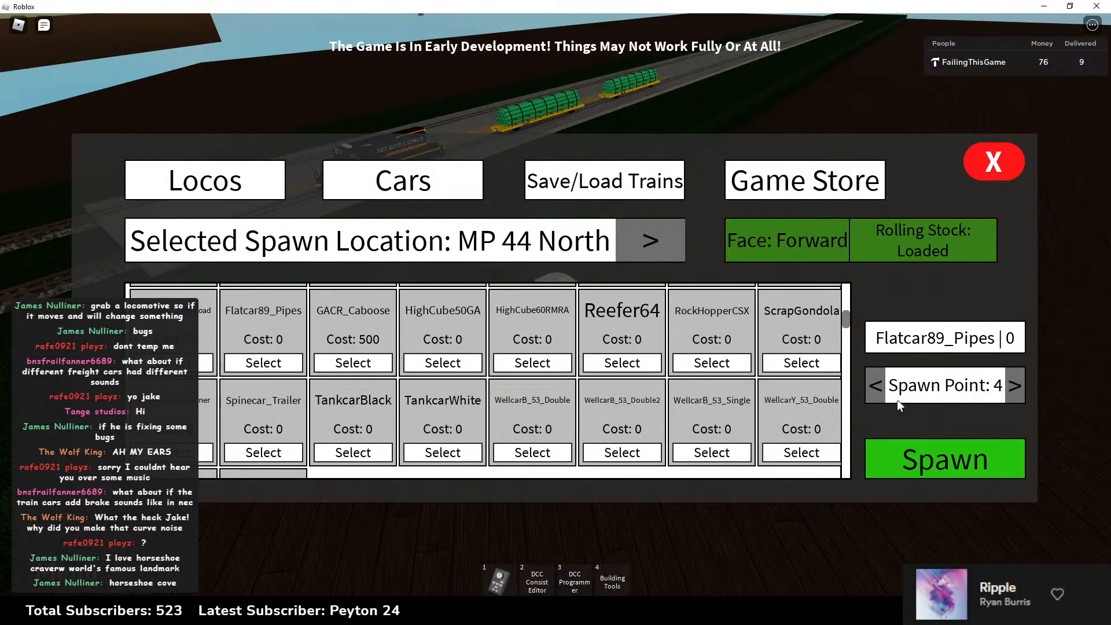
# Step: Back in the Roblox game, spawn more Flatcar89_Pipes cars at MP 44 North, filling spawn points 4 through 9
pyautogui.click(966, 468)
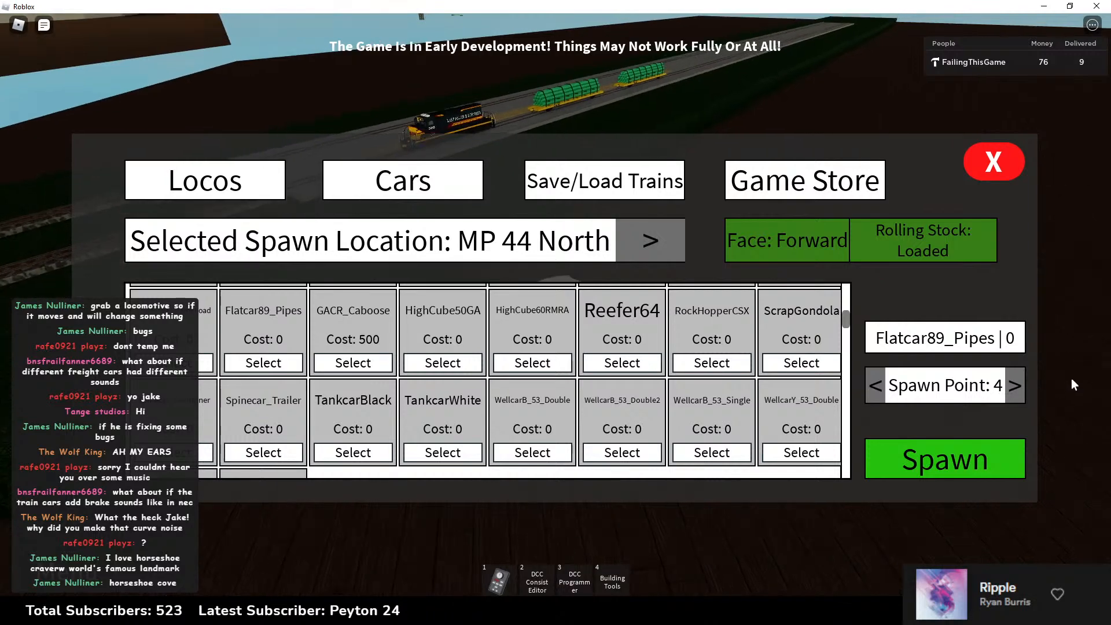
pyautogui.click(958, 450)
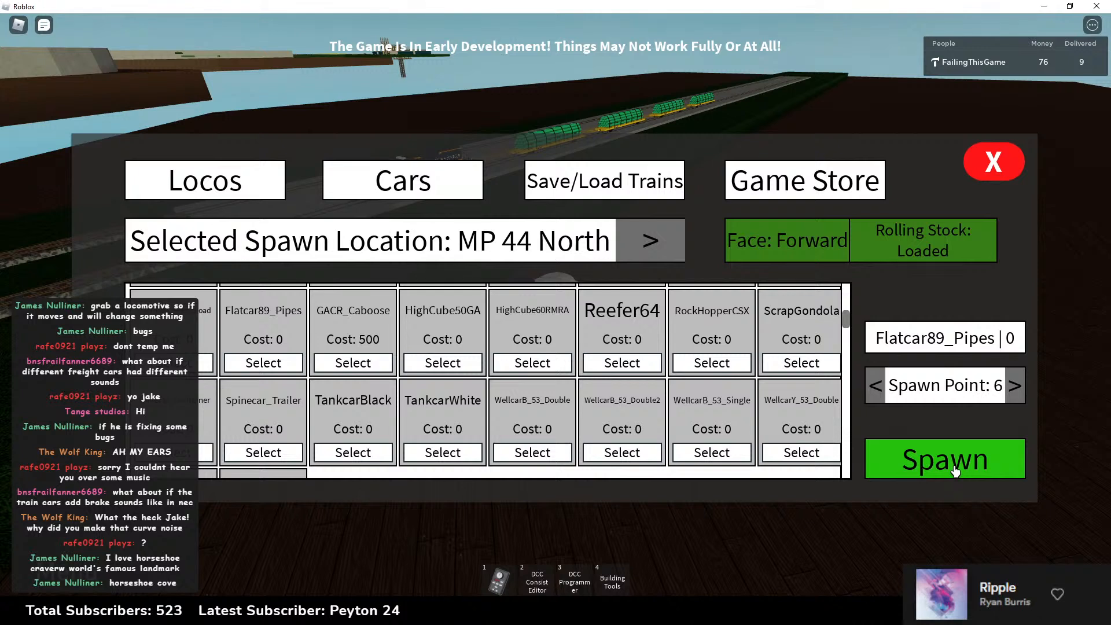
pyautogui.click(954, 467)
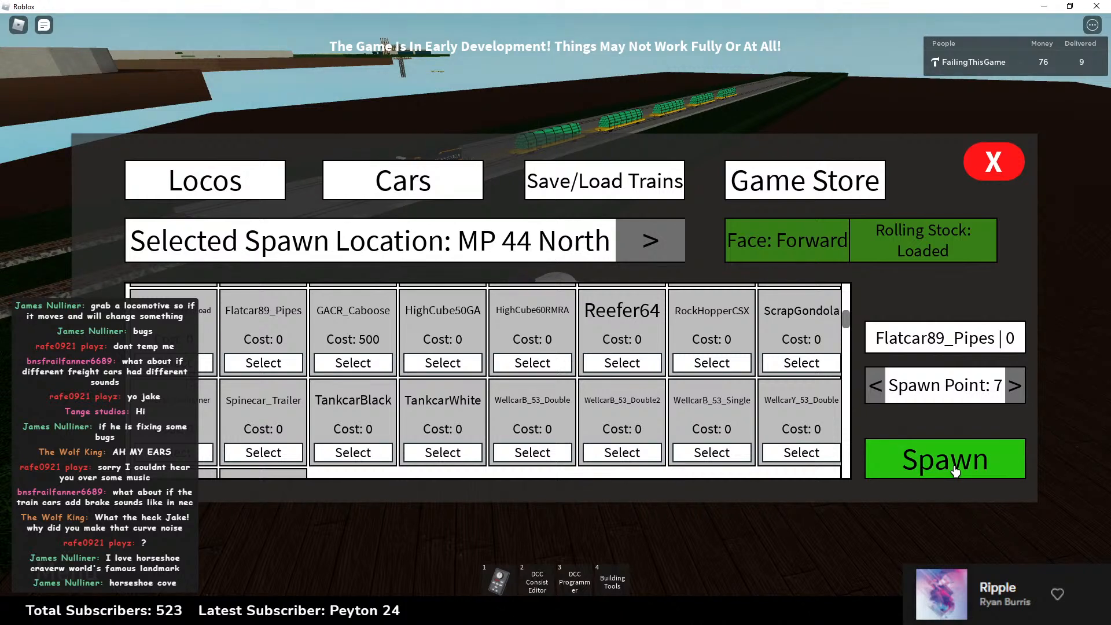
pyautogui.click(955, 470)
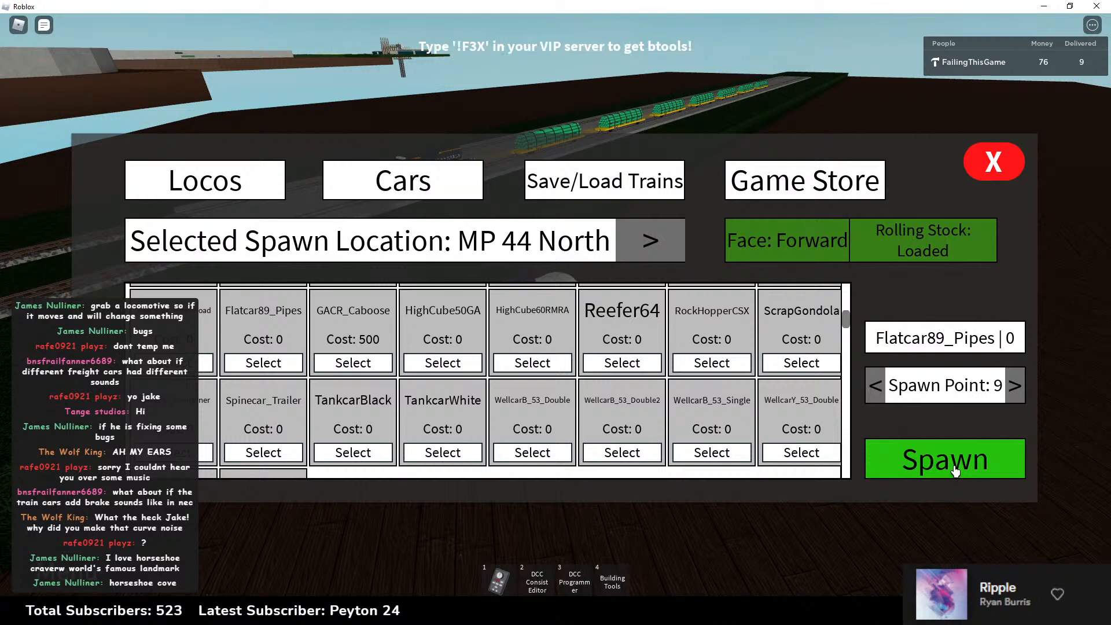
pyautogui.click(954, 470)
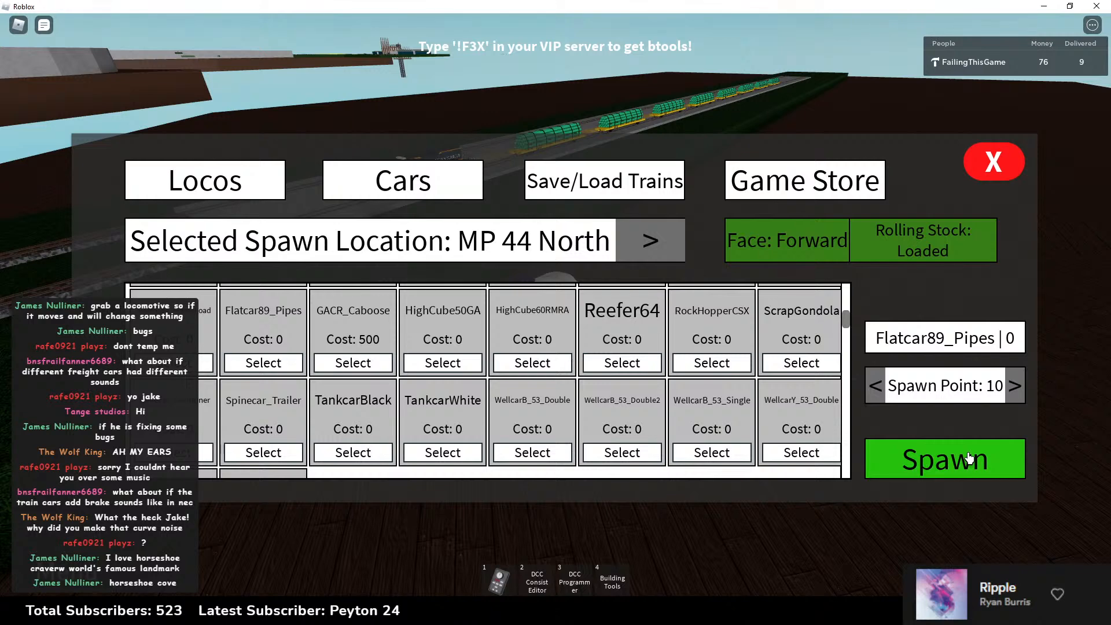
# Step: Close the spawner, equip the handheld train controller and assign it to the spawned locomotive's DCC address
pyautogui.click(1000, 180)
pyautogui.press('1')
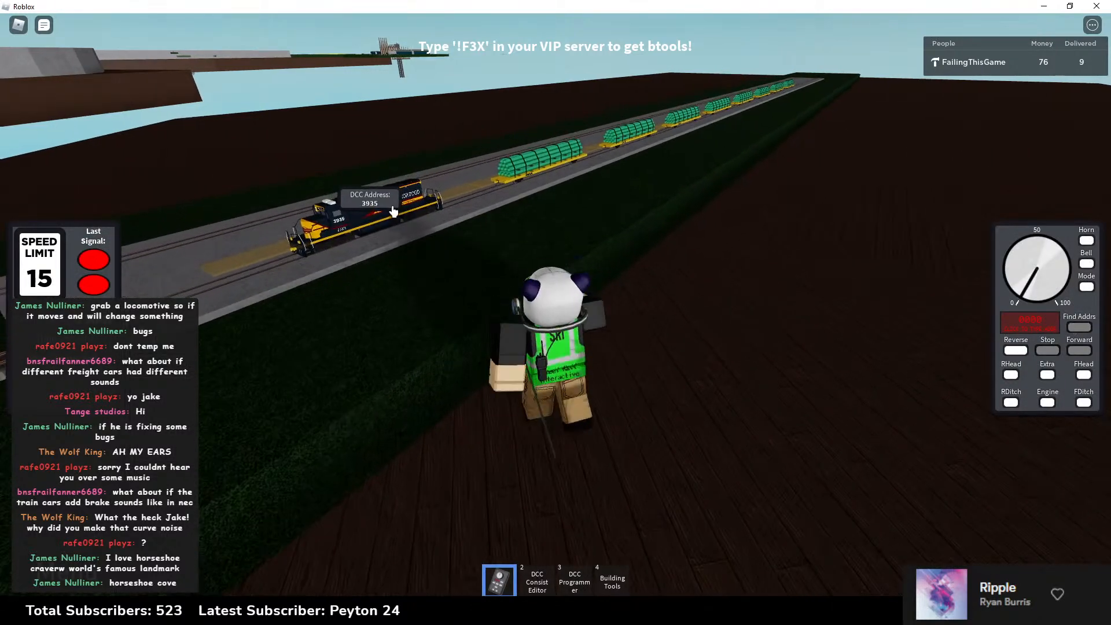
pyautogui.click(393, 212)
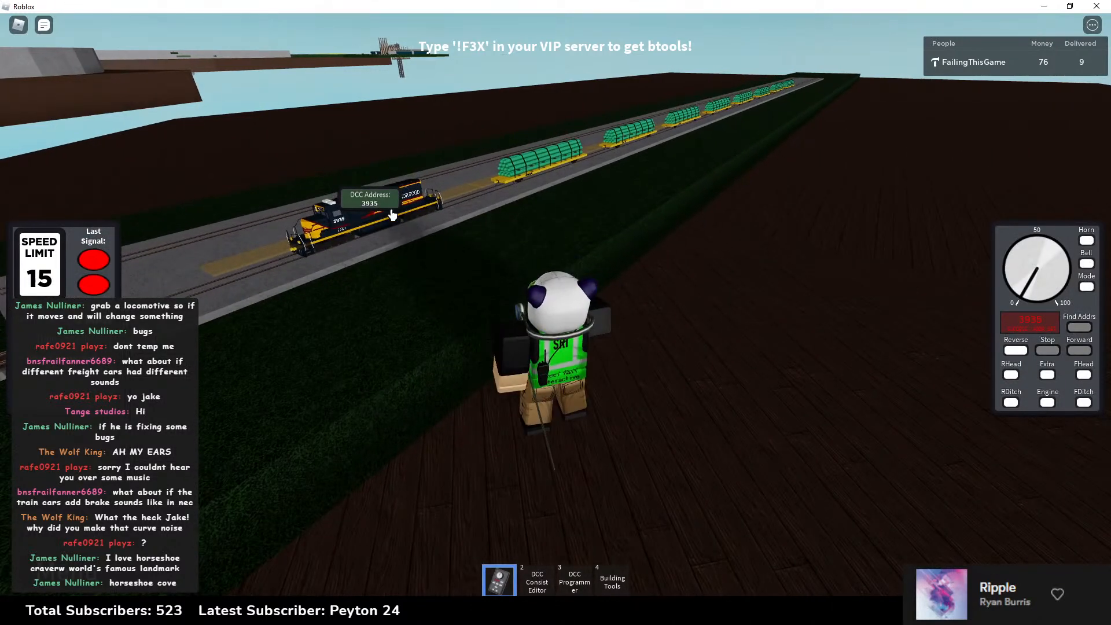
# Step: Turn on the assigned locomotive's engine and reverse it toward the string of pipe flatcars
pyautogui.click(1080, 327)
pyautogui.press('w')
pyautogui.moveTo(731, 279); pyautogui.dragTo(716, 276, button='right')
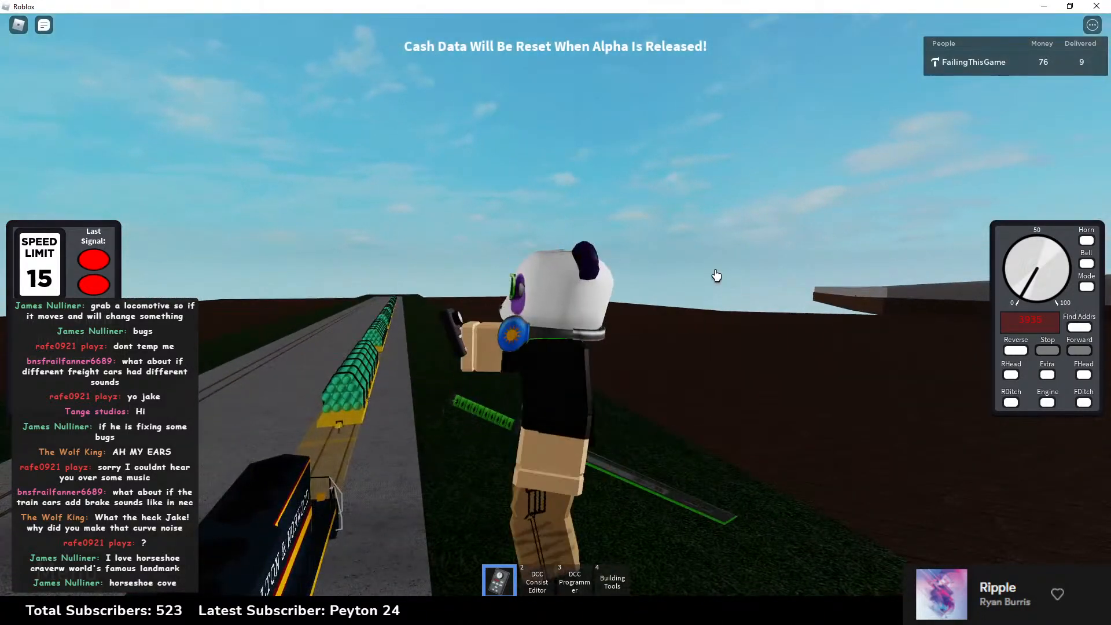
pyautogui.press('a')
pyautogui.press('e')
pyautogui.press('a')
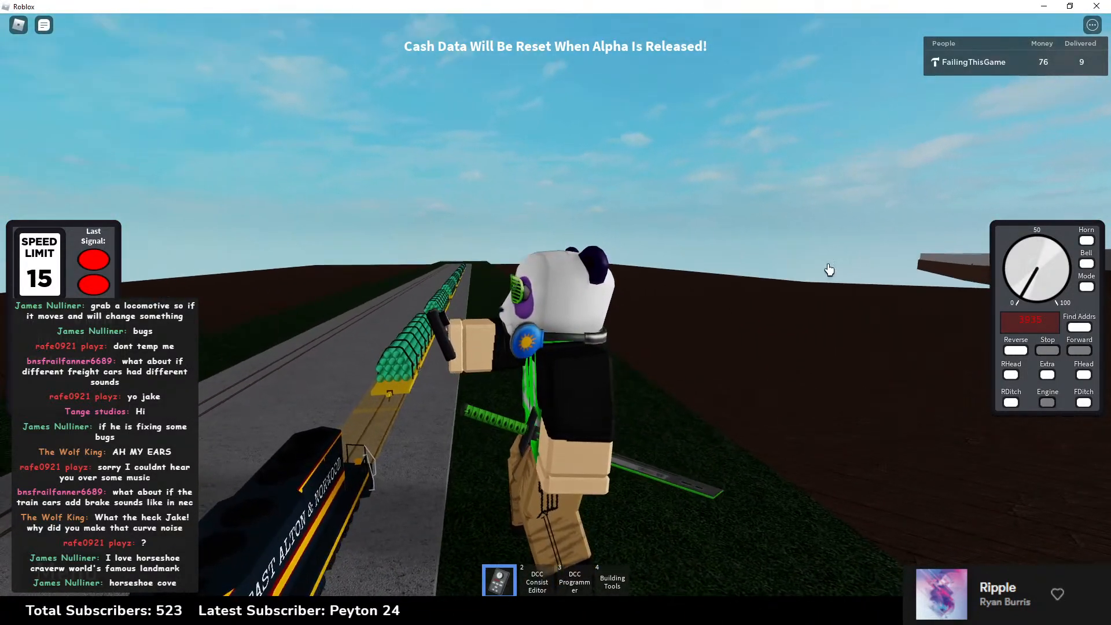
pyautogui.moveTo(831, 270); pyautogui.dragTo(727, 258, button='right')
pyautogui.press('w')
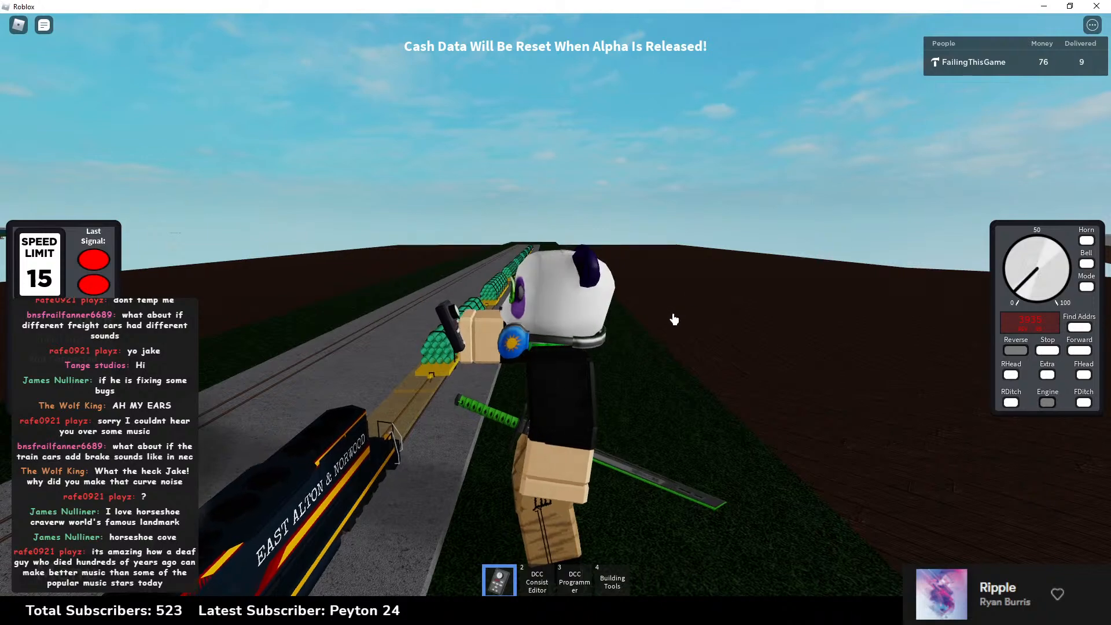
# Step: Walk along the string of pipe flatcars to watch them couple as the locomotive backs up
pyautogui.moveTo(675, 318); pyautogui.dragTo(674, 318, button='right')
pyautogui.press('s')
pyautogui.press('1')
pyautogui.moveTo(366, 487); pyautogui.dragTo(598, 395, button='right')
pyautogui.press('w')
pyautogui.press('w')
pyautogui.press('1')
pyautogui.press('w')
pyautogui.press('1')
pyautogui.press('1')
pyautogui.press('1')
pyautogui.press('w')
pyautogui.scroll(5, 598, 394)
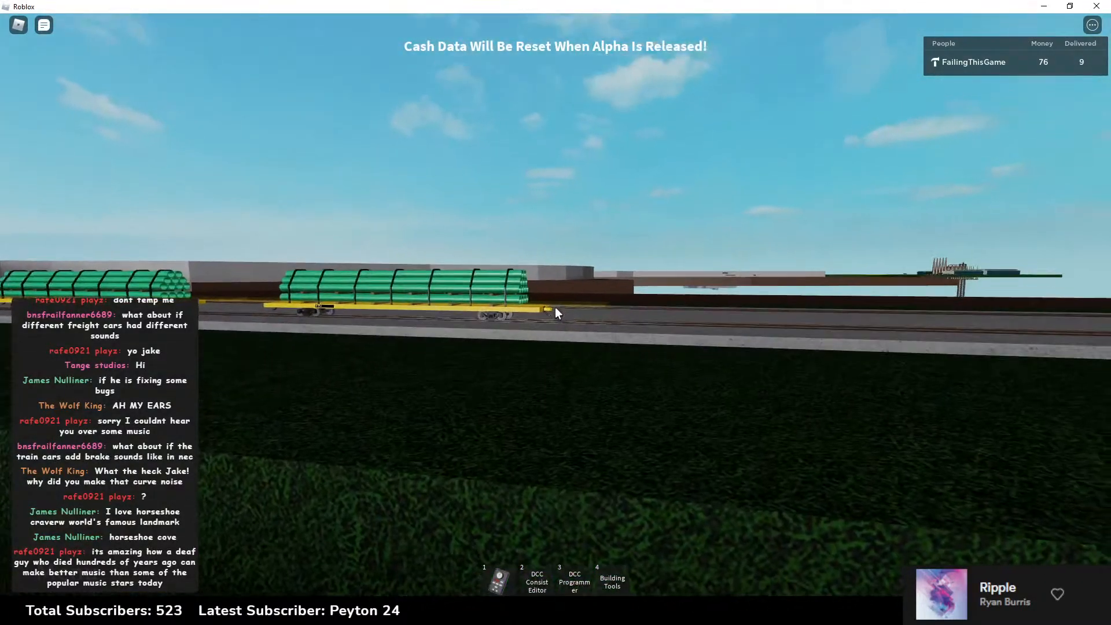
pyautogui.press('s')
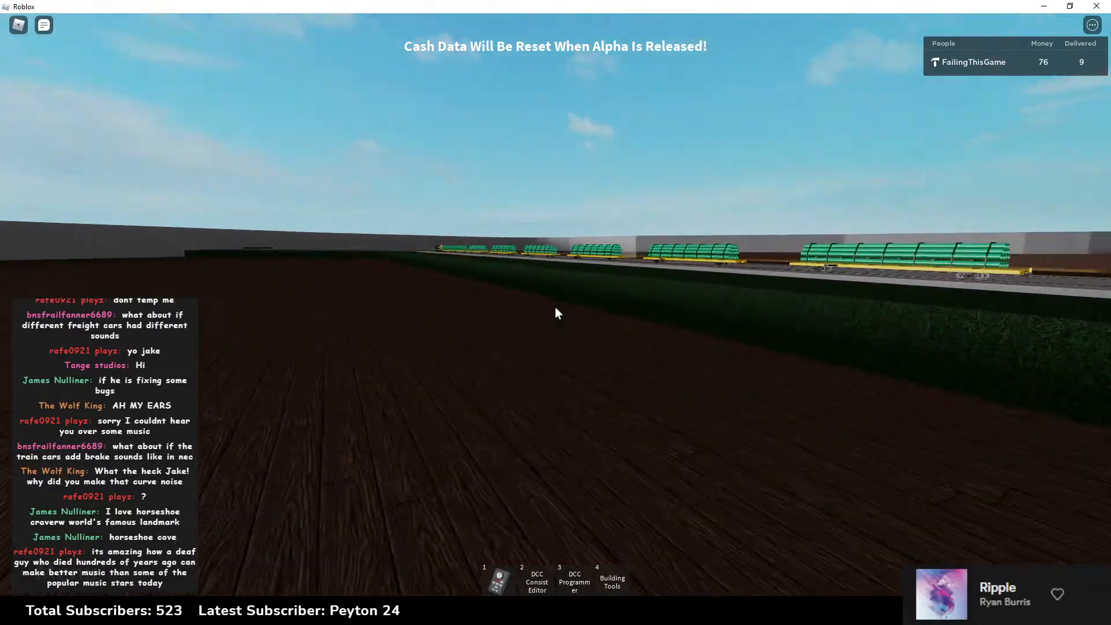
# Step: Scout the route ahead of the train as far as the track switch before the signal bridge, then return to the locomotive
pyautogui.scroll(-5, 554, 307)
pyautogui.moveTo(651, 301); pyautogui.dragTo(586, 293, button='right')
pyautogui.press('w')
pyautogui.press('space')
pyautogui.press('space')
pyautogui.scroll(5, 621, 284)
pyautogui.scroll(2, 618, 287)
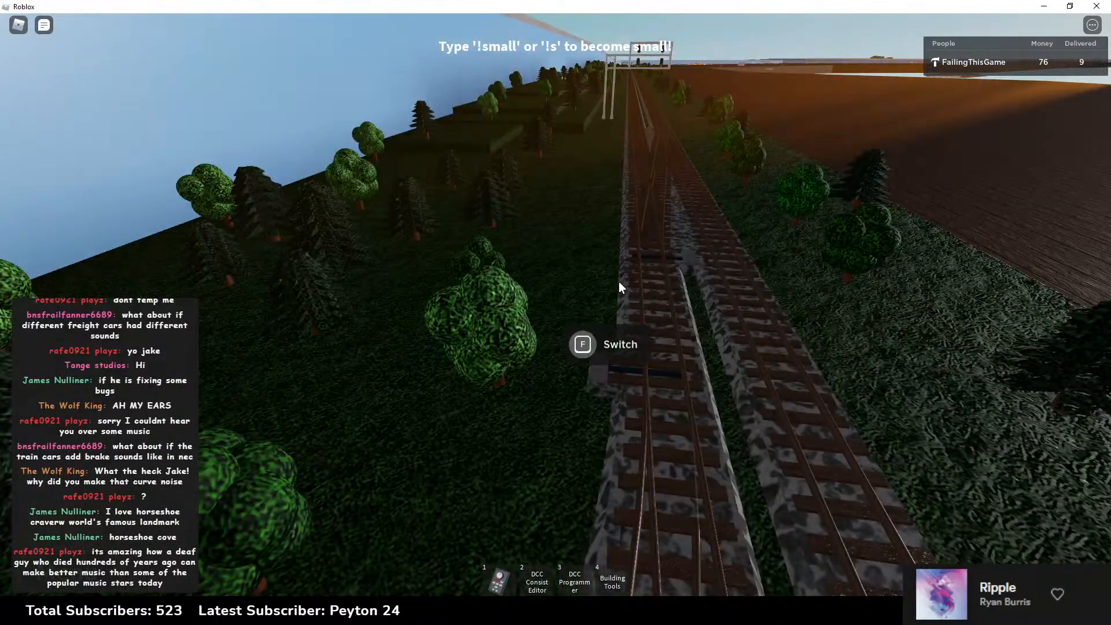
pyautogui.scroll(2, 619, 281)
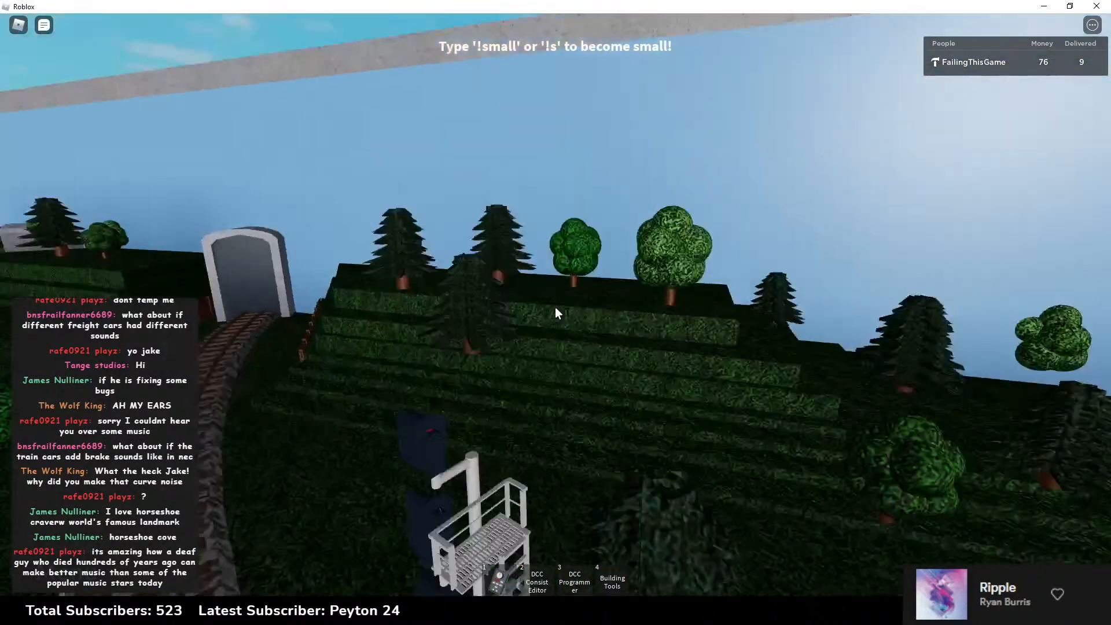
pyautogui.press('w')
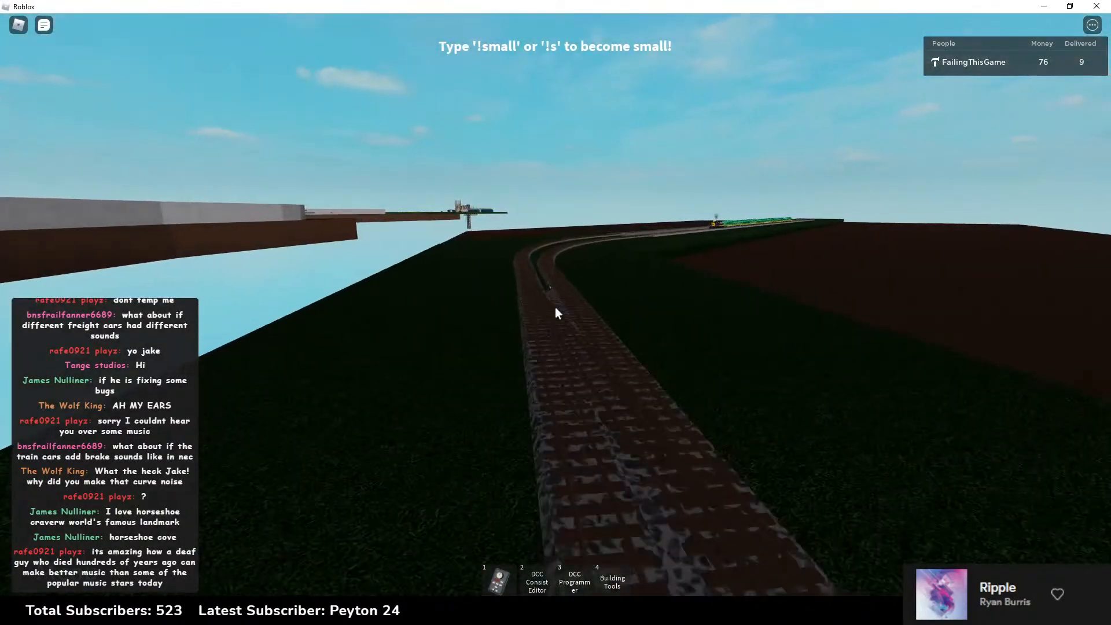
pyautogui.press('w')
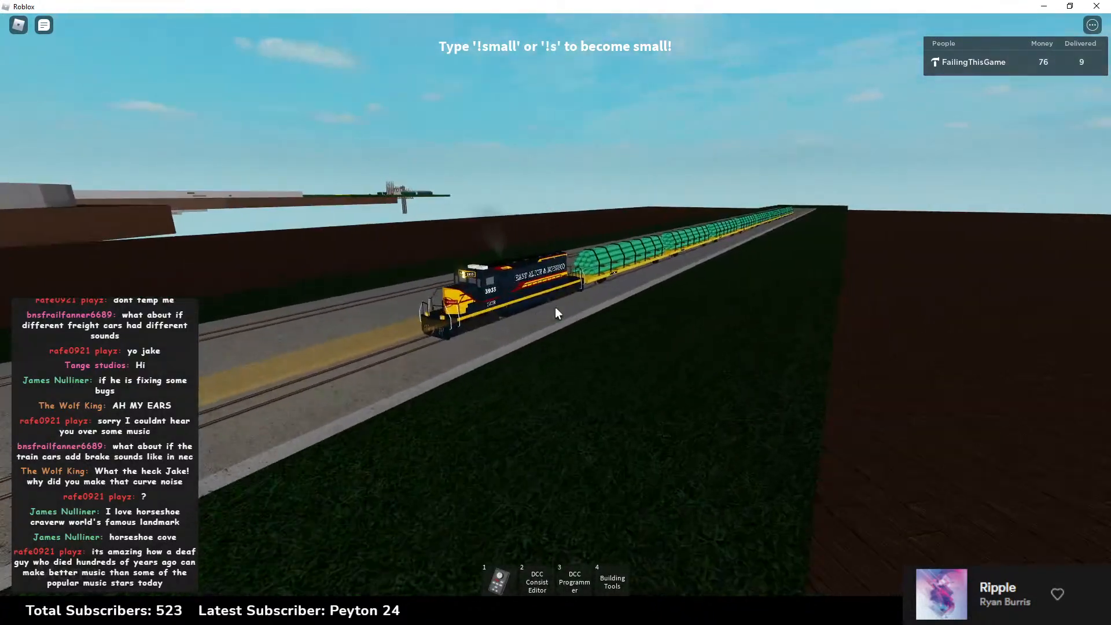
# Step: Run the coupled pipe train forward at slightly over half throttle from the concrete siding onto the curved track
pyautogui.press('1')
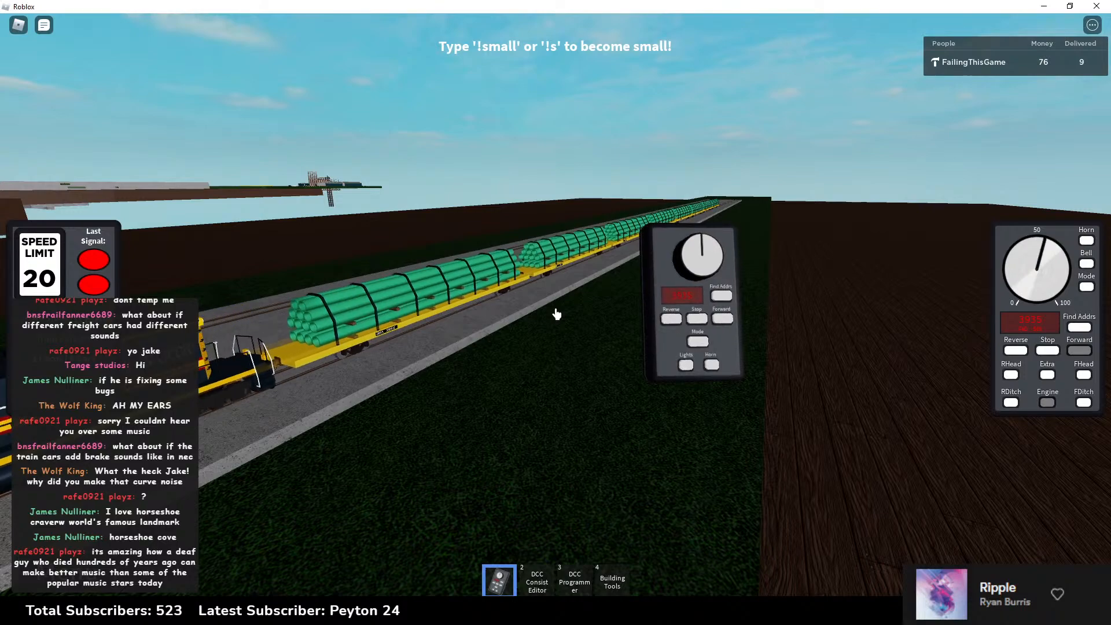
pyautogui.press('1')
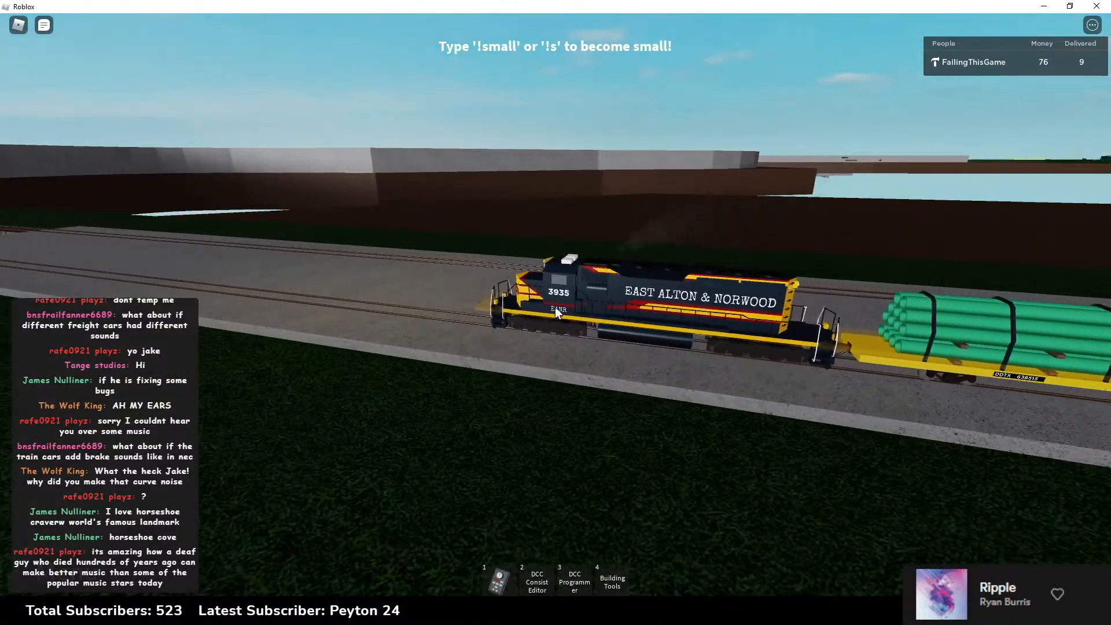
pyautogui.press('w')
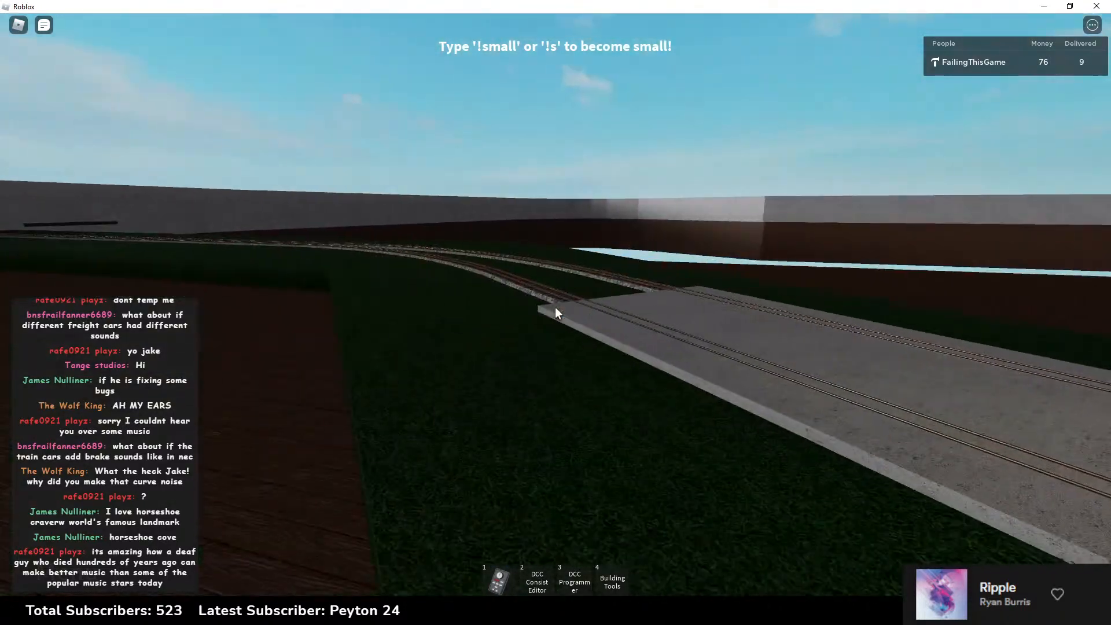
pyautogui.press('space')
pyautogui.press('s')
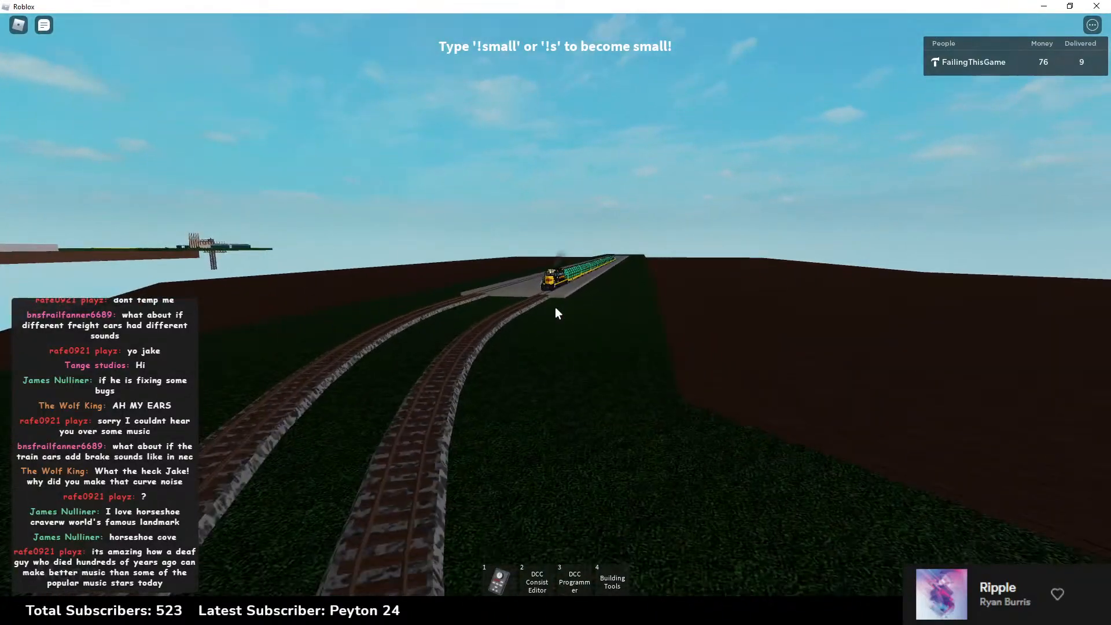
pyautogui.press('1')
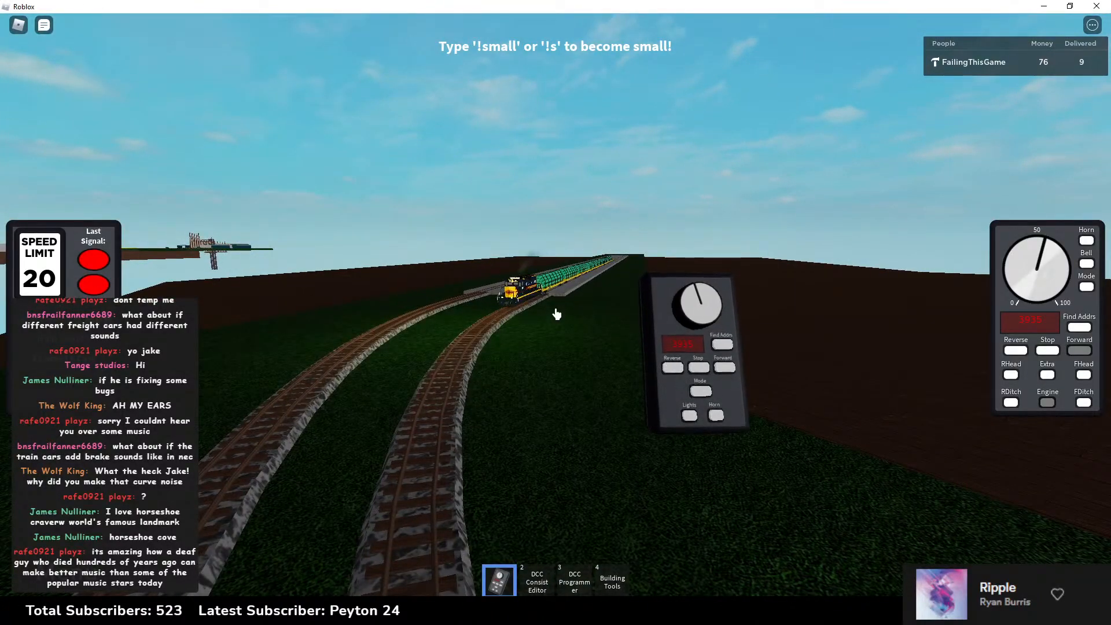
pyautogui.press('1')
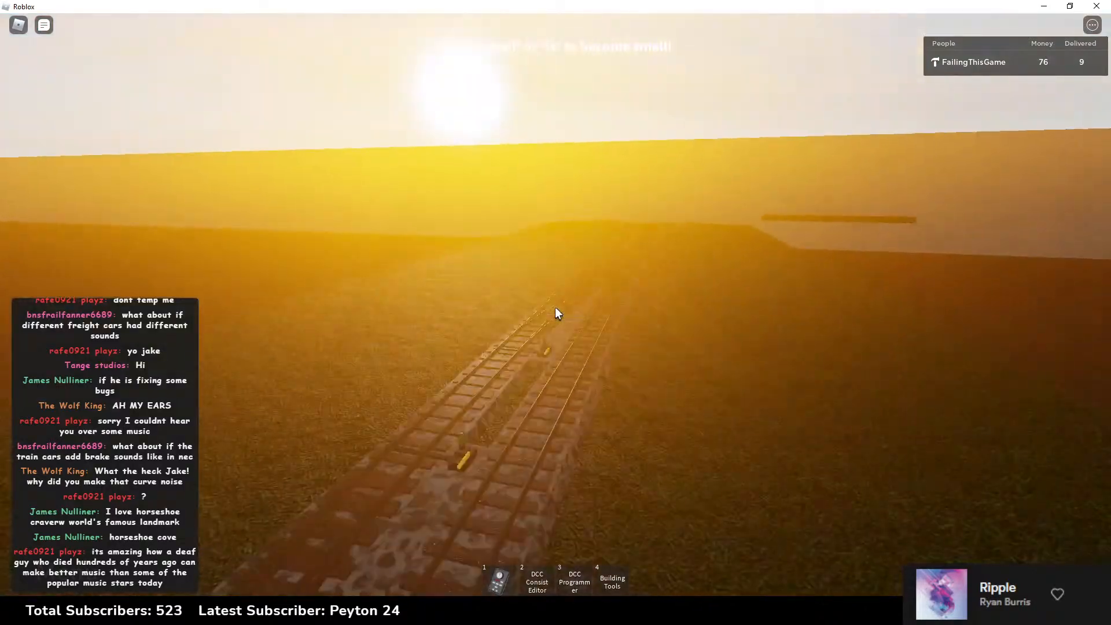
# Step: Go ahead of the train to the crossover beyond the signals and throw its track switch
pyautogui.press('w')
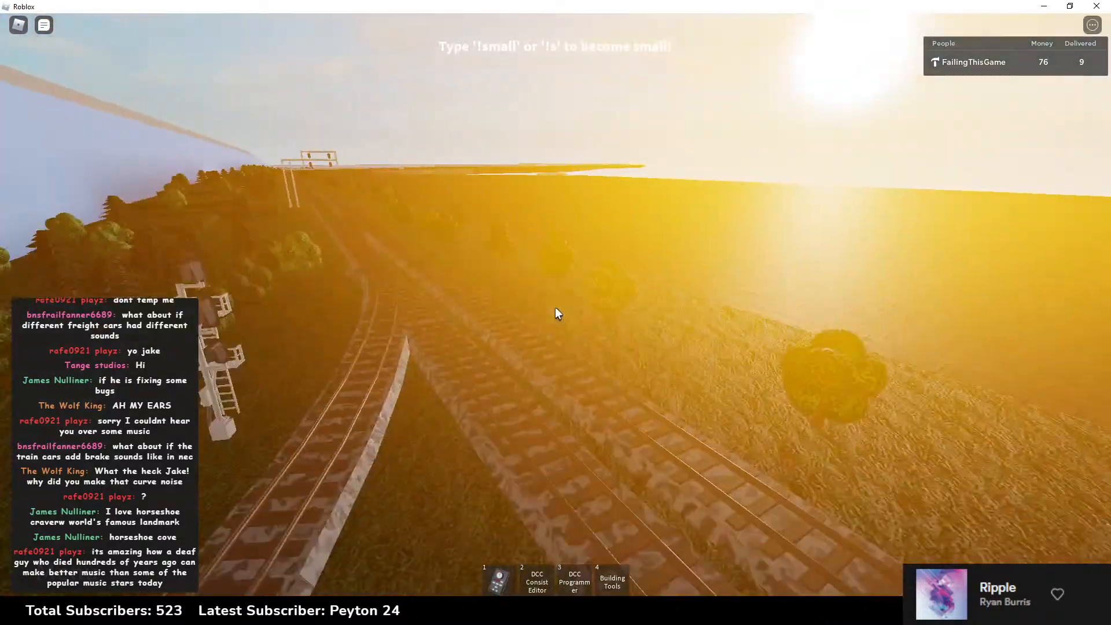
pyautogui.press('w')
pyautogui.press('f')
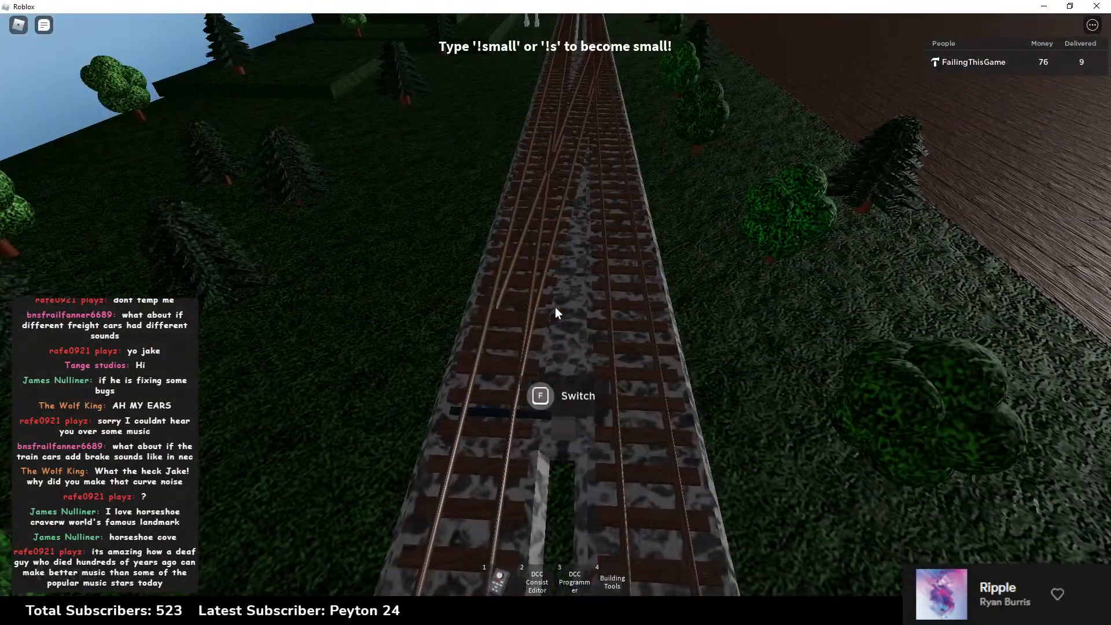
# Step: Move the character past the crossover onto the open brown ground beside the tree-lined double track
pyautogui.press('w')
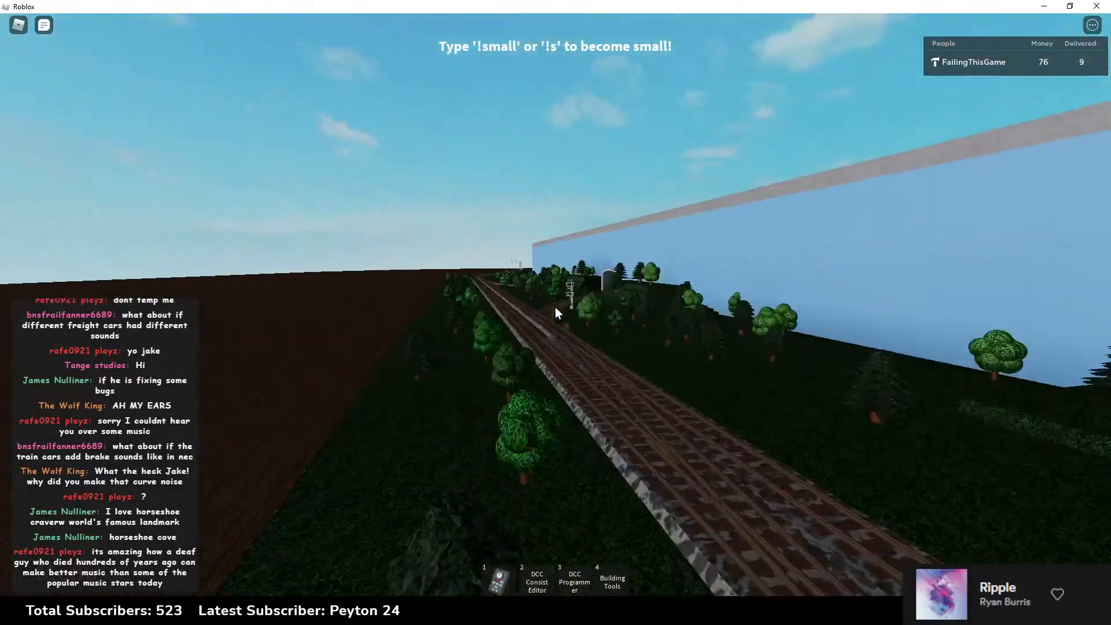
pyautogui.press('w')
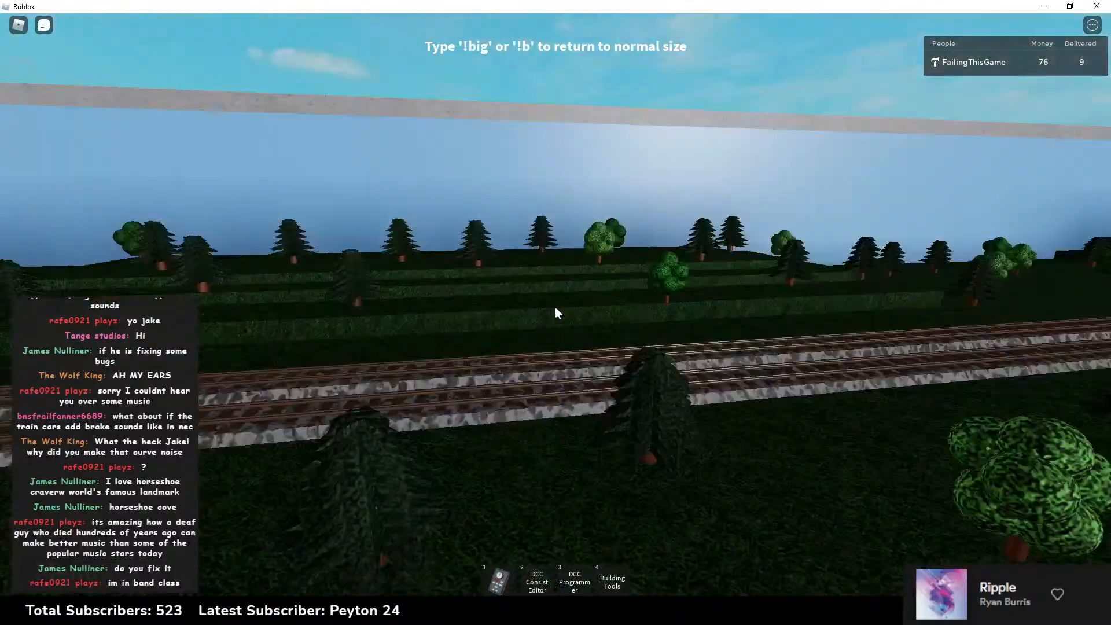
pyautogui.press('w')
pyautogui.scroll(-3, 554, 306)
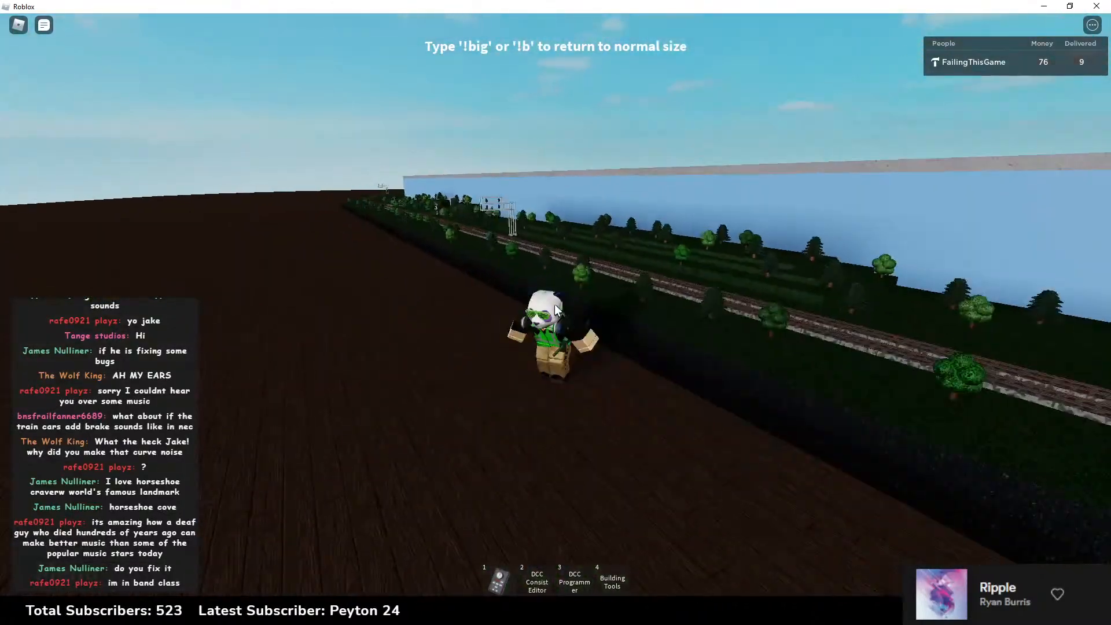
pyautogui.press('s')
pyautogui.press('d')
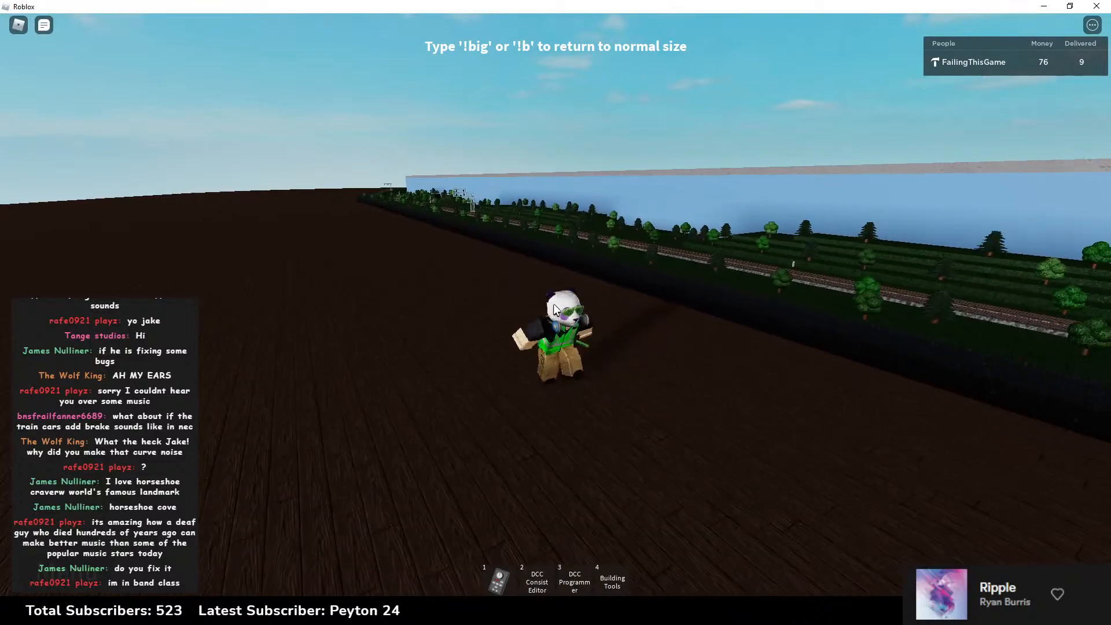
# Step: Enter the free camera and place it low beside the double track to watch the pipe train pass
pyautogui.hotkey('shift', 'p')
pyautogui.press('w')
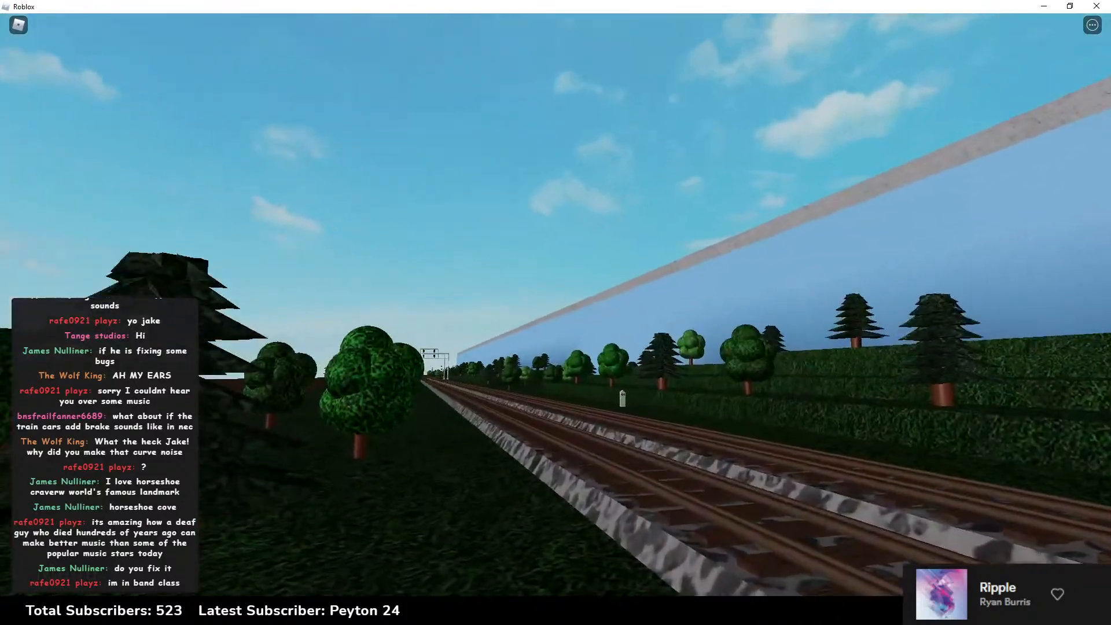
pyautogui.press('w')
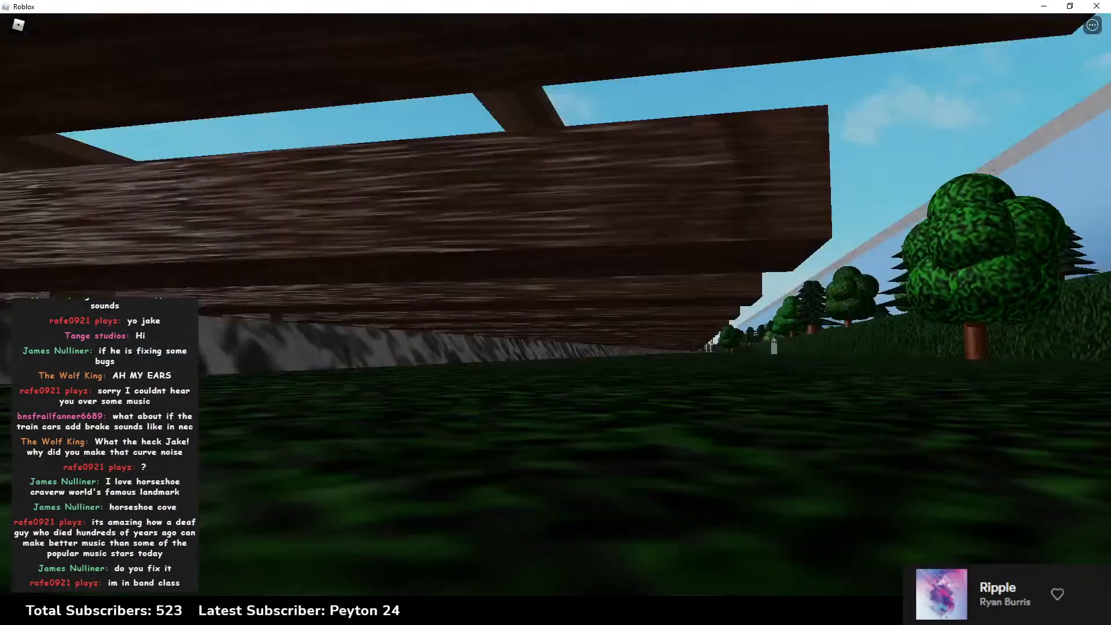
pyautogui.press('w')
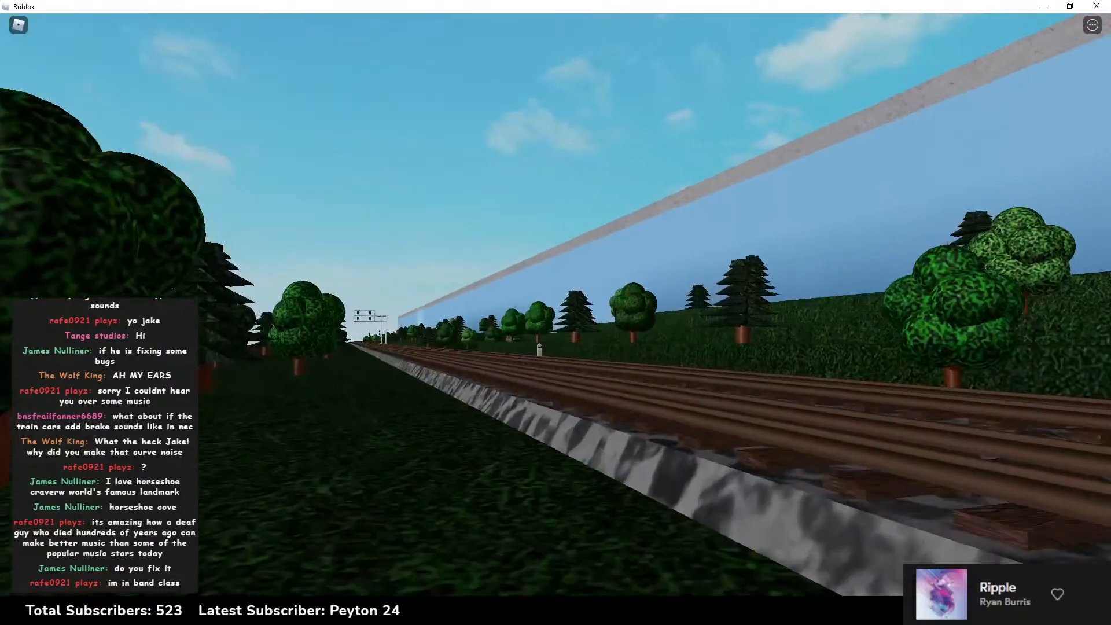
pyautogui.press('w')
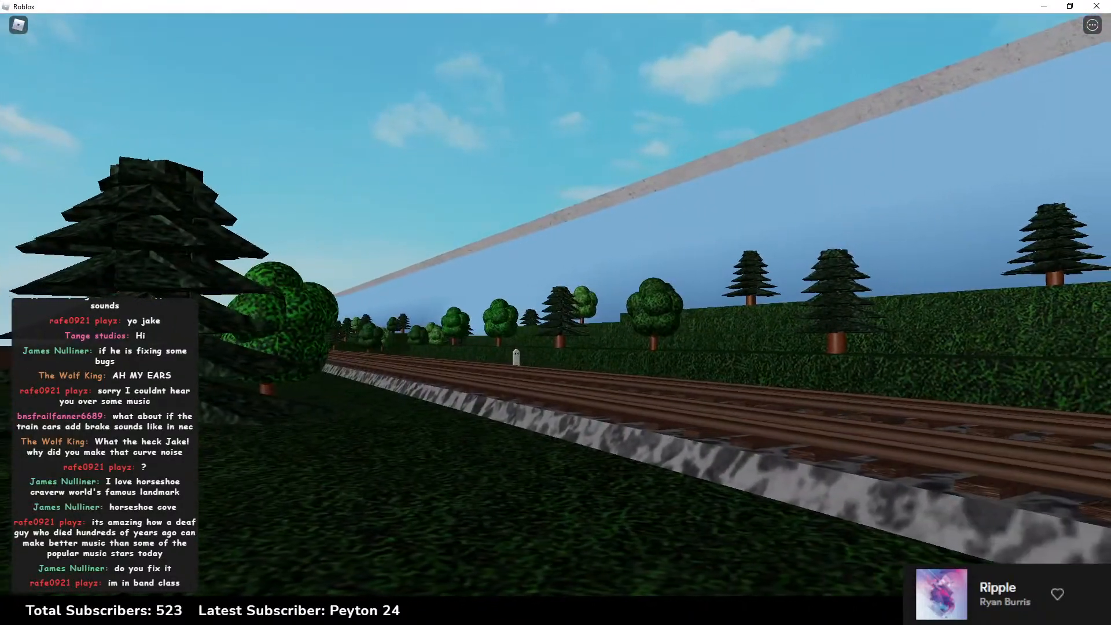
pyautogui.press('w')
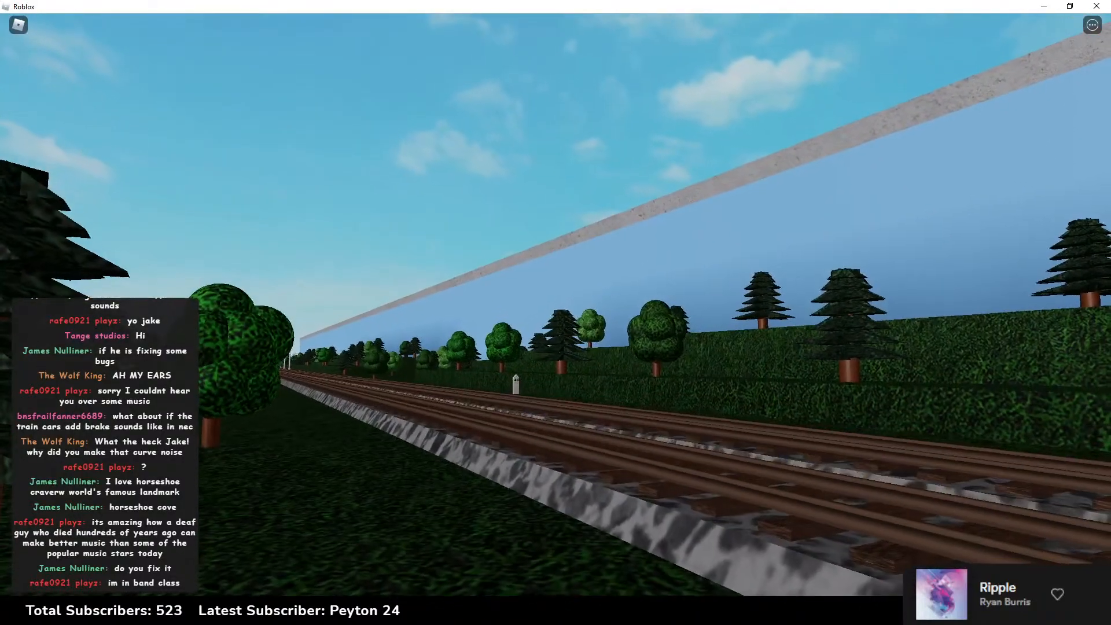
pyautogui.press('w')
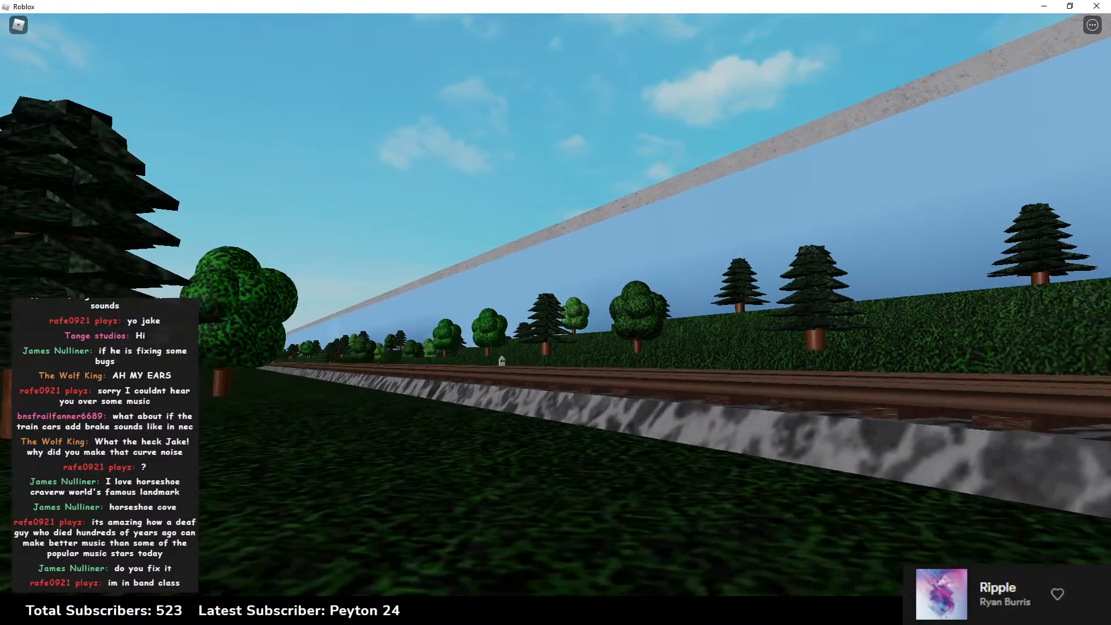
pyautogui.press('w')
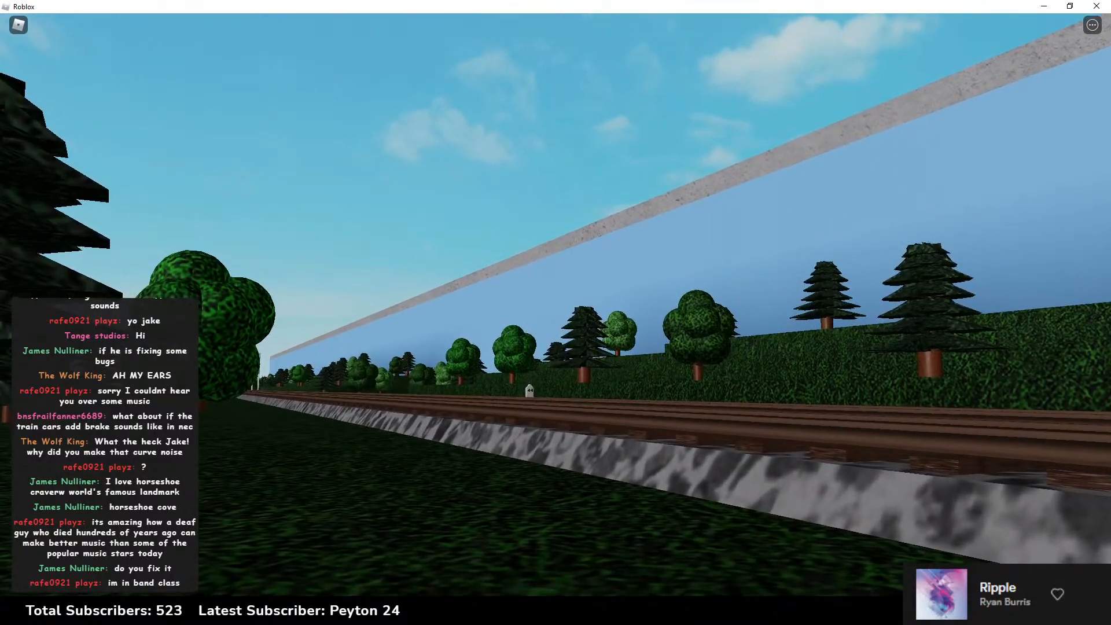
pyautogui.press('w')
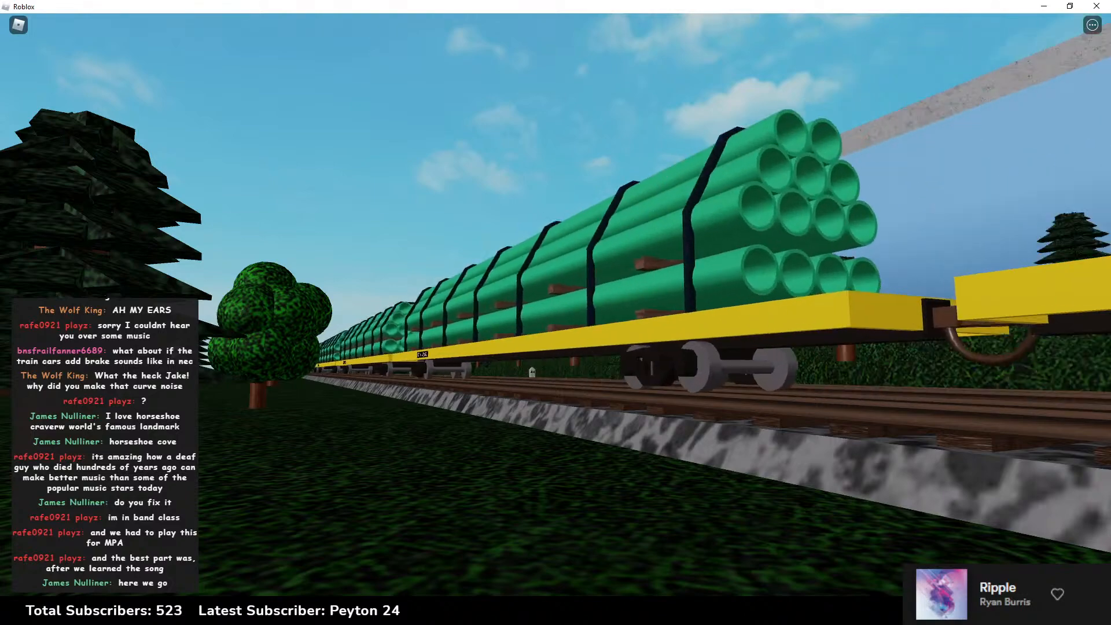
# Step: Leave the free camera and enable Use Real Time in the Admin Settings, then close the settings
pyautogui.hotkey('shift', 'p')
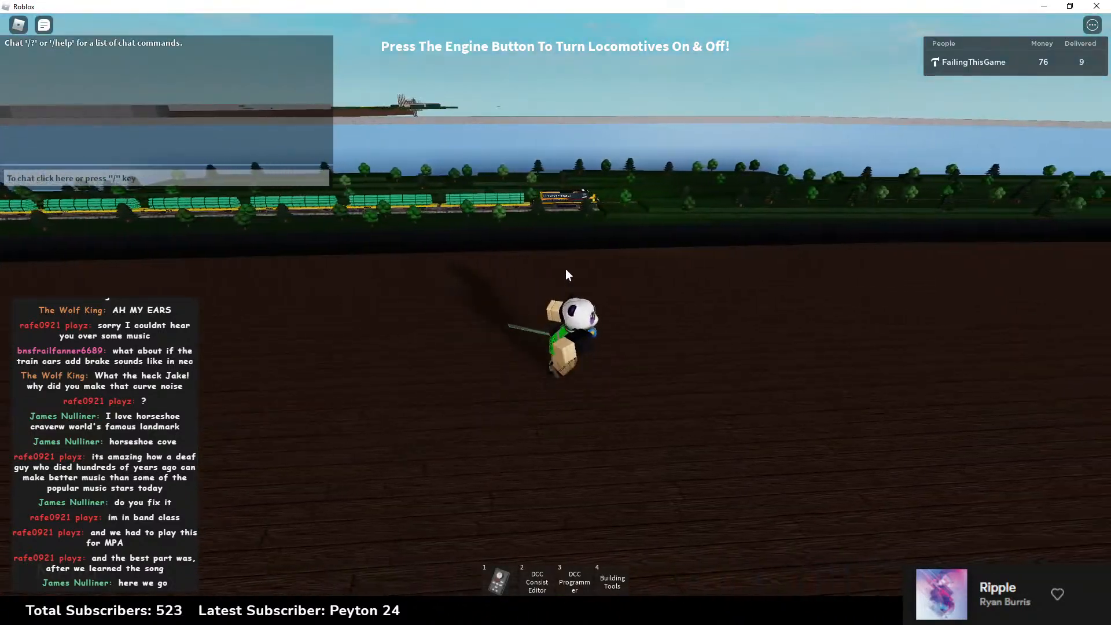
pyautogui.click(57, 571)
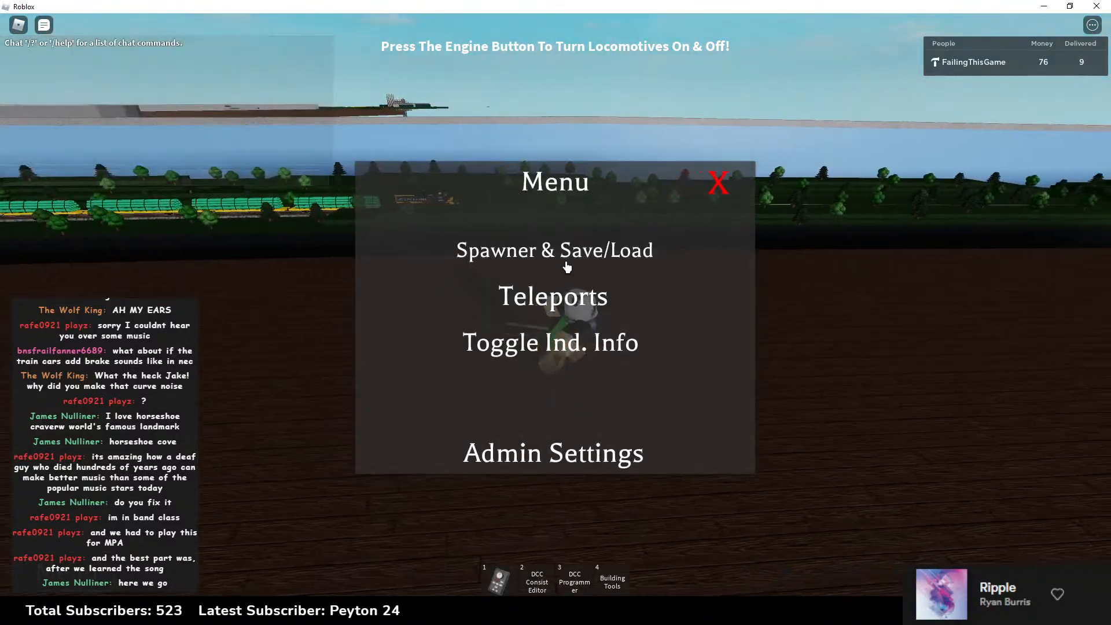
pyautogui.click(564, 463)
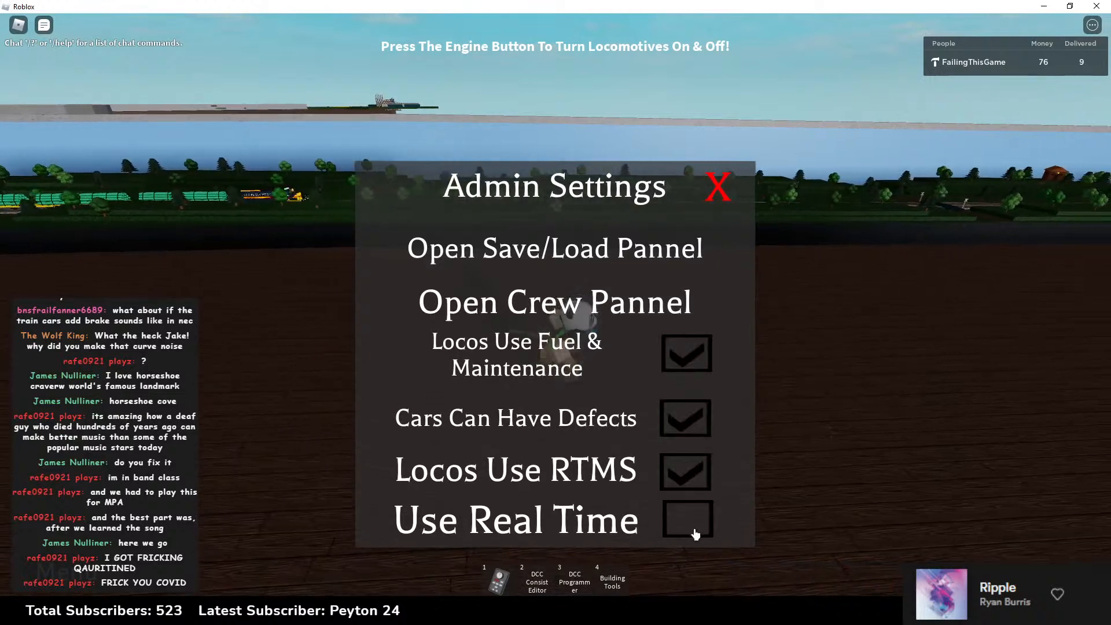
pyautogui.click(690, 523)
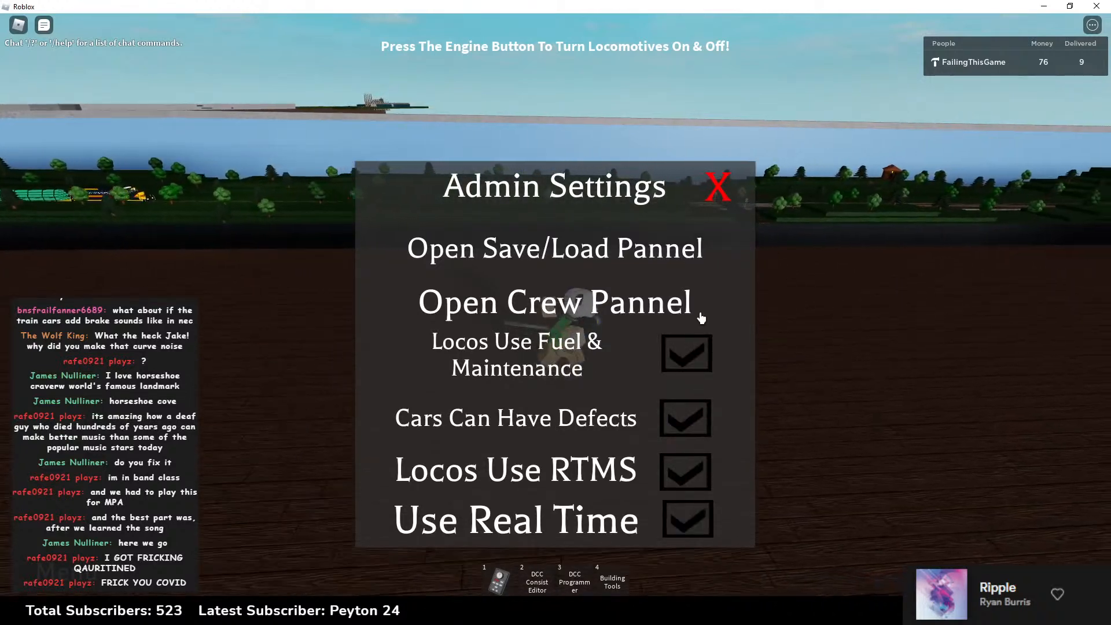
pyautogui.click(716, 186)
# Step: Re-enter the free camera and place it beside the track at the road crossing, facing the oncoming train
pyautogui.hotkey('shift', 'p')
pyautogui.press('w')
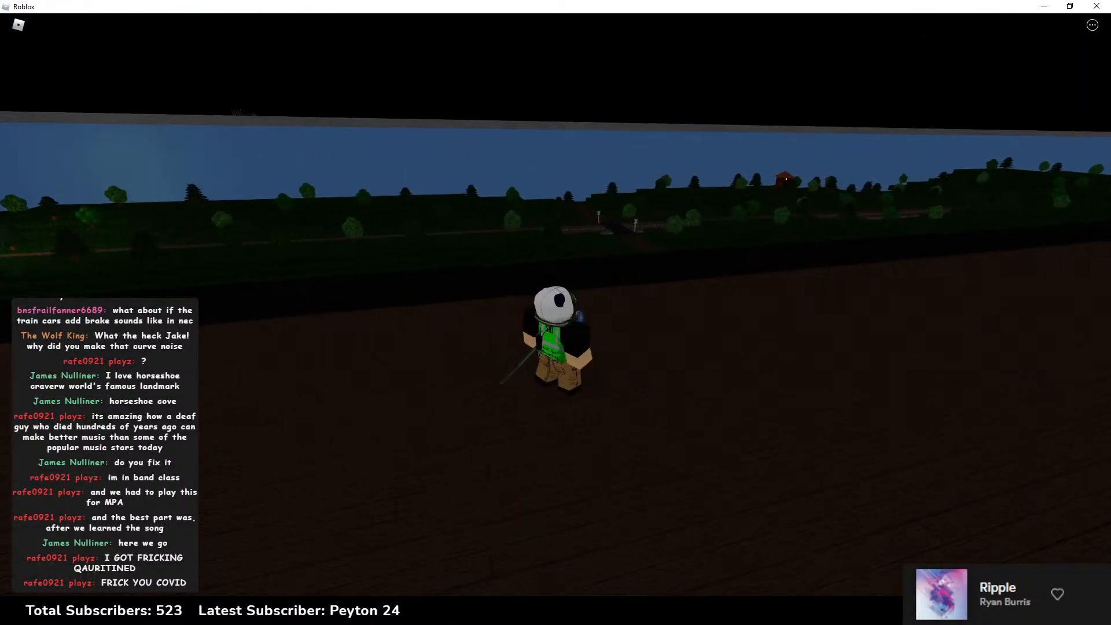
pyautogui.moveTo(597, 249); pyautogui.dragTo(746, 225, button='right')
pyautogui.press('a')
pyautogui.press('q')
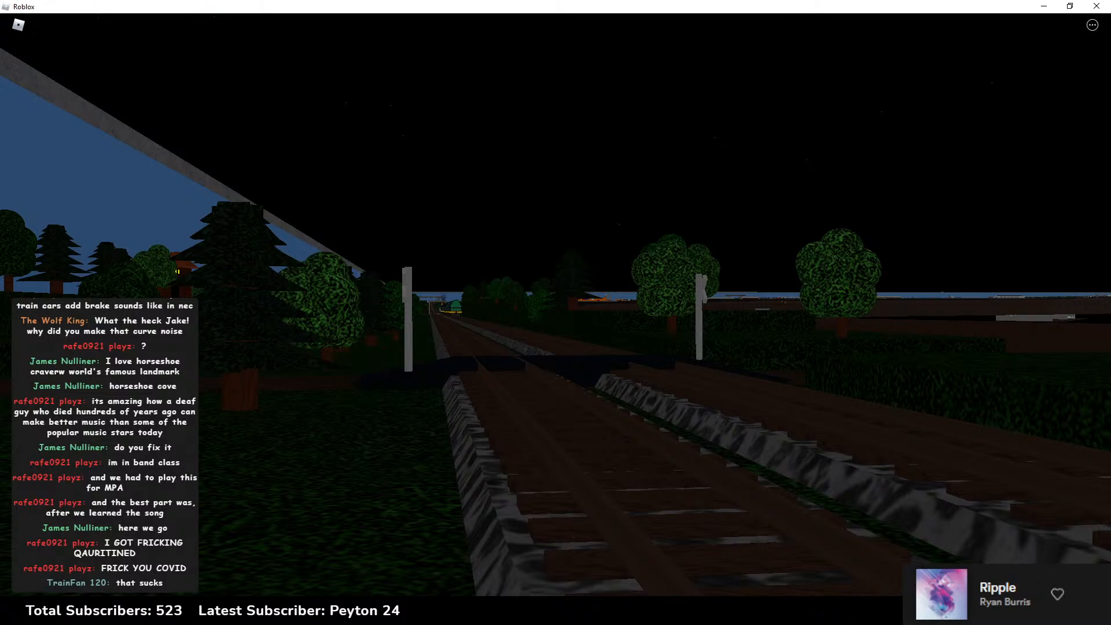
# Step: Zoom the free camera in on the rear of the departing pipe train and track it along the line under the overpass
pyautogui.press('w')
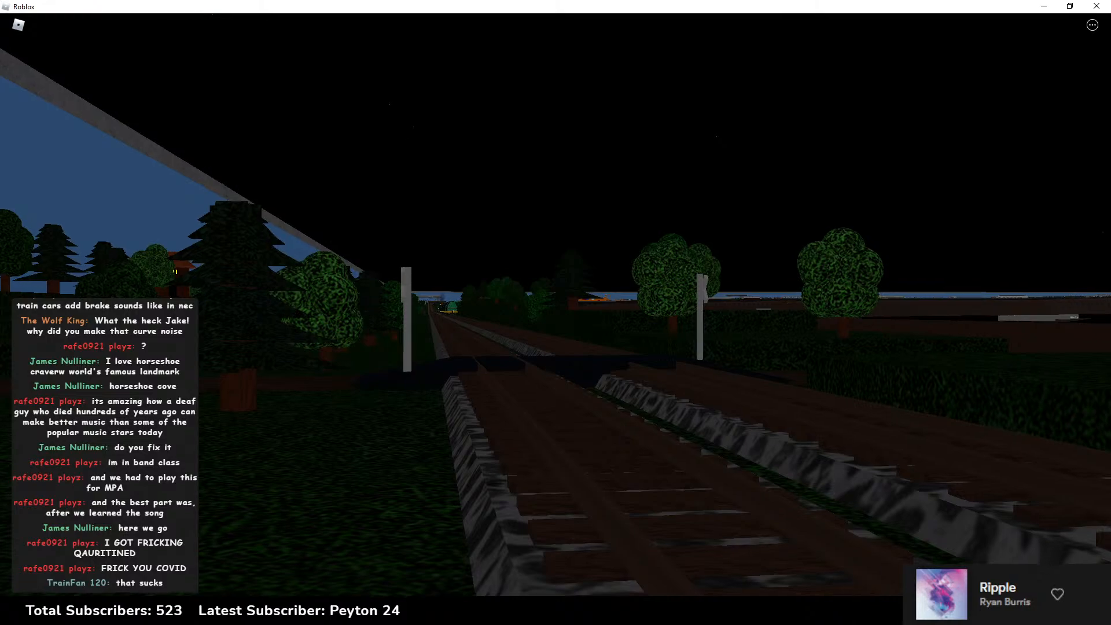
pyautogui.scroll(3, 555, 312)
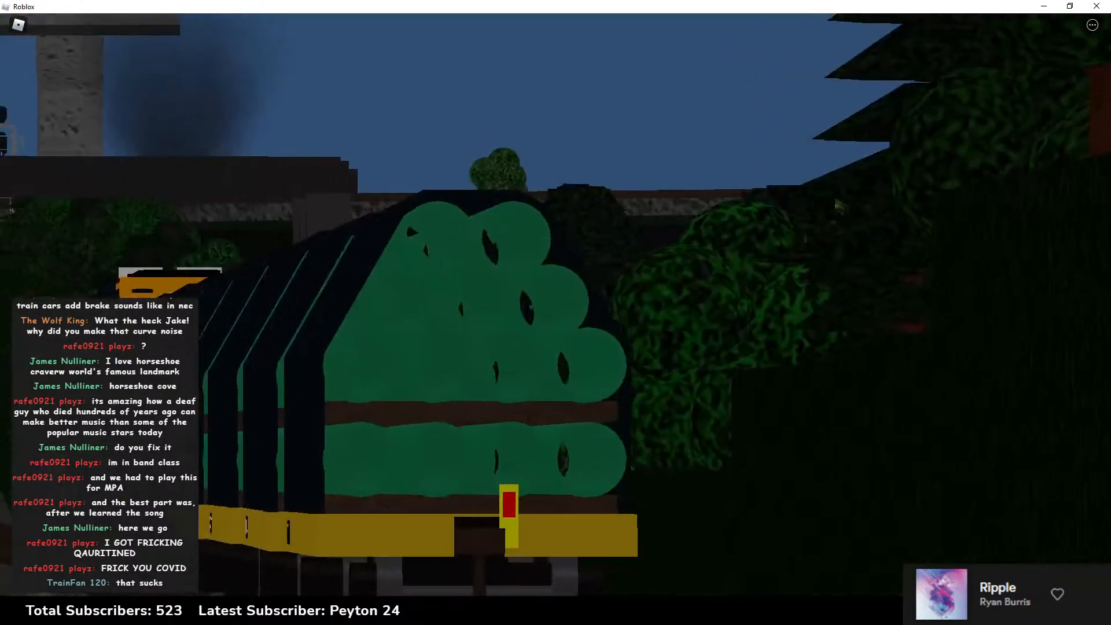
pyautogui.scroll(-3, 555, 313)
pyautogui.scroll(3, 556, 312)
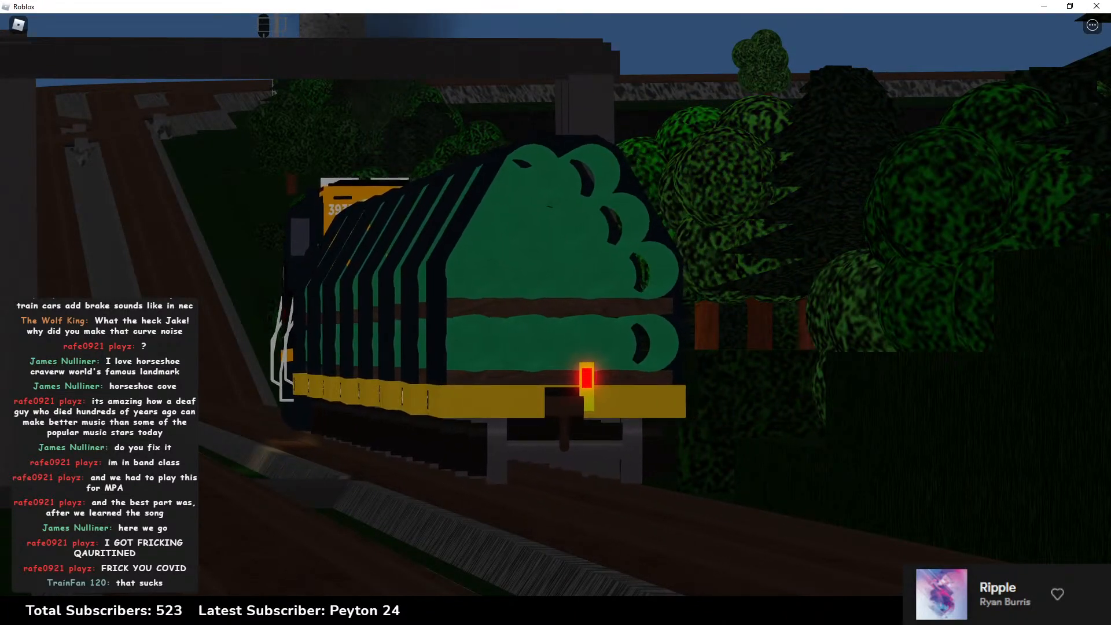
pyautogui.press('d')
pyautogui.press('w')
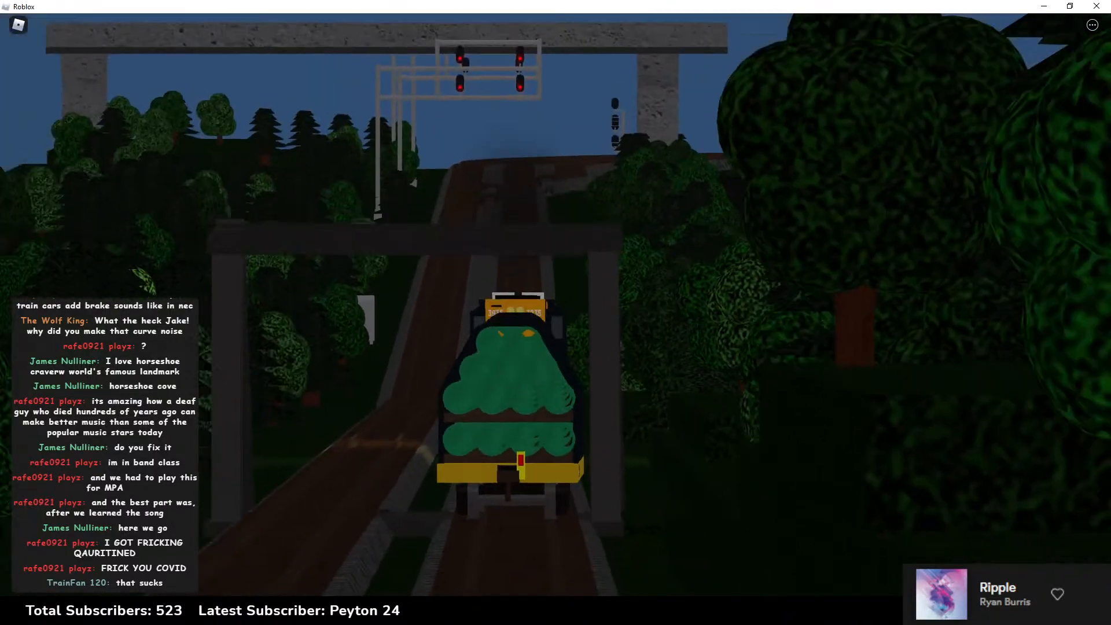
pyautogui.scroll(-5, 556, 305)
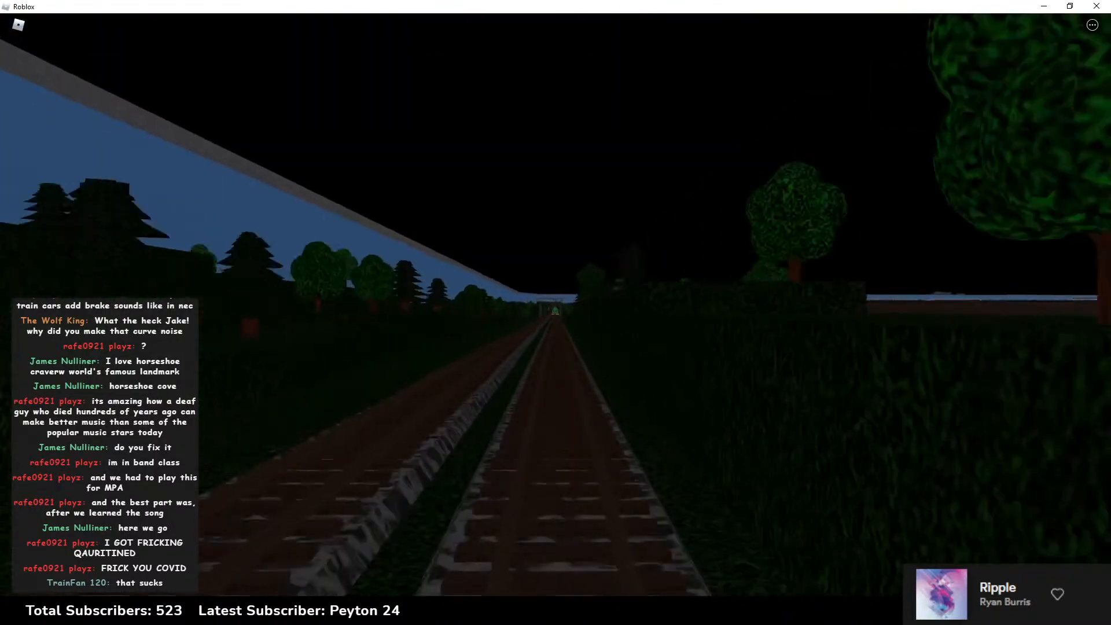
pyautogui.scroll(4, 555, 305)
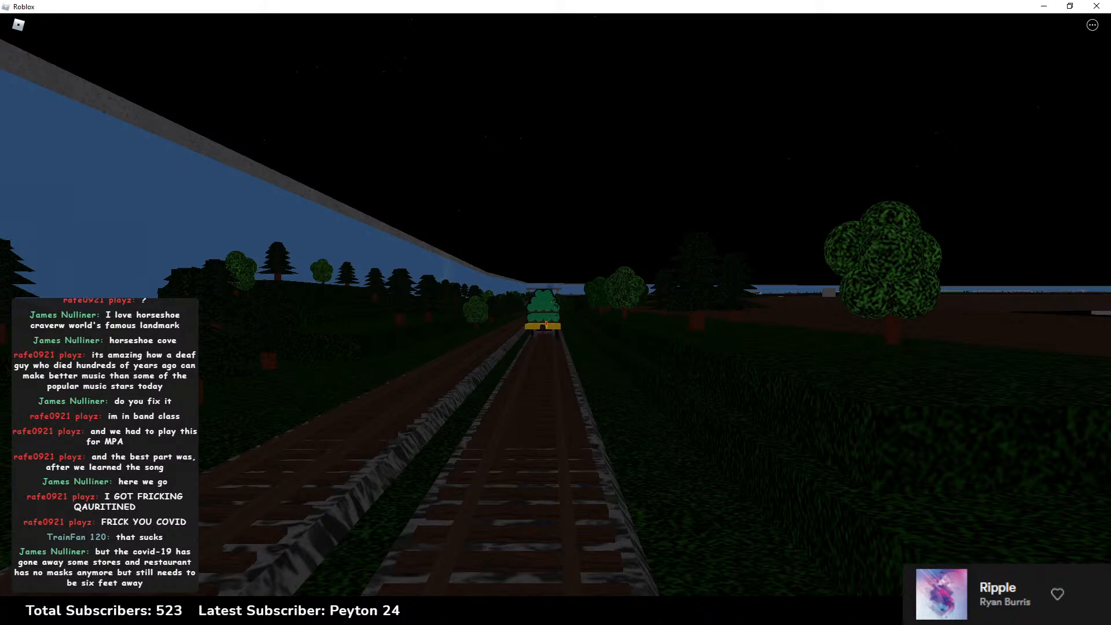
# Step: Leave the free camera and run the character over the brown ground beside the double track toward the pipe train
pyautogui.hotkey('shift', 'p')
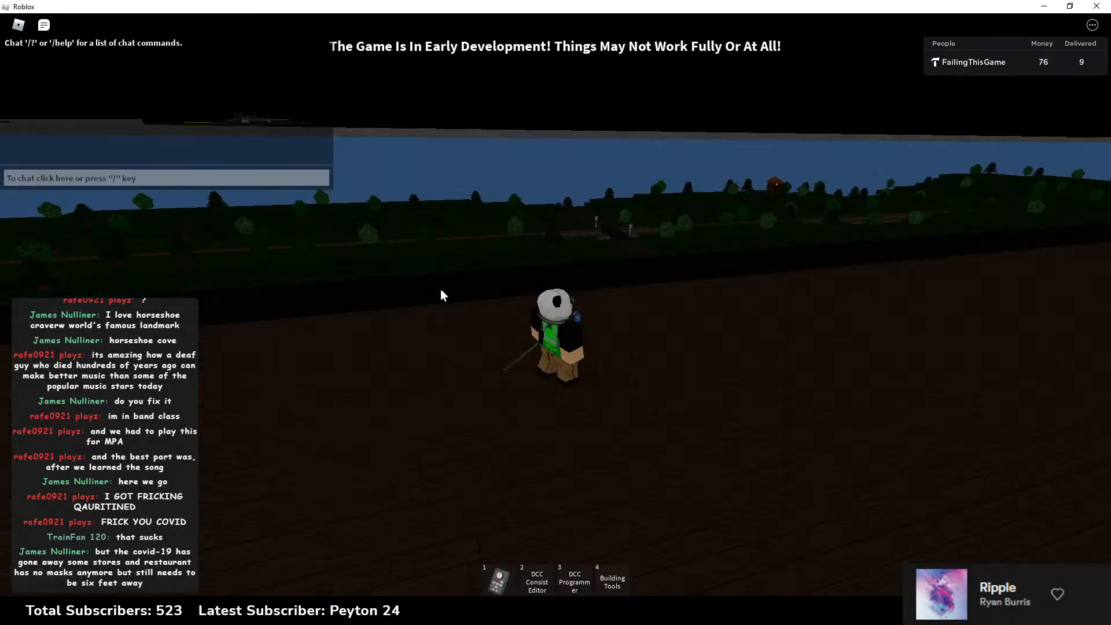
pyautogui.press('d')
pyautogui.moveTo(522, 266); pyautogui.dragTo(532, 265, button='right')
pyautogui.press('w')
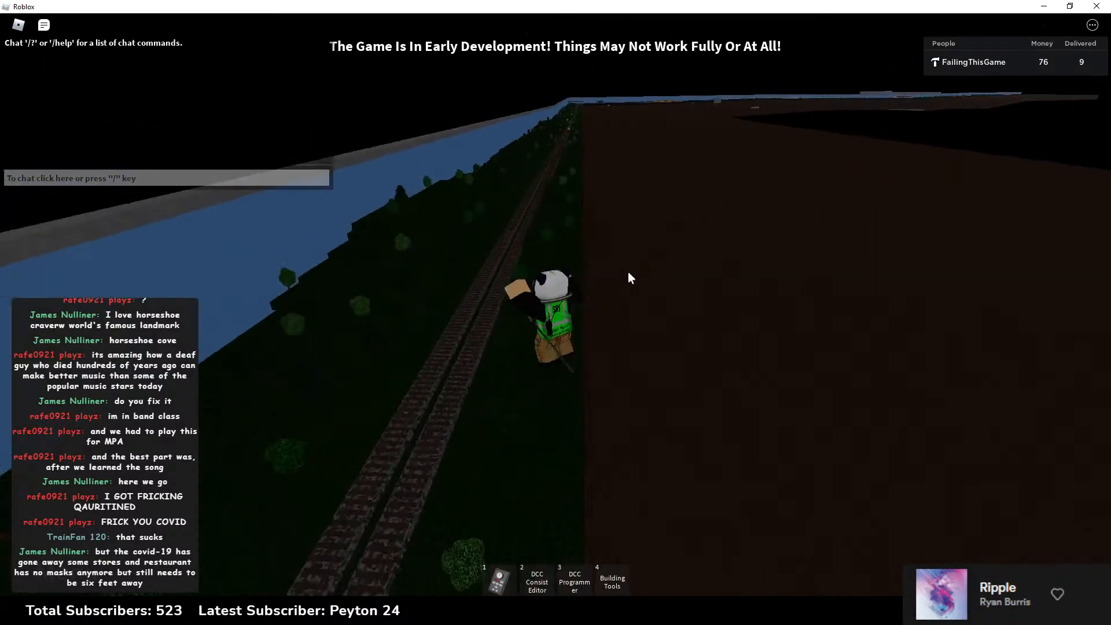
pyautogui.press('d')
pyautogui.press('w')
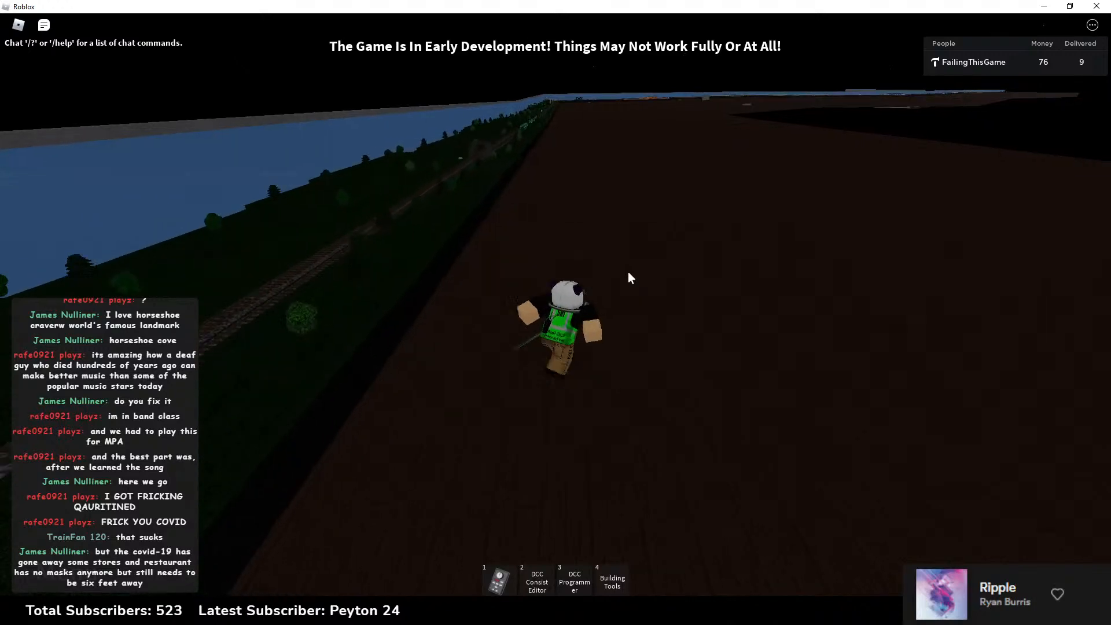
pyautogui.press('w')
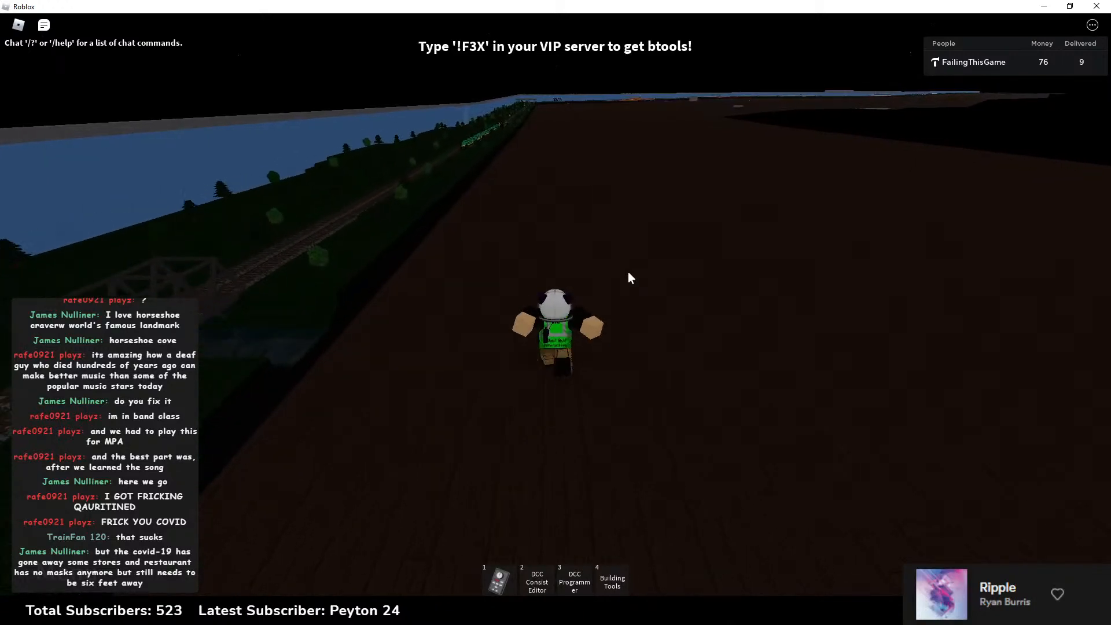
# Step: Catch up with the pipe train along the edge of the brown ground until the character is level with its locomotive
pyautogui.press('a')
pyautogui.moveTo(628, 273); pyautogui.dragTo(628, 272, button='right')
pyautogui.press('w')
pyautogui.press('w')
pyautogui.scroll(3, 628, 273)
pyautogui.press('w')
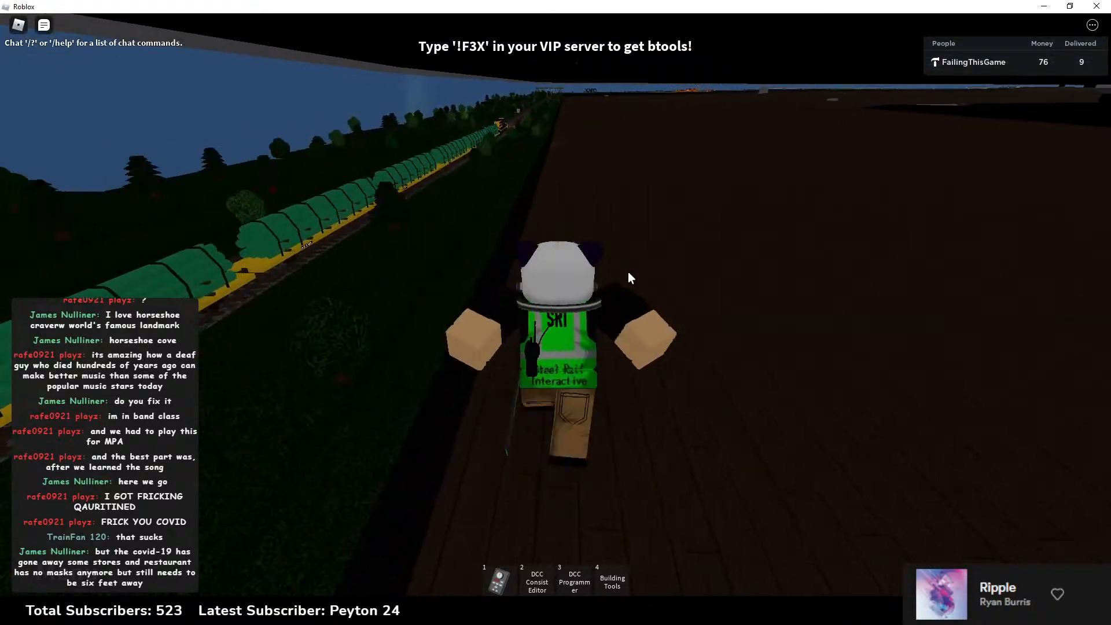
pyautogui.press('w')
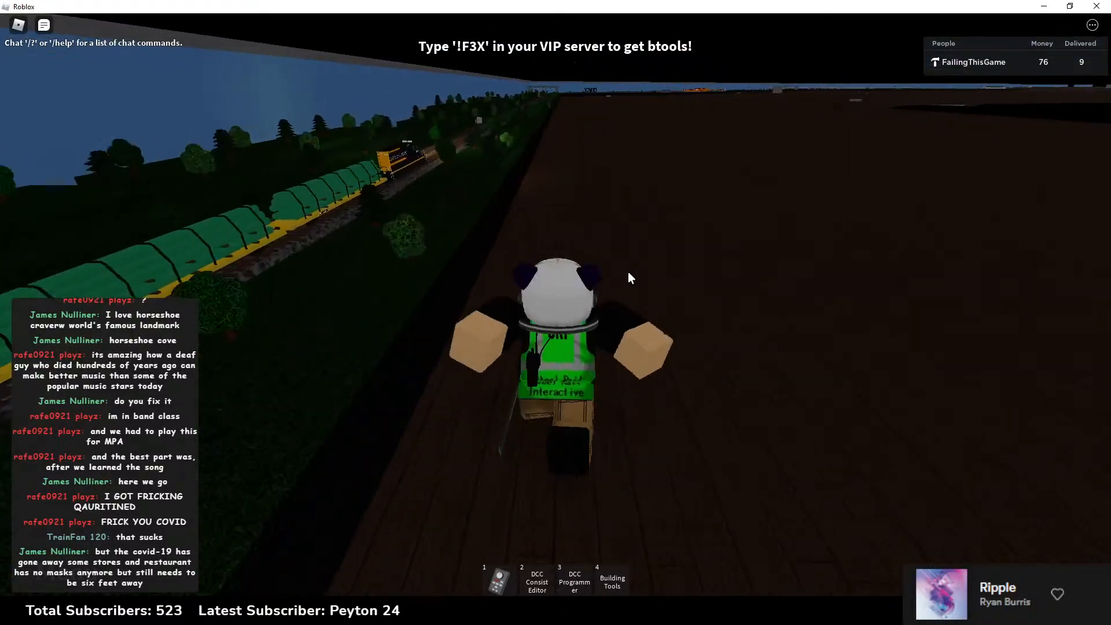
# Step: Switch to first person and cross over the double track ahead of the train, looking back at its pipe cars
pyautogui.scroll(5, 628, 272)
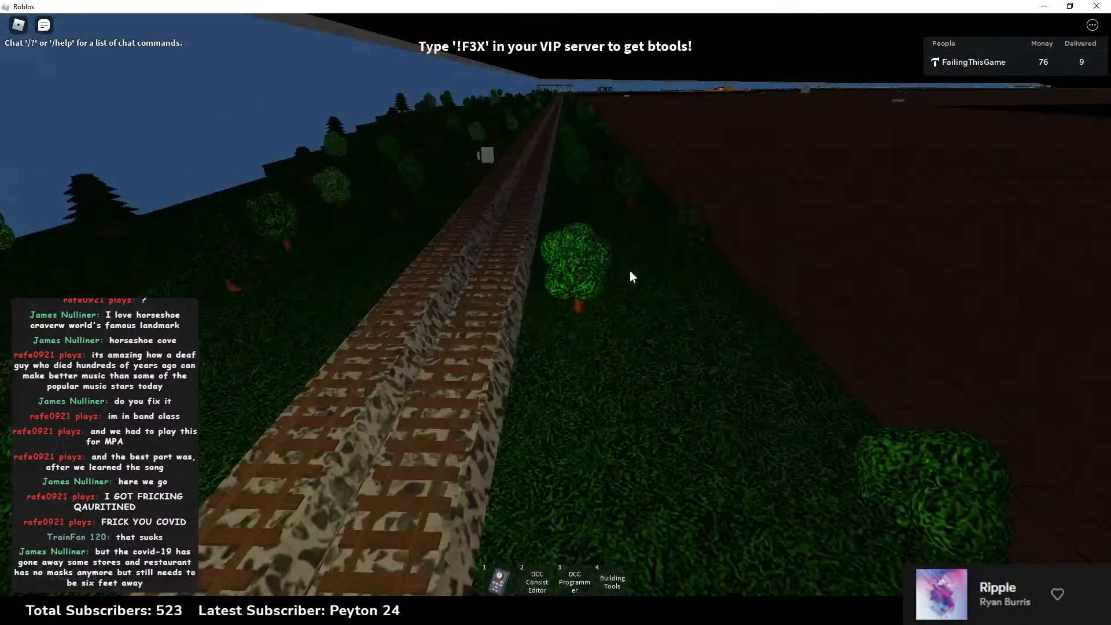
pyautogui.press('a')
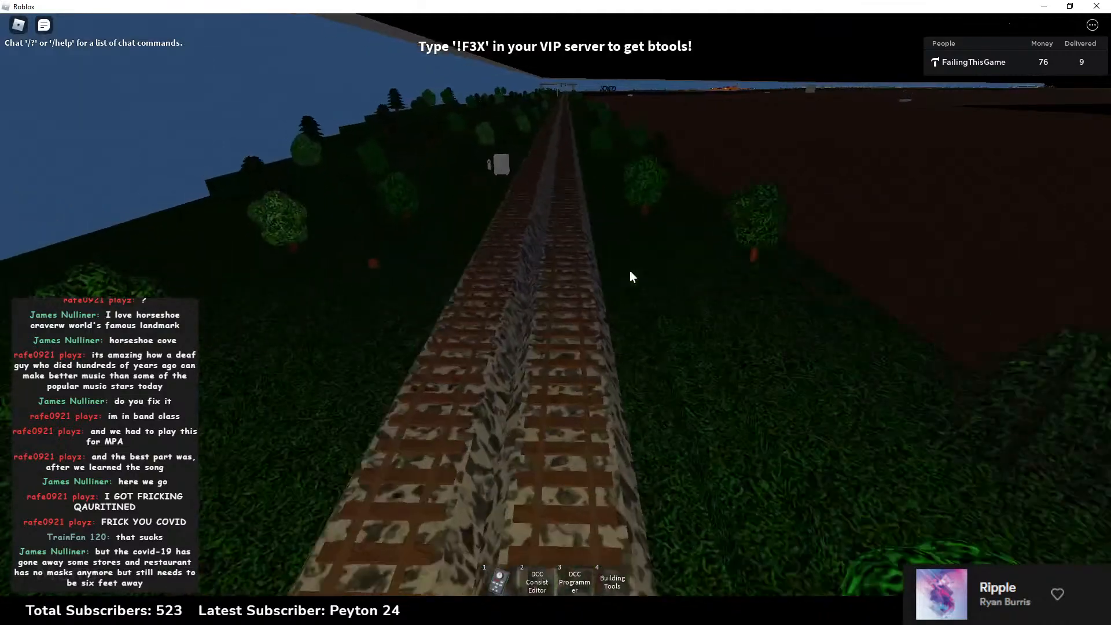
pyautogui.scroll(2, 629, 270)
pyautogui.press('w')
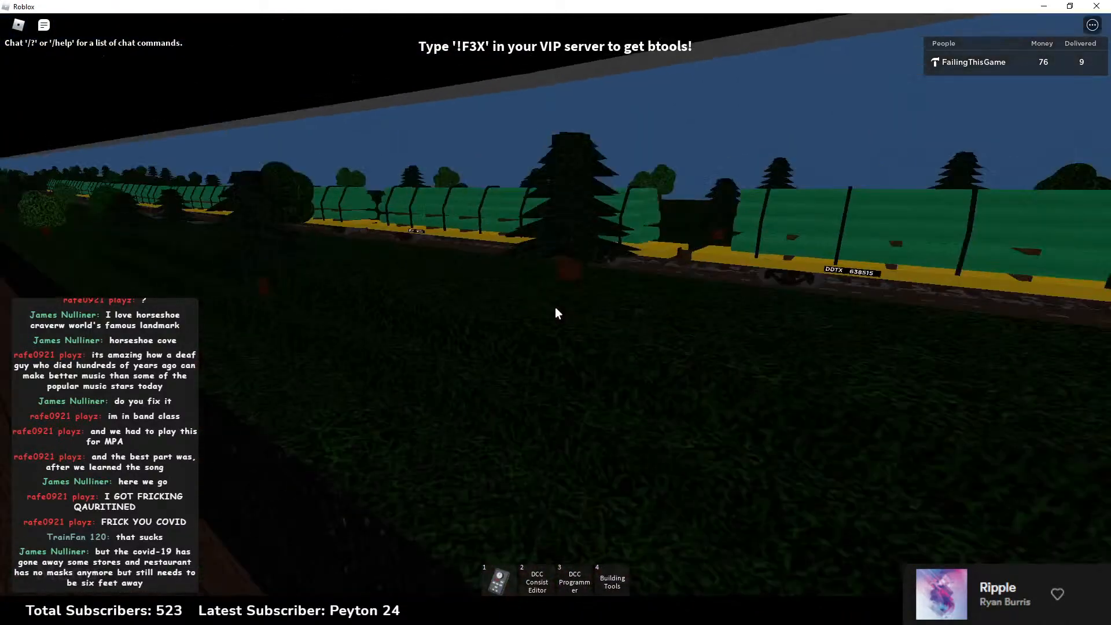
pyautogui.press('w')
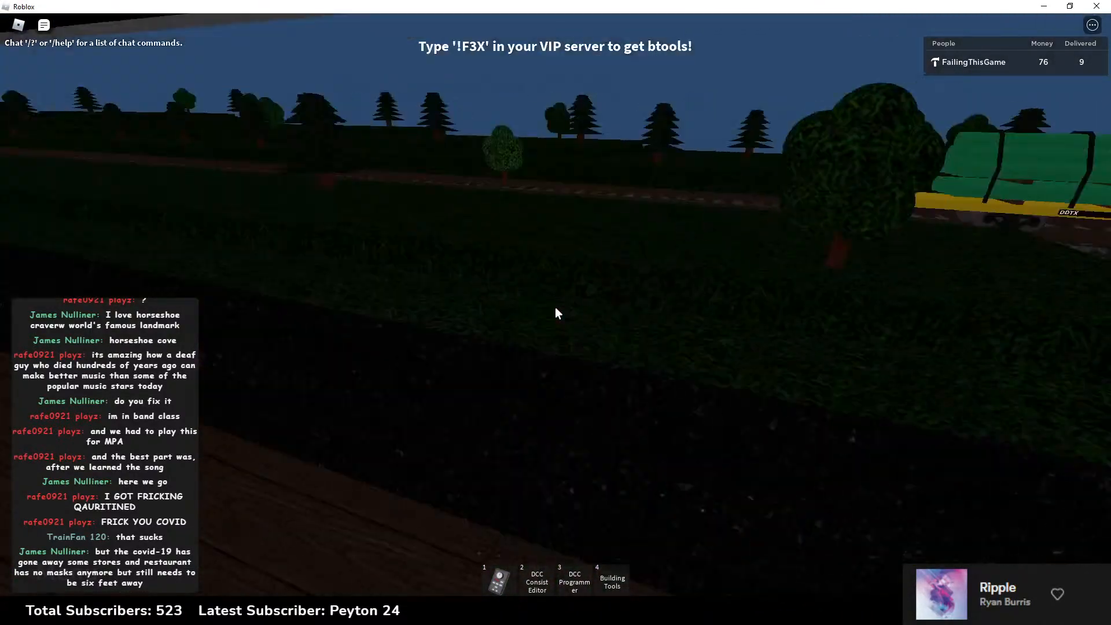
pyautogui.press('w')
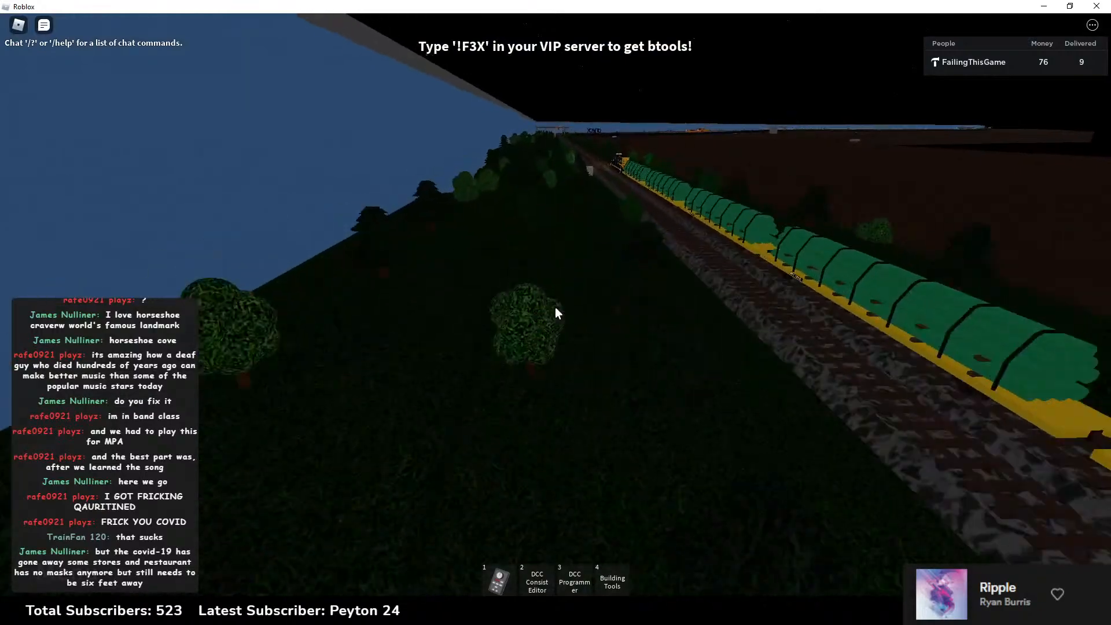
pyautogui.press('w')
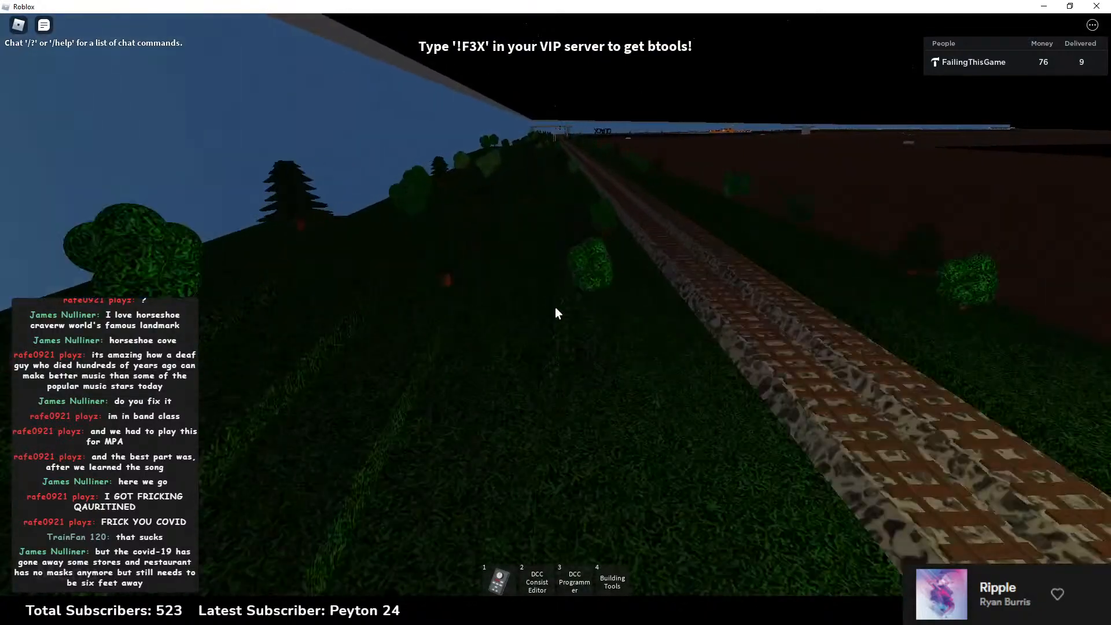
pyautogui.press('w')
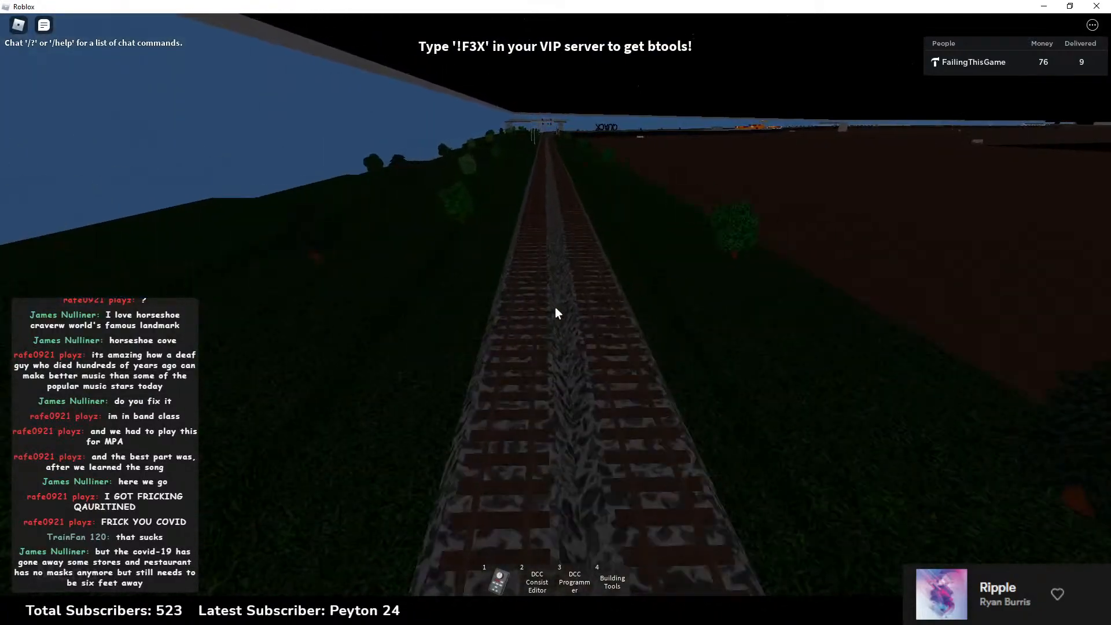
# Step: Advance along the double track past the signal gantry to the signal mast before the concrete bridge
pyautogui.press('a')
pyautogui.press('w')
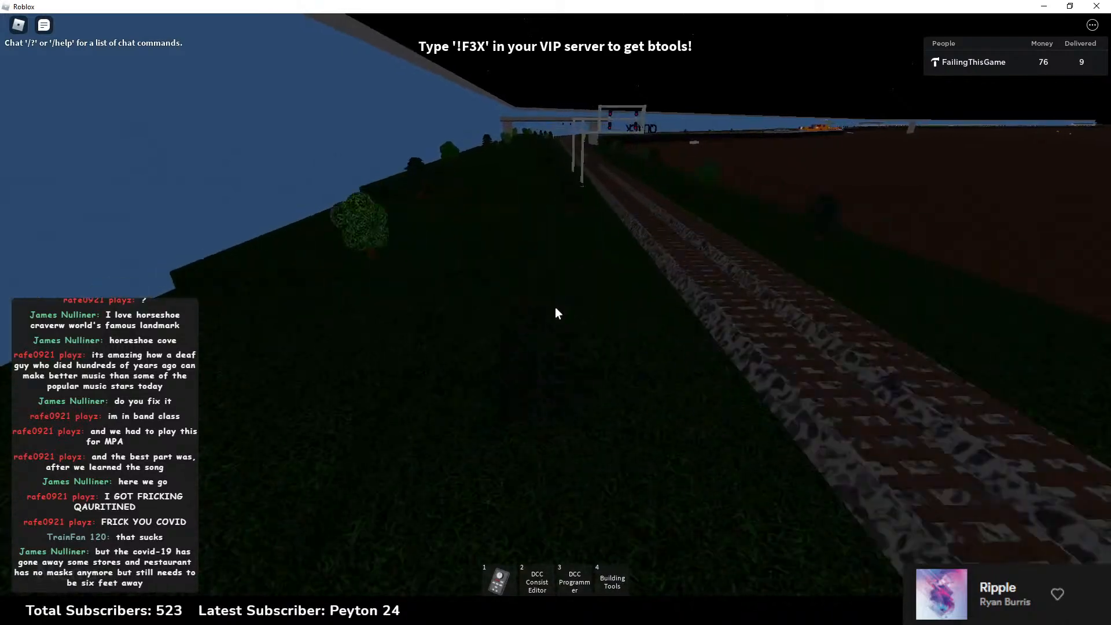
pyautogui.press('w')
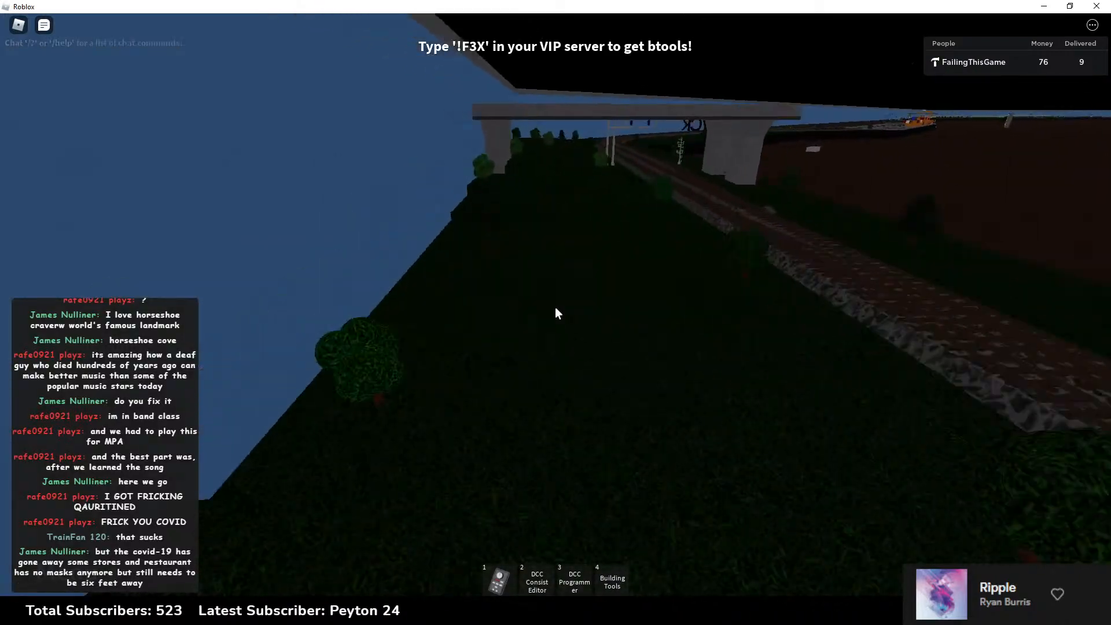
pyautogui.press('w')
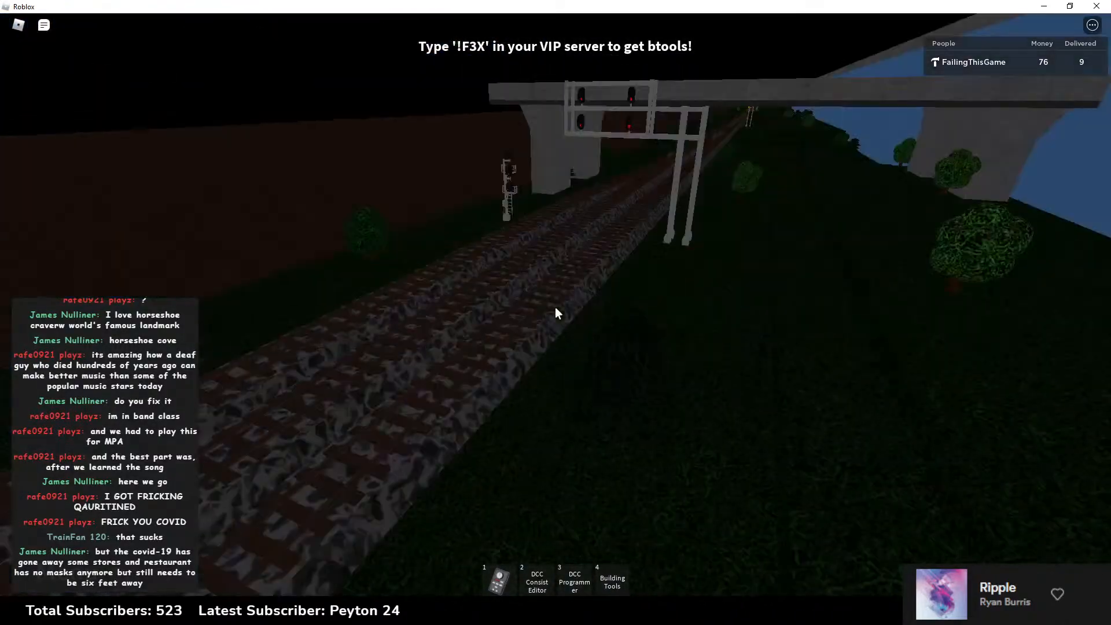
pyautogui.press('w')
pyautogui.press('d')
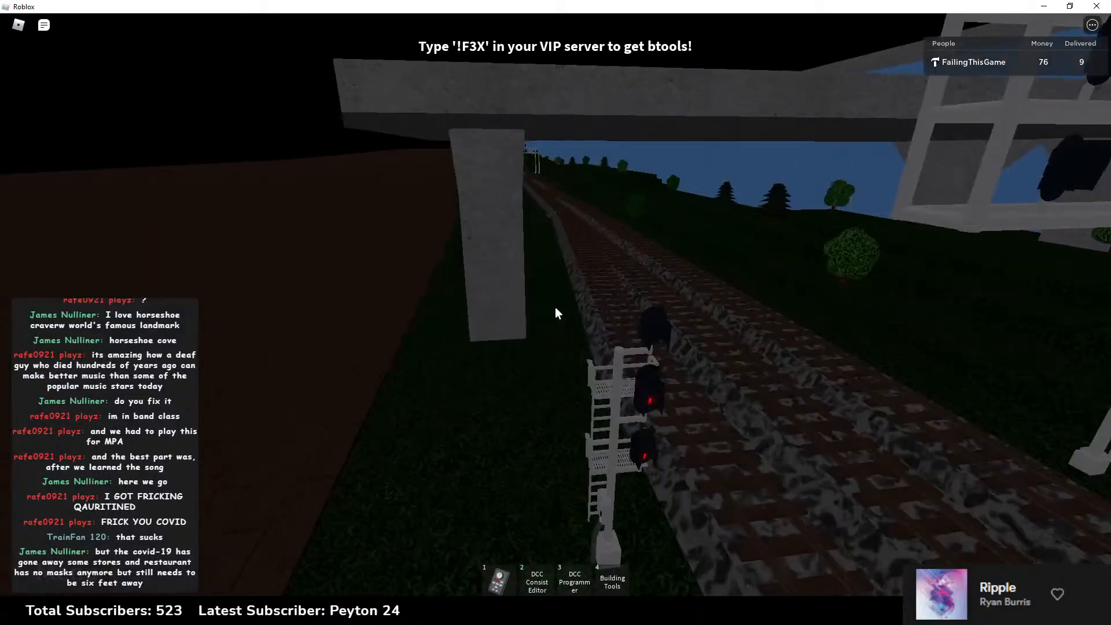
# Step: Return along the grass by the blue water, passing the oncoming pipe train from its locomotive to its last car
pyautogui.press('w')
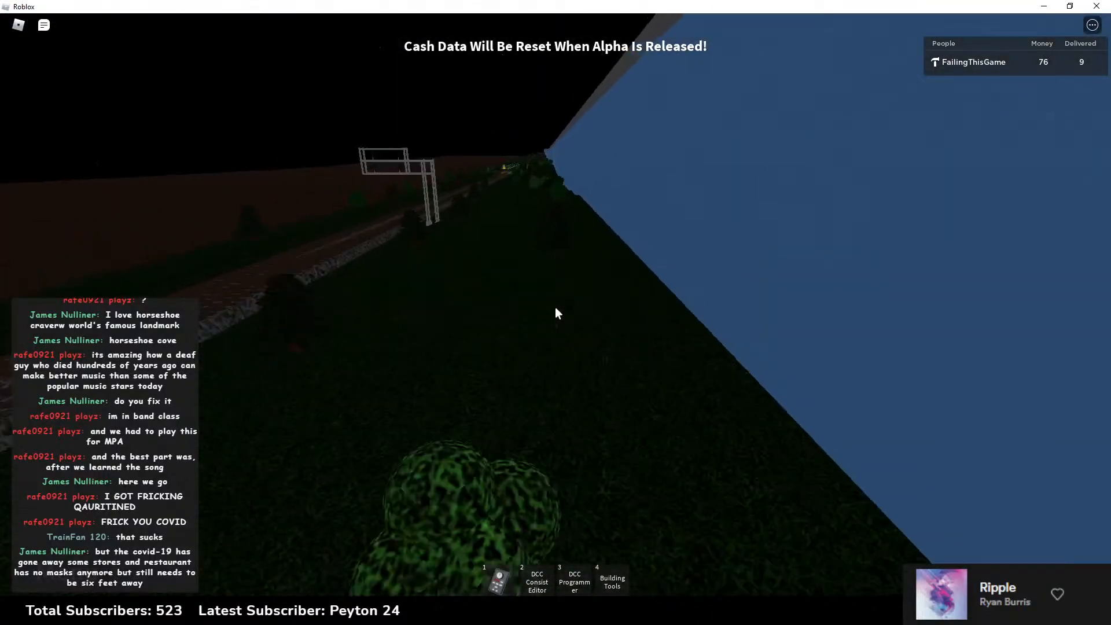
pyautogui.press('w')
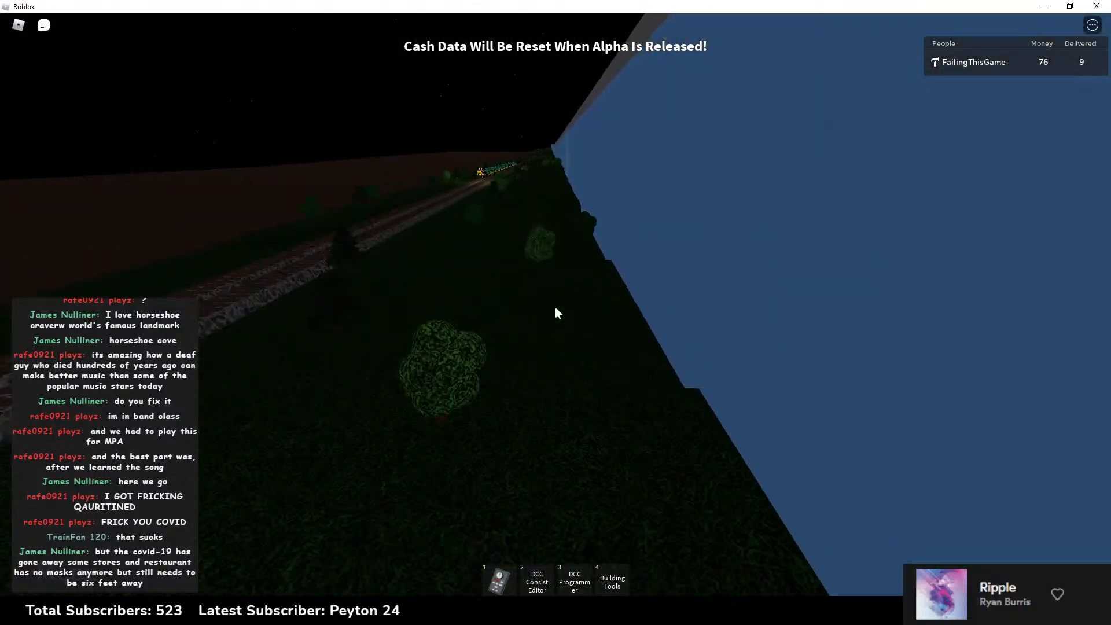
pyautogui.press('w')
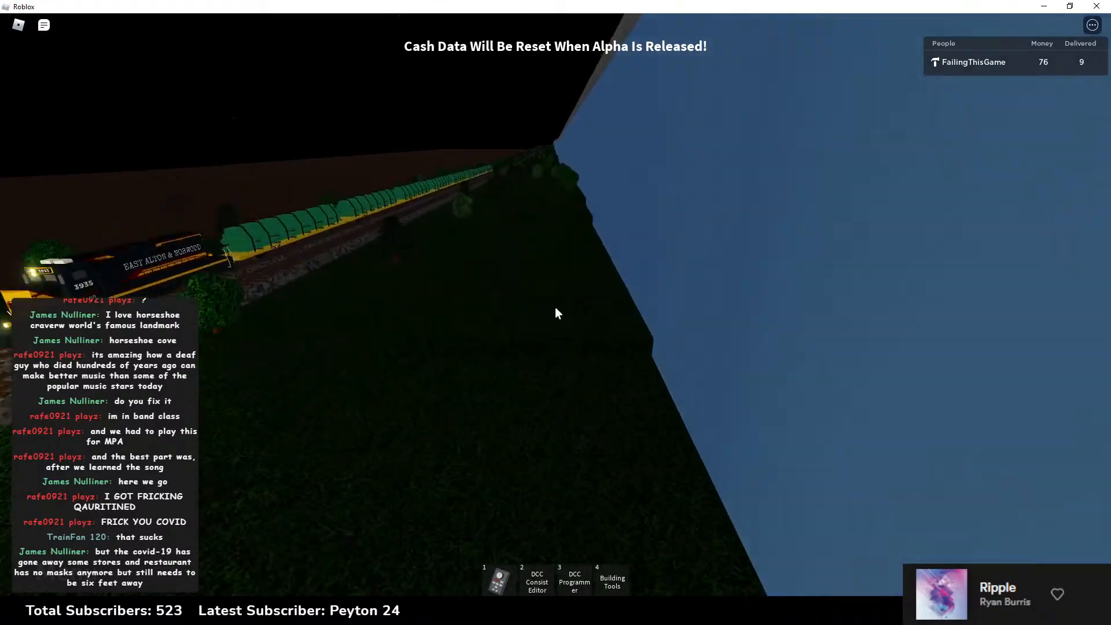
pyautogui.press('w')
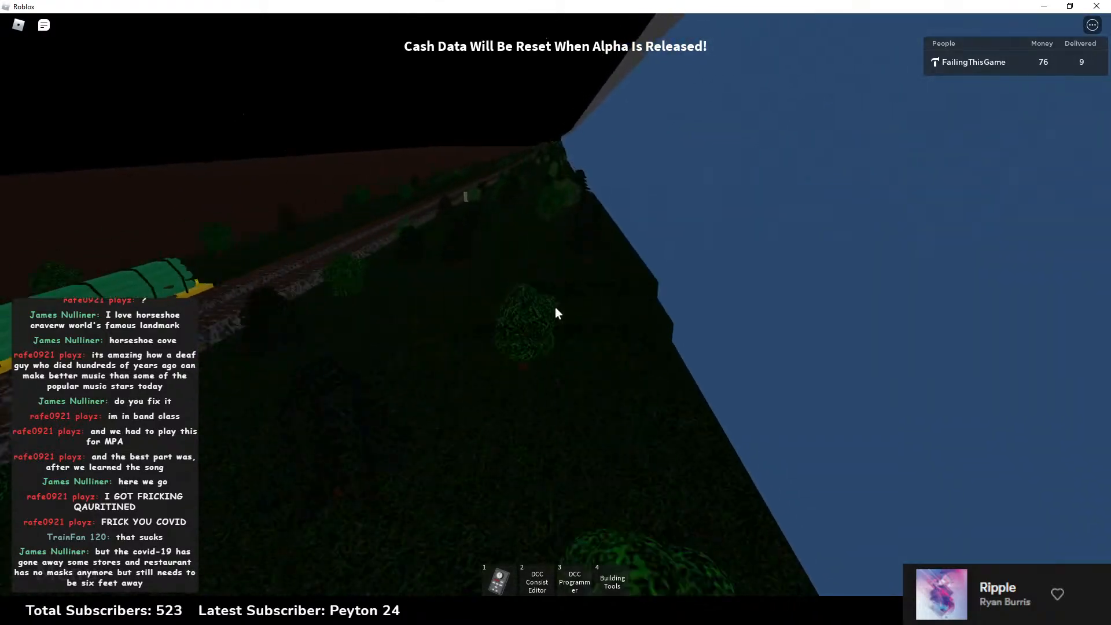
# Step: Follow the pipe train back to the signal gantry and return to third person on the brown ground for a view of the whole train
pyautogui.press('w')
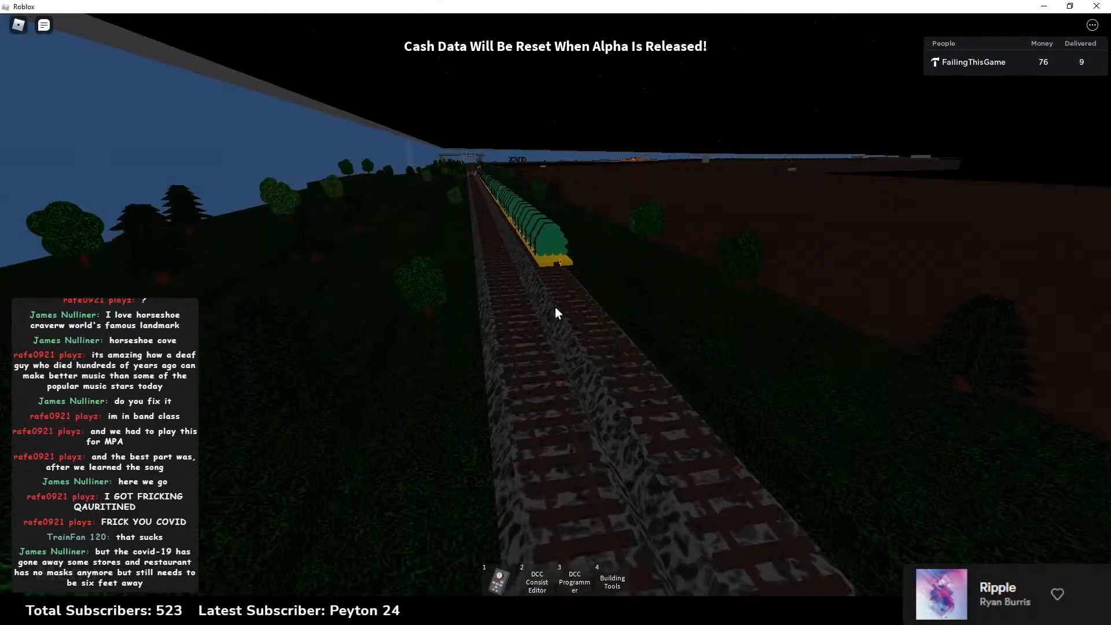
pyautogui.press('w')
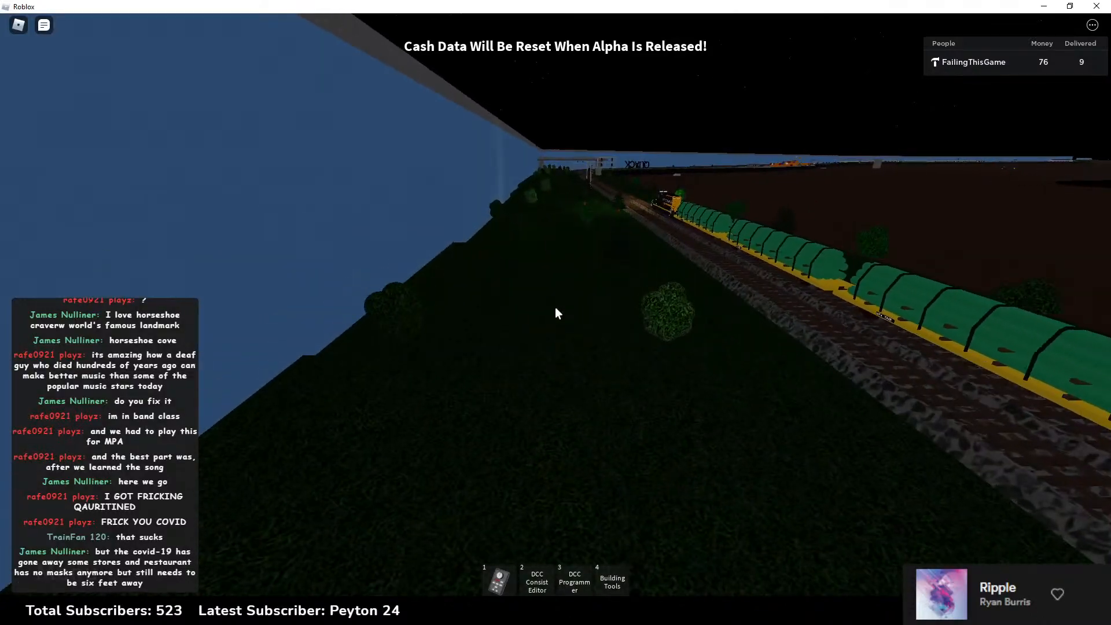
pyautogui.press('w')
pyautogui.press('w')
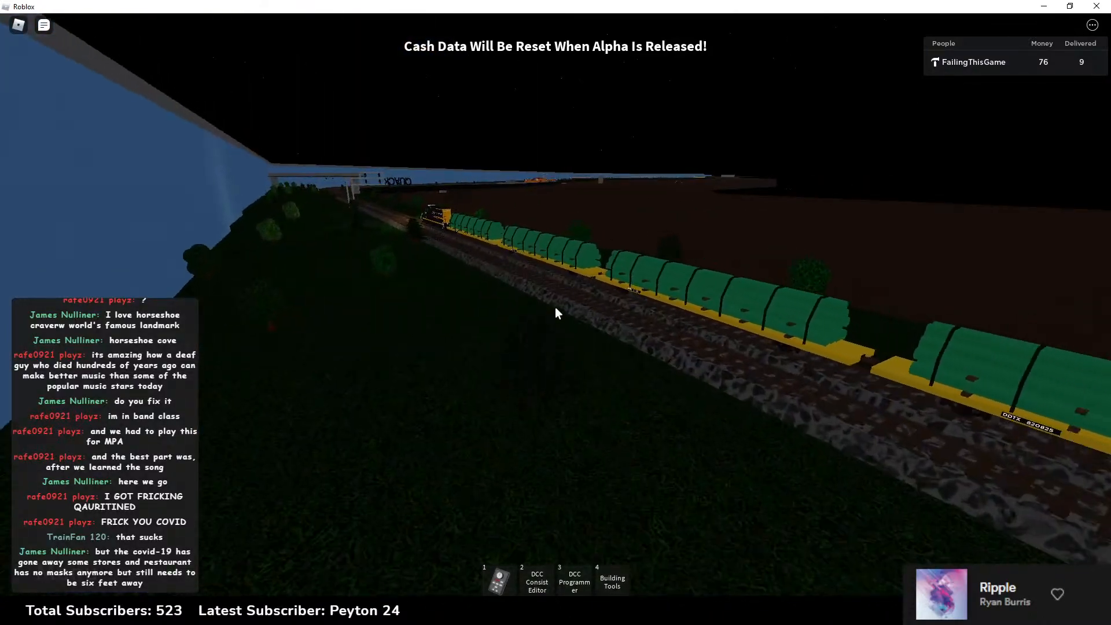
pyautogui.press('w')
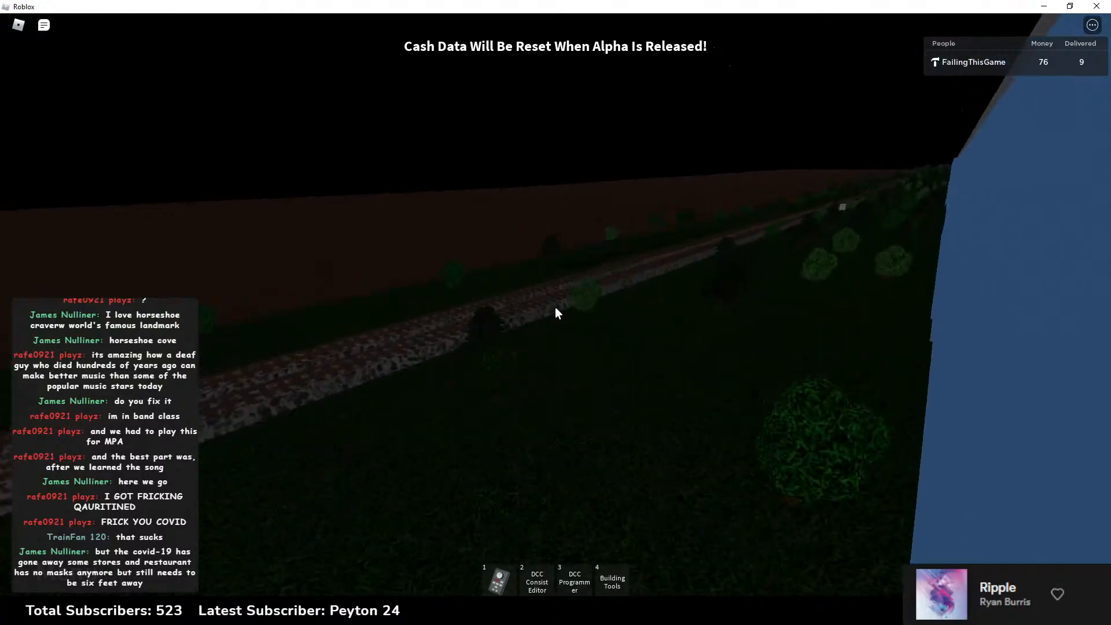
pyautogui.press('w')
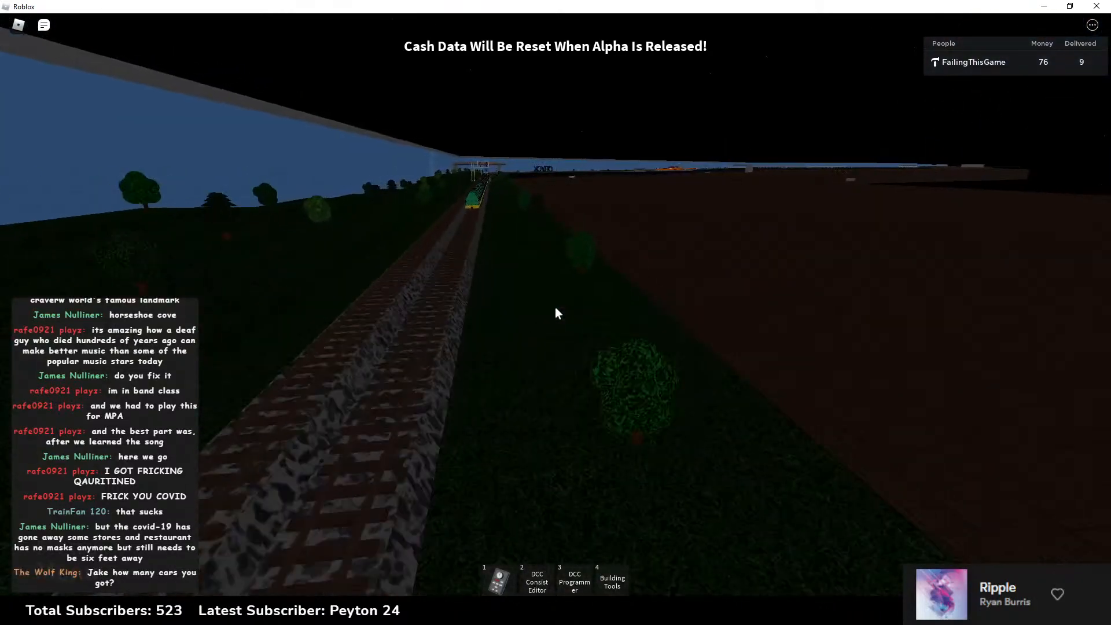
pyautogui.press('w')
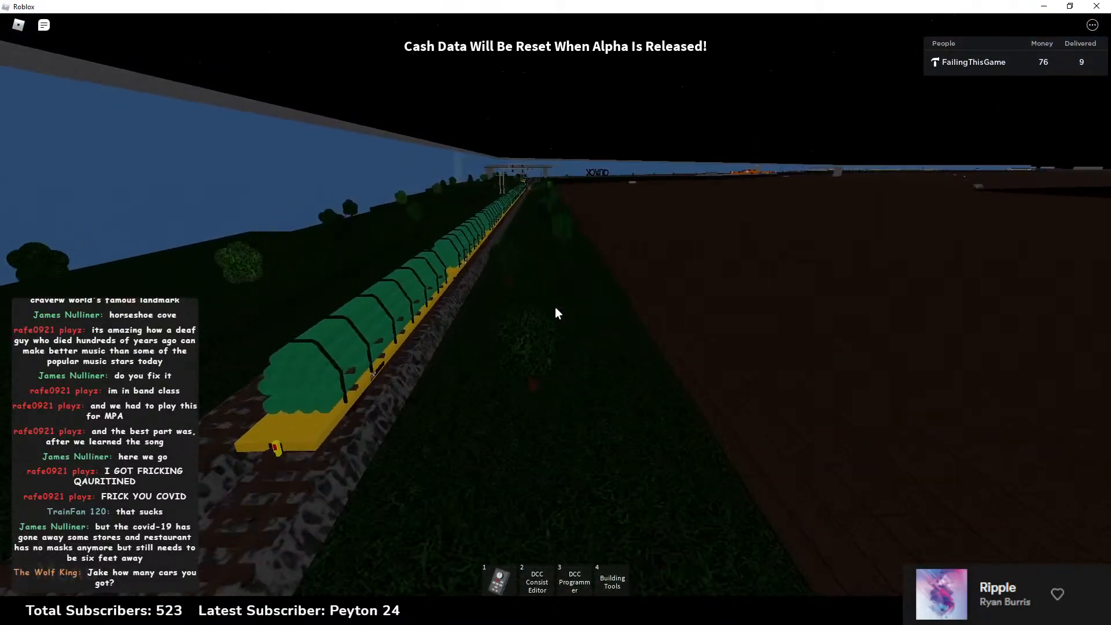
pyautogui.press('w')
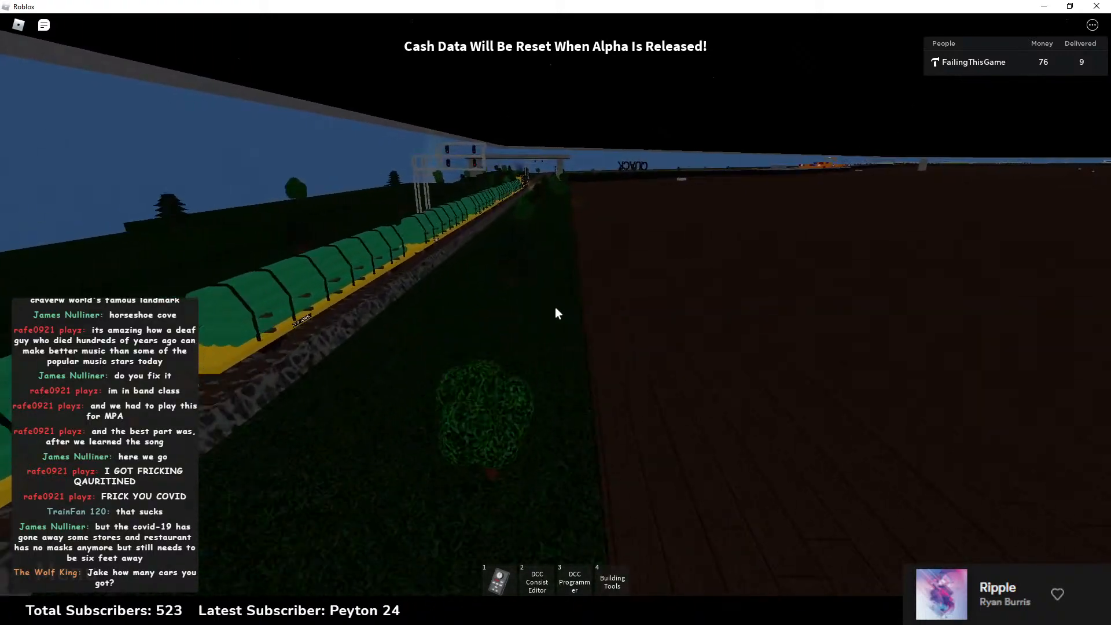
pyautogui.scroll(-5, 554, 307)
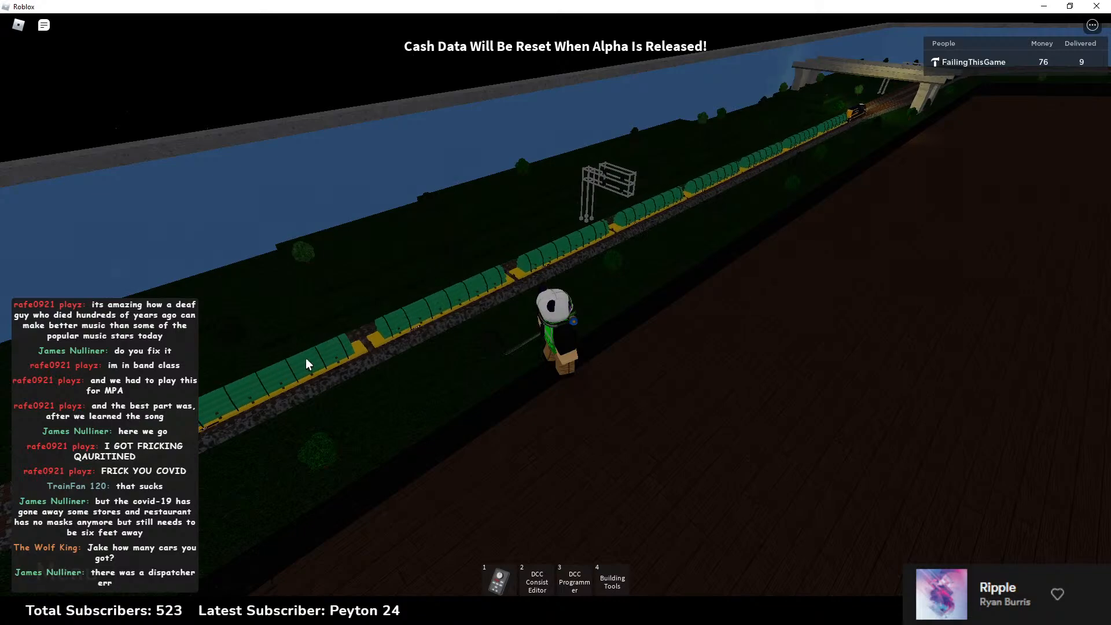
# Step: Run alongside the pipe train to the concrete bridge and view its locomotive from the track in first person
pyautogui.moveTo(305, 357); pyautogui.dragTo(615, 308, button='right')
pyautogui.press('w')
pyautogui.press('space')
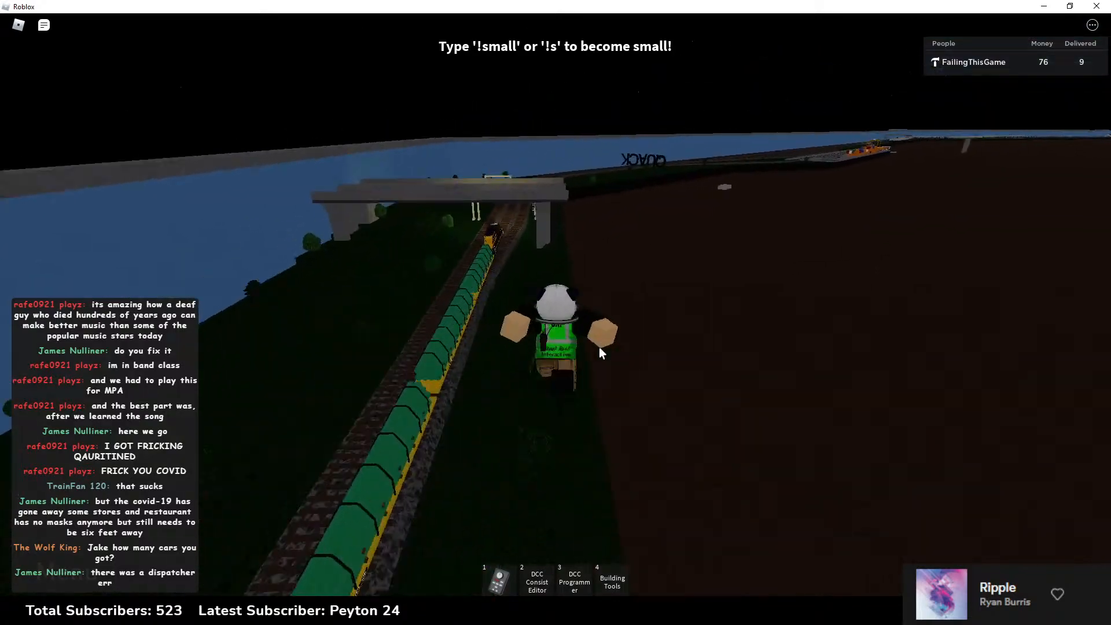
pyautogui.scroll(5, 599, 346)
pyautogui.press('w')
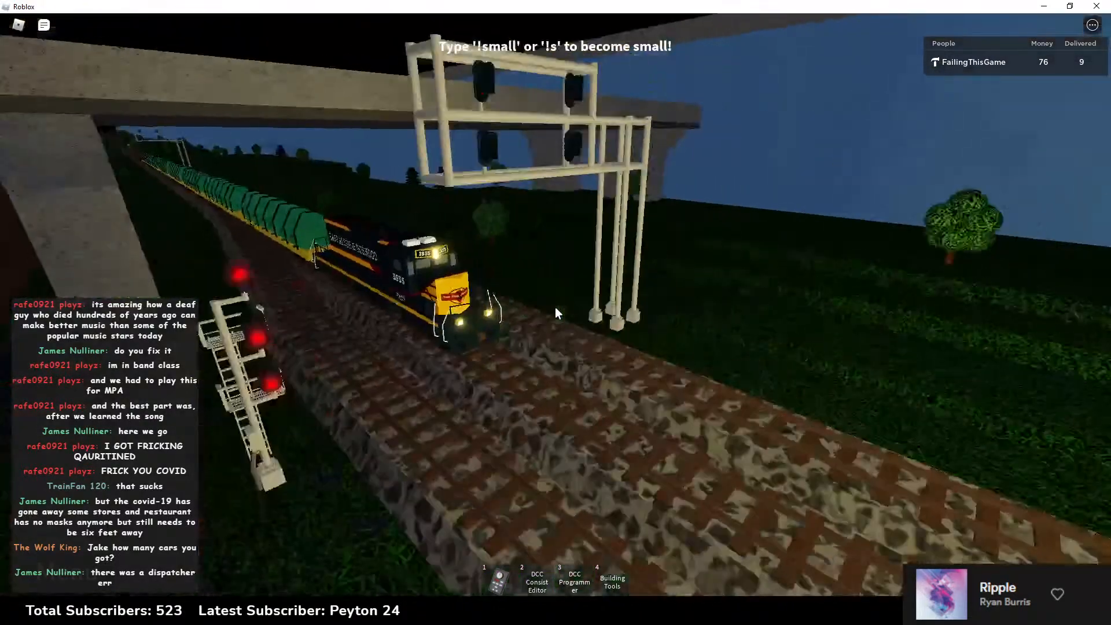
# Step: Move ahead of the locomotive past the bridge to the track curve, briefly taking out the train controller and putting it away
pyautogui.press('s')
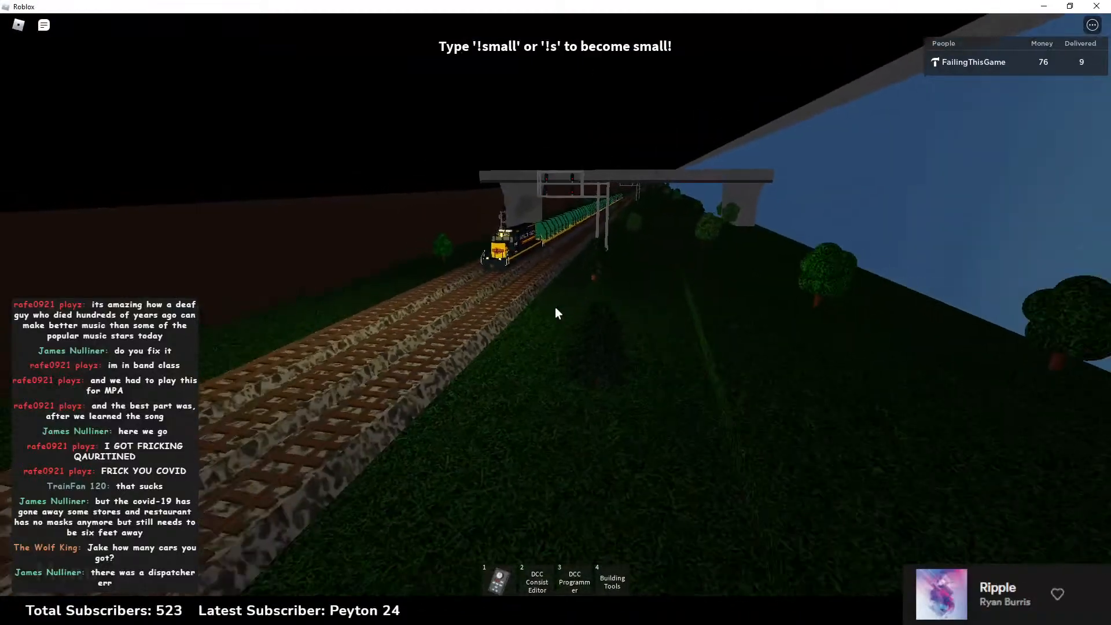
pyautogui.press('s')
pyautogui.press('w')
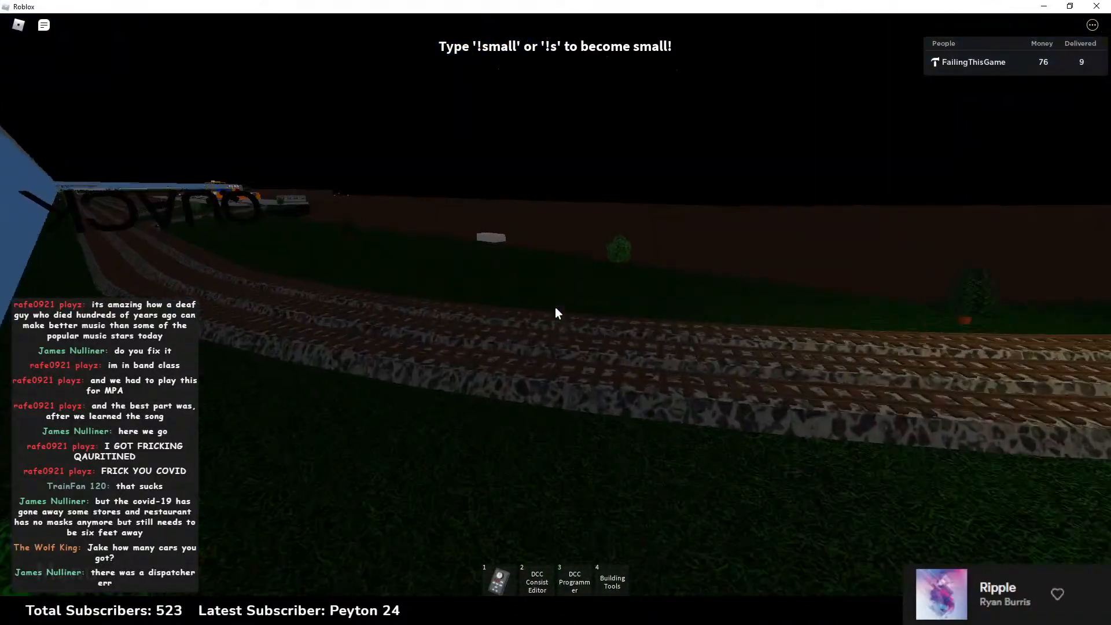
pyautogui.press('w')
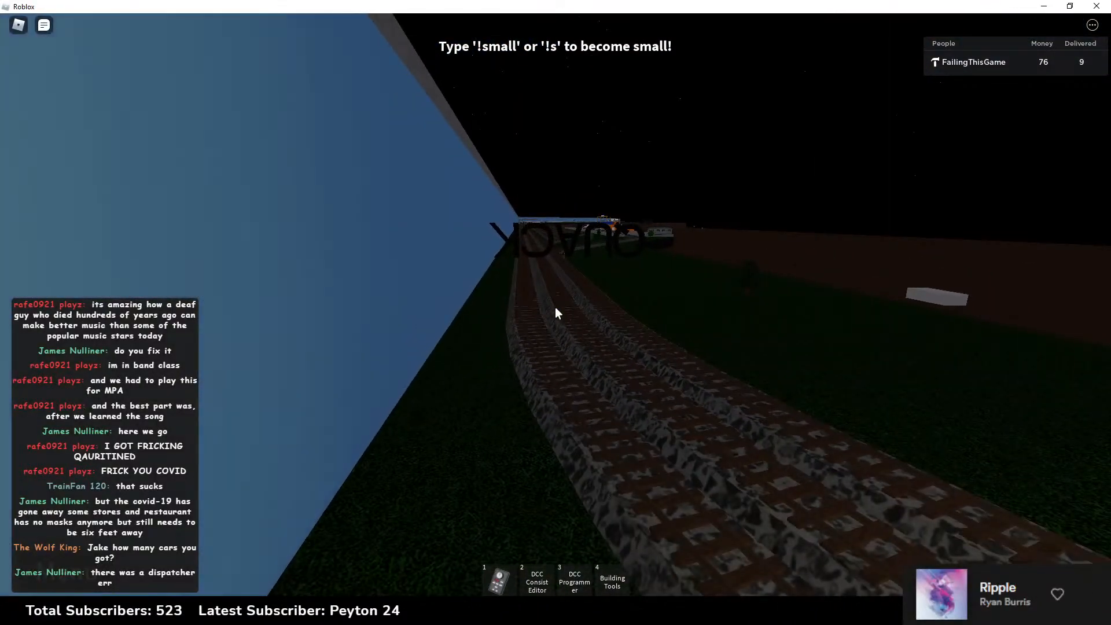
pyautogui.press('1')
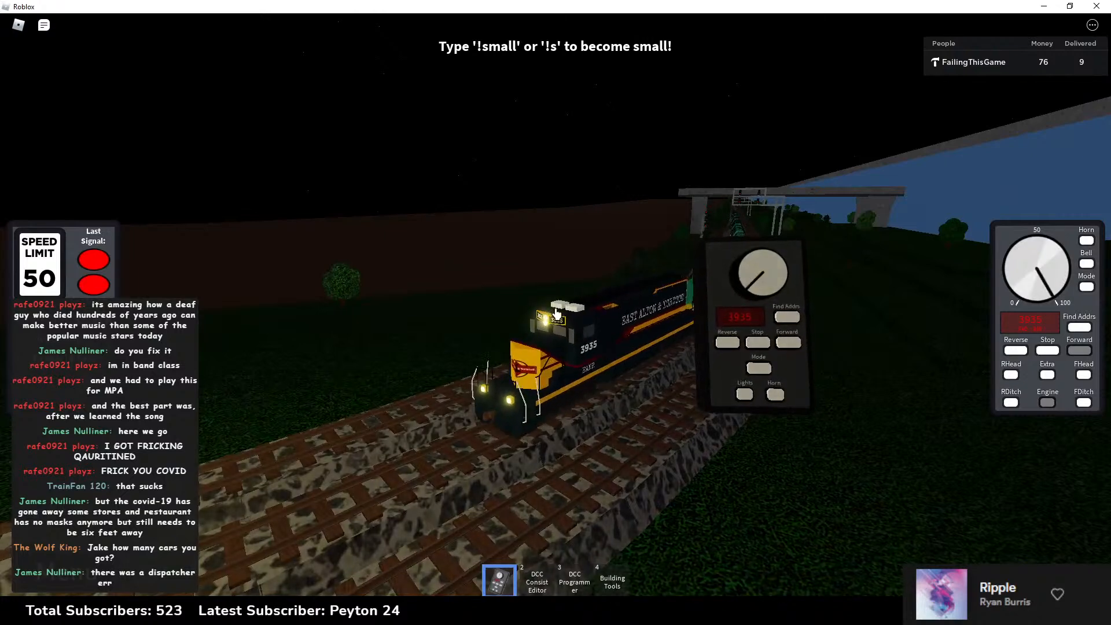
pyautogui.press('1')
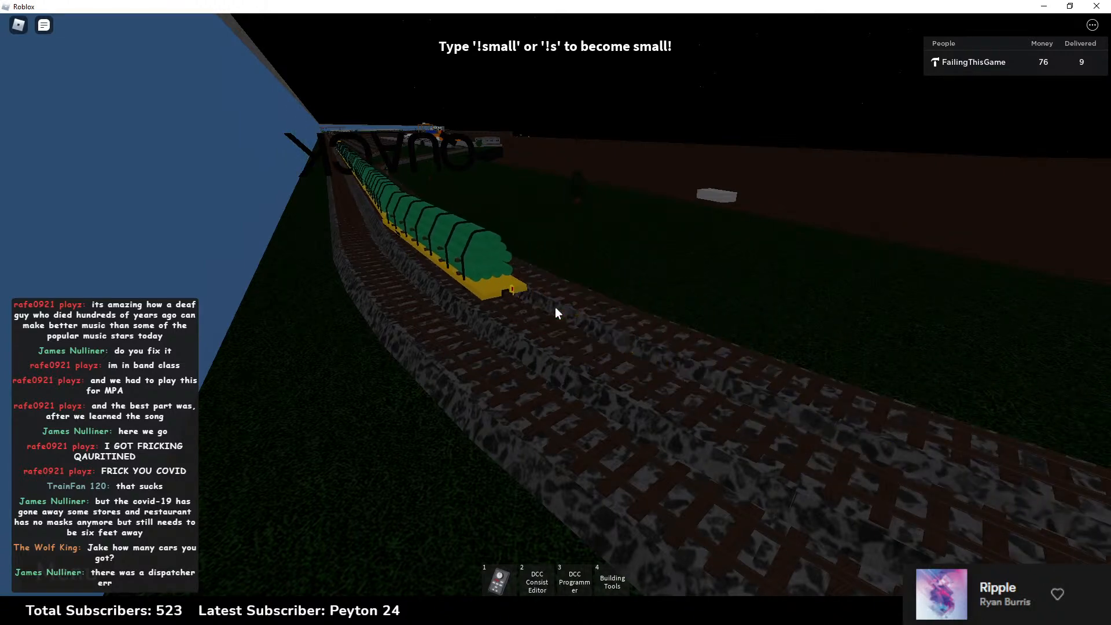
# Step: Follow the pipe train's last car past the QUACK sign into the yard and return to third person for an overview
pyautogui.press('Left')
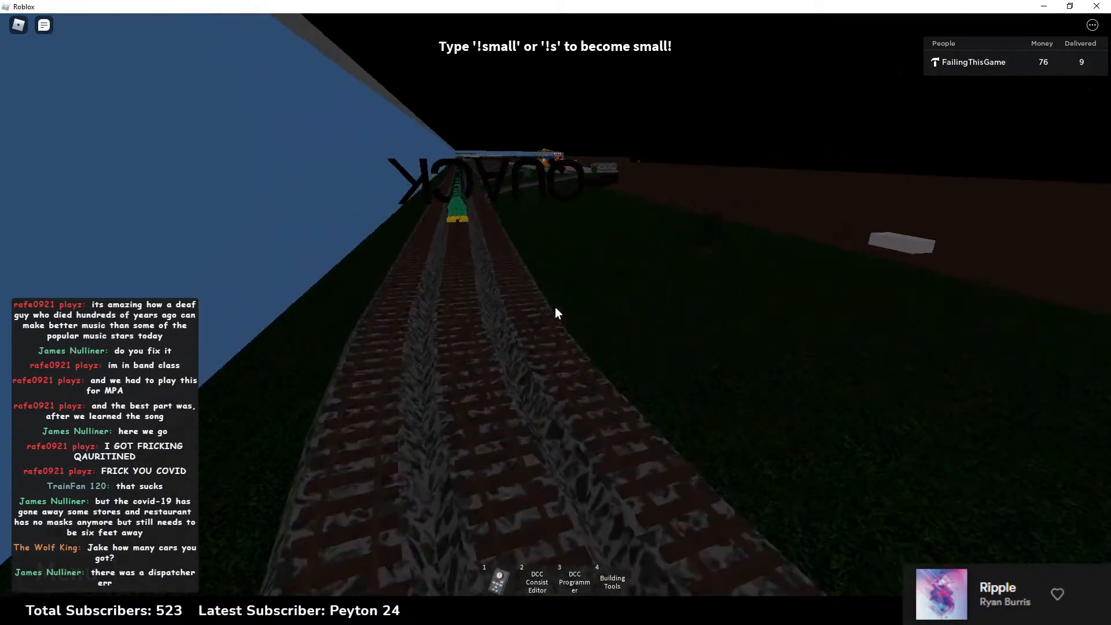
pyautogui.press('w')
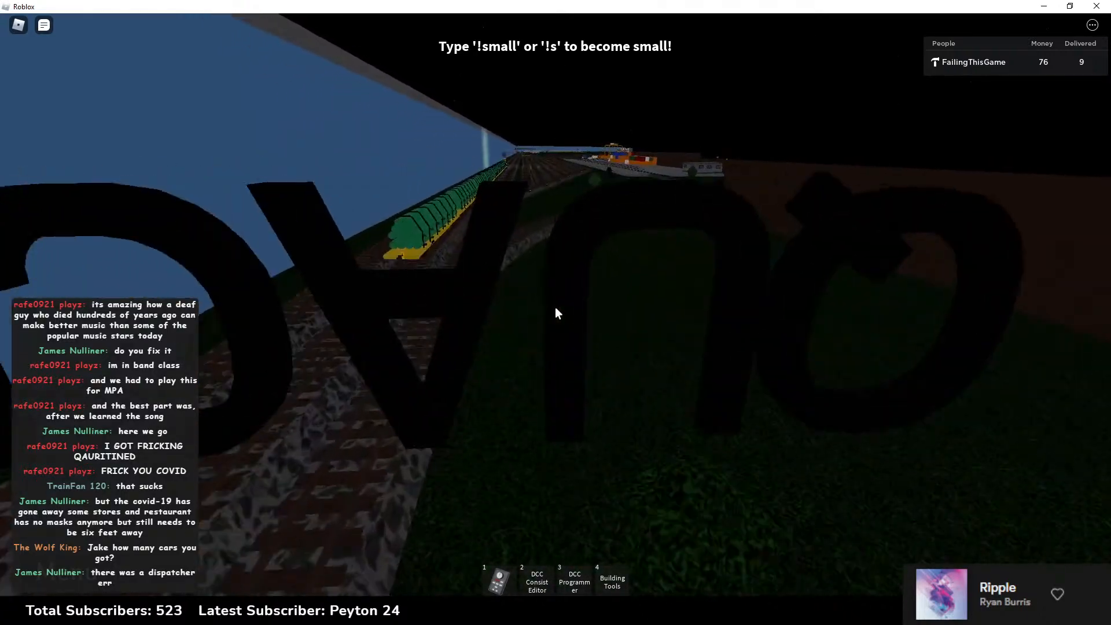
pyautogui.press('w')
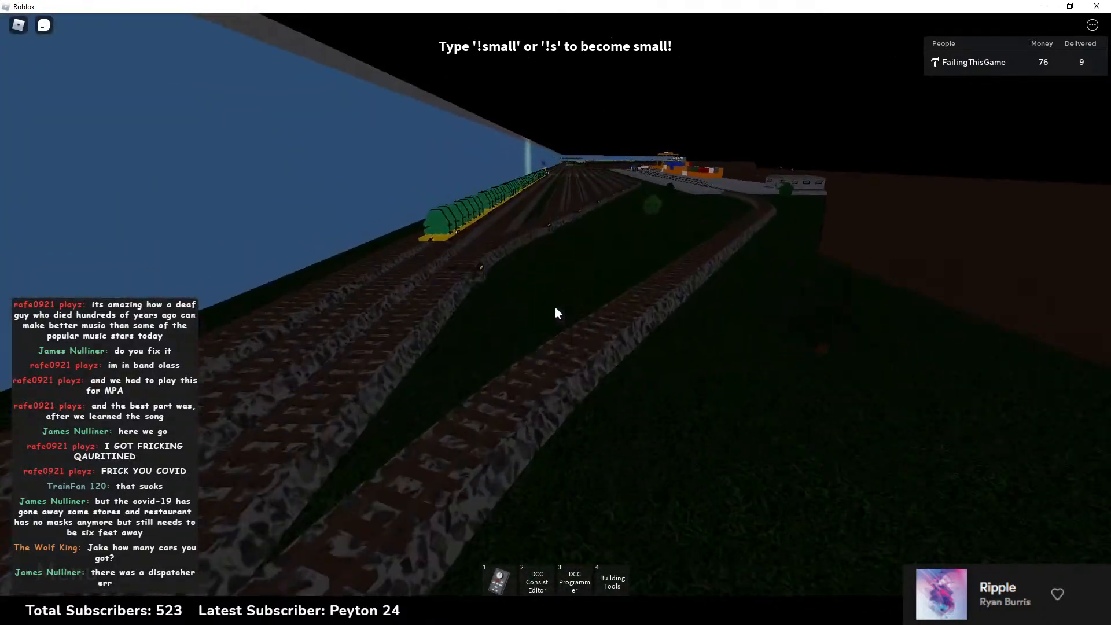
pyautogui.press('w')
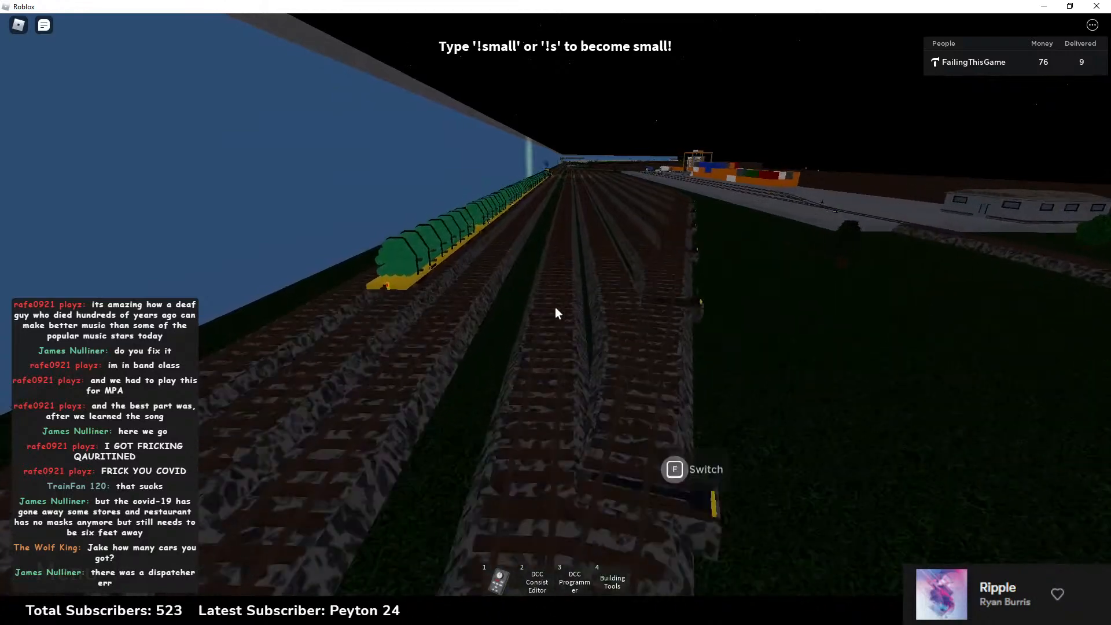
pyautogui.hotkey('shift', 'p')
pyautogui.press('w')
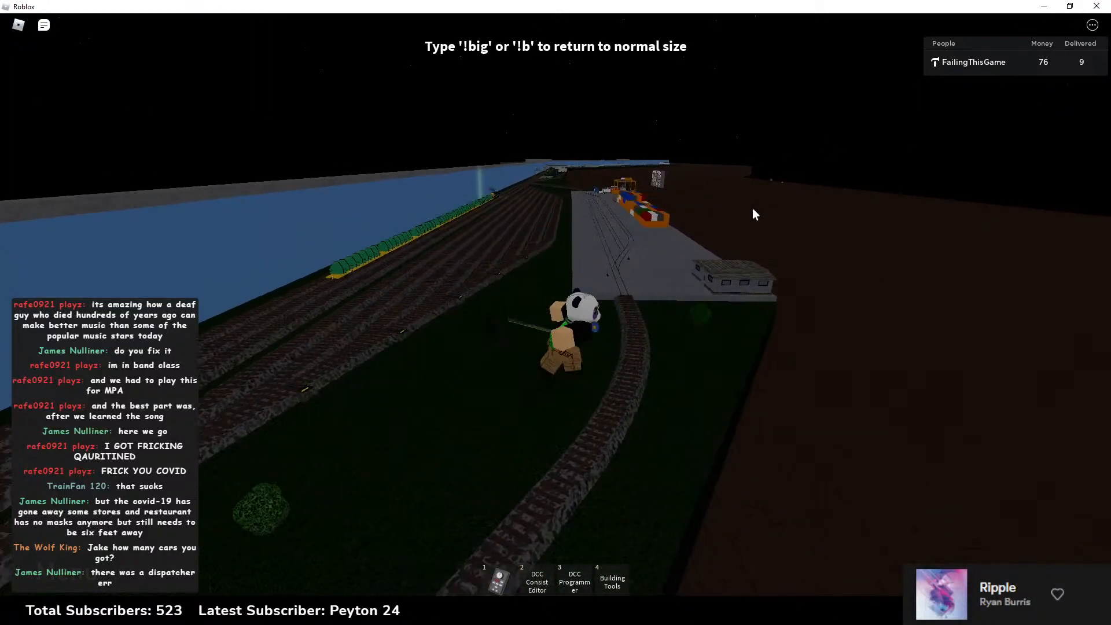
# Step: Close the running game and collapse the Cars, TrainMasterFolder and ServerStorage folders in Roblox Studio
pyautogui.click(1095, 9)
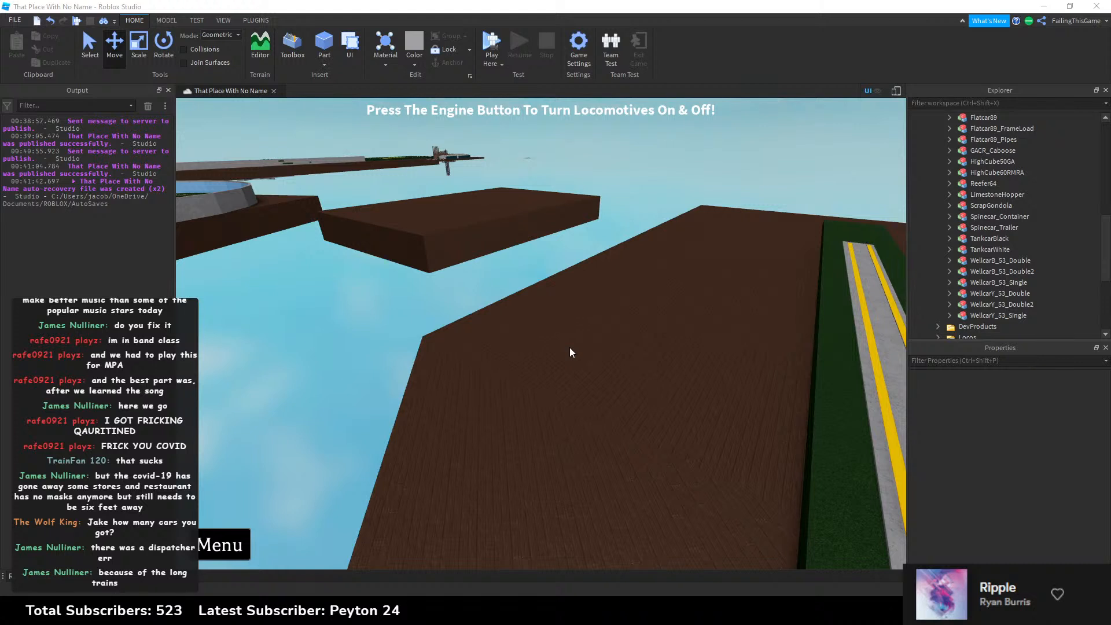
pyautogui.moveTo(597, 381); pyautogui.dragTo(635, 341, button='right')
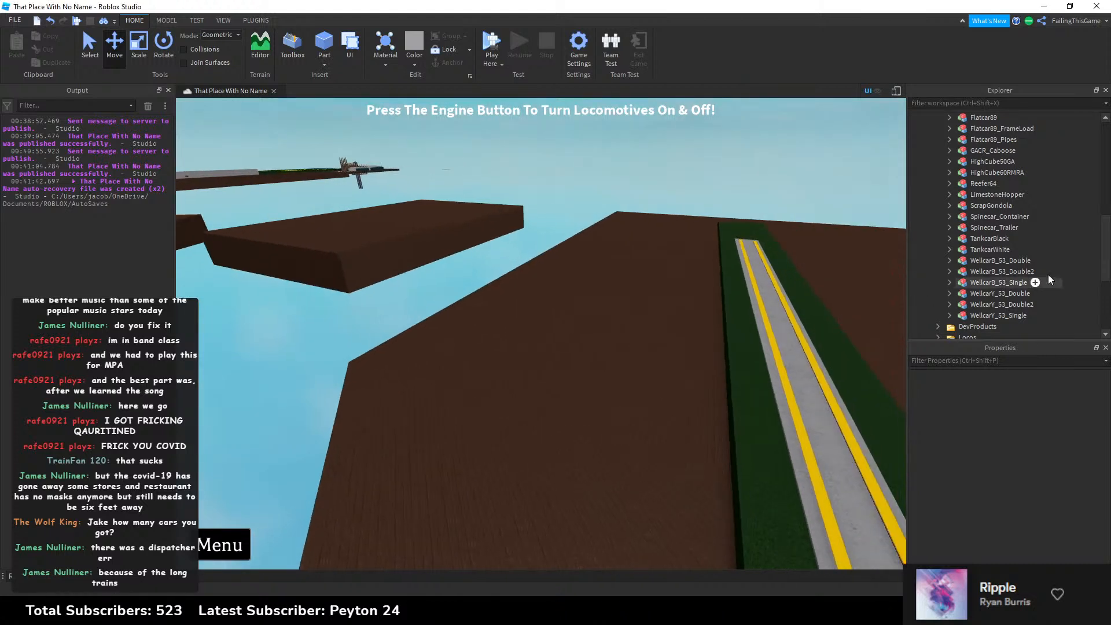
pyautogui.scroll(12, 1048, 274)
pyautogui.click(937, 224)
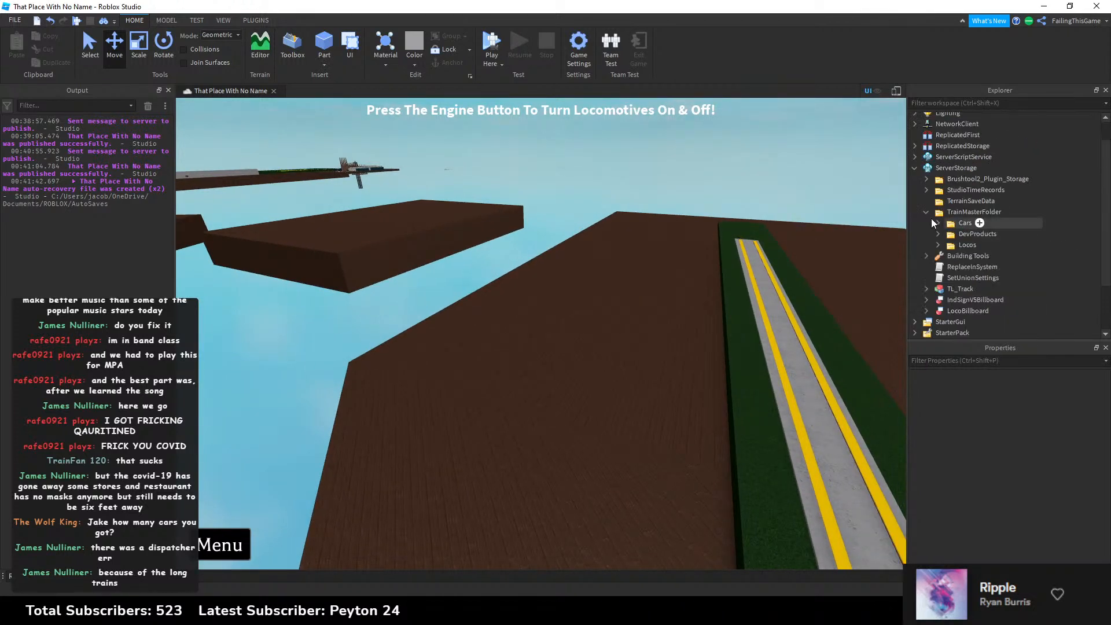
pyautogui.click(928, 215)
pyautogui.click(914, 166)
pyautogui.moveTo(641, 201); pyautogui.dragTo(621, 221, button='right')
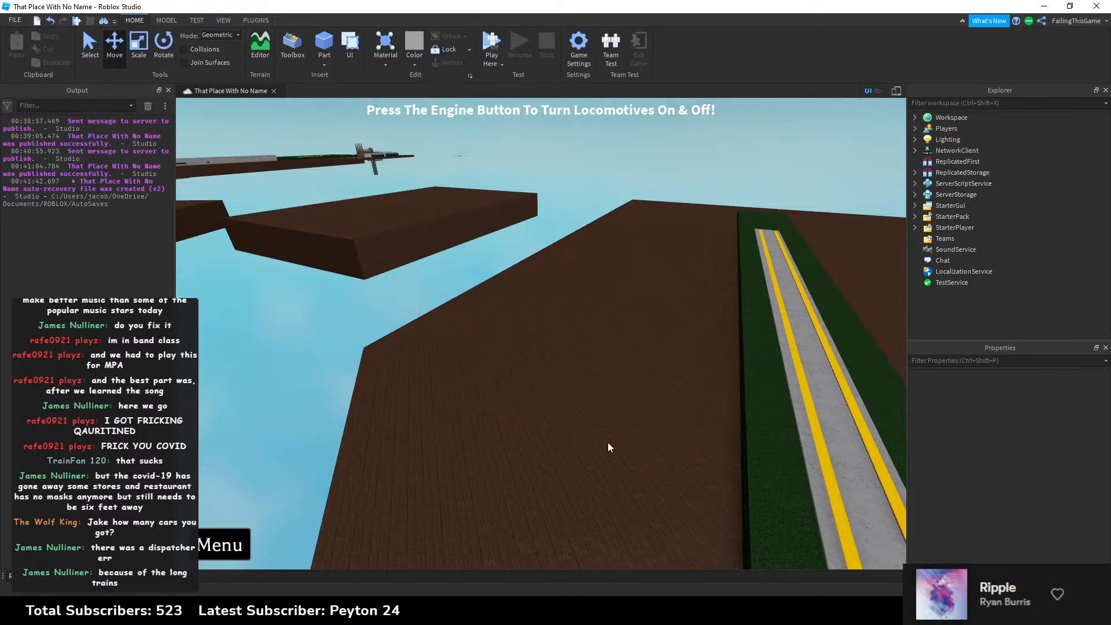
# Step: Launch That Place With No Name from its Roblox page in the browser and check the YouTube live stream dashboard while it loads
pyautogui.hotkey('alt', 'Tab')
pyautogui.click(689, 295)
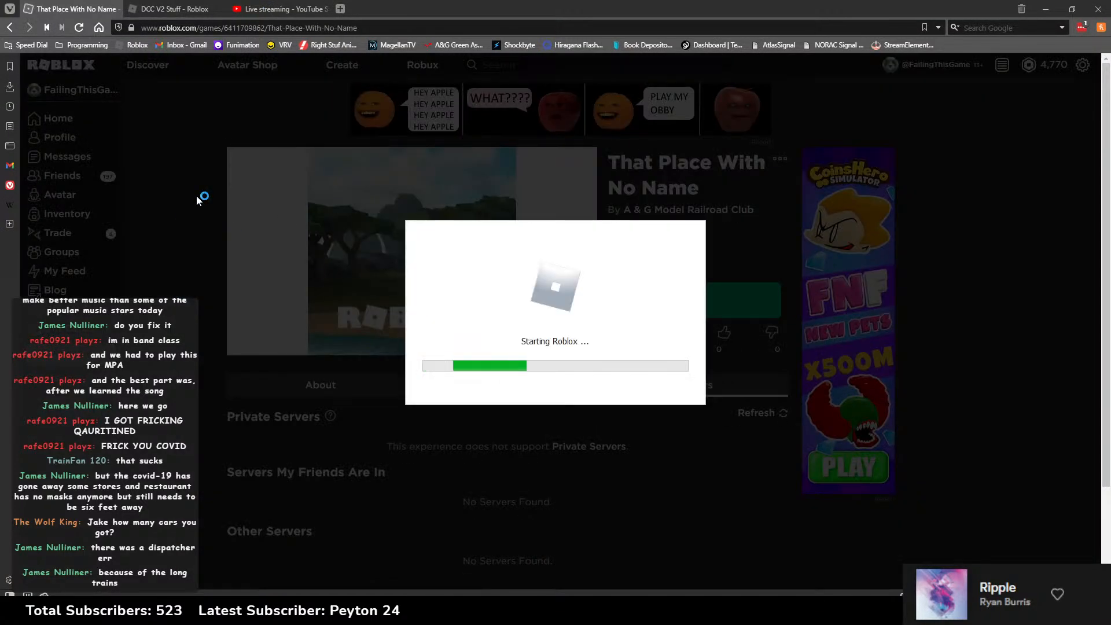
pyautogui.hotkey('alt', 'Tab')
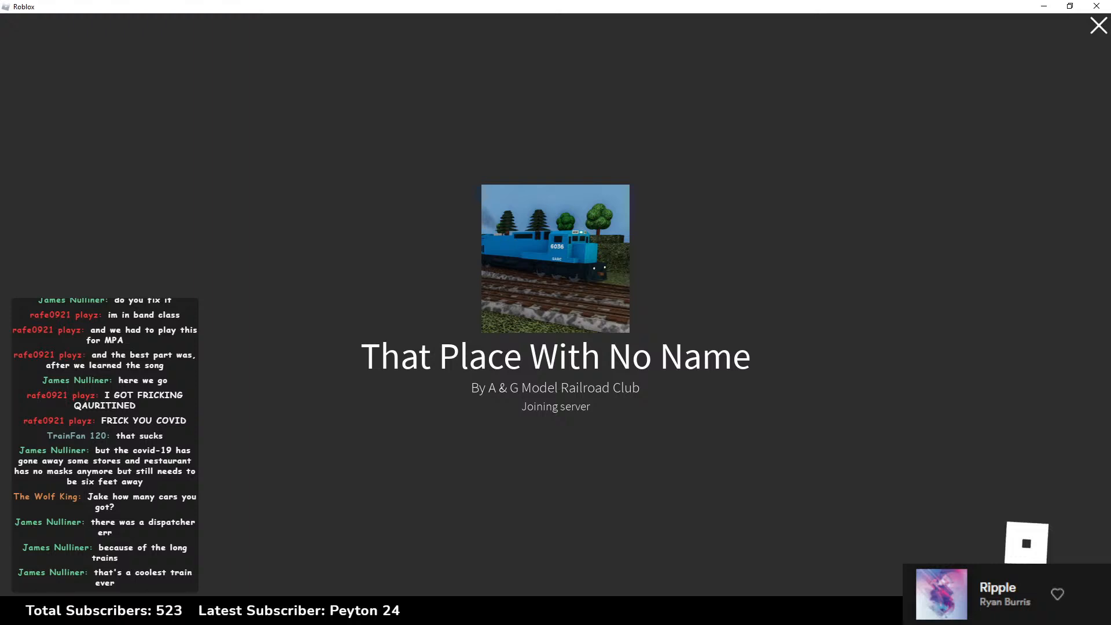
pyautogui.hotkey('alt', 'Tab')
pyautogui.click(272, 8)
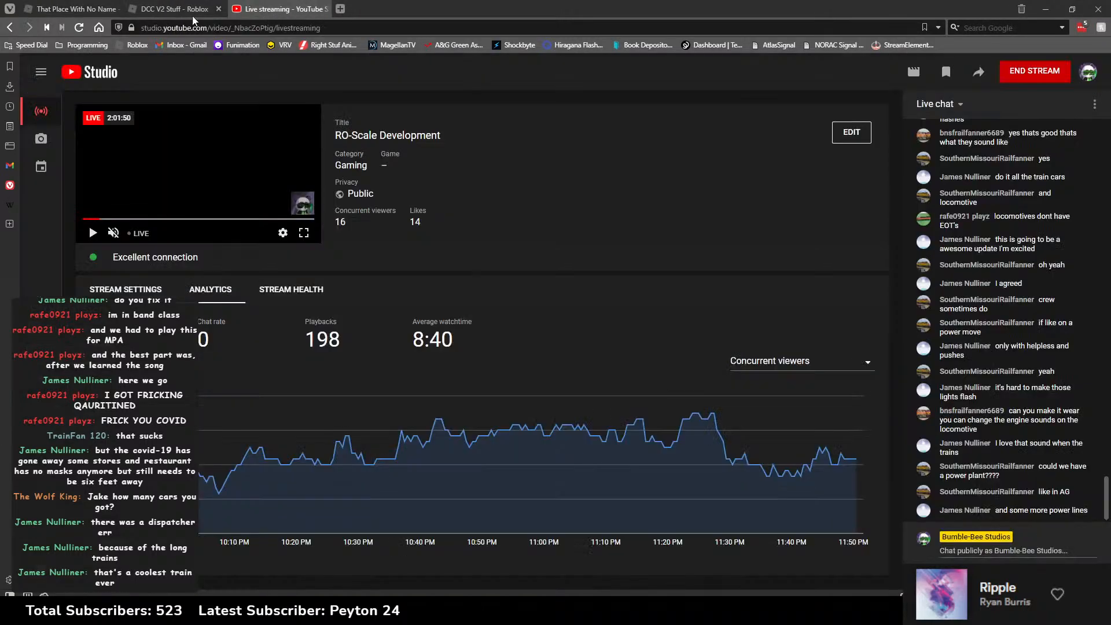
pyautogui.moveTo(88, 10)
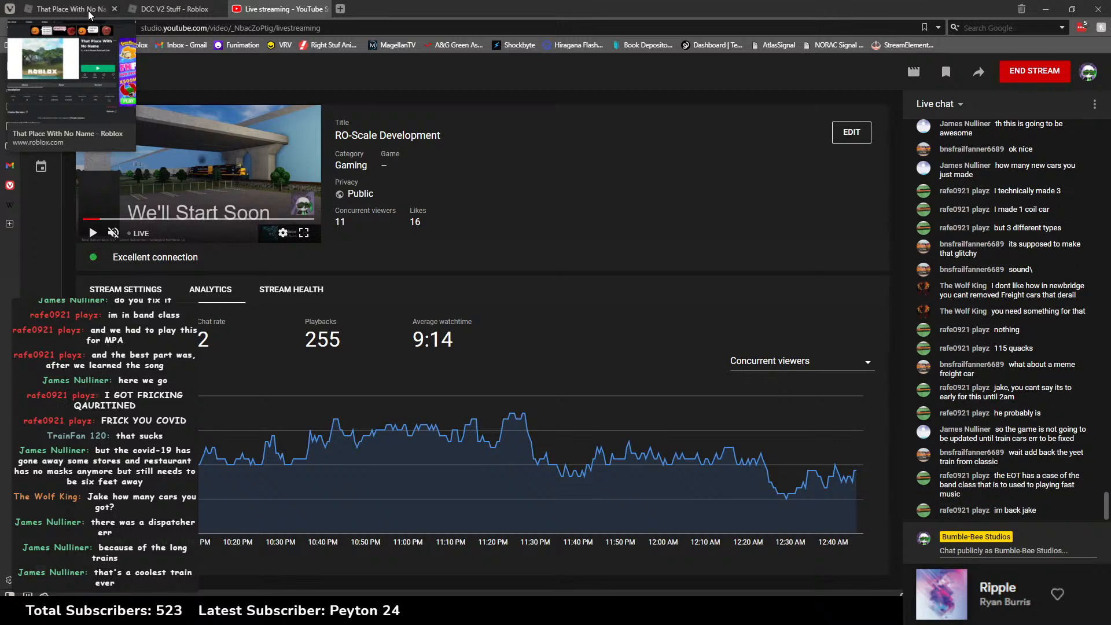
pyautogui.click(88, 10)
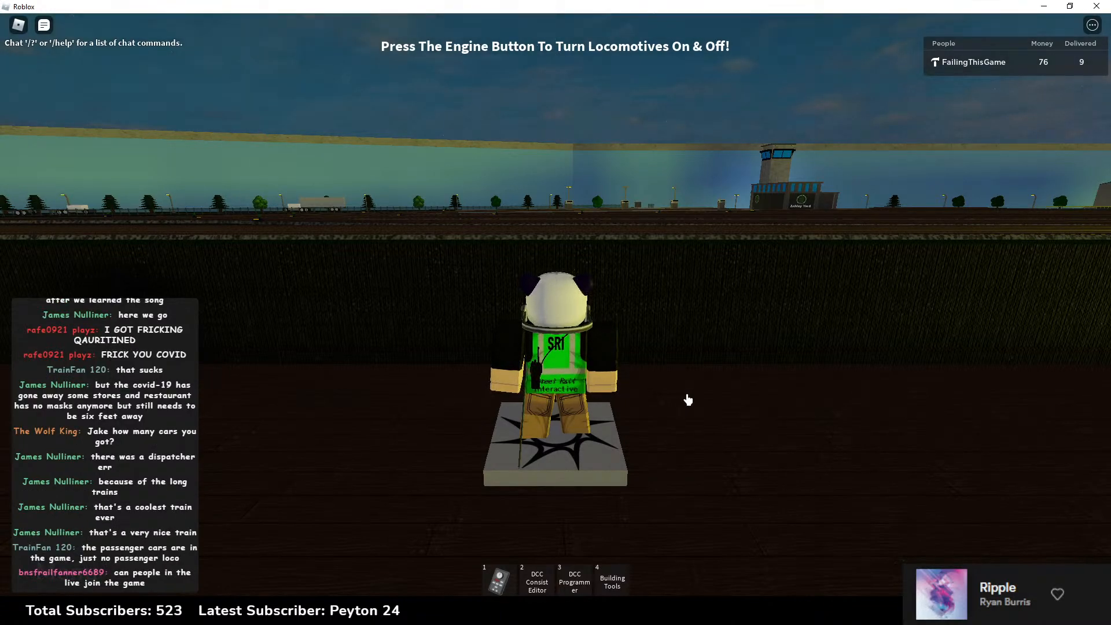
# Step: Move off the starting pad and spawn an AG_P42DC locomotive at spawn point 1 of MP 44 North
pyautogui.moveTo(654, 290); pyautogui.dragTo(651, 291, button='right')
pyautogui.press('w')
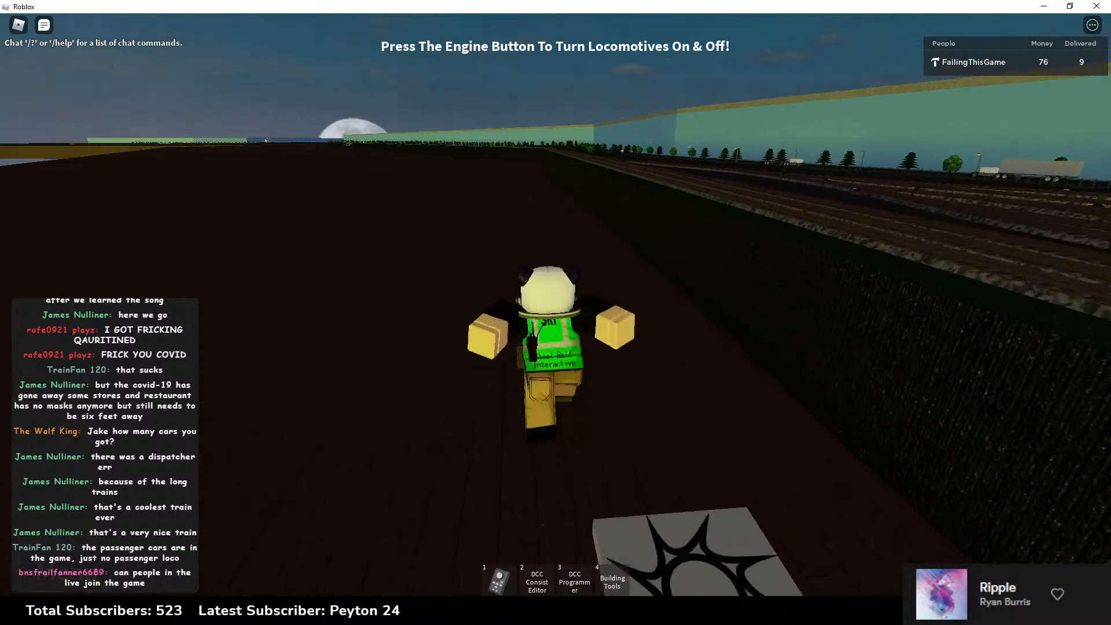
pyautogui.click(66, 572)
pyautogui.click(565, 251)
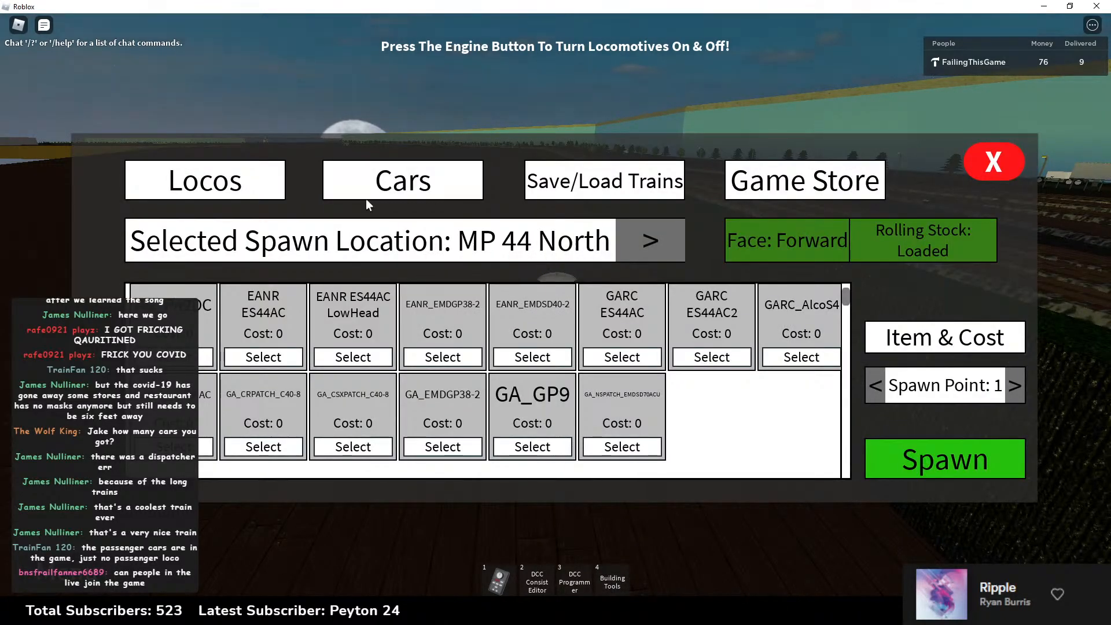
pyautogui.click(206, 357)
pyautogui.click(945, 459)
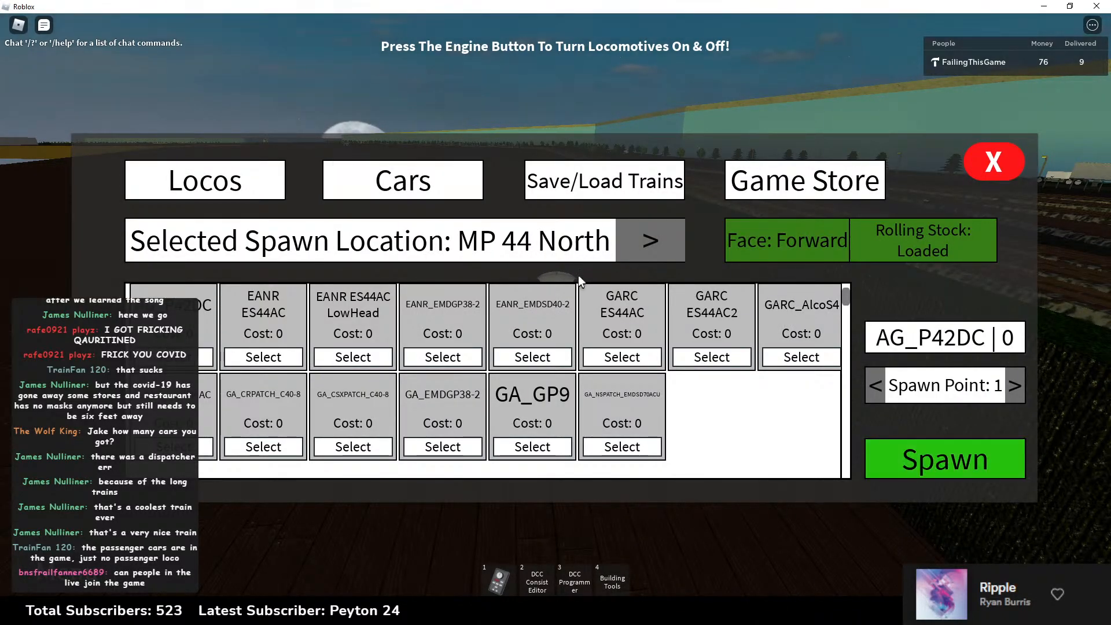
# Step: Browse the train cars, spawn an AGAmfleet at spawn point 2 of MP 44 North and try to spawn another at point 3
pyautogui.click(428, 191)
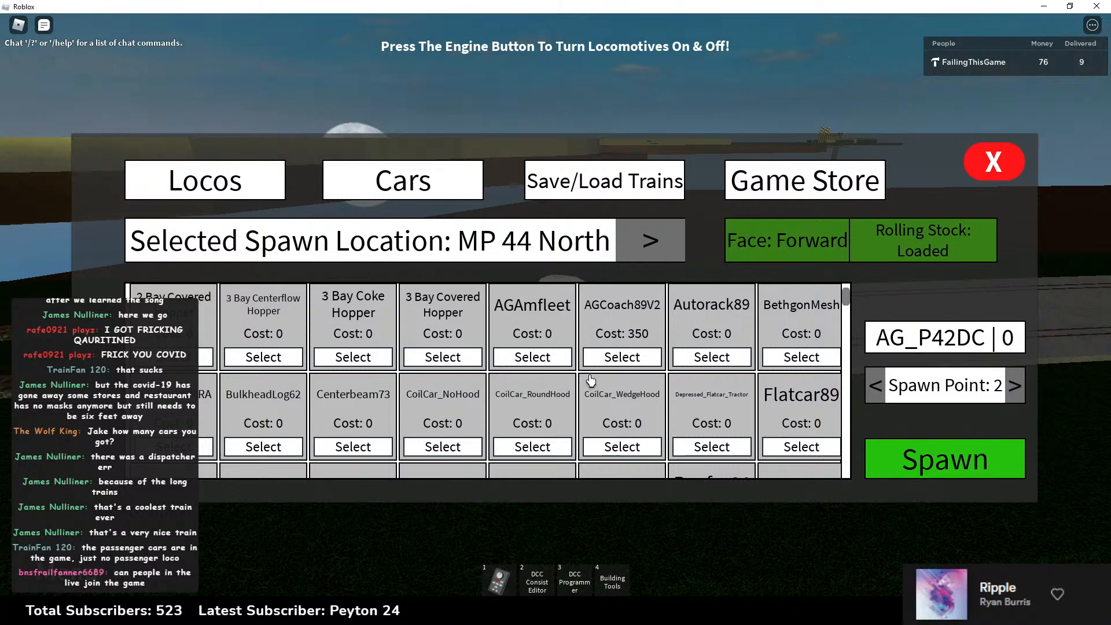
pyautogui.scroll(-5, 589, 391)
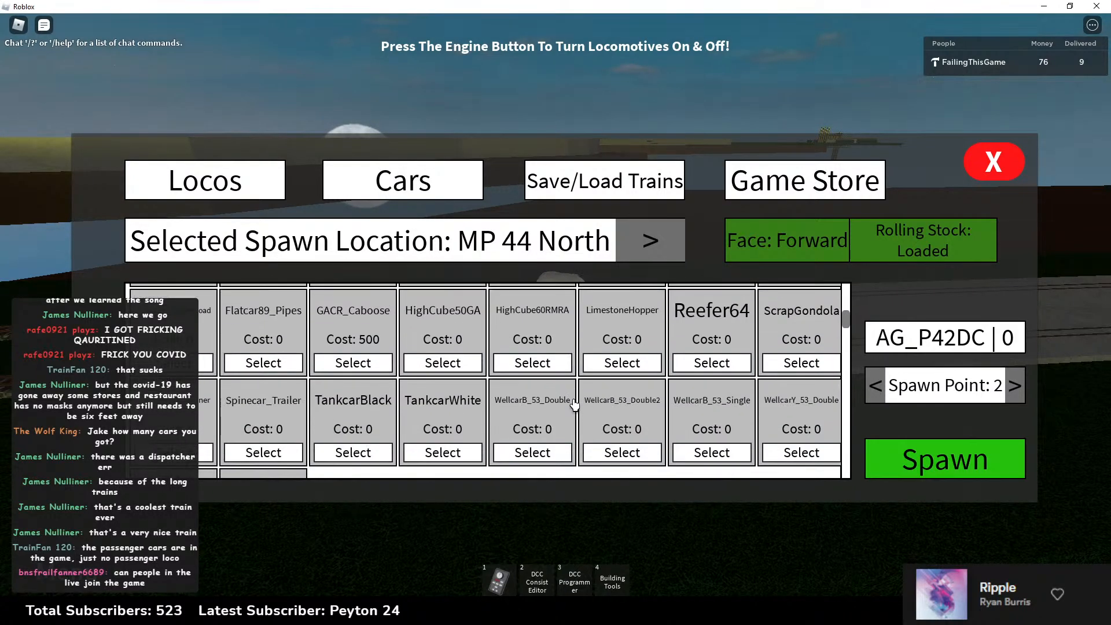
pyautogui.scroll(-3, 574, 405)
pyautogui.scroll(3, 514, 396)
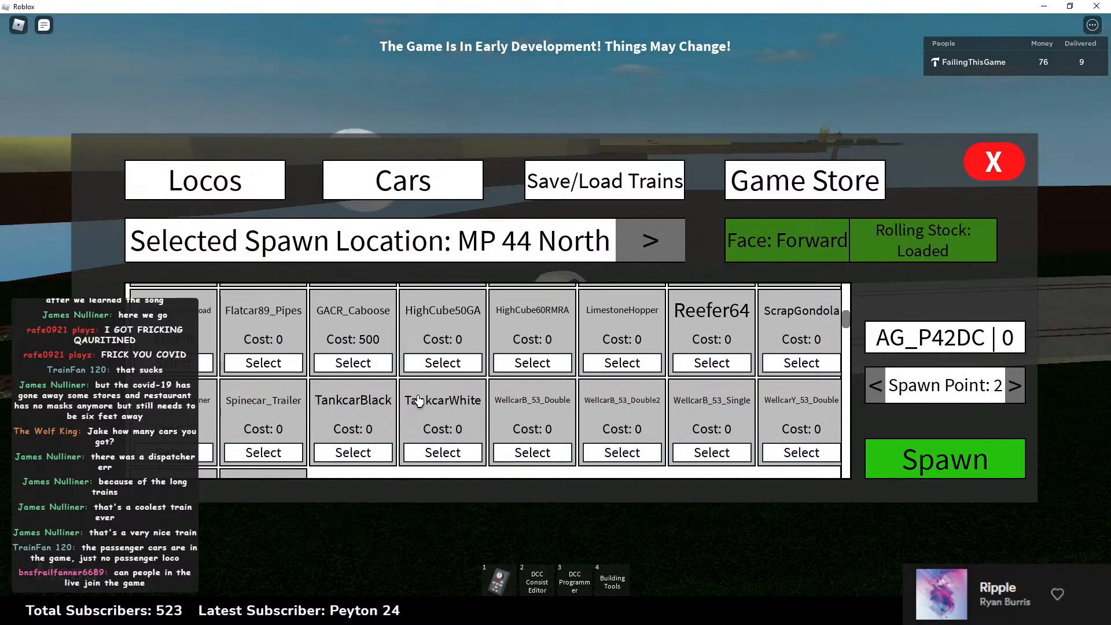
pyautogui.scroll(5, 419, 400)
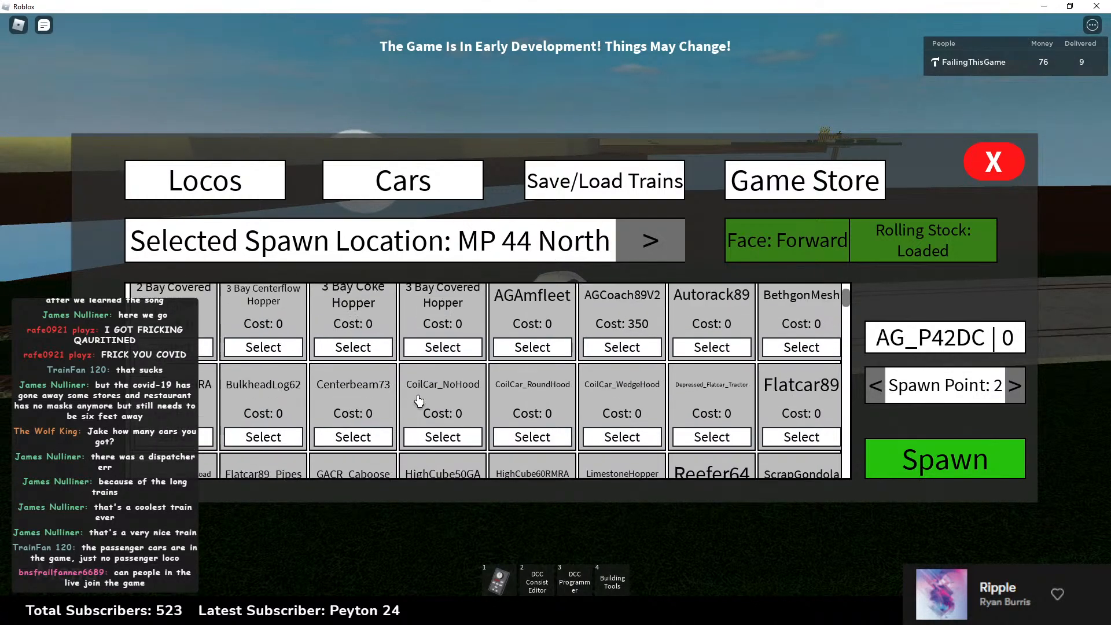
pyautogui.click(524, 357)
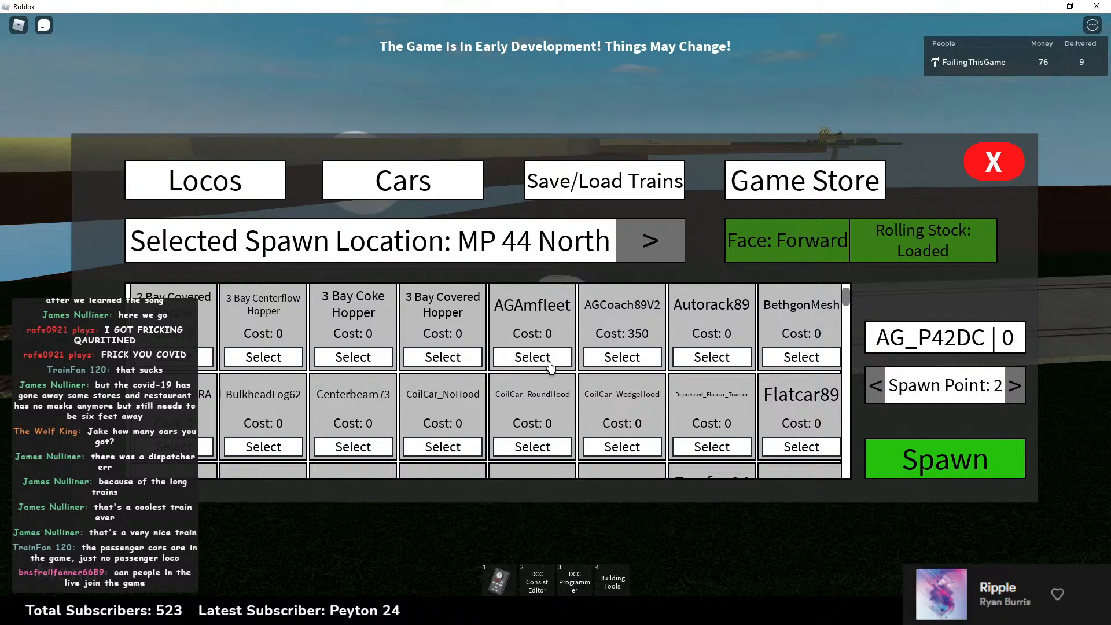
pyautogui.click(931, 461)
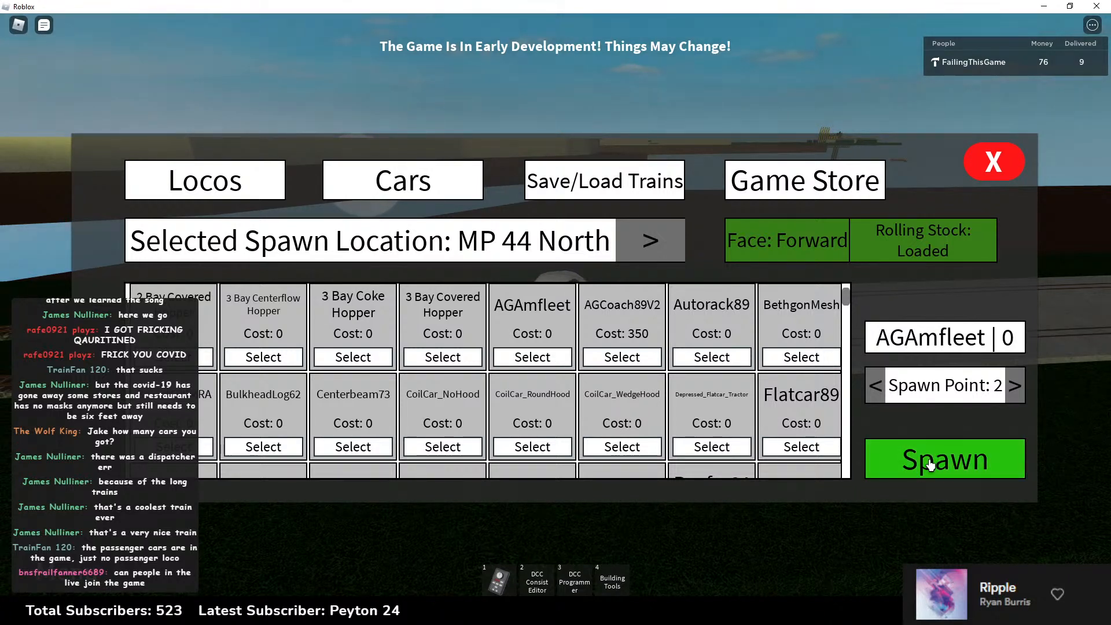
pyautogui.click(946, 460)
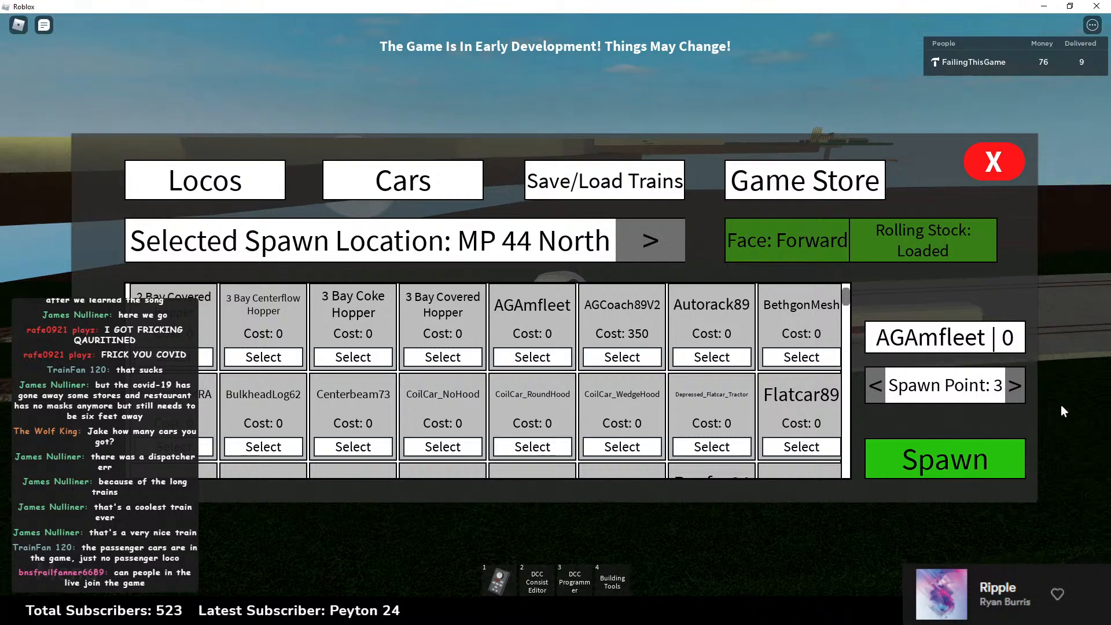
pyautogui.moveTo(1061, 403); pyautogui.dragTo(1061, 404, button='right')
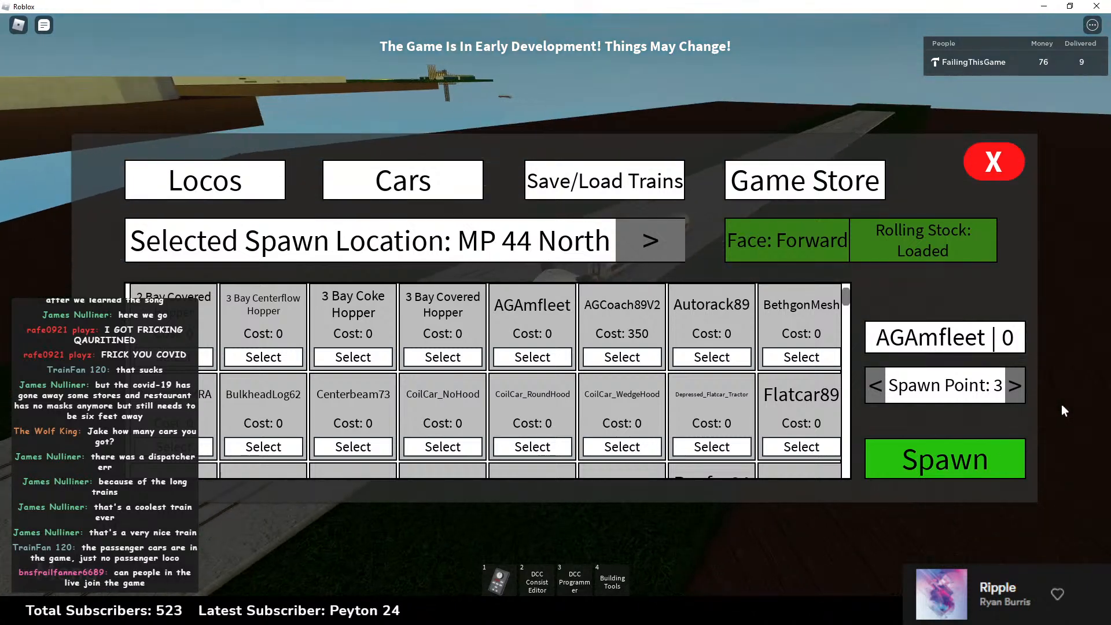
pyautogui.click(963, 471)
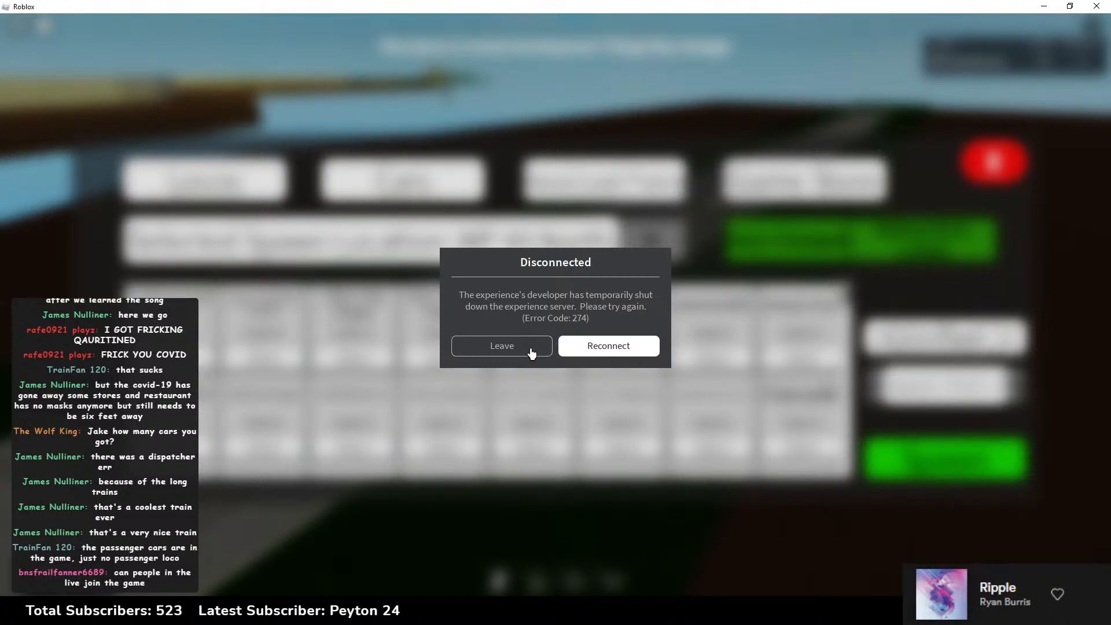
# Step: Leave the disconnected game and refresh the server list on the That Place With No Name page
pyautogui.click(502, 346)
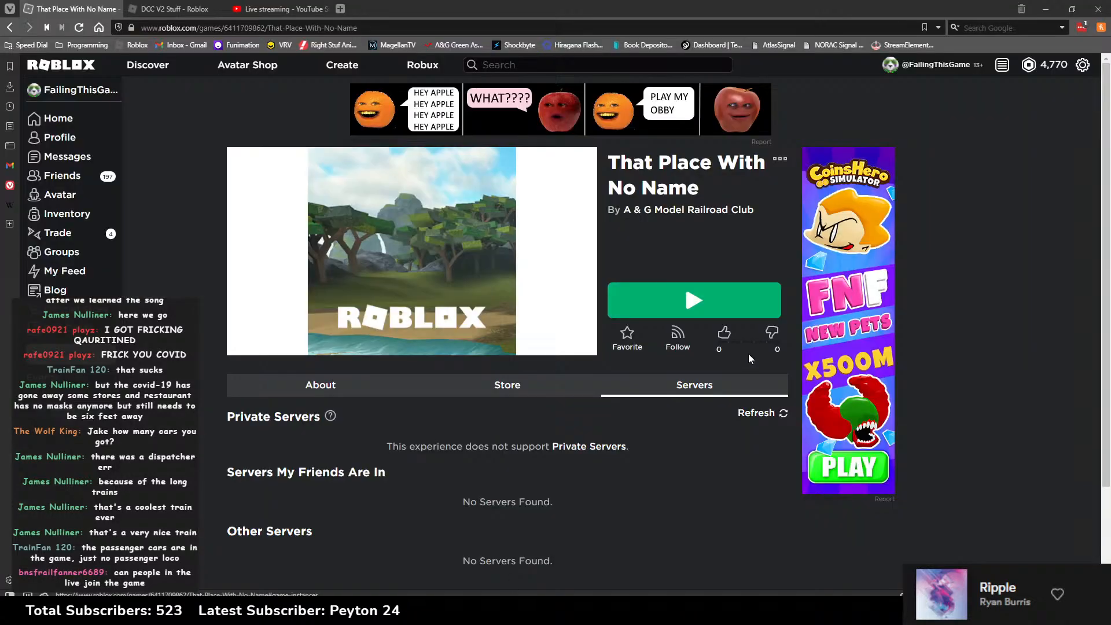
pyautogui.click(752, 413)
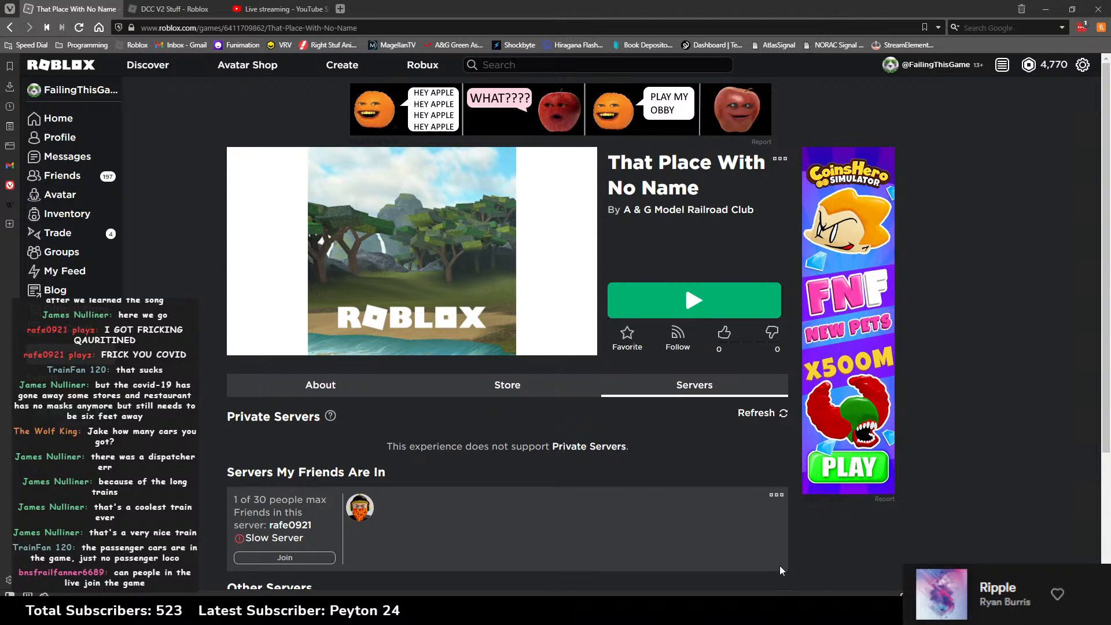
# Step: Return to the About section of the That Place With No Name page and relaunch the game
pyautogui.scroll(-3, 715, 498)
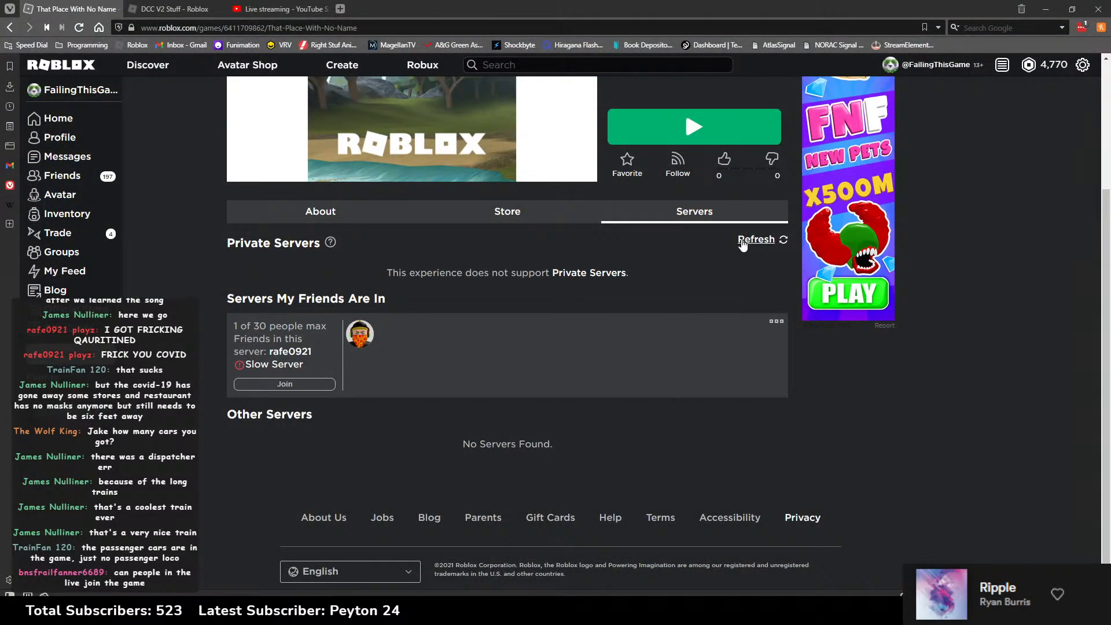
pyautogui.click(374, 223)
pyautogui.scroll(2, 637, 253)
pyautogui.click(663, 247)
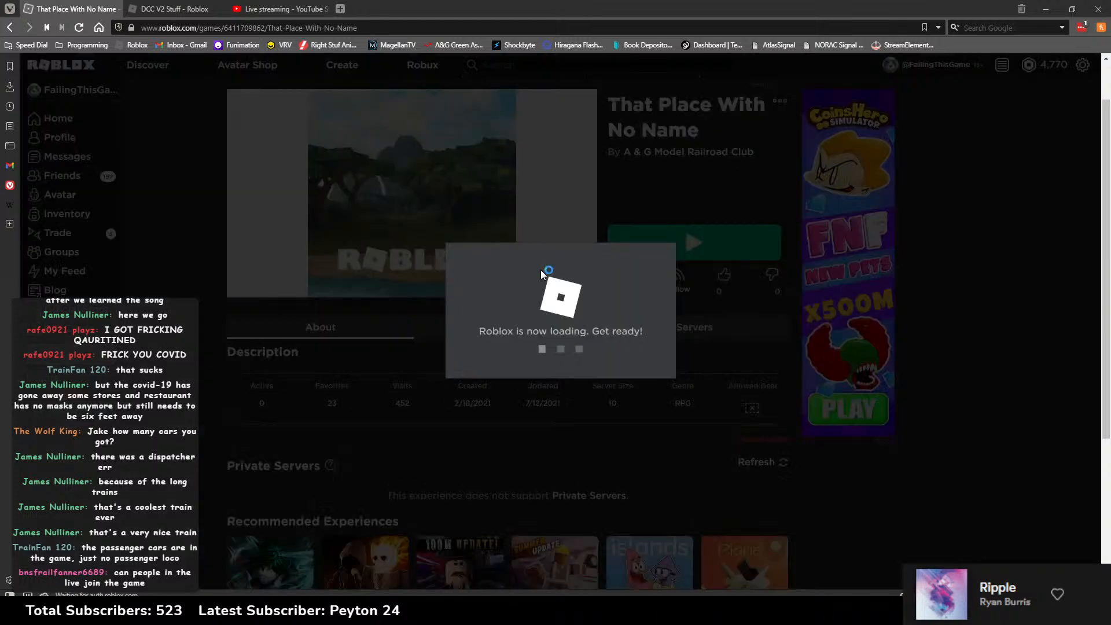
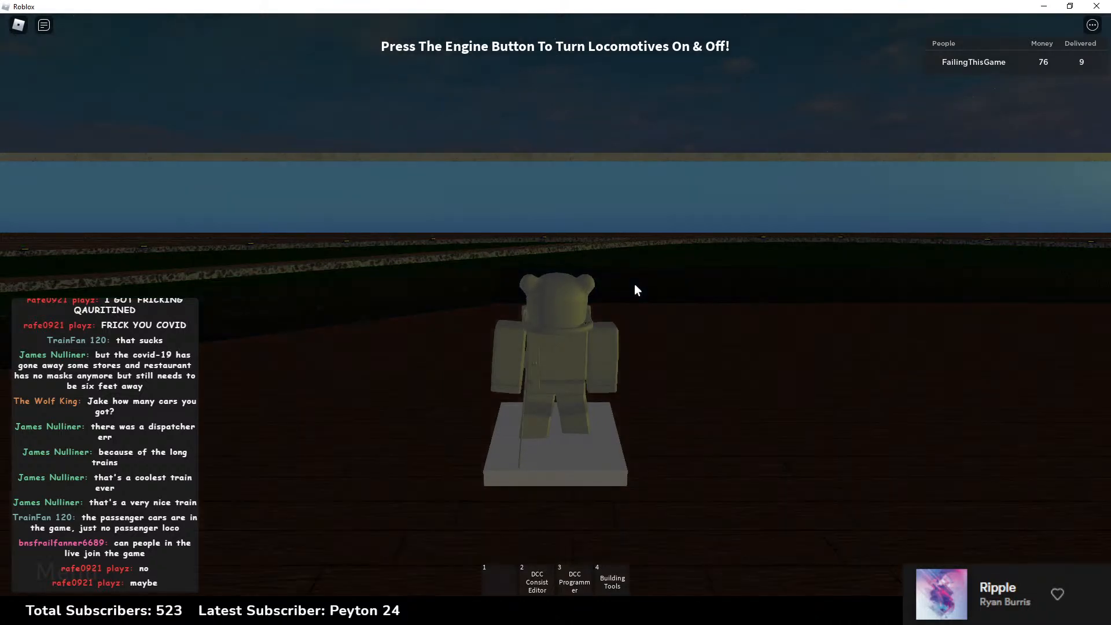
# Step: Open the train spawner and spawn an AG_P42DC locomotive at spawn point 1 of MP 44 North
pyautogui.moveTo(610, 293); pyautogui.dragTo(609, 293, button='right')
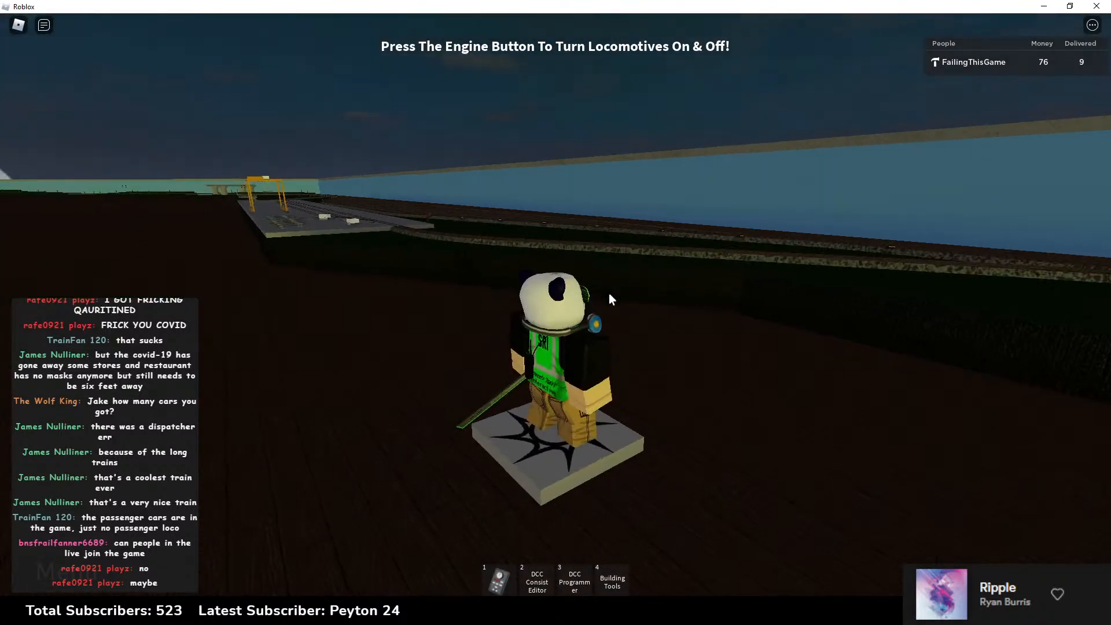
pyautogui.click(67, 571)
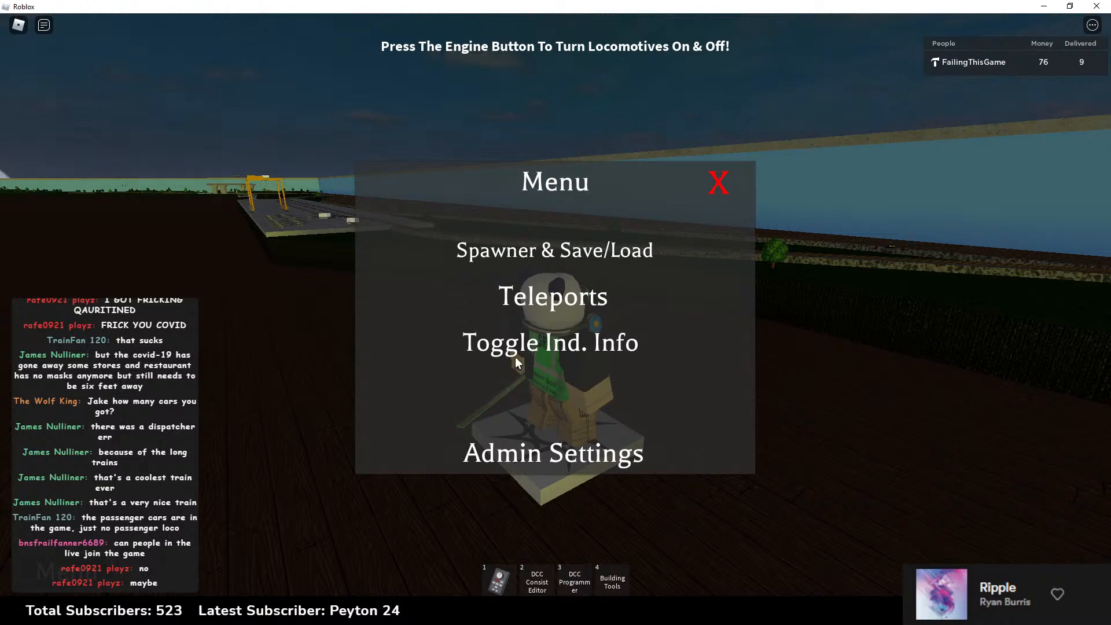
pyautogui.click(578, 263)
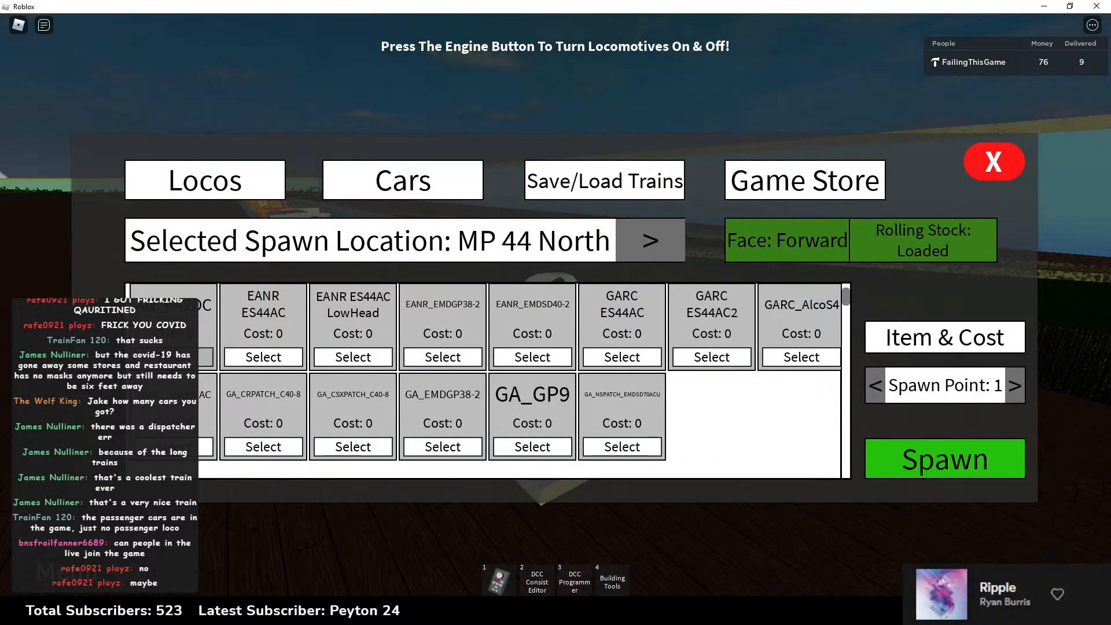
pyautogui.click(206, 357)
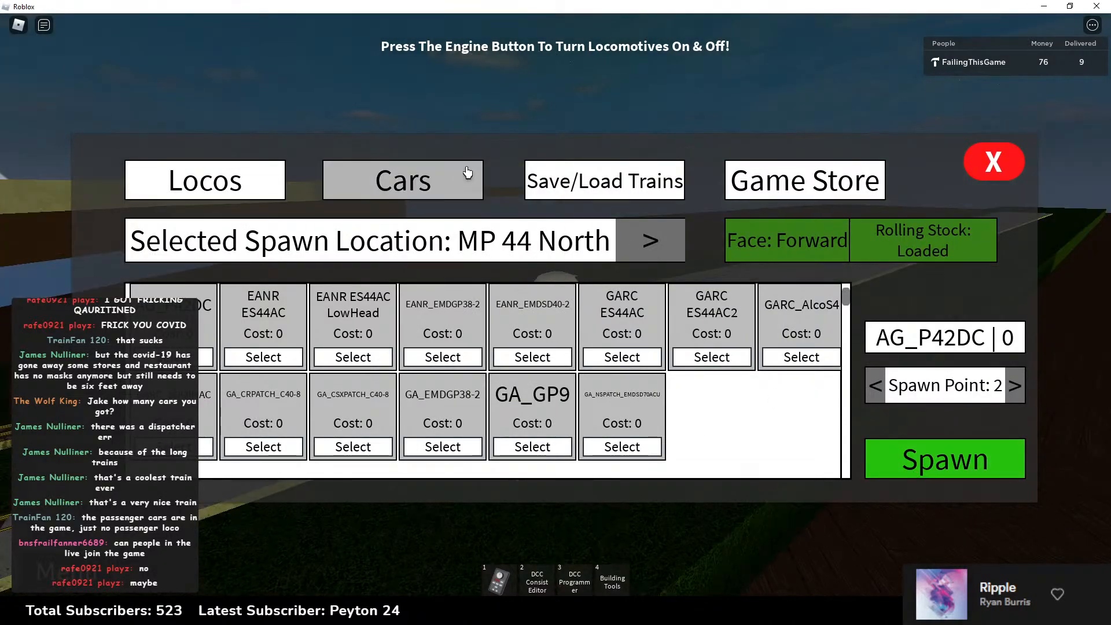
# Step: Spawn AGAmfleet cars at spawn points 2 through 7 of MP 44 North
pyautogui.click(467, 171)
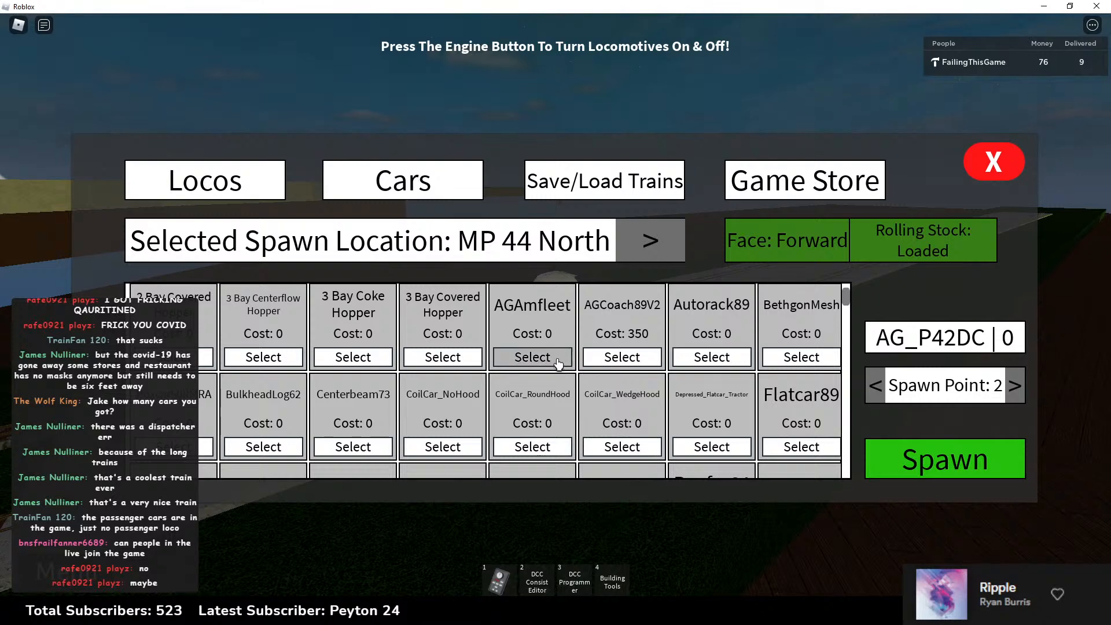
pyautogui.click(558, 360)
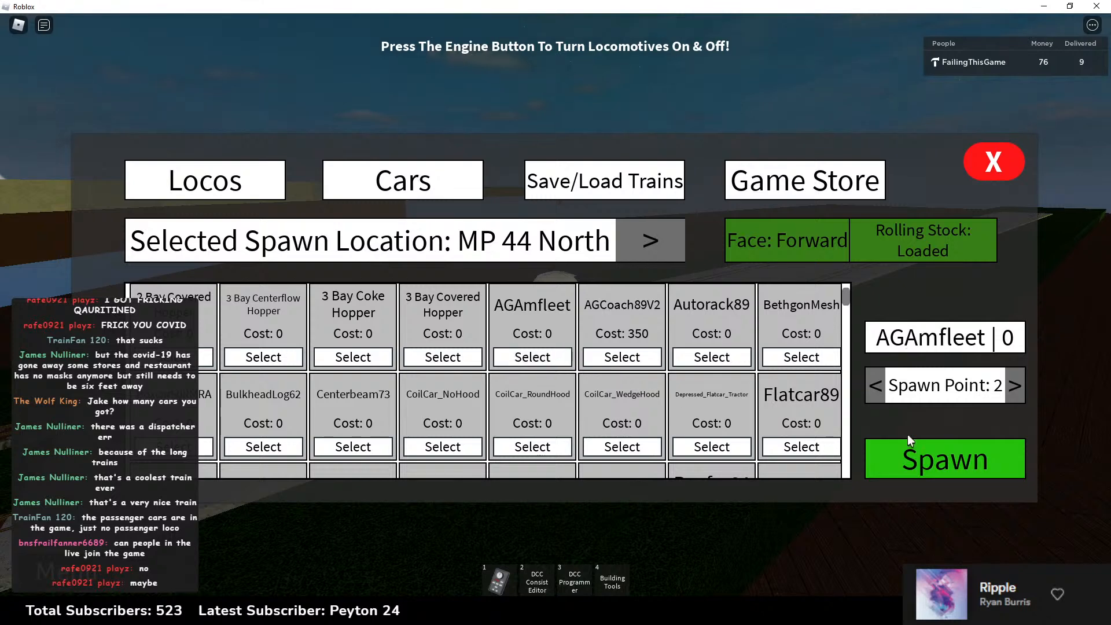
pyautogui.click(969, 457)
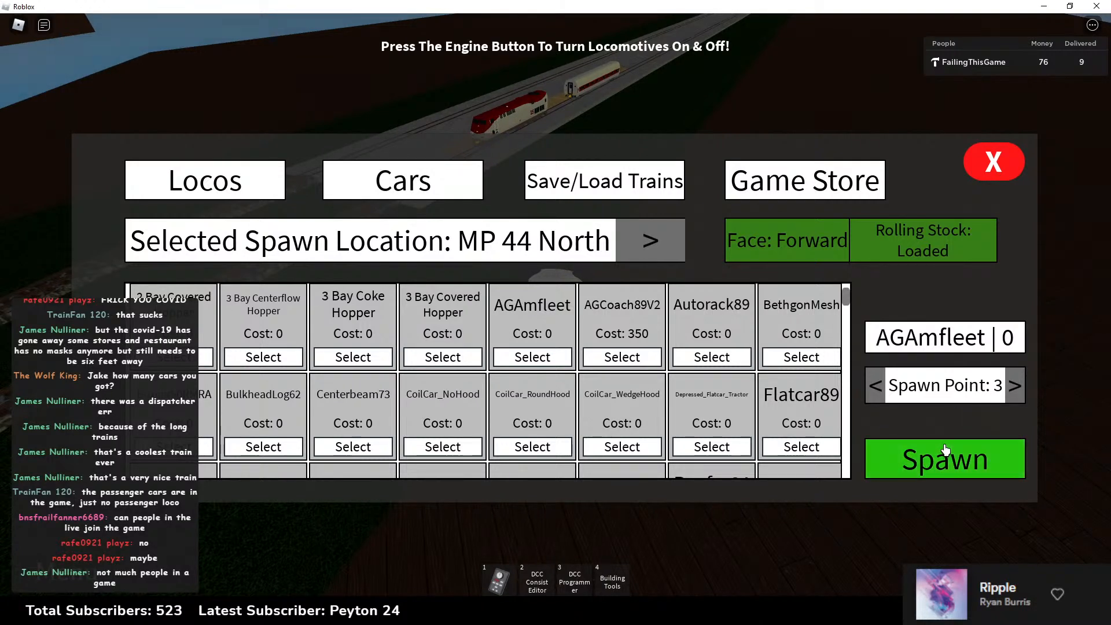
pyautogui.click(971, 456)
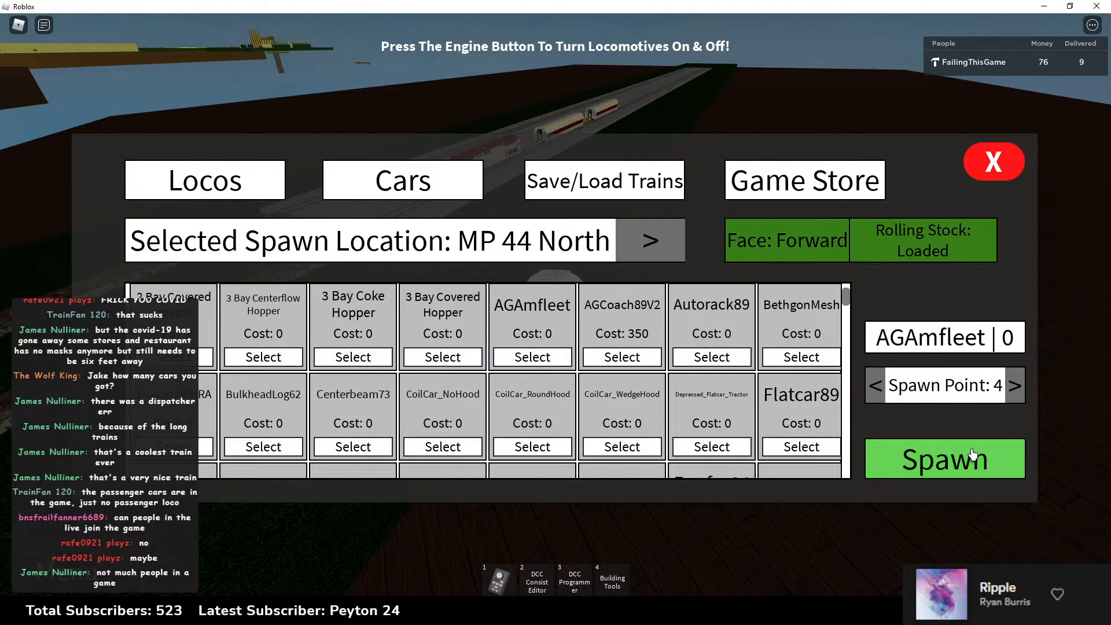
pyautogui.click(972, 456)
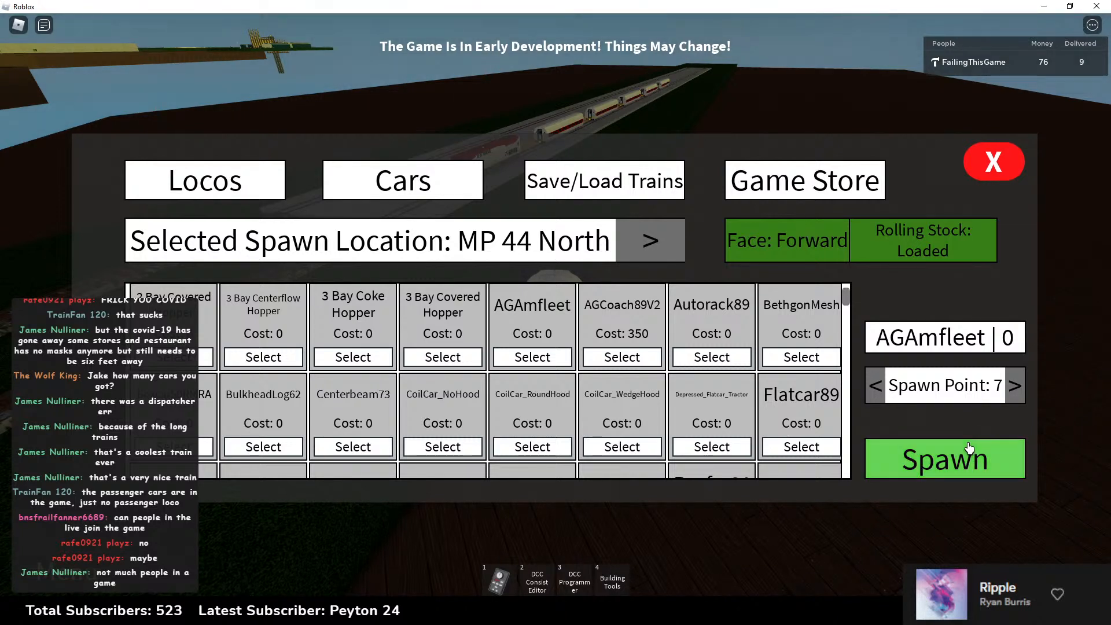
# Step: Select the AGCoach89V2 car, then open That Place With No Name in Roblox Studio from its browser page and return to the game
pyautogui.click(622, 357)
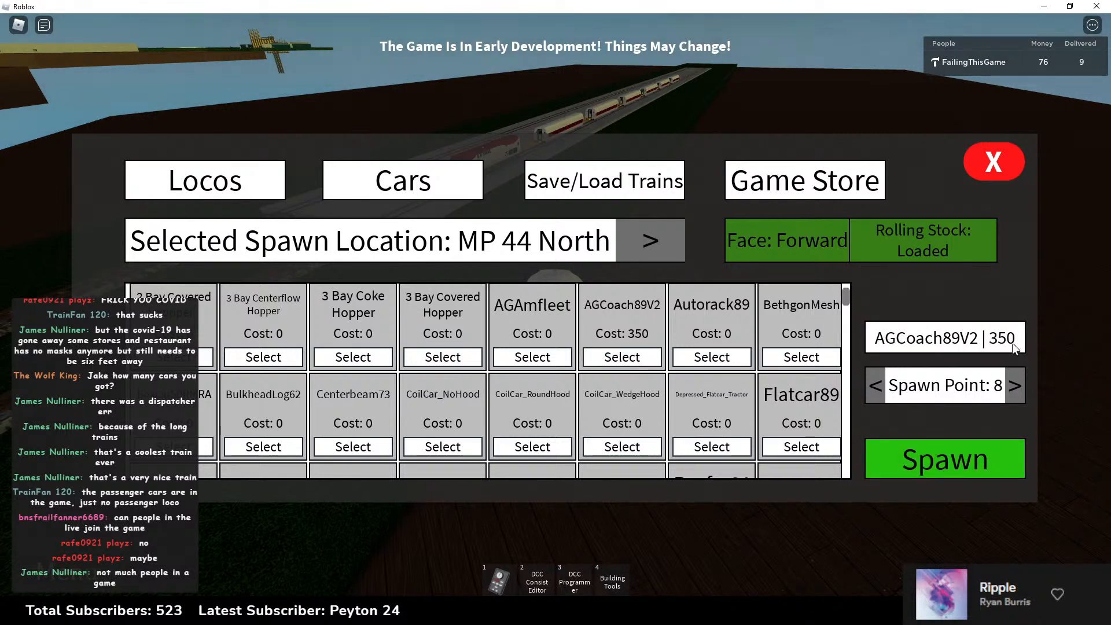
pyautogui.hotkey('alt', 'Tab')
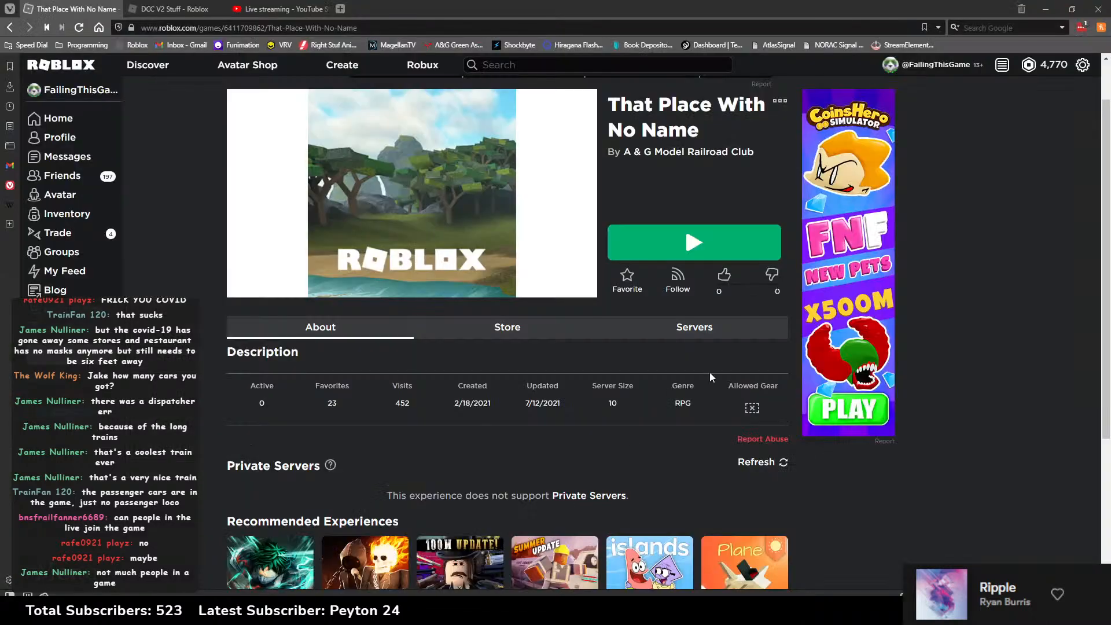
pyautogui.click(781, 103)
pyautogui.click(772, 121)
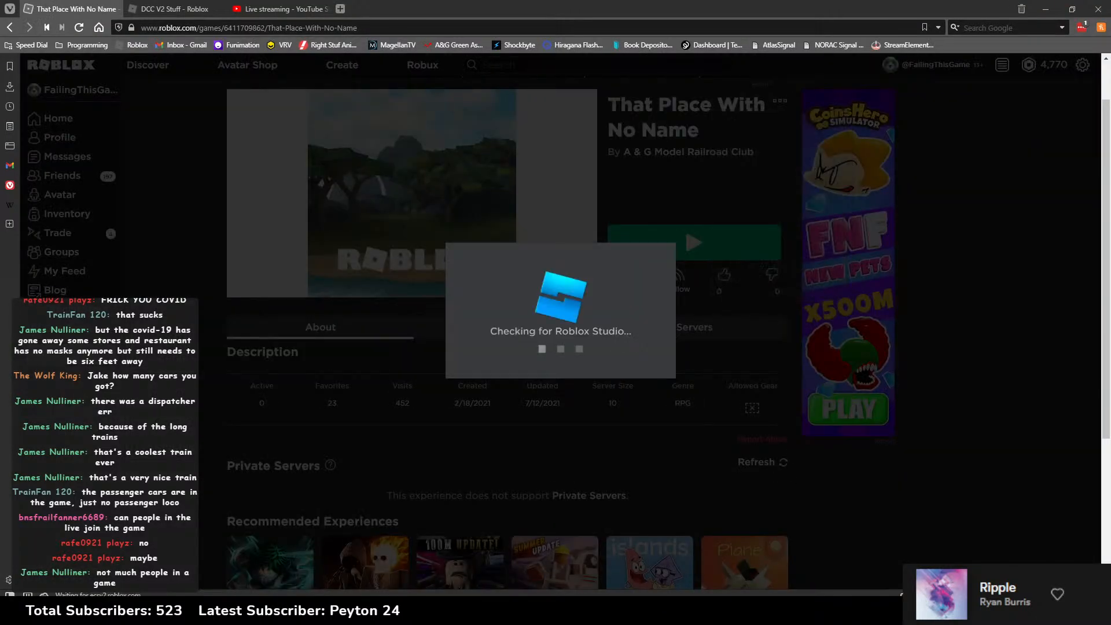
pyautogui.hotkey('alt', 'Tab')
# Step: Try to spawn an AGCoach89V2 at spawn point 8 and close the spawner
pyautogui.click(533, 357)
pyautogui.click(621, 356)
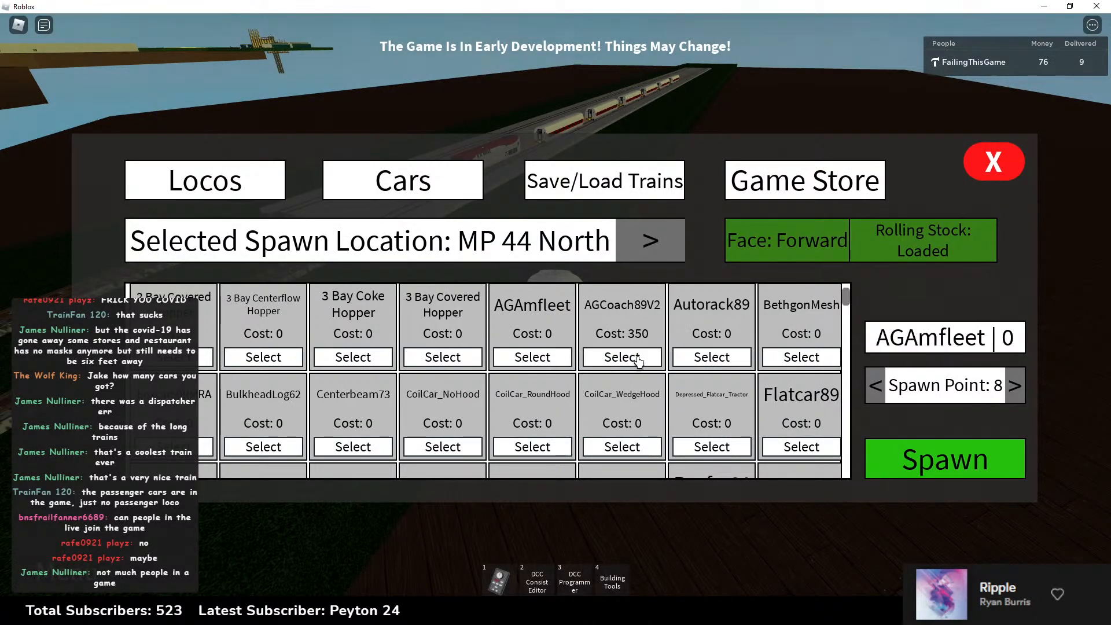
pyautogui.click(890, 455)
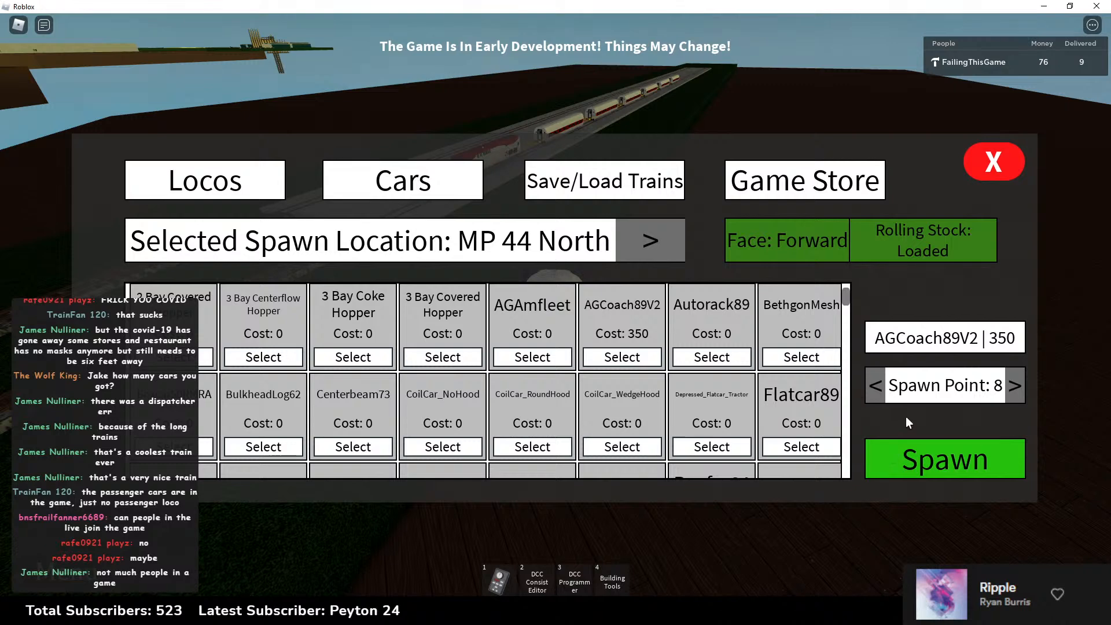
pyautogui.click(993, 163)
# Step: Run locomotive 25 with the DCC throttle to couple the passenger cars and look along the train
pyautogui.press('1')
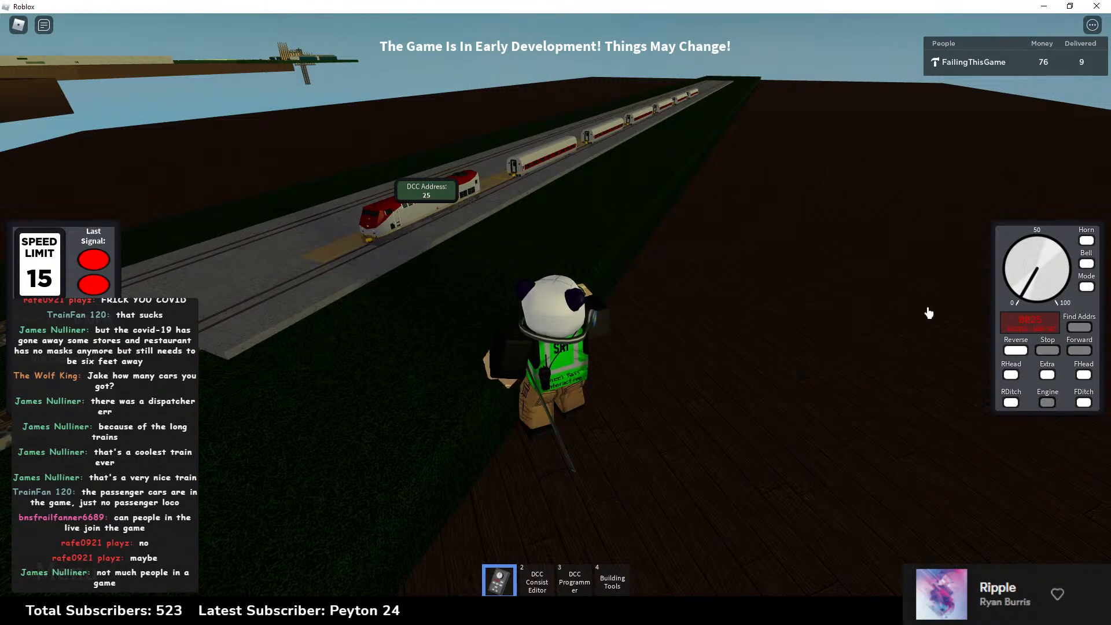
pyautogui.press('1')
pyautogui.moveTo(527, 246); pyautogui.dragTo(404, 324, button='right')
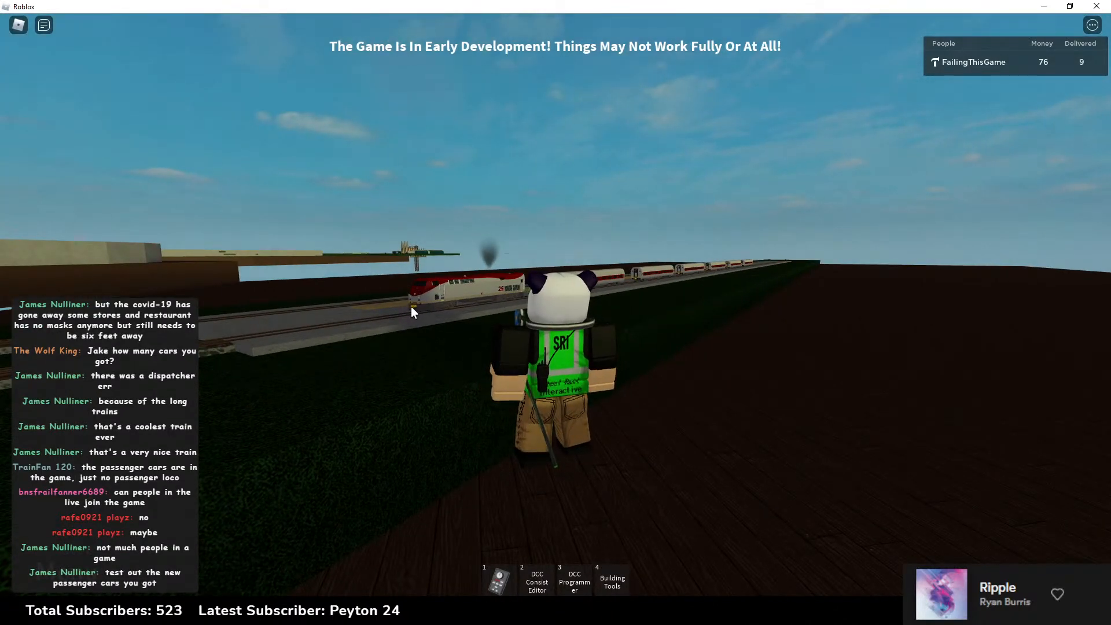
pyautogui.moveTo(443, 309); pyautogui.dragTo(512, 411, button='right')
pyautogui.press('1')
pyautogui.press('1')
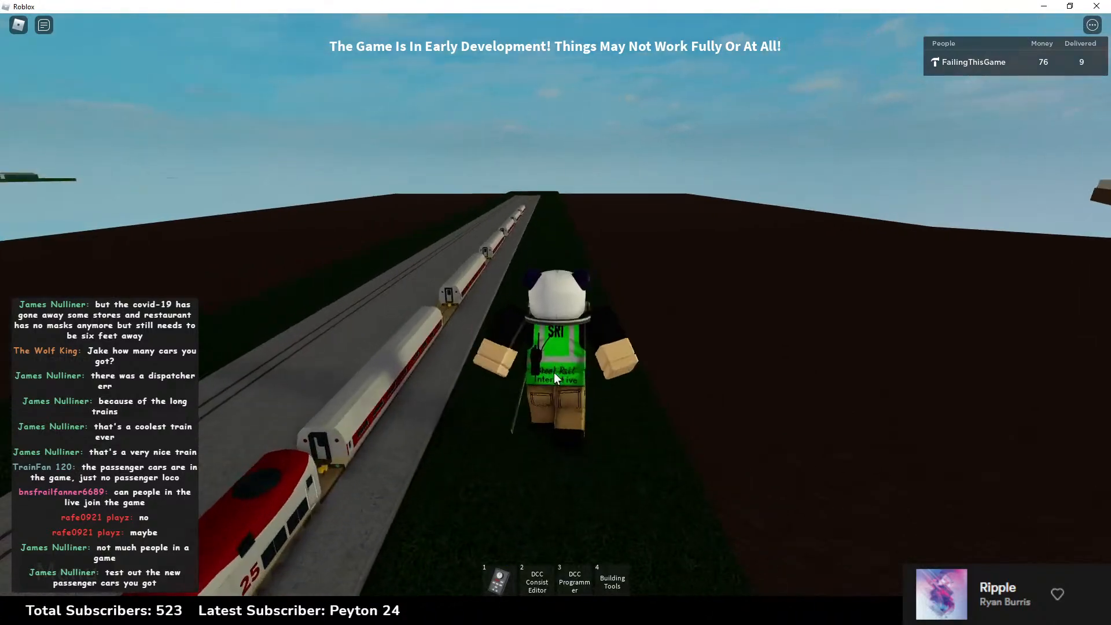
pyautogui.scroll(5, 575, 335)
pyautogui.moveTo(554, 307); pyautogui.dragTo(556, 313, button='right')
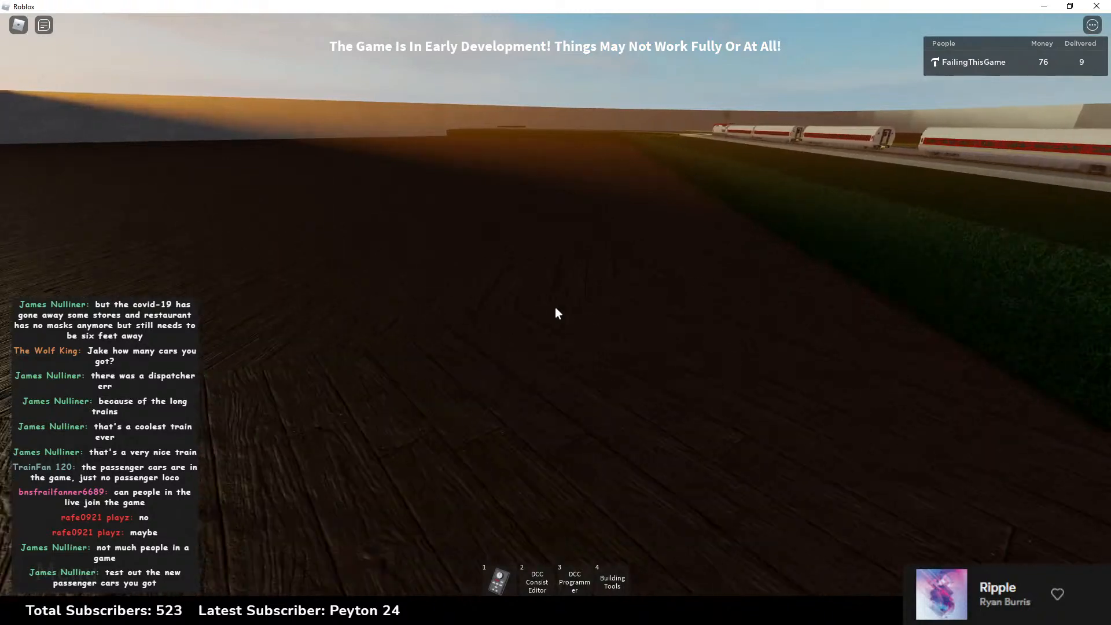
pyautogui.scroll(-5, 555, 313)
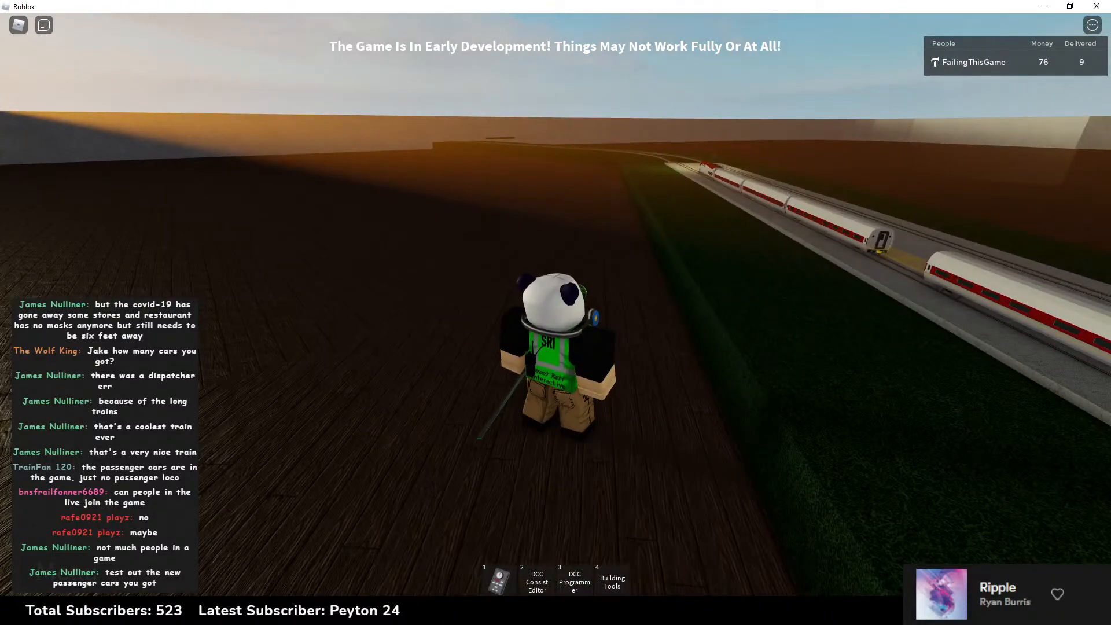
# Step: Open DCC V2 Stuff in Roblox Studio from its browser page and return to the game
pyautogui.hotkey('alt', 'Tab')
pyautogui.click(174, 9)
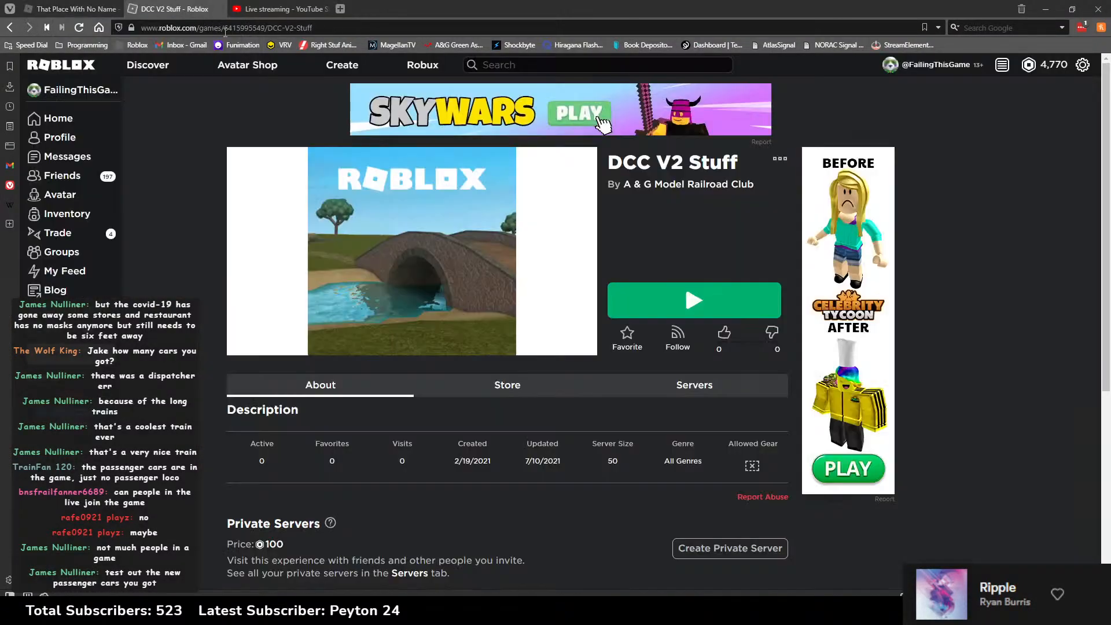
pyautogui.click(779, 163)
pyautogui.click(727, 176)
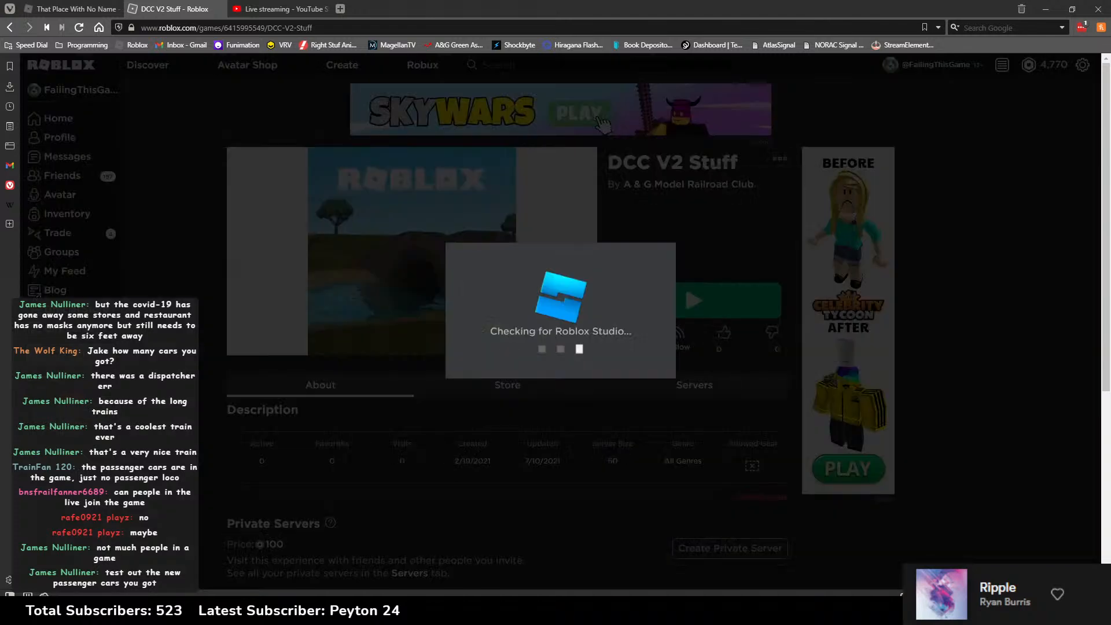
pyautogui.hotkey('alt', 'Tab')
# Step: Walk alongside the passenger train and drive locomotive 25 forward with the DCC throttle
pyautogui.moveTo(622, 279); pyautogui.dragTo(604, 255, button='right')
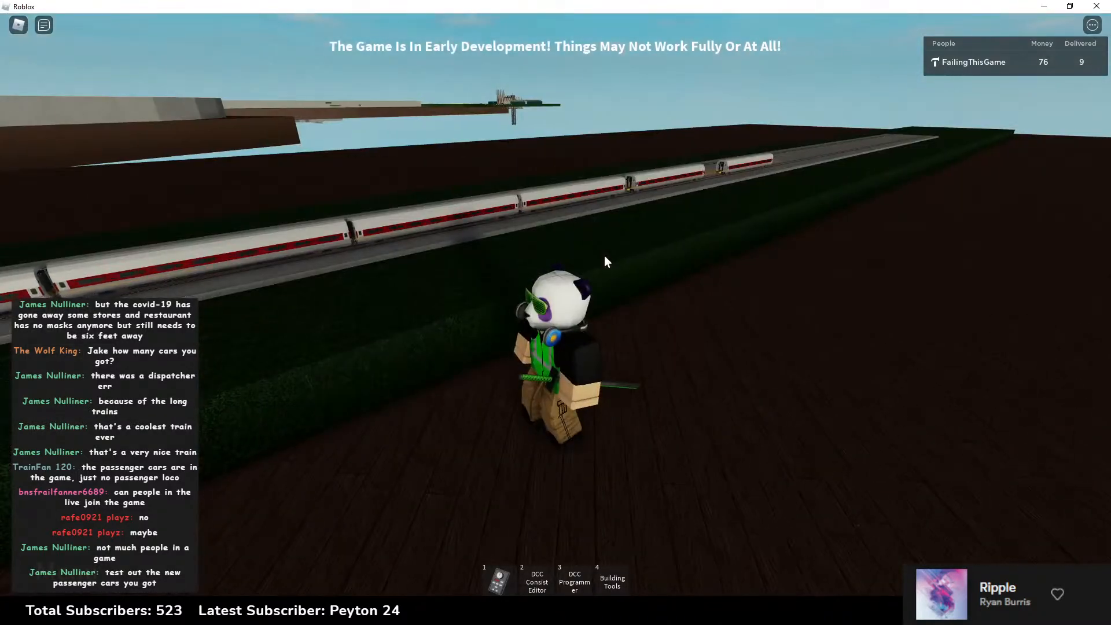
pyautogui.press('w')
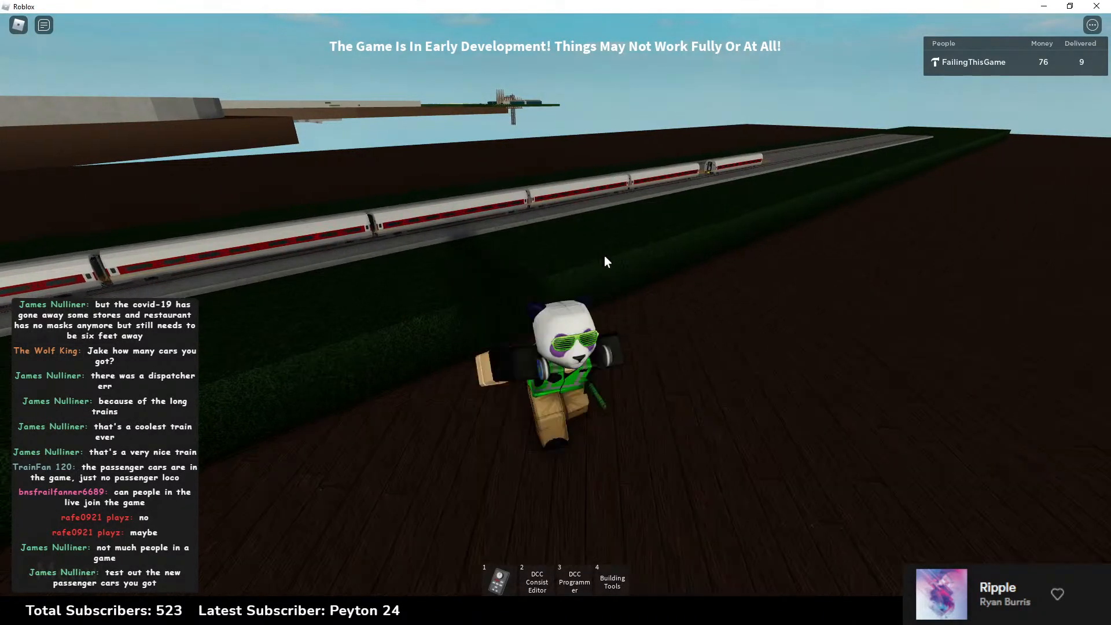
pyautogui.moveTo(604, 255); pyautogui.dragTo(604, 255, button='right')
pyautogui.press('w')
pyautogui.press('1')
pyautogui.press('1')
pyautogui.press('1')
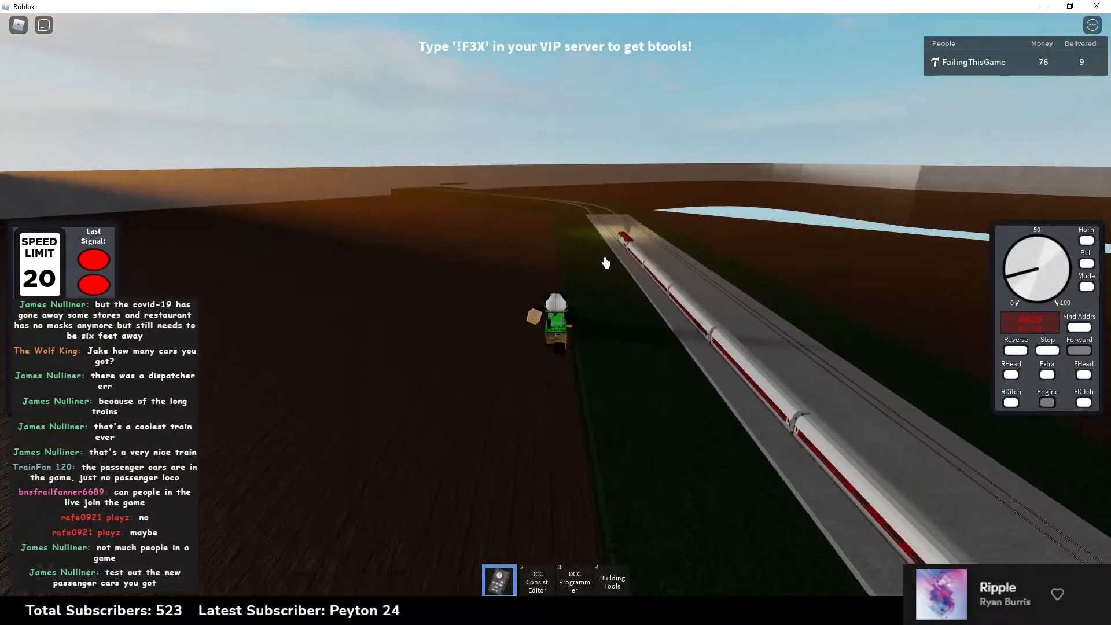
# Step: Raise the throttle beyond 50 and move ahead of the train along the track, past the switch
pyautogui.press('w')
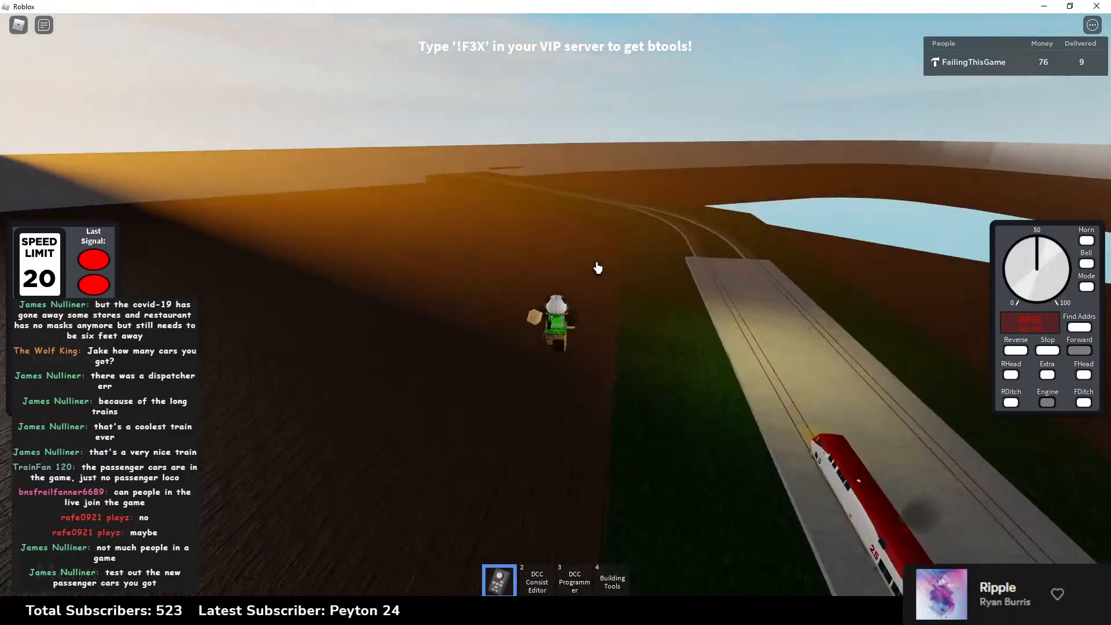
pyautogui.press('1')
pyautogui.press('w')
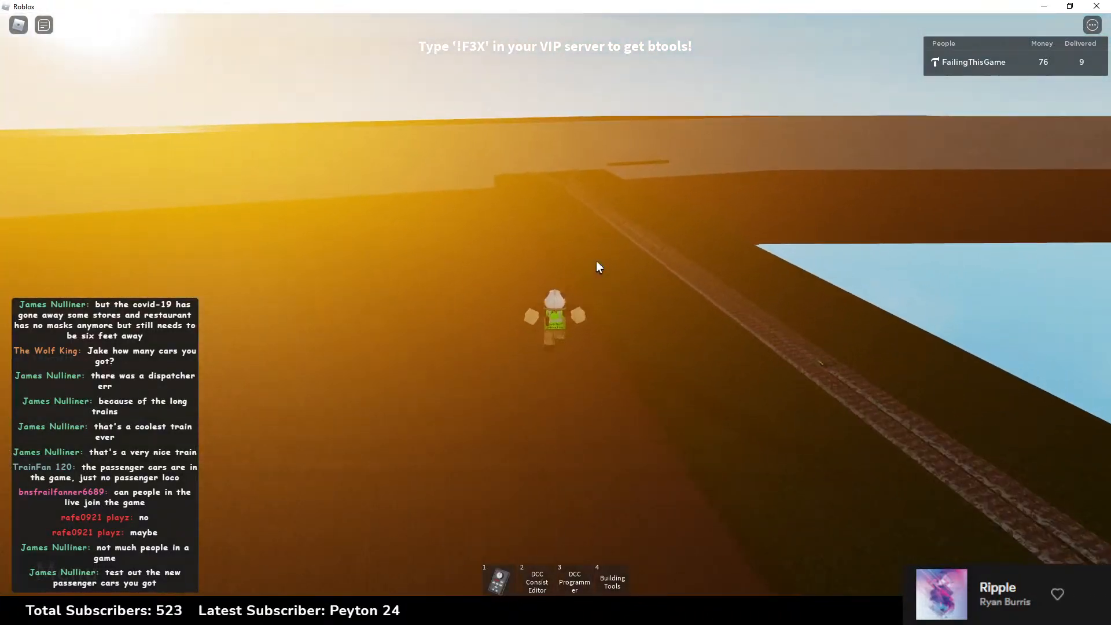
pyautogui.press('w')
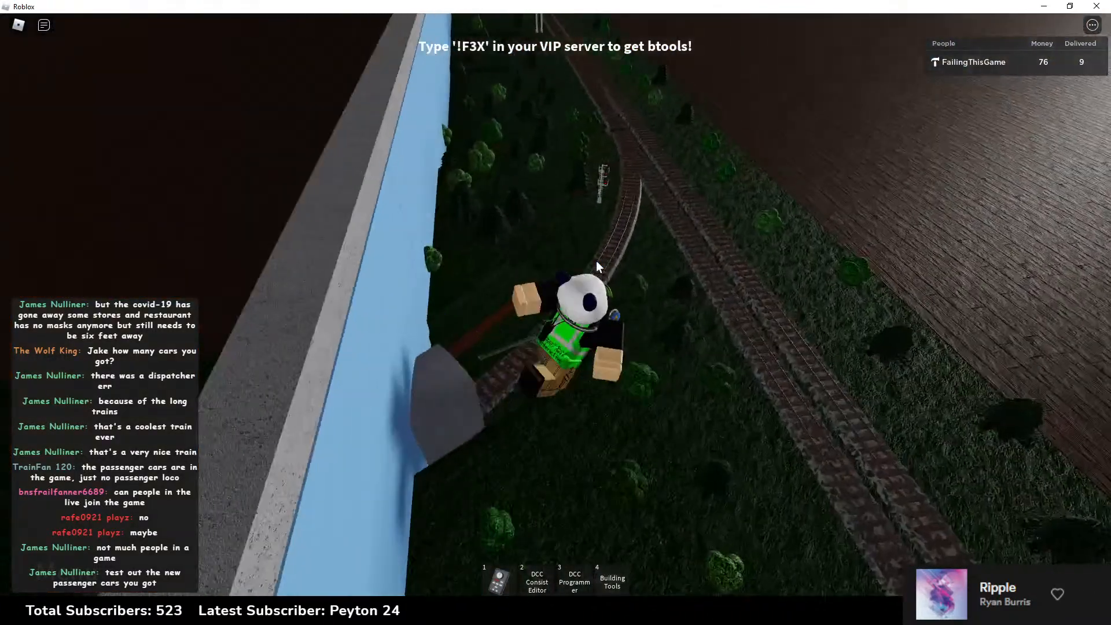
pyautogui.press('w')
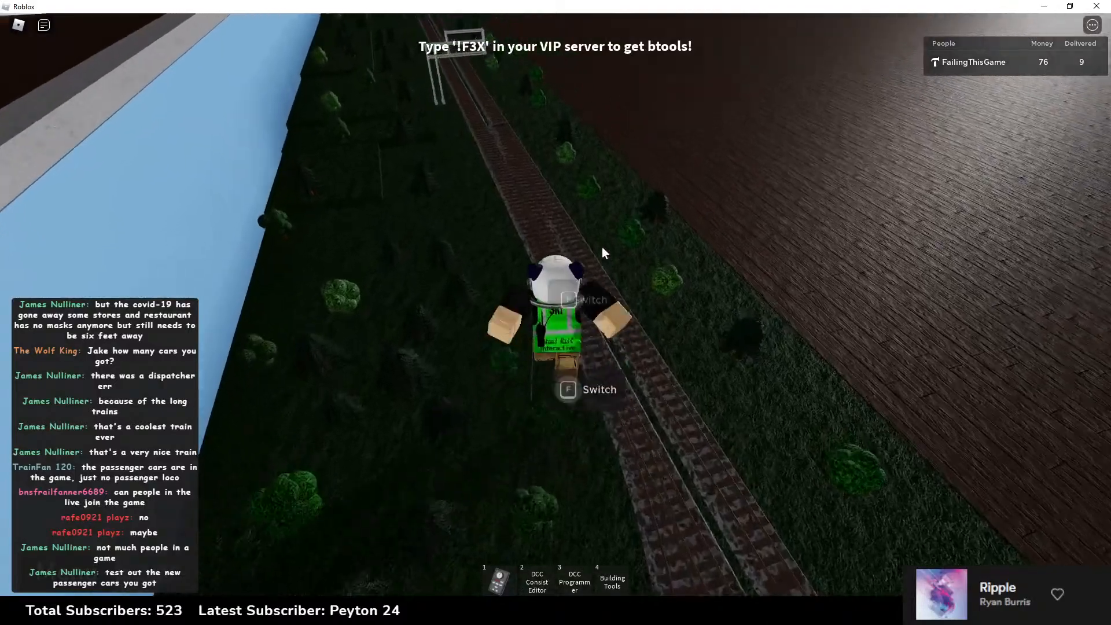
pyautogui.press('w')
pyautogui.press('1')
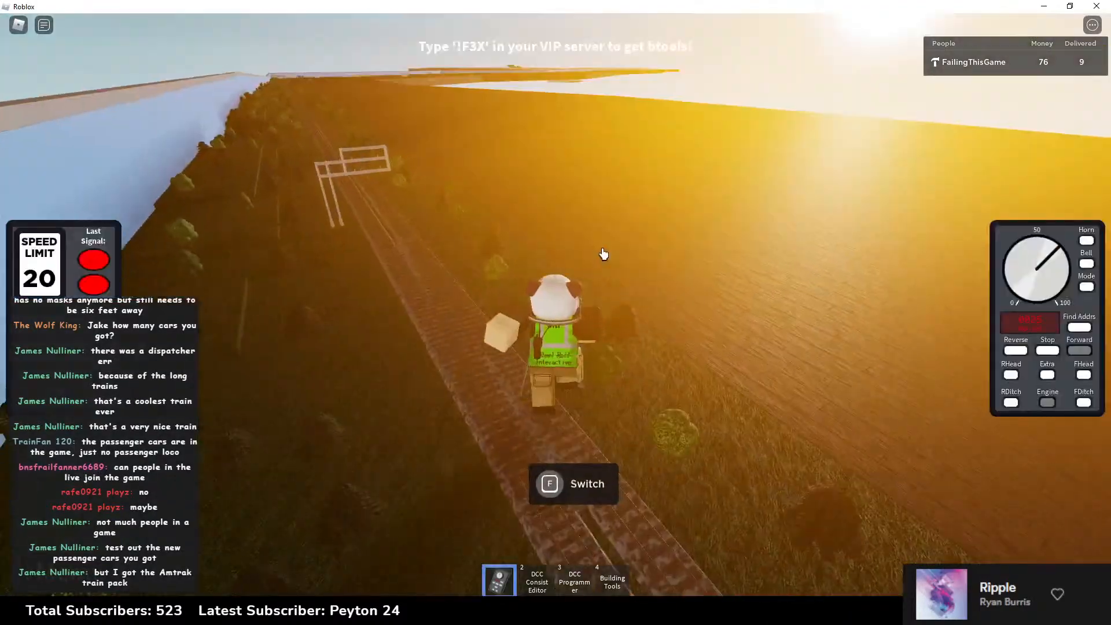
pyautogui.press('1')
# Step: Toggle the Use Real Time option in the admin settings and reopen the game menu
pyautogui.press('m')
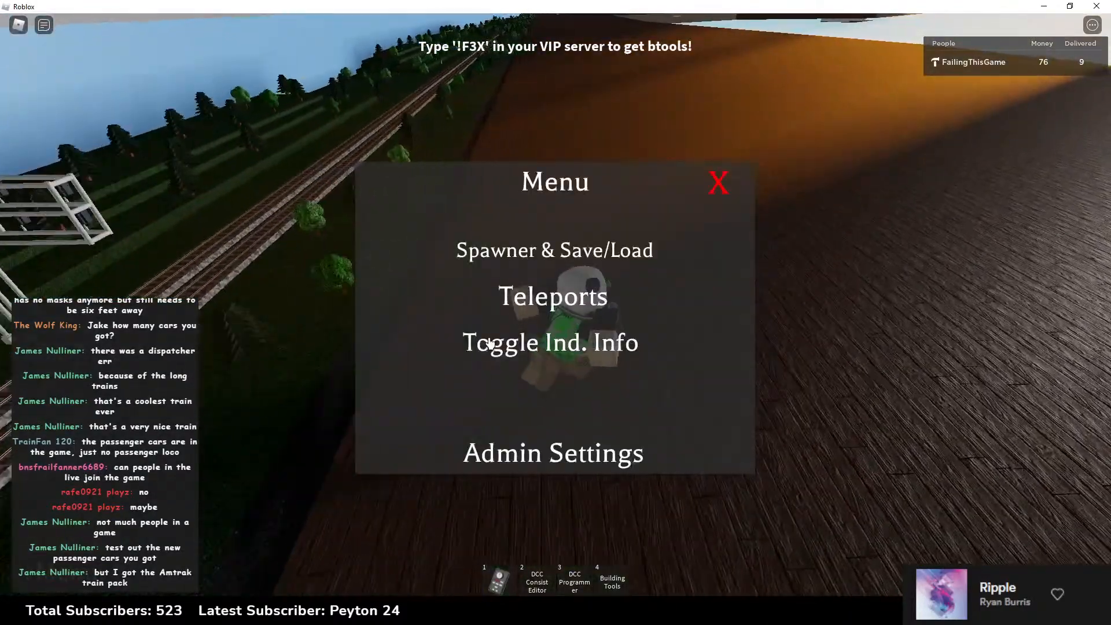
pyautogui.click(550, 456)
pyautogui.click(687, 518)
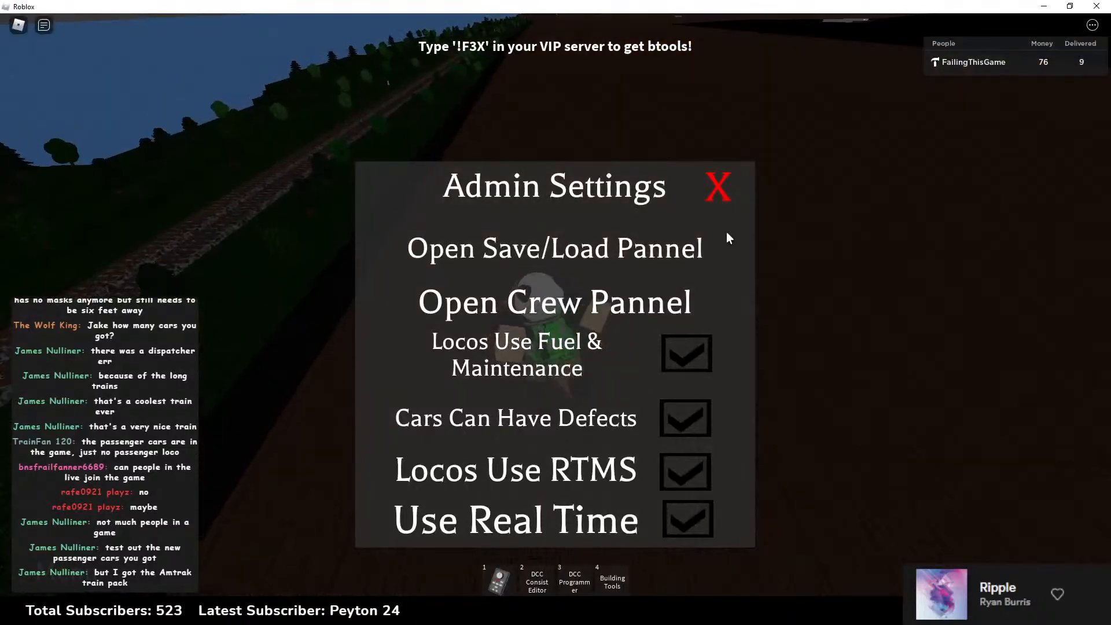
pyautogui.click(715, 184)
pyautogui.press('m')
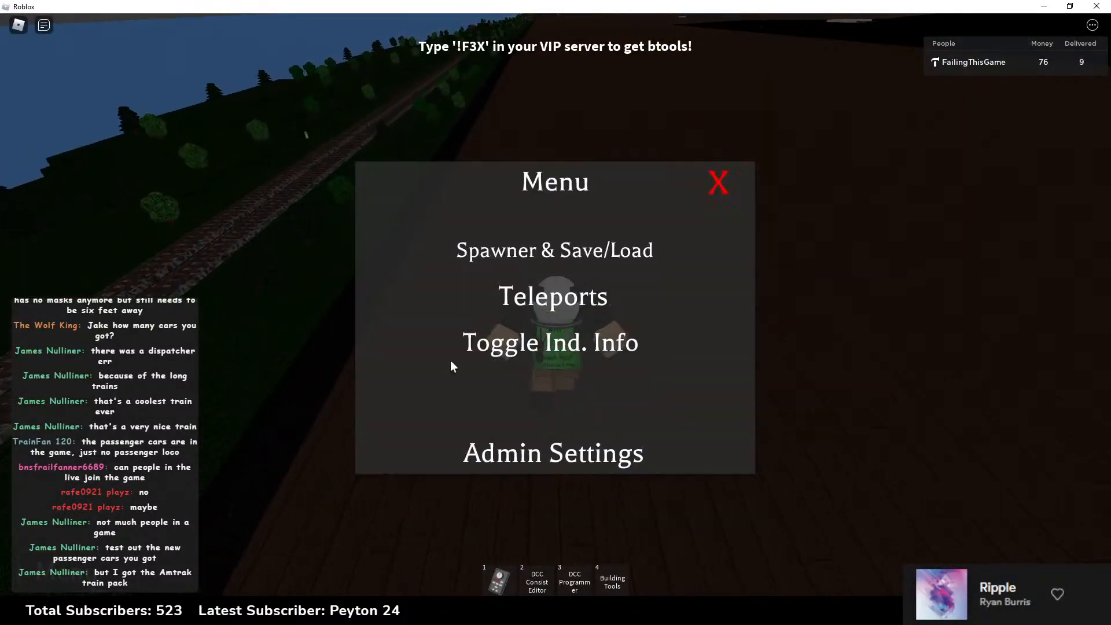
# Step: Teleport to the Dispatcher [TEMP] location and walk up to the track control boards
pyautogui.click(503, 318)
pyautogui.click(531, 364)
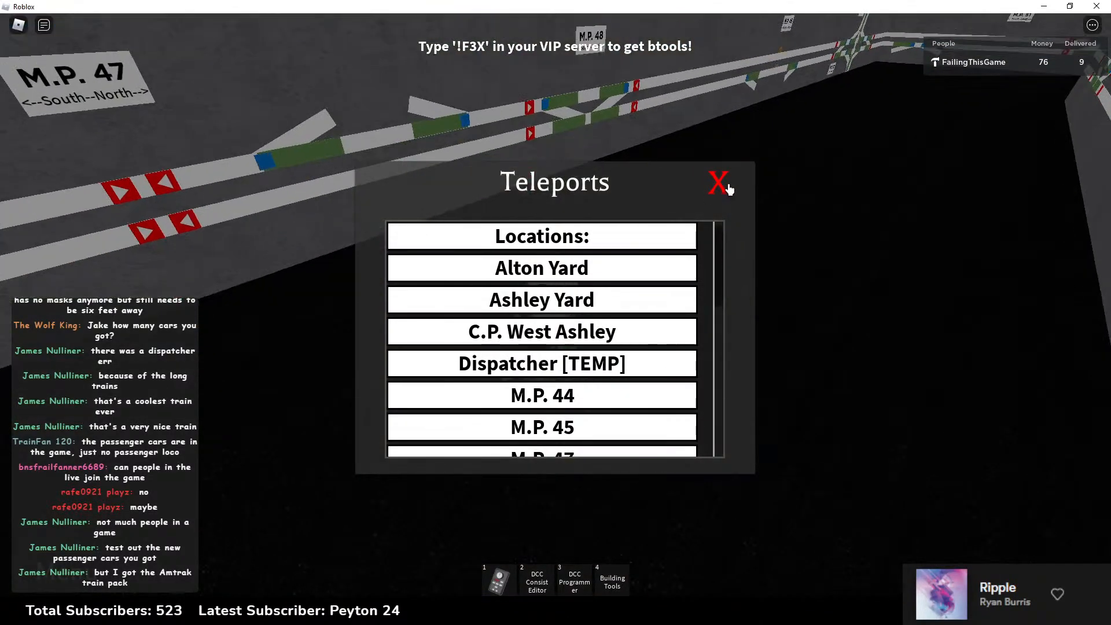
pyautogui.click(718, 183)
pyautogui.press('w')
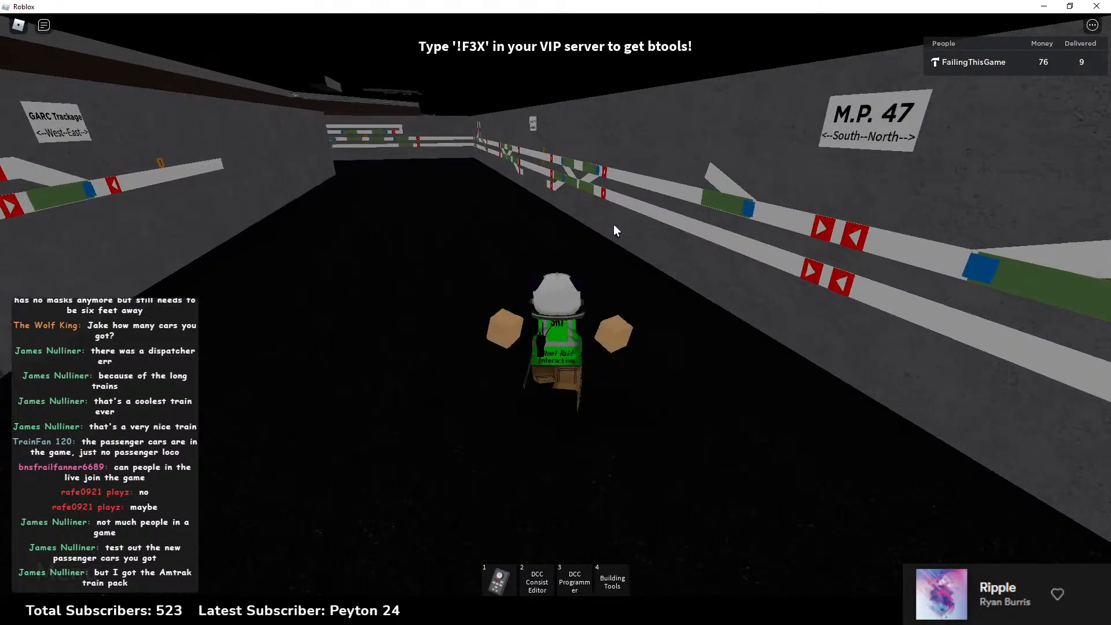
pyautogui.press('w')
pyautogui.moveTo(613, 220); pyautogui.dragTo(613, 220, button='right')
# Step: Clear the northbound signals on the lower main track from East Alton Yard through M.P. 47 and M.P. 48
pyautogui.click(538, 211)
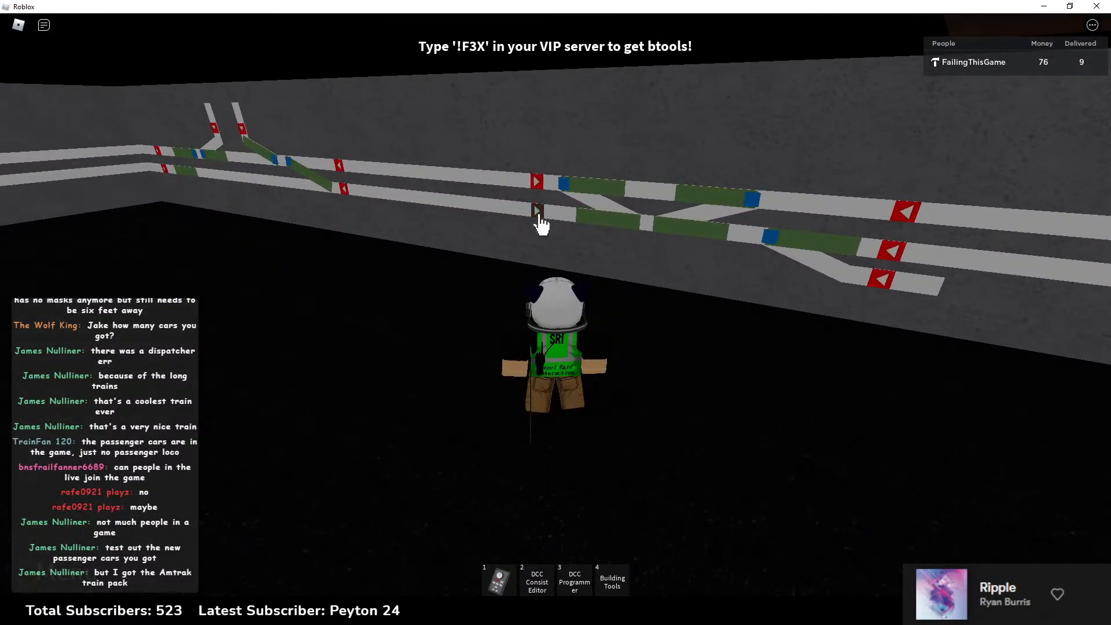
pyautogui.press('a')
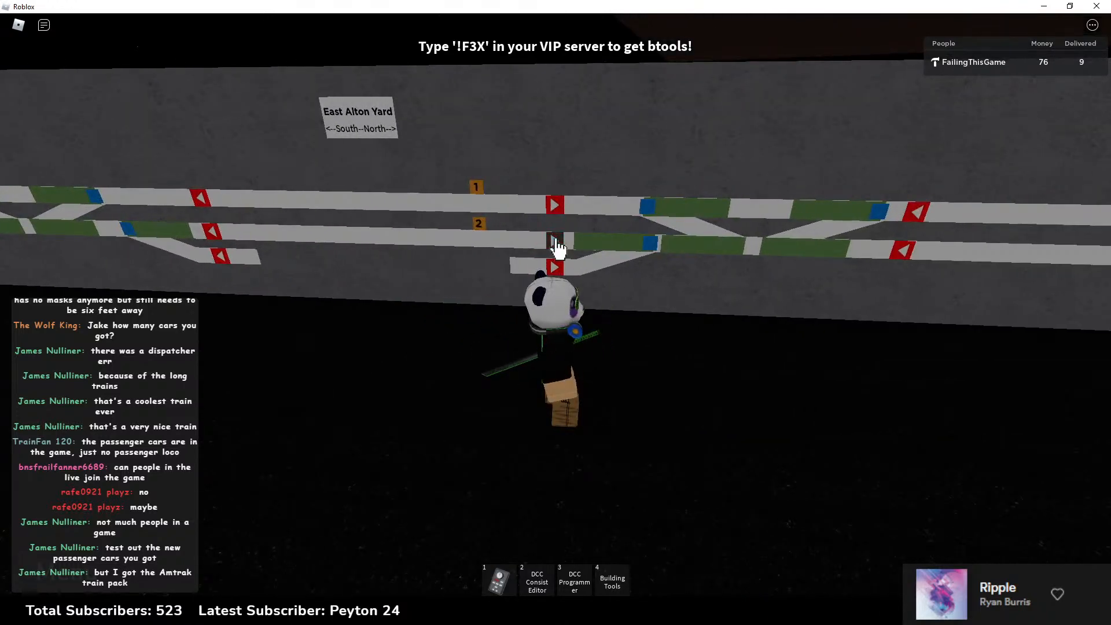
pyautogui.press('d')
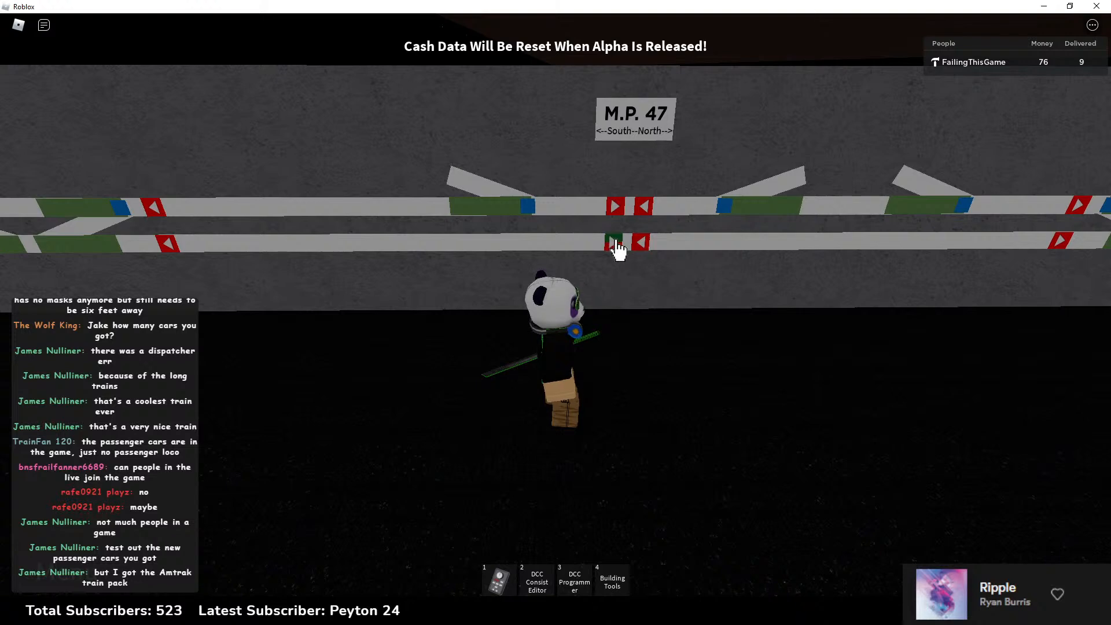
pyautogui.press('d')
pyautogui.click(685, 238)
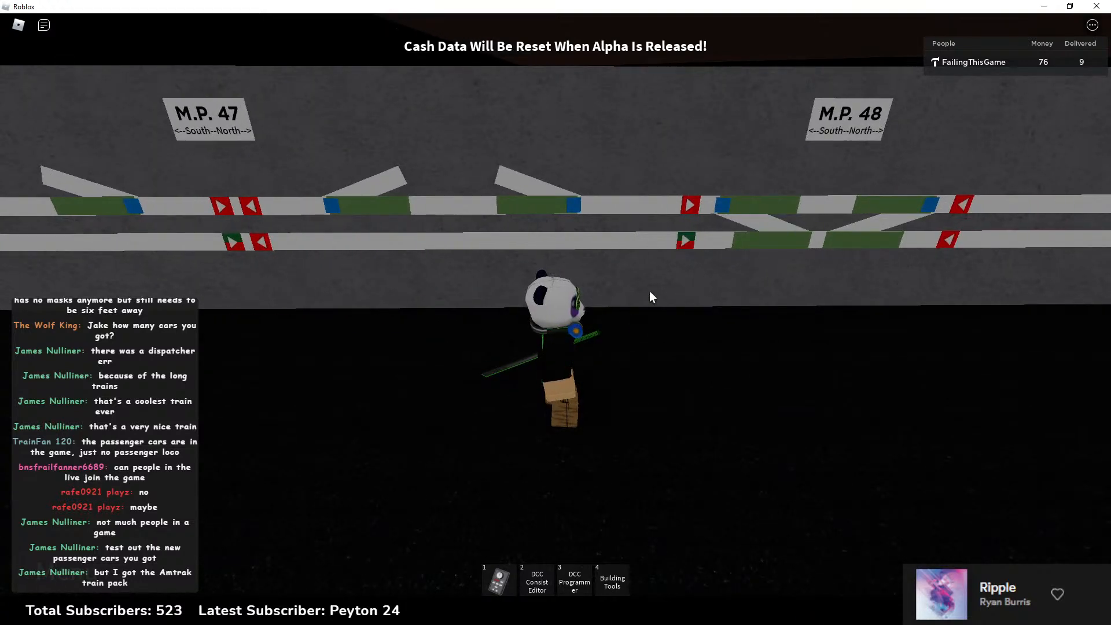
pyautogui.press('d')
# Step: Teleport to M.P. 44 and close the teleport list
pyautogui.click(65, 571)
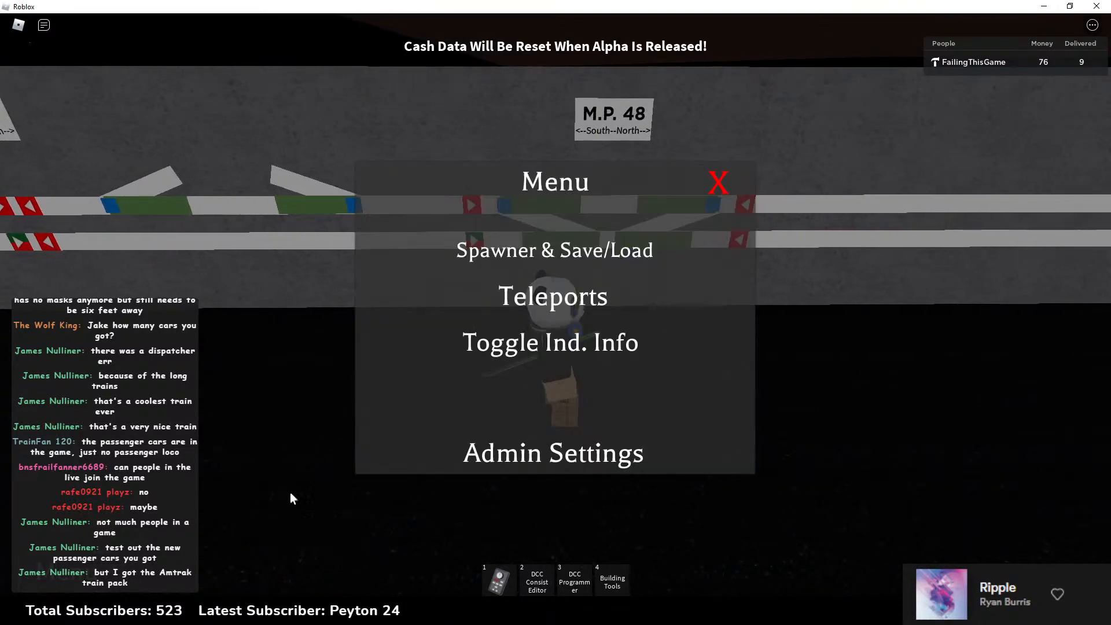
pyautogui.click(542, 296)
pyautogui.click(558, 397)
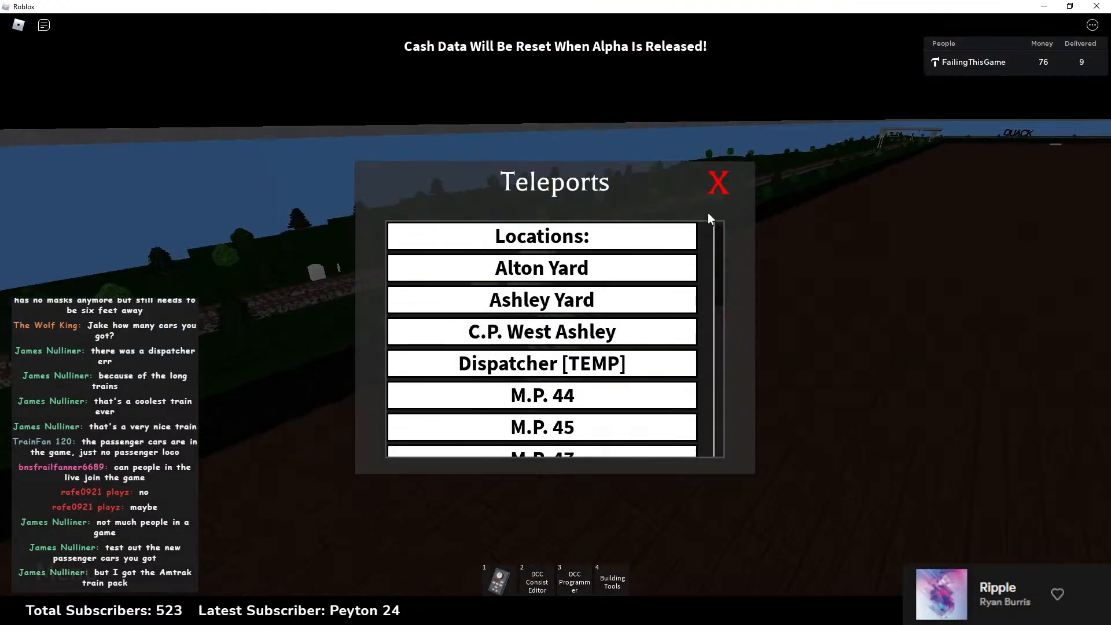
pyautogui.click(721, 183)
pyautogui.press('w')
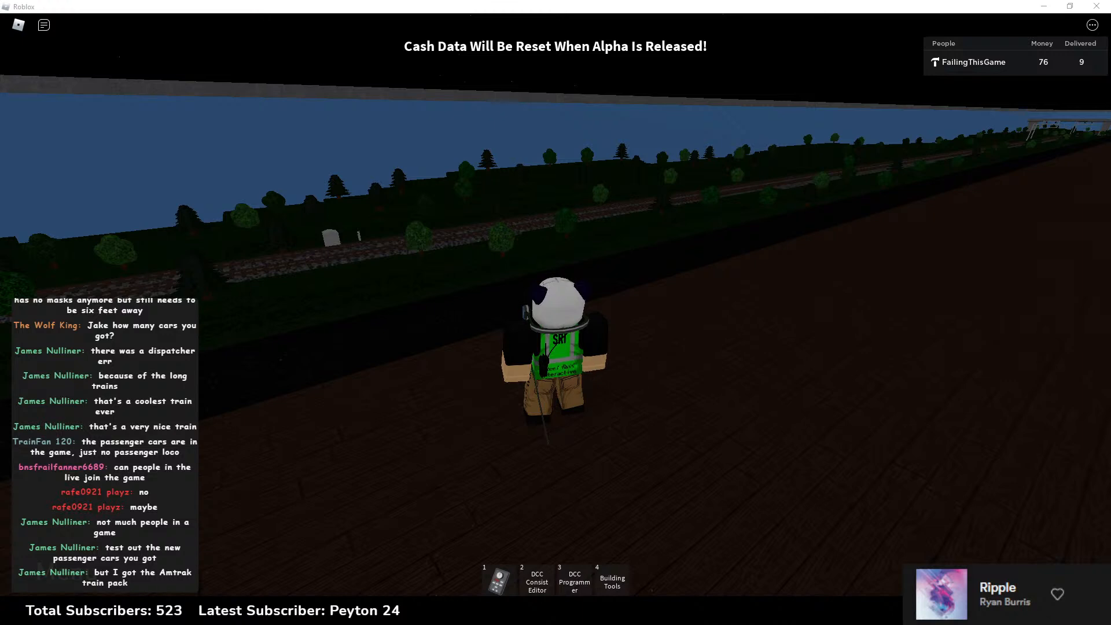
# Step: Look up and down the main line at M.P. 44 for the approaching train
pyautogui.moveTo(734, 427); pyautogui.dragTo(732, 399, button='right')
pyautogui.press('w')
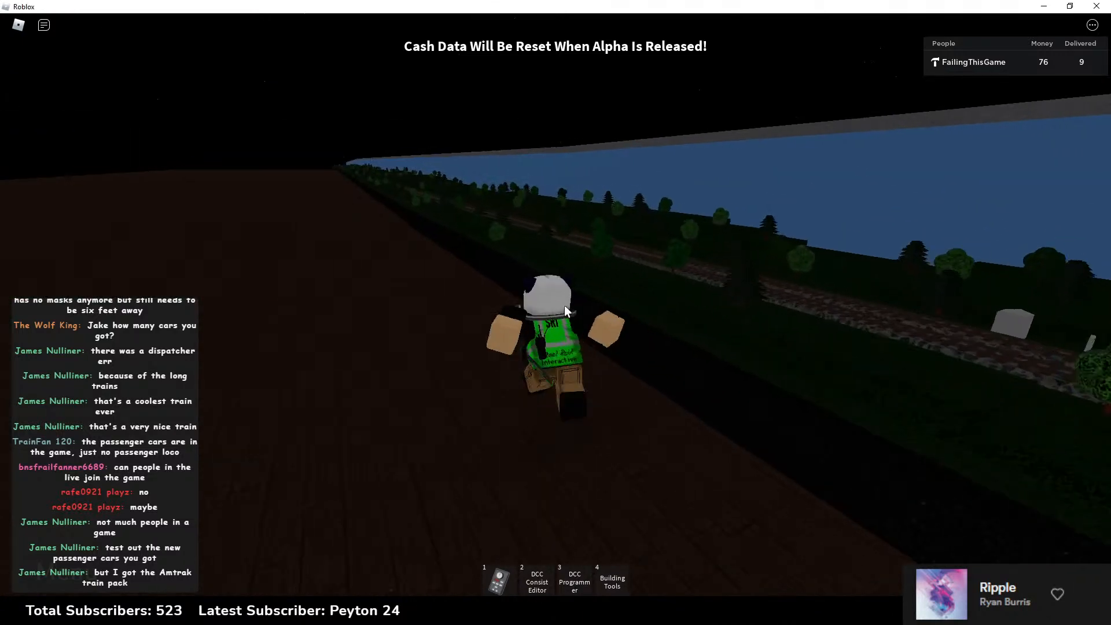
pyautogui.moveTo(562, 304); pyautogui.dragTo(561, 304, button='right')
pyautogui.press('s')
pyautogui.press('space')
pyautogui.press('w')
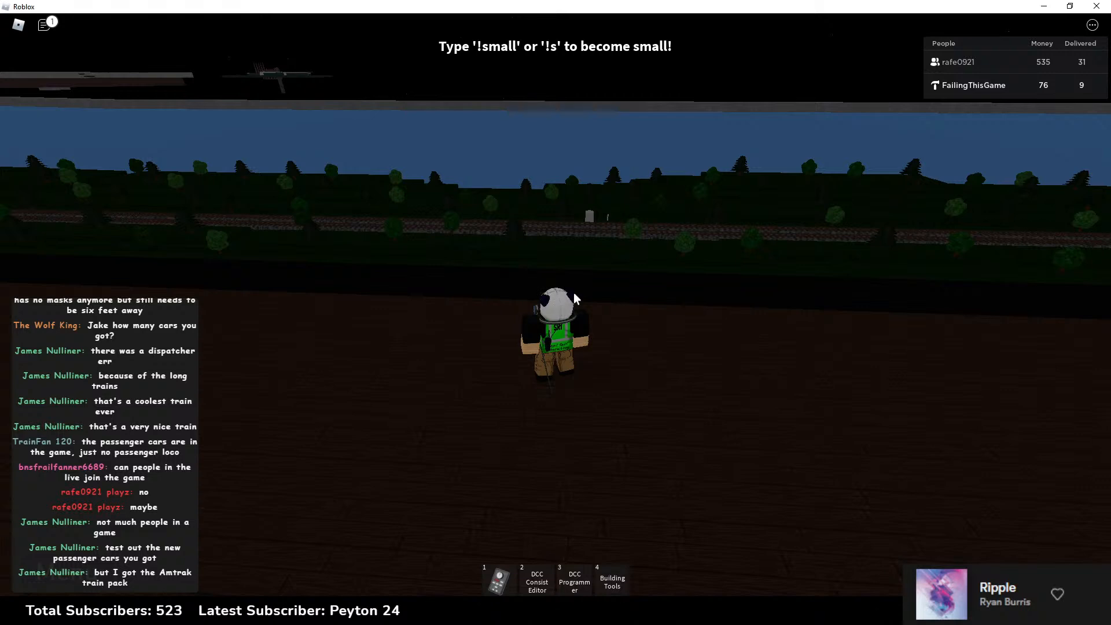
pyautogui.moveTo(574, 292); pyautogui.dragTo(584, 292, button='right')
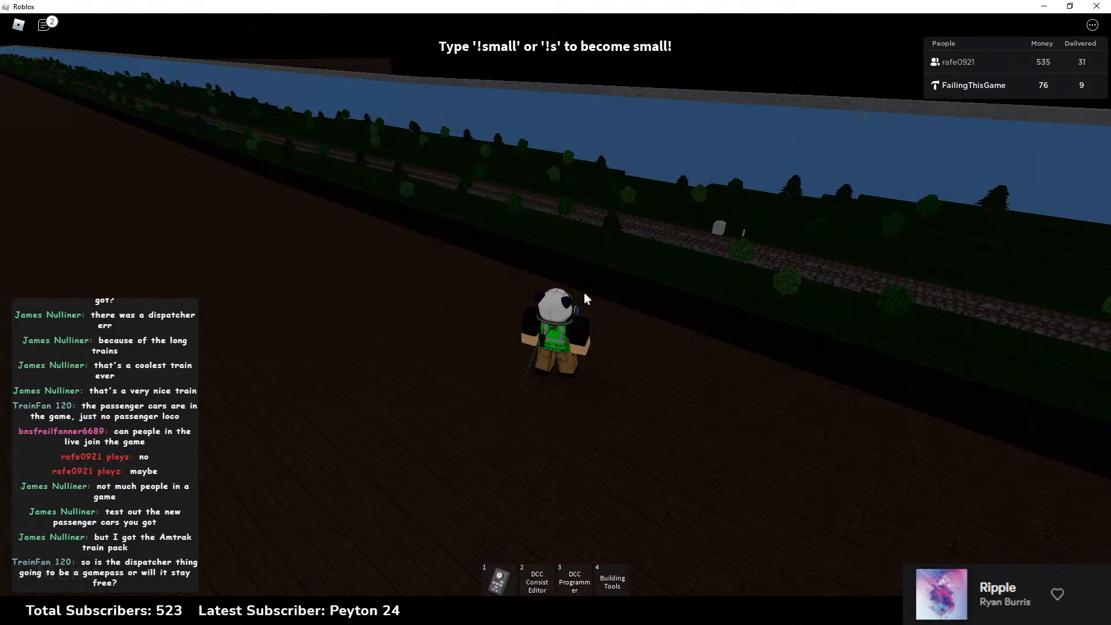
pyautogui.moveTo(584, 293); pyautogui.dragTo(616, 258, button='right')
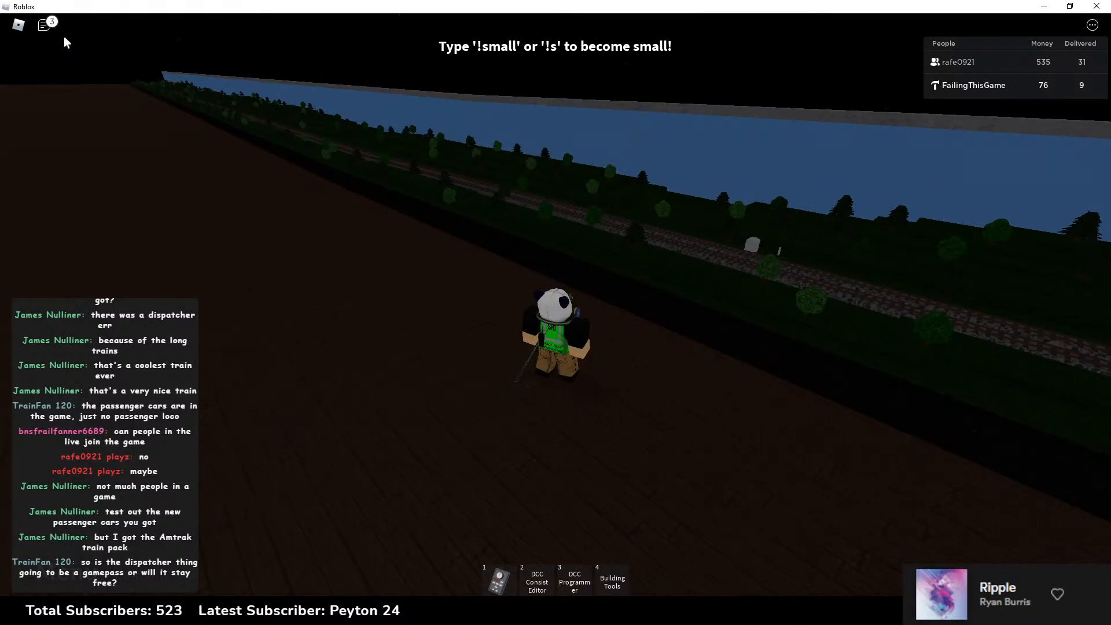
# Step: Show the chat window and read the other player's messages
pyautogui.click(45, 26)
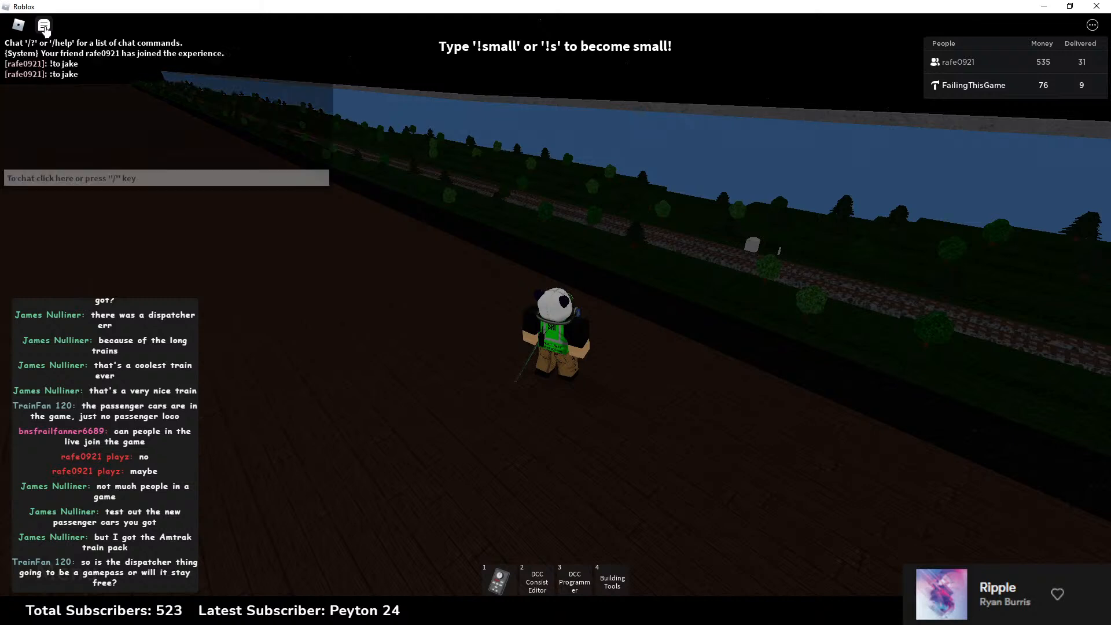
pyautogui.click(44, 26)
pyautogui.moveTo(582, 353); pyautogui.dragTo(583, 356, button='right')
pyautogui.click(43, 27)
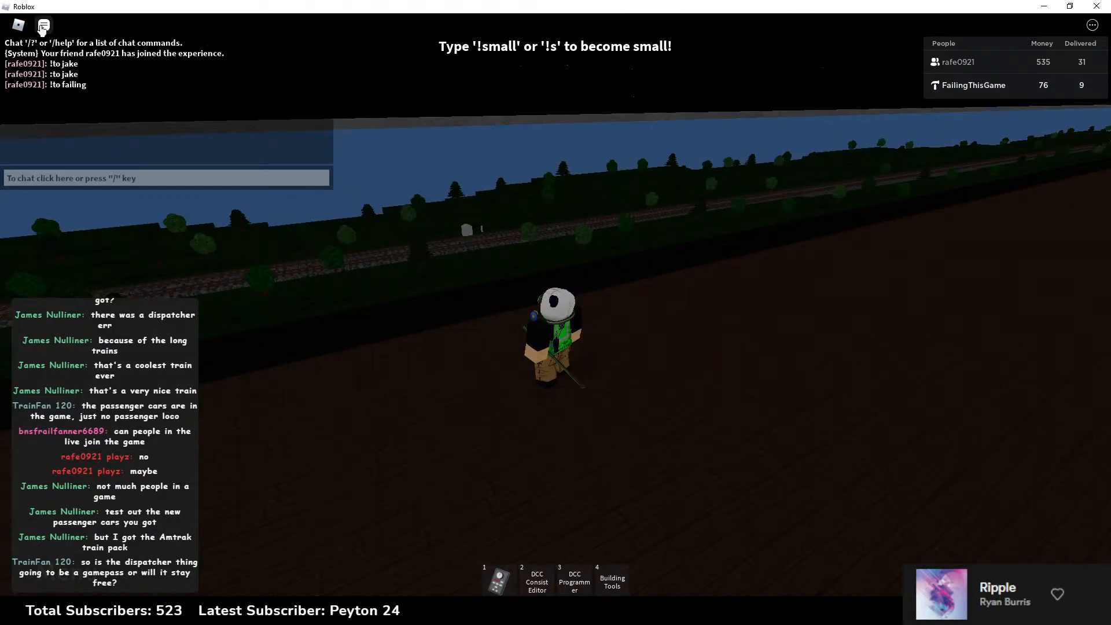
pyautogui.moveTo(525, 226); pyautogui.dragTo(525, 225, button='right')
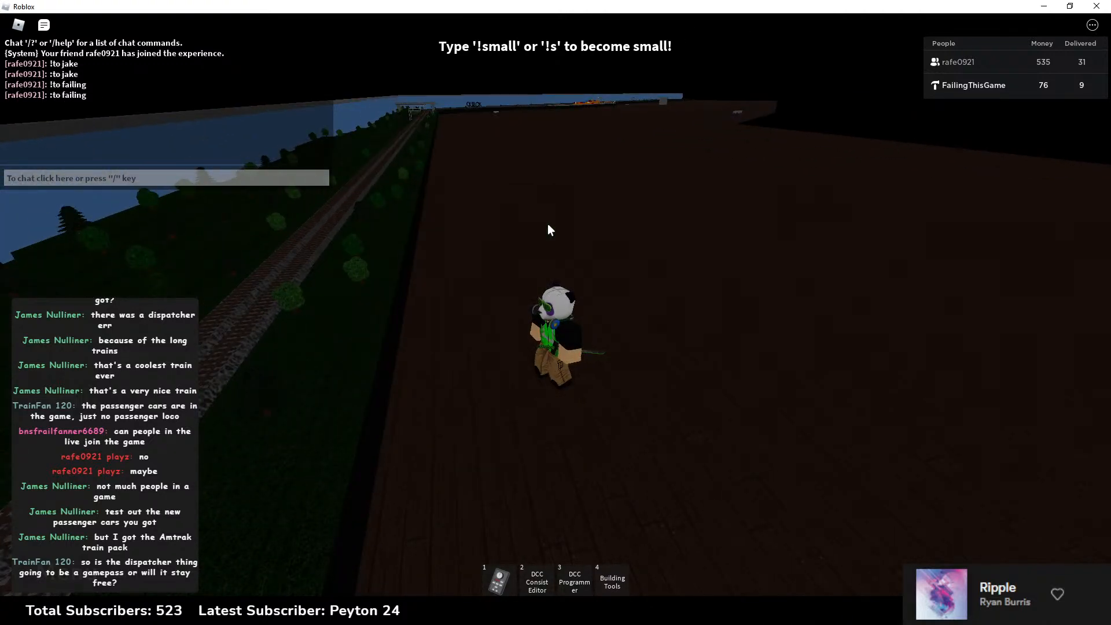
# Step: Send the chat command "!to r" to teleport to the other player, then send "!to f"
pyautogui.press('/')
pyautogui.write('!to r')
pyautogui.press('Return')
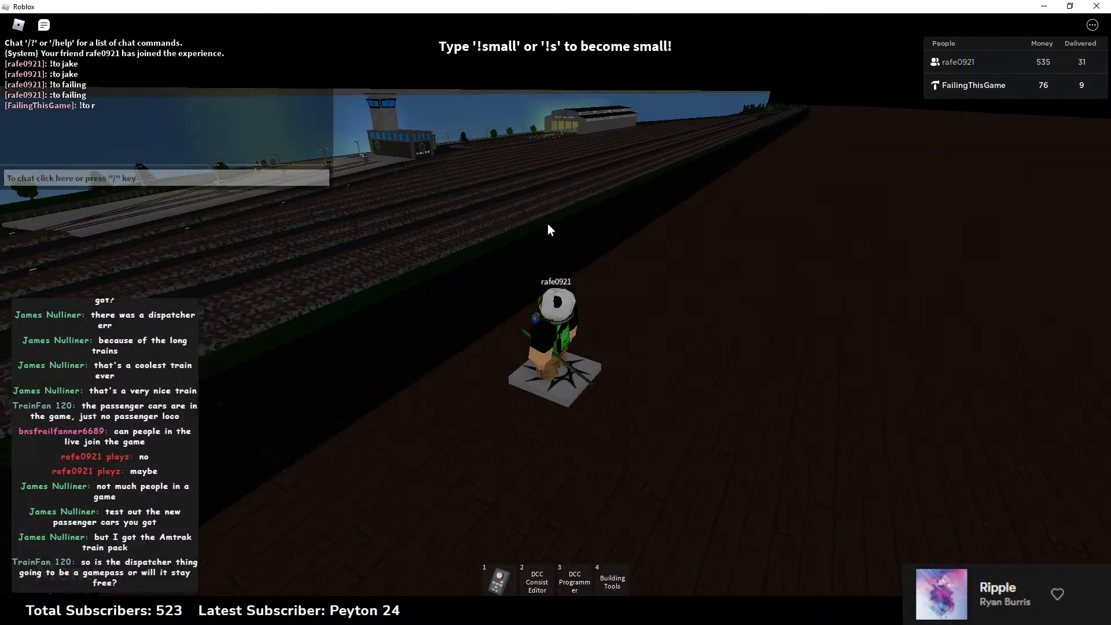
pyautogui.write('To')
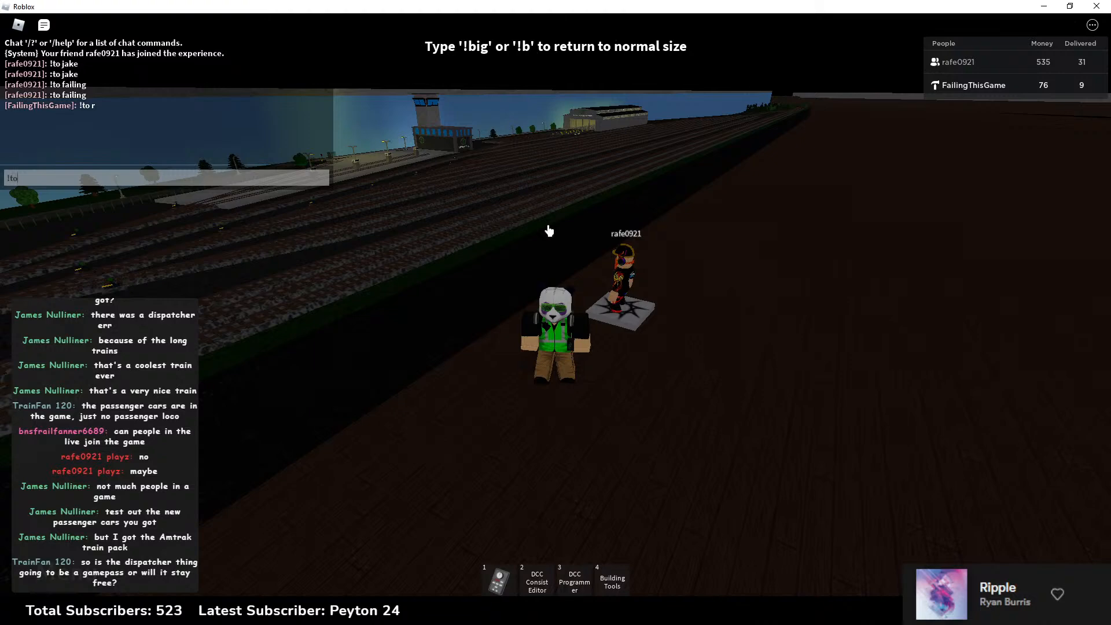
pyautogui.write('s')
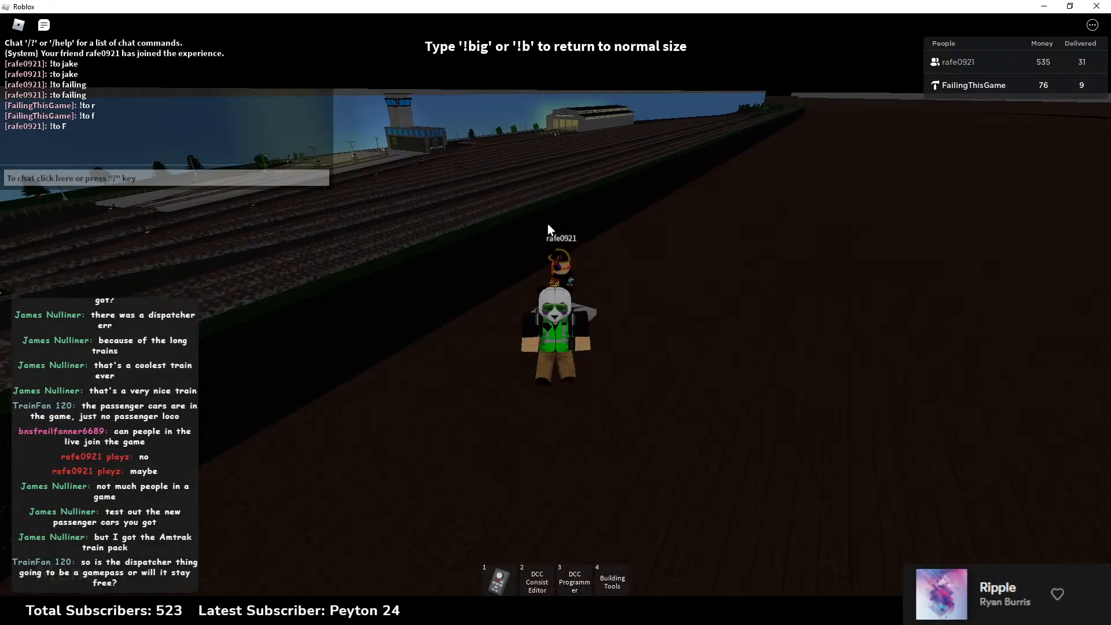
pyautogui.write('sa')
# Step: Teleport back to M.P. 44 and face along the main line
pyautogui.press('w')
pyautogui.moveTo(548, 224); pyautogui.dragTo(532, 223, button='right')
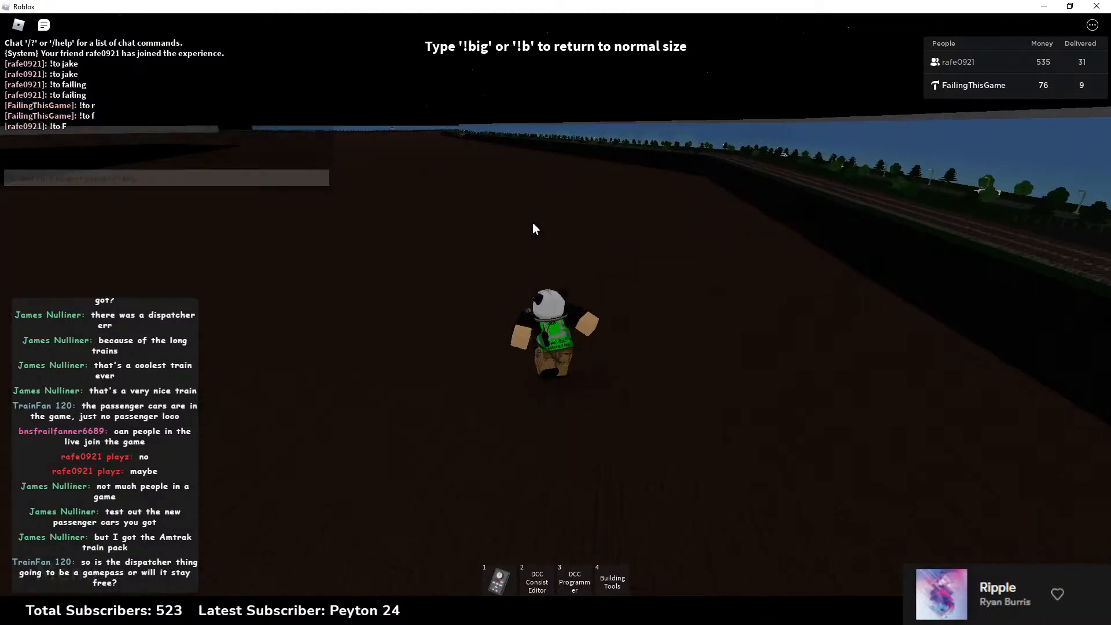
pyautogui.click(64, 574)
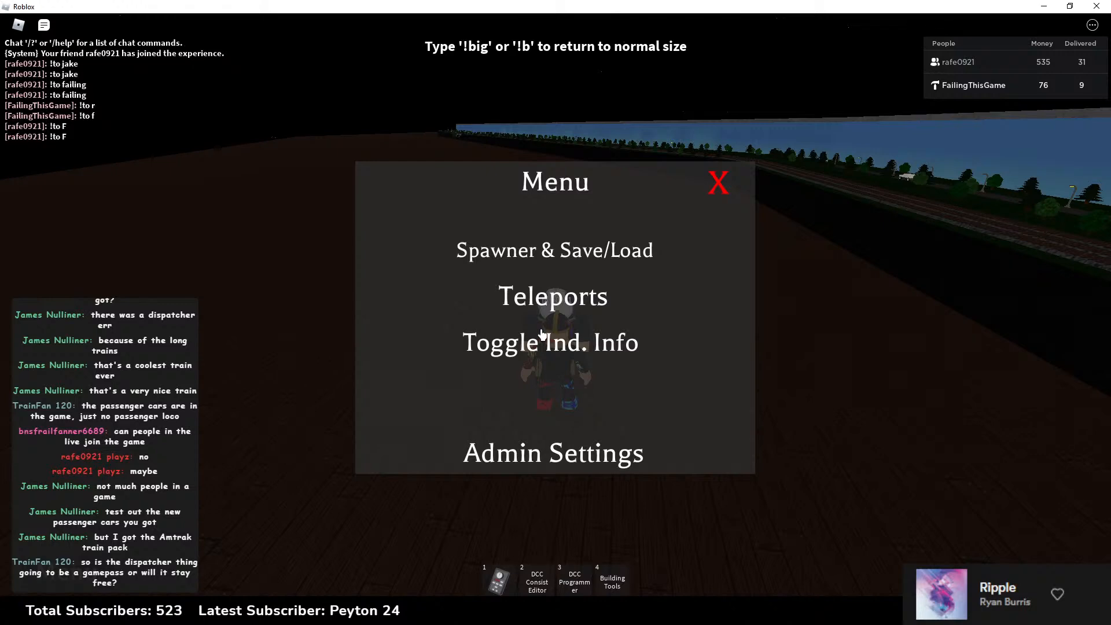
pyautogui.click(561, 313)
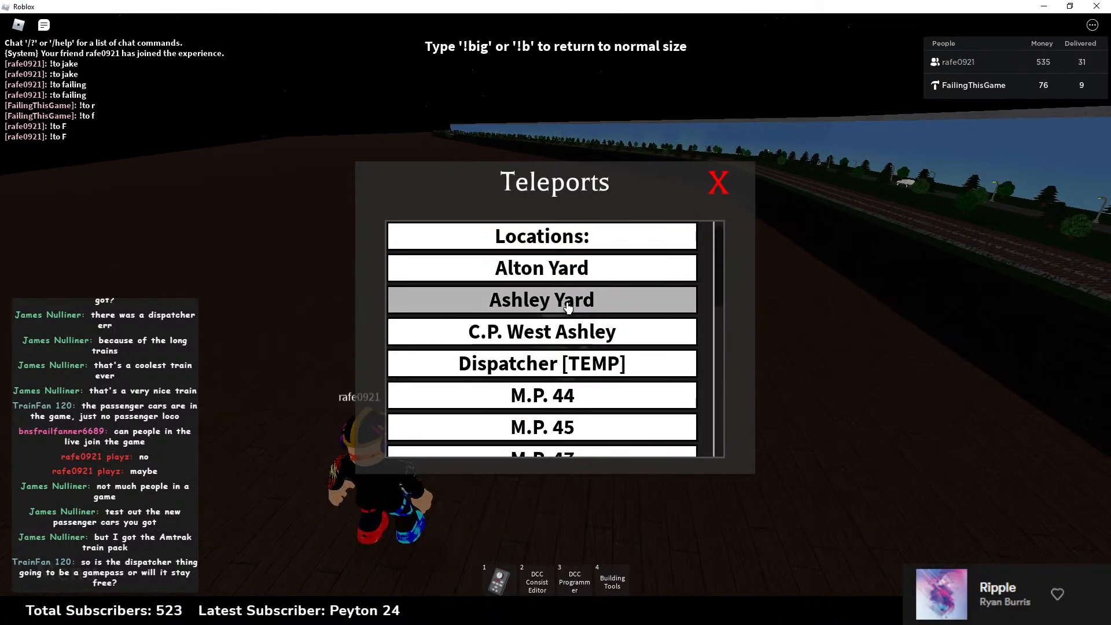
pyautogui.click(571, 402)
pyautogui.click(721, 182)
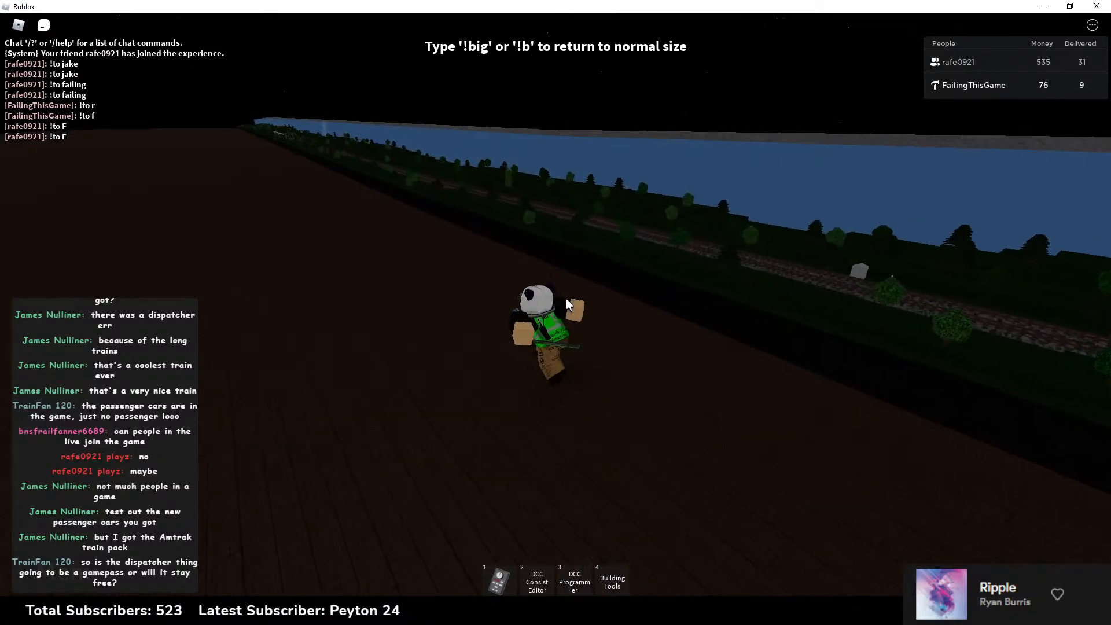
pyautogui.moveTo(567, 300); pyautogui.dragTo(582, 298, button='right')
# Step: Switch to DCC V2 Stuff in Roblox Studio, filter the Explorer for "Price" and set both cars' Price values to 0
pyautogui.hotkey('alt', 'Tab')
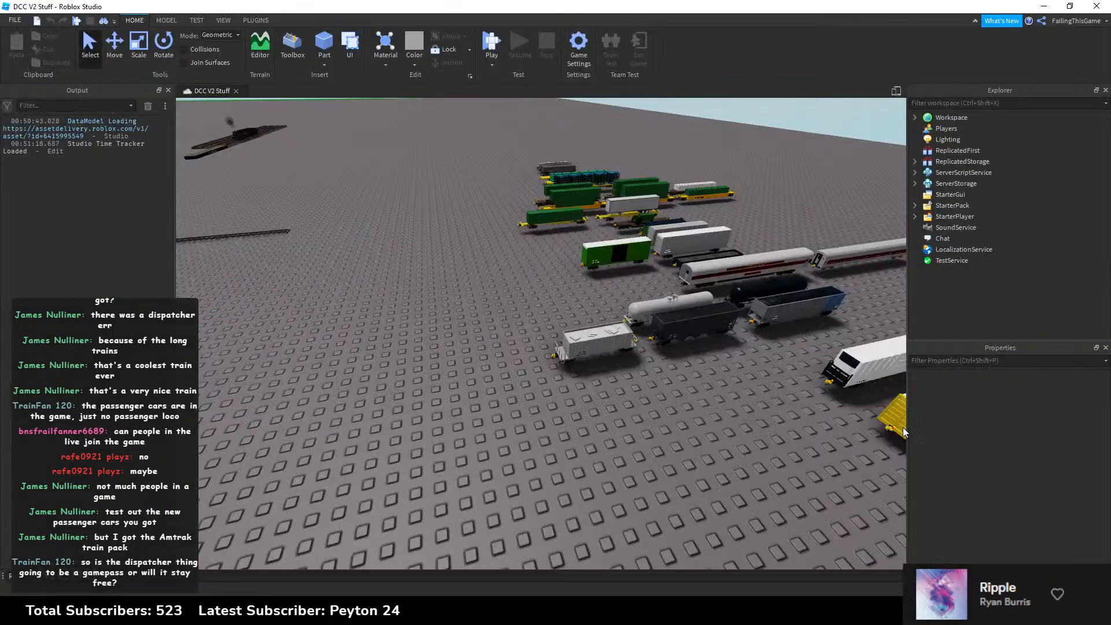
pyautogui.click(1018, 104)
pyautogui.write('Price')
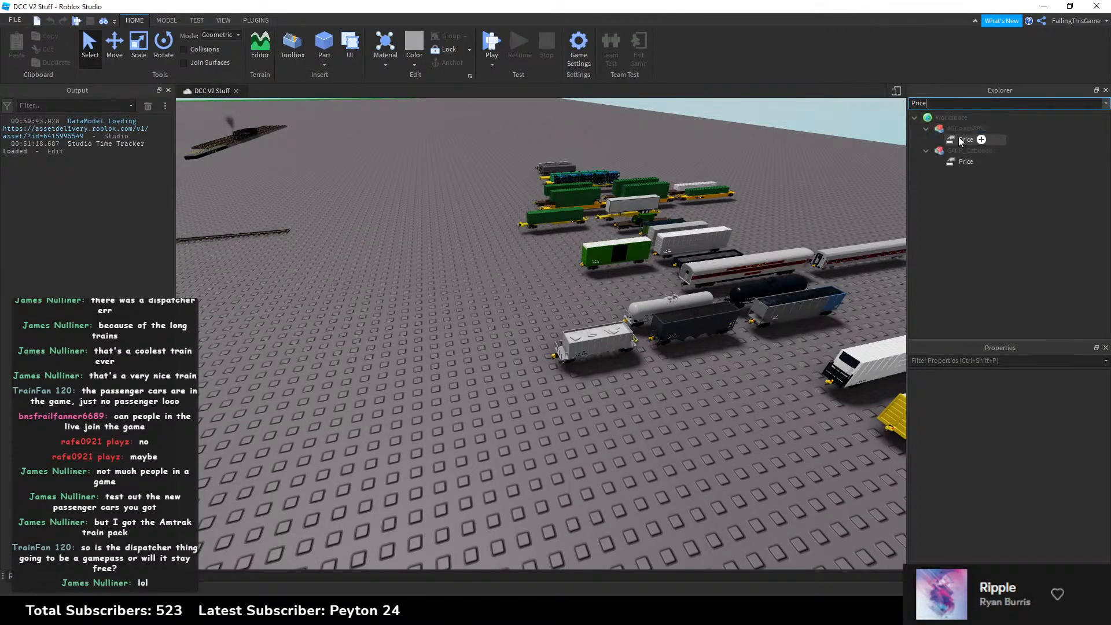
pyautogui.click(960, 139)
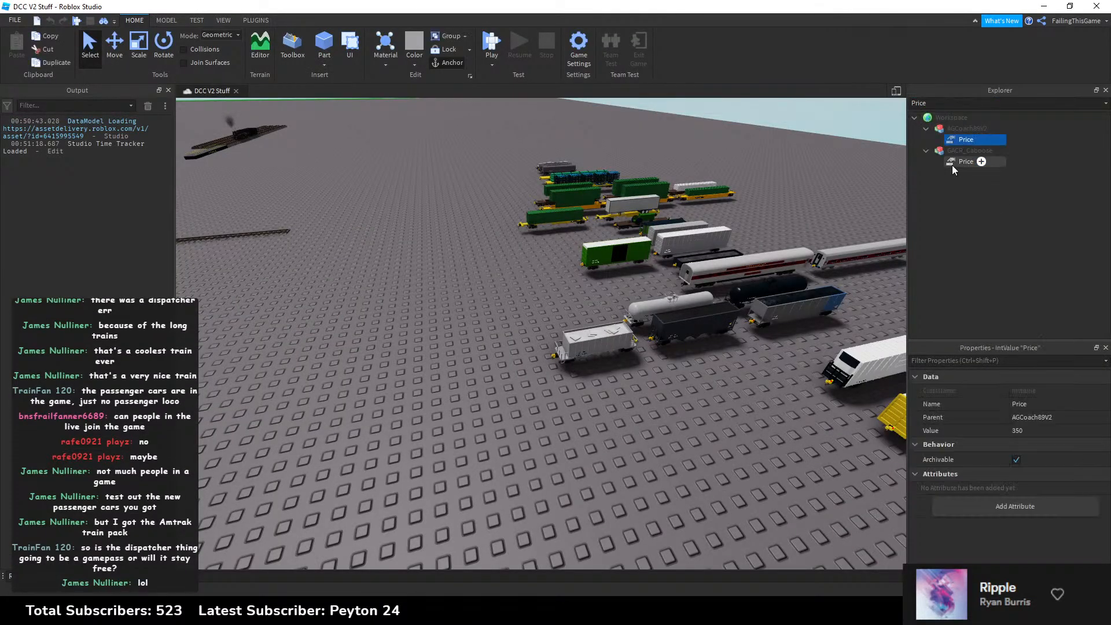
pyautogui.keyDown('ctrl'); pyautogui.click(960, 162); pyautogui.keyUp('ctrl')
pyautogui.click(1022, 431)
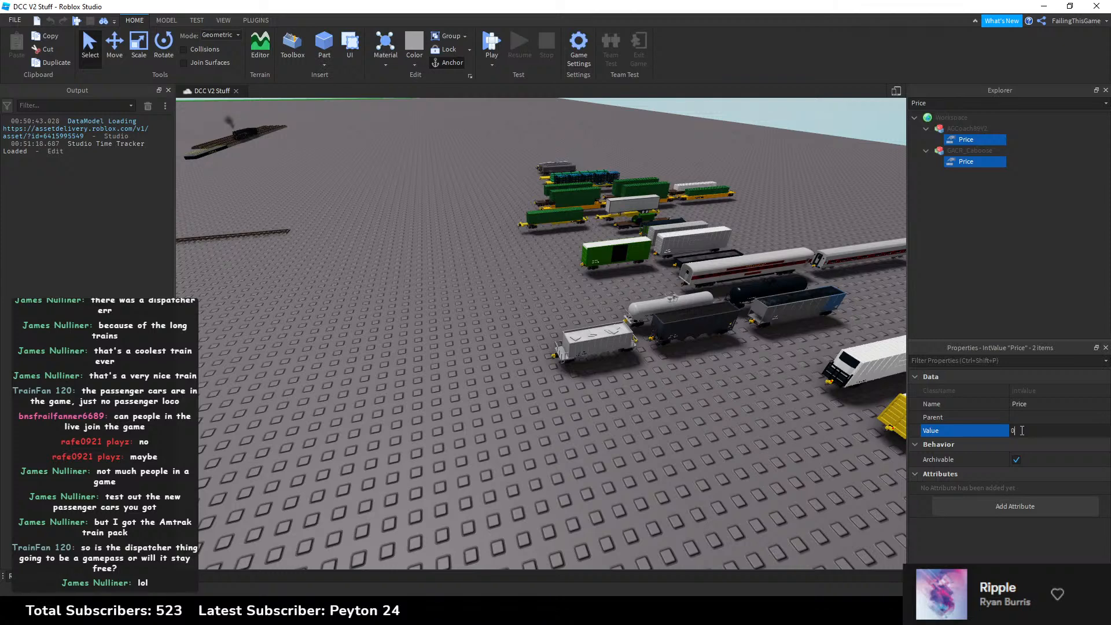
pyautogui.press('Return')
pyautogui.click(734, 453)
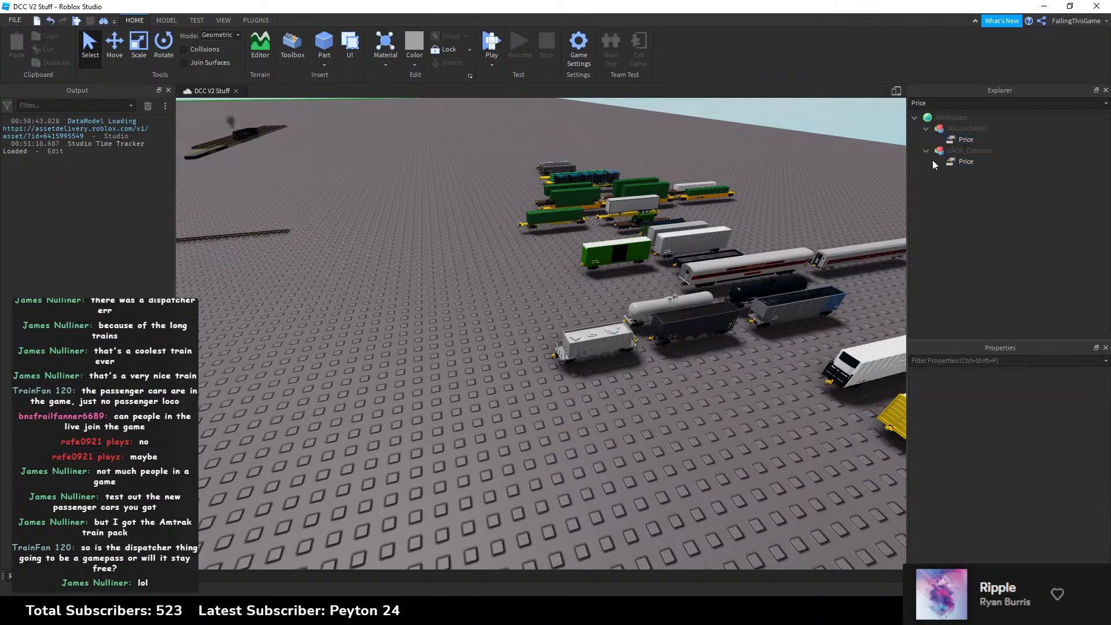
pyautogui.click(955, 141)
pyautogui.keyDown('ctrl'); pyautogui.click(954, 162); pyautogui.keyUp('ctrl')
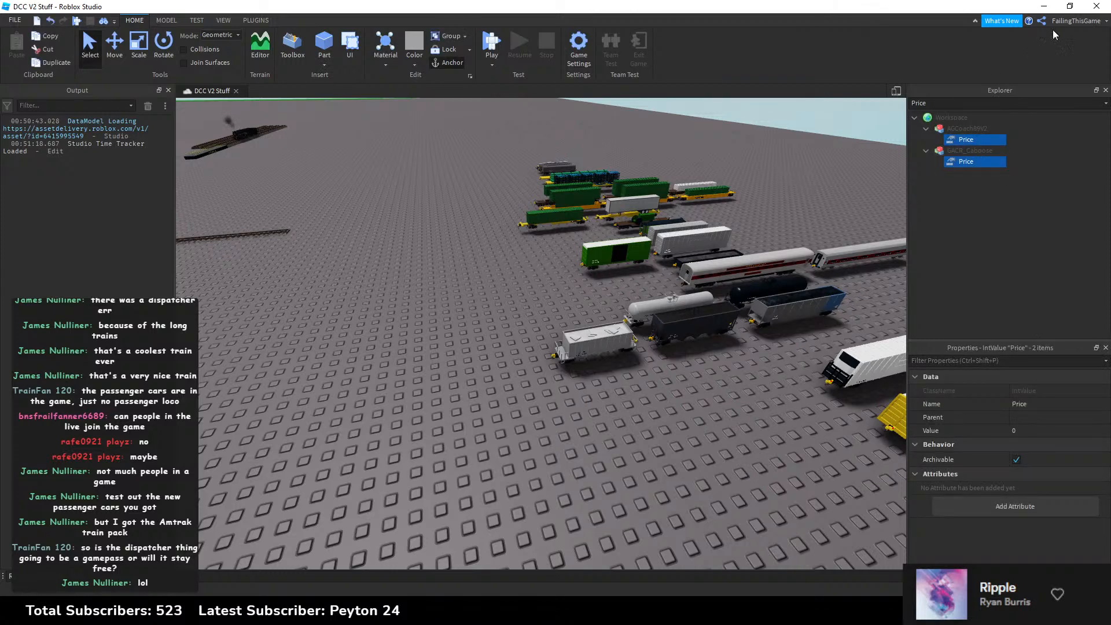
# Step: Switch to That Place With No Name in Studio, dismiss the script recovery dialogs and filter the Explorer for "Price"
pyautogui.moveTo(773, 162); pyautogui.dragTo(772, 162, button='right')
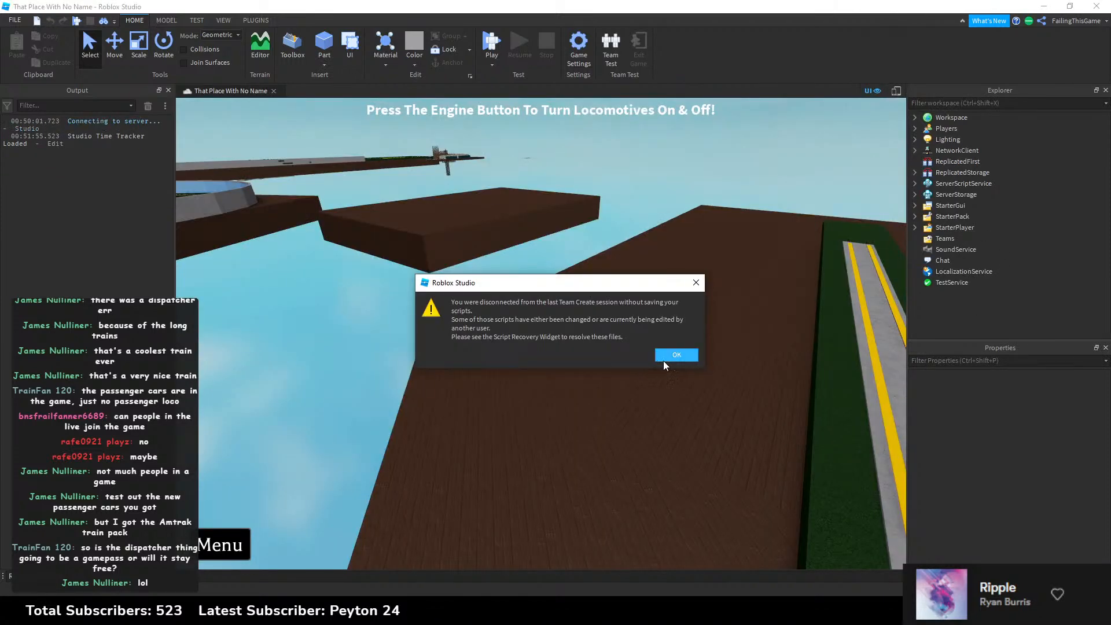
pyautogui.click(671, 355)
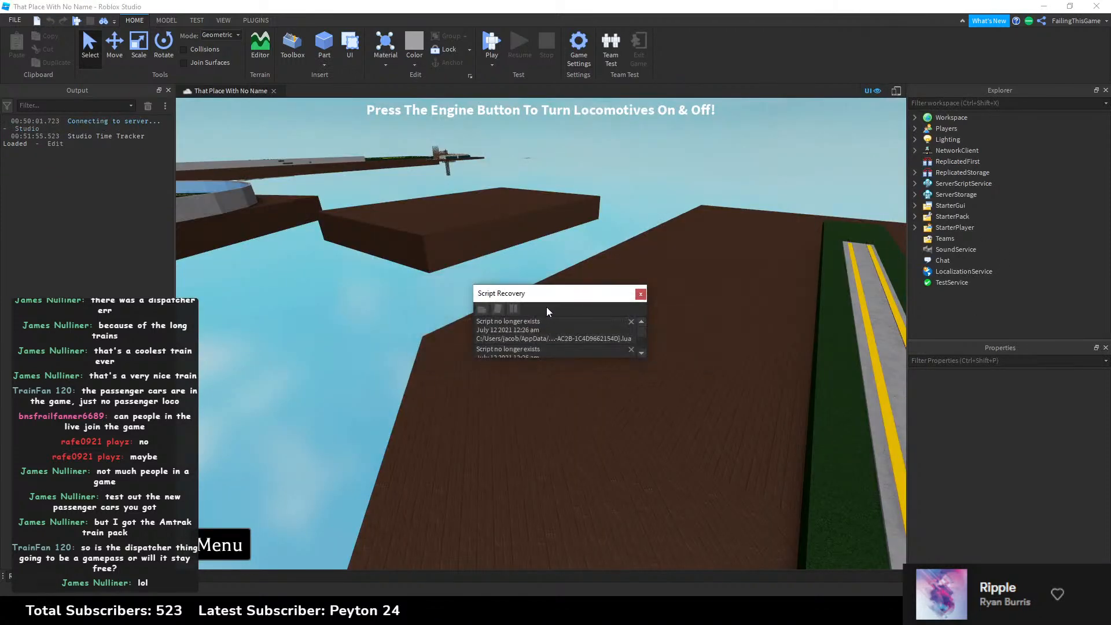
pyautogui.click(640, 295)
pyautogui.write('Price')
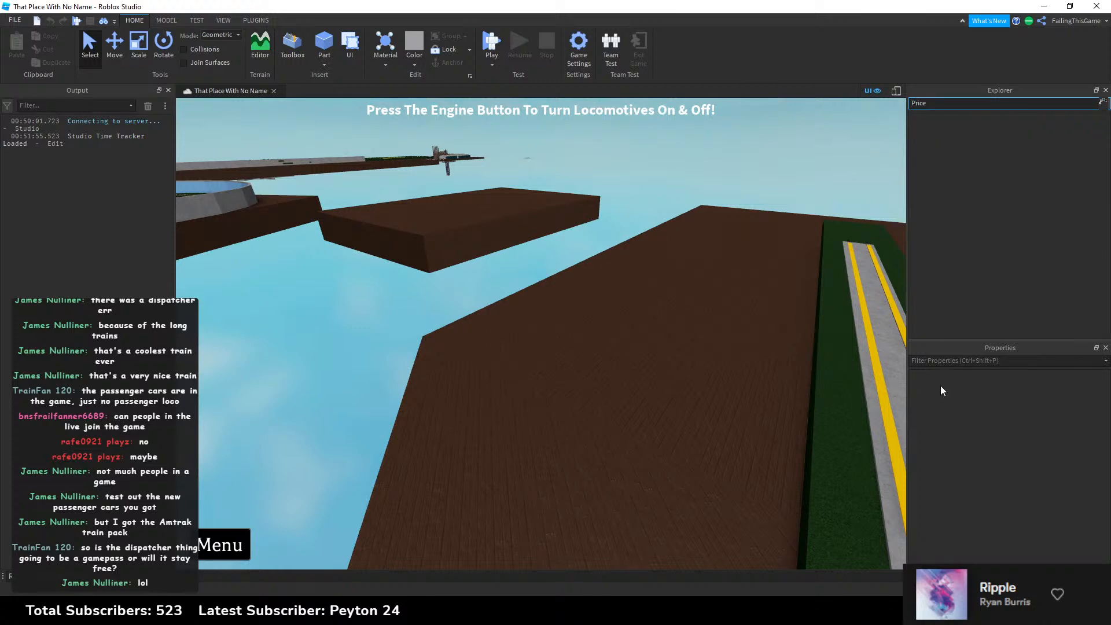
# Step: Switch to the game and look along the main line in both directions for the train
pyautogui.click(631, 611)
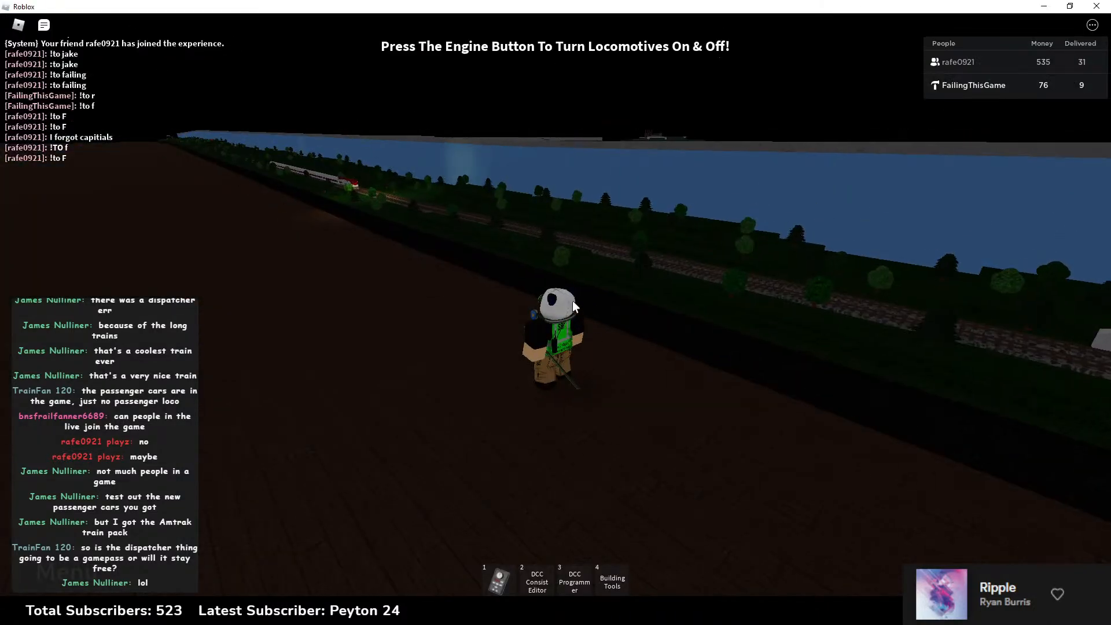
pyautogui.moveTo(607, 332); pyautogui.dragTo(606, 332, button='right')
pyautogui.press('1')
pyautogui.moveTo(669, 352); pyautogui.dragTo(668, 351, button='right')
pyautogui.press('1')
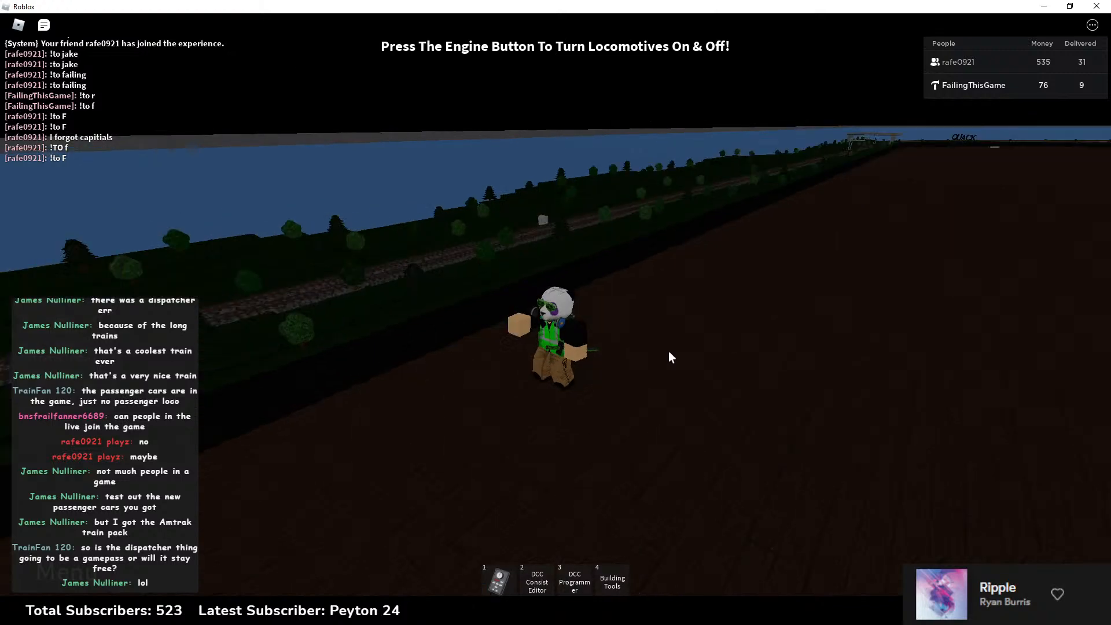
# Step: Switch to That Place With No Name in Studio and set both train cars' Price values to 0
pyautogui.hotkey('alt', 'Tab')
pyautogui.click(978, 161)
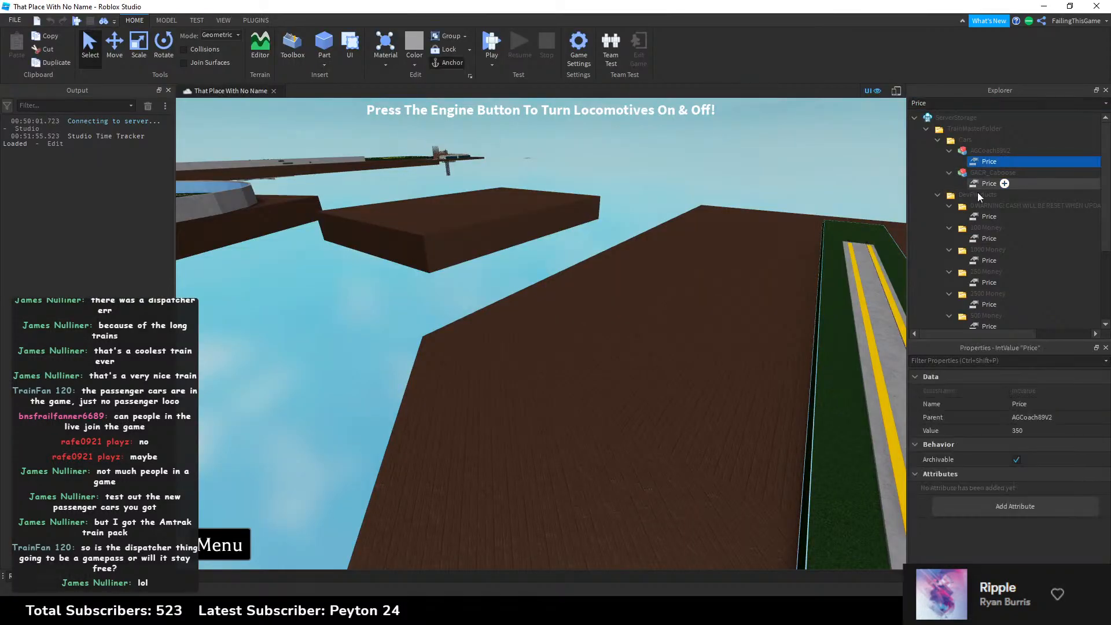
pyautogui.keyDown('ctrl'); pyautogui.click(977, 184); pyautogui.keyUp('ctrl')
pyautogui.write('0')
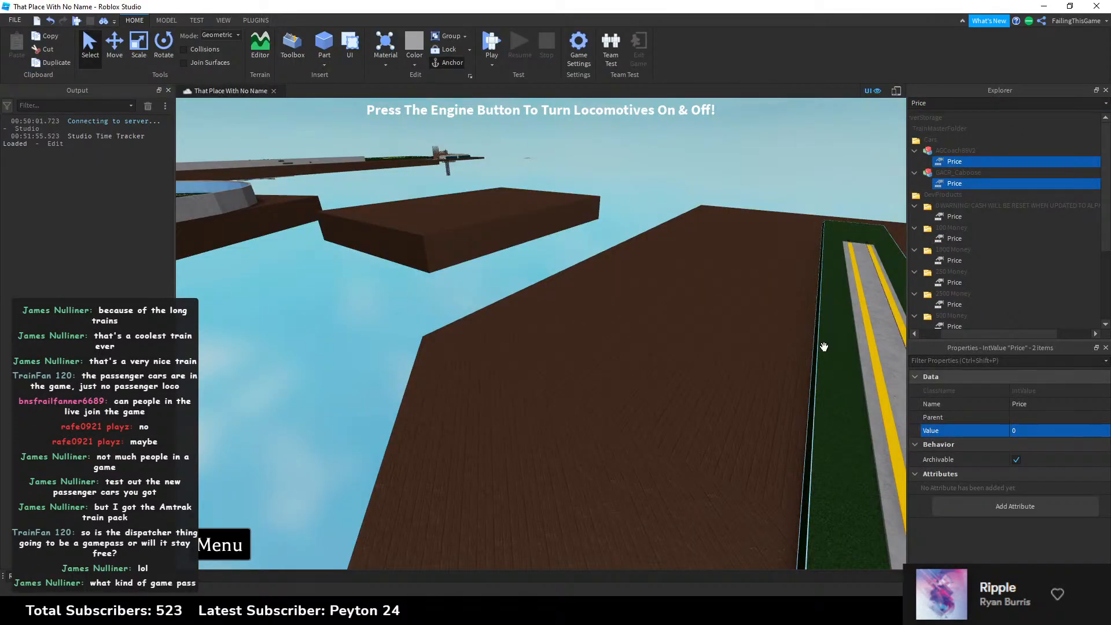
pyautogui.press('Return')
# Step: Clear the Explorer filter and publish That Place With No Name, closing the DCC V2 Stuff Studio window
pyautogui.click(929, 102)
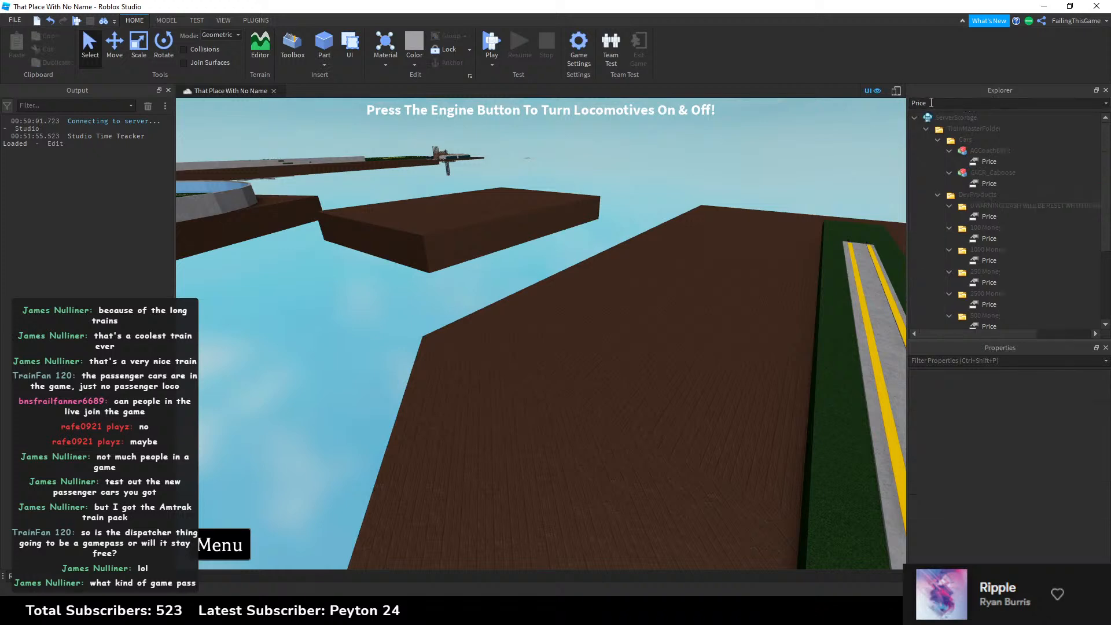
pyautogui.press('BackSpace')
pyautogui.moveTo(646, 219); pyautogui.dragTo(647, 219, button='right')
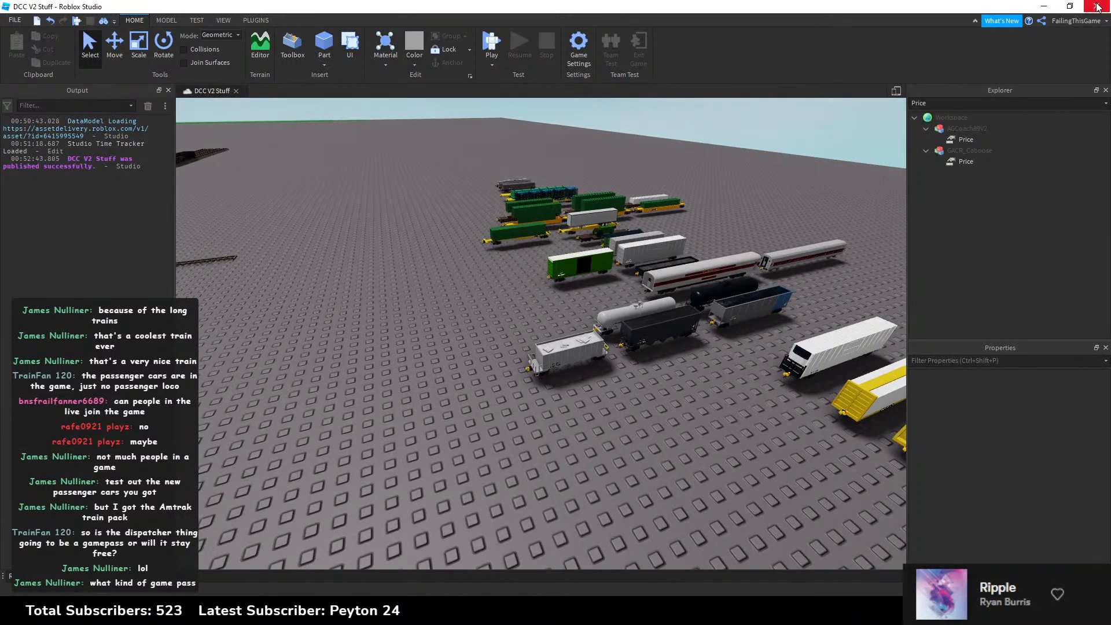
pyautogui.click(1098, 6)
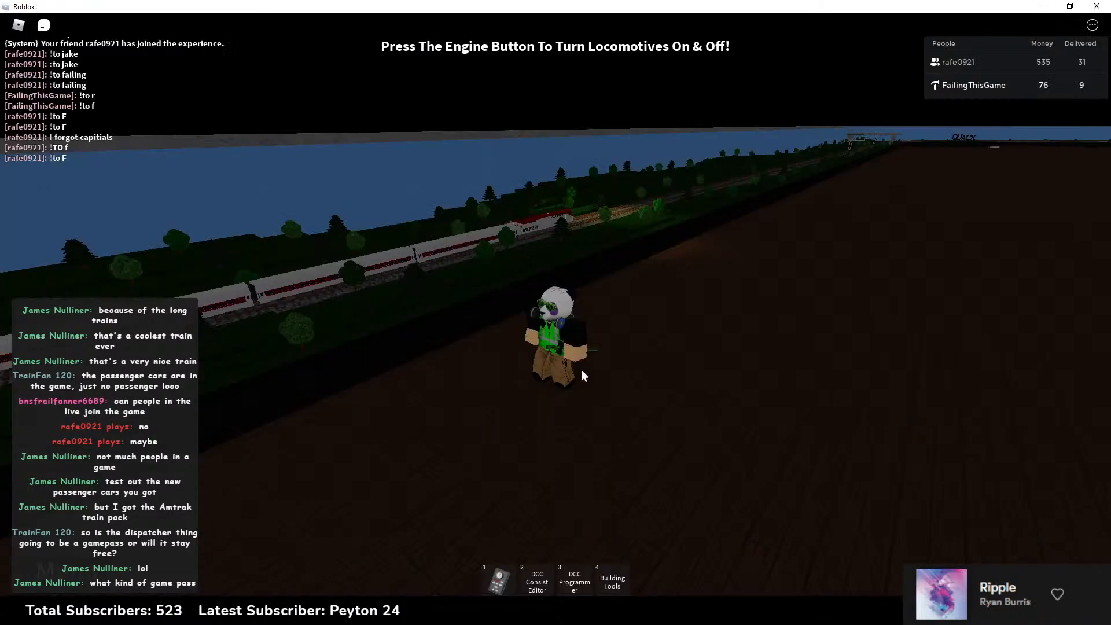
# Step: Follow the passenger train along the main line in the game and raise its speed with the DCC controller
pyautogui.moveTo(613, 297); pyautogui.dragTo(613, 297, button='right')
pyautogui.press('w')
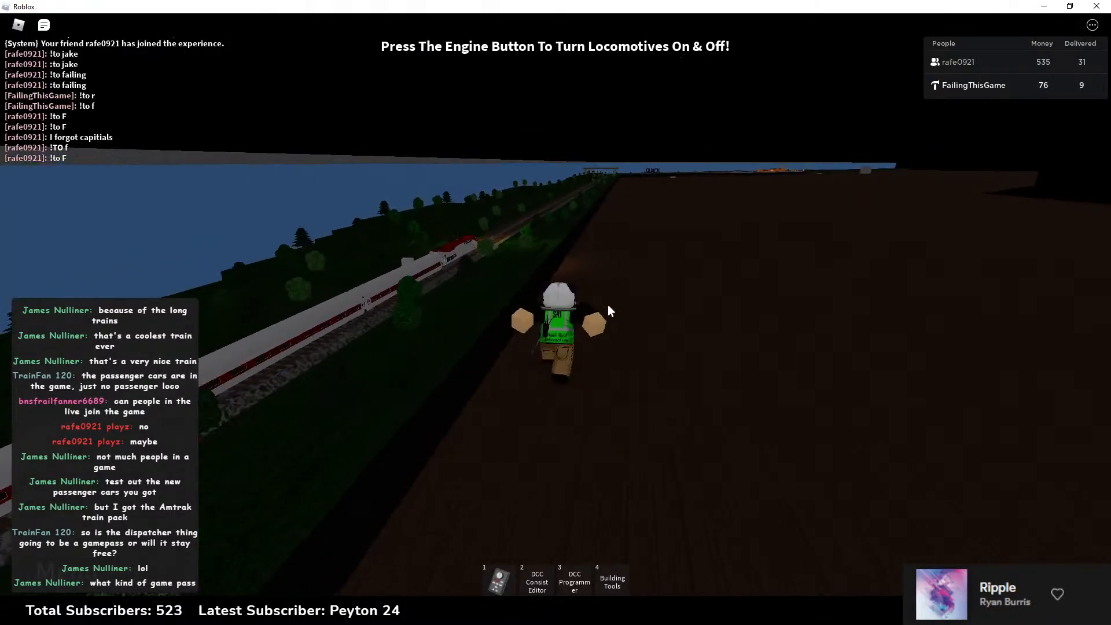
pyautogui.press('1')
pyautogui.press('w')
pyautogui.press('e')
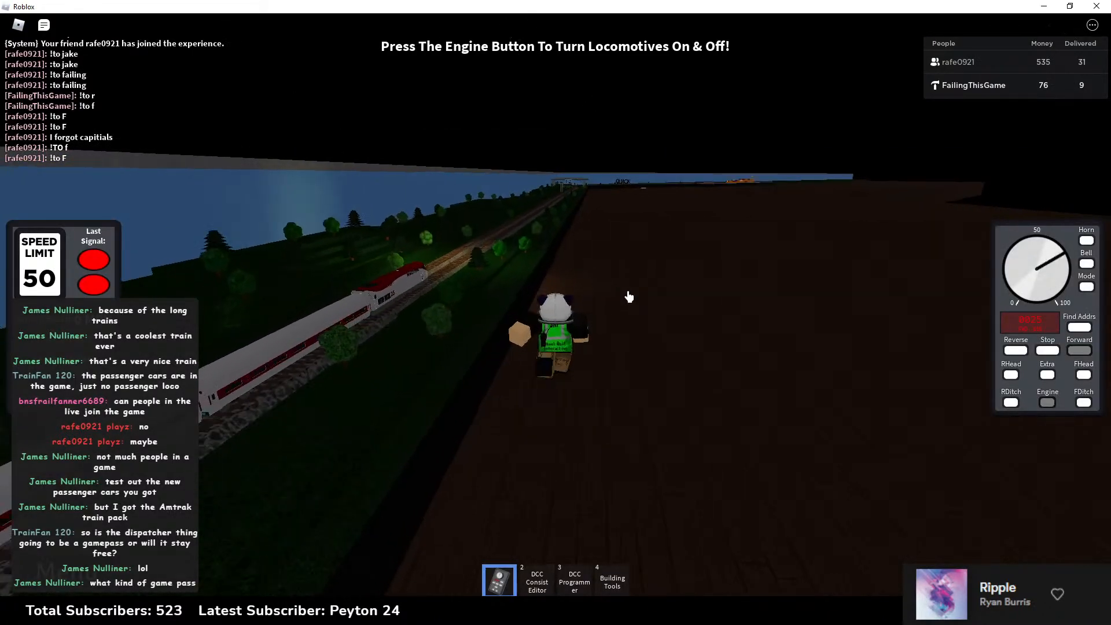
pyautogui.press('1')
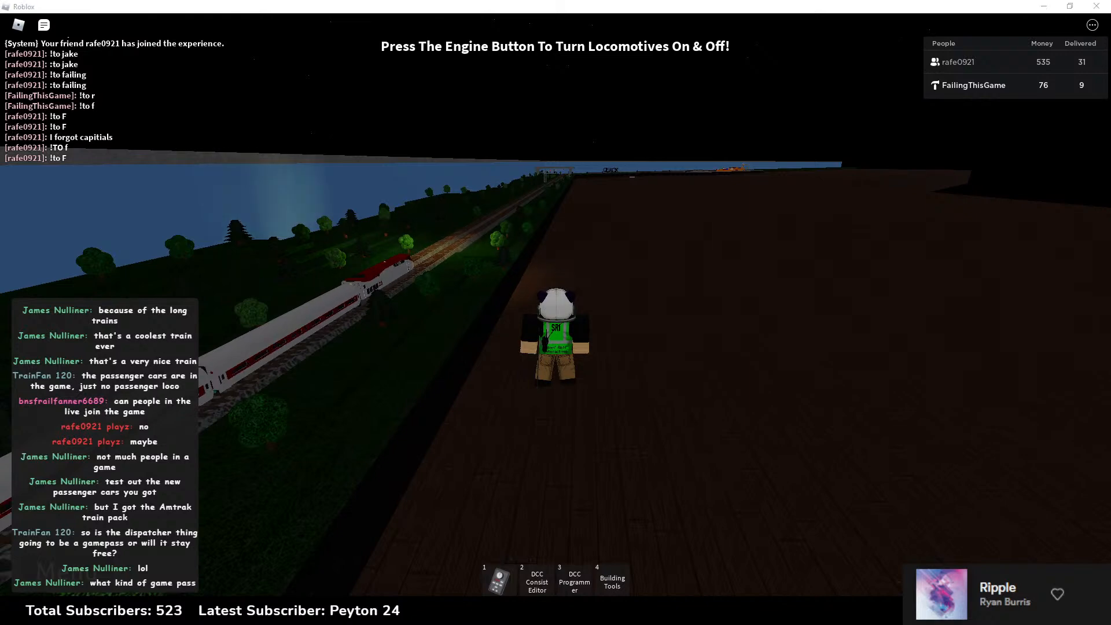
# Step: Check the publish output of That Place With No Name in Studio and return to the game
pyautogui.hotkey('alt', 'Tab')
pyautogui.moveTo(661, 384); pyautogui.dragTo(658, 383, button='right')
pyautogui.press('s')
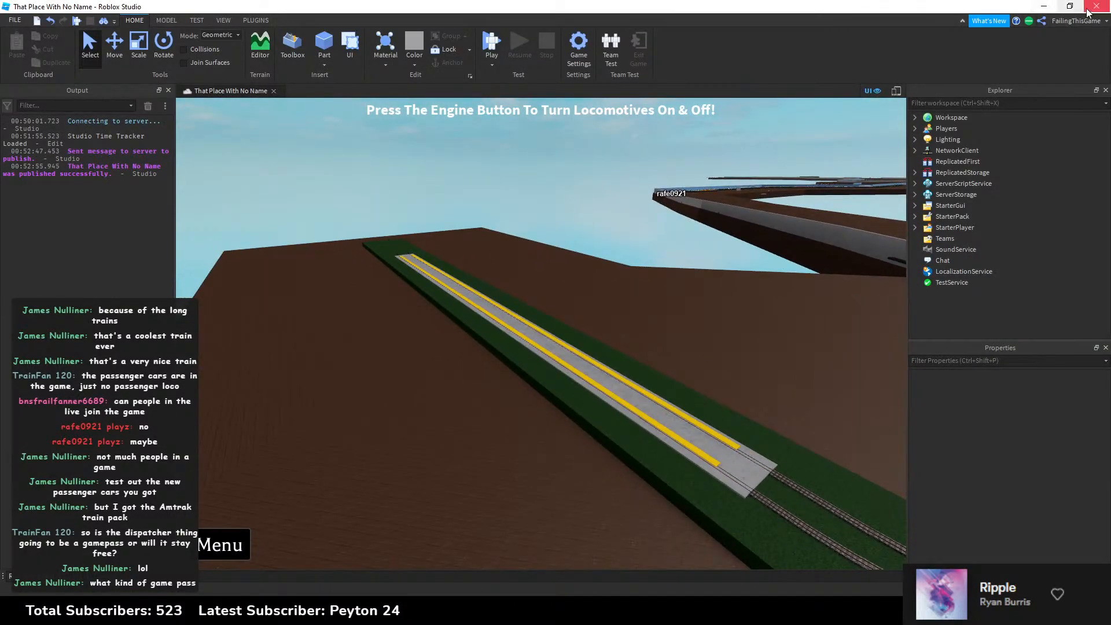
pyautogui.hotkey('alt', 'Tab')
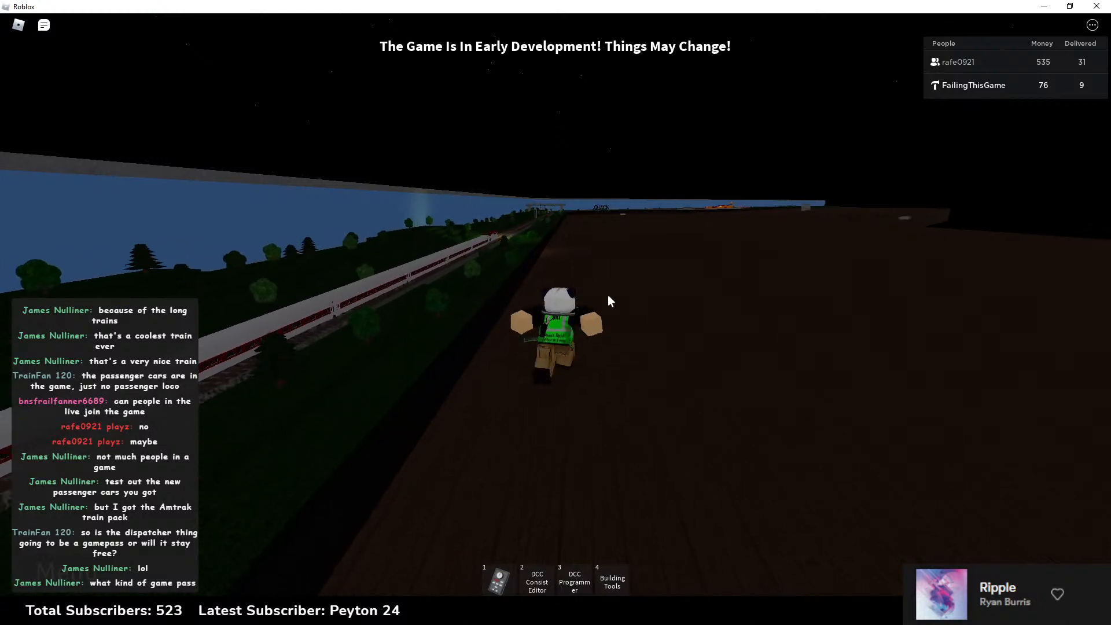
# Step: Adjust the train's throttle with the DCC controller and watch all its cars pass along the main line
pyautogui.press('1')
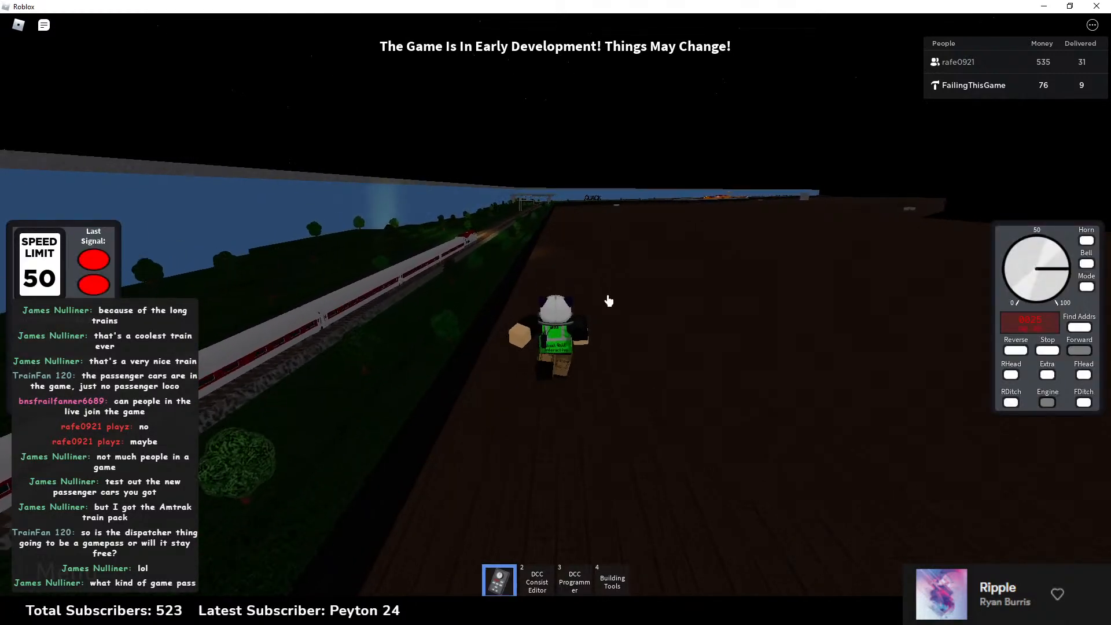
pyautogui.press('1')
pyautogui.moveTo(608, 295); pyautogui.dragTo(607, 295, button='right')
pyautogui.scroll(-2, 607, 295)
pyautogui.press('s')
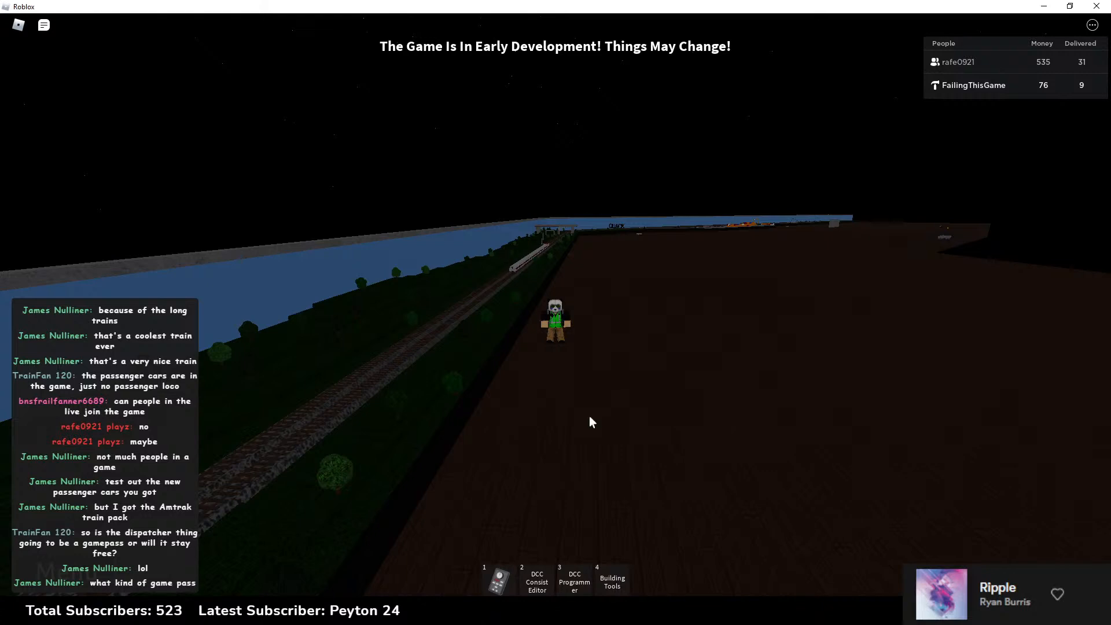
# Step: Run after the train past the signal gantry and the overpass to the curve by the QUACK lettering
pyautogui.press('w')
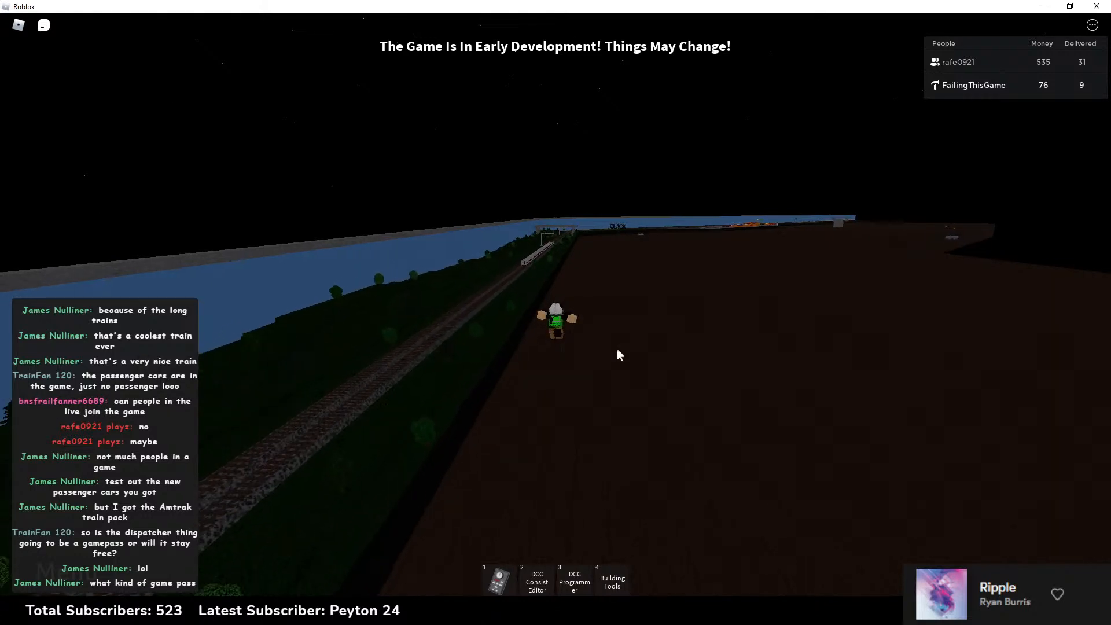
pyautogui.press('a')
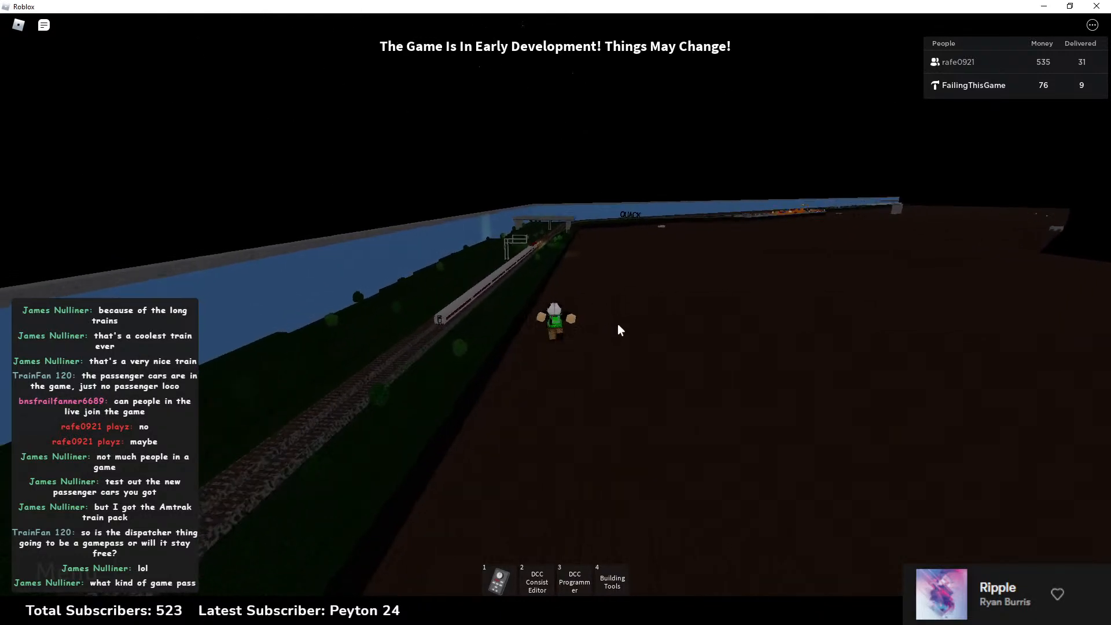
pyautogui.moveTo(616, 324); pyautogui.dragTo(617, 324, button='right')
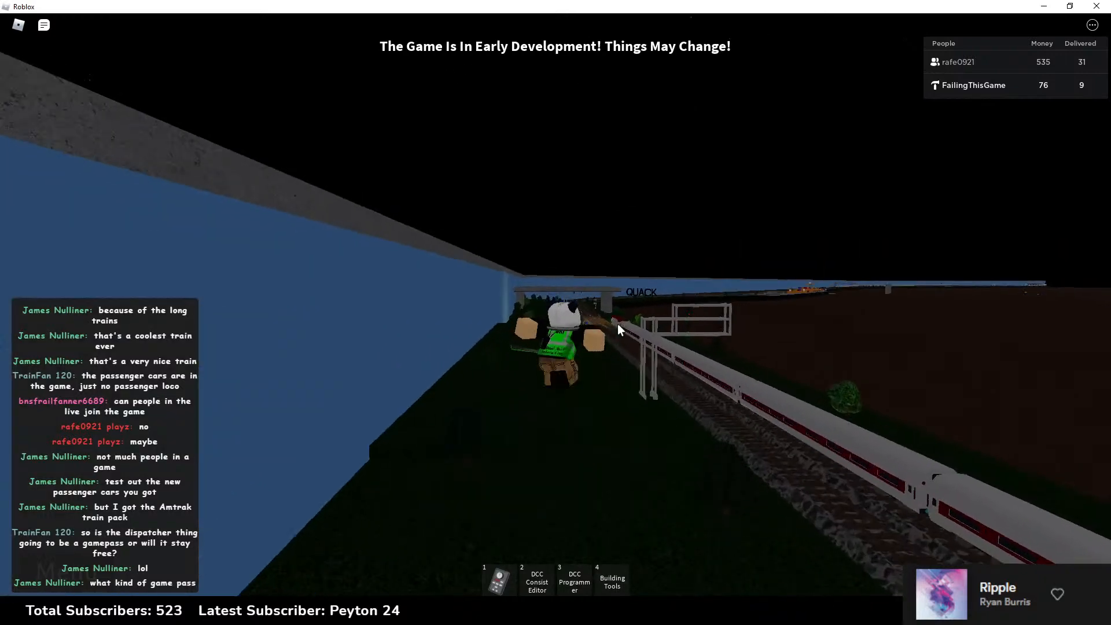
pyautogui.press('d')
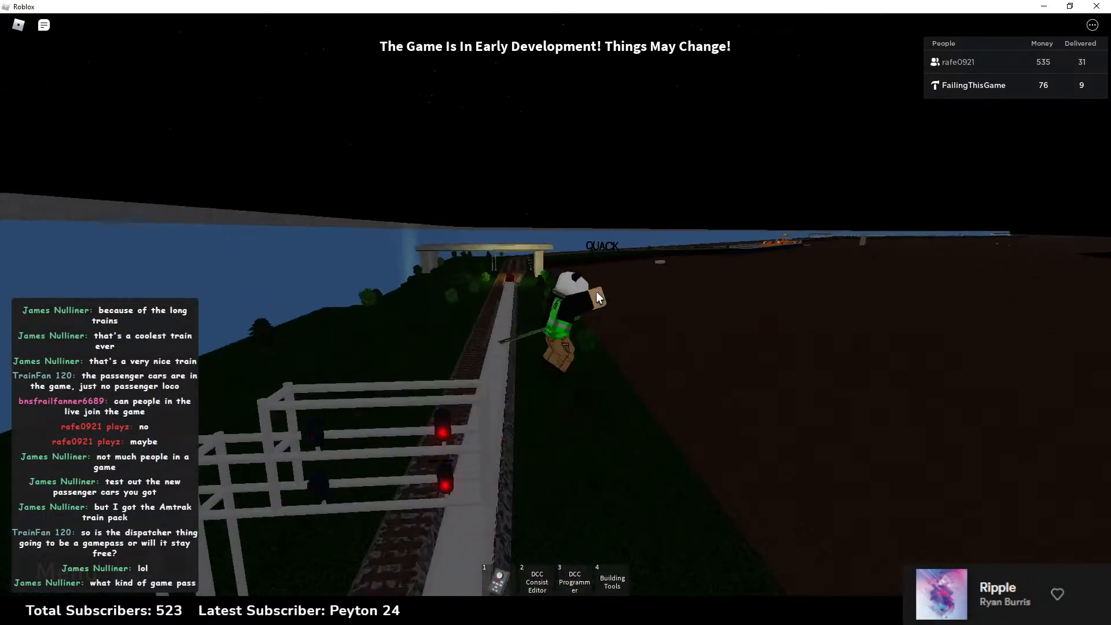
pyautogui.press('w')
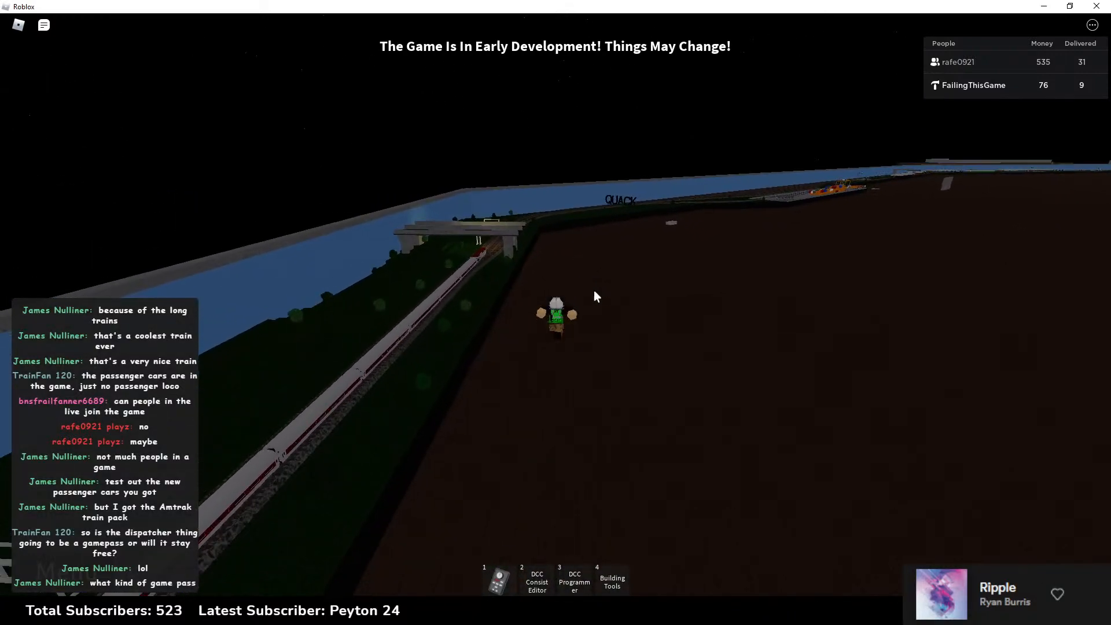
pyautogui.press('a')
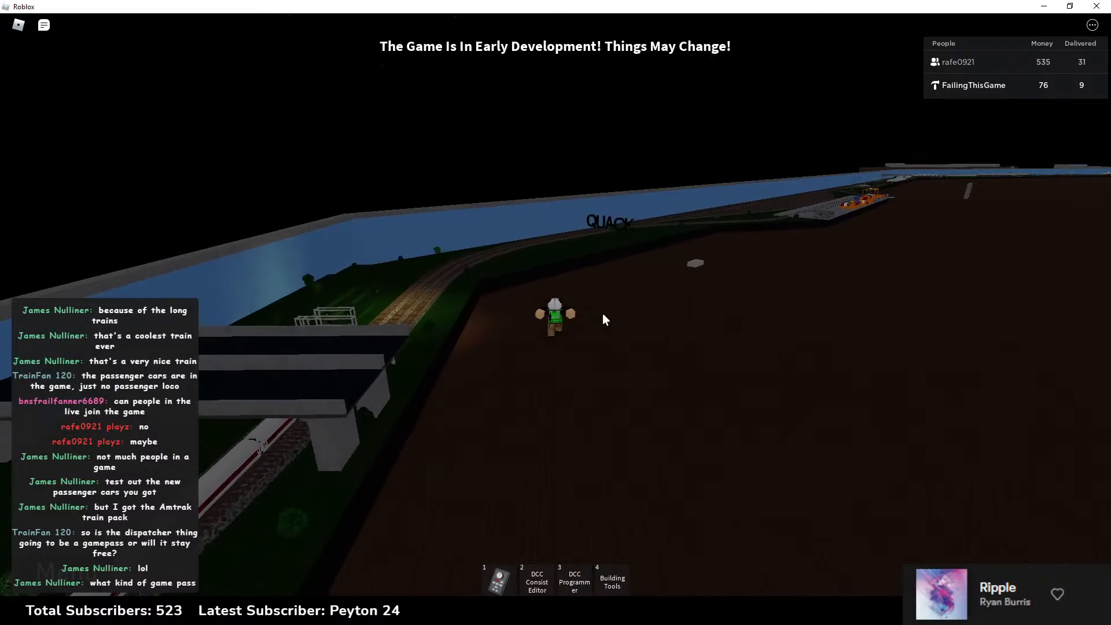
pyautogui.press('d')
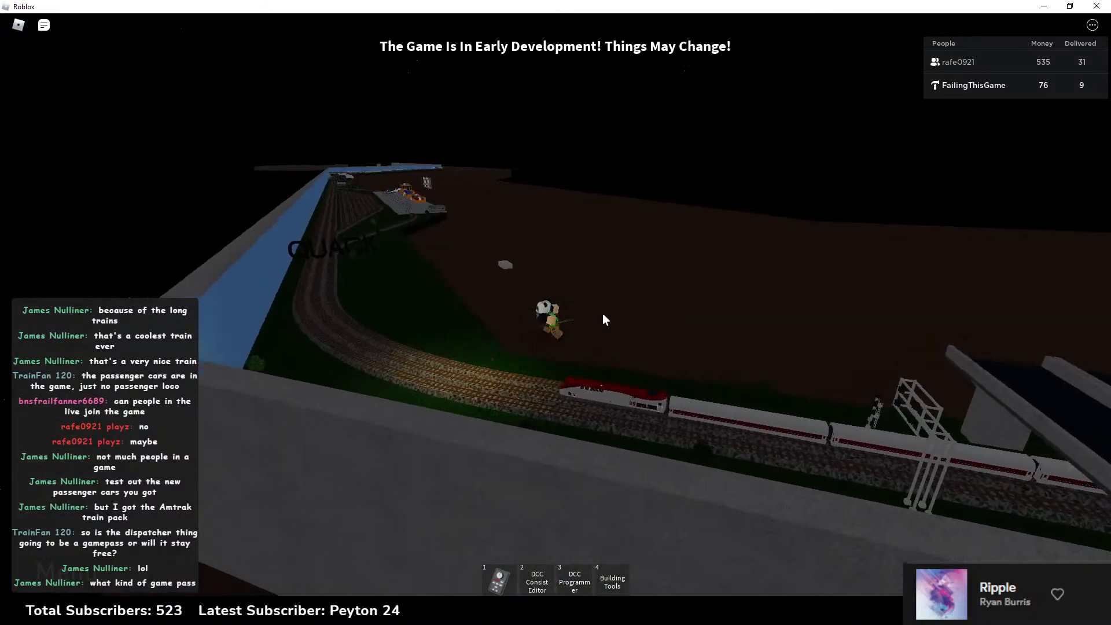
pyautogui.press('w')
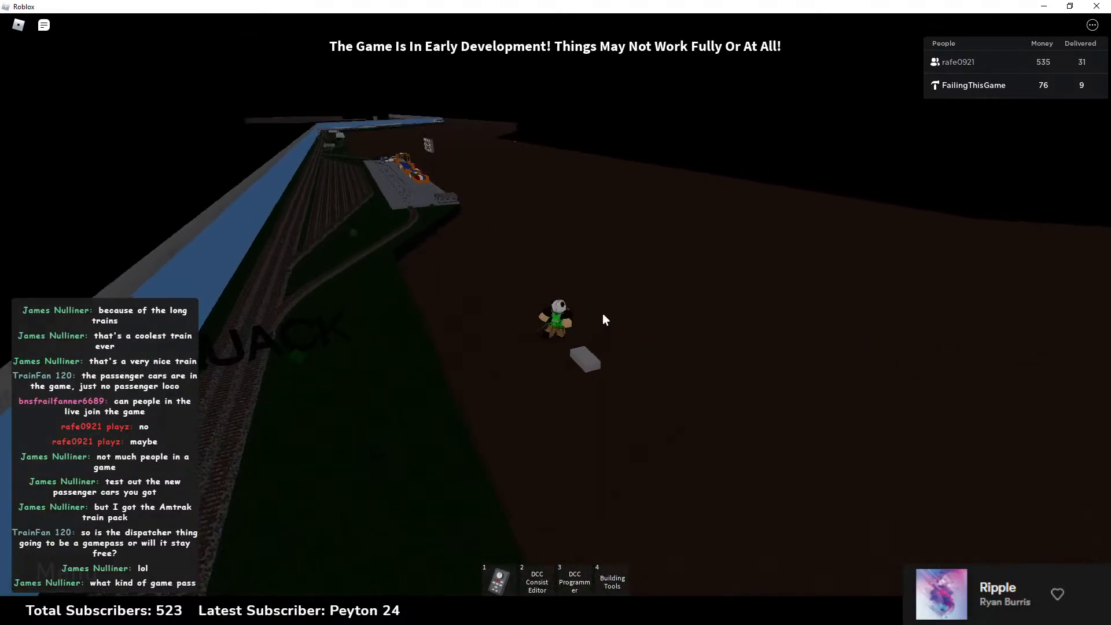
# Step: Check the train's speed limit and signals on the DCC controller, and run ahead past the container yard
pyautogui.press('1')
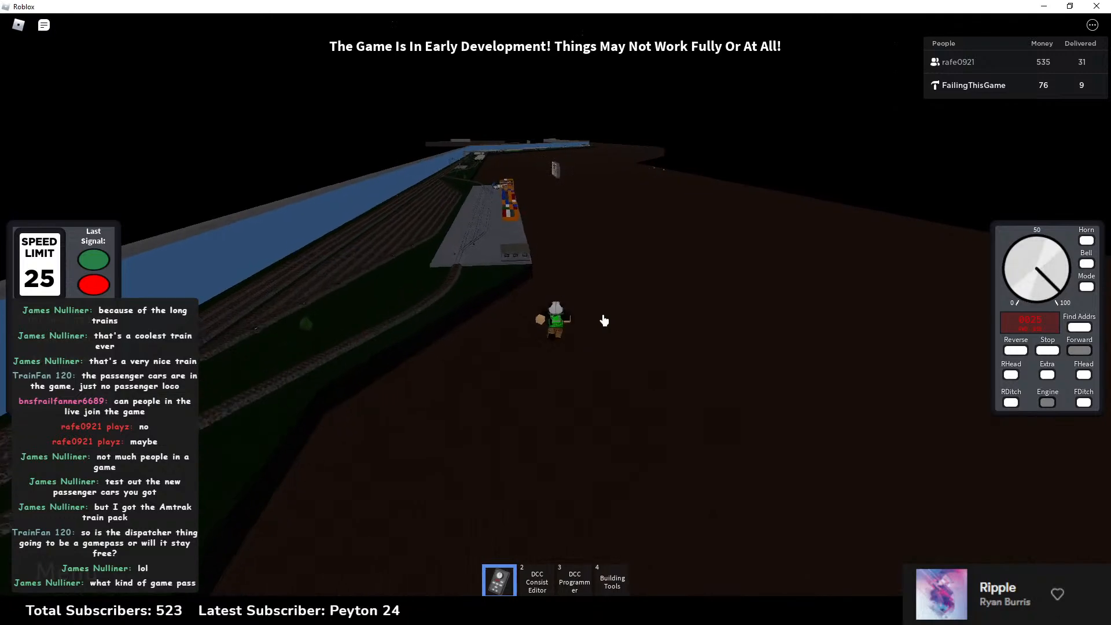
pyautogui.press('1')
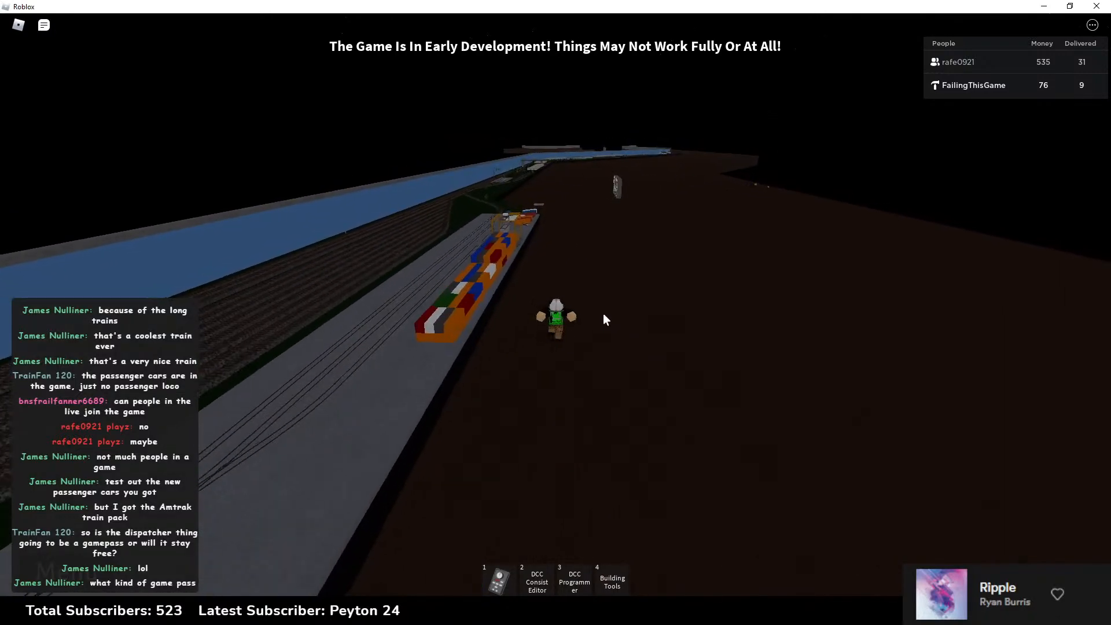
pyautogui.press('w')
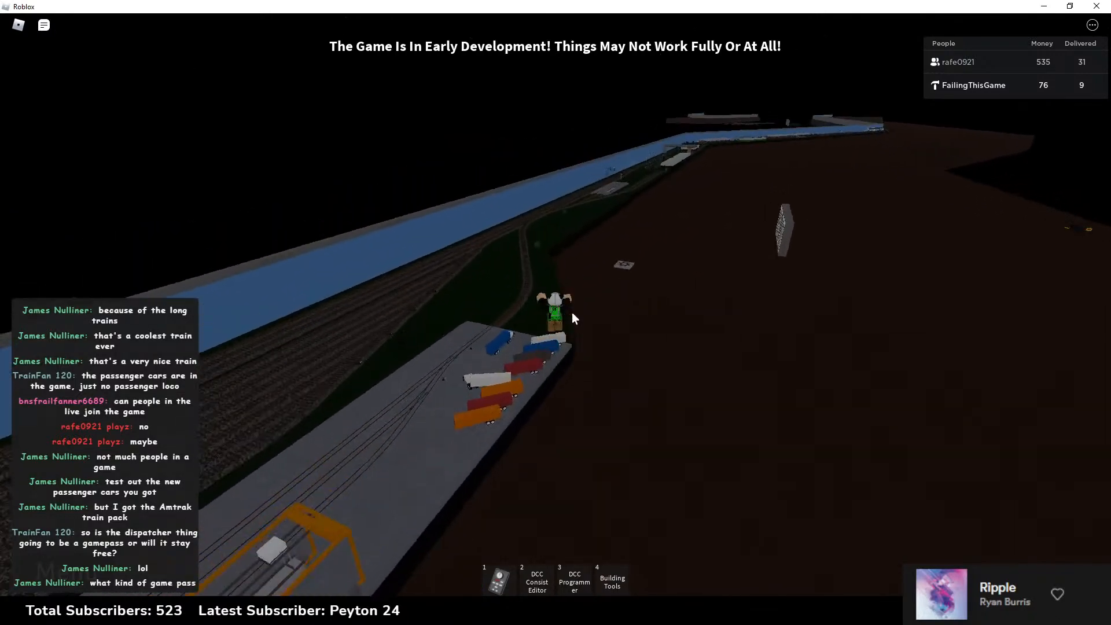
pyautogui.press('w')
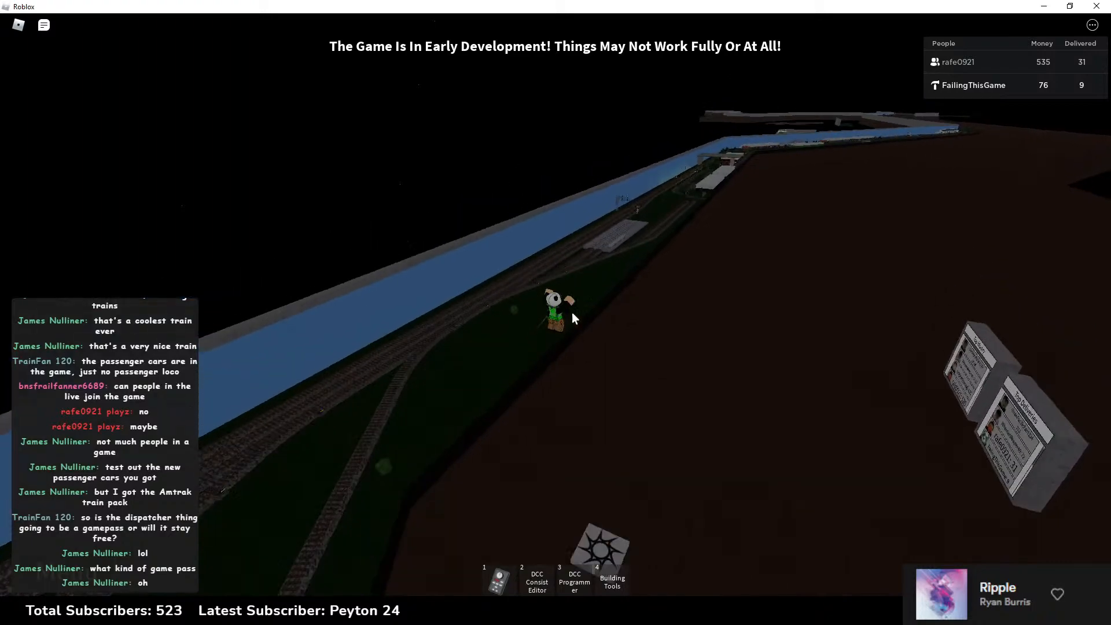
pyautogui.press('w')
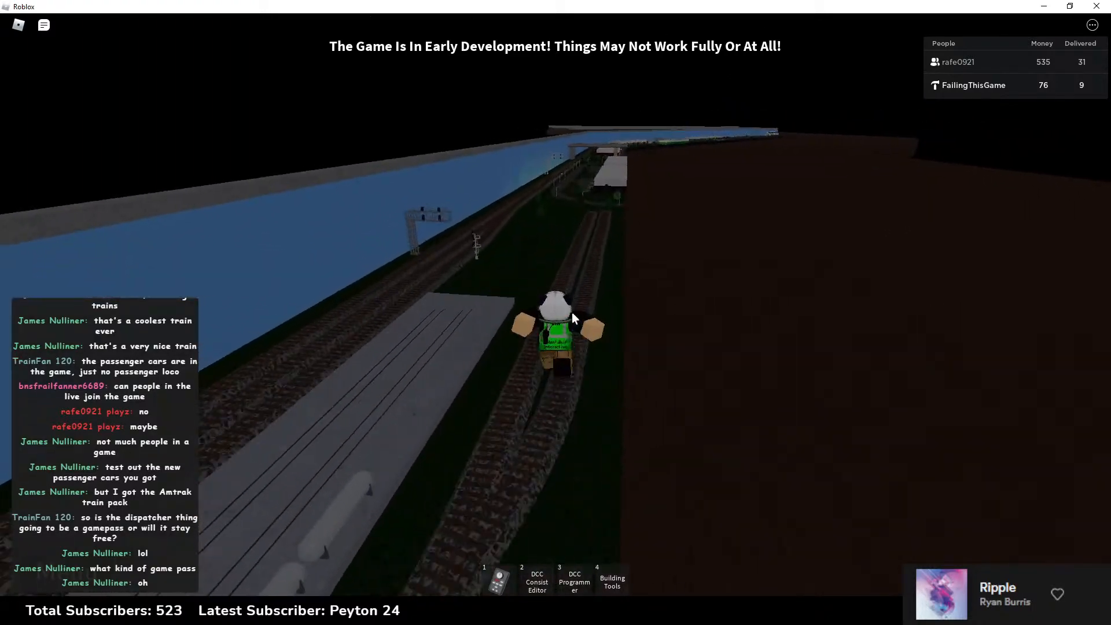
# Step: Run beside the main line over the warehouse roofs to the track switch beside the canal
pyautogui.press('w')
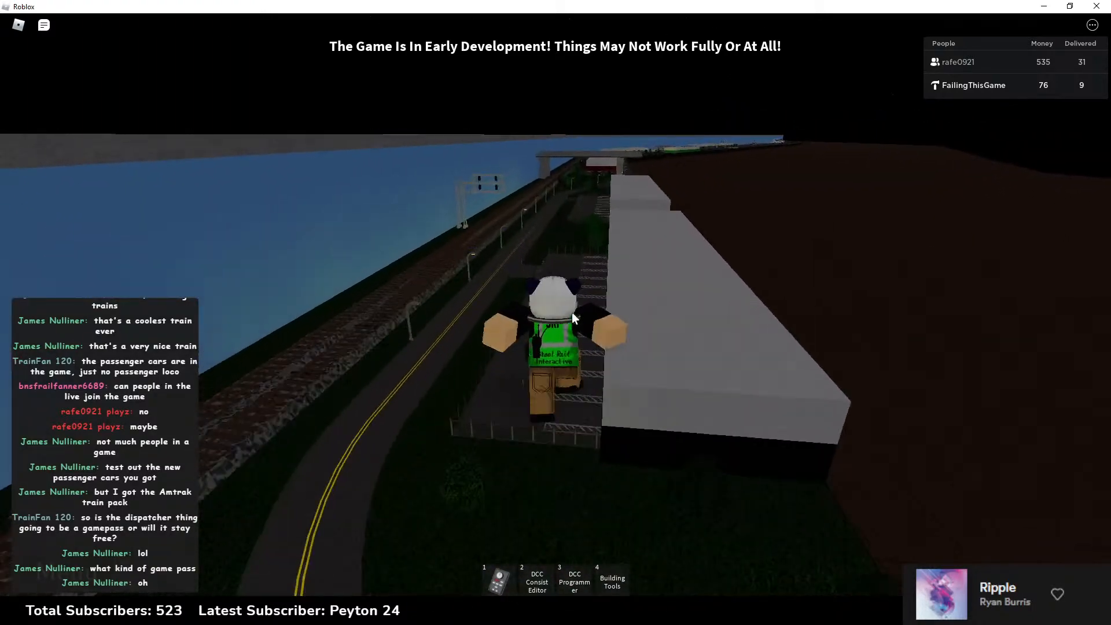
pyautogui.press('w')
pyautogui.press('space')
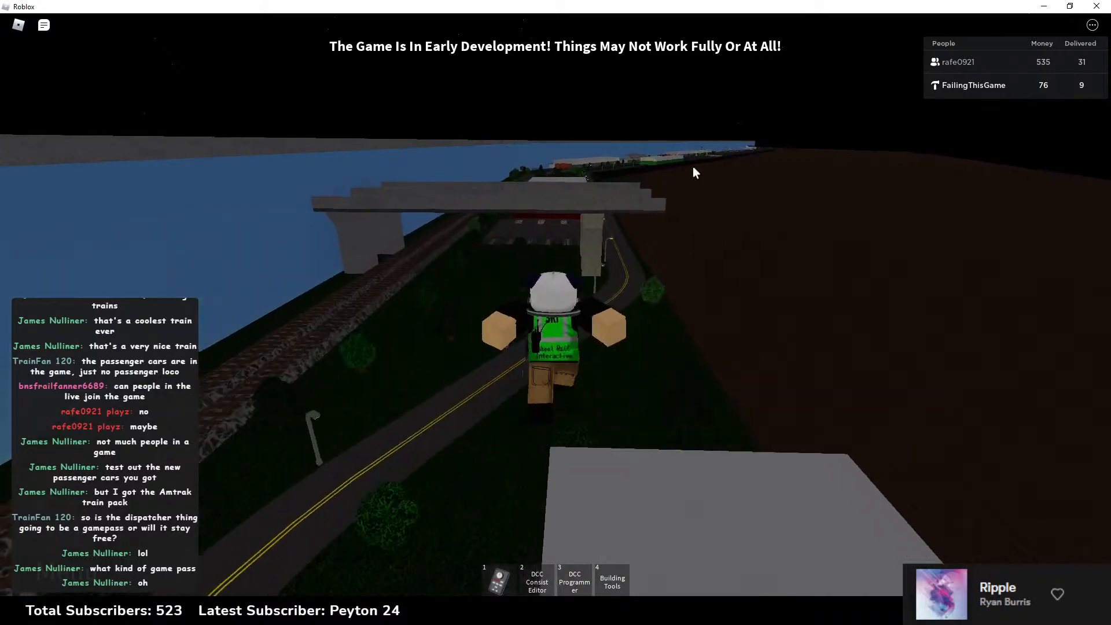
pyautogui.press('w')
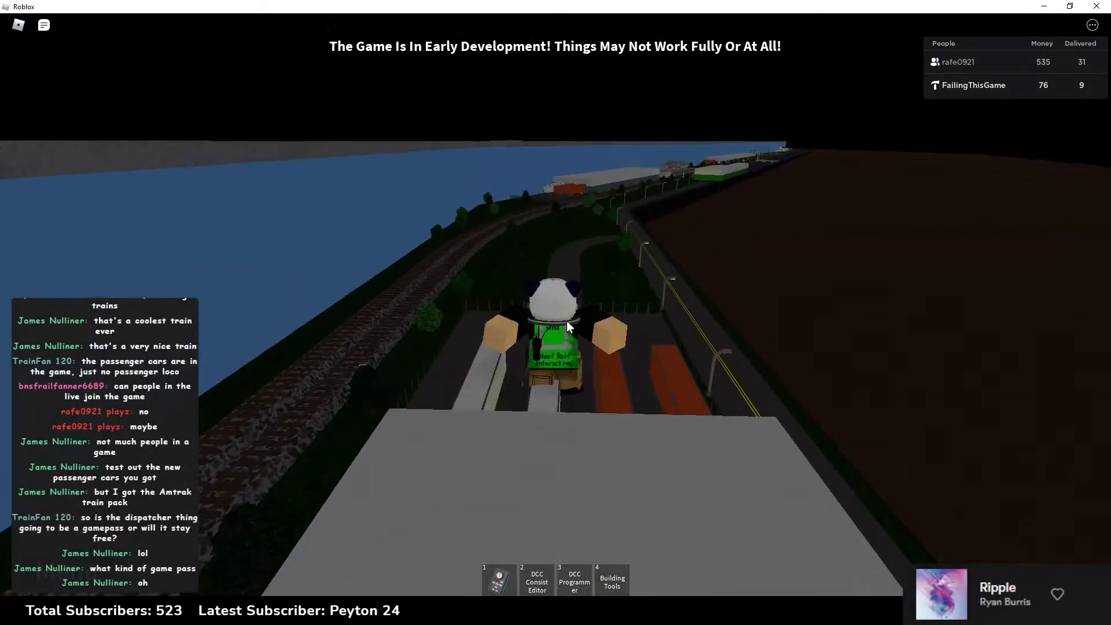
pyautogui.press('w')
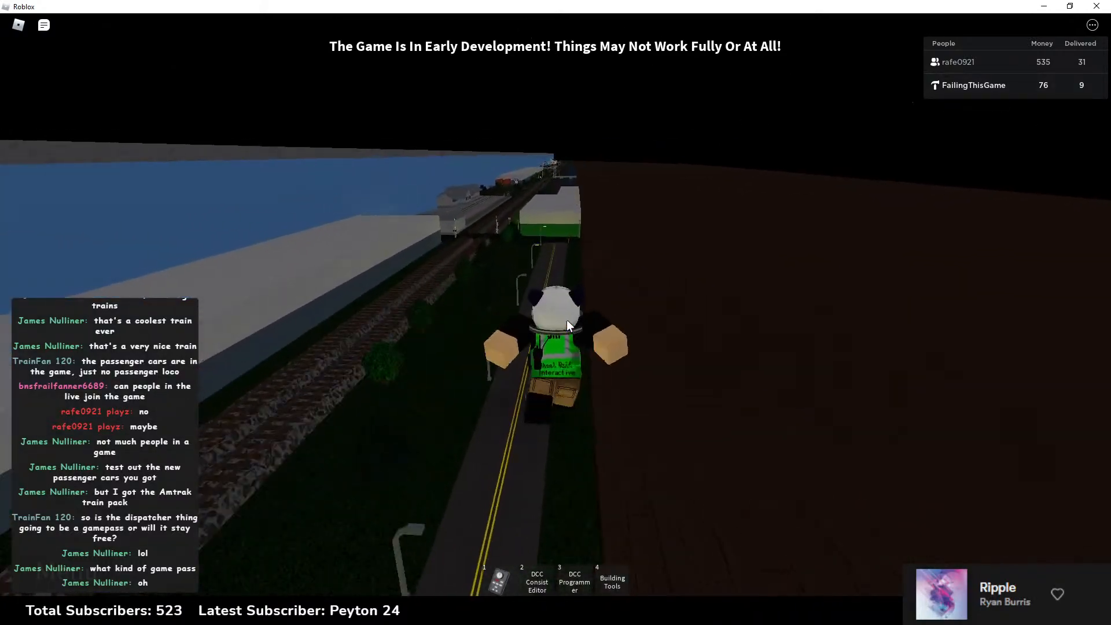
pyautogui.press('w')
pyautogui.press('space')
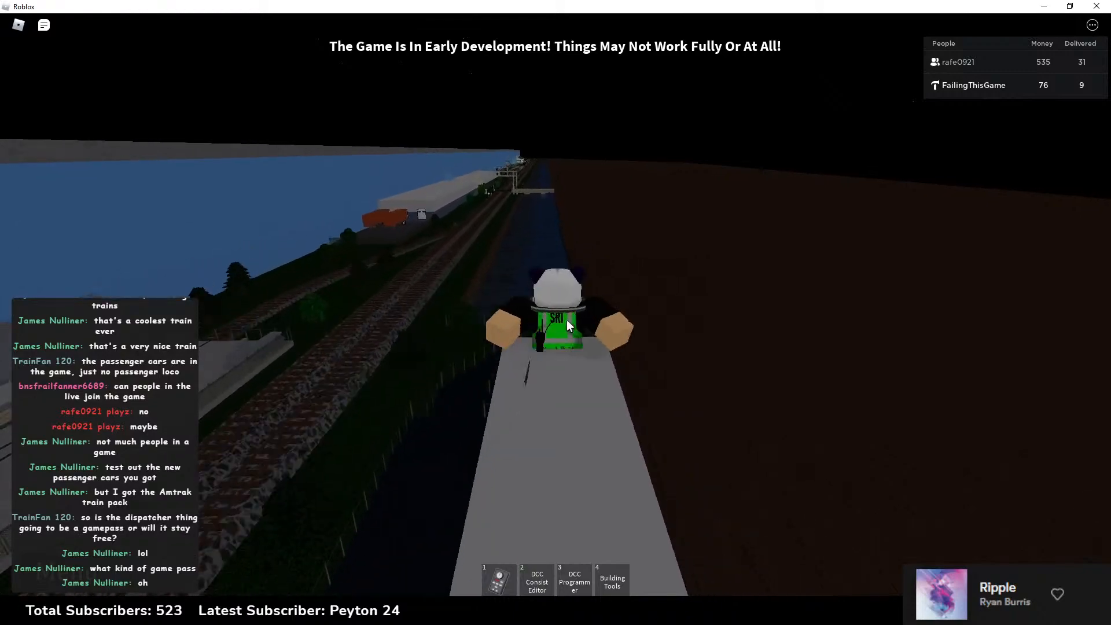
pyautogui.press('w')
pyautogui.press('w')
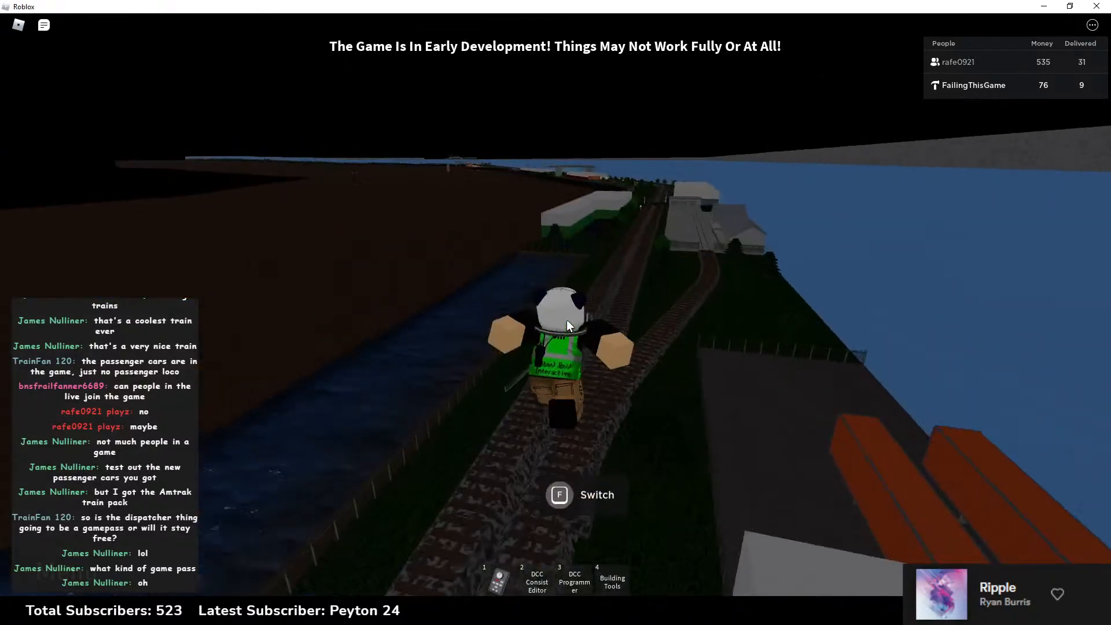
# Step: Head back along the road past the warehouse and its parked trailers to the overpass
pyautogui.press('w')
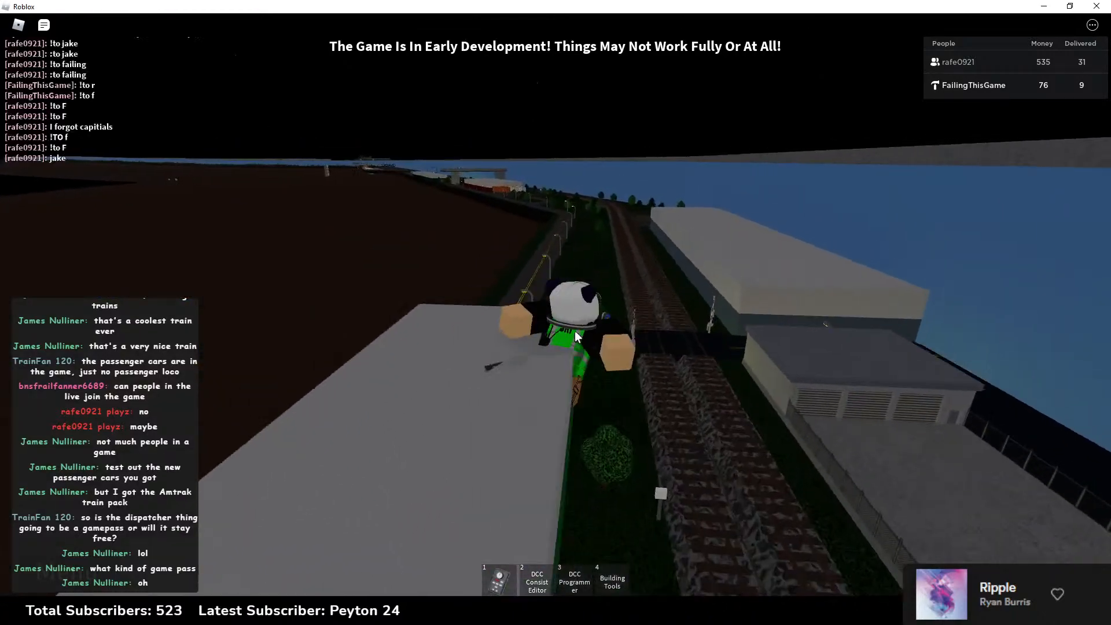
pyautogui.press('w')
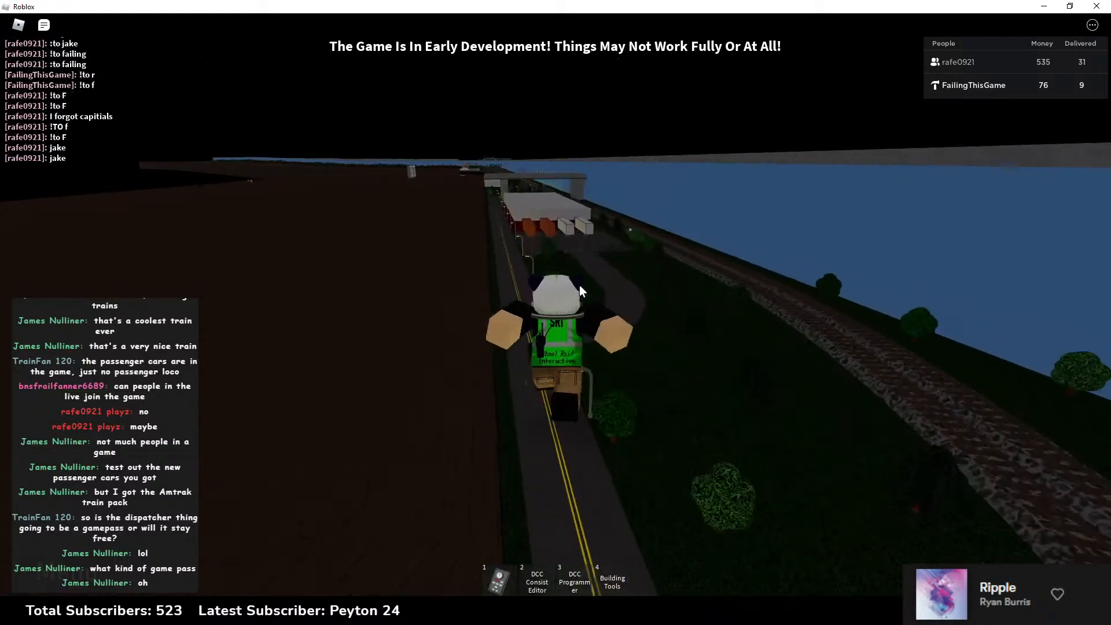
pyautogui.press('w')
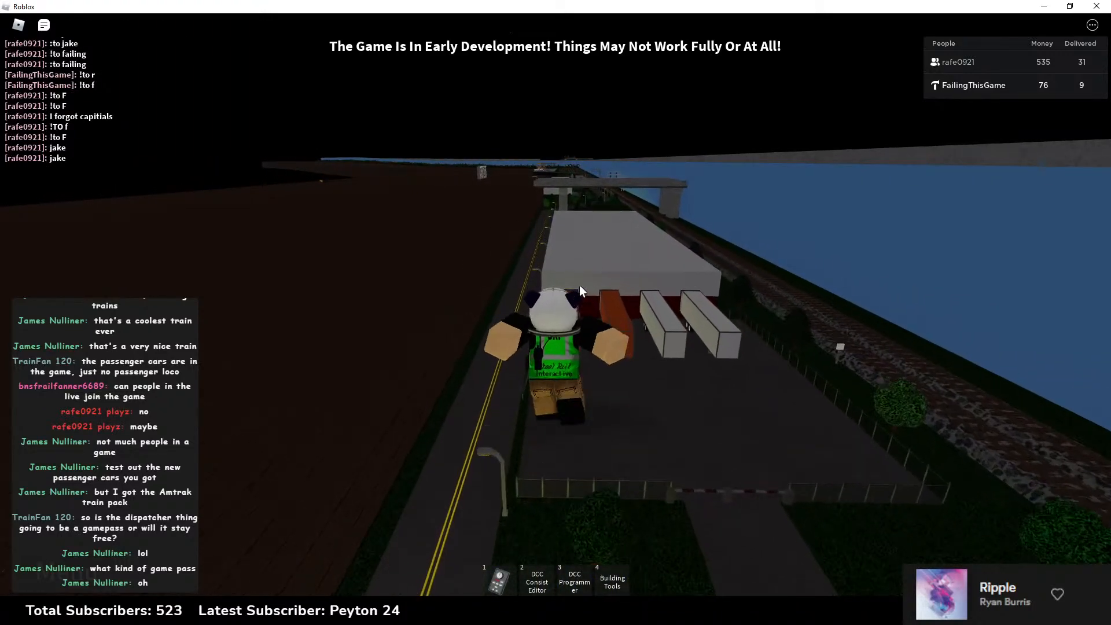
pyautogui.press('w')
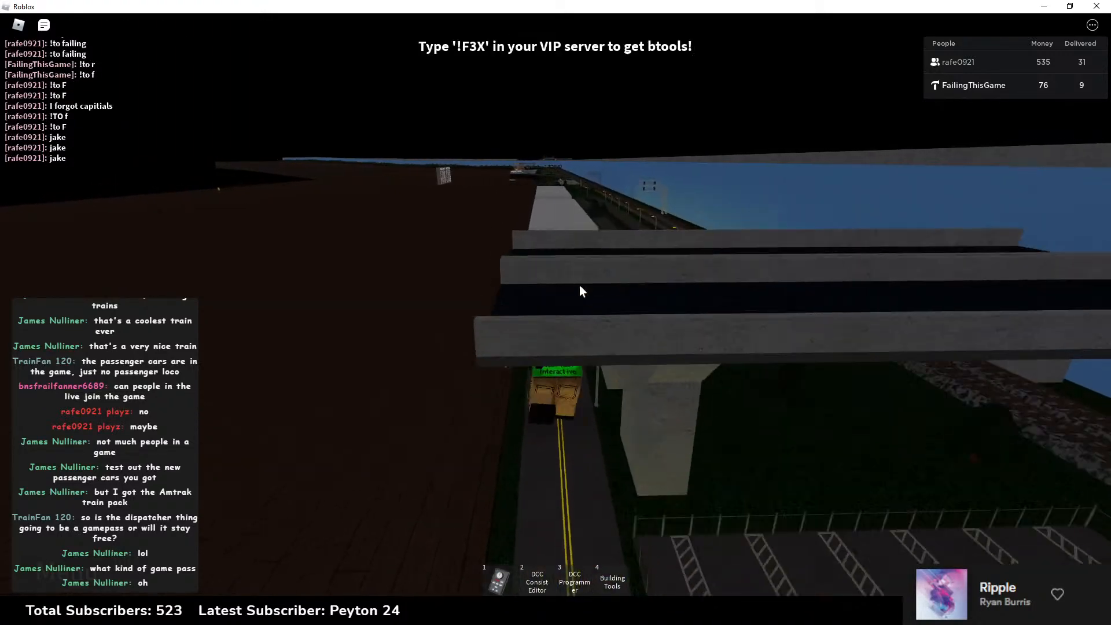
# Step: Run past the overpass, over the warehouse roof and through the container yard to the small building at its end
pyautogui.press('w')
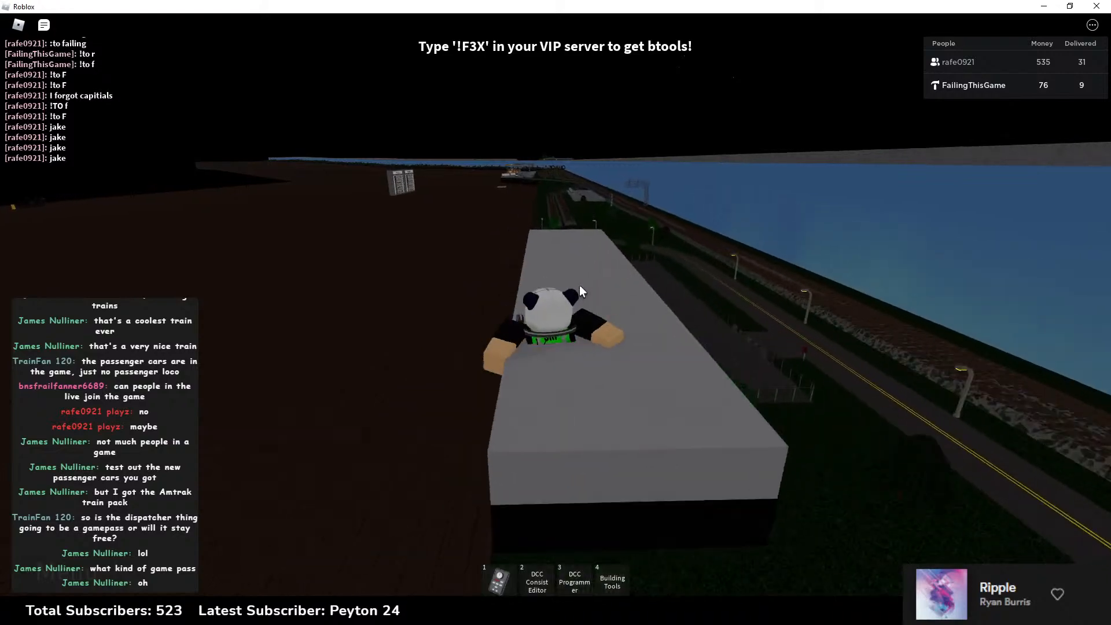
pyautogui.press('w')
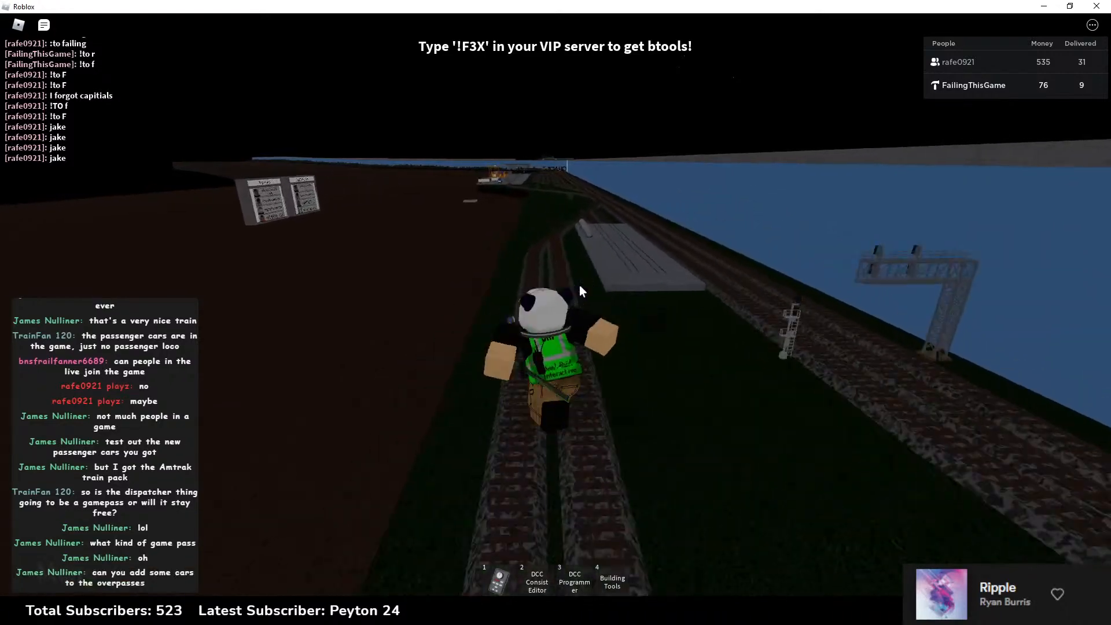
pyautogui.press('w')
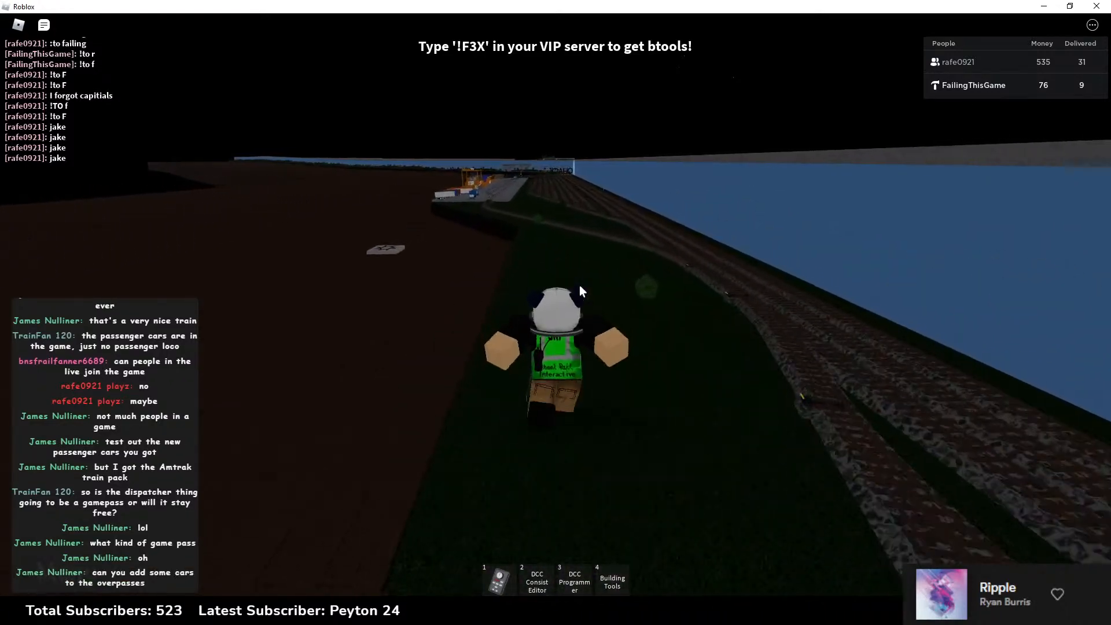
pyautogui.press('w')
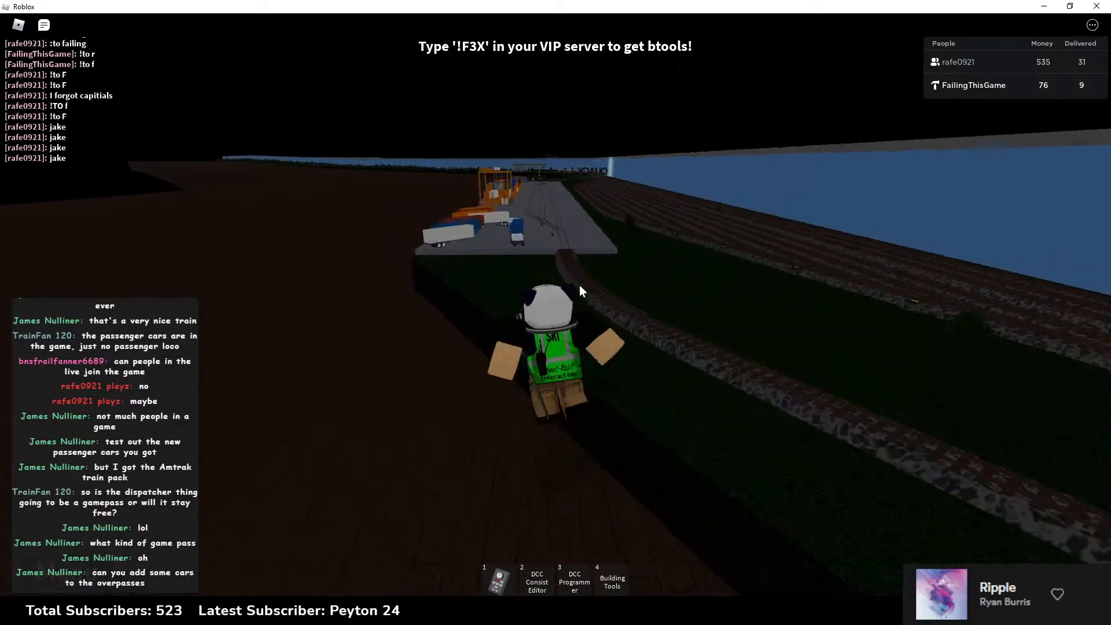
pyautogui.press('w')
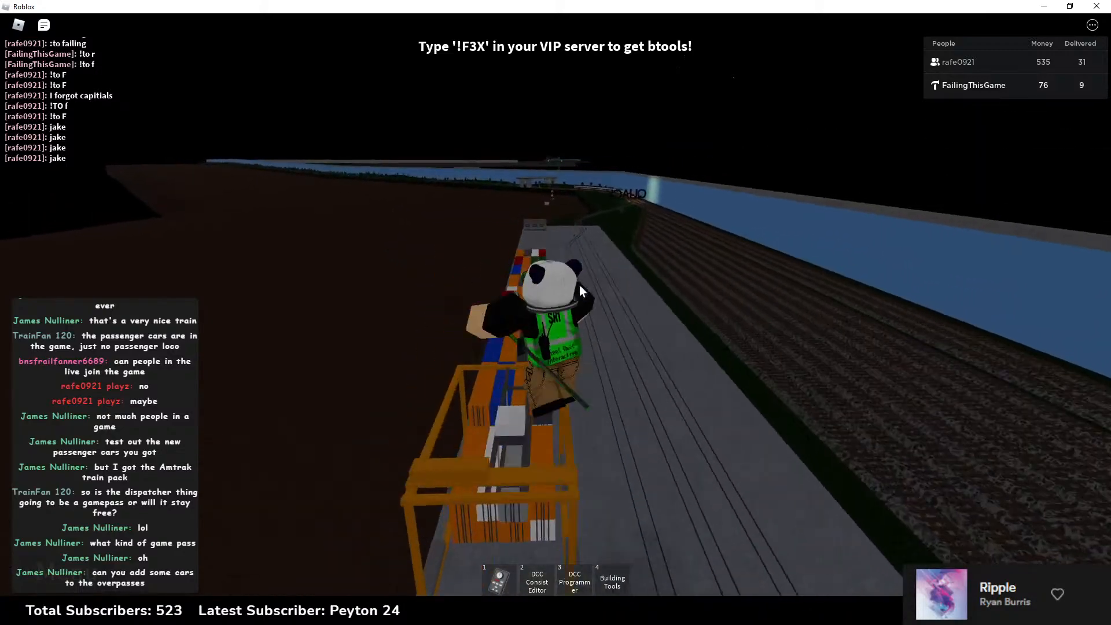
pyautogui.press('w')
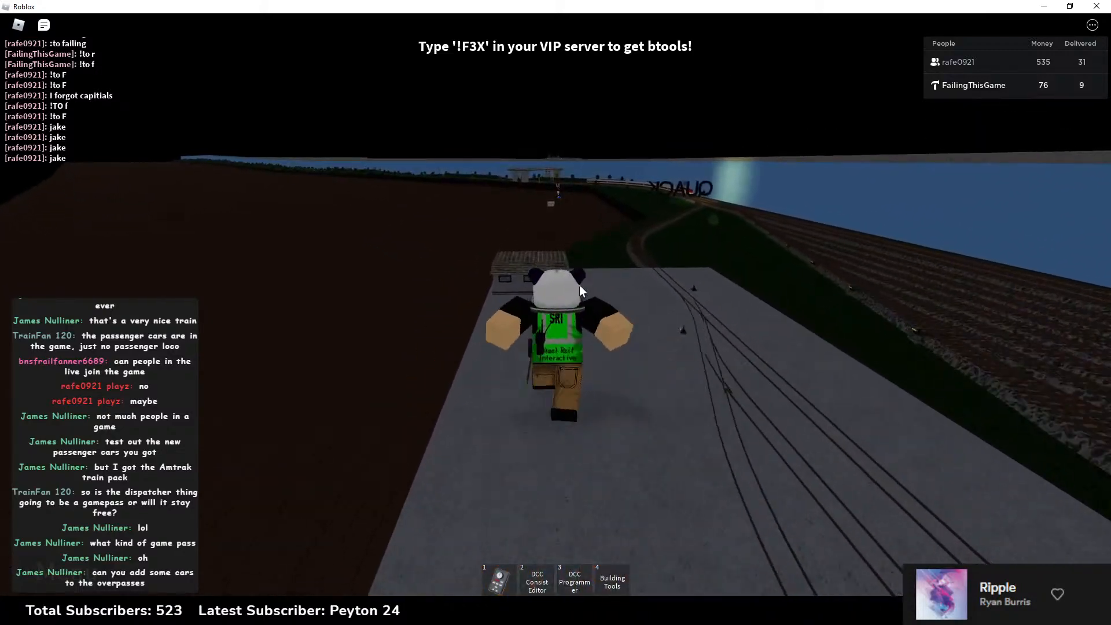
# Step: Examine the QUACK lettering by the curve with the Building Tools, and check the train's speed limit and signals on the DCC controller
pyautogui.press('4')
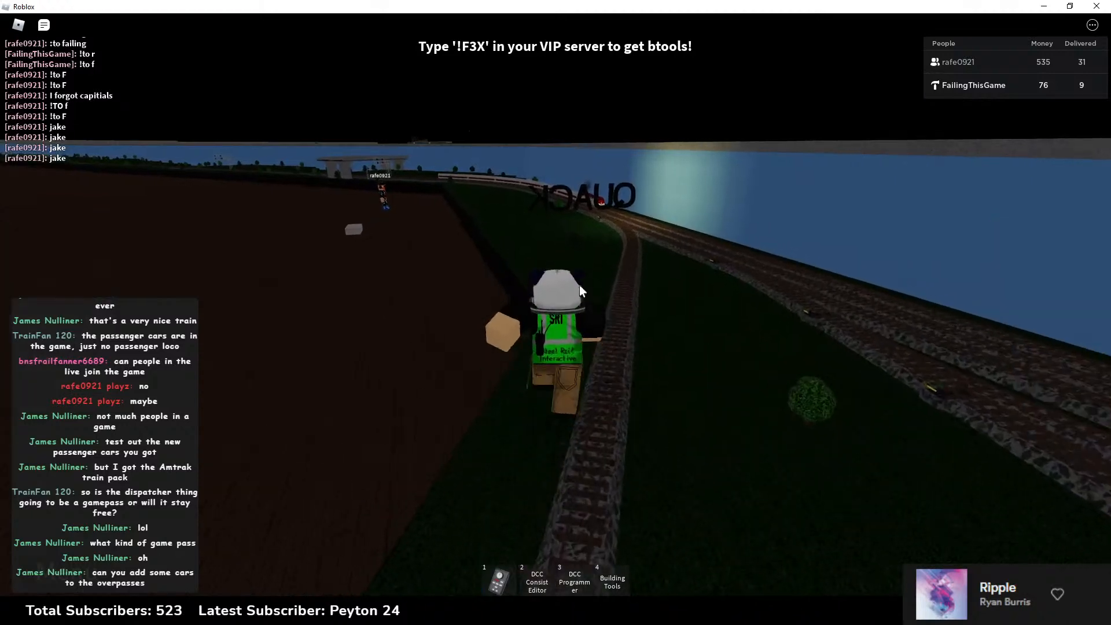
pyautogui.press('w')
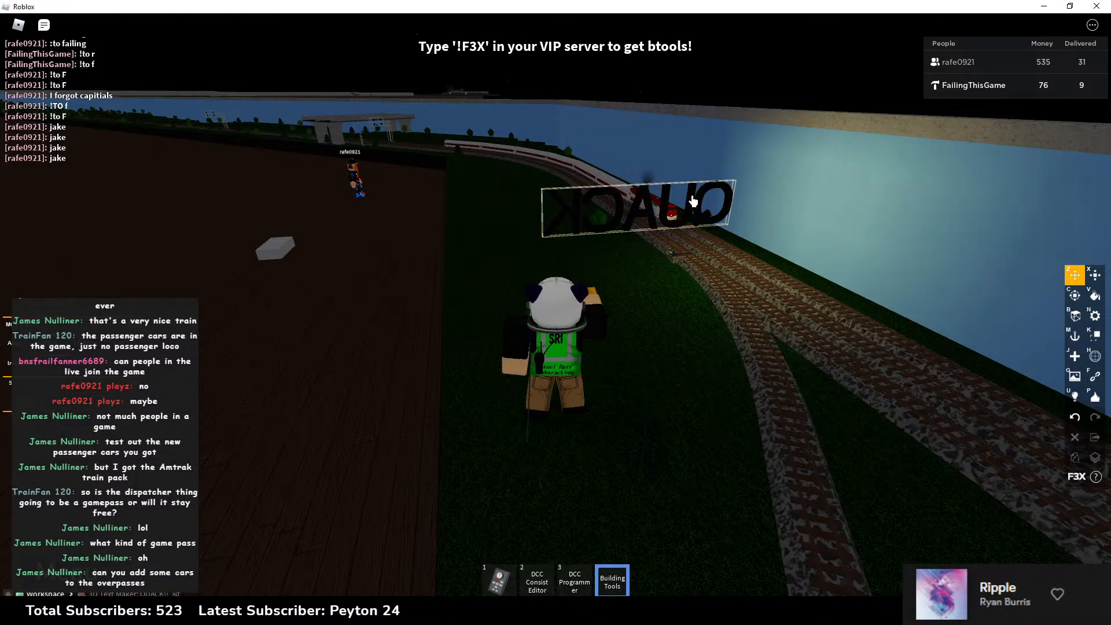
pyautogui.press('1')
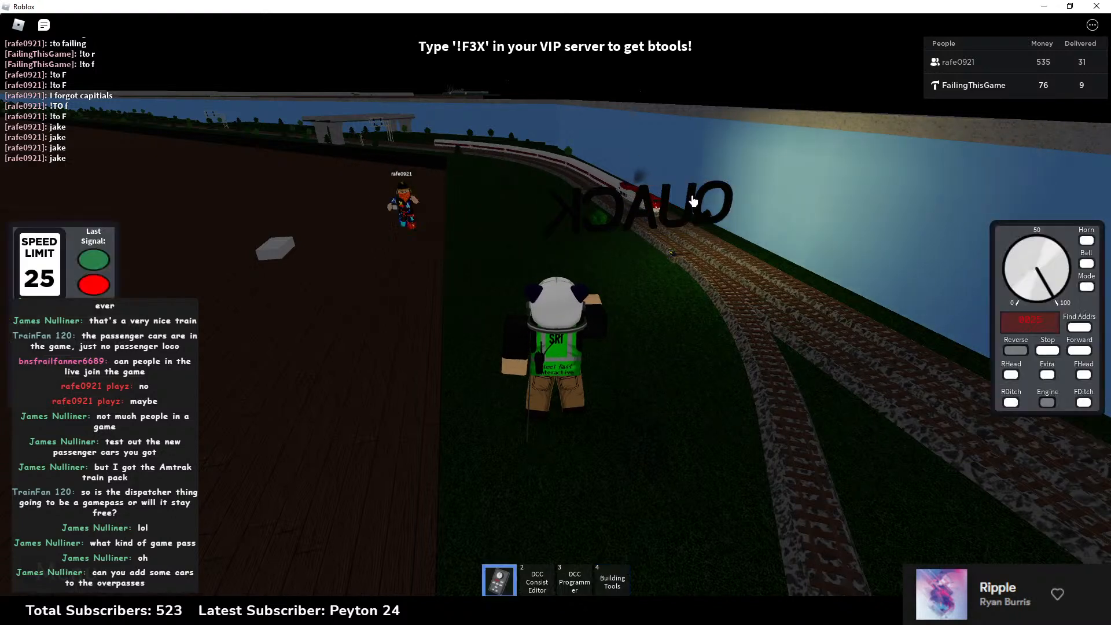
pyautogui.press('1')
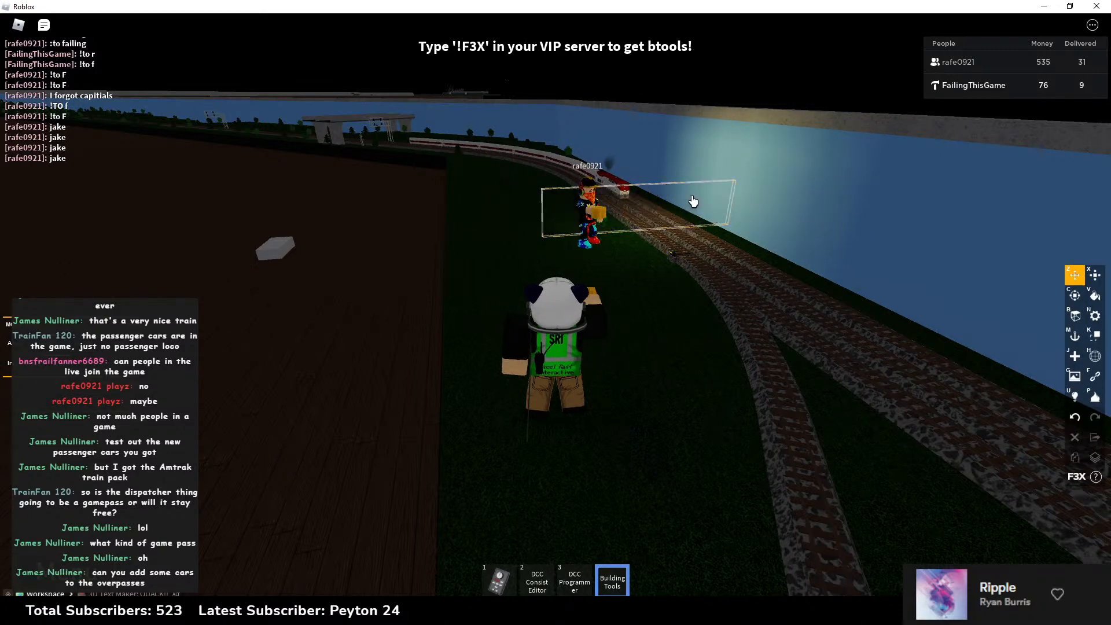
pyautogui.press('4')
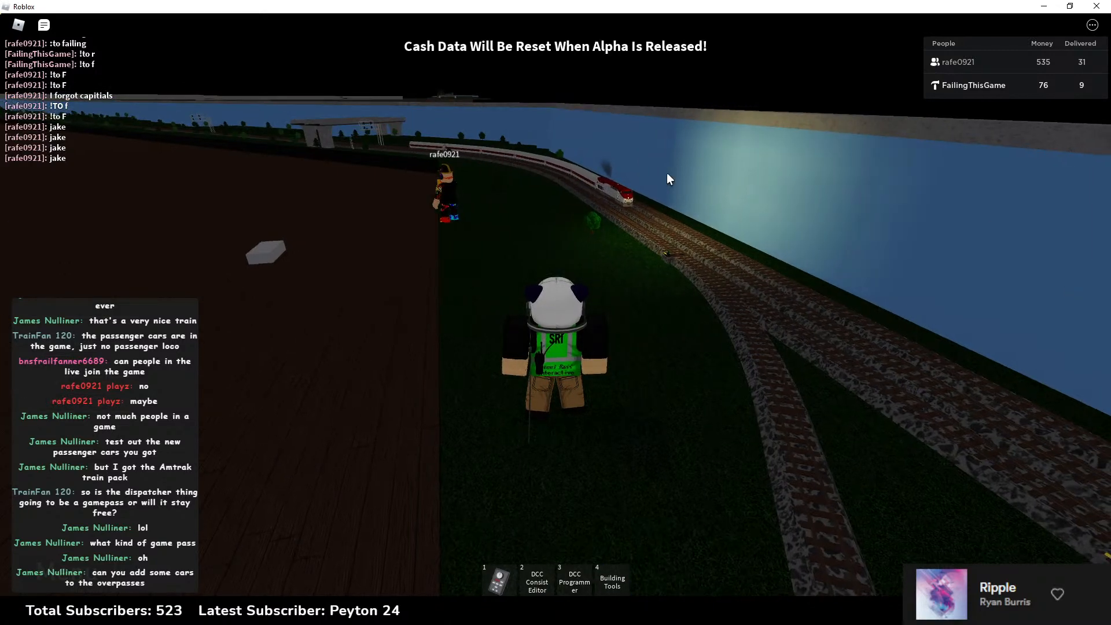
# Step: Move beside the curve to watch the red-and-white passenger train come around it
pyautogui.press('w')
pyautogui.moveTo(575, 211); pyautogui.dragTo(615, 214, button='right')
pyautogui.press('a')
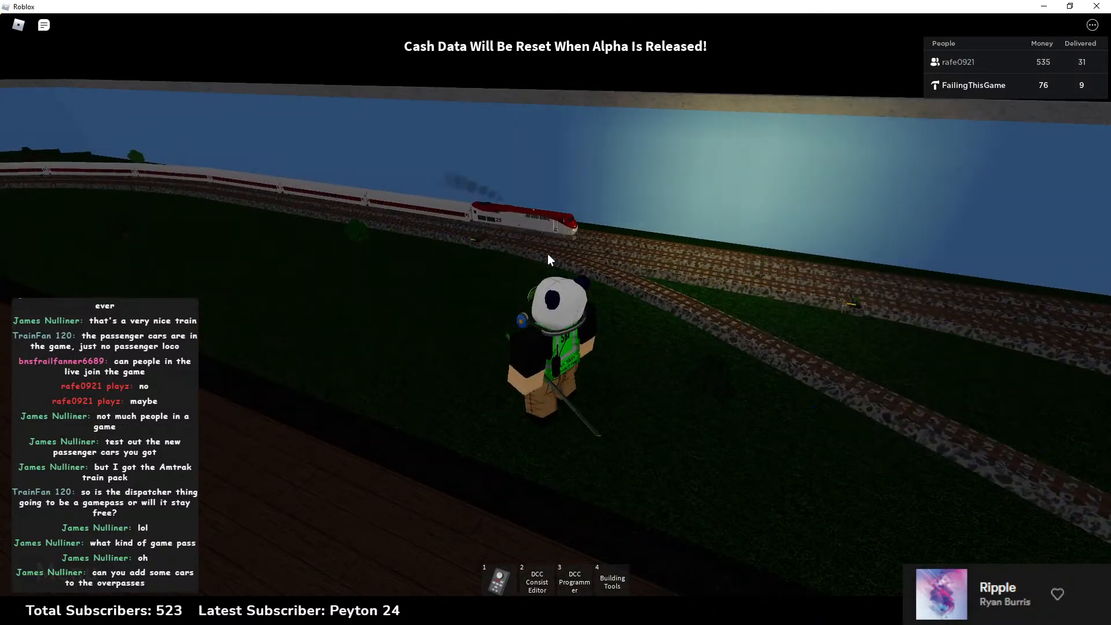
pyautogui.moveTo(547, 253); pyautogui.dragTo(550, 253, button='right')
# Step: Run back along the siding track and beside the container yard to the parked trailers at its far end
pyautogui.press('w')
pyautogui.press('d')
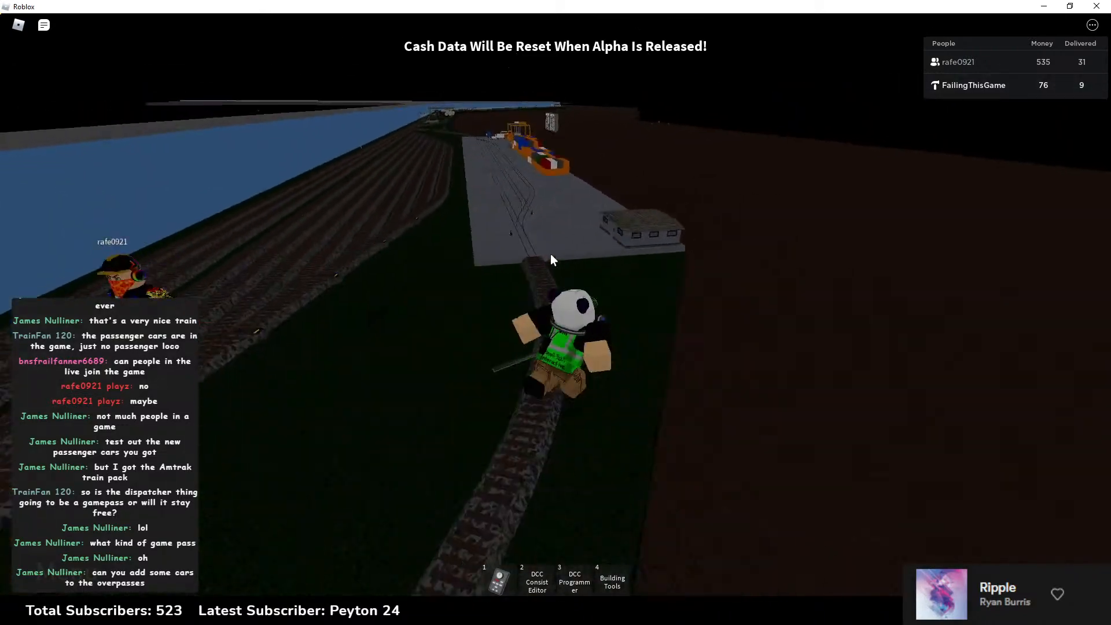
pyautogui.scroll(-3, 550, 253)
pyautogui.press('w')
pyautogui.press('d')
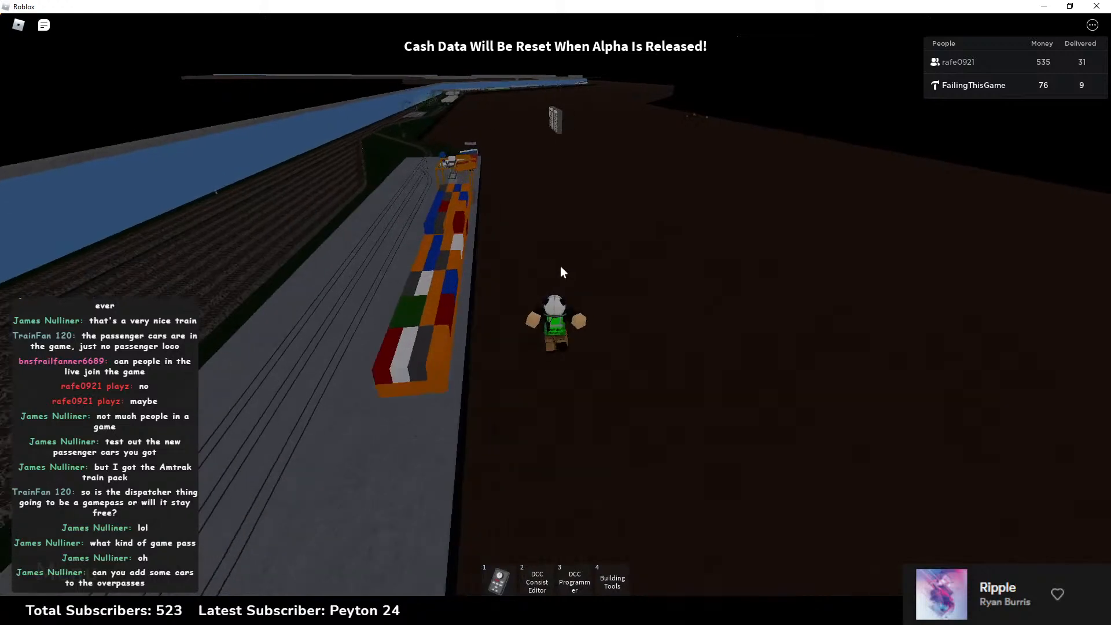
pyautogui.moveTo(560, 266); pyautogui.dragTo(562, 259, button='right')
pyautogui.press('w')
pyautogui.scroll(1, 562, 258)
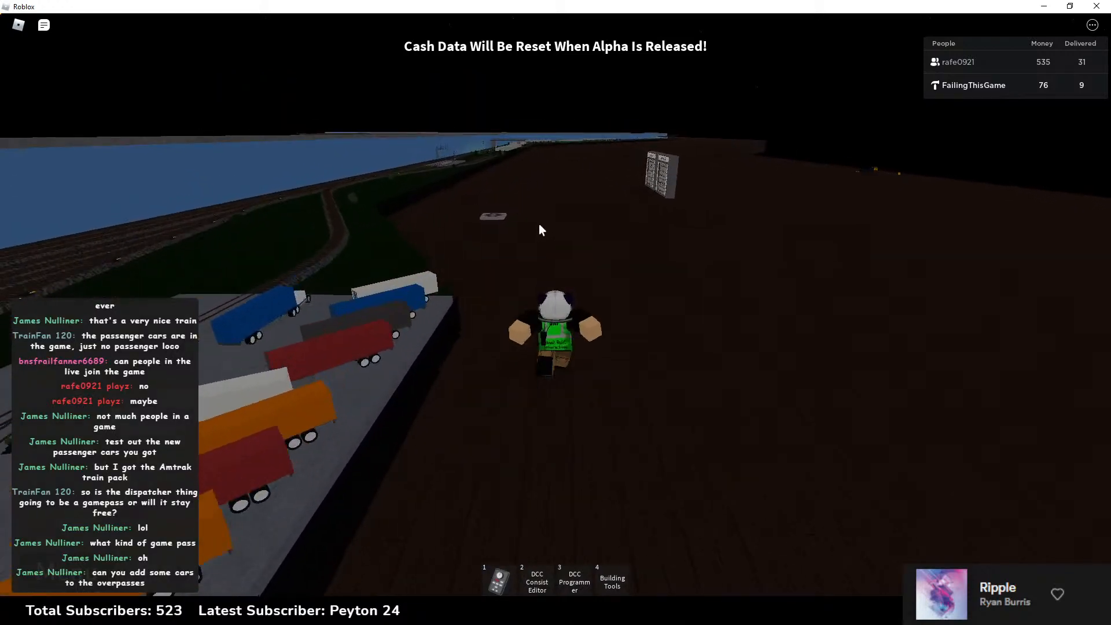
# Step: Continue past the yard onto the main line tracks by the sea wall, switching to first-person view
pyautogui.moveTo(539, 223); pyautogui.dragTo(545, 232, button='right')
pyautogui.press('a')
pyautogui.press('w')
pyautogui.press('w')
pyautogui.press('w')
pyautogui.press('w')
pyautogui.press('w')
pyautogui.scroll(5, 546, 233)
pyautogui.press('w')
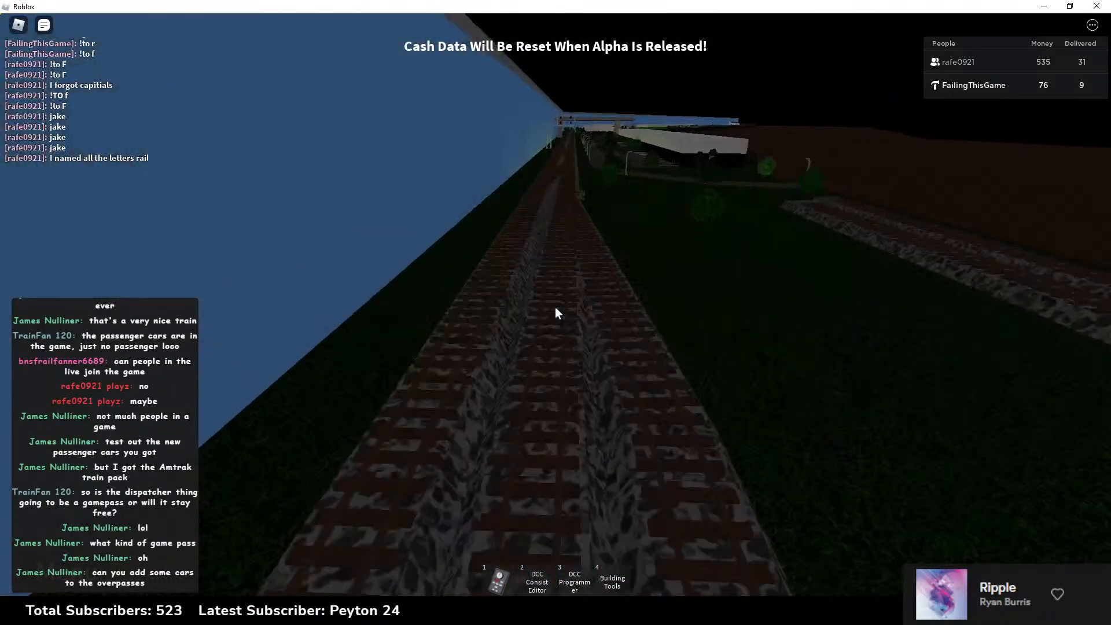
# Step: Run along the main line, past the signal gantry and over the overpass, to the roof of the green-and-white warehouse
pyautogui.press('w')
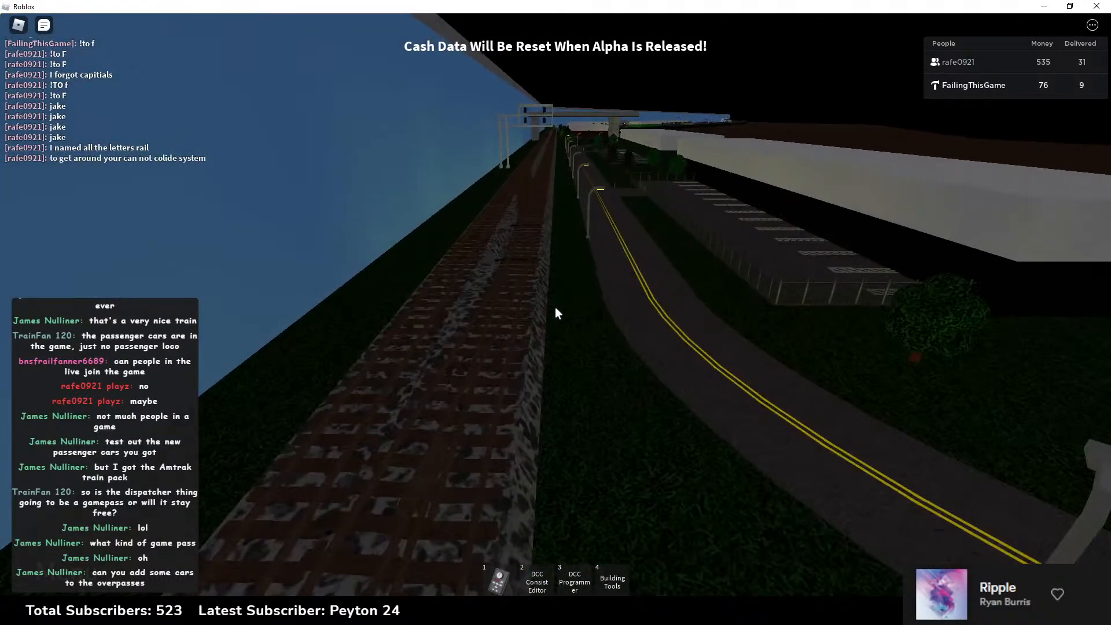
pyautogui.press('w')
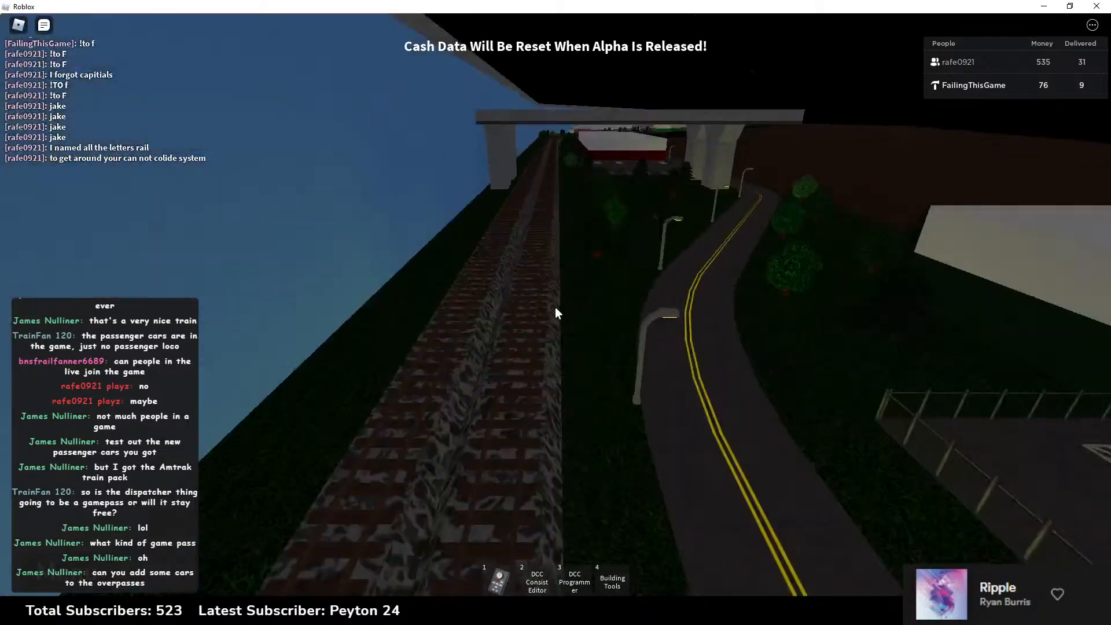
pyautogui.press('space')
pyautogui.press('w')
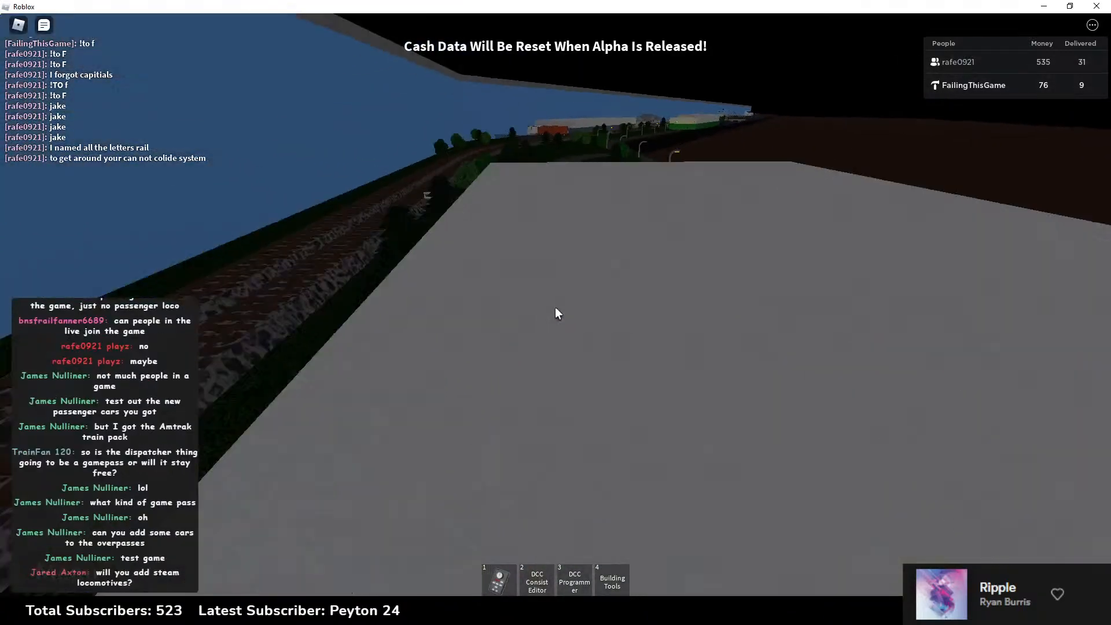
pyautogui.press('w')
pyautogui.press('space')
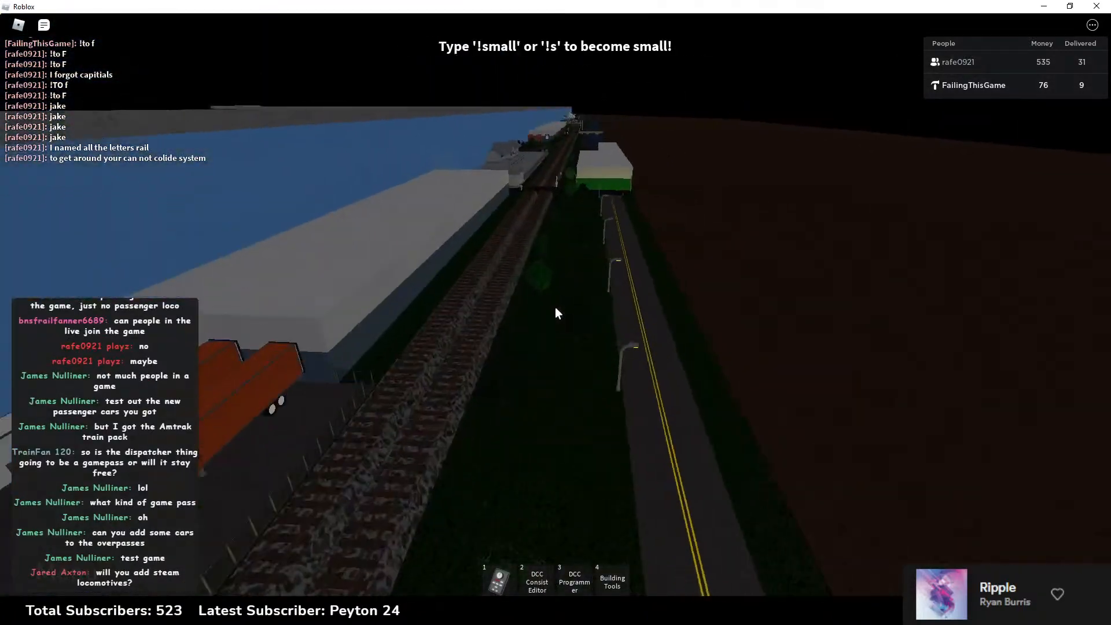
pyautogui.press('w')
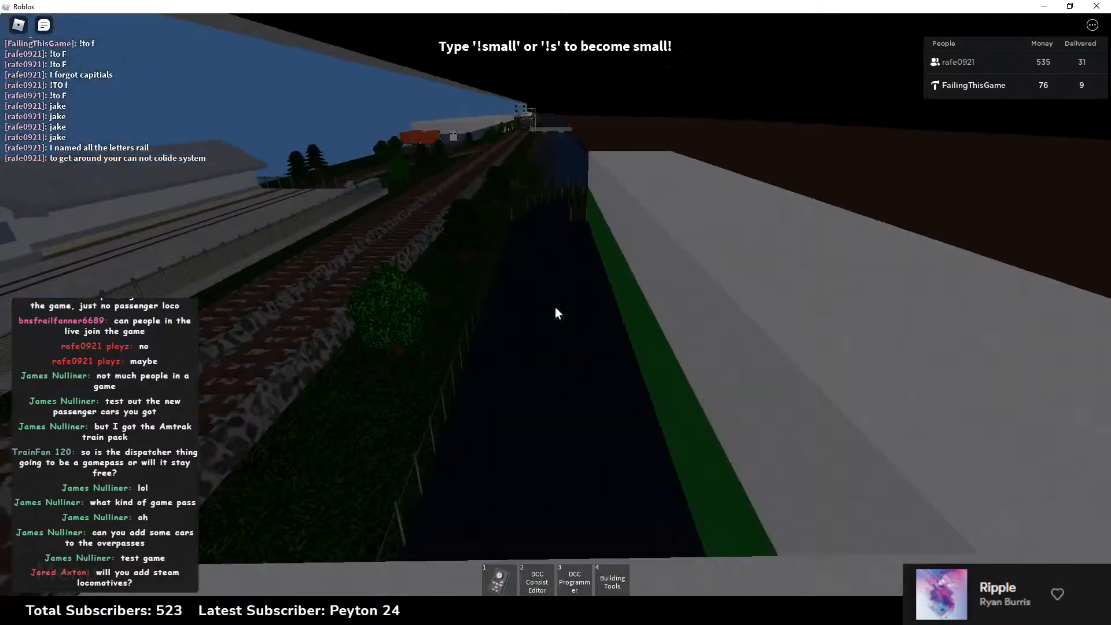
# Step: Turn around and head back along the road to the red-and-white warehouse with the orange and white trailers
pyautogui.press('w')
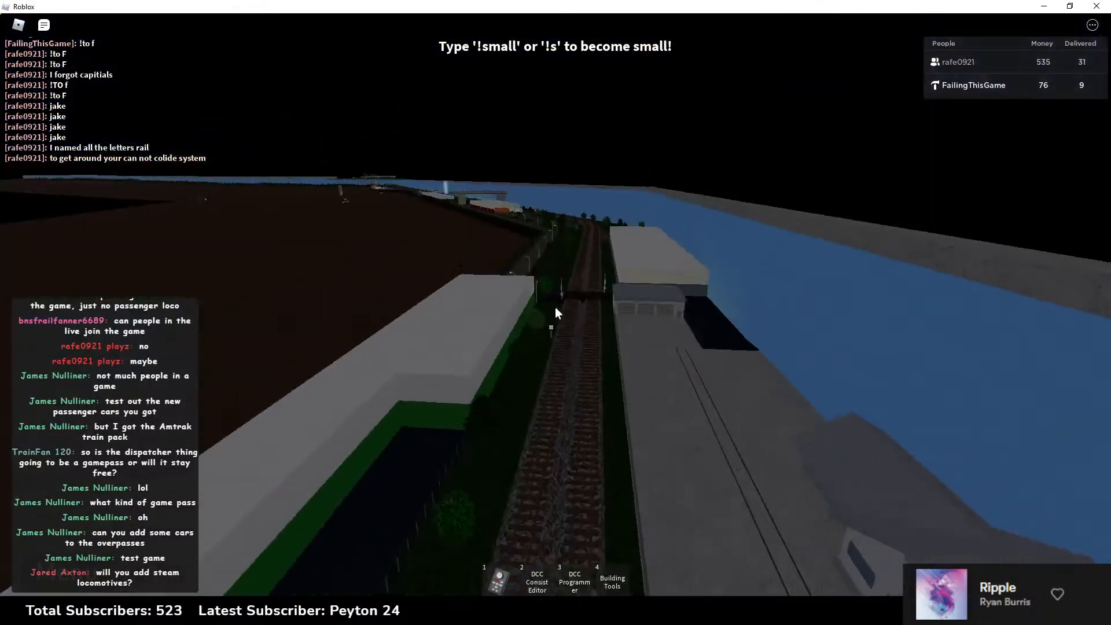
pyautogui.press('w')
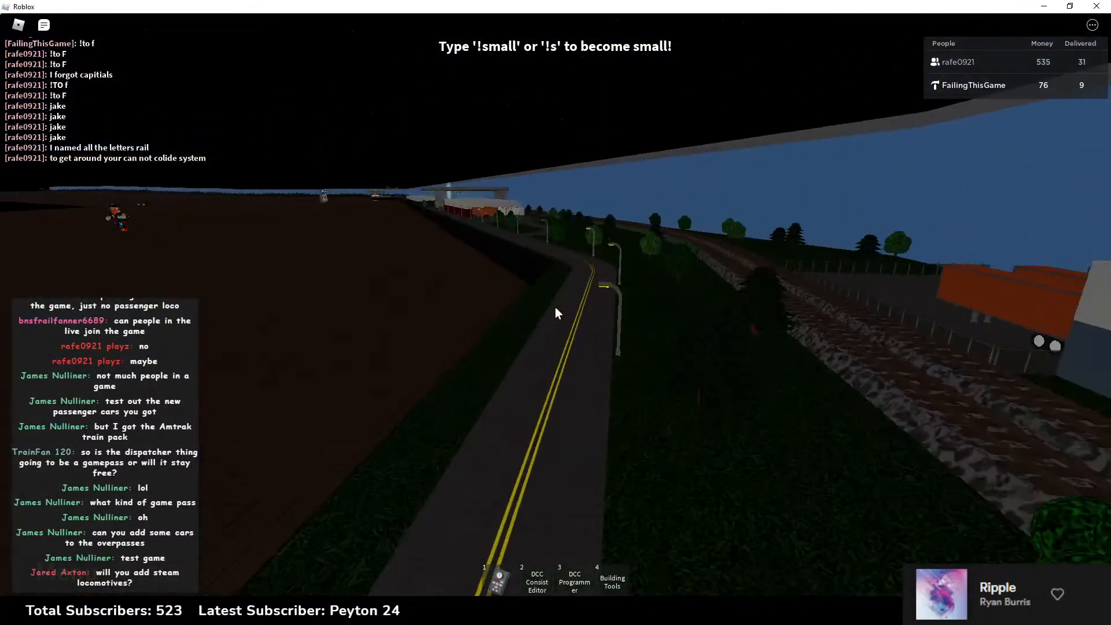
pyautogui.press('w')
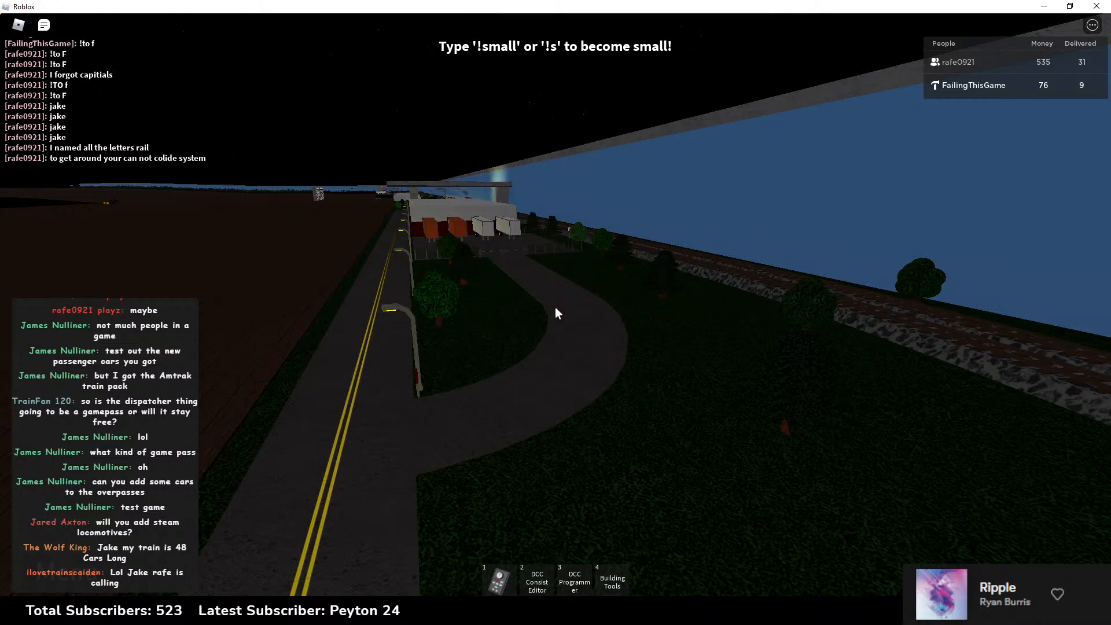
pyautogui.press('w')
pyautogui.press('d')
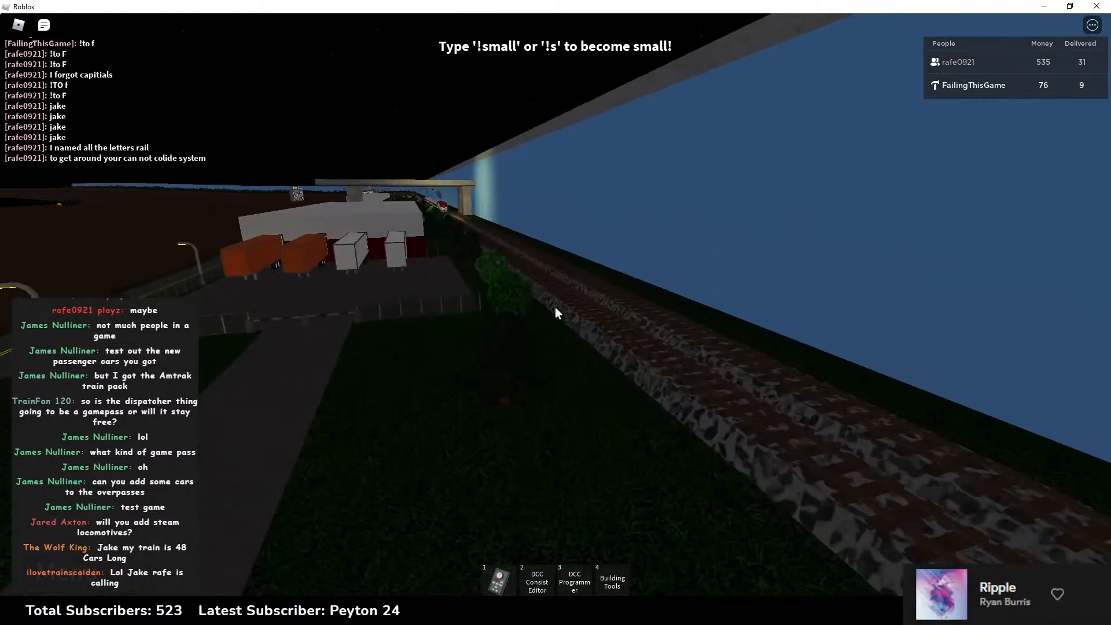
# Step: Watch the passenger train pass from the roof of the red-and-white warehouse
pyautogui.press('w')
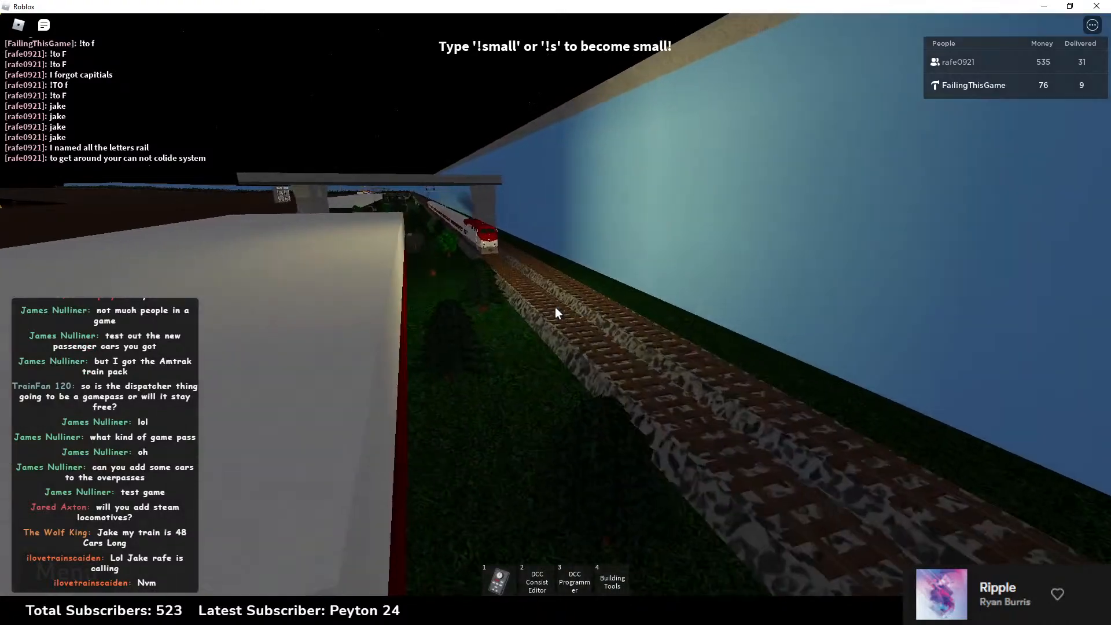
pyautogui.press('s')
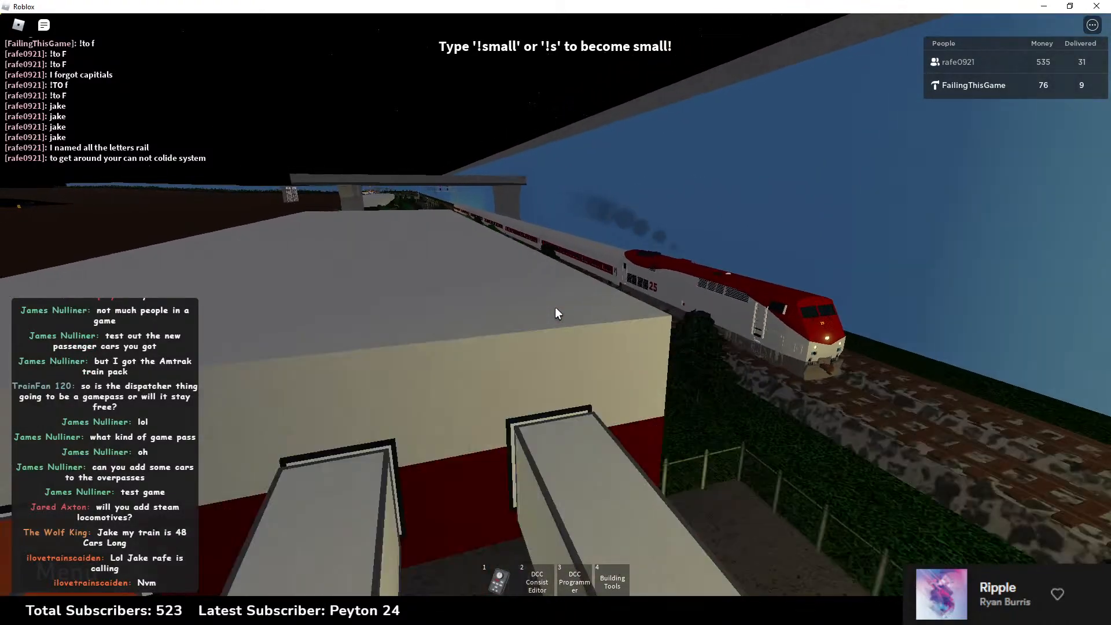
pyautogui.press('w')
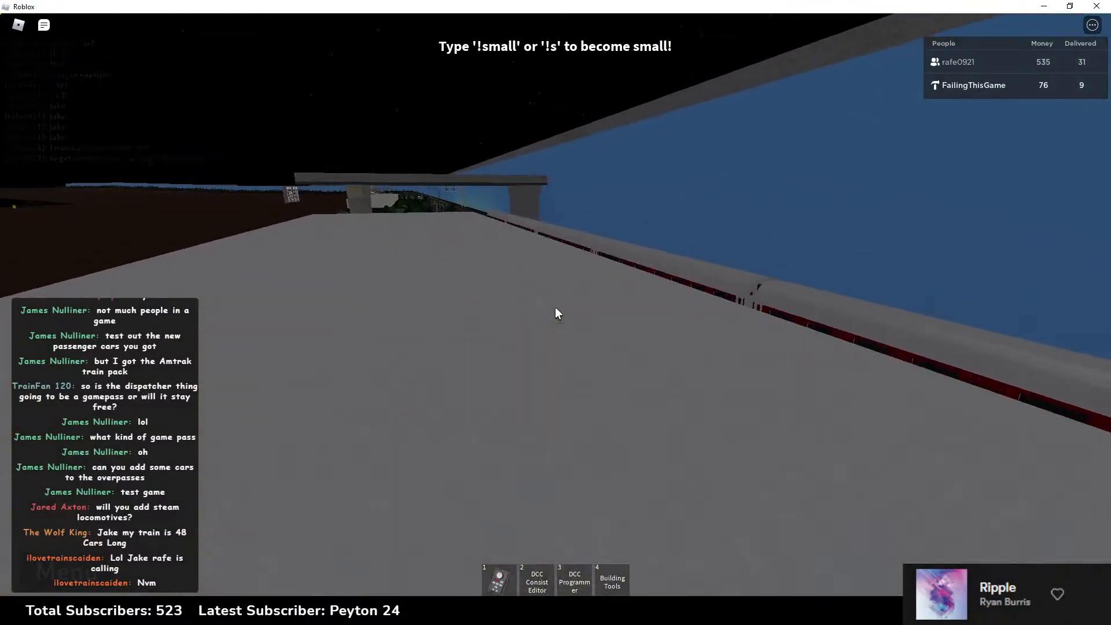
pyautogui.press('w')
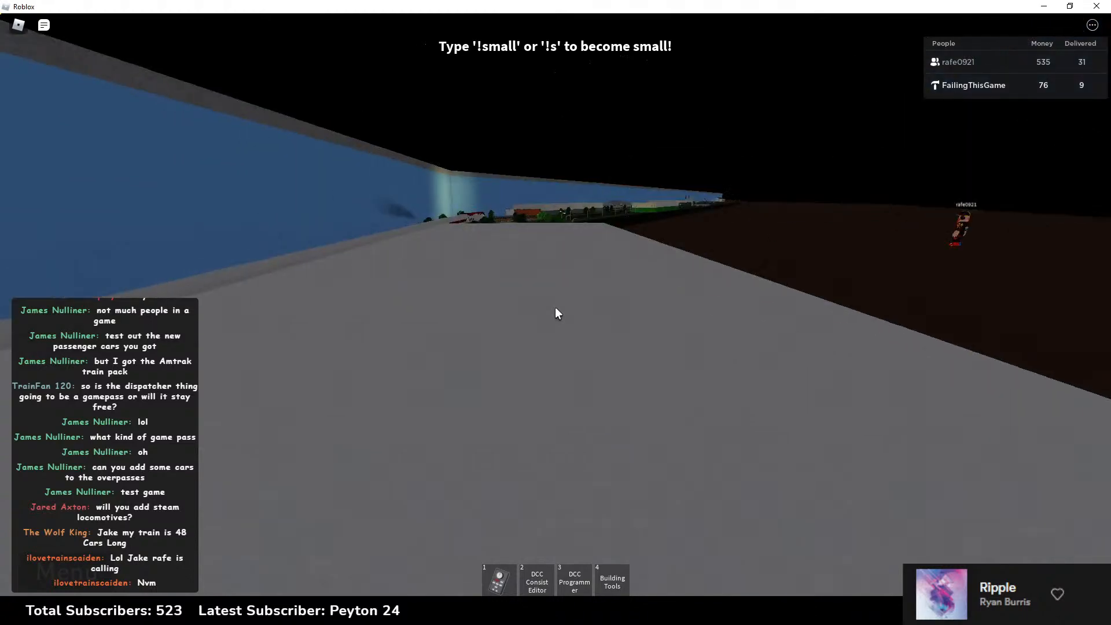
# Step: Follow the passenger train from the warehouse roof along the road toward the green-and-white warehouse
pyautogui.press('w')
pyautogui.press('d')
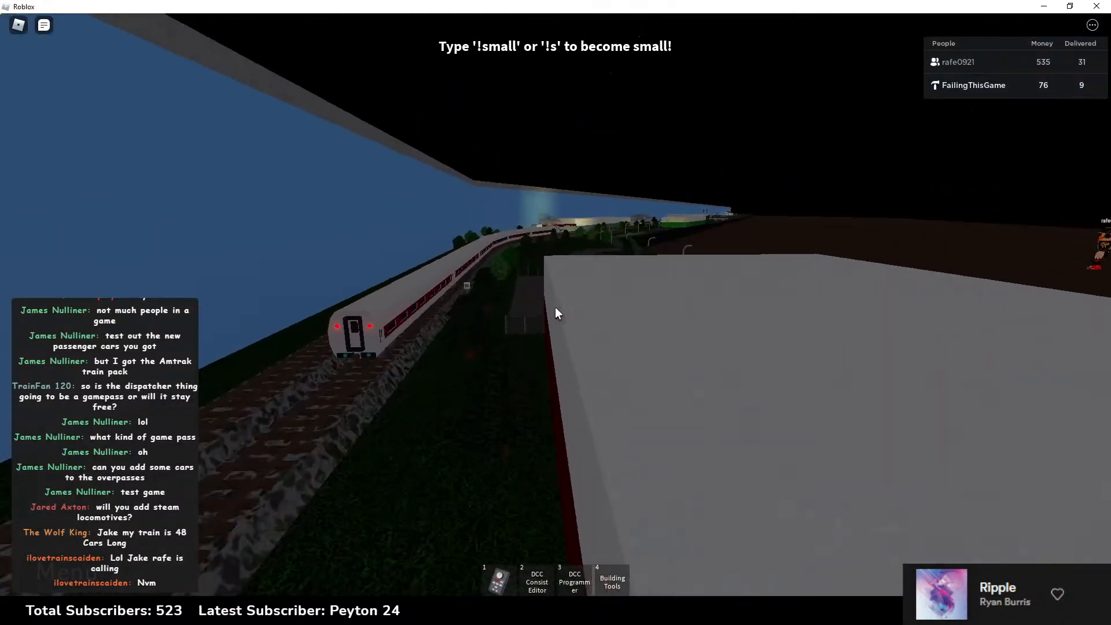
pyautogui.press('w')
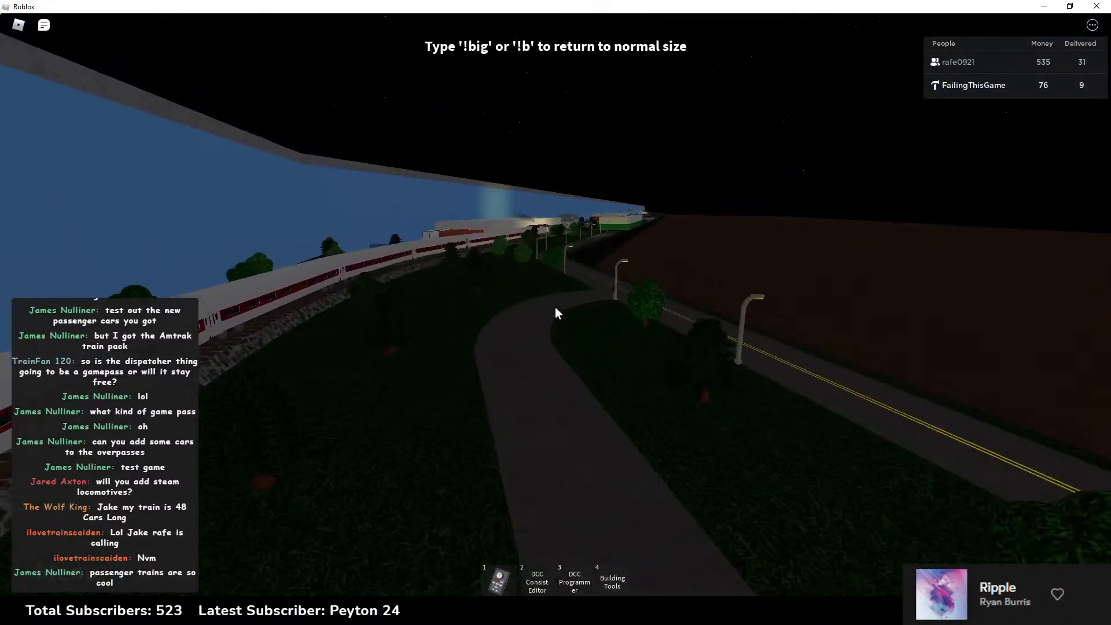
pyautogui.press('1')
pyautogui.press('w')
pyautogui.press('1')
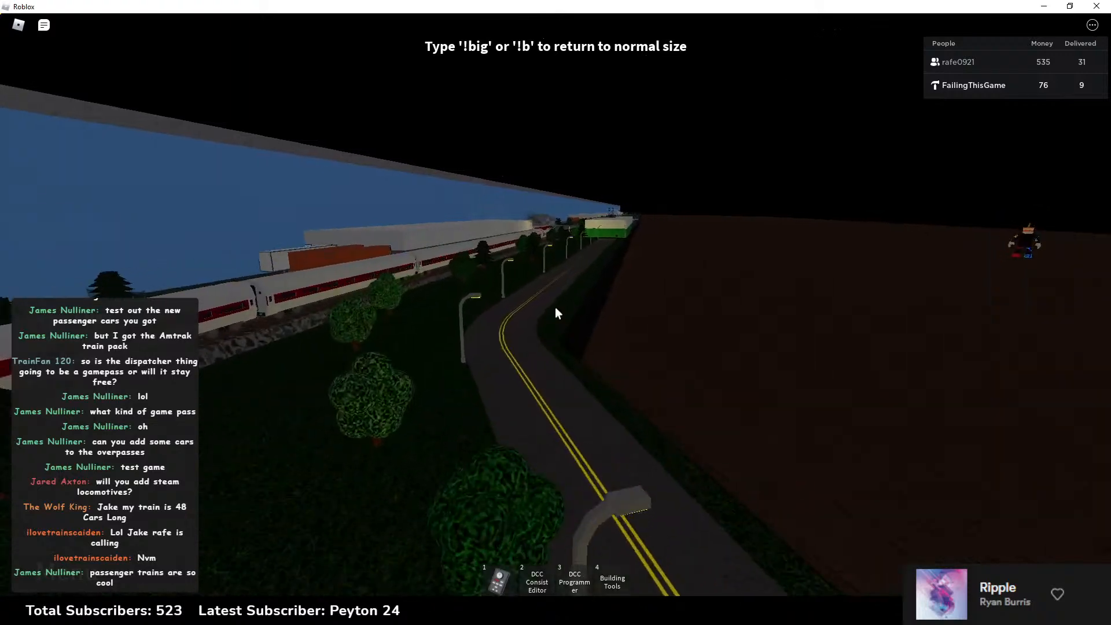
pyautogui.press('w')
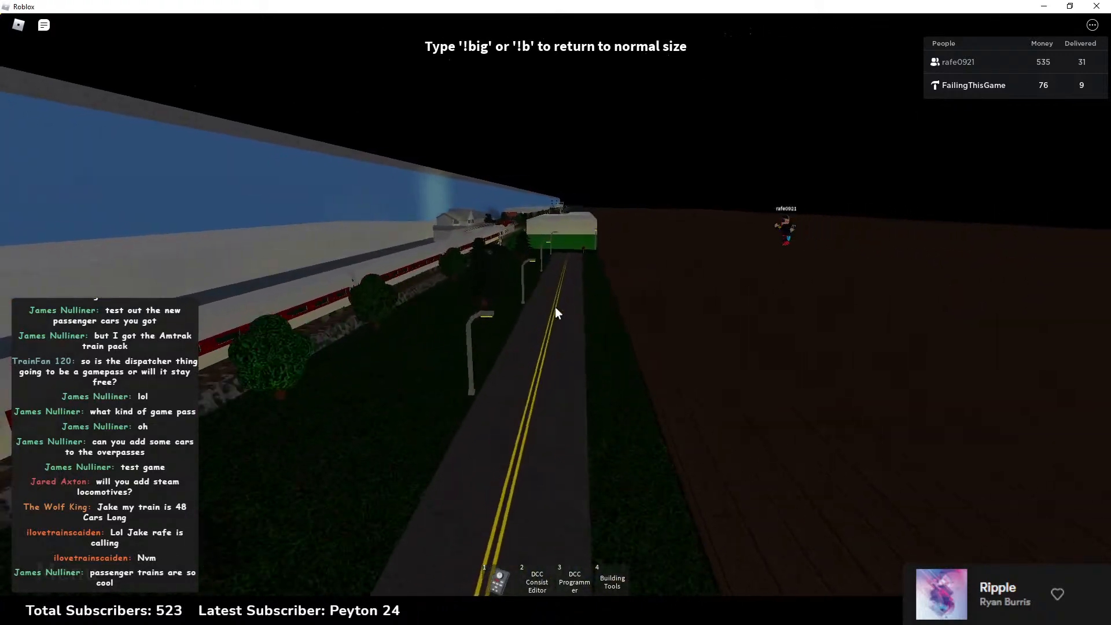
# Step: Run past the green-and-white warehouse beside the canal, and check the train's speed limit and signals on the DCC controller
pyautogui.press('w')
pyautogui.scroll(-3, 554, 307)
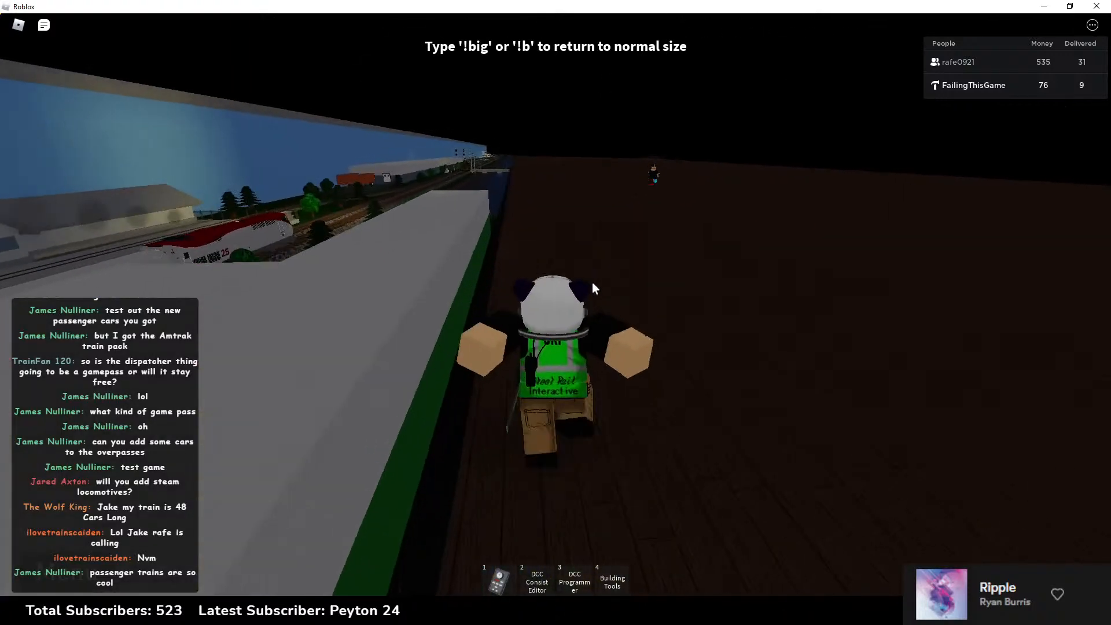
pyautogui.press('1')
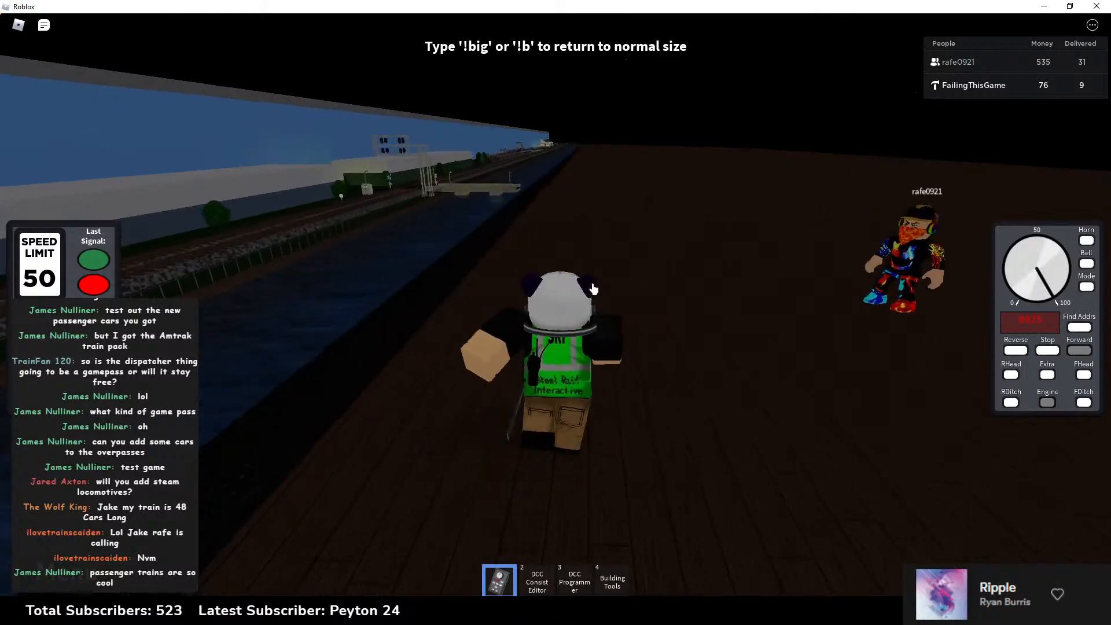
# Step: Run along the canal ahead of the passenger train, sound its horn, and put the DCC controller away
pyautogui.moveTo(593, 290); pyautogui.dragTo(594, 290, button='right')
pyautogui.press('d')
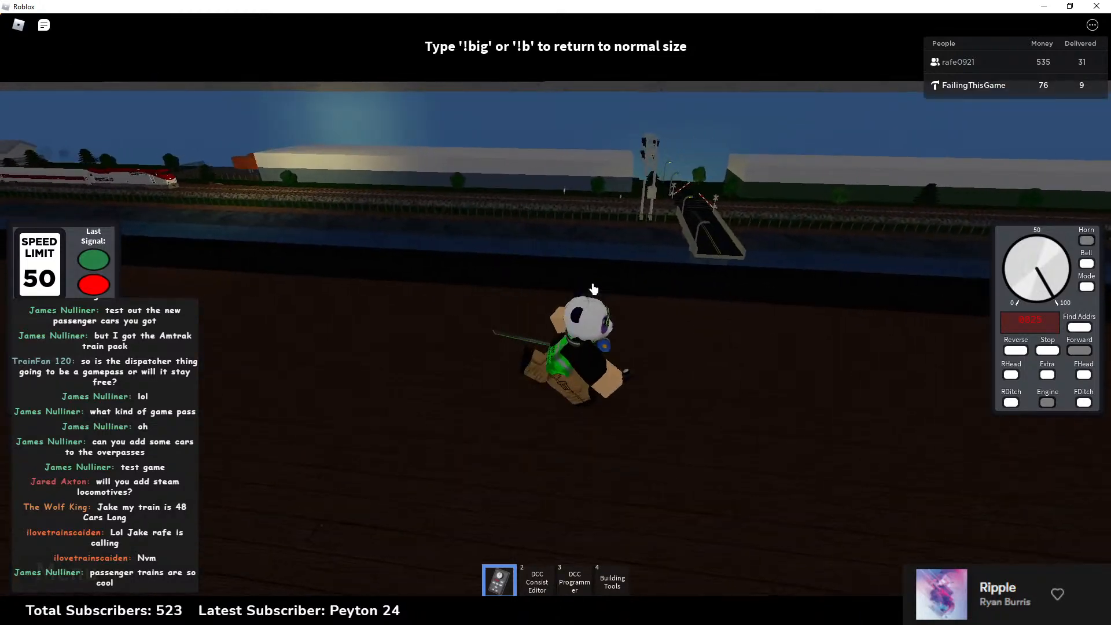
pyautogui.scroll(2, 593, 289)
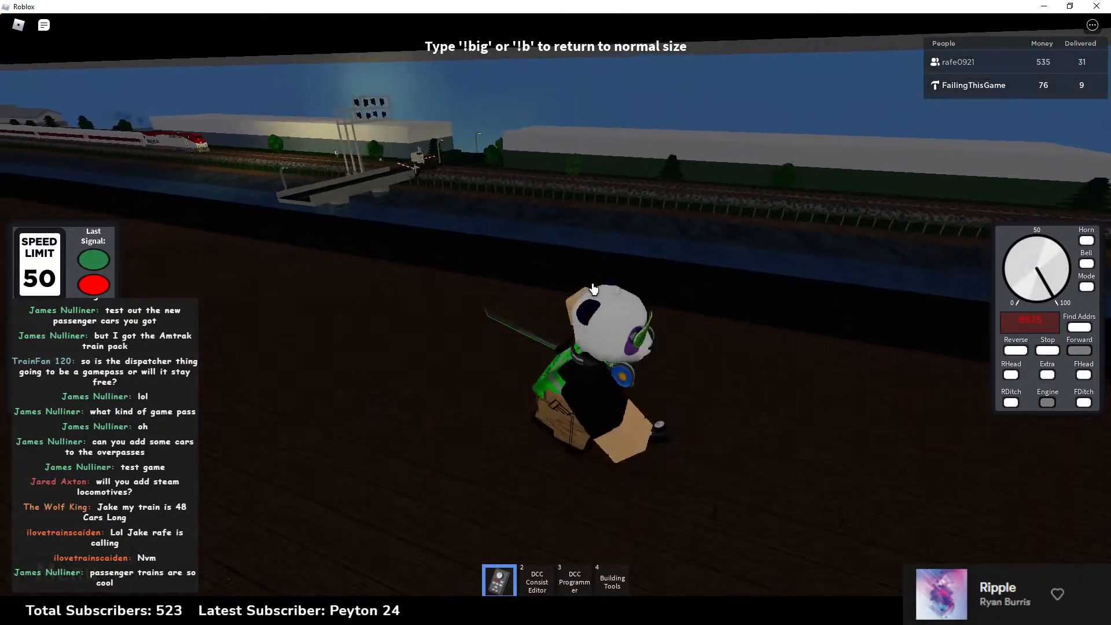
pyautogui.press('h')
pyautogui.press('d')
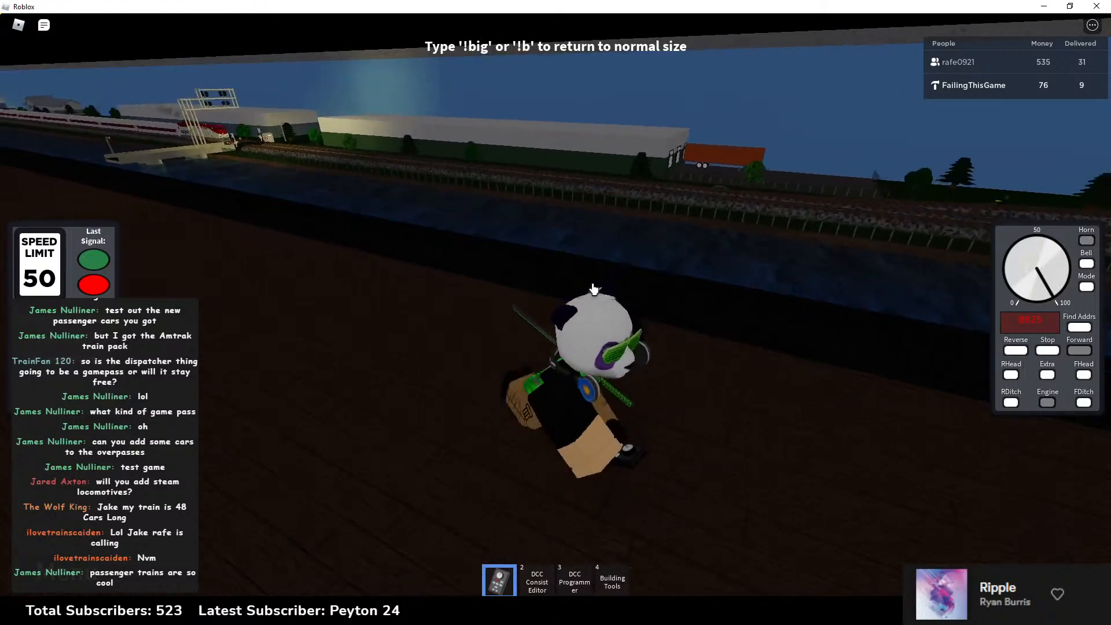
pyautogui.press('d')
pyautogui.press('1')
pyautogui.press('d')
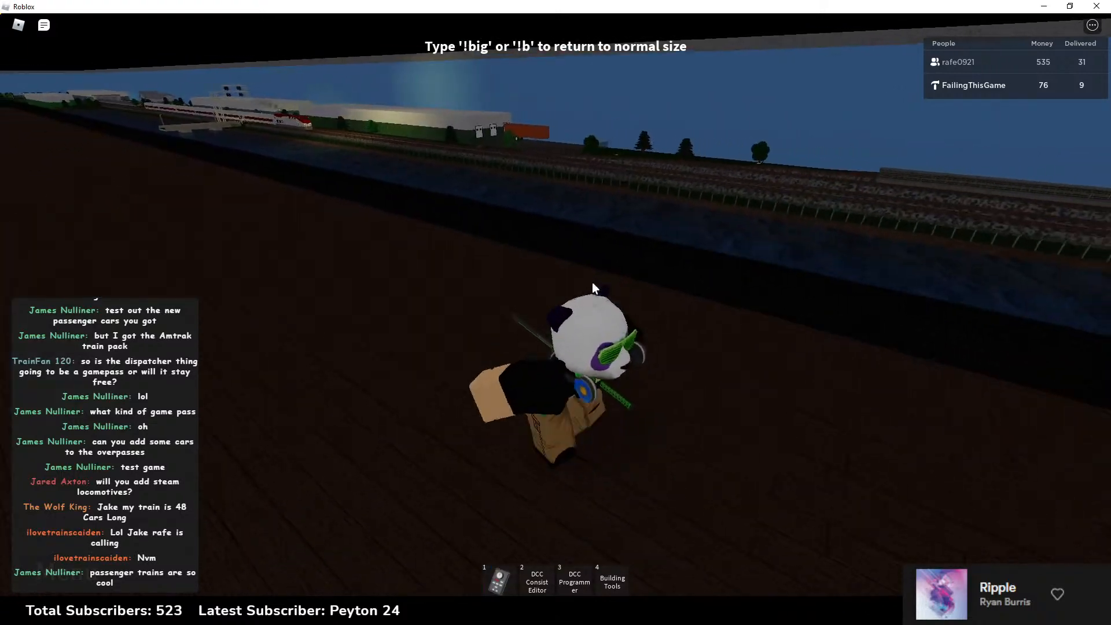
pyautogui.press('d')
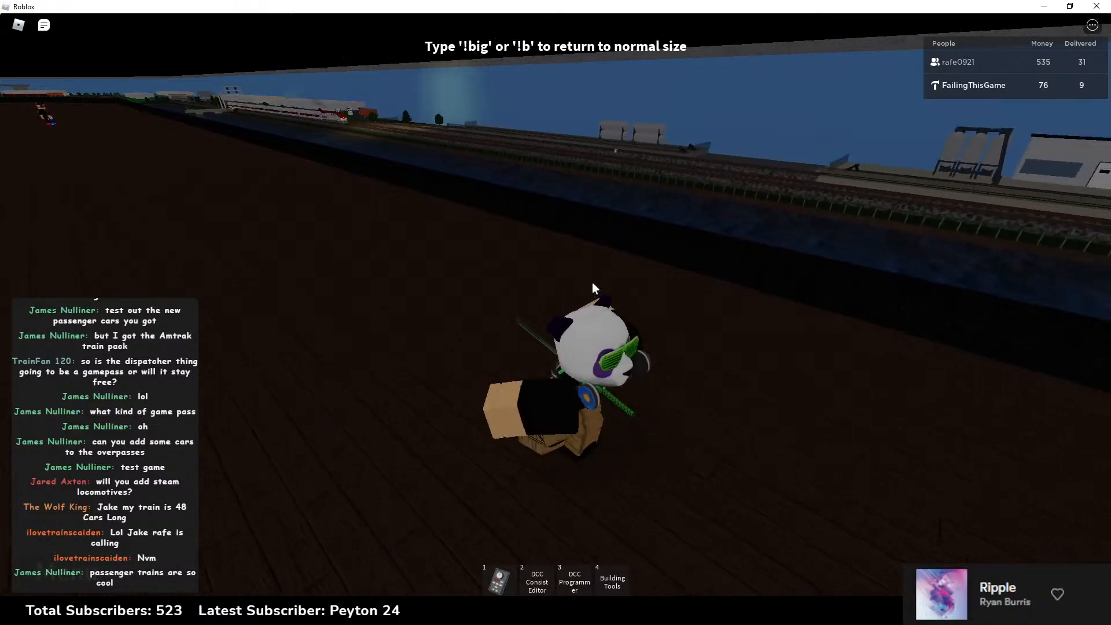
# Step: Watch the passenger cars pass beside the canal with the free camera
pyautogui.press('w')
pyautogui.hotkey('shift', 'p')
pyautogui.press('d')
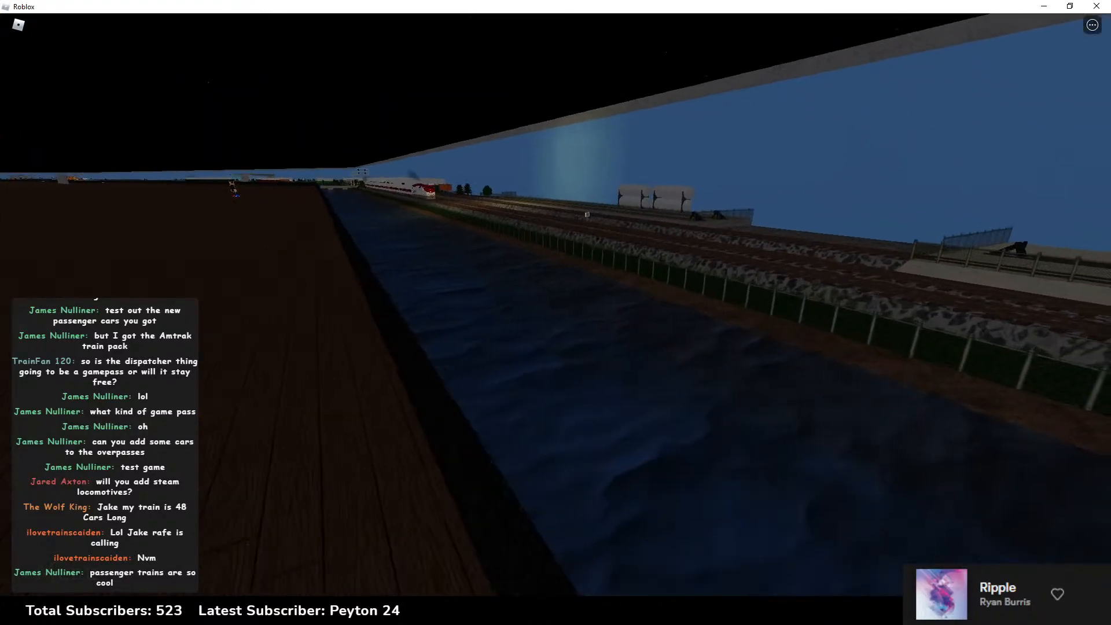
pyautogui.press('w')
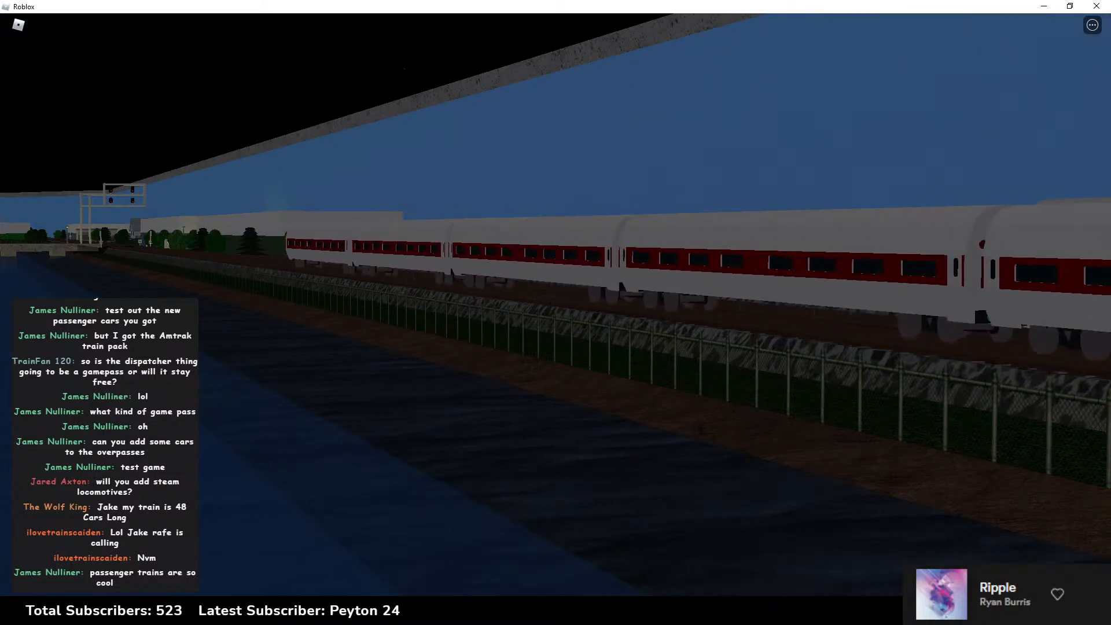
pyautogui.hotkey('shift', 'p')
# Step: Follow the train past the solar-roofed building and the colourful station storefronts with the DCC controller ready
pyautogui.press('w')
pyautogui.moveTo(570, 202); pyautogui.dragTo(569, 203, button='right')
pyautogui.press('d')
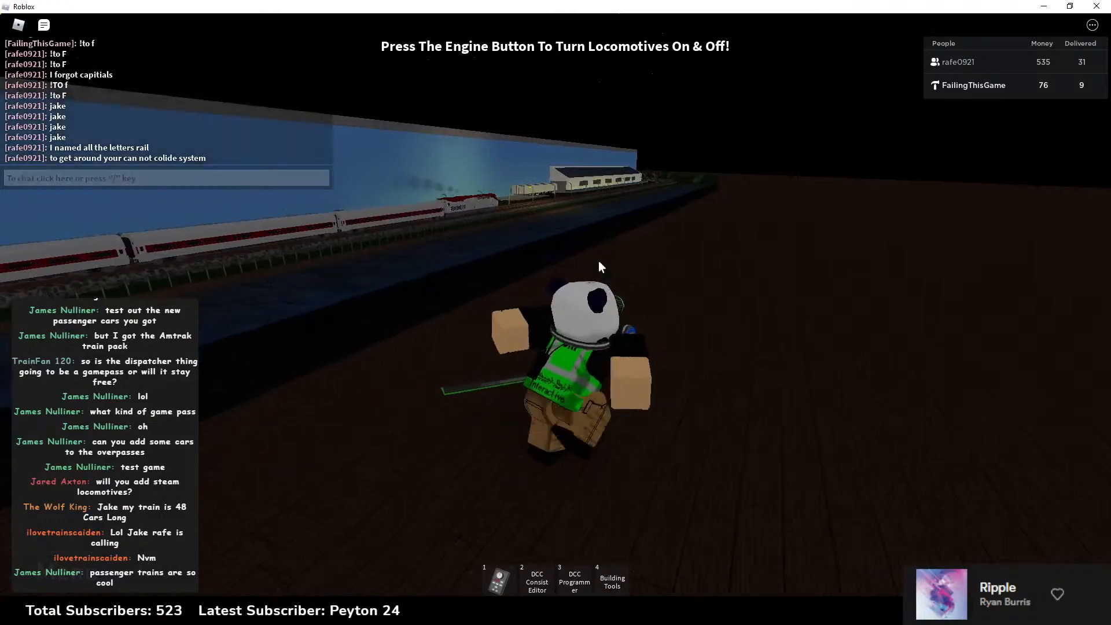
pyautogui.press('d')
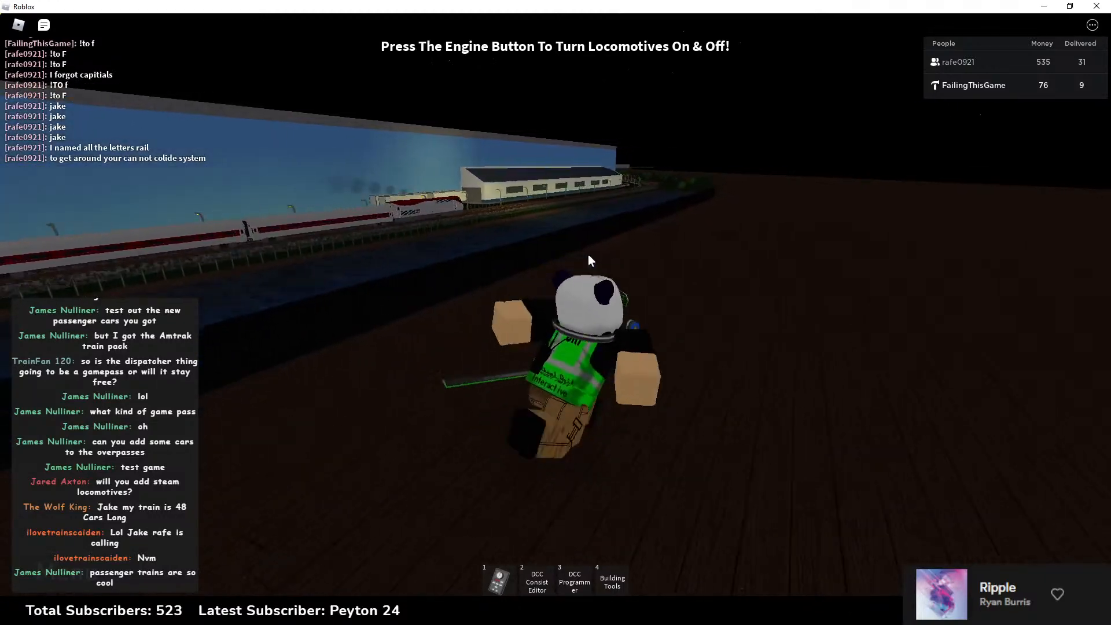
pyautogui.press('1')
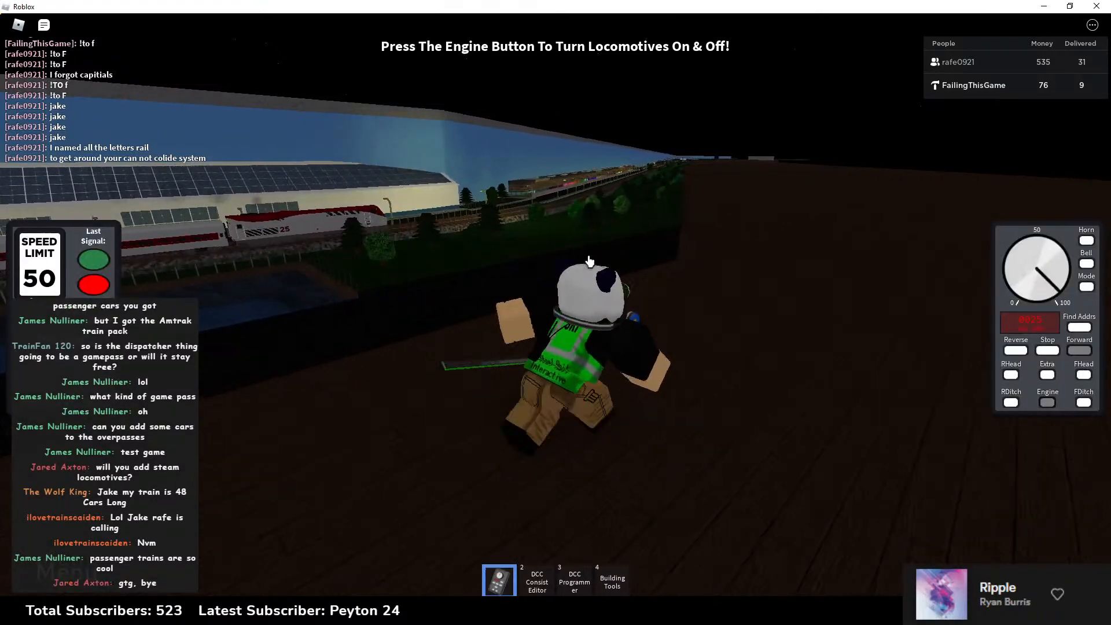
pyautogui.moveTo(590, 261); pyautogui.dragTo(588, 261, button='right')
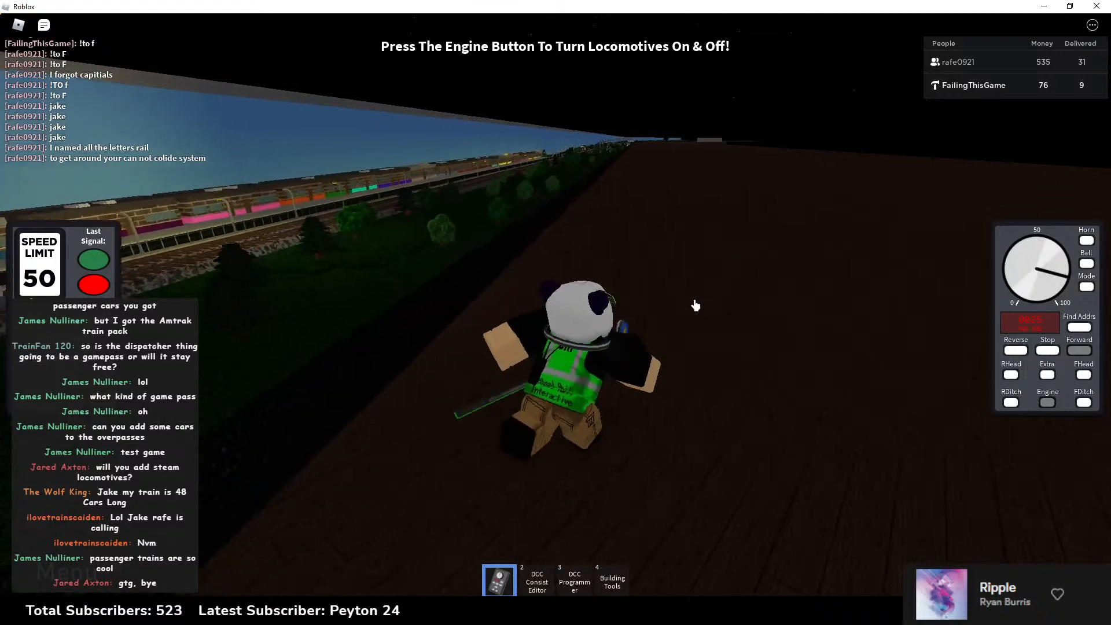
pyautogui.moveTo(695, 305); pyautogui.dragTo(695, 305, button='right')
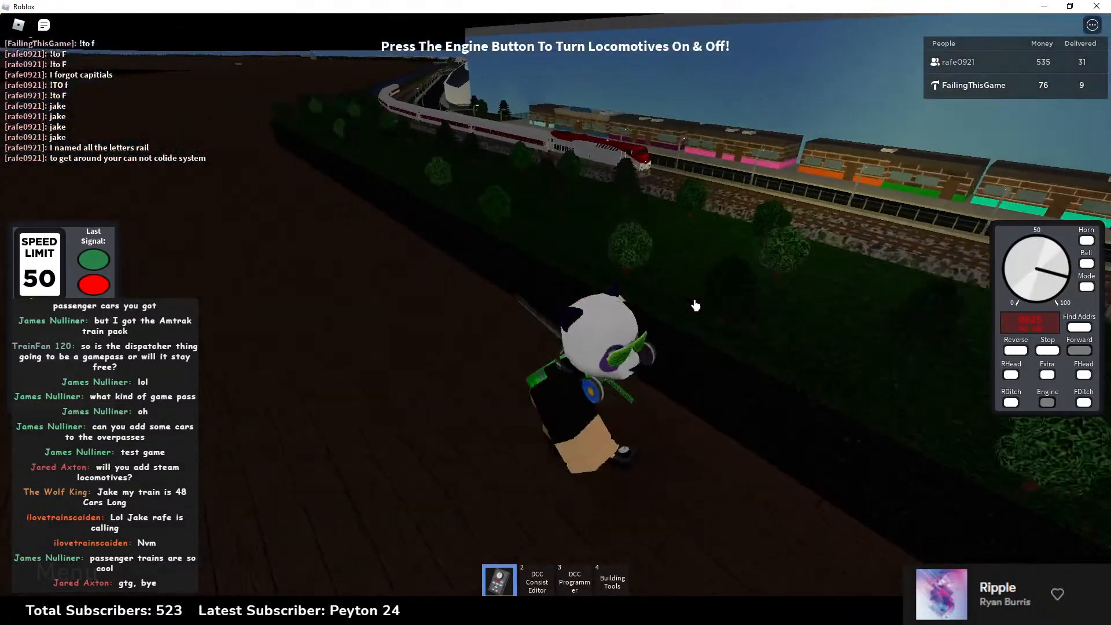
pyautogui.press('w')
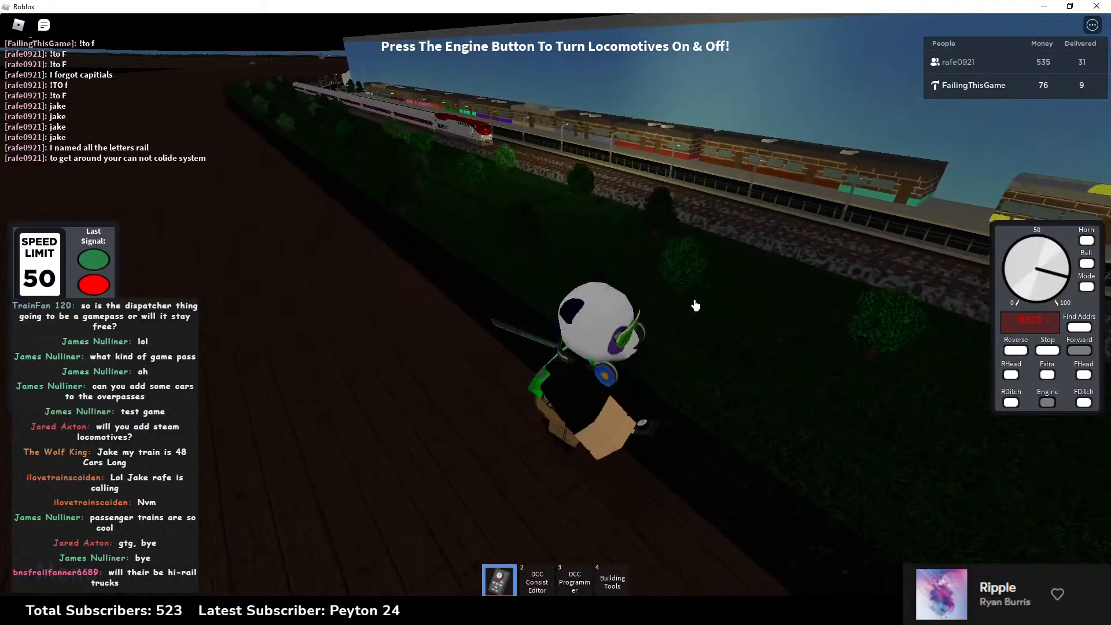
pyautogui.moveTo(695, 305); pyautogui.dragTo(696, 305, button='right')
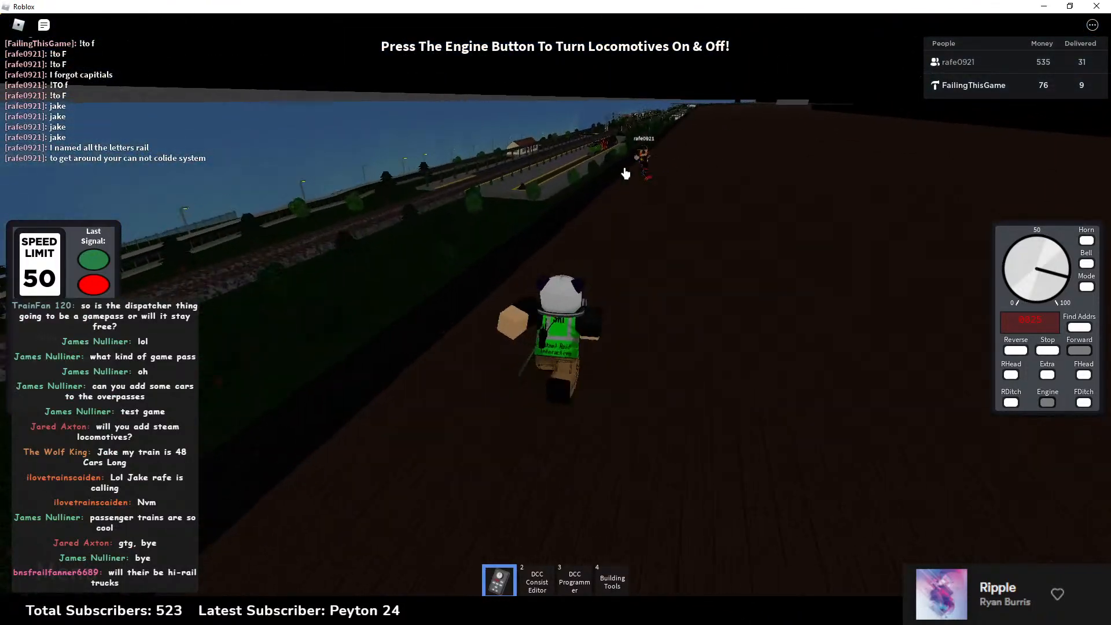
# Step: Stop the passenger train at the station platform before the road crossing, and put the DCC controller away
pyautogui.moveTo(619, 175); pyautogui.dragTo(619, 175, button='right')
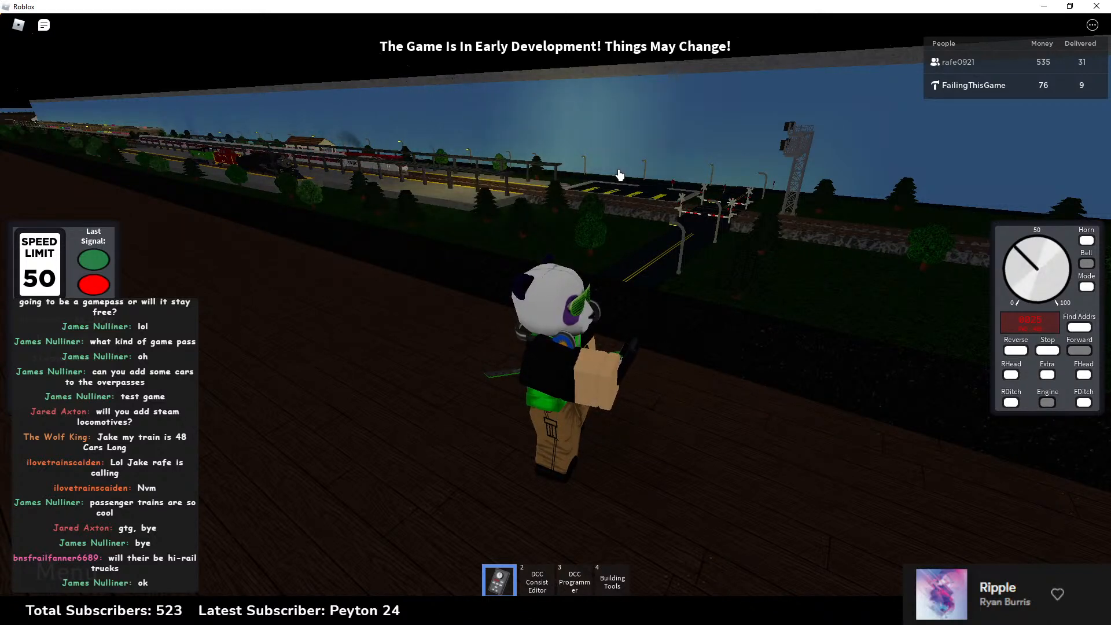
pyautogui.moveTo(682, 219); pyautogui.dragTo(682, 218, button='right')
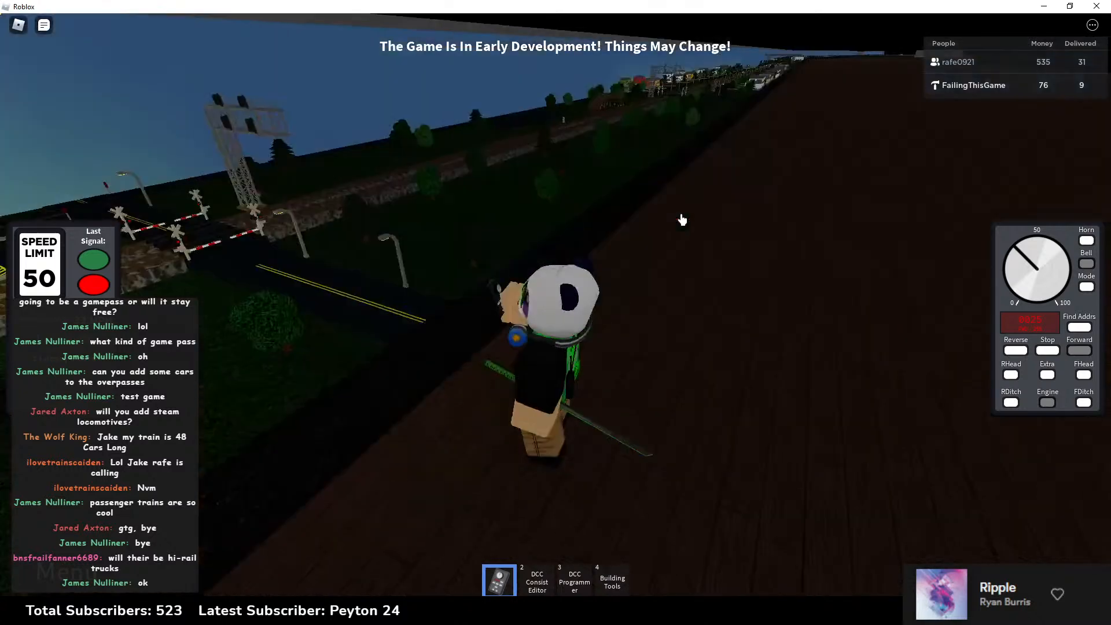
pyautogui.moveTo(488, 176); pyautogui.dragTo(488, 177, button='right')
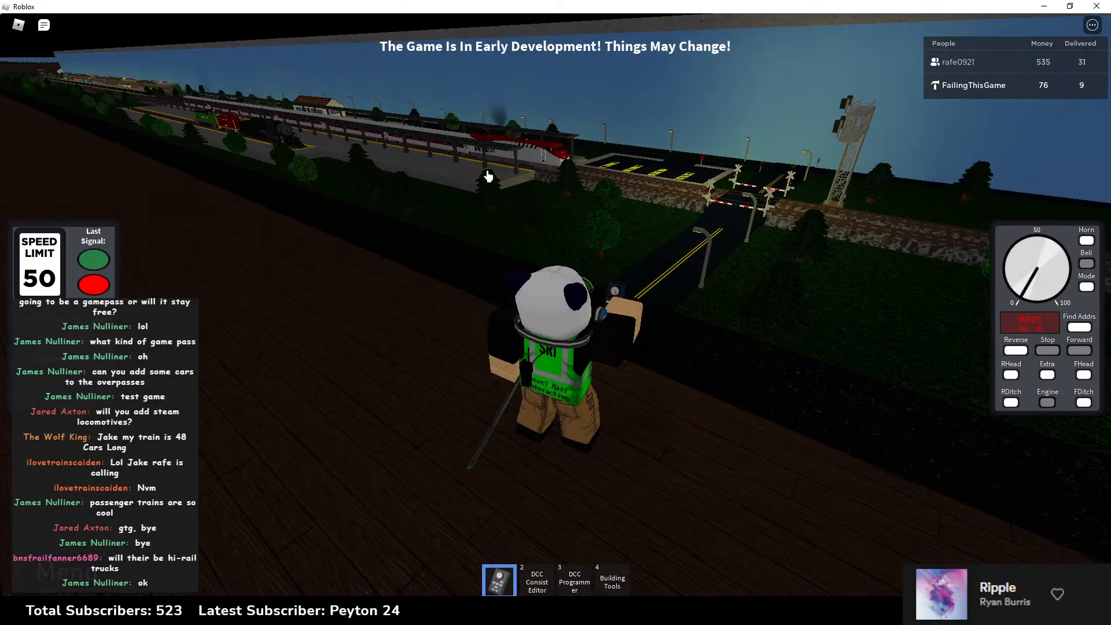
pyautogui.moveTo(489, 176); pyautogui.dragTo(488, 176, button='right')
pyautogui.press('1')
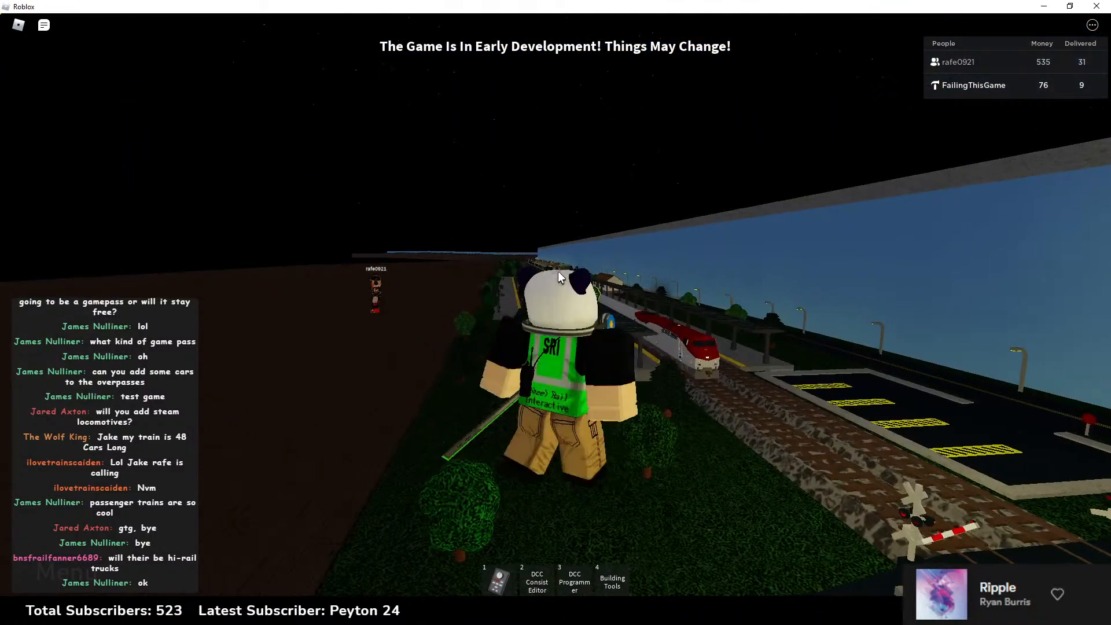
# Step: Examine the stopped train at the platform from above and close up, and check the money and delivered totals
pyautogui.moveTo(558, 270); pyautogui.dragTo(608, 270, button='right')
pyautogui.press('w')
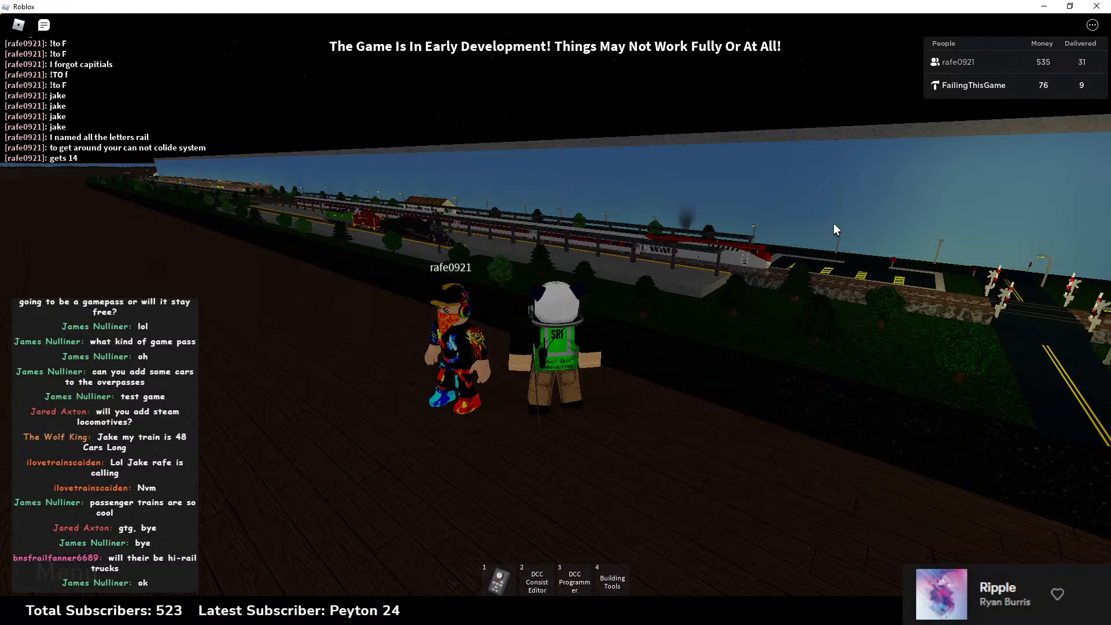
pyautogui.moveTo(833, 223); pyautogui.dragTo(706, 206, button='right')
pyautogui.scroll(-5, 804, 198)
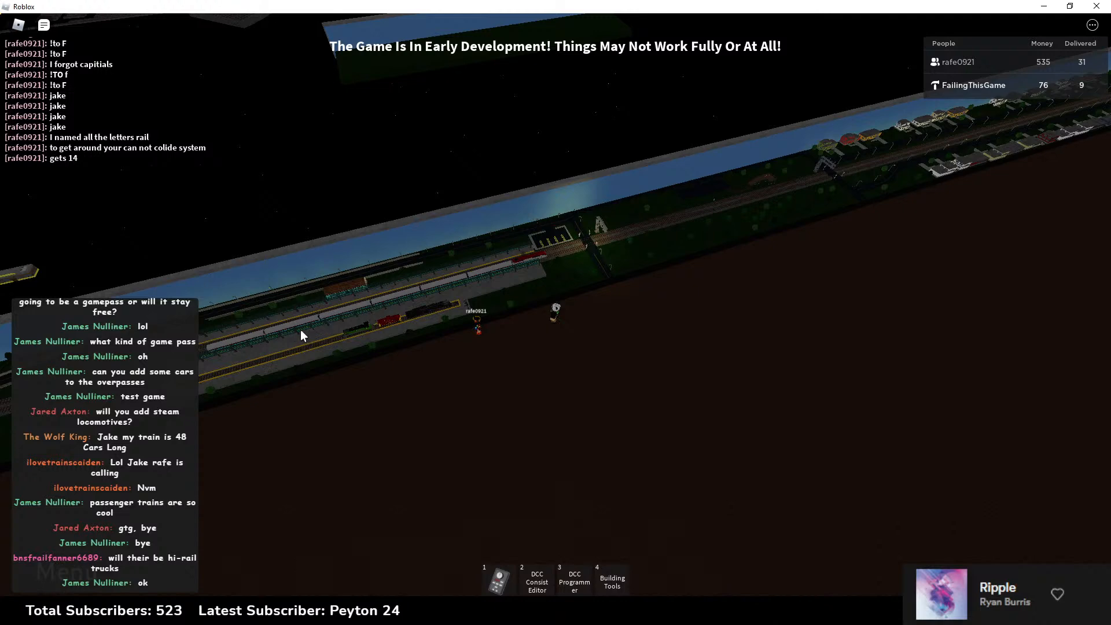
pyautogui.moveTo(668, 297); pyautogui.dragTo(667, 305, button='right')
pyautogui.scroll(5, 668, 297)
pyautogui.scroll(-3, 669, 305)
pyautogui.scroll(5, 668, 304)
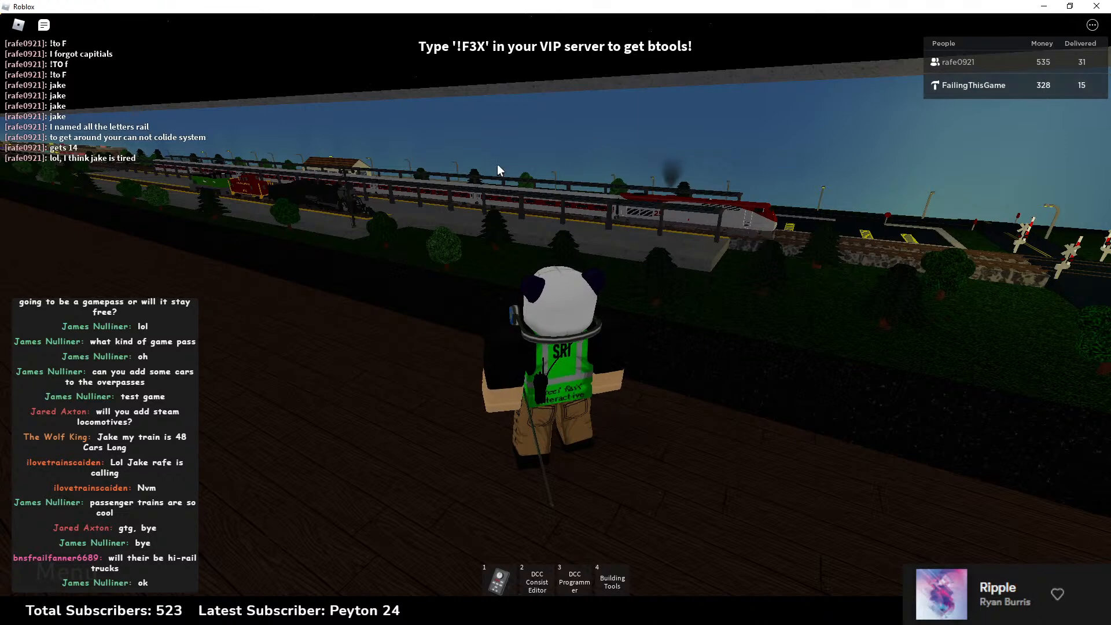
pyautogui.moveTo(553, 224)
pyautogui.mouseDown(button='right')
pyautogui.moveTo(543, 217)
pyautogui.moveTo(554, 224)
pyautogui.mouseUp(button='right')
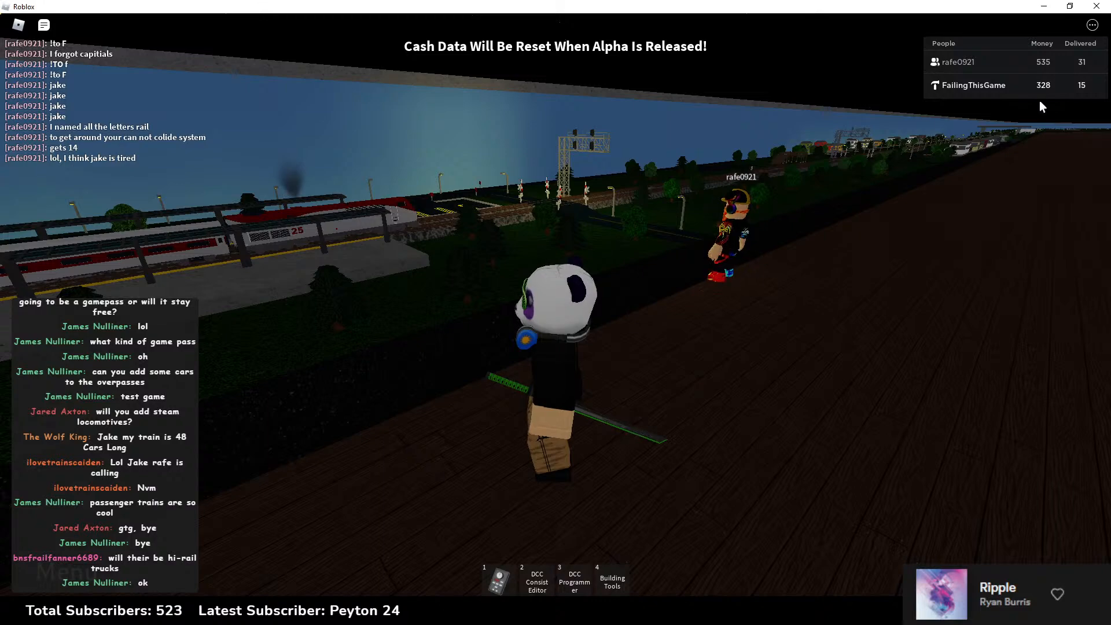
pyautogui.moveTo(788, 145); pyautogui.dragTo(789, 151, button='right')
# Step: Ring the locomotive's bell and throttle the passenger train up out of the station and over the road crossing
pyautogui.press('1')
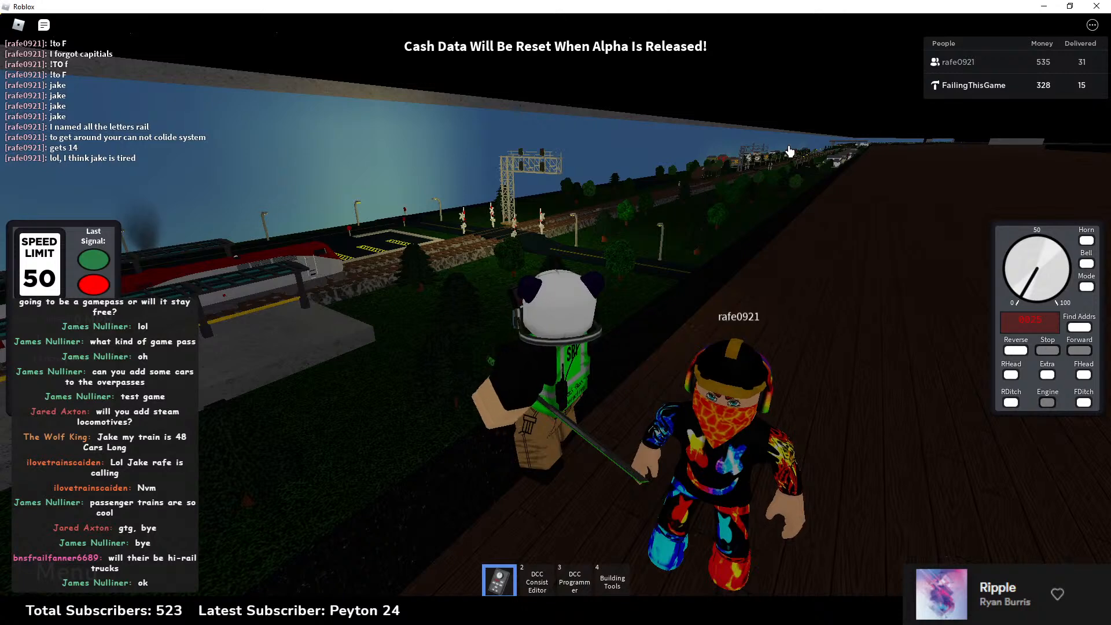
pyautogui.press('b')
pyautogui.press('d')
pyautogui.moveTo(789, 151); pyautogui.dragTo(791, 151, button='right')
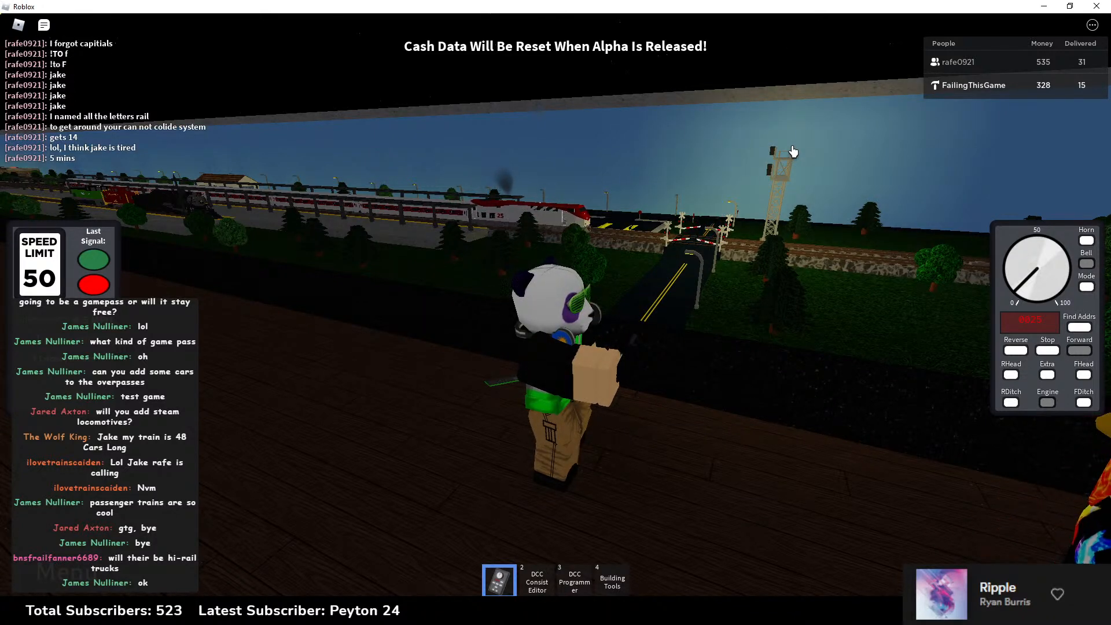
pyautogui.press('e')
pyautogui.press('e')
pyautogui.press('e')
pyautogui.press('e')
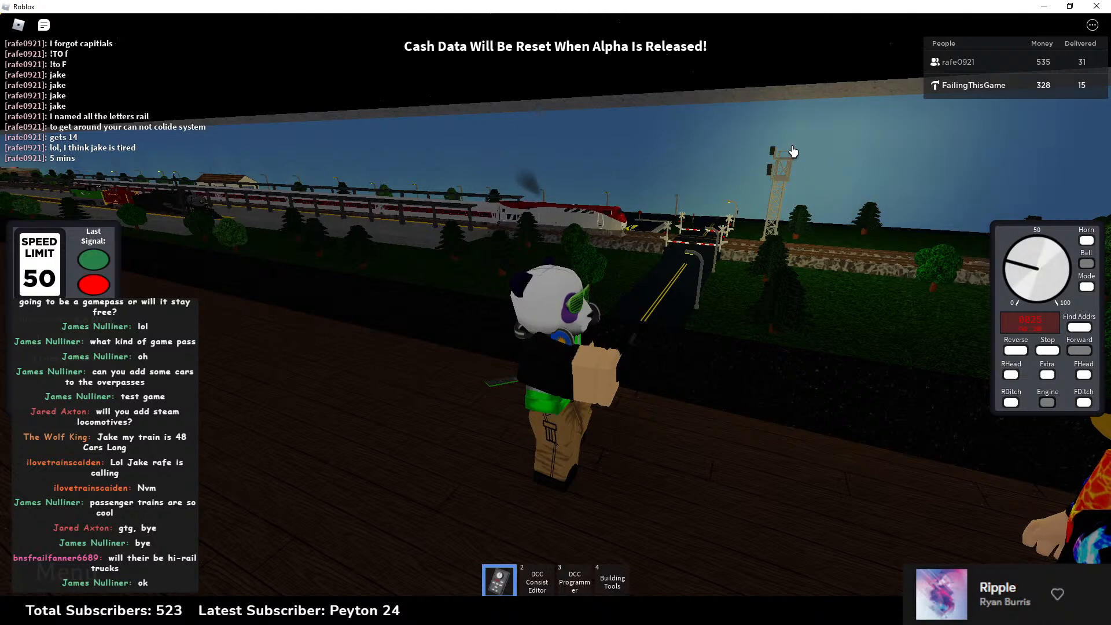
pyautogui.press('e')
pyautogui.press('e')
pyautogui.press('e')
pyautogui.press('e')
pyautogui.press('e')
pyautogui.press('e')
pyautogui.press('e')
pyautogui.press('e')
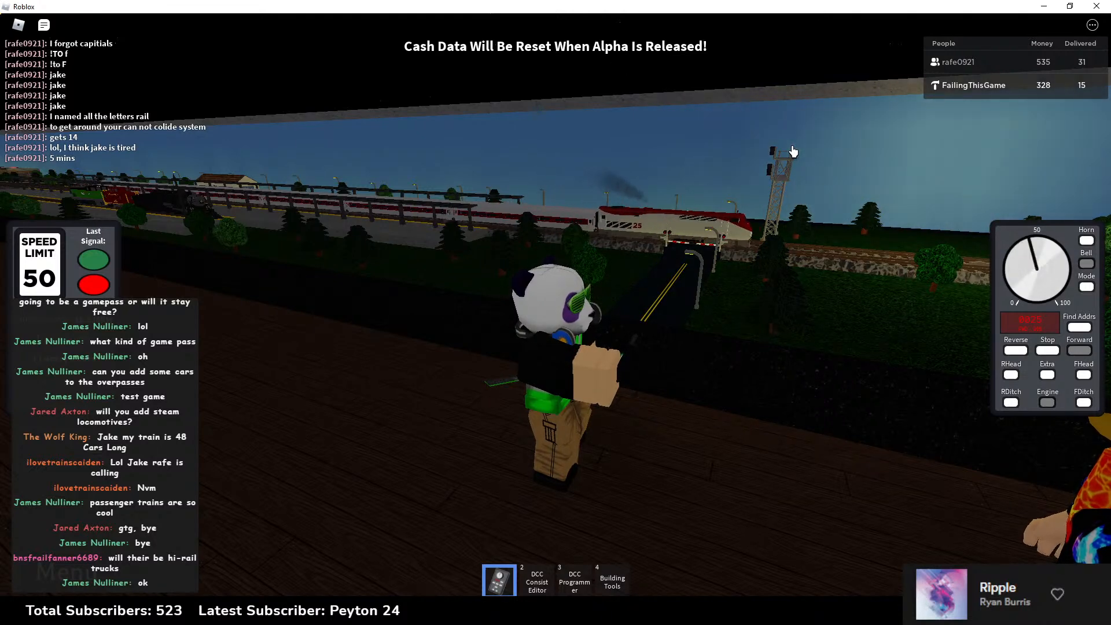
# Step: Put the DCC controller away and watch the train's last cars leave the crossing
pyautogui.moveTo(640, 230); pyautogui.dragTo(650, 283, button='right')
pyautogui.press('1')
pyautogui.scroll(-5, 640, 230)
pyautogui.press('1')
pyautogui.press('1')
pyautogui.scroll(5, 648, 291)
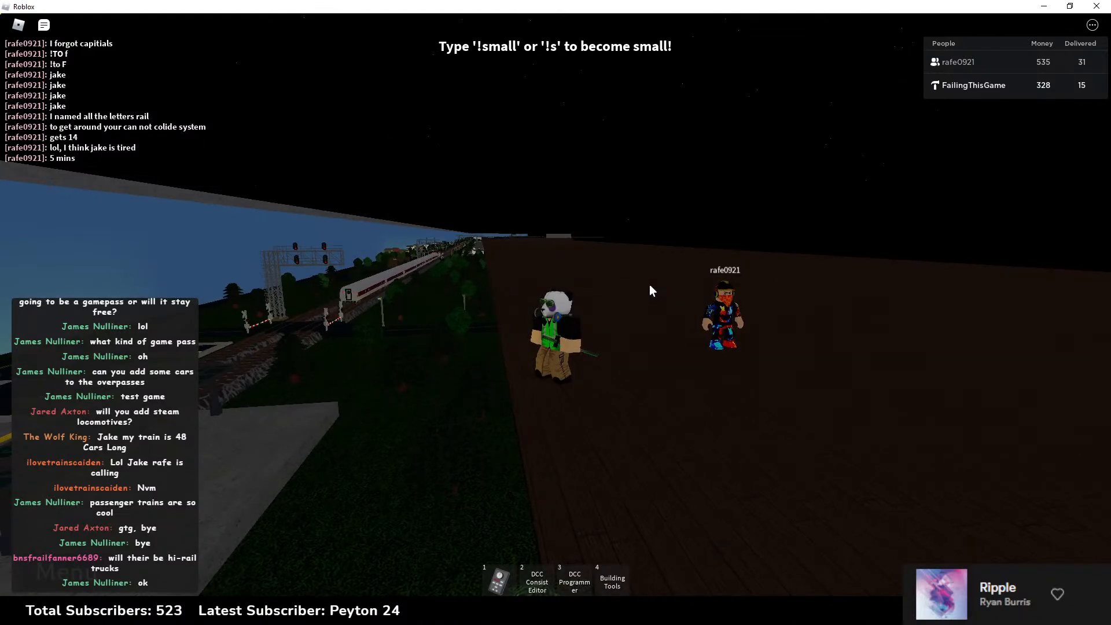
# Step: Frame the departing train under the red signal gantry from between the platforms with the free camera, and capture a screenshot of the scene
pyautogui.hotkey('shift', 'p')
pyautogui.press('a')
pyautogui.press('a')
pyautogui.press('q')
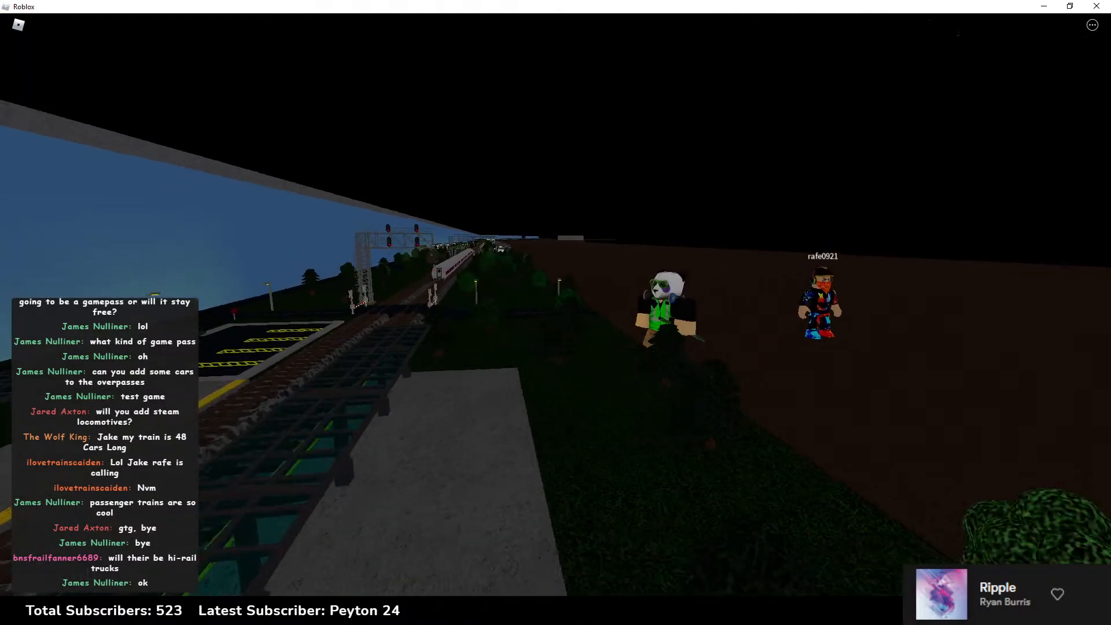
pyautogui.press('e')
pyautogui.press('w')
pyautogui.scroll(2, 650, 284)
pyautogui.moveTo(651, 283); pyautogui.dragTo(639, 263, button='right')
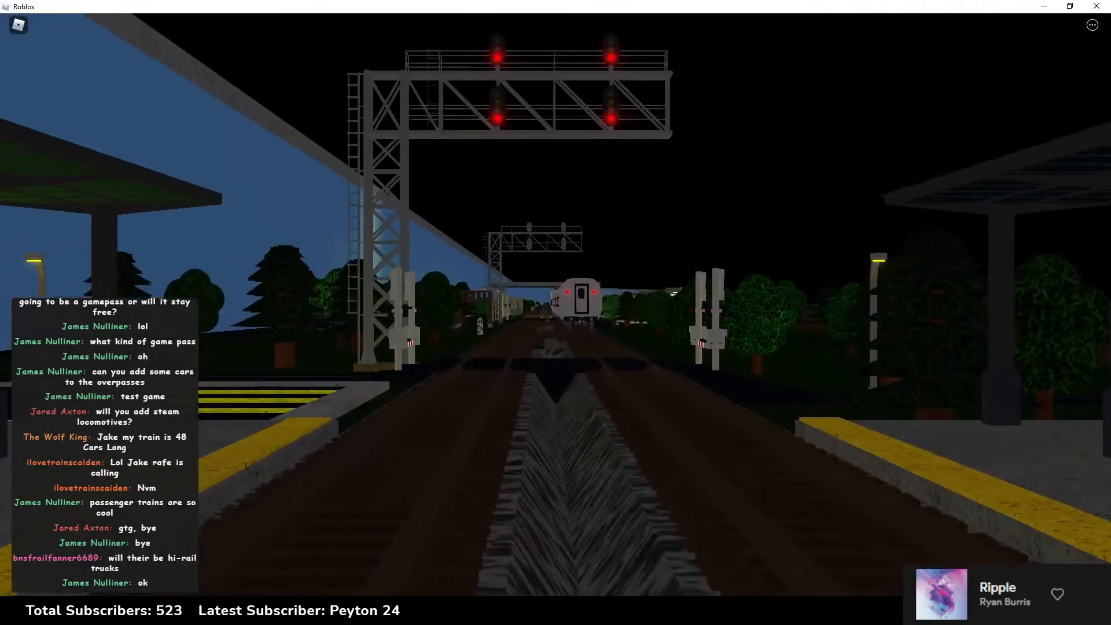
pyautogui.press('s')
pyautogui.press('d')
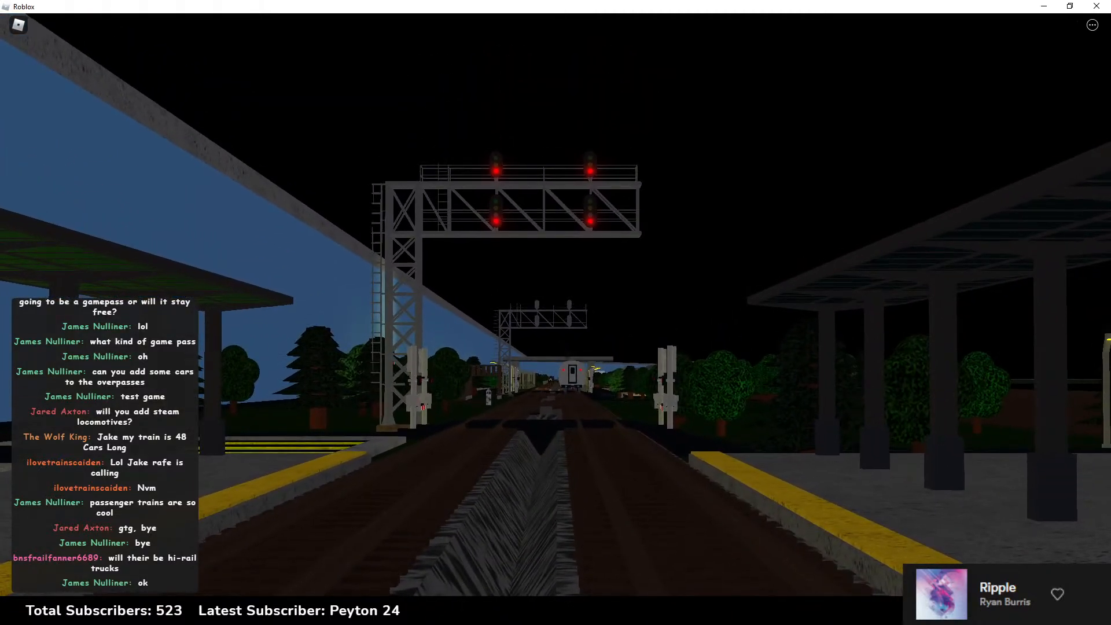
pyautogui.press('super+shift+s')
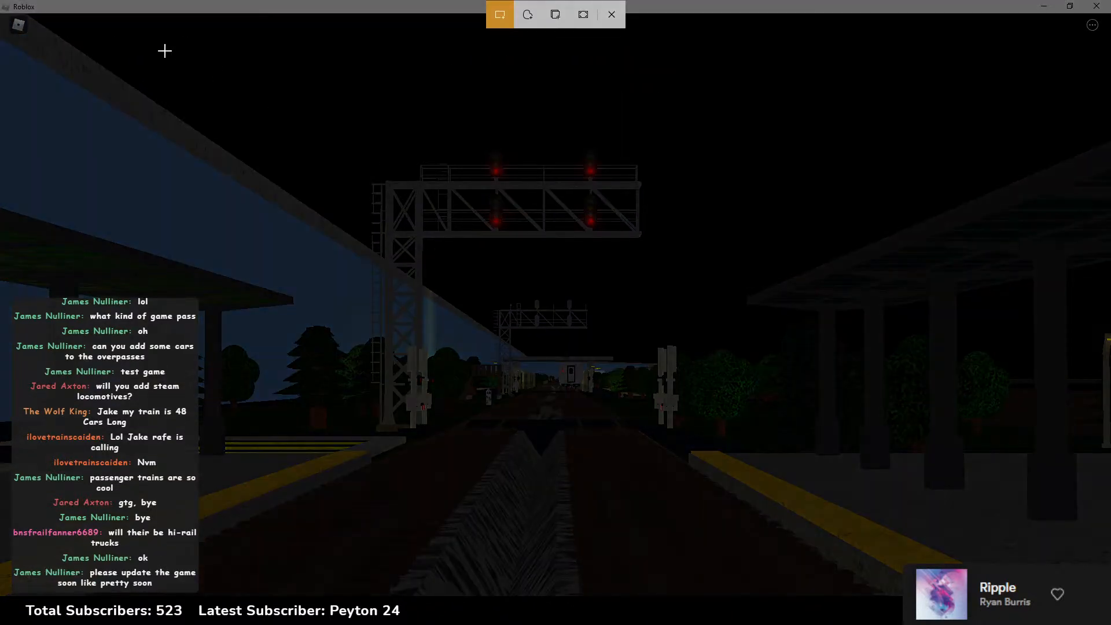
pyautogui.moveTo(35, 23); pyautogui.dragTo(1078, 594)
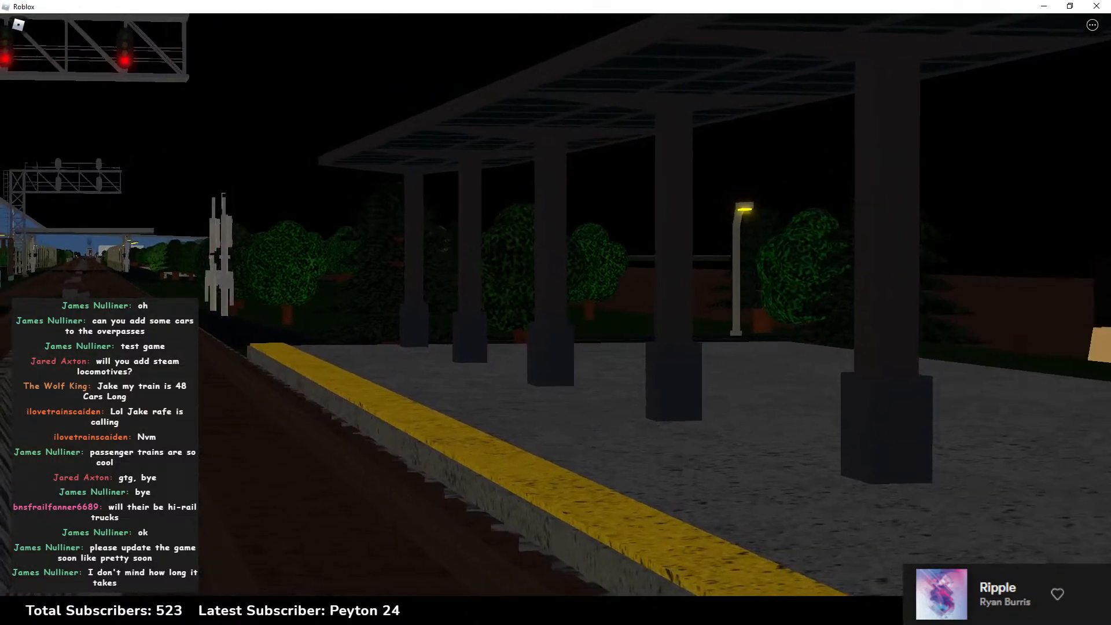
# Step: Leave the free camera and run the avatar beside the main line, past the houses and overpass, to the passenger train's rear
pyautogui.press('w')
pyautogui.hotkey('shift', 'p')
pyautogui.press('w')
pyautogui.moveTo(585, 280)
pyautogui.mouseDown(button='right')
pyautogui.moveTo(578, 290)
pyautogui.moveTo(570, 278)
pyautogui.mouseUp(button='right')
pyautogui.press('w')
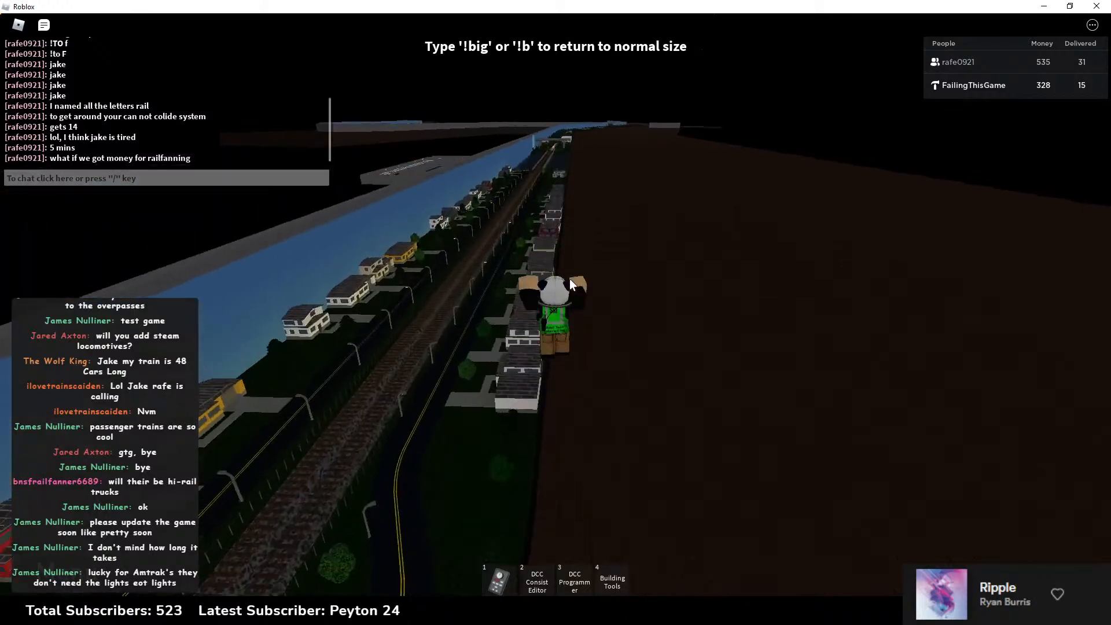
pyautogui.press('w')
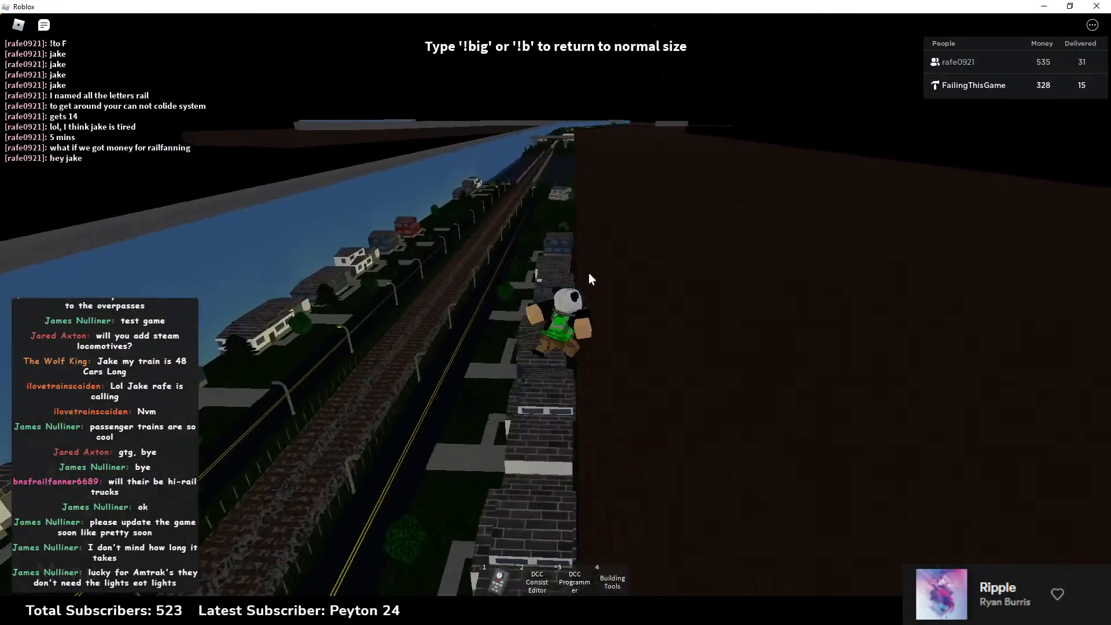
pyautogui.press('w')
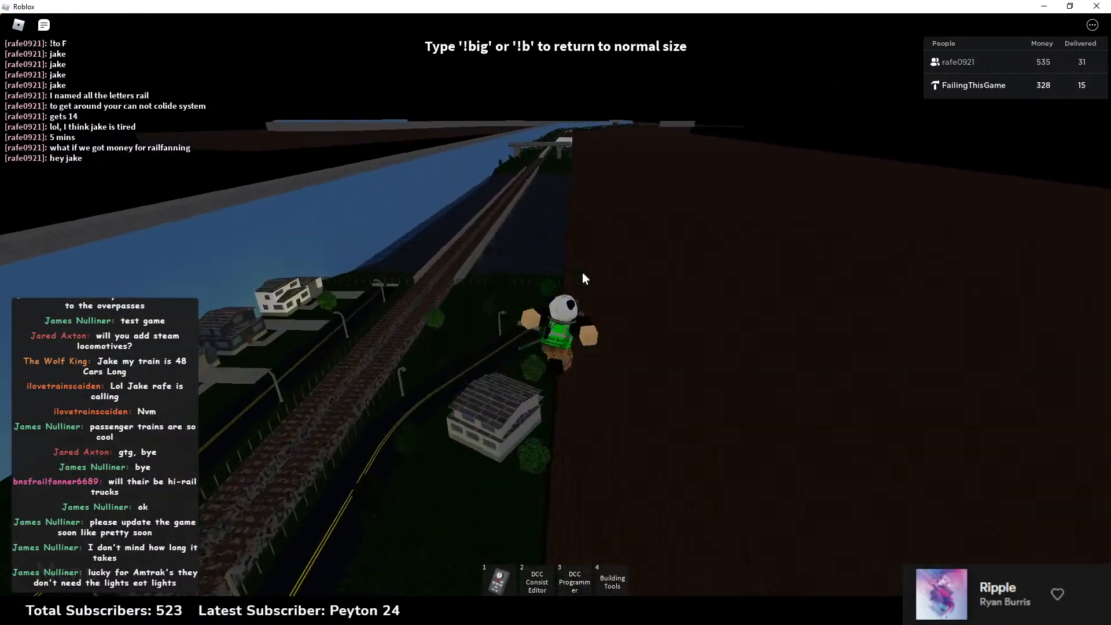
pyautogui.press('w')
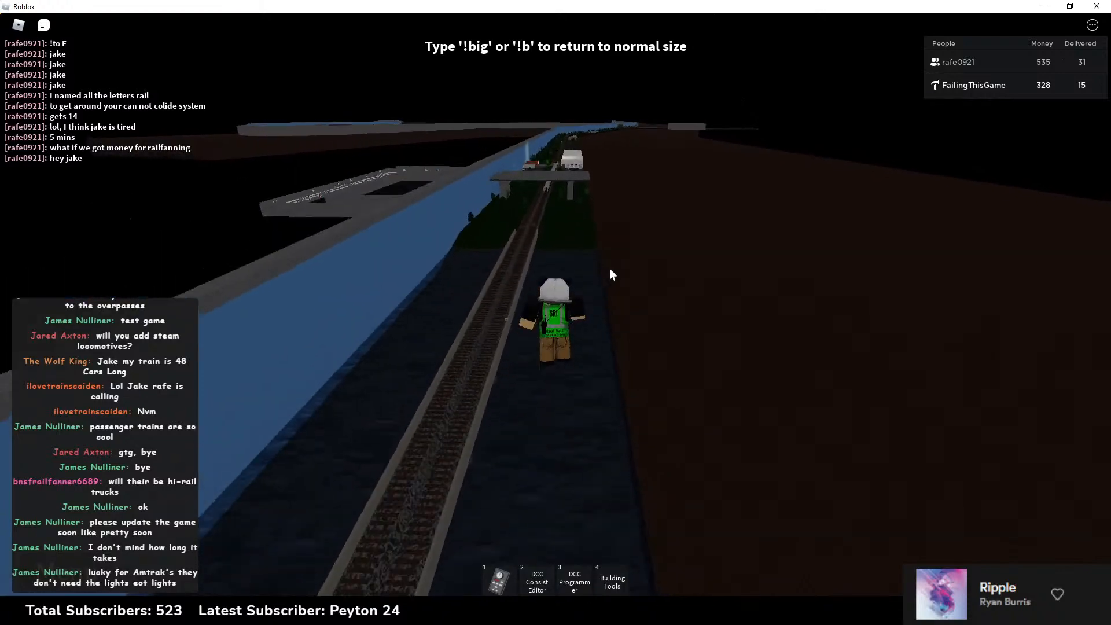
pyautogui.press('w')
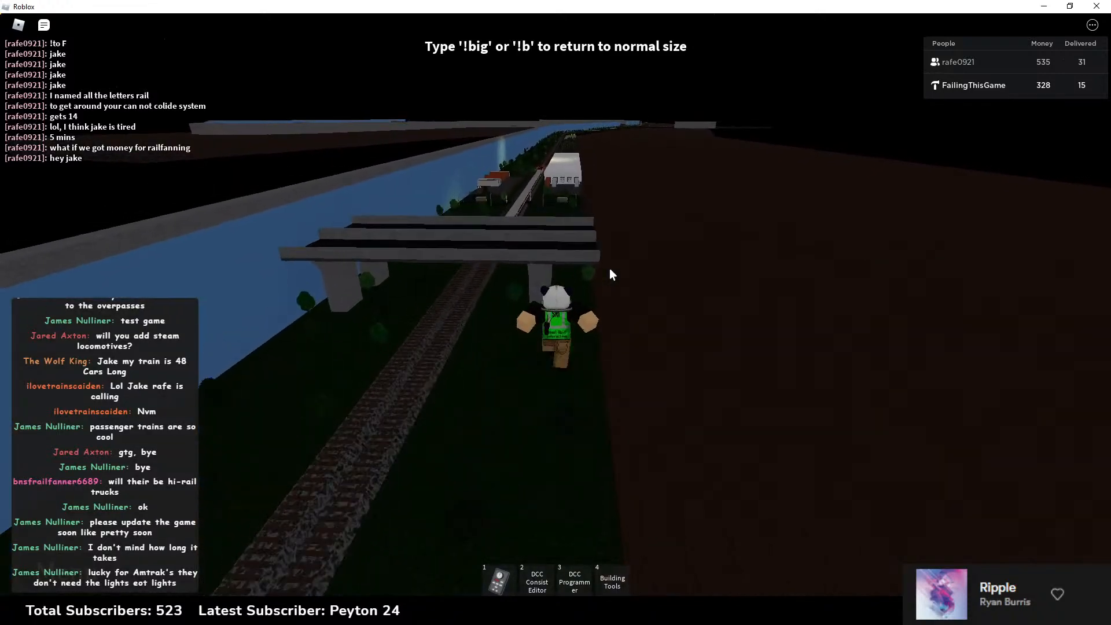
pyautogui.press('w')
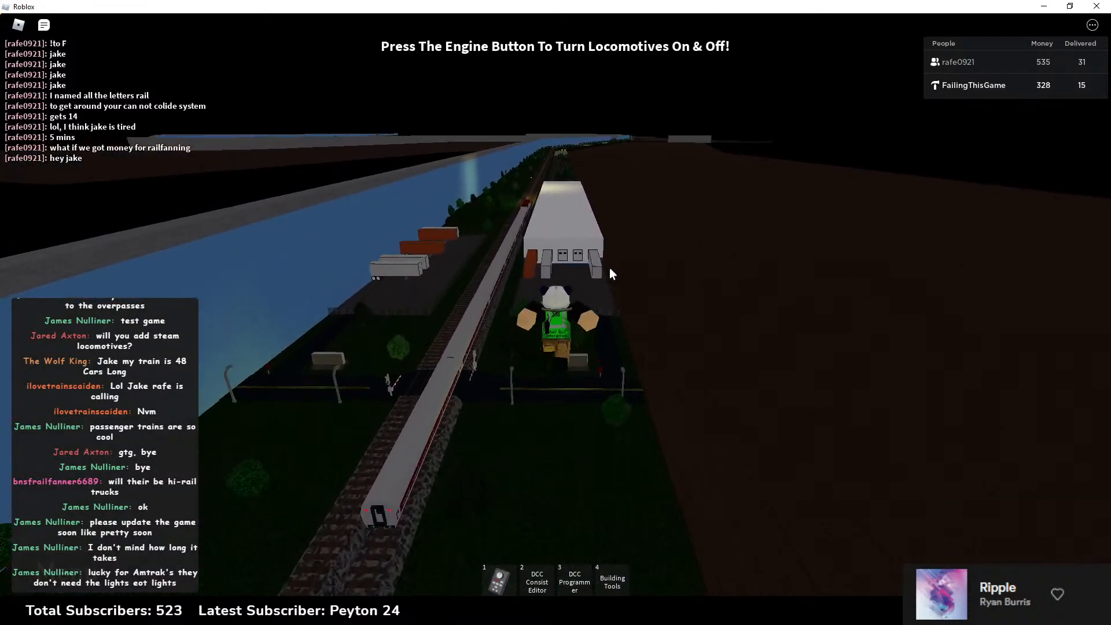
# Step: Jump onto the white warehouse's roof and run along it to catch up with the train's locomotive near the junction
pyautogui.press('w')
pyautogui.press('space')
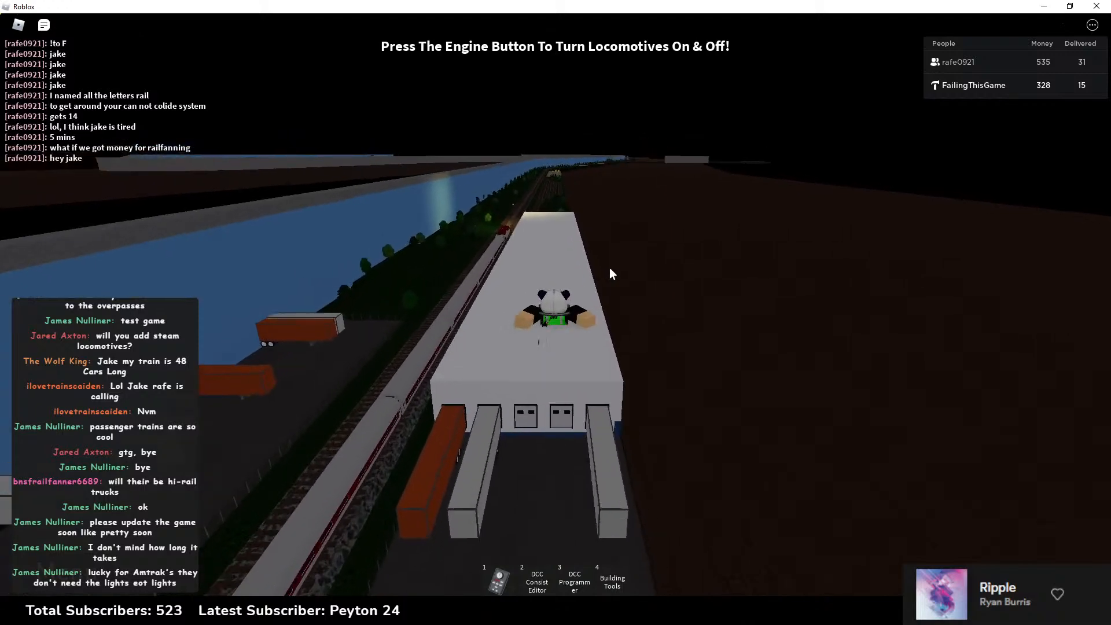
pyautogui.press('w')
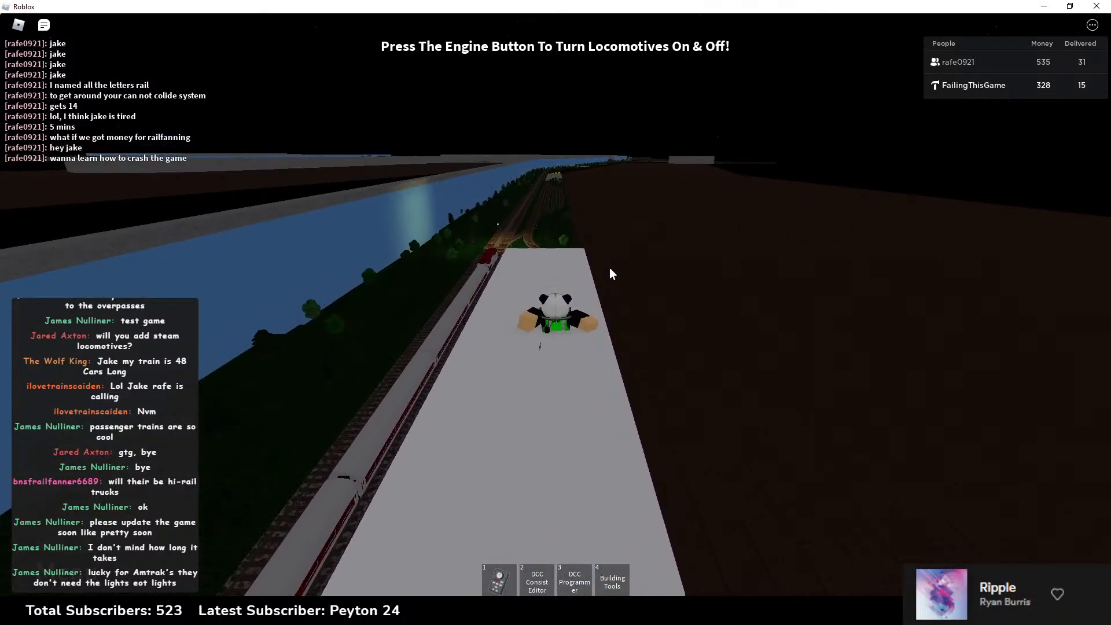
pyautogui.press('w')
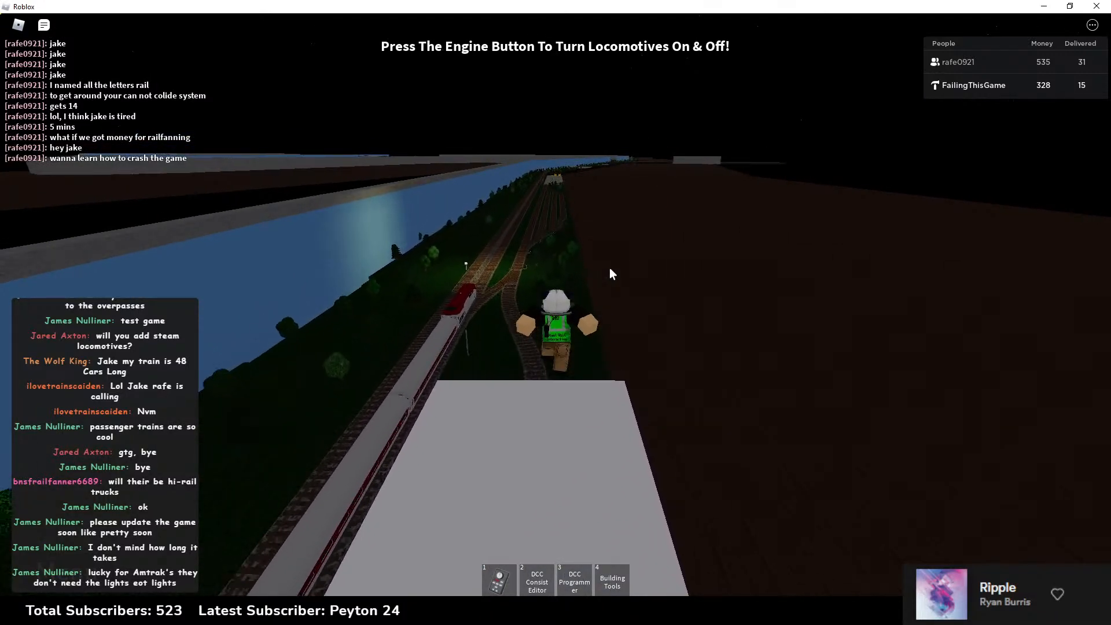
# Step: Turn back along the brown floor past the warehouse, bring up the DCC controller briefly and put it away again
pyautogui.press('d')
pyautogui.moveTo(612, 274); pyautogui.dragTo(609, 267, button='right')
pyautogui.press('w')
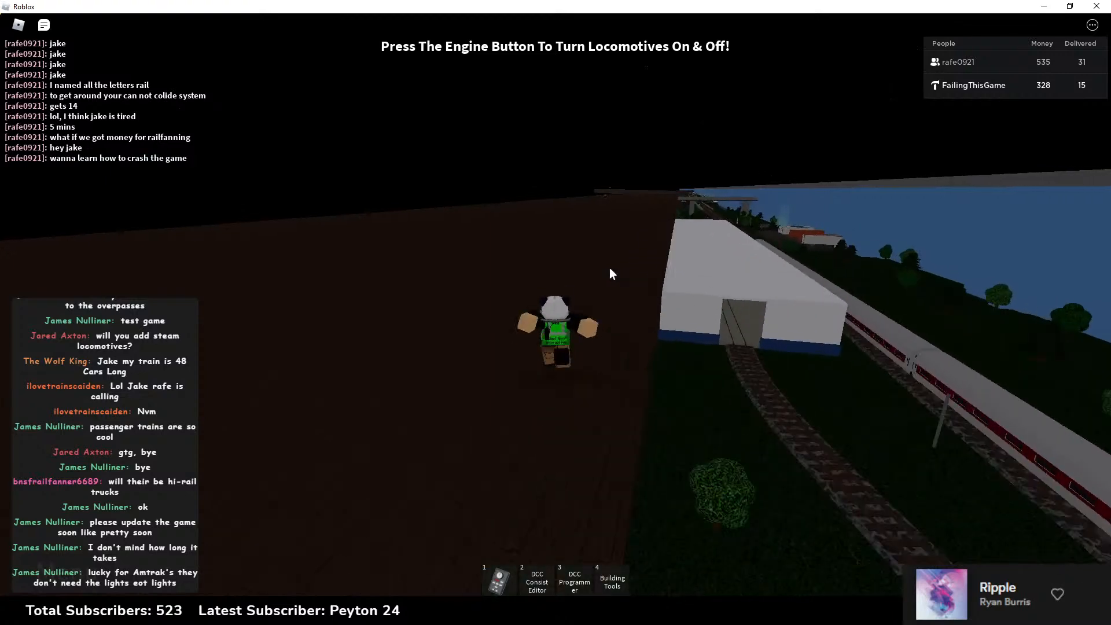
pyautogui.scroll(-5, 610, 268)
pyautogui.press('w')
pyautogui.press('1')
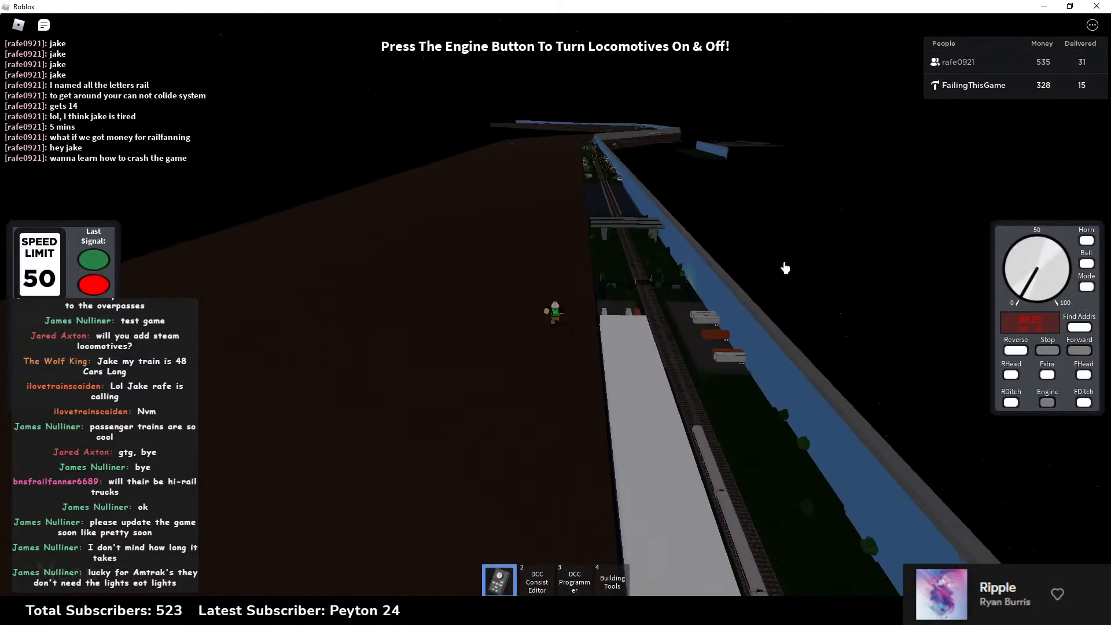
pyautogui.press('1')
# Step: Run the avatar back along the brown floor beside the layout, past the overpass and houses, to the large grey block
pyautogui.press('w')
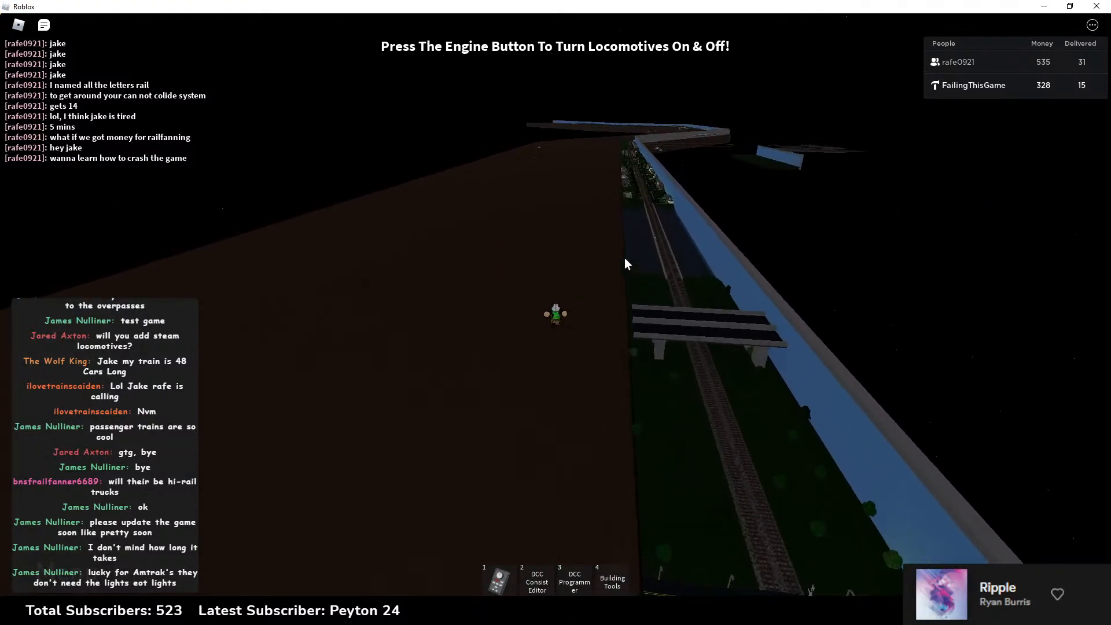
pyautogui.press('w')
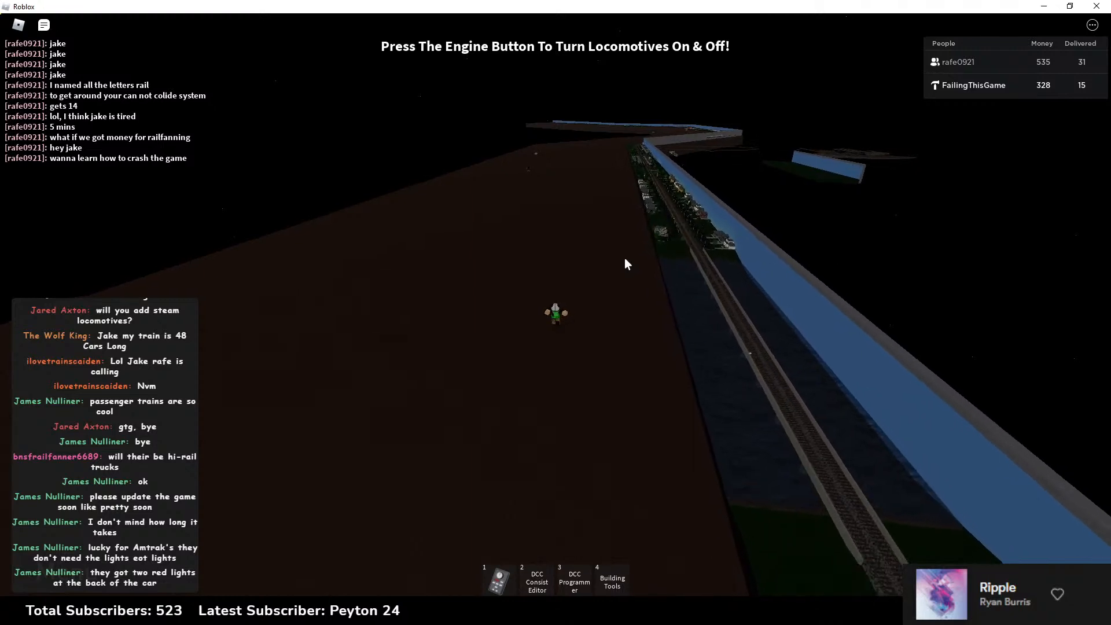
pyautogui.press('w')
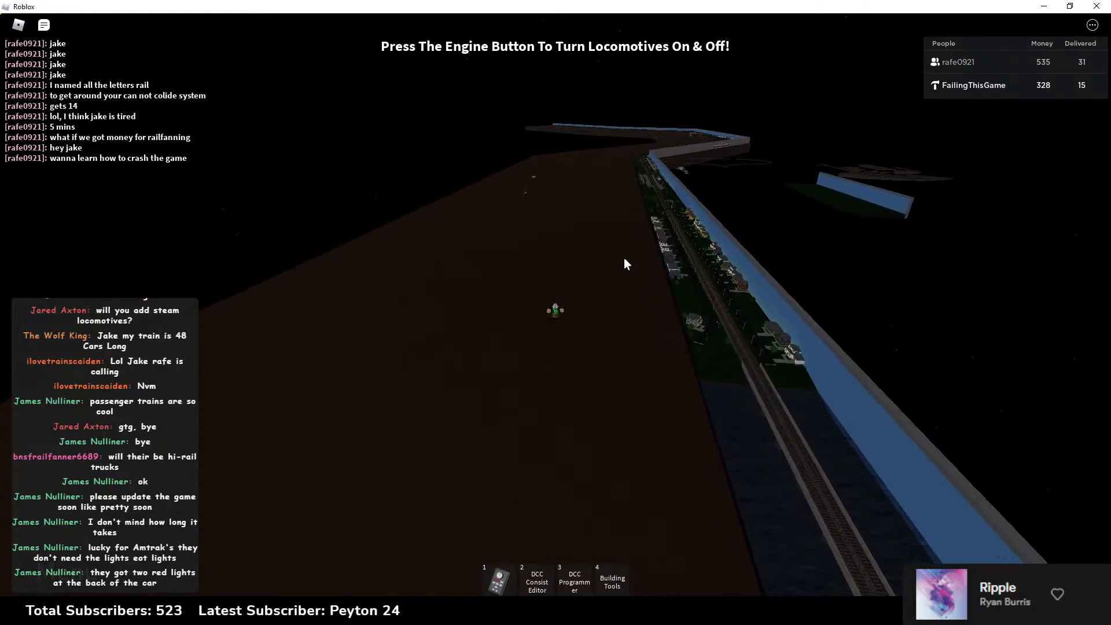
pyautogui.press('w')
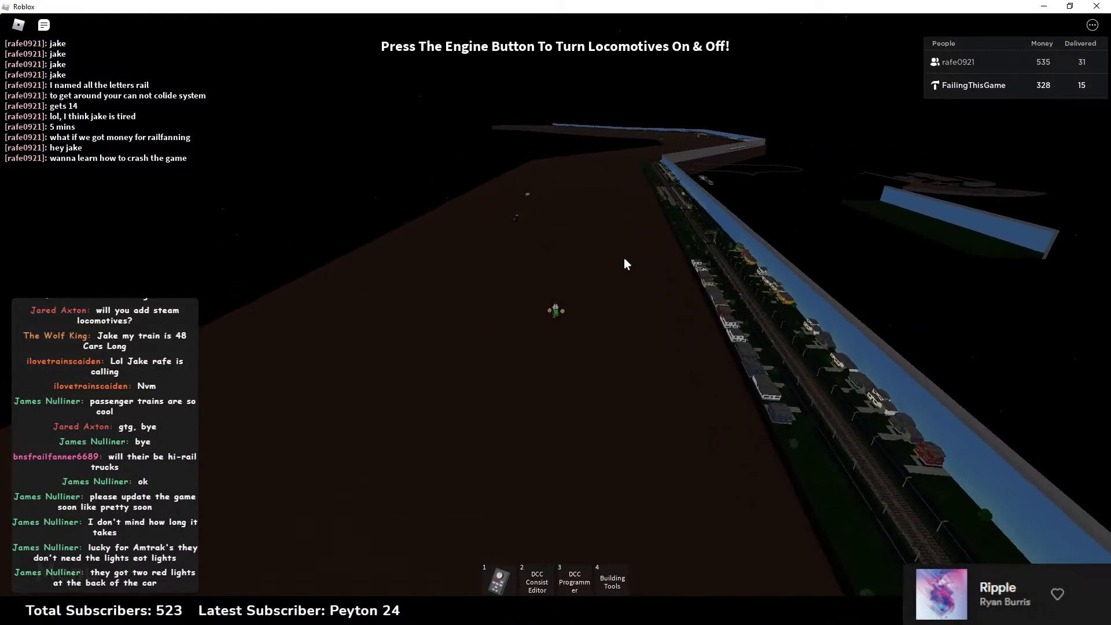
pyautogui.press('w')
pyautogui.scroll(5, 487, 169)
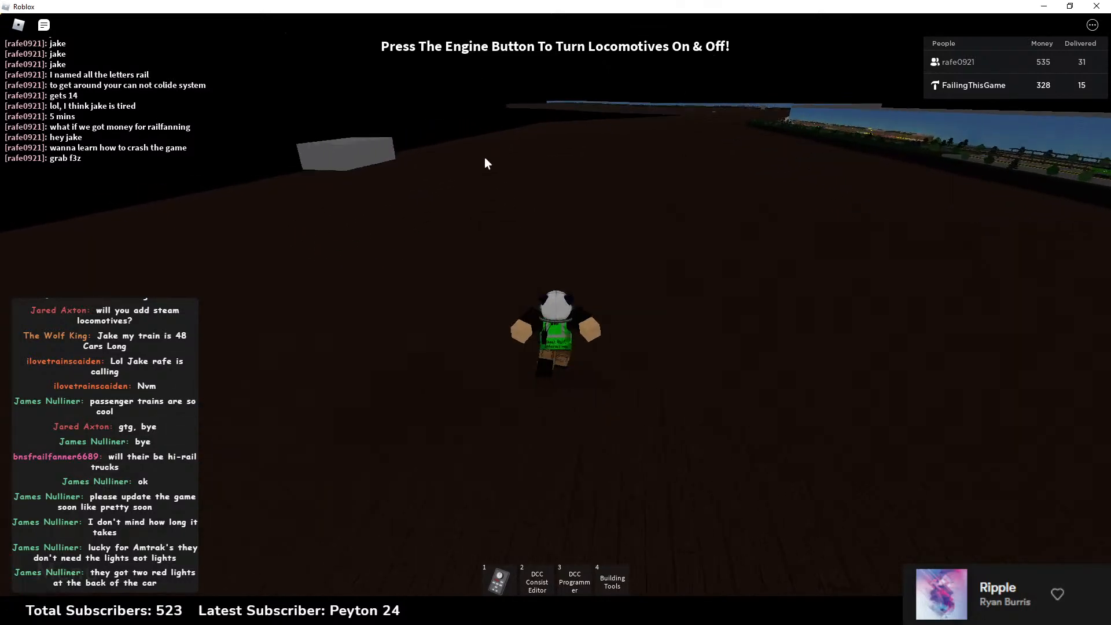
# Step: Equip the Building Tools, select the grey block on the floor and walk the avatar around beside it
pyautogui.press('4')
pyautogui.click(422, 118)
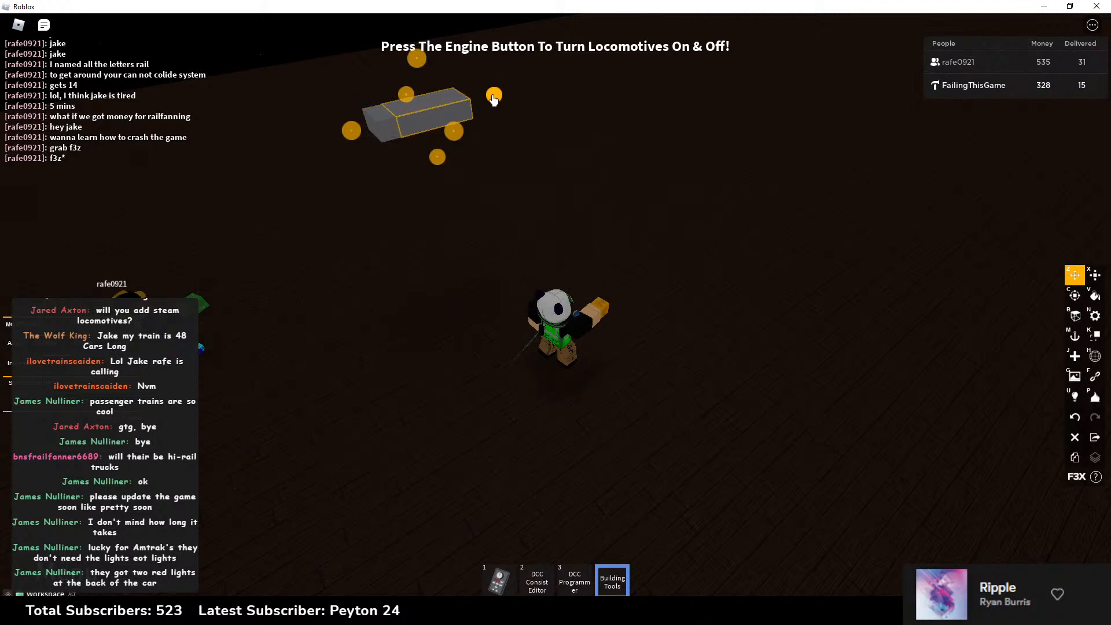
pyautogui.press('w')
pyautogui.press('s')
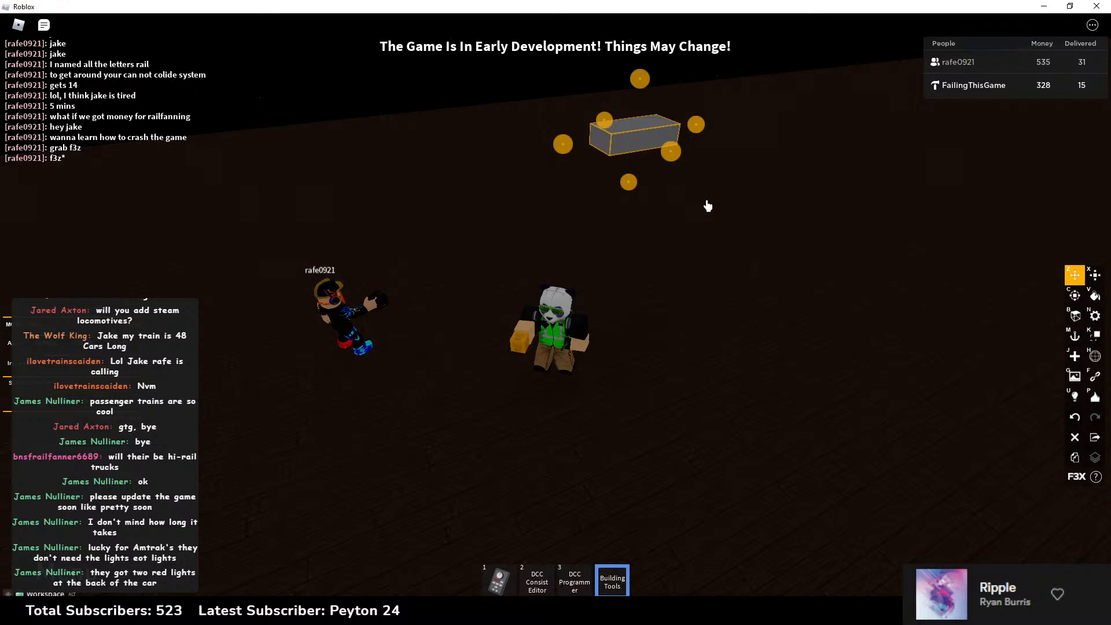
# Step: Box-select the area around the block, clear that selection and box-select the grey block on its own
pyautogui.scroll(-4, 568, 170)
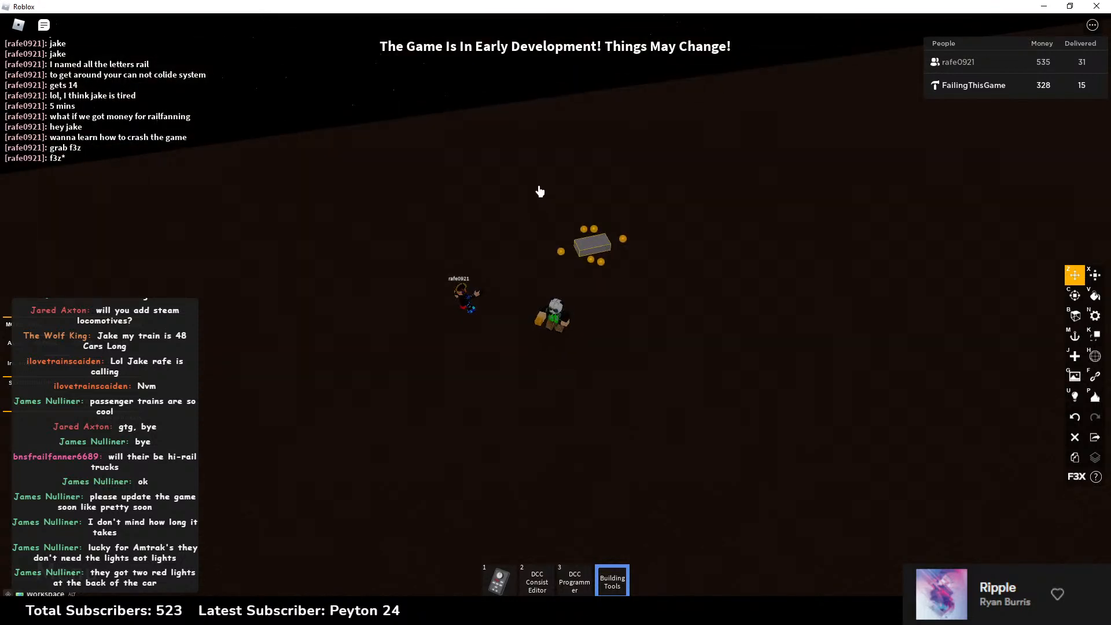
pyautogui.moveTo(539, 185); pyautogui.dragTo(689, 313)
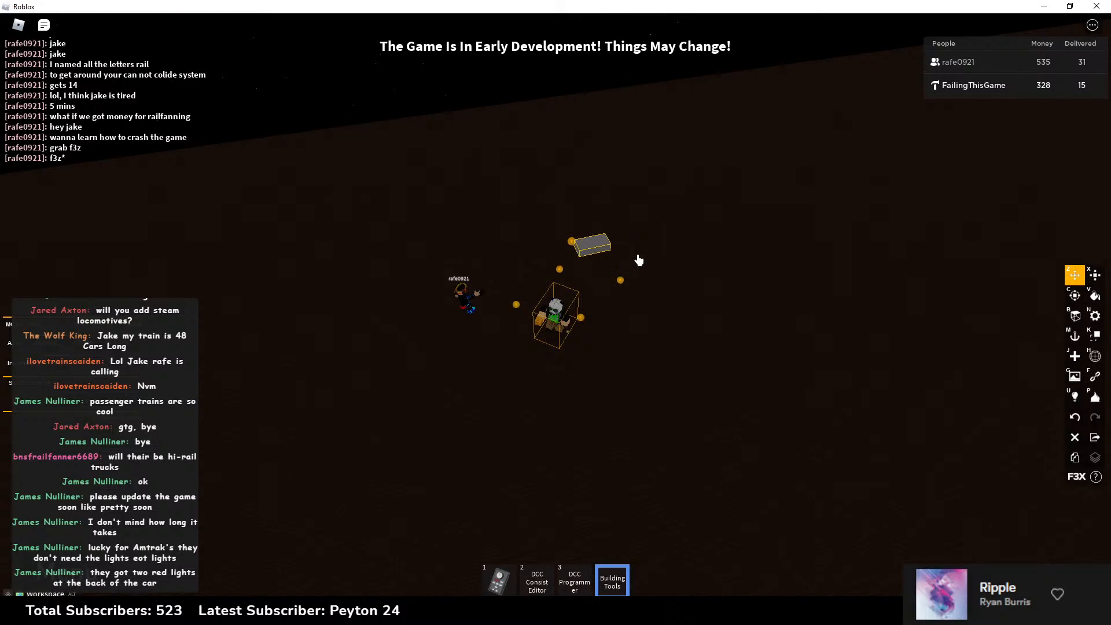
pyautogui.click(645, 243)
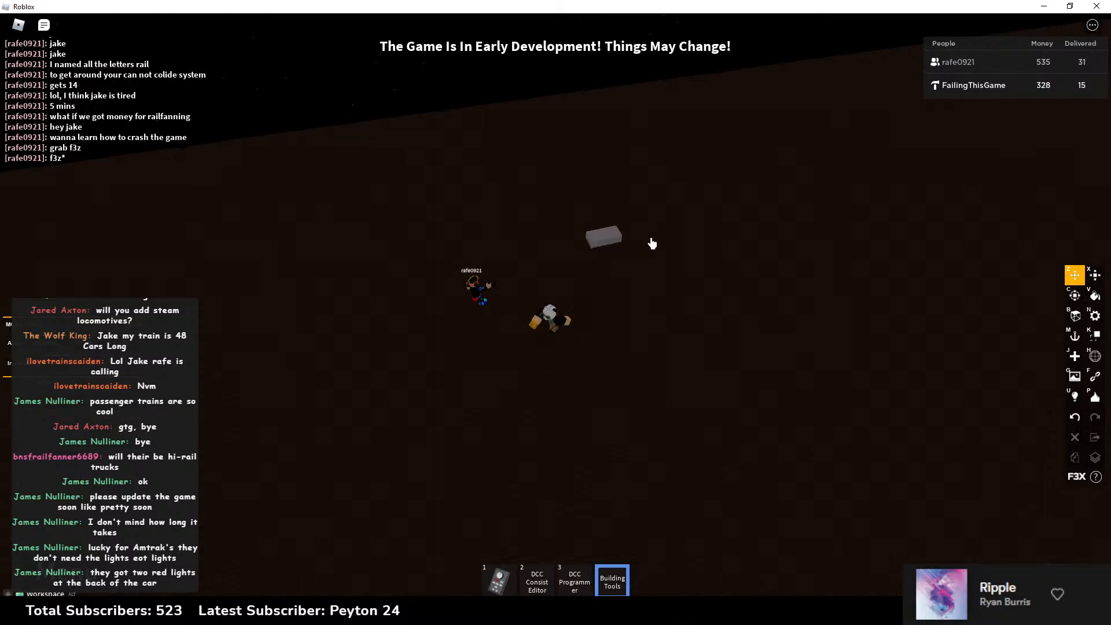
pyautogui.moveTo(532, 181); pyautogui.dragTo(699, 261)
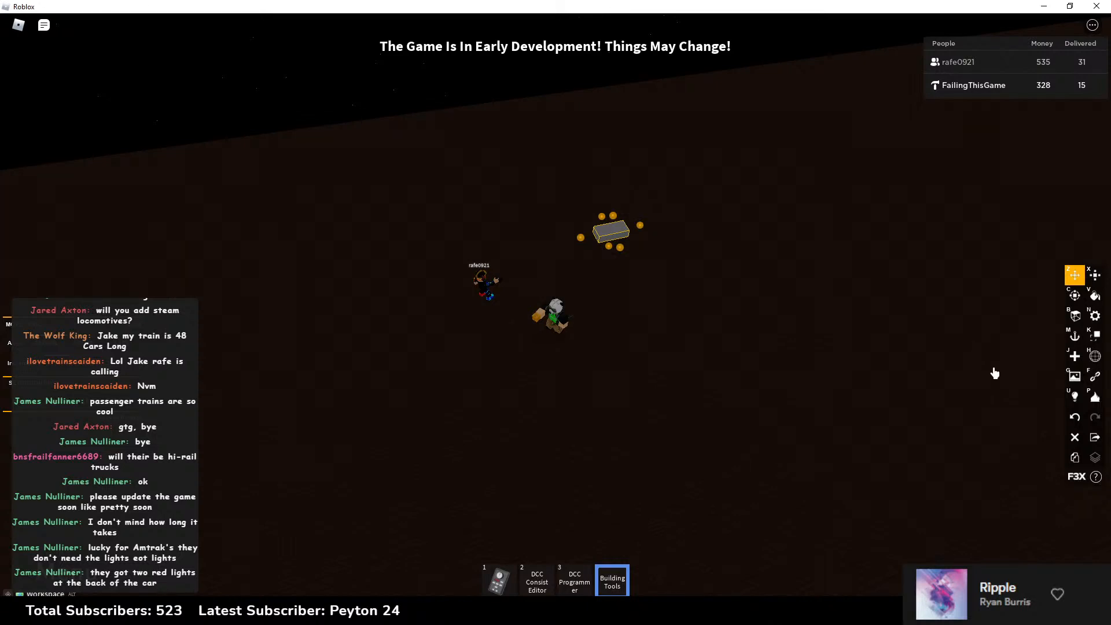
pyautogui.moveTo(772, 295); pyautogui.dragTo(774, 286, button='right')
pyautogui.moveTo(774, 286); pyautogui.dragTo(774, 286, button='right')
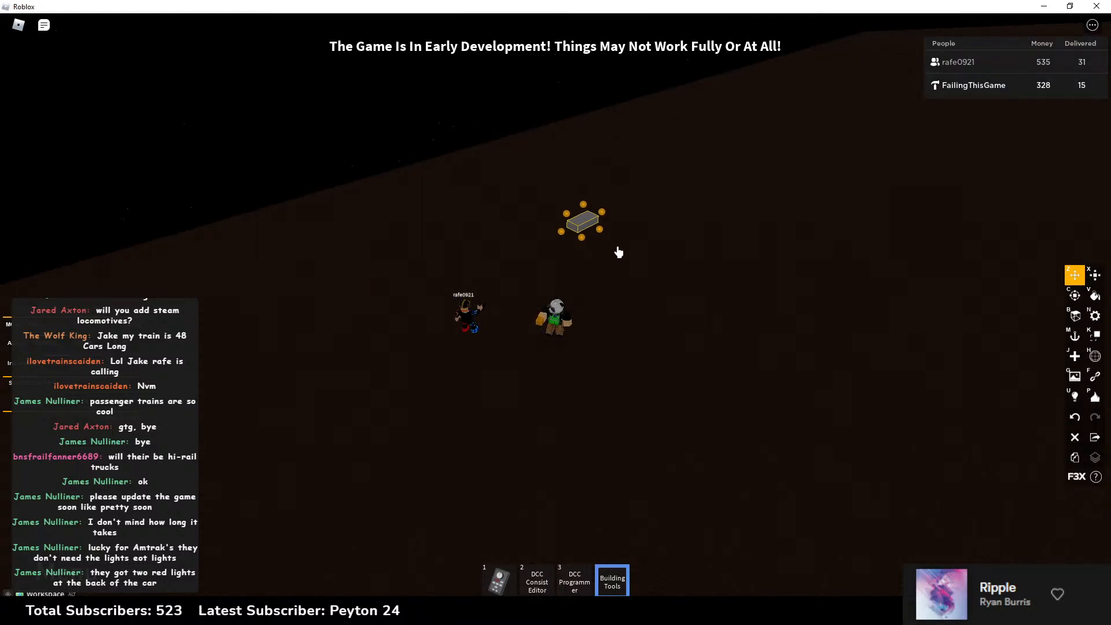
# Step: Box-select around the grey block once more, clear the selection and put the Building Tools away
pyautogui.click(531, 165)
pyautogui.moveTo(528, 155); pyautogui.dragTo(675, 273)
pyautogui.click(675, 265)
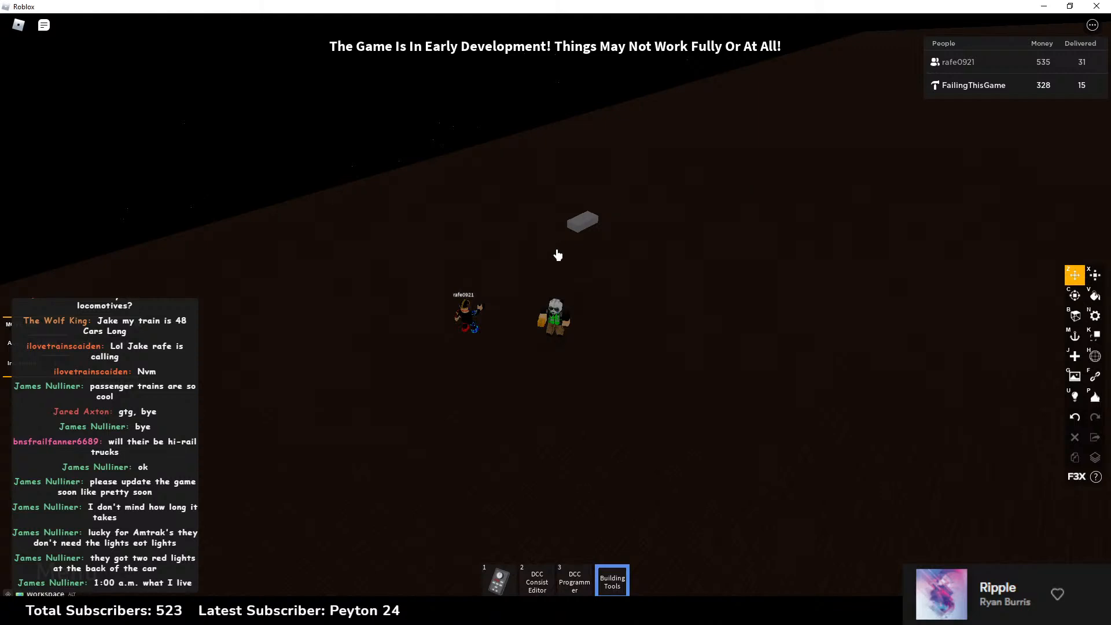
pyautogui.press('4')
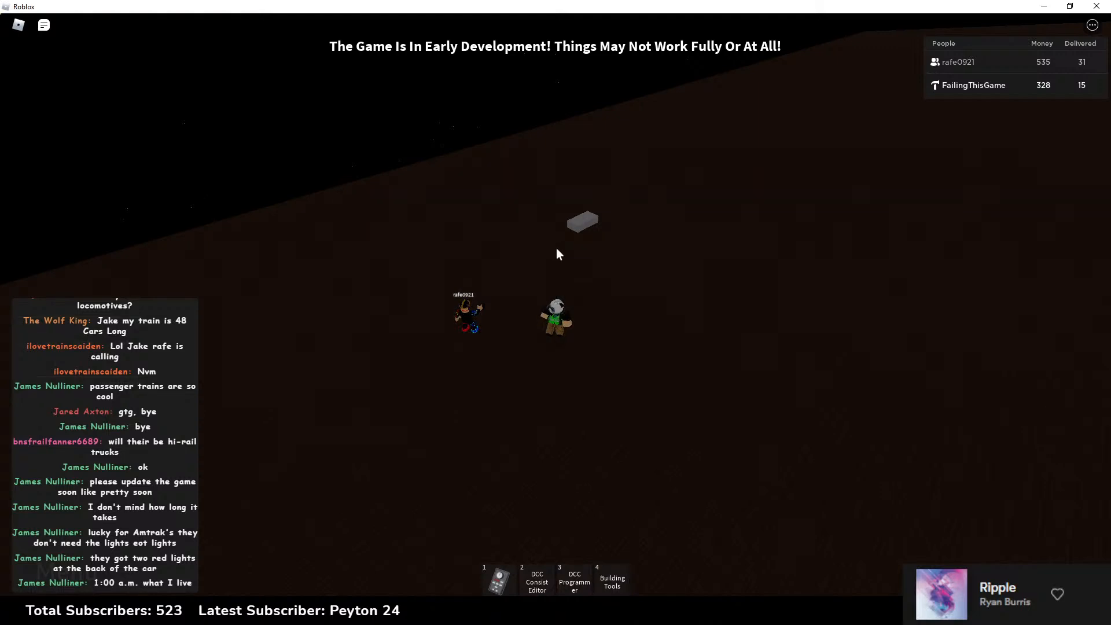
# Step: Open the developer console, check its memory and log views for errors, and close the console
pyautogui.moveTo(556, 247); pyautogui.dragTo(556, 240, button='right')
pyautogui.press('F9')
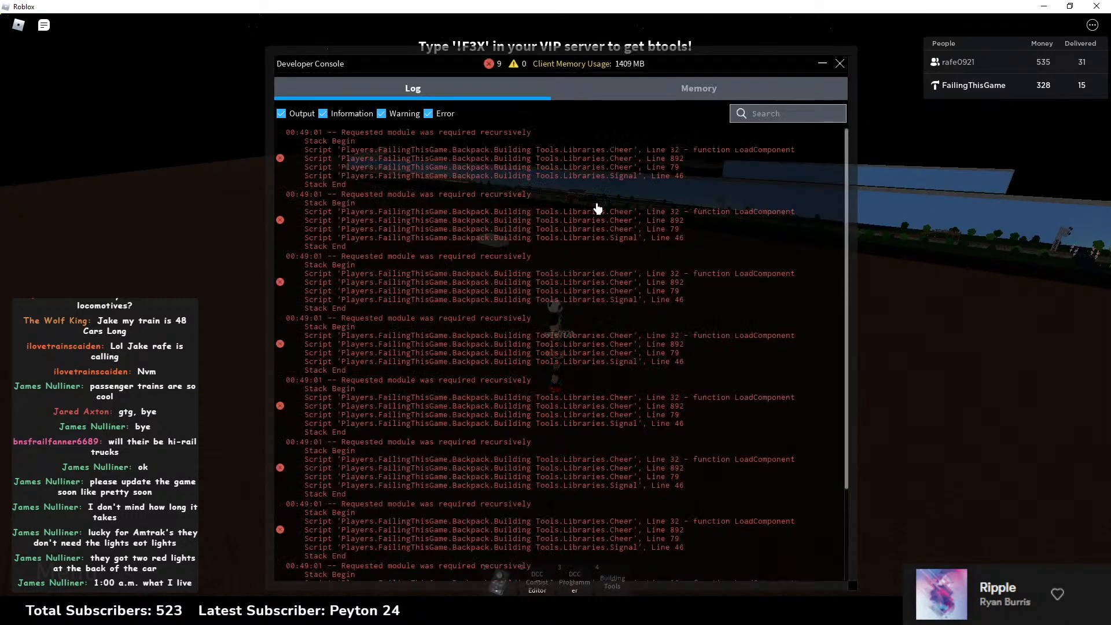
pyautogui.click(669, 97)
pyautogui.click(501, 98)
pyautogui.click(838, 64)
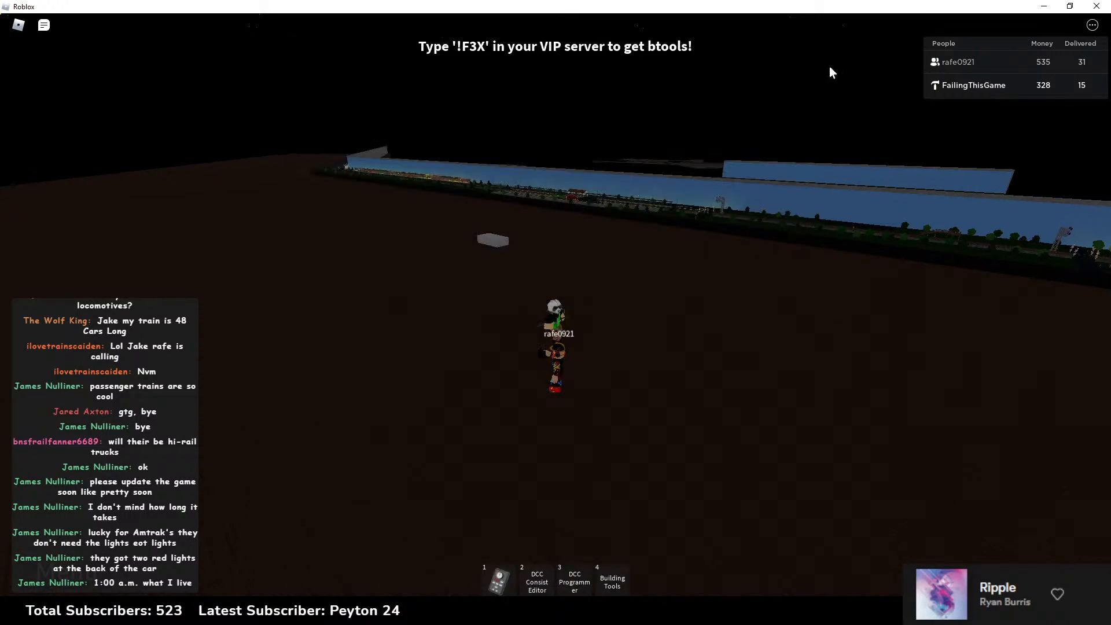
# Step: Close the disconnected game window and switch to the YouTube Studio livestream dashboard in the browser to read the live chat
pyautogui.moveTo(638, 180); pyautogui.dragTo(637, 180, button='right')
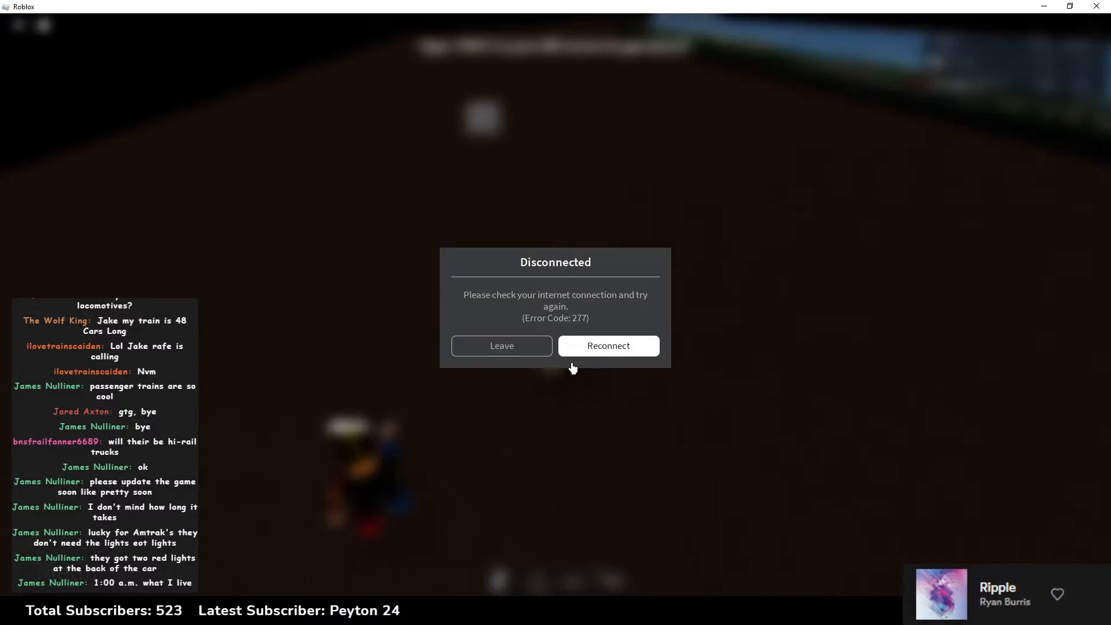
pyautogui.click(1096, 7)
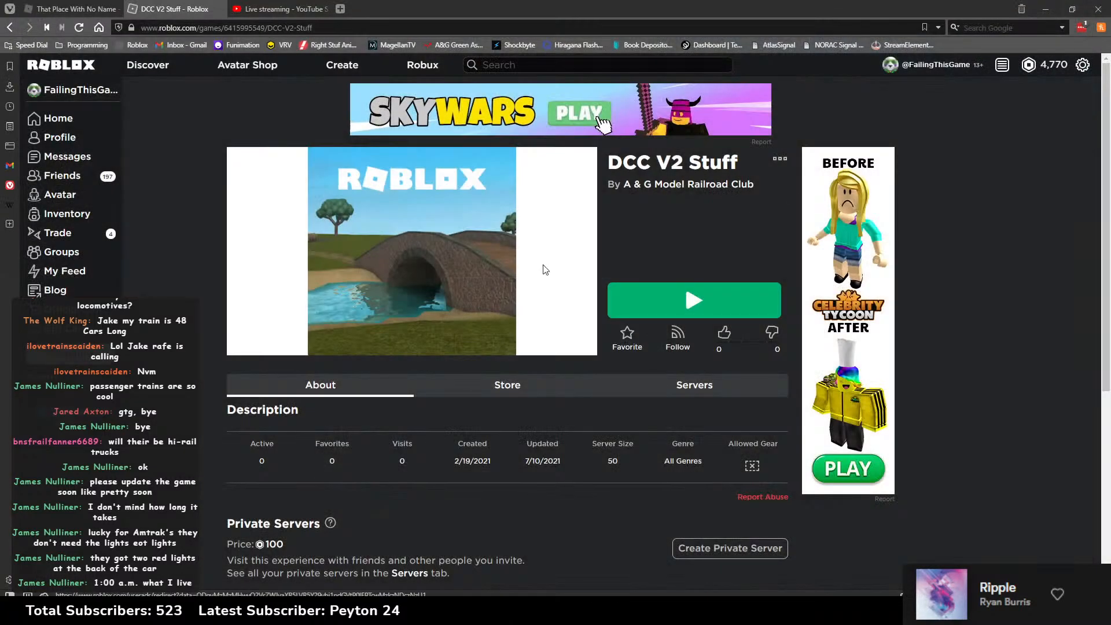
pyautogui.click(282, 9)
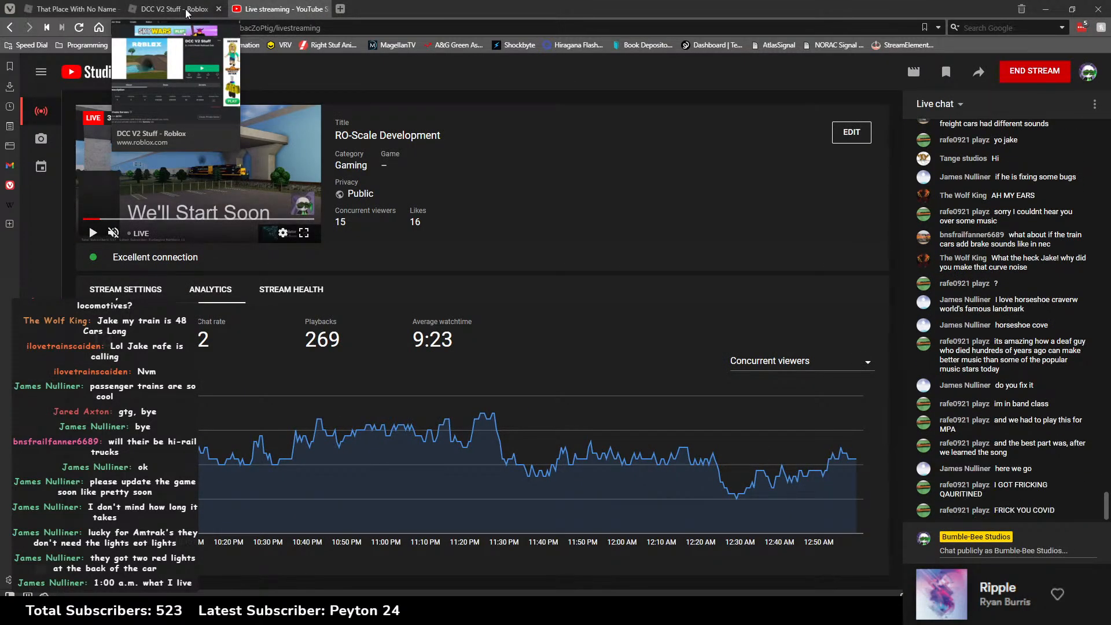
# Step: Close the DCC V2 Stuff page and go from the That Place With No Name page to the Roblox home page
pyautogui.click(186, 10)
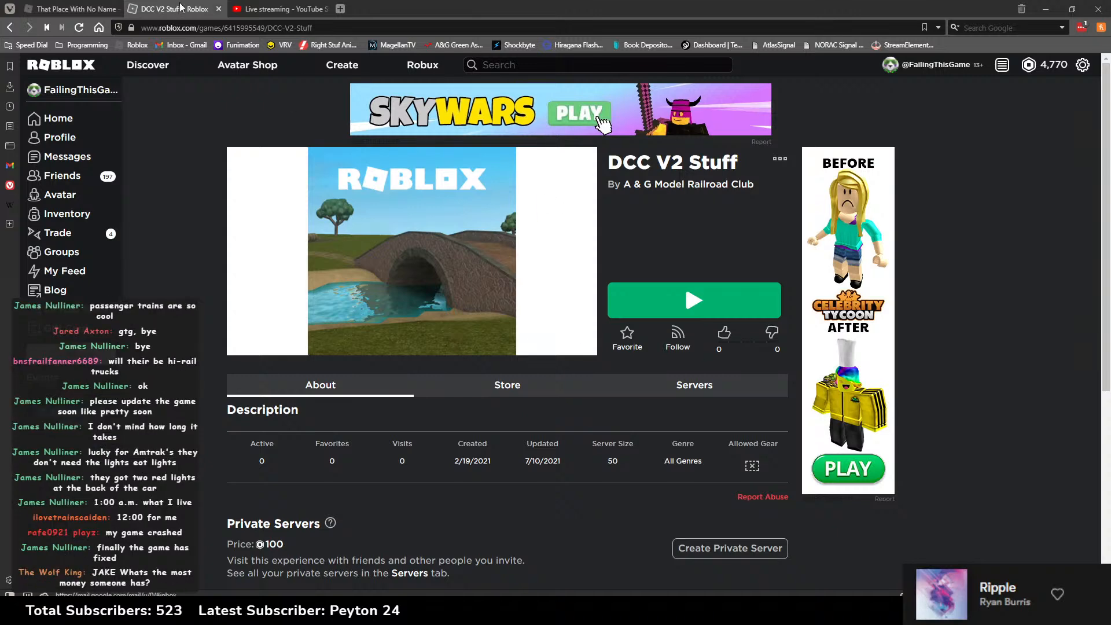
pyautogui.click(218, 8)
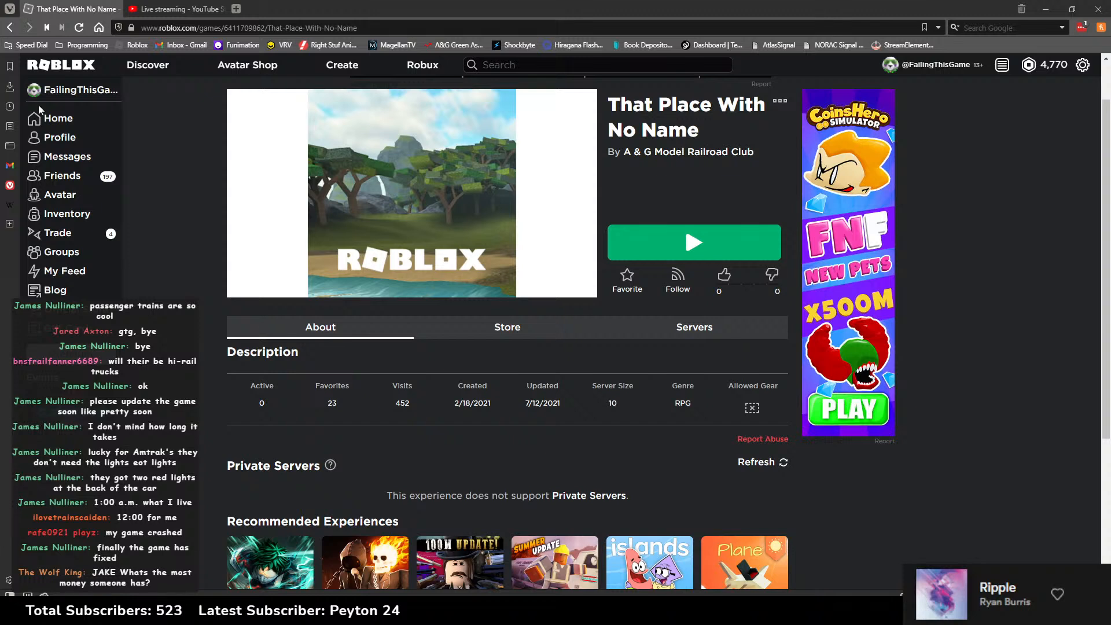
pyautogui.click(74, 118)
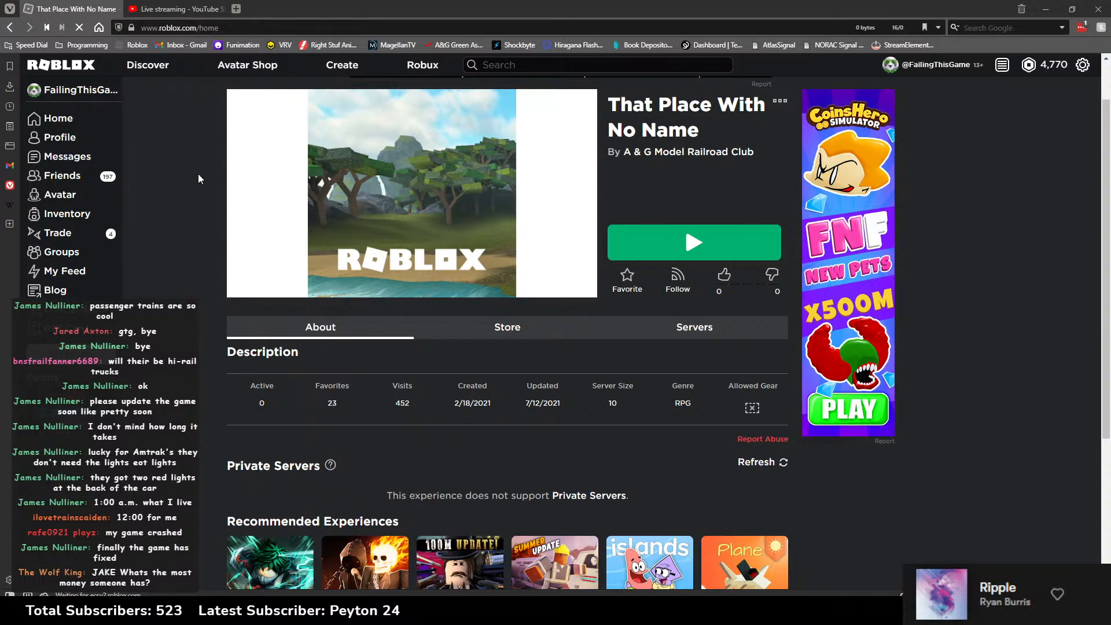